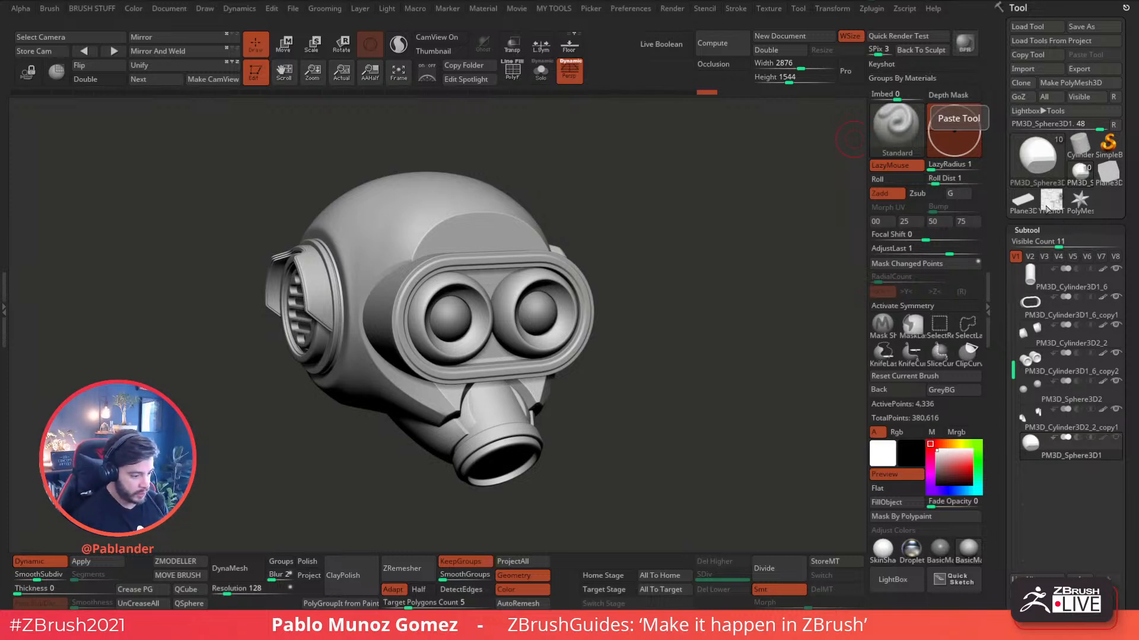
{"action": "mouse_move", "coordinate": [695, 233]}
{"action": "left_mouse_down"}
{"action": "mouse_move", "coordinate": [653, 221]}
{"action": "mouse_move", "coordinate": [665, 231]}
{"action": "left_mouse_up"}
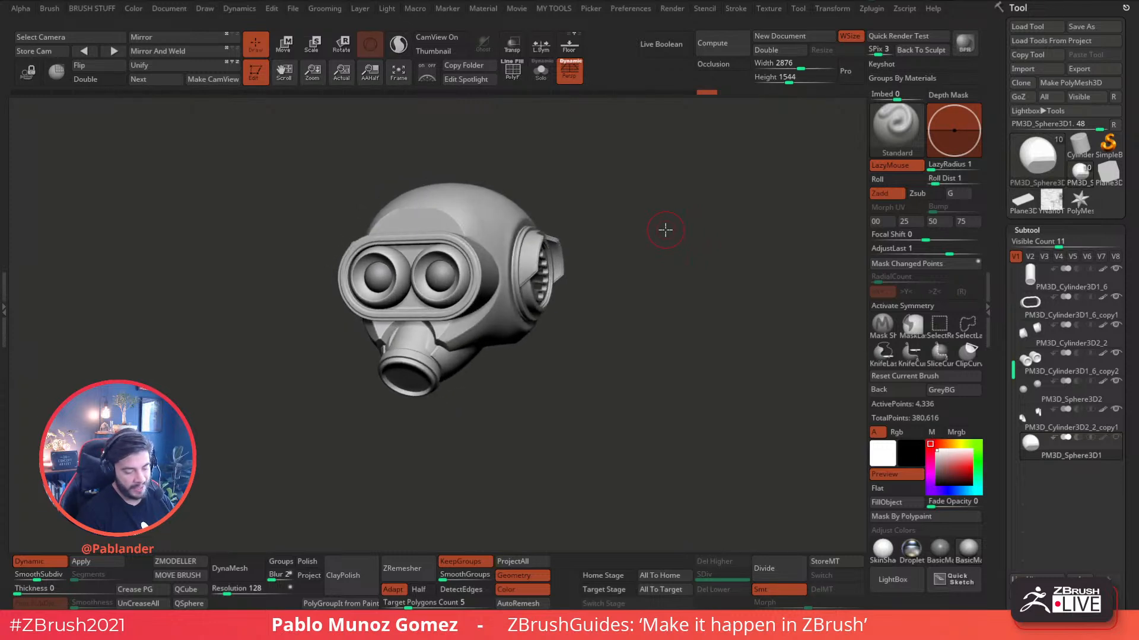
{"action": "left_click_drag", "start_coordinate": [665, 230], "coordinate": [665, 230]}
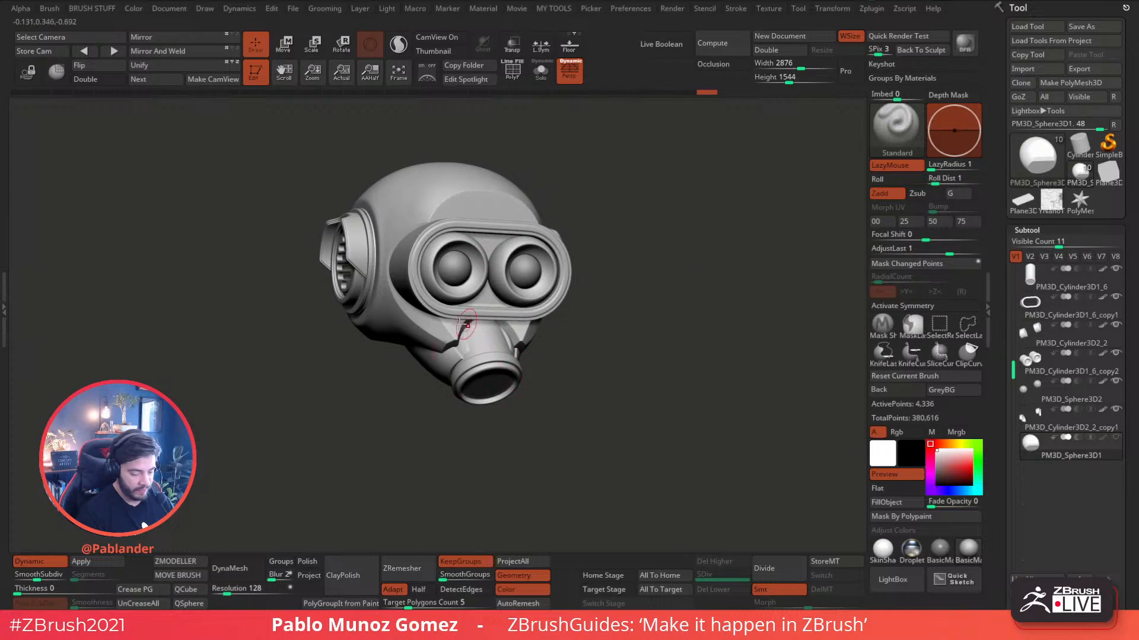
{"action": "right_click_drag", "start_coordinate": [507, 368], "coordinate": [507, 368]}
{"action": "left_click_drag", "start_coordinate": [676, 379], "coordinate": [655, 365]}
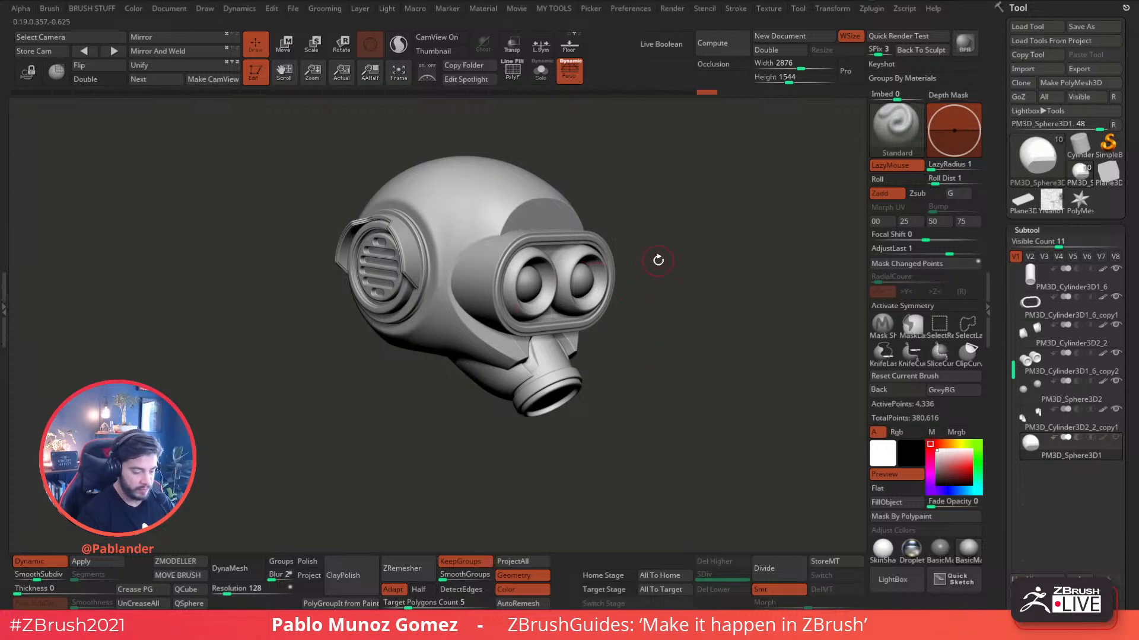
{"action": "left_click_drag", "start_coordinate": [657, 260], "coordinate": [599, 275]}
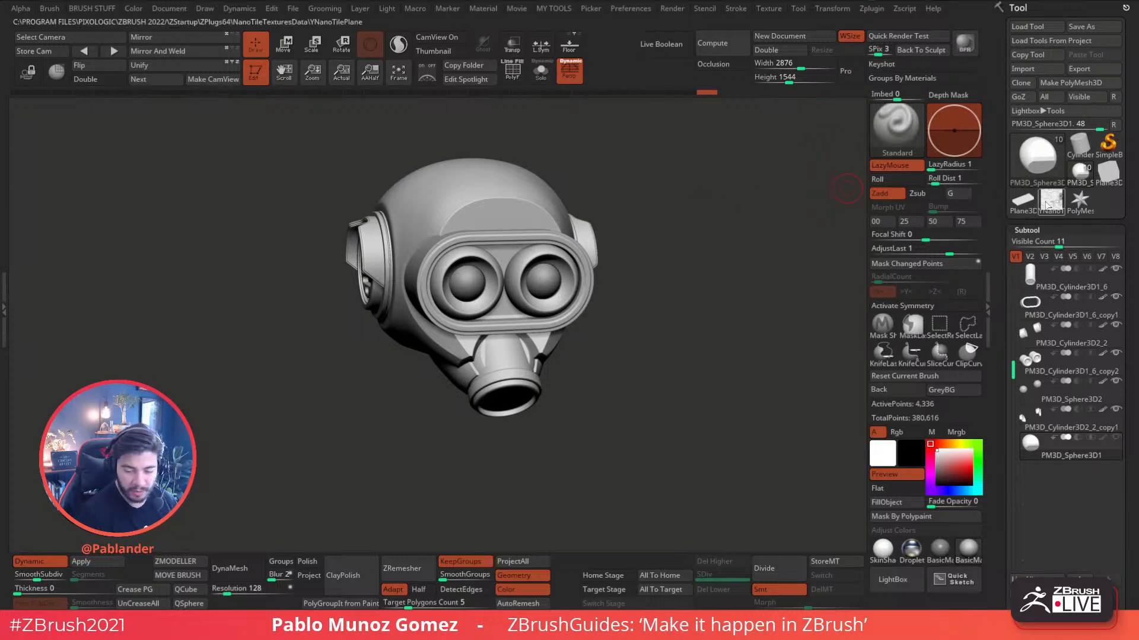
- Switch to the YNanoTilePlane tool and examine its repeating mechanical panel pattern from the front and at an angle
{"action": "left_click", "coordinate": [1047, 203]}
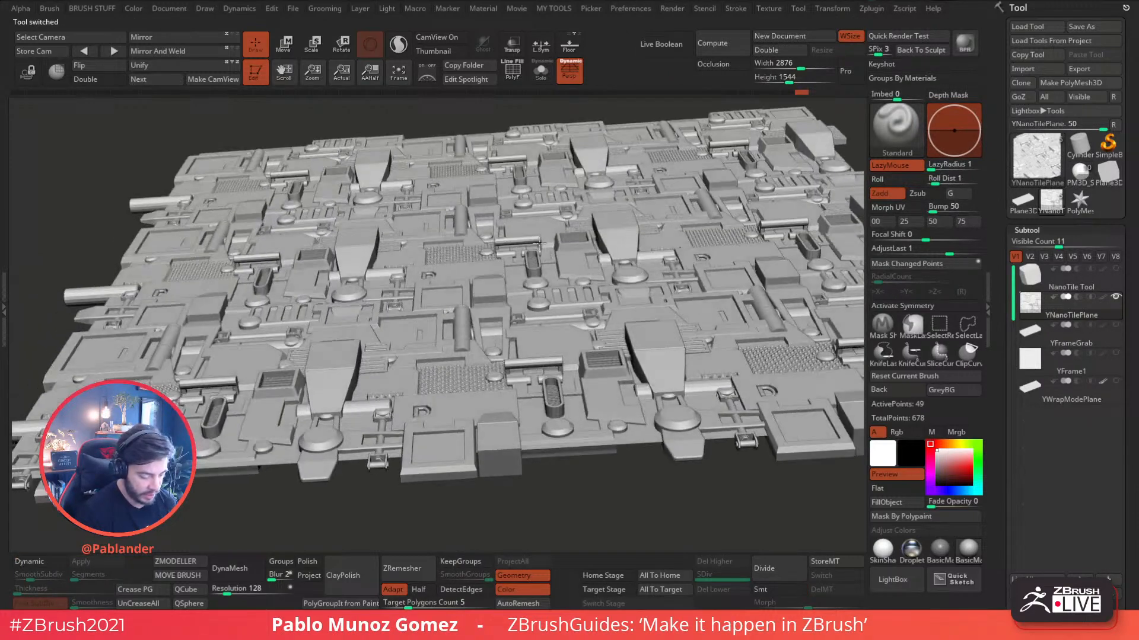
{"action": "right_click_drag", "start_coordinate": [539, 243], "coordinate": [575, 221]}
{"action": "right_click_drag", "start_coordinate": [634, 190], "coordinate": [614, 235], "text": "alt"}
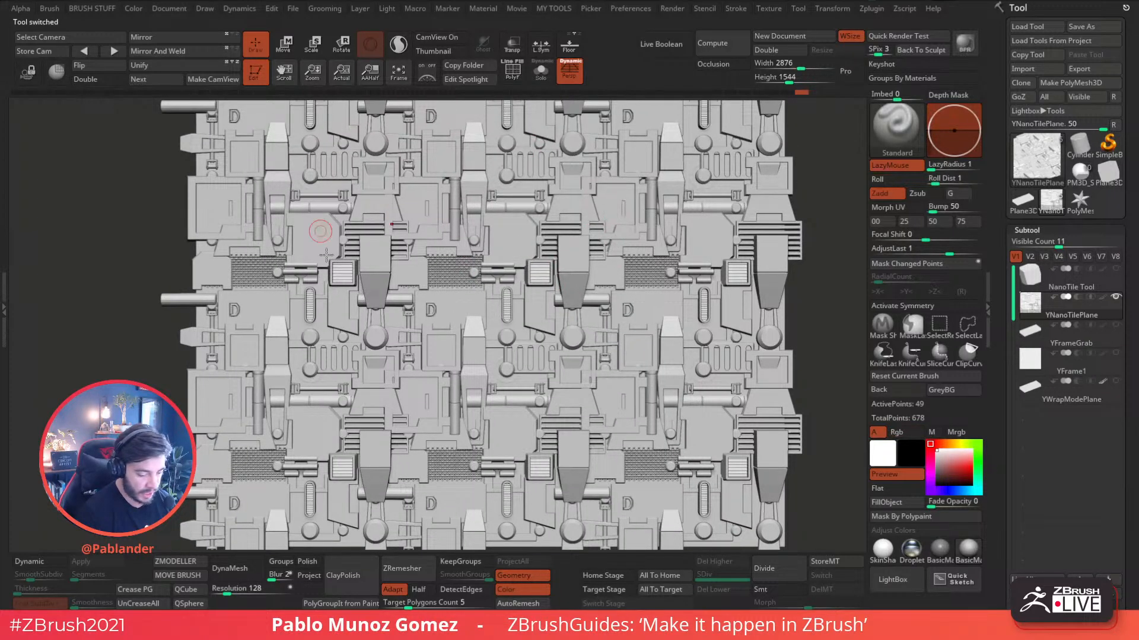
{"action": "right_click_drag", "start_coordinate": [563, 267], "coordinate": [587, 216], "text": "alt"}
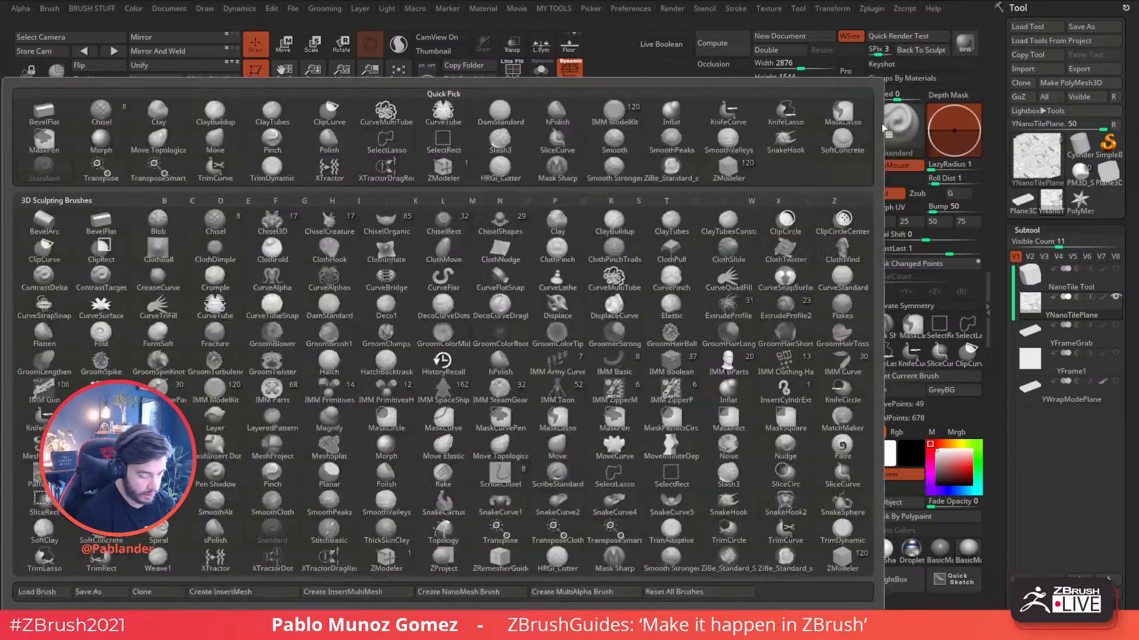
{"action": "left_click", "coordinate": [881, 124]}
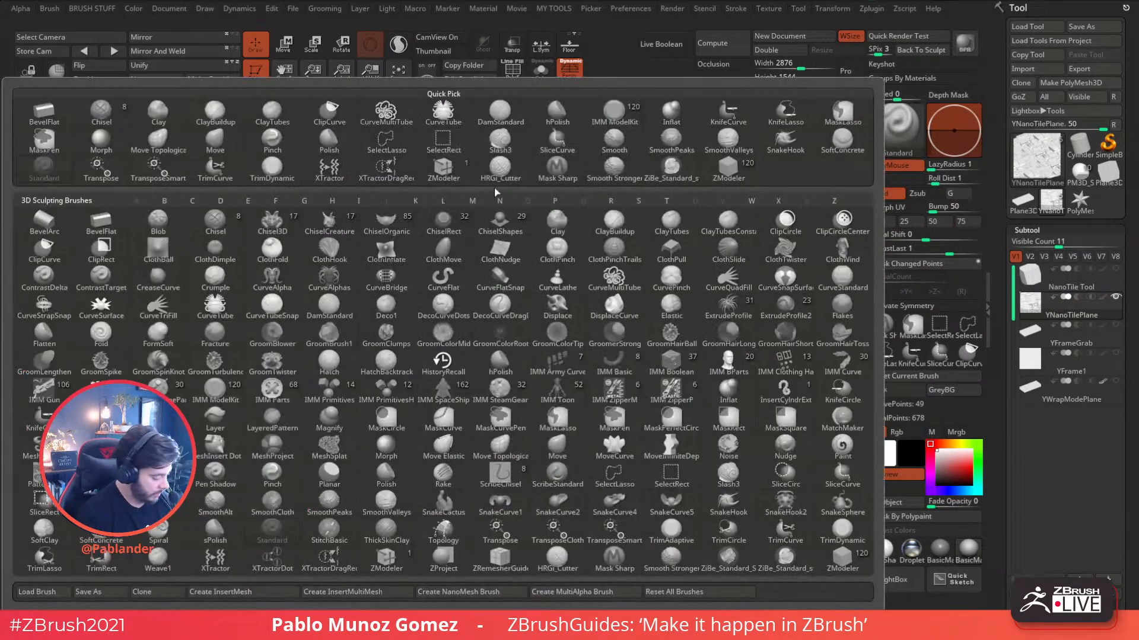
{"action": "left_click", "coordinate": [225, 394]}
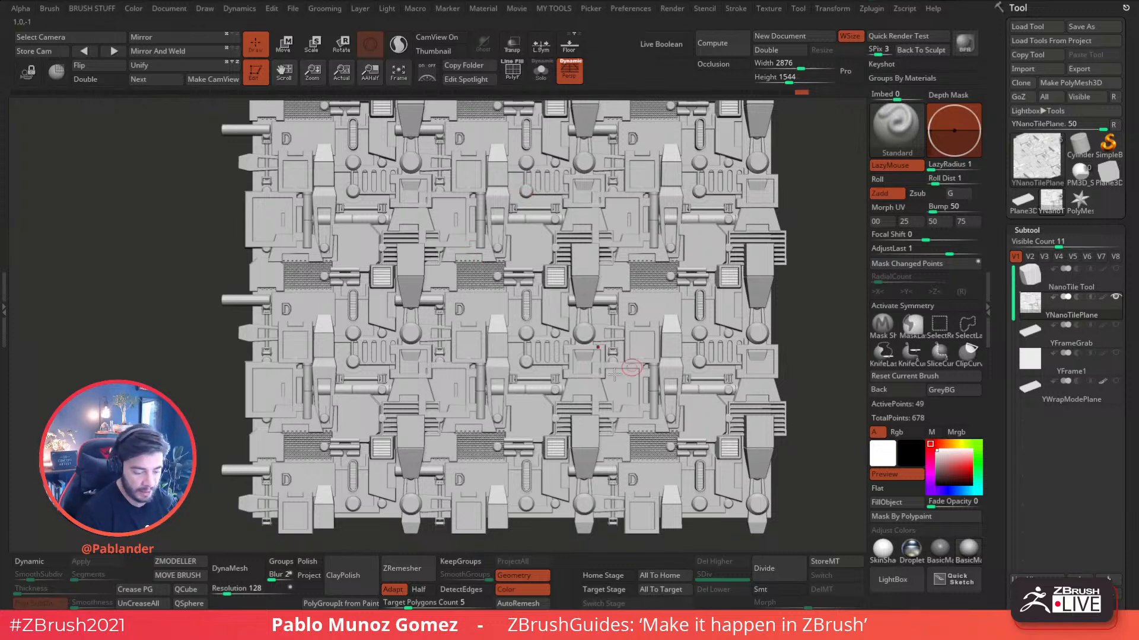
{"action": "right_click_drag", "start_coordinate": [584, 267], "coordinate": [594, 249]}
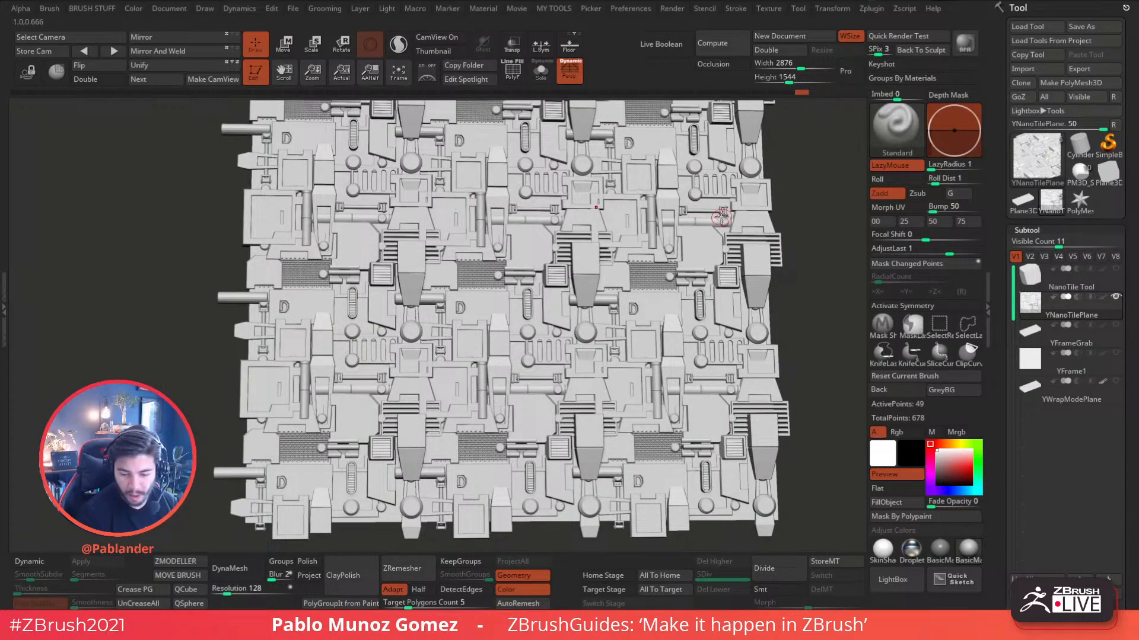
- Switch back to the helmet model and inspect it from behind, below and the front along with its subtools
{"action": "left_click", "coordinate": [1079, 170]}
{"action": "right_click_drag", "start_coordinate": [569, 164], "coordinate": [610, 190]}
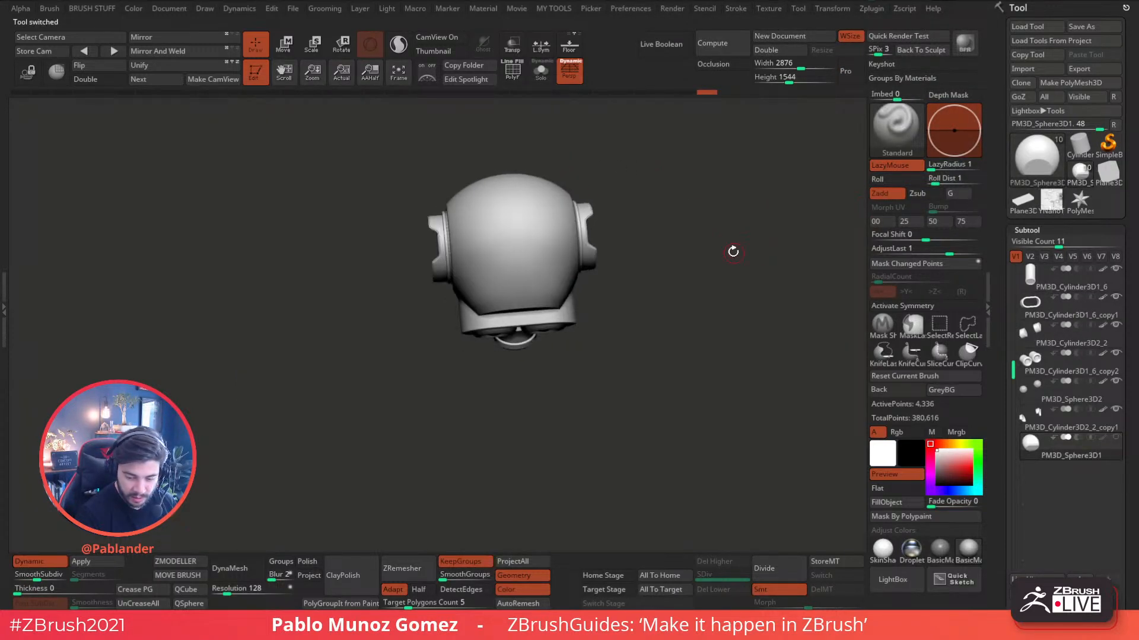
{"action": "right_click_drag", "start_coordinate": [746, 253], "coordinate": [621, 258]}
{"action": "scroll", "coordinate": [1014, 293], "scroll_direction": "up", "scroll_amount": 3}
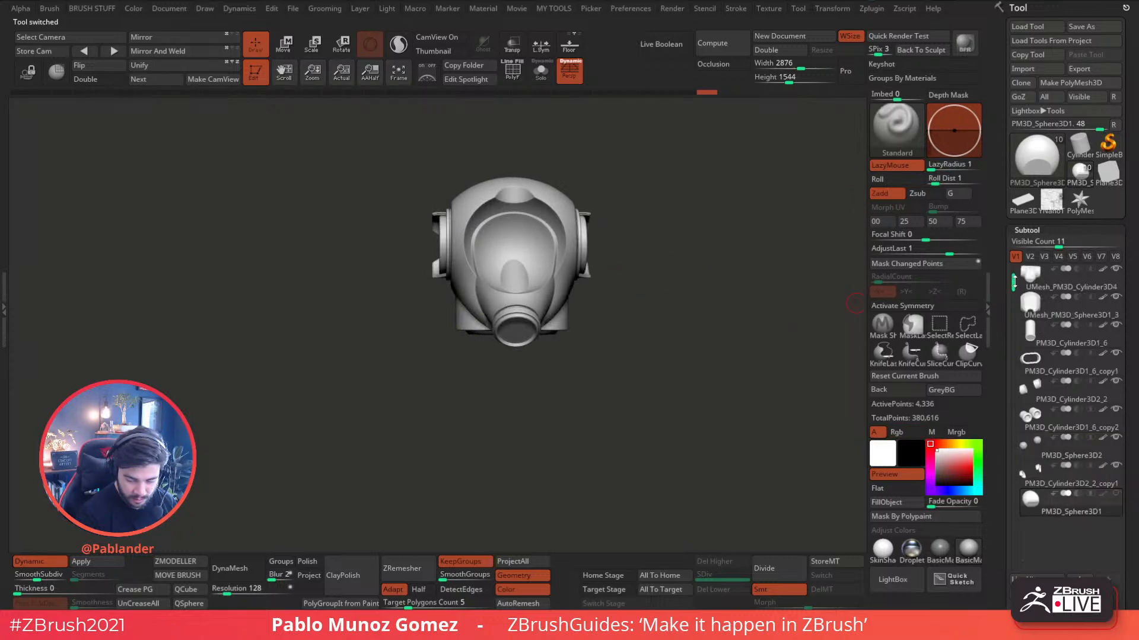
{"action": "right_click_drag", "start_coordinate": [729, 305], "coordinate": [656, 234]}
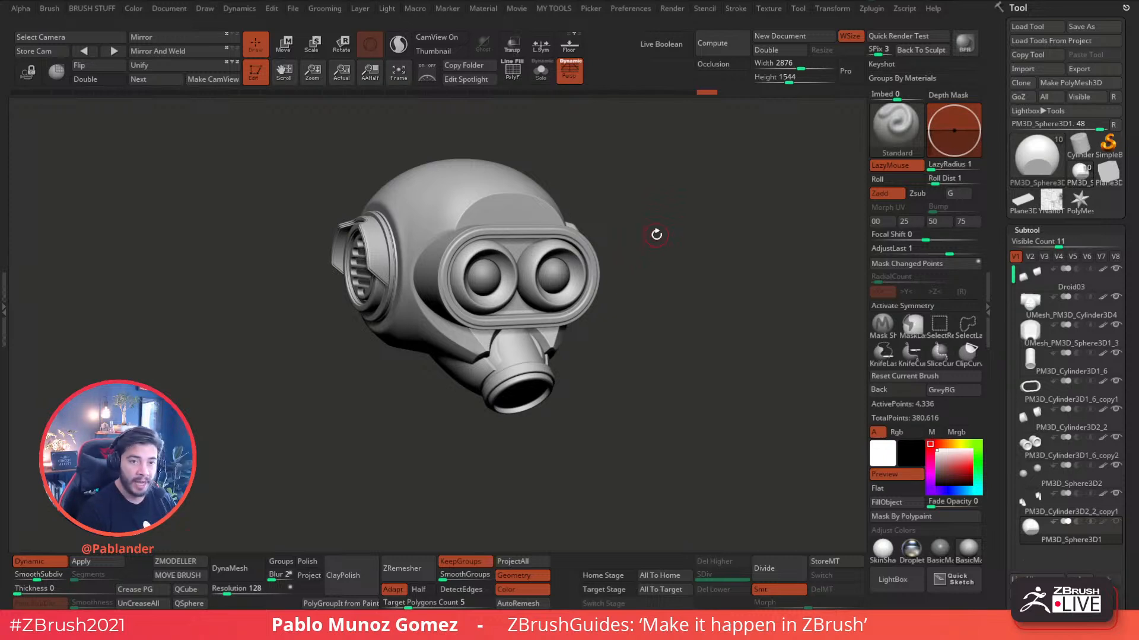
{"action": "right_click_drag", "start_coordinate": [657, 234], "coordinate": [656, 234]}
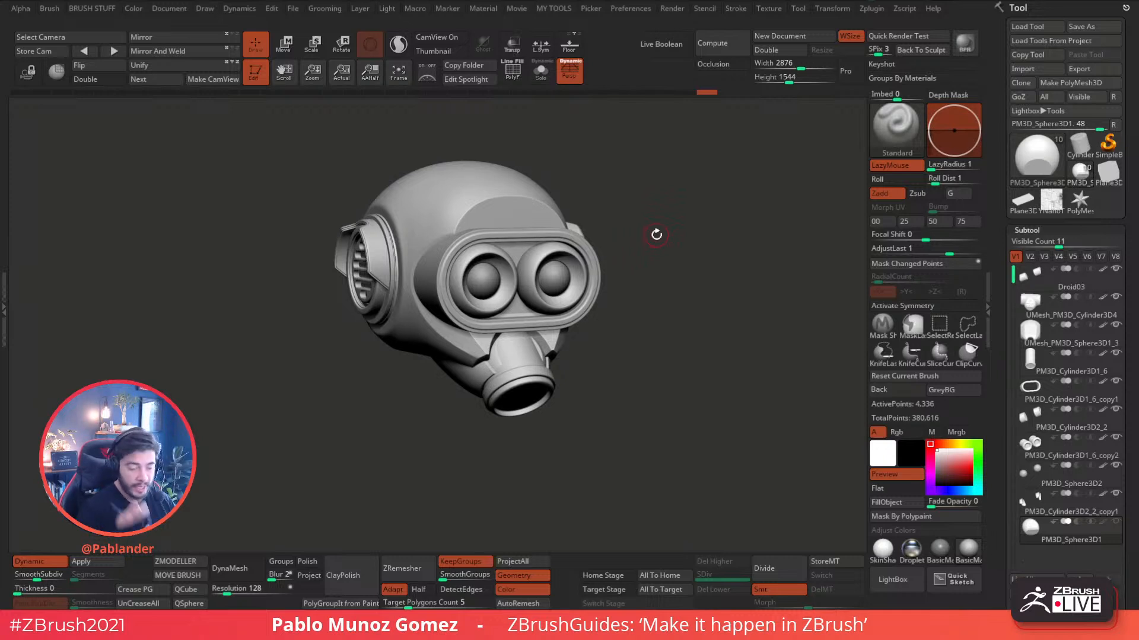
{"action": "right_click_drag", "start_coordinate": [656, 234], "coordinate": [657, 234]}
- Duplicate the snout cylinder subtool PM3D_Cylinder3D1_6 and hide the original
{"action": "left_click_drag", "start_coordinate": [1001, 398], "coordinate": [1007, 231]}
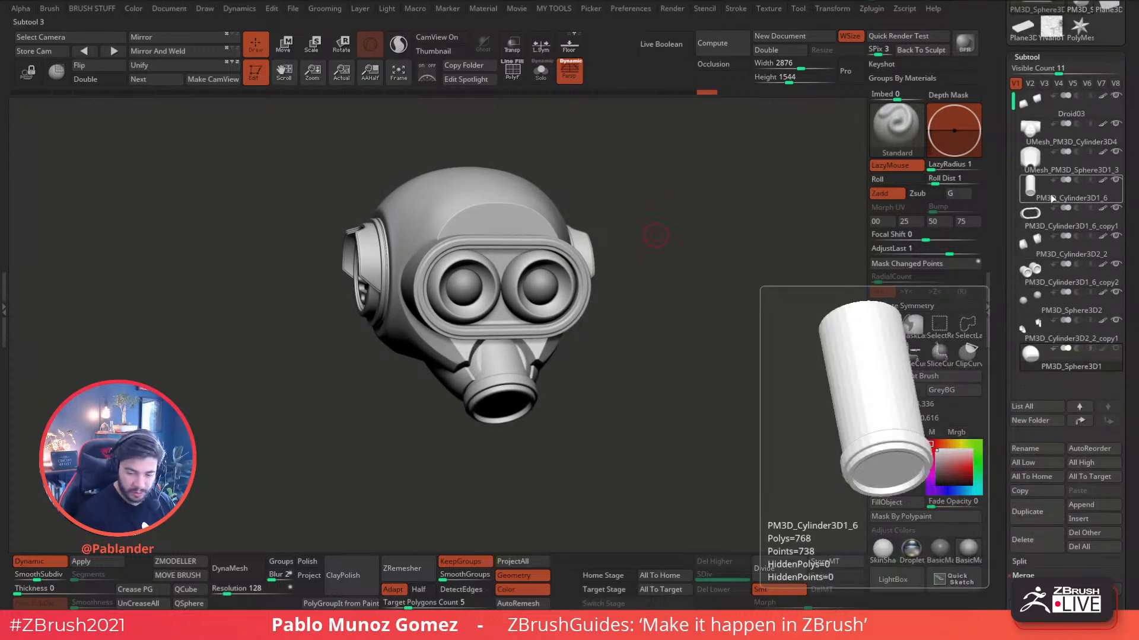
{"action": "left_click", "coordinate": [1030, 189]}
{"action": "left_click", "coordinate": [536, 74]}
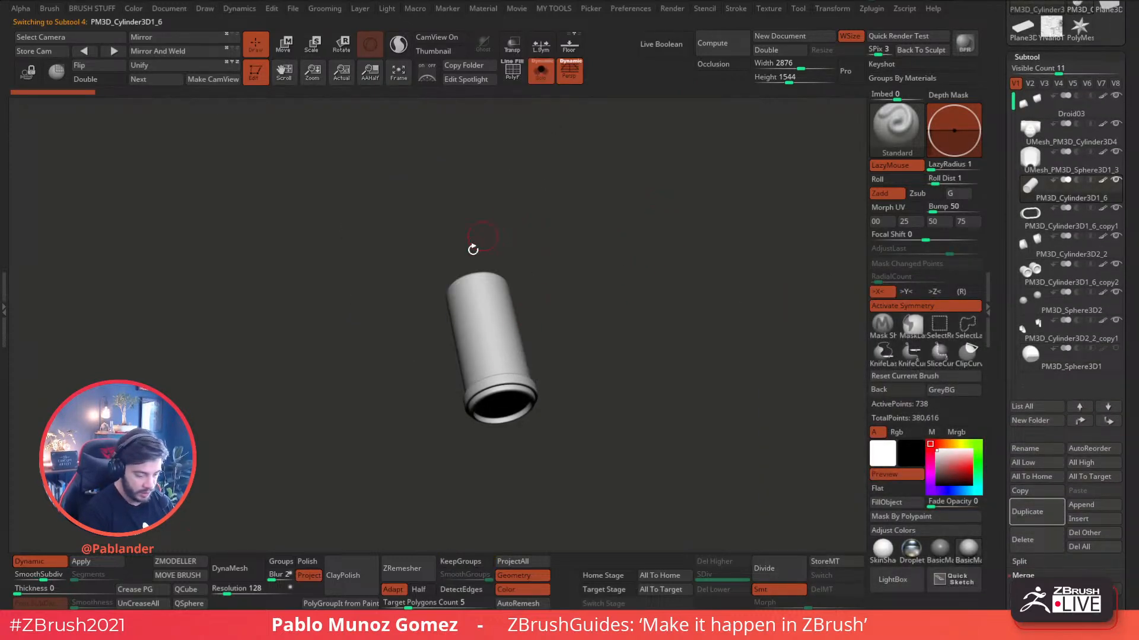
{"action": "left_click", "coordinate": [540, 80]}
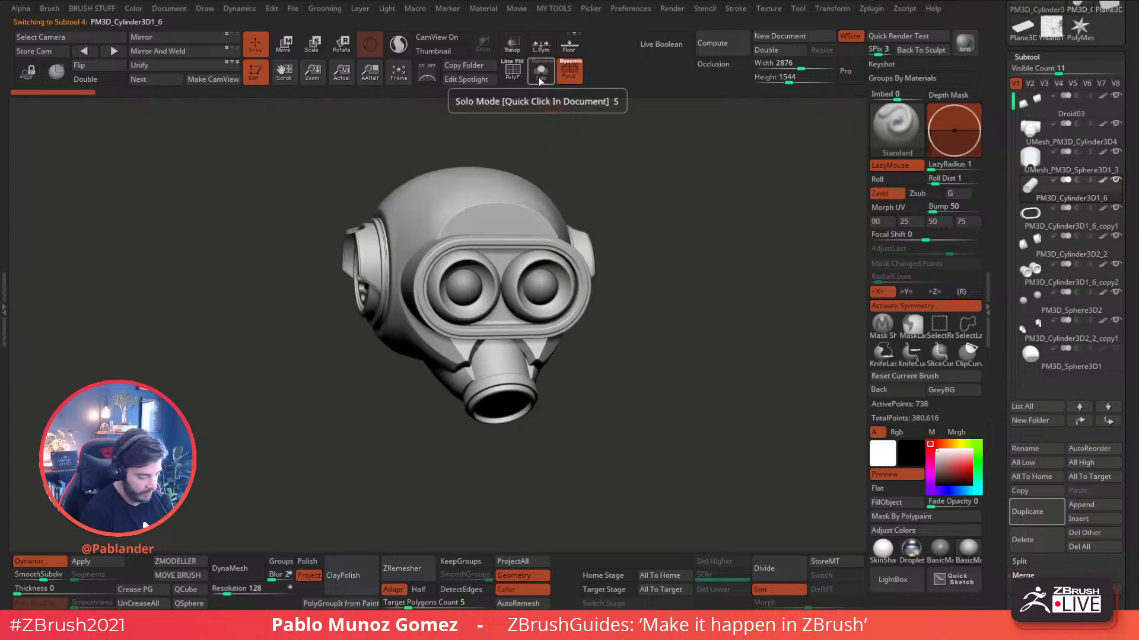
{"action": "left_click", "coordinate": [1036, 514]}
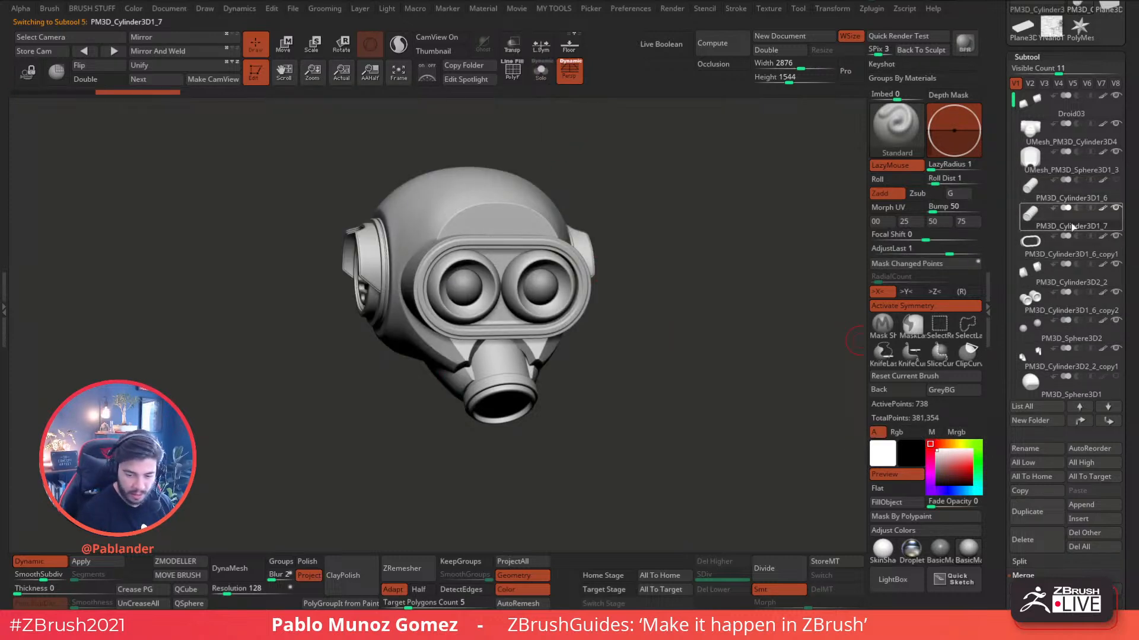
- Isolate the duplicated cylinder, center the transform gizmo on it and rotate the cylinder upright in side view
{"action": "left_click", "coordinate": [540, 76]}
{"action": "left_click_drag", "start_coordinate": [597, 221], "coordinate": [622, 260]}
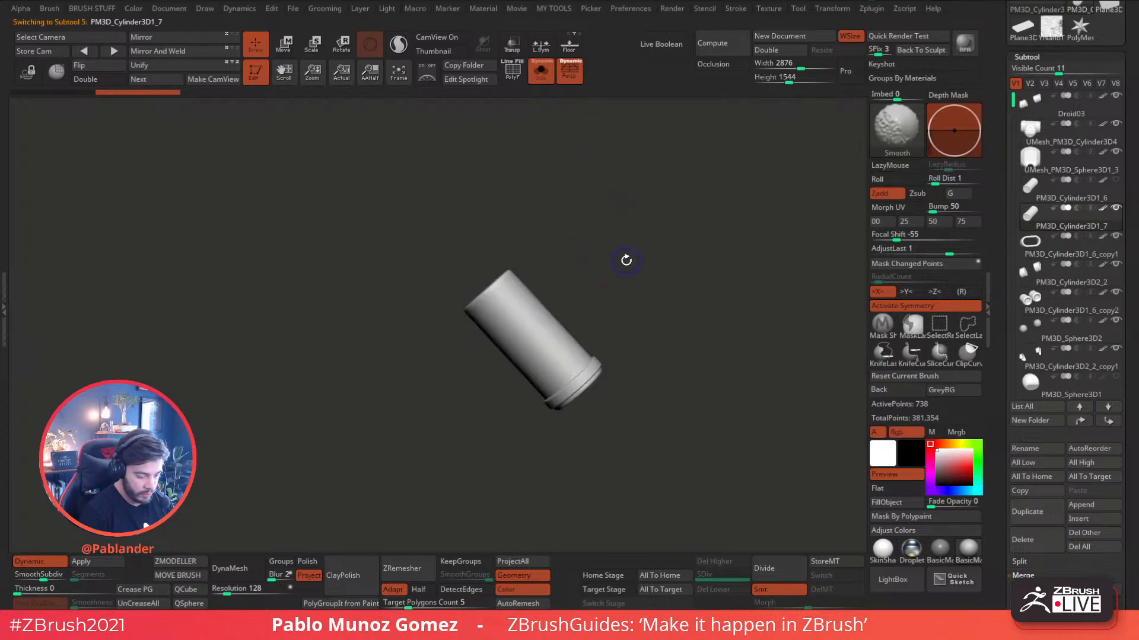
{"action": "left_click", "coordinate": [285, 44]}
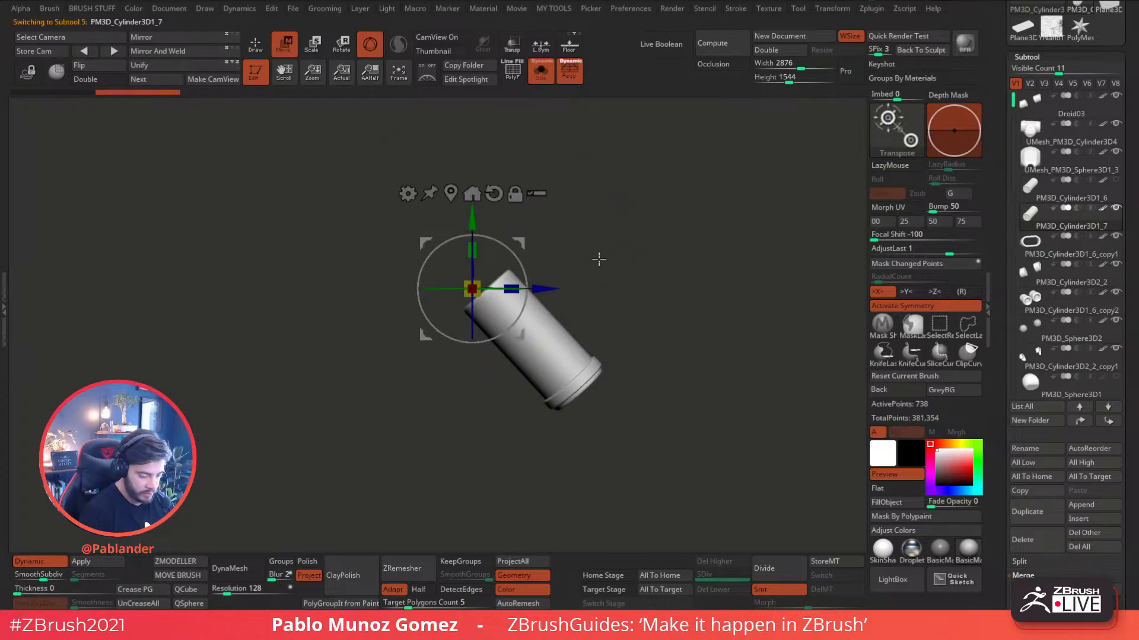
{"action": "left_click", "coordinate": [480, 190]}
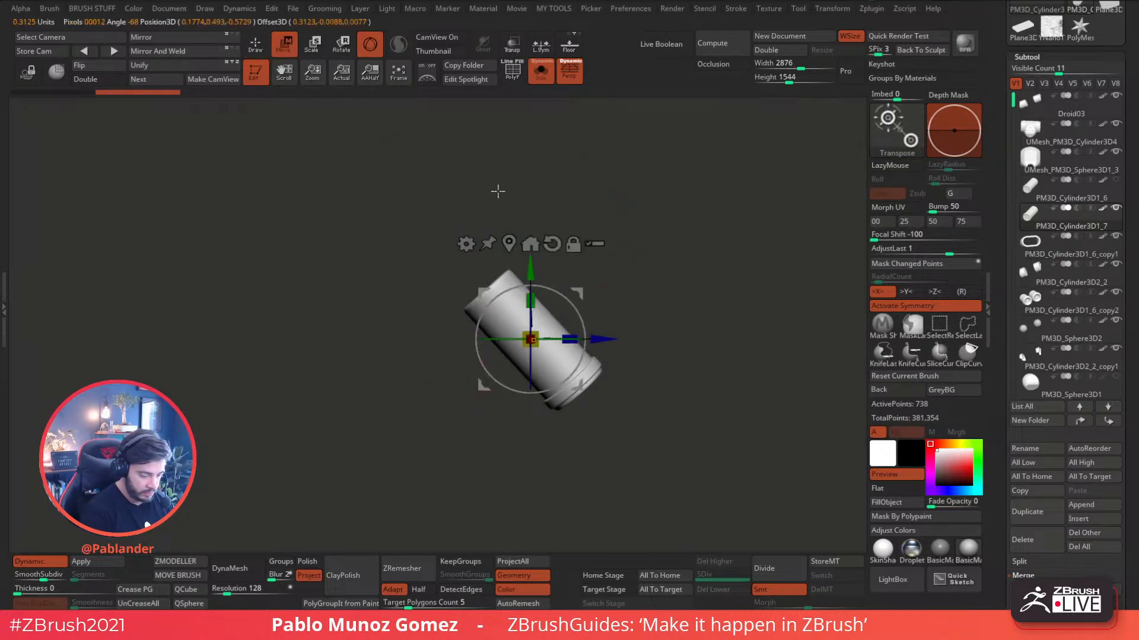
{"action": "left_click_drag", "start_coordinate": [564, 283], "coordinate": [587, 330]}
- Turn off perspective and symmetry, and realign and re-center the gizmo on the upright cylinder
{"action": "left_click", "coordinate": [570, 73]}
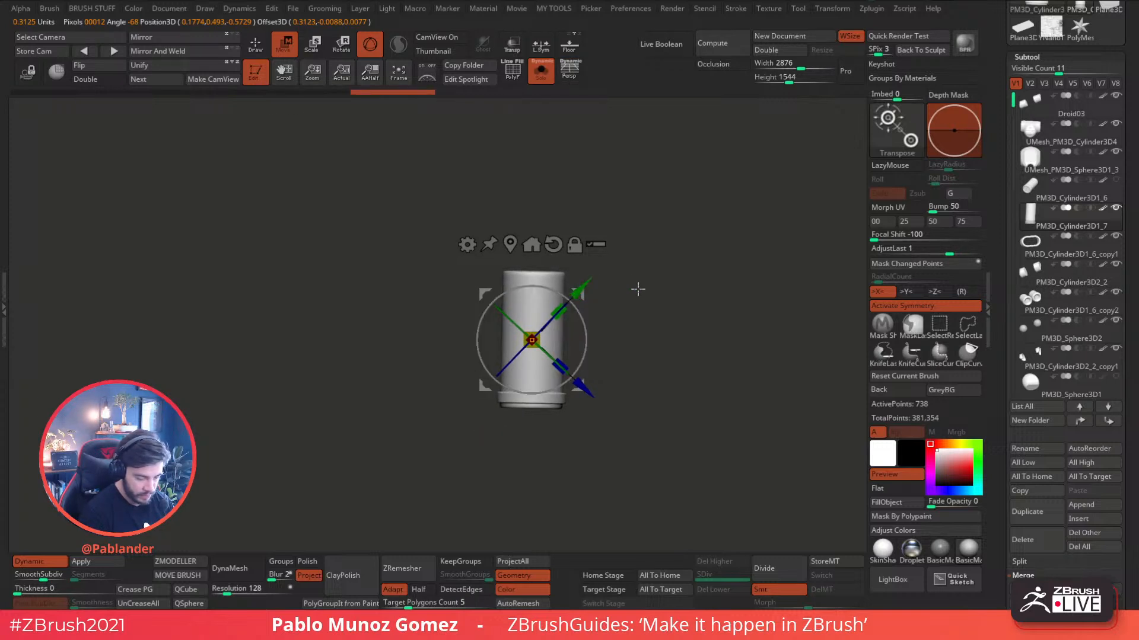
{"action": "left_click", "coordinate": [530, 245]}
{"action": "left_click", "coordinate": [912, 307]}
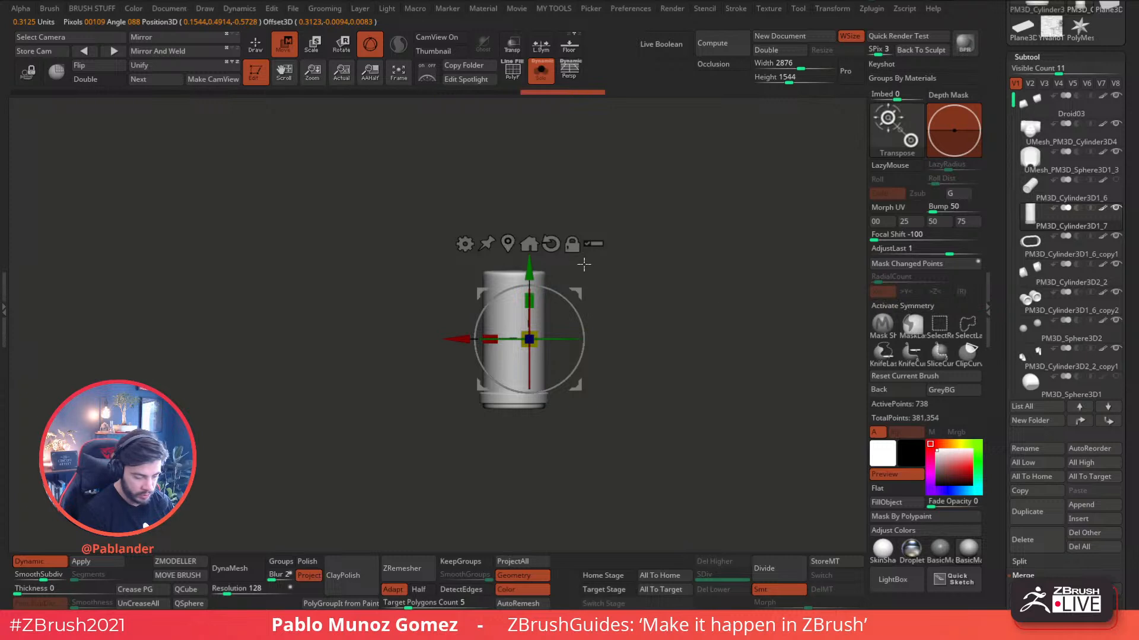
{"action": "left_click", "coordinate": [508, 244]}
- Show the cylinder's polyframe and mask its ringed lower end, leaving the upper body unmasked
{"action": "key", "text": "shift+f"}
{"action": "right_click_drag", "start_coordinate": [584, 187], "coordinate": [595, 228], "text": "ctrl"}
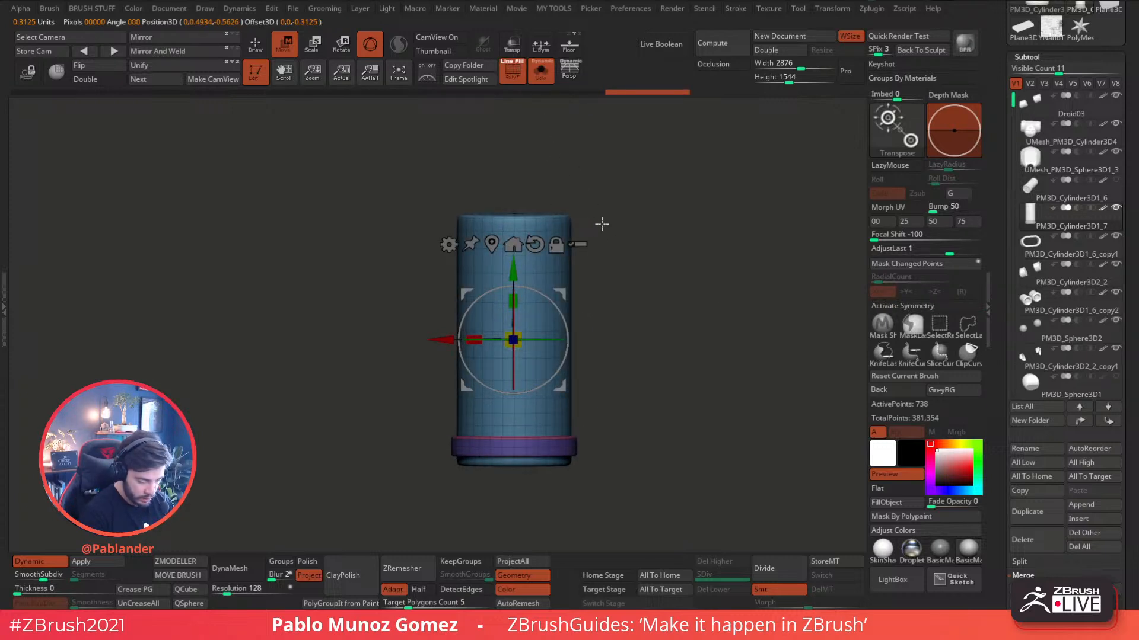
{"action": "left_click_drag", "start_coordinate": [601, 221], "coordinate": [644, 220]}
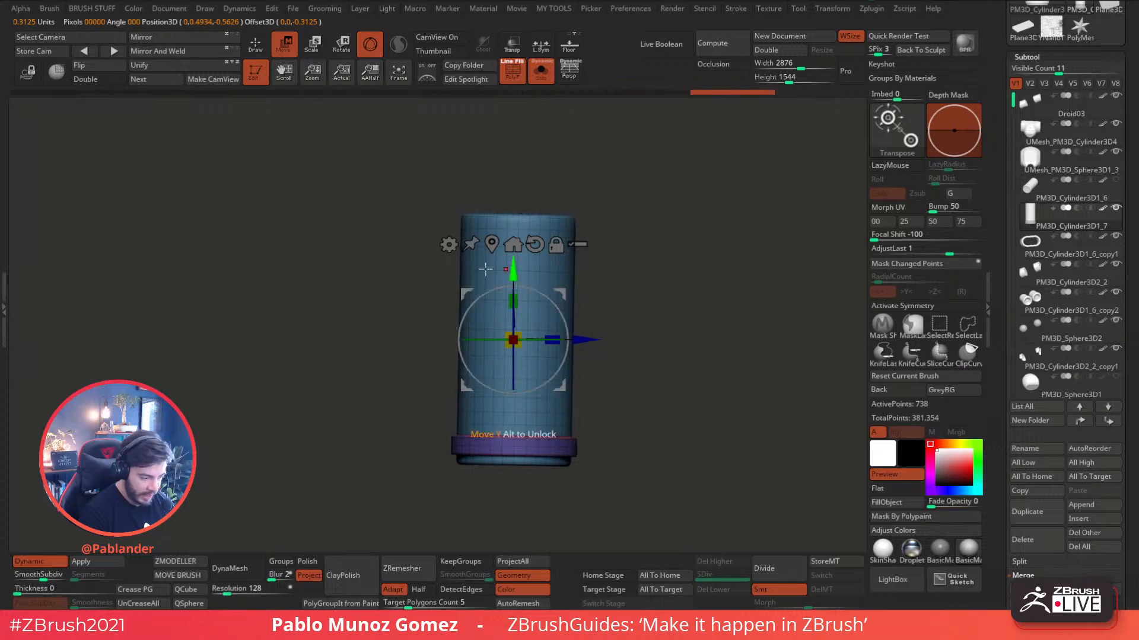
{"action": "left_click", "coordinate": [256, 46]}
{"action": "left_click_drag", "start_coordinate": [294, 156], "coordinate": [661, 417], "text": "ctrl"}
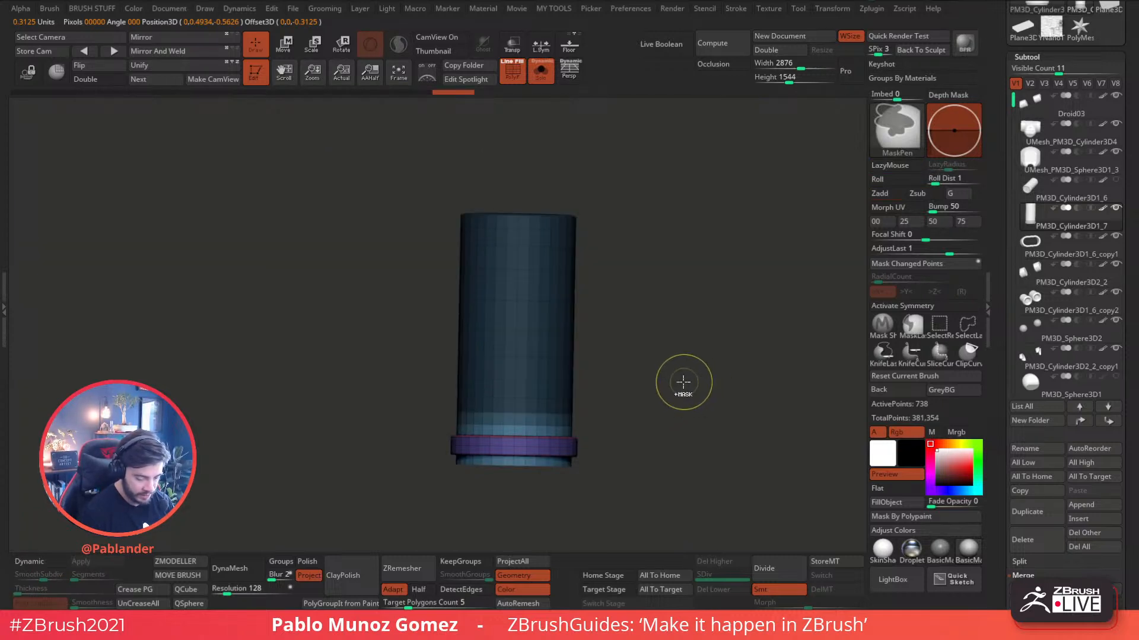
{"action": "left_click", "coordinate": [681, 377], "text": "ctrl"}
- Shorten the cylinder's unmasked body along the gizmo's Y axis to roughly half its length and clear the mask
{"action": "key", "text": "w"}
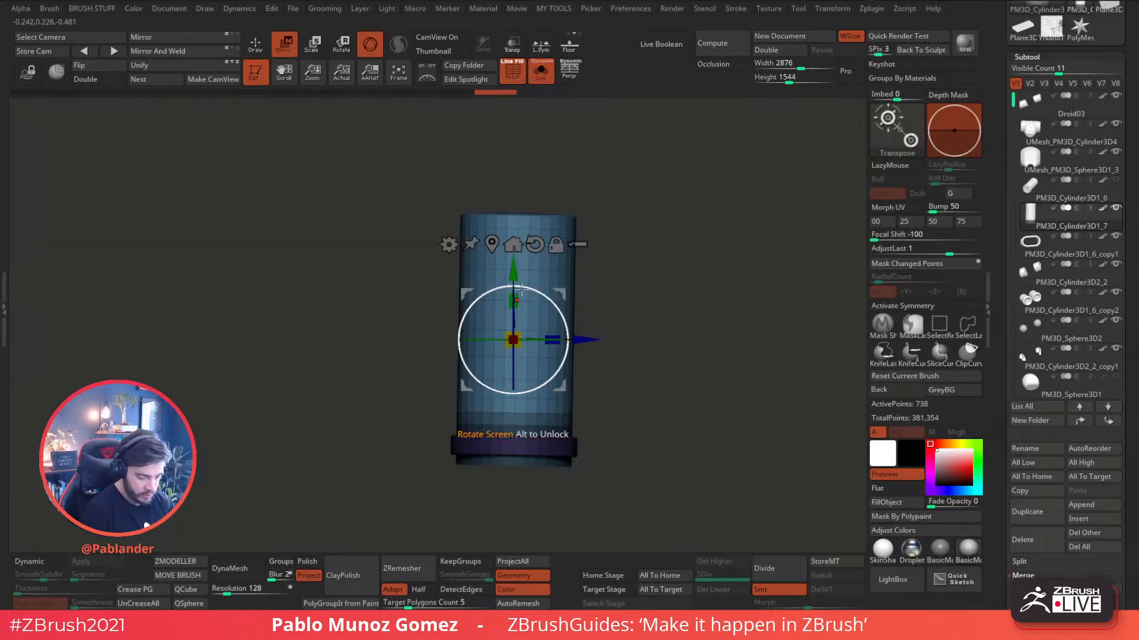
{"action": "mouse_move", "coordinate": [515, 301]}
{"action": "left_mouse_down"}
{"action": "mouse_move", "coordinate": [516, 332]}
{"action": "mouse_move", "coordinate": [516, 305]}
{"action": "mouse_move", "coordinate": [517, 321]}
{"action": "left_mouse_up"}
{"action": "left_click", "coordinate": [256, 45]}
{"action": "left_click_drag", "start_coordinate": [523, 215], "coordinate": [610, 302], "text": "ctrl"}
{"action": "right_click_drag", "start_coordinate": [644, 353], "coordinate": [611, 292], "text": "ctrl"}
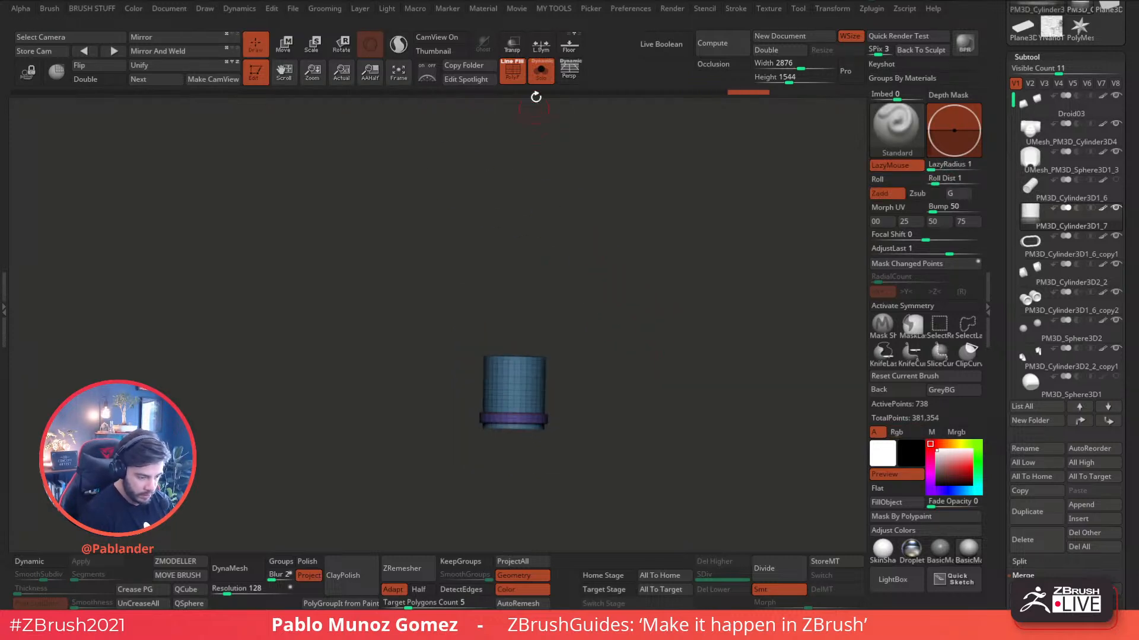
- Show the whole helmet again and enable dynamic subdivision on the shortened cylinder
{"action": "left_click", "coordinate": [541, 69]}
{"action": "left_click_drag", "start_coordinate": [546, 140], "coordinate": [378, 447]}
{"action": "left_click", "coordinate": [48, 564]}
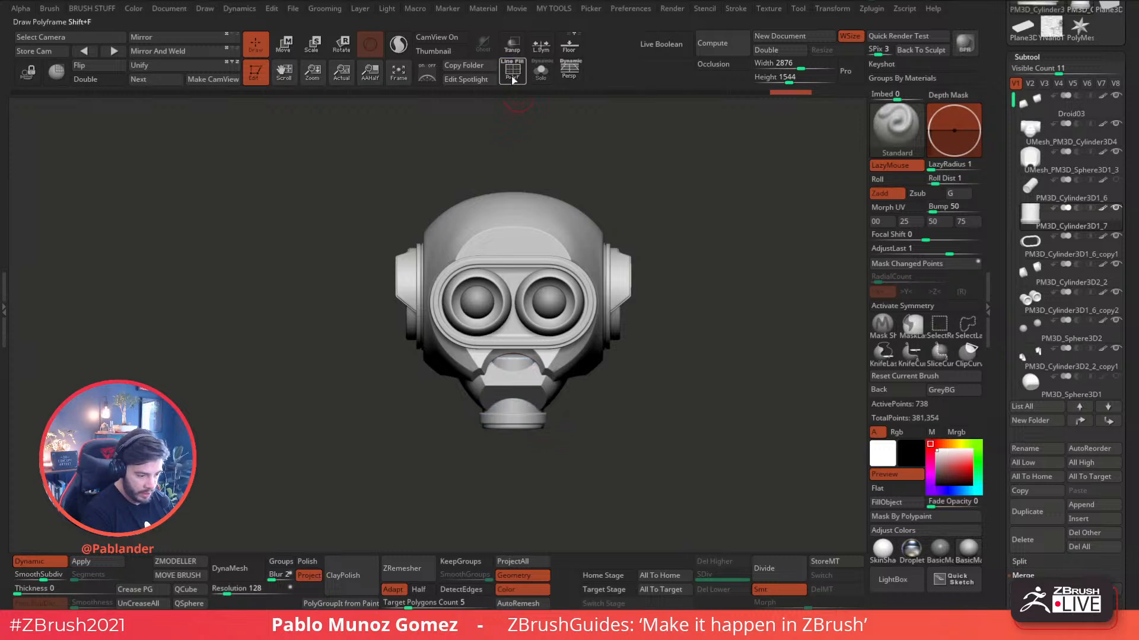
- Move the shortened cylinder to one side of the snout and rotate it to point diagonally outward and forward from the cheek
{"action": "left_click", "coordinate": [289, 47]}
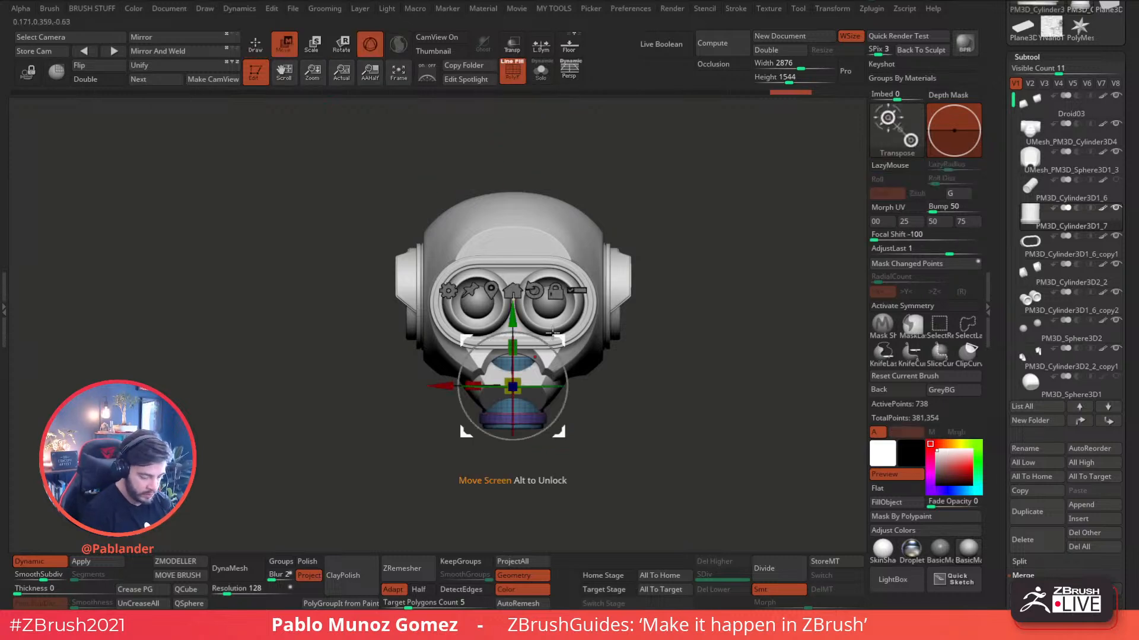
{"action": "left_click_drag", "start_coordinate": [560, 336], "coordinate": [530, 337], "text": "shift"}
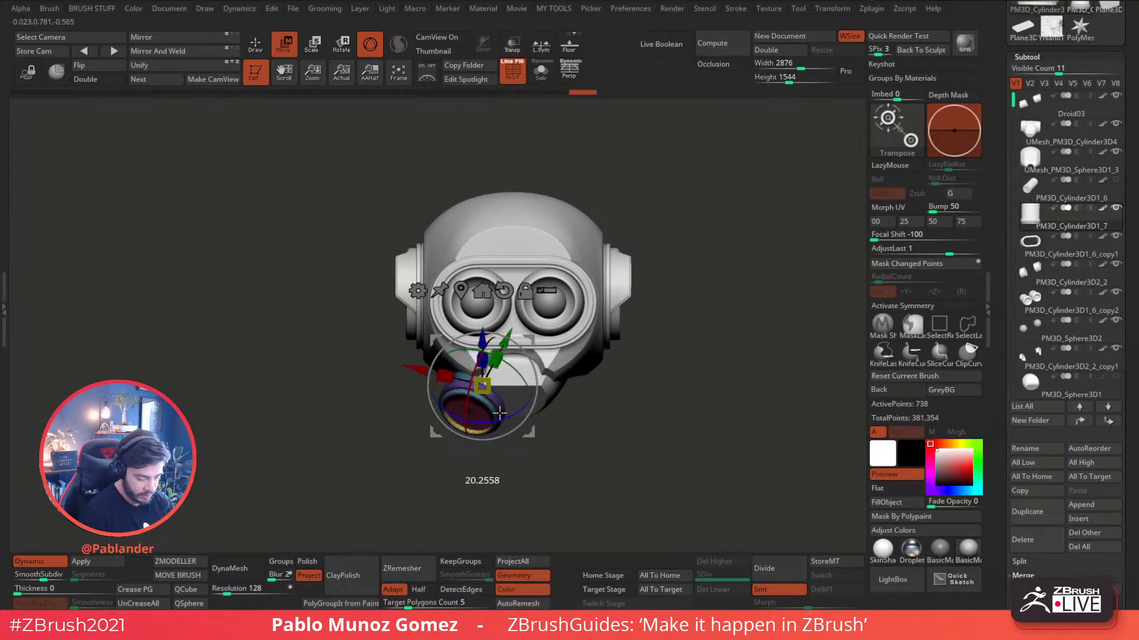
{"action": "left_click_drag", "start_coordinate": [593, 398], "coordinate": [638, 262]}
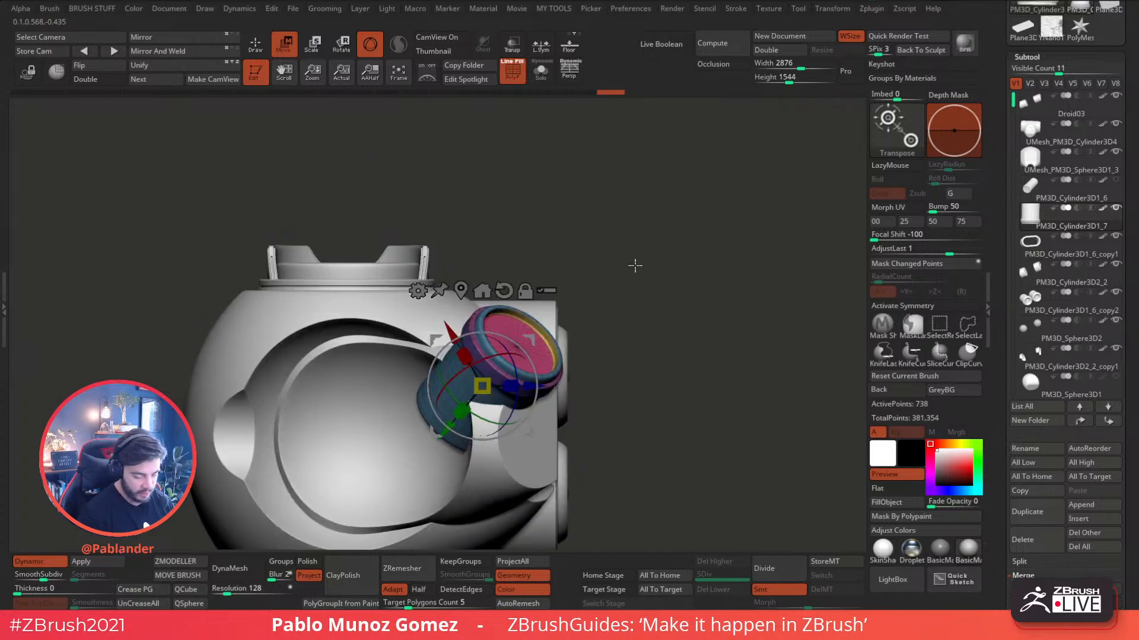
{"action": "left_click_drag", "start_coordinate": [529, 341], "coordinate": [539, 316]}
{"action": "left_click_drag", "start_coordinate": [624, 300], "coordinate": [510, 361]}
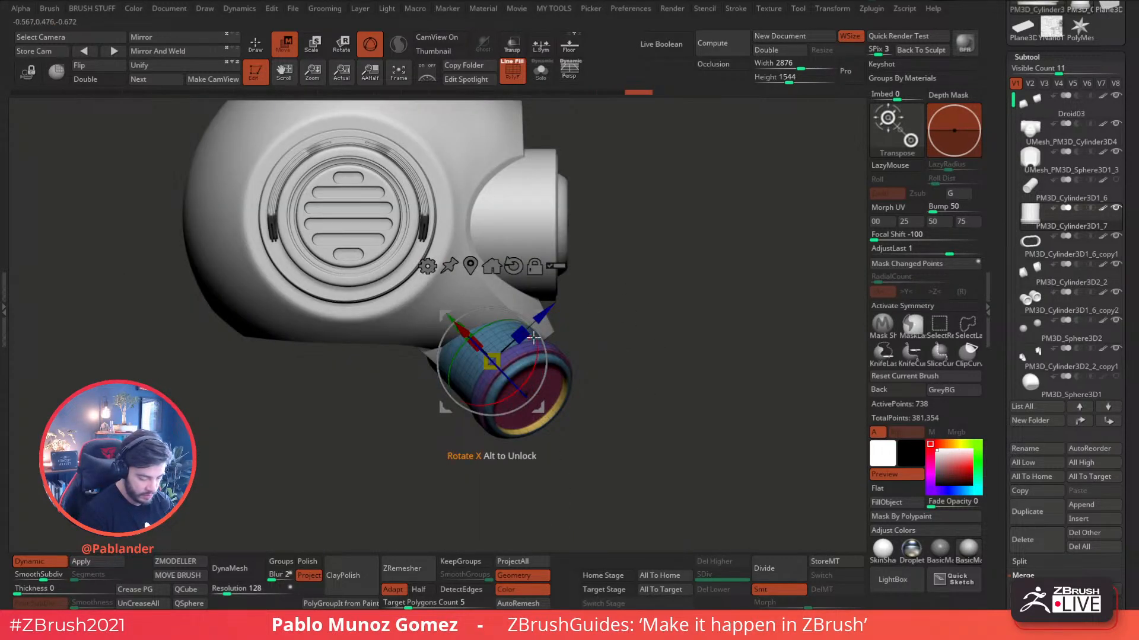
- Refine the cylinder's angle and position so its back end sinks into the lower cheek beside the snout
{"action": "left_click_drag", "start_coordinate": [643, 337], "coordinate": [554, 328]}
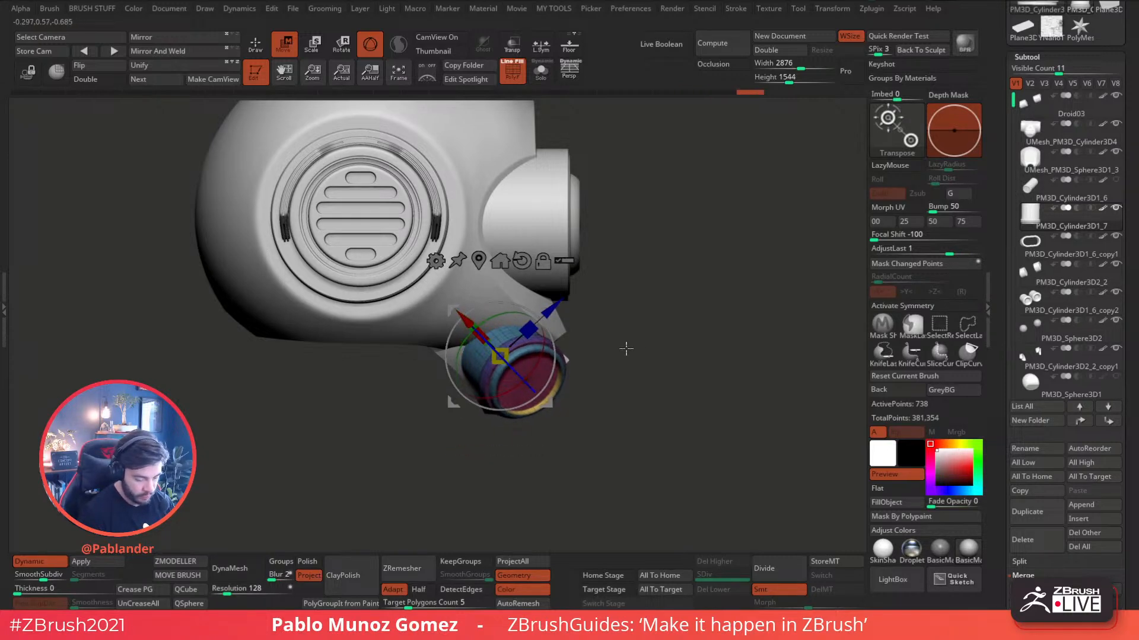
{"action": "left_click_drag", "start_coordinate": [602, 352], "coordinate": [582, 346]}
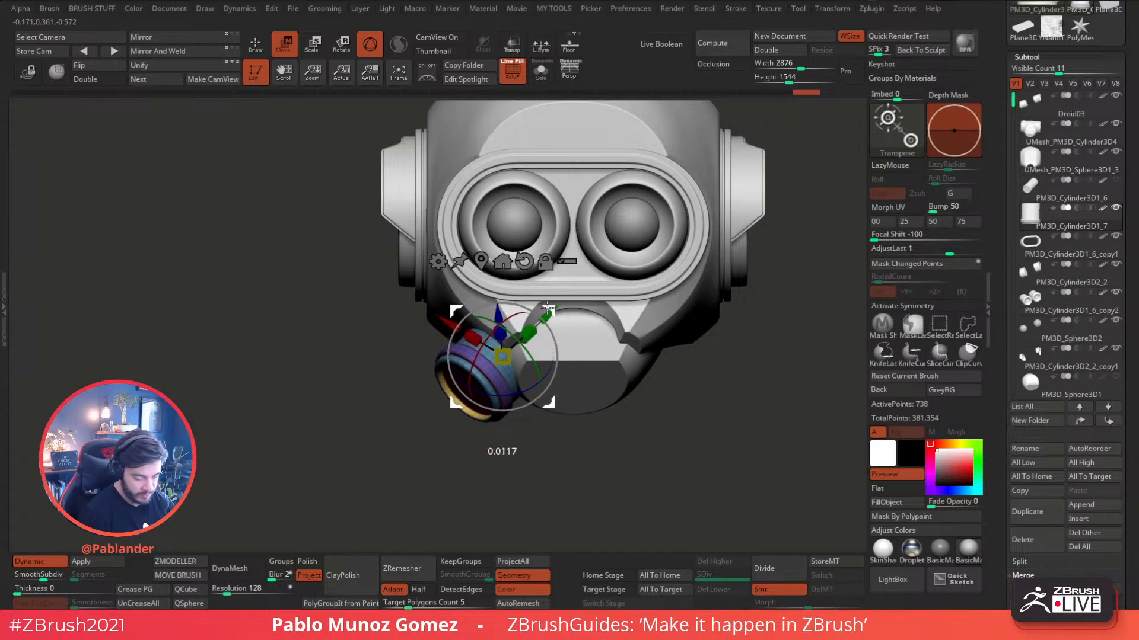
{"action": "left_click_drag", "start_coordinate": [567, 359], "coordinate": [593, 380]}
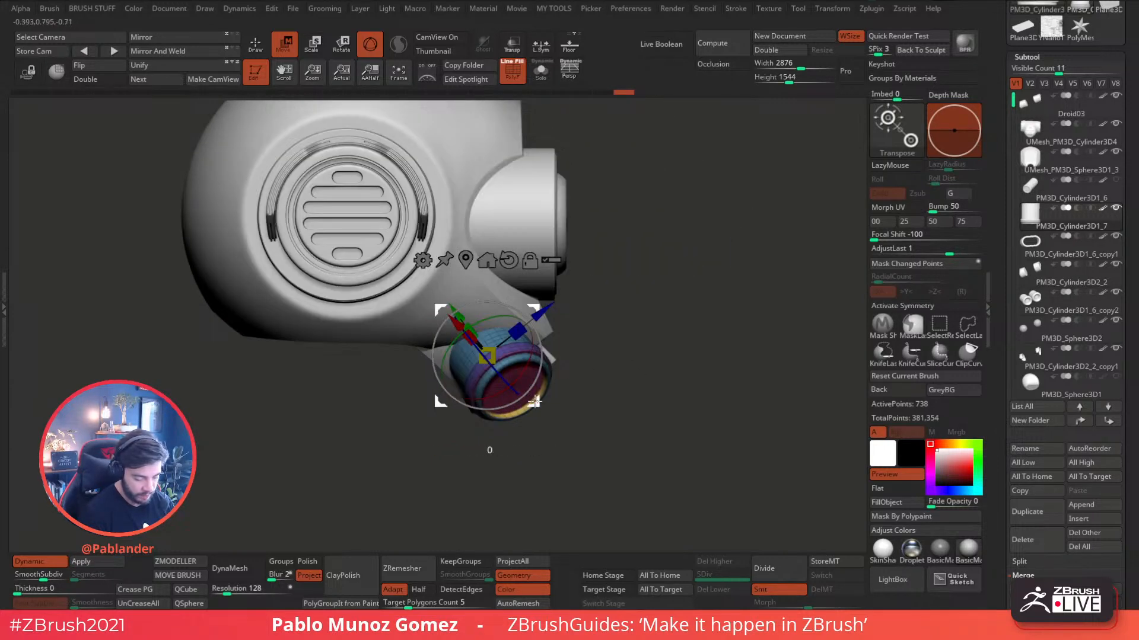
{"action": "mouse_move", "coordinate": [532, 402]}
{"action": "left_mouse_down"}
{"action": "mouse_move", "coordinate": [615, 376]}
{"action": "mouse_move", "coordinate": [618, 338]}
{"action": "mouse_move", "coordinate": [635, 361]}
{"action": "mouse_move", "coordinate": [625, 315]}
{"action": "mouse_move", "coordinate": [618, 335]}
{"action": "mouse_move", "coordinate": [637, 358]}
{"action": "mouse_move", "coordinate": [625, 364]}
{"action": "mouse_move", "coordinate": [659, 336]}
{"action": "mouse_move", "coordinate": [645, 346]}
{"action": "left_mouse_up"}
{"action": "key", "text": "q"}
{"action": "key", "text": "w"}
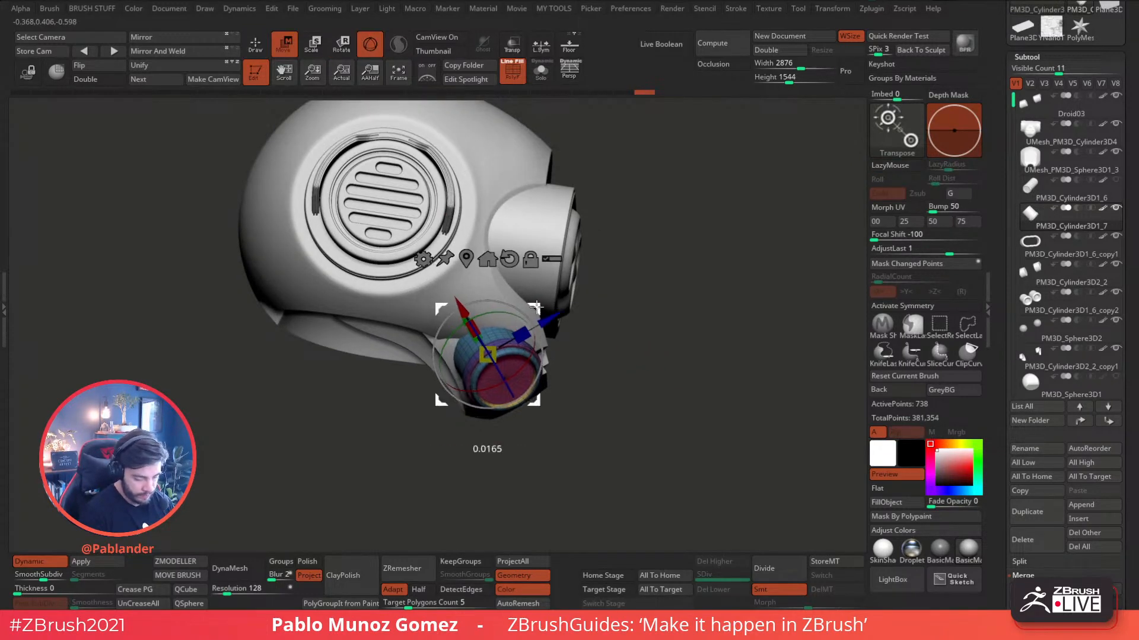
- Mirror and weld the cheek filter port to the opposite side of the helmet and hide the polyframe
{"action": "key", "text": "q"}
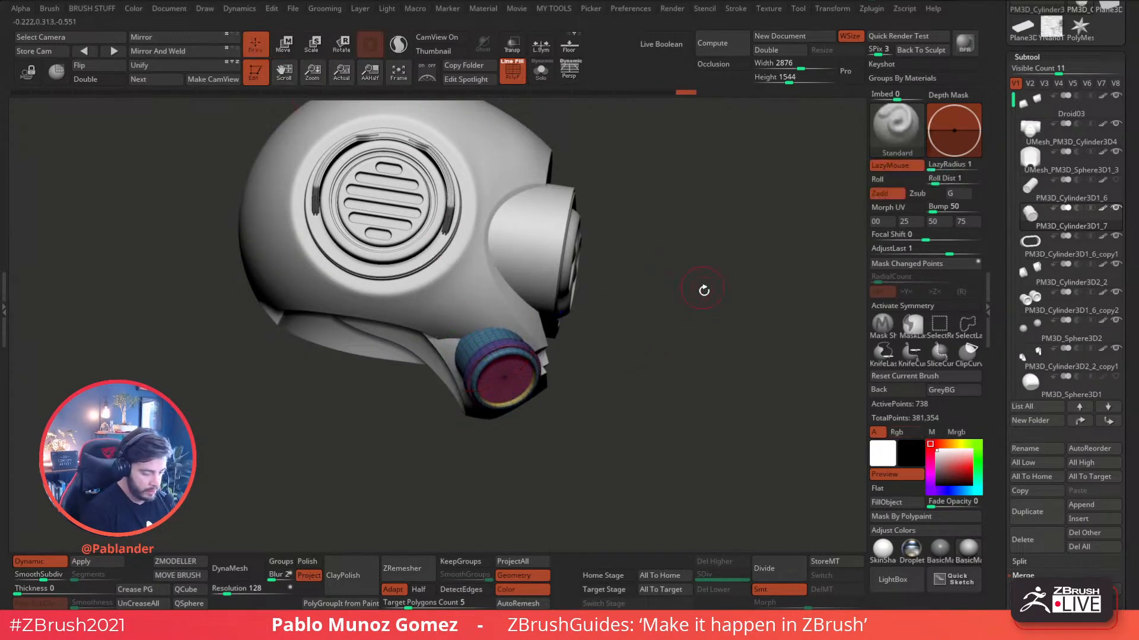
{"action": "left_click_drag", "start_coordinate": [696, 282], "coordinate": [656, 323], "text": "shift"}
{"action": "left_click_drag", "start_coordinate": [642, 419], "coordinate": [615, 425], "text": "alt"}
{"action": "key", "text": "w"}
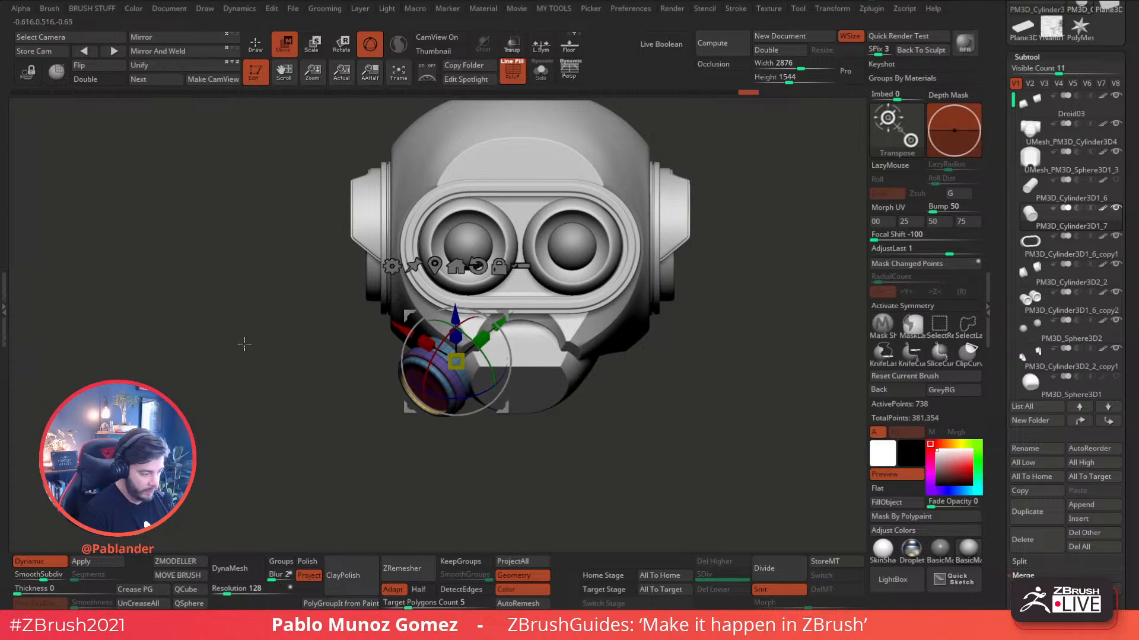
{"action": "left_click", "coordinate": [173, 53]}
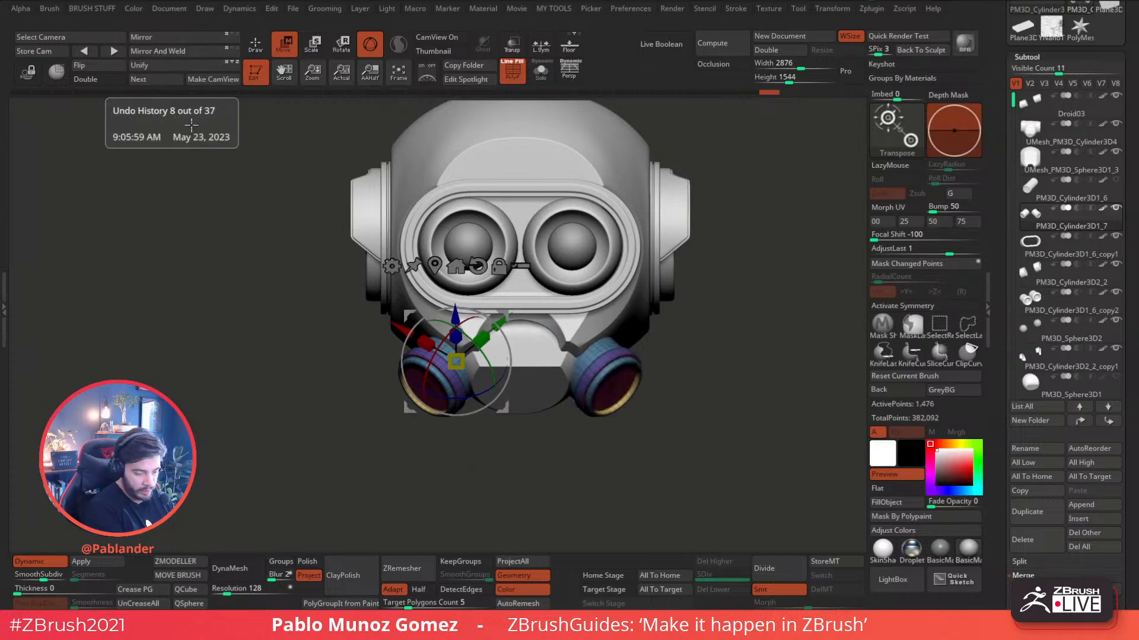
{"action": "left_click", "coordinate": [509, 73]}
{"action": "left_click", "coordinate": [256, 45]}
- Select the PM3D_Sphere3D1 subtool and append a cube to the helmet's subtools
{"action": "mouse_move", "coordinate": [697, 354]}
{"action": "left_mouse_down", "text": "alt"}
{"action": "mouse_move", "coordinate": [687, 332]}
{"action": "mouse_move", "coordinate": [655, 356]}
{"action": "mouse_move", "coordinate": [686, 363]}
{"action": "mouse_move", "coordinate": [667, 369]}
{"action": "mouse_move", "coordinate": [674, 361]}
{"action": "mouse_move", "coordinate": [681, 381]}
{"action": "mouse_move", "coordinate": [658, 380]}
{"action": "mouse_move", "coordinate": [679, 386]}
{"action": "mouse_move", "coordinate": [620, 389]}
{"action": "mouse_move", "coordinate": [650, 390]}
{"action": "mouse_move", "coordinate": [640, 402]}
{"action": "mouse_move", "coordinate": [640, 363]}
{"action": "mouse_move", "coordinate": [632, 384]}
{"action": "left_mouse_up", "text": "alt"}
{"action": "left_click", "coordinate": [1115, 378]}
{"action": "left_click", "coordinate": [1098, 388]}
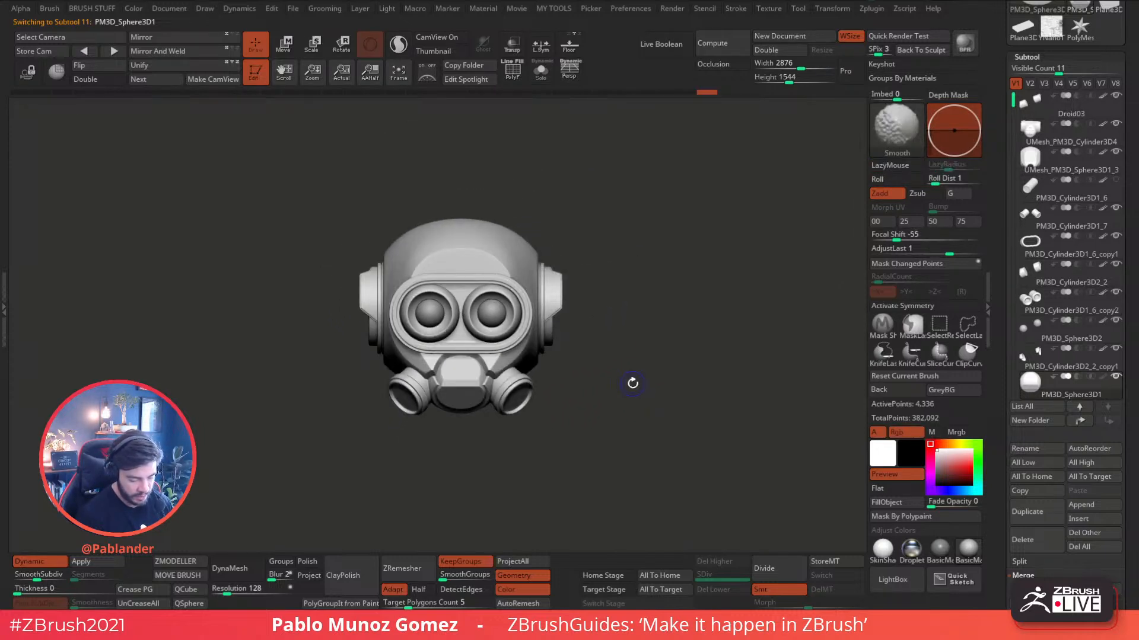
{"action": "left_click", "coordinate": [1111, 504]}
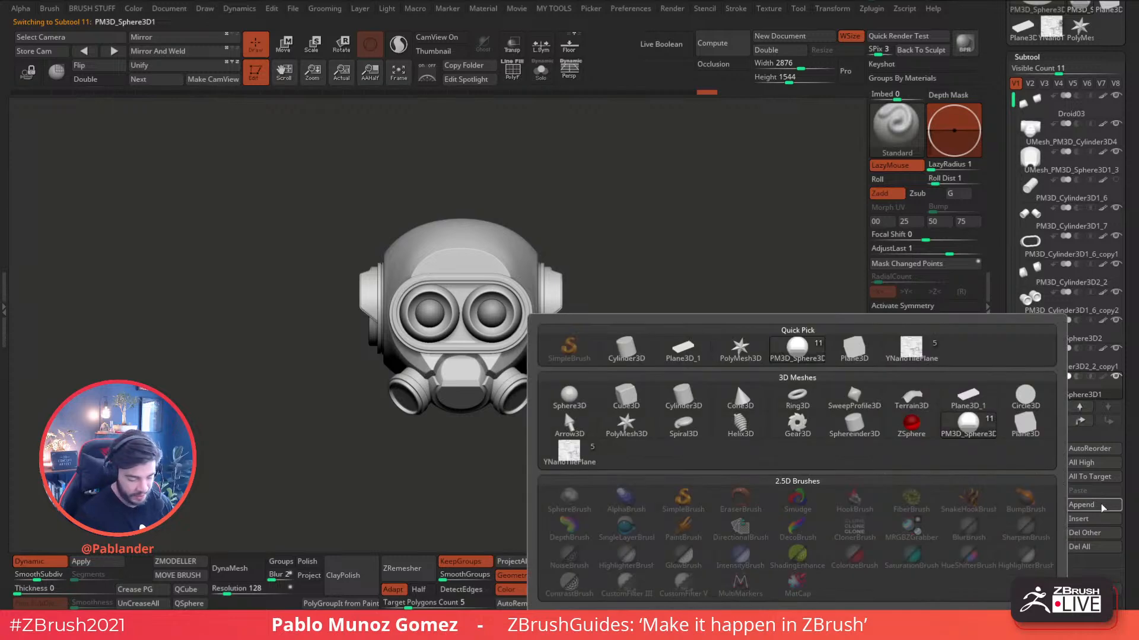
{"action": "left_click", "coordinate": [628, 398]}
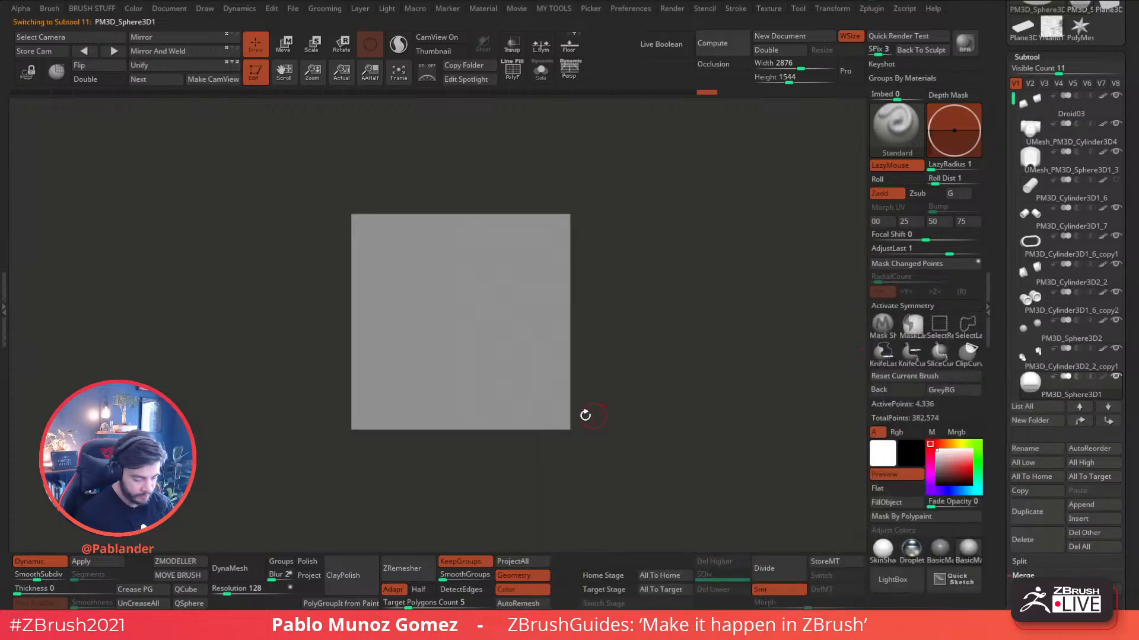
- Make the appended cube the active subtool and reinitialize it as a low-poly QCube
{"action": "left_click", "coordinate": [285, 44]}
{"action": "mouse_move", "coordinate": [544, 275]}
{"action": "left_mouse_down"}
{"action": "mouse_move", "coordinate": [580, 320]}
{"action": "mouse_move", "coordinate": [680, 332]}
{"action": "mouse_move", "coordinate": [630, 337]}
{"action": "mouse_move", "coordinate": [600, 315]}
{"action": "mouse_move", "coordinate": [574, 360]}
{"action": "left_mouse_up"}
{"action": "left_click", "coordinate": [256, 45]}
{"action": "right_click_drag", "start_coordinate": [574, 360], "coordinate": [571, 354], "text": "alt"}
{"action": "left_click", "coordinate": [189, 590]}
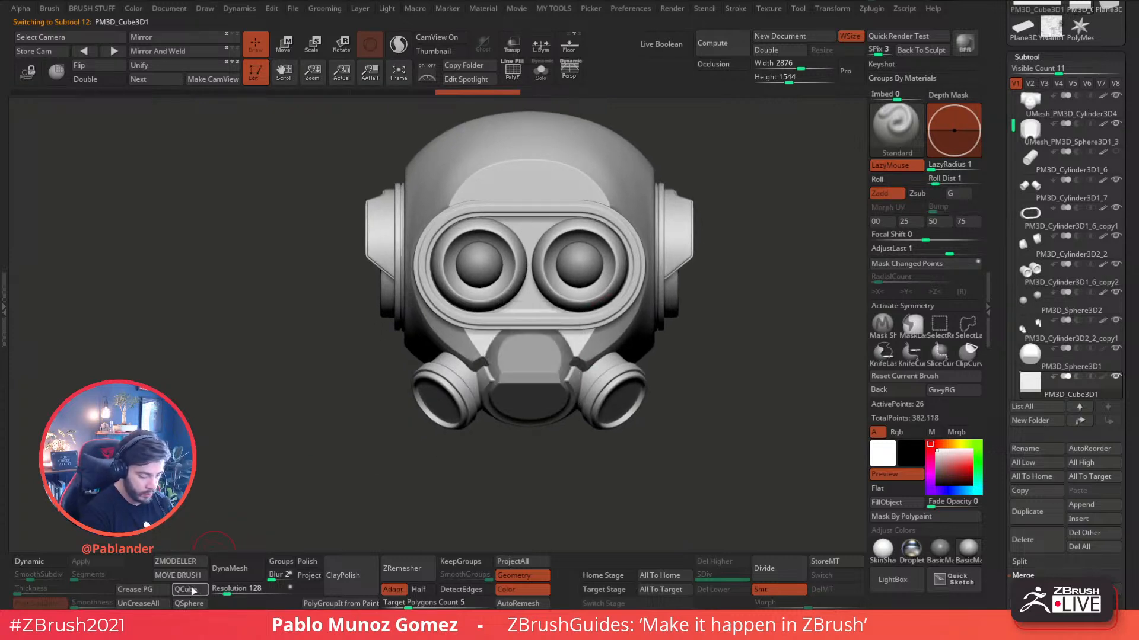
- Isolate the cube and show its polyframe to expose the topology
{"action": "left_click", "coordinate": [542, 72]}
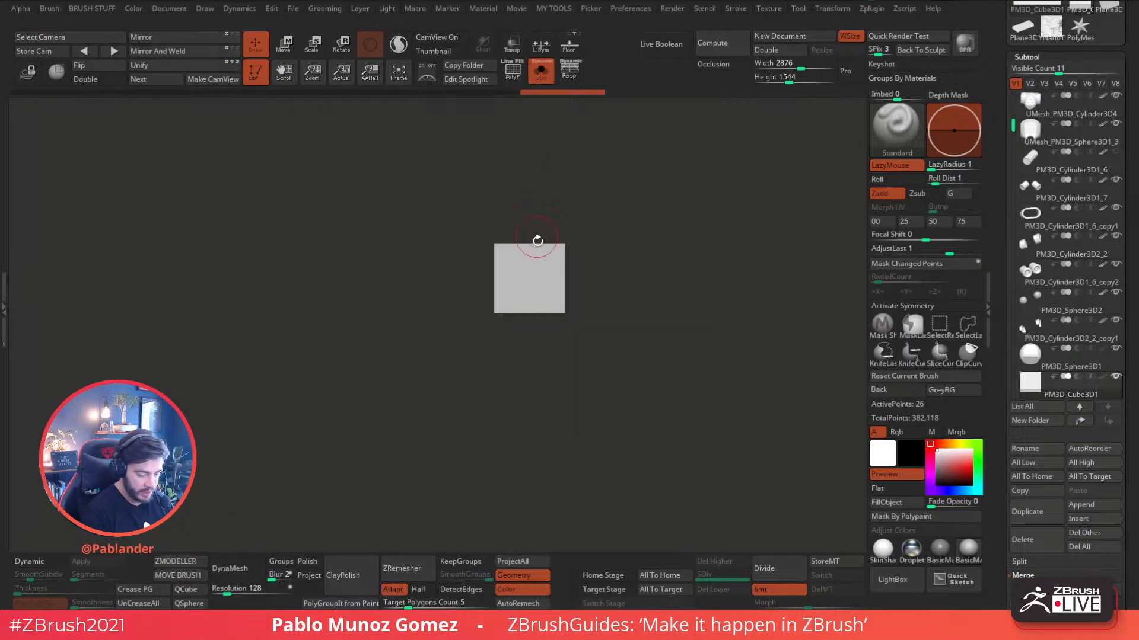
{"action": "left_click", "coordinate": [513, 71]}
{"action": "left_click_drag", "start_coordinate": [602, 231], "coordinate": [604, 313]}
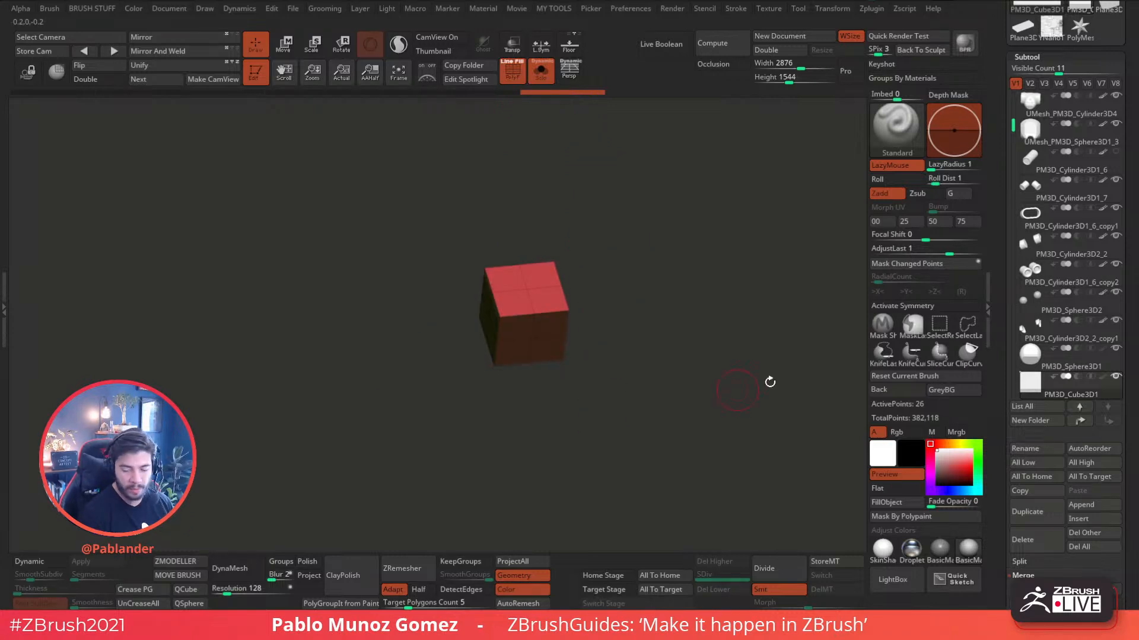
- Open the cube's Initialize settings to examine the QCube option and its X, Y and Z resolution
{"action": "scroll", "coordinate": [1004, 254], "scroll_direction": "down", "scroll_amount": 10}
{"action": "scroll", "coordinate": [1037, 392], "scroll_direction": "down", "scroll_amount": 10}
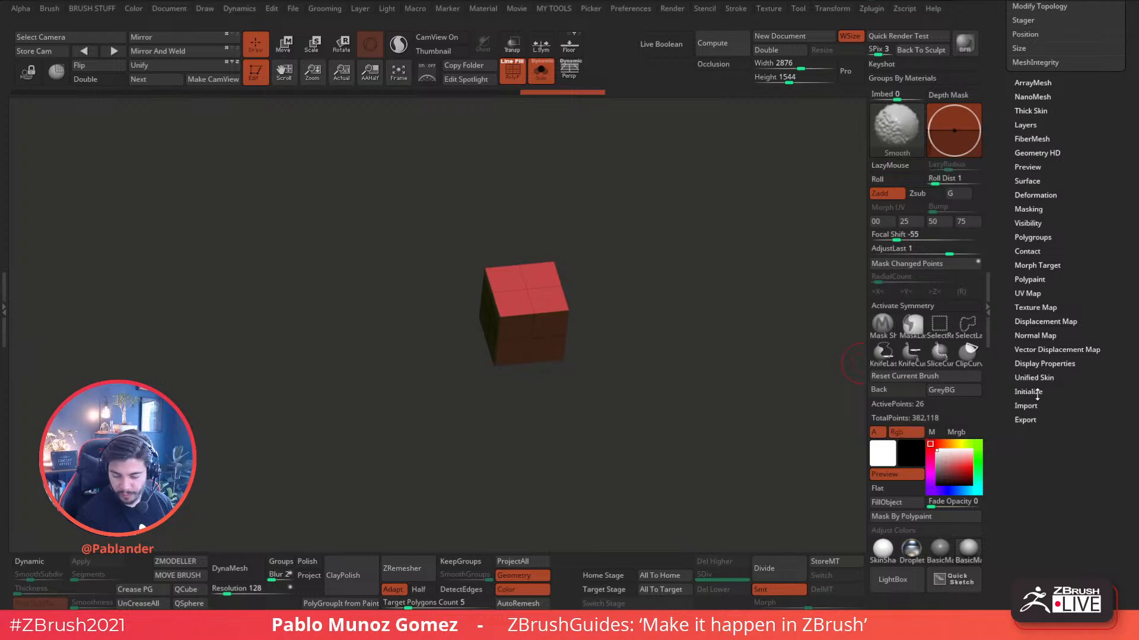
{"action": "left_click", "coordinate": [1036, 391]}
{"action": "left_click", "coordinate": [1034, 386]}
{"action": "left_click_drag", "start_coordinate": [635, 308], "coordinate": [531, 137]}
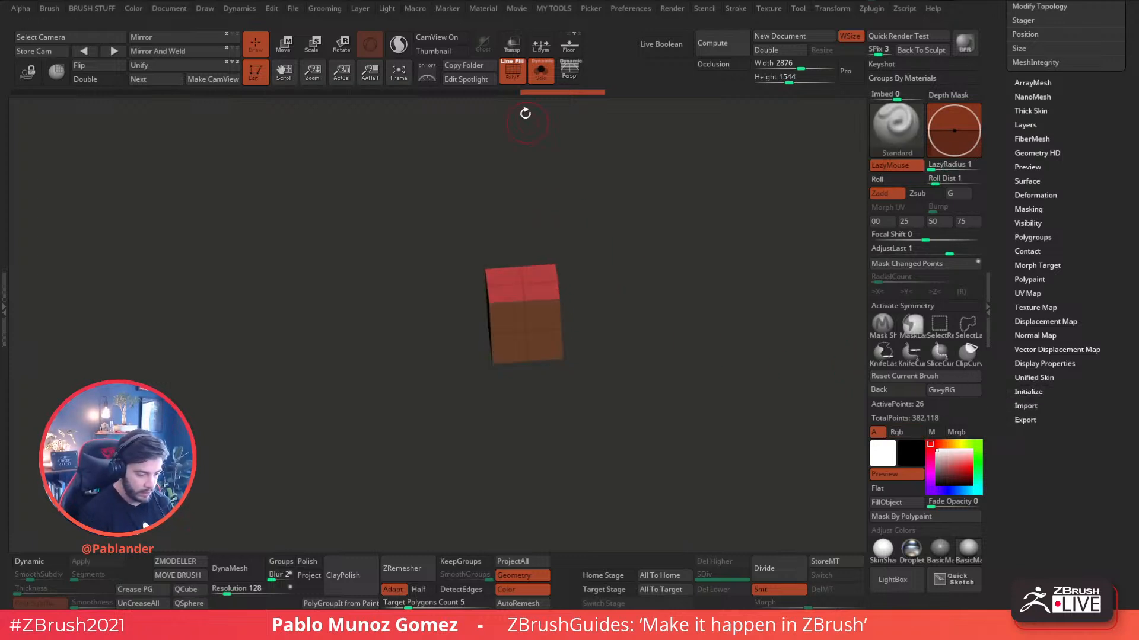
{"action": "key", "text": "shift+f"}
{"action": "left_click", "coordinate": [524, 81]}
{"action": "left_click", "coordinate": [1038, 392]}
{"action": "left_click", "coordinate": [1040, 392]}
{"action": "left_click", "coordinate": [1043, 392]}
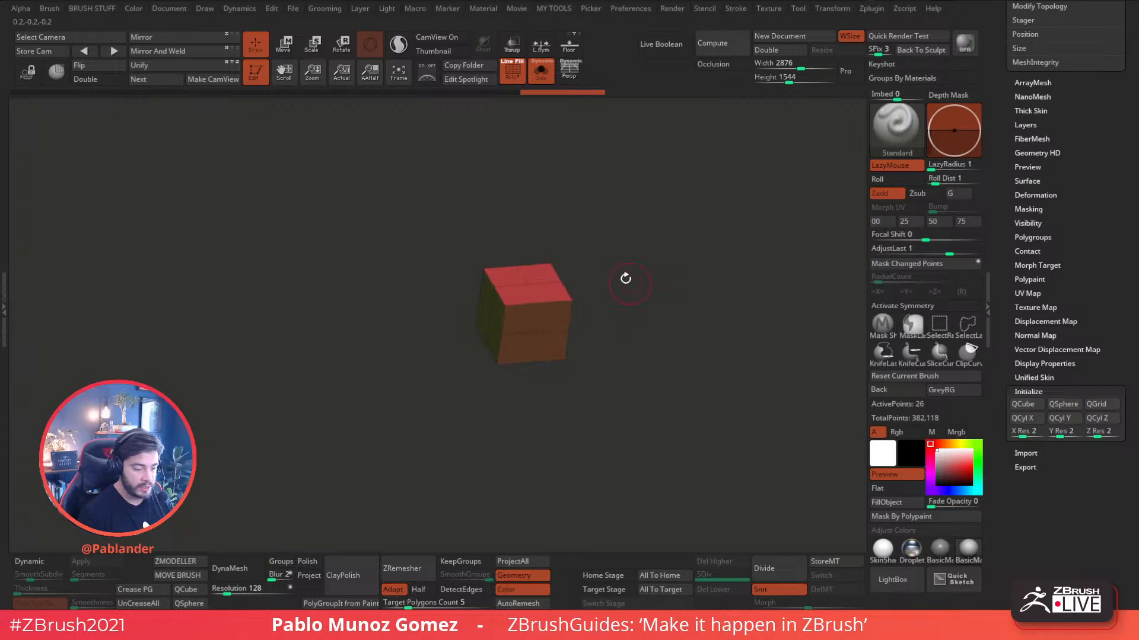
- Show the whole helmet again and move the cube to the front of the mask
{"action": "left_click", "coordinate": [541, 70]}
{"action": "left_click", "coordinate": [285, 45]}
{"action": "left_click_drag", "start_coordinate": [284, 195], "coordinate": [415, 237], "text": "shift"}
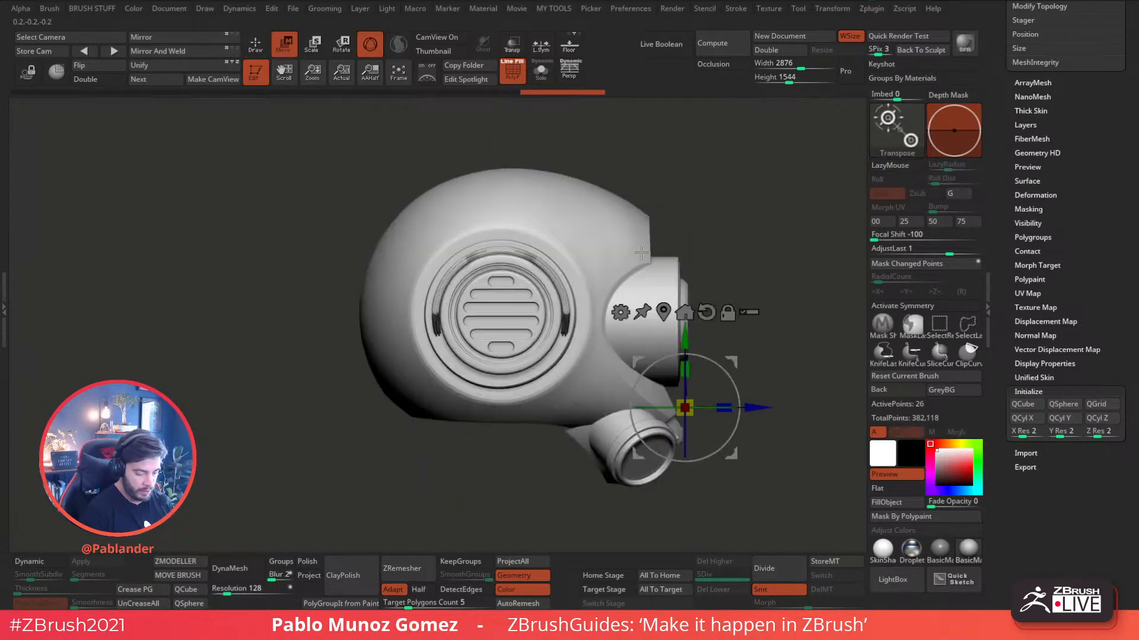
{"action": "left_click_drag", "start_coordinate": [749, 391], "coordinate": [639, 358], "text": "alt"}
{"action": "left_click", "coordinate": [556, 279]}
{"action": "left_click_drag", "start_coordinate": [474, 255], "coordinate": [653, 330]}
- Resize the cube into a small block and place it in front of the snout between the two filter ports
{"action": "left_click_drag", "start_coordinate": [609, 374], "coordinate": [604, 377]}
{"action": "left_click_drag", "start_coordinate": [652, 330], "coordinate": [625, 359]}
{"action": "left_click_drag", "start_coordinate": [621, 400], "coordinate": [596, 401]}
{"action": "left_click_drag", "start_coordinate": [689, 365], "coordinate": [664, 396]}
{"action": "right_click", "coordinate": [627, 383]}
{"action": "left_click", "coordinate": [626, 382]}
{"action": "left_click_drag", "start_coordinate": [754, 368], "coordinate": [634, 365], "text": "alt"}
{"action": "left_click_drag", "start_coordinate": [529, 395], "coordinate": [540, 385]}
{"action": "left_click_drag", "start_coordinate": [686, 365], "coordinate": [737, 375], "text": "shift"}
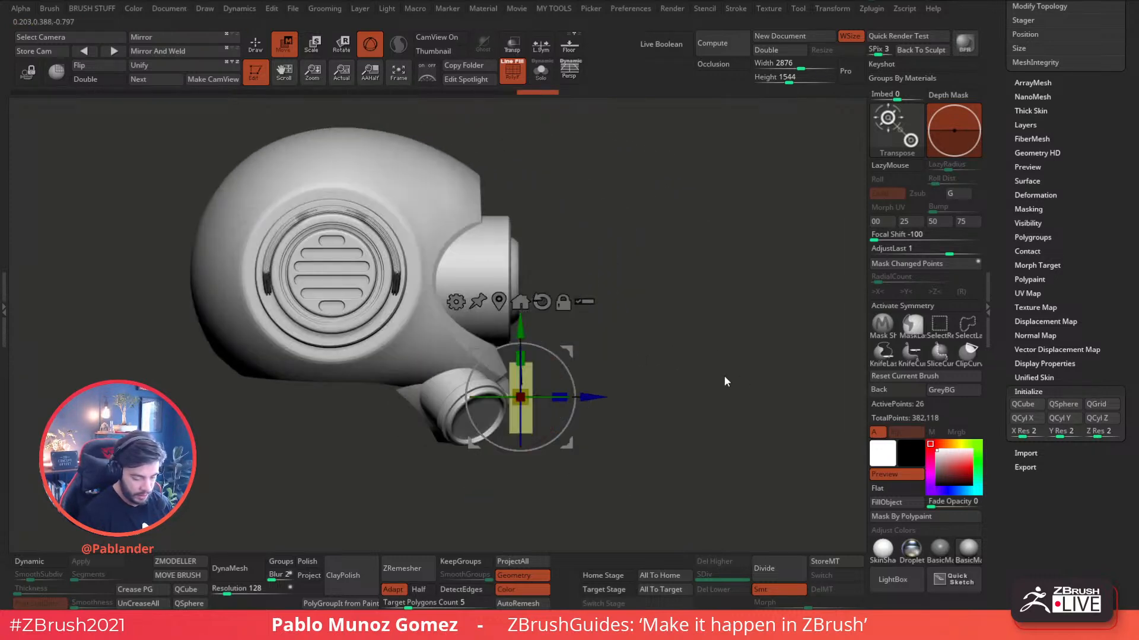
- Enable dynamic subdivision on the block and adjust its depth and position between the filter ports
{"action": "left_click_drag", "start_coordinate": [611, 358], "coordinate": [646, 399], "text": "alt"}
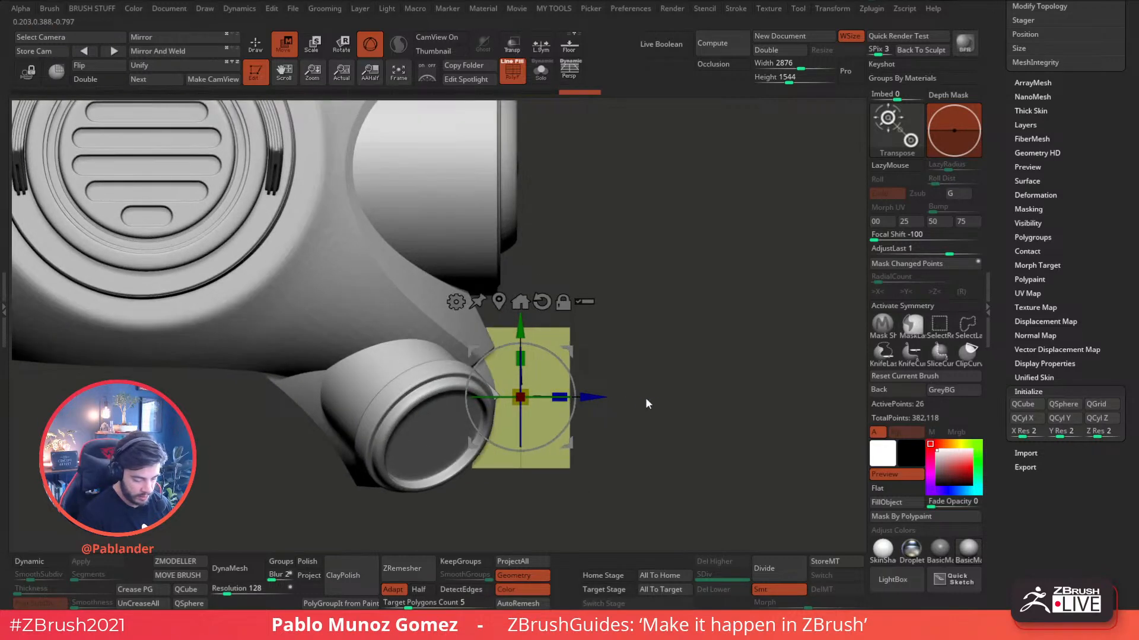
{"action": "left_click", "coordinate": [37, 564]}
{"action": "left_click_drag", "start_coordinate": [665, 322], "coordinate": [522, 396], "text": "shift"}
{"action": "right_click_drag", "start_coordinate": [533, 409], "coordinate": [623, 376]}
{"action": "left_click_drag", "start_coordinate": [631, 409], "coordinate": [591, 409]}
{"action": "right_click_drag", "start_coordinate": [682, 404], "coordinate": [636, 405], "text": "shift"}
{"action": "left_click_drag", "start_coordinate": [501, 408], "coordinate": [505, 409]}
- Switch to the ZModeler brush and set its edge action to Insert with the Single EdgeLoop target
{"action": "left_click", "coordinate": [258, 55]}
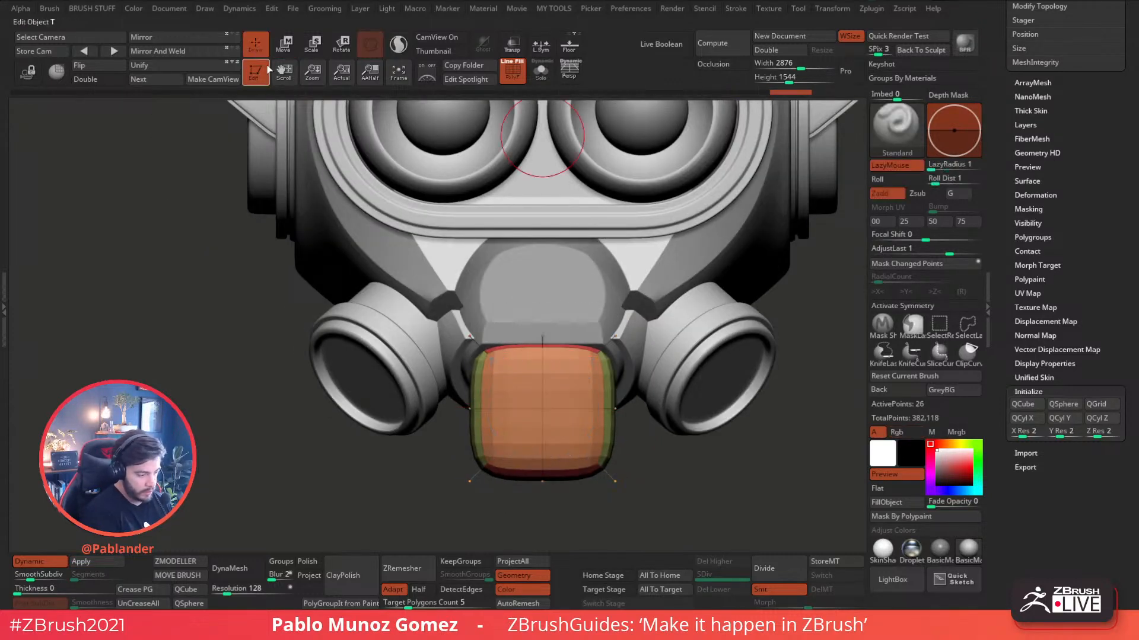
{"action": "right_click_drag", "start_coordinate": [504, 267], "coordinate": [483, 250], "text": "alt"}
{"action": "left_click", "coordinate": [186, 561]}
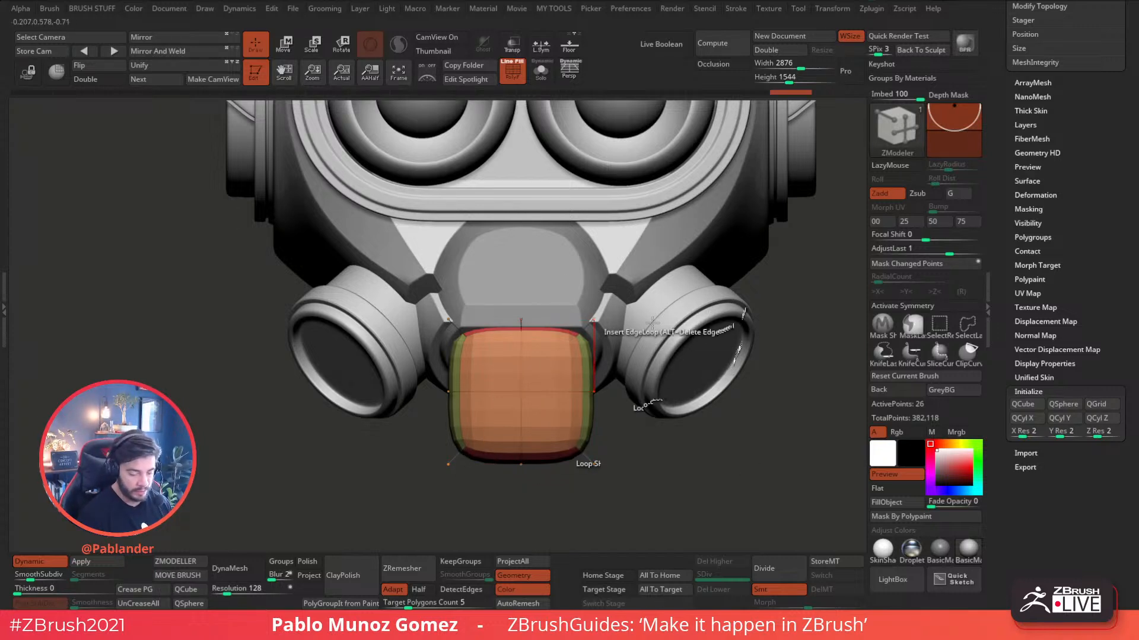
{"action": "key", "text": "space"}
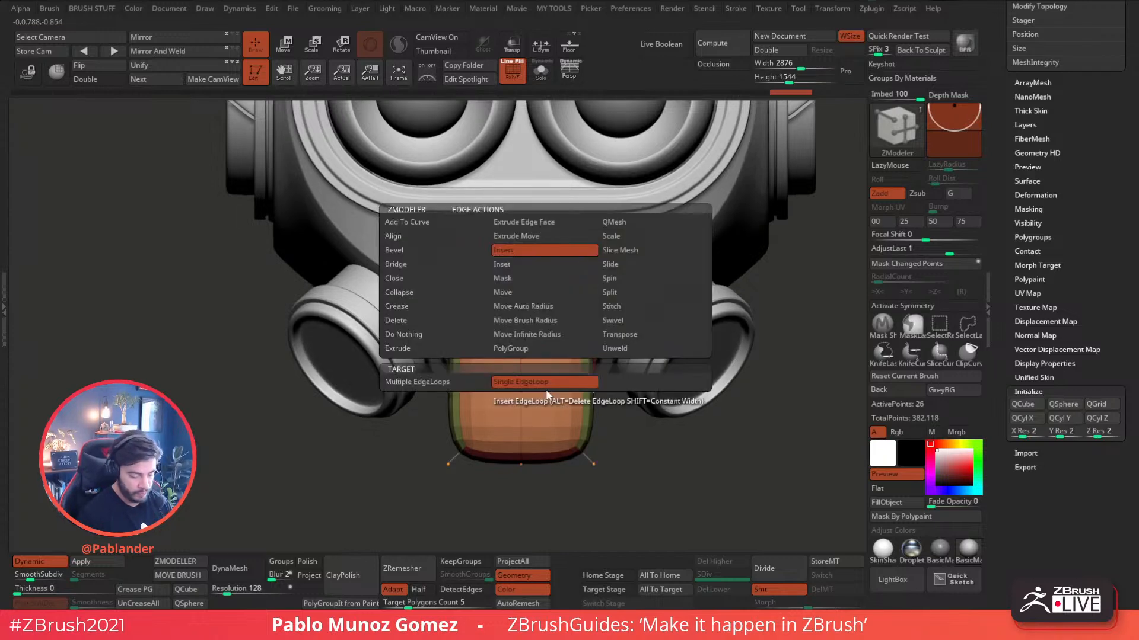
{"action": "left_click", "coordinate": [551, 253]}
- Turn on X symmetry and insert supporting edge loops near the block's sides, lower edge and upper part
{"action": "left_click_drag", "start_coordinate": [557, 389], "coordinate": [571, 388]}
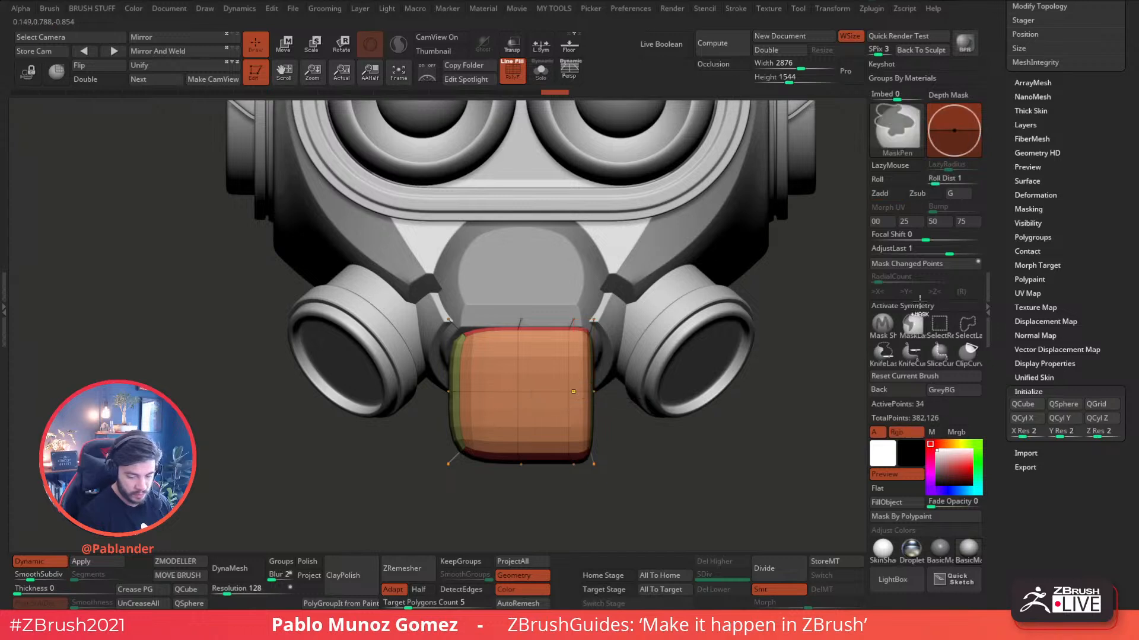
{"action": "key", "text": "ctrl+z"}
{"action": "key", "text": "x"}
{"action": "left_click_drag", "start_coordinate": [567, 381], "coordinate": [574, 389]}
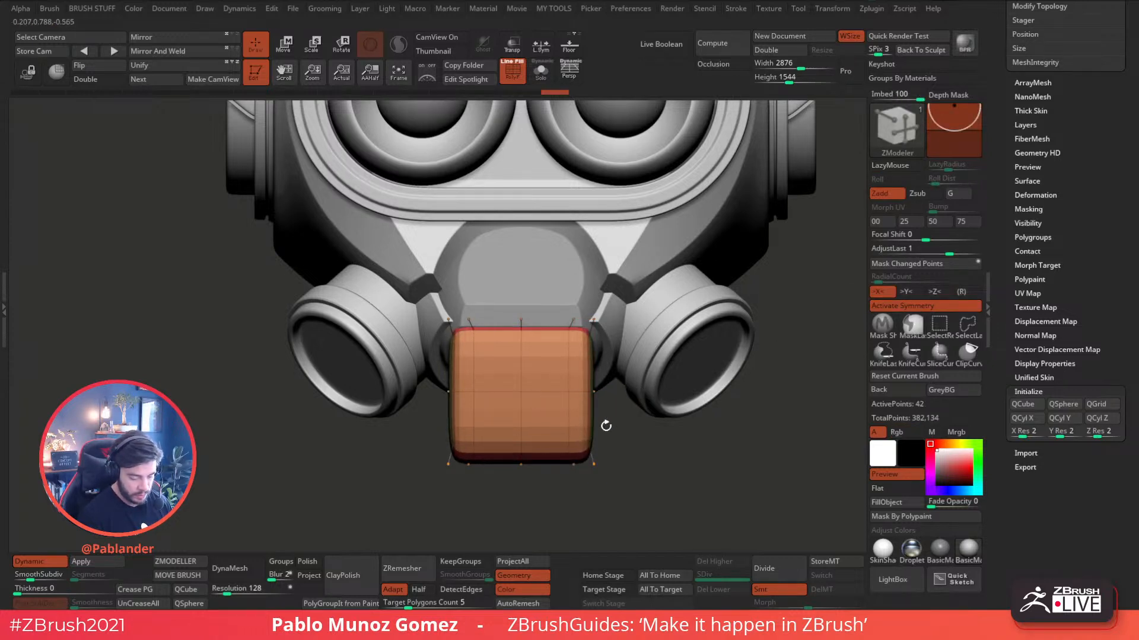
{"action": "left_click", "coordinate": [572, 442]}
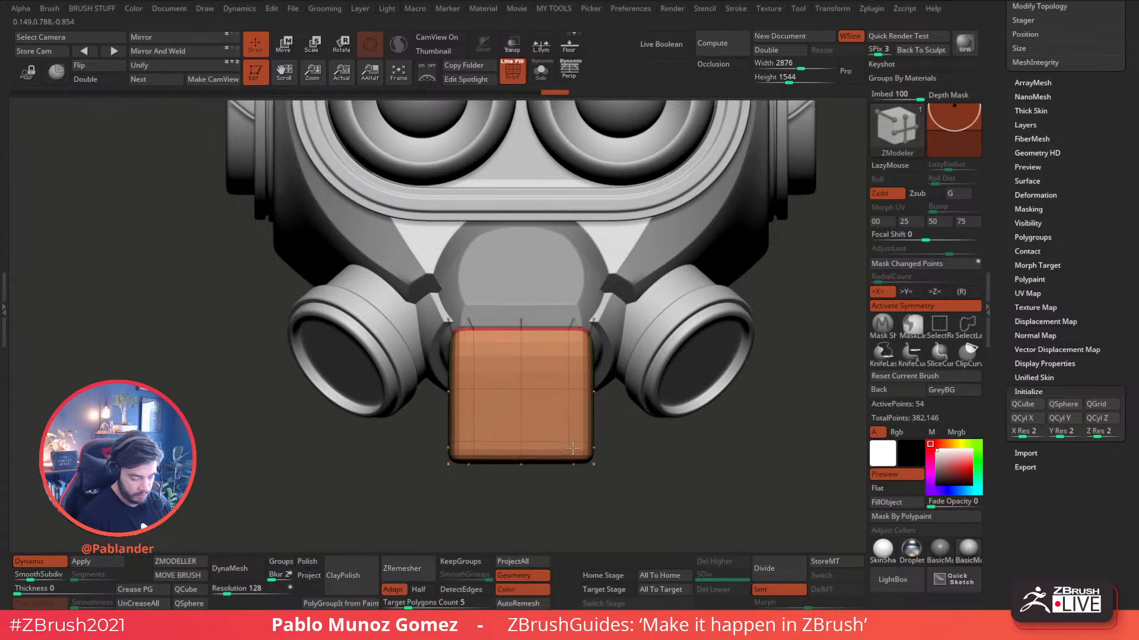
{"action": "left_click", "coordinate": [569, 362]}
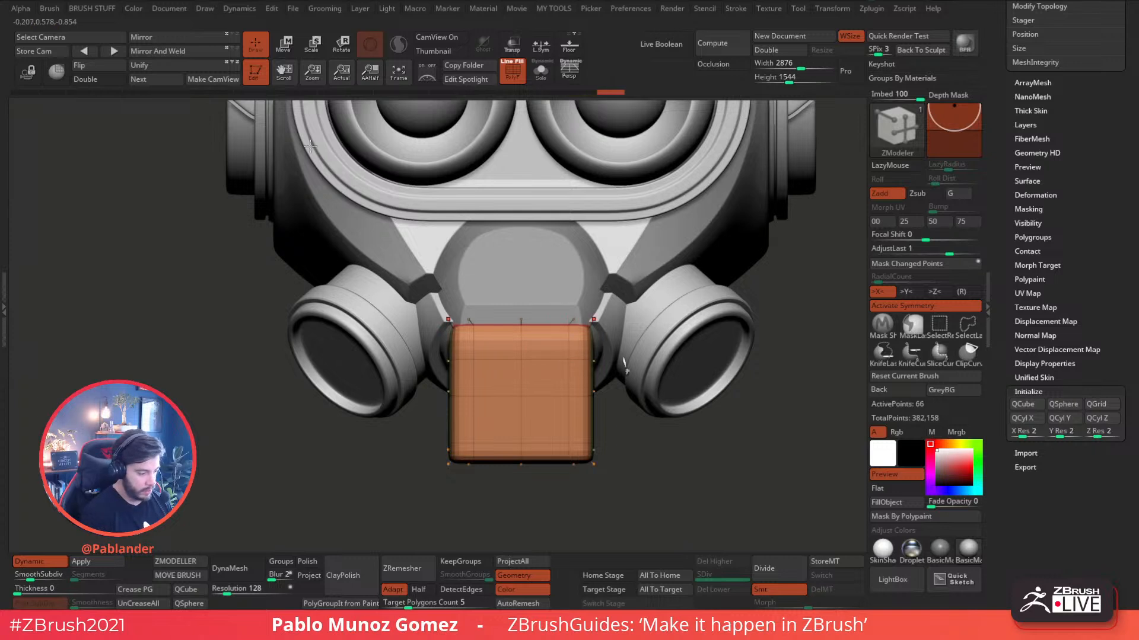
- Mask all but the block's upper points, narrow them along the X axis to taper the block, and clear the mask
{"action": "key", "text": "w"}
{"action": "key", "text": "ctrl"}
{"action": "left_click_drag", "start_coordinate": [505, 337], "coordinate": [415, 343], "text": "ctrl"}
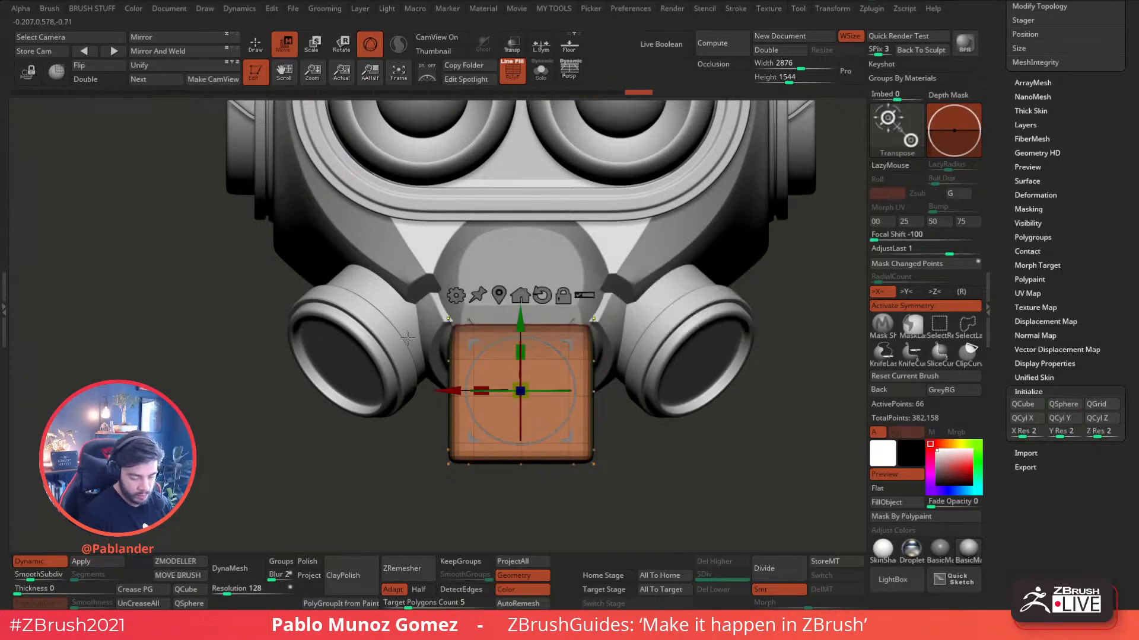
{"action": "left_click", "coordinate": [693, 444], "text": "ctrl"}
{"action": "left_click_drag", "start_coordinate": [480, 389], "coordinate": [524, 365]}
{"action": "left_click_drag", "start_coordinate": [629, 436], "coordinate": [643, 451], "text": "ctrl"}
{"action": "left_click_drag", "start_coordinate": [522, 317], "coordinate": [520, 303]}
- Set the block's smooth subdivision level to 4 and hide the polyframe to check its shape on the helmet
{"action": "scroll", "coordinate": [596, 396], "scroll_direction": "up", "scroll_amount": 2}
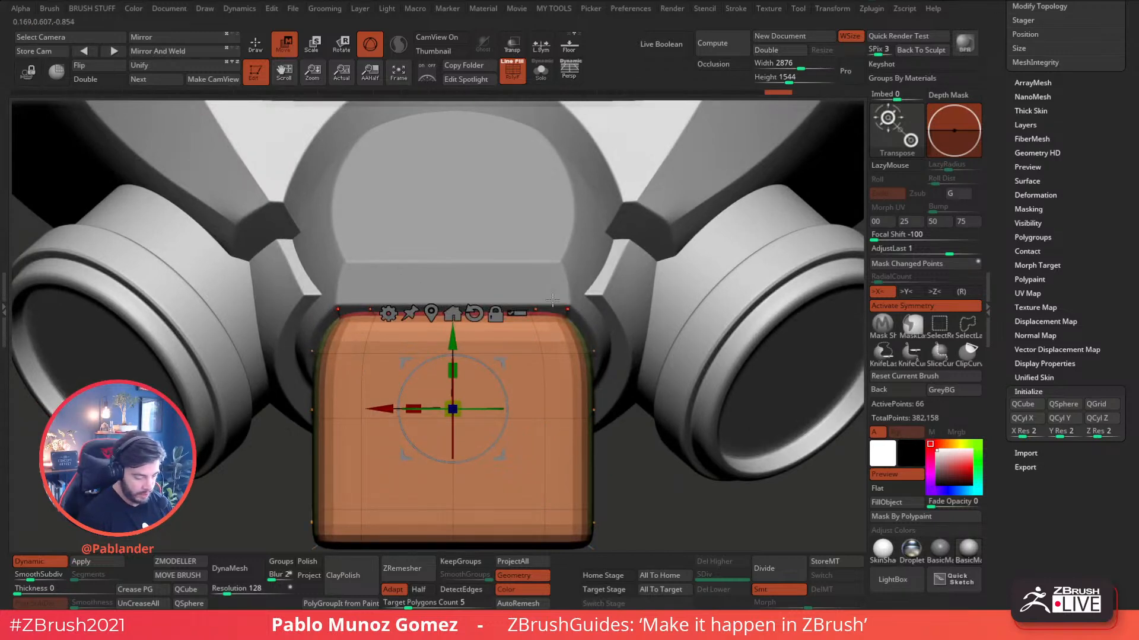
{"action": "left_click_drag", "start_coordinate": [366, 333], "coordinate": [669, 376]}
{"action": "left_click", "coordinate": [44, 573]}
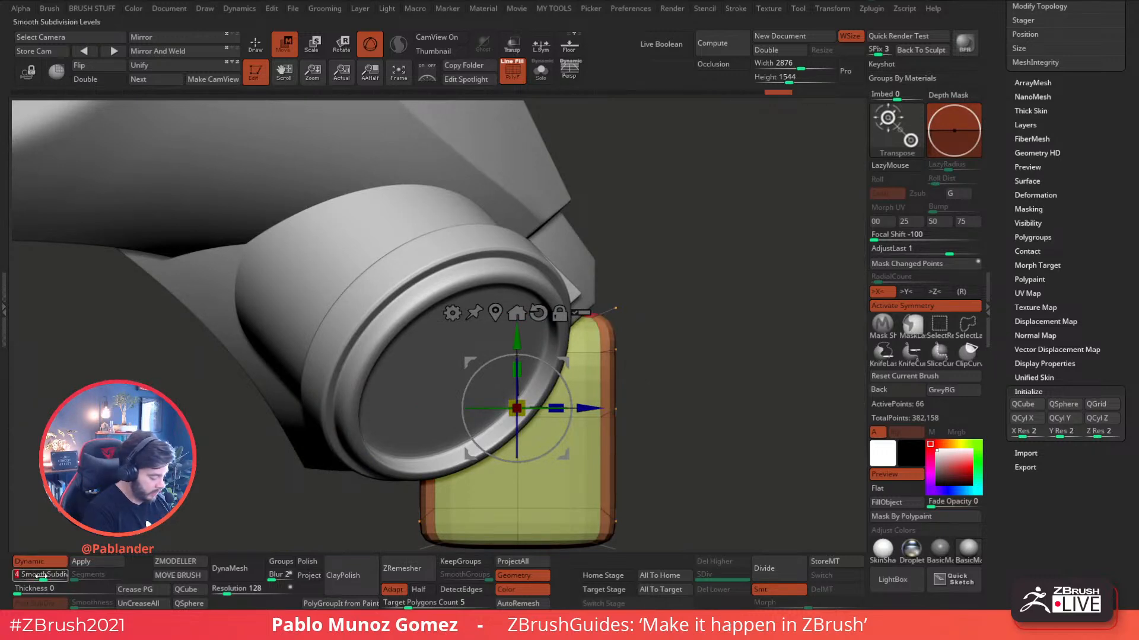
{"action": "key", "text": "shift+f"}
{"action": "left_click_drag", "start_coordinate": [668, 290], "coordinate": [566, 226]}
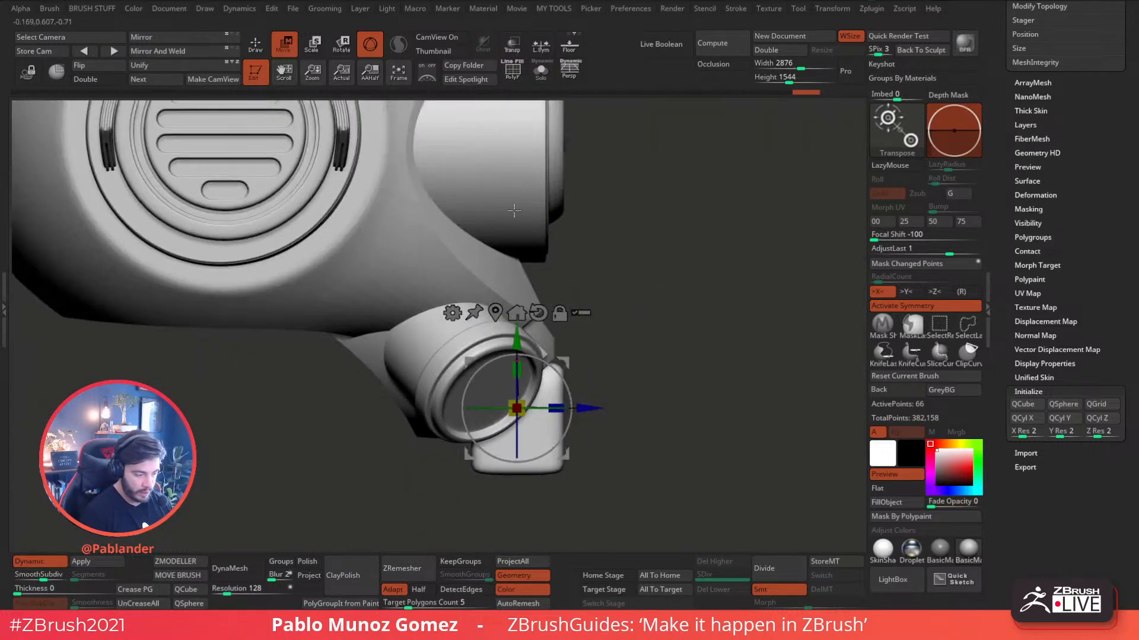
{"action": "left_click", "coordinate": [255, 42]}
{"action": "left_click_drag", "start_coordinate": [680, 301], "coordinate": [618, 342]}
{"action": "key", "text": "w"}
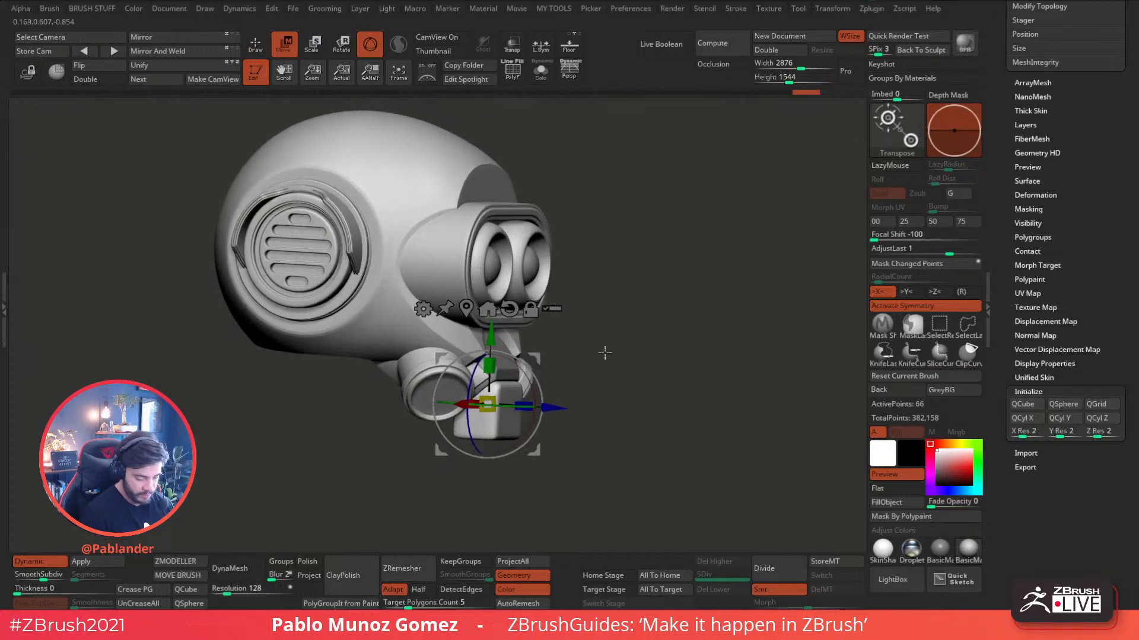
- Nudge the block slightly toward the helmet along the Z axis and return to Draw mode in a front view
{"action": "left_click_drag", "start_coordinate": [551, 407], "coordinate": [545, 407]}
{"action": "left_click_drag", "start_coordinate": [658, 376], "coordinate": [617, 373], "text": "shift"}
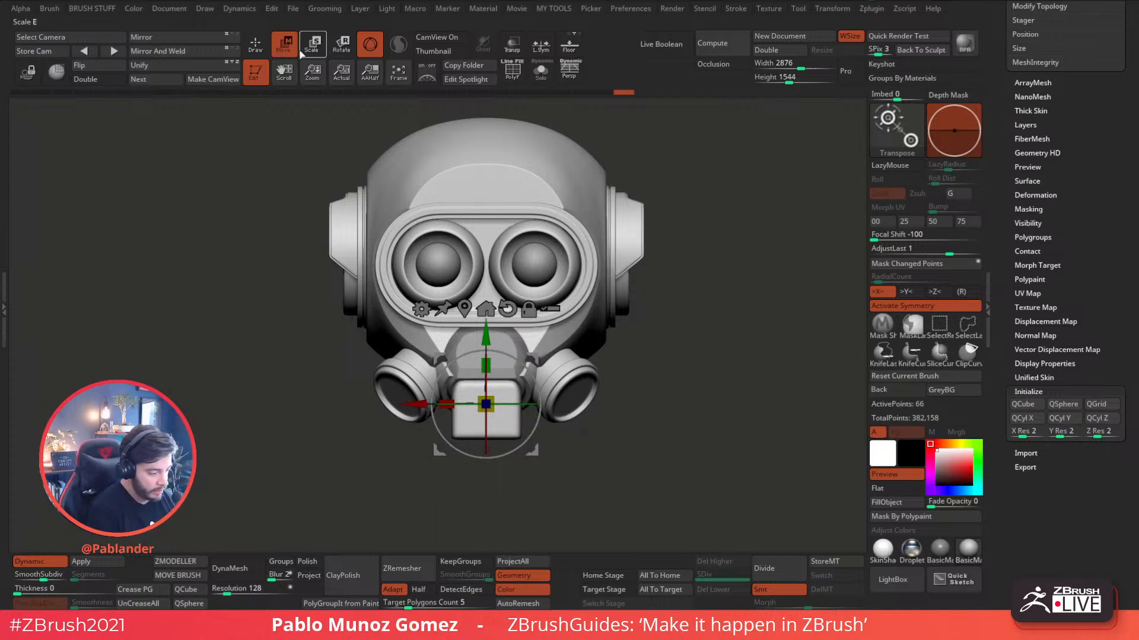
{"action": "left_click", "coordinate": [259, 45]}
{"action": "mouse_move", "coordinate": [641, 395]}
{"action": "left_mouse_down", "text": "alt"}
{"action": "mouse_move", "coordinate": [632, 364]}
{"action": "mouse_move", "coordinate": [632, 379]}
{"action": "left_mouse_up", "text": "alt"}
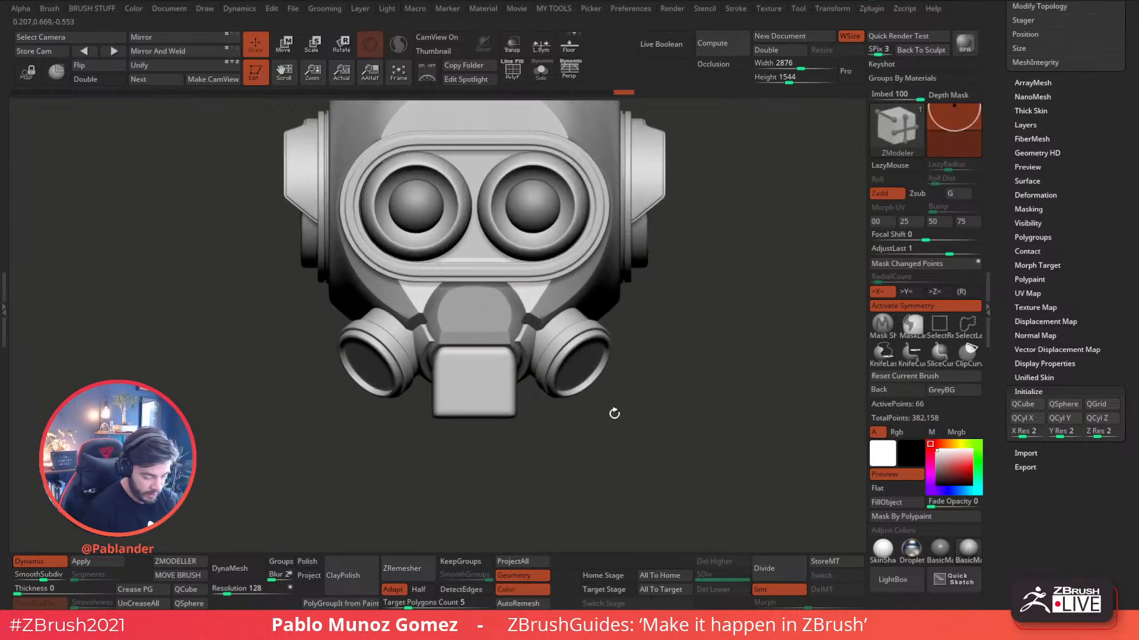
{"action": "left_click_drag", "start_coordinate": [648, 243], "coordinate": [623, 281], "text": "alt"}
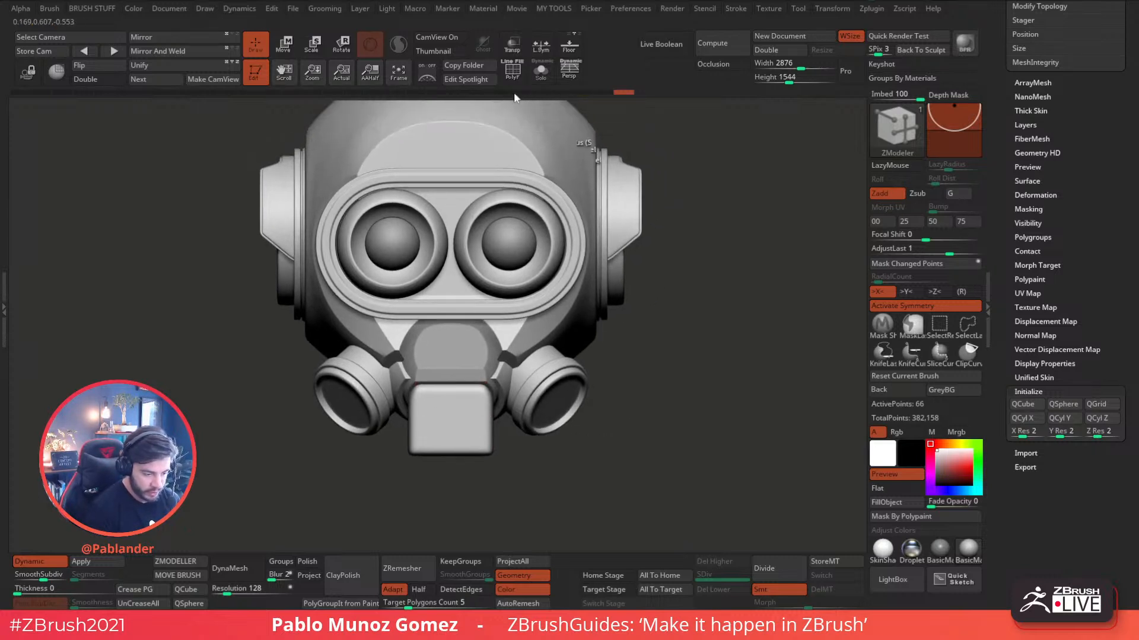
- Show the polyframe and cut the block's lower corners off with a steep diagonal cut
{"action": "left_click", "coordinate": [512, 72]}
{"action": "left_click_drag", "start_coordinate": [634, 350], "coordinate": [633, 320], "text": "alt"}
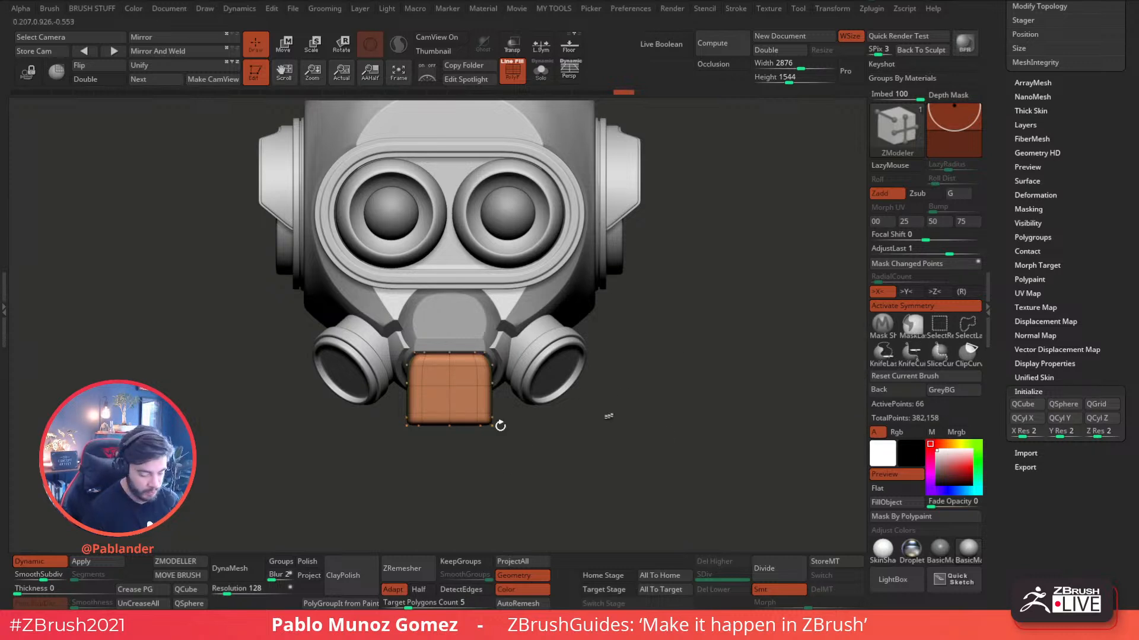
{"action": "left_click_drag", "start_coordinate": [535, 341], "coordinate": [438, 461], "text": "ctrl+shift"}
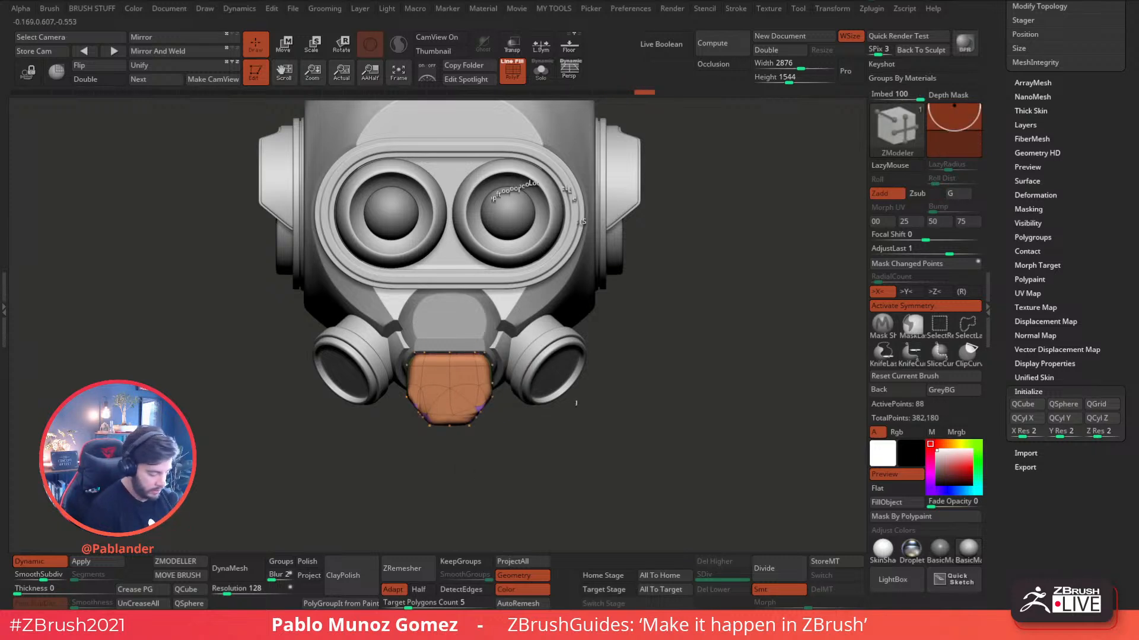
- Turn off dynamic subdivision and examine the cut block's topology in isolation
{"action": "left_click", "coordinate": [48, 563]}
{"action": "left_click", "coordinate": [512, 72]}
{"action": "right_click_drag", "start_coordinate": [469, 369], "coordinate": [528, 397], "text": "ctrl"}
{"action": "left_click", "coordinate": [541, 72]}
{"action": "left_click_drag", "start_coordinate": [519, 309], "coordinate": [577, 309]}
{"action": "left_click", "coordinate": [512, 72]}
{"action": "left_click_drag", "start_coordinate": [536, 113], "coordinate": [614, 322]}
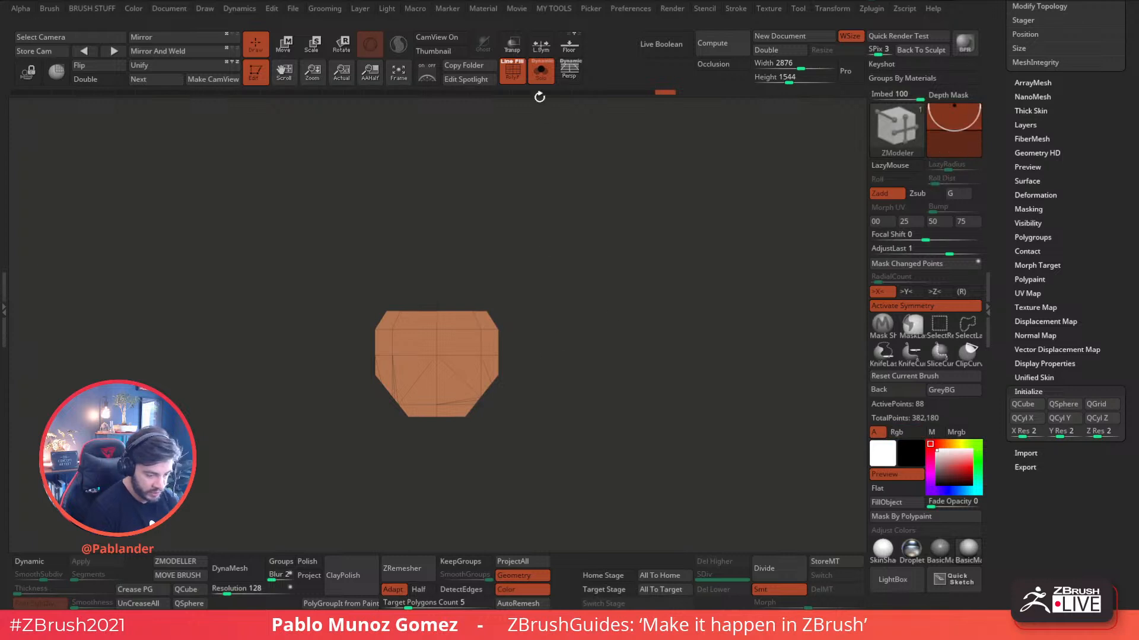
{"action": "left_click", "coordinate": [541, 72]}
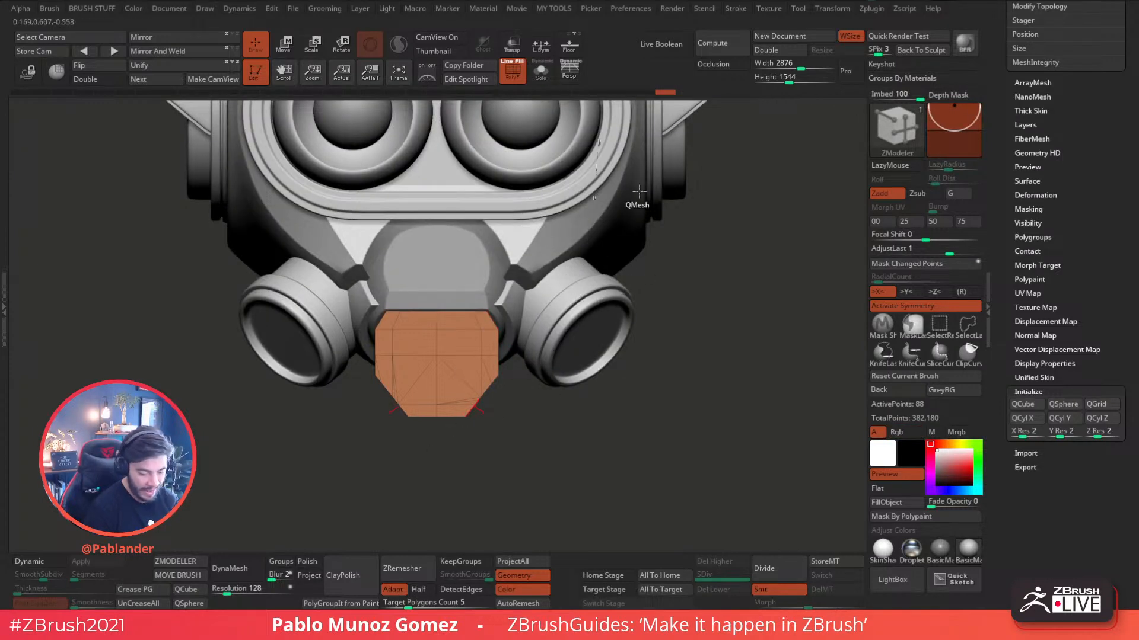
- Replace the steep cut with smaller diagonal cuts on the block's lower corners, leaving dynamic subdivision off
{"action": "left_click_drag", "start_coordinate": [676, 287], "coordinate": [670, 314], "text": "alt"}
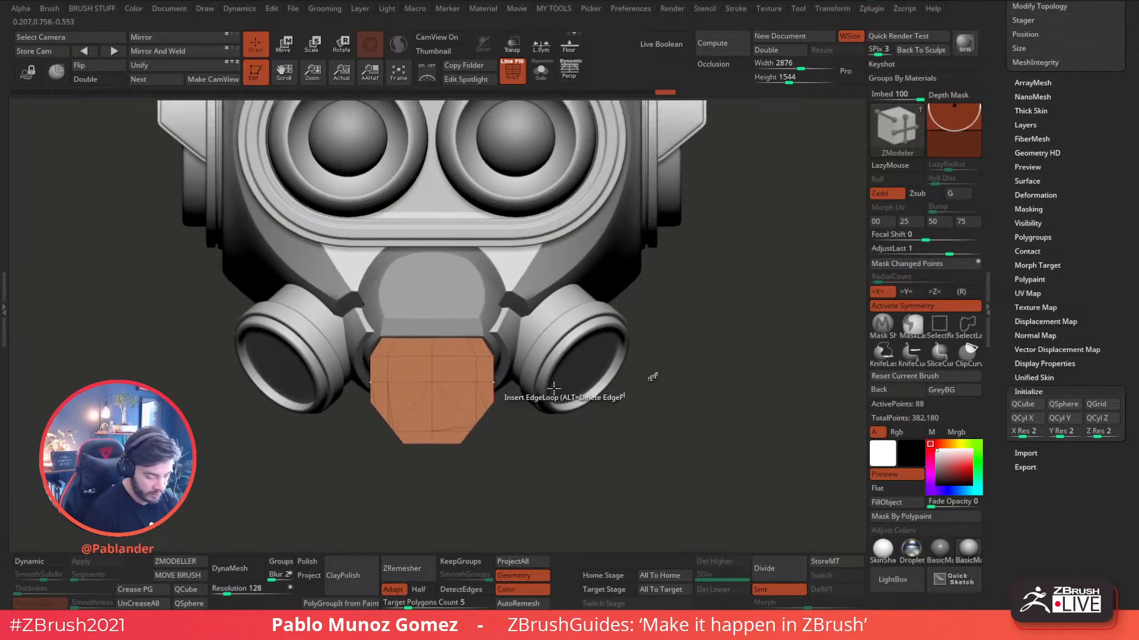
{"action": "key", "text": "d"}
{"action": "left_click_drag", "start_coordinate": [551, 367], "coordinate": [443, 461], "text": "ctrl+shift"}
{"action": "left_click", "coordinate": [54, 562]}
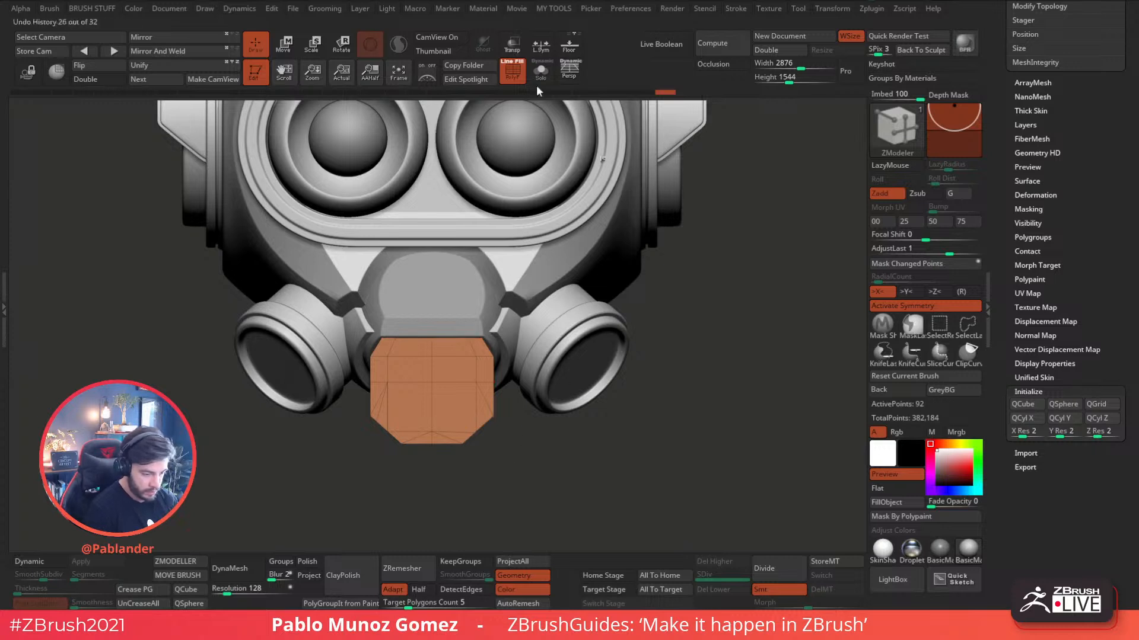
- Isolate the block to check its polygroups and turn on KeepGroups for remeshing, with SmoothGroups at 0
{"action": "left_click", "coordinate": [511, 70]}
{"action": "left_click", "coordinate": [512, 70]}
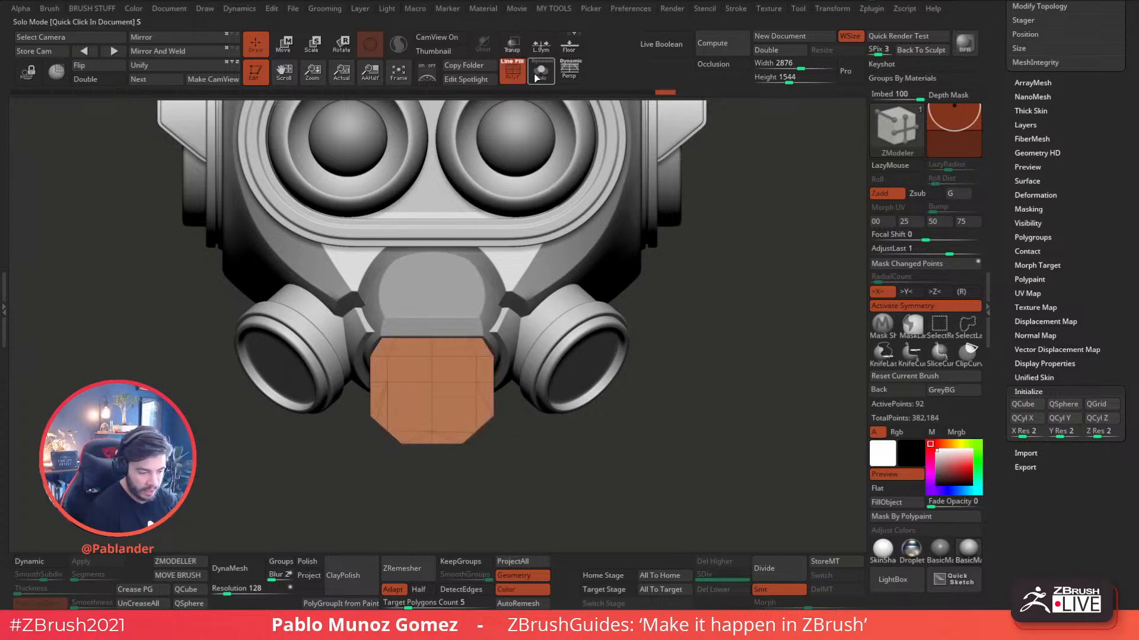
{"action": "left_click", "coordinate": [541, 70]}
{"action": "left_click_drag", "start_coordinate": [570, 374], "coordinate": [537, 404]}
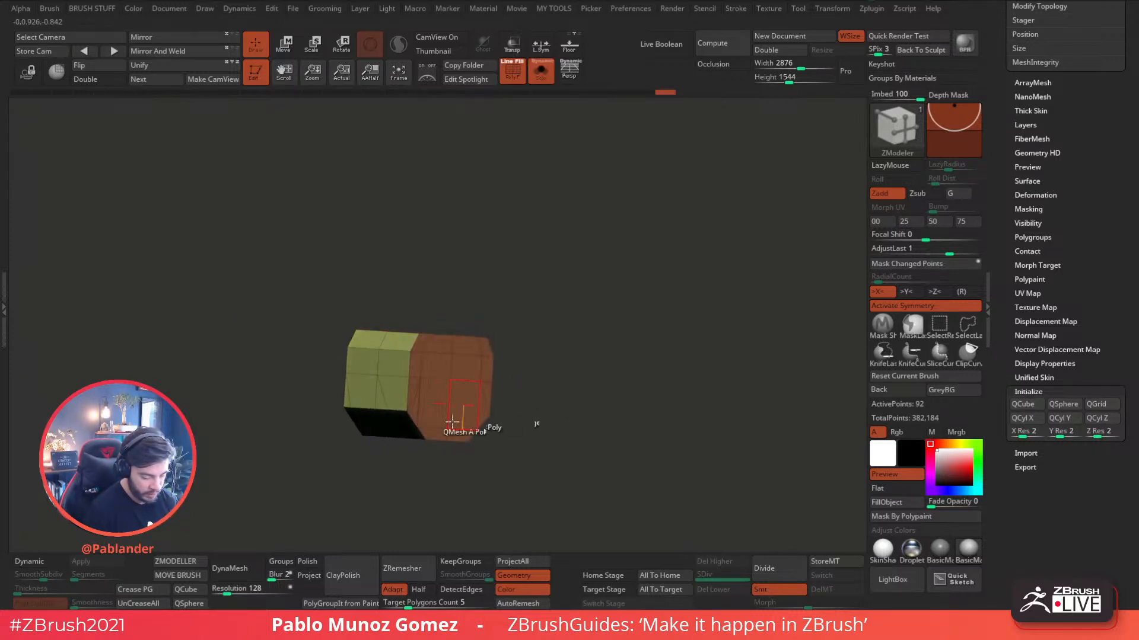
{"action": "left_click_drag", "start_coordinate": [579, 350], "coordinate": [437, 461]}
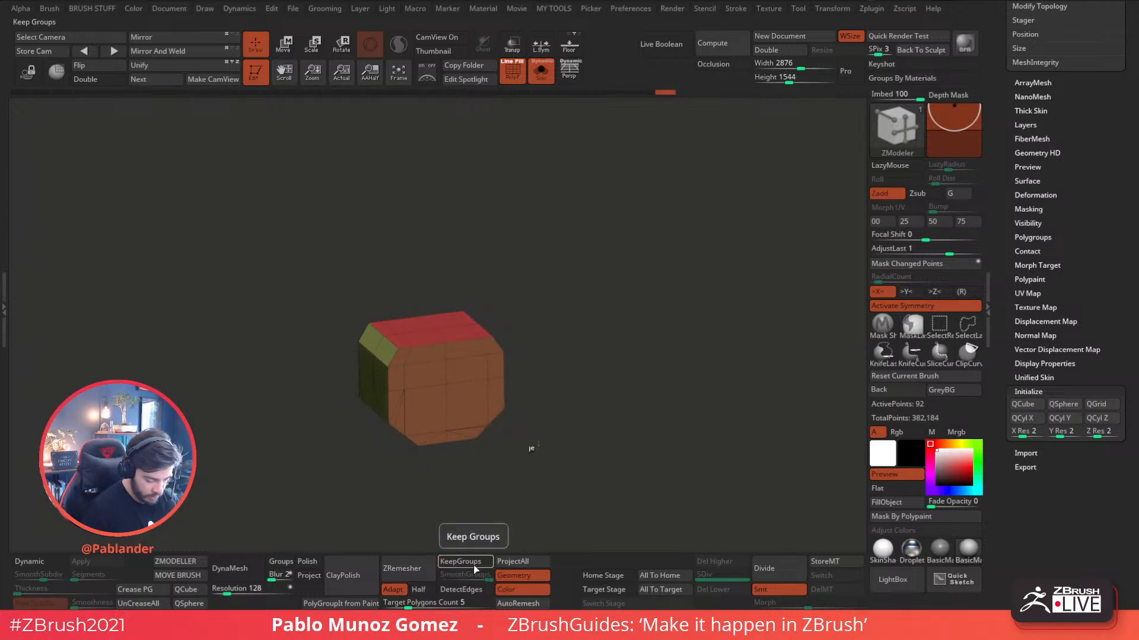
{"action": "left_click", "coordinate": [449, 560]}
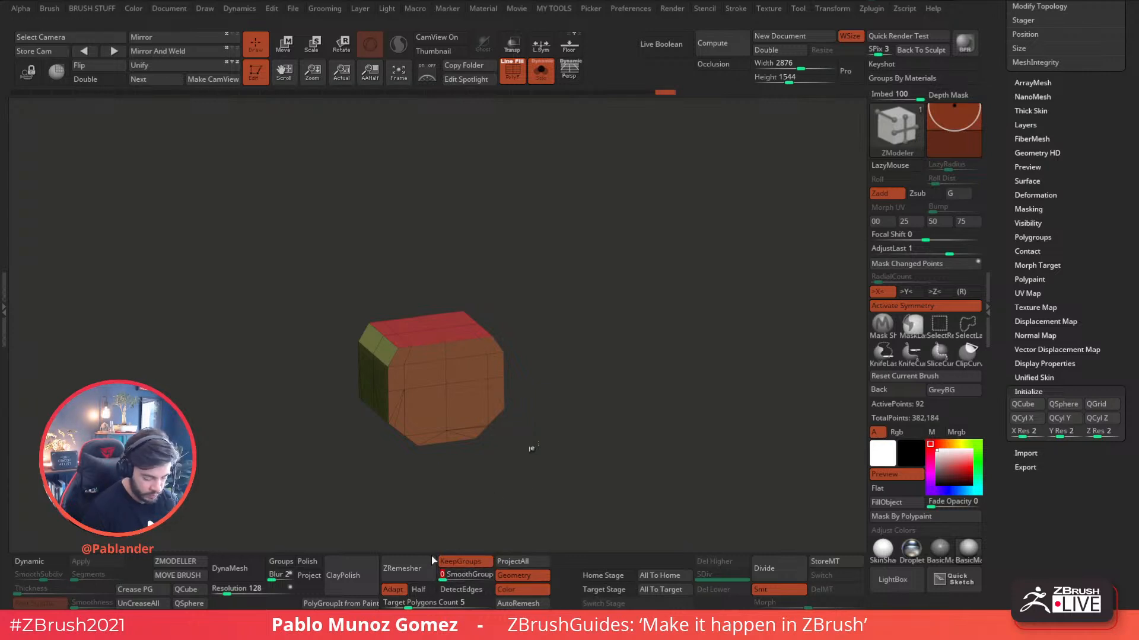
- Try ZRemesher on the block with a target polygon count of 5
{"action": "scroll", "coordinate": [1038, 148], "scroll_direction": "up", "scroll_amount": 5}
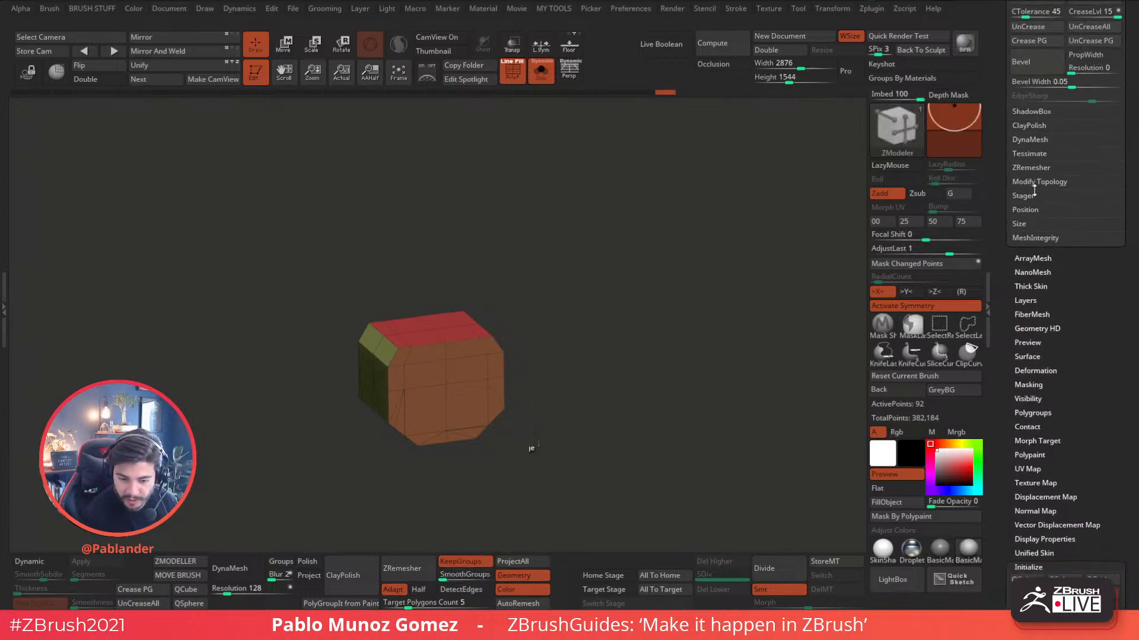
{"action": "left_click", "coordinate": [1043, 168]}
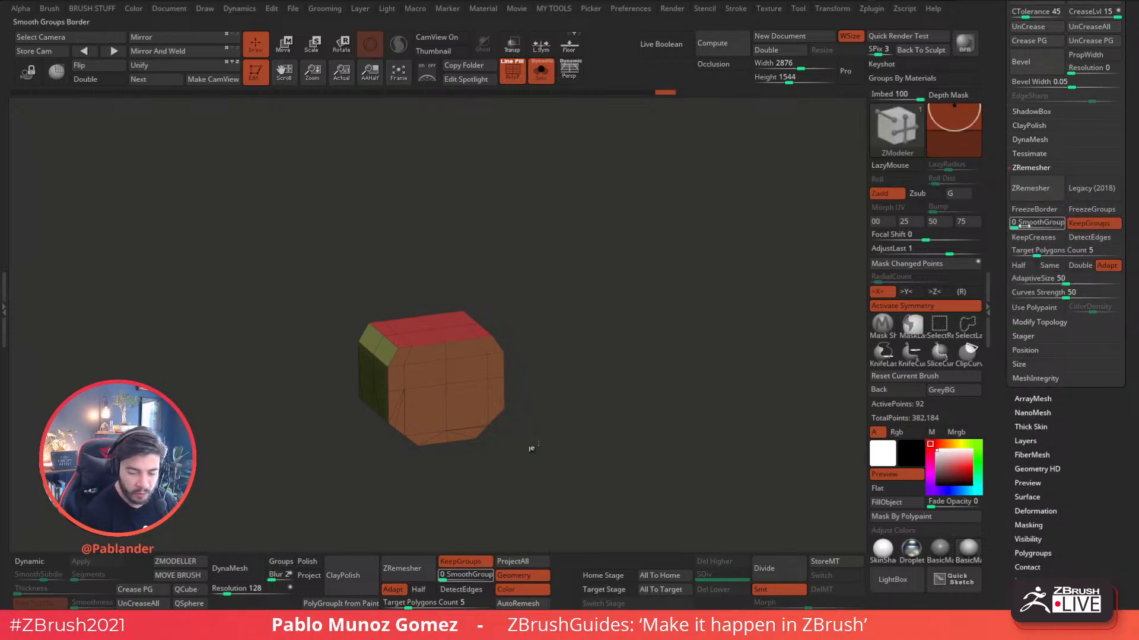
{"action": "left_click", "coordinate": [1046, 187]}
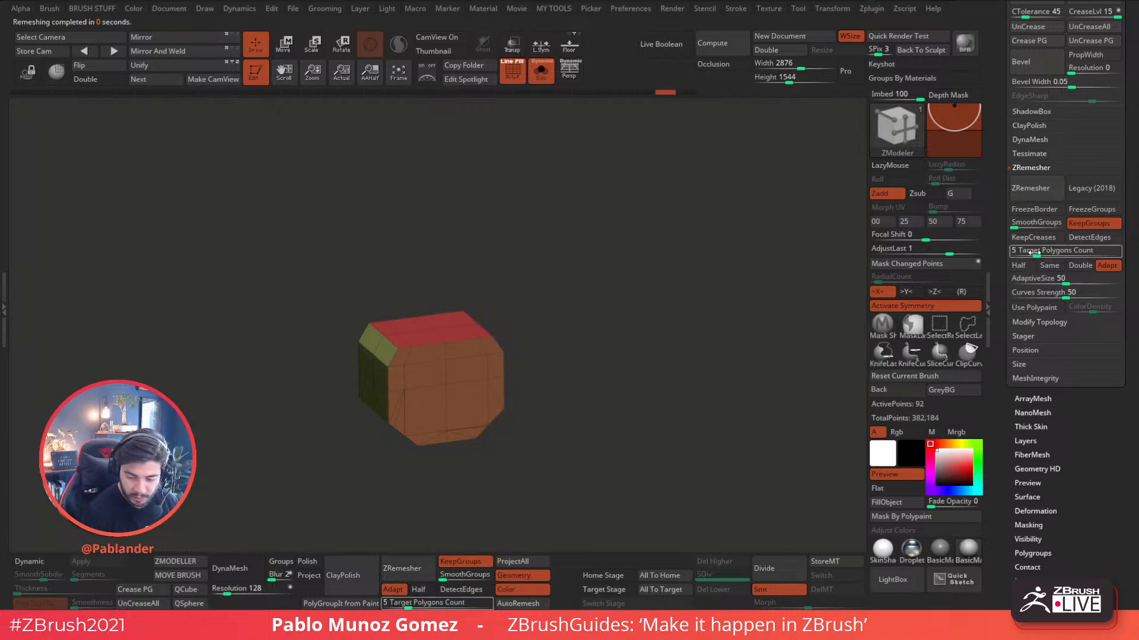
- Set the target polygon count to 0.31117 and remesh the block with ZRemesher
{"action": "left_click_drag", "start_coordinate": [1033, 252], "coordinate": [1023, 252]}
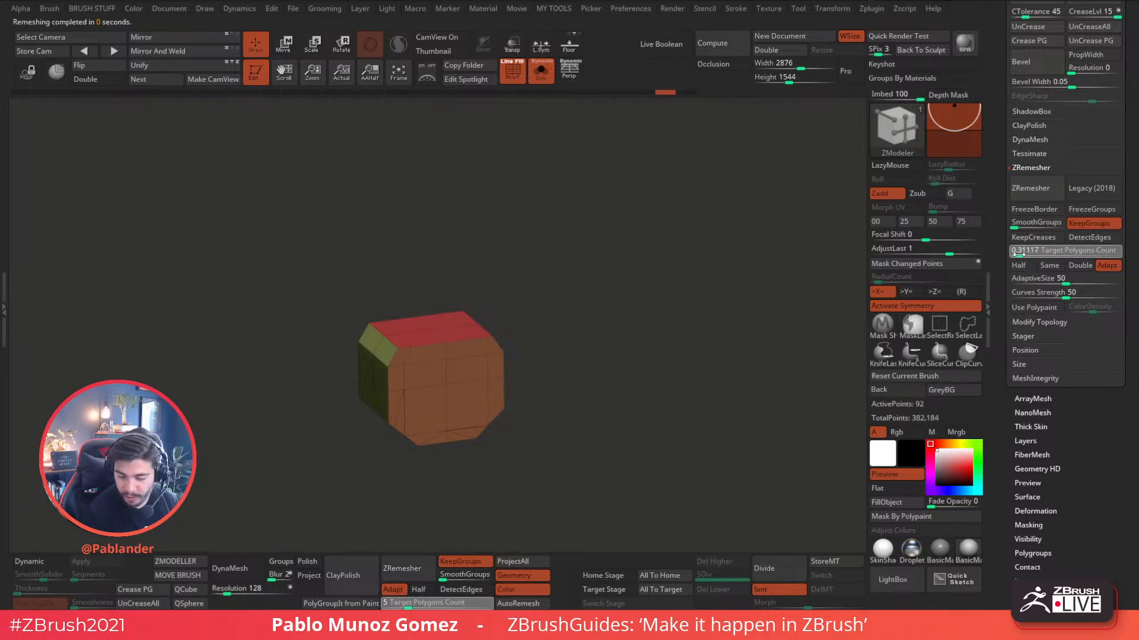
{"action": "left_click", "coordinate": [1020, 251]}
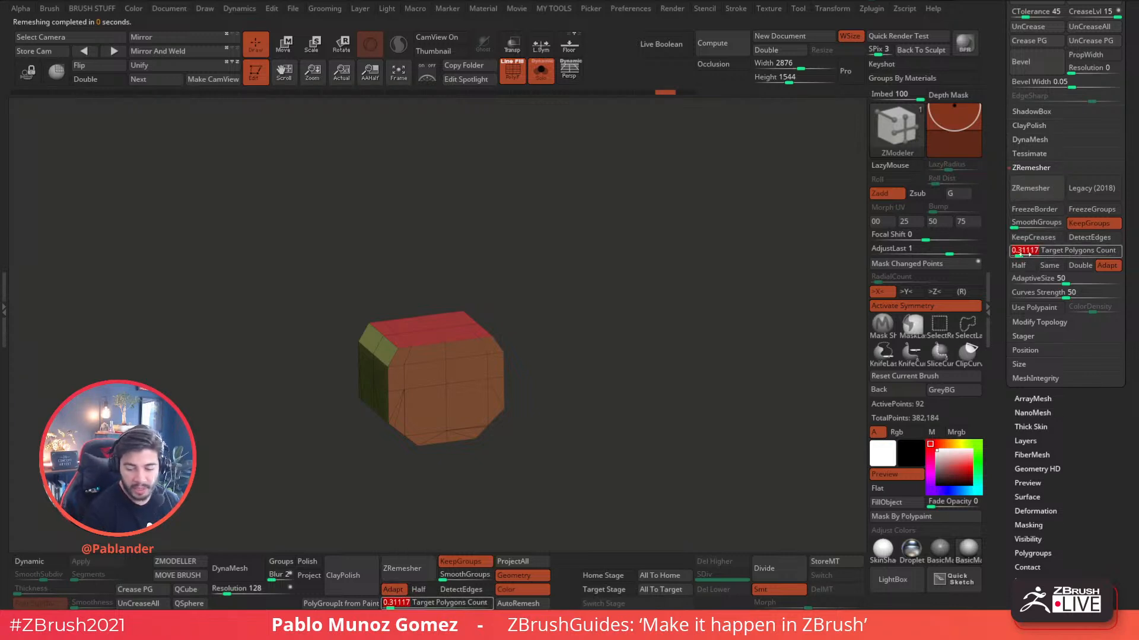
{"action": "key", "text": "Return"}
{"action": "left_click", "coordinate": [1031, 188]}
{"action": "left_click_drag", "start_coordinate": [782, 279], "coordinate": [582, 319]}
- Turn on dynamic subdivision with the polyframe hidden and crease the block's edges by polygroup
{"action": "left_click", "coordinate": [42, 562]}
{"action": "left_click", "coordinate": [514, 74]}
{"action": "left_click_drag", "start_coordinate": [561, 180], "coordinate": [585, 297], "text": "shift"}
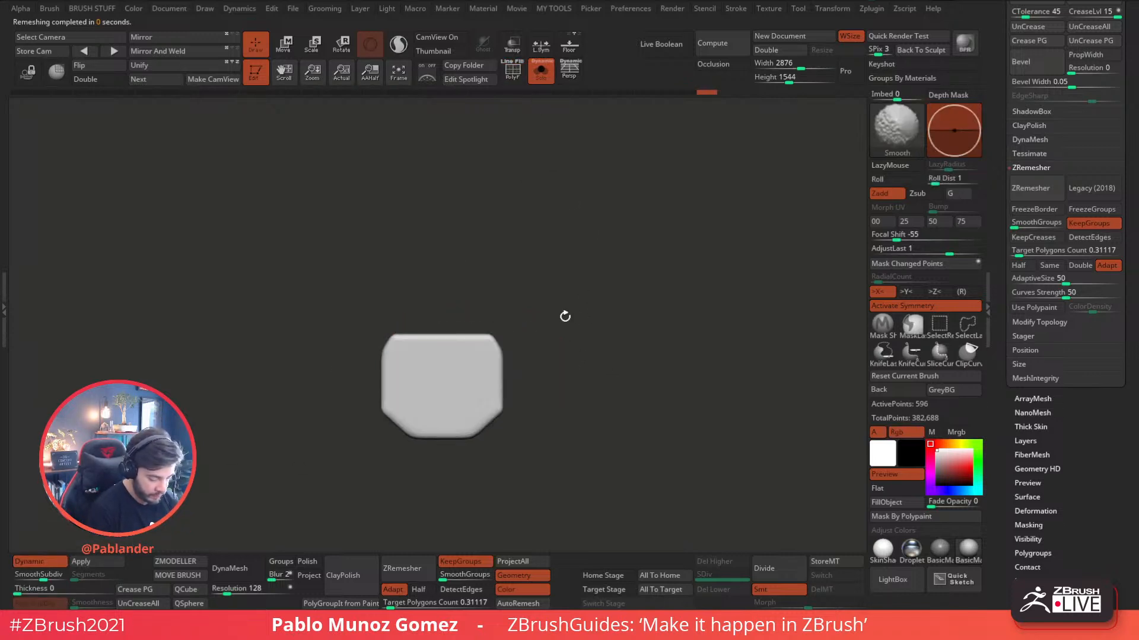
{"action": "left_click", "coordinate": [144, 591]}
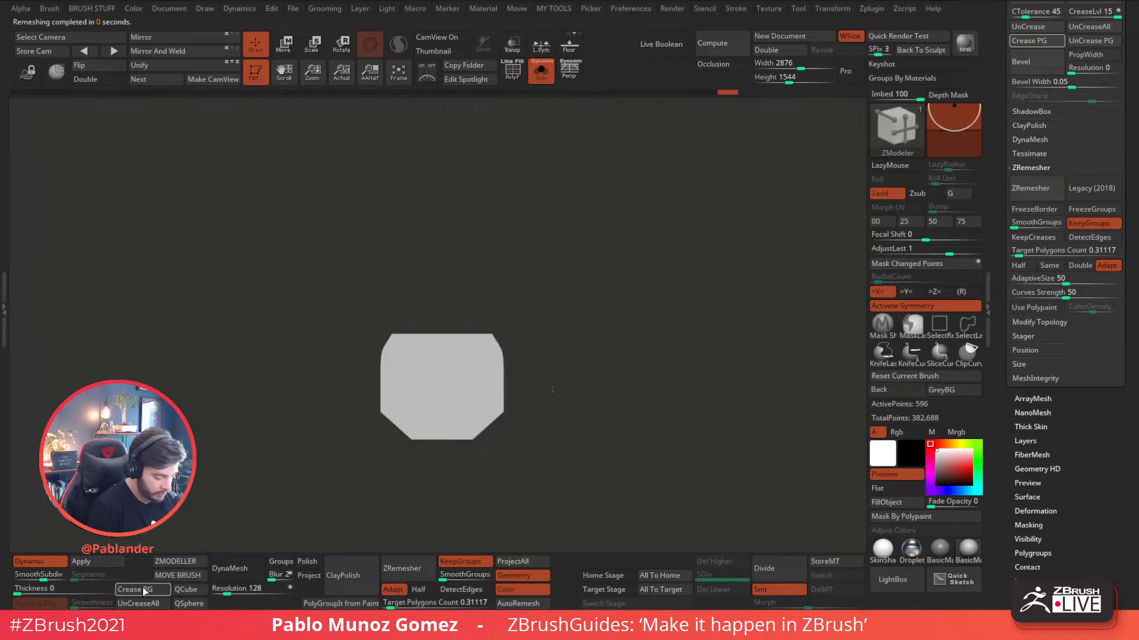
- Set the block's crease level to 2 and bring back the whole helmet to check the edges
{"action": "scroll", "coordinate": [999, 149], "scroll_direction": "up", "scroll_amount": 5}
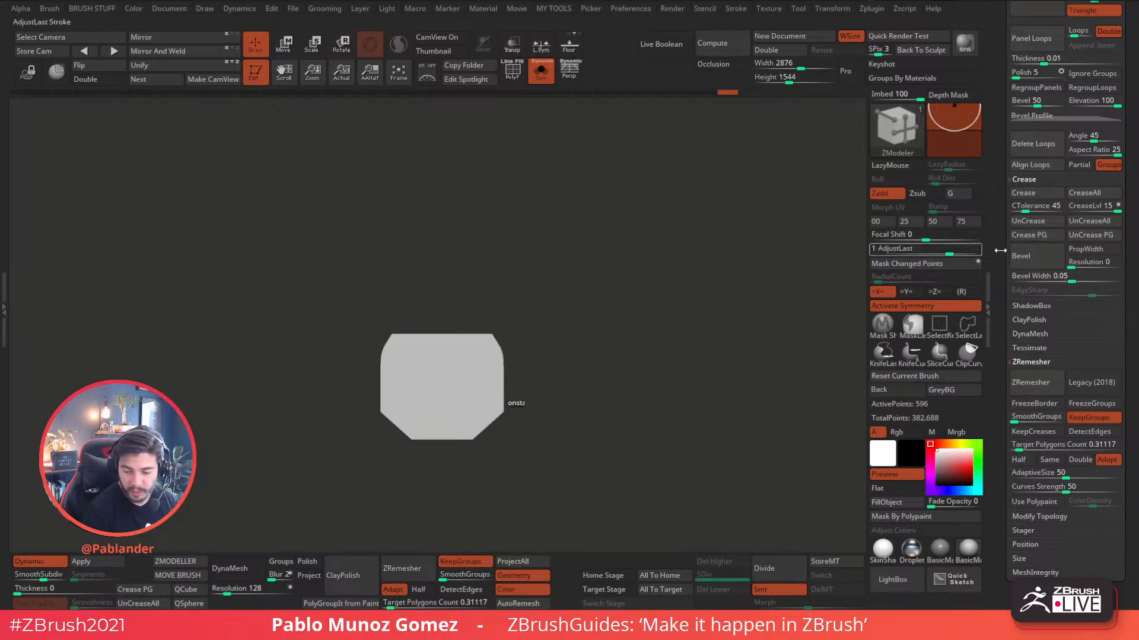
{"action": "left_click_drag", "start_coordinate": [635, 347], "coordinate": [653, 351]}
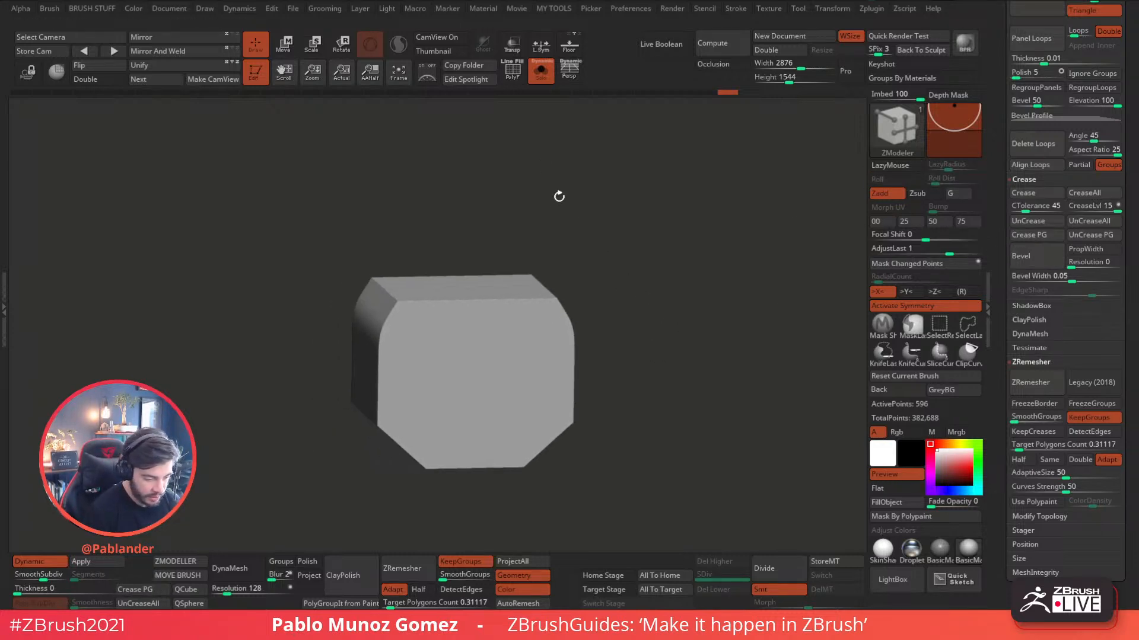
{"action": "left_click_drag", "start_coordinate": [577, 190], "coordinate": [745, 318]}
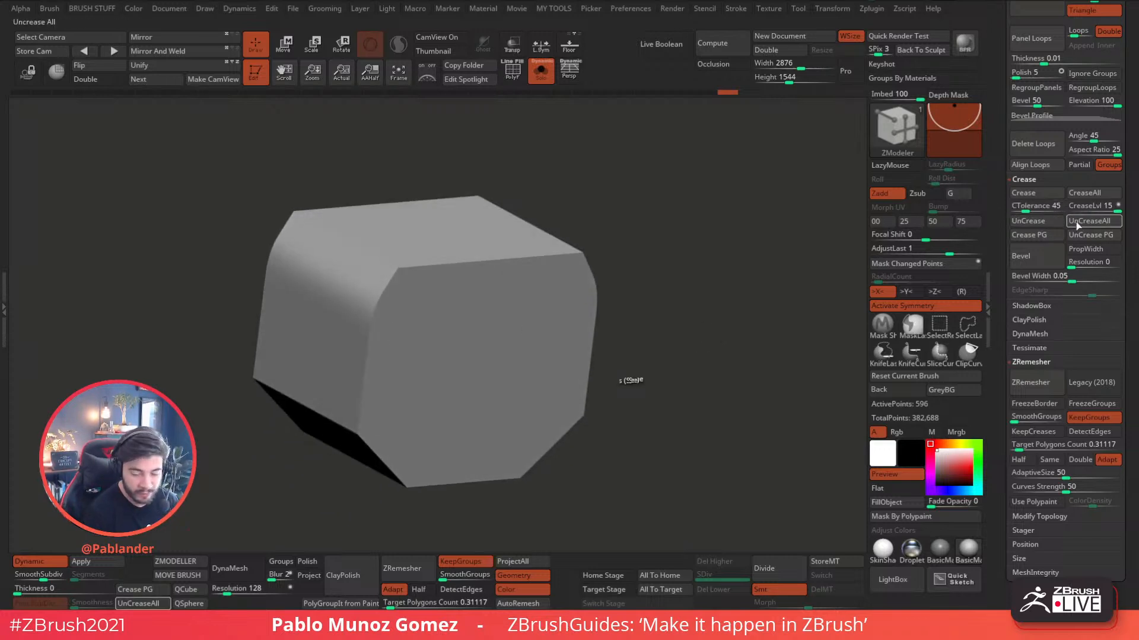
{"action": "left_click", "coordinate": [1095, 207]}
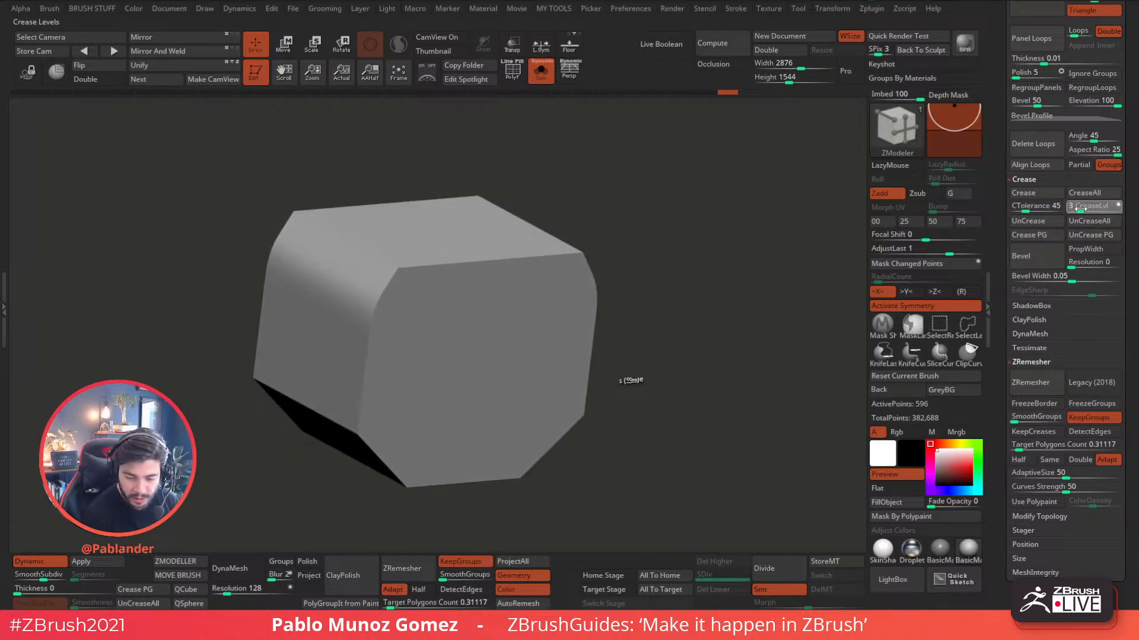
{"action": "left_click", "coordinate": [1080, 209]}
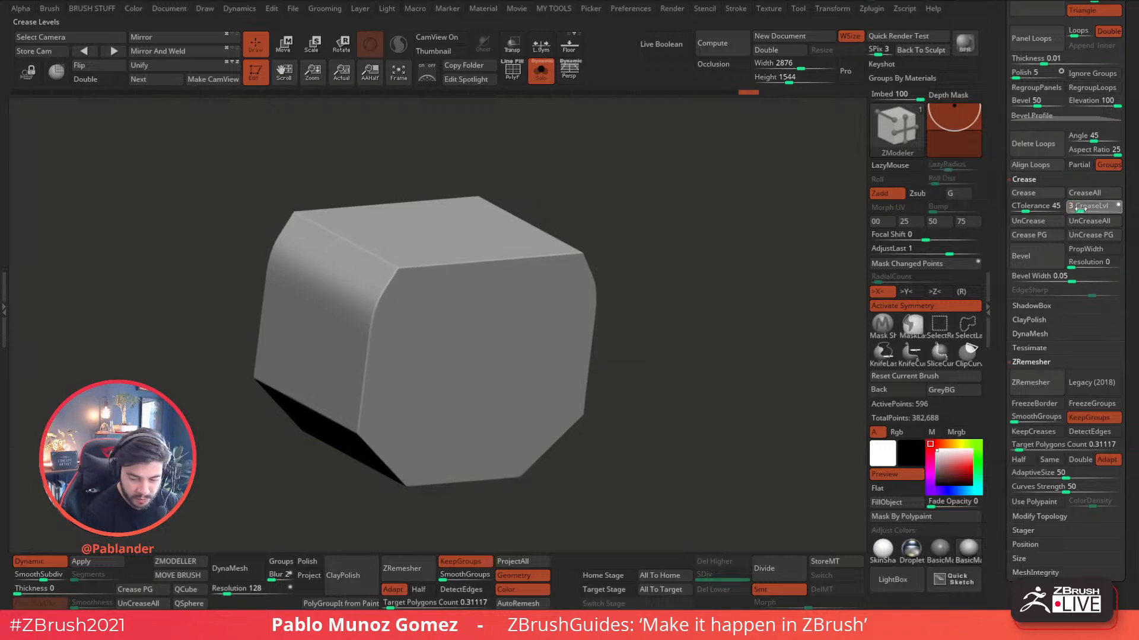
{"action": "left_click", "coordinate": [1079, 209]}
{"action": "left_click", "coordinate": [1078, 209]}
{"action": "left_click", "coordinate": [541, 72]}
{"action": "left_click_drag", "start_coordinate": [705, 389], "coordinate": [603, 391], "text": "alt"}
{"action": "left_click_drag", "start_coordinate": [604, 392], "coordinate": [629, 381], "text": "alt"}
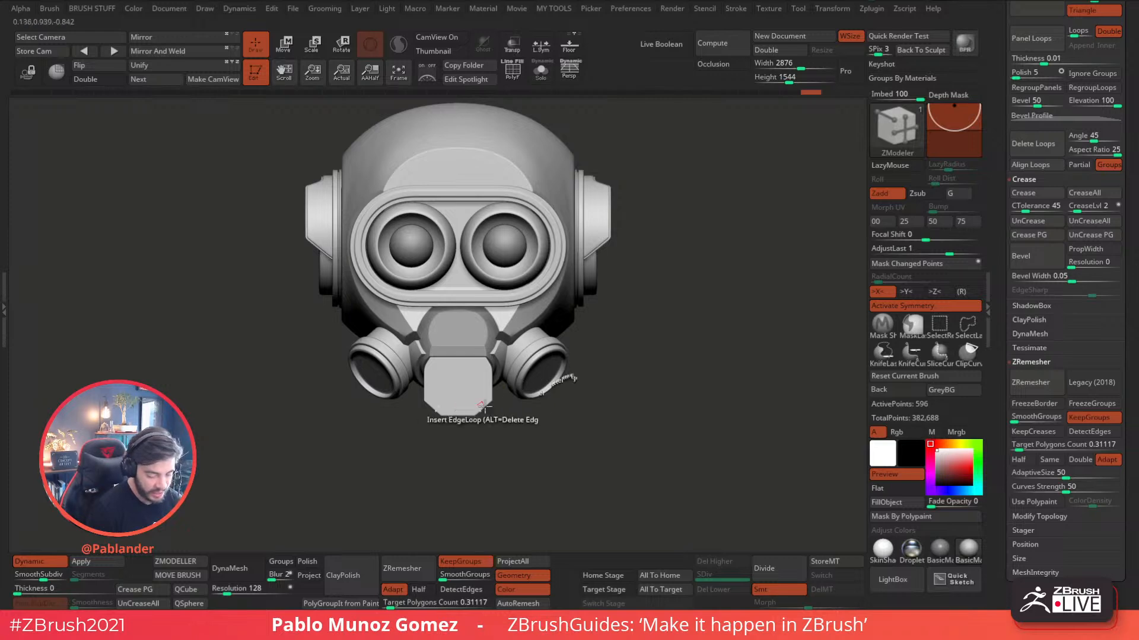
{"action": "left_click_drag", "start_coordinate": [651, 330], "coordinate": [627, 352]}
- Turn off symmetry and center the Move gizmo on the block, viewed from the side
{"action": "left_click", "coordinate": [283, 45]}
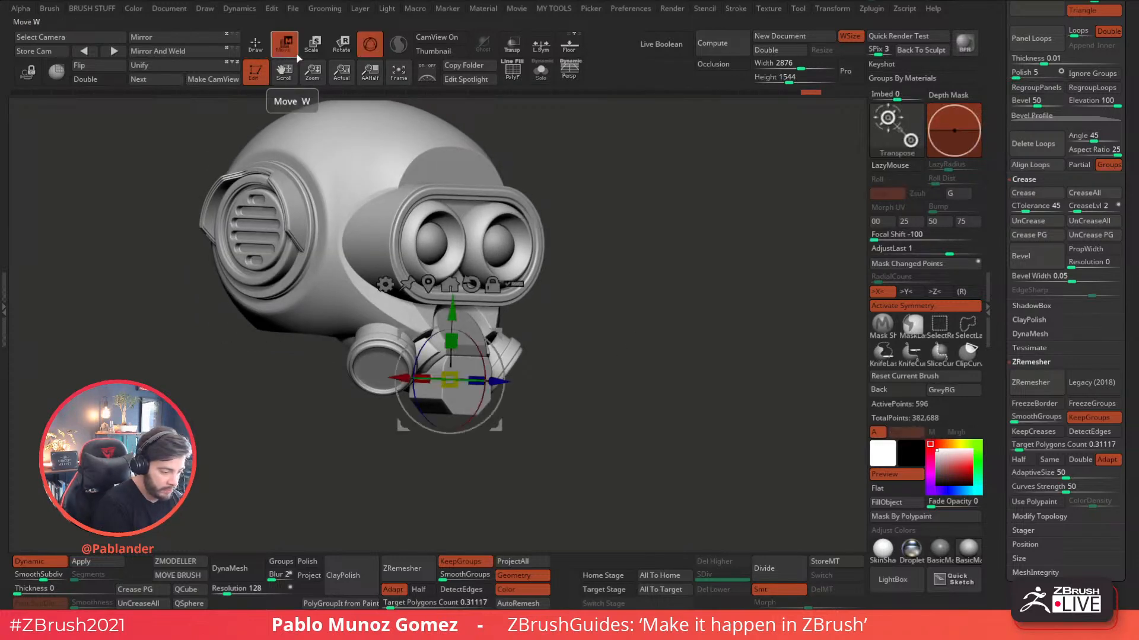
{"action": "left_click_drag", "start_coordinate": [579, 244], "coordinate": [647, 314]}
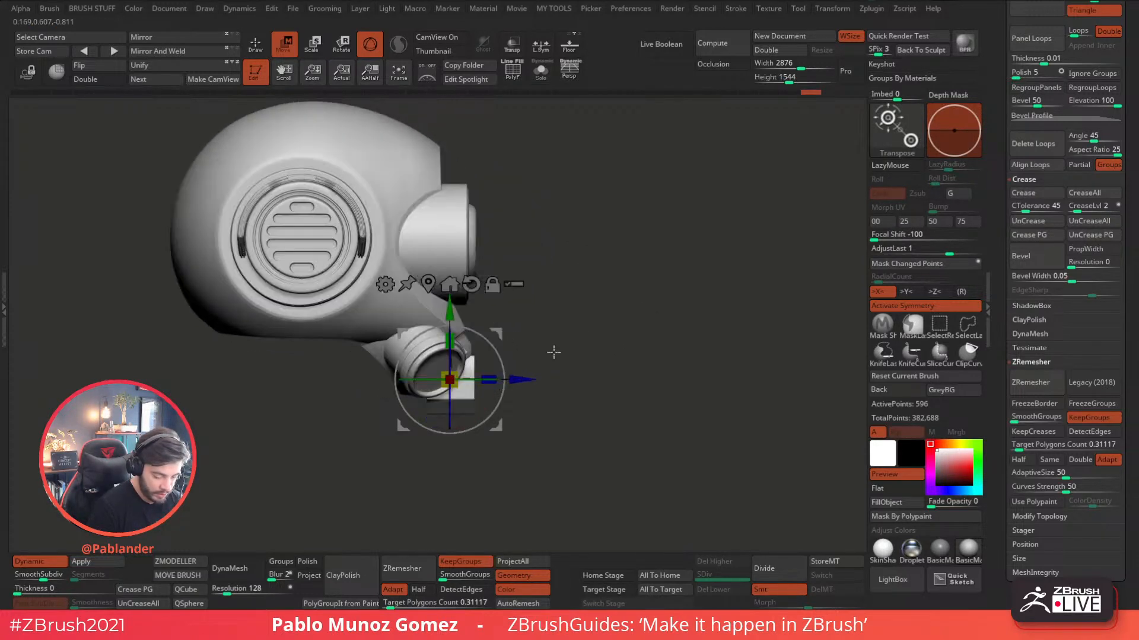
{"action": "left_click", "coordinate": [385, 285]}
{"action": "left_click", "coordinate": [921, 307]}
{"action": "left_click", "coordinate": [427, 289]}
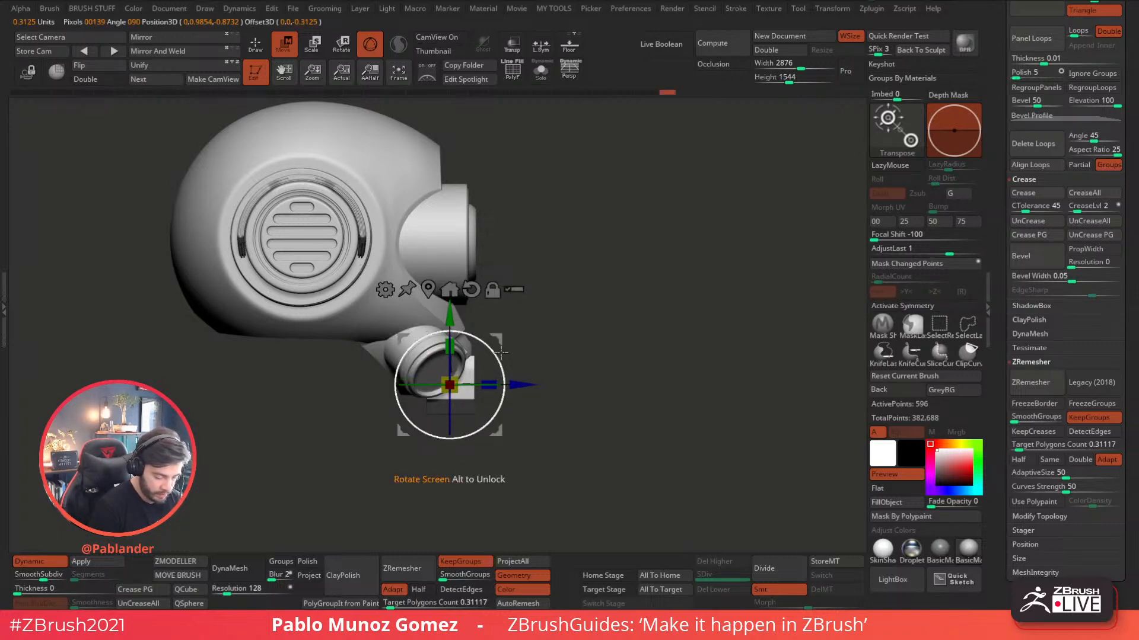
- Isolate the block and start the Deformer on it
{"action": "left_click", "coordinate": [541, 71]}
{"action": "left_click", "coordinate": [386, 289]}
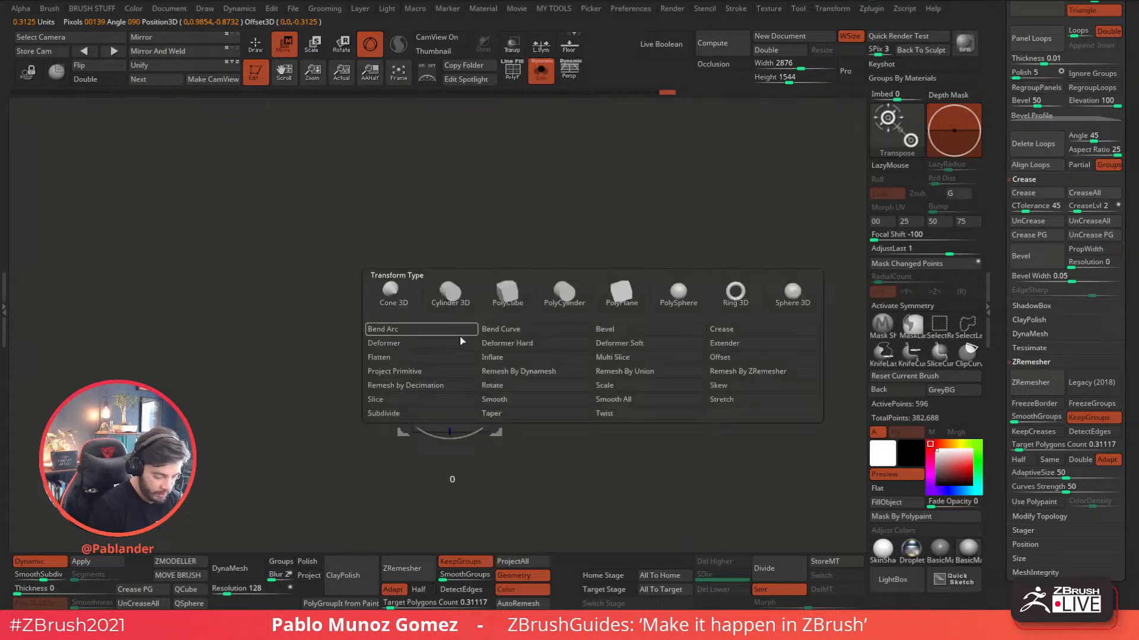
{"action": "left_click", "coordinate": [391, 343]}
- Try bending the block with the Deformer from the side view and undo the bends
{"action": "left_click_drag", "start_coordinate": [483, 384], "coordinate": [478, 386]}
{"action": "left_click_drag", "start_coordinate": [596, 353], "coordinate": [608, 379], "text": "shift"}
{"action": "left_click_drag", "start_coordinate": [478, 385], "coordinate": [475, 386]}
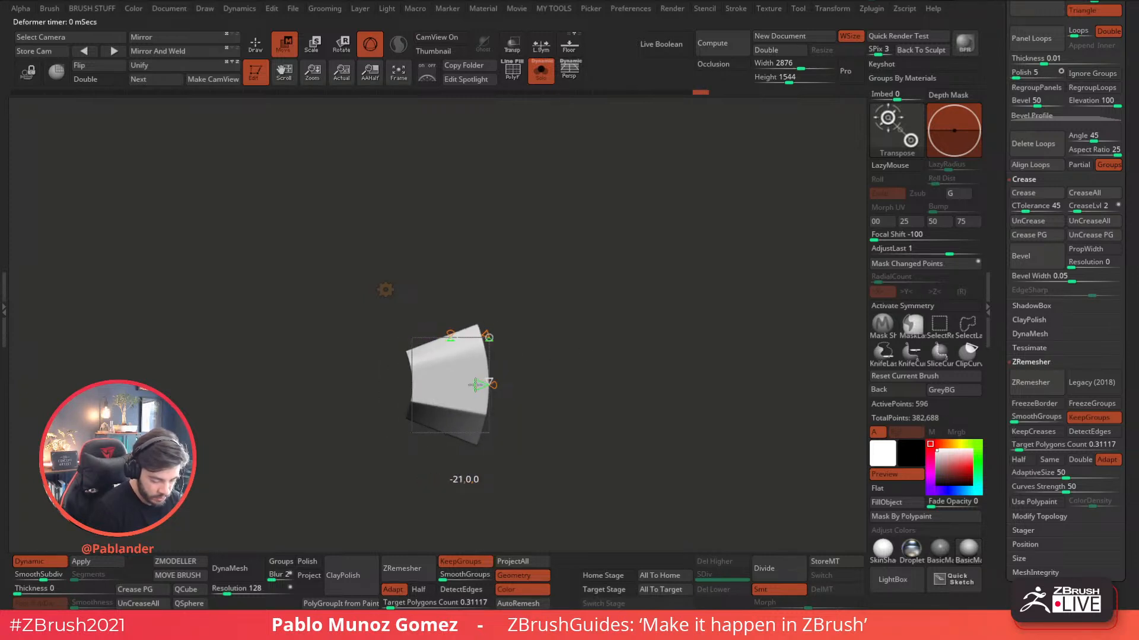
{"action": "key", "text": "ctrl+z"}
{"action": "left_click_drag", "start_coordinate": [489, 386], "coordinate": [494, 385]}
{"action": "key", "text": "ctrl+z"}
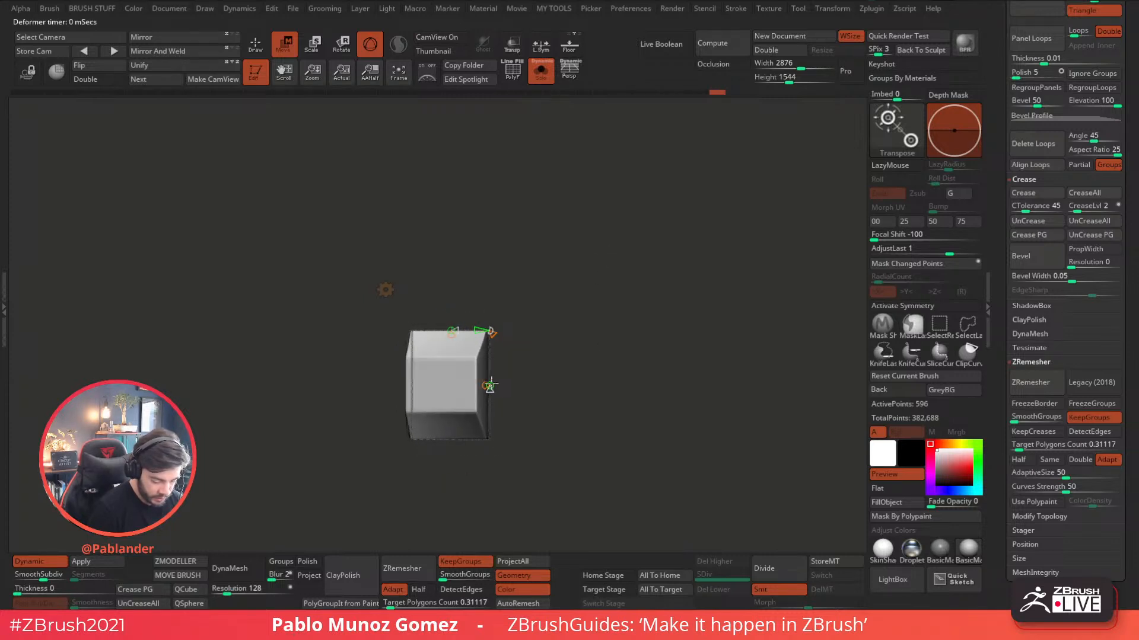
- Bend the block by about 26 with the Deformer, show the helmet, and narrow the block from the front
{"action": "left_click_drag", "start_coordinate": [496, 383], "coordinate": [473, 385]}
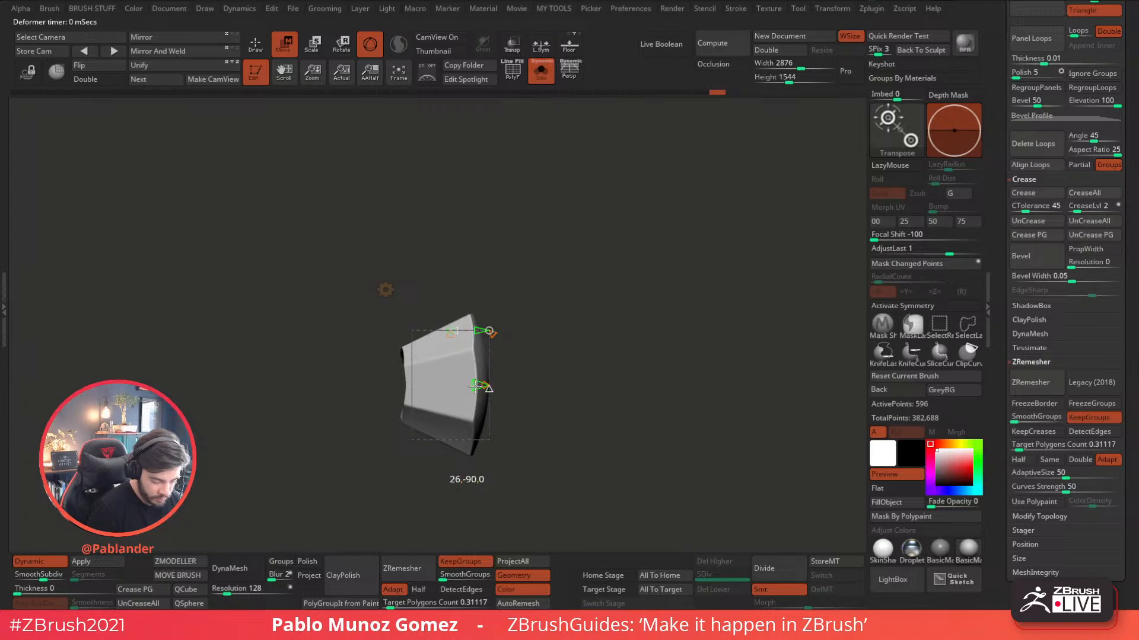
{"action": "left_click", "coordinate": [541, 80]}
{"action": "left_click_drag", "start_coordinate": [572, 208], "coordinate": [603, 362]}
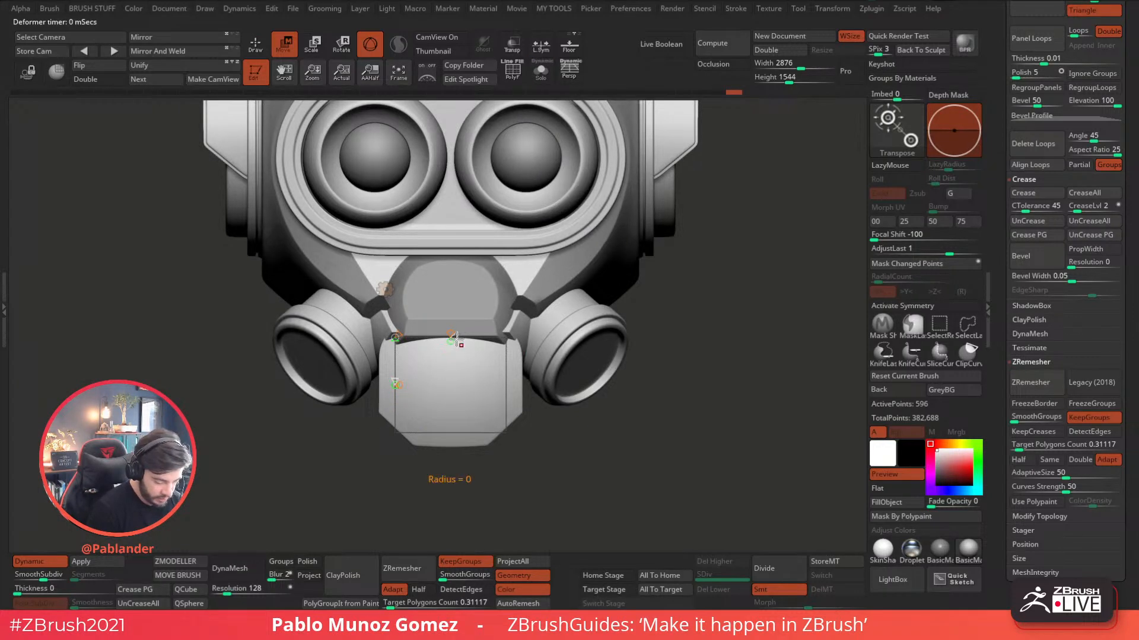
{"action": "left_click_drag", "start_coordinate": [445, 341], "coordinate": [398, 363]}
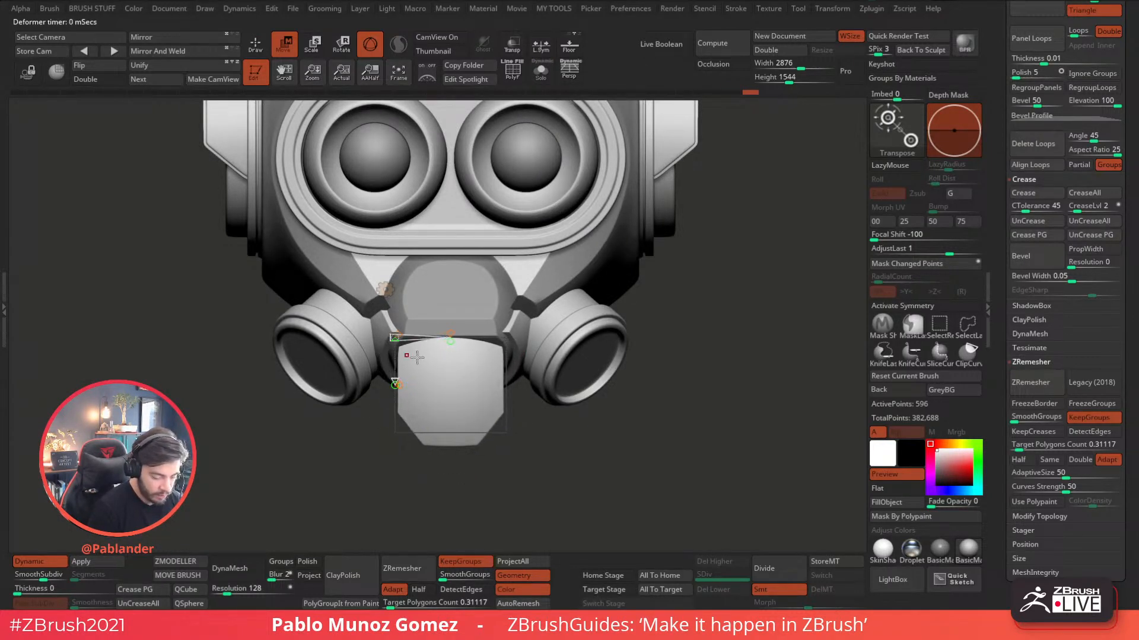
- Taper the block with the Deformer from the front and underside, undoing one faulty pull, and accept the deformation
{"action": "left_click_drag", "start_coordinate": [551, 446], "coordinate": [552, 347]}
{"action": "left_click_drag", "start_coordinate": [419, 344], "coordinate": [629, 414]}
{"action": "key", "text": "ctrl+z"}
{"action": "left_click_drag", "start_coordinate": [522, 461], "coordinate": [522, 329]}
{"action": "left_click_drag", "start_coordinate": [459, 367], "coordinate": [498, 306]}
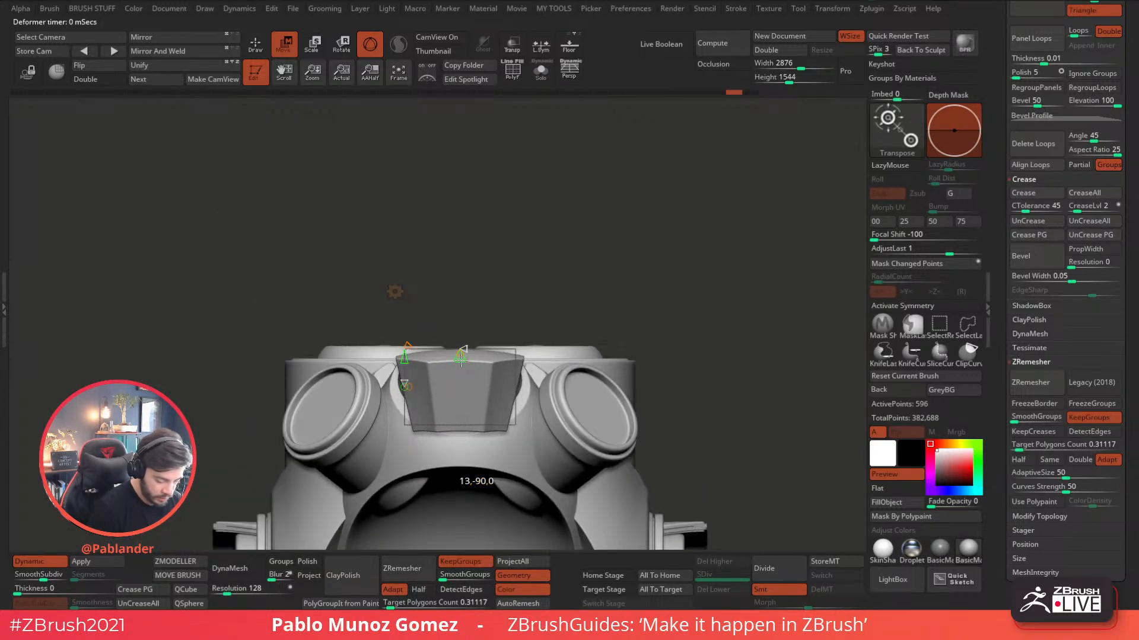
{"action": "left_click", "coordinate": [396, 292]}
{"action": "left_click", "coordinate": [411, 296]}
- Nudge and scale the block slightly with the gizmo so it sits against the snout between the two side filters
{"action": "left_click_drag", "start_coordinate": [605, 268], "coordinate": [595, 313]}
{"action": "left_click_drag", "start_coordinate": [468, 374], "coordinate": [466, 371]}
{"action": "left_click_drag", "start_coordinate": [463, 324], "coordinate": [464, 318]}
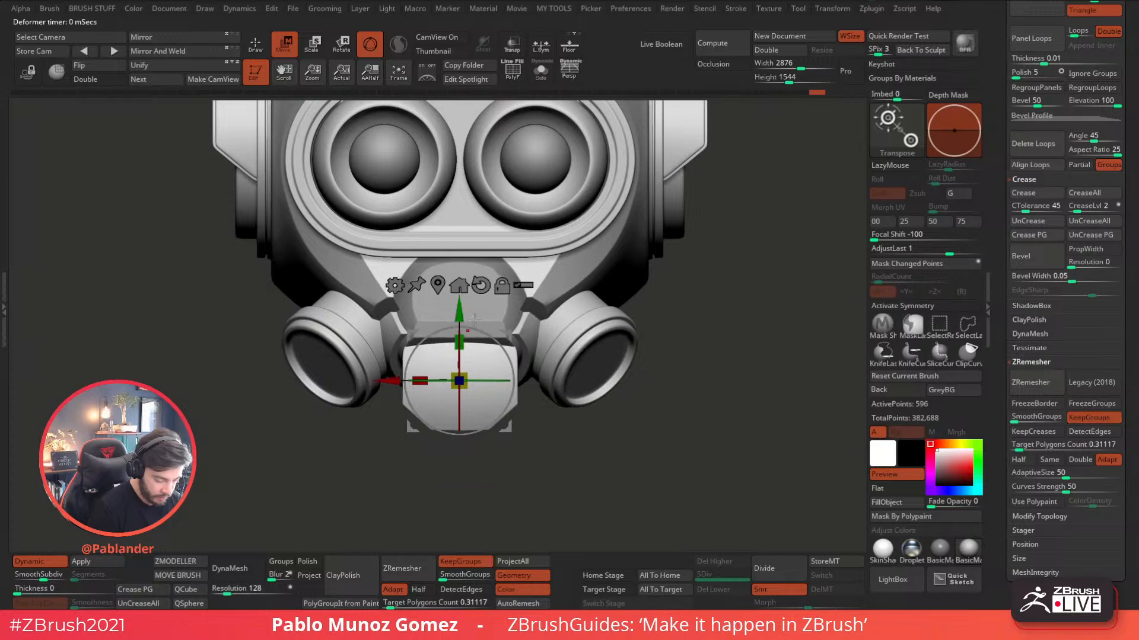
{"action": "left_click_drag", "start_coordinate": [424, 375], "coordinate": [425, 375]}
{"action": "right_click_drag", "start_coordinate": [469, 433], "coordinate": [475, 332]}
{"action": "left_click_drag", "start_coordinate": [472, 323], "coordinate": [475, 311]}
{"action": "right_click_drag", "start_coordinate": [541, 274], "coordinate": [699, 313]}
{"action": "left_click_drag", "start_coordinate": [511, 337], "coordinate": [512, 348]}
{"action": "right_click_drag", "start_coordinate": [608, 330], "coordinate": [521, 328]}
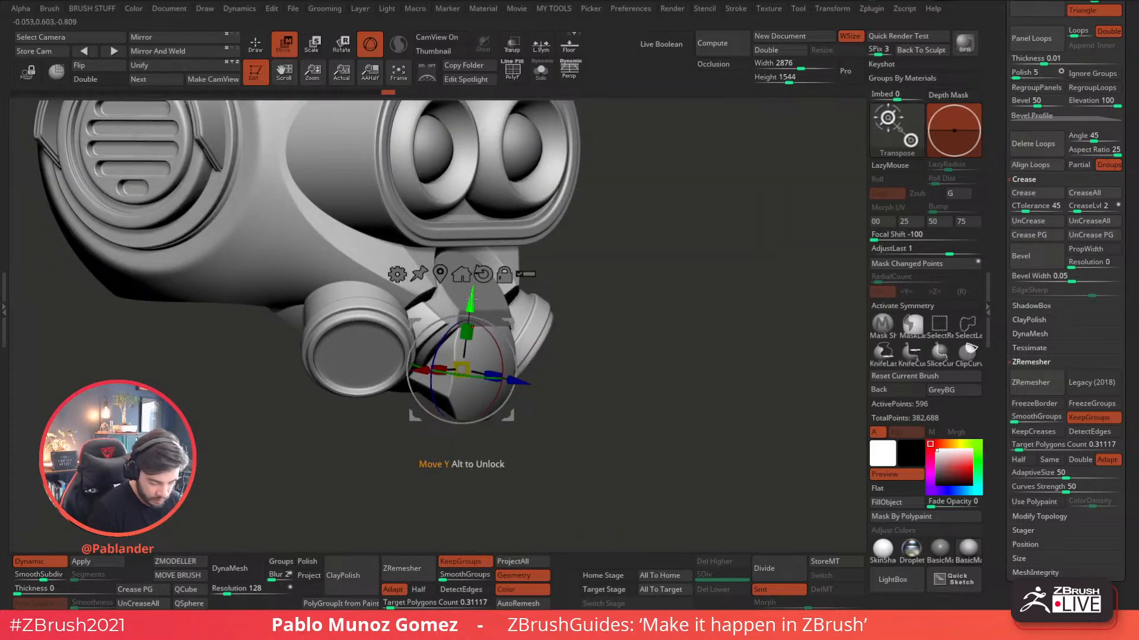
{"action": "left_click_drag", "start_coordinate": [515, 381], "coordinate": [517, 383]}
{"action": "right_click_drag", "start_coordinate": [608, 356], "coordinate": [535, 344]}
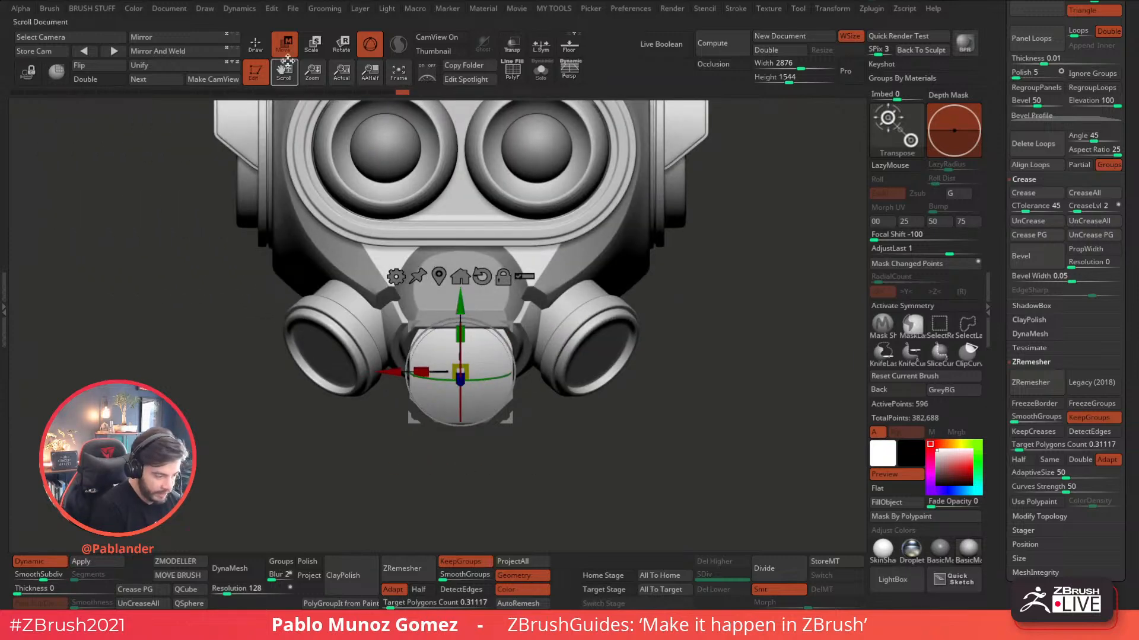
- Return to Draw mode, place the block in a new subtool folder with the default title, and briefly isolate it
{"action": "key", "text": "q"}
{"action": "mouse_move", "coordinate": [510, 332]}
{"action": "right_mouse_down", "text": "ctrl"}
{"action": "mouse_move", "coordinate": [522, 374]}
{"action": "mouse_move", "coordinate": [432, 283]}
{"action": "mouse_move", "coordinate": [383, 292]}
{"action": "right_mouse_up", "text": "ctrl"}
{"action": "mouse_move", "coordinate": [614, 300]}
{"action": "right_mouse_down", "text": "ctrl"}
{"action": "mouse_move", "coordinate": [620, 264]}
{"action": "mouse_move", "coordinate": [608, 378]}
{"action": "mouse_move", "coordinate": [578, 385]}
{"action": "mouse_move", "coordinate": [621, 378]}
{"action": "mouse_move", "coordinate": [621, 407]}
{"action": "mouse_move", "coordinate": [603, 368]}
{"action": "mouse_move", "coordinate": [633, 368]}
{"action": "mouse_move", "coordinate": [572, 378]}
{"action": "mouse_move", "coordinate": [600, 374]}
{"action": "mouse_move", "coordinate": [601, 354]}
{"action": "mouse_move", "coordinate": [593, 364]}
{"action": "mouse_move", "coordinate": [626, 372]}
{"action": "right_mouse_up", "text": "ctrl"}
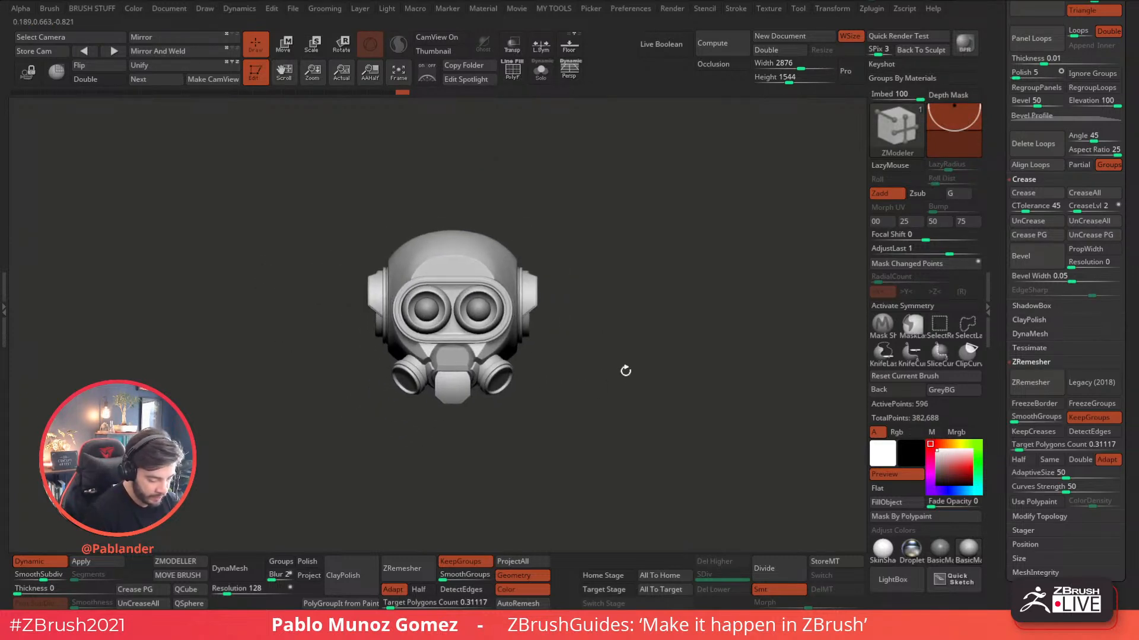
{"action": "right_click_drag", "start_coordinate": [632, 315], "coordinate": [679, 338], "text": "alt"}
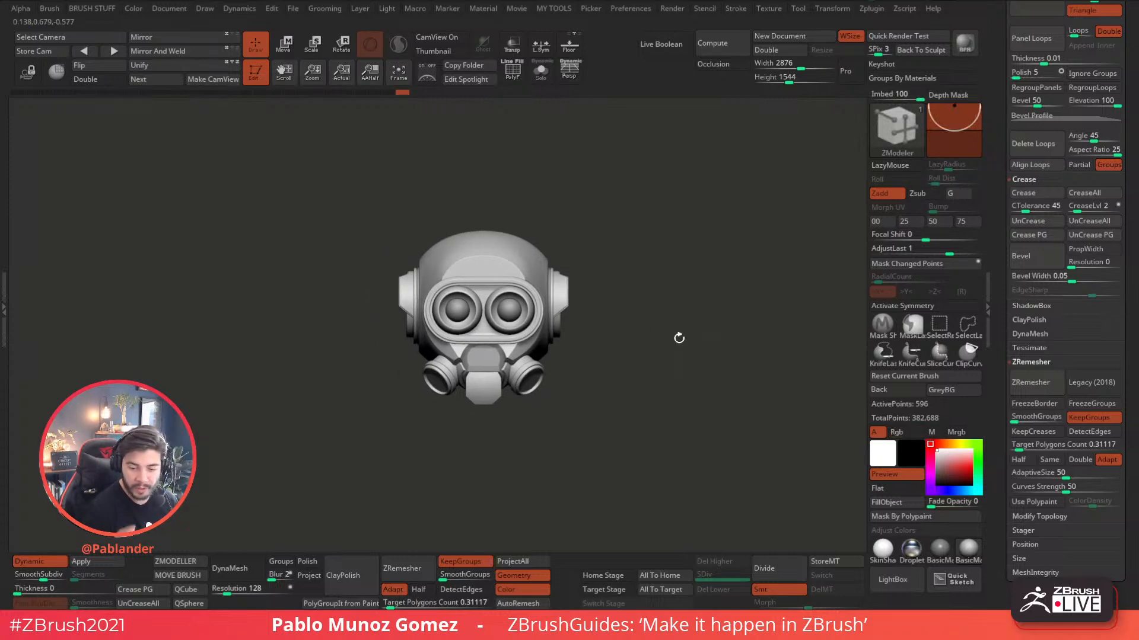
{"action": "scroll", "coordinate": [1002, 420], "scroll_direction": "up", "scroll_amount": 15}
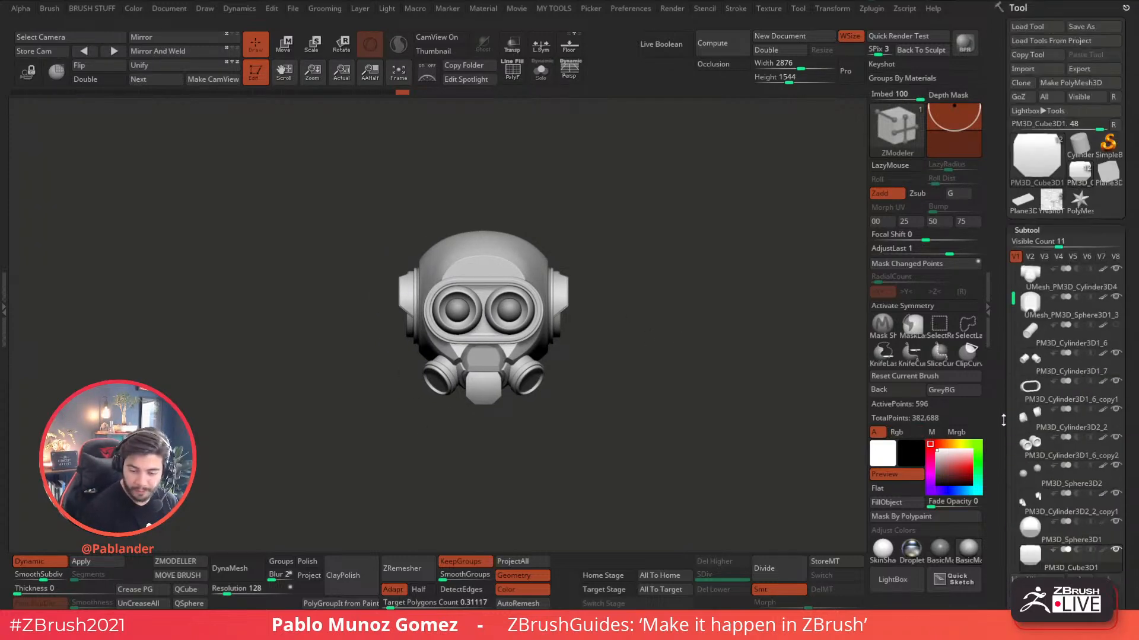
{"action": "scroll", "coordinate": [1000, 266], "scroll_direction": "down", "scroll_amount": 5}
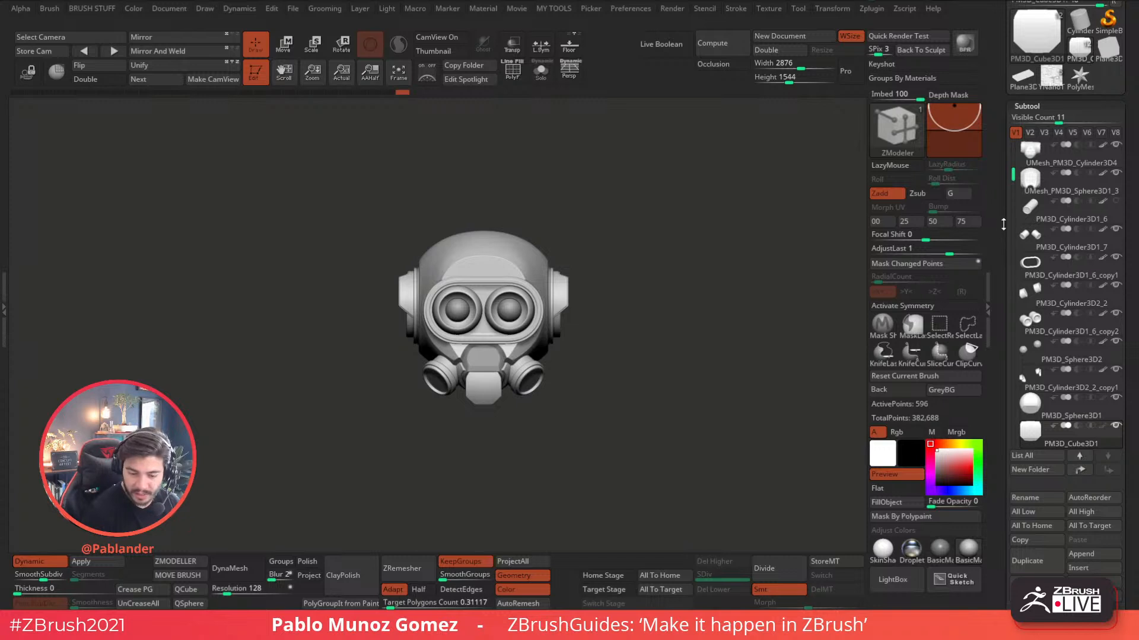
{"action": "left_click_drag", "start_coordinate": [1004, 224], "coordinate": [1004, 190]}
{"action": "left_click_drag", "start_coordinate": [695, 311], "coordinate": [647, 325], "text": "alt"}
{"action": "mouse_move", "coordinate": [1001, 149]}
{"action": "left_mouse_down"}
{"action": "mouse_move", "coordinate": [1001, 128]}
{"action": "mouse_move", "coordinate": [1013, 166]}
{"action": "left_mouse_up"}
{"action": "left_click_drag", "start_coordinate": [674, 371], "coordinate": [650, 366], "text": "alt"}
{"action": "left_click_drag", "start_coordinate": [1002, 428], "coordinate": [1006, 363]}
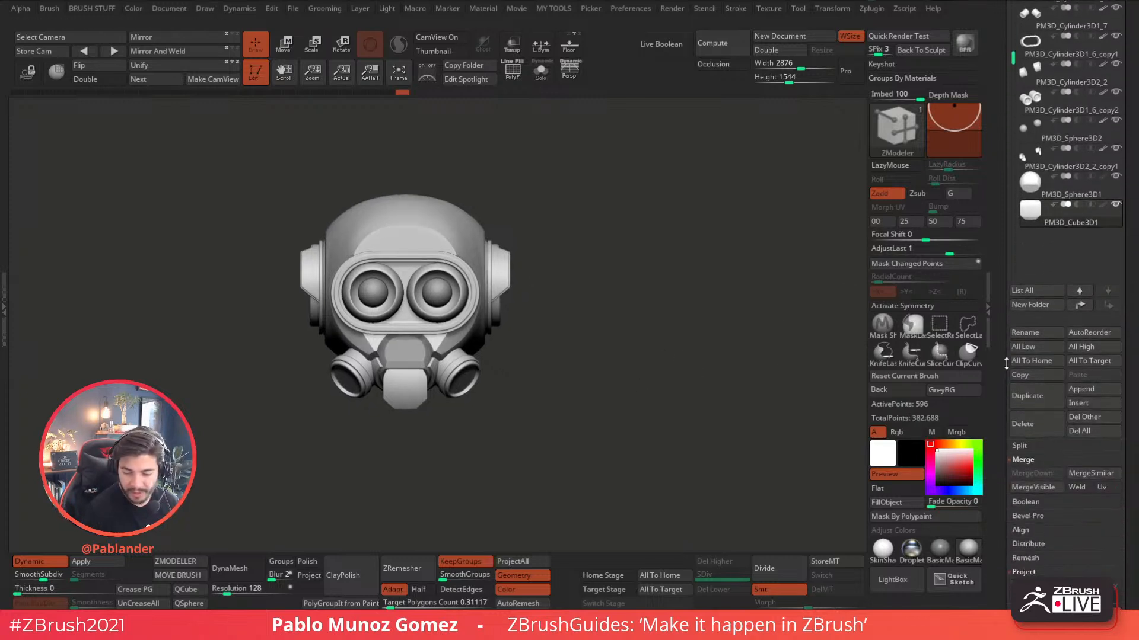
{"action": "left_click", "coordinate": [1038, 305]}
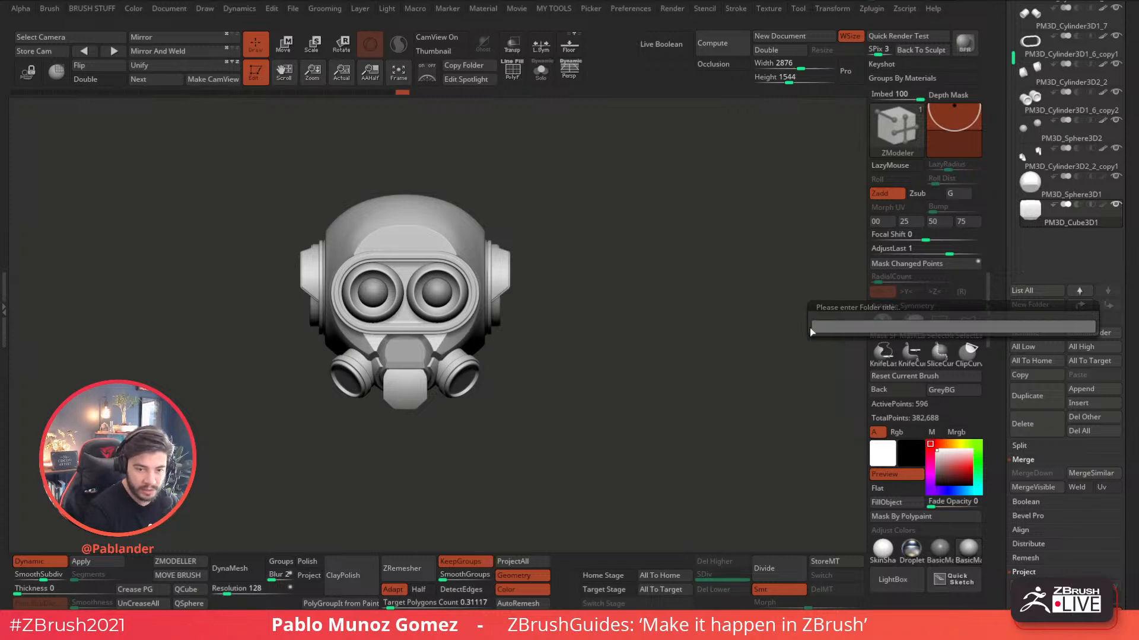
{"action": "key", "text": "Return"}
{"action": "left_click", "coordinate": [1039, 240]}
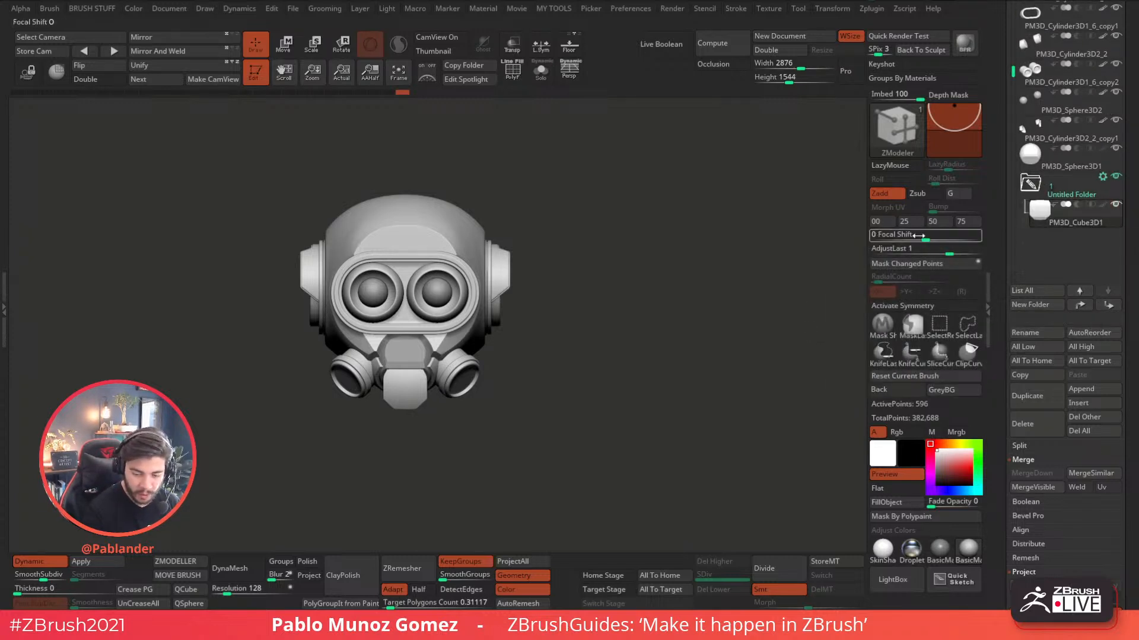
{"action": "left_click", "coordinate": [542, 73]}
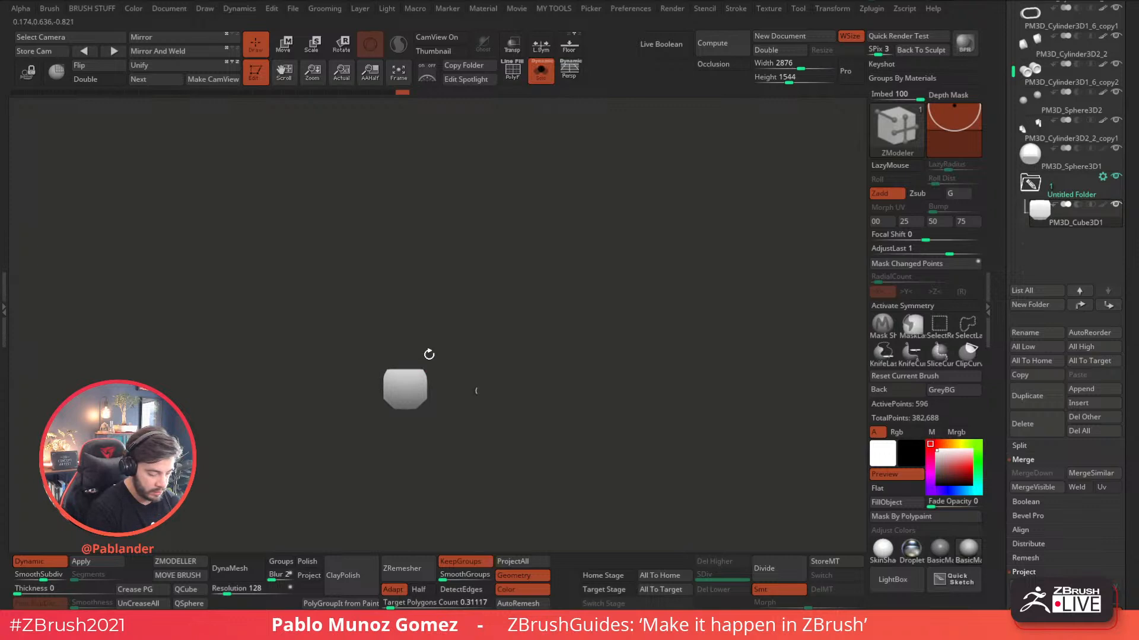
{"action": "left_click", "coordinate": [542, 73]}
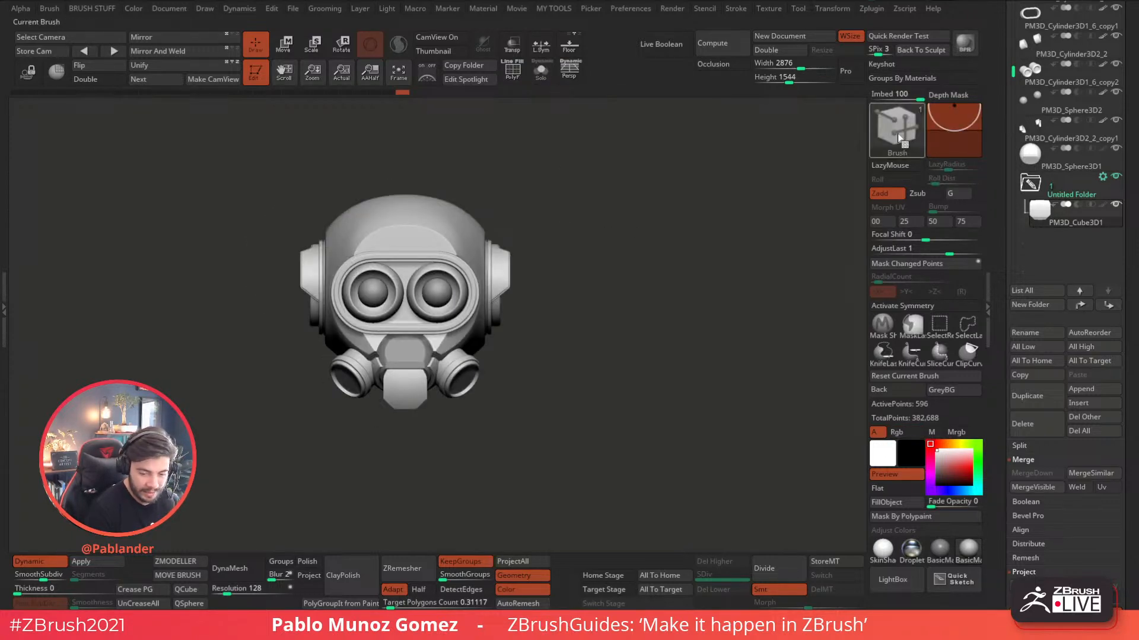
- Select the IMM Primitives brush and look over the insert meshes it offers
{"action": "left_click", "coordinate": [898, 135]}
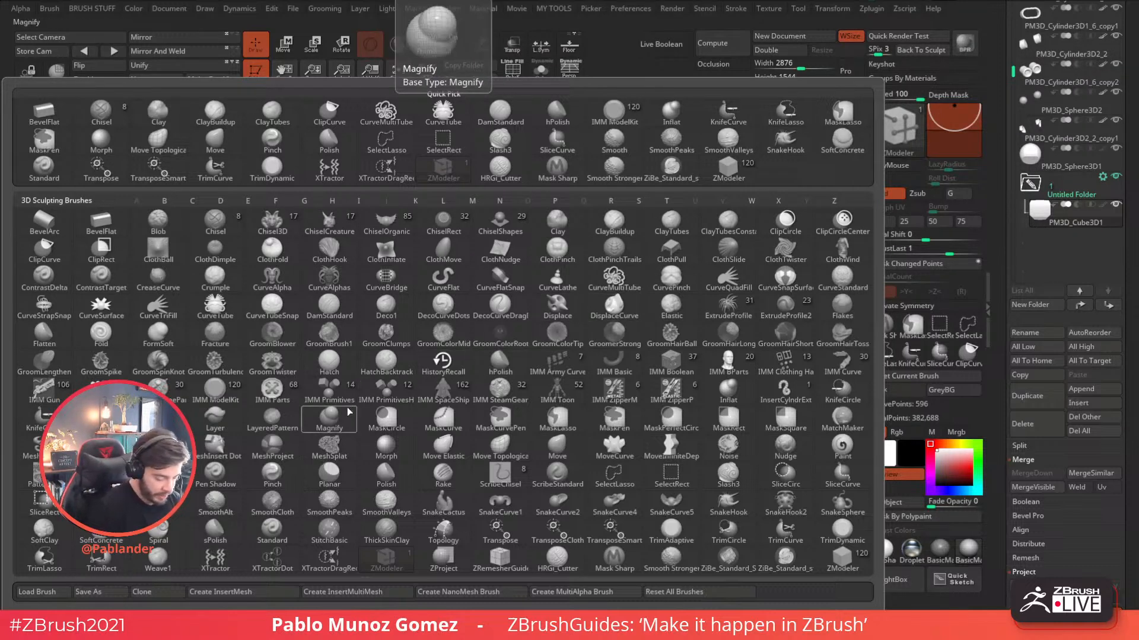
{"action": "left_click", "coordinate": [335, 389]}
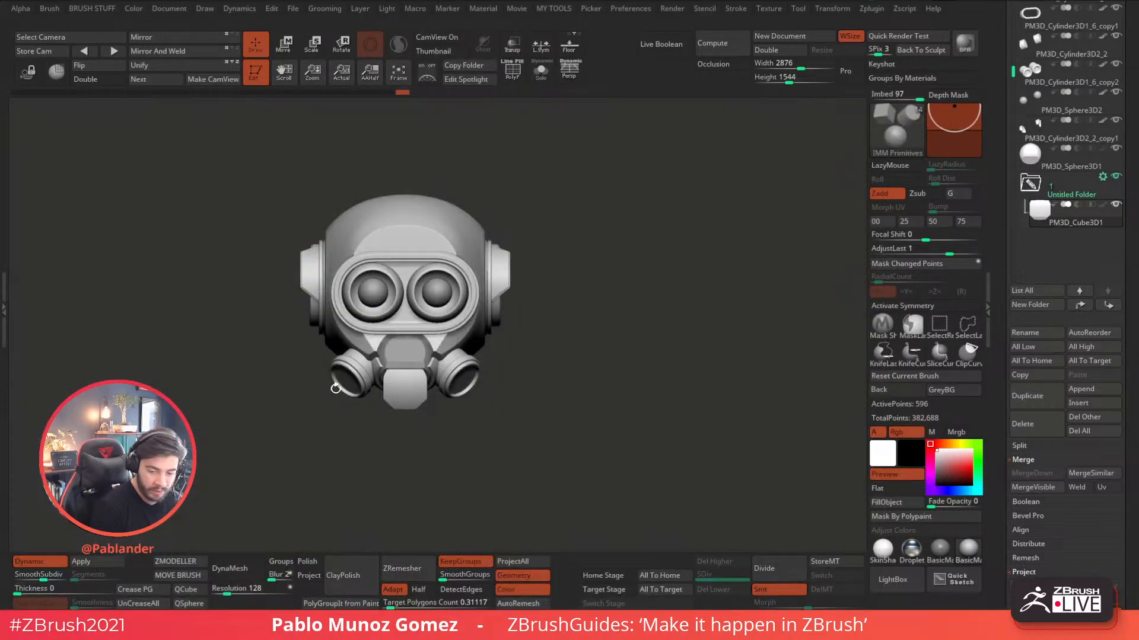
{"action": "left_click", "coordinate": [896, 135]}
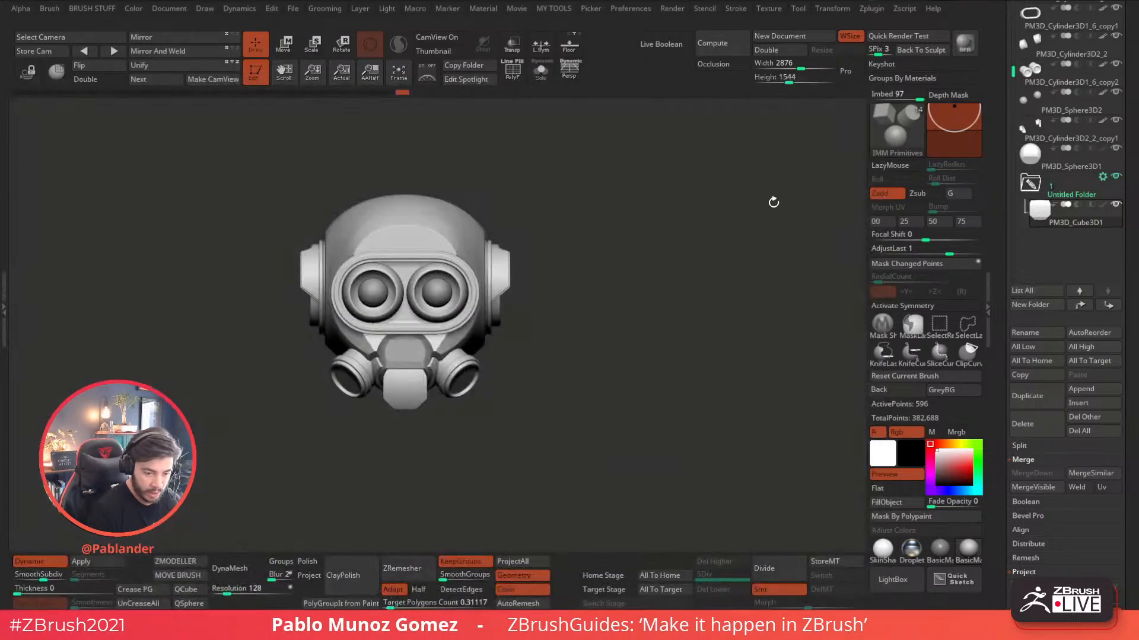
{"action": "key", "text": "m"}
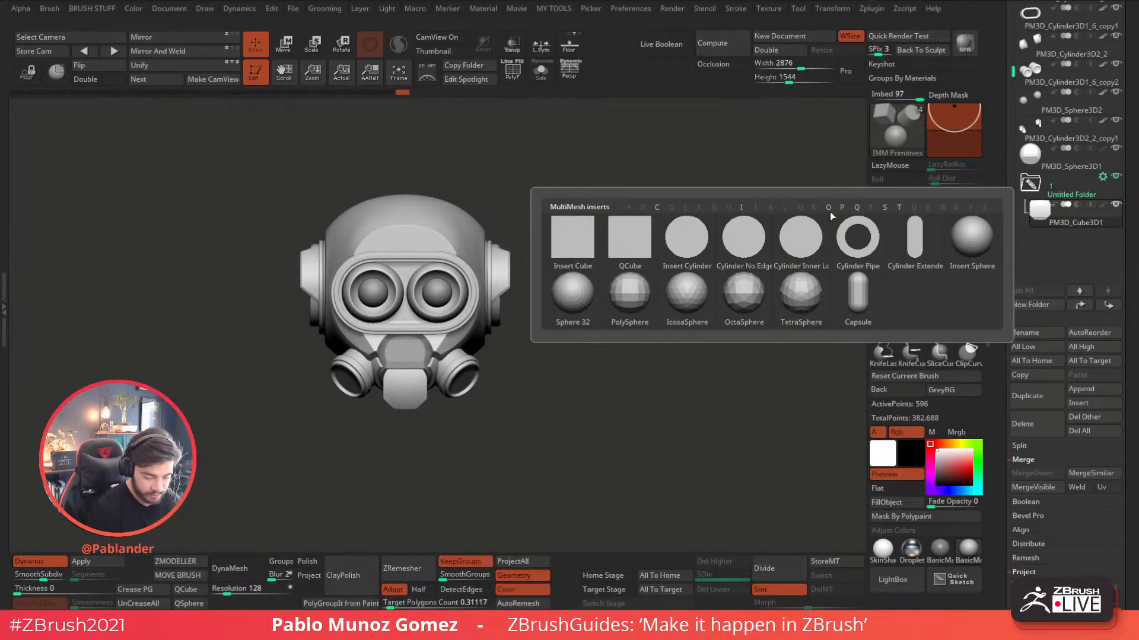
{"action": "mouse_move", "coordinate": [894, 248]}
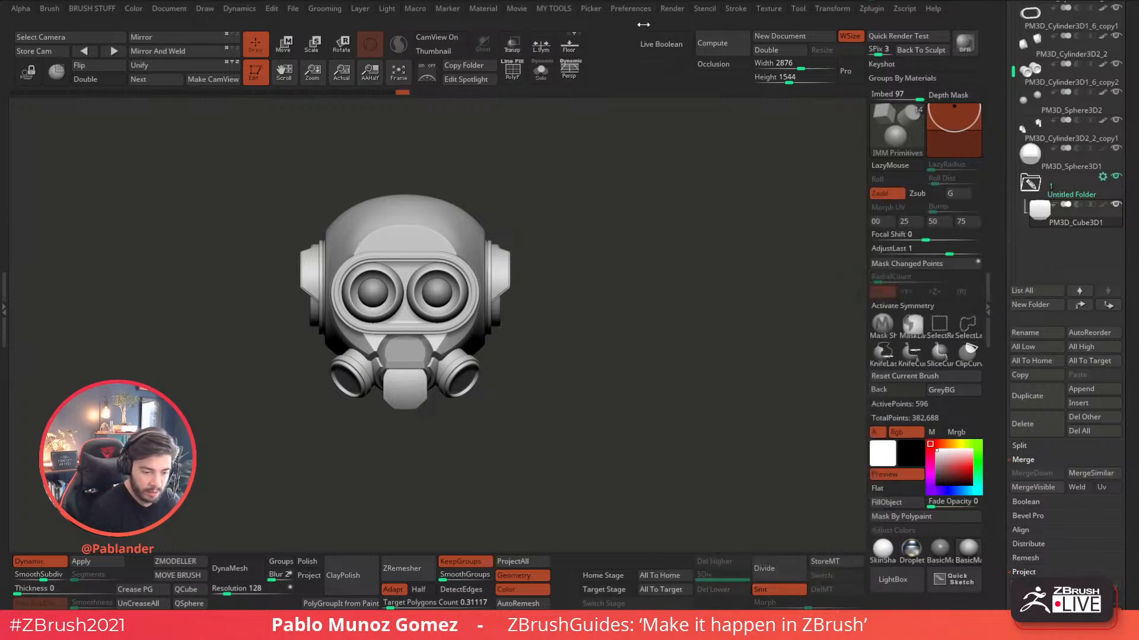
- Turn on Auto Show/Hide for the IMM Viewer in the interface preferences
{"action": "left_click", "coordinate": [630, 8]}
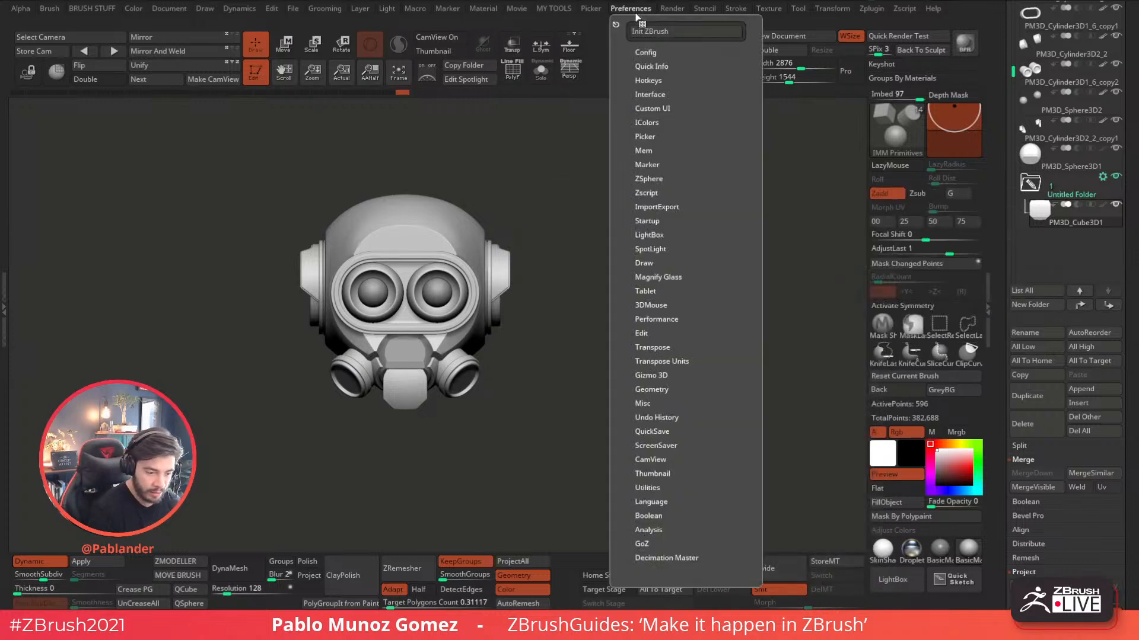
{"action": "left_click", "coordinate": [664, 94]}
{"action": "left_click", "coordinate": [666, 121]}
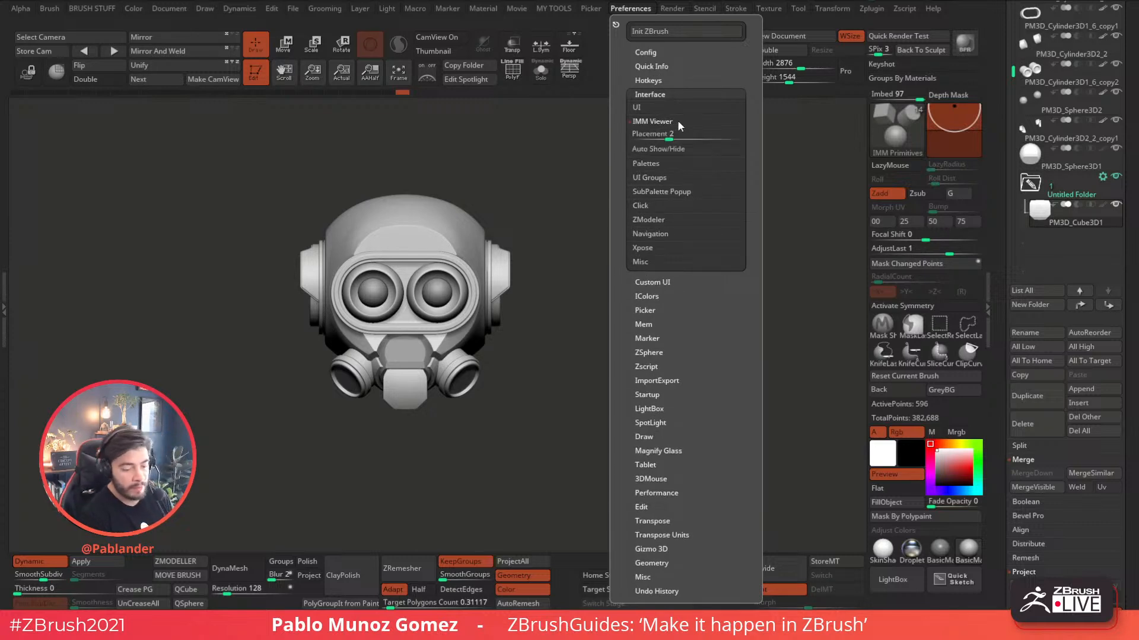
{"action": "left_click", "coordinate": [680, 150]}
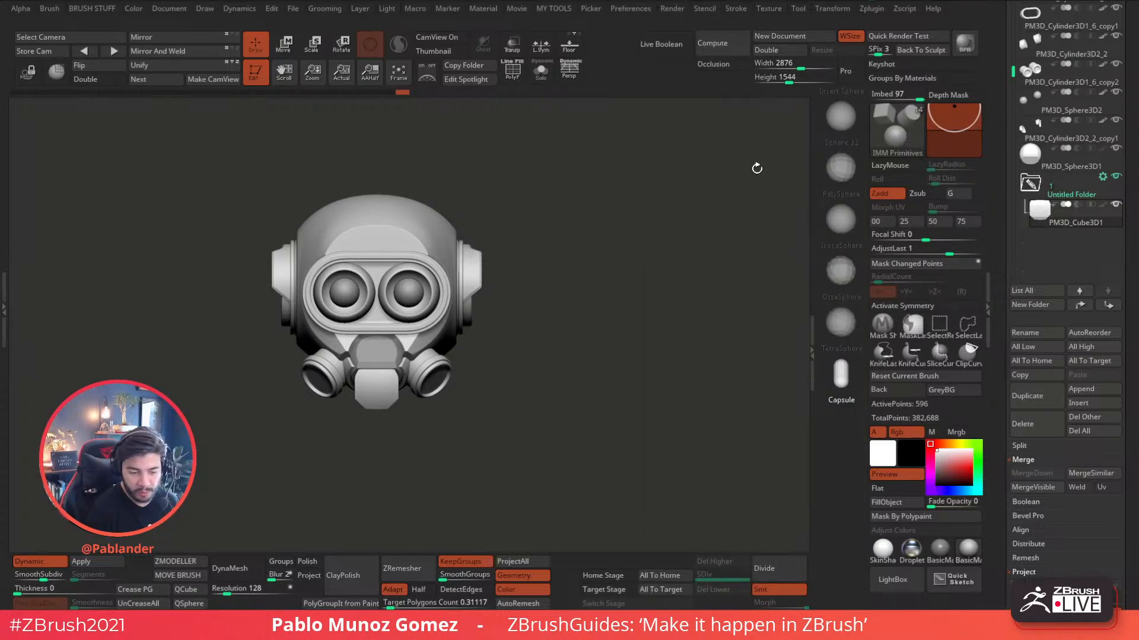
- Try IMM Viewer placement 1, set it back to 2, and turn Auto Show/Hide off
{"action": "left_click", "coordinate": [648, 9]}
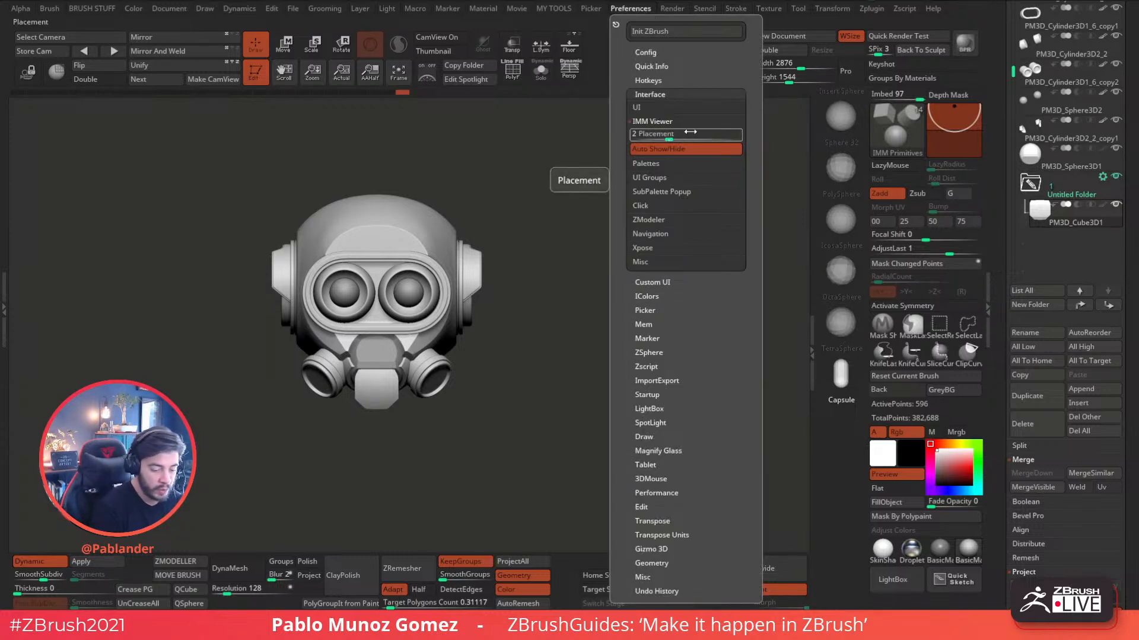
{"action": "left_click_drag", "start_coordinate": [667, 136], "coordinate": [648, 135]}
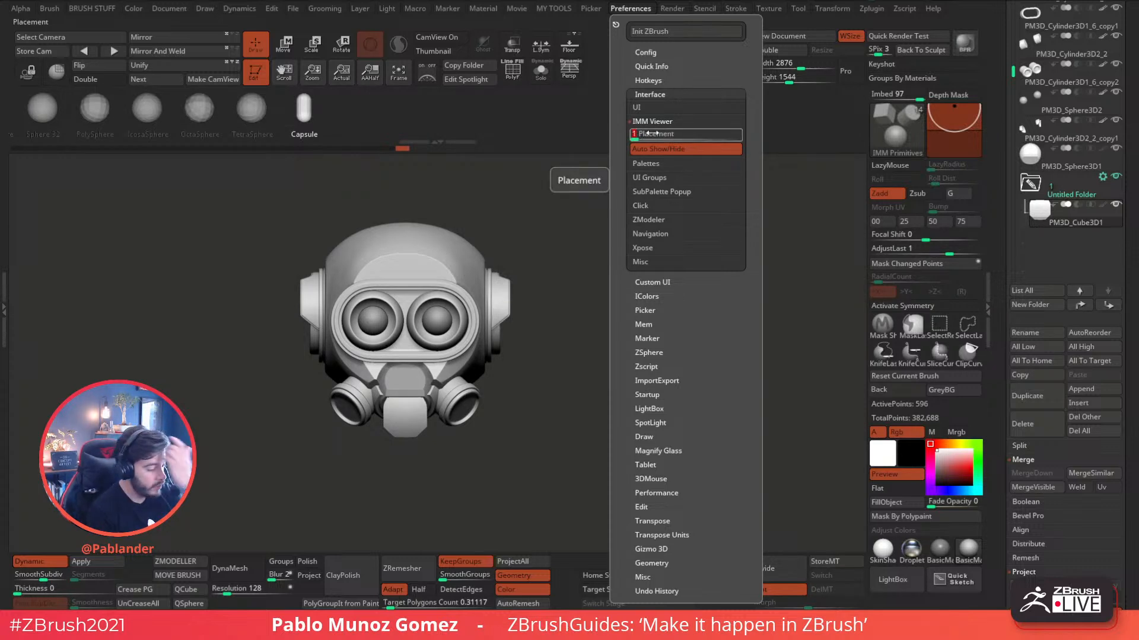
{"action": "left_click_drag", "start_coordinate": [646, 136], "coordinate": [667, 135]}
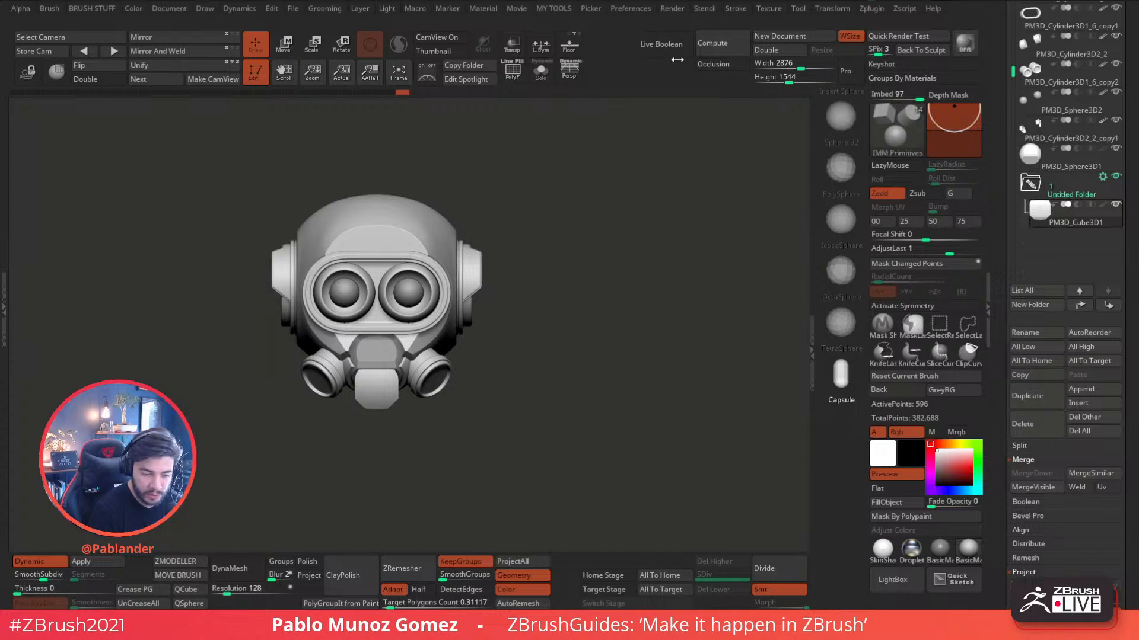
{"action": "left_click", "coordinate": [635, 9]}
{"action": "left_click", "coordinate": [692, 150]}
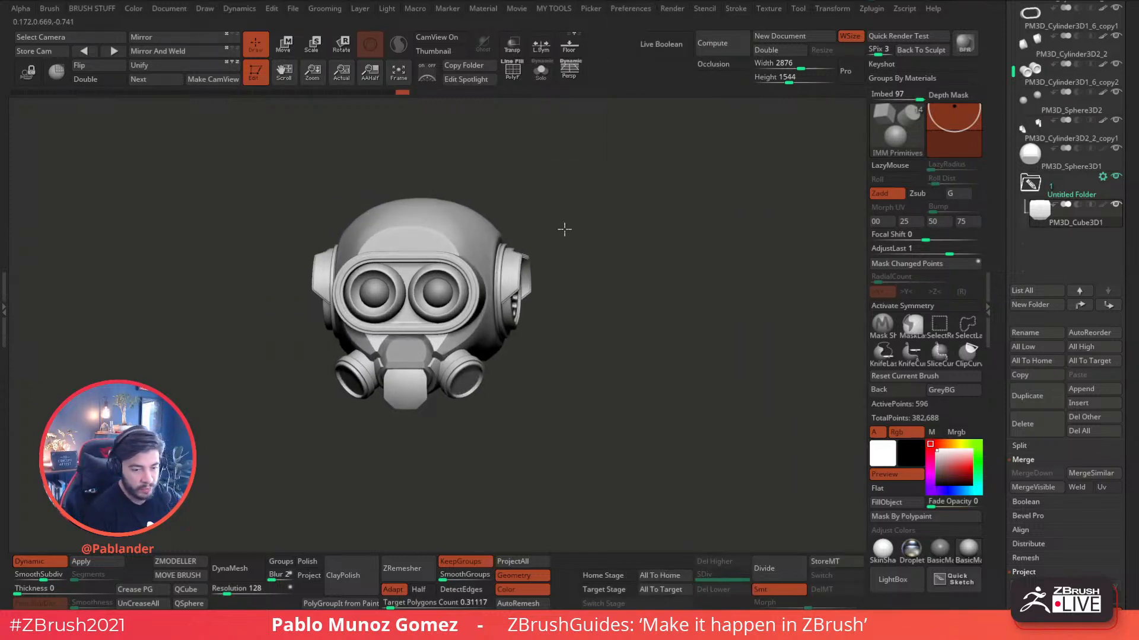
- Choose a primitive from the IMM Primitives meshes and insert it at the center of the block's front face
{"action": "key", "text": "m"}
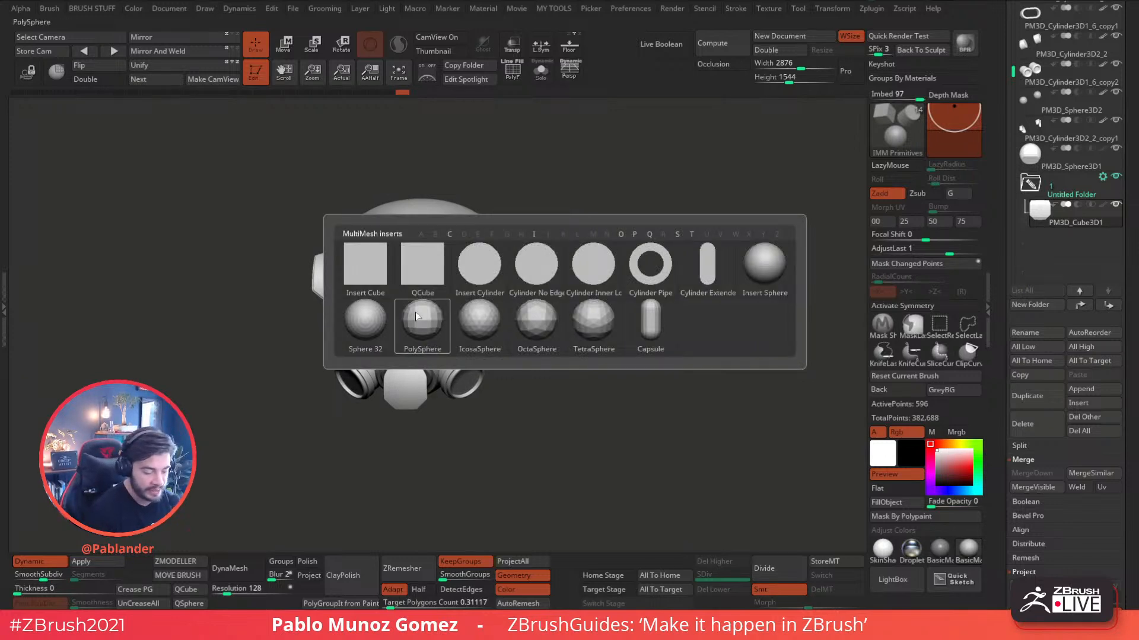
{"action": "left_click", "coordinate": [716, 268]}
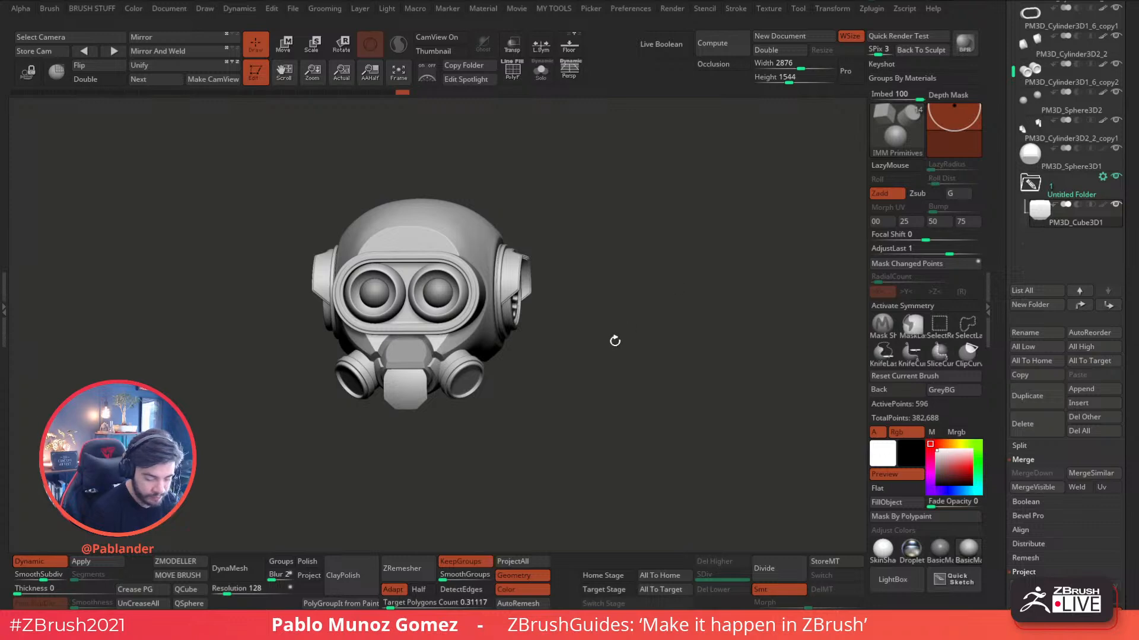
{"action": "right_click_drag", "start_coordinate": [483, 377], "coordinate": [538, 338], "text": "alt"}
{"action": "right_click_drag", "start_coordinate": [538, 338], "coordinate": [489, 427]}
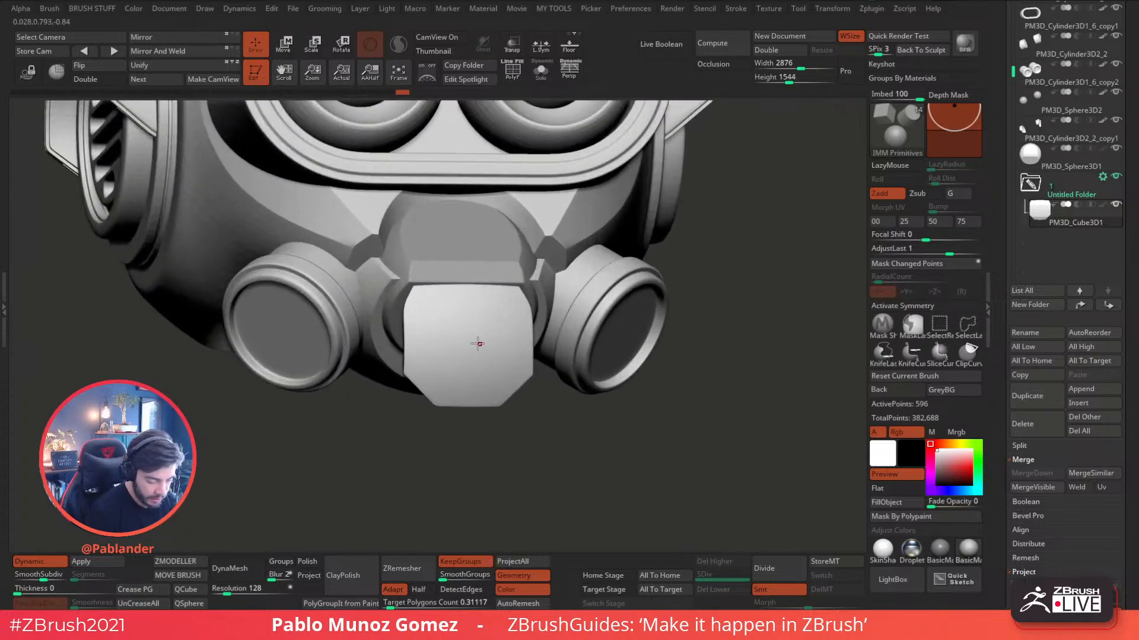
{"action": "left_click_drag", "start_coordinate": [472, 346], "coordinate": [473, 362]}
- Isolate the block with its inserted primitive and separate the primitive into its own subtool with Split Unmasked Points
{"action": "left_click", "coordinate": [541, 74]}
{"action": "right_click_drag", "start_coordinate": [562, 256], "coordinate": [573, 310]}
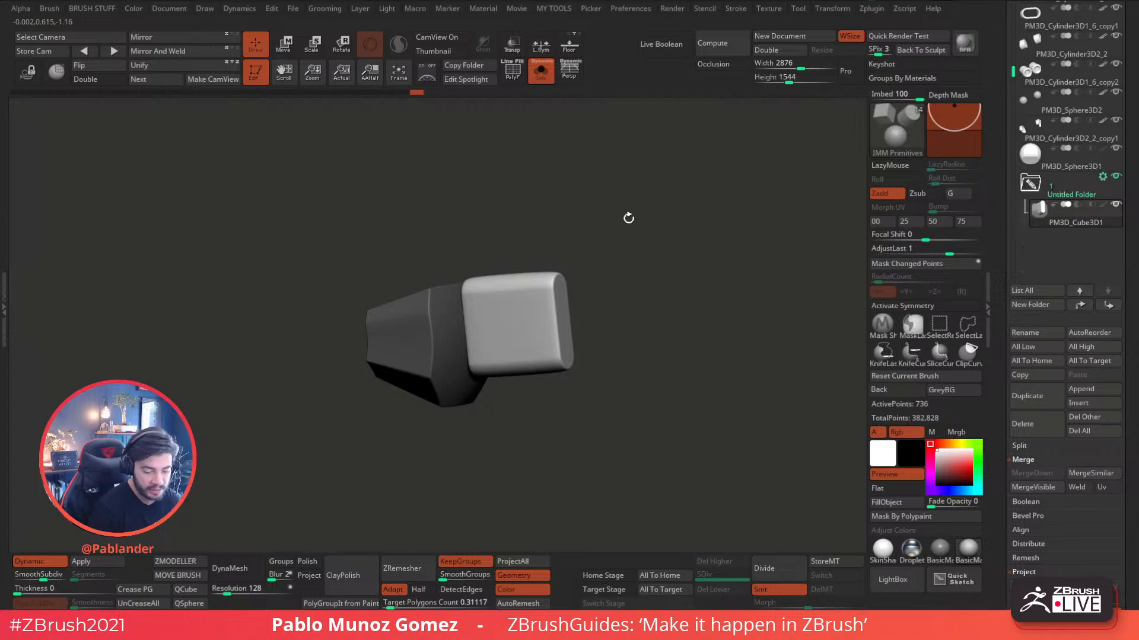
{"action": "right_click_drag", "start_coordinate": [611, 216], "coordinate": [664, 239]}
{"action": "key", "text": "1"}
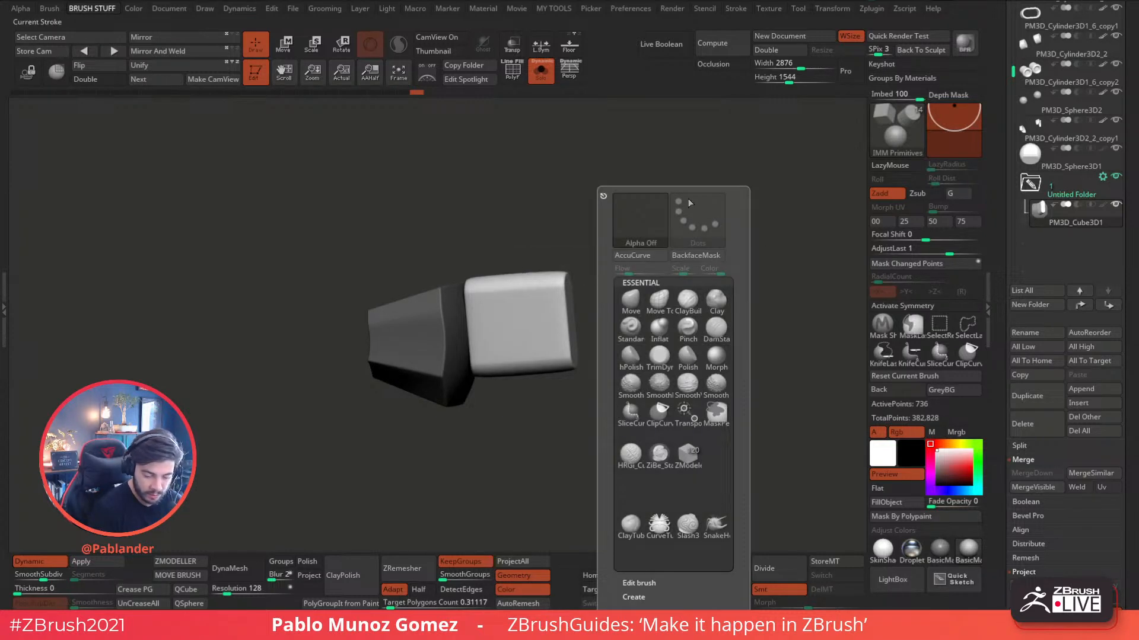
{"action": "key", "text": "2"}
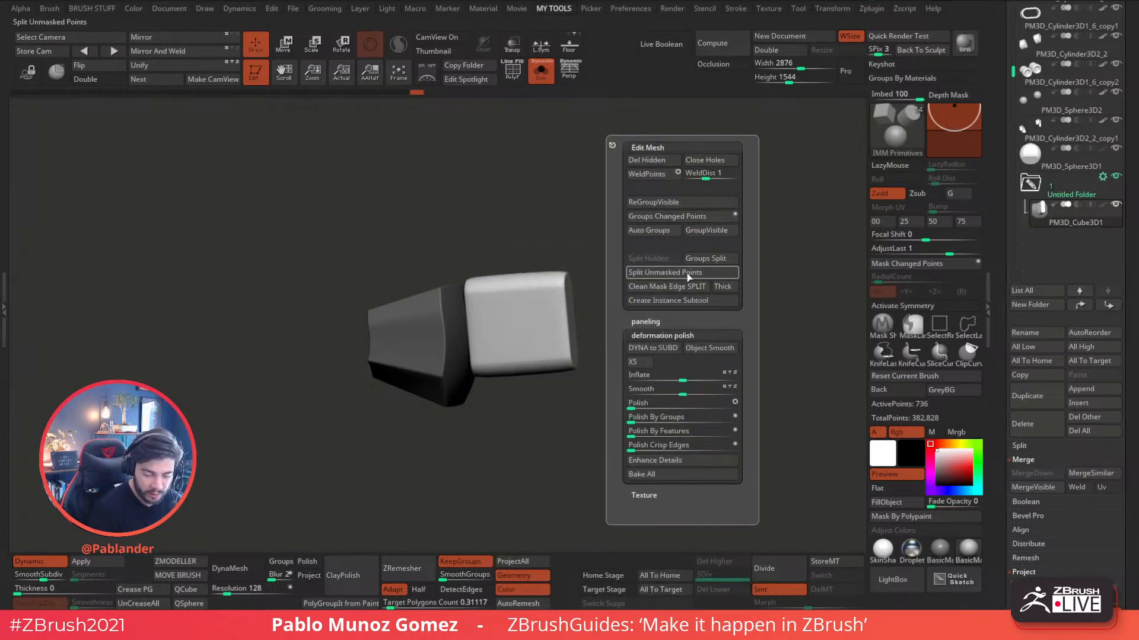
{"action": "left_click", "coordinate": [1018, 446]}
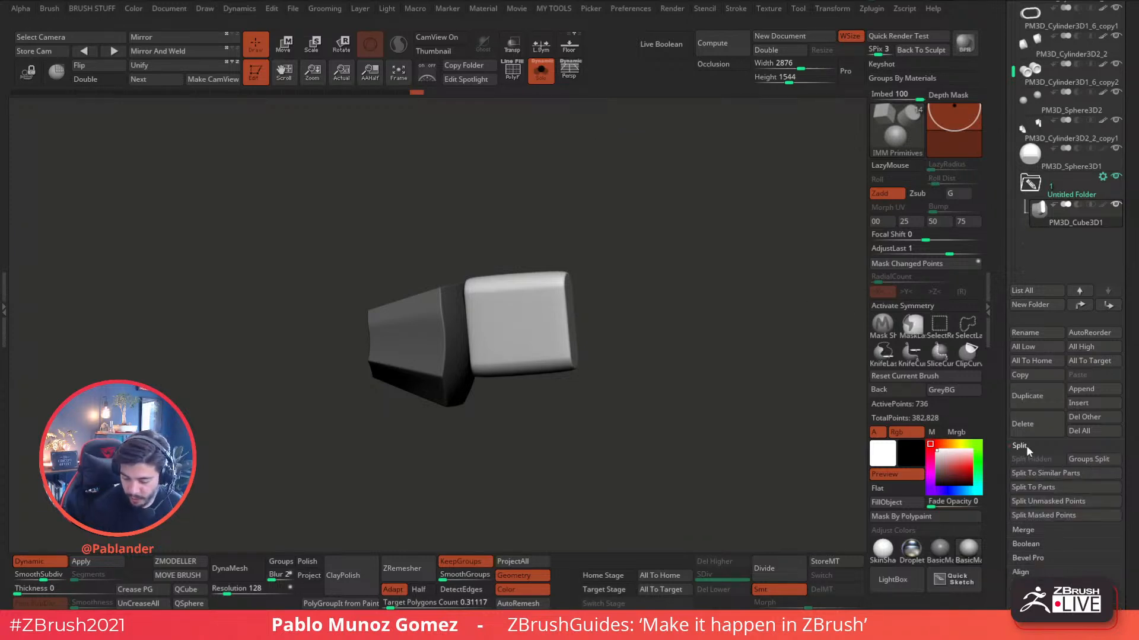
{"action": "left_click_drag", "start_coordinate": [999, 479], "coordinate": [1043, 302]}
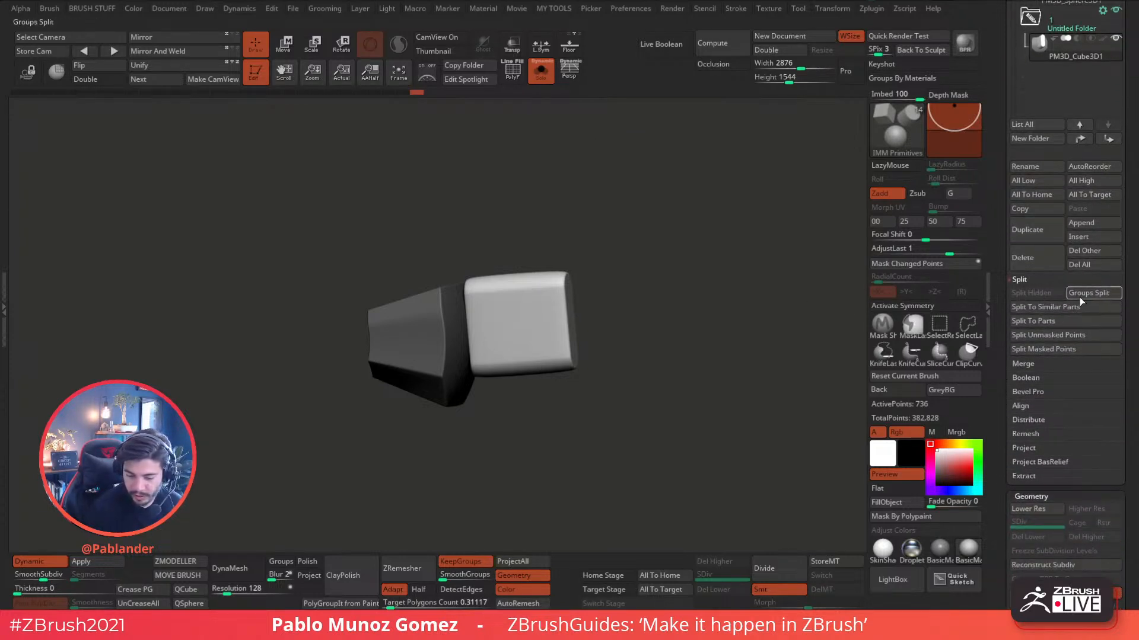
{"action": "left_click", "coordinate": [1059, 335]}
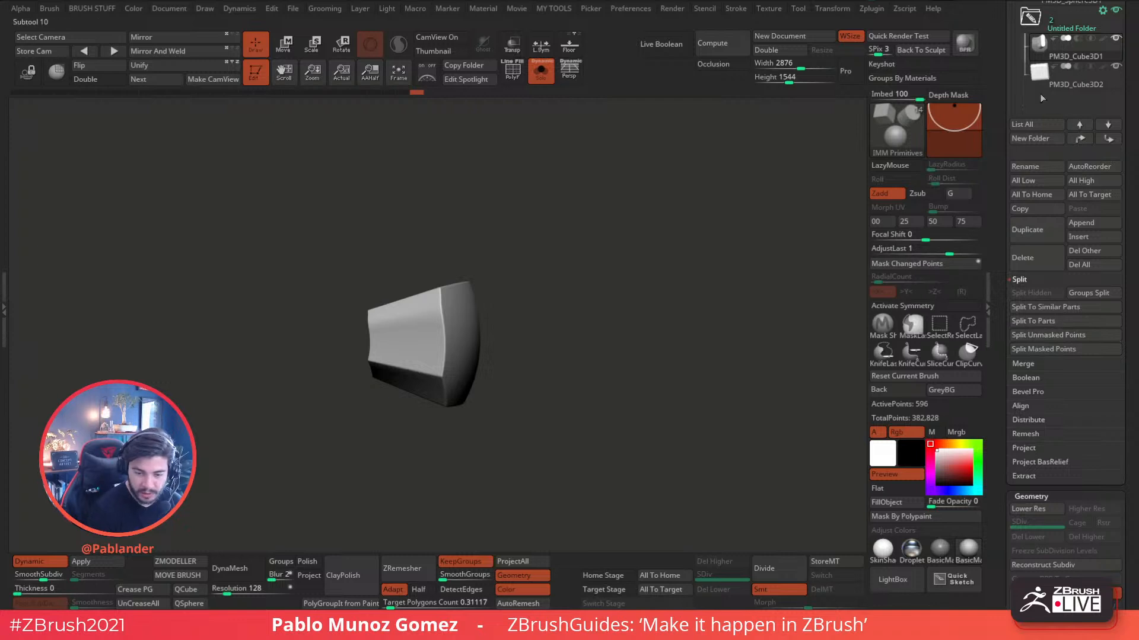
- Turn off dynamic subdivision on the split-off primitive and activate the Move gizmo on it with the helmet visible
{"action": "key", "text": "Down"}
{"action": "left_click_drag", "start_coordinate": [652, 270], "coordinate": [601, 185]}
{"action": "left_click", "coordinate": [541, 79]}
{"action": "left_click", "coordinate": [289, 52]}
{"action": "left_click", "coordinate": [48, 565]}
{"action": "left_click_drag", "start_coordinate": [641, 321], "coordinate": [675, 322]}
{"action": "left_click", "coordinate": [449, 231]}
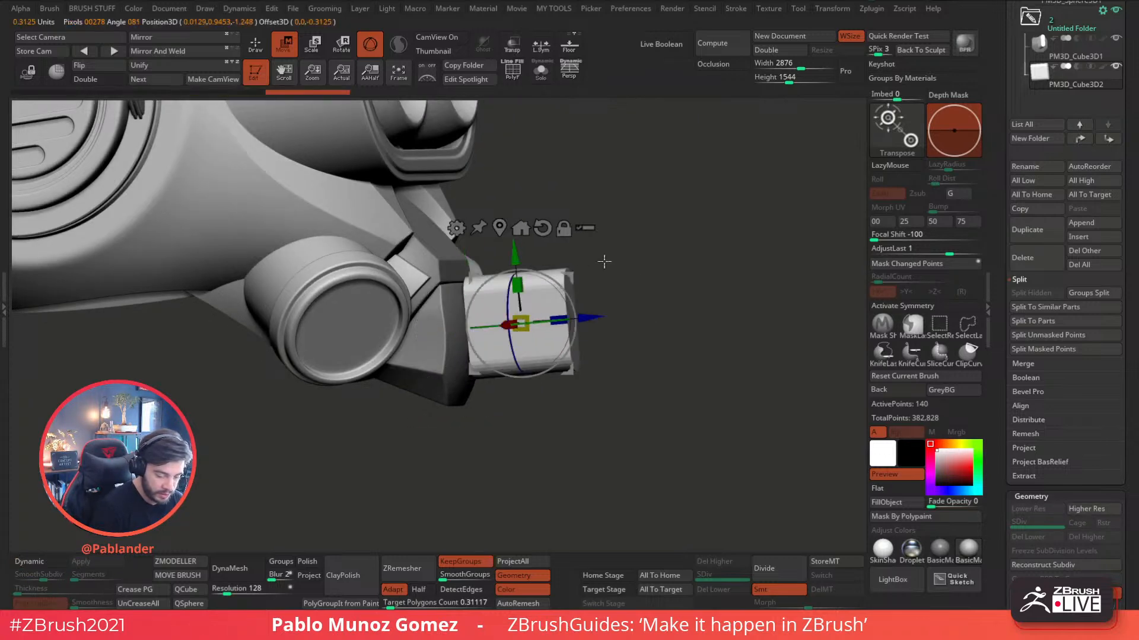
- Push the narrow rounded primitive into the block and move it along X to the front face's left edge
{"action": "left_click_drag", "start_coordinate": [581, 314], "coordinate": [491, 328]}
{"action": "left_click_drag", "start_coordinate": [605, 300], "coordinate": [543, 289]}
{"action": "left_click", "coordinate": [519, 241]}
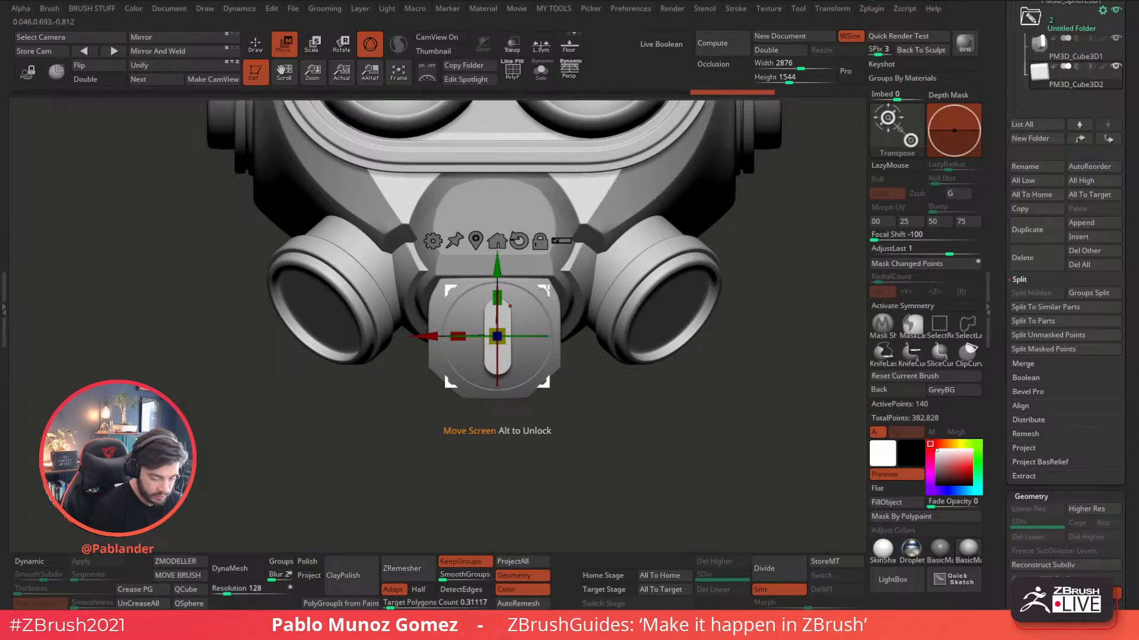
{"action": "right_click_drag", "start_coordinate": [556, 296], "coordinate": [593, 393], "text": "ctrl"}
{"action": "left_click_drag", "start_coordinate": [542, 290], "coordinate": [473, 286]}
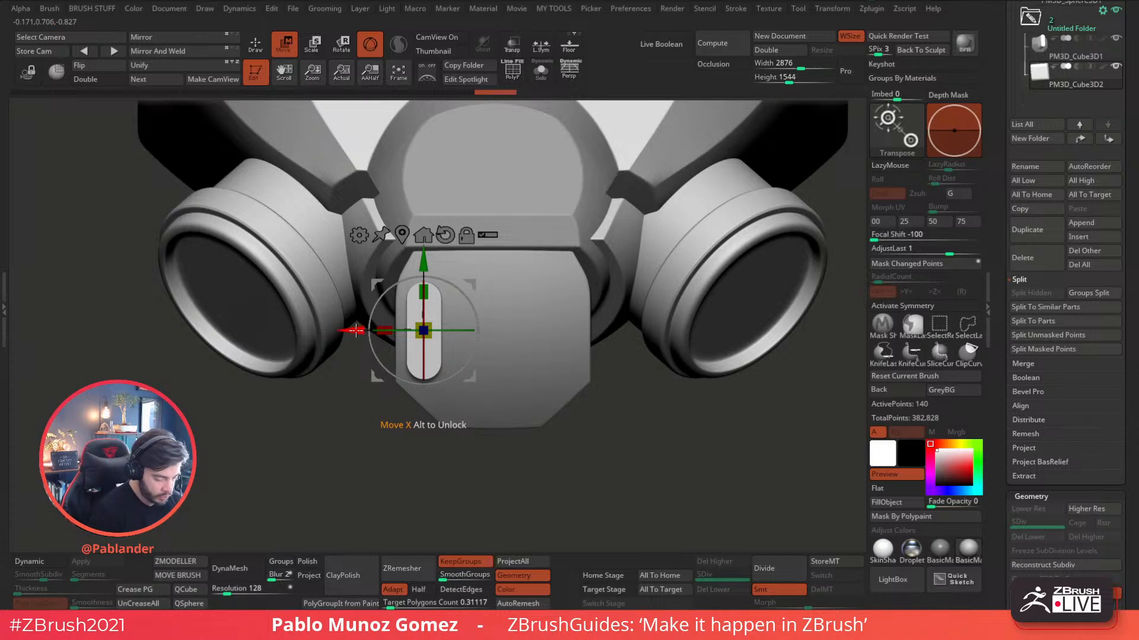
- Duplicate the rounded primitive along X into a row of four evenly spaced copies and center the gizmo on them
{"action": "left_click_drag", "start_coordinate": [354, 331], "coordinate": [501, 356], "text": "ctrl"}
{"action": "left_click_drag", "start_coordinate": [371, 418], "coordinate": [464, 435], "text": "ctrl"}
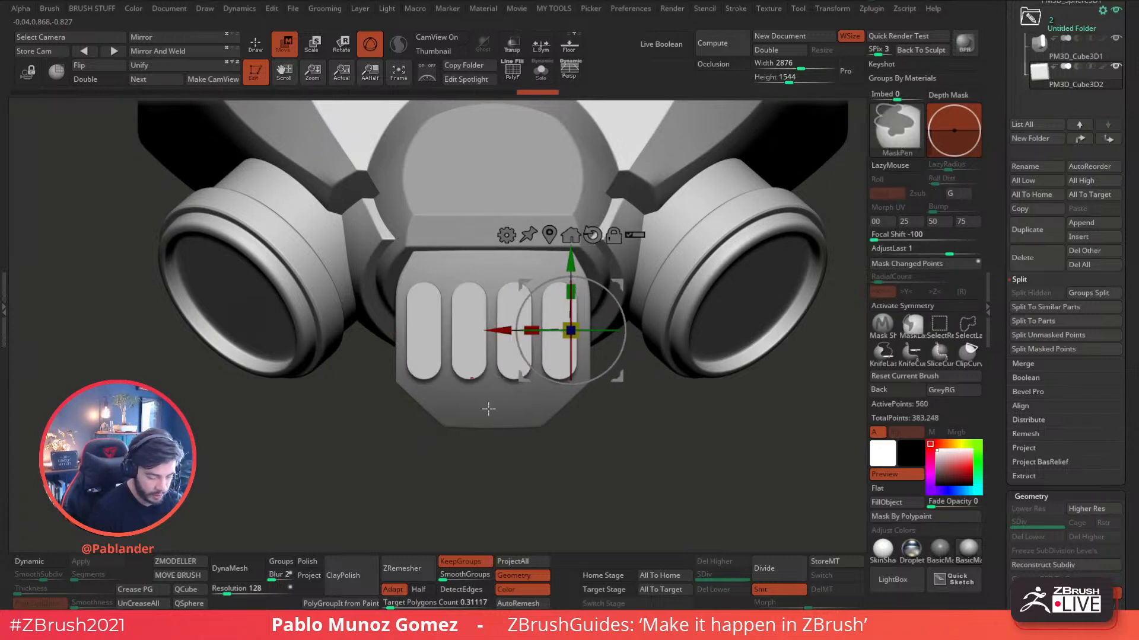
{"action": "left_click", "coordinate": [553, 229]}
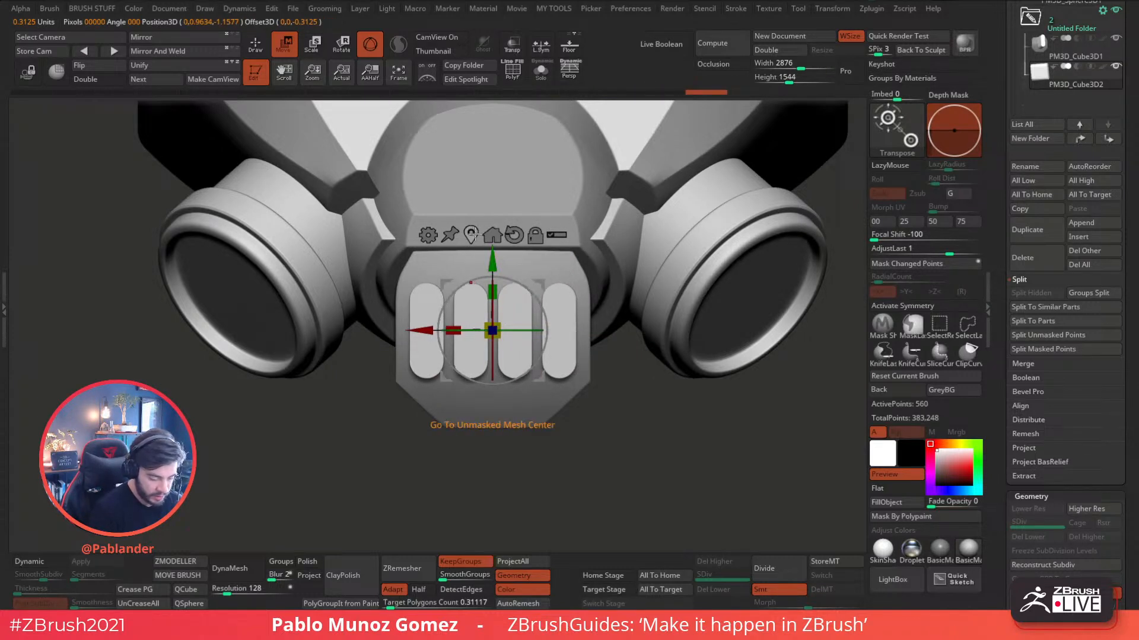
{"action": "left_click", "coordinate": [492, 235]}
- Fine-tune the height of the four-piece row along Y on the block's front face
{"action": "left_click_drag", "start_coordinate": [612, 210], "coordinate": [488, 273]}
{"action": "left_click_drag", "start_coordinate": [424, 216], "coordinate": [646, 360]}
{"action": "left_click_drag", "start_coordinate": [647, 360], "coordinate": [561, 354]}
{"action": "left_click_drag", "start_coordinate": [482, 289], "coordinate": [482, 295]}
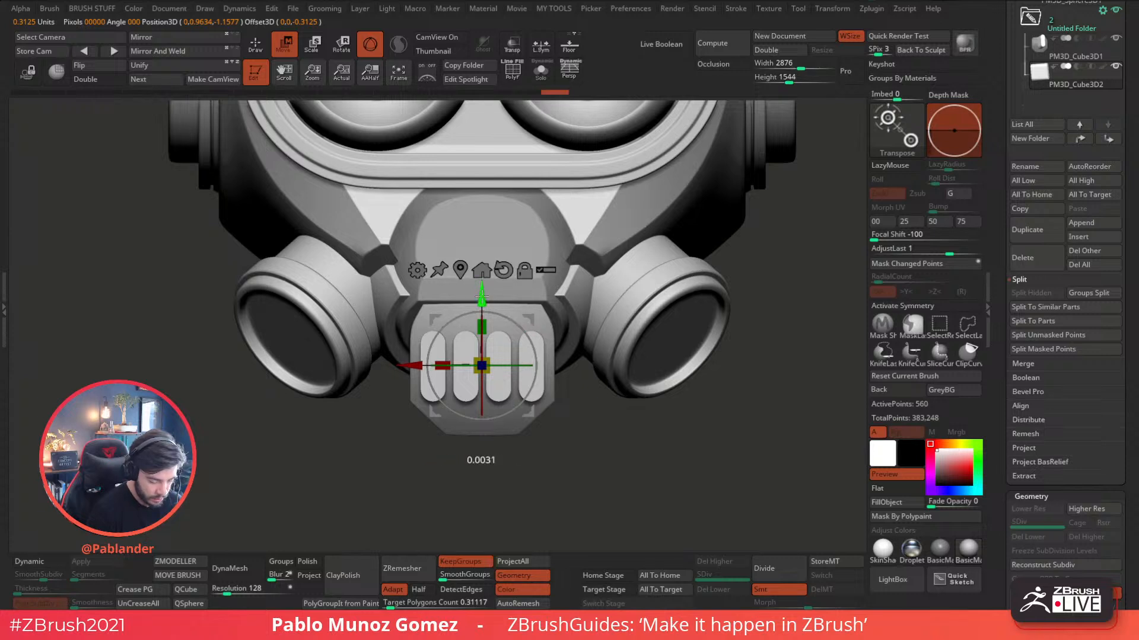
{"action": "left_click_drag", "start_coordinate": [487, 361], "coordinate": [488, 359]}
{"action": "left_click_drag", "start_coordinate": [481, 295], "coordinate": [482, 293]}
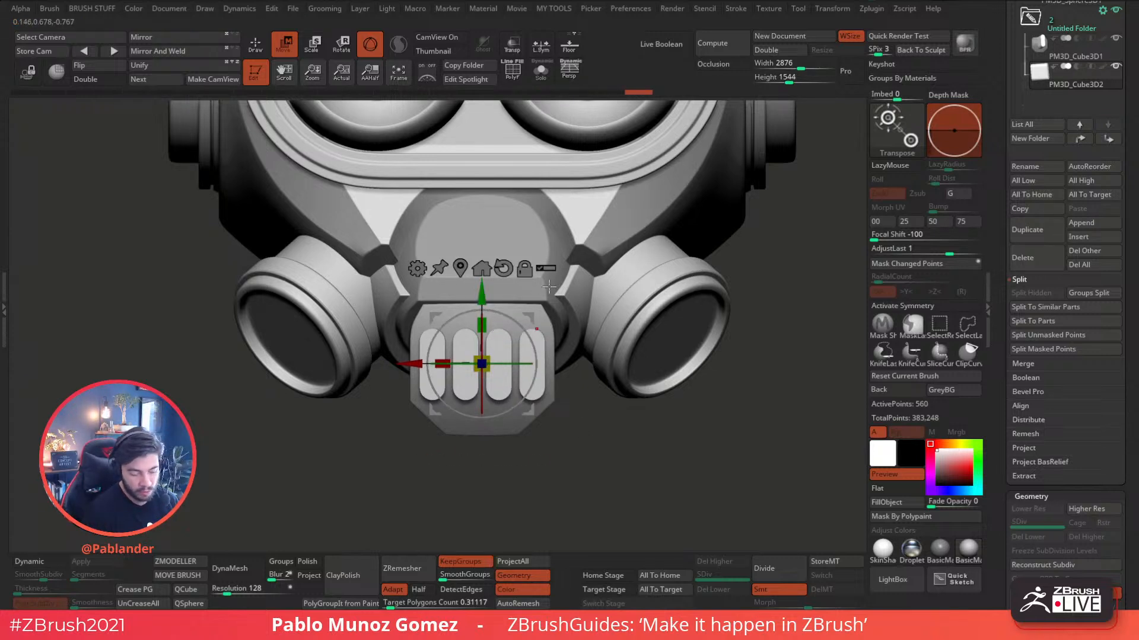
- Try duplicating the row of four pieces downward along Y, and undo the copies
{"action": "right_click_drag", "start_coordinate": [568, 339], "coordinate": [556, 271], "text": "alt"}
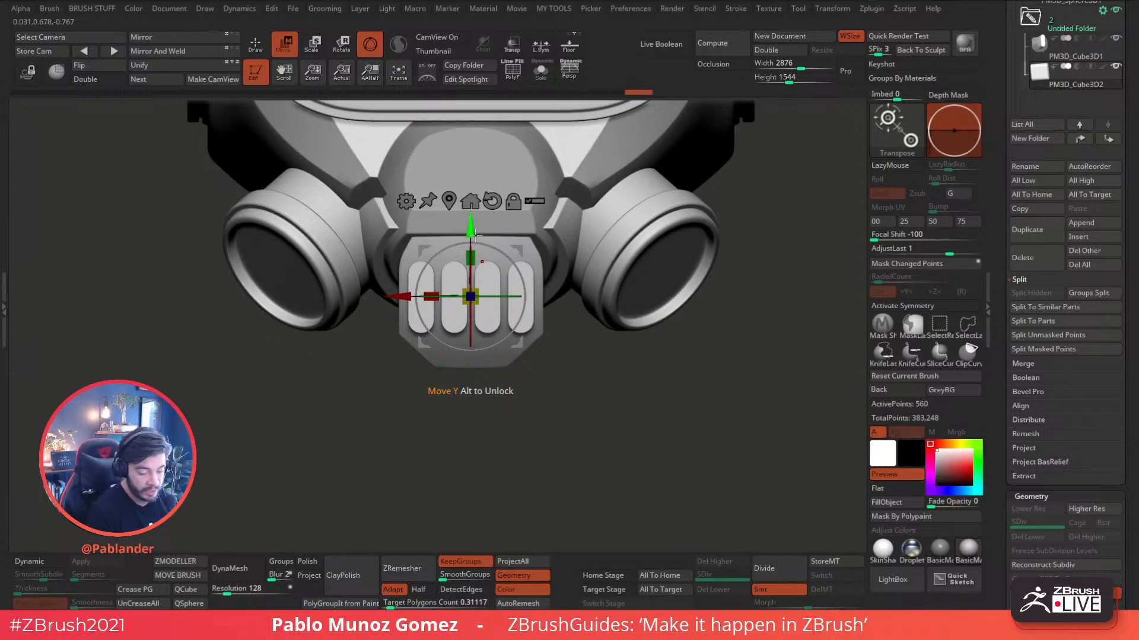
{"action": "mouse_move", "coordinate": [572, 311]}
{"action": "right_mouse_down", "text": "ctrl"}
{"action": "mouse_move", "coordinate": [572, 338]}
{"action": "mouse_move", "coordinate": [579, 315]}
{"action": "right_mouse_up", "text": "ctrl"}
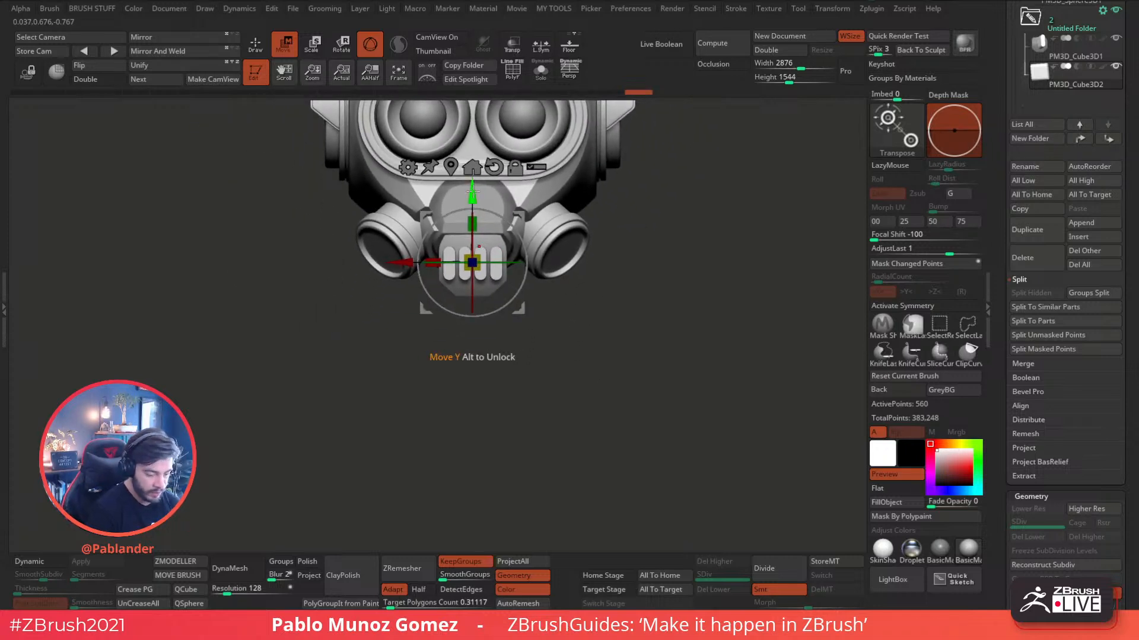
{"action": "left_click_drag", "start_coordinate": [472, 188], "coordinate": [480, 239]}
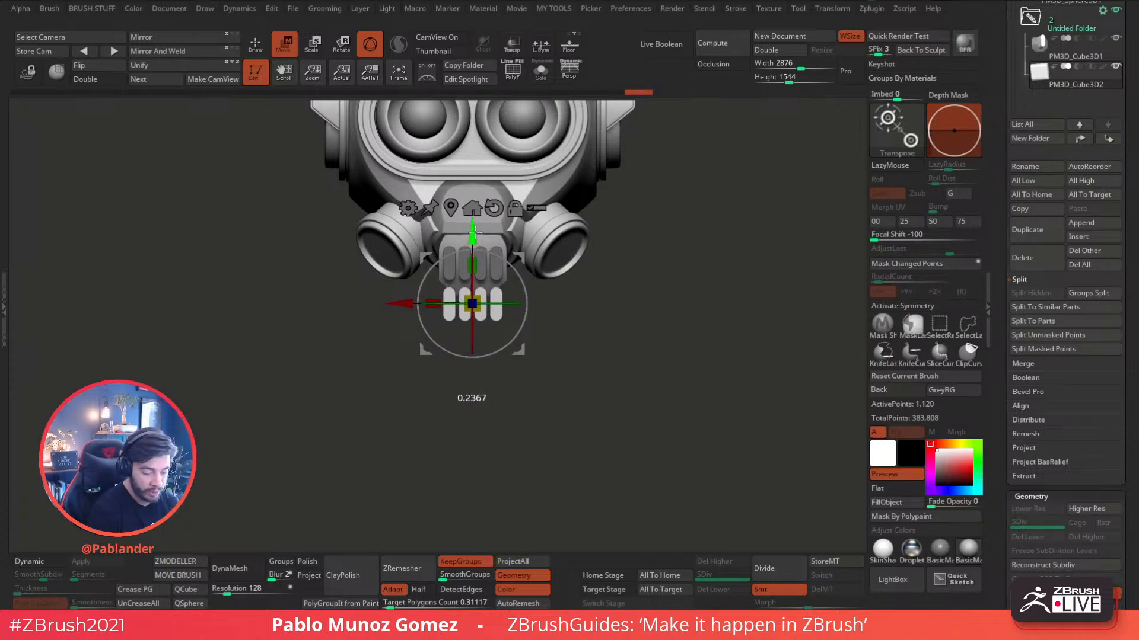
{"action": "left_click_drag", "start_coordinate": [474, 233], "coordinate": [474, 395]}
{"action": "left_click_drag", "start_coordinate": [610, 316], "coordinate": [660, 361]}
{"action": "key", "text": "ctrl+z"}
{"action": "key", "text": "ctrl+z"}
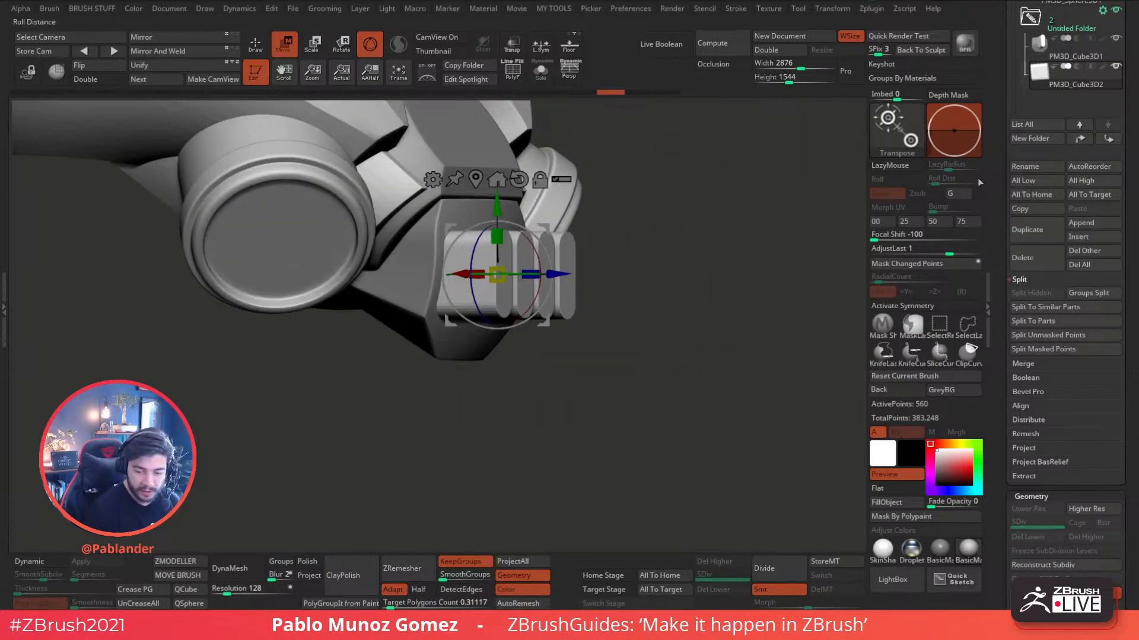
- Set the PM3D_Cube3D2 subtool to subtraction and turn on Live Boolean to cut four slots into the block
{"action": "scroll", "coordinate": [1062, 238], "scroll_direction": "up", "scroll_amount": 3}
{"action": "left_click", "coordinate": [1065, 250]}
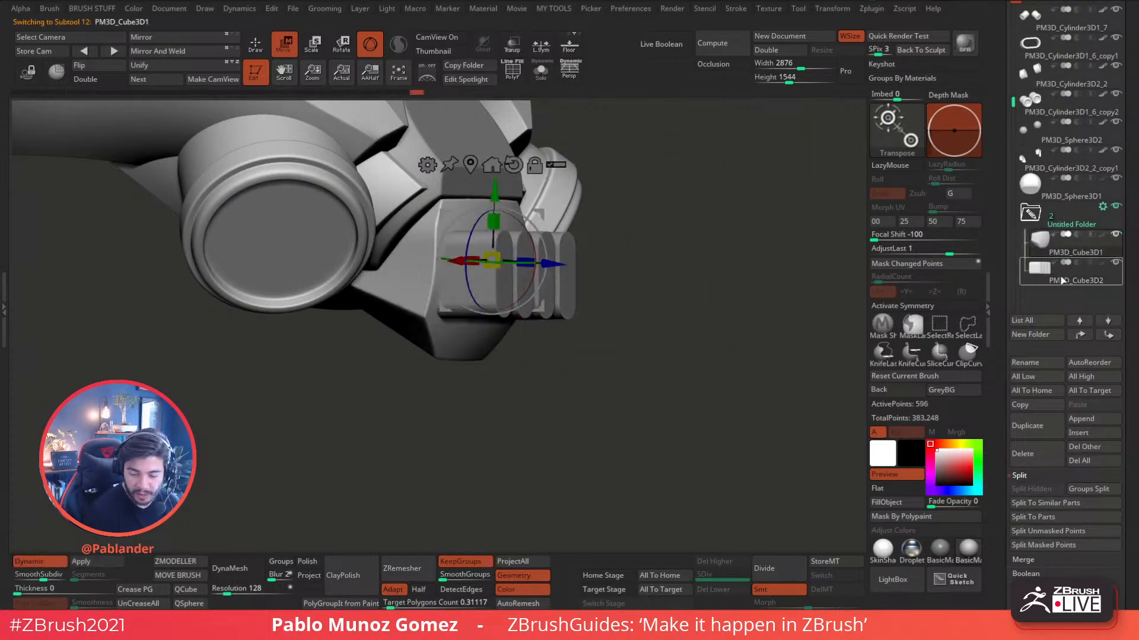
{"action": "left_click", "coordinate": [1063, 280]}
{"action": "left_click_drag", "start_coordinate": [787, 249], "coordinate": [720, 323]}
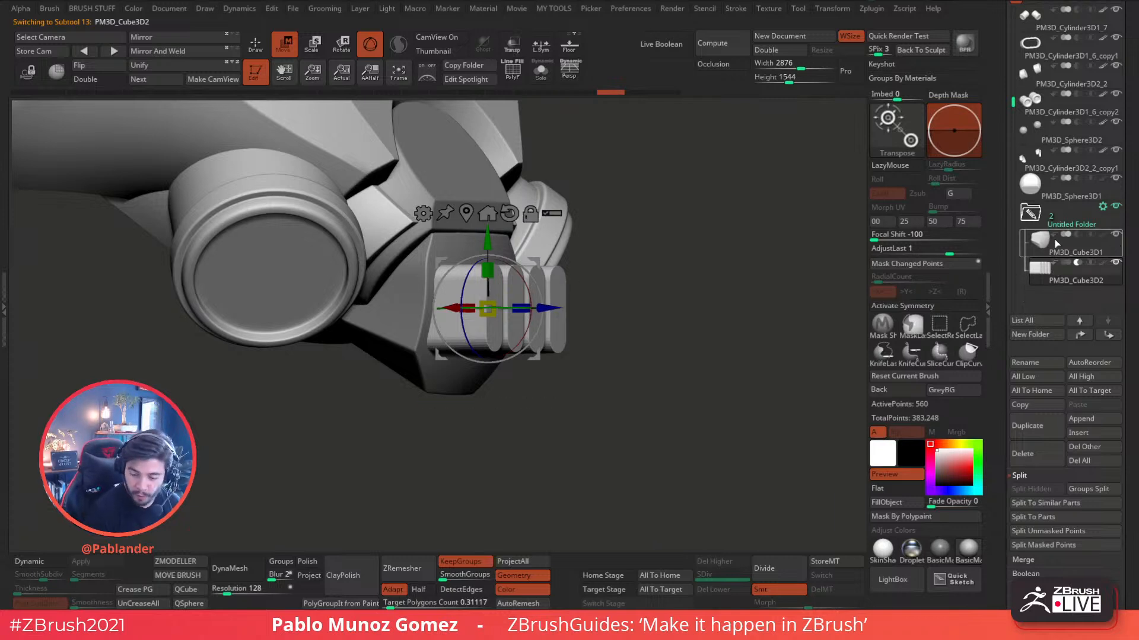
{"action": "left_click", "coordinate": [668, 46]}
{"action": "left_click_drag", "start_coordinate": [648, 308], "coordinate": [606, 306]}
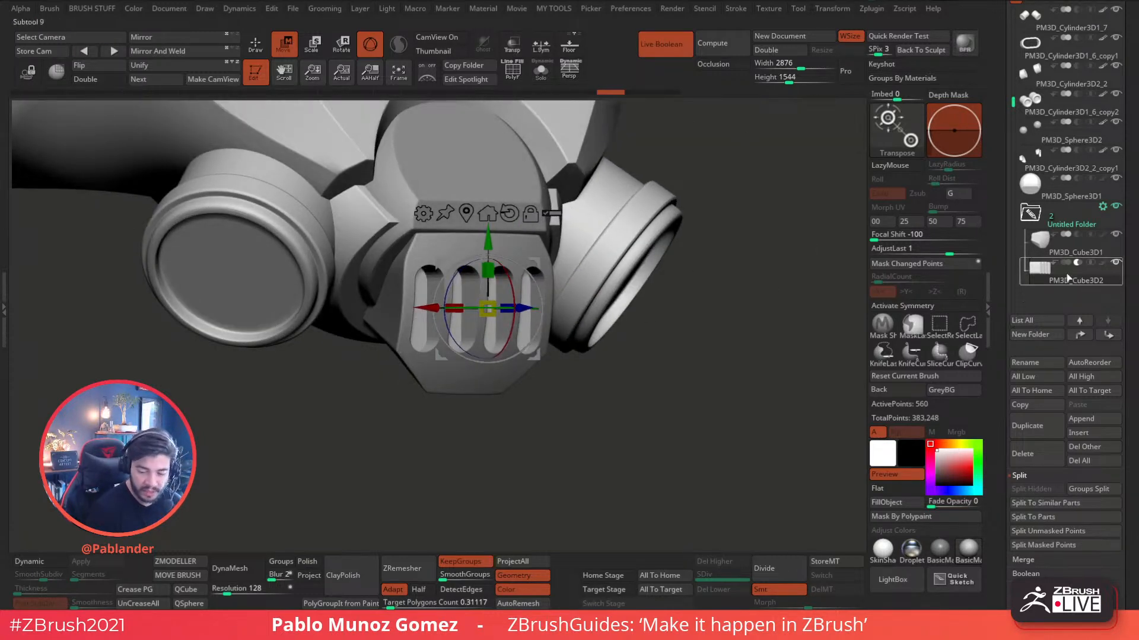
- Nudge the row of slot cutters slightly along Y to refine its placement on the block's front
{"action": "left_click", "coordinate": [1086, 252]}
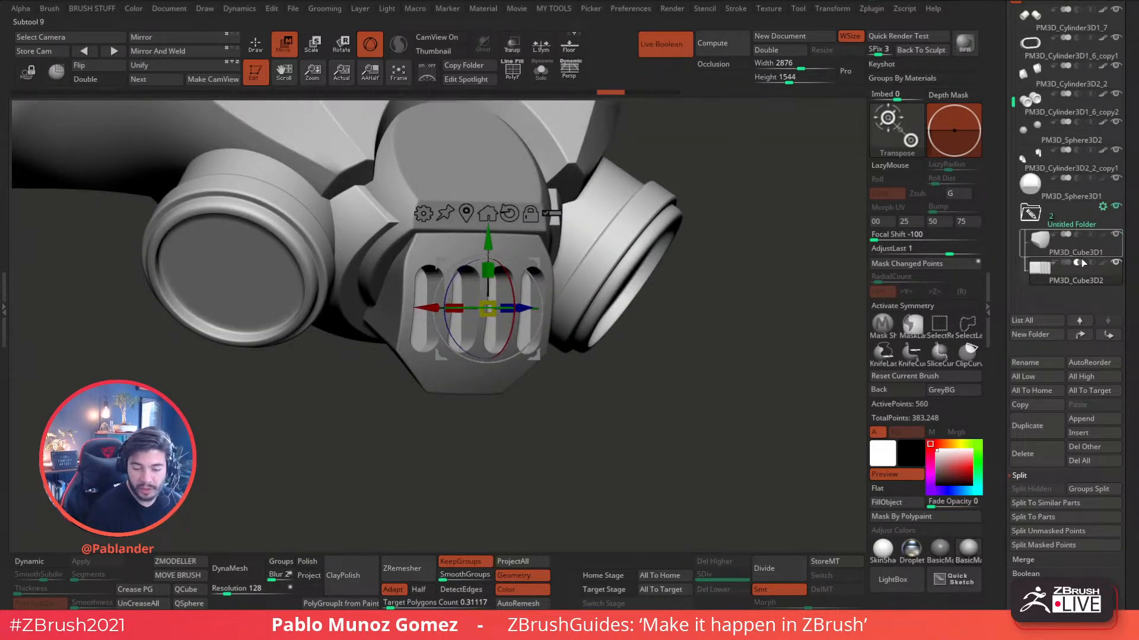
{"action": "left_click_drag", "start_coordinate": [699, 318], "coordinate": [512, 422]}
{"action": "left_click_drag", "start_coordinate": [470, 226], "coordinate": [470, 224]}
{"action": "left_click", "coordinate": [490, 200]}
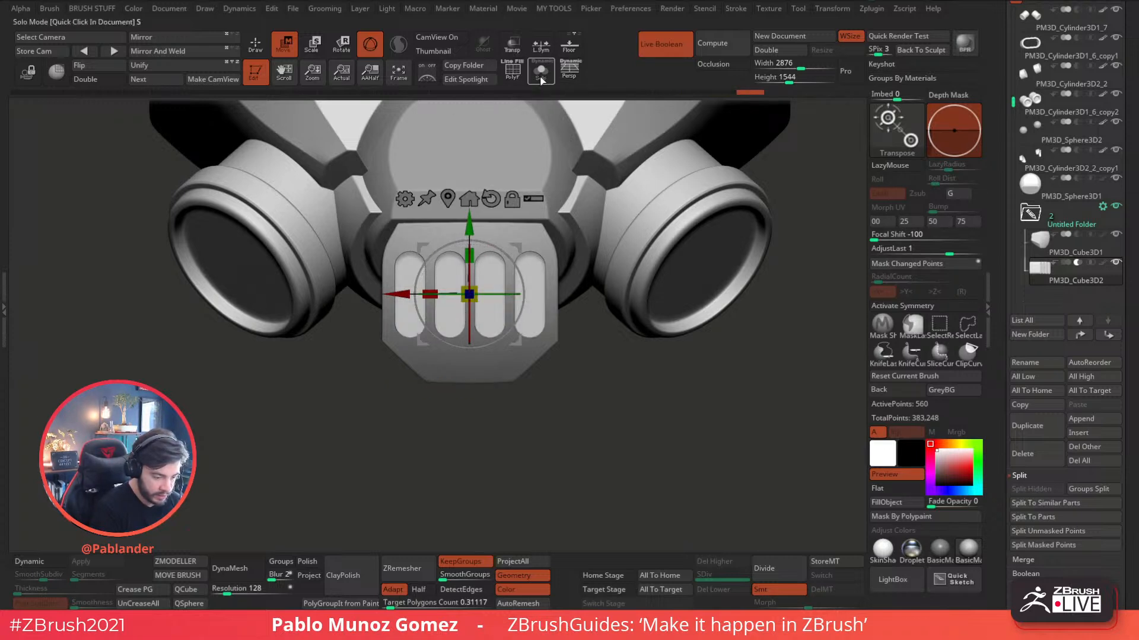
- Isolate the slot cutters, mask their upper half and pull the lower ends down to lengthen the slots
{"action": "left_click", "coordinate": [540, 72]}
{"action": "left_click_drag", "start_coordinate": [568, 210], "coordinate": [613, 218], "text": "shift"}
{"action": "key", "text": "shift+f"}
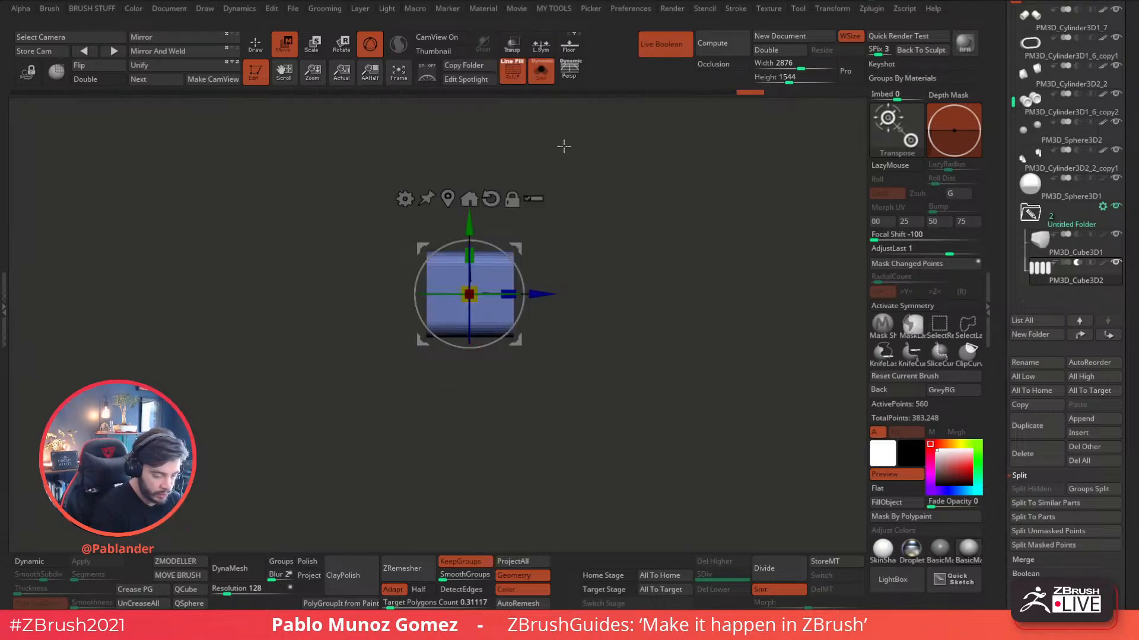
{"action": "key", "text": "ctrl"}
{"action": "mouse_move", "coordinate": [379, 163]}
{"action": "left_mouse_down", "text": "ctrl"}
{"action": "mouse_move", "coordinate": [409, 265]}
{"action": "mouse_move", "coordinate": [570, 291]}
{"action": "left_mouse_up", "text": "ctrl"}
{"action": "left_click_drag", "start_coordinate": [468, 218], "coordinate": [468, 257]}
{"action": "left_click_drag", "start_coordinate": [602, 203], "coordinate": [599, 241], "text": "shift"}
{"action": "left_click", "coordinate": [541, 72]}
{"action": "left_click_drag", "start_coordinate": [581, 176], "coordinate": [551, 199]}
{"action": "left_click_drag", "start_coordinate": [474, 330], "coordinate": [466, 340]}
{"action": "left_click_drag", "start_coordinate": [469, 264], "coordinate": [469, 243]}
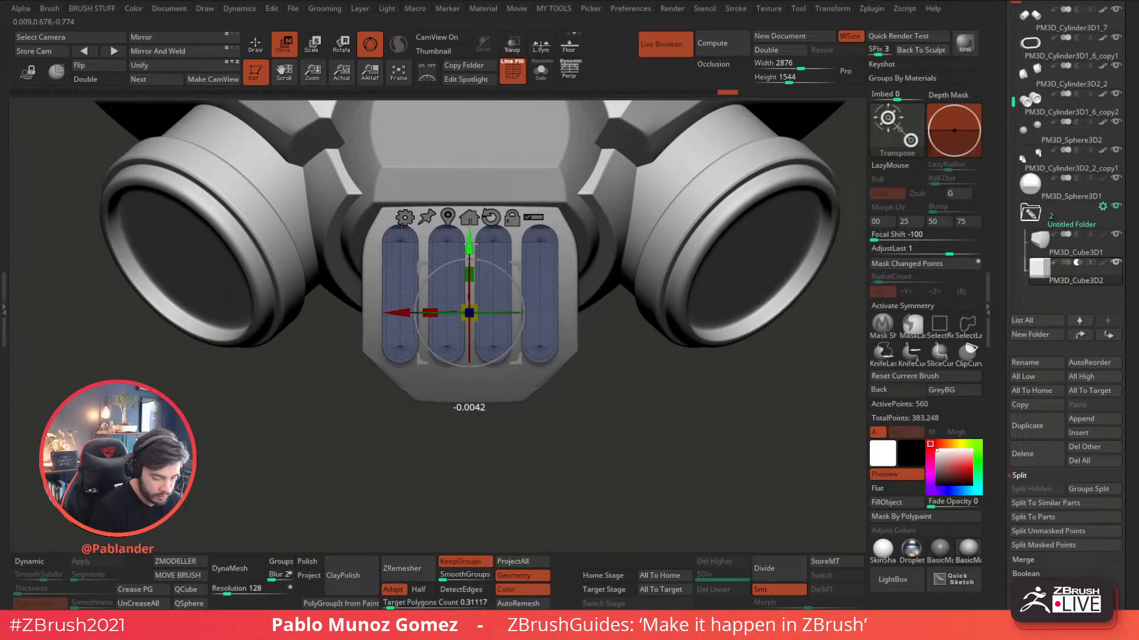
- Isolate the cutters again to refine the slot length with a mask, adjust their height and turn PolyFrame off
{"action": "left_click_drag", "start_coordinate": [591, 398], "coordinate": [621, 399]}
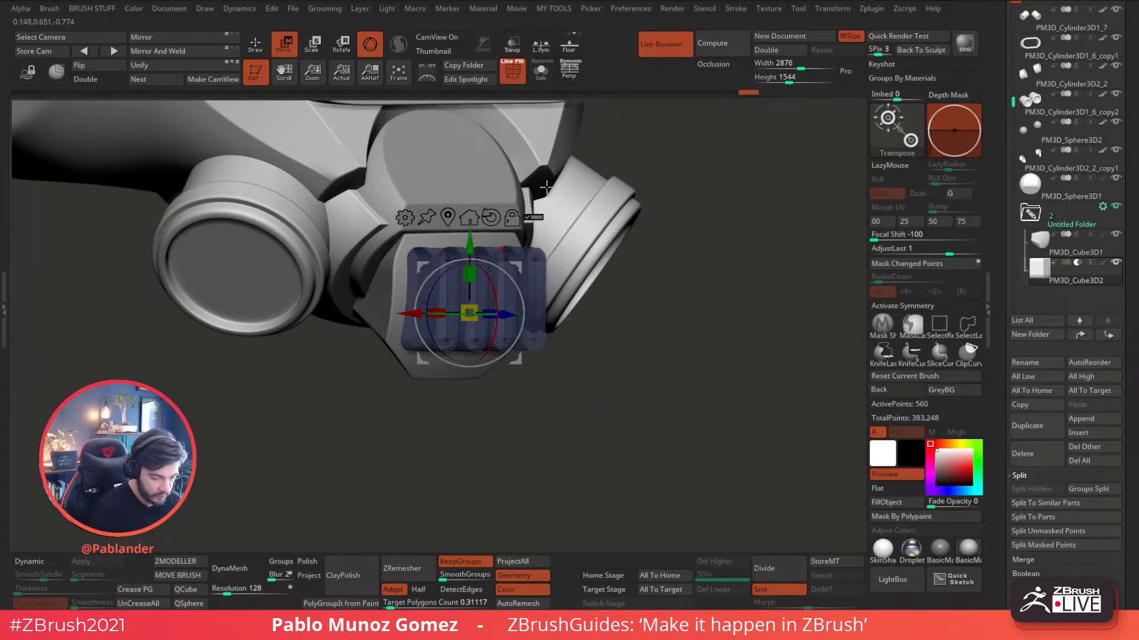
{"action": "left_click", "coordinate": [541, 71]}
{"action": "mouse_move", "coordinate": [573, 149]}
{"action": "left_mouse_down", "text": "shift"}
{"action": "mouse_move", "coordinate": [635, 187]}
{"action": "mouse_move", "coordinate": [382, 287]}
{"action": "left_mouse_up", "text": "shift"}
{"action": "left_click_drag", "start_coordinate": [468, 240], "coordinate": [469, 242]}
{"action": "mouse_move", "coordinate": [582, 212]}
{"action": "left_mouse_down", "text": "ctrl"}
{"action": "mouse_move", "coordinate": [588, 239]}
{"action": "mouse_move", "coordinate": [594, 227]}
{"action": "left_mouse_up", "text": "ctrl"}
{"action": "left_click", "coordinate": [541, 71]}
{"action": "left_click_drag", "start_coordinate": [469, 258], "coordinate": [469, 252]}
{"action": "left_click", "coordinate": [516, 74]}
- Adjust the slot cutters' depth along Z so they cut shallow recesses in the block, and return to Draw mode
{"action": "right_click_drag", "start_coordinate": [524, 314], "coordinate": [638, 354]}
{"action": "left_click", "coordinate": [468, 226]}
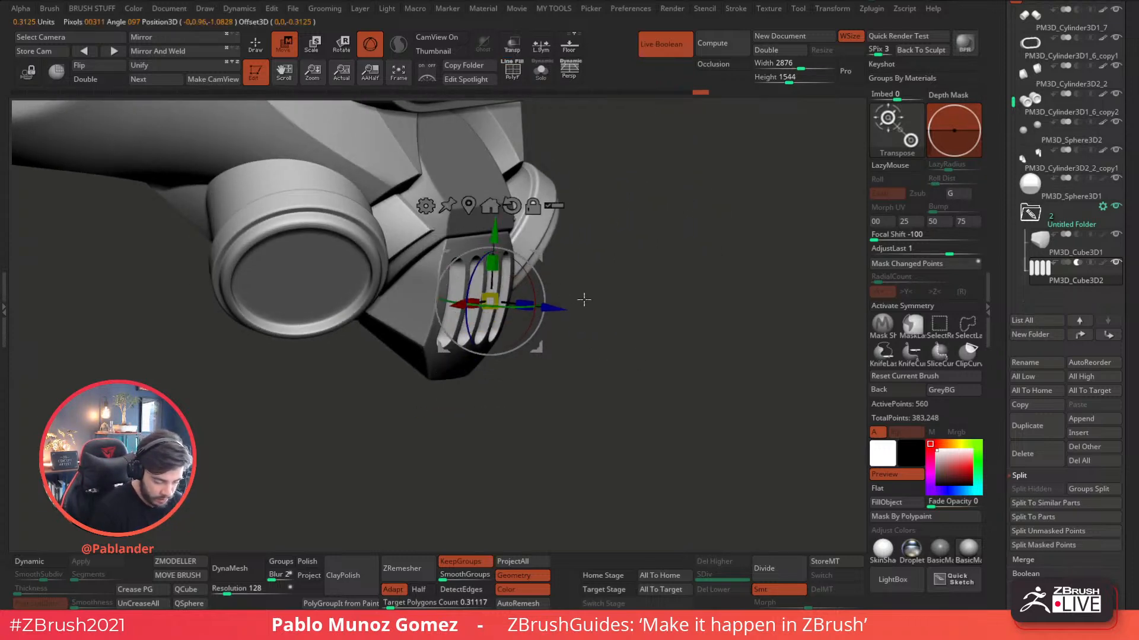
{"action": "right_click_drag", "start_coordinate": [572, 295], "coordinate": [588, 298]}
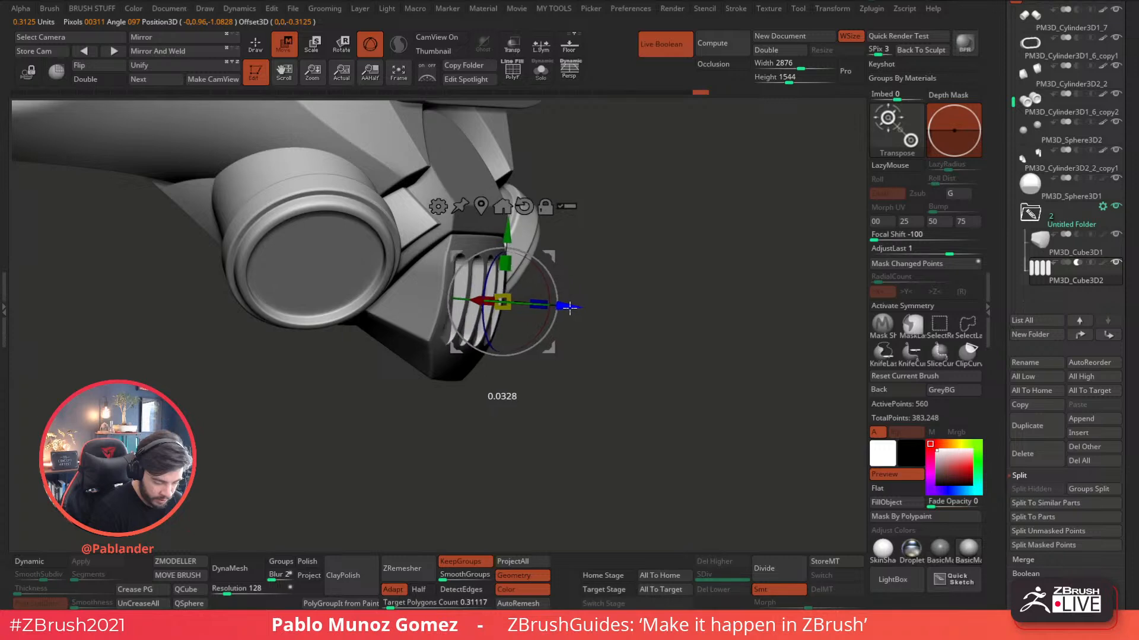
{"action": "right_click_drag", "start_coordinate": [659, 310], "coordinate": [621, 303]}
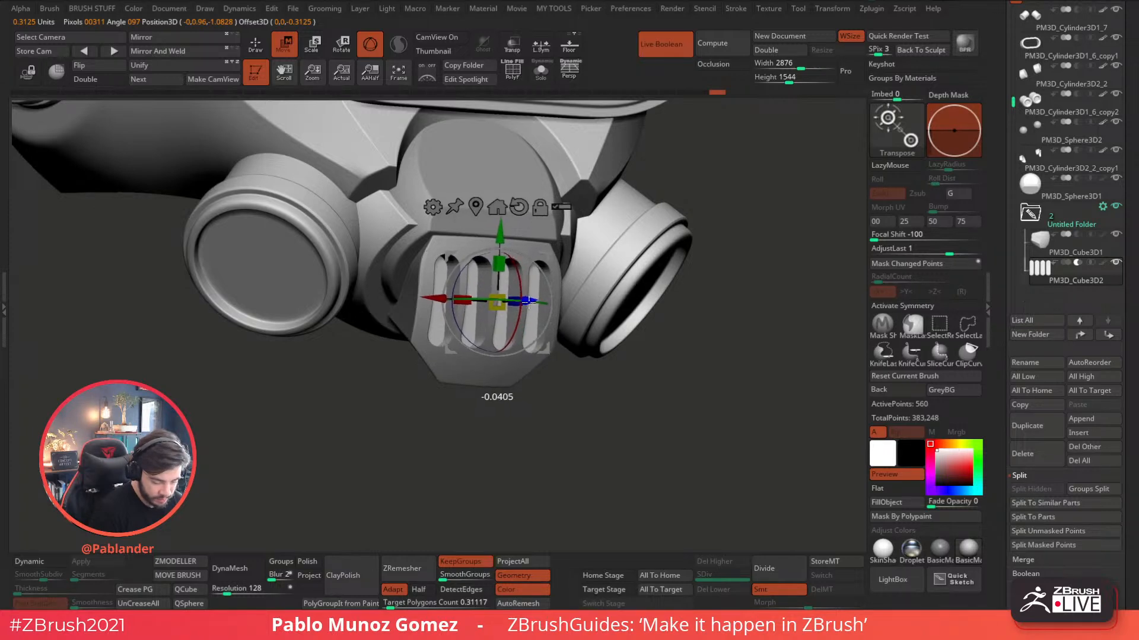
{"action": "mouse_move", "coordinate": [598, 383]}
{"action": "right_mouse_down"}
{"action": "mouse_move", "coordinate": [554, 399]}
{"action": "mouse_move", "coordinate": [564, 386]}
{"action": "mouse_move", "coordinate": [588, 401]}
{"action": "mouse_move", "coordinate": [593, 388]}
{"action": "right_mouse_up"}
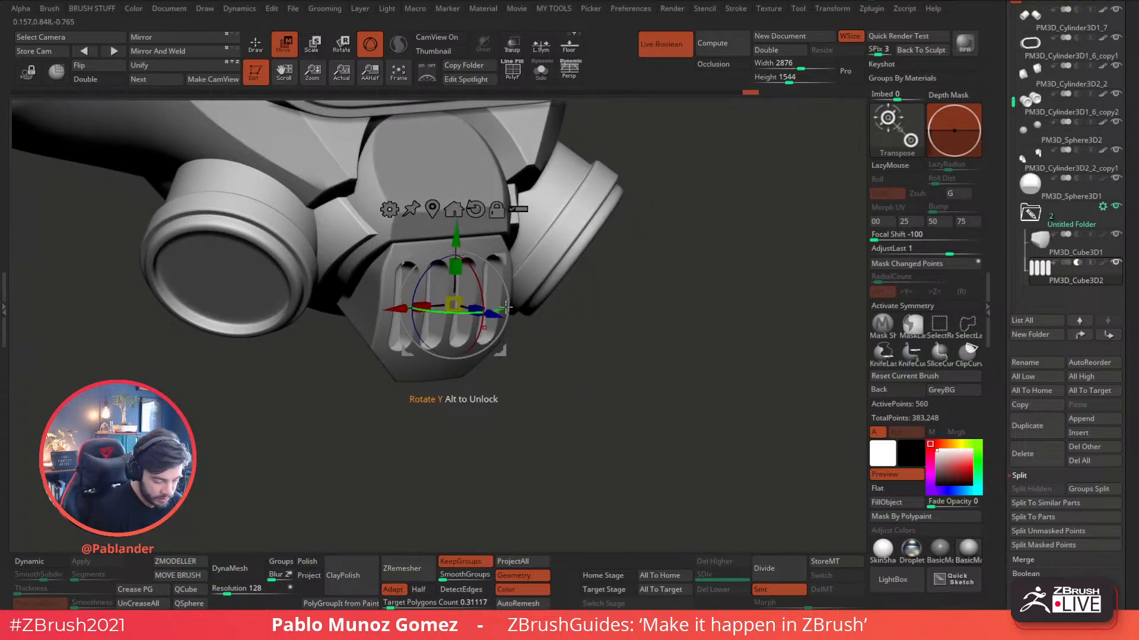
{"action": "right_click_drag", "start_coordinate": [570, 341], "coordinate": [546, 348], "text": "shift"}
{"action": "mouse_move", "coordinate": [554, 389]}
{"action": "right_mouse_down", "text": "ctrl"}
{"action": "mouse_move", "coordinate": [544, 343]}
{"action": "mouse_move", "coordinate": [557, 395]}
{"action": "mouse_move", "coordinate": [604, 375]}
{"action": "mouse_move", "coordinate": [603, 449]}
{"action": "right_mouse_up", "text": "ctrl"}
{"action": "key", "text": "q"}
{"action": "right_click_drag", "start_coordinate": [603, 449], "coordinate": [595, 389], "text": "alt"}
{"action": "right_click_drag", "start_coordinate": [672, 334], "coordinate": [643, 356], "text": "alt"}
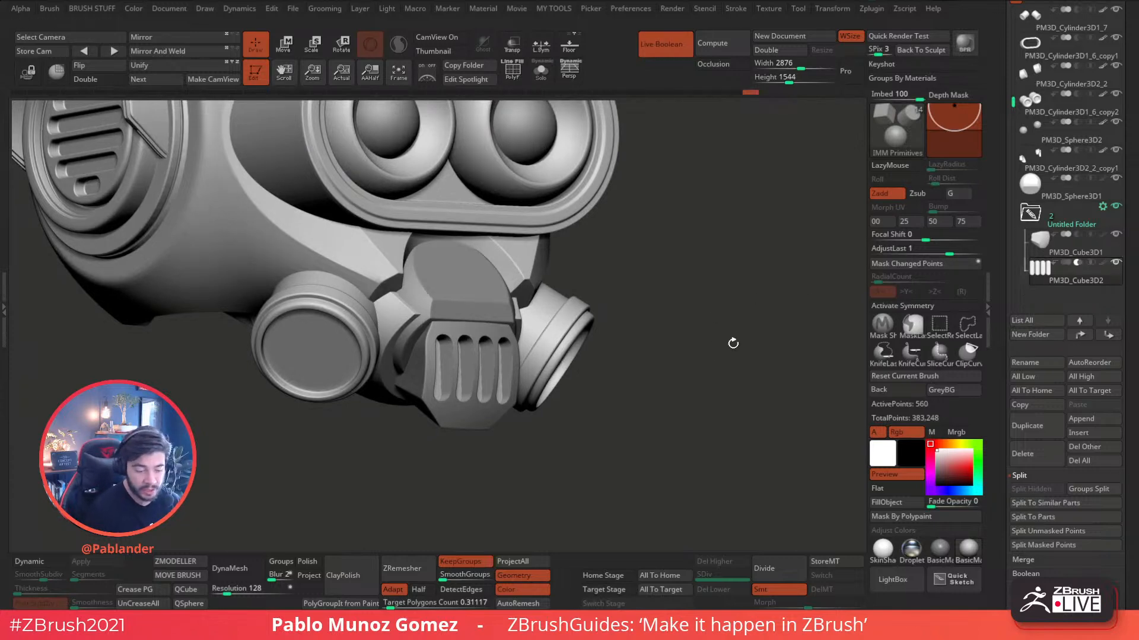
{"action": "right_click_drag", "start_coordinate": [623, 411], "coordinate": [610, 401], "text": "shift"}
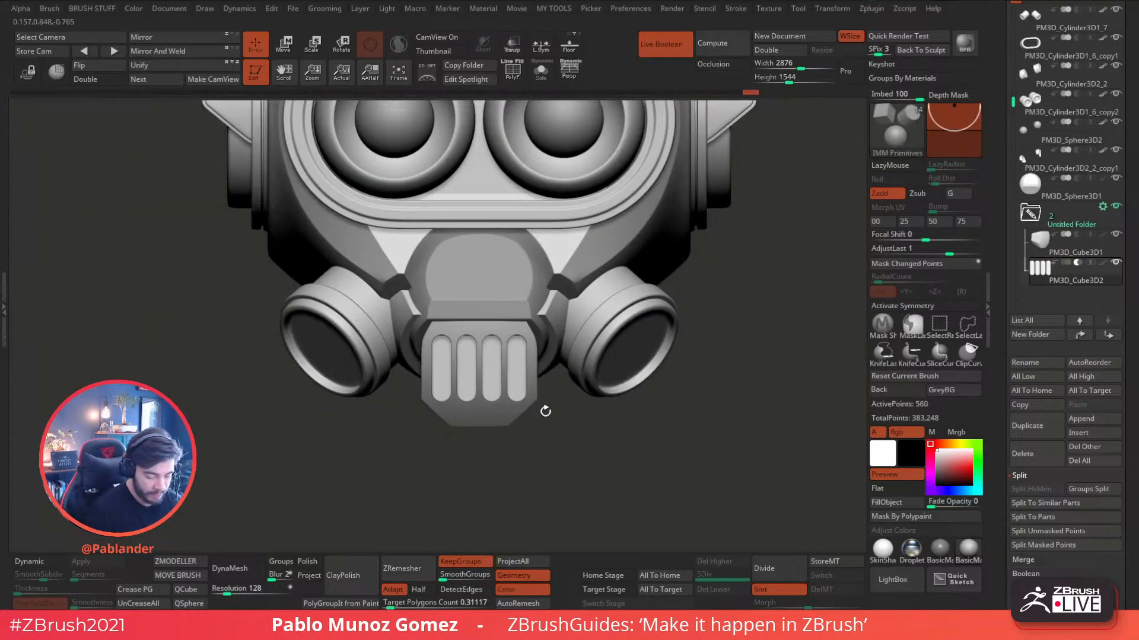
- Choose the Oval mesh from the IMM Boolean brush
{"action": "left_click", "coordinate": [896, 121]}
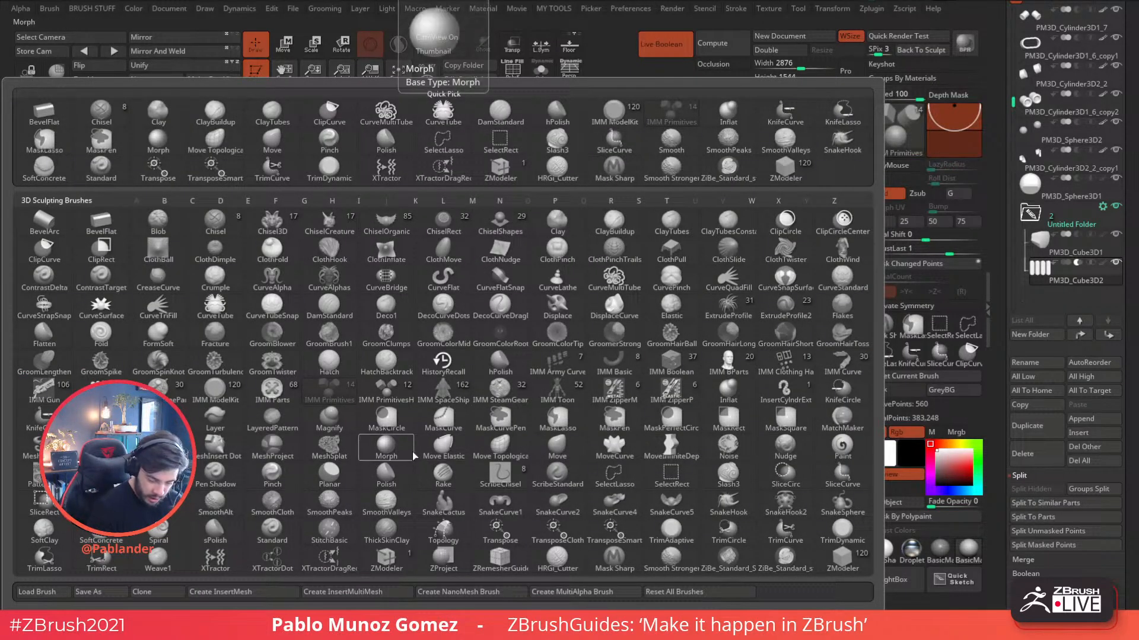
{"action": "left_click", "coordinate": [672, 366]}
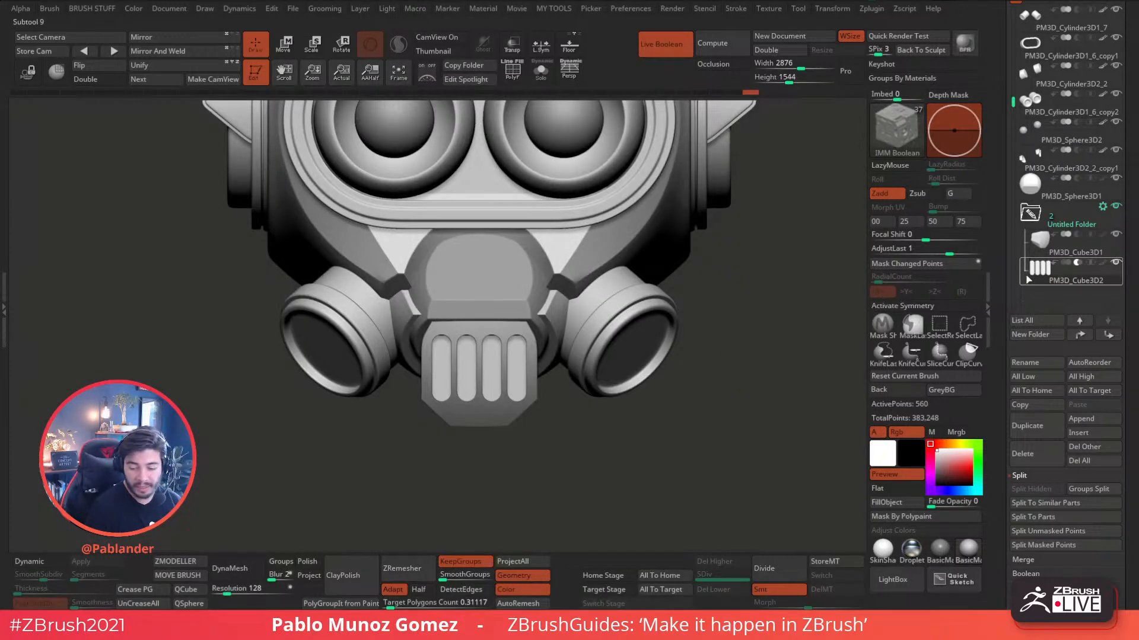
{"action": "mouse_move", "coordinate": [1039, 285]}
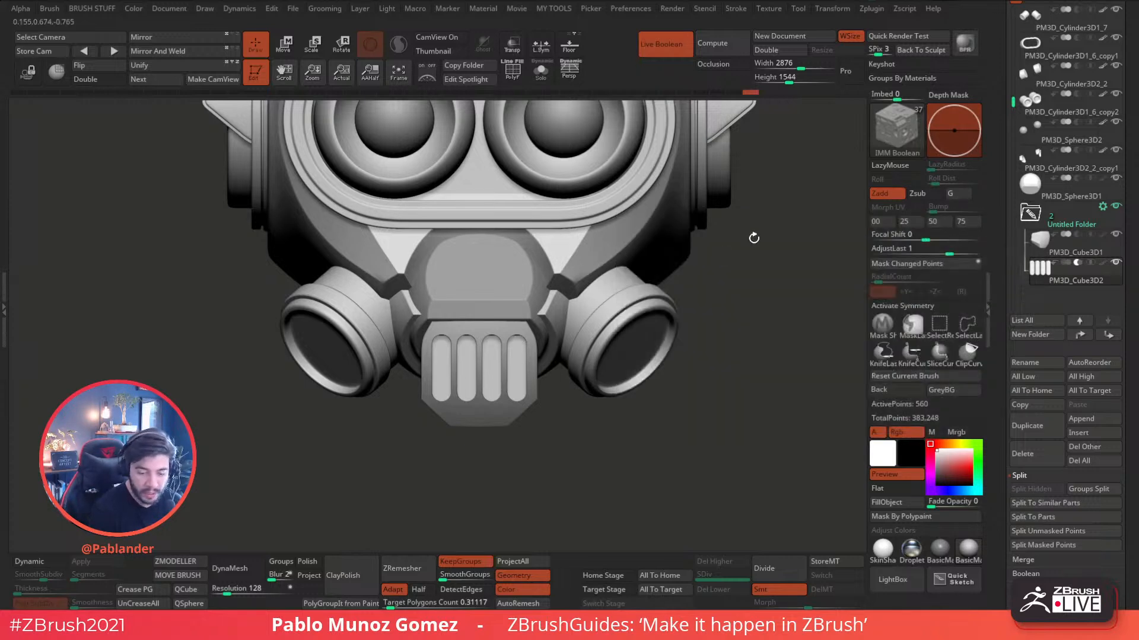
{"action": "left_click_drag", "start_coordinate": [791, 206], "coordinate": [742, 220], "text": "alt"}
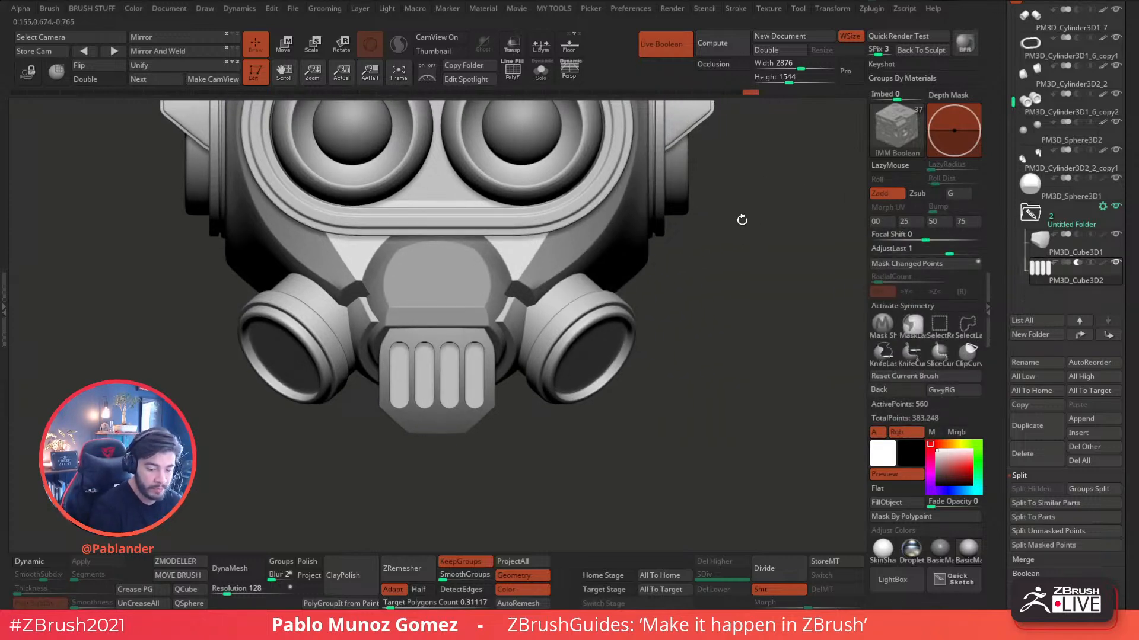
{"action": "key", "text": "m"}
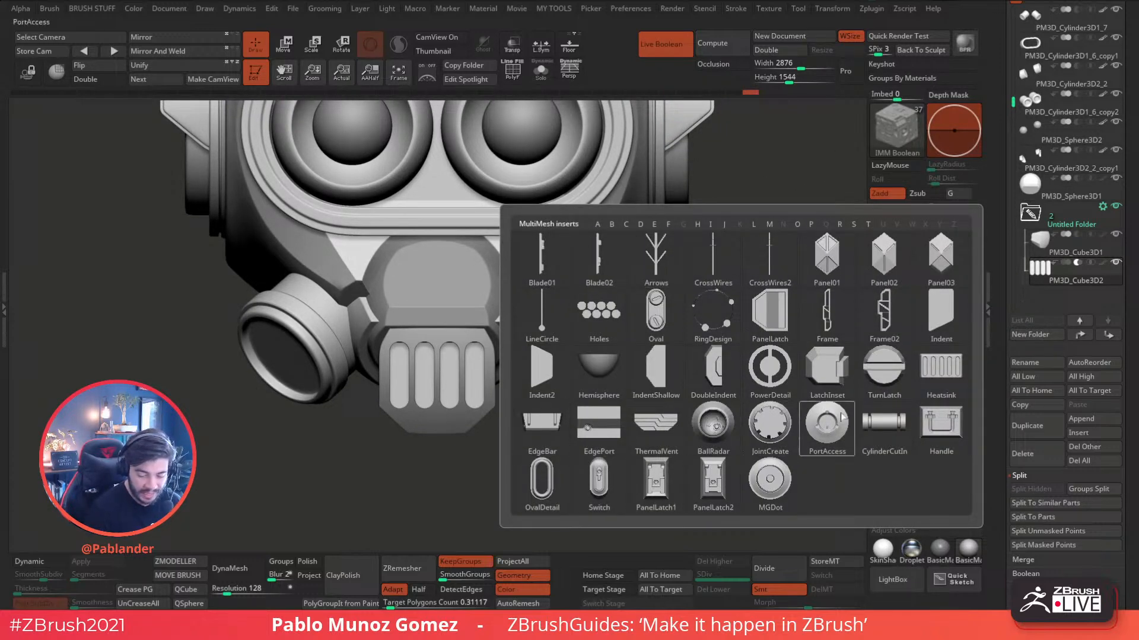
{"action": "mouse_move", "coordinate": [583, 402]}
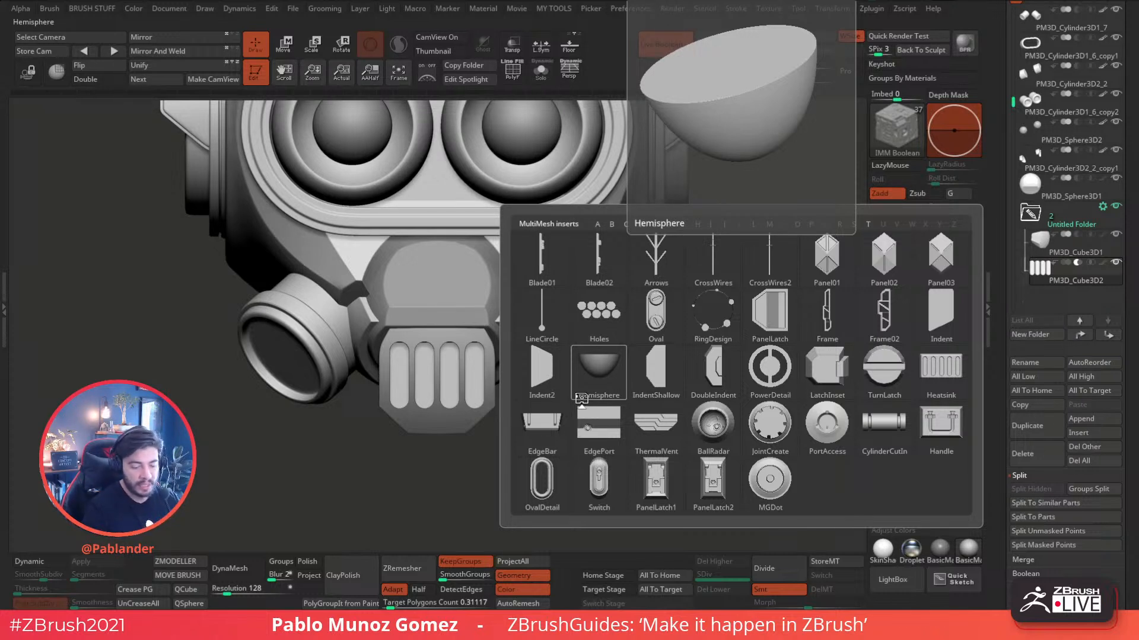
{"action": "left_click", "coordinate": [666, 322]}
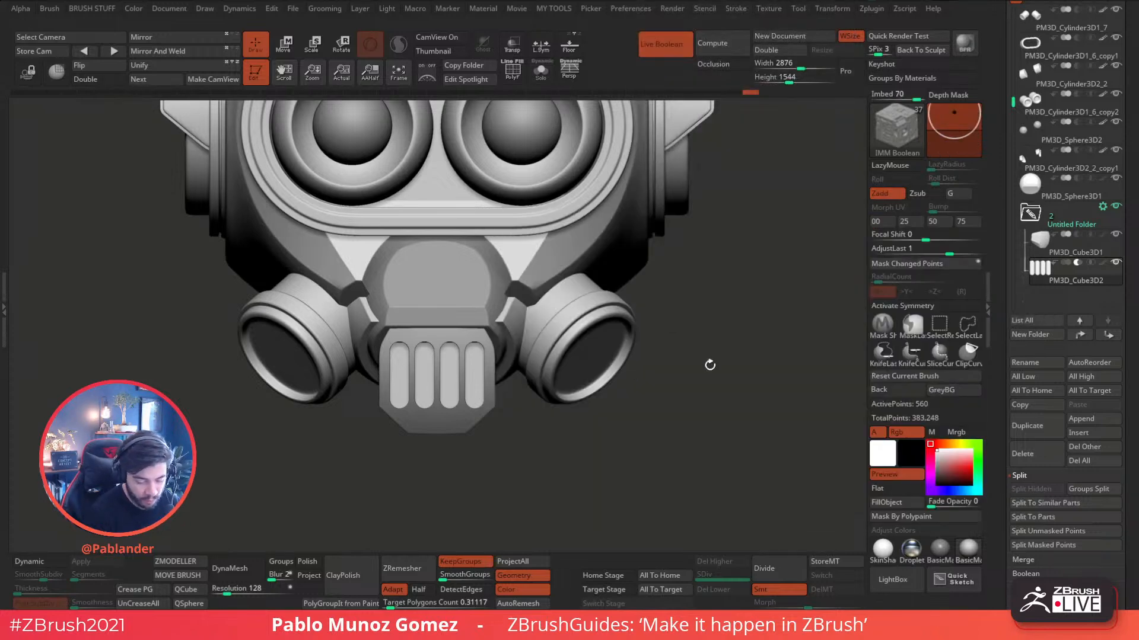
- Try inserting the Oval detail on the block below the four slots, and undo it
{"action": "scroll", "coordinate": [461, 368], "scroll_direction": "up", "scroll_amount": 6}
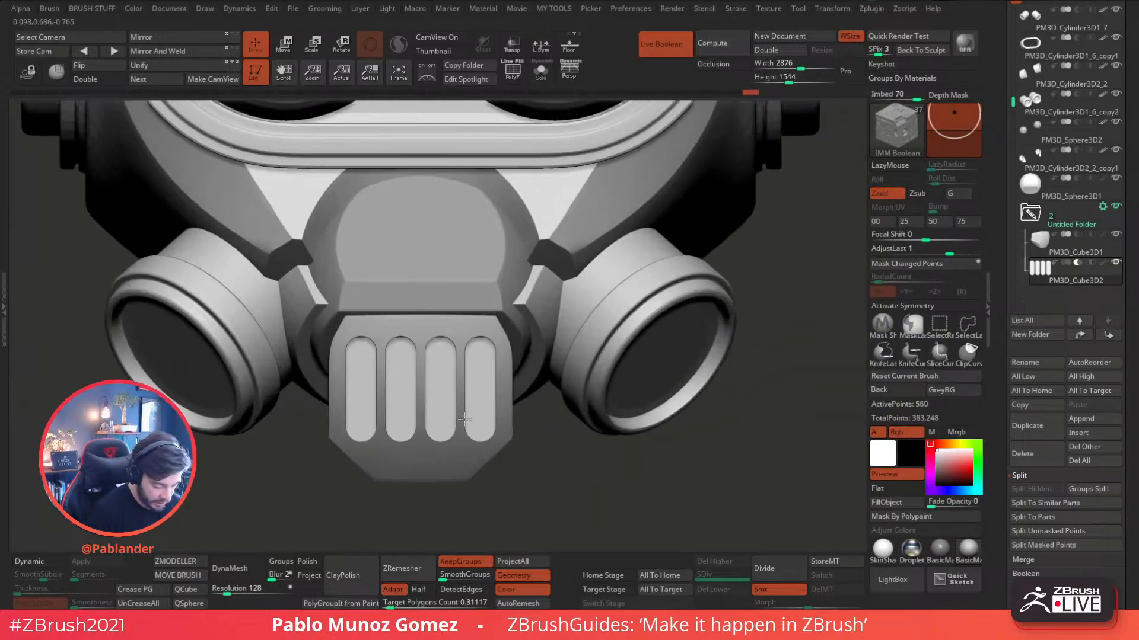
{"action": "left_click_drag", "start_coordinate": [464, 378], "coordinate": [522, 421]}
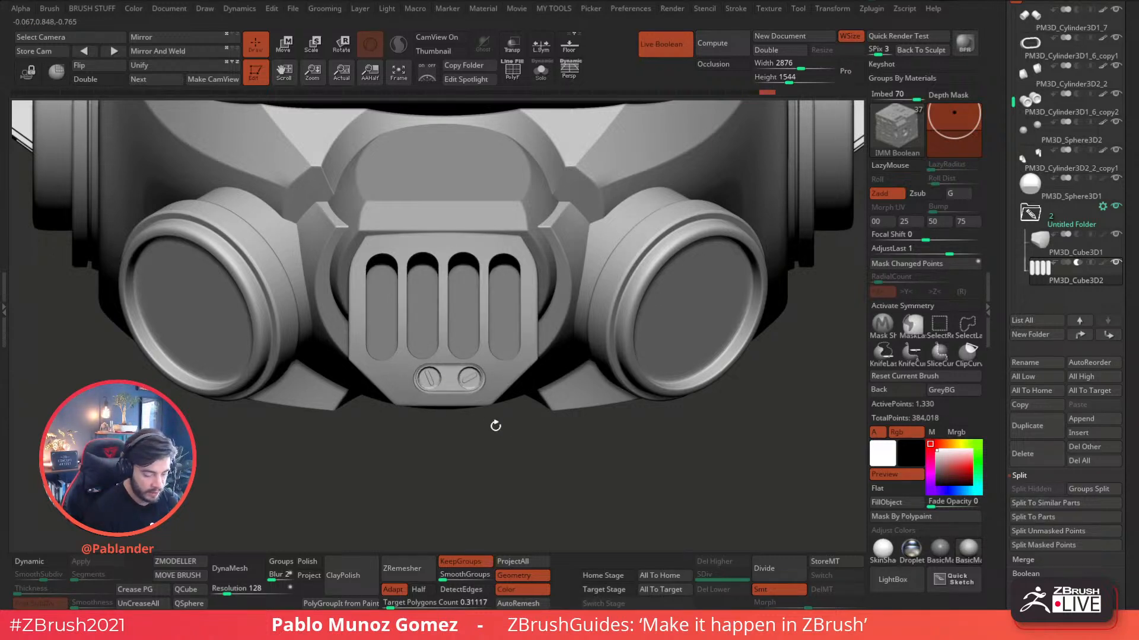
{"action": "left_click_drag", "start_coordinate": [507, 474], "coordinate": [533, 460]}
{"action": "key", "text": "ctrl+z"}
{"action": "scroll", "coordinate": [589, 437], "scroll_direction": "down", "scroll_amount": 8}
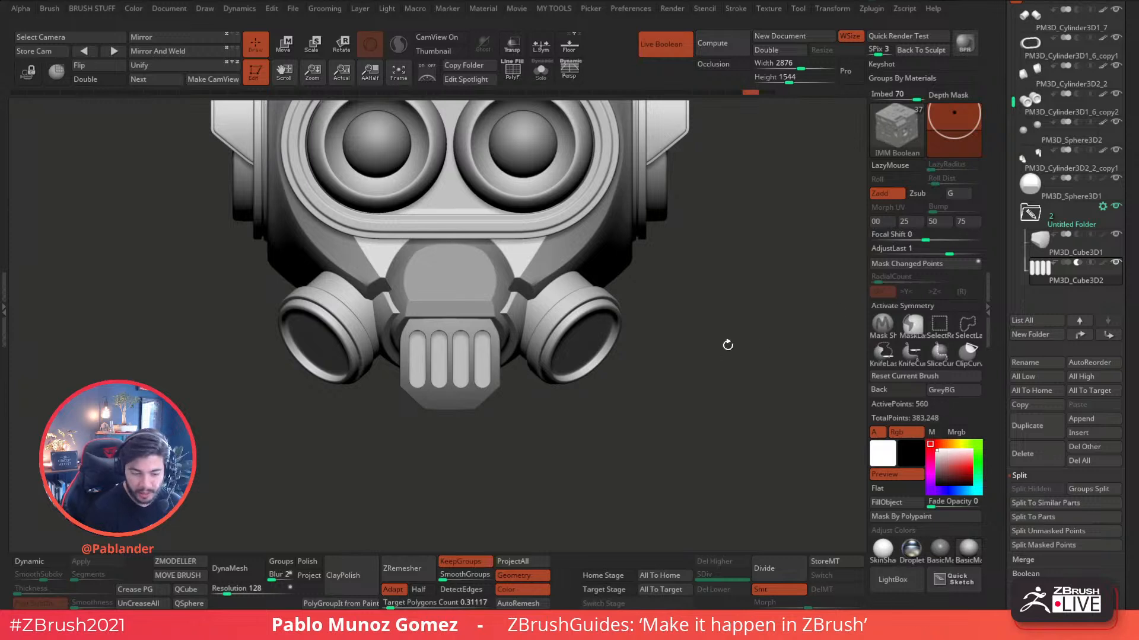
- Switch to the Move brush
{"action": "key", "text": "space"}
{"action": "left_click", "coordinate": [706, 304]}
{"action": "scroll", "coordinate": [742, 334], "scroll_direction": "up", "scroll_amount": 5}
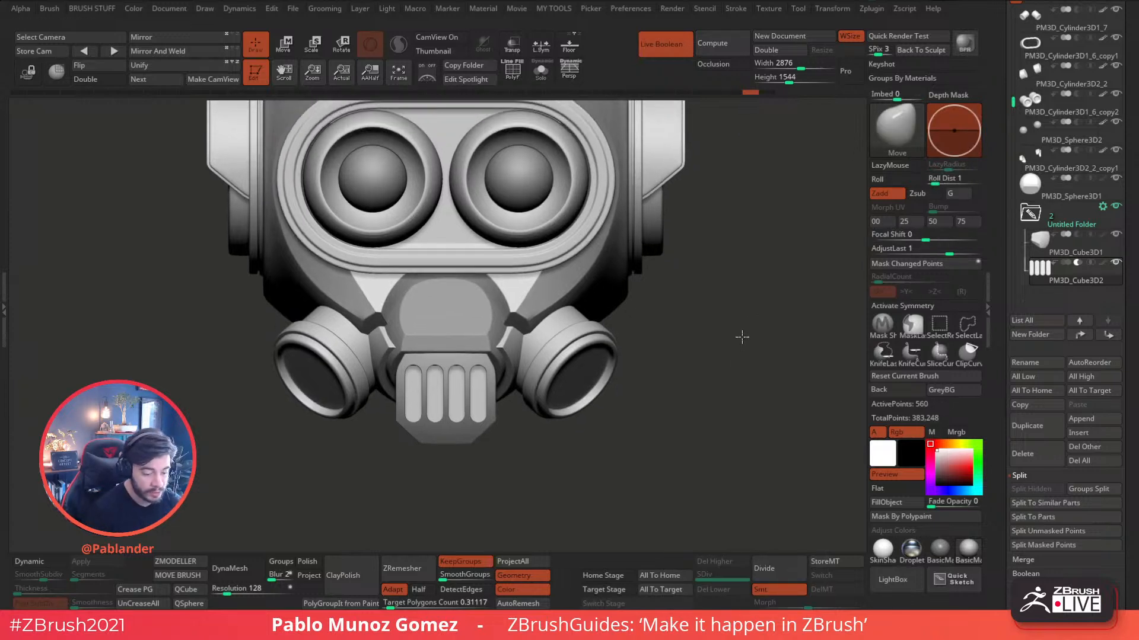
- Examine the folder actions for the block and slot cutters, including Boolean With DSDiv, and inspect the recesses up close
{"action": "left_click_drag", "start_coordinate": [734, 334], "coordinate": [742, 338], "text": "alt"}
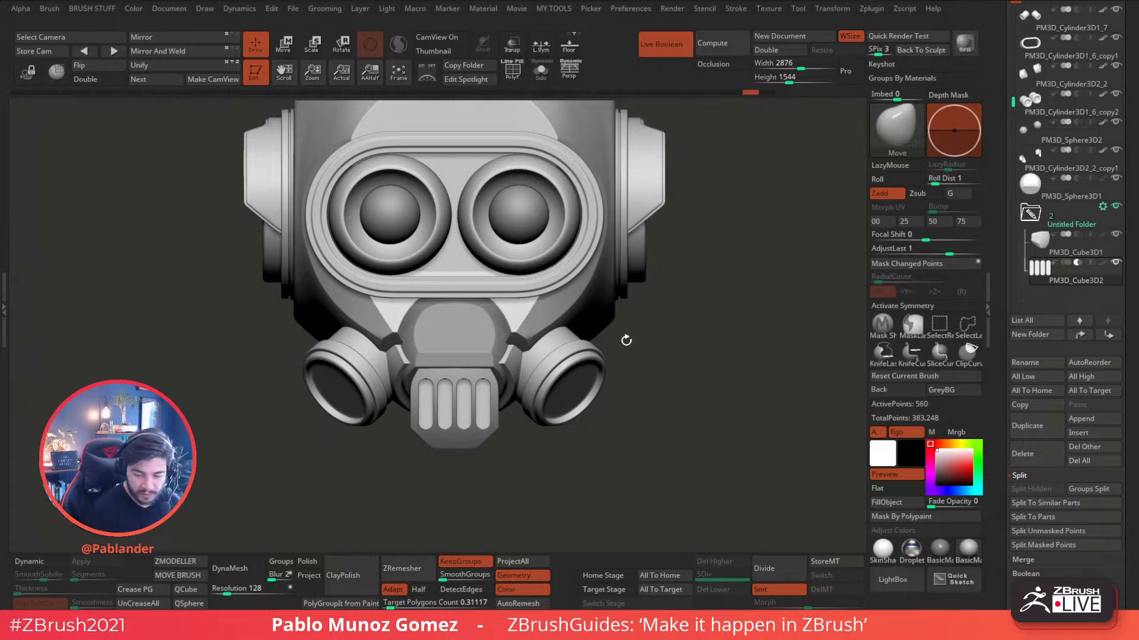
{"action": "left_click", "coordinate": [1103, 208]}
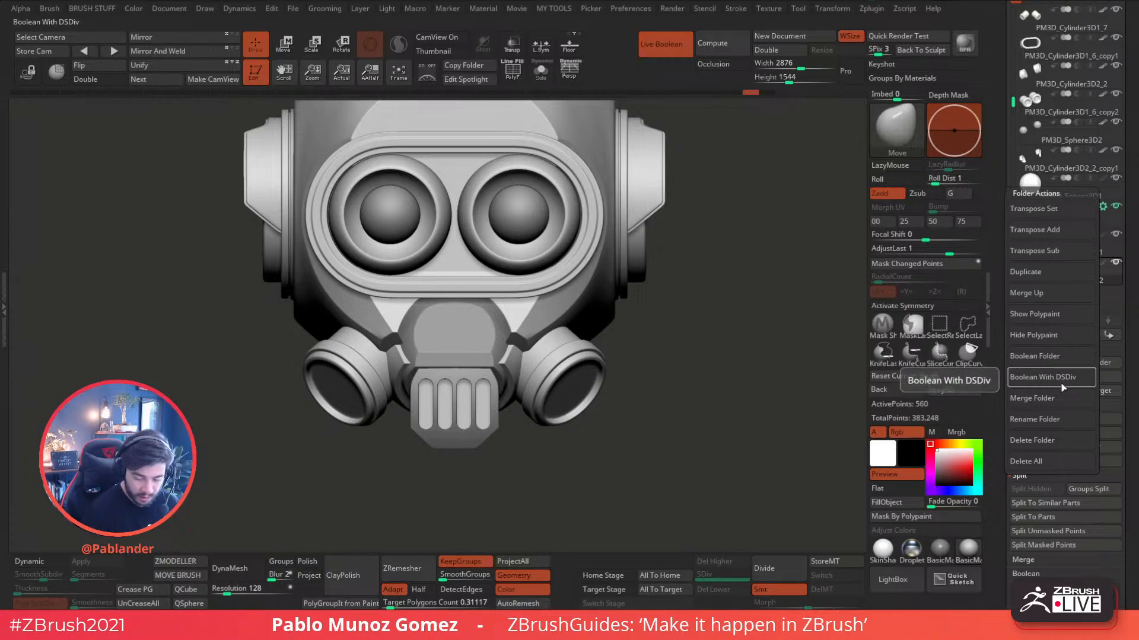
{"action": "left_click_drag", "start_coordinate": [628, 405], "coordinate": [683, 427]}
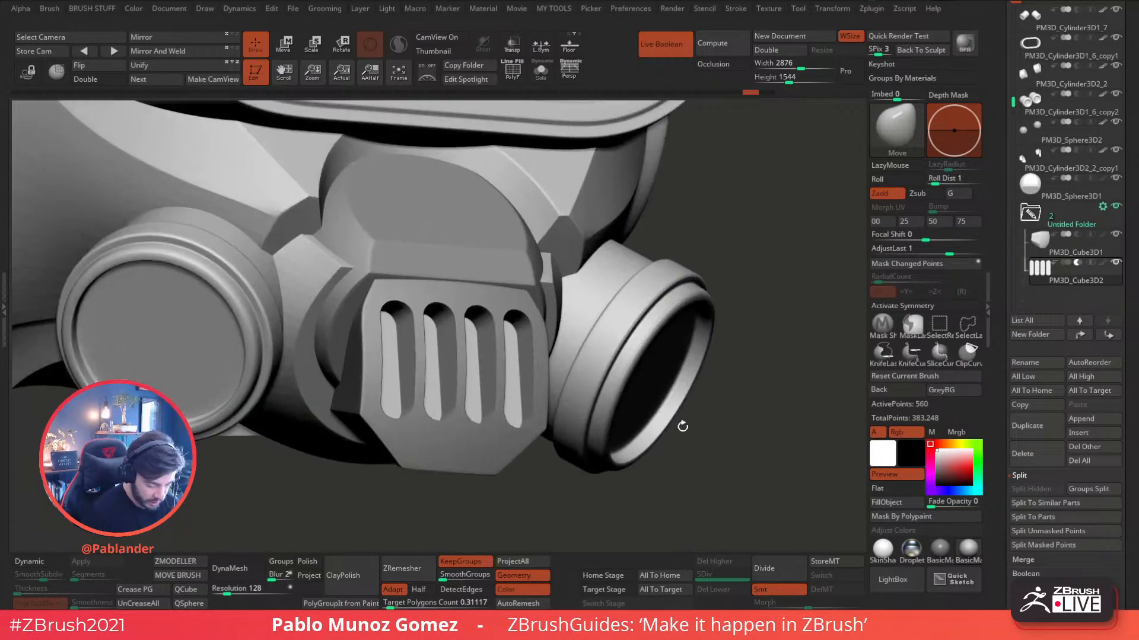
{"action": "mouse_move", "coordinate": [1065, 281]}
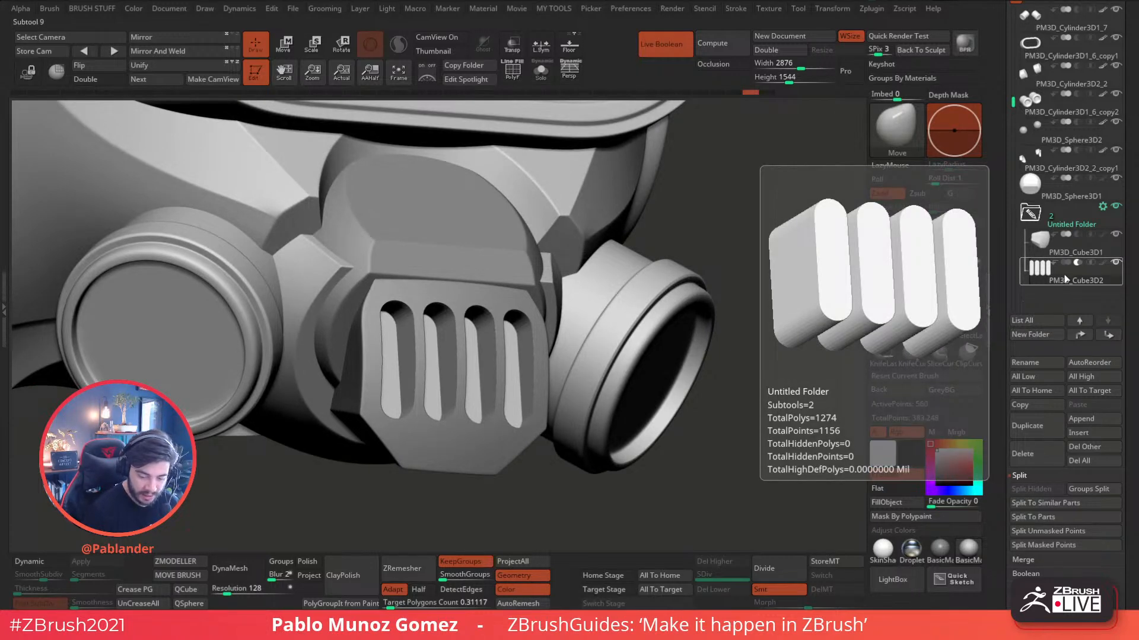
{"action": "mouse_move", "coordinate": [525, 330]}
{"action": "right_mouse_down"}
{"action": "mouse_move", "coordinate": [529, 341]}
{"action": "mouse_move", "coordinate": [533, 320]}
{"action": "mouse_move", "coordinate": [521, 336]}
{"action": "right_mouse_up"}
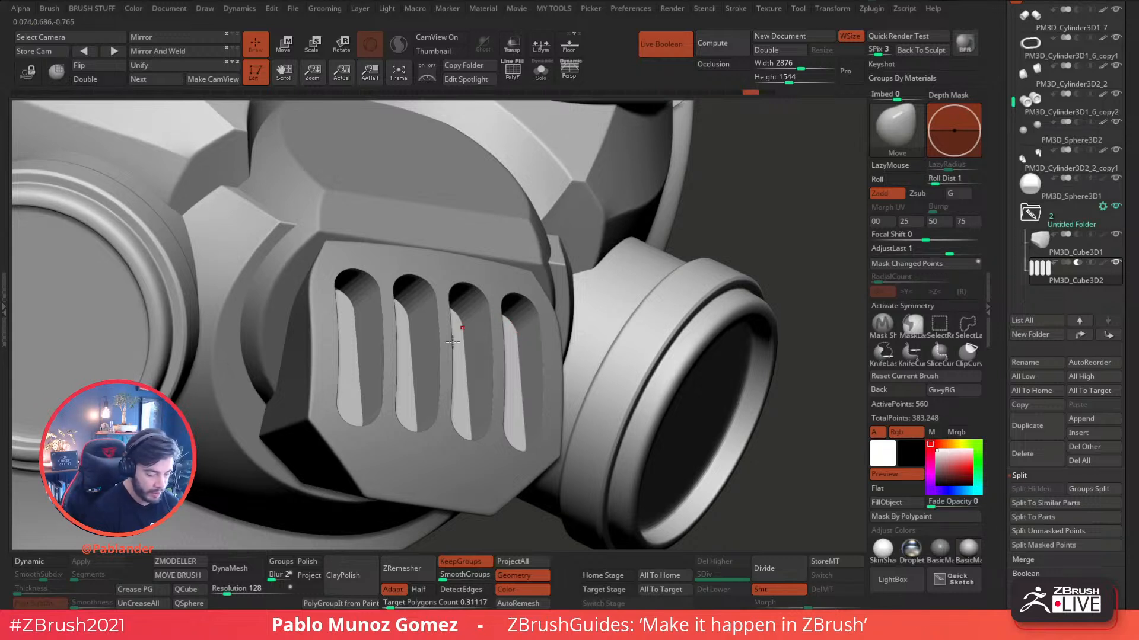
- Try Dynamic Subdivision on the slot cutters and examine how it rounds the recesses in the block
{"action": "left_click", "coordinate": [42, 565]}
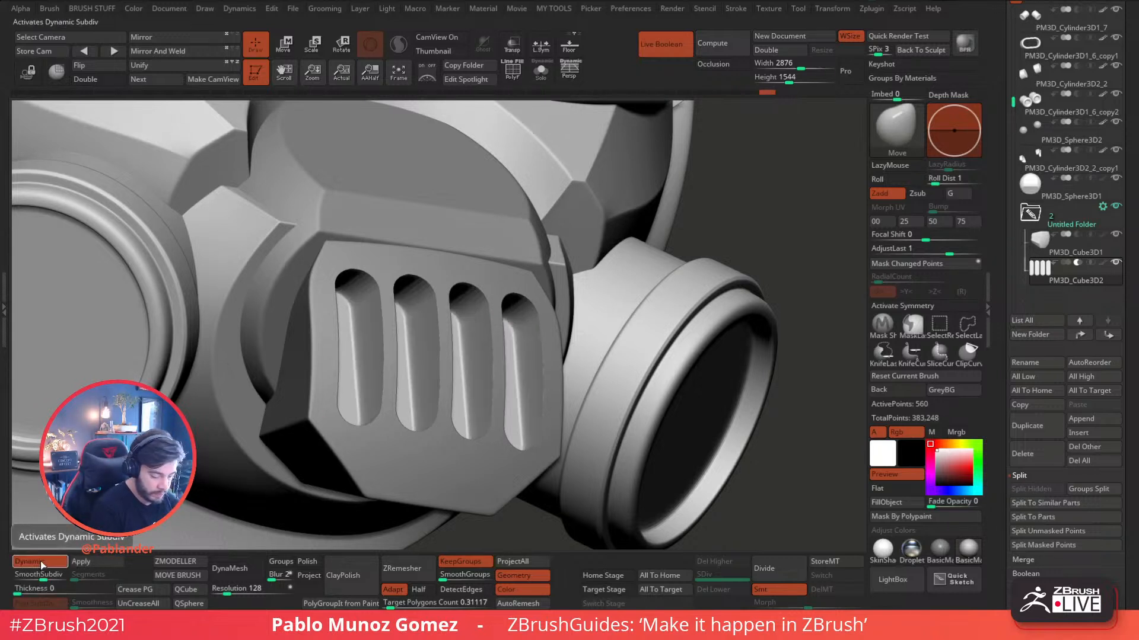
{"action": "right_click_drag", "start_coordinate": [482, 333], "coordinate": [535, 325]}
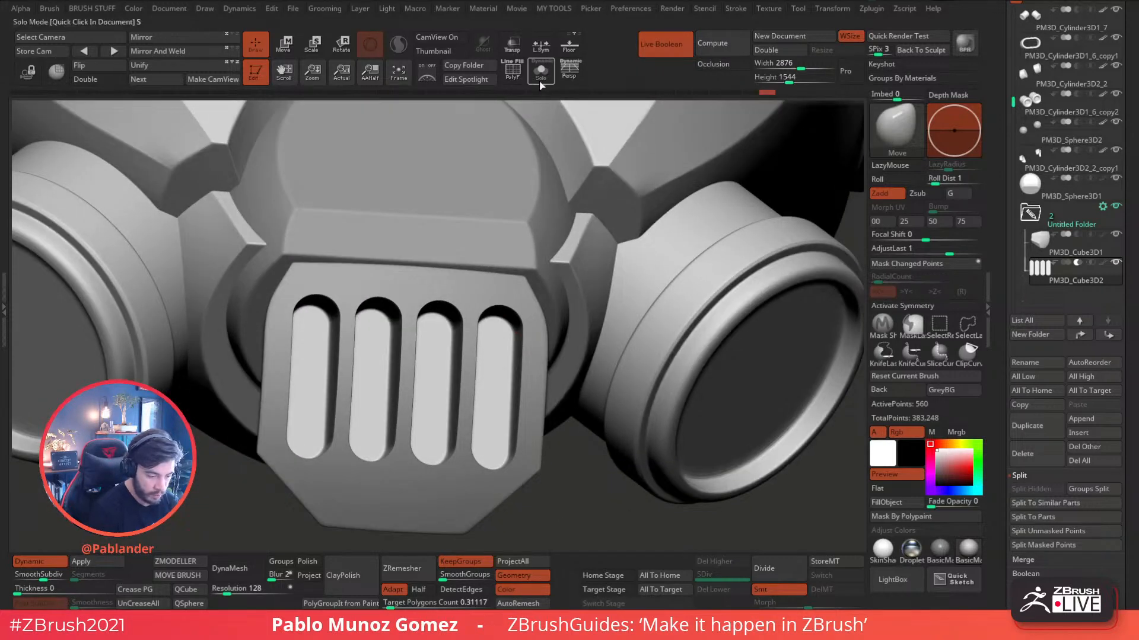
{"action": "right_click_drag", "start_coordinate": [509, 271], "coordinate": [492, 356]}
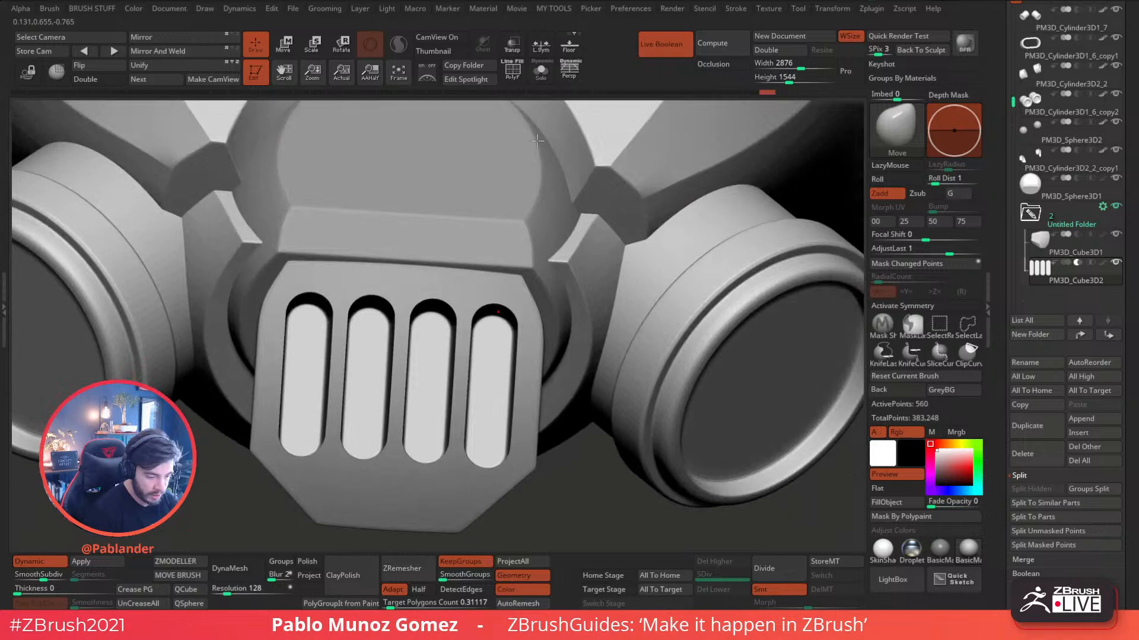
- Isolate the slot cutters in Solo mode, turn off their Dynamic Subdivision and display the polyframe
{"action": "left_click", "coordinate": [540, 73]}
{"action": "right_click_drag", "start_coordinate": [511, 188], "coordinate": [578, 202]}
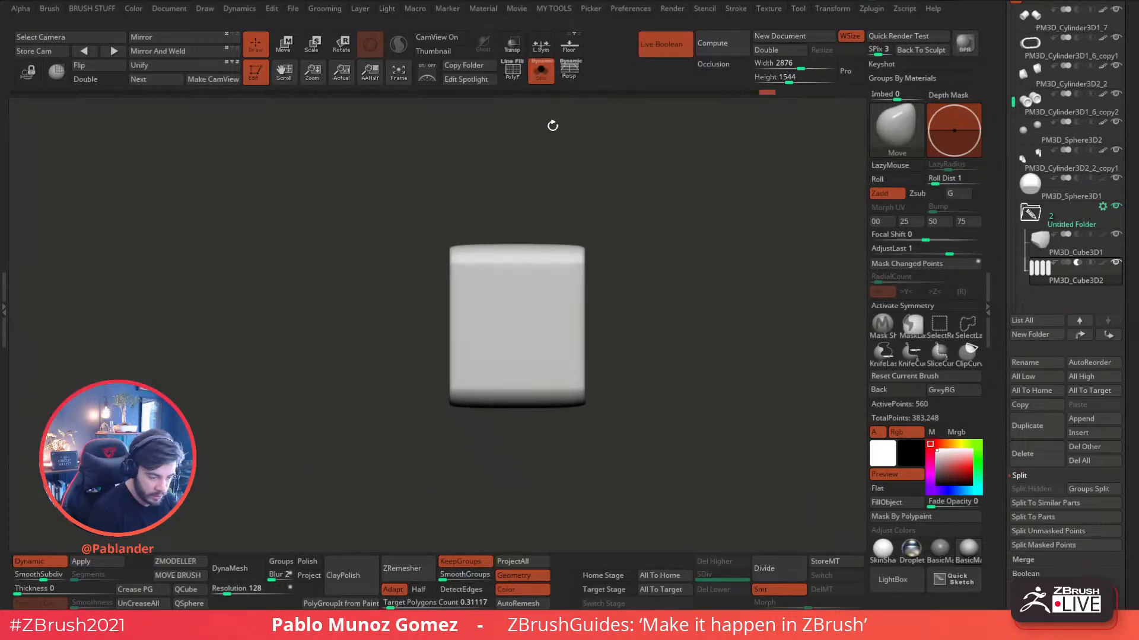
{"action": "left_click", "coordinate": [46, 565]}
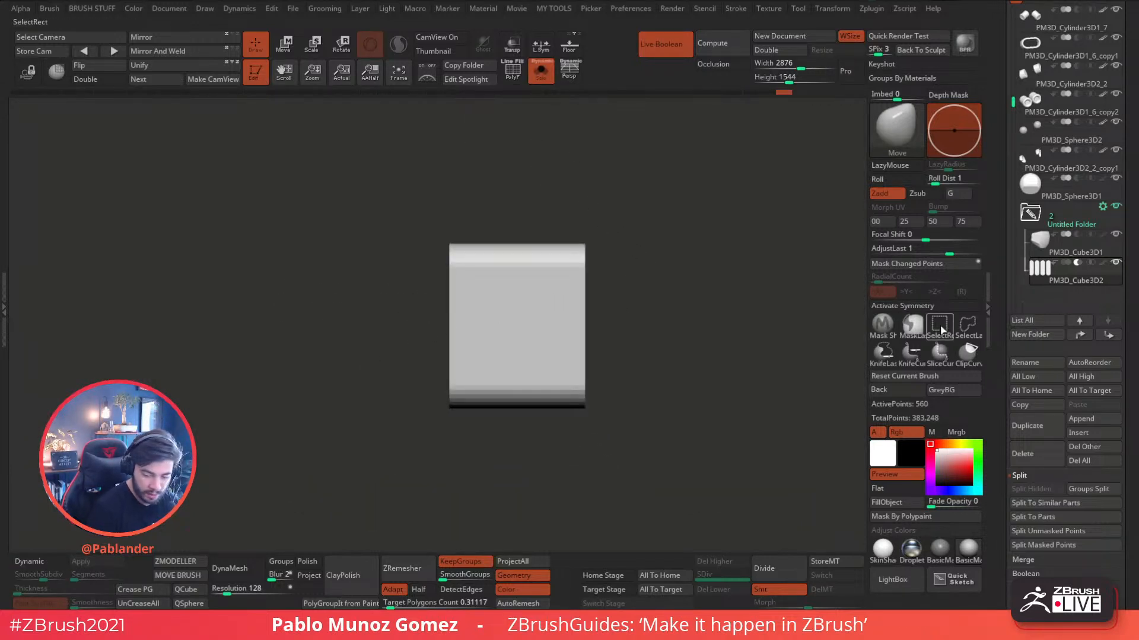
{"action": "left_click", "coordinate": [514, 73]}
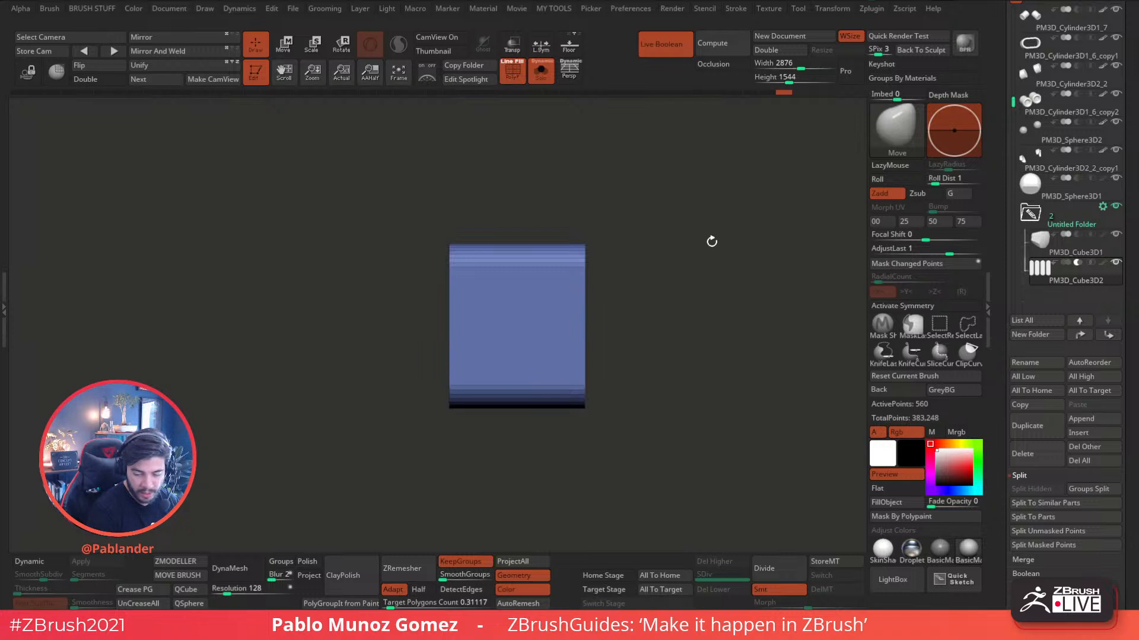
- Try cutting the cutters' front ends with the KnifeCurve brush in side view
{"action": "left_click", "coordinate": [905, 367]}
{"action": "mouse_move", "coordinate": [452, 206]}
{"action": "left_mouse_down", "text": "ctrl+shift"}
{"action": "mouse_move", "coordinate": [465, 327]}
{"action": "mouse_move", "coordinate": [452, 470]}
{"action": "left_mouse_up", "text": "ctrl+shift"}
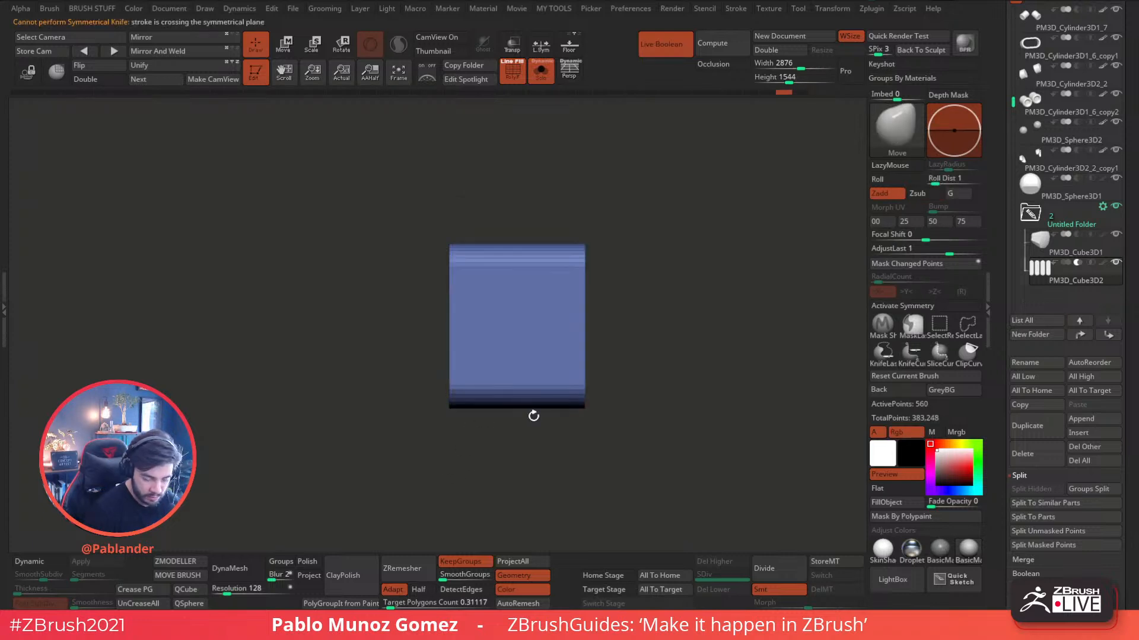
{"action": "key", "text": "ctrl+shift"}
{"action": "left_click_drag", "start_coordinate": [450, 429], "coordinate": [448, 201], "text": "ctrl+shift"}
{"action": "right_click_drag", "start_coordinate": [650, 302], "coordinate": [638, 336]}
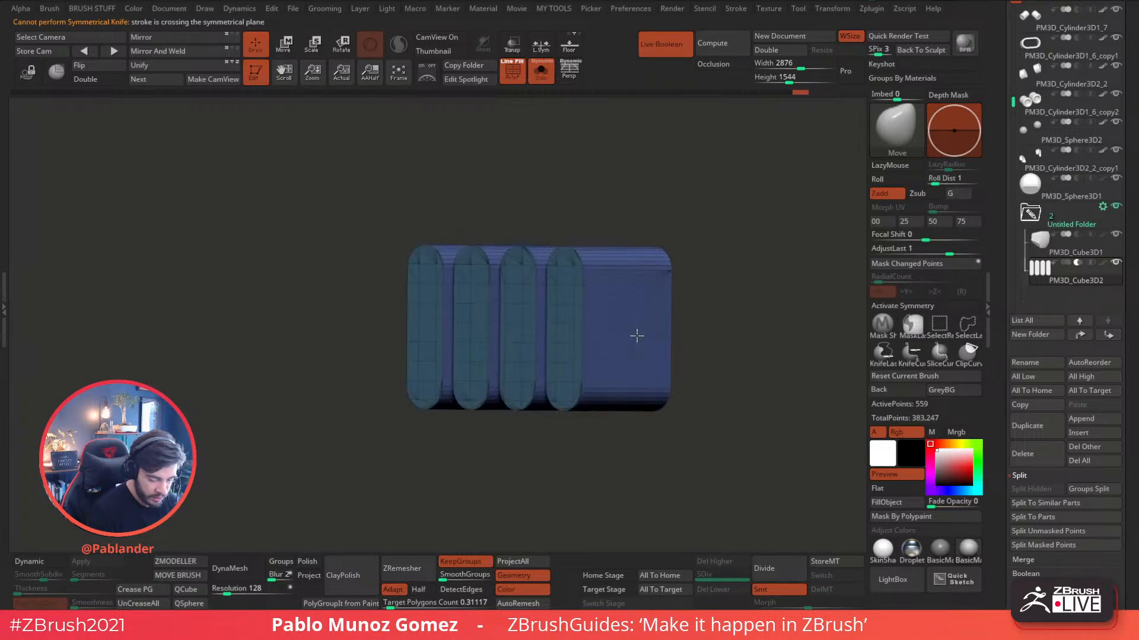
{"action": "right_click_drag", "start_coordinate": [737, 310], "coordinate": [646, 323]}
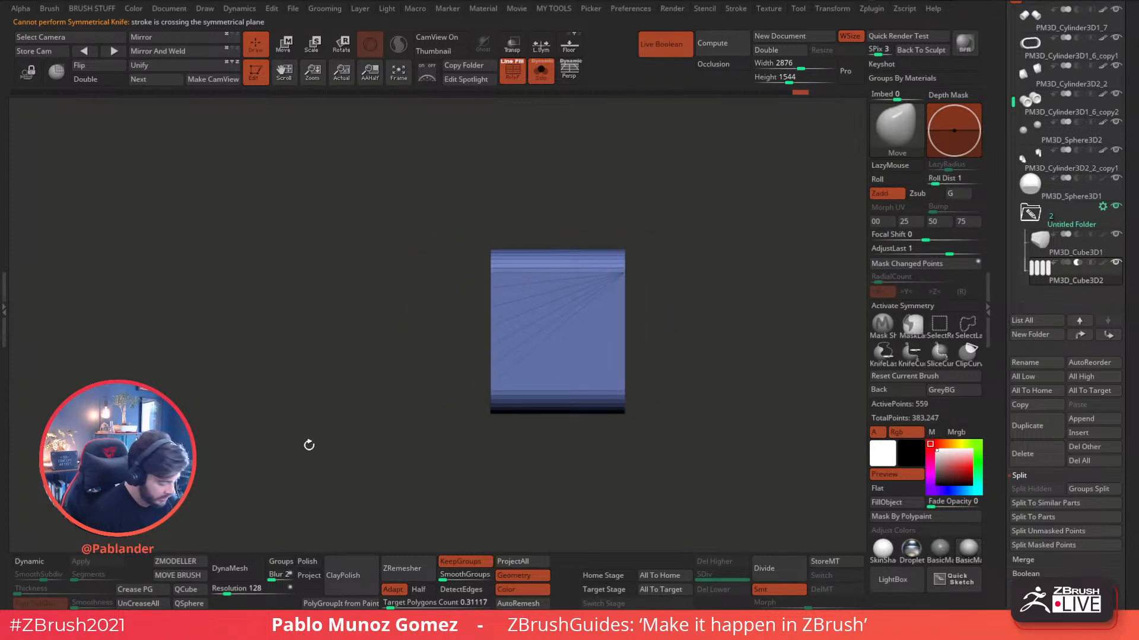
- Preview the knife-cut slot cutters with Dynamic Subdivision and return them to the unsubdivided display
{"action": "left_click", "coordinate": [53, 565]}
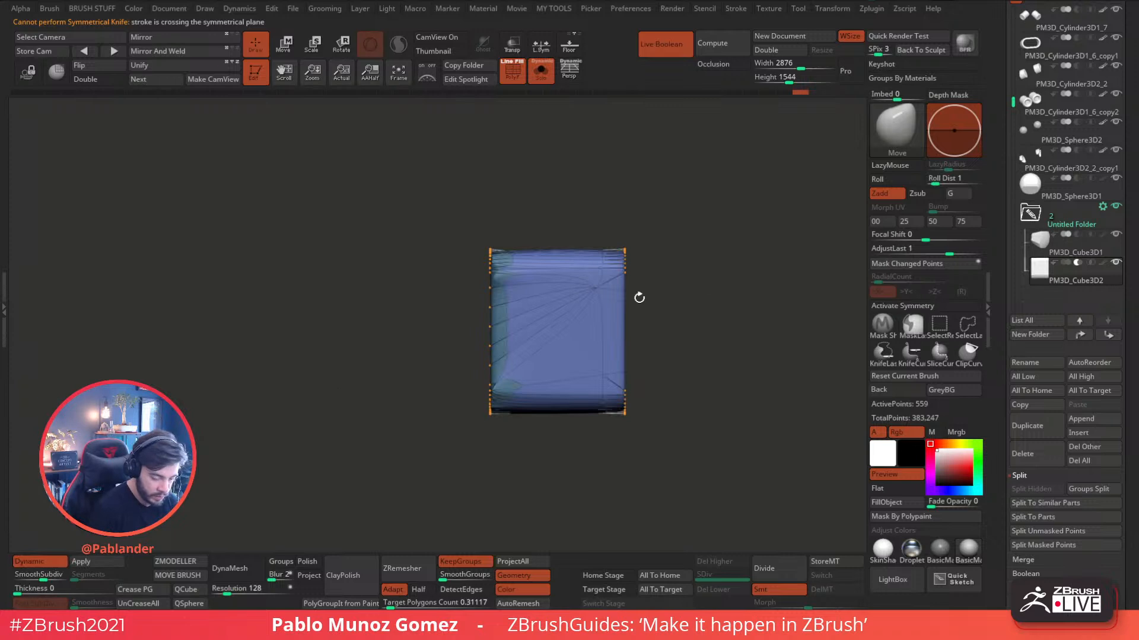
{"action": "left_click", "coordinate": [50, 564]}
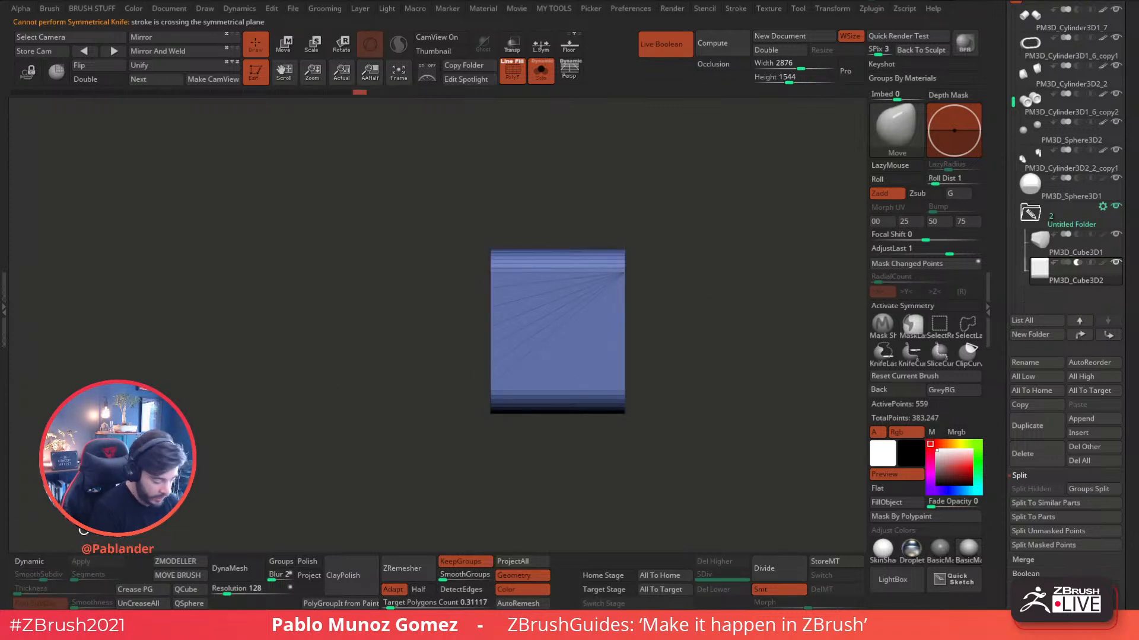
{"action": "left_click", "coordinate": [44, 561]}
{"action": "key", "text": "shift+d"}
{"action": "key", "text": "d"}
{"action": "left_click_drag", "start_coordinate": [583, 432], "coordinate": [612, 460]}
- Undo the knife cut on the slot cutters
{"action": "key", "text": "ctrl+z"}
{"action": "key", "text": "ctrl+z"}
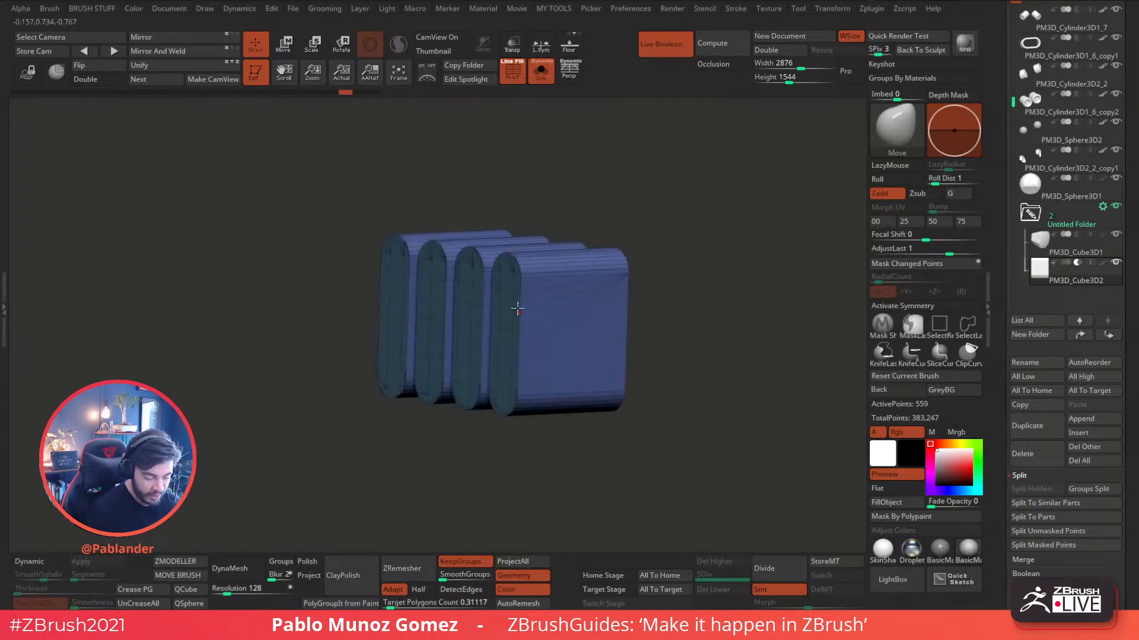
{"action": "key", "text": "ctrl+z"}
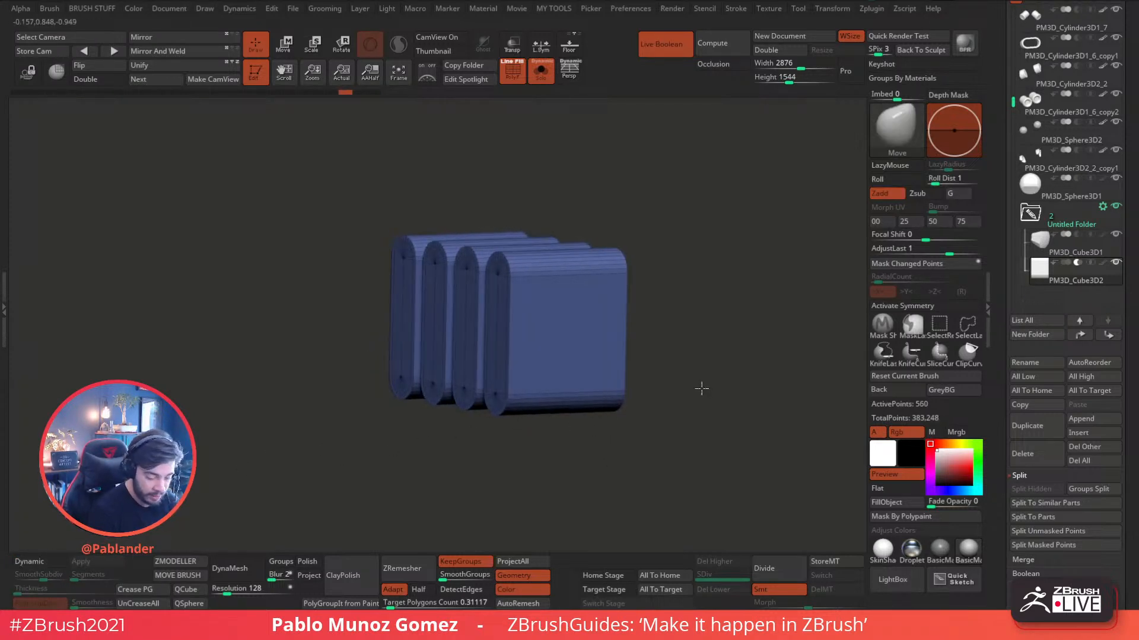
- Isolate the cutters' front caps with SelectRect, give each cap its own polygroup with Auto Groups, and show the full cutters again
{"action": "left_click_drag", "start_coordinate": [702, 389], "coordinate": [663, 406], "text": "shift"}
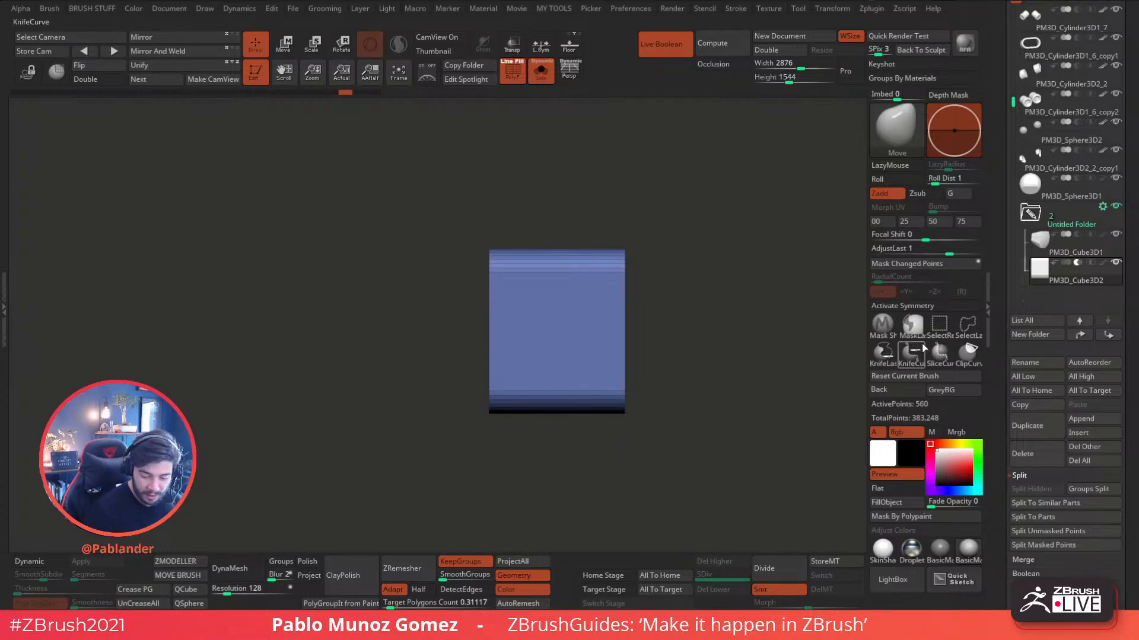
{"action": "left_click", "coordinate": [941, 326]}
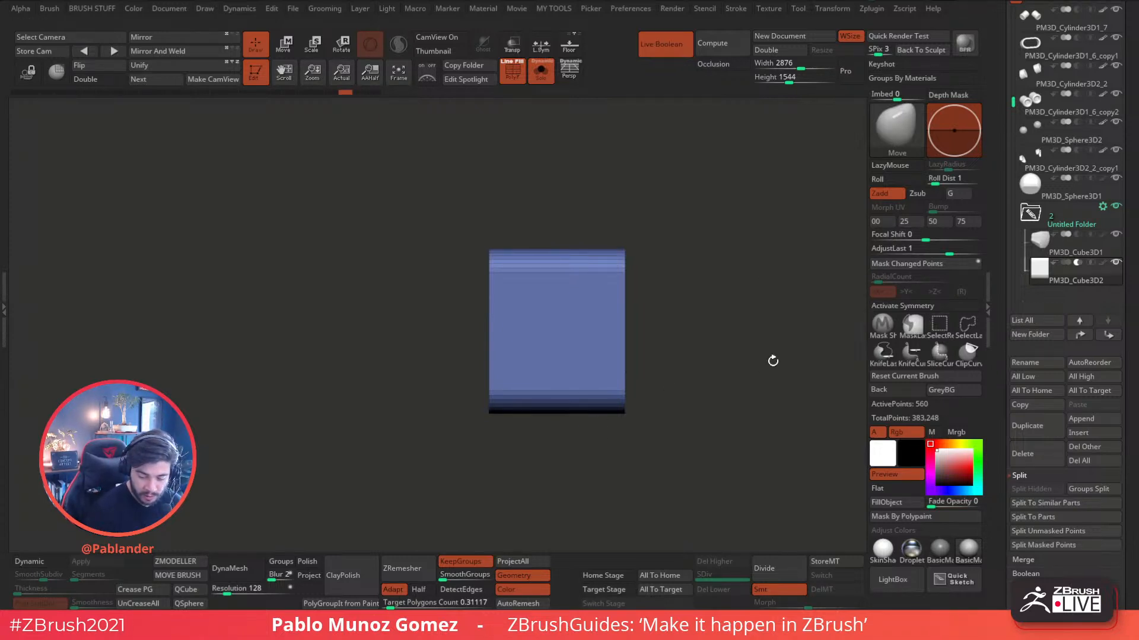
{"action": "left_click_drag", "start_coordinate": [463, 208], "coordinate": [512, 472], "text": "ctrl+shift"}
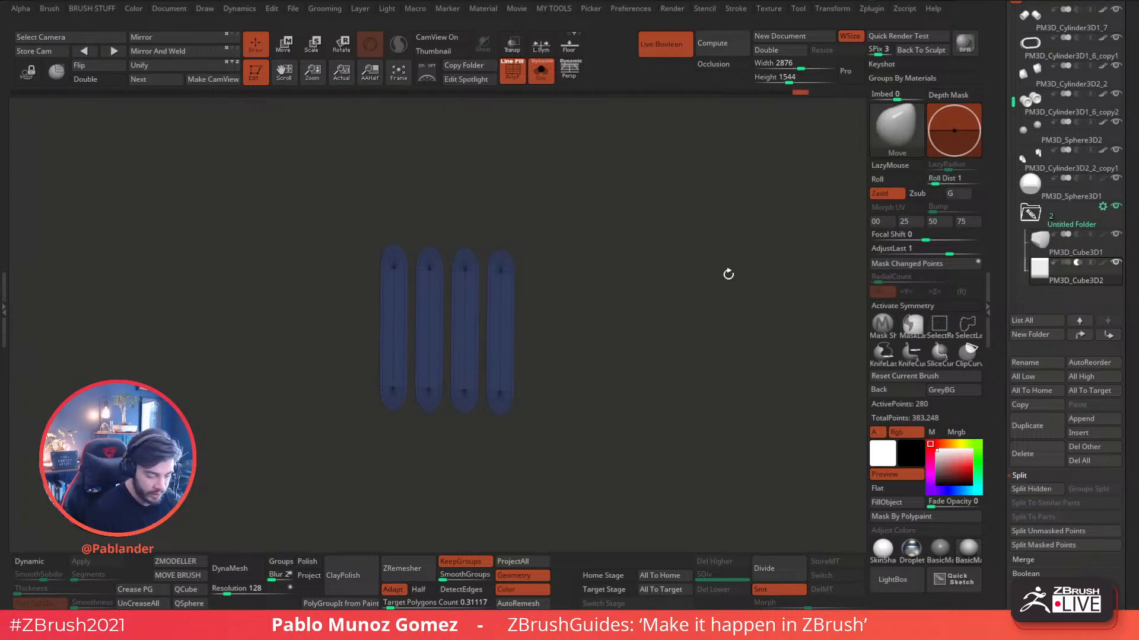
{"action": "key", "text": "space"}
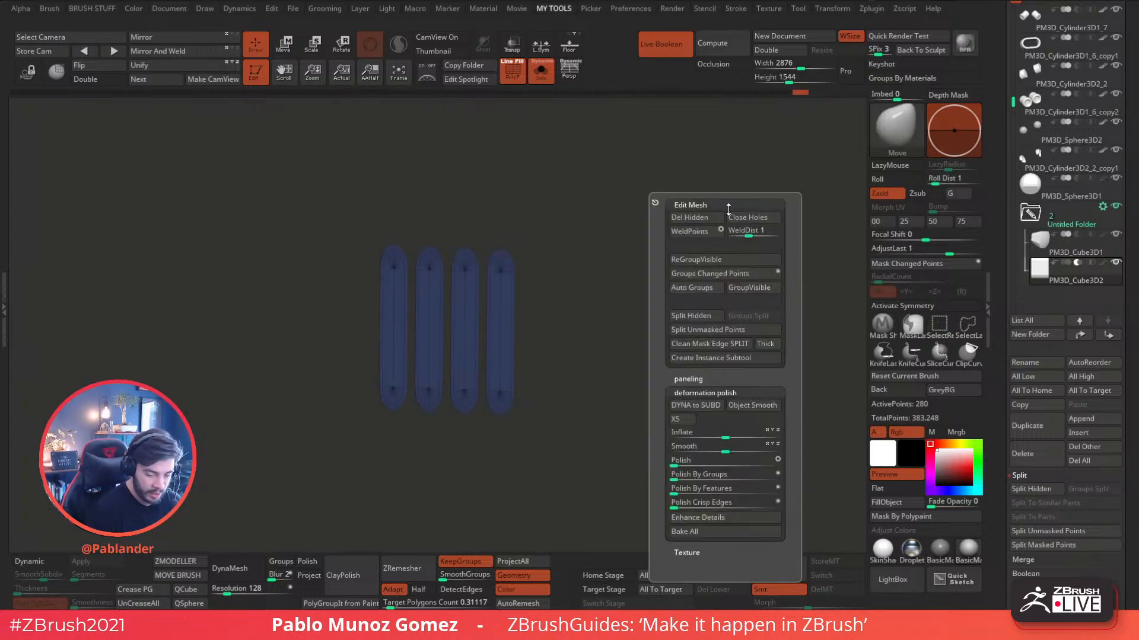
{"action": "left_click", "coordinate": [697, 311]}
{"action": "left_click", "coordinate": [603, 289], "text": "ctrl+shift"}
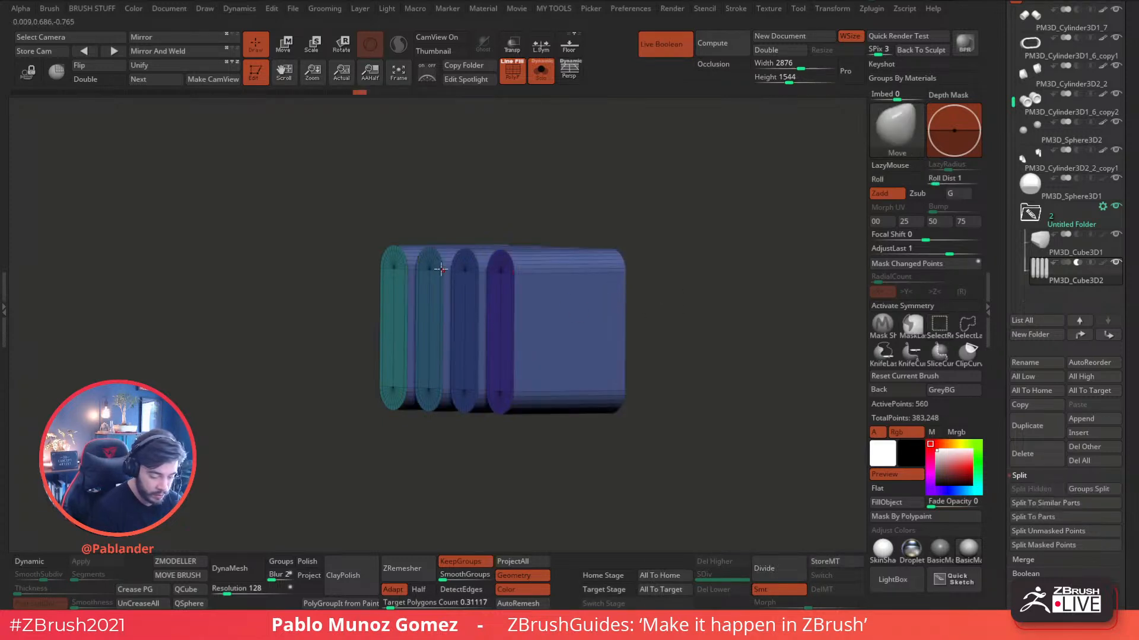
- Slice all four cutters with the SliceCurve brush just behind their front caps to form a thin edge band
{"action": "left_click_drag", "start_coordinate": [670, 338], "coordinate": [687, 338], "text": "shift"}
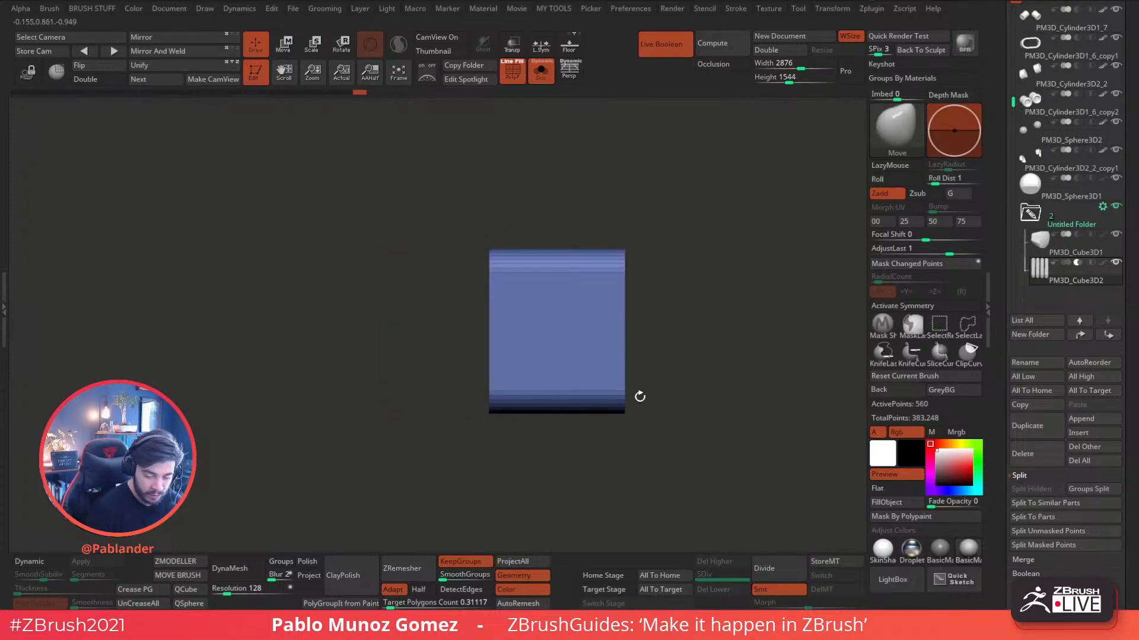
{"action": "left_click", "coordinate": [943, 354]}
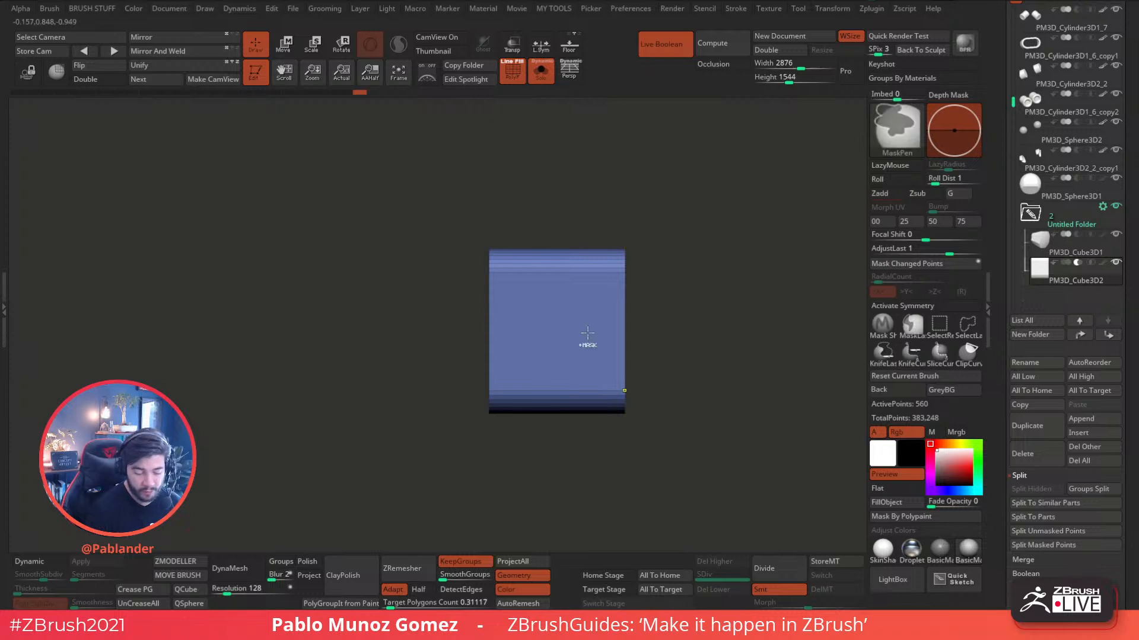
{"action": "mouse_move", "coordinate": [497, 206]}
{"action": "left_mouse_down", "text": "ctrl+shift"}
{"action": "mouse_move", "coordinate": [511, 472]}
{"action": "mouse_move", "coordinate": [499, 473]}
{"action": "left_mouse_up", "text": "ctrl+shift"}
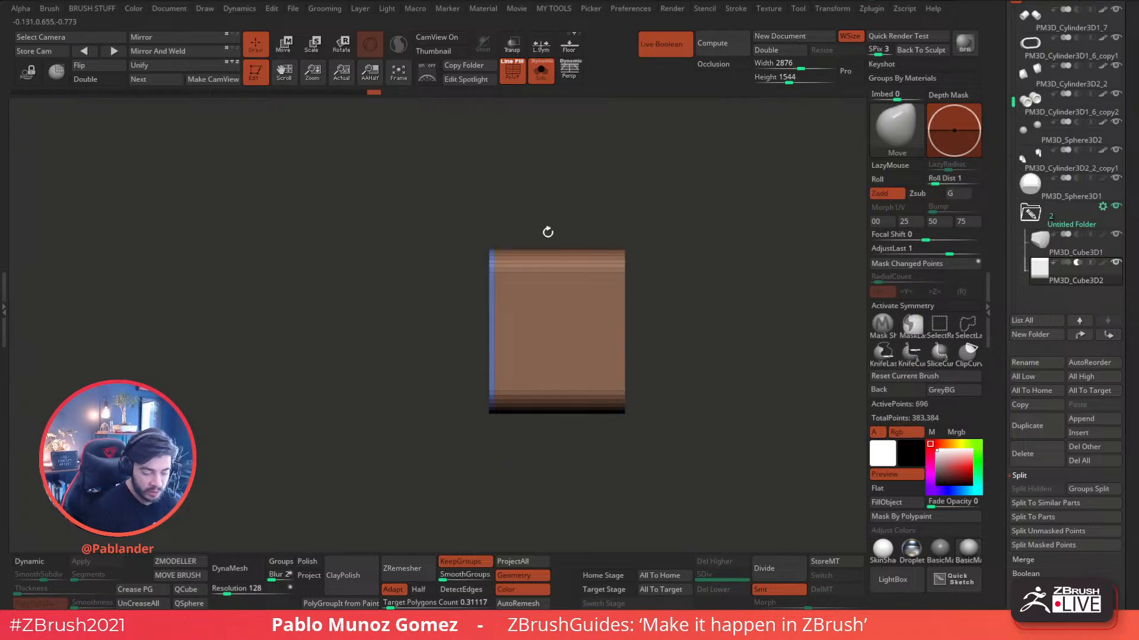
{"action": "left_click_drag", "start_coordinate": [689, 262], "coordinate": [663, 272], "text": "alt"}
{"action": "left_click_drag", "start_coordinate": [400, 388], "coordinate": [704, 293]}
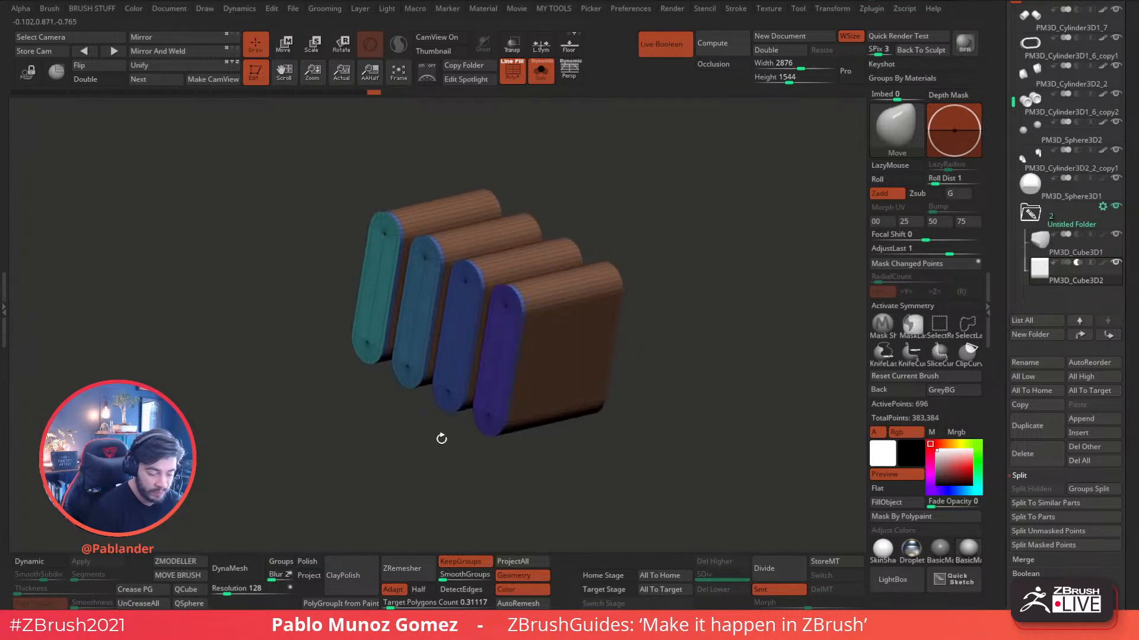
{"action": "left_click_drag", "start_coordinate": [609, 277], "coordinate": [468, 354]}
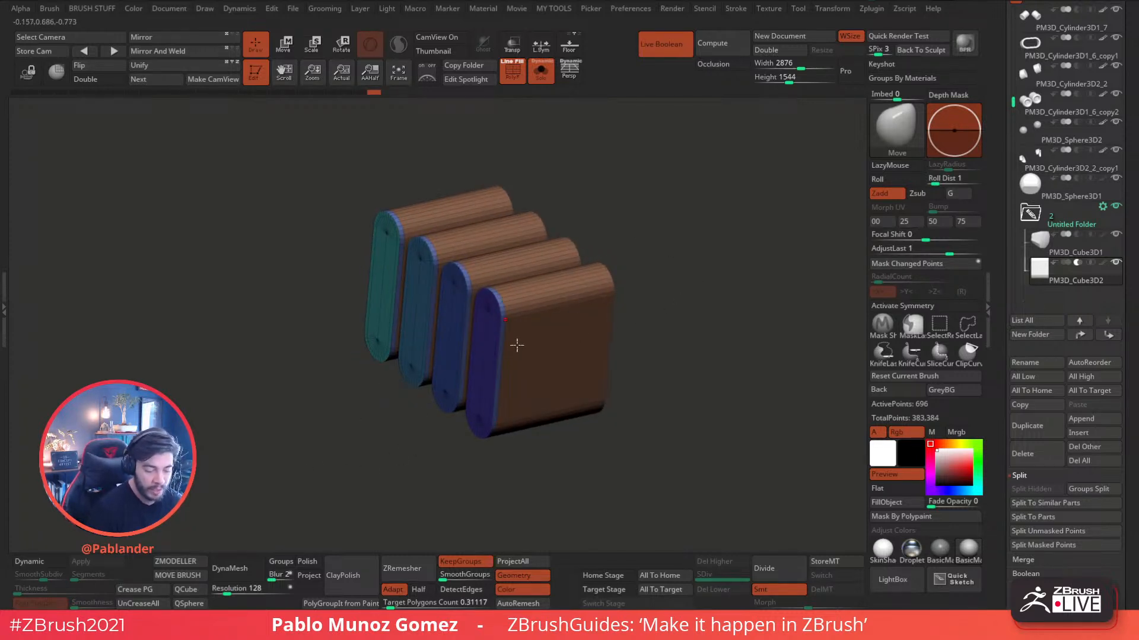
- Insert a single edge loop around each of the four slot cutters near their rear ends with ZModeler
{"action": "left_click_drag", "start_coordinate": [680, 286], "coordinate": [548, 389], "text": "shift"}
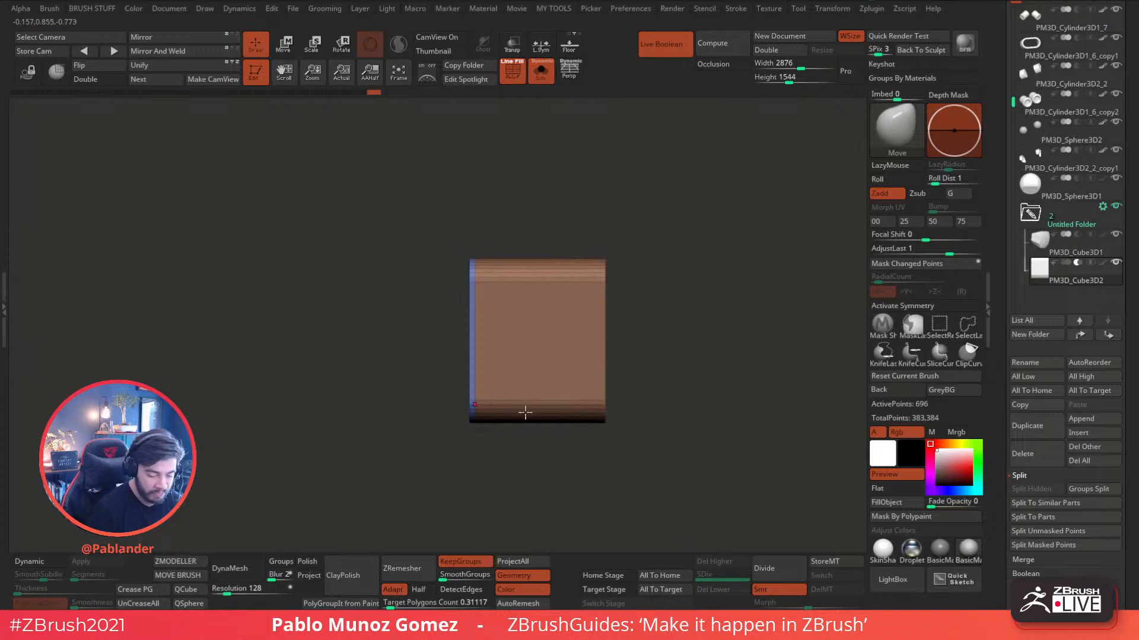
{"action": "left_click", "coordinate": [176, 561]}
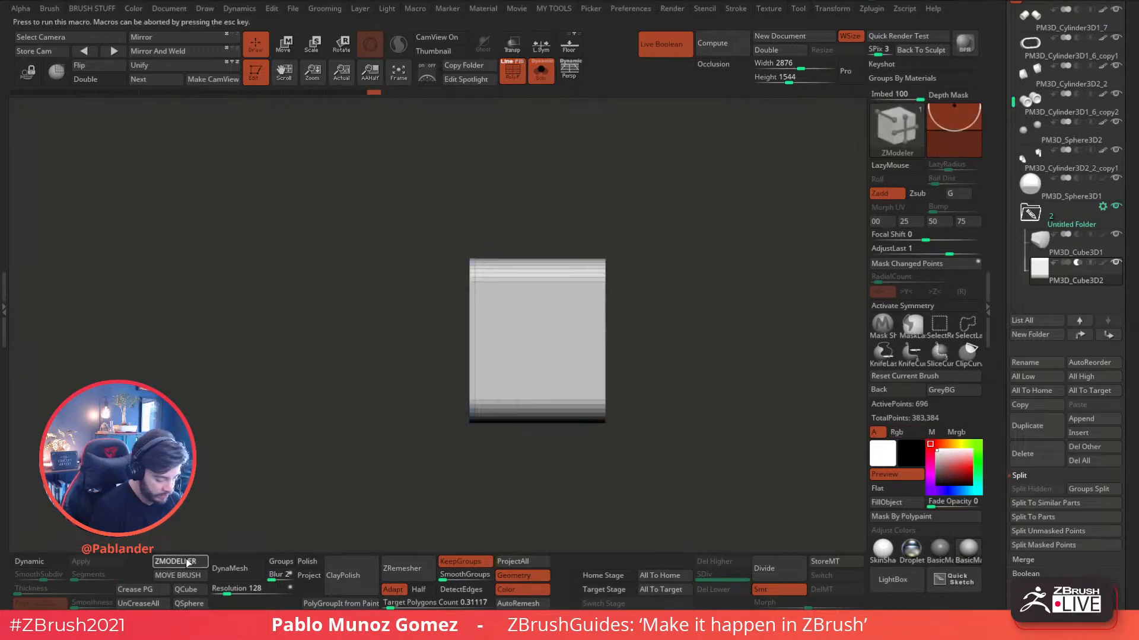
{"action": "key", "text": "space"}
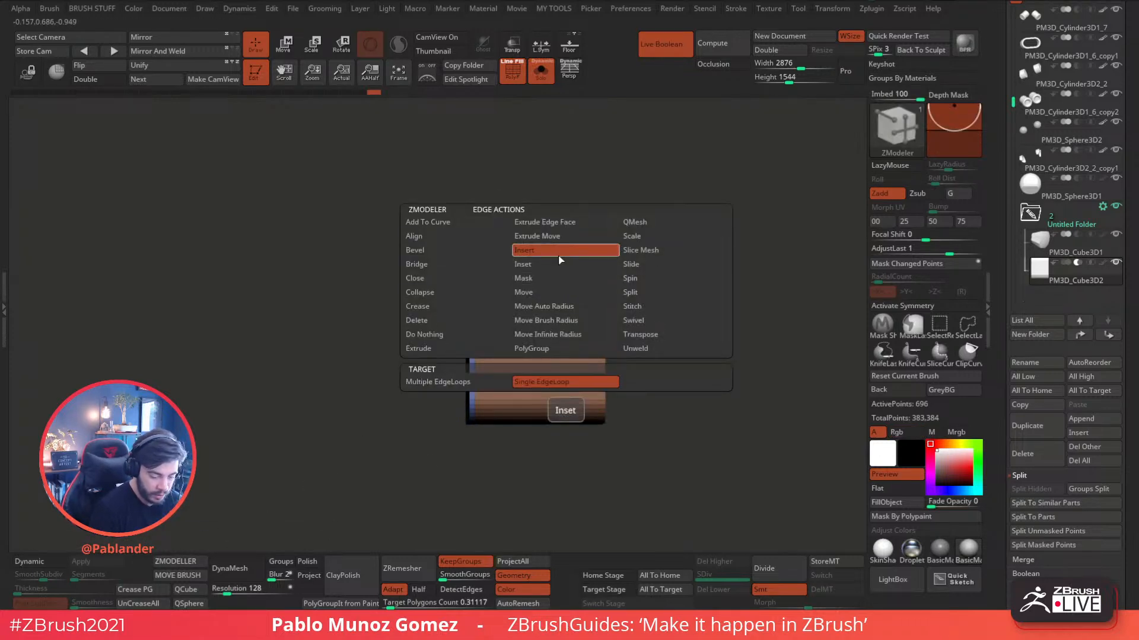
{"action": "left_click", "coordinate": [564, 236]}
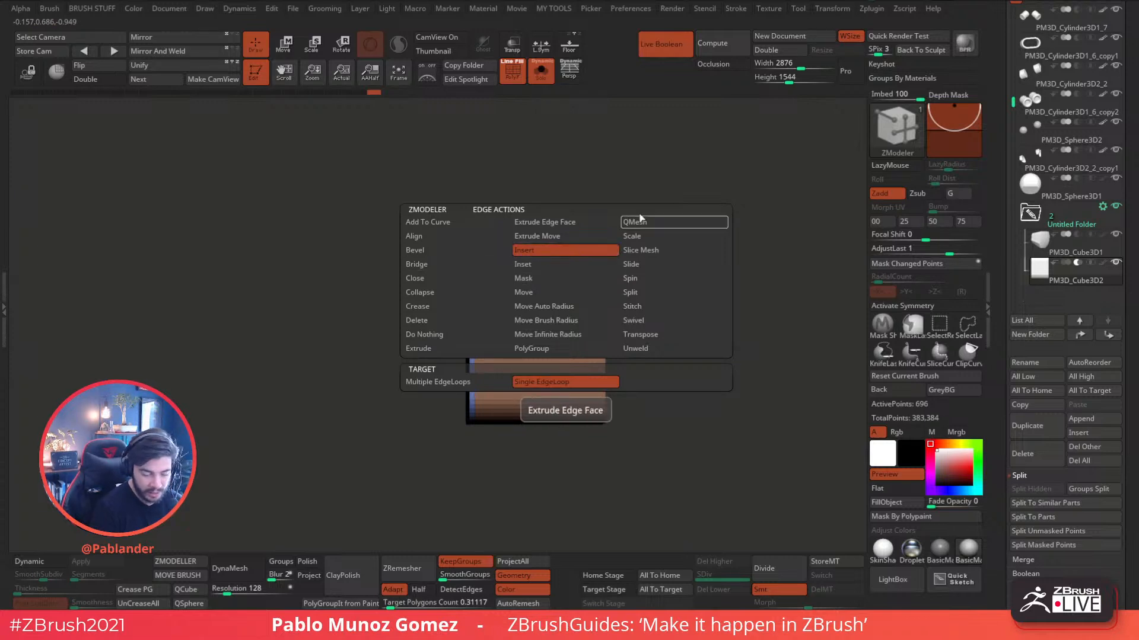
{"action": "left_click_drag", "start_coordinate": [676, 285], "coordinate": [526, 227]}
{"action": "left_click_drag", "start_coordinate": [657, 297], "coordinate": [552, 305]}
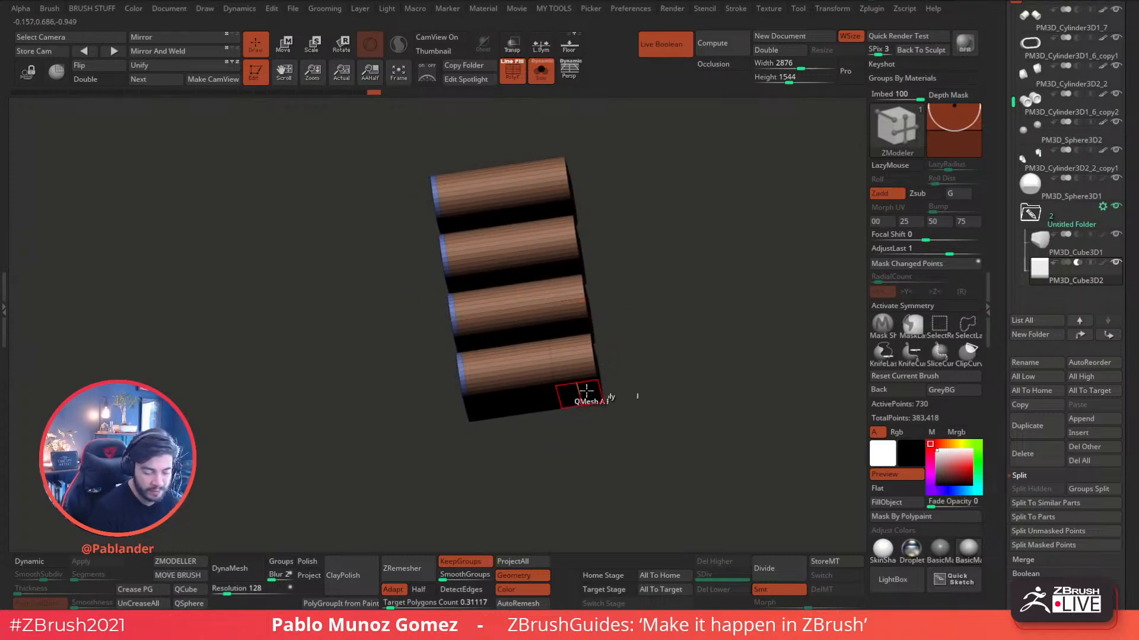
{"action": "left_click_drag", "start_coordinate": [648, 376], "coordinate": [666, 348]}
{"action": "left_click", "coordinate": [524, 319]}
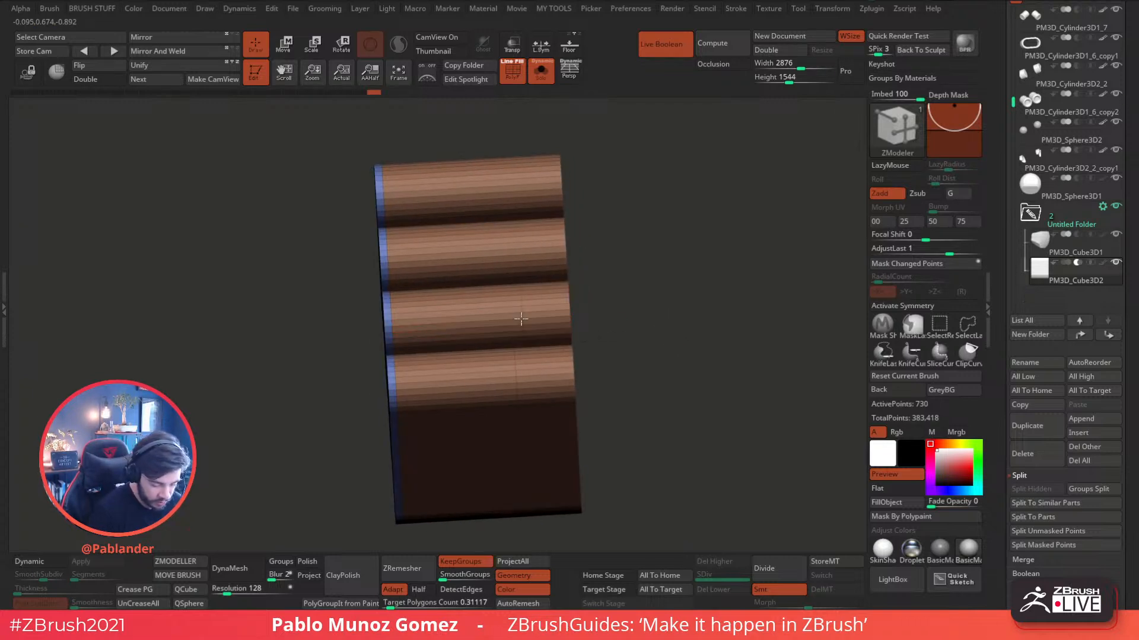
{"action": "left_click", "coordinate": [528, 266]}
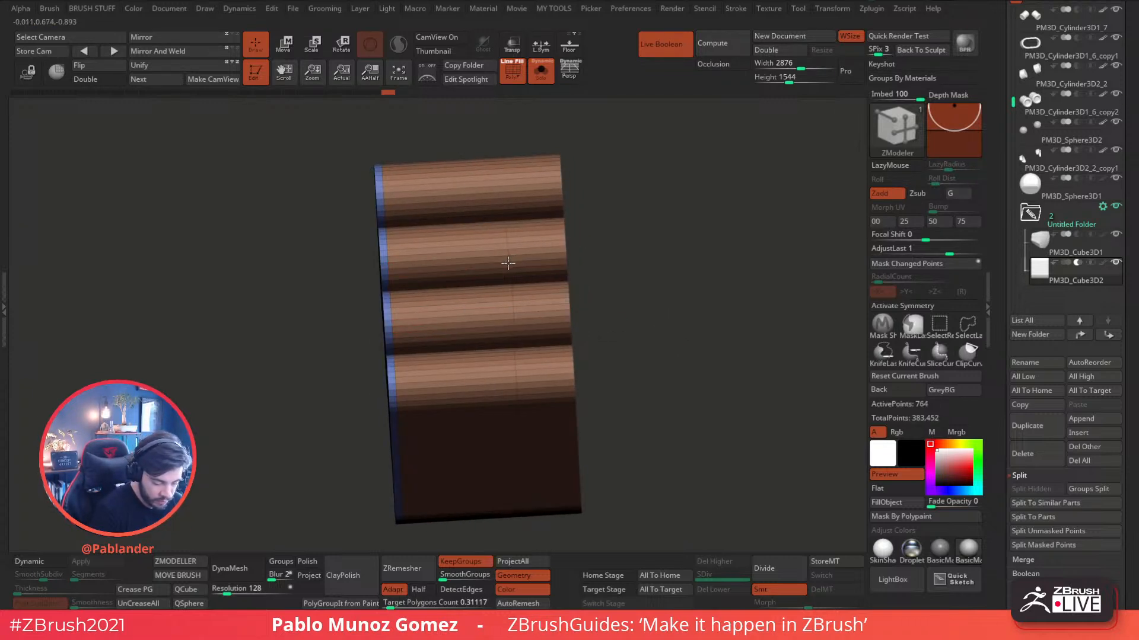
{"action": "left_click", "coordinate": [509, 203]}
{"action": "left_click_drag", "start_coordinate": [585, 217], "coordinate": [636, 251]}
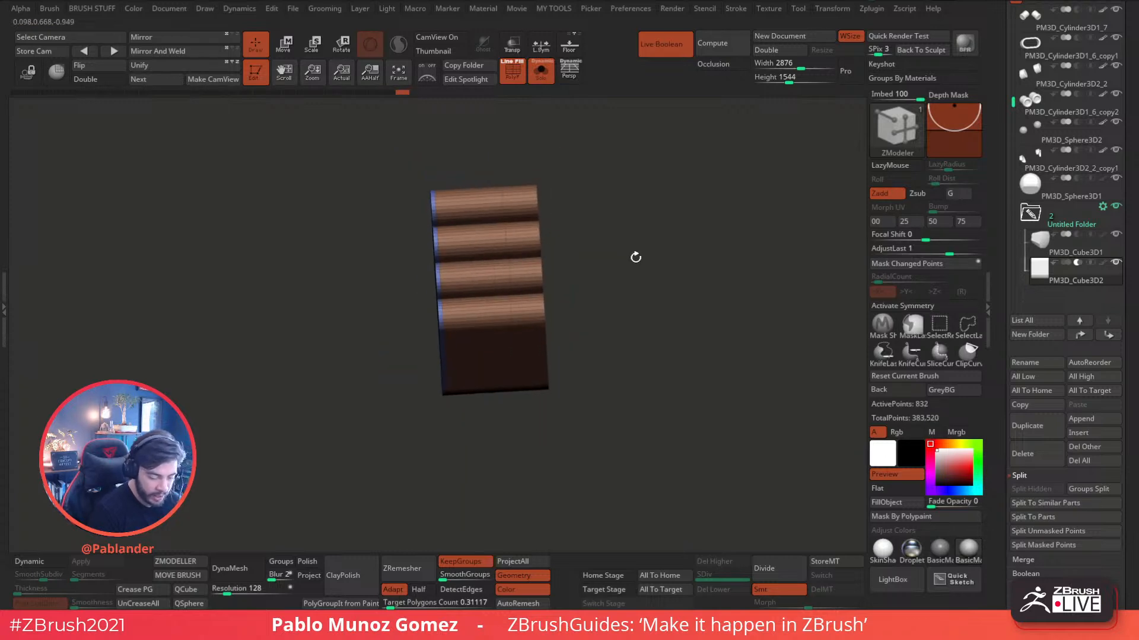
- Isolate the new edge loops with a mask, align them along the cutters' depth with the transform gizmo, and clear the mask
{"action": "left_click_drag", "start_coordinate": [584, 224], "coordinate": [603, 264], "text": "shift"}
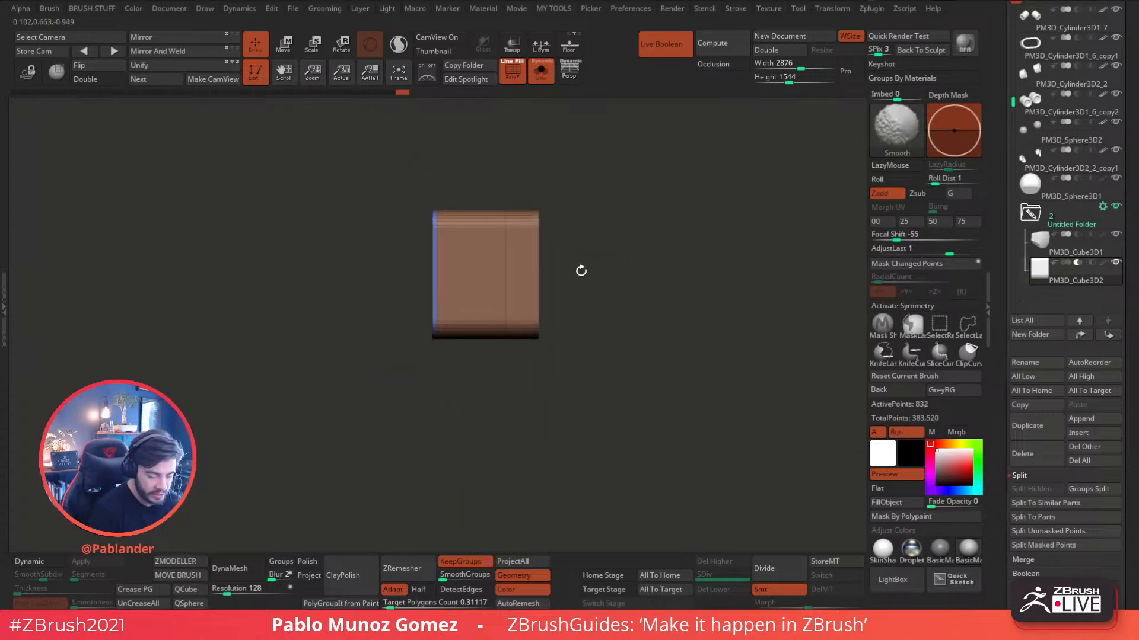
{"action": "key", "text": "ctrl"}
{"action": "left_click_drag", "start_coordinate": [476, 152], "coordinate": [594, 348], "text": "ctrl"}
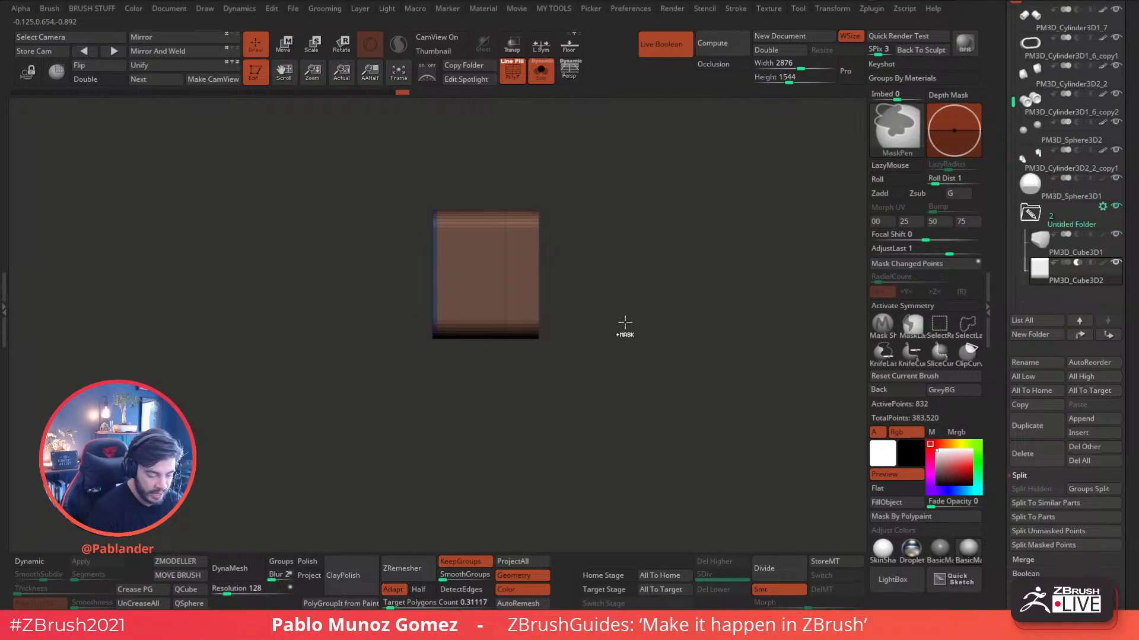
{"action": "key", "text": "w"}
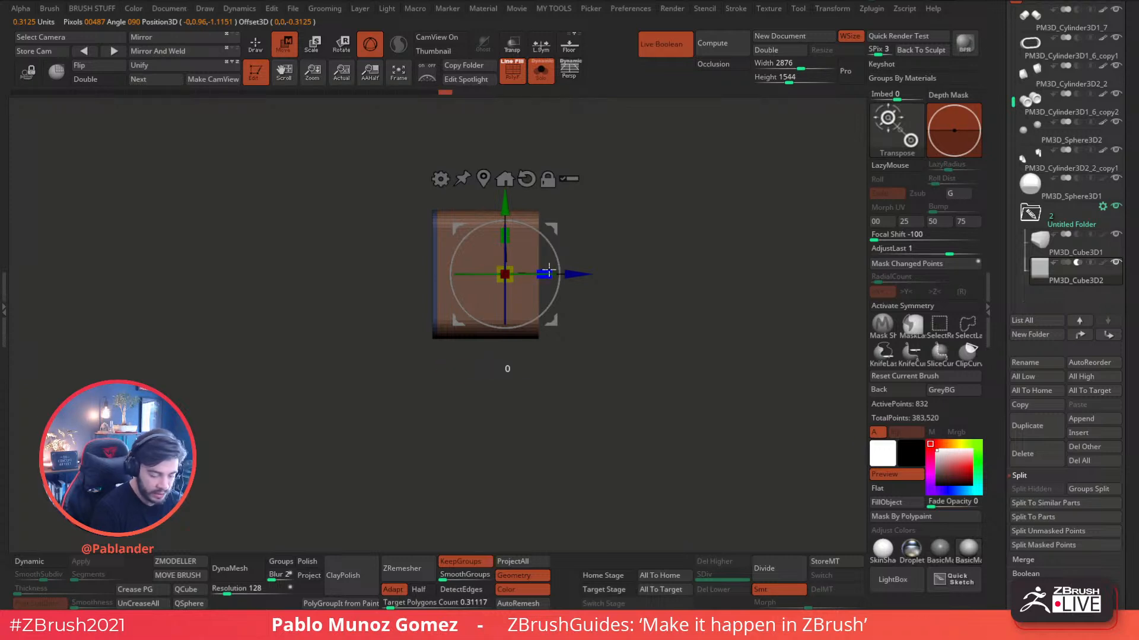
{"action": "key", "text": "q"}
{"action": "left_click_drag", "start_coordinate": [616, 244], "coordinate": [611, 273], "text": "ctrl"}
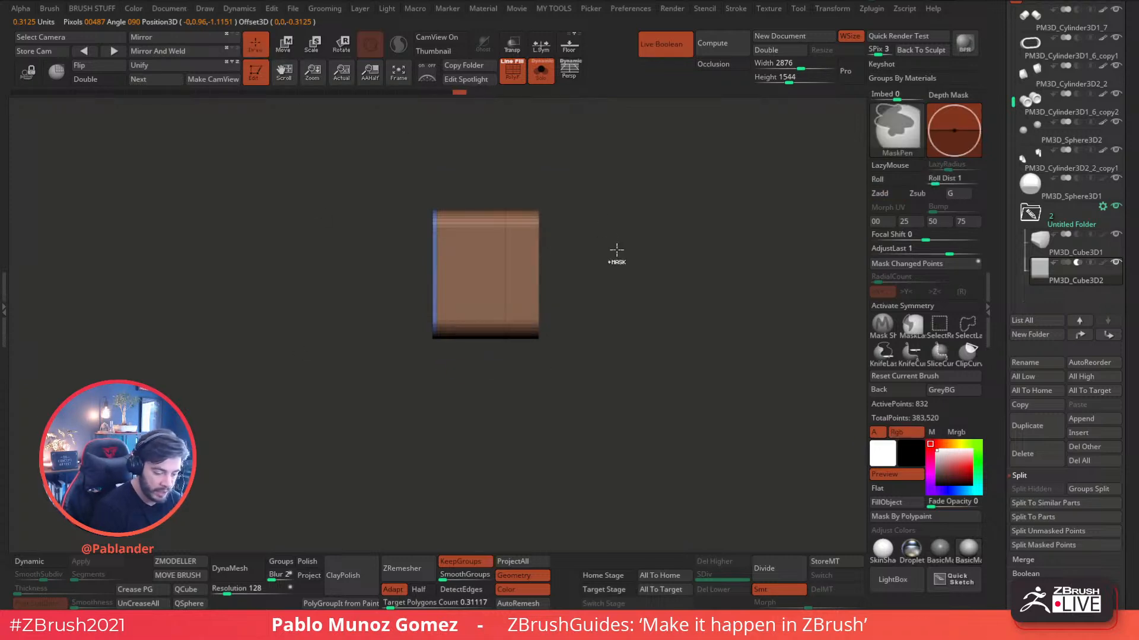
- Turn on Dynamic Subdivision for the slot cutters, hide the polyframe, and inspect their rounded edges
{"action": "left_click_drag", "start_coordinate": [711, 371], "coordinate": [648, 383]}
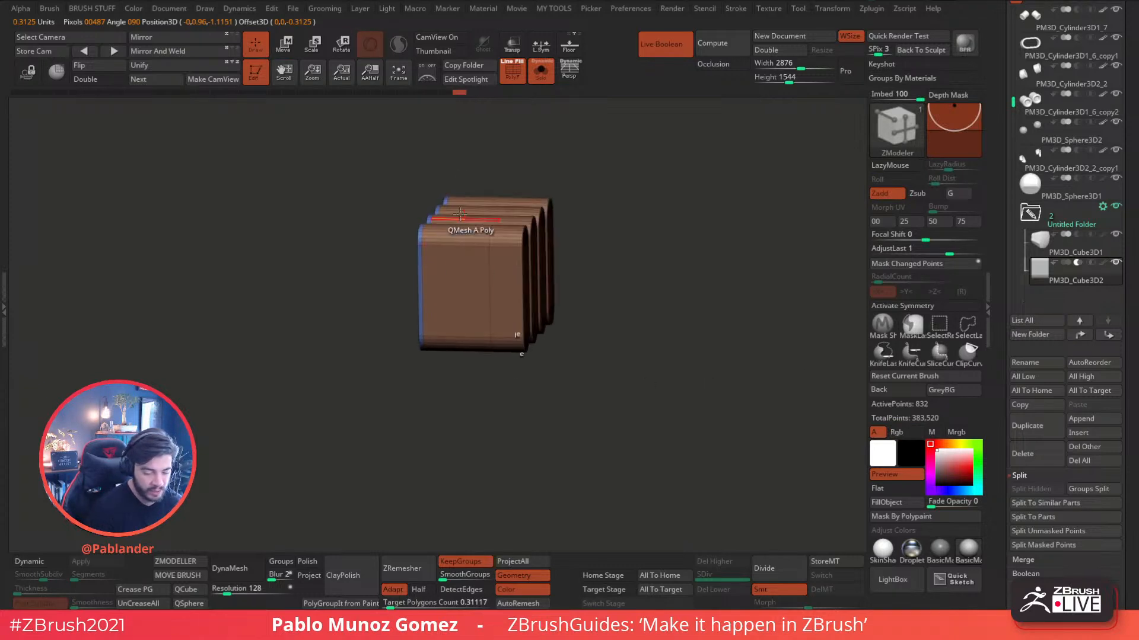
{"action": "left_click_drag", "start_coordinate": [554, 376], "coordinate": [683, 352]}
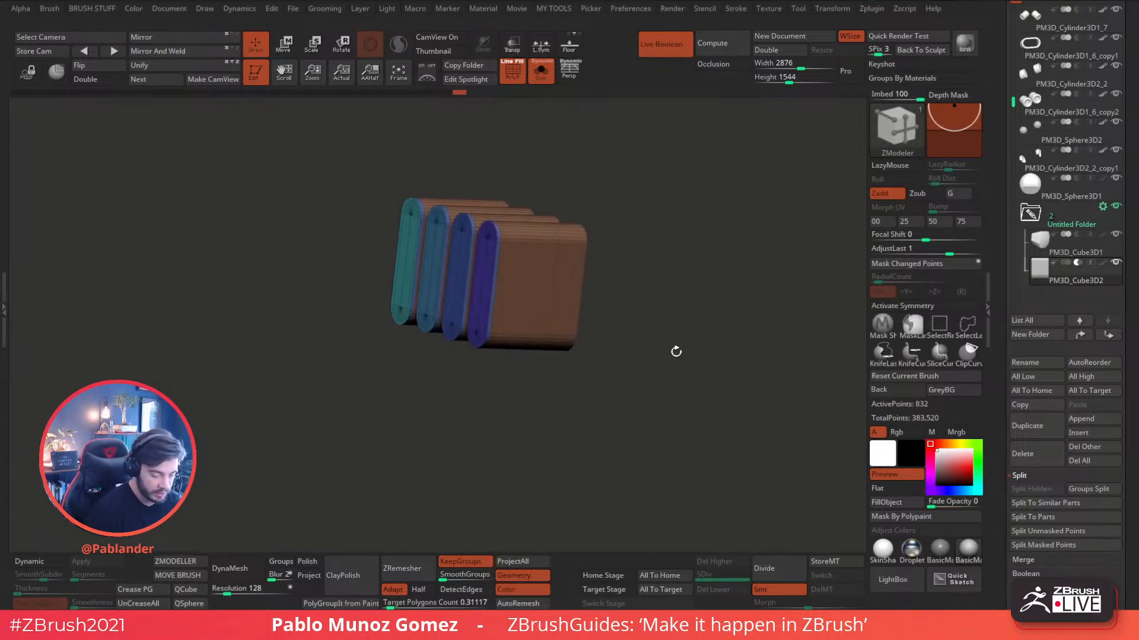
{"action": "left_click", "coordinate": [43, 563]}
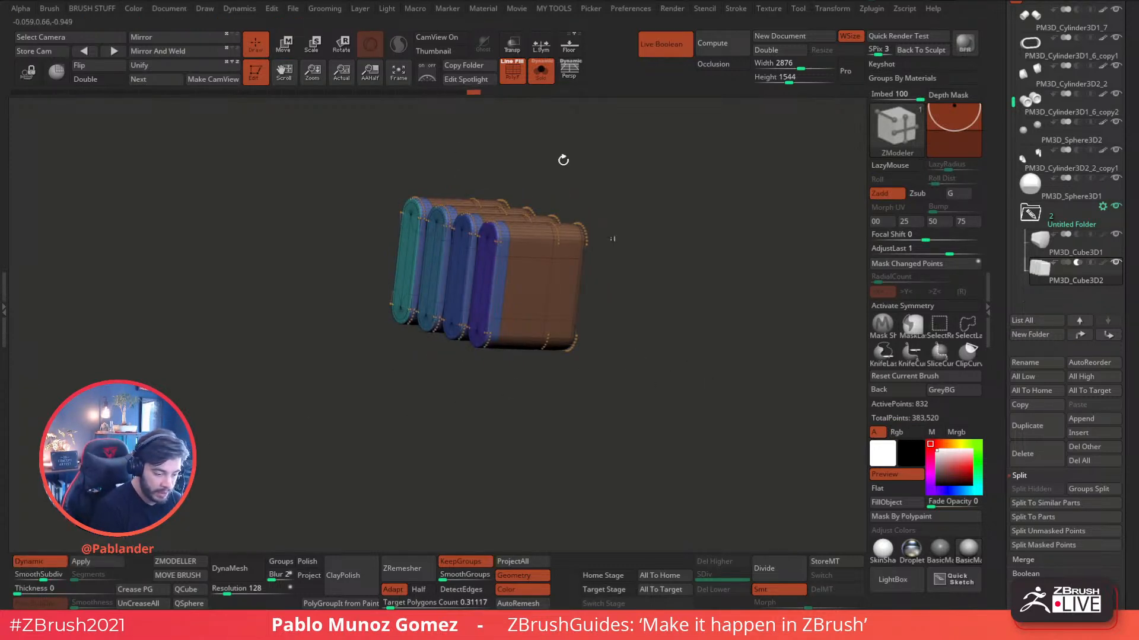
{"action": "key", "text": "shift+f"}
{"action": "left_click_drag", "start_coordinate": [569, 142], "coordinate": [686, 279]}
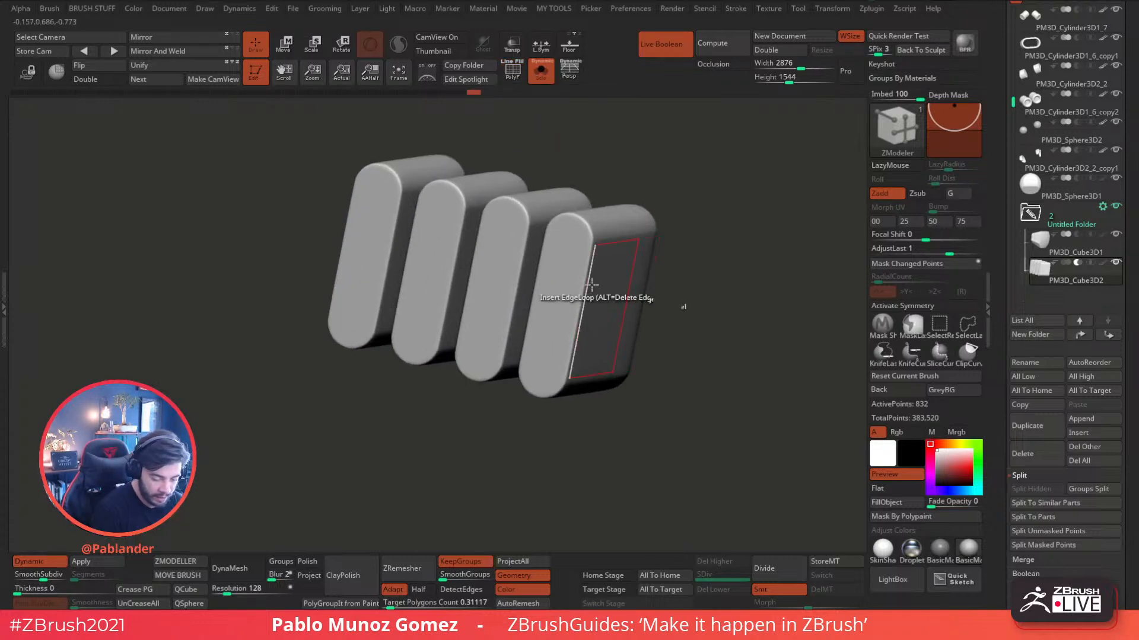
{"action": "left_click_drag", "start_coordinate": [724, 219], "coordinate": [647, 113]}
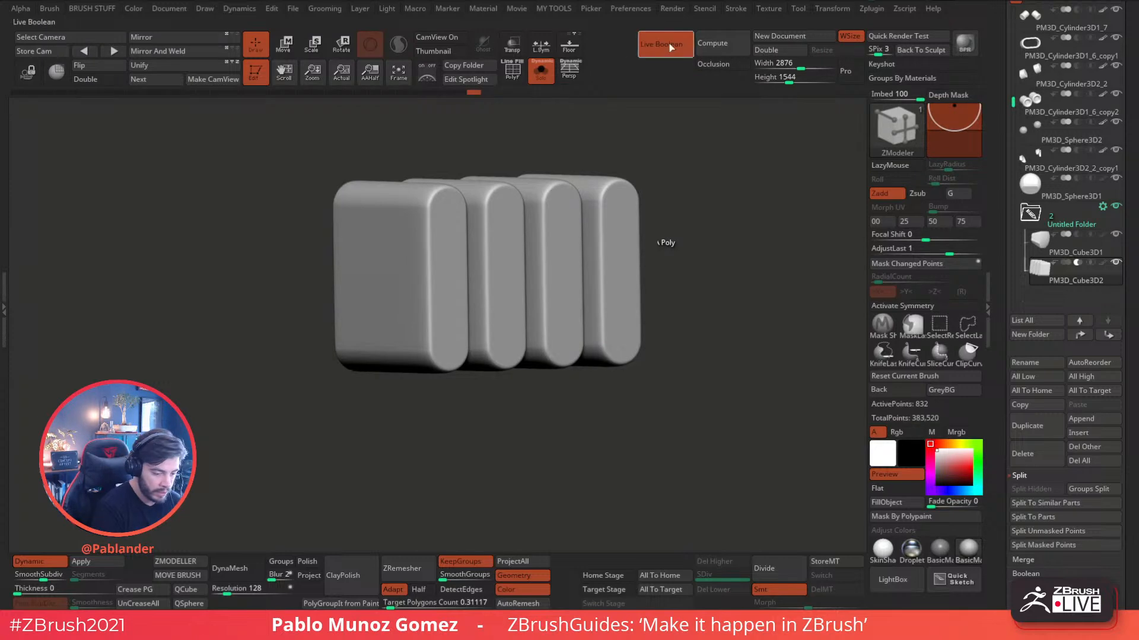
- Leave Solo mode, select the Move brush, and run Boolean With DSDiv on the folder containing the snout block and slot cutters
{"action": "left_click", "coordinate": [541, 69]}
{"action": "mouse_move", "coordinate": [715, 293]}
{"action": "left_mouse_down"}
{"action": "mouse_move", "coordinate": [745, 335]}
{"action": "mouse_move", "coordinate": [600, 363]}
{"action": "mouse_move", "coordinate": [686, 359]}
{"action": "mouse_move", "coordinate": [676, 356]}
{"action": "mouse_move", "coordinate": [638, 414]}
{"action": "mouse_move", "coordinate": [616, 415]}
{"action": "left_mouse_up"}
{"action": "key", "text": "b"}
{"action": "key", "text": "m"}
{"action": "key", "text": "v"}
{"action": "left_click", "coordinate": [1103, 208]}
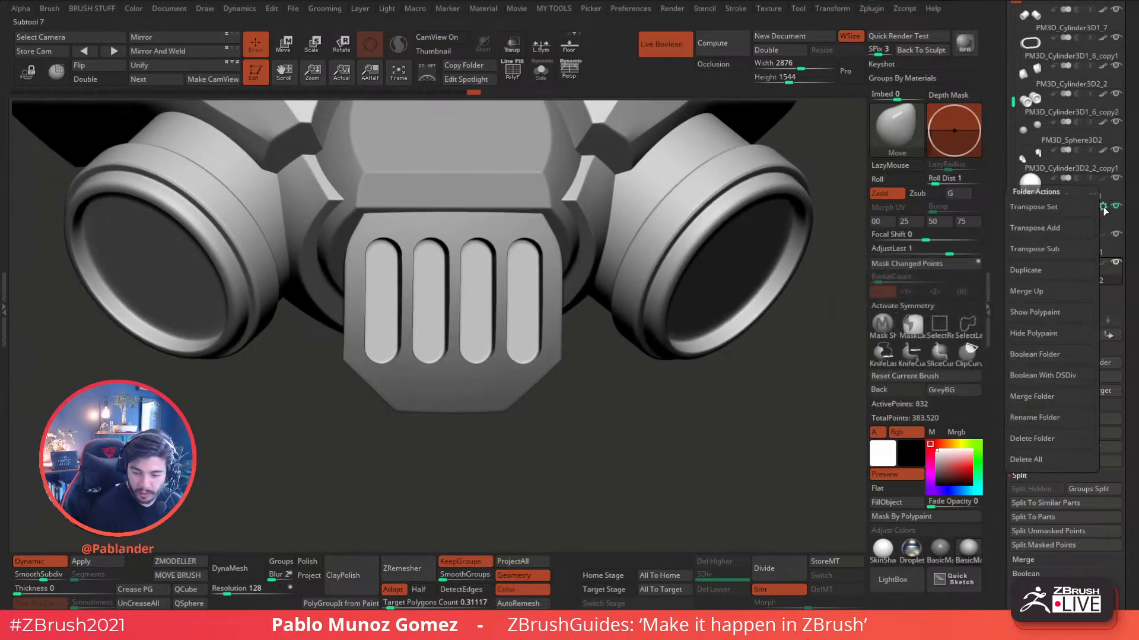
{"action": "left_click", "coordinate": [1064, 378]}
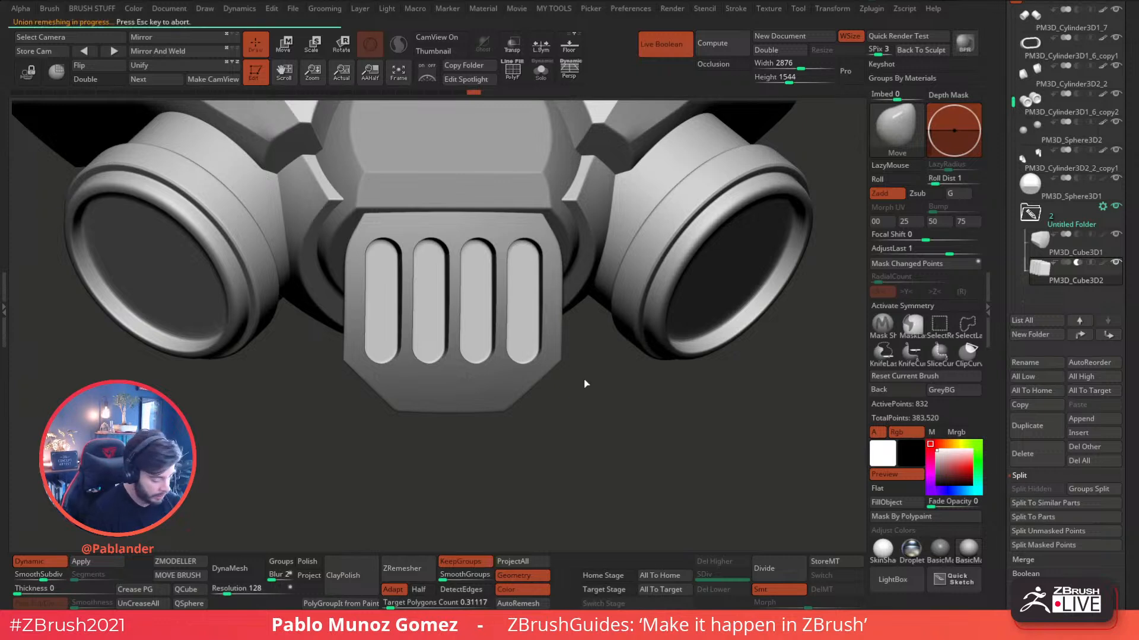
- Try a Boolean Folder operation on the snout block's folder without subdivision and delete the resulting mesh
{"action": "left_click", "coordinate": [1103, 207]}
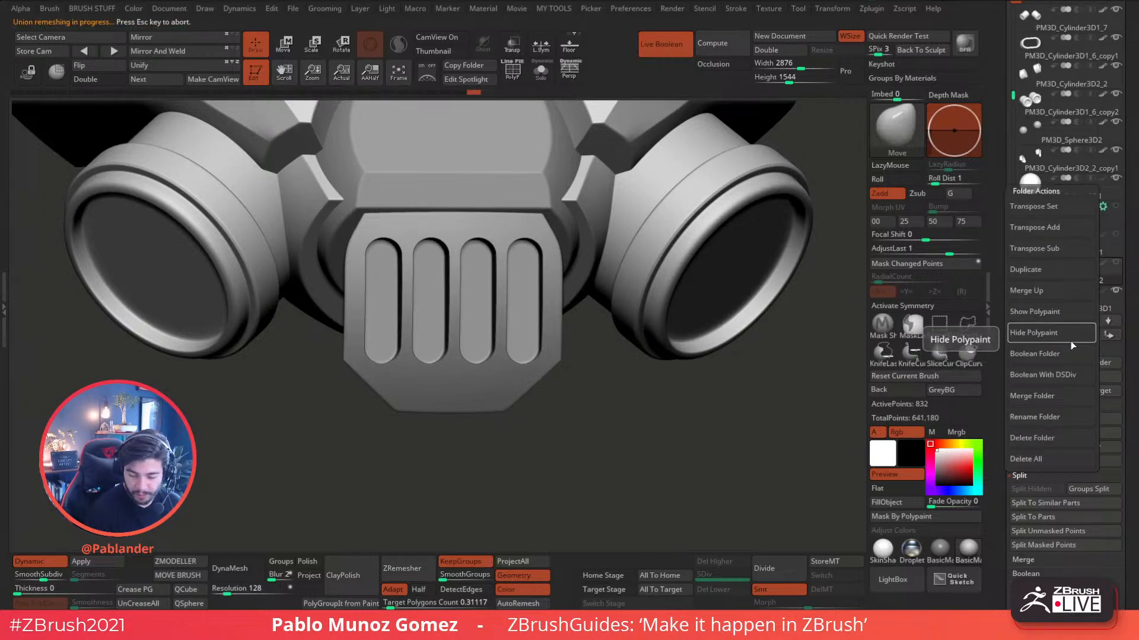
{"action": "left_click", "coordinate": [1044, 311]}
{"action": "left_click", "coordinate": [1103, 206]}
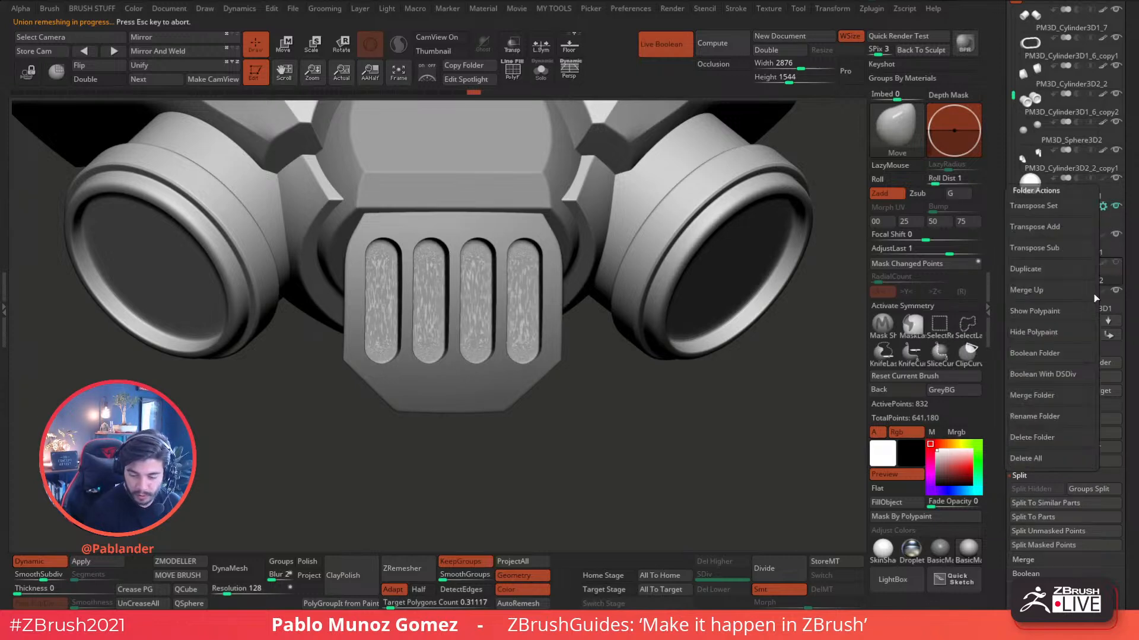
{"action": "left_click", "coordinate": [1044, 353]}
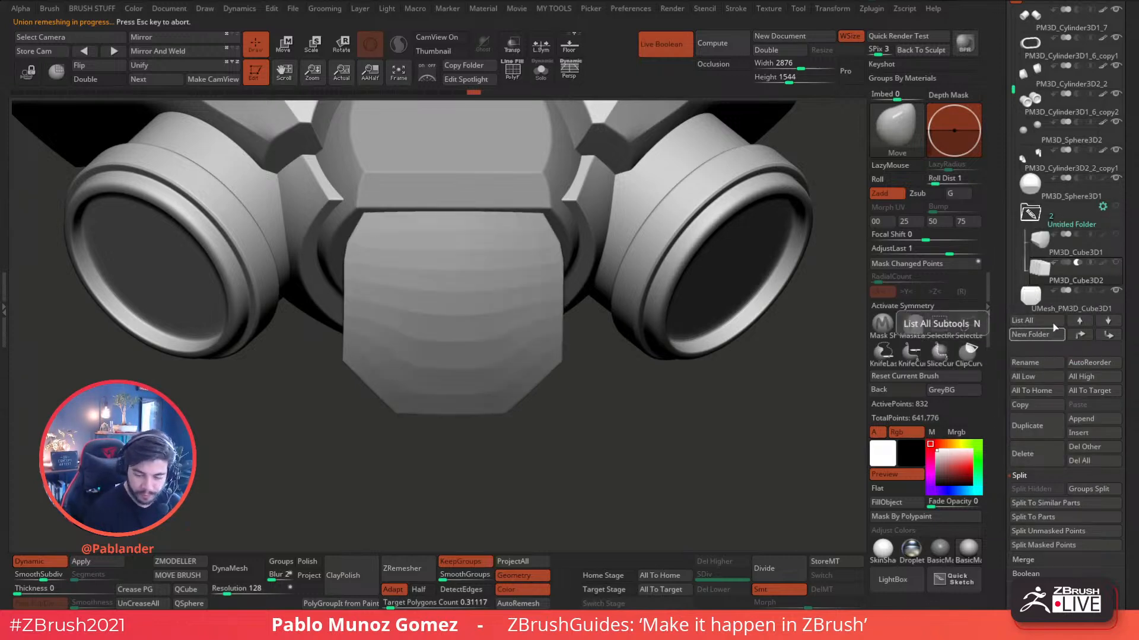
{"action": "left_click", "coordinate": [1095, 252]}
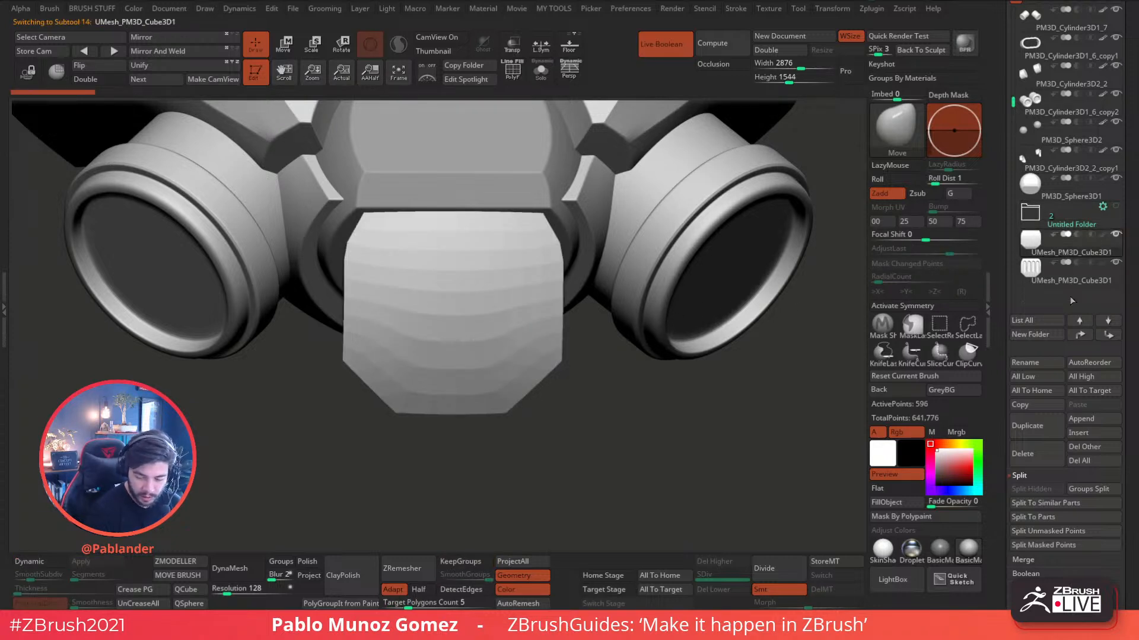
{"action": "left_click", "coordinate": [1040, 451]}
{"action": "left_click", "coordinate": [928, 478]}
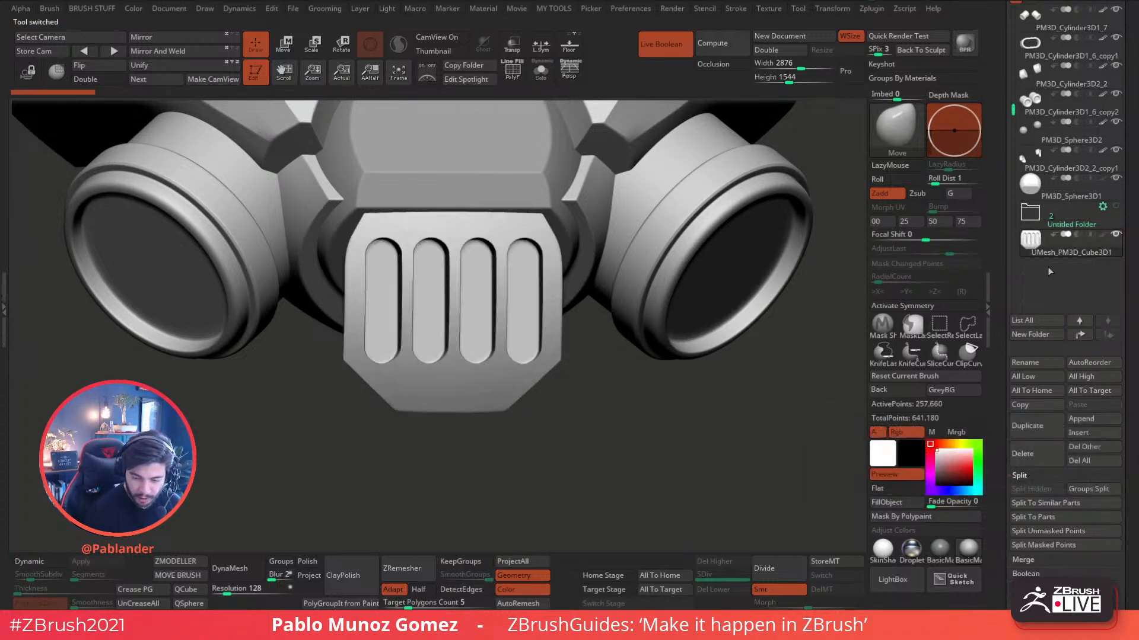
- Make the block and slot cutter subtools visible in their folder and run Boolean Folder to produce a low-poly slotted block
{"action": "left_click", "coordinate": [1035, 210]}
{"action": "left_click", "coordinate": [1116, 235]}
{"action": "left_click", "coordinate": [1115, 265]}
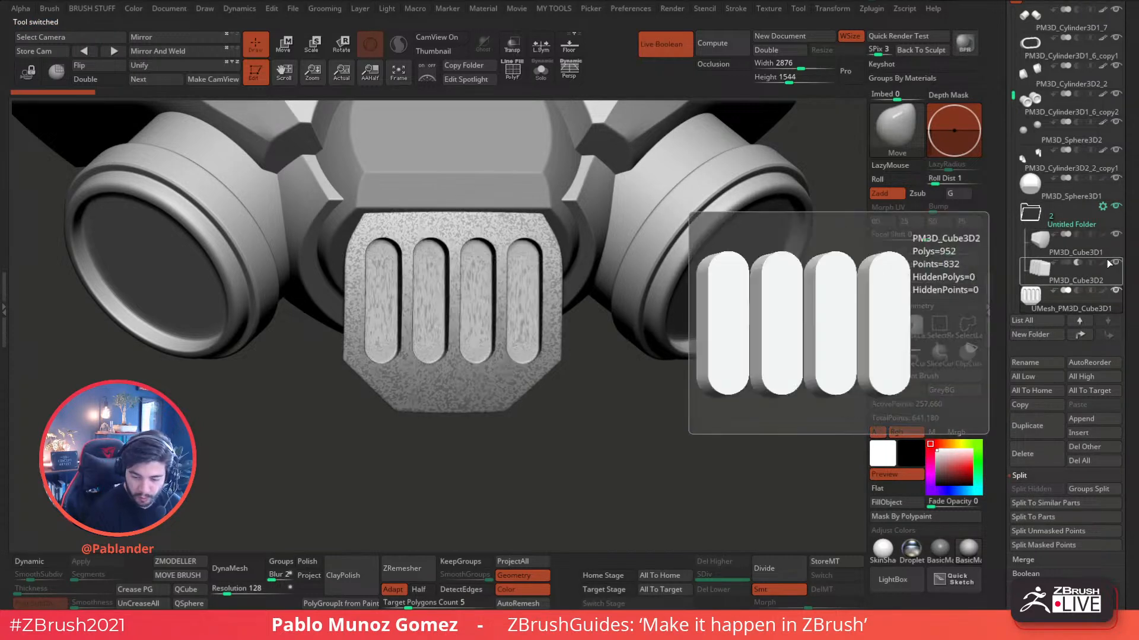
{"action": "left_click", "coordinate": [1102, 207]}
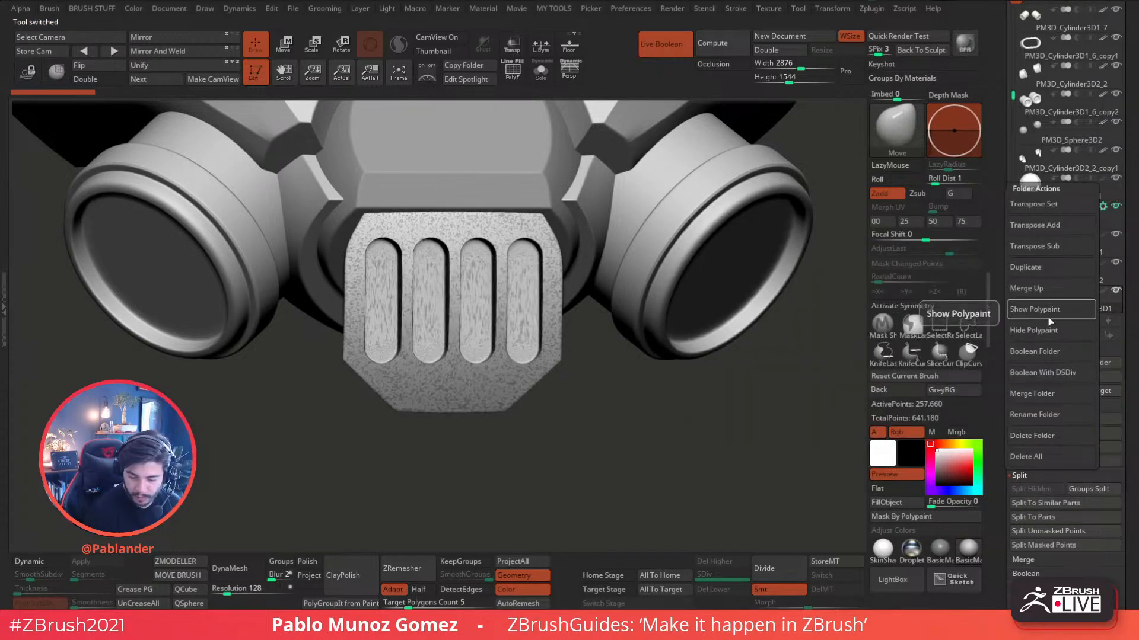
{"action": "left_click", "coordinate": [1058, 351]}
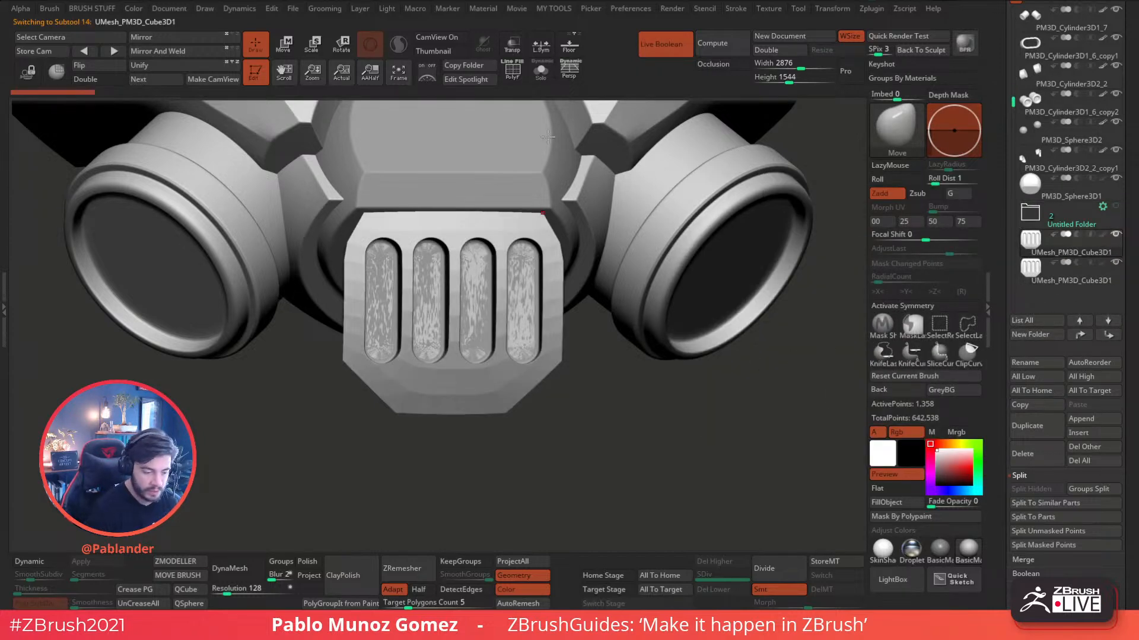
- Solo the boolean results with polyframe on and compare the topology and polygroups of the low-poly and subdivided versions
{"action": "left_click", "coordinate": [542, 73]}
{"action": "left_click_drag", "start_coordinate": [629, 283], "coordinate": [703, 281]}
{"action": "left_click", "coordinate": [512, 73]}
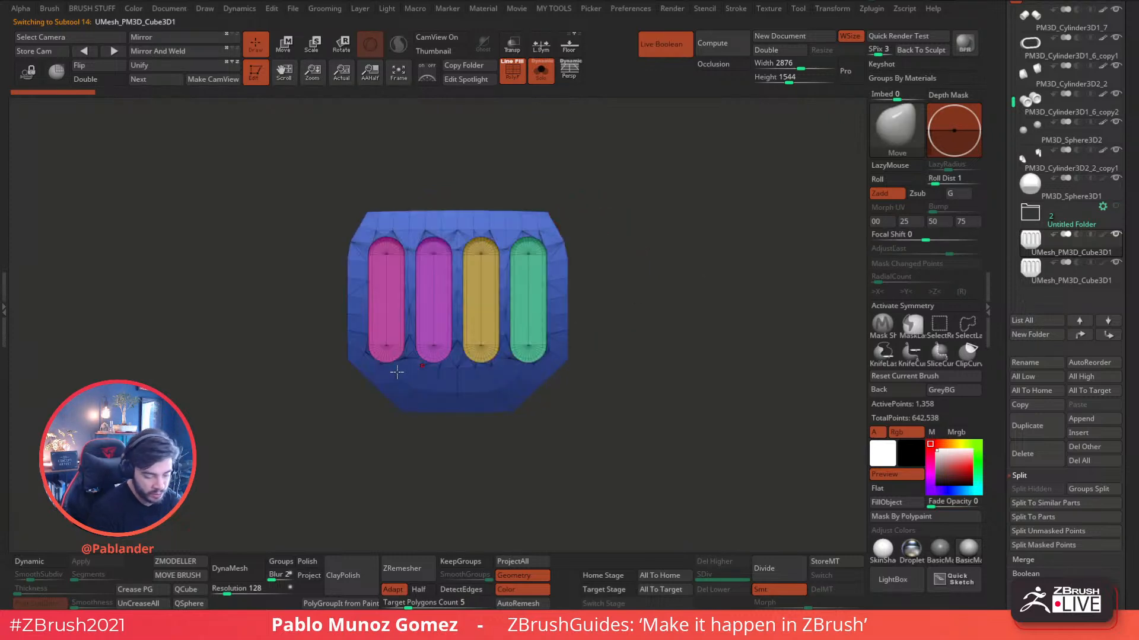
{"action": "mouse_move", "coordinate": [647, 313]}
{"action": "left_mouse_down"}
{"action": "mouse_move", "coordinate": [592, 330]}
{"action": "mouse_move", "coordinate": [658, 330]}
{"action": "left_mouse_up"}
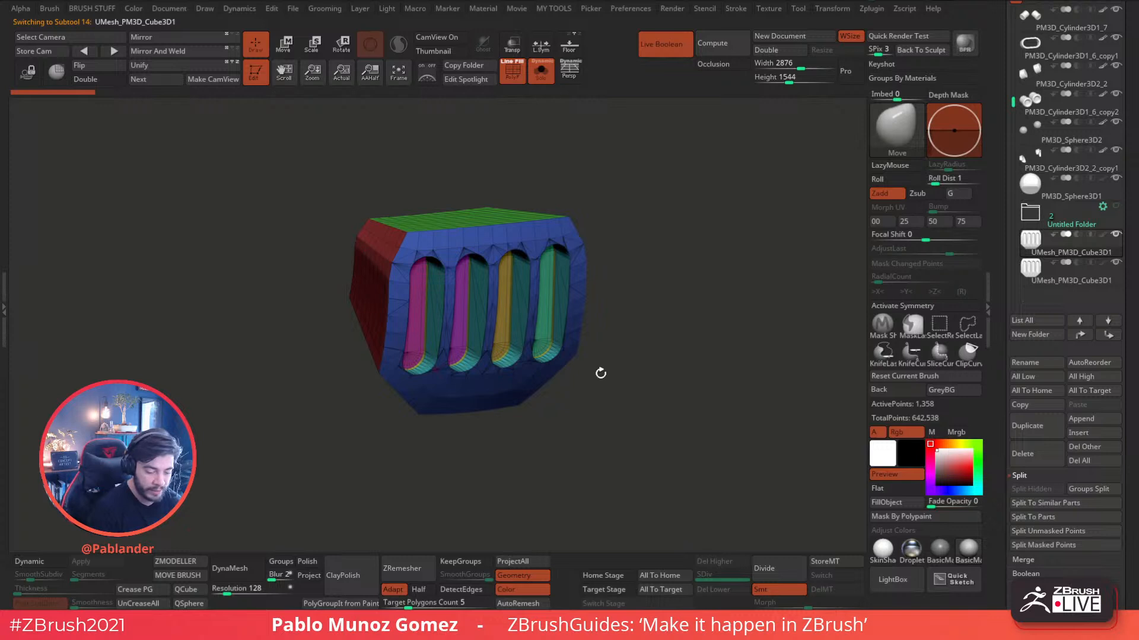
{"action": "right_click_drag", "start_coordinate": [538, 325], "coordinate": [520, 319], "text": "alt"}
{"action": "left_click_drag", "start_coordinate": [310, 326], "coordinate": [378, 356]}
{"action": "left_click", "coordinate": [1080, 283]}
{"action": "left_click_drag", "start_coordinate": [724, 304], "coordinate": [542, 246]}
{"action": "left_click_drag", "start_coordinate": [665, 272], "coordinate": [676, 304]}
{"action": "left_click", "coordinate": [1073, 250]}
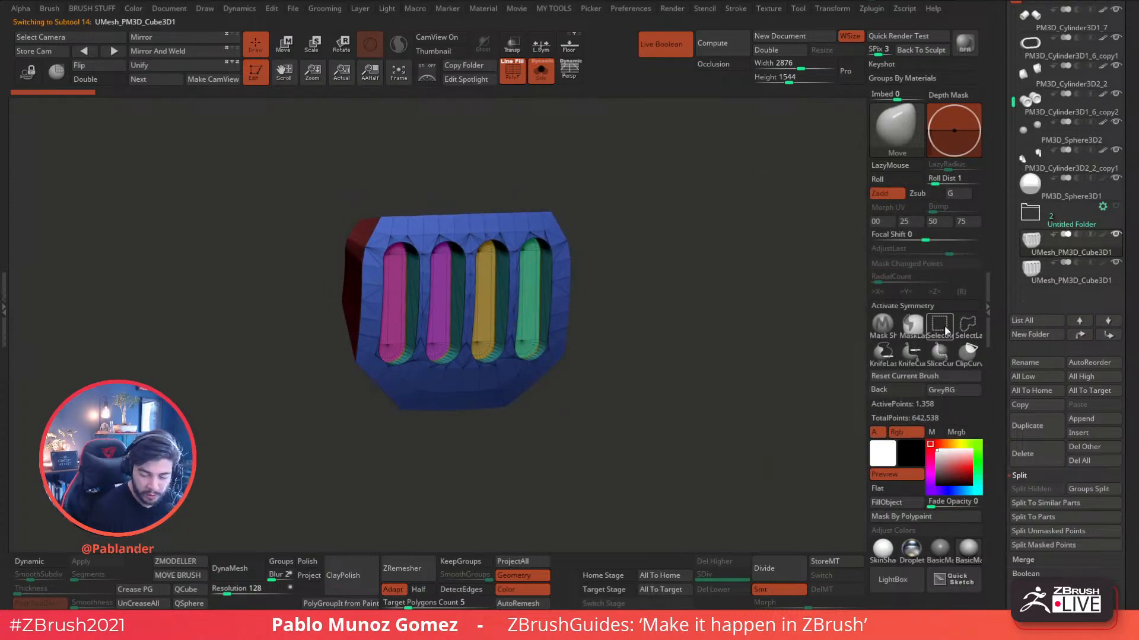
- Isolate the inner slot walls on the low-poly block, give each slot's walls one polygroup with Auto Groups, and show the whole mesh
{"action": "left_click_drag", "start_coordinate": [589, 272], "coordinate": [600, 306]}
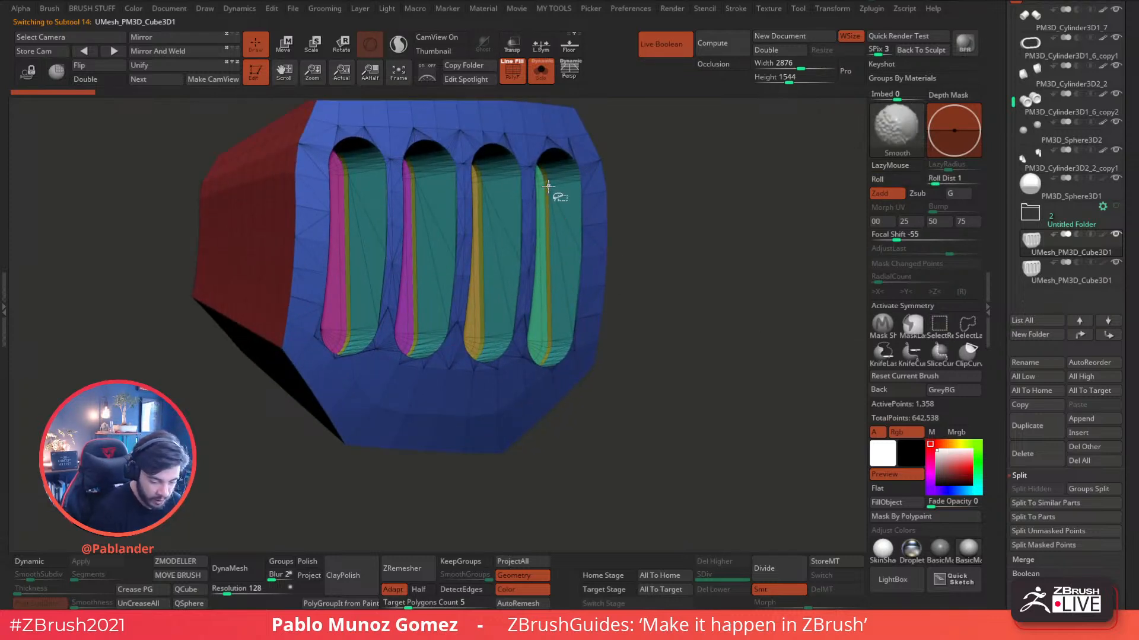
{"action": "left_click", "coordinate": [551, 189], "text": "ctrl+shift"}
{"action": "key", "text": "grave"}
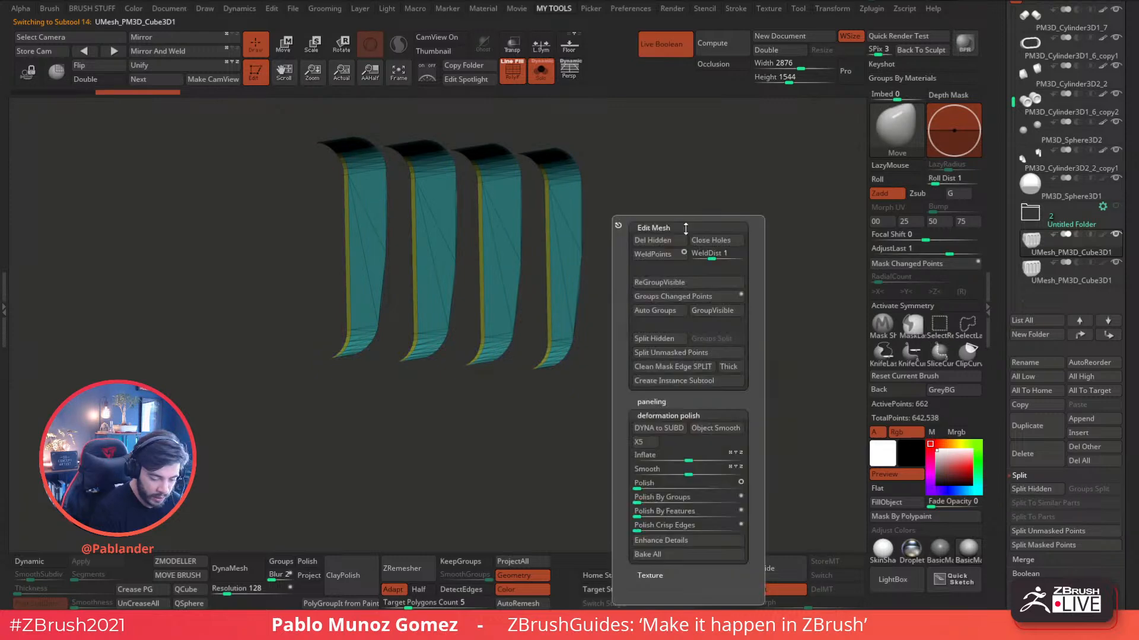
{"action": "left_click", "coordinate": [665, 313]}
{"action": "left_click", "coordinate": [713, 262], "text": "ctrl+shift"}
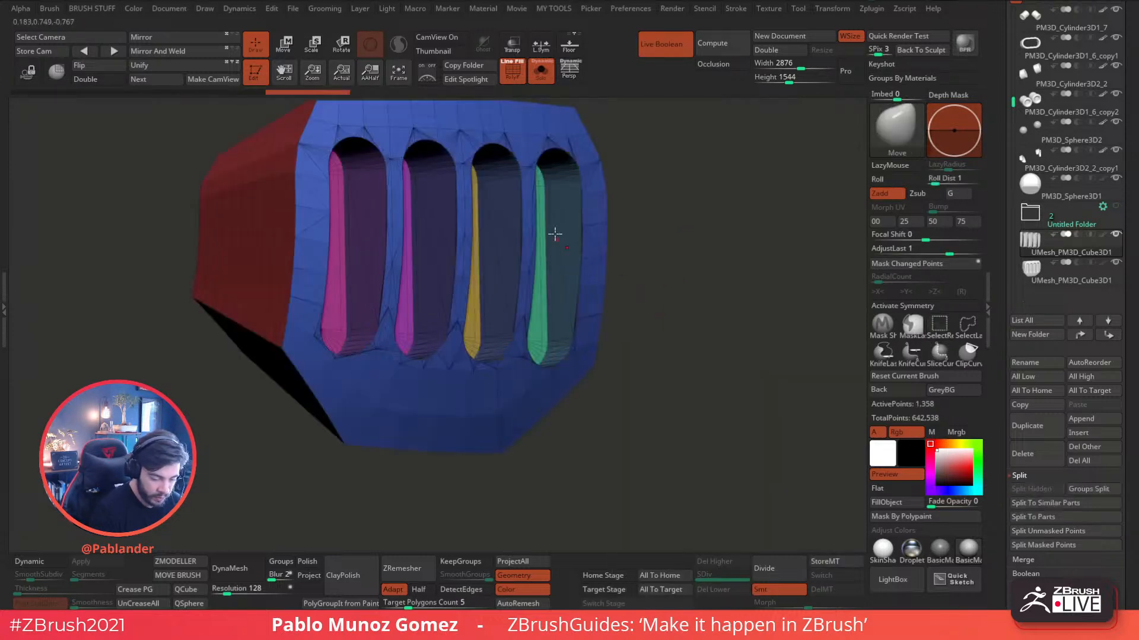
- Remesh the low-poly slotted block with ZRemesher, using X symmetry, KeepGroups and a Target Polygons Count of about 1.42
{"action": "left_click_drag", "start_coordinate": [681, 243], "coordinate": [658, 217]}
{"action": "left_click_drag", "start_coordinate": [629, 315], "coordinate": [640, 379]}
{"action": "left_click", "coordinate": [925, 308]}
{"action": "key", "text": "f"}
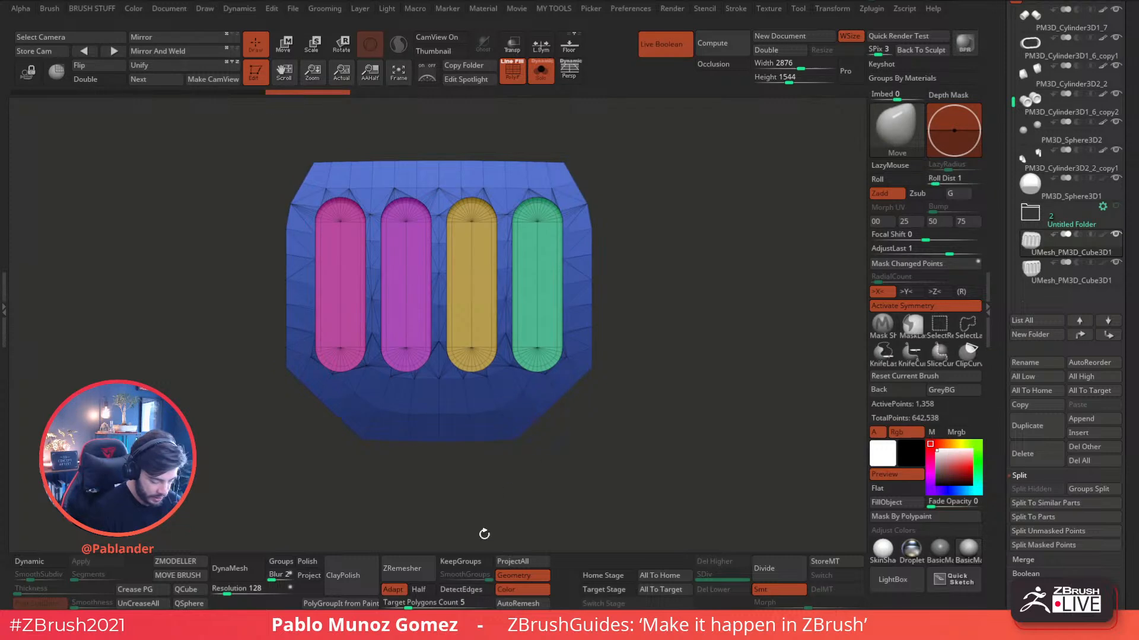
{"action": "left_click", "coordinate": [464, 562]}
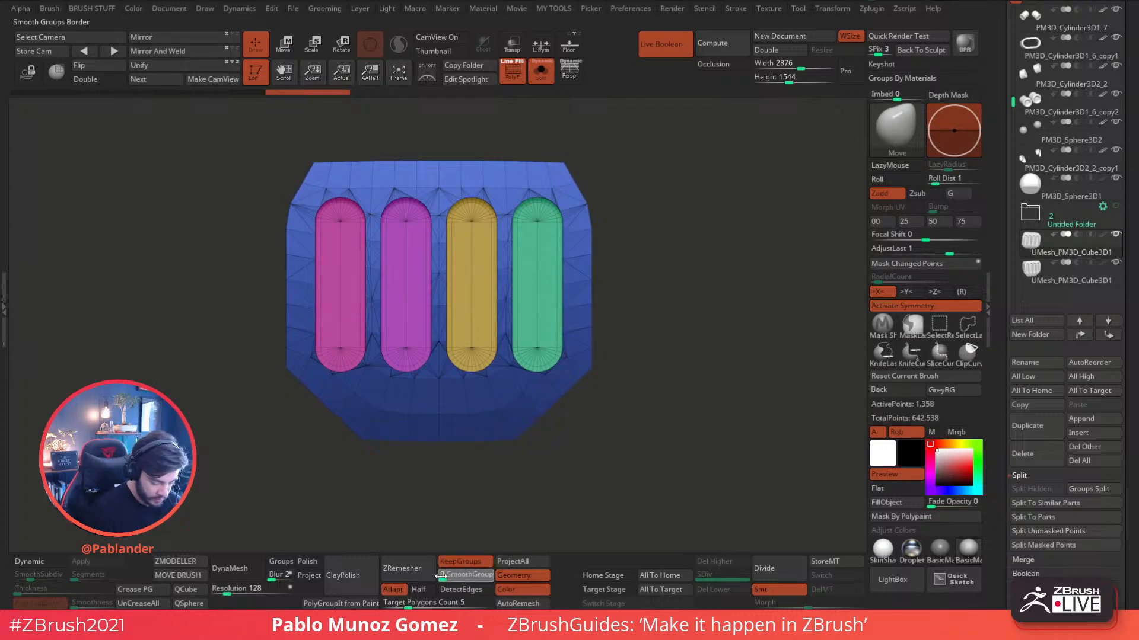
{"action": "left_click_drag", "start_coordinate": [409, 605], "coordinate": [398, 605]}
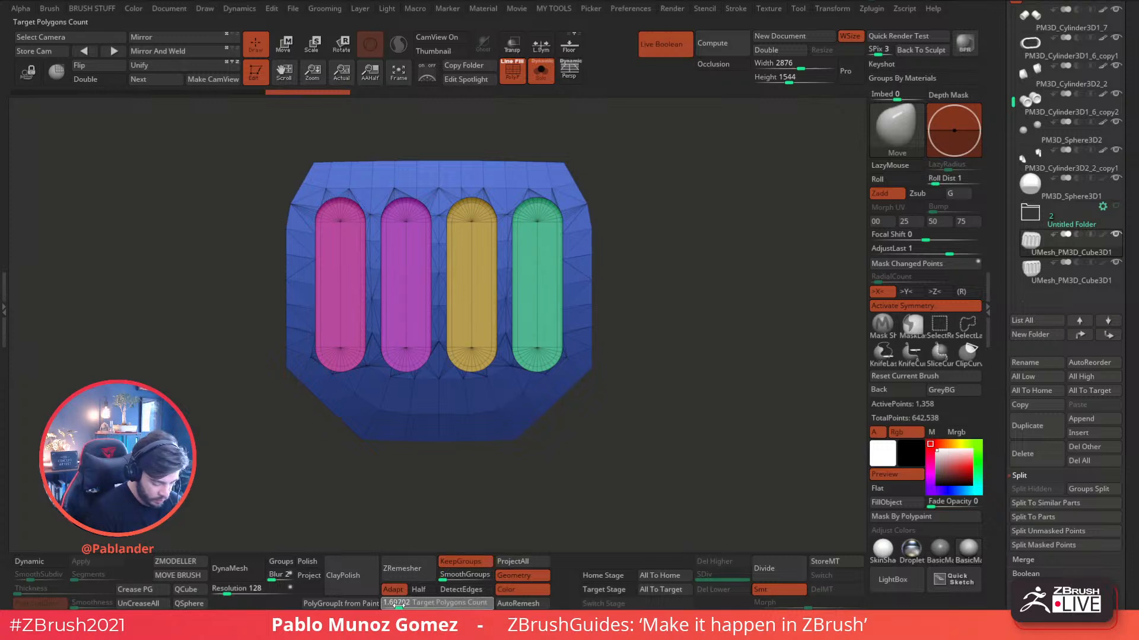
{"action": "left_click", "coordinate": [412, 569]}
{"action": "left_click_drag", "start_coordinate": [609, 359], "coordinate": [539, 308]}
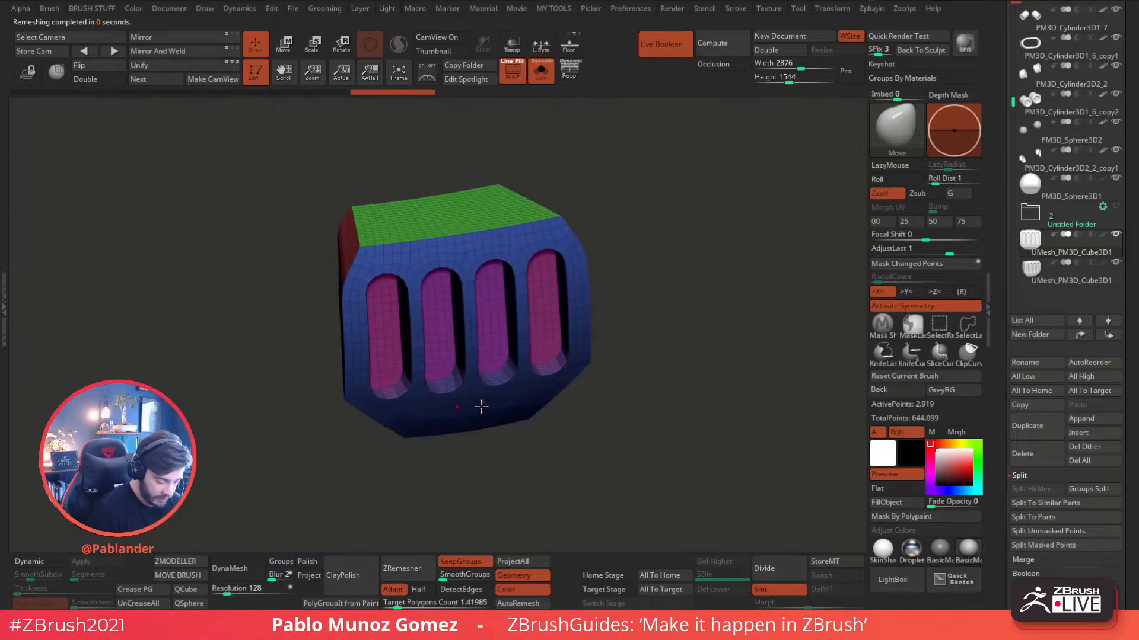
- Preview the remeshed block with Dynamic Subdiv and no polyframe, then turn off the subdivision and Solo
{"action": "left_click", "coordinate": [65, 564]}
{"action": "left_click", "coordinate": [512, 70]}
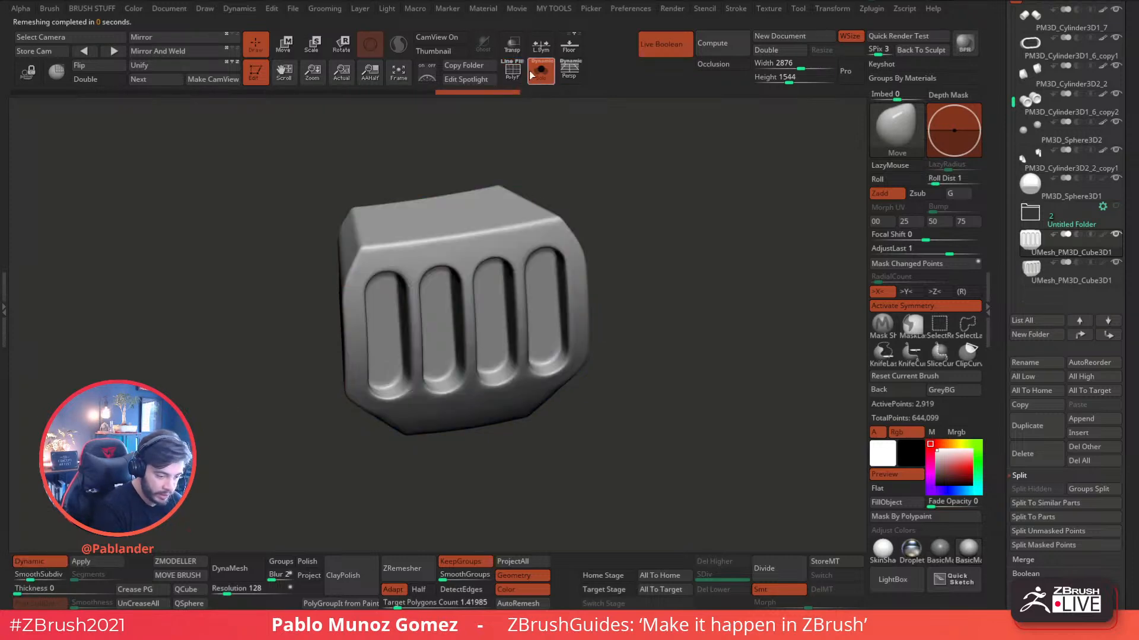
{"action": "left_click_drag", "start_coordinate": [575, 118], "coordinate": [642, 241], "text": "shift"}
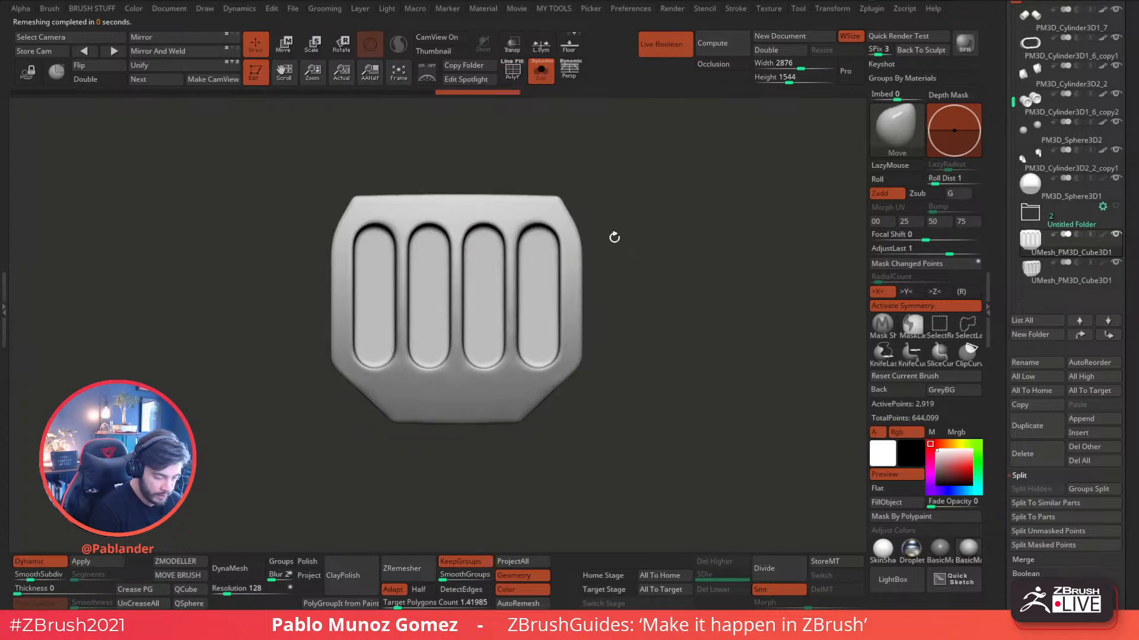
{"action": "left_click", "coordinate": [512, 77]}
{"action": "left_click", "coordinate": [540, 76]}
{"action": "left_click", "coordinate": [58, 563]}
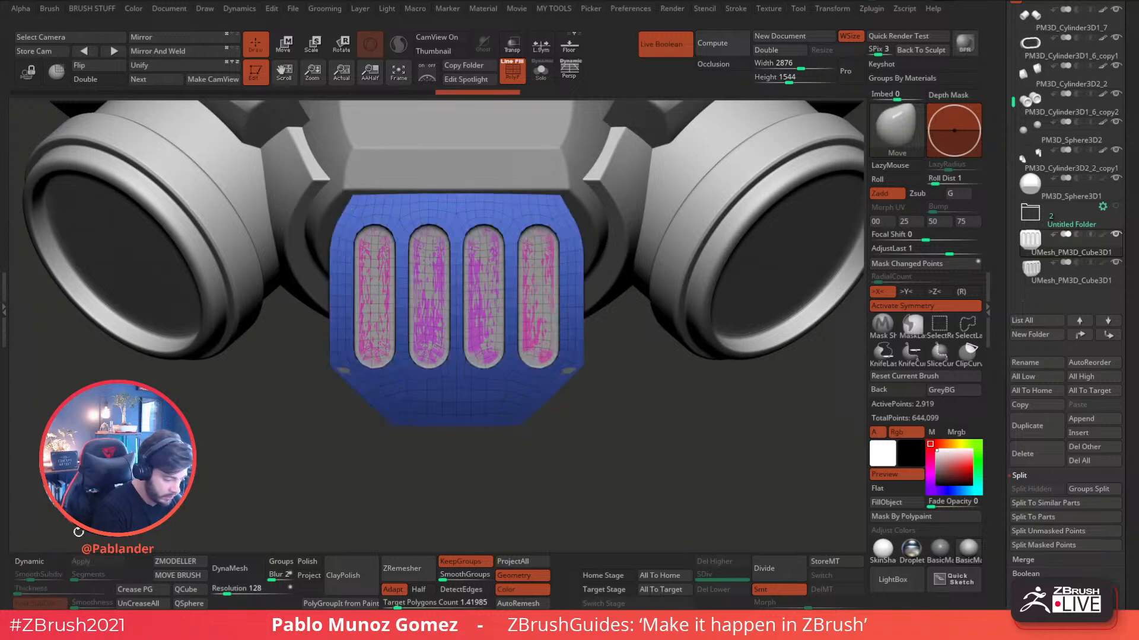
- Solo the slotted block again and compare its dynamically subdivided surface with polyframe off and on
{"action": "left_click", "coordinate": [521, 76]}
{"action": "left_click", "coordinate": [540, 74]}
{"action": "key", "text": "d"}
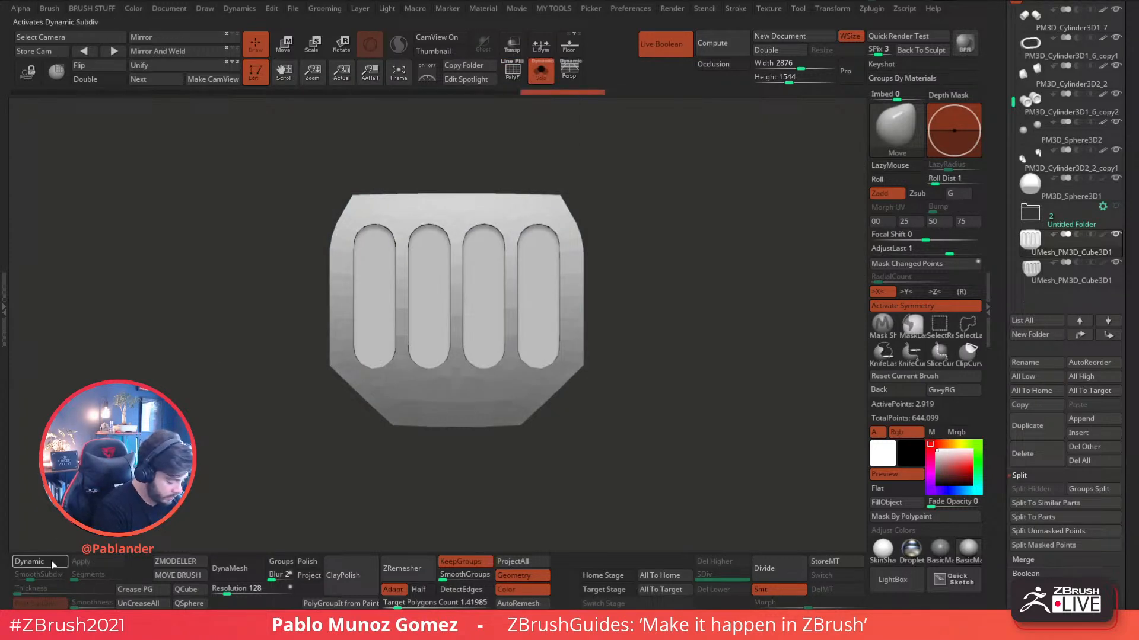
{"action": "left_click_drag", "start_coordinate": [599, 237], "coordinate": [605, 252]}
{"action": "left_click", "coordinate": [519, 80]}
{"action": "left_click_drag", "start_coordinate": [612, 208], "coordinate": [623, 224]}
{"action": "left_click_drag", "start_coordinate": [621, 270], "coordinate": [608, 257]}
- Hide the four slot floors, mask the rest of the unsubdivided block, and show the whole mesh again
{"action": "left_click", "coordinate": [505, 298], "text": "ctrl+shift"}
{"action": "left_click", "coordinate": [603, 272], "text": "ctrl+shift"}
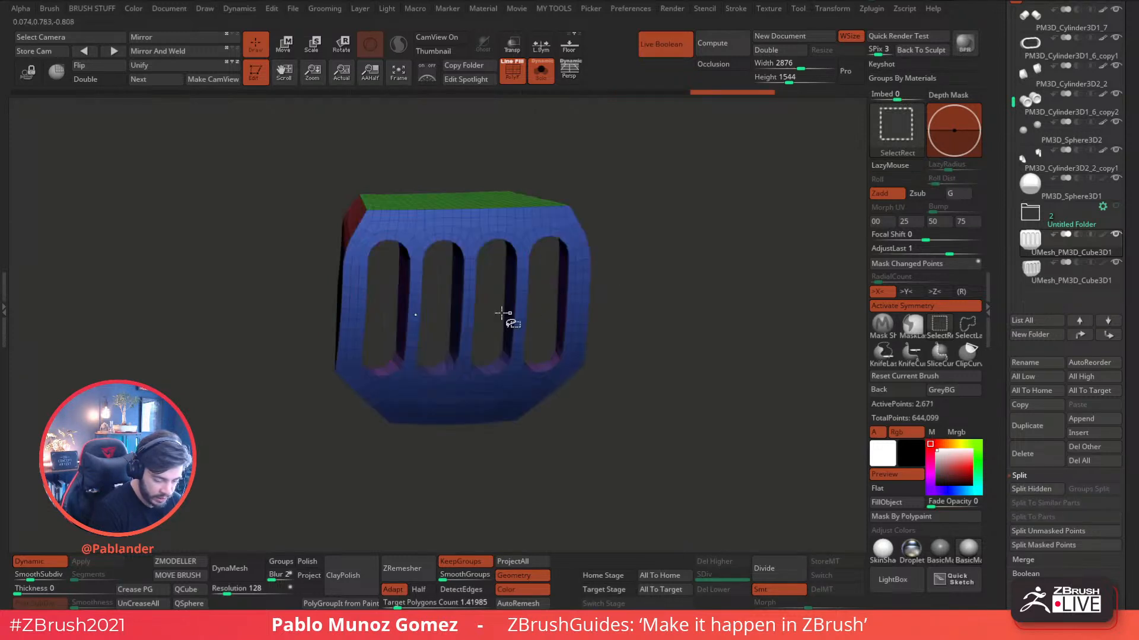
{"action": "left_click_drag", "start_coordinate": [637, 256], "coordinate": [636, 249]}
{"action": "key", "text": "ctrl"}
{"action": "left_click", "coordinate": [638, 236], "text": "ctrl+shift"}
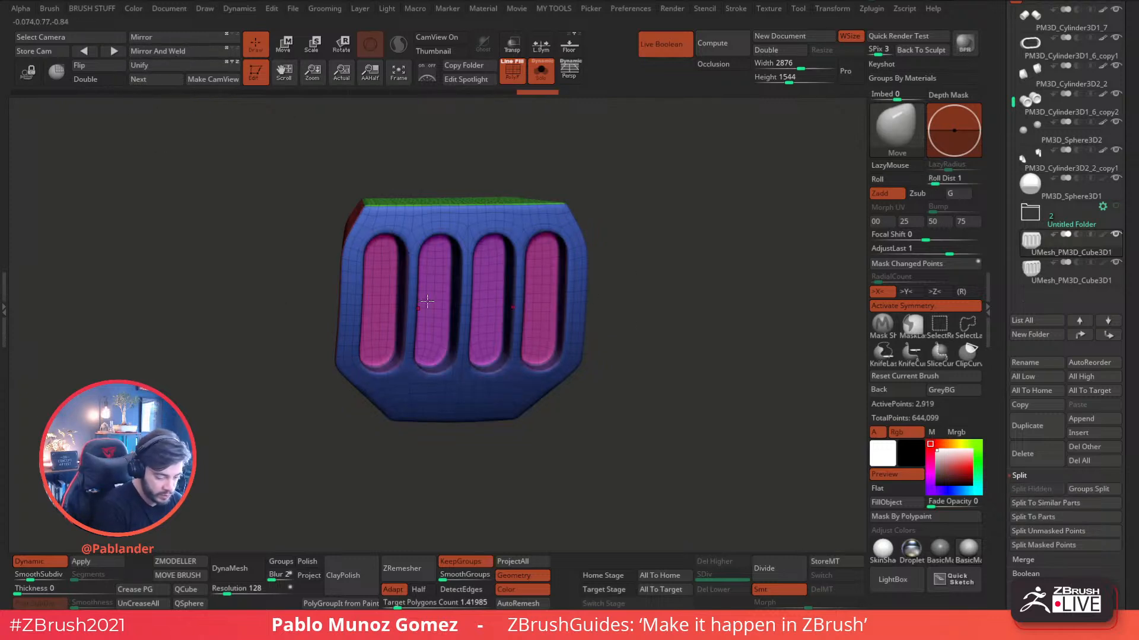
{"action": "left_click", "coordinate": [57, 562]}
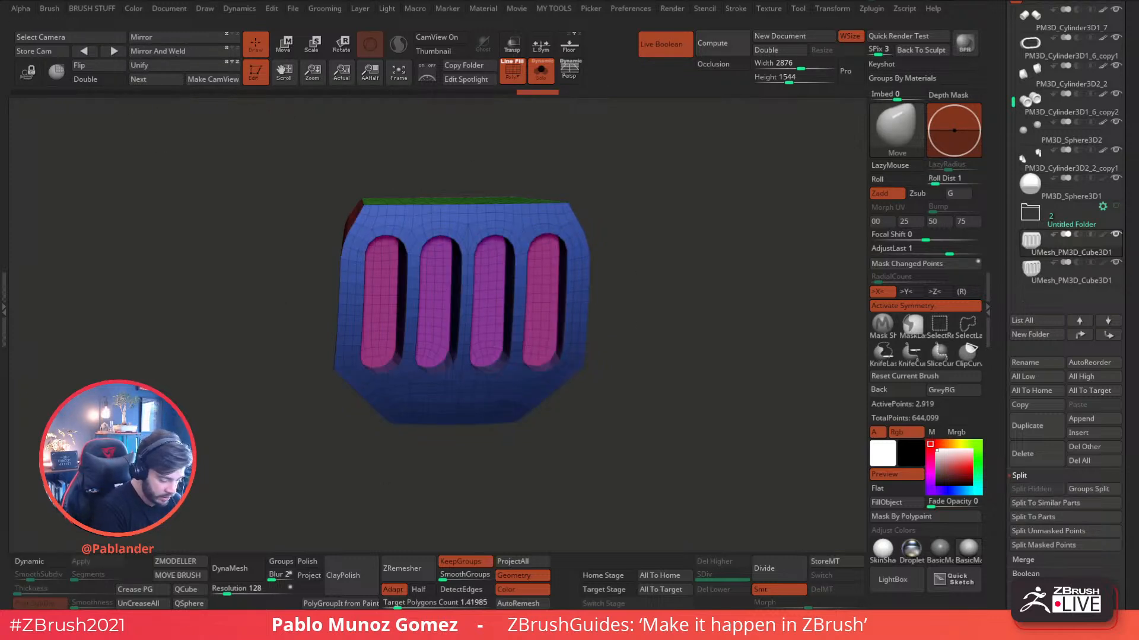
{"action": "left_click", "coordinate": [396, 300], "text": "ctrl+shift"}
{"action": "left_click", "coordinate": [473, 279], "text": "ctrl+shift"}
{"action": "left_click", "coordinate": [441, 293], "text": "ctrl+shift"}
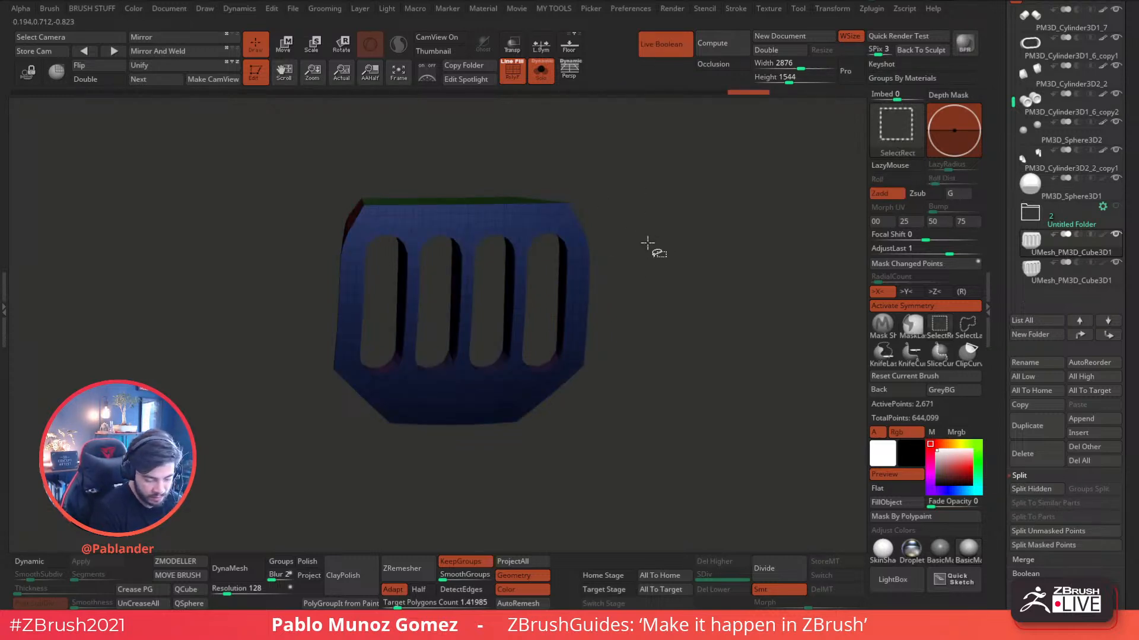
{"action": "left_click", "coordinate": [661, 258], "text": "ctrl+shift"}
- Turn off symmetry, centre the gizmo on the unmasked slot floors and push them inward along the slot depth
{"action": "key", "text": "w"}
{"action": "right_click_drag", "start_coordinate": [546, 277], "coordinate": [508, 221], "text": "ctrl"}
{"action": "right_click_drag", "start_coordinate": [509, 220], "coordinate": [461, 290], "text": "alt"}
{"action": "left_click", "coordinate": [442, 132]}
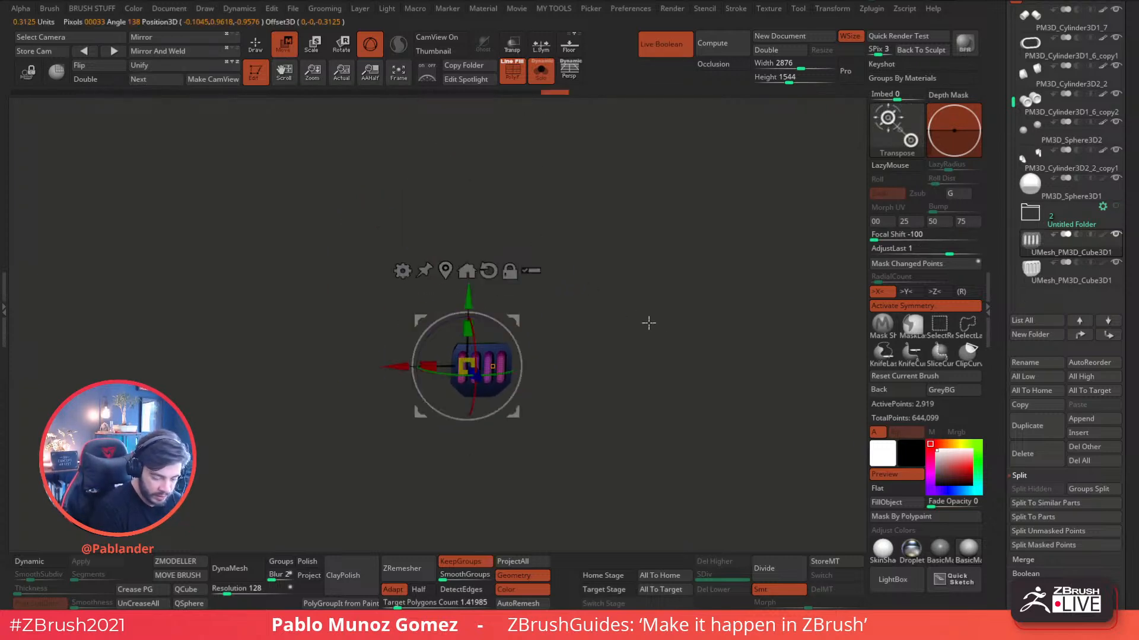
{"action": "left_click", "coordinate": [913, 311]}
{"action": "right_click_drag", "start_coordinate": [663, 323], "coordinate": [639, 396], "text": "ctrl"}
{"action": "left_click", "coordinate": [446, 270]}
{"action": "right_click_drag", "start_coordinate": [587, 279], "coordinate": [568, 337]}
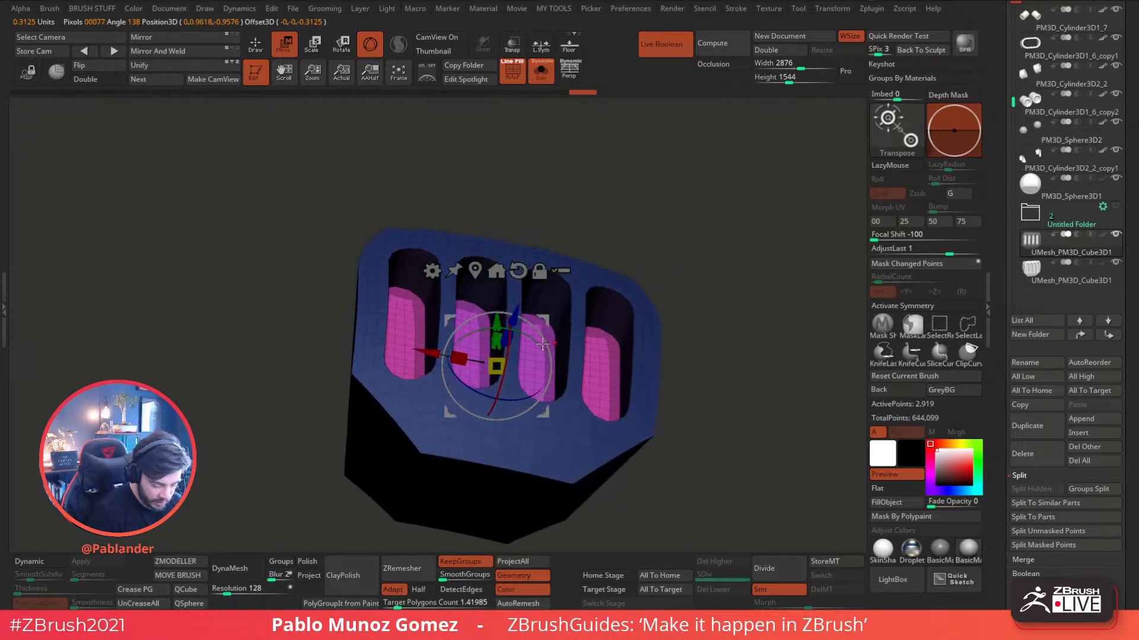
{"action": "right_click_drag", "start_coordinate": [637, 303], "coordinate": [716, 287]}
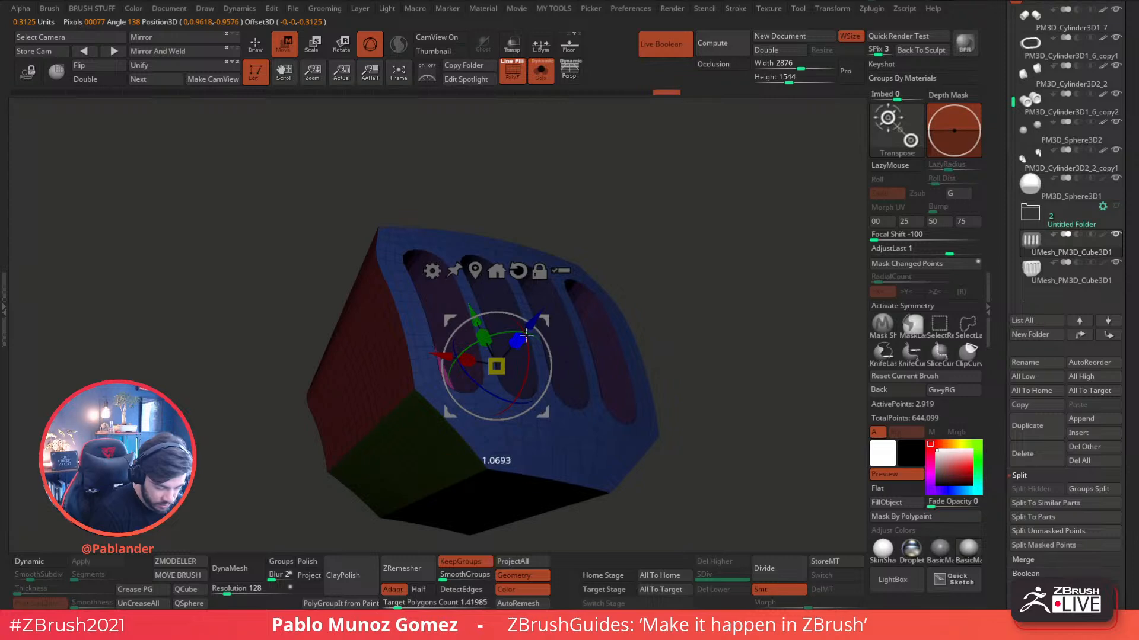
{"action": "right_click_drag", "start_coordinate": [459, 422], "coordinate": [676, 308], "text": "shift"}
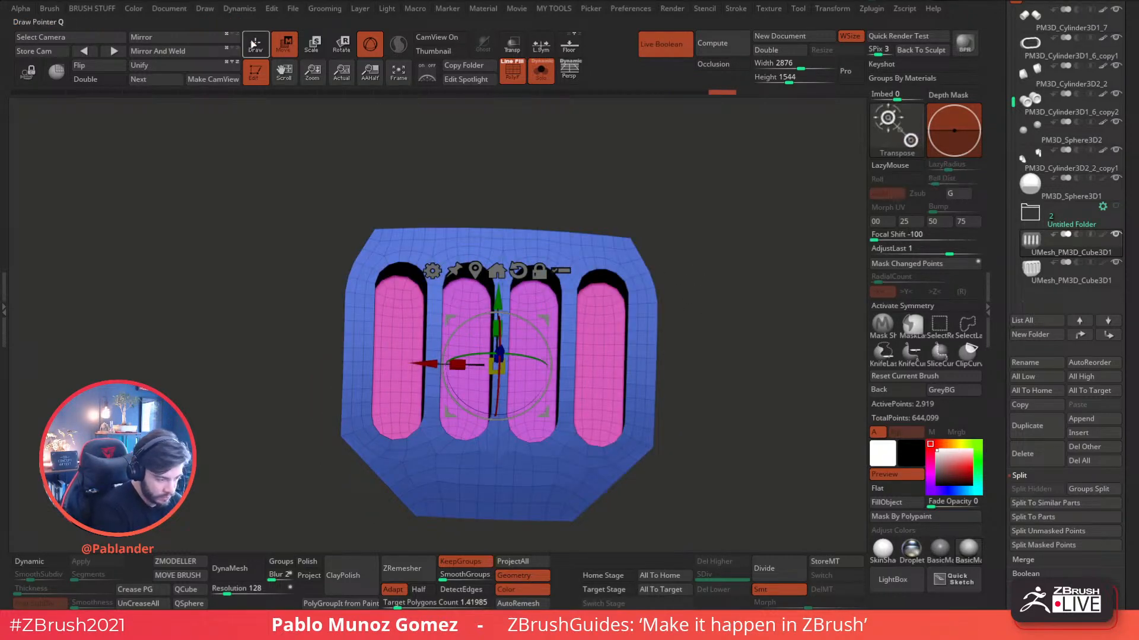
- Isolate the four slot floors, mask them, show the whole block and invert the mask so only the floors are editable
{"action": "left_click", "coordinate": [255, 44]}
{"action": "left_click", "coordinate": [631, 263], "text": "ctrl+shift"}
{"action": "left_click_drag", "start_coordinate": [682, 237], "coordinate": [680, 247], "text": "ctrl+shift"}
{"action": "left_click", "coordinate": [673, 248], "text": "ctrl+shift"}
{"action": "left_click", "coordinate": [600, 311], "text": "ctrl+shift"}
{"action": "left_click_drag", "start_coordinate": [555, 323], "coordinate": [536, 349], "text": "ctrl+shift"}
{"action": "left_click", "coordinate": [532, 348], "text": "ctrl+shift"}
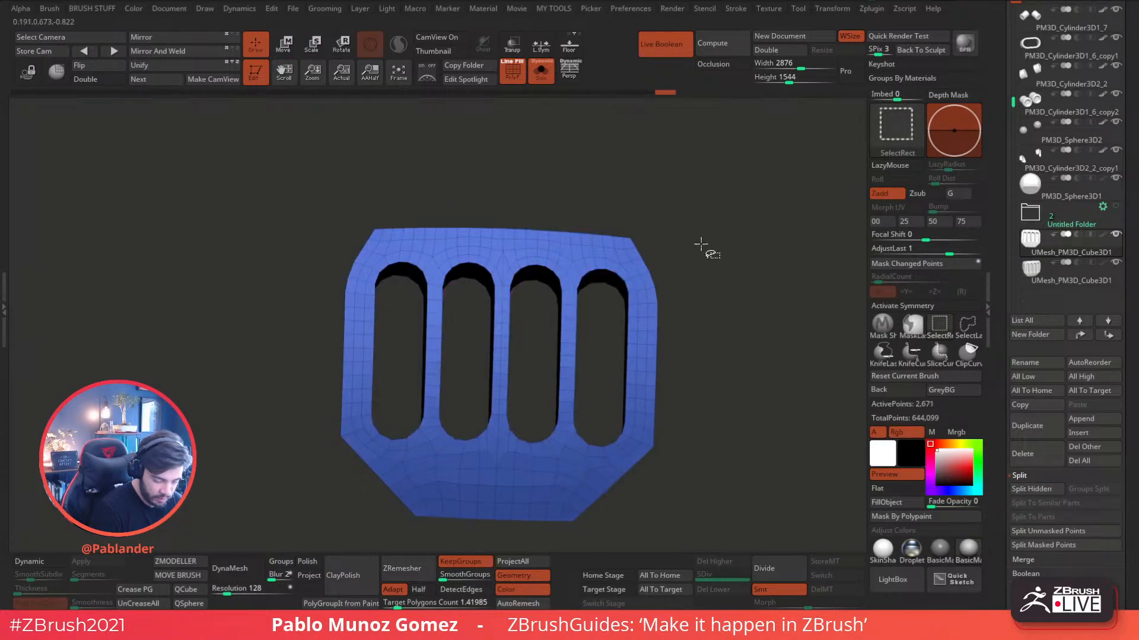
{"action": "left_click_drag", "start_coordinate": [701, 245], "coordinate": [712, 266], "text": "ctrl+shift"}
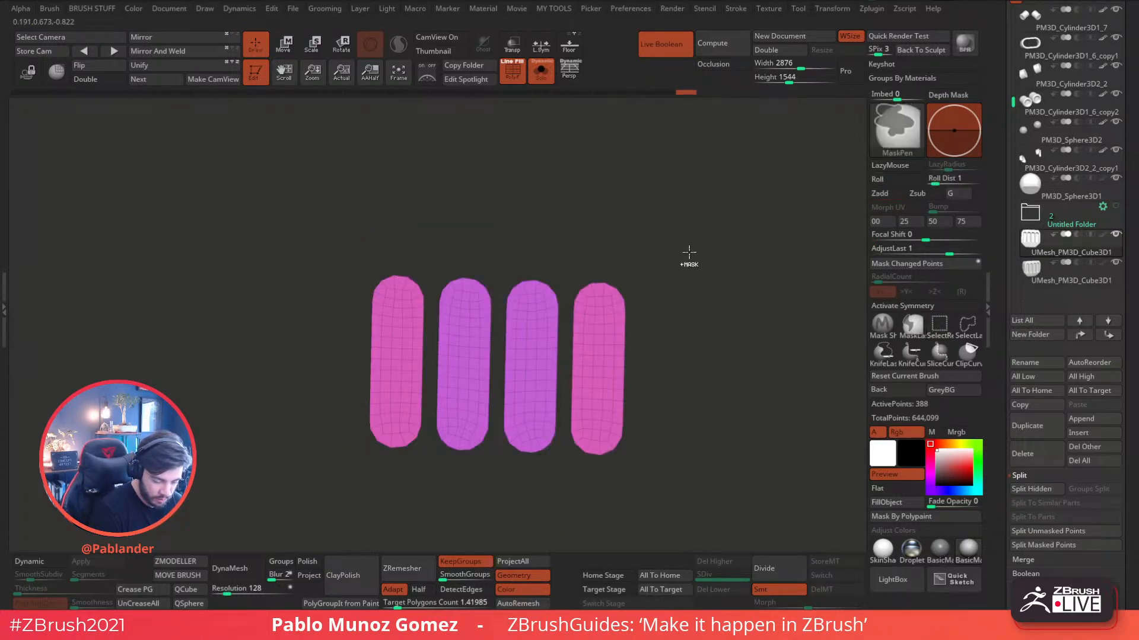
{"action": "left_click", "coordinate": [696, 283], "text": "ctrl+shift"}
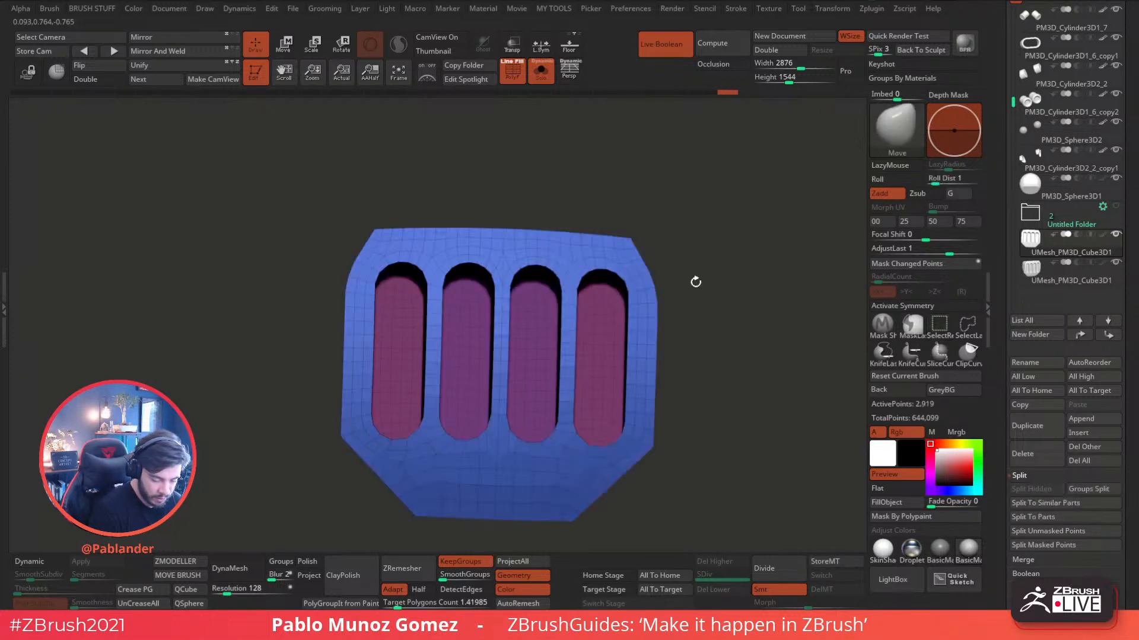
{"action": "left_click", "coordinate": [692, 236], "text": "ctrl"}
- Adjust the depth of the unmasked slot floors with the gizmo, then clear the mask and return to Draw mode
{"action": "right_click_drag", "start_coordinate": [615, 318], "coordinate": [599, 304]}
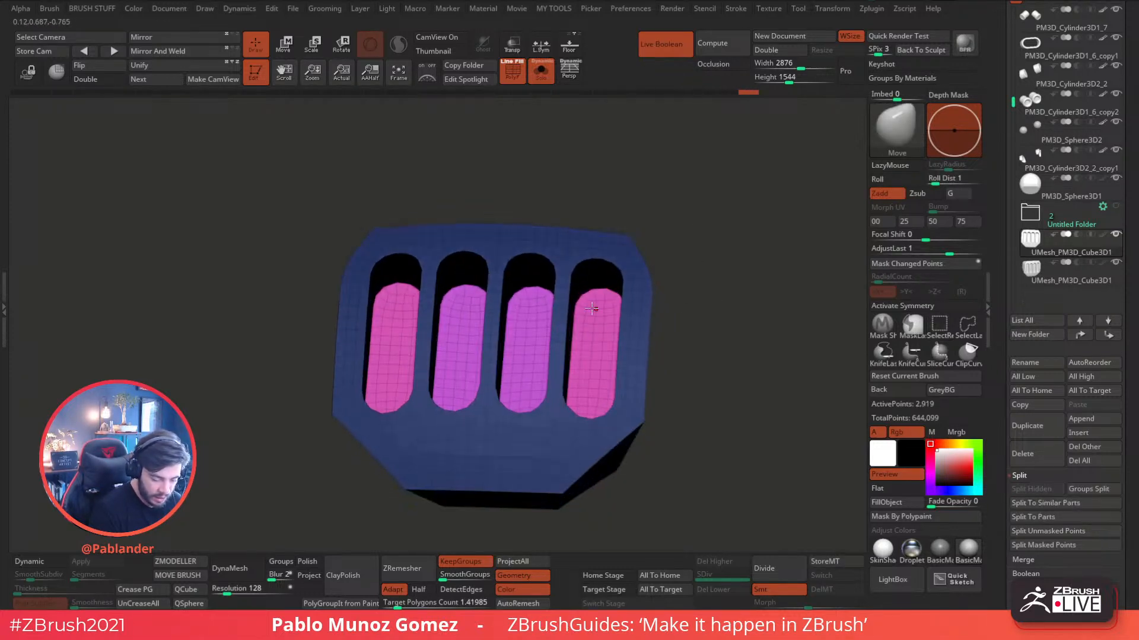
{"action": "key", "text": "w"}
{"action": "right_click_drag", "start_coordinate": [460, 180], "coordinate": [525, 312]}
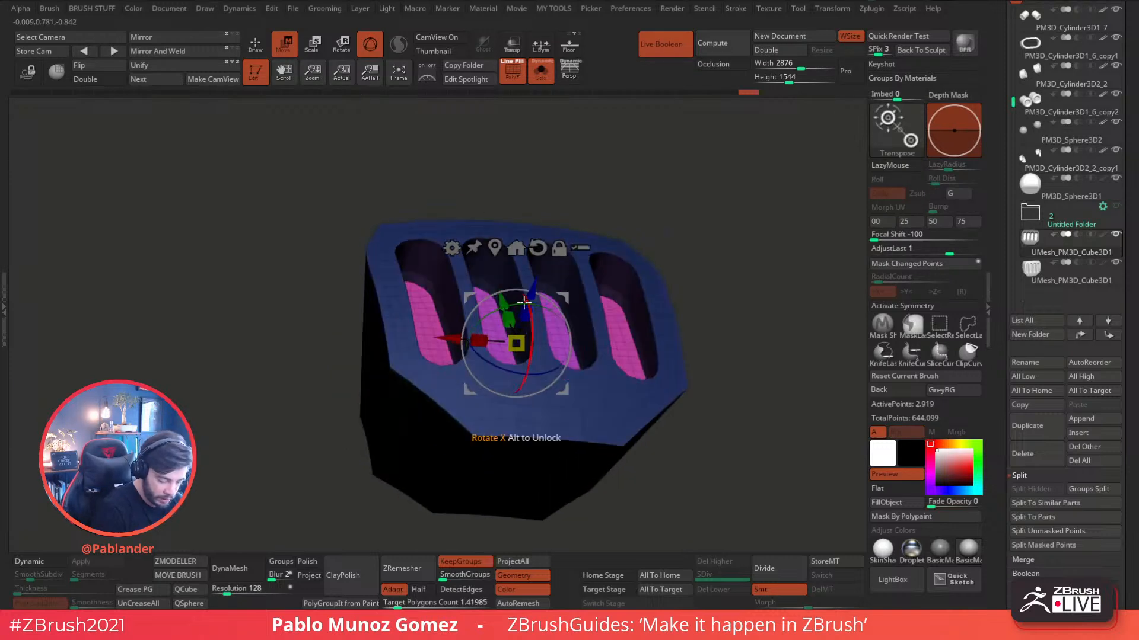
{"action": "left_click_drag", "start_coordinate": [525, 311], "coordinate": [525, 313]}
{"action": "left_click_drag", "start_coordinate": [506, 381], "coordinate": [505, 385]}
{"action": "left_click_drag", "start_coordinate": [525, 313], "coordinate": [517, 365]}
{"action": "right_click_drag", "start_coordinate": [525, 444], "coordinate": [507, 408]}
{"action": "left_click_drag", "start_coordinate": [512, 302], "coordinate": [501, 371]}
{"action": "mouse_move", "coordinate": [688, 282]}
{"action": "left_mouse_down"}
{"action": "mouse_move", "coordinate": [693, 251]}
{"action": "mouse_move", "coordinate": [687, 300]}
{"action": "left_mouse_up"}
{"action": "key", "text": "q"}
{"action": "key", "text": "ctrl"}
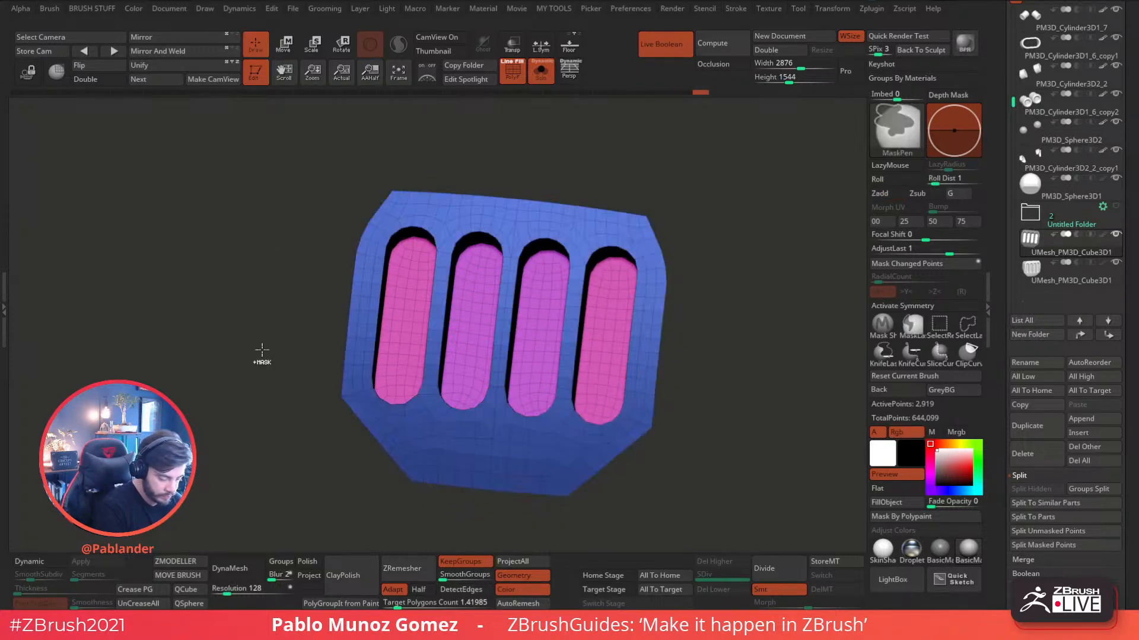
- Preview the adjusted slots with Dynamic Subdiv on and polyframe off, then turn the subdivision off
{"action": "key", "text": "shift+d"}
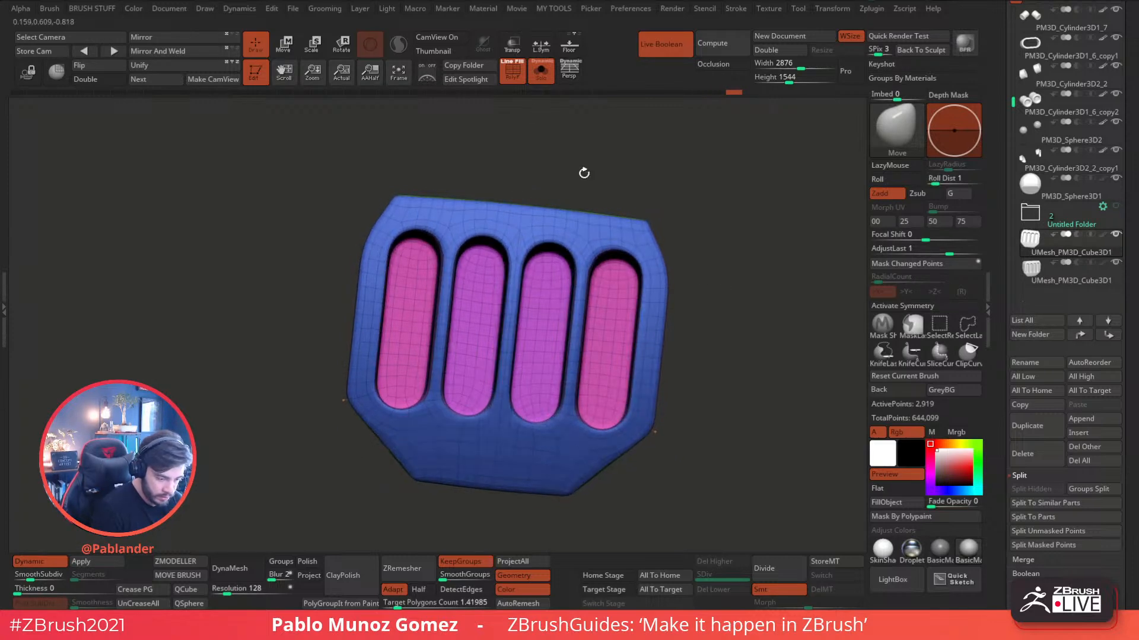
{"action": "left_click", "coordinate": [514, 79]}
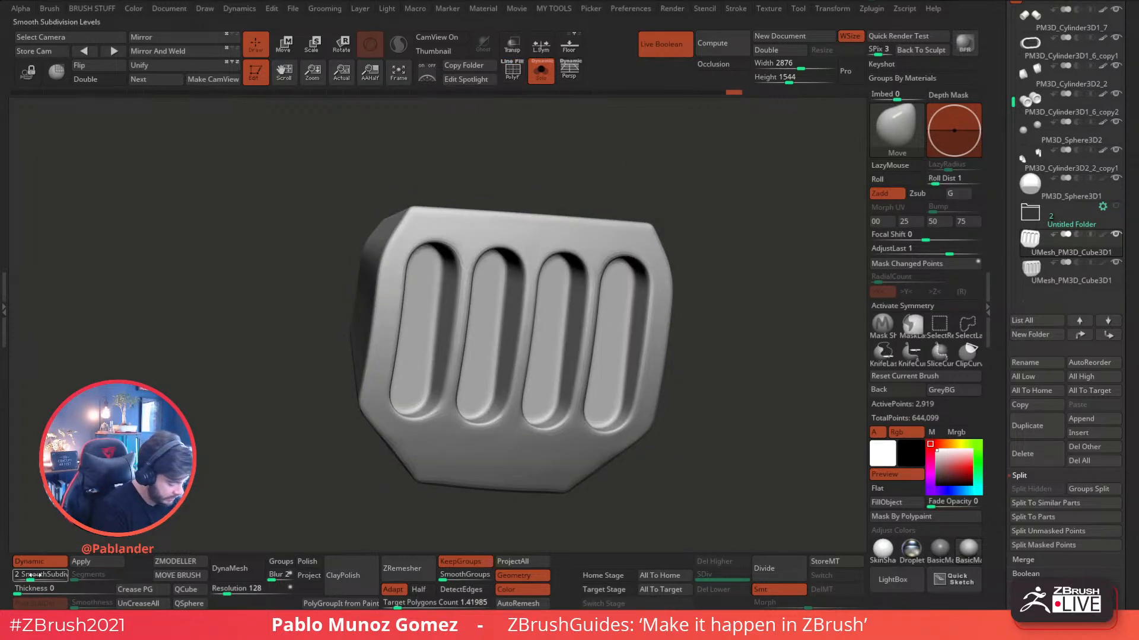
{"action": "mouse_move", "coordinate": [712, 321]}
{"action": "left_mouse_down"}
{"action": "mouse_move", "coordinate": [706, 369]}
{"action": "mouse_move", "coordinate": [708, 337]}
{"action": "left_mouse_up"}
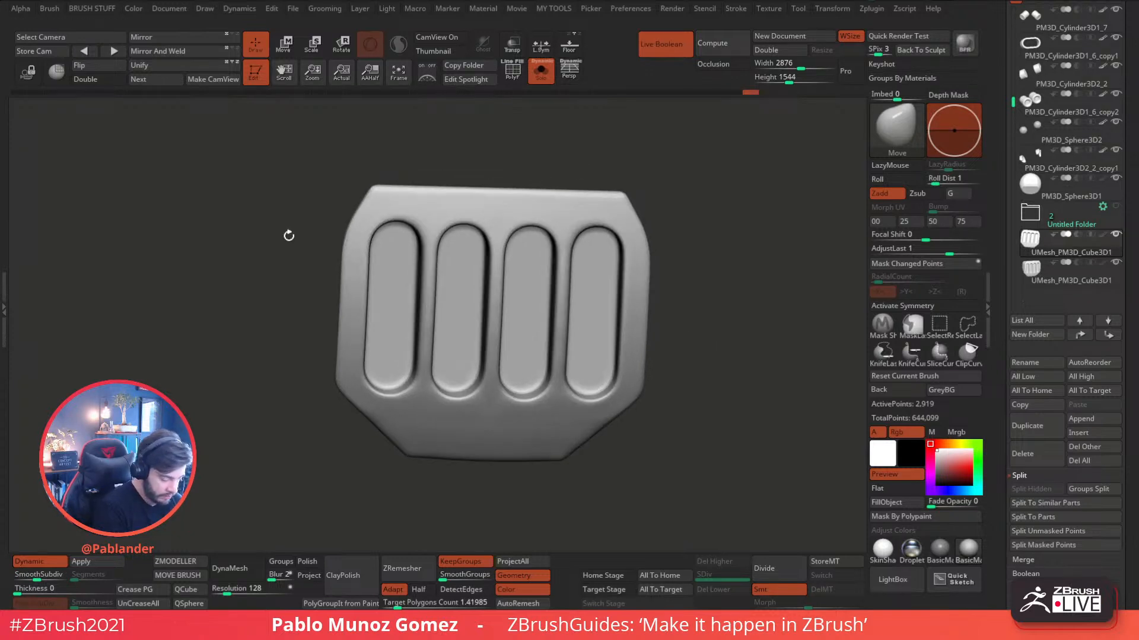
{"action": "left_click", "coordinate": [29, 561]}
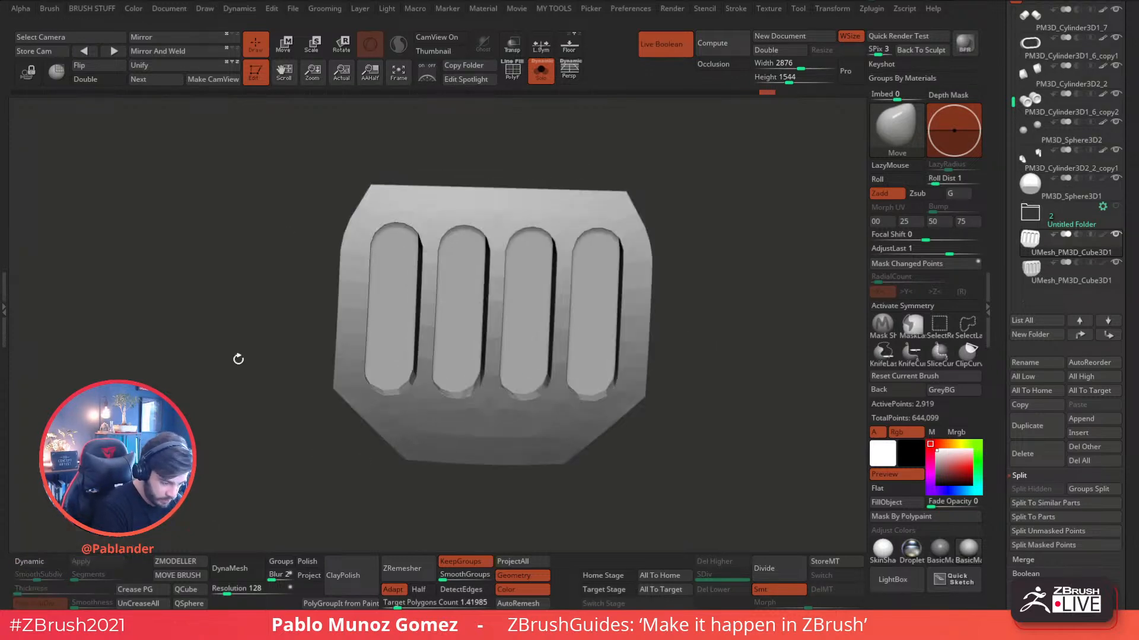
- Turn polyframe on and examine the edge flow around the slots and across the front face of the block
{"action": "left_click", "coordinate": [512, 70]}
{"action": "left_click_drag", "start_coordinate": [372, 415], "coordinate": [558, 376]}
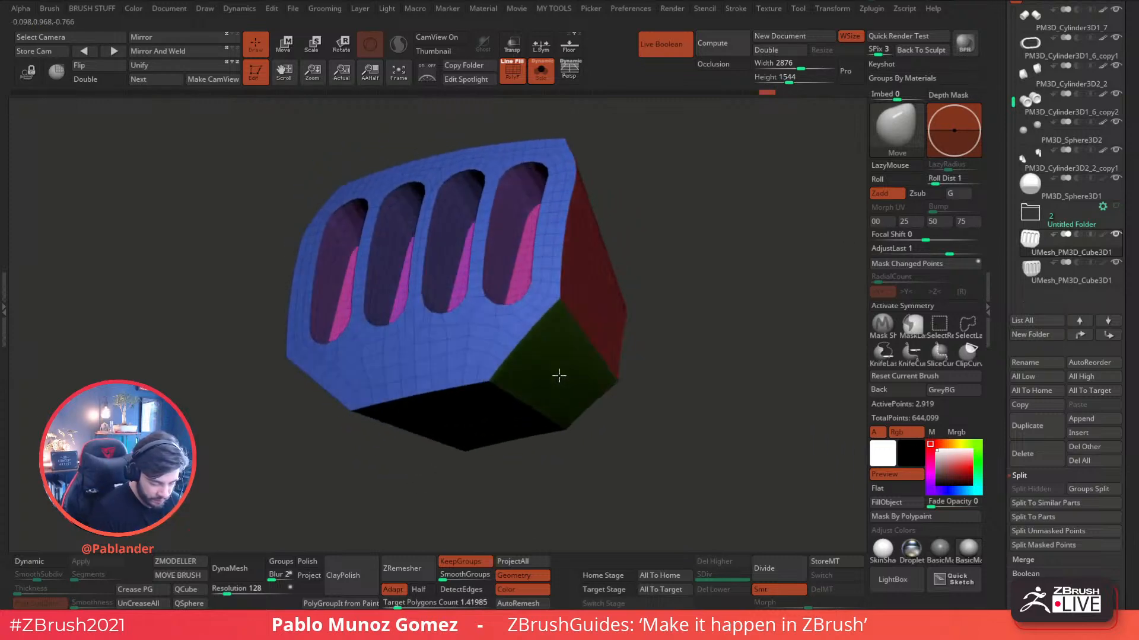
{"action": "left_click_drag", "start_coordinate": [509, 330], "coordinate": [609, 251], "text": "shift"}
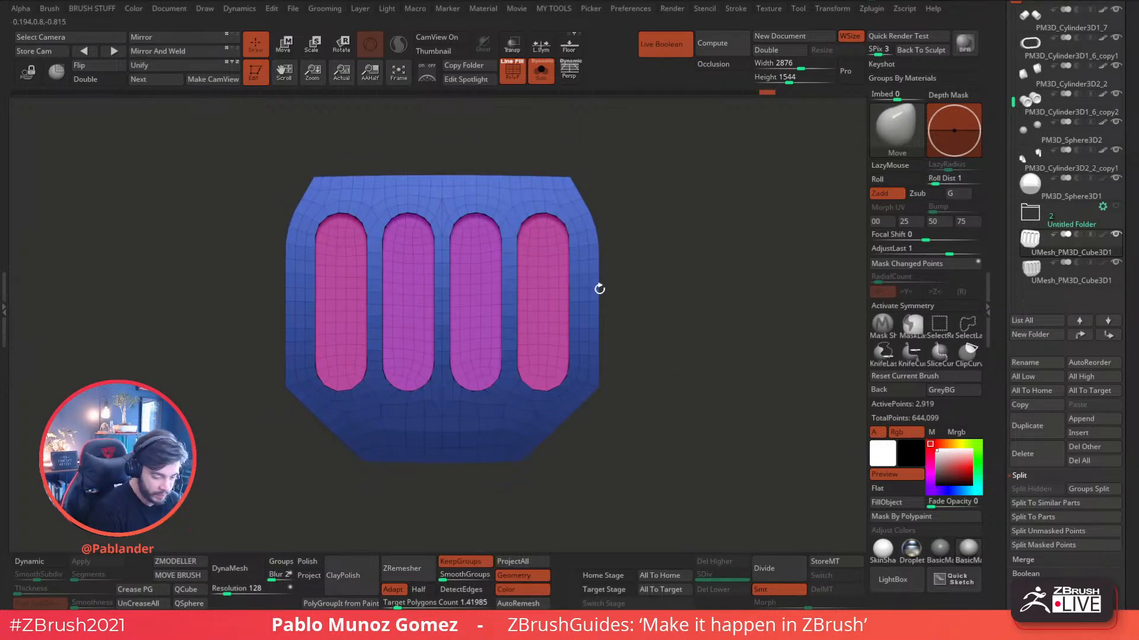
{"action": "left_click_drag", "start_coordinate": [654, 264], "coordinate": [662, 268]}
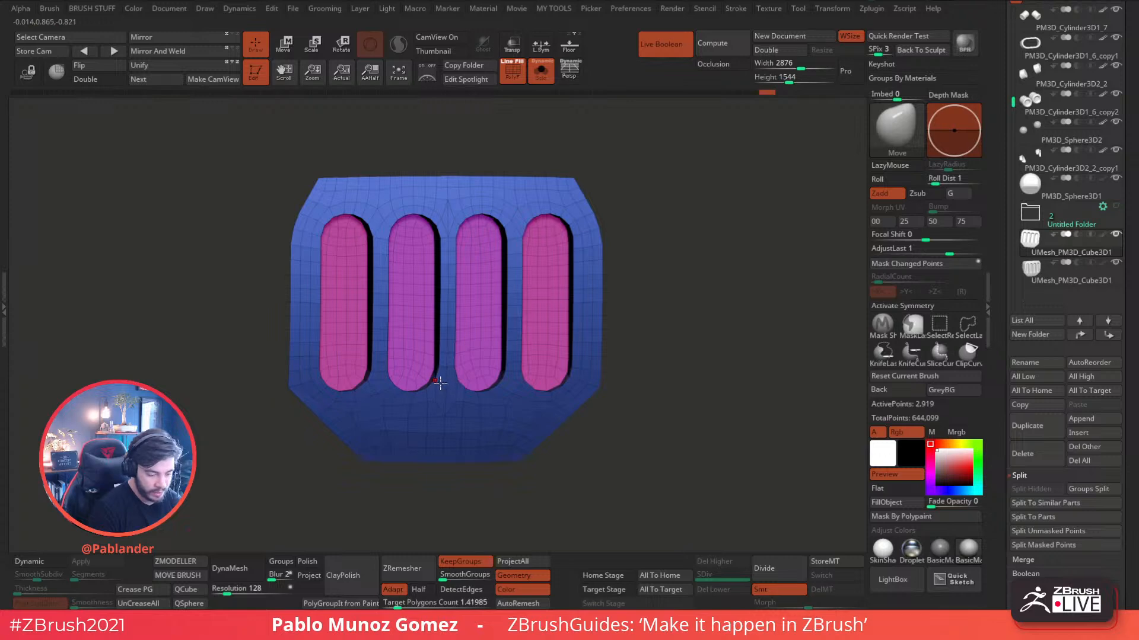
{"action": "left_click_drag", "start_coordinate": [668, 329], "coordinate": [657, 352]}
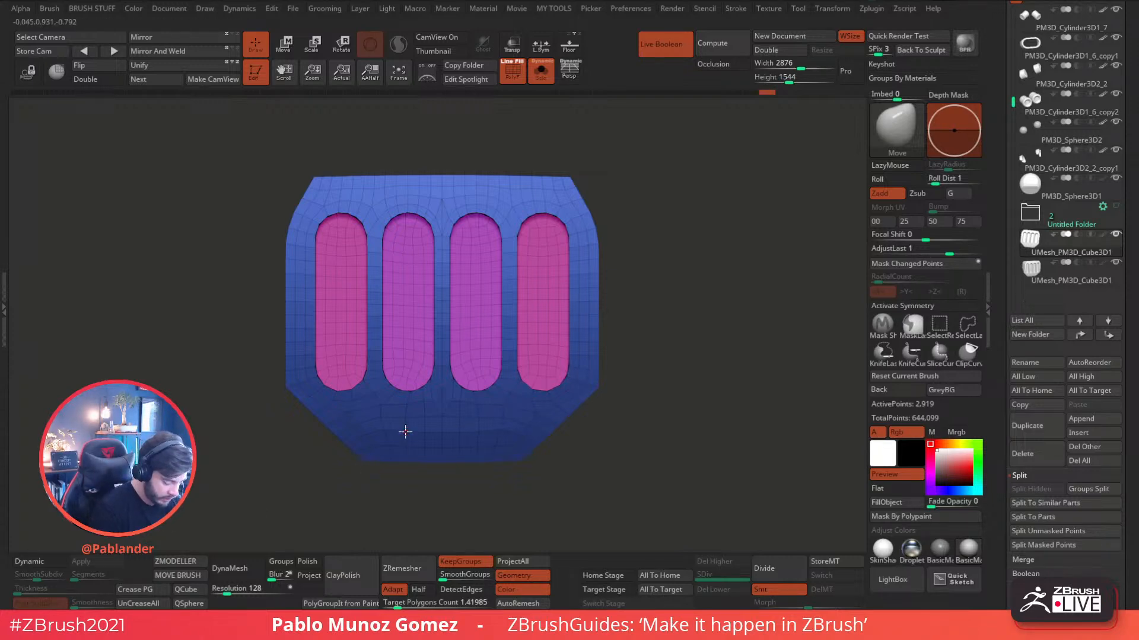
- Switch to the ZModeler brush and set its polygon action to Inset for the snout block
{"action": "left_click", "coordinate": [176, 561]}
{"action": "mouse_move", "coordinate": [623, 326]}
{"action": "left_mouse_down"}
{"action": "mouse_move", "coordinate": [666, 278]}
{"action": "mouse_move", "coordinate": [680, 194]}
{"action": "left_mouse_up"}
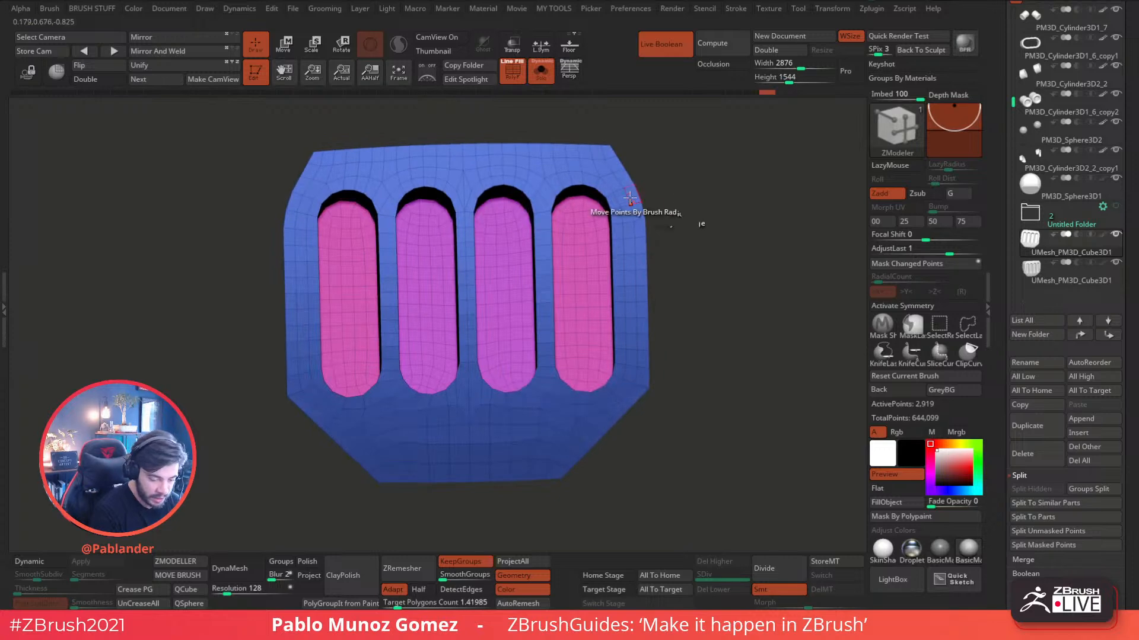
{"action": "key", "text": "space"}
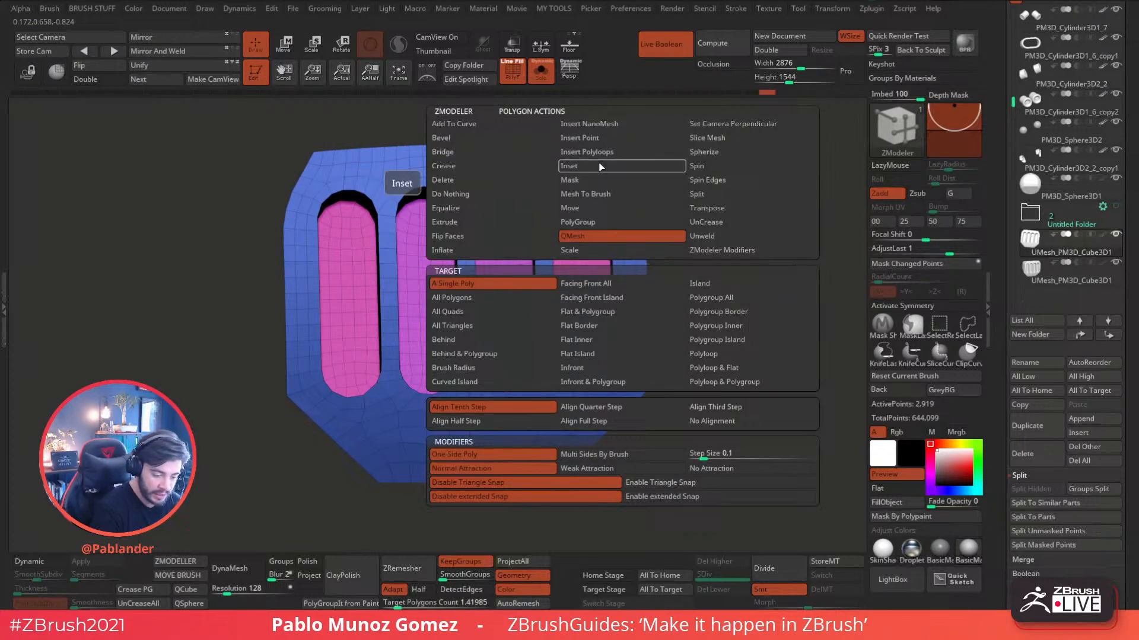
{"action": "left_click", "coordinate": [602, 167]}
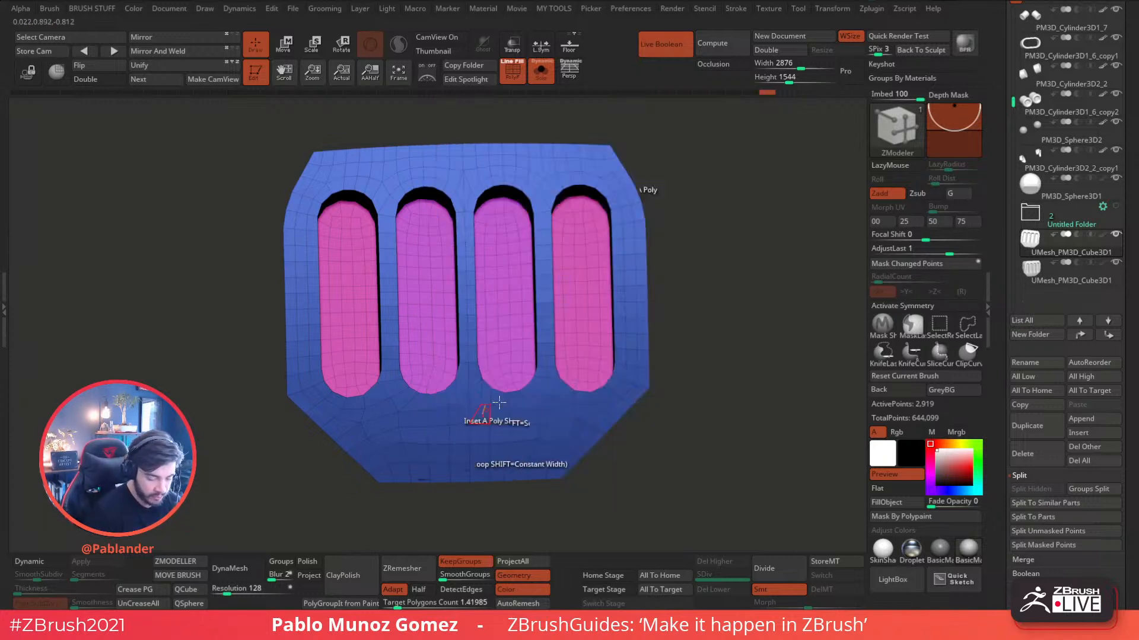
- Try an A Single Poly inset on a face beside the outer slot, then undo it
{"action": "left_click_drag", "start_coordinate": [692, 351], "coordinate": [697, 354]}
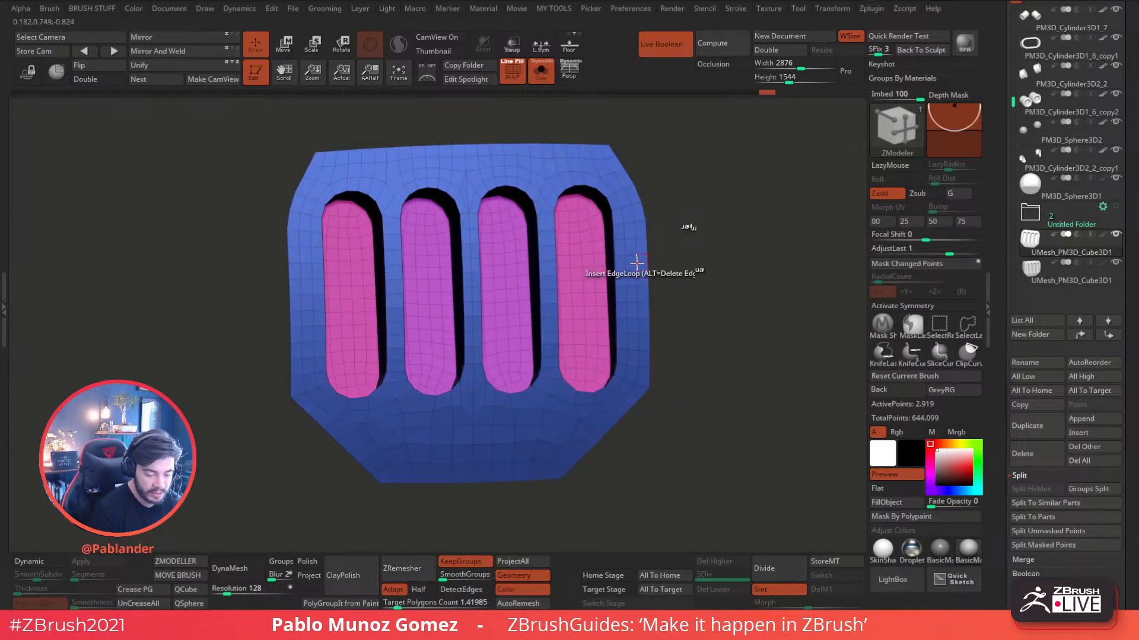
{"action": "key", "text": "space"}
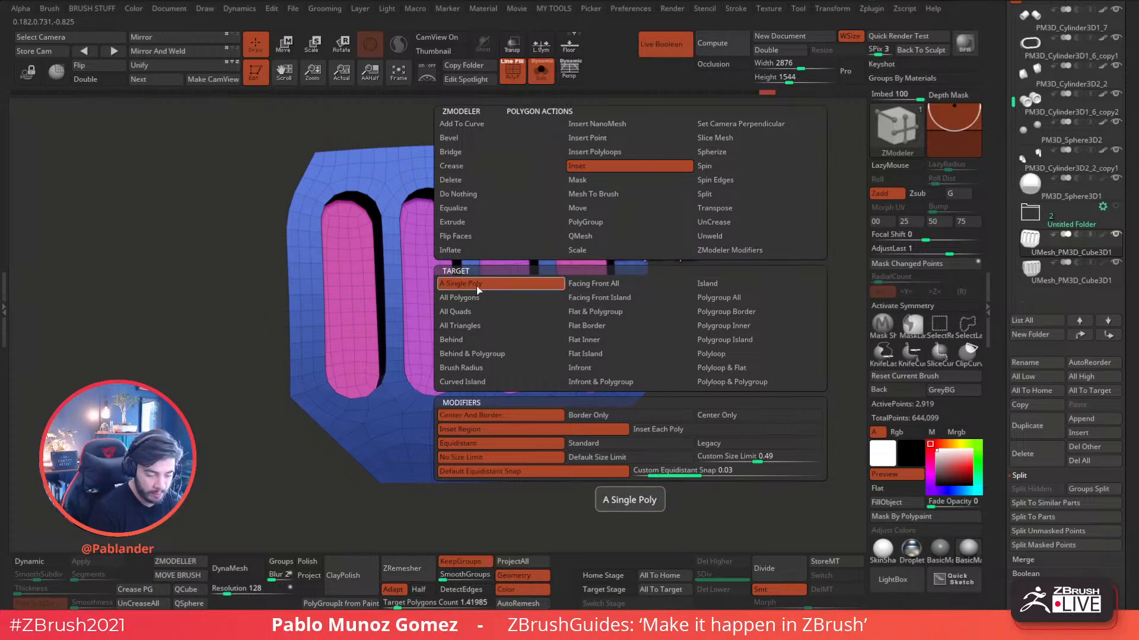
{"action": "left_click_drag", "start_coordinate": [691, 241], "coordinate": [707, 281]}
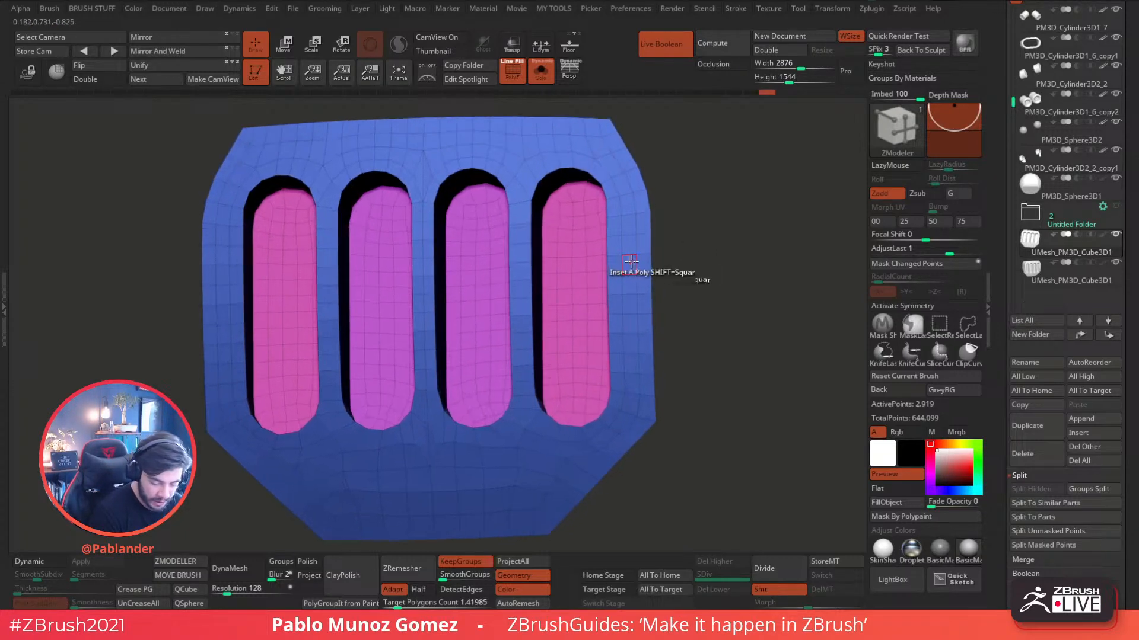
{"action": "left_click_drag", "start_coordinate": [629, 270], "coordinate": [630, 272]}
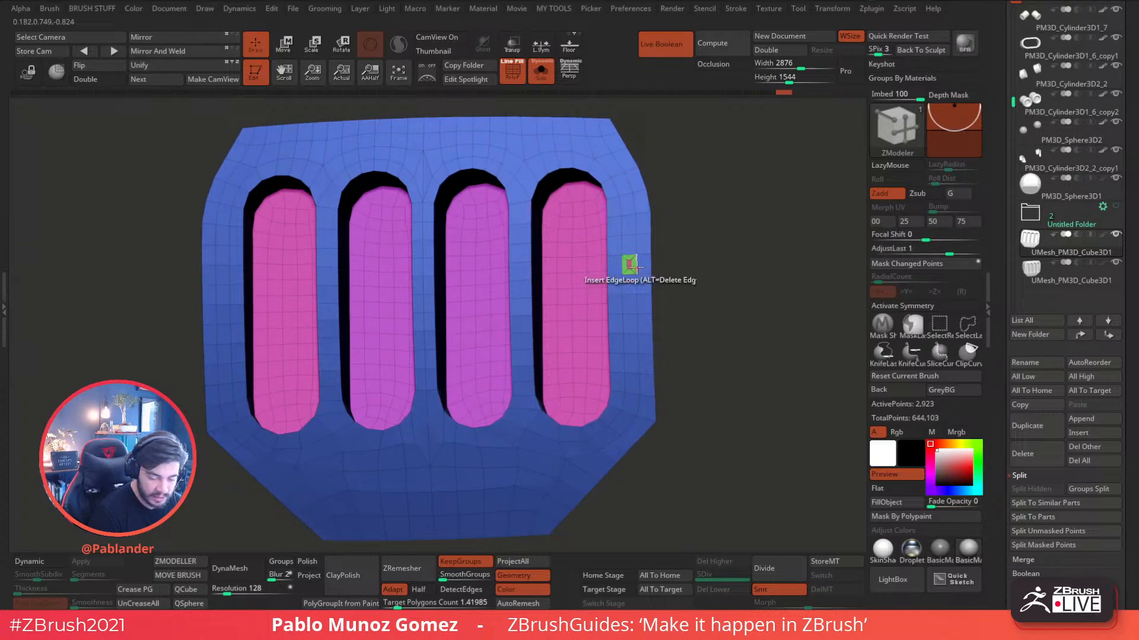
{"action": "left_click_drag", "start_coordinate": [630, 326], "coordinate": [629, 336]}
{"action": "key", "text": "ctrl+z"}
{"action": "key", "text": "ctrl+z"}
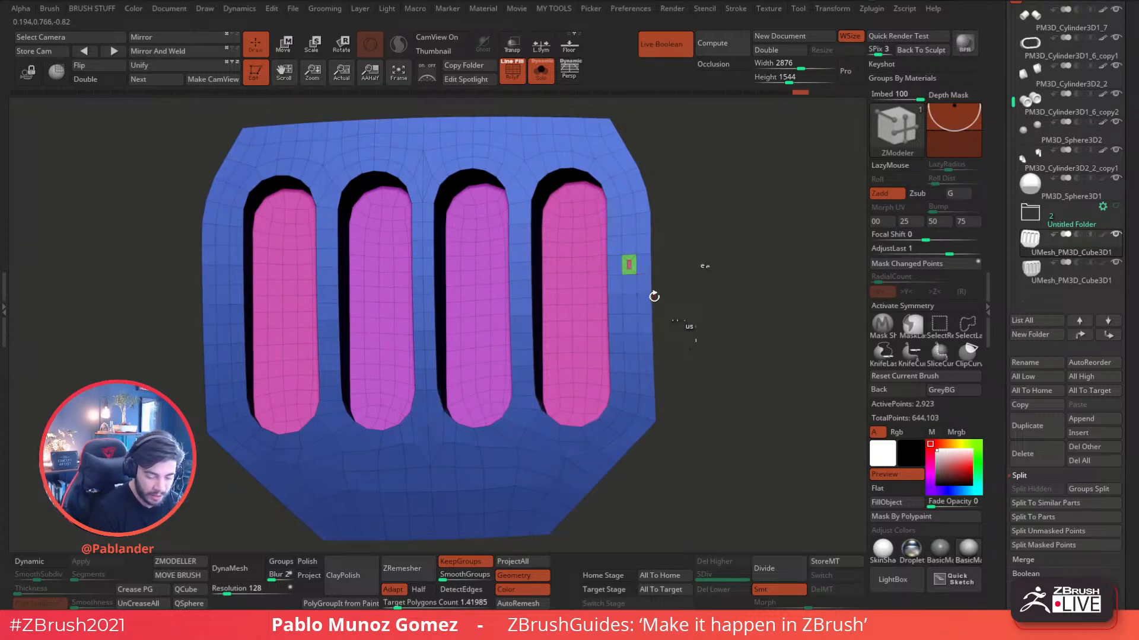
- Set the Inset target to Polygroup All with the Inset Region modifier
{"action": "left_click_drag", "start_coordinate": [628, 457], "coordinate": [703, 284]}
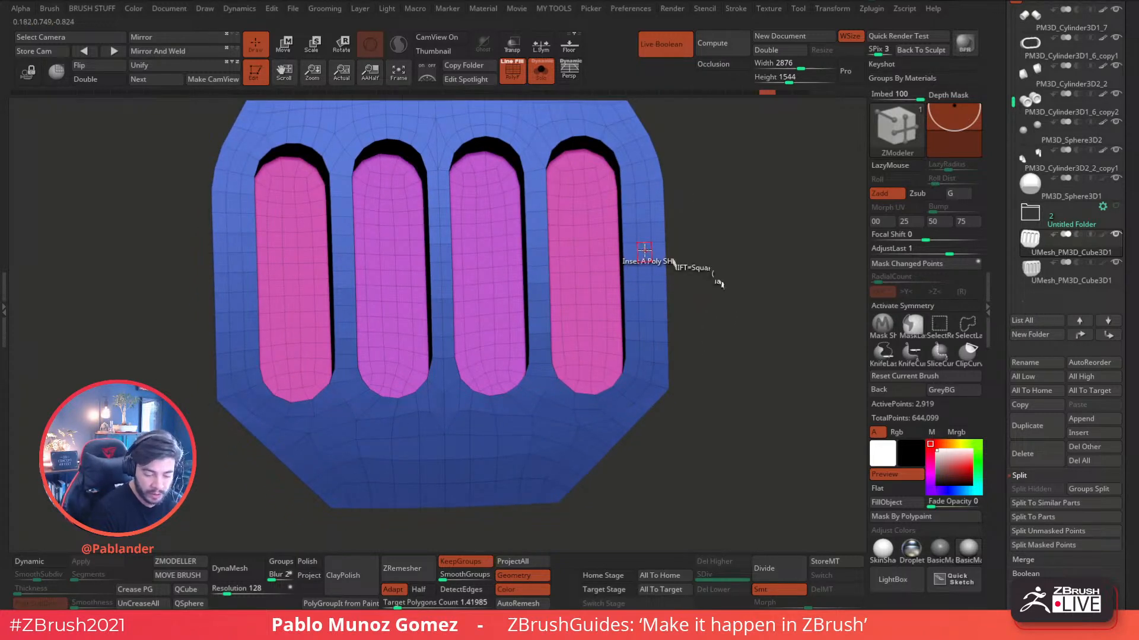
{"action": "key", "text": "space"}
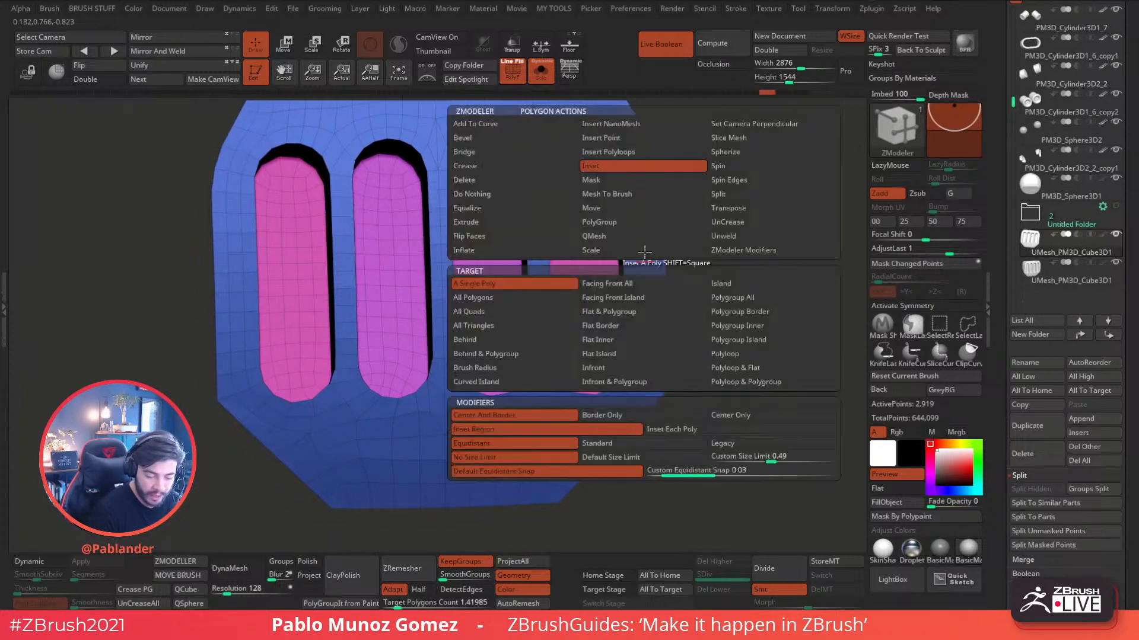
{"action": "left_click", "coordinate": [753, 296]}
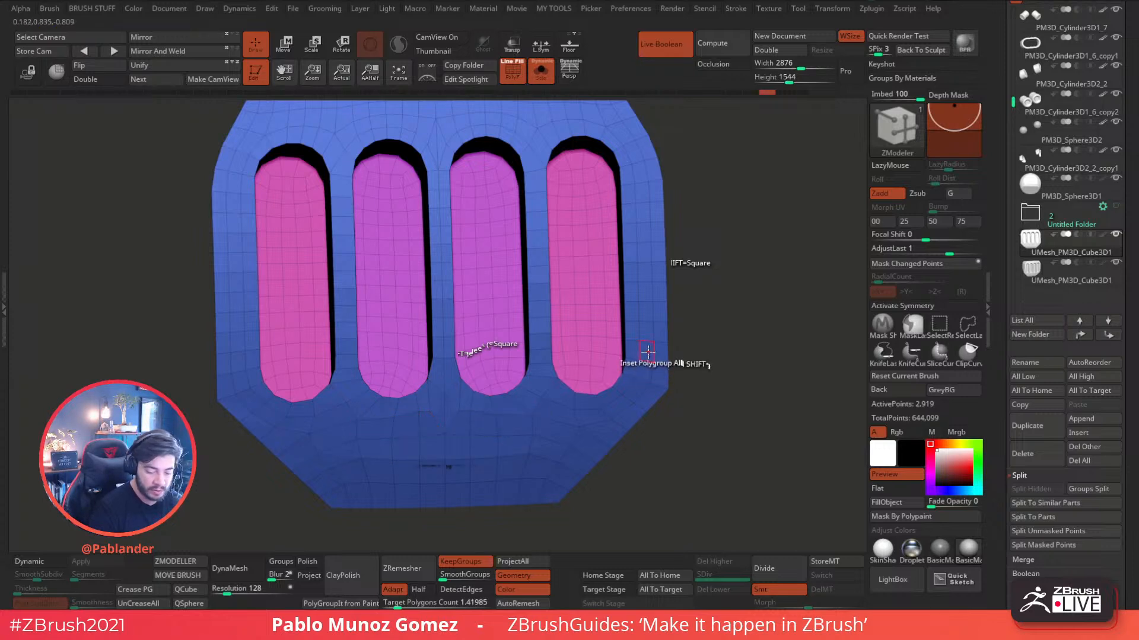
{"action": "key", "text": "space"}
{"action": "left_click", "coordinate": [498, 431]}
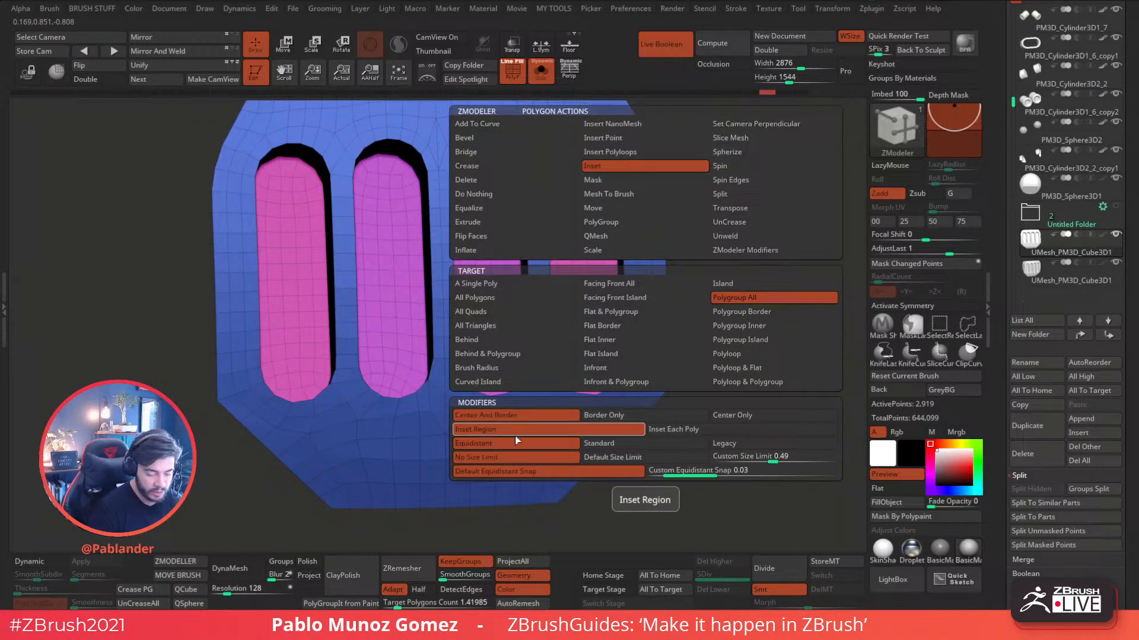
- Try an Equidistant inset on the block's whole front-face polygroup, then undo it
{"action": "left_click", "coordinate": [661, 329]}
{"action": "left_click_drag", "start_coordinate": [661, 328], "coordinate": [658, 324]}
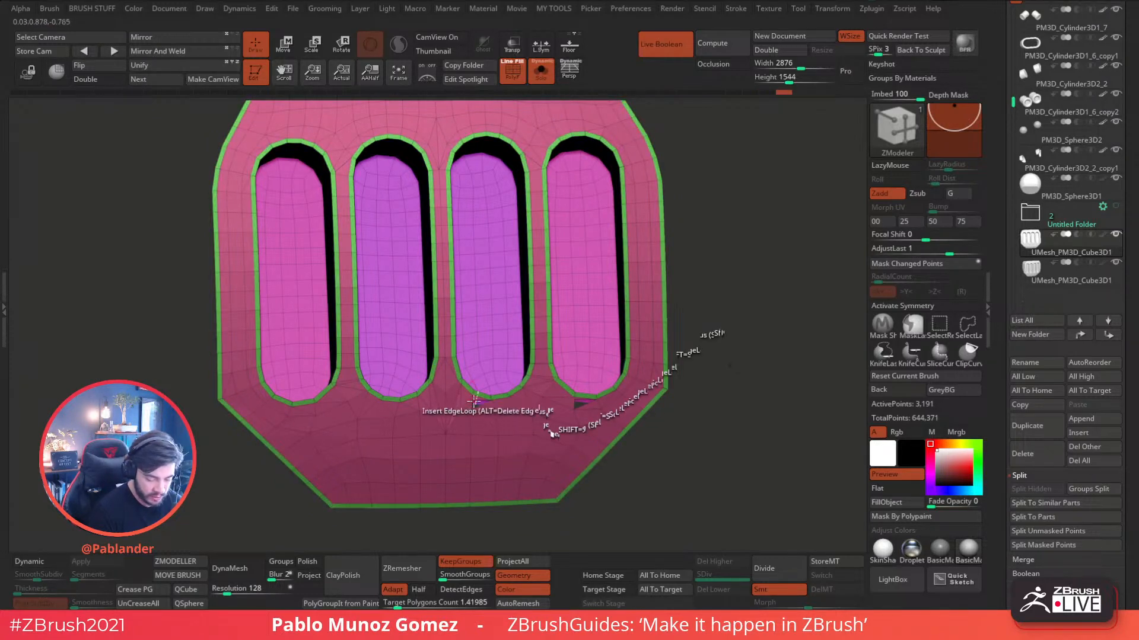
{"action": "key", "text": "ctrl+z"}
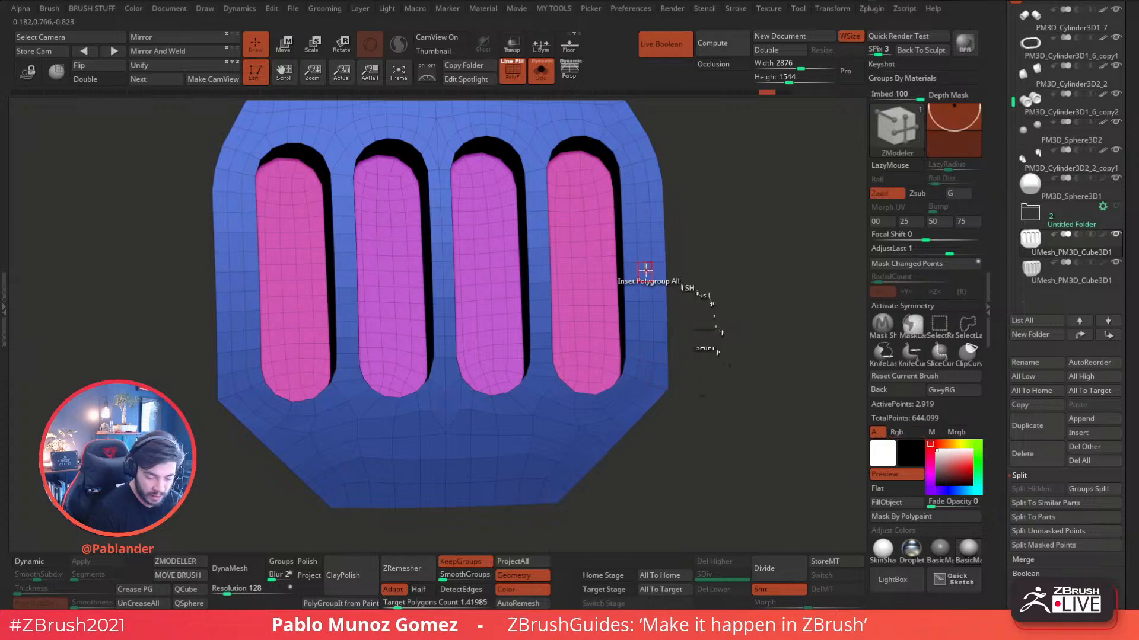
- Switch the inset modifier to Legacy and inset the front-face polygroup, adding a thin border around the slots and outer edge
{"action": "key", "text": "space"}
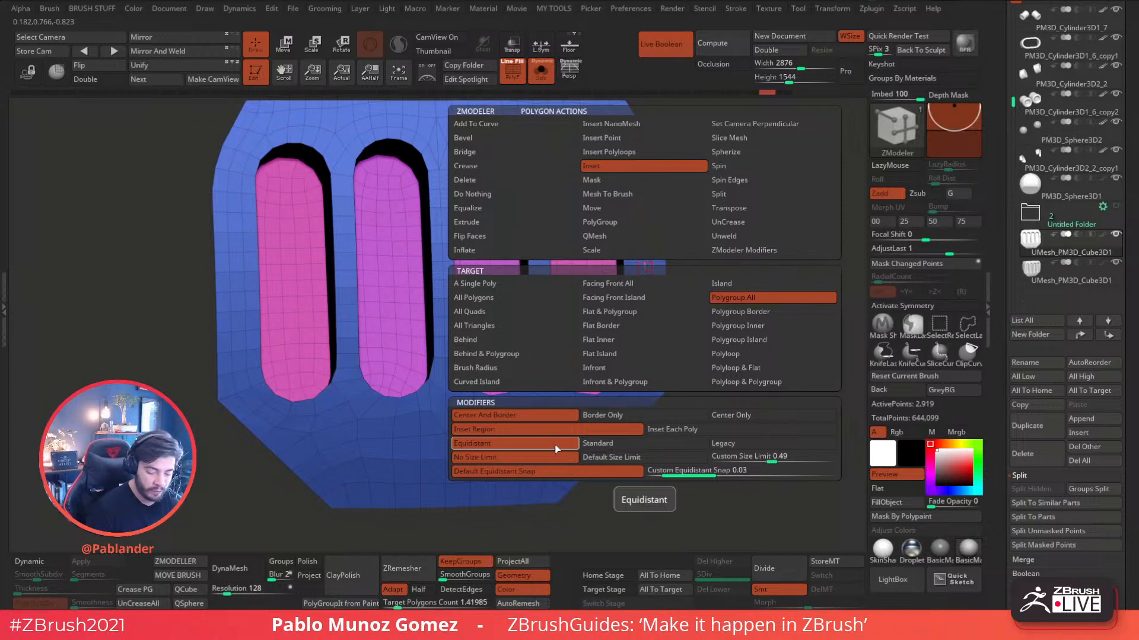
{"action": "left_click", "coordinate": [747, 446]}
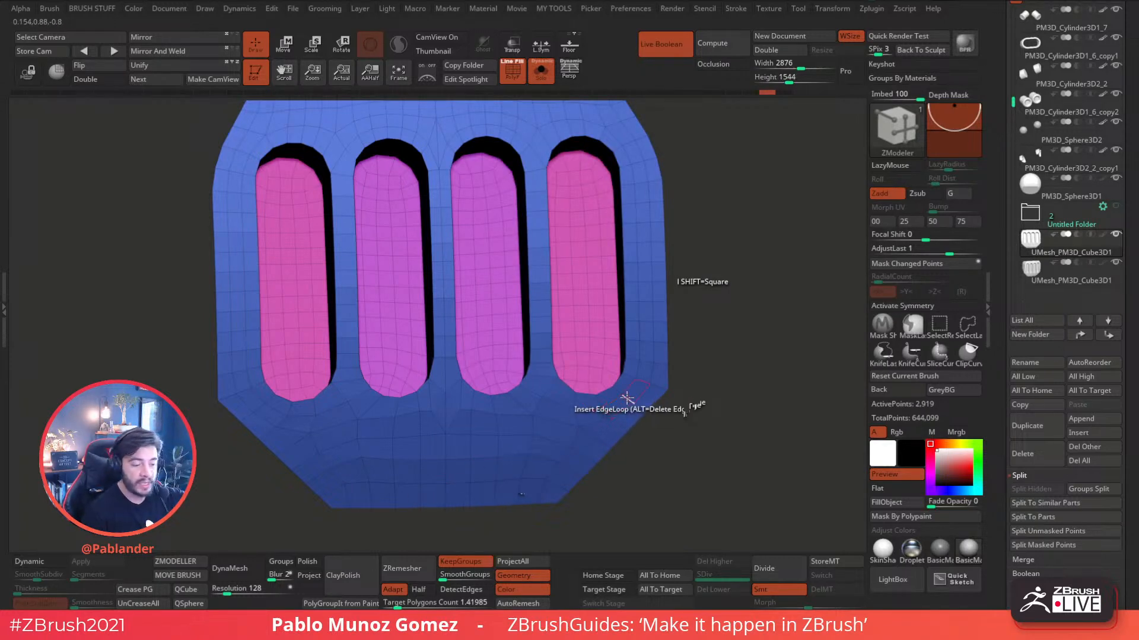
{"action": "left_click", "coordinate": [659, 352]}
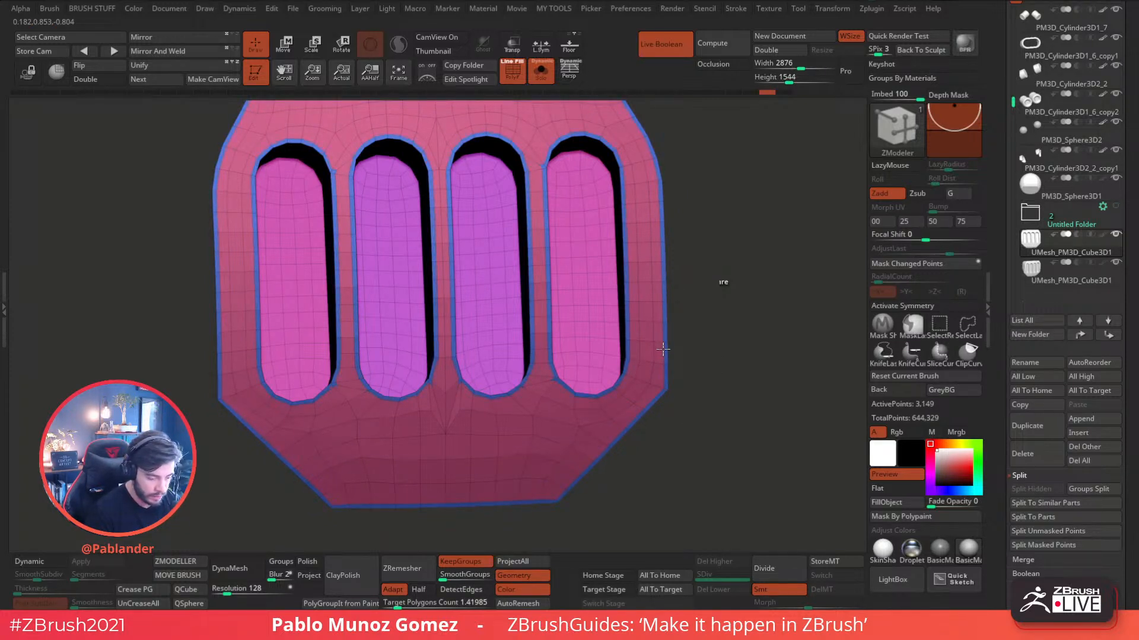
- Preview the inset borders with Dynamic Subdiv on and polyframe off, then restore the polyframe and turn the subdivision off
{"action": "key", "text": "d"}
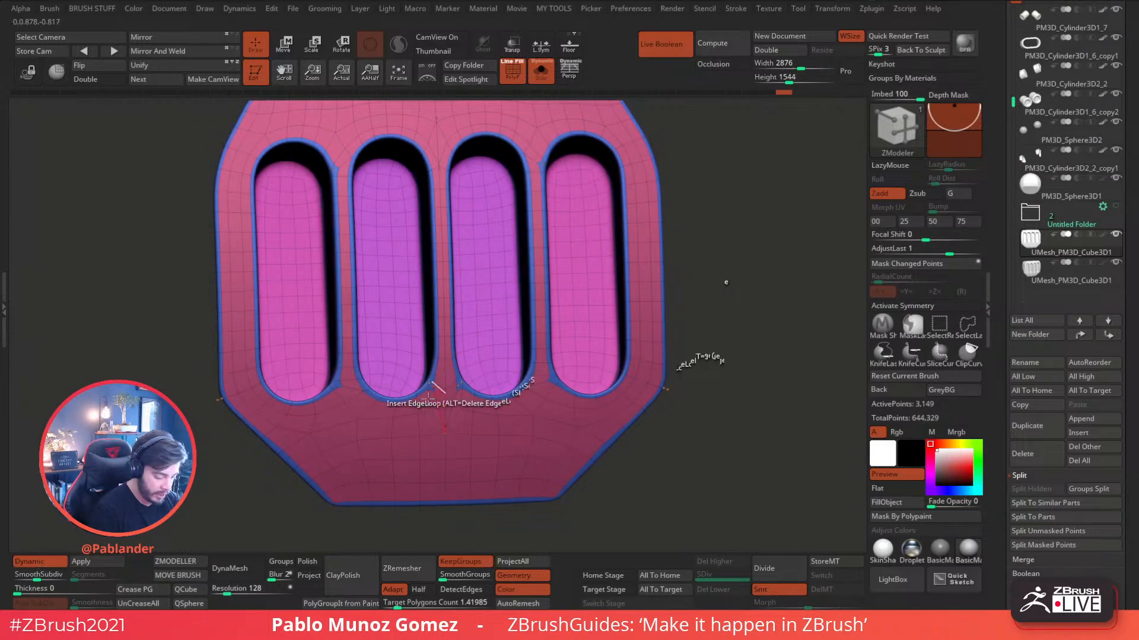
{"action": "key", "text": "shift+f"}
{"action": "left_click_drag", "start_coordinate": [726, 335], "coordinate": [720, 252]}
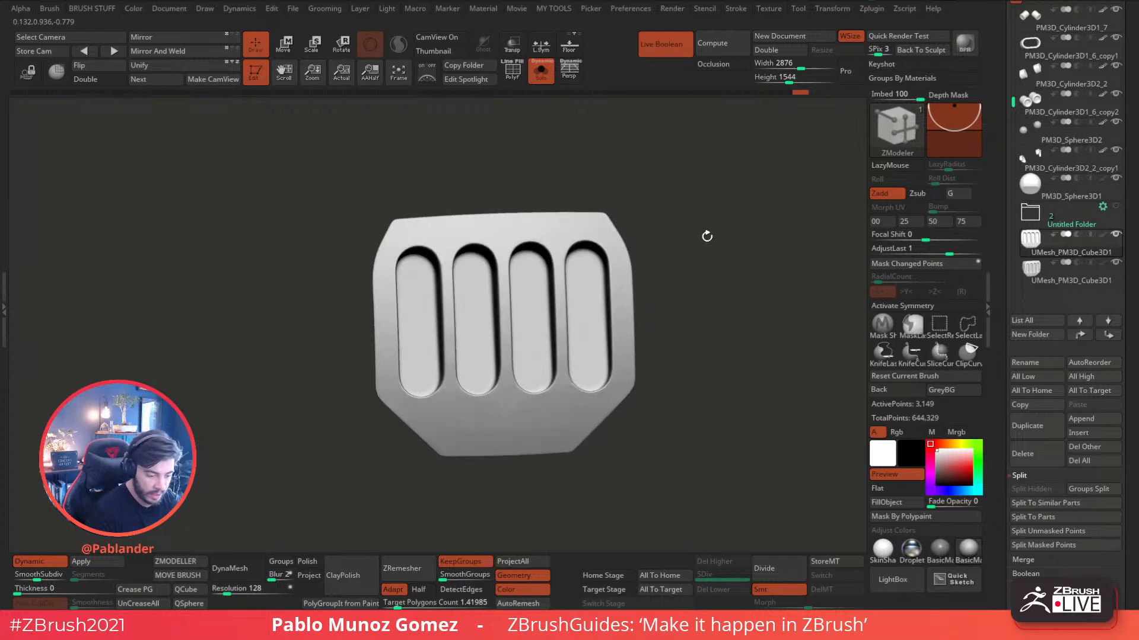
{"action": "key", "text": "shift+f"}
{"action": "key", "text": "shift+d"}
- Isolate the inner side walls of the four slots and assign them a single shared polygroup
{"action": "left_click_drag", "start_coordinate": [646, 300], "coordinate": [630, 267]}
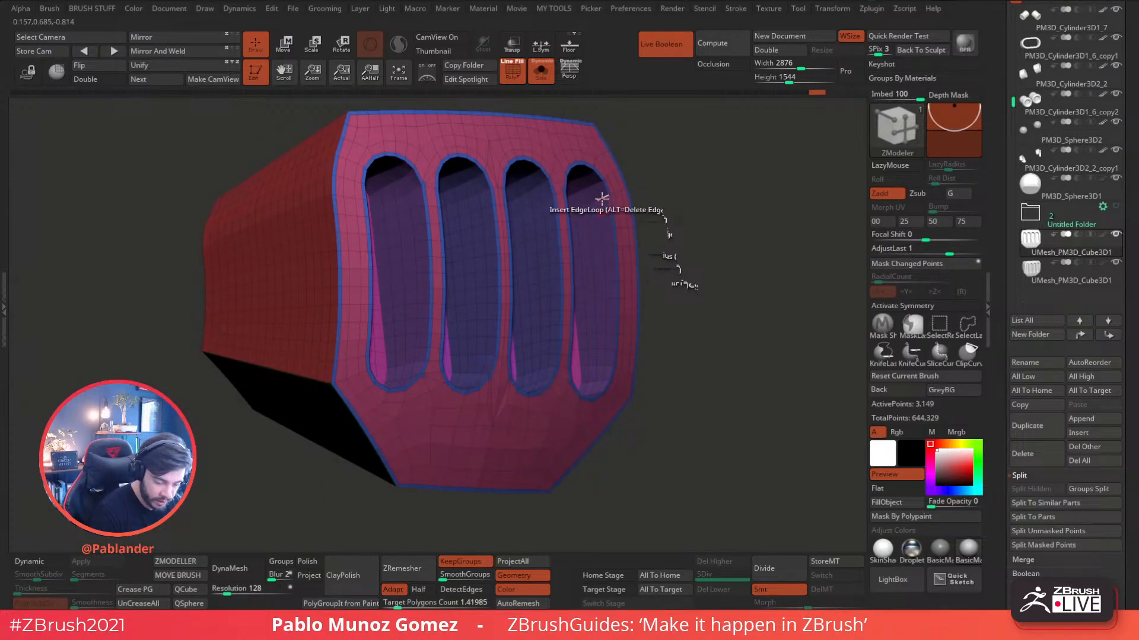
{"action": "key", "text": "space"}
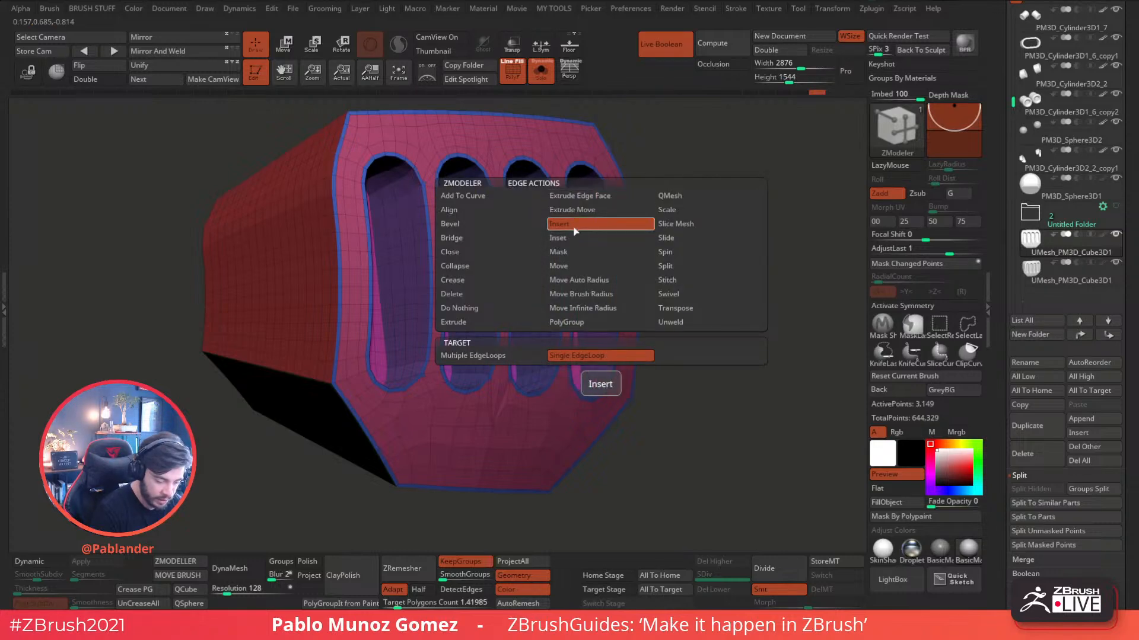
{"action": "left_click_drag", "start_coordinate": [719, 148], "coordinate": [707, 152]}
{"action": "left_click", "coordinate": [594, 240], "text": "ctrl+shift"}
{"action": "left_click_drag", "start_coordinate": [647, 232], "coordinate": [692, 215], "text": "ctrl+shift"}
{"action": "left_click", "coordinate": [519, 259], "text": "ctrl+shift"}
{"action": "key", "text": "2"}
{"action": "left_click", "coordinate": [673, 299]}
{"action": "left_click", "coordinate": [653, 336], "text": "ctrl+shift"}
{"action": "key", "text": "ctrl+z"}
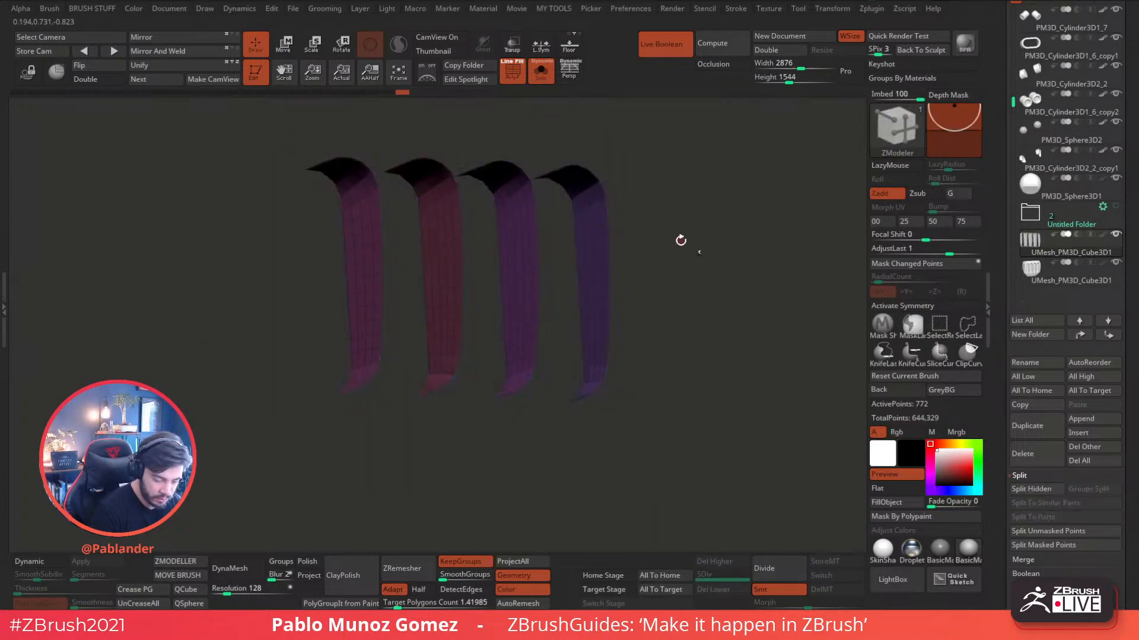
{"action": "key", "text": "2"}
{"action": "left_click", "coordinate": [729, 321]}
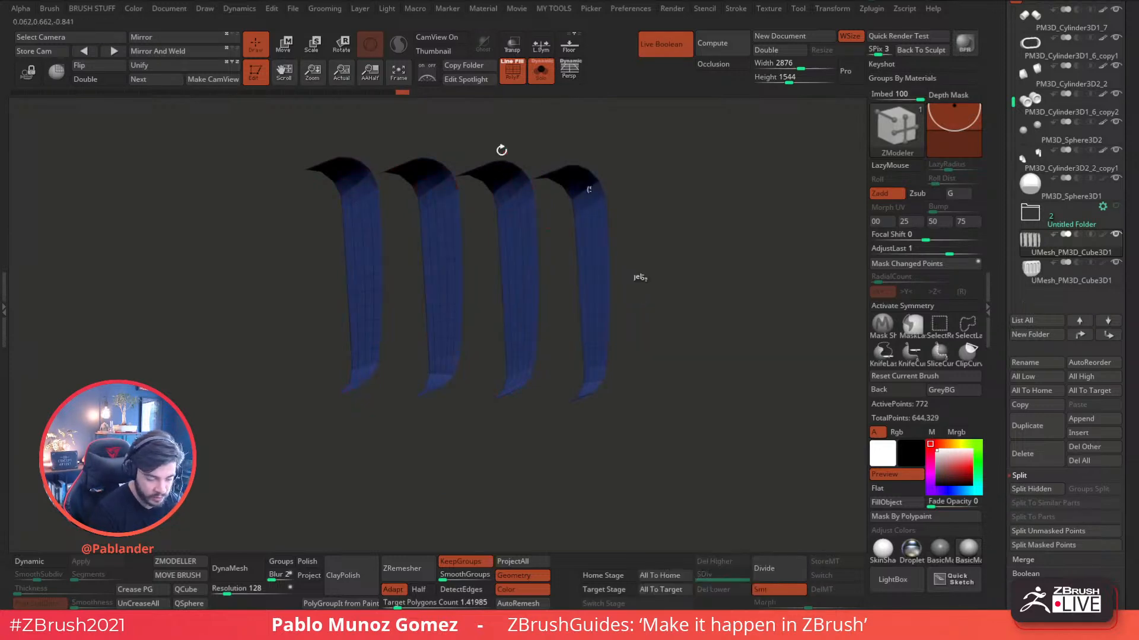
- Show the whole block again and inset the shared polygroup of the slot walls
{"action": "left_click", "coordinate": [684, 259], "text": "ctrl+shift"}
{"action": "left_click_drag", "start_coordinate": [684, 259], "coordinate": [701, 260]}
{"action": "left_click", "coordinate": [593, 239]}
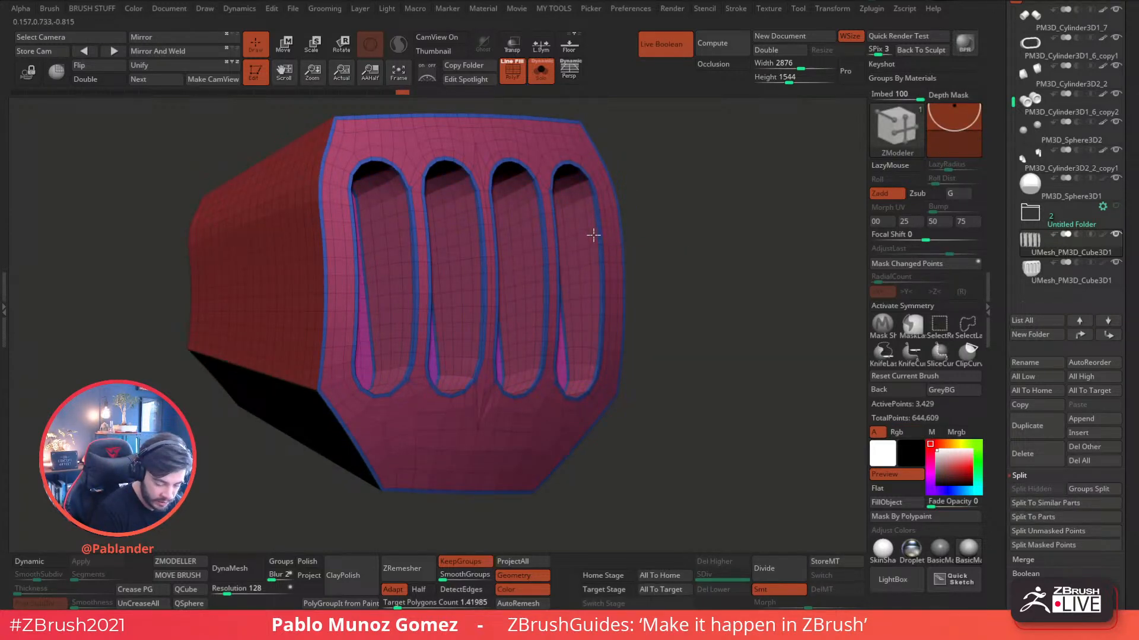
{"action": "left_click_drag", "start_coordinate": [693, 264], "coordinate": [674, 268]}
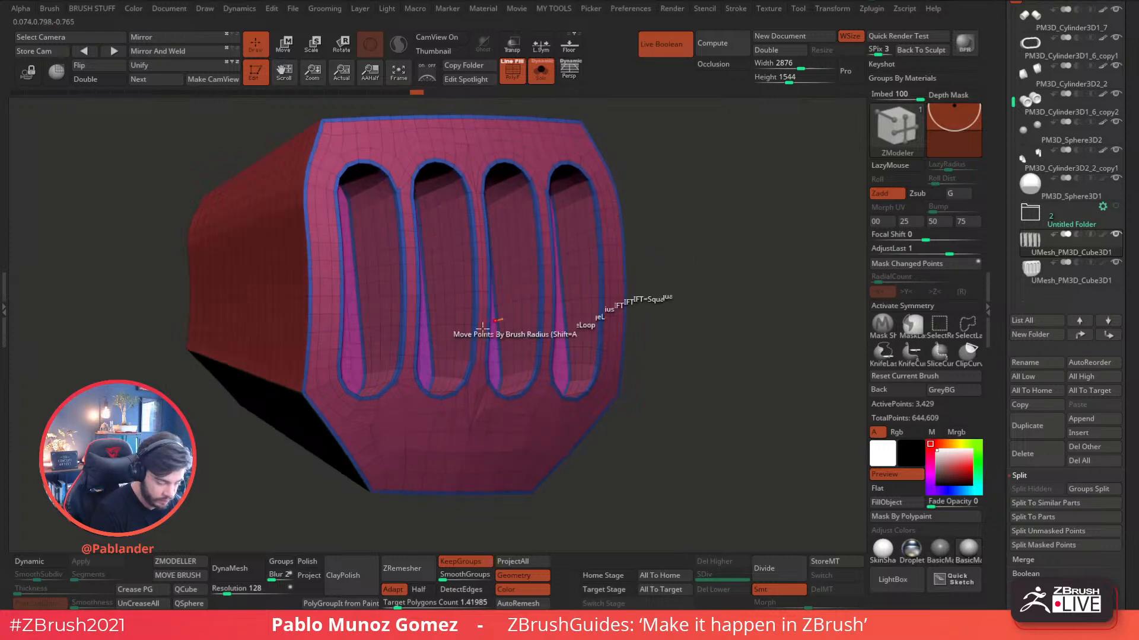
- Turn Dynamic Subdiv on and examine the smoothed block and its slot edges, toggling Solo and polyframe
{"action": "left_click", "coordinate": [55, 564]}
{"action": "left_click", "coordinate": [537, 74]}
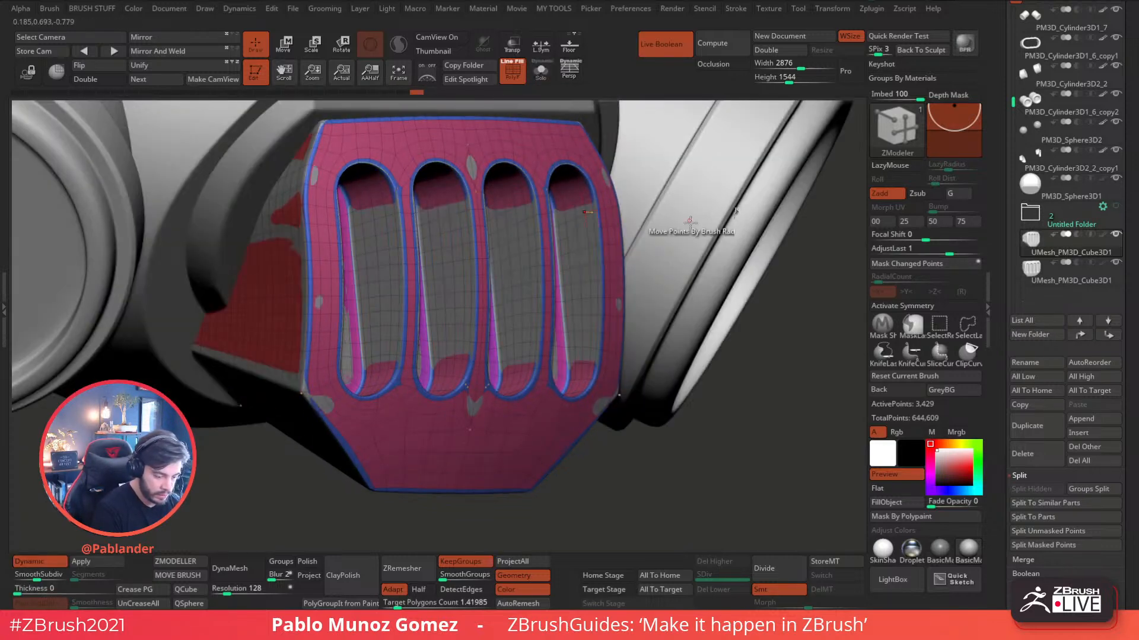
{"action": "left_click", "coordinate": [532, 79]}
{"action": "key", "text": "shift+f"}
{"action": "left_click_drag", "start_coordinate": [703, 253], "coordinate": [707, 310], "text": "alt"}
{"action": "left_click_drag", "start_coordinate": [704, 378], "coordinate": [678, 369], "text": "alt"}
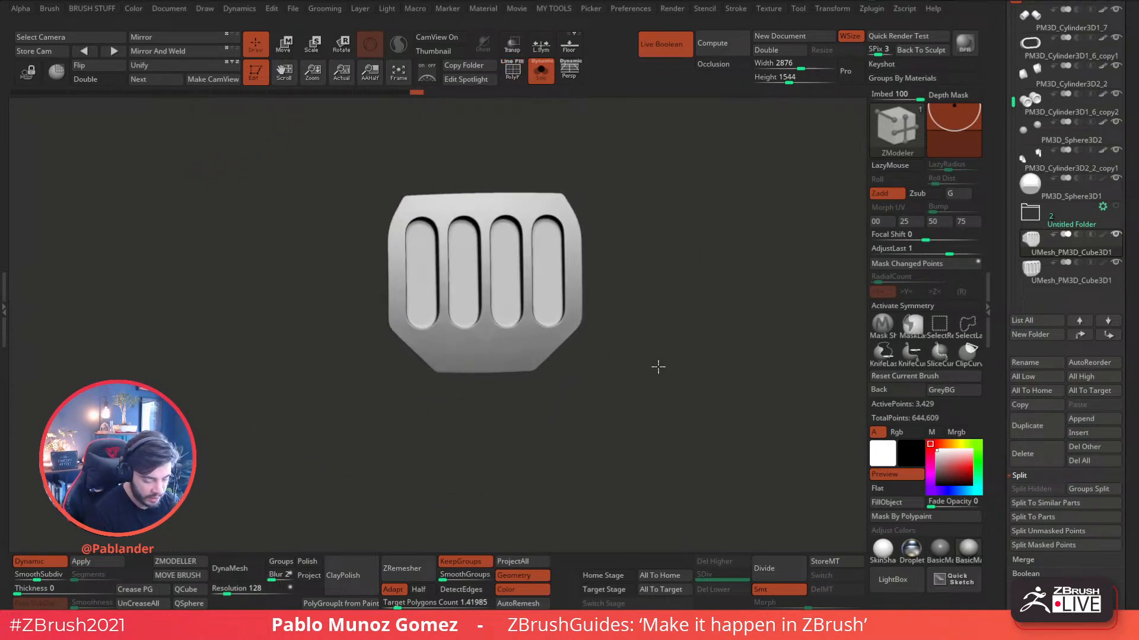
{"action": "left_click", "coordinate": [515, 83]}
{"action": "scroll", "coordinate": [489, 356], "scroll_direction": "up", "scroll_amount": 3}
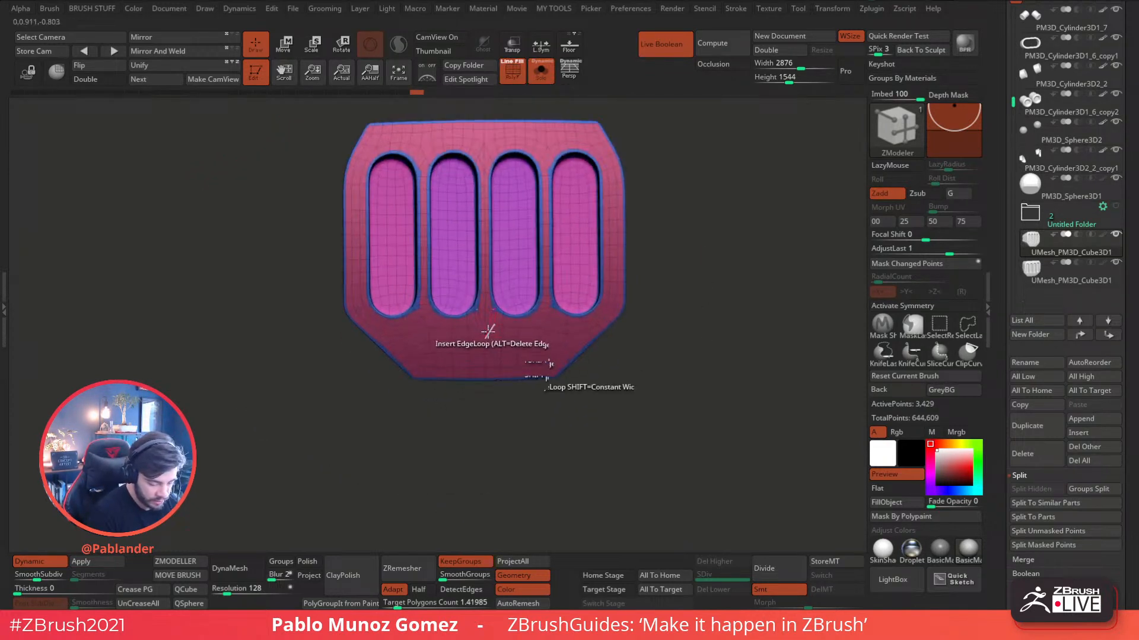
{"action": "key", "text": "shift+f"}
{"action": "mouse_move", "coordinate": [686, 279]}
{"action": "left_mouse_down", "text": "alt"}
{"action": "mouse_move", "coordinate": [678, 333]}
{"action": "mouse_move", "coordinate": [693, 318]}
{"action": "left_mouse_up", "text": "alt"}
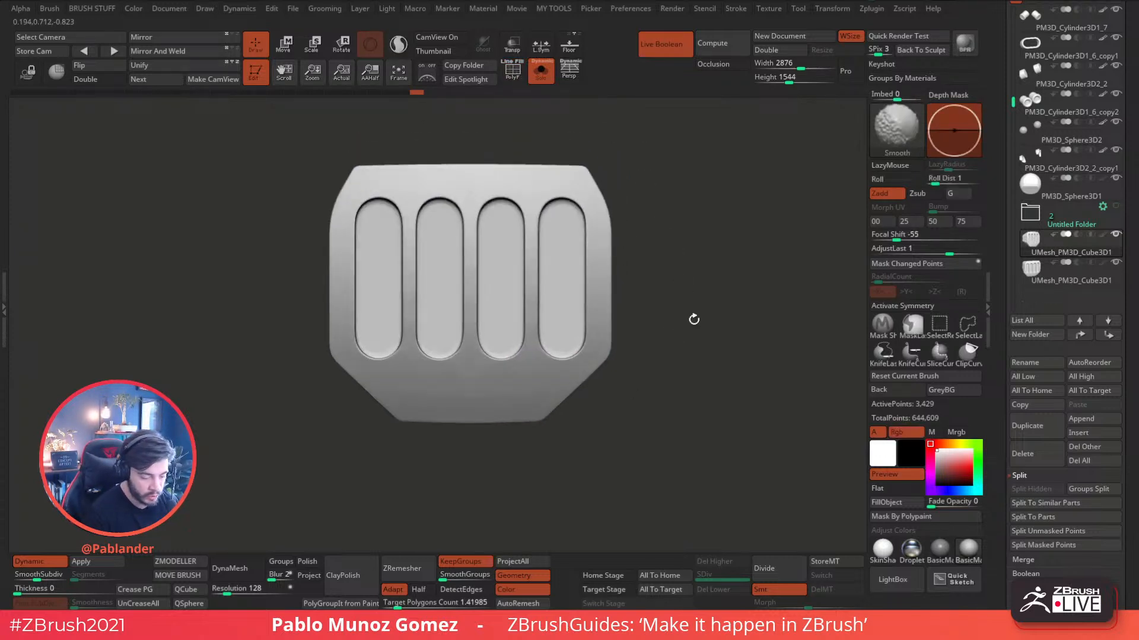
- Switch to the denser UMesh_PM3D_Cube3D1 subtool and turn polyframe on to inspect its slot polygroups
{"action": "left_click", "coordinate": [1083, 285]}
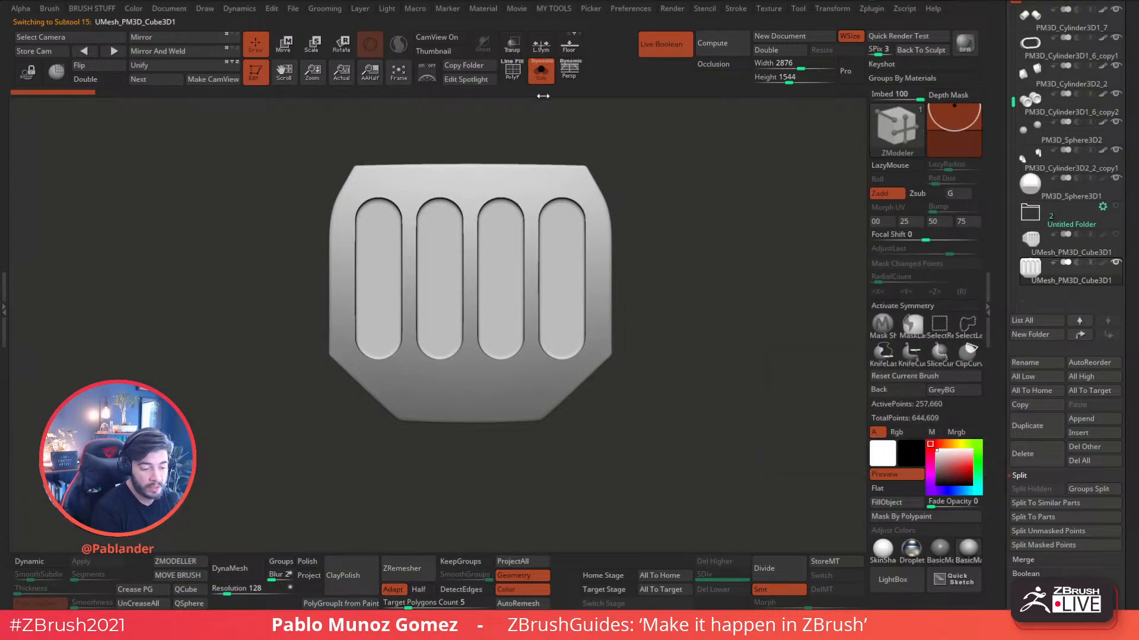
{"action": "left_click", "coordinate": [513, 71]}
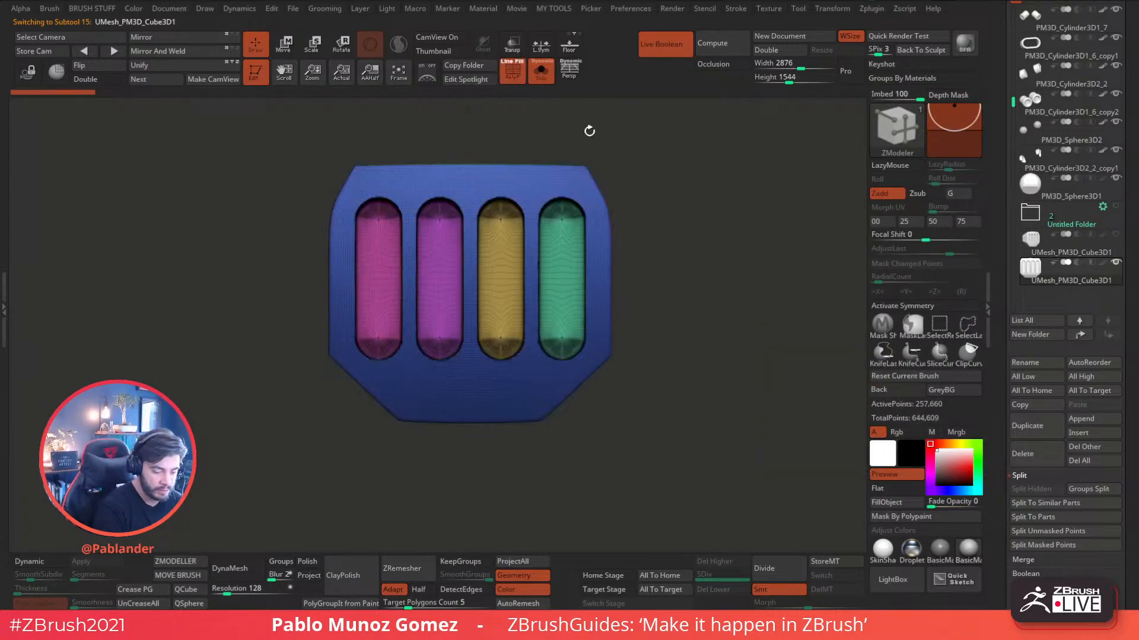
{"action": "left_click_drag", "start_coordinate": [577, 112], "coordinate": [676, 231]}
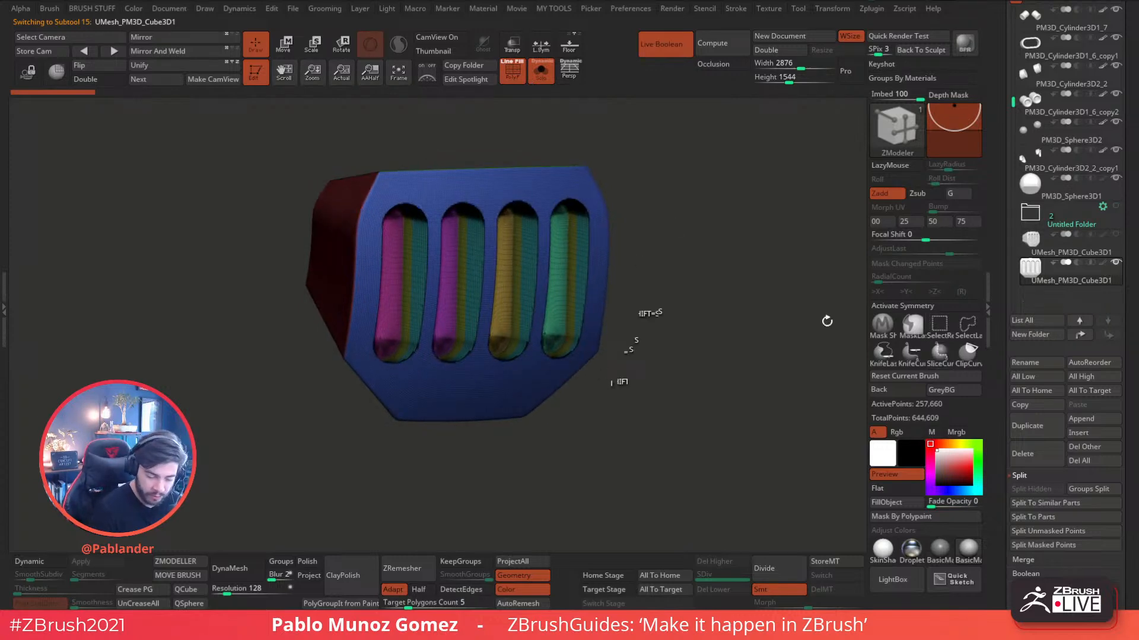
- Switch to the Move brush and isolate the inner side walls of the four slots on the dense block
{"action": "right_click", "coordinate": [684, 275]}
{"action": "key", "text": "b"}
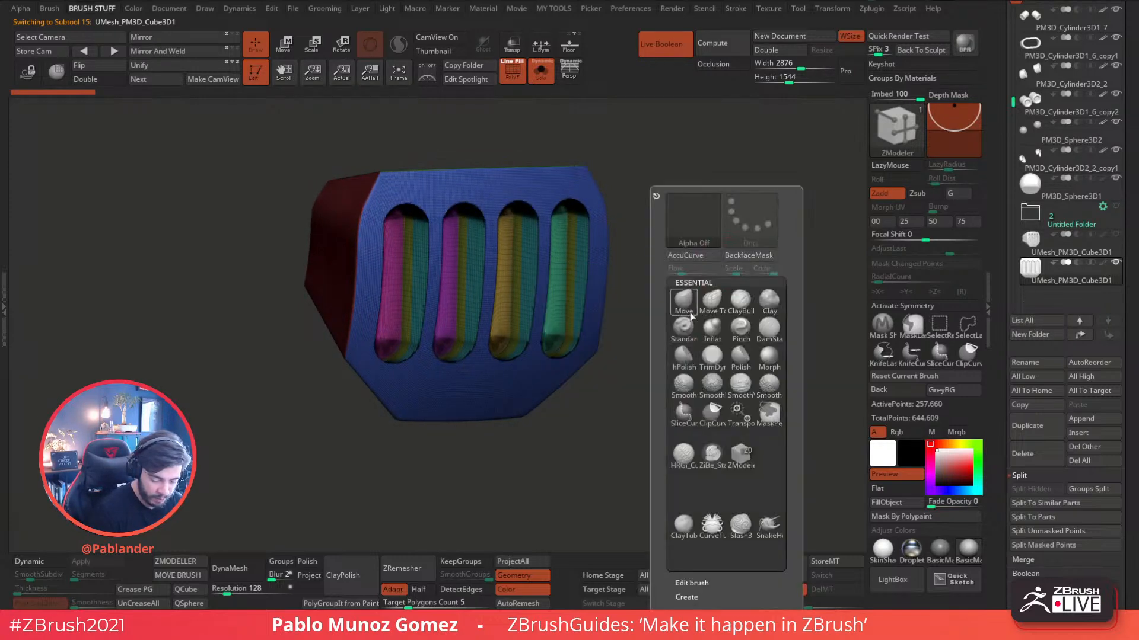
{"action": "left_click", "coordinate": [684, 304]}
{"action": "left_click_drag", "start_coordinate": [648, 315], "coordinate": [652, 301]}
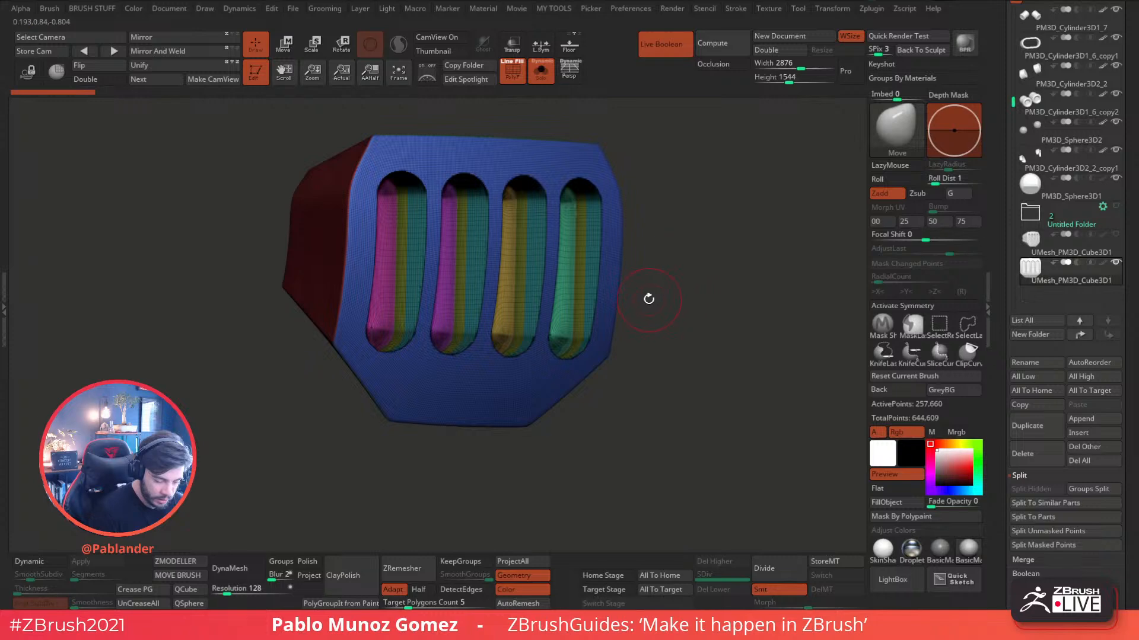
{"action": "left_click", "coordinate": [588, 245], "text": "ctrl+shift"}
{"action": "left_click_drag", "start_coordinate": [626, 249], "coordinate": [684, 233], "text": "ctrl+shift"}
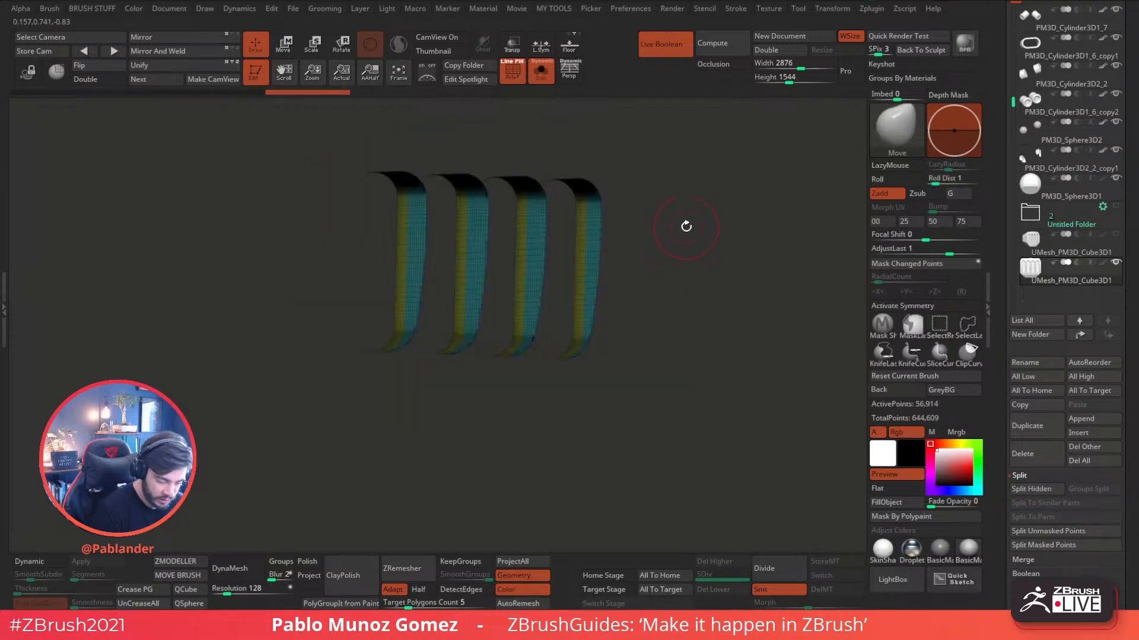
- Show the whole dense block again, activate X symmetry, and mirror and weld the block so both halves match
{"action": "key", "text": "space"}
{"action": "left_click", "coordinate": [735, 308]}
{"action": "left_click", "coordinate": [574, 384], "text": "ctrl+shift"}
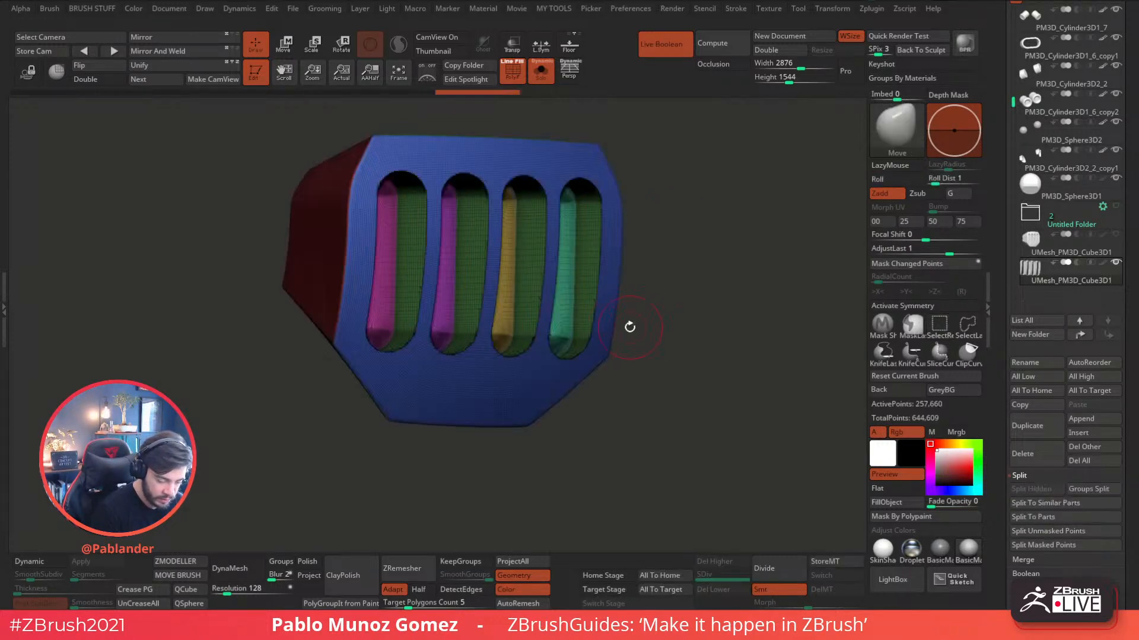
{"action": "left_click_drag", "start_coordinate": [621, 260], "coordinate": [669, 265]}
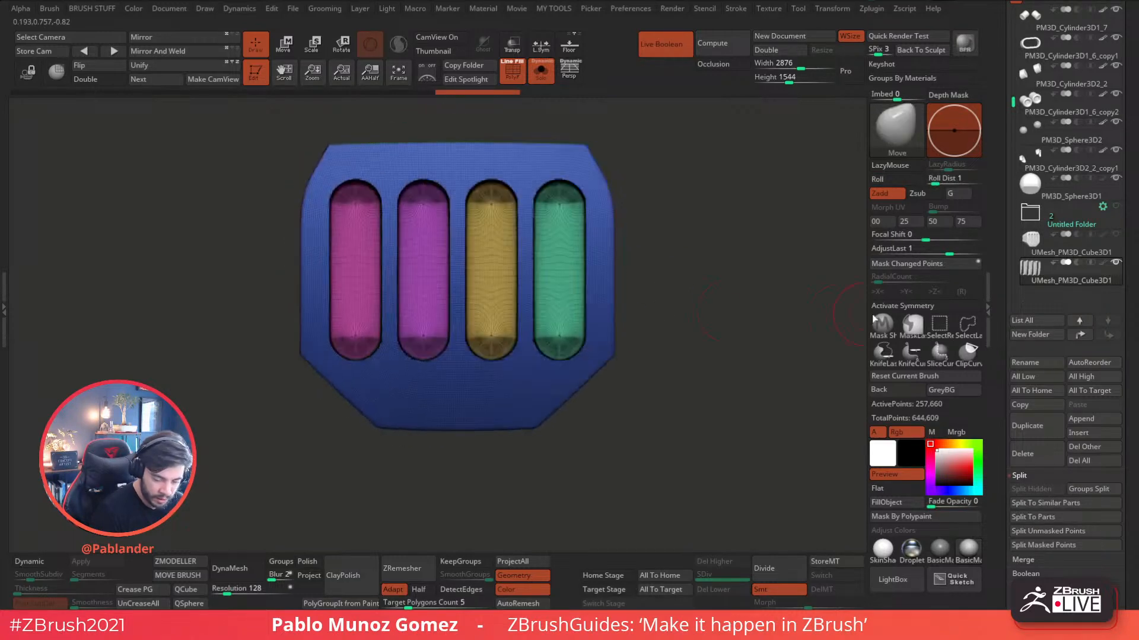
{"action": "left_click", "coordinate": [923, 306]}
{"action": "left_click", "coordinate": [164, 51]}
- Turn on KeepGroups and try to ZRemesh the block with a target polygon count of about 1.05
{"action": "left_click_drag", "start_coordinate": [650, 224], "coordinate": [695, 392]}
{"action": "left_click", "coordinate": [453, 562]}
{"action": "left_click_drag", "start_coordinate": [410, 603], "coordinate": [405, 604]}
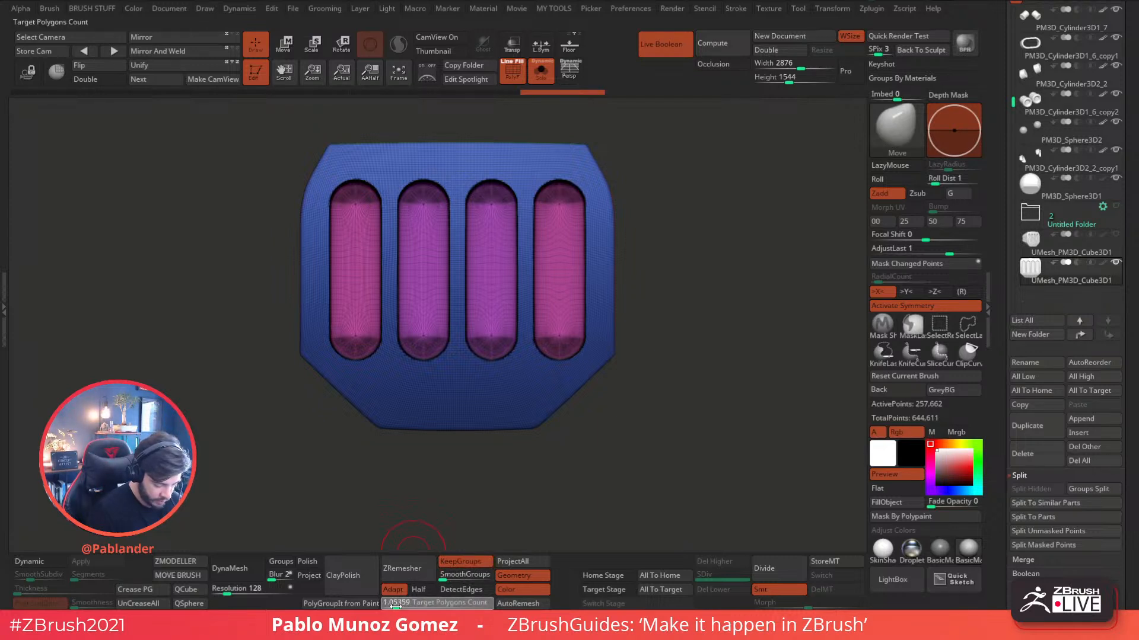
{"action": "left_click", "coordinate": [414, 567]}
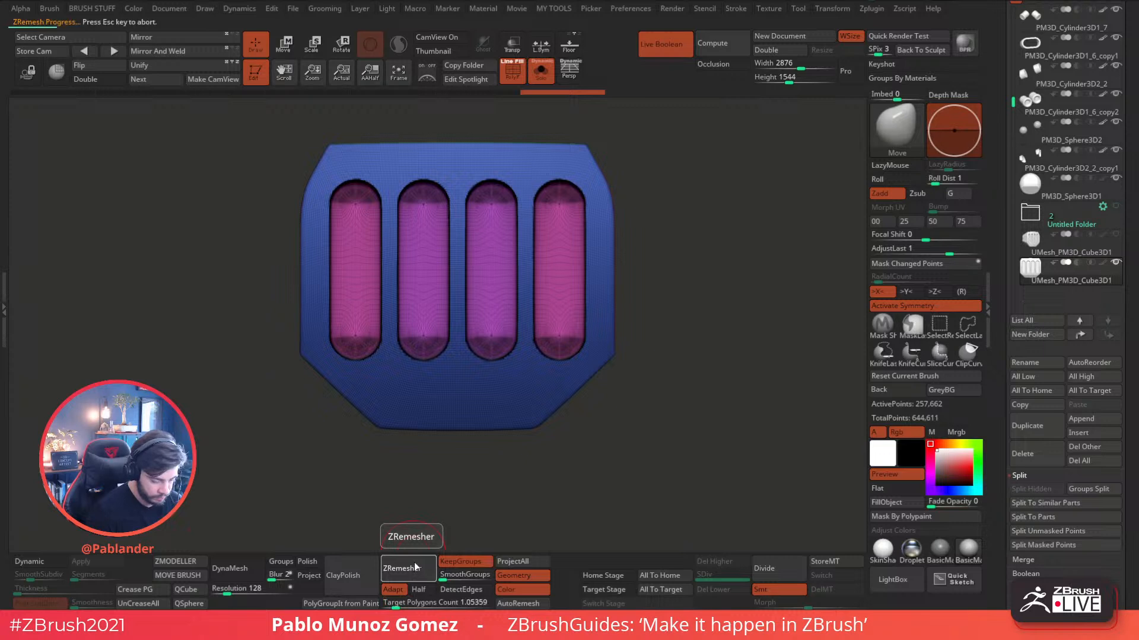
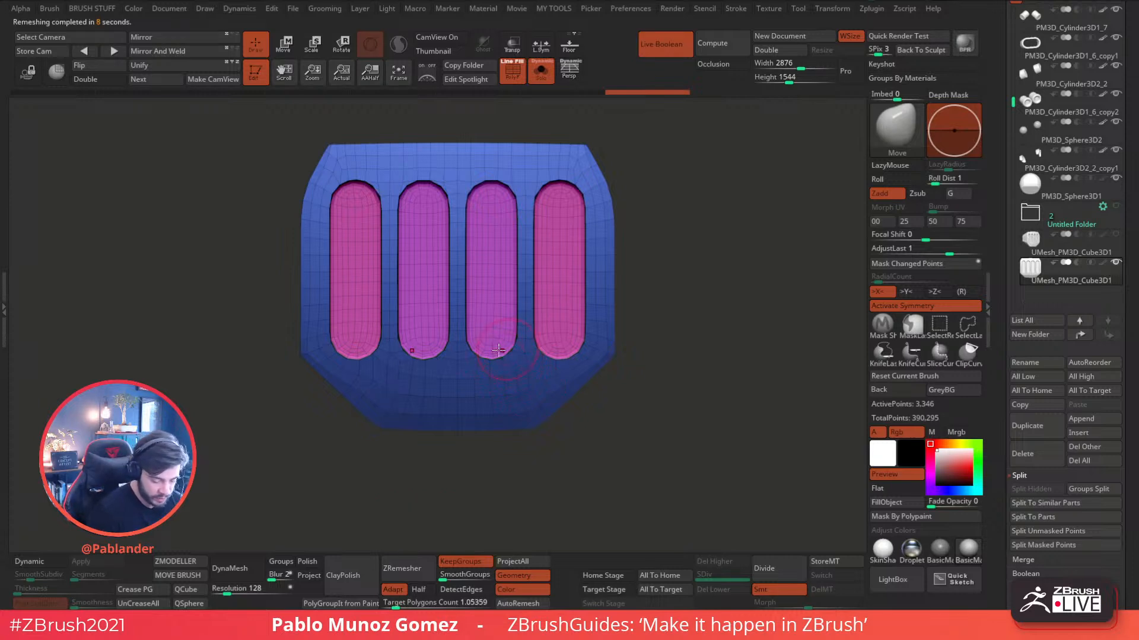
{"action": "left_click_drag", "start_coordinate": [633, 394], "coordinate": [564, 394]}
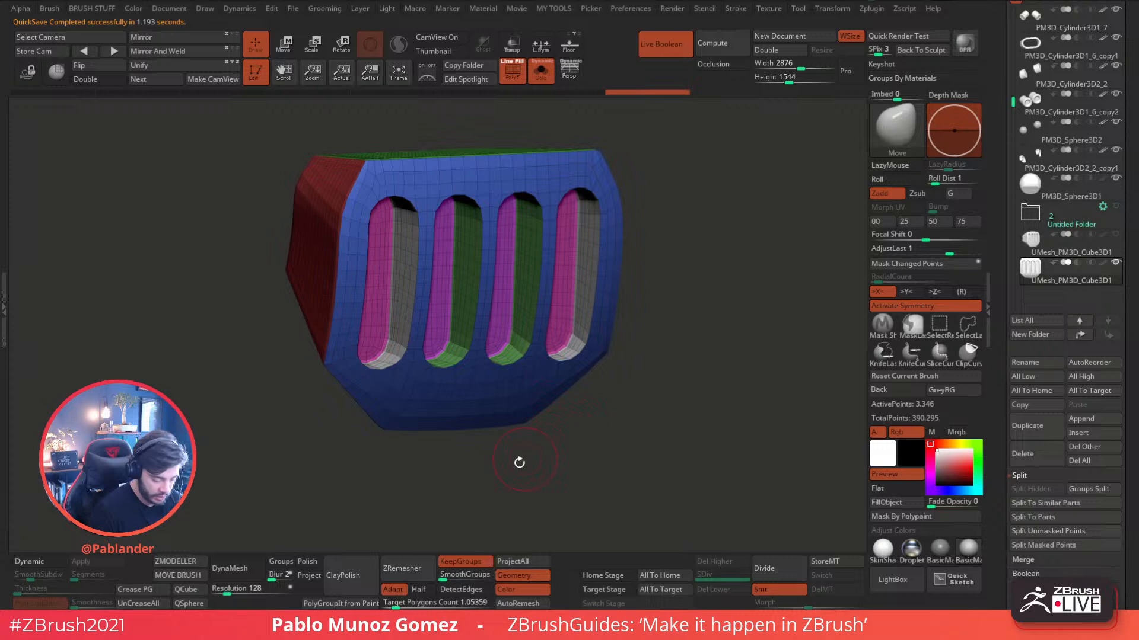
{"action": "key", "text": "d"}
- ZRemesh the block with a target polygon count of about 4.14 and check the slot walls
{"action": "left_click_drag", "start_coordinate": [390, 603], "coordinate": [407, 606]}
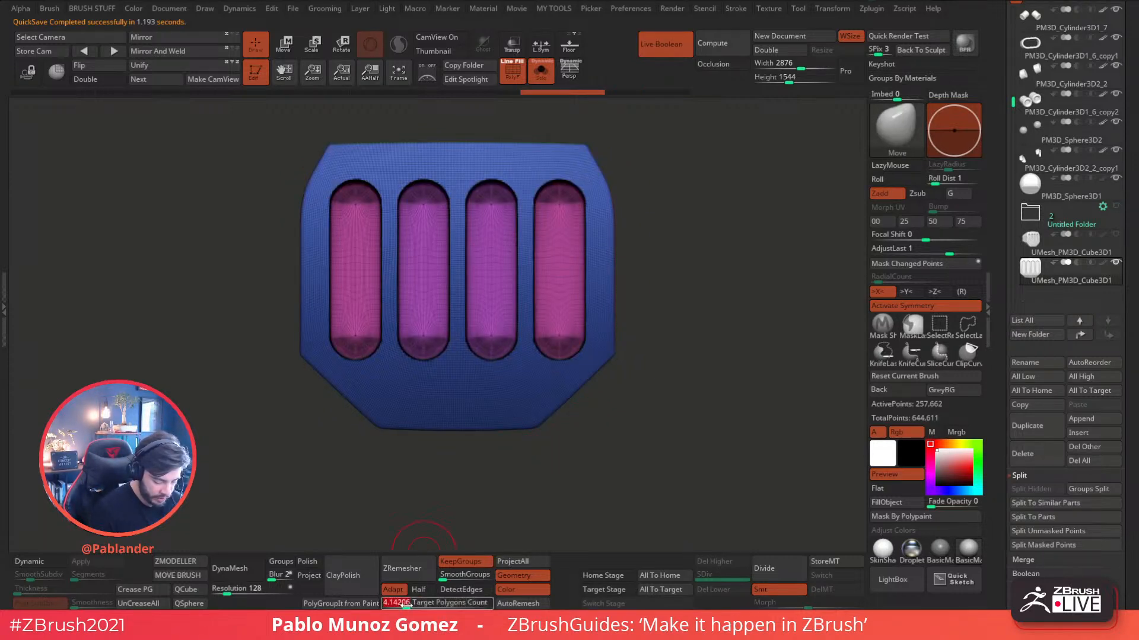
{"action": "left_click", "coordinate": [406, 569]}
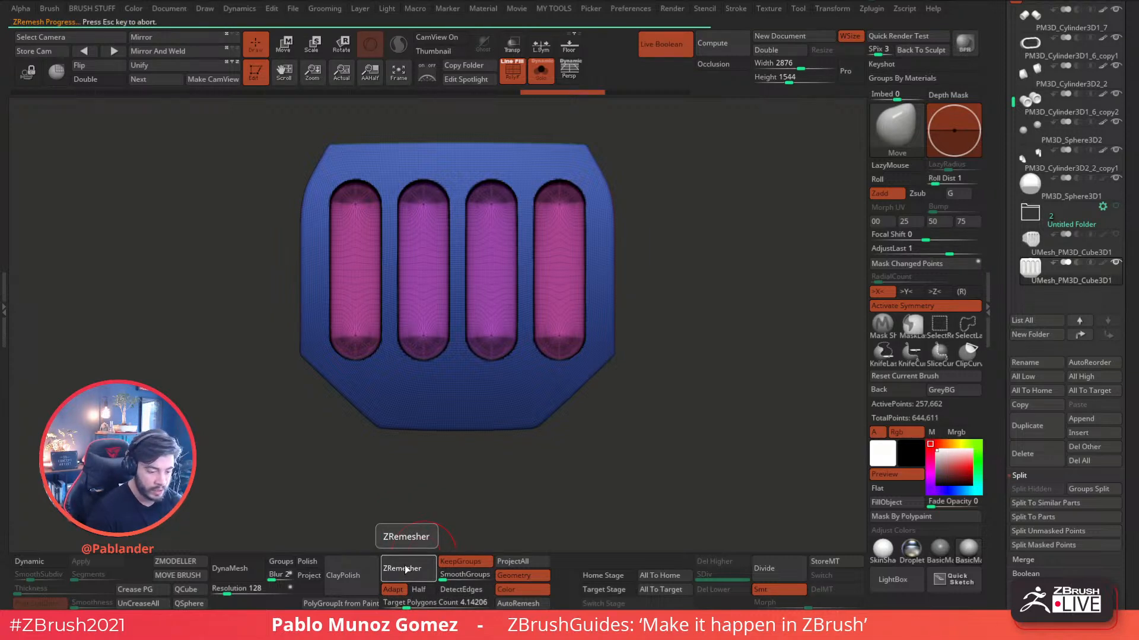
{"action": "left_click_drag", "start_coordinate": [677, 355], "coordinate": [558, 385]}
{"action": "left_click_drag", "start_coordinate": [635, 377], "coordinate": [458, 505]}
- Try another ZRemesh pass with Half on, then undo that pass and check the front face topology
{"action": "left_click", "coordinate": [415, 569]}
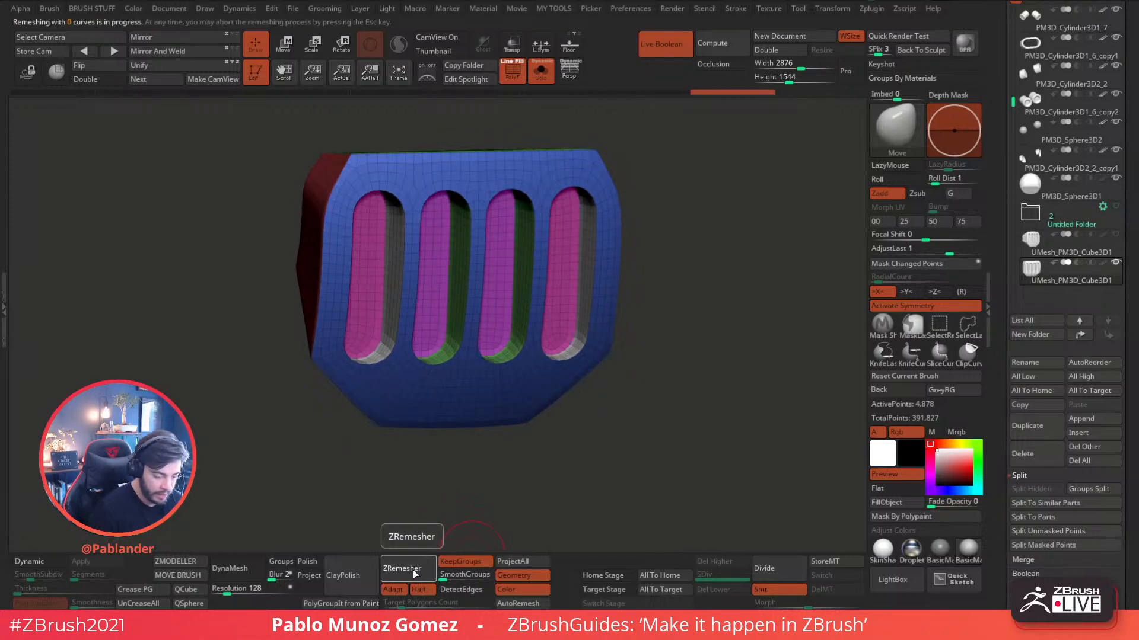
{"action": "left_click_drag", "start_coordinate": [643, 420], "coordinate": [663, 411], "text": "shift"}
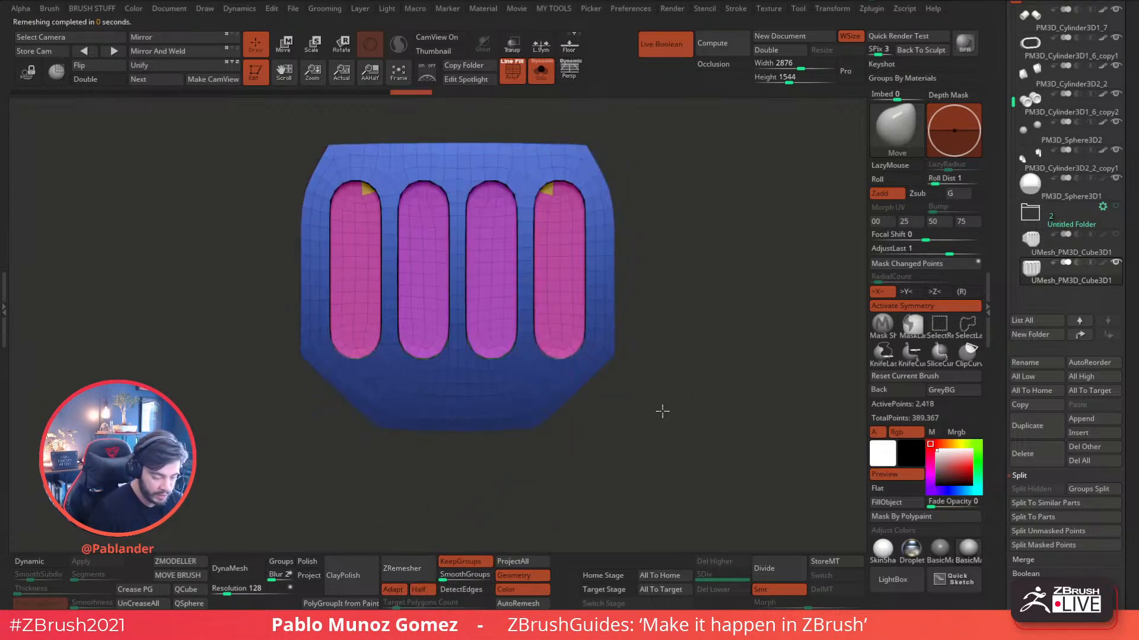
{"action": "key", "text": "ctrl+z"}
{"action": "mouse_move", "coordinate": [685, 285]}
{"action": "left_mouse_down"}
{"action": "mouse_move", "coordinate": [686, 255]}
{"action": "mouse_move", "coordinate": [685, 282]}
{"action": "left_mouse_up"}
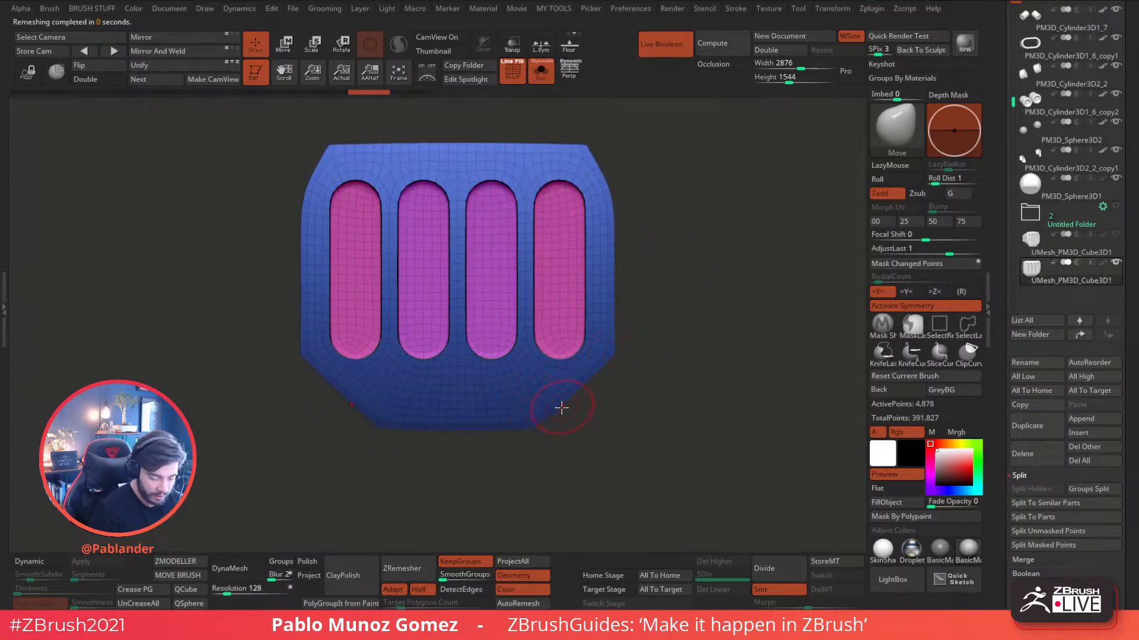
{"action": "left_click_drag", "start_coordinate": [534, 432], "coordinate": [585, 434]}
- Switch to the ZModeler brush, try a polygroup inset on the slotted front face, and examine the slot ends
{"action": "left_click", "coordinate": [178, 561]}
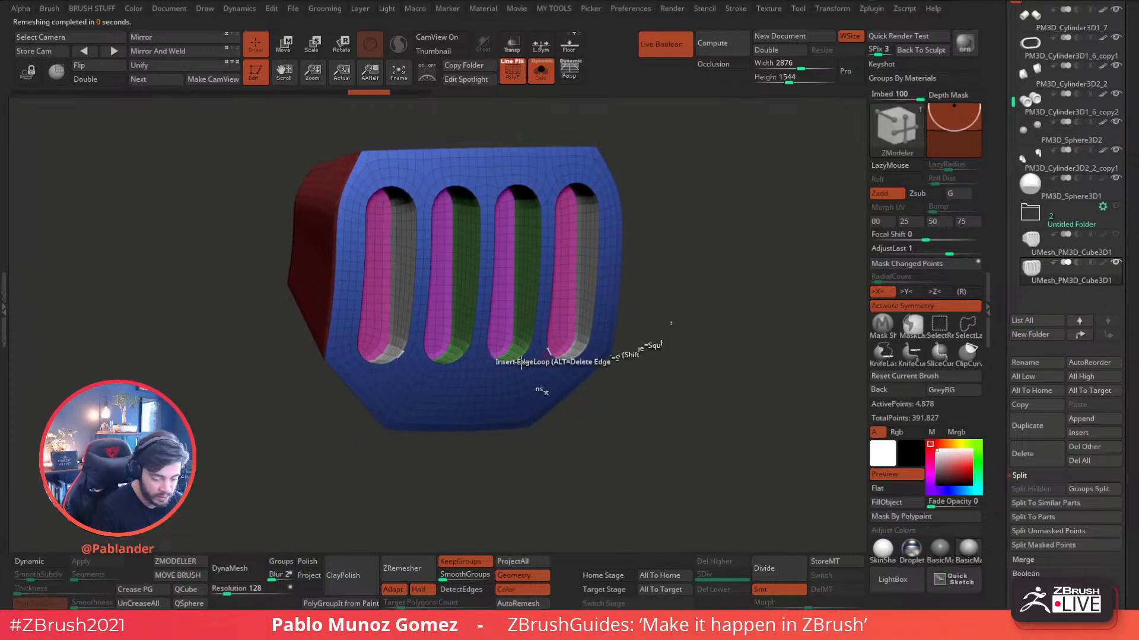
{"action": "mouse_move", "coordinate": [666, 343]}
{"action": "left_mouse_down"}
{"action": "mouse_move", "coordinate": [678, 338]}
{"action": "mouse_move", "coordinate": [663, 348]}
{"action": "left_mouse_up"}
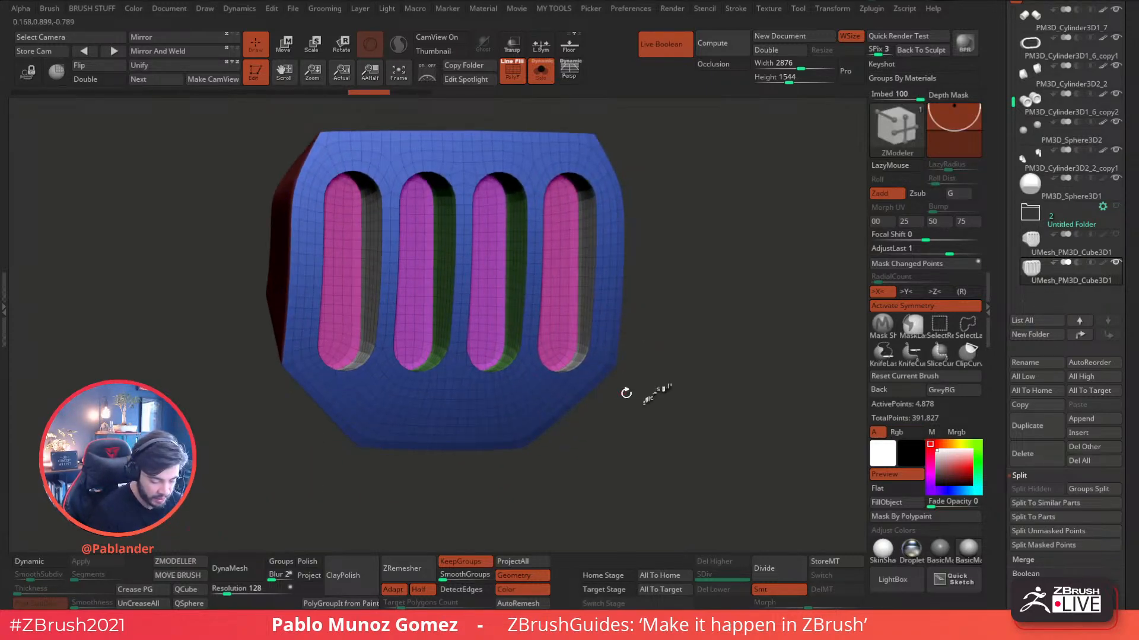
{"action": "key", "text": "space"}
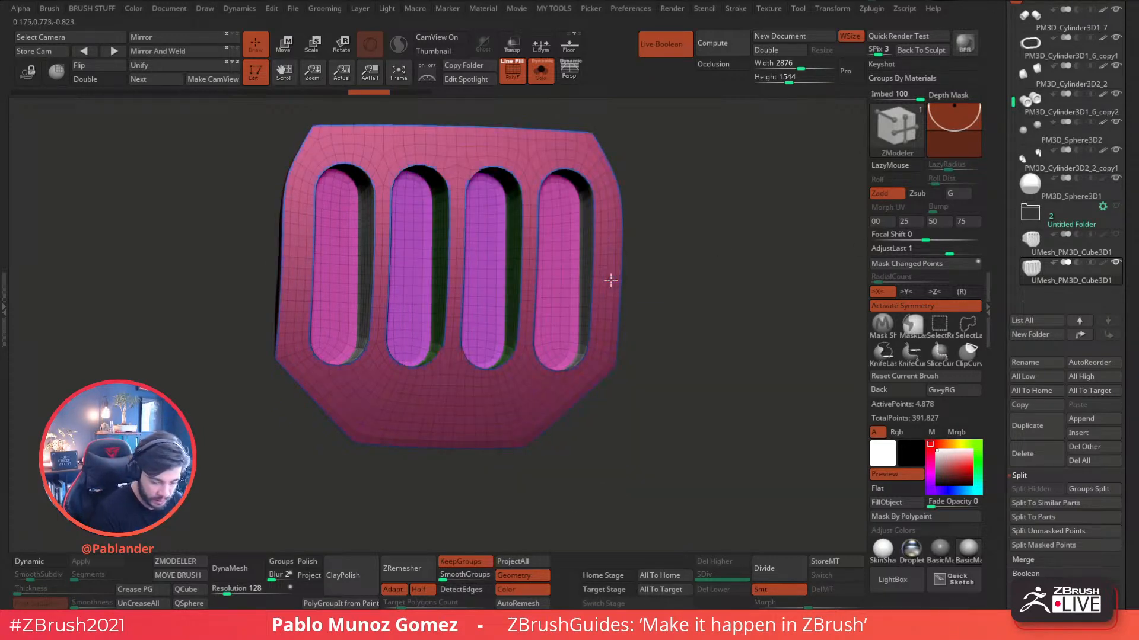
{"action": "left_click", "coordinate": [612, 278]}
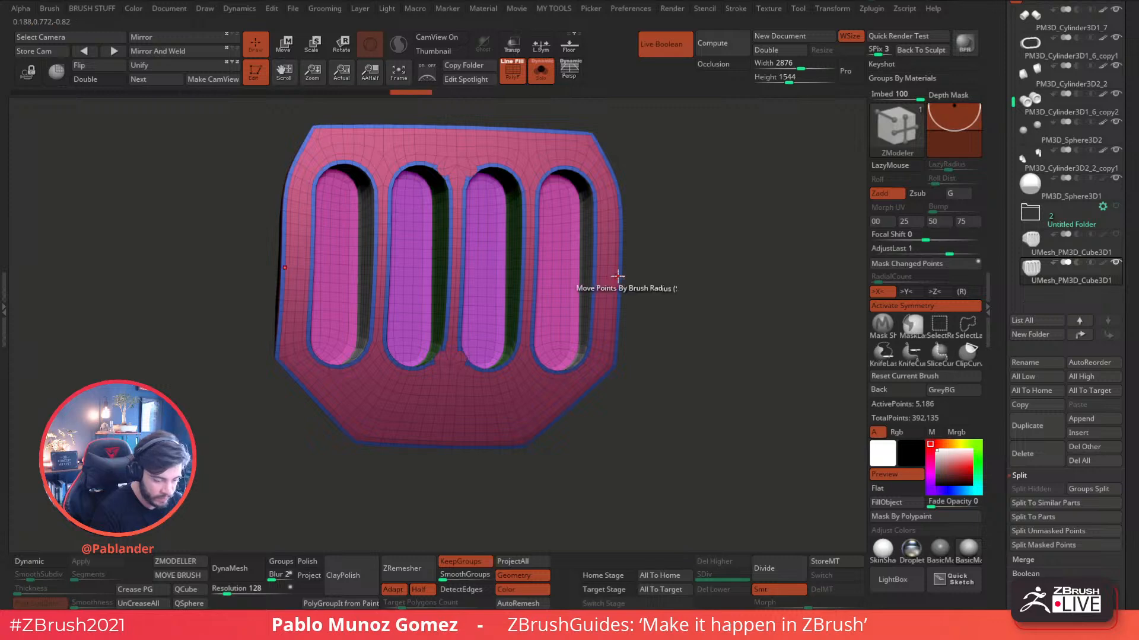
{"action": "key", "text": "ctrl+z"}
{"action": "right_click_drag", "start_coordinate": [481, 191], "coordinate": [430, 255], "text": "ctrl"}
{"action": "key", "text": "ctrl+z"}
{"action": "key", "text": "ctrl+z"}
{"action": "key", "text": "ctrl+z"}
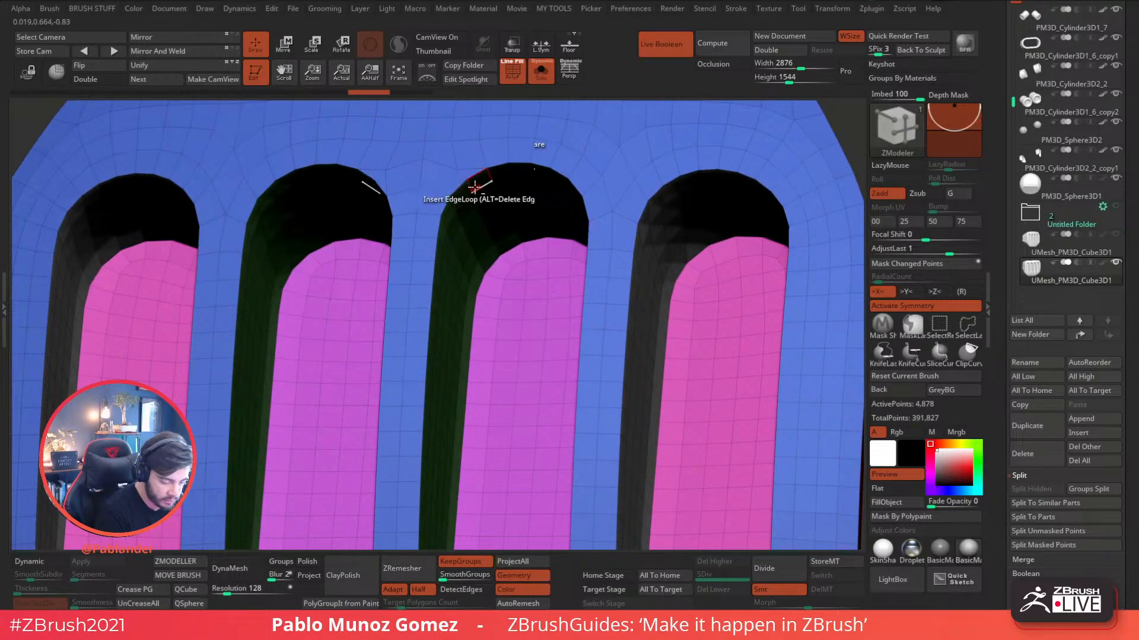
- Undo the halved remesh and try the polygroup inset on the denser front face
{"action": "key", "text": "f"}
{"action": "right_click_drag", "start_coordinate": [786, 317], "coordinate": [774, 313], "text": "ctrl"}
{"action": "key", "text": "ctrl+z"}
{"action": "left_click_drag", "start_coordinate": [715, 361], "coordinate": [724, 333]}
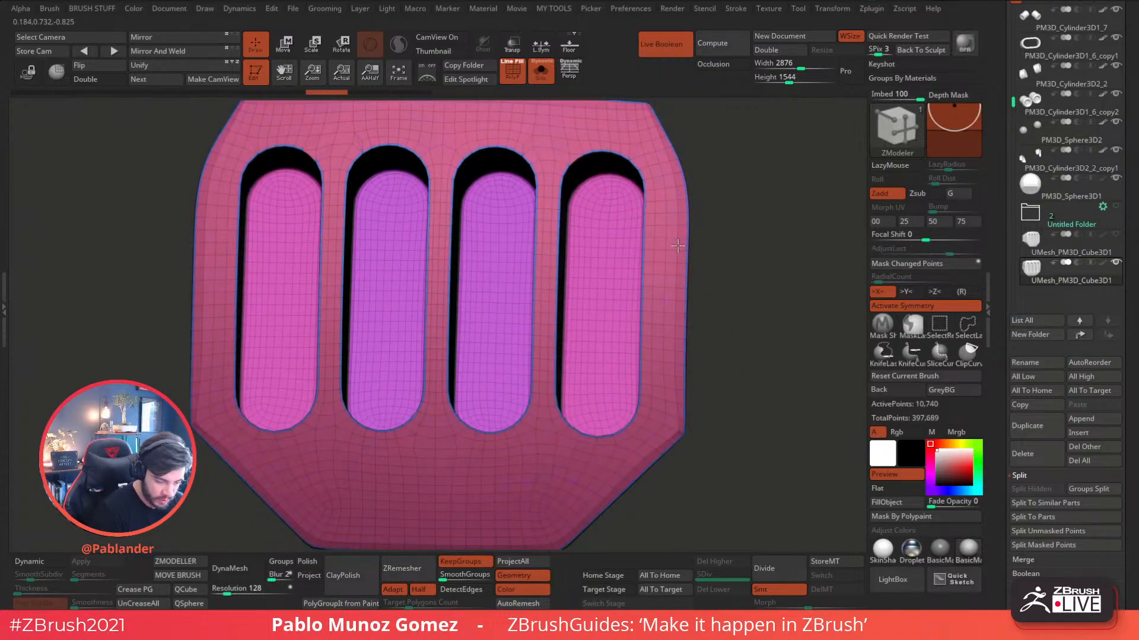
{"action": "left_click_drag", "start_coordinate": [676, 248], "coordinate": [695, 240]}
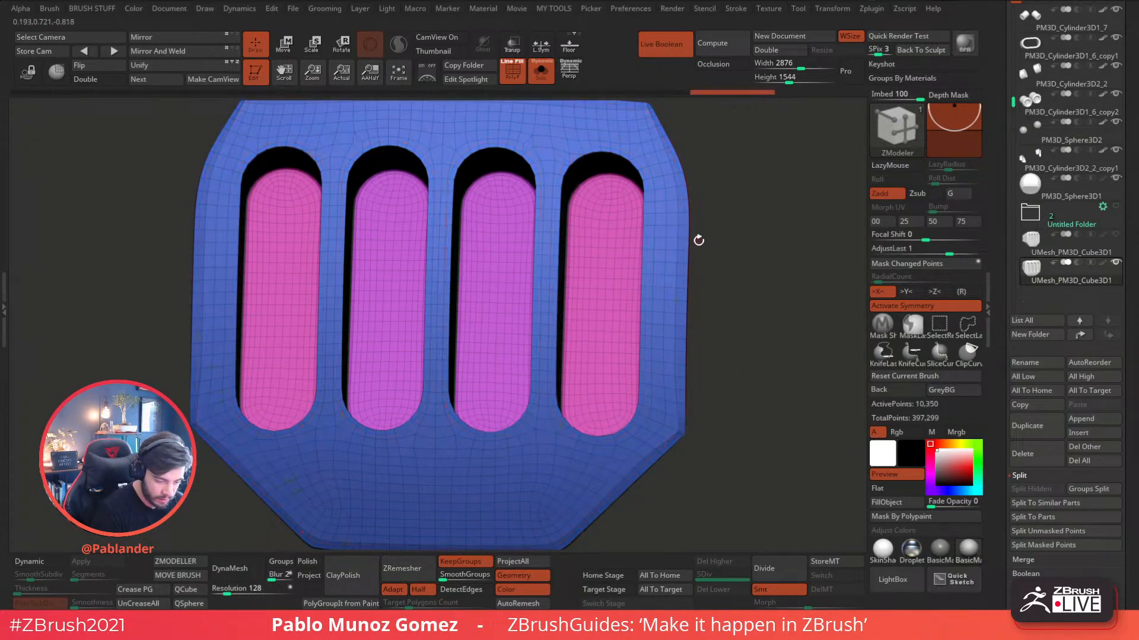
{"action": "key", "text": "ctrl+z"}
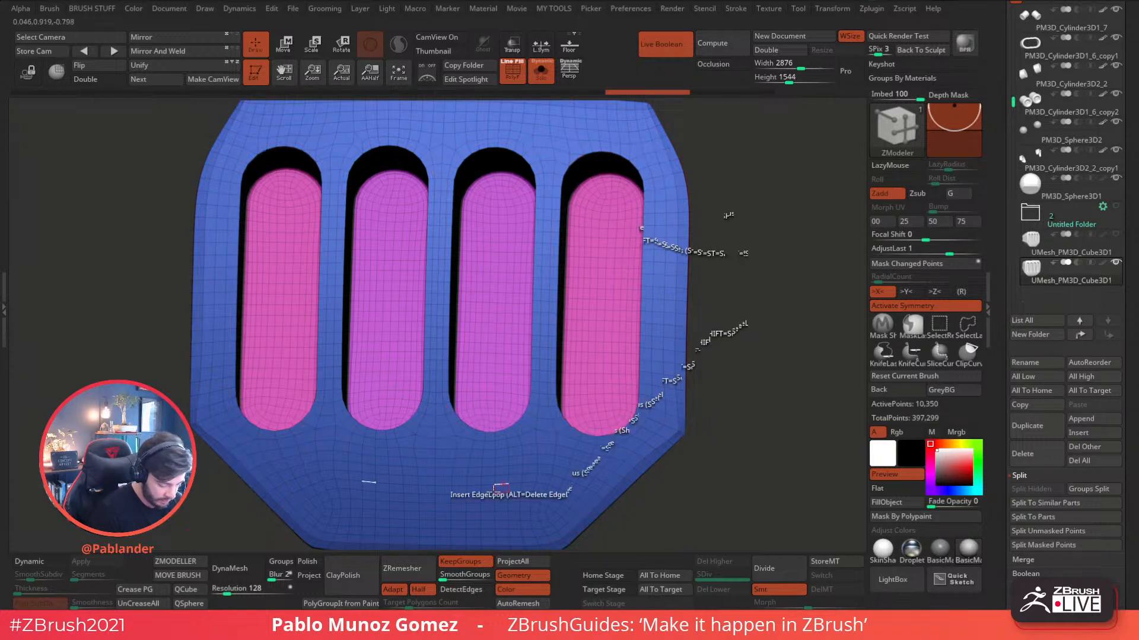
- Turn off Half and ZRemesh the block repeatedly with a target polygon count of about 2.51
{"action": "left_click", "coordinate": [419, 590]}
{"action": "left_click_drag", "start_coordinate": [403, 605], "coordinate": [401, 604]}
{"action": "left_click", "coordinate": [409, 571]}
{"action": "left_click_drag", "start_coordinate": [751, 381], "coordinate": [745, 395]}
{"action": "left_click", "coordinate": [410, 569]}
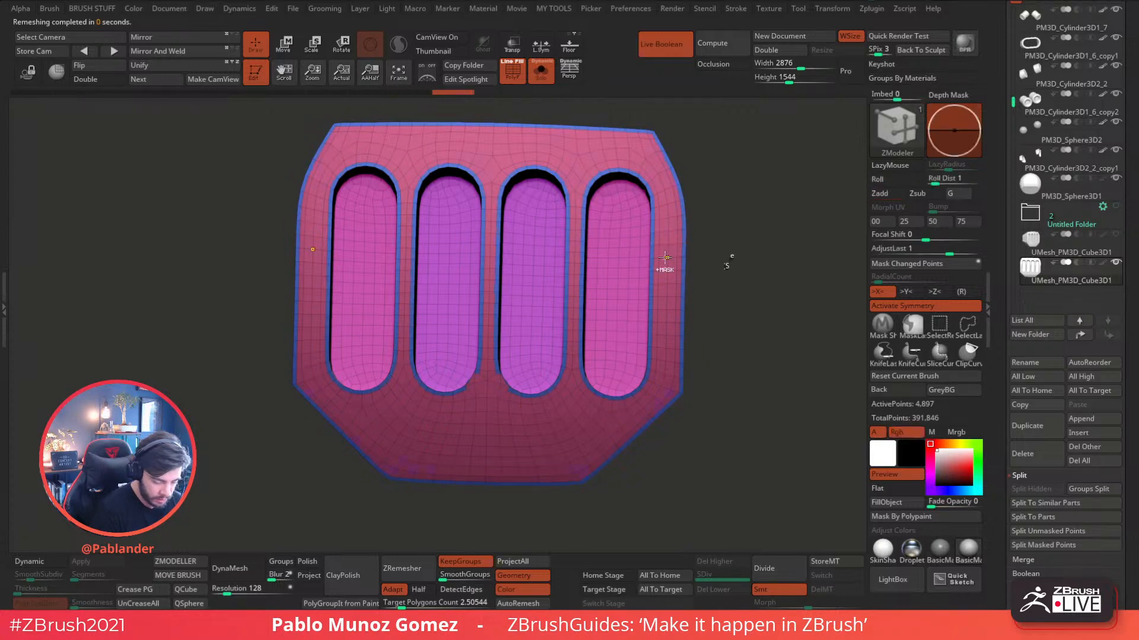
{"action": "left_click", "coordinate": [421, 566]}
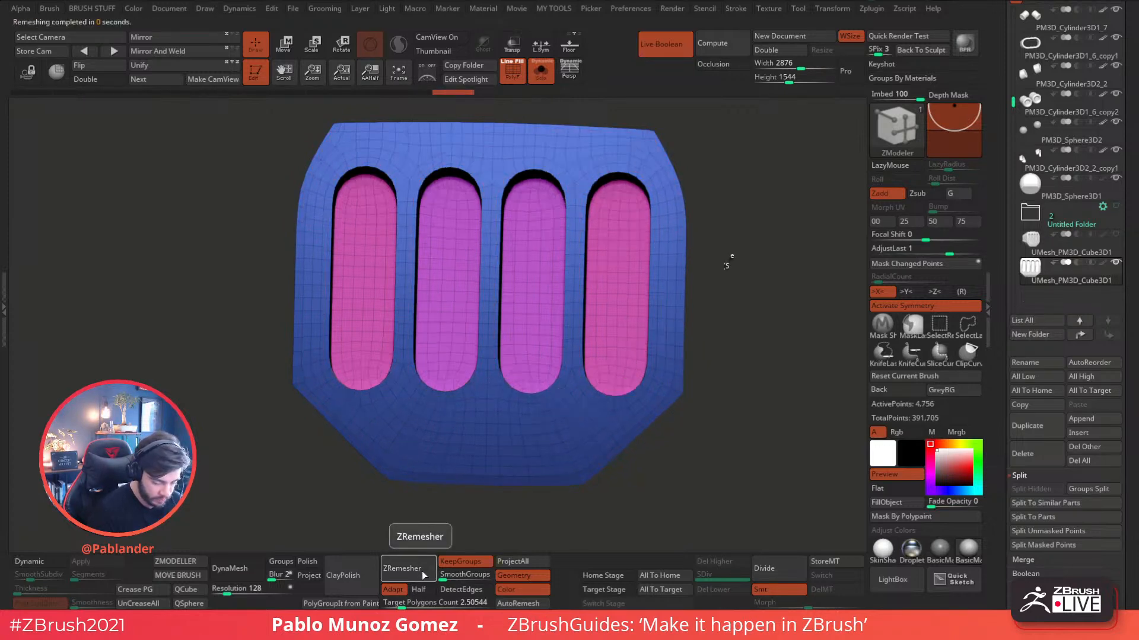
{"action": "left_click", "coordinate": [422, 570]}
{"action": "key", "text": "ctrl+z"}
- Set ZRemesher to Same polygon count with KeepGroups on and remesh the block
{"action": "left_click_drag", "start_coordinate": [1004, 369], "coordinate": [1004, 83]}
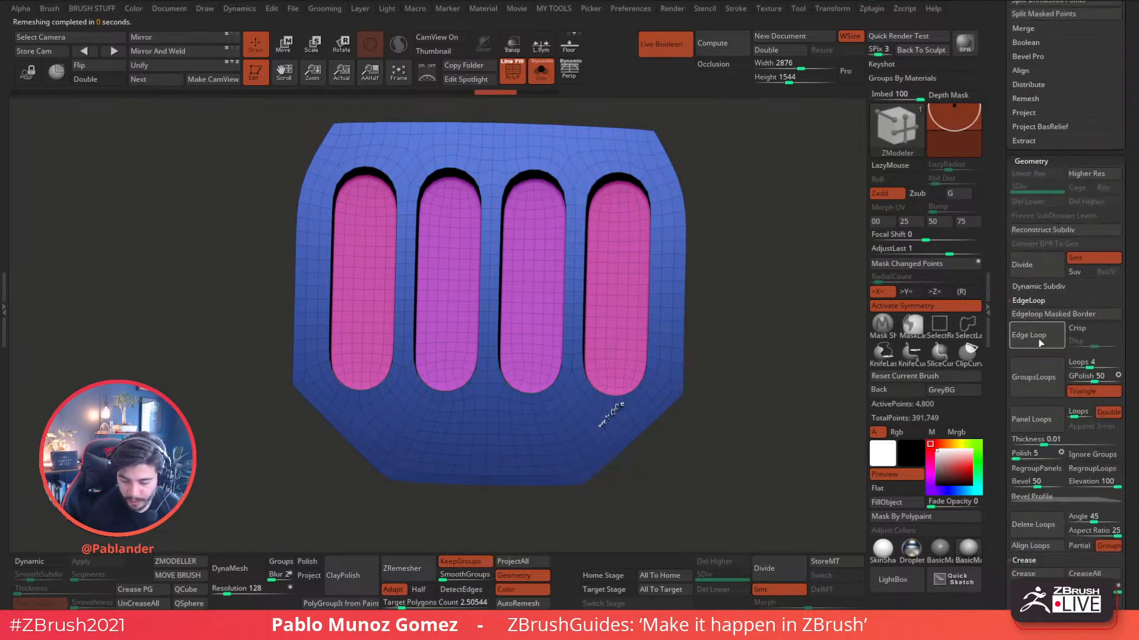
{"action": "left_click_drag", "start_coordinate": [1004, 424], "coordinate": [1008, 371]}
{"action": "left_click_drag", "start_coordinate": [1007, 425], "coordinate": [989, 295]}
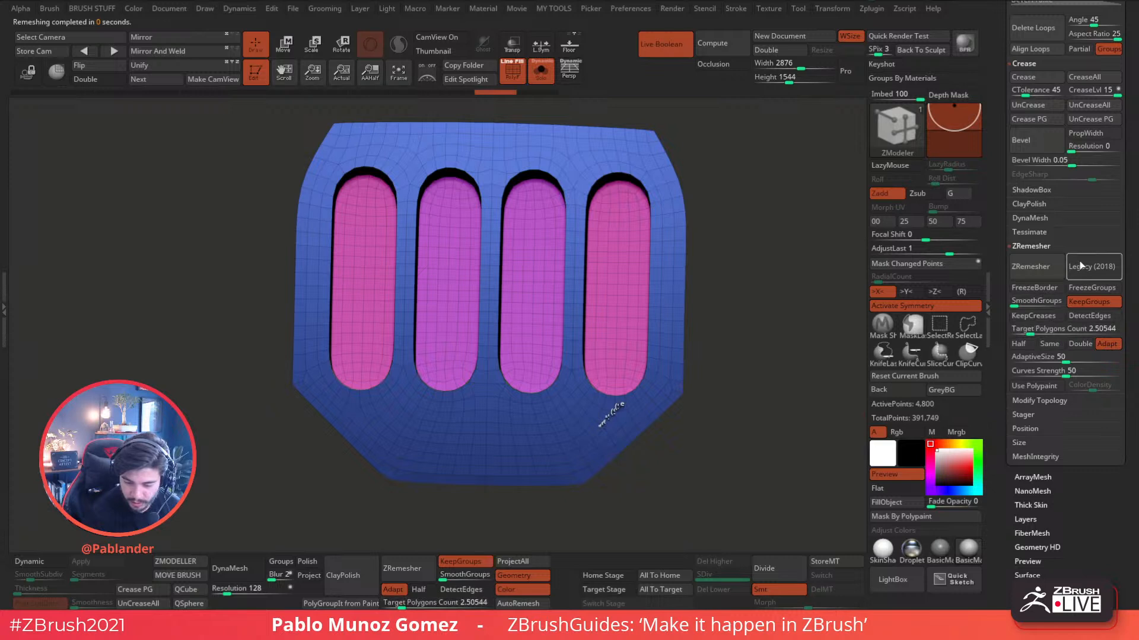
{"action": "left_click", "coordinate": [1053, 344]}
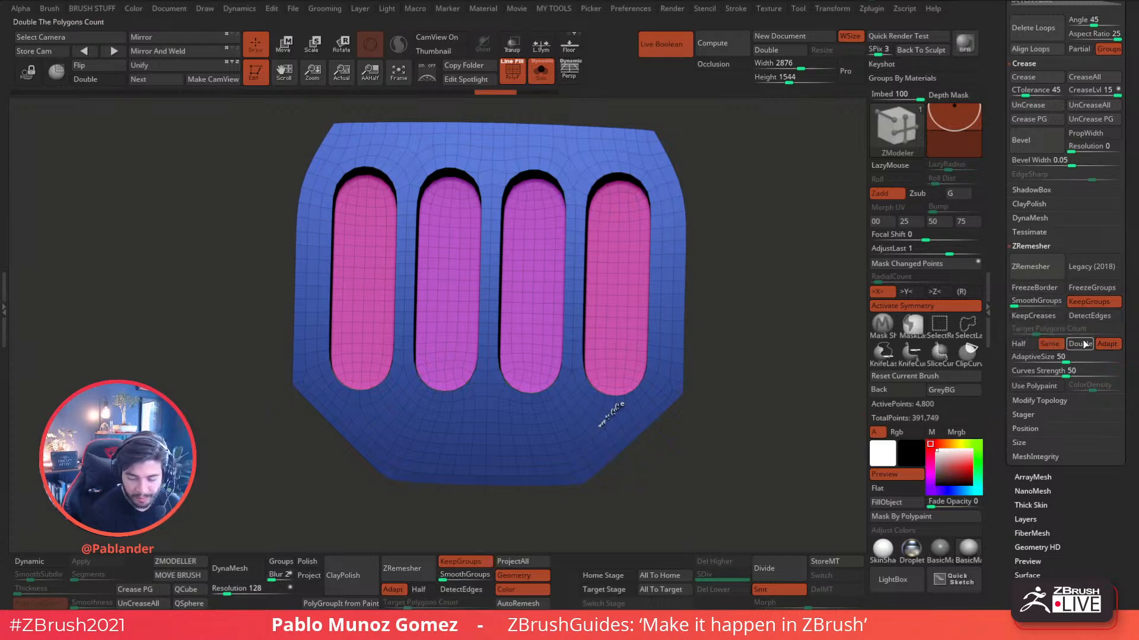
{"action": "left_click_drag", "start_coordinate": [764, 322], "coordinate": [744, 322], "text": "alt"}
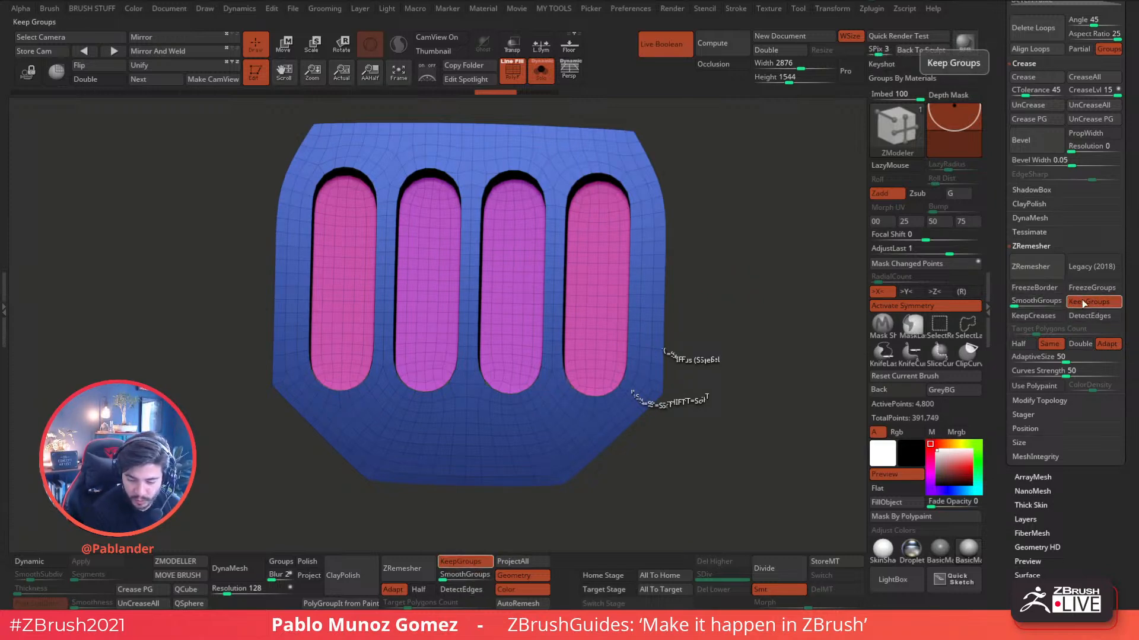
{"action": "left_click", "coordinate": [1039, 270]}
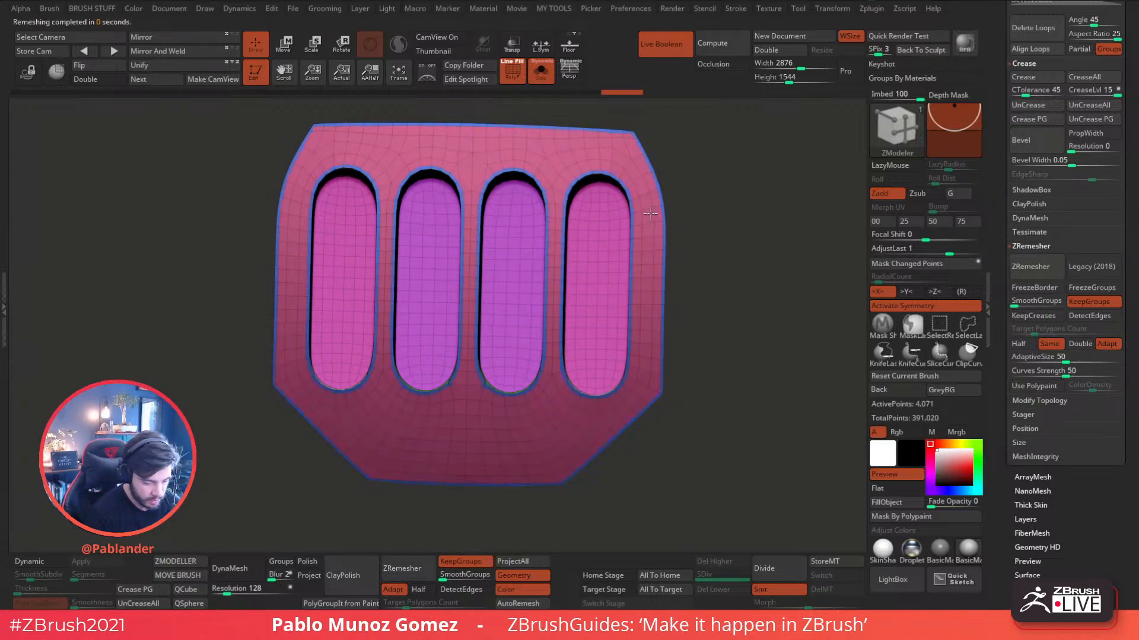
{"action": "left_click", "coordinate": [1039, 268]}
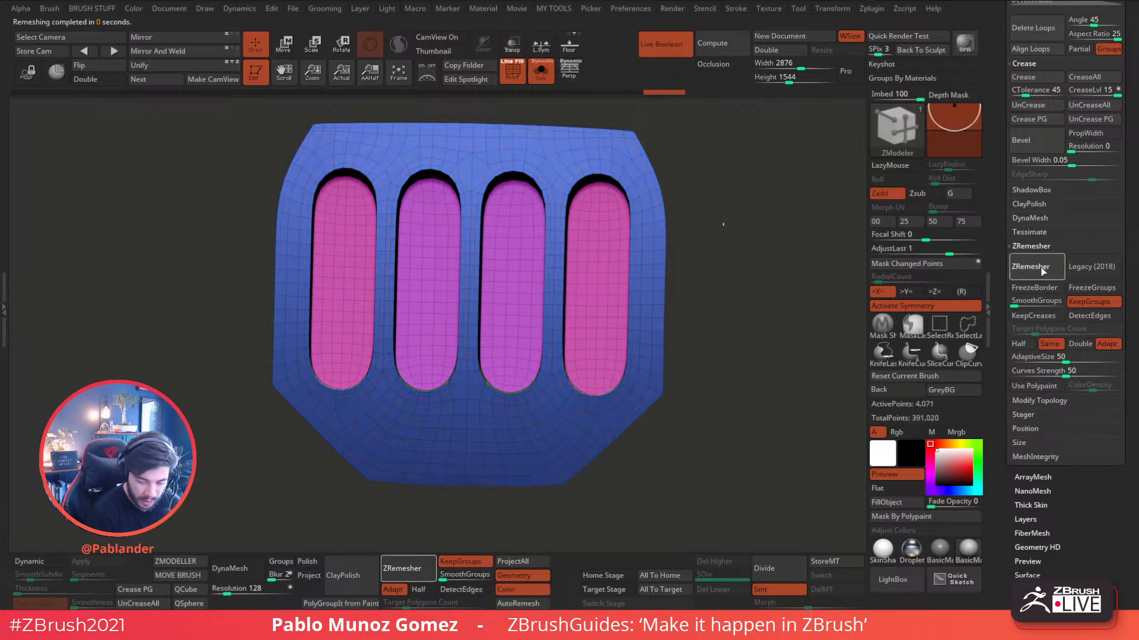
- Try further Same-count ZRemesh passes, testing and undoing the front polygroup inset between them
{"action": "left_click_drag", "start_coordinate": [561, 318], "coordinate": [559, 322]}
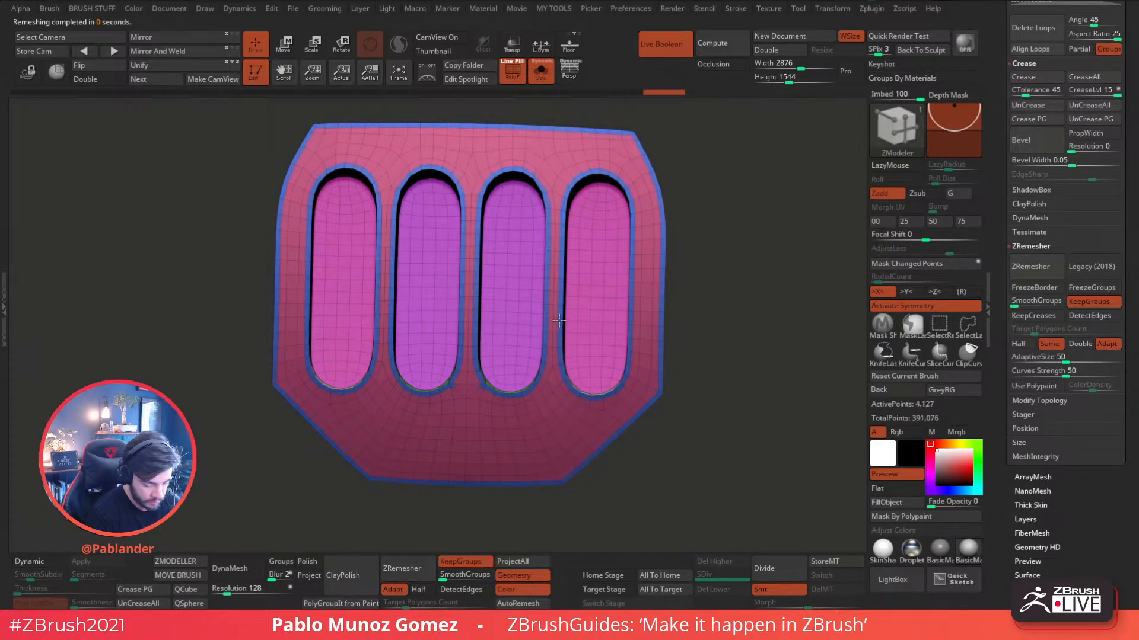
{"action": "key", "text": "ctrl+z"}
{"action": "left_click", "coordinate": [1043, 267]}
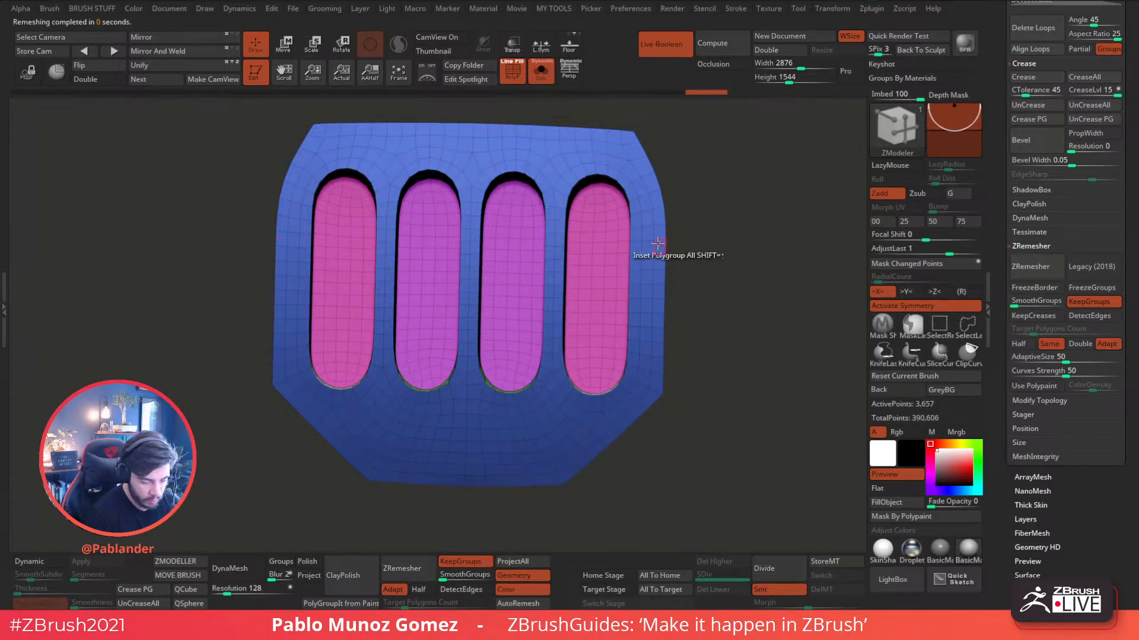
{"action": "left_click", "coordinate": [649, 245]}
{"action": "key", "text": "ctrl+z"}
{"action": "left_click", "coordinate": [1044, 271]}
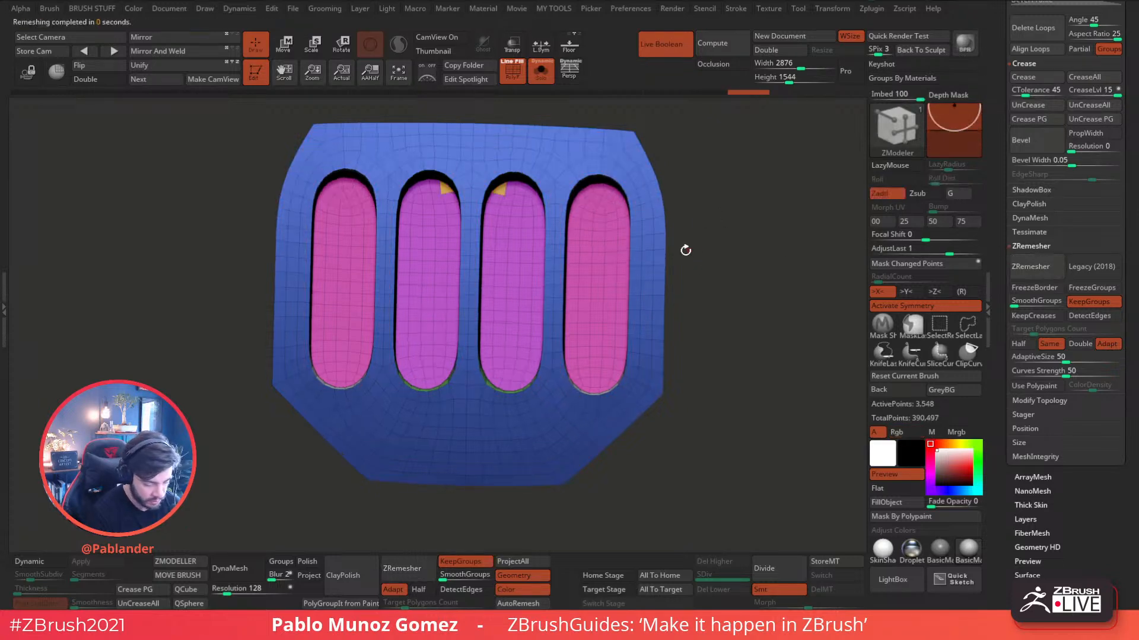
- Inset the slotted front face's polygroup and preview the block with Dynamic Subdiv on and polyframe off
{"action": "left_click", "coordinate": [657, 286]}
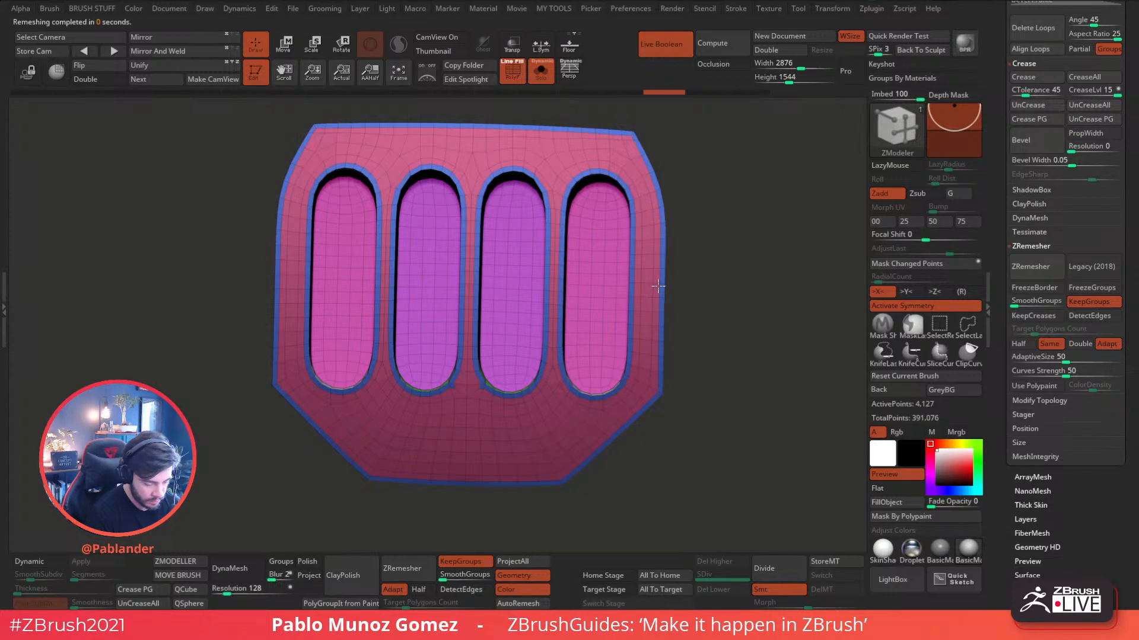
{"action": "left_click", "coordinate": [29, 562]}
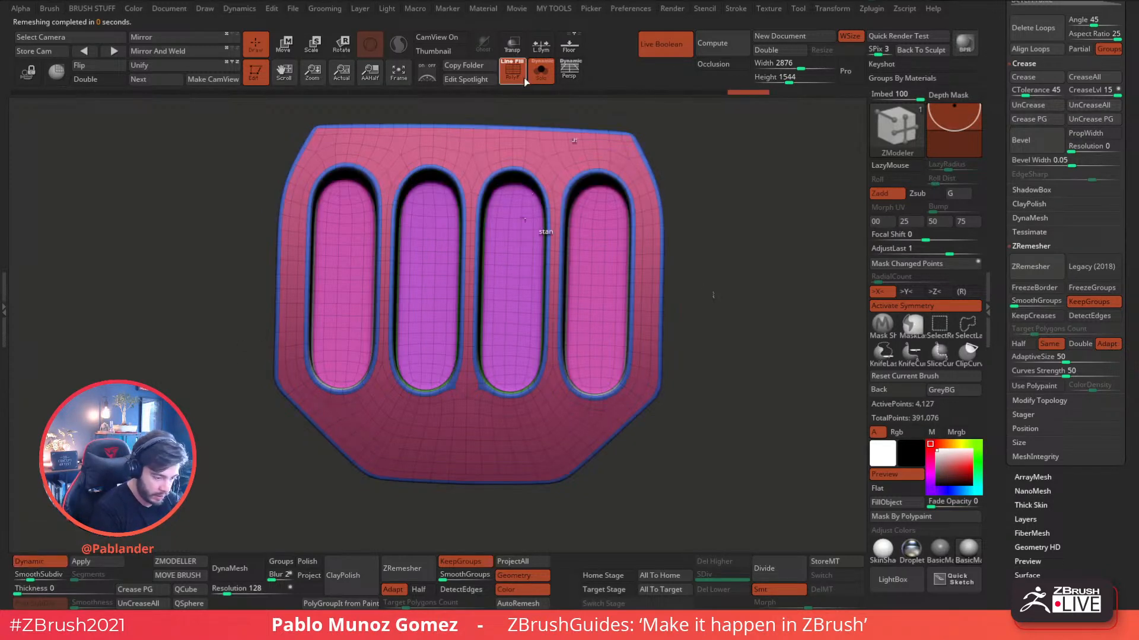
{"action": "key", "text": "shift+f"}
{"action": "left_click_drag", "start_coordinate": [672, 201], "coordinate": [688, 351]}
- Return to the subtool list and inspect the remeshed block with Dynamic Subdiv off
{"action": "left_click_drag", "start_coordinate": [990, 353], "coordinate": [991, 306]}
{"action": "left_click_drag", "start_coordinate": [996, 363], "coordinate": [1004, 465]}
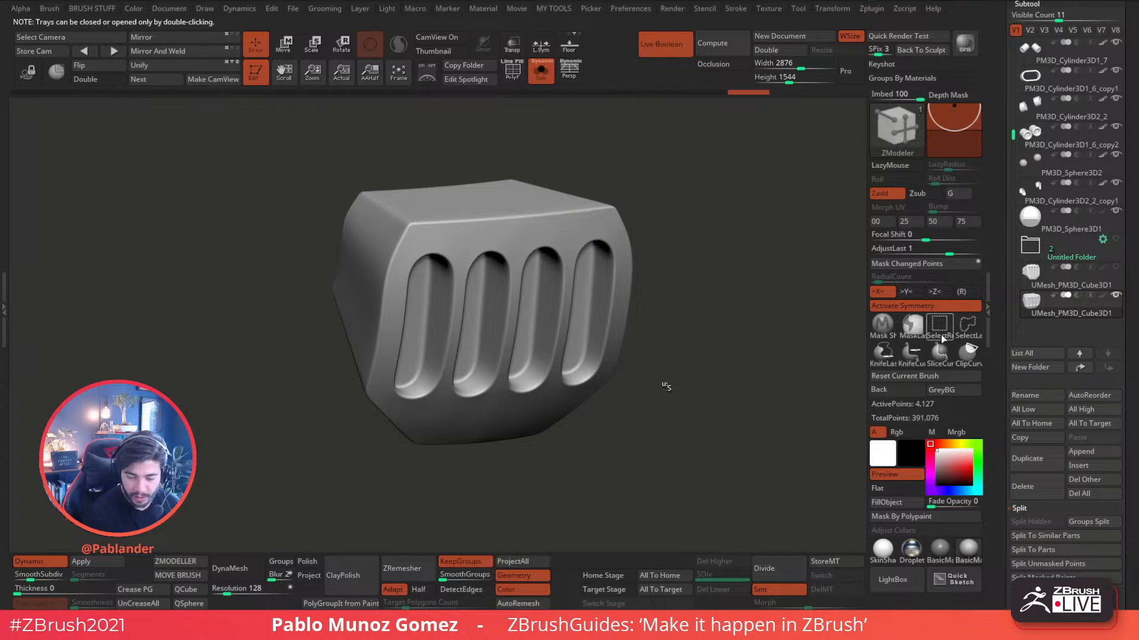
{"action": "mouse_move", "coordinate": [1036, 317]}
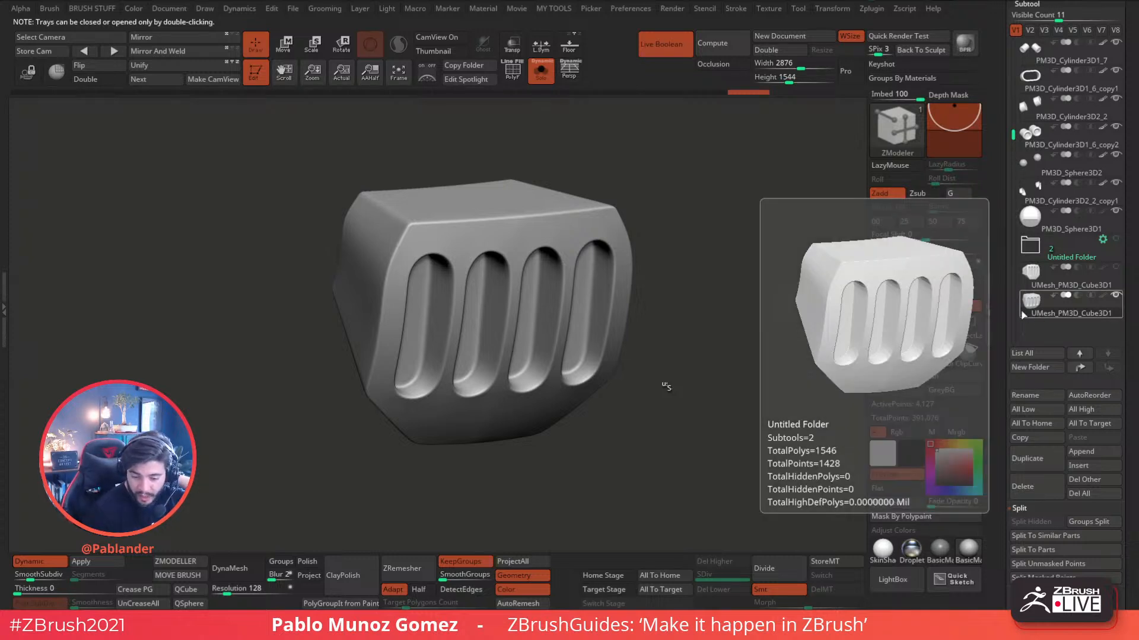
{"action": "left_click_drag", "start_coordinate": [717, 328], "coordinate": [694, 330]}
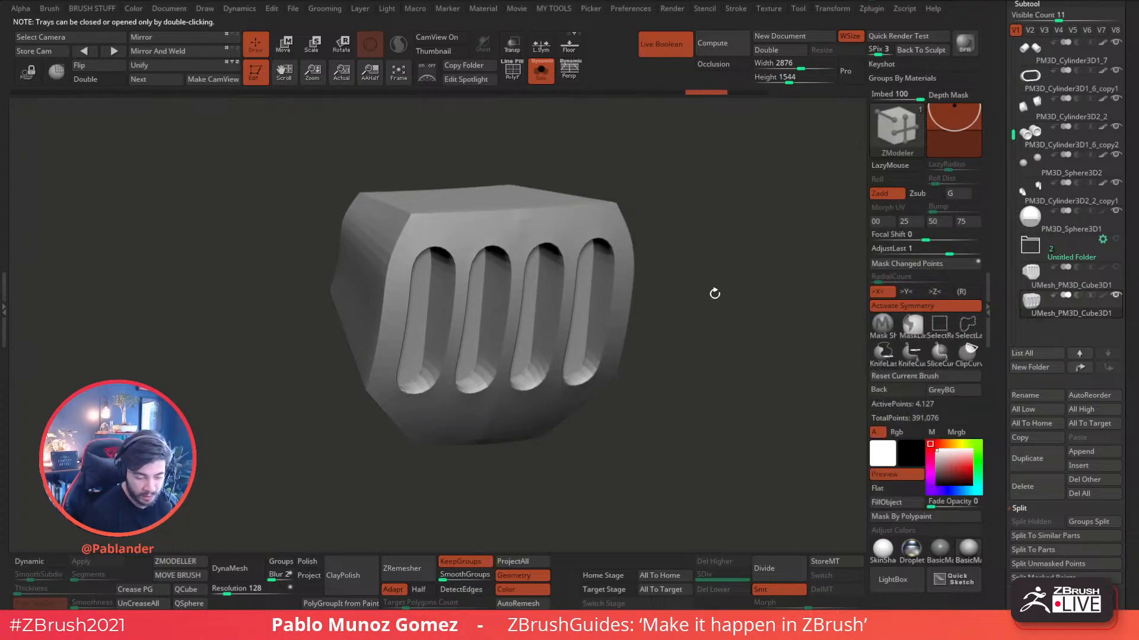
- Undo the ZRemesher passes on the slotted block to restore its dense mesh, and turn polyframe off
{"action": "left_click", "coordinate": [510, 376], "text": "alt"}
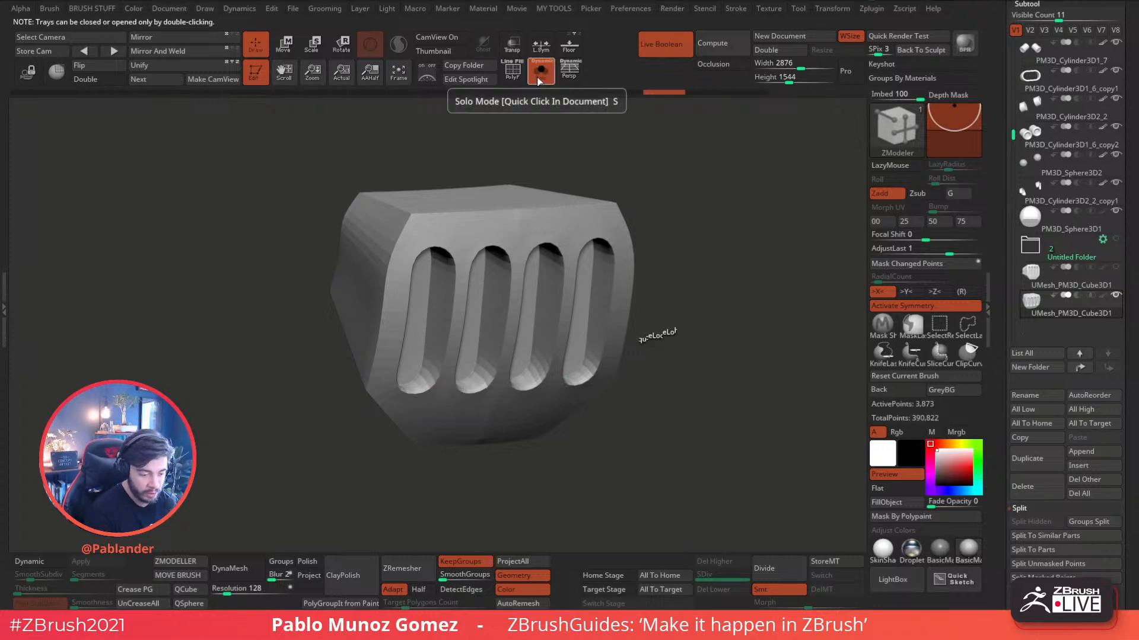
{"action": "left_click", "coordinate": [512, 70]}
{"action": "key", "text": "ctrl+z"}
{"action": "key", "text": "ctrl+z"}
{"action": "key", "text": "ctrl+z"}
{"action": "key", "text": "ctrl+z"}
{"action": "key", "text": "ctrl+z"}
{"action": "key", "text": "ctrl+z"}
{"action": "key", "text": "ctrl+z"}
{"action": "key", "text": "ctrl+z"}
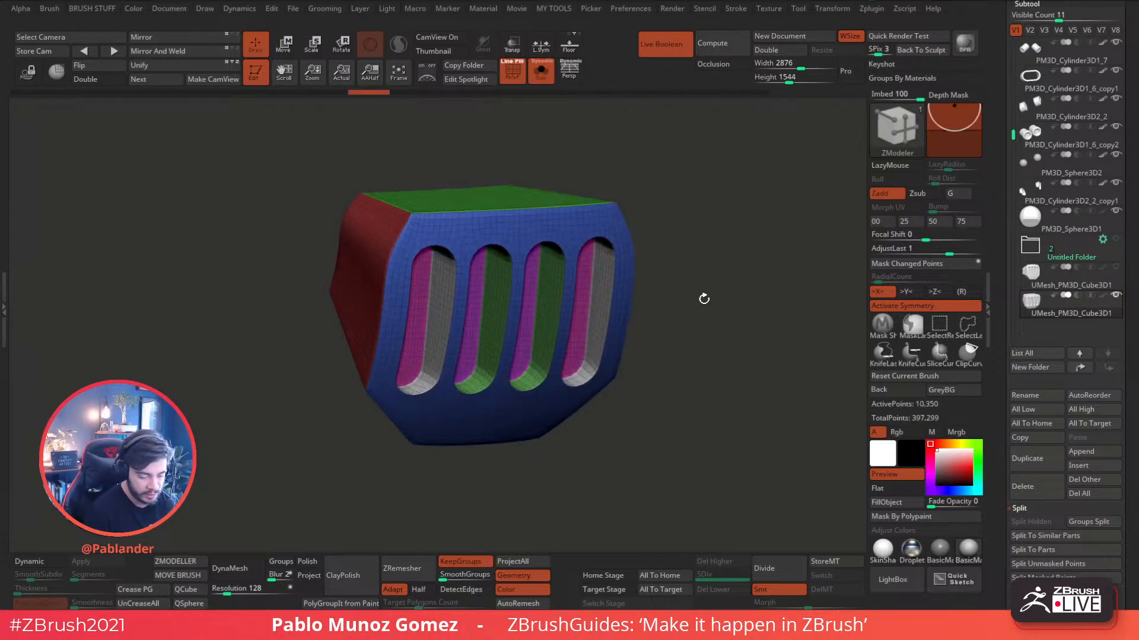
{"action": "left_click_drag", "start_coordinate": [684, 243], "coordinate": [629, 182]}
{"action": "left_click", "coordinate": [513, 78]}
{"action": "left_click_drag", "start_coordinate": [650, 228], "coordinate": [667, 325]}
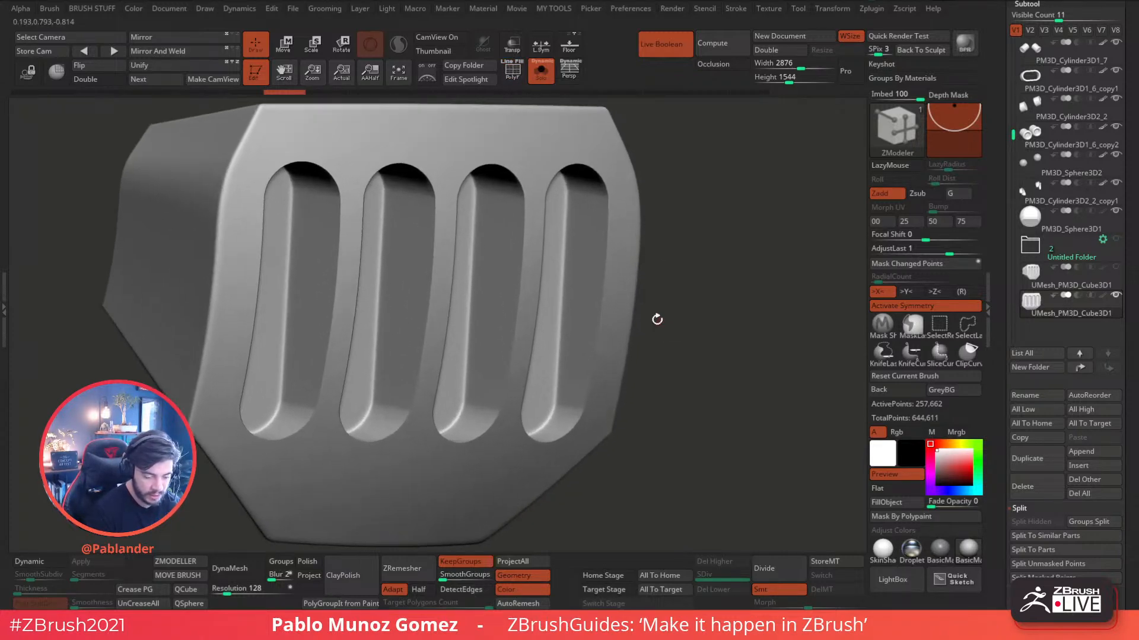
{"action": "left_click", "coordinate": [512, 73]}
{"action": "left_click", "coordinate": [29, 561]}
{"action": "left_click", "coordinate": [512, 72]}
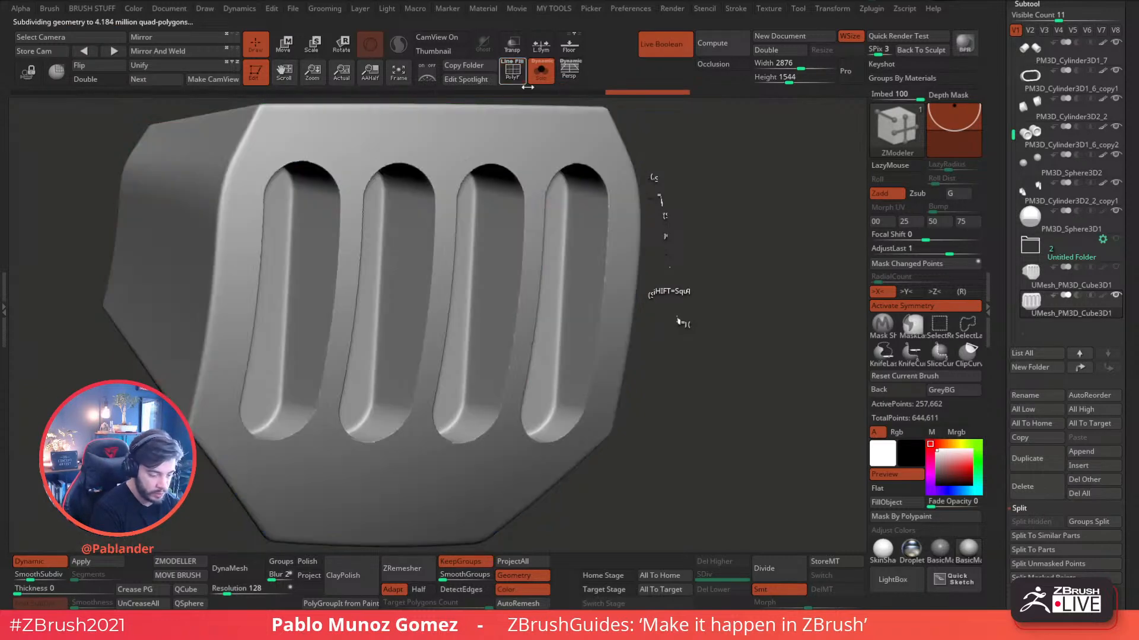
{"action": "left_click", "coordinate": [37, 561]}
- Compare the low-poly slotted block with the dense one by switching between their subtools
{"action": "left_click_drag", "start_coordinate": [729, 240], "coordinate": [701, 238], "text": "alt"}
{"action": "left_click_drag", "start_coordinate": [707, 309], "coordinate": [702, 297], "text": "alt"}
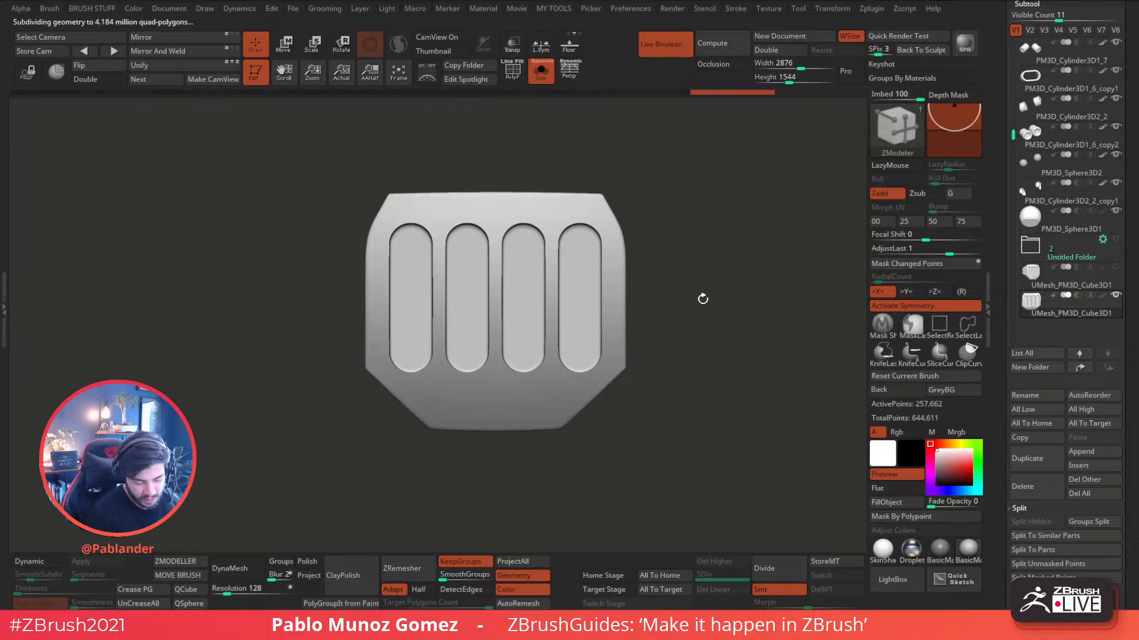
{"action": "left_click_drag", "start_coordinate": [679, 404], "coordinate": [684, 378]}
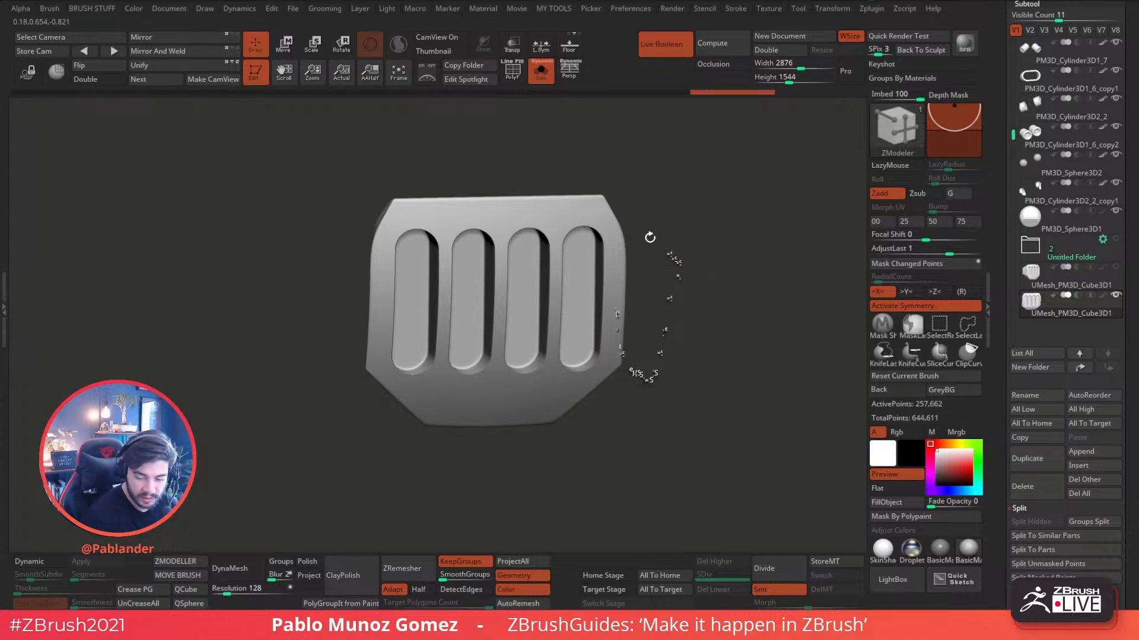
{"action": "left_click", "coordinate": [1045, 281]}
{"action": "left_click", "coordinate": [514, 73]}
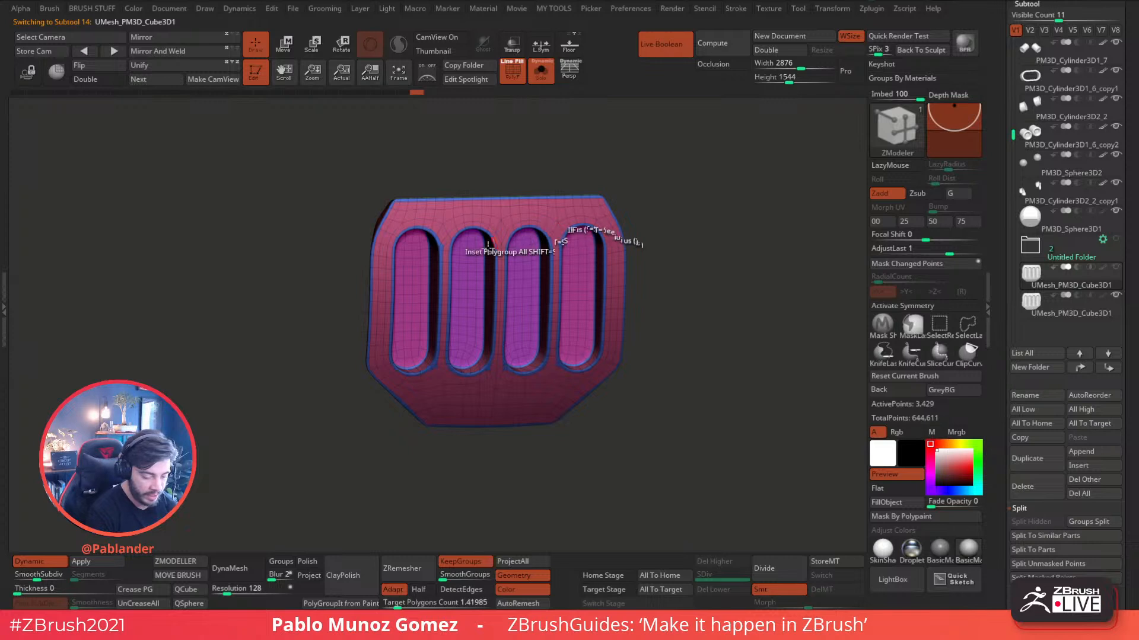
{"action": "key", "text": "shift+f"}
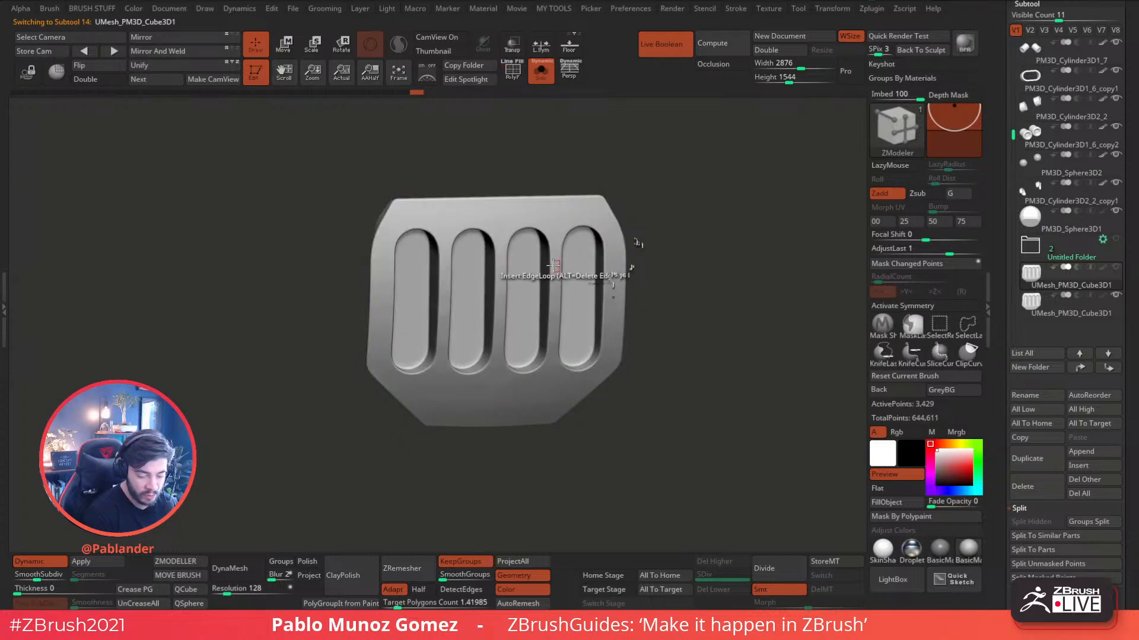
{"action": "left_click", "coordinate": [1072, 316]}
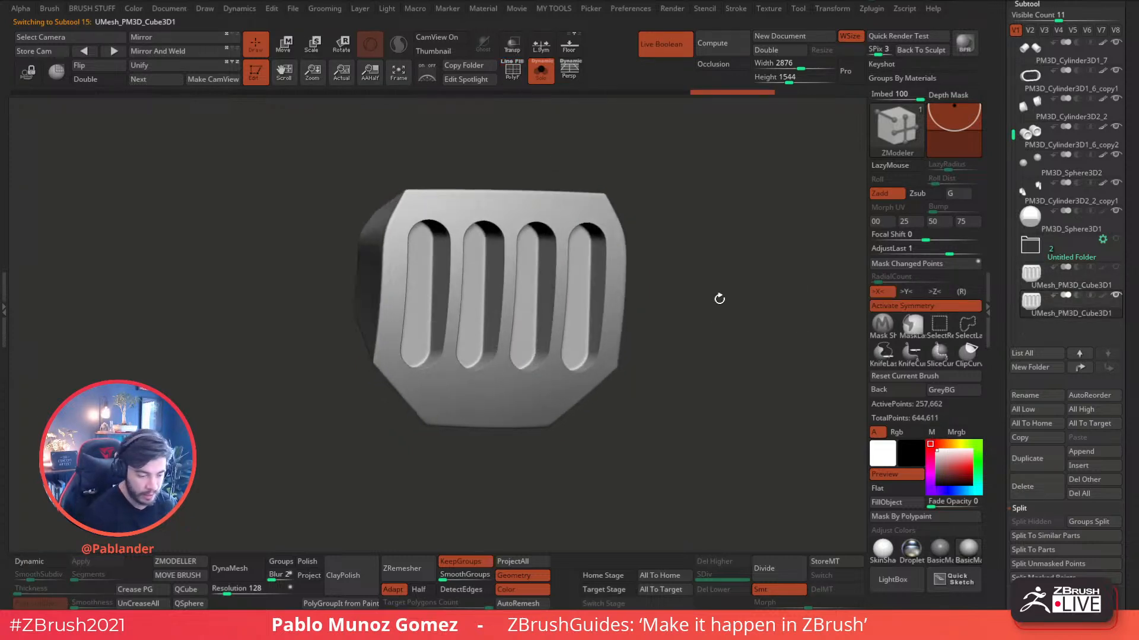
- Show polyframe and use SelectRect to hide the polygroups inside the four slots, leaving the outer shell visible
{"action": "left_click", "coordinate": [519, 81]}
{"action": "left_click_drag", "start_coordinate": [656, 193], "coordinate": [656, 381]}
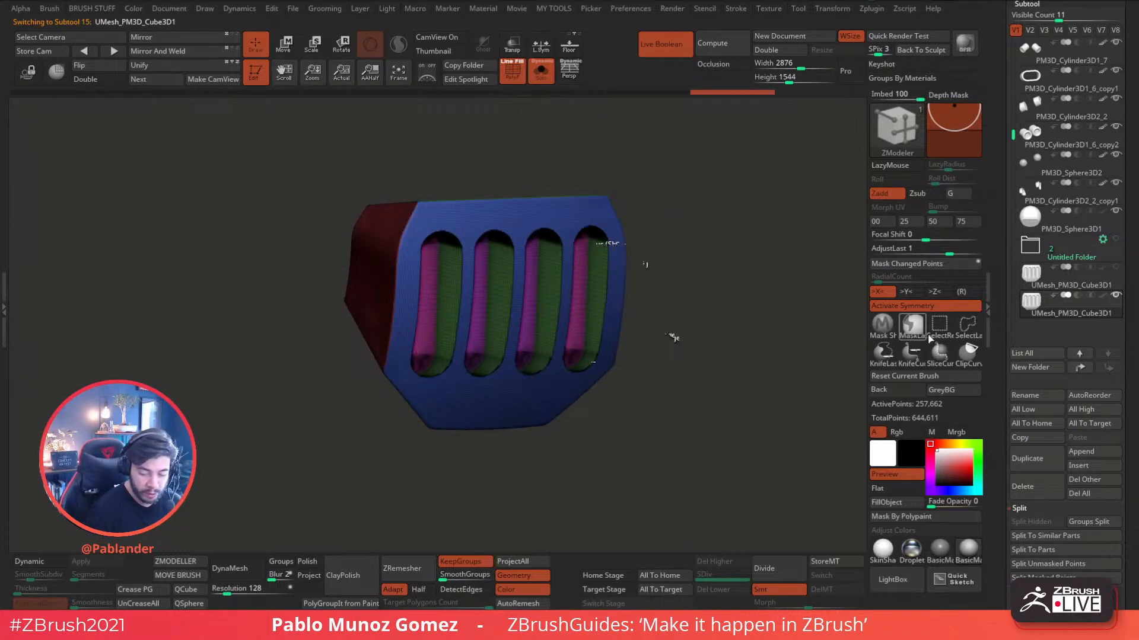
{"action": "left_click", "coordinate": [939, 326]}
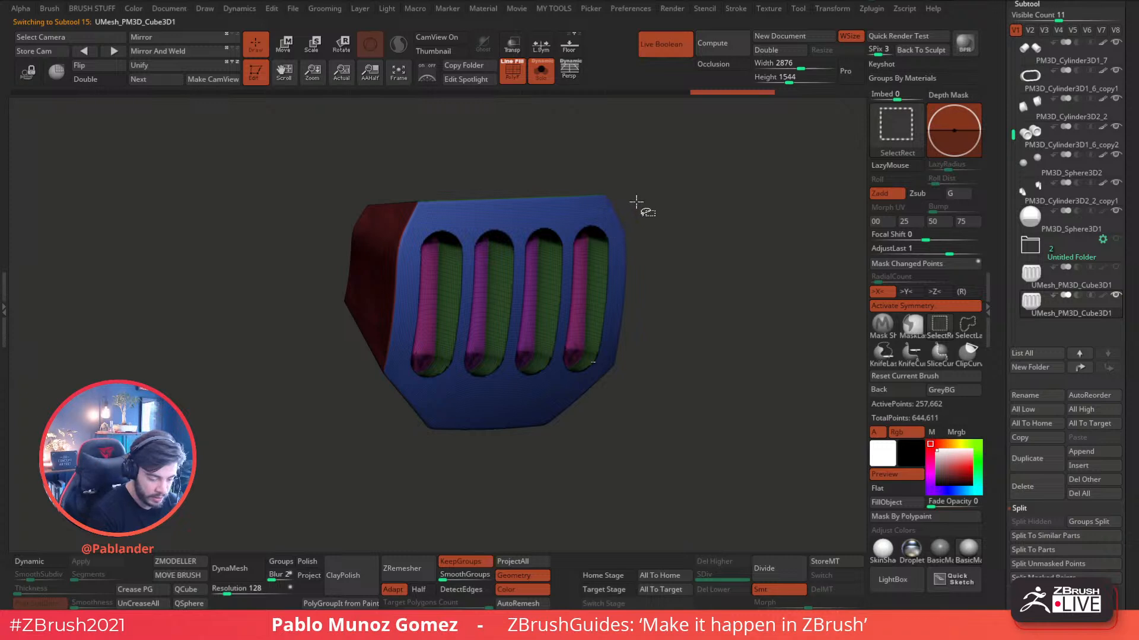
{"action": "left_click", "coordinate": [599, 258], "text": "ctrl+shift"}
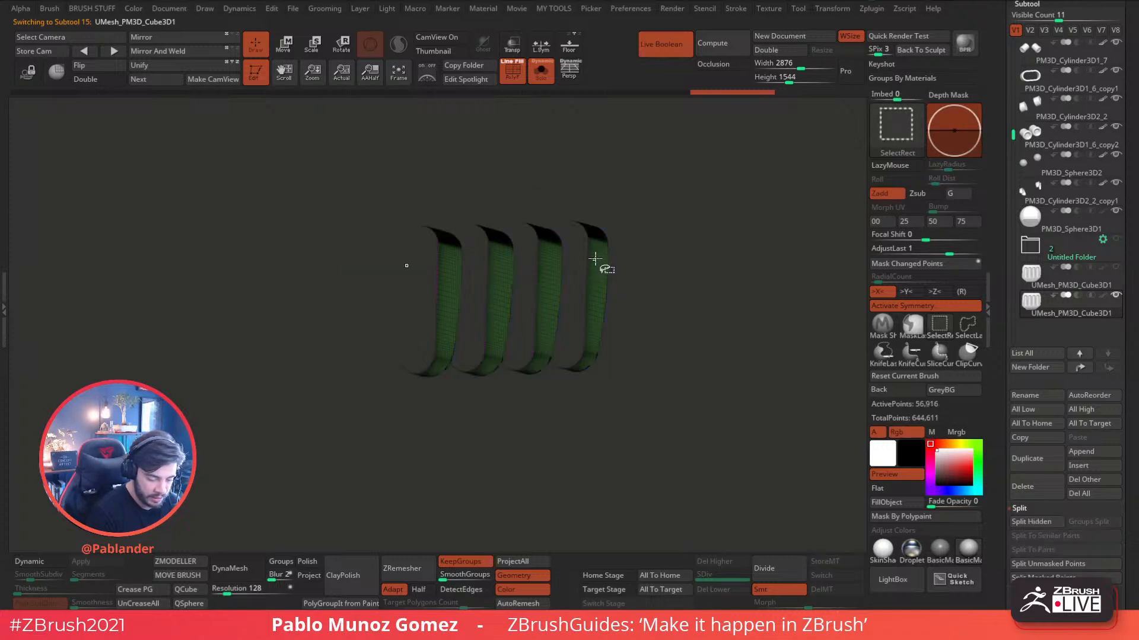
{"action": "left_click", "coordinate": [598, 255], "text": "ctrl+shift"}
{"action": "left_click", "coordinate": [581, 262], "text": "ctrl+shift"}
{"action": "left_click", "coordinate": [531, 270], "text": "ctrl+shift"}
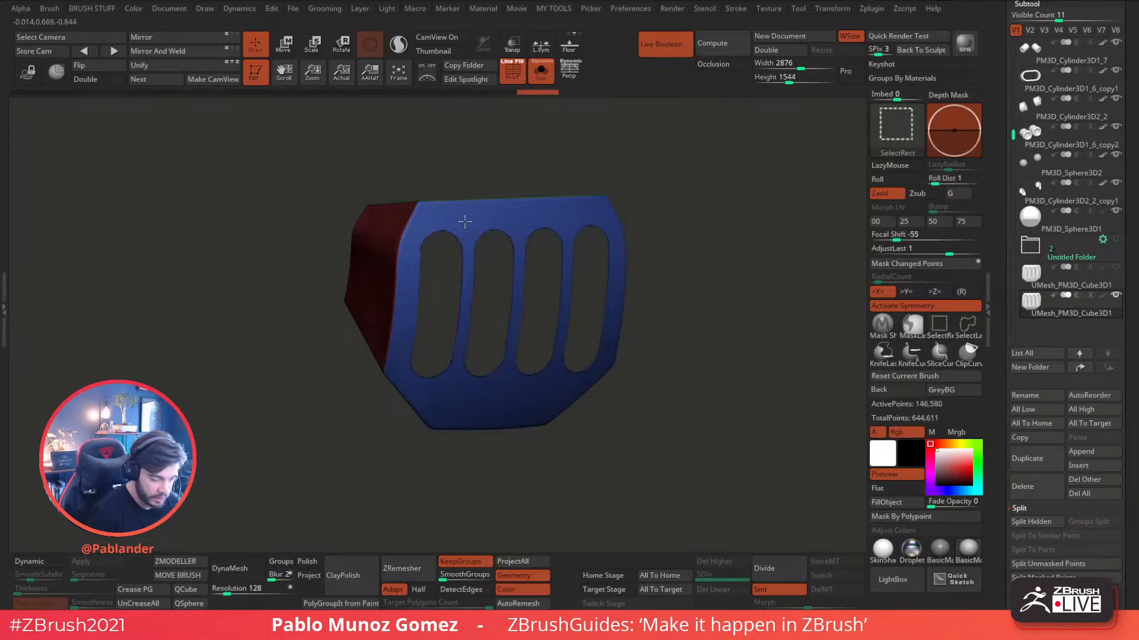
- Turn on Double-sided display, invert the visibility and merge the slot interiors into one polygroup with GroupVisible
{"action": "left_click", "coordinate": [87, 81]}
{"action": "mouse_move", "coordinate": [702, 332]}
{"action": "left_mouse_down"}
{"action": "mouse_move", "coordinate": [692, 318]}
{"action": "mouse_move", "coordinate": [696, 331]}
{"action": "mouse_move", "coordinate": [696, 284]}
{"action": "mouse_move", "coordinate": [710, 287]}
{"action": "left_mouse_up"}
{"action": "key", "text": "1"}
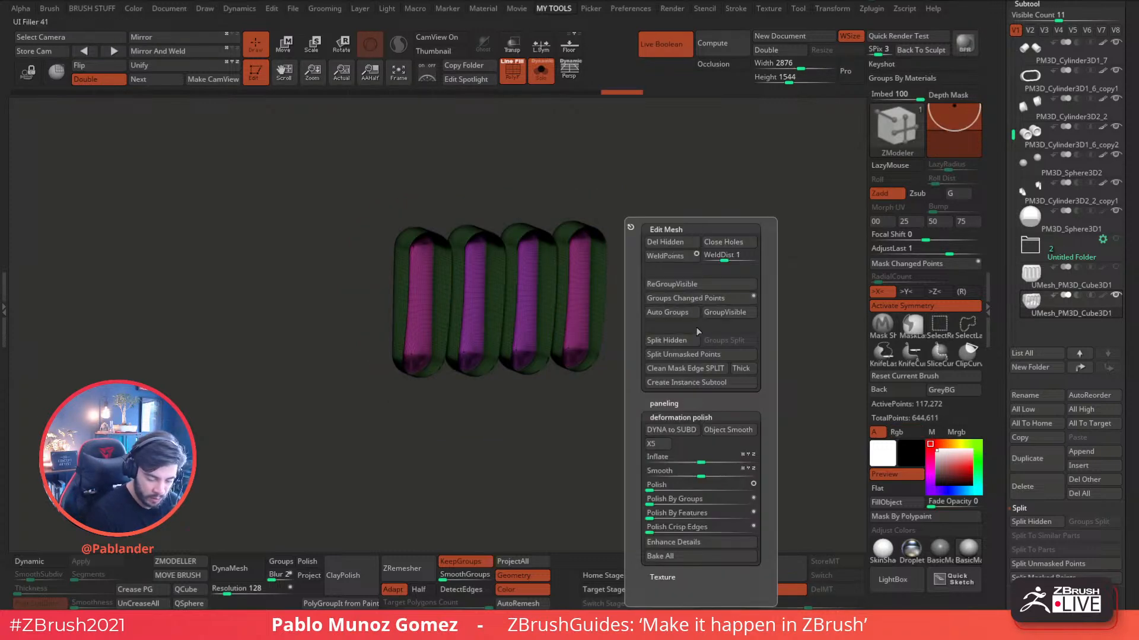
{"action": "left_click", "coordinate": [725, 319]}
- Isolate the outer shell, merge it into one polygroup with GroupVisible and unhide the whole block
{"action": "left_click", "coordinate": [712, 272], "text": "ctrl+shift"}
{"action": "key", "text": "1"}
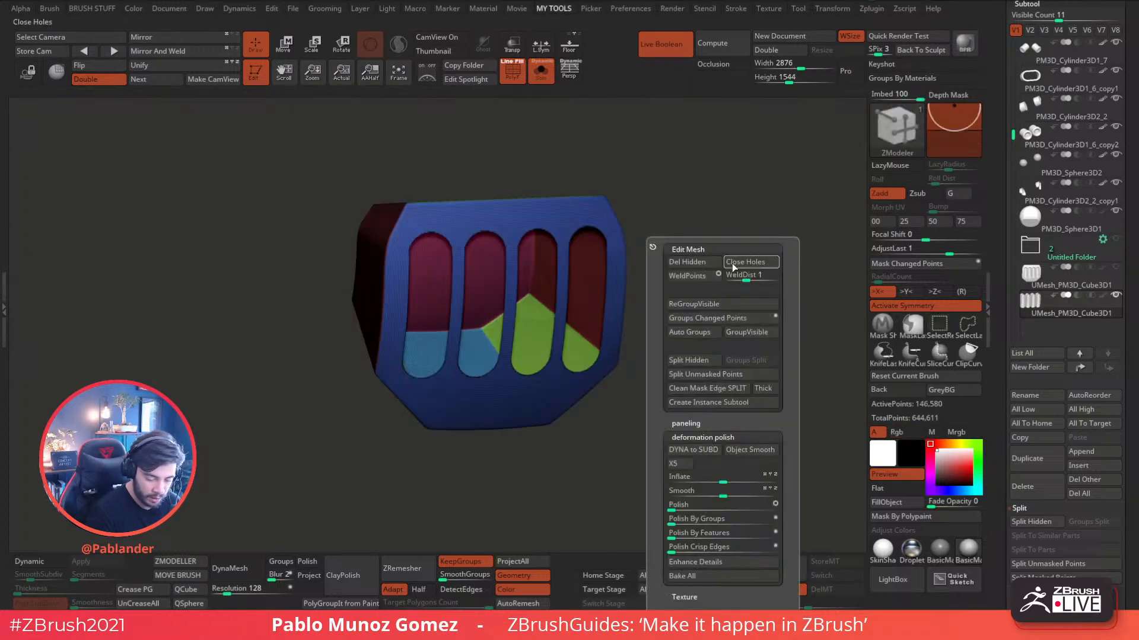
{"action": "left_click", "coordinate": [763, 336]}
{"action": "left_click", "coordinate": [666, 386], "text": "ctrl+shift"}
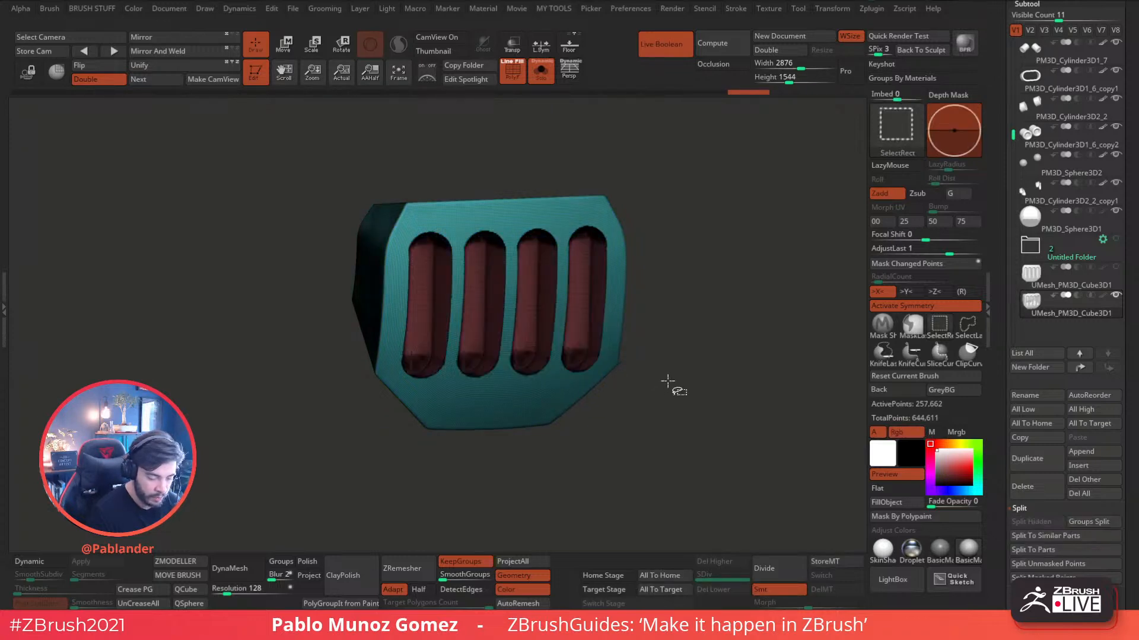
{"action": "left_click_drag", "start_coordinate": [674, 338], "coordinate": [646, 335]}
{"action": "left_click_drag", "start_coordinate": [706, 290], "coordinate": [711, 310]}
{"action": "left_click_drag", "start_coordinate": [659, 376], "coordinate": [703, 298]}
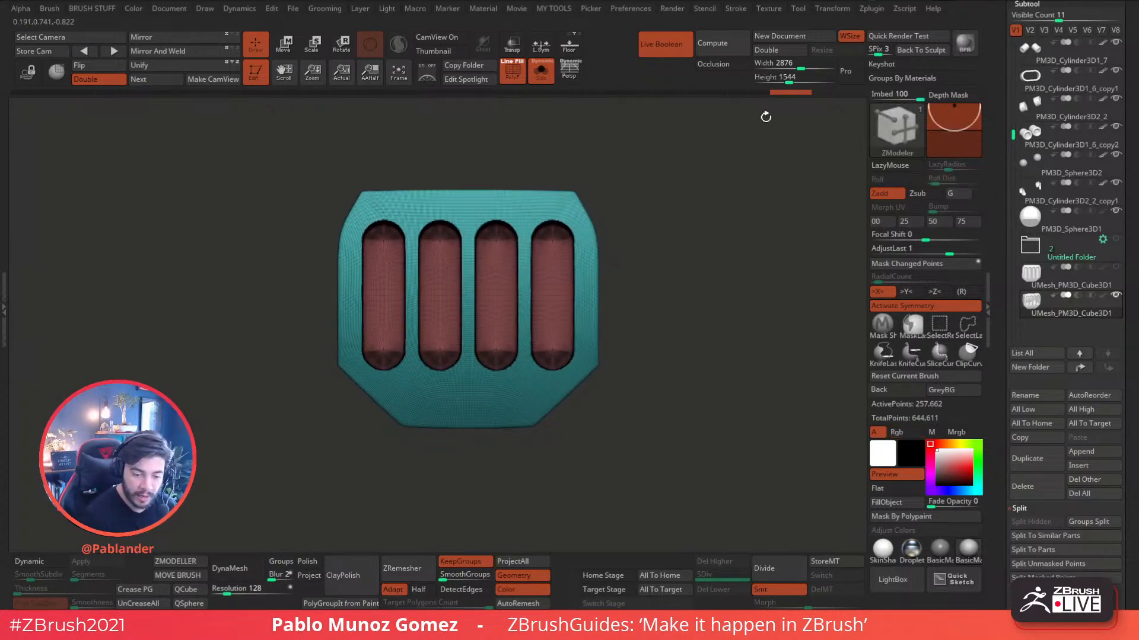
- Send the two-polygroup block to the BevelPro plugin and bring its preview window fully into view
{"action": "left_click", "coordinate": [880, 9]}
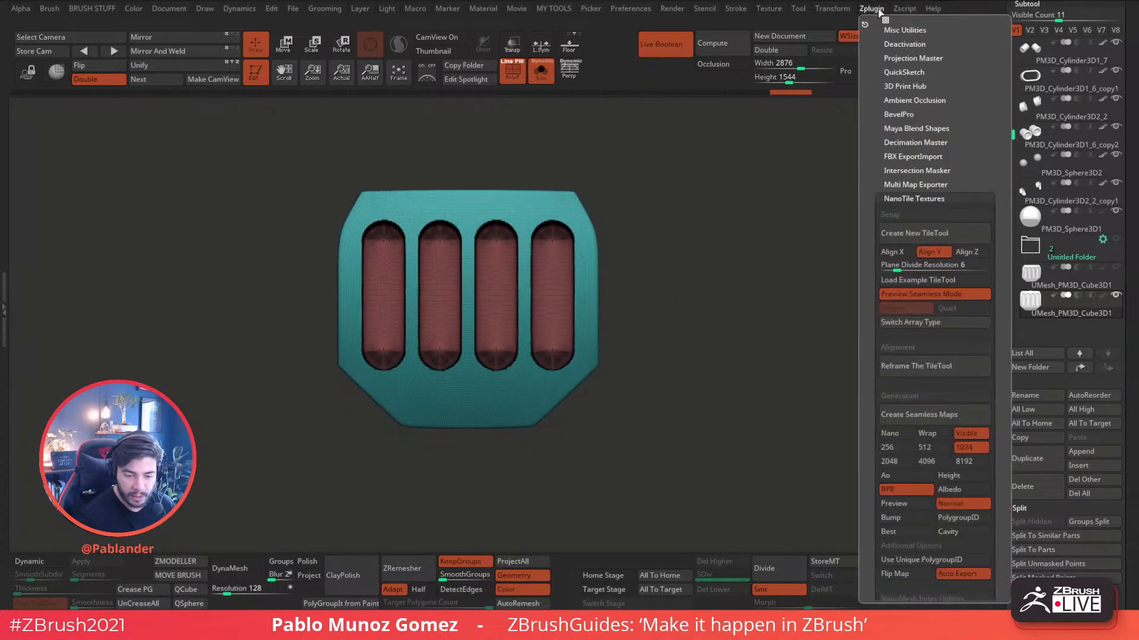
{"action": "left_click", "coordinate": [901, 198]}
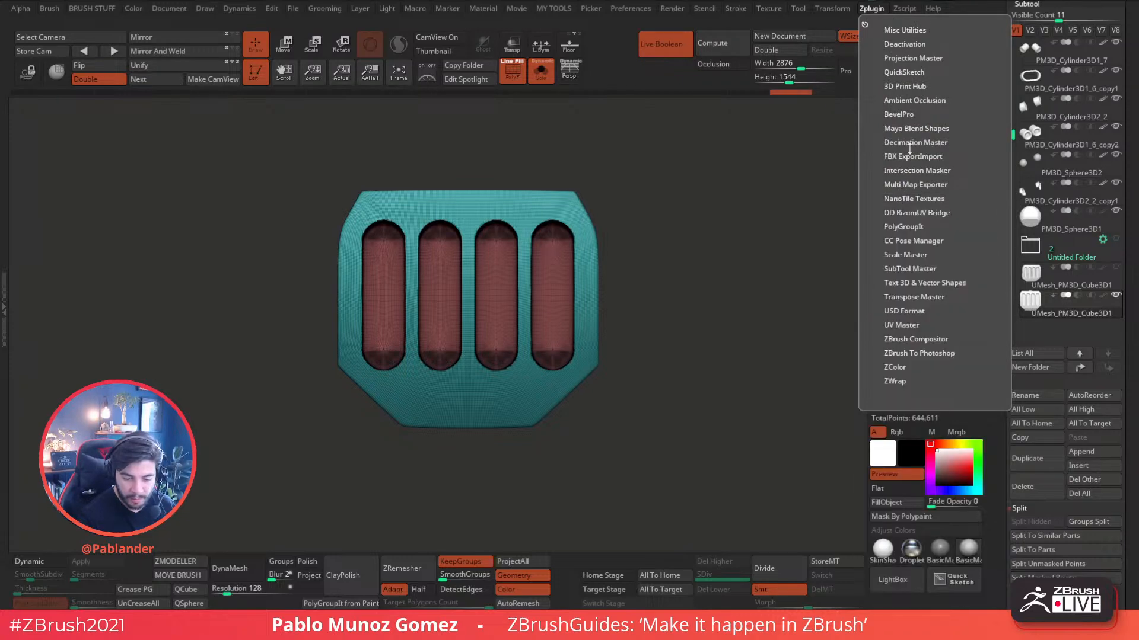
{"action": "left_click", "coordinate": [908, 114]}
{"action": "left_click", "coordinate": [910, 127]}
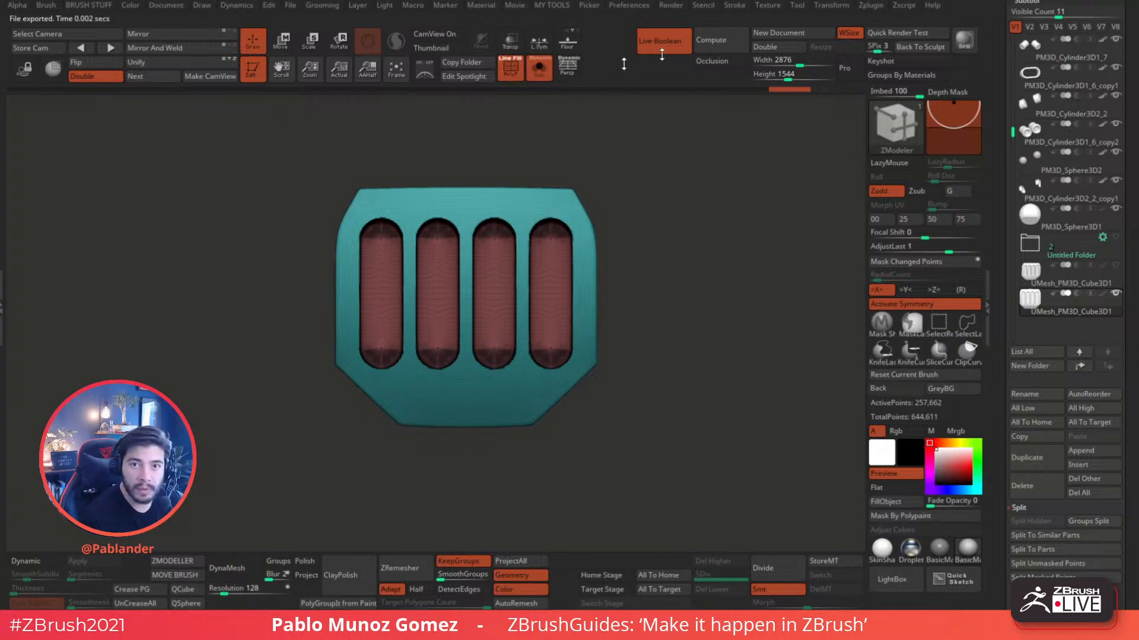
{"action": "left_click_drag", "start_coordinate": [1138, 12], "coordinate": [481, 38]}
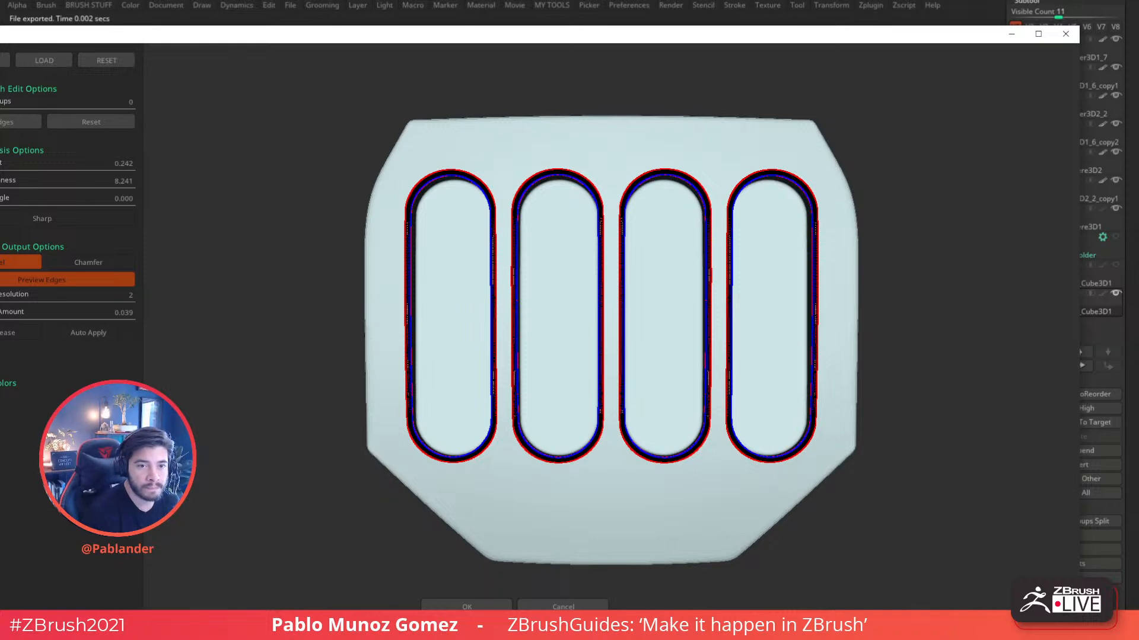
{"action": "left_click_drag", "start_coordinate": [407, 229], "coordinate": [425, 227]}
{"action": "left_click_drag", "start_coordinate": [298, 36], "coordinate": [347, 1]}
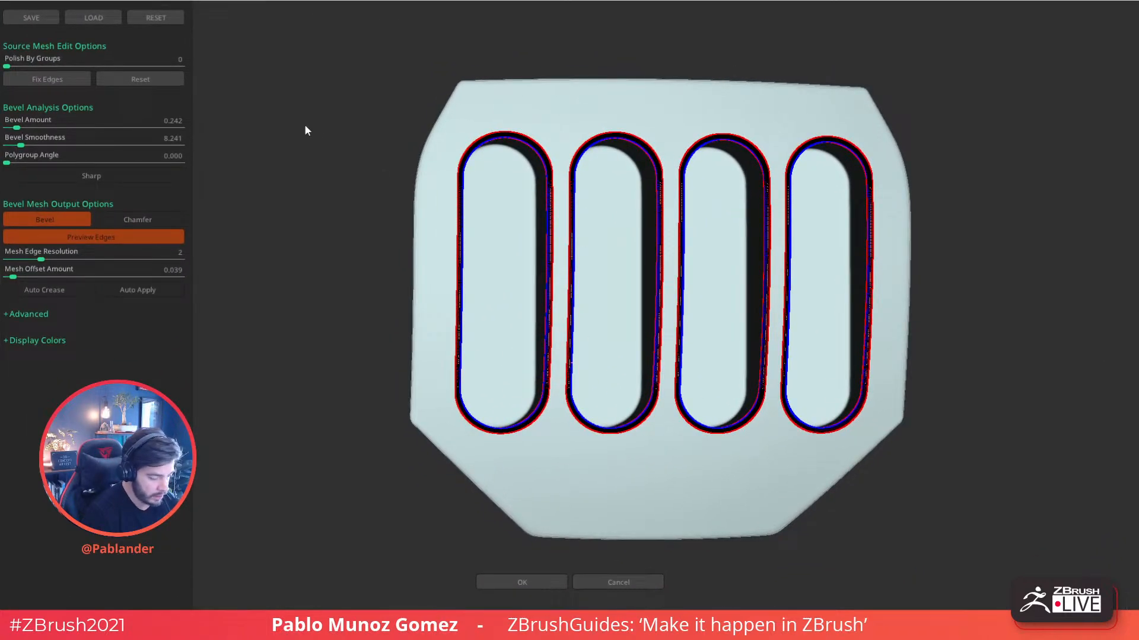
- Examine the bevel edge preview around the four slots from several angles
{"action": "right_click", "coordinate": [327, 125]}
{"action": "left_click", "coordinate": [326, 126]}
{"action": "right_click", "coordinate": [331, 154]}
{"action": "left_click", "coordinate": [331, 155]}
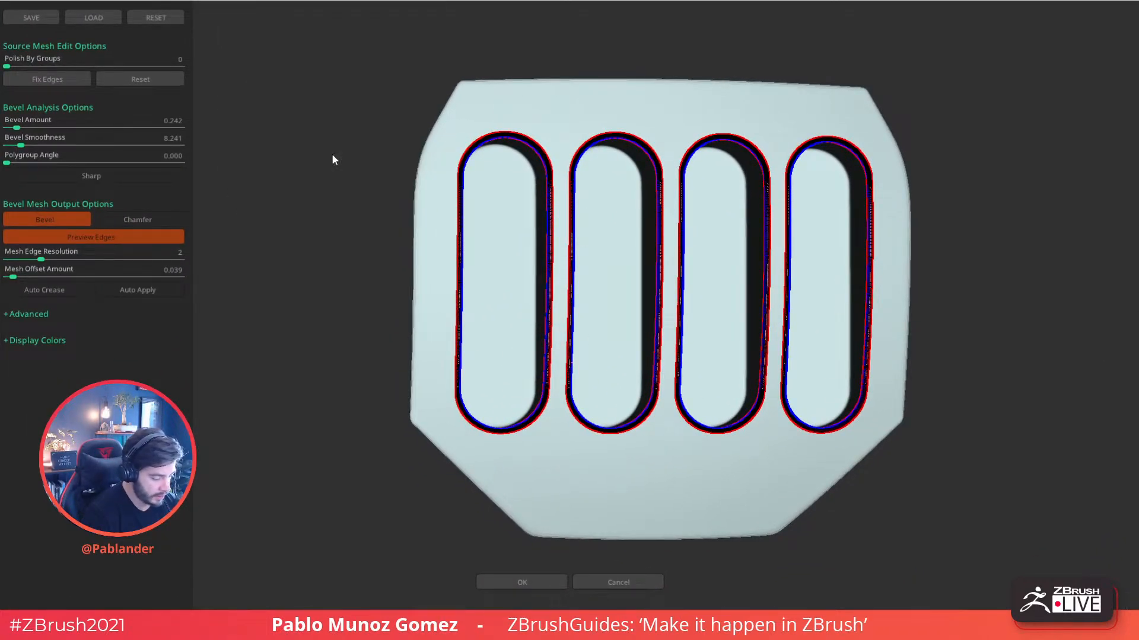
{"action": "left_click_drag", "start_coordinate": [331, 171], "coordinate": [374, 145]}
{"action": "right_click", "coordinate": [347, 158]}
{"action": "left_click", "coordinate": [357, 177]}
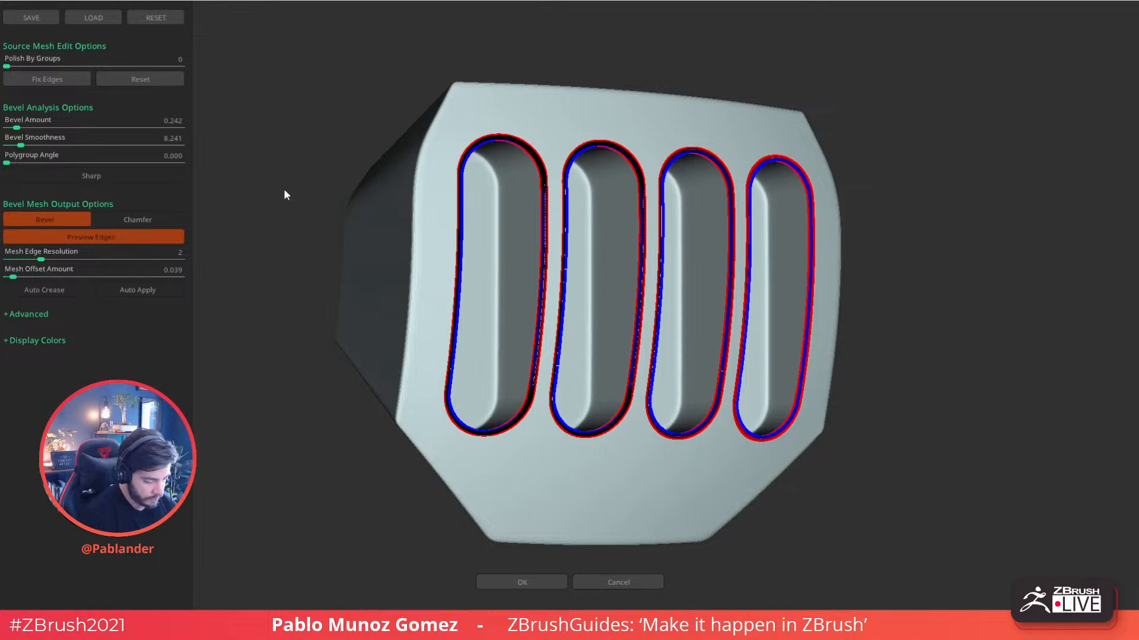
{"action": "left_click_drag", "start_coordinate": [284, 187], "coordinate": [298, 198]}
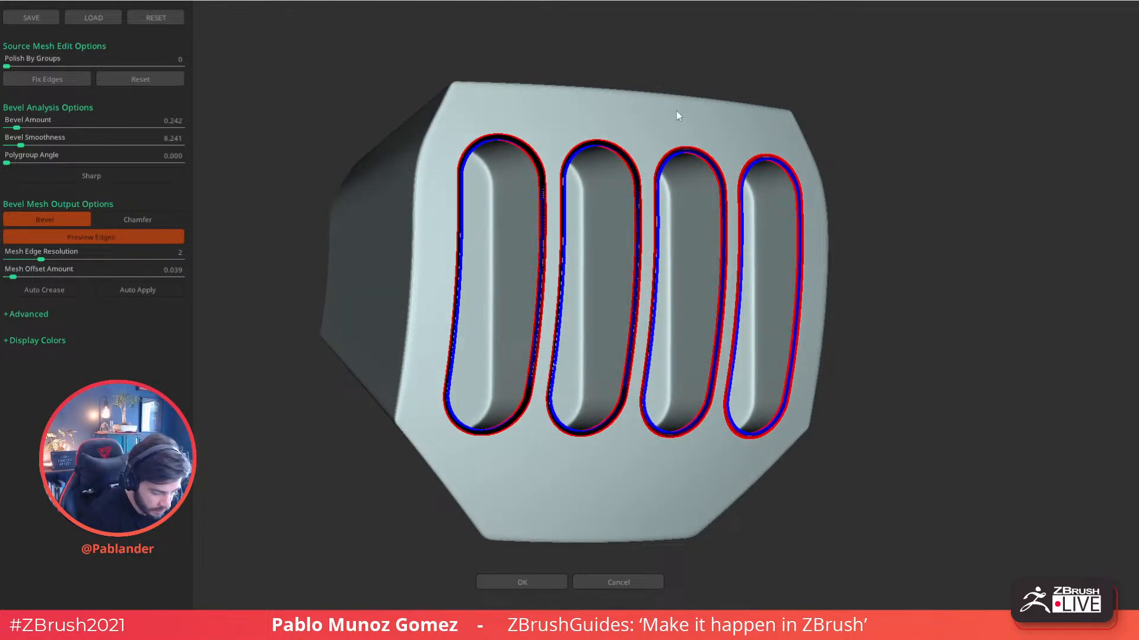
{"action": "mouse_move", "coordinate": [709, 74]}
{"action": "left_mouse_down"}
{"action": "mouse_move", "coordinate": [716, 80]}
{"action": "mouse_move", "coordinate": [707, 51]}
{"action": "mouse_move", "coordinate": [722, 48]}
{"action": "mouse_move", "coordinate": [702, 45]}
{"action": "mouse_move", "coordinate": [749, 52]}
{"action": "mouse_move", "coordinate": [684, 48]}
{"action": "mouse_move", "coordinate": [721, 57]}
{"action": "left_mouse_up"}
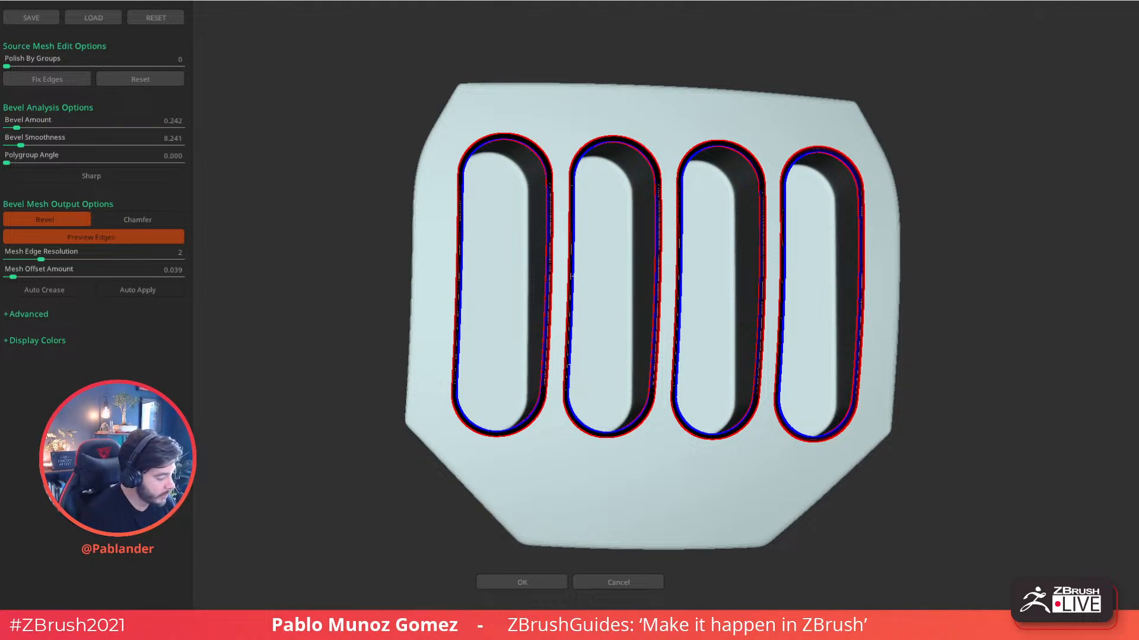
- Turn on Auto Apply, turn off Preview Edges, set Bevel Amount to 0.198 and accept the bevel
{"action": "left_click_drag", "start_coordinate": [23, 126], "coordinate": [30, 123]}
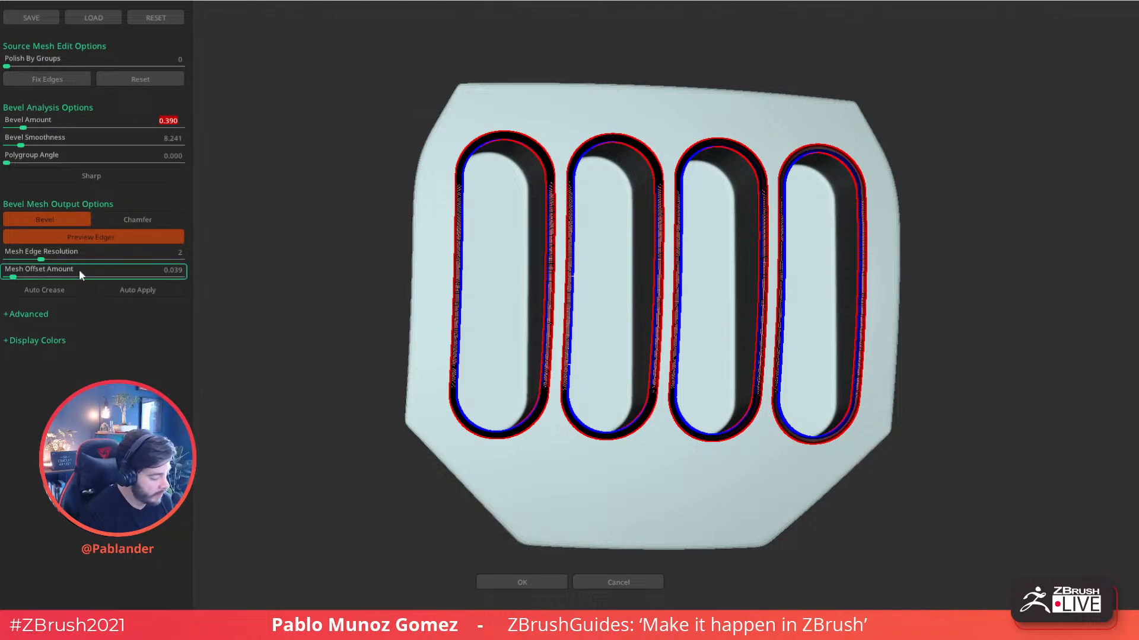
{"action": "left_click", "coordinate": [131, 290]}
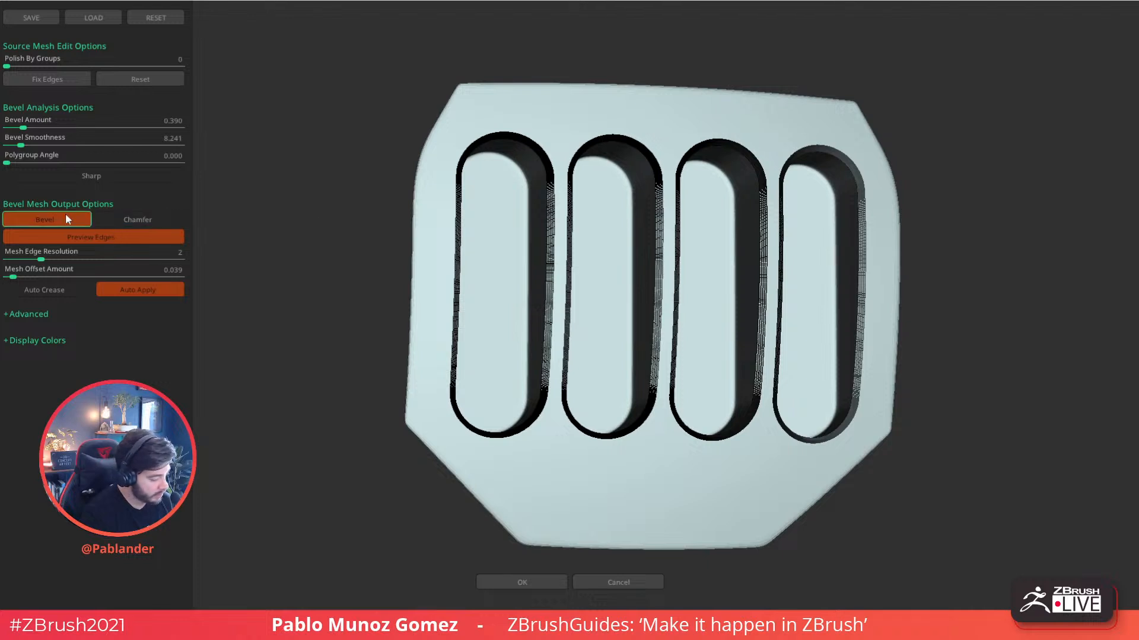
{"action": "left_click", "coordinate": [61, 237]}
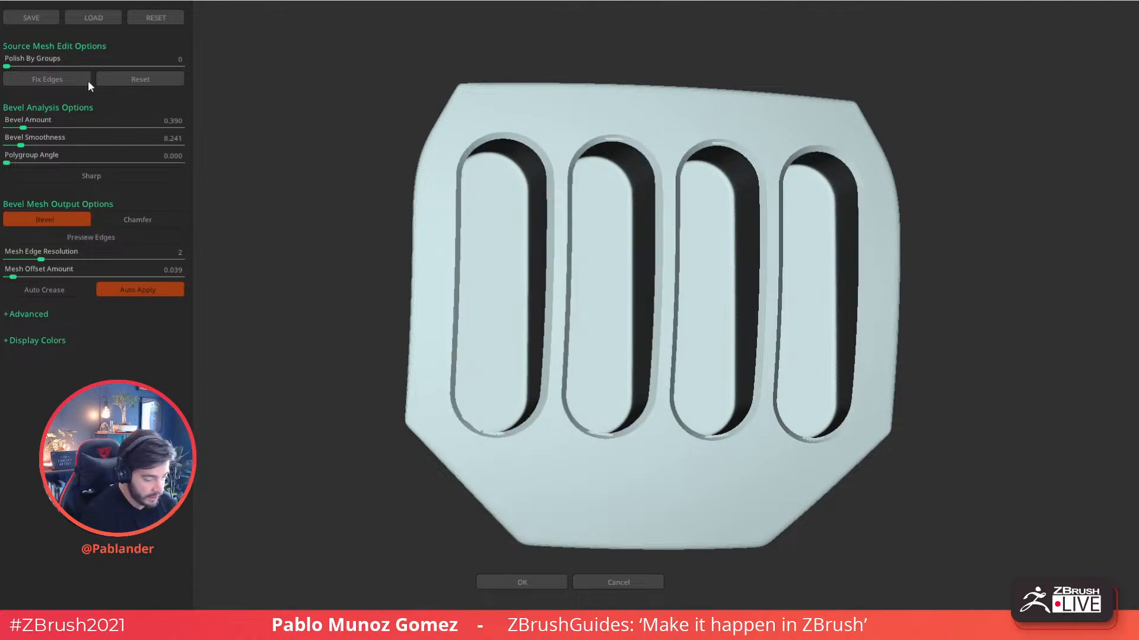
{"action": "left_click_drag", "start_coordinate": [27, 121], "coordinate": [22, 125]}
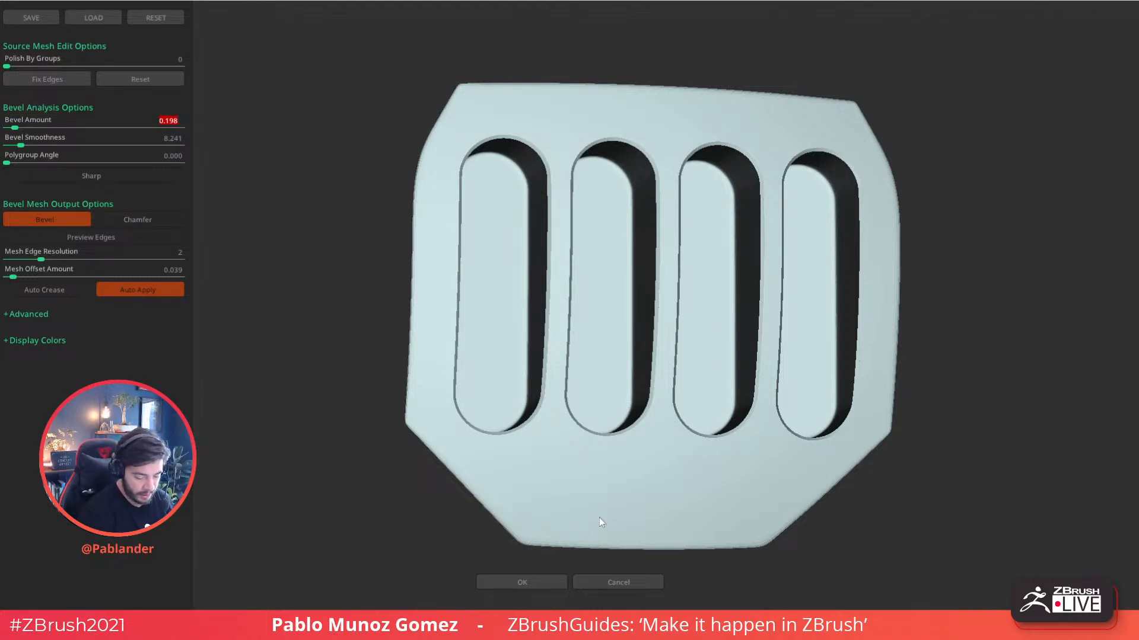
{"action": "left_click", "coordinate": [521, 584]}
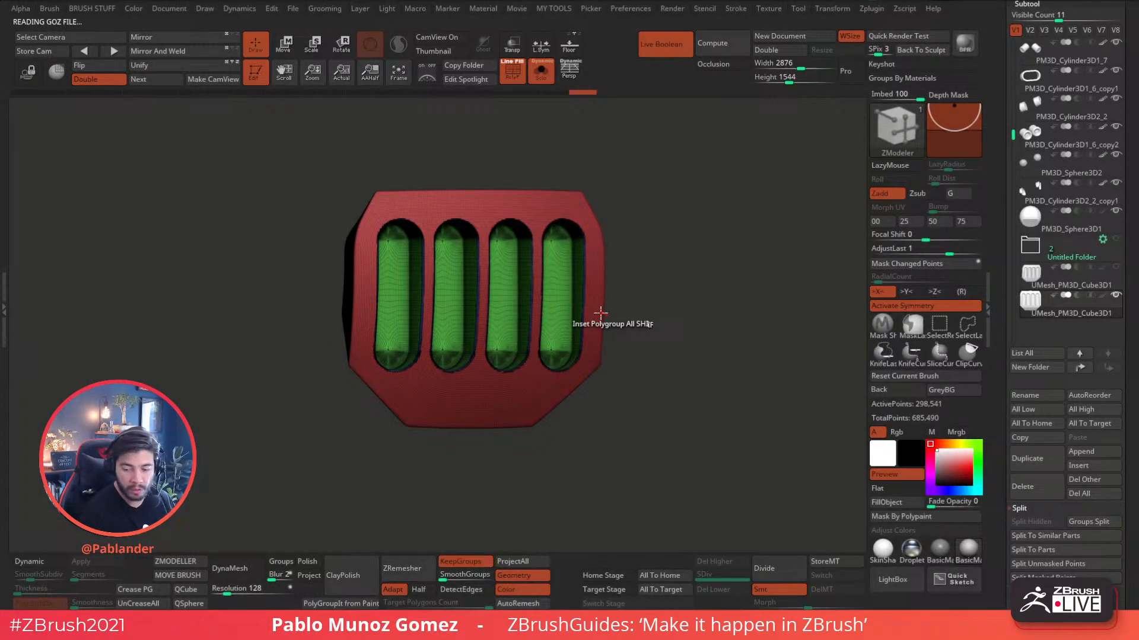
- Inspect the bevelled slot edges and their new polygroup from the front and at an angle
{"action": "right_click_drag", "start_coordinate": [582, 261], "coordinate": [572, 194], "text": "ctrl"}
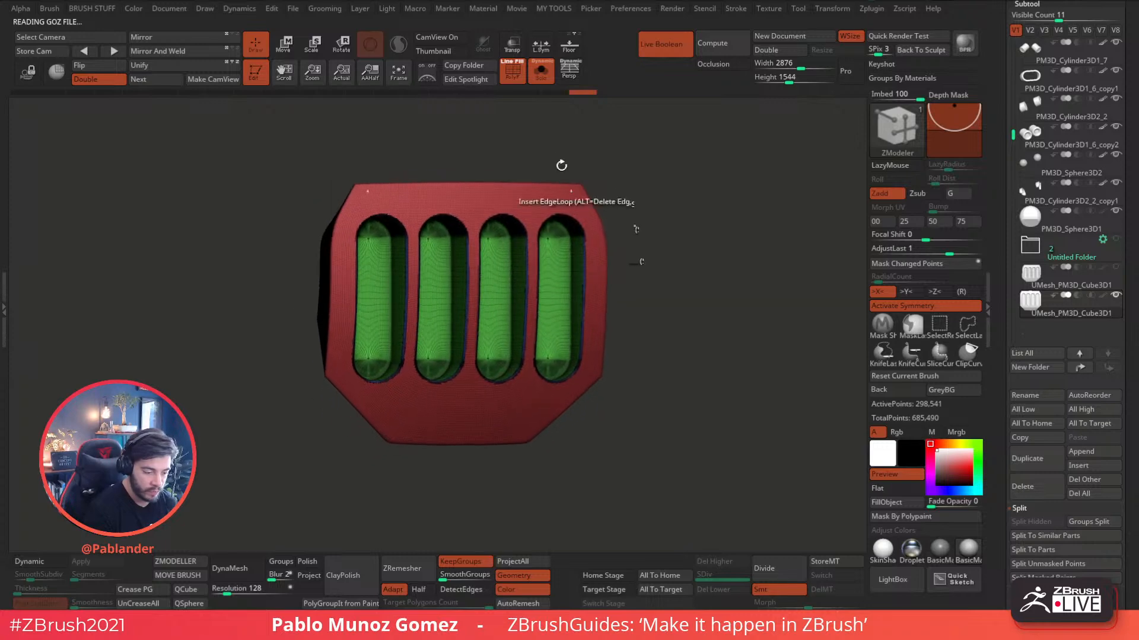
{"action": "left_click", "coordinate": [513, 70]}
{"action": "mouse_move", "coordinate": [623, 254]}
{"action": "right_mouse_down", "text": "ctrl"}
{"action": "mouse_move", "coordinate": [700, 294]}
{"action": "mouse_move", "coordinate": [691, 198]}
{"action": "mouse_move", "coordinate": [674, 264]}
{"action": "mouse_move", "coordinate": [659, 261]}
{"action": "right_mouse_up", "text": "ctrl"}
{"action": "key", "text": "f"}
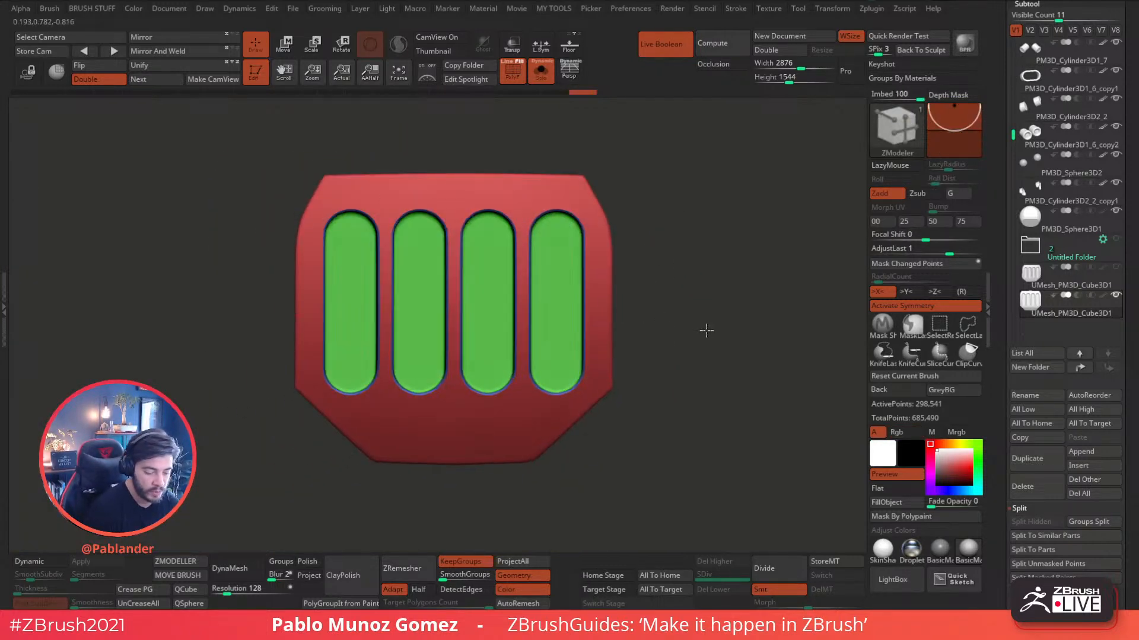
{"action": "mouse_move", "coordinate": [661, 211]}
{"action": "right_mouse_down"}
{"action": "mouse_move", "coordinate": [640, 215]}
{"action": "mouse_move", "coordinate": [670, 225]}
{"action": "right_mouse_up"}
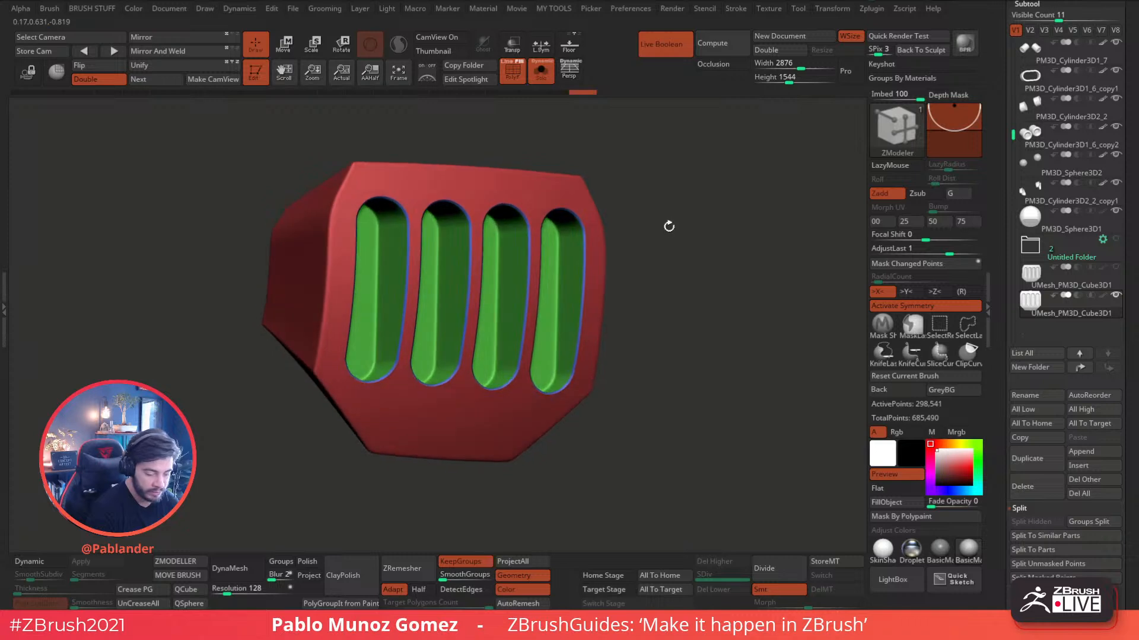
{"action": "right_click_drag", "start_coordinate": [705, 317], "coordinate": [623, 338], "text": "shift"}
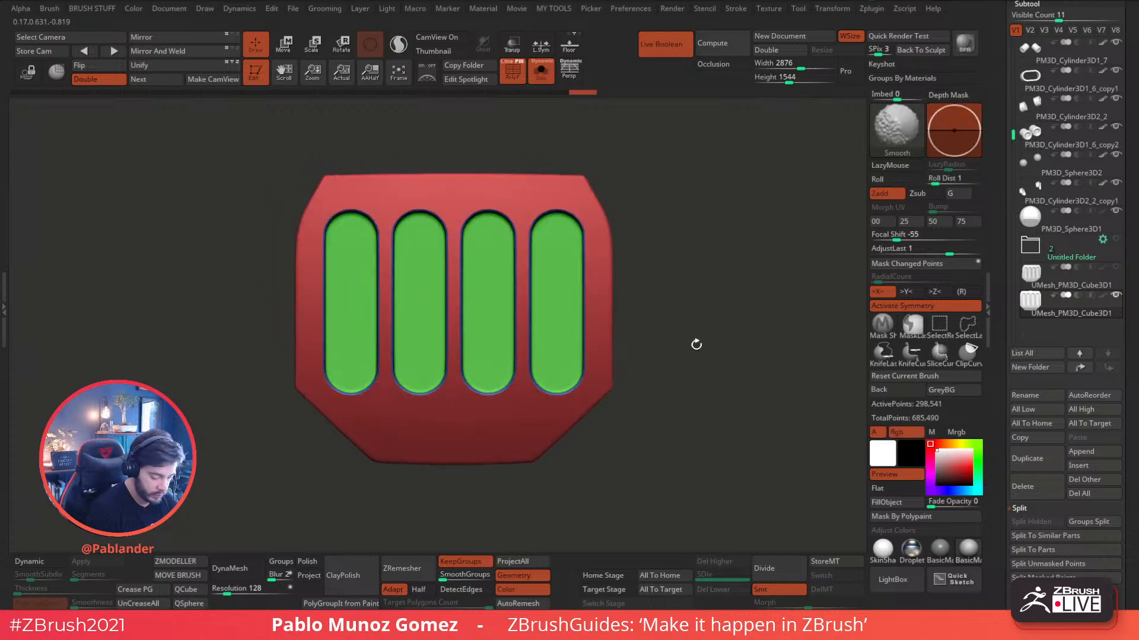
- Remesh the slotted block with ZRemesher keeping groups, ending with Half off and a Target Polygons Count of 3.06967
{"action": "left_click", "coordinate": [415, 568]}
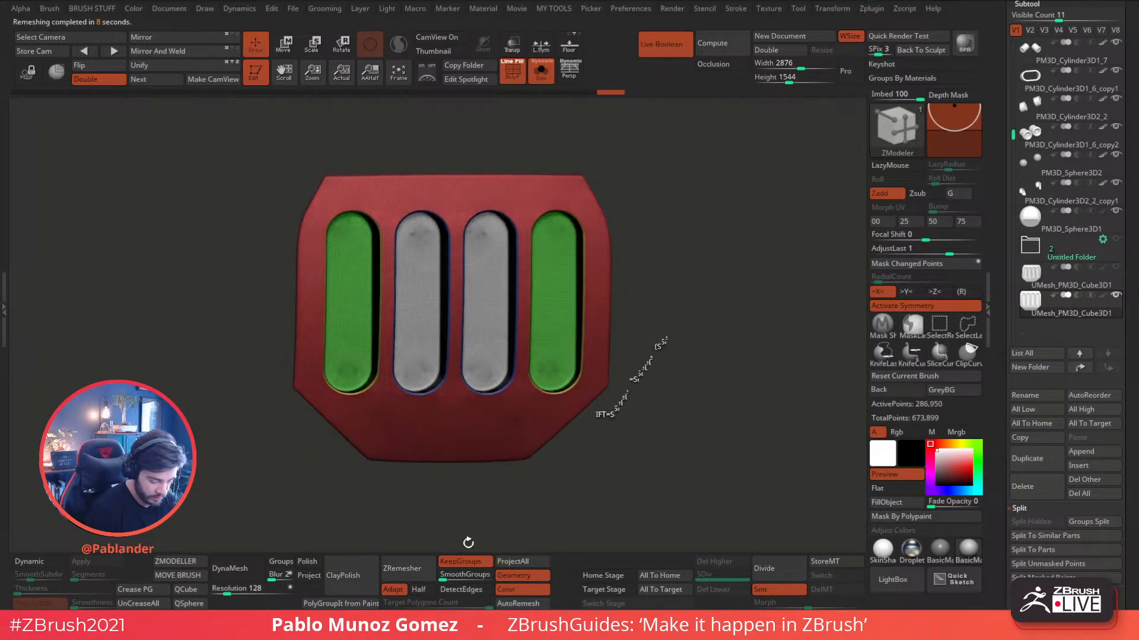
{"action": "left_click", "coordinate": [414, 570]}
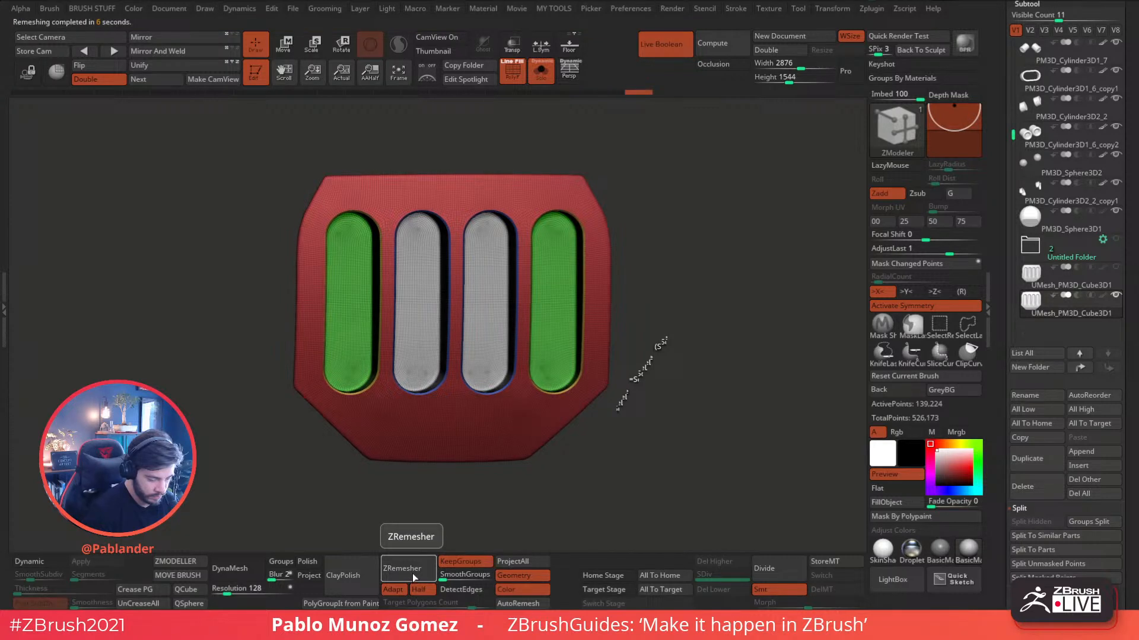
{"action": "left_click", "coordinate": [418, 589]}
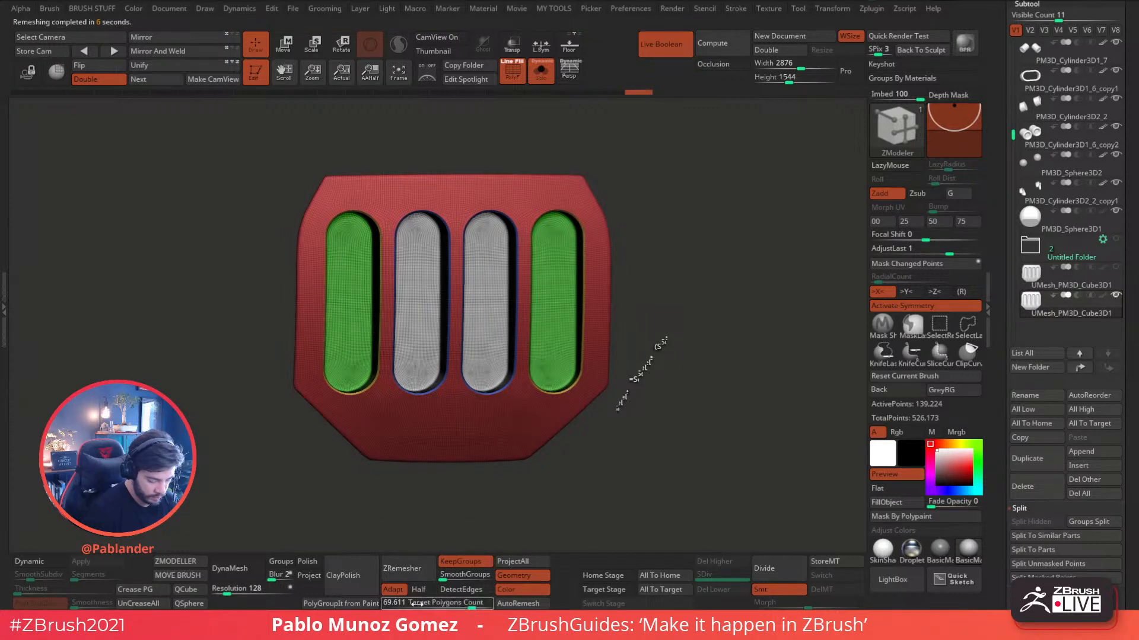
{"action": "left_click", "coordinate": [402, 568]}
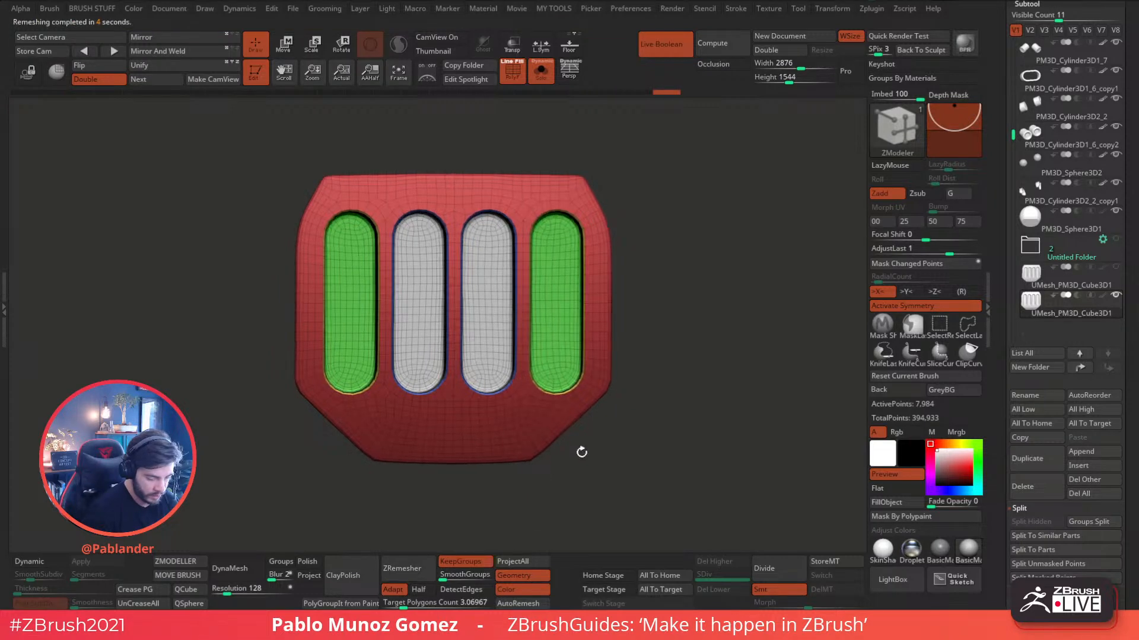
{"action": "left_click_drag", "start_coordinate": [707, 265], "coordinate": [700, 254]}
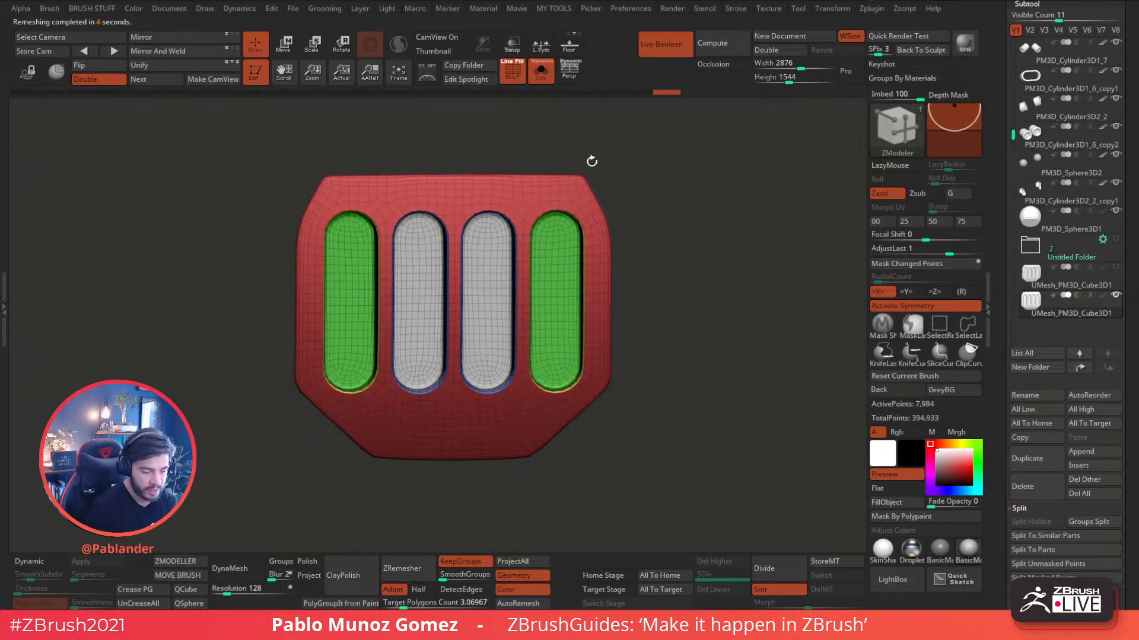
- Hide the polyframe, turn on Dynamic subdivision for the remeshed block and compare it with the other slotted block subtool
{"action": "left_click", "coordinate": [515, 78]}
{"action": "left_click", "coordinate": [46, 565]}
{"action": "left_click_drag", "start_coordinate": [703, 278], "coordinate": [691, 279]}
{"action": "left_click", "coordinate": [1062, 281]}
{"action": "left_click_drag", "start_coordinate": [794, 328], "coordinate": [749, 328]}
{"action": "key", "text": "f"}
{"action": "left_click", "coordinate": [1095, 302]}
- Move the remeshed slotted block to the start of the subtool list and put it in a new folder named "or"
{"action": "left_click_drag", "start_coordinate": [1081, 312], "coordinate": [1093, 55]}
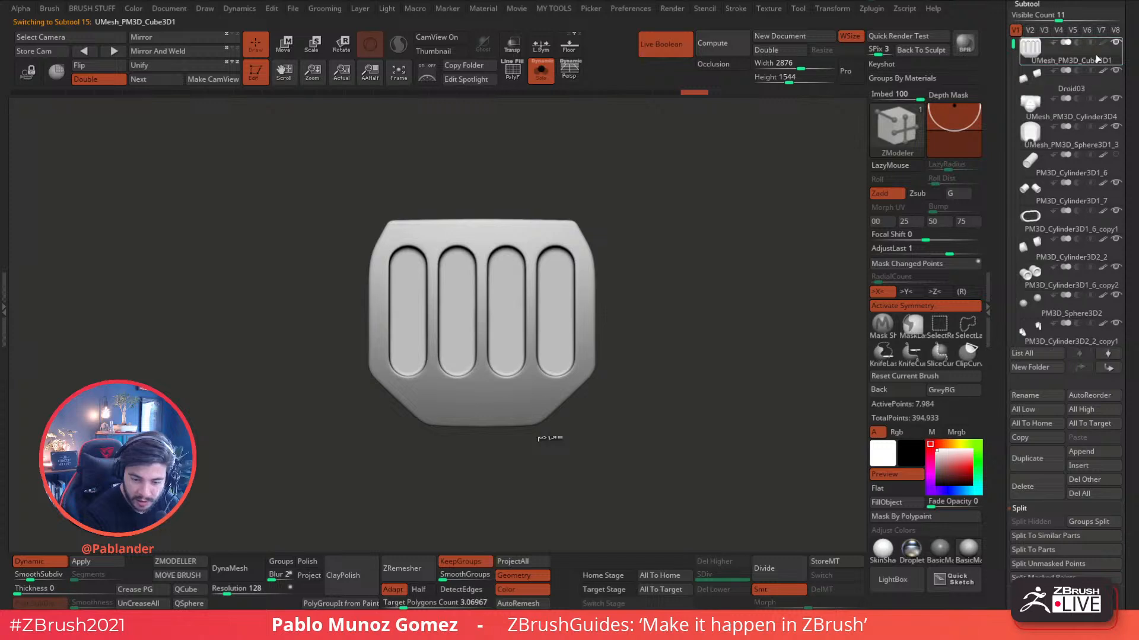
{"action": "left_click", "coordinate": [1025, 369]}
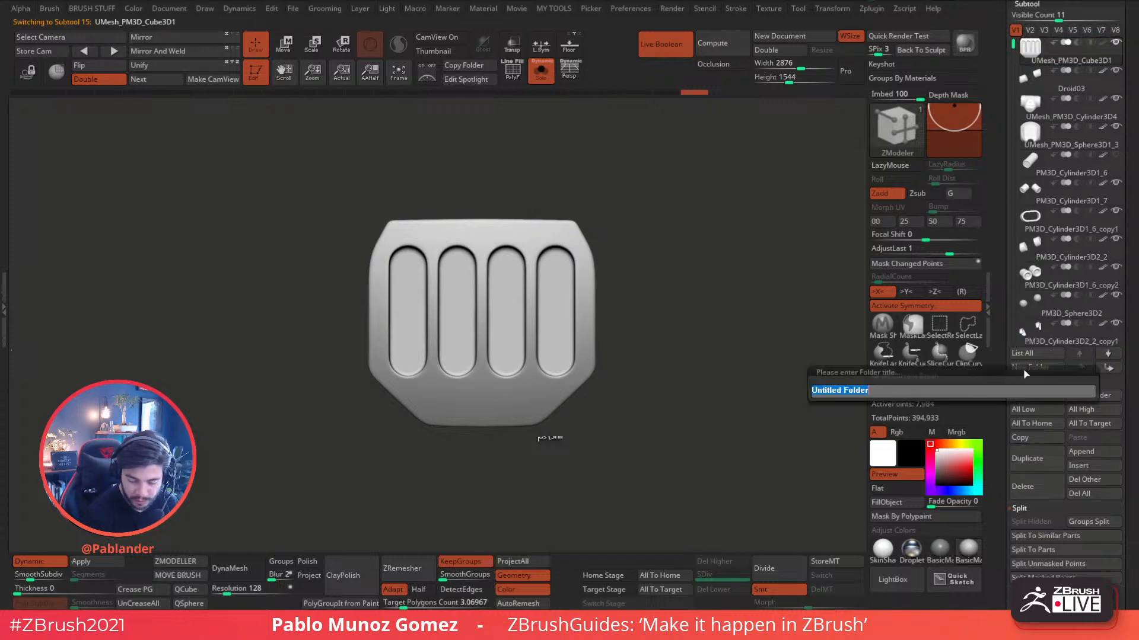
{"action": "type", "text": "or"}
{"action": "key", "text": "Return"}
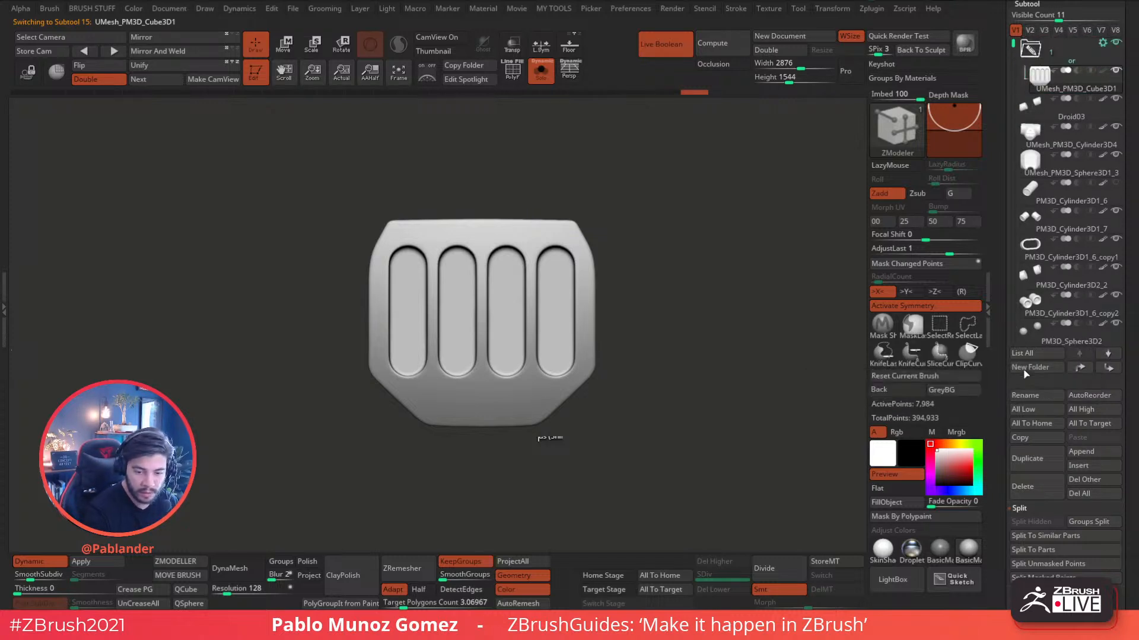
{"action": "left_click_drag", "start_coordinate": [1012, 46], "coordinate": [1013, 94]}
{"action": "left_click_drag", "start_coordinate": [1072, 342], "coordinate": [1013, 141]}
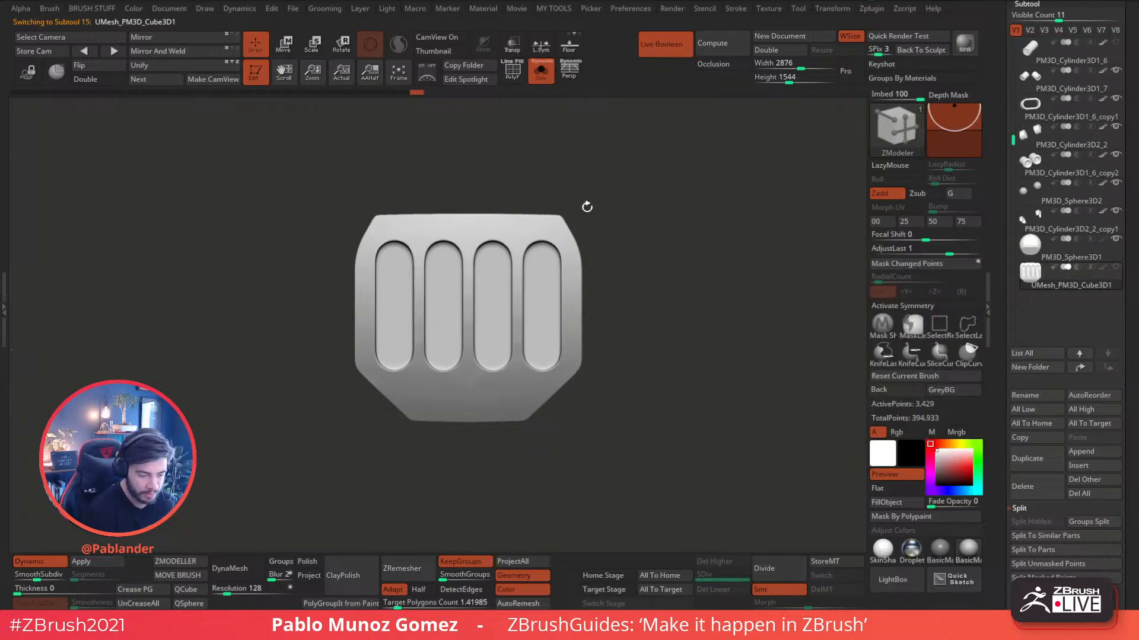
- Turn off Solo and Live Boolean to show the complete helmet, and choose the Move brush
{"action": "left_click", "coordinate": [540, 70]}
{"action": "left_click", "coordinate": [661, 44]}
{"action": "left_click_drag", "start_coordinate": [642, 418], "coordinate": [636, 344], "text": "alt"}
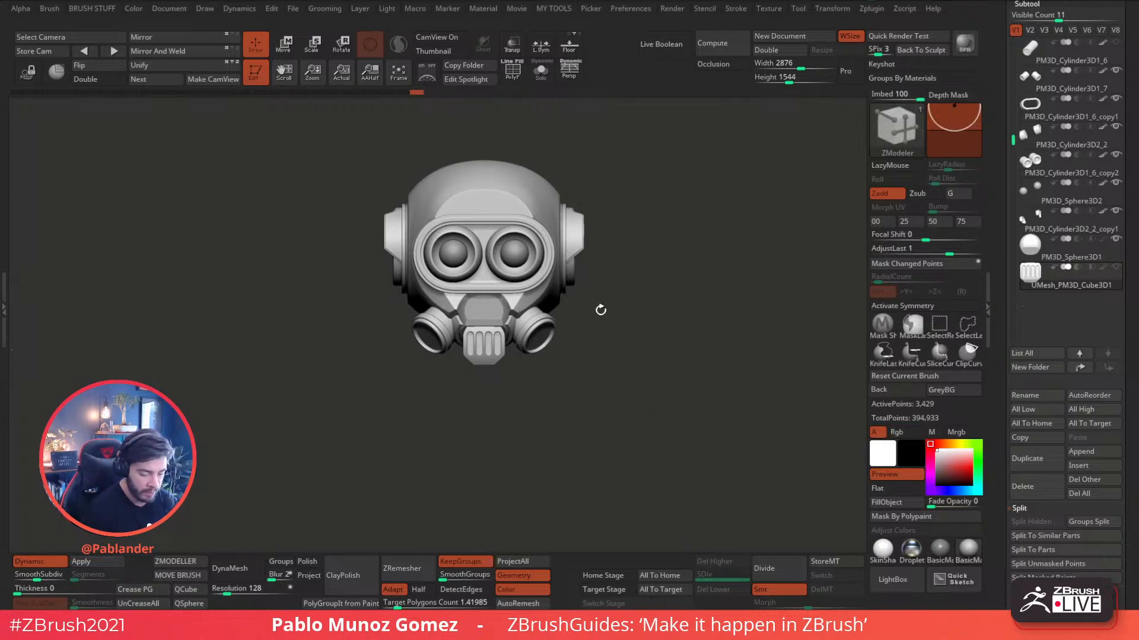
{"action": "key", "text": "b"}
{"action": "key", "text": "m"}
{"action": "key", "text": "v"}
- Select the main helmet shell and duplicate it as a new subtool
{"action": "left_click_drag", "start_coordinate": [629, 297], "coordinate": [621, 309], "text": "alt"}
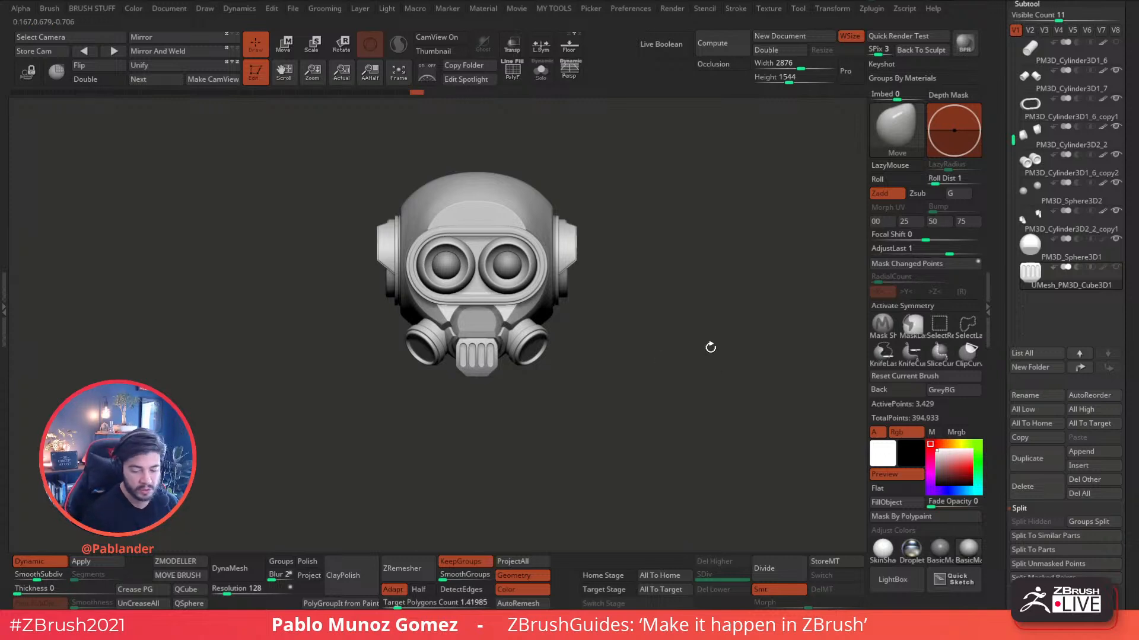
{"action": "left_click_drag", "start_coordinate": [686, 394], "coordinate": [664, 305]}
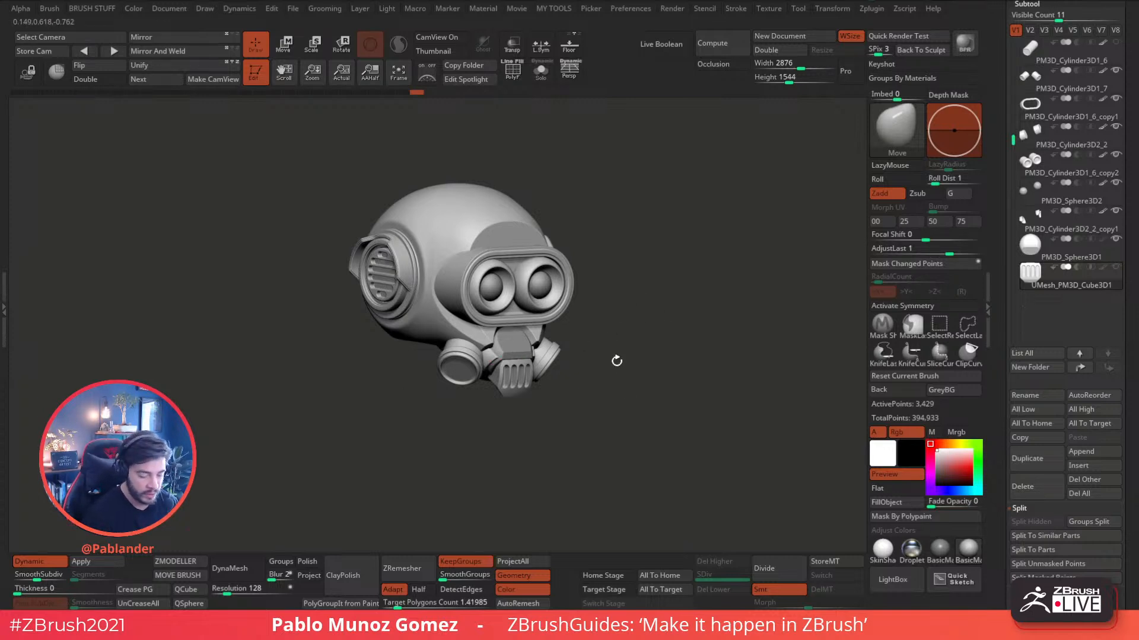
{"action": "left_click_drag", "start_coordinate": [620, 359], "coordinate": [649, 357]}
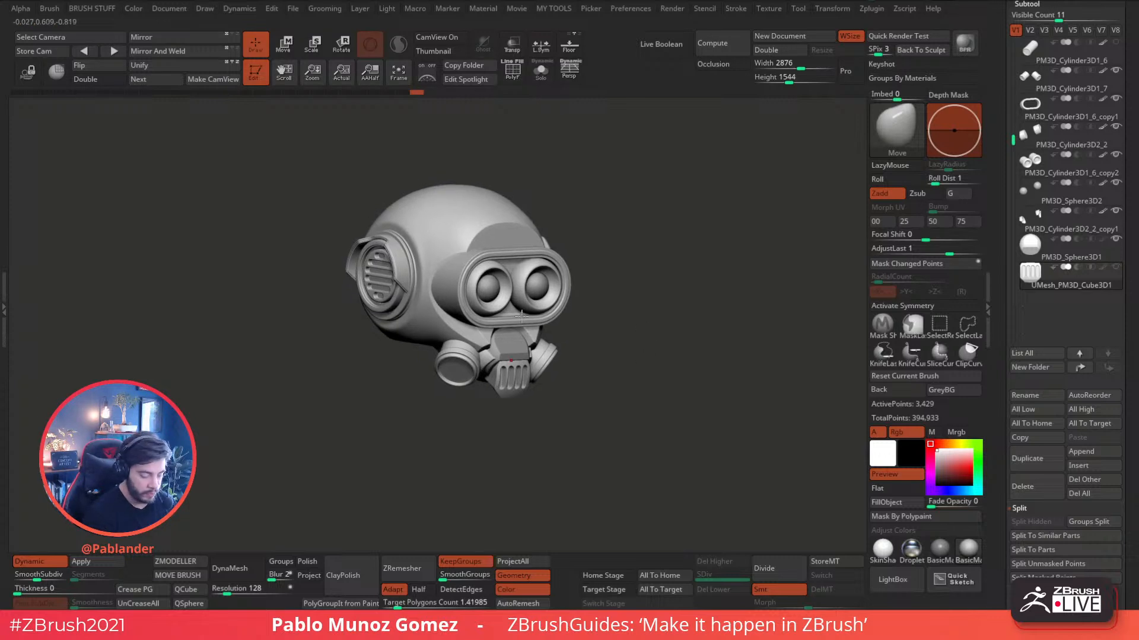
{"action": "left_click_drag", "start_coordinate": [795, 304], "coordinate": [693, 281]}
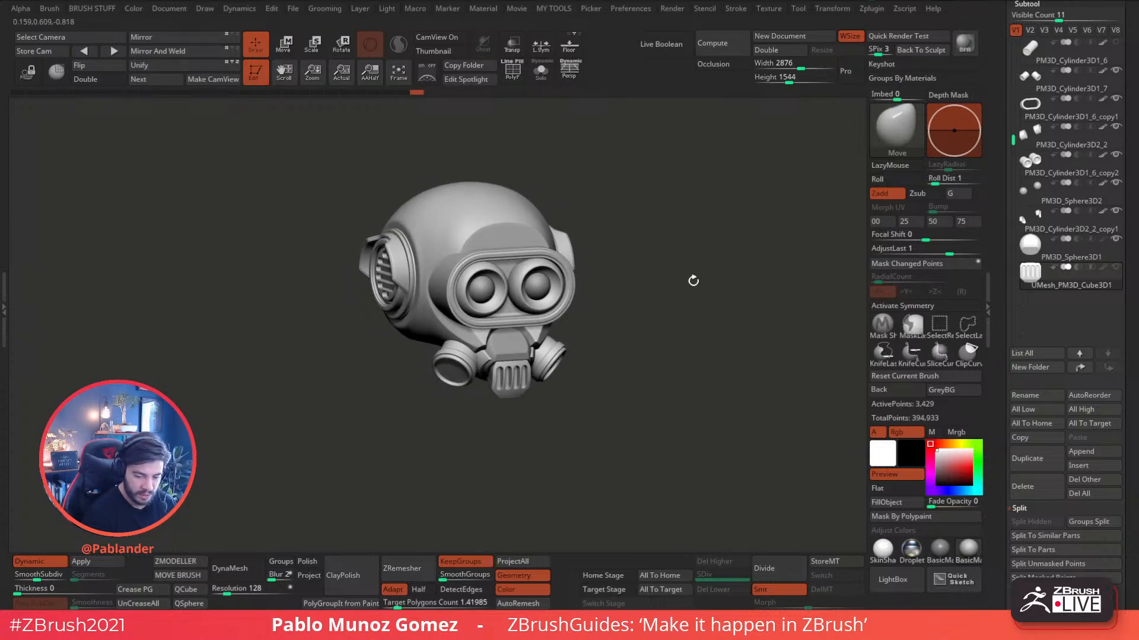
{"action": "left_click", "coordinate": [491, 197], "text": "alt"}
{"action": "left_click_drag", "start_coordinate": [601, 233], "coordinate": [681, 257], "text": "shift"}
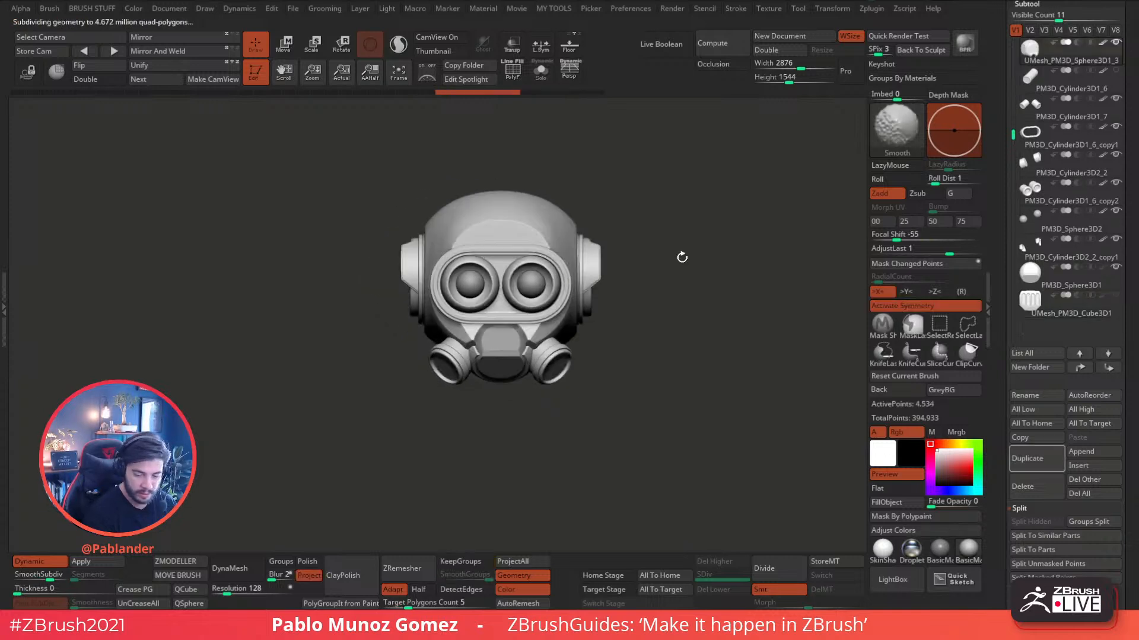
{"action": "left_click", "coordinate": [1035, 459]}
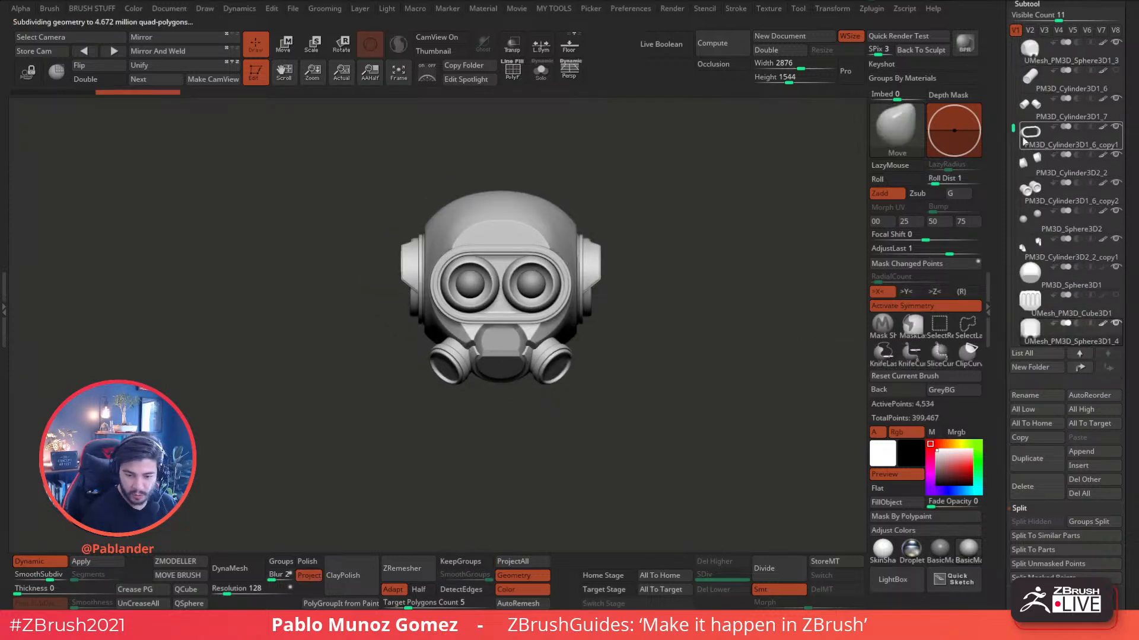
{"action": "scroll", "coordinate": [1027, 153], "scroll_direction": "down", "scroll_amount": 2}
- Turn off symmetry and Dynamic subdivision on the duplicated shell and move it straight down until it sits clear below the helmet
{"action": "left_click", "coordinate": [295, 50]}
{"action": "left_click_drag", "start_coordinate": [673, 272], "coordinate": [645, 281], "text": "alt"}
{"action": "left_click", "coordinate": [915, 307]}
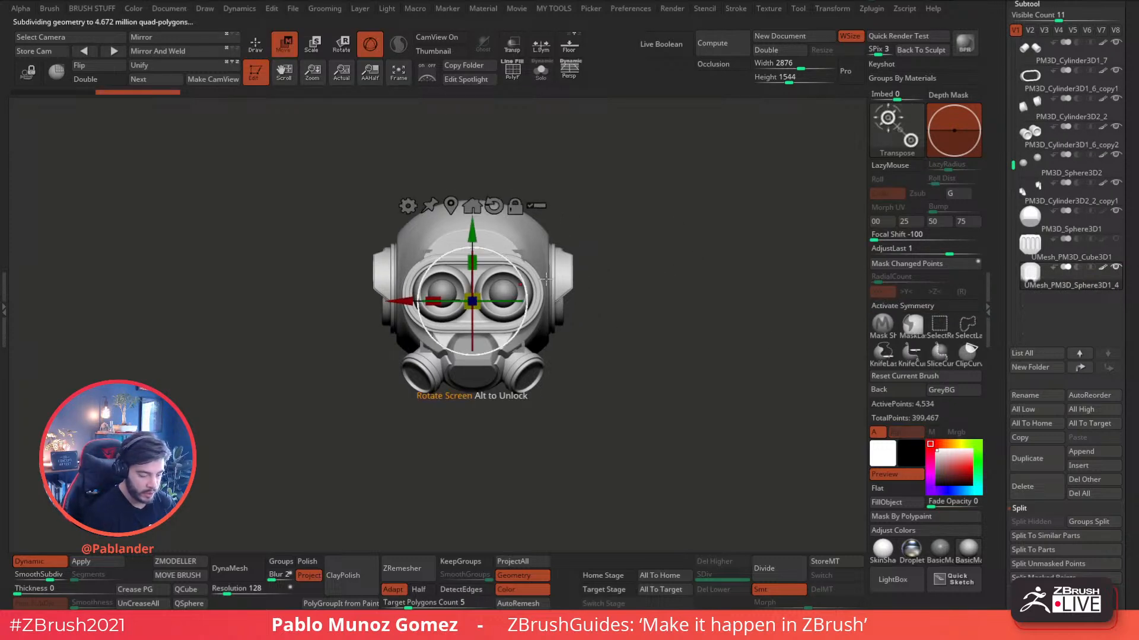
{"action": "left_click_drag", "start_coordinate": [524, 289], "coordinate": [678, 267]}
{"action": "left_click_drag", "start_coordinate": [473, 229], "coordinate": [456, 349]}
{"action": "left_click", "coordinate": [45, 565]}
{"action": "left_click_drag", "start_coordinate": [663, 372], "coordinate": [647, 307], "text": "alt"}
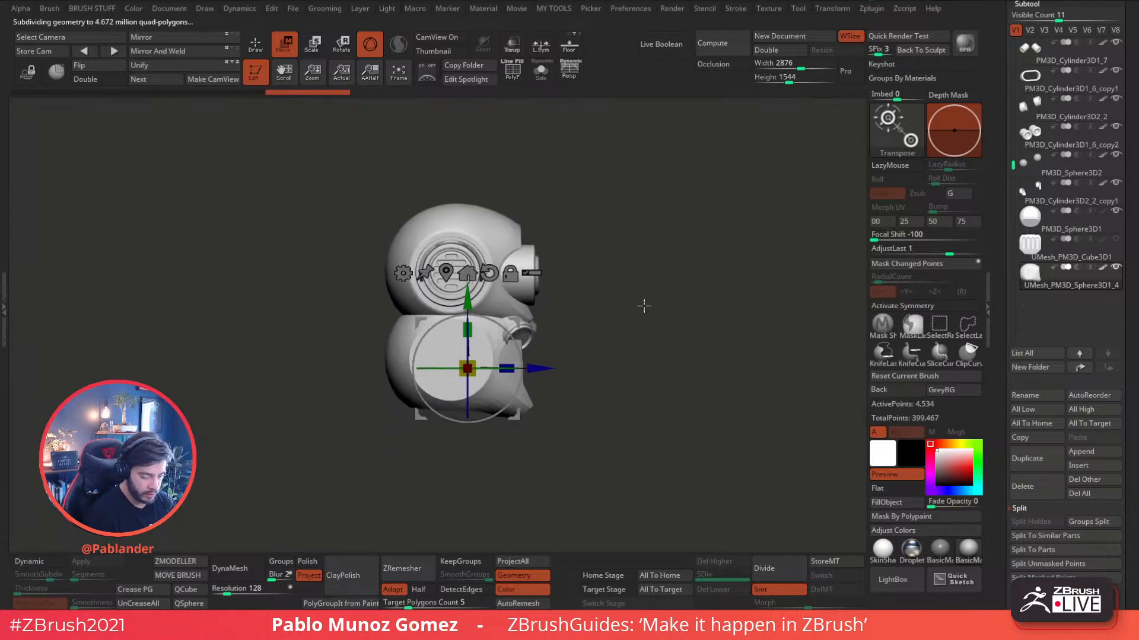
{"action": "left_click_drag", "start_coordinate": [467, 297], "coordinate": [467, 357]}
- Rotate the duplicated shell a quarter turn in side view and turn it around so its pointed edge faces backward
{"action": "left_click_drag", "start_coordinate": [517, 402], "coordinate": [431, 337]}
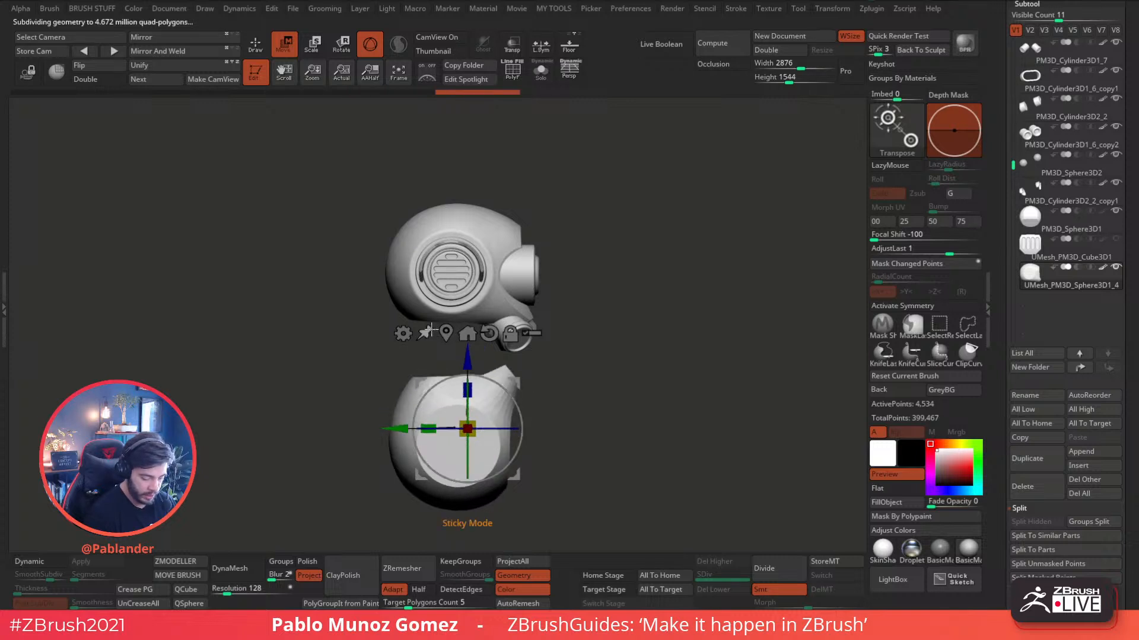
{"action": "left_click_drag", "start_coordinate": [442, 429], "coordinate": [533, 428]}
{"action": "left_click_drag", "start_coordinate": [656, 374], "coordinate": [564, 339]}
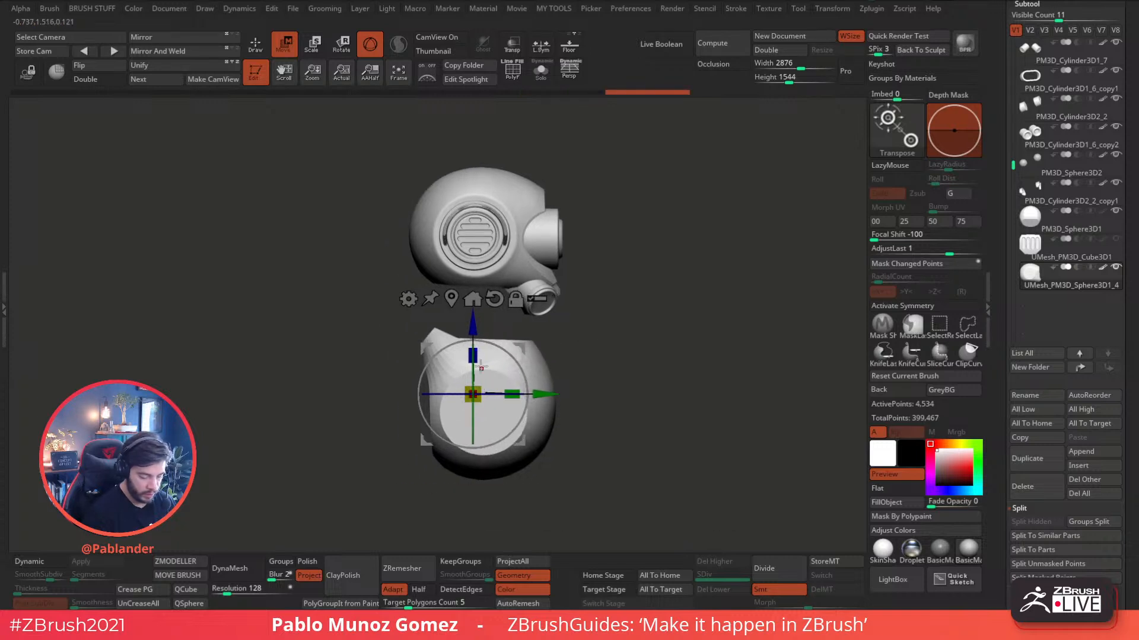
- Stretch the duplicated shell vertically into a torso, scale it uniformly to about 0.95 and adjust its height under the helmet
{"action": "left_click_drag", "start_coordinate": [474, 327], "coordinate": [473, 336]}
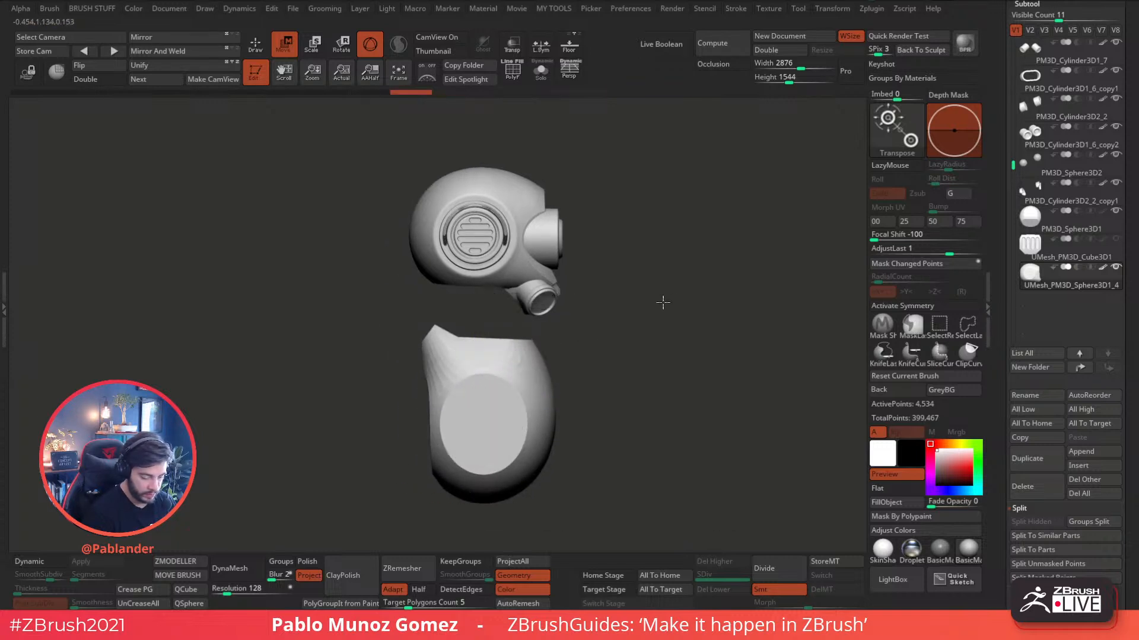
{"action": "left_click_drag", "start_coordinate": [673, 302], "coordinate": [626, 303], "text": "shift"}
{"action": "left_click_drag", "start_coordinate": [482, 392], "coordinate": [481, 395]}
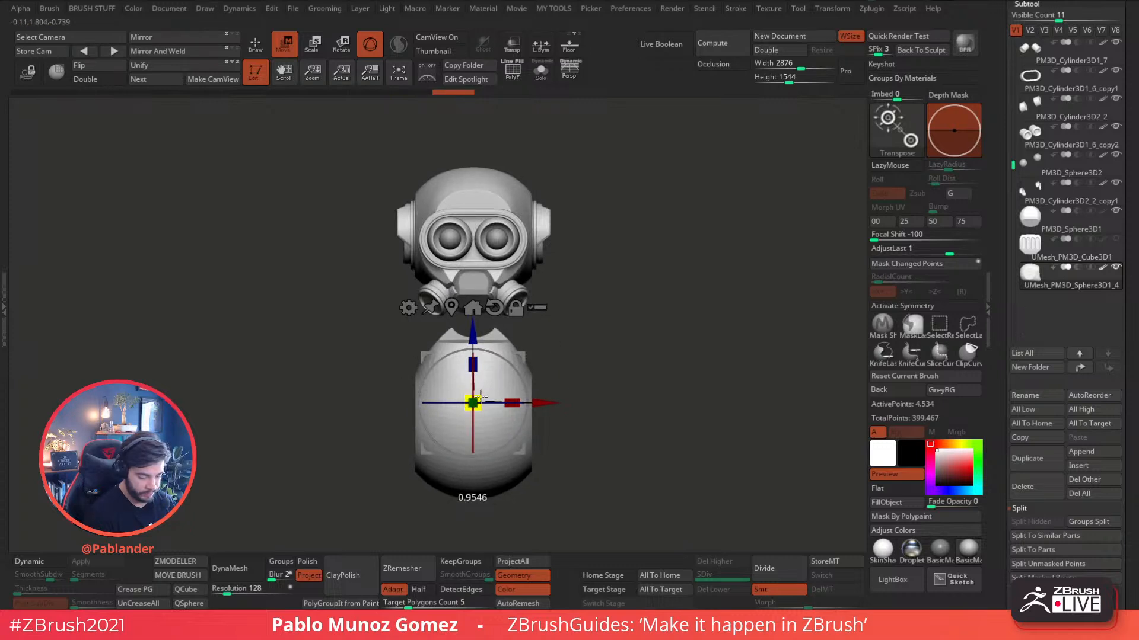
{"action": "left_click_drag", "start_coordinate": [474, 330], "coordinate": [473, 324]}
- Show the polyframe and duplicate the torso subtool
{"action": "left_click", "coordinate": [518, 78]}
{"action": "left_click_drag", "start_coordinate": [618, 272], "coordinate": [675, 291]}
{"action": "key", "text": "q"}
{"action": "mouse_move", "coordinate": [643, 355]}
{"action": "left_mouse_down"}
{"action": "mouse_move", "coordinate": [676, 341]}
{"action": "mouse_move", "coordinate": [681, 353]}
{"action": "mouse_move", "coordinate": [601, 354]}
{"action": "left_mouse_up"}
{"action": "left_click", "coordinate": [1035, 459]}
- Turn the torso copy to face the opposite way, lower it slightly and shrink it into a smaller piece on the torso's back
{"action": "left_click", "coordinate": [284, 52]}
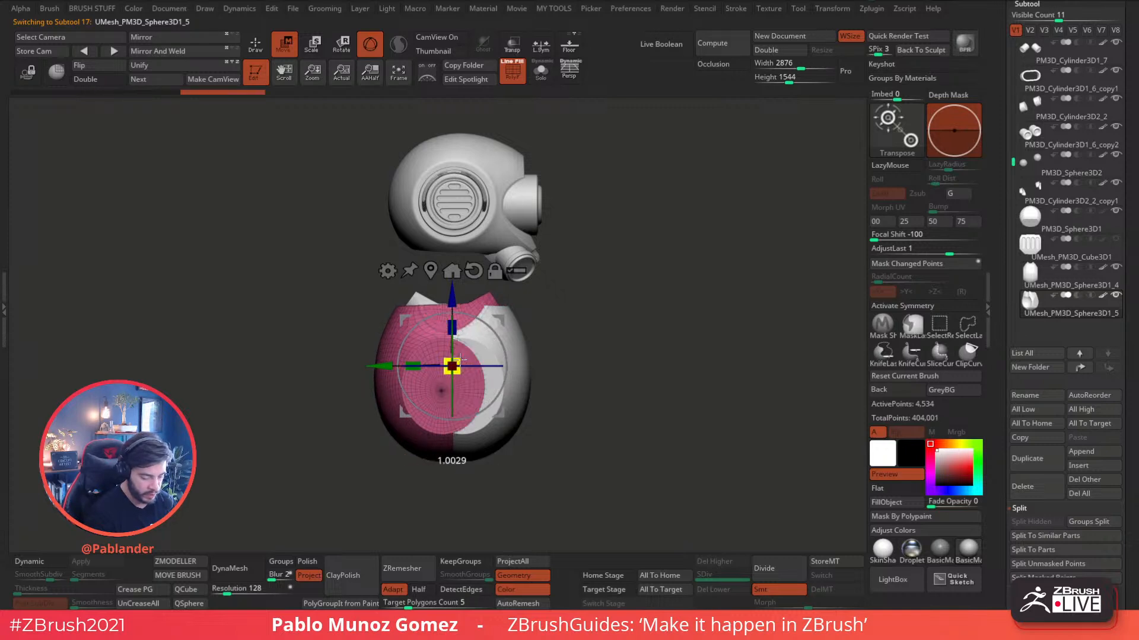
{"action": "left_click_drag", "start_coordinate": [573, 343], "coordinate": [615, 336]}
{"action": "left_click_drag", "start_coordinate": [454, 300], "coordinate": [453, 307]}
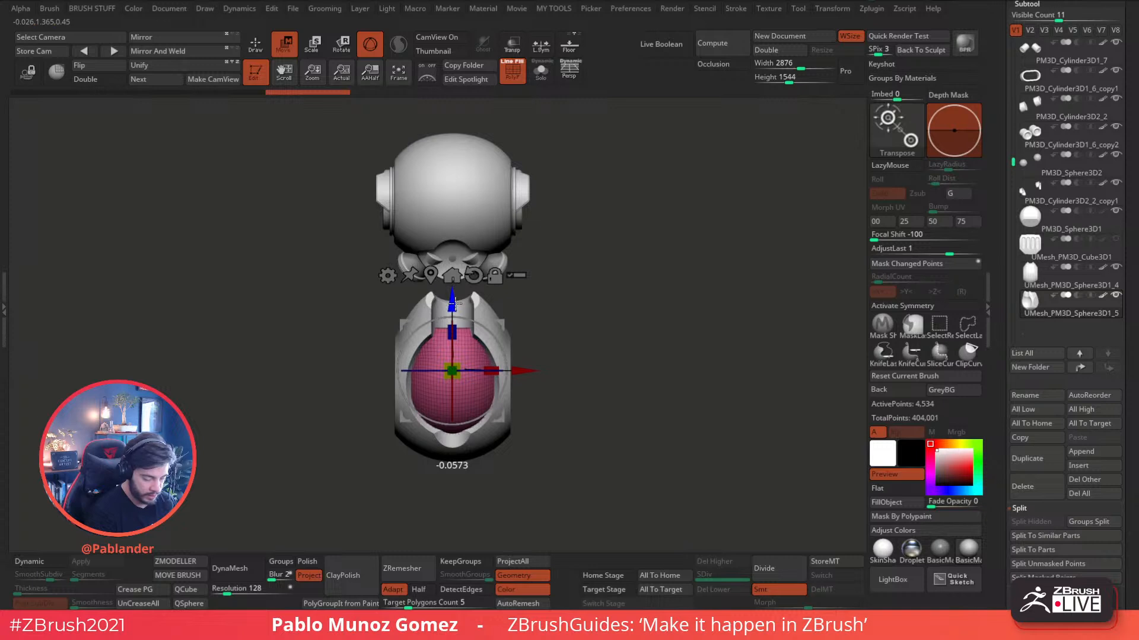
{"action": "left_click_drag", "start_coordinate": [457, 369], "coordinate": [461, 364]}
{"action": "mouse_move", "coordinate": [594, 316]}
{"action": "left_mouse_down"}
{"action": "mouse_move", "coordinate": [549, 325]}
{"action": "mouse_move", "coordinate": [589, 300]}
{"action": "mouse_move", "coordinate": [524, 306]}
{"action": "mouse_move", "coordinate": [682, 356]}
{"action": "left_mouse_up"}
{"action": "left_click", "coordinate": [263, 47]}
{"action": "left_click_drag", "start_coordinate": [768, 352], "coordinate": [711, 338]}
- Select the torso, frame its upper part and trim the pointed rear collar corner with a diagonal KnifeCurve cut
{"action": "left_click", "coordinate": [481, 331], "text": "alt"}
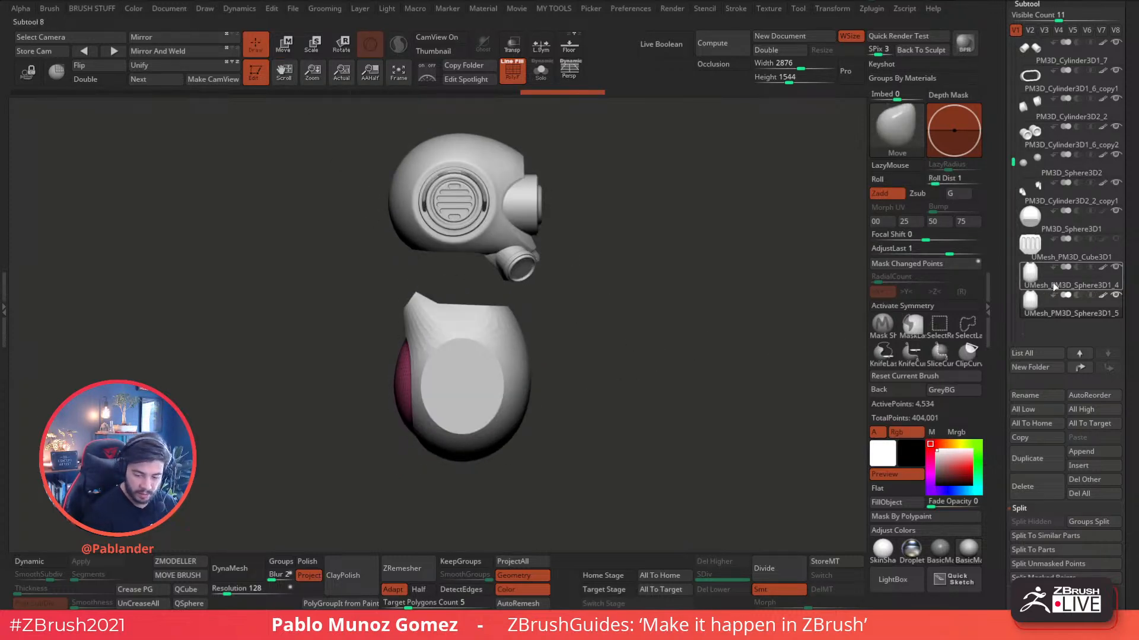
{"action": "key", "text": "f"}
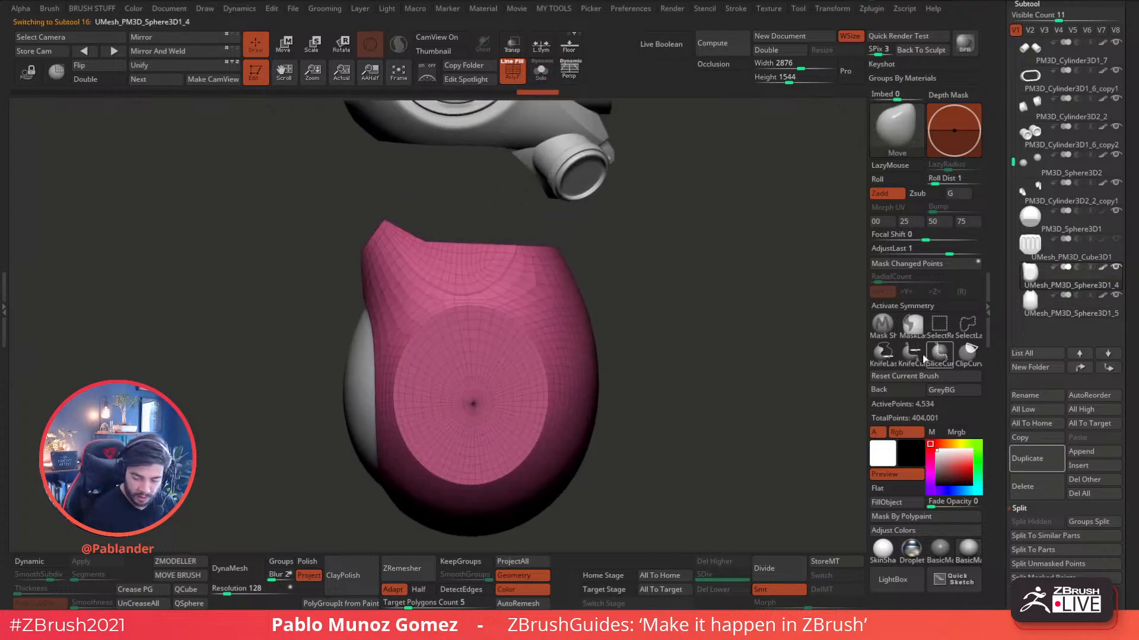
{"action": "left_click_drag", "start_coordinate": [707, 371], "coordinate": [673, 406], "text": "alt"}
{"action": "mouse_move", "coordinate": [398, 238]}
{"action": "right_mouse_down", "text": "ctrl"}
{"action": "mouse_move", "coordinate": [389, 255]}
{"action": "mouse_move", "coordinate": [439, 336]}
{"action": "right_mouse_up", "text": "ctrl"}
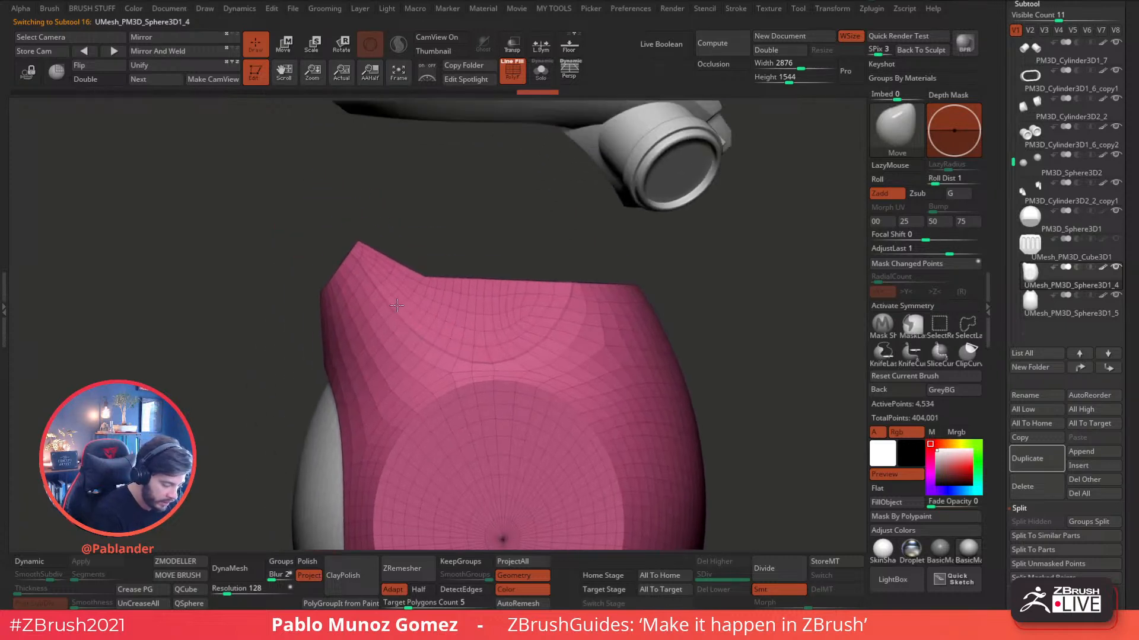
{"action": "left_click_drag", "start_coordinate": [292, 360], "coordinate": [385, 231], "text": "ctrl+shift"}
{"action": "mouse_move", "coordinate": [388, 246]}
{"action": "right_mouse_down"}
{"action": "mouse_move", "coordinate": [423, 278]}
{"action": "mouse_move", "coordinate": [452, 221]}
{"action": "mouse_move", "coordinate": [416, 246]}
{"action": "right_mouse_up"}
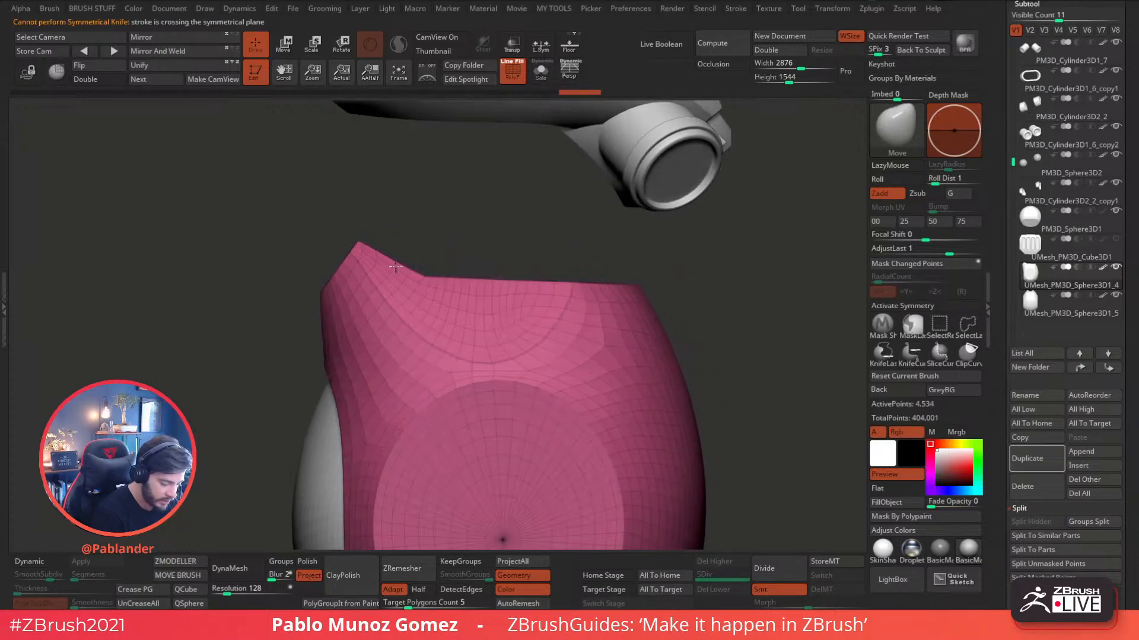
{"action": "mouse_move", "coordinate": [297, 366]}
{"action": "left_mouse_down", "text": "ctrl+shift"}
{"action": "mouse_move", "coordinate": [453, 213]}
{"action": "mouse_move", "coordinate": [438, 205]}
{"action": "mouse_move", "coordinate": [410, 237]}
{"action": "mouse_move", "coordinate": [415, 225]}
{"action": "left_mouse_up", "text": "ctrl+shift"}
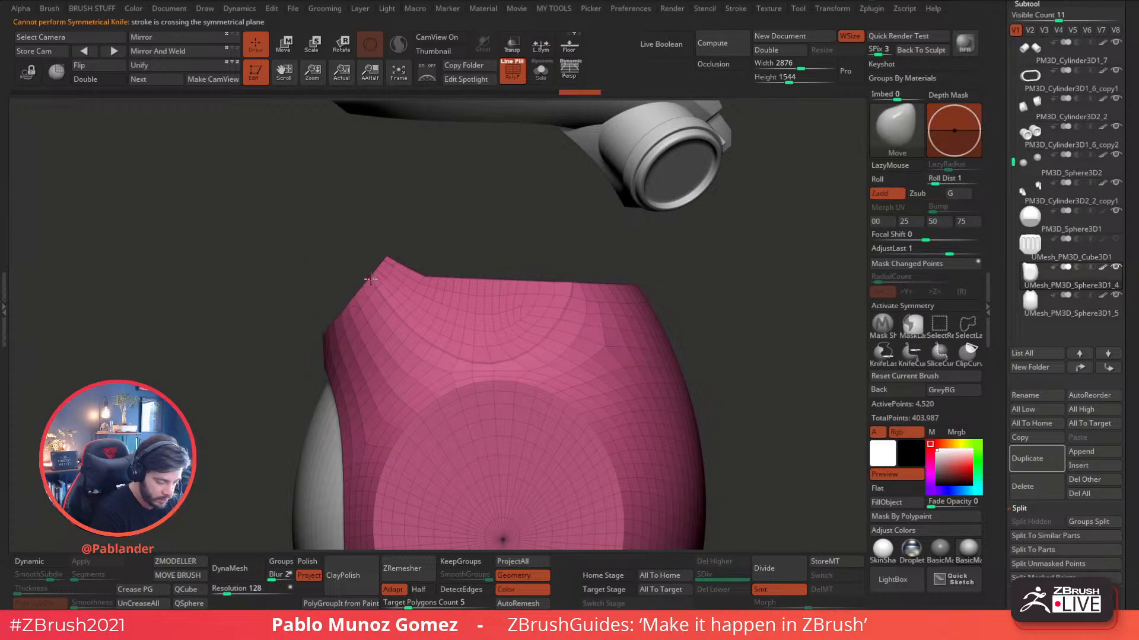
- Cut the pointed top of the pink shell off flat with a straight knife stroke
{"action": "key", "text": "ctrl+shift"}
{"action": "mouse_move", "coordinate": [304, 278]}
{"action": "left_mouse_down", "text": "ctrl+shift"}
{"action": "mouse_move", "coordinate": [718, 296]}
{"action": "mouse_move", "coordinate": [712, 324]}
{"action": "mouse_move", "coordinate": [664, 303]}
{"action": "left_mouse_up", "text": "ctrl+shift"}
{"action": "left_click_drag", "start_coordinate": [658, 260], "coordinate": [643, 309]}
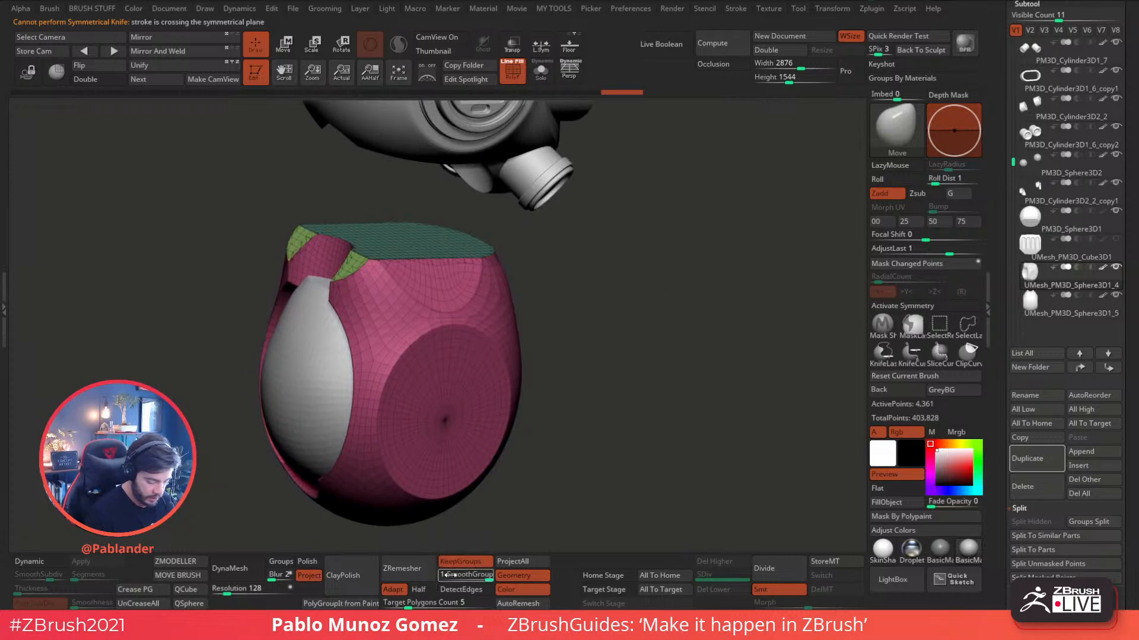
- Try remeshing the cut shell with ZRemesher and KeepGroups at a target polygon count of about 3.07, and undo it
{"action": "left_click", "coordinate": [411, 568]}
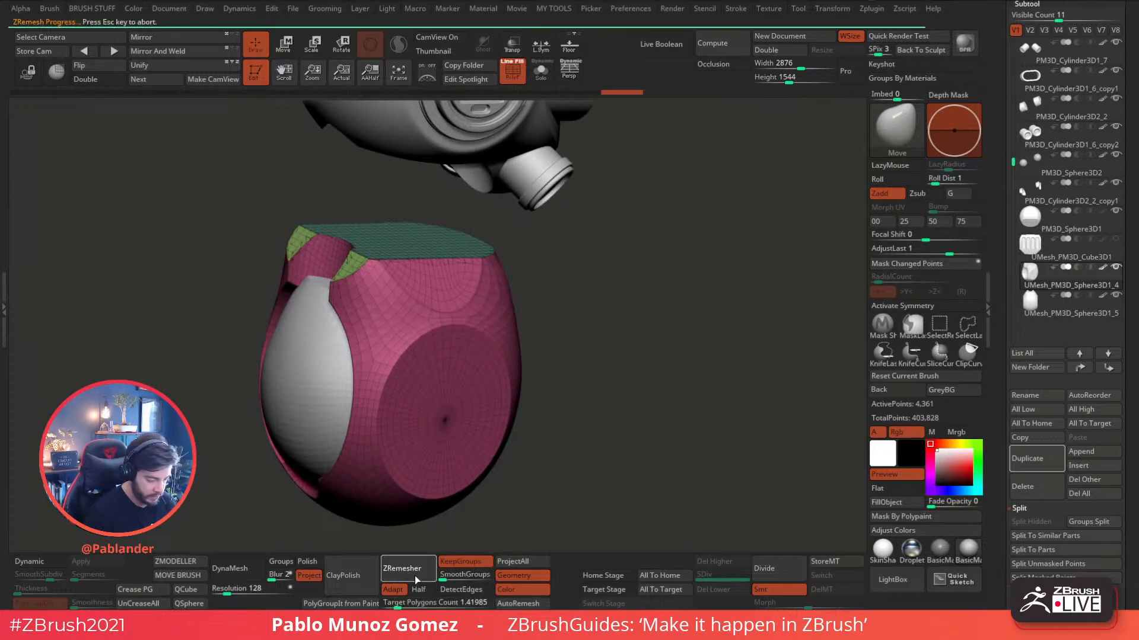
{"action": "left_click_drag", "start_coordinate": [398, 604], "coordinate": [404, 605]}
{"action": "left_click", "coordinate": [409, 572]}
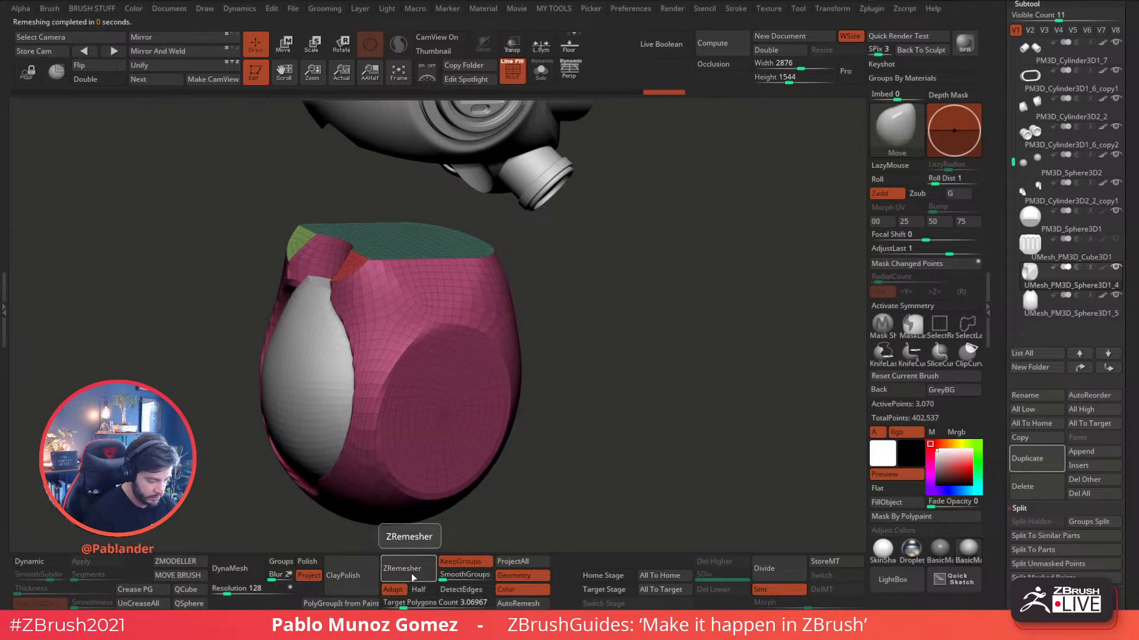
{"action": "key", "text": "ctrl+z"}
- Activate X symmetry, try ZRemesher on the shell at a target polygon count of about 4.38, and undo the remesh
{"action": "left_click_drag", "start_coordinate": [403, 605], "coordinate": [407, 605]}
{"action": "left_click", "coordinate": [884, 307]}
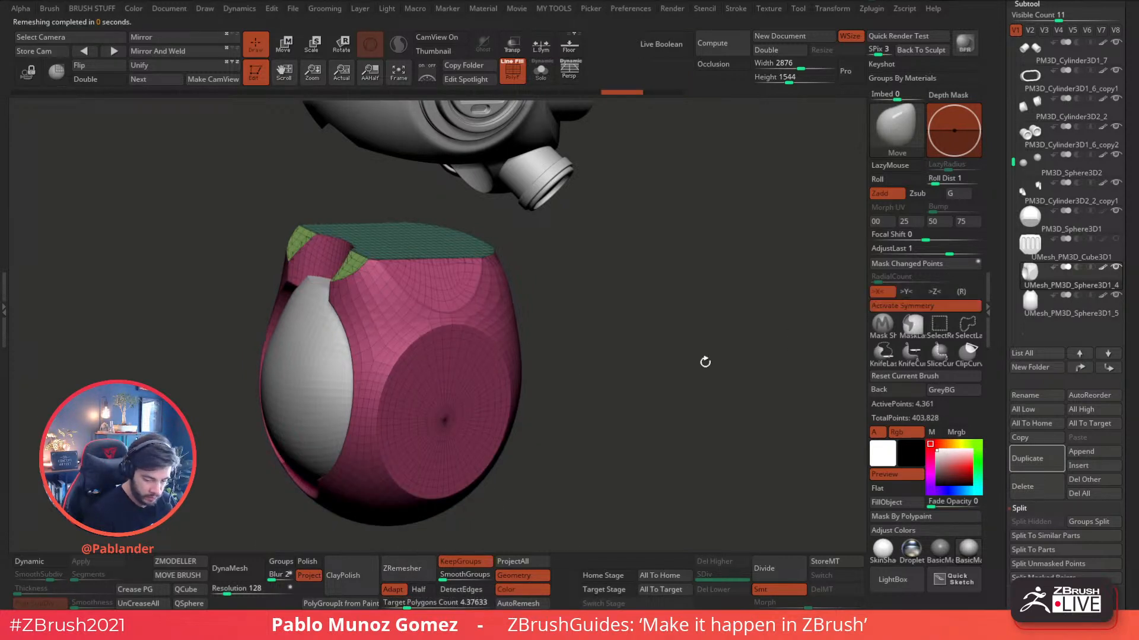
{"action": "left_click", "coordinate": [413, 569]}
{"action": "left_click_drag", "start_coordinate": [570, 415], "coordinate": [626, 382], "text": "shift"}
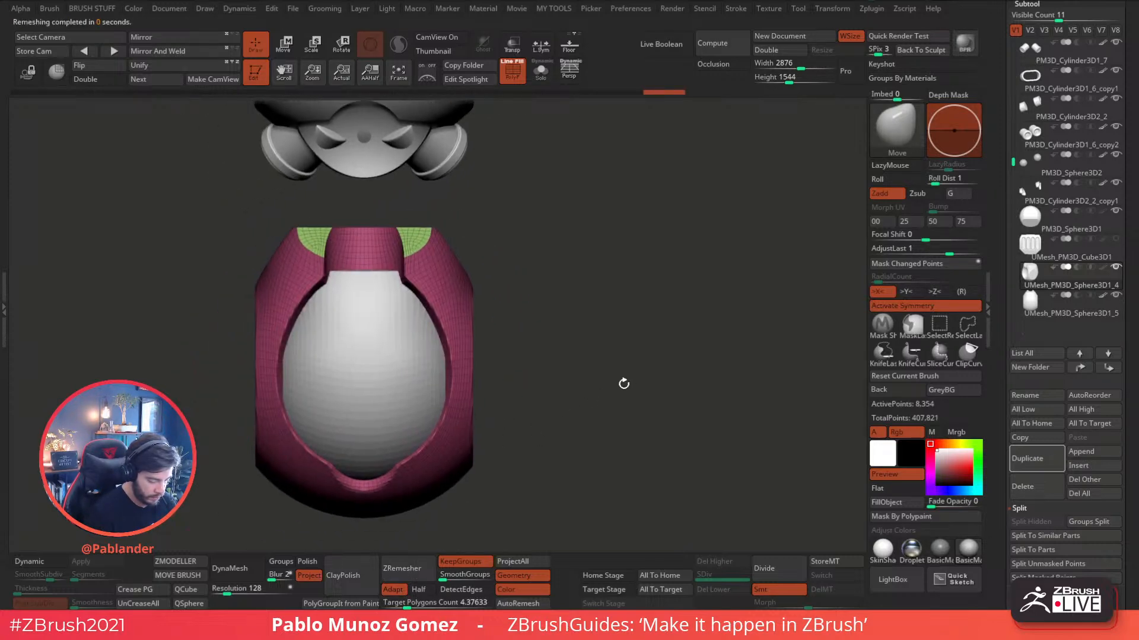
{"action": "key", "text": "ctrl+z"}
- Isolate the shell in Solo mode and undo the flat knife cut across its top
{"action": "left_click", "coordinate": [532, 76]}
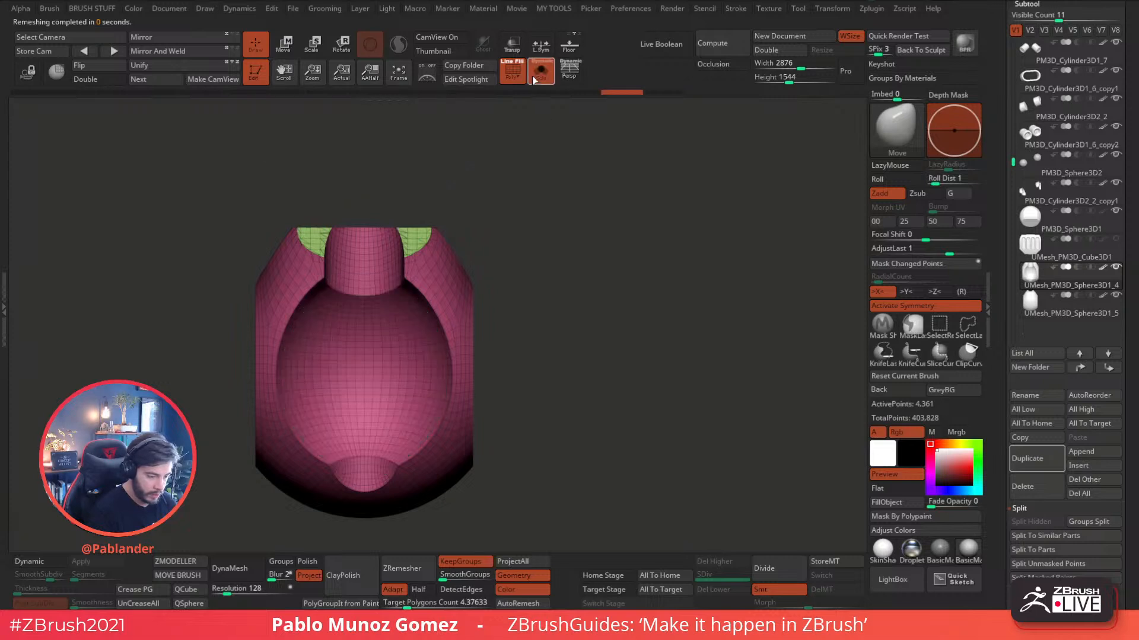
{"action": "left_click_drag", "start_coordinate": [429, 256], "coordinate": [437, 268]}
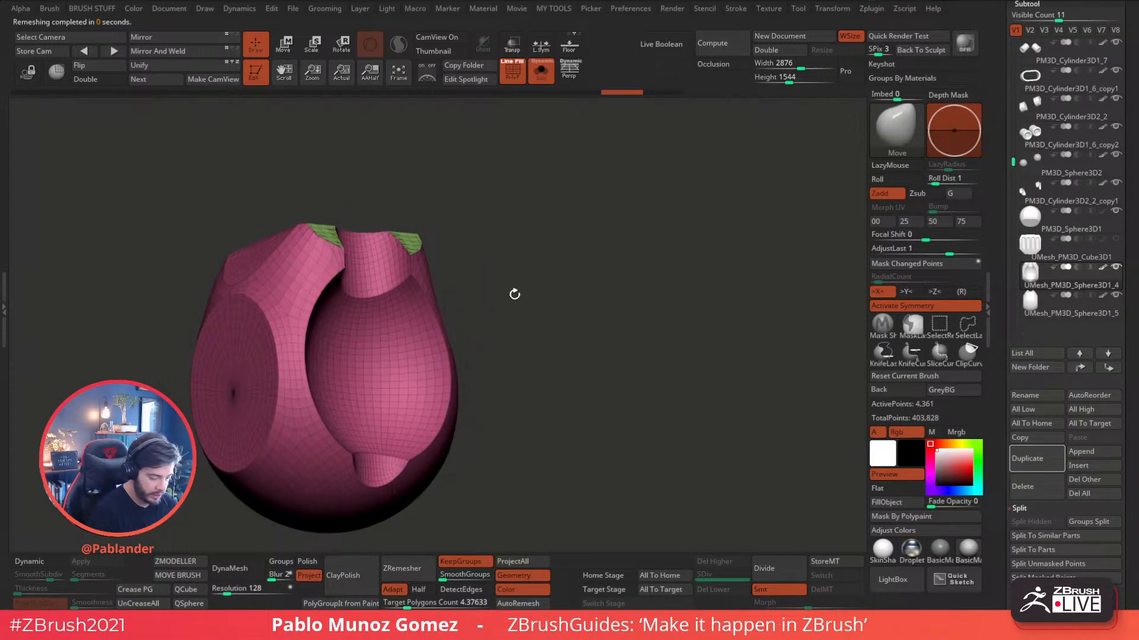
{"action": "key", "text": "ctrl+z"}
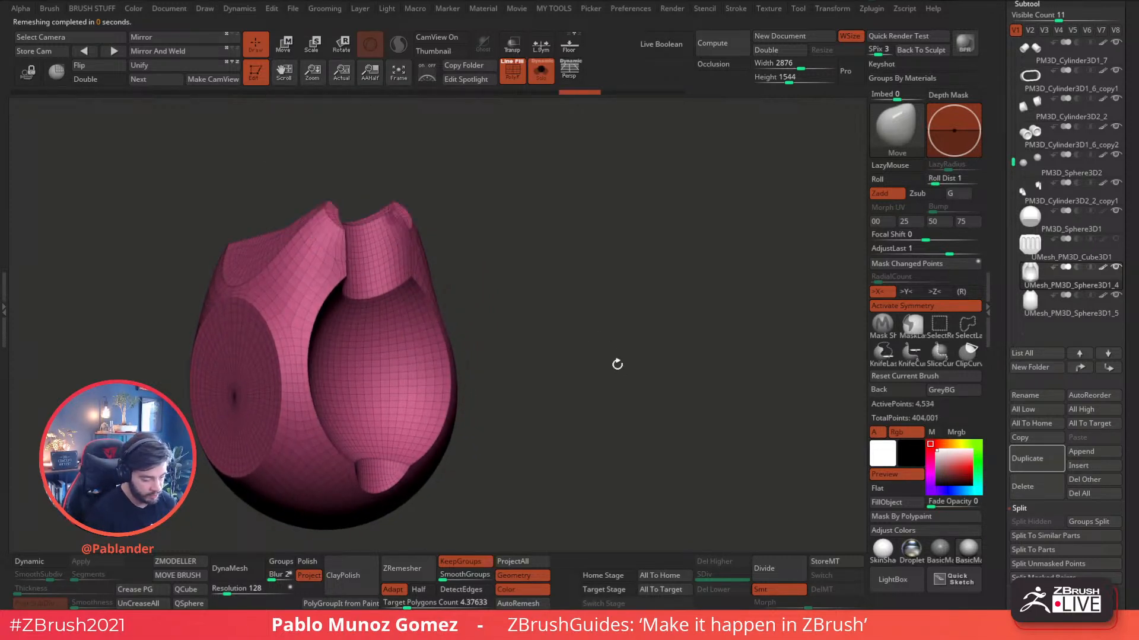
{"action": "left_click_drag", "start_coordinate": [615, 363], "coordinate": [644, 356]}
{"action": "key", "text": "ctrl+z"}
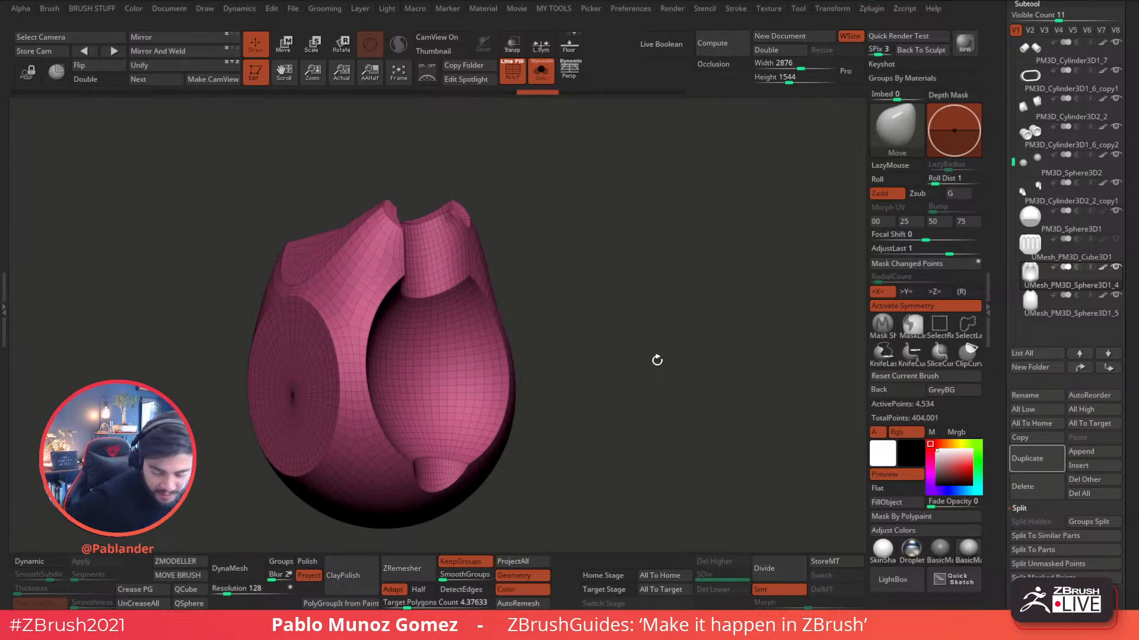
{"action": "left_click_drag", "start_coordinate": [626, 344], "coordinate": [643, 300]}
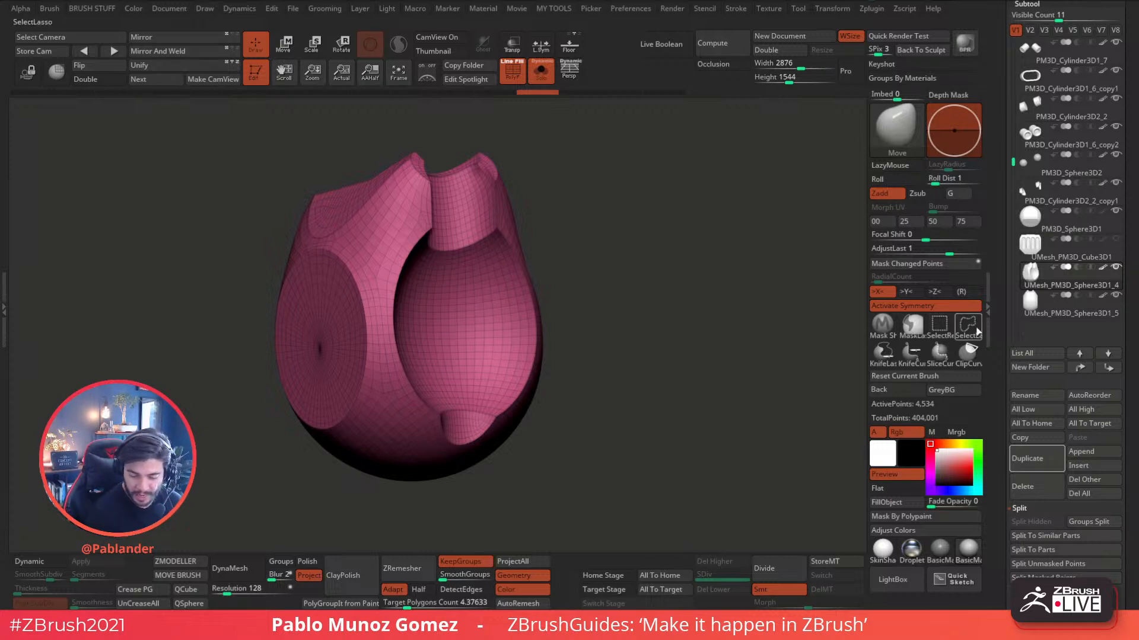
- Hide the polygon loop along the rim of the shell's large rounded opening with SelectLasso
{"action": "left_click_drag", "start_coordinate": [546, 332], "coordinate": [542, 347], "text": "alt"}
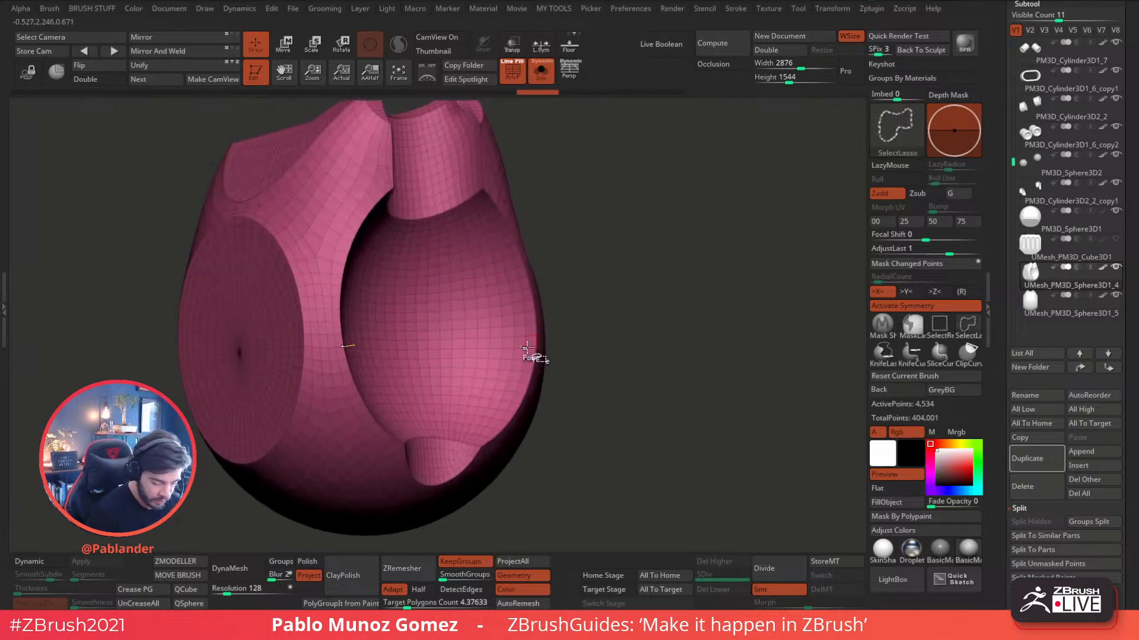
{"action": "key", "text": "ctrl+shift"}
{"action": "left_click_drag", "start_coordinate": [516, 246], "coordinate": [500, 178]}
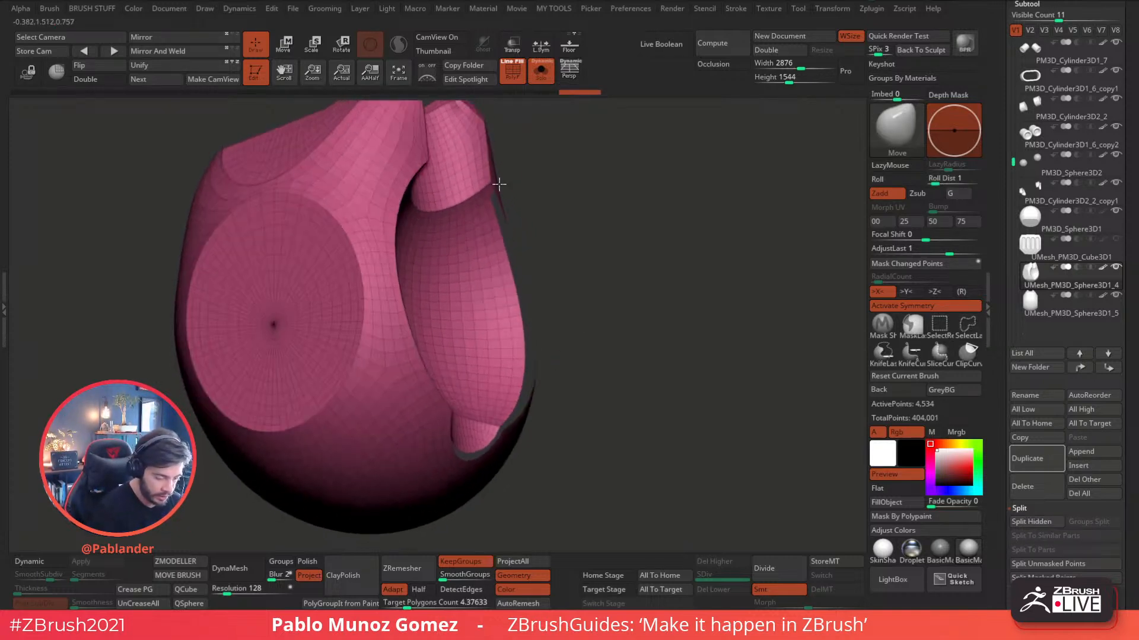
{"action": "key", "text": "ctrl+shift"}
{"action": "left_click", "coordinate": [488, 188], "text": "ctrl+shift"}
{"action": "left_click", "coordinate": [531, 196], "text": "ctrl+shift"}
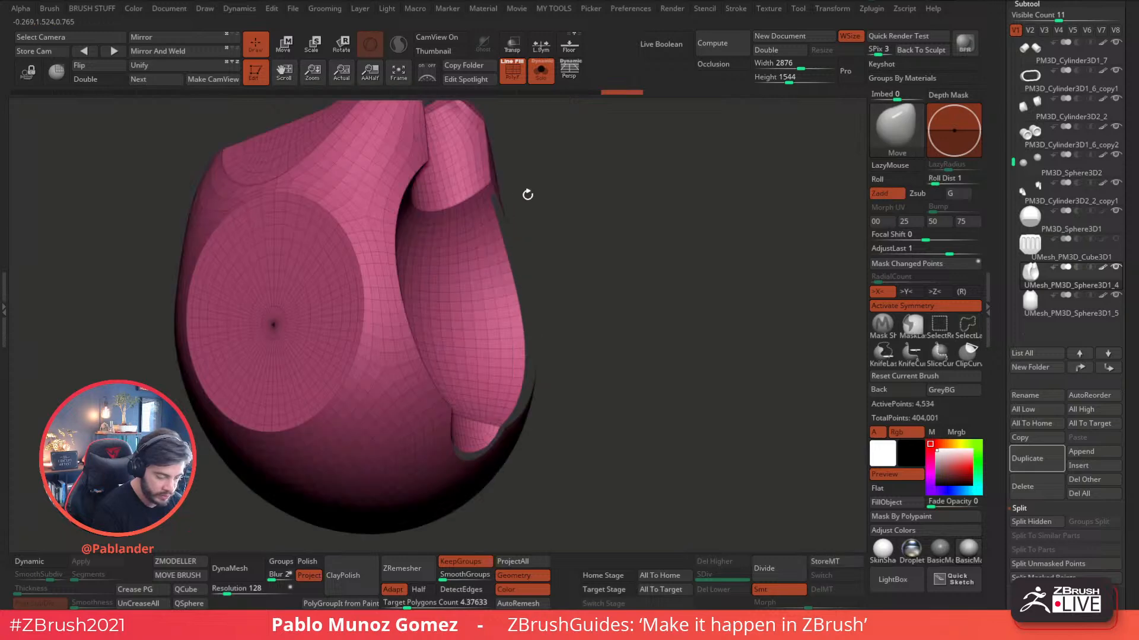
- Hide the remaining rim polygons around the opening's neck, restoring the stray loop hidden across the neck
{"action": "mouse_move", "coordinate": [488, 168]}
{"action": "left_mouse_down", "text": "alt"}
{"action": "mouse_move", "coordinate": [486, 227]}
{"action": "mouse_move", "coordinate": [513, 272]}
{"action": "left_mouse_up", "text": "alt"}
{"action": "key", "text": "ctrl+shift"}
{"action": "left_click_drag", "start_coordinate": [655, 272], "coordinate": [841, 350]}
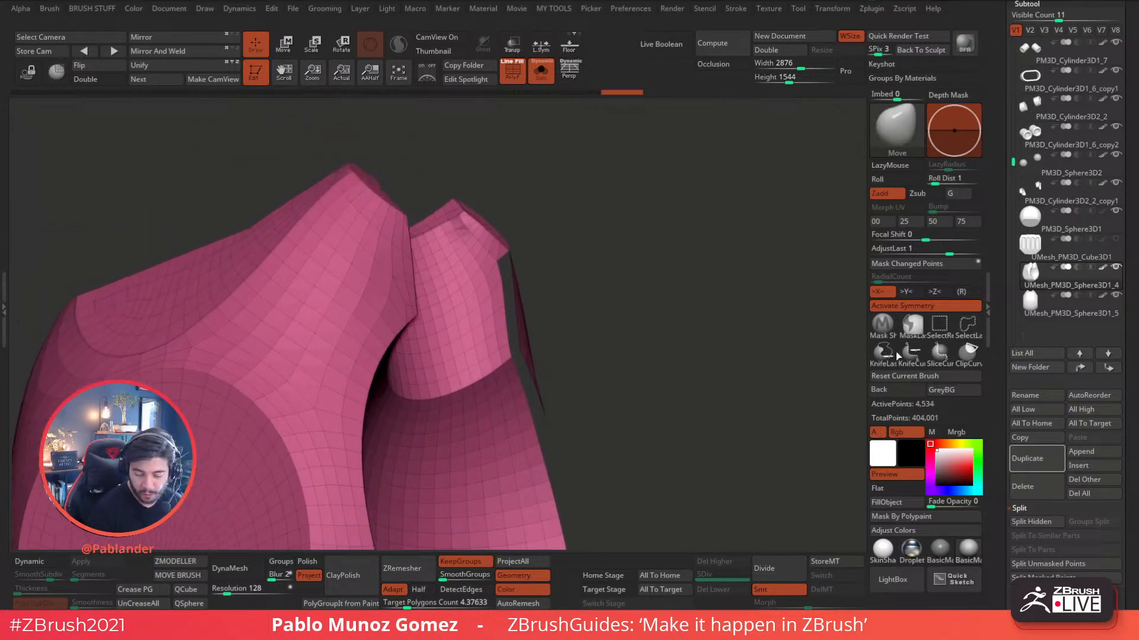
{"action": "left_click_drag", "start_coordinate": [641, 283], "coordinate": [582, 284]}
{"action": "key", "text": "ctrl+shift"}
{"action": "mouse_move", "coordinate": [497, 245]}
{"action": "left_mouse_down", "text": "ctrl+alt+shift"}
{"action": "mouse_move", "coordinate": [461, 214]}
{"action": "mouse_move", "coordinate": [602, 237]}
{"action": "mouse_move", "coordinate": [610, 261]}
{"action": "mouse_move", "coordinate": [482, 244]}
{"action": "left_mouse_up", "text": "ctrl+alt+shift"}
{"action": "key", "text": "ctrl+shift"}
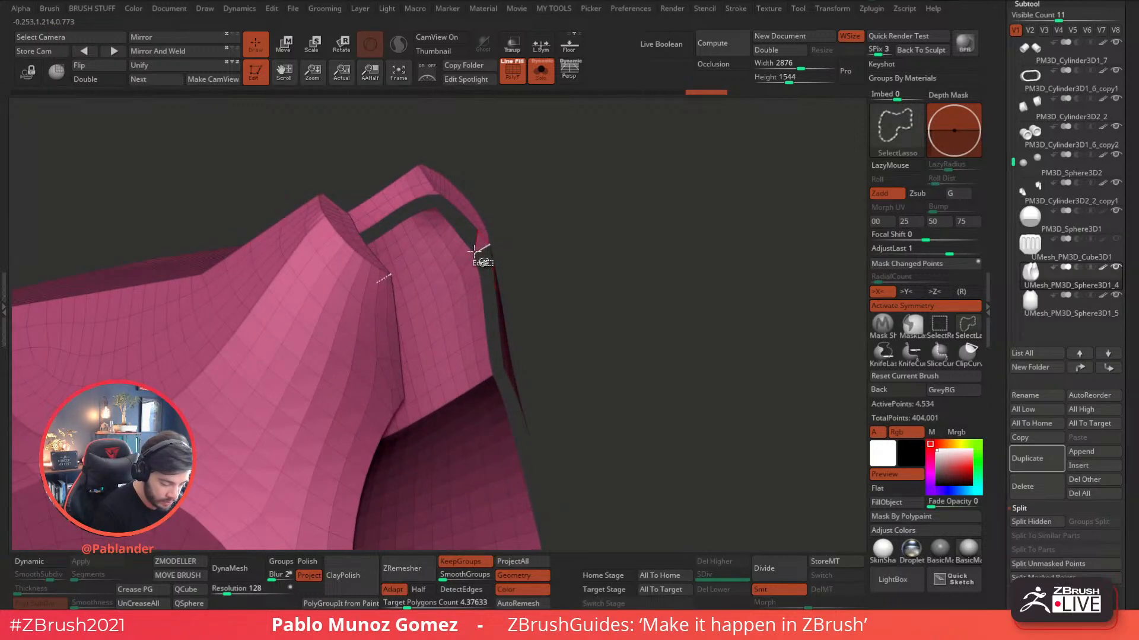
{"action": "mouse_move", "coordinate": [551, 262]}
{"action": "left_mouse_down"}
{"action": "mouse_move", "coordinate": [597, 239]}
{"action": "mouse_move", "coordinate": [470, 262]}
{"action": "left_mouse_up"}
{"action": "left_click", "coordinate": [469, 258], "text": "ctrl+shift"}
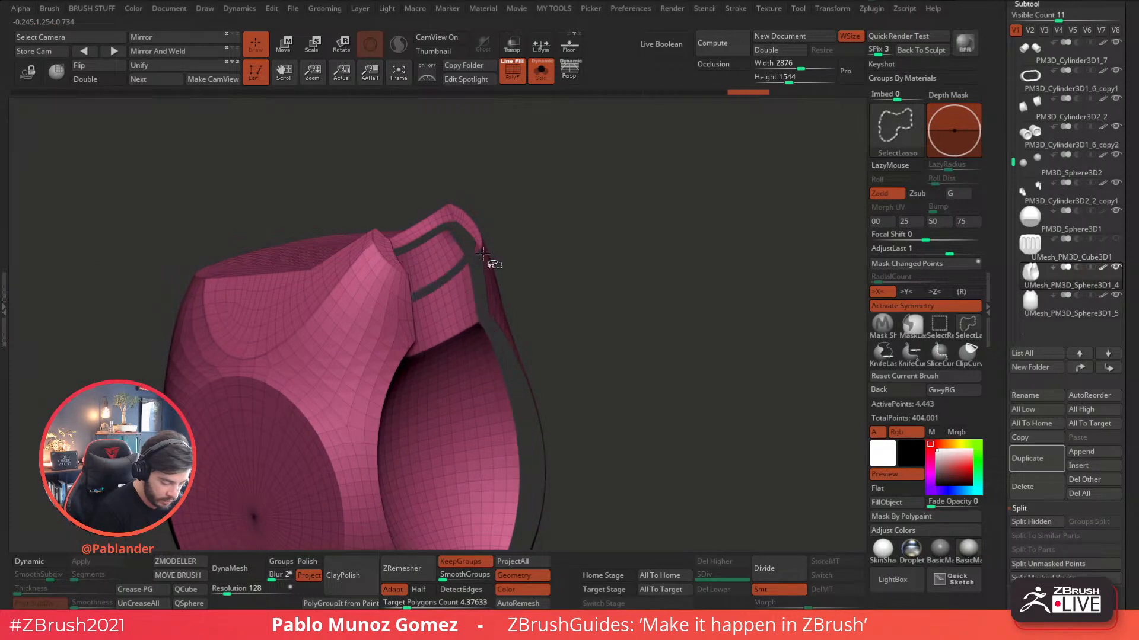
{"action": "left_click", "coordinate": [467, 262], "text": "ctrl+shift"}
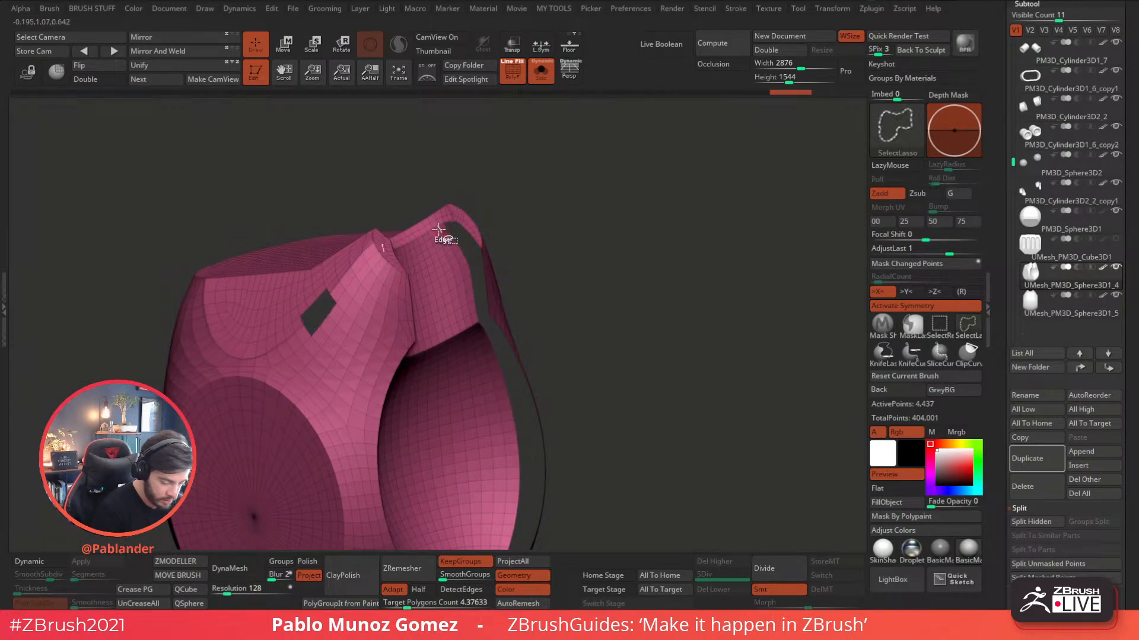
- Turn on double-sided display and invert the visibility to check the hidden rim loop, then restore the shell
{"action": "mouse_move", "coordinate": [569, 243]}
{"action": "left_mouse_down"}
{"action": "mouse_move", "coordinate": [605, 264]}
{"action": "mouse_move", "coordinate": [633, 259]}
{"action": "mouse_move", "coordinate": [532, 208]}
{"action": "left_mouse_up"}
{"action": "left_click", "coordinate": [98, 79]}
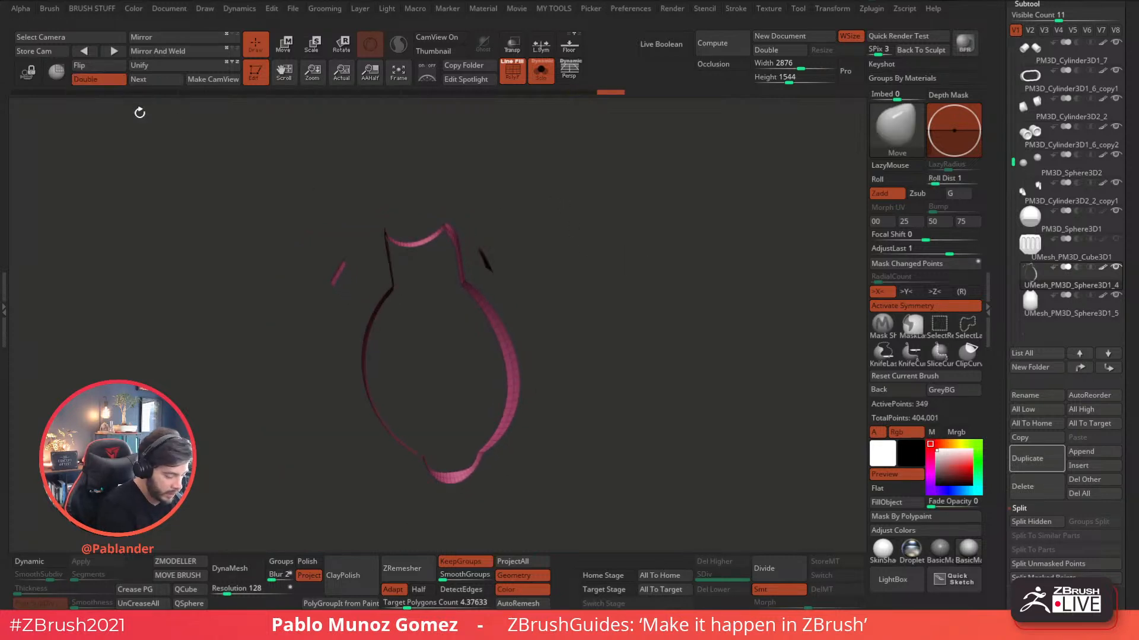
{"action": "left_click", "coordinate": [568, 230], "text": "ctrl+shift"}
- Apply Auto Groups to the separated outer shell and inner cavity, and unhide the rim loop
{"action": "mouse_move", "coordinate": [593, 243]}
{"action": "left_mouse_down"}
{"action": "mouse_move", "coordinate": [630, 292]}
{"action": "mouse_move", "coordinate": [617, 271]}
{"action": "mouse_move", "coordinate": [645, 236]}
{"action": "left_mouse_up"}
{"action": "key", "text": "m"}
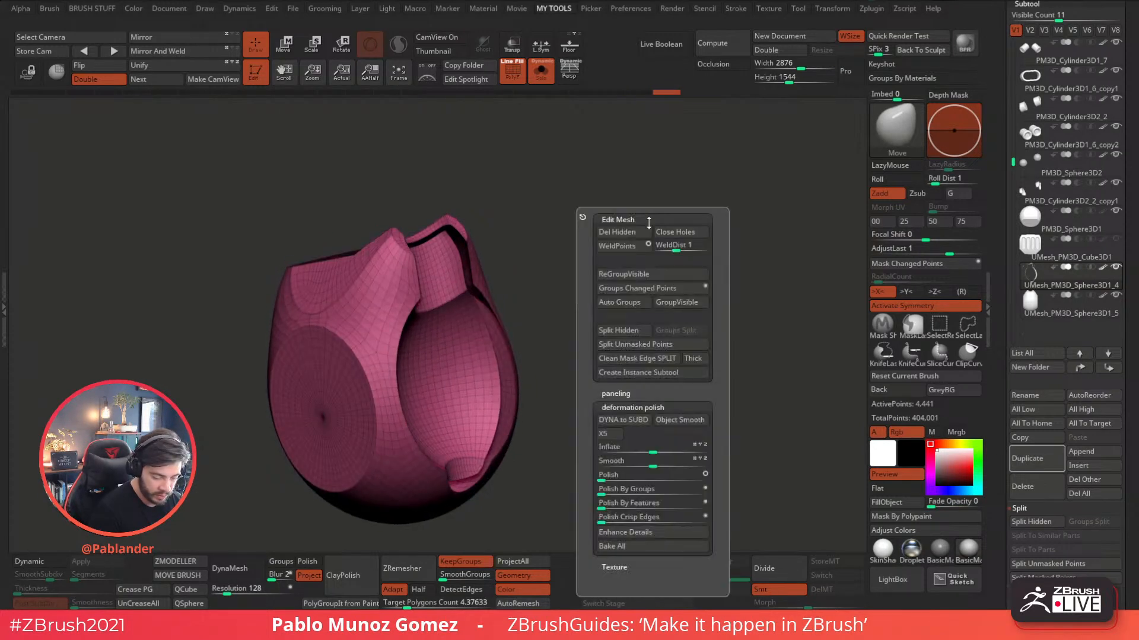
{"action": "left_click", "coordinate": [630, 303]}
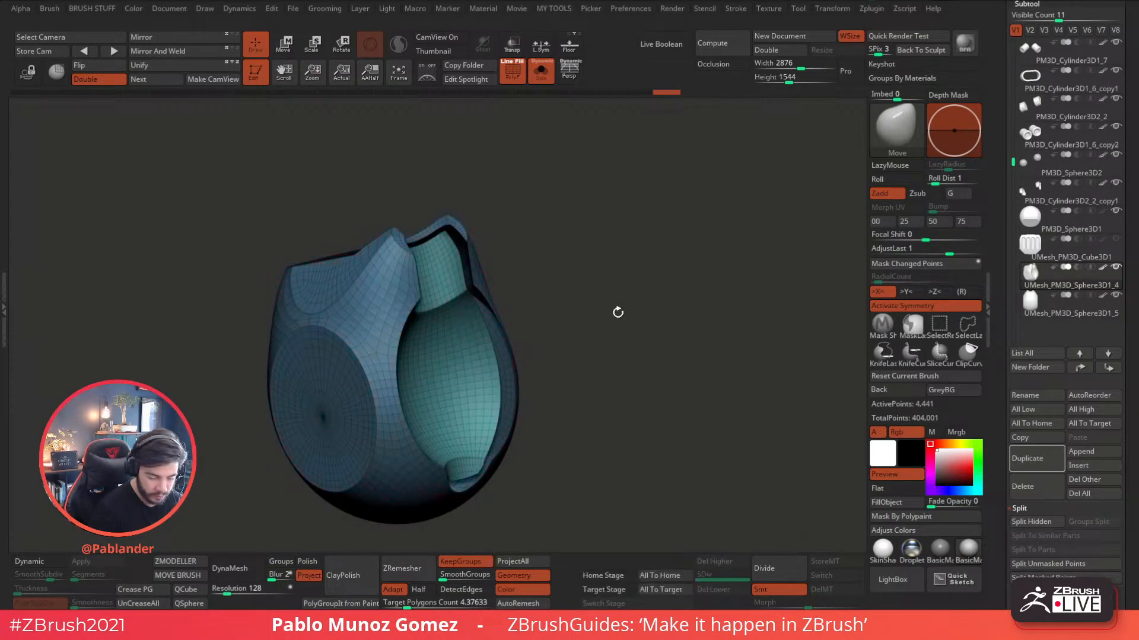
{"action": "key", "text": "ctrl+e"}
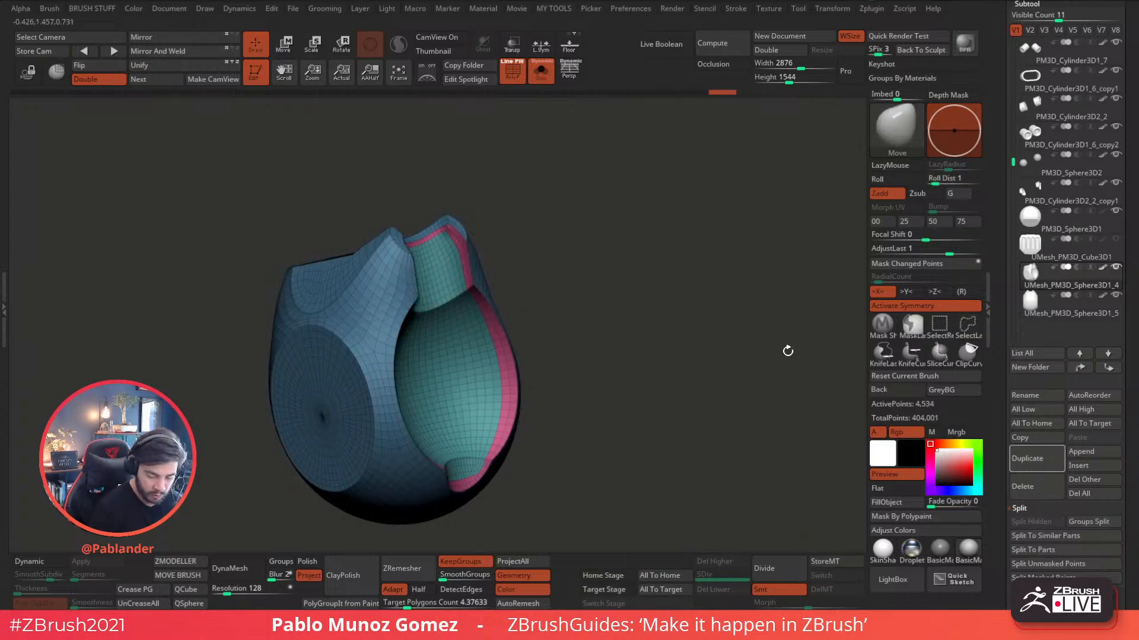
- Isolate the inner cavity together with its rim loop and merge them into one polygroup with GroupVisible
{"action": "left_click", "coordinate": [475, 297], "text": "ctrl+shift"}
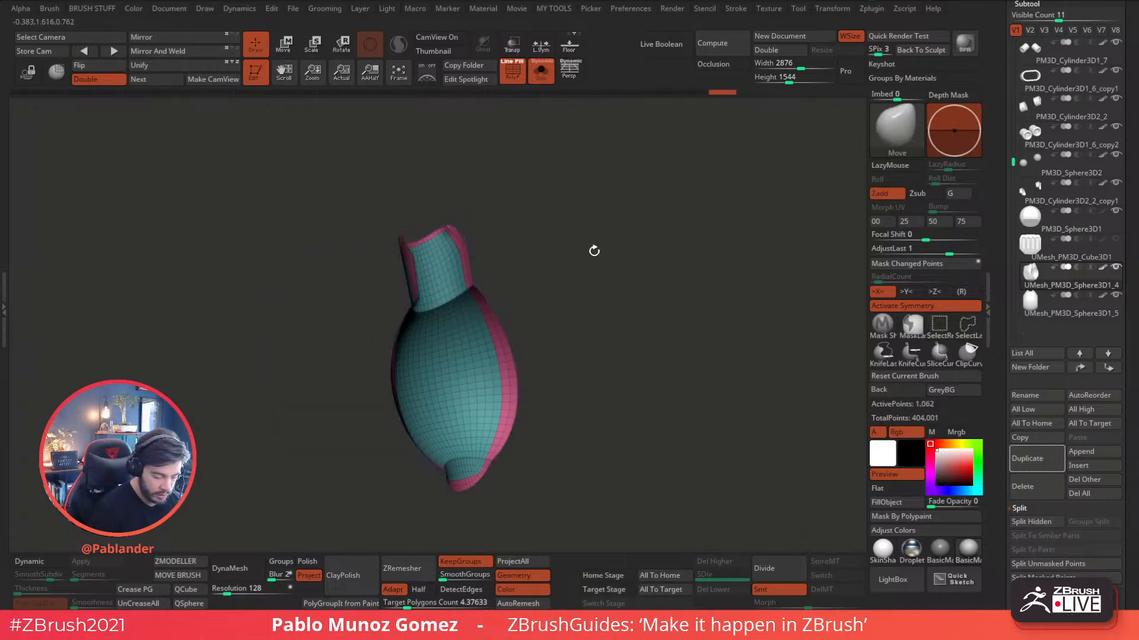
{"action": "key", "text": "m"}
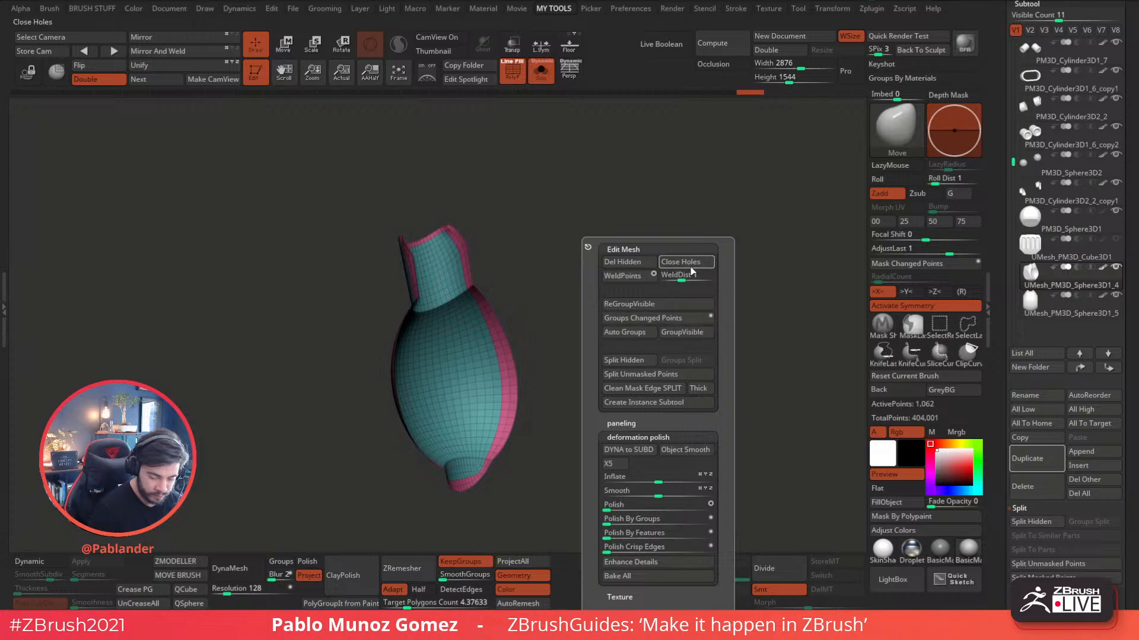
{"action": "left_click", "coordinate": [689, 333]}
{"action": "left_click_drag", "start_coordinate": [562, 318], "coordinate": [557, 318], "text": "shift"}
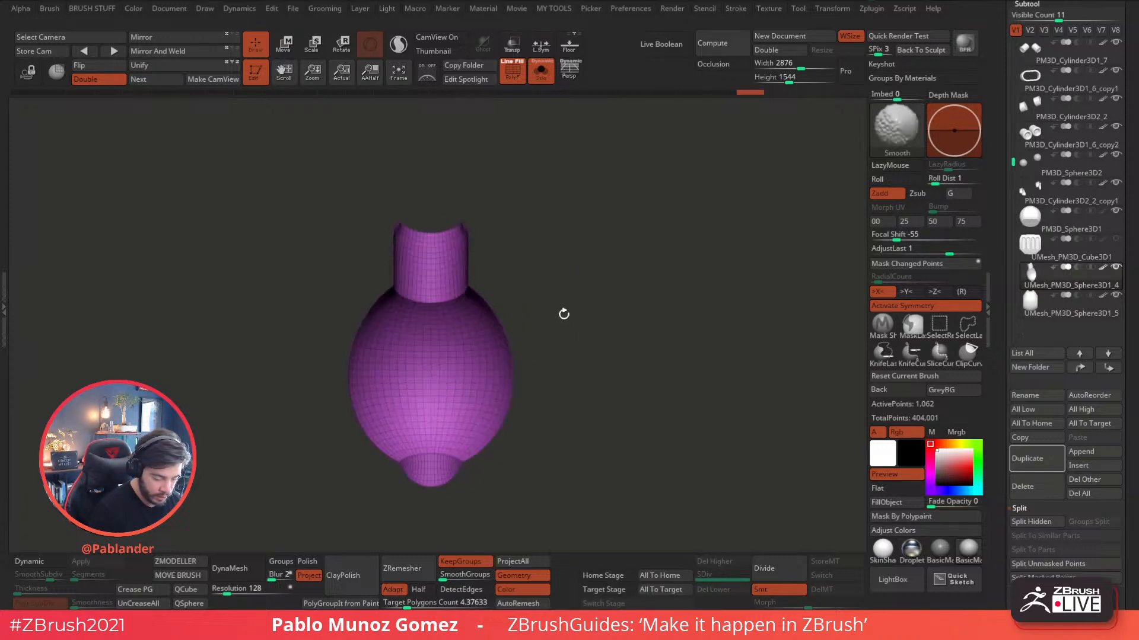
- Hide the cavity's neck from a side view, give the rounded lower part its own polygroup, and show the whole shell
{"action": "mouse_move", "coordinate": [605, 290]}
{"action": "left_mouse_down", "text": "shift"}
{"action": "mouse_move", "coordinate": [575, 267]}
{"action": "mouse_move", "coordinate": [581, 317]}
{"action": "left_mouse_up", "text": "shift"}
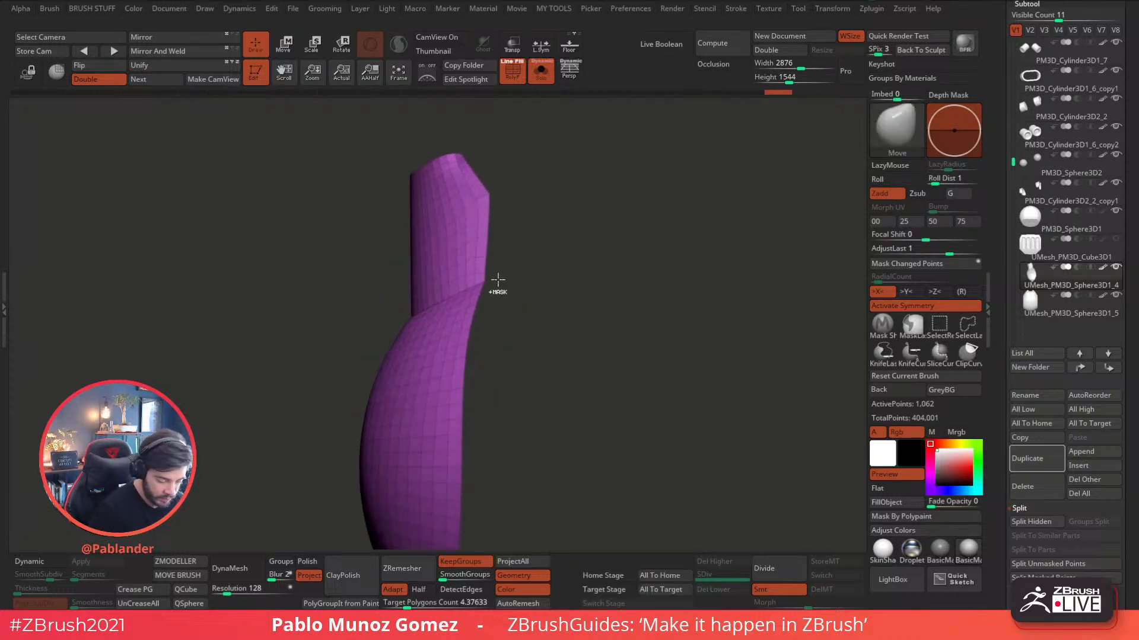
{"action": "mouse_move", "coordinate": [475, 280]}
{"action": "left_mouse_down", "text": "ctrl+shift"}
{"action": "mouse_move", "coordinate": [372, 300]}
{"action": "mouse_move", "coordinate": [593, 183]}
{"action": "mouse_move", "coordinate": [597, 196]}
{"action": "left_mouse_up", "text": "ctrl+shift"}
{"action": "key", "text": "1"}
{"action": "left_click", "coordinate": [666, 337]}
{"action": "left_click", "coordinate": [711, 316], "text": "ctrl+shift"}
{"action": "mouse_move", "coordinate": [628, 350]}
{"action": "left_mouse_down", "text": "alt"}
{"action": "mouse_move", "coordinate": [615, 322]}
{"action": "mouse_move", "coordinate": [664, 295]}
{"action": "mouse_move", "coordinate": [578, 303]}
{"action": "mouse_move", "coordinate": [643, 262]}
{"action": "mouse_move", "coordinate": [589, 330]}
{"action": "left_mouse_up", "text": "alt"}
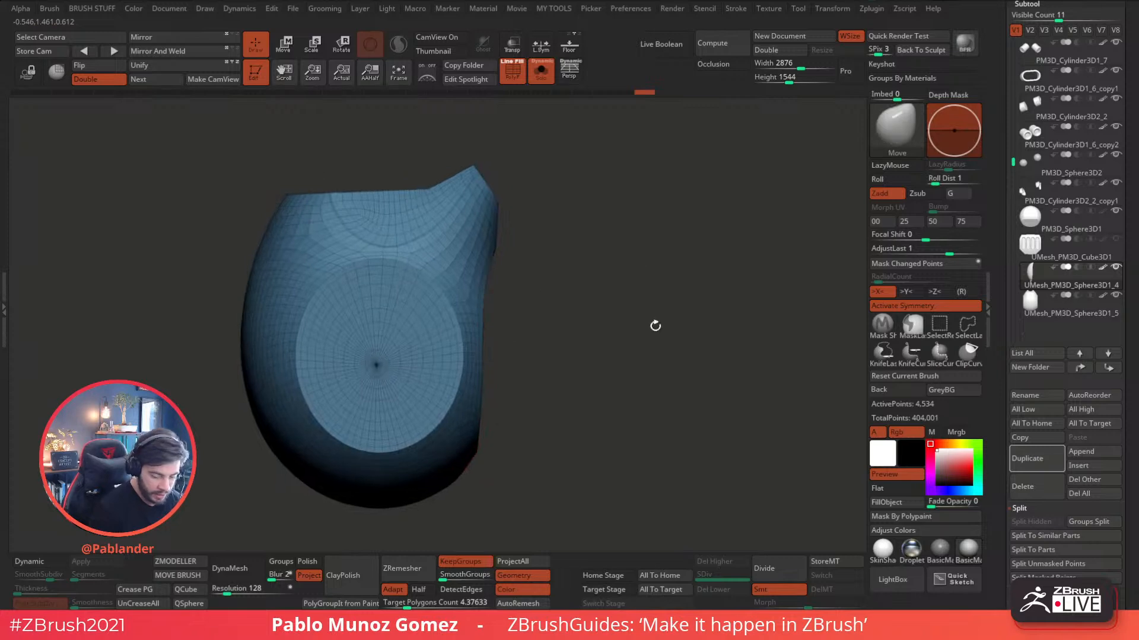
- Hide the polygon loop bordering the round disc on each side of the shell with SelectLasso
{"action": "left_click", "coordinate": [964, 328]}
{"action": "left_click", "coordinate": [436, 284], "text": "ctrl+shift"}
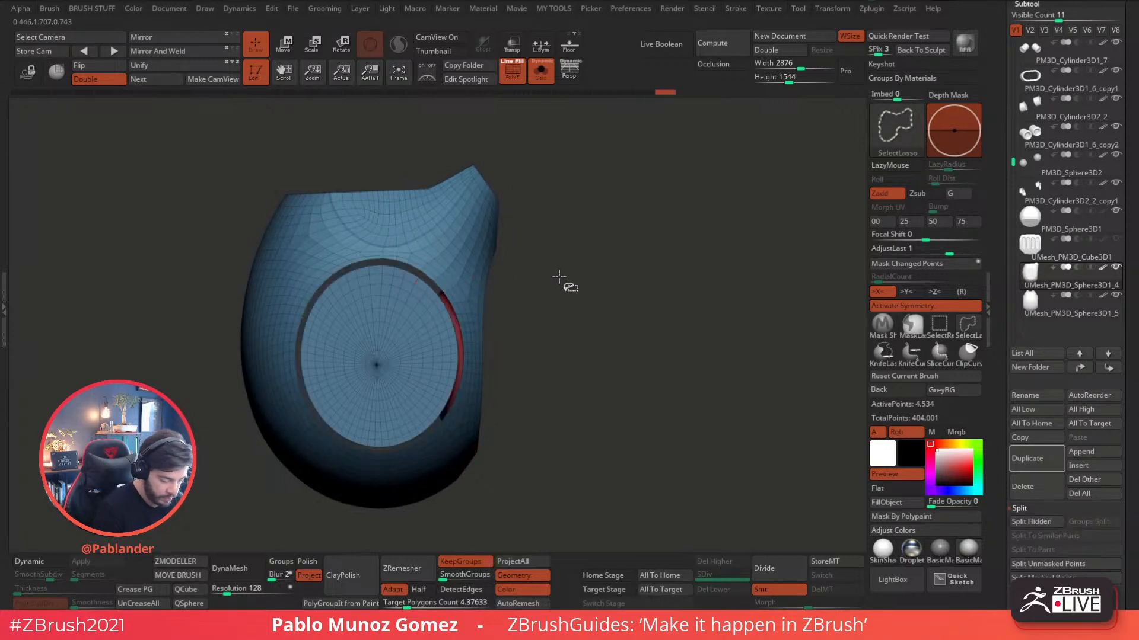
{"action": "mouse_move", "coordinate": [627, 243]}
{"action": "left_mouse_down"}
{"action": "mouse_move", "coordinate": [606, 251]}
{"action": "mouse_move", "coordinate": [689, 224]}
{"action": "mouse_move", "coordinate": [668, 229]}
{"action": "mouse_move", "coordinate": [668, 246]}
{"action": "mouse_move", "coordinate": [730, 269]}
{"action": "mouse_move", "coordinate": [678, 241]}
{"action": "left_mouse_up"}
{"action": "key", "text": "1"}
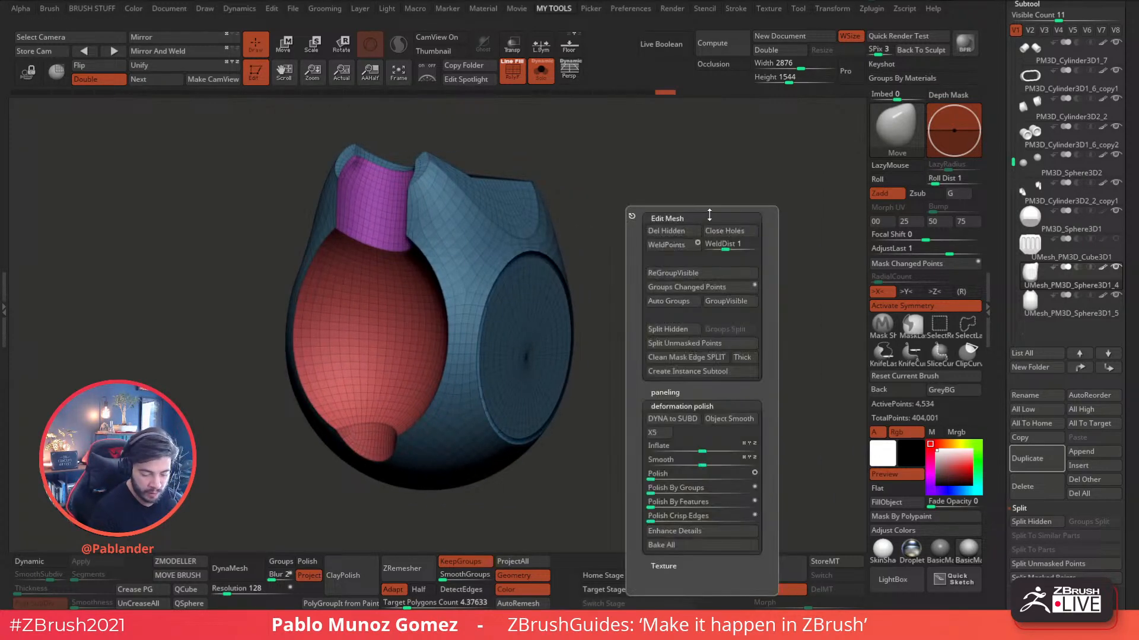
{"action": "left_click", "coordinate": [684, 305]}
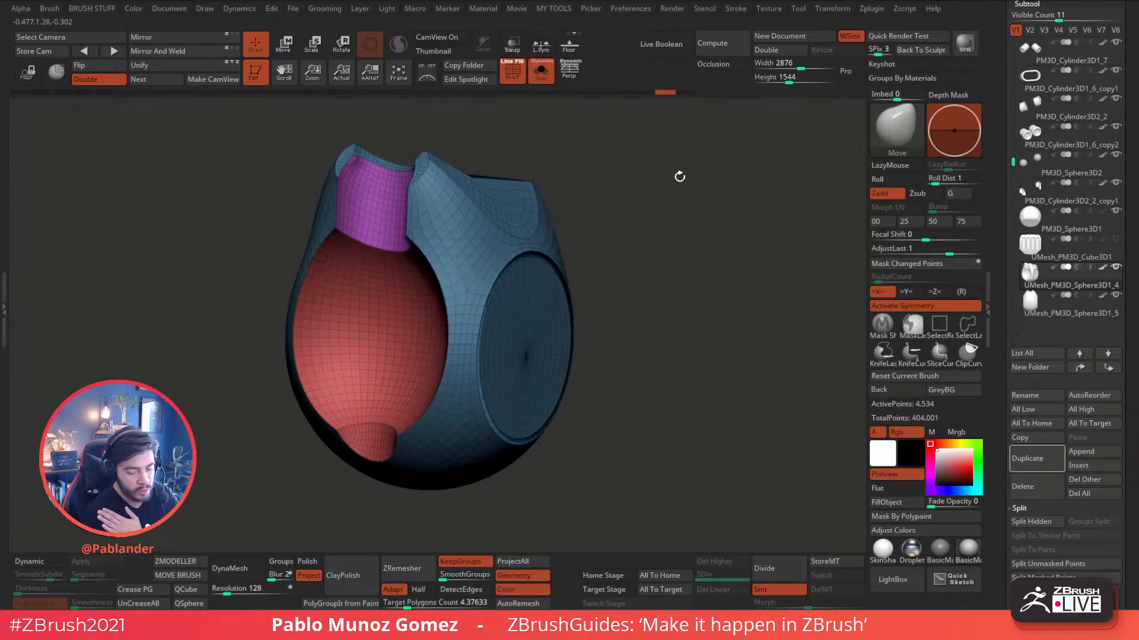
- Assign new polygroups to the visible parts of the shell with ReGroupVisible
{"action": "key", "text": "space"}
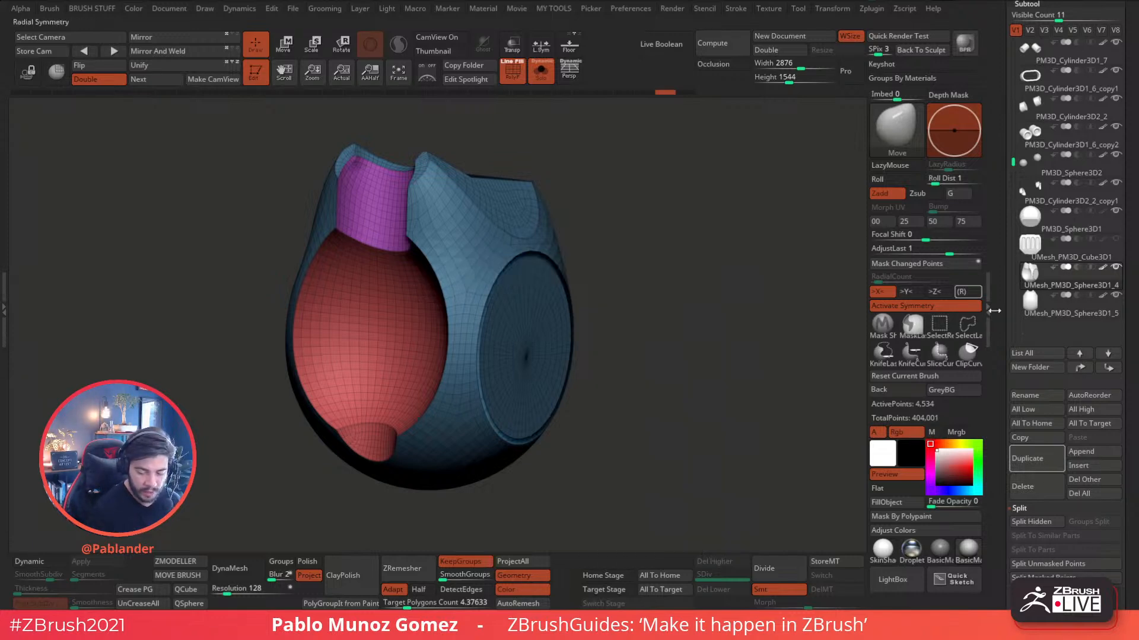
{"action": "left_click_drag", "start_coordinate": [998, 385], "coordinate": [999, 322]}
{"action": "scroll", "coordinate": [1044, 391], "scroll_direction": "down", "scroll_amount": 10}
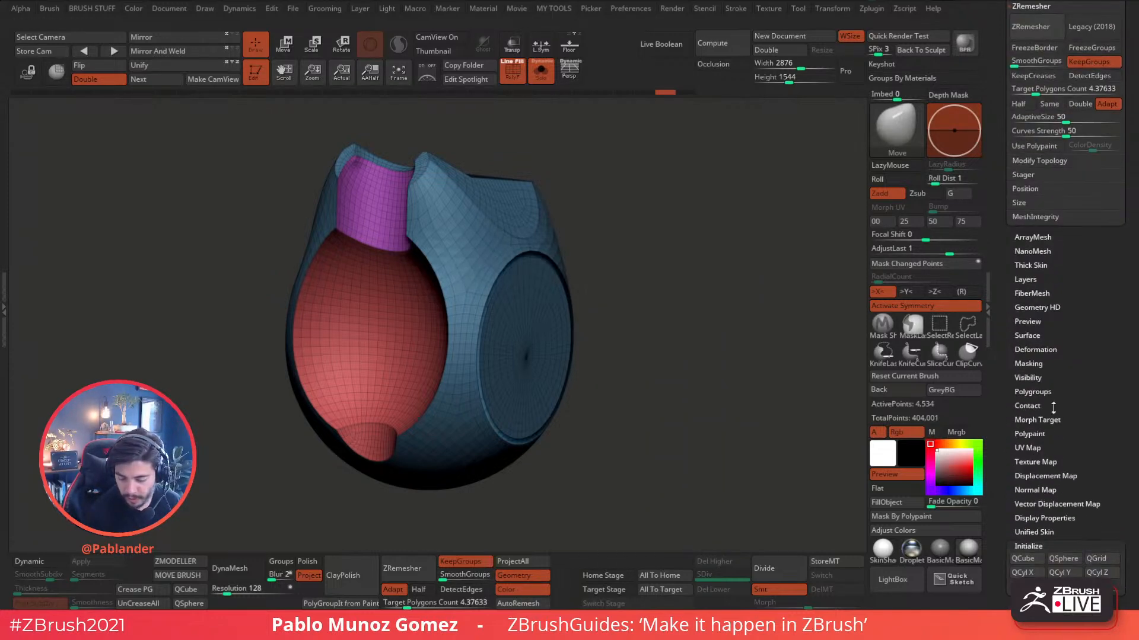
{"action": "left_click", "coordinate": [1033, 392]}
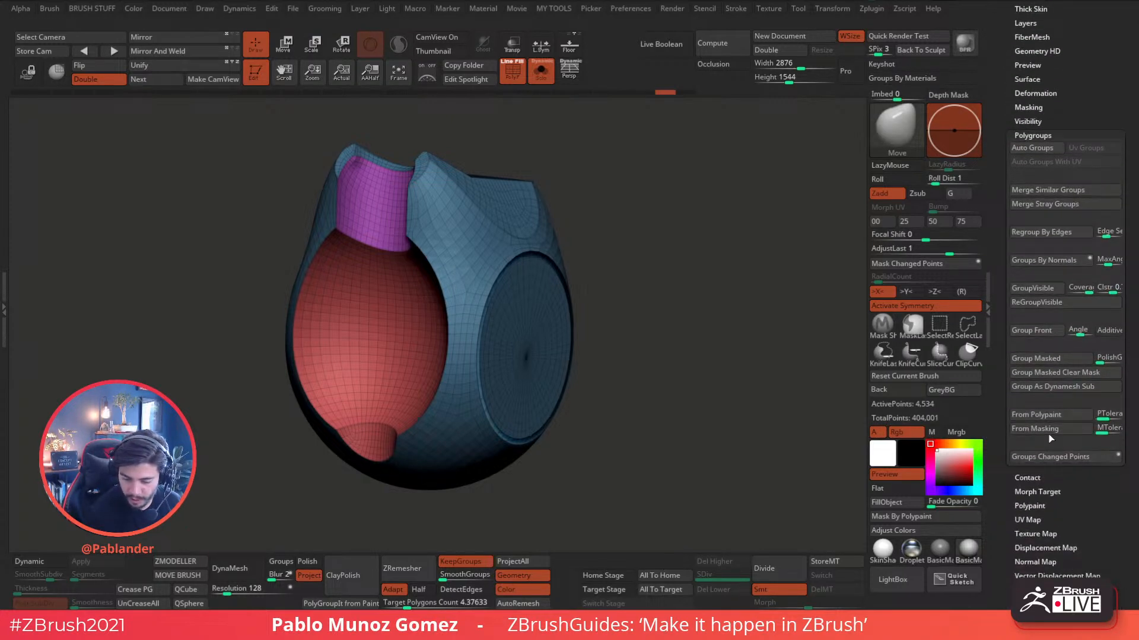
{"action": "left_click", "coordinate": [1050, 303]}
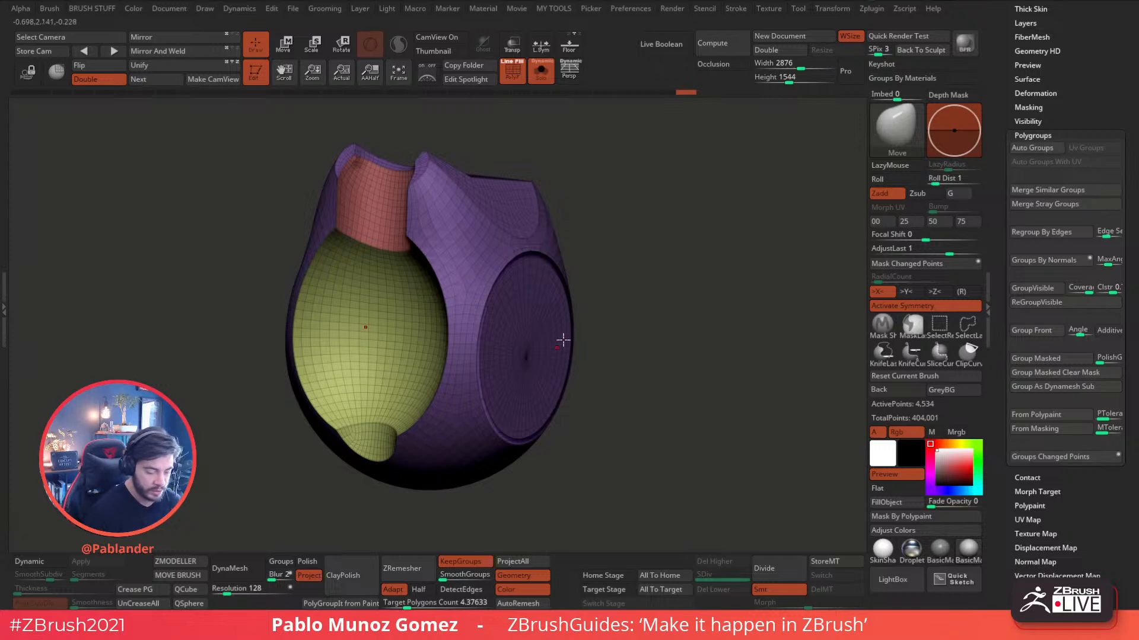
- Hide the neck and inner cavity polygroups so only the outer shell and its side discs stay visible
{"action": "left_click_drag", "start_coordinate": [655, 351], "coordinate": [678, 349]}
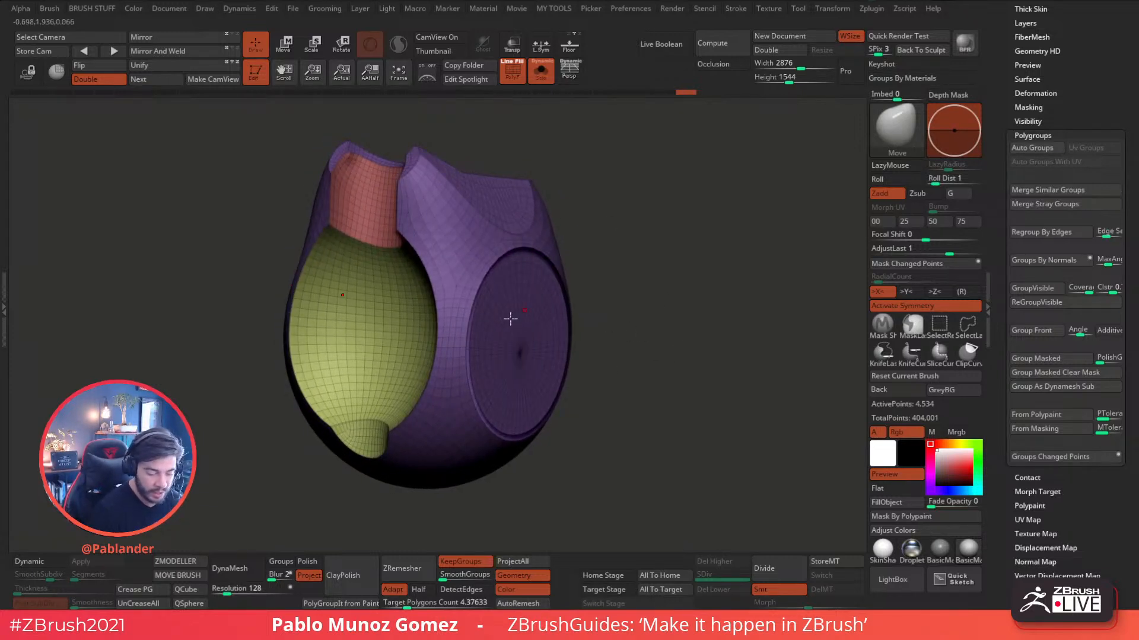
{"action": "left_click", "coordinate": [378, 240], "text": "ctrl+shift"}
{"action": "left_click", "coordinate": [386, 313], "text": "ctrl+shift"}
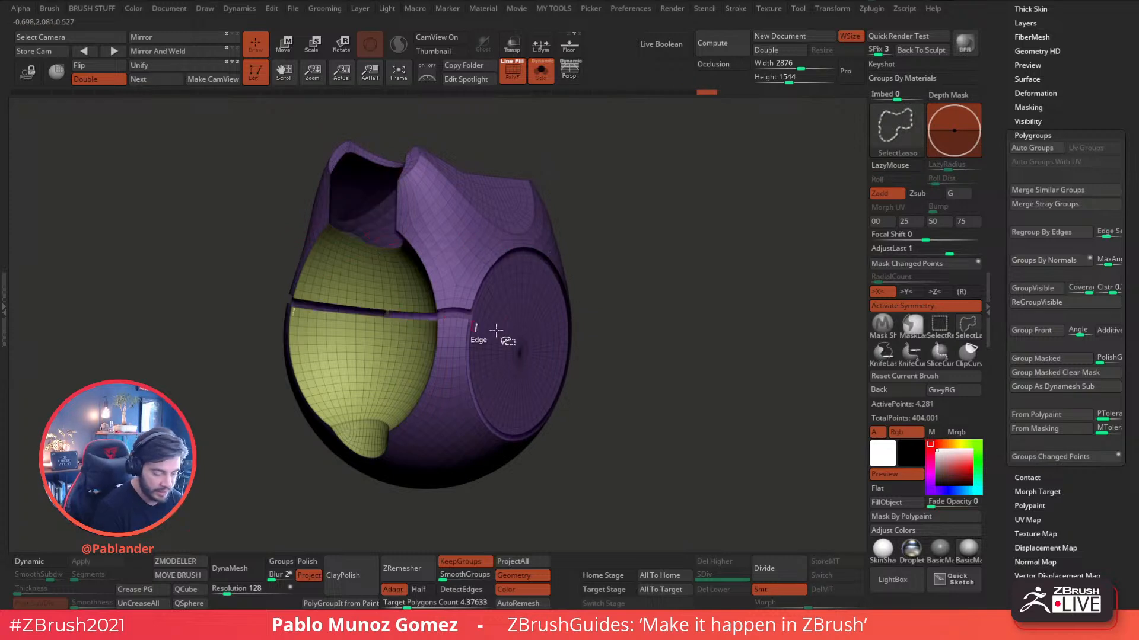
{"action": "key", "text": "ctrl+z"}
{"action": "left_click", "coordinate": [940, 330]}
{"action": "left_click", "coordinate": [399, 345], "text": "ctrl+shift"}
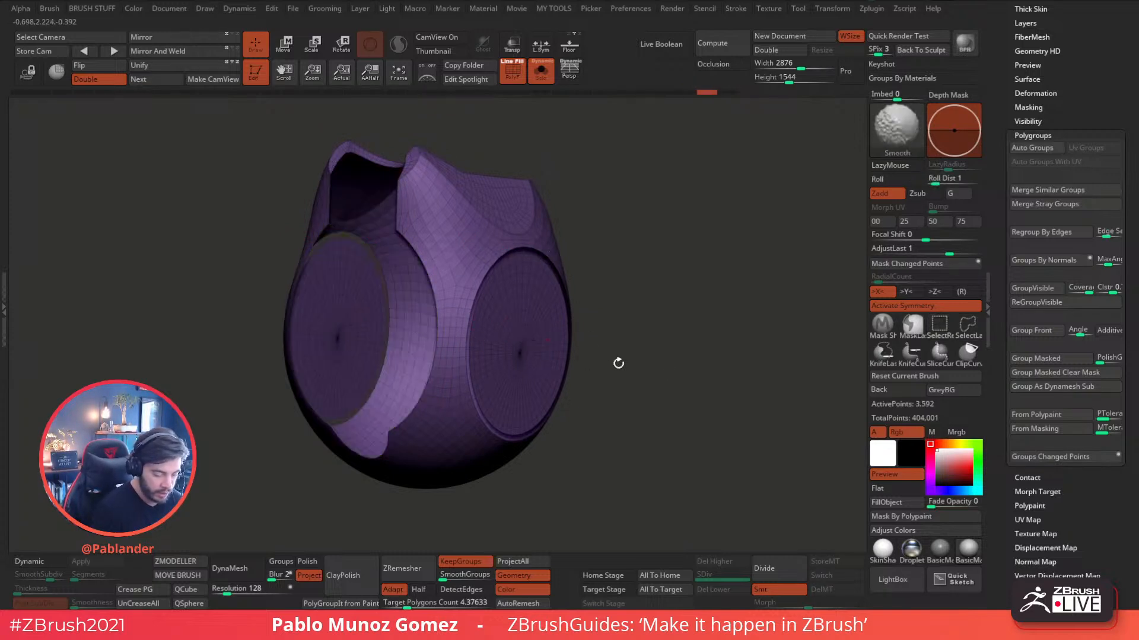
- Regroup the visible parts so the shell body and side discs get separate polygroups, and show the whole shell
{"action": "key", "text": "2"}
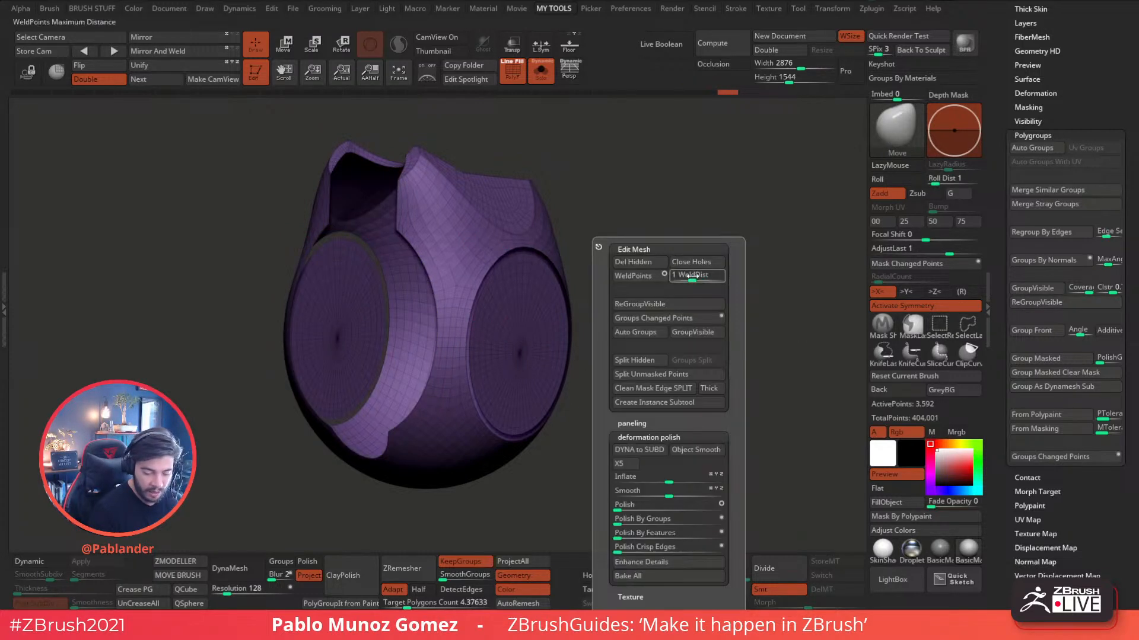
{"action": "left_click", "coordinate": [656, 339]}
{"action": "left_click", "coordinate": [644, 432], "text": "ctrl+shift"}
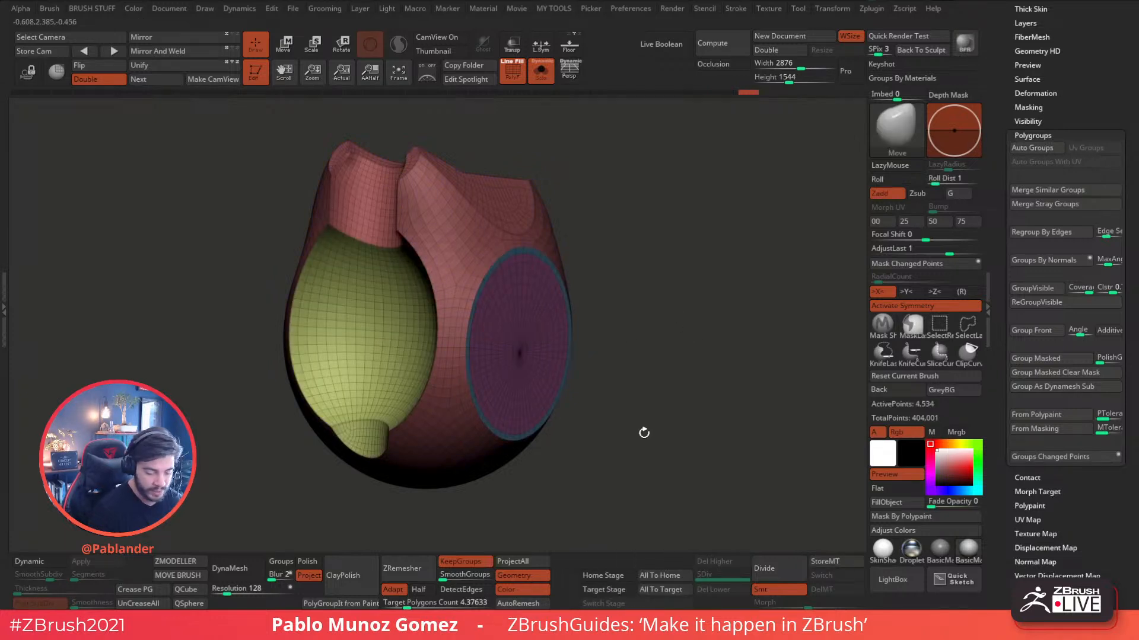
- Isolate the side discs together with their border loops, merge them into one polygroup with GroupVisible, and show the whole shell
{"action": "left_click", "coordinate": [938, 328]}
{"action": "left_click", "coordinate": [523, 255], "text": "ctrl+shift"}
{"action": "left_click", "coordinate": [633, 252], "text": "ctrl+shift"}
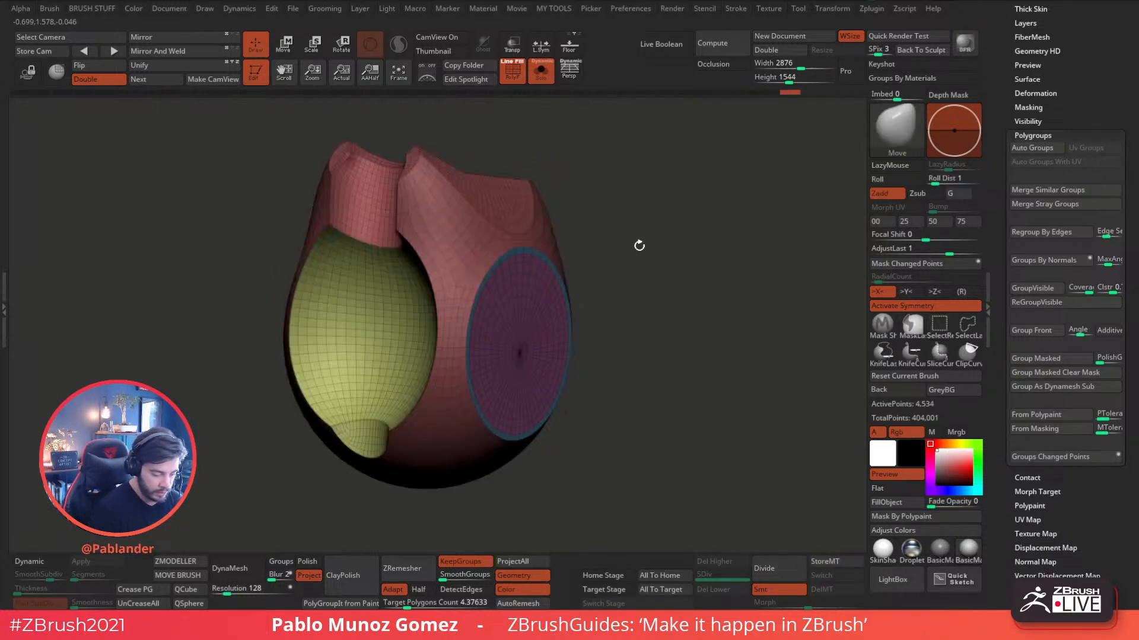
{"action": "left_click", "coordinate": [387, 205], "text": "ctrl+shift"}
{"action": "left_click", "coordinate": [492, 240], "text": "ctrl+shift"}
{"action": "left_click", "coordinate": [535, 255], "text": "ctrl+shift"}
{"action": "mouse_move", "coordinate": [612, 237]}
{"action": "left_mouse_down", "text": "ctrl+shift"}
{"action": "mouse_move", "coordinate": [616, 249]}
{"action": "mouse_move", "coordinate": [712, 250]}
{"action": "mouse_move", "coordinate": [679, 249]}
{"action": "left_mouse_up", "text": "ctrl+shift"}
{"action": "left_click", "coordinate": [430, 279], "text": "ctrl+shift"}
{"action": "key", "text": "5"}
{"action": "left_click", "coordinate": [703, 326]}
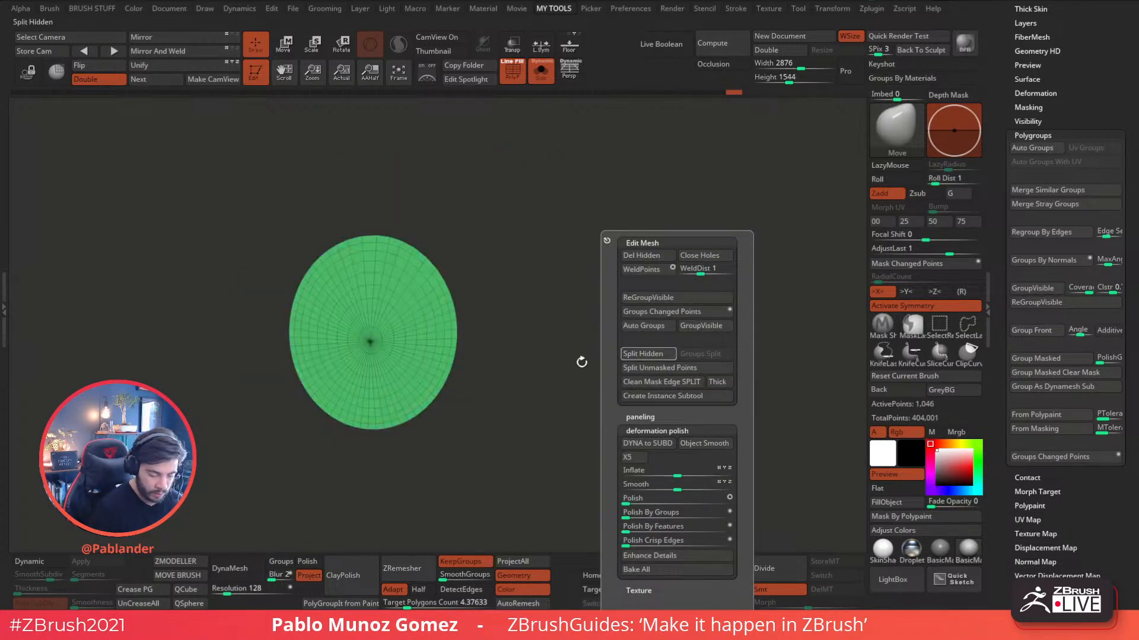
{"action": "left_click", "coordinate": [625, 315], "text": "ctrl+shift"}
{"action": "left_click_drag", "start_coordinate": [625, 315], "coordinate": [526, 285]}
{"action": "left_click_drag", "start_coordinate": [322, 190], "coordinate": [490, 220], "text": "ctrl+shift"}
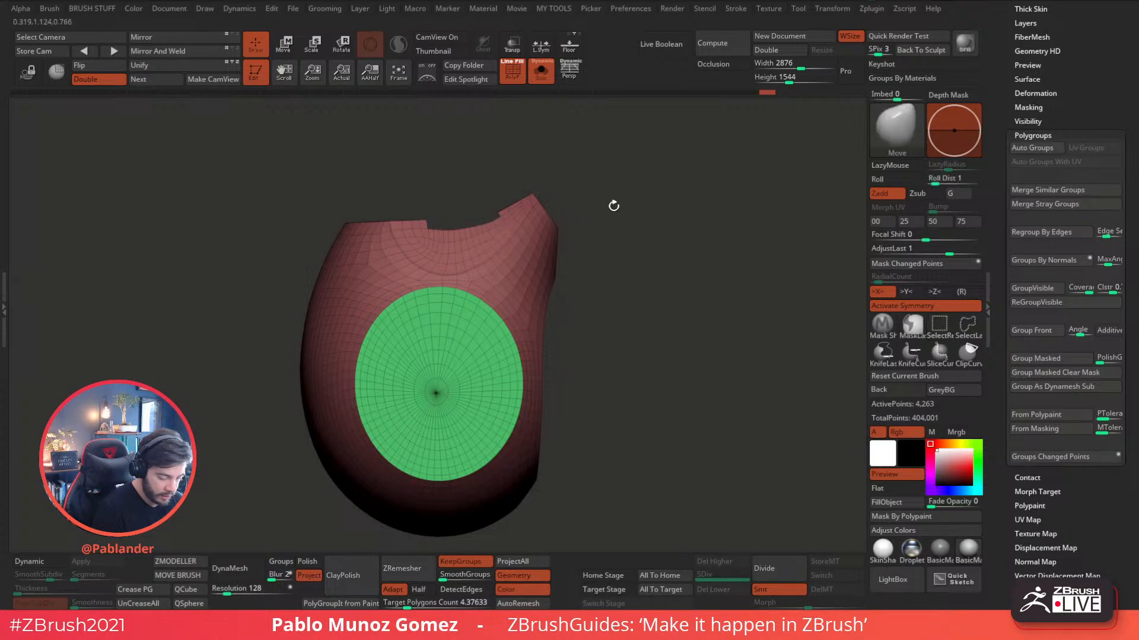
{"action": "left_click", "coordinate": [617, 212], "text": "ctrl+shift"}
{"action": "left_click_drag", "start_coordinate": [621, 223], "coordinate": [612, 251]}
{"action": "key", "text": "ctrl+shift"}
{"action": "left_click_drag", "start_coordinate": [427, 281], "coordinate": [558, 229], "text": "ctrl+alt+shift"}
{"action": "left_click", "coordinate": [570, 284], "text": "ctrl+shift"}
- Isolate the shell's flat top panel with rectangular selections, give it its own polygroup with GroupVisible, and show the whole shell
{"action": "left_click_drag", "start_coordinate": [320, 231], "coordinate": [503, 268], "text": "ctrl+shift"}
{"action": "left_click_drag", "start_coordinate": [313, 325], "coordinate": [567, 308], "text": "ctrl+shift"}
{"action": "left_click_drag", "start_coordinate": [551, 218], "coordinate": [576, 279]}
{"action": "left_click_drag", "start_coordinate": [492, 166], "coordinate": [528, 344], "text": "ctrl+shift"}
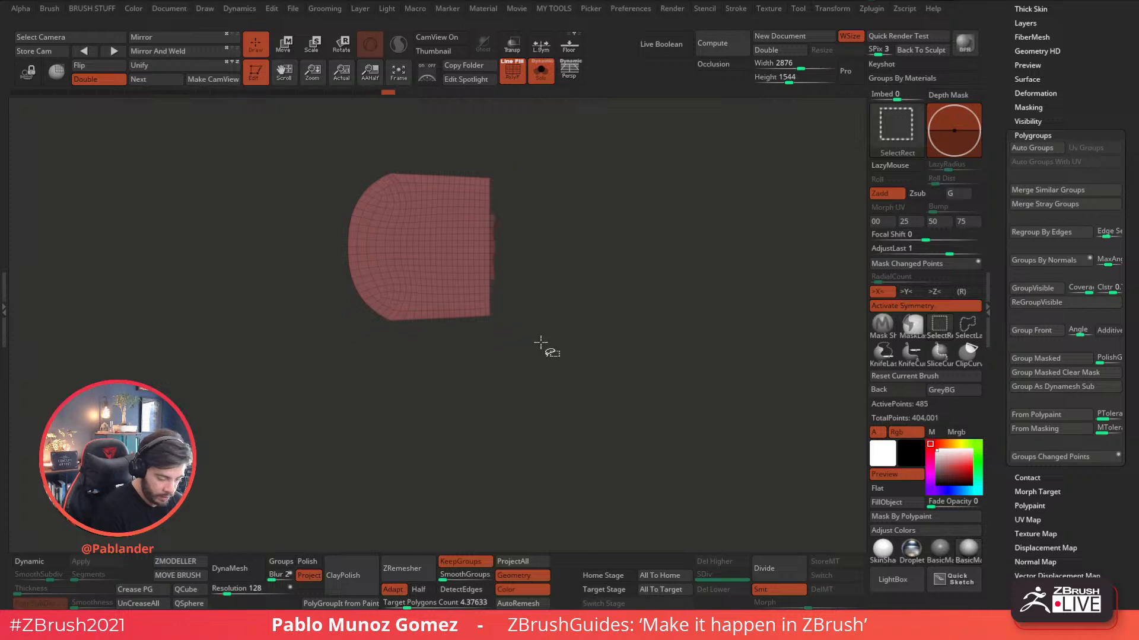
{"action": "left_click_drag", "start_coordinate": [495, 290], "coordinate": [491, 292], "text": "ctrl+alt+shift"}
{"action": "key", "text": "1"}
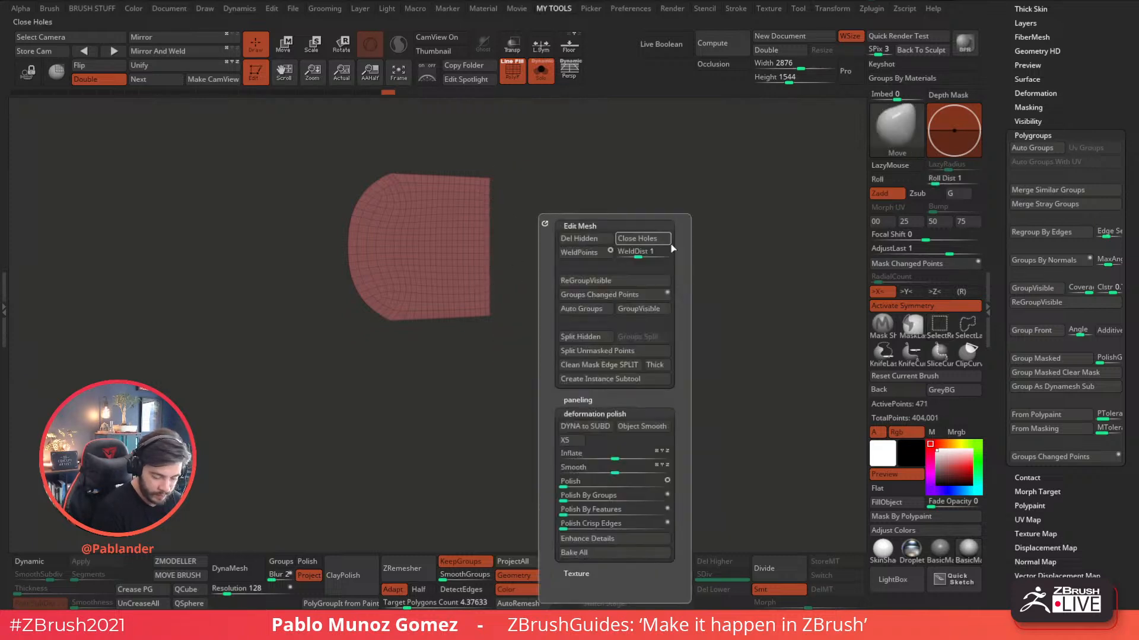
{"action": "left_click", "coordinate": [642, 309]}
{"action": "left_click", "coordinate": [685, 298], "text": "ctrl+shift"}
- Hide the polygon loops bordering the crescent-shaped facets beside the top panel with SelectLasso
{"action": "mouse_move", "coordinate": [682, 296]}
{"action": "left_mouse_down"}
{"action": "mouse_move", "coordinate": [615, 254]}
{"action": "mouse_move", "coordinate": [674, 332]}
{"action": "mouse_move", "coordinate": [632, 333]}
{"action": "left_mouse_up"}
{"action": "left_click_drag", "start_coordinate": [578, 258], "coordinate": [622, 265]}
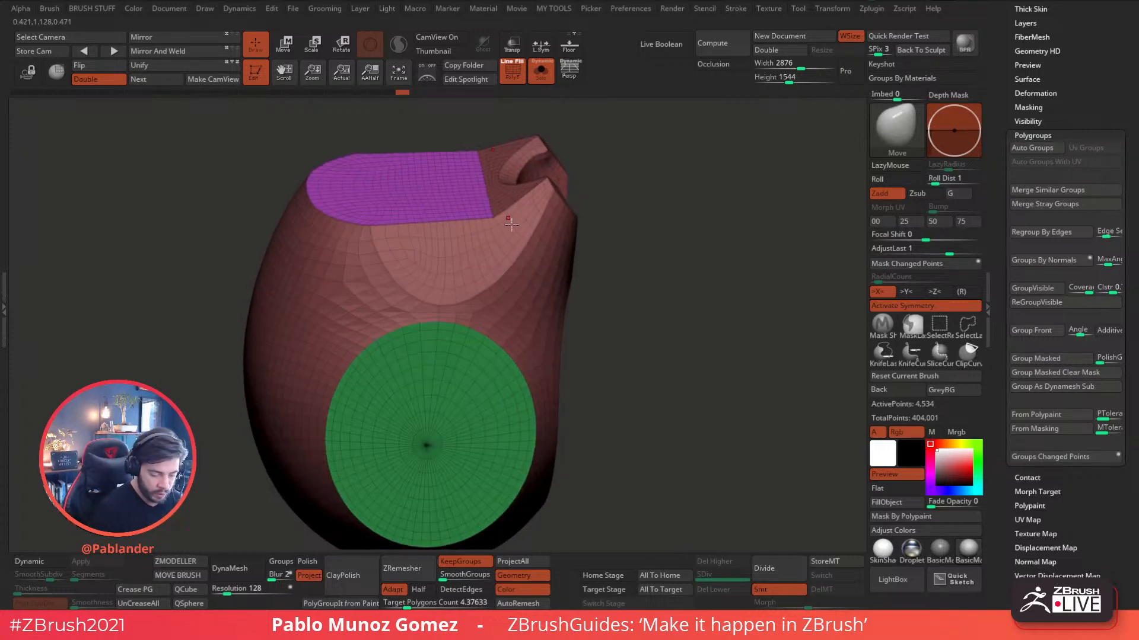
{"action": "left_click", "coordinate": [967, 324]}
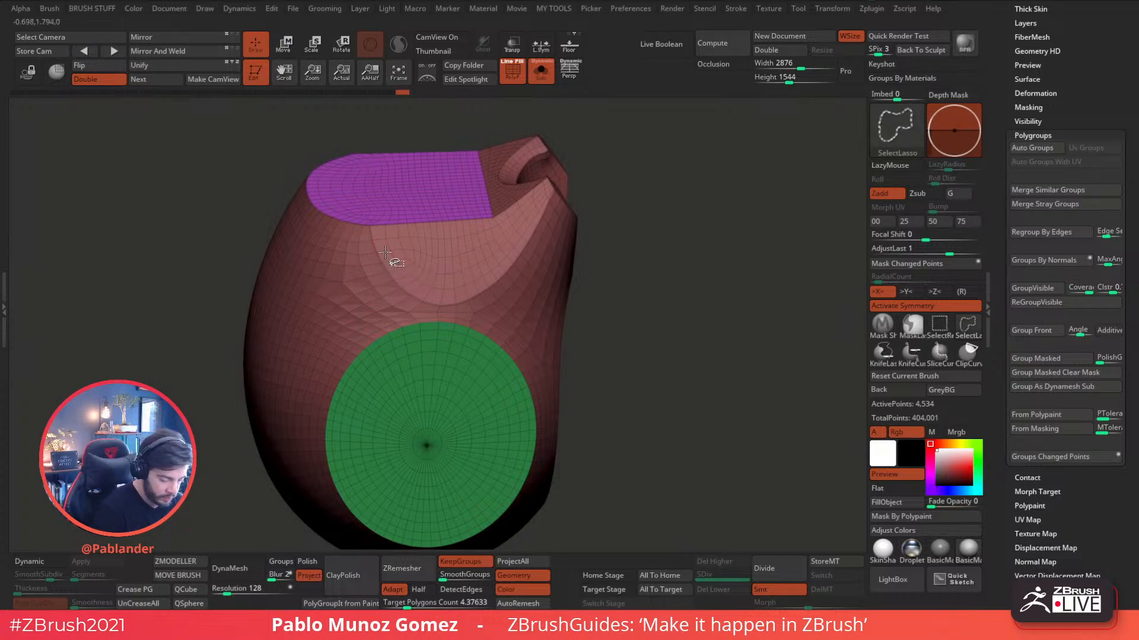
{"action": "left_click_drag", "start_coordinate": [384, 251], "coordinate": [461, 252]}
{"action": "left_click", "coordinate": [496, 220]}
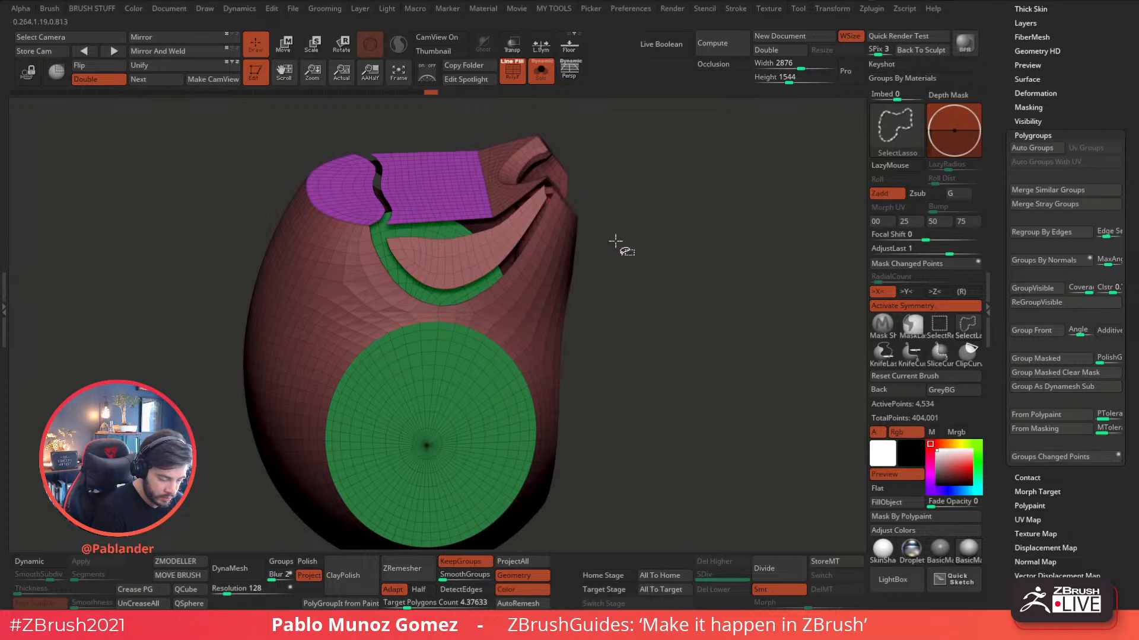
- Invert the visibility to isolate the hidden loops, and hide the strip across the top panel and the stray polygons near the neck
{"action": "left_click_drag", "start_coordinate": [641, 265], "coordinate": [669, 261], "text": "ctrl+shift"}
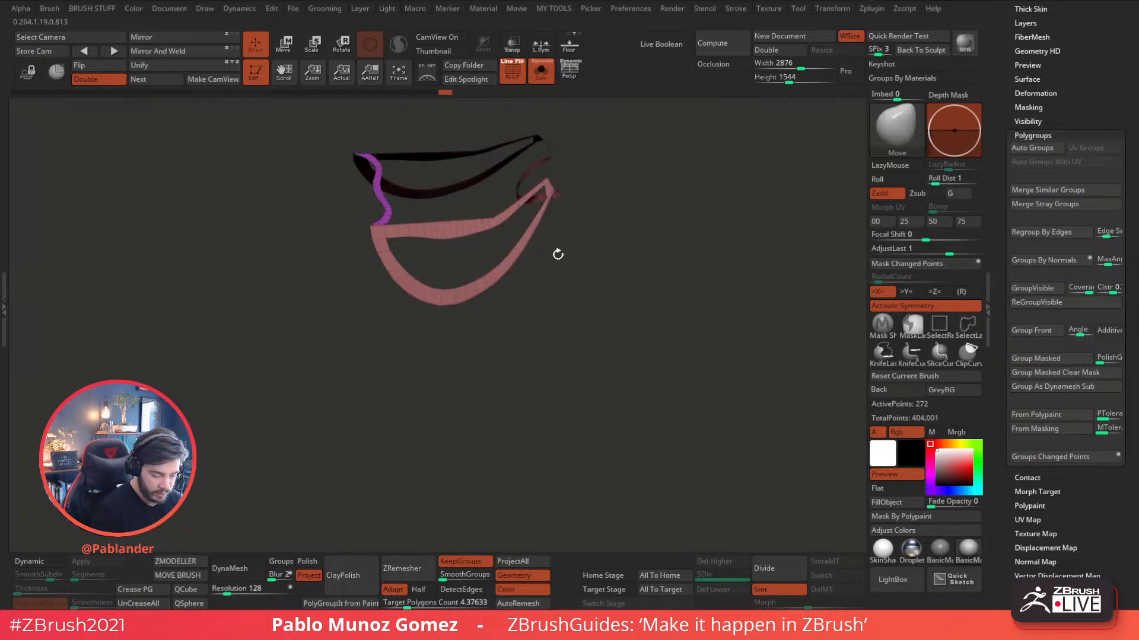
{"action": "left_click", "coordinate": [387, 206], "text": "ctrl+shift"}
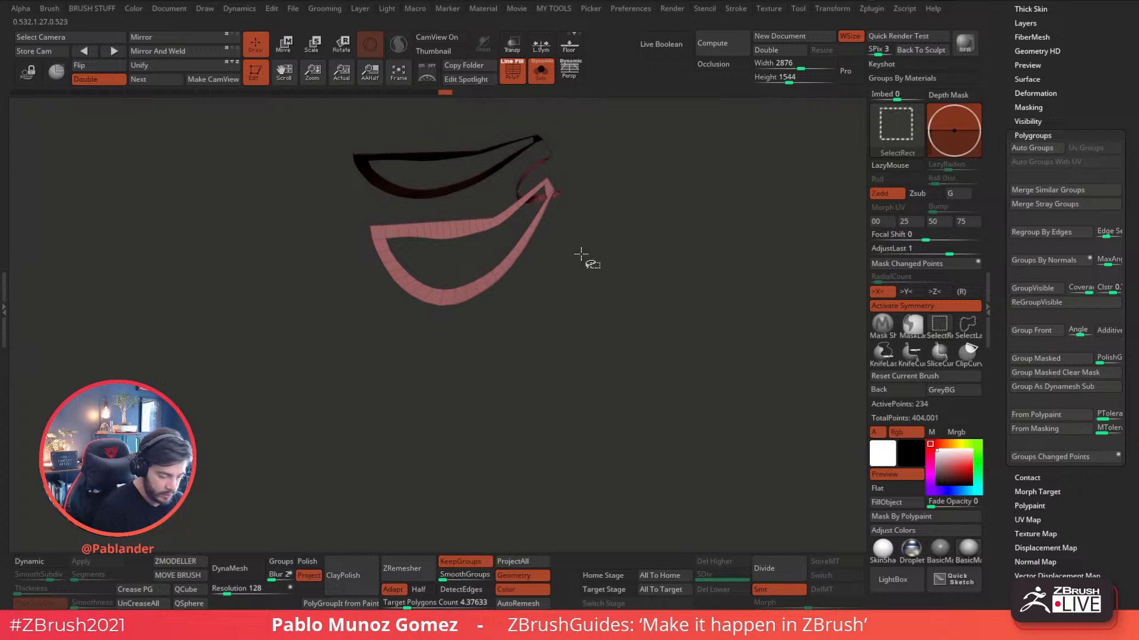
{"action": "key", "text": "1"}
{"action": "left_click_drag", "start_coordinate": [605, 285], "coordinate": [538, 276]}
{"action": "key", "text": "ctrl+shift"}
{"action": "left_click_drag", "start_coordinate": [488, 235], "coordinate": [490, 235], "text": "ctrl+alt+shift"}
{"action": "left_click_drag", "start_coordinate": [477, 161], "coordinate": [503, 217], "text": "ctrl+alt+shift"}
- Merge the isolated facet border loops into one polygroup with GroupVisible and show the whole shell
{"action": "key", "text": "1"}
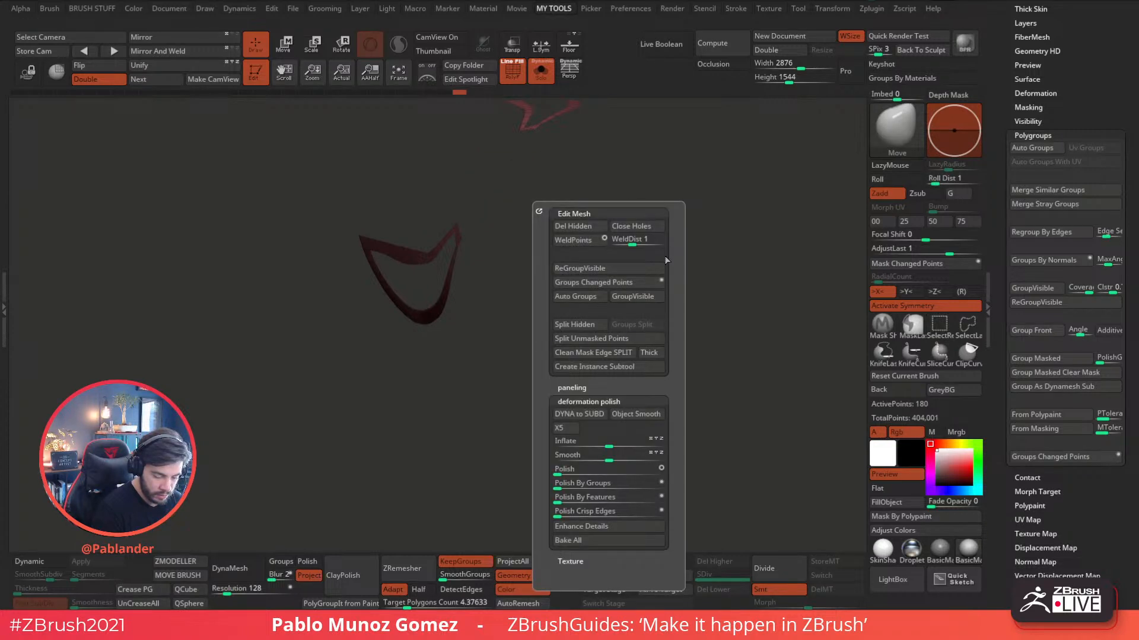
{"action": "left_click", "coordinate": [634, 298]}
{"action": "left_click", "coordinate": [714, 249], "text": "ctrl+shift"}
{"action": "right_click_drag", "start_coordinate": [636, 308], "coordinate": [744, 261]}
- Assign separate polygroups to the shell body and to the facet areas inside the border loops, and show everything
{"action": "left_click", "coordinate": [626, 286], "text": "ctrl+shift"}
{"action": "key", "text": "1"}
{"action": "left_click", "coordinate": [717, 332]}
{"action": "left_click", "coordinate": [646, 361], "text": "ctrl+shift"}
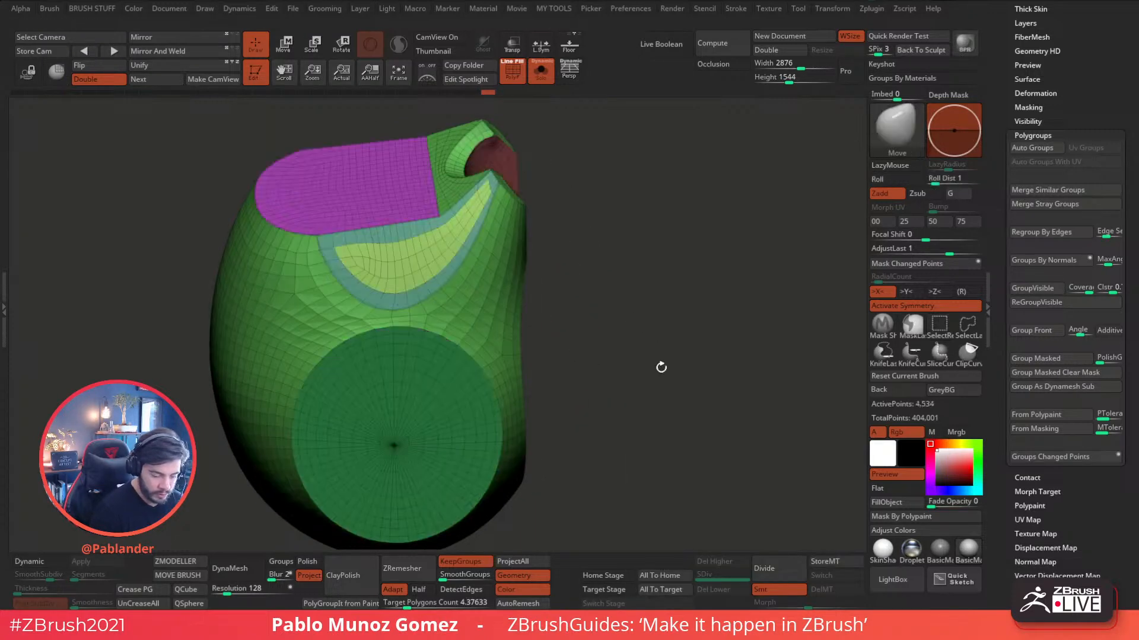
- Isolate the crescent facets and their border loops on both sides, merge them into one polygroup, and show the whole shell
{"action": "left_click", "coordinate": [440, 230], "text": "ctrl+shift"}
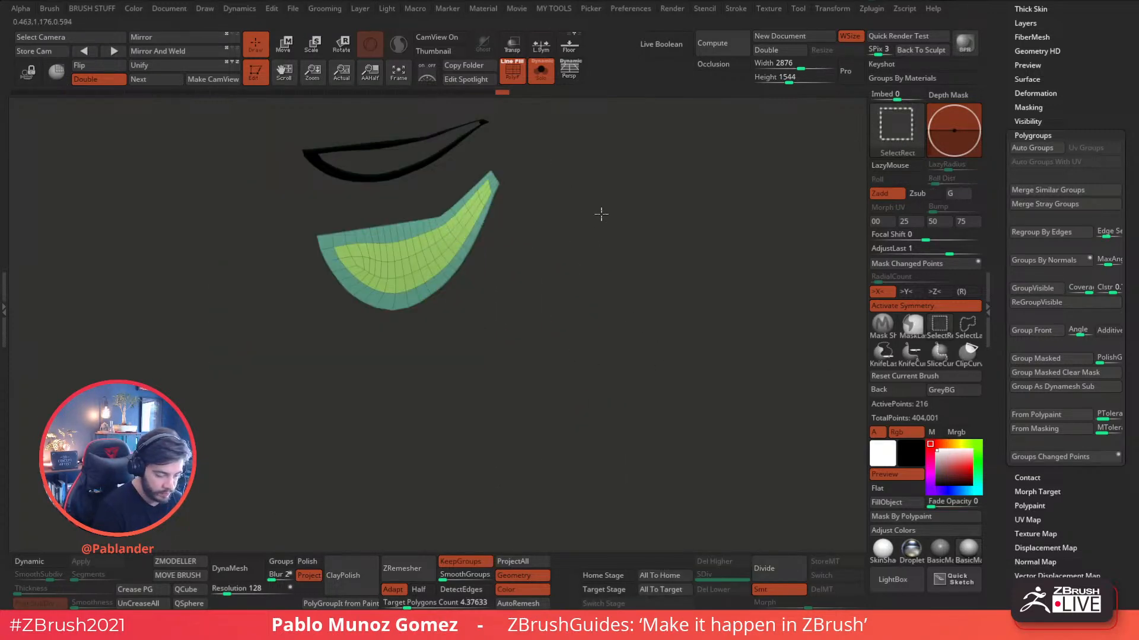
{"action": "left_click_drag", "start_coordinate": [600, 214], "coordinate": [623, 239], "text": "ctrl+shift"}
{"action": "right_click_drag", "start_coordinate": [616, 233], "coordinate": [735, 238]}
{"action": "left_click", "coordinate": [415, 148], "text": "ctrl+shift"}
{"action": "left_click_drag", "start_coordinate": [663, 206], "coordinate": [679, 249], "text": "ctrl+shift"}
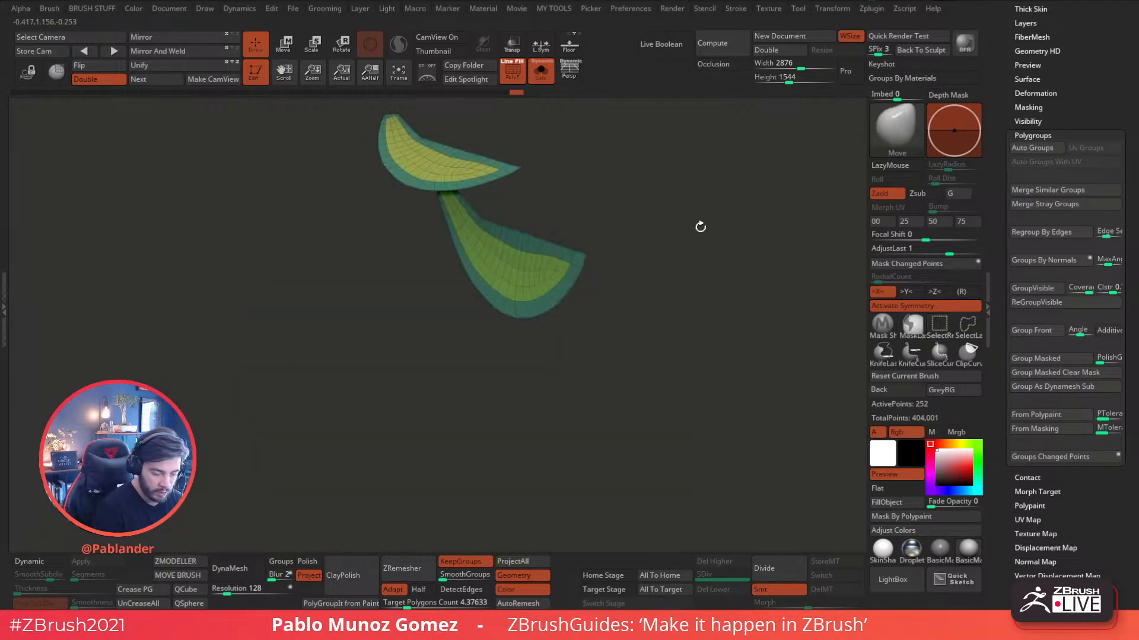
{"action": "key", "text": "2"}
{"action": "left_click", "coordinate": [724, 310]}
{"action": "left_click", "coordinate": [643, 332], "text": "ctrl+shift"}
- Turn off solo mode to display the shell with the other parts of the model
{"action": "mouse_move", "coordinate": [690, 307]}
{"action": "left_mouse_down", "text": "shift"}
{"action": "mouse_move", "coordinate": [705, 340]}
{"action": "mouse_move", "coordinate": [709, 310]}
{"action": "mouse_move", "coordinate": [652, 333]}
{"action": "mouse_move", "coordinate": [737, 317]}
{"action": "mouse_move", "coordinate": [691, 330]}
{"action": "mouse_move", "coordinate": [697, 365]}
{"action": "left_mouse_up", "text": "shift"}
{"action": "scroll", "coordinate": [1004, 268], "scroll_direction": "up", "scroll_amount": 10}
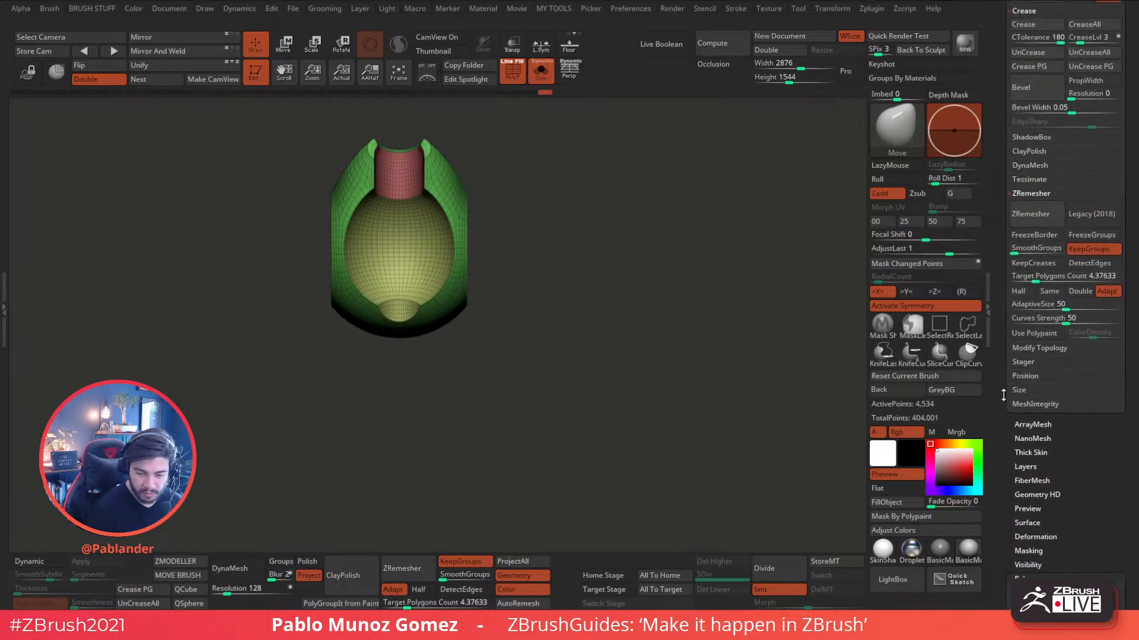
{"action": "left_click", "coordinate": [541, 71]}
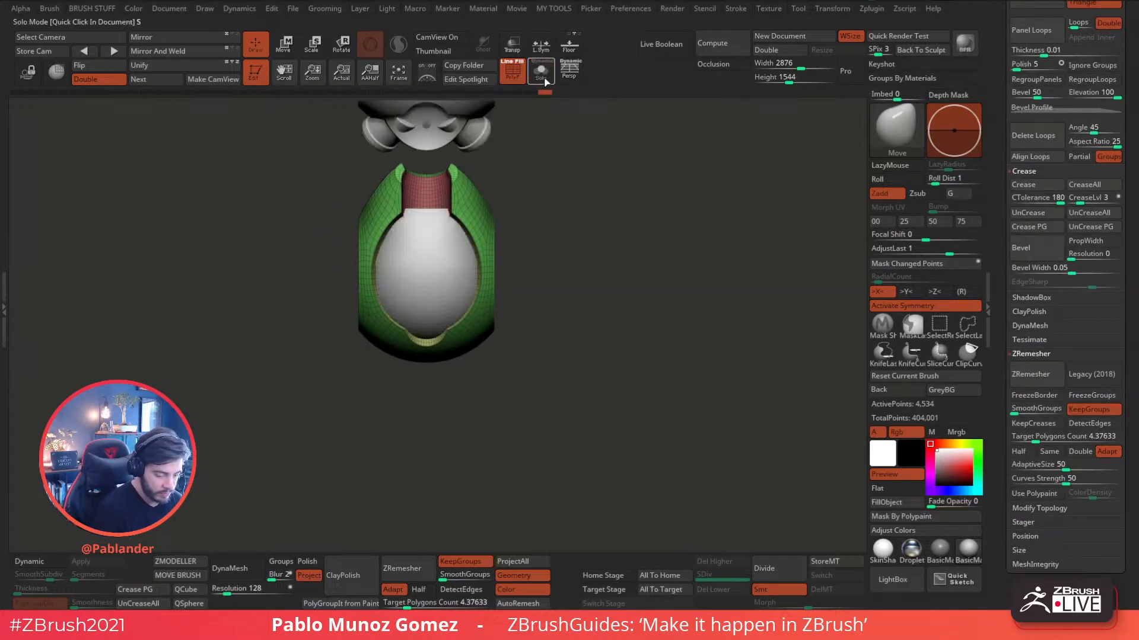
{"action": "left_click_drag", "start_coordinate": [583, 257], "coordinate": [597, 282]}
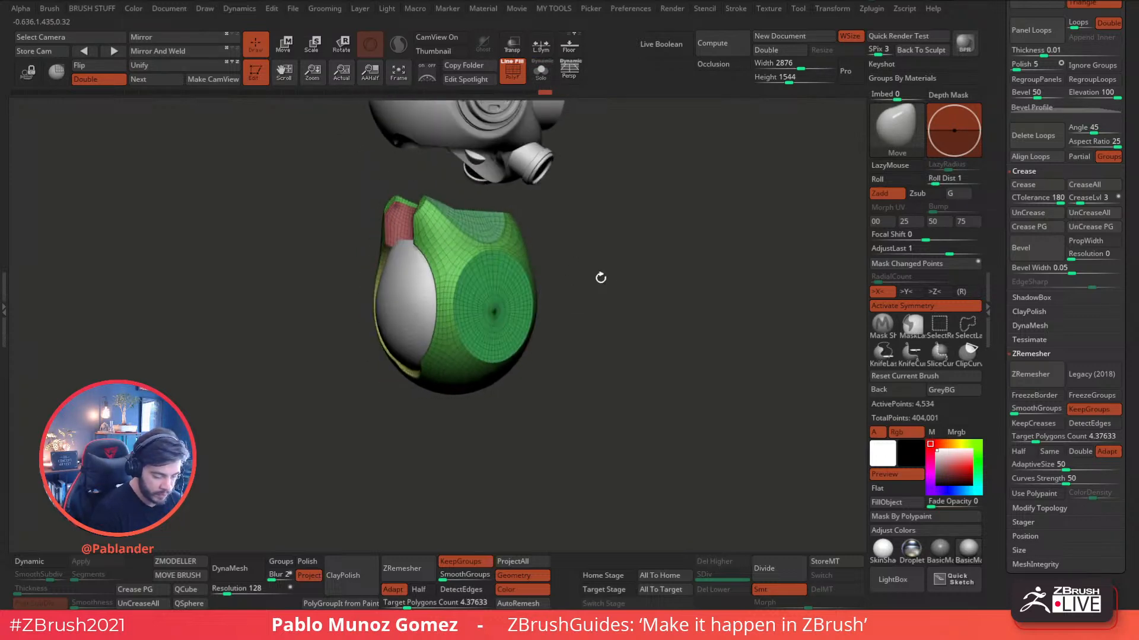
- Trim the shell's pointed front corner diagonally from the side view with KnifeCurve, and cut its upper edge flat
{"action": "left_click_drag", "start_coordinate": [1008, 313], "coordinate": [1010, 446]}
{"action": "mouse_move", "coordinate": [552, 436]}
{"action": "left_mouse_down"}
{"action": "mouse_move", "coordinate": [536, 443]}
{"action": "mouse_move", "coordinate": [548, 433]}
{"action": "left_mouse_up"}
{"action": "left_click", "coordinate": [915, 362]}
{"action": "right_click_drag", "start_coordinate": [709, 336], "coordinate": [675, 329]}
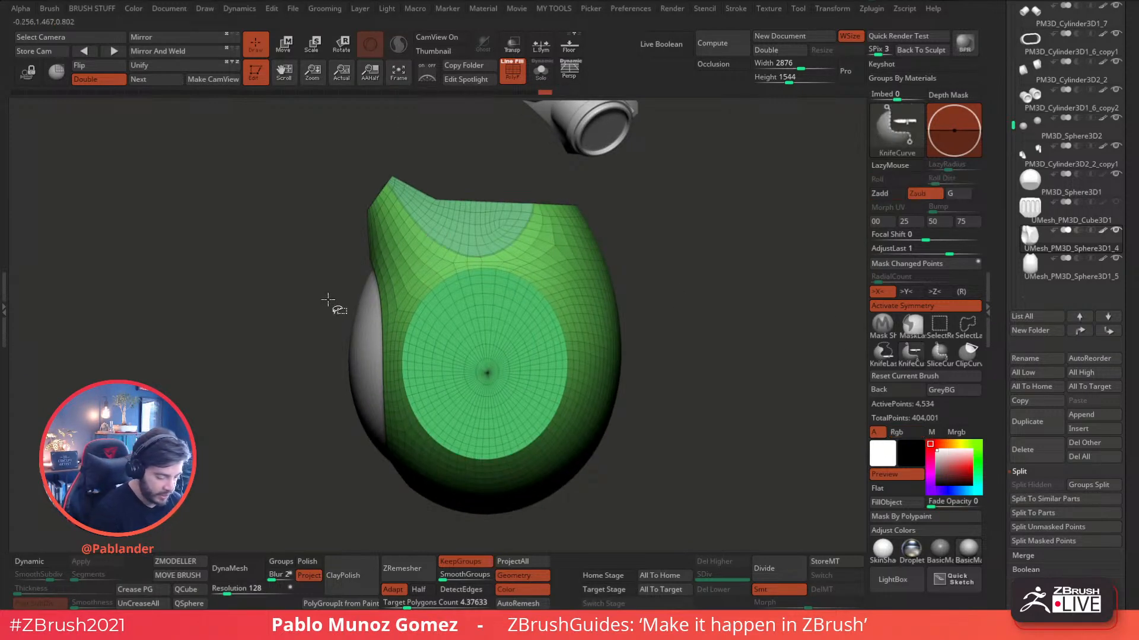
{"action": "left_click_drag", "start_coordinate": [327, 301], "coordinate": [474, 171], "text": "ctrl+shift"}
{"action": "mouse_move", "coordinate": [394, 203]}
{"action": "left_mouse_down", "text": "ctrl+shift"}
{"action": "mouse_move", "coordinate": [634, 203]}
{"action": "mouse_move", "coordinate": [647, 216]}
{"action": "left_mouse_up", "text": "ctrl+shift"}
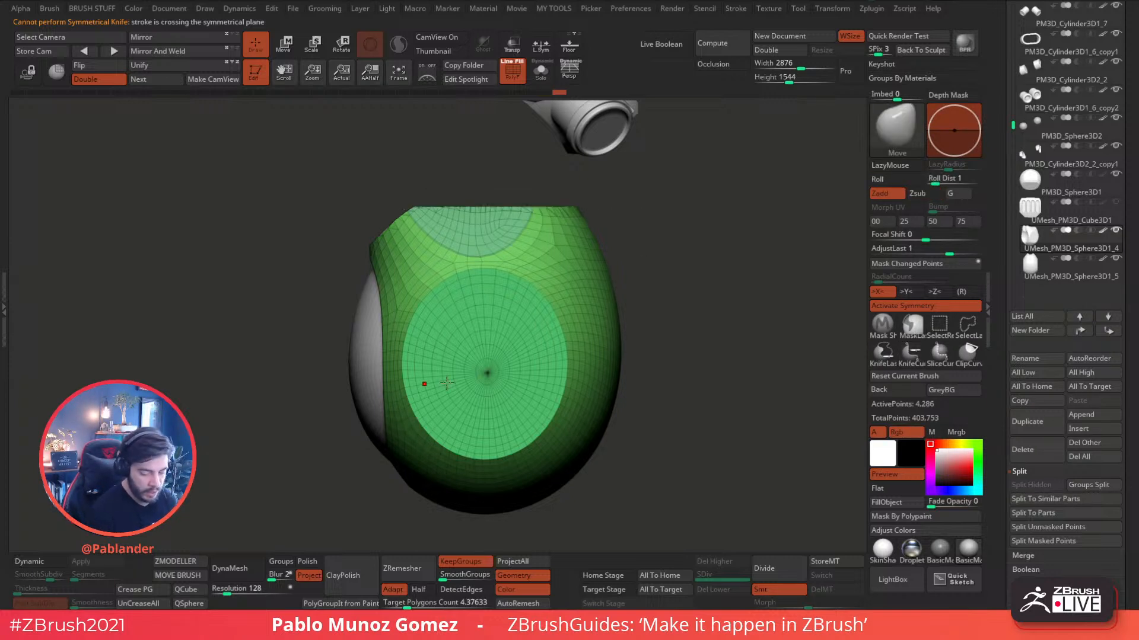
- Remesh the trimmed shell with ZRemesher, lowering the target polygon count to 3.69331
{"action": "left_click_drag", "start_coordinate": [771, 380], "coordinate": [685, 303]}
{"action": "left_click", "coordinate": [412, 567]}
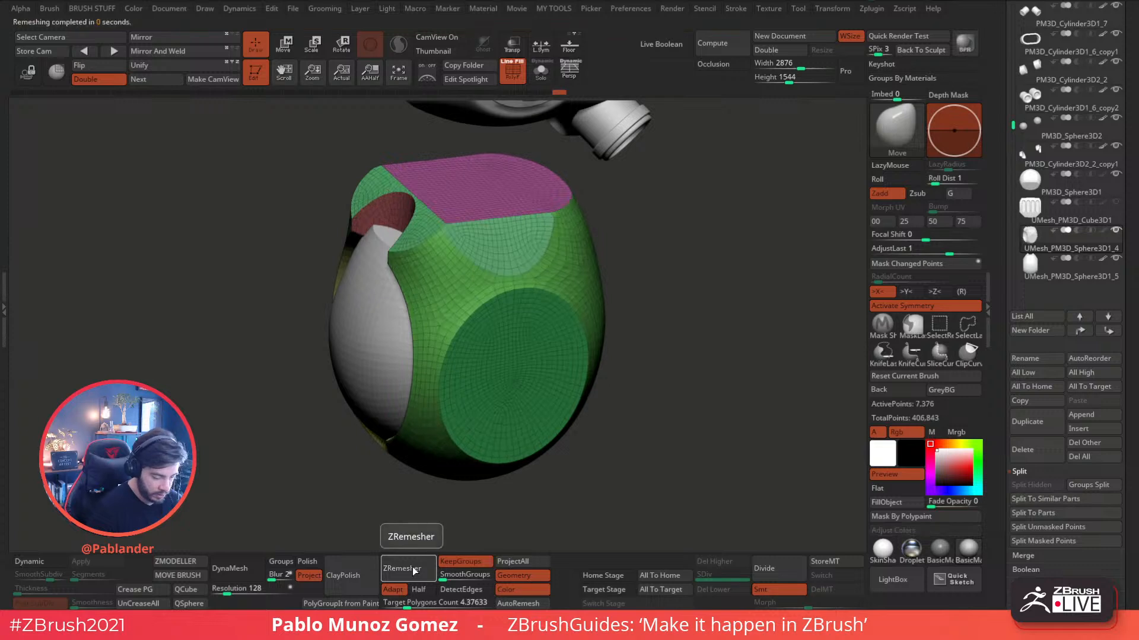
{"action": "left_click_drag", "start_coordinate": [683, 293], "coordinate": [542, 268]}
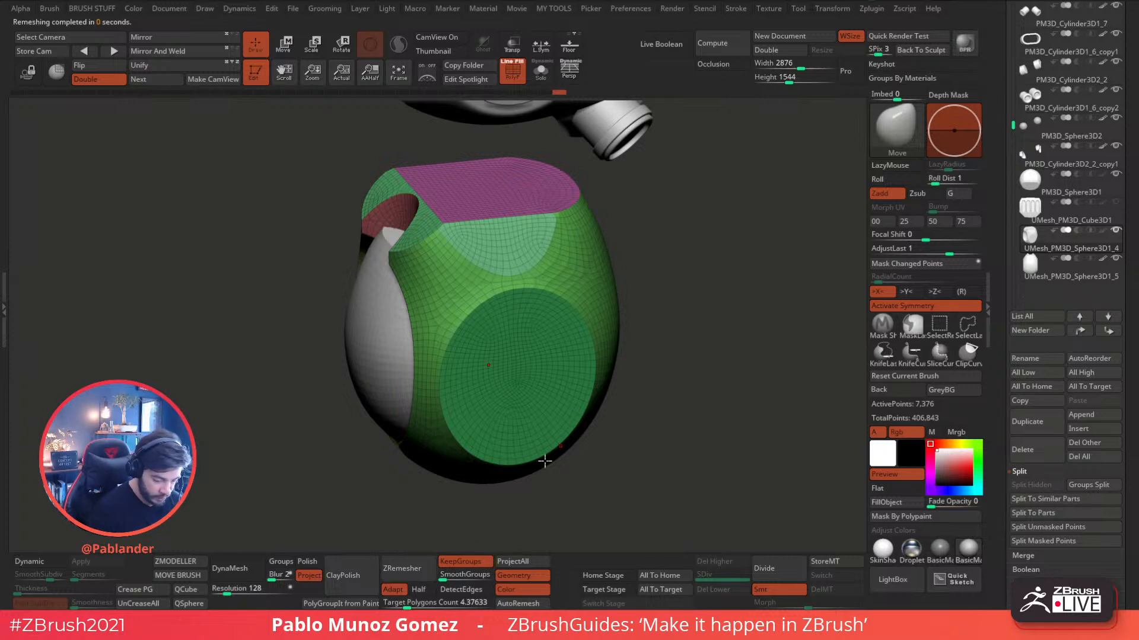
{"action": "left_click_drag", "start_coordinate": [417, 601], "coordinate": [406, 605]}
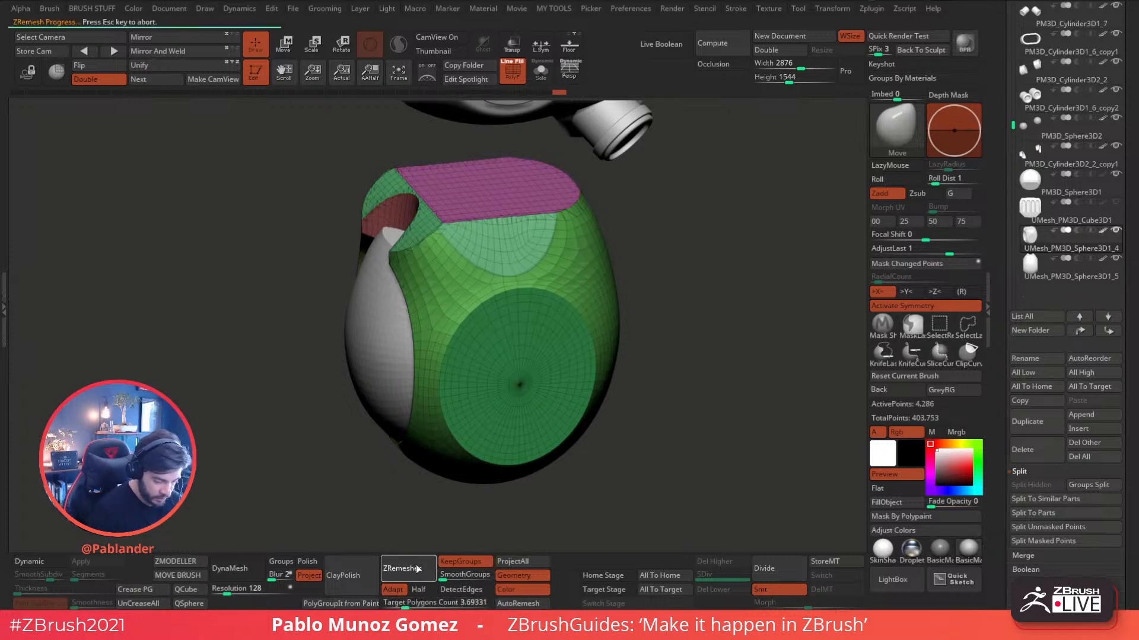
- Reduce the draw size and smooth the remeshed shell surface around the side facet and top panel with the Smooth brush
{"action": "key", "text": "space"}
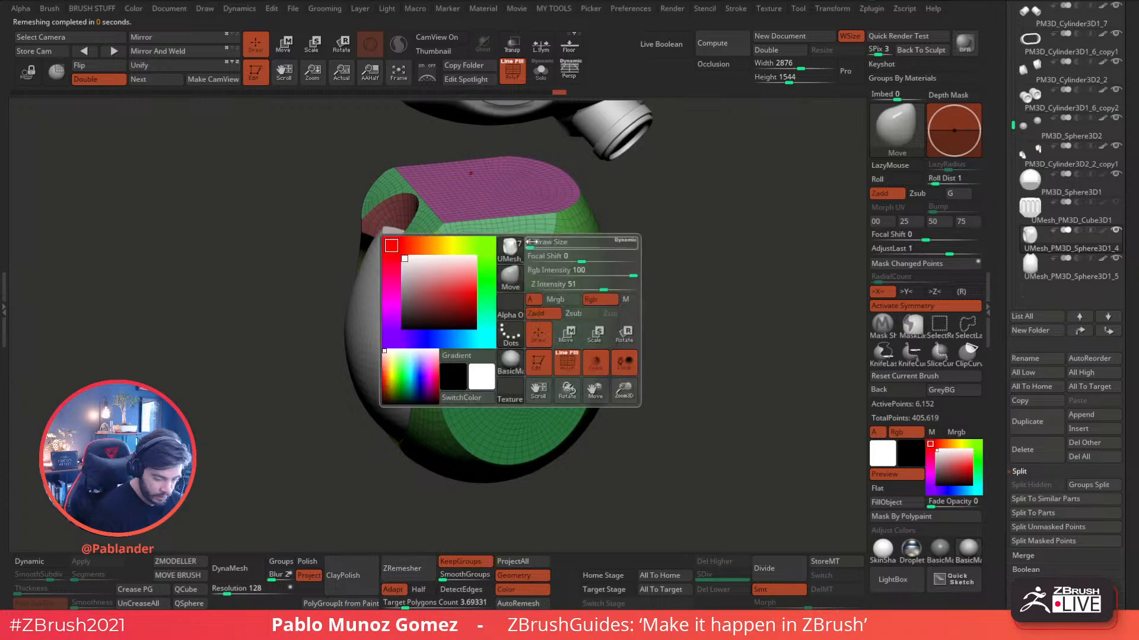
{"action": "left_click_drag", "start_coordinate": [476, 438], "coordinate": [531, 246], "text": "ctrl"}
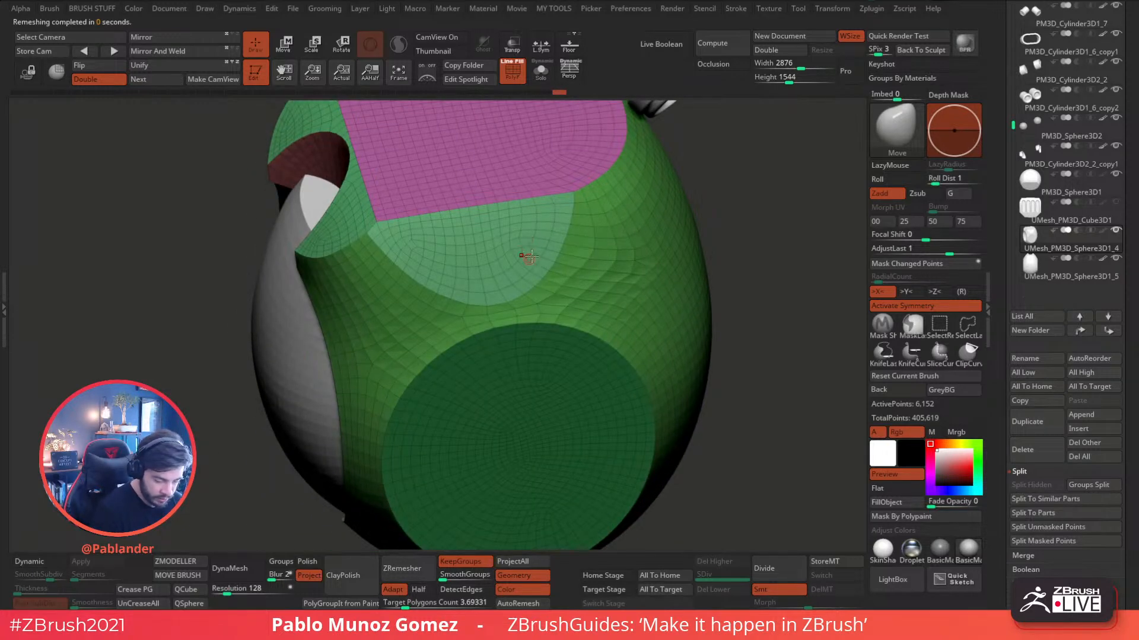
{"action": "key", "text": "space"}
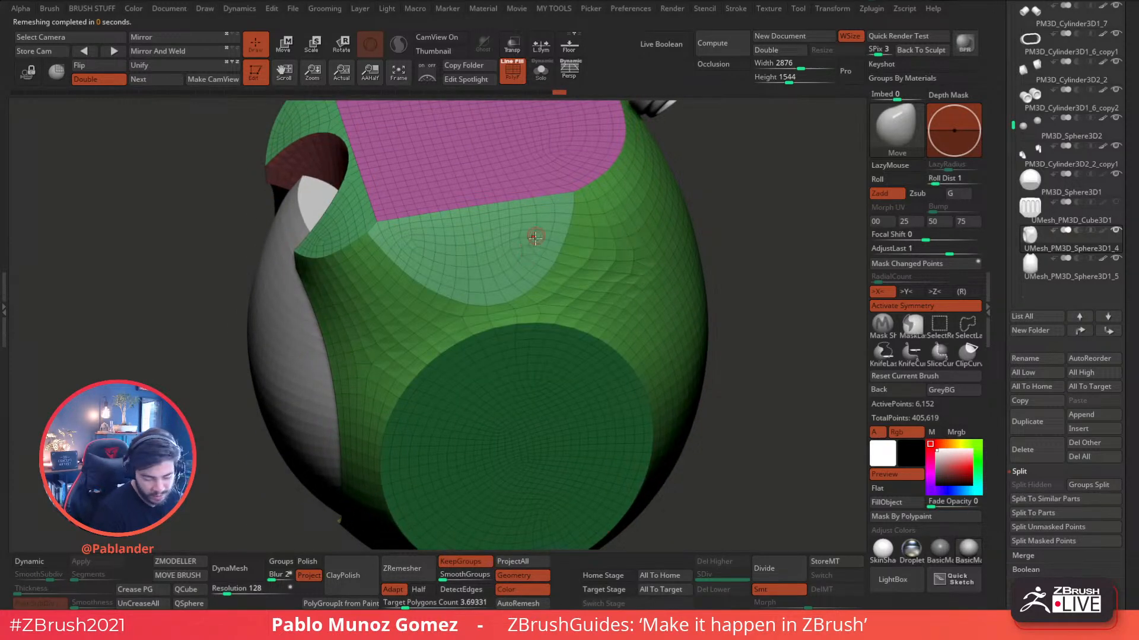
{"action": "key", "text": "shift"}
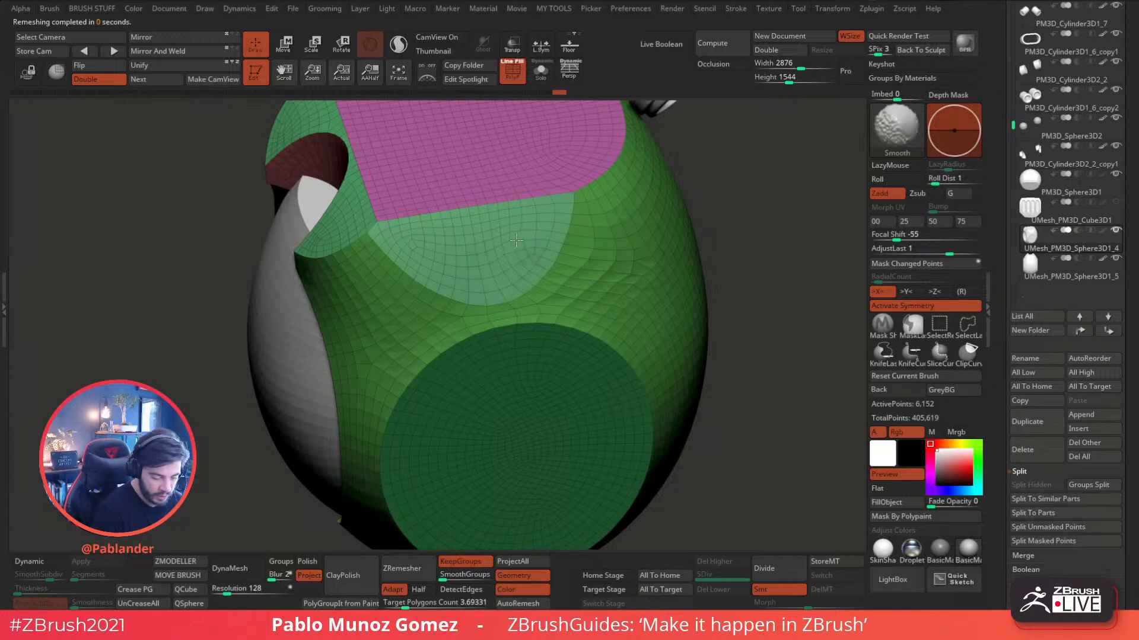
{"action": "key", "text": "shift"}
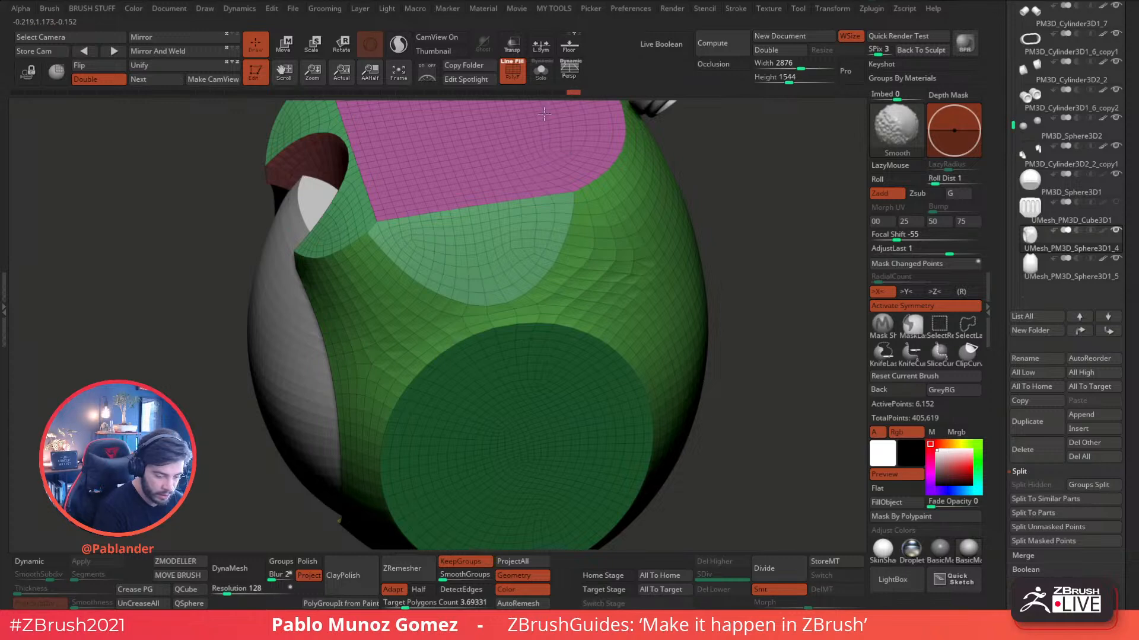
{"action": "key", "text": "shift"}
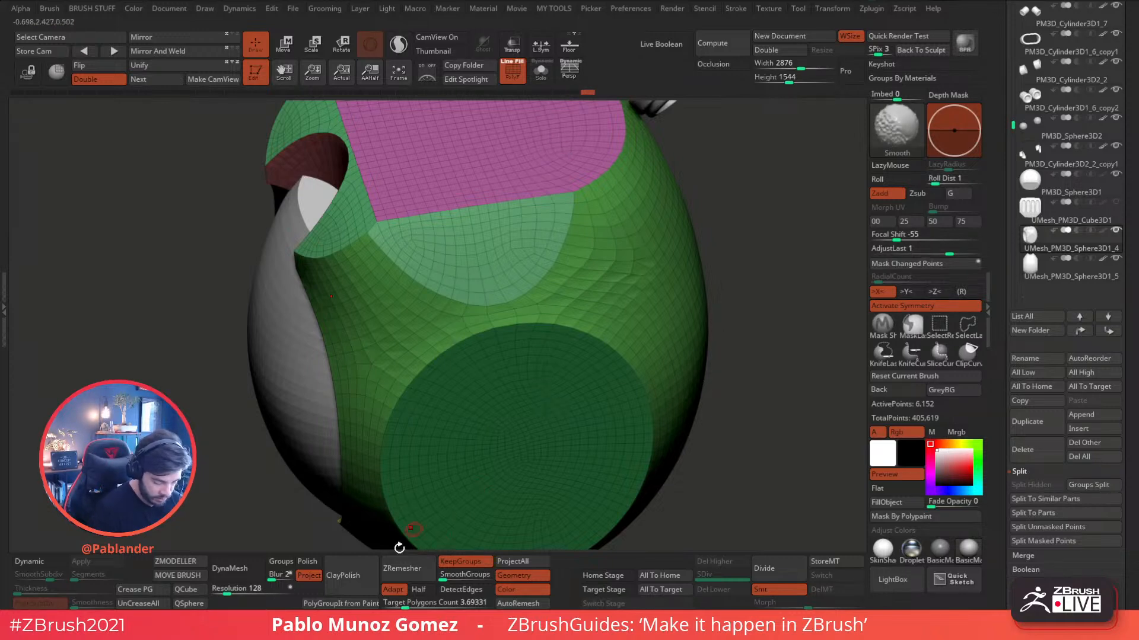
- Undo the first remesh, and remesh the shell with ZRemesher at a target polygon count of 2.16227, keeping groups
{"action": "left_click", "coordinate": [407, 569]}
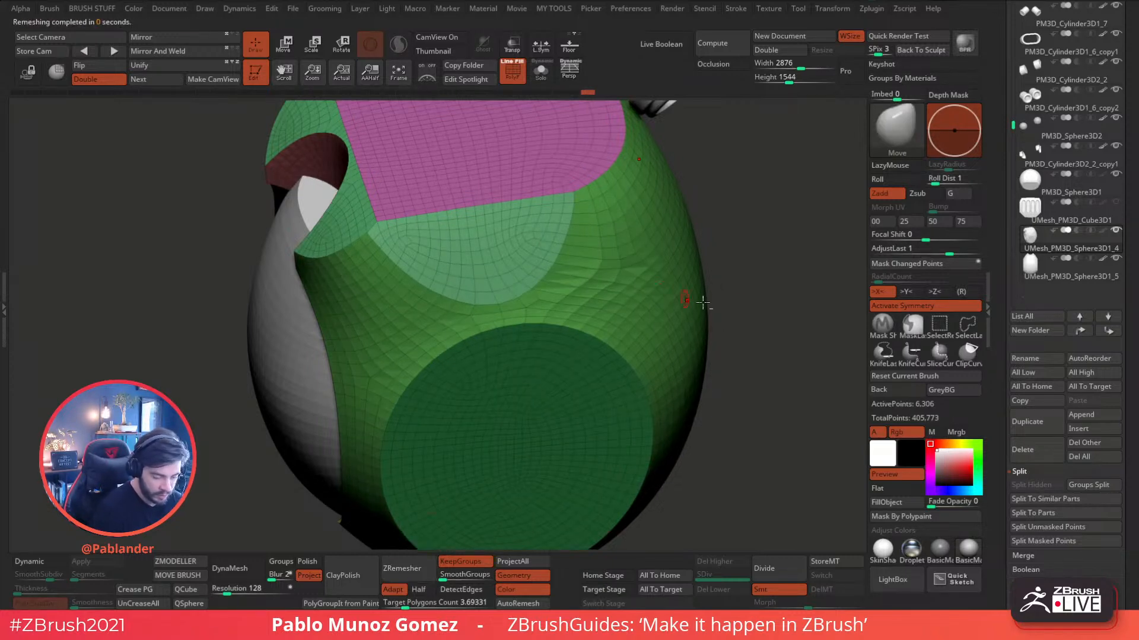
{"action": "key", "text": "ctrl+z"}
{"action": "left_click_drag", "start_coordinate": [408, 603], "coordinate": [404, 603]}
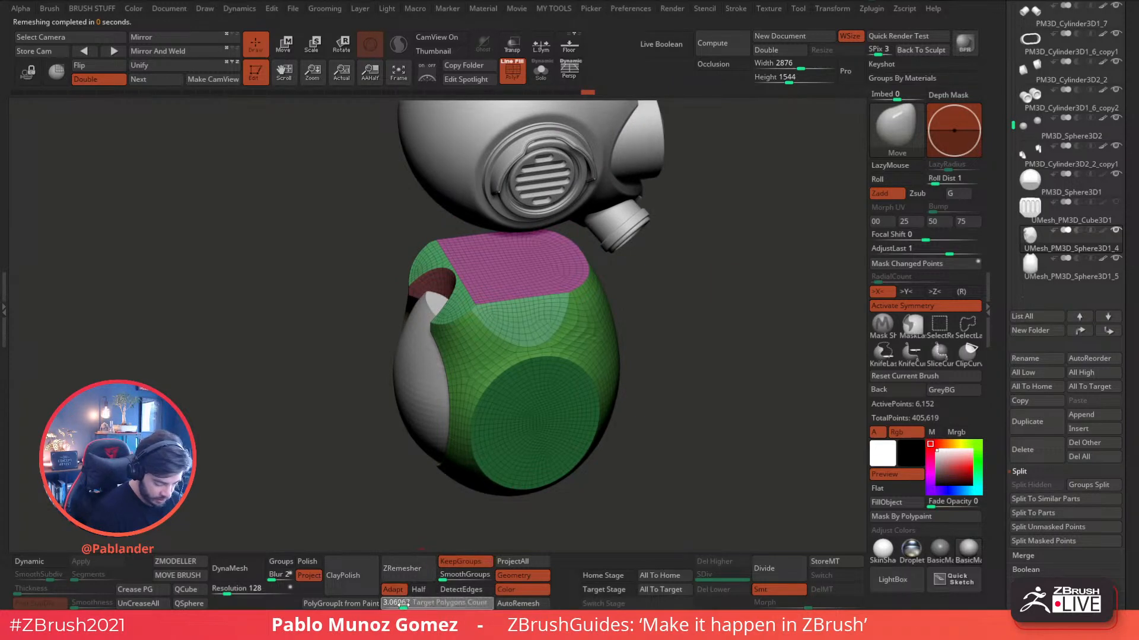
{"action": "left_click", "coordinate": [402, 569]}
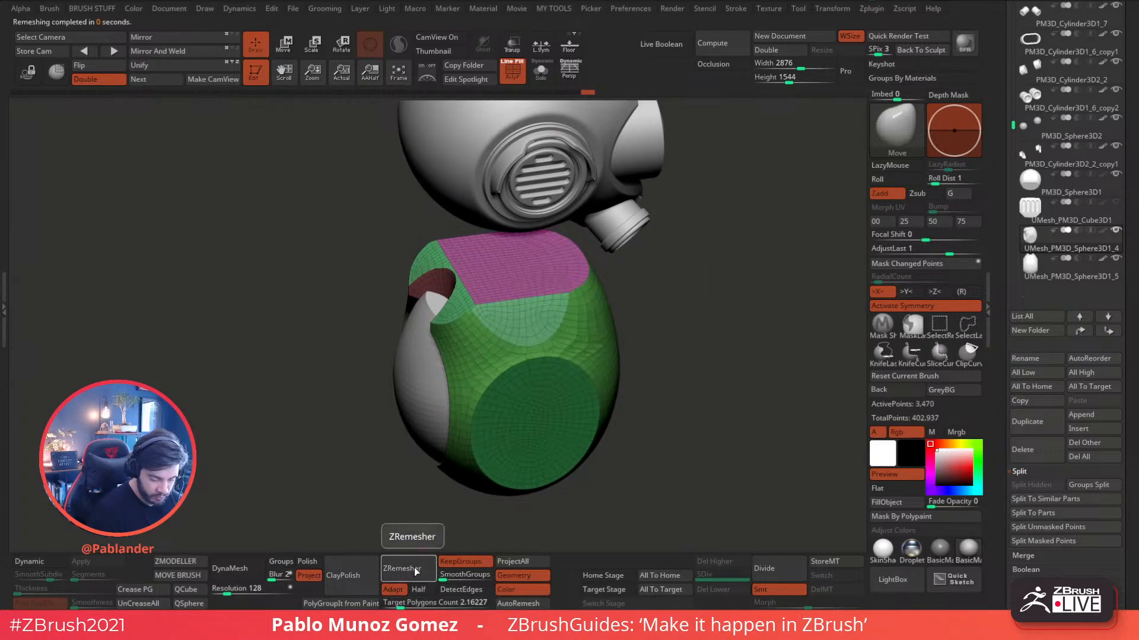
- Preview the remeshed shell with dynamic subdivision, checking its surface with the polygon wireframe hidden and shown
{"action": "key", "text": "d"}
{"action": "left_click_drag", "start_coordinate": [717, 341], "coordinate": [696, 321], "text": "shift"}
{"action": "left_click", "coordinate": [513, 76]}
{"action": "left_click_drag", "start_coordinate": [770, 300], "coordinate": [684, 276]}
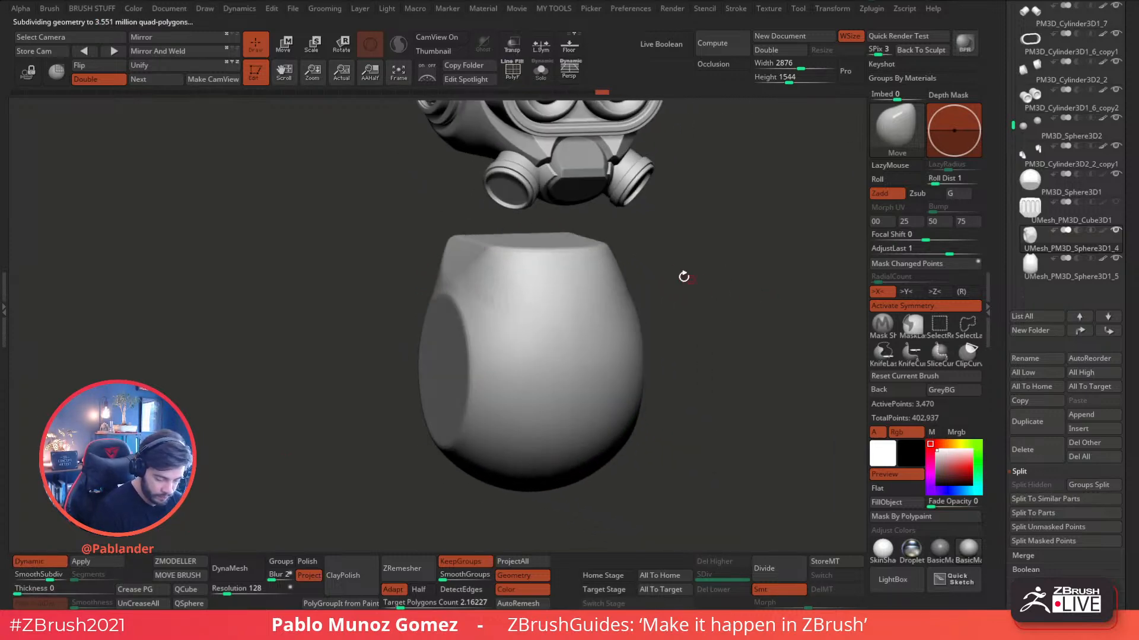
{"action": "left_click", "coordinate": [517, 75]}
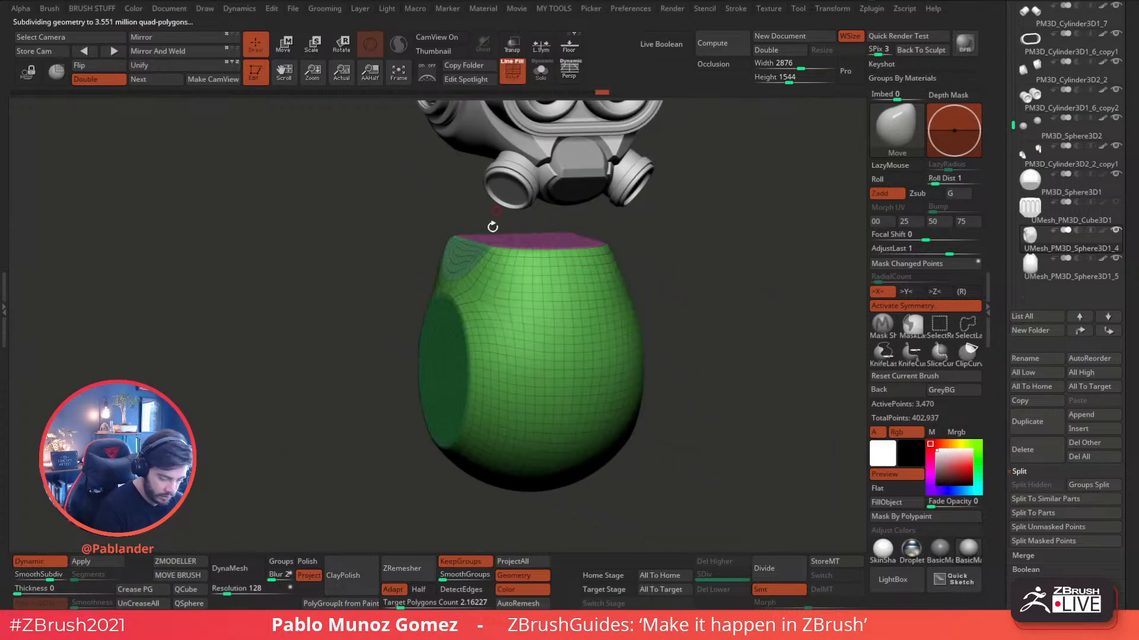
{"action": "left_click", "coordinate": [48, 564]}
- Raise the target polygon count to 3.27095 and remesh the shell again with ZRemesher
{"action": "left_click_drag", "start_coordinate": [373, 471], "coordinate": [424, 461]}
{"action": "left_click_drag", "start_coordinate": [398, 603], "coordinate": [411, 592]}
{"action": "left_click", "coordinate": [412, 571]}
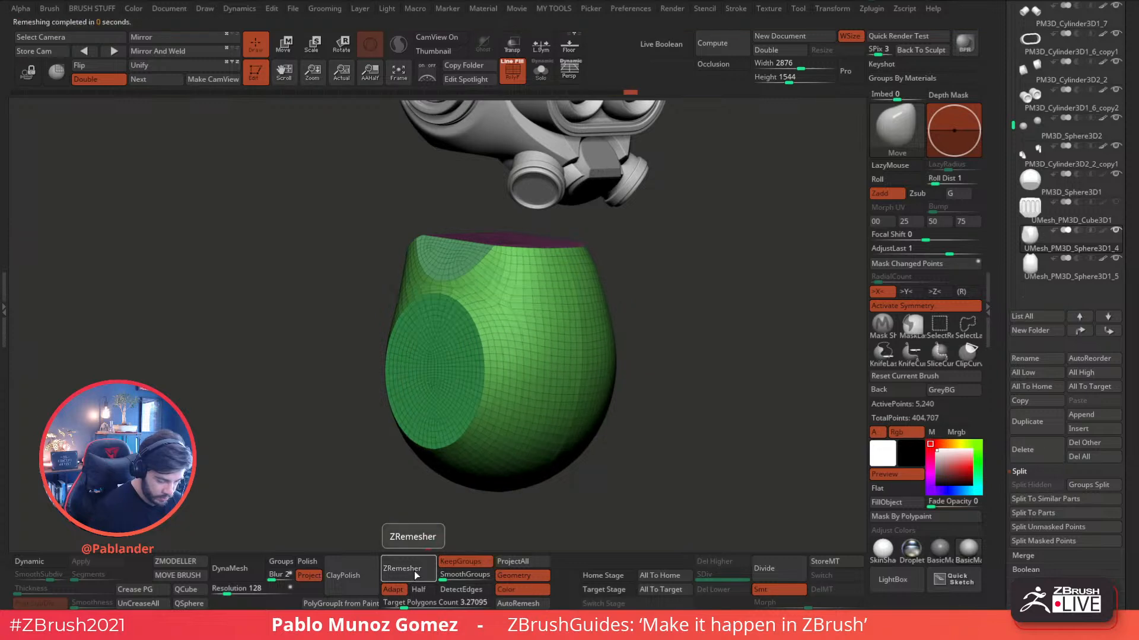
- Apply a slight Polish By Groups deformation to the remeshed shell
{"action": "left_click_drag", "start_coordinate": [628, 410], "coordinate": [687, 357]}
{"action": "key", "text": "space"}
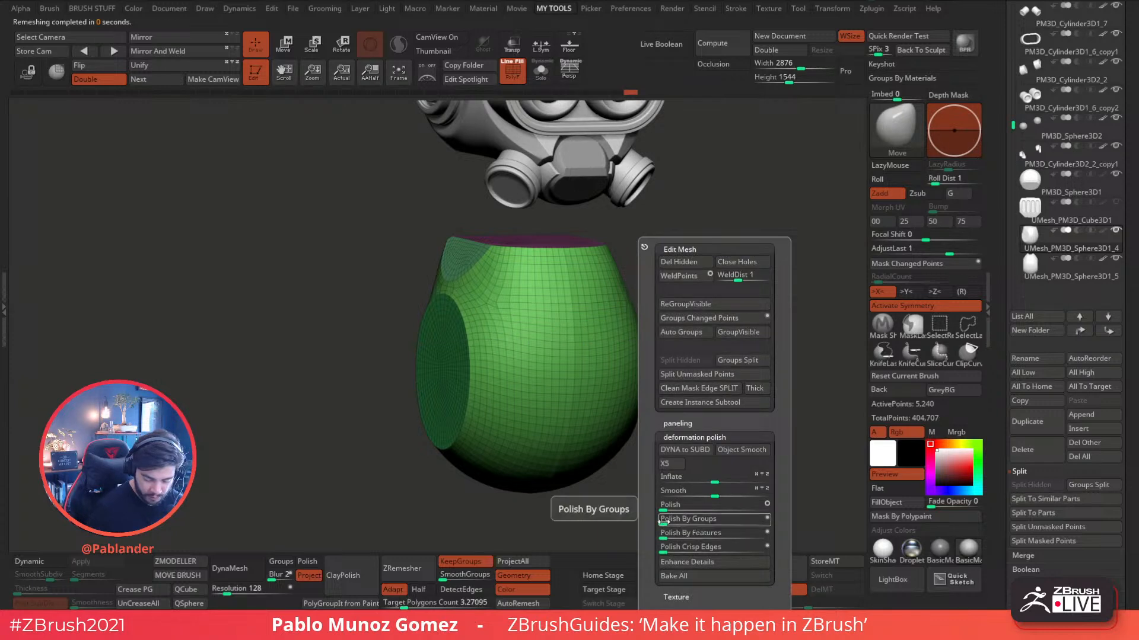
{"action": "left_click_drag", "start_coordinate": [666, 519], "coordinate": [672, 520]}
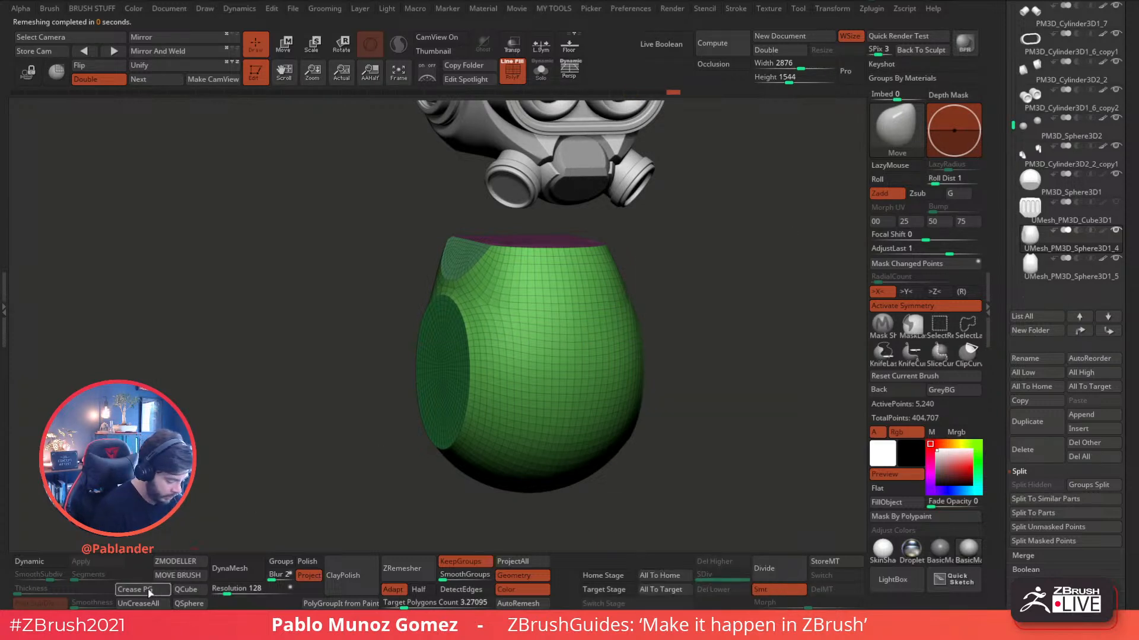
- Check the polished shell's smoothness with dynamic subdivision and no wireframe, and turn the subdivision preview back off
{"action": "left_click", "coordinate": [30, 561]}
{"action": "left_click_drag", "start_coordinate": [266, 403], "coordinate": [278, 367], "text": "alt"}
{"action": "left_click", "coordinate": [514, 76]}
{"action": "mouse_move", "coordinate": [687, 211]}
{"action": "left_mouse_down", "text": "shift"}
{"action": "mouse_move", "coordinate": [659, 310]}
{"action": "mouse_move", "coordinate": [623, 315]}
{"action": "mouse_move", "coordinate": [663, 318]}
{"action": "mouse_move", "coordinate": [655, 326]}
{"action": "left_mouse_up", "text": "shift"}
{"action": "left_click", "coordinate": [50, 561]}
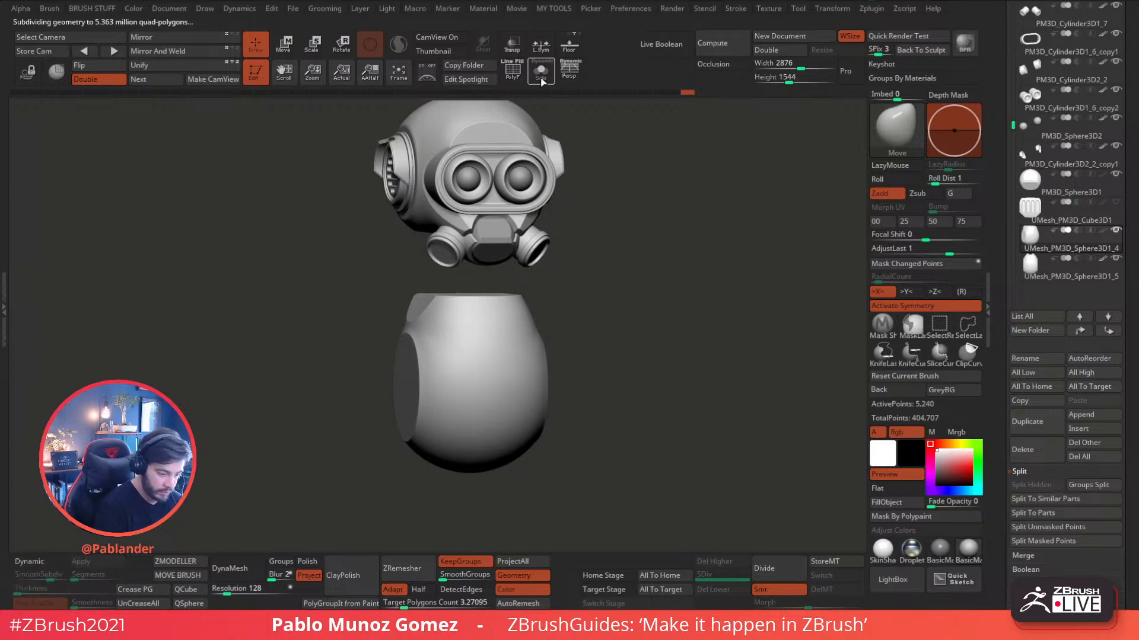
- Examine the shell's polygroups and silhouette from several angles with the wireframe switched on and off
{"action": "left_click", "coordinate": [541, 70]}
{"action": "left_click", "coordinate": [515, 74]}
{"action": "left_click_drag", "start_coordinate": [602, 252], "coordinate": [664, 260]}
{"action": "left_click", "coordinate": [518, 73]}
{"action": "left_click_drag", "start_coordinate": [608, 170], "coordinate": [569, 166]}
{"action": "left_click", "coordinate": [531, 73]}
{"action": "key", "text": "shift+f"}
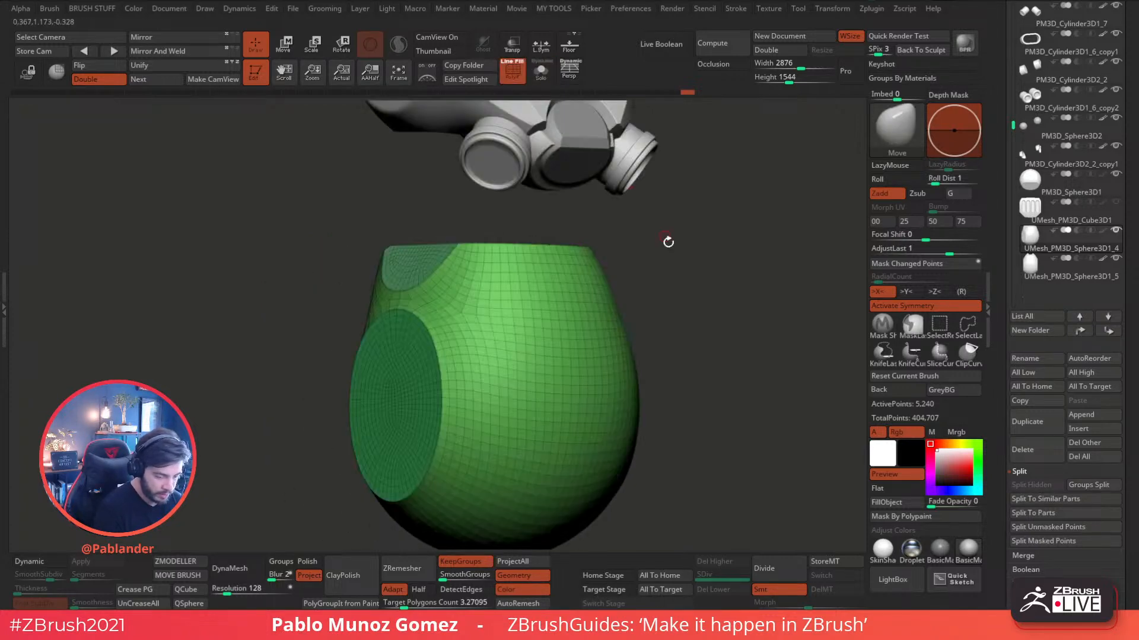
- Try to slice the shell's outer side along a curve with KnifeCurve from the back view
{"action": "left_click_drag", "start_coordinate": [631, 293], "coordinate": [570, 338]}
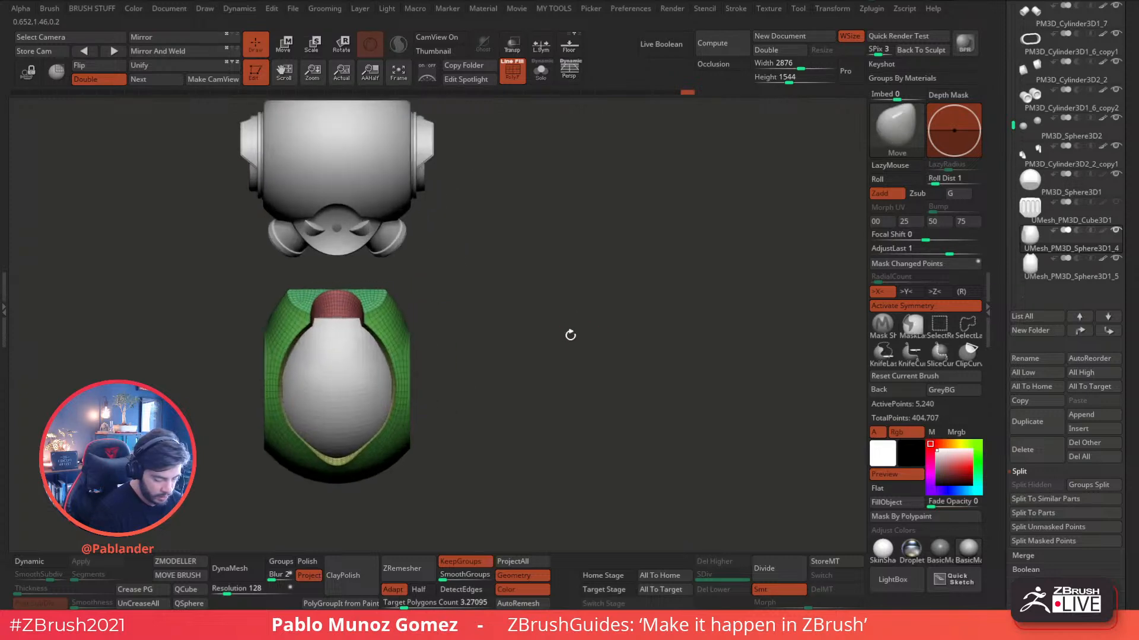
{"action": "left_click", "coordinate": [293, 54]}
{"action": "left_click_drag", "start_coordinate": [508, 275], "coordinate": [675, 272], "text": "alt"}
{"action": "left_click_drag", "start_coordinate": [464, 362], "coordinate": [462, 363]}
{"action": "key", "text": "q"}
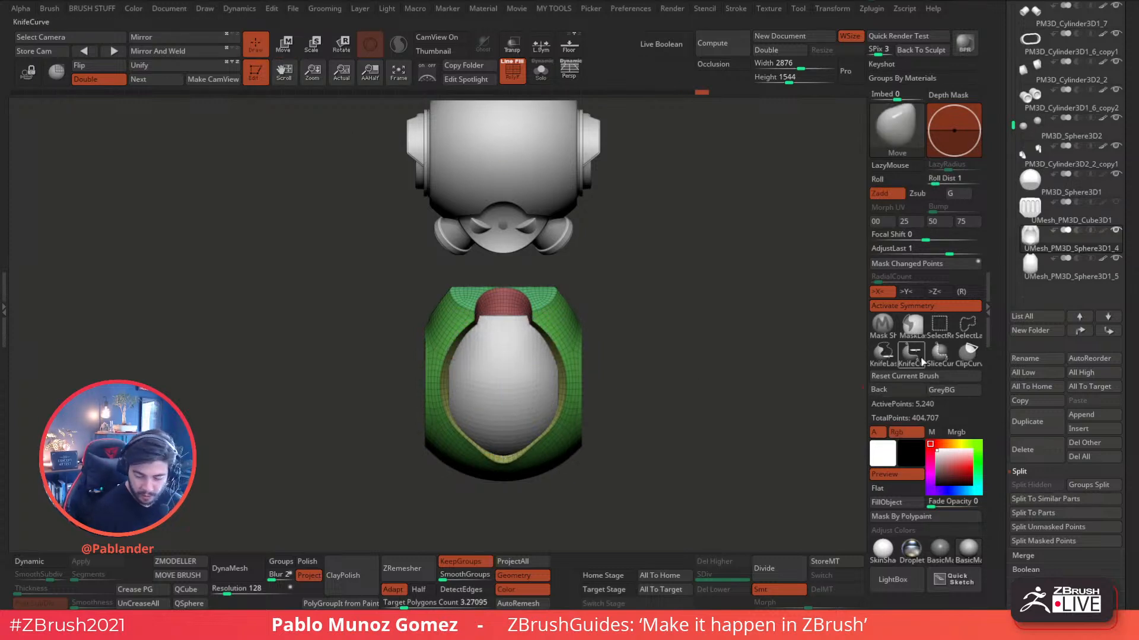
{"action": "key", "text": "ctrl+shift"}
{"action": "left_click_drag", "start_coordinate": [445, 306], "coordinate": [432, 351], "text": "ctrl+shift"}
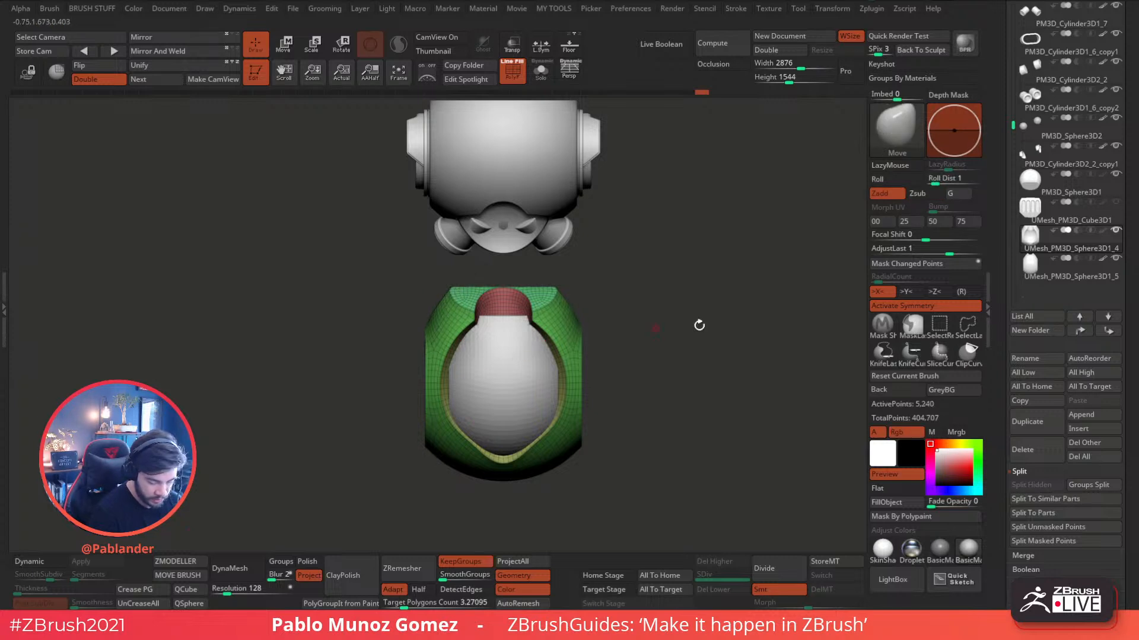
{"action": "left_click", "coordinate": [911, 352]}
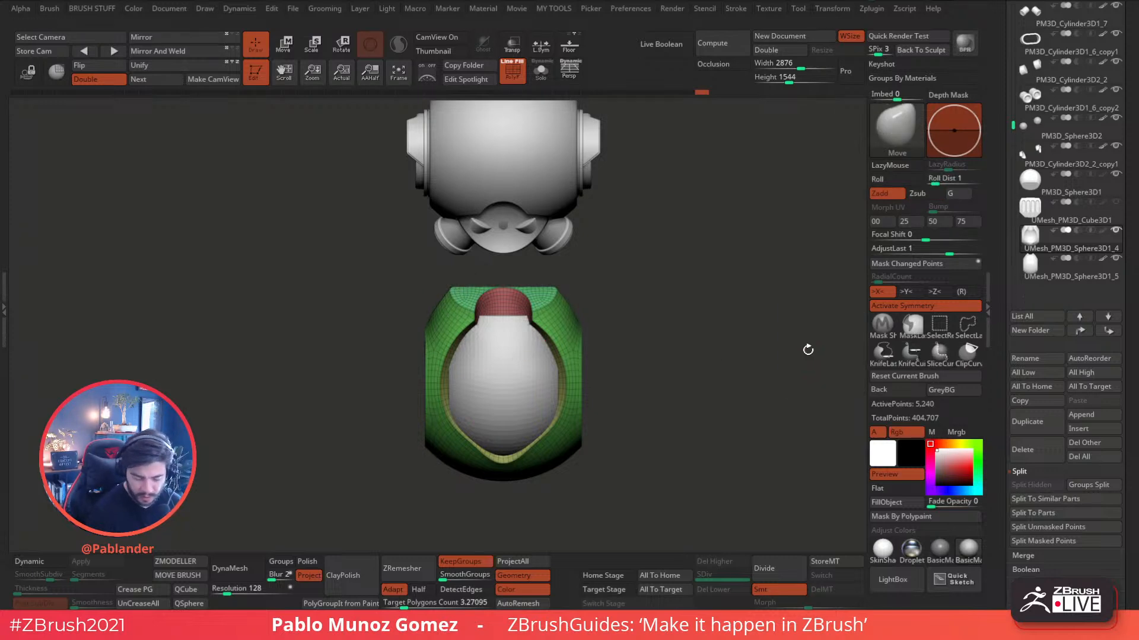
{"action": "key", "text": "ctrl+shift"}
{"action": "left_click_drag", "start_coordinate": [436, 414], "coordinate": [438, 321], "text": "ctrl+shift"}
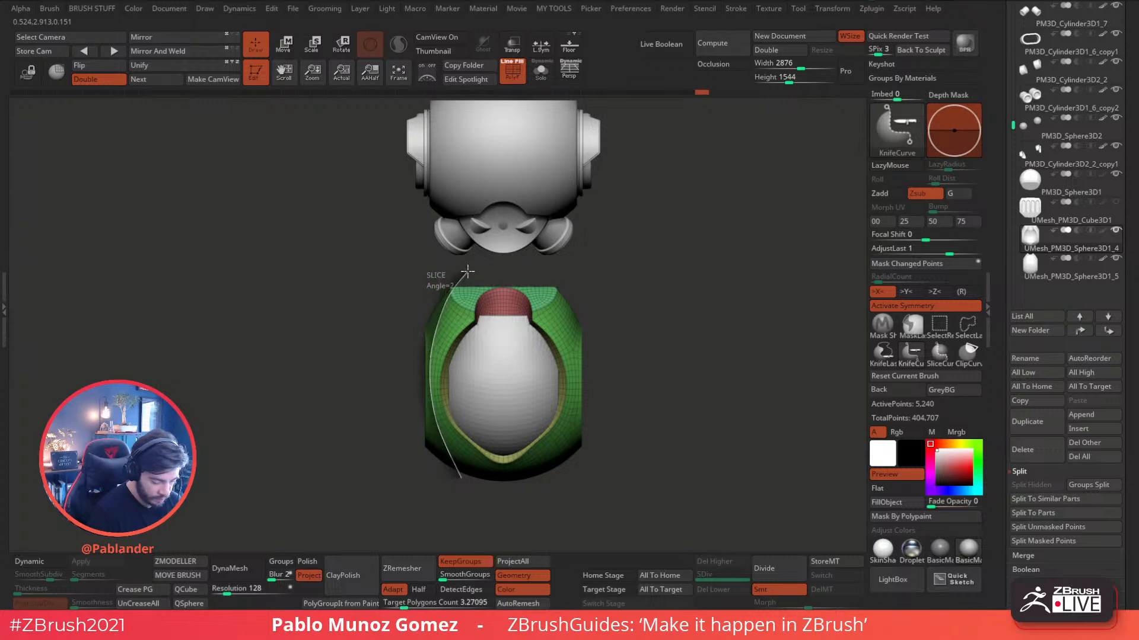
{"action": "left_click_drag", "start_coordinate": [467, 271], "coordinate": [469, 270], "text": "ctrl+shift"}
- Cut slanted facets into the shell's upper sides with KnifeCurve from the front view
{"action": "mouse_move", "coordinate": [615, 319]}
{"action": "left_mouse_down"}
{"action": "mouse_move", "coordinate": [679, 323]}
{"action": "mouse_move", "coordinate": [638, 315]}
{"action": "mouse_move", "coordinate": [678, 312]}
{"action": "mouse_move", "coordinate": [719, 333]}
{"action": "mouse_move", "coordinate": [688, 333]}
{"action": "mouse_move", "coordinate": [724, 328]}
{"action": "mouse_move", "coordinate": [682, 347]}
{"action": "left_mouse_up"}
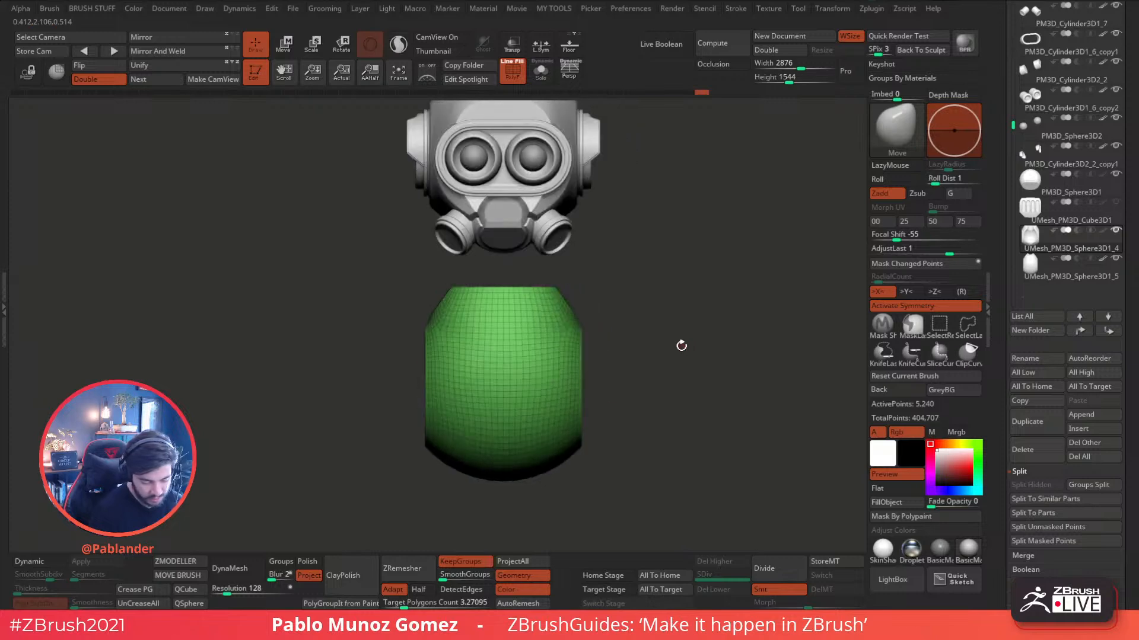
{"action": "mouse_move", "coordinate": [412, 360]}
{"action": "left_mouse_down", "text": "ctrl+shift"}
{"action": "mouse_move", "coordinate": [480, 268]}
{"action": "mouse_move", "coordinate": [467, 270]}
{"action": "left_mouse_up", "text": "ctrl+shift"}
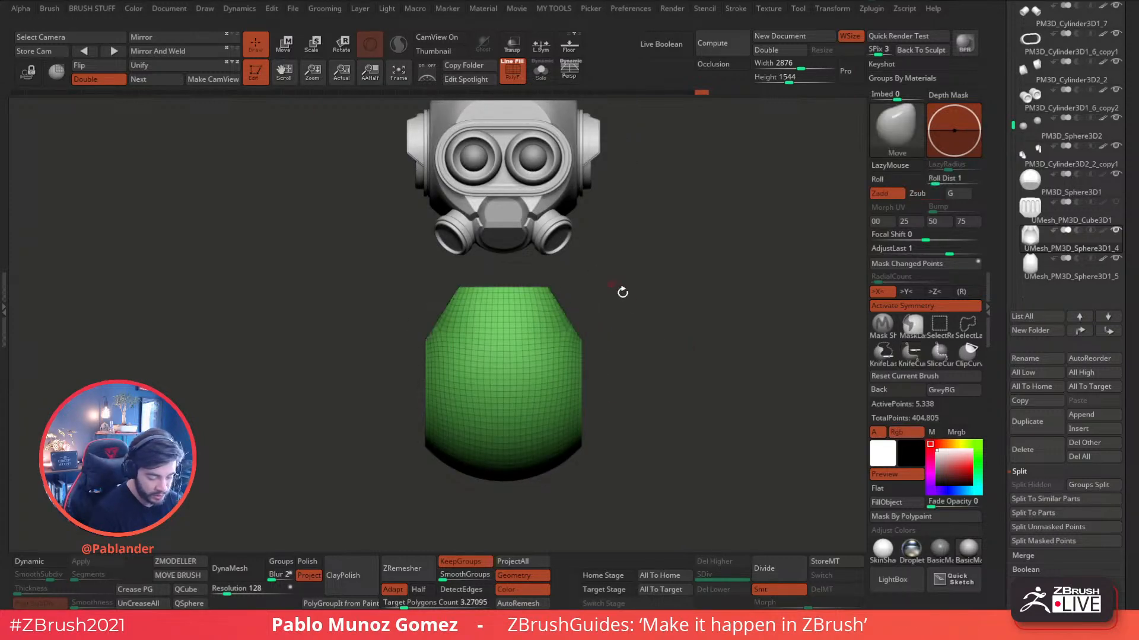
{"action": "left_click_drag", "start_coordinate": [579, 287], "coordinate": [668, 342]}
{"action": "left_click_drag", "start_coordinate": [593, 323], "coordinate": [602, 410]}
- Remesh the cut shell with ZRemesher and show it with dynamic subdivision and no wireframe
{"action": "left_click", "coordinate": [412, 566]}
{"action": "left_click_drag", "start_coordinate": [691, 365], "coordinate": [617, 347]}
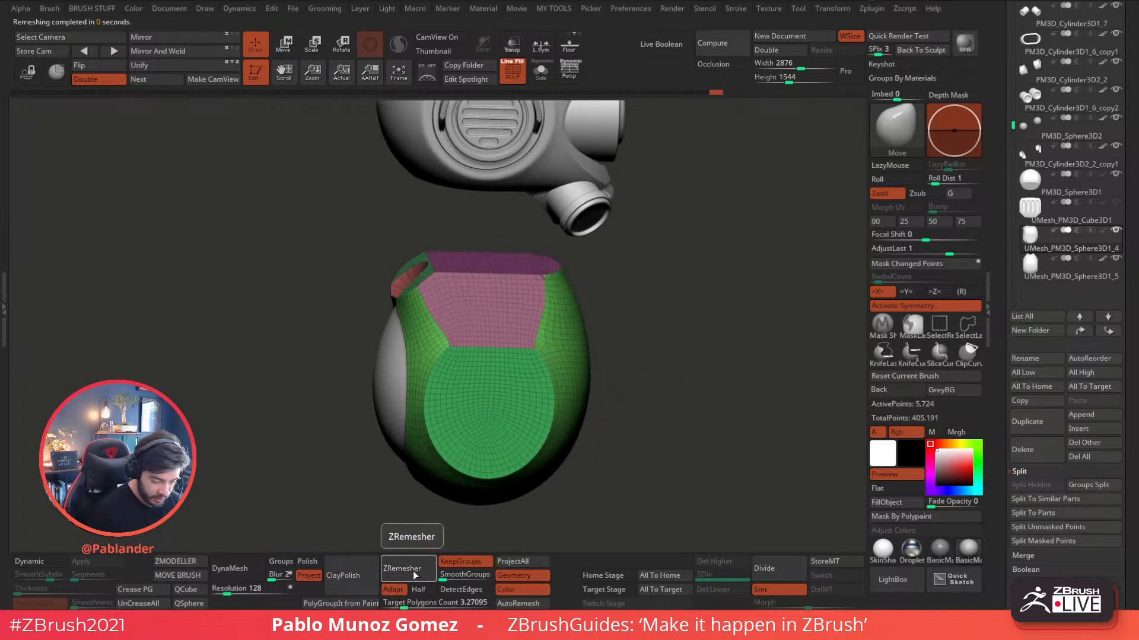
{"action": "left_click_drag", "start_coordinate": [633, 402], "coordinate": [683, 363]}
{"action": "left_click", "coordinate": [48, 561]}
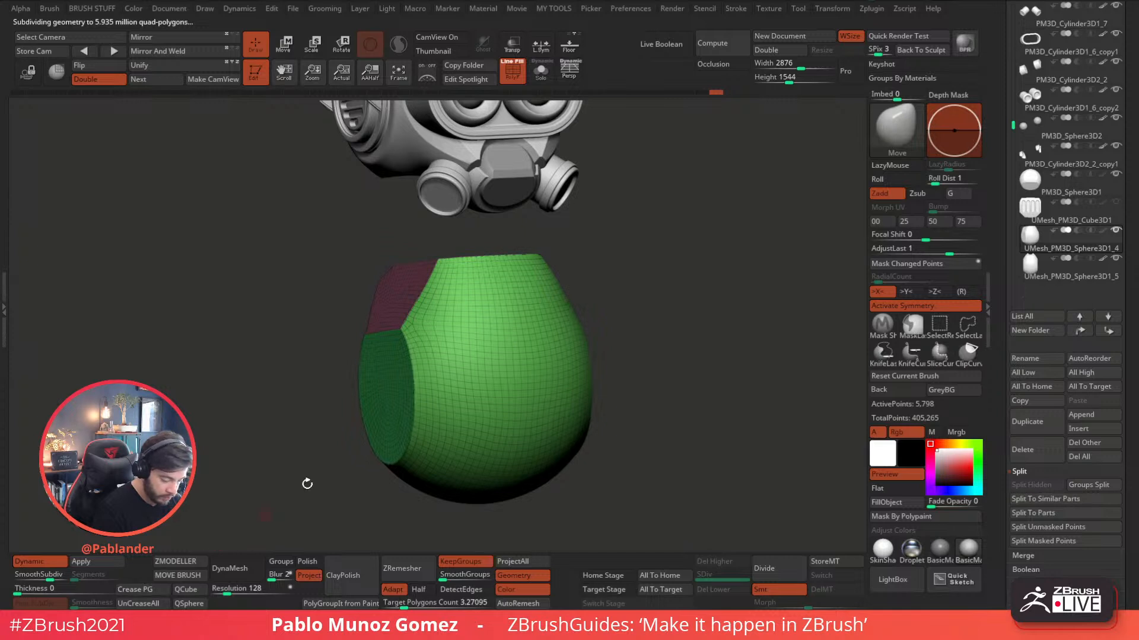
{"action": "left_click", "coordinate": [510, 79]}
{"action": "left_click_drag", "start_coordinate": [682, 291], "coordinate": [617, 308], "text": "shift"}
- Select the egg-shaped inner body subtool and turn on dynamic subdivision for it
{"action": "left_click_drag", "start_coordinate": [249, 475], "coordinate": [341, 471]}
{"action": "left_click_drag", "start_coordinate": [637, 384], "coordinate": [587, 378], "text": "alt"}
{"action": "left_click", "coordinate": [1076, 271]}
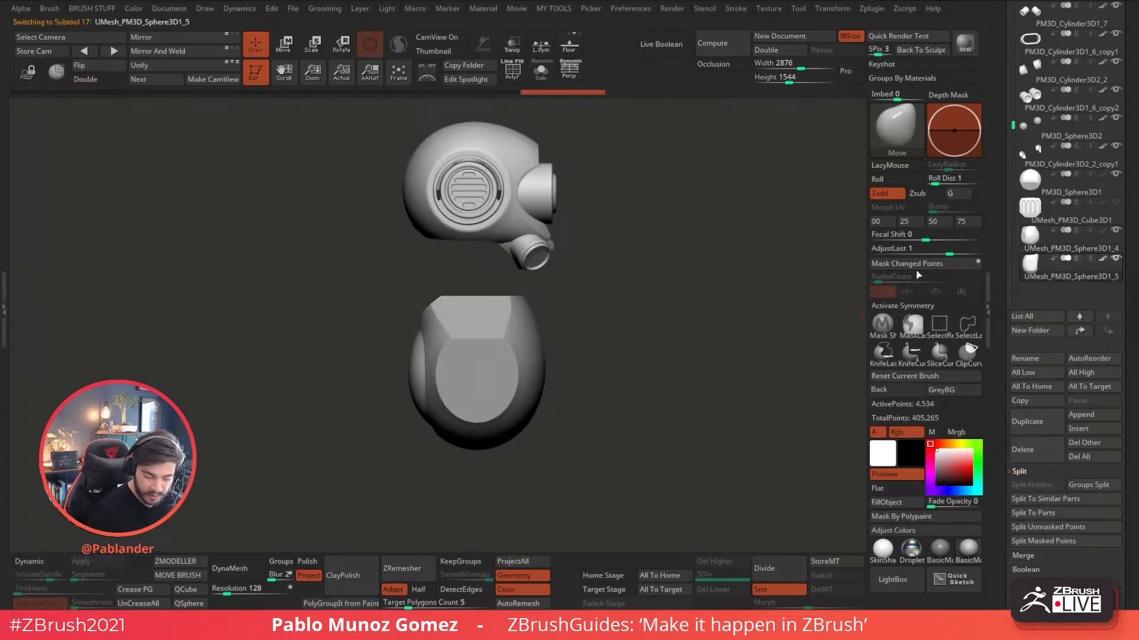
{"action": "left_click_drag", "start_coordinate": [693, 331], "coordinate": [735, 329], "text": "shift"}
{"action": "left_click", "coordinate": [64, 561]}
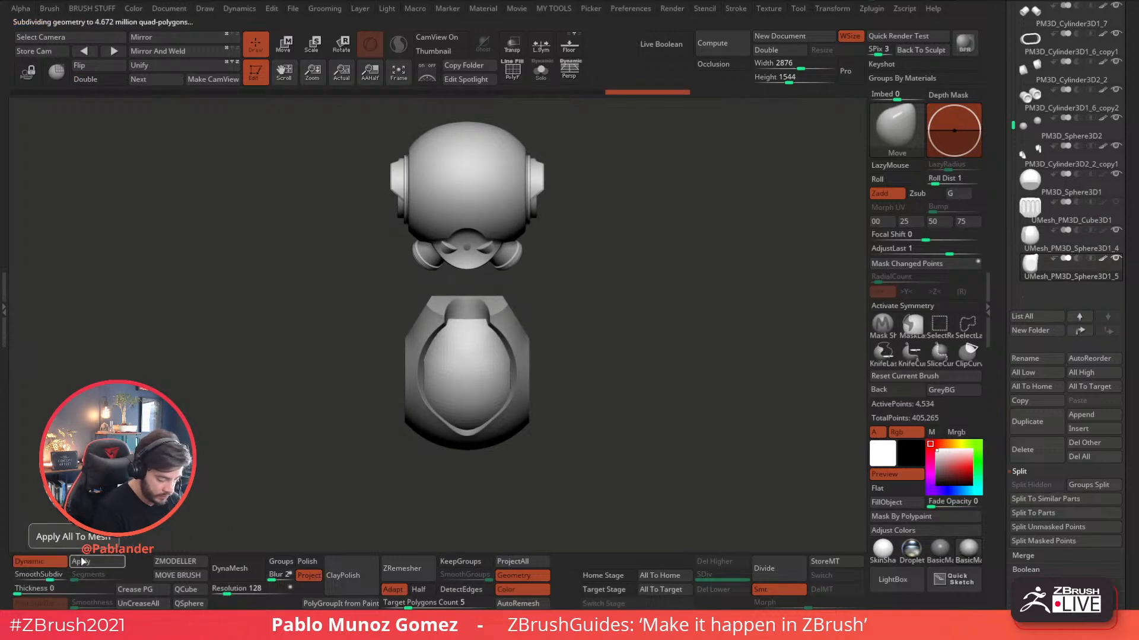
- Scale the inner body sideways with the transform gizmo and adjust its height inside the shell
{"action": "key", "text": "w"}
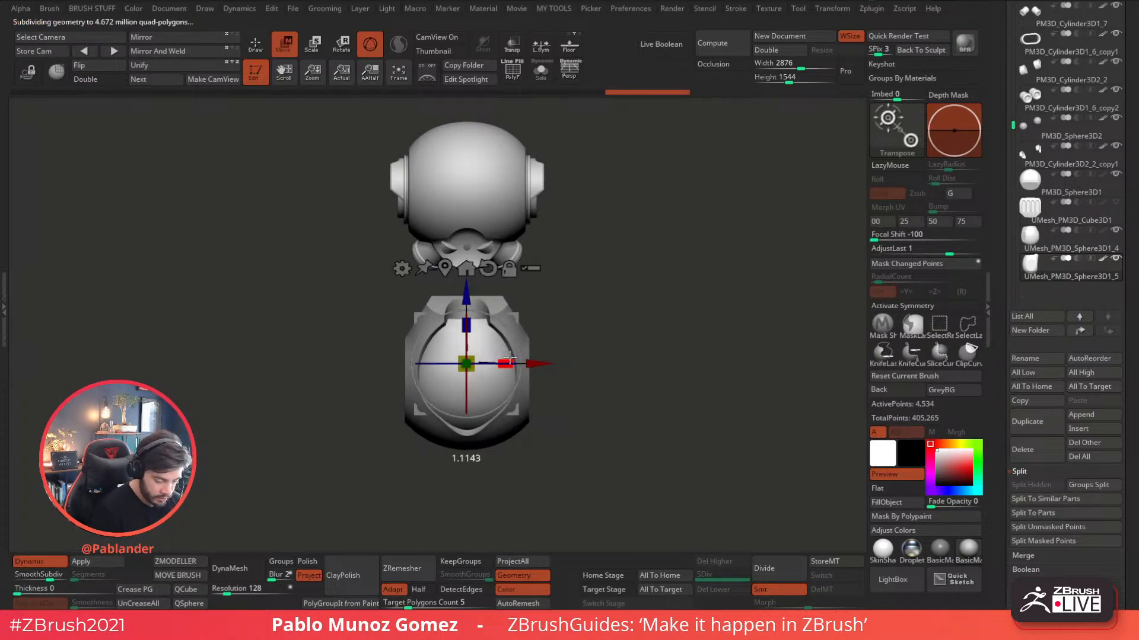
{"action": "left_click_drag", "start_coordinate": [564, 368], "coordinate": [611, 372]}
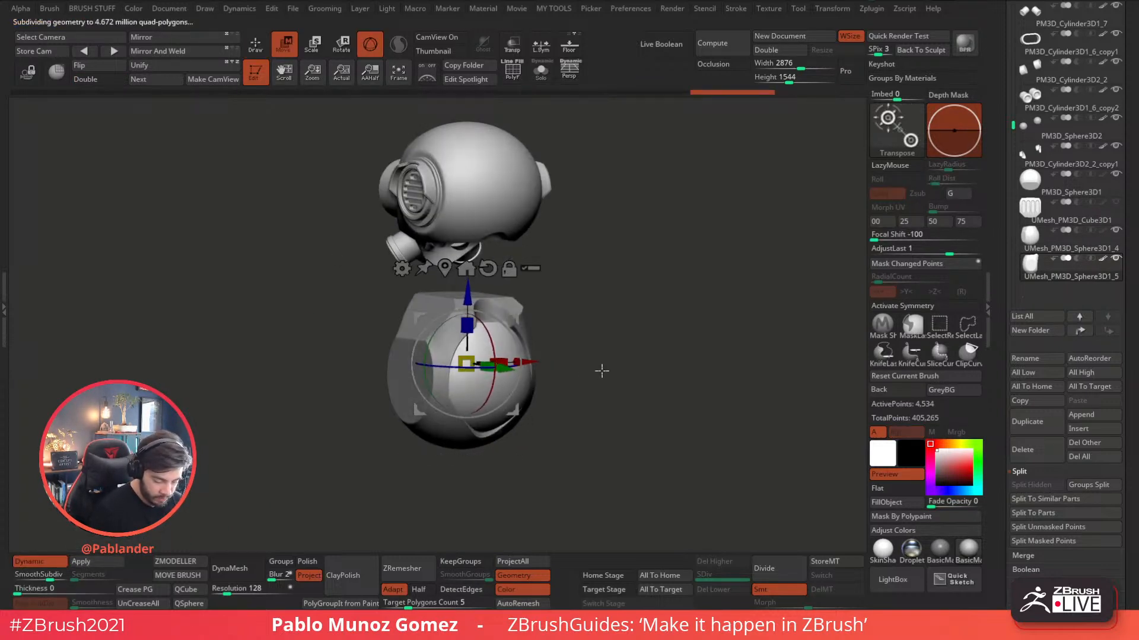
{"action": "left_click_drag", "start_coordinate": [507, 369], "coordinate": [481, 363]}
{"action": "left_click_drag", "start_coordinate": [539, 338], "coordinate": [561, 313]}
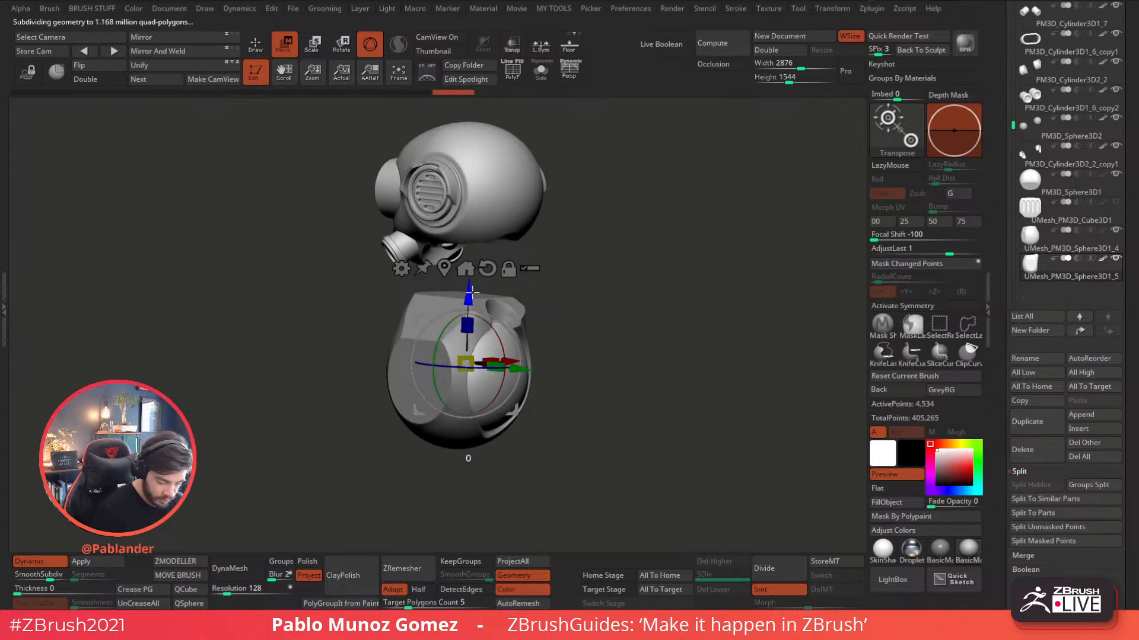
{"action": "left_click_drag", "start_coordinate": [642, 300], "coordinate": [722, 331]}
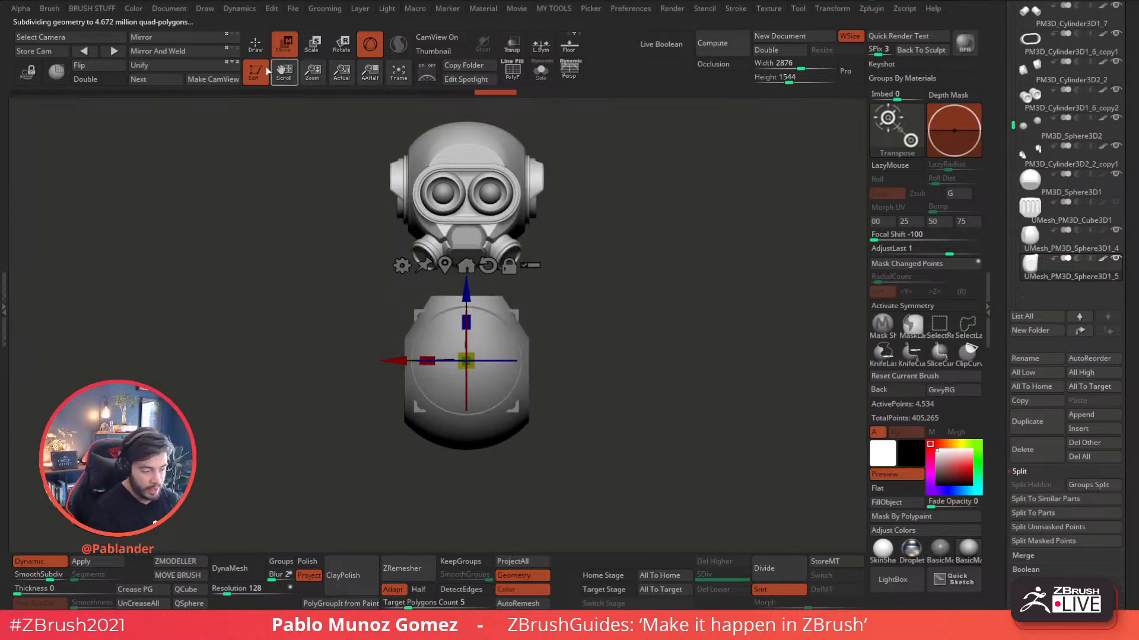
{"action": "key", "text": "q"}
{"action": "left_click_drag", "start_coordinate": [650, 363], "coordinate": [684, 357], "text": "alt"}
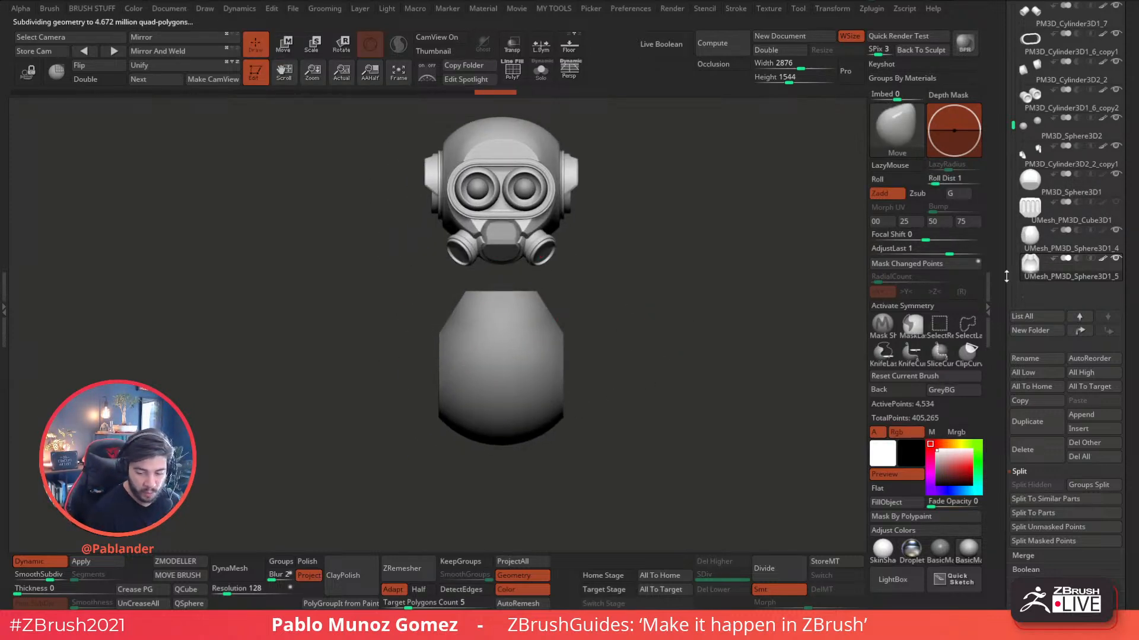
- Enable transforming several subtools at once, and select the shell and inner body with a SelectRect selection
{"action": "key", "text": "w"}
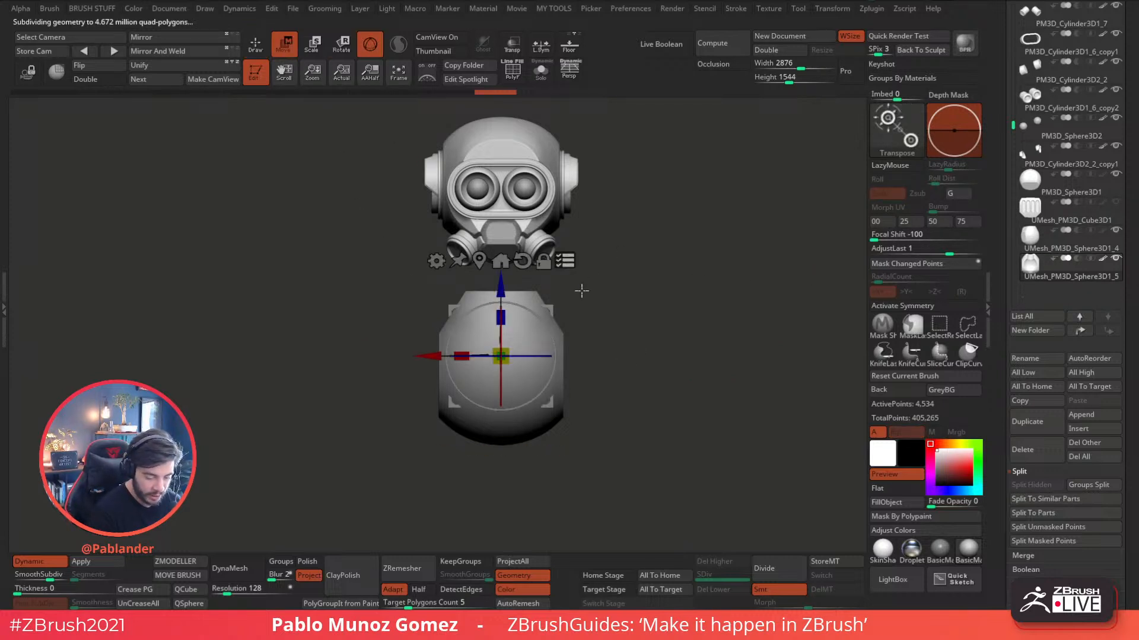
{"action": "left_click", "coordinate": [948, 329], "text": "ctrl+shift"}
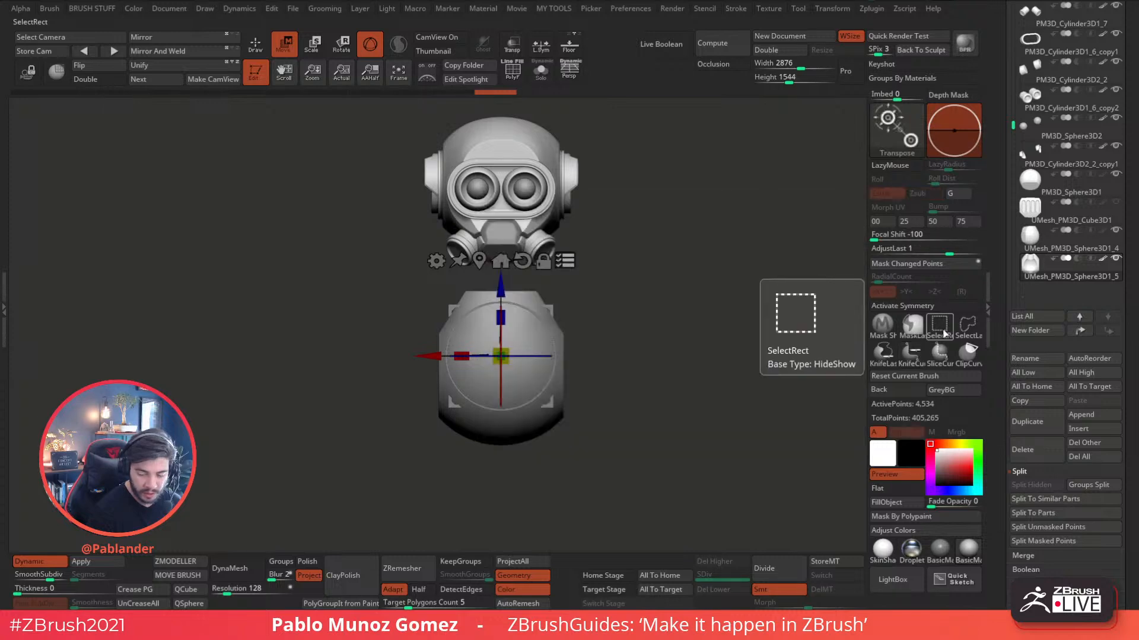
{"action": "key", "text": "ctrl+shift"}
{"action": "left_click_drag", "start_coordinate": [597, 318], "coordinate": [356, 482], "text": "ctrl+shift"}
{"action": "left_click_drag", "start_coordinate": [630, 336], "coordinate": [610, 336]}
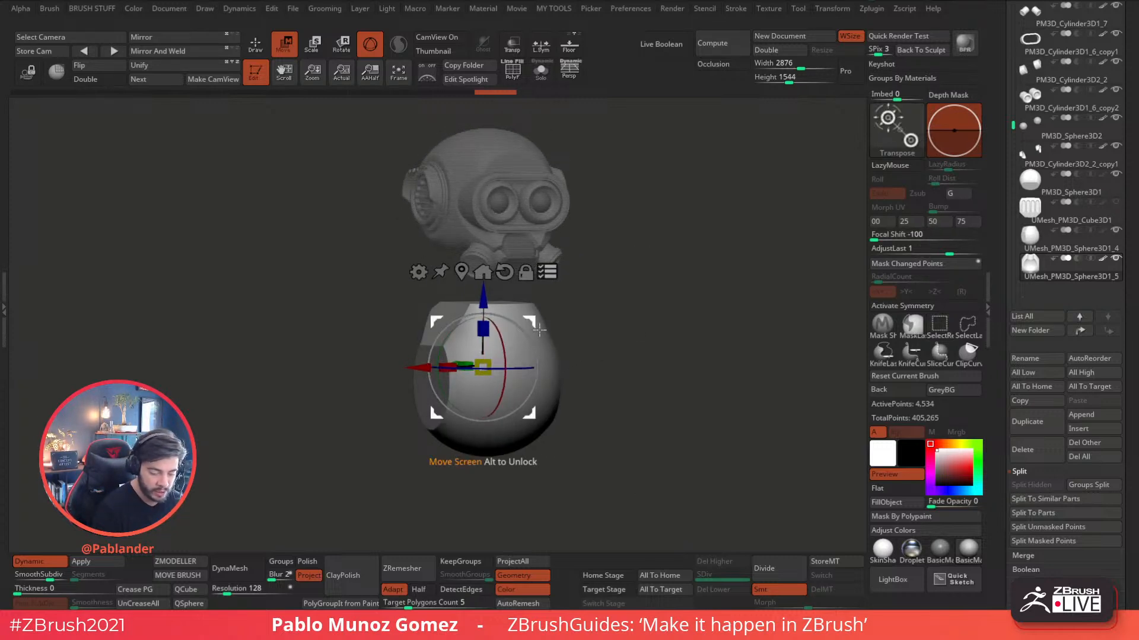
- Try to rotate the shell and inner body together about the vertical axis by about 175 degrees
{"action": "key", "text": "ctrl+d"}
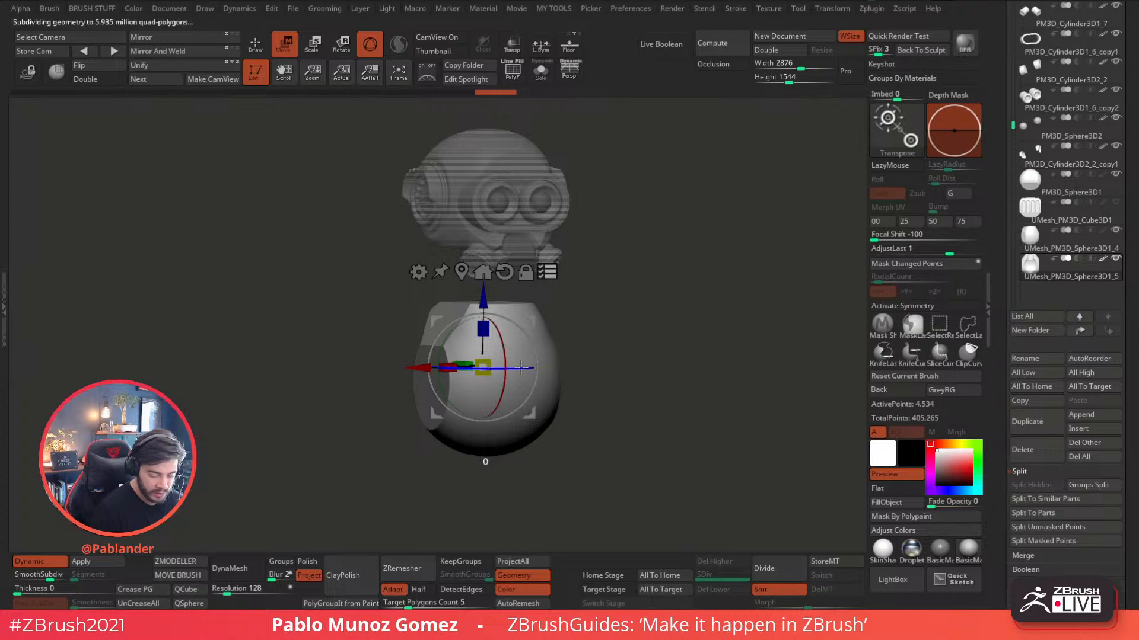
{"action": "left_click_drag", "start_coordinate": [537, 368], "coordinate": [581, 371]}
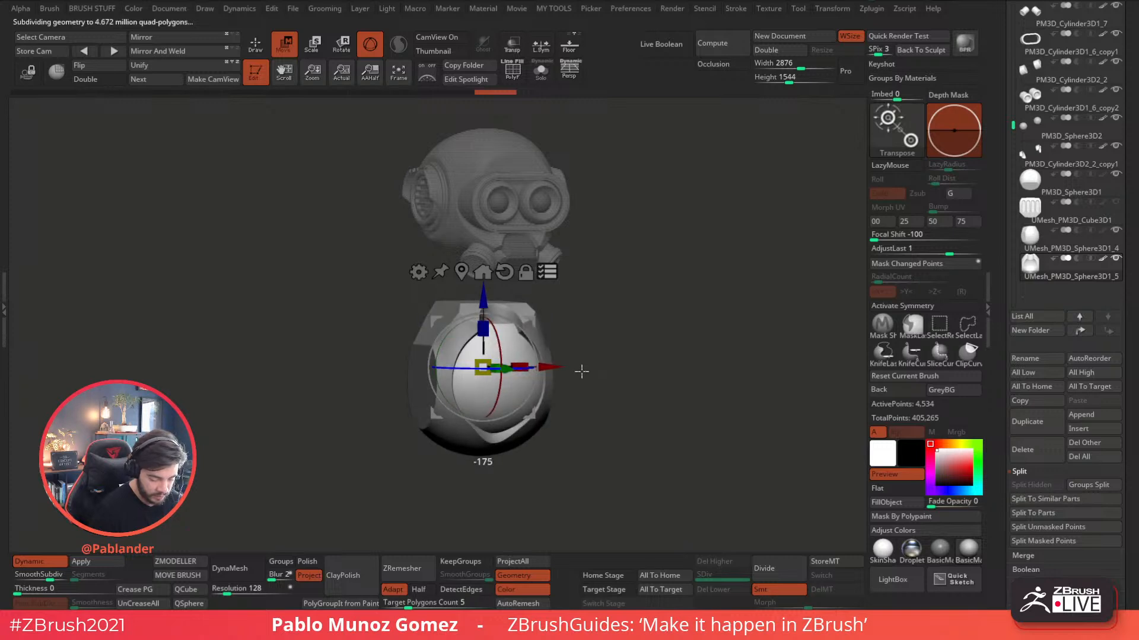
{"action": "left_click_drag", "start_coordinate": [583, 371], "coordinate": [587, 376]}
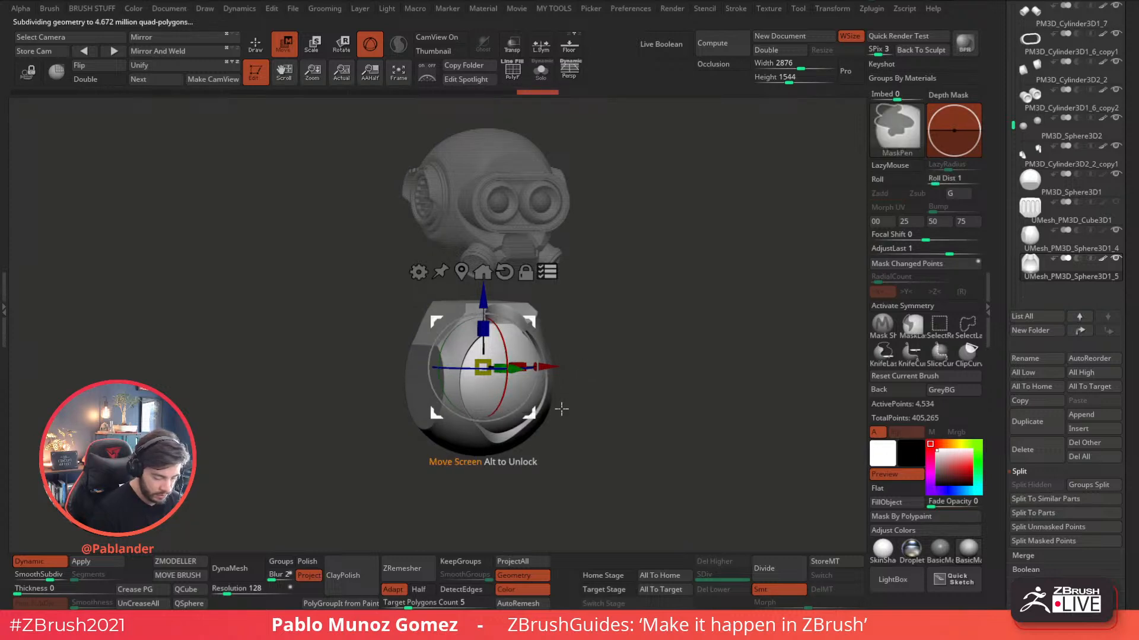
{"action": "key", "text": "ctrl+z"}
- Turn off dynamic subdivision and symmetry, and rotate the shell and inner body together about the vertical axis until the opening faces forward
{"action": "left_click", "coordinate": [60, 560]}
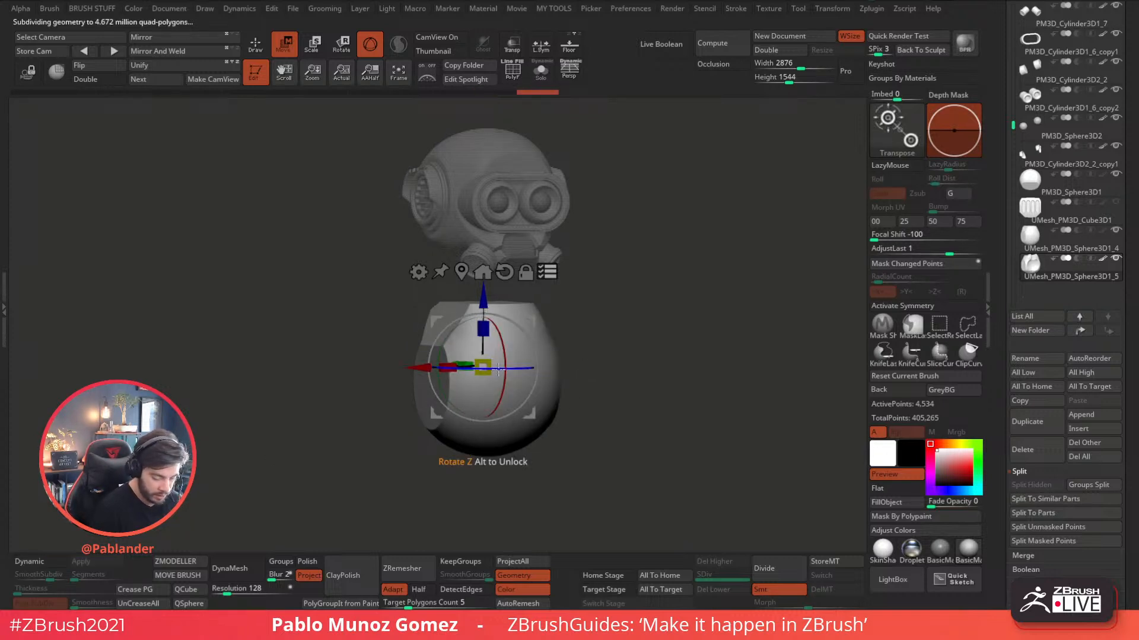
{"action": "left_click_drag", "start_coordinate": [509, 368], "coordinate": [627, 359]}
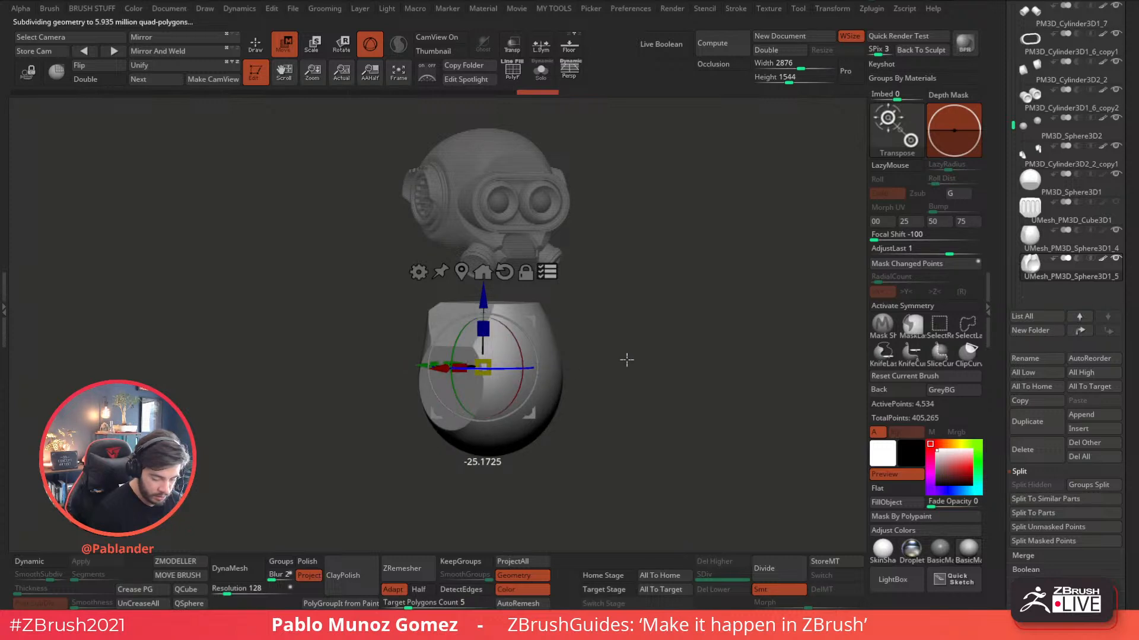
{"action": "left_click", "coordinate": [1063, 240]}
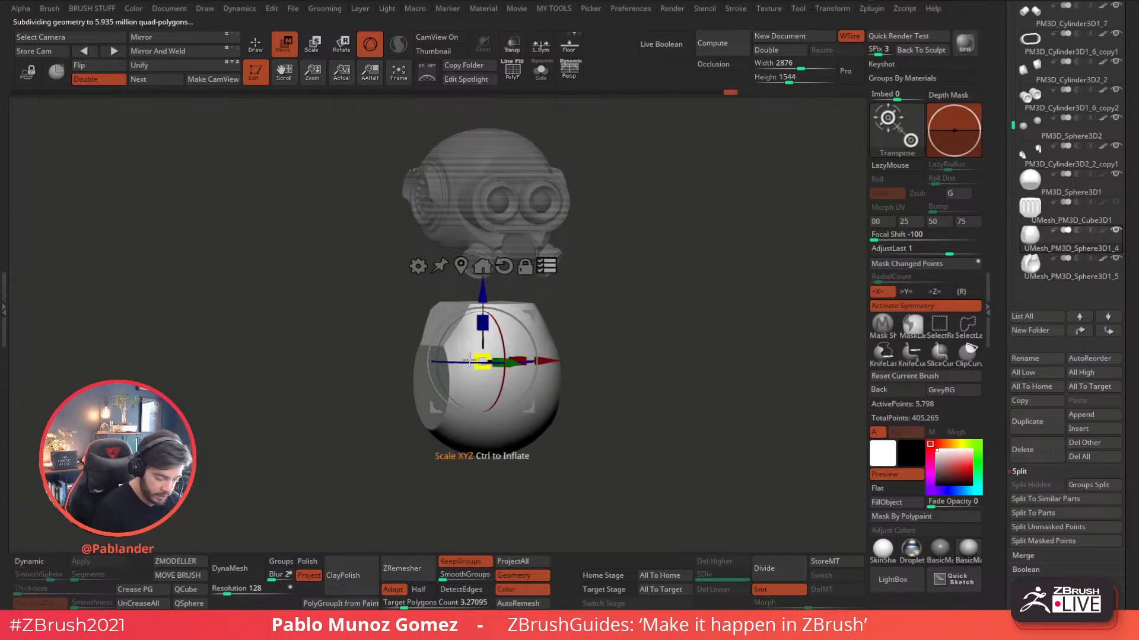
{"action": "left_click", "coordinate": [917, 311]}
{"action": "left_click_drag", "start_coordinate": [446, 362], "coordinate": [553, 366]}
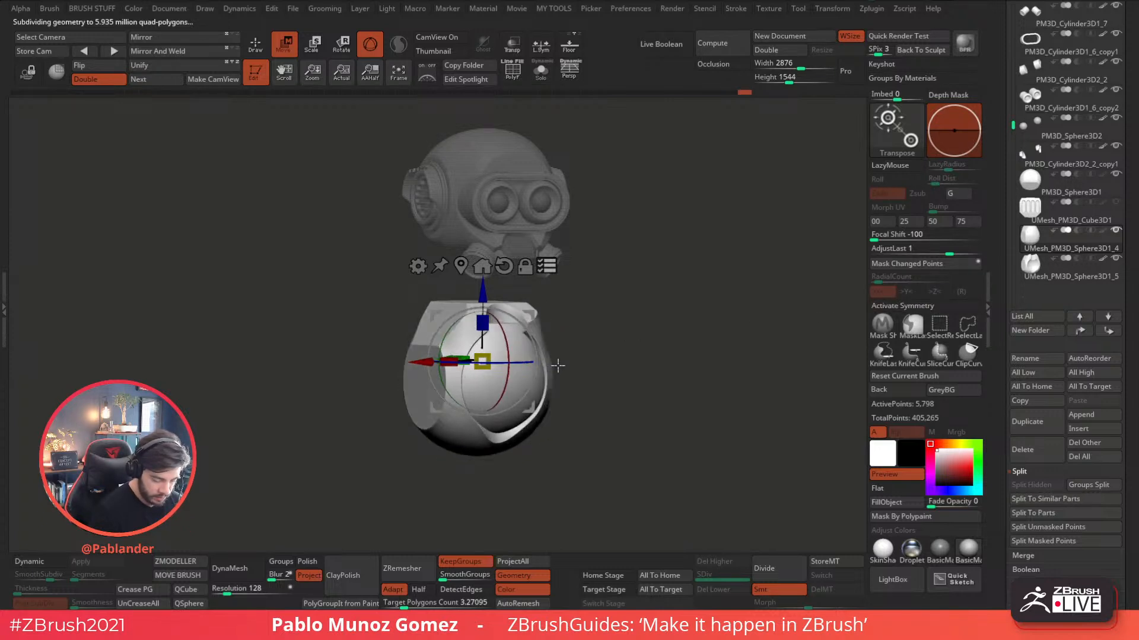
{"action": "left_click", "coordinate": [547, 266]}
{"action": "left_click_drag", "start_coordinate": [663, 273], "coordinate": [636, 268]}
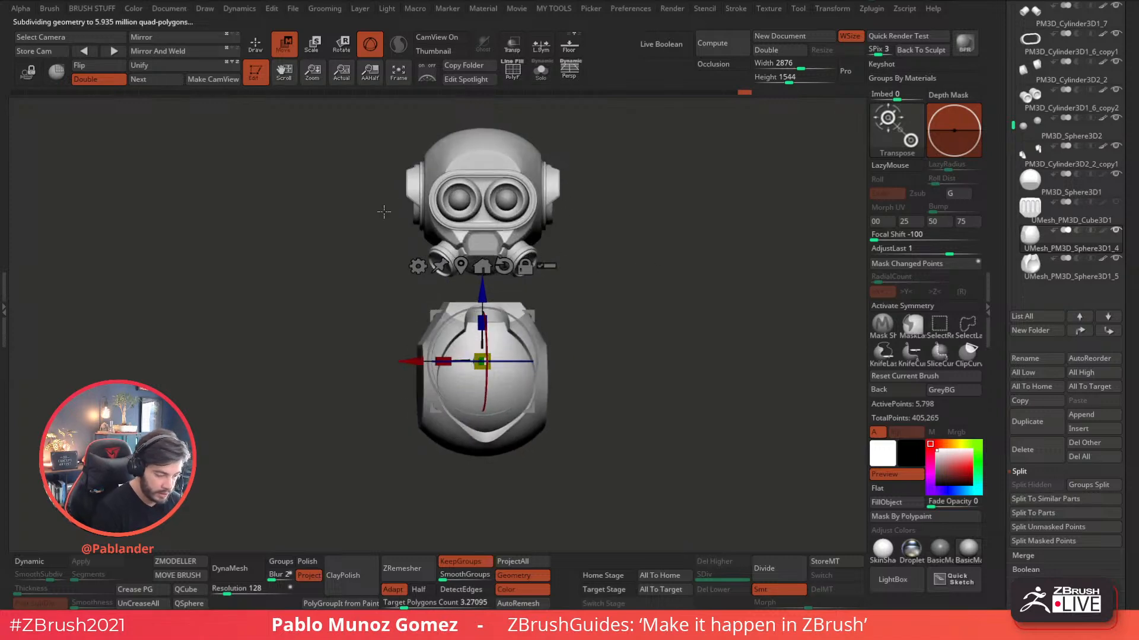
- Return to Draw mode, select the inner body subtool and turn its dynamic subdivision on
{"action": "key", "text": "q"}
{"action": "key", "text": "Down"}
{"action": "left_click", "coordinate": [61, 557]}
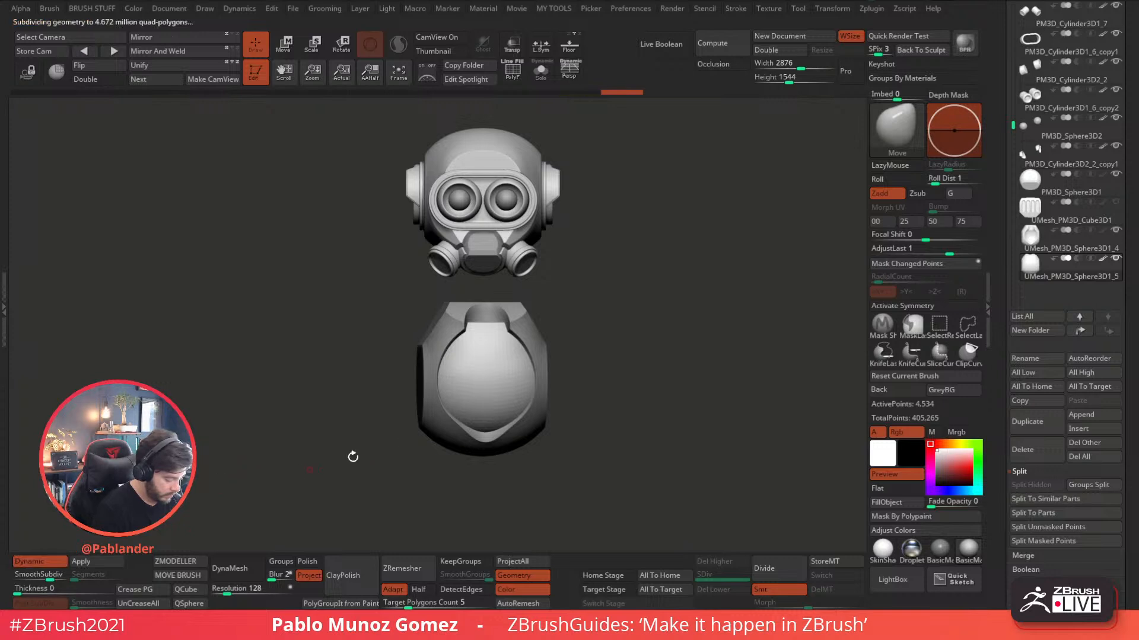
{"action": "mouse_move", "coordinate": [699, 356]}
{"action": "left_mouse_down"}
{"action": "mouse_move", "coordinate": [662, 369]}
{"action": "mouse_move", "coordinate": [727, 374]}
{"action": "mouse_move", "coordinate": [640, 371]}
{"action": "mouse_move", "coordinate": [720, 368]}
{"action": "left_mouse_up"}
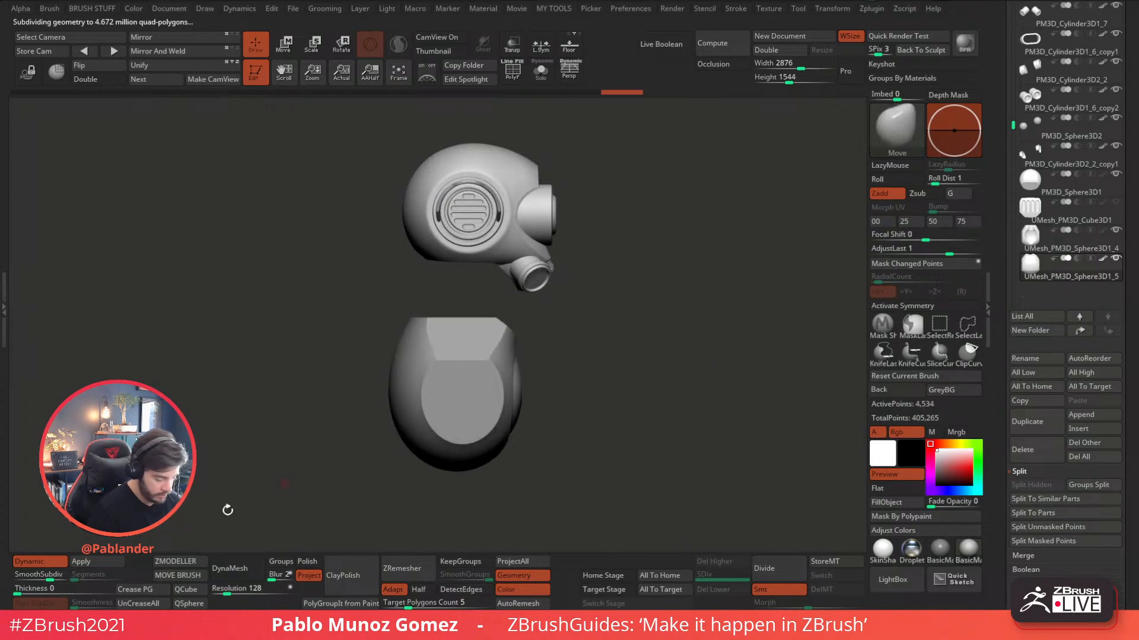
- Turn off dynamic subdivision and move the shell and inner body together in depth to align them beneath the head
{"action": "left_click", "coordinate": [35, 561]}
{"action": "left_click", "coordinate": [1062, 248]}
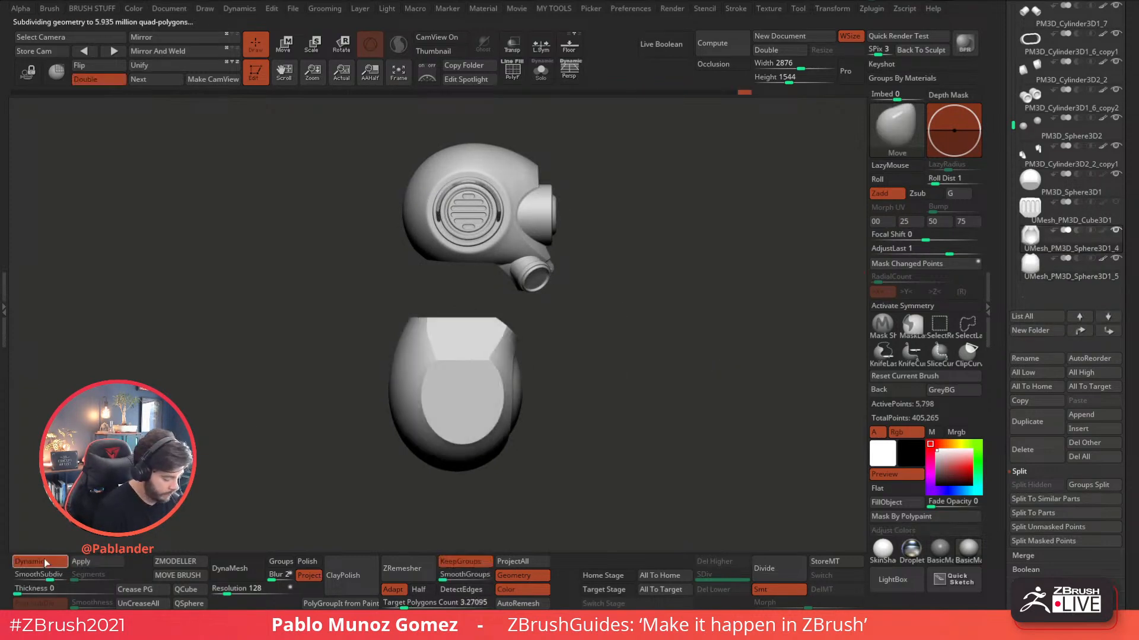
{"action": "key", "text": "w"}
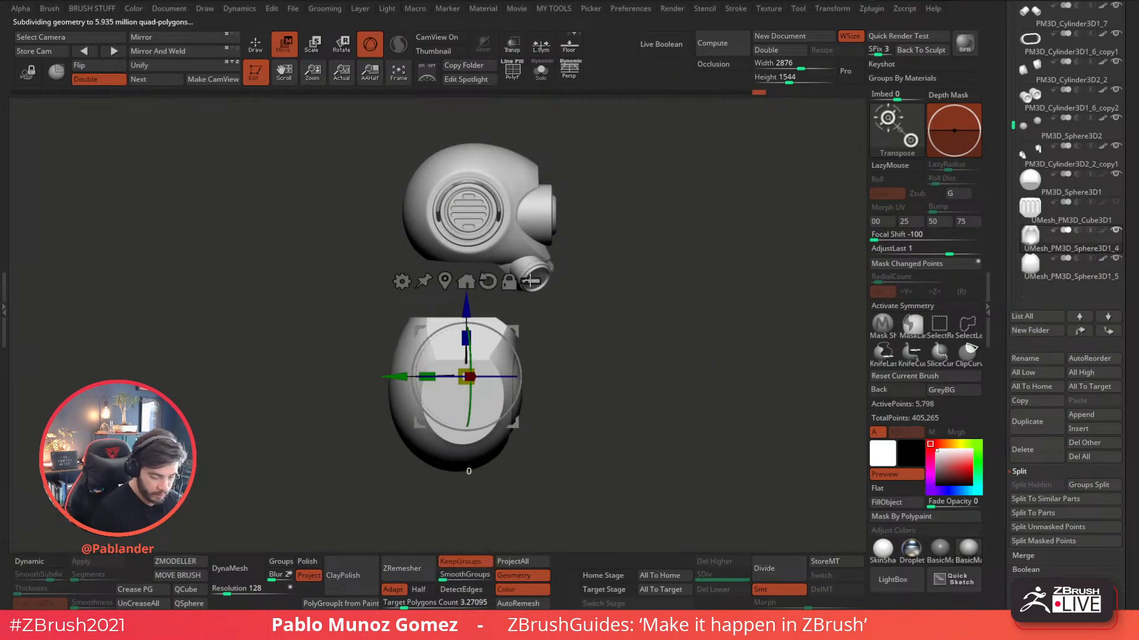
{"action": "left_click_drag", "start_coordinate": [388, 378], "coordinate": [418, 380]}
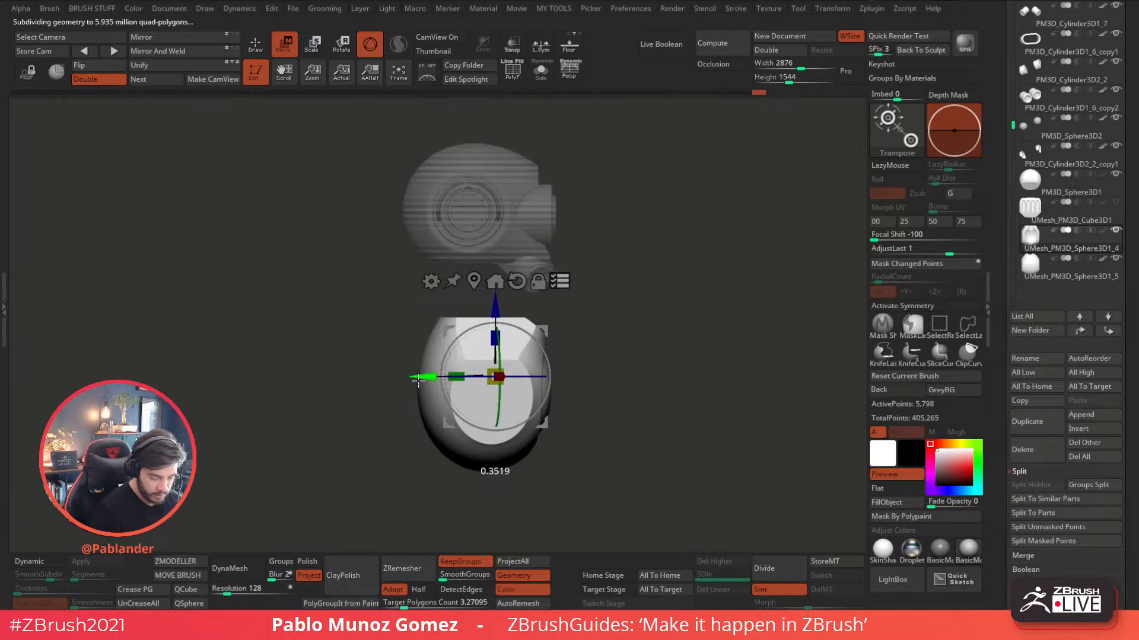
{"action": "left_click_drag", "start_coordinate": [617, 335], "coordinate": [597, 339], "text": "alt"}
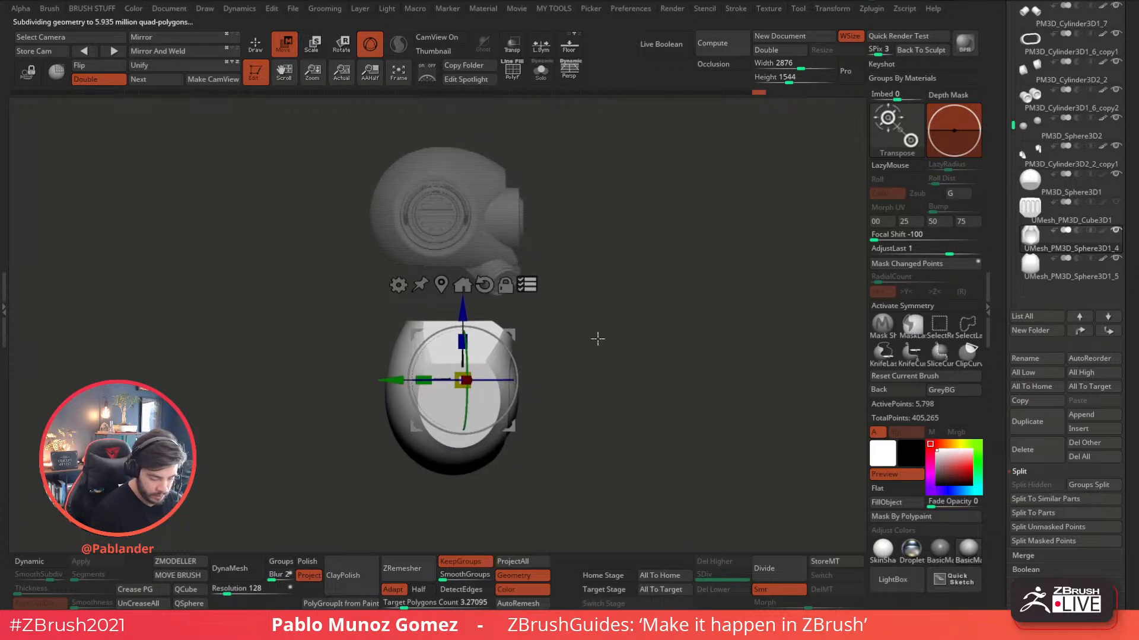
{"action": "left_click_drag", "start_coordinate": [509, 334], "coordinate": [506, 333]}
{"action": "key", "text": "q"}
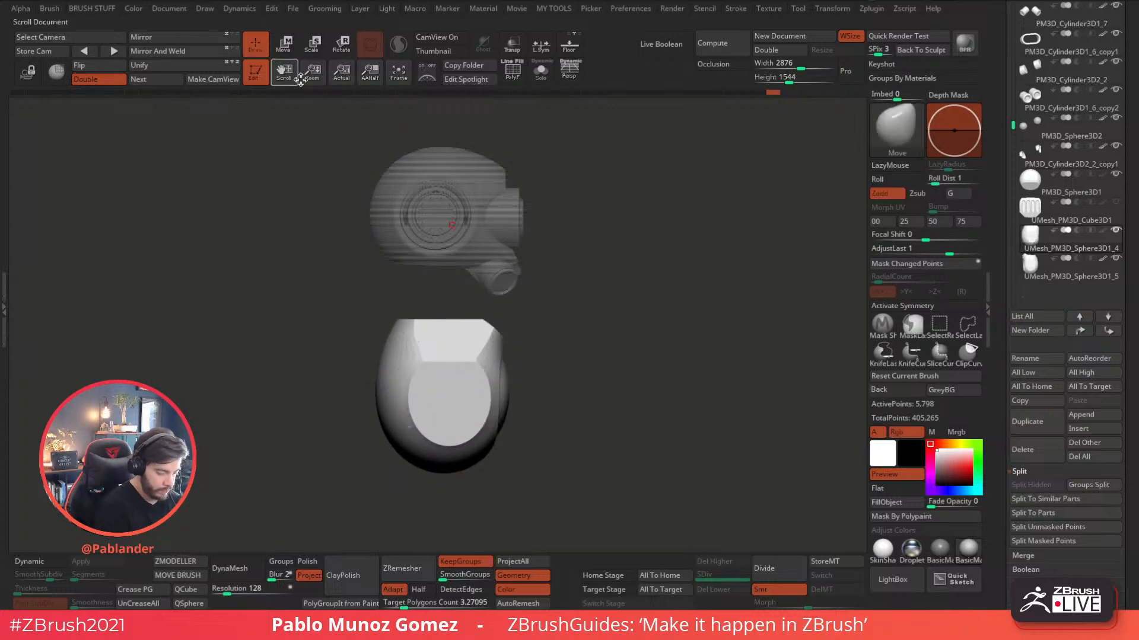
- Turn dynamic subdivision back on for the shell and the inner body
{"action": "left_click_drag", "start_coordinate": [631, 328], "coordinate": [542, 377]}
{"action": "key", "text": "d"}
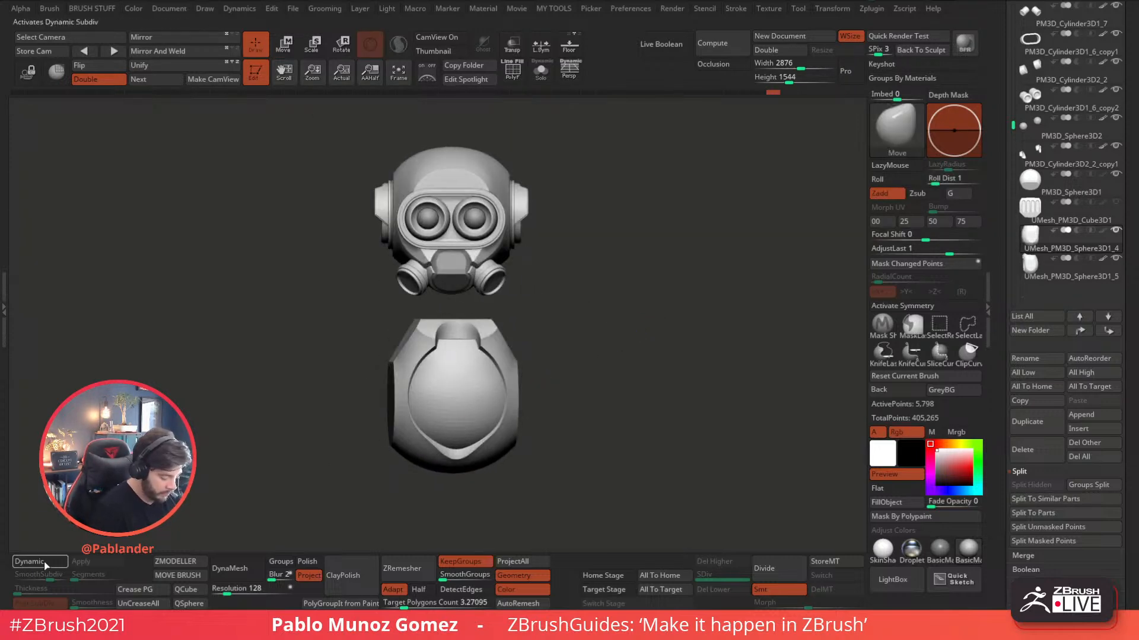
{"action": "left_click", "coordinate": [1067, 270]}
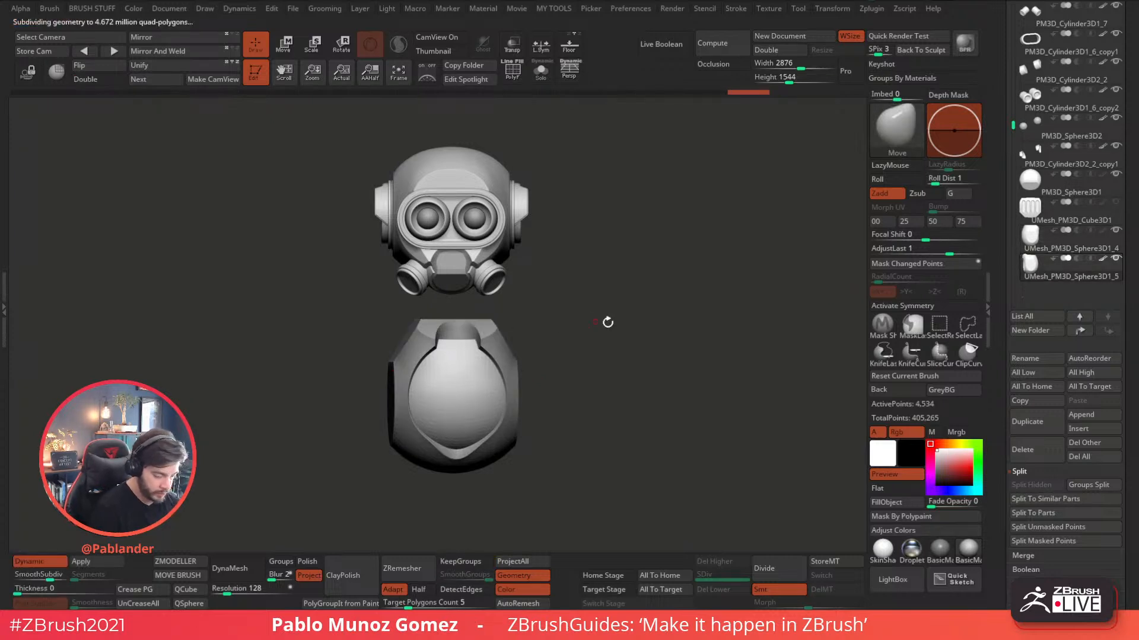
- Turn off dynamic subdivision and rotate the shell and inner body together by about 5 degrees to straighten them, seen from below
{"action": "left_click_drag", "start_coordinate": [589, 322], "coordinate": [621, 337], "text": "alt"}
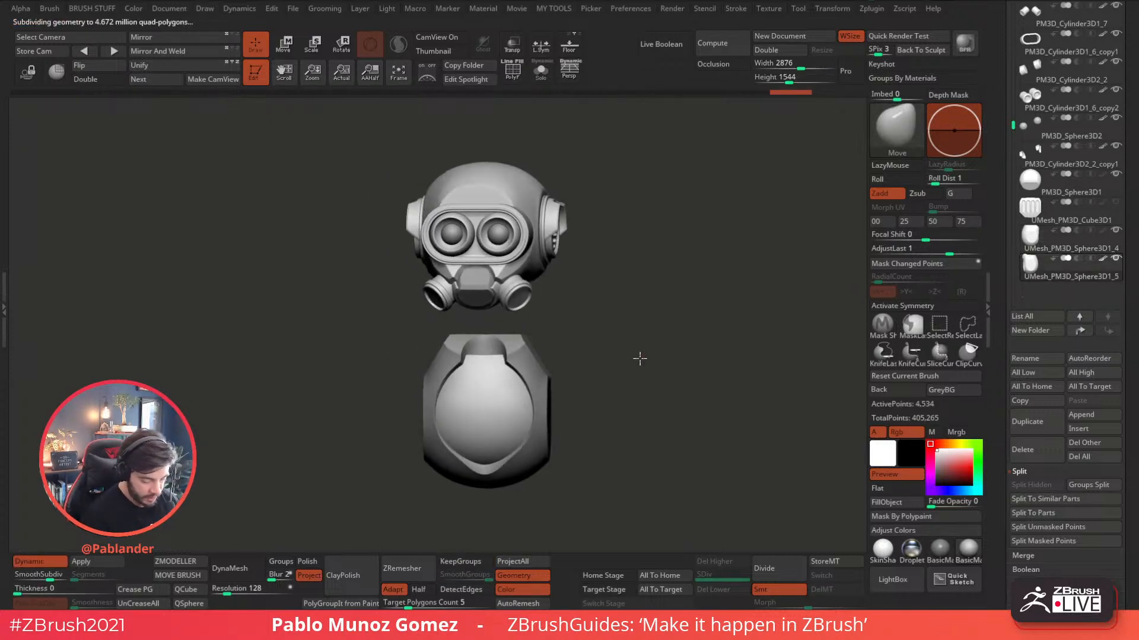
{"action": "left_click_drag", "start_coordinate": [643, 373], "coordinate": [646, 274], "text": "shift"}
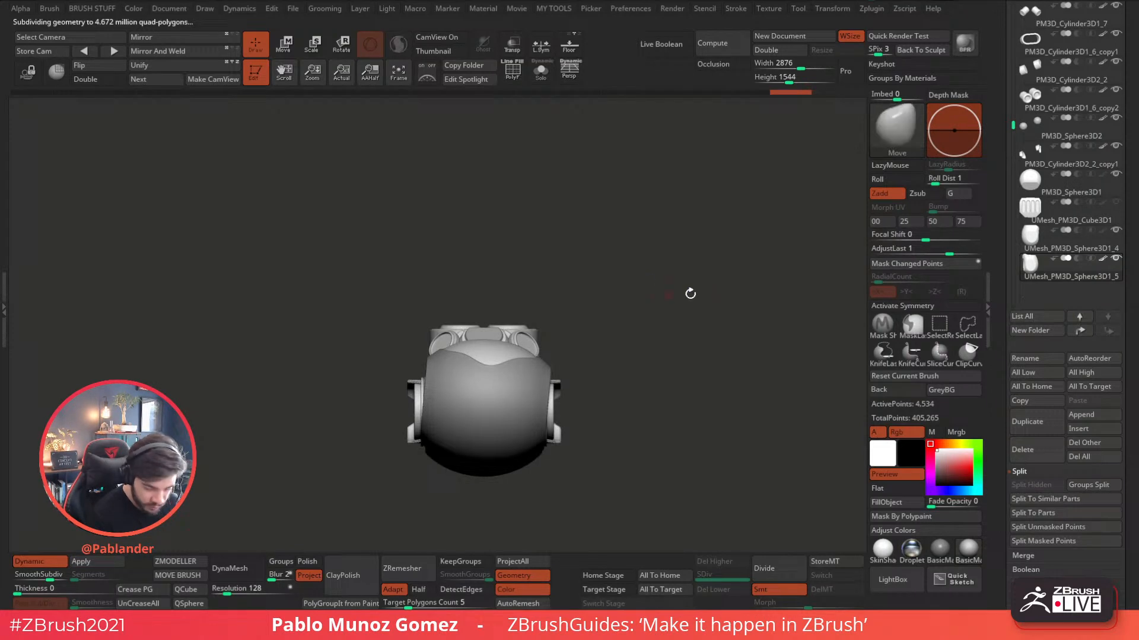
{"action": "left_click", "coordinate": [1083, 249]}
{"action": "left_click", "coordinate": [35, 561]}
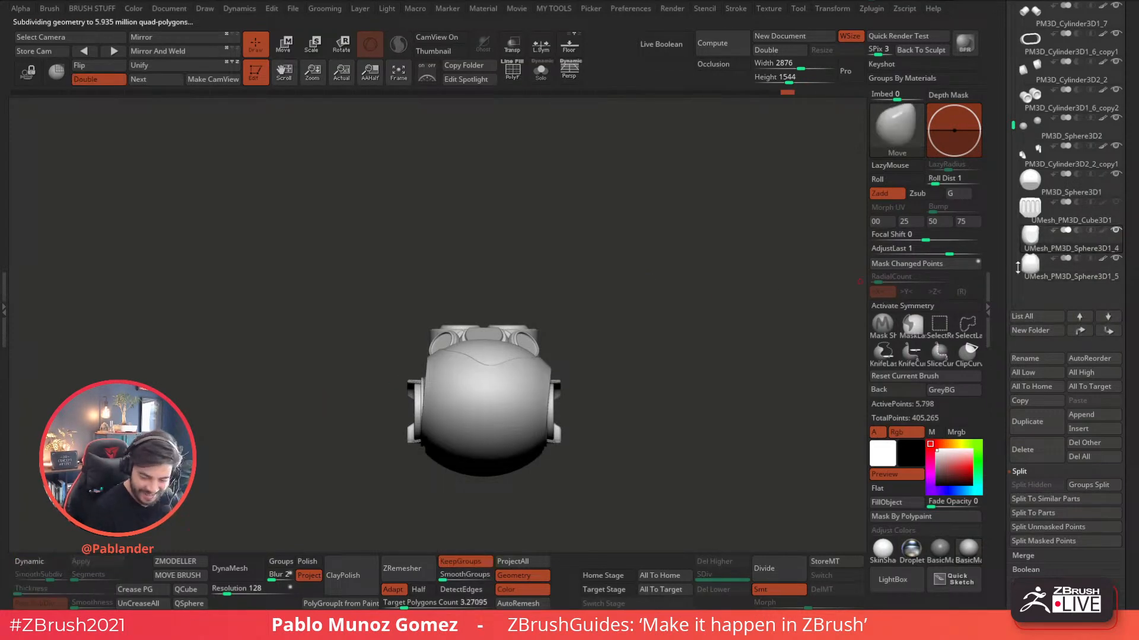
{"action": "left_click", "coordinate": [287, 49]}
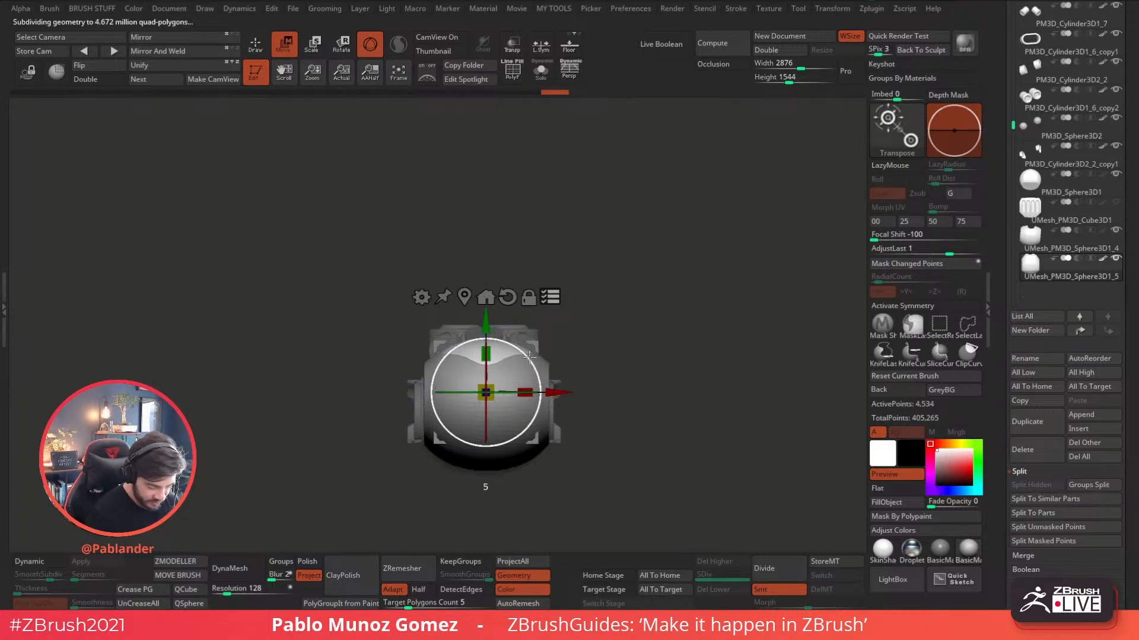
{"action": "left_click_drag", "start_coordinate": [638, 249], "coordinate": [641, 389], "text": "shift"}
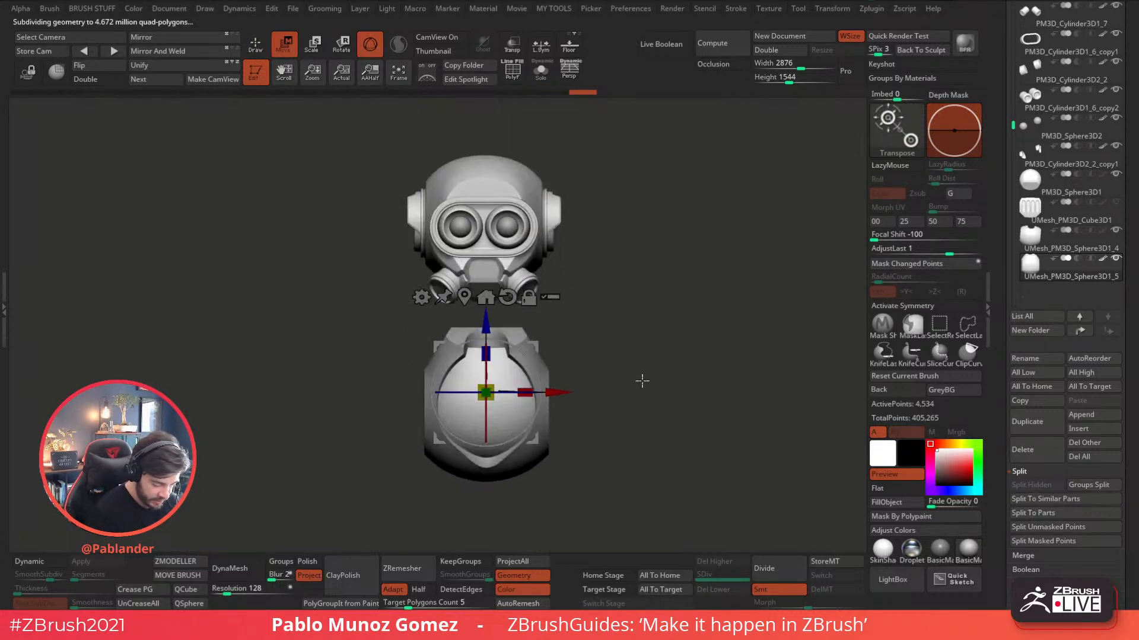
- Select the shell subtool, turn on its dynamic subdivision and return to Draw mode
{"action": "left_click", "coordinate": [1047, 248]}
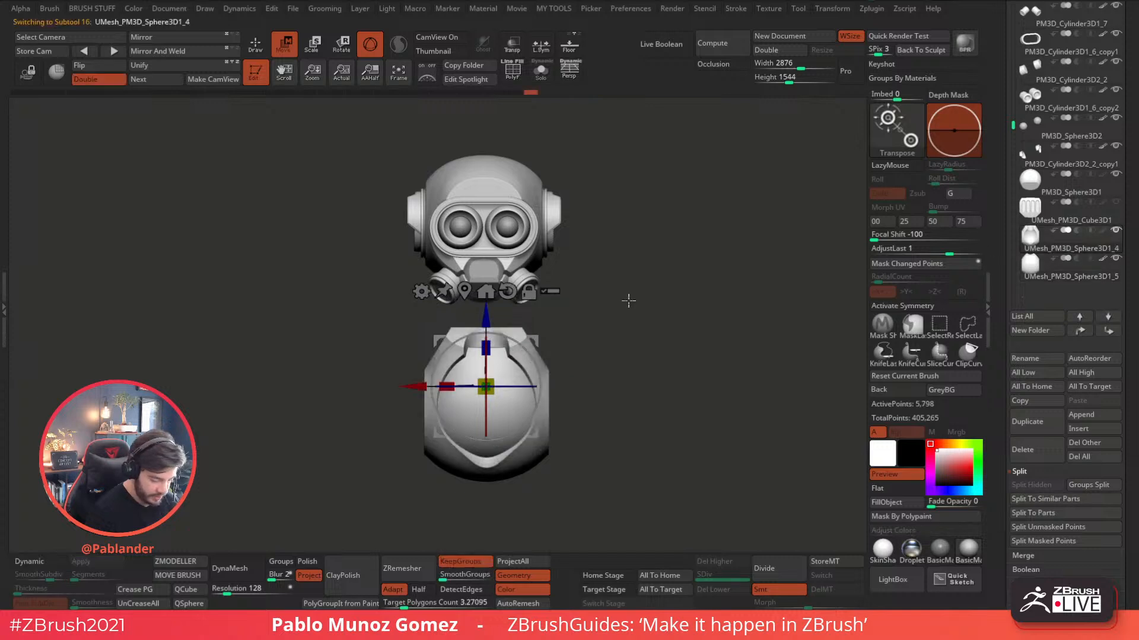
{"action": "left_click", "coordinate": [37, 562]}
{"action": "left_click", "coordinate": [261, 48]}
{"action": "mouse_move", "coordinate": [621, 296]}
{"action": "left_mouse_down"}
{"action": "mouse_move", "coordinate": [672, 348]}
{"action": "mouse_move", "coordinate": [671, 338]}
{"action": "mouse_move", "coordinate": [646, 387]}
{"action": "left_mouse_up"}
- Set the shell's crease level to 2 in the geometry crease settings
{"action": "left_click_drag", "start_coordinate": [715, 342], "coordinate": [681, 301], "text": "alt"}
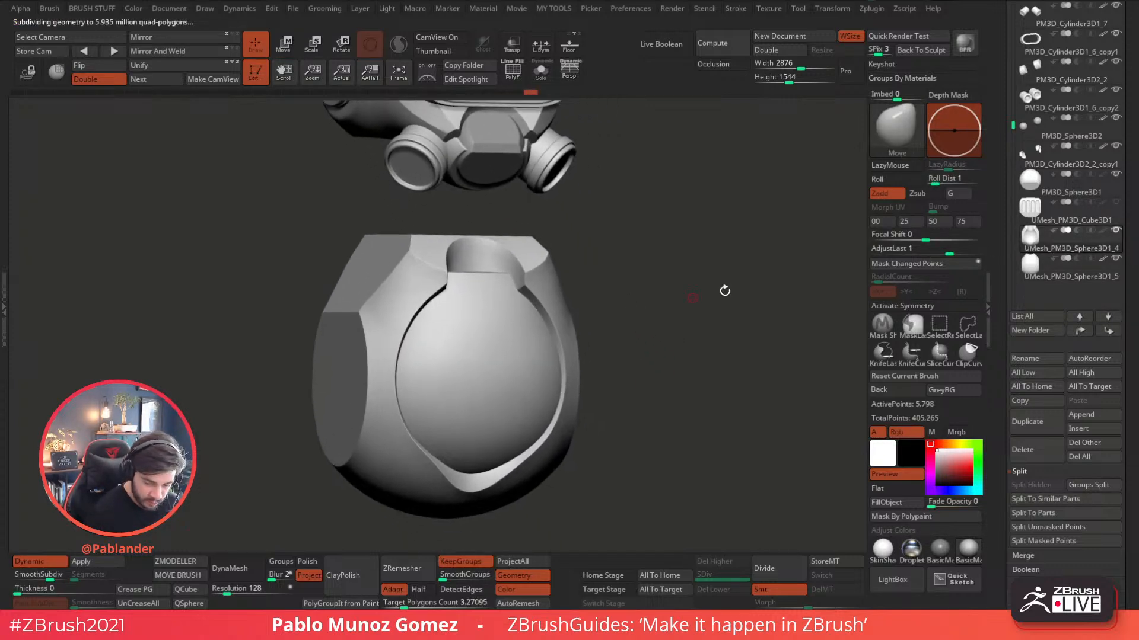
{"action": "left_click_drag", "start_coordinate": [1000, 423], "coordinate": [1017, 277]}
{"action": "left_click_drag", "start_coordinate": [1065, 336], "coordinate": [1055, 320]}
{"action": "left_click", "coordinate": [1074, 194]}
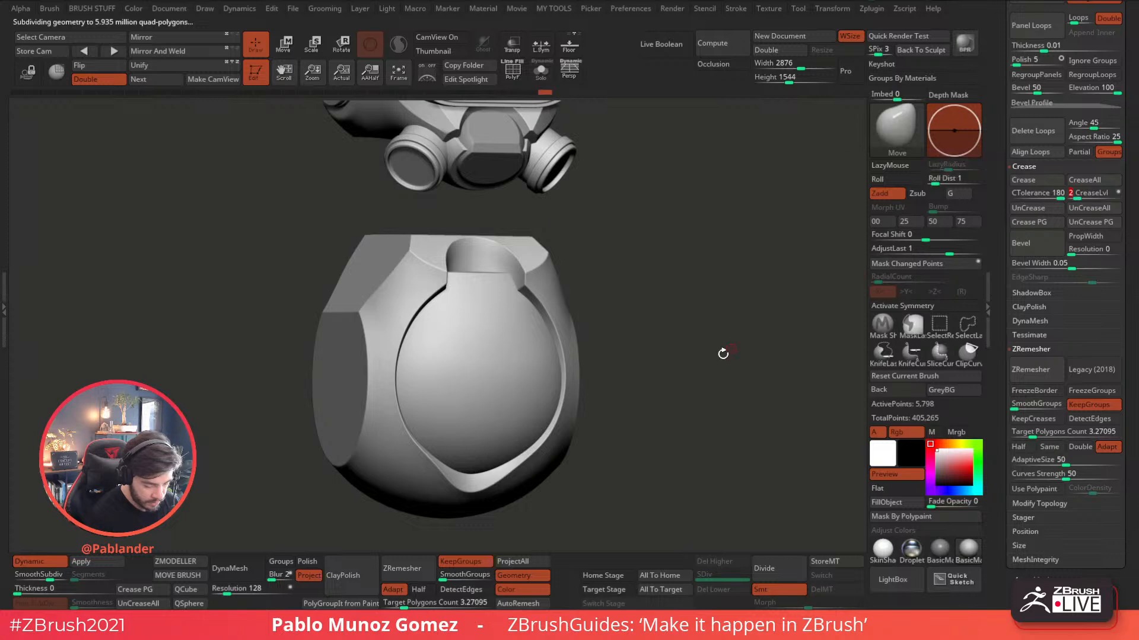
- Show the hidden mouth grille subtool, UMesh_PM3D_Cube3D1, on the robot's mask
{"action": "key", "text": "f"}
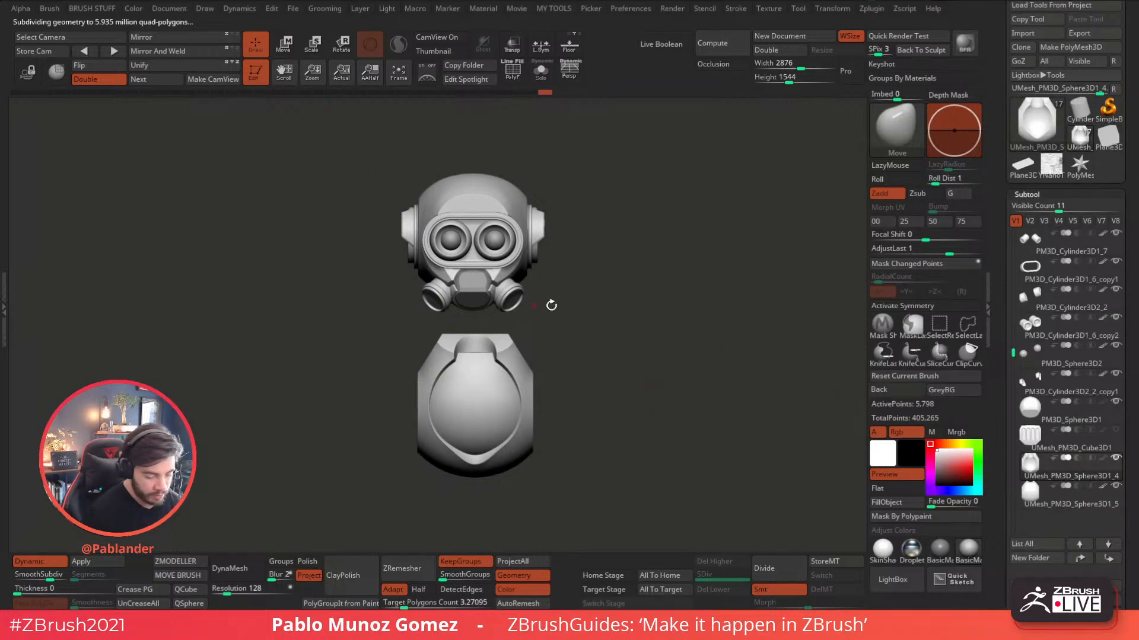
{"action": "left_click_drag", "start_coordinate": [1002, 298], "coordinate": [1001, 247]}
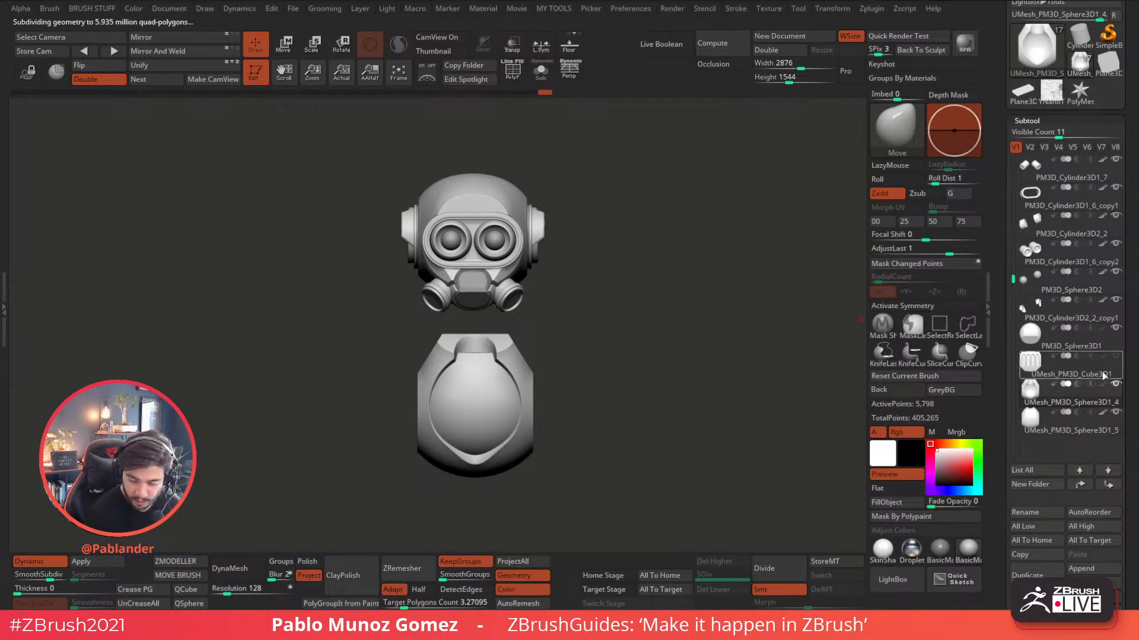
{"action": "left_click", "coordinate": [1117, 356]}
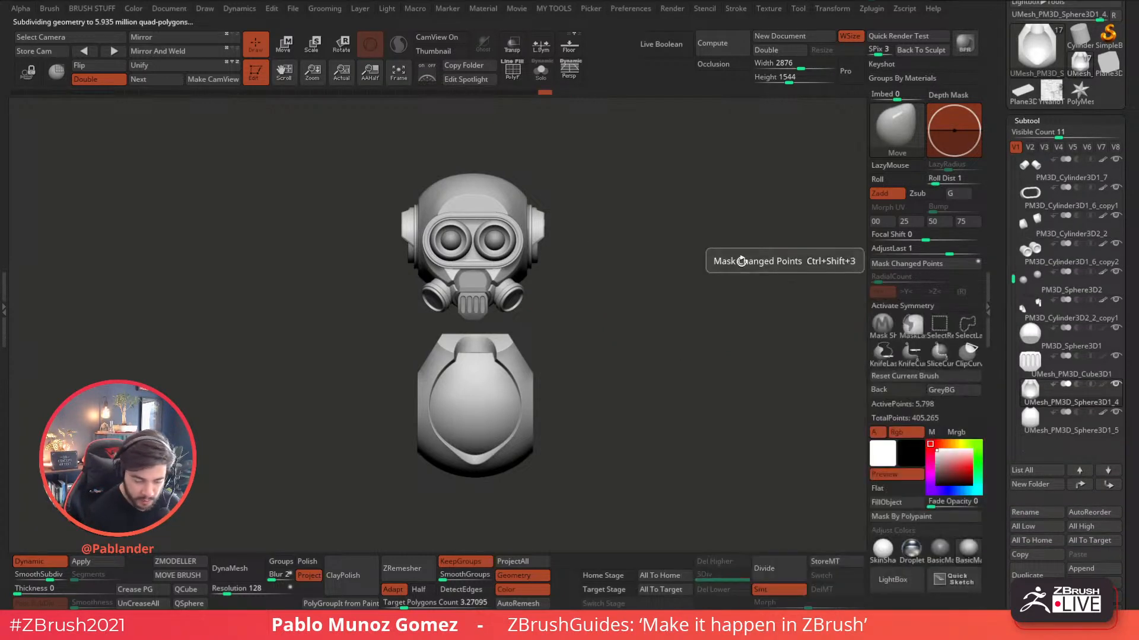
- Duplicate the curved ear-cover subtool PM3D_Cylinder3D2_2_copy1 and move the copy to the end of the subtool list
{"action": "left_click_drag", "start_coordinate": [559, 215], "coordinate": [601, 216]}
{"action": "left_click", "coordinate": [414, 220], "text": "alt"}
{"action": "left_click", "coordinate": [539, 80]}
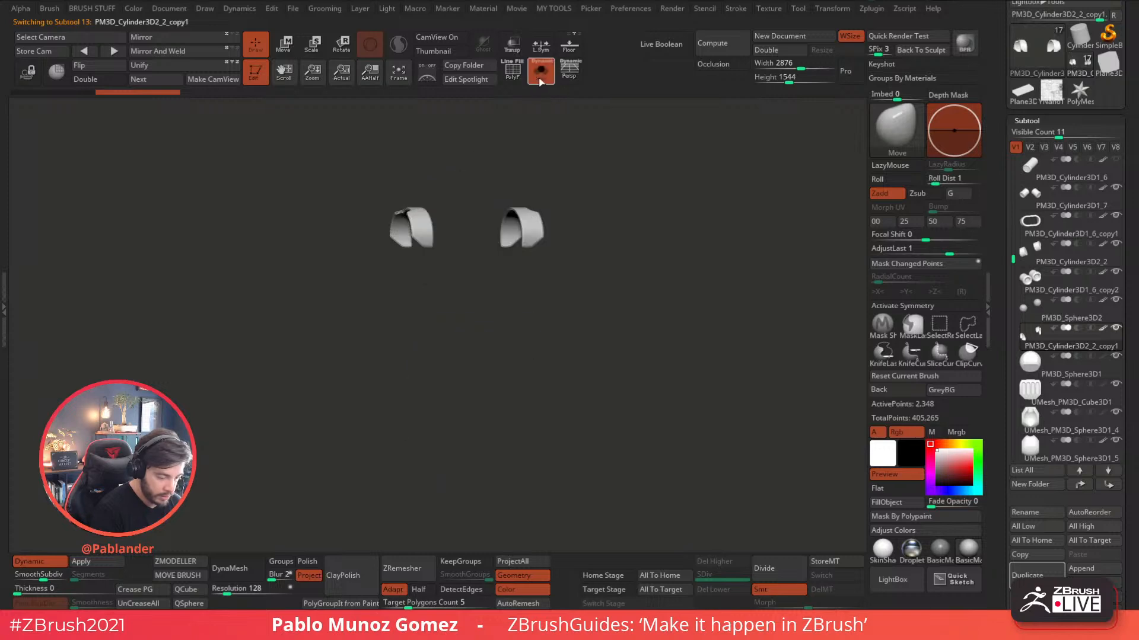
{"action": "left_click", "coordinate": [537, 80]}
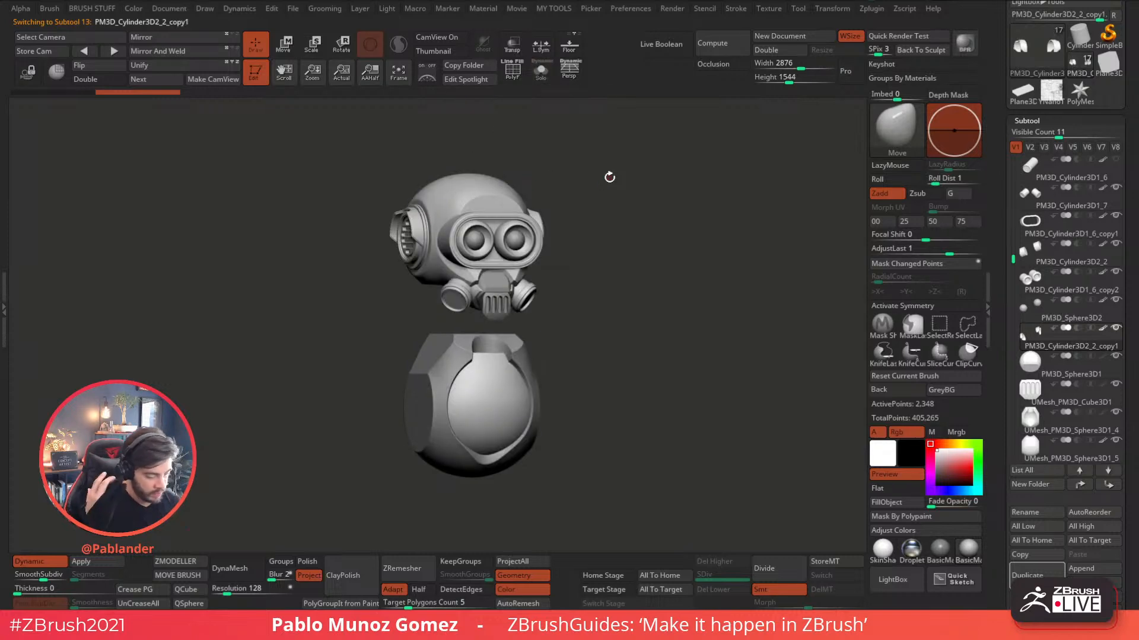
{"action": "left_click_drag", "start_coordinate": [684, 270], "coordinate": [668, 270], "text": "shift"}
{"action": "scroll", "coordinate": [1056, 388], "scroll_direction": "down", "scroll_amount": 5}
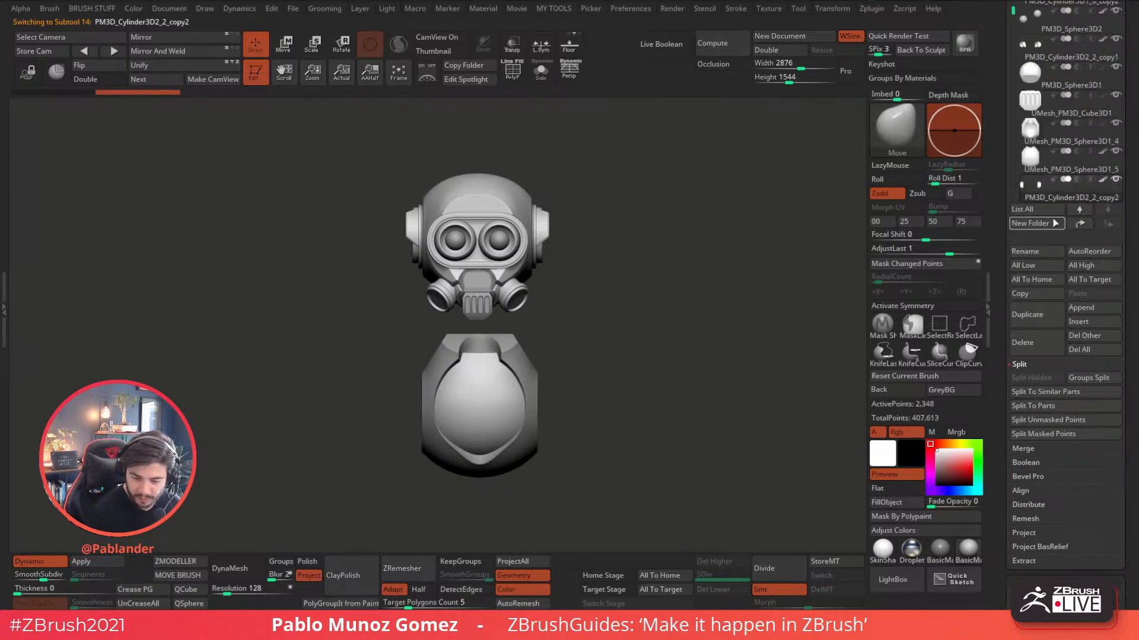
- Turn on X symmetry and local symmetry for transforming the duplicated ear covers with the gizmo
{"action": "left_click", "coordinate": [288, 52]}
{"action": "key", "text": "x"}
{"action": "left_click", "coordinate": [455, 150]}
{"action": "left_click", "coordinate": [539, 76]}
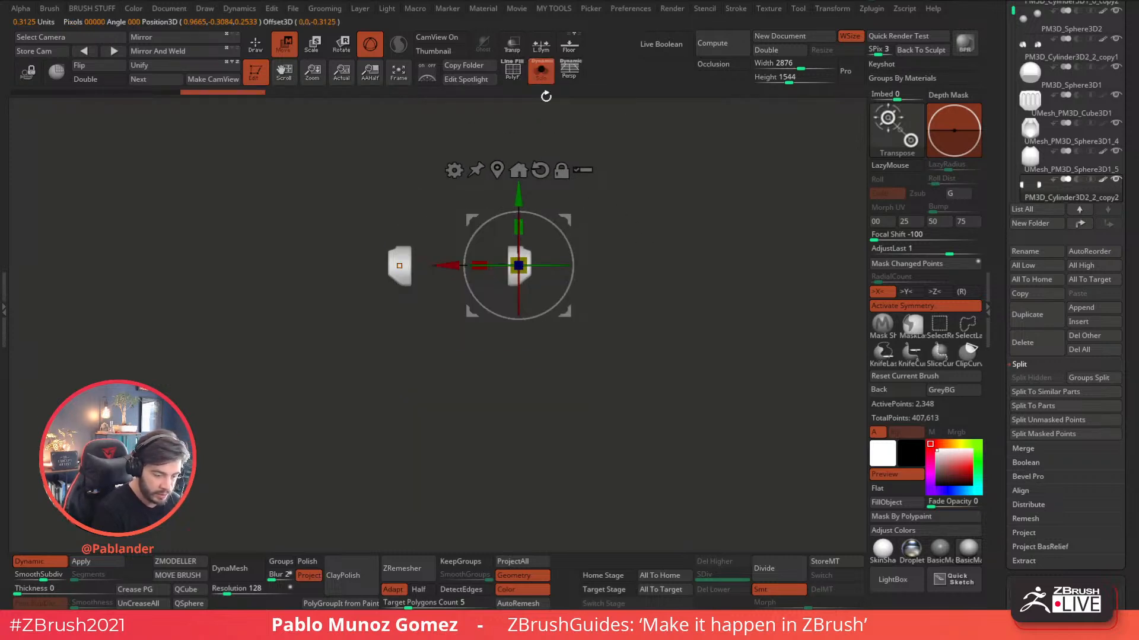
{"action": "left_click", "coordinate": [541, 71]}
{"action": "left_click", "coordinate": [541, 47]}
- Enlarge the duplicated ear covers and place them symmetrically on both sides of the body as shoulder pieces
{"action": "left_click_drag", "start_coordinate": [519, 265], "coordinate": [662, 254]}
{"action": "left_click_drag", "start_coordinate": [566, 222], "coordinate": [597, 369]}
{"action": "left_click_drag", "start_coordinate": [652, 348], "coordinate": [642, 300], "text": "alt"}
{"action": "left_click_drag", "start_coordinate": [545, 362], "coordinate": [541, 369]}
{"action": "left_click_drag", "start_coordinate": [584, 335], "coordinate": [587, 314]}
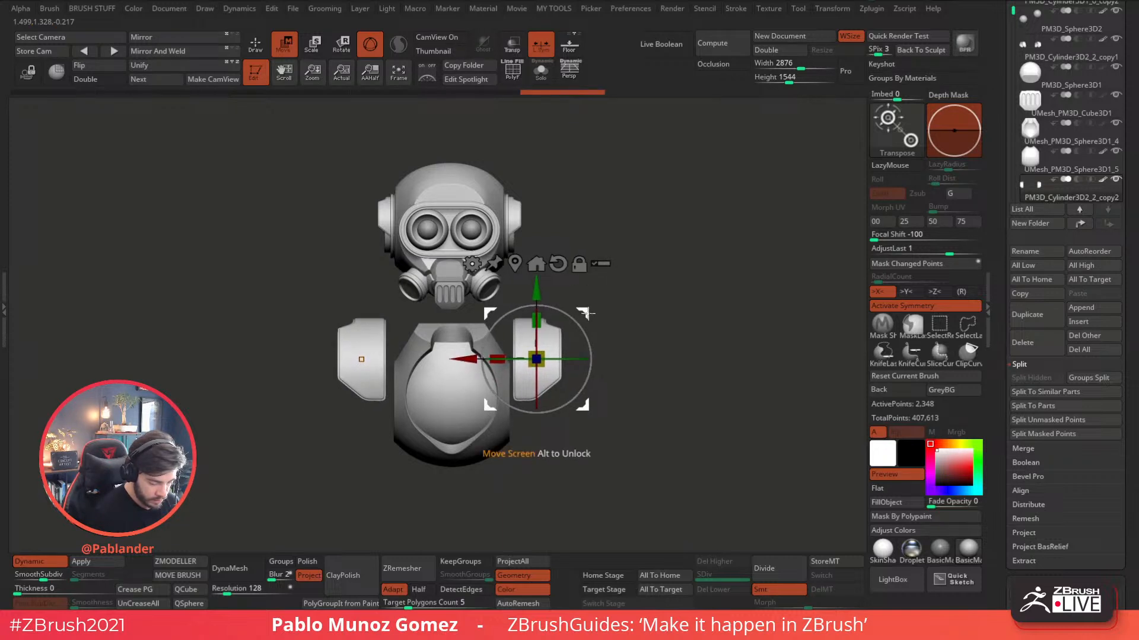
- Centre the inner body on the model's middle axis and lower it back into the shell
{"action": "left_click", "coordinate": [1057, 162]}
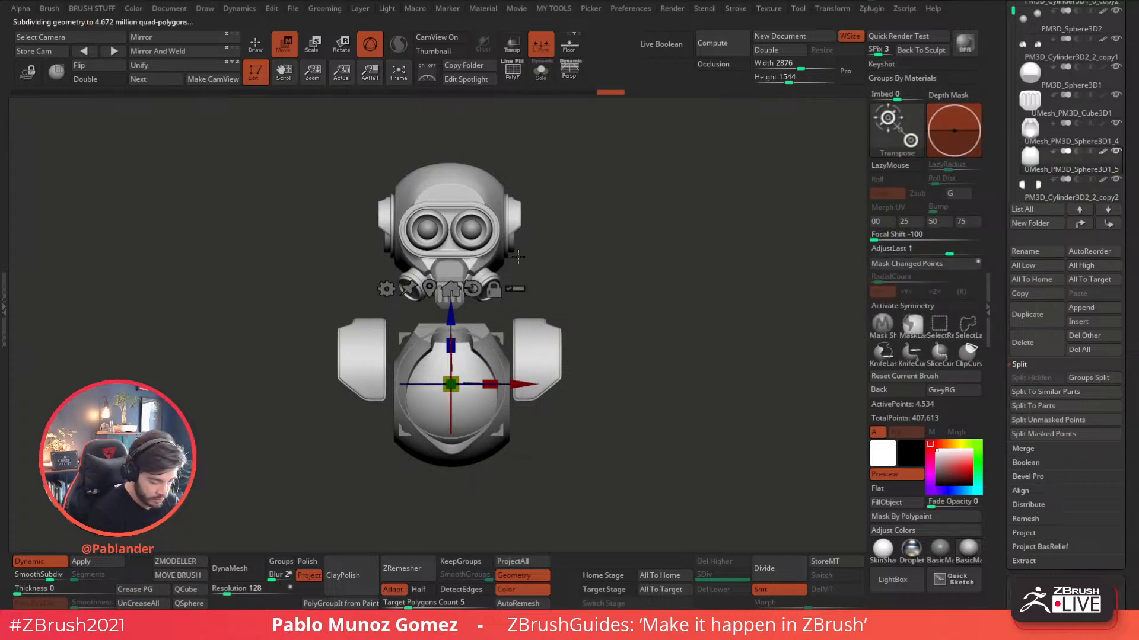
{"action": "left_click", "coordinate": [1075, 158]}
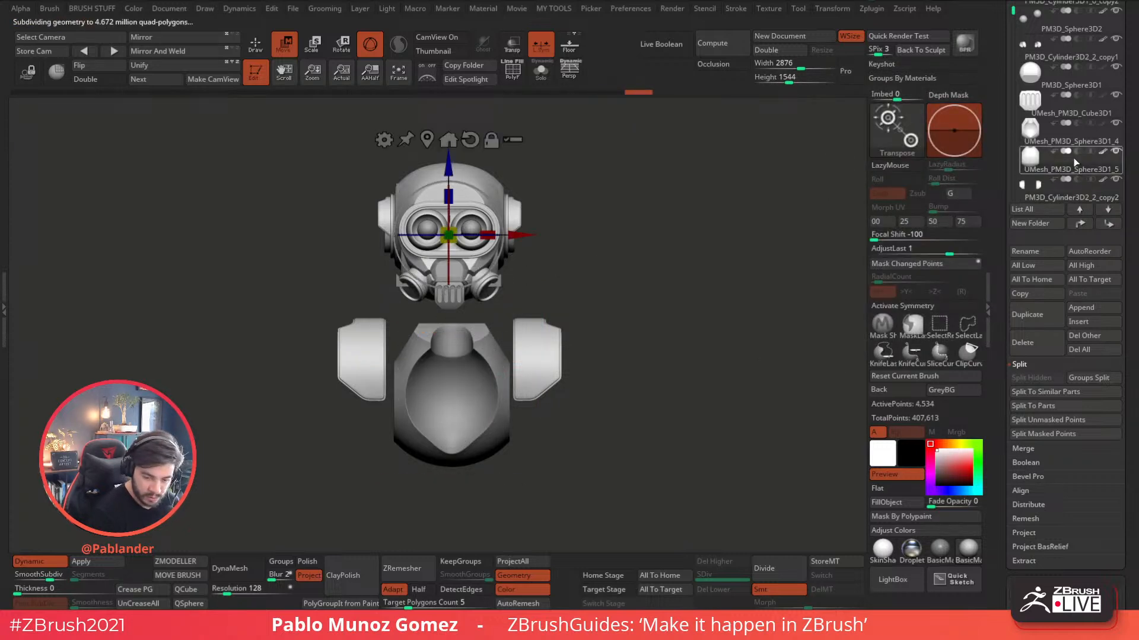
{"action": "left_click_drag", "start_coordinate": [454, 159], "coordinate": [454, 308]}
- Centre the shell on the model's middle axis and lower it back around the inner body by about 1.859 units
{"action": "left_click", "coordinate": [1058, 139]}
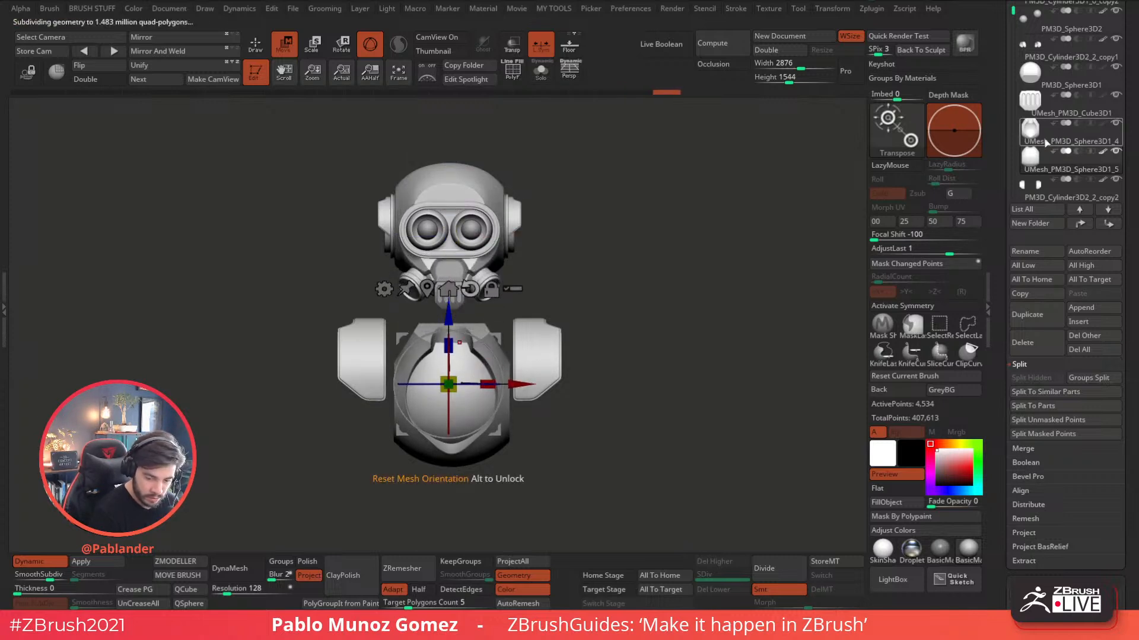
{"action": "left_click", "coordinate": [451, 280]}
{"action": "left_click_drag", "start_coordinate": [449, 178], "coordinate": [460, 309]}
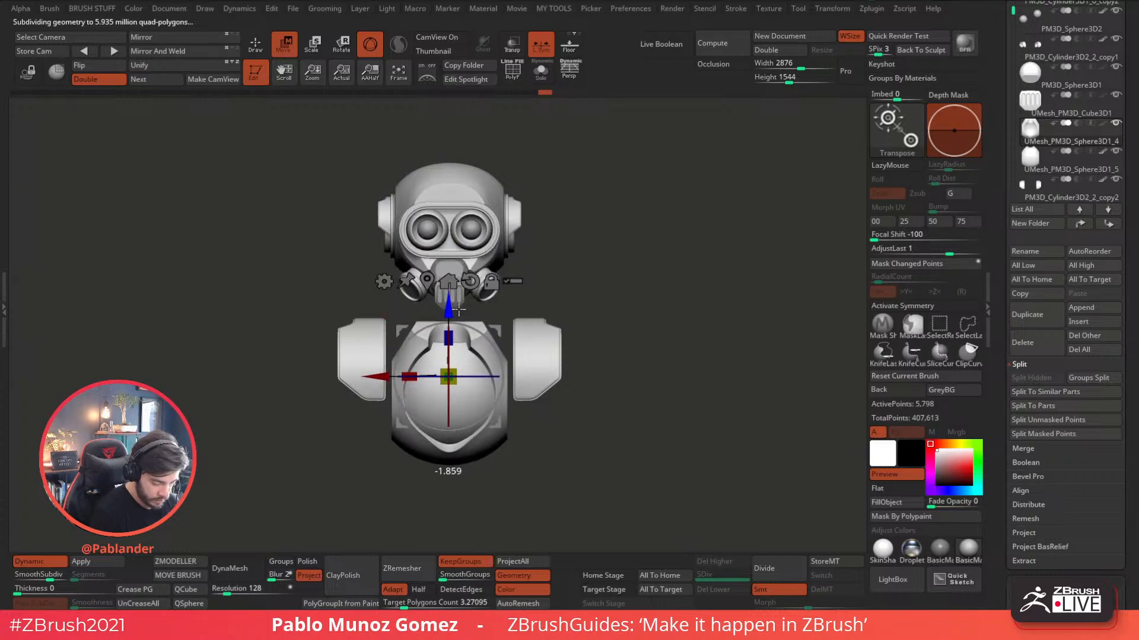
- Select the shoulder pieces, resize them slightly and reposition them beside the body from the side and front
{"action": "left_click", "coordinate": [1063, 193]}
{"action": "left_click_drag", "start_coordinate": [584, 311], "coordinate": [700, 309]}
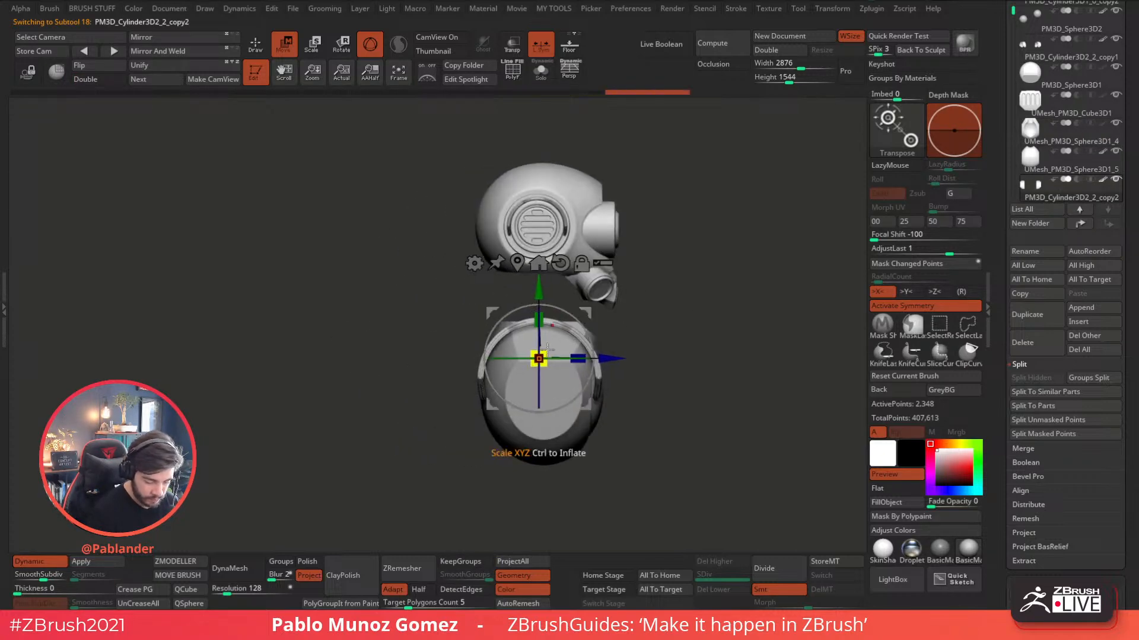
{"action": "left_click_drag", "start_coordinate": [544, 350], "coordinate": [539, 358]}
{"action": "left_click_drag", "start_coordinate": [587, 313], "coordinate": [586, 295]}
{"action": "left_click_drag", "start_coordinate": [679, 300], "coordinate": [613, 340], "text": "alt"}
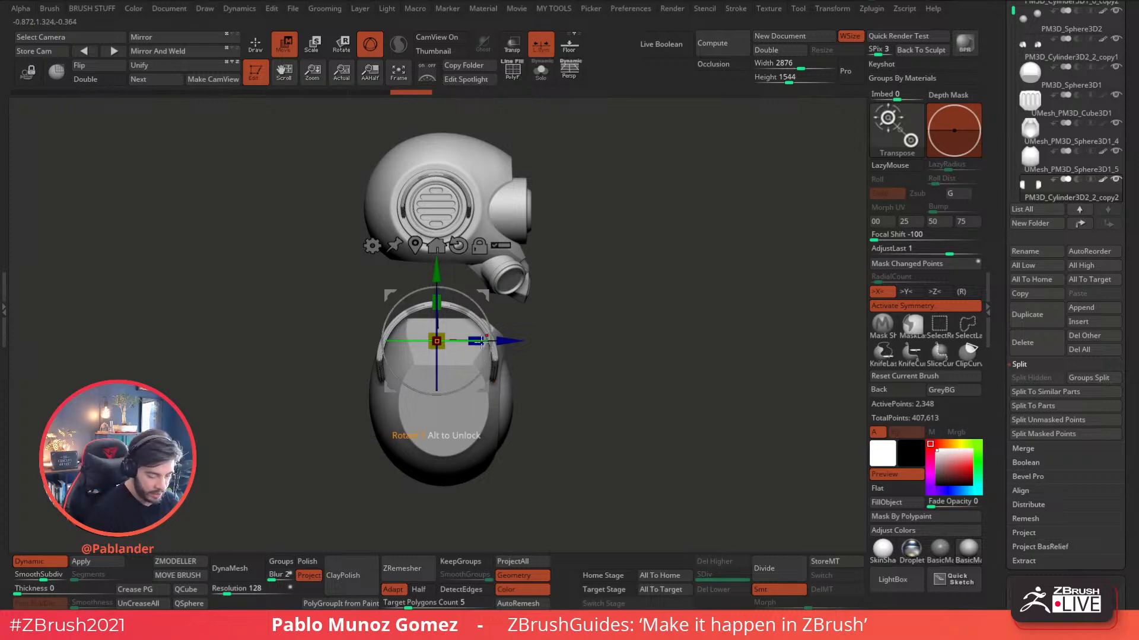
{"action": "left_click_drag", "start_coordinate": [706, 306], "coordinate": [602, 308]}
{"action": "left_click_drag", "start_coordinate": [595, 350], "coordinate": [627, 386]}
{"action": "left_click_drag", "start_coordinate": [563, 293], "coordinate": [560, 292]}
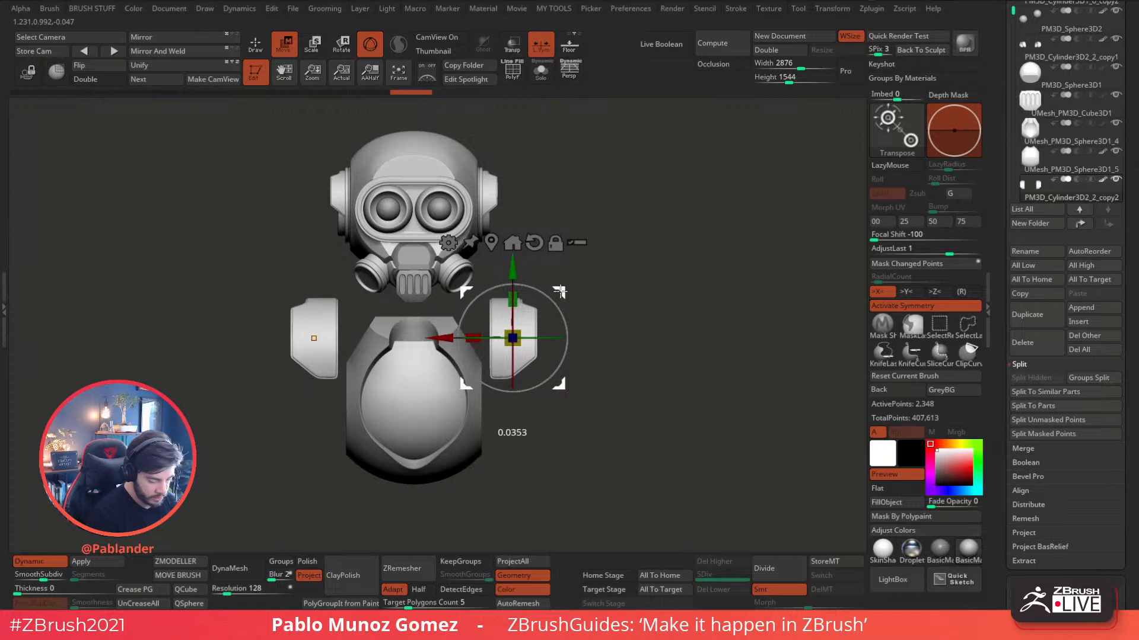
- Duplicate the shoulder pieces, then scale, tilt and shift the copies outward to form a second layer on each shoulder
{"action": "left_click", "coordinate": [1026, 314]}
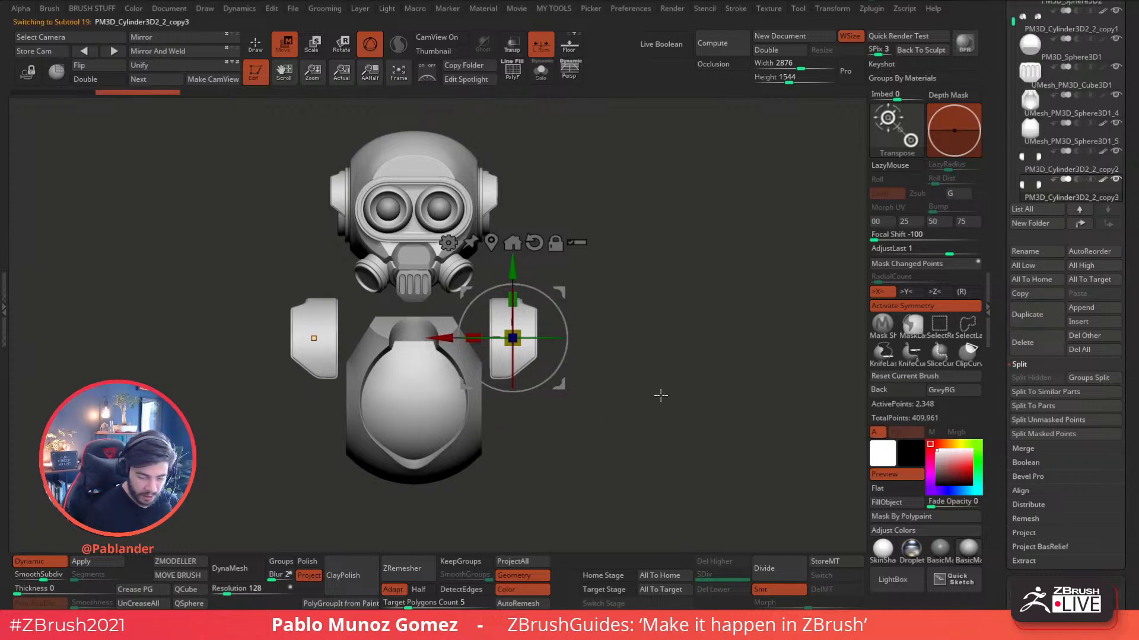
{"action": "left_click_drag", "start_coordinate": [661, 303], "coordinate": [653, 350]}
{"action": "left_click_drag", "start_coordinate": [513, 337], "coordinate": [489, 345]}
{"action": "left_click_drag", "start_coordinate": [513, 269], "coordinate": [513, 274]}
{"action": "left_click_drag", "start_coordinate": [523, 332], "coordinate": [573, 302]}
{"action": "left_click_drag", "start_coordinate": [651, 293], "coordinate": [597, 297], "text": "shift"}
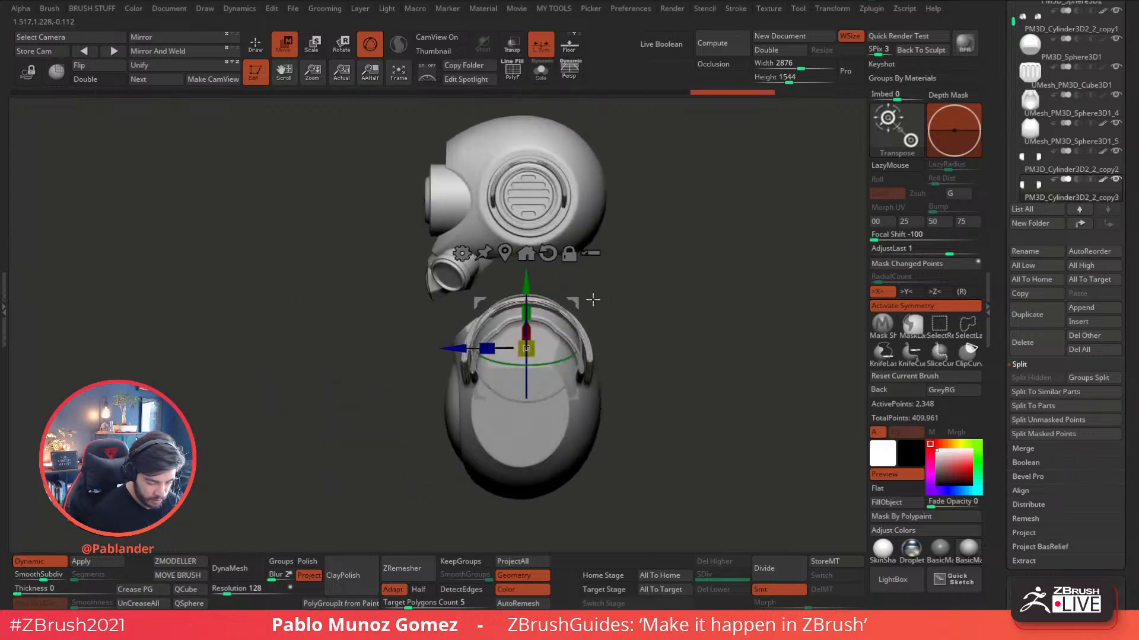
{"action": "left_click_drag", "start_coordinate": [532, 342], "coordinate": [533, 341]}
{"action": "left_click_drag", "start_coordinate": [638, 314], "coordinate": [672, 340], "text": "shift"}
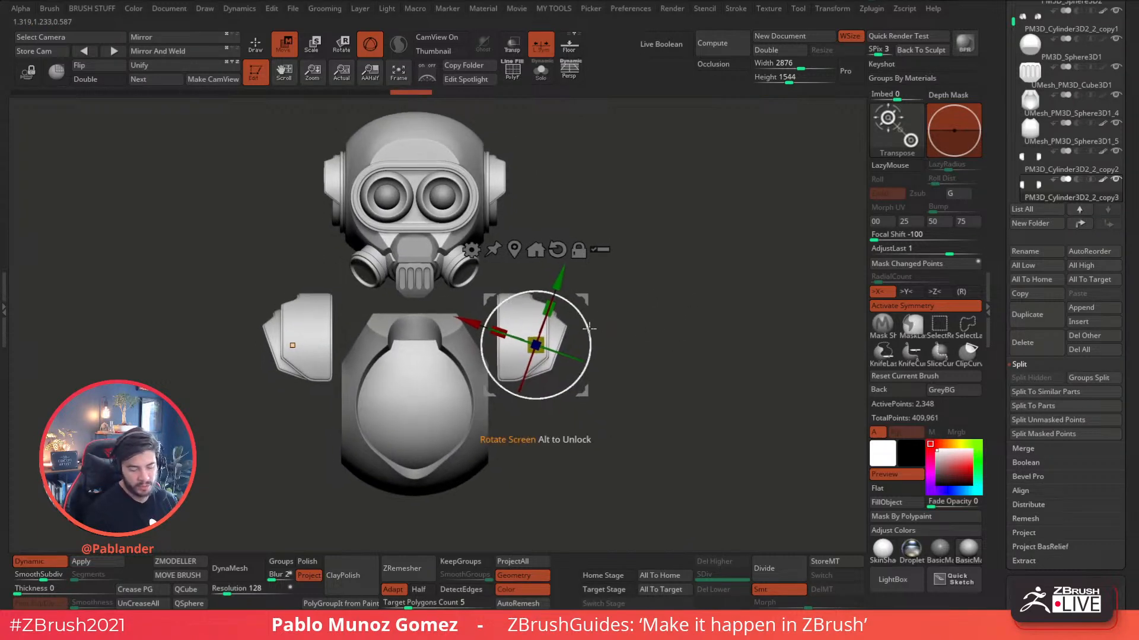
{"action": "left_click_drag", "start_coordinate": [585, 299], "coordinate": [585, 298]}
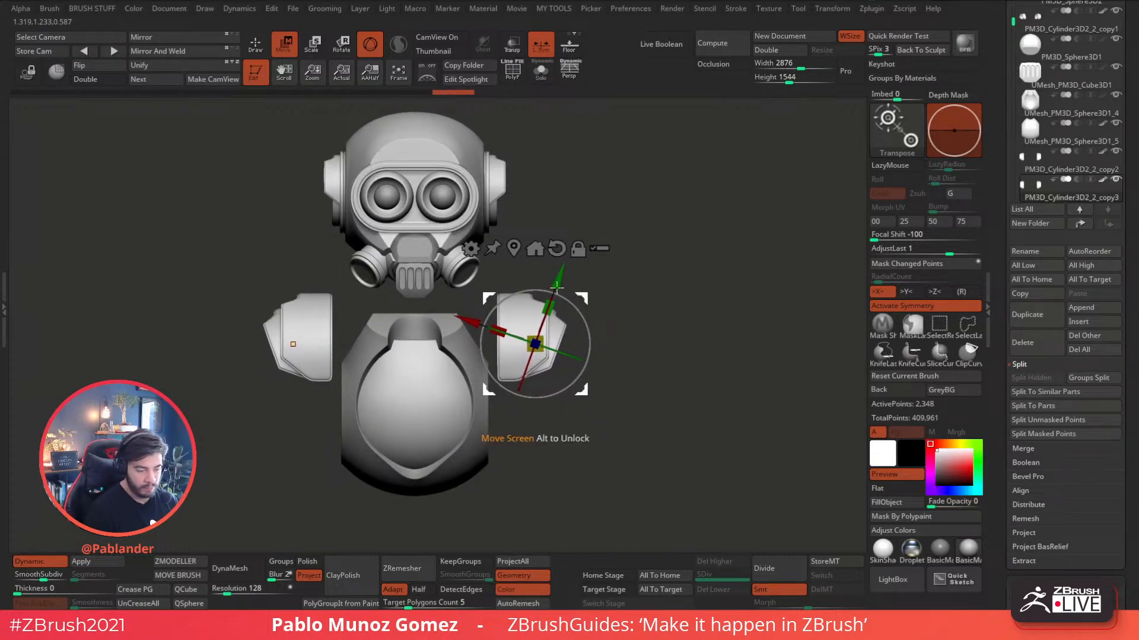
{"action": "left_click", "coordinate": [256, 44]}
{"action": "mouse_move", "coordinate": [630, 337]}
{"action": "left_mouse_down", "text": "alt"}
{"action": "mouse_move", "coordinate": [632, 297]}
{"action": "mouse_move", "coordinate": [682, 311]}
{"action": "mouse_move", "coordinate": [649, 334]}
{"action": "left_mouse_up", "text": "alt"}
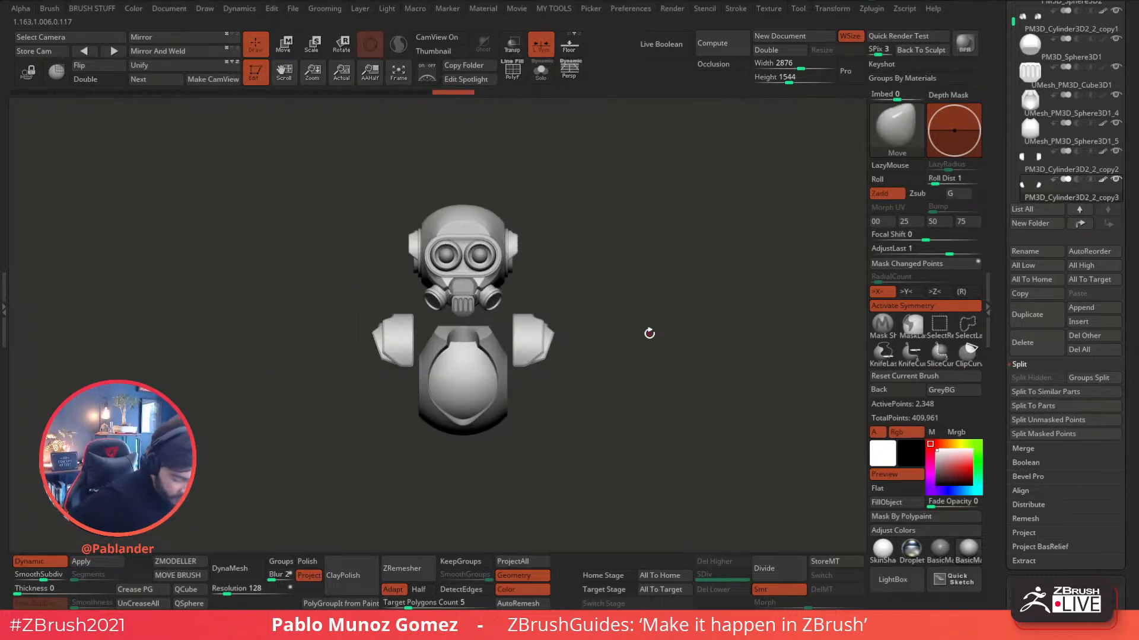
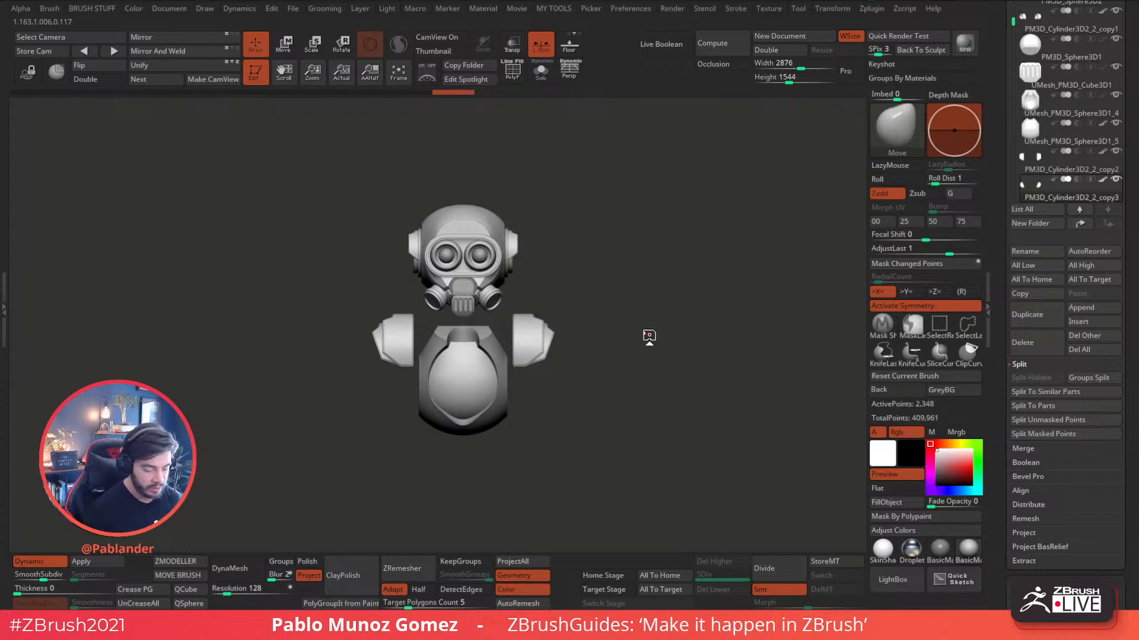
- Append a Sphere3D to the robot as a new subtool
{"action": "left_click_drag", "start_coordinate": [624, 350], "coordinate": [651, 358]}
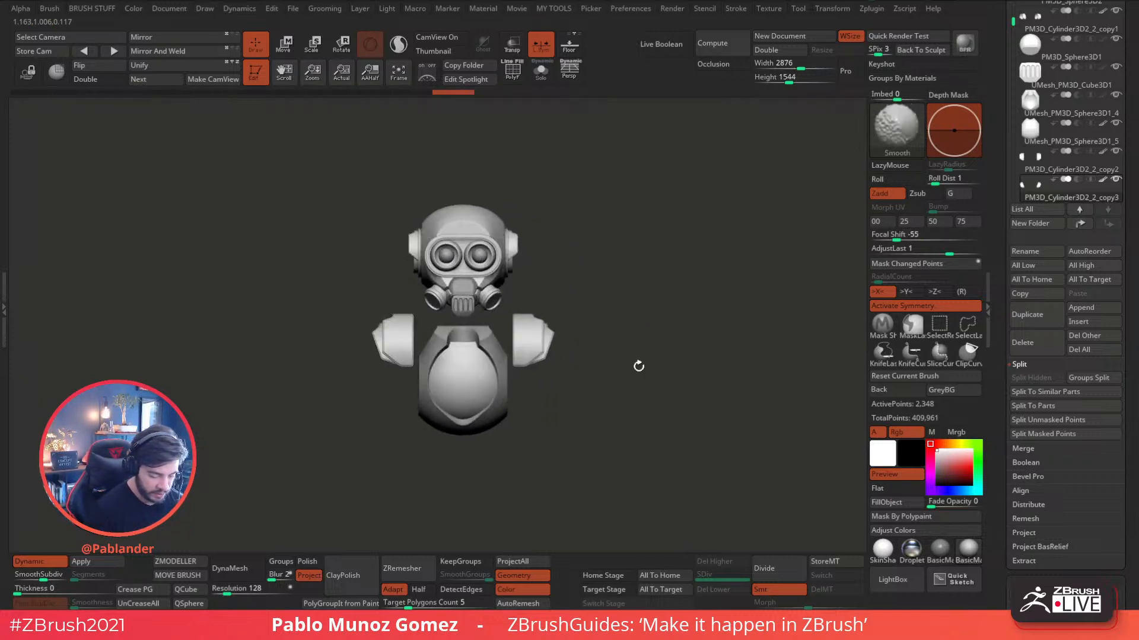
{"action": "left_click_drag", "start_coordinate": [716, 344], "coordinate": [697, 347], "text": "alt"}
{"action": "left_click_drag", "start_coordinate": [1001, 216], "coordinate": [999, 270]}
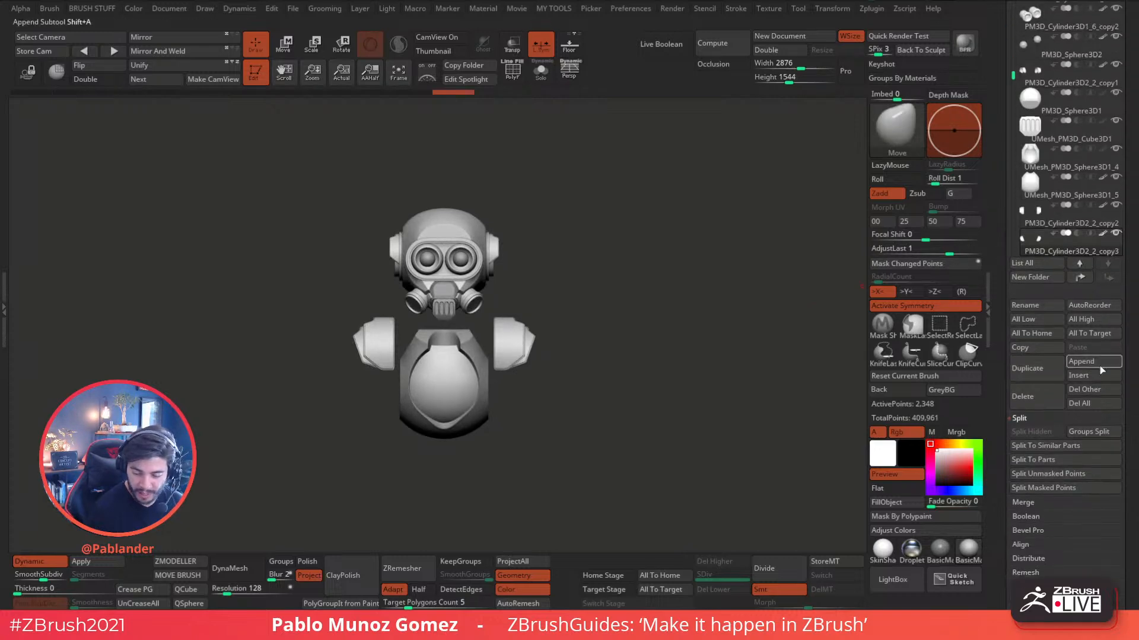
{"action": "left_click", "coordinate": [1103, 362]}
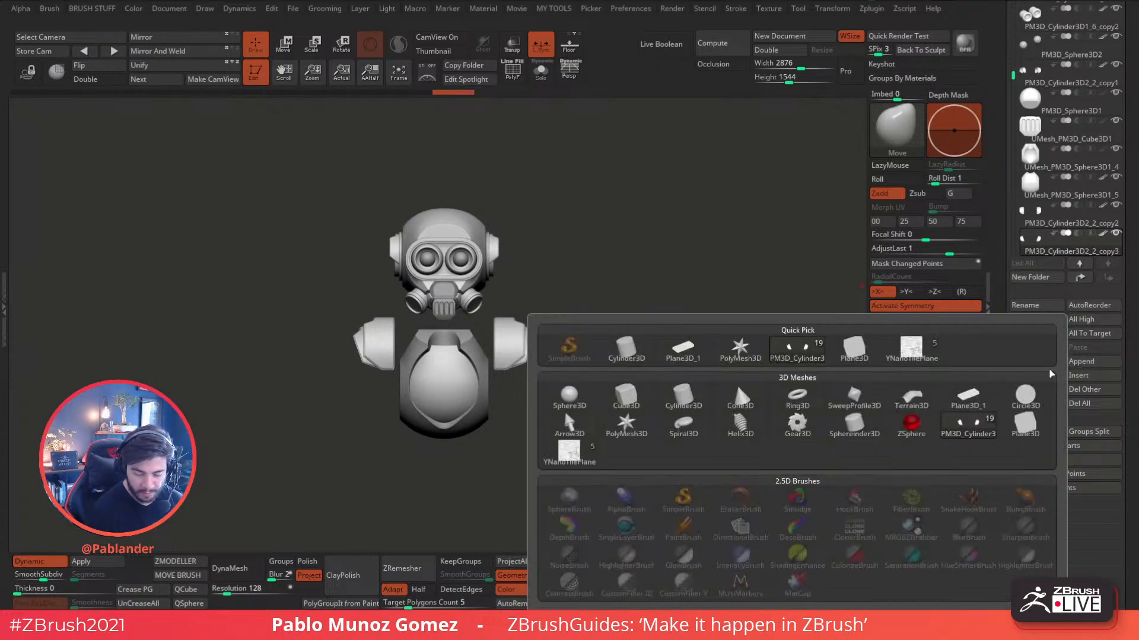
{"action": "left_click", "coordinate": [567, 404]}
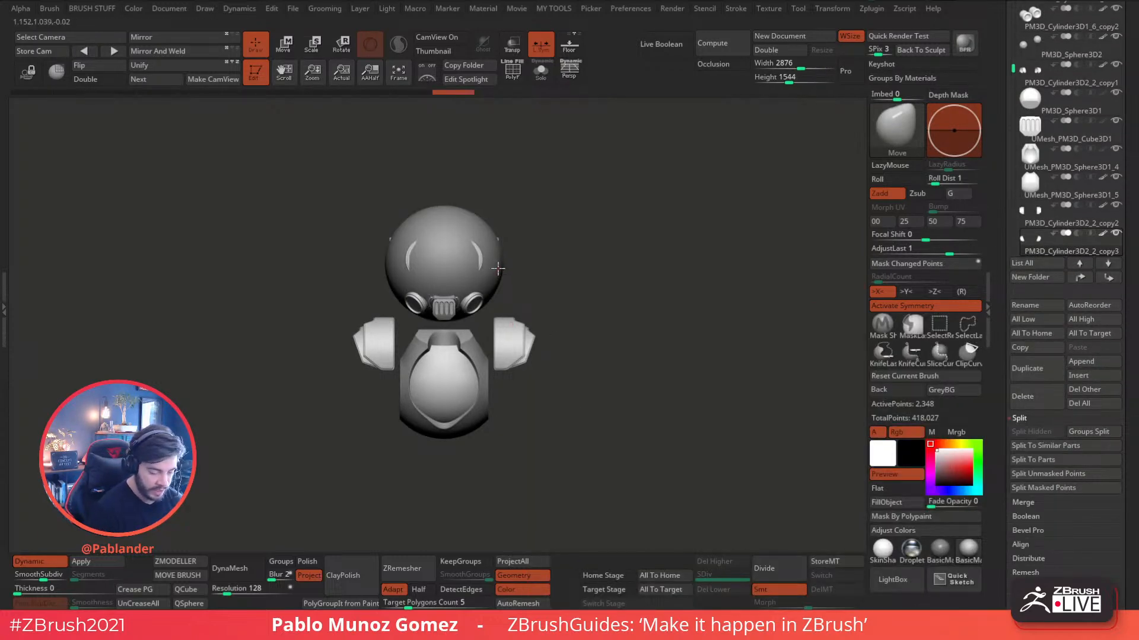
- Select the new sphere, shrink it and place it between one shoulder piece and the body as a shoulder joint
{"action": "key", "text": "w"}
{"action": "left_click_drag", "start_coordinate": [444, 262], "coordinate": [422, 279]}
{"action": "left_click_drag", "start_coordinate": [490, 220], "coordinate": [441, 302]}
{"action": "left_click_drag", "start_coordinate": [395, 344], "coordinate": [388, 349]}
{"action": "left_click_drag", "start_coordinate": [536, 284], "coordinate": [627, 282]}
{"action": "left_click_drag", "start_coordinate": [497, 264], "coordinate": [479, 281]}
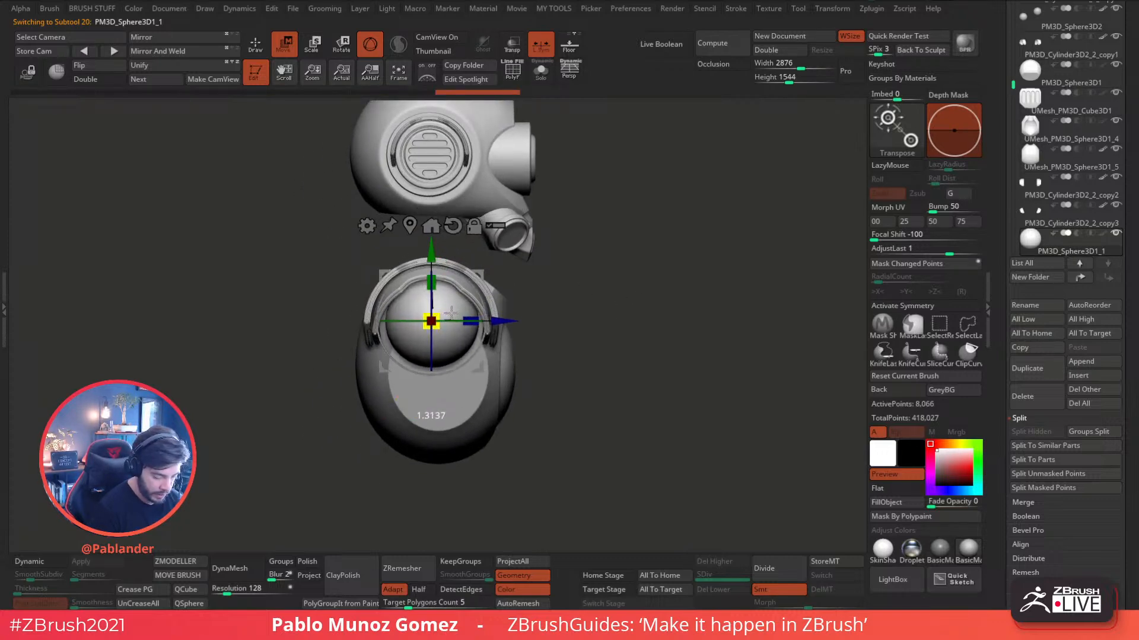
{"action": "left_click_drag", "start_coordinate": [622, 260], "coordinate": [489, 276], "text": "shift"}
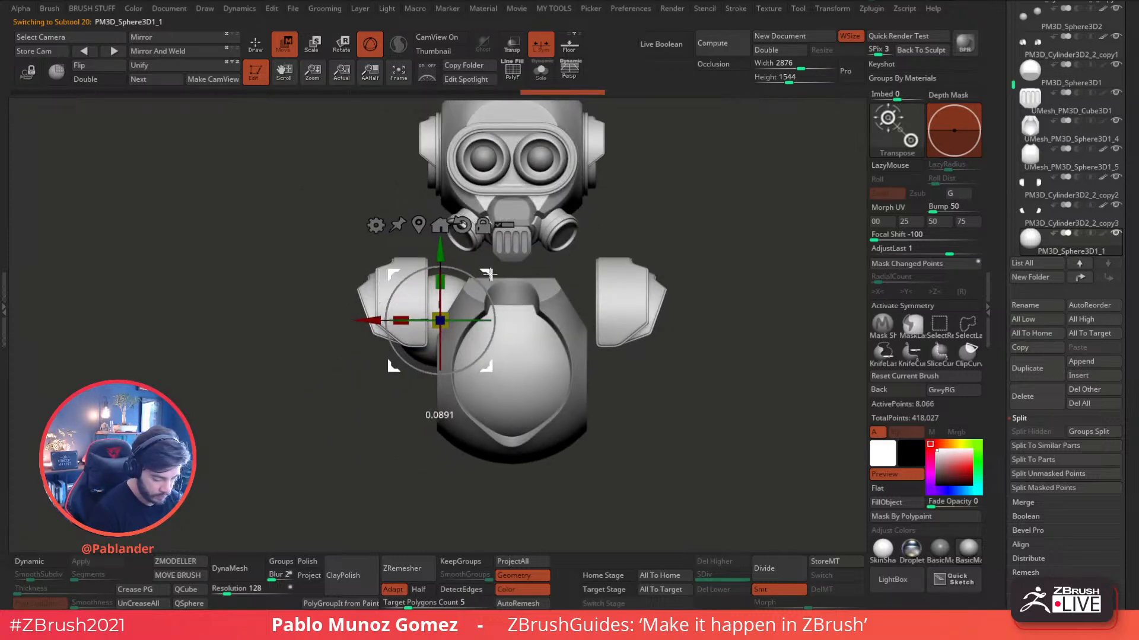
{"action": "left_click_drag", "start_coordinate": [440, 321], "coordinate": [449, 317]}
{"action": "left_click_drag", "start_coordinate": [496, 272], "coordinate": [501, 273]}
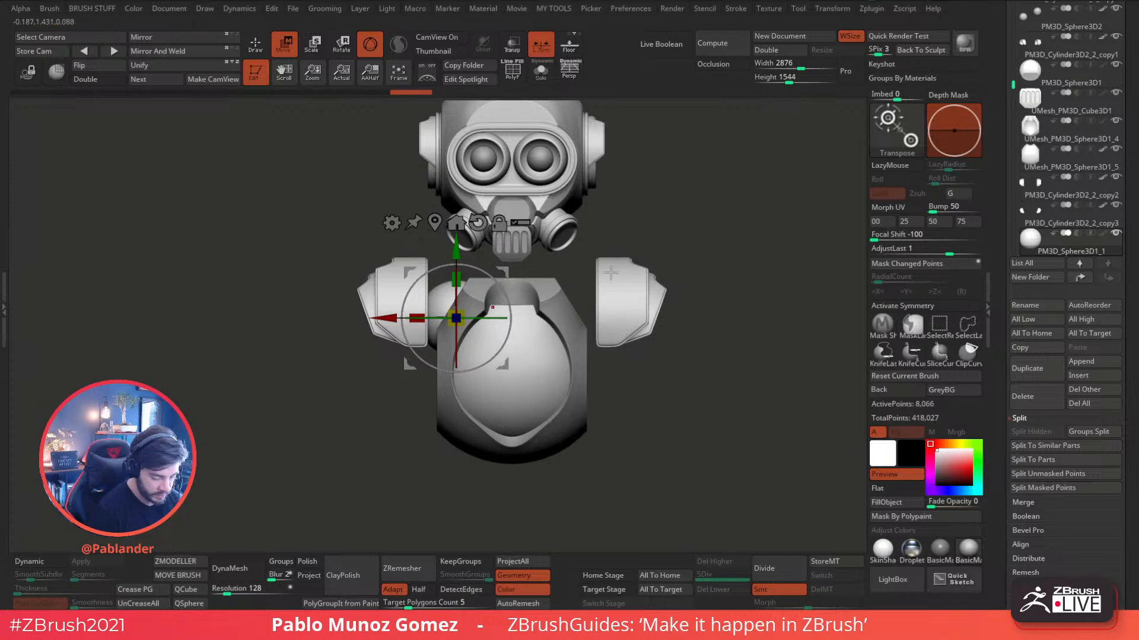
- Hide both shoulder-piece subtools and fine-tune the joint sphere's size and position against the side of the body shell
{"action": "left_click", "coordinate": [1116, 206]}
{"action": "left_click", "coordinate": [1116, 178]}
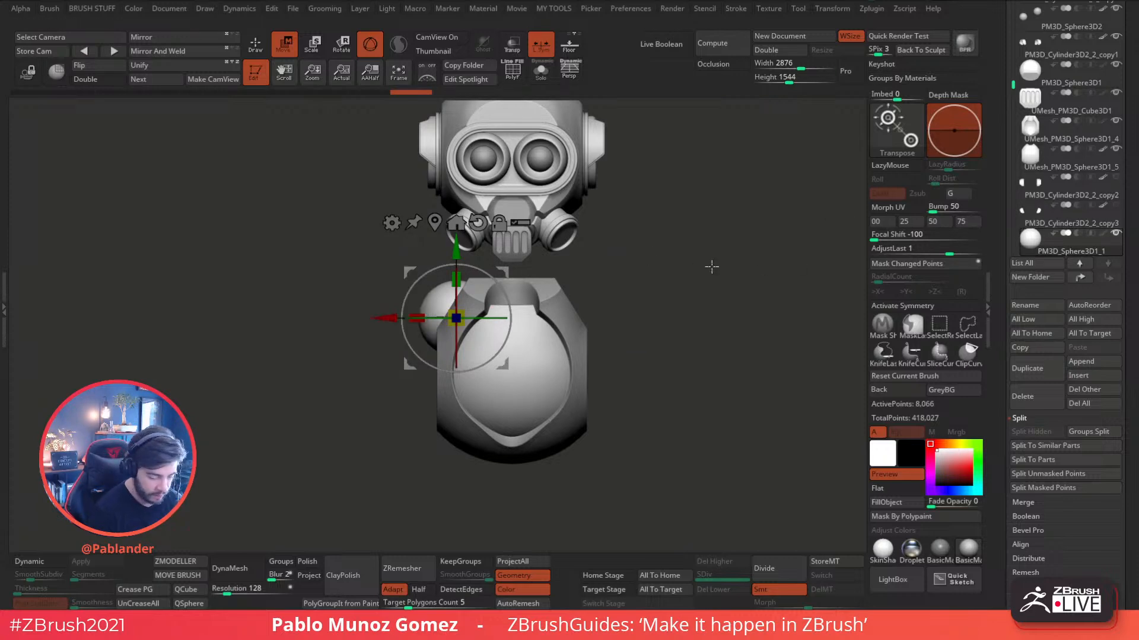
{"action": "left_click_drag", "start_coordinate": [717, 259], "coordinate": [739, 282], "text": "shift"}
{"action": "left_click_drag", "start_coordinate": [503, 273], "coordinate": [509, 273]}
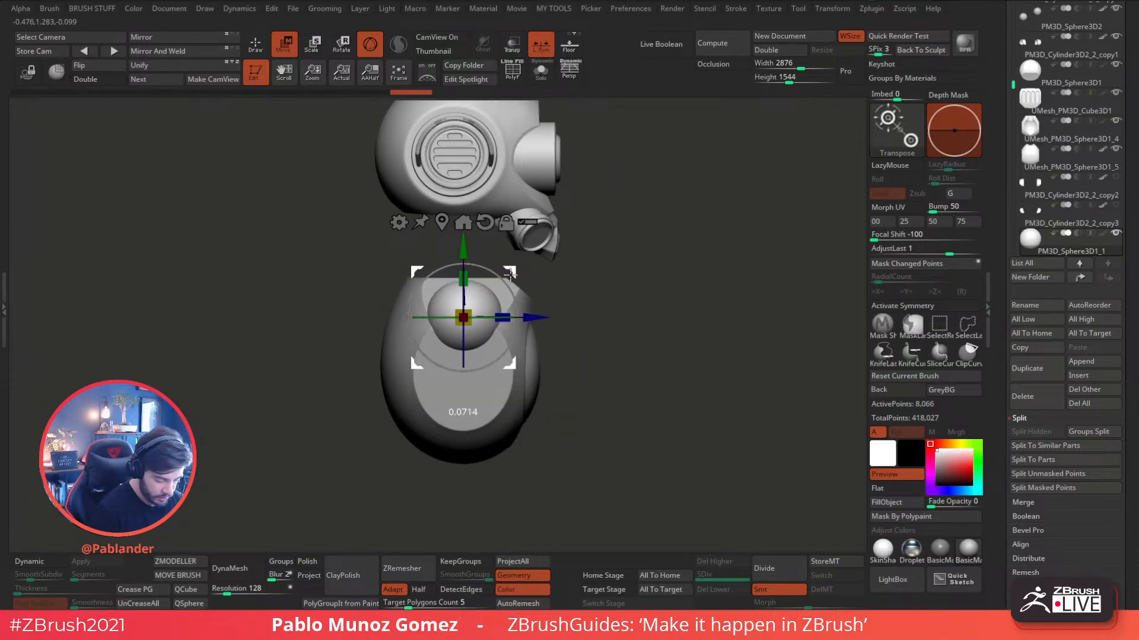
{"action": "left_click_drag", "start_coordinate": [476, 309], "coordinate": [476, 308]}
{"action": "mouse_move", "coordinate": [510, 273]}
{"action": "left_mouse_down"}
{"action": "mouse_move", "coordinate": [551, 265]}
{"action": "mouse_move", "coordinate": [510, 274]}
{"action": "left_mouse_up"}
{"action": "left_click_drag", "start_coordinate": [620, 254], "coordinate": [668, 262]}
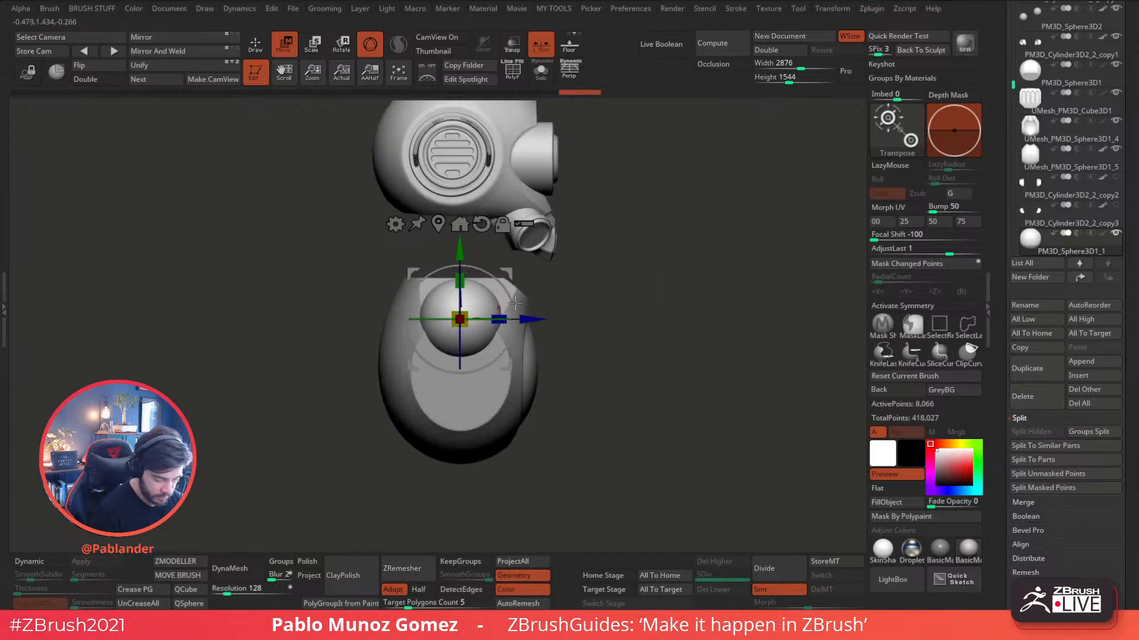
{"action": "left_click_drag", "start_coordinate": [470, 312], "coordinate": [469, 312]}
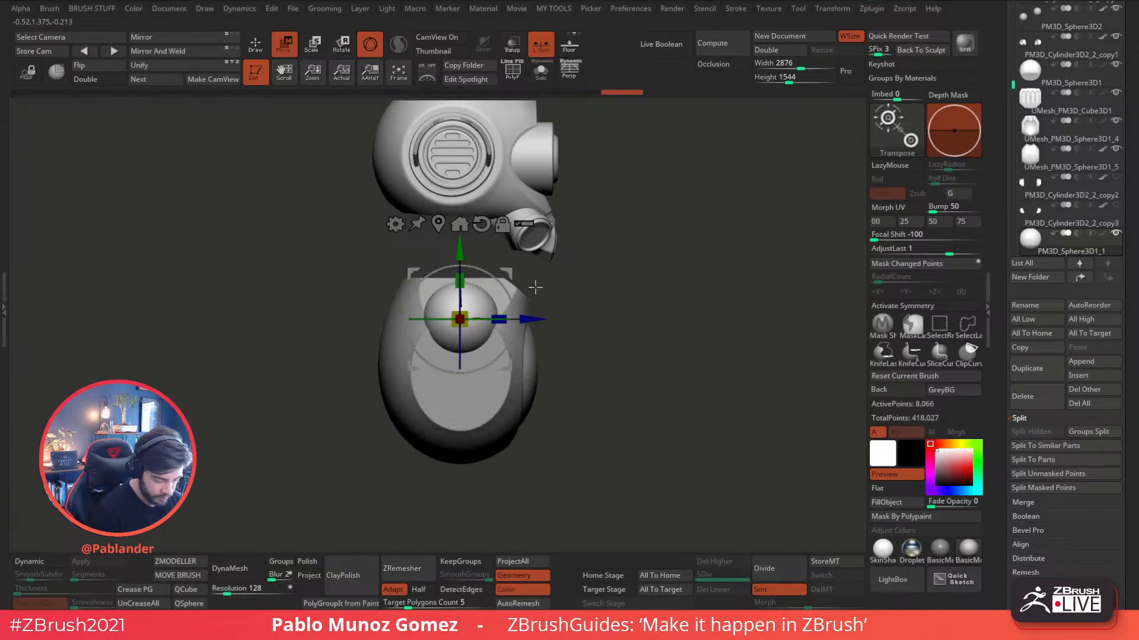
{"action": "mouse_move", "coordinate": [574, 282]}
{"action": "left_mouse_down"}
{"action": "mouse_move", "coordinate": [628, 294]}
{"action": "mouse_move", "coordinate": [573, 332]}
{"action": "mouse_move", "coordinate": [605, 354]}
{"action": "left_mouse_up"}
{"action": "left_click", "coordinate": [256, 45]}
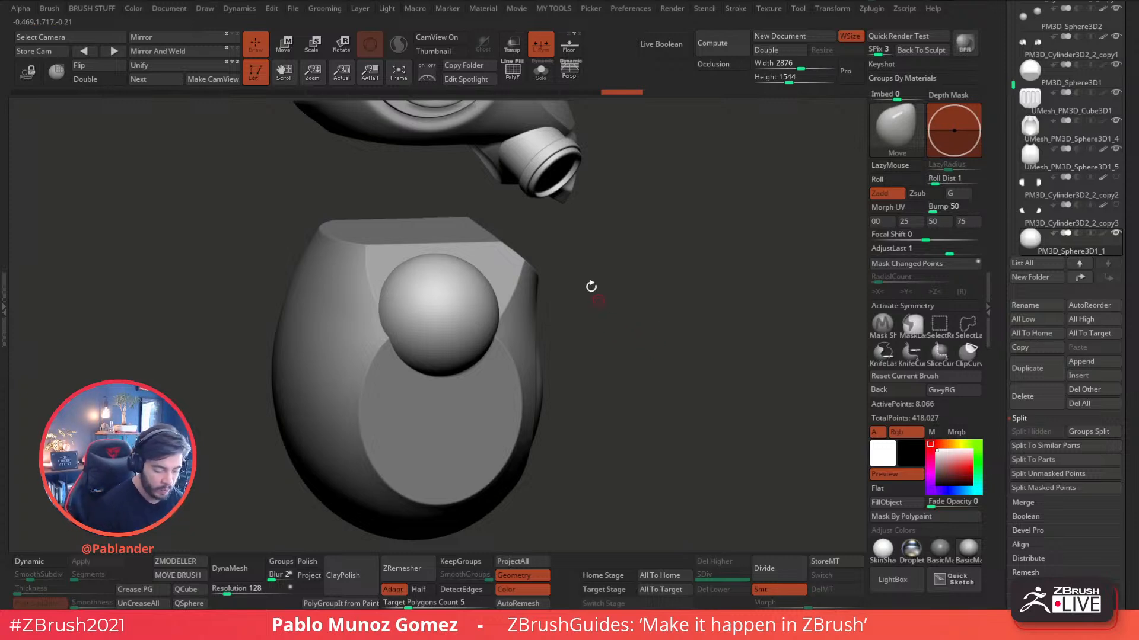
{"action": "left_click_drag", "start_coordinate": [625, 300], "coordinate": [611, 295]}
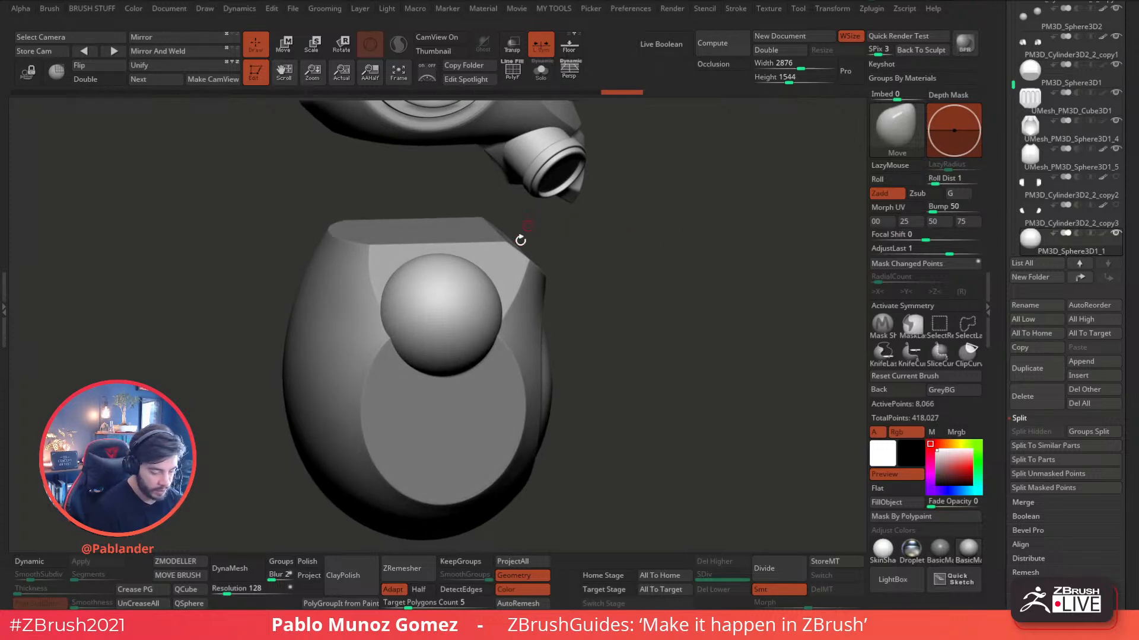
- Move the body shell subtool to the end of the subtool list and put it in a new folder with the default name
{"action": "mouse_move", "coordinate": [1054, 223]}
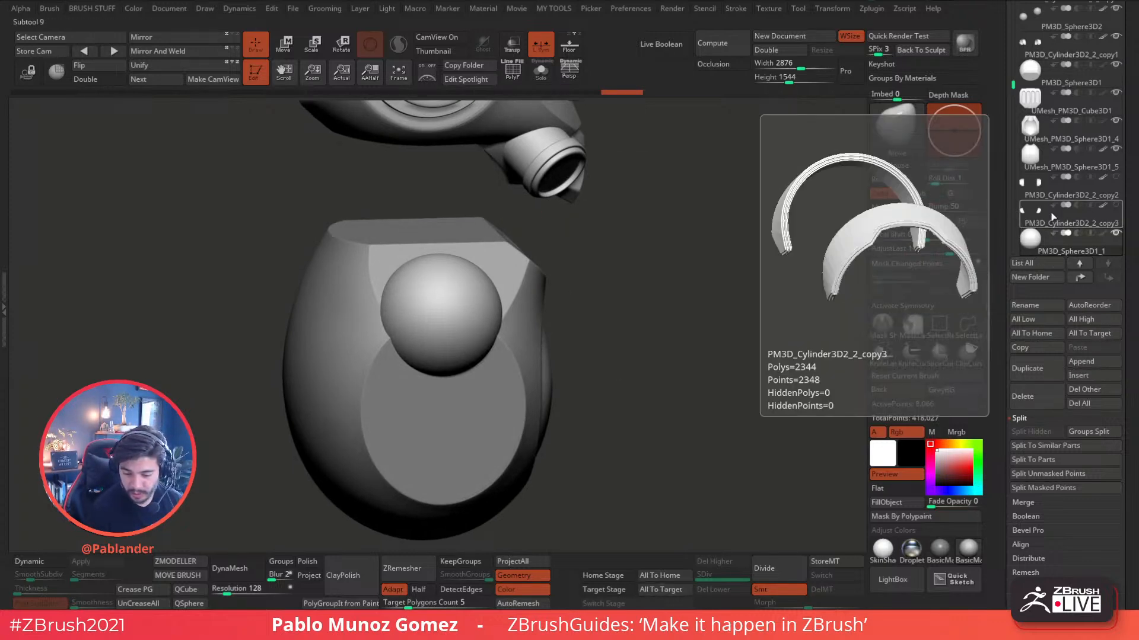
{"action": "left_click", "coordinate": [1057, 169]}
{"action": "left_click", "coordinate": [1098, 141]}
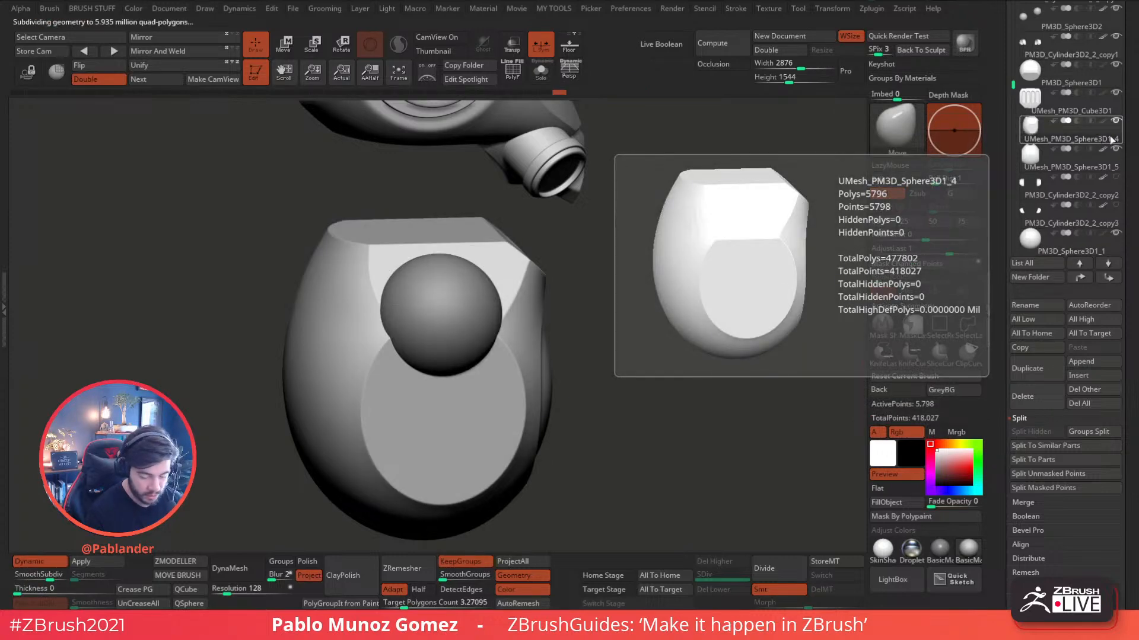
{"action": "left_click_drag", "start_coordinate": [1090, 140], "coordinate": [1059, 196]}
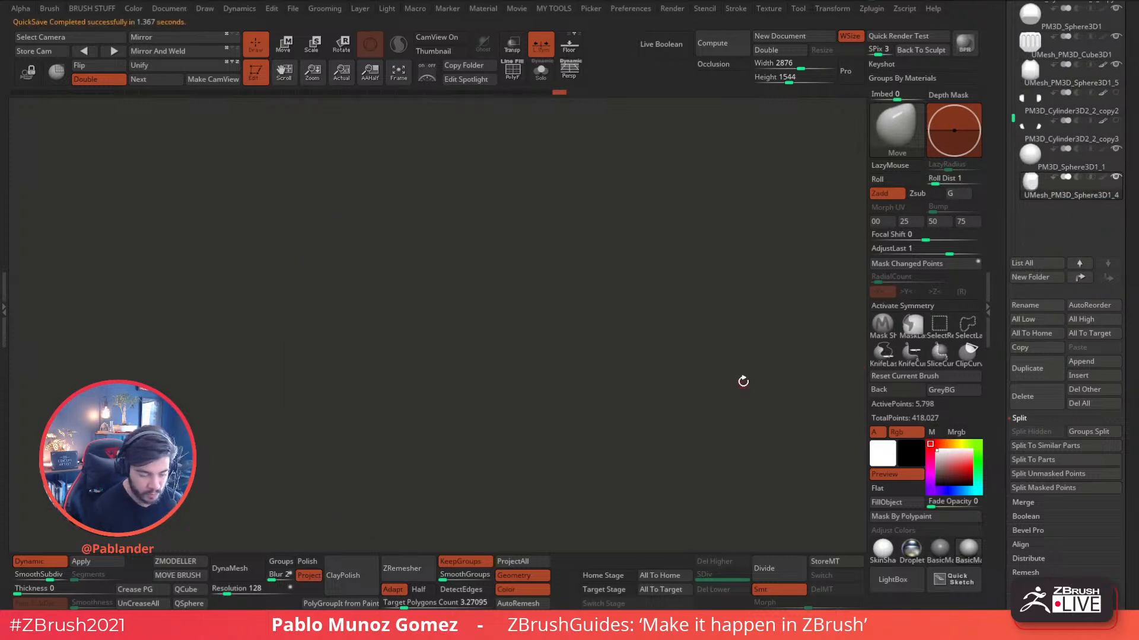
{"action": "left_click", "coordinate": [1041, 277]}
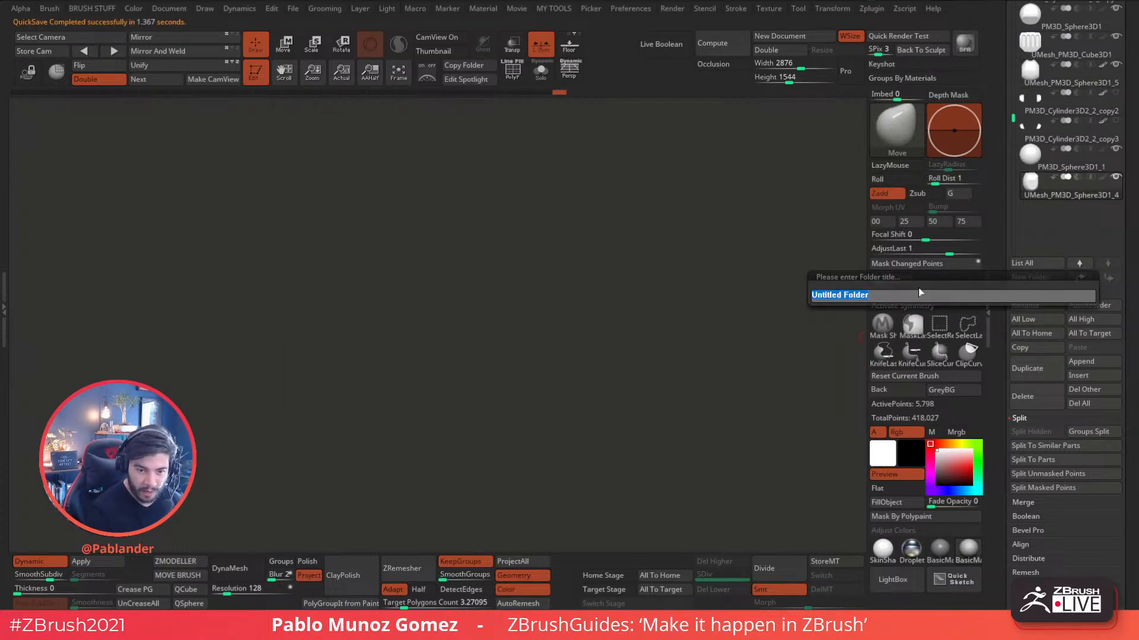
{"action": "key", "text": "Return"}
- Append a Cylinder3D to the folder containing the body shell and select it
{"action": "left_click_drag", "start_coordinate": [694, 329], "coordinate": [712, 314]}
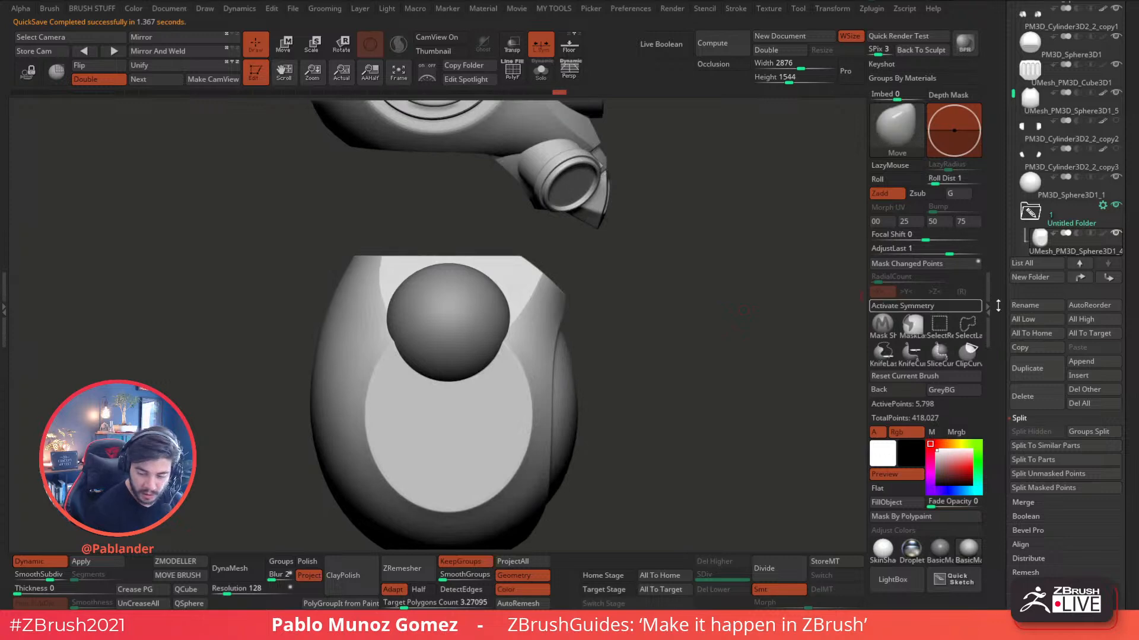
{"action": "left_click", "coordinate": [1100, 363]}
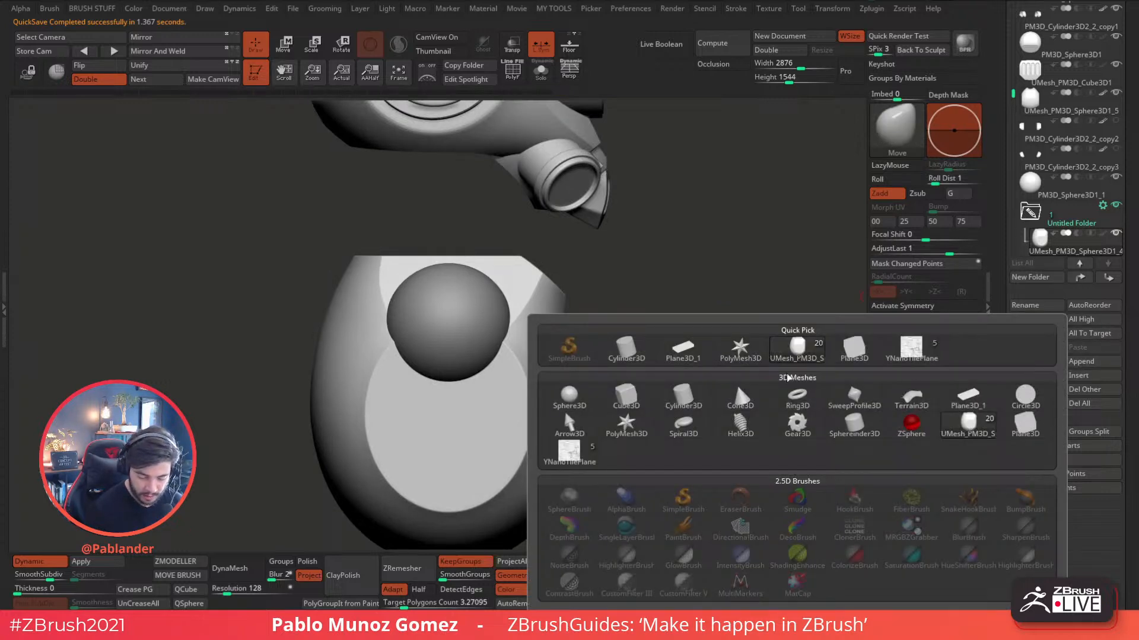
{"action": "left_click", "coordinate": [686, 403]}
{"action": "key", "text": "f"}
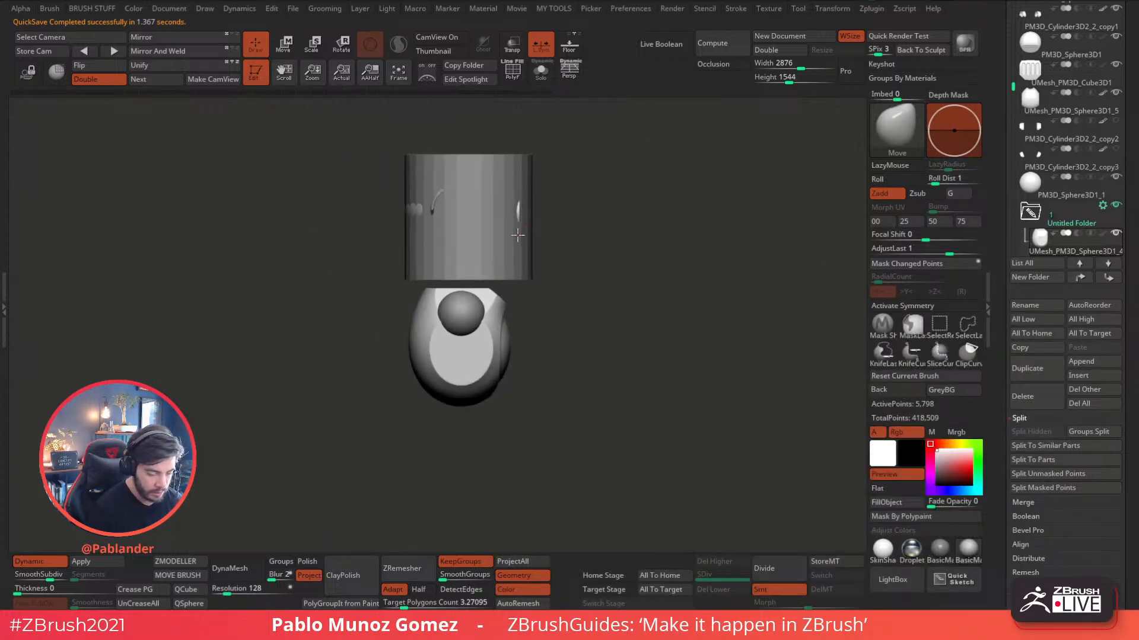
{"action": "left_click_drag", "start_coordinate": [617, 227], "coordinate": [666, 208]}
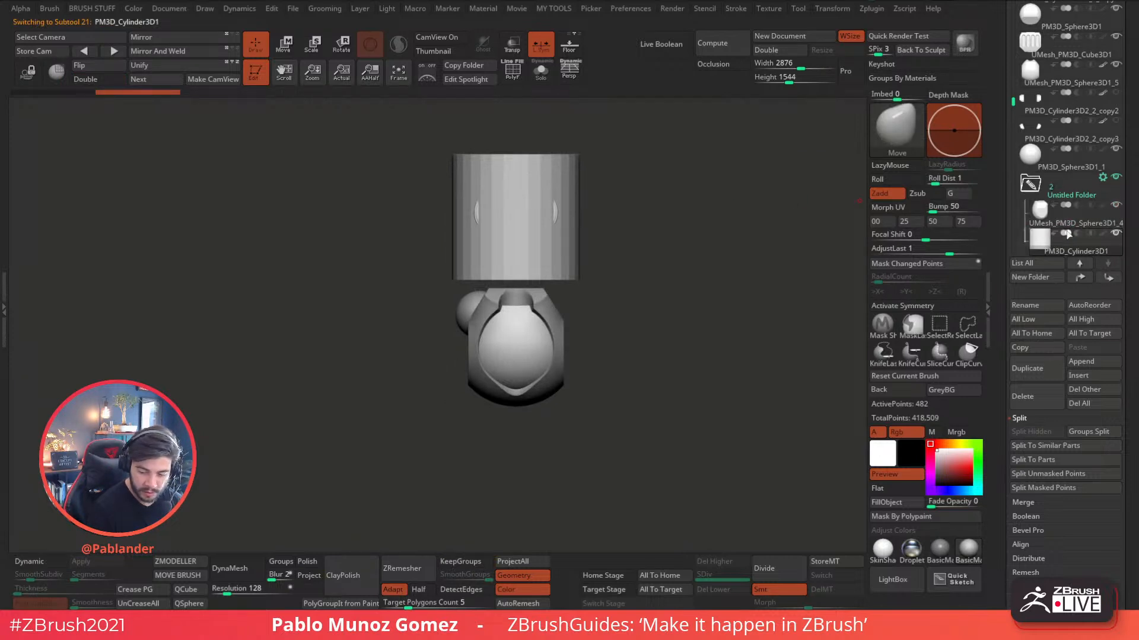
- Turn the cylinder sideways, shrink it and place it over the shoulder joint sphere, slightly wider than the sphere
{"action": "key", "text": "w"}
{"action": "left_click_drag", "start_coordinate": [528, 165], "coordinate": [561, 246]}
{"action": "left_click_drag", "start_coordinate": [561, 174], "coordinate": [508, 269]}
{"action": "left_click_drag", "start_coordinate": [462, 312], "coordinate": [429, 340]}
{"action": "left_click_drag", "start_coordinate": [533, 287], "coordinate": [559, 330]}
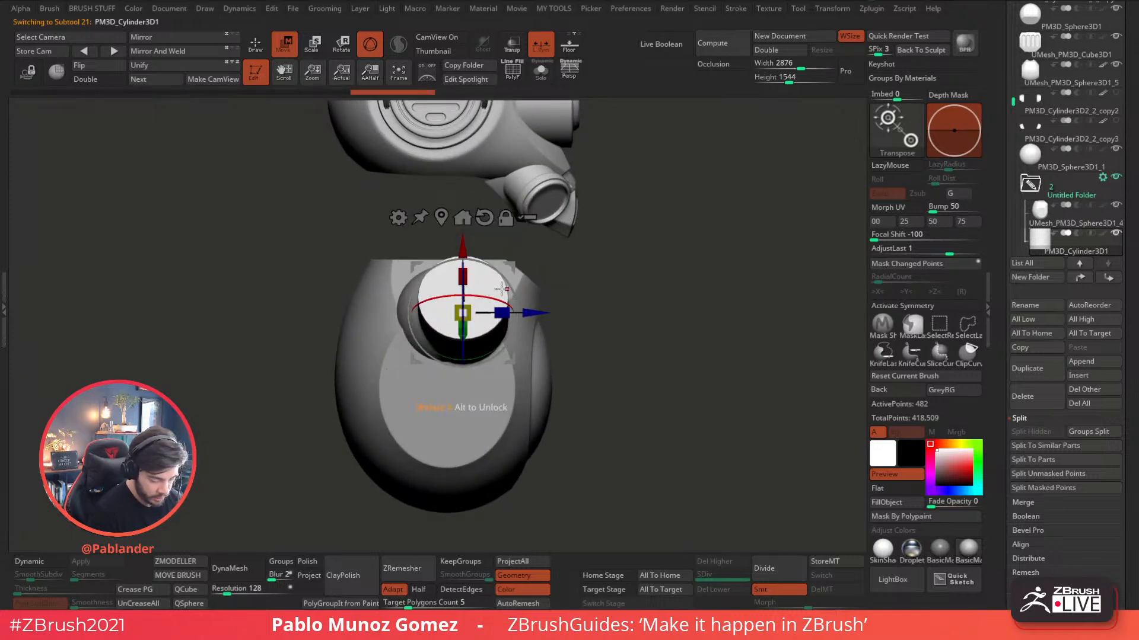
{"action": "left_click_drag", "start_coordinate": [469, 309], "coordinate": [495, 259]}
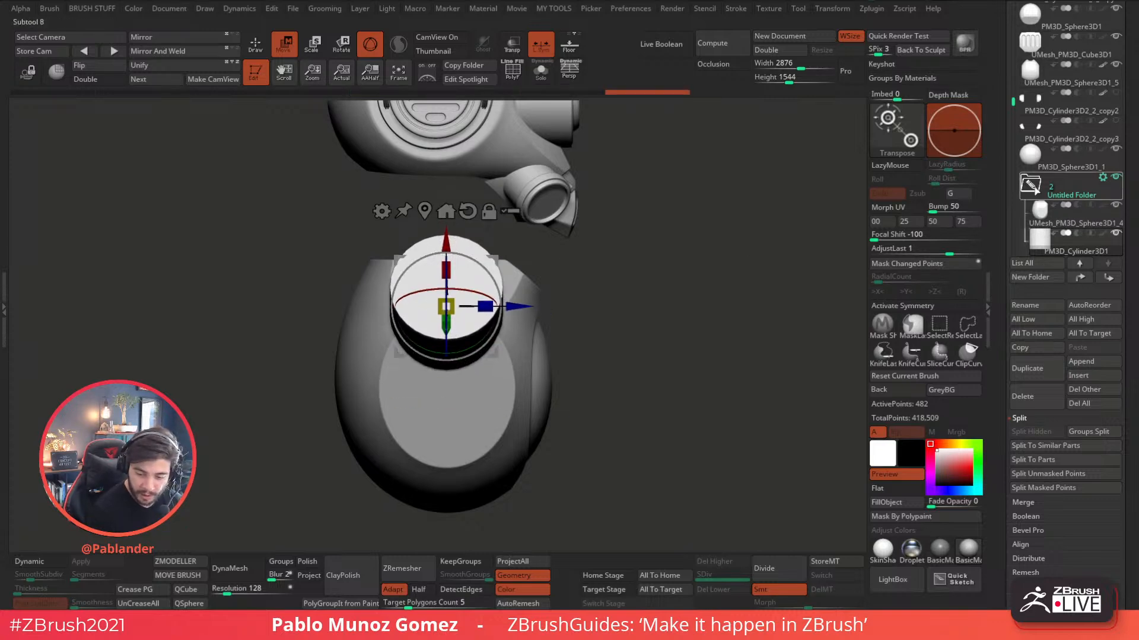
- Set the cylinder to subtract from the body shell and turn on Live Boolean
{"action": "left_click", "coordinate": [1094, 237]}
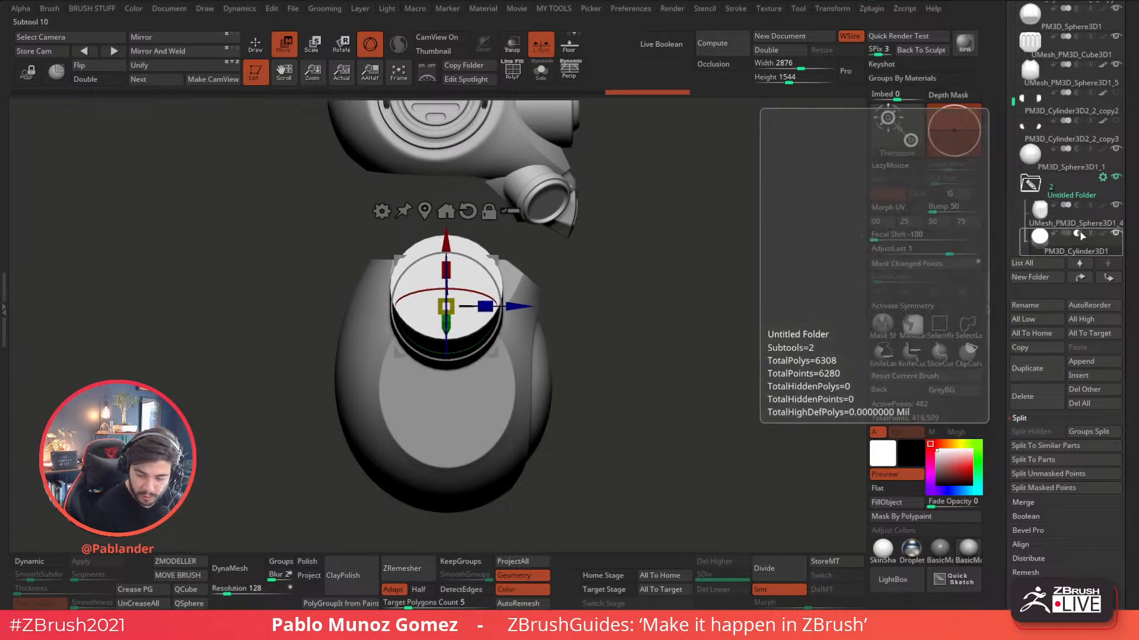
{"action": "mouse_move", "coordinate": [732, 326]}
{"action": "left_mouse_down"}
{"action": "mouse_move", "coordinate": [686, 338]}
{"action": "mouse_move", "coordinate": [714, 332]}
{"action": "left_mouse_up"}
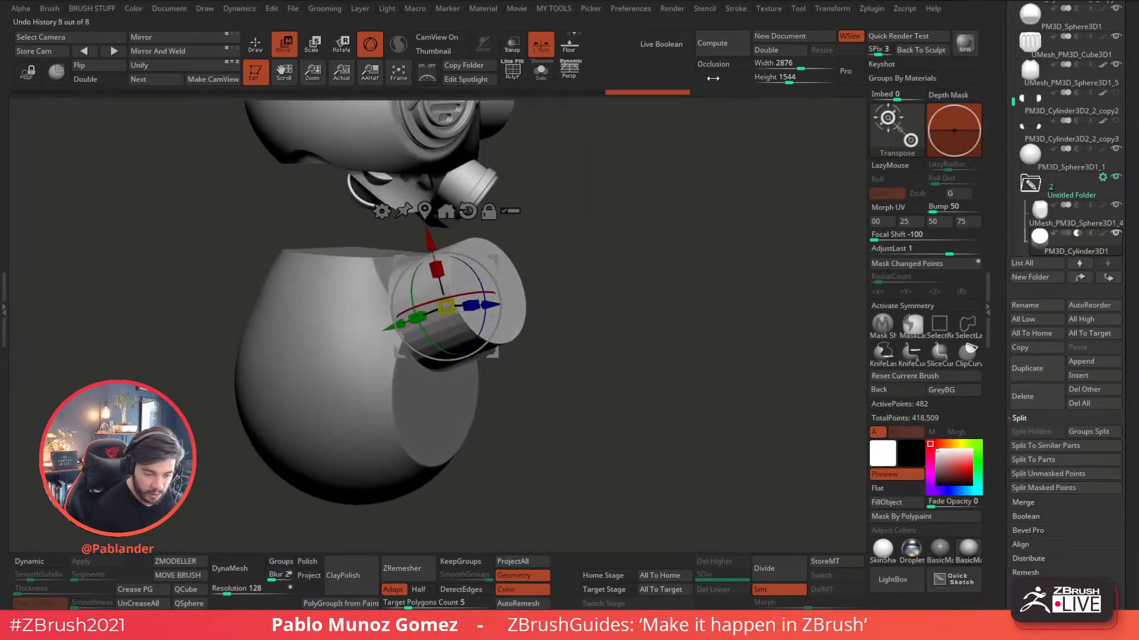
{"action": "left_click", "coordinate": [679, 56]}
- Reposition the subtracting cylinder around the joint sphere and adjust its depth along its axis to shape the shoulder socket
{"action": "left_click_drag", "start_coordinate": [644, 279], "coordinate": [587, 279]}
{"action": "left_click_drag", "start_coordinate": [495, 258], "coordinate": [495, 255]}
{"action": "left_click_drag", "start_coordinate": [584, 254], "coordinate": [657, 250]}
{"action": "left_click_drag", "start_coordinate": [381, 311], "coordinate": [411, 309]}
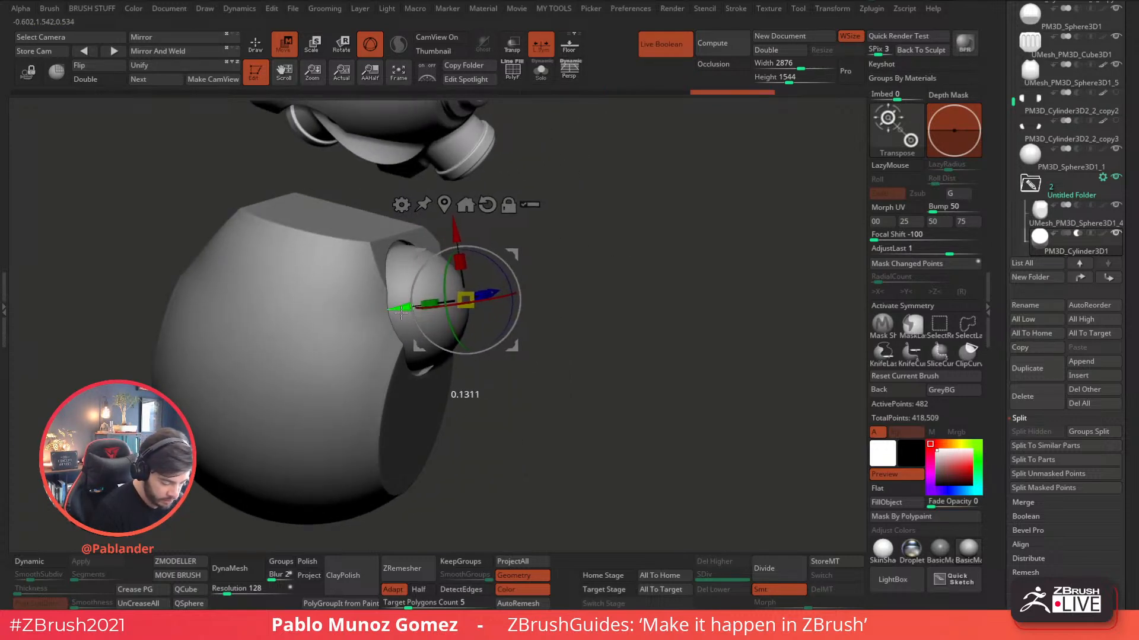
- Nudge the subtracting cylinder vertically to centre the socket gap around the shoulder joint sphere
{"action": "left_click_drag", "start_coordinate": [585, 267], "coordinate": [563, 315]}
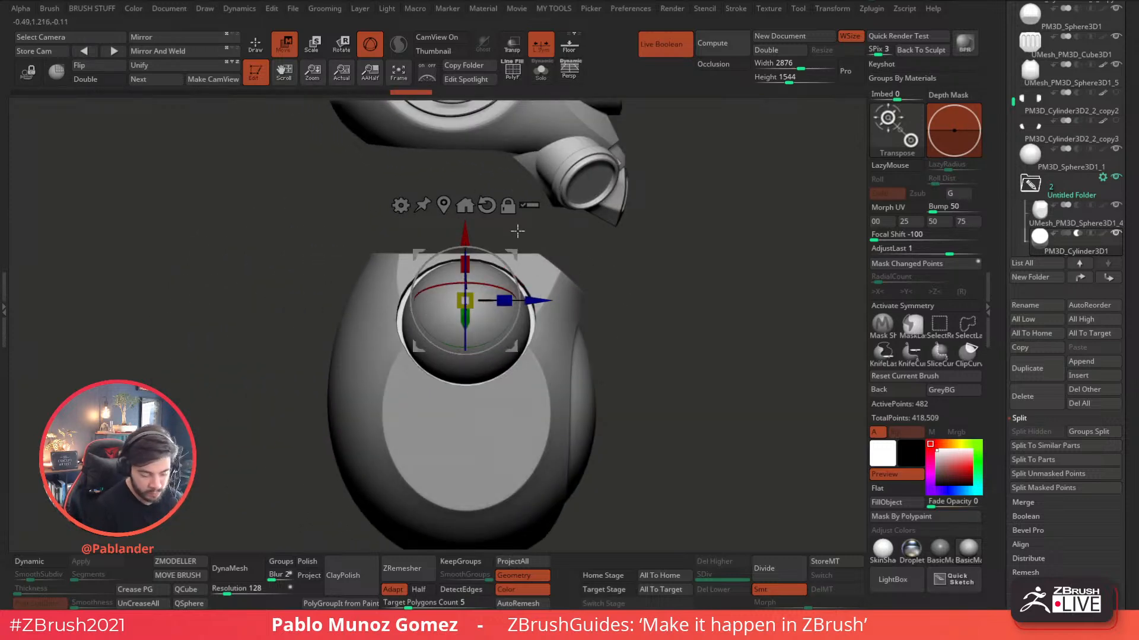
{"action": "left_click_drag", "start_coordinate": [618, 250], "coordinate": [633, 279]}
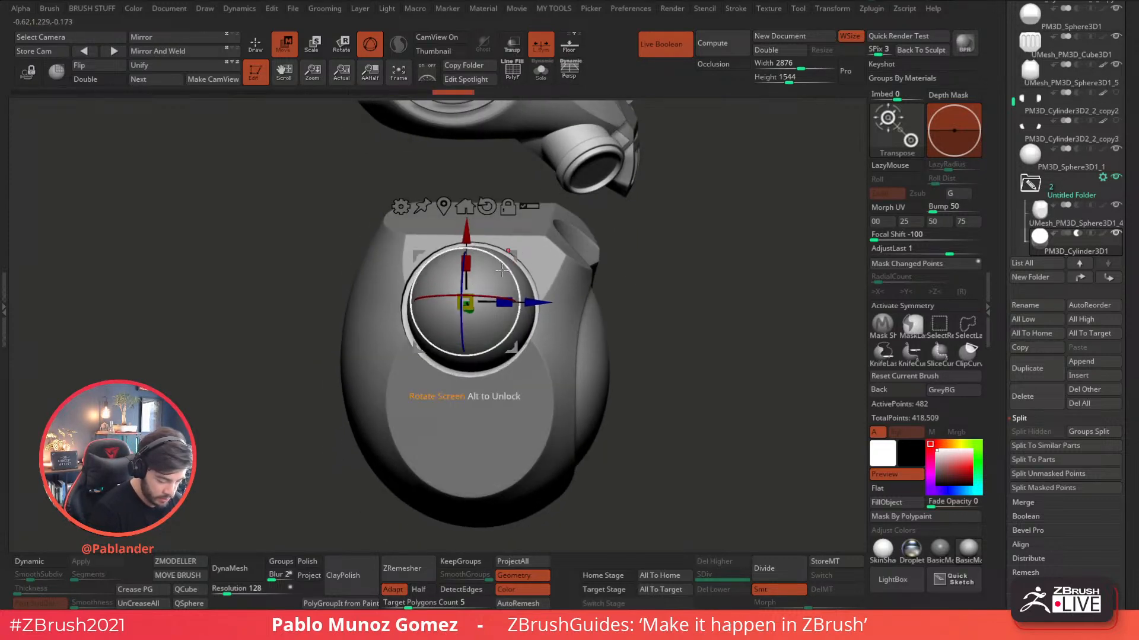
{"action": "left_click_drag", "start_coordinate": [466, 231], "coordinate": [467, 238]}
{"action": "mouse_move", "coordinate": [702, 243]}
{"action": "left_mouse_down"}
{"action": "mouse_move", "coordinate": [714, 257]}
{"action": "mouse_move", "coordinate": [678, 254]}
{"action": "mouse_move", "coordinate": [717, 253]}
{"action": "left_mouse_up"}
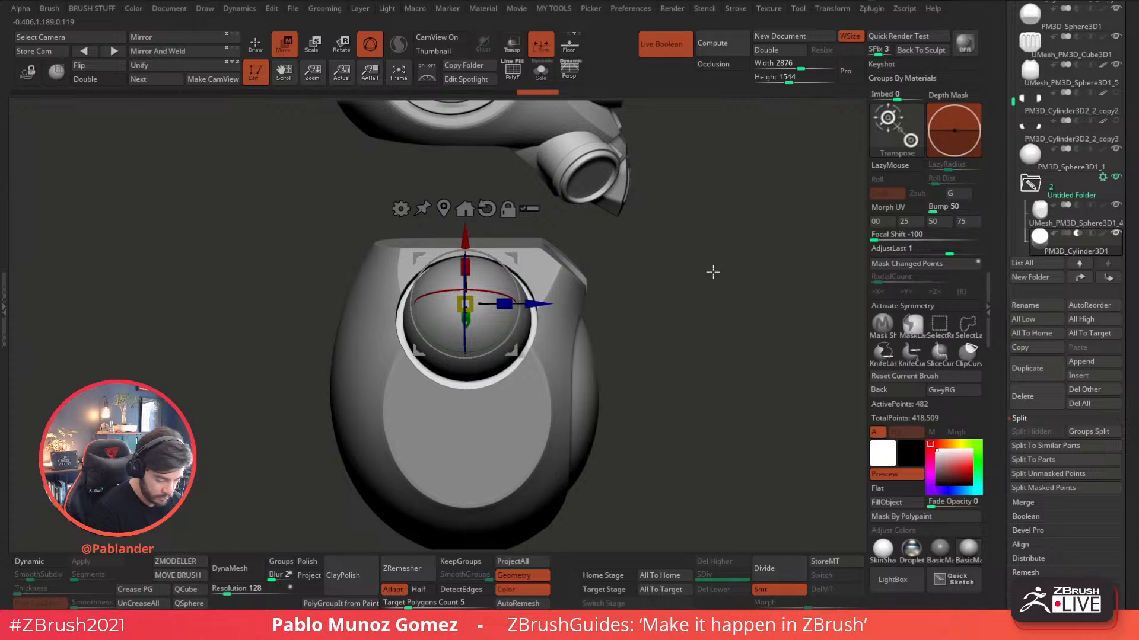
- Turn on dynamic subdivision for the cylinder and isolate it with its wireframe shown
{"action": "left_click", "coordinate": [45, 564]}
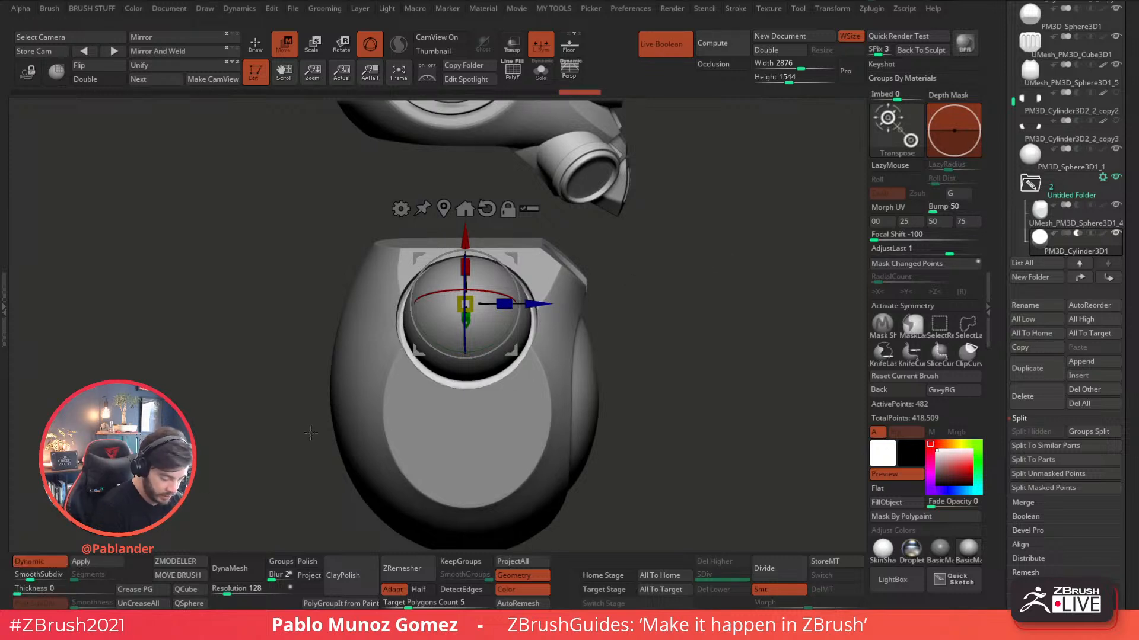
{"action": "left_click", "coordinate": [541, 73]}
{"action": "left_click", "coordinate": [255, 44]}
{"action": "mouse_move", "coordinate": [534, 249]}
{"action": "left_mouse_down"}
{"action": "mouse_move", "coordinate": [514, 231]}
{"action": "mouse_move", "coordinate": [604, 203]}
{"action": "mouse_move", "coordinate": [595, 242]}
{"action": "left_mouse_up"}
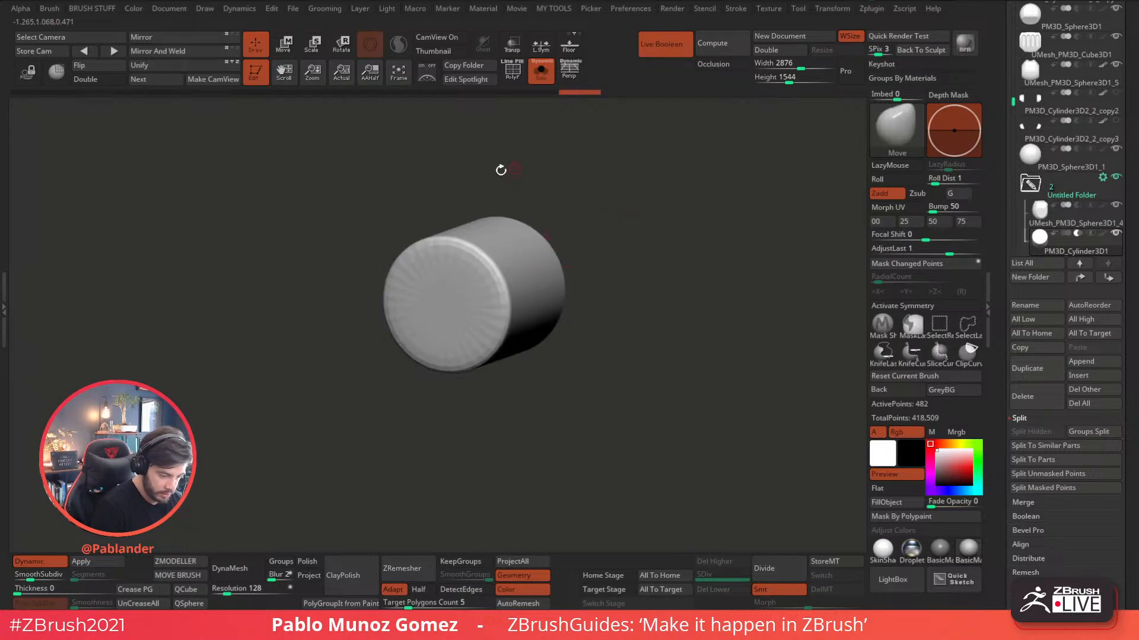
{"action": "left_click", "coordinate": [511, 72]}
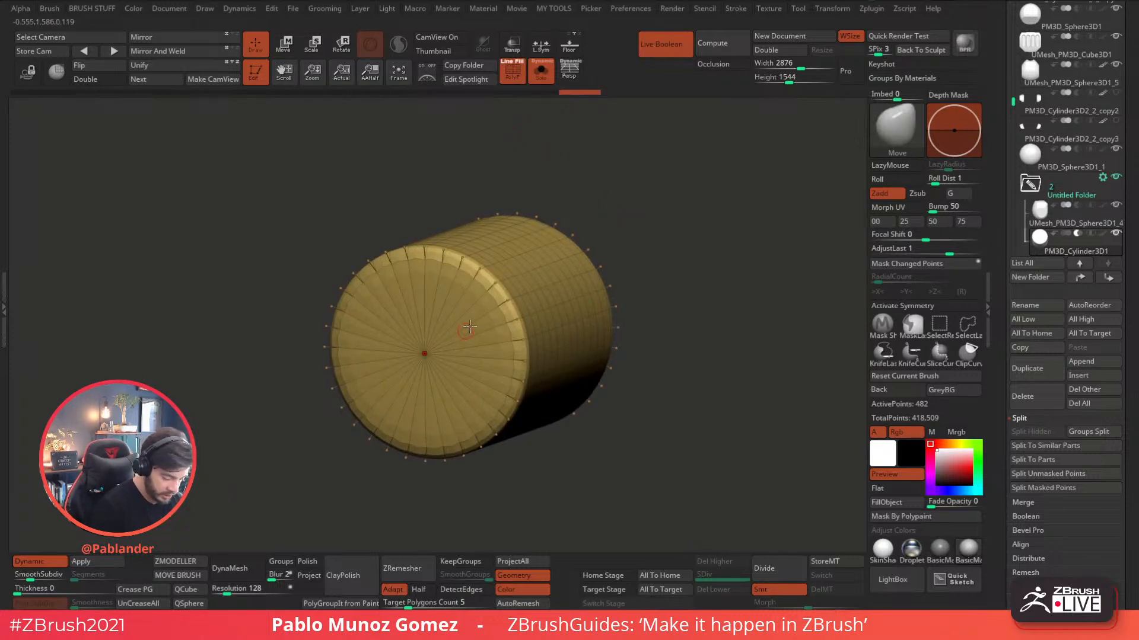
- Add edge loops near the cylinder's cap with ZModeler to sharpen its rim, then show the full model without wireframe
{"action": "left_click", "coordinate": [191, 562]}
{"action": "key", "text": "space"}
{"action": "left_click", "coordinate": [474, 250]}
{"action": "left_click_drag", "start_coordinate": [476, 323], "coordinate": [452, 338]}
{"action": "left_click_drag", "start_coordinate": [632, 261], "coordinate": [531, 255], "text": "alt"}
{"action": "left_click", "coordinate": [541, 73]}
{"action": "left_click_drag", "start_coordinate": [563, 119], "coordinate": [599, 151]}
{"action": "key", "text": "shift+f"}
- Mirror and weld the subtracting cylinder to cut a matching shoulder socket on the opposite side of the body
{"action": "left_click_drag", "start_coordinate": [727, 225], "coordinate": [623, 231], "text": "alt"}
{"action": "left_click", "coordinate": [284, 45]}
{"action": "mouse_move", "coordinate": [675, 295]}
{"action": "left_mouse_down"}
{"action": "mouse_move", "coordinate": [663, 287]}
{"action": "mouse_move", "coordinate": [673, 290]}
{"action": "left_mouse_up"}
{"action": "left_click", "coordinate": [256, 45]}
{"action": "mouse_move", "coordinate": [554, 323]}
{"action": "left_mouse_down"}
{"action": "mouse_move", "coordinate": [634, 356]}
{"action": "mouse_move", "coordinate": [572, 365]}
{"action": "mouse_move", "coordinate": [537, 325]}
{"action": "left_mouse_up"}
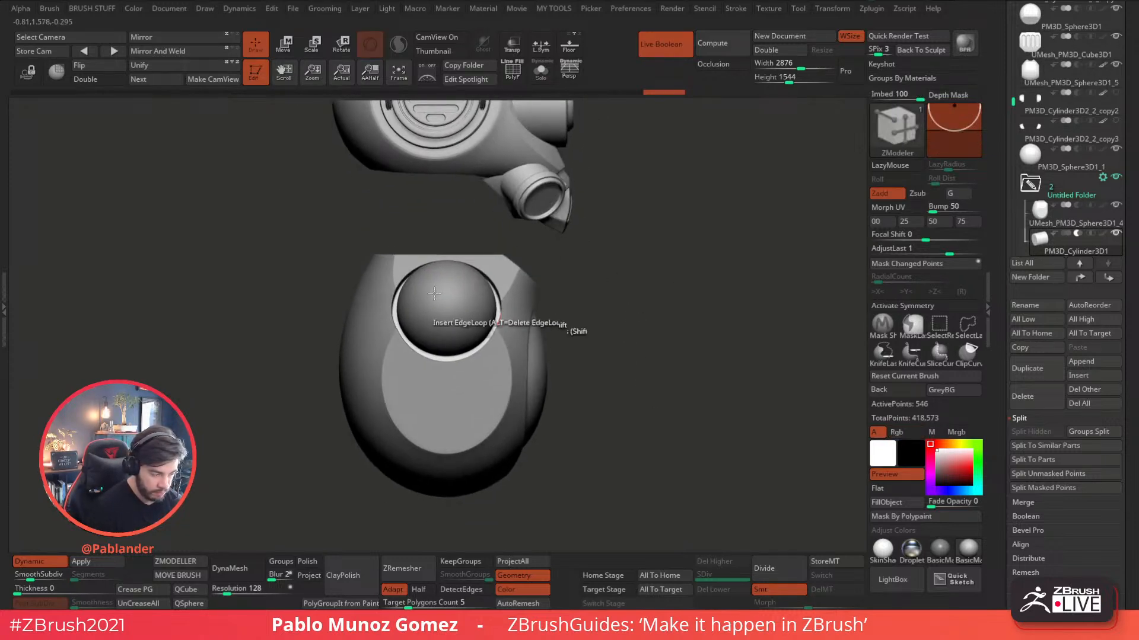
{"action": "left_click", "coordinate": [191, 56]}
{"action": "left_click_drag", "start_coordinate": [716, 286], "coordinate": [566, 288], "text": "shift"}
{"action": "left_click_drag", "start_coordinate": [672, 293], "coordinate": [526, 353]}
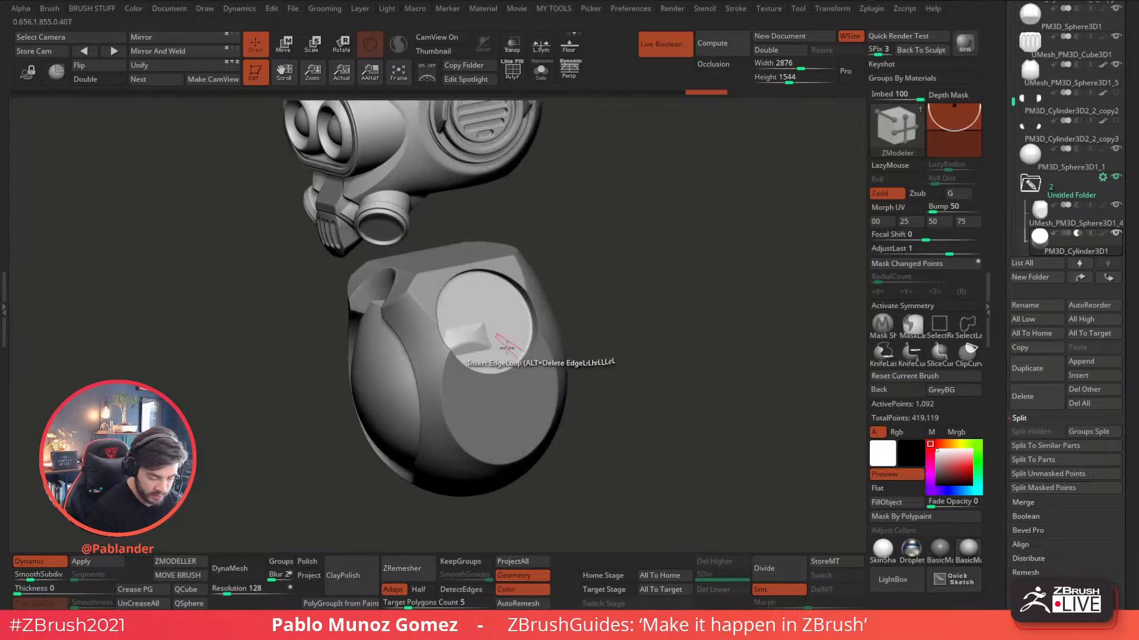
{"action": "left_click_drag", "start_coordinate": [555, 262], "coordinate": [716, 294]}
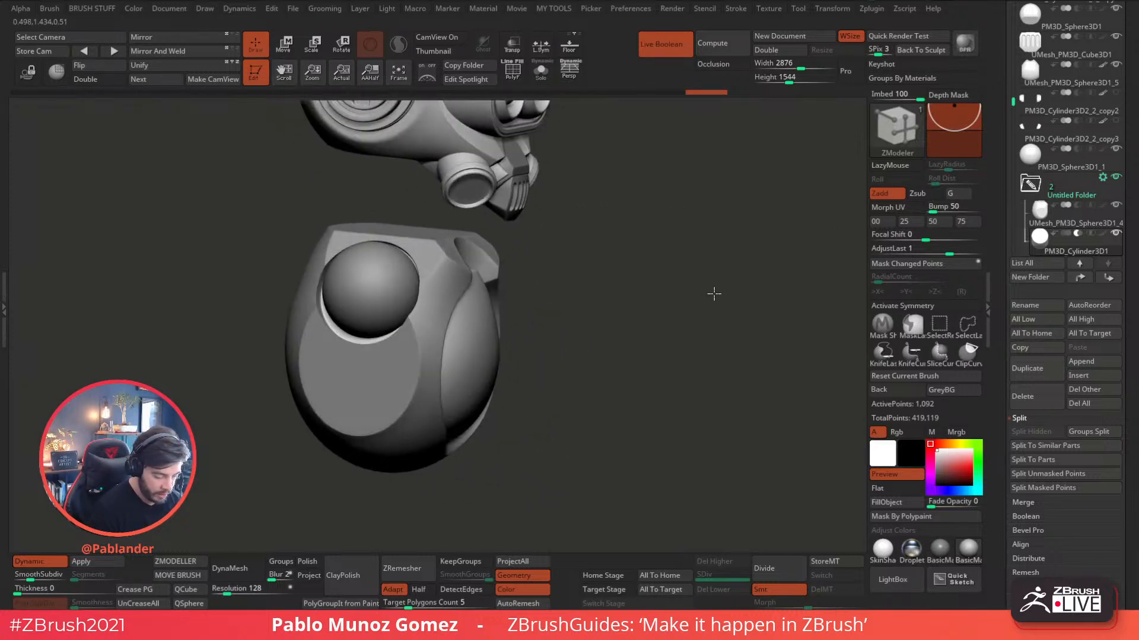
{"action": "left_click_drag", "start_coordinate": [653, 319], "coordinate": [628, 310]}
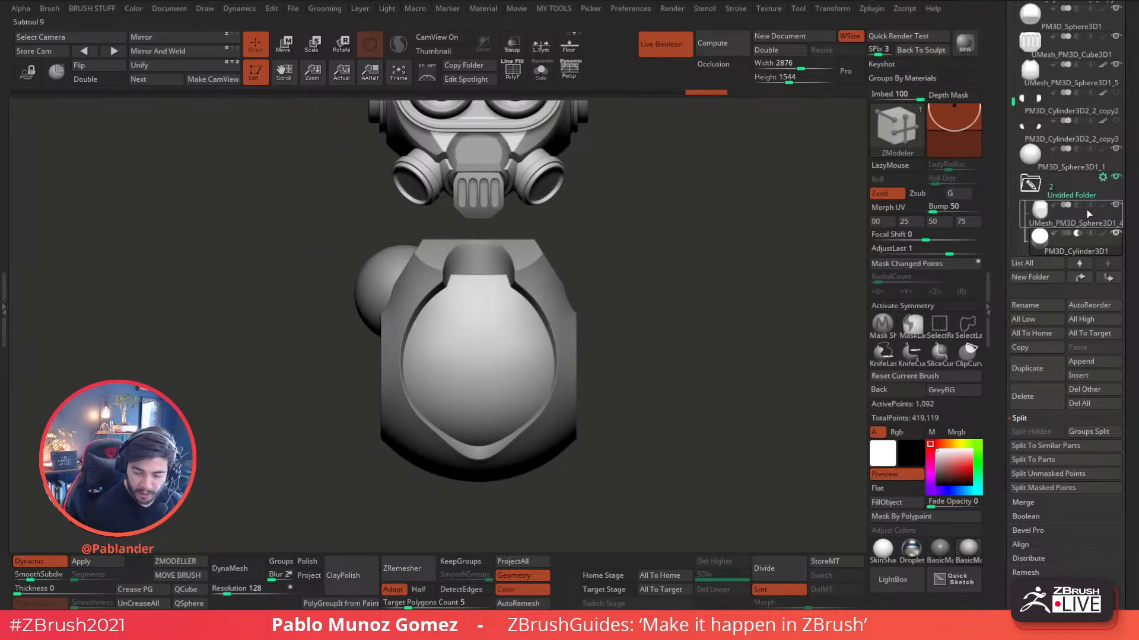
- Duplicate the mirrored cylinder subtool and delete the copy's half on the side without a joint sphere
{"action": "left_click", "coordinate": [1037, 369]}
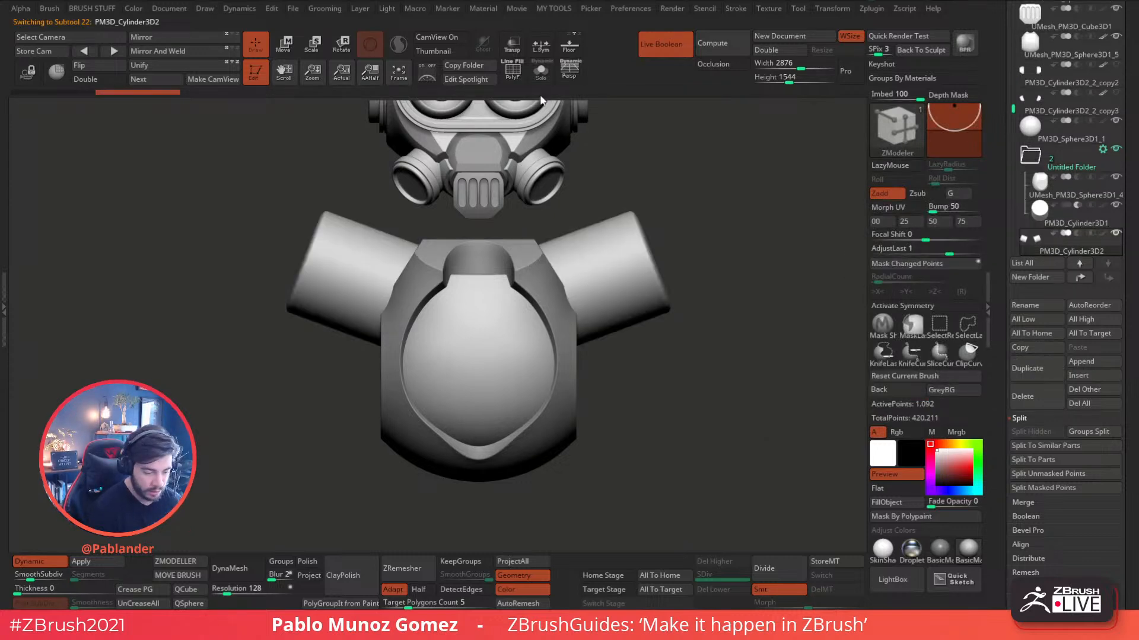
{"action": "left_click", "coordinate": [541, 70]}
{"action": "left_click_drag", "start_coordinate": [495, 159], "coordinate": [644, 383], "text": "ctrl+alt+shift"}
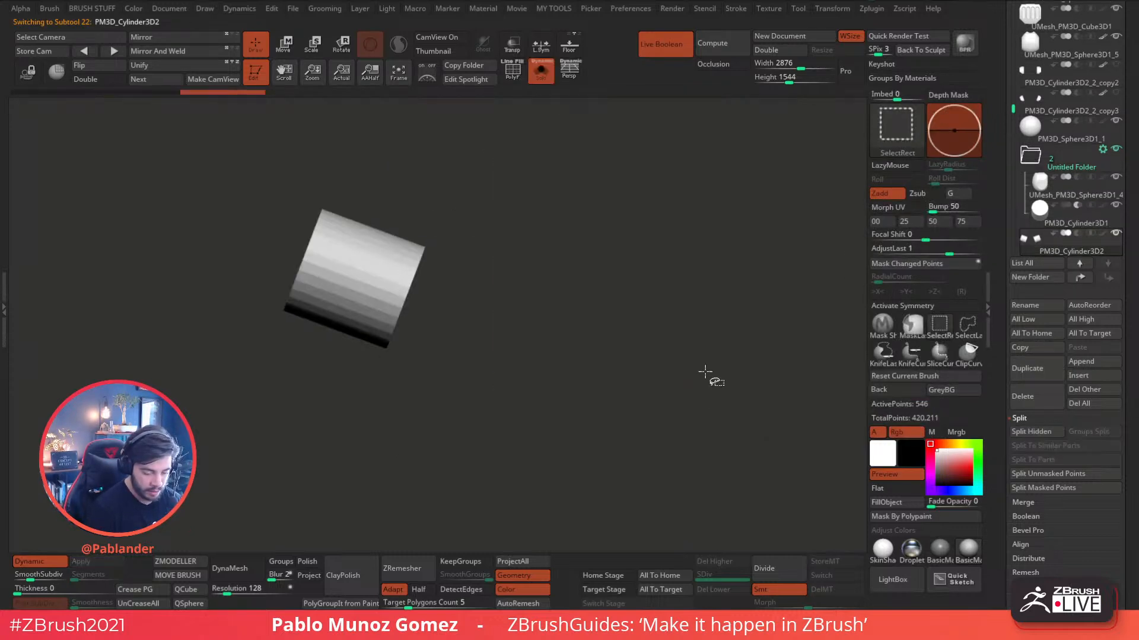
{"action": "key", "text": "shift+m"}
{"action": "left_click", "coordinate": [665, 265]}
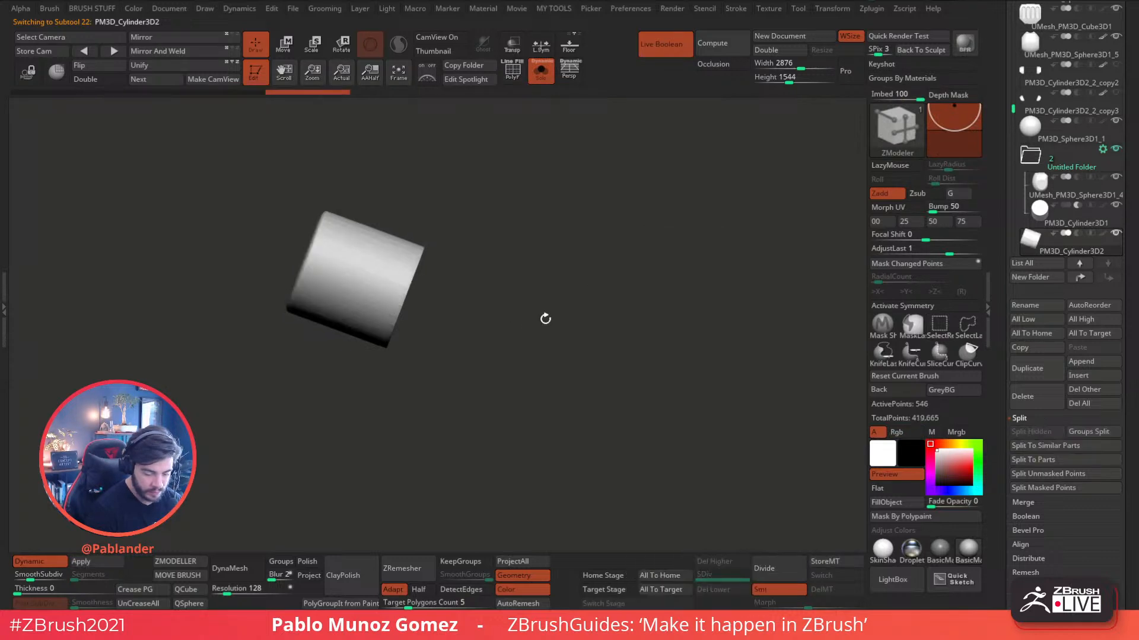
{"action": "left_click", "coordinate": [539, 71]}
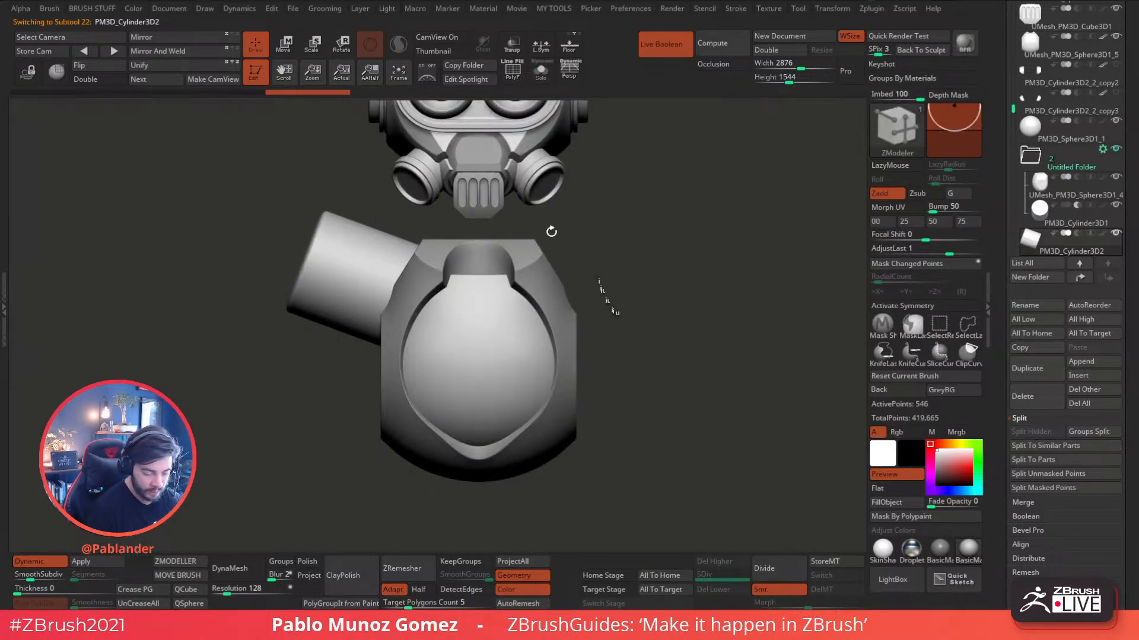
- Rotate the copied cylinder 90 degrees and lengthen it so it runs front to back across the shoulder
{"action": "left_click", "coordinate": [285, 49]}
{"action": "left_click_drag", "start_coordinate": [369, 284], "coordinate": [408, 300]}
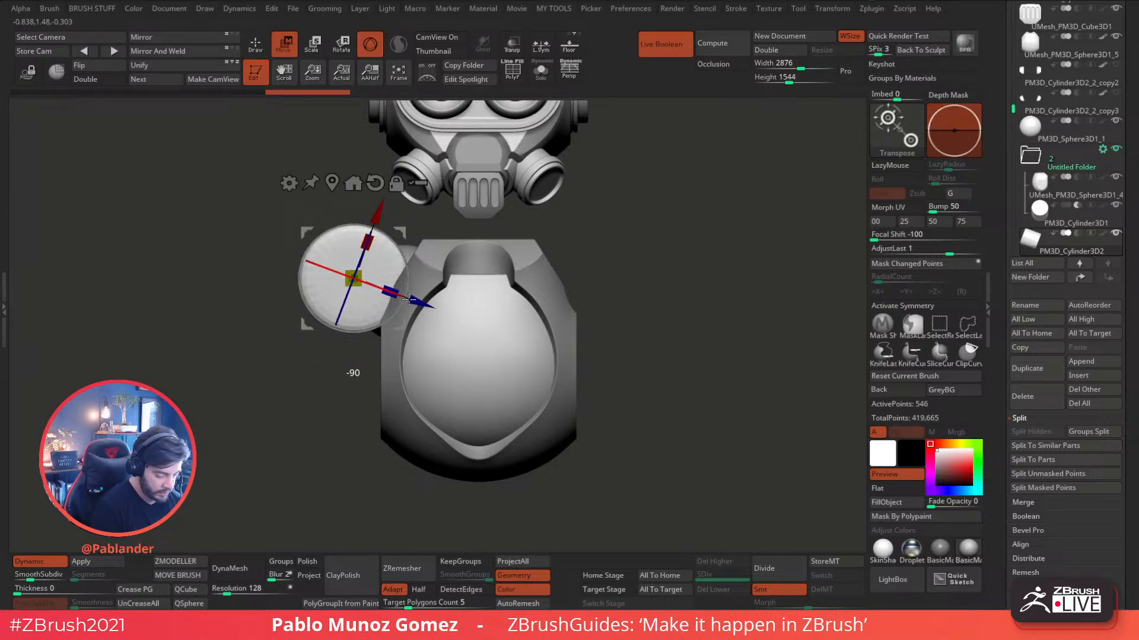
{"action": "left_click_drag", "start_coordinate": [262, 421], "coordinate": [323, 415], "text": "shift"}
{"action": "left_click_drag", "start_coordinate": [314, 278], "coordinate": [224, 329]}
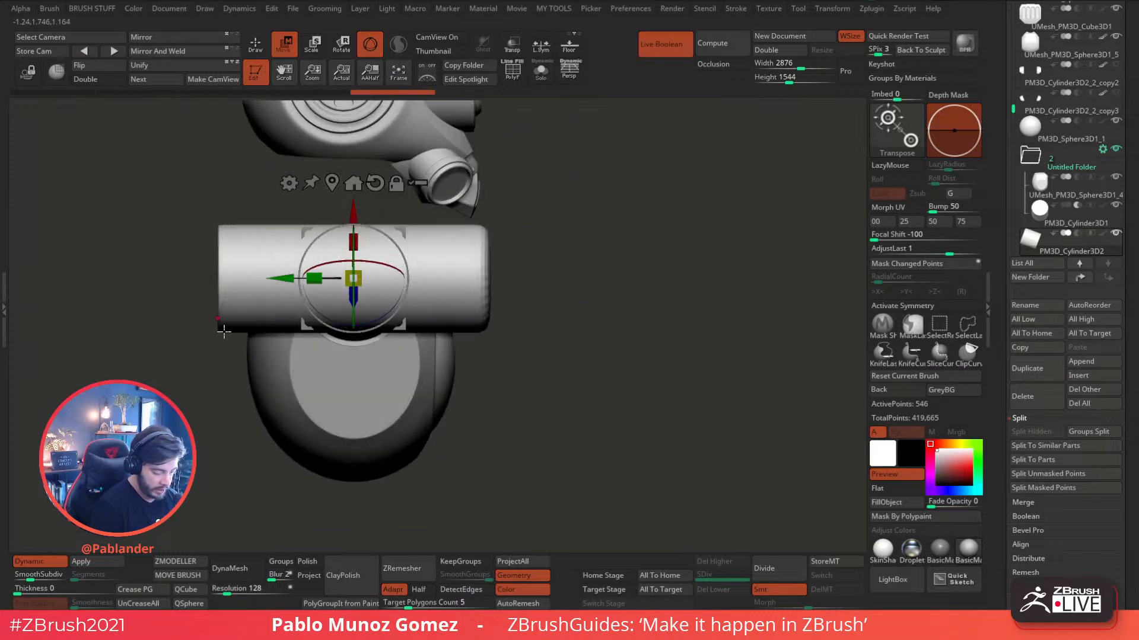
- Set the copied cylinder to subtract inside the body folder and shift it up and outward from the joint sphere
{"action": "left_click_drag", "start_coordinate": [1074, 222], "coordinate": [1077, 224]}
{"action": "left_click", "coordinate": [1081, 242]}
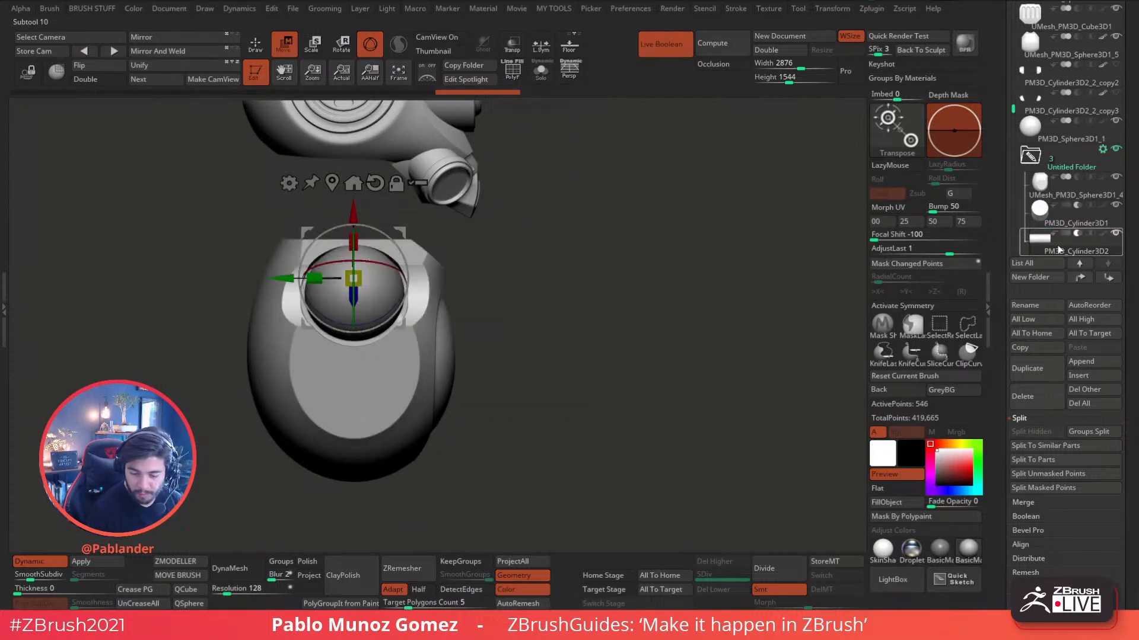
{"action": "left_click_drag", "start_coordinate": [651, 333], "coordinate": [458, 237]}
{"action": "left_click_drag", "start_coordinate": [358, 271], "coordinate": [373, 254]}
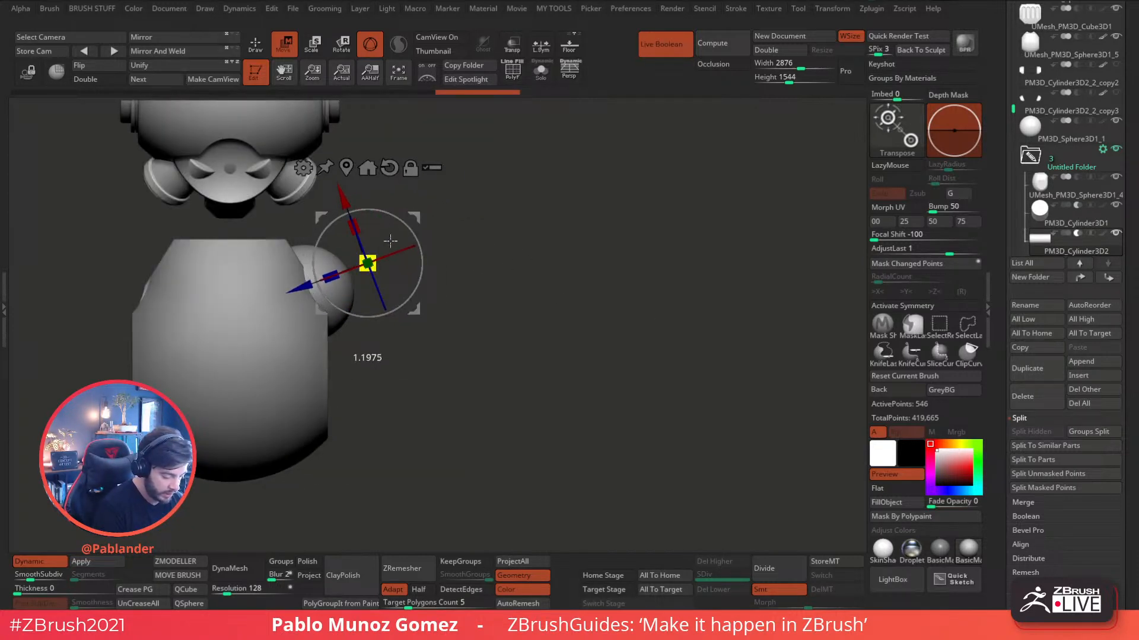
{"action": "left_click_drag", "start_coordinate": [421, 215], "coordinate": [424, 209]}
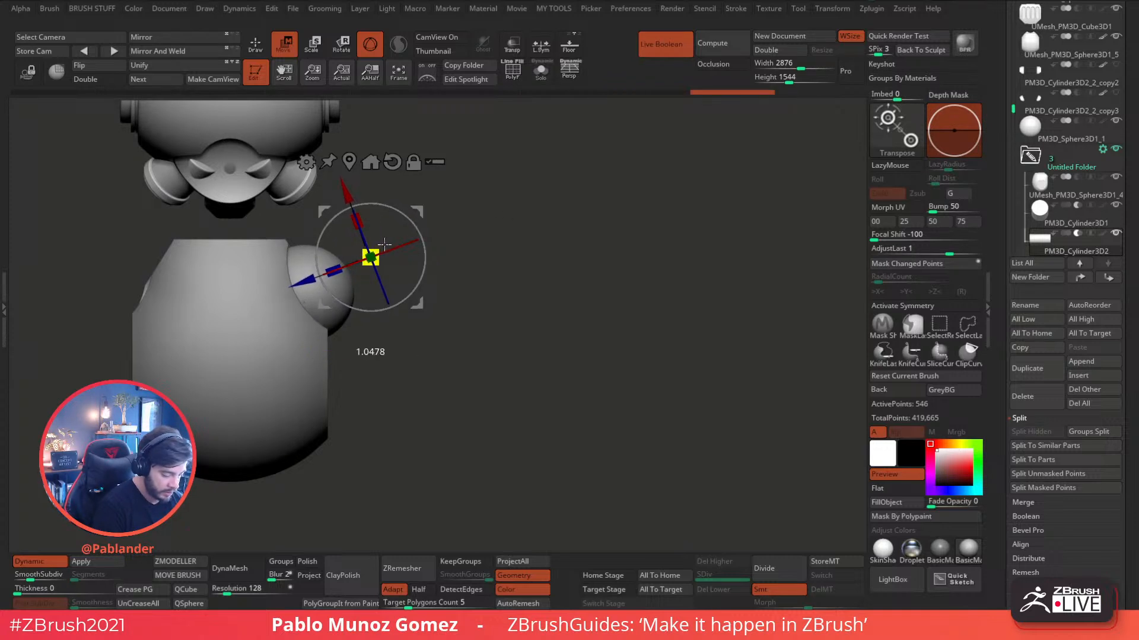
{"action": "left_click_drag", "start_coordinate": [417, 212], "coordinate": [424, 213]}
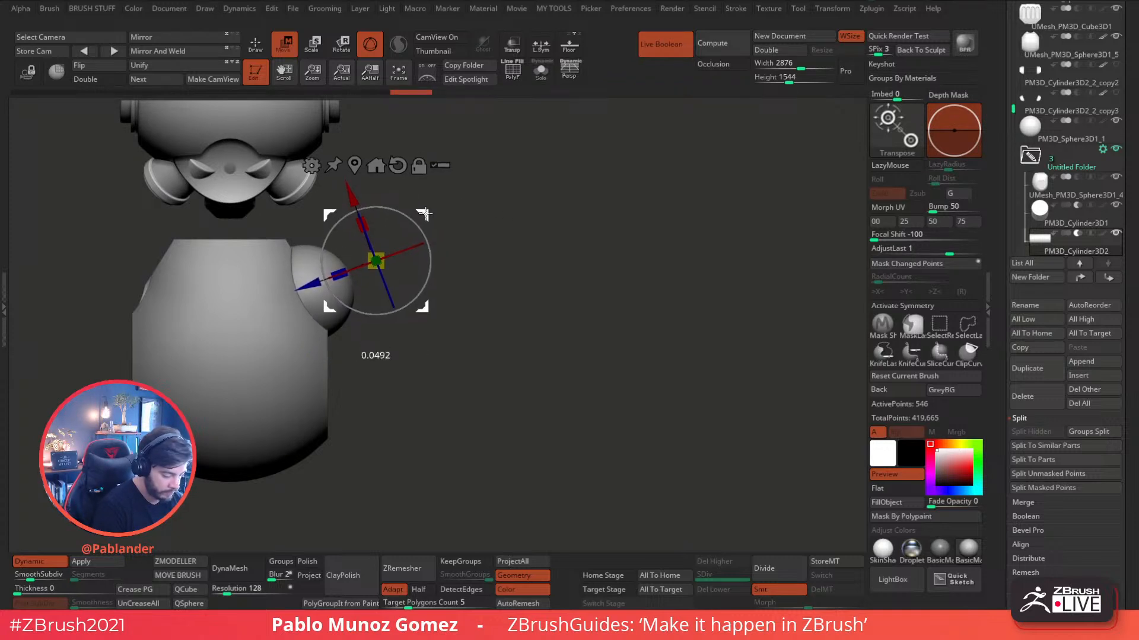
{"action": "left_click_drag", "start_coordinate": [500, 198], "coordinate": [681, 282]}
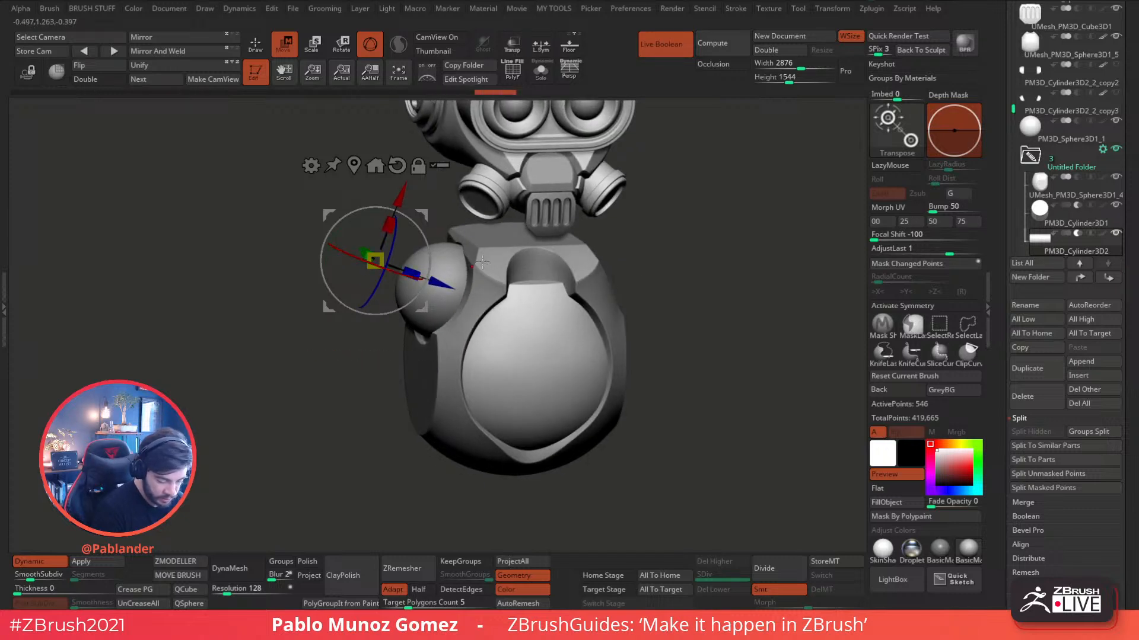
{"action": "left_click_drag", "start_coordinate": [632, 252], "coordinate": [653, 255]}
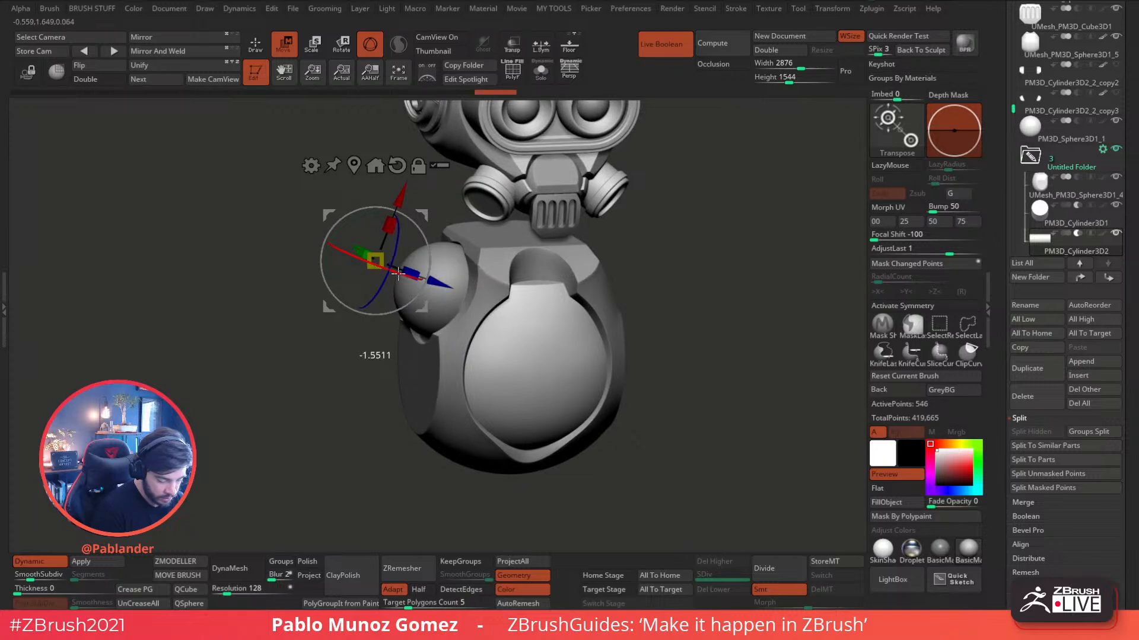
{"action": "left_click_drag", "start_coordinate": [681, 251], "coordinate": [694, 255]}
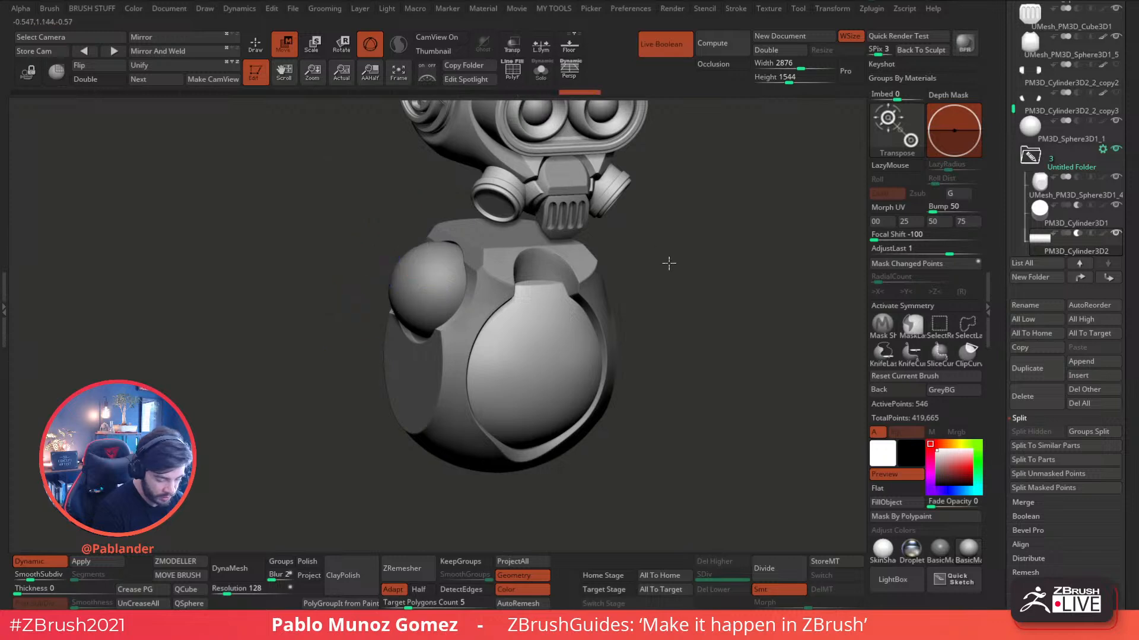
{"action": "left_click_drag", "start_coordinate": [669, 264], "coordinate": [640, 255], "text": "shift"}
{"action": "left_click_drag", "start_coordinate": [422, 215], "coordinate": [423, 211]}
{"action": "left_click_drag", "start_coordinate": [585, 225], "coordinate": [661, 250]}
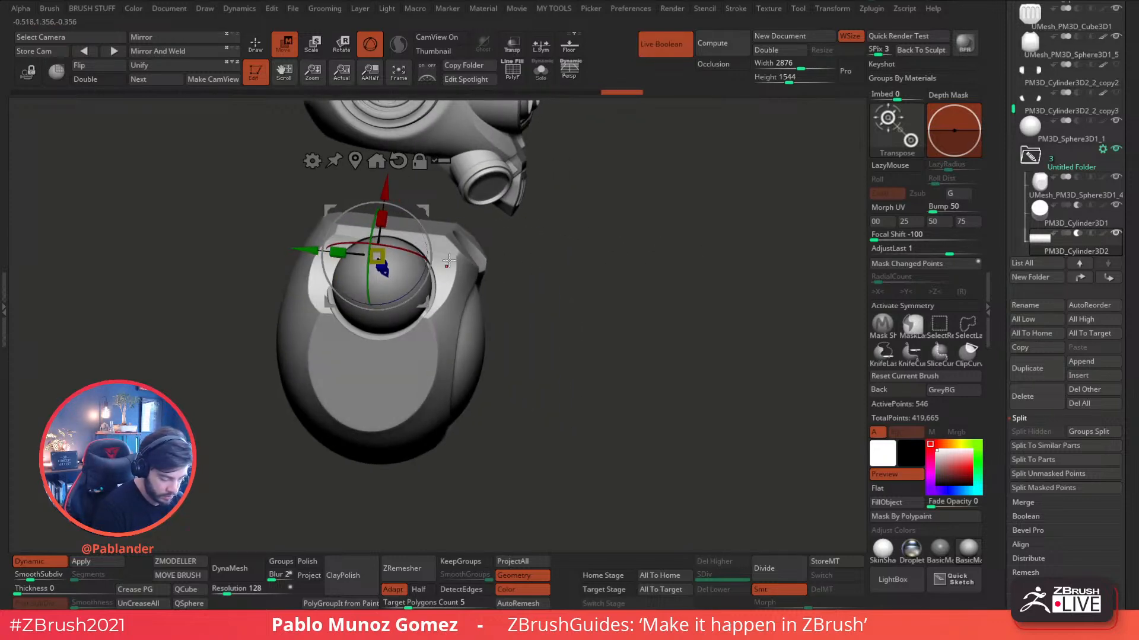
{"action": "key", "text": "ctrl+z"}
{"action": "key", "text": "ctrl+z"}
{"action": "key", "text": "ctrl+z"}
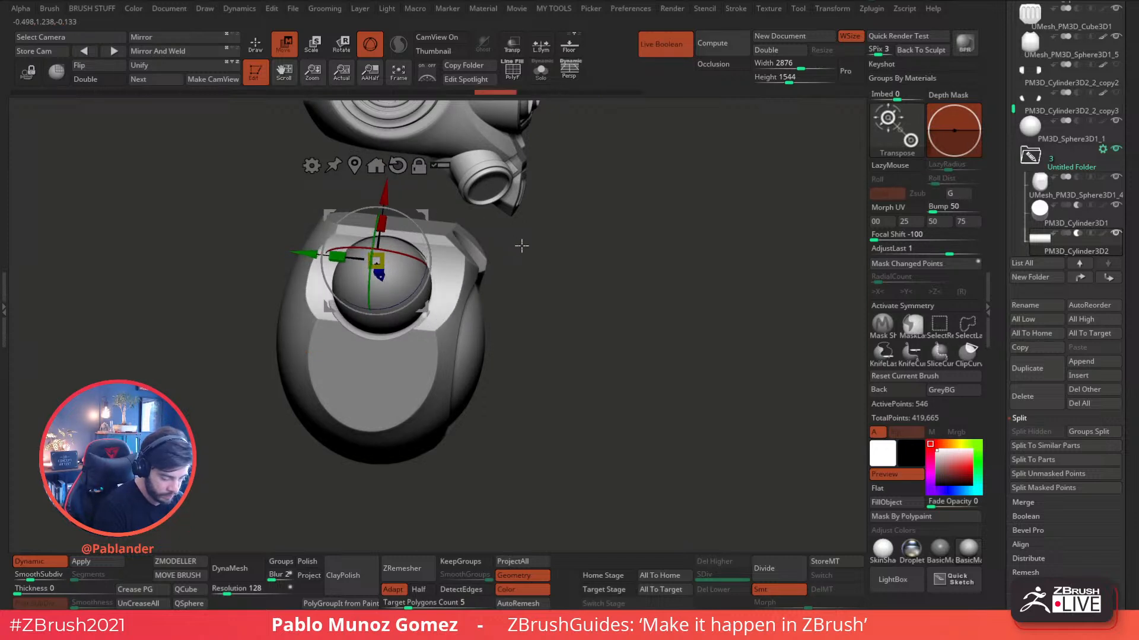
- Fine-tune the front-to-back cylinder's position with small outward moves to refine its cut beside the shoulder joint sphere
{"action": "left_click_drag", "start_coordinate": [519, 226], "coordinate": [455, 229]}
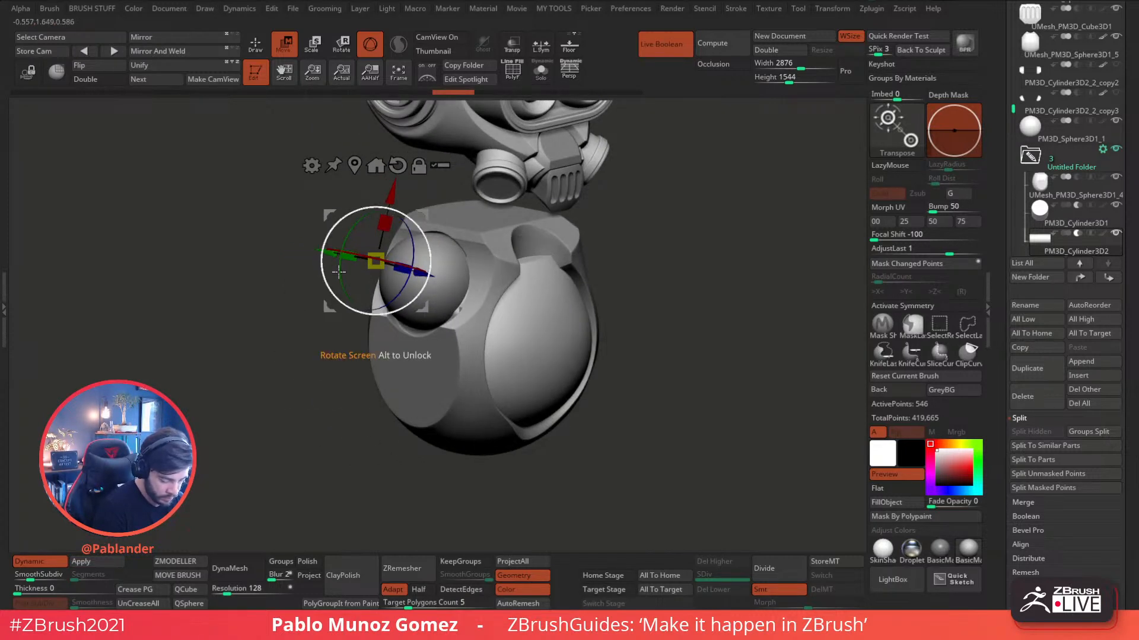
{"action": "left_click_drag", "start_coordinate": [419, 274], "coordinate": [414, 274]}
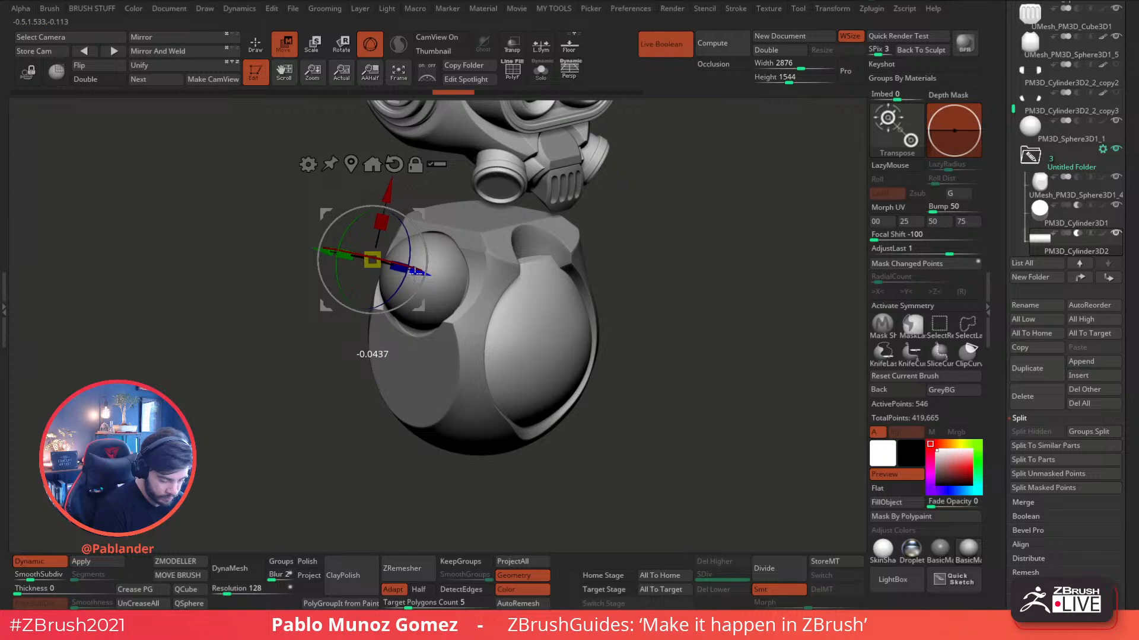
{"action": "left_click_drag", "start_coordinate": [638, 280], "coordinate": [576, 278]}
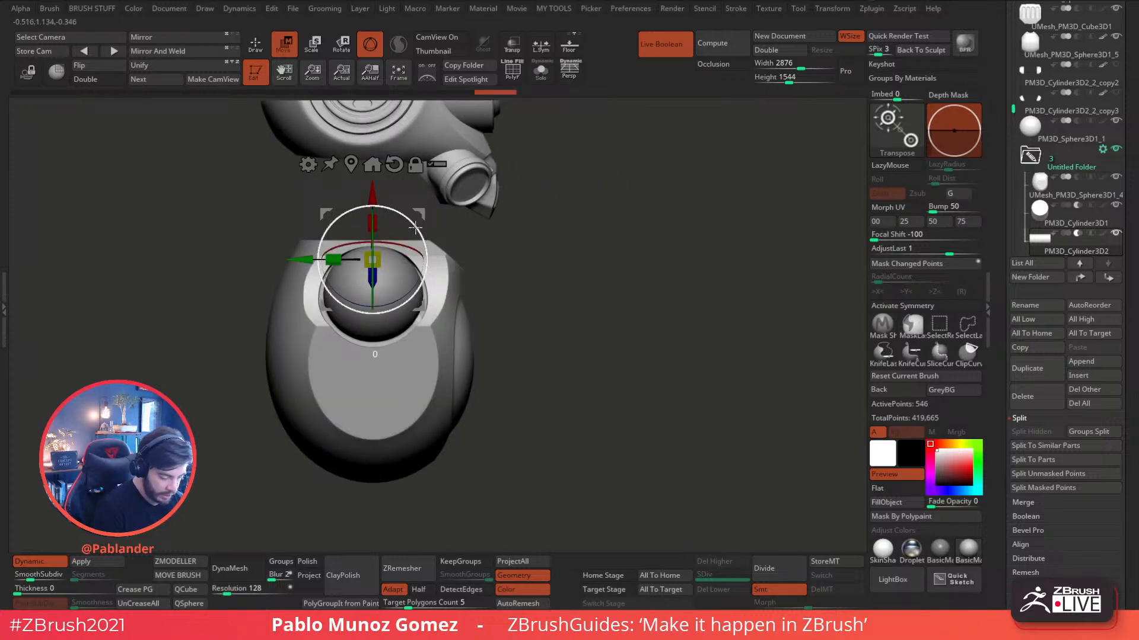
{"action": "left_click_drag", "start_coordinate": [515, 244], "coordinate": [563, 236]}
{"action": "left_click_drag", "start_coordinate": [422, 211], "coordinate": [415, 212]}
{"action": "left_click_drag", "start_coordinate": [620, 221], "coordinate": [560, 227]}
{"action": "left_click_drag", "start_coordinate": [426, 218], "coordinate": [409, 213]}
{"action": "left_click_drag", "start_coordinate": [514, 193], "coordinate": [657, 239]}
{"action": "left_click_drag", "start_coordinate": [409, 214], "coordinate": [407, 212]}
{"action": "left_click_drag", "start_coordinate": [631, 218], "coordinate": [651, 202]}
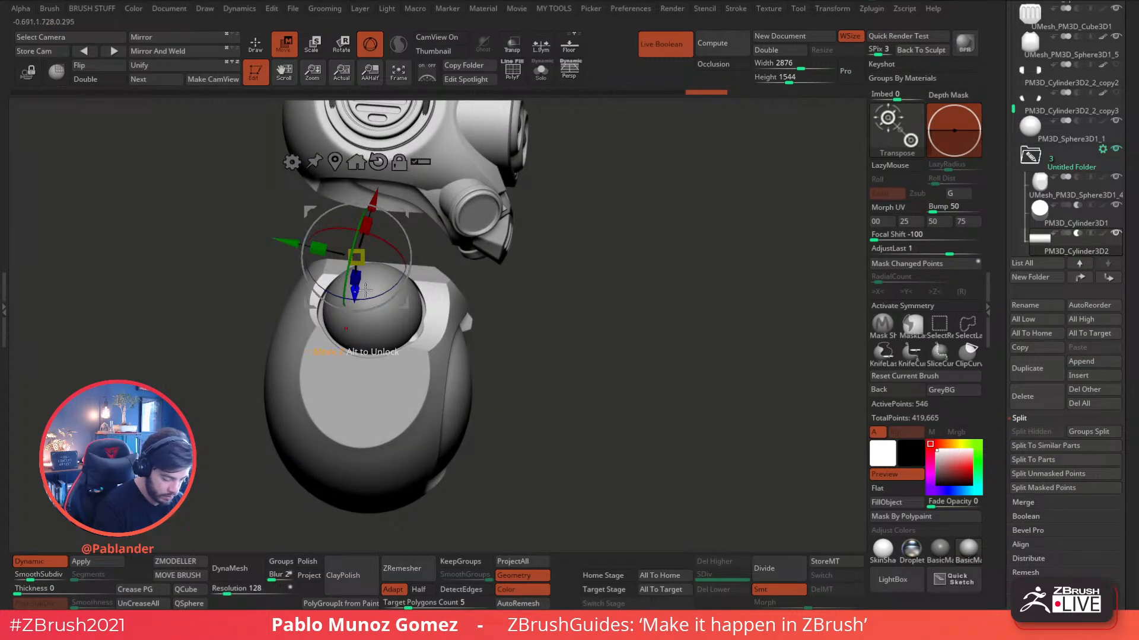
{"action": "left_click_drag", "start_coordinate": [508, 299], "coordinate": [335, 287]}
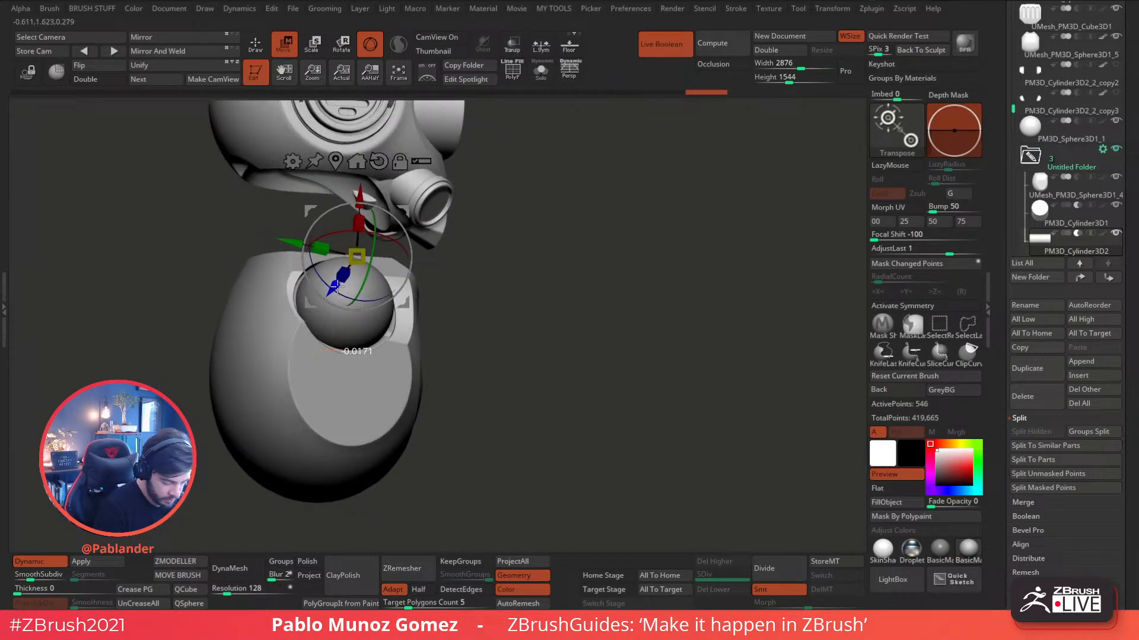
{"action": "mouse_move", "coordinate": [399, 272]}
{"action": "left_mouse_down"}
{"action": "mouse_move", "coordinate": [529, 269]}
{"action": "mouse_move", "coordinate": [522, 321]}
{"action": "mouse_move", "coordinate": [582, 353]}
{"action": "mouse_move", "coordinate": [592, 380]}
{"action": "left_mouse_up"}
{"action": "left_click", "coordinate": [255, 45]}
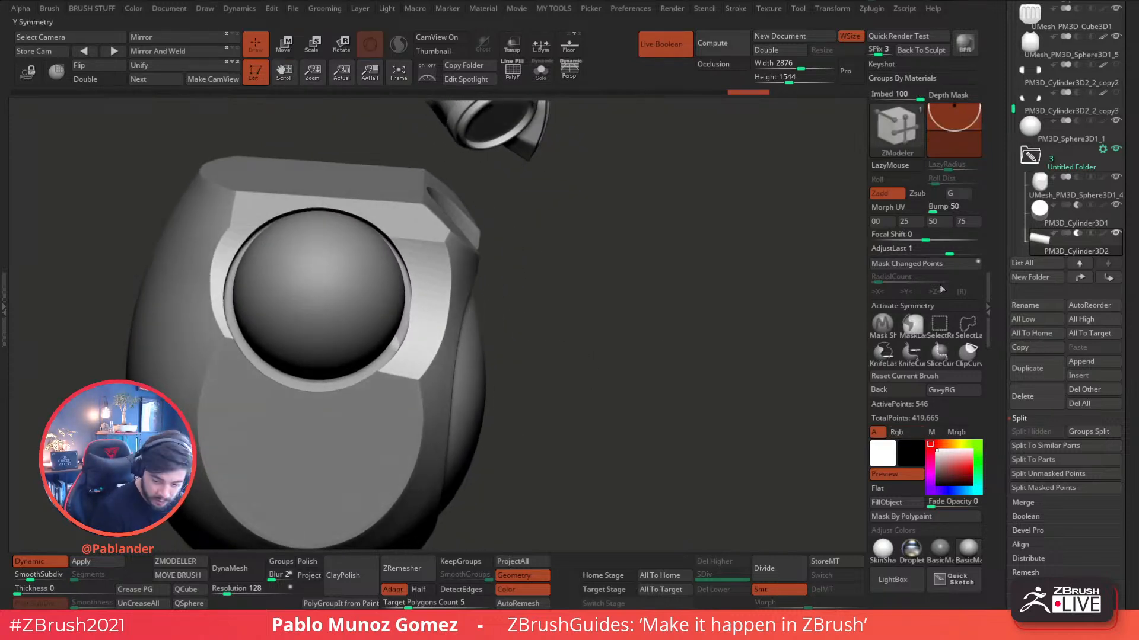
- Select the first socket cylinder, activate X symmetry and nudge it outward along its axis to adjust the socket depth
{"action": "left_click", "coordinate": [1070, 224]}
{"action": "left_click", "coordinate": [284, 45]}
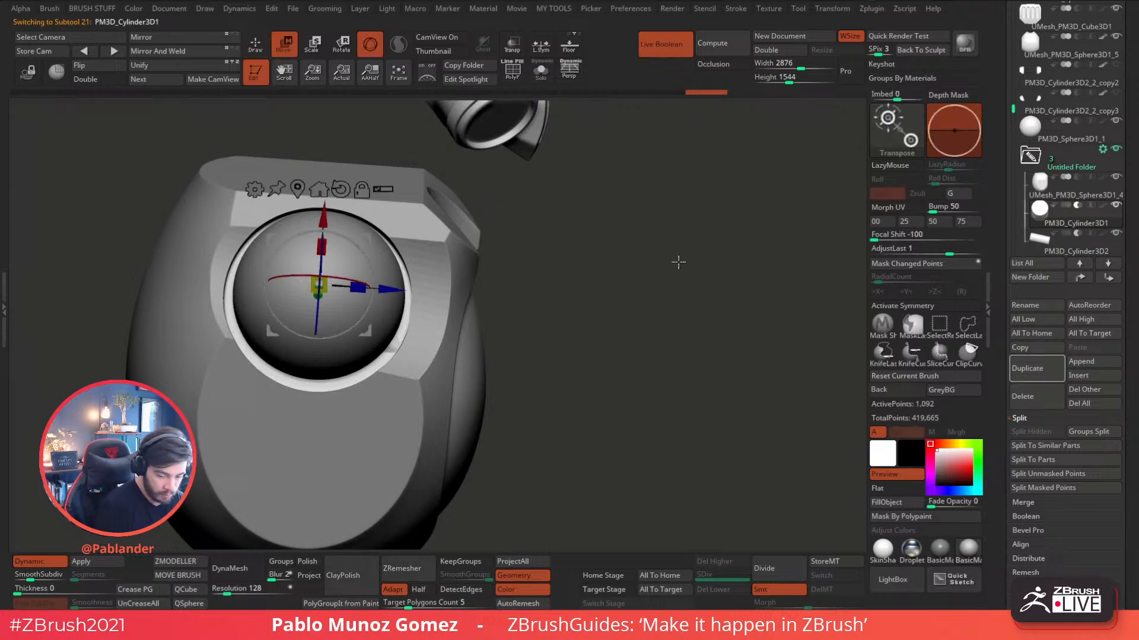
{"action": "left_click_drag", "start_coordinate": [593, 332], "coordinate": [465, 254]}
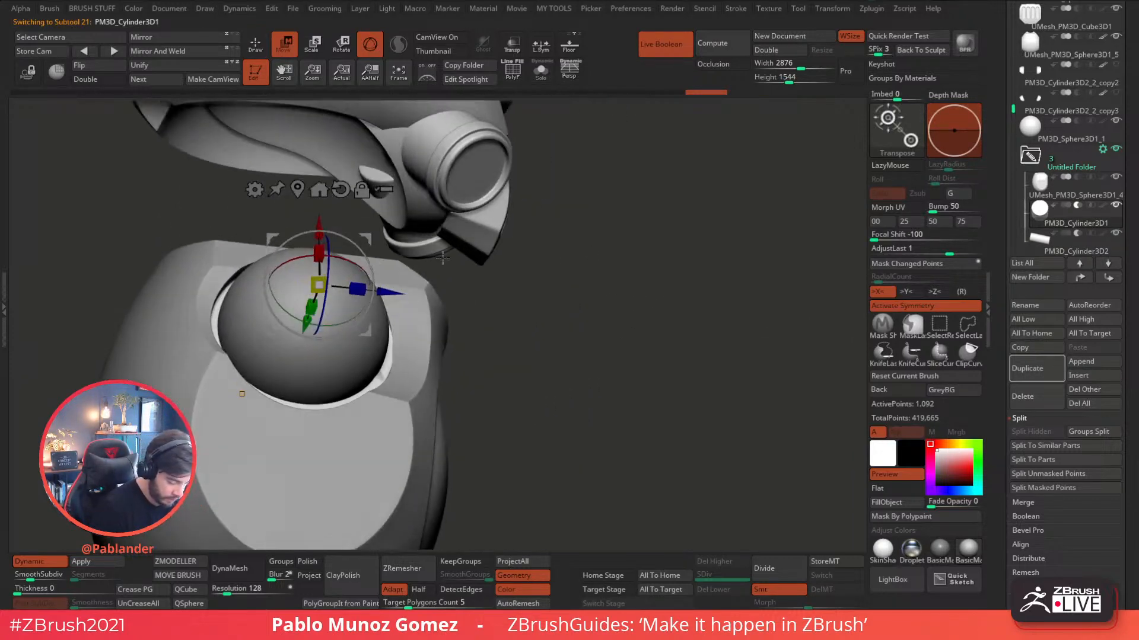
{"action": "left_click_drag", "start_coordinate": [306, 331], "coordinate": [304, 335]}
{"action": "mouse_move", "coordinate": [546, 289]}
{"action": "left_mouse_down"}
{"action": "mouse_move", "coordinate": [579, 338]}
{"action": "mouse_move", "coordinate": [618, 330]}
{"action": "mouse_move", "coordinate": [602, 282]}
{"action": "mouse_move", "coordinate": [701, 364]}
{"action": "mouse_move", "coordinate": [741, 377]}
{"action": "mouse_move", "coordinate": [701, 338]}
{"action": "left_mouse_up"}
{"action": "left_click", "coordinate": [255, 44]}
- Select the front-to-back cylinder PM3D_Cylinder3D2 in the body folder and mirror and weld it to the opposite shoulder
{"action": "left_click", "coordinate": [1050, 159]}
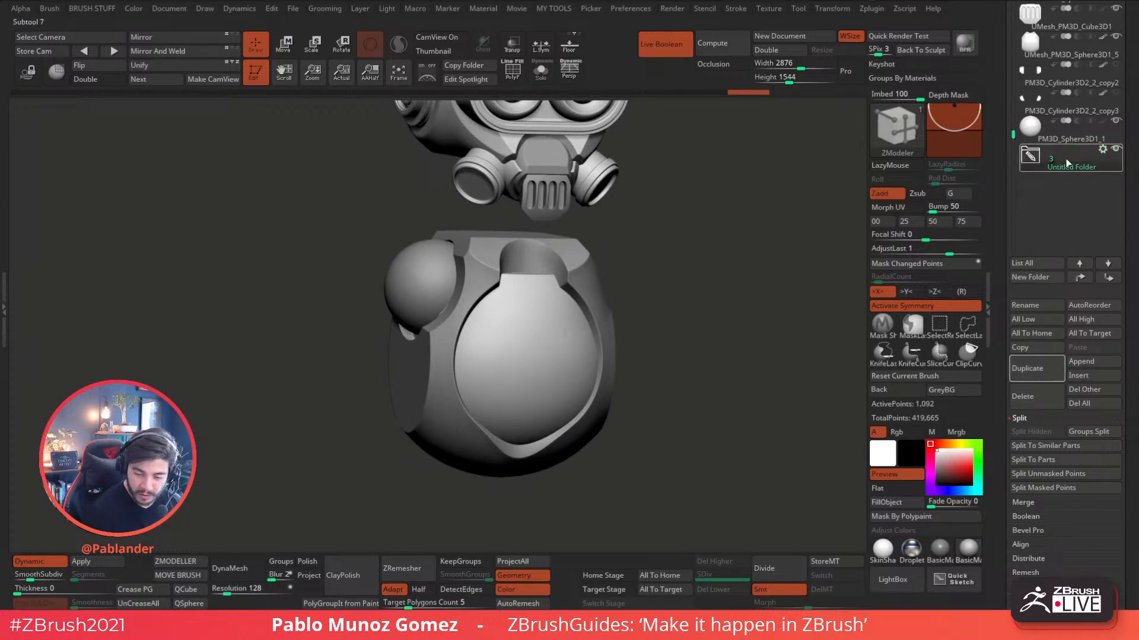
{"action": "left_click_drag", "start_coordinate": [729, 272], "coordinate": [697, 278]}
{"action": "left_click", "coordinate": [1067, 158]}
{"action": "left_click_drag", "start_coordinate": [777, 259], "coordinate": [707, 288]}
{"action": "left_click", "coordinate": [1070, 248]}
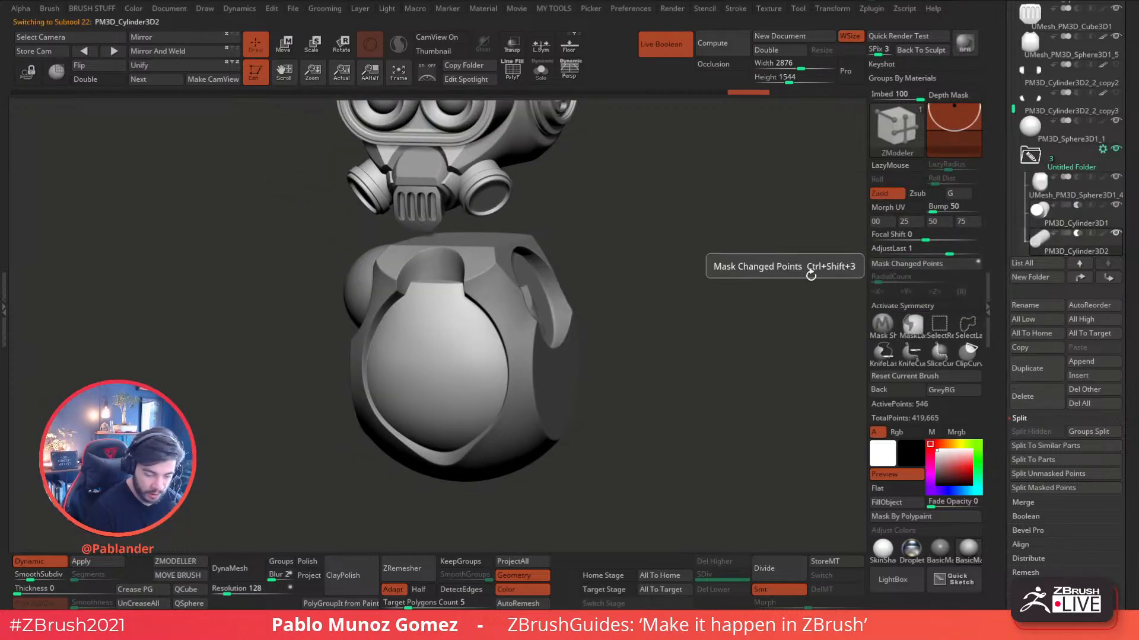
{"action": "left_click_drag", "start_coordinate": [653, 235], "coordinate": [644, 229], "text": "shift"}
{"action": "left_click", "coordinate": [193, 54]}
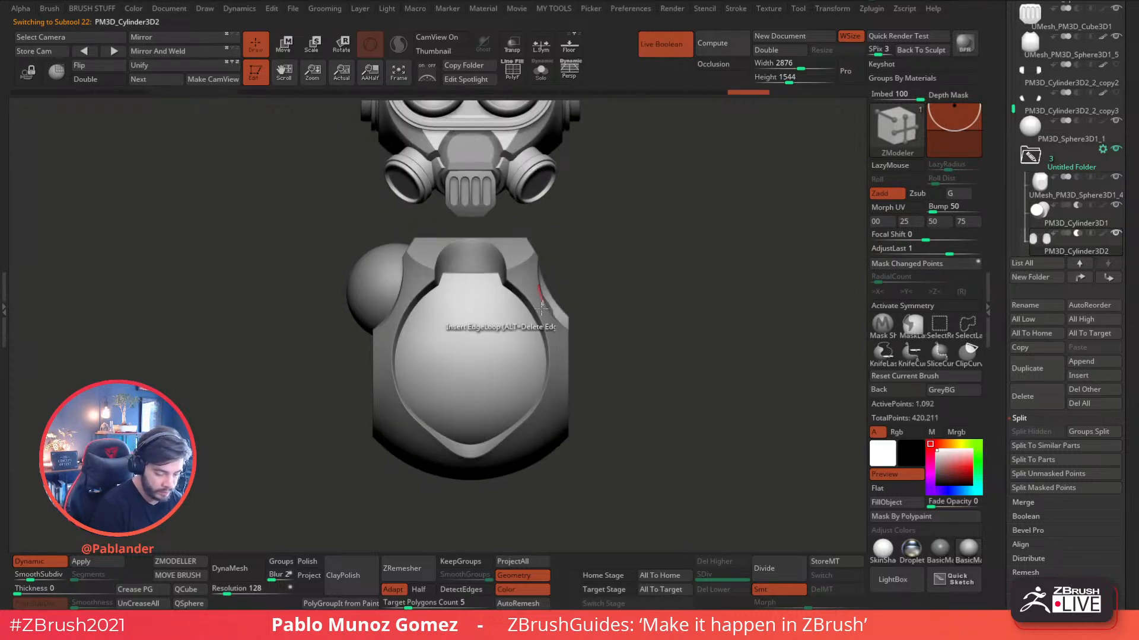
- Collapse the body folder, check the cuts on both shoulders, and run Boolean With DSDiv on the folder
{"action": "left_click", "coordinate": [1031, 156]}
{"action": "left_click_drag", "start_coordinate": [672, 323], "coordinate": [638, 355], "text": "alt"}
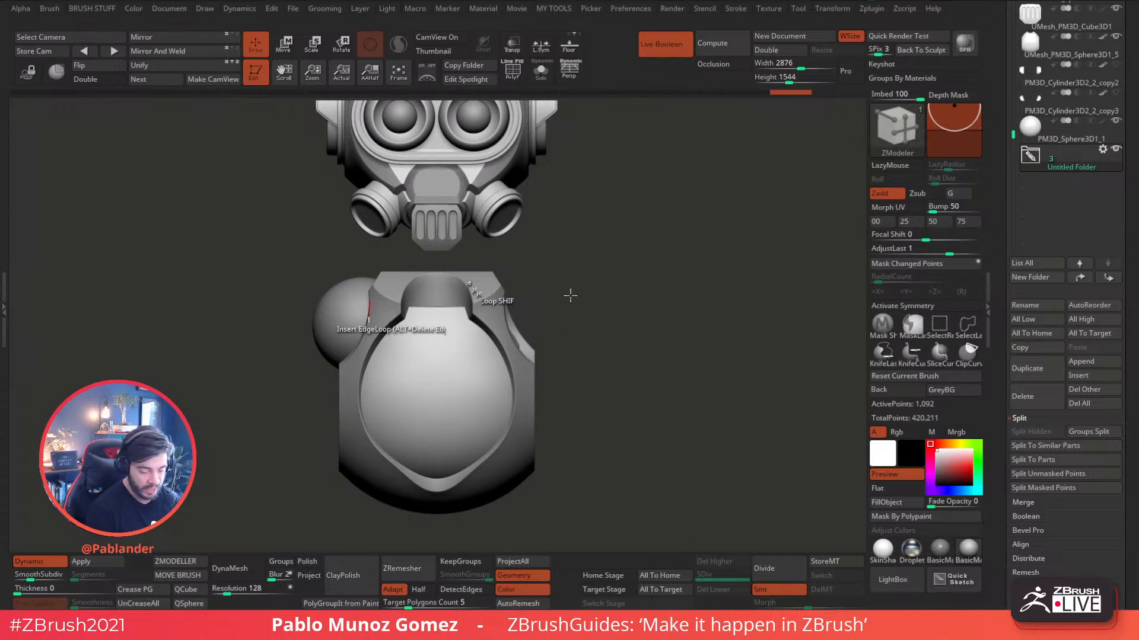
{"action": "left_click_drag", "start_coordinate": [595, 300], "coordinate": [611, 326]}
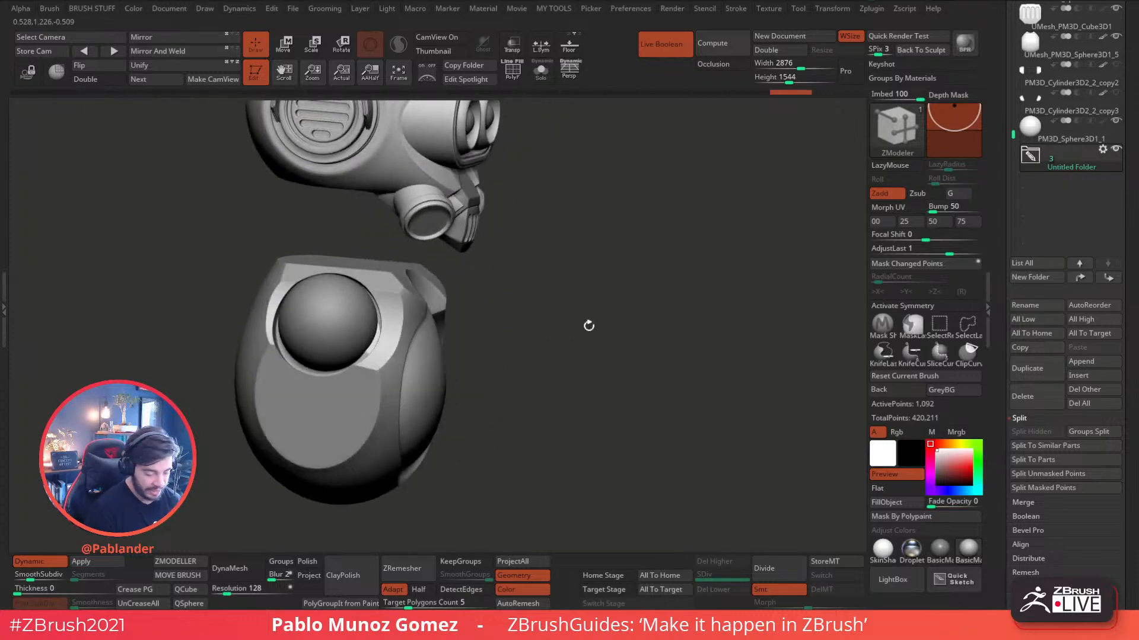
{"action": "left_click_drag", "start_coordinate": [629, 320], "coordinate": [533, 328]}
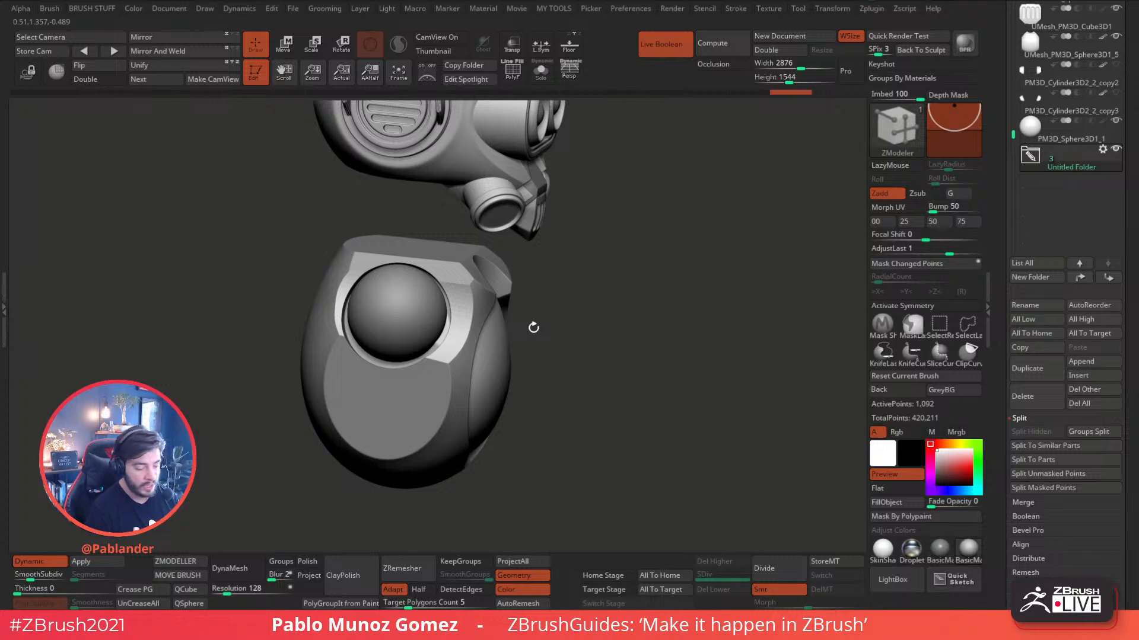
{"action": "left_click_drag", "start_coordinate": [668, 331], "coordinate": [600, 328]}
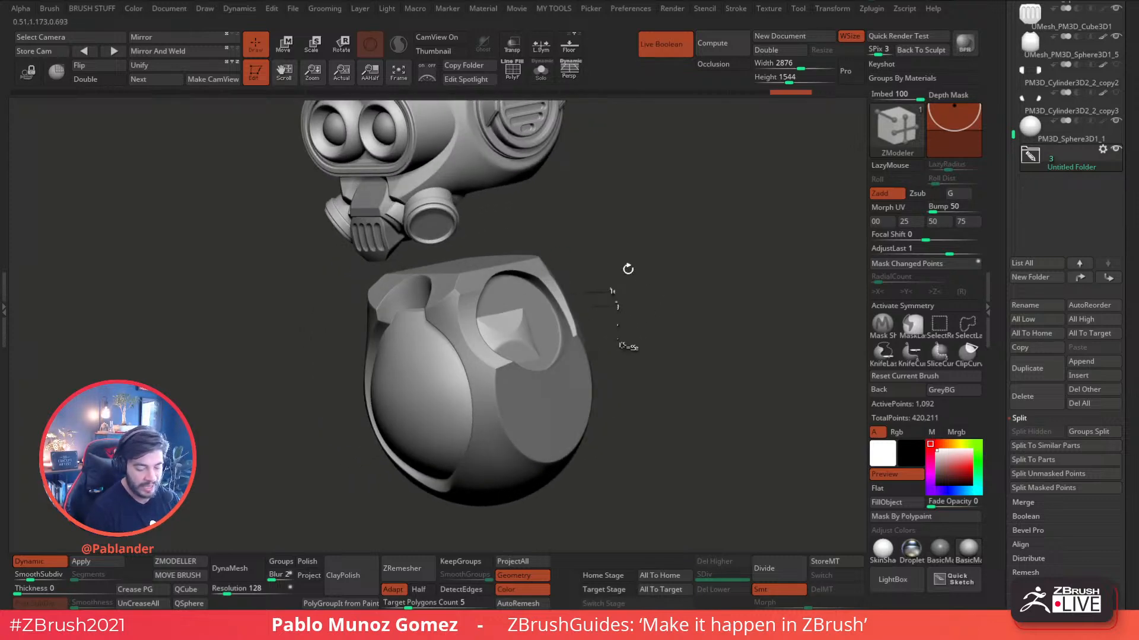
{"action": "left_click_drag", "start_coordinate": [660, 275], "coordinate": [582, 333]}
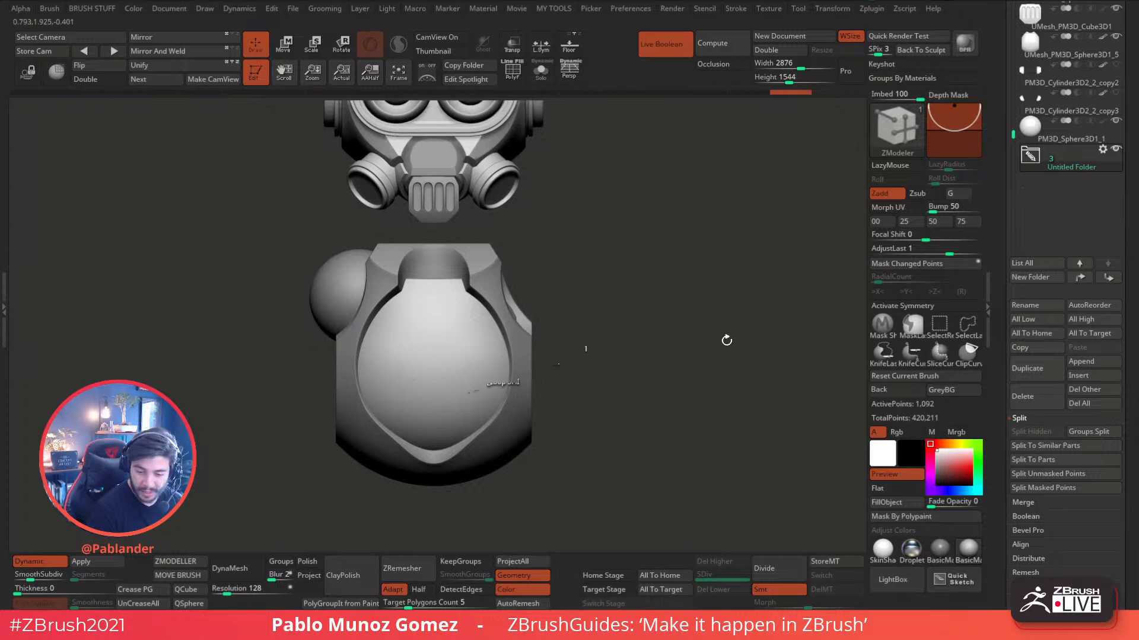
{"action": "left_click", "coordinate": [1102, 151]}
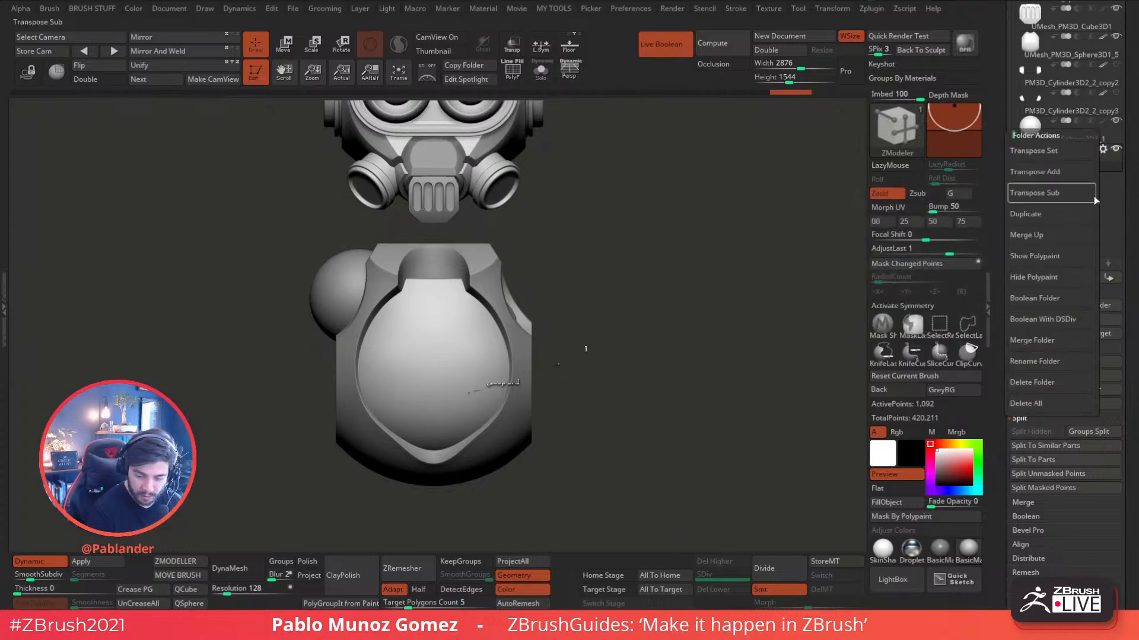
{"action": "left_click", "coordinate": [1065, 322]}
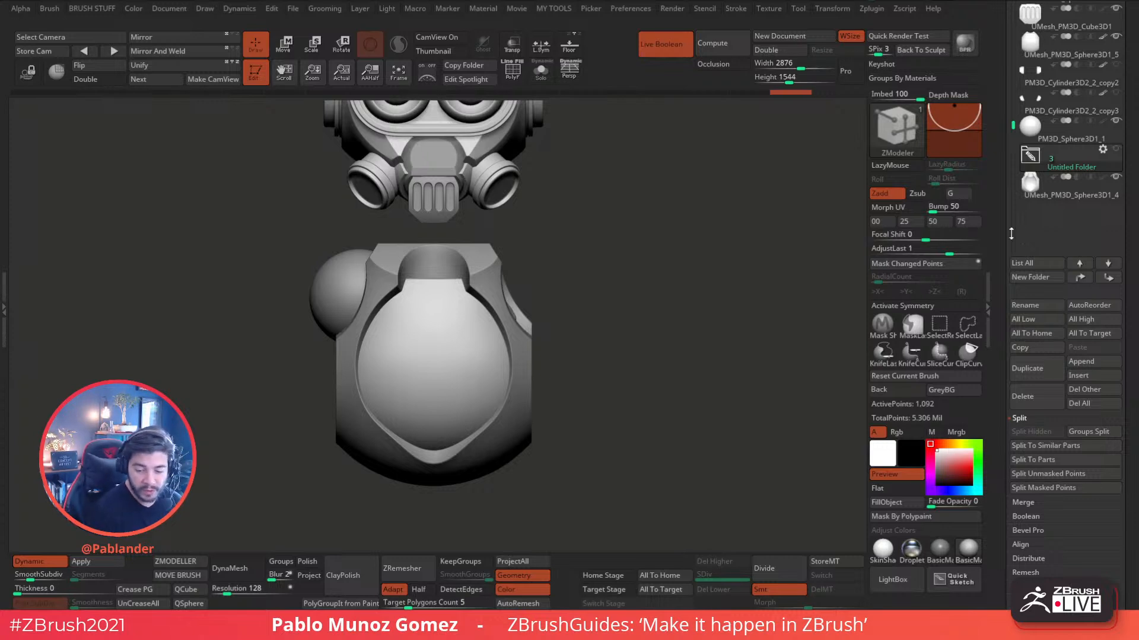
- Select the baked boolean body, turn off Live Boolean, and isolate it with Solo and its polyframe displayed
{"action": "left_click", "coordinate": [1055, 199]}
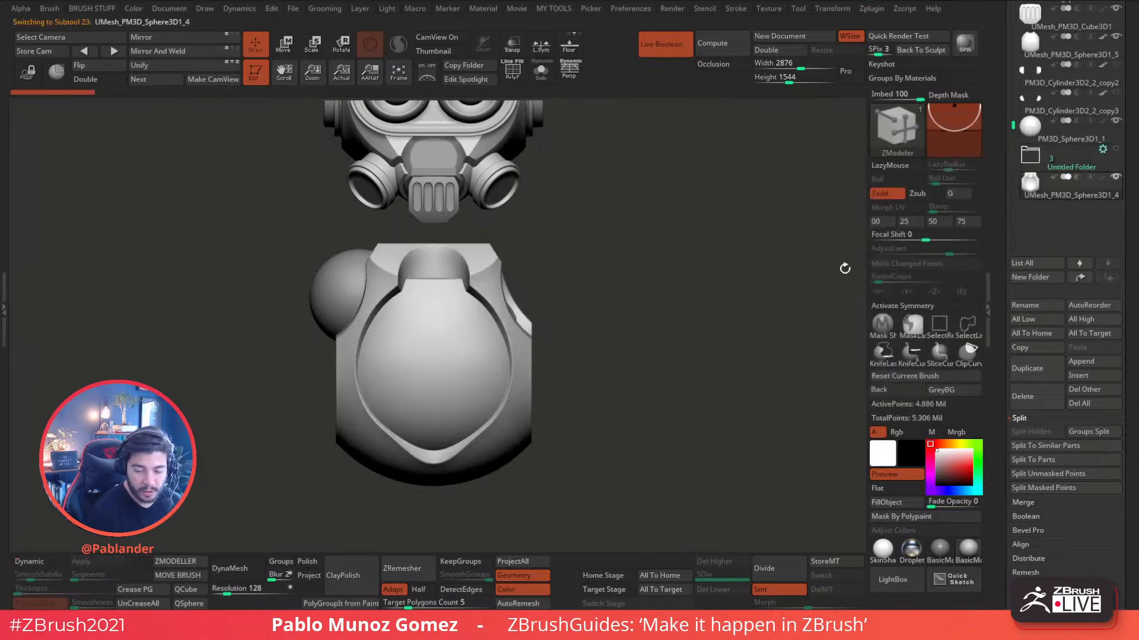
{"action": "left_click_drag", "start_coordinate": [622, 308], "coordinate": [694, 320], "text": "alt"}
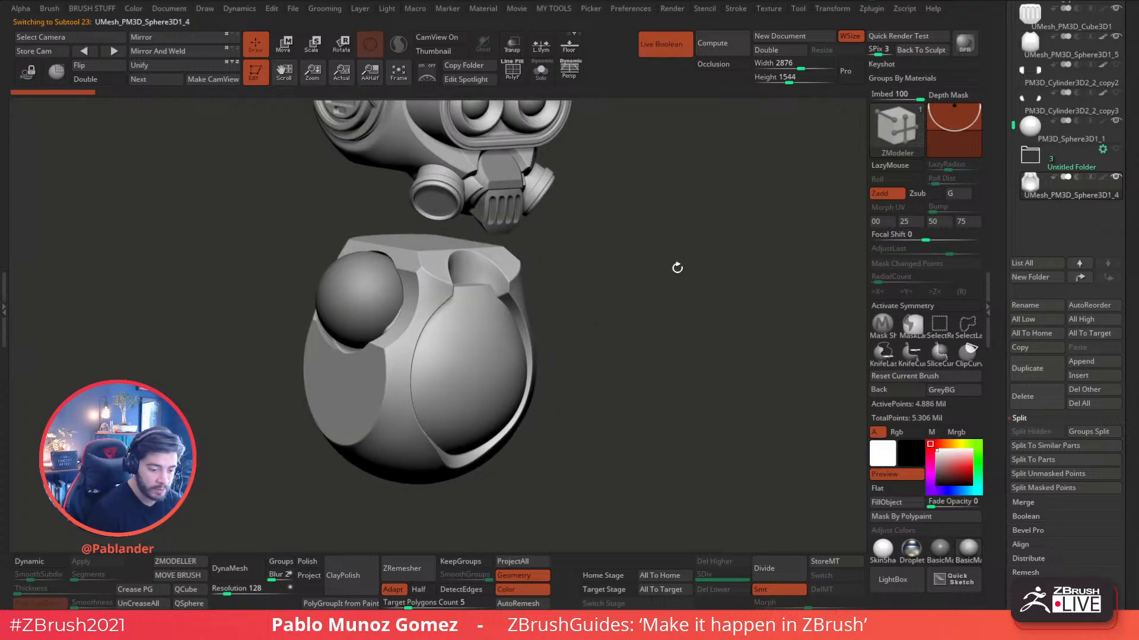
{"action": "left_click", "coordinate": [662, 45]}
{"action": "left_click_drag", "start_coordinate": [681, 315], "coordinate": [690, 323], "text": "alt"}
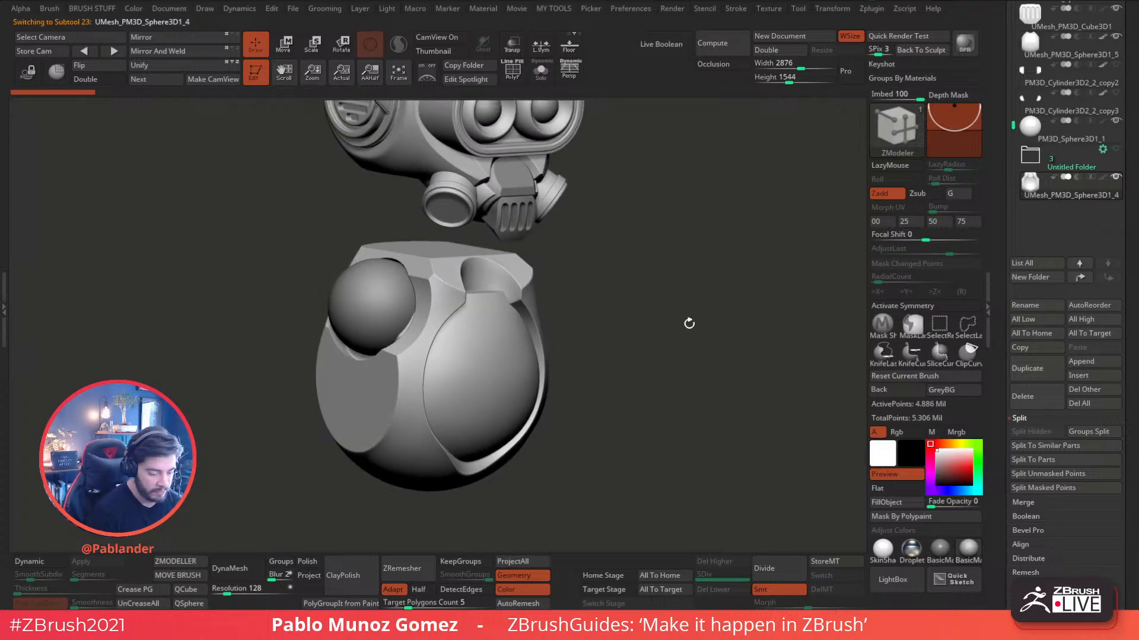
{"action": "scroll", "coordinate": [1006, 225], "scroll_direction": "up", "scroll_amount": 3}
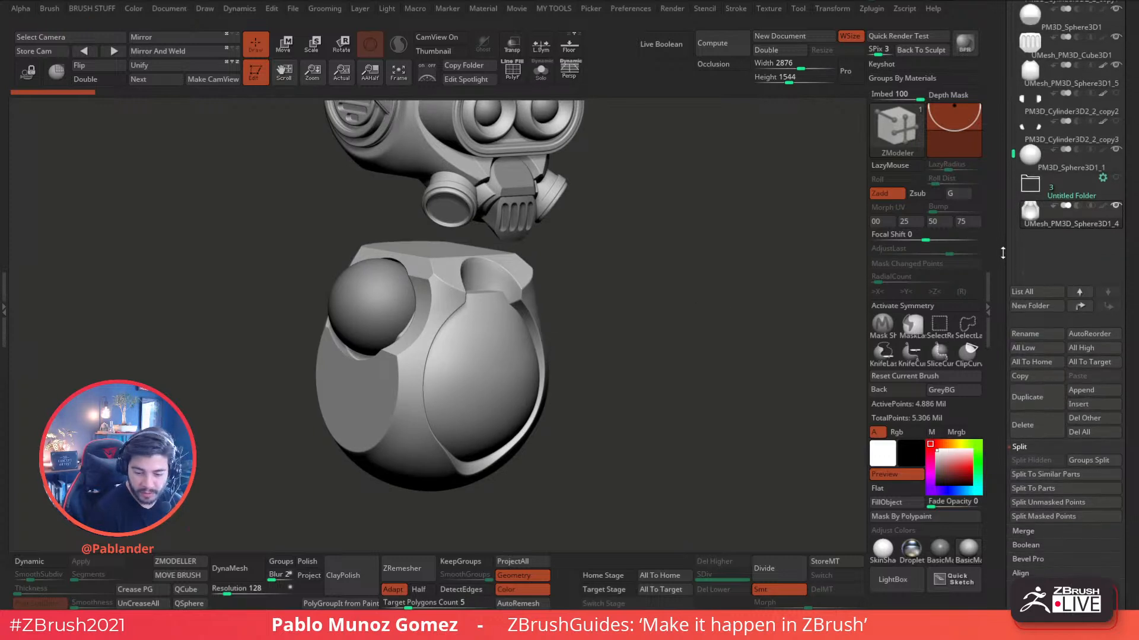
{"action": "left_click", "coordinate": [513, 70]}
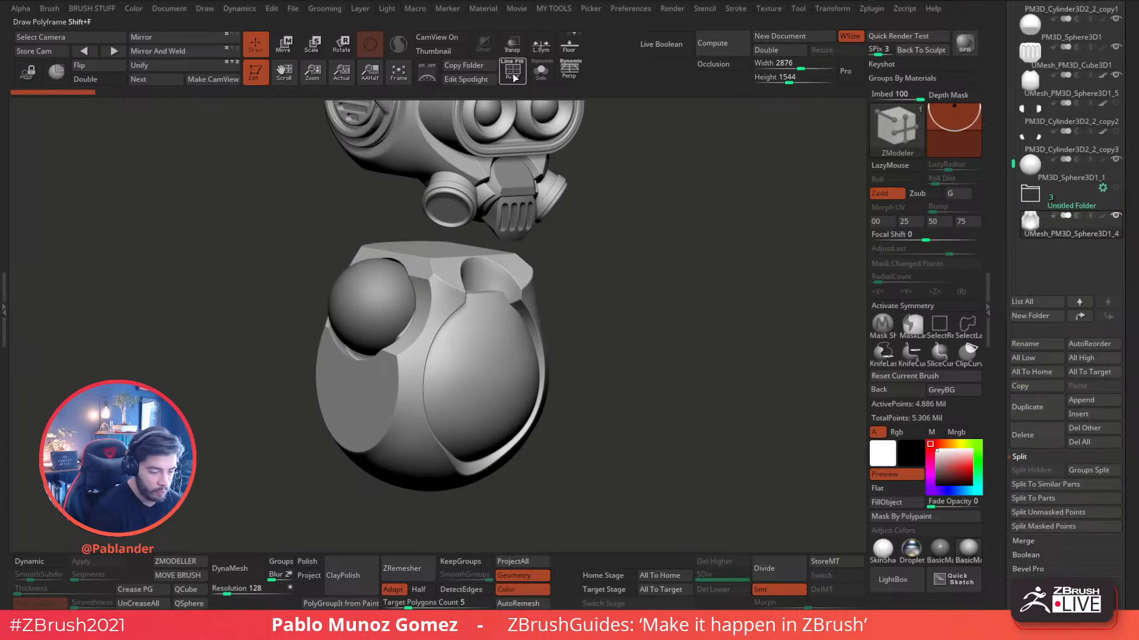
{"action": "left_click", "coordinate": [541, 71]}
{"action": "right_click_drag", "start_coordinate": [614, 225], "coordinate": [684, 296]}
{"action": "right_click_drag", "start_coordinate": [547, 363], "coordinate": [519, 323], "text": "alt"}
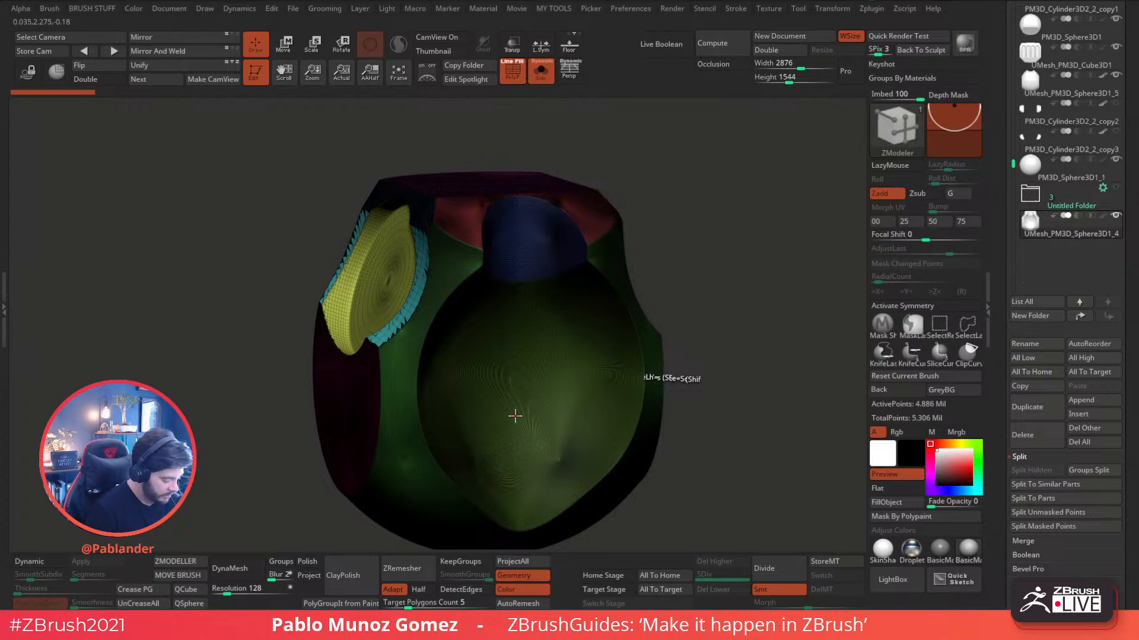
- Inspect the original body's wireframe in the folder, reselect the boolean body and hide the folder
{"action": "left_click", "coordinate": [1030, 194]}
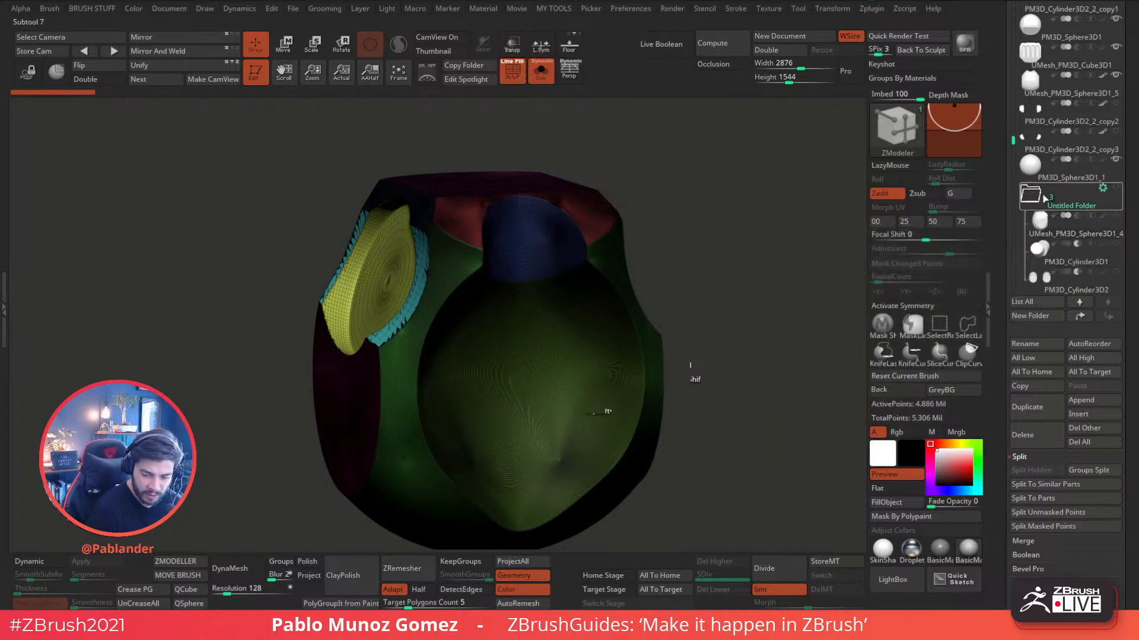
{"action": "left_click", "coordinate": [1038, 221]}
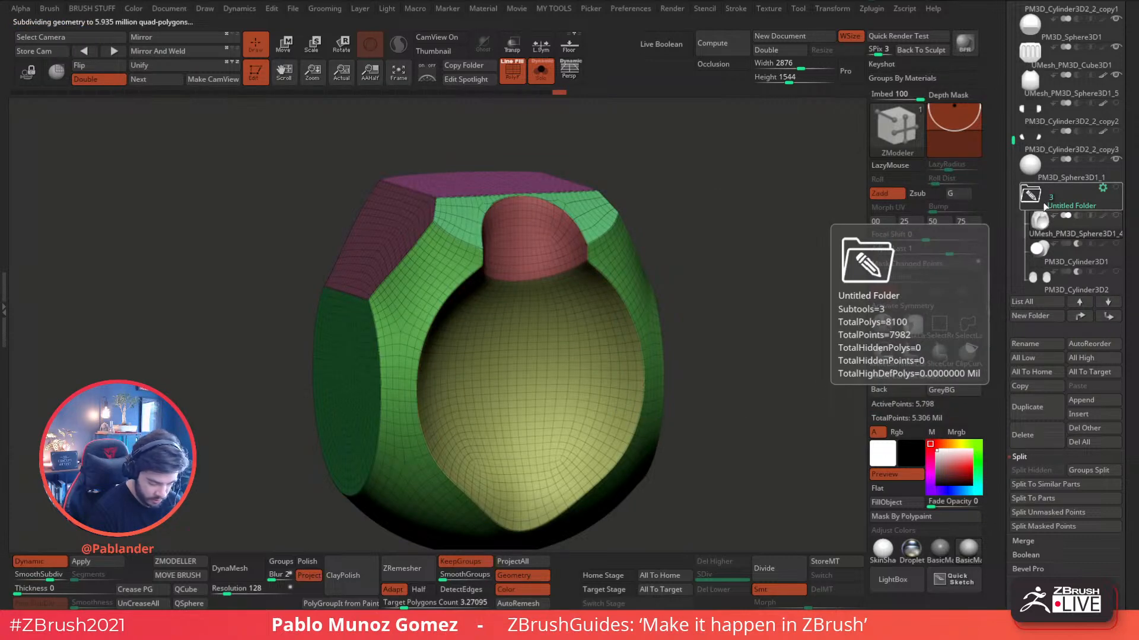
{"action": "left_click", "coordinate": [1049, 200]}
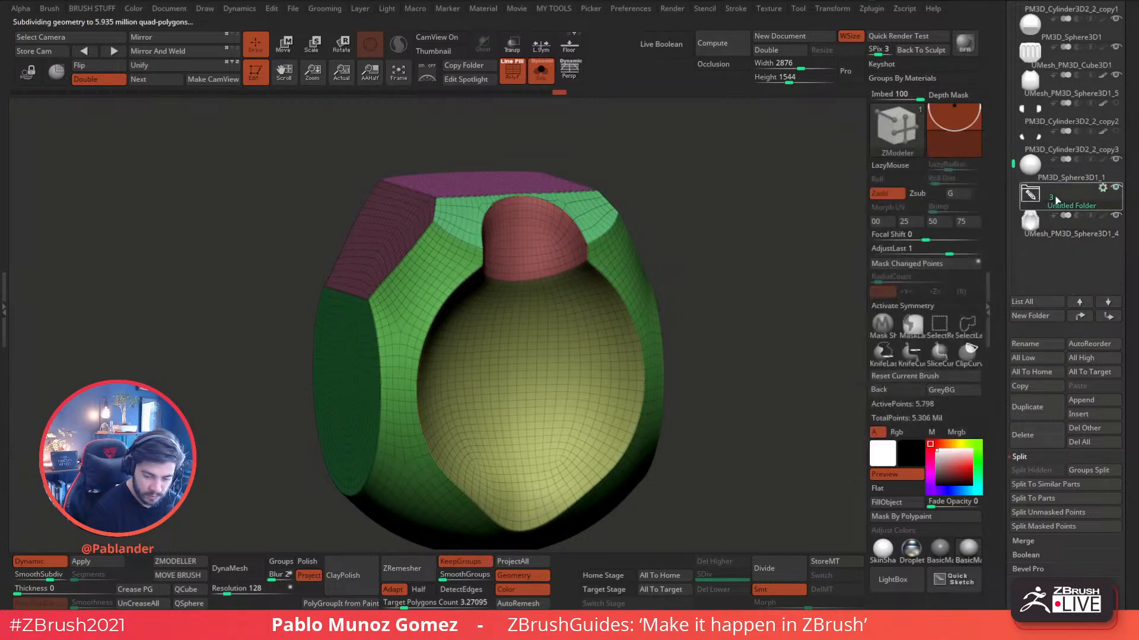
{"action": "left_click", "coordinate": [1074, 227]}
{"action": "left_click", "coordinate": [1115, 188]}
- ZRemesh the boolean body with X symmetry and KeepGroups enabled and the Target Polygons Count at 3.06967
{"action": "mouse_move", "coordinate": [729, 272]}
{"action": "left_mouse_down"}
{"action": "mouse_move", "coordinate": [747, 273]}
{"action": "mouse_move", "coordinate": [727, 284]}
{"action": "left_mouse_up"}
{"action": "key", "text": "x"}
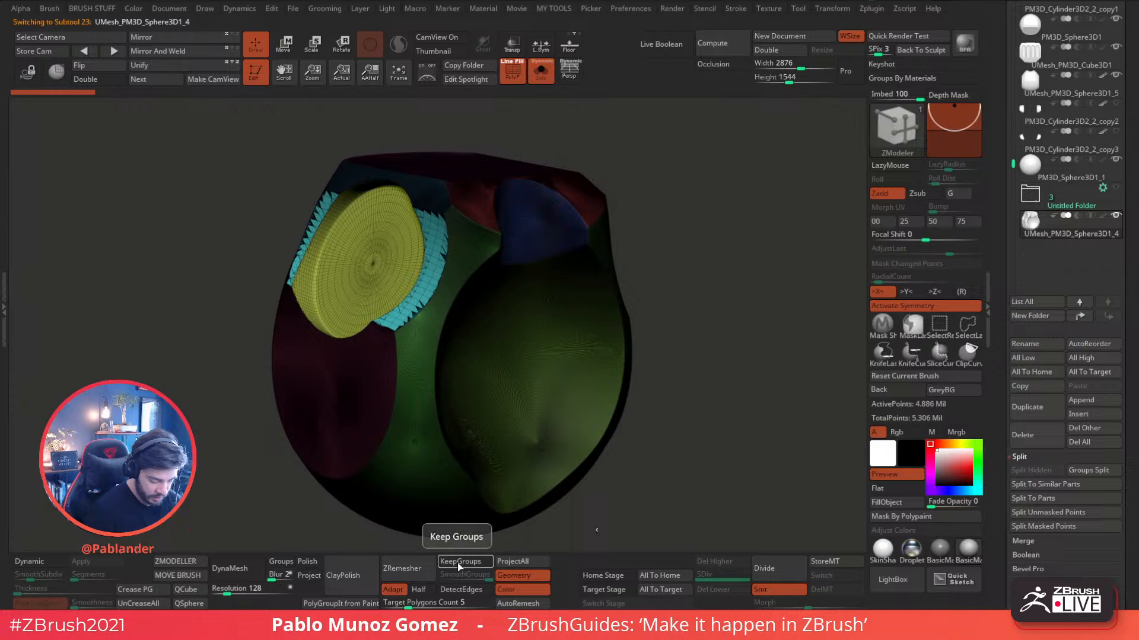
{"action": "left_click", "coordinate": [457, 562]}
{"action": "left_click_drag", "start_coordinate": [409, 607], "coordinate": [401, 605]}
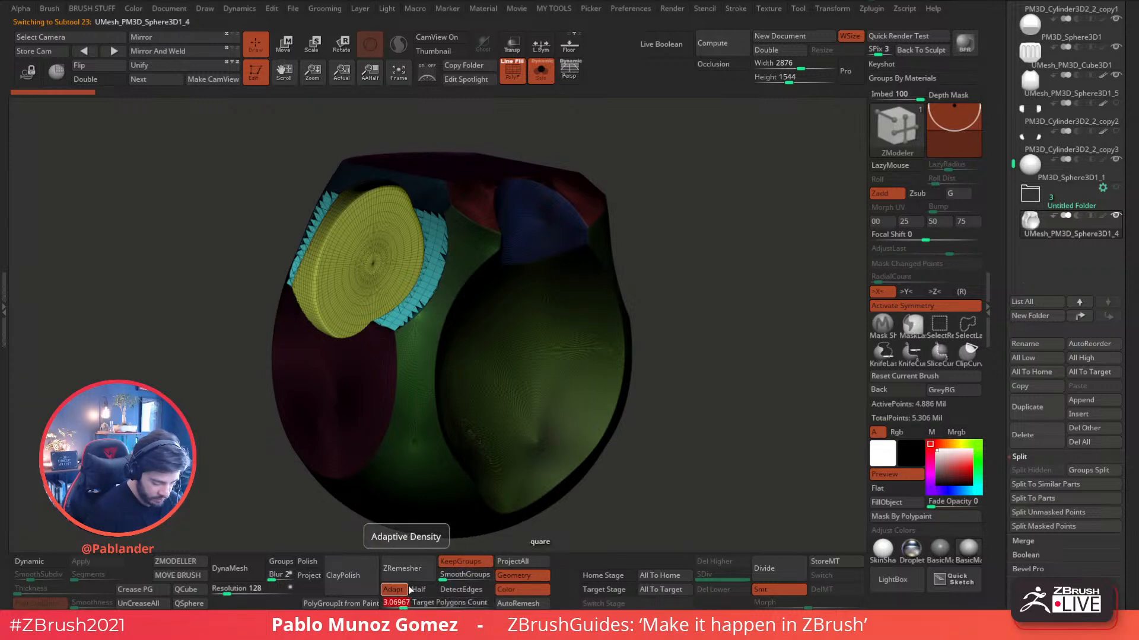
{"action": "left_click", "coordinate": [409, 570]}
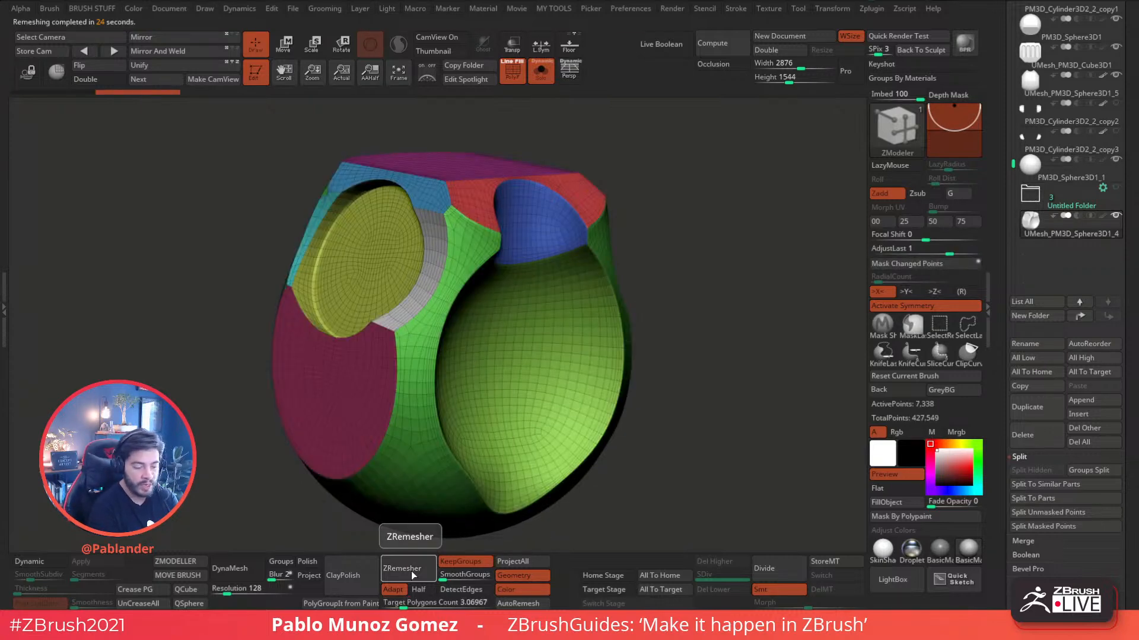
- Examine the remeshed topology and polygroup borders around the shoulder socket up close
{"action": "mouse_move", "coordinate": [681, 361]}
{"action": "left_mouse_down"}
{"action": "mouse_move", "coordinate": [713, 381]}
{"action": "mouse_move", "coordinate": [679, 399]}
{"action": "mouse_move", "coordinate": [714, 394]}
{"action": "left_mouse_up"}
{"action": "left_click_drag", "start_coordinate": [643, 237], "coordinate": [516, 255]}
{"action": "mouse_move", "coordinate": [375, 247]}
{"action": "left_mouse_down"}
{"action": "mouse_move", "coordinate": [464, 174]}
{"action": "mouse_move", "coordinate": [457, 191]}
{"action": "mouse_move", "coordinate": [564, 173]}
{"action": "left_mouse_up"}
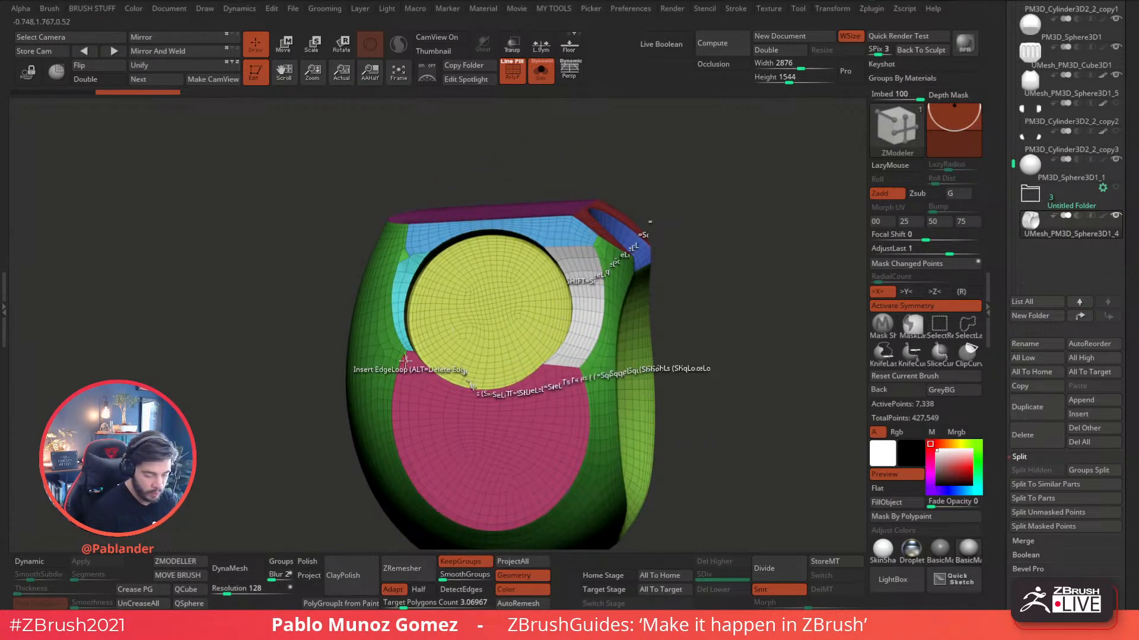
{"action": "right_click_drag", "start_coordinate": [395, 246], "coordinate": [426, 297]}
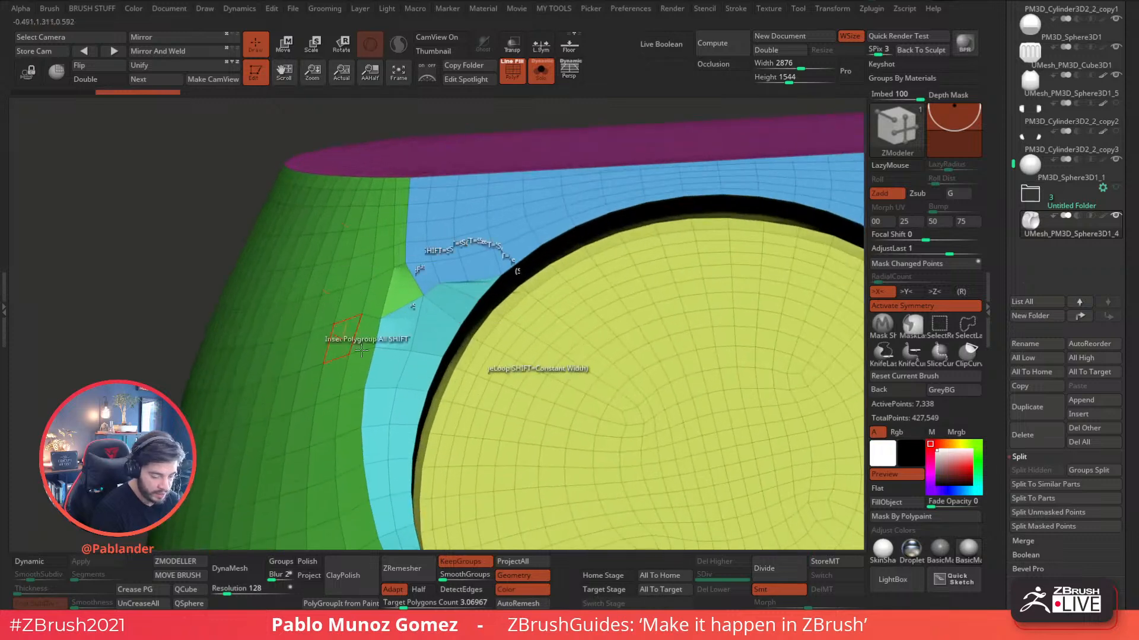
{"action": "right_click_drag", "start_coordinate": [722, 343], "coordinate": [541, 129], "text": "ctrl"}
- Preview the remeshed body with Dynamic Subdivision and no polyframe, and restore the unsmoothed polyframe view
{"action": "key", "text": "shift+f"}
{"action": "right_click_drag", "start_coordinate": [625, 127], "coordinate": [656, 176]}
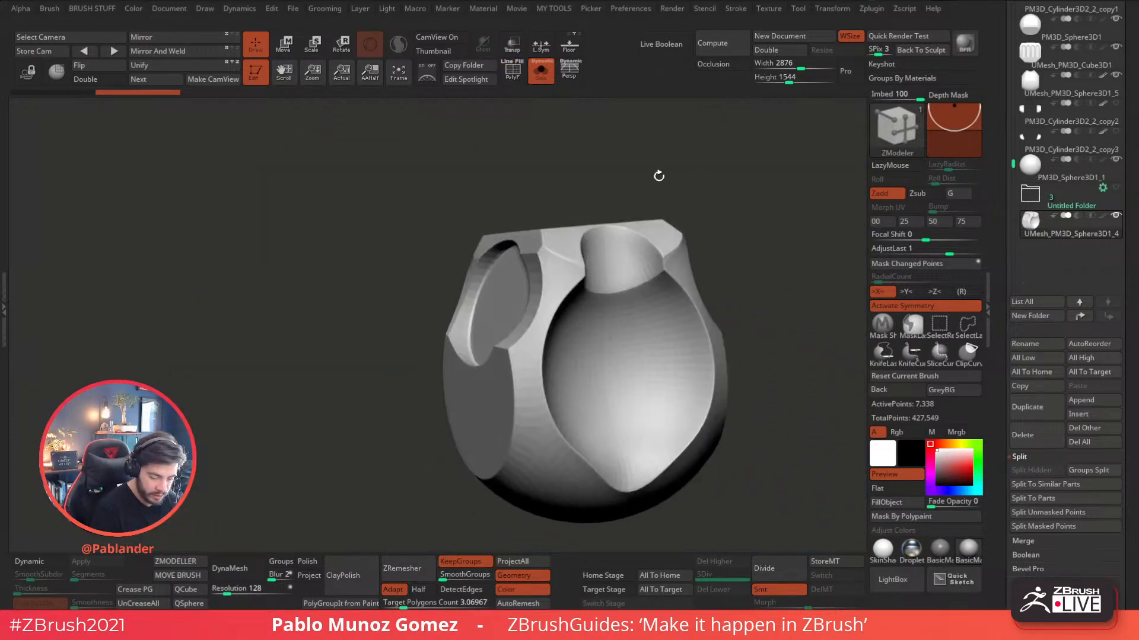
{"action": "left_click", "coordinate": [39, 562]}
{"action": "right_click_drag", "start_coordinate": [256, 508], "coordinate": [322, 473]}
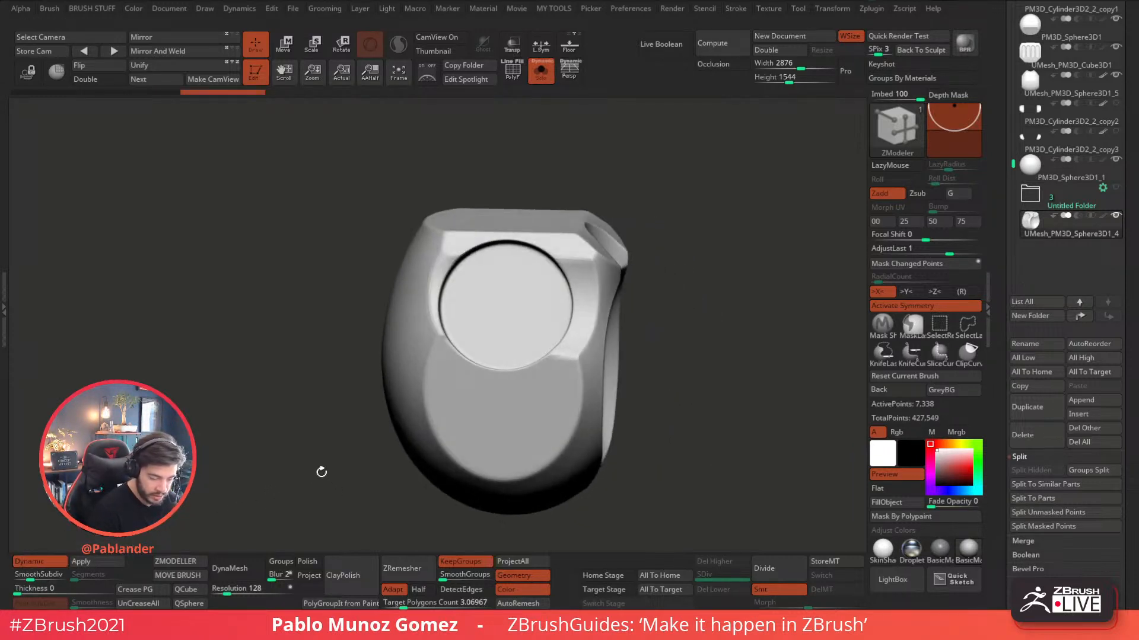
{"action": "left_click", "coordinate": [39, 561]}
{"action": "key", "text": "shift+f"}
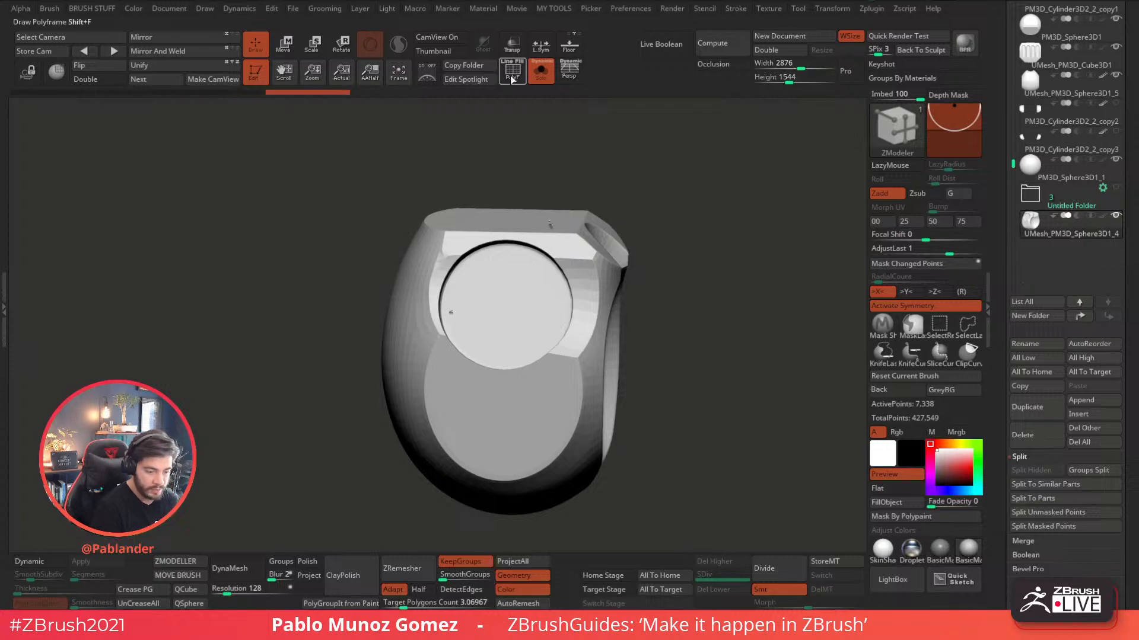
- Isolate the blue and cyan polygroups around the shoulder socket together with the adjoining green body group using SelectRect
{"action": "right_click_drag", "start_coordinate": [689, 249], "coordinate": [697, 320]}
{"action": "right_click_drag", "start_coordinate": [471, 300], "coordinate": [457, 366], "text": "ctrl"}
{"action": "right_click_drag", "start_coordinate": [417, 264], "coordinate": [421, 310], "text": "alt"}
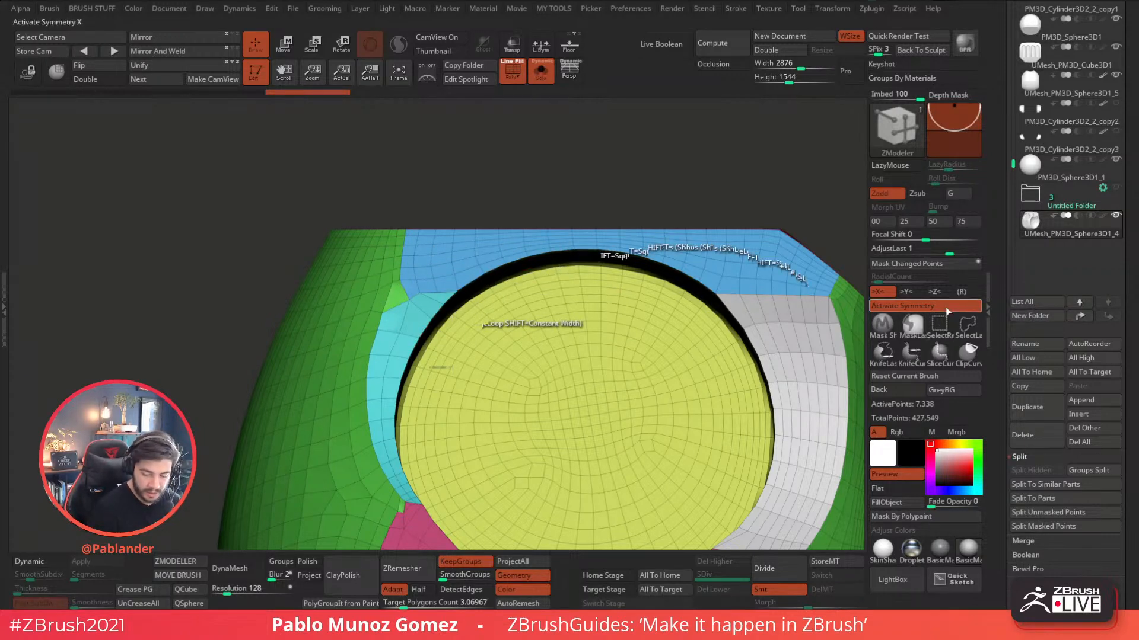
{"action": "left_click", "coordinate": [942, 327]}
{"action": "left_click", "coordinate": [458, 283], "text": "ctrl+shift"}
{"action": "mouse_move", "coordinate": [476, 187]}
{"action": "left_mouse_down", "text": "ctrl+shift"}
{"action": "mouse_move", "coordinate": [480, 197]}
{"action": "mouse_move", "coordinate": [497, 184]}
{"action": "left_mouse_up", "text": "ctrl+shift"}
{"action": "left_click", "coordinate": [414, 305], "text": "ctrl+shift"}
{"action": "mouse_move", "coordinate": [503, 324]}
{"action": "left_mouse_down", "text": "alt"}
{"action": "mouse_move", "coordinate": [513, 349]}
{"action": "mouse_move", "coordinate": [504, 326]}
{"action": "left_mouse_up", "text": "alt"}
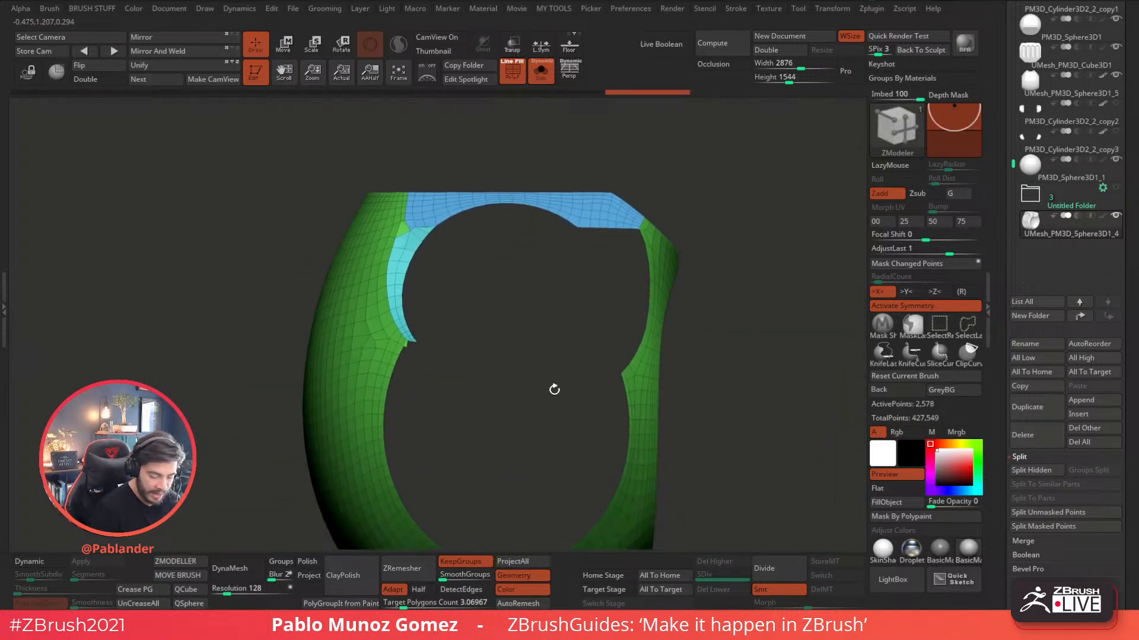
- Hide the unwanted green body faces with SelectLasso, keeping the blue and cyan socket rim and the small green strip beside it
{"action": "left_click", "coordinate": [966, 330]}
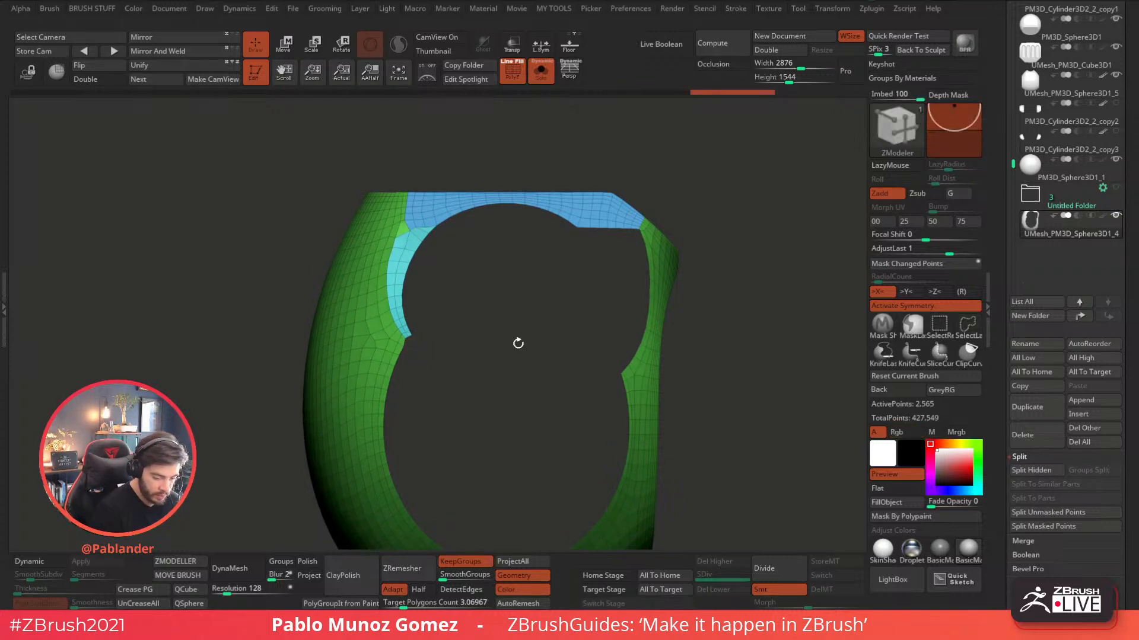
{"action": "mouse_move", "coordinate": [392, 233]}
{"action": "left_mouse_down", "text": "ctrl+shift"}
{"action": "mouse_move", "coordinate": [386, 311]}
{"action": "mouse_move", "coordinate": [415, 358]}
{"action": "mouse_move", "coordinate": [169, 231]}
{"action": "mouse_move", "coordinate": [355, 102]}
{"action": "left_mouse_up", "text": "ctrl+shift"}
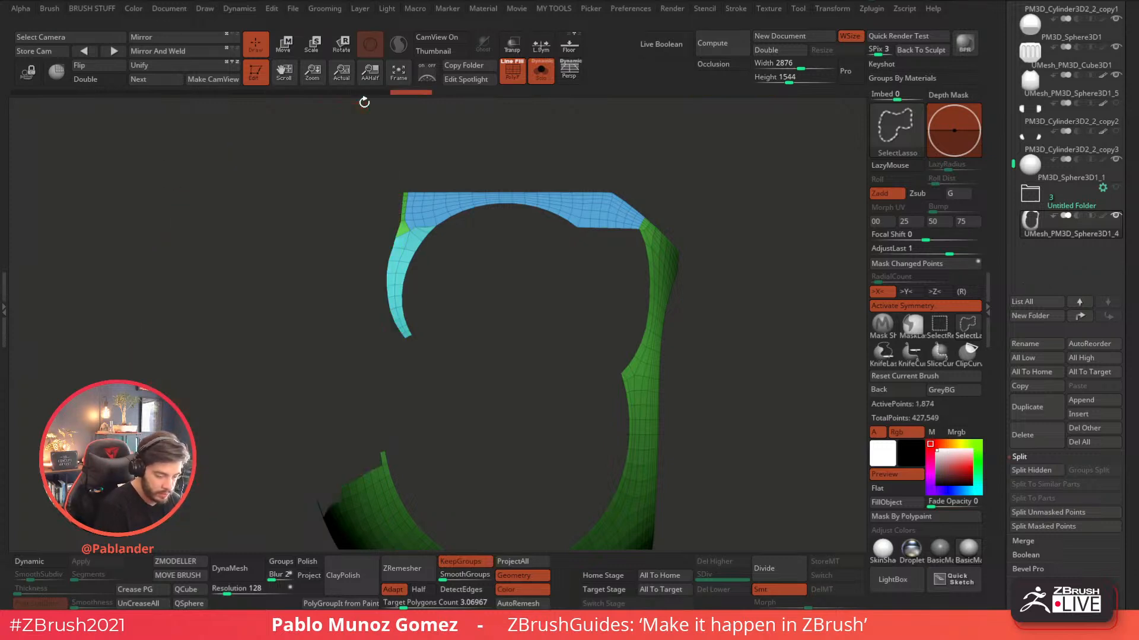
{"action": "mouse_move", "coordinate": [652, 214]}
{"action": "left_mouse_down", "text": "ctrl+alt+shift"}
{"action": "mouse_move", "coordinate": [645, 222]}
{"action": "mouse_move", "coordinate": [716, 208]}
{"action": "mouse_move", "coordinate": [703, 203]}
{"action": "left_mouse_up", "text": "ctrl+alt+shift"}
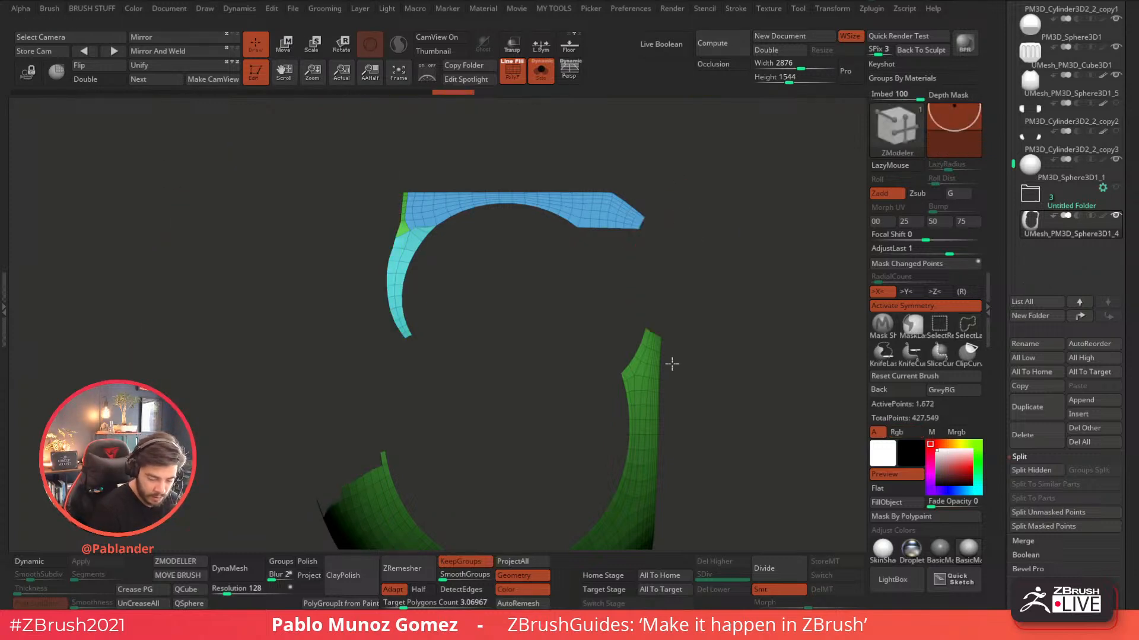
{"action": "left_click_drag", "start_coordinate": [674, 379], "coordinate": [649, 247], "text": "alt"}
{"action": "mouse_move", "coordinate": [525, 235]}
{"action": "left_mouse_down", "text": "ctrl+shift"}
{"action": "mouse_move", "coordinate": [206, 384]}
{"action": "mouse_move", "coordinate": [719, 449]}
{"action": "mouse_move", "coordinate": [592, 157]}
{"action": "mouse_move", "coordinate": [590, 172]}
{"action": "left_mouse_up", "text": "ctrl+shift"}
{"action": "mouse_move", "coordinate": [552, 267]}
{"action": "left_mouse_down"}
{"action": "mouse_move", "coordinate": [572, 358]}
{"action": "mouse_move", "coordinate": [526, 371]}
{"action": "mouse_move", "coordinate": [447, 338]}
{"action": "left_mouse_up"}
- Enable double-sided display, merge the visible rim faces into one polygroup with GroupVisible, and unhide the whole body
{"action": "left_click", "coordinate": [89, 78]}
{"action": "left_click_drag", "start_coordinate": [203, 338], "coordinate": [473, 371]}
{"action": "key", "text": "2"}
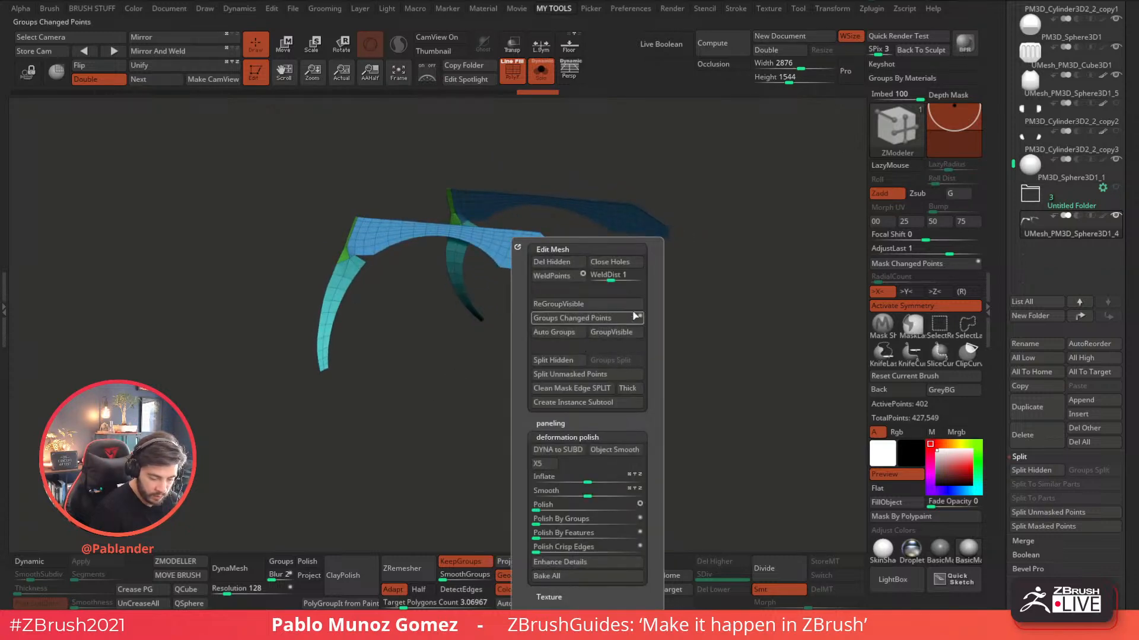
{"action": "left_click", "coordinate": [617, 332]}
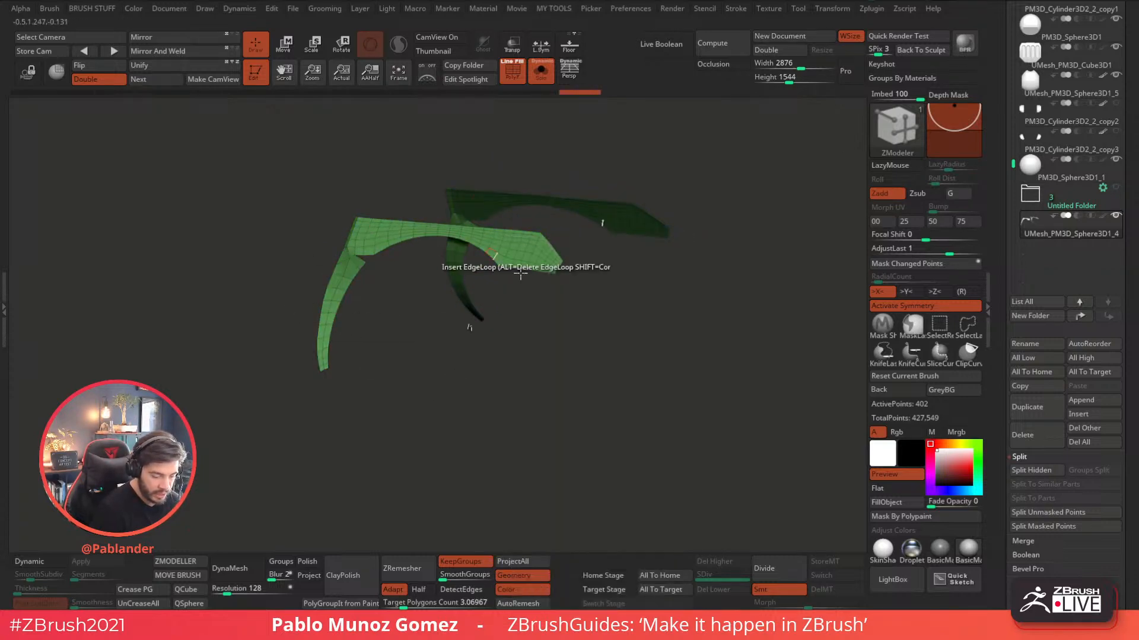
{"action": "left_click", "coordinate": [606, 355], "text": "ctrl+shift"}
- Unhide the whole body around the shoulder socket and switch from ZModeler to the Move brush
{"action": "right_click_drag", "start_coordinate": [366, 257], "coordinate": [492, 275]}
{"action": "scroll", "coordinate": [505, 283], "scroll_direction": "up", "scroll_amount": 5}
{"action": "key", "text": "space"}
{"action": "left_click", "coordinate": [508, 261]}
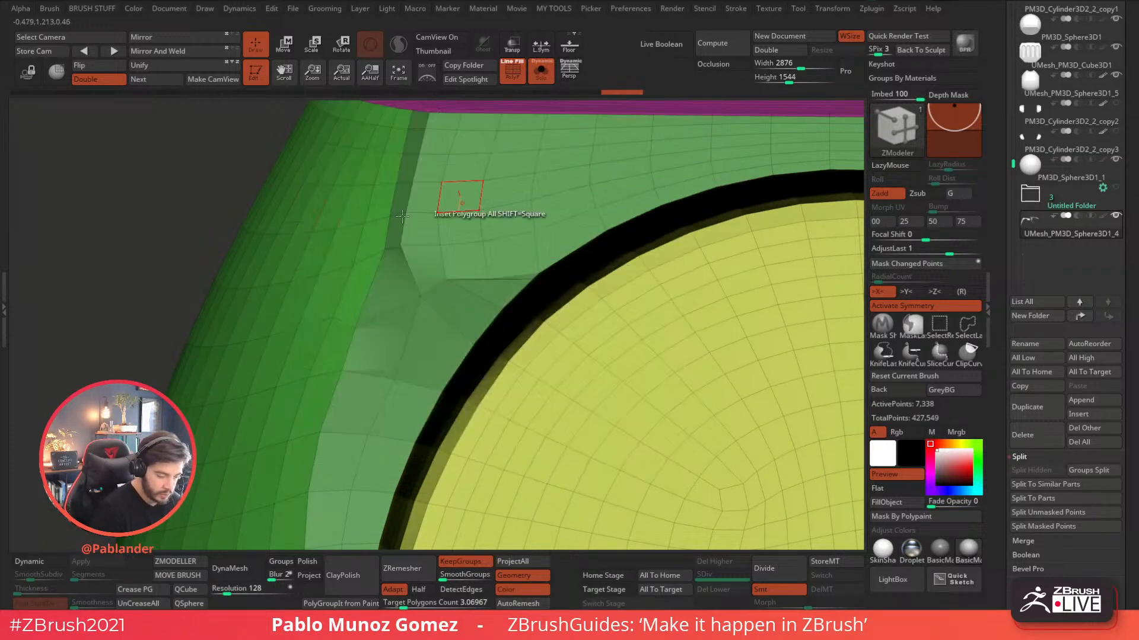
{"action": "left_click", "coordinate": [170, 577]}
{"action": "key", "text": "space"}
{"action": "left_click", "coordinate": [512, 80]}
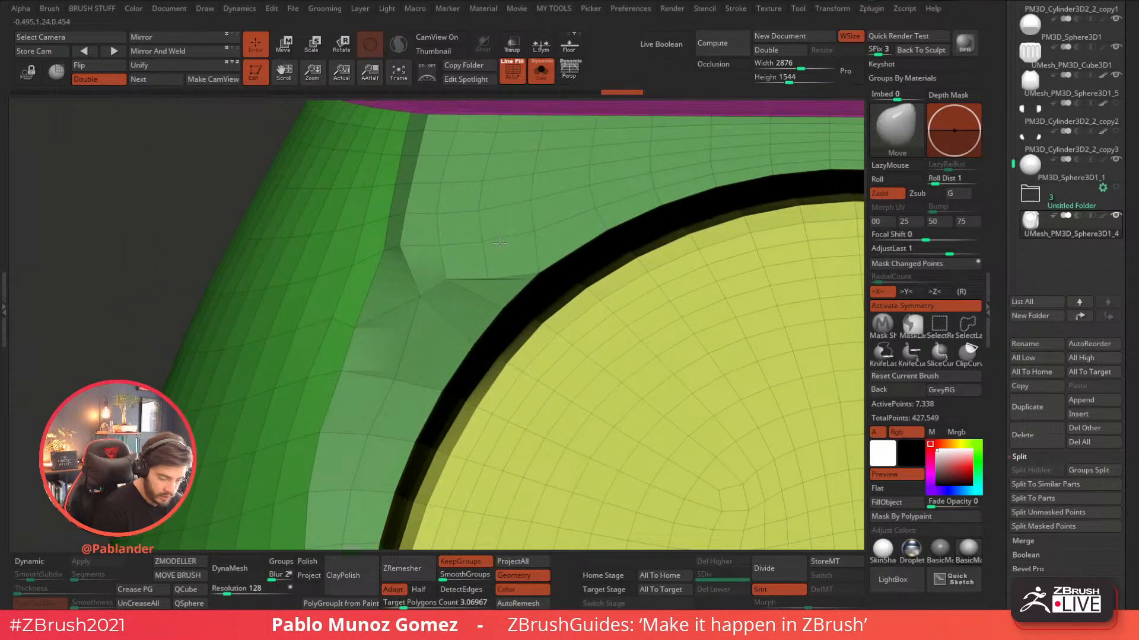
- Isolate the socket rim with its small cyan tip, merge them into one polygroup with GroupVisible, and unhide the body
{"action": "mouse_move", "coordinate": [487, 269]}
{"action": "right_mouse_down"}
{"action": "mouse_move", "coordinate": [450, 279]}
{"action": "mouse_move", "coordinate": [519, 303]}
{"action": "mouse_move", "coordinate": [522, 278]}
{"action": "mouse_move", "coordinate": [505, 297]}
{"action": "mouse_move", "coordinate": [431, 250]}
{"action": "right_mouse_up"}
{"action": "right_click_drag", "start_coordinate": [756, 327], "coordinate": [609, 320]}
{"action": "right_click_drag", "start_coordinate": [571, 404], "coordinate": [595, 391]}
{"action": "right_click_drag", "start_coordinate": [712, 305], "coordinate": [712, 353], "text": "ctrl"}
{"action": "right_click_drag", "start_coordinate": [712, 353], "coordinate": [709, 323]}
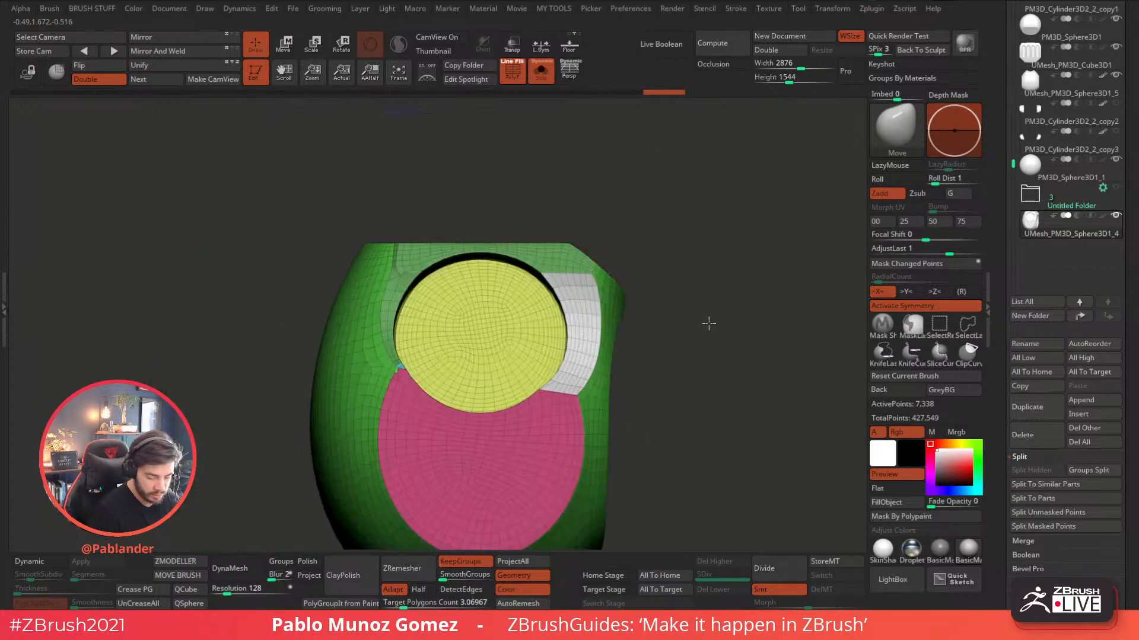
{"action": "mouse_move", "coordinate": [677, 381]}
{"action": "right_mouse_down", "text": "alt"}
{"action": "mouse_move", "coordinate": [677, 338]}
{"action": "mouse_move", "coordinate": [689, 389]}
{"action": "right_mouse_up", "text": "alt"}
{"action": "right_click_drag", "start_coordinate": [399, 351], "coordinate": [413, 405], "text": "ctrl"}
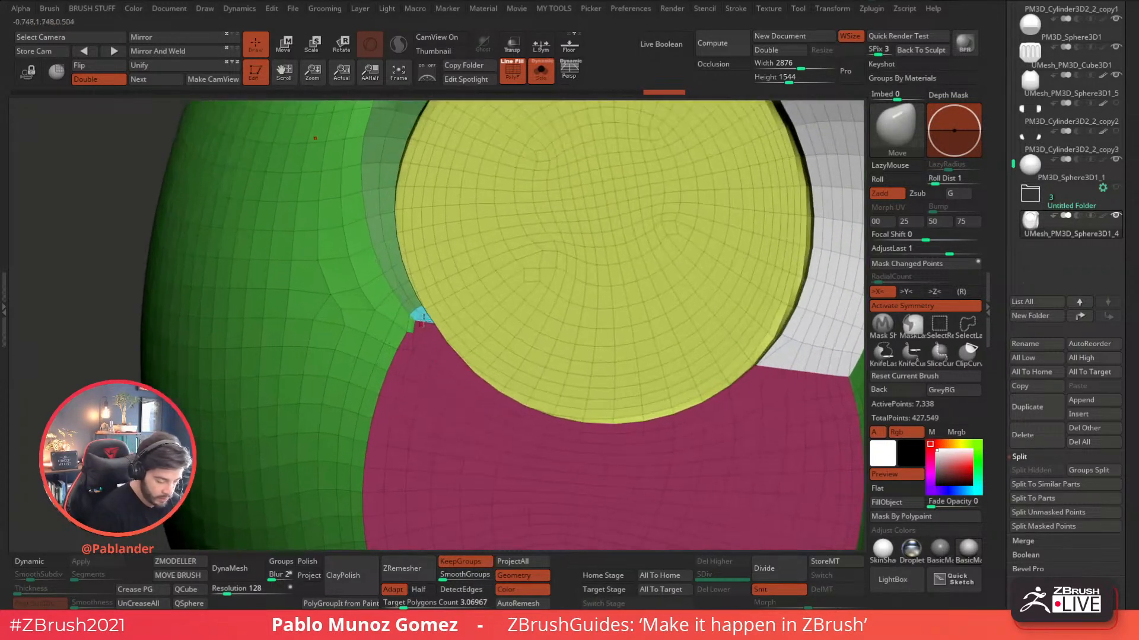
{"action": "left_click", "coordinate": [409, 309], "text": "ctrl+shift"}
{"action": "key", "text": "space"}
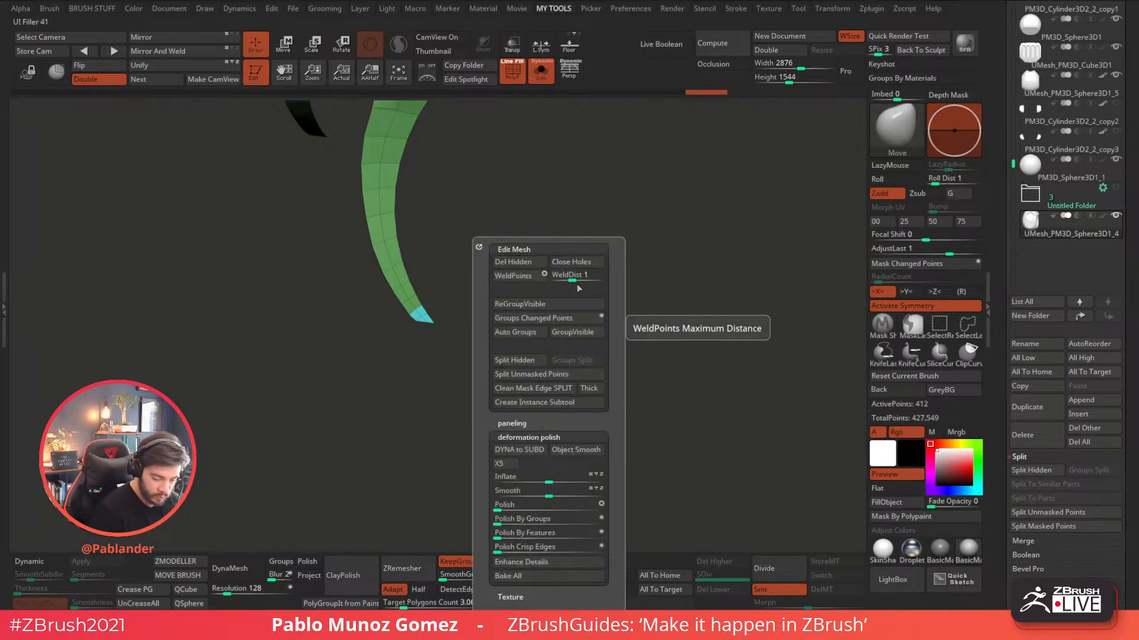
{"action": "left_click", "coordinate": [531, 330]}
{"action": "left_click", "coordinate": [628, 295], "text": "ctrl+shift"}
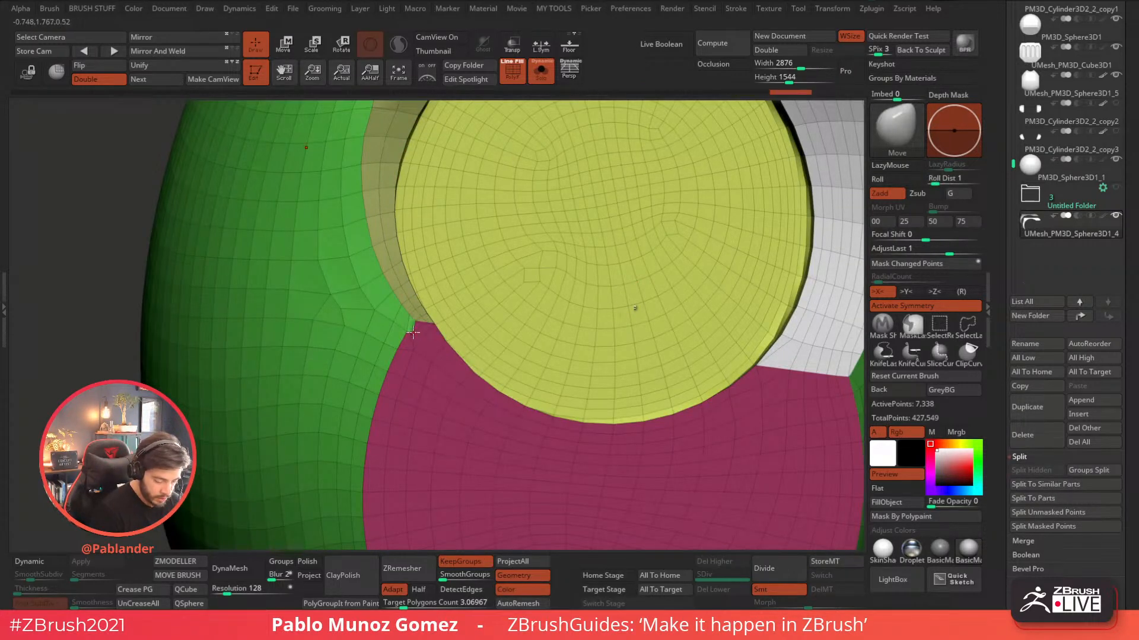
- Isolate the pink panel and green body groups, and hide the upper green faces on both sides of the panel with SelectLasso
{"action": "left_click", "coordinate": [415, 332], "text": "ctrl+alt+shift"}
{"action": "right_click_drag", "start_coordinate": [422, 335], "coordinate": [382, 285]}
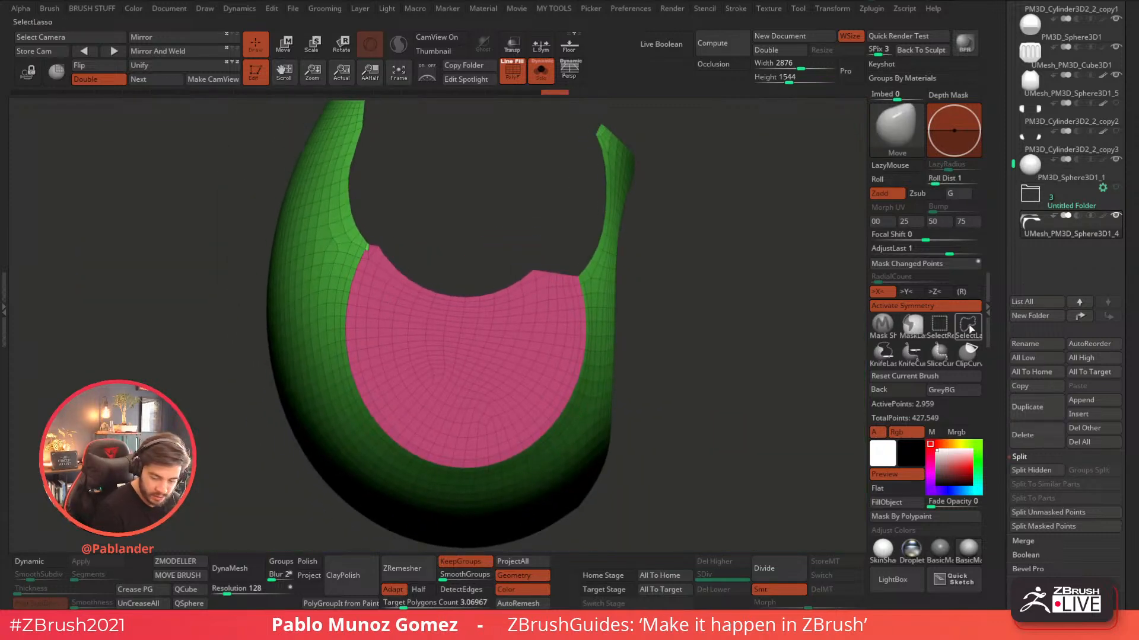
{"action": "key", "text": "ctrl+shift"}
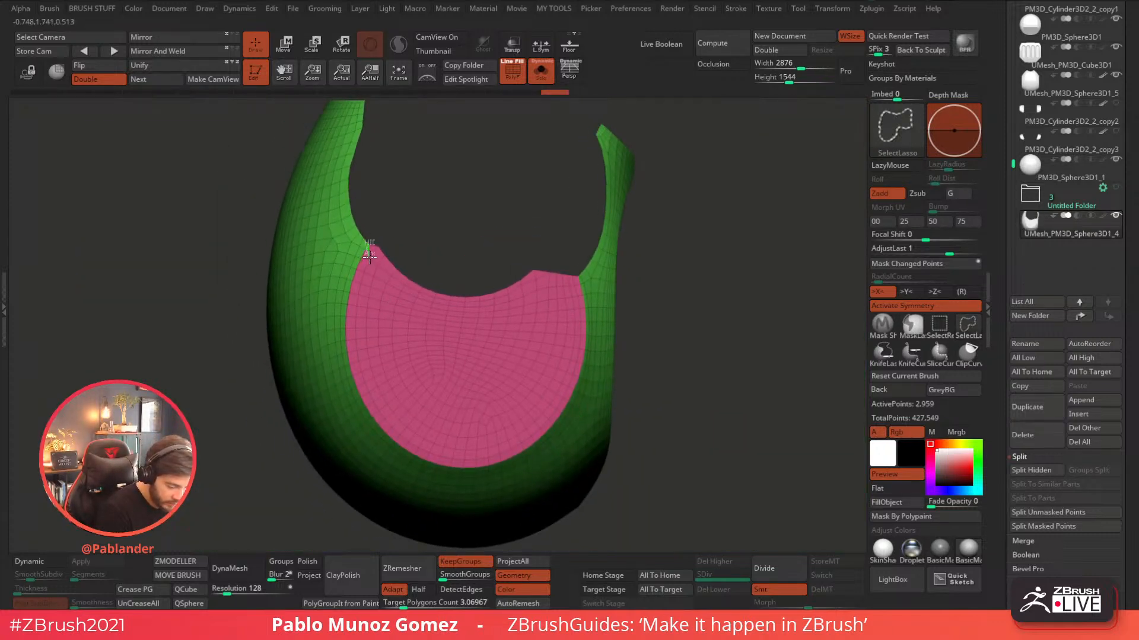
{"action": "mouse_move", "coordinate": [373, 255]}
{"action": "left_mouse_down", "text": "ctrl+shift"}
{"action": "mouse_move", "coordinate": [208, 127]}
{"action": "mouse_move", "coordinate": [379, 95]}
{"action": "left_mouse_up", "text": "ctrl+shift"}
{"action": "key", "text": "ctrl+z"}
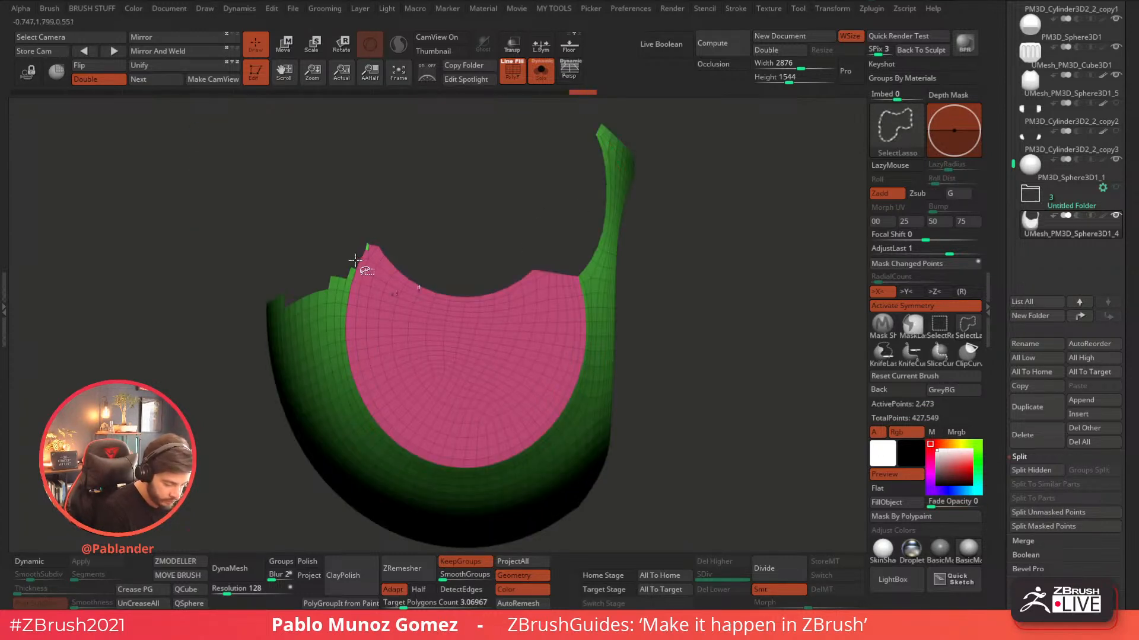
{"action": "left_click_drag", "start_coordinate": [344, 304], "coordinate": [321, 154], "text": "ctrl+alt+shift"}
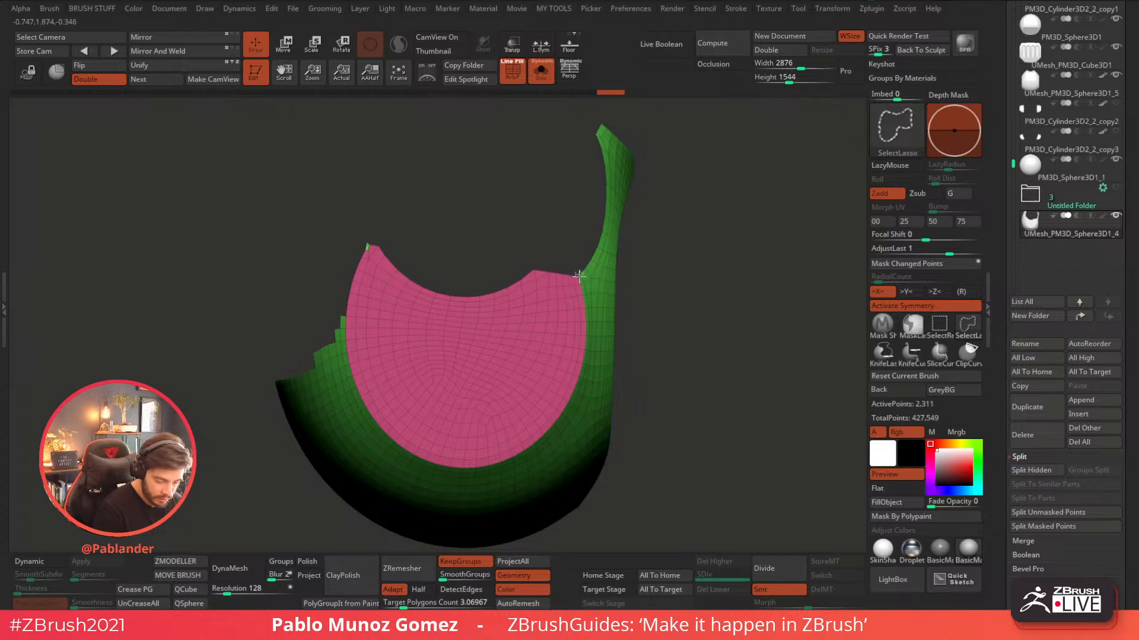
{"action": "mouse_move", "coordinate": [586, 292]}
{"action": "left_mouse_down", "text": "ctrl+alt+shift"}
{"action": "mouse_move", "coordinate": [590, 122]}
{"action": "mouse_move", "coordinate": [582, 139]}
{"action": "left_mouse_up", "text": "ctrl+alt+shift"}
{"action": "right_click_drag", "start_coordinate": [501, 381], "coordinate": [558, 305], "text": "alt"}
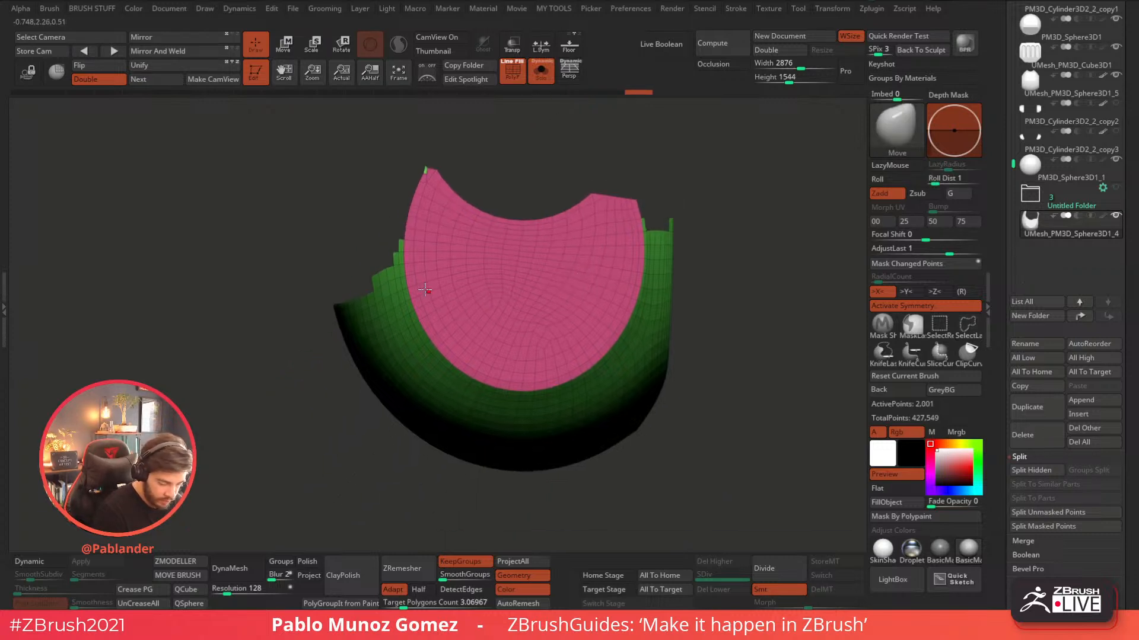
- Hide the remaining green body faces around the pink panel with SelectLasso, keeping the small green sliver at its upper corner
{"action": "mouse_move", "coordinate": [442, 360]}
{"action": "left_mouse_down", "text": "ctrl+alt+shift"}
{"action": "mouse_move", "coordinate": [480, 393]}
{"action": "mouse_move", "coordinate": [247, 346]}
{"action": "mouse_move", "coordinate": [251, 323]}
{"action": "left_mouse_up", "text": "ctrl+alt+shift"}
{"action": "mouse_move", "coordinate": [493, 369]}
{"action": "right_mouse_down", "text": "ctrl"}
{"action": "mouse_move", "coordinate": [527, 423]}
{"action": "mouse_move", "coordinate": [474, 390]}
{"action": "right_mouse_up", "text": "ctrl"}
{"action": "right_click_drag", "start_coordinate": [551, 378], "coordinate": [575, 373]}
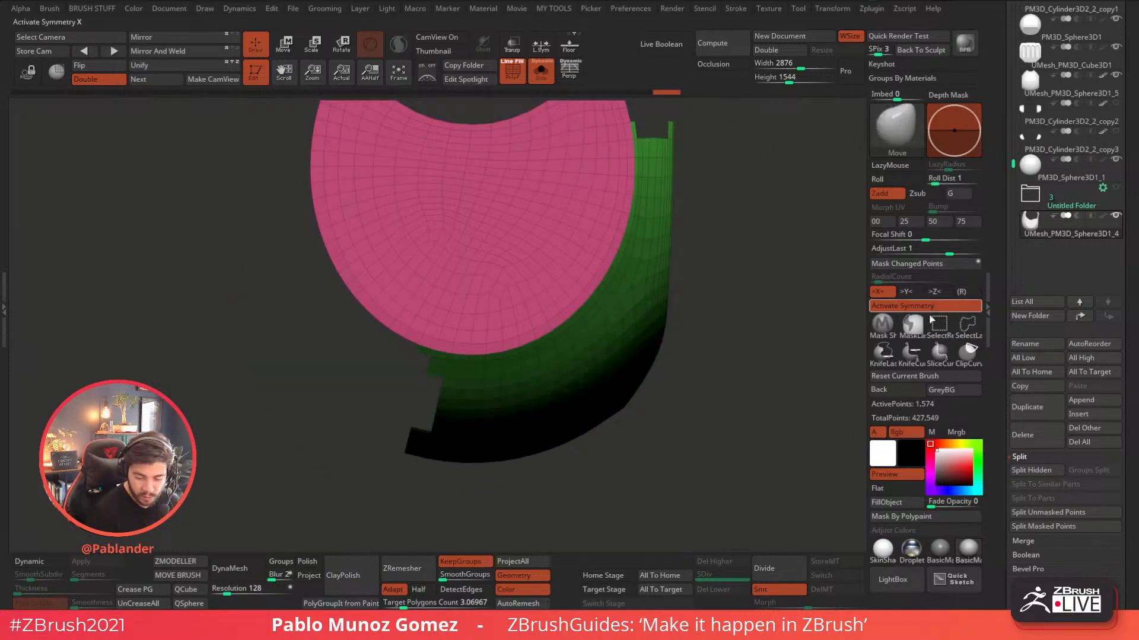
{"action": "key", "text": "ctrl+shift"}
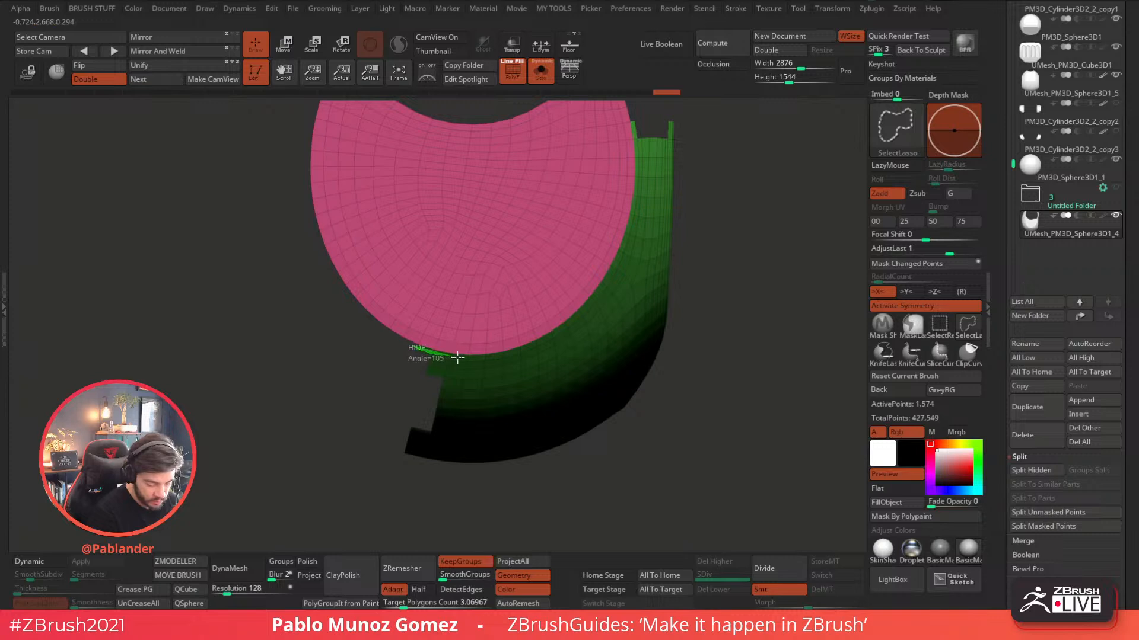
{"action": "mouse_move", "coordinate": [490, 356]}
{"action": "left_mouse_down", "text": "ctrl+alt+shift"}
{"action": "mouse_move", "coordinate": [546, 340]}
{"action": "mouse_move", "coordinate": [612, 436]}
{"action": "mouse_move", "coordinate": [320, 422]}
{"action": "left_mouse_up", "text": "ctrl+alt+shift"}
{"action": "right_click_drag", "start_coordinate": [698, 245], "coordinate": [632, 305], "text": "alt"}
{"action": "key", "text": "ctrl+shift"}
{"action": "mouse_move", "coordinate": [568, 194]}
{"action": "left_mouse_down", "text": "ctrl+alt+shift"}
{"action": "mouse_move", "coordinate": [635, 214]}
{"action": "mouse_move", "coordinate": [578, 203]}
{"action": "left_mouse_up", "text": "ctrl+alt+shift"}
{"action": "mouse_move", "coordinate": [550, 318]}
{"action": "left_mouse_down", "text": "ctrl+alt+shift"}
{"action": "mouse_move", "coordinate": [508, 376]}
{"action": "mouse_move", "coordinate": [645, 285]}
{"action": "mouse_move", "coordinate": [643, 234]}
{"action": "left_mouse_up", "text": "ctrl+alt+shift"}
{"action": "right_click_drag", "start_coordinate": [643, 233], "coordinate": [677, 265]}
- Merge the visible panel faces and green sliver into one polygroup with GroupVisible, and unhide the whole body
{"action": "key", "text": "space"}
{"action": "left_click", "coordinate": [730, 333]}
{"action": "left_click", "coordinate": [648, 347], "text": "ctrl+shift"}
{"action": "right_click_drag", "start_coordinate": [671, 358], "coordinate": [661, 332], "text": "alt"}
{"action": "right_click_drag", "start_coordinate": [630, 372], "coordinate": [657, 332], "text": "alt"}
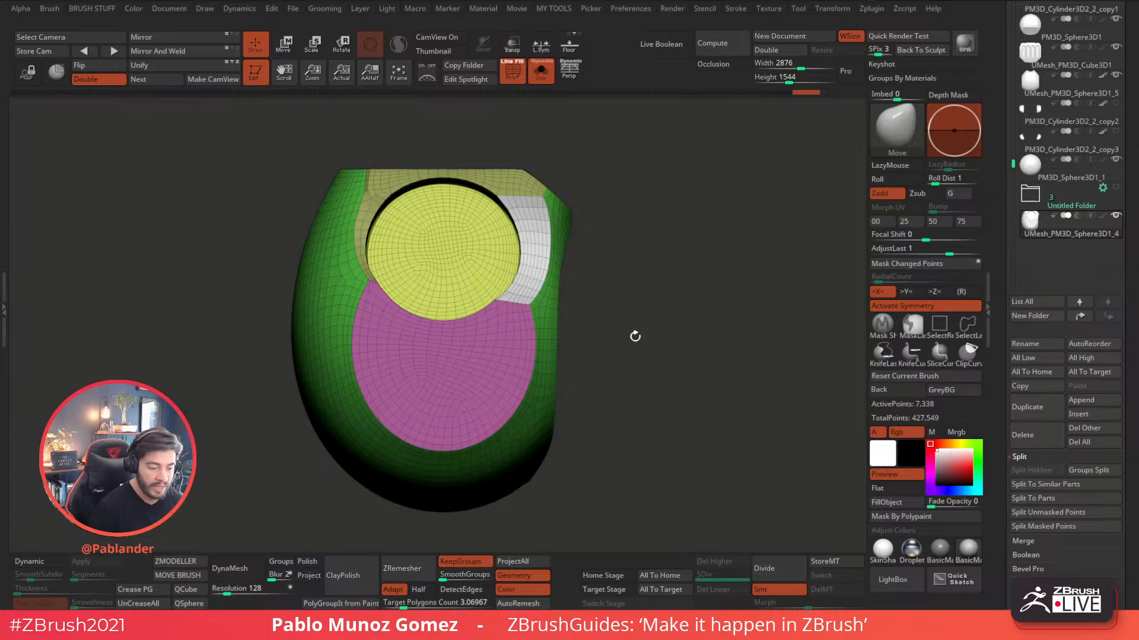
- Smooth the polygroup borders across the body by applying Polish By Groups at about 30 and repeating the polish
{"action": "left_click_drag", "start_coordinate": [634, 336], "coordinate": [678, 331]}
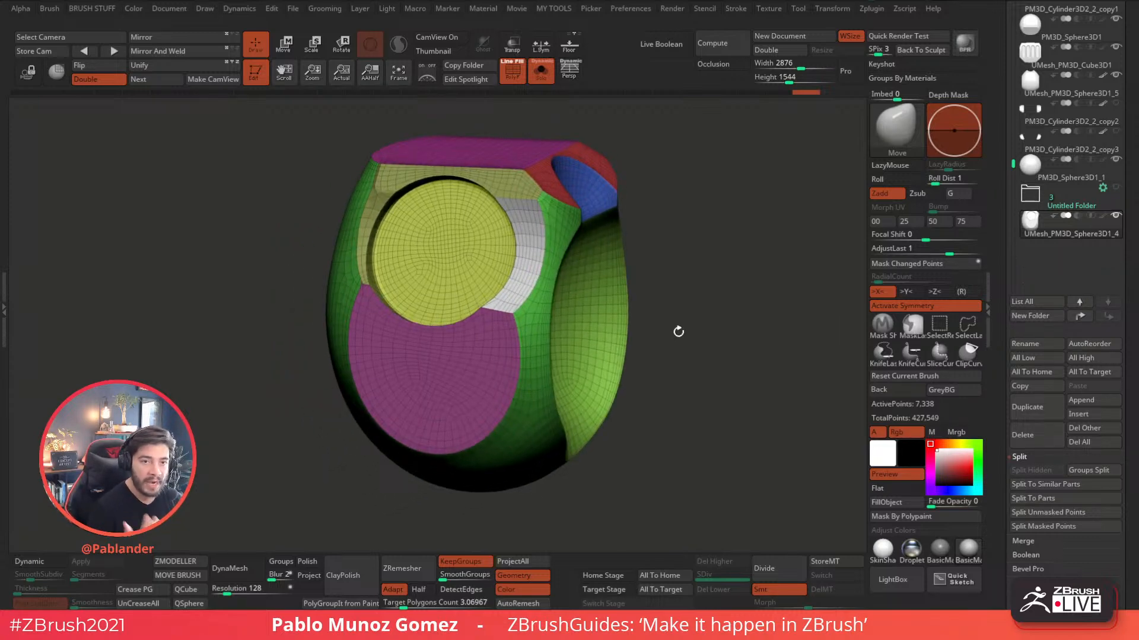
{"action": "left_click_drag", "start_coordinate": [684, 318], "coordinate": [604, 274]}
{"action": "mouse_move", "coordinate": [669, 262]}
{"action": "left_mouse_down"}
{"action": "mouse_move", "coordinate": [660, 333]}
{"action": "mouse_move", "coordinate": [682, 294]}
{"action": "mouse_move", "coordinate": [677, 272]}
{"action": "left_mouse_up"}
{"action": "right_click_drag", "start_coordinate": [406, 143], "coordinate": [408, 185], "text": "alt"}
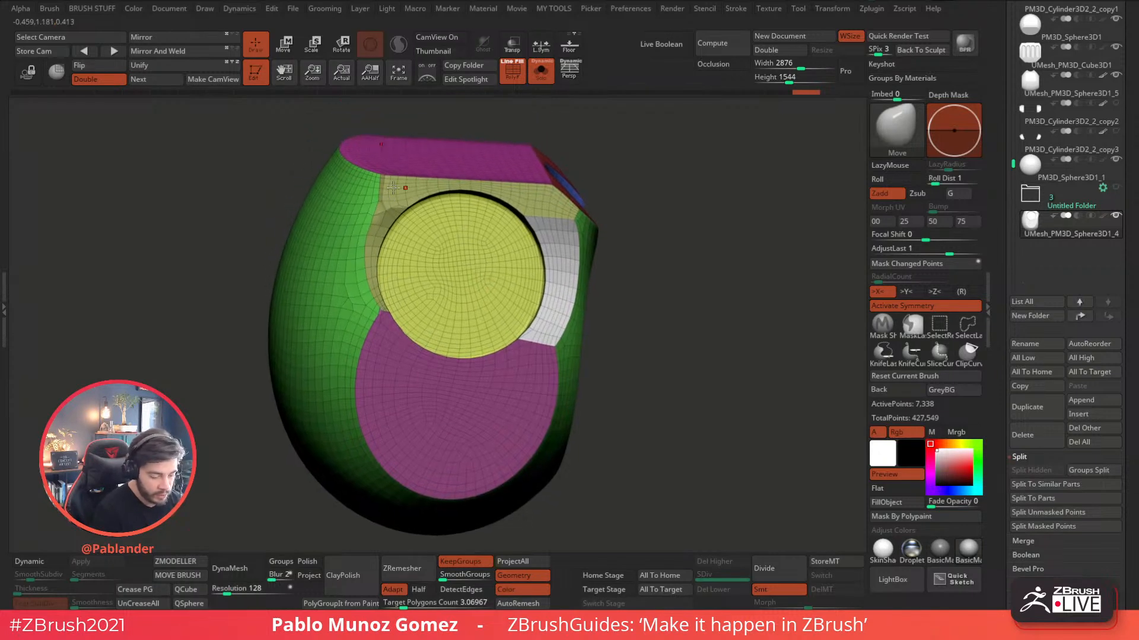
{"action": "key", "text": "1"}
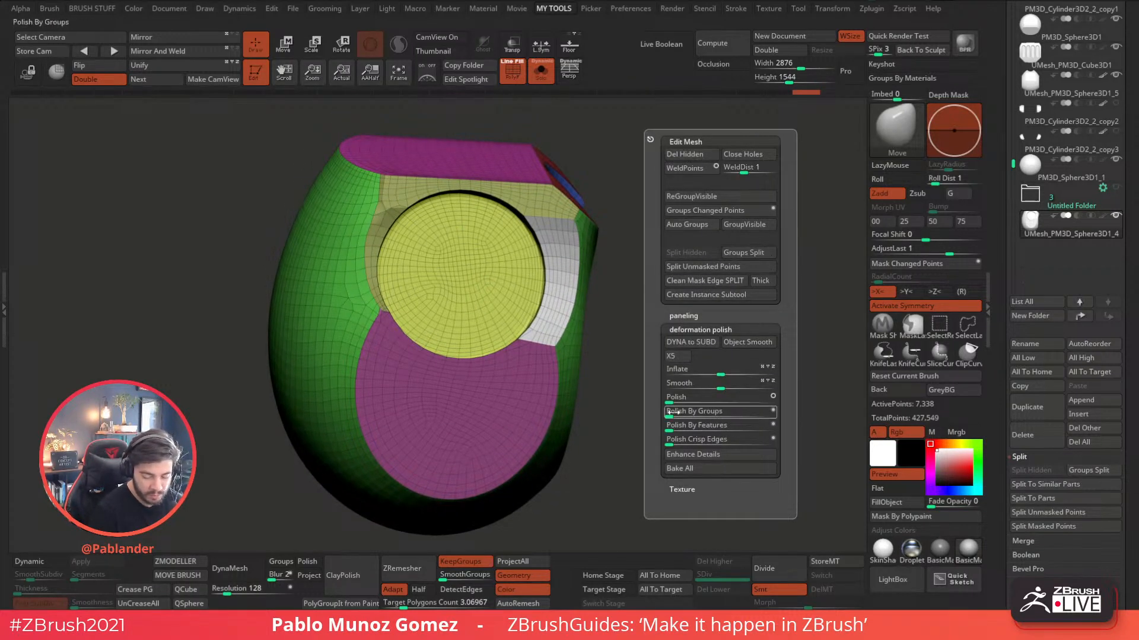
{"action": "right_click_drag", "start_coordinate": [441, 250], "coordinate": [472, 260]}
{"action": "right_click_drag", "start_coordinate": [471, 243], "coordinate": [506, 275], "text": "ctrl"}
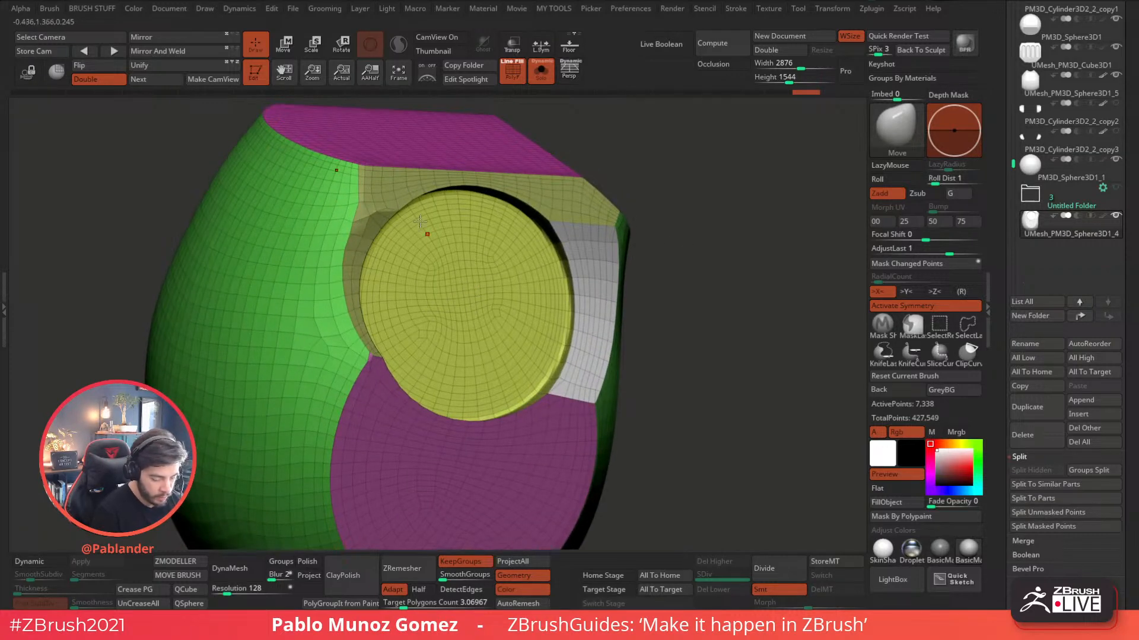
{"action": "right_click_drag", "start_coordinate": [669, 344], "coordinate": [727, 310]}
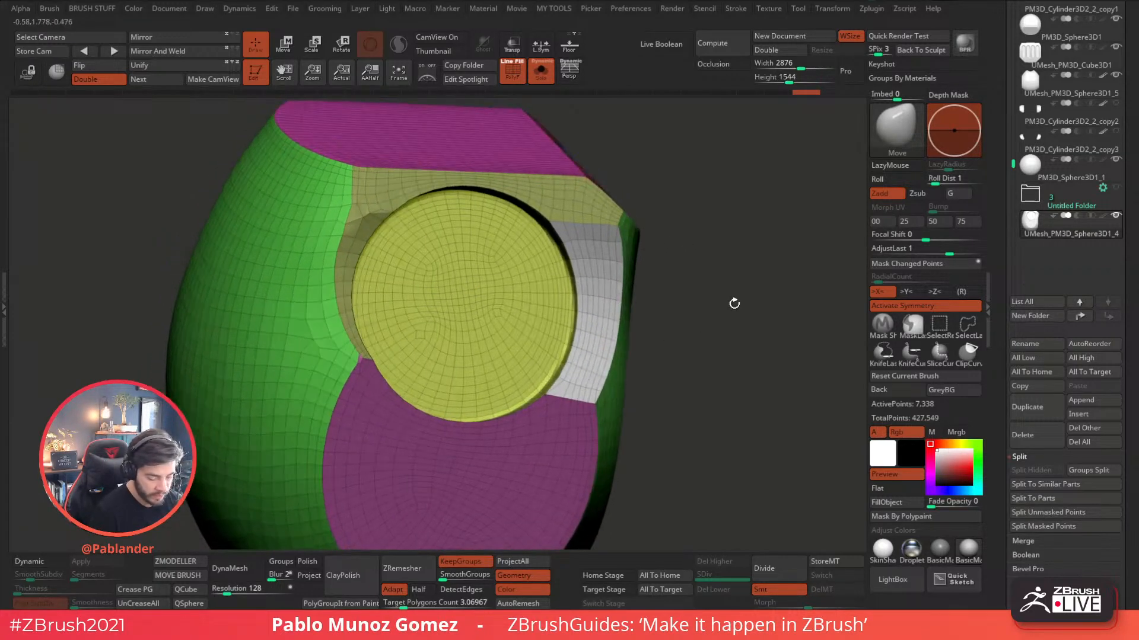
{"action": "key", "text": "1"}
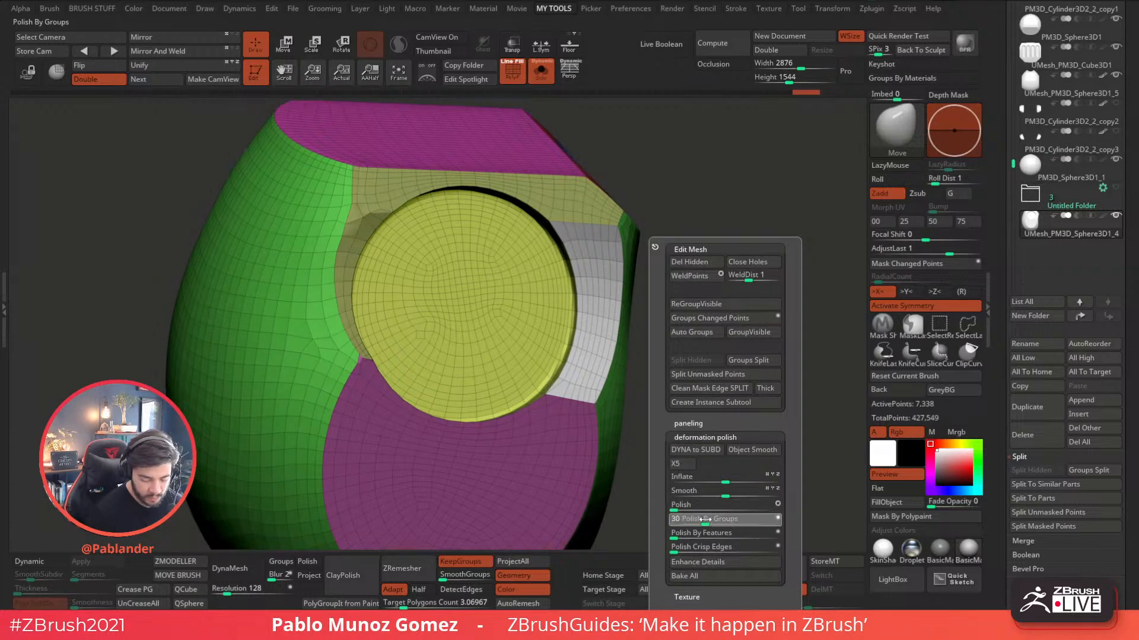
{"action": "left_click", "coordinate": [707, 519]}
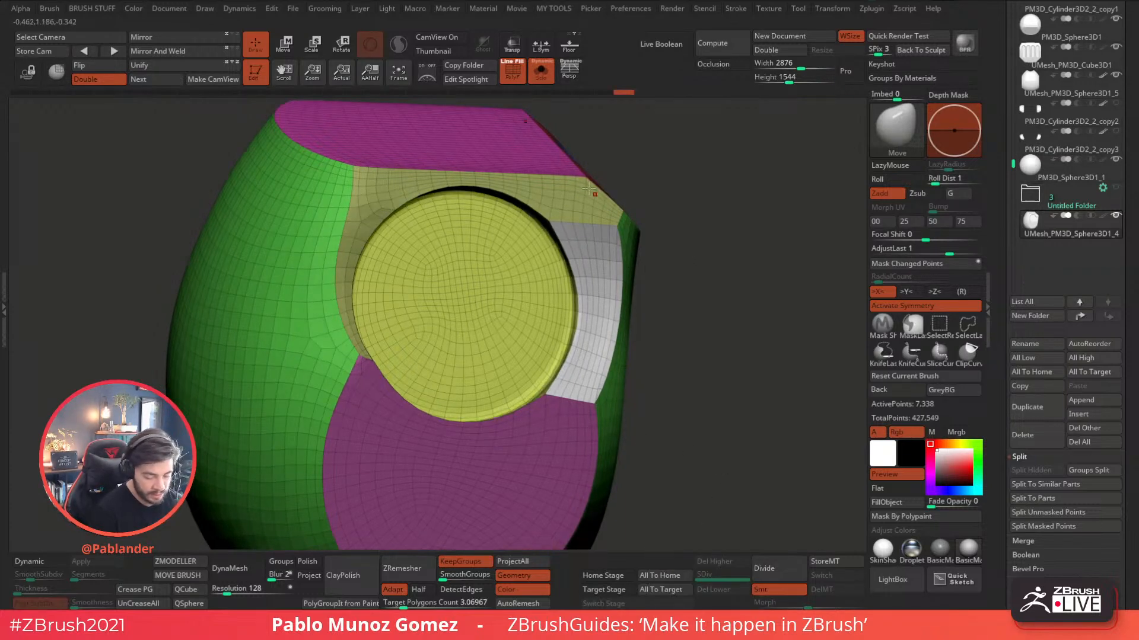
{"action": "key", "text": "1"}
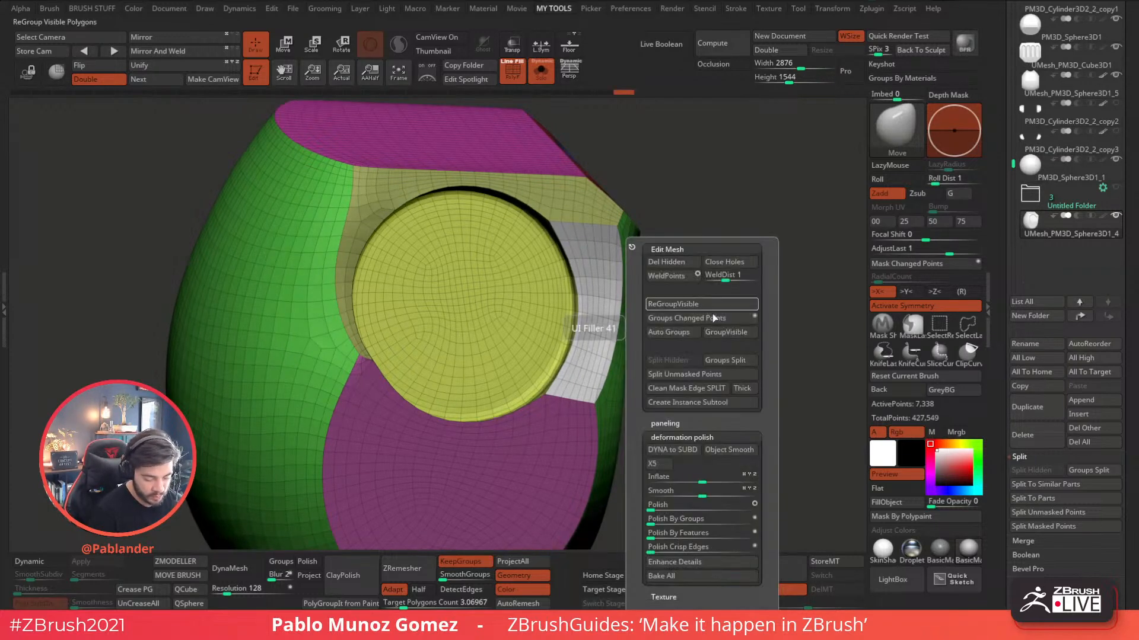
{"action": "left_click", "coordinate": [690, 519]}
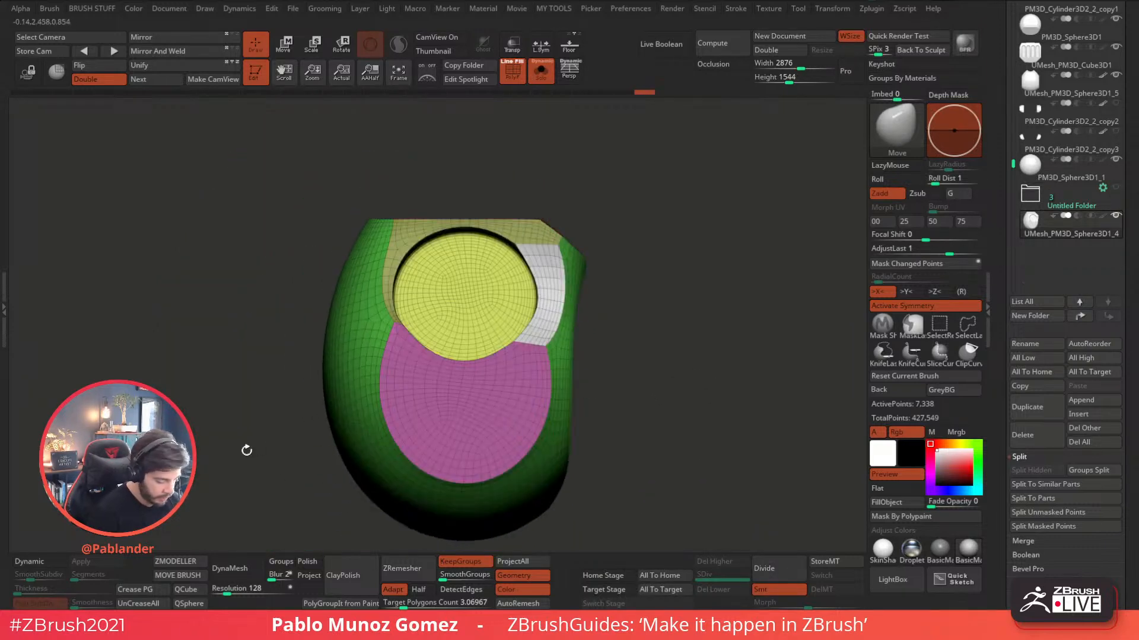
- Preview the polished body with Dynamic Subdivision and no polyframe, and restore the unsmoothed polyframe view
{"action": "left_click", "coordinate": [39, 561]}
{"action": "key", "text": "shift+f"}
{"action": "mouse_move", "coordinate": [630, 214]}
{"action": "left_mouse_down"}
{"action": "mouse_move", "coordinate": [697, 273]}
{"action": "mouse_move", "coordinate": [753, 269]}
{"action": "mouse_move", "coordinate": [536, 326]}
{"action": "mouse_move", "coordinate": [394, 349]}
{"action": "mouse_move", "coordinate": [351, 336]}
{"action": "left_mouse_up"}
{"action": "right_click_drag", "start_coordinate": [351, 336], "coordinate": [371, 352], "text": "ctrl"}
{"action": "key", "text": "space"}
{"action": "mouse_move", "coordinate": [354, 336]}
{"action": "left_mouse_down", "text": "shift"}
{"action": "mouse_move", "coordinate": [343, 328]}
{"action": "mouse_move", "coordinate": [341, 339]}
{"action": "left_mouse_up", "text": "shift"}
{"action": "right_click_drag", "start_coordinate": [331, 355], "coordinate": [334, 423]}
{"action": "key", "text": "ctrl+z"}
{"action": "key", "text": "shift+f"}
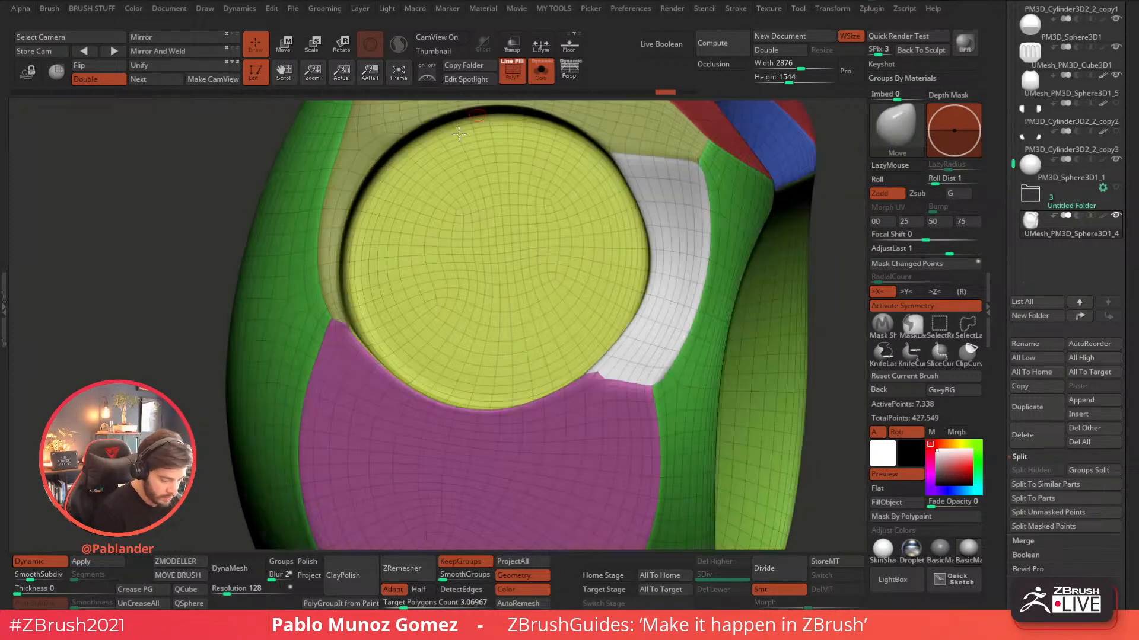
{"action": "left_click", "coordinate": [49, 560]}
- Smooth the corner where the olive socket rim meets the purple panel beside the yellow socket
{"action": "right_click_drag", "start_coordinate": [339, 357], "coordinate": [356, 414], "text": "ctrl"}
{"action": "mouse_move", "coordinate": [363, 330]}
{"action": "right_mouse_down", "text": "alt"}
{"action": "mouse_move", "coordinate": [460, 332]}
{"action": "mouse_move", "coordinate": [442, 308]}
{"action": "mouse_move", "coordinate": [422, 325]}
{"action": "mouse_move", "coordinate": [427, 315]}
{"action": "right_mouse_up", "text": "alt"}
{"action": "left_click_drag", "start_coordinate": [441, 289], "coordinate": [440, 286], "text": "shift"}
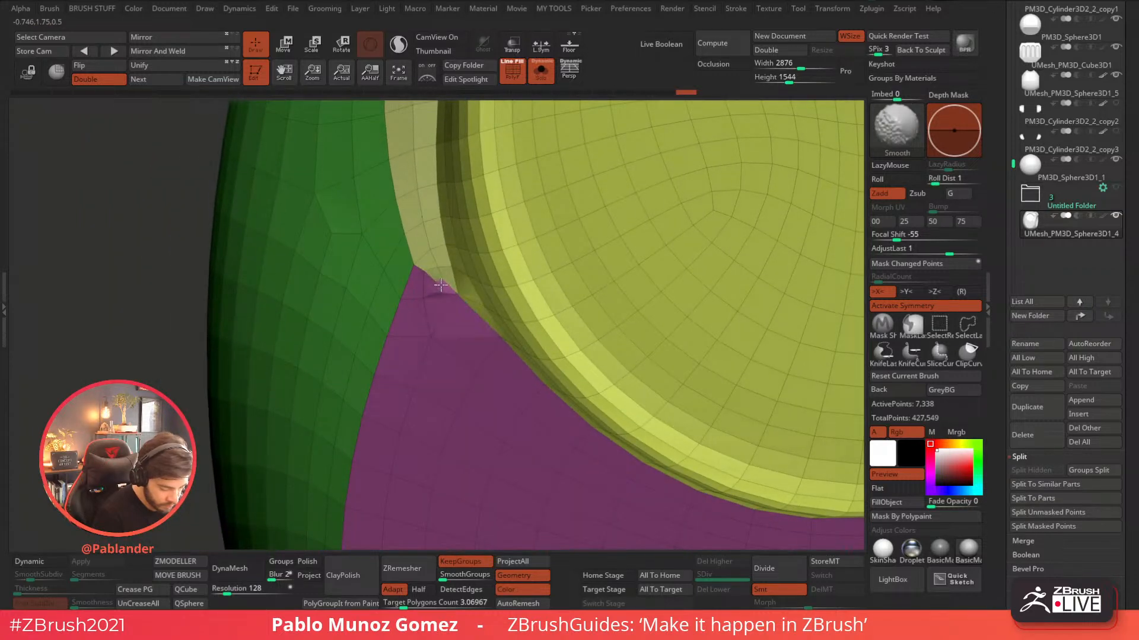
{"action": "key", "text": "f"}
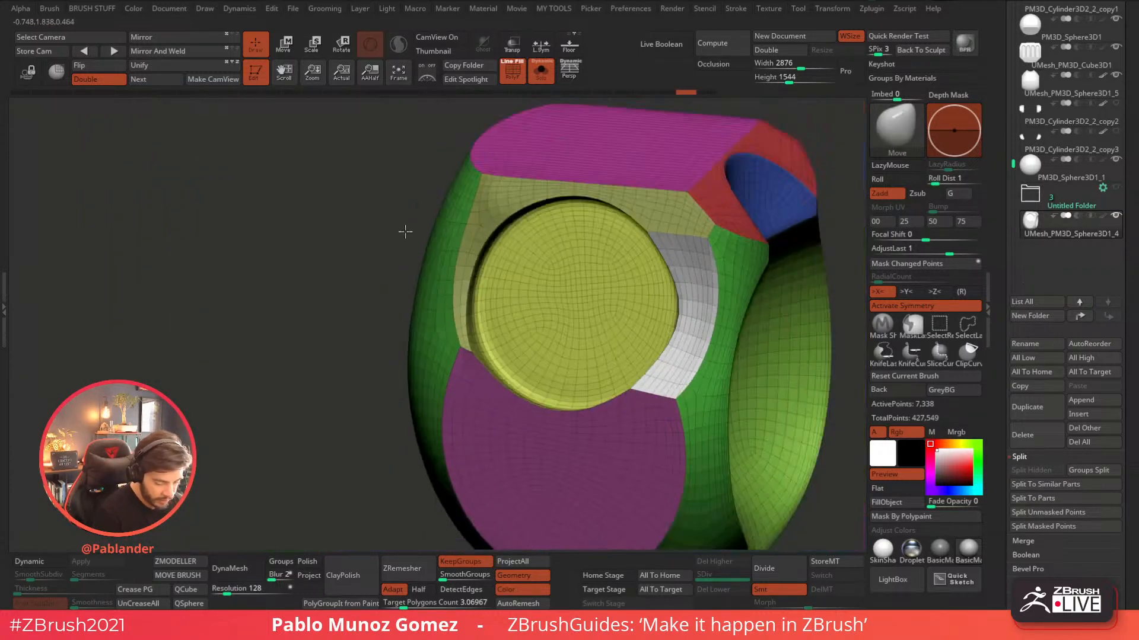
- ZRemesh the body with a Target Polygons Count of 2.50544 and KeepGroups on, and apply Polish By Groups
{"action": "right_click_drag", "start_coordinate": [741, 319], "coordinate": [673, 290], "text": "alt"}
{"action": "left_click_drag", "start_coordinate": [415, 604], "coordinate": [408, 604]}
{"action": "left_click", "coordinate": [412, 568]}
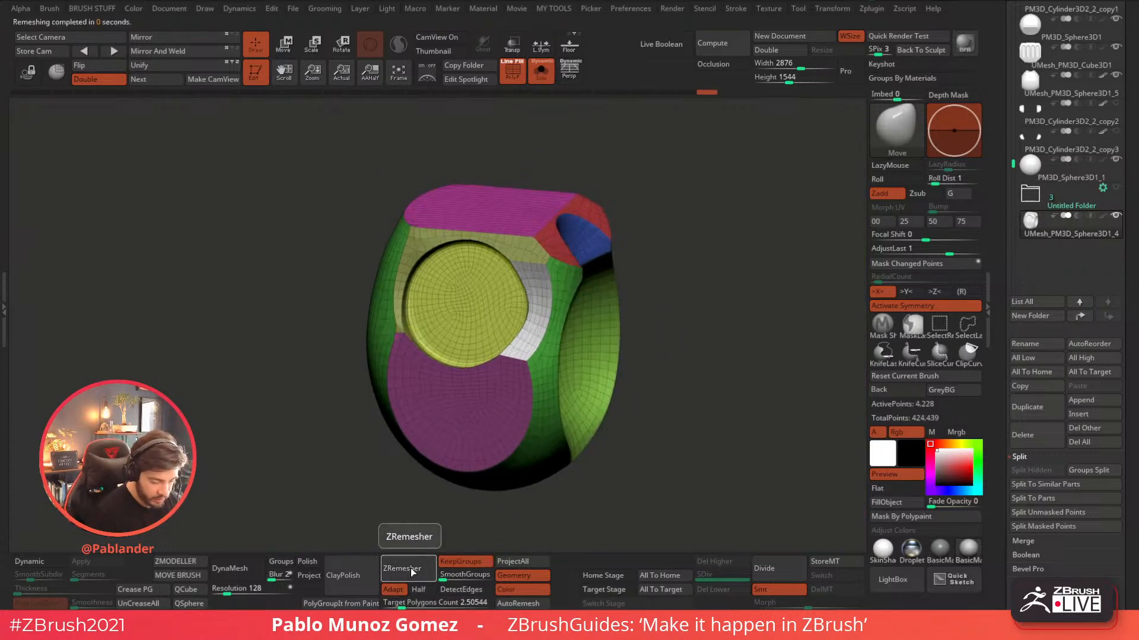
{"action": "key", "text": "space"}
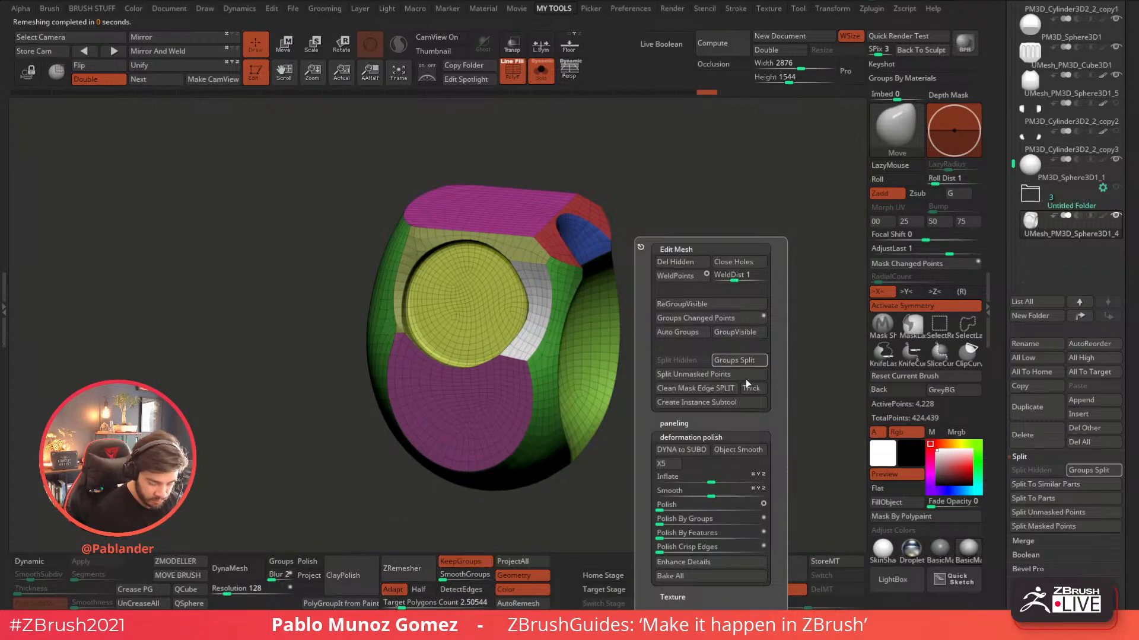
{"action": "left_click", "coordinate": [703, 519]}
- Turn on Dynamic Subdivision with the polyframe hidden, and crease the body's polygroup borders with Crease PG
{"action": "left_click_drag", "start_coordinate": [697, 469], "coordinate": [709, 463], "text": "shift"}
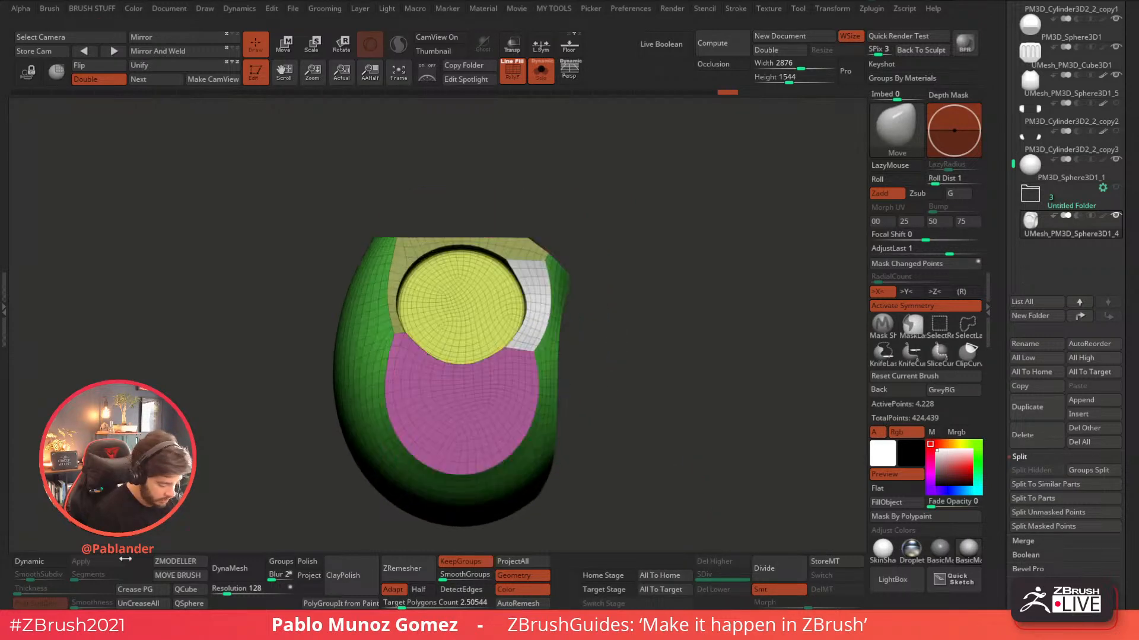
{"action": "left_click", "coordinate": [44, 562]}
{"action": "left_click", "coordinate": [512, 70]}
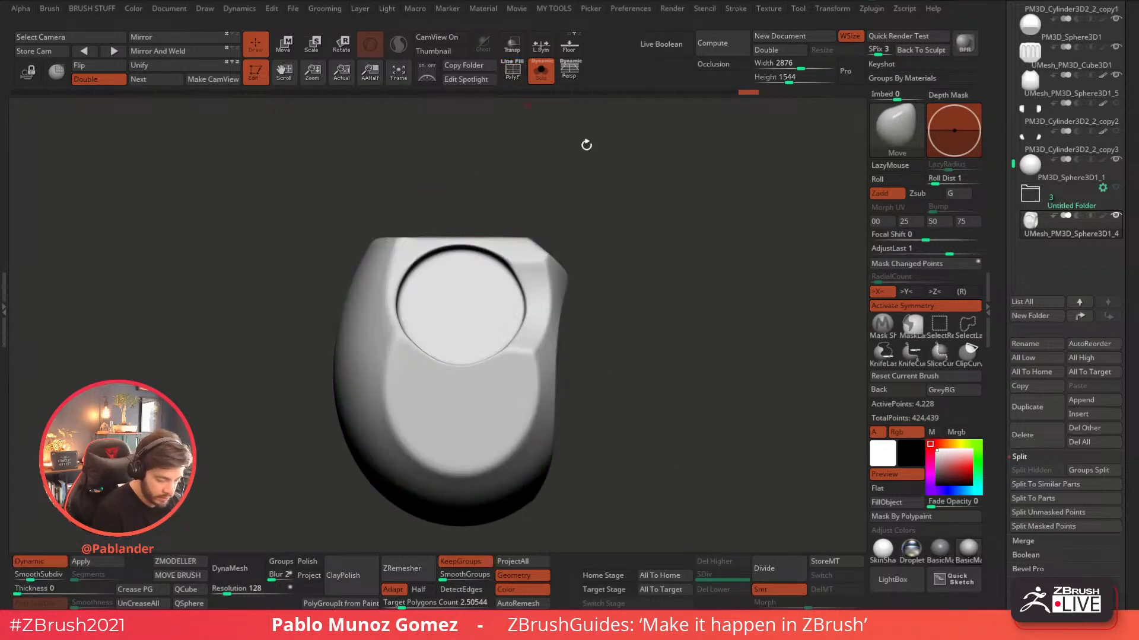
{"action": "left_click_drag", "start_coordinate": [671, 190], "coordinate": [660, 189]}
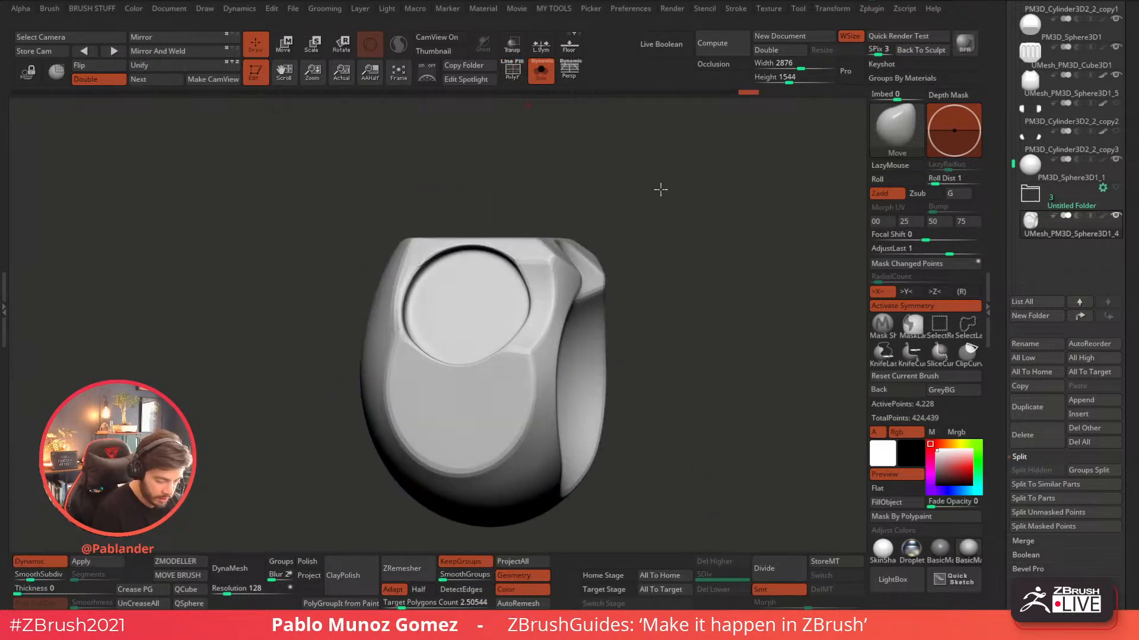
{"action": "left_click", "coordinate": [145, 592]}
{"action": "left_click_drag", "start_coordinate": [671, 308], "coordinate": [730, 344]}
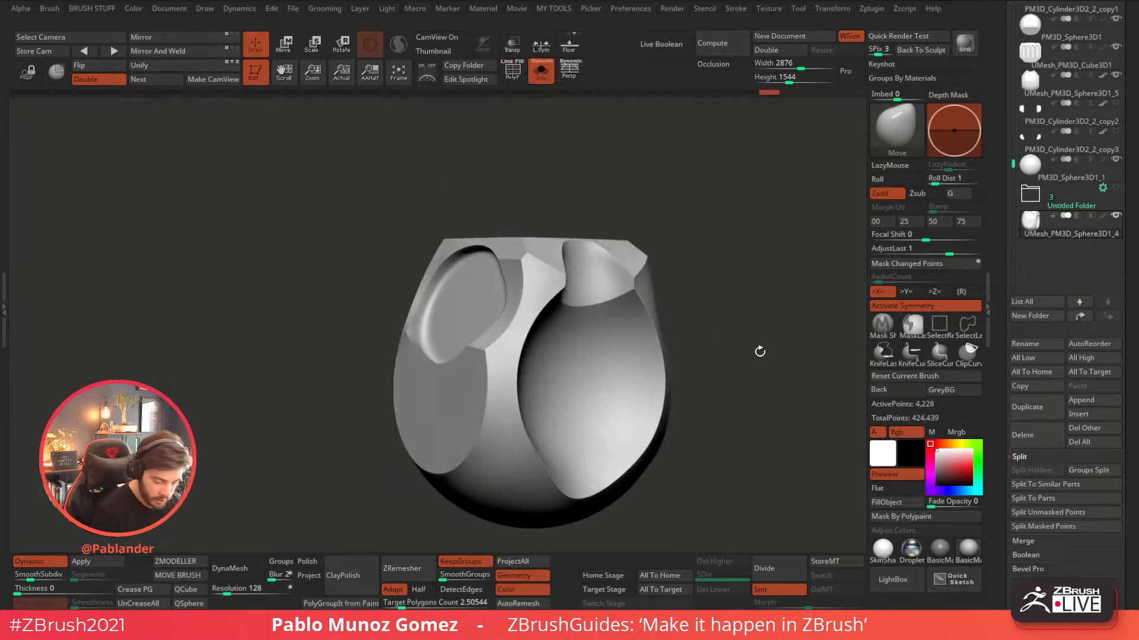
- Set the body's crease level to 1 and raise the SmoothSubdiv level of its Dynamic Subdivision
{"action": "scroll", "coordinate": [1044, 403], "scroll_direction": "down", "scroll_amount": 5}
{"action": "scroll", "coordinate": [1056, 439], "scroll_direction": "down", "scroll_amount": 8}
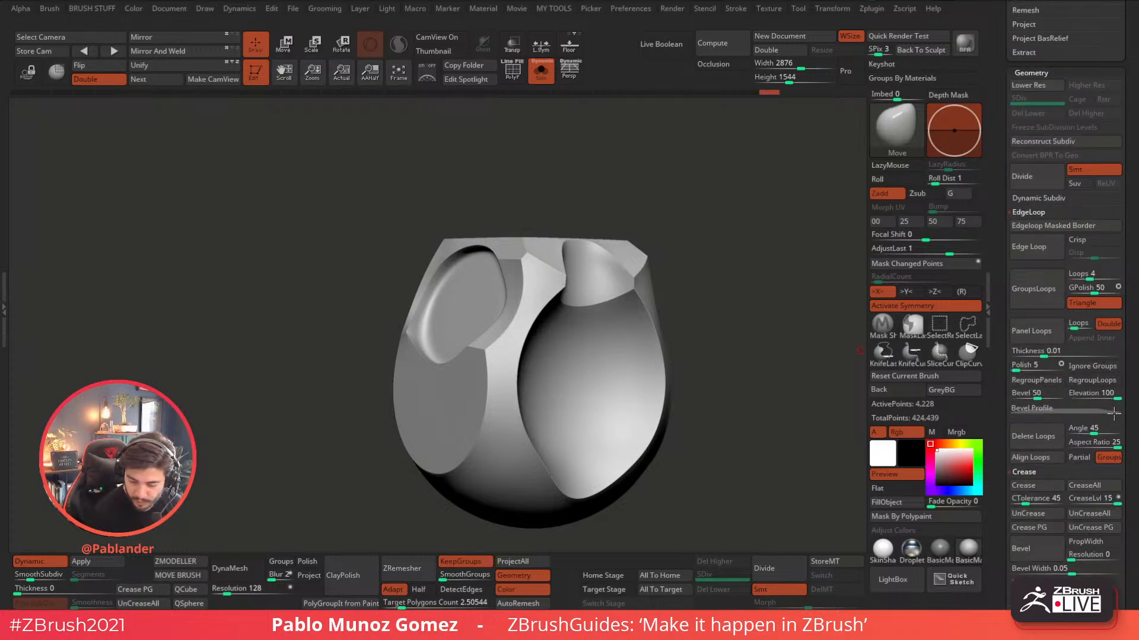
{"action": "left_click", "coordinate": [1074, 501]}
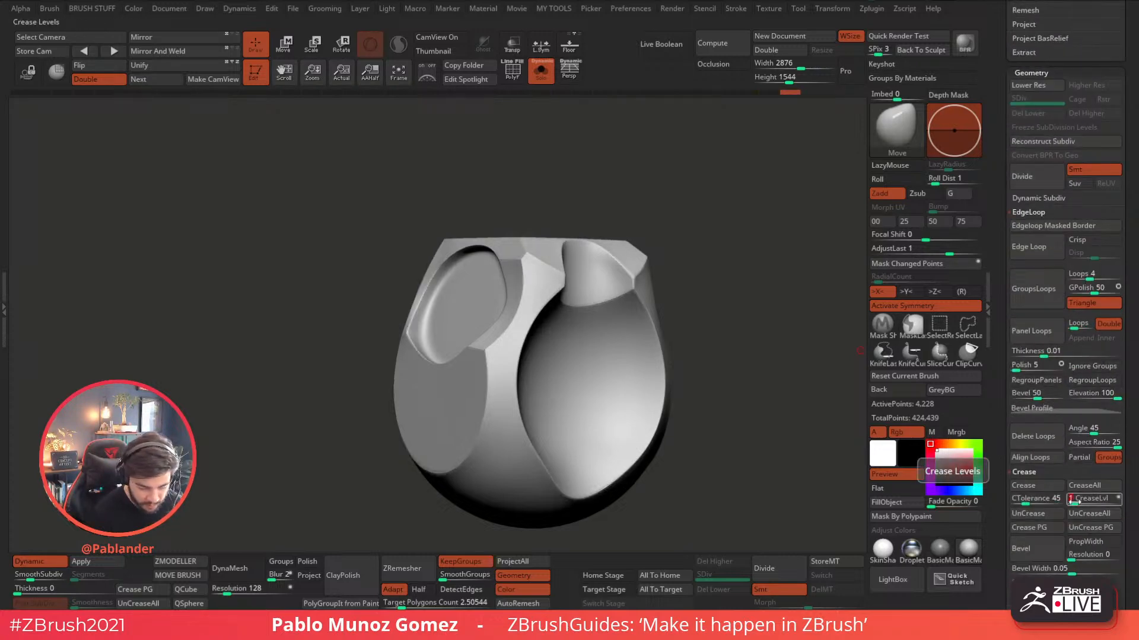
{"action": "left_click", "coordinate": [32, 578]}
{"action": "left_click", "coordinate": [36, 578]}
{"action": "left_click_drag", "start_coordinate": [302, 439], "coordinate": [213, 454]}
{"action": "left_click_drag", "start_coordinate": [717, 332], "coordinate": [650, 321]}
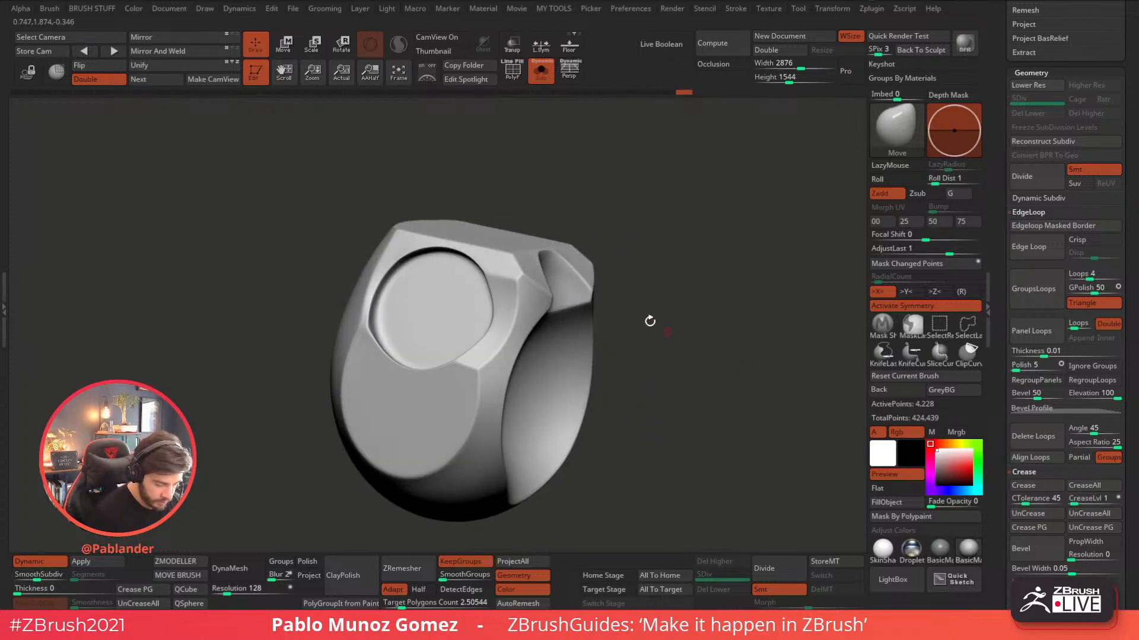
- ZRemesh the body with the polyframe shown and a Target Polygons Count of 2.16227, and turn off Dynamic Subdivision
{"action": "left_click", "coordinate": [511, 78]}
{"action": "scroll", "coordinate": [408, 249], "scroll_direction": "up", "scroll_amount": 5}
{"action": "key", "text": "shift"}
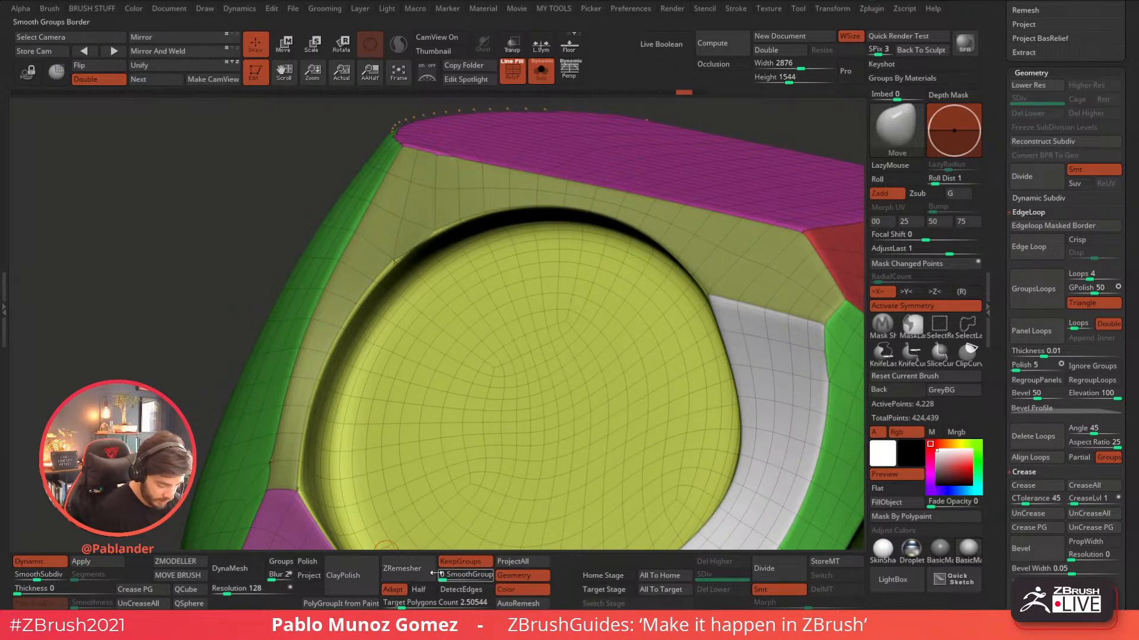
{"action": "left_click", "coordinate": [400, 604]}
{"action": "left_click", "coordinate": [422, 568]}
{"action": "left_click", "coordinate": [419, 570]}
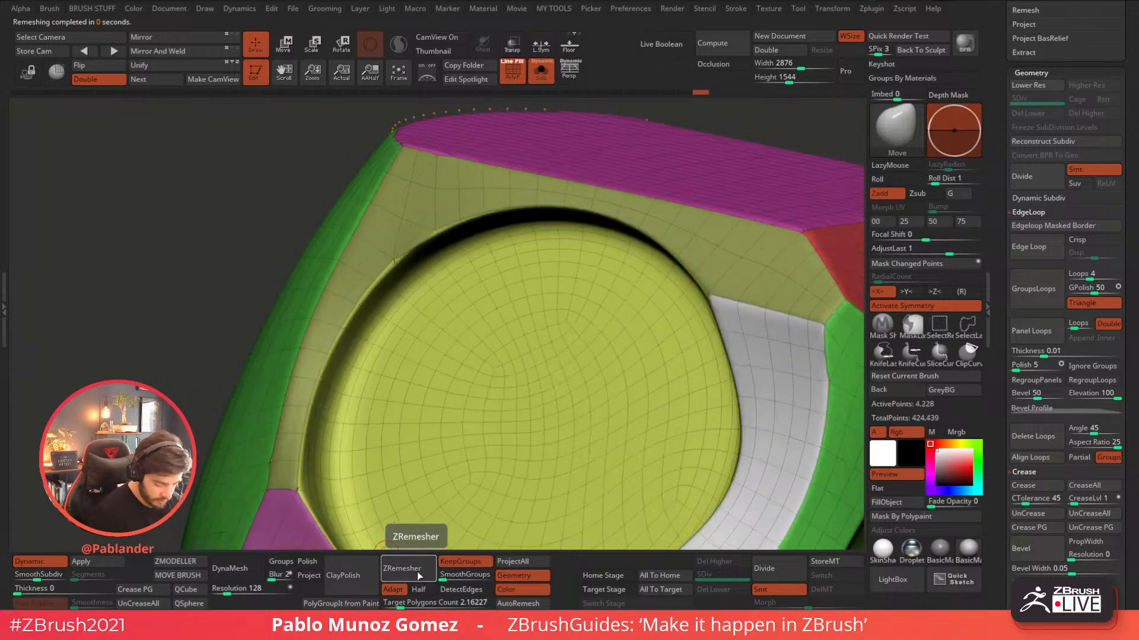
{"action": "left_click", "coordinate": [51, 562]}
{"action": "right_click_drag", "start_coordinate": [467, 371], "coordinate": [539, 345], "text": "alt"}
{"action": "right_click_drag", "start_coordinate": [771, 406], "coordinate": [697, 367], "text": "alt"}
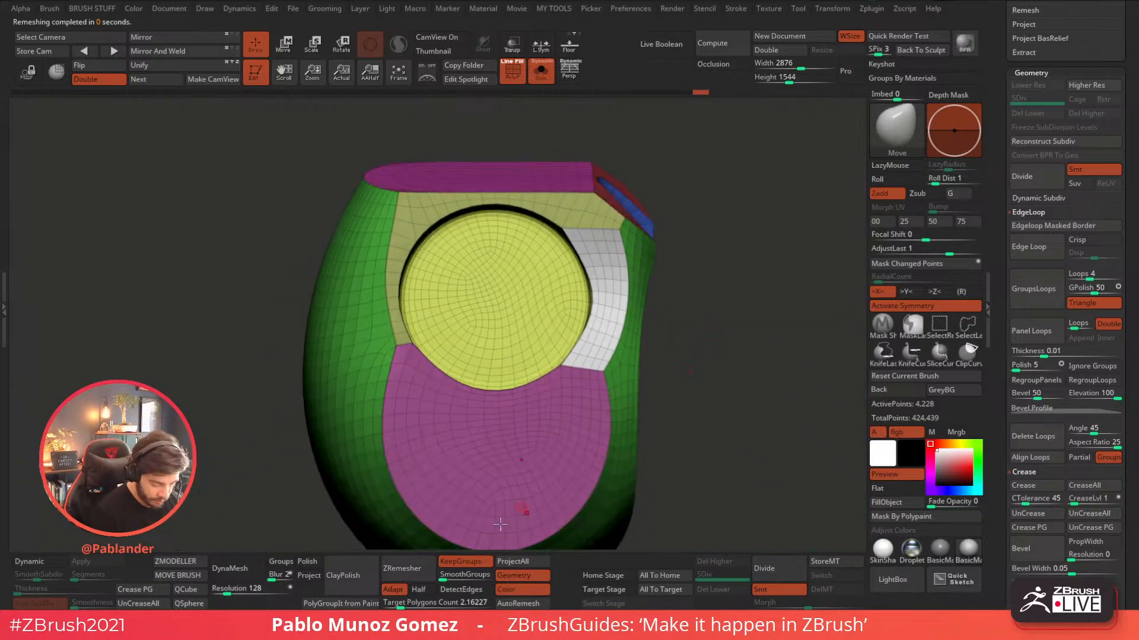
- Try ZRemeshing the body with a Target Polygons Count of 3.91438 and undo it
{"action": "left_click_drag", "start_coordinate": [401, 606], "coordinate": [405, 604]}
{"action": "left_click", "coordinate": [410, 571]}
{"action": "left_click", "coordinate": [410, 572]}
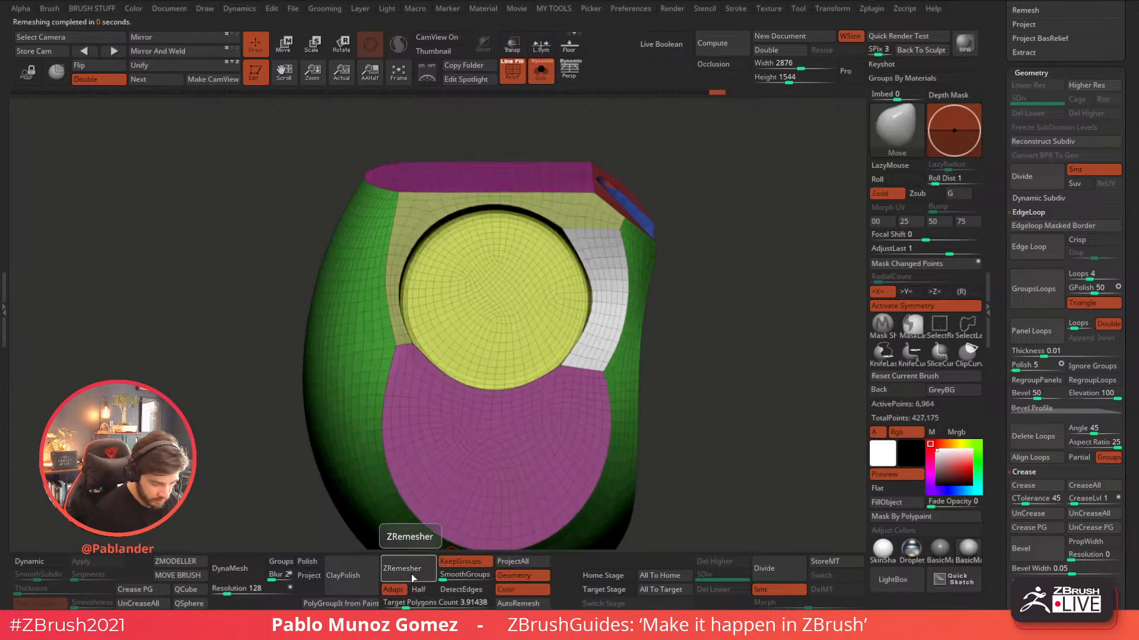
{"action": "left_click_drag", "start_coordinate": [663, 435], "coordinate": [687, 357]}
{"action": "key", "text": "ctrl+z"}
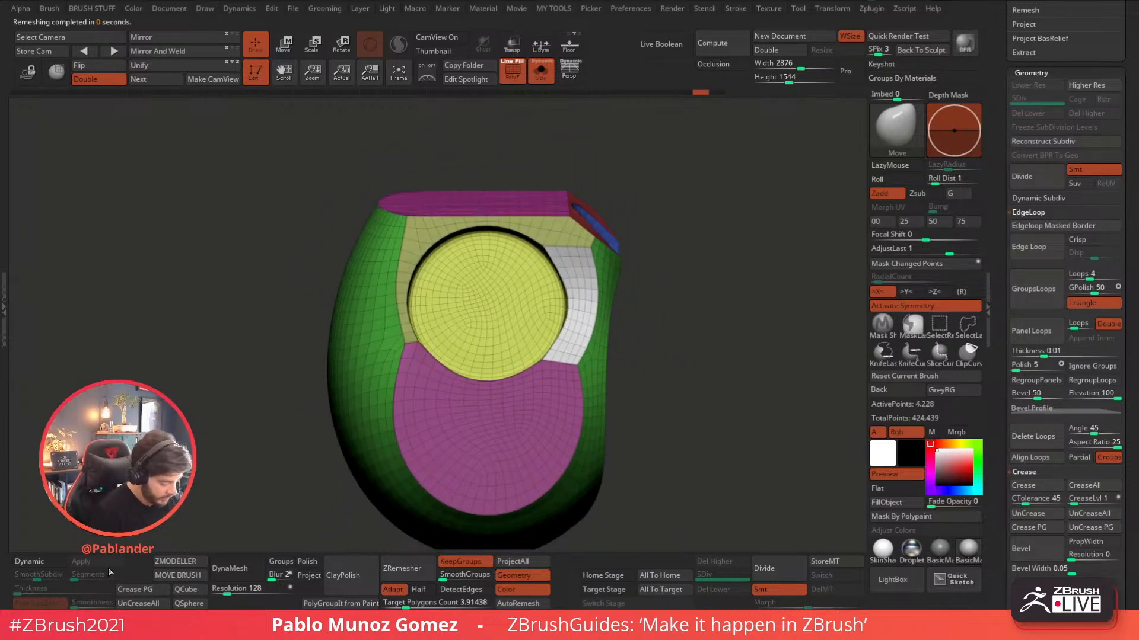
- Inset the purple polygroup panel below the yellow socket with the ZModeler brush
{"action": "left_click", "coordinate": [175, 562]}
{"action": "key", "text": "space"}
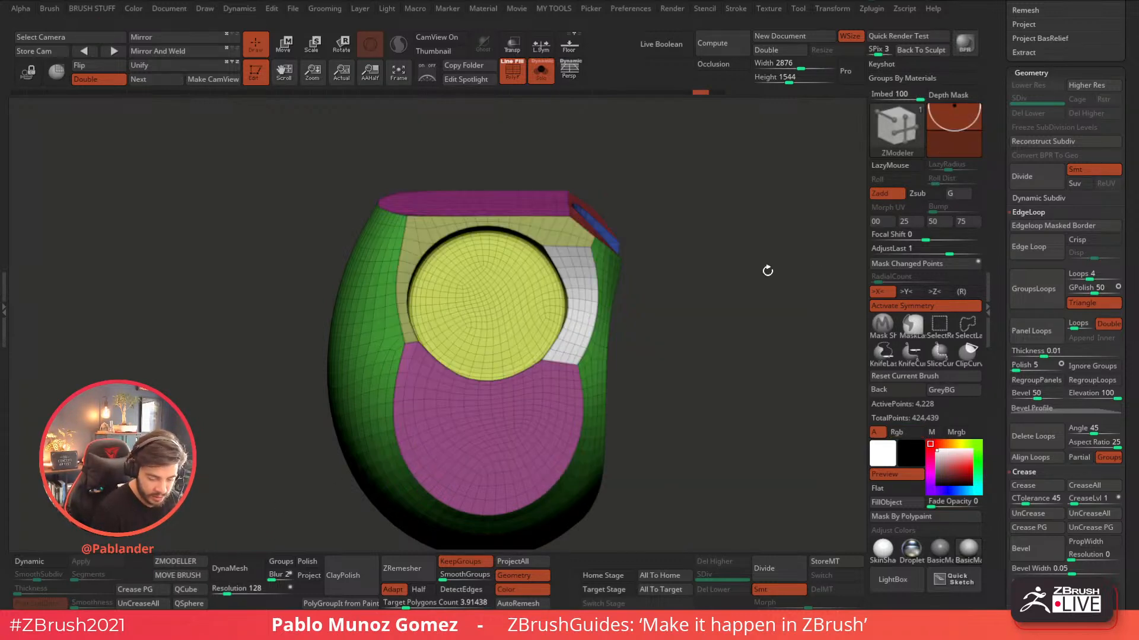
{"action": "left_click", "coordinate": [573, 379]}
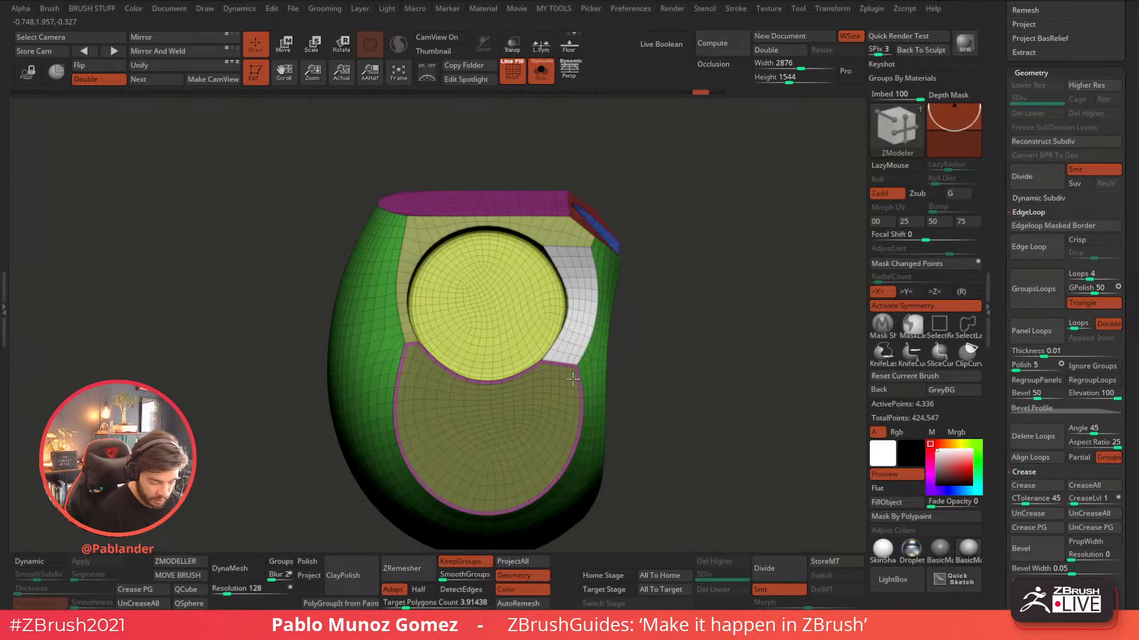
- Inset the white panel, olive rim, green shell, yellow socket, purple top and red panel polygroups with ZModeler
{"action": "left_click", "coordinate": [574, 351]}
{"action": "left_click", "coordinate": [552, 238]}
{"action": "left_click_drag", "start_coordinate": [683, 233], "coordinate": [683, 254], "text": "alt"}
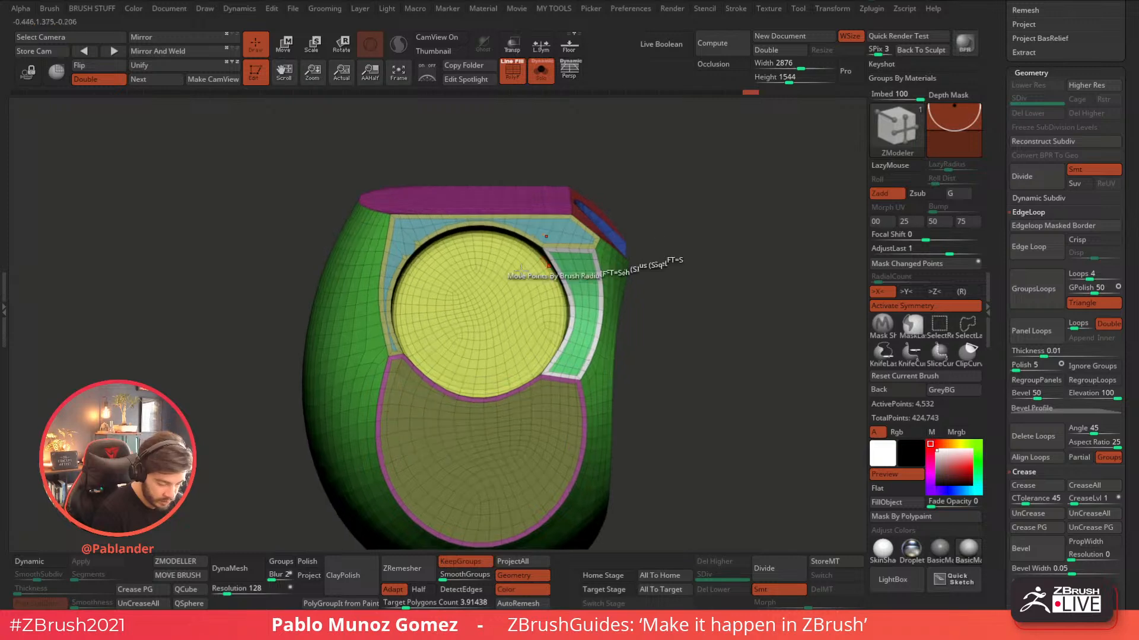
{"action": "right_click_drag", "start_coordinate": [451, 262], "coordinate": [462, 308]}
{"action": "left_click", "coordinate": [432, 236]}
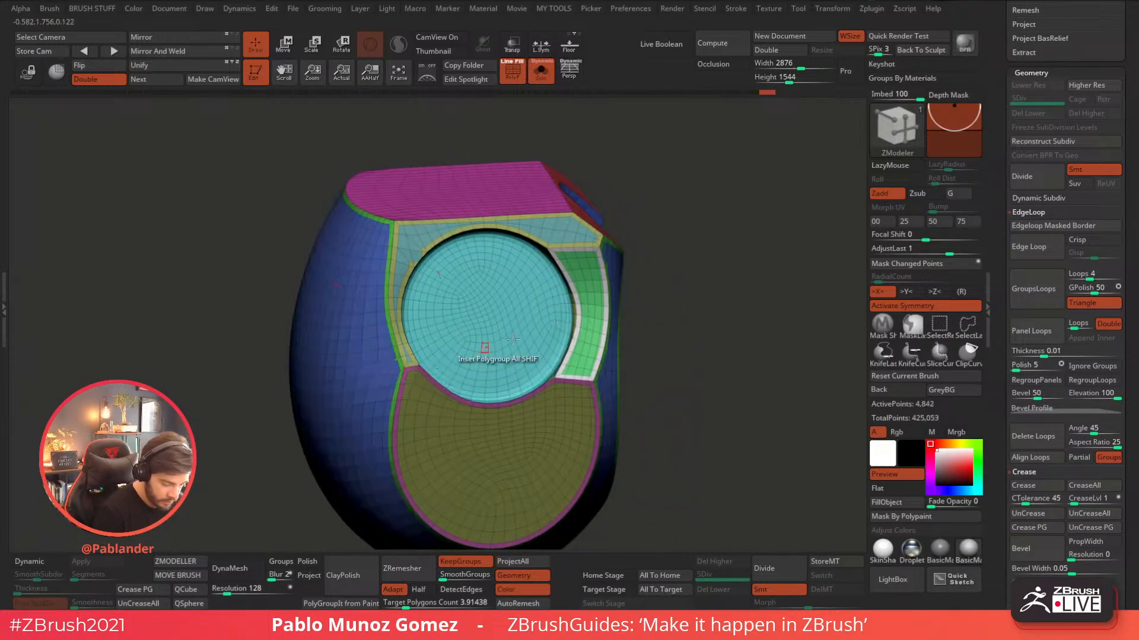
{"action": "right_click_drag", "start_coordinate": [481, 348], "coordinate": [682, 314]}
{"action": "left_click", "coordinate": [580, 195]}
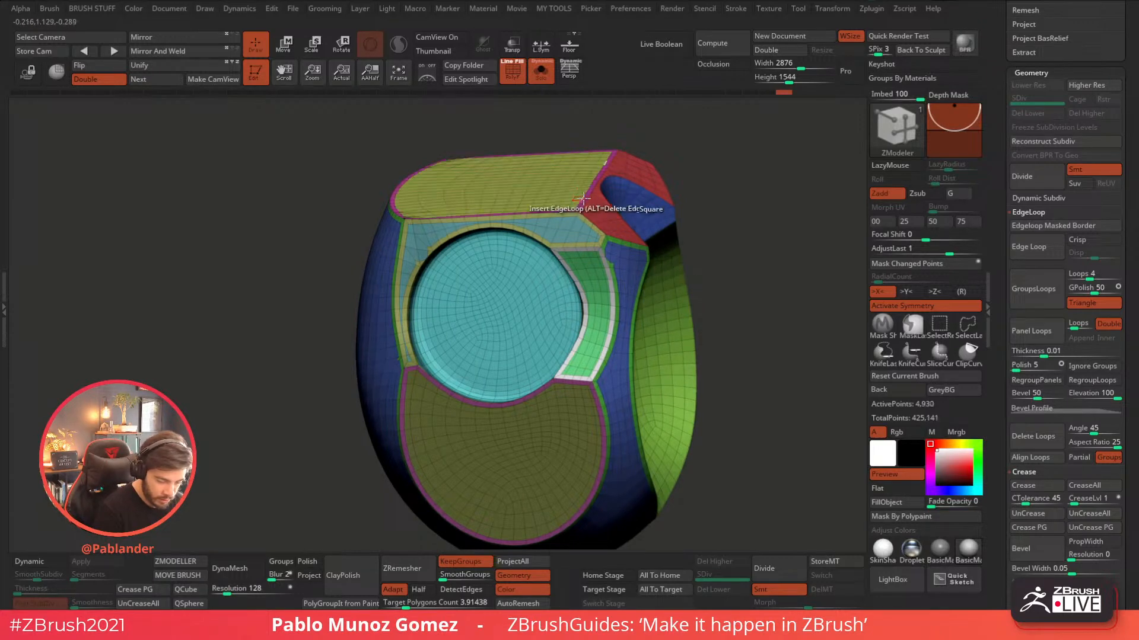
{"action": "left_click", "coordinate": [630, 234]}
{"action": "mouse_move", "coordinate": [729, 293]}
{"action": "right_mouse_down"}
{"action": "mouse_move", "coordinate": [712, 272]}
{"action": "mouse_move", "coordinate": [724, 273]}
{"action": "right_mouse_up"}
- Apply Polish By Groups to the body with its inset polygroups
{"action": "key", "text": "q"}
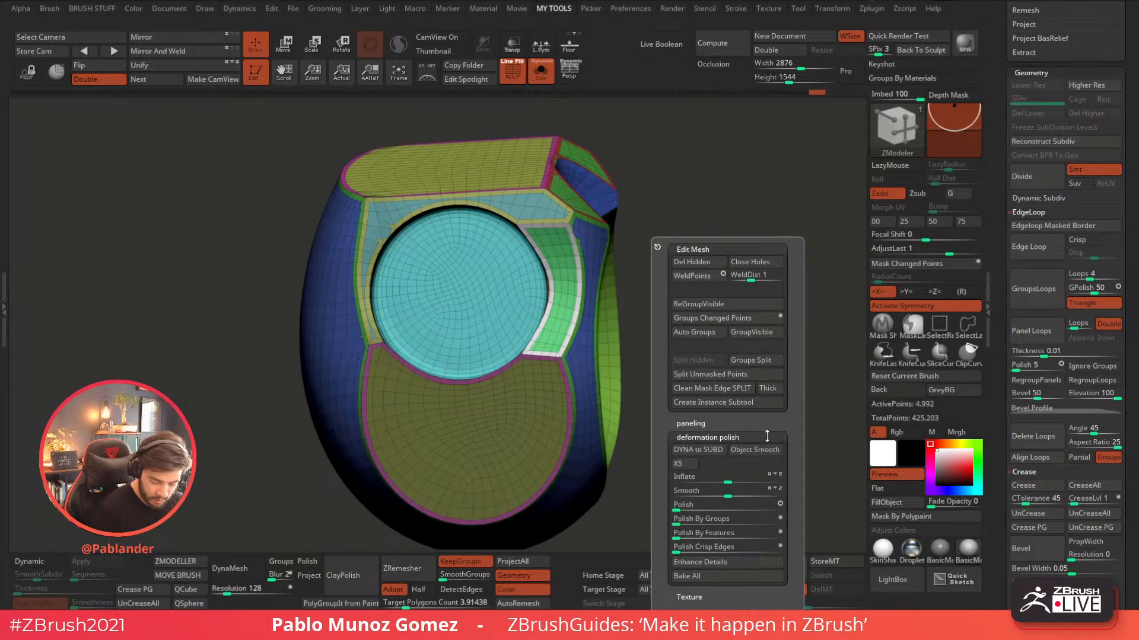
{"action": "left_click", "coordinate": [702, 519]}
{"action": "mouse_move", "coordinate": [701, 449]}
{"action": "right_mouse_down"}
{"action": "mouse_move", "coordinate": [692, 407]}
{"action": "mouse_move", "coordinate": [631, 457]}
{"action": "right_mouse_up"}
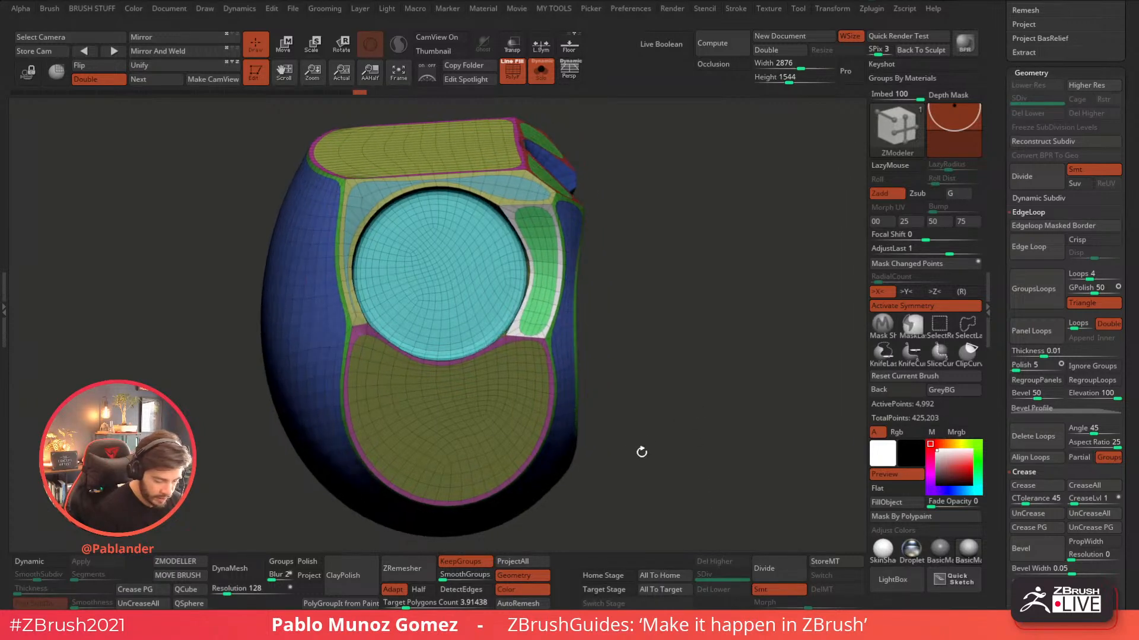
- Try ZRemeshing the inset body with Target Polygons Counts of 3.91438 and 6.78177
{"action": "left_click", "coordinate": [402, 568]}
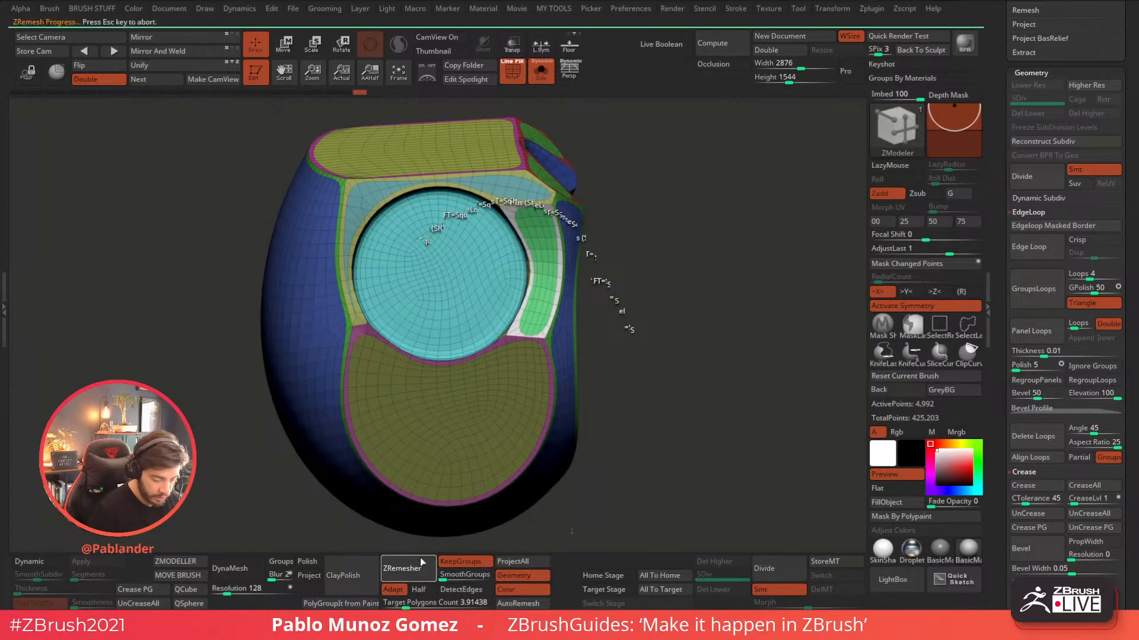
{"action": "key", "text": "ctrl+z"}
{"action": "left_click_drag", "start_coordinate": [406, 604], "coordinate": [411, 603]}
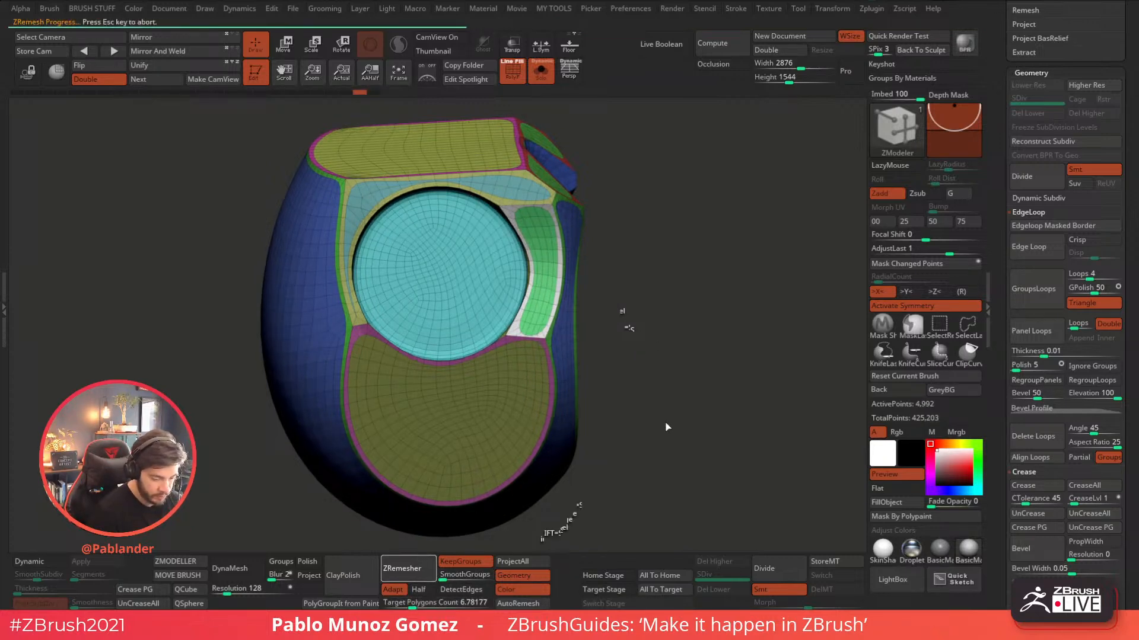
{"action": "mouse_move", "coordinate": [664, 411]}
{"action": "left_mouse_down"}
{"action": "mouse_move", "coordinate": [666, 422]}
{"action": "mouse_move", "coordinate": [672, 398]}
{"action": "left_mouse_up"}
{"action": "key", "text": "ctrl+z"}
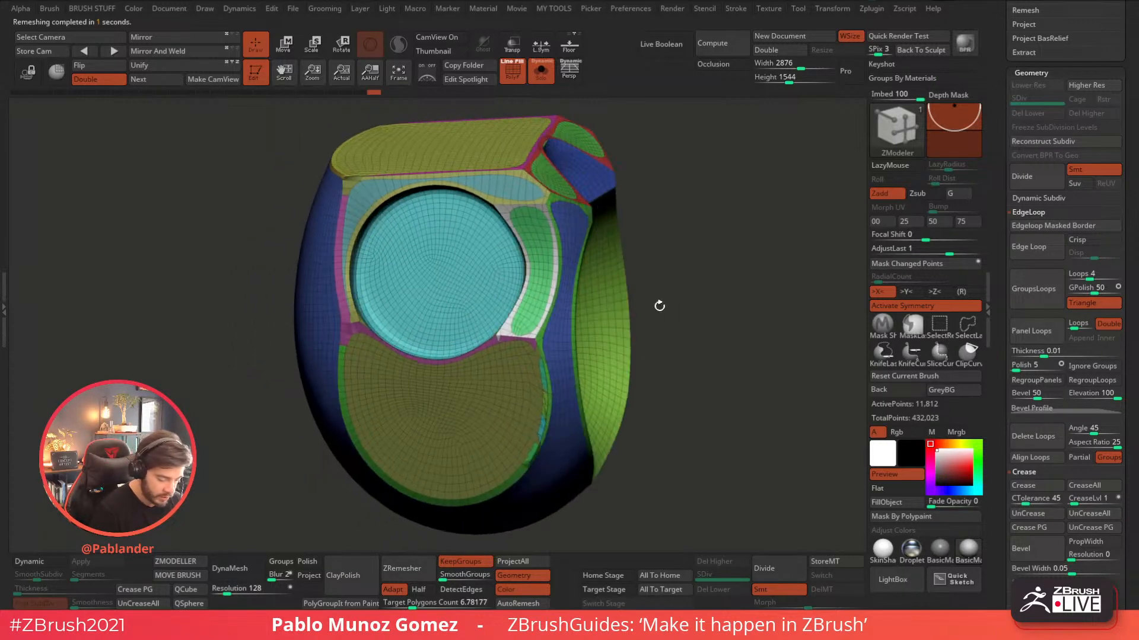
- Undo the polish and the polygroup insets back to the inset of the panel below the socket
{"action": "mouse_move", "coordinate": [699, 249]}
{"action": "left_mouse_down"}
{"action": "mouse_move", "coordinate": [714, 249]}
{"action": "mouse_move", "coordinate": [705, 264]}
{"action": "left_mouse_up"}
{"action": "key", "text": "ctrl+z"}
{"action": "key", "text": "ctrl+z"}
{"action": "key", "text": "ctrl+z"}
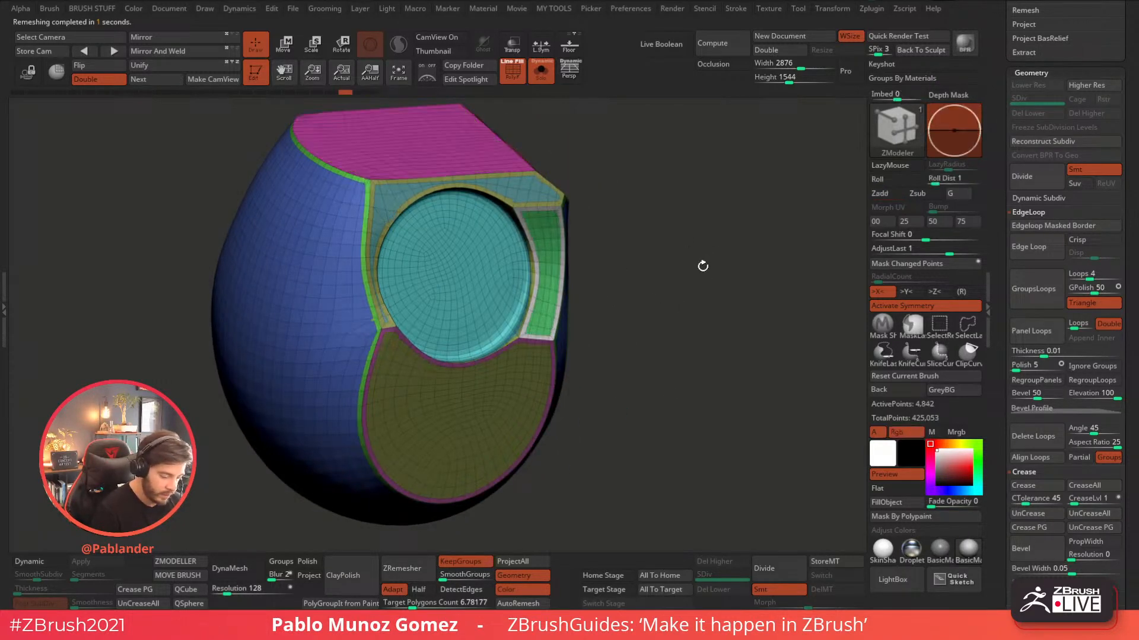
{"action": "key", "text": "ctrl+z"}
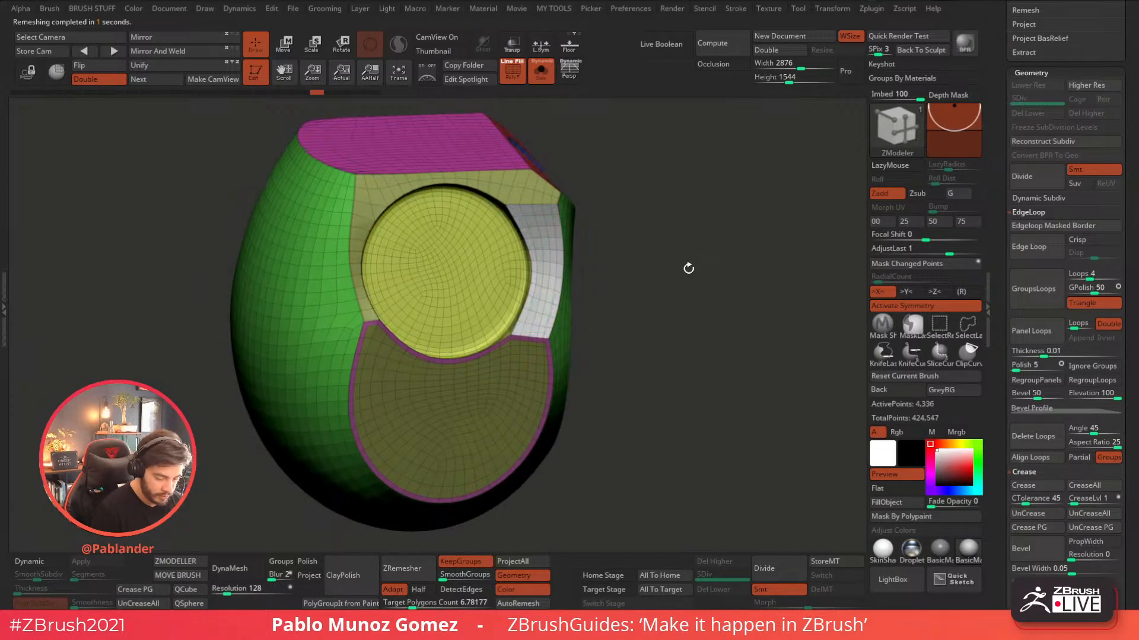
- Inset the olive rim polygroup around the socket, and undo a trial ZRemesh at a Target Polygons Count of 6.78177
{"action": "key", "text": "ctrl+z"}
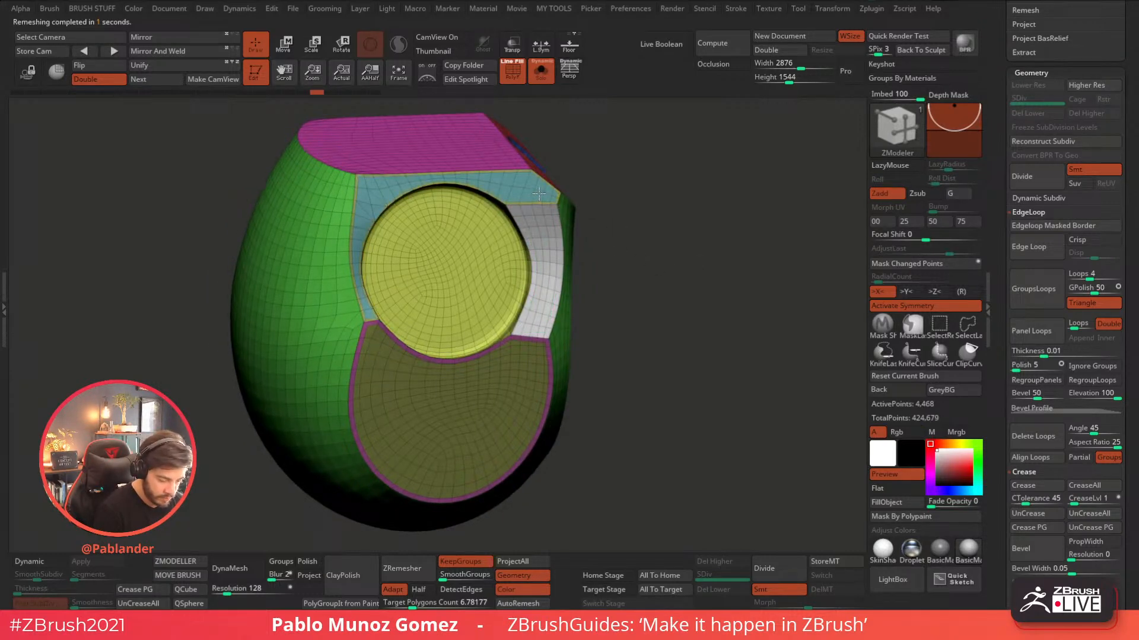
{"action": "left_click", "coordinate": [418, 573]}
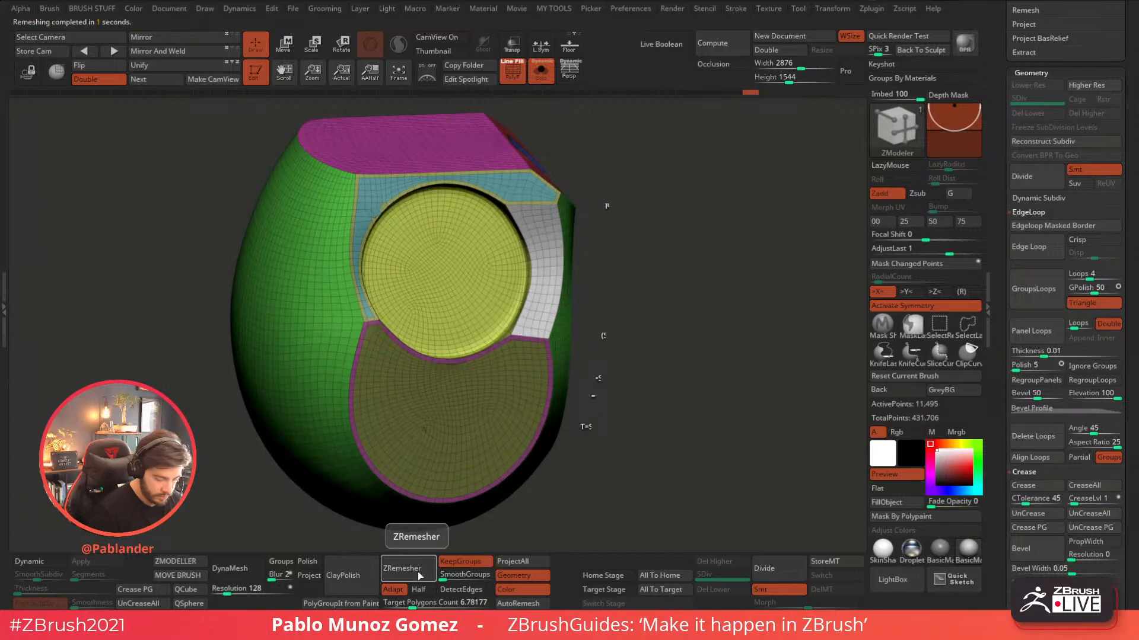
{"action": "key", "text": "ctrl+z"}
{"action": "key", "text": "ctrl+z"}
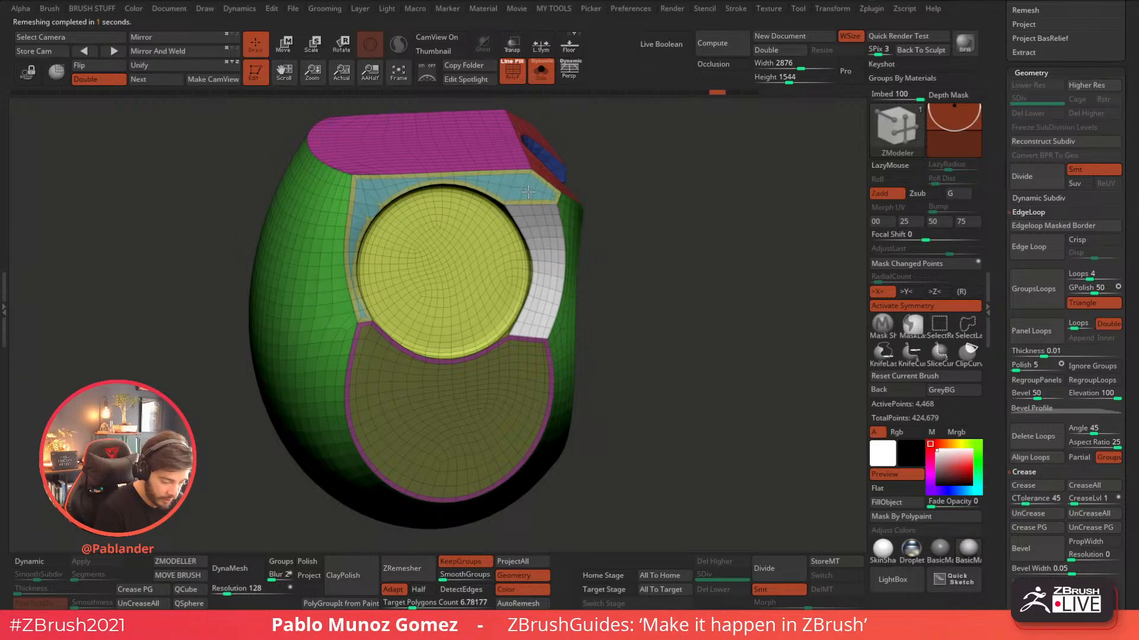
- Inset the white panel beside the socket, and isolate it with its border to merge both into one polygroup
{"action": "left_click", "coordinate": [553, 243]}
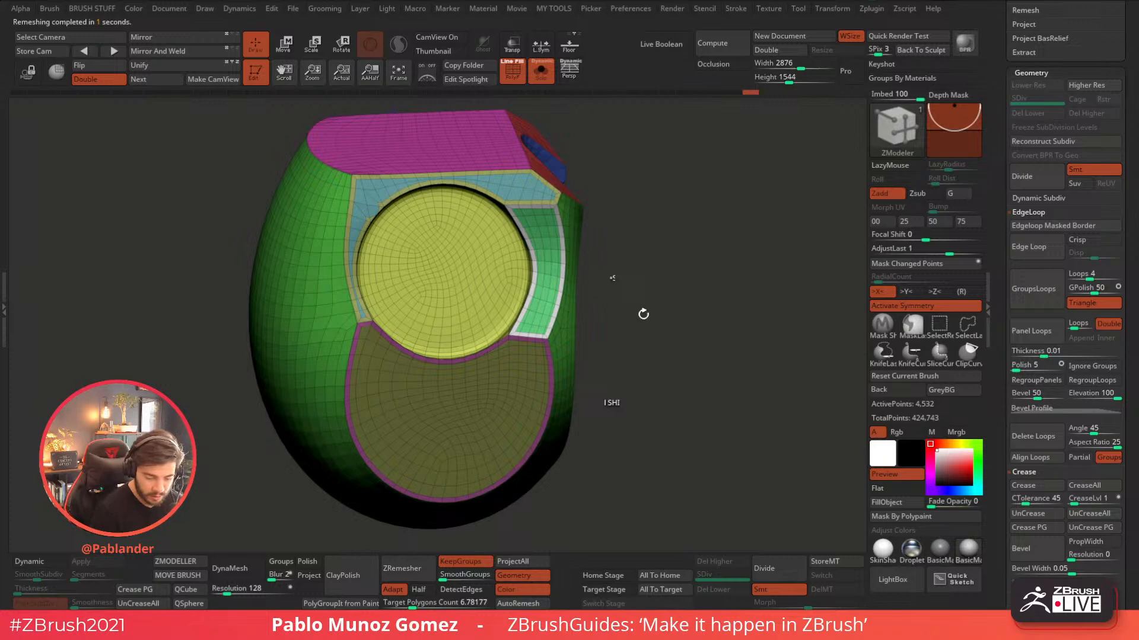
{"action": "left_click", "coordinate": [559, 221], "text": "ctrl+shift"}
{"action": "key", "text": "3"}
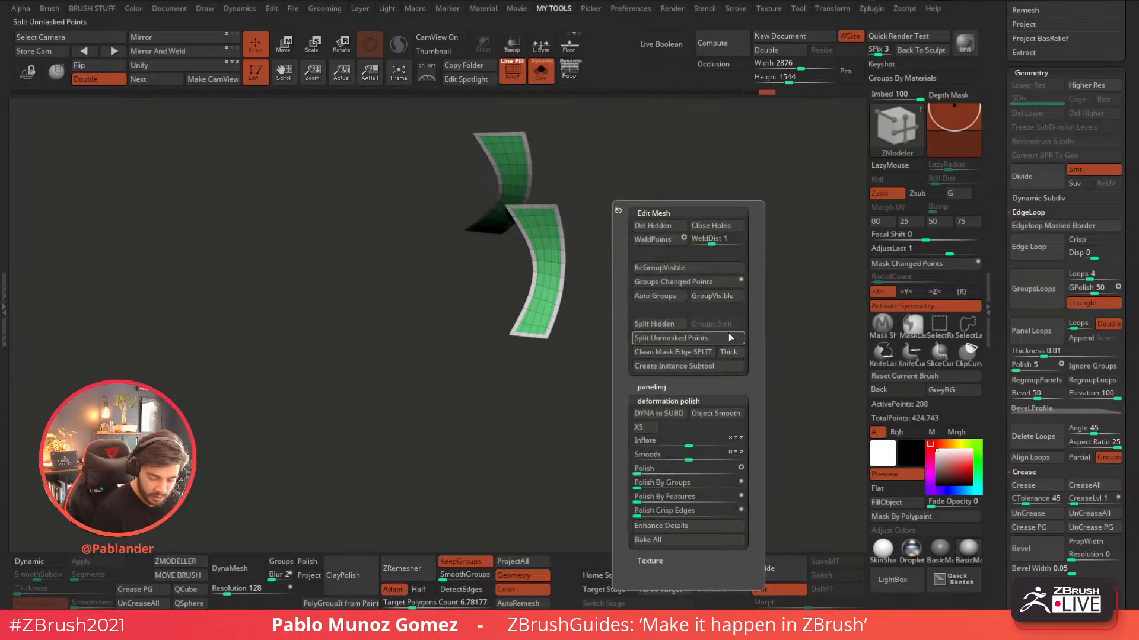
{"action": "left_click", "coordinate": [729, 296]}
{"action": "left_click", "coordinate": [704, 286], "text": "ctrl+shift"}
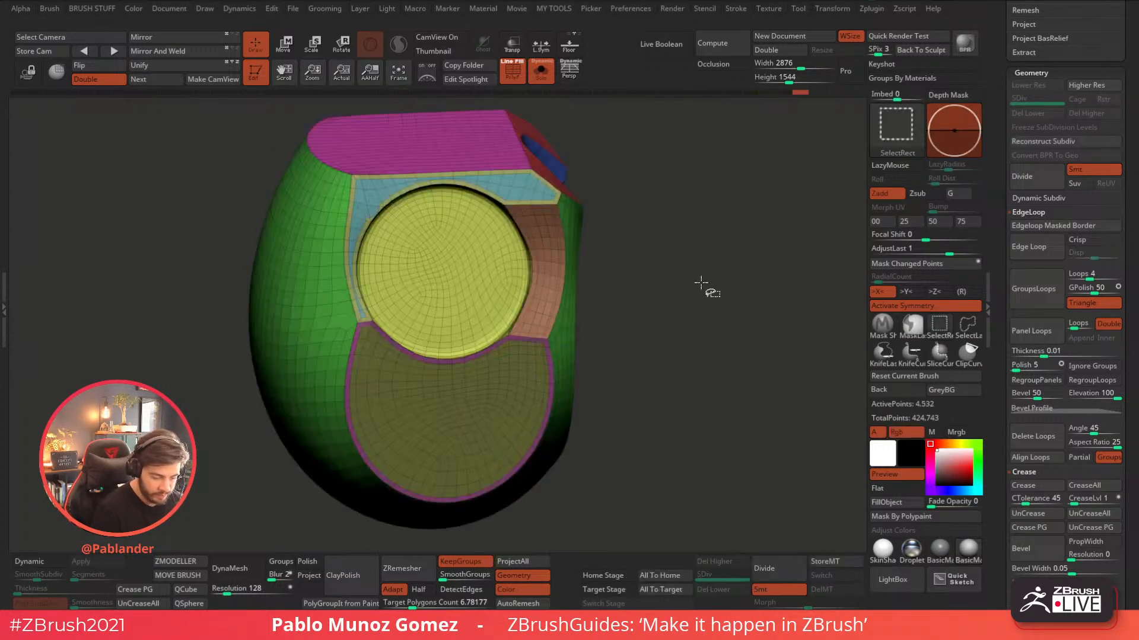
- Isolate the rim panel around the socket with its inset border and merge them into one polygroup with GroupVisible
{"action": "left_click", "coordinate": [516, 172], "text": "ctrl+shift"}
{"action": "key", "text": "3"}
{"action": "left_click", "coordinate": [729, 295]}
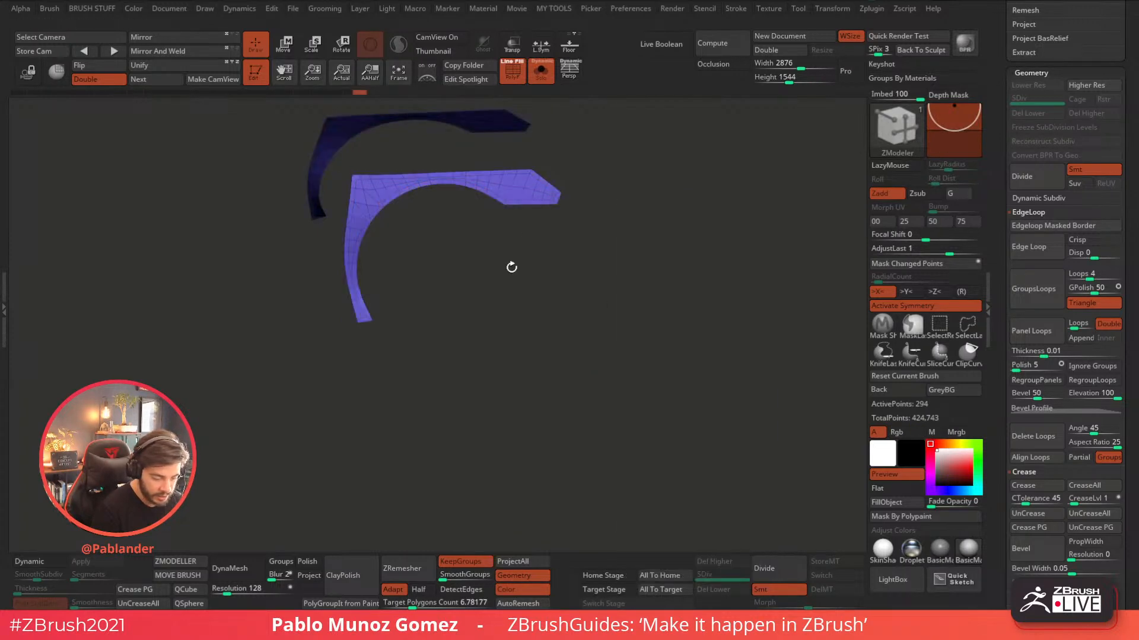
{"action": "left_click", "coordinate": [547, 233], "text": "ctrl+shift"}
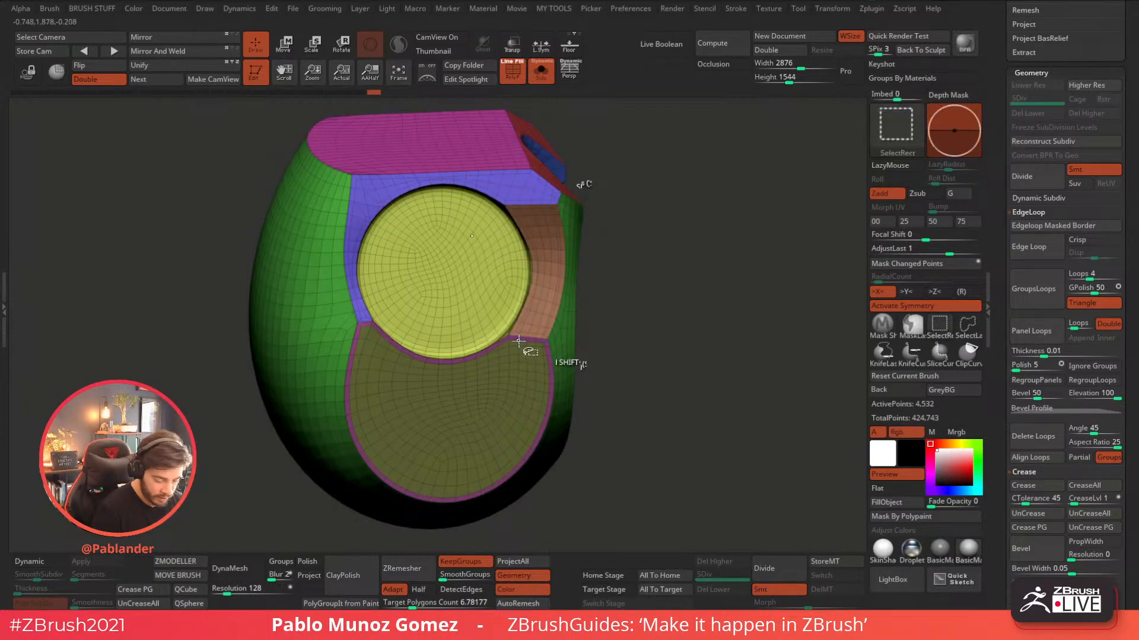
- Merge the panel below the socket and its inset border into a single polygroup, and show the whole body again
{"action": "left_click", "coordinate": [525, 356], "text": "ctrl+shift"}
{"action": "key", "text": "3"}
{"action": "left_click", "coordinate": [697, 332]}
{"action": "left_click", "coordinate": [801, 316], "text": "ctrl+shift"}
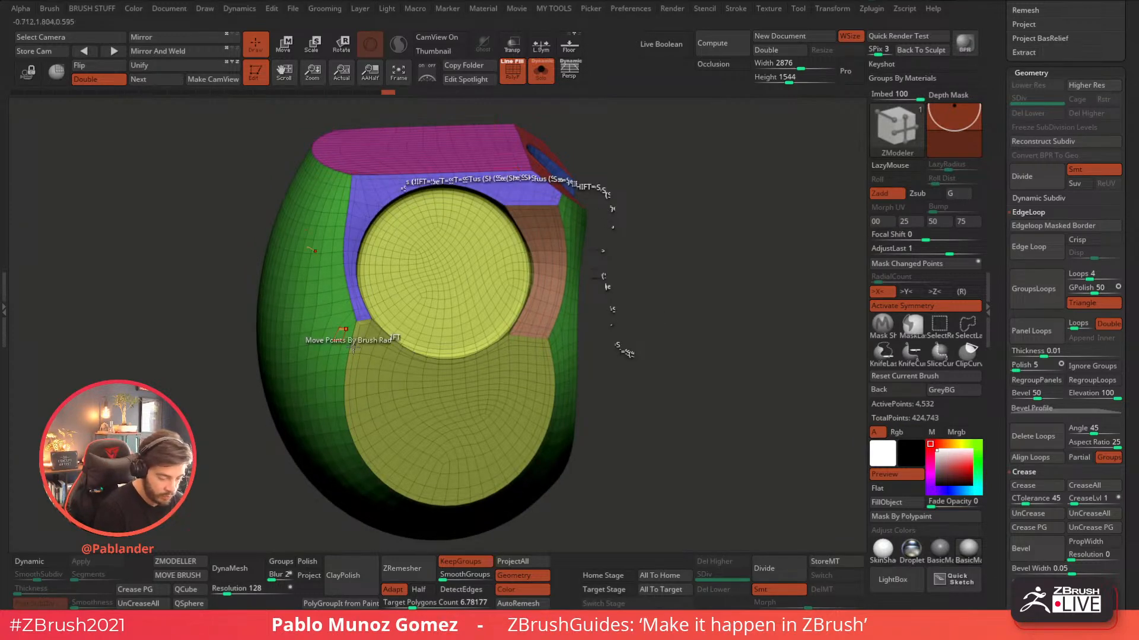
- ZRemesh the regrouped body repeatedly with KeepGroups on and a Target Polygons Count of 6.78177
{"action": "left_click", "coordinate": [427, 567]}
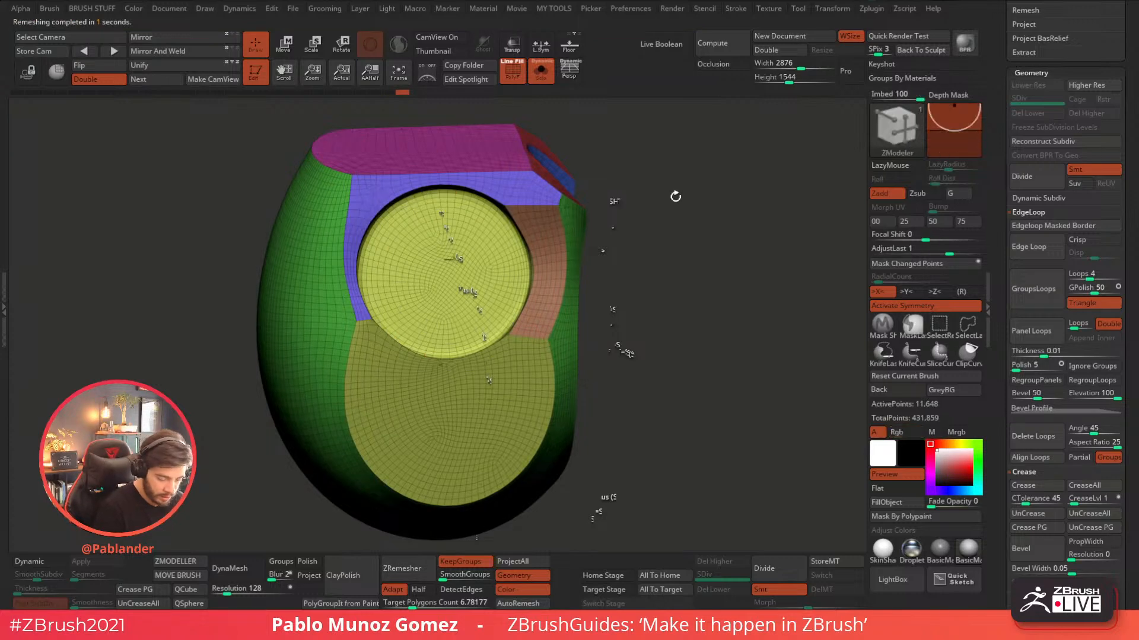
{"action": "key", "text": "1"}
{"action": "left_click", "coordinate": [660, 461]}
{"action": "left_click", "coordinate": [426, 568]}
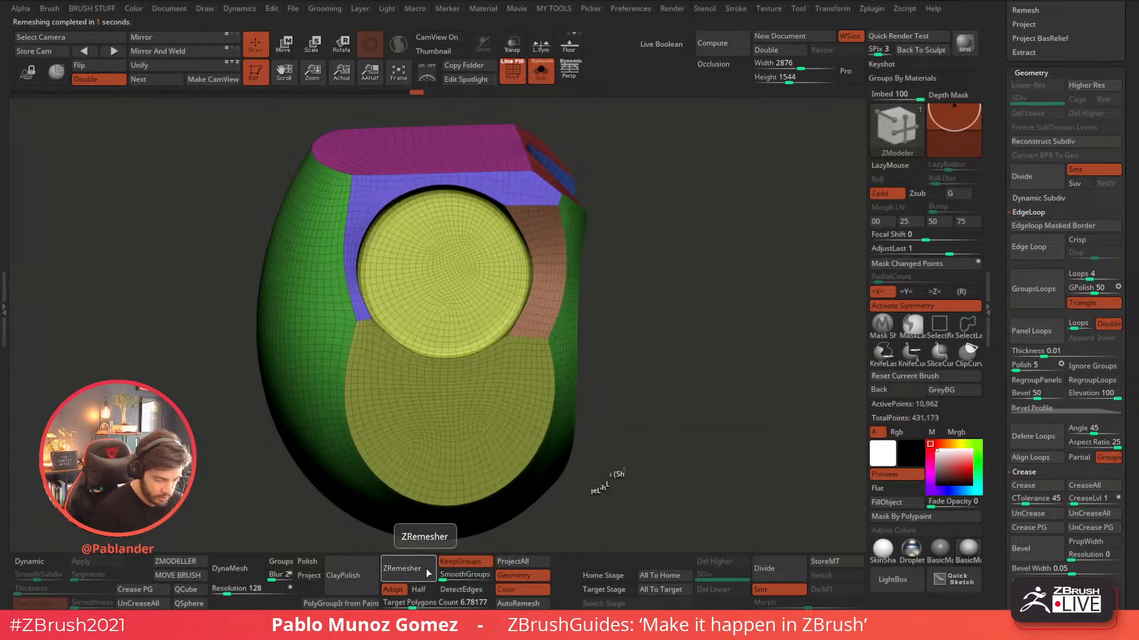
- Reduce the body's mesh by ZRemeshing at Target Polygons Counts of 5.92057, 3.47883, 4.14206 and finally 1.84551, undoing the 3.47883 attempt
{"action": "left_click", "coordinate": [409, 604]}
{"action": "left_click", "coordinate": [412, 573]}
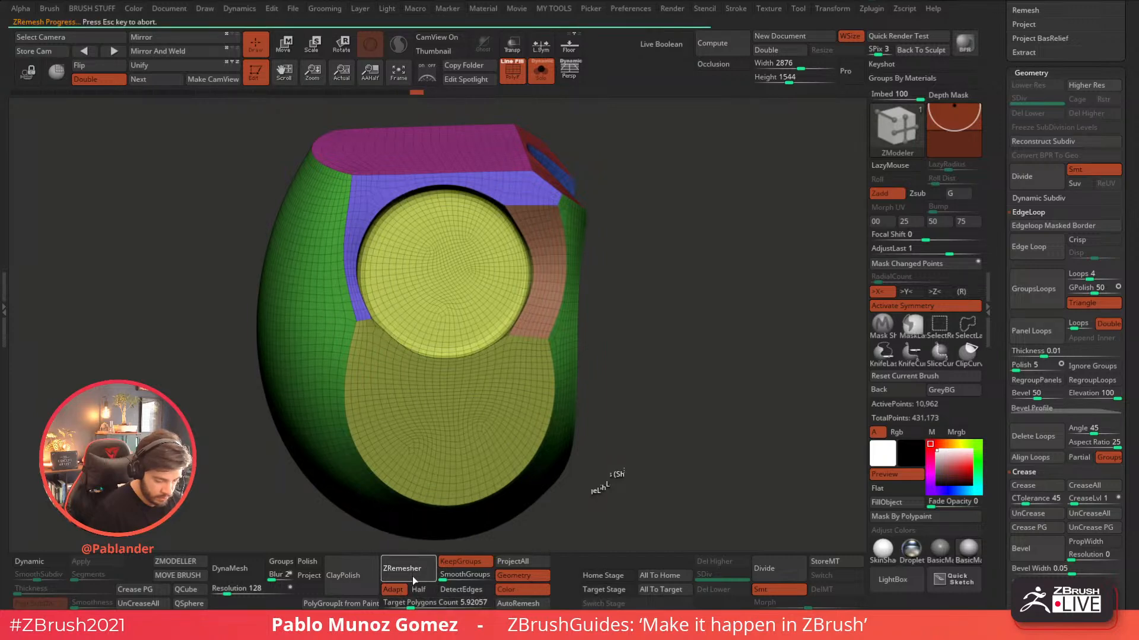
{"action": "left_click", "coordinate": [403, 604]}
{"action": "left_click", "coordinate": [409, 570]}
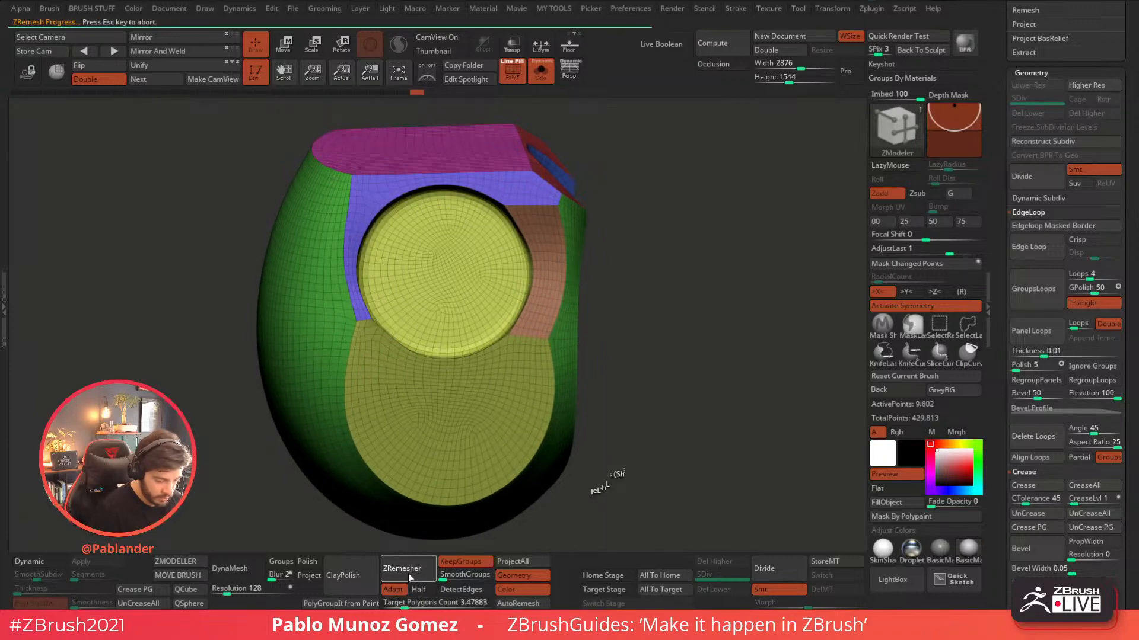
{"action": "key", "text": "ctrl+z"}
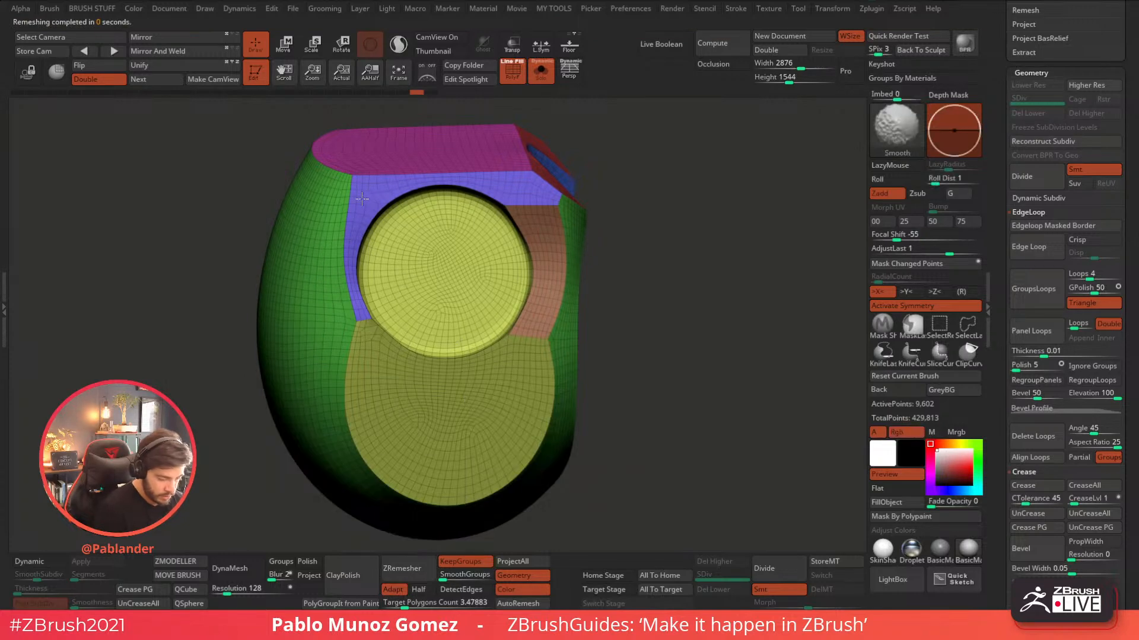
{"action": "left_click", "coordinate": [407, 573]}
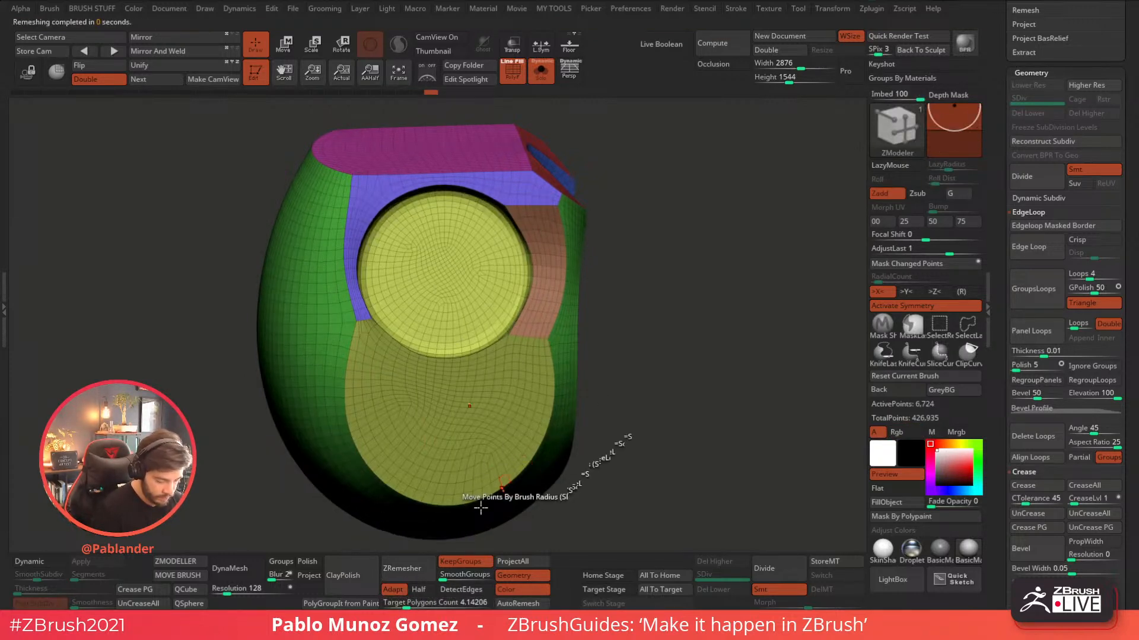
{"action": "left_click_drag", "start_coordinate": [405, 604], "coordinate": [396, 603]}
{"action": "left_click", "coordinate": [406, 569]}
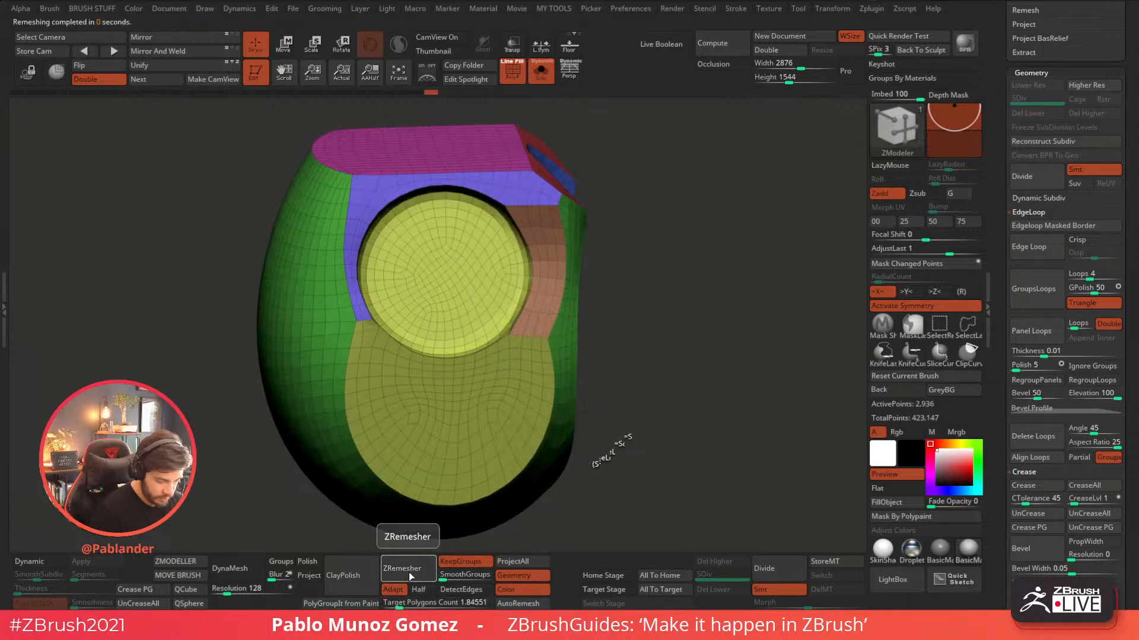
- Turn on Dynamic Subdivision for the remeshed body and crease its polygroup borders with Crease PG
{"action": "left_click", "coordinate": [53, 563]}
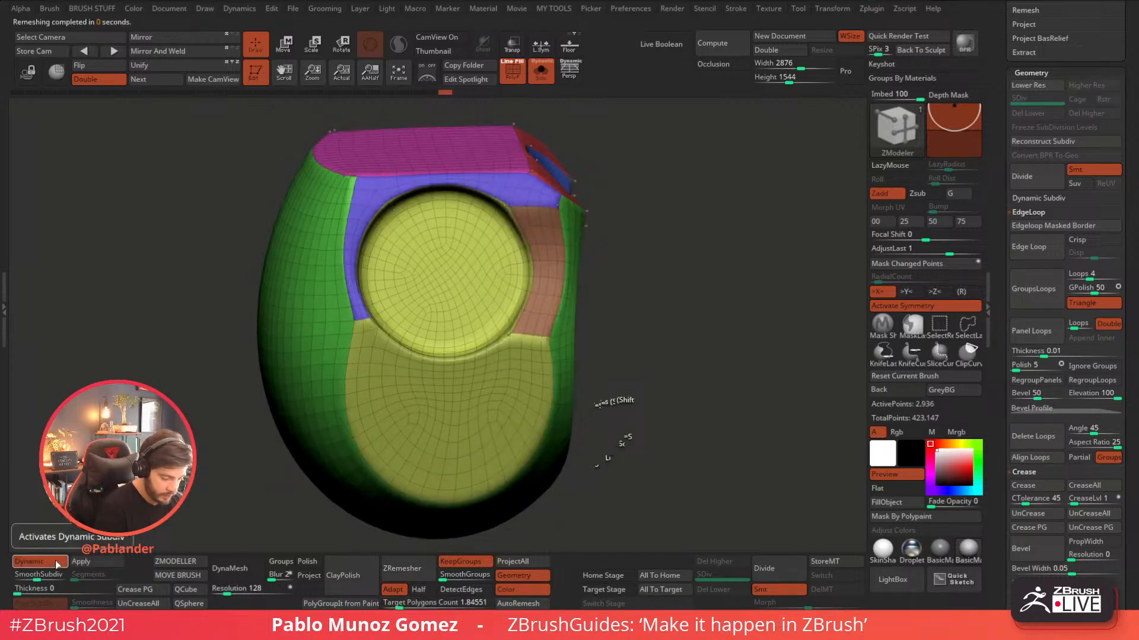
{"action": "left_click", "coordinate": [163, 589]}
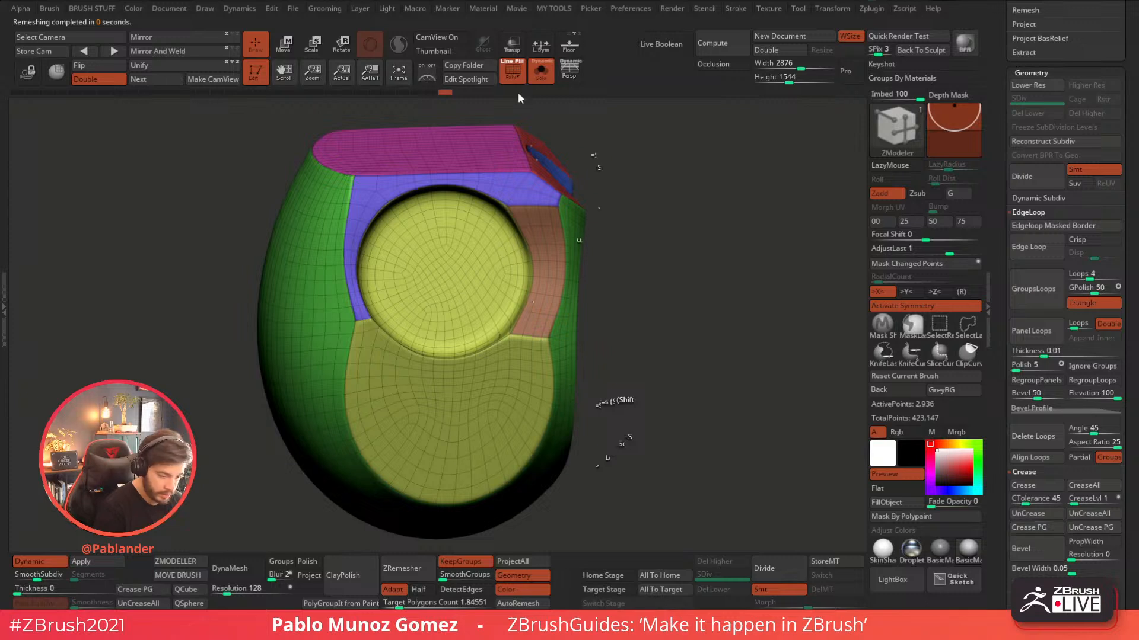
- Turn off the polyframe display and examine the creased body's smoothed edges and front opening from several angles
{"action": "key", "text": "shift+f"}
{"action": "left_click_drag", "start_coordinate": [664, 208], "coordinate": [688, 293]}
{"action": "left_click_drag", "start_coordinate": [659, 359], "coordinate": [669, 395], "text": "alt"}
{"action": "left_click_drag", "start_coordinate": [1002, 311], "coordinate": [1002, 428]}
{"action": "left_click_drag", "start_coordinate": [1000, 387], "coordinate": [1008, 489]}
{"action": "left_click_drag", "start_coordinate": [686, 368], "coordinate": [696, 378], "text": "alt"}
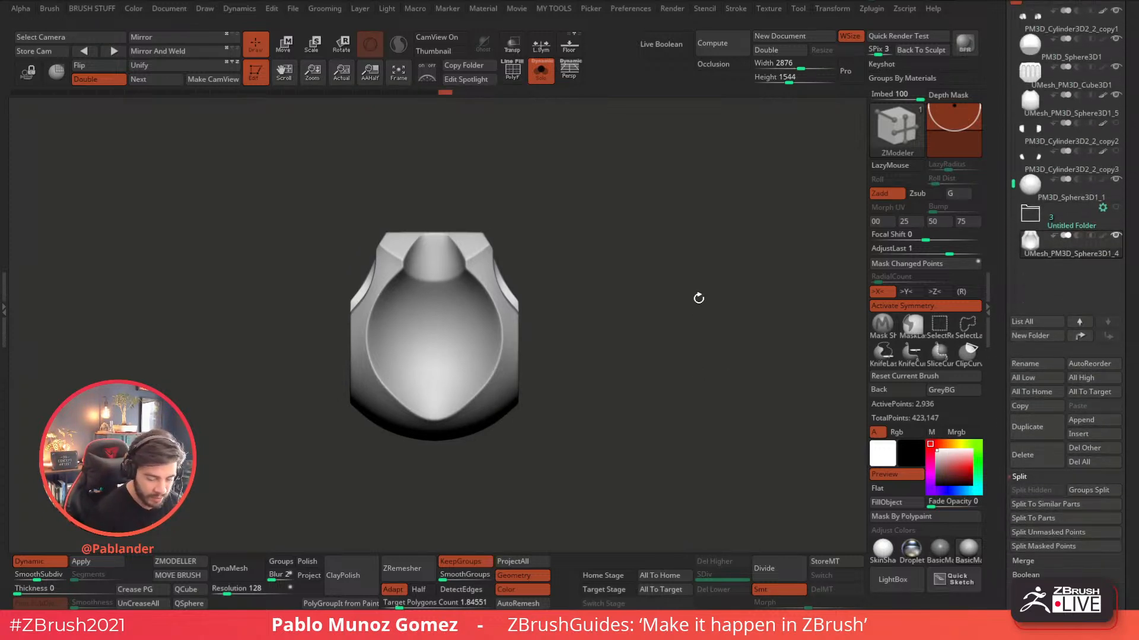
{"action": "key", "text": "space"}
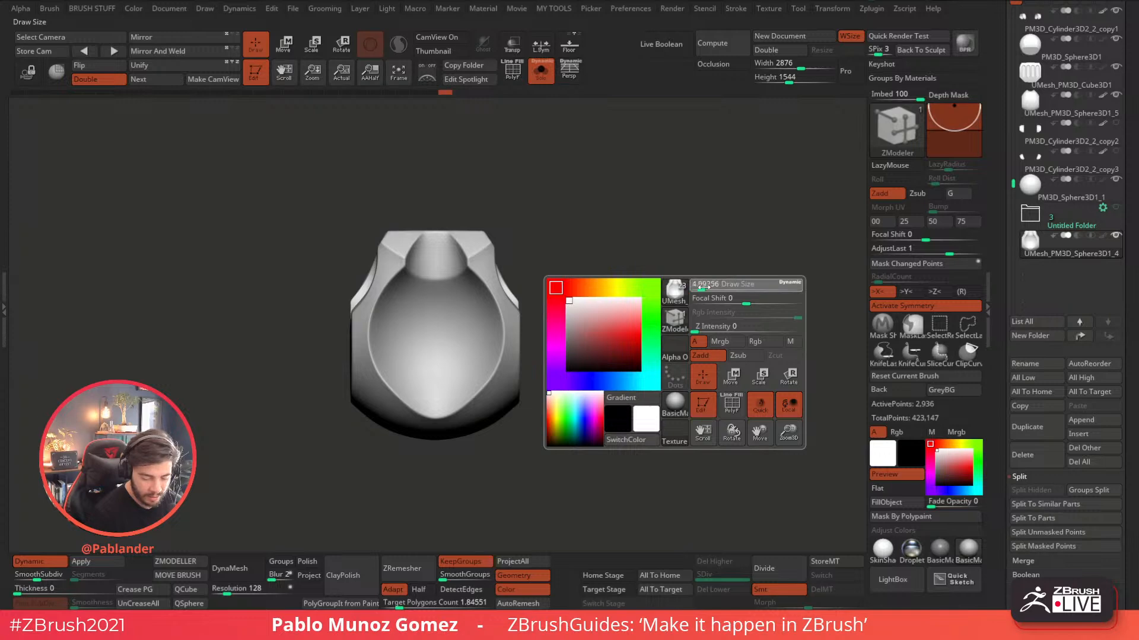
{"action": "left_click_drag", "start_coordinate": [668, 262], "coordinate": [671, 278]}
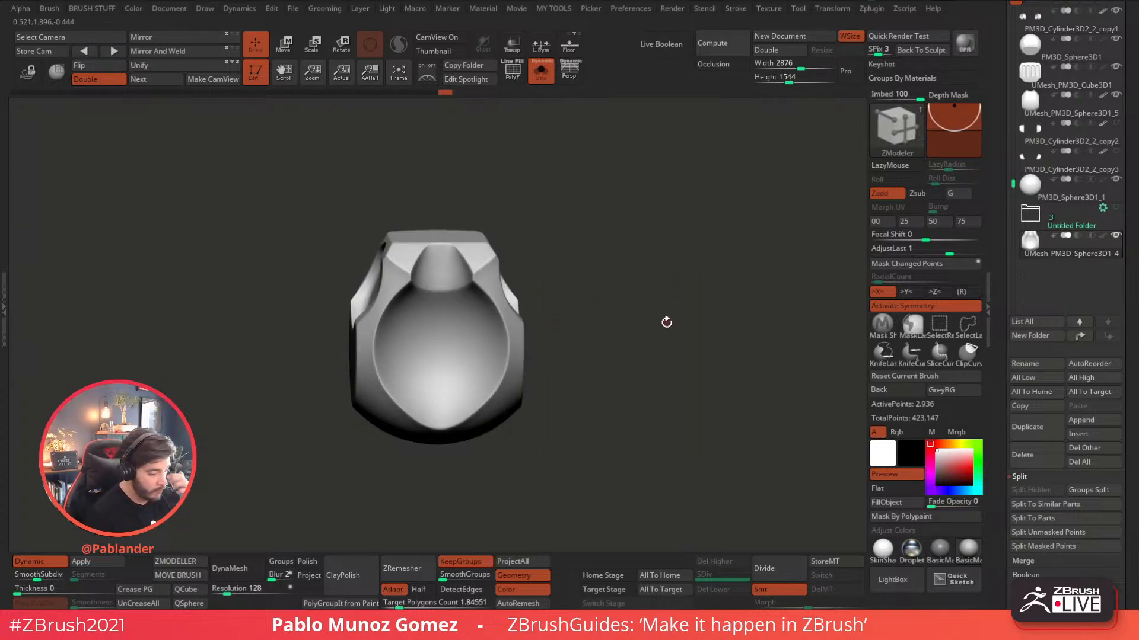
{"action": "left_click_drag", "start_coordinate": [664, 326], "coordinate": [657, 302]}
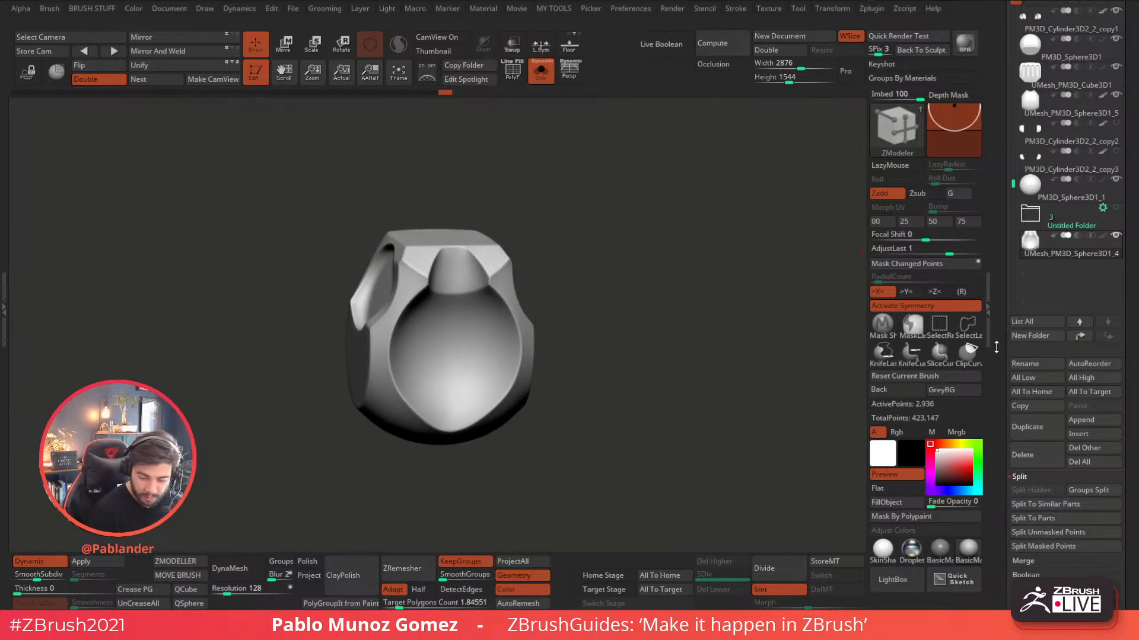
- Set the crease level of the body's creased edges to 2
{"action": "scroll", "coordinate": [996, 346], "scroll_direction": "down", "scroll_amount": 3}
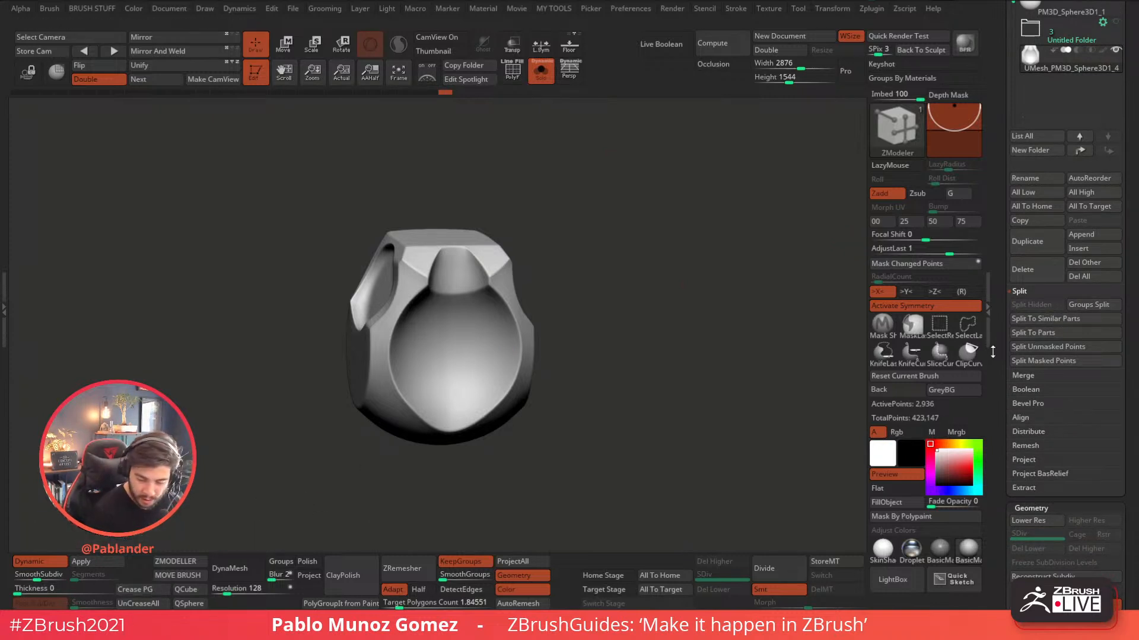
{"action": "scroll", "coordinate": [996, 351], "scroll_direction": "down", "scroll_amount": 6}
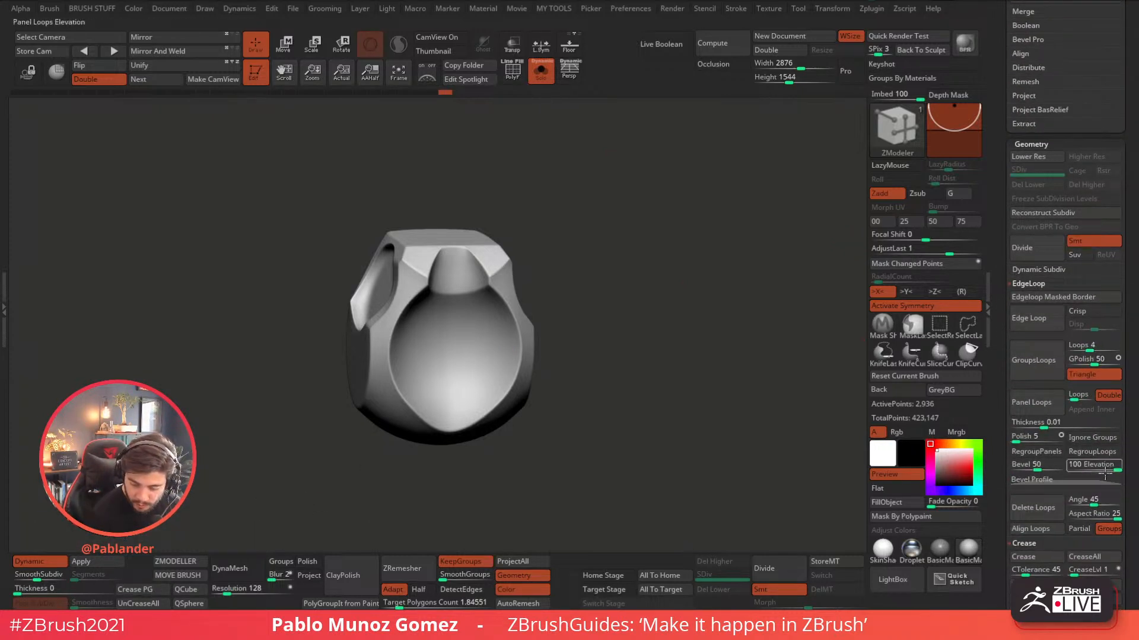
{"action": "scroll", "coordinate": [1123, 375], "scroll_direction": "down", "scroll_amount": 2}
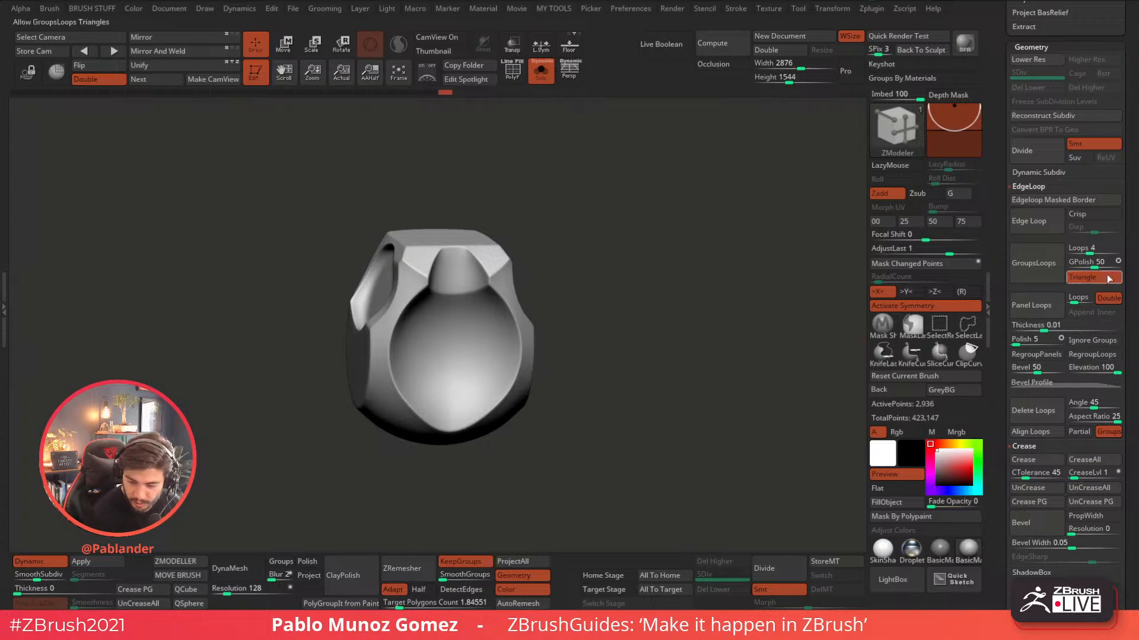
{"action": "scroll", "coordinate": [1119, 267], "scroll_direction": "down", "scroll_amount": 5}
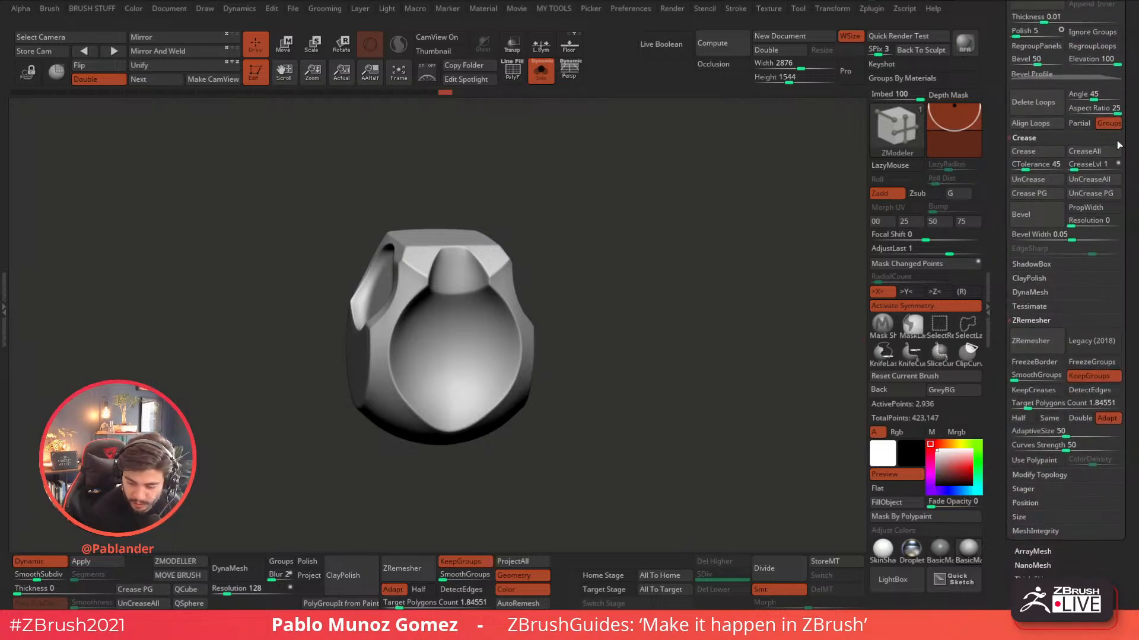
{"action": "scroll", "coordinate": [1124, 373], "scroll_direction": "up", "scroll_amount": 8}
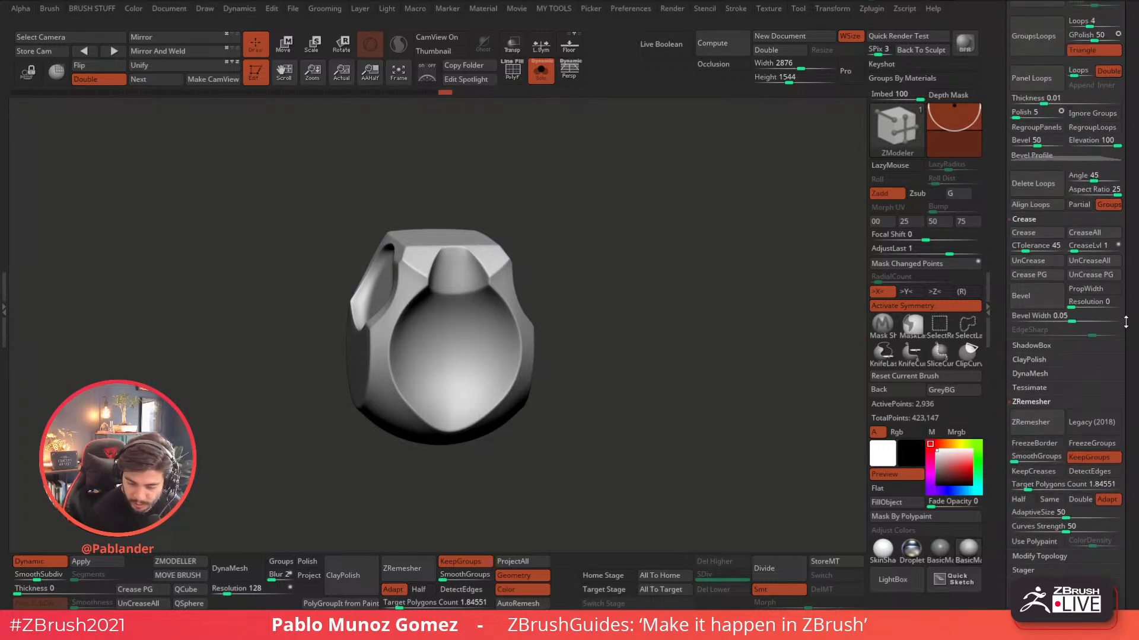
{"action": "scroll", "coordinate": [1127, 374], "scroll_direction": "down", "scroll_amount": 3}
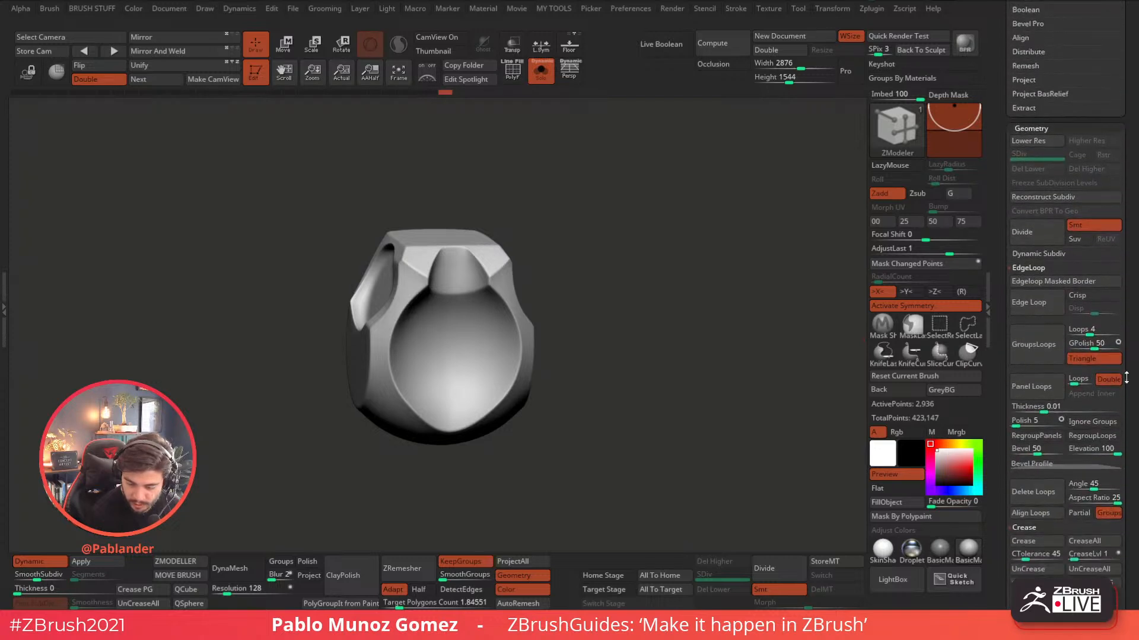
{"action": "scroll", "coordinate": [1123, 362], "scroll_direction": "down", "scroll_amount": 3}
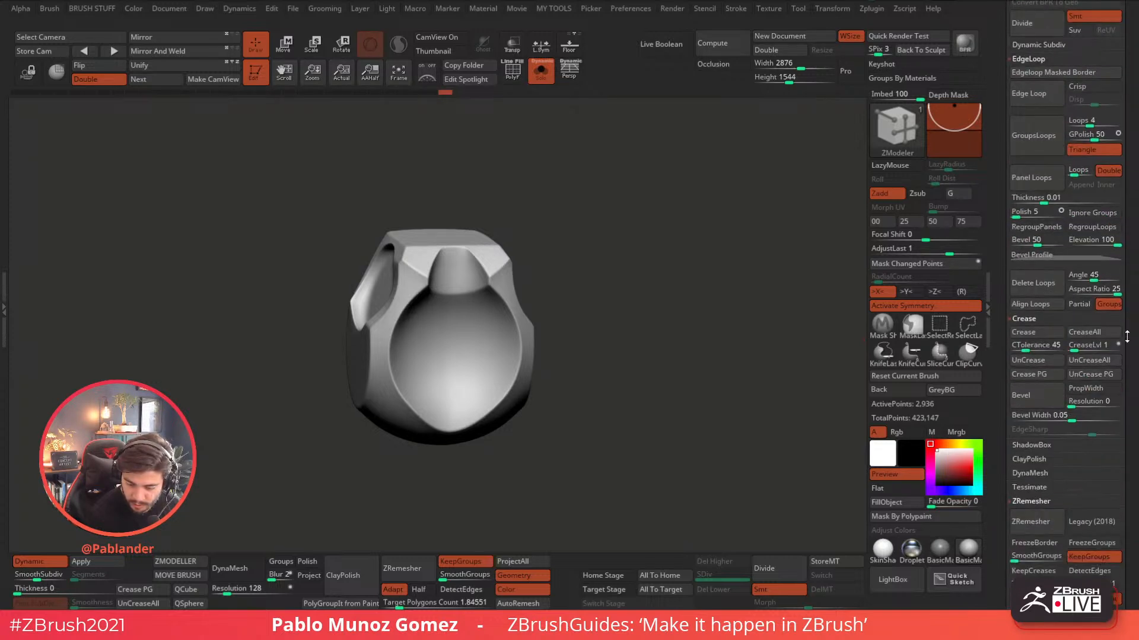
{"action": "left_click", "coordinate": [1075, 310]}
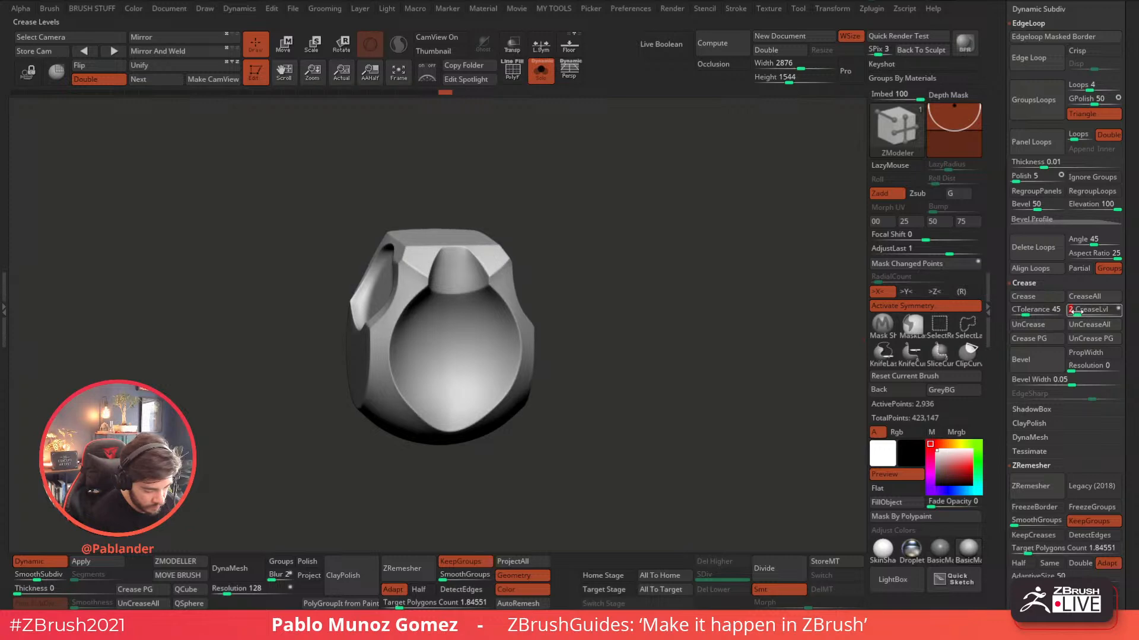
- Turn off Solo mode to show the body together with the head and shoulder sphere
{"action": "left_click_drag", "start_coordinate": [824, 332], "coordinate": [665, 356]}
{"action": "left_click", "coordinate": [541, 70]}
{"action": "left_click_drag", "start_coordinate": [650, 292], "coordinate": [652, 362]}
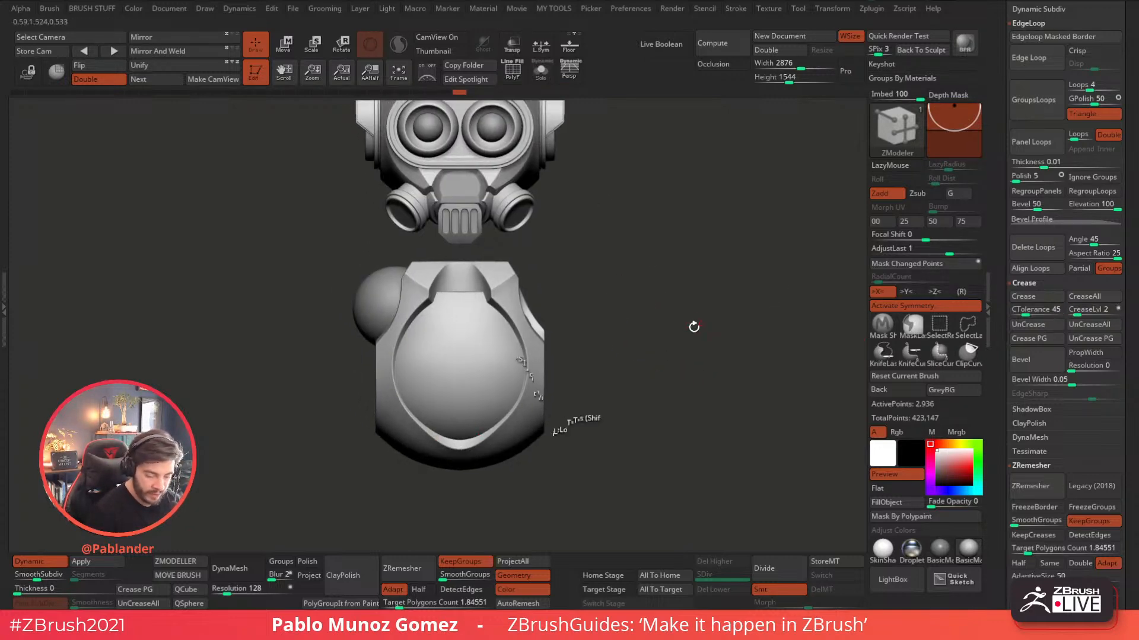
{"action": "left_click_drag", "start_coordinate": [702, 322], "coordinate": [724, 345]}
{"action": "left_click_drag", "start_coordinate": [649, 284], "coordinate": [691, 279]}
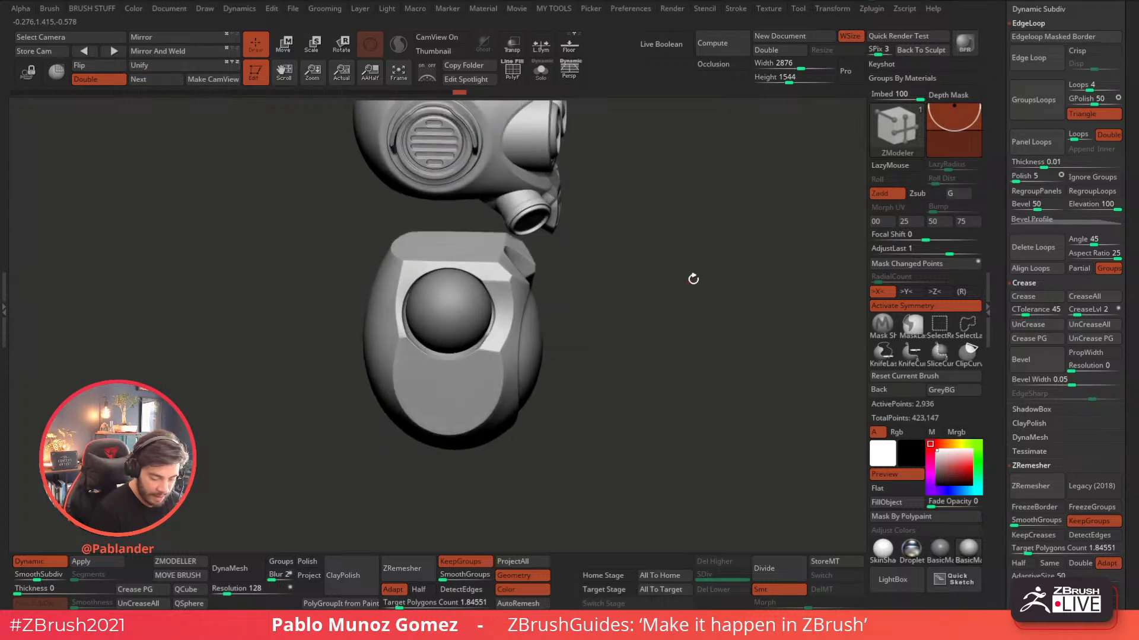
- Make the shoulder sphere the active subtool, nudge it slightly in its socket and mirror it to the body's other side
{"action": "key", "text": "b"}
{"action": "key", "text": "m"}
{"action": "key", "text": "v"}
{"action": "left_click", "coordinate": [464, 315], "text": "alt"}
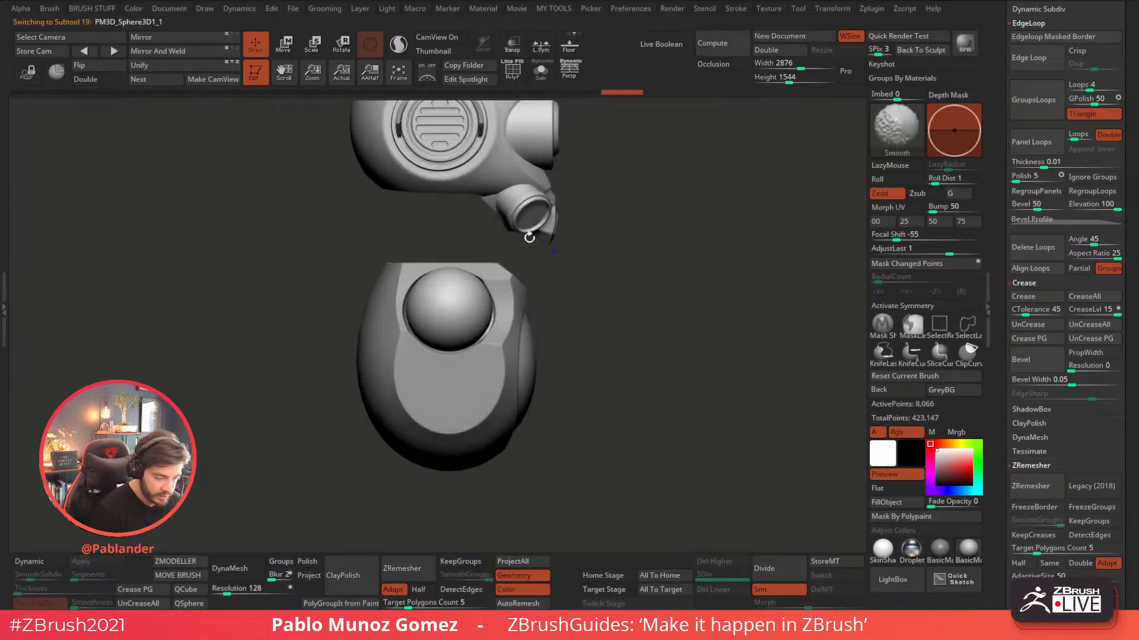
{"action": "key", "text": "w"}
{"action": "left_click_drag", "start_coordinate": [496, 263], "coordinate": [497, 264]}
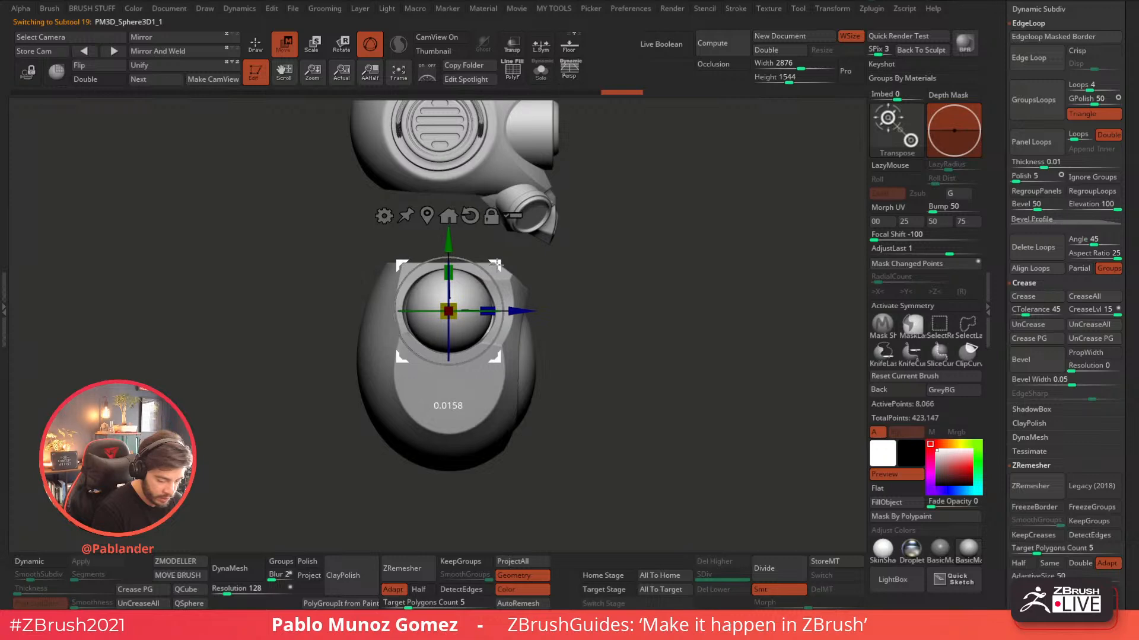
{"action": "left_click_drag", "start_coordinate": [687, 320], "coordinate": [610, 339]}
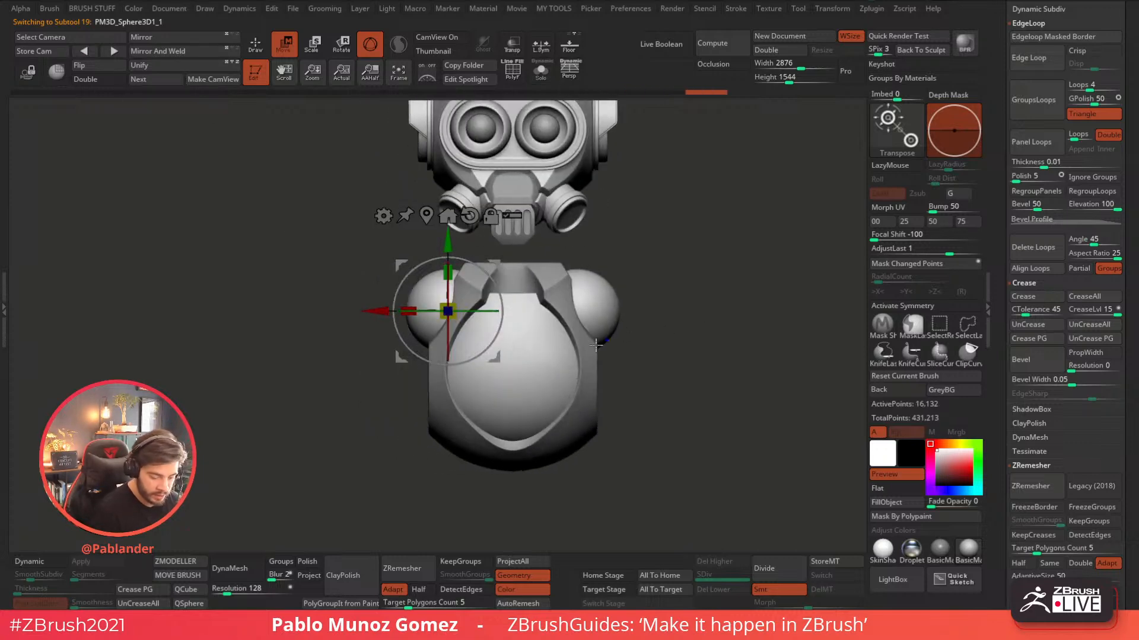
- Unhide the shoulder armor subtools PM3D_Cylinder3D2_2_copy2 and PM3D_Cylinder3D2_2_copy3
{"action": "left_click_drag", "start_coordinate": [999, 224], "coordinate": [996, 390]}
{"action": "left_click_drag", "start_coordinate": [714, 287], "coordinate": [653, 335], "text": "alt"}
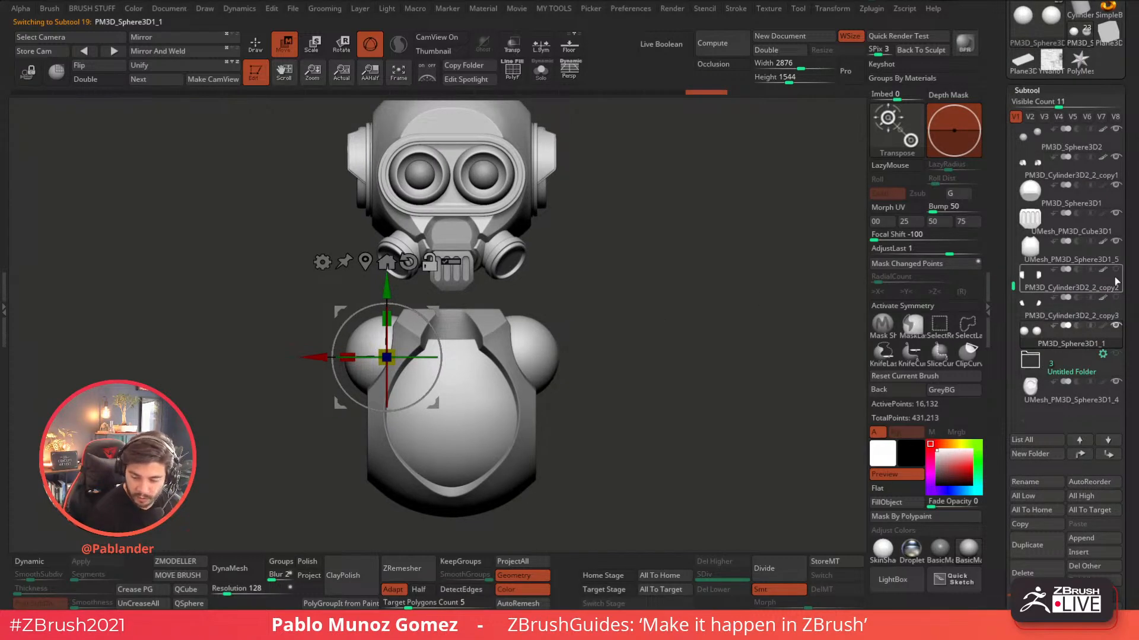
{"action": "left_click", "coordinate": [1115, 270]}
{"action": "left_click", "coordinate": [1116, 298]}
{"action": "left_click_drag", "start_coordinate": [710, 309], "coordinate": [641, 343], "text": "alt"}
{"action": "left_click_drag", "start_coordinate": [531, 390], "coordinate": [648, 399]}
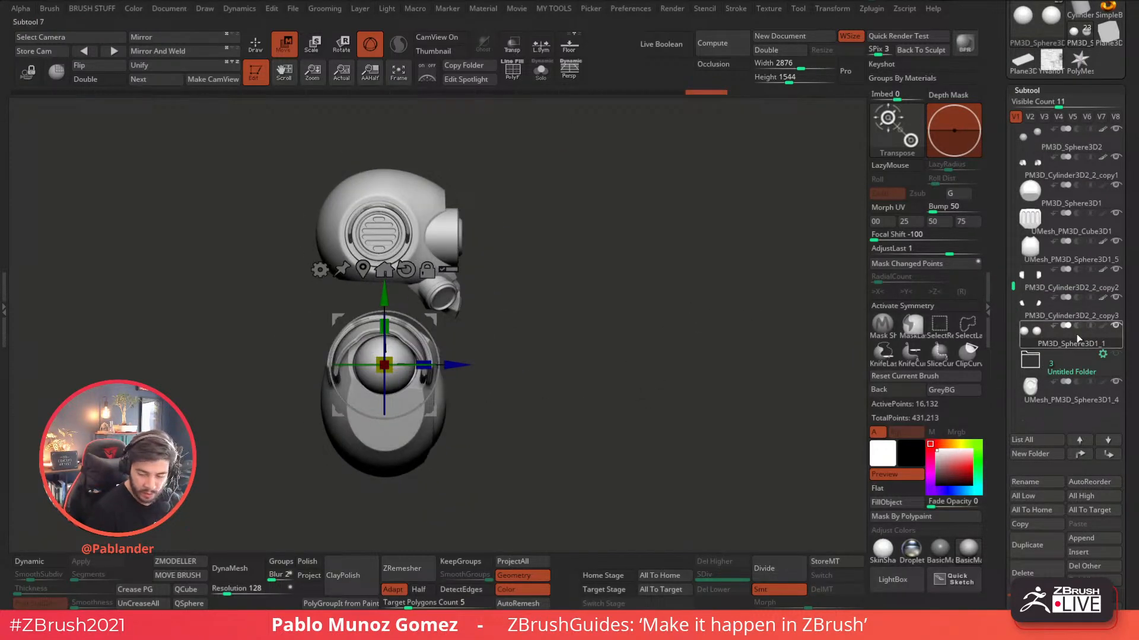
- Make PM3D_Cylinder3D2_2_copy2 active and limit the multi-subtool transform selection to the shoulder armor pieces, excluding the body and head parts
{"action": "left_click", "coordinate": [1077, 286]}
{"action": "left_click_drag", "start_coordinate": [667, 340], "coordinate": [476, 394], "text": "alt"}
{"action": "left_click_drag", "start_coordinate": [548, 317], "coordinate": [580, 350]}
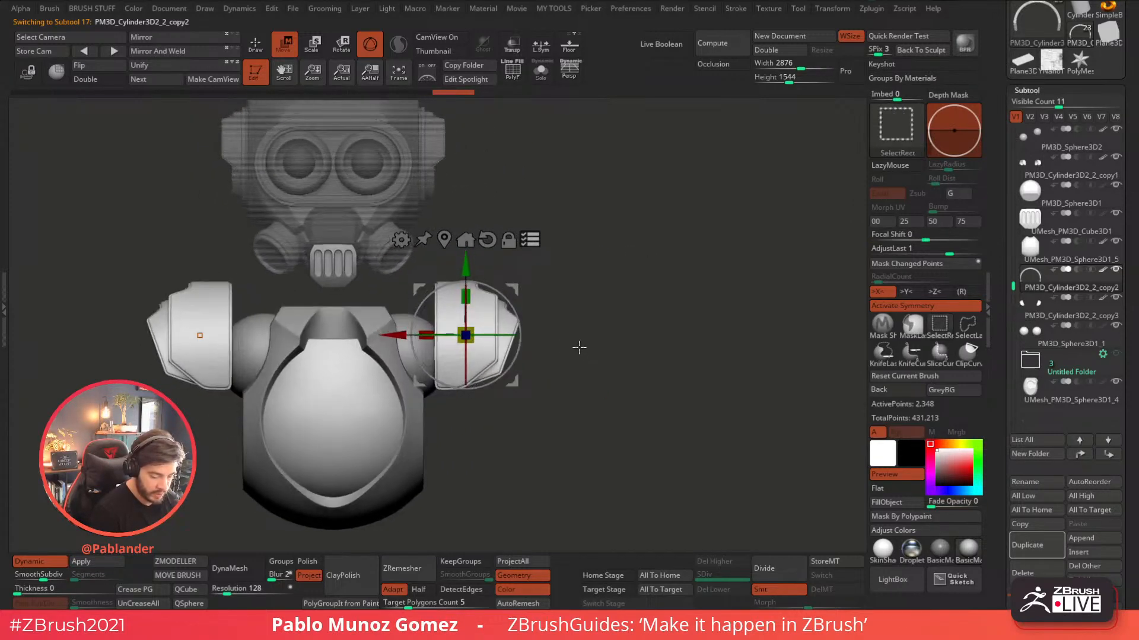
{"action": "mouse_move", "coordinate": [502, 480]}
{"action": "left_mouse_down", "text": "ctrl+alt+shift"}
{"action": "mouse_move", "coordinate": [315, 437]}
{"action": "mouse_move", "coordinate": [345, 447]}
{"action": "mouse_move", "coordinate": [335, 429]}
{"action": "mouse_move", "coordinate": [345, 451]}
{"action": "mouse_move", "coordinate": [305, 406]}
{"action": "left_mouse_up", "text": "ctrl+alt+shift"}
{"action": "left_click_drag", "start_coordinate": [220, 487], "coordinate": [286, 389], "text": "ctrl+shift"}
{"action": "left_click_drag", "start_coordinate": [586, 319], "coordinate": [638, 312], "text": "alt"}
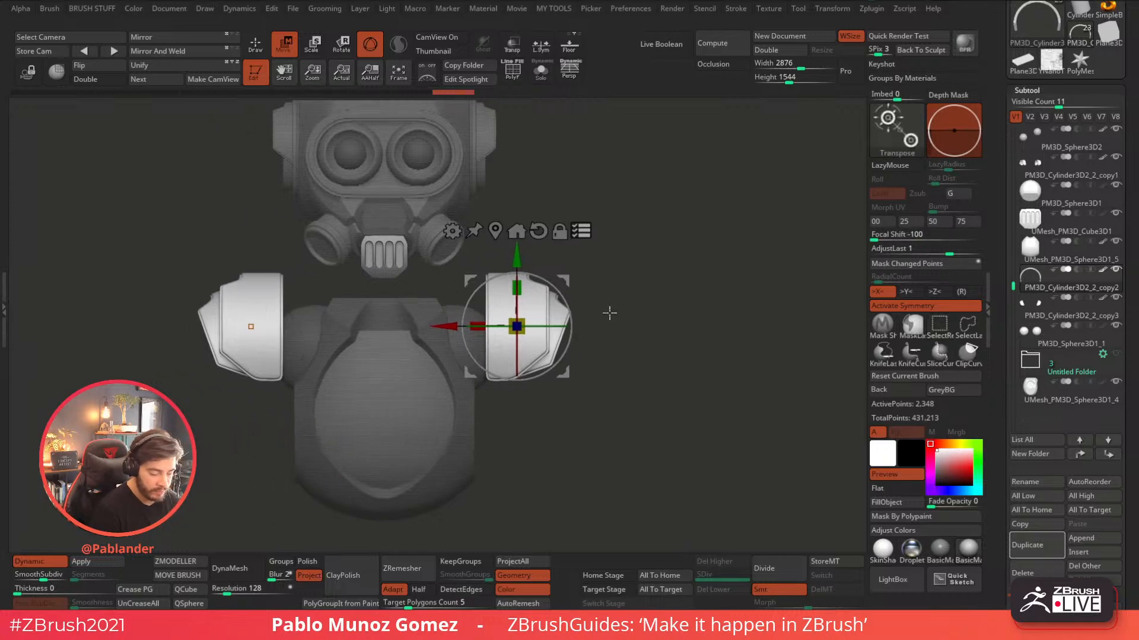
{"action": "left_click_drag", "start_coordinate": [320, 202], "coordinate": [403, 276], "text": "ctrl+alt+shift"}
- Scale and reposition both shoulder armor pads together so they sit around the shoulder spheres
{"action": "left_click_drag", "start_coordinate": [691, 309], "coordinate": [650, 325]}
{"action": "left_click_drag", "start_coordinate": [517, 328], "coordinate": [511, 334]}
{"action": "left_click_drag", "start_coordinate": [567, 282], "coordinate": [562, 283]}
{"action": "left_click_drag", "start_coordinate": [521, 323], "coordinate": [519, 325]}
{"action": "mouse_move", "coordinate": [563, 284]}
{"action": "left_mouse_down"}
{"action": "mouse_move", "coordinate": [562, 300]}
{"action": "mouse_move", "coordinate": [562, 285]}
{"action": "left_mouse_up"}
{"action": "left_click_drag", "start_coordinate": [668, 282], "coordinate": [712, 292], "text": "shift"}
{"action": "left_click_drag", "start_coordinate": [568, 321], "coordinate": [559, 324]}
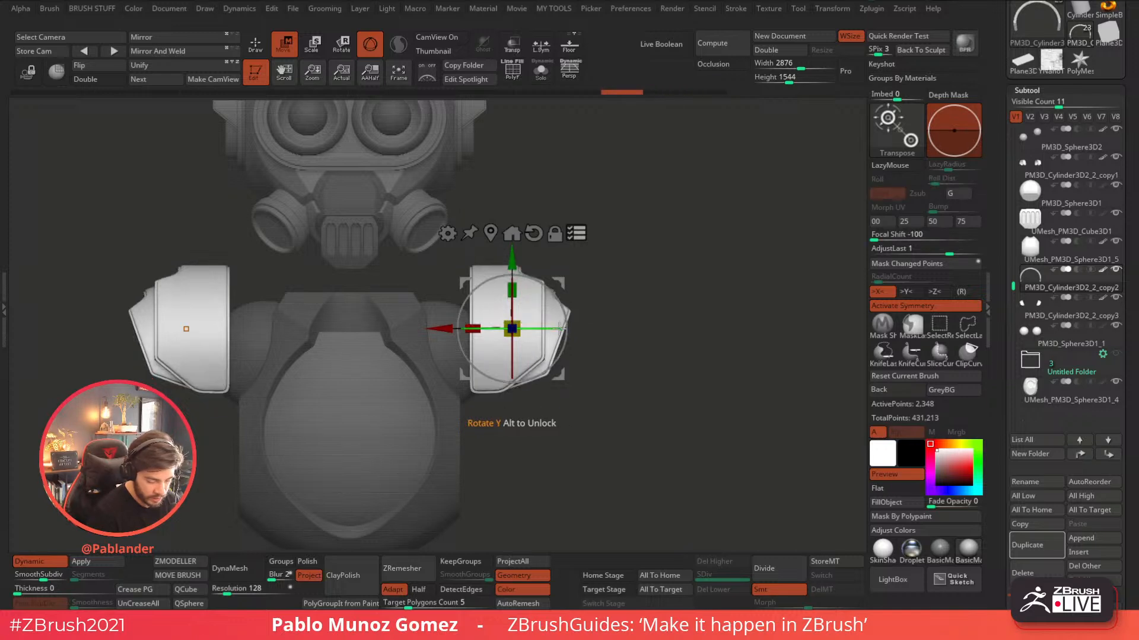
{"action": "left_click_drag", "start_coordinate": [668, 315], "coordinate": [603, 311], "text": "shift"}
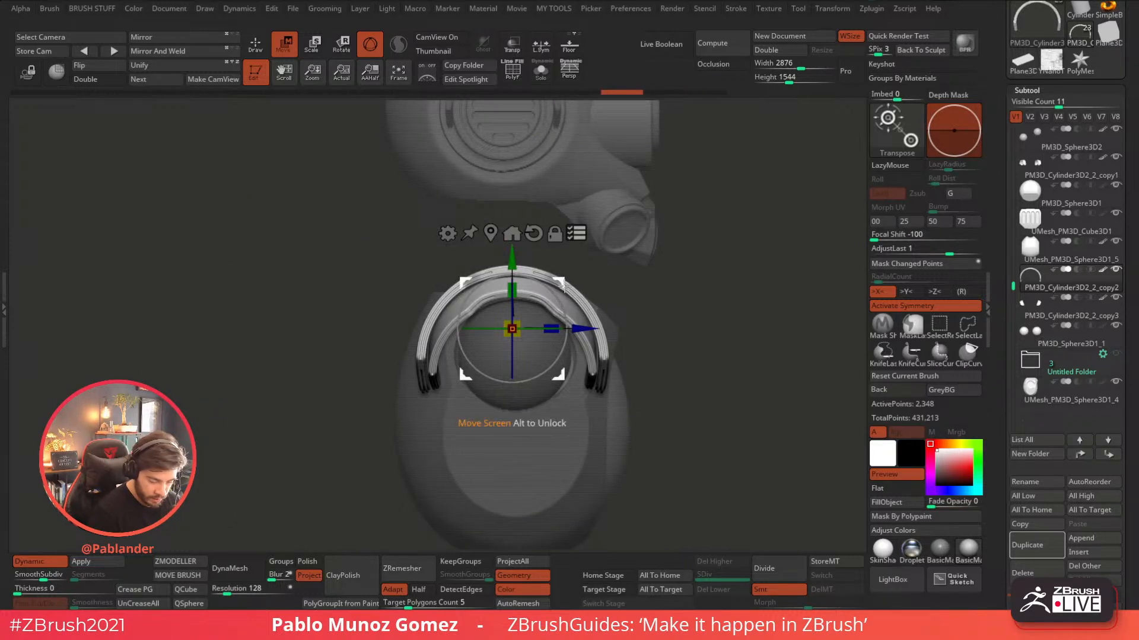
{"action": "key", "text": "q"}
{"action": "mouse_move", "coordinate": [340, 226]}
{"action": "left_mouse_down"}
{"action": "mouse_move", "coordinate": [737, 259]}
{"action": "mouse_move", "coordinate": [628, 374]}
{"action": "left_mouse_up"}
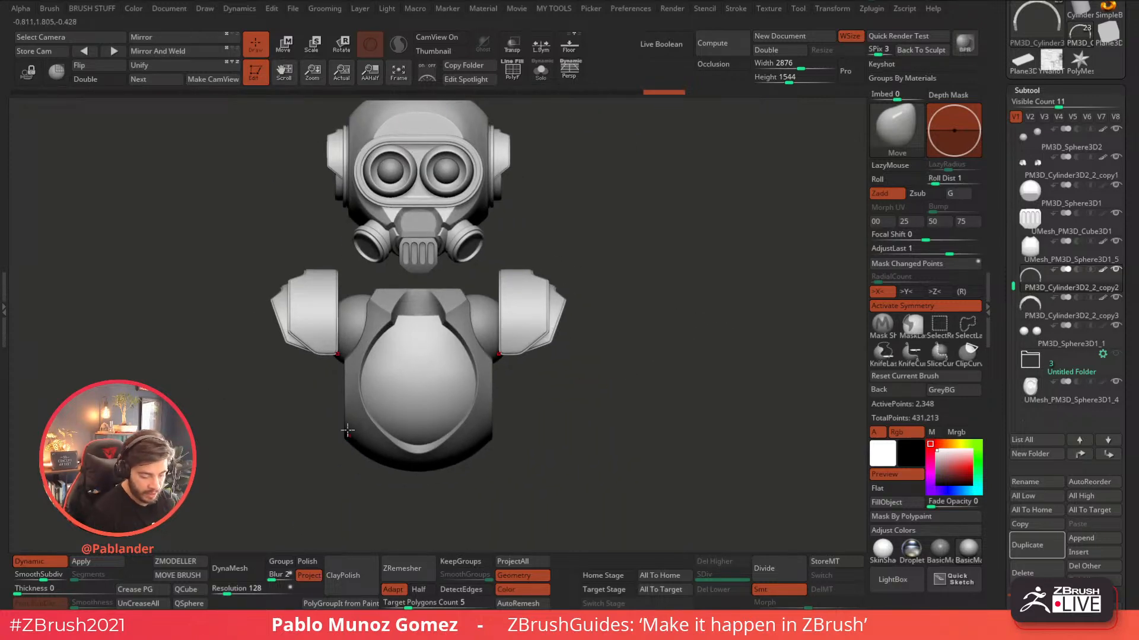
{"action": "left_click_drag", "start_coordinate": [547, 410], "coordinate": [567, 392], "text": "alt"}
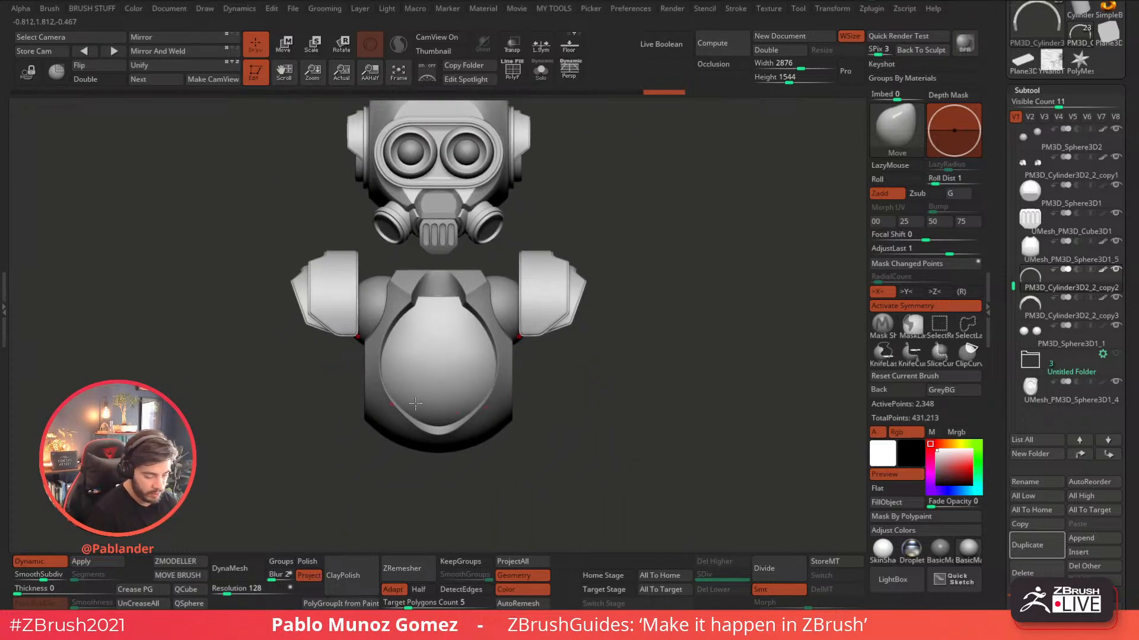
{"action": "left_click_drag", "start_coordinate": [701, 365], "coordinate": [684, 378], "text": "alt"}
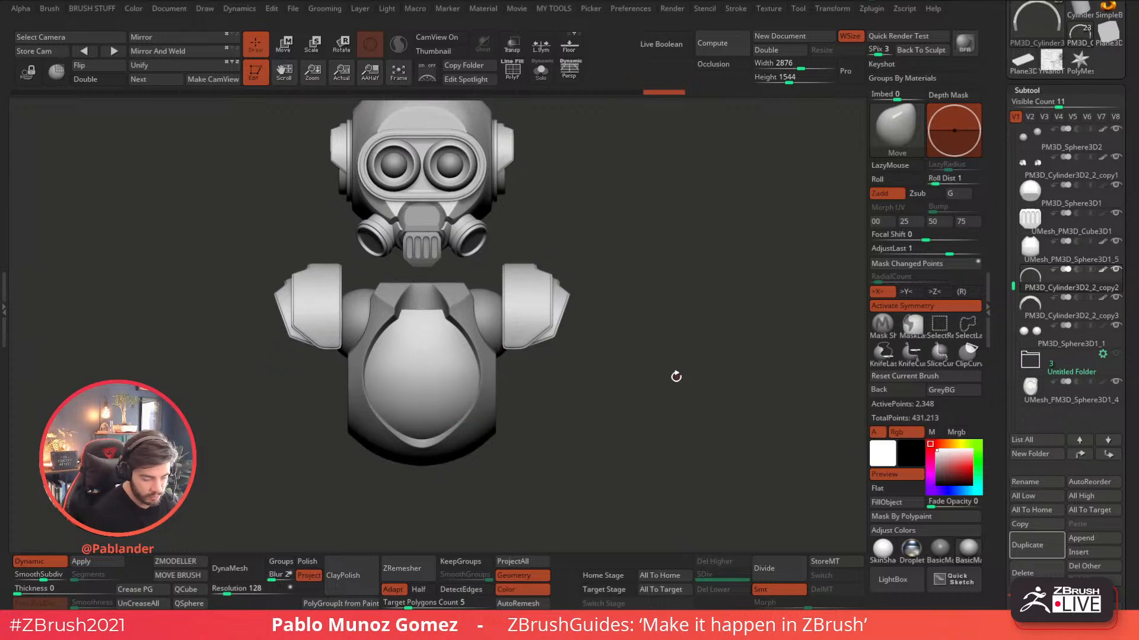
- Append a Cylinder3D as a new subtool
{"action": "mouse_move", "coordinate": [1000, 312]}
{"action": "left_mouse_down"}
{"action": "mouse_move", "coordinate": [1001, 322]}
{"action": "mouse_move", "coordinate": [1001, 298]}
{"action": "left_mouse_up"}
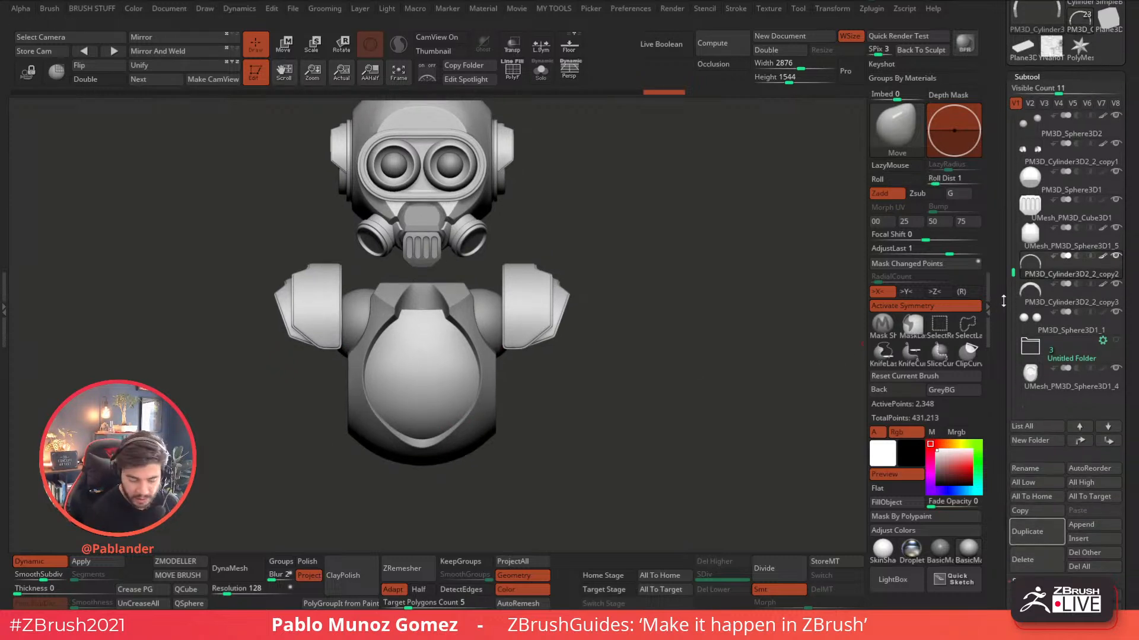
{"action": "left_click", "coordinate": [1095, 526]}
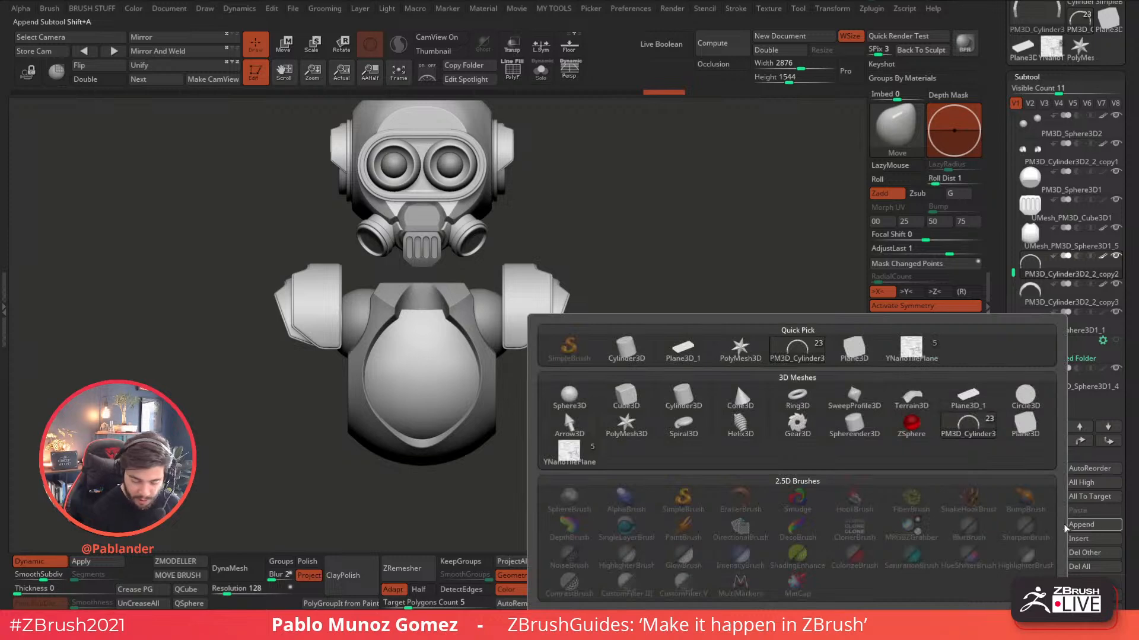
{"action": "left_click", "coordinate": [735, 382]}
{"action": "left_click_drag", "start_coordinate": [635, 375], "coordinate": [673, 360], "text": "alt"}
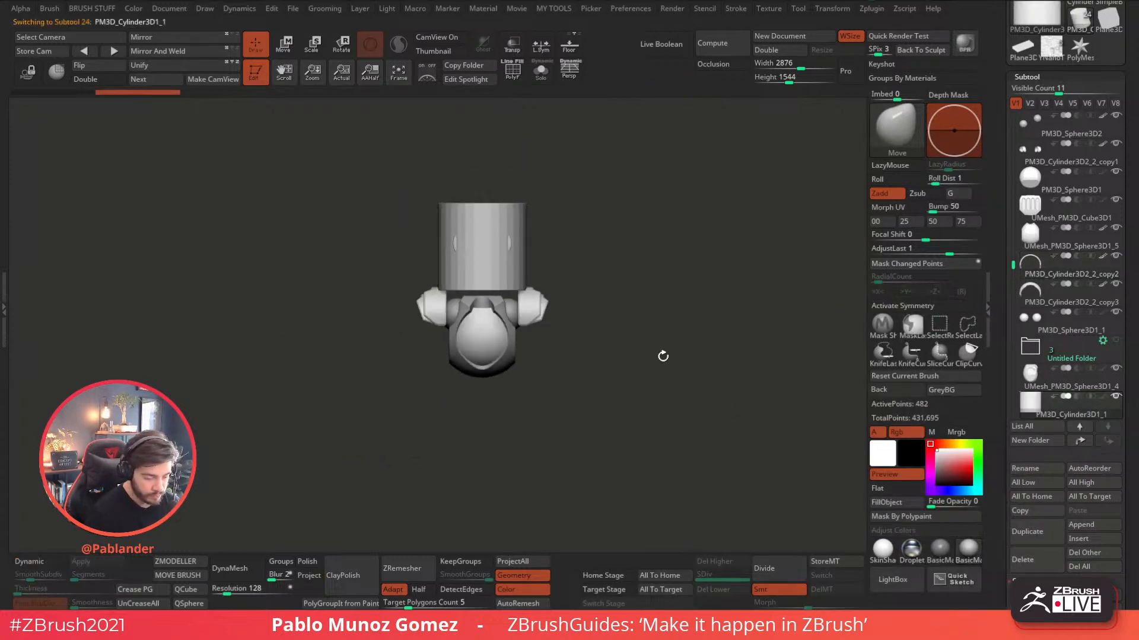
- Scale down the new cylinder and place it between the head and the body as the neck
{"action": "key", "text": "w"}
{"action": "left_click", "coordinate": [547, 156]}
{"action": "left_click_drag", "start_coordinate": [605, 174], "coordinate": [644, 208], "text": "alt"}
{"action": "left_click_drag", "start_coordinate": [486, 245], "coordinate": [472, 272]}
{"action": "left_click_drag", "start_coordinate": [481, 208], "coordinate": [481, 172]}
{"action": "left_click_drag", "start_coordinate": [532, 200], "coordinate": [524, 267]}
{"action": "left_click_drag", "start_coordinate": [608, 255], "coordinate": [606, 263], "text": "shift"}
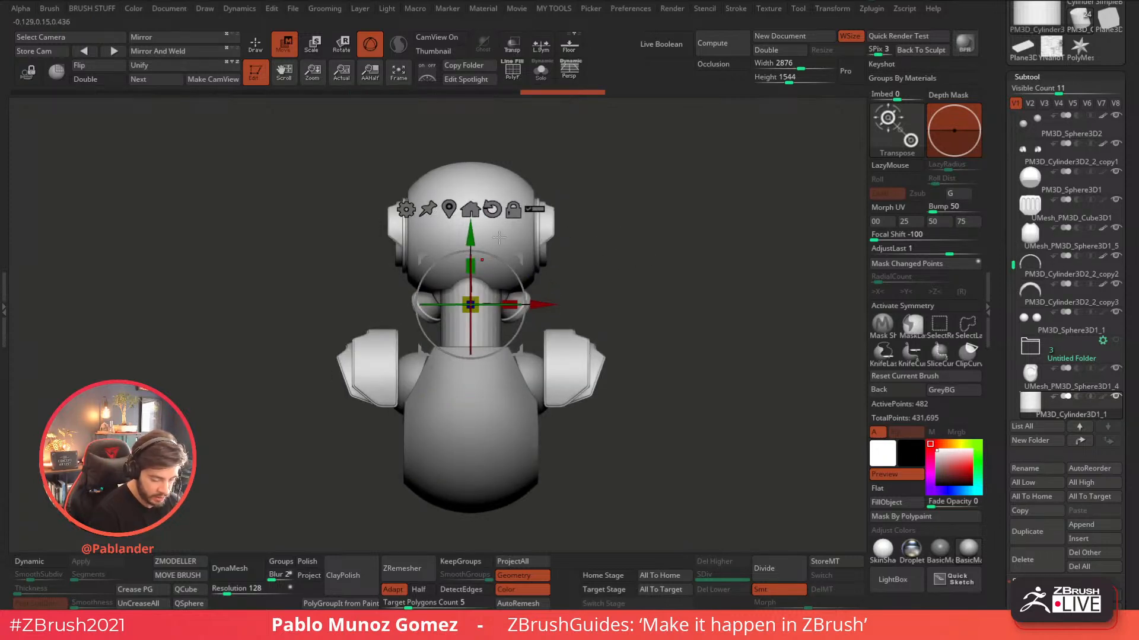
{"action": "left_click_drag", "start_coordinate": [475, 238], "coordinate": [475, 238]}
- Duplicate the neck cylinder, place the copy below one shoulder sphere and reshape it into a long, thin arm
{"action": "left_click_drag", "start_coordinate": [675, 268], "coordinate": [670, 238], "text": "alt"}
{"action": "left_click_drag", "start_coordinate": [667, 249], "coordinate": [558, 243]}
{"action": "left_click", "coordinate": [1041, 531]}
{"action": "left_click_drag", "start_coordinate": [471, 305], "coordinate": [425, 363]}
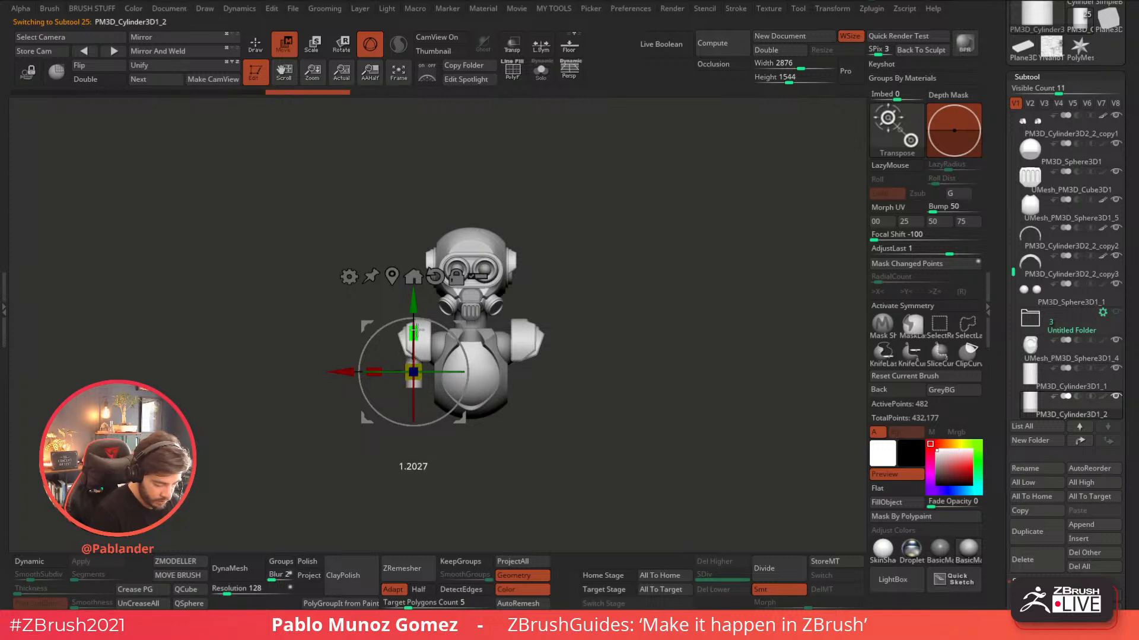
{"action": "left_click_drag", "start_coordinate": [560, 301], "coordinate": [611, 297]}
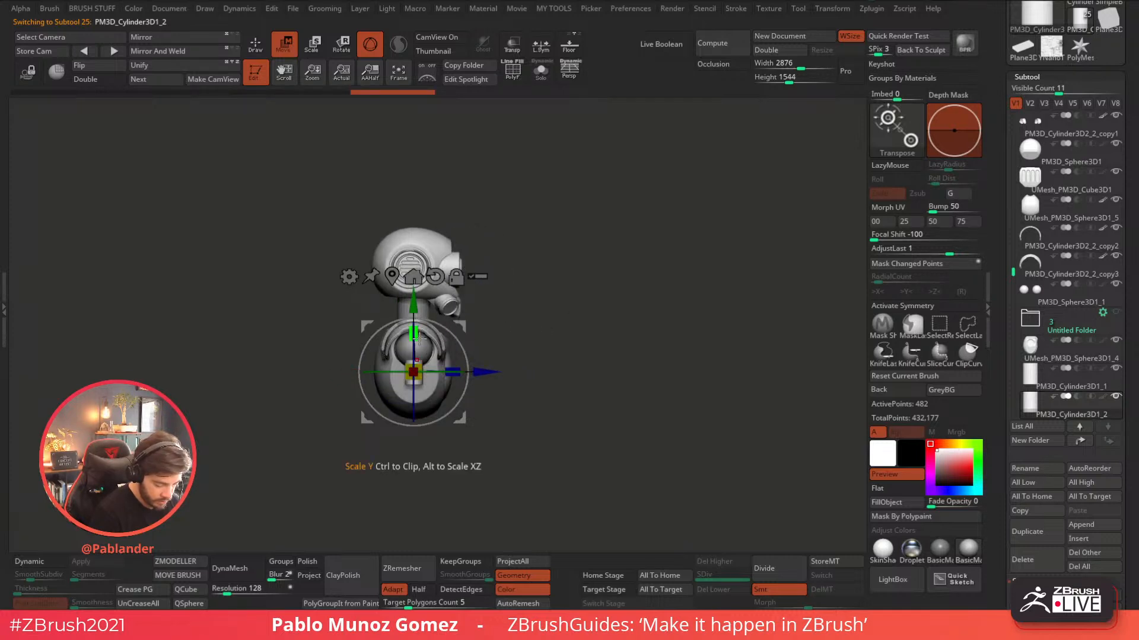
{"action": "left_click_drag", "start_coordinate": [564, 282], "coordinate": [417, 321], "text": "shift"}
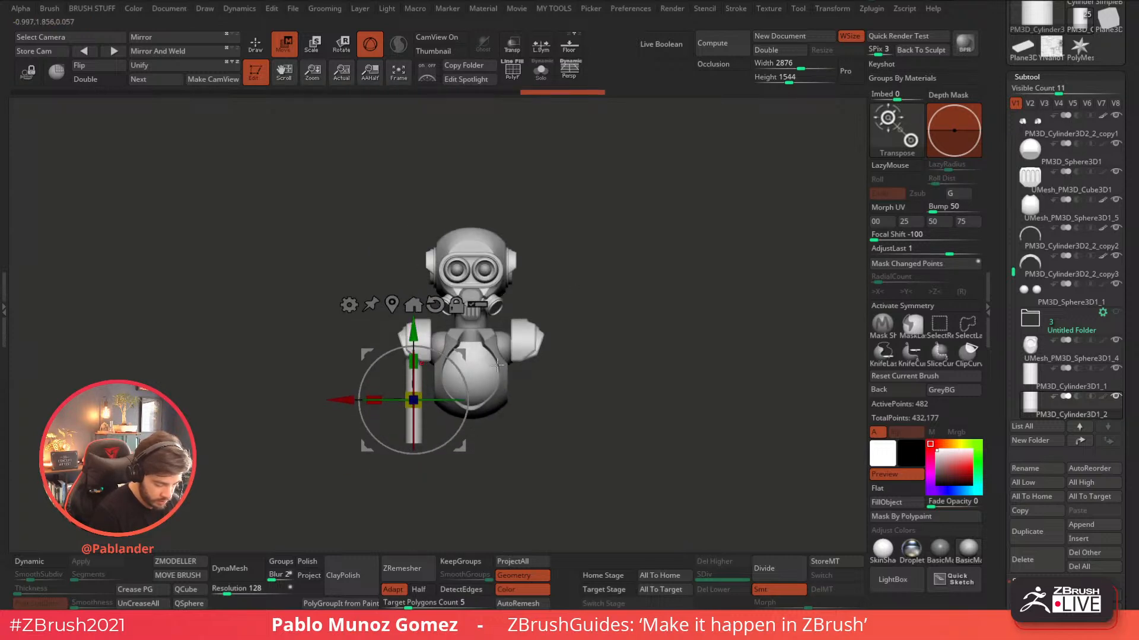
{"action": "mouse_move", "coordinate": [573, 380]}
{"action": "left_mouse_down"}
{"action": "mouse_move", "coordinate": [594, 399]}
{"action": "mouse_move", "coordinate": [652, 405]}
{"action": "left_mouse_up"}
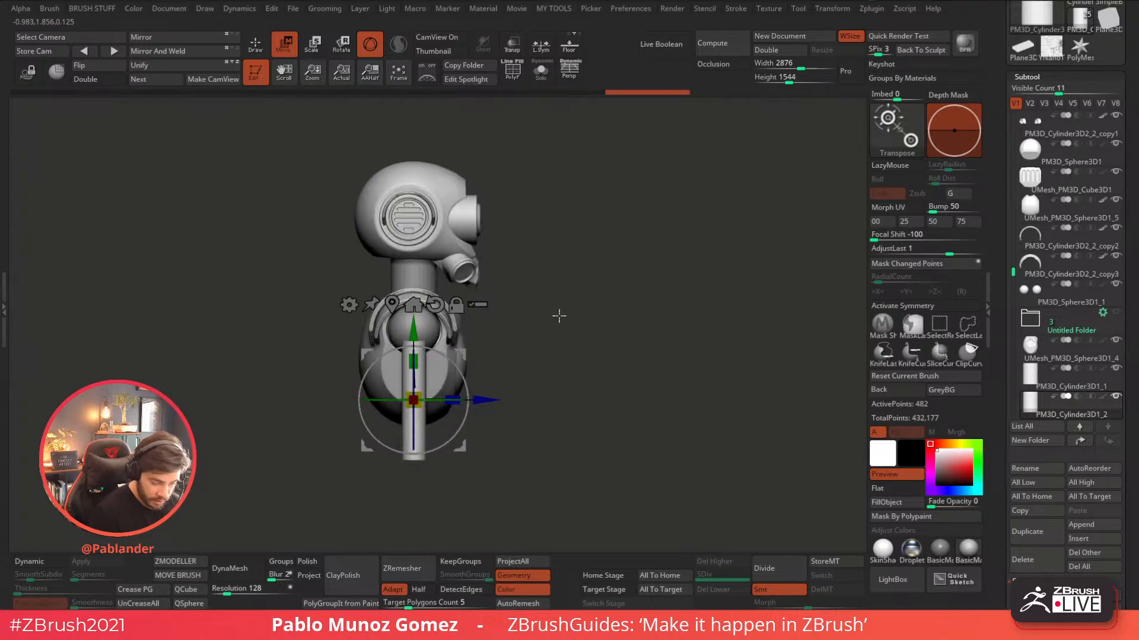
{"action": "left_click", "coordinate": [266, 56]}
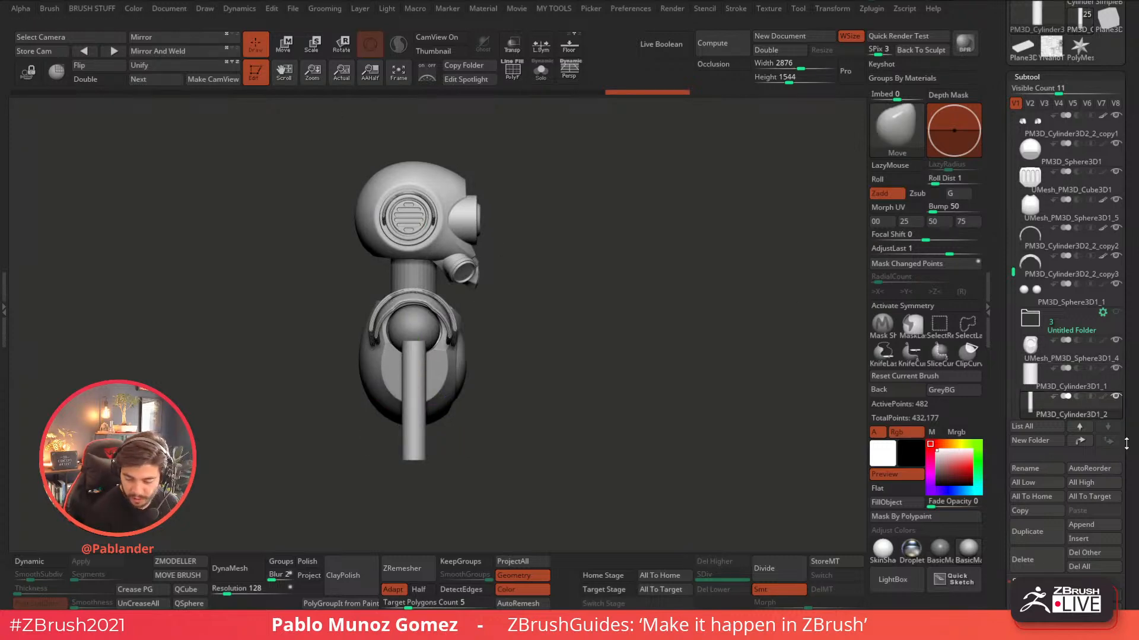
- Append a Sphere3D as a new subtool and select it for transforming
{"action": "left_click", "coordinate": [1094, 525]}
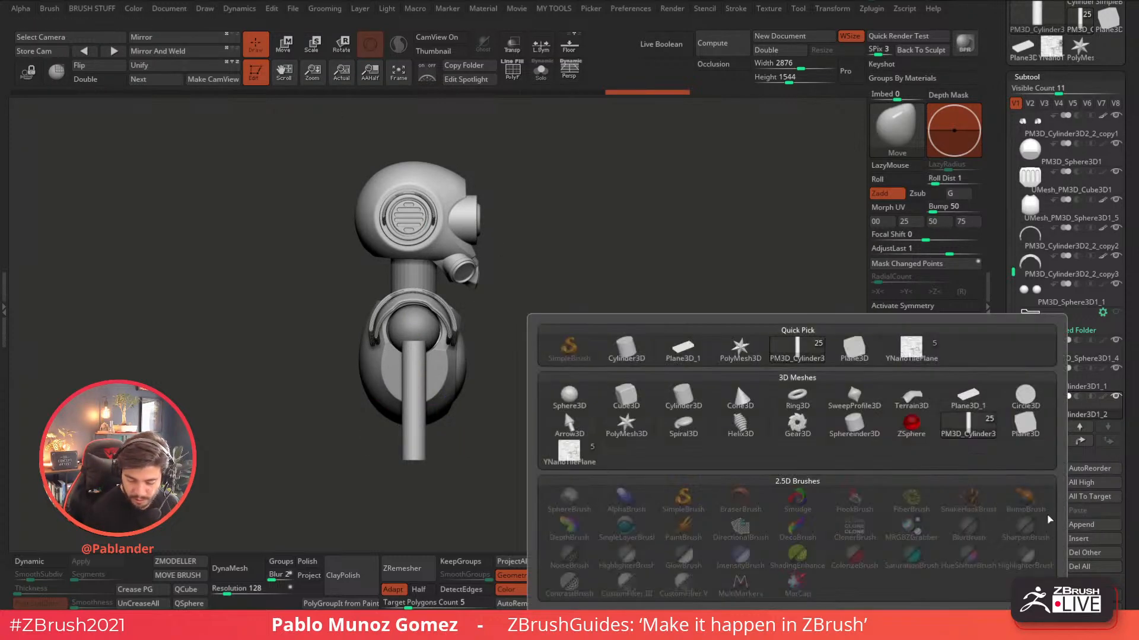
{"action": "left_click", "coordinate": [585, 407]}
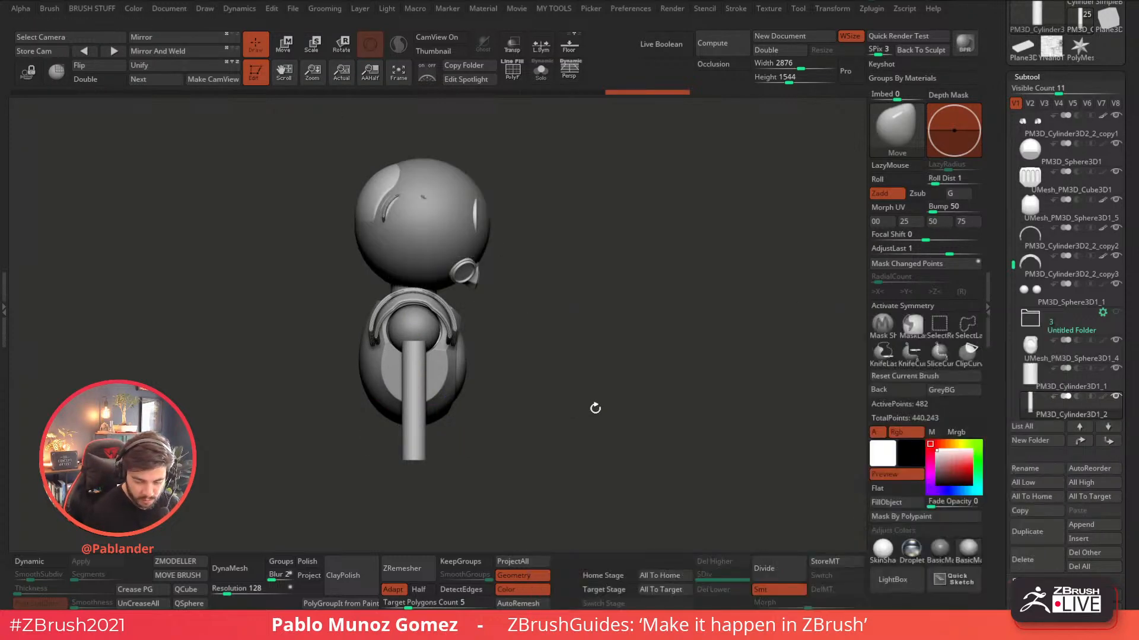
{"action": "left_click", "coordinate": [483, 211], "text": "alt"}
{"action": "key", "text": "w"}
{"action": "left_click_drag", "start_coordinate": [580, 171], "coordinate": [510, 184], "text": "shift"}
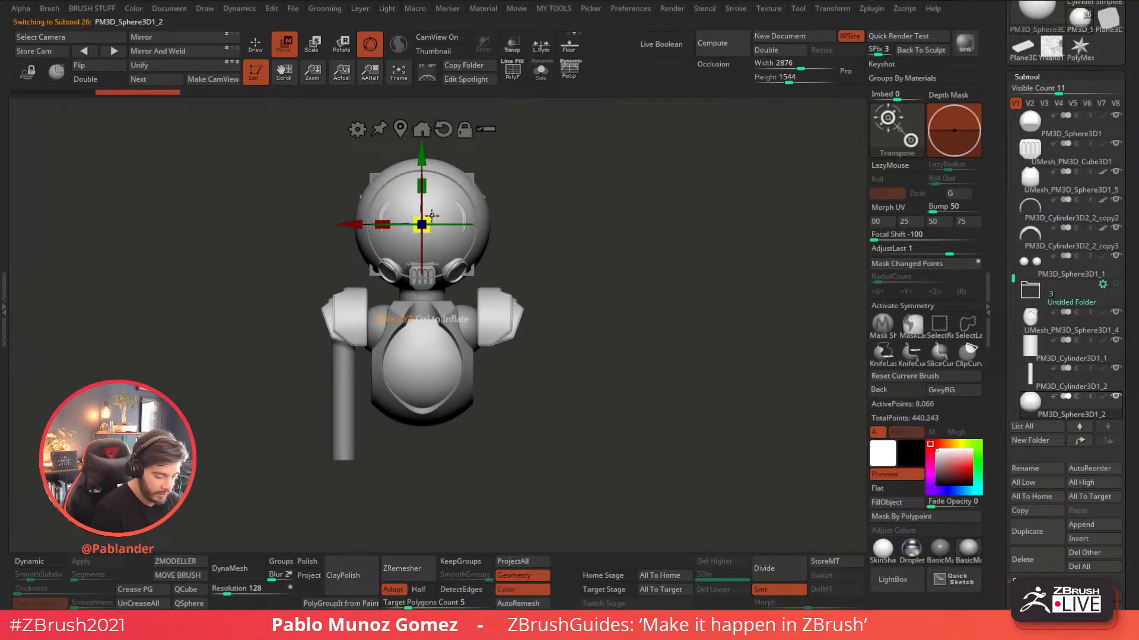
- Scale down the new sphere and place it at the upper end of the arm cylinder, beside the shoulder sphere
{"action": "left_click_drag", "start_coordinate": [432, 218], "coordinate": [424, 230]}
{"action": "left_click_drag", "start_coordinate": [374, 270], "coordinate": [291, 377]}
{"action": "left_click_drag", "start_coordinate": [343, 326], "coordinate": [332, 344]}
{"action": "left_click_drag", "start_coordinate": [525, 260], "coordinate": [587, 271], "text": "shift"}
{"action": "left_click_drag", "start_coordinate": [586, 273], "coordinate": [584, 333], "text": "alt"}
{"action": "left_click_drag", "start_coordinate": [346, 328], "coordinate": [343, 331]}
{"action": "left_click_drag", "start_coordinate": [291, 377], "coordinate": [273, 380]}
{"action": "left_click_drag", "start_coordinate": [323, 333], "coordinate": [332, 322]}
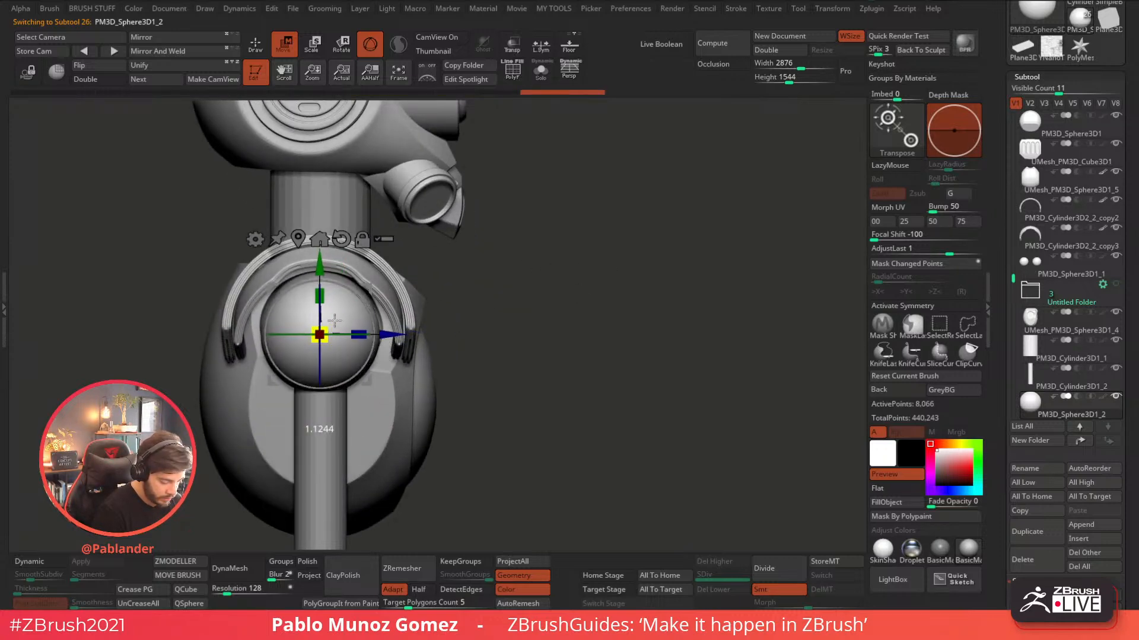
{"action": "left_click_drag", "start_coordinate": [536, 244], "coordinate": [387, 346]}
{"action": "left_click", "coordinate": [267, 53]}
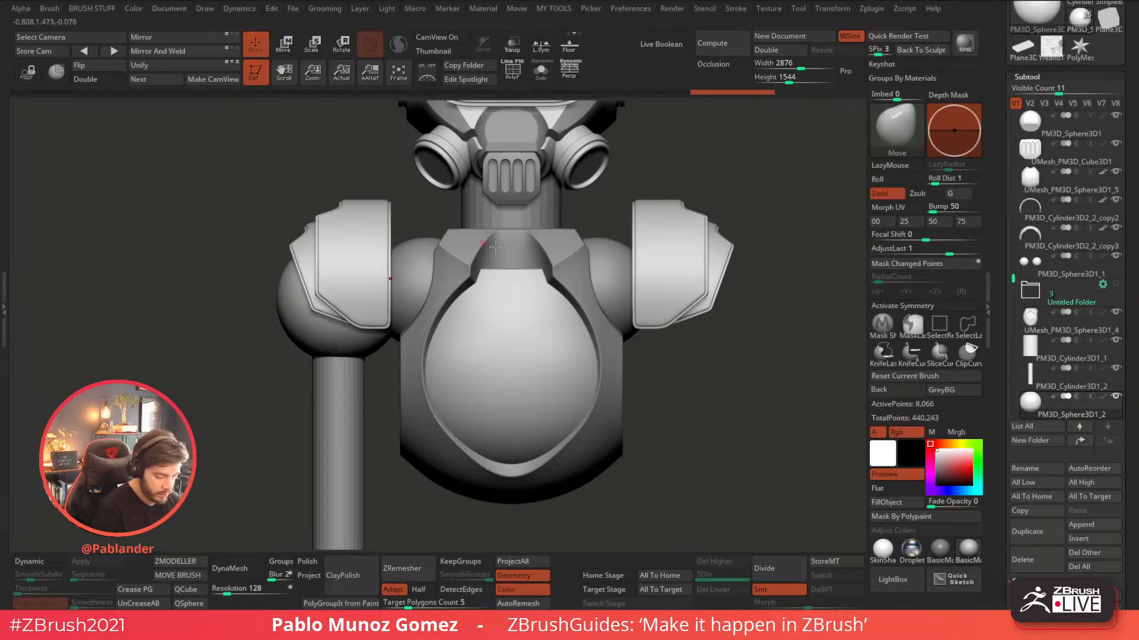
- Hide the shoulder armor and move the mirrored shoulder spheres' subtool into a new folder at the end of the subtool list
{"action": "left_click", "coordinate": [1115, 201]}
{"action": "right_click_drag", "start_coordinate": [710, 339], "coordinate": [582, 362], "text": "ctrl"}
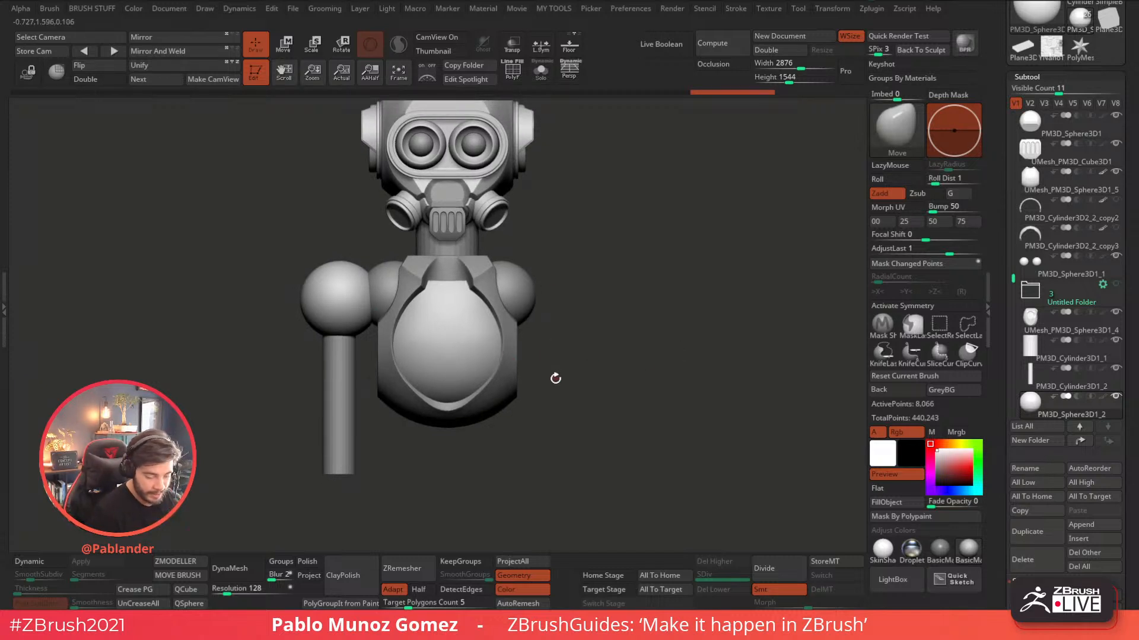
{"action": "left_click", "coordinate": [1039, 272]}
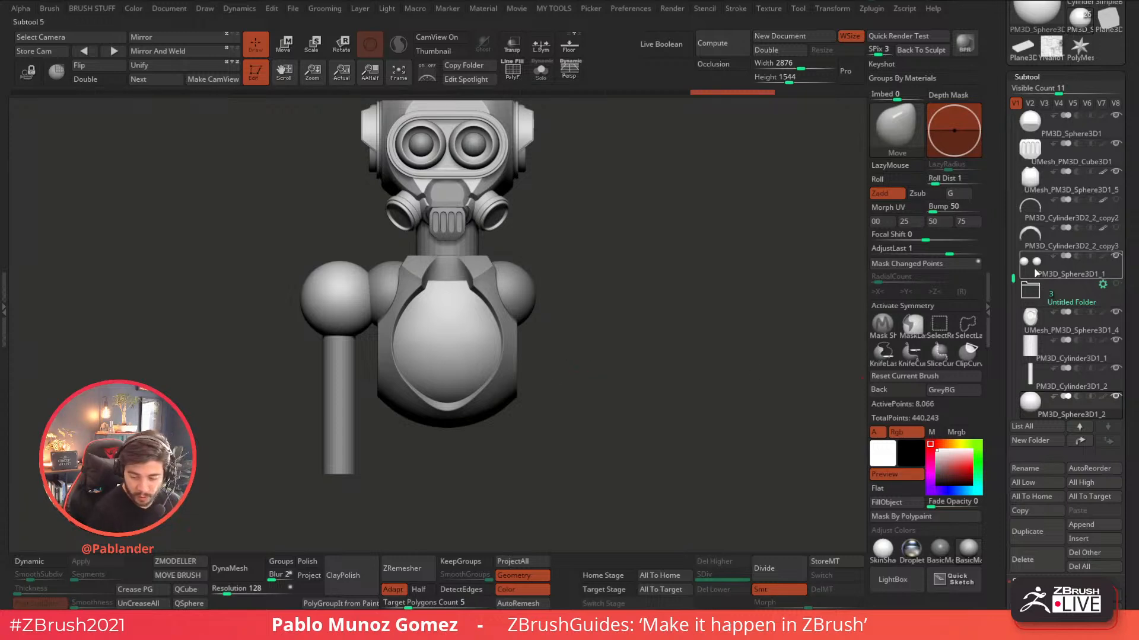
{"action": "scroll", "coordinate": [1012, 279], "scroll_direction": "down", "scroll_amount": 1}
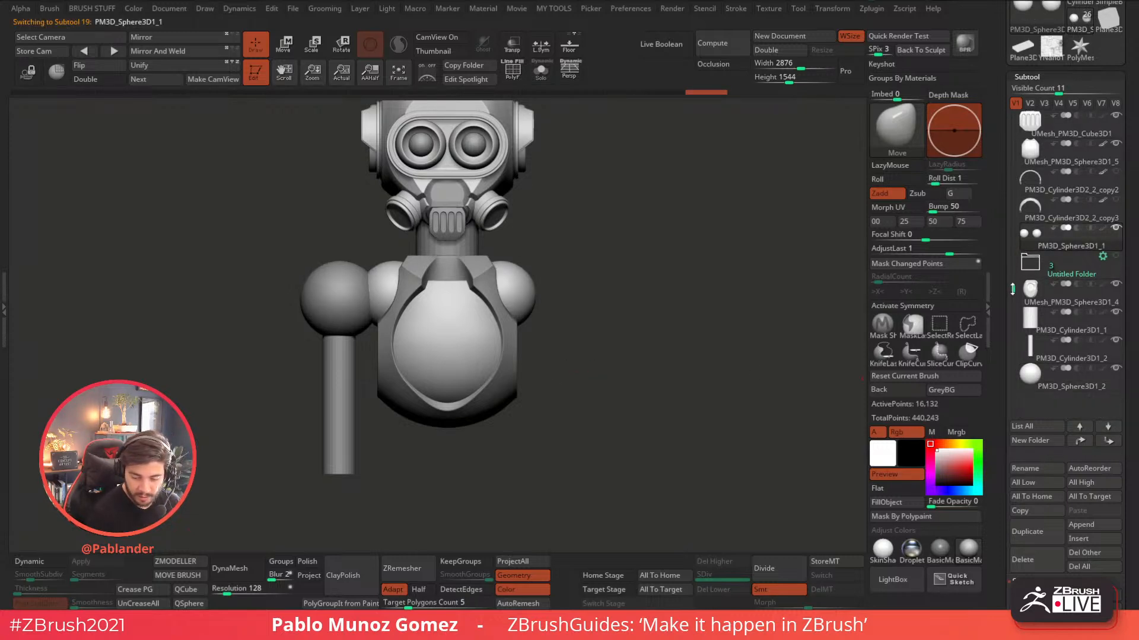
{"action": "left_click_drag", "start_coordinate": [1050, 248], "coordinate": [1051, 406]}
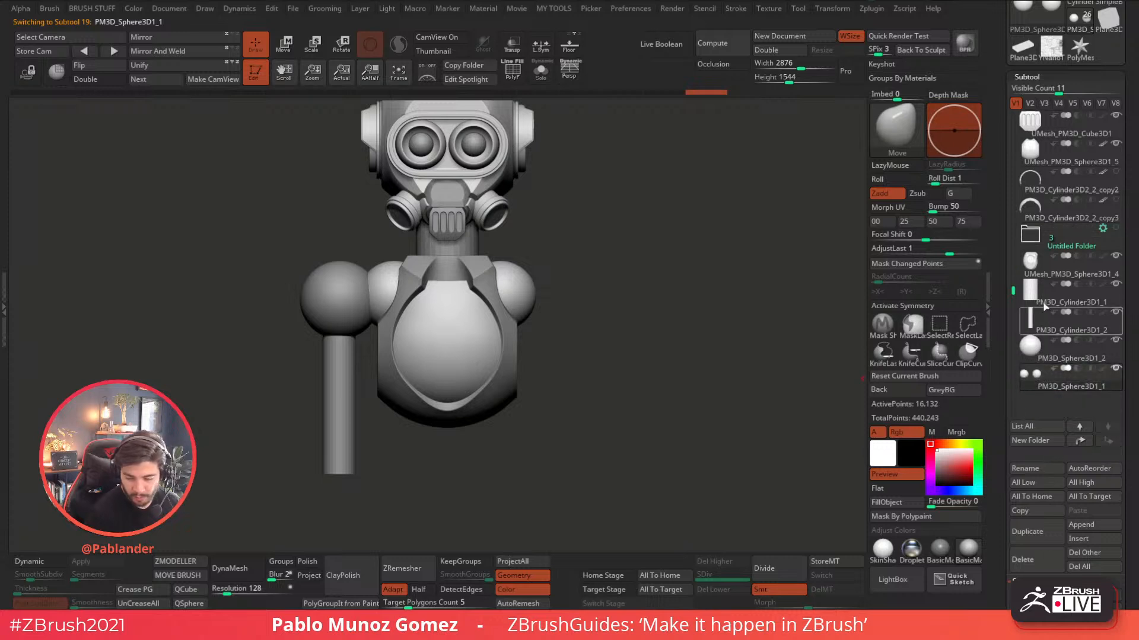
{"action": "left_click", "coordinate": [1040, 443]}
{"action": "key", "text": "Return"}
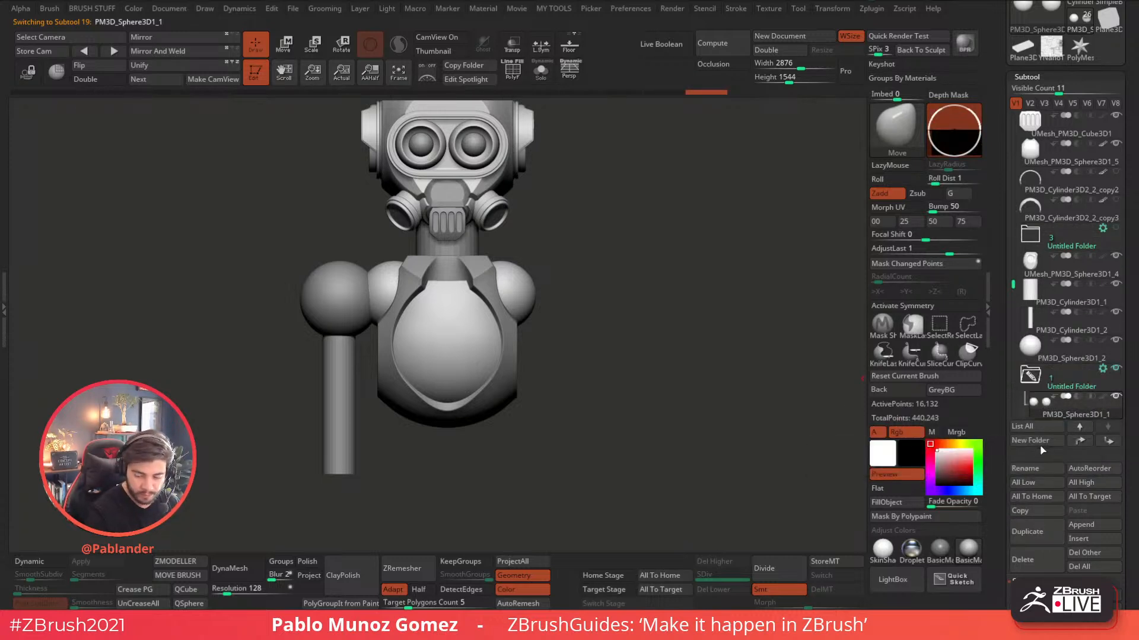
- Isolate one of the two mirrored shoulder spheres and split the hidden one into its own subtool
{"action": "left_click", "coordinate": [540, 70]}
{"action": "left_click_drag", "start_coordinate": [660, 238], "coordinate": [440, 375], "text": "ctrl+shift"}
{"action": "key", "text": "space"}
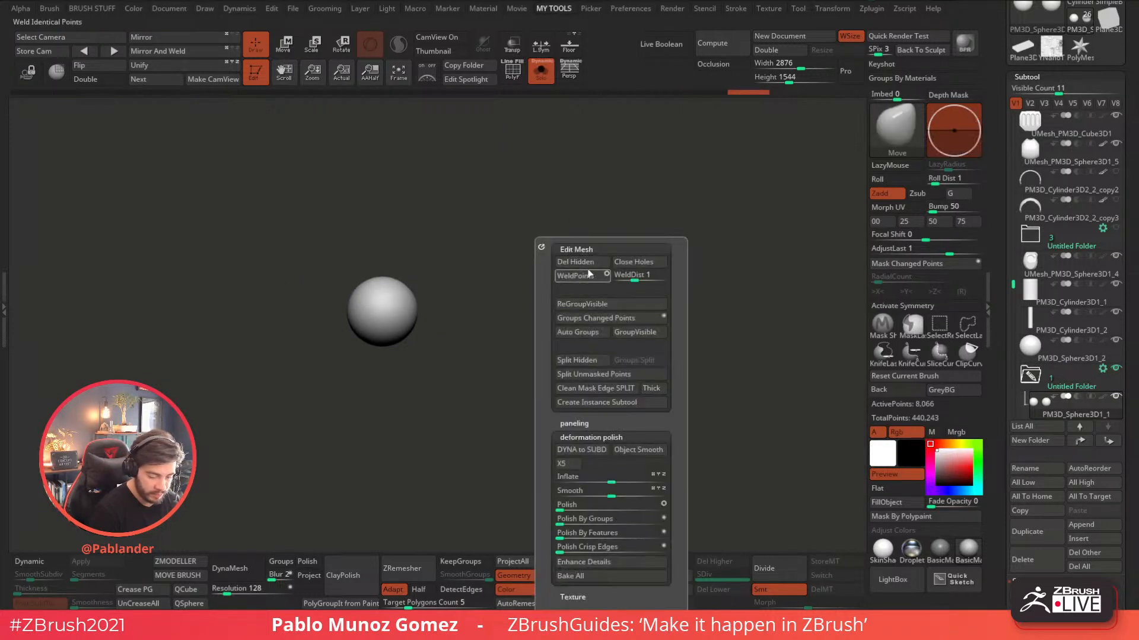
{"action": "left_click", "coordinate": [576, 360]}
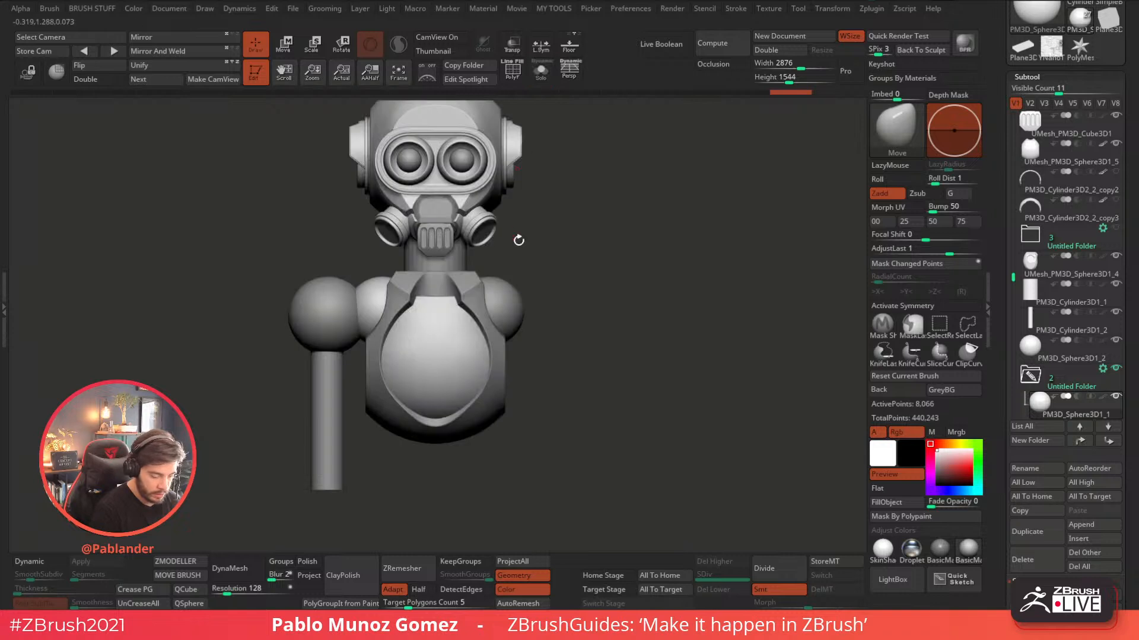
- Duplicate the shoulder sphere on the arm side, offset the copy outward and set it to subtract with Live Boolean on
{"action": "left_click", "coordinate": [1038, 530]}
{"action": "right_click_drag", "start_coordinate": [501, 336], "coordinate": [440, 293], "text": "alt"}
{"action": "key", "text": "w"}
{"action": "left_click_drag", "start_coordinate": [463, 261], "coordinate": [422, 242]}
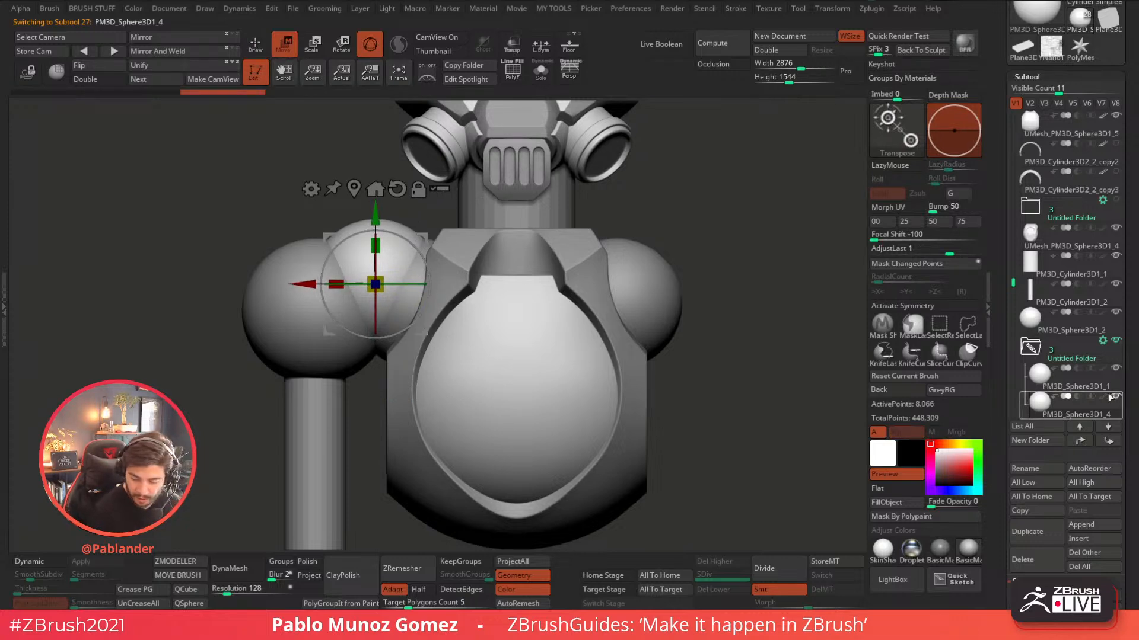
{"action": "left_click", "coordinate": [1077, 396]}
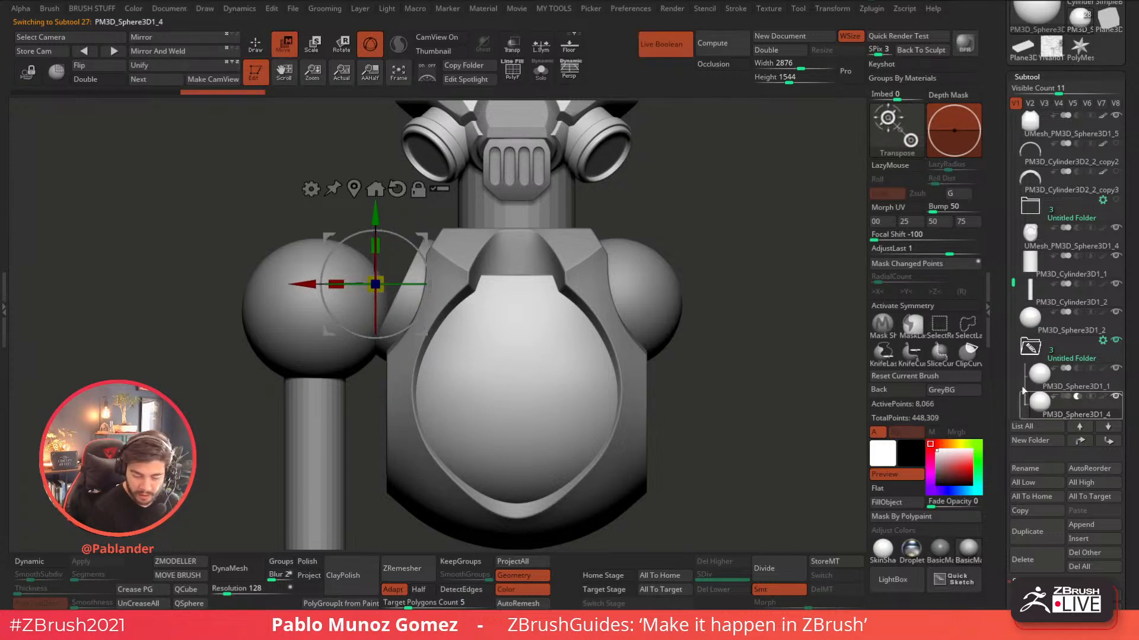
- Fine-tune the subtractive sphere's scale and position from several angles so it hollows a socket into the shoulder sphere
{"action": "right_click_drag", "start_coordinate": [500, 301], "coordinate": [468, 267]}
{"action": "left_click_drag", "start_coordinate": [420, 234], "coordinate": [410, 234]}
{"action": "left_click_drag", "start_coordinate": [373, 276], "coordinate": [376, 275]}
{"action": "right_click_drag", "start_coordinate": [409, 270], "coordinate": [506, 256]}
{"action": "left_click_drag", "start_coordinate": [405, 236], "coordinate": [405, 237]}
{"action": "mouse_move", "coordinate": [424, 233]}
{"action": "right_mouse_down"}
{"action": "mouse_move", "coordinate": [460, 231]}
{"action": "mouse_move", "coordinate": [436, 231]}
{"action": "right_mouse_up"}
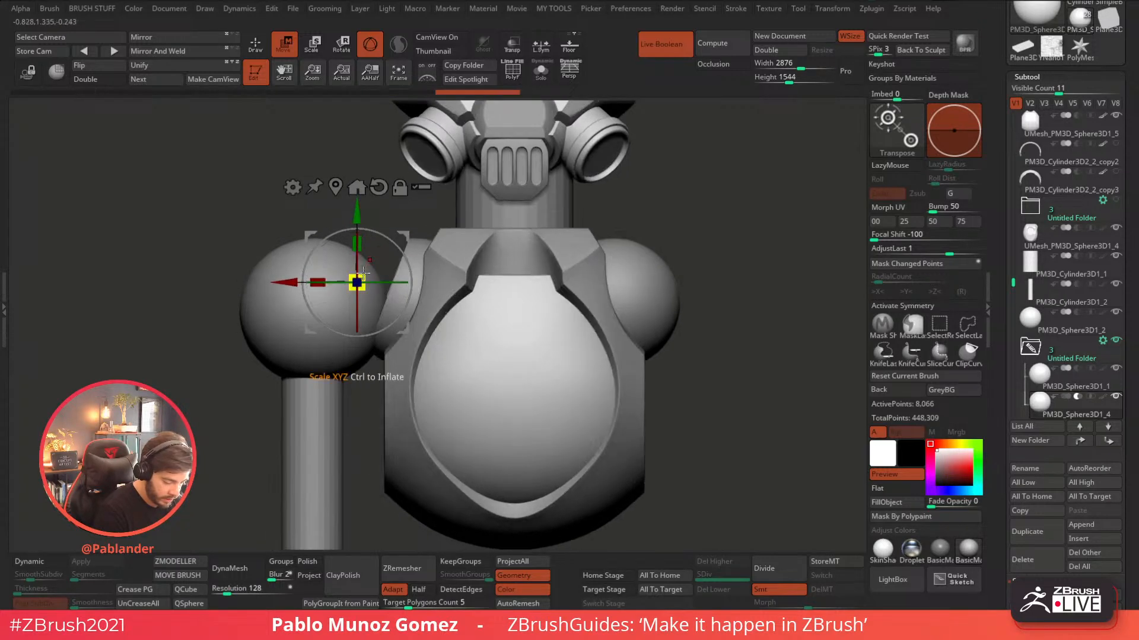
{"action": "left_click_drag", "start_coordinate": [369, 272], "coordinate": [371, 271]}
{"action": "left_click_drag", "start_coordinate": [404, 236], "coordinate": [391, 236]}
{"action": "right_click_drag", "start_coordinate": [422, 240], "coordinate": [444, 258]}
{"action": "left_click_drag", "start_coordinate": [382, 233], "coordinate": [379, 233]}
{"action": "right_click_drag", "start_coordinate": [409, 243], "coordinate": [472, 252]}
{"action": "right_click_drag", "start_coordinate": [585, 267], "coordinate": [612, 272]}
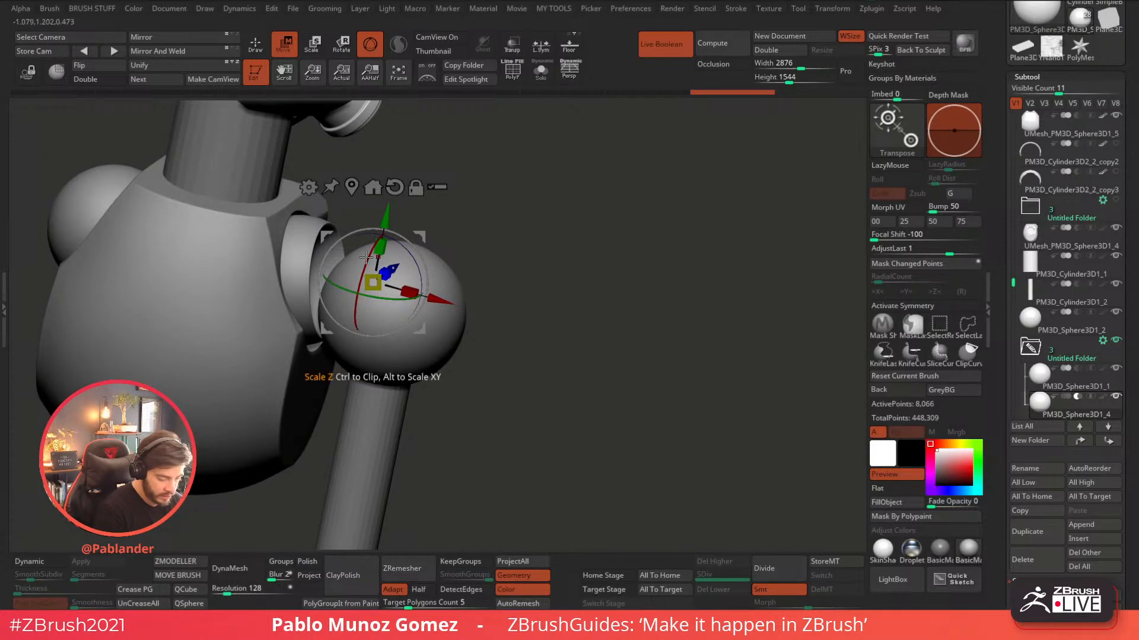
{"action": "left_click_drag", "start_coordinate": [420, 238], "coordinate": [418, 238]}
{"action": "right_click_drag", "start_coordinate": [517, 207], "coordinate": [453, 213]}
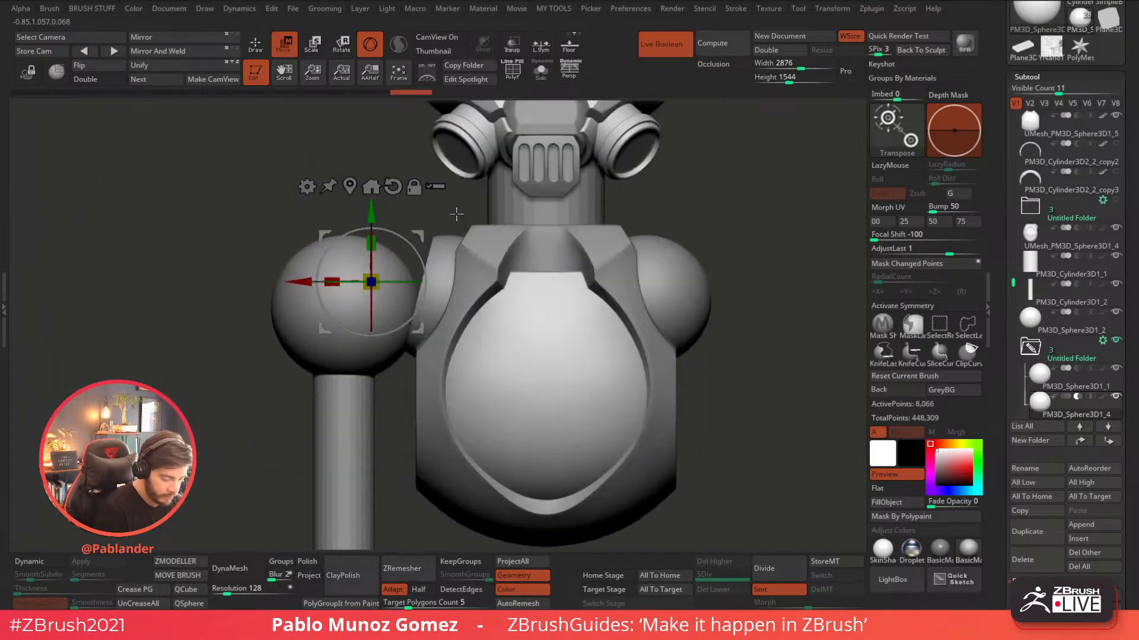
{"action": "key", "text": "q"}
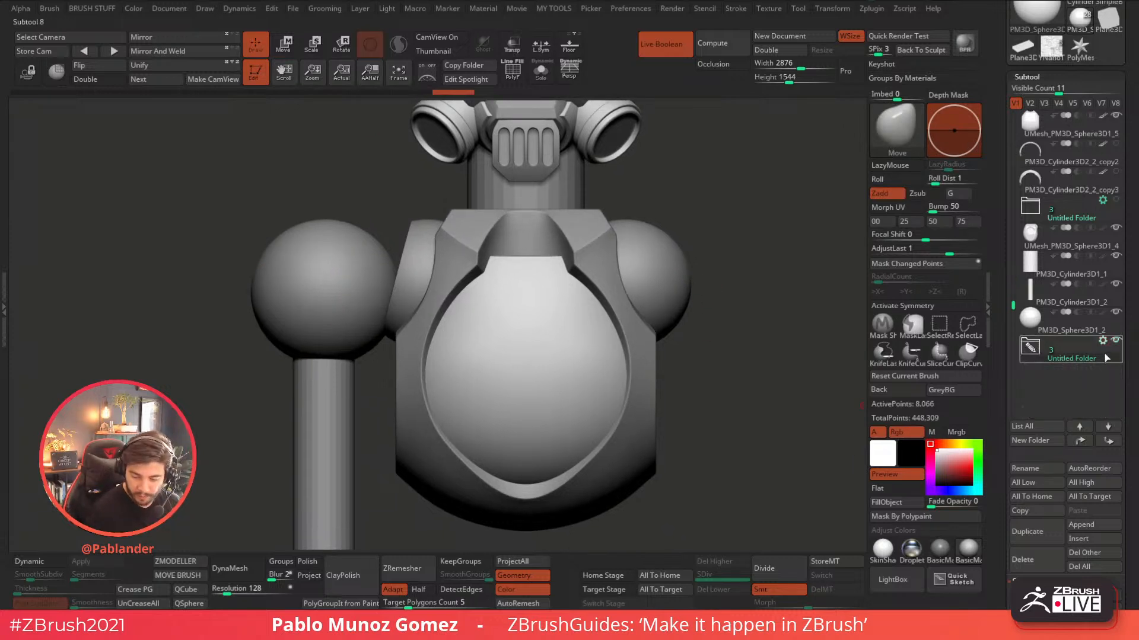
- Run Boolean Folder on the shoulder spheres' folder and select the resulting mesh
{"action": "left_click", "coordinate": [1102, 342]}
{"action": "left_click", "coordinate": [1060, 458]}
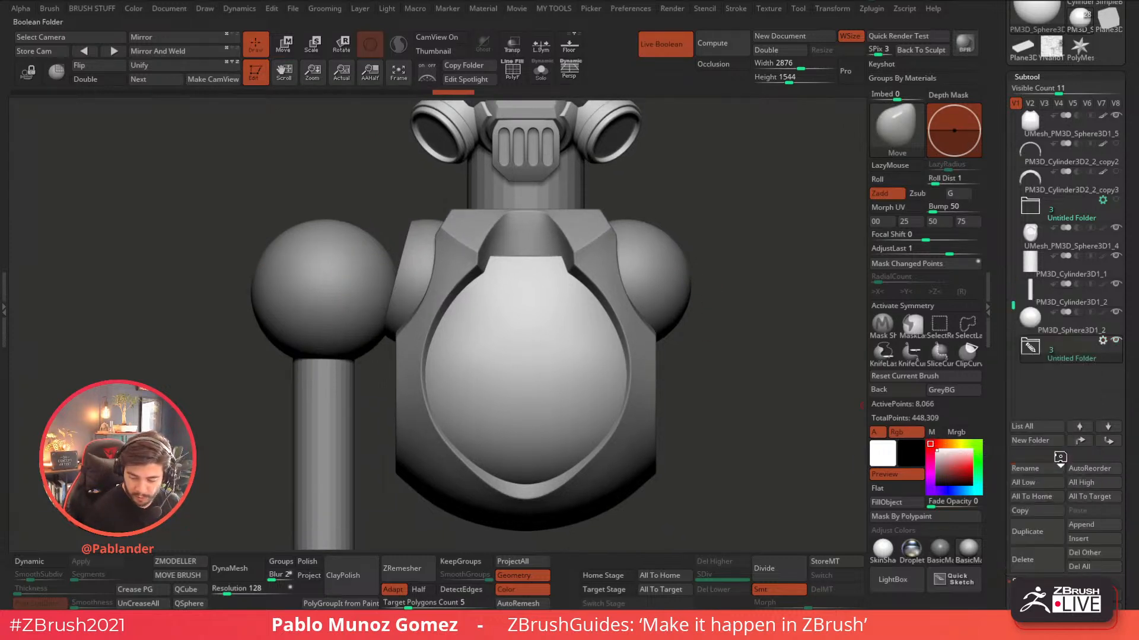
{"action": "left_click", "coordinate": [1069, 383]}
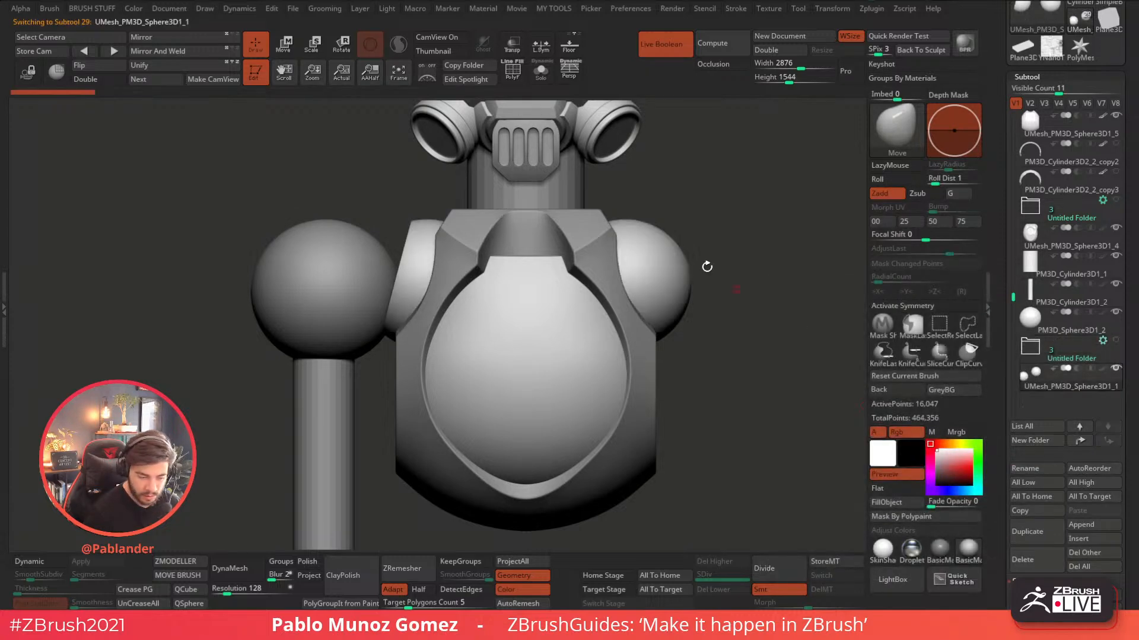
- Isolate the carved shoulder socket and delete the opposite shoulder sphere from the boolean mesh
{"action": "left_click", "coordinate": [538, 74]}
{"action": "left_click_drag", "start_coordinate": [546, 175], "coordinate": [717, 355], "text": "ctrl+shift"}
{"action": "key", "text": "space"}
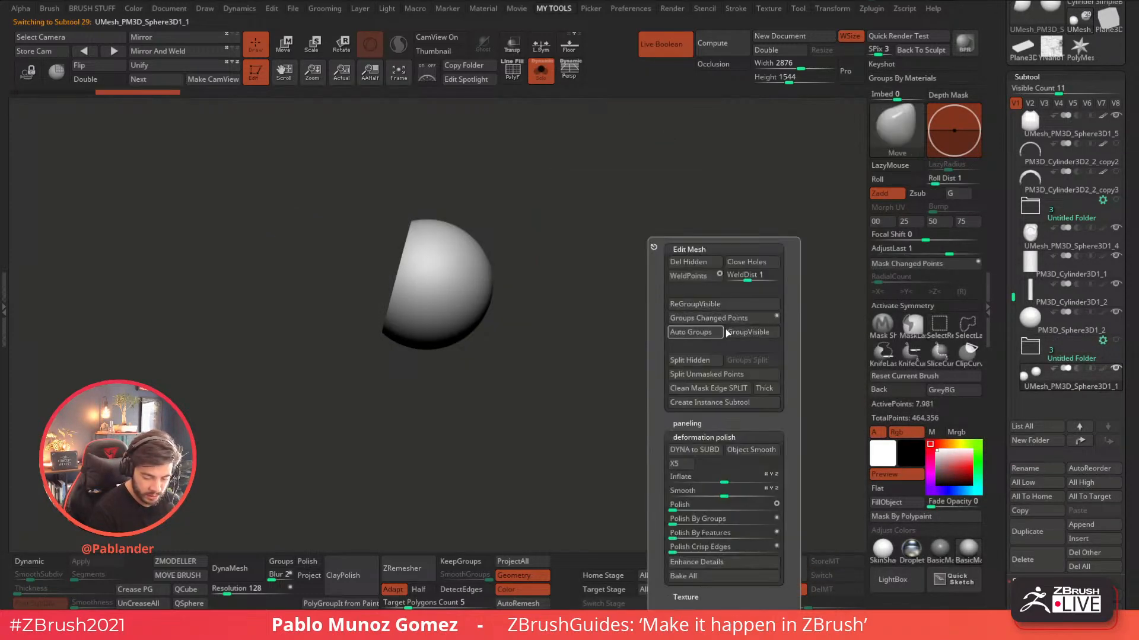
{"action": "left_click", "coordinate": [688, 262]}
{"action": "left_click_drag", "start_coordinate": [607, 282], "coordinate": [610, 321]}
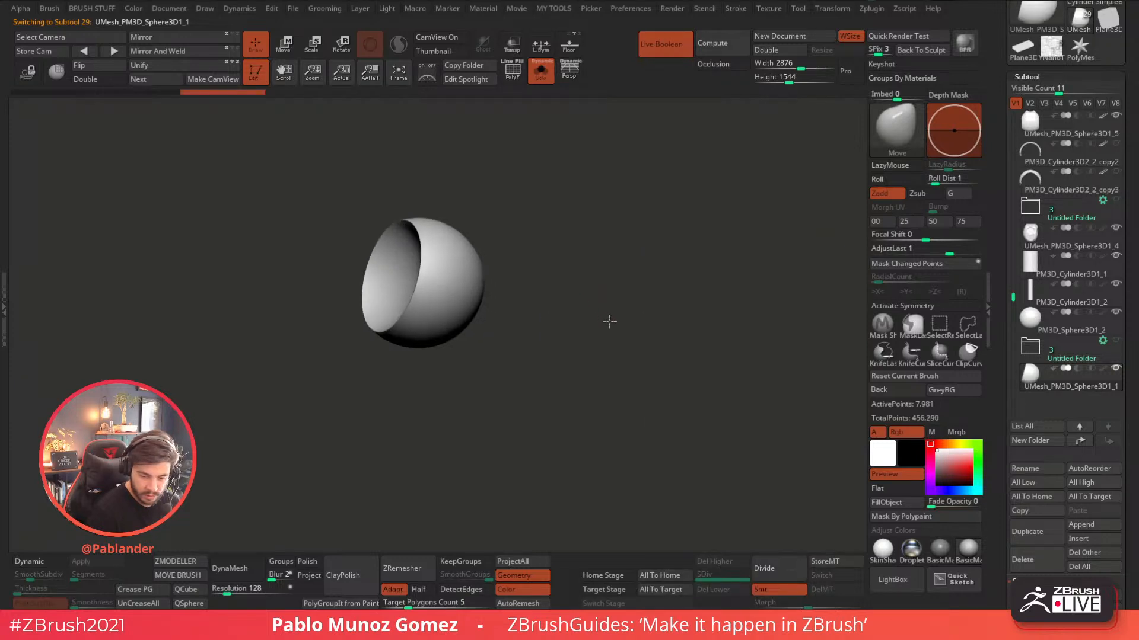
- Show the polygroup wireframe and slice the socket's sharp rim flat with the KnifeCurve brush, following the opening's angle
{"action": "left_click", "coordinate": [538, 80]}
{"action": "mouse_move", "coordinate": [676, 238]}
{"action": "left_mouse_down"}
{"action": "mouse_move", "coordinate": [711, 261]}
{"action": "mouse_move", "coordinate": [654, 233]}
{"action": "left_mouse_up"}
{"action": "left_click", "coordinate": [535, 78]}
{"action": "left_click", "coordinate": [509, 81]}
{"action": "left_click_drag", "start_coordinate": [568, 199], "coordinate": [589, 204]}
{"action": "left_click_drag", "start_coordinate": [591, 256], "coordinate": [569, 265]}
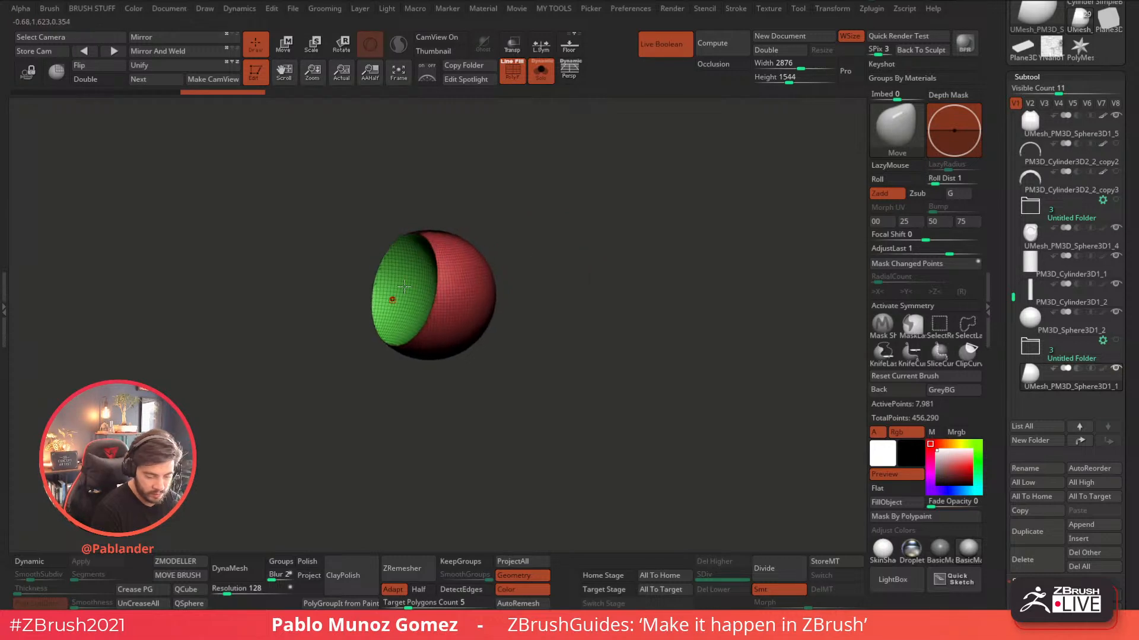
{"action": "left_click_drag", "start_coordinate": [392, 302], "coordinate": [531, 237]}
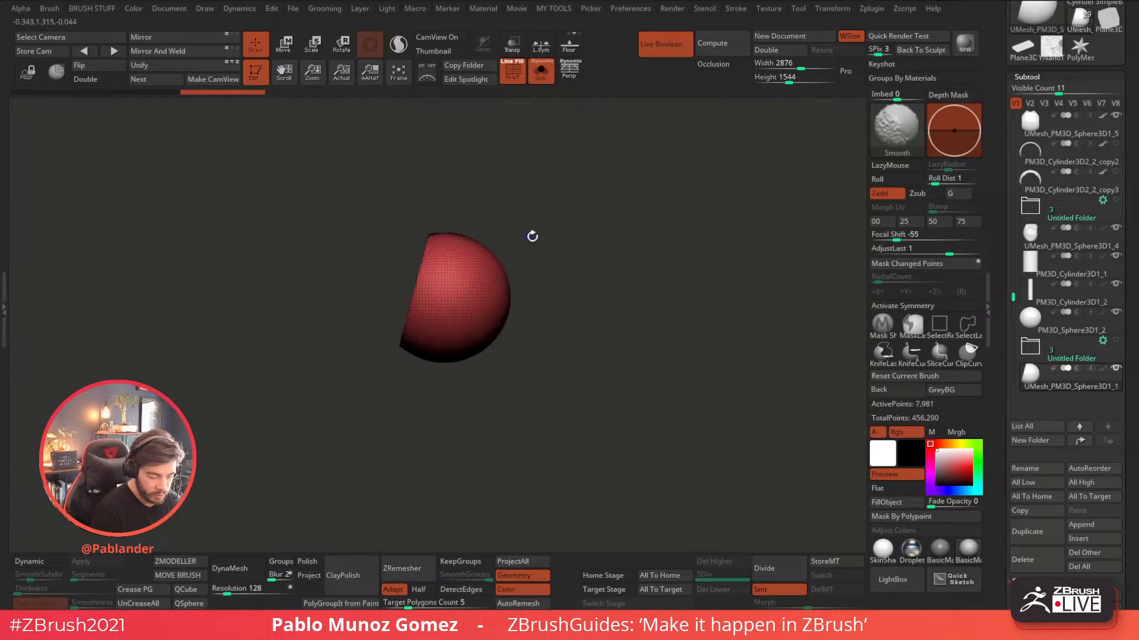
{"action": "left_click", "coordinate": [911, 353]}
{"action": "left_click_drag", "start_coordinate": [391, 385], "coordinate": [444, 195]}
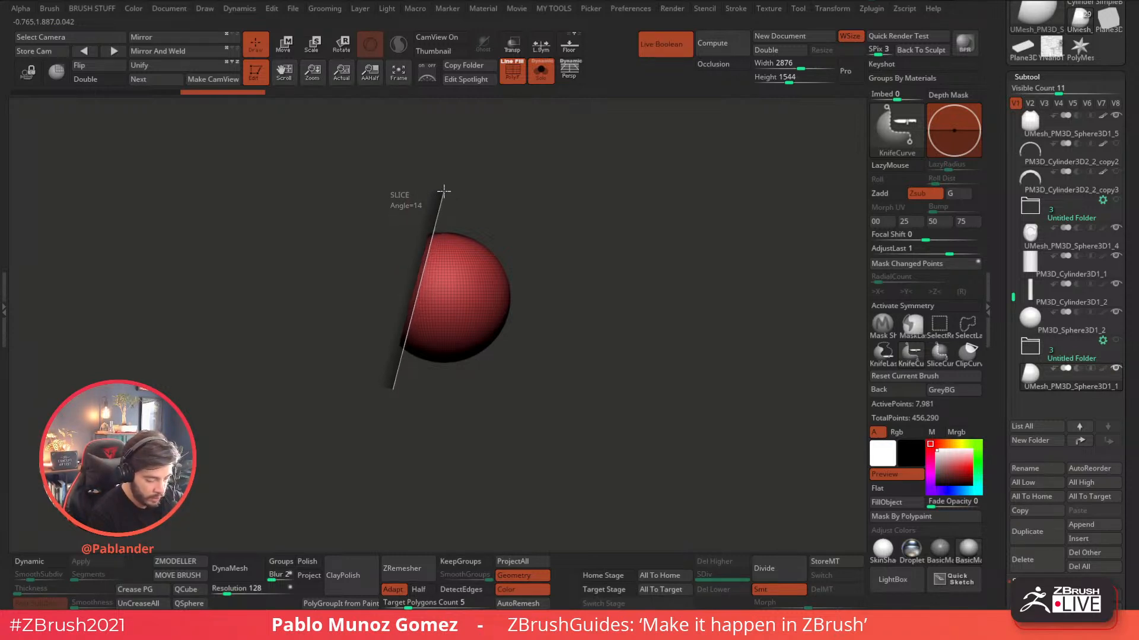
{"action": "mouse_move", "coordinate": [456, 267]}
{"action": "right_mouse_down"}
{"action": "mouse_move", "coordinate": [507, 288]}
{"action": "mouse_move", "coordinate": [429, 260]}
{"action": "right_mouse_up"}
{"action": "right_click_drag", "start_coordinate": [580, 313], "coordinate": [637, 292]}
- ZRemesh the trimmed socket with KeepGroups on and the target polygon count at 1.29117
{"action": "left_click", "coordinate": [515, 81]}
{"action": "left_click", "coordinate": [539, 74]}
{"action": "left_click", "coordinate": [536, 75]}
{"action": "left_click", "coordinate": [517, 75]}
{"action": "right_click_drag", "start_coordinate": [507, 329], "coordinate": [483, 365]}
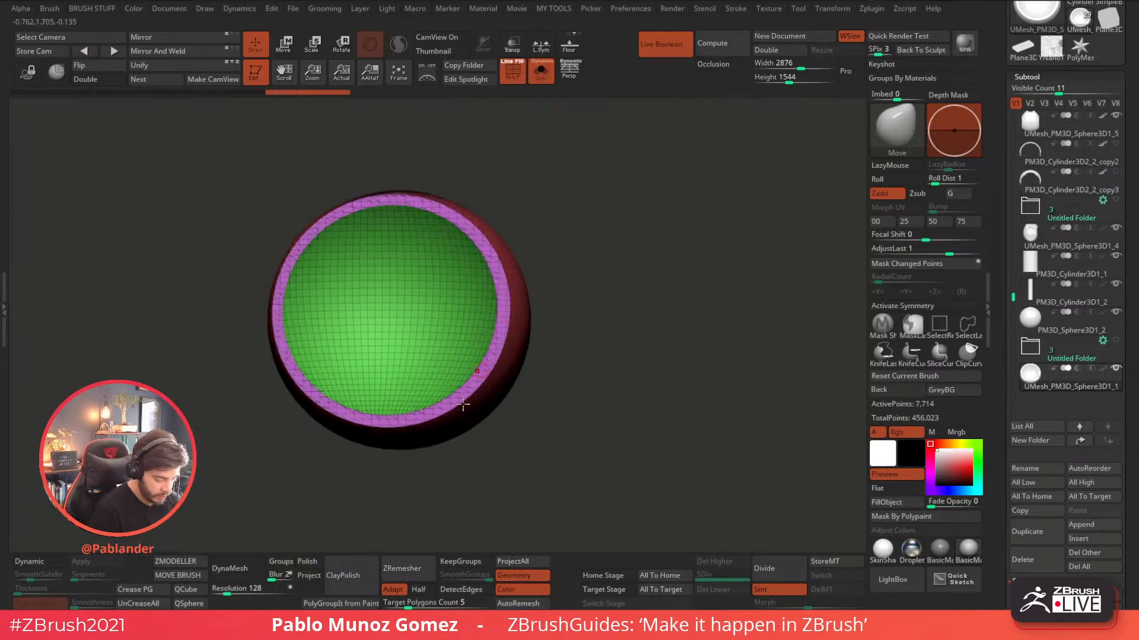
{"action": "left_click_drag", "start_coordinate": [408, 604], "coordinate": [396, 604]}
{"action": "left_click", "coordinate": [452, 566]}
{"action": "left_click_drag", "start_coordinate": [453, 577], "coordinate": [437, 577]}
{"action": "left_click", "coordinate": [418, 572]}
{"action": "right_click_drag", "start_coordinate": [579, 426], "coordinate": [556, 413]}
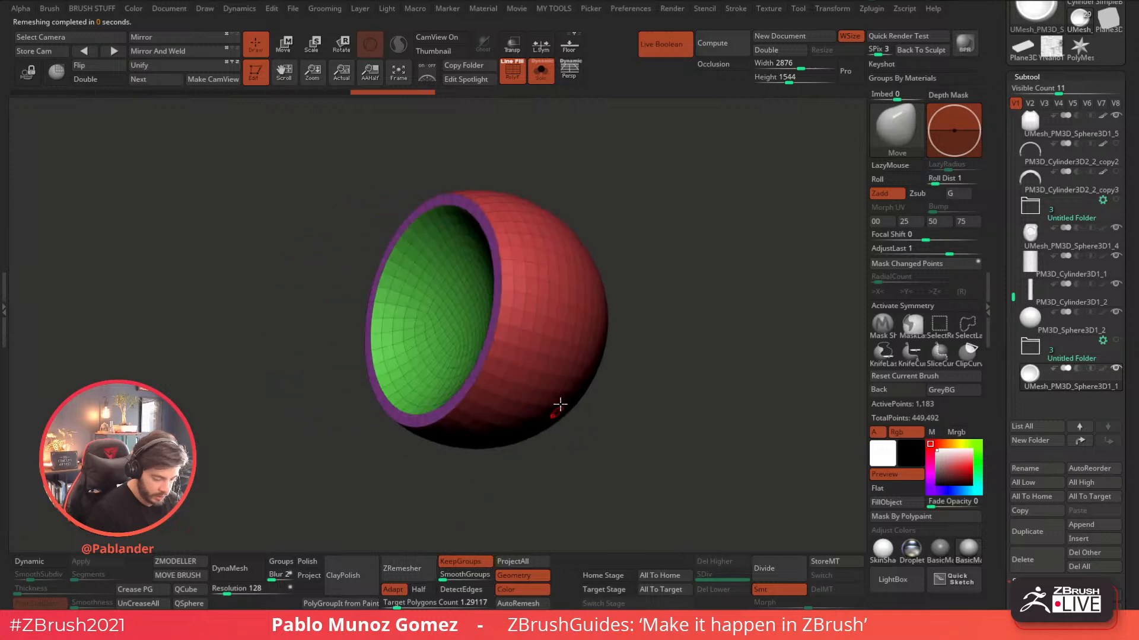
- Turn on dynamic subdivision for the remeshed socket, then hide the wireframe and show the whole robot
{"action": "key", "text": "d"}
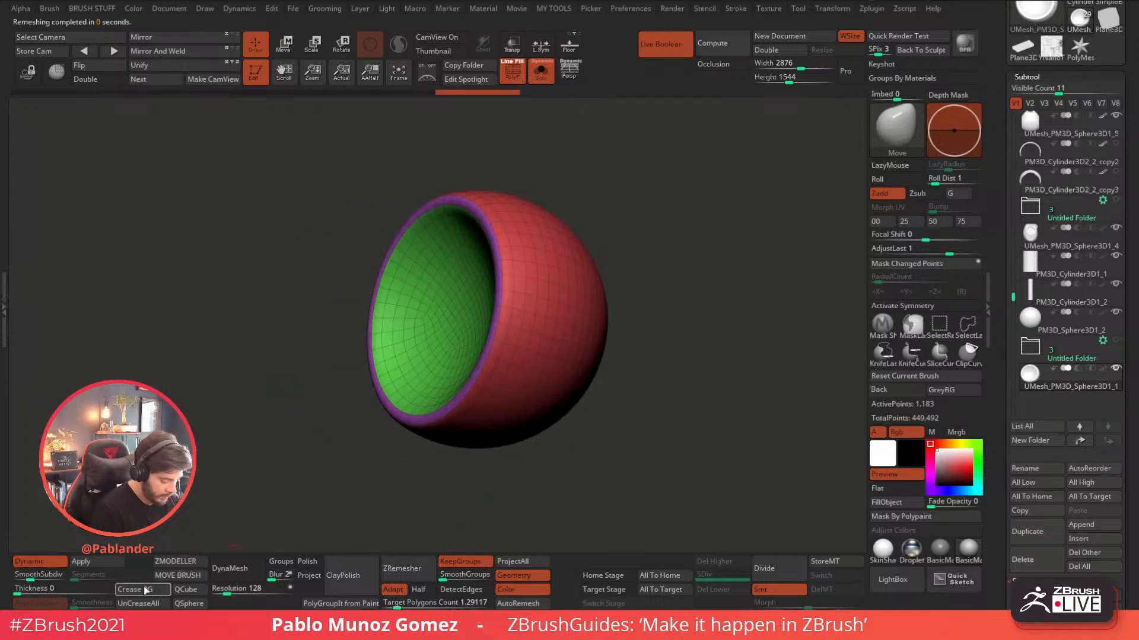
{"action": "left_click", "coordinate": [513, 71]}
{"action": "left_click", "coordinate": [545, 76]}
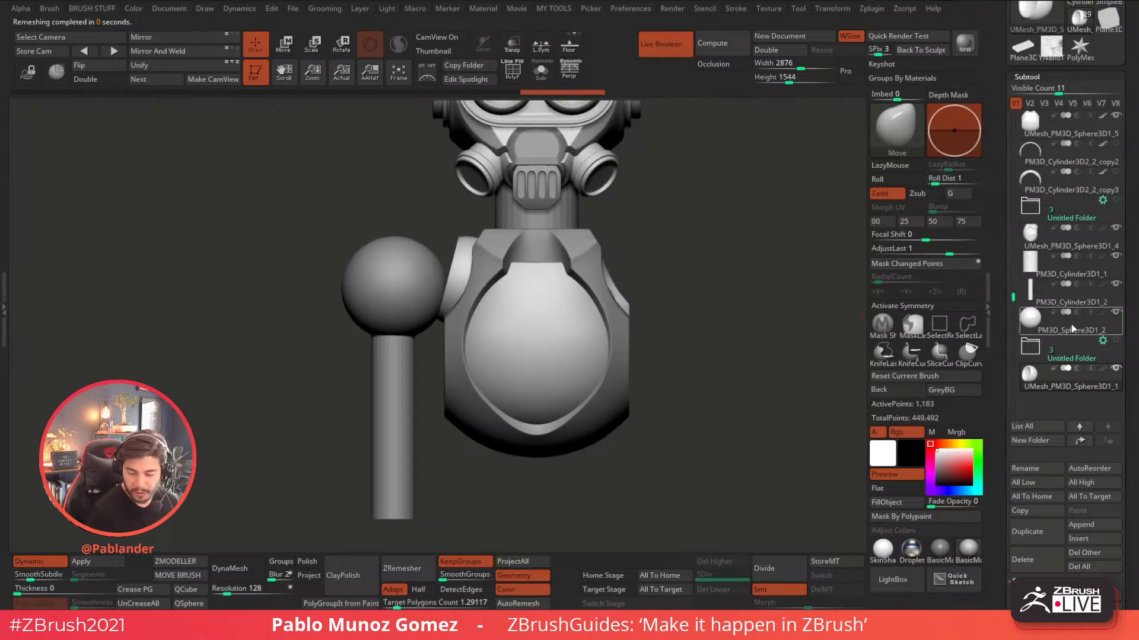
- Select the sphere on top of the arm, scale it down and move it toward the body to fit the hollow socket
{"action": "left_click", "coordinate": [1072, 331]}
{"action": "left_click", "coordinate": [288, 45]}
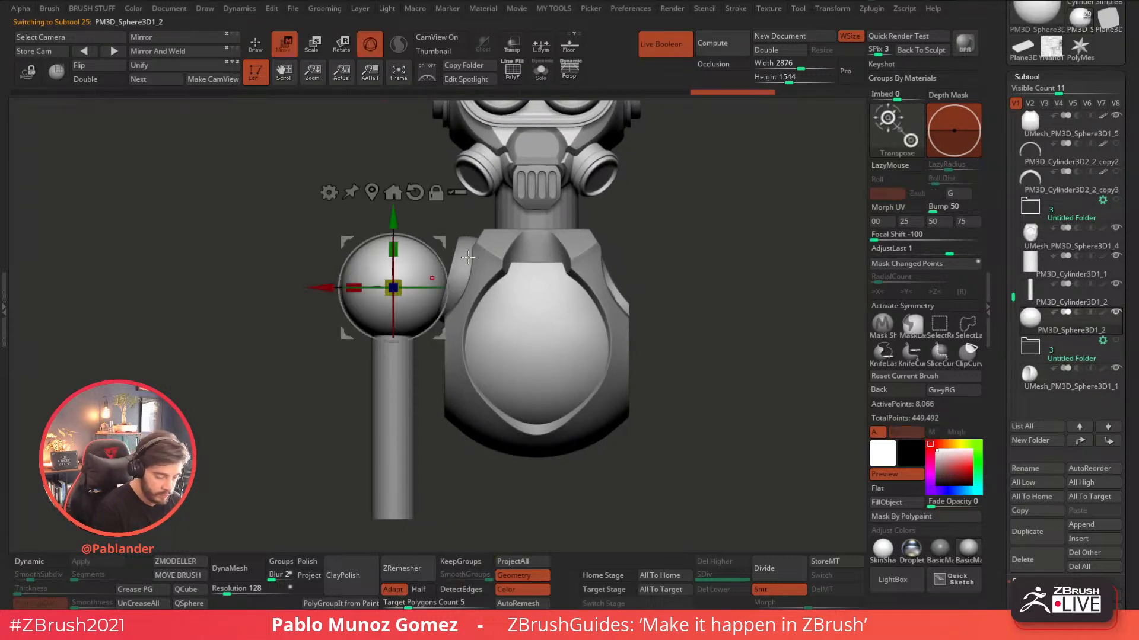
{"action": "left_click_drag", "start_coordinate": [445, 243], "coordinate": [454, 225]}
{"action": "right_click_drag", "start_coordinate": [454, 225], "coordinate": [479, 249]}
{"action": "left_click_drag", "start_coordinate": [370, 284], "coordinate": [363, 295]}
{"action": "right_click_drag", "start_coordinate": [438, 238], "coordinate": [414, 235]}
{"action": "left_click_drag", "start_coordinate": [400, 243], "coordinate": [413, 238]}
{"action": "right_click_drag", "start_coordinate": [415, 237], "coordinate": [450, 241]}
{"action": "left_click_drag", "start_coordinate": [368, 282], "coordinate": [361, 288]}
{"action": "left_click_drag", "start_coordinate": [409, 241], "coordinate": [426, 245]}
{"action": "right_click_drag", "start_coordinate": [434, 242], "coordinate": [462, 239]}
{"action": "left_click_drag", "start_coordinate": [413, 219], "coordinate": [413, 223]}
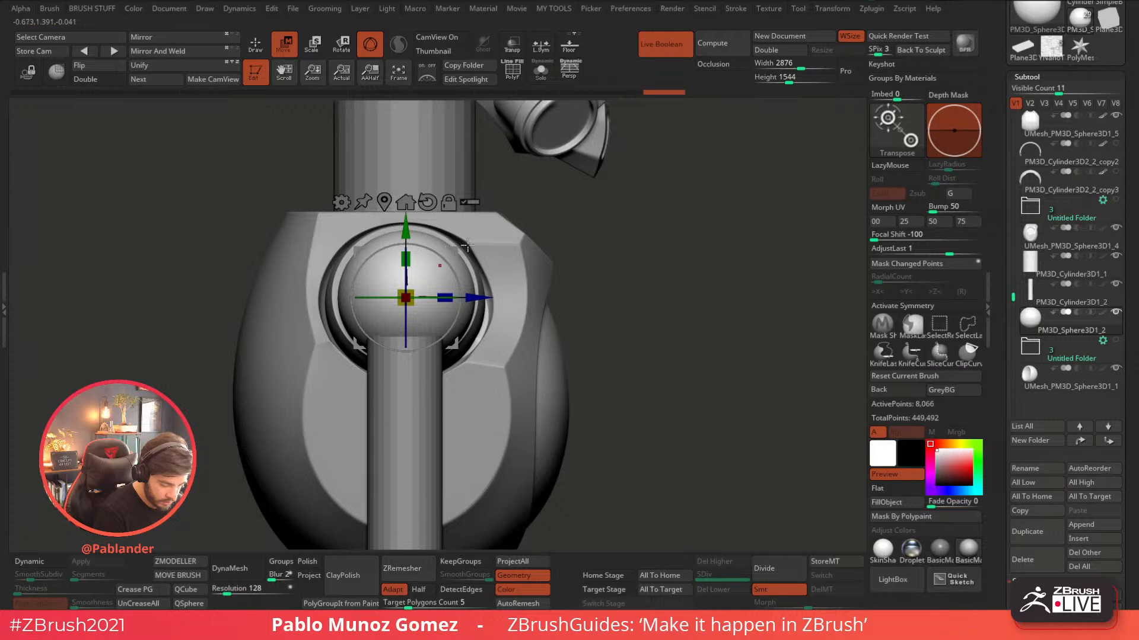
- Fine-tune the arm sphere's size and height, and push it deeper into the shoulder socket
{"action": "right_click_drag", "start_coordinate": [727, 303], "coordinate": [597, 301]}
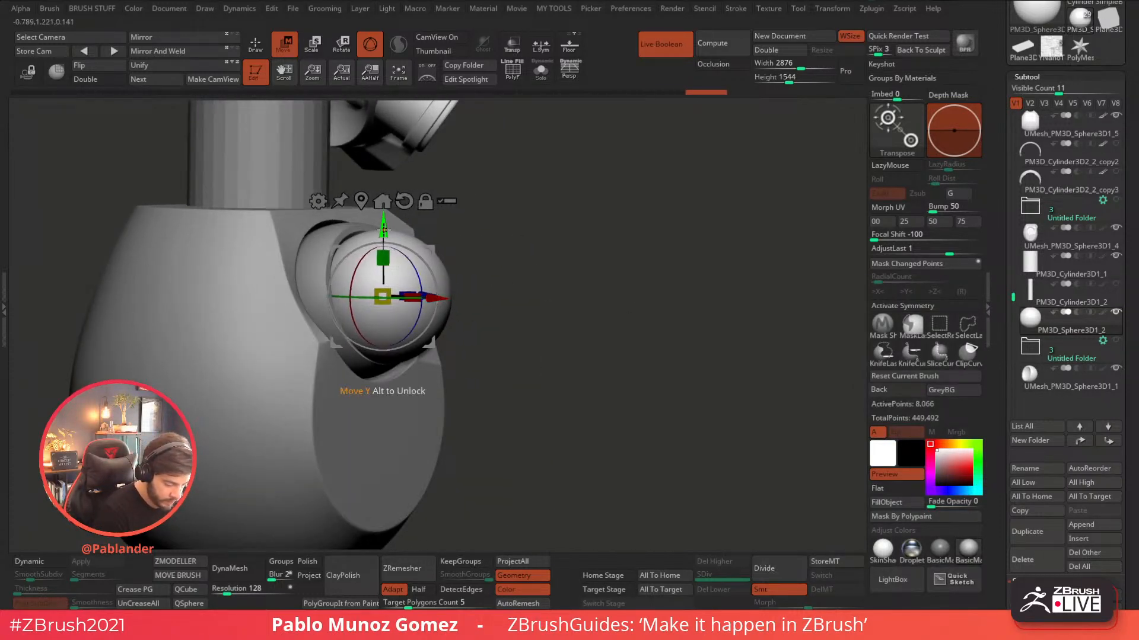
{"action": "left_click_drag", "start_coordinate": [384, 228], "coordinate": [383, 228]}
{"action": "right_click_drag", "start_coordinate": [456, 216], "coordinate": [522, 211]}
{"action": "left_click_drag", "start_coordinate": [389, 286], "coordinate": [387, 290]}
{"action": "left_click_drag", "start_coordinate": [436, 251], "coordinate": [427, 249]}
{"action": "right_click_drag", "start_coordinate": [618, 221], "coordinate": [572, 217]}
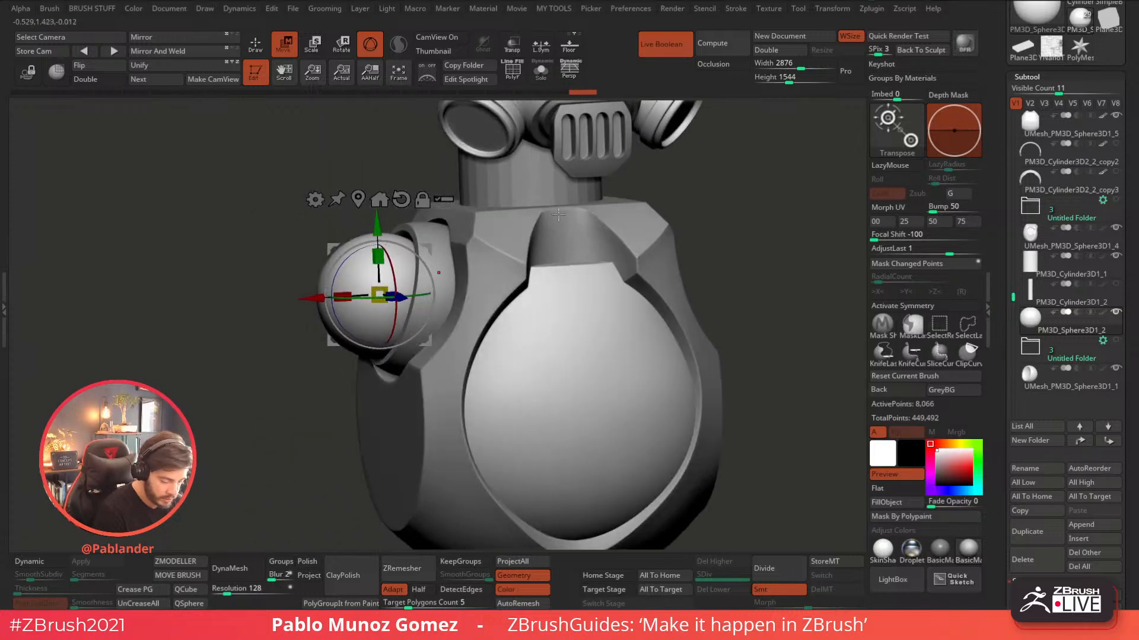
{"action": "left_click_drag", "start_coordinate": [311, 298], "coordinate": [325, 297]}
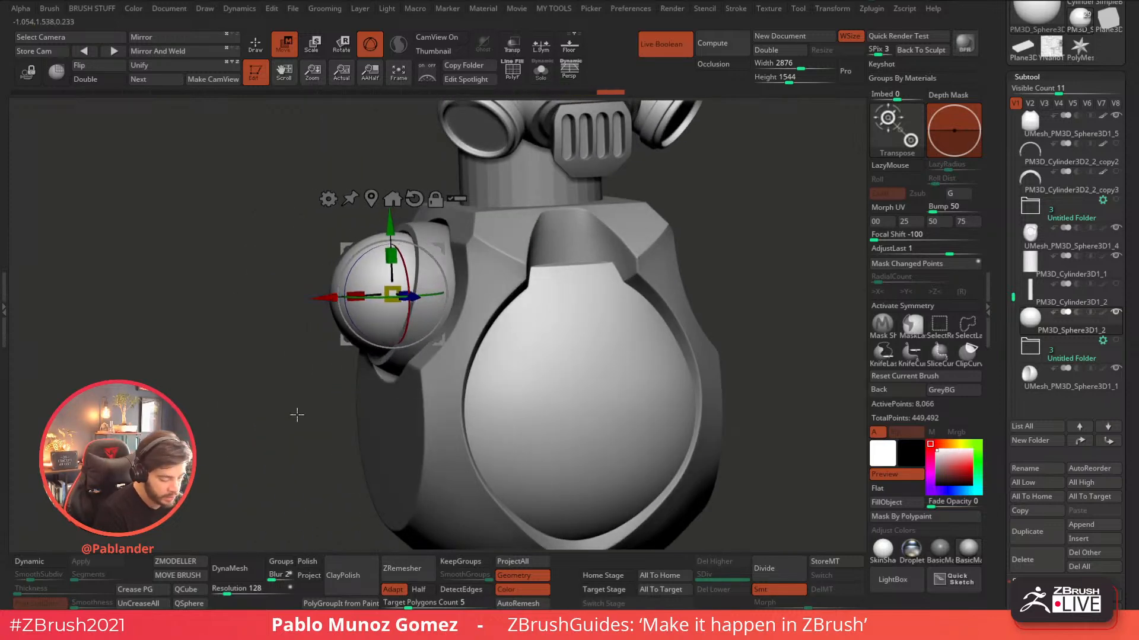
{"action": "left_click_drag", "start_coordinate": [297, 403], "coordinate": [297, 419], "text": "shift"}
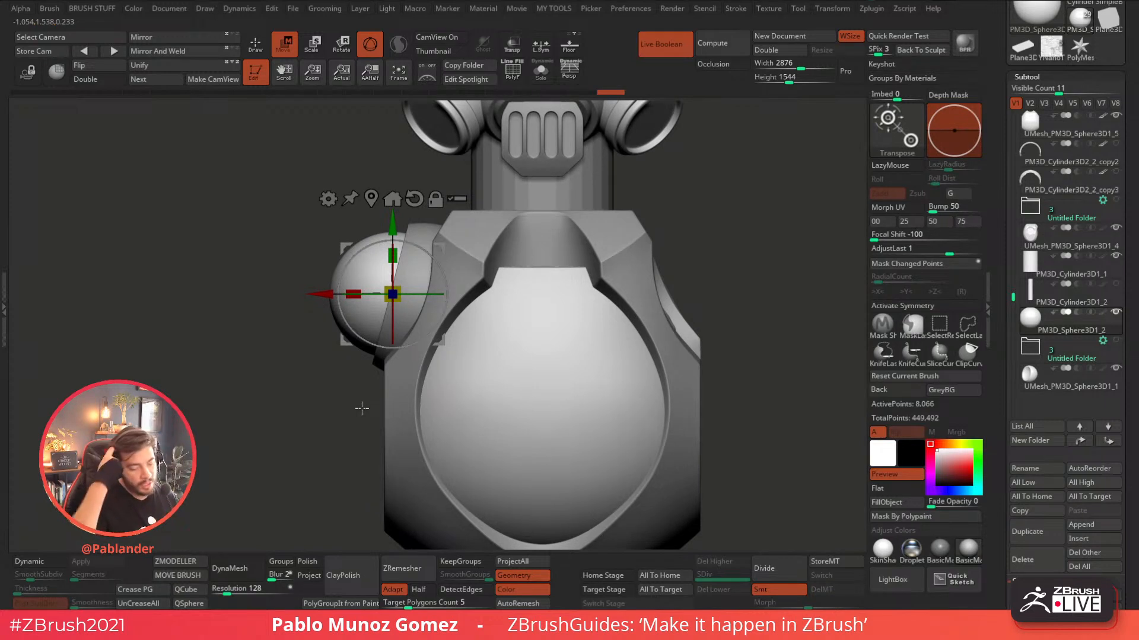
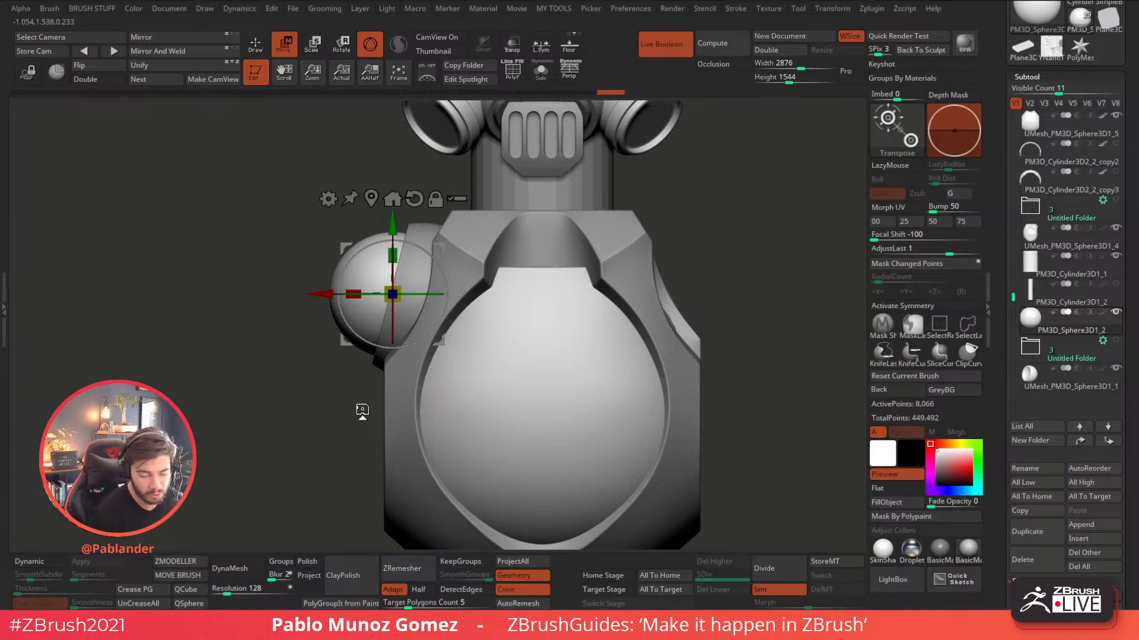
{"action": "left_click_drag", "start_coordinate": [727, 273], "coordinate": [705, 257], "text": "alt"}
{"action": "left_click_drag", "start_coordinate": [706, 256], "coordinate": [744, 267]}
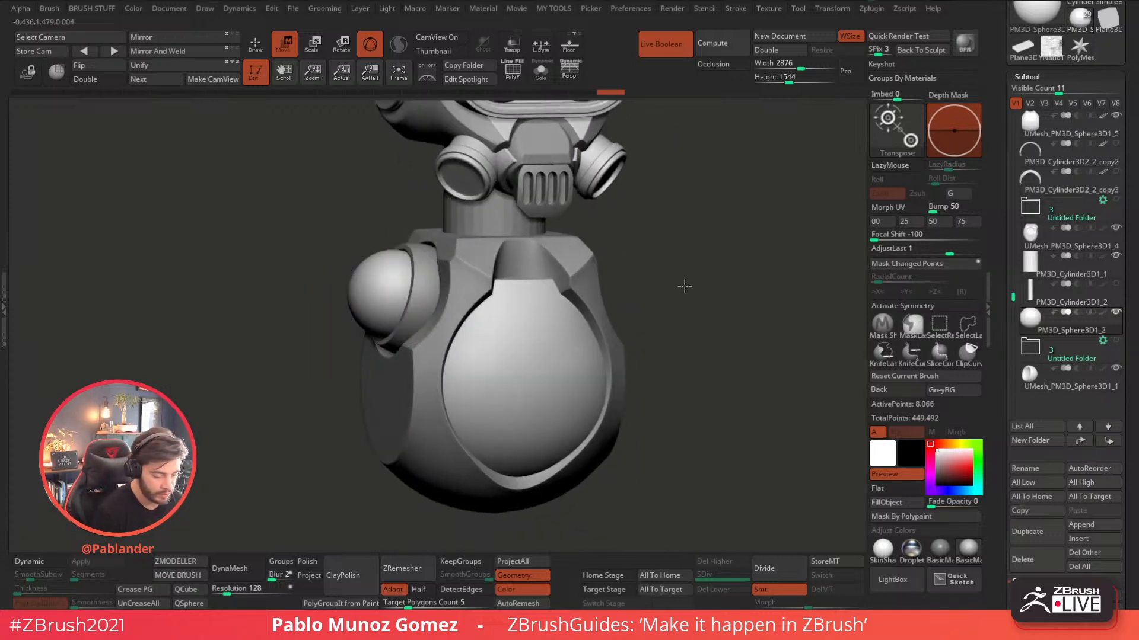
{"action": "left_click_drag", "start_coordinate": [674, 284], "coordinate": [690, 289], "text": "alt"}
{"action": "left_click", "coordinate": [259, 51]}
{"action": "left_click_drag", "start_coordinate": [682, 249], "coordinate": [432, 315]}
{"action": "mouse_move", "coordinate": [628, 316]}
{"action": "left_mouse_down"}
{"action": "mouse_move", "coordinate": [655, 314]}
{"action": "mouse_move", "coordinate": [660, 351]}
{"action": "mouse_move", "coordinate": [706, 341]}
{"action": "left_mouse_up"}
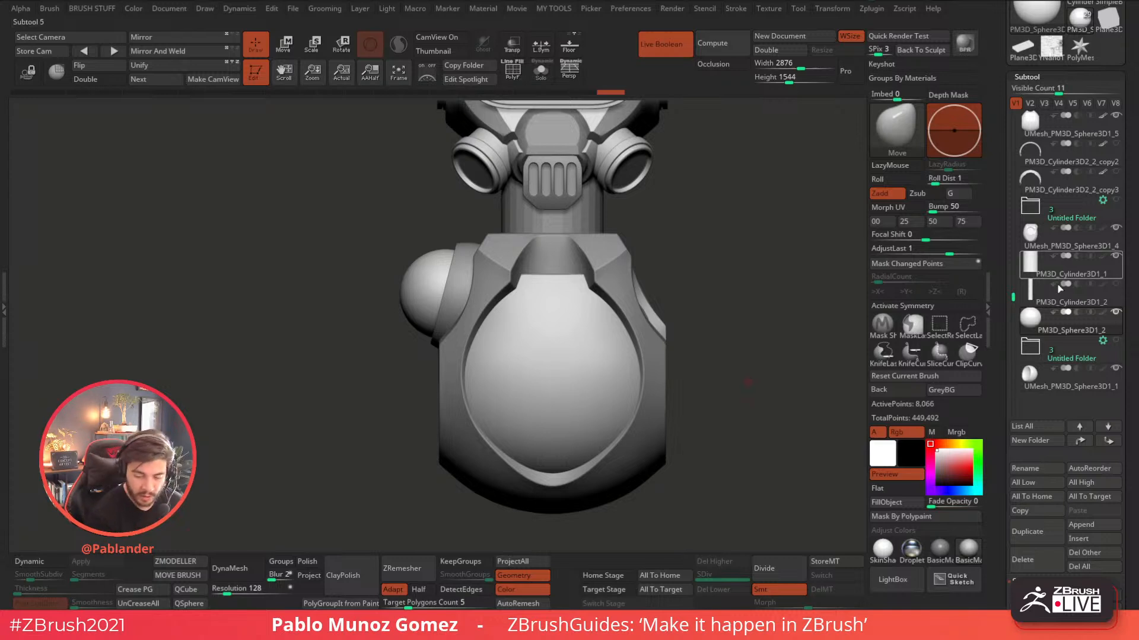
- Display the polygon wireframe and flatten the outer side of the shoulder ball with the ClipCurve brush
{"action": "left_click", "coordinate": [513, 76]}
{"action": "left_click_drag", "start_coordinate": [383, 303], "coordinate": [505, 370], "text": "alt"}
{"action": "key", "text": "w"}
{"action": "mouse_move", "coordinate": [489, 310]}
{"action": "left_mouse_down"}
{"action": "mouse_move", "coordinate": [513, 267]}
{"action": "mouse_move", "coordinate": [505, 225]}
{"action": "left_mouse_up"}
{"action": "left_click", "coordinate": [259, 47]}
{"action": "right_click_drag", "start_coordinate": [380, 274], "coordinate": [374, 318], "text": "ctrl"}
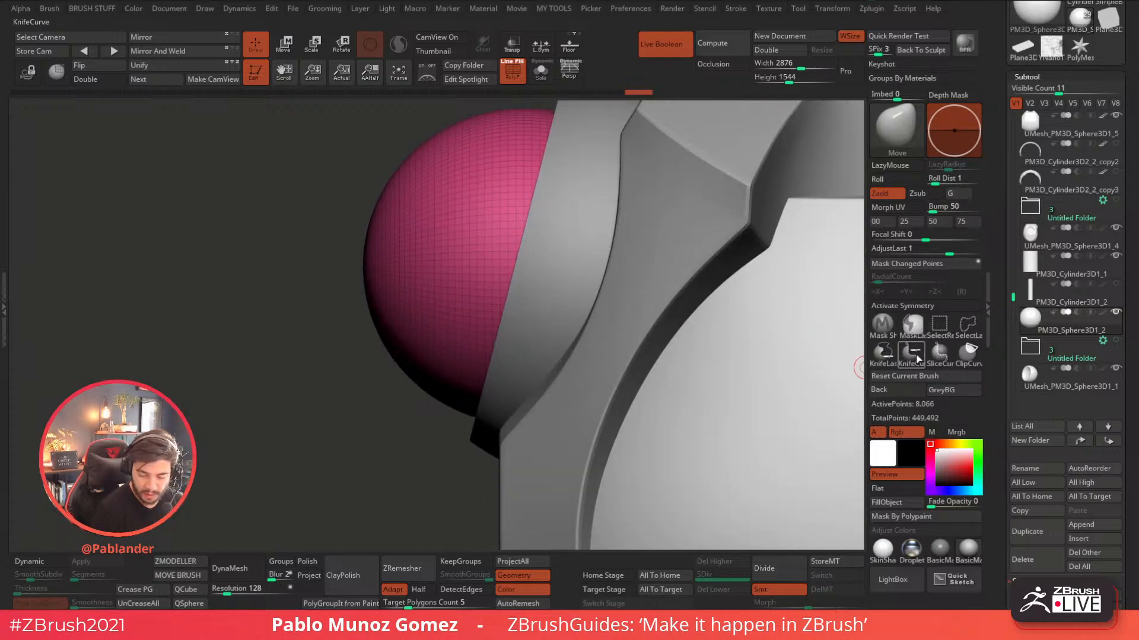
{"action": "key", "text": "ctrl+shift"}
{"action": "mouse_move", "coordinate": [386, 443]}
{"action": "left_mouse_down", "text": "ctrl+shift"}
{"action": "mouse_move", "coordinate": [376, 122]}
{"action": "mouse_move", "coordinate": [448, 250]}
{"action": "mouse_move", "coordinate": [415, 255]}
{"action": "left_mouse_up", "text": "ctrl+shift"}
{"action": "left_click", "coordinate": [970, 351]}
{"action": "left_click_drag", "start_coordinate": [384, 410], "coordinate": [384, 116], "text": "ctrl+shift"}
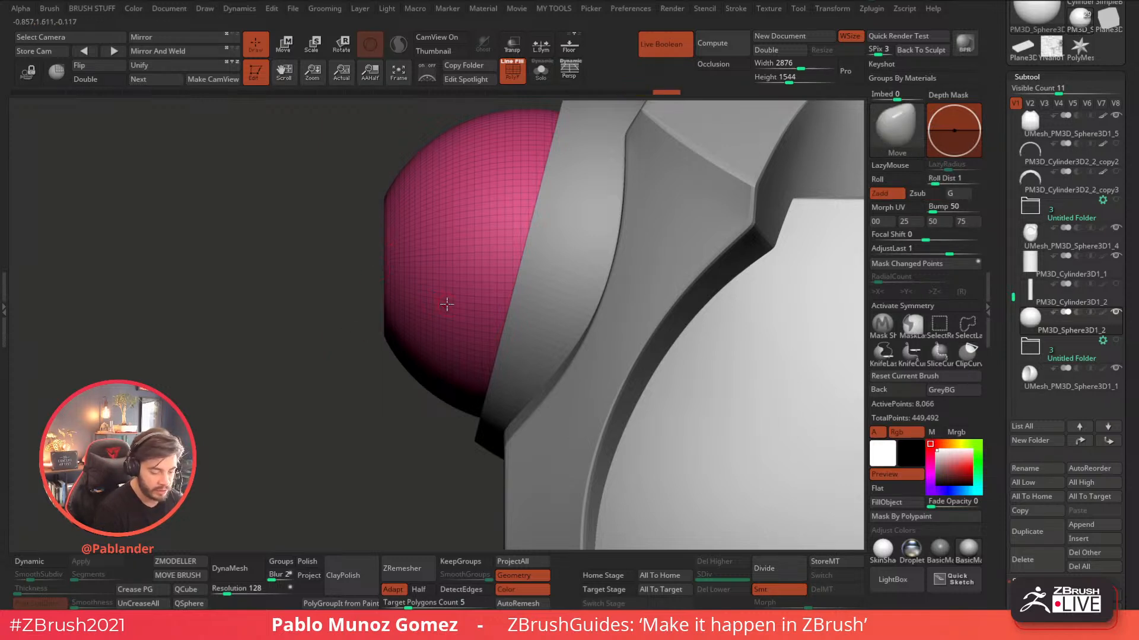
{"action": "left_click_drag", "start_coordinate": [386, 408], "coordinate": [386, 122], "text": "ctrl+shift"}
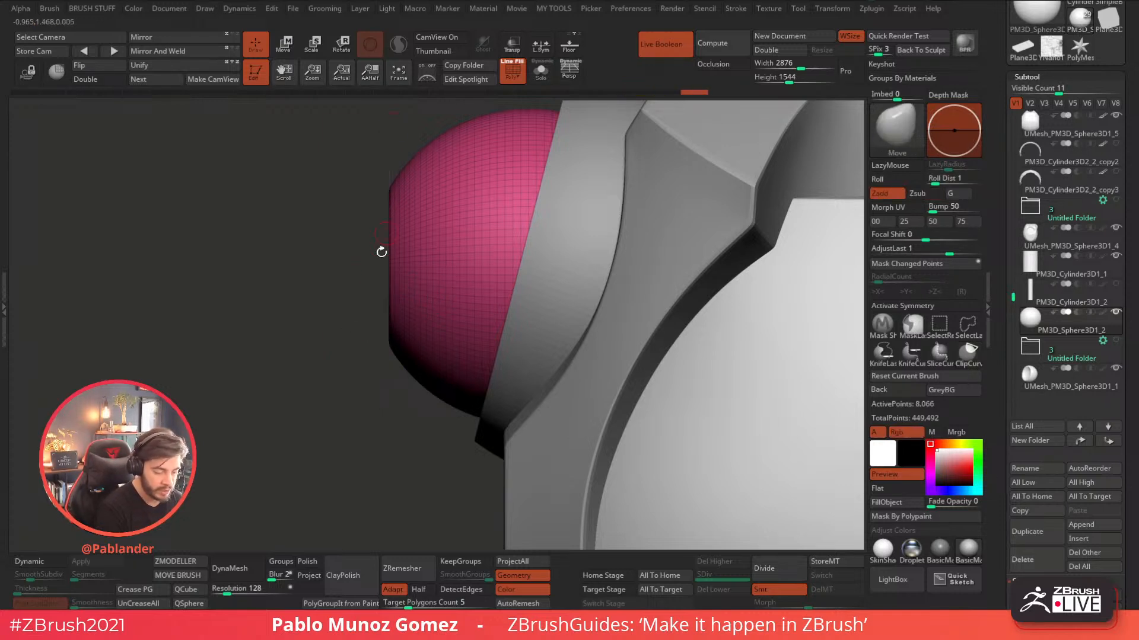
- Clip the flattened end of the shoulder ball slightly deeper, keeping the cut vertical
{"action": "right_click_drag", "start_coordinate": [390, 403], "coordinate": [468, 380]}
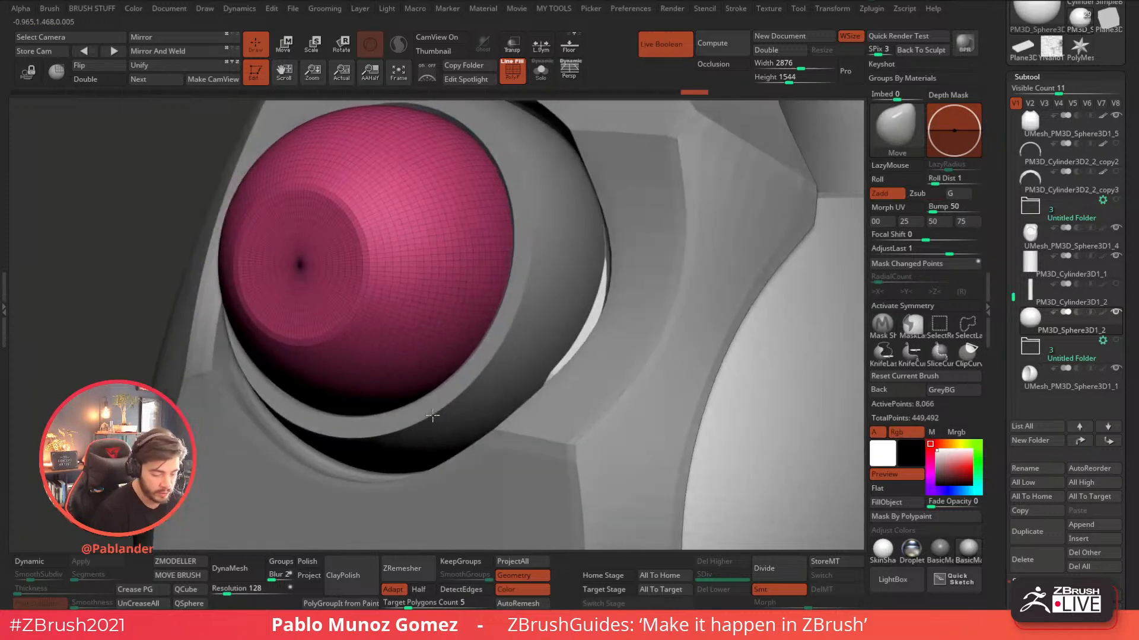
{"action": "right_click_drag", "start_coordinate": [297, 317], "coordinate": [269, 317], "text": "shift"}
{"action": "left_click_drag", "start_coordinate": [297, 367], "coordinate": [294, 127], "text": "ctrl+shift"}
{"action": "right_click_drag", "start_coordinate": [305, 166], "coordinate": [272, 320]}
{"action": "left_click_drag", "start_coordinate": [269, 152], "coordinate": [288, 350], "text": "ctrl+shift"}
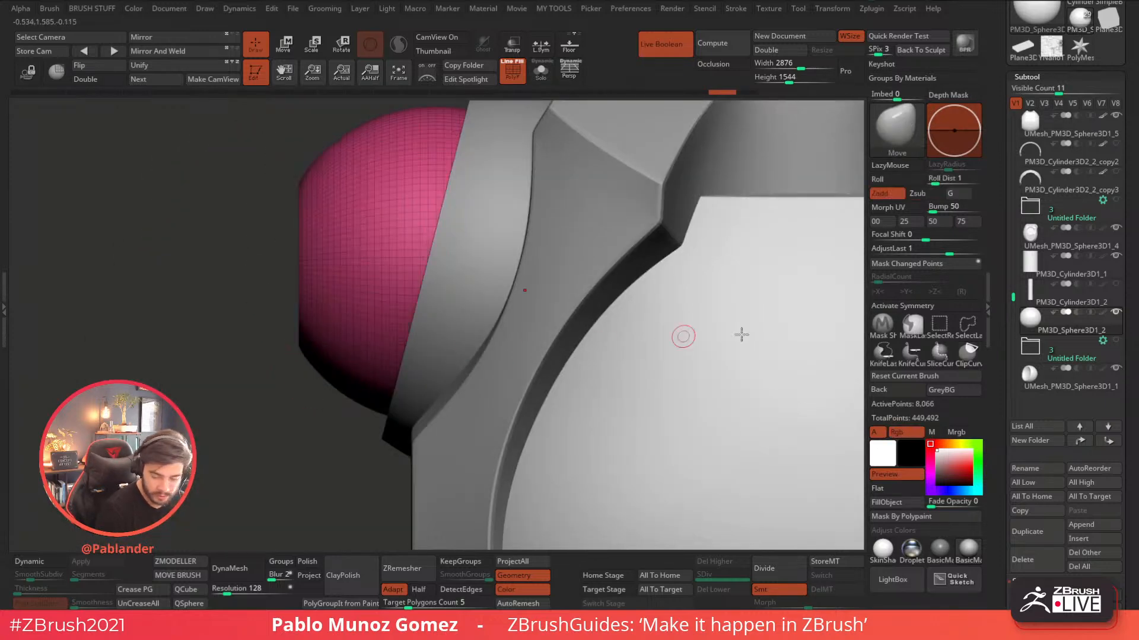
- Hide the flat cap with SelectRect and assign a separate polygroup to the rest of the shoulder ball using GroupVisible
{"action": "left_click", "coordinate": [948, 329]}
{"action": "mouse_move", "coordinate": [264, 149]}
{"action": "left_mouse_down", "text": "ctrl+shift"}
{"action": "mouse_move", "coordinate": [292, 412]}
{"action": "mouse_move", "coordinate": [306, 429]}
{"action": "mouse_move", "coordinate": [249, 257]}
{"action": "left_mouse_up", "text": "ctrl+shift"}
{"action": "left_click", "coordinate": [297, 416], "text": "ctrl+shift"}
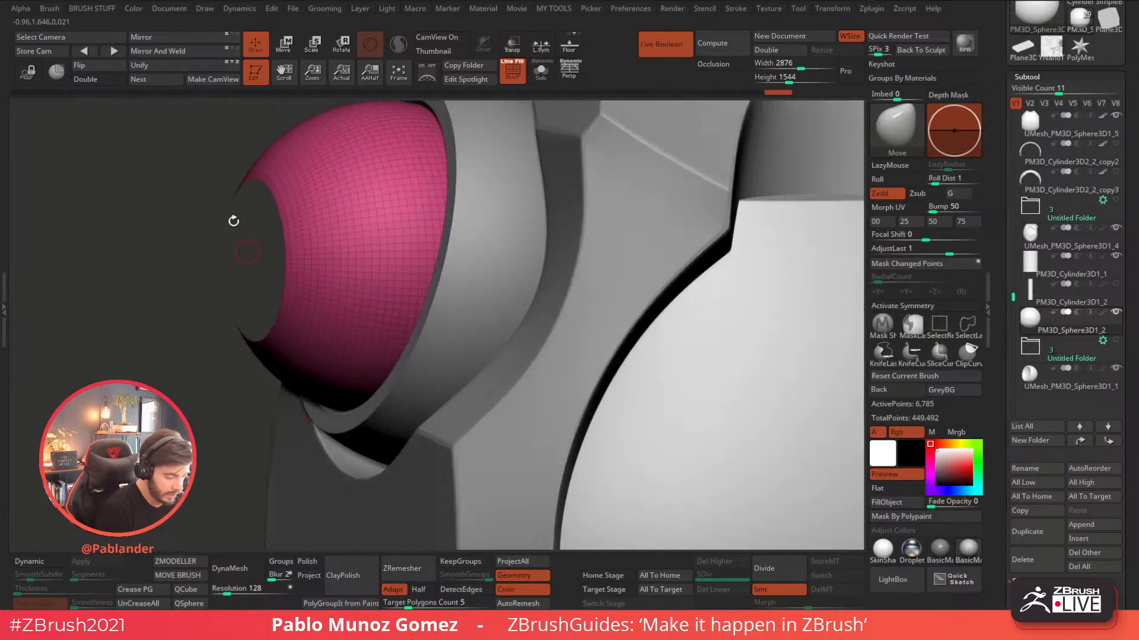
{"action": "left_click_drag", "start_coordinate": [207, 325], "coordinate": [315, 323], "text": "alt"}
{"action": "key", "text": "2"}
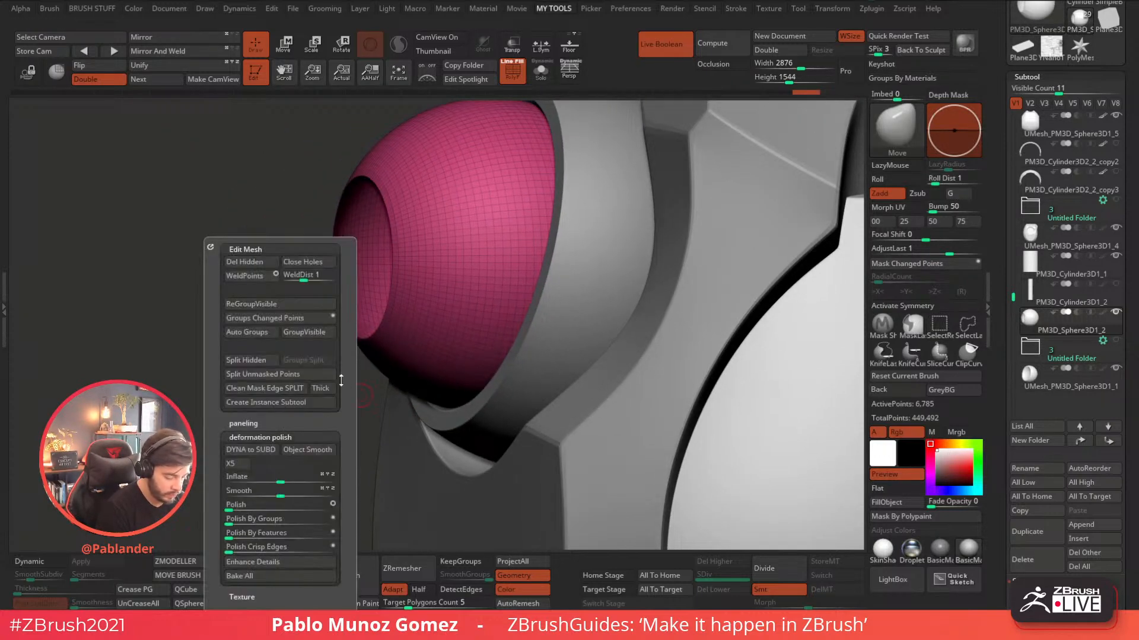
{"action": "left_click", "coordinate": [308, 334]}
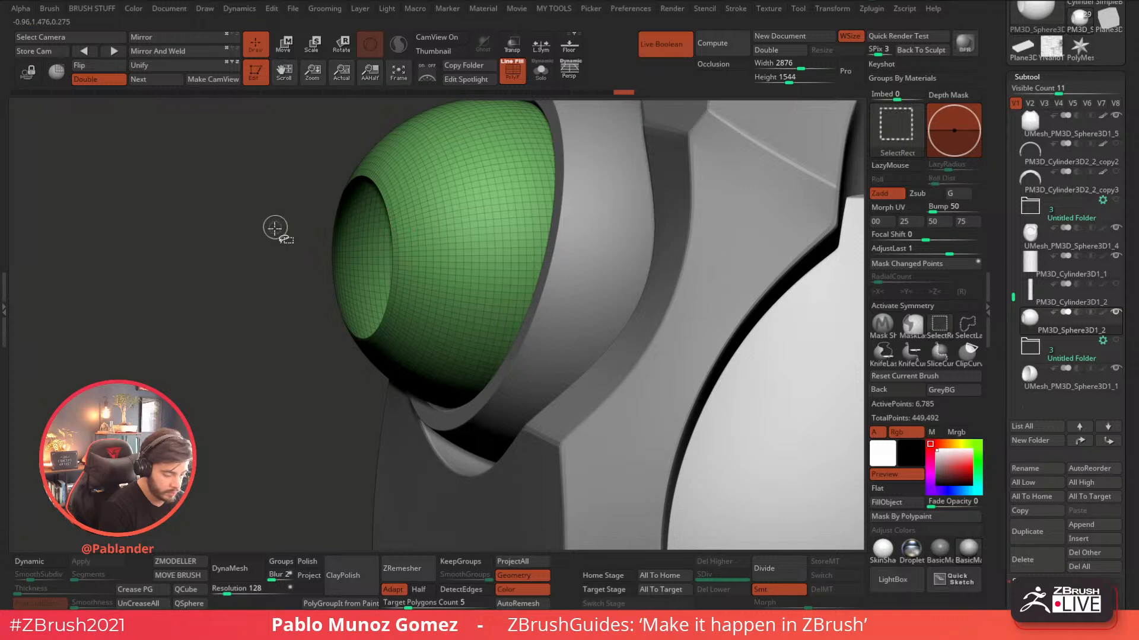
- Isolate the flat cap's polygroup, mask it and show the whole shoulder ball again
{"action": "left_click", "coordinate": [257, 297], "text": "ctrl+shift"}
{"action": "left_click_drag", "start_coordinate": [333, 353], "coordinate": [504, 320]}
{"action": "left_click", "coordinate": [480, 304], "text": "ctrl+shift"}
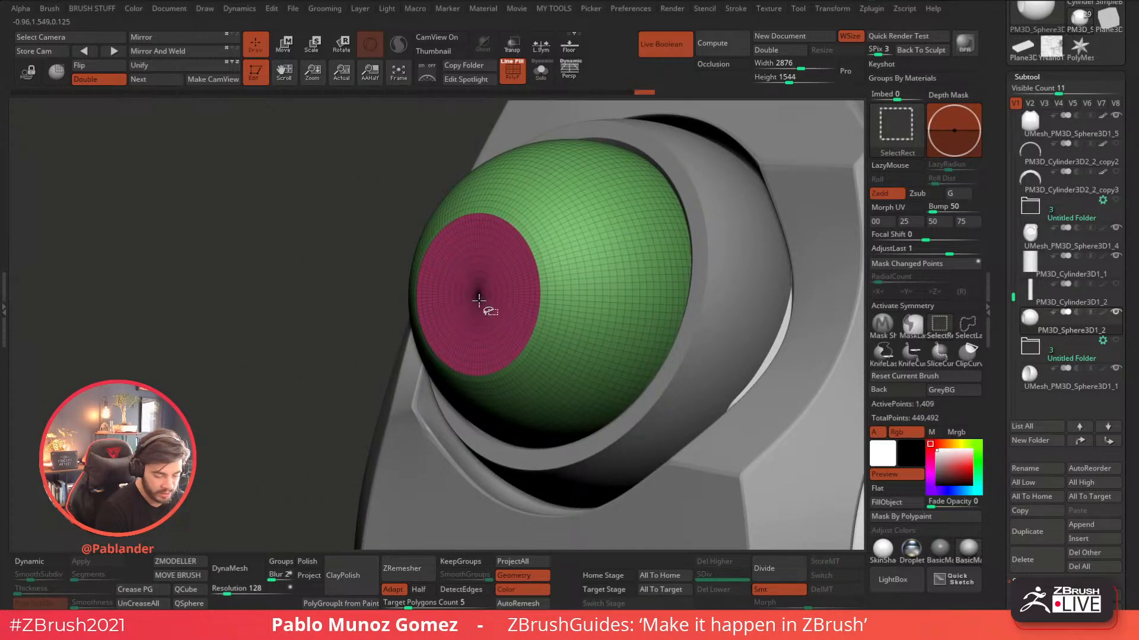
{"action": "left_click", "coordinate": [291, 375], "text": "ctrl"}
{"action": "left_click", "coordinate": [291, 374], "text": "ctrl+shift"}
{"action": "left_click_drag", "start_coordinate": [295, 399], "coordinate": [353, 333]}
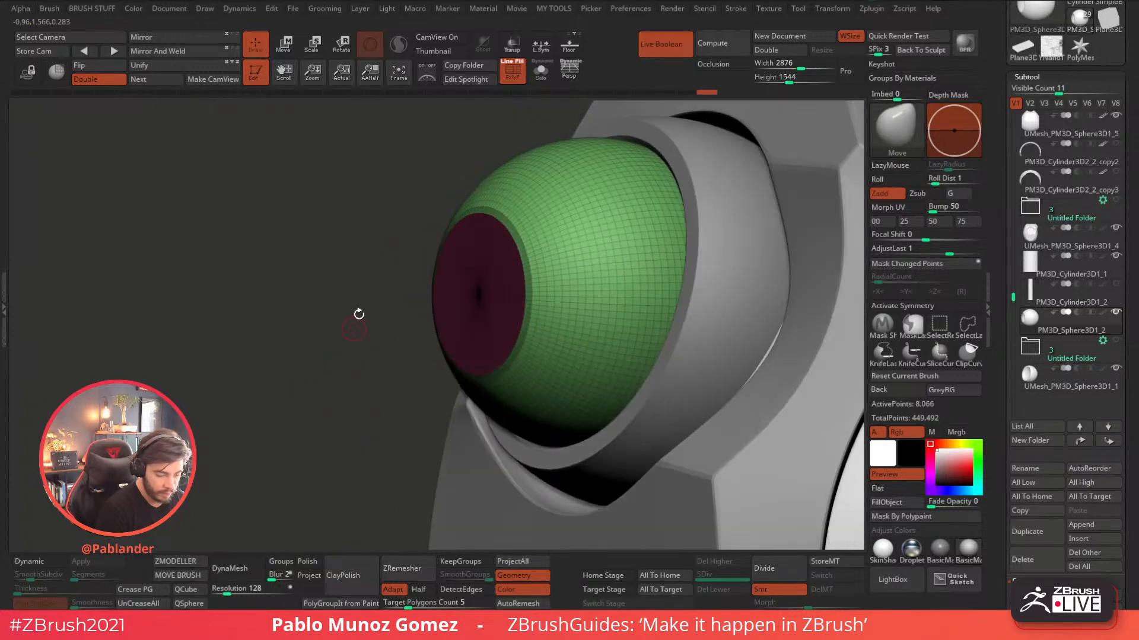
- Invert the mask and extrude the flat cap outward into a long cylindrical shaft with the transform gizmo
{"action": "key", "text": "ctrl+i"}
{"action": "left_click", "coordinate": [285, 43]}
{"action": "mouse_move", "coordinate": [325, 322]}
{"action": "left_mouse_down"}
{"action": "mouse_move", "coordinate": [589, 298]}
{"action": "mouse_move", "coordinate": [368, 304]}
{"action": "left_mouse_up"}
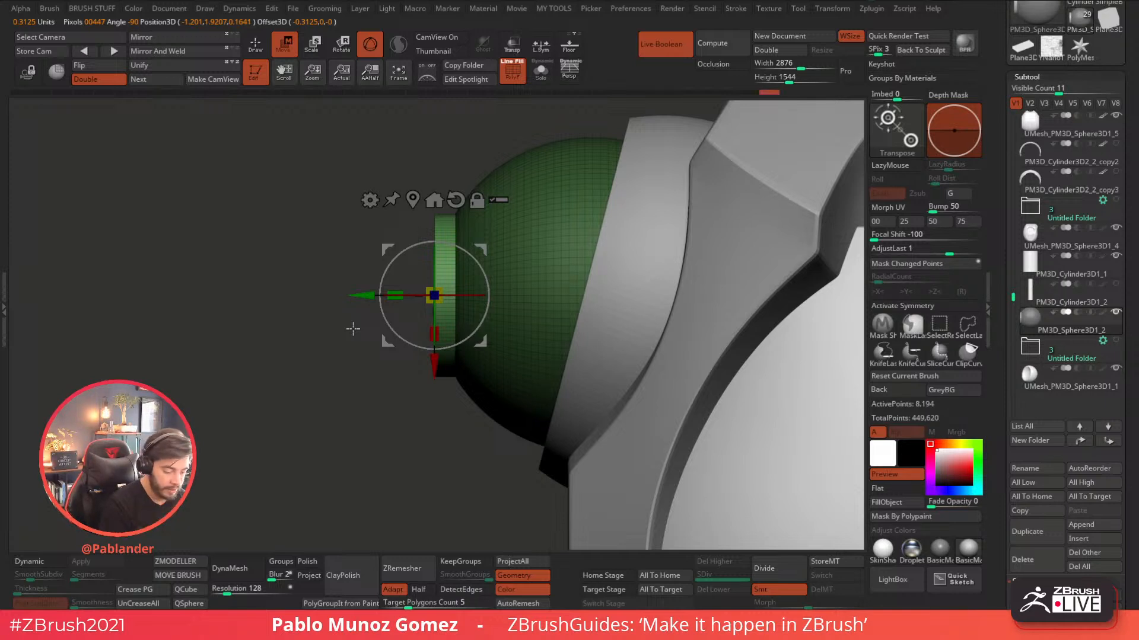
{"action": "left_click_drag", "start_coordinate": [367, 416], "coordinate": [422, 385], "text": "alt"}
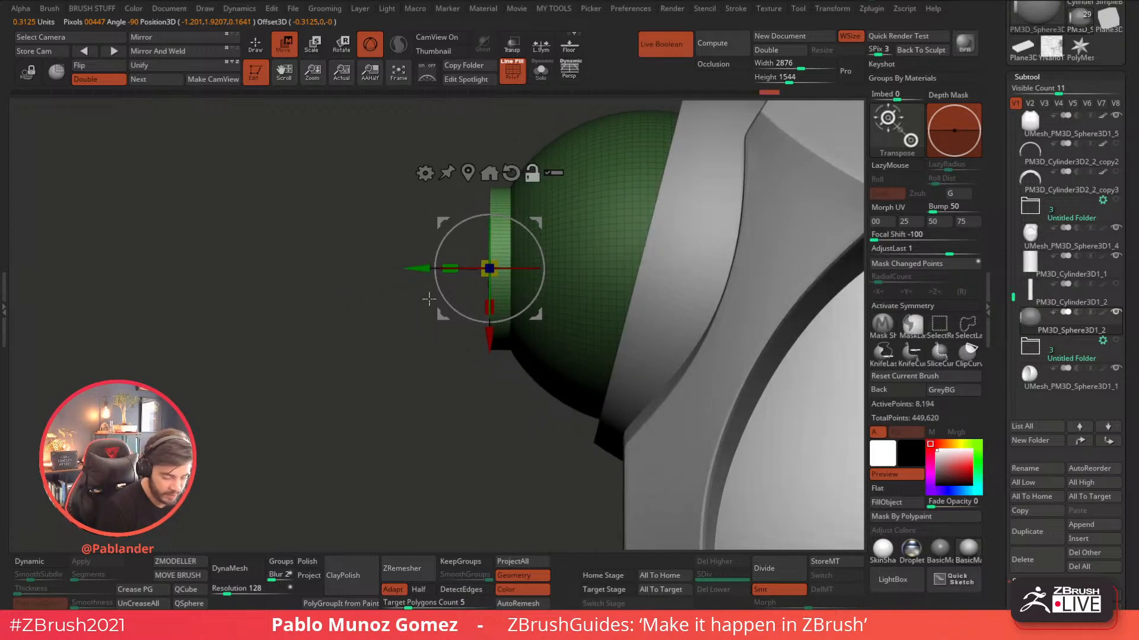
{"action": "key", "text": "ctrl"}
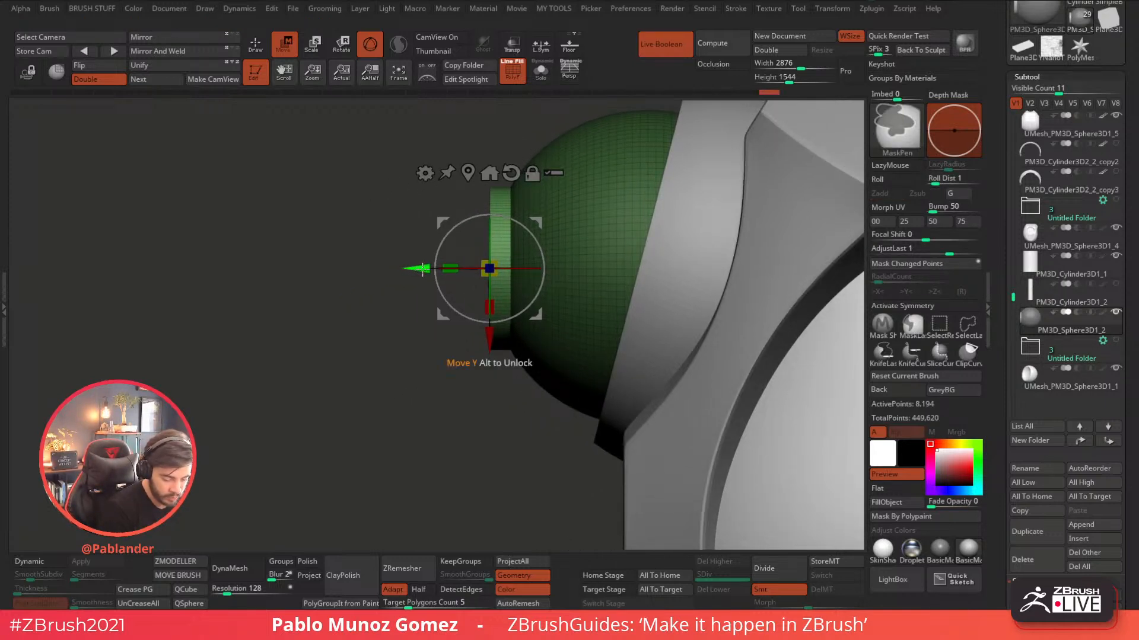
{"action": "mouse_move", "coordinate": [425, 270]}
{"action": "left_mouse_down"}
{"action": "mouse_move", "coordinate": [267, 290]}
{"action": "mouse_move", "coordinate": [247, 269]}
{"action": "mouse_move", "coordinate": [224, 269]}
{"action": "left_mouse_up"}
- Show the hidden parts and fine-tune the extruded shaft's length relative to the arm cylinder
{"action": "right_click_drag", "start_coordinate": [507, 336], "coordinate": [610, 282], "text": "ctrl"}
{"action": "left_click", "coordinate": [1116, 144]}
{"action": "left_click", "coordinate": [1116, 173]}
{"action": "right_click_drag", "start_coordinate": [415, 273], "coordinate": [589, 292]}
{"action": "right_click_drag", "start_coordinate": [494, 305], "coordinate": [543, 255]}
{"action": "left_click_drag", "start_coordinate": [582, 126], "coordinate": [586, 123]}
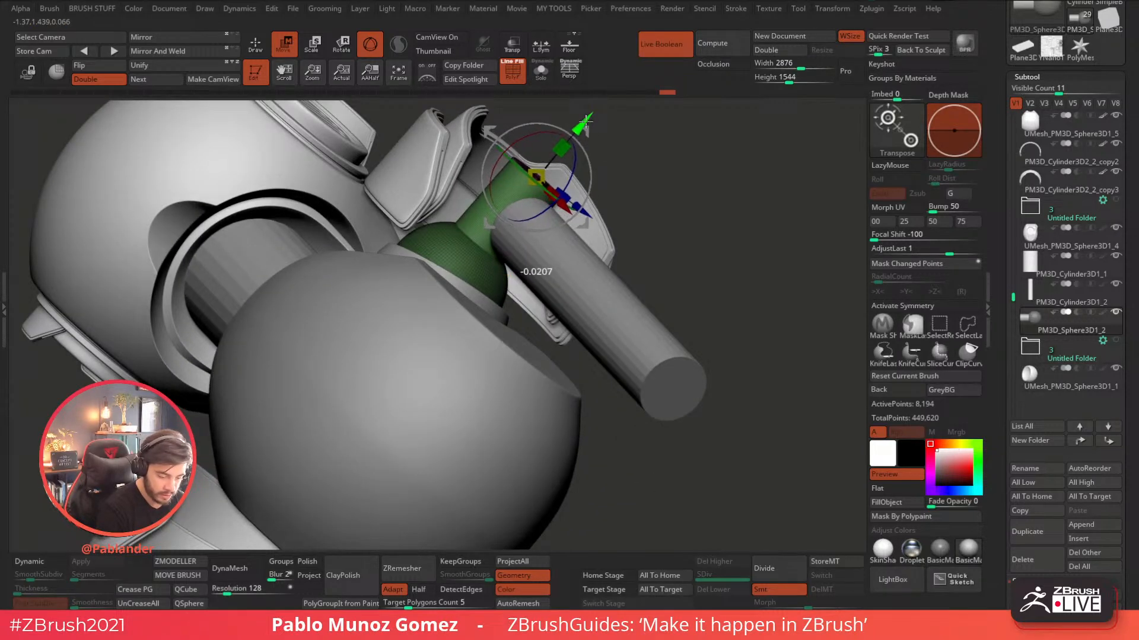
{"action": "right_click_drag", "start_coordinate": [613, 113], "coordinate": [717, 160]}
{"action": "left_click_drag", "start_coordinate": [585, 119], "coordinate": [584, 119]}
{"action": "right_click_drag", "start_coordinate": [714, 178], "coordinate": [643, 234]}
{"action": "right_click_drag", "start_coordinate": [587, 315], "coordinate": [461, 332], "text": "alt"}
- Return to draw mode, clear the mask and isolate the ball-and-shaft piece in Solo mode
{"action": "left_click", "coordinate": [257, 51]}
{"action": "left_click_drag", "start_coordinate": [338, 318], "coordinate": [357, 333], "text": "ctrl"}
{"action": "right_click_drag", "start_coordinate": [543, 127], "coordinate": [469, 262], "text": "alt"}
{"action": "mouse_move", "coordinate": [666, 349]}
{"action": "right_mouse_down"}
{"action": "mouse_move", "coordinate": [737, 364]}
{"action": "mouse_move", "coordinate": [660, 349]}
{"action": "right_mouse_up"}
{"action": "key", "text": "ctrl+shift+s"}
{"action": "key", "text": "f"}
{"action": "right_click_drag", "start_coordinate": [585, 316], "coordinate": [459, 347]}
- Isolate the side faces of the shaft, give them their own polygroup and show the whole piece again
{"action": "left_click_drag", "start_coordinate": [239, 161], "coordinate": [294, 337], "text": "ctrl+shift"}
{"action": "left_click_drag", "start_coordinate": [253, 171], "coordinate": [479, 420], "text": "ctrl+shift"}
{"action": "right_click_drag", "start_coordinate": [483, 415], "coordinate": [290, 285]}
{"action": "left_click", "coordinate": [291, 286], "text": "ctrl+shift"}
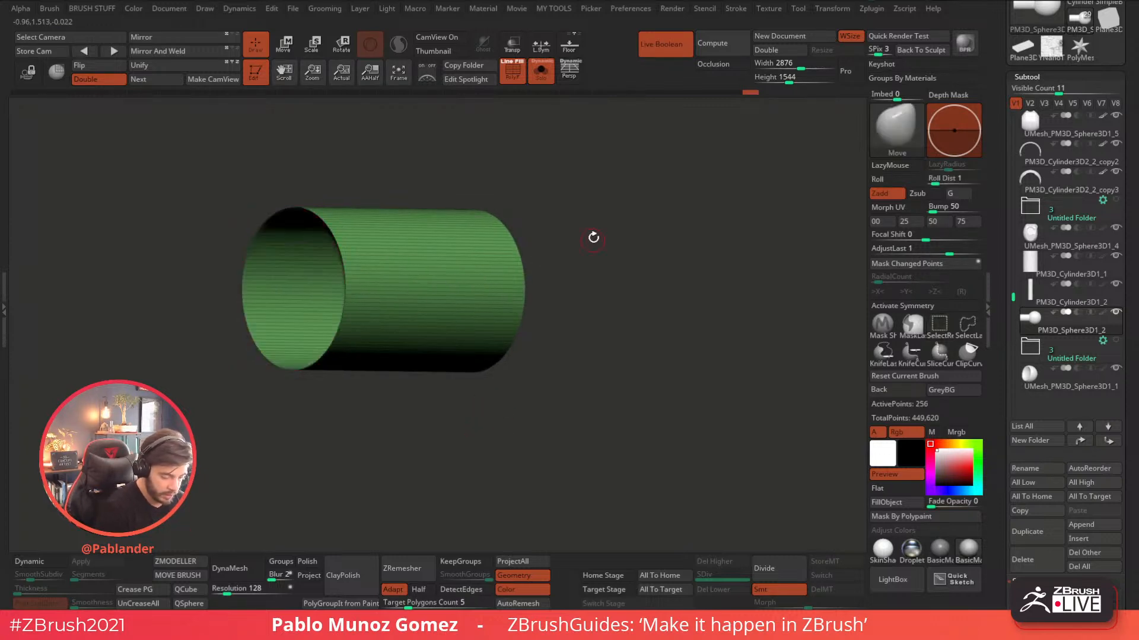
{"action": "key", "text": "space"}
{"action": "left_click", "coordinate": [621, 317]}
{"action": "left_click", "coordinate": [728, 295], "text": "ctrl+shift"}
- Switch to the ZModeler brush for editing the shaft's polygons
{"action": "right_click_drag", "start_coordinate": [493, 327], "coordinate": [464, 333], "text": "shift"}
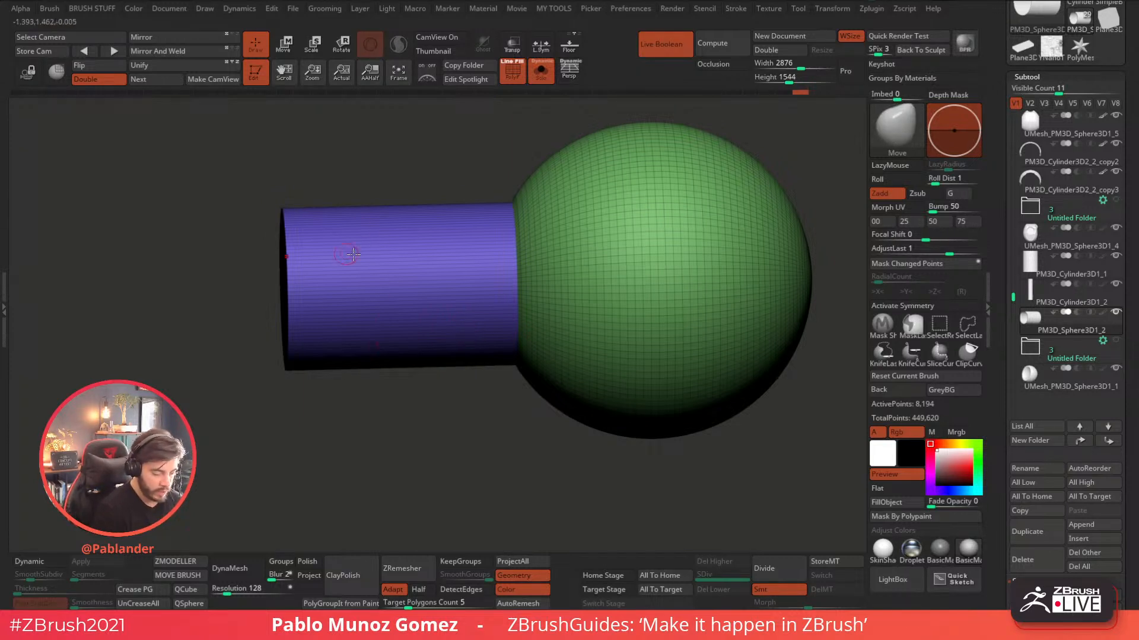
{"action": "right_click_drag", "start_coordinate": [384, 406], "coordinate": [426, 354], "text": "shift"}
{"action": "left_click", "coordinate": [182, 561]}
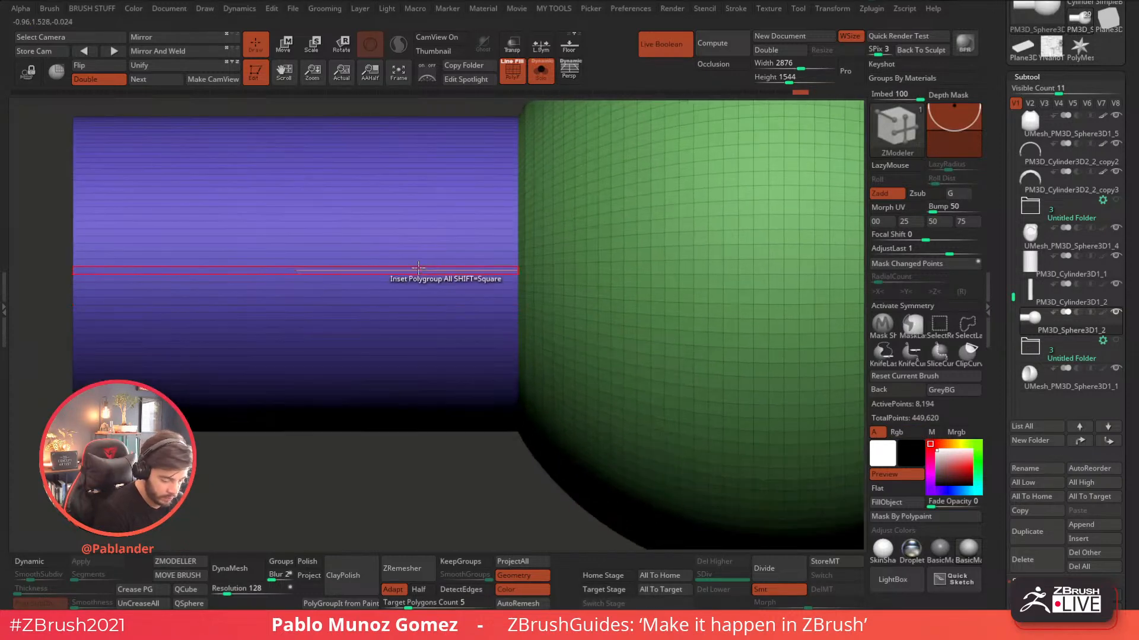
- Insert ten evenly spaced edge loops around the shoulder cylinder with ZModeler's Multiple EdgeLoops target, producing bands of alternating polygroups
{"action": "key", "text": "space"}
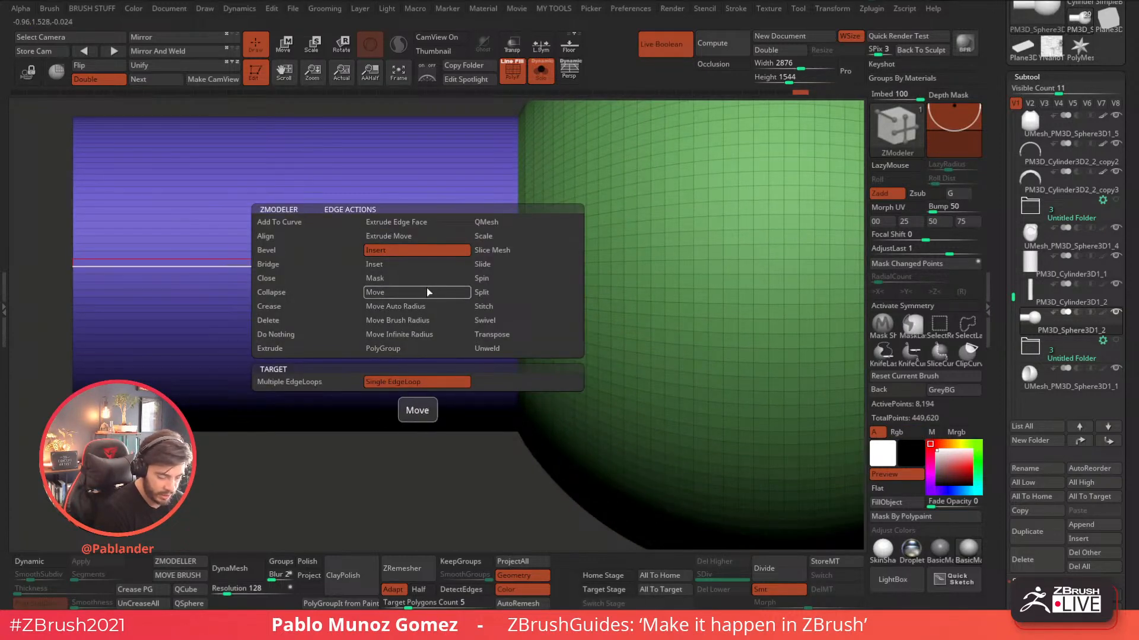
{"action": "left_click", "coordinate": [315, 380]}
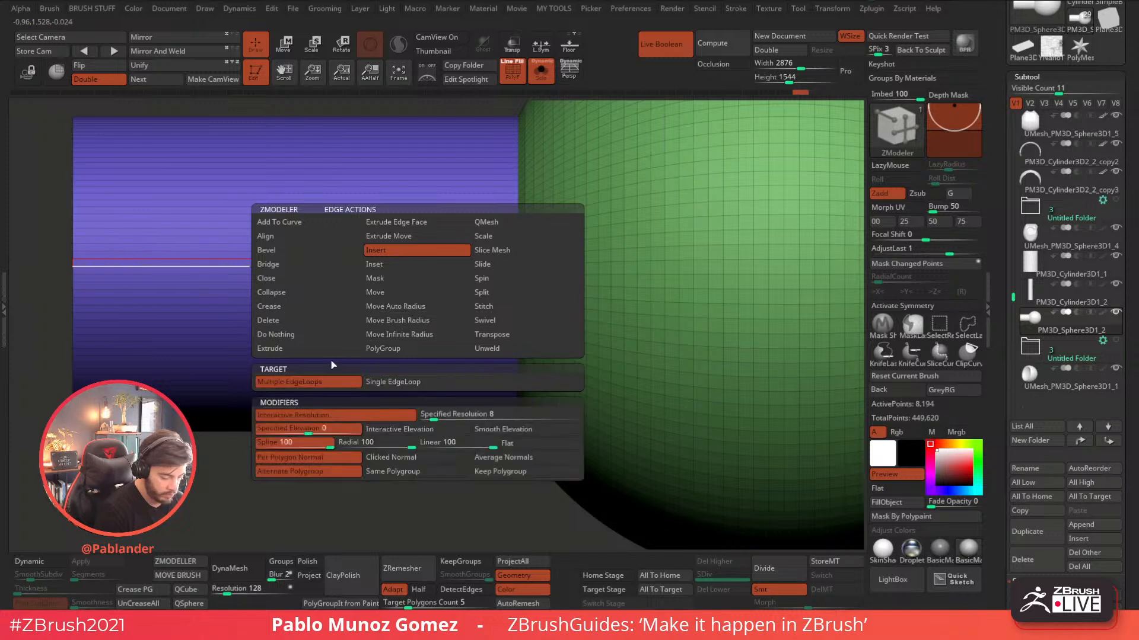
{"action": "left_click", "coordinate": [407, 240]}
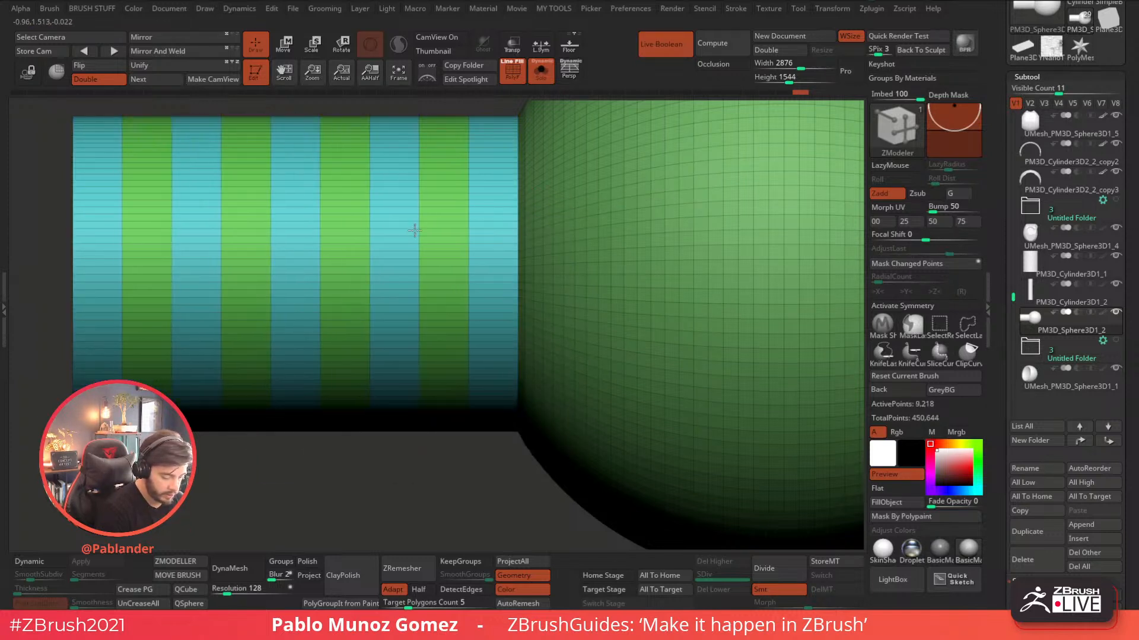
{"action": "left_click", "coordinate": [418, 228]}
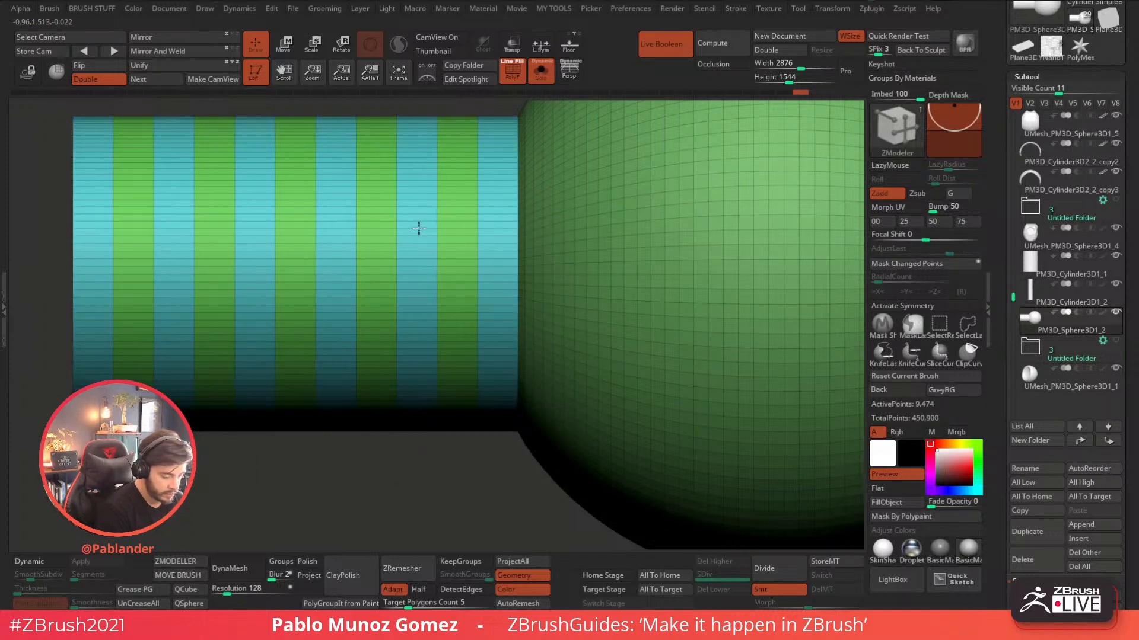
{"action": "left_click_drag", "start_coordinate": [366, 473], "coordinate": [414, 414], "text": "alt"}
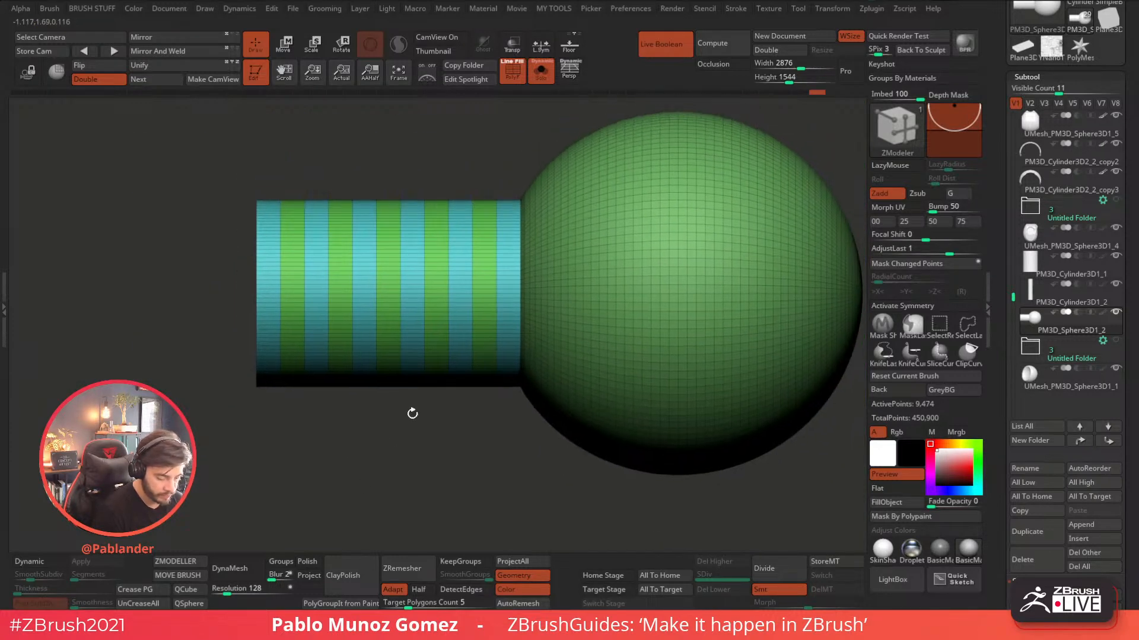
- Leave Solo mode and review the shoulder joint together with the pads, torso and head
{"action": "left_click", "coordinate": [541, 72]}
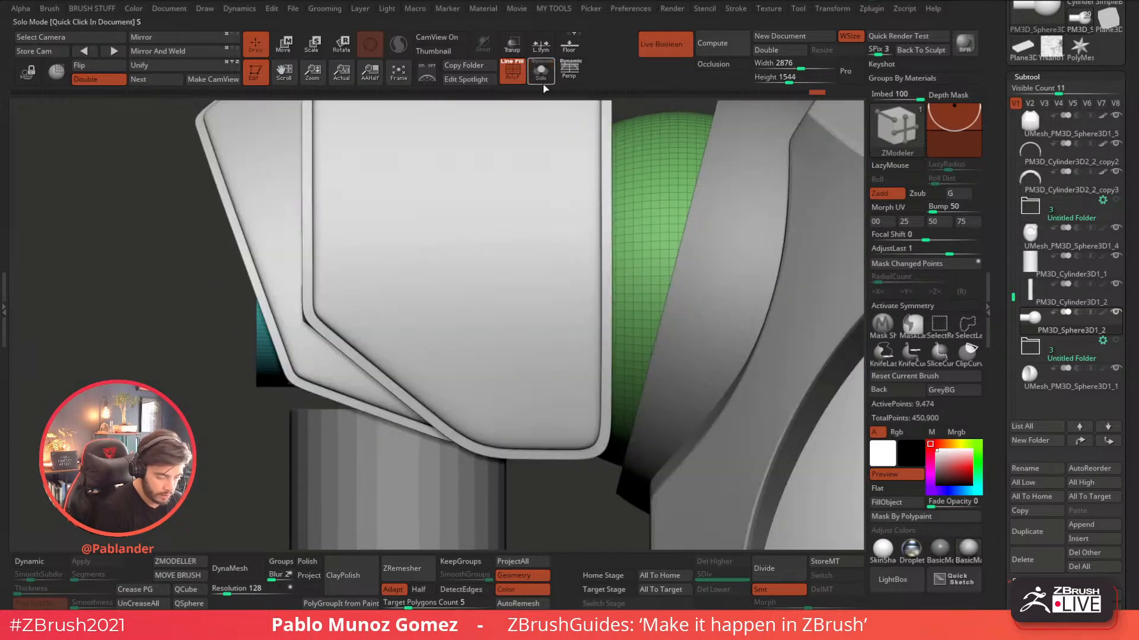
{"action": "left_click", "coordinate": [1116, 173]}
{"action": "left_click", "coordinate": [1116, 146]}
{"action": "left_click", "coordinate": [1116, 145]}
{"action": "left_click", "coordinate": [1116, 173]}
{"action": "left_click_drag", "start_coordinate": [237, 474], "coordinate": [191, 388], "text": "alt"}
{"action": "right_click_drag", "start_coordinate": [605, 326], "coordinate": [444, 332], "text": "alt"}
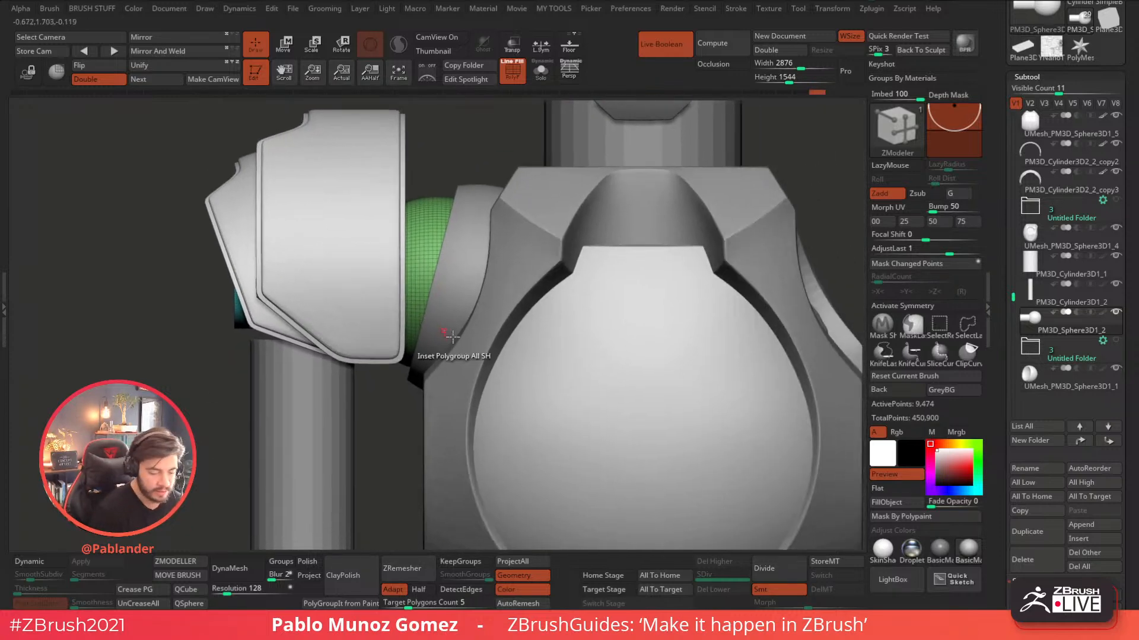
{"action": "left_click_drag", "start_coordinate": [386, 441], "coordinate": [379, 367], "text": "alt"}
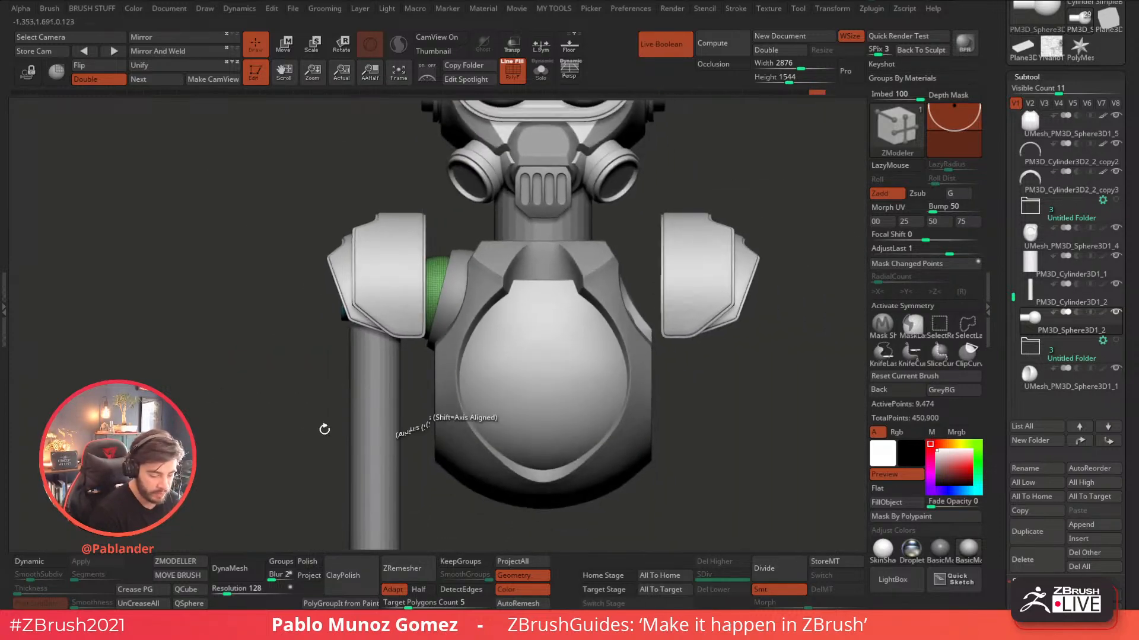
{"action": "left_click_drag", "start_coordinate": [296, 427], "coordinate": [257, 443], "text": "alt"}
{"action": "left_click_drag", "start_coordinate": [1003, 288], "coordinate": [1003, 348]}
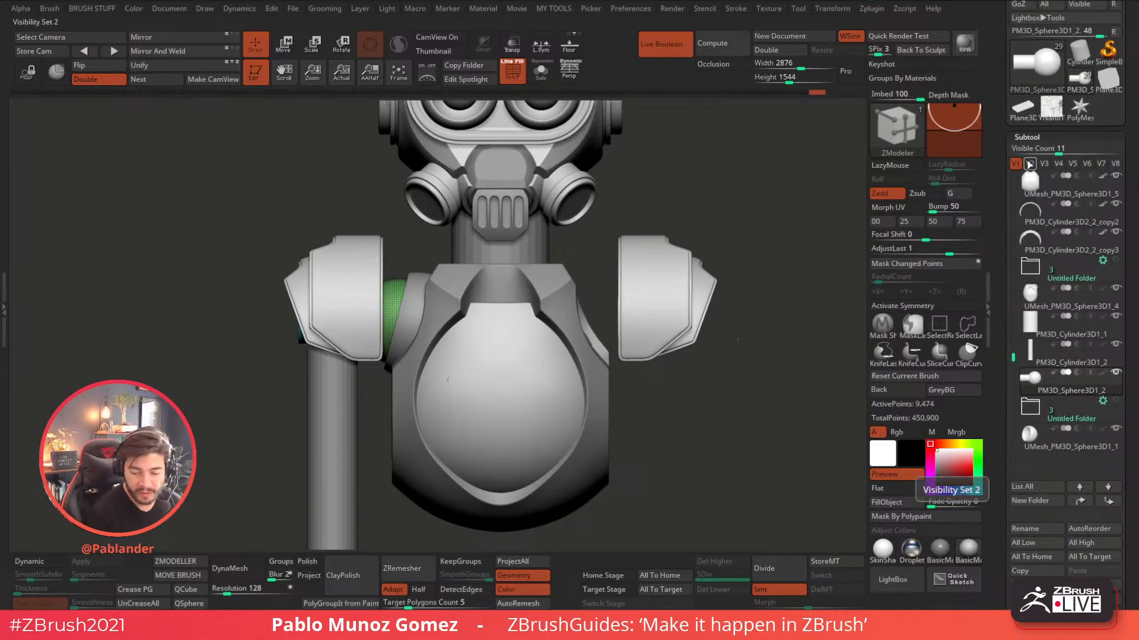
{"action": "left_click_drag", "start_coordinate": [735, 203], "coordinate": [692, 224]}
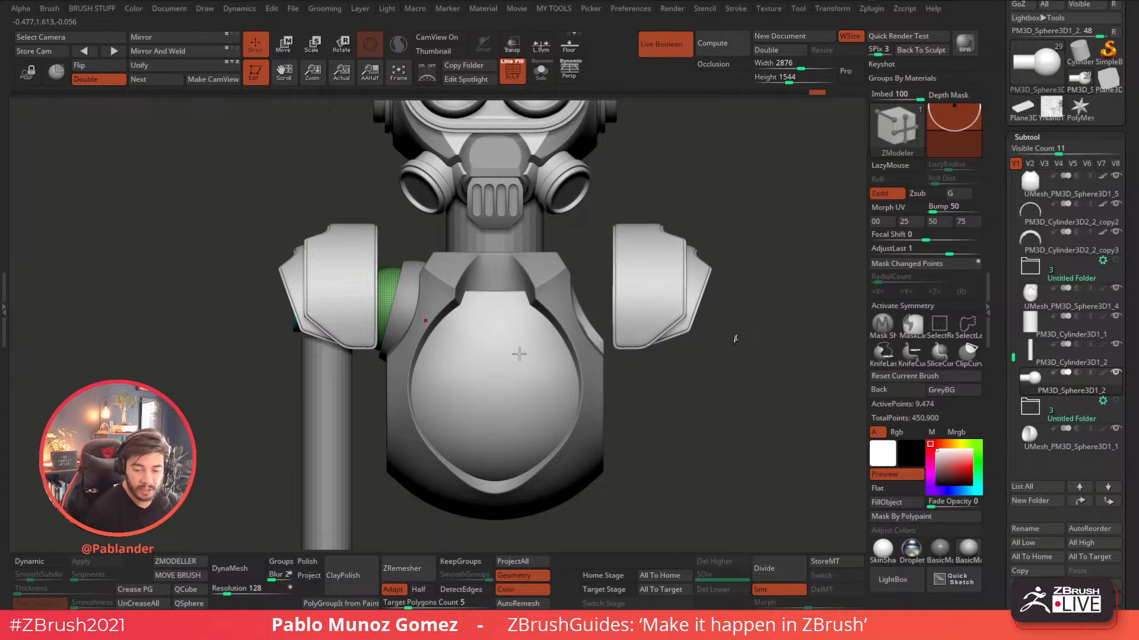
- Switch to visibility set 2 and check which subtools it contains
{"action": "left_click", "coordinate": [1030, 168]}
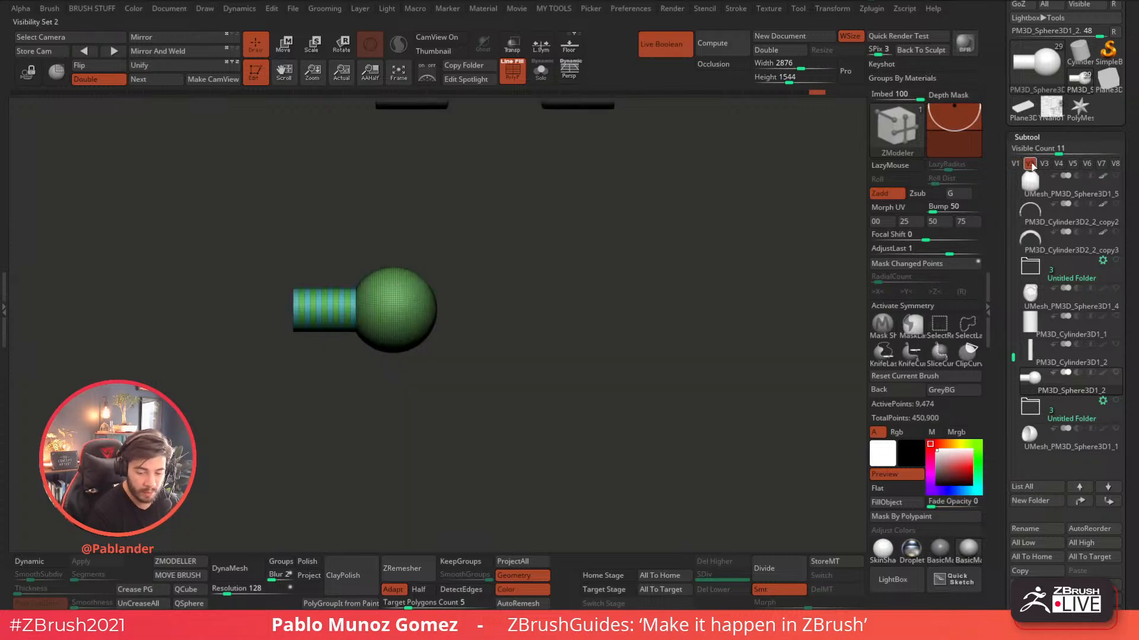
{"action": "left_click_drag", "start_coordinate": [729, 251], "coordinate": [668, 328]}
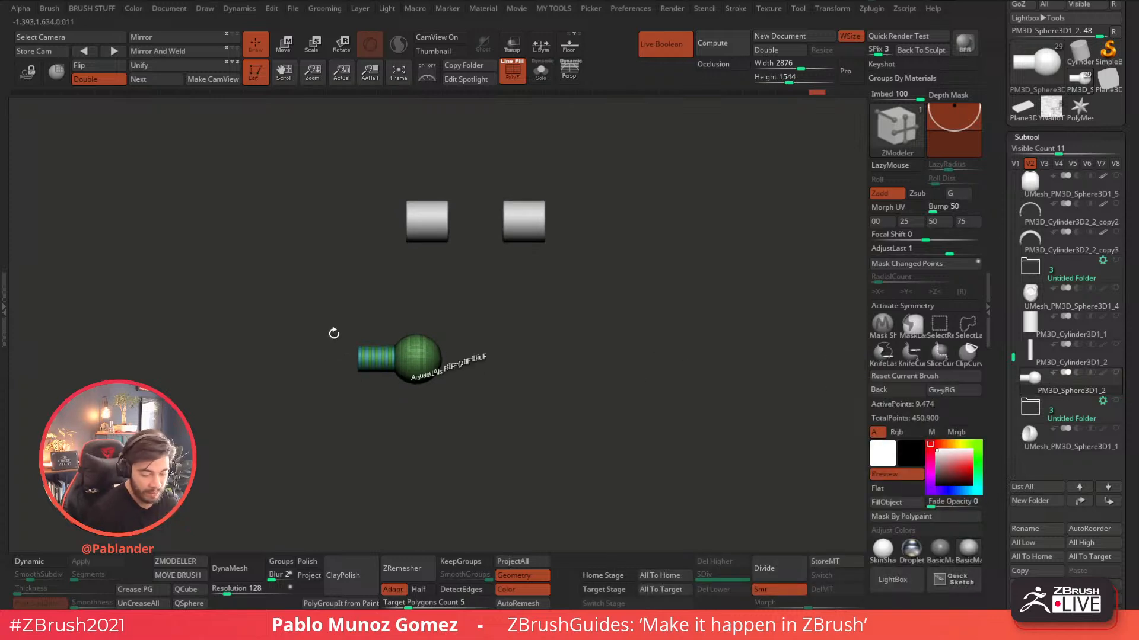
{"action": "left_click_drag", "start_coordinate": [673, 338], "coordinate": [659, 334]}
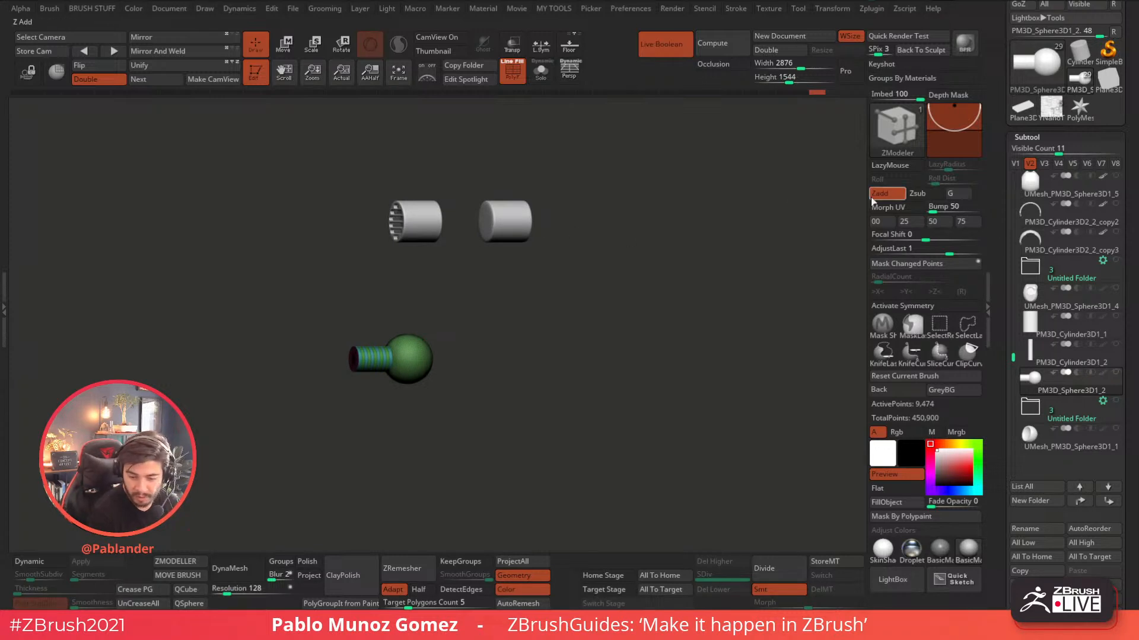
{"action": "left_click_drag", "start_coordinate": [580, 234], "coordinate": [589, 318], "text": "shift"}
{"action": "mouse_move", "coordinate": [1012, 198]}
{"action": "left_mouse_down"}
{"action": "mouse_move", "coordinate": [1017, 163]}
{"action": "mouse_move", "coordinate": [1012, 209]}
{"action": "left_mouse_up"}
- Show the helmet and mask subtools in visibility set 2, from UMesh_PM3D_Cylinder3D4 down to PM3D_Cylinder3D1_6_copy2
{"action": "left_click", "coordinate": [1113, 233]}
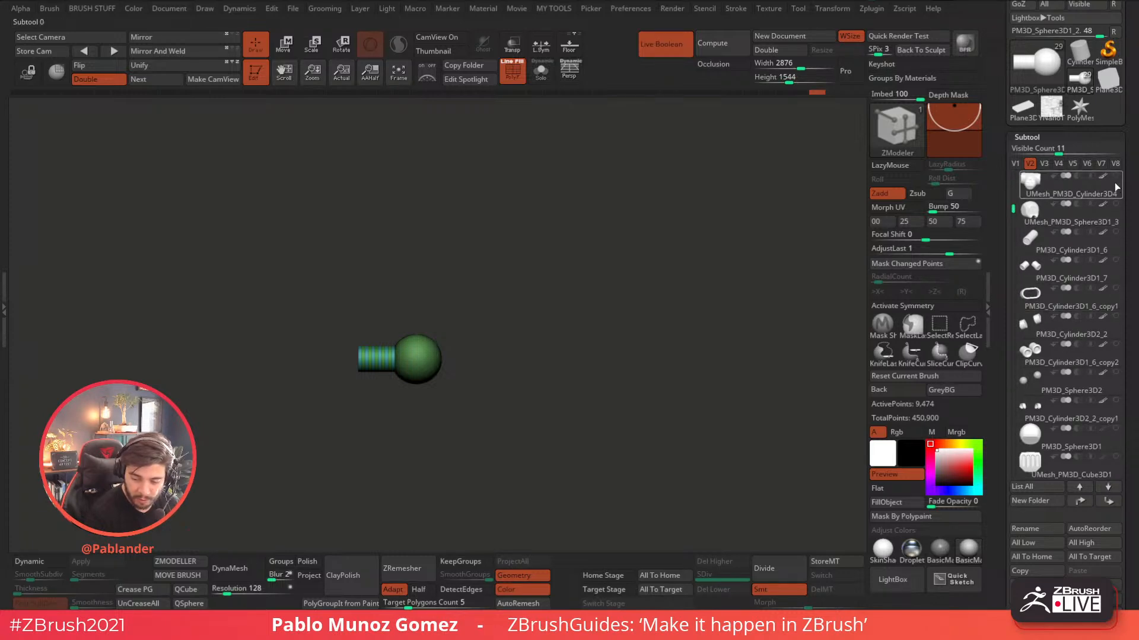
{"action": "left_click", "coordinate": [1033, 164]}
{"action": "left_click", "coordinate": [1115, 233]}
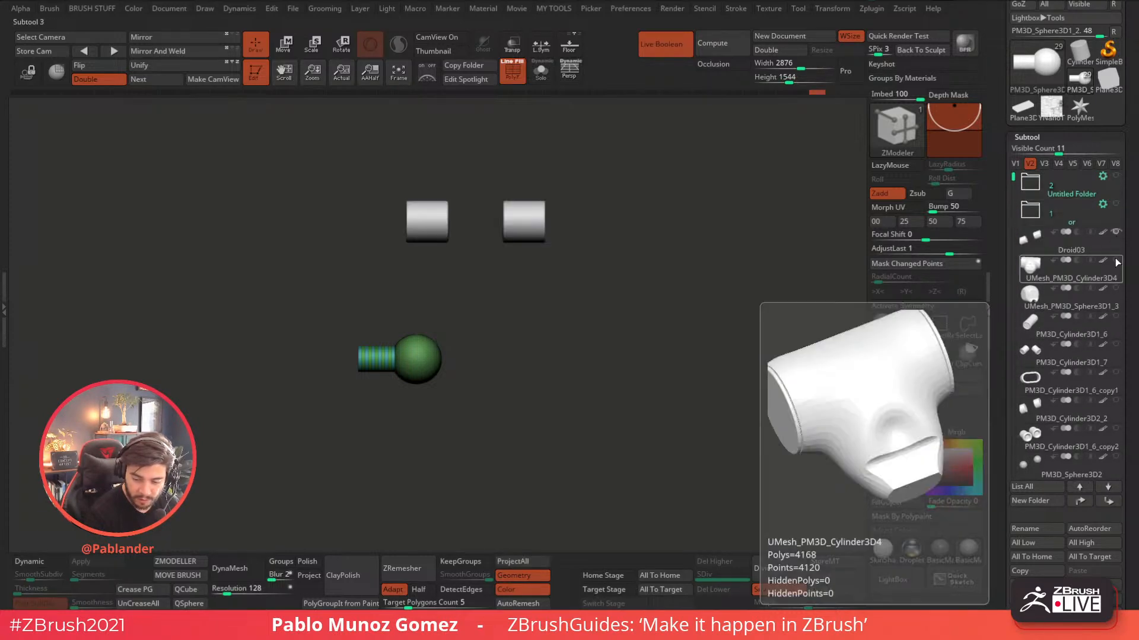
{"action": "left_click", "coordinate": [1116, 261]}
{"action": "left_click", "coordinate": [1116, 289]}
{"action": "left_click", "coordinate": [1117, 318]}
{"action": "left_click", "coordinate": [1118, 346]}
{"action": "left_click", "coordinate": [1118, 374]}
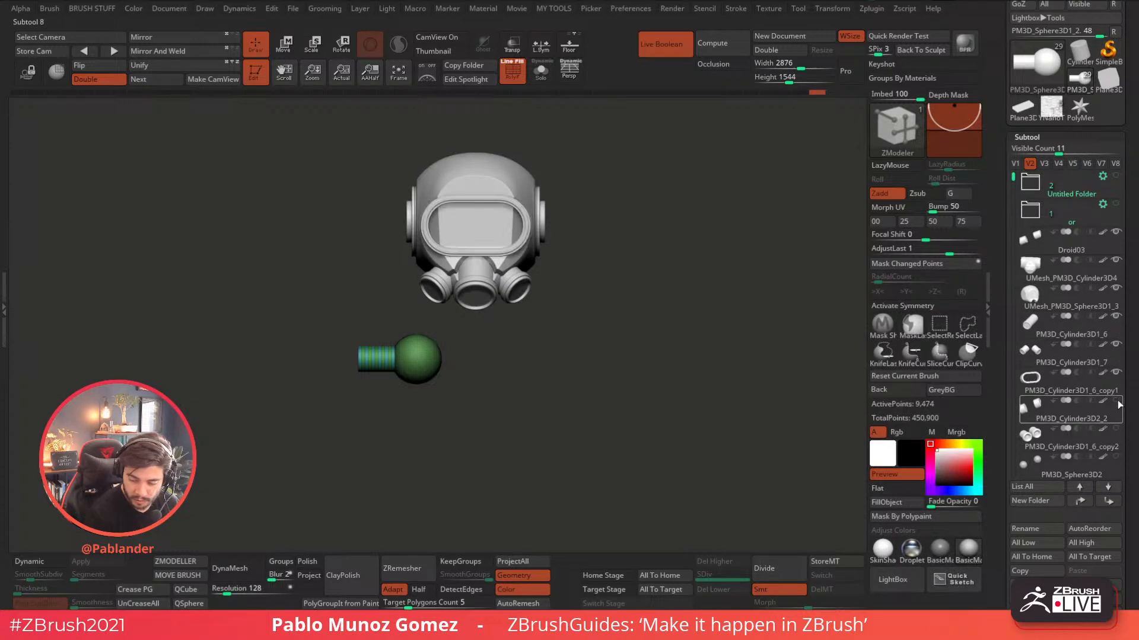
{"action": "left_click", "coordinate": [1116, 401]}
{"action": "left_click", "coordinate": [1117, 428]}
- Show the remaining face parts, torso, neck and arm cylinder in visibility set 2, leaving the shoulder pads hidden
{"action": "left_click_drag", "start_coordinate": [1014, 180], "coordinate": [1010, 314]}
{"action": "left_click", "coordinate": [1117, 347]}
{"action": "left_click", "coordinate": [1115, 374]}
{"action": "left_click", "coordinate": [1117, 262]}
{"action": "left_click", "coordinate": [1116, 290]}
{"action": "left_click", "coordinate": [1117, 319]}
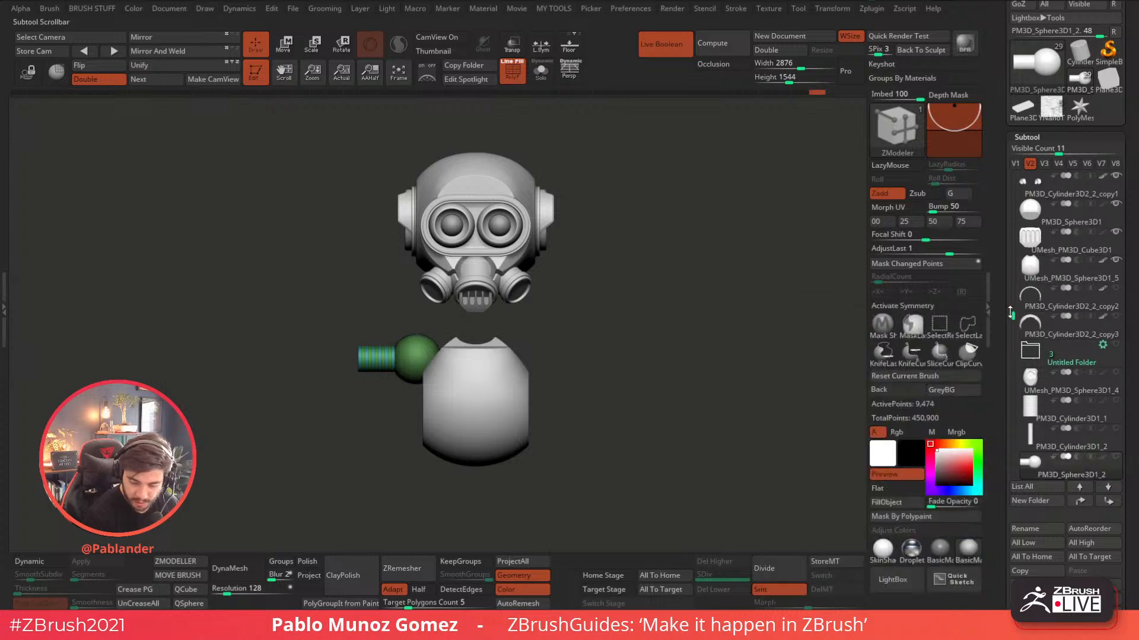
{"action": "left_click", "coordinate": [1116, 375]}
{"action": "left_click", "coordinate": [1116, 402]}
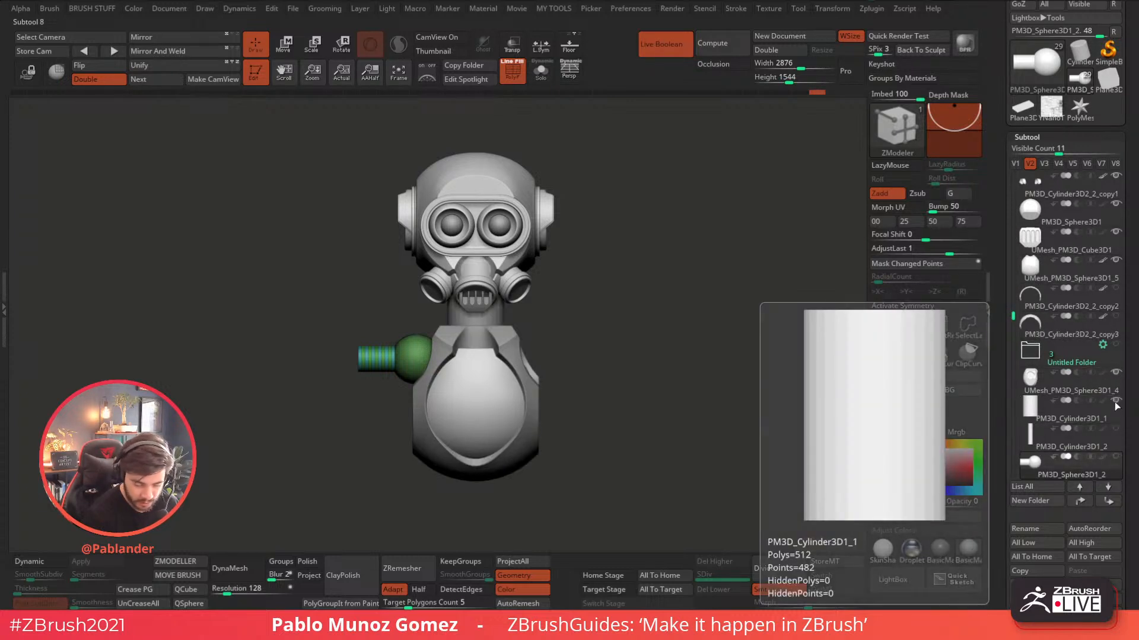
{"action": "left_click", "coordinate": [1118, 428]}
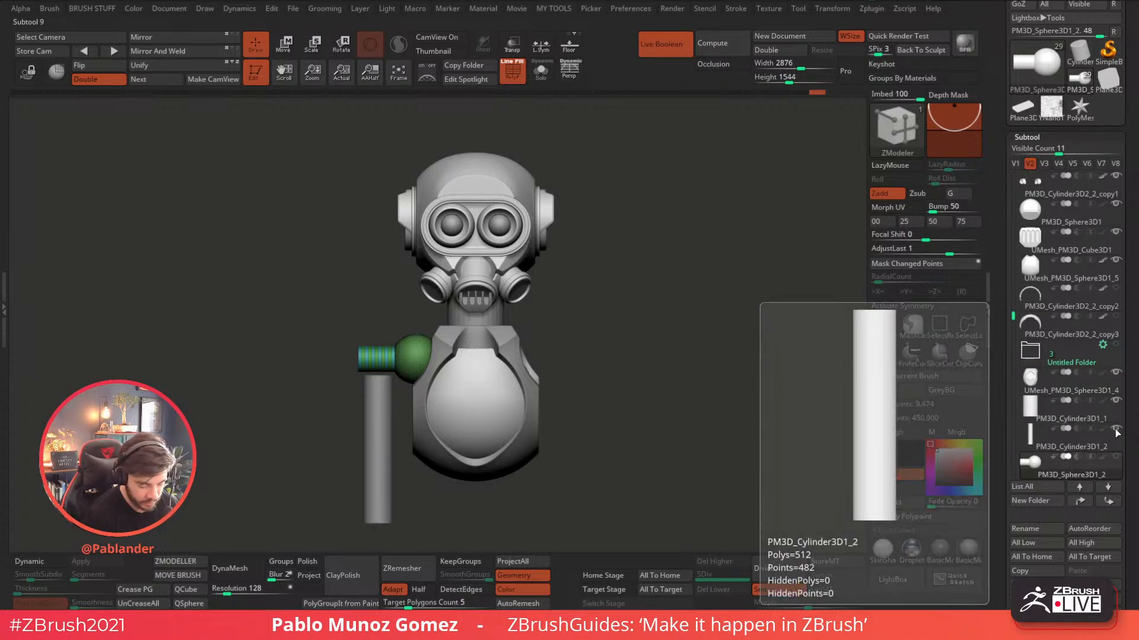
- Compare visibility sets 1 and 2, hide PM3D_Cylinder3D1_6 in set 2 to match the mouthpiece, and keep set 2 active
{"action": "left_click_drag", "start_coordinate": [638, 373], "coordinate": [619, 358]}
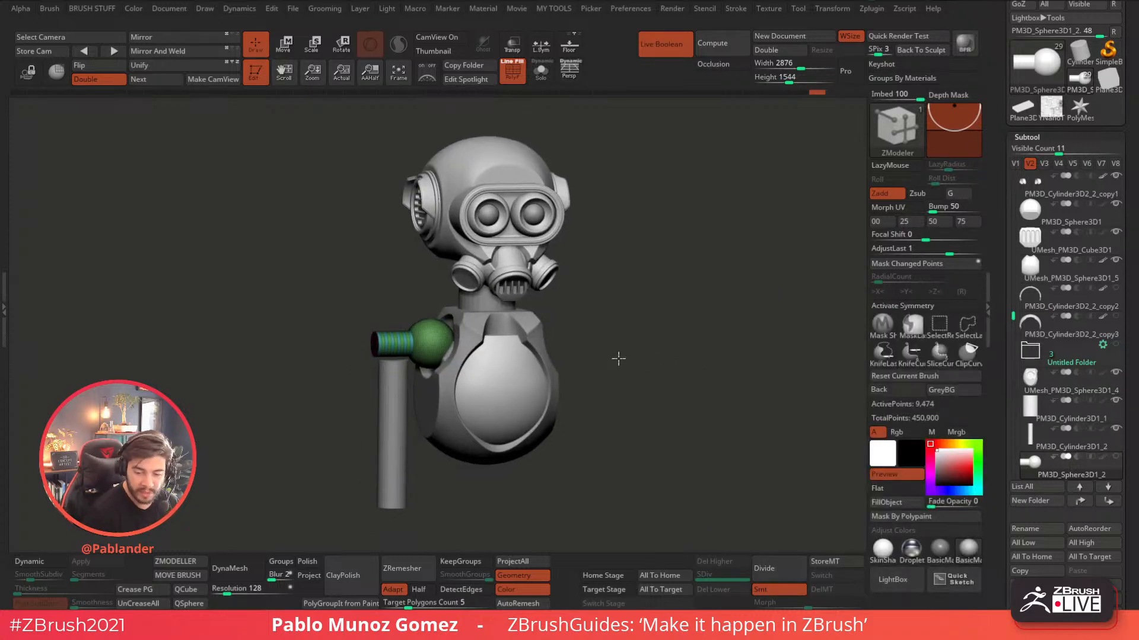
{"action": "left_click", "coordinate": [1015, 164]}
{"action": "left_click", "coordinate": [1029, 164]}
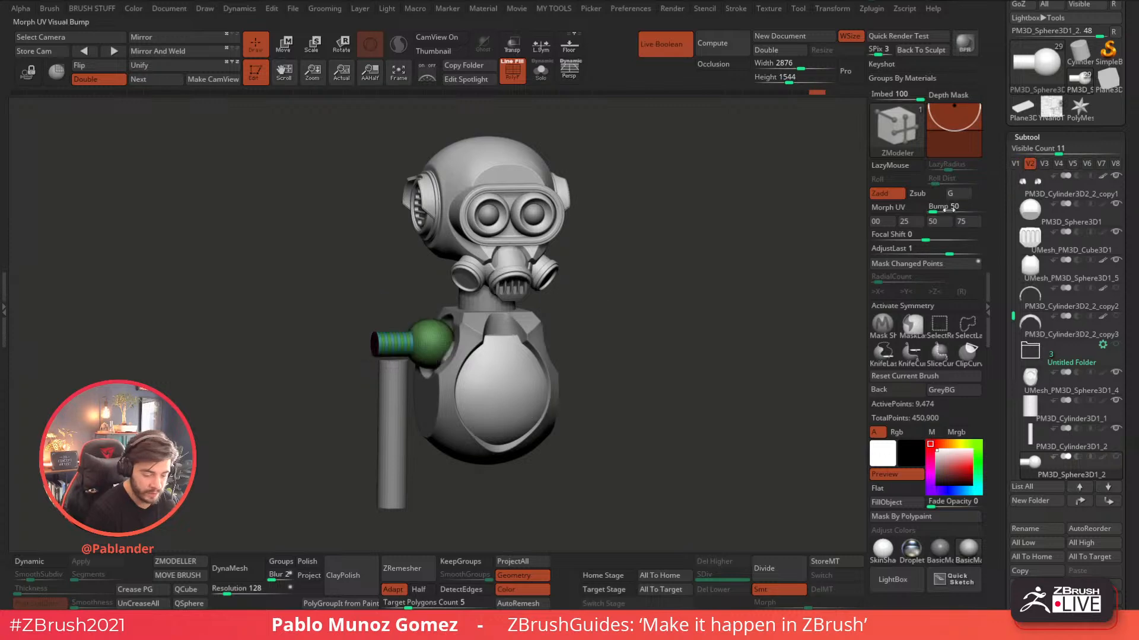
{"action": "left_click", "coordinate": [1016, 163]}
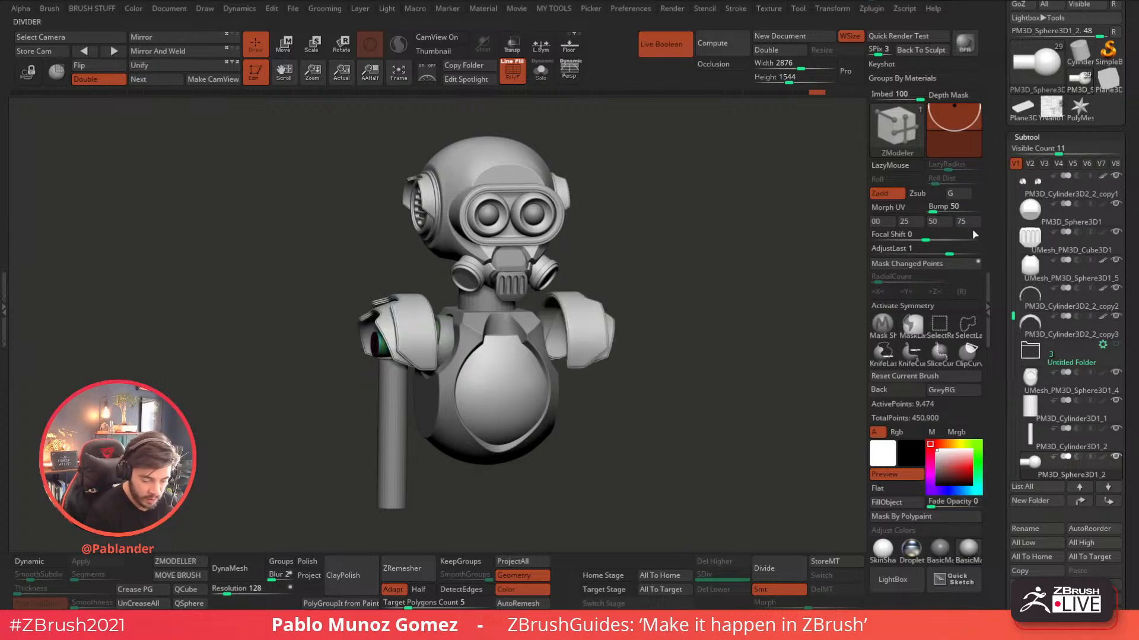
{"action": "left_click", "coordinate": [1029, 164]}
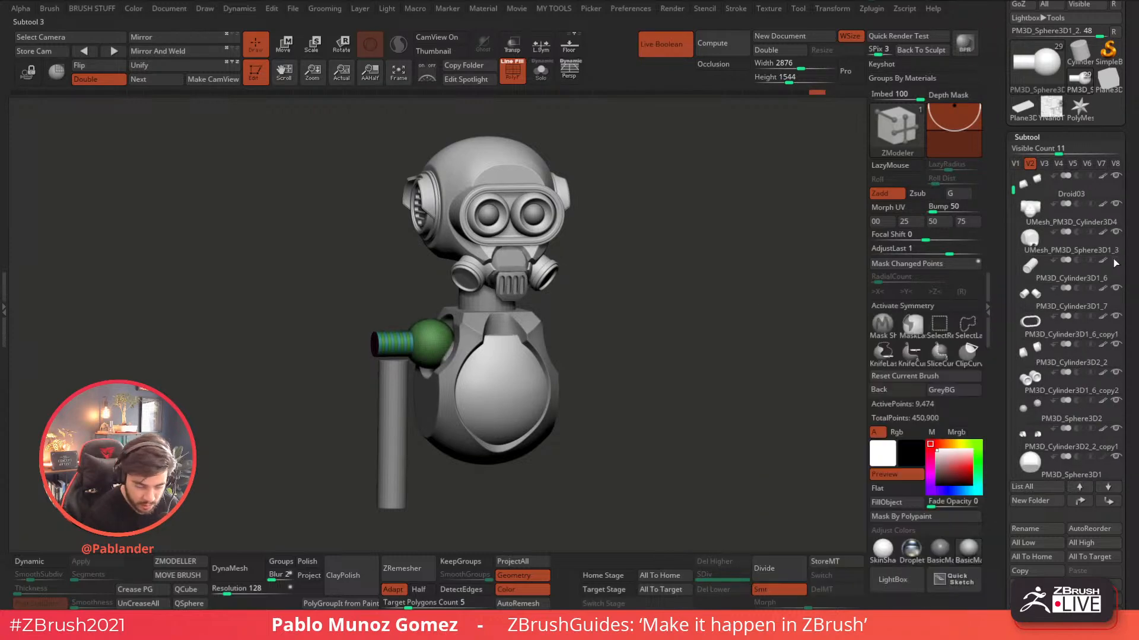
{"action": "mouse_move", "coordinate": [1116, 263]}
{"action": "left_click", "coordinate": [1016, 164]}
{"action": "left_click_drag", "start_coordinate": [660, 331], "coordinate": [675, 374]}
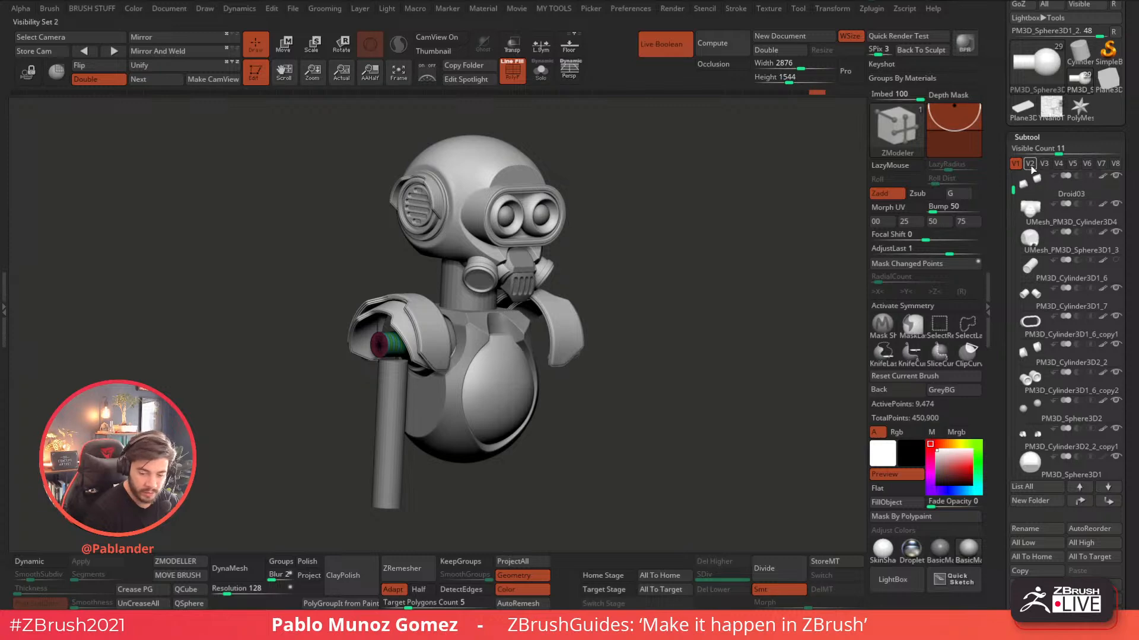
{"action": "left_click", "coordinate": [1031, 166]}
- Isolate the five green polygroup bands on the shoulder cylinder
{"action": "left_click_drag", "start_coordinate": [645, 330], "coordinate": [525, 377], "text": "alt"}
{"action": "left_click_drag", "start_coordinate": [448, 383], "coordinate": [526, 382], "text": "alt"}
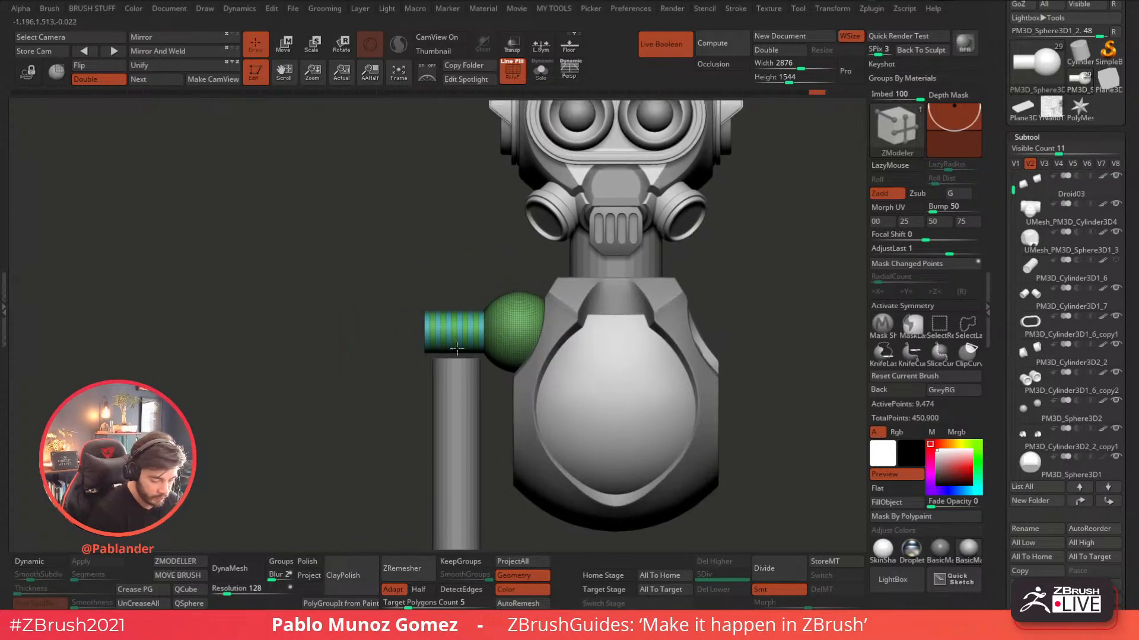
{"action": "right_click_drag", "start_coordinate": [455, 338], "coordinate": [500, 394], "text": "ctrl"}
{"action": "right_click_drag", "start_coordinate": [527, 329], "coordinate": [527, 348], "text": "ctrl"}
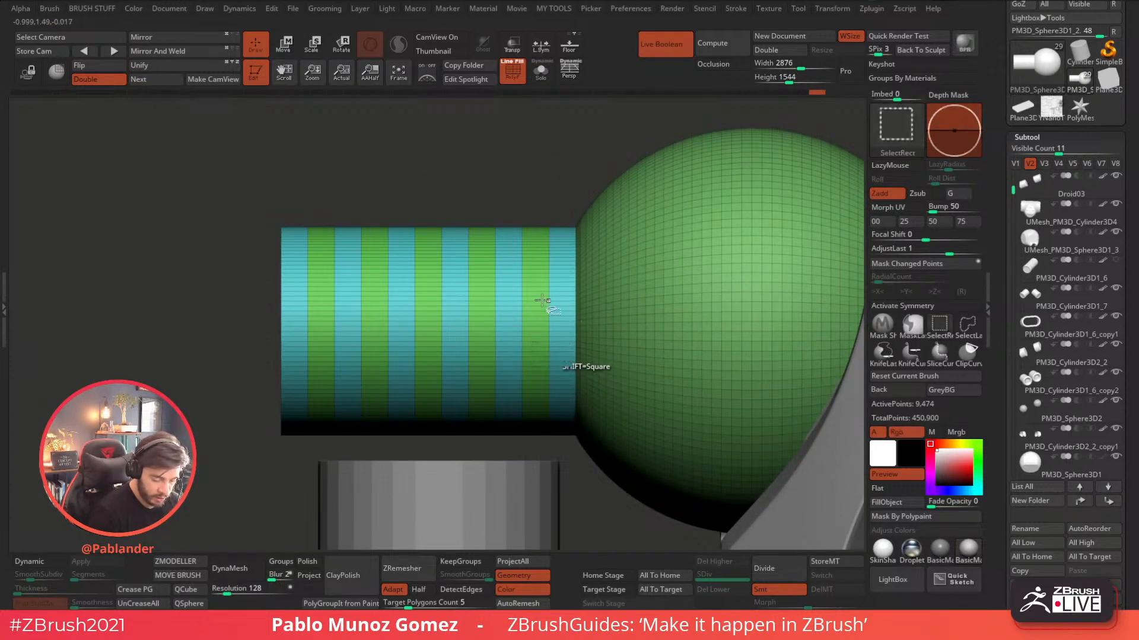
{"action": "left_click", "coordinate": [545, 303], "text": "ctrl+shift"}
{"action": "left_click", "coordinate": [564, 308], "text": "ctrl+shift"}
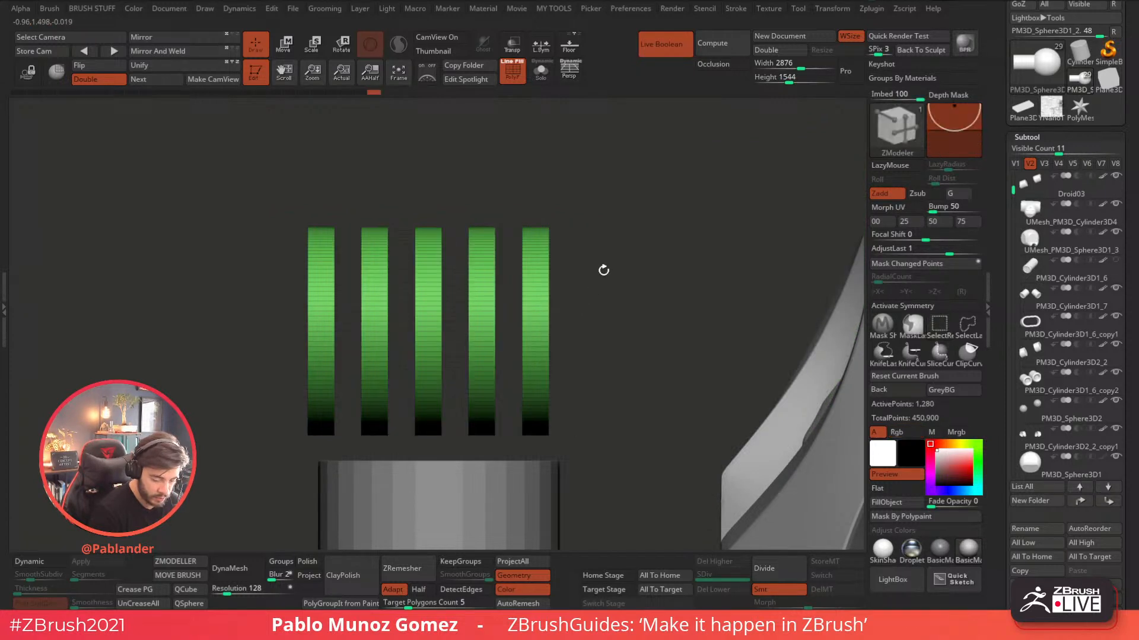
- Assign a separate polygroup to each isolated band with Auto Groups, and unhide the rest of the mesh
{"action": "key", "text": "m"}
{"action": "left_click", "coordinate": [649, 338]}
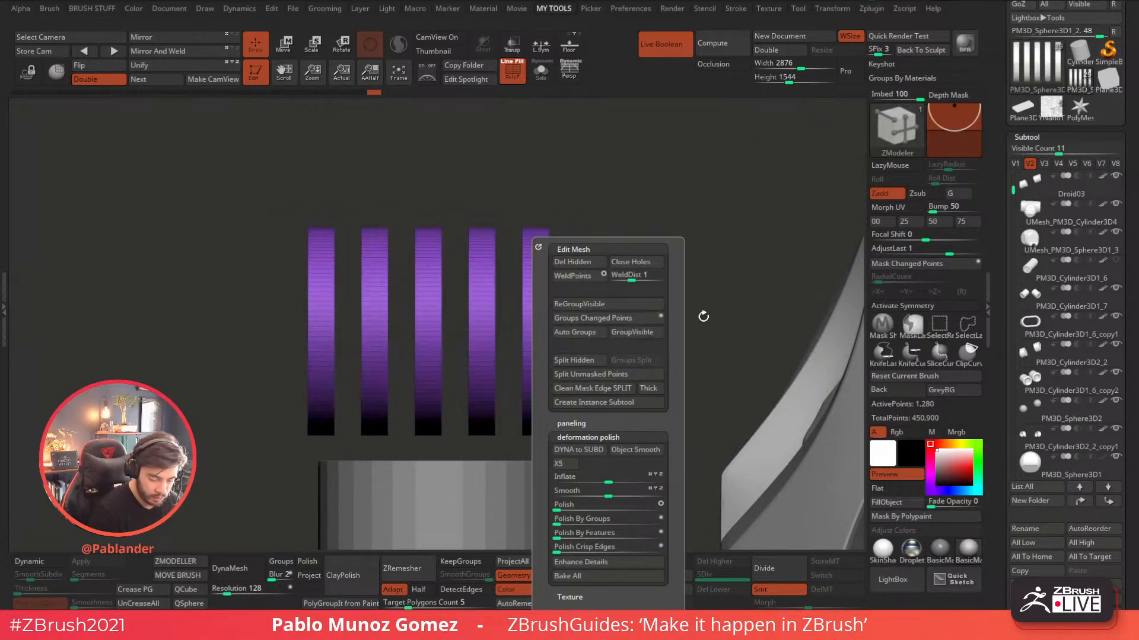
{"action": "key", "text": "m"}
{"action": "left_click", "coordinate": [639, 333]}
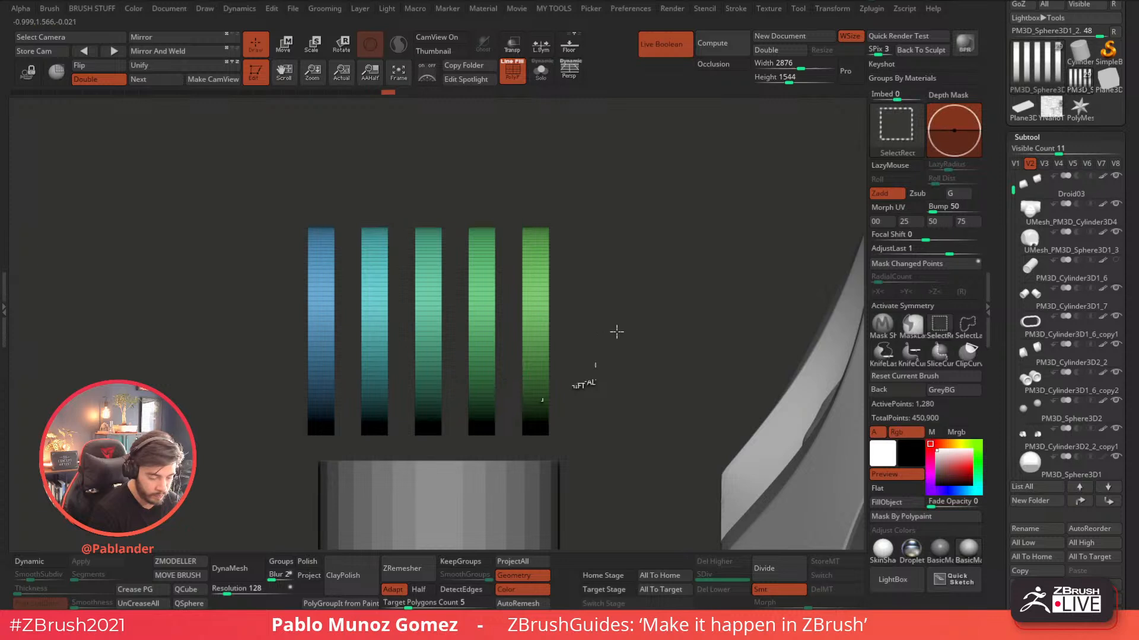
{"action": "left_click", "coordinate": [617, 332], "text": "ctrl+shift"}
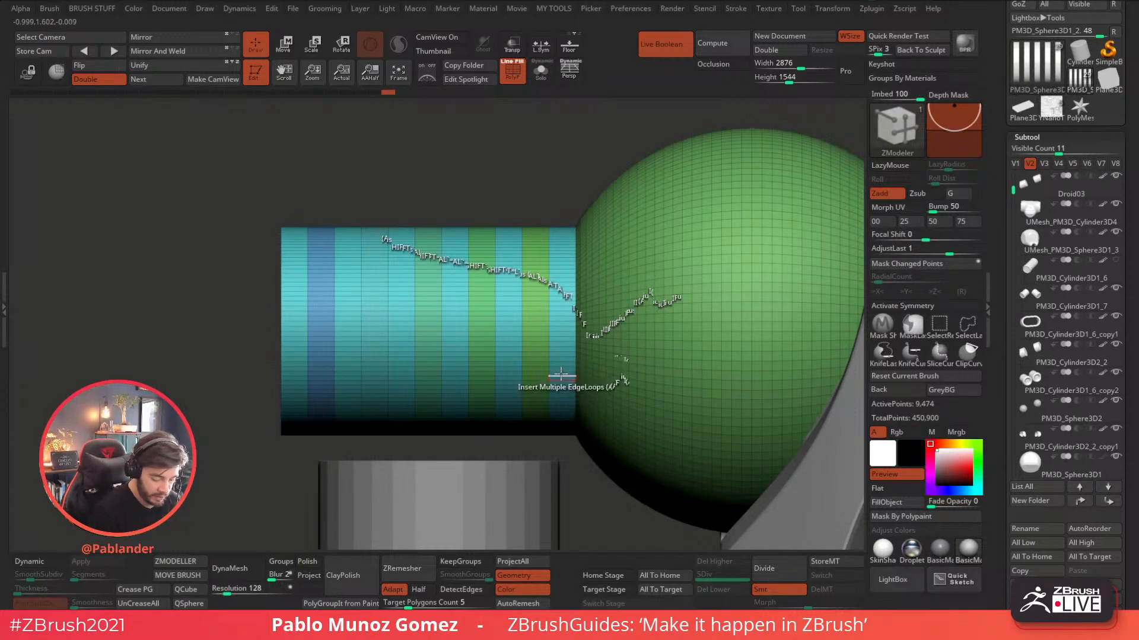
- Extrude the grouped bands nearest the sphere and the cylinder's open end into raised rings using QMesh with the Polygroup All target
{"action": "key", "text": "space"}
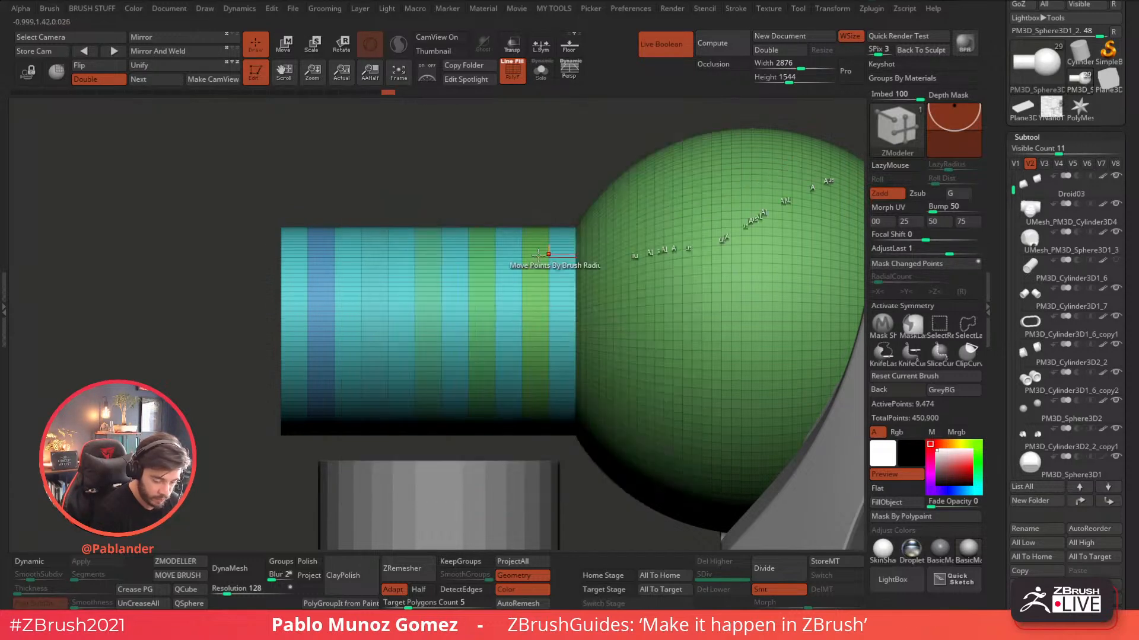
{"action": "key", "text": "space"}
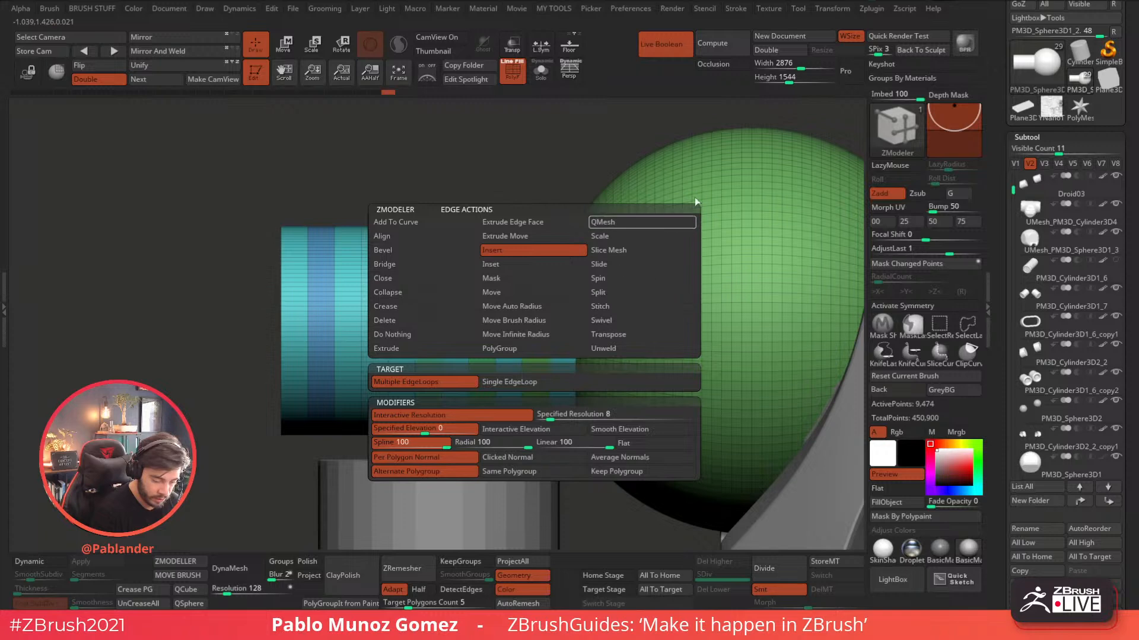
{"action": "right_click_drag", "start_coordinate": [535, 197], "coordinate": [545, 291], "text": "ctrl"}
{"action": "key", "text": "space"}
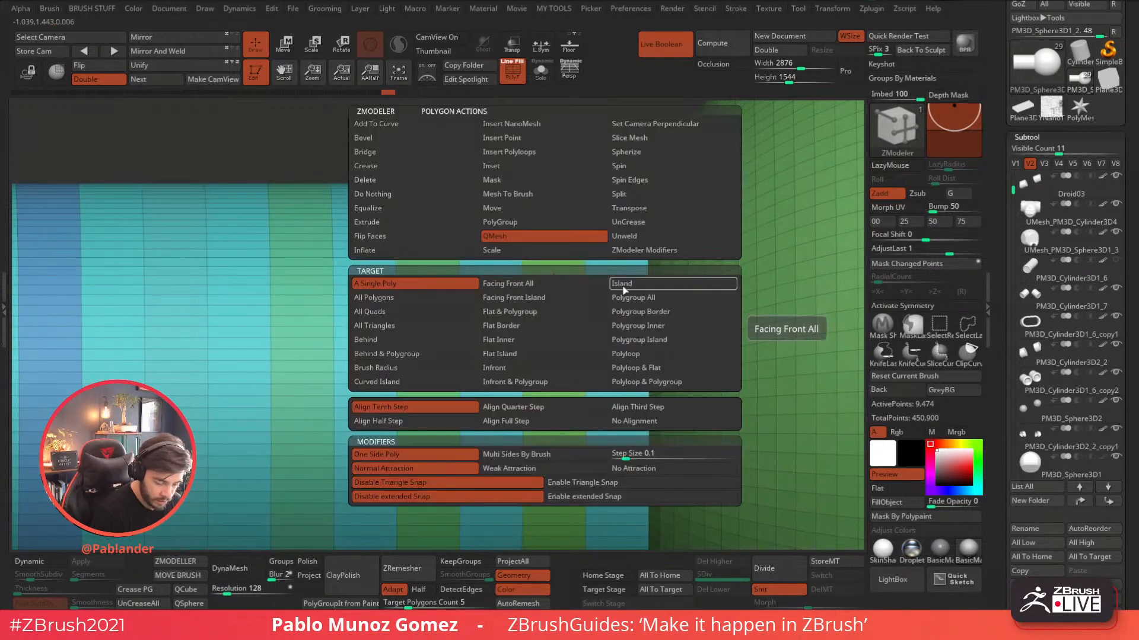
{"action": "left_click", "coordinate": [664, 300]}
{"action": "left_click_drag", "start_coordinate": [548, 255], "coordinate": [569, 177]}
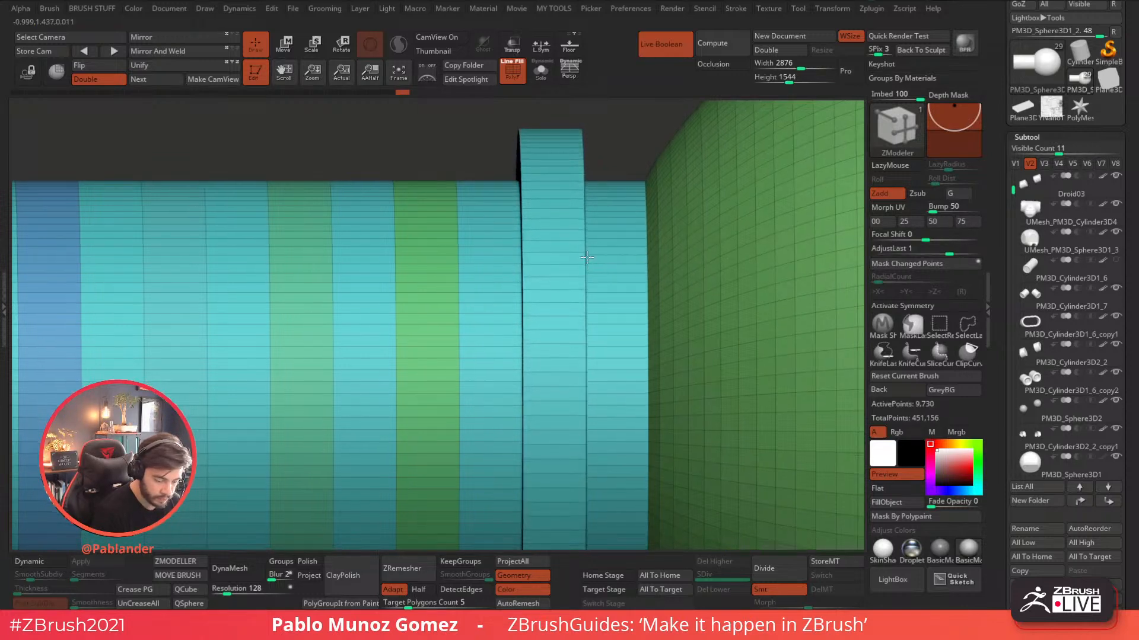
{"action": "right_click_drag", "start_coordinate": [618, 240], "coordinate": [627, 219], "text": "ctrl"}
{"action": "left_click", "coordinate": [335, 261]}
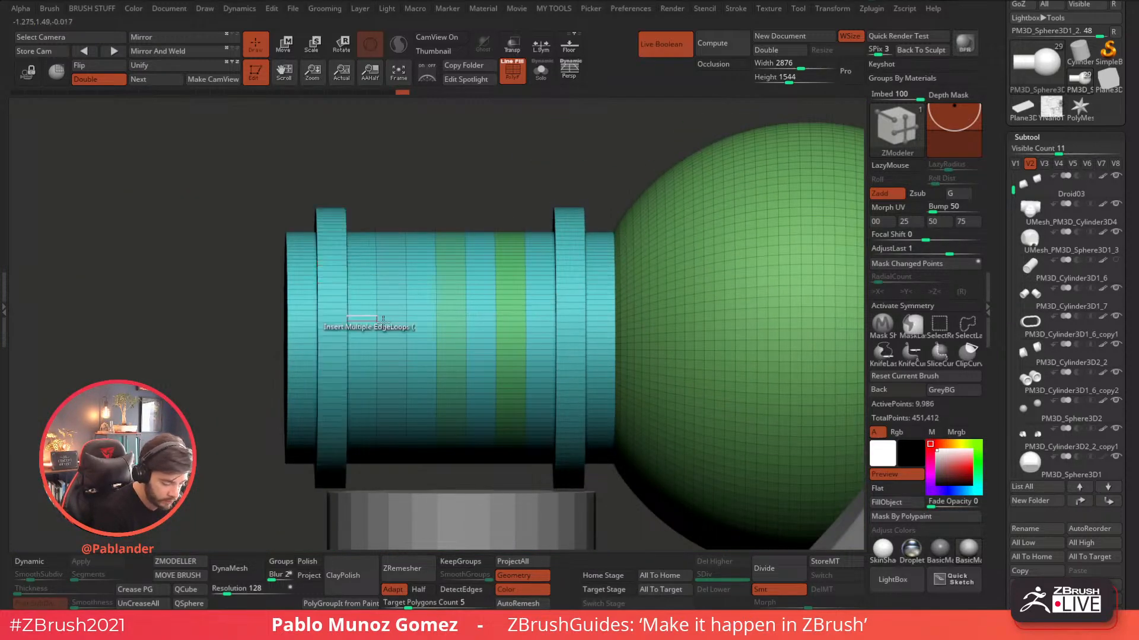
- Isolate the shoulder cylinder's middle bands between the two raised rings, merge them into one polygroup, and unhide the rest
{"action": "right_click_drag", "start_coordinate": [620, 369], "coordinate": [635, 380]}
{"action": "right_click_drag", "start_coordinate": [558, 379], "coordinate": [584, 376]}
{"action": "right_click_drag", "start_coordinate": [584, 376], "coordinate": [609, 344], "text": "ctrl"}
{"action": "right_click_drag", "start_coordinate": [593, 297], "coordinate": [522, 284]}
{"action": "right_click_drag", "start_coordinate": [441, 261], "coordinate": [509, 226]}
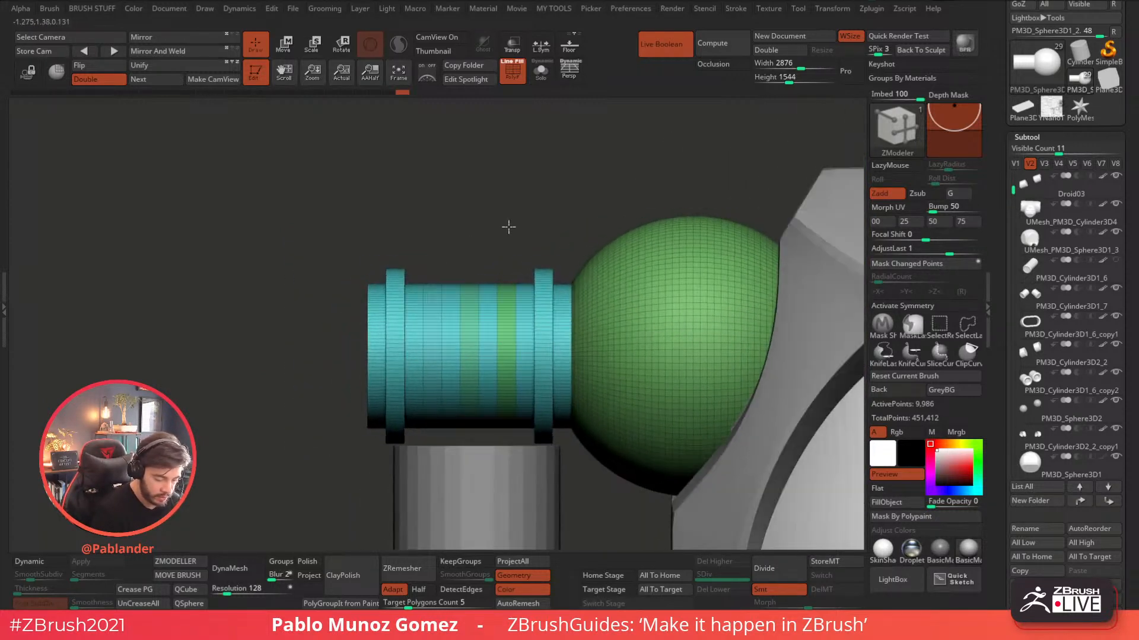
{"action": "mouse_move", "coordinate": [432, 266]}
{"action": "left_mouse_down", "text": "ctrl+shift"}
{"action": "mouse_move", "coordinate": [491, 426]}
{"action": "mouse_move", "coordinate": [512, 443]}
{"action": "left_mouse_up", "text": "ctrl+shift"}
{"action": "left_click", "coordinate": [497, 316], "text": "ctrl+shift"}
{"action": "left_click_drag", "start_coordinate": [569, 208], "coordinate": [572, 213], "text": "ctrl+shift"}
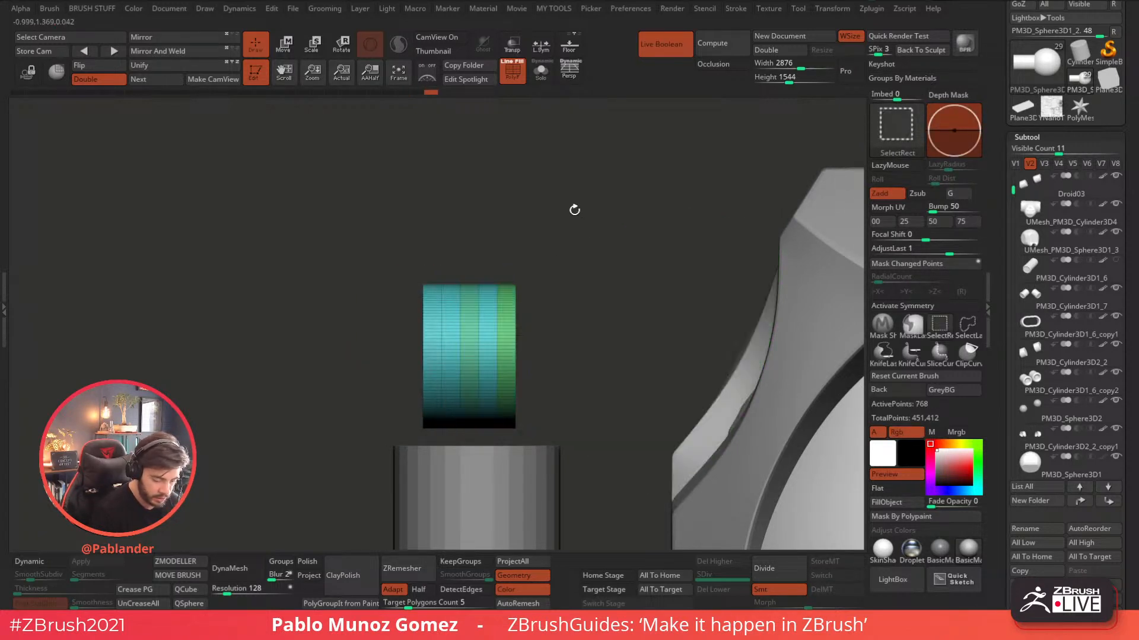
{"action": "key", "text": "2"}
{"action": "left_click", "coordinate": [610, 300]}
{"action": "left_click", "coordinate": [581, 276], "text": "ctrl+shift"}
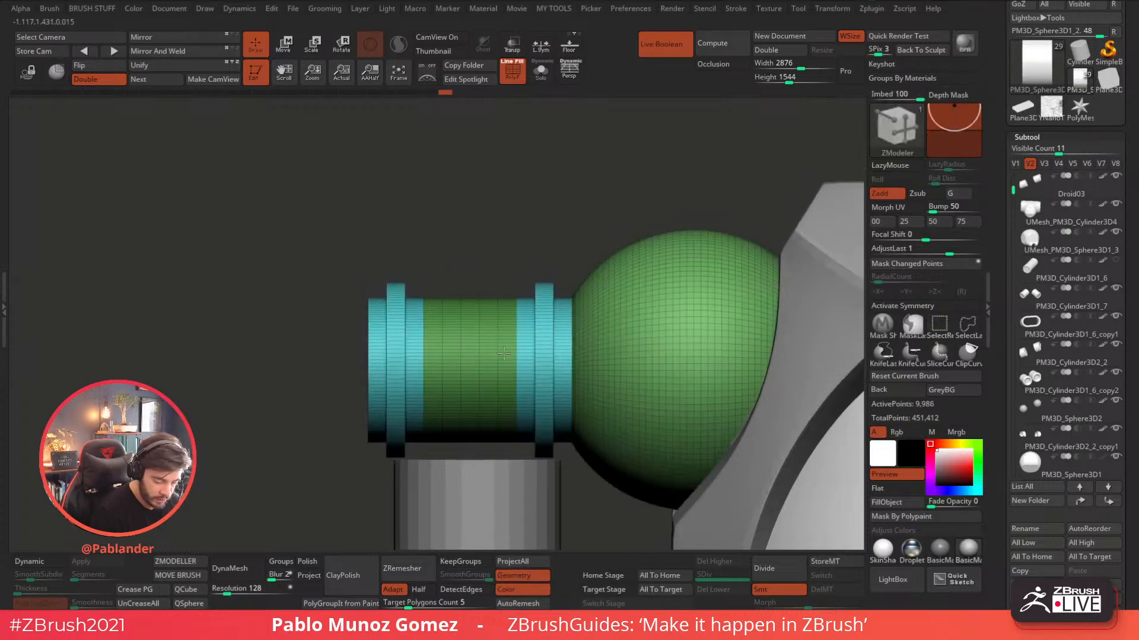
- Extrude the merged middle band outward with QMesh into a wide collar standing higher than the two rings
{"action": "right_click_drag", "start_coordinate": [498, 309], "coordinate": [515, 378], "text": "ctrl"}
{"action": "left_click_drag", "start_coordinate": [520, 304], "coordinate": [528, 218]}
{"action": "right_click_drag", "start_coordinate": [548, 295], "coordinate": [519, 163], "text": "ctrl"}
{"action": "right_click_drag", "start_coordinate": [496, 388], "coordinate": [503, 348], "text": "alt"}
{"action": "mouse_move", "coordinate": [540, 386]}
{"action": "right_mouse_down"}
{"action": "mouse_move", "coordinate": [585, 382]}
{"action": "mouse_move", "coordinate": [552, 384]}
{"action": "right_mouse_up"}
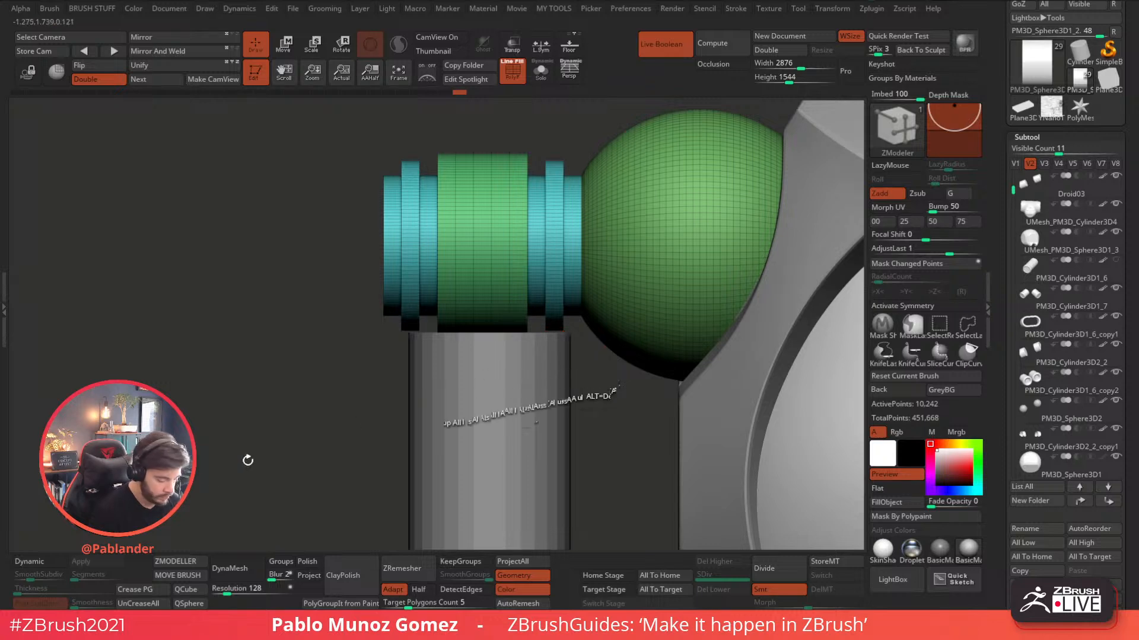
- Turn on dynamic subdivision for the shoulder joint with polygroup creases, crease level 2 and 3 smooth subdivisions
{"action": "left_click", "coordinate": [51, 565]}
{"action": "right_click_drag", "start_coordinate": [462, 292], "coordinate": [436, 414], "text": "ctrl"}
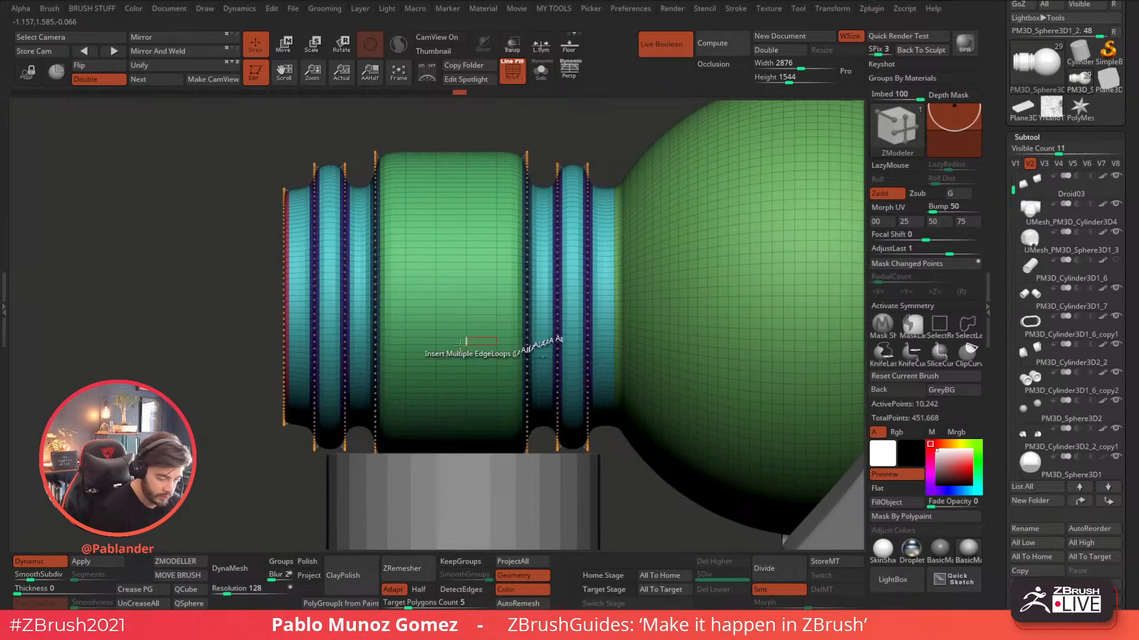
{"action": "left_click", "coordinate": [144, 590]}
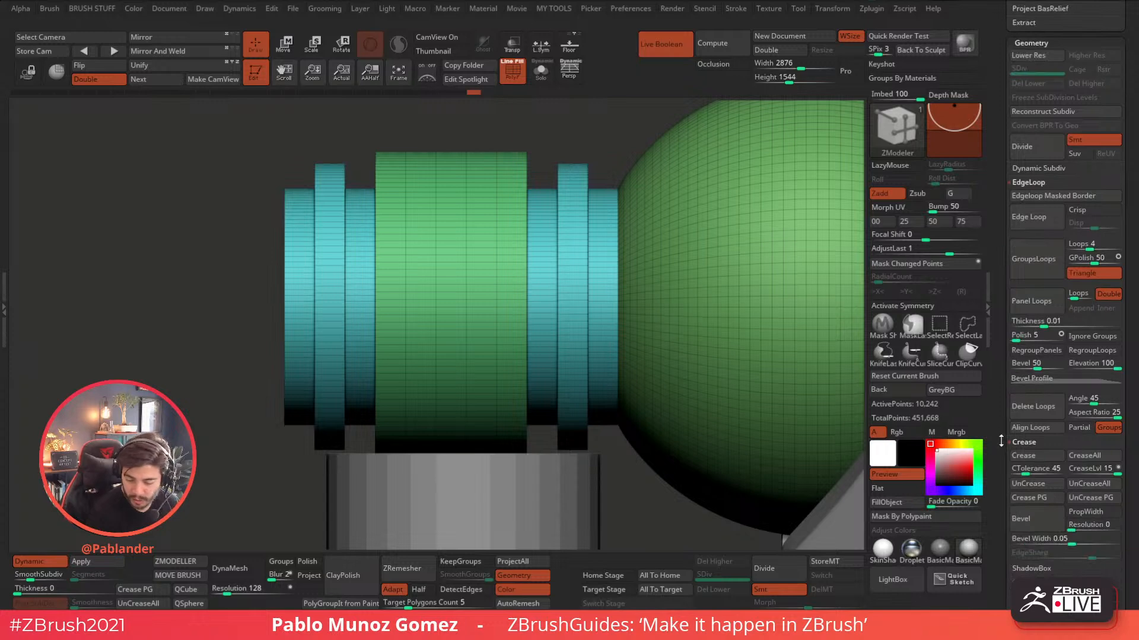
{"action": "left_click_drag", "start_coordinate": [1001, 440], "coordinate": [1013, 366]}
{"action": "left_click", "coordinate": [1093, 322]}
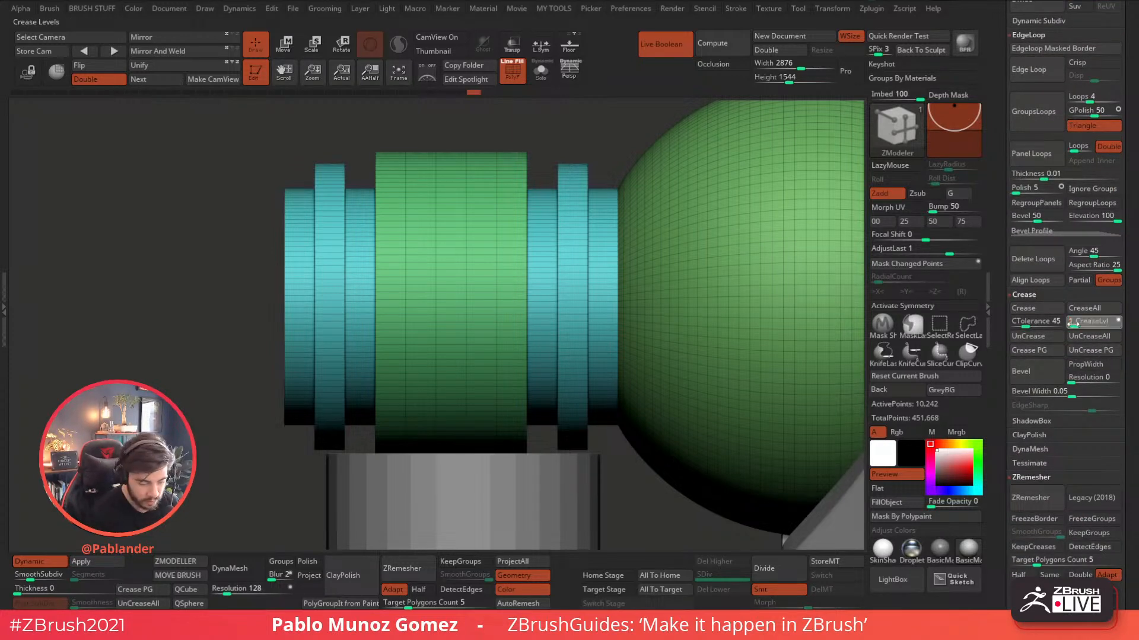
{"action": "type", "text": "2"}
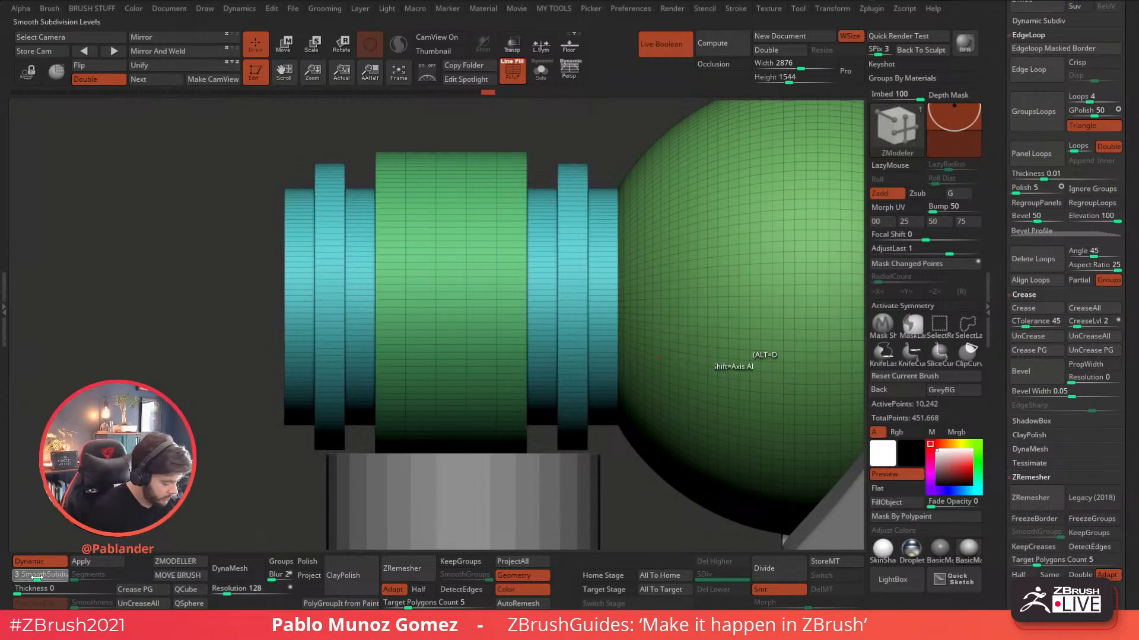
{"action": "key", "text": "Return"}
{"action": "left_click", "coordinate": [1061, 321]}
{"action": "key", "text": "Return"}
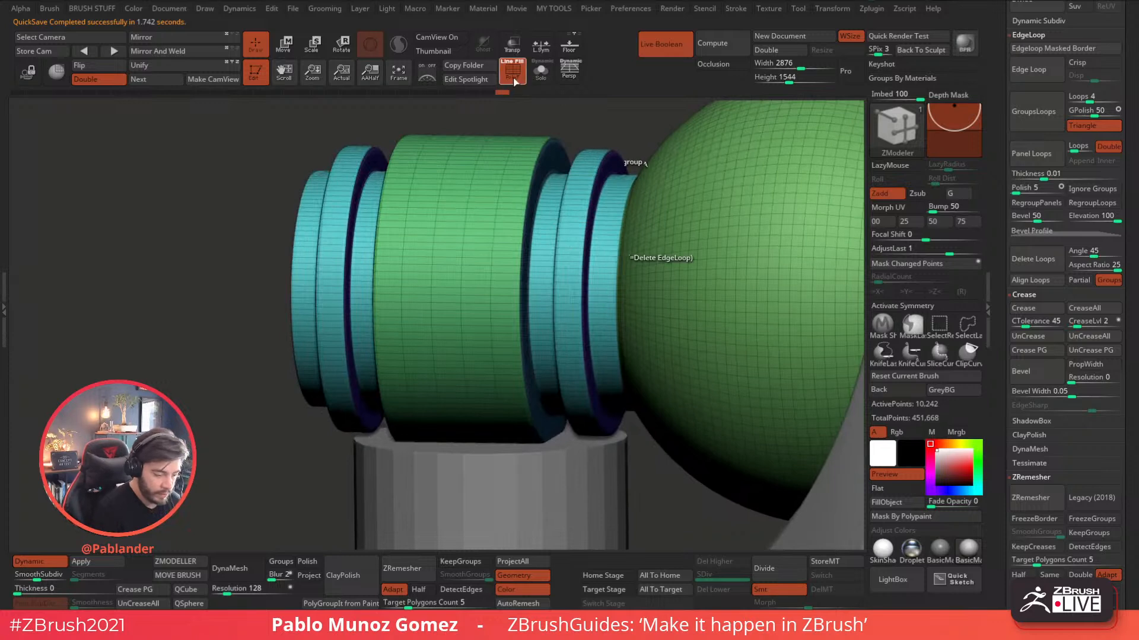
- Turn off the polyframe display and switch to the Move brush with the droid's upper body in view
{"action": "key", "text": "shift+f"}
{"action": "mouse_move", "coordinate": [253, 497]}
{"action": "left_mouse_down", "text": "shift"}
{"action": "mouse_move", "coordinate": [256, 478]}
{"action": "mouse_move", "coordinate": [222, 419]}
{"action": "mouse_move", "coordinate": [236, 344]}
{"action": "left_mouse_up", "text": "shift"}
{"action": "key", "text": "space"}
{"action": "left_click", "coordinate": [419, 303]}
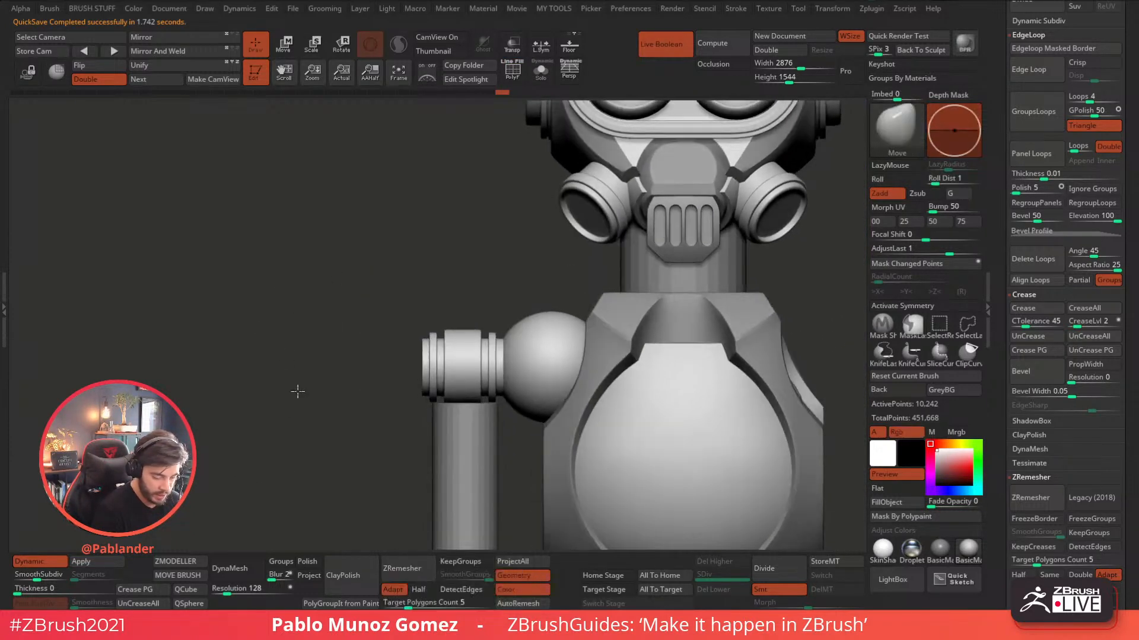
{"action": "left_click_drag", "start_coordinate": [297, 378], "coordinate": [314, 328], "text": "alt"}
{"action": "left_click_drag", "start_coordinate": [352, 379], "coordinate": [338, 353], "text": "alt"}
- Select the arm cylinder PM3D_Cylinder3D1_2 for transforming and show the shoulder joint subtool PM3D_Sphere3D1_2
{"action": "left_click", "coordinate": [455, 402], "text": "alt"}
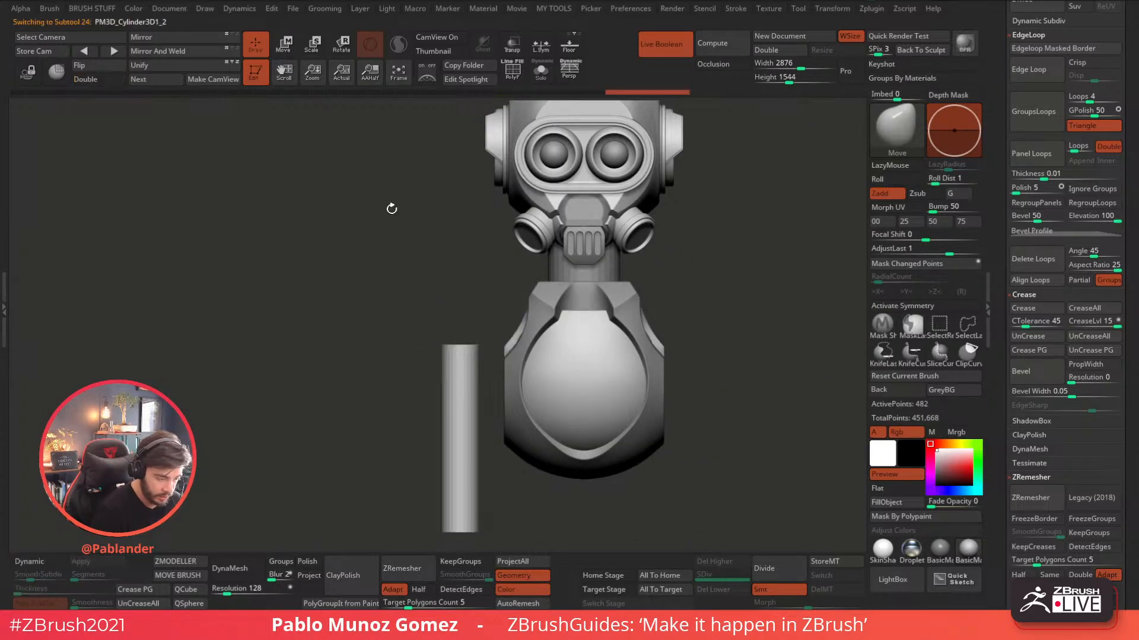
{"action": "key", "text": "w"}
{"action": "scroll", "coordinate": [999, 294], "scroll_direction": "up", "scroll_amount": 10}
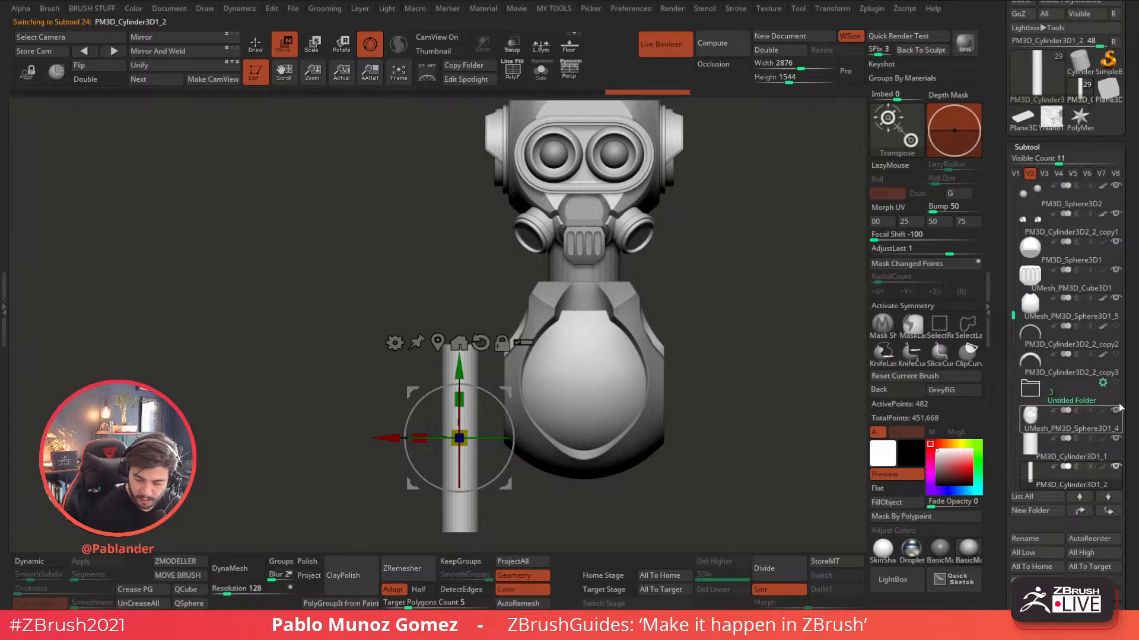
{"action": "left_click_drag", "start_coordinate": [1014, 306], "coordinate": [1014, 340]}
{"action": "left_click", "coordinate": [1116, 410]}
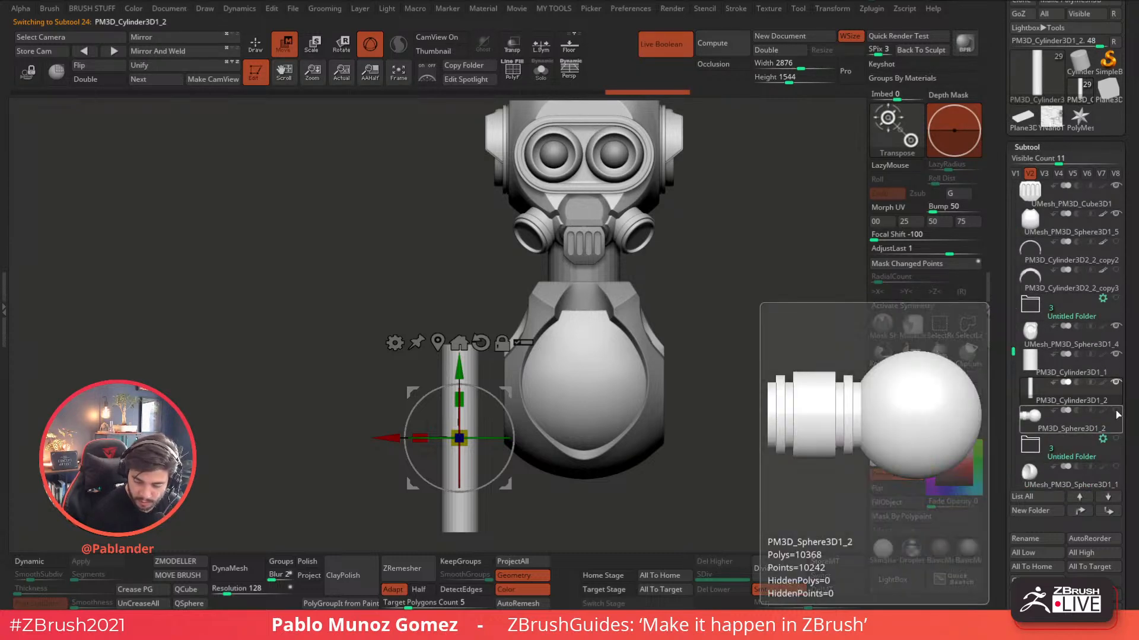
- Scale the arm cylinder down and position its upper end under the centre of the shoulder collar
{"action": "left_click_drag", "start_coordinate": [468, 385], "coordinate": [468, 374]}
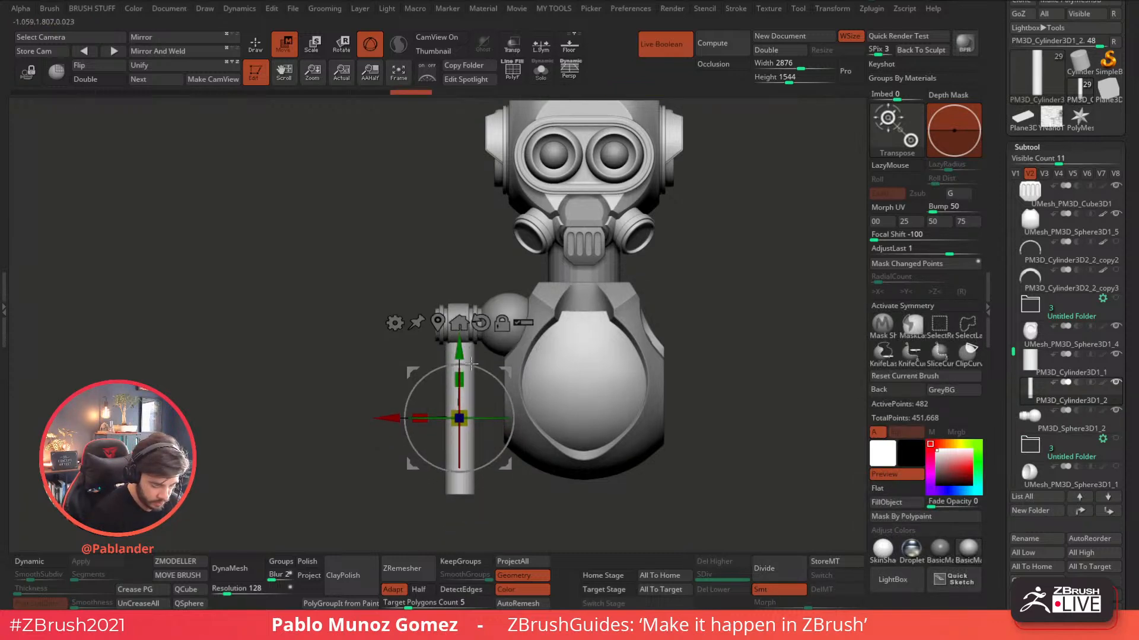
{"action": "right_click_drag", "start_coordinate": [468, 374], "coordinate": [446, 498], "text": "ctrl"}
{"action": "left_click_drag", "start_coordinate": [457, 439], "coordinate": [457, 286]}
{"action": "left_click_drag", "start_coordinate": [446, 350], "coordinate": [444, 361]}
{"action": "right_click_drag", "start_coordinate": [415, 403], "coordinate": [379, 528], "text": "ctrl"}
{"action": "left_click_drag", "start_coordinate": [446, 284], "coordinate": [434, 226]}
{"action": "right_click_drag", "start_coordinate": [527, 354], "coordinate": [521, 237]}
{"action": "left_click_drag", "start_coordinate": [436, 225], "coordinate": [436, 230]}
{"action": "right_click_drag", "start_coordinate": [442, 350], "coordinate": [472, 243], "text": "ctrl"}
{"action": "right_click_drag", "start_coordinate": [472, 243], "coordinate": [447, 447]}
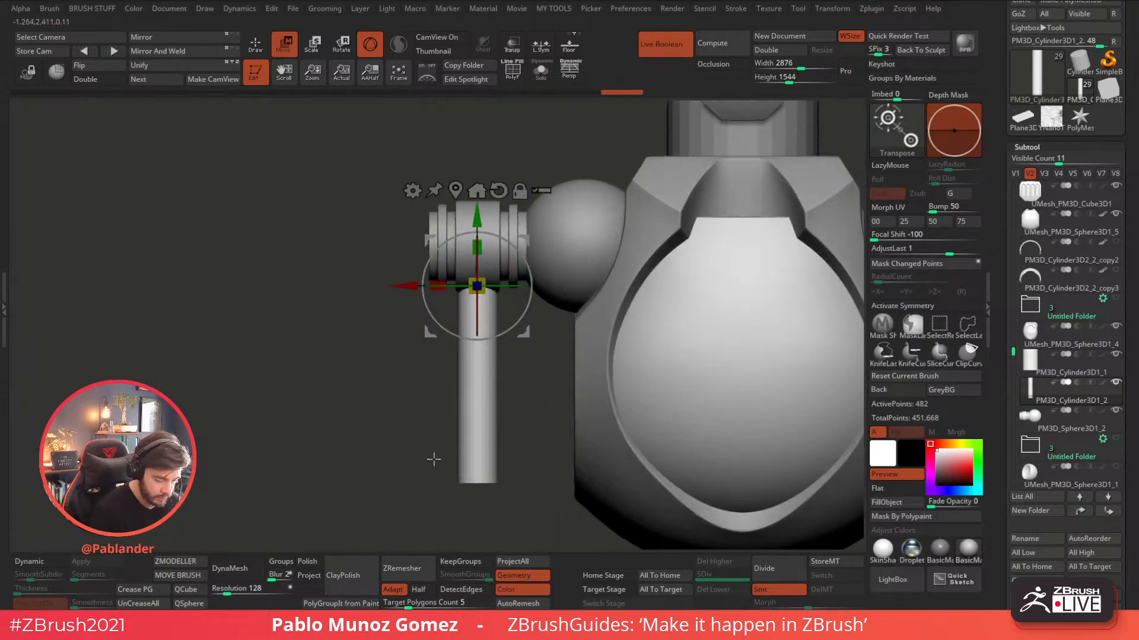
- Turn on dynamic subdivision for the arm cylinder and isolate it in Solo mode with the polyframe shown
{"action": "left_click", "coordinate": [42, 563]}
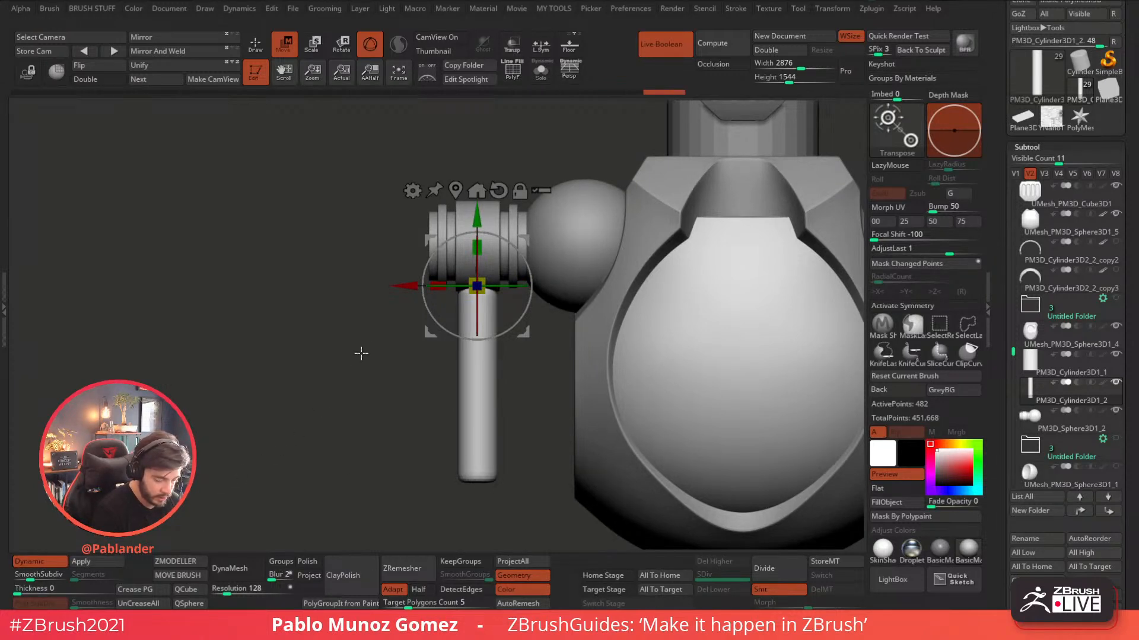
{"action": "left_click", "coordinate": [256, 46]}
{"action": "left_click", "coordinate": [541, 74]}
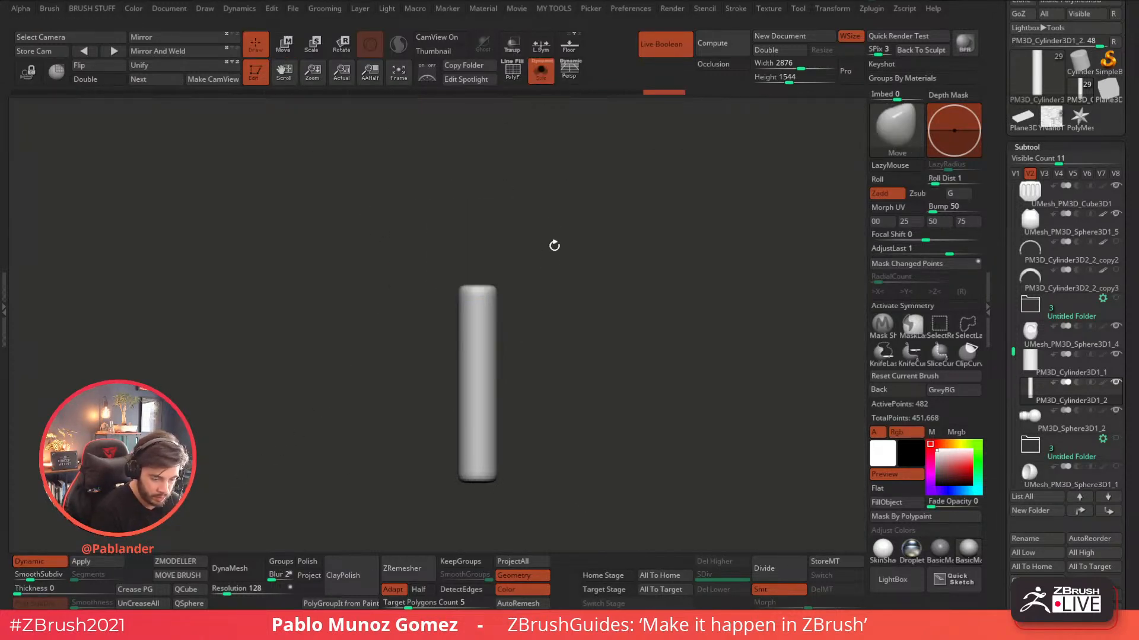
{"action": "key", "text": "shift+f"}
{"action": "right_click_drag", "start_coordinate": [521, 142], "coordinate": [571, 279], "text": "ctrl"}
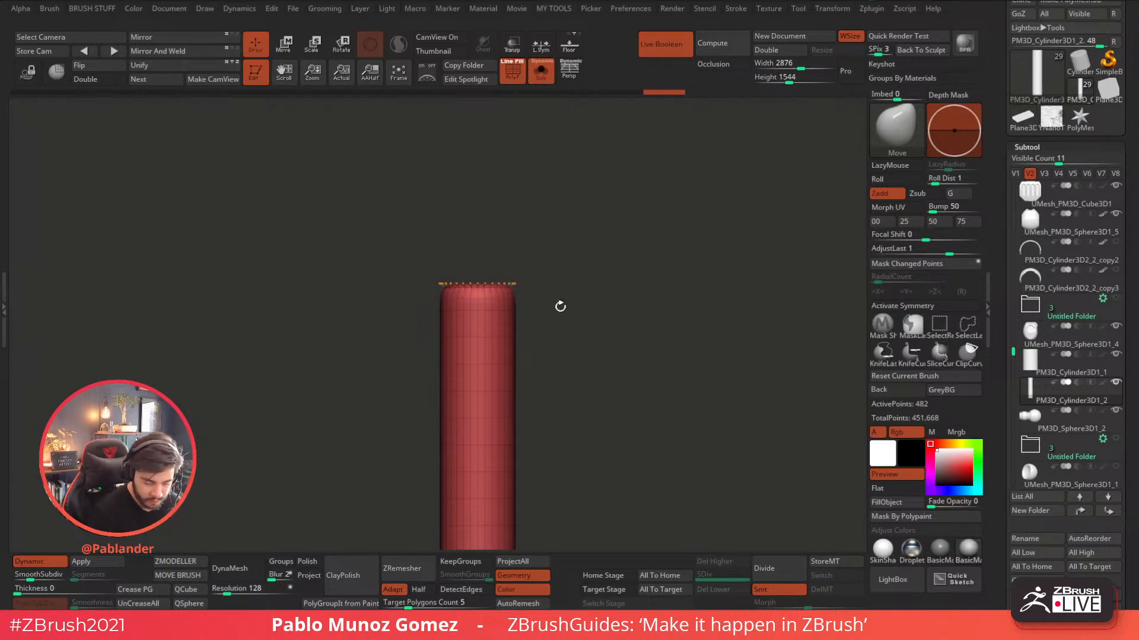
- Slice a supporting edge loop near each end of the arm cylinder, hide the polyframe, and keep dynamic subdivision on
{"action": "key", "text": "ctrl+shift"}
{"action": "left_click_drag", "start_coordinate": [577, 288], "coordinate": [577, 290], "text": "ctrl+shift"}
{"action": "mouse_move", "coordinate": [560, 384]}
{"action": "right_mouse_down", "text": "alt"}
{"action": "mouse_move", "coordinate": [546, 270]}
{"action": "mouse_move", "coordinate": [562, 327]}
{"action": "right_mouse_up", "text": "alt"}
{"action": "left_click_drag", "start_coordinate": [407, 475], "coordinate": [548, 476], "text": "ctrl+shift"}
{"action": "mouse_move", "coordinate": [583, 440]}
{"action": "right_mouse_down", "text": "ctrl"}
{"action": "mouse_move", "coordinate": [566, 403]}
{"action": "mouse_move", "coordinate": [581, 352]}
{"action": "right_mouse_up", "text": "ctrl"}
{"action": "right_click_drag", "start_coordinate": [581, 353], "coordinate": [567, 429], "text": "alt"}
{"action": "key", "text": "shift+d"}
{"action": "left_click", "coordinate": [517, 76]}
{"action": "left_click", "coordinate": [42, 563]}
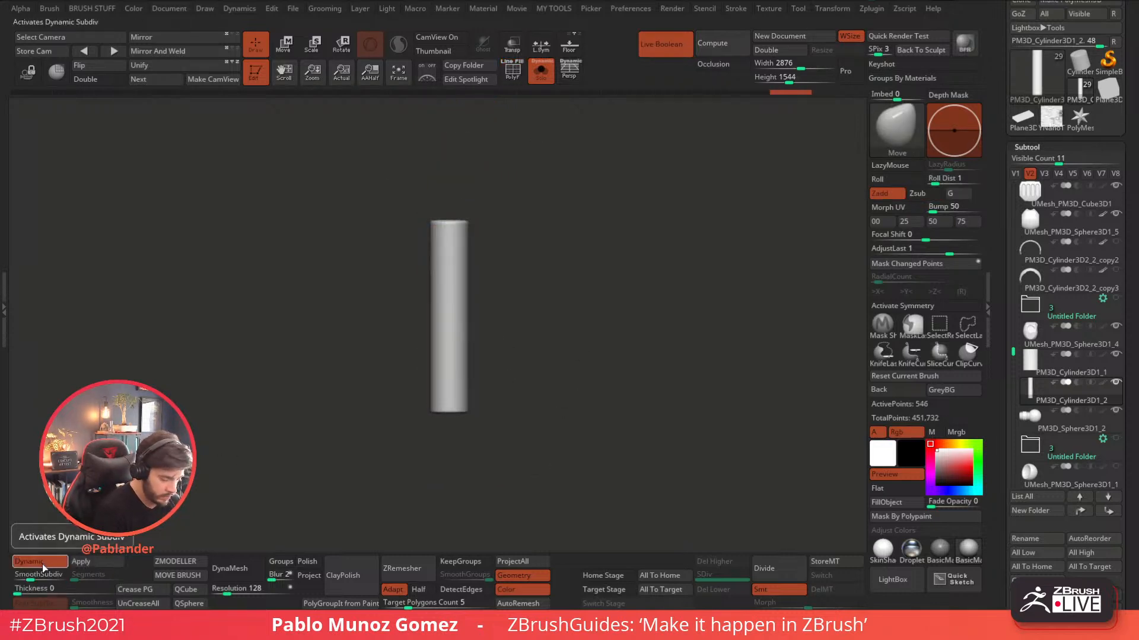
- Leave Solo mode, turn off Live Boolean, and check the arm cylinder against the body from the front and side
{"action": "left_click", "coordinate": [537, 77]}
{"action": "left_click", "coordinate": [665, 47]}
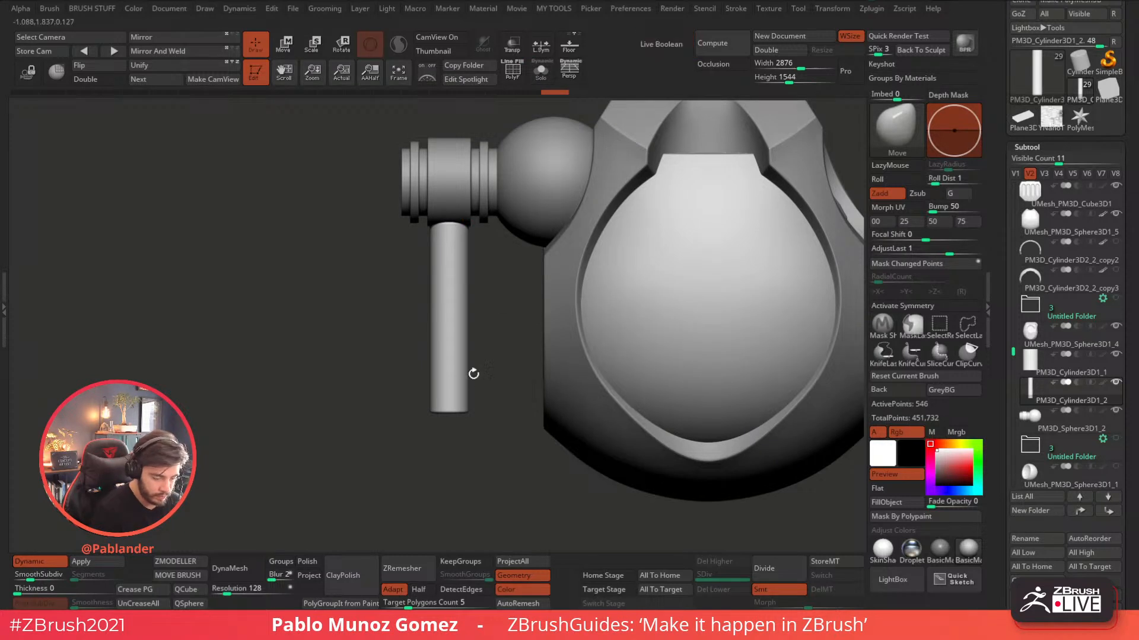
{"action": "right_click_drag", "start_coordinate": [493, 323], "coordinate": [444, 326], "text": "alt"}
{"action": "right_click_drag", "start_coordinate": [430, 374], "coordinate": [425, 341], "text": "ctrl"}
{"action": "left_click", "coordinate": [286, 46]}
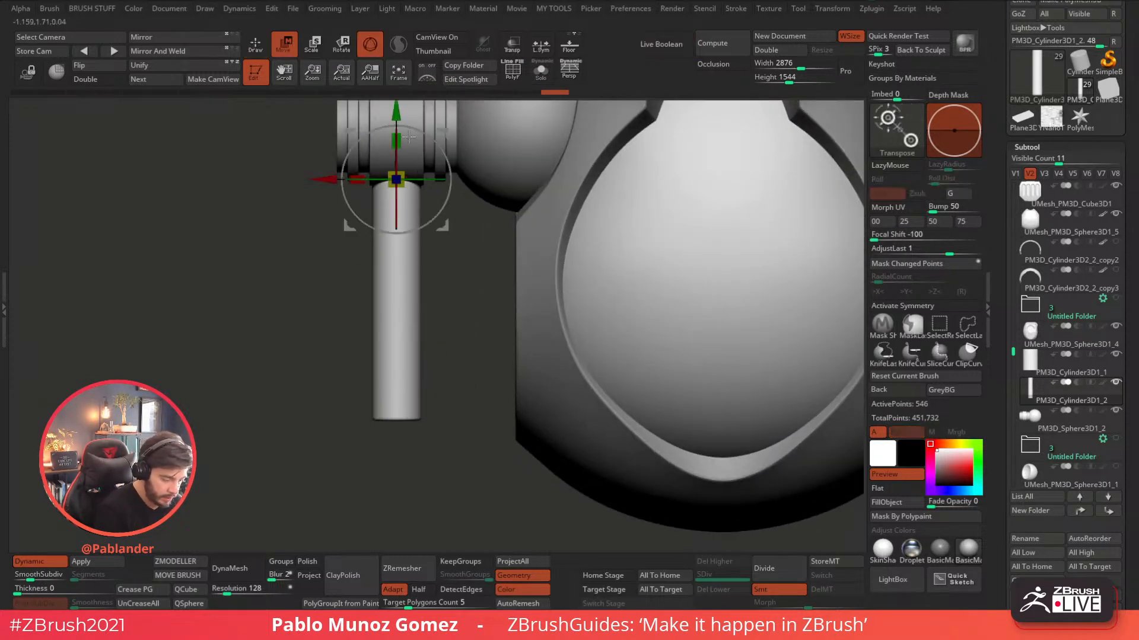
{"action": "left_click", "coordinate": [255, 44]}
{"action": "right_click_drag", "start_coordinate": [417, 323], "coordinate": [398, 380], "text": "alt"}
{"action": "right_click_drag", "start_coordinate": [652, 344], "coordinate": [685, 355]}
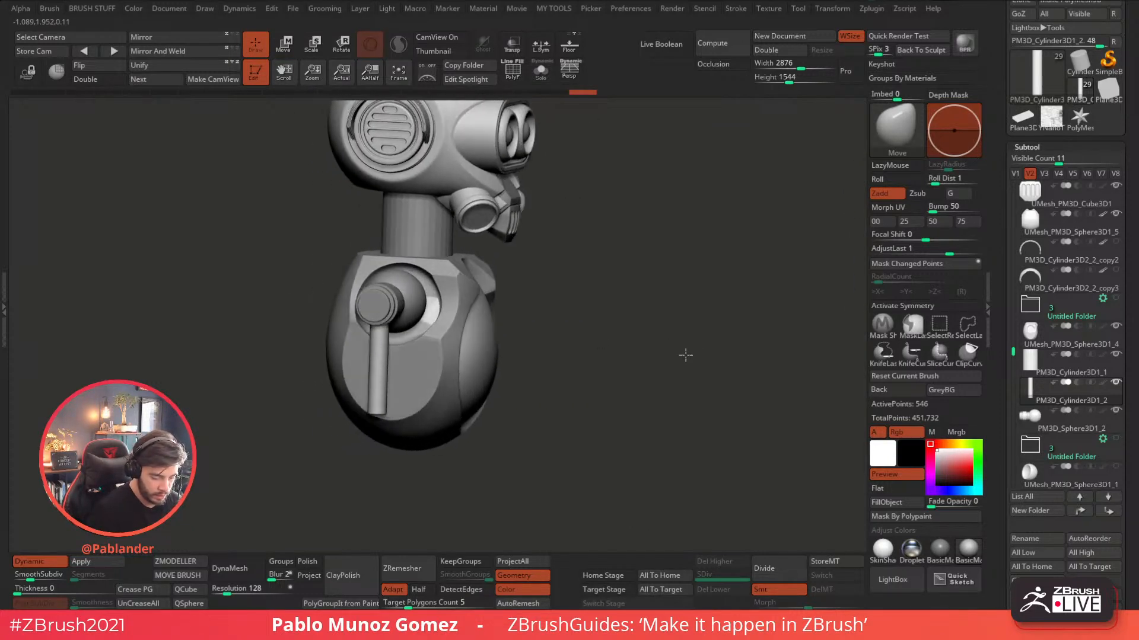
- Show the UMesh_PM3D_Sphere3D1_1 shell around the shoulder sphere and view the whole figure from the front
{"action": "left_click", "coordinate": [1116, 468]}
{"action": "mouse_move", "coordinate": [726, 400]}
{"action": "right_mouse_down"}
{"action": "mouse_move", "coordinate": [658, 409]}
{"action": "mouse_move", "coordinate": [671, 428]}
{"action": "right_mouse_up"}
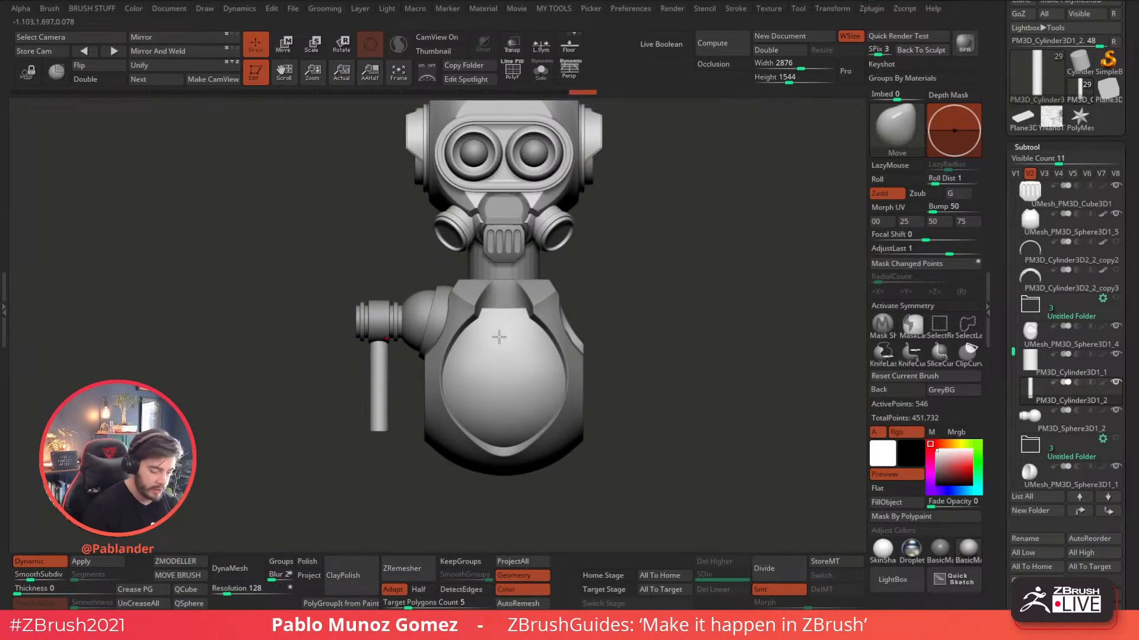
{"action": "right_click_drag", "start_coordinate": [646, 292], "coordinate": [673, 286]}
{"action": "mouse_move", "coordinate": [673, 286]}
{"action": "right_mouse_down", "text": "alt"}
{"action": "mouse_move", "coordinate": [661, 320]}
{"action": "mouse_move", "coordinate": [657, 298]}
{"action": "right_mouse_up", "text": "alt"}
{"action": "right_click_drag", "start_coordinate": [657, 298], "coordinate": [645, 320]}
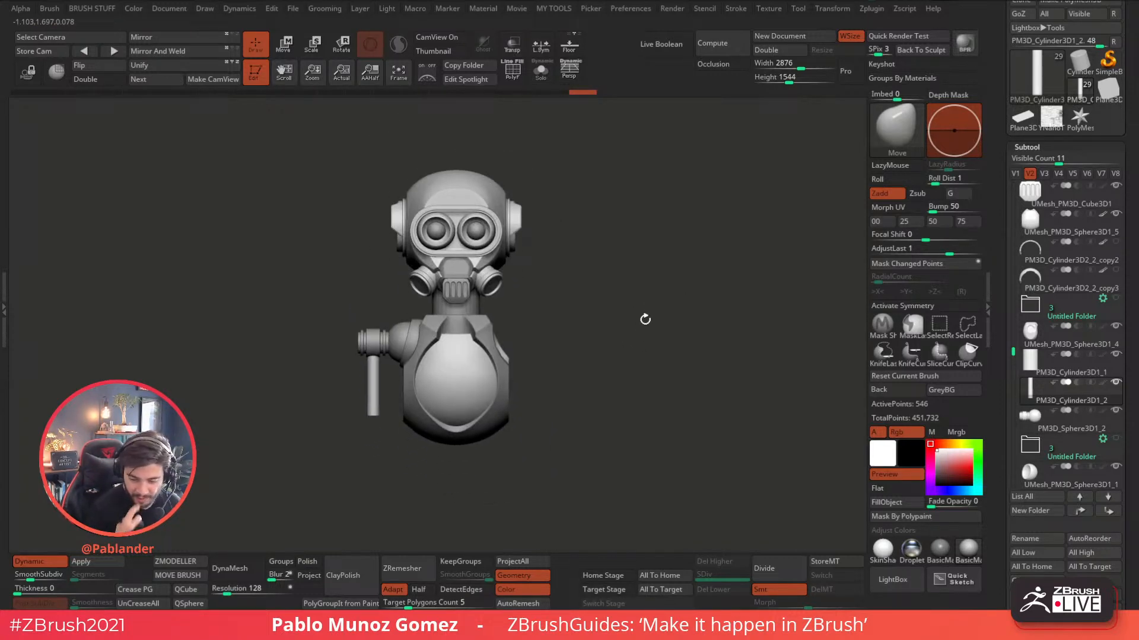
- Stretch the arm cylinder vertically to about 1.5 times its length
{"action": "key", "text": "w"}
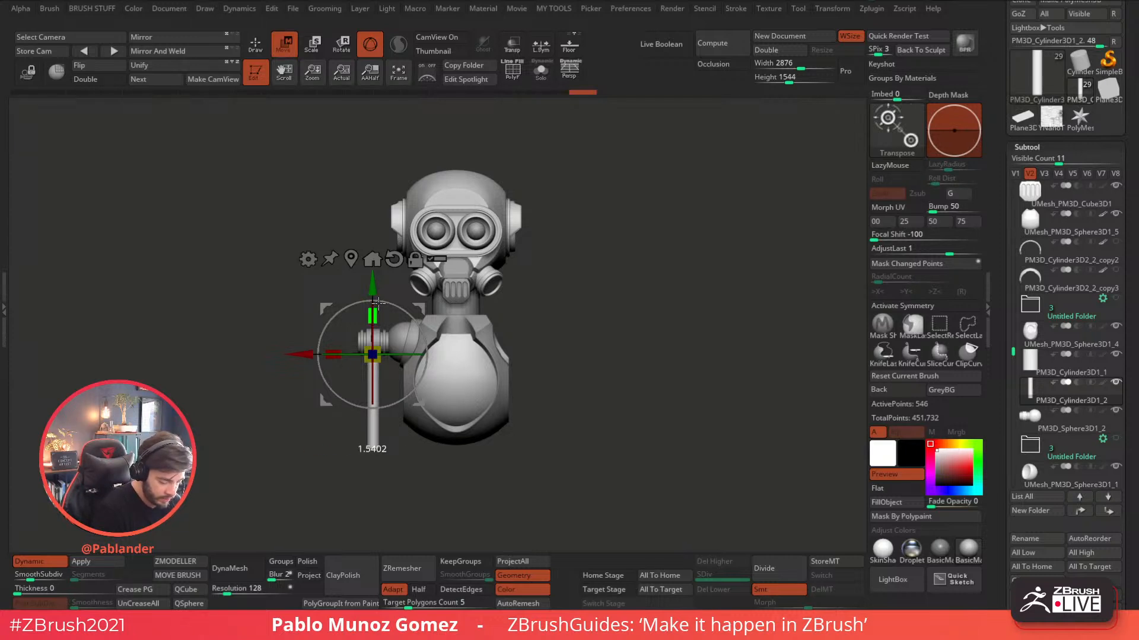
{"action": "right_click_drag", "start_coordinate": [537, 273], "coordinate": [679, 330], "text": "ctrl"}
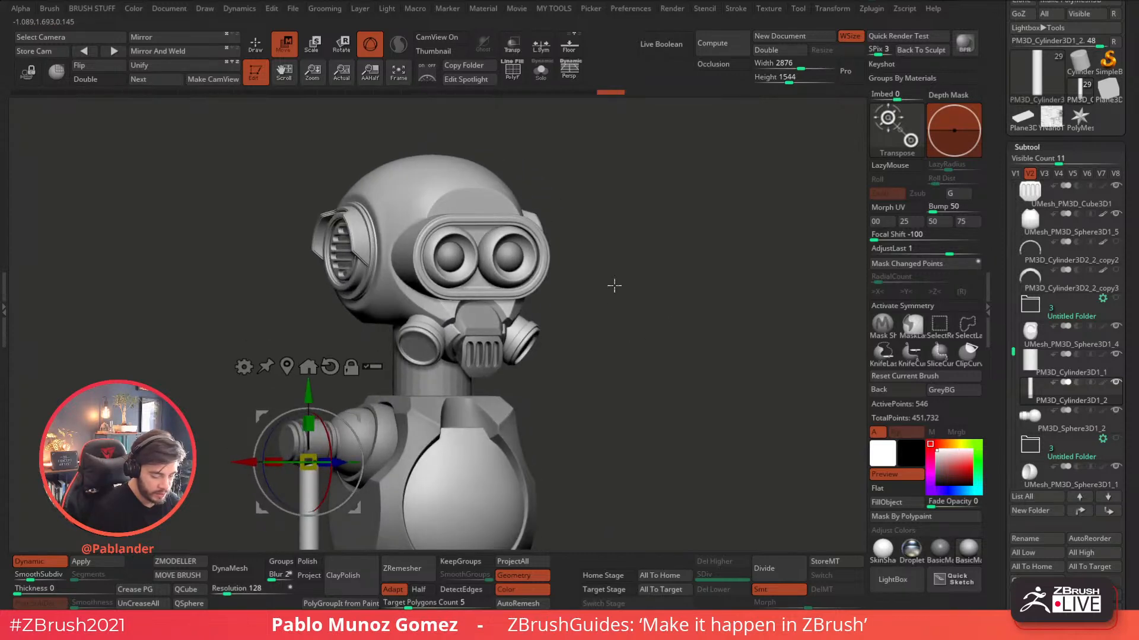
{"action": "right_click_drag", "start_coordinate": [600, 300], "coordinate": [682, 274]}
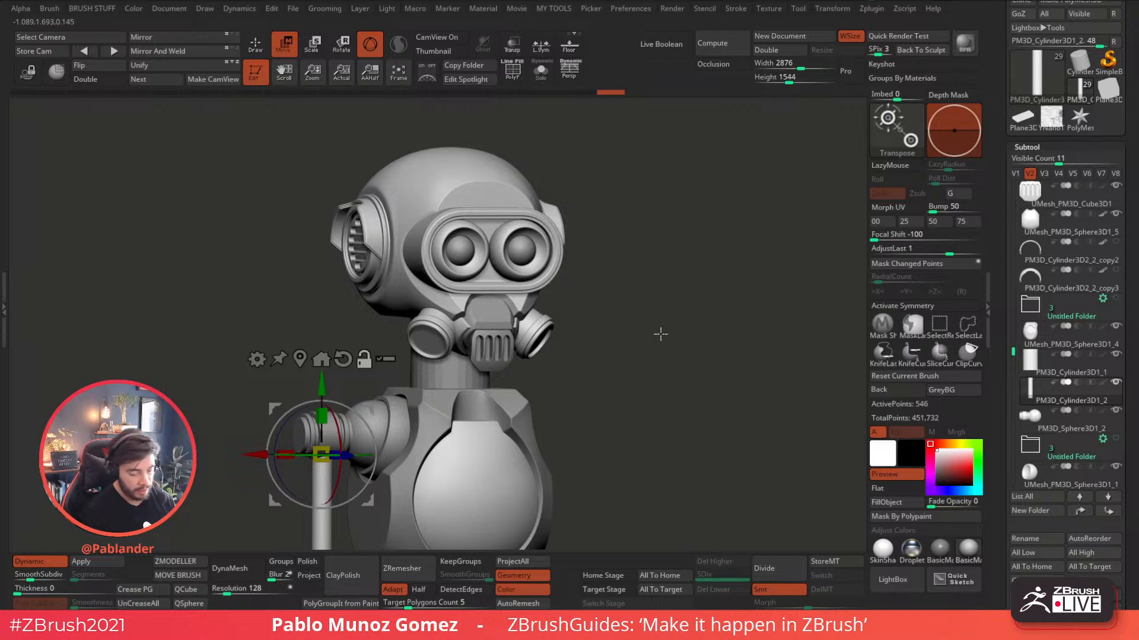
{"action": "right_click_drag", "start_coordinate": [662, 352], "coordinate": [685, 369]}
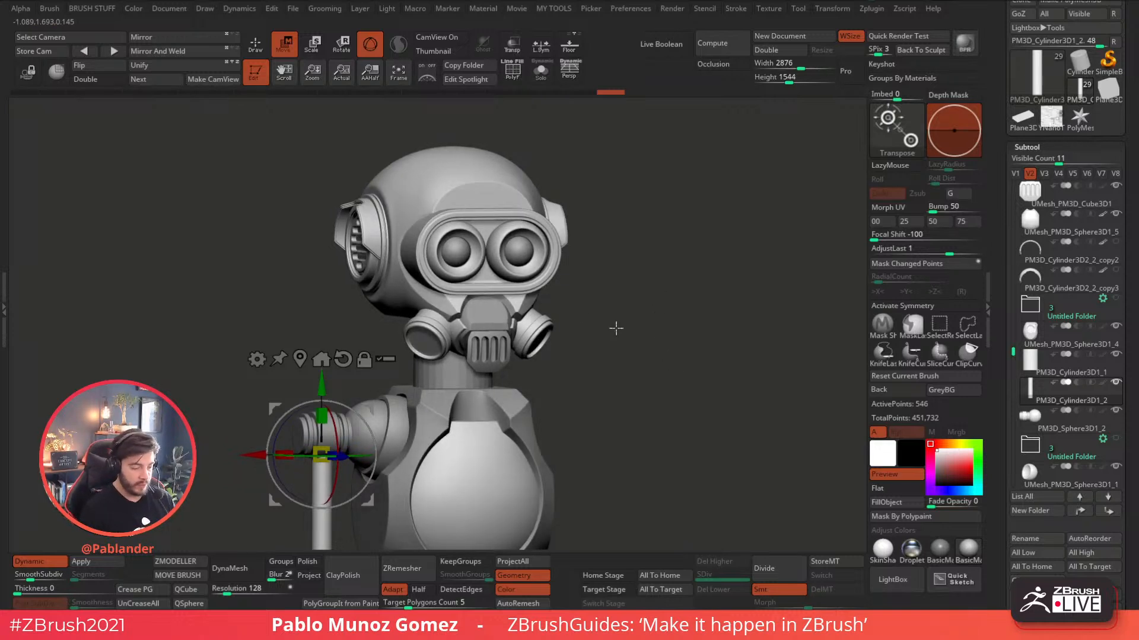
{"action": "left_click", "coordinate": [265, 50]}
{"action": "mouse_move", "coordinate": [625, 267]}
{"action": "right_mouse_down"}
{"action": "mouse_move", "coordinate": [653, 315]}
{"action": "mouse_move", "coordinate": [657, 289]}
{"action": "mouse_move", "coordinate": [661, 318]}
{"action": "mouse_move", "coordinate": [647, 332]}
{"action": "mouse_move", "coordinate": [717, 326]}
{"action": "right_mouse_up"}
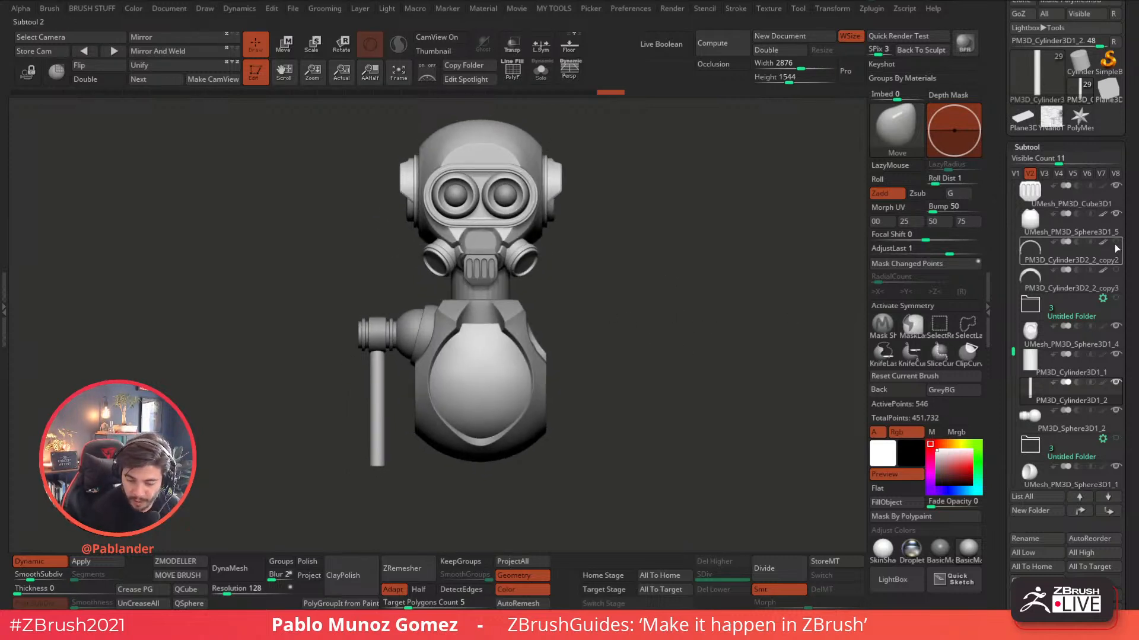
- Activate visibility set 1 and reposition the shoulder pad PM3D_Cylinder3D2_2_copy3 around the joint with X symmetry on
{"action": "left_click", "coordinate": [1015, 174]}
{"action": "right_click_drag", "start_coordinate": [579, 356], "coordinate": [753, 340]}
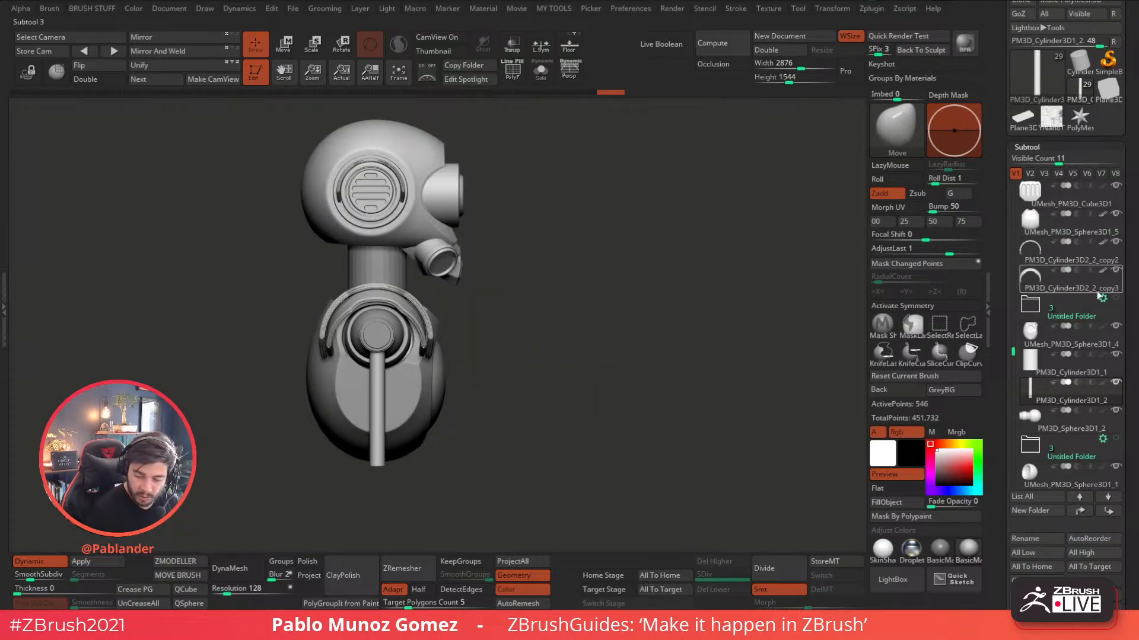
{"action": "left_click", "coordinate": [1080, 287]}
{"action": "key", "text": "w"}
{"action": "right_click_drag", "start_coordinate": [541, 249], "coordinate": [542, 332], "text": "alt"}
{"action": "left_click_drag", "start_coordinate": [376, 326], "coordinate": [323, 364]}
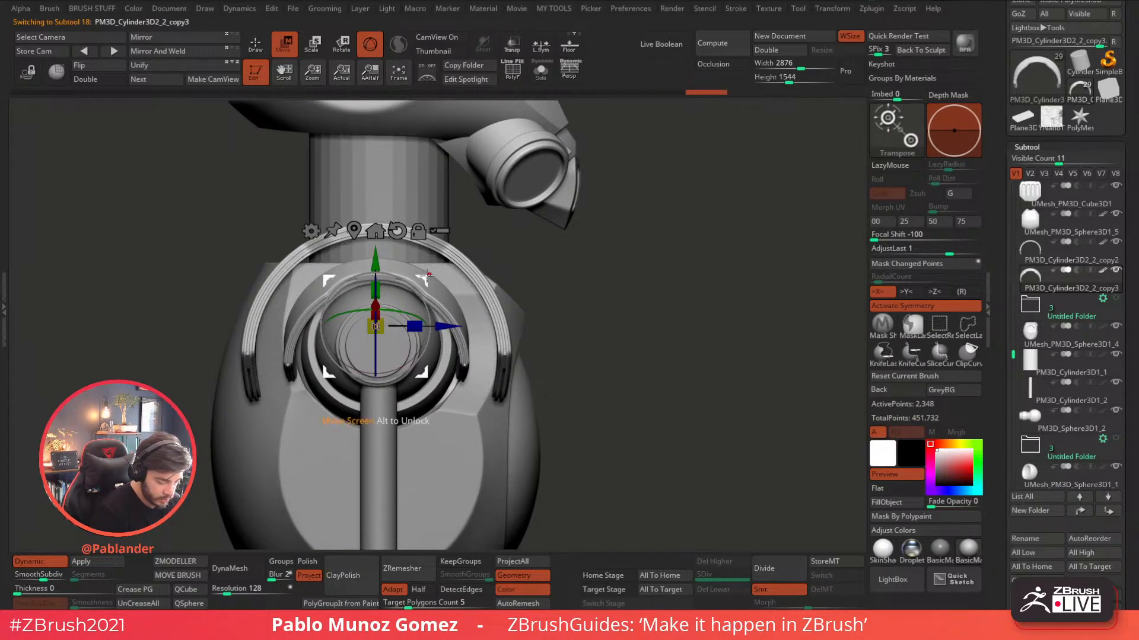
{"action": "left_click_drag", "start_coordinate": [422, 279], "coordinate": [426, 280]}
{"action": "left_click_drag", "start_coordinate": [658, 272], "coordinate": [560, 302]}
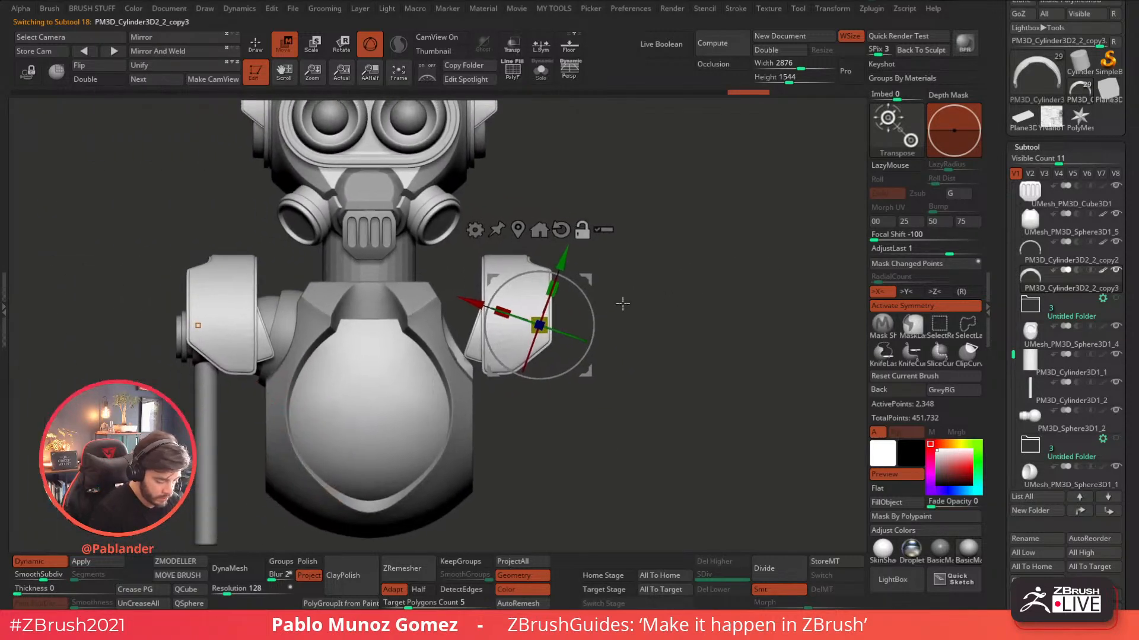
{"action": "left_click_drag", "start_coordinate": [597, 351], "coordinate": [624, 361], "text": "alt"}
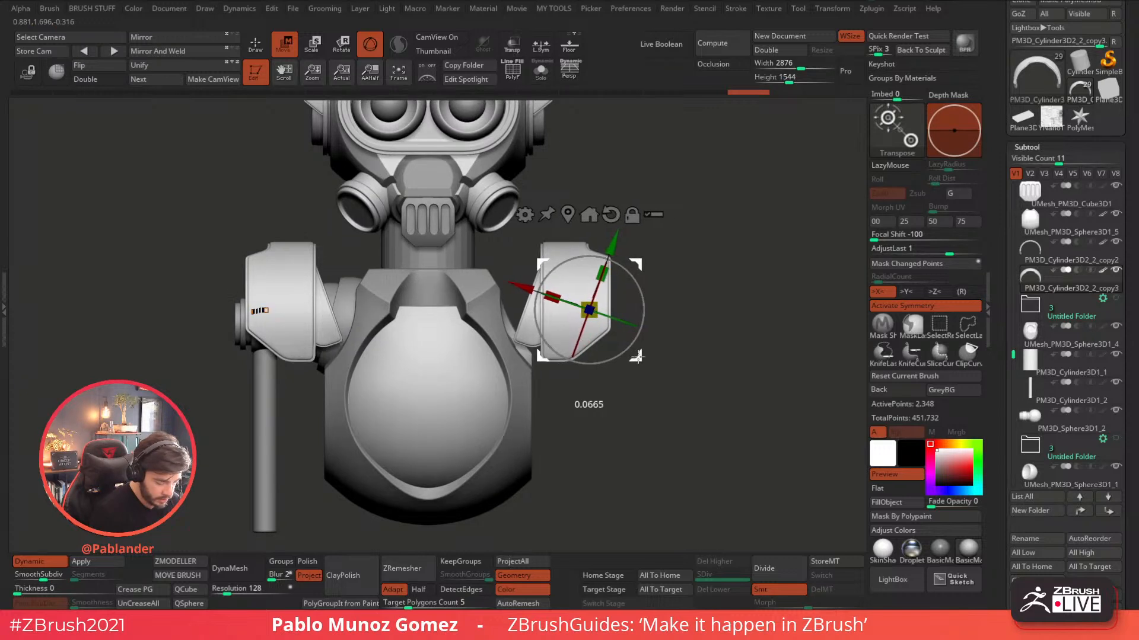
- Select the outer shoulder pad PM3D_Cylinder3D2_2_copy2 and tilt it outward over the shoulder joint
{"action": "left_click", "coordinate": [1066, 269]}
{"action": "left_click_drag", "start_coordinate": [624, 271], "coordinate": [669, 292]}
{"action": "left_click_drag", "start_coordinate": [507, 291], "coordinate": [505, 291]}
{"action": "left_click_drag", "start_coordinate": [554, 242], "coordinate": [556, 242]}
{"action": "left_click_drag", "start_coordinate": [729, 240], "coordinate": [634, 244]}
{"action": "left_click_drag", "start_coordinate": [558, 245], "coordinate": [564, 258]}
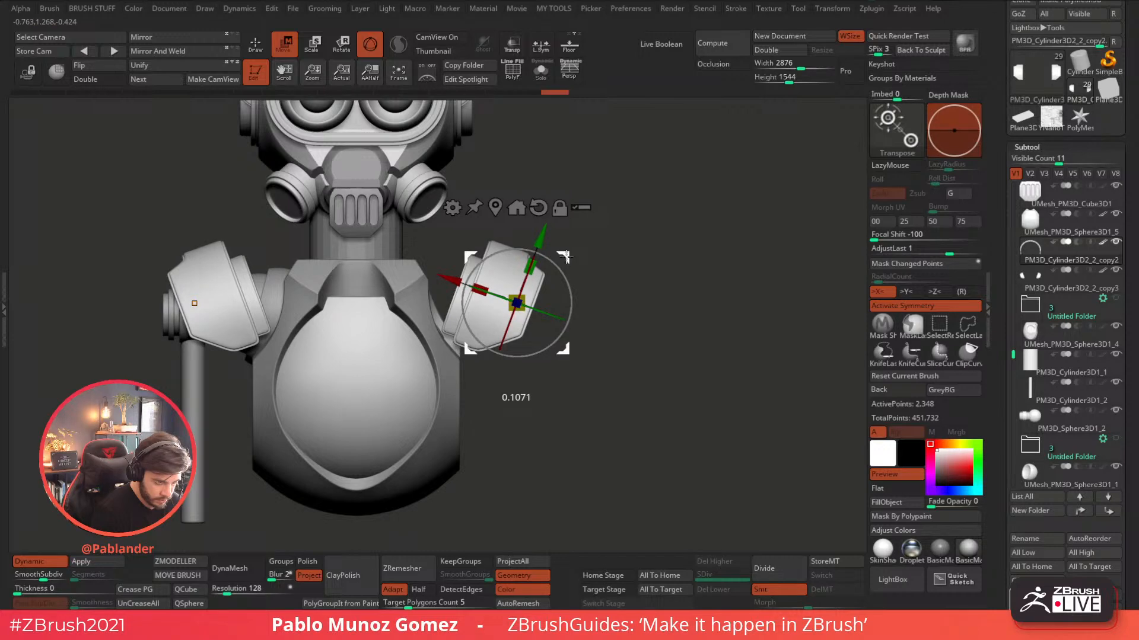
- Adjust the tilted outer pad's angle and shift it outward over the mechanical shoulder joint
{"action": "left_click_drag", "start_coordinate": [611, 271], "coordinate": [390, 285]}
{"action": "left_click_drag", "start_coordinate": [373, 247], "coordinate": [377, 240]}
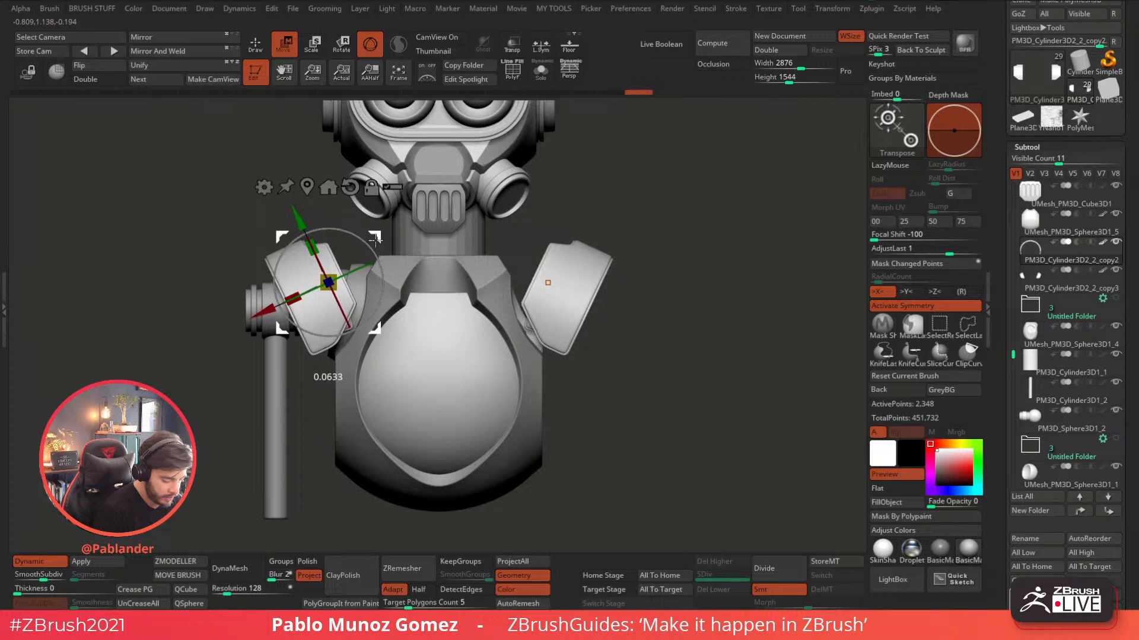
{"action": "left_click_drag", "start_coordinate": [678, 261], "coordinate": [640, 283]}
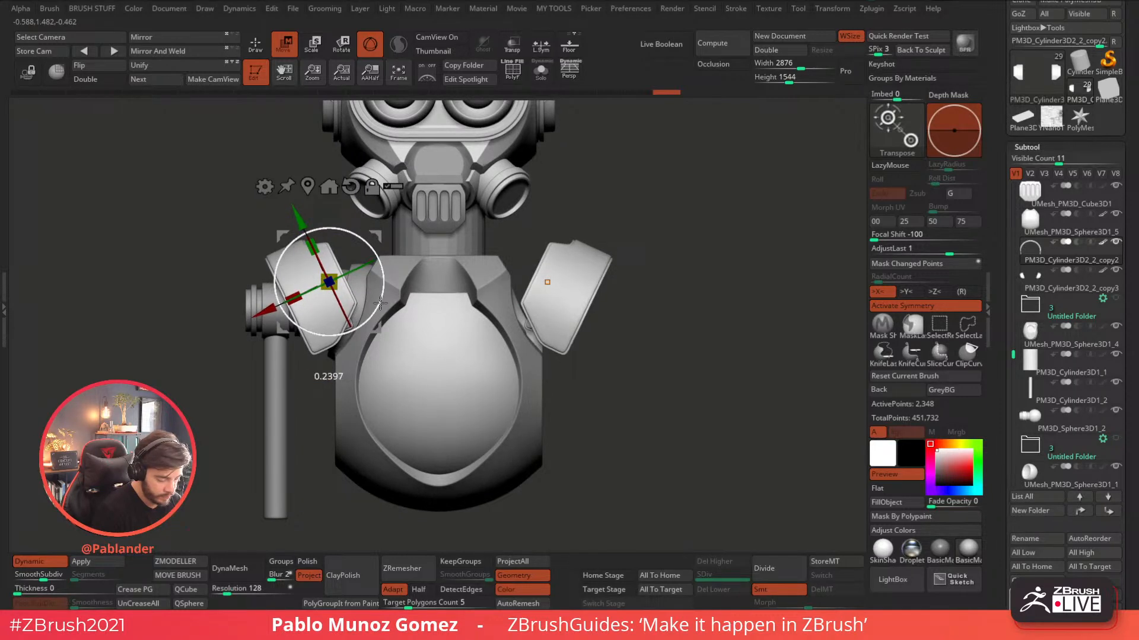
{"action": "left_click_drag", "start_coordinate": [374, 238], "coordinate": [361, 240]}
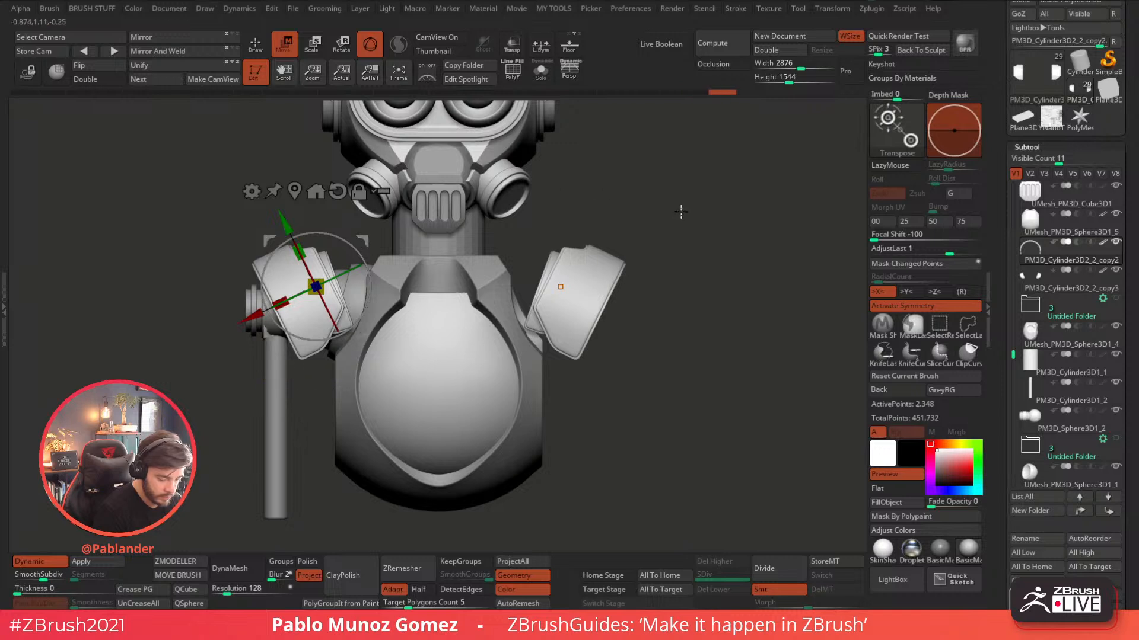
- Tilt and reposition the inner pad PM3D_Cylinder3D2_2_copy3 to nest under the outer pad, checking the fit from several angles
{"action": "left_click", "coordinate": [1079, 287]}
{"action": "left_click_drag", "start_coordinate": [648, 250], "coordinate": [402, 227]}
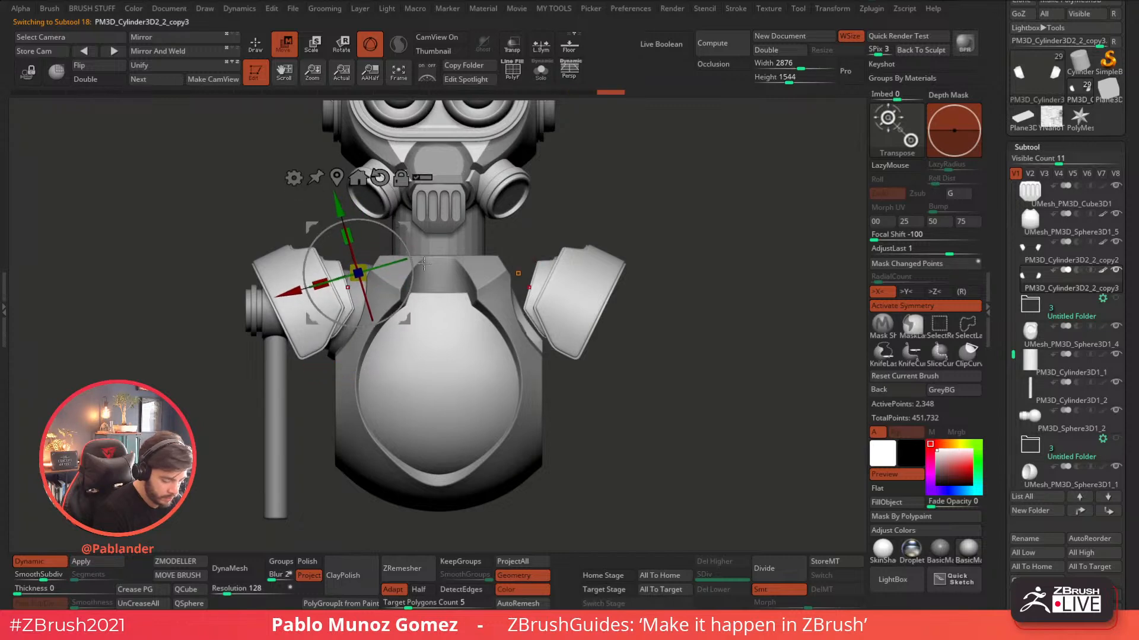
{"action": "left_click_drag", "start_coordinate": [629, 290], "coordinate": [498, 294]}
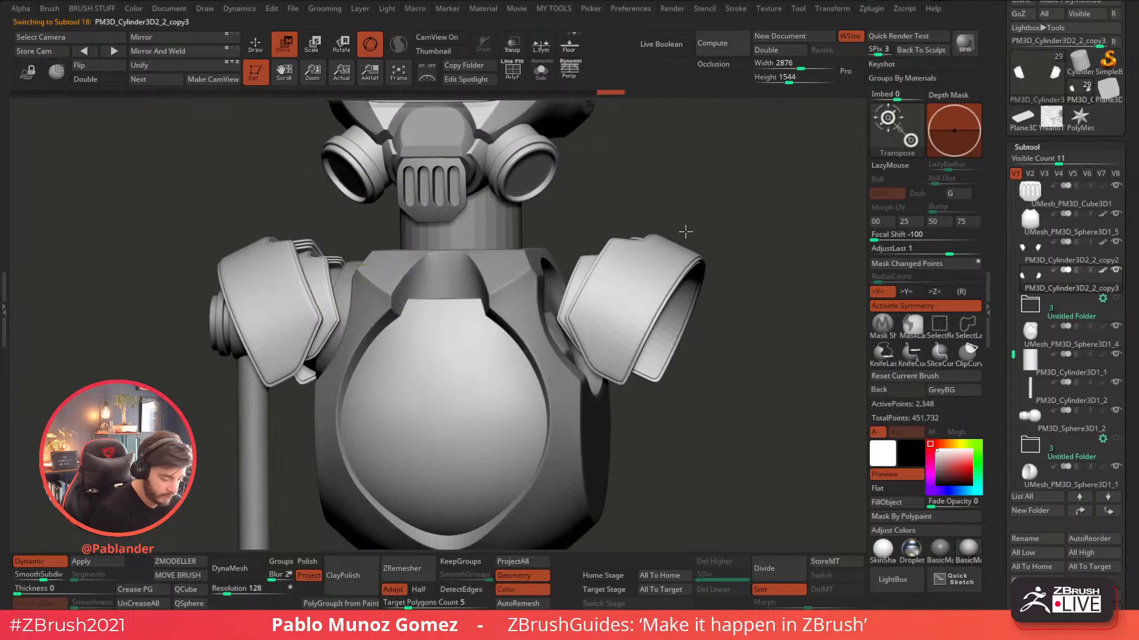
{"action": "left_click_drag", "start_coordinate": [680, 232], "coordinate": [325, 234]}
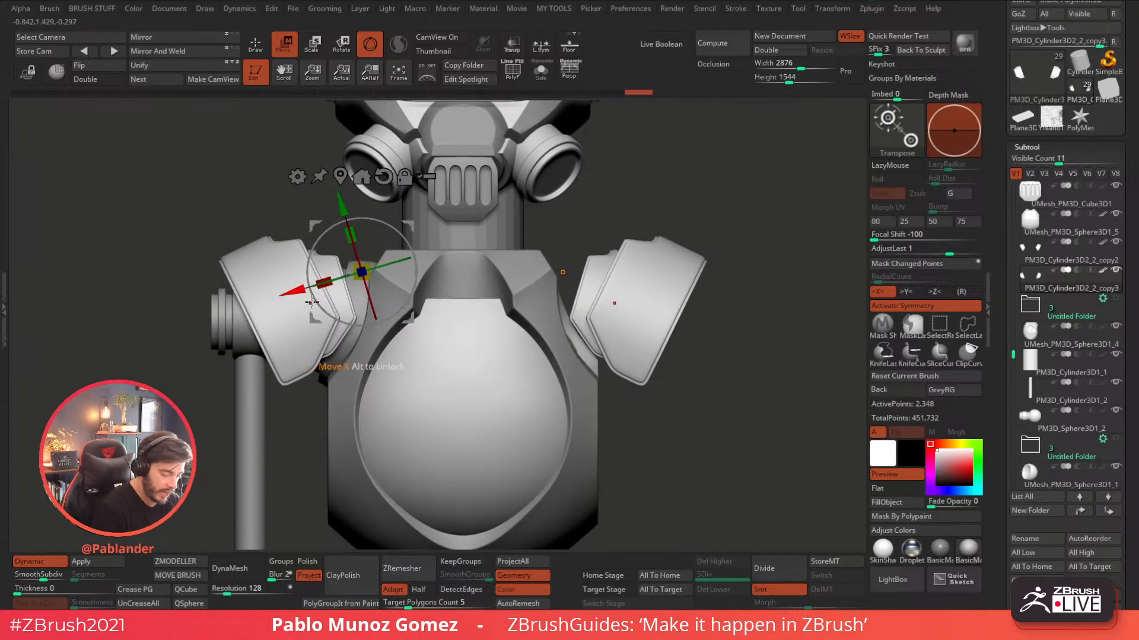
{"action": "left_click_drag", "start_coordinate": [731, 304], "coordinate": [705, 362]}
{"action": "mouse_move", "coordinate": [690, 292]}
{"action": "left_mouse_down"}
{"action": "mouse_move", "coordinate": [694, 272]}
{"action": "mouse_move", "coordinate": [701, 300]}
{"action": "mouse_move", "coordinate": [688, 331]}
{"action": "mouse_move", "coordinate": [714, 348]}
{"action": "mouse_move", "coordinate": [682, 348]}
{"action": "mouse_move", "coordinate": [654, 383]}
{"action": "mouse_move", "coordinate": [653, 409]}
{"action": "mouse_move", "coordinate": [656, 308]}
{"action": "mouse_move", "coordinate": [631, 341]}
{"action": "mouse_move", "coordinate": [567, 343]}
{"action": "mouse_move", "coordinate": [564, 277]}
{"action": "left_mouse_up"}
{"action": "left_click", "coordinate": [257, 47]}
{"action": "left_click_drag", "start_coordinate": [533, 207], "coordinate": [710, 375]}
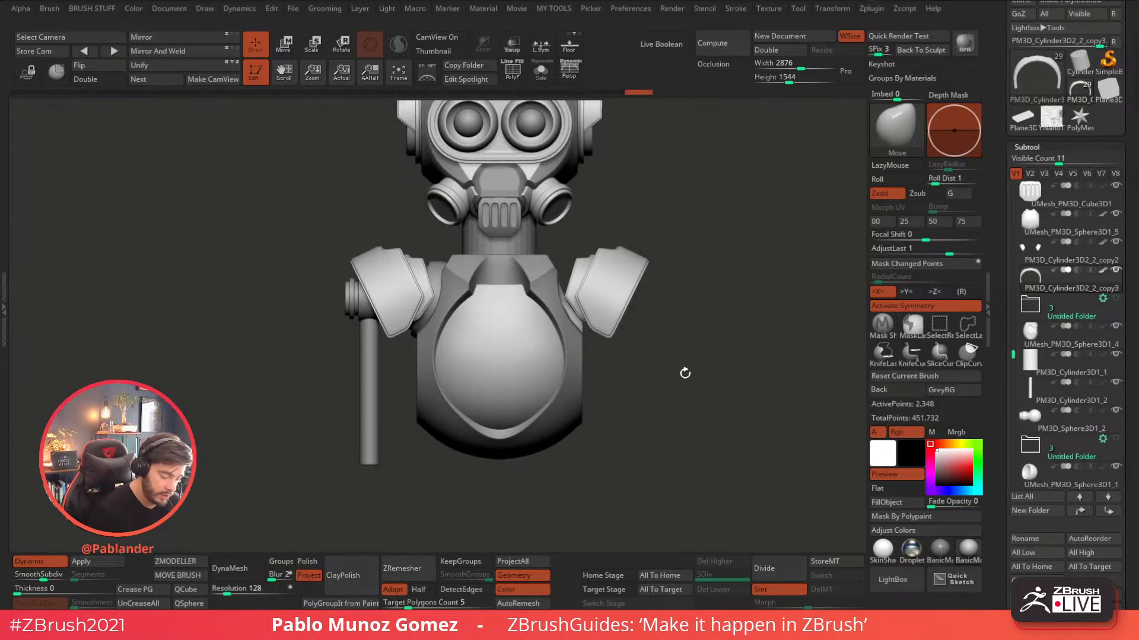
- Duplicate the arm cylinder PM3D_Cylinder3D1_2, then thicken and shorten the copy into a sleeve around the upper arm
{"action": "left_click", "coordinate": [1056, 402]}
{"action": "left_click_drag", "start_coordinate": [770, 401], "coordinate": [728, 401], "text": "alt"}
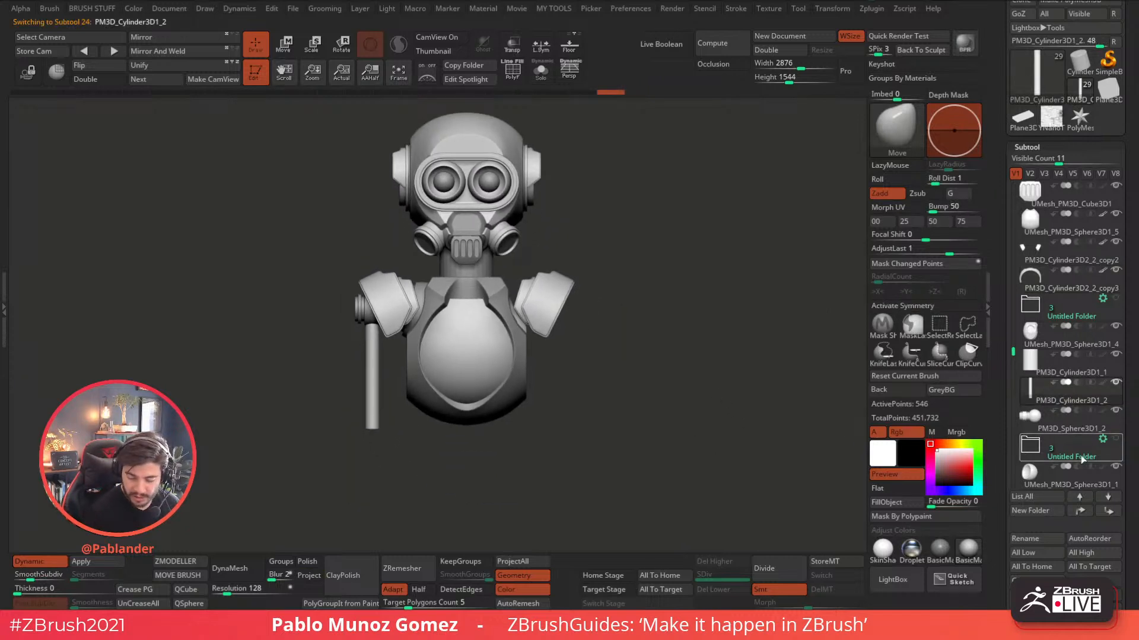
{"action": "key", "text": "w"}
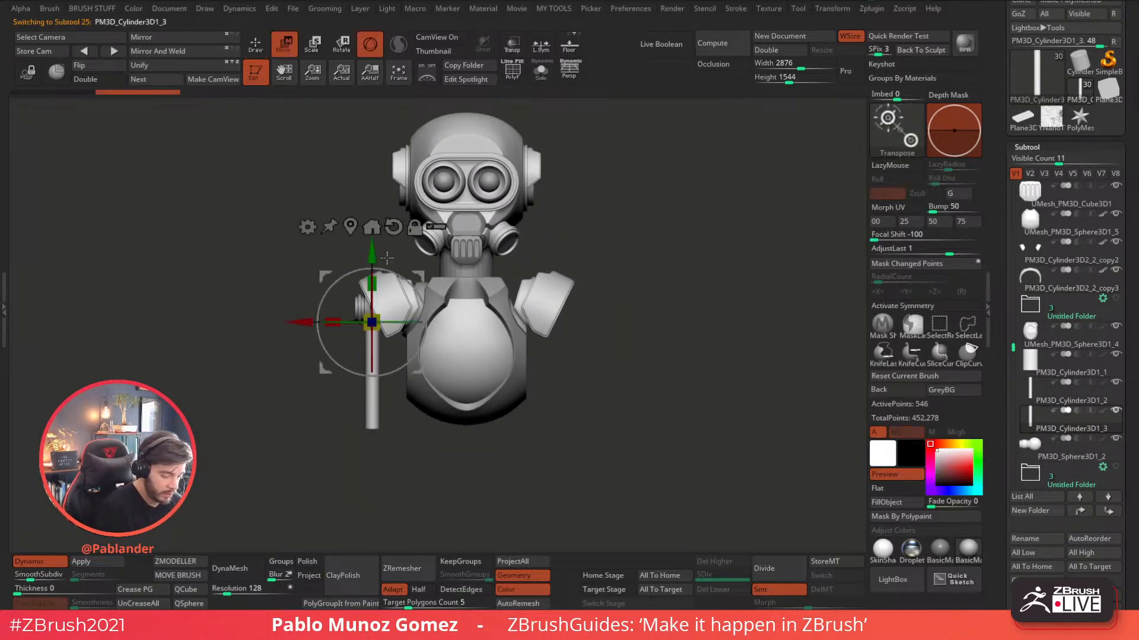
{"action": "left_click_drag", "start_coordinate": [378, 298], "coordinate": [378, 300]}
{"action": "left_click_drag", "start_coordinate": [375, 320], "coordinate": [378, 284]}
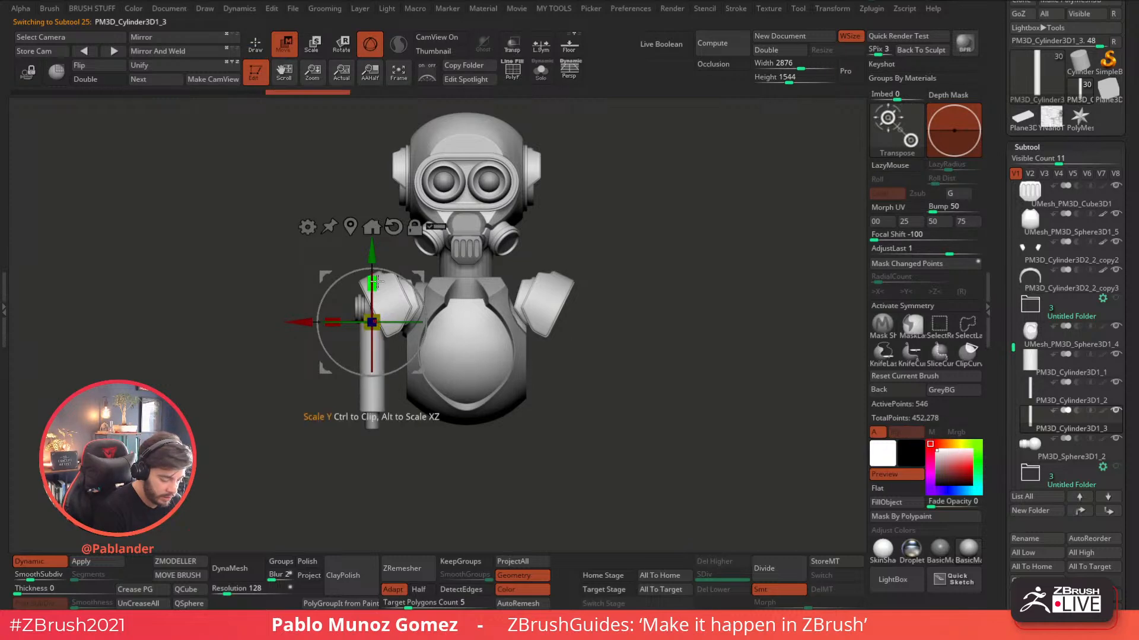
{"action": "left_click_drag", "start_coordinate": [371, 270], "coordinate": [372, 272]}
- Adjust the sleeve cylinder's length and height along the arm from the side and front, staying in 3D mode
{"action": "right_click_drag", "start_coordinate": [610, 228], "coordinate": [635, 267], "text": "ctrl"}
{"action": "key", "text": "q"}
{"action": "left_click_drag", "start_coordinate": [679, 264], "coordinate": [748, 276]}
{"action": "left_click", "coordinate": [284, 46]}
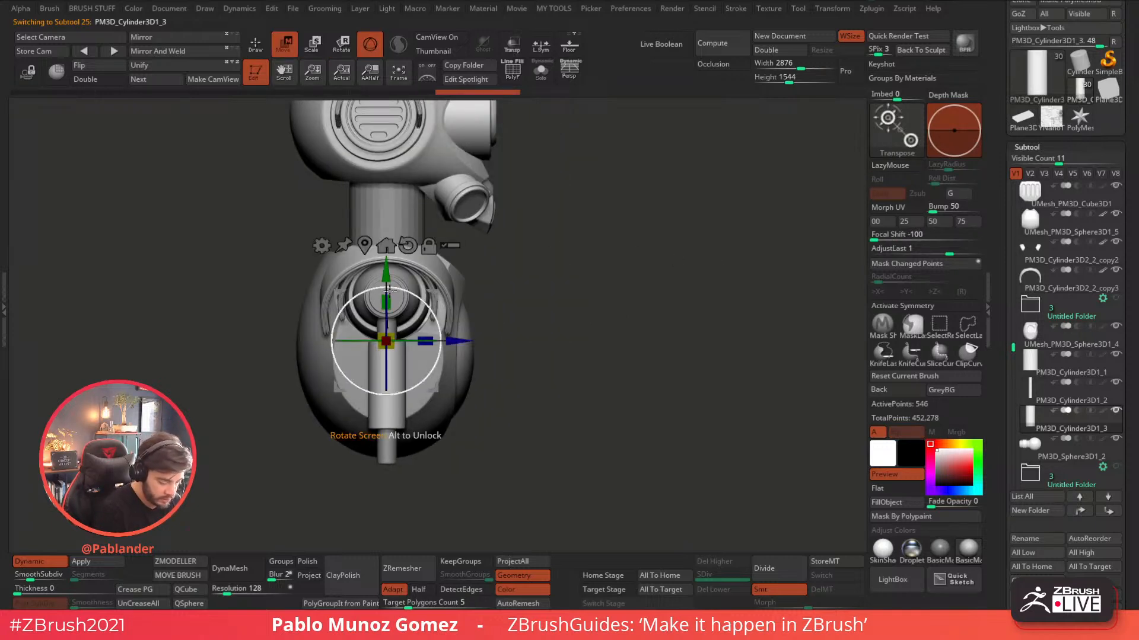
{"action": "left_click_drag", "start_coordinate": [390, 301], "coordinate": [391, 294]}
{"action": "left_click_drag", "start_coordinate": [387, 271], "coordinate": [387, 276]}
{"action": "left_click_drag", "start_coordinate": [614, 267], "coordinate": [550, 264]}
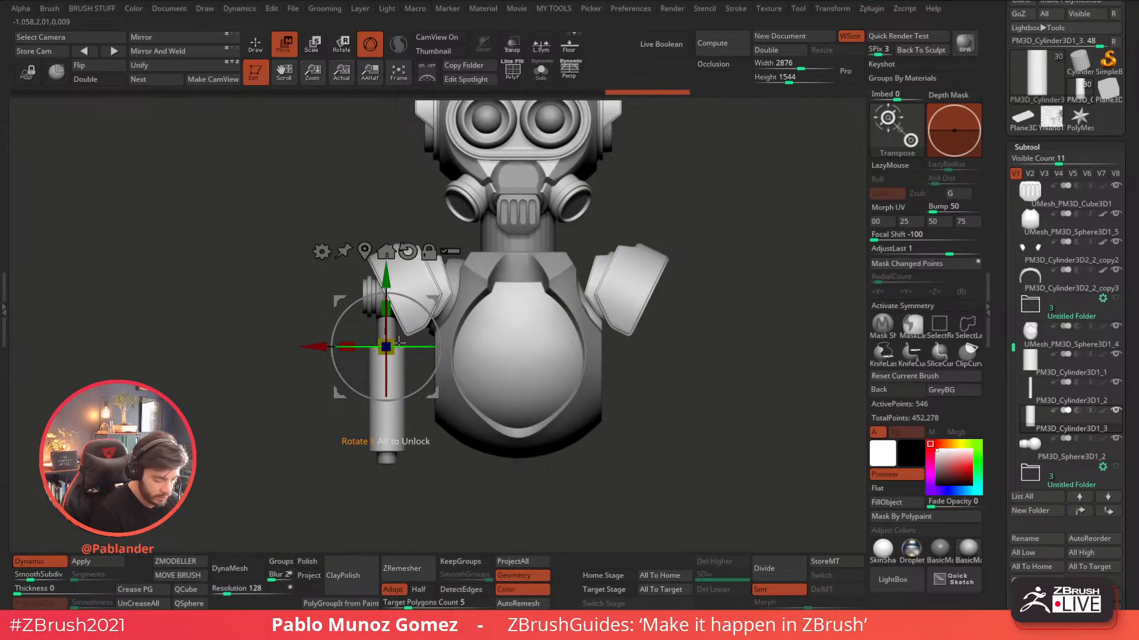
{"action": "left_click_drag", "start_coordinate": [392, 341], "coordinate": [389, 346]}
{"action": "left_click_drag", "start_coordinate": [685, 367], "coordinate": [631, 358], "text": "alt"}
{"action": "left_click", "coordinate": [261, 71]}
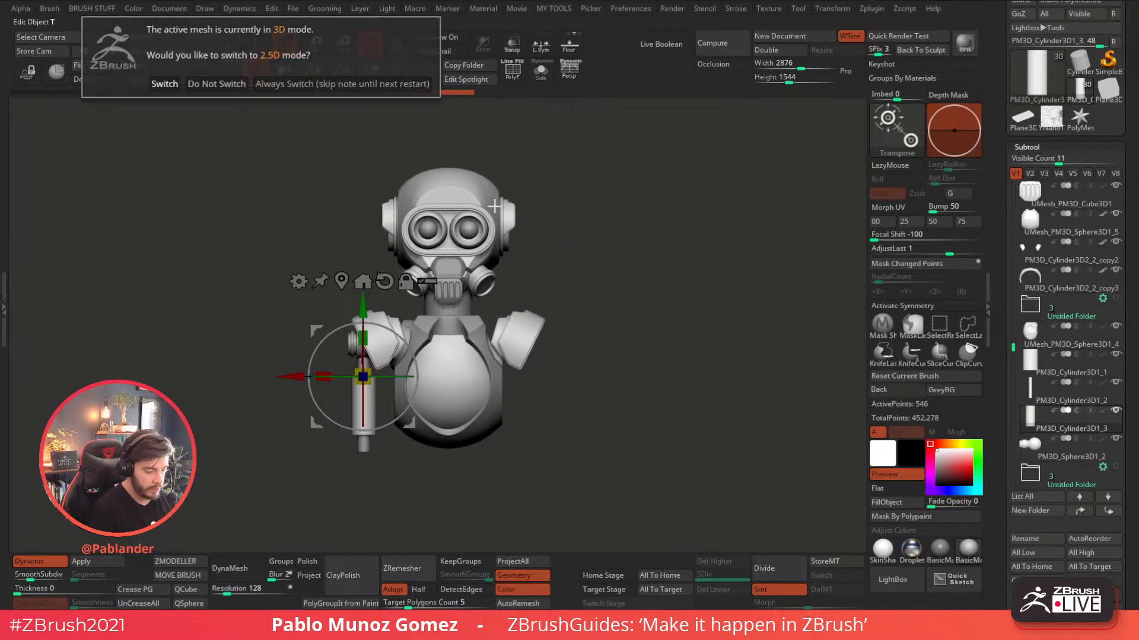
{"action": "left_click", "coordinate": [232, 86]}
- Isolate the sleeve cylinder in Solo mode, show its polyframe and turn off Dynamic subdivision
{"action": "key", "text": "q"}
{"action": "mouse_move", "coordinate": [617, 304]}
{"action": "left_mouse_down"}
{"action": "mouse_move", "coordinate": [659, 306]}
{"action": "mouse_move", "coordinate": [629, 305]}
{"action": "mouse_move", "coordinate": [687, 284]}
{"action": "mouse_move", "coordinate": [691, 356]}
{"action": "left_mouse_up"}
{"action": "mouse_move", "coordinate": [455, 397]}
{"action": "left_mouse_down"}
{"action": "mouse_move", "coordinate": [522, 393]}
{"action": "mouse_move", "coordinate": [458, 410]}
{"action": "left_mouse_up"}
{"action": "right_click_drag", "start_coordinate": [458, 410], "coordinate": [476, 454], "text": "alt"}
{"action": "left_click", "coordinate": [541, 72]}
{"action": "left_click", "coordinate": [514, 76]}
{"action": "left_click_drag", "start_coordinate": [543, 290], "coordinate": [562, 239], "text": "alt"}
{"action": "left_click", "coordinate": [54, 562]}
{"action": "left_click_drag", "start_coordinate": [488, 289], "coordinate": [579, 277]}
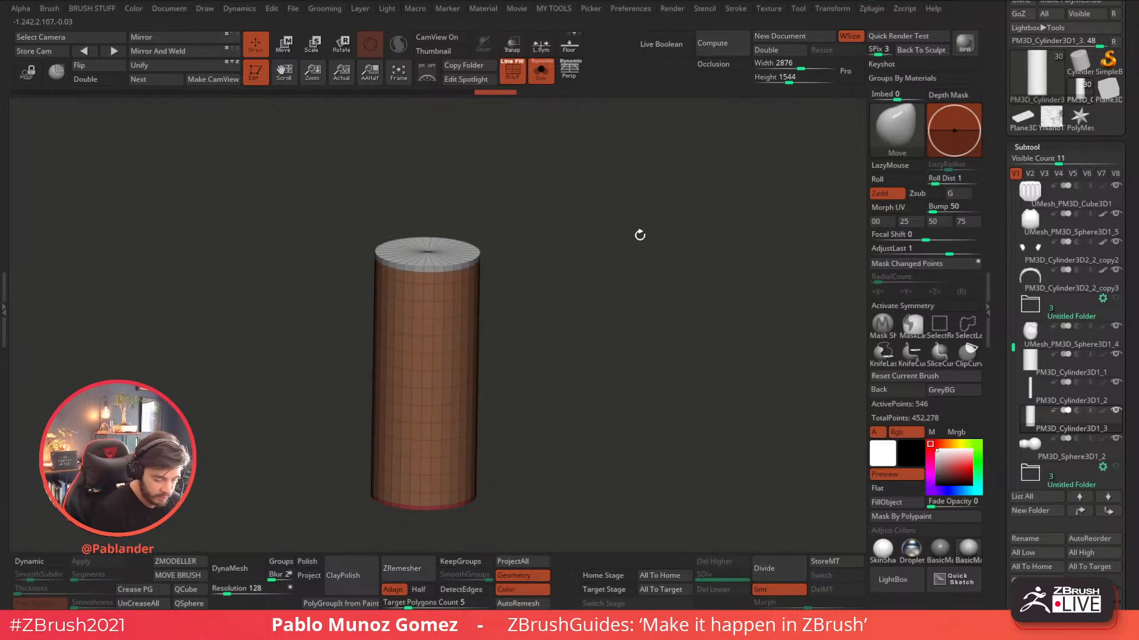
- Put the whole sleeve cylinder into one polygroup and activate the ZModeler brush for work on its upper cap
{"action": "key", "text": "m"}
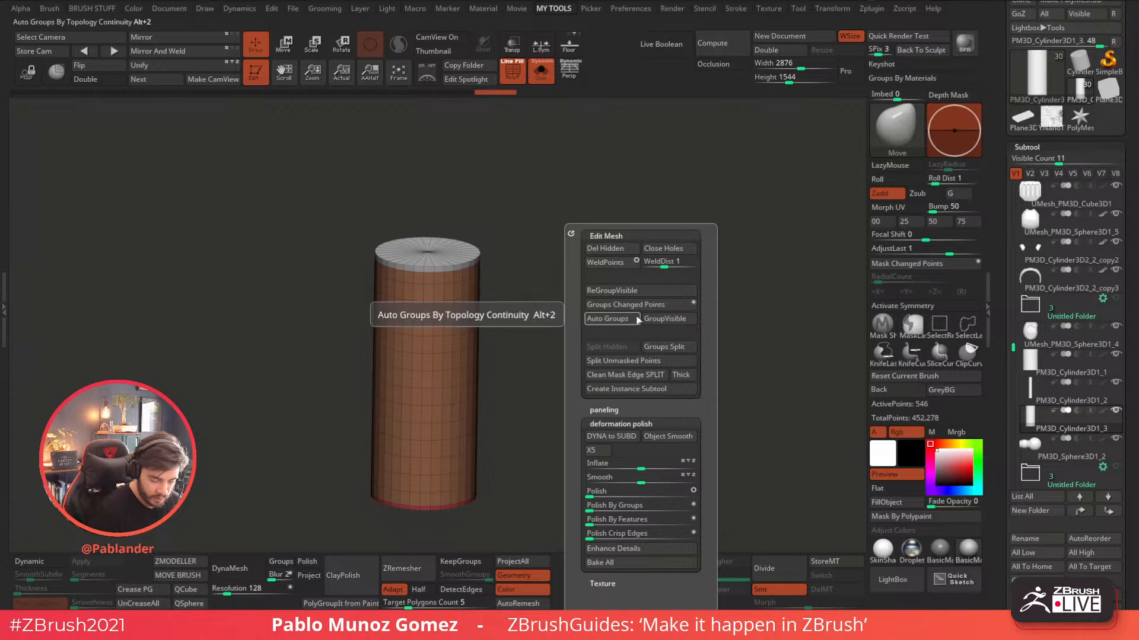
{"action": "left_click", "coordinate": [668, 346]}
{"action": "left_click", "coordinate": [180, 562]}
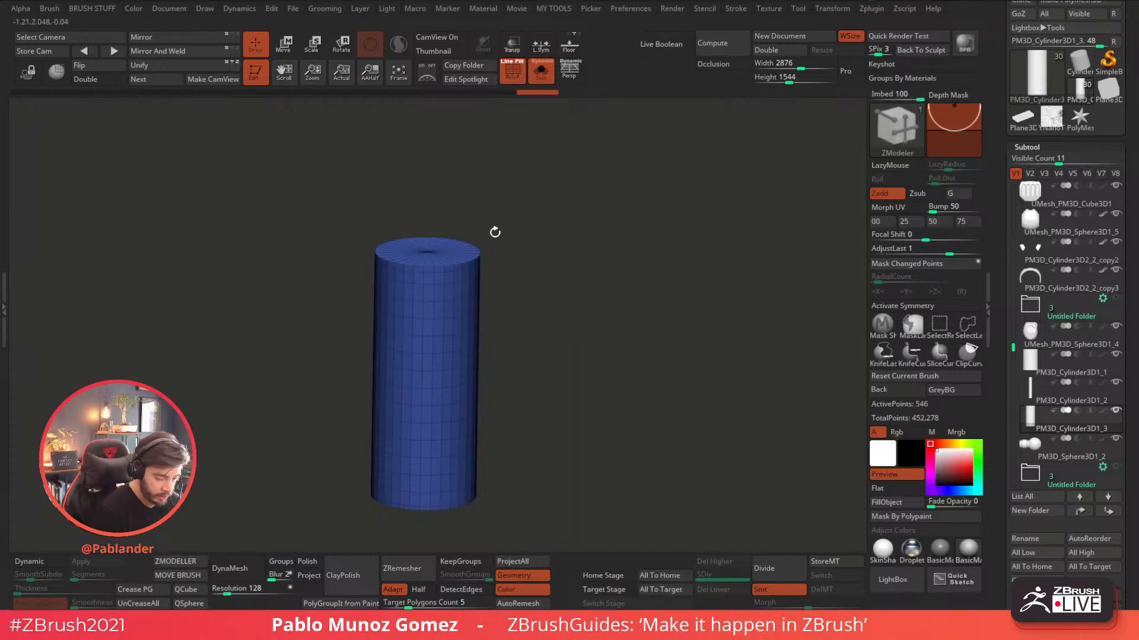
{"action": "left_click_drag", "start_coordinate": [536, 224], "coordinate": [563, 278]}
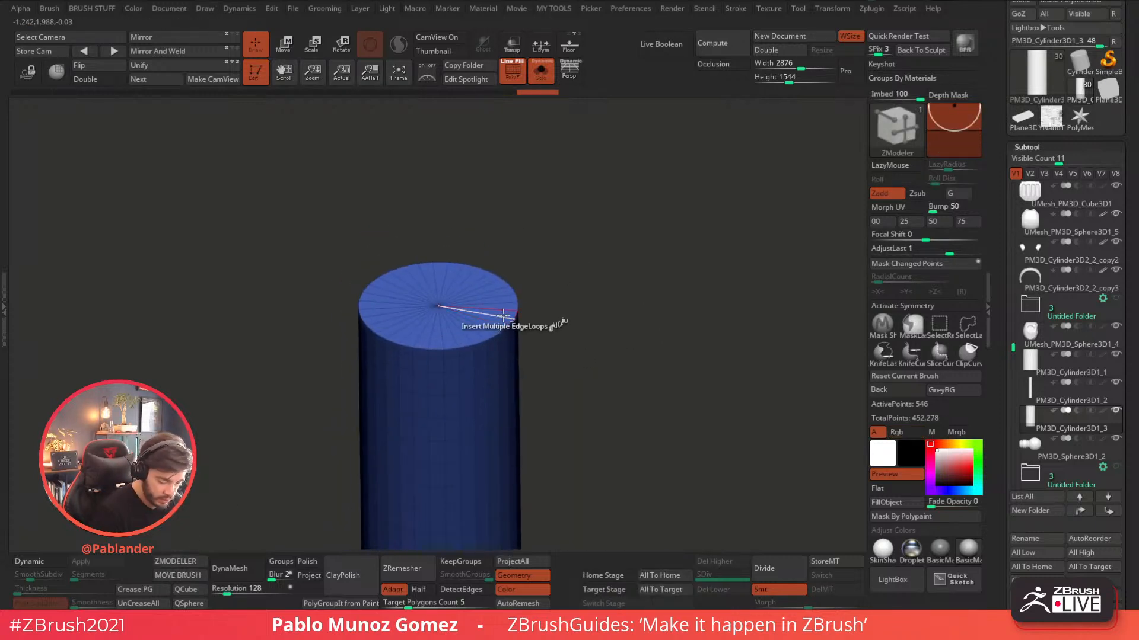
{"action": "left_click_drag", "start_coordinate": [777, 332], "coordinate": [709, 313]}
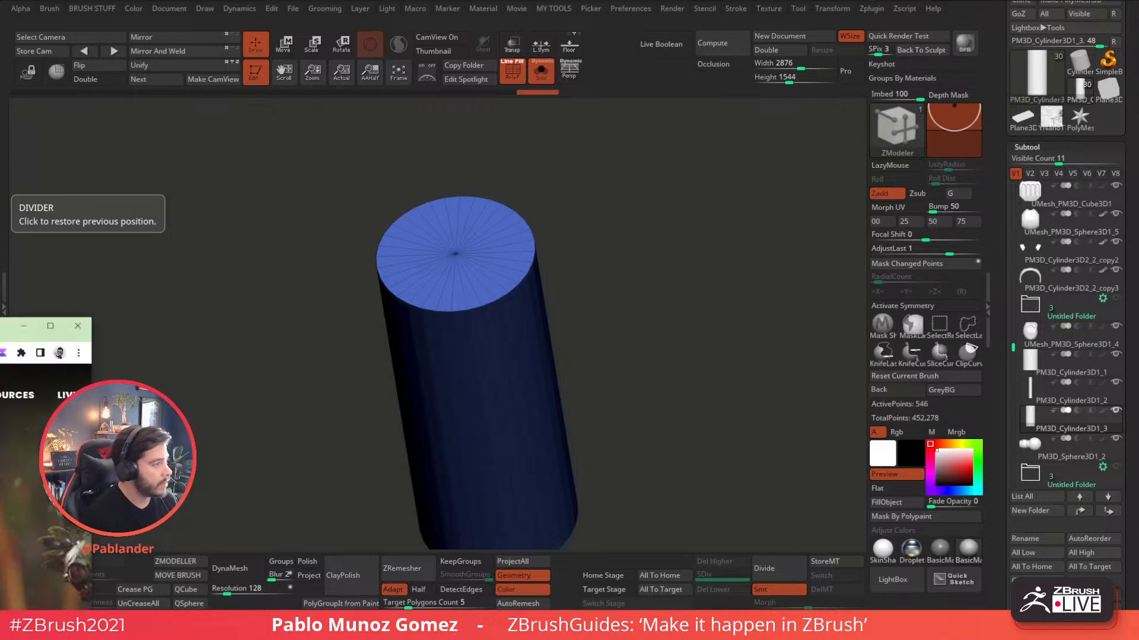
- Switch to the ZBrushGuides website in the browser, open its tutorials page and search for "Ui"
{"action": "left_click_drag", "start_coordinate": [1, 7], "coordinate": [674, 5]}
{"action": "left_click", "coordinate": [906, 571]}
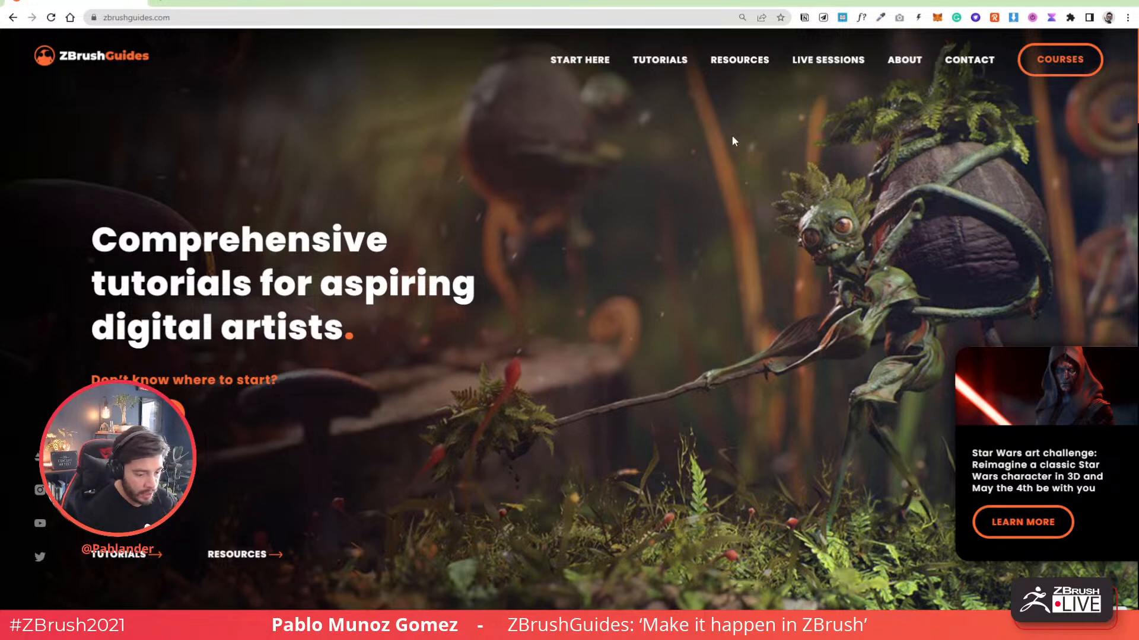
{"action": "left_click", "coordinate": [659, 59]}
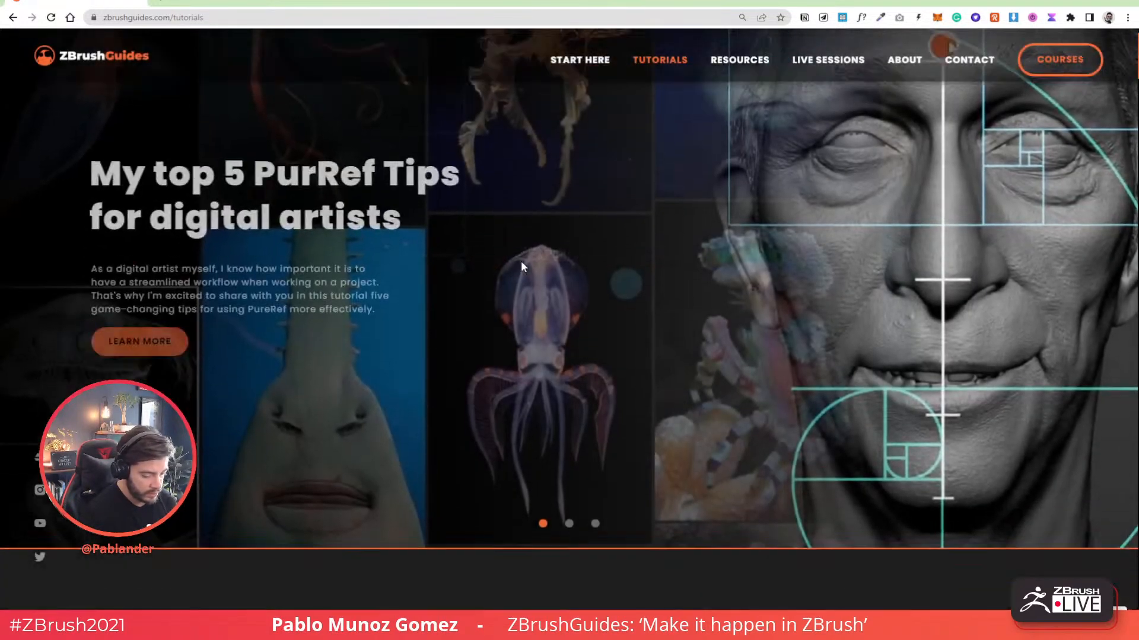
{"action": "scroll", "coordinate": [431, 287], "scroll_direction": "down", "scroll_amount": 6}
{"action": "scroll", "coordinate": [430, 285], "scroll_direction": "down", "scroll_amount": 1}
{"action": "left_click", "coordinate": [889, 247]}
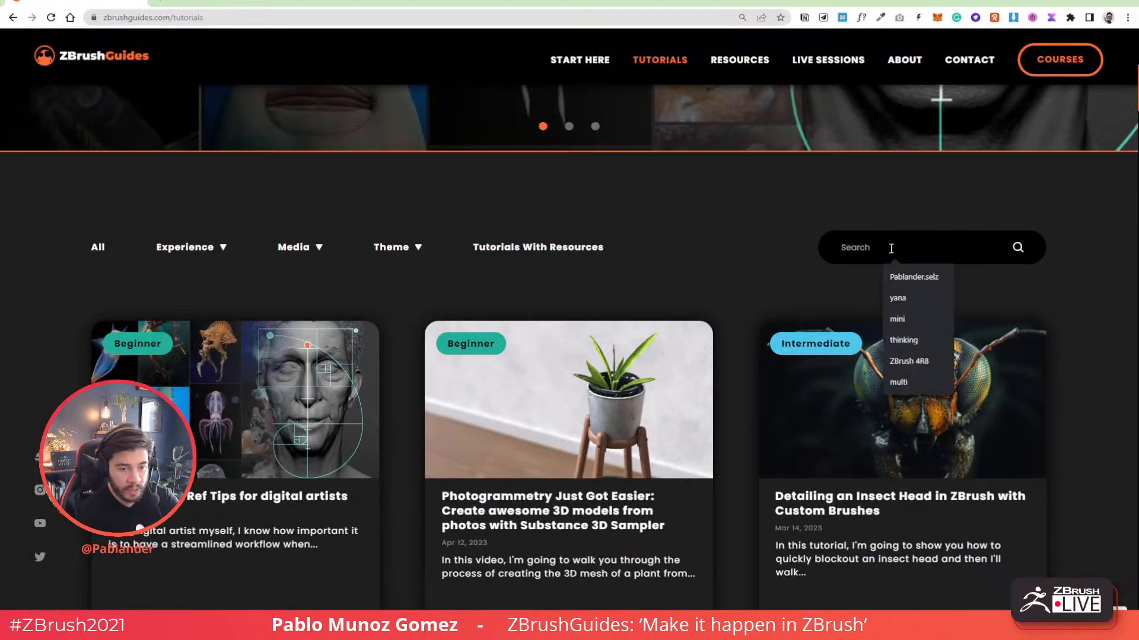
{"action": "type", "text": "Ui"}
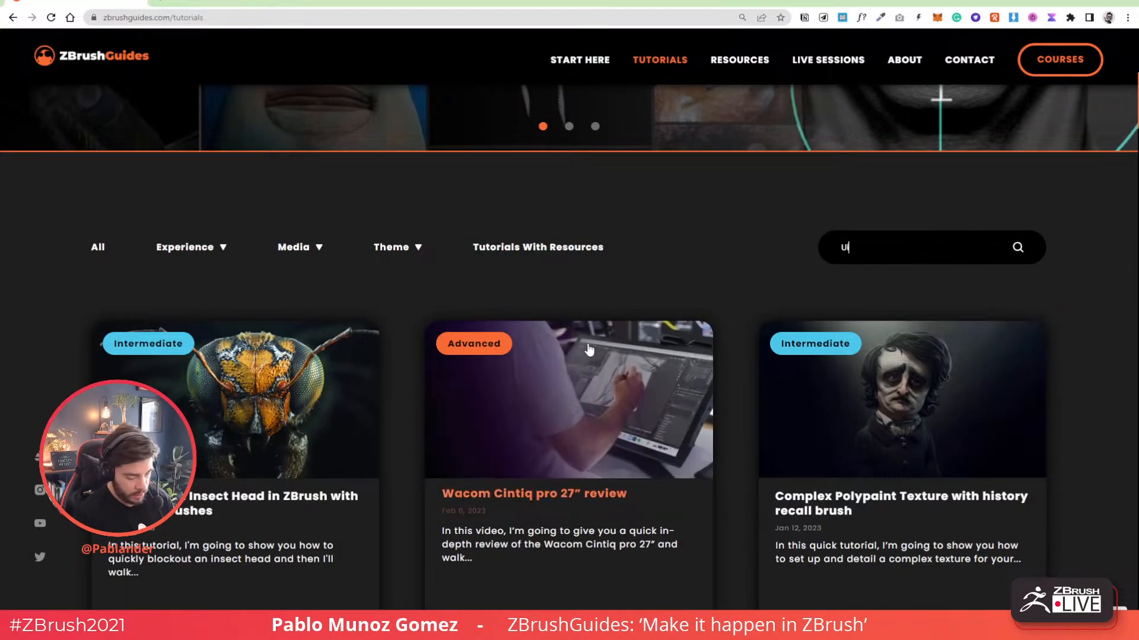
- Browse the search results and open the tutorial "Customising your ZBrush UI with purpose"
{"action": "scroll", "coordinate": [569, 377], "scroll_direction": "down", "scroll_amount": 13}
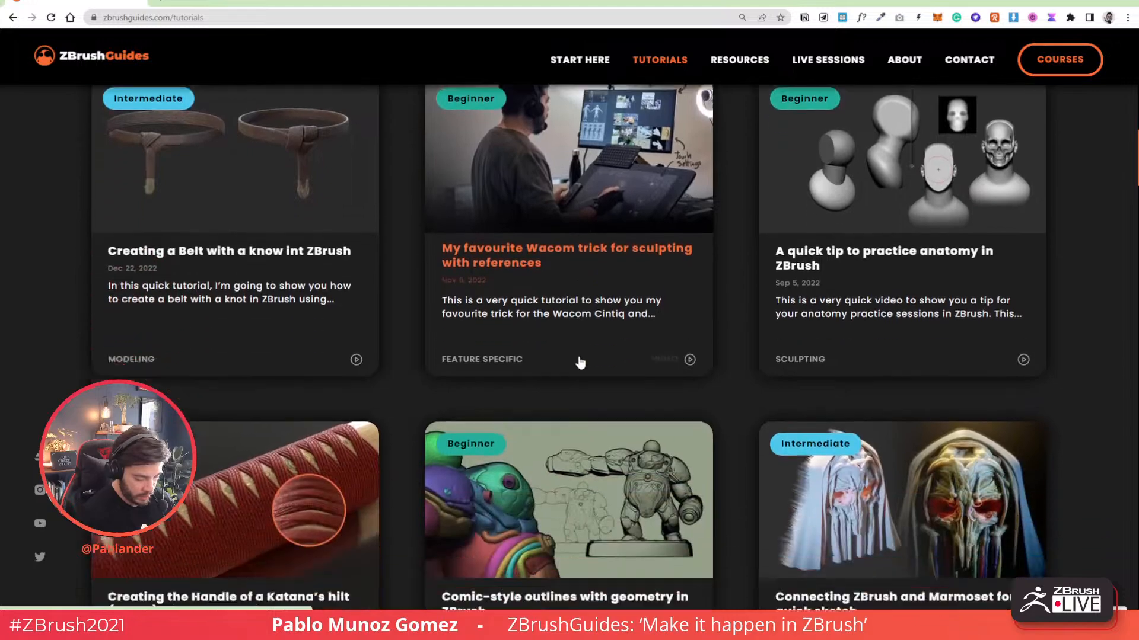
{"action": "scroll", "coordinate": [617, 325], "scroll_direction": "down", "scroll_amount": 20}
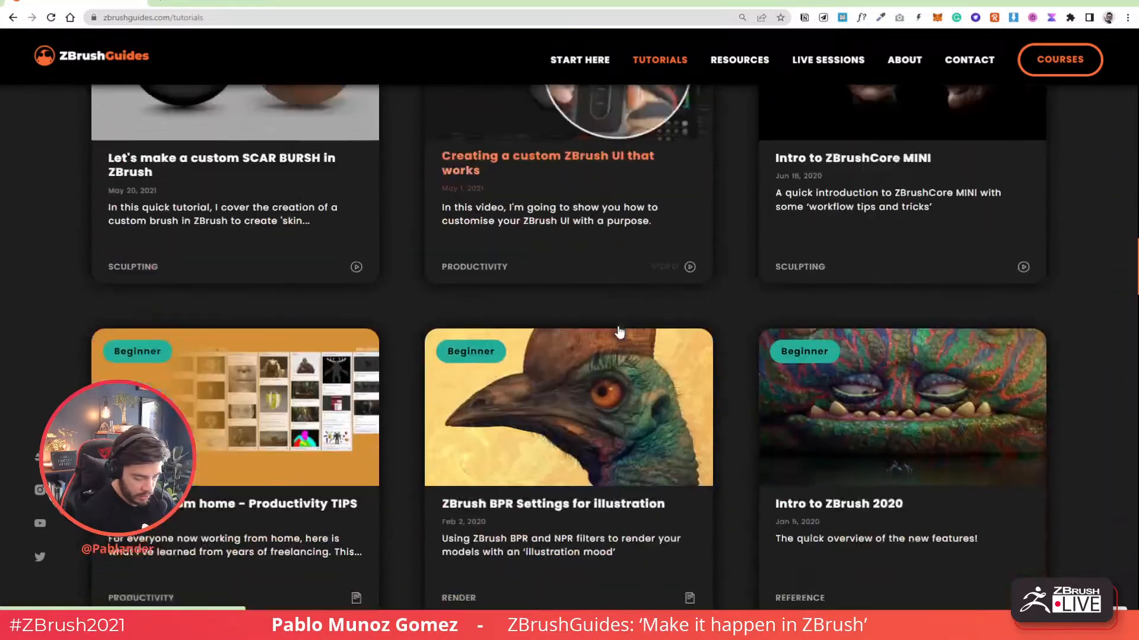
{"action": "scroll", "coordinate": [617, 325], "scroll_direction": "down", "scroll_amount": 20}
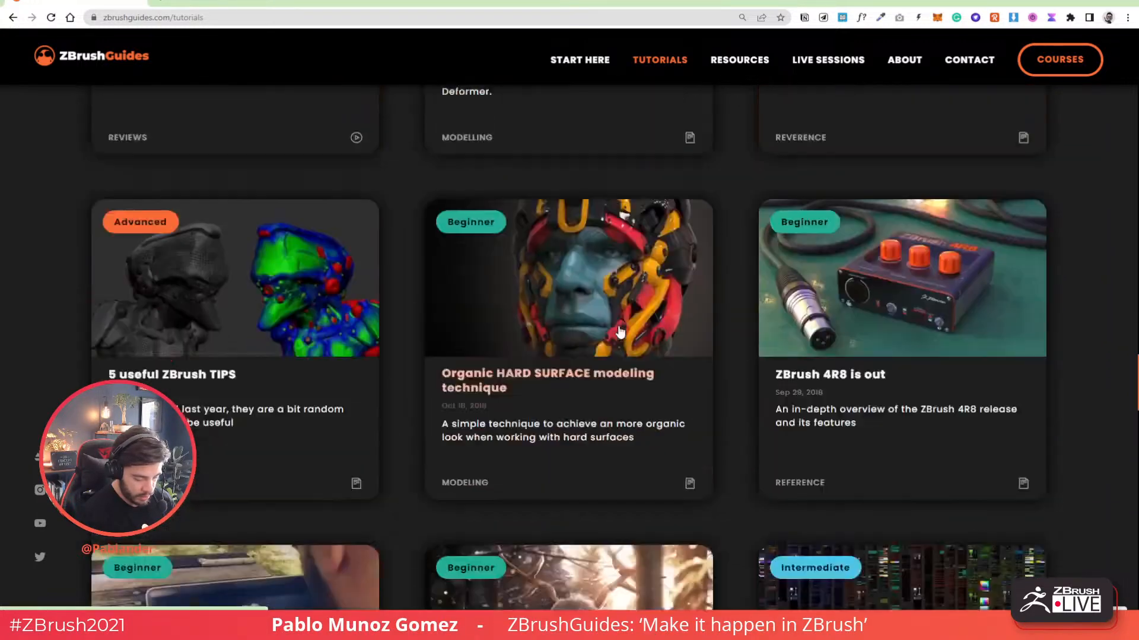
{"action": "scroll", "coordinate": [620, 332], "scroll_direction": "down", "scroll_amount": 3}
{"action": "scroll", "coordinate": [780, 223], "scroll_direction": "up", "scroll_amount": 3}
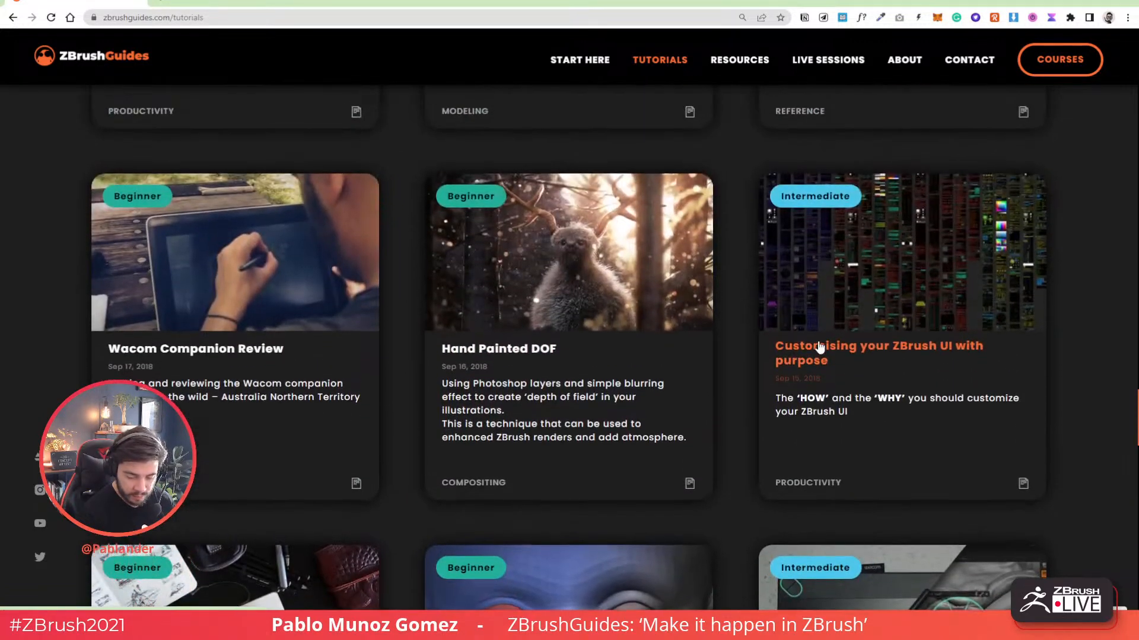
{"action": "left_click", "coordinate": [843, 348]}
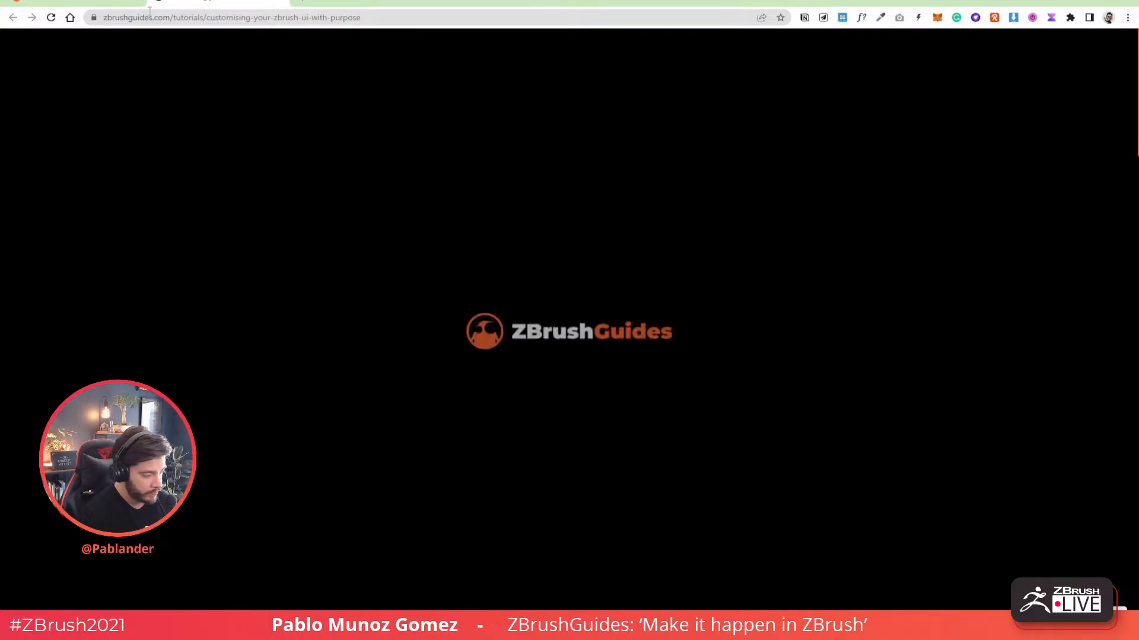
- Look through the UI customisation tutorial's snapshot, introduction and section list
{"action": "scroll", "coordinate": [468, 148], "scroll_direction": "down", "scroll_amount": 10}
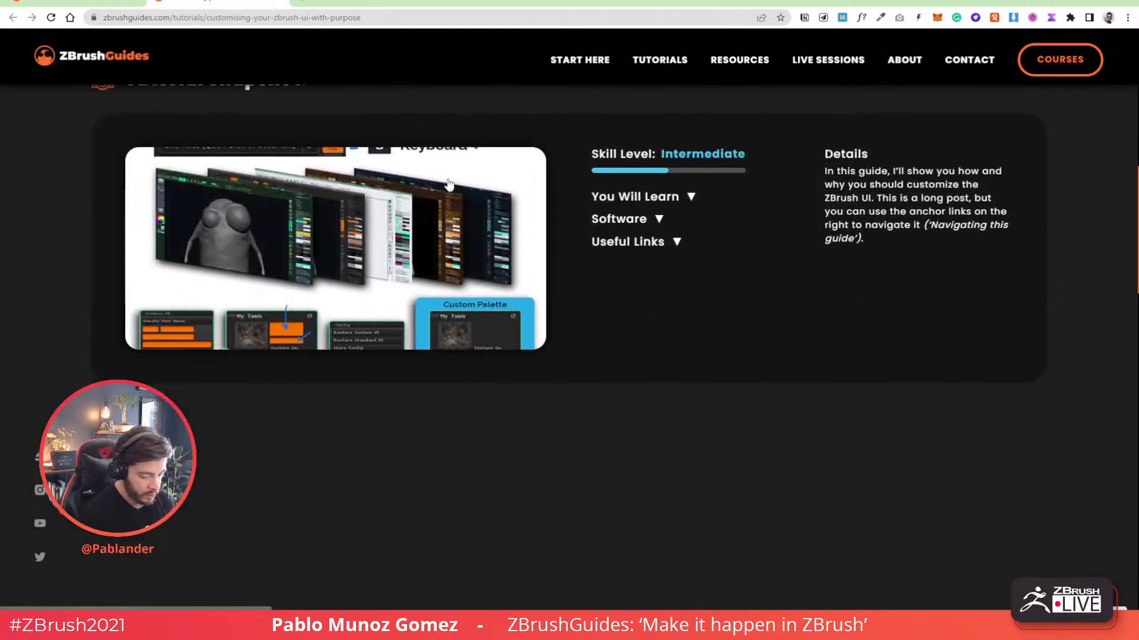
{"action": "scroll", "coordinate": [714, 194], "scroll_direction": "up", "scroll_amount": 4}
{"action": "scroll", "coordinate": [682, 184], "scroll_direction": "down", "scroll_amount": 20}
{"action": "scroll", "coordinate": [647, 172], "scroll_direction": "up", "scroll_amount": 15}
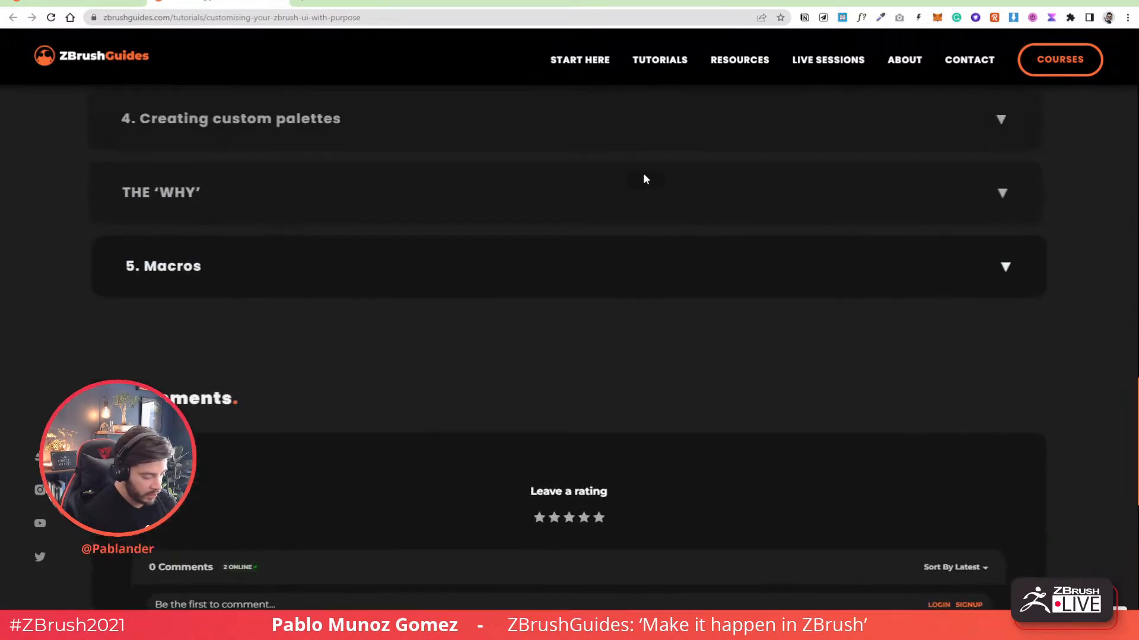
{"action": "scroll", "coordinate": [617, 184], "scroll_direction": "up", "scroll_amount": 10}
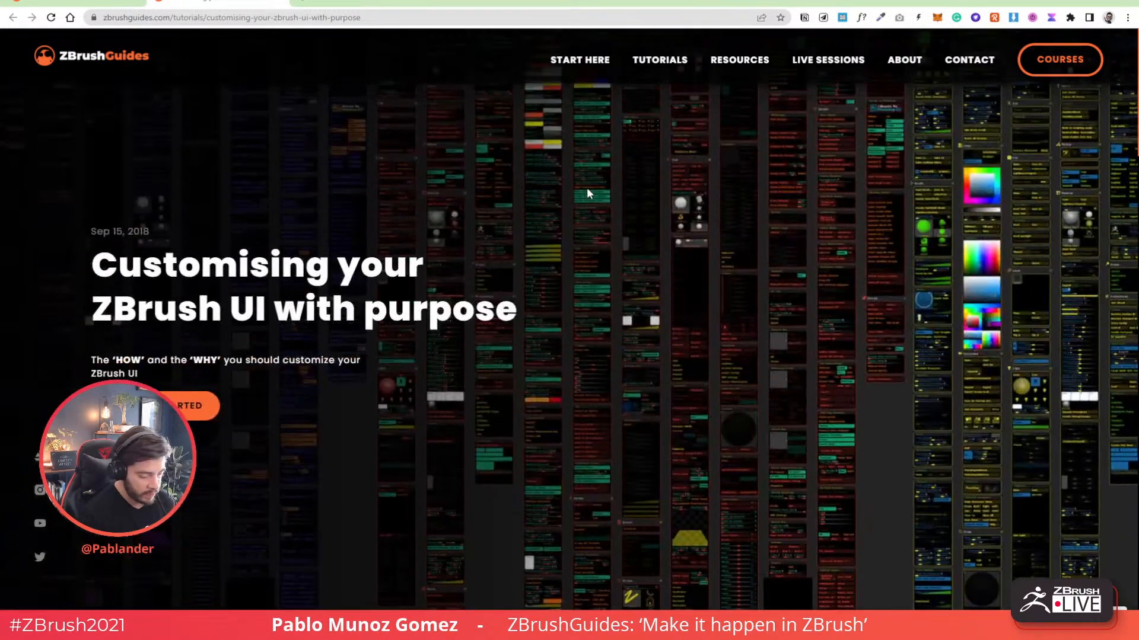
{"action": "scroll", "coordinate": [332, 273], "scroll_direction": "down", "scroll_amount": 5}
{"action": "scroll", "coordinate": [340, 261], "scroll_direction": "down", "scroll_amount": 15}
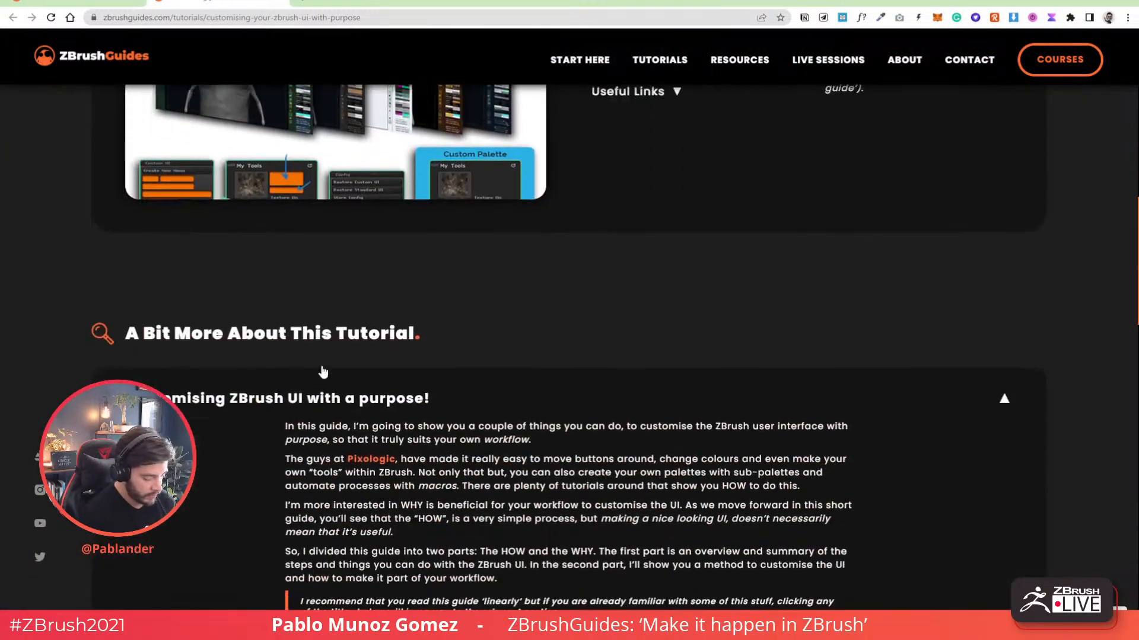
{"action": "scroll", "coordinate": [627, 115], "scroll_direction": "up", "scroll_amount": 10}
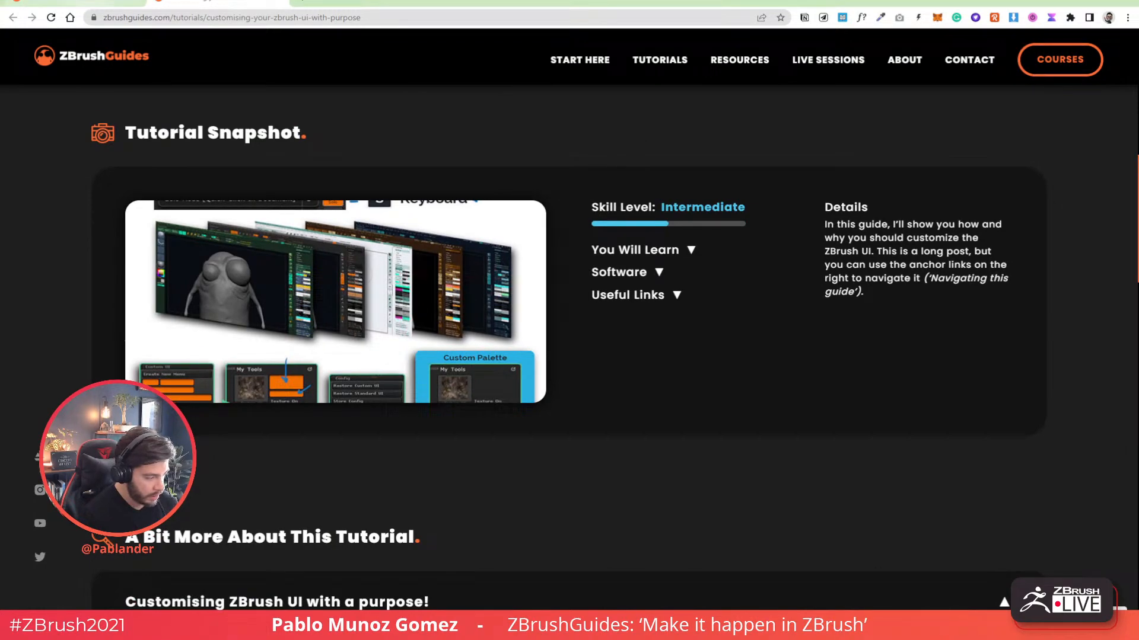
- Return to the ZBrushGuides tutorials page, browse its cards and re-enter "UI" as the search term
{"action": "key", "text": "alt+Left"}
{"action": "scroll", "coordinate": [475, 181], "scroll_direction": "down", "scroll_amount": 5}
{"action": "scroll", "coordinate": [794, 270], "scroll_direction": "down", "scroll_amount": 4}
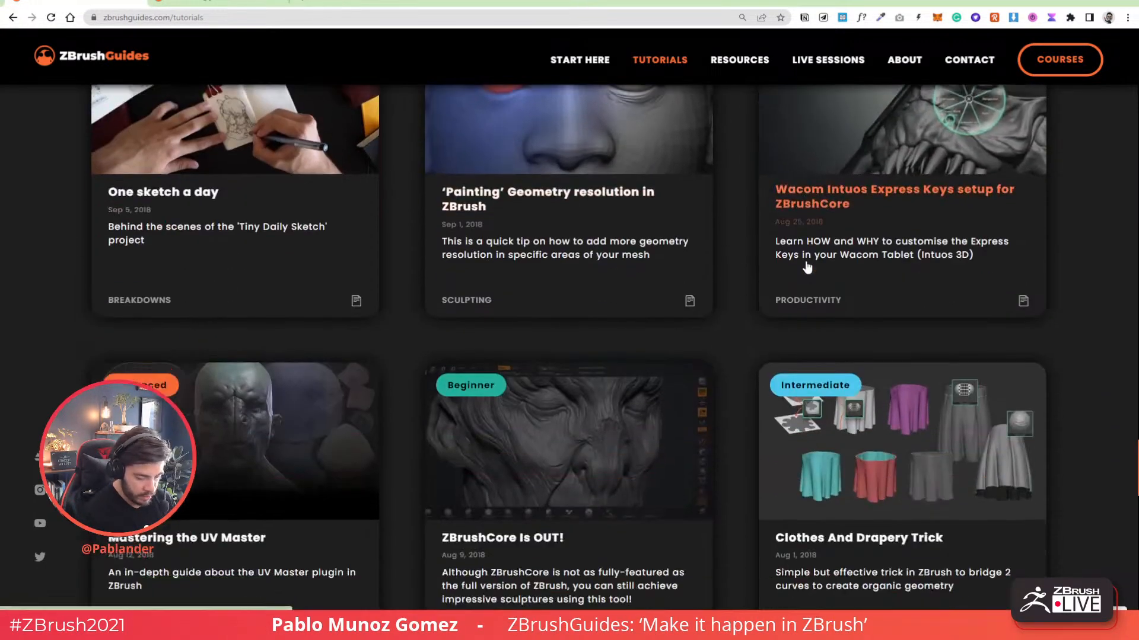
{"action": "scroll", "coordinate": [788, 279], "scroll_direction": "up", "scroll_amount": 12}
{"action": "scroll", "coordinate": [788, 276], "scroll_direction": "down", "scroll_amount": 10}
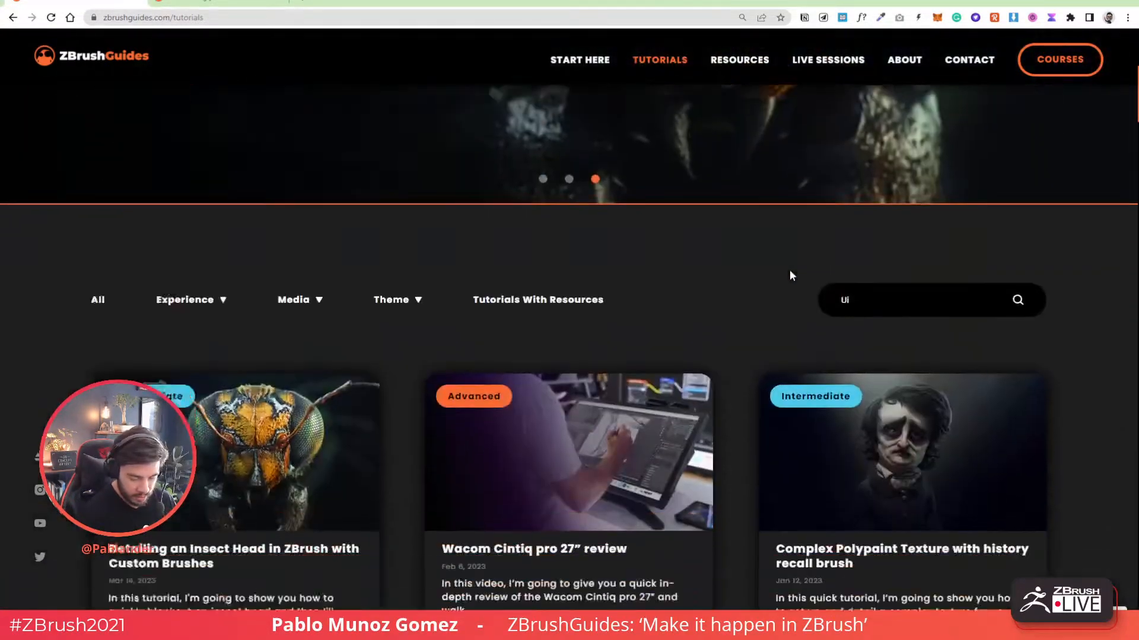
{"action": "scroll", "coordinate": [857, 141], "scroll_direction": "up", "scroll_amount": 2}
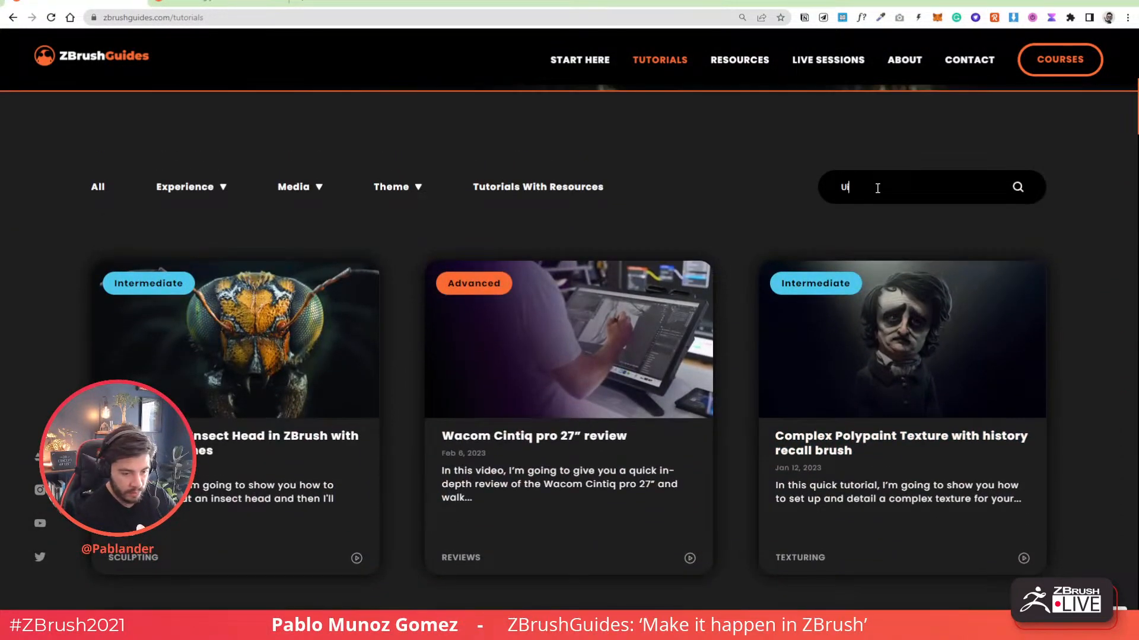
{"action": "key", "text": "BackSpace"}
{"action": "key", "text": "BackSpace"}
{"action": "type", "text": "Ui"}
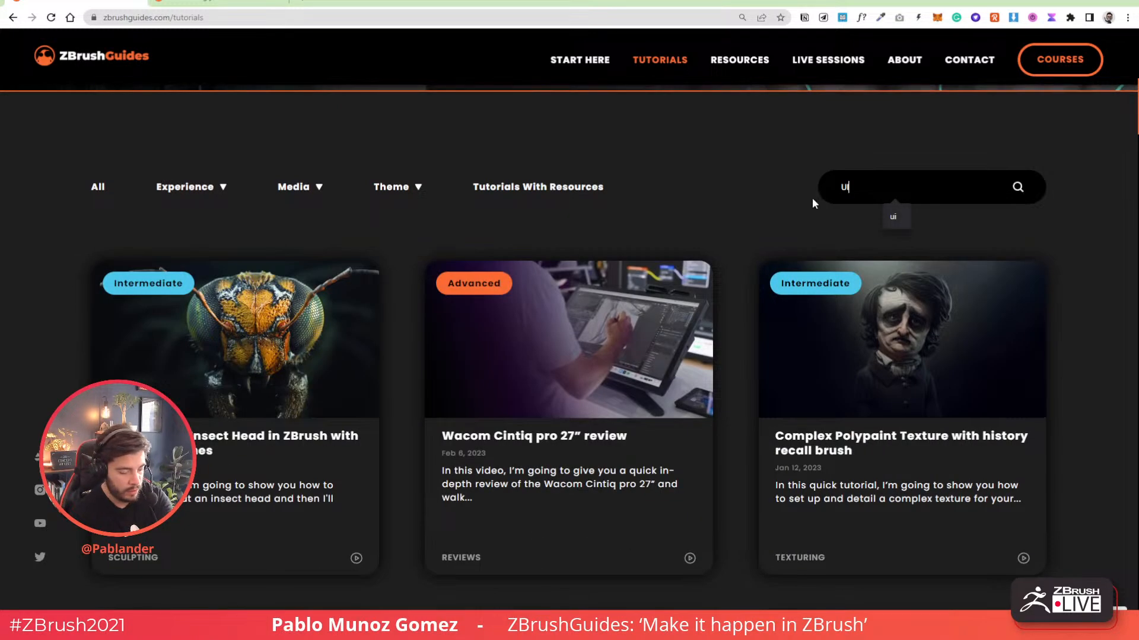
- Filter the tutorials to those with resources and browse the filtered list for UI customisation guides
{"action": "left_click", "coordinate": [489, 188]}
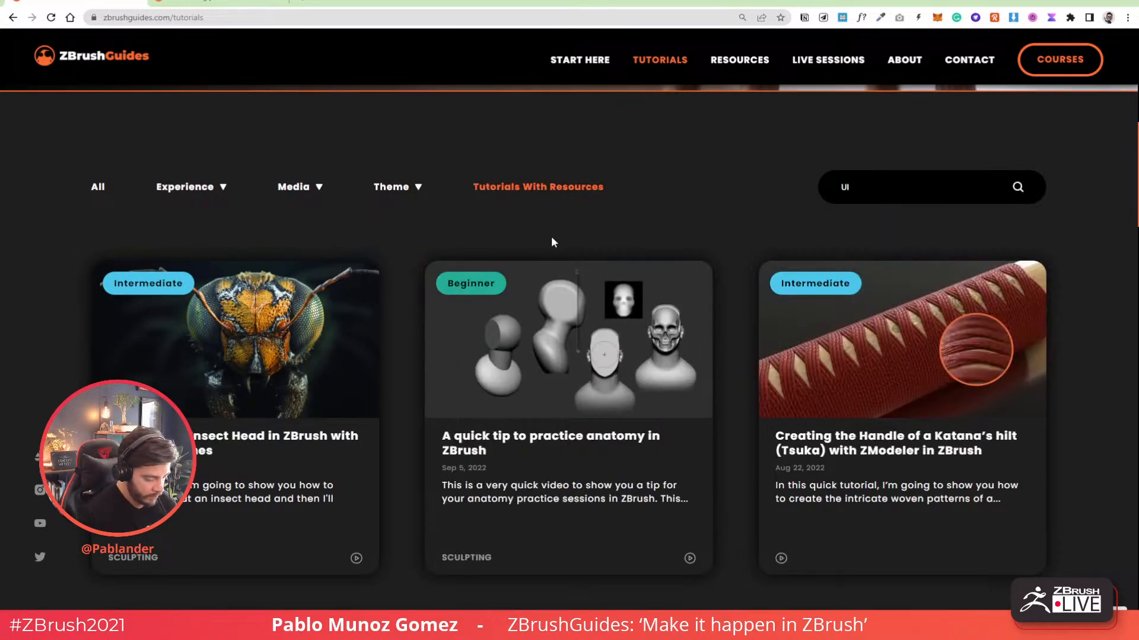
{"action": "scroll", "coordinate": [550, 236], "scroll_direction": "down", "scroll_amount": 10}
{"action": "scroll", "coordinate": [620, 295], "scroll_direction": "down", "scroll_amount": 12}
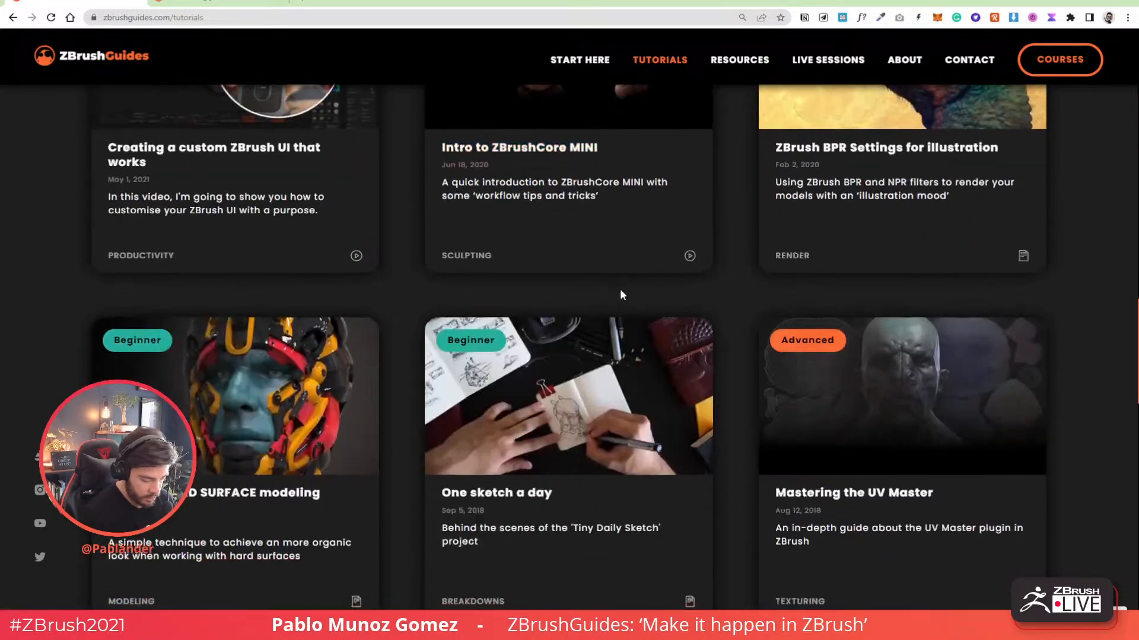
{"action": "scroll", "coordinate": [674, 279], "scroll_direction": "up", "scroll_amount": 15}
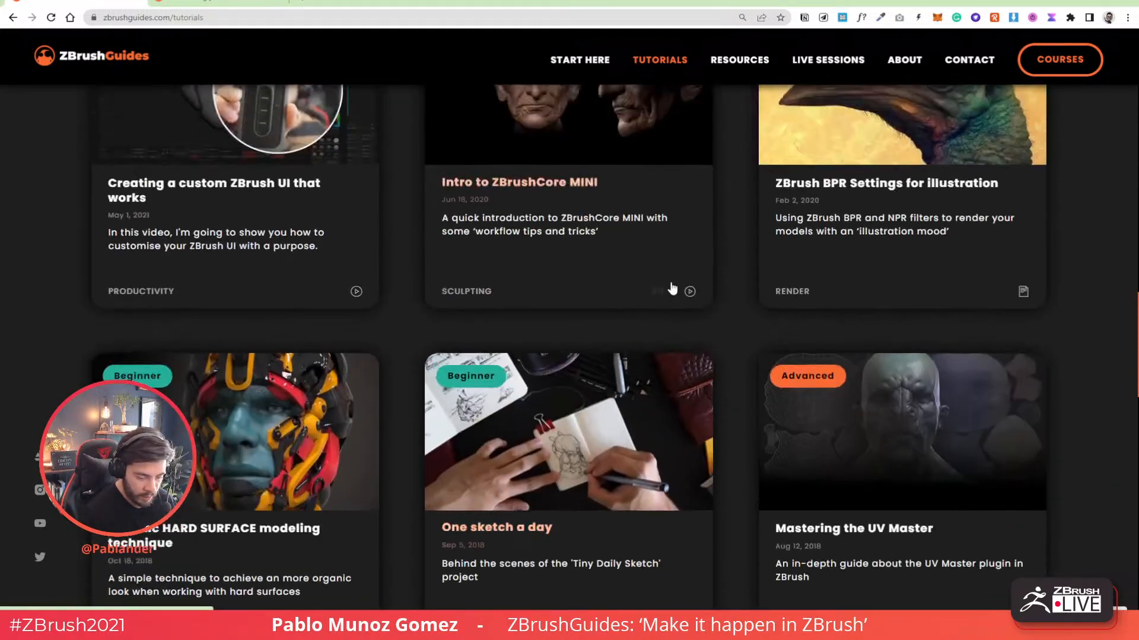
{"action": "scroll", "coordinate": [709, 286], "scroll_direction": "up", "scroll_amount": 4}
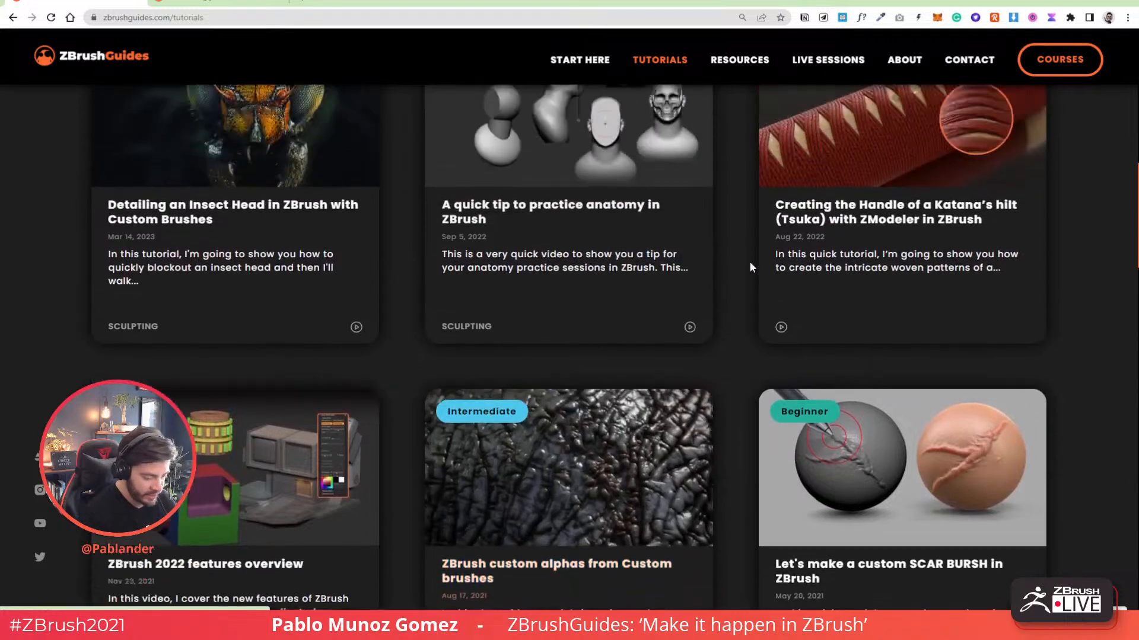
- Browse the YouTube channel's video list and open the video "Creating a custom ZBrush UI that works"
{"action": "key", "text": "alt+Tab"}
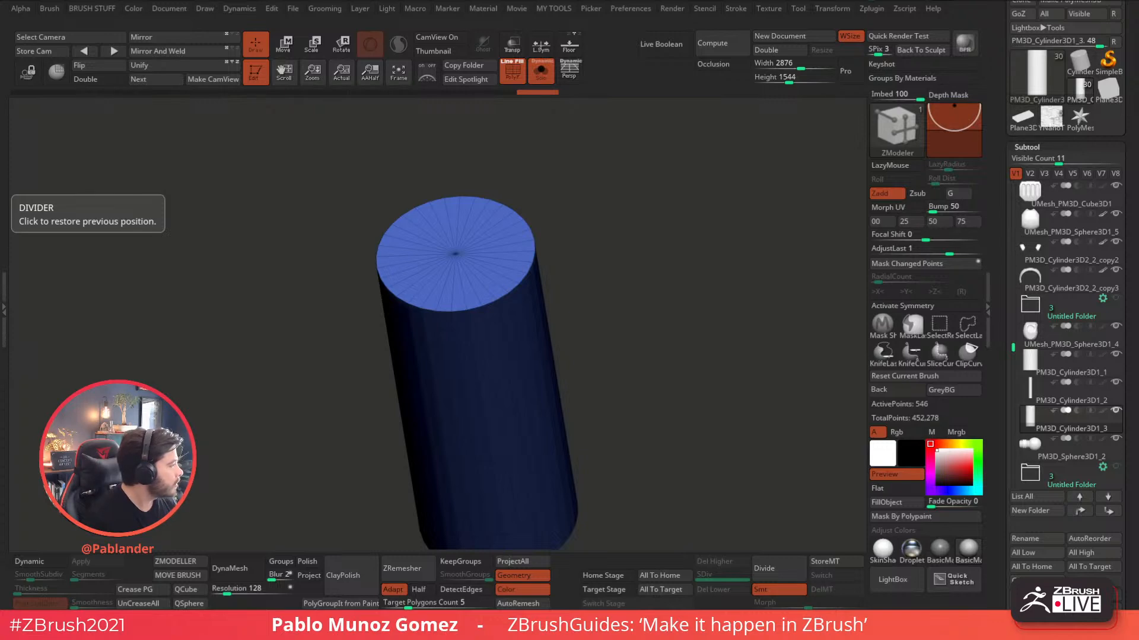
{"action": "left_click_drag", "start_coordinate": [1, 255], "coordinate": [451, 1]}
{"action": "scroll", "coordinate": [567, 310], "scroll_direction": "down", "scroll_amount": 5}
{"action": "scroll", "coordinate": [567, 306], "scroll_direction": "down", "scroll_amount": 3}
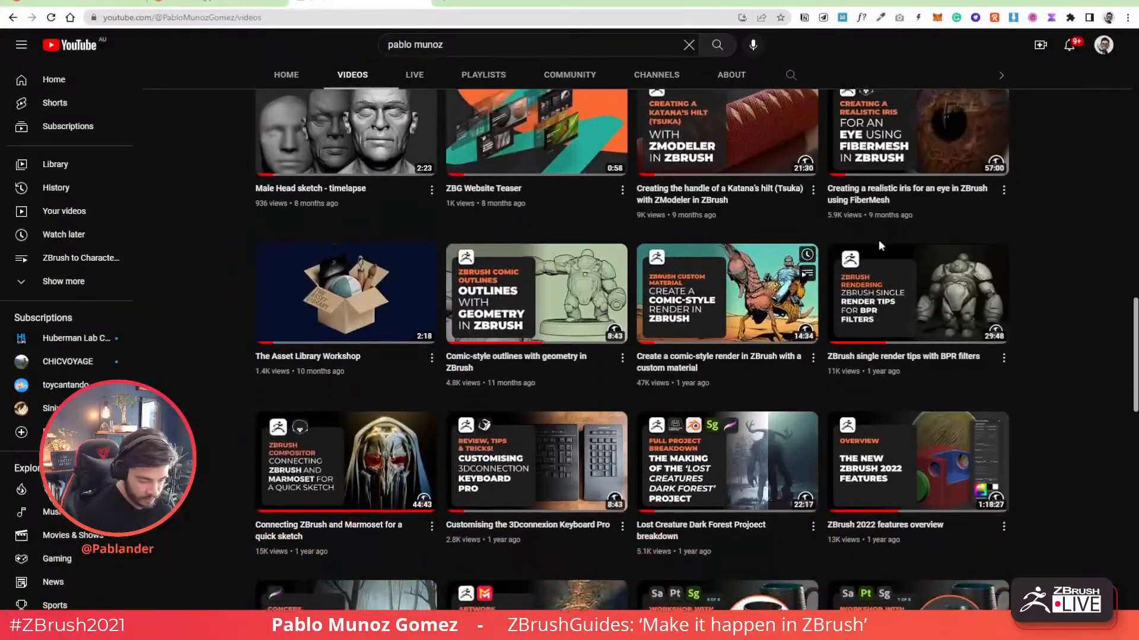
{"action": "scroll", "coordinate": [1010, 220], "scroll_direction": "down", "scroll_amount": 1}
{"action": "scroll", "coordinate": [1010, 216], "scroll_direction": "down", "scroll_amount": 14}
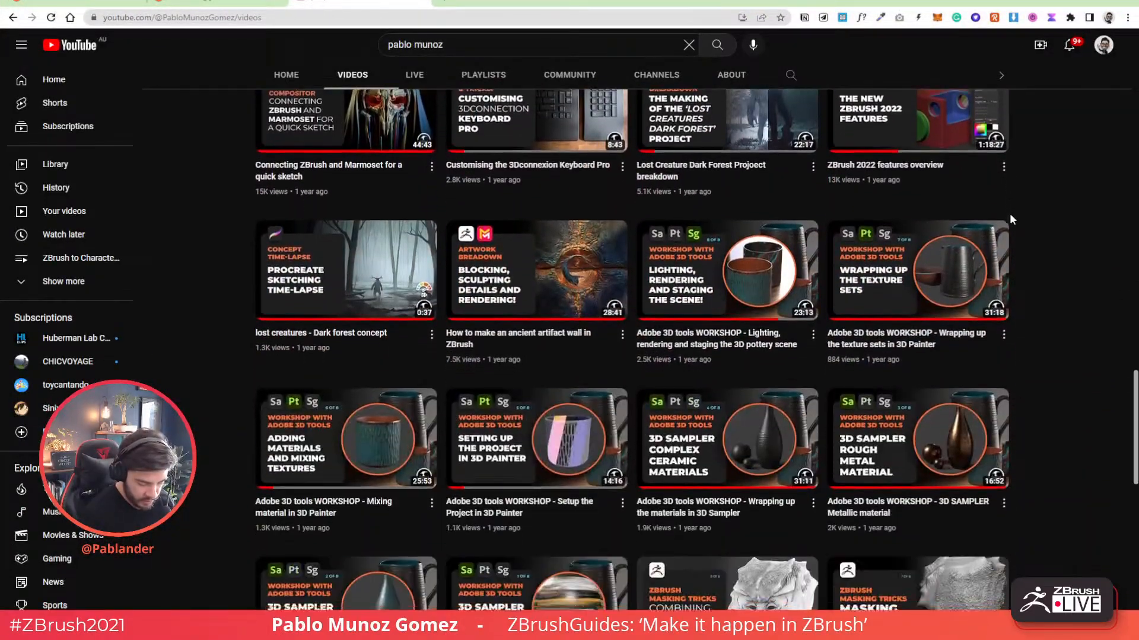
{"action": "scroll", "coordinate": [1010, 221], "scroll_direction": "down", "scroll_amount": 10}
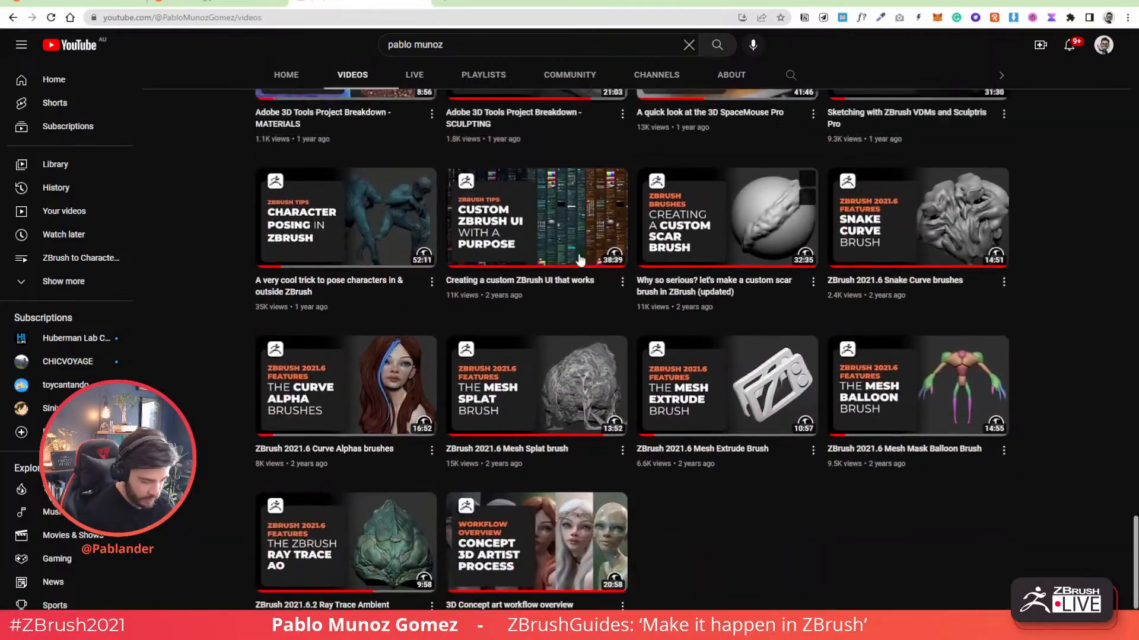
{"action": "scroll", "coordinate": [534, 285], "scroll_direction": "up", "scroll_amount": 2}
{"action": "left_click", "coordinate": [508, 293]}
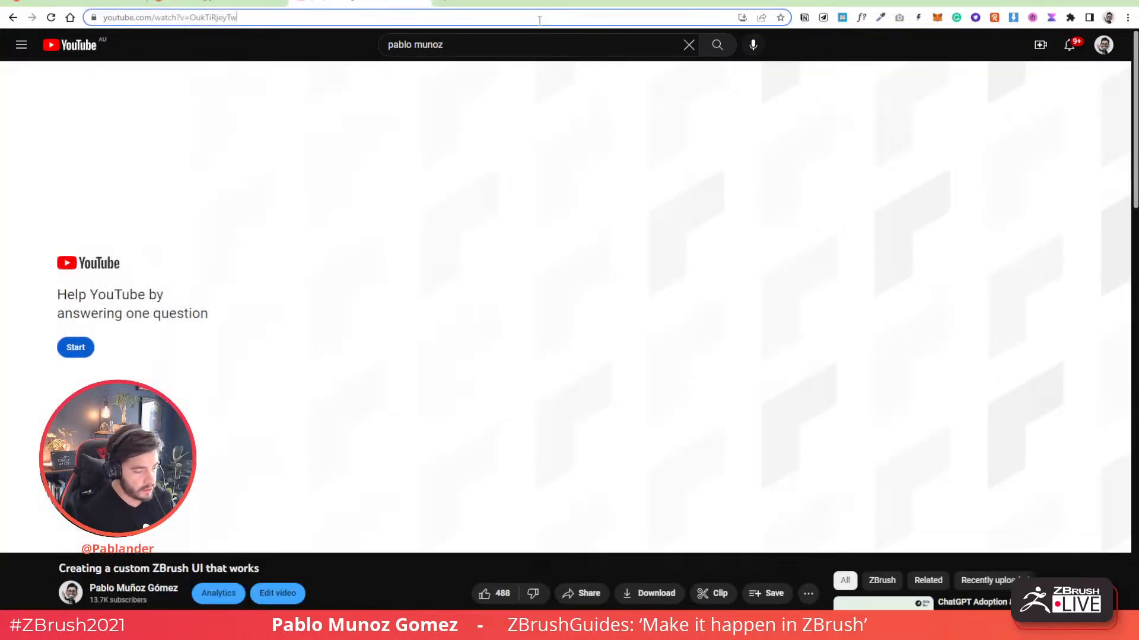
- Select the video's web address, then expand the description to examine its download link and chapter list
{"action": "left_click", "coordinate": [539, 21]}
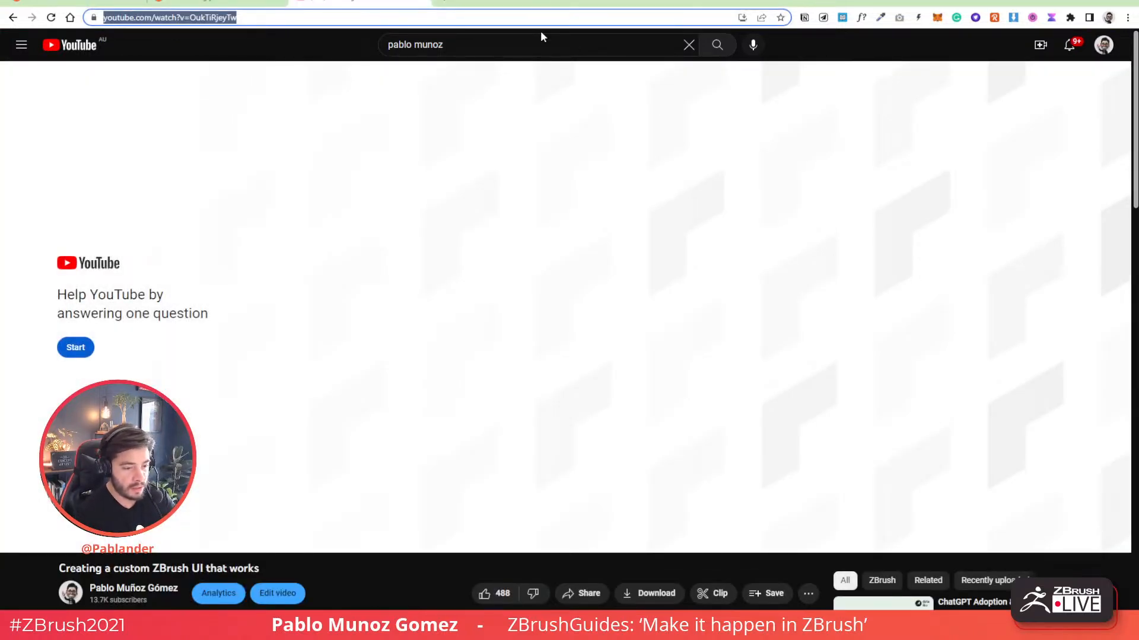
{"action": "scroll", "coordinate": [629, 191], "scroll_direction": "down", "scroll_amount": 15}
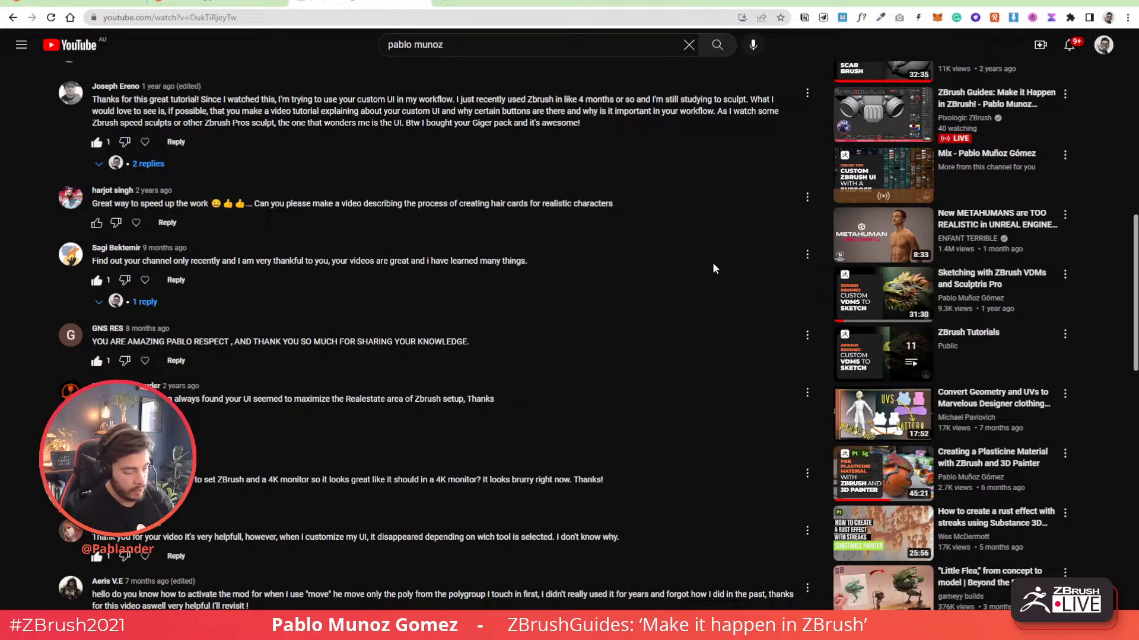
{"action": "scroll", "coordinate": [474, 255], "scroll_direction": "up", "scroll_amount": 6}
{"action": "scroll", "coordinate": [222, 231], "scroll_direction": "down", "scroll_amount": 2}
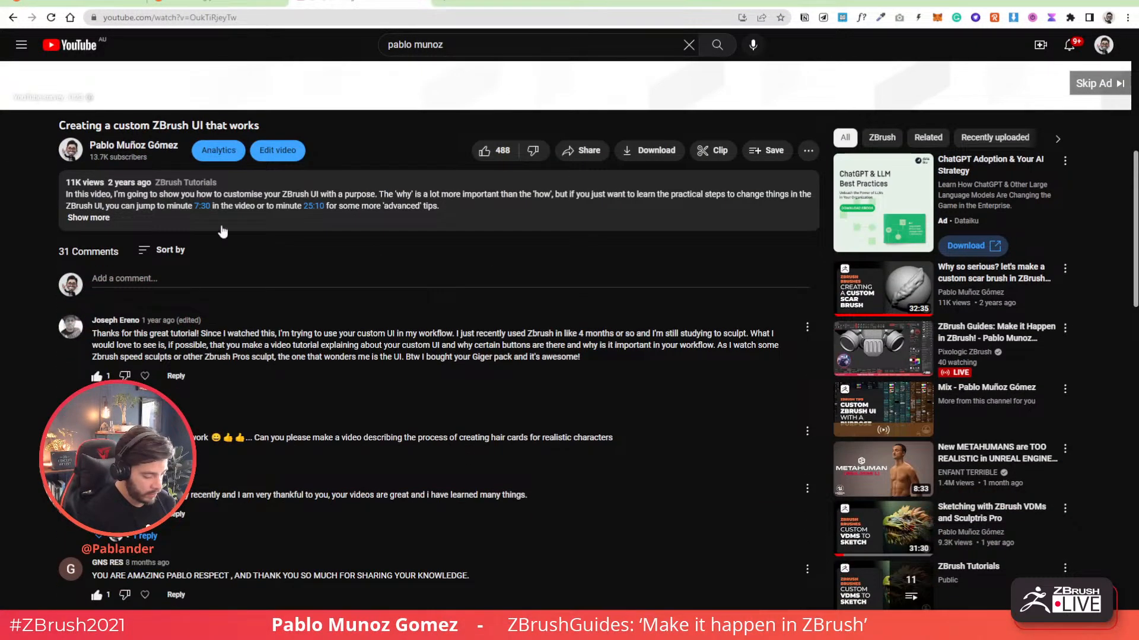
{"action": "left_click", "coordinate": [147, 229]}
{"action": "scroll", "coordinate": [118, 195], "scroll_direction": "down", "scroll_amount": 2}
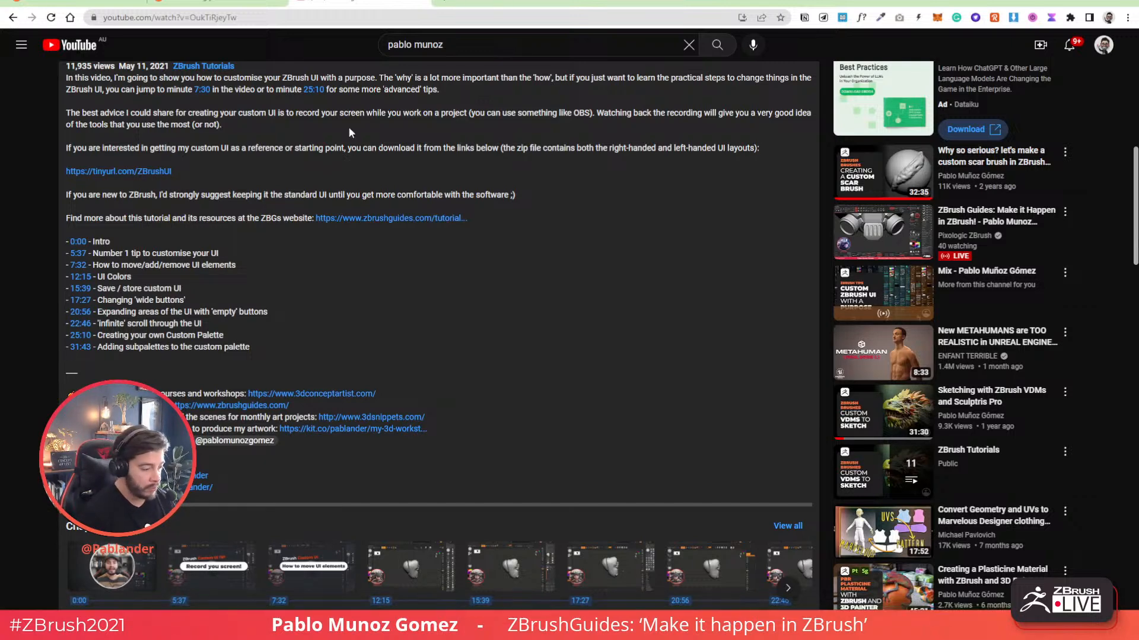
- Switch back to ZBrush and toggle the interface panels around the canvas off and on again
{"action": "left_click", "coordinate": [1070, 1]}
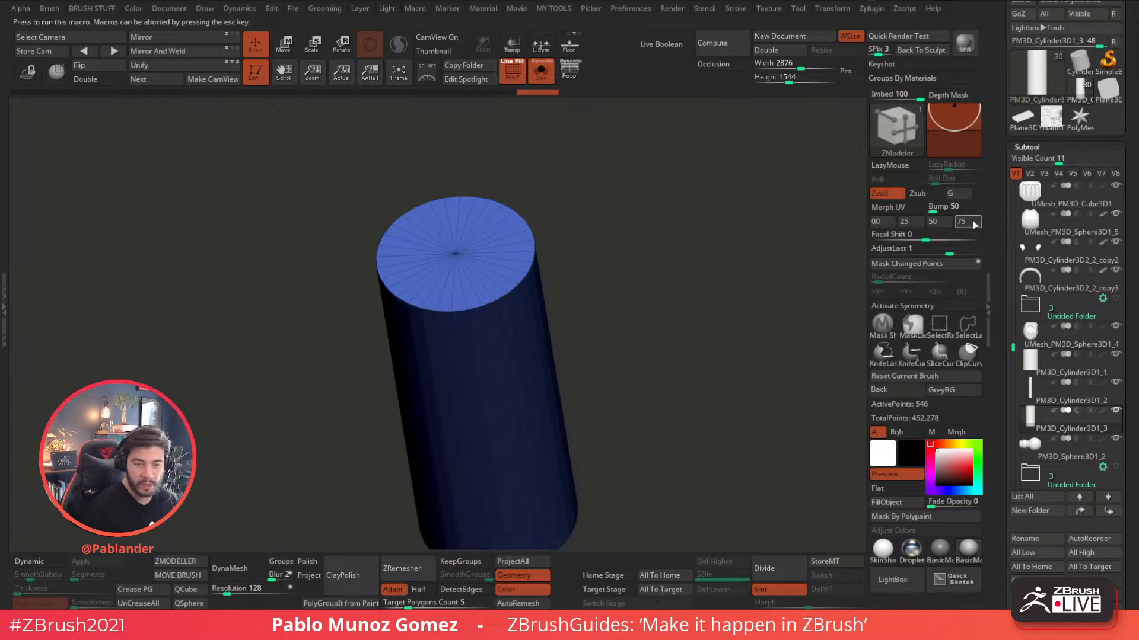
{"action": "key", "text": "Tab"}
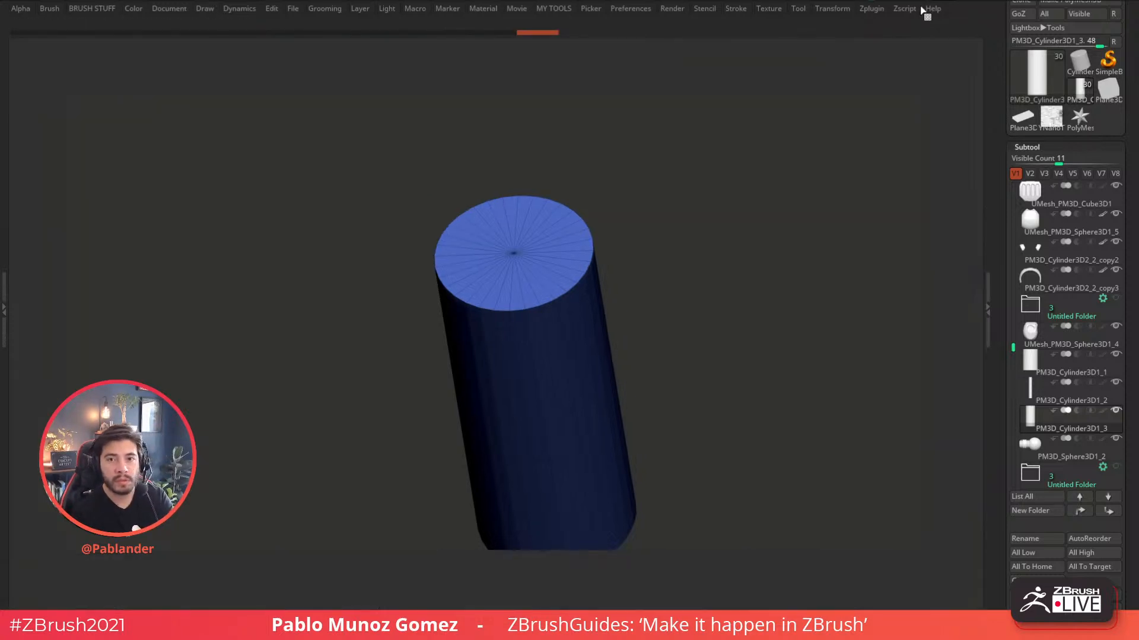
{"action": "key", "text": "Tab"}
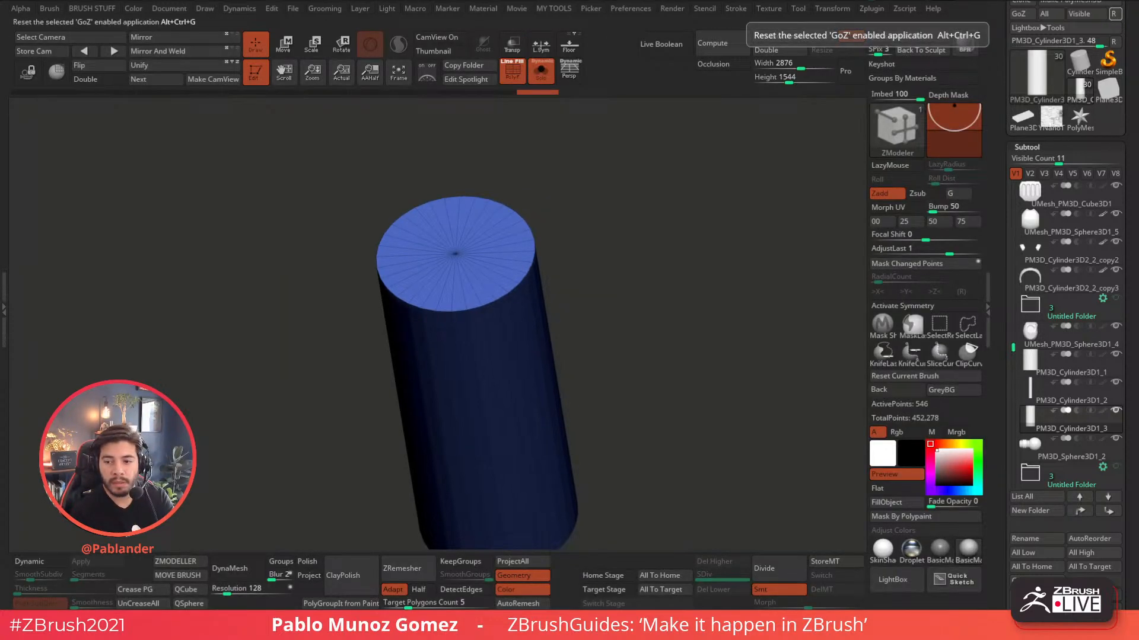
- Switch to the YouTube video about the custom UI, view its player and return to ZBrush
{"action": "key", "text": "alt+Tab"}
{"action": "left_click", "coordinate": [359, 2]}
{"action": "scroll", "coordinate": [511, 429], "scroll_direction": "up", "scroll_amount": 1}
{"action": "scroll", "coordinate": [410, 237], "scroll_direction": "up", "scroll_amount": 10}
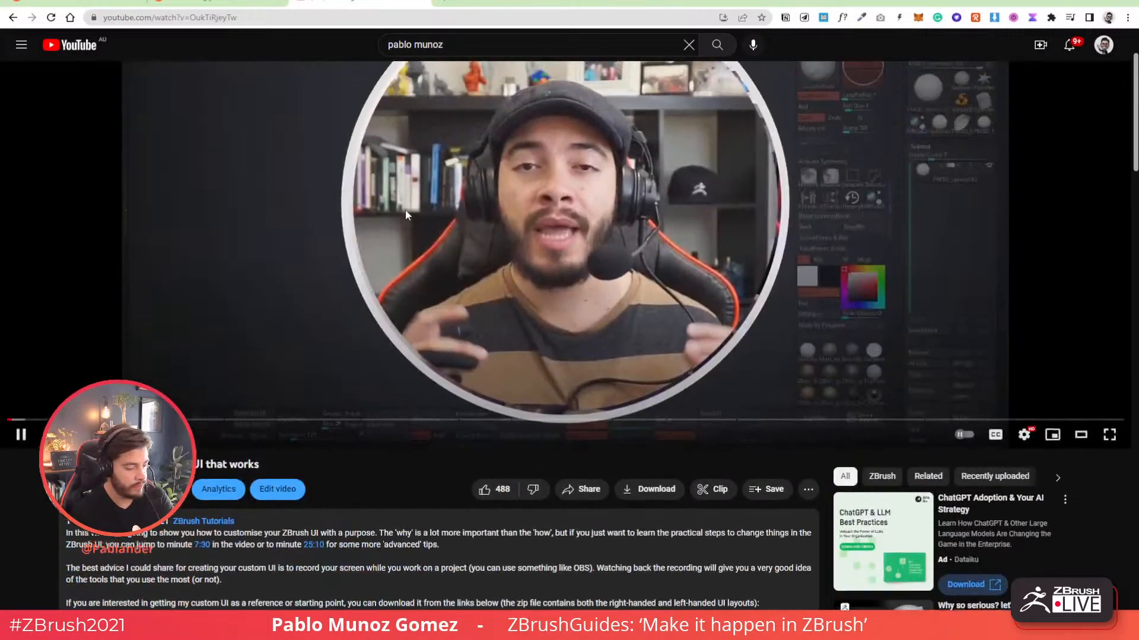
{"action": "key", "text": "alt+Tab"}
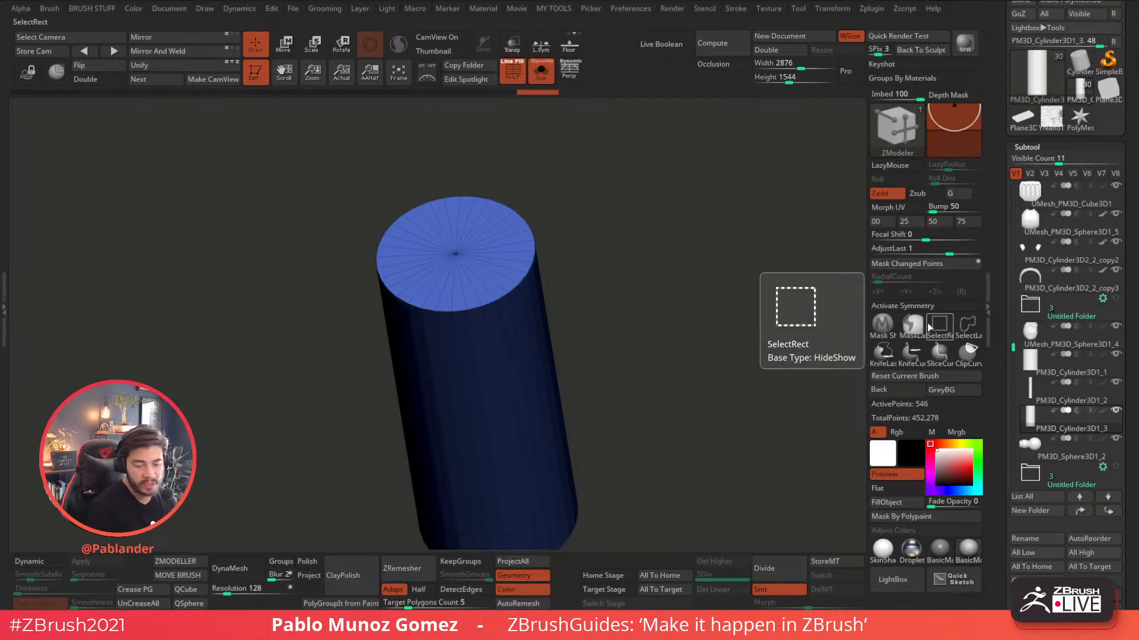
- Examine the sleeve cylinder's upper cap and side edges from several angles
{"action": "left_click_drag", "start_coordinate": [639, 359], "coordinate": [652, 359]}
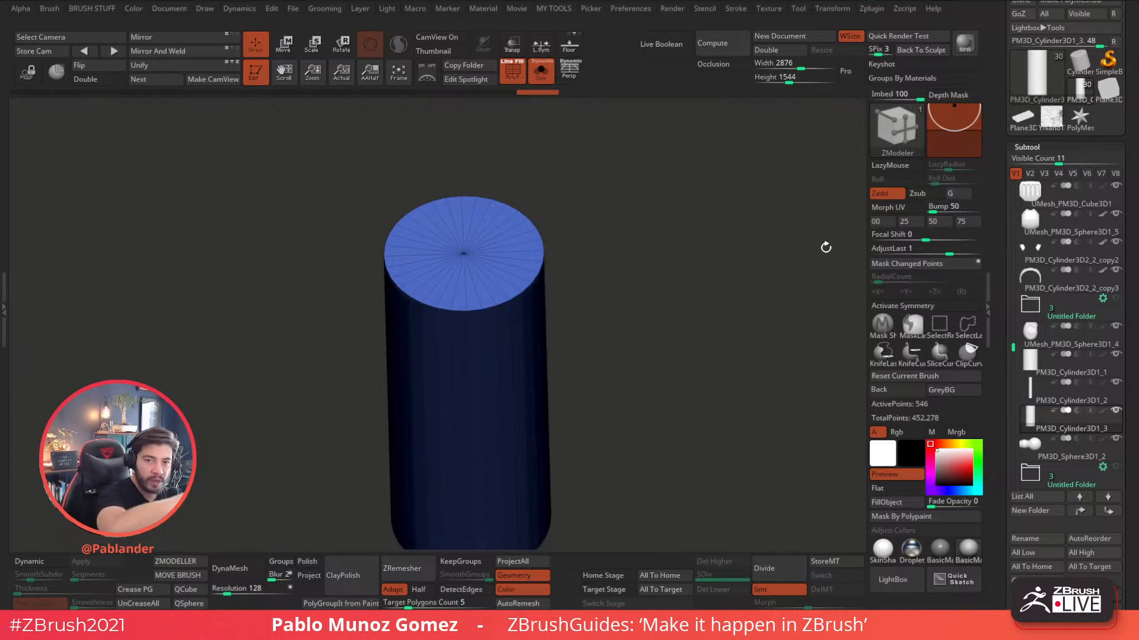
{"action": "mouse_move", "coordinate": [636, 323]}
{"action": "left_mouse_down"}
{"action": "mouse_move", "coordinate": [635, 305]}
{"action": "mouse_move", "coordinate": [649, 314]}
{"action": "mouse_move", "coordinate": [631, 340]}
{"action": "left_mouse_up"}
{"action": "left_click_drag", "start_coordinate": [593, 275], "coordinate": [635, 273]}
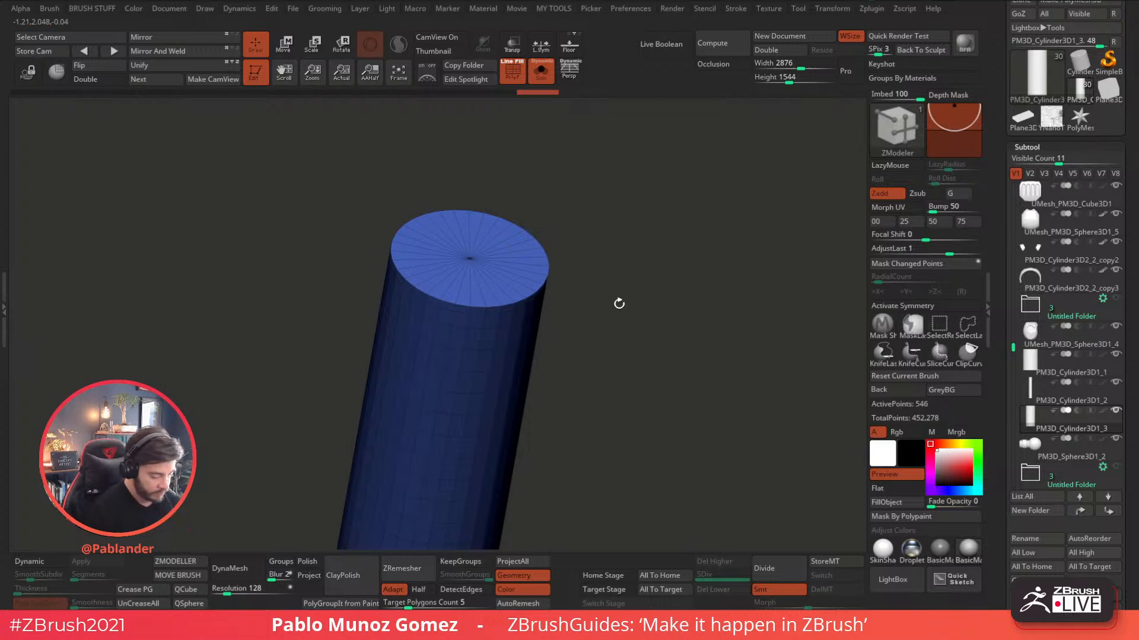
{"action": "left_click_drag", "start_coordinate": [615, 298], "coordinate": [621, 312]}
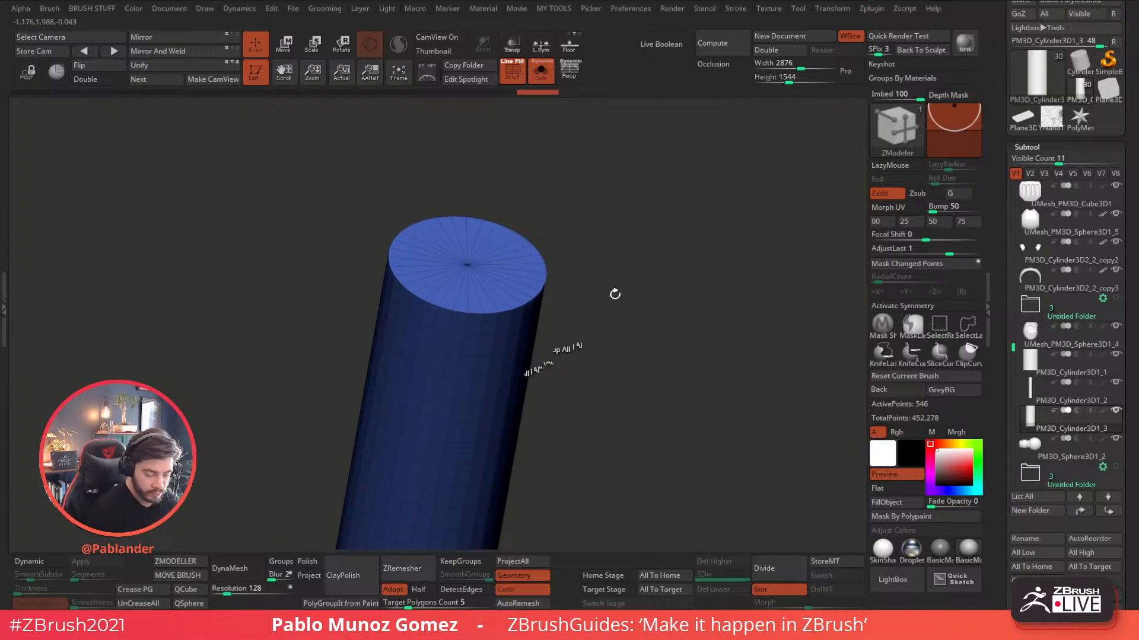
{"action": "left_click_drag", "start_coordinate": [552, 374], "coordinate": [585, 330]}
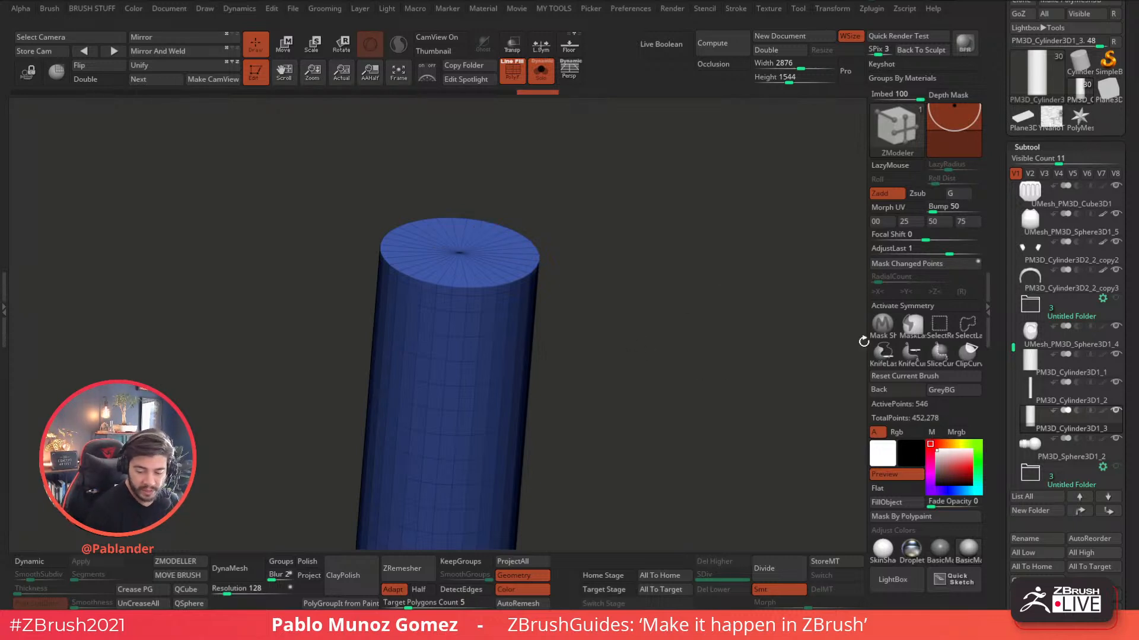
{"action": "left_click_drag", "start_coordinate": [724, 368], "coordinate": [640, 364]}
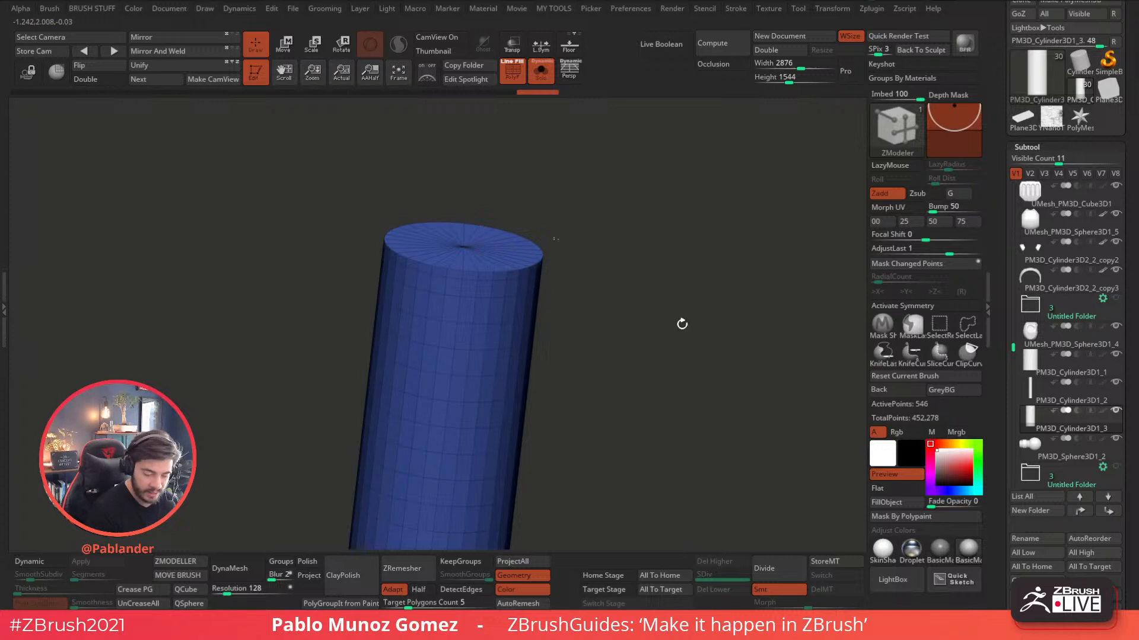
{"action": "left_click_drag", "start_coordinate": [694, 326], "coordinate": [700, 319]}
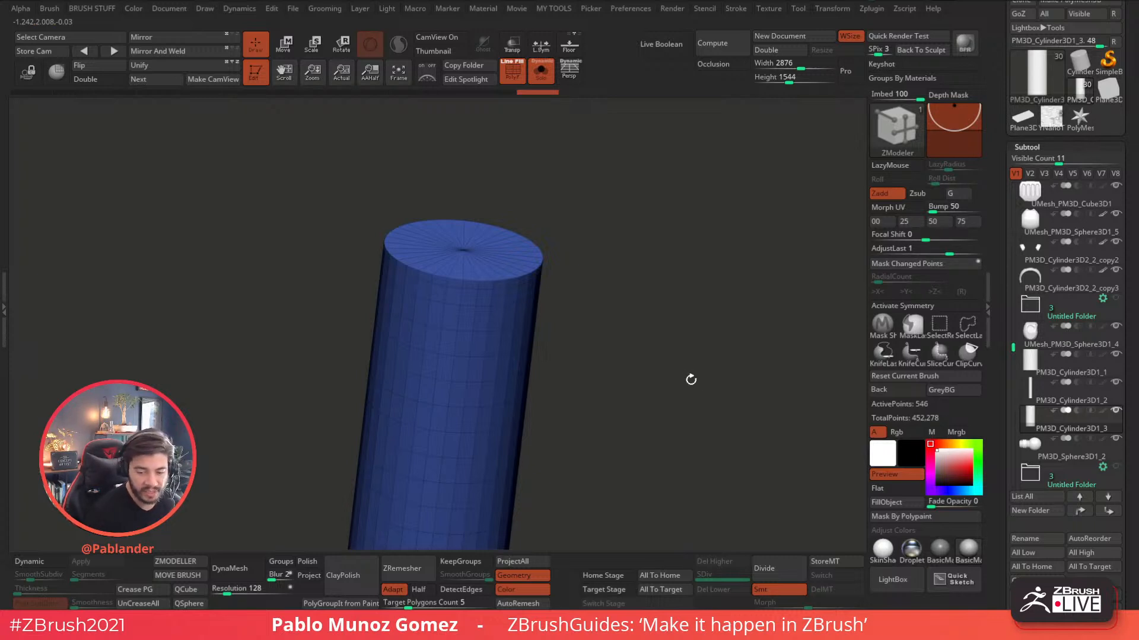
{"action": "left_click_drag", "start_coordinate": [671, 338], "coordinate": [679, 356]}
- Activate radial symmetry for the sleeve cylinder on the Y axis only, with a radial count of 32
{"action": "left_click", "coordinate": [933, 306]}
{"action": "left_click_drag", "start_coordinate": [755, 354], "coordinate": [752, 365]}
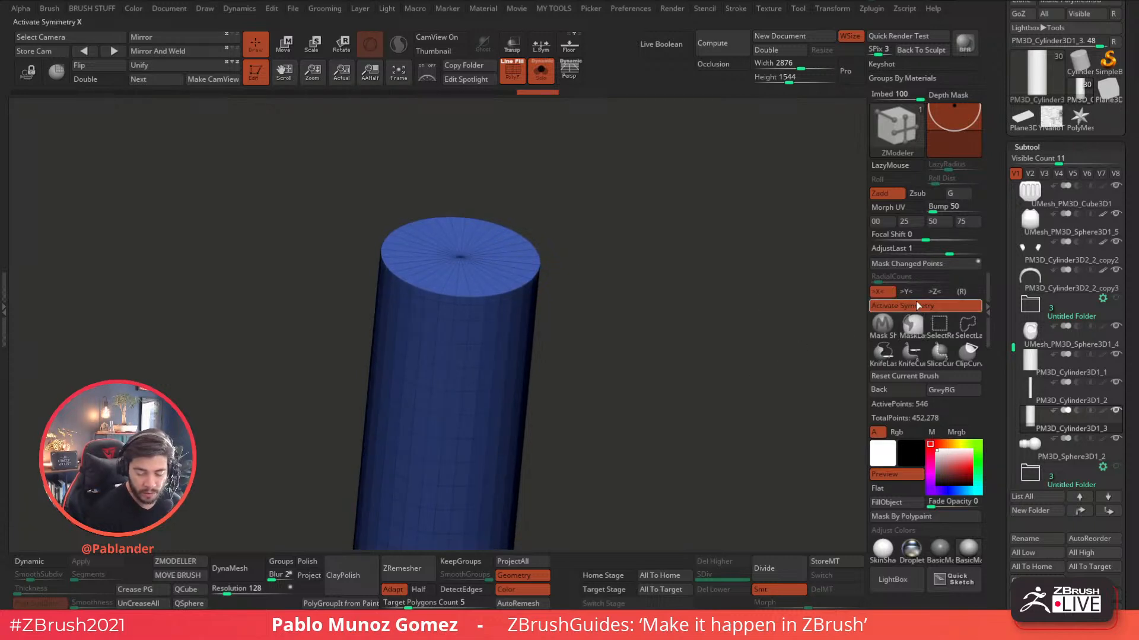
{"action": "left_click", "coordinate": [962, 293]}
{"action": "left_click", "coordinate": [833, 9]}
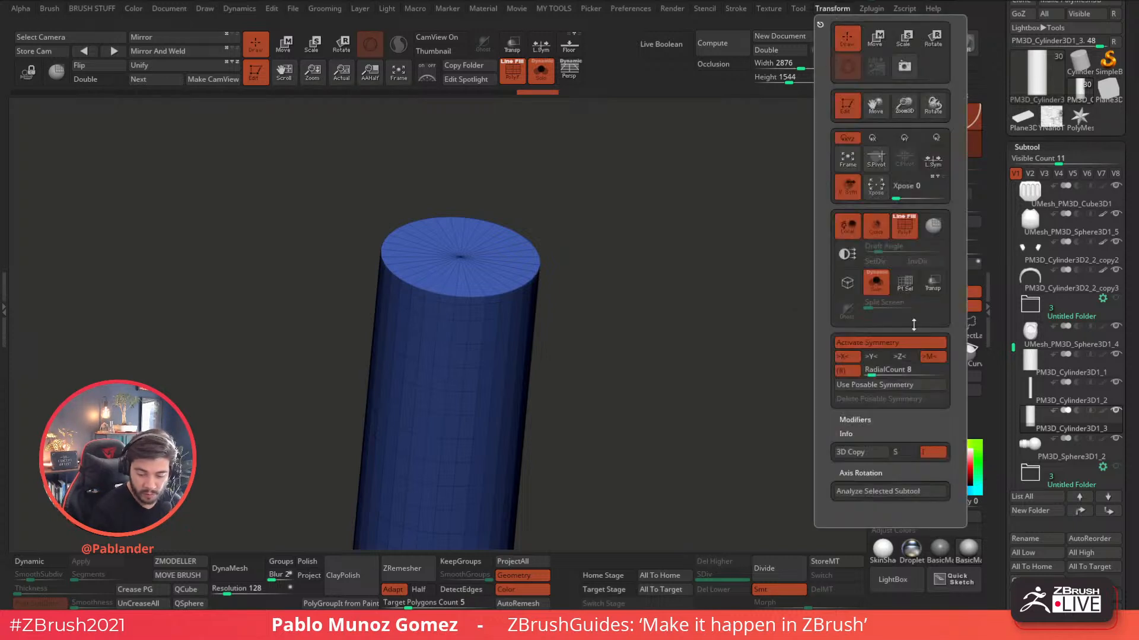
{"action": "left_click", "coordinate": [871, 370]}
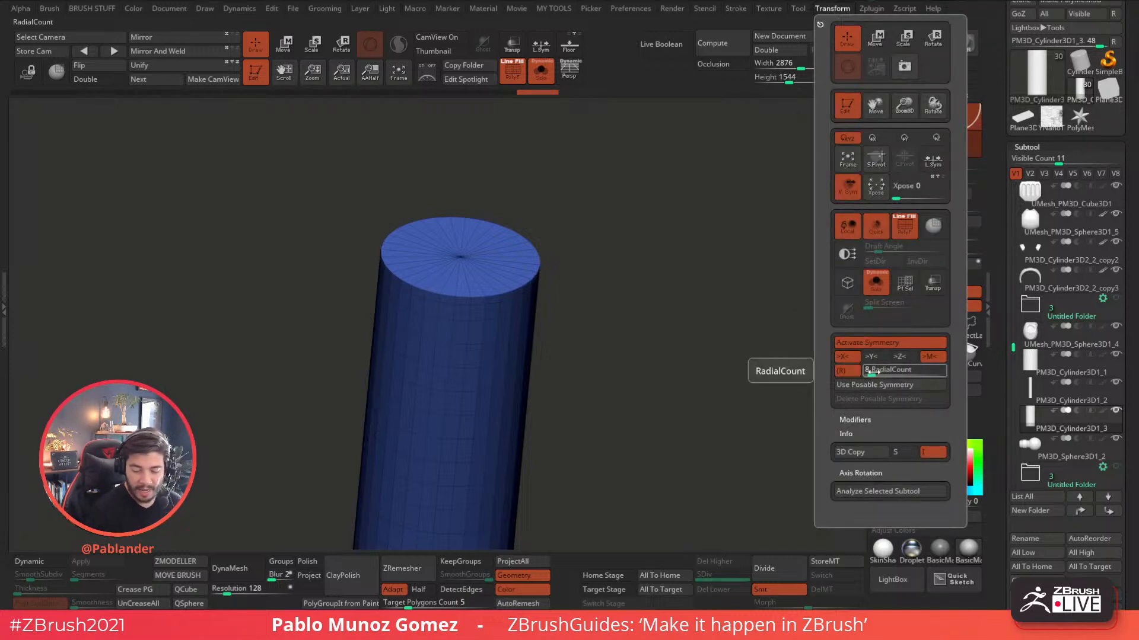
{"action": "type", "text": "10"}
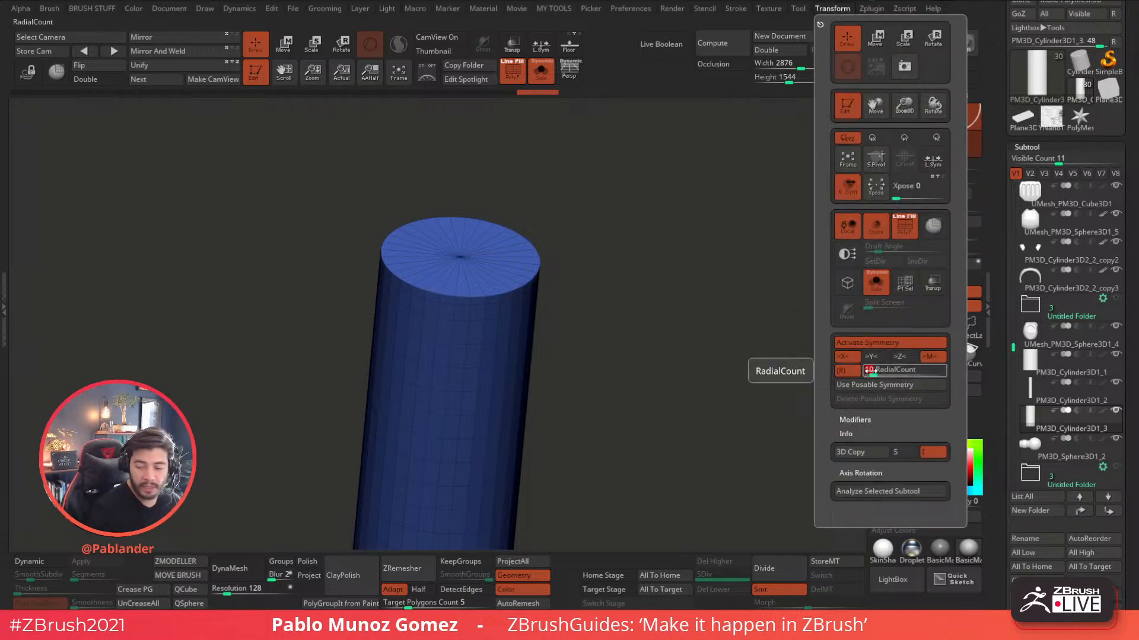
{"action": "key", "text": "Return"}
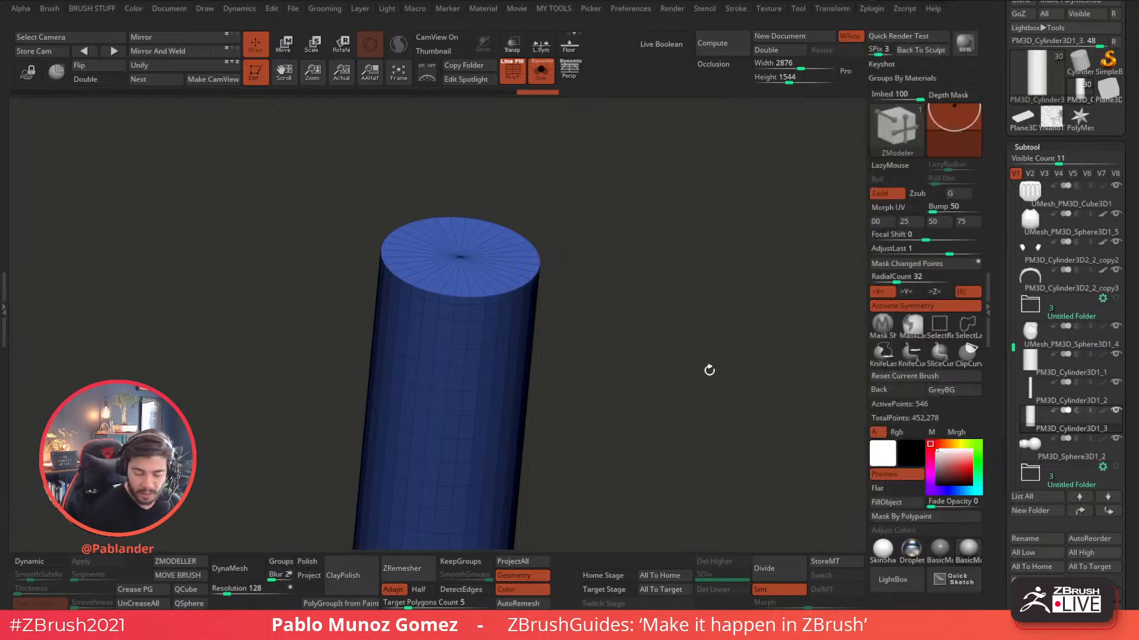
{"action": "left_click", "coordinate": [908, 292]}
{"action": "left_click", "coordinate": [879, 291]}
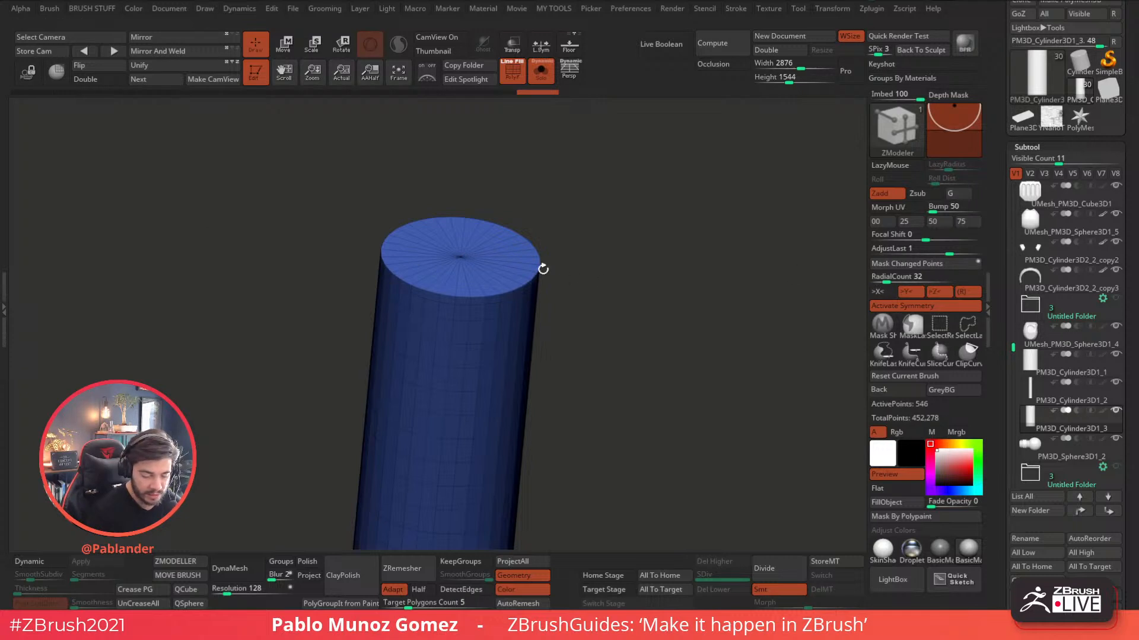
{"action": "left_click_drag", "start_coordinate": [556, 283], "coordinate": [600, 296], "text": "alt"}
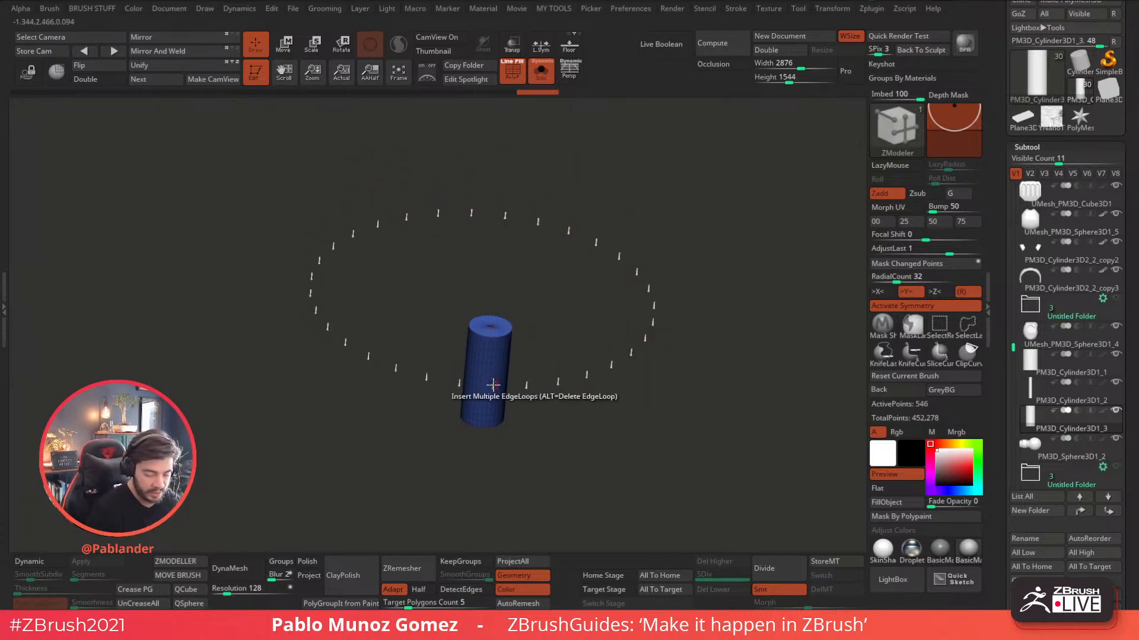
- Turn on local symmetry so the radial symmetry centres on the sleeve cylinder
{"action": "left_click", "coordinate": [541, 45]}
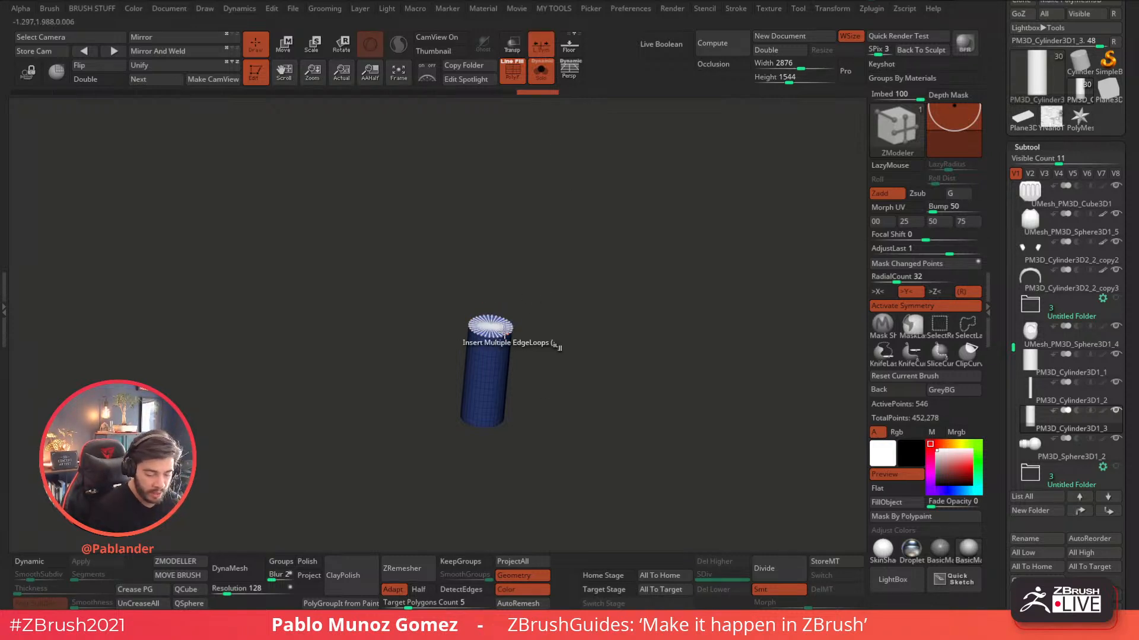
{"action": "scroll", "coordinate": [539, 328], "scroll_direction": "up", "scroll_amount": 3}
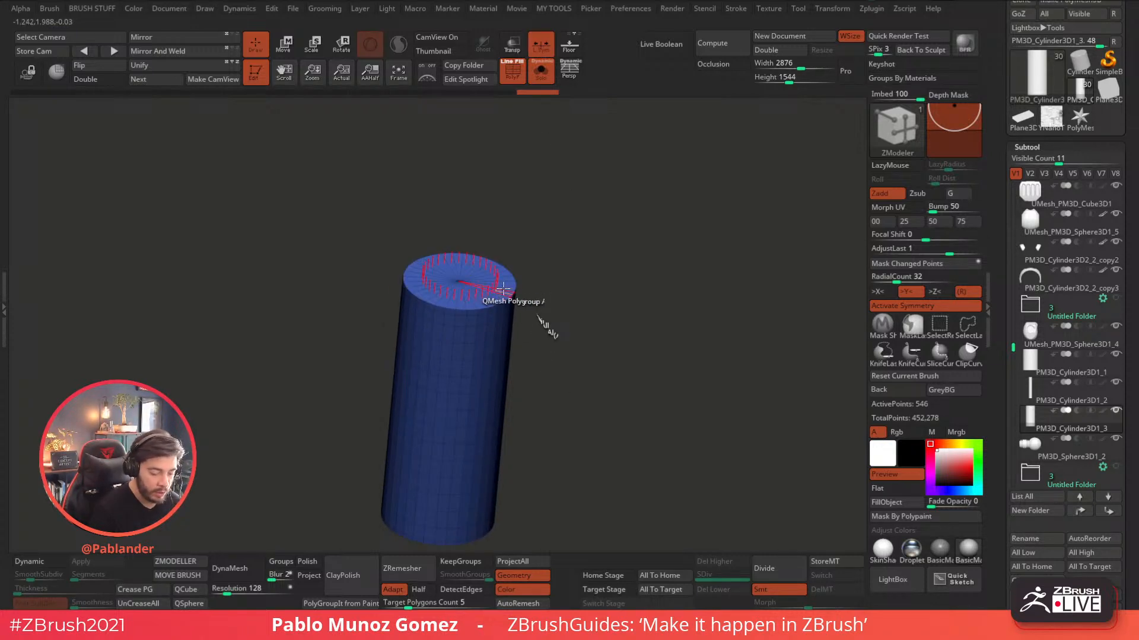
{"action": "scroll", "coordinate": [587, 307], "scroll_direction": "up", "scroll_amount": 3}
{"action": "left_click_drag", "start_coordinate": [586, 266], "coordinate": [695, 322], "text": "alt"}
{"action": "left_click_drag", "start_coordinate": [646, 279], "coordinate": [630, 267], "text": "alt"}
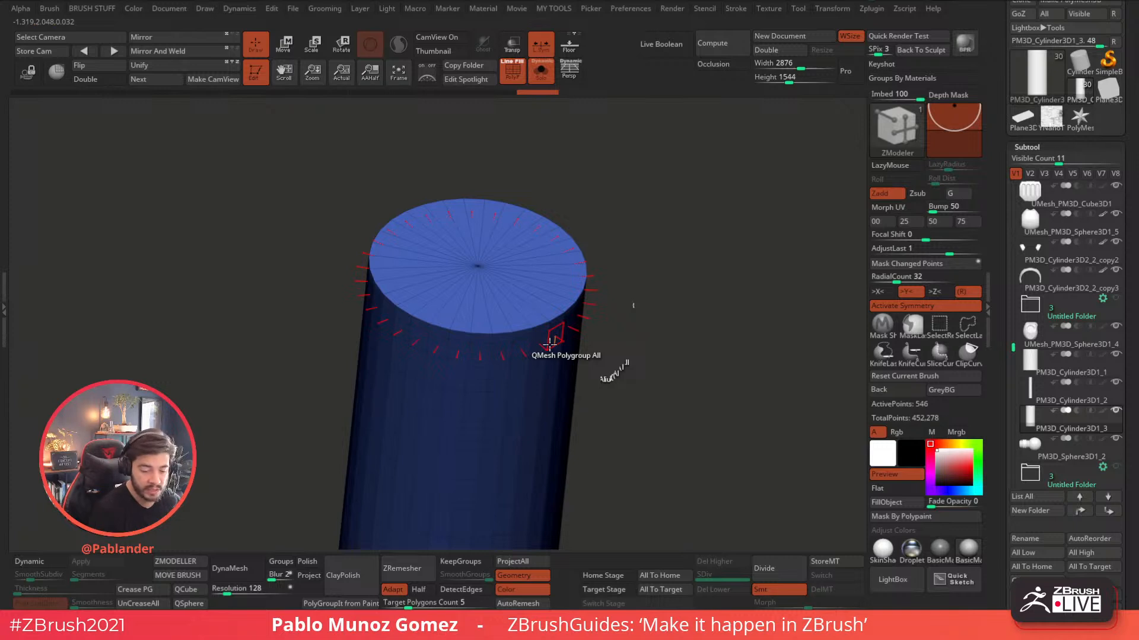
{"action": "left_click_drag", "start_coordinate": [732, 353], "coordinate": [711, 323], "text": "alt"}
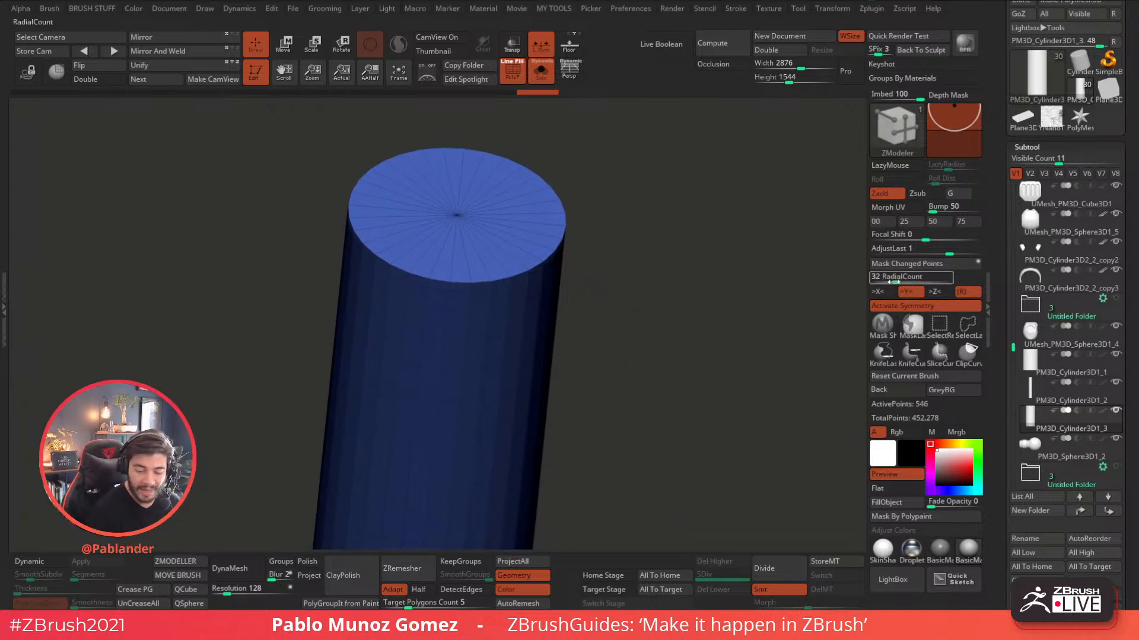
{"action": "left_click_drag", "start_coordinate": [795, 305], "coordinate": [759, 311]}
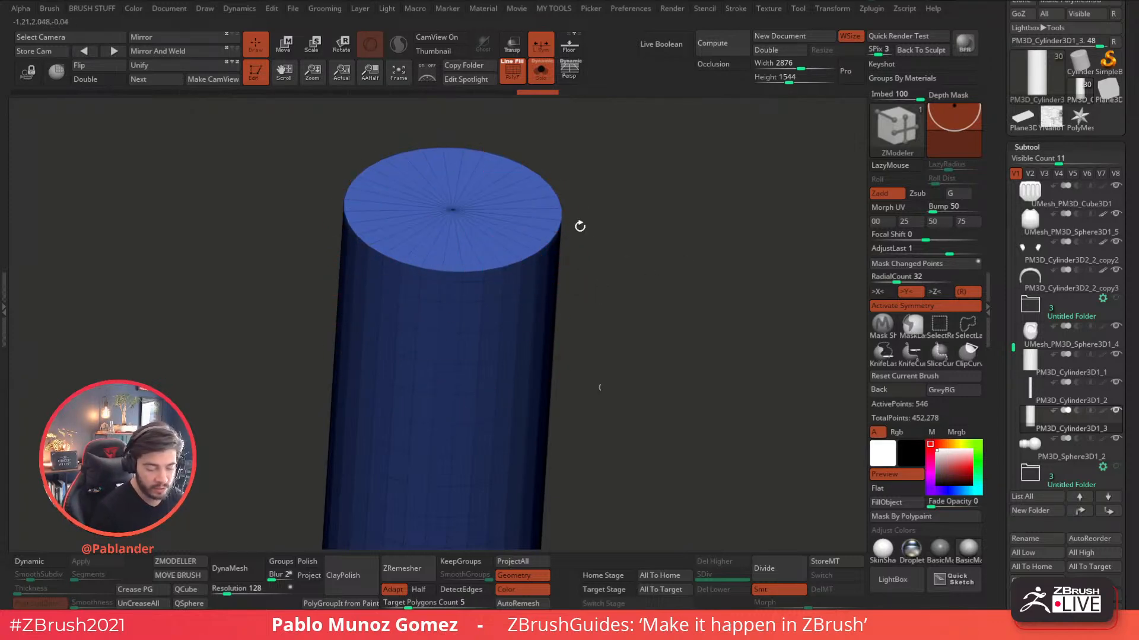
- Extrude the sleeve cylinder's upper cap upward with the QMesh polygon action on Polygroup All
{"action": "left_click", "coordinate": [537, 249]}
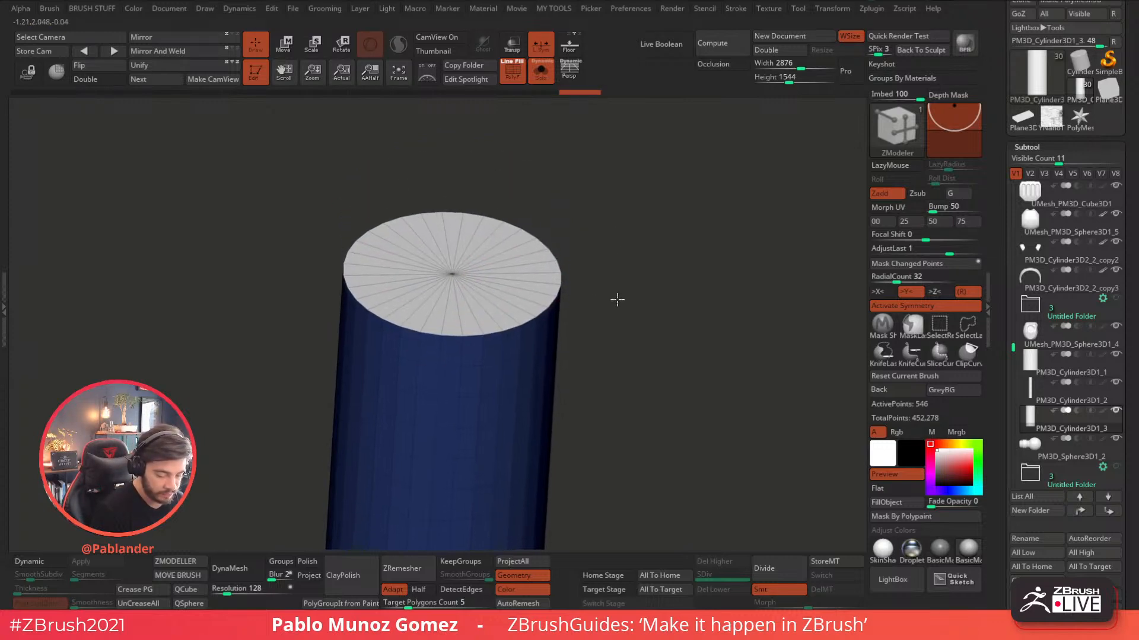
{"action": "key", "text": "space"}
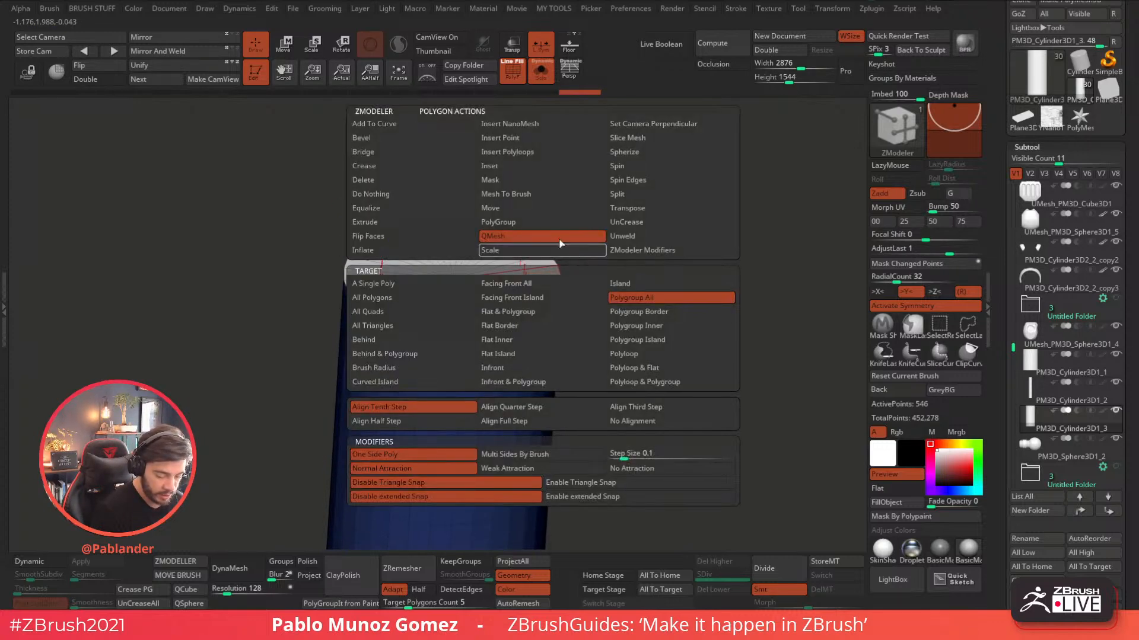
{"action": "left_click_drag", "start_coordinate": [548, 272], "coordinate": [602, 235]}
- Scale the sleeve's extruded upper cap inward from the Polygon Center to taper the end, and turn off Solo mode
{"action": "key", "text": "space"}
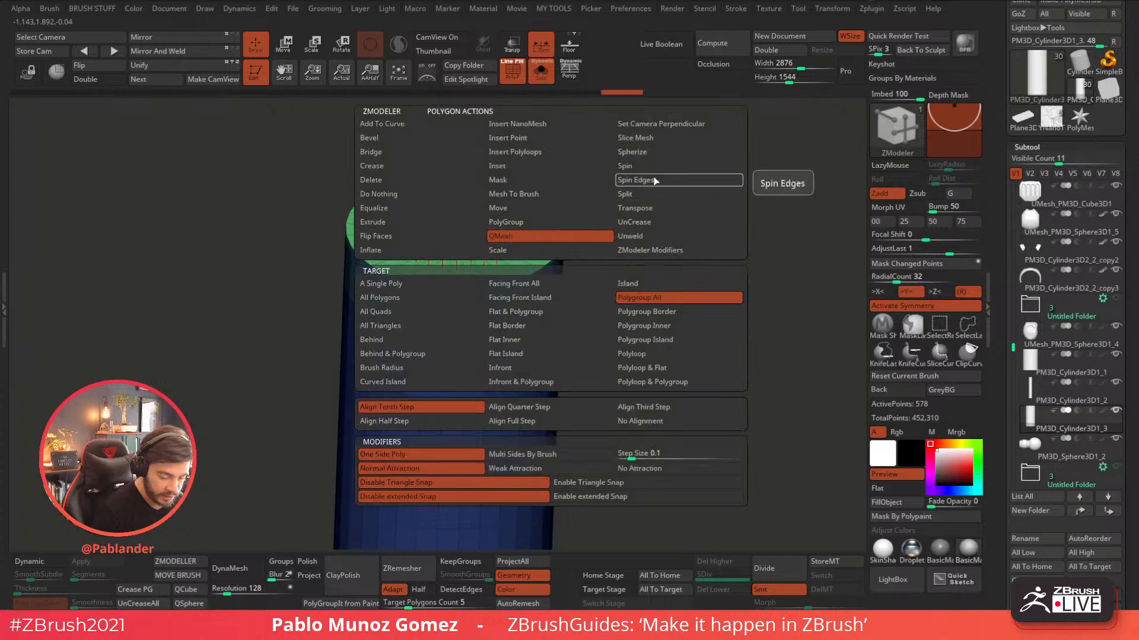
{"action": "left_click", "coordinate": [524, 249]}
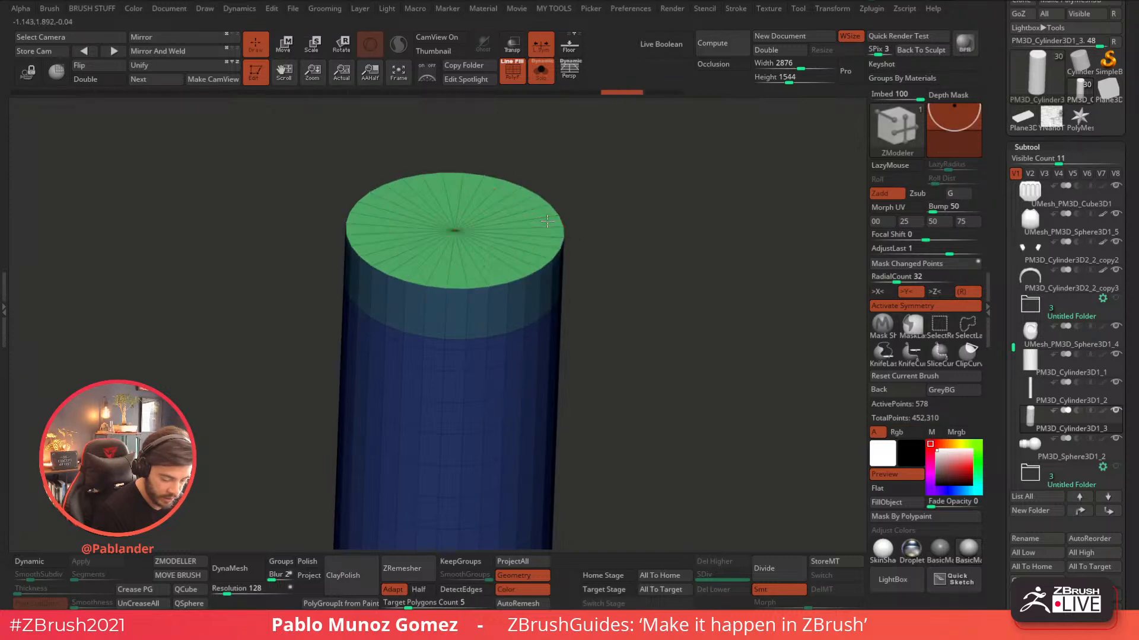
{"action": "key", "text": "space"}
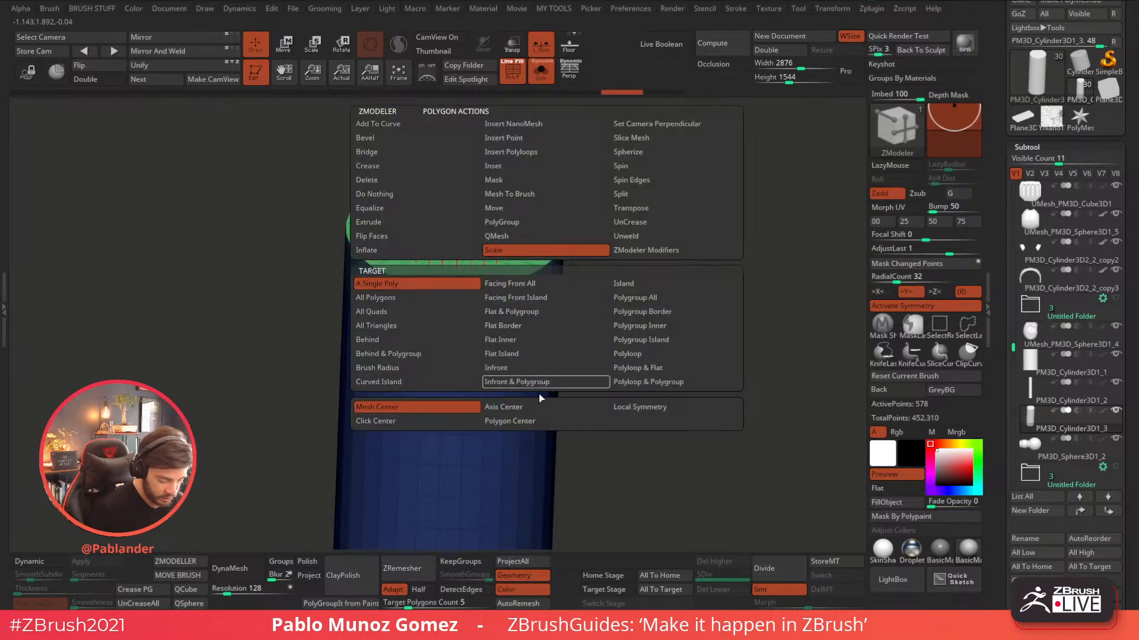
{"action": "left_click", "coordinate": [538, 425]}
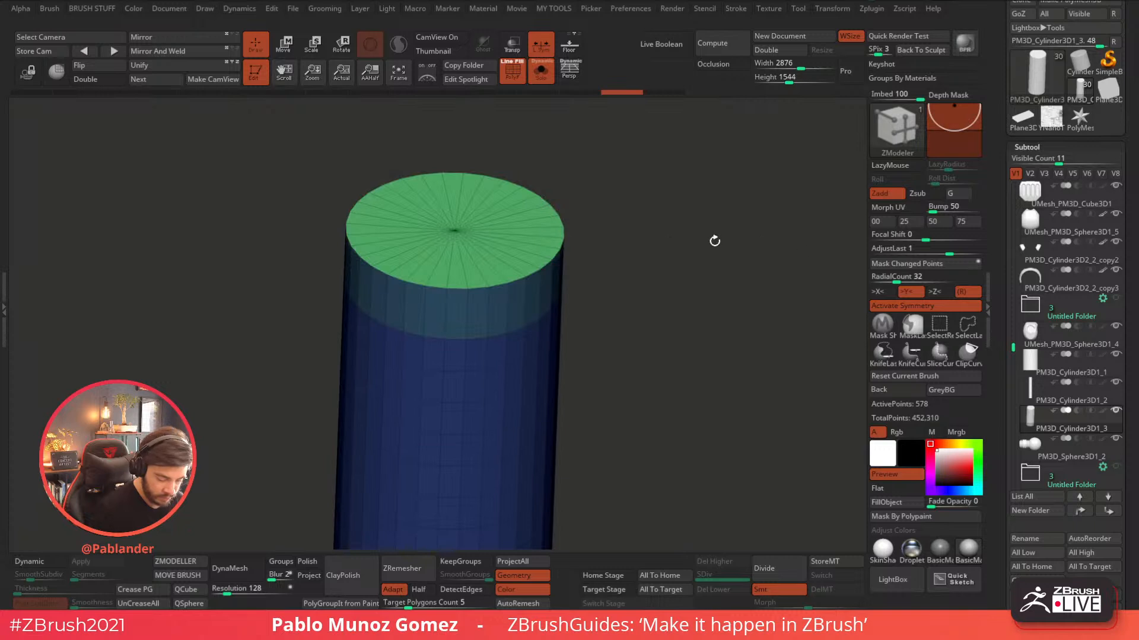
{"action": "left_click_drag", "start_coordinate": [602, 257], "coordinate": [519, 244]}
{"action": "left_click", "coordinate": [540, 71]}
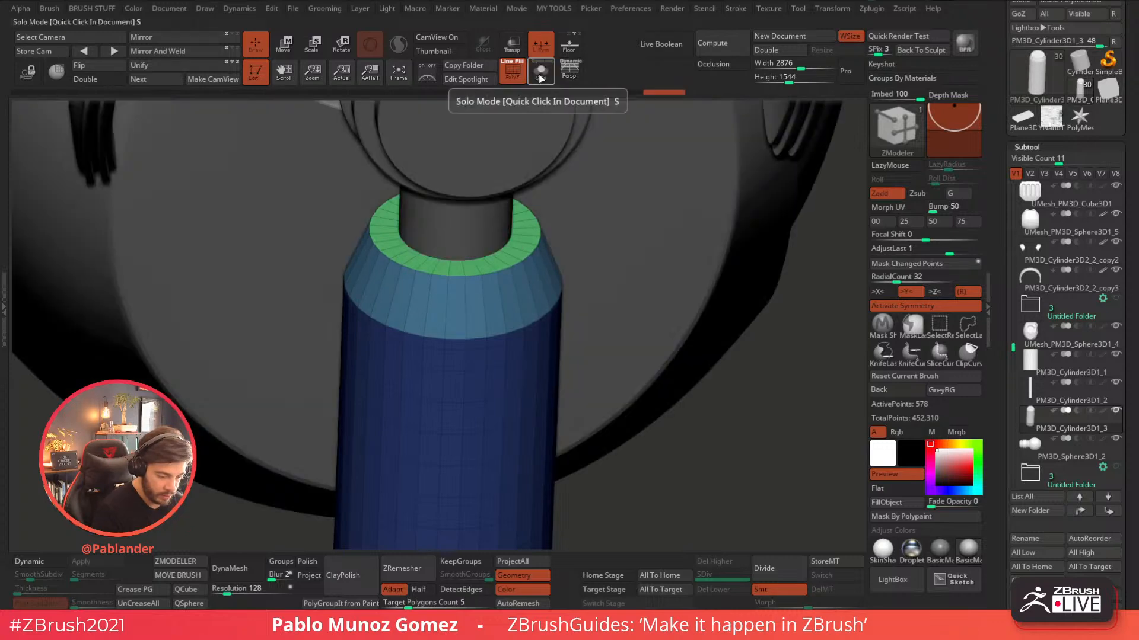
{"action": "left_click_drag", "start_coordinate": [524, 226], "coordinate": [523, 225]}
- Inset the sleeve's upper cap to about the width of the inner arm rod and isolate the sleeve
{"action": "key", "text": "space"}
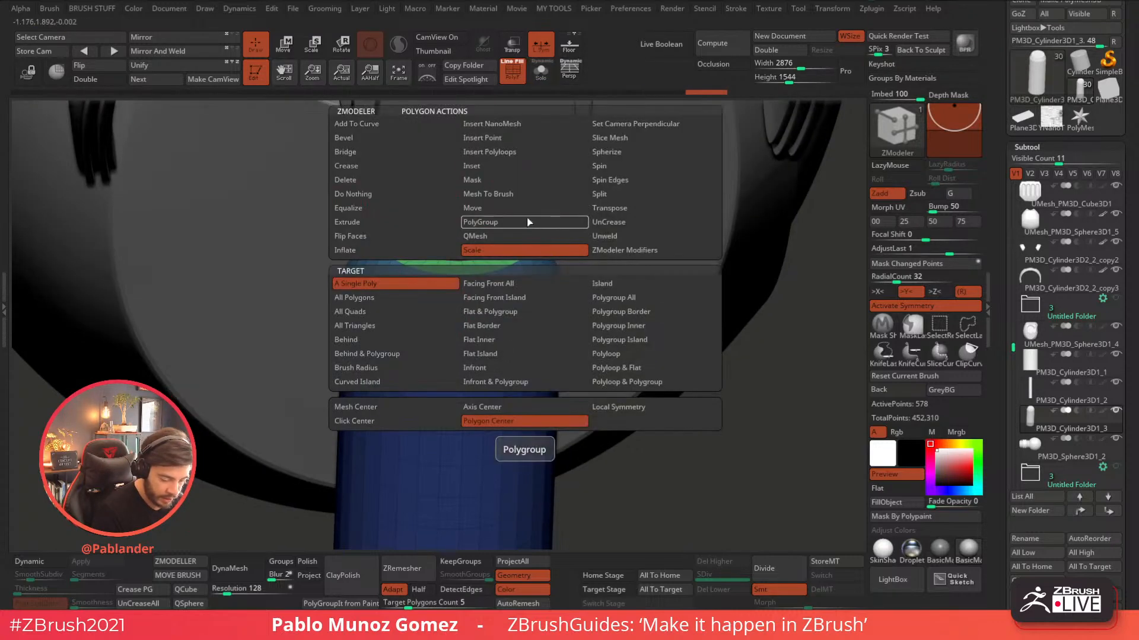
{"action": "left_click", "coordinate": [514, 167]}
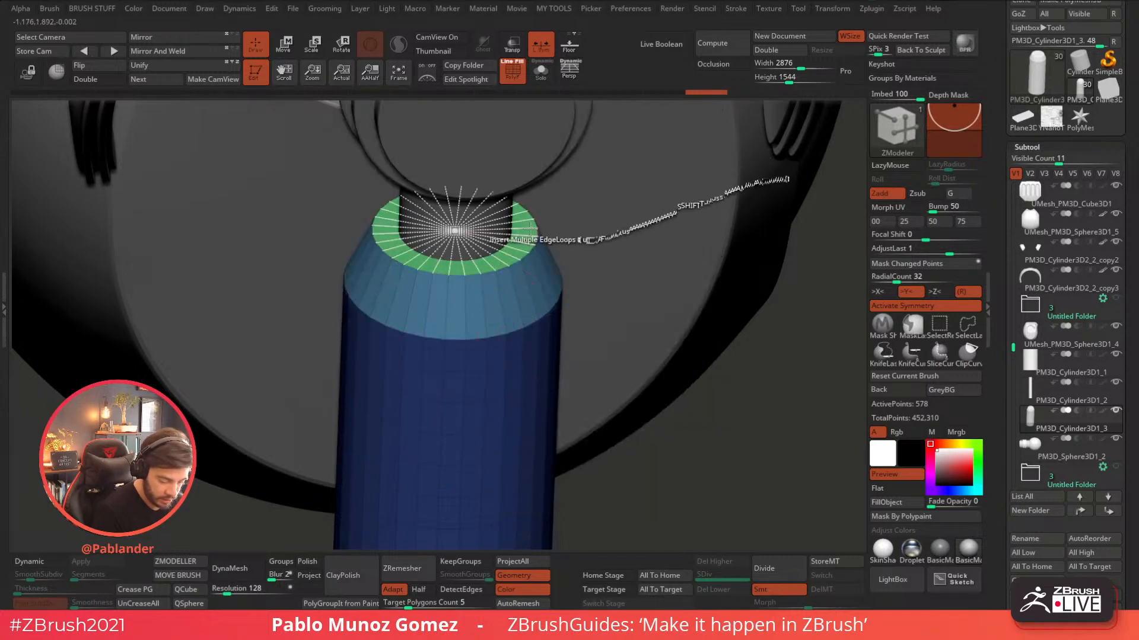
{"action": "left_click_drag", "start_coordinate": [513, 229], "coordinate": [514, 233]}
{"action": "key", "text": "alt"}
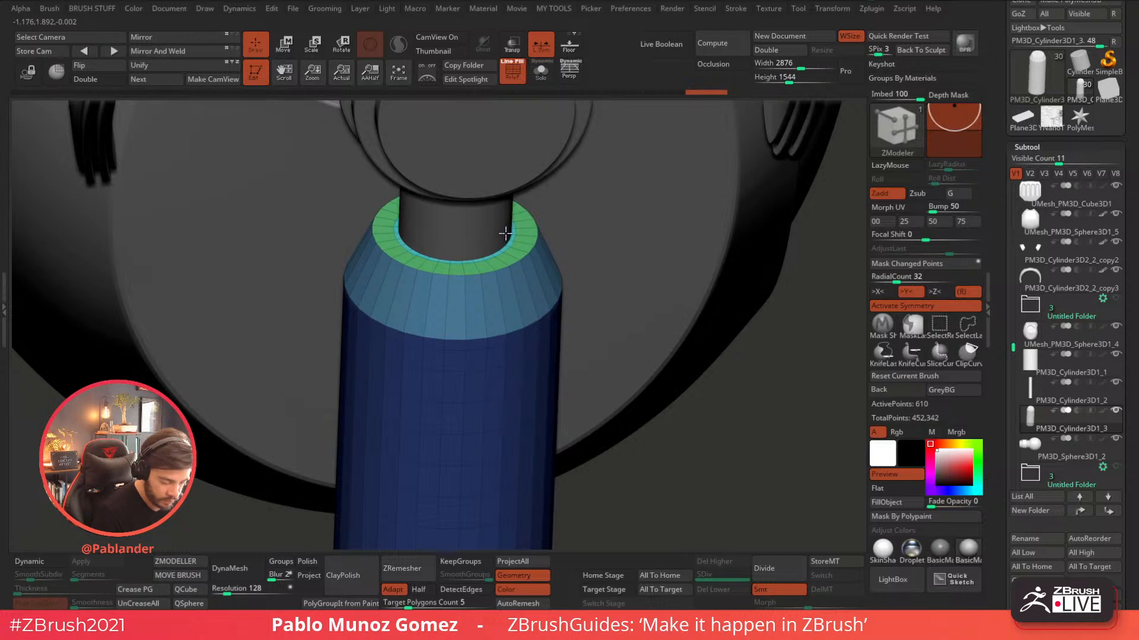
{"action": "left_click", "coordinate": [540, 72]}
{"action": "left_click_drag", "start_coordinate": [505, 226], "coordinate": [507, 227]}
{"action": "key", "text": "alt"}
{"action": "key", "text": "ctrl+z"}
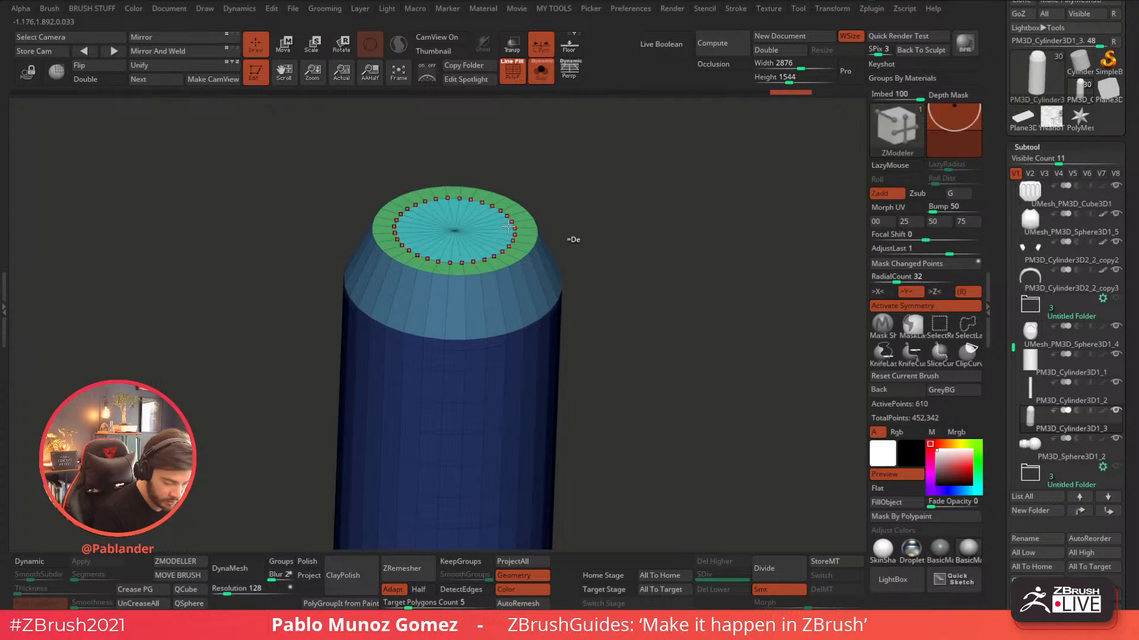
- Push the inner disc of the sleeve's upper cap down into a recess with QMesh on Polygroup All
{"action": "key", "text": "space"}
{"action": "left_click", "coordinate": [547, 239]}
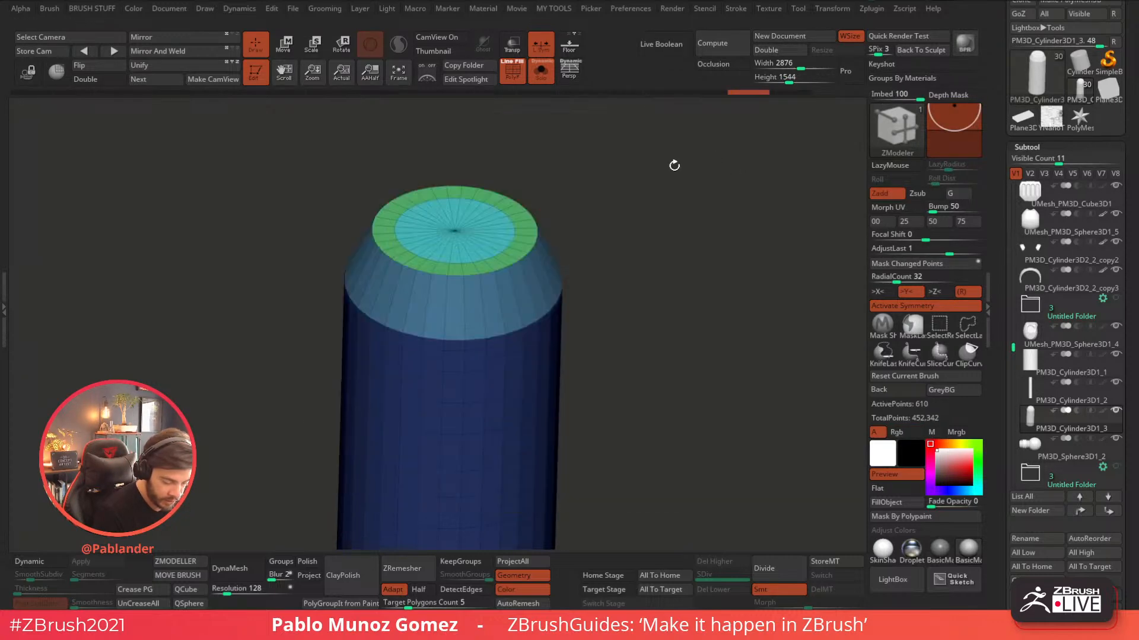
{"action": "left_click_drag", "start_coordinate": [505, 220], "coordinate": [502, 238]}
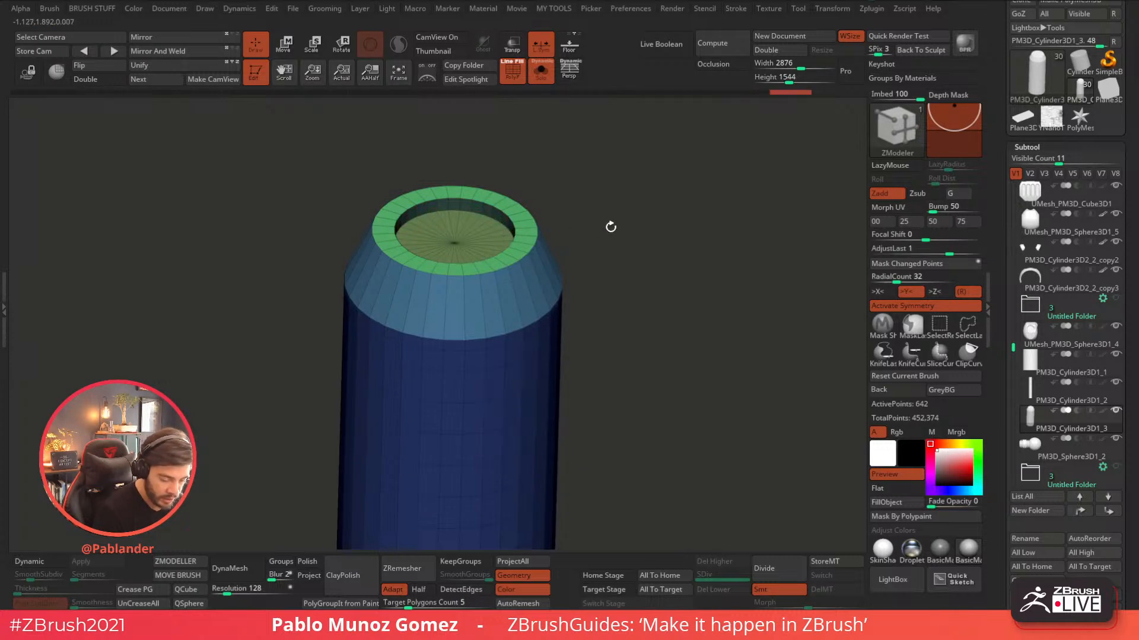
{"action": "left_click_drag", "start_coordinate": [610, 226], "coordinate": [554, 229]}
{"action": "key", "text": "space"}
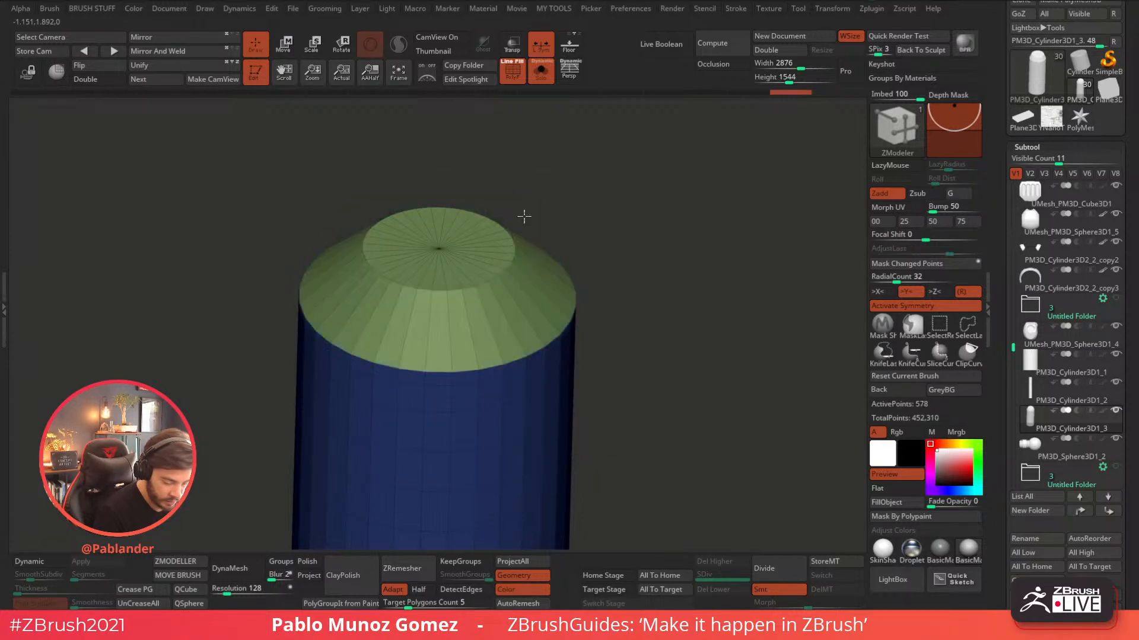
{"action": "left_click", "coordinate": [523, 215]}
{"action": "key", "text": "ctrl+z"}
{"action": "key", "text": "ctrl+shift+z"}
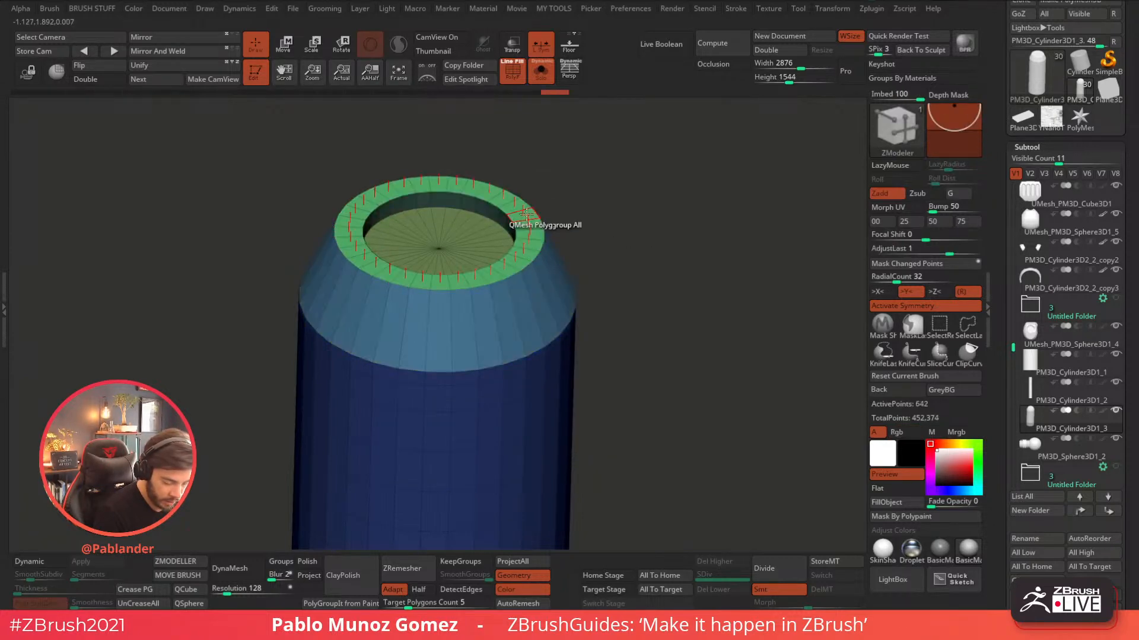
- Inset the flat rim ring around the sleeve's upper recess using Polygroup All
{"action": "key", "text": "space"}
{"action": "left_click", "coordinate": [546, 239]}
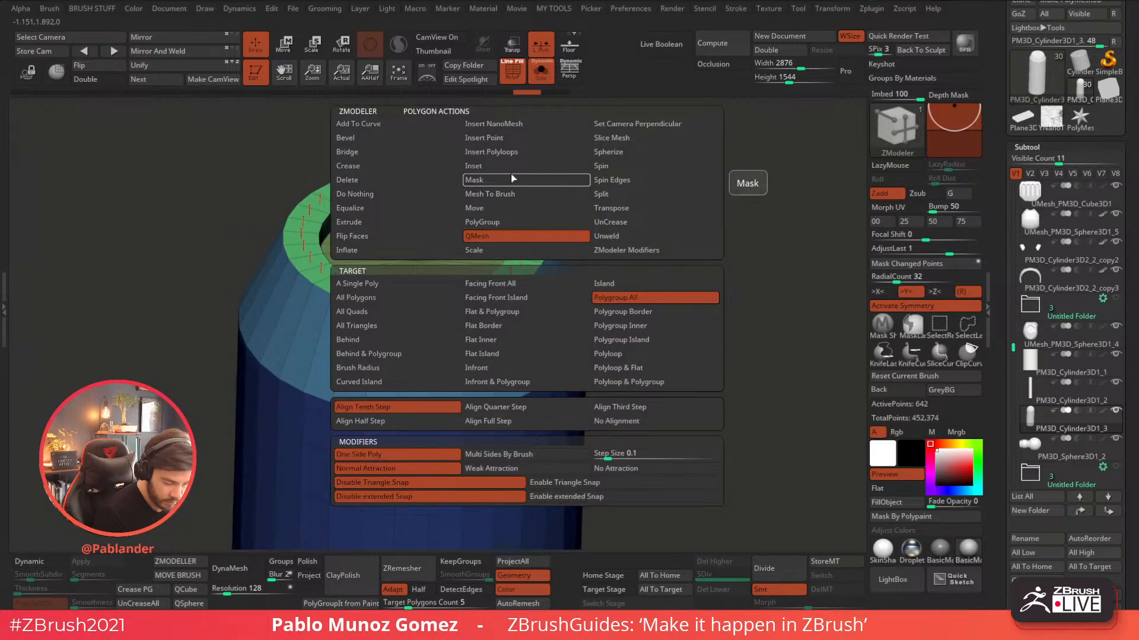
{"action": "left_click", "coordinate": [514, 219]}
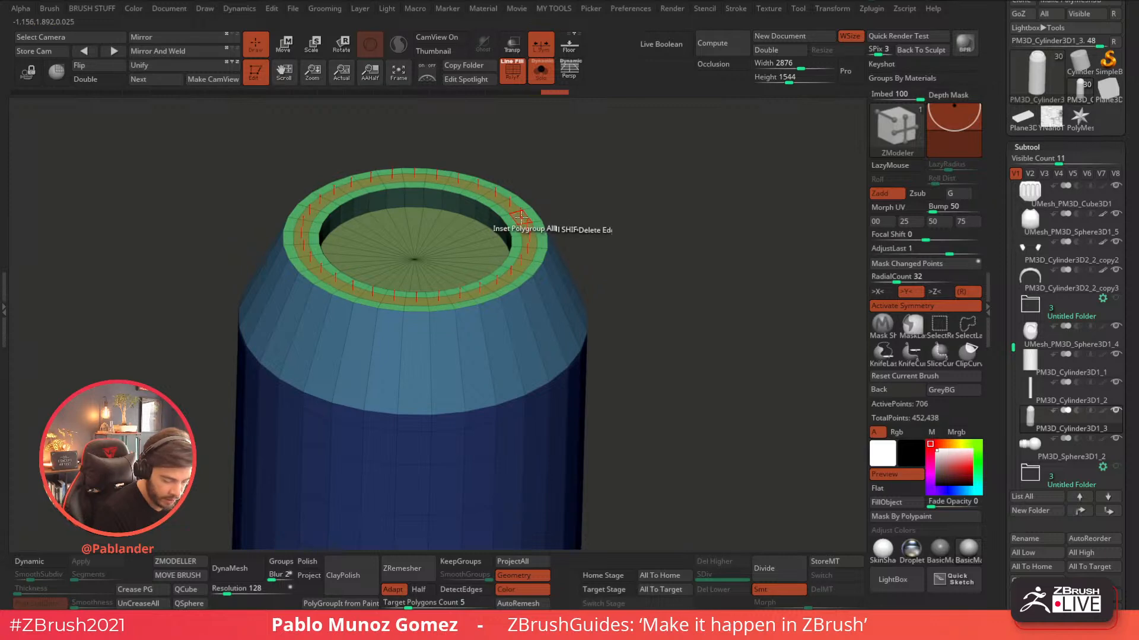
- Raise the inset band on the sleeve's upper rim with QMesh and show the other subtools again
{"action": "key", "text": "space"}
{"action": "left_click", "coordinate": [496, 237]}
{"action": "left_click", "coordinate": [520, 216]}
{"action": "left_click_drag", "start_coordinate": [520, 216], "coordinate": [520, 207]}
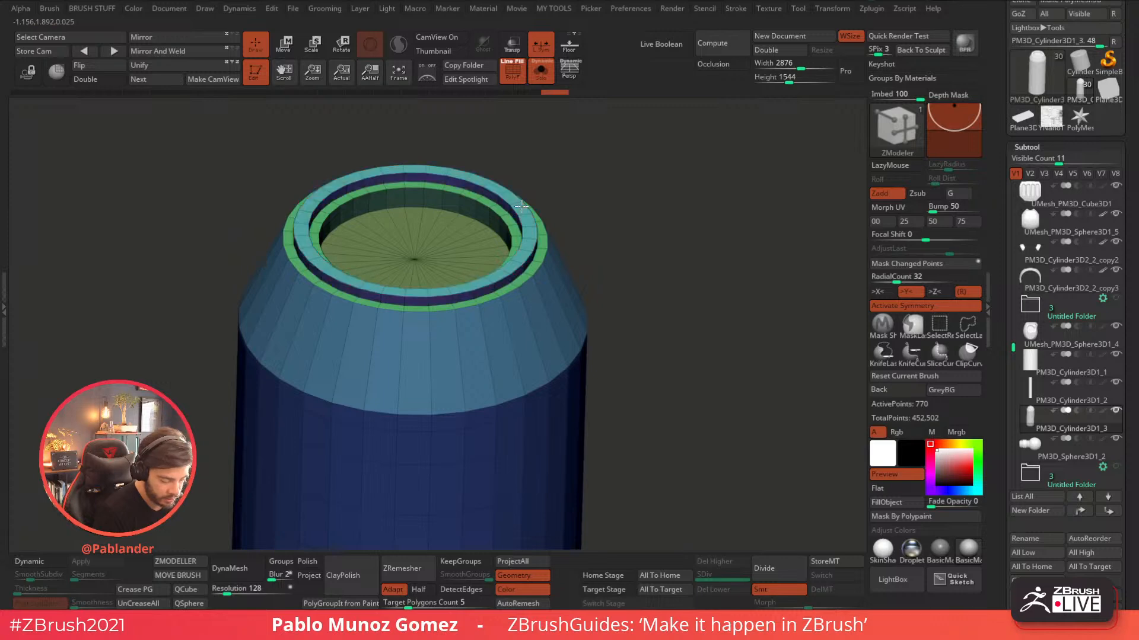
{"action": "left_click_drag", "start_coordinate": [625, 214], "coordinate": [585, 236], "text": "alt"}
{"action": "left_click", "coordinate": [557, 122]}
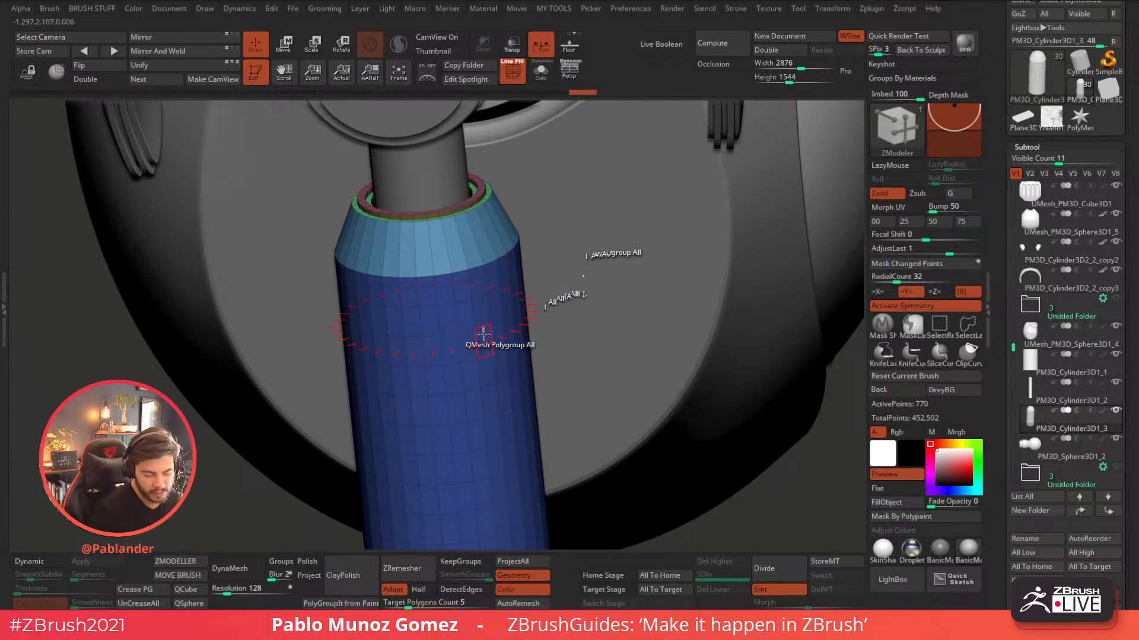
- Isolate the sleeve and extrude its lower cap outward with QMesh to add a short end band
{"action": "mouse_move", "coordinate": [491, 314]}
{"action": "right_mouse_down", "text": "alt"}
{"action": "mouse_move", "coordinate": [493, 279]}
{"action": "mouse_move", "coordinate": [511, 257]}
{"action": "right_mouse_up", "text": "alt"}
{"action": "right_click_drag", "start_coordinate": [483, 350], "coordinate": [528, 380], "text": "ctrl"}
{"action": "right_click_drag", "start_coordinate": [584, 255], "coordinate": [572, 184]}
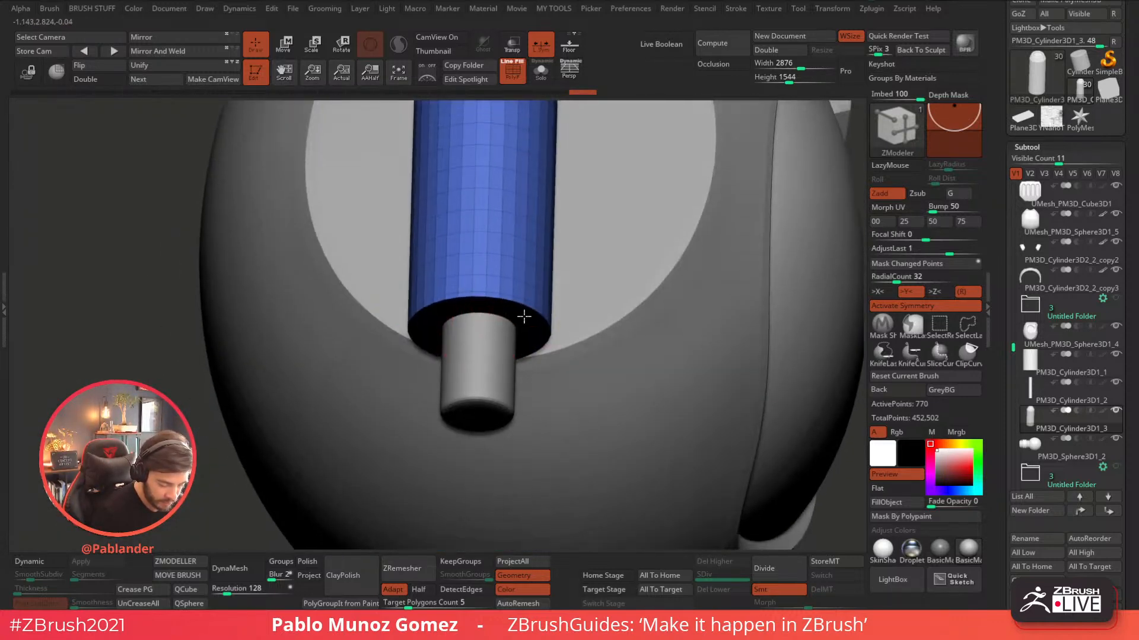
{"action": "right_click_drag", "start_coordinate": [526, 323], "coordinate": [526, 294], "text": "alt"}
{"action": "left_click", "coordinate": [542, 79]}
{"action": "right_click_drag", "start_coordinate": [582, 234], "coordinate": [623, 288]}
{"action": "left_click_drag", "start_coordinate": [521, 274], "coordinate": [531, 332]}
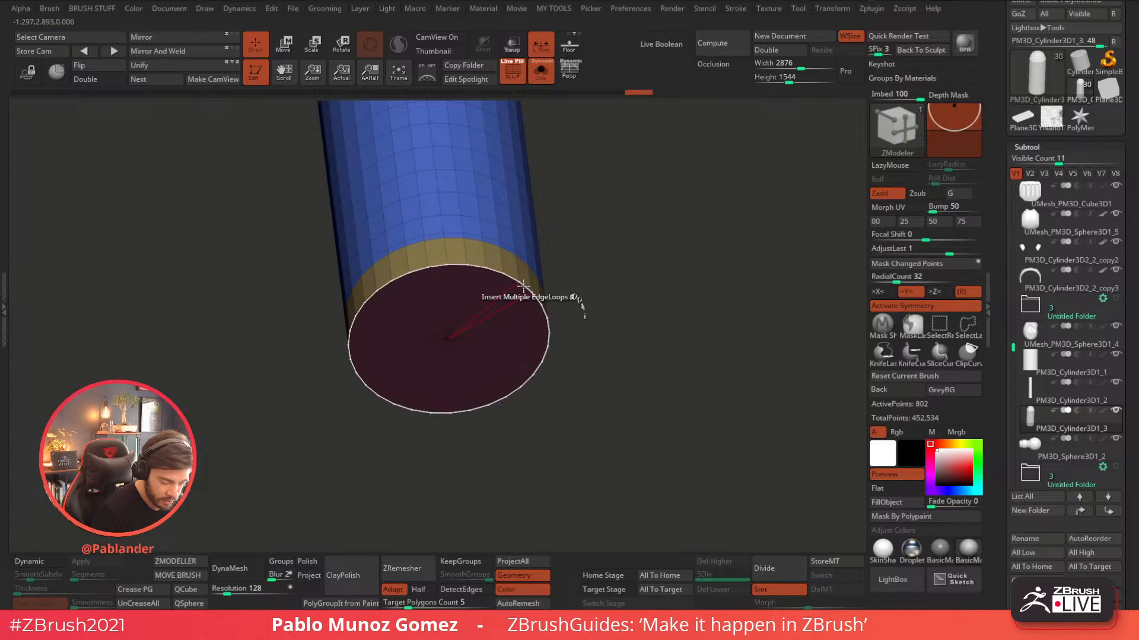
- Bevel the outer edge of the sleeve's lower end with the Bevel action on EdgeLoop Complete
{"action": "key", "text": "space"}
{"action": "left_click", "coordinate": [430, 248]}
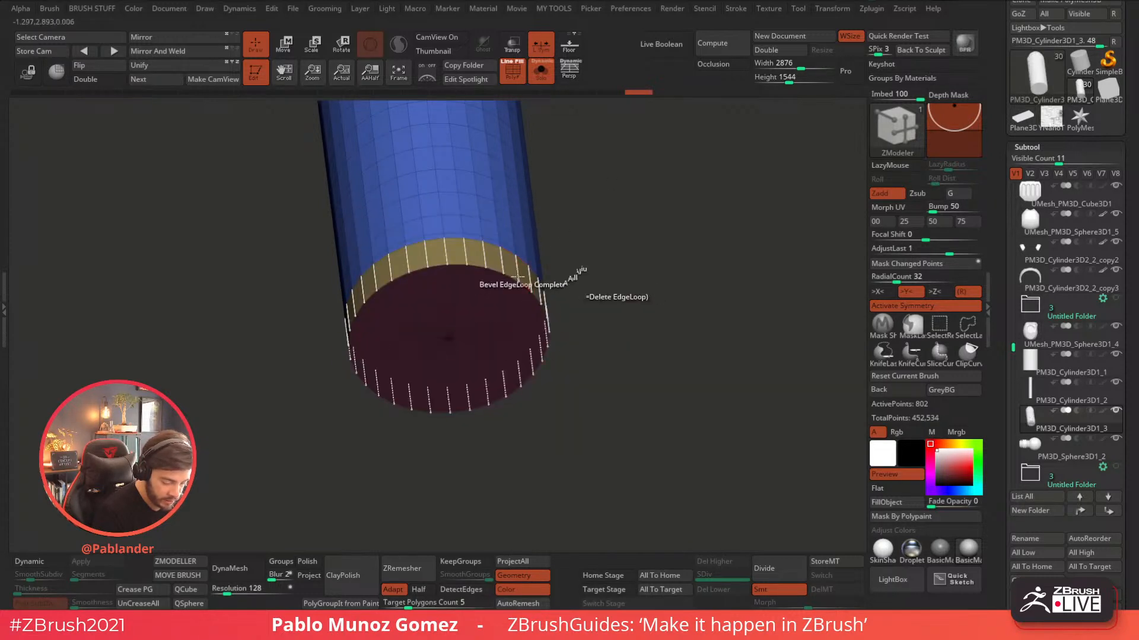
{"action": "mouse_move", "coordinate": [512, 273]}
{"action": "left_mouse_down"}
{"action": "mouse_move", "coordinate": [527, 260]}
{"action": "mouse_move", "coordinate": [534, 279]}
{"action": "left_mouse_up"}
- Inset the bevelled band at the sleeve's lower end using Polygroup All
{"action": "left_click", "coordinate": [505, 275], "text": "alt"}
{"action": "key", "text": "space"}
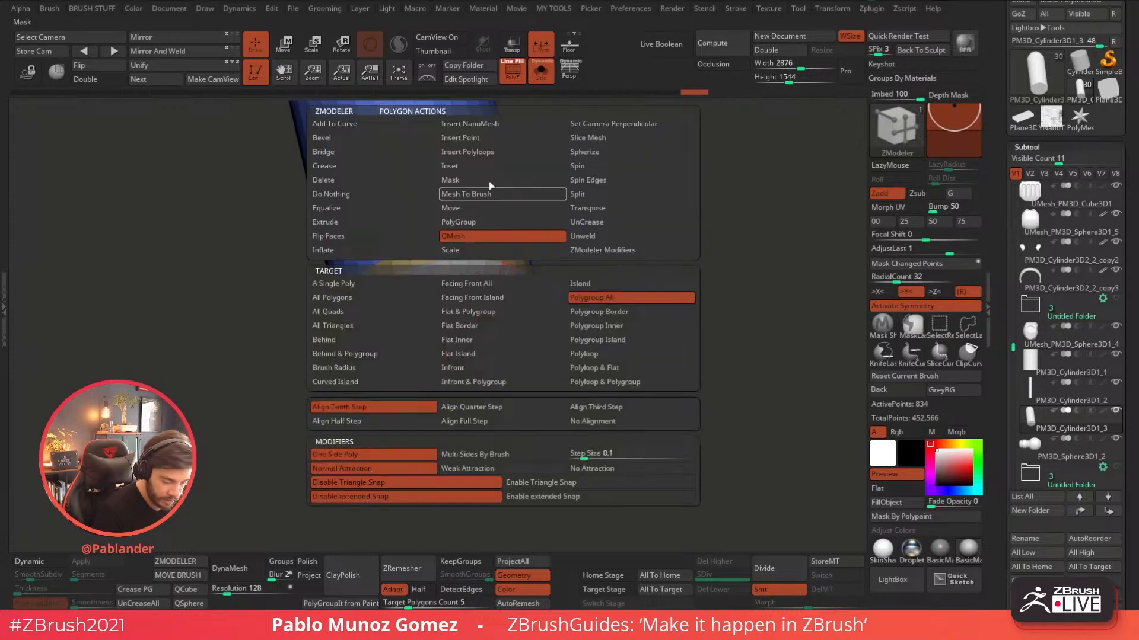
{"action": "left_click", "coordinate": [503, 167]}
{"action": "left_click_drag", "start_coordinate": [515, 271], "coordinate": [493, 271]}
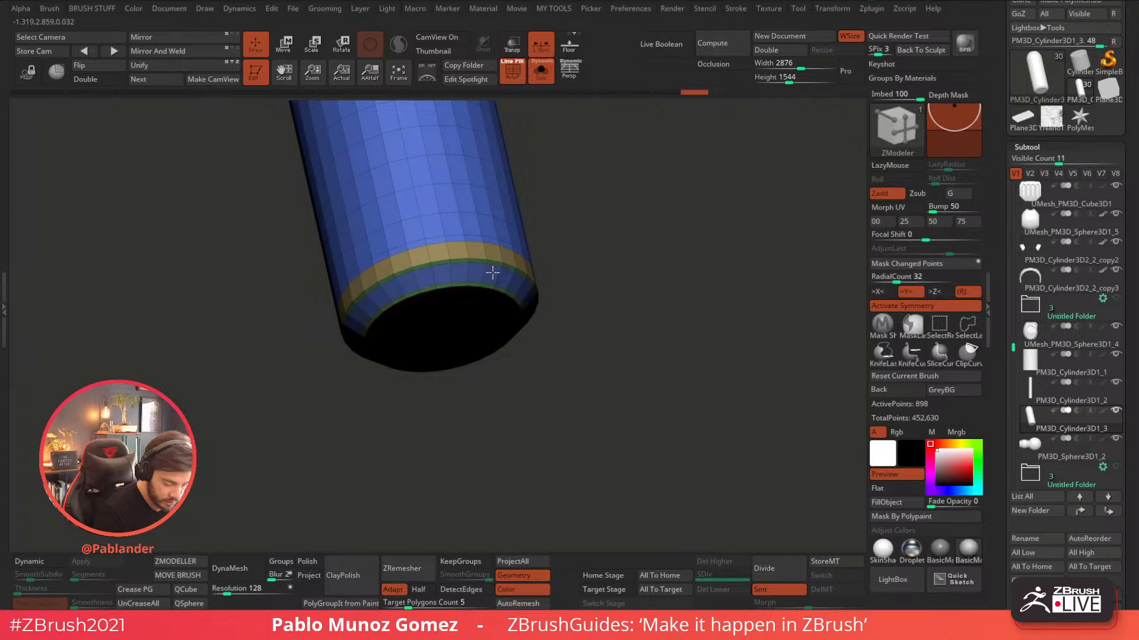
- Push the inset band at the sleeve's lower end inward with QMesh to form a groove
{"action": "key", "text": "space"}
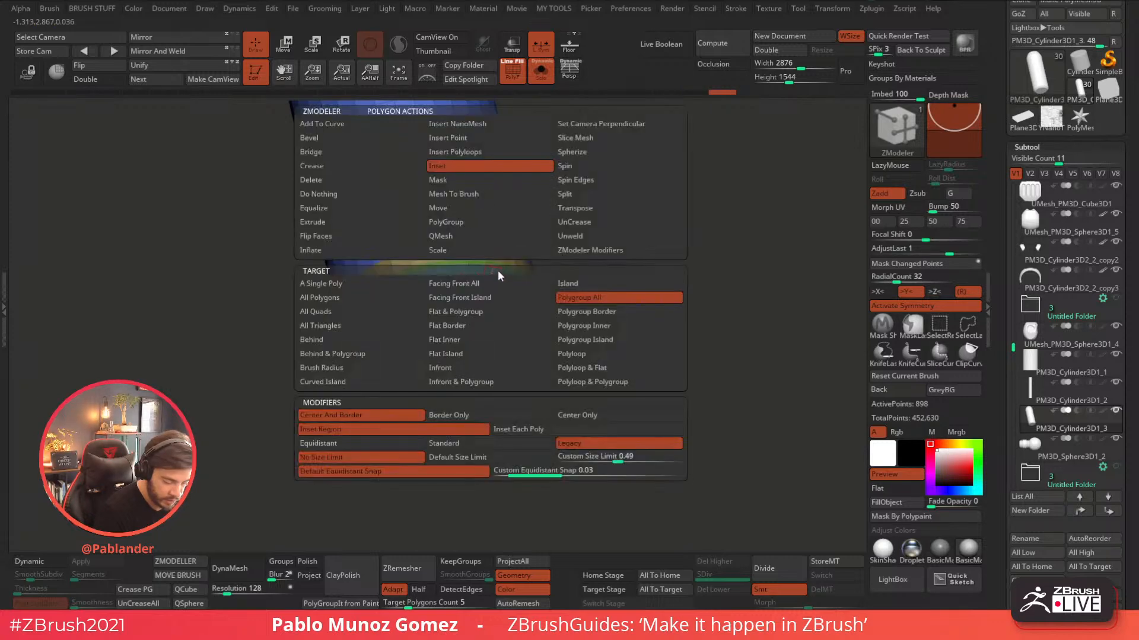
{"action": "left_click", "coordinate": [462, 236]}
{"action": "left_click_drag", "start_coordinate": [690, 245], "coordinate": [714, 228]}
{"action": "left_click_drag", "start_coordinate": [492, 271], "coordinate": [489, 302]}
{"action": "left_click_drag", "start_coordinate": [561, 280], "coordinate": [558, 355]}
{"action": "key", "text": "f"}
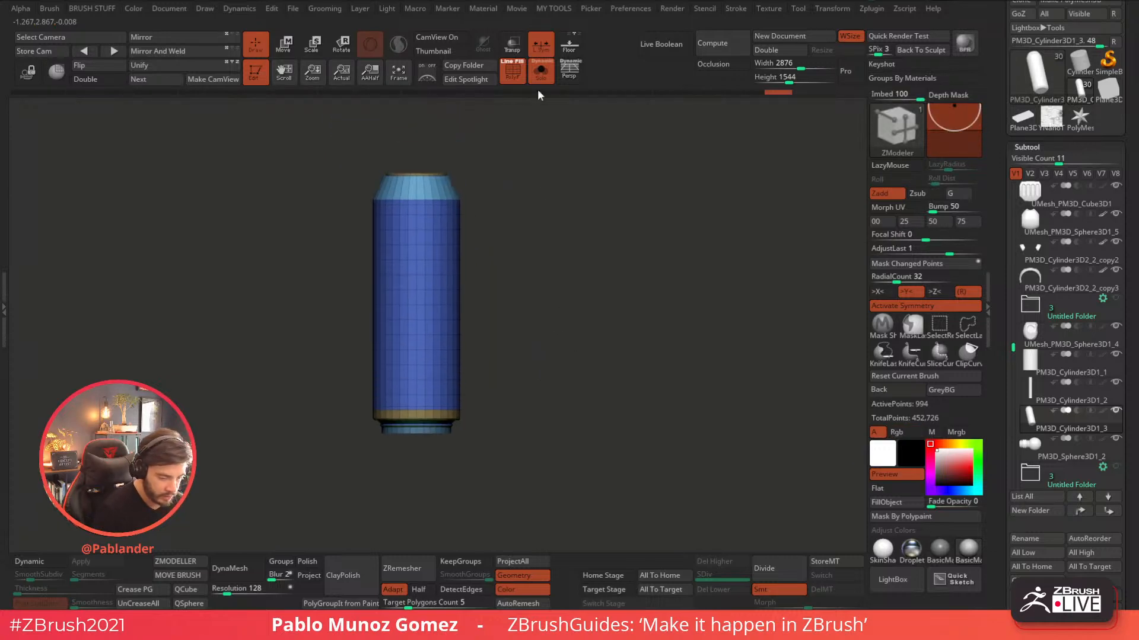
- Show all subtools, turn on dynamic subdivision for the sleeve, crease its polygroup borders and hide the polyframe
{"action": "left_click", "coordinate": [540, 72]}
{"action": "left_click_drag", "start_coordinate": [682, 237], "coordinate": [604, 227]}
{"action": "key", "text": "d"}
{"action": "mouse_move", "coordinate": [599, 492]}
{"action": "left_mouse_down"}
{"action": "mouse_move", "coordinate": [551, 504]}
{"action": "mouse_move", "coordinate": [584, 499]}
{"action": "left_mouse_up"}
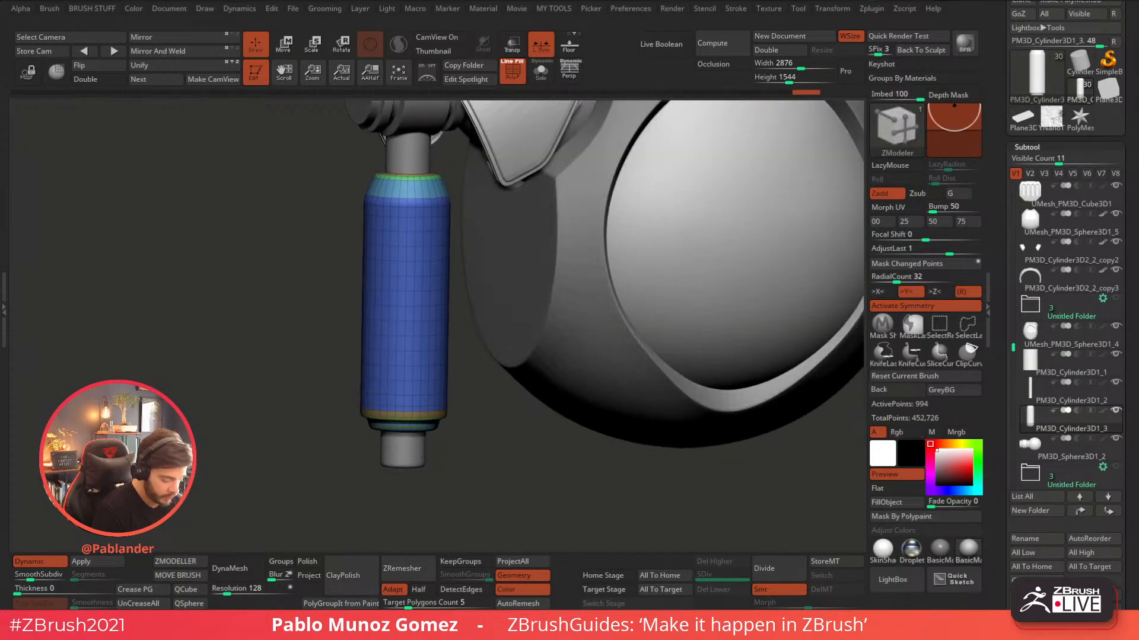
{"action": "left_click", "coordinate": [137, 589]}
{"action": "key", "text": "shift+f"}
{"action": "mouse_move", "coordinate": [284, 363]}
{"action": "left_mouse_down"}
{"action": "mouse_move", "coordinate": [275, 406]}
{"action": "mouse_move", "coordinate": [287, 500]}
{"action": "mouse_move", "coordinate": [394, 500]}
{"action": "left_mouse_up"}
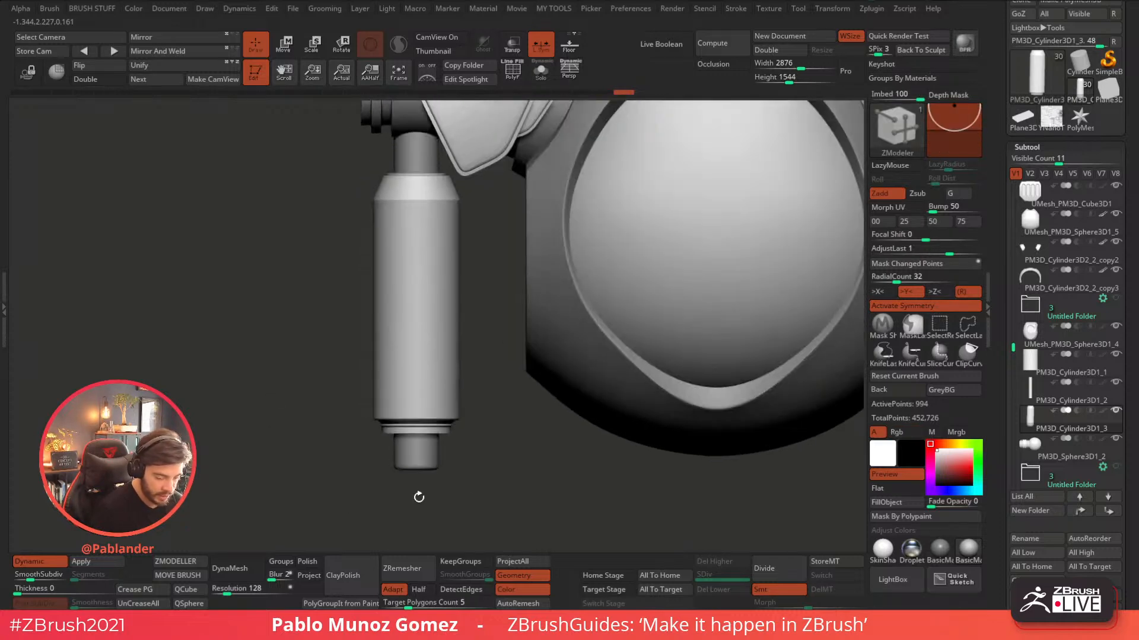
- Set the sleeve's crease level to 2 and raise its dynamic smooth subdivision level
{"action": "scroll", "coordinate": [1028, 208], "scroll_direction": "down", "scroll_amount": 5}
{"action": "scroll", "coordinate": [1067, 272], "scroll_direction": "down", "scroll_amount": 5}
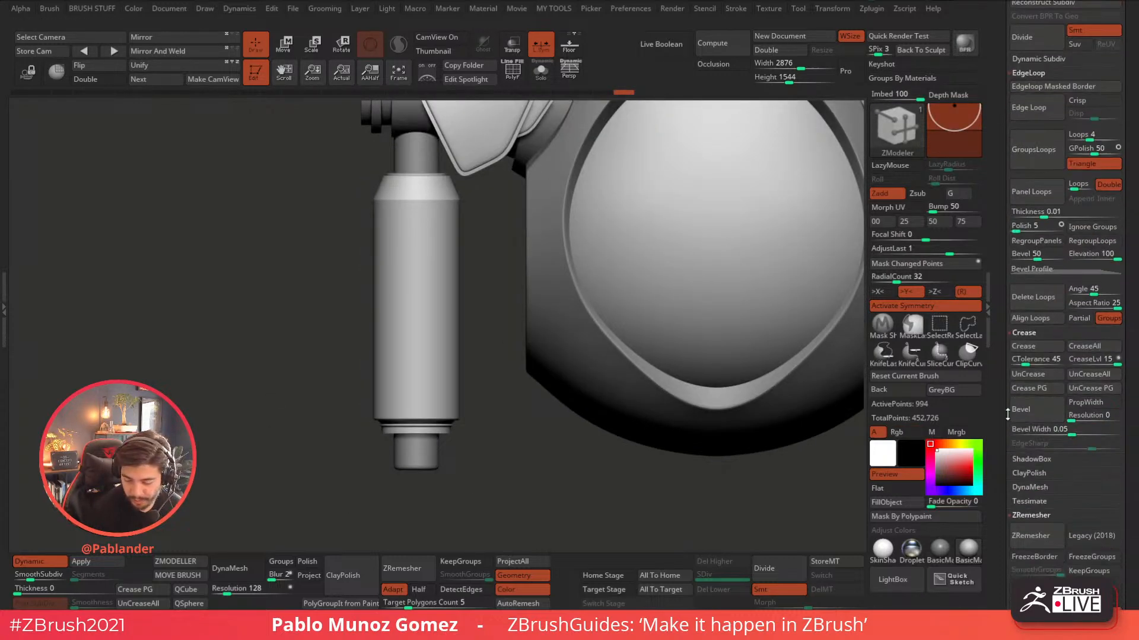
{"action": "left_click", "coordinate": [1079, 321]}
{"action": "left_click", "coordinate": [1077, 322]}
{"action": "left_click", "coordinate": [1075, 324]}
{"action": "left_click", "coordinate": [1077, 324]}
{"action": "left_click", "coordinate": [37, 575]}
{"action": "left_click_drag", "start_coordinate": [233, 385], "coordinate": [261, 440]}
{"action": "left_click_drag", "start_coordinate": [707, 226], "coordinate": [688, 263], "text": "alt"}
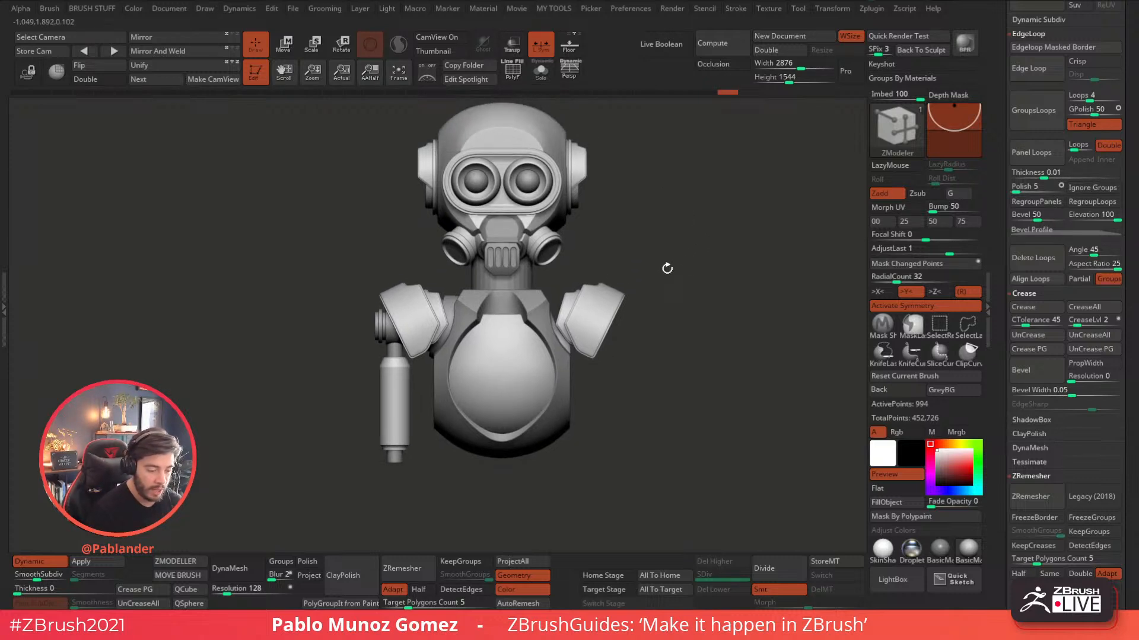
{"action": "mouse_move", "coordinate": [669, 330]}
{"action": "left_mouse_down"}
{"action": "mouse_move", "coordinate": [707, 338]}
{"action": "mouse_move", "coordinate": [643, 346]}
{"action": "mouse_move", "coordinate": [653, 335]}
{"action": "left_mouse_up"}
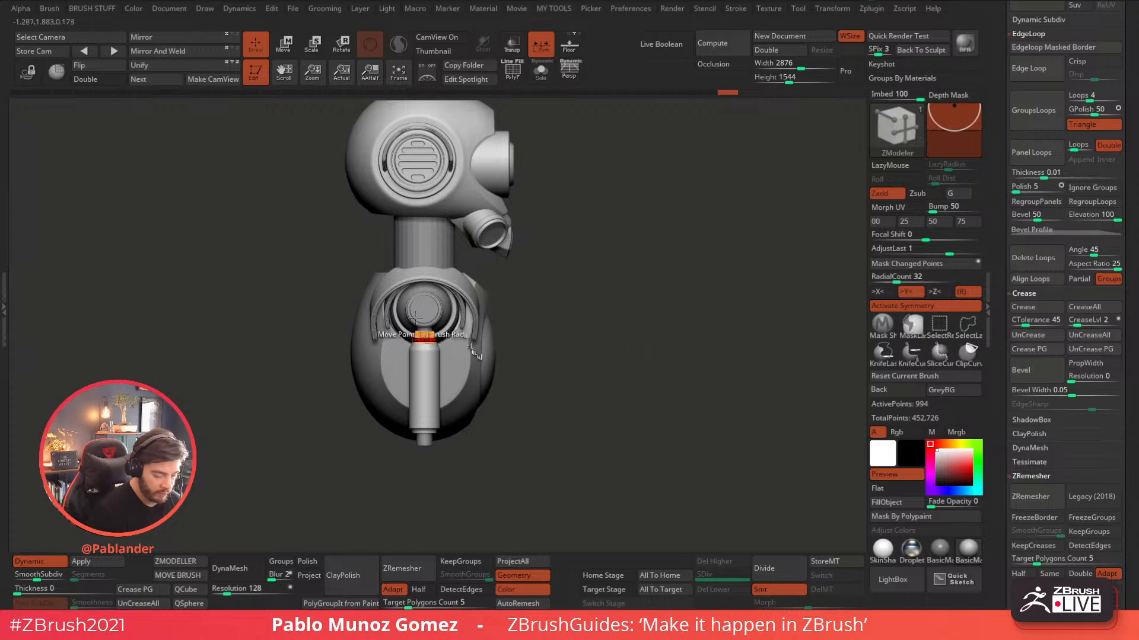
{"action": "left_click", "coordinate": [412, 396]}
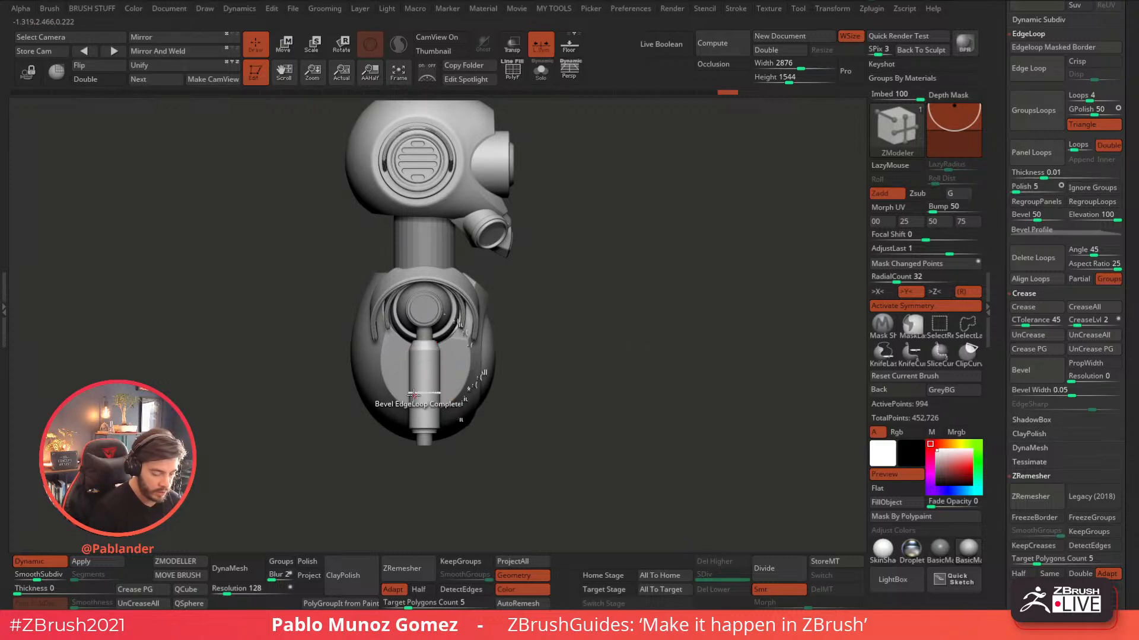
{"action": "mouse_move", "coordinate": [652, 360]}
{"action": "left_mouse_down"}
{"action": "mouse_move", "coordinate": [639, 356]}
{"action": "mouse_move", "coordinate": [670, 354]}
{"action": "left_mouse_up"}
{"action": "mouse_move", "coordinate": [353, 468]}
{"action": "left_mouse_down", "text": "shift"}
{"action": "mouse_move", "coordinate": [339, 464]}
{"action": "mouse_move", "coordinate": [377, 491]}
{"action": "left_mouse_up", "text": "shift"}
{"action": "left_click_drag", "start_coordinate": [399, 226], "coordinate": [620, 382]}
{"action": "left_click_drag", "start_coordinate": [734, 301], "coordinate": [719, 273]}
{"action": "key", "text": "space"}
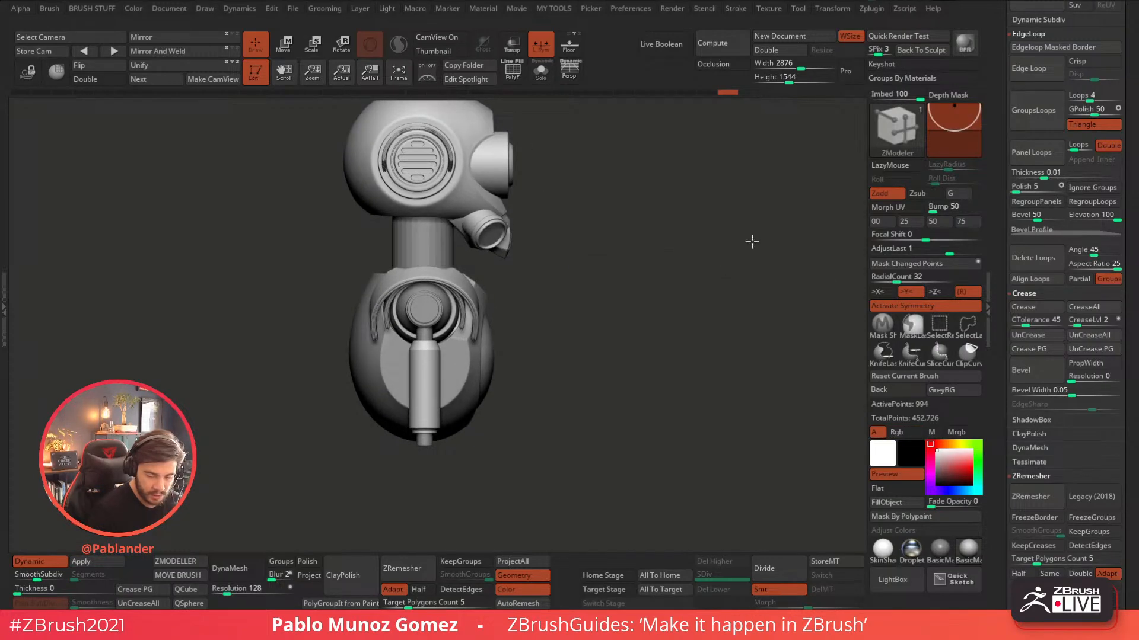
- Select the IMM ModelKit brush and look through its insert meshes for the Suspension_1 spring
{"action": "key", "text": "b"}
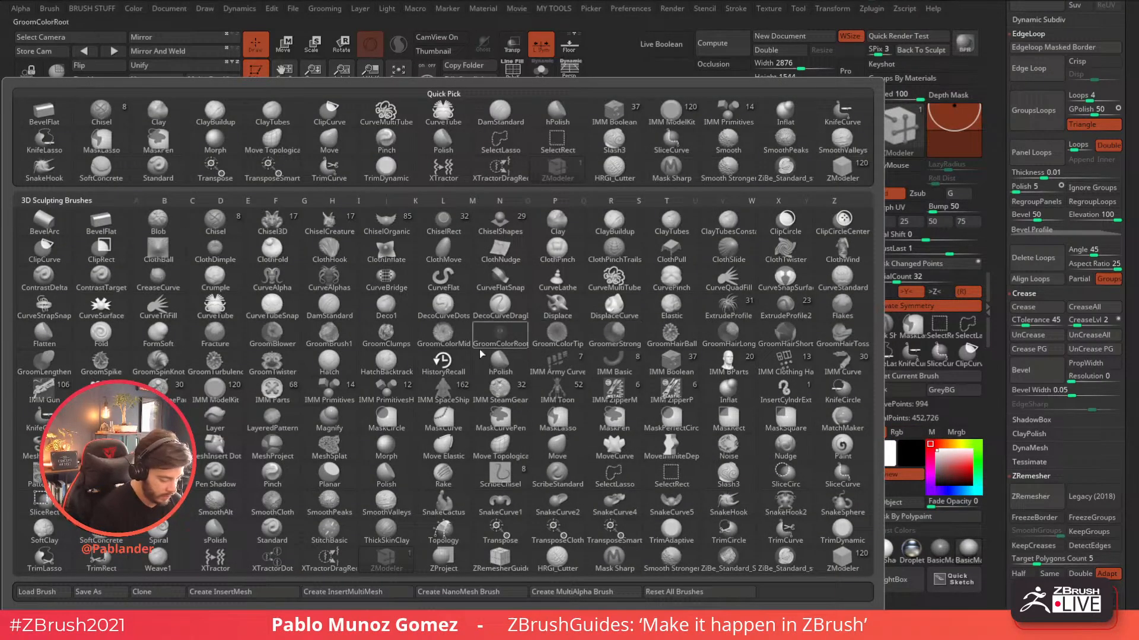
{"action": "left_click", "coordinate": [217, 393]}
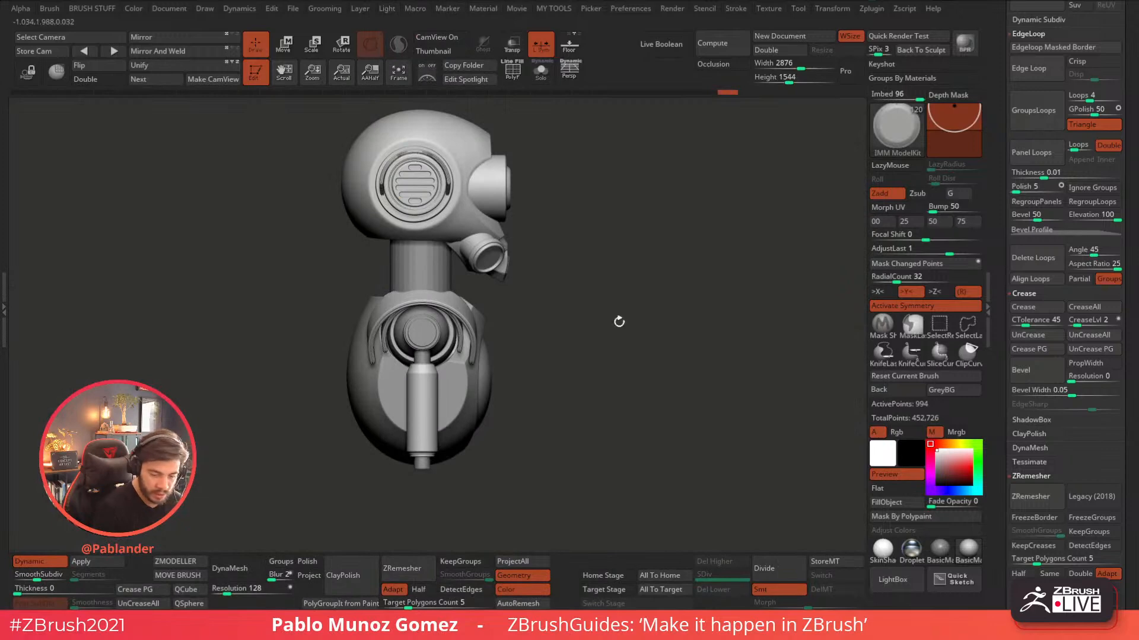
{"action": "left_click_drag", "start_coordinate": [695, 251], "coordinate": [687, 243]}
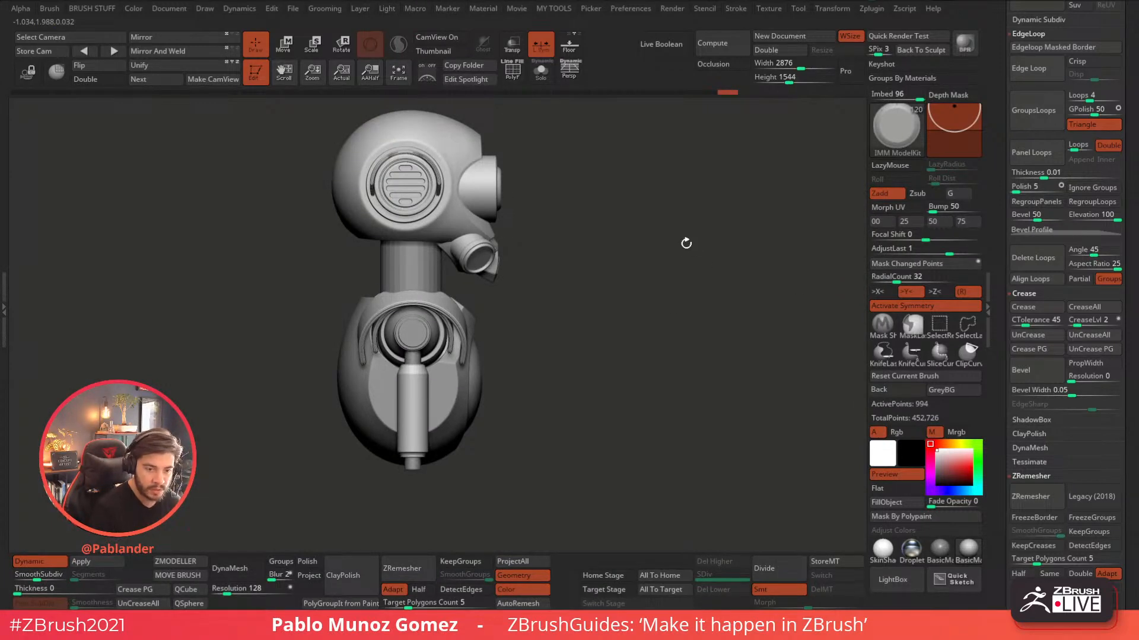
{"action": "key", "text": "m"}
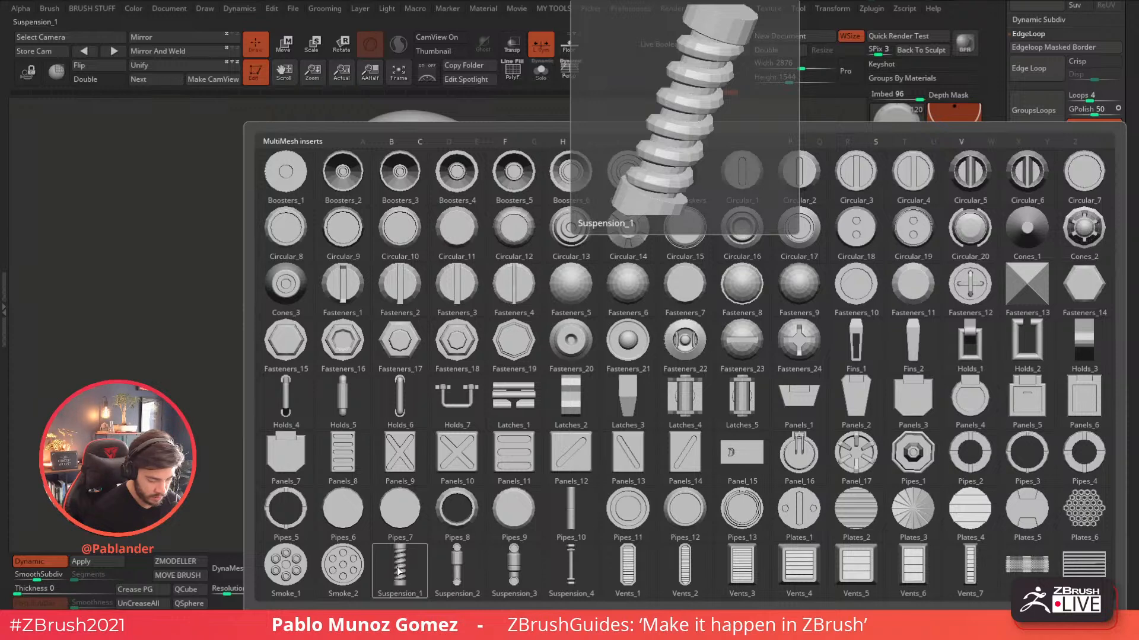
{"action": "left_click", "coordinate": [400, 571]}
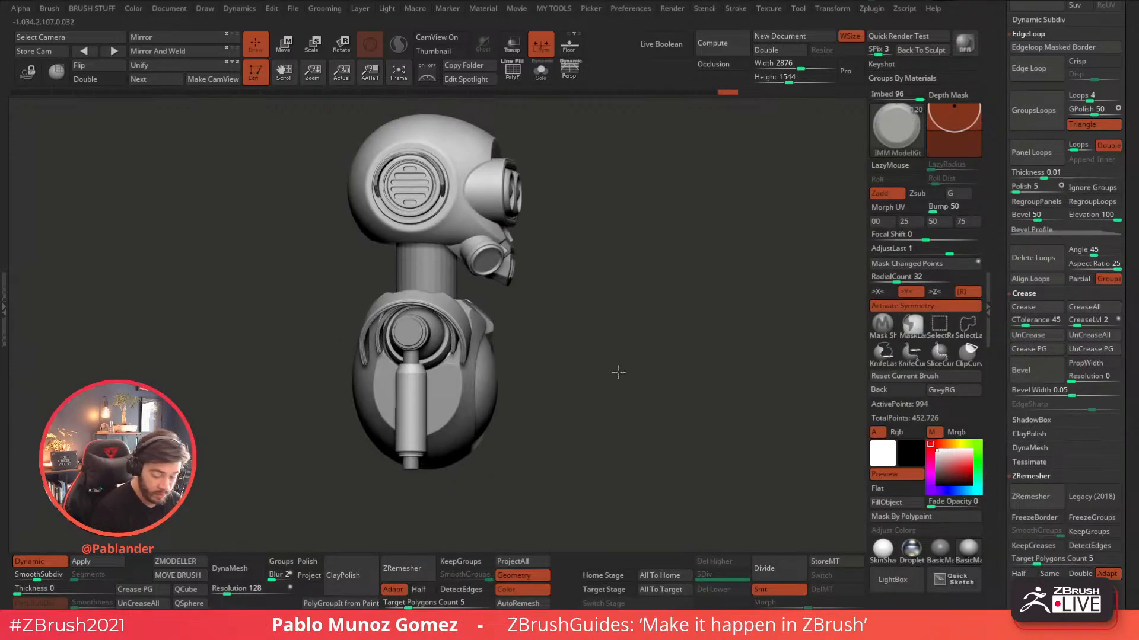
- Quick-save the project
{"action": "left_click_drag", "start_coordinate": [998, 281], "coordinate": [983, 430]}
{"action": "left_click_drag", "start_coordinate": [736, 379], "coordinate": [712, 376]}
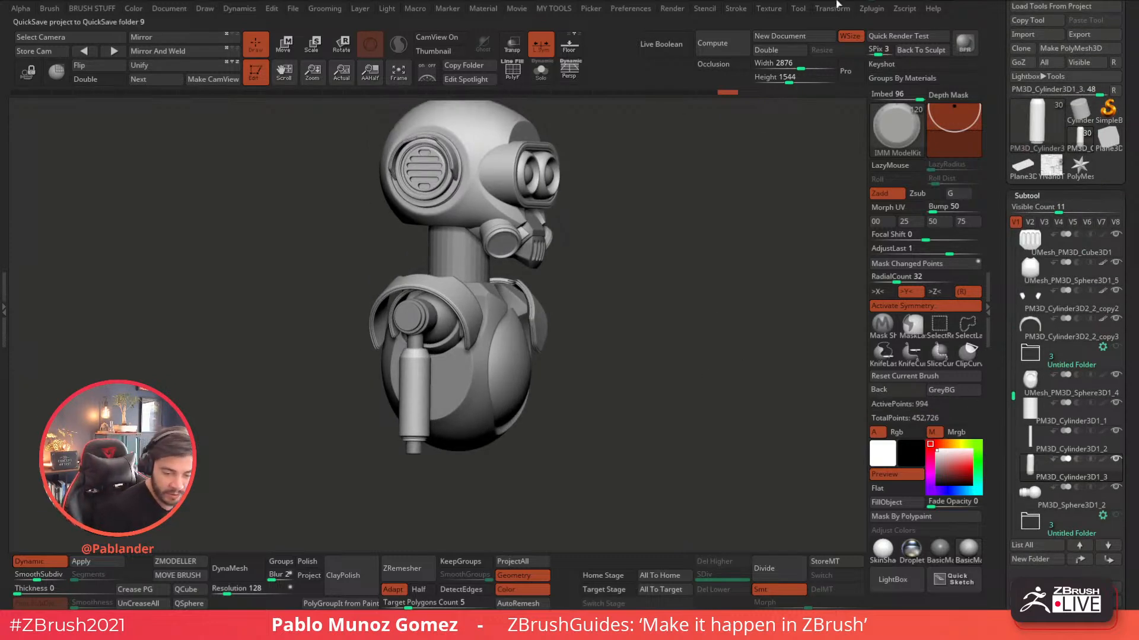
{"action": "key", "text": "ctrl+s"}
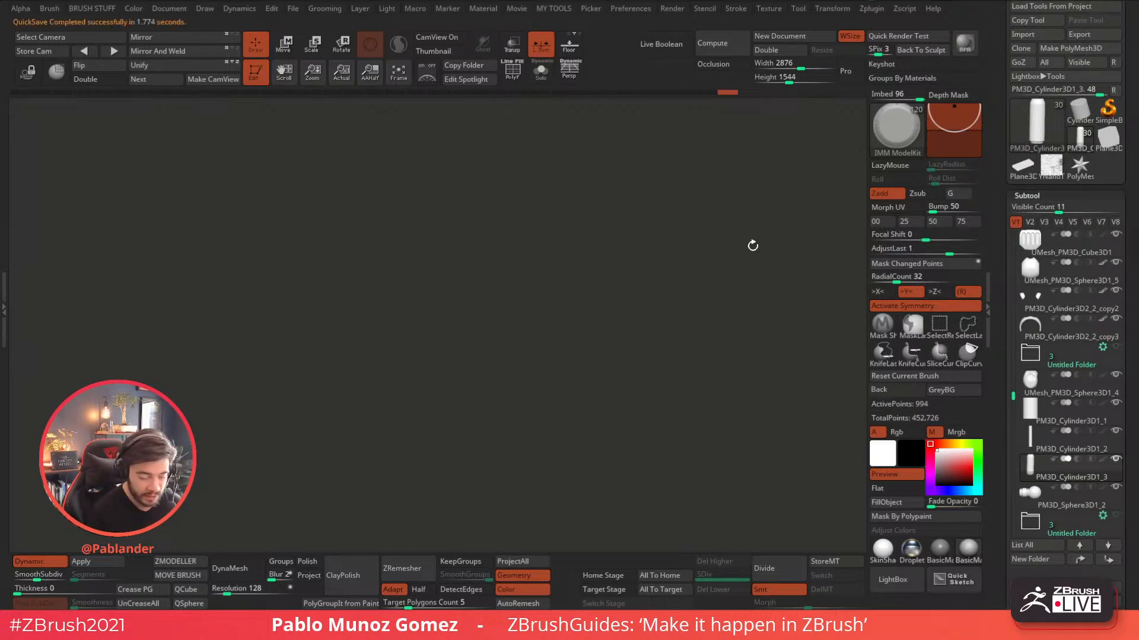
- Switch the active tool to the Helix3D primitive and open the Radius curve in its Initialize settings
{"action": "left_click", "coordinate": [1038, 125]}
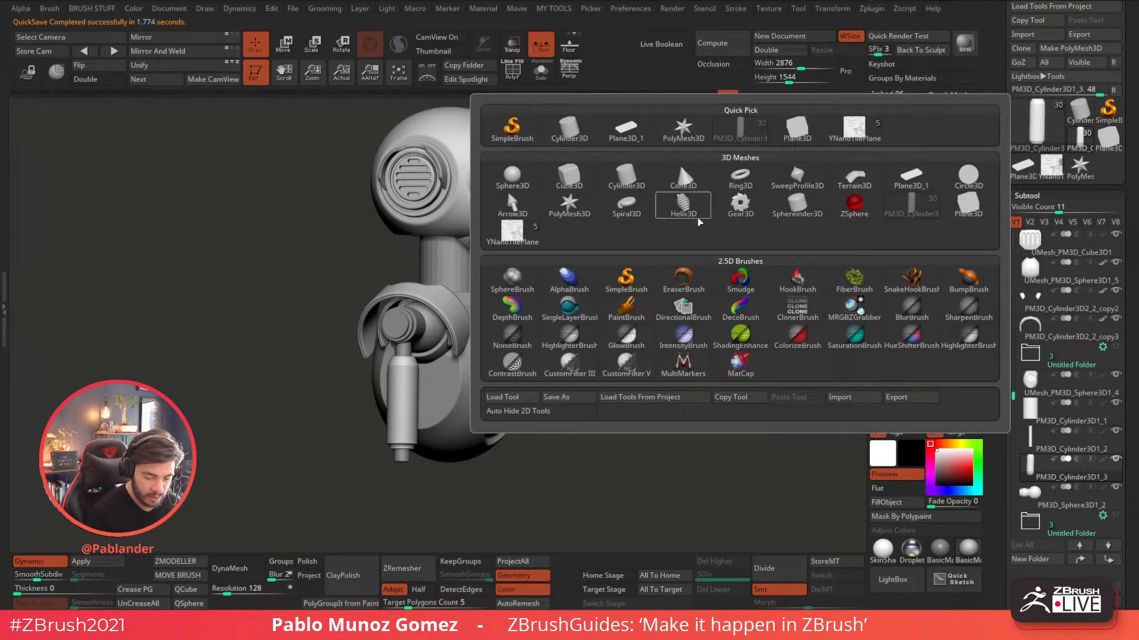
{"action": "left_click", "coordinate": [682, 212]}
{"action": "left_click_drag", "start_coordinate": [686, 221], "coordinate": [736, 400]}
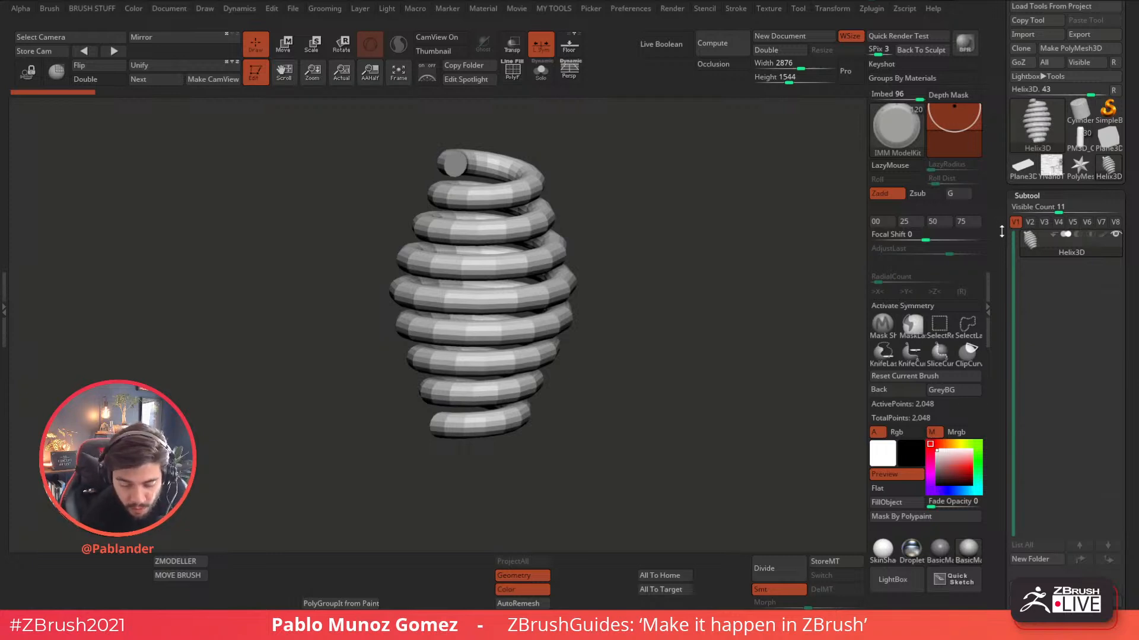
{"action": "left_click_drag", "start_coordinate": [1001, 230], "coordinate": [1005, 96]}
{"action": "left_click_drag", "start_coordinate": [1021, 483], "coordinate": [1029, 395]}
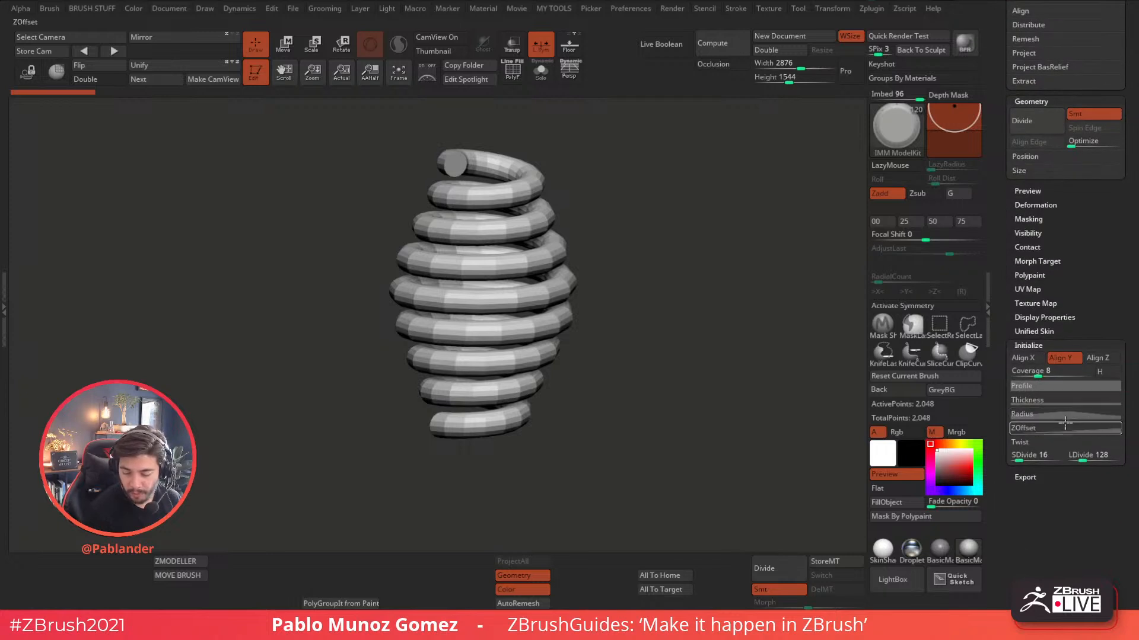
{"action": "left_click_drag", "start_coordinate": [1028, 344], "coordinate": [1033, 293]}
{"action": "left_click_drag", "start_coordinate": [688, 325], "coordinate": [587, 328]}
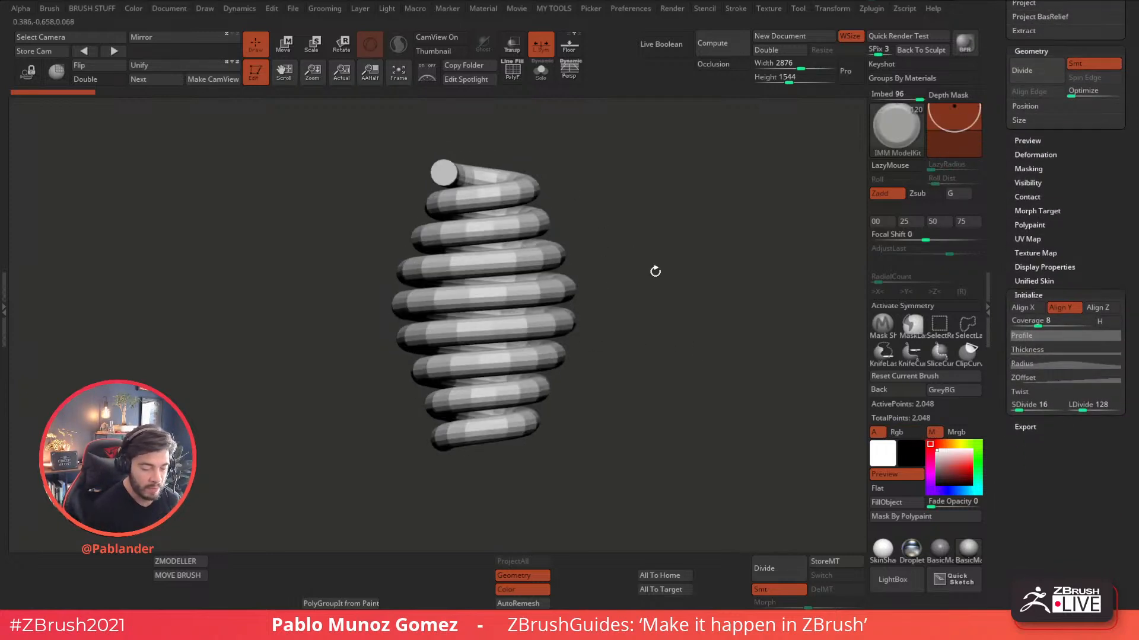
{"action": "left_click_drag", "start_coordinate": [655, 267], "coordinate": [653, 282]}
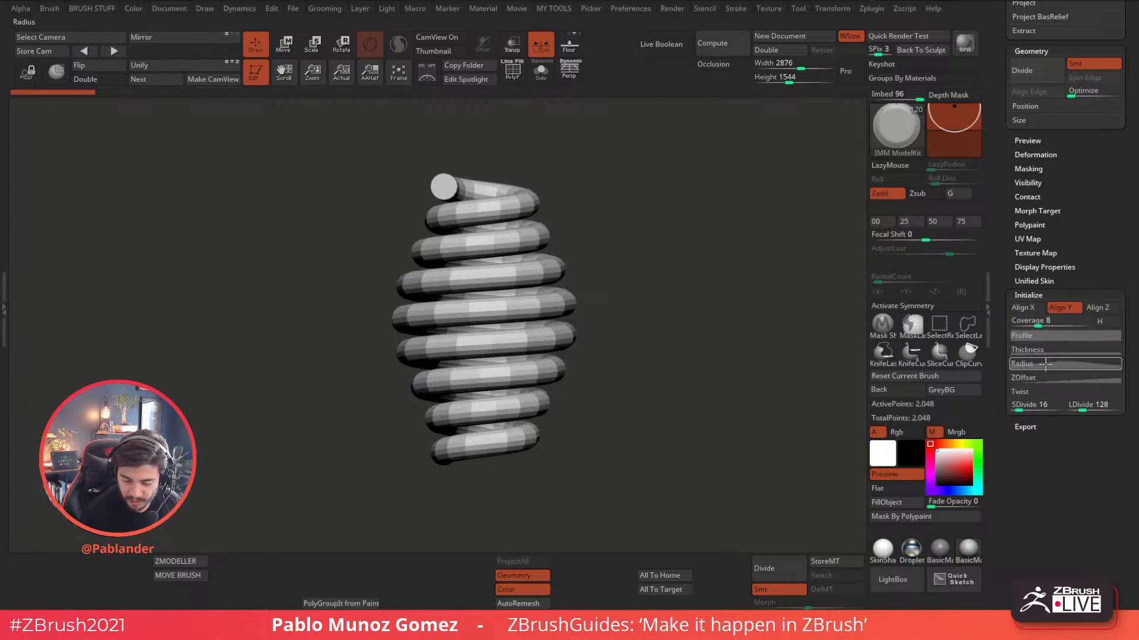
{"action": "left_click", "coordinate": [1046, 362]}
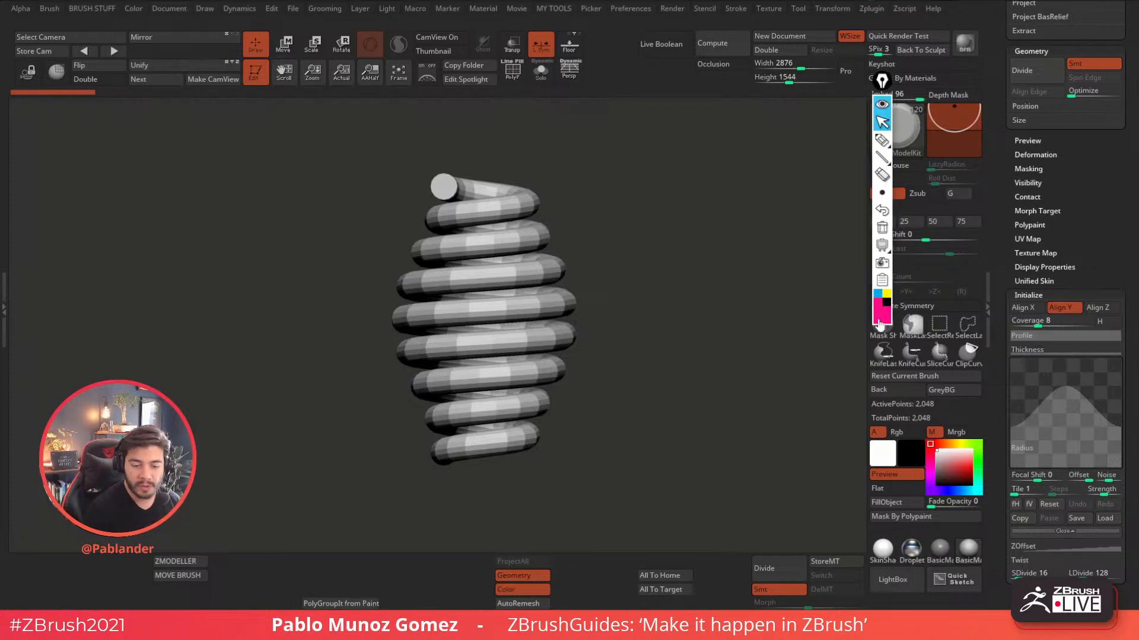
- Annotate on screen how the Radius curve maps to the helix's outline from top to bottom, and clear the markings
{"action": "left_click_drag", "start_coordinate": [882, 80], "coordinate": [835, 113]}
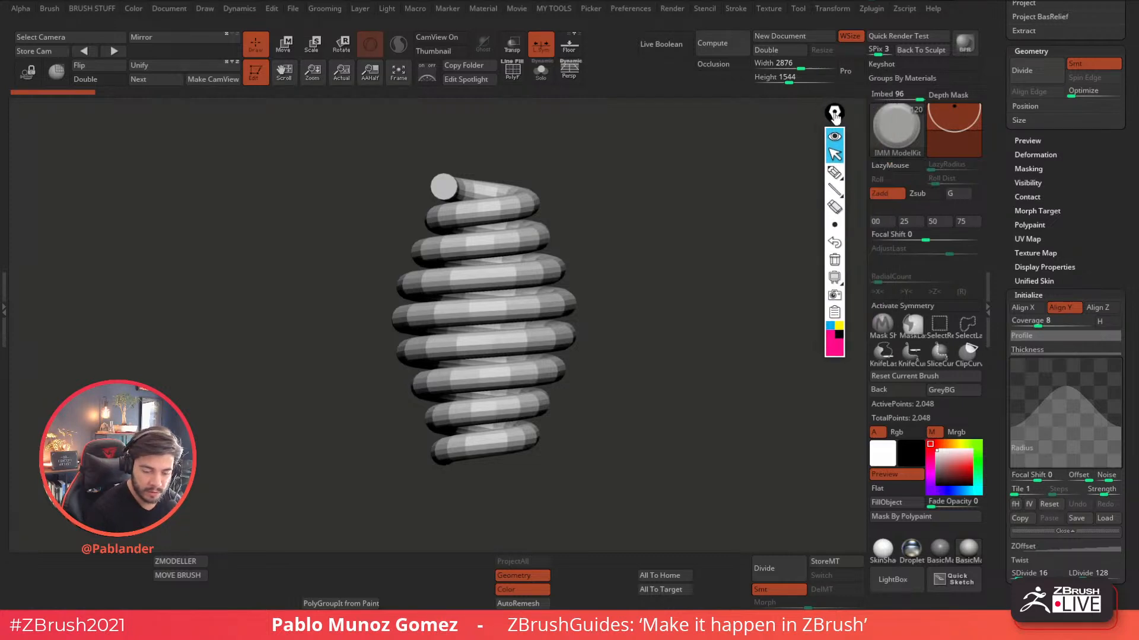
{"action": "left_click", "coordinate": [835, 174]}
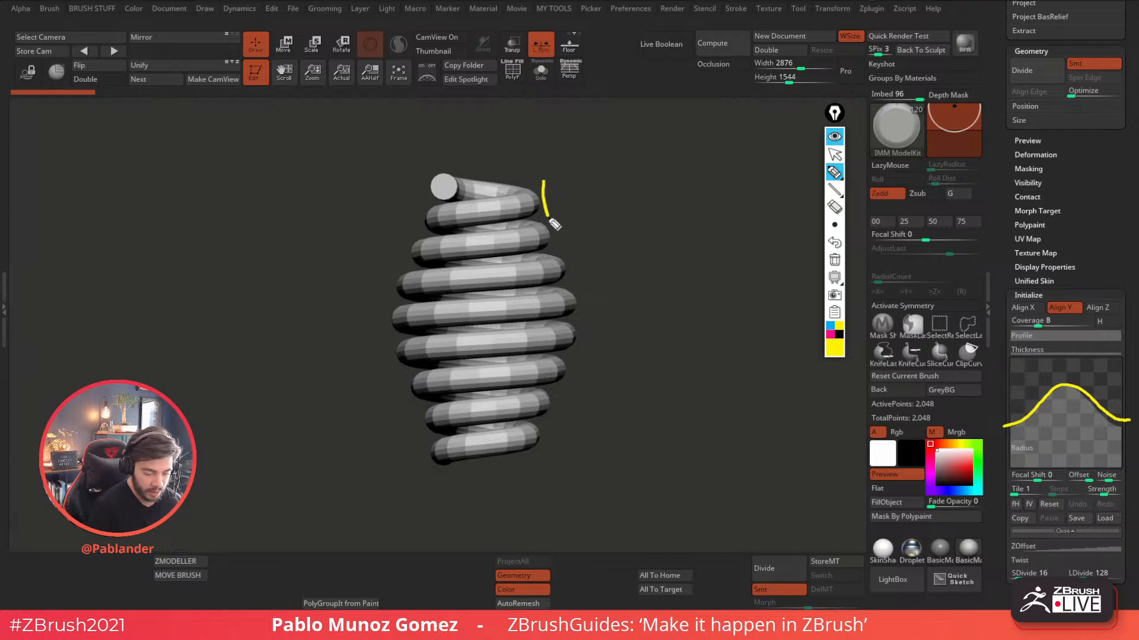
{"action": "left_click_drag", "start_coordinate": [591, 337], "coordinate": [547, 470]}
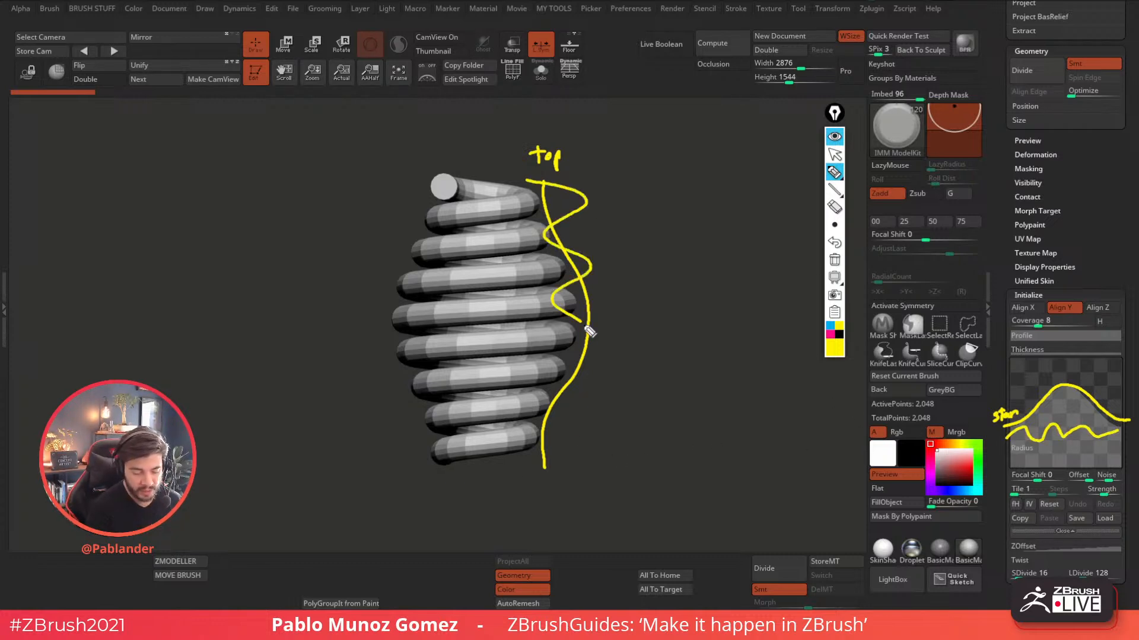
{"action": "left_click", "coordinate": [835, 260]}
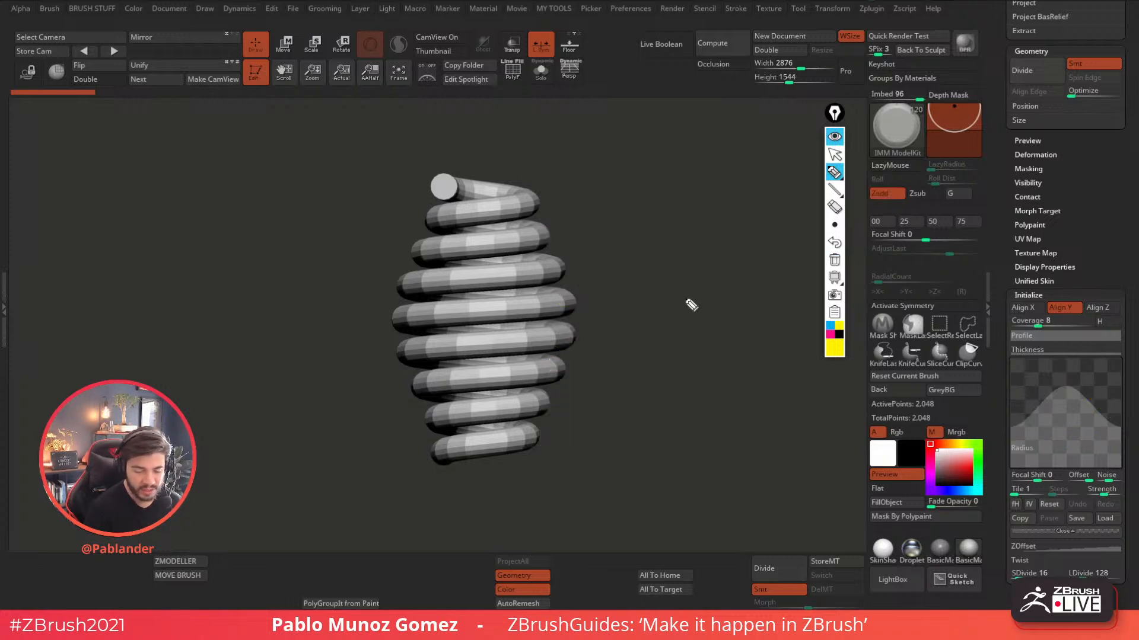
{"action": "left_click", "coordinate": [834, 137]}
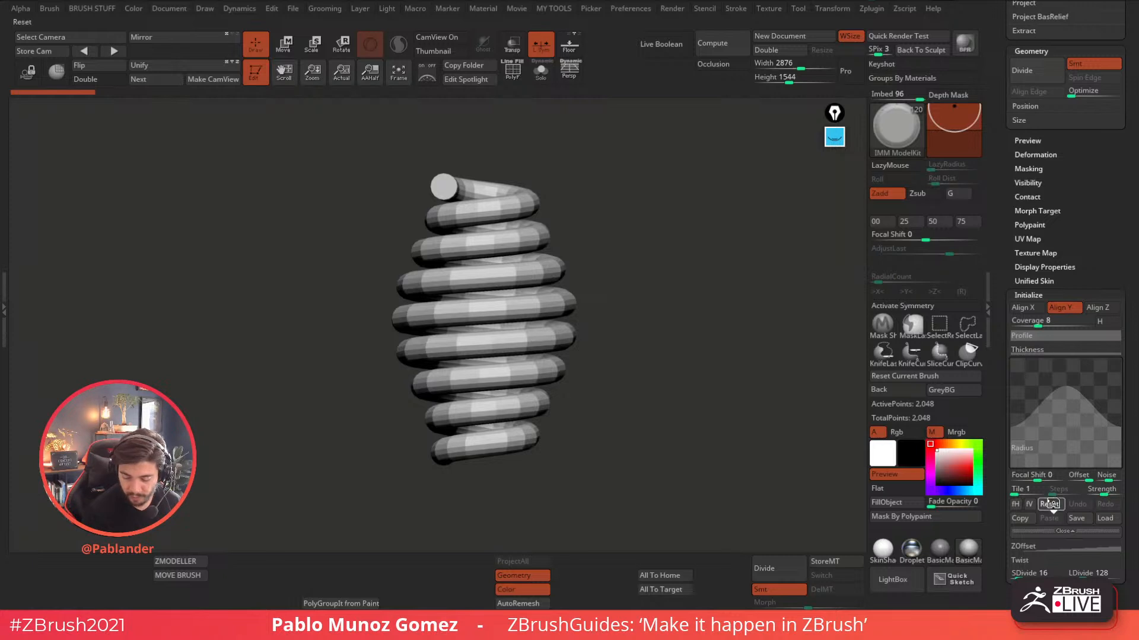
- Reset the helix's Radius curve, raise its start point to the maximum for a uniform radius, and close the curve
{"action": "left_click", "coordinate": [1050, 504]}
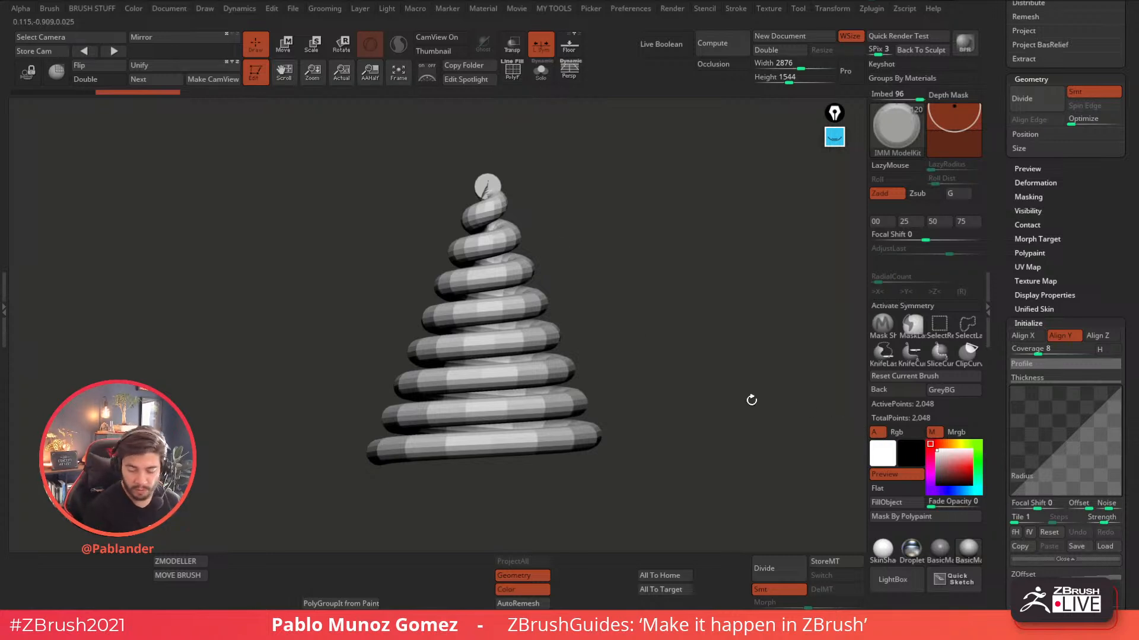
{"action": "left_click_drag", "start_coordinate": [1012, 493], "coordinate": [1006, 380]}
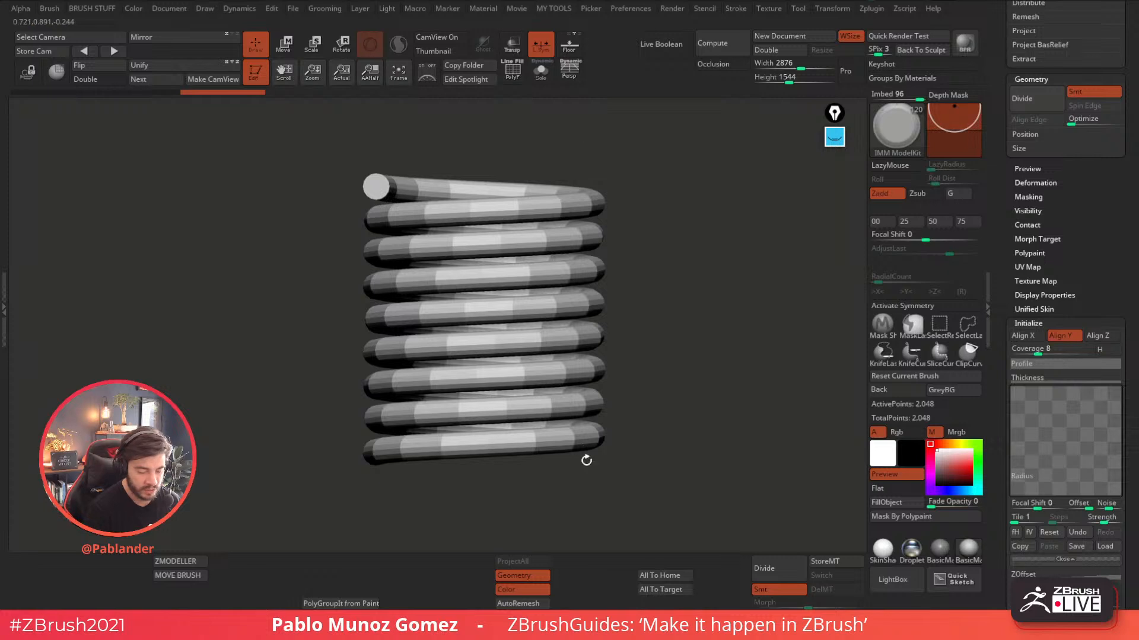
{"action": "left_click_drag", "start_coordinate": [650, 329], "coordinate": [643, 222]}
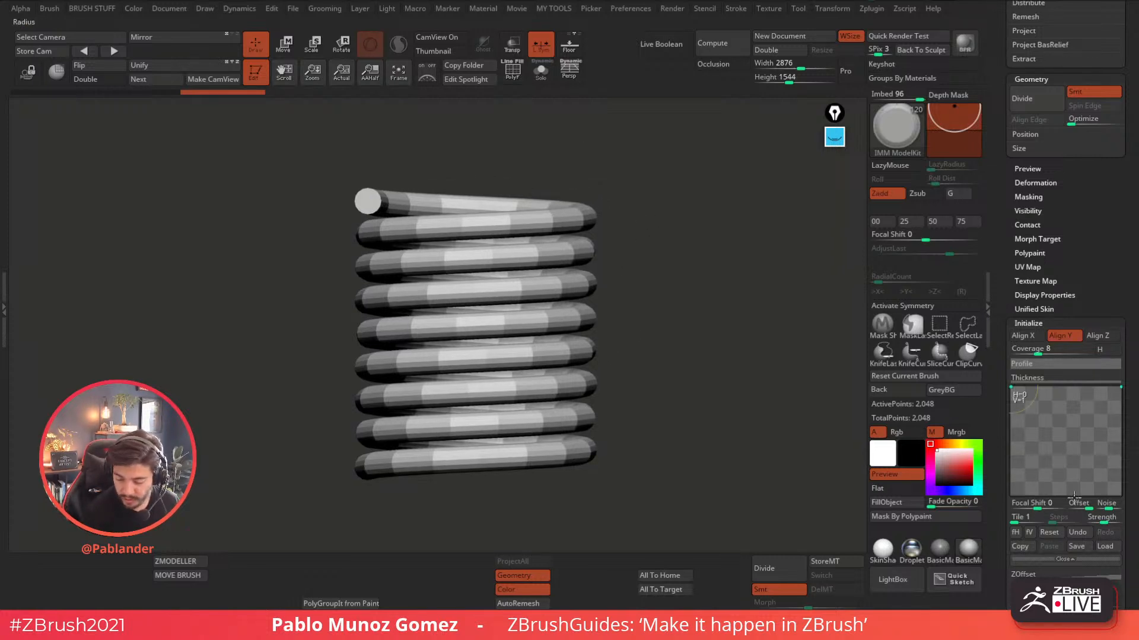
{"action": "left_click", "coordinate": [1062, 561]}
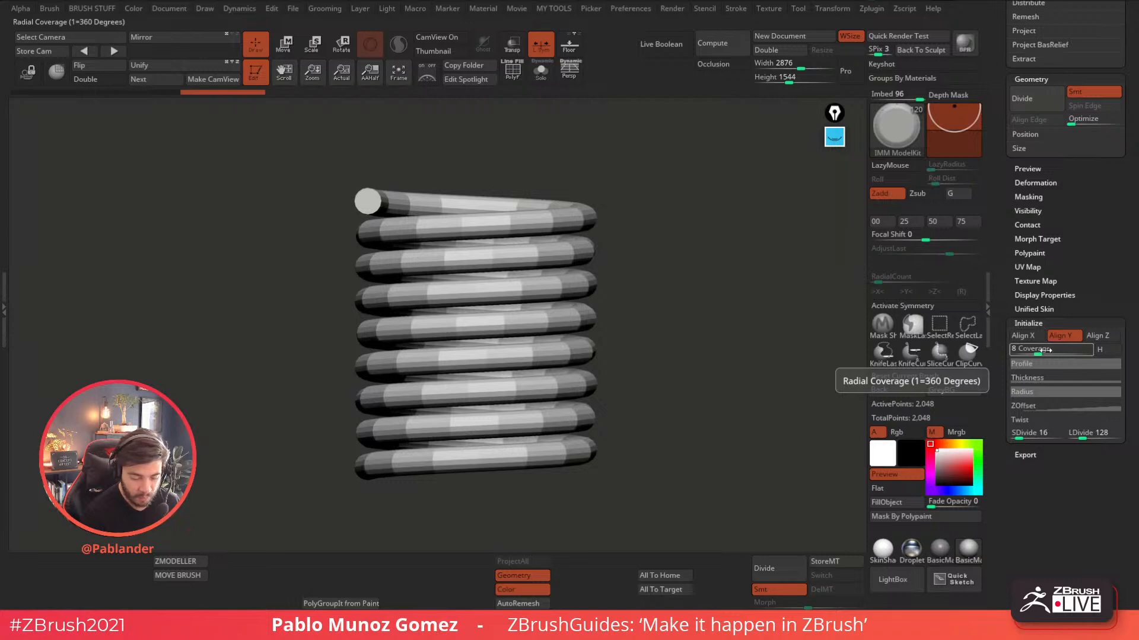
- Set the helix's radial Coverage to 16
{"action": "left_click_drag", "start_coordinate": [661, 251], "coordinate": [676, 282]}
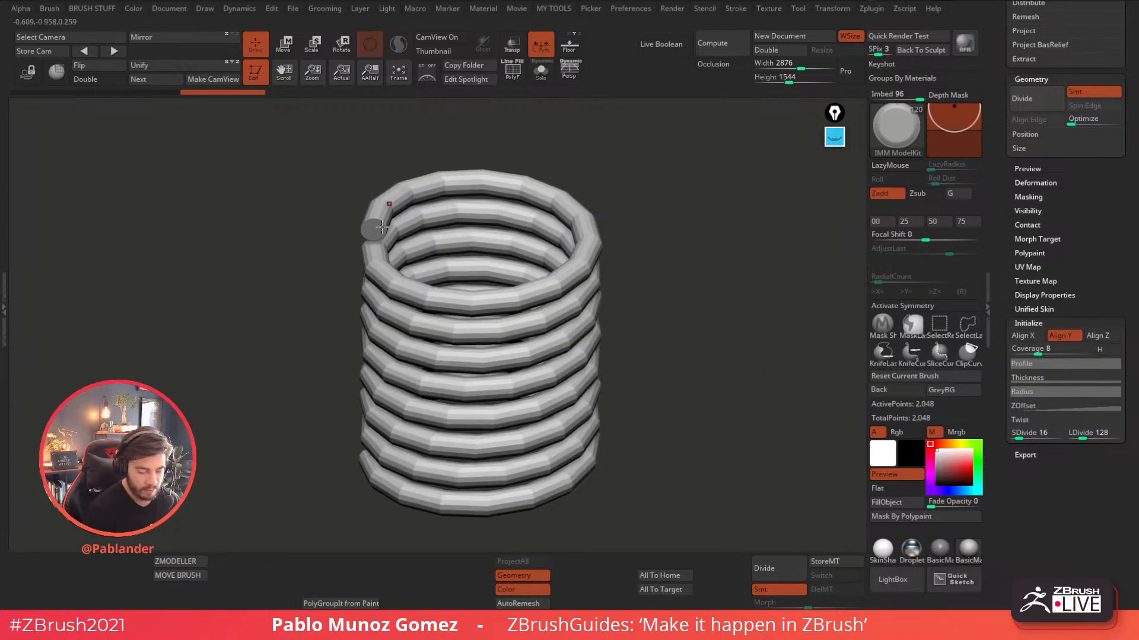
{"action": "left_click_drag", "start_coordinate": [1039, 353], "coordinate": [1055, 354]}
{"action": "left_click", "coordinate": [1055, 354]}
{"action": "type", "text": "1"}
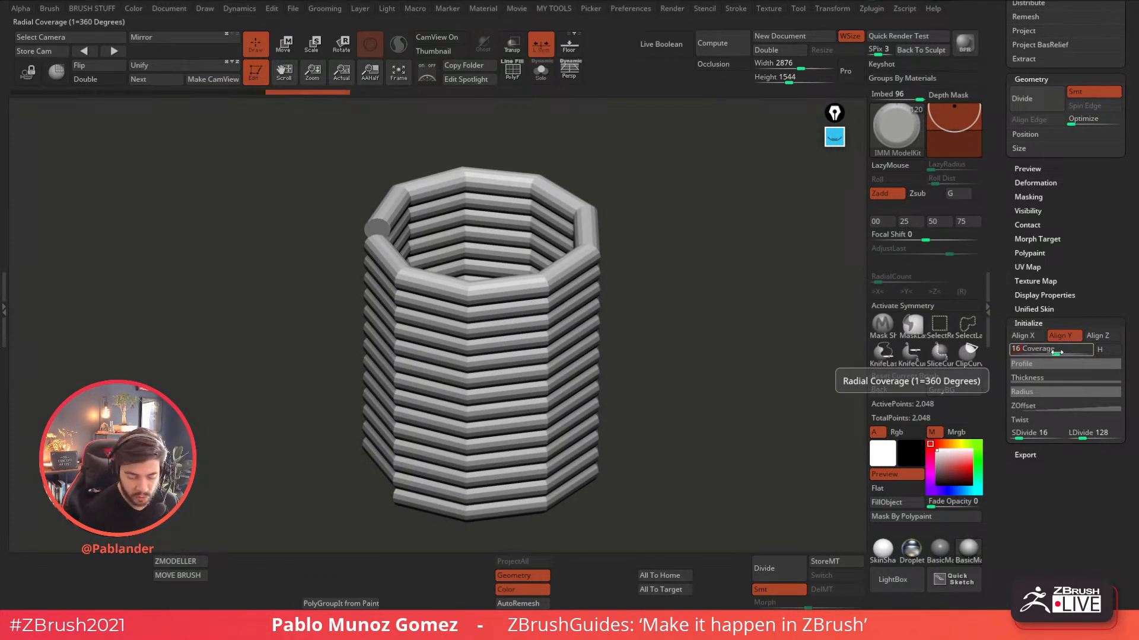
{"action": "type", "text": "6"}
{"action": "key", "text": "Return"}
{"action": "left_click_drag", "start_coordinate": [686, 389], "coordinate": [688, 351]}
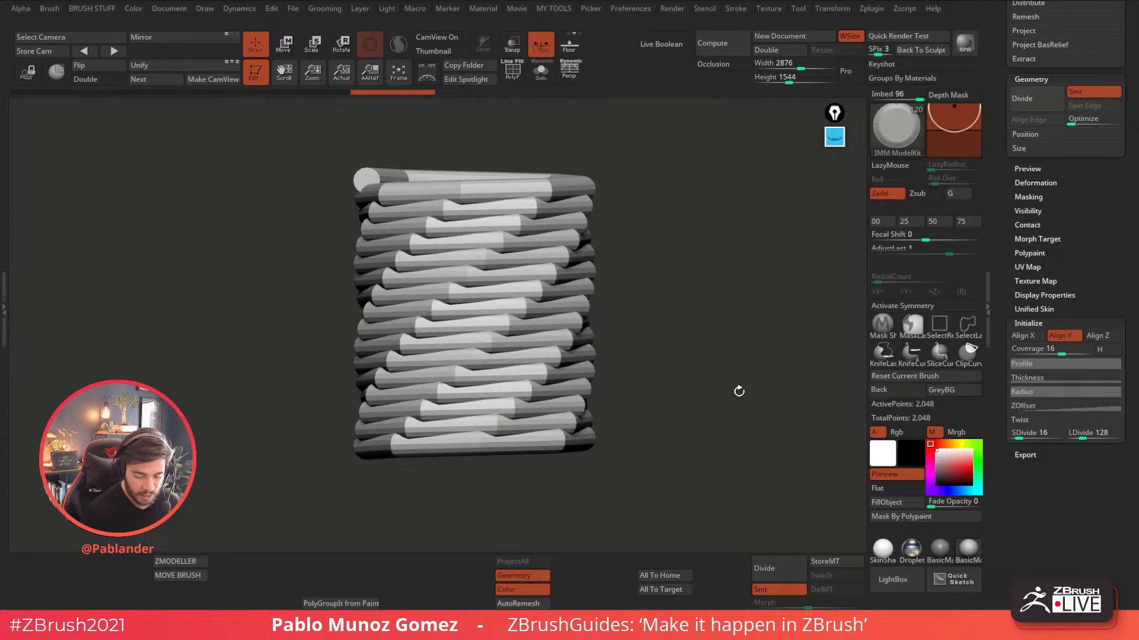
- Set the helix's SDivide subdivision count to 8
{"action": "left_click", "coordinate": [1020, 435]}
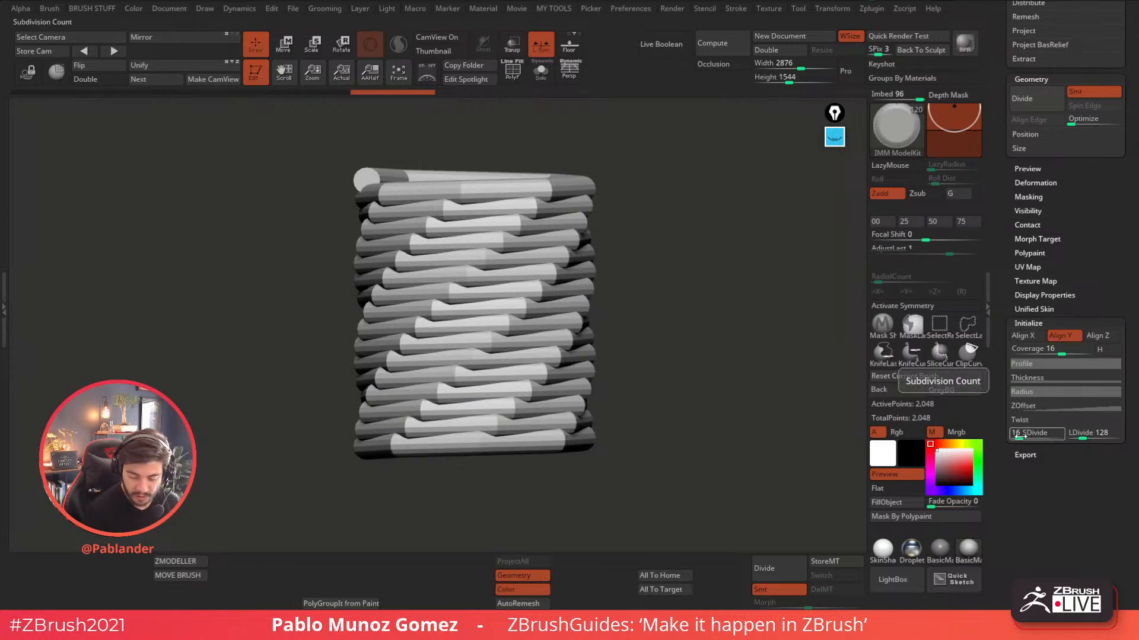
{"action": "type", "text": "30"}
{"action": "key", "text": "Return"}
{"action": "left_click_drag", "start_coordinate": [1021, 437], "coordinate": [1018, 438]}
{"action": "left_click", "coordinate": [1020, 438]}
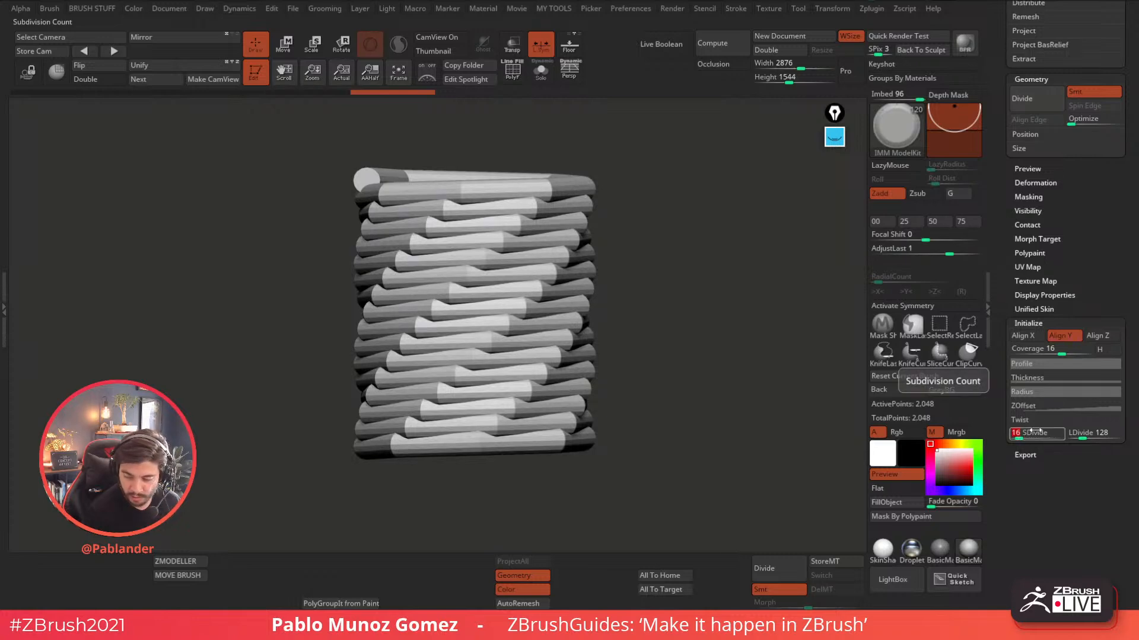
{"action": "type", "text": "8"}
{"action": "key", "text": "Return"}
- Raise the helix's LDivide to 355 to smooth the coils
{"action": "left_click", "coordinate": [1078, 437]}
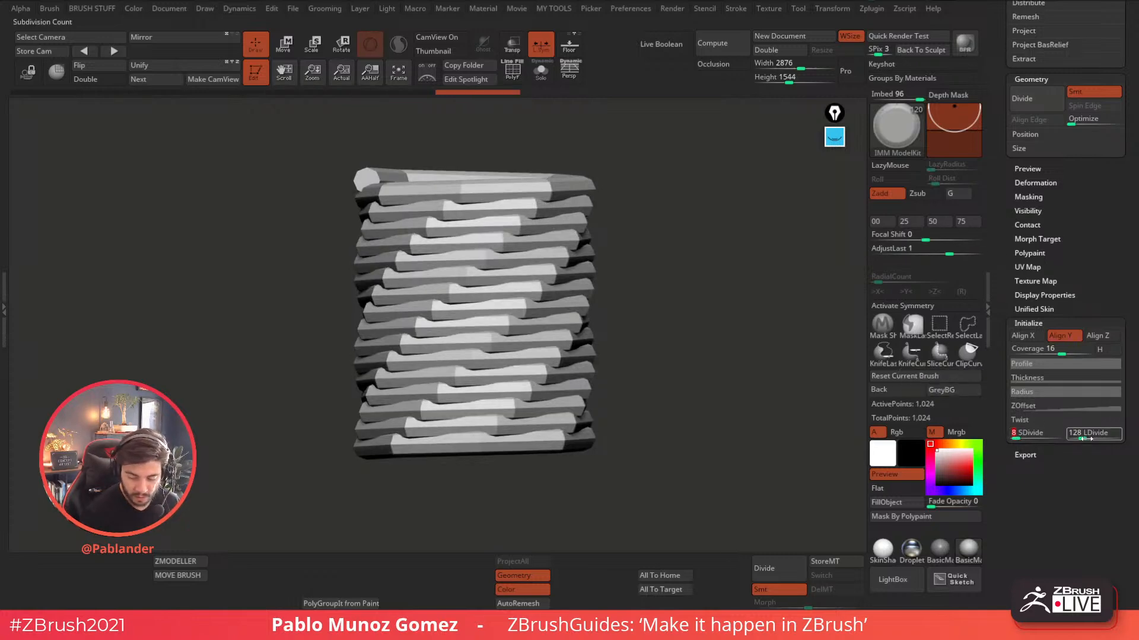
{"action": "left_click_drag", "start_coordinate": [1078, 437], "coordinate": [1103, 438]}
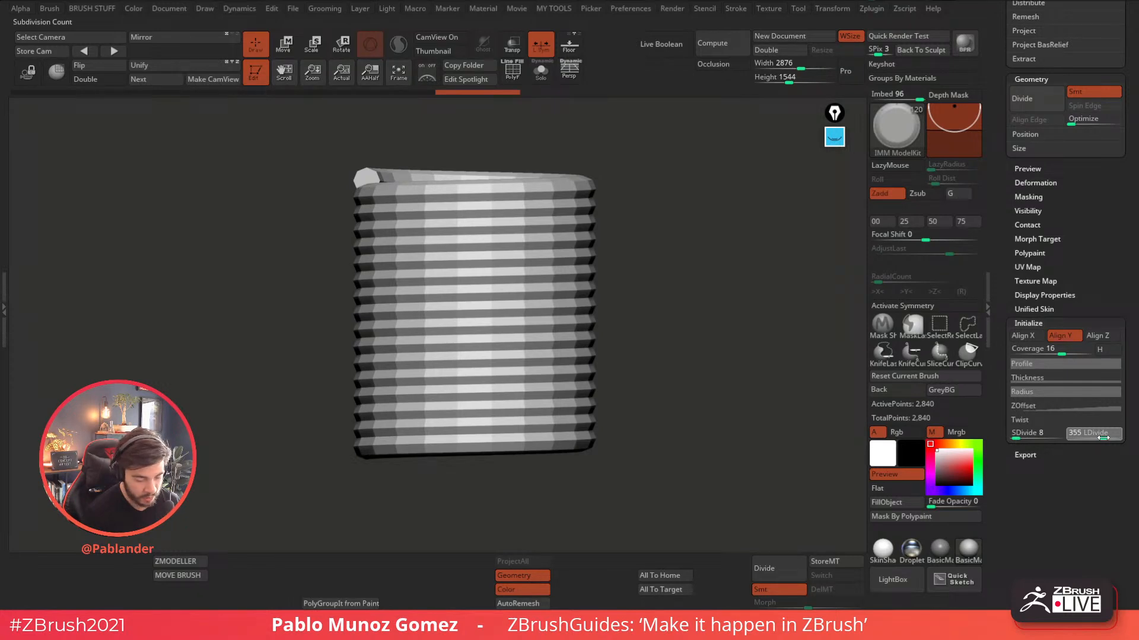
{"action": "left_click_drag", "start_coordinate": [722, 320], "coordinate": [682, 326]}
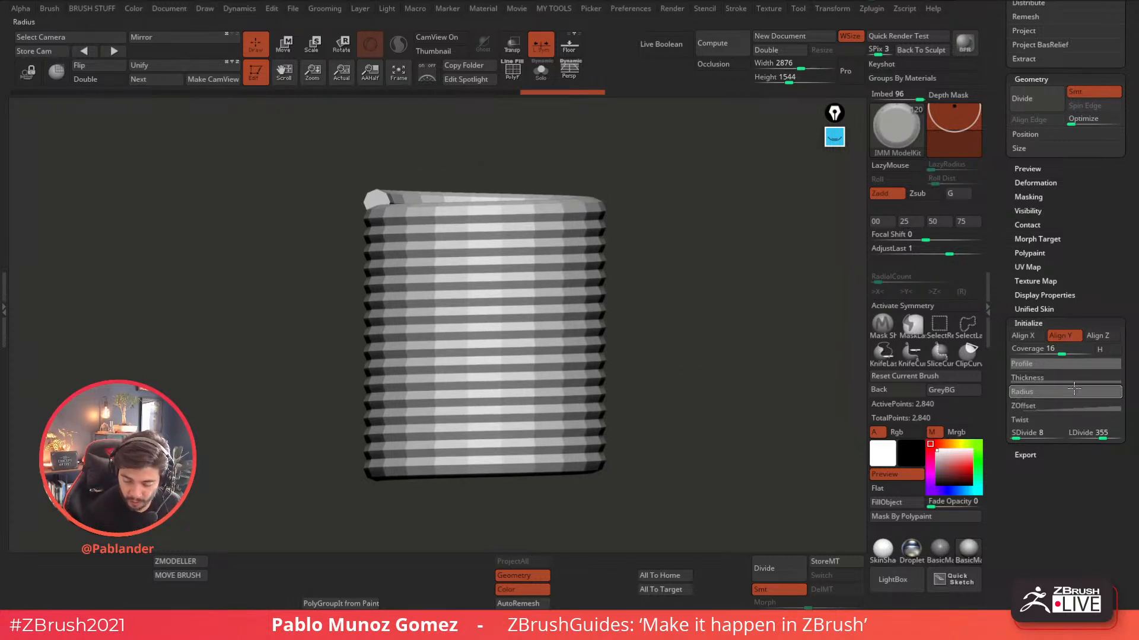
- Raise the end point of the helix's ZOffset curve to the maximum to space out the coils
{"action": "left_click", "coordinate": [1034, 406]}
{"action": "left_click_drag", "start_coordinate": [1121, 456], "coordinate": [1115, 393]}
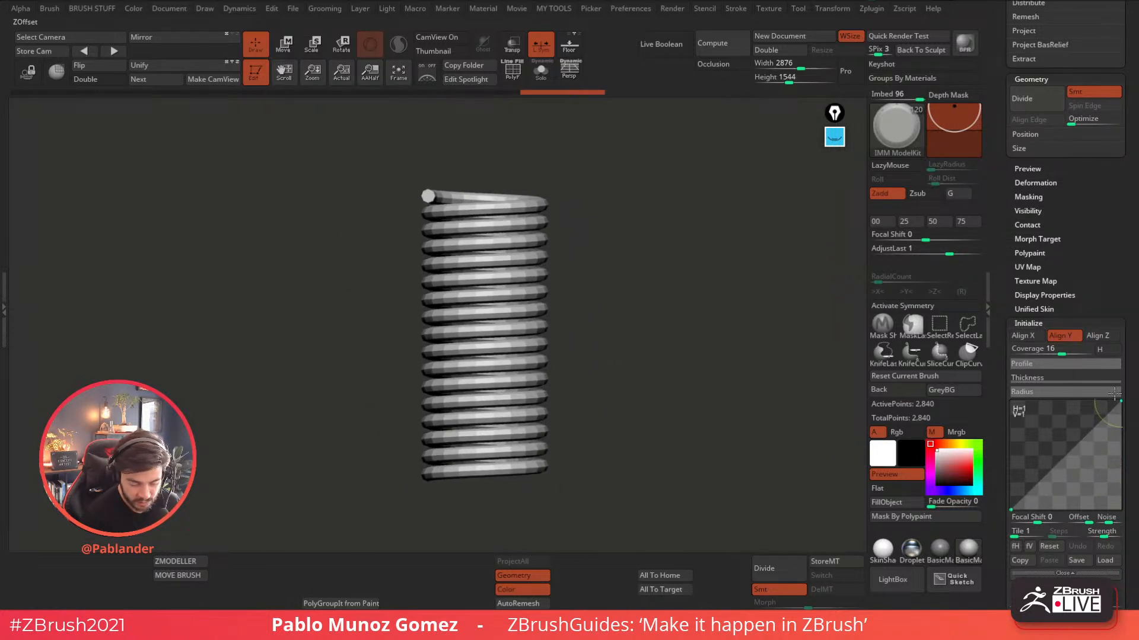
{"action": "left_click", "coordinate": [1043, 391]}
{"action": "left_click", "coordinate": [1031, 378]}
{"action": "left_click_drag", "start_coordinate": [721, 399], "coordinate": [755, 415], "text": "alt"}
{"action": "left_click_drag", "start_coordinate": [1006, 505], "coordinate": [1025, 354]}
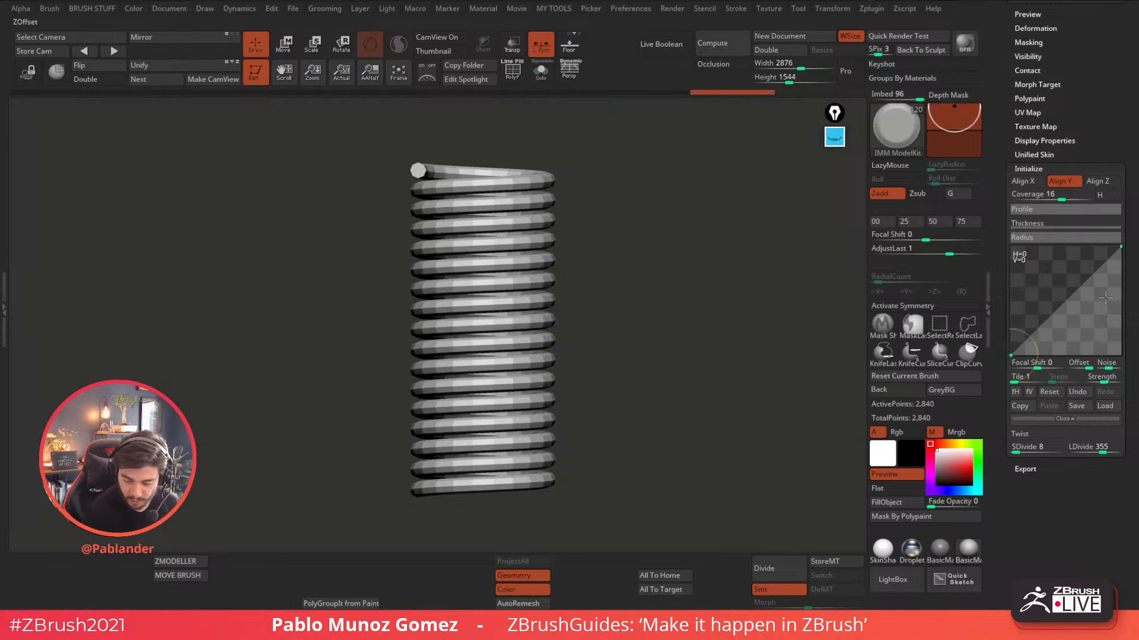
- Lower both end points of the helix's Thickness curve equally to make the coil wire thinner
{"action": "left_click", "coordinate": [1067, 222]}
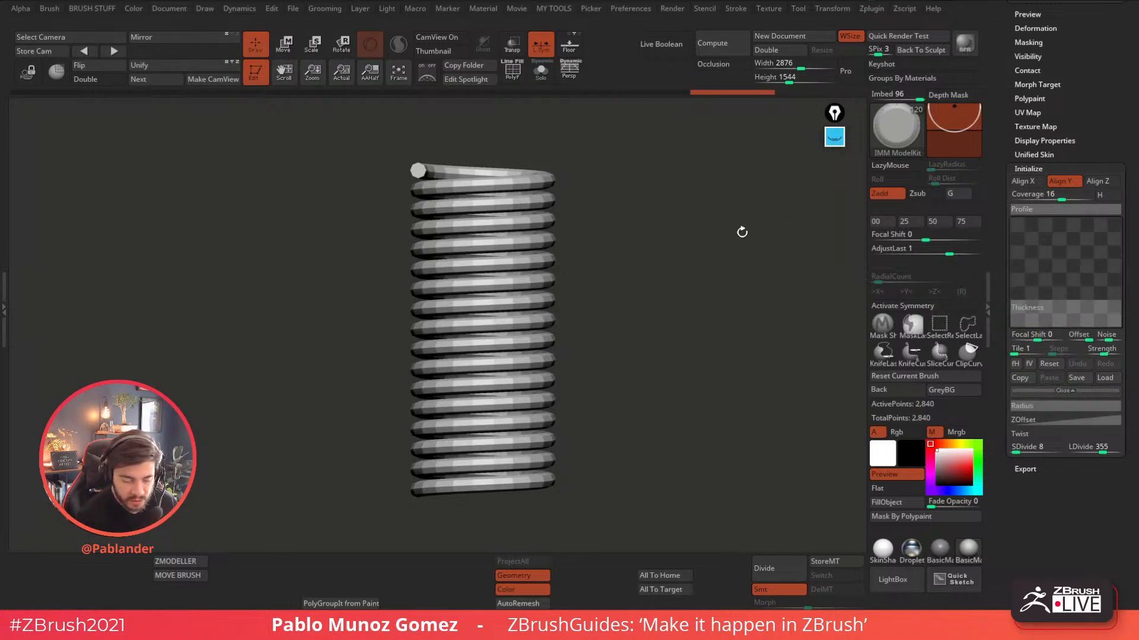
{"action": "right_click_drag", "start_coordinate": [567, 215], "coordinate": [573, 185], "text": "ctrl"}
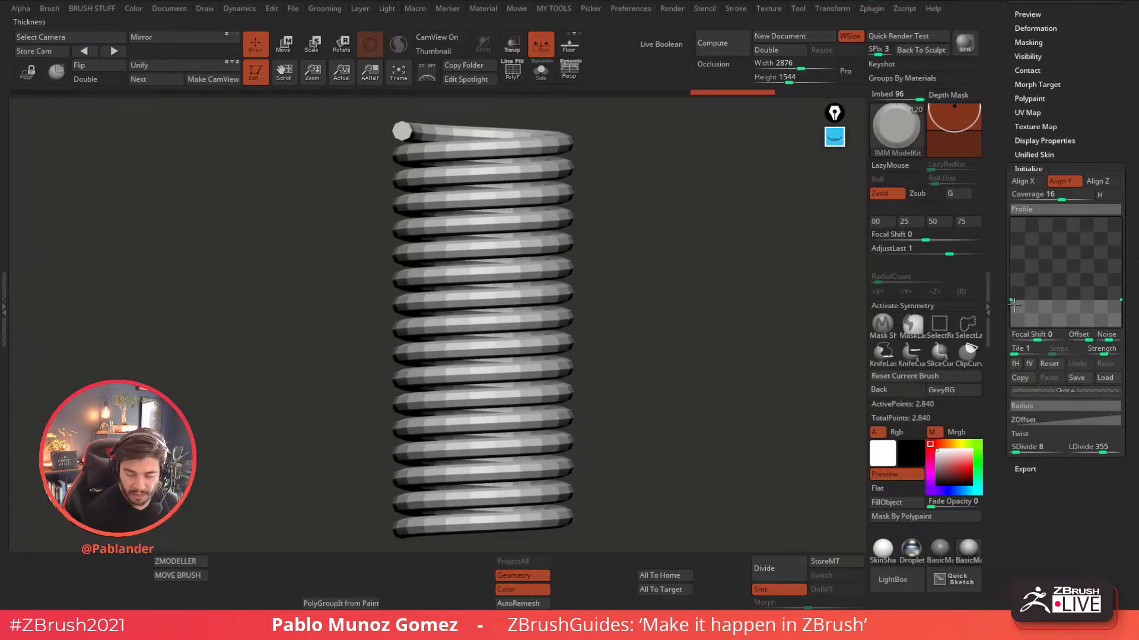
{"action": "left_click_drag", "start_coordinate": [1010, 300], "coordinate": [1008, 313]}
{"action": "left_click_drag", "start_coordinate": [1121, 303], "coordinate": [1120, 314]}
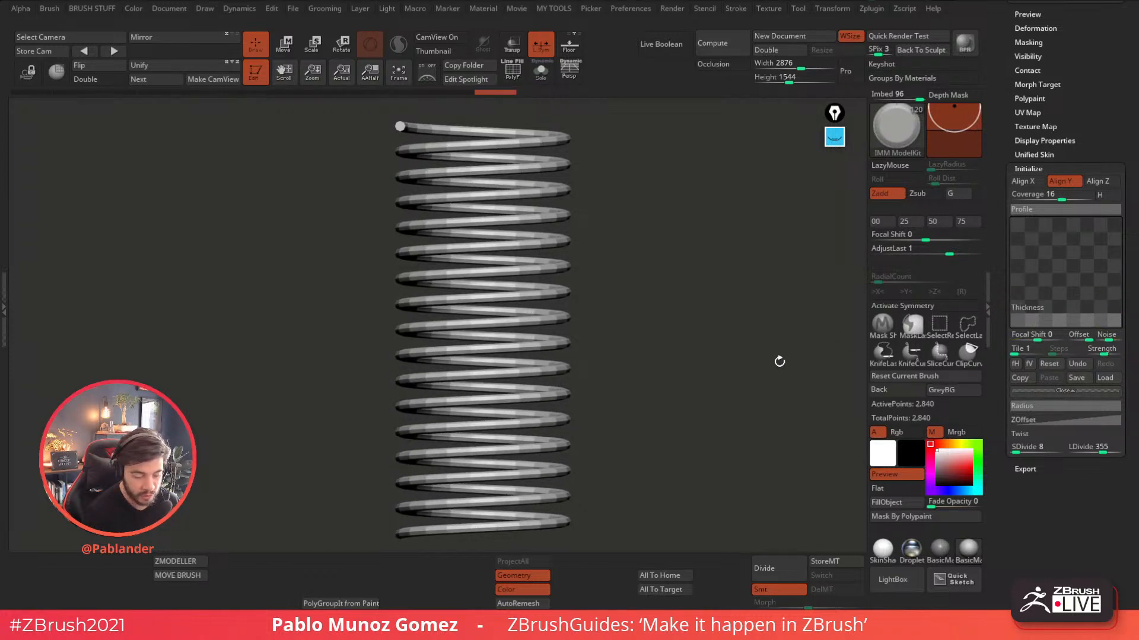
{"action": "left_click_drag", "start_coordinate": [688, 373], "coordinate": [684, 405]}
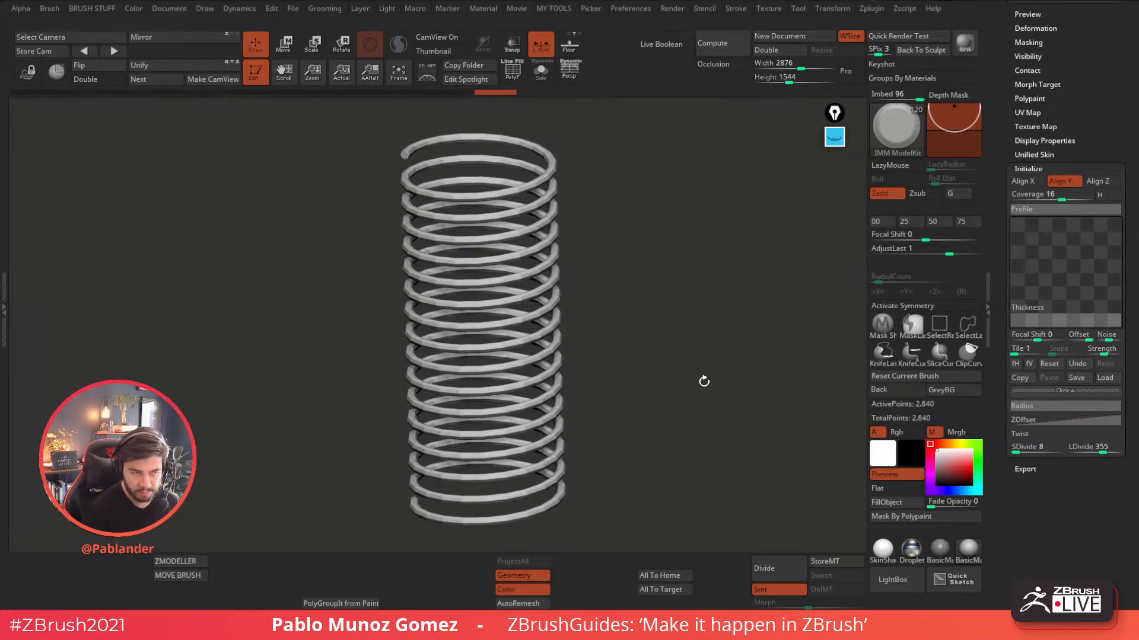
{"action": "left_click", "coordinate": [1059, 406]}
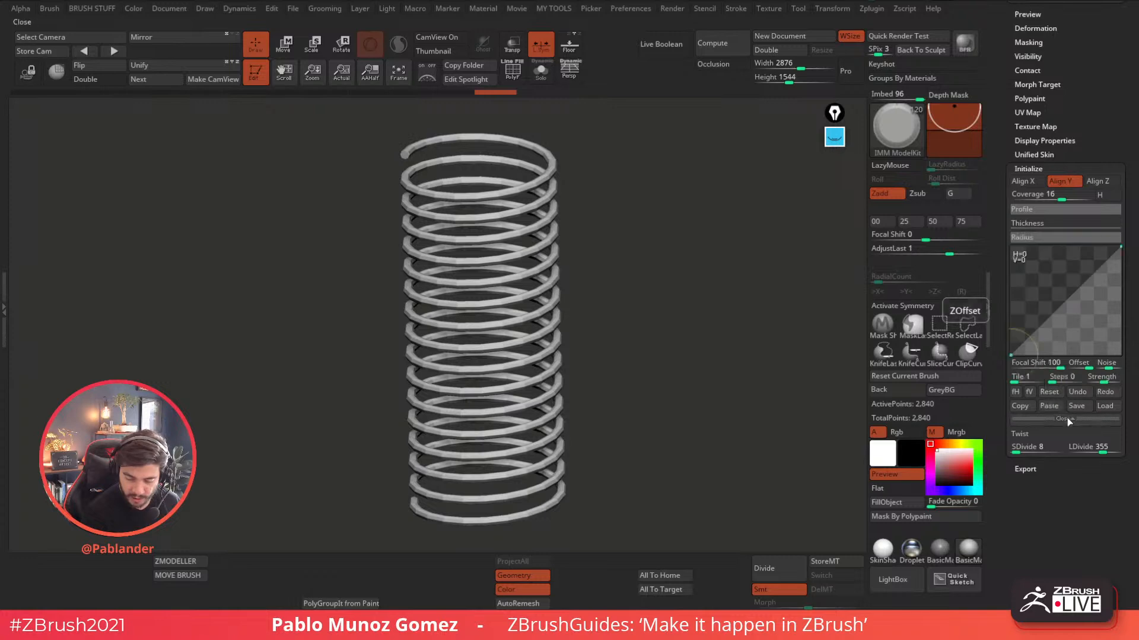
{"action": "mouse_move", "coordinate": [1121, 248]}
{"action": "left_mouse_down"}
{"action": "mouse_move", "coordinate": [1122, 276]}
{"action": "mouse_move", "coordinate": [1122, 244]}
{"action": "left_mouse_up"}
{"action": "mouse_move", "coordinate": [1011, 355]}
{"action": "left_mouse_down"}
{"action": "mouse_move", "coordinate": [1013, 297]}
{"action": "mouse_move", "coordinate": [1011, 355]}
{"action": "left_mouse_up"}
{"action": "mouse_move", "coordinate": [1121, 246]}
{"action": "left_mouse_down"}
{"action": "mouse_move", "coordinate": [1122, 274]}
{"action": "mouse_move", "coordinate": [1121, 244]}
{"action": "left_mouse_up"}
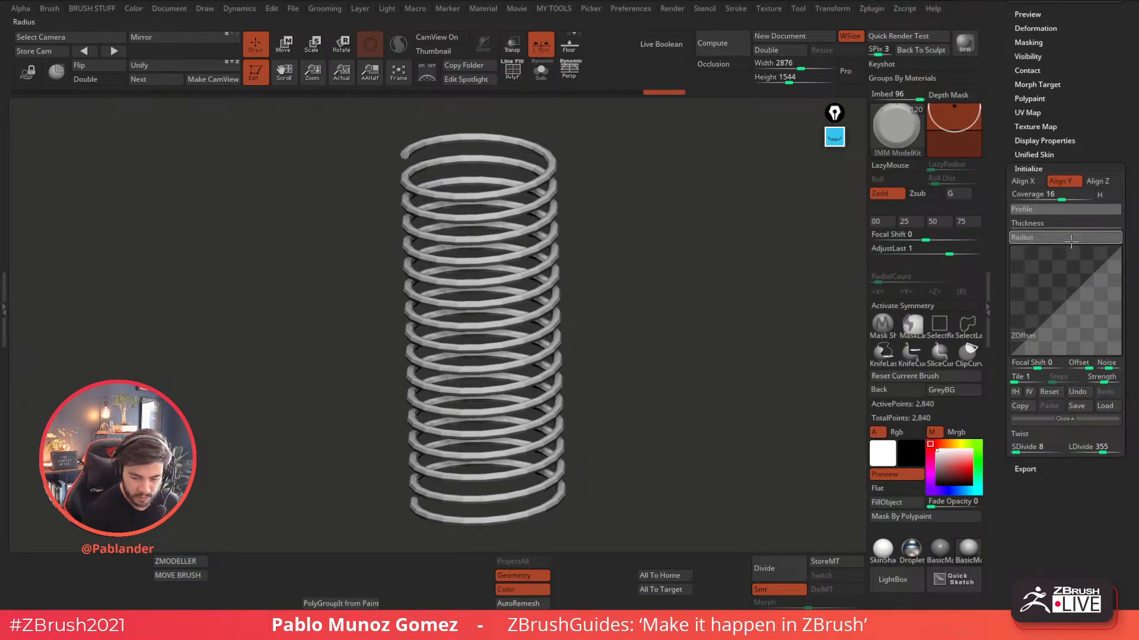
{"action": "left_click", "coordinate": [1065, 209]}
{"action": "left_click_drag", "start_coordinate": [1014, 206], "coordinate": [1013, 205]}
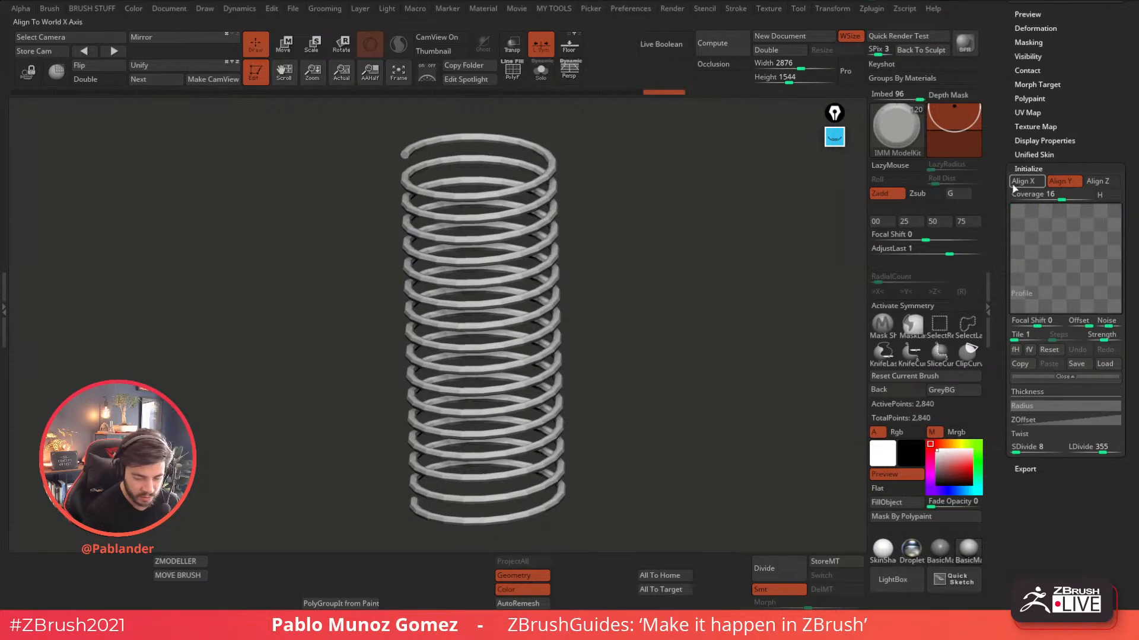
{"action": "left_click_drag", "start_coordinate": [682, 320], "coordinate": [679, 298], "text": "shift"}
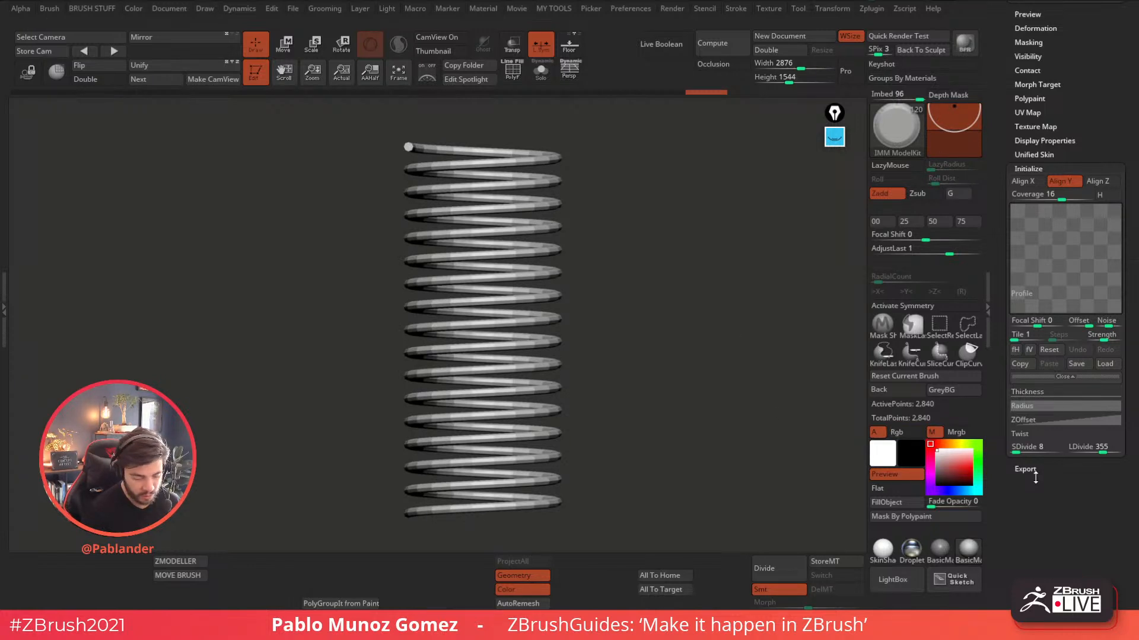
- Flip the helix's ZOffset curve vertically
{"action": "left_click", "coordinate": [1060, 420]}
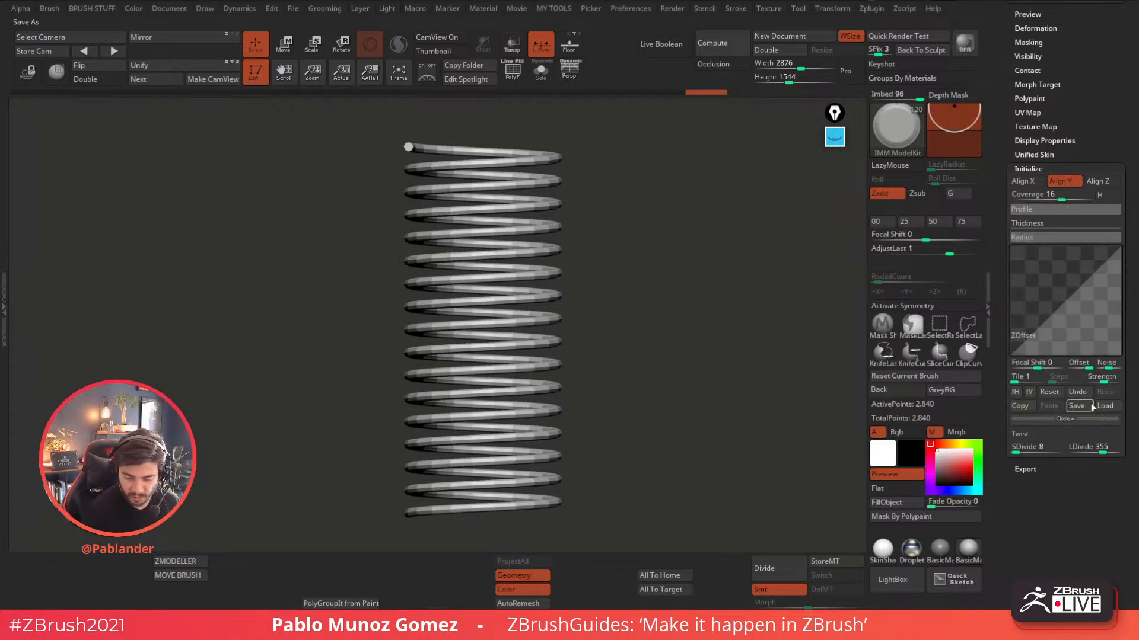
{"action": "left_click_drag", "start_coordinate": [1117, 248], "coordinate": [1081, 320]}
{"action": "left_click", "coordinate": [1029, 392]}
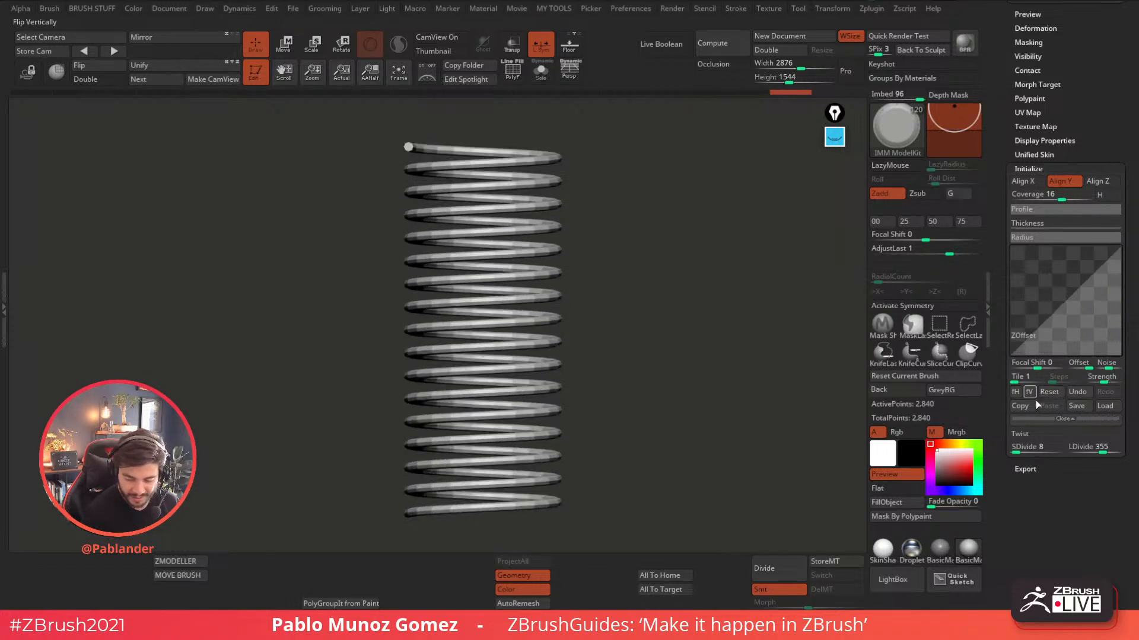
{"action": "left_click", "coordinate": [1029, 392]}
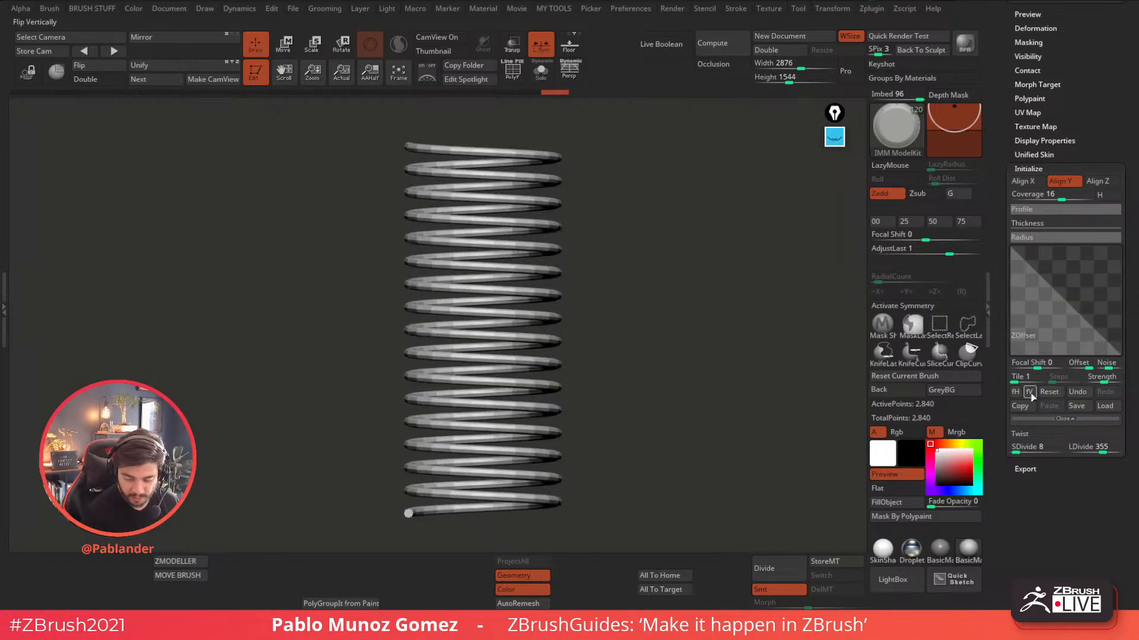
{"action": "mouse_move", "coordinate": [1010, 248]}
{"action": "left_mouse_down"}
{"action": "mouse_move", "coordinate": [1011, 264]}
{"action": "mouse_move", "coordinate": [1010, 246]}
{"action": "left_mouse_up"}
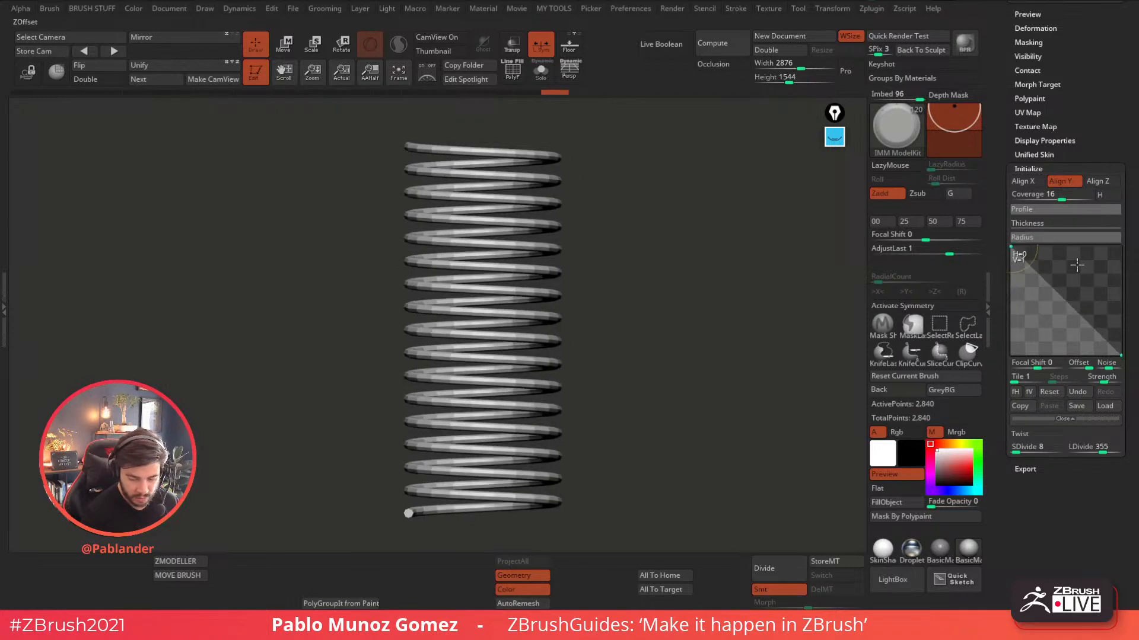
{"action": "left_click_drag", "start_coordinate": [1120, 355], "coordinate": [1062, 357]}
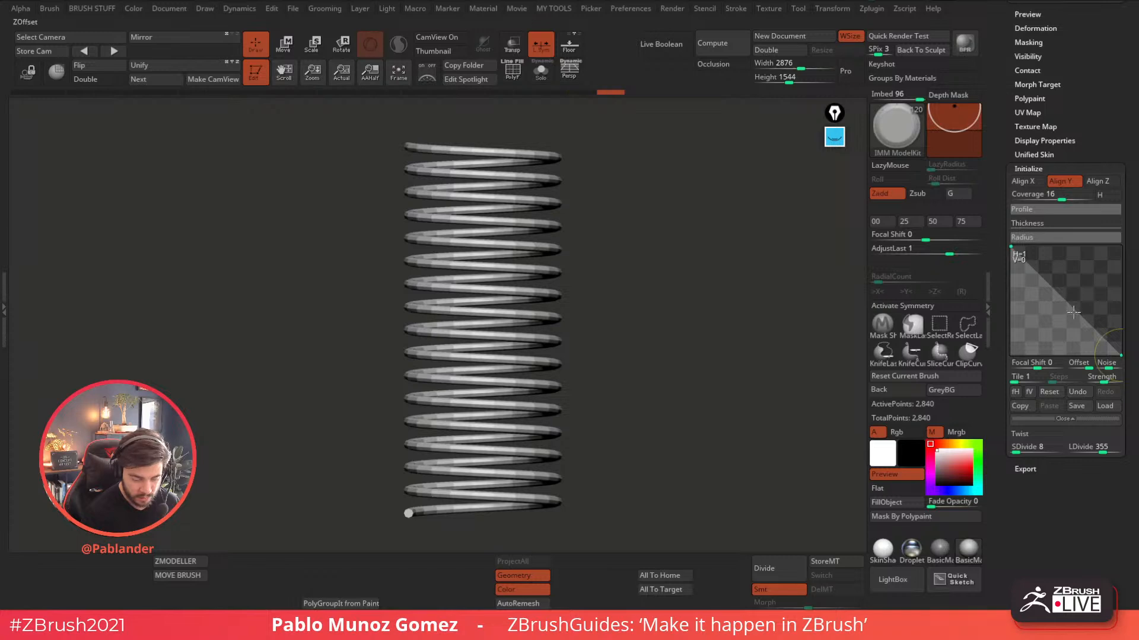
- Convert the finished helix into an editable PolyMesh3D
{"action": "mouse_move", "coordinate": [742, 371]}
{"action": "left_mouse_down", "text": "alt"}
{"action": "mouse_move", "coordinate": [739, 361]}
{"action": "mouse_move", "coordinate": [741, 386]}
{"action": "mouse_move", "coordinate": [741, 363]}
{"action": "left_mouse_up", "text": "alt"}
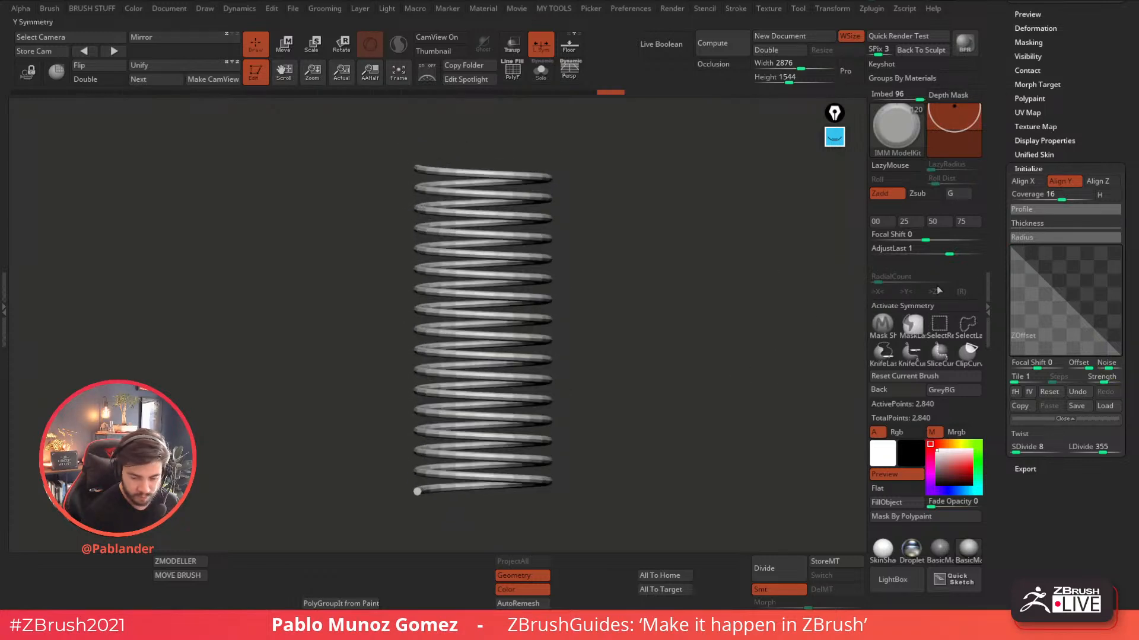
{"action": "left_click", "coordinate": [1111, 196]}
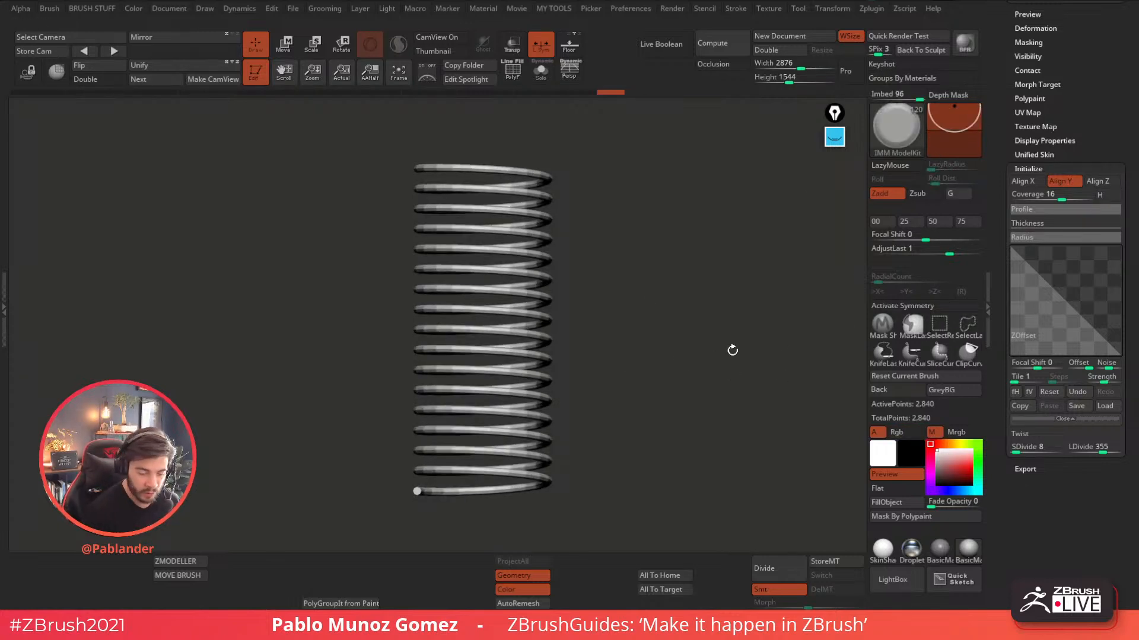
{"action": "left_click_drag", "start_coordinate": [1000, 198], "coordinate": [1003, 375]}
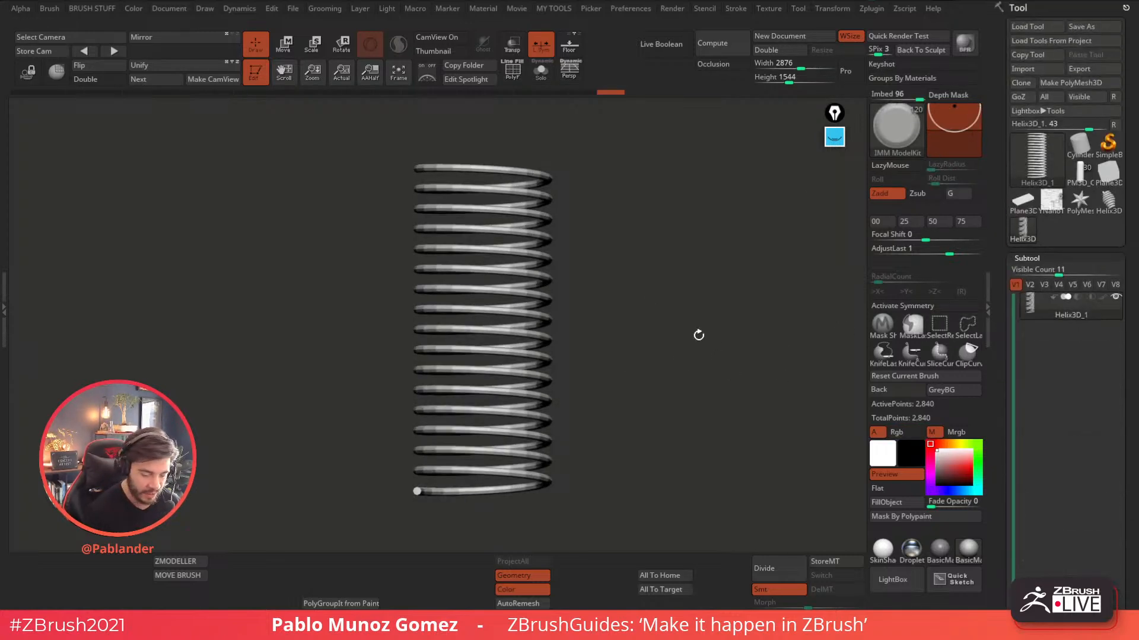
{"action": "left_click_drag", "start_coordinate": [670, 255], "coordinate": [501, 415]}
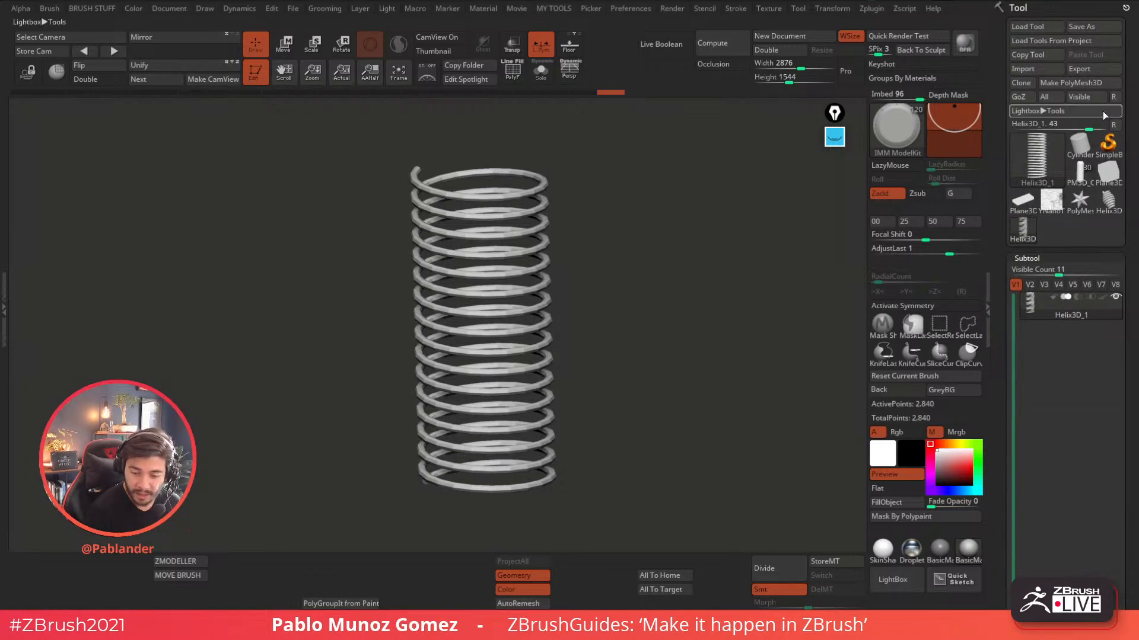
{"action": "left_click", "coordinate": [1083, 84]}
{"action": "left_click_drag", "start_coordinate": [715, 325], "coordinate": [676, 351], "text": "shift"}
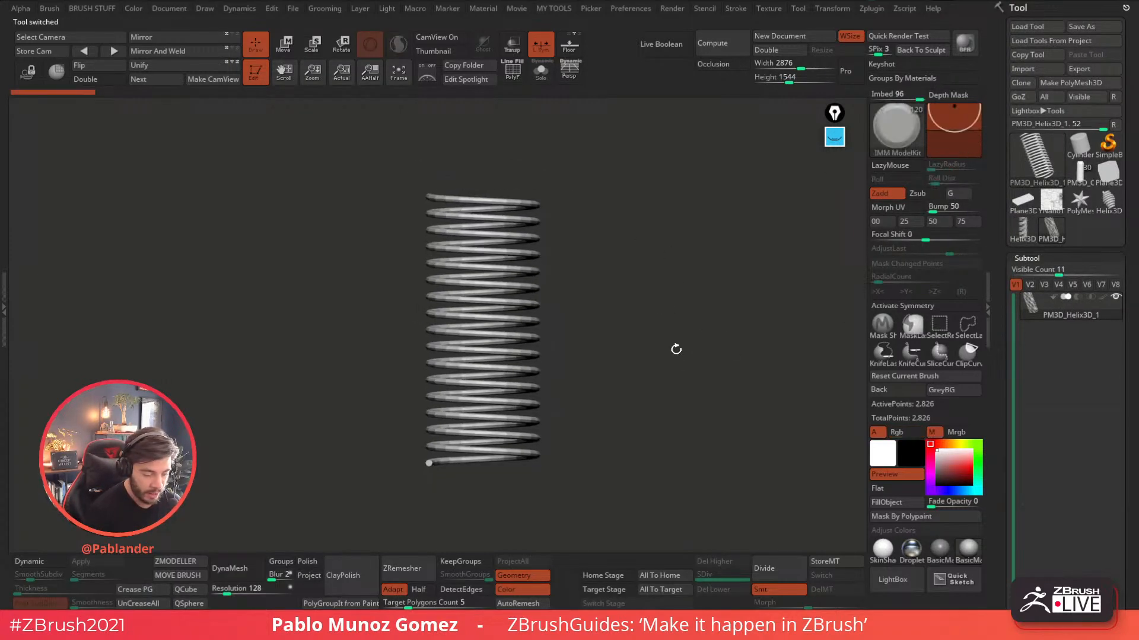
- Stretch the spring along its vertical axis and inflate the mesh to thicken its coils
{"action": "key", "text": "w"}
{"action": "left_click_drag", "start_coordinate": [483, 294], "coordinate": [523, 253]}
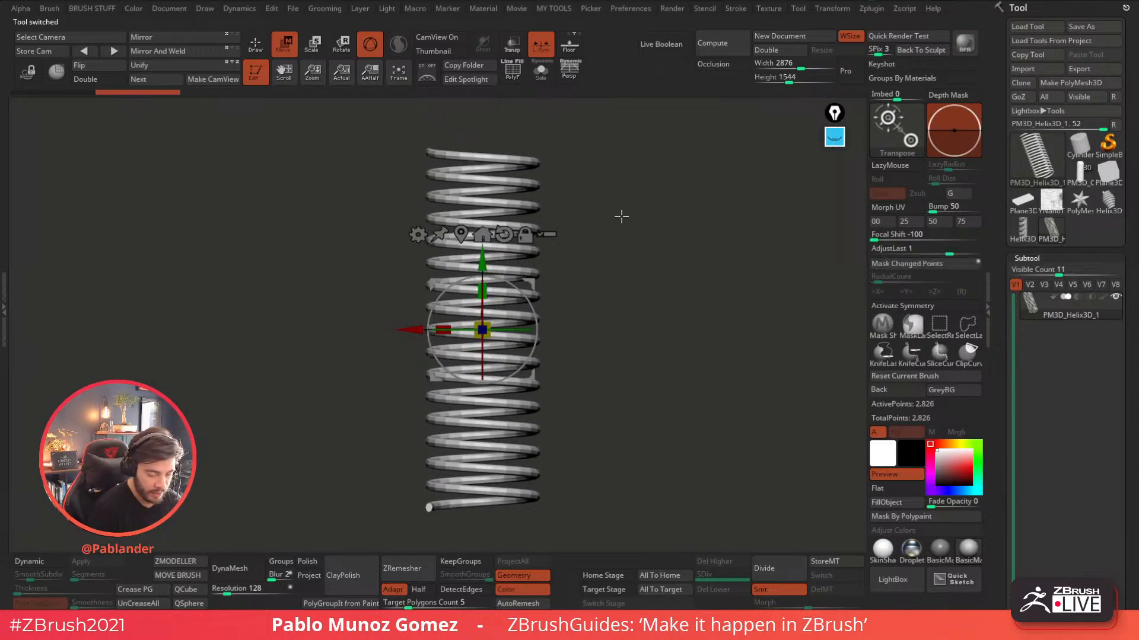
{"action": "key", "text": "1"}
{"action": "left_click_drag", "start_coordinate": [653, 442], "coordinate": [654, 443]}
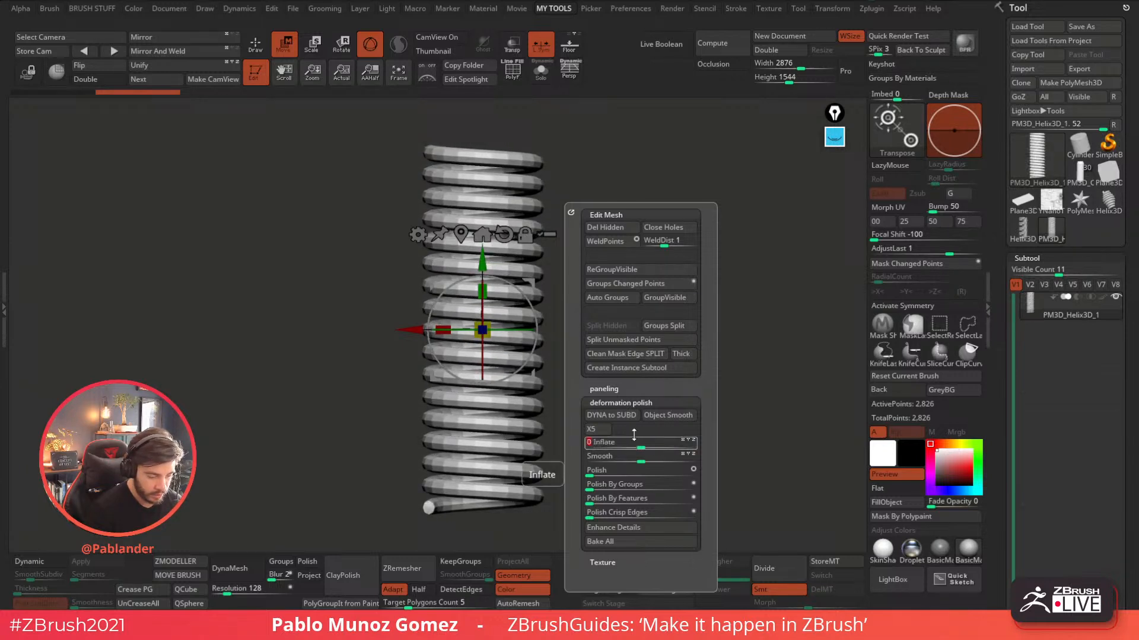
{"action": "key", "text": "q"}
{"action": "right_click_drag", "start_coordinate": [493, 214], "coordinate": [628, 368], "text": "ctrl"}
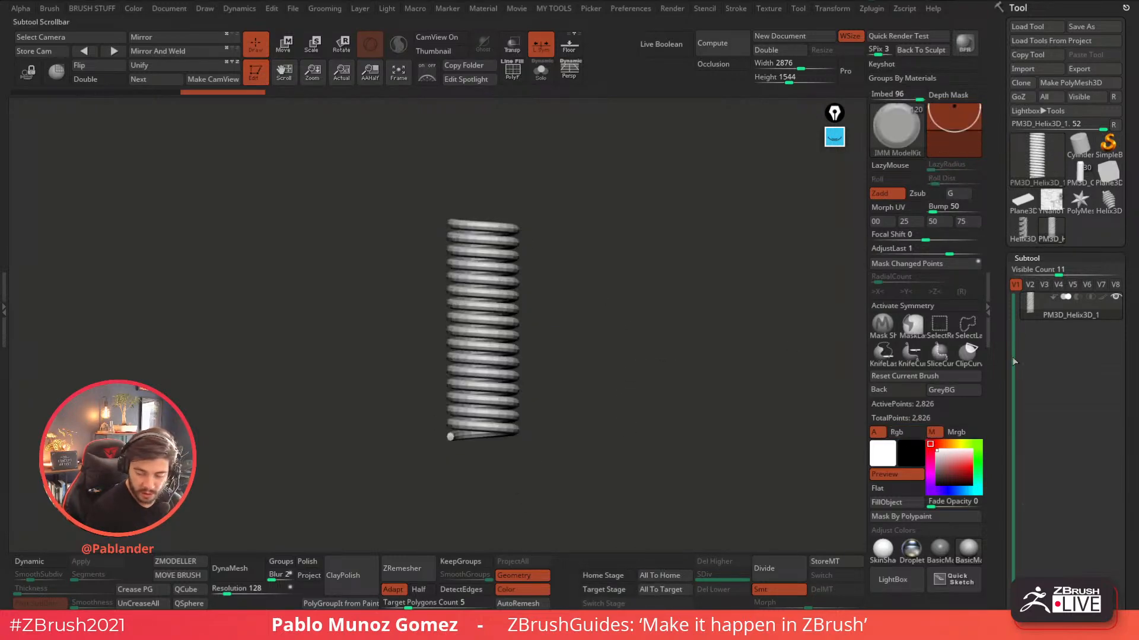
- Append the PM3D_Cylinder3D1 mesh as a new subtool alongside the spring
{"action": "scroll", "coordinate": [1000, 232], "scroll_direction": "down", "scroll_amount": 5}
{"action": "scroll", "coordinate": [1066, 328], "scroll_direction": "up", "scroll_amount": 3}
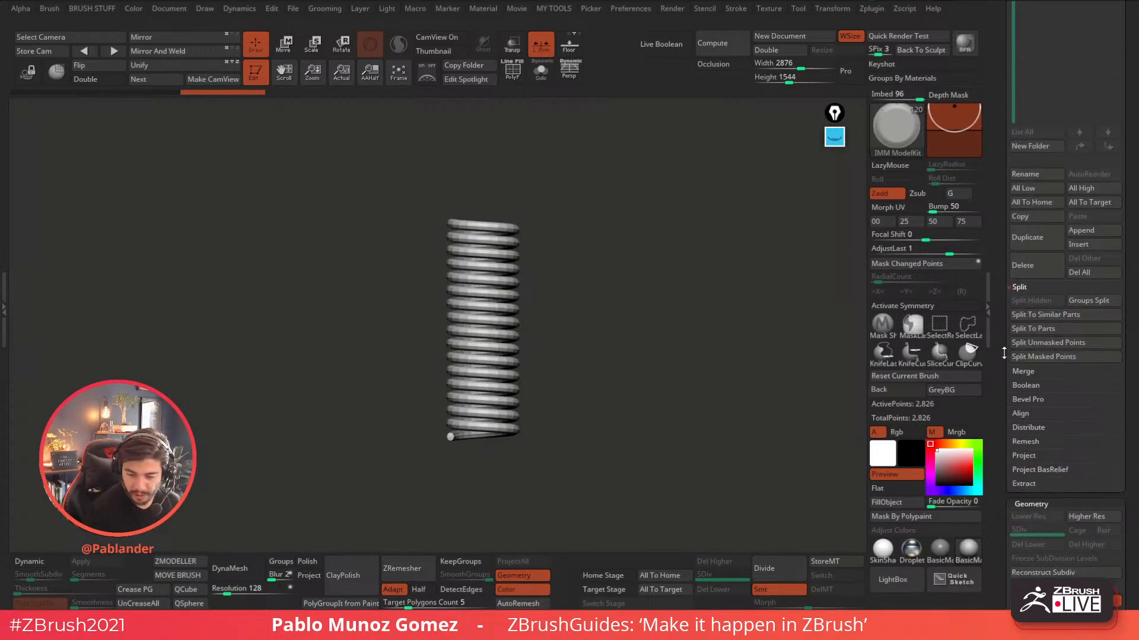
{"action": "left_click", "coordinate": [1094, 235]}
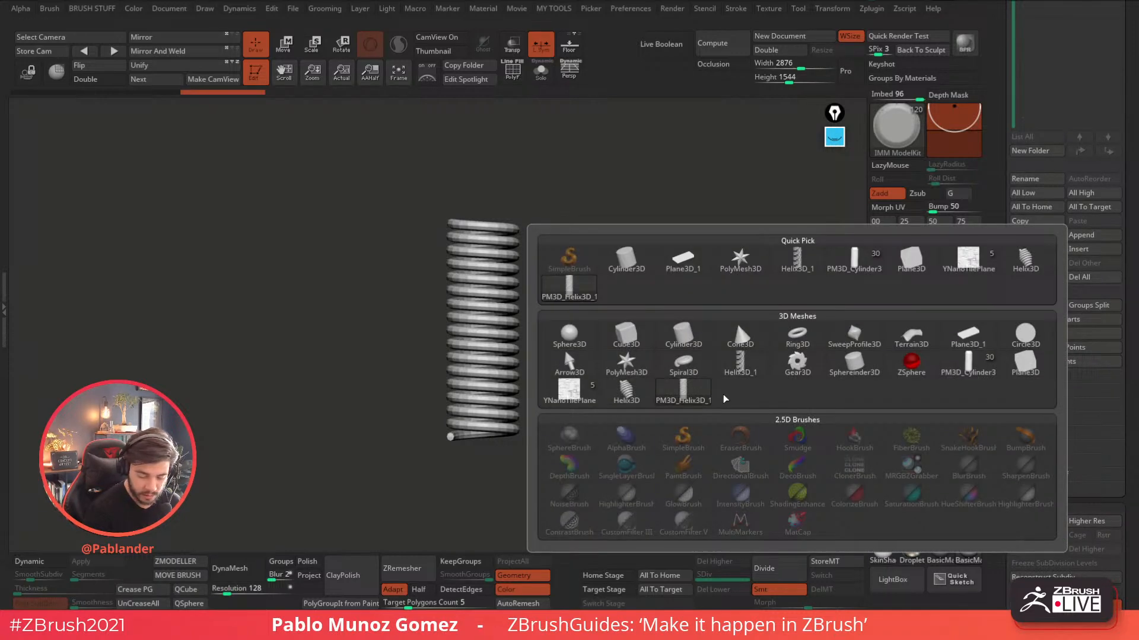
{"action": "left_click", "coordinate": [871, 364]}
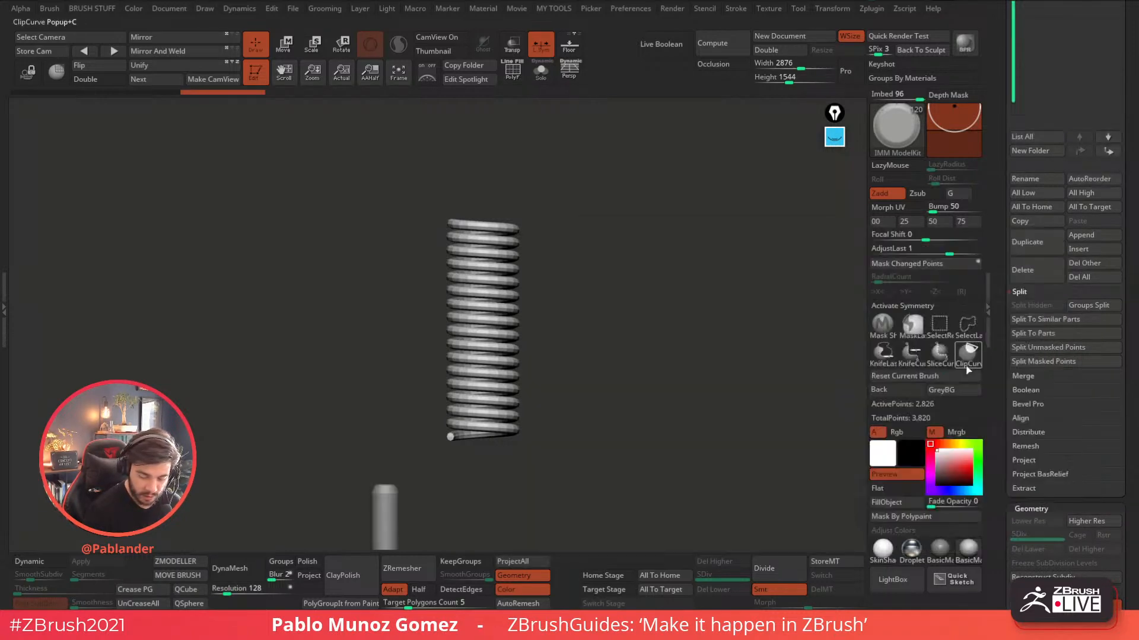
- Make the appended cylinder the active subtool and turn off its Dynamic Subdivision preview
{"action": "left_click_drag", "start_coordinate": [999, 252], "coordinate": [999, 358]}
{"action": "left_click_drag", "start_coordinate": [654, 370], "coordinate": [660, 219], "text": "alt"}
{"action": "mouse_move", "coordinate": [656, 279]}
{"action": "left_mouse_down"}
{"action": "mouse_move", "coordinate": [649, 223]}
{"action": "mouse_move", "coordinate": [640, 288]}
{"action": "left_mouse_up"}
{"action": "left_click", "coordinate": [1057, 168]}
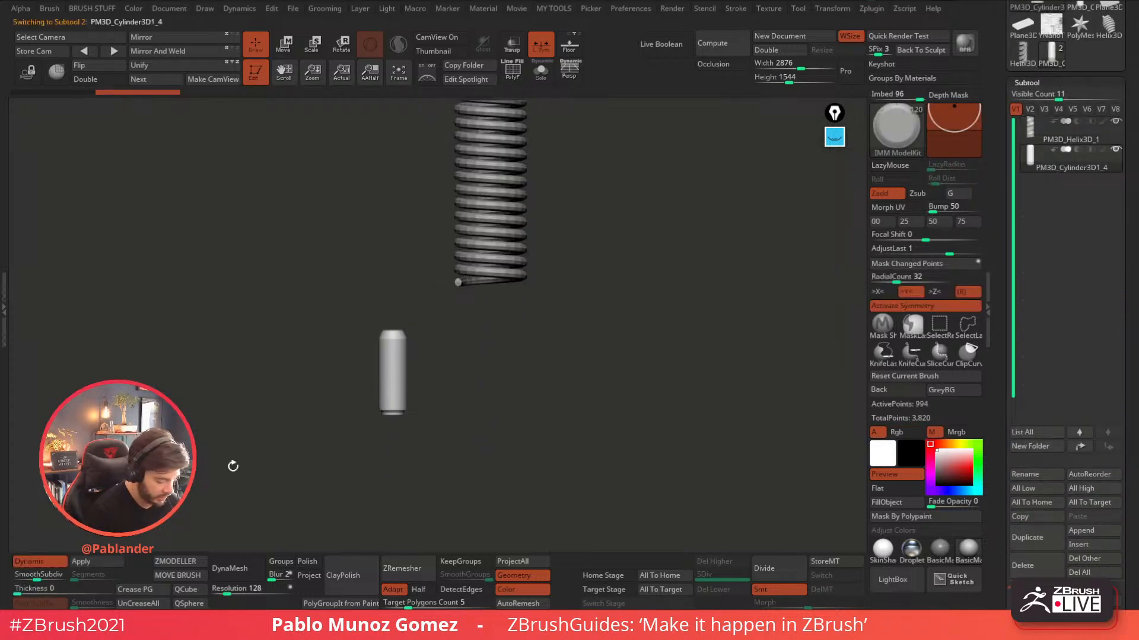
{"action": "left_click", "coordinate": [47, 563]}
- Deactivate symmetry, move the cylinder inside the spring and scale it up to fit the coils
{"action": "key", "text": "w"}
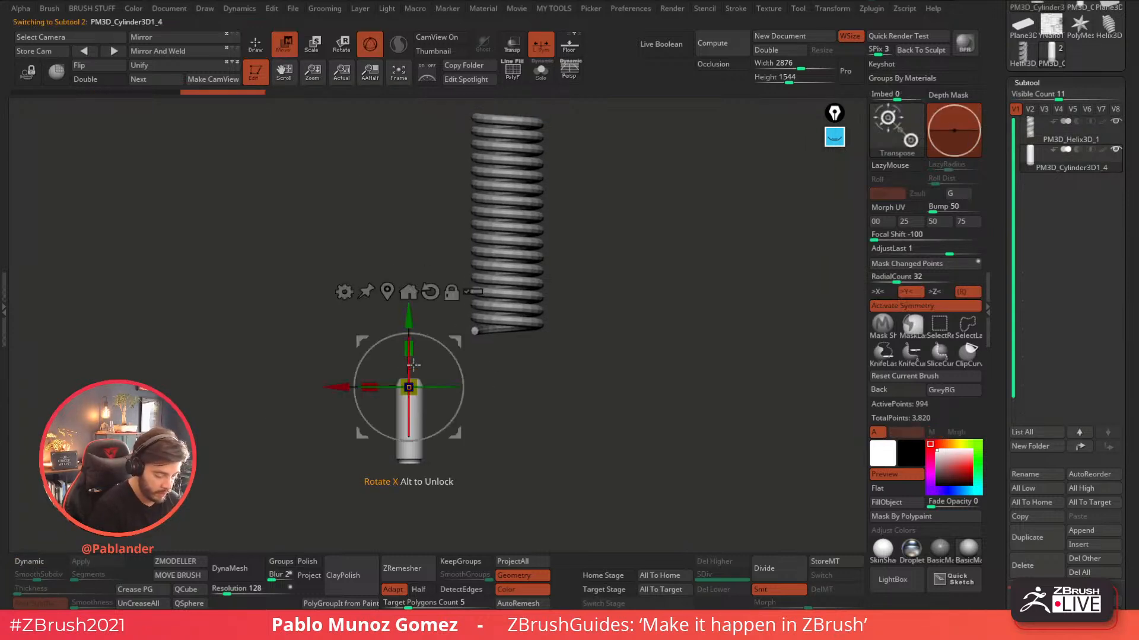
{"action": "left_click_drag", "start_coordinate": [415, 413], "coordinate": [538, 191]}
{"action": "key", "text": "ctrl+z"}
{"action": "left_click", "coordinate": [920, 306]}
{"action": "left_click_drag", "start_coordinate": [458, 374], "coordinate": [583, 341]}
{"action": "left_click_drag", "start_coordinate": [534, 242], "coordinate": [609, 197]}
{"action": "left_click_drag", "start_coordinate": [494, 272], "coordinate": [495, 167]}
- Mask the cylinder's upper part and move the unmasked lower end down so it extends past the spring
{"action": "left_click_drag", "start_coordinate": [338, 460], "coordinate": [608, 193], "text": "ctrl"}
{"action": "left_click_drag", "start_coordinate": [494, 162], "coordinate": [494, 273]}
{"action": "left_click_drag", "start_coordinate": [494, 272], "coordinate": [491, 259]}
{"action": "key", "text": "q"}
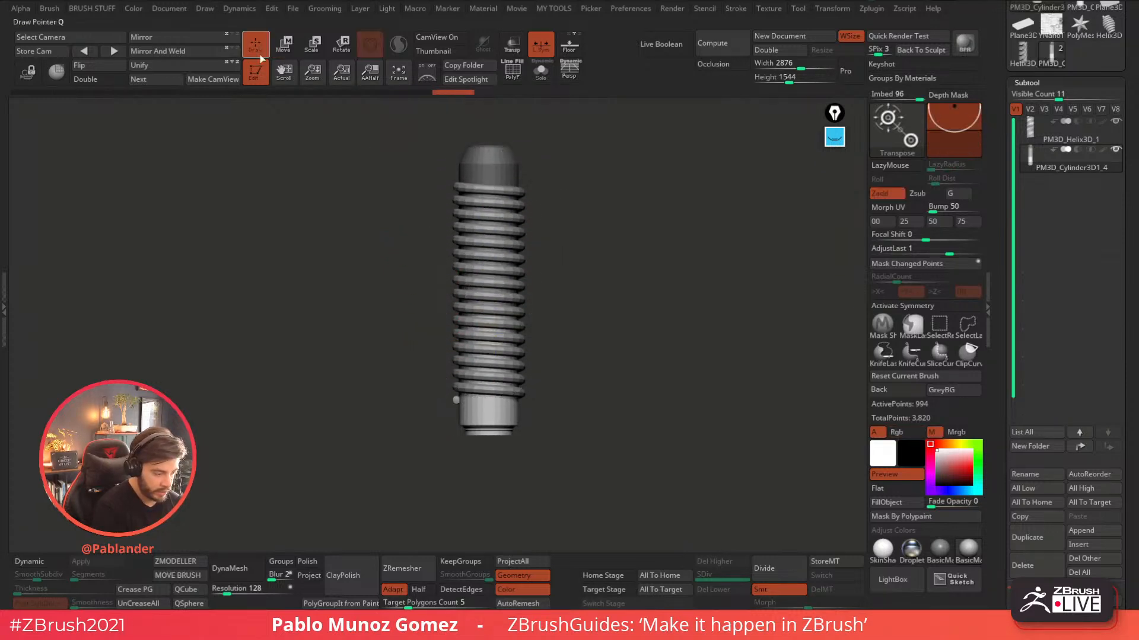
- With PolyFrame shown and radial symmetry active, inset the round cap in the cylinder's recessed upper end using ZModeler
{"action": "mouse_move", "coordinate": [628, 234]}
{"action": "left_mouse_down"}
{"action": "mouse_move", "coordinate": [615, 333]}
{"action": "mouse_move", "coordinate": [533, 148]}
{"action": "left_mouse_up"}
{"action": "left_click", "coordinate": [509, 79]}
{"action": "left_click_drag", "start_coordinate": [486, 196], "coordinate": [460, 320], "text": "alt"}
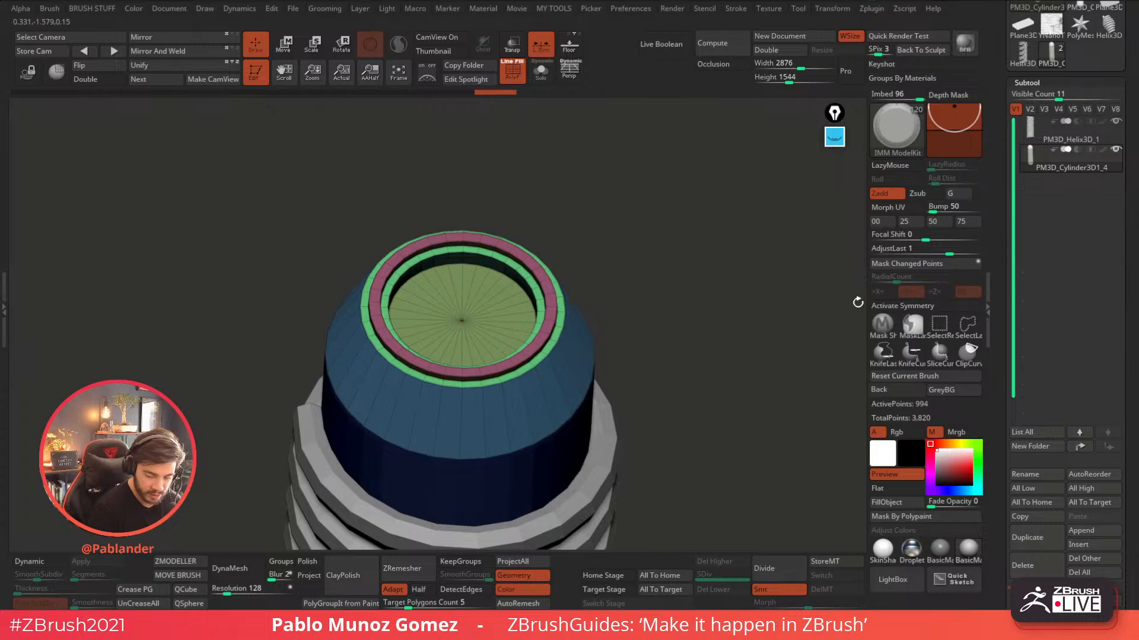
{"action": "key", "text": "x"}
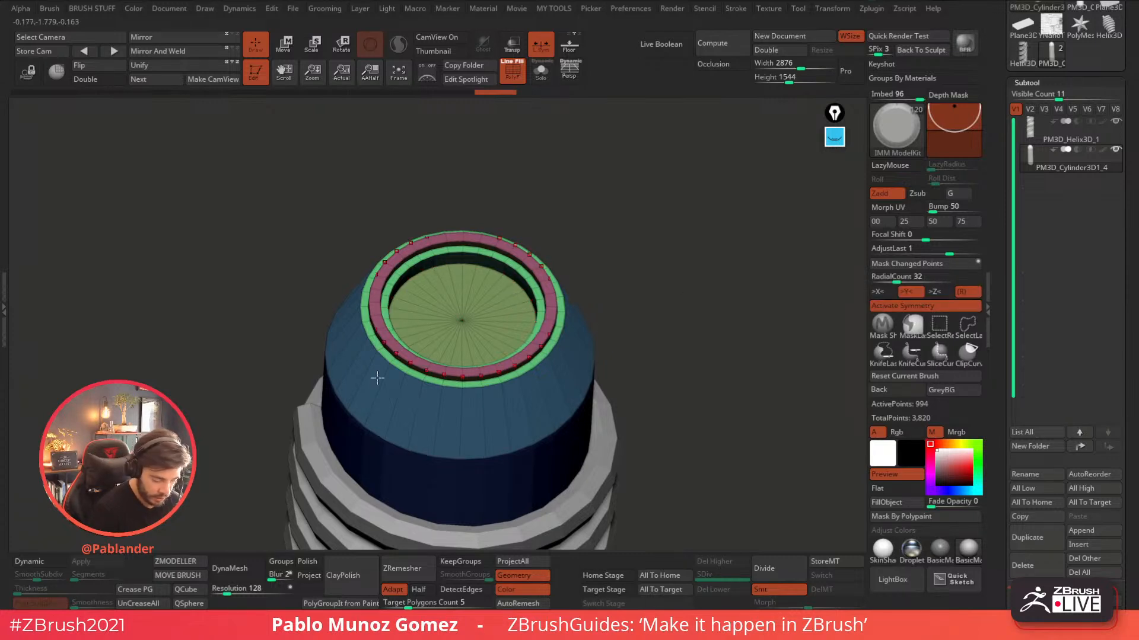
{"action": "left_click", "coordinate": [171, 562]}
{"action": "key", "text": "space"}
{"action": "left_click", "coordinate": [537, 166]}
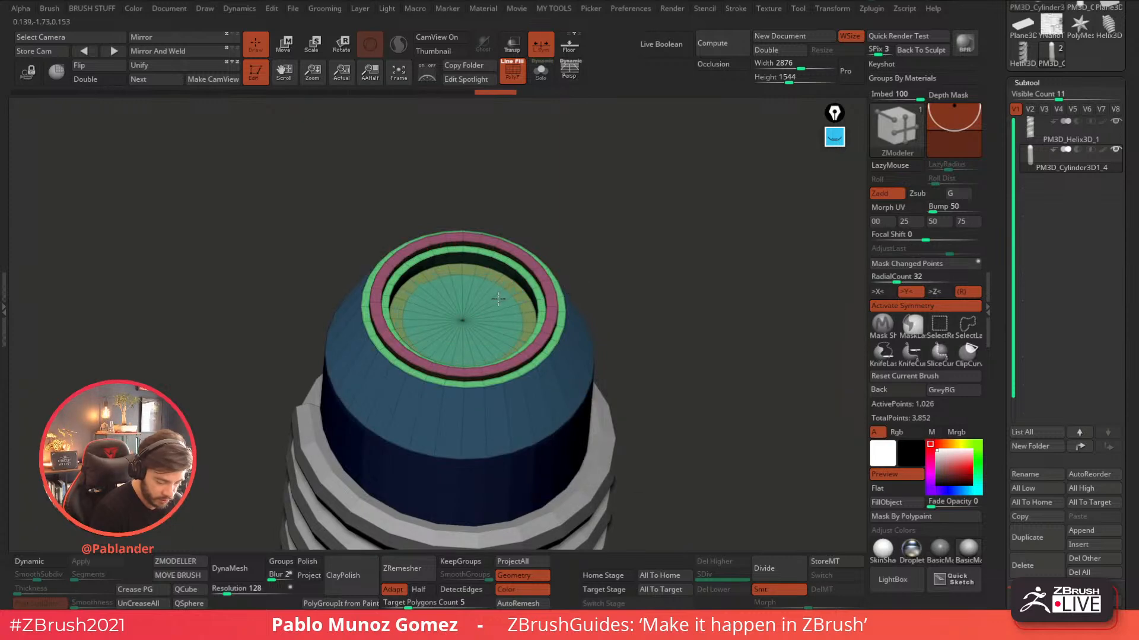
- Extrude the inset cap polygroup outward with ZModeler's QMesh on Polygroup All to form a piston rod
{"action": "key", "text": "space"}
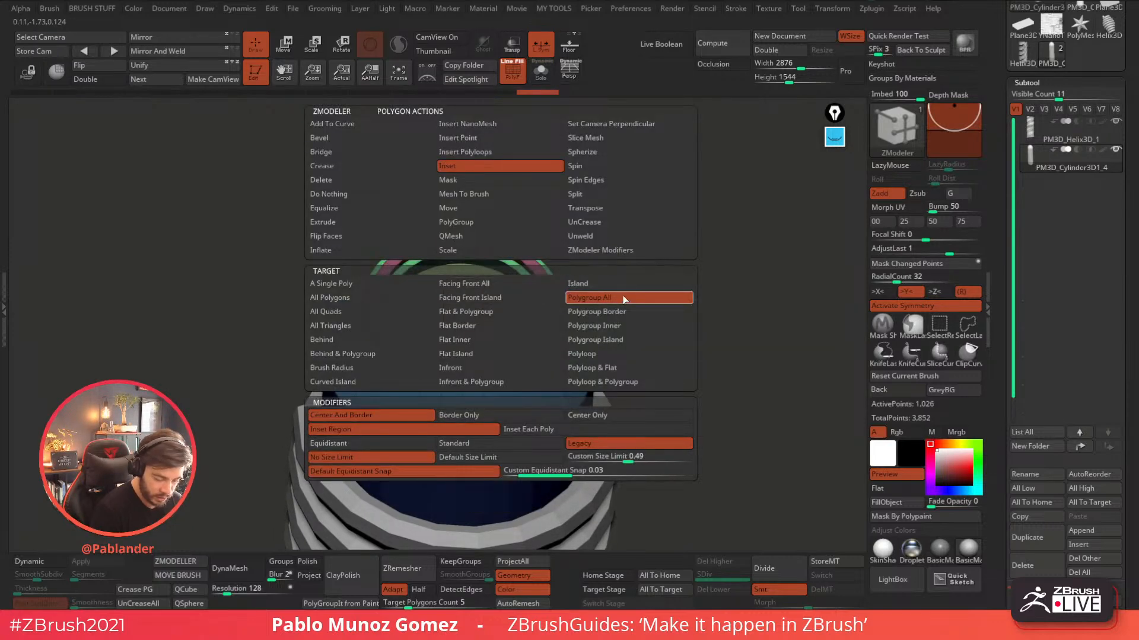
{"action": "left_click", "coordinate": [511, 238]}
{"action": "left_click_drag", "start_coordinate": [505, 301], "coordinate": [540, 90]}
- Mask the rod's tip, invert the mask and move the tip outward to lengthen the rod
{"action": "left_click_drag", "start_coordinate": [612, 236], "coordinate": [387, 250]}
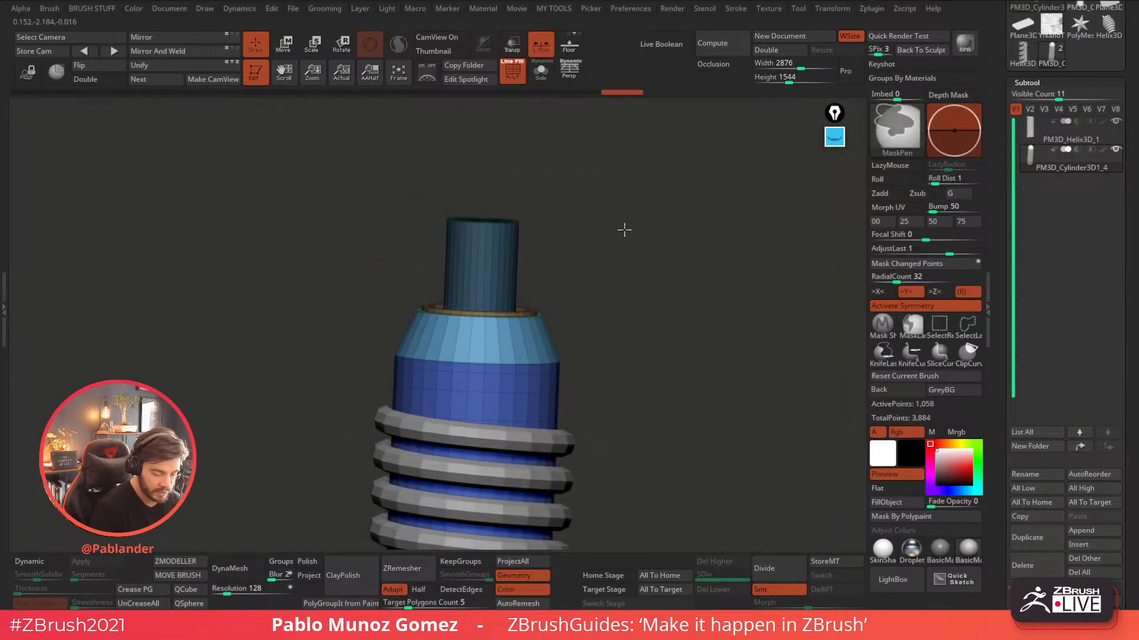
{"action": "left_click", "coordinate": [625, 234], "text": "ctrl"}
{"action": "key", "text": "w"}
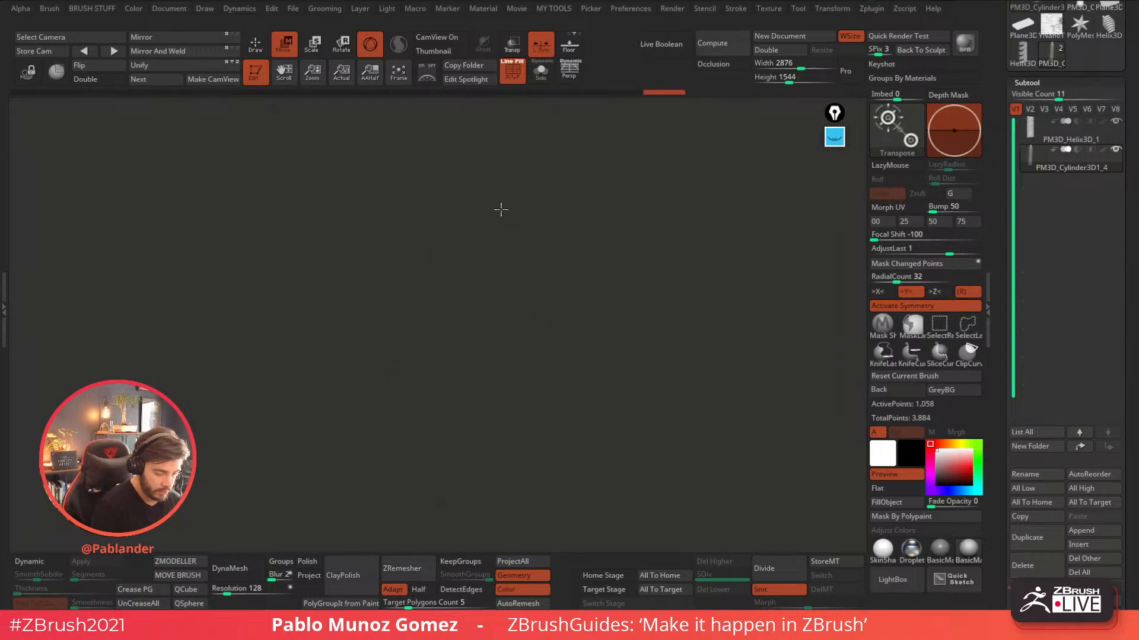
{"action": "key", "text": "f"}
{"action": "left_click_drag", "start_coordinate": [501, 265], "coordinate": [489, 240], "text": "alt"}
{"action": "left_click_drag", "start_coordinate": [437, 352], "coordinate": [437, 339]}
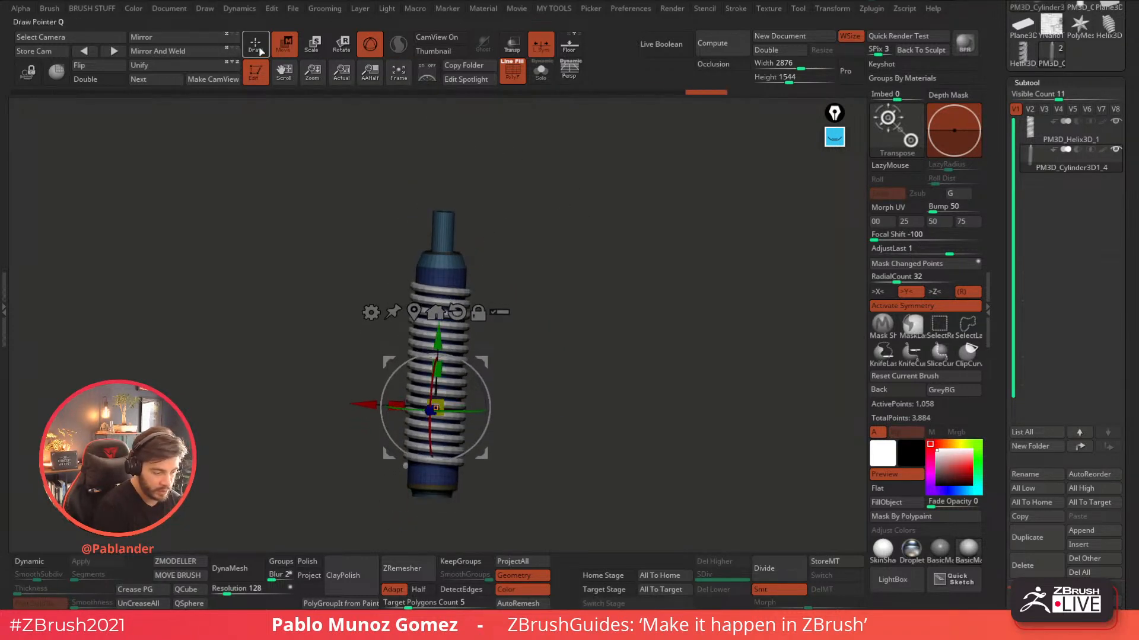
{"action": "left_click", "coordinate": [263, 54]}
- Inset the cap at the cylinder's lower end with ZModeler, and extrude it outward with QMesh to form a lower rod
{"action": "left_click_drag", "start_coordinate": [556, 340], "coordinate": [568, 278], "text": "alt"}
{"action": "mouse_move", "coordinate": [544, 191]}
{"action": "left_mouse_down", "text": "shift"}
{"action": "mouse_move", "coordinate": [551, 330]}
{"action": "mouse_move", "coordinate": [530, 413]}
{"action": "mouse_move", "coordinate": [518, 298]}
{"action": "mouse_move", "coordinate": [524, 379]}
{"action": "left_mouse_up", "text": "shift"}
{"action": "key", "text": "space"}
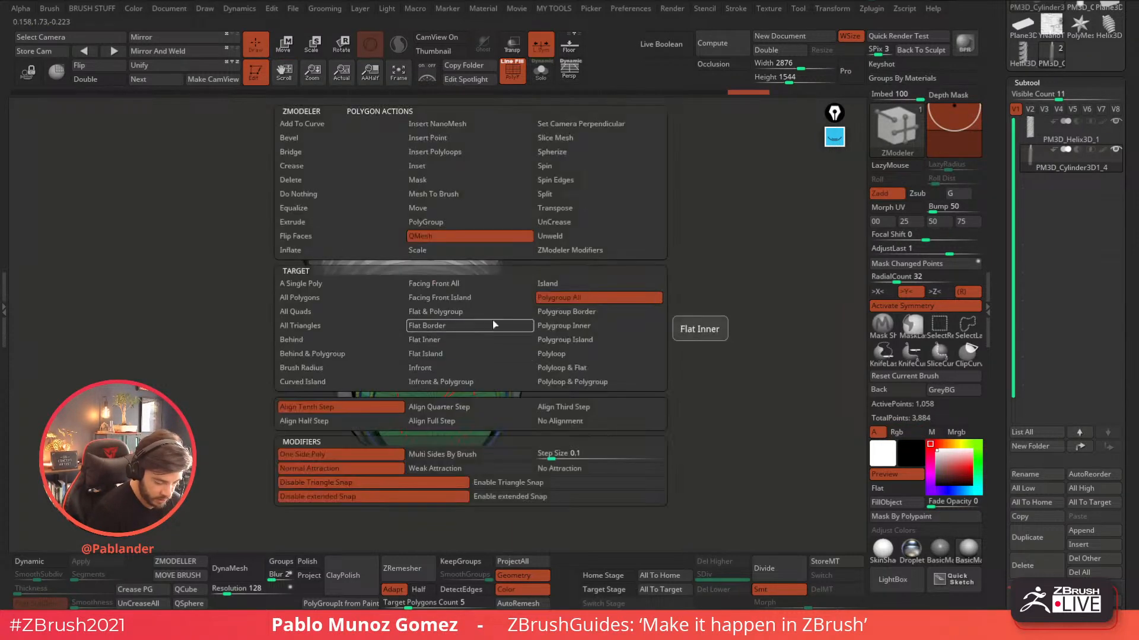
{"action": "left_click", "coordinate": [437, 168]}
{"action": "left_click_drag", "start_coordinate": [465, 361], "coordinate": [457, 375]}
{"action": "key", "text": "space"}
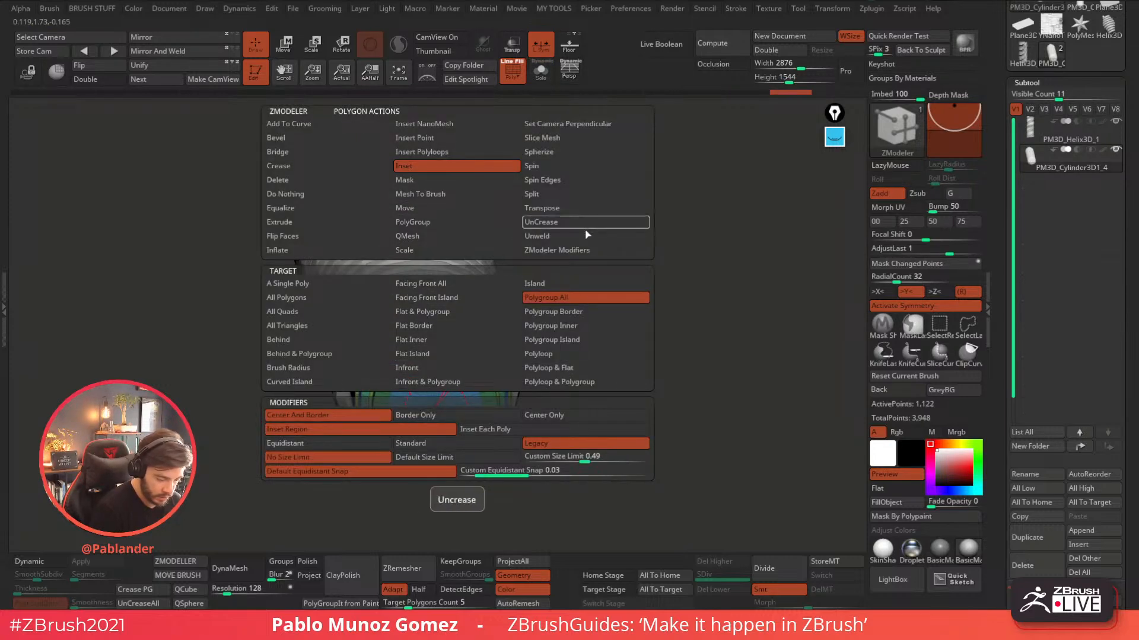
{"action": "left_click", "coordinate": [480, 235]}
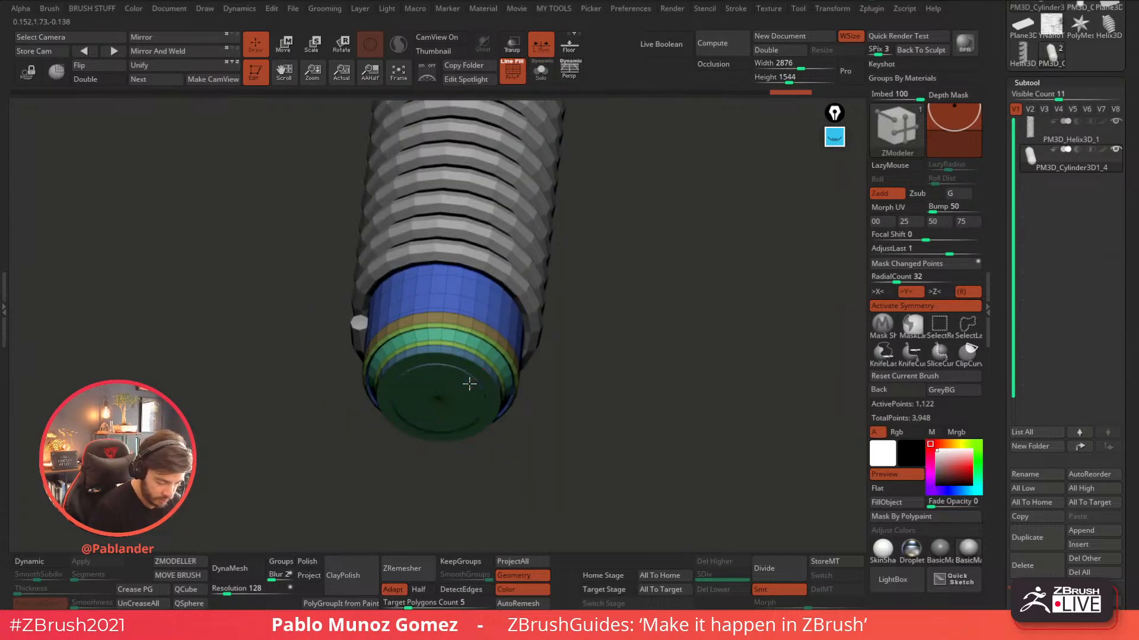
{"action": "left_click_drag", "start_coordinate": [469, 382], "coordinate": [440, 521]}
{"action": "left_click_drag", "start_coordinate": [522, 432], "coordinate": [500, 450]}
- Crease the cylinder by polygroups, mask everything except the lower rod's end and move that end to lengthen the rod
{"action": "left_click", "coordinate": [149, 593]}
{"action": "left_click_drag", "start_coordinate": [577, 379], "coordinate": [577, 356], "text": "shift"}
{"action": "left_click_drag", "start_coordinate": [568, 410], "coordinate": [357, 504], "text": "ctrl"}
{"action": "left_click", "coordinate": [550, 320], "text": "ctrl"}
{"action": "left_click_drag", "start_coordinate": [551, 320], "coordinate": [498, 194], "text": "alt"}
{"action": "key", "text": "w"}
{"action": "left_click_drag", "start_coordinate": [469, 257], "coordinate": [469, 268]}
{"action": "left_click", "coordinate": [255, 45]}
{"action": "mouse_move", "coordinate": [533, 243]}
{"action": "left_mouse_down", "text": "ctrl"}
{"action": "mouse_move", "coordinate": [563, 272]}
{"action": "mouse_move", "coordinate": [627, 297]}
{"action": "mouse_move", "coordinate": [491, 267]}
{"action": "mouse_move", "coordinate": [515, 370]}
{"action": "left_mouse_up", "text": "ctrl"}
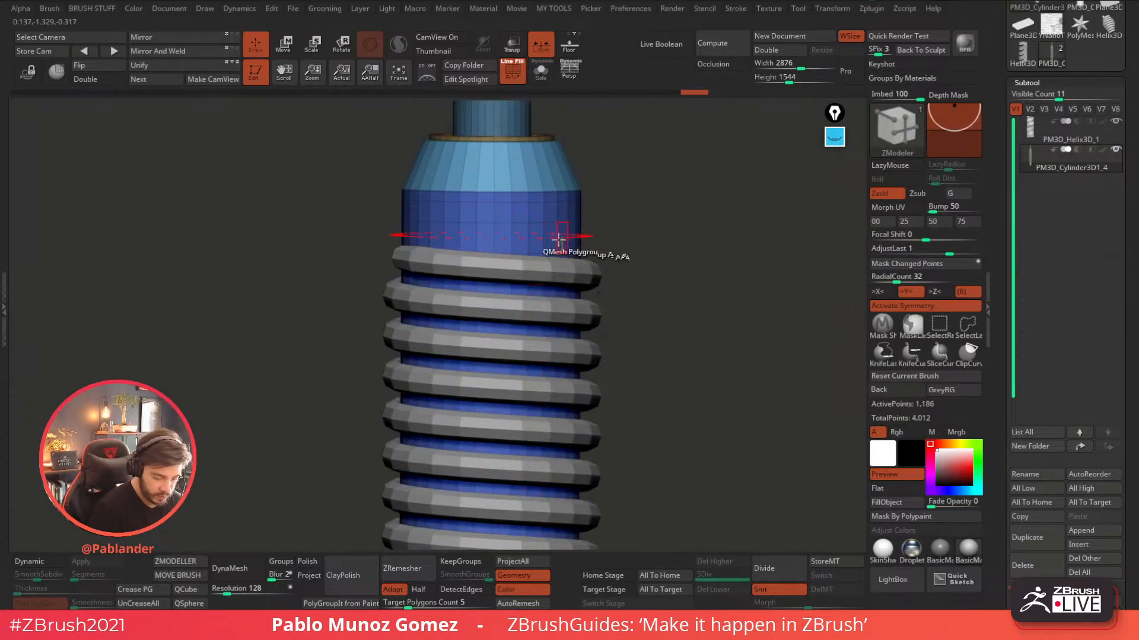
- Extrude a protruding collar around the cylinder at each end of the spring with ZModeler
{"action": "left_click_drag", "start_coordinate": [552, 244], "coordinate": [637, 295]}
{"action": "left_click_drag", "start_coordinate": [628, 334], "coordinate": [623, 208], "text": "alt"}
{"action": "left_click_drag", "start_coordinate": [632, 422], "coordinate": [630, 137], "text": "alt"}
{"action": "mouse_move", "coordinate": [564, 419]}
{"action": "left_mouse_down"}
{"action": "mouse_move", "coordinate": [541, 421]}
{"action": "mouse_move", "coordinate": [551, 432]}
{"action": "left_mouse_up"}
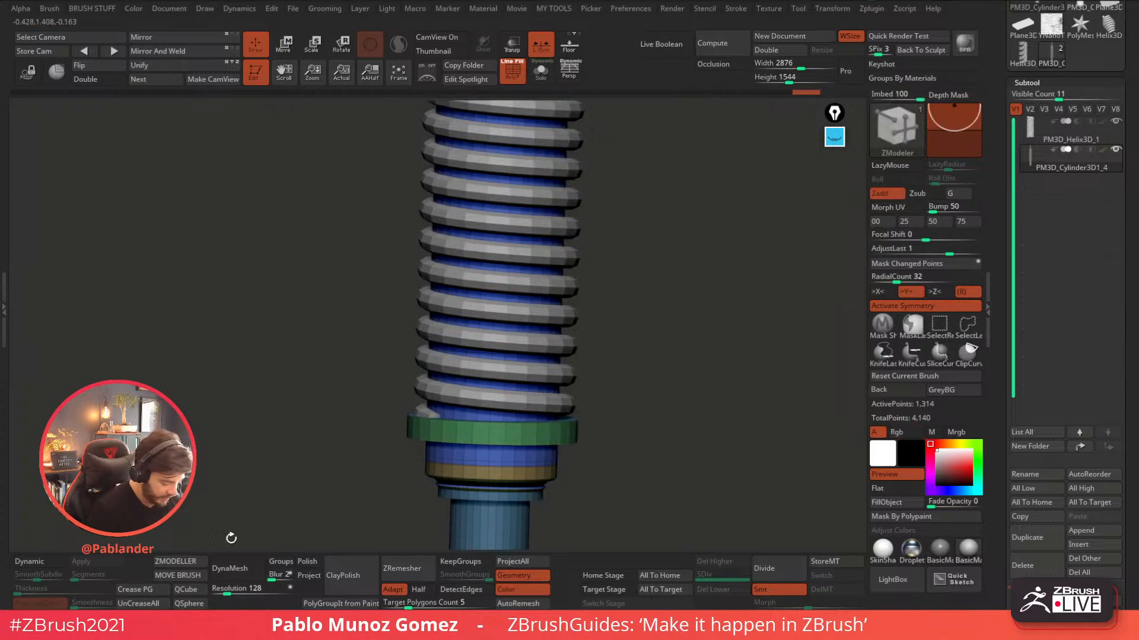
- Crease the cylinder by polygroups again and preview it smoothed with Dynamic subdivision, with PolyFrame off
{"action": "left_click", "coordinate": [162, 589]}
{"action": "key", "text": "f"}
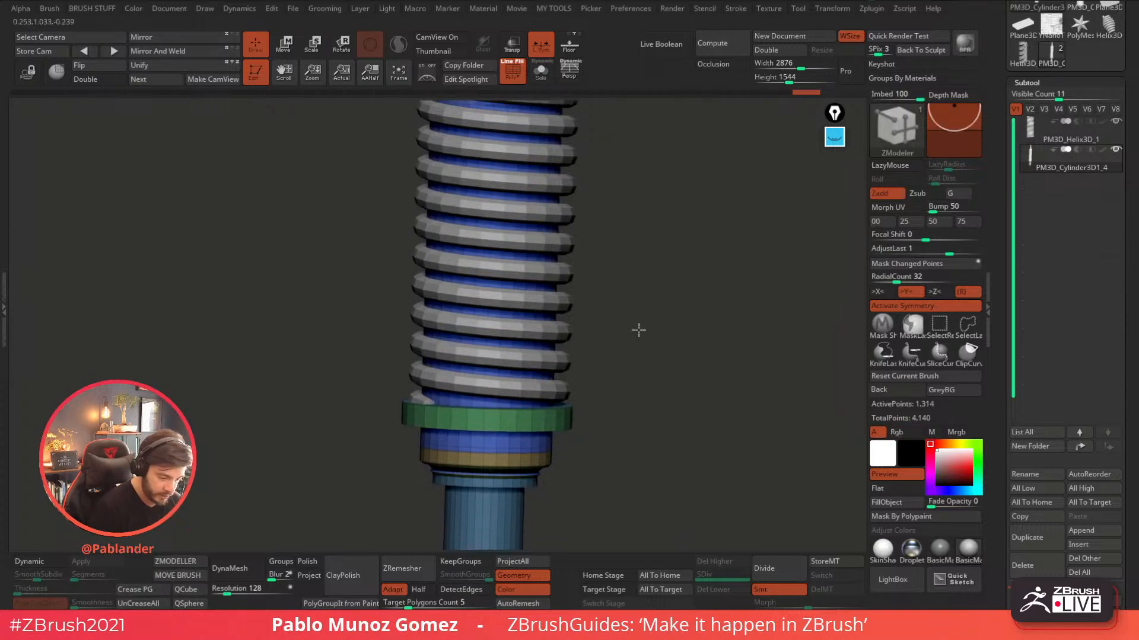
{"action": "left_click", "coordinate": [29, 561]}
{"action": "left_click", "coordinate": [514, 75]}
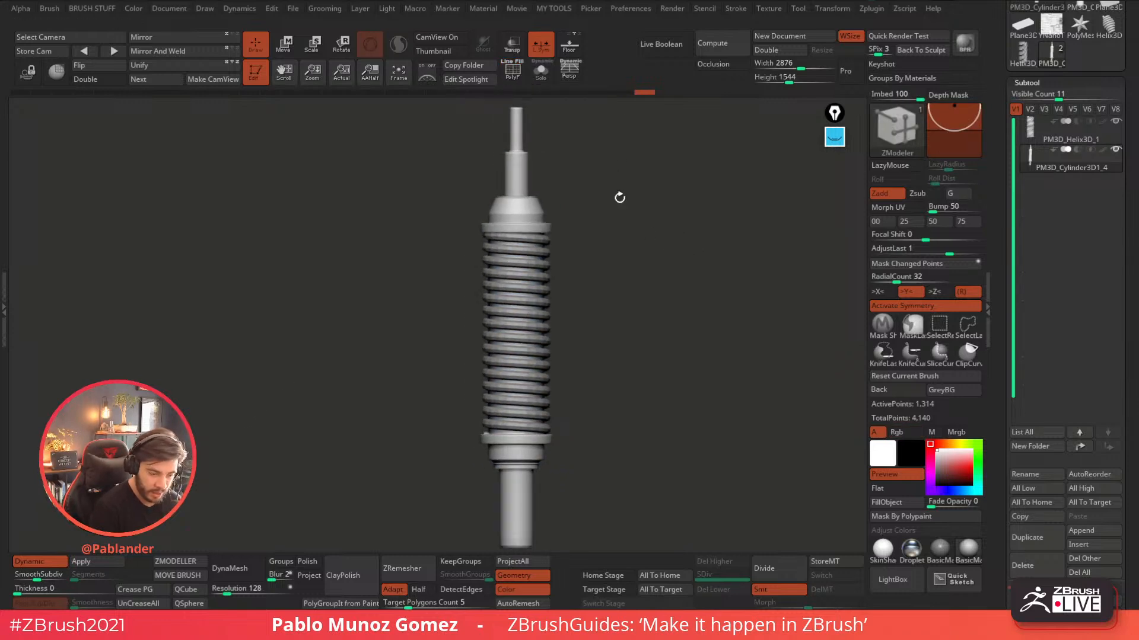
- Merge the helix and cylinder subtools into one shock absorber and enable Dynamic subdivision on it
{"action": "left_click", "coordinate": [1032, 127]}
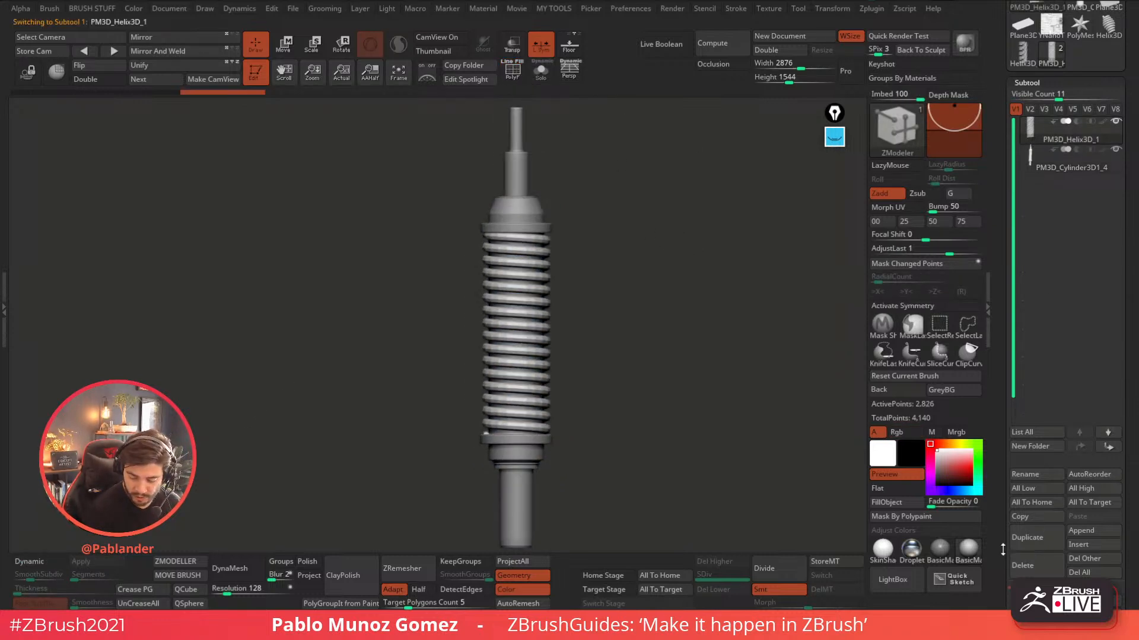
{"action": "scroll", "coordinate": [1069, 508], "scroll_direction": "down", "scroll_amount": 5}
{"action": "left_click", "coordinate": [1034, 508]}
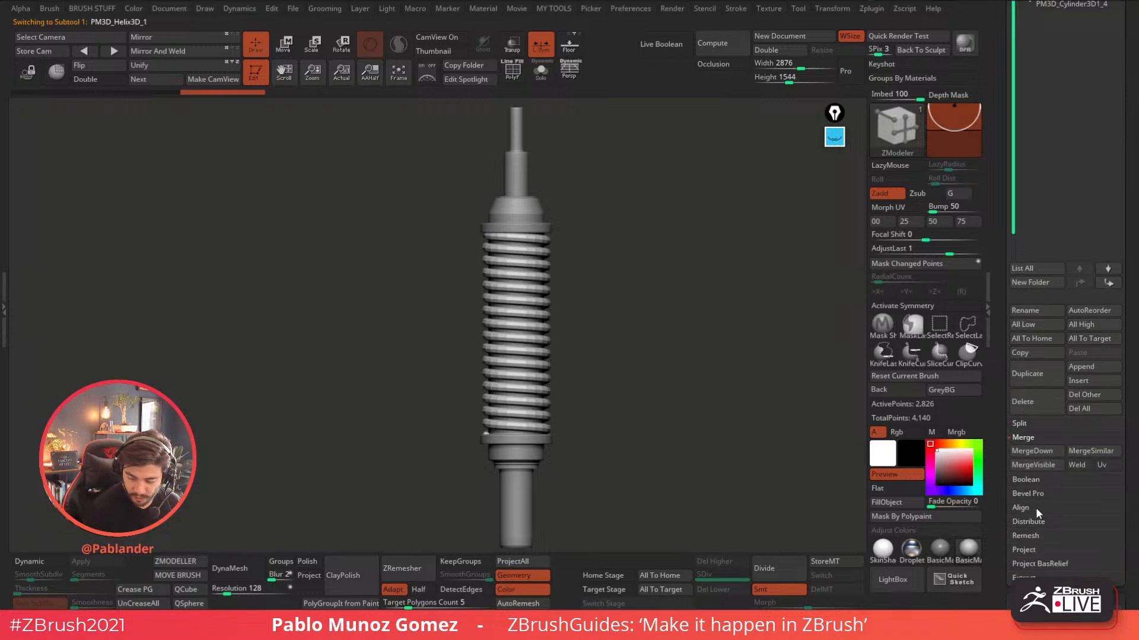
{"action": "left_click", "coordinate": [1037, 464]}
{"action": "left_click", "coordinate": [929, 476]}
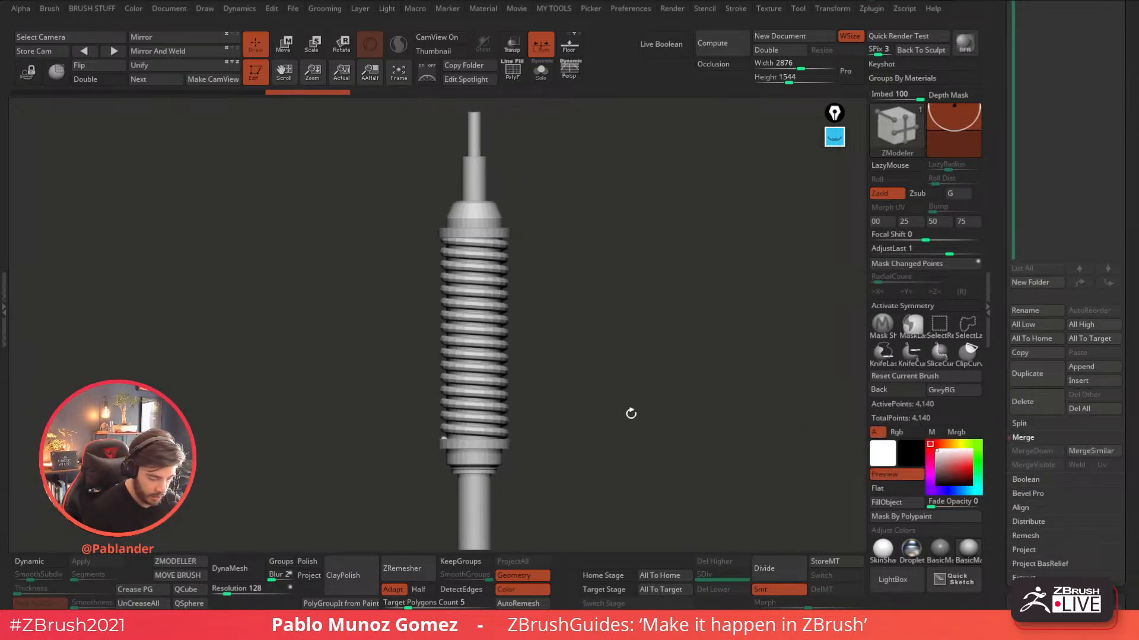
{"action": "left_click", "coordinate": [44, 562]}
{"action": "left_click_drag", "start_coordinate": [629, 333], "coordinate": [629, 321], "text": "shift"}
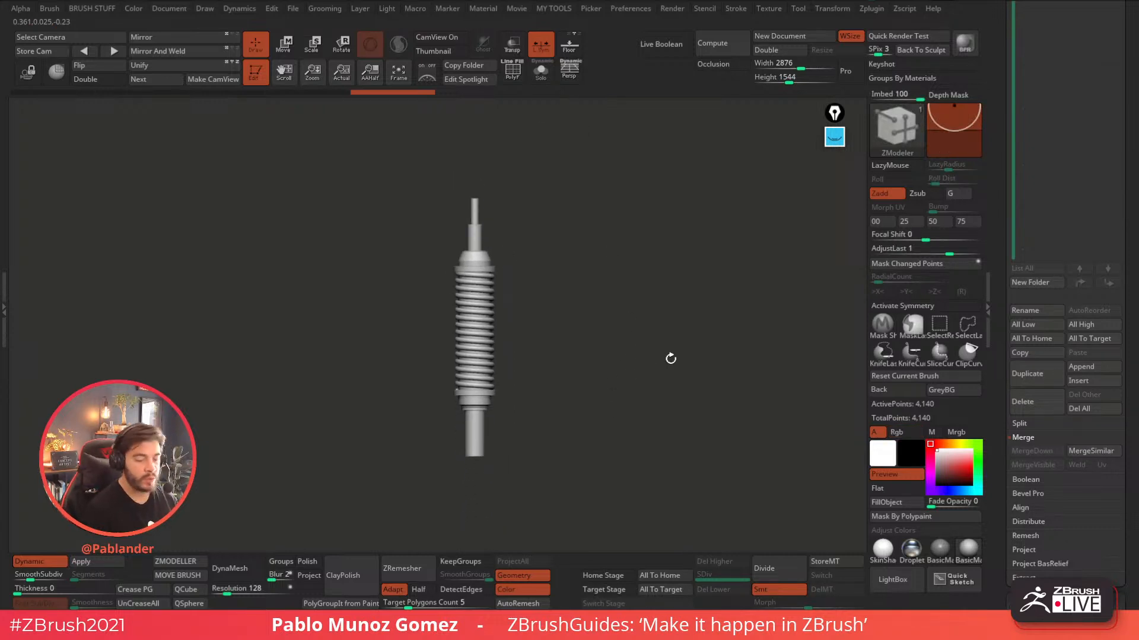
- Copy the merged shock absorber and paste it as a subtool into the droid, below PM3D_Cylinder3D1_3
{"action": "mouse_move", "coordinate": [994, 254]}
{"action": "left_mouse_down"}
{"action": "mouse_move", "coordinate": [1000, 366]}
{"action": "mouse_move", "coordinate": [1006, 275]}
{"action": "left_mouse_up"}
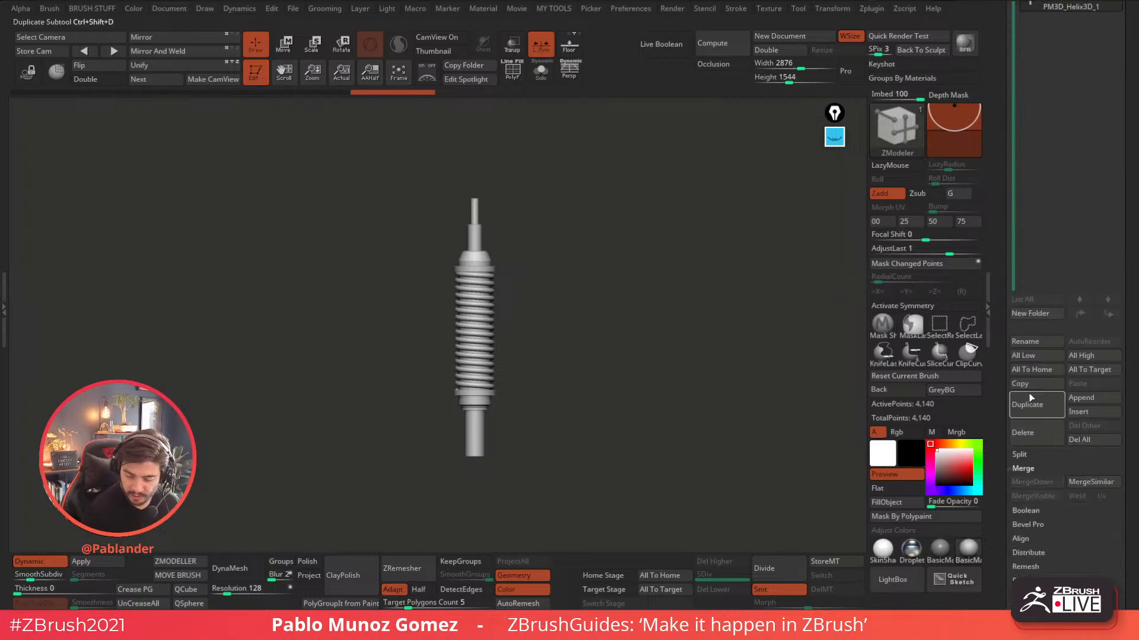
{"action": "left_click_drag", "start_coordinate": [1000, 350], "coordinate": [1003, 415]}
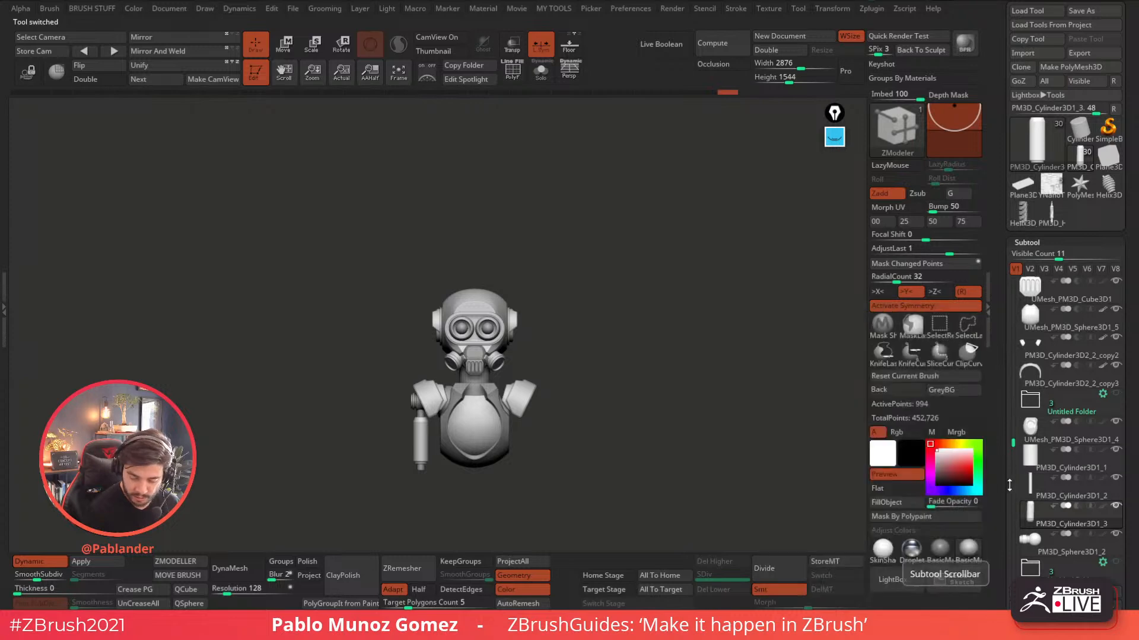
{"action": "left_click_drag", "start_coordinate": [1004, 586], "coordinate": [1005, 378]}
{"action": "left_click", "coordinate": [1086, 468]}
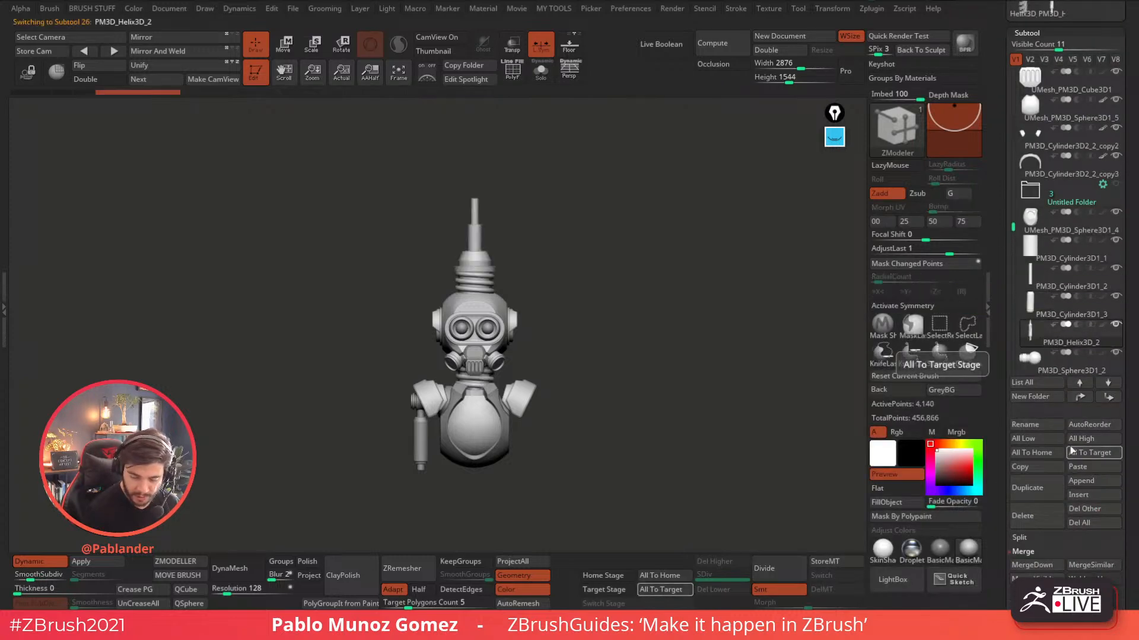
- Center the gizmo on the pasted shock absorber, scale it down and move it towards the droid's sleeved upper arm
{"action": "key", "text": "w"}
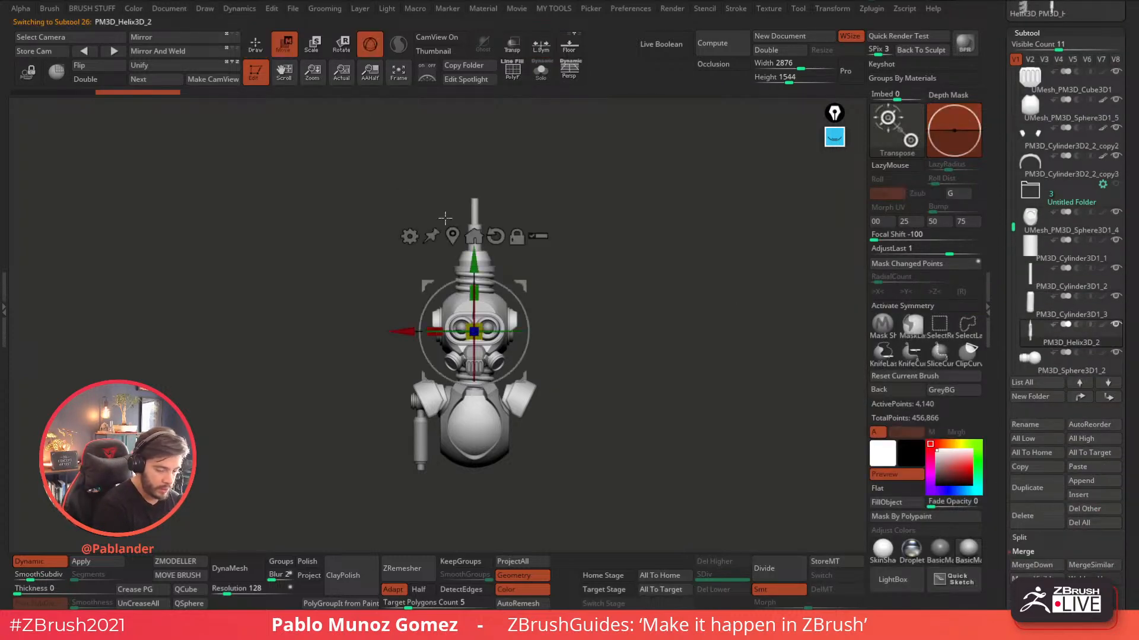
{"action": "left_click", "coordinate": [453, 236]}
{"action": "left_click_drag", "start_coordinate": [525, 281], "coordinate": [443, 360]}
{"action": "right_click_drag", "start_coordinate": [441, 398], "coordinate": [477, 332], "text": "alt"}
{"action": "left_click_drag", "start_coordinate": [438, 330], "coordinate": [417, 356]}
{"action": "right_click_drag", "start_coordinate": [642, 270], "coordinate": [604, 303], "text": "ctrl"}
{"action": "right_click_drag", "start_coordinate": [475, 309], "coordinate": [658, 290]}
{"action": "left_click_drag", "start_coordinate": [540, 230], "coordinate": [482, 291]}
{"action": "left_click_drag", "start_coordinate": [434, 334], "coordinate": [423, 349]}
{"action": "right_click_drag", "start_coordinate": [573, 312], "coordinate": [694, 312]}
- Tilt the shock absorber and fit it between the underside of the shoulder pad and the upper arm
{"action": "left_click_drag", "start_coordinate": [482, 291], "coordinate": [360, 278]}
{"action": "right_click_drag", "start_coordinate": [481, 254], "coordinate": [400, 317]}
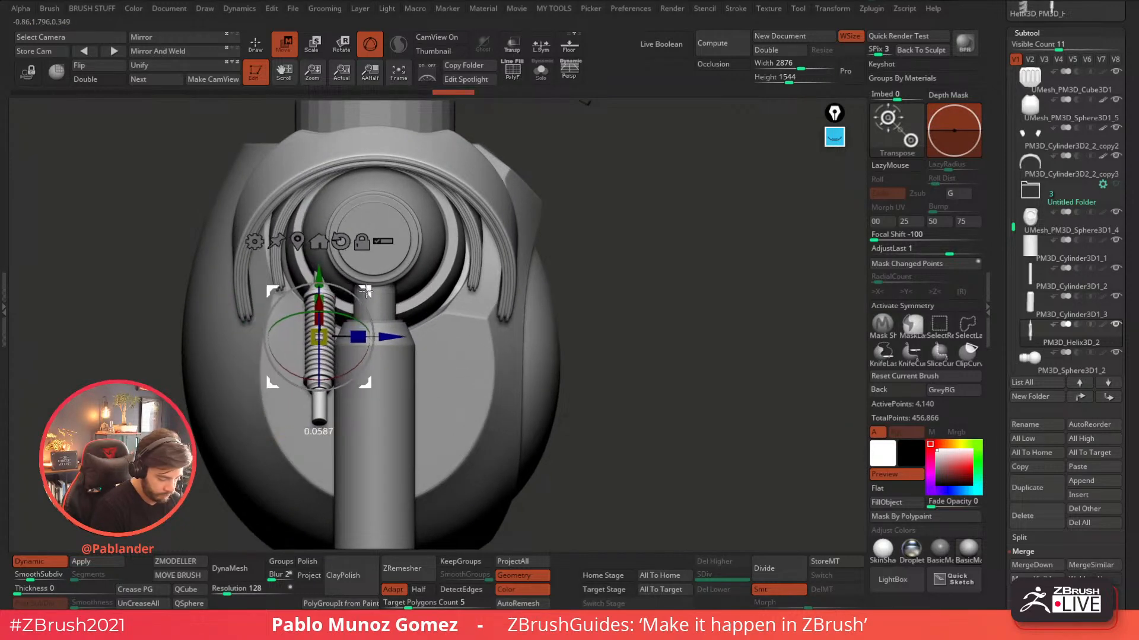
{"action": "right_click_drag", "start_coordinate": [393, 303], "coordinate": [461, 299]}
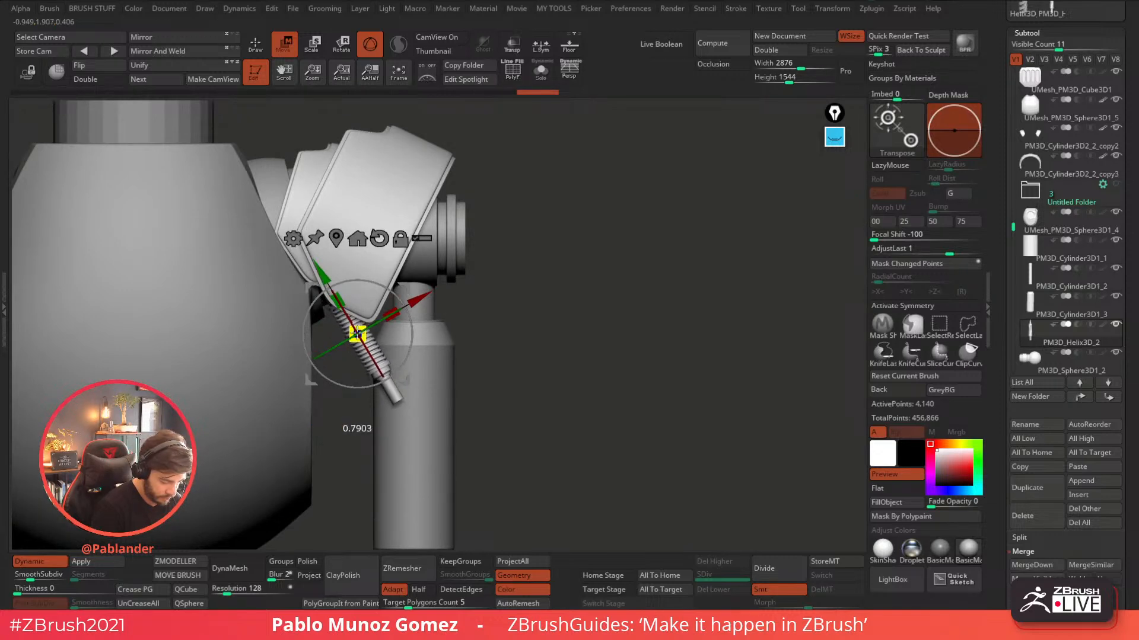
{"action": "right_click_drag", "start_coordinate": [529, 281], "coordinate": [473, 290]}
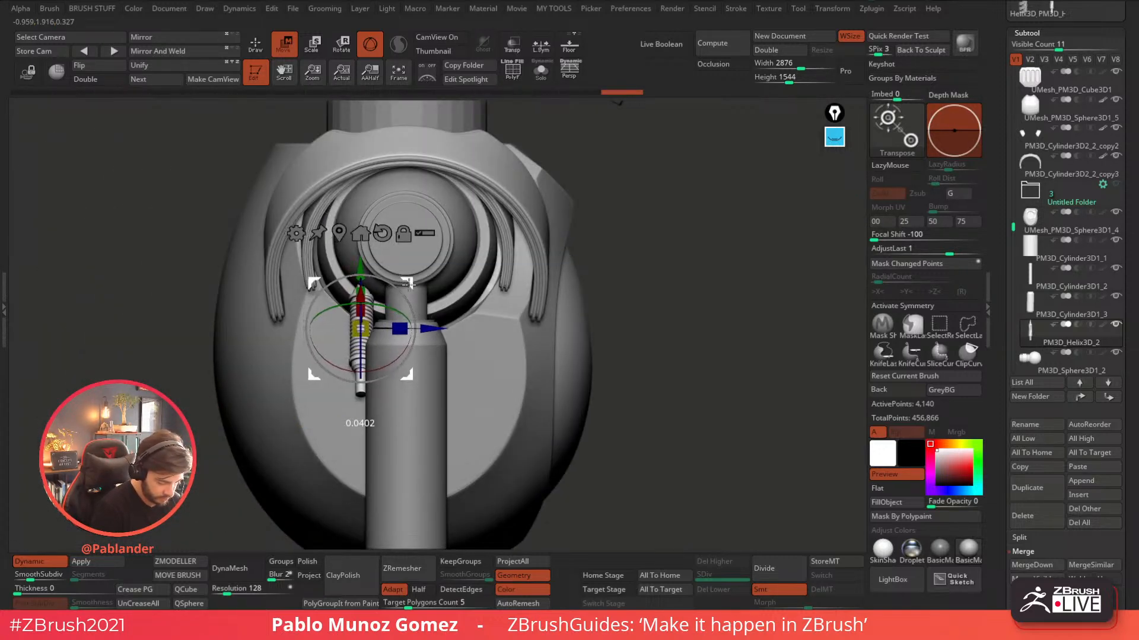
{"action": "right_click_drag", "start_coordinate": [407, 286], "coordinate": [559, 308]}
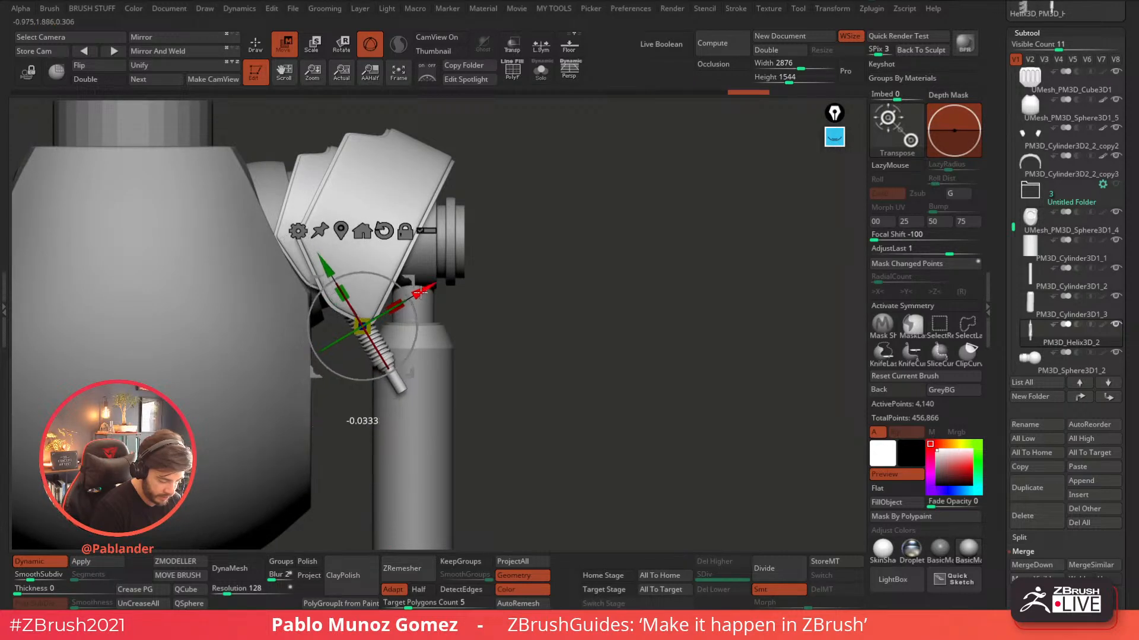
{"action": "right_click_drag", "start_coordinate": [529, 285], "coordinate": [489, 289]}
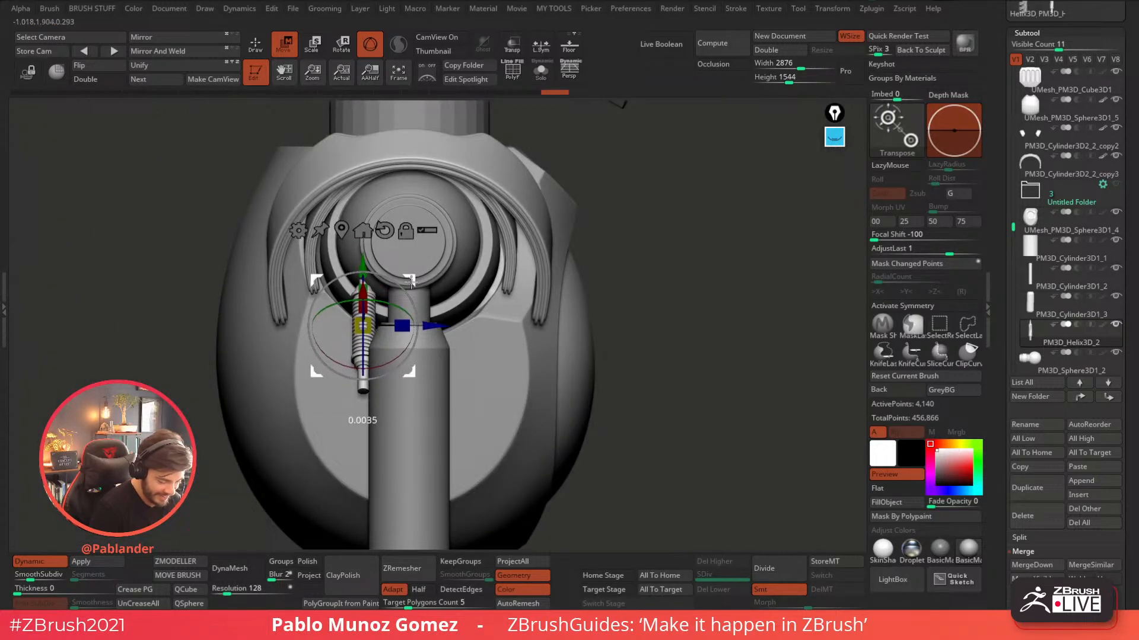
- Duplicate the shock absorber within its subtool and place the copy on the opposite side of the upper arm
{"action": "right_click_drag", "start_coordinate": [419, 295], "coordinate": [521, 360]}
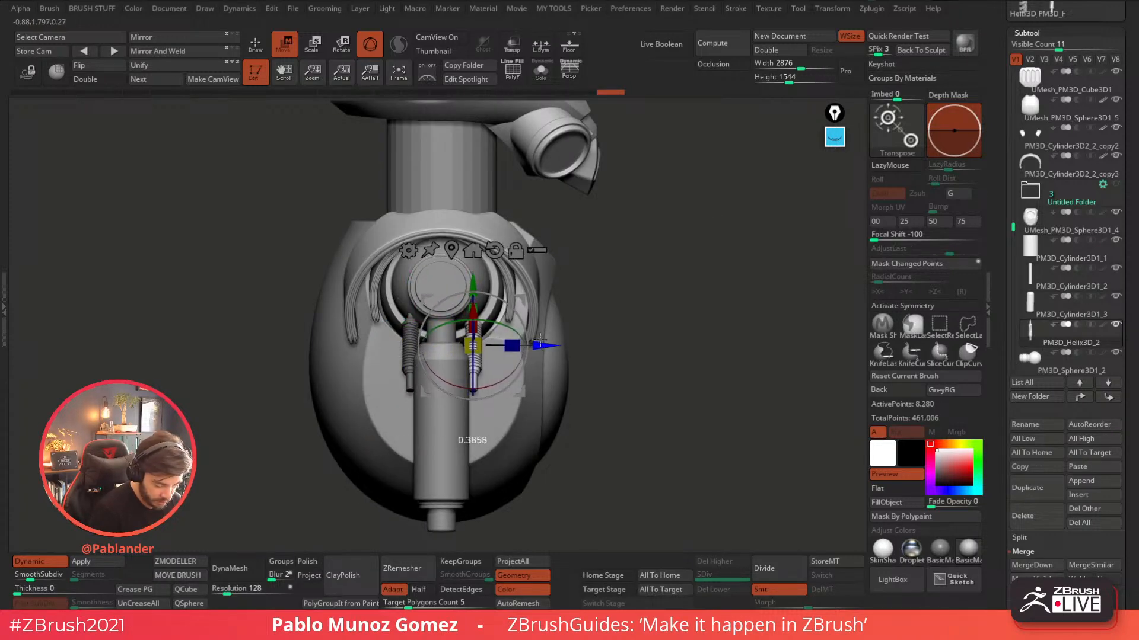
{"action": "left_click_drag", "start_coordinate": [540, 340], "coordinate": [540, 341], "text": "ctrl"}
{"action": "key", "text": "q"}
- Examine the paired shock absorbers against the shoulder, arm and torso from several angles
{"action": "right_click_drag", "start_coordinate": [643, 322], "coordinate": [663, 327], "text": "ctrl"}
{"action": "right_click_drag", "start_coordinate": [663, 327], "coordinate": [600, 330]}
{"action": "mouse_move", "coordinate": [506, 473]}
{"action": "right_mouse_down"}
{"action": "mouse_move", "coordinate": [543, 473]}
{"action": "mouse_move", "coordinate": [493, 483]}
{"action": "mouse_move", "coordinate": [558, 491]}
{"action": "mouse_move", "coordinate": [490, 483]}
{"action": "mouse_move", "coordinate": [498, 491]}
{"action": "mouse_move", "coordinate": [479, 309]}
{"action": "right_mouse_up"}
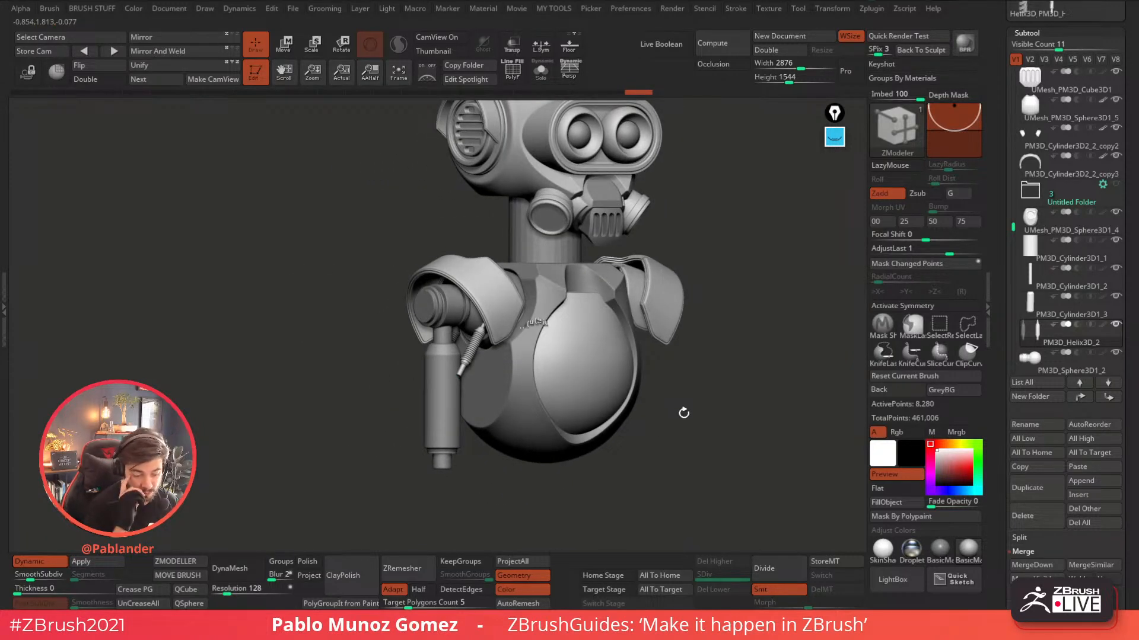
{"action": "right_click_drag", "start_coordinate": [684, 414], "coordinate": [671, 410]}
{"action": "mouse_move", "coordinate": [446, 417]}
{"action": "right_mouse_down", "text": "ctrl"}
{"action": "mouse_move", "coordinate": [470, 403]}
{"action": "mouse_move", "coordinate": [437, 405]}
{"action": "right_mouse_up", "text": "ctrl"}
{"action": "right_click_drag", "start_coordinate": [543, 372], "coordinate": [546, 340], "text": "alt"}
{"action": "right_click_drag", "start_coordinate": [356, 408], "coordinate": [337, 453]}
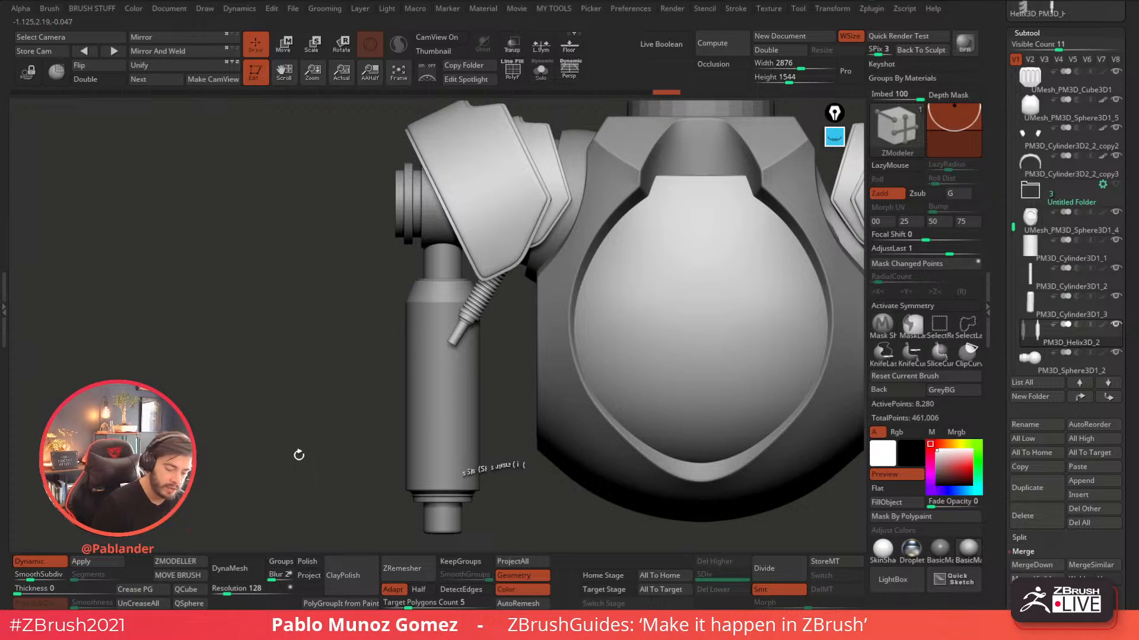
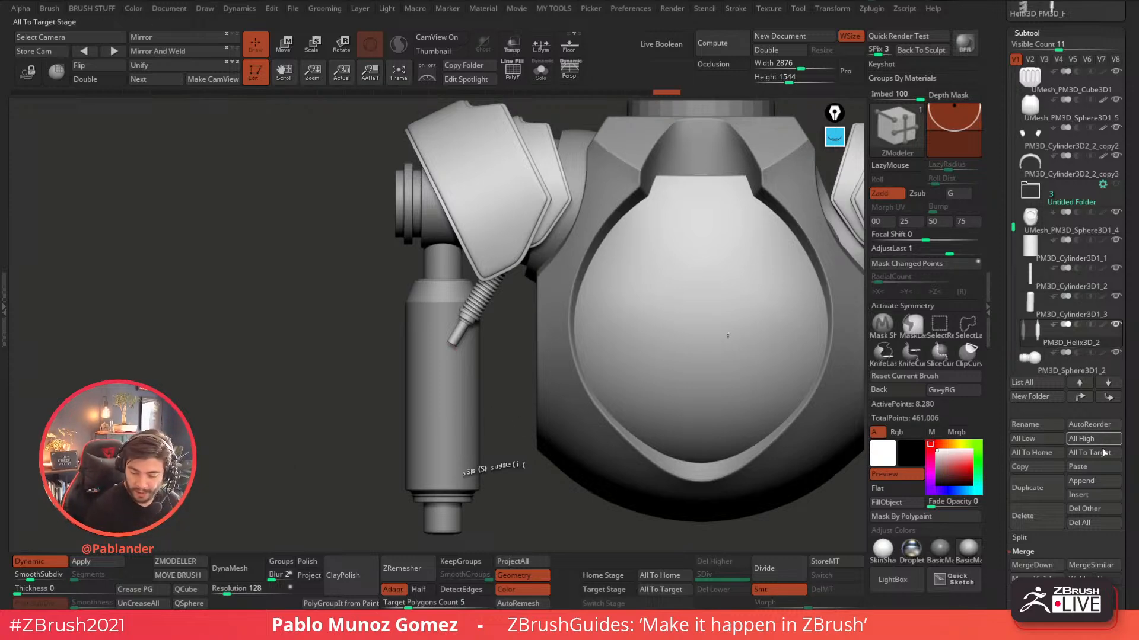
- Append a cube, select the PM3D_Cube3D1_1 subtool and convert it to a low-poly QCube
{"action": "left_click", "coordinate": [1092, 481]}
{"action": "left_click", "coordinate": [643, 396]}
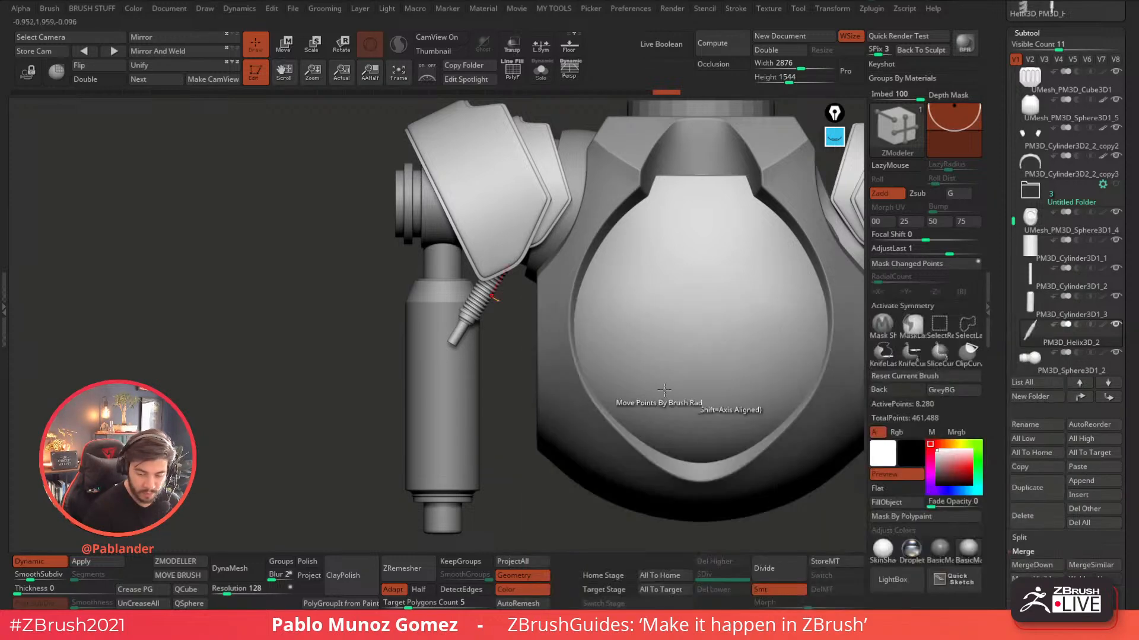
{"action": "left_click_drag", "start_coordinate": [1012, 228], "coordinate": [1011, 279]}
{"action": "left_click", "coordinate": [1055, 314]}
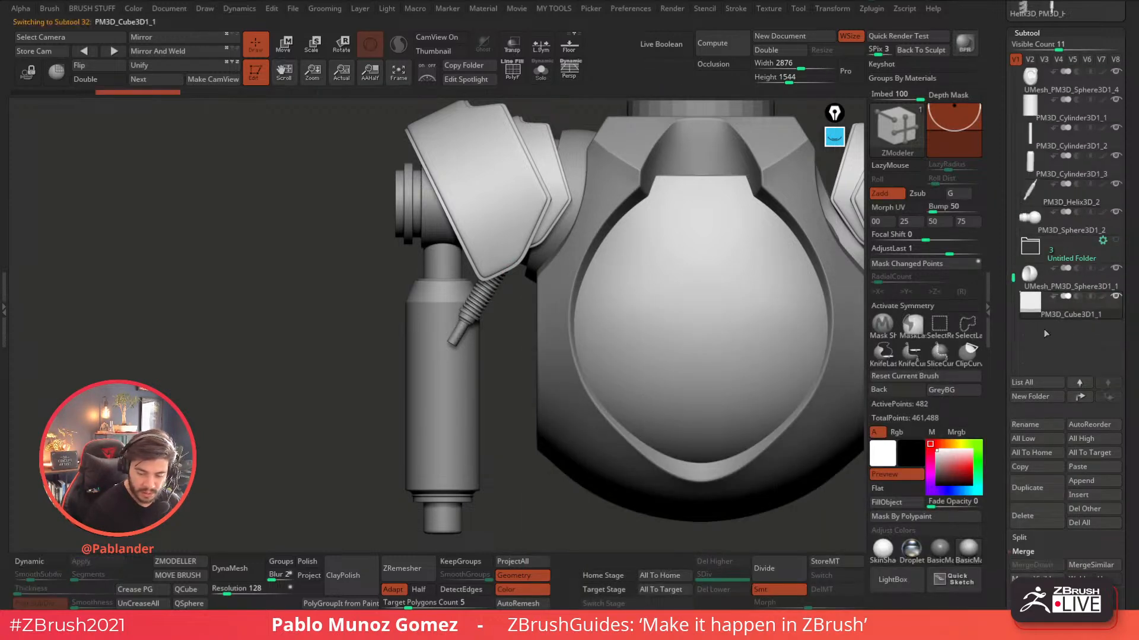
{"action": "left_click", "coordinate": [189, 590]}
- Check the new cube in Solo mode and through the droid with Transparency, and show the full model again
{"action": "left_click", "coordinate": [540, 71]}
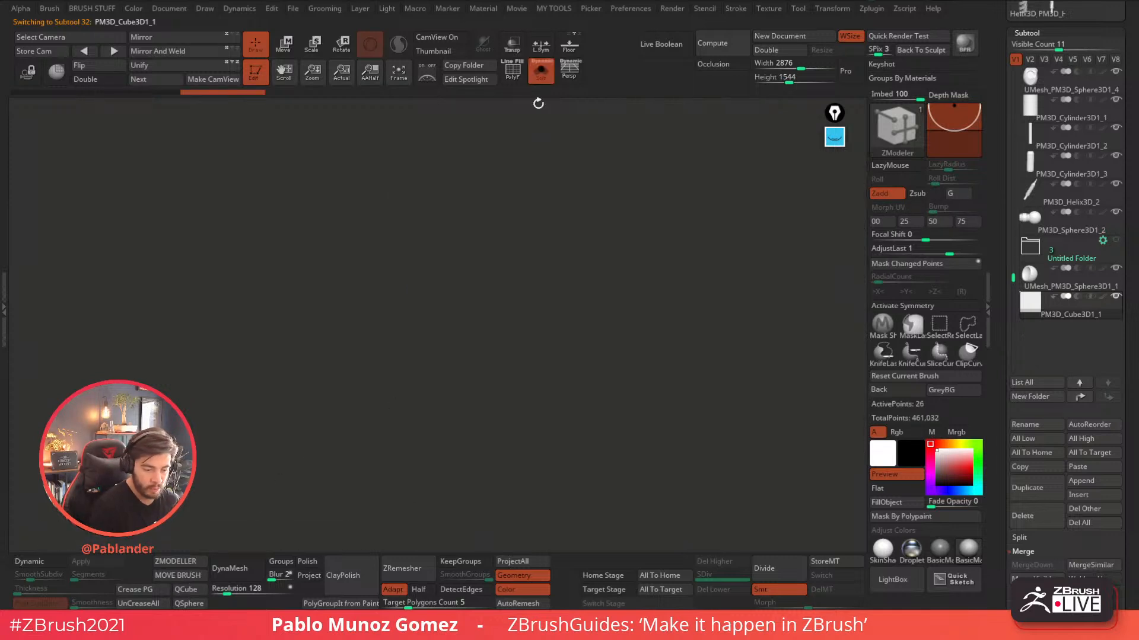
{"action": "left_click_drag", "start_coordinate": [504, 185], "coordinate": [416, 347], "text": "alt"}
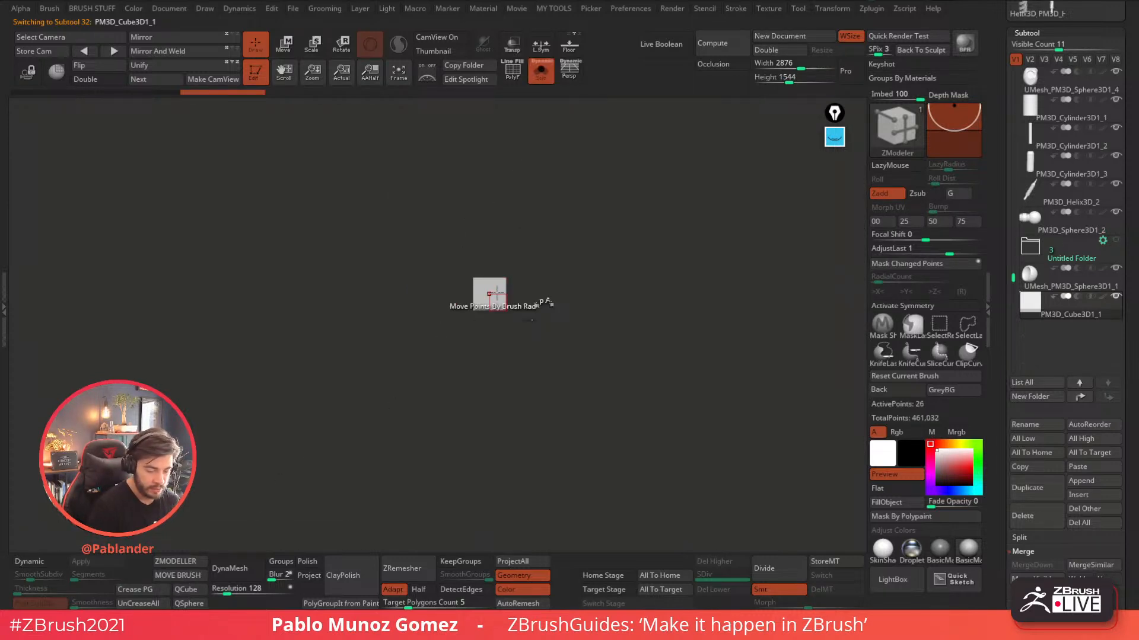
{"action": "left_click", "coordinate": [546, 78]}
{"action": "left_click_drag", "start_coordinate": [529, 226], "coordinate": [564, 216]}
{"action": "left_click", "coordinate": [513, 45]}
{"action": "left_click_drag", "start_coordinate": [600, 169], "coordinate": [549, 166]}
{"action": "left_click", "coordinate": [513, 45]}
{"action": "left_click_drag", "start_coordinate": [322, 437], "coordinate": [429, 329], "text": "alt"}
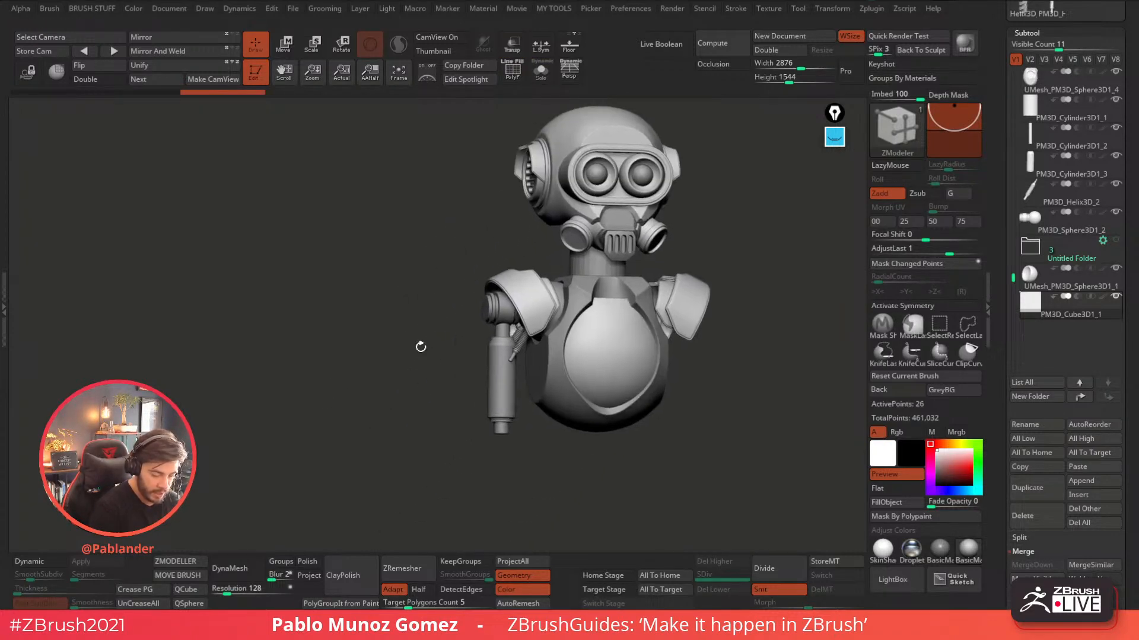
- Choose the IMM ModelKit brush, display the insert mesh viewer beside the canvas and browse the brush's parts
{"action": "key", "text": "b"}
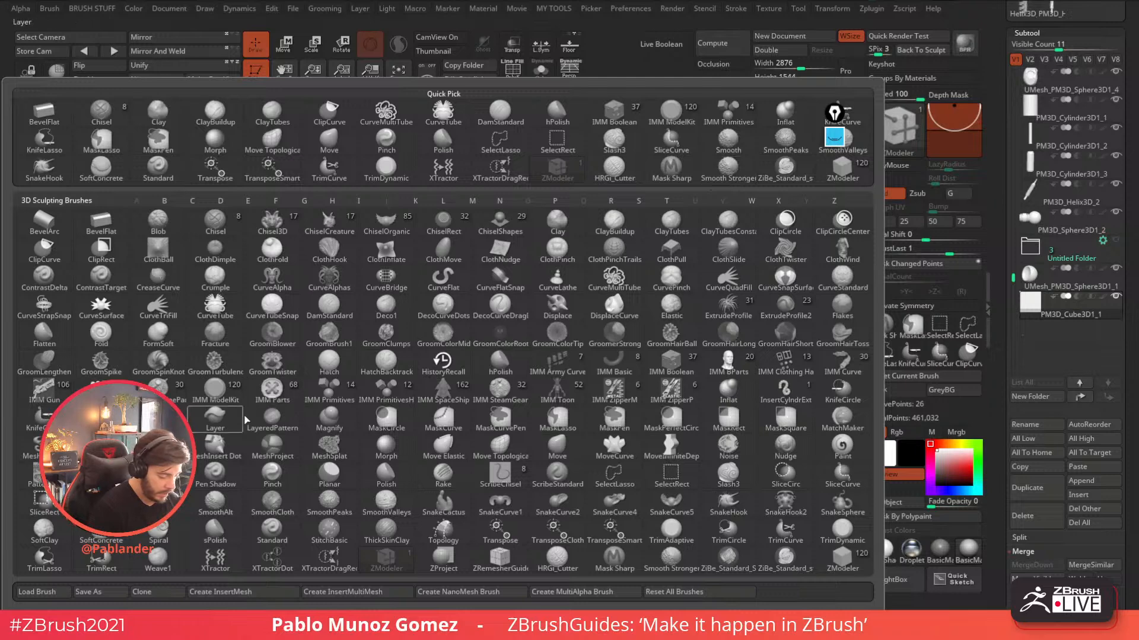
{"action": "left_click", "coordinate": [221, 395]}
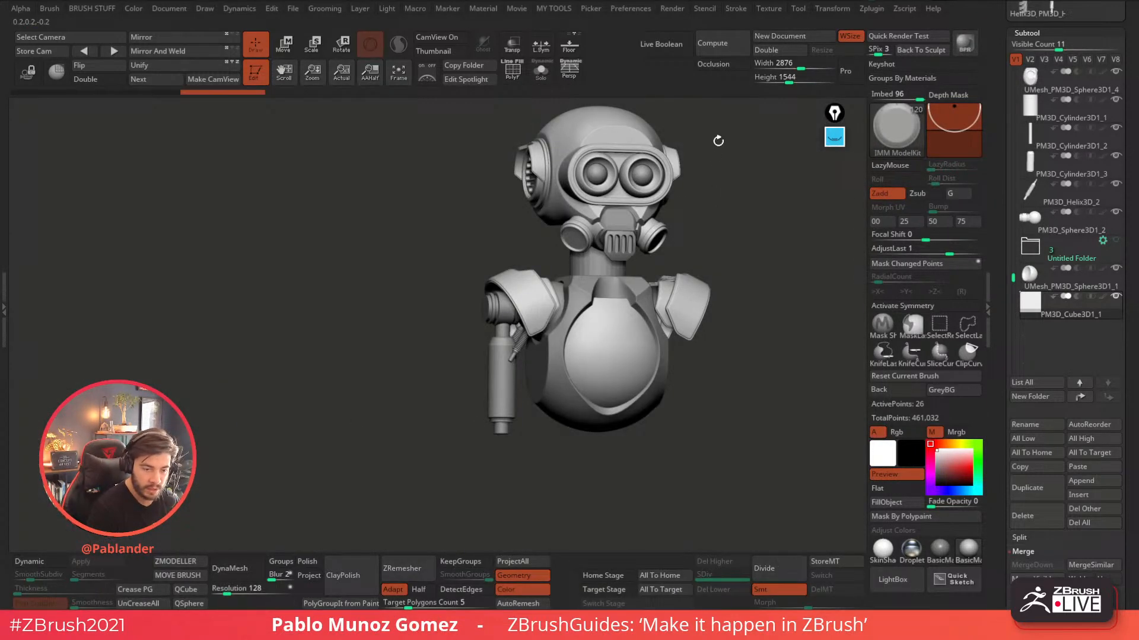
{"action": "left_click", "coordinate": [636, 9]}
{"action": "left_click", "coordinate": [674, 149]}
{"action": "mouse_move", "coordinate": [846, 308]}
{"action": "left_mouse_down"}
{"action": "mouse_move", "coordinate": [843, 401]}
{"action": "mouse_move", "coordinate": [849, 292]}
{"action": "mouse_move", "coordinate": [840, 426]}
{"action": "mouse_move", "coordinate": [837, 343]}
{"action": "mouse_move", "coordinate": [833, 389]}
{"action": "mouse_move", "coordinate": [837, 356]}
{"action": "mouse_move", "coordinate": [848, 366]}
{"action": "left_mouse_up"}
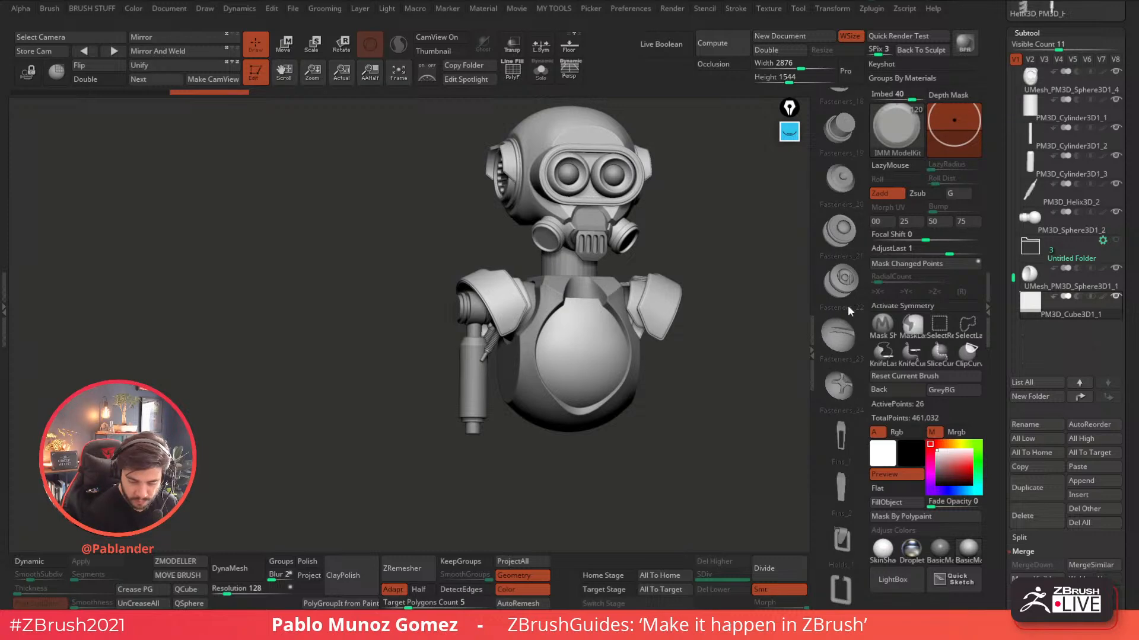
- Switch to the IMM MachineParts brush and pick its Spindle insert mesh
{"action": "key", "text": "b"}
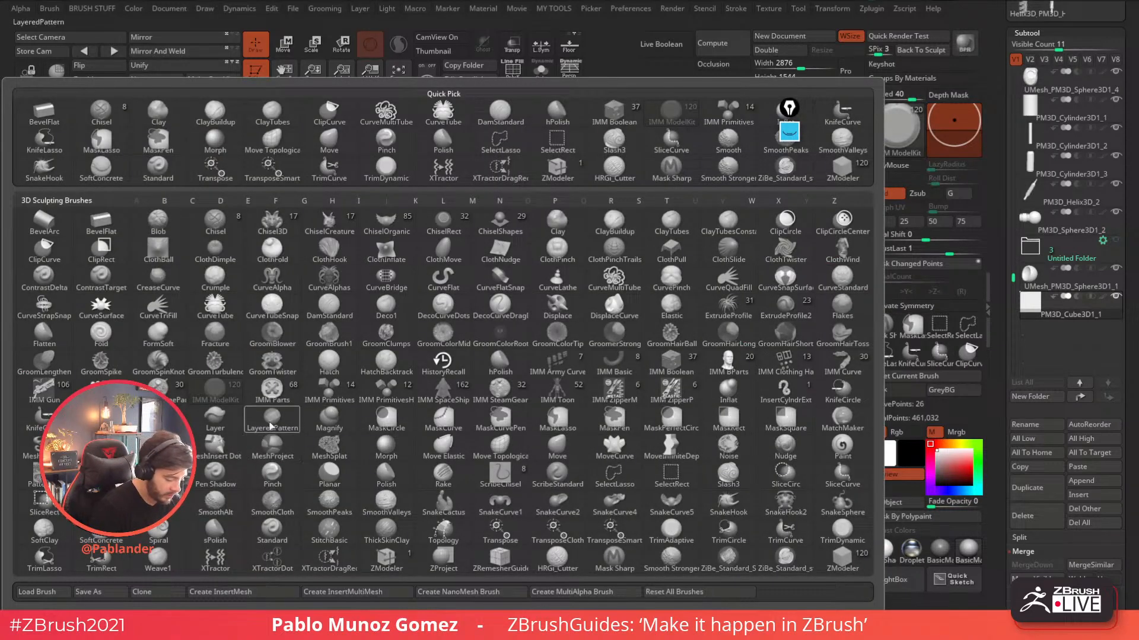
{"action": "left_click", "coordinate": [443, 112]}
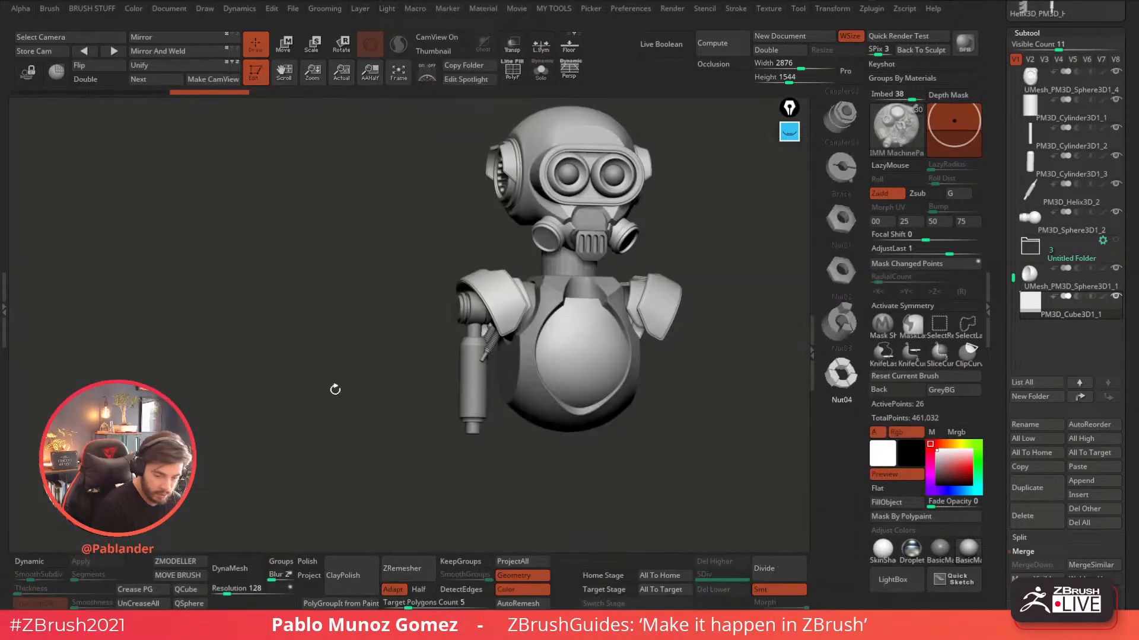
{"action": "left_click", "coordinate": [845, 293]}
{"action": "left_click_drag", "start_coordinate": [848, 305], "coordinate": [837, 219]}
{"action": "left_click_drag", "start_coordinate": [843, 342], "coordinate": [843, 300]}
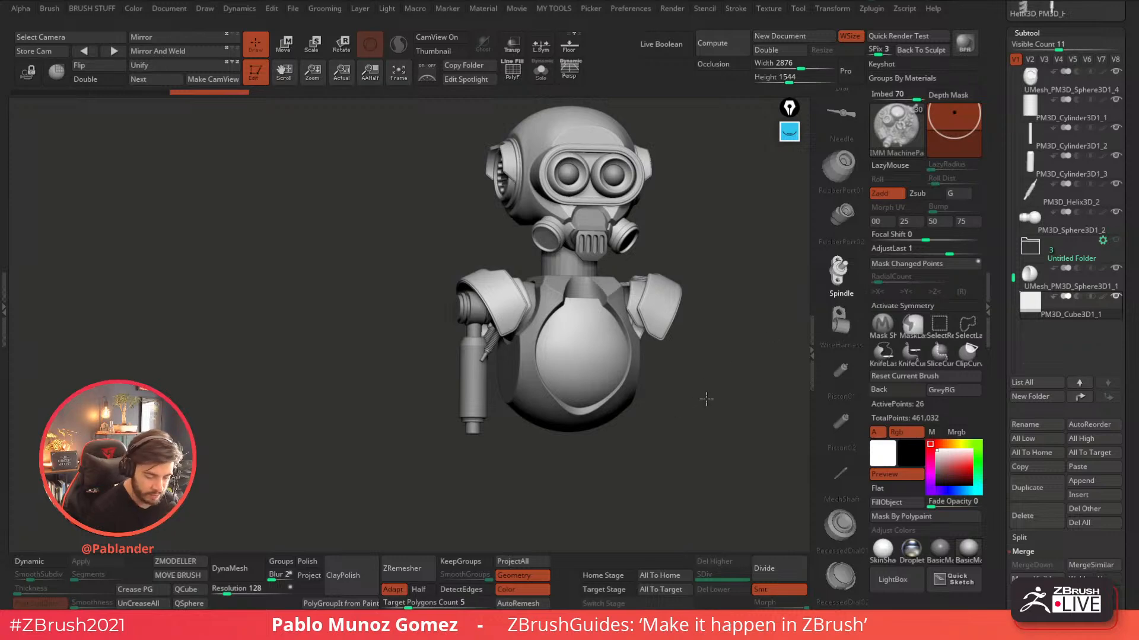
- Replace the active insert mesh brush with the Move brush
{"action": "left_click_drag", "start_coordinate": [711, 395], "coordinate": [650, 410], "text": "alt"}
{"action": "key", "text": "space"}
{"action": "left_click", "coordinate": [670, 300]}
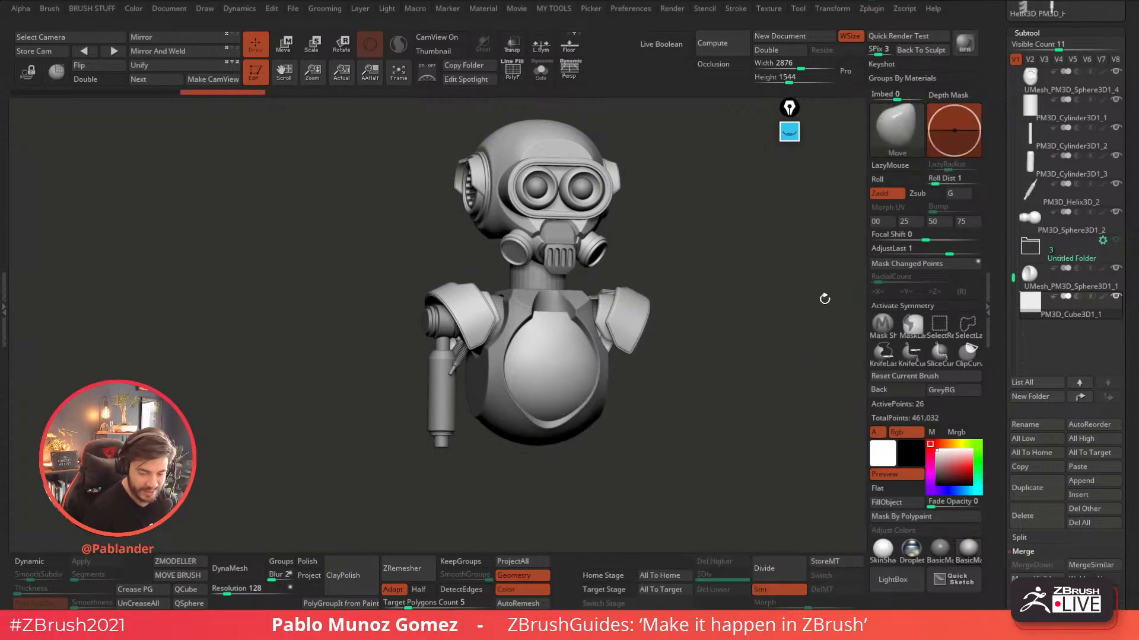
- Create a standalone polymesh cylinder as a separate tool and switch back to the droid model
{"action": "left_click_drag", "start_coordinate": [997, 235], "coordinate": [998, 356]}
{"action": "left_click_drag", "start_coordinate": [669, 383], "coordinate": [667, 393], "text": "alt"}
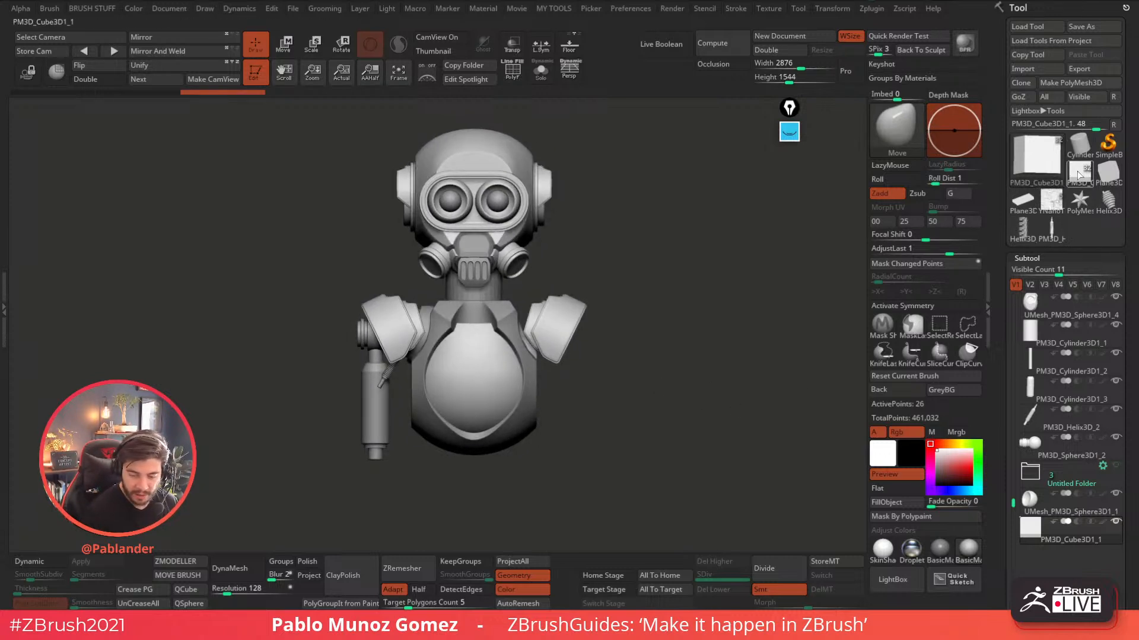
{"action": "mouse_move", "coordinate": [1079, 201]}
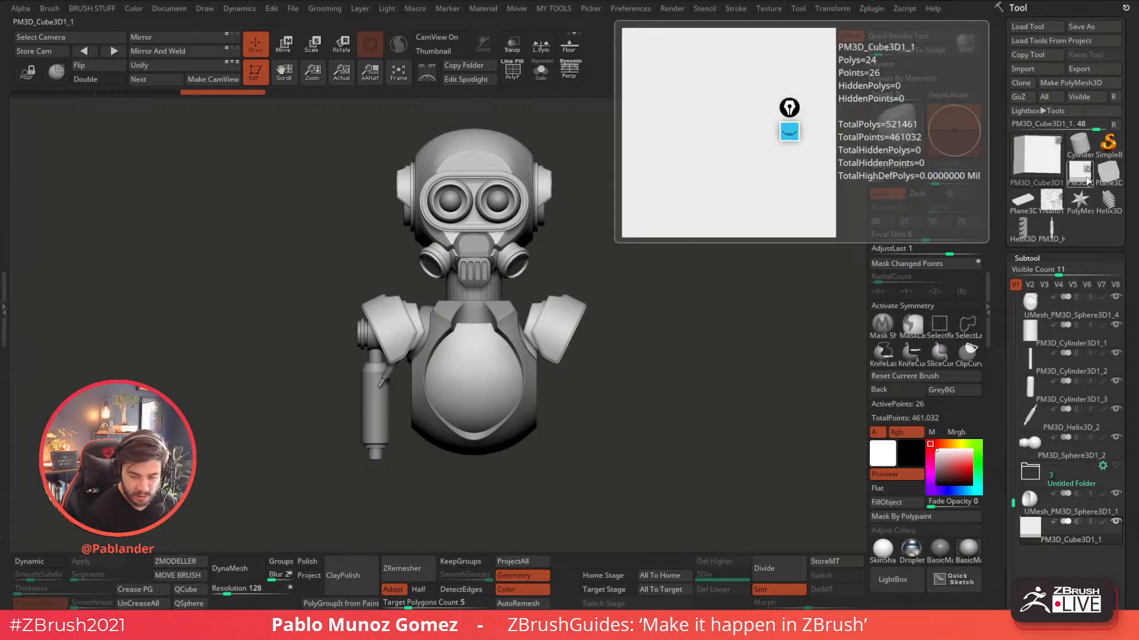
{"action": "left_click", "coordinate": [1083, 151]}
{"action": "left_click_drag", "start_coordinate": [617, 261], "coordinate": [614, 302]}
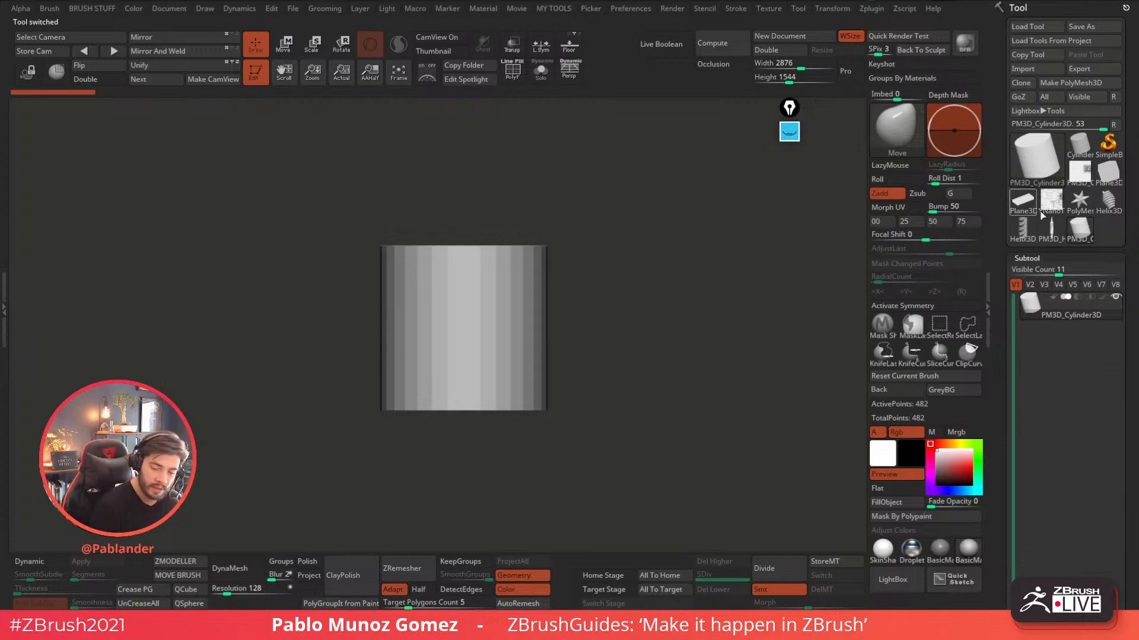
{"action": "left_click", "coordinate": [1080, 176]}
{"action": "mouse_move", "coordinate": [635, 351]}
{"action": "left_mouse_down", "text": "alt"}
{"action": "mouse_move", "coordinate": [674, 277]}
{"action": "mouse_move", "coordinate": [711, 275]}
{"action": "mouse_move", "coordinate": [696, 319]}
{"action": "left_mouse_up", "text": "alt"}
- Sketch in pink over the viewport how a hollow socket on the upper arm holds the shock absorber rod, and hide the annotation
{"action": "left_click", "coordinate": [789, 132]}
{"action": "left_click", "coordinate": [790, 255]}
{"action": "left_click", "coordinate": [784, 330]}
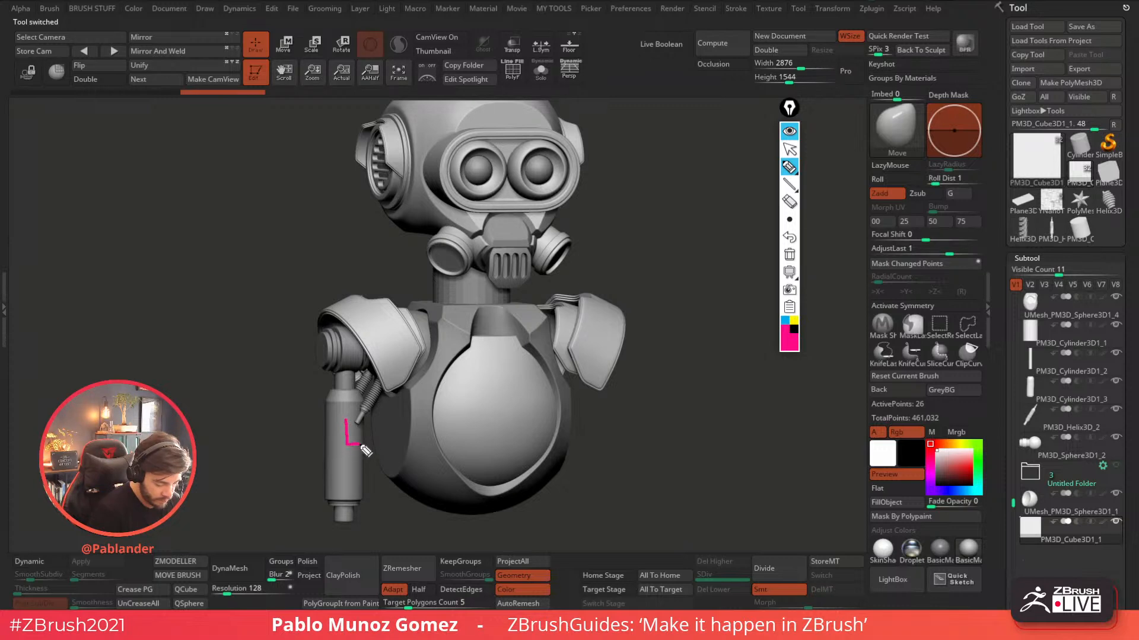
{"action": "left_click_drag", "start_coordinate": [348, 419], "coordinate": [360, 419]}
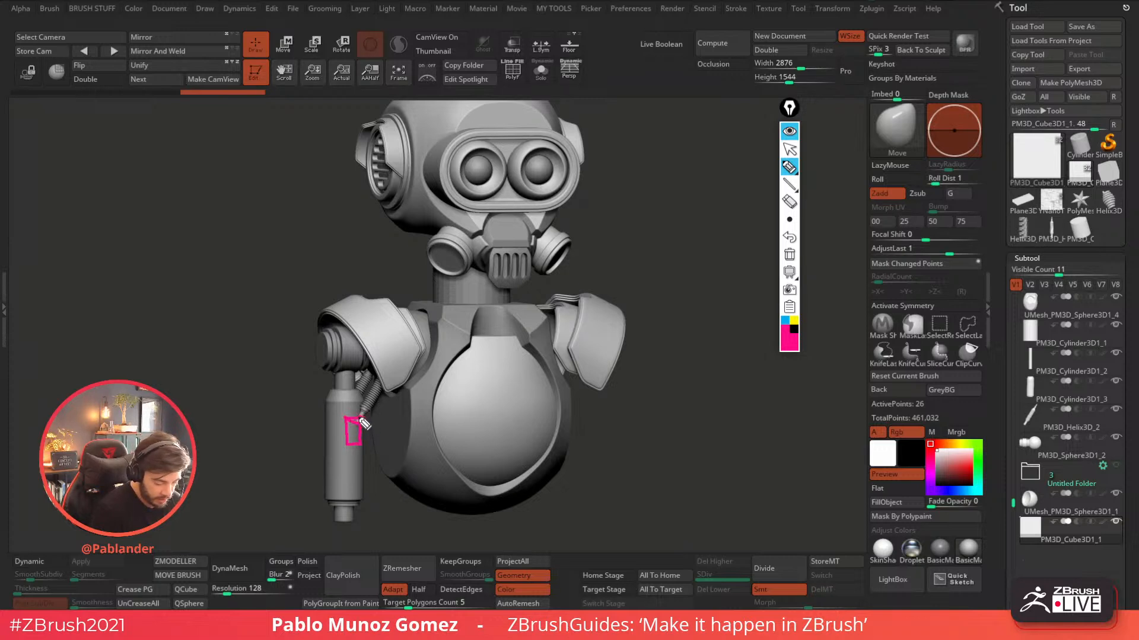
{"action": "left_click_drag", "start_coordinate": [372, 439], "coordinate": [647, 274]}
{"action": "left_click_drag", "start_coordinate": [661, 194], "coordinate": [661, 298]}
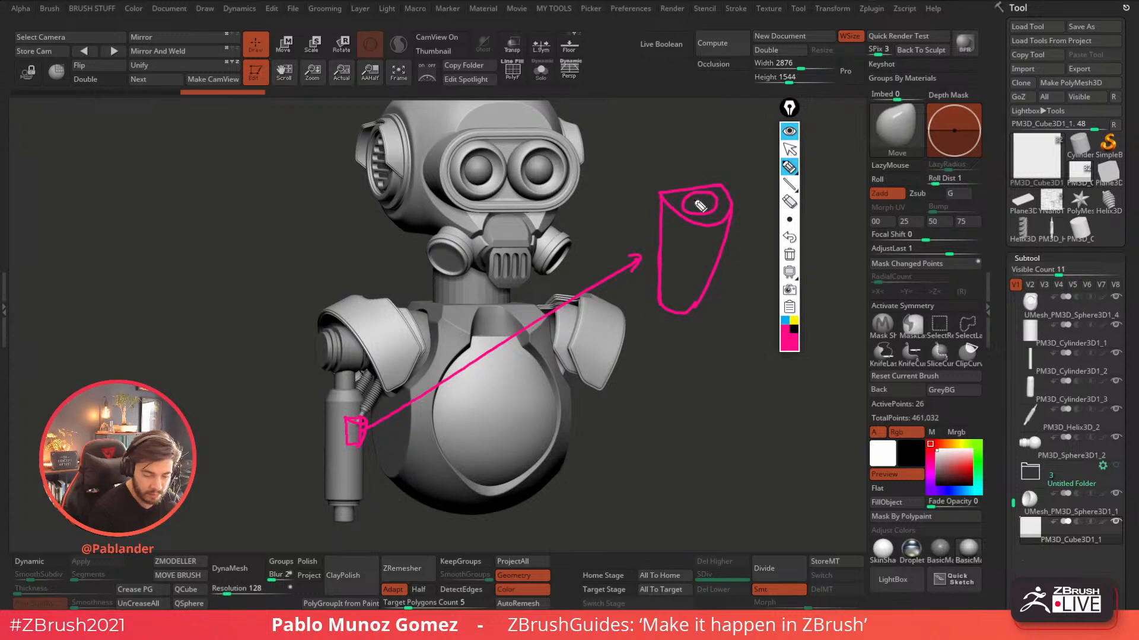
{"action": "left_click_drag", "start_coordinate": [700, 199], "coordinate": [741, 176]}
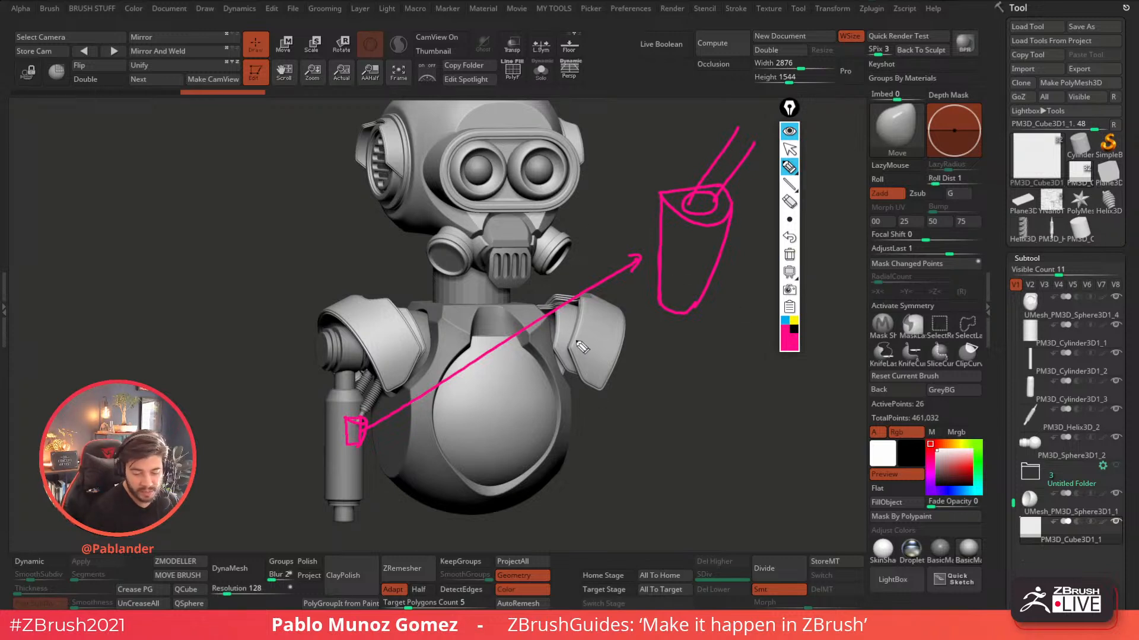
{"action": "left_click", "coordinate": [789, 130]}
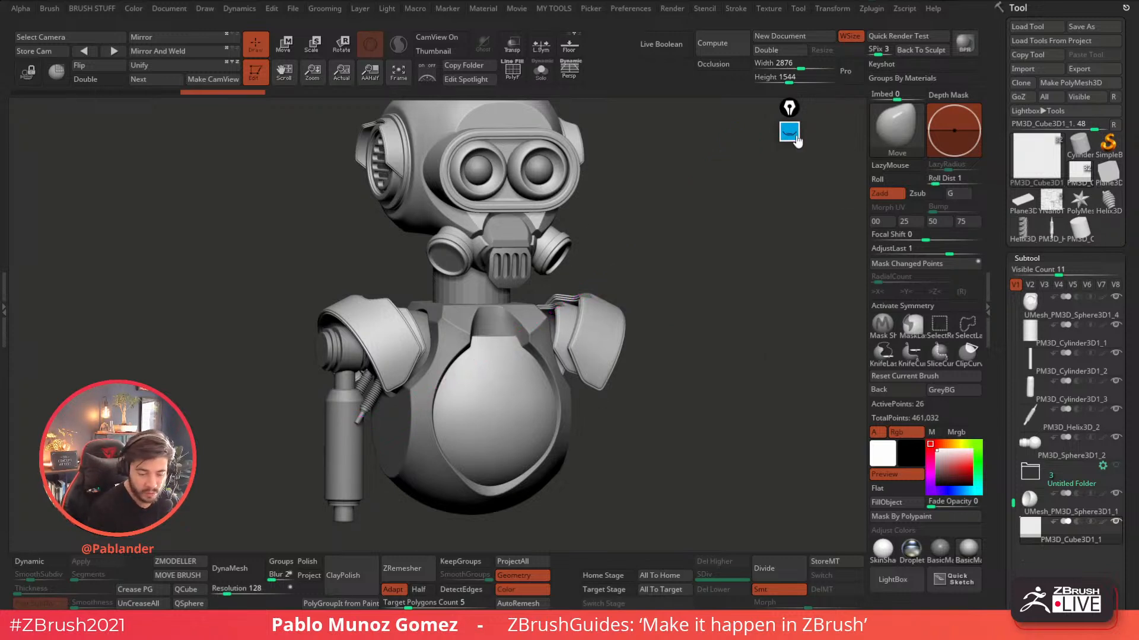
- Switch to the standalone PM3D_Cylinder3D tool and stretch the cylinder slightly taller
{"action": "left_click_drag", "start_coordinate": [707, 278], "coordinate": [735, 277]}
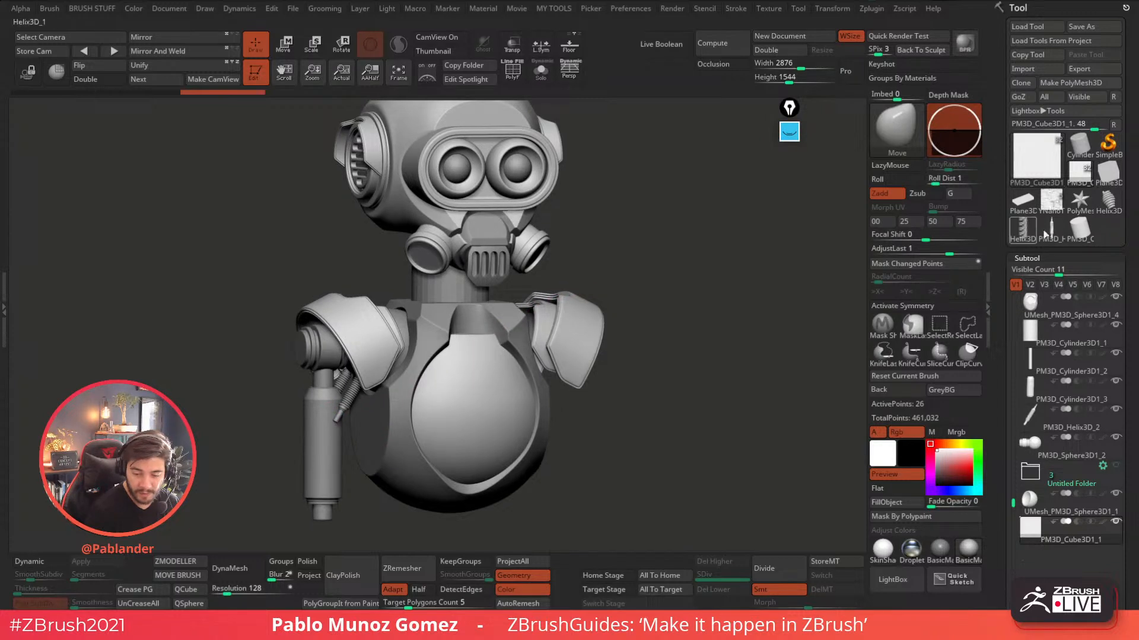
{"action": "left_click", "coordinate": [1080, 229]}
{"action": "left_click_drag", "start_coordinate": [641, 270], "coordinate": [637, 356], "text": "alt"}
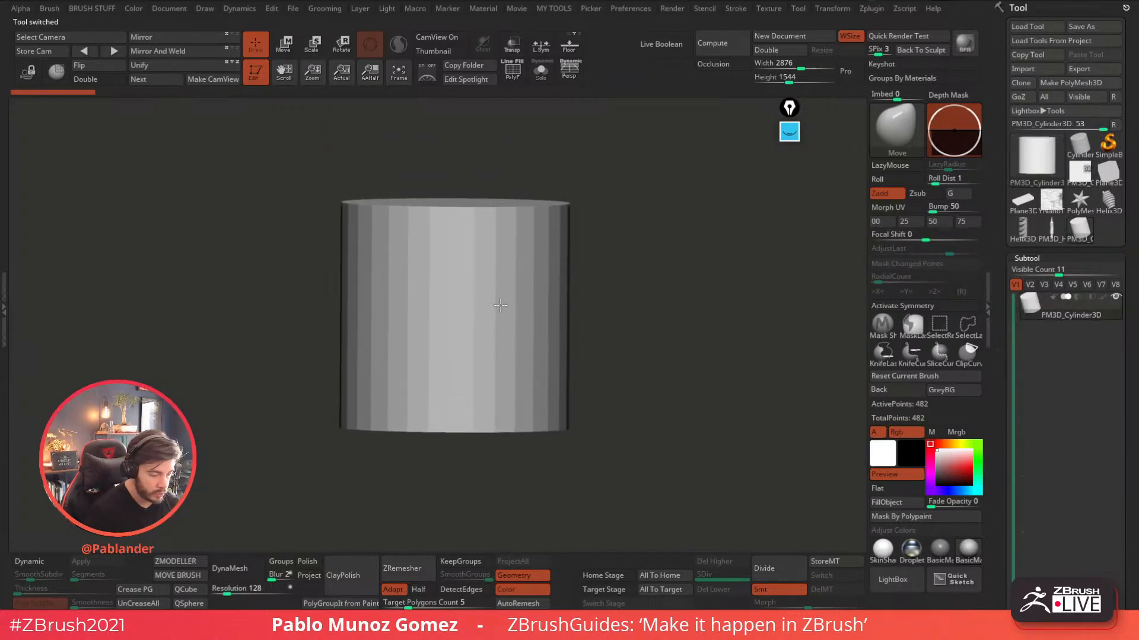
{"action": "key", "text": "w"}
{"action": "left_click_drag", "start_coordinate": [460, 240], "coordinate": [461, 228]}
{"action": "left_click_drag", "start_coordinate": [624, 232], "coordinate": [628, 254]}
{"action": "key", "text": "q"}
- Choose the ZModeler brush and activate radial symmetry around the Y axis only, with a RadialCount of 32
{"action": "left_click_drag", "start_coordinate": [410, 125], "coordinate": [246, 507]}
{"action": "left_click", "coordinate": [181, 562]}
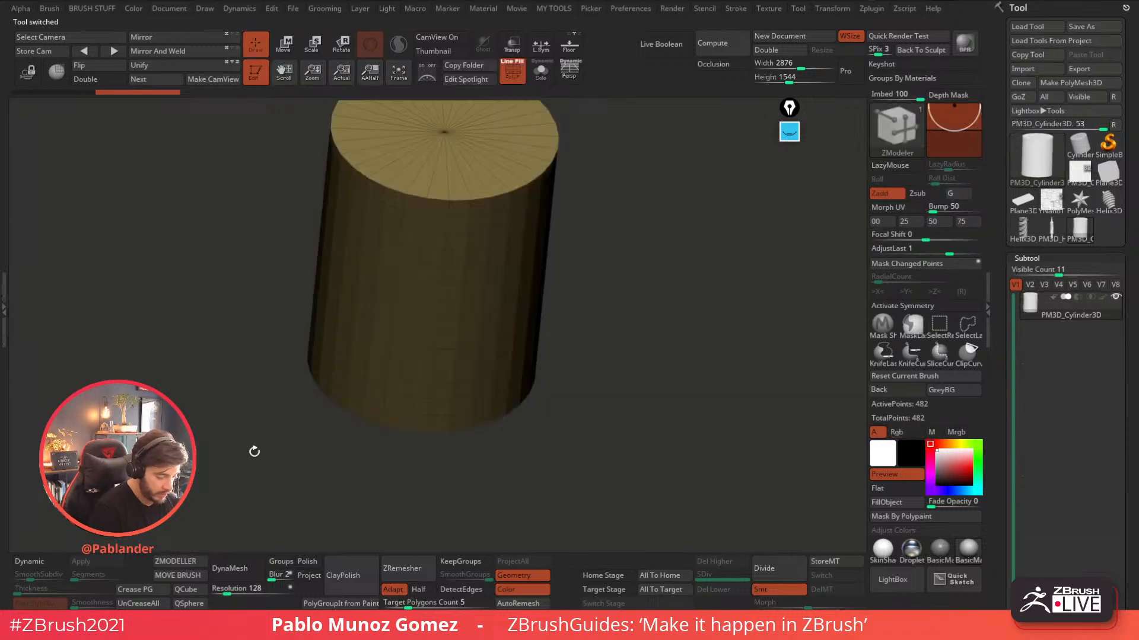
{"action": "left_click_drag", "start_coordinate": [265, 297], "coordinate": [256, 462], "text": "alt"}
{"action": "left_click", "coordinate": [934, 309]}
{"action": "left_click", "coordinate": [963, 293]}
{"action": "left_click", "coordinate": [912, 292]}
{"action": "left_click", "coordinate": [885, 292]}
{"action": "left_click", "coordinate": [905, 278]}
{"action": "type", "text": "32"}
{"action": "key", "text": "Return"}
- Inset the cylinder's upper cap with ZModeler to form a smaller concentric disc inside a rim
{"action": "key", "text": "space"}
{"action": "left_click_drag", "start_coordinate": [520, 291], "coordinate": [521, 293]}
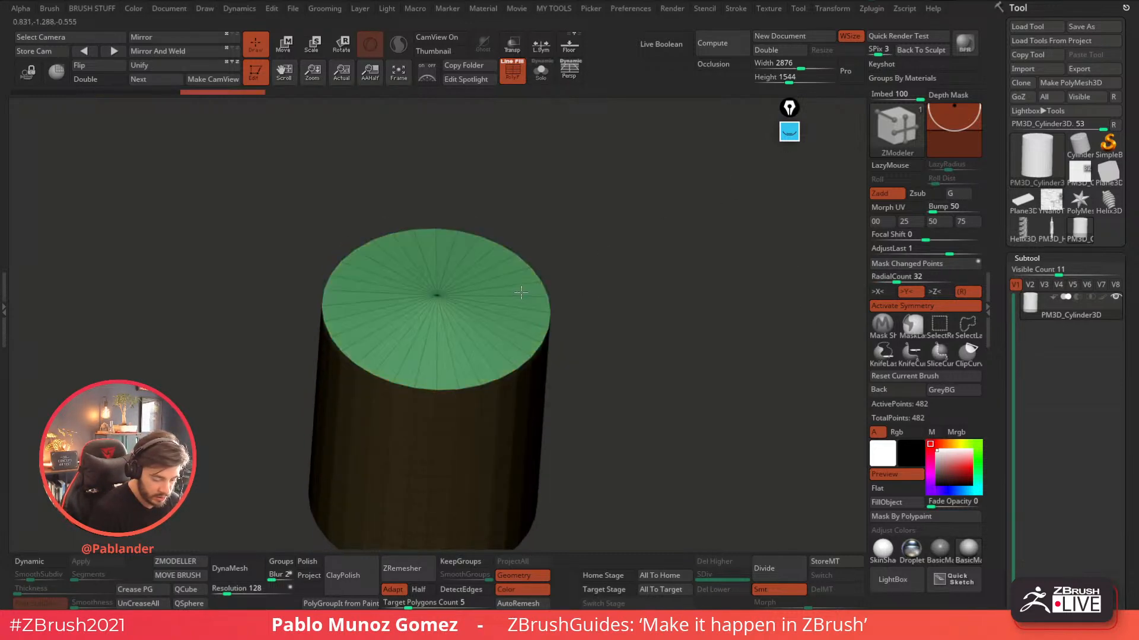
{"action": "key", "text": "space"}
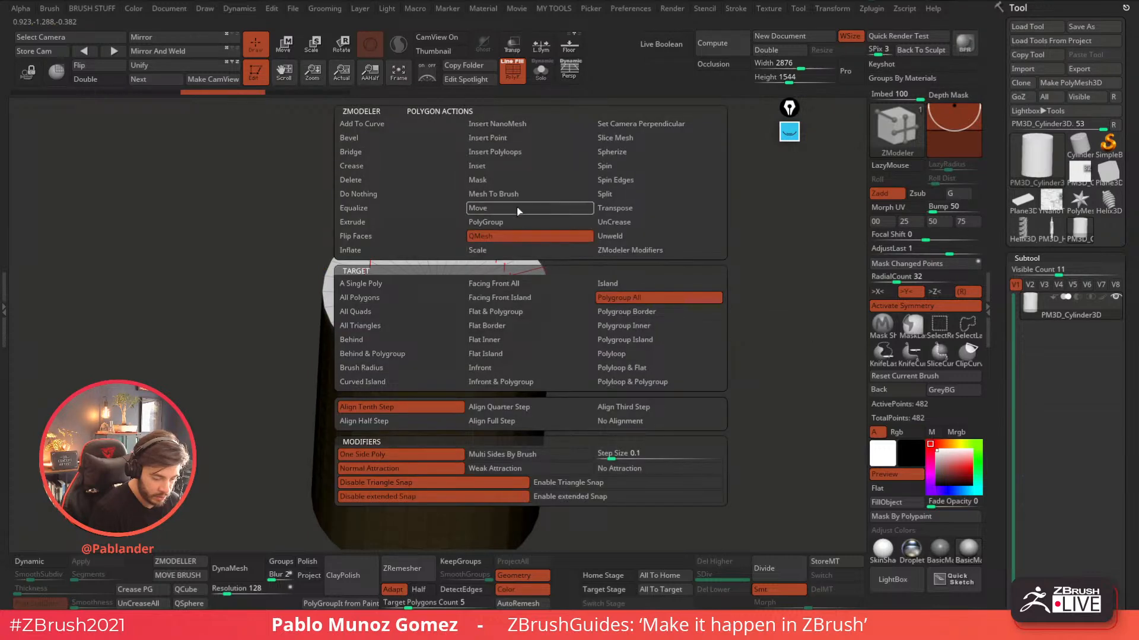
{"action": "left_click", "coordinate": [507, 167]}
{"action": "left_click_drag", "start_coordinate": [522, 289], "coordinate": [491, 291]}
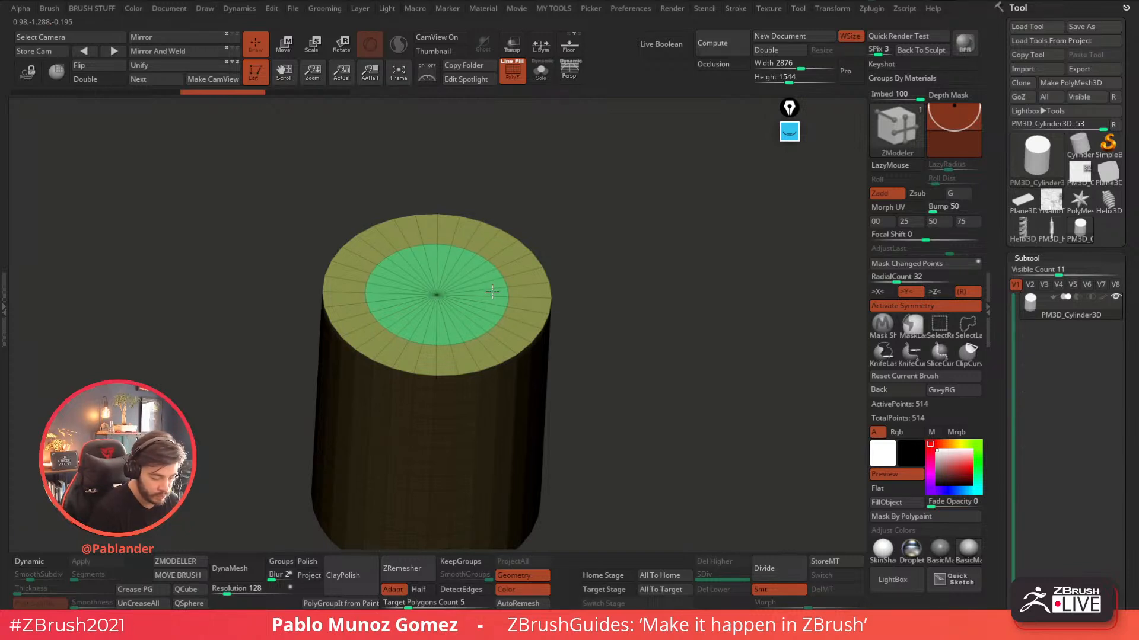
- Push the inner disc down into the cylinder with QMesh to hollow out a round recess
{"action": "left_click_drag", "start_coordinate": [491, 291], "coordinate": [490, 290]}
{"action": "key", "text": "space"}
{"action": "left_click", "coordinate": [469, 237]}
{"action": "left_click_drag", "start_coordinate": [468, 283], "coordinate": [475, 355]}
- Bevel the inner edge of the recess into a wide chamfer and add a very narrow bevel along the outer rim edge
{"action": "key", "text": "space"}
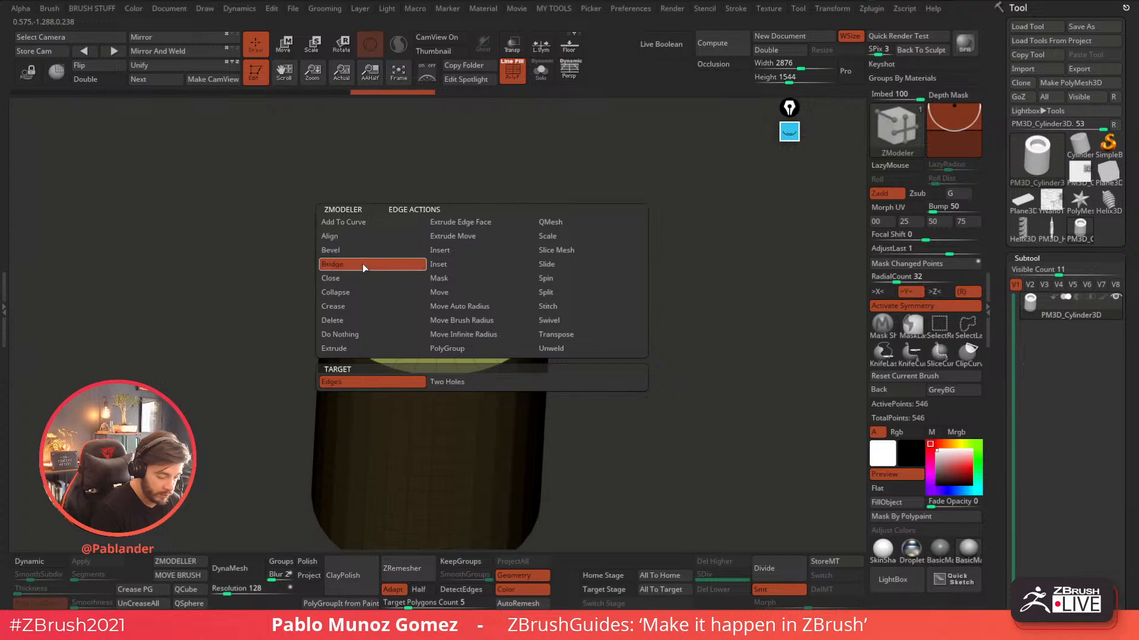
{"action": "left_click", "coordinate": [344, 240]}
{"action": "left_click_drag", "start_coordinate": [490, 259], "coordinate": [505, 253]}
{"action": "mouse_move", "coordinate": [599, 265]}
{"action": "left_mouse_down"}
{"action": "mouse_move", "coordinate": [611, 259]}
{"action": "mouse_move", "coordinate": [600, 247]}
{"action": "mouse_move", "coordinate": [610, 269]}
{"action": "left_mouse_up"}
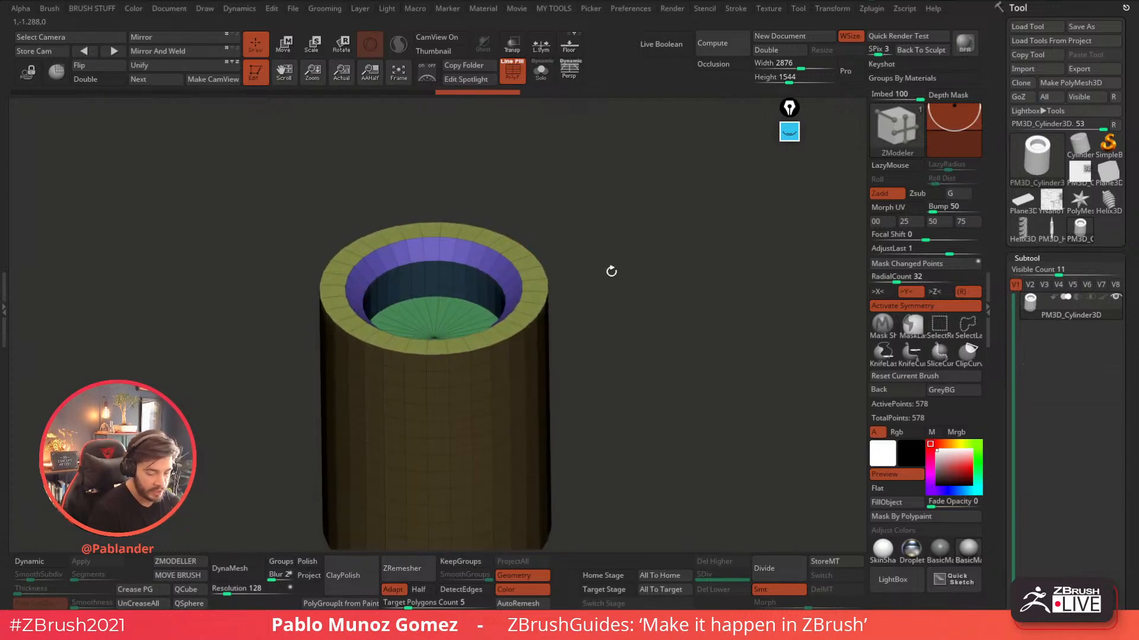
{"action": "left_click", "coordinate": [540, 310]}
{"action": "left_click_drag", "start_coordinate": [615, 318], "coordinate": [577, 338]}
{"action": "key", "text": "w"}
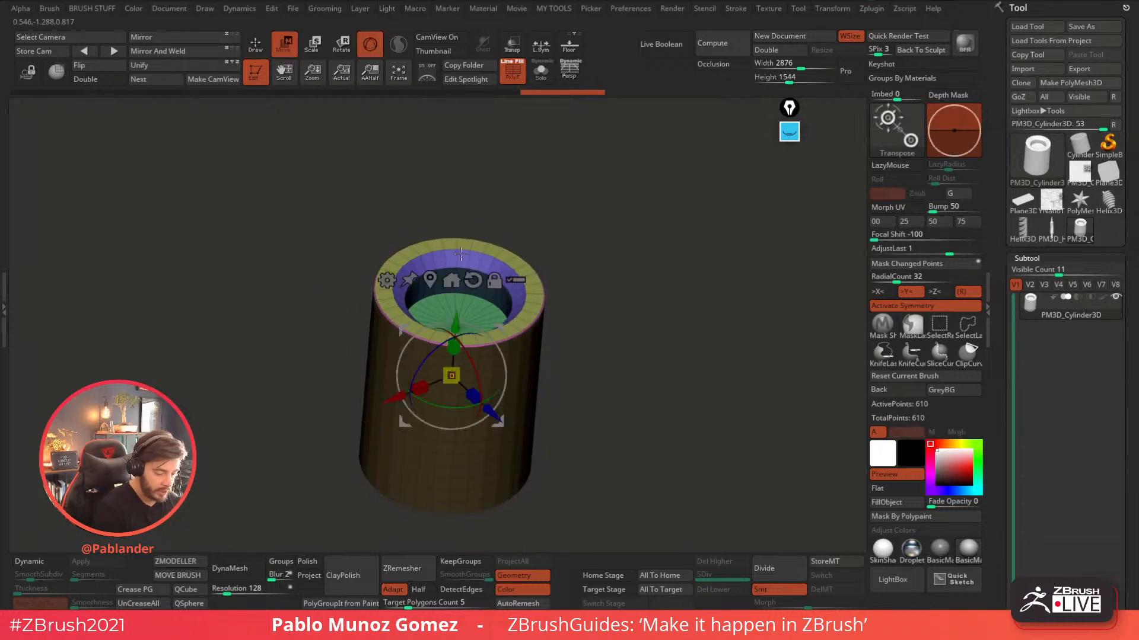
{"action": "left_click", "coordinate": [387, 280]}
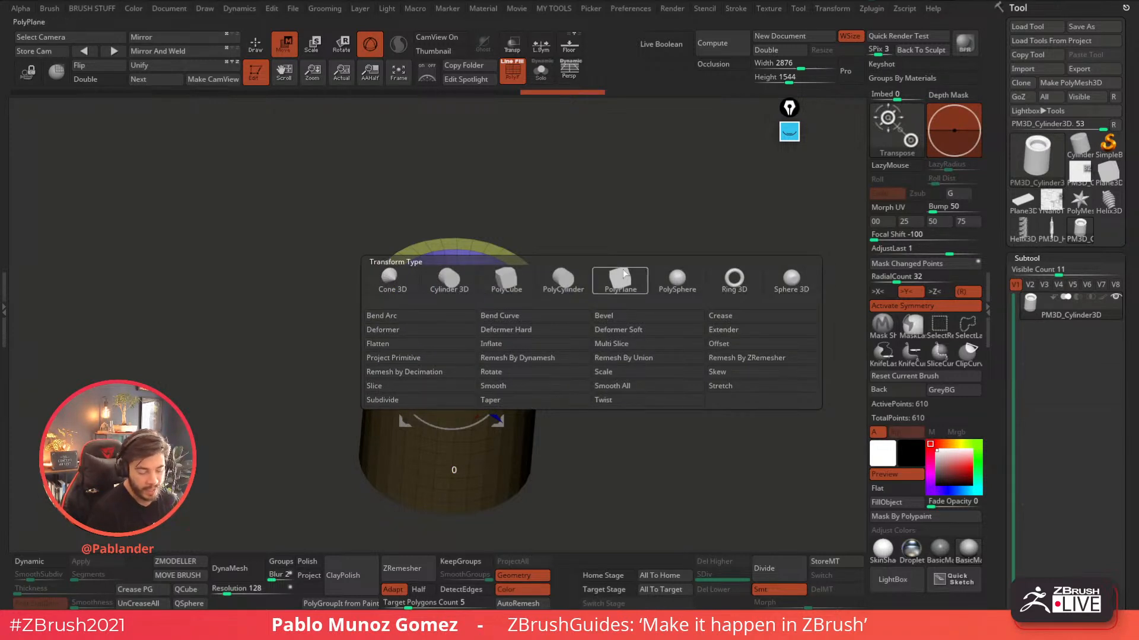
{"action": "left_click", "coordinate": [522, 331]}
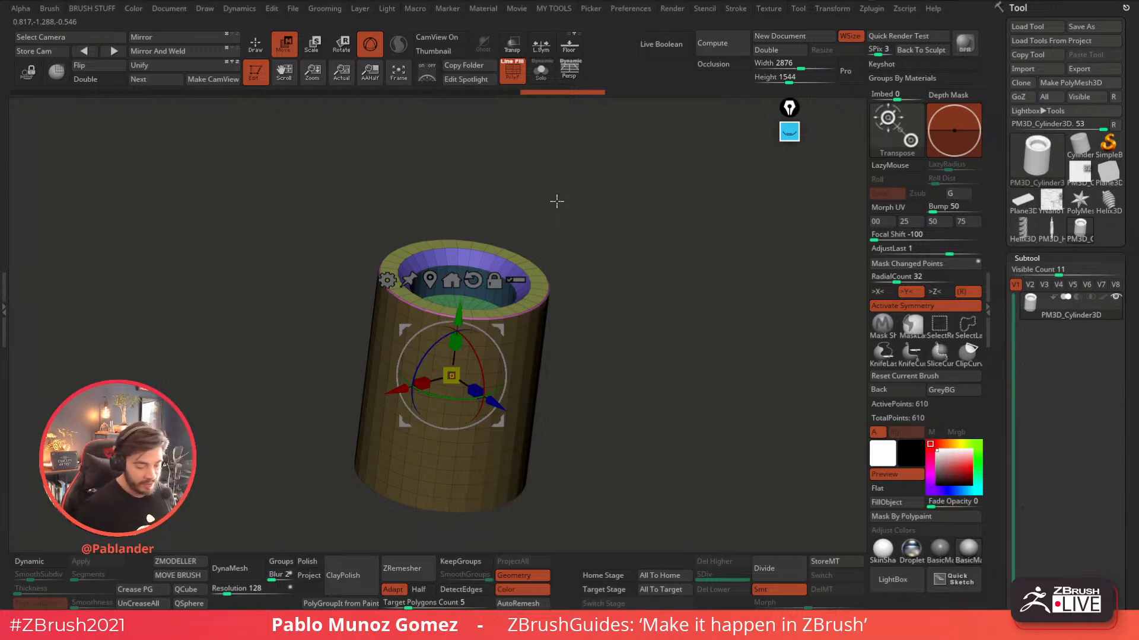
{"action": "mouse_move", "coordinate": [652, 330]}
{"action": "left_mouse_down"}
{"action": "mouse_move", "coordinate": [671, 328]}
{"action": "mouse_move", "coordinate": [635, 332]}
{"action": "mouse_move", "coordinate": [653, 351]}
{"action": "mouse_move", "coordinate": [641, 348]}
{"action": "left_mouse_up"}
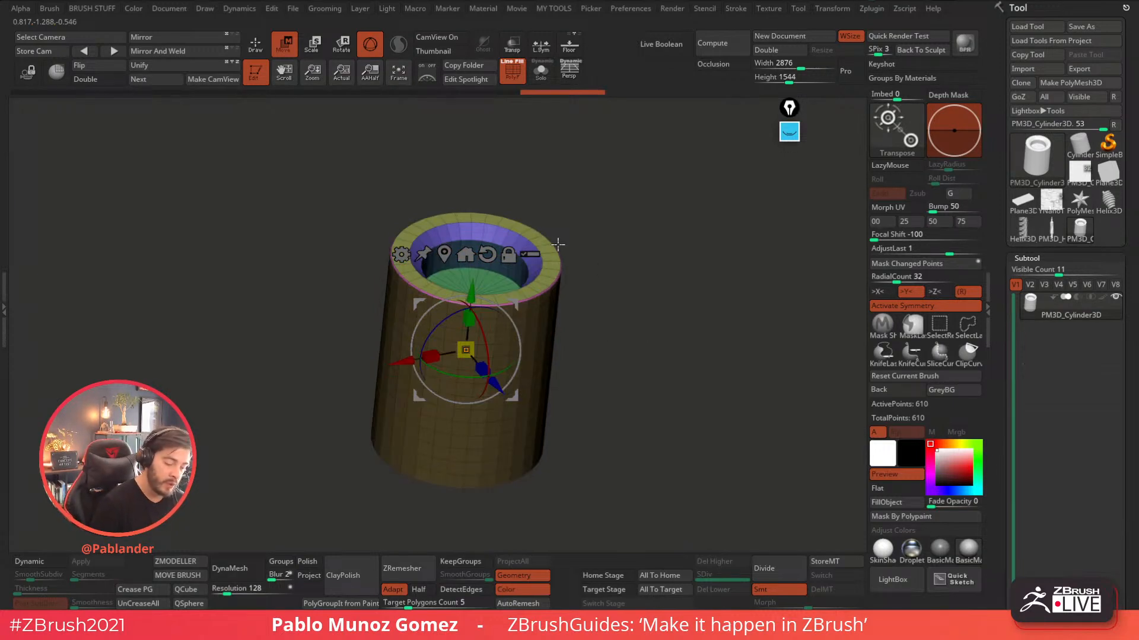
{"action": "left_click_drag", "start_coordinate": [634, 278], "coordinate": [644, 267], "text": "alt"}
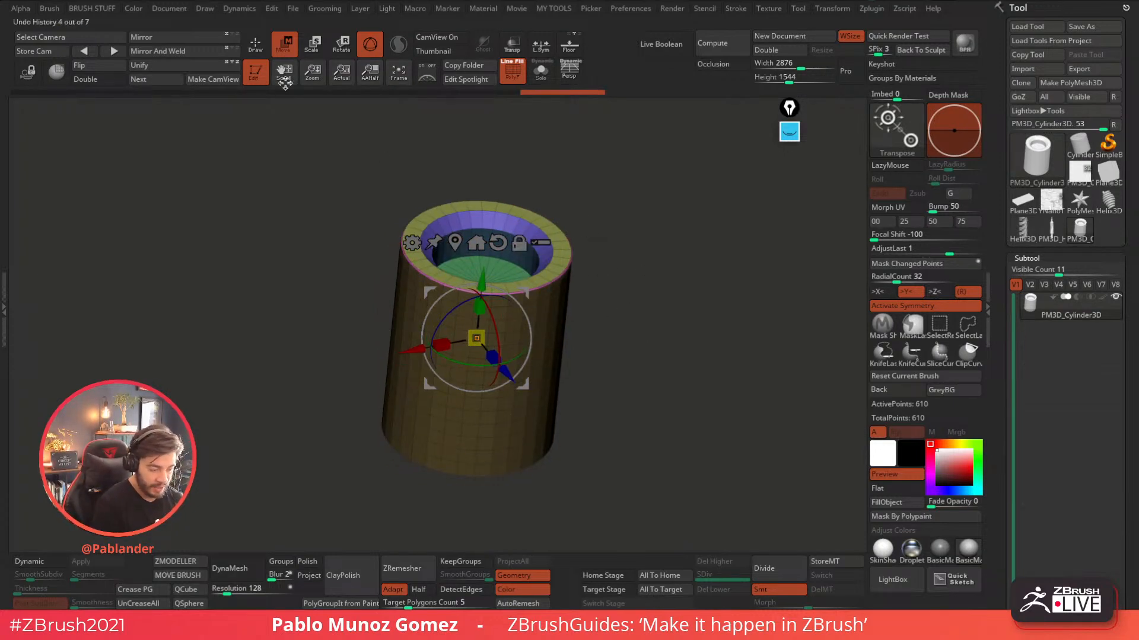
{"action": "left_click", "coordinate": [256, 45]}
{"action": "left_click_drag", "start_coordinate": [686, 340], "coordinate": [685, 351]}
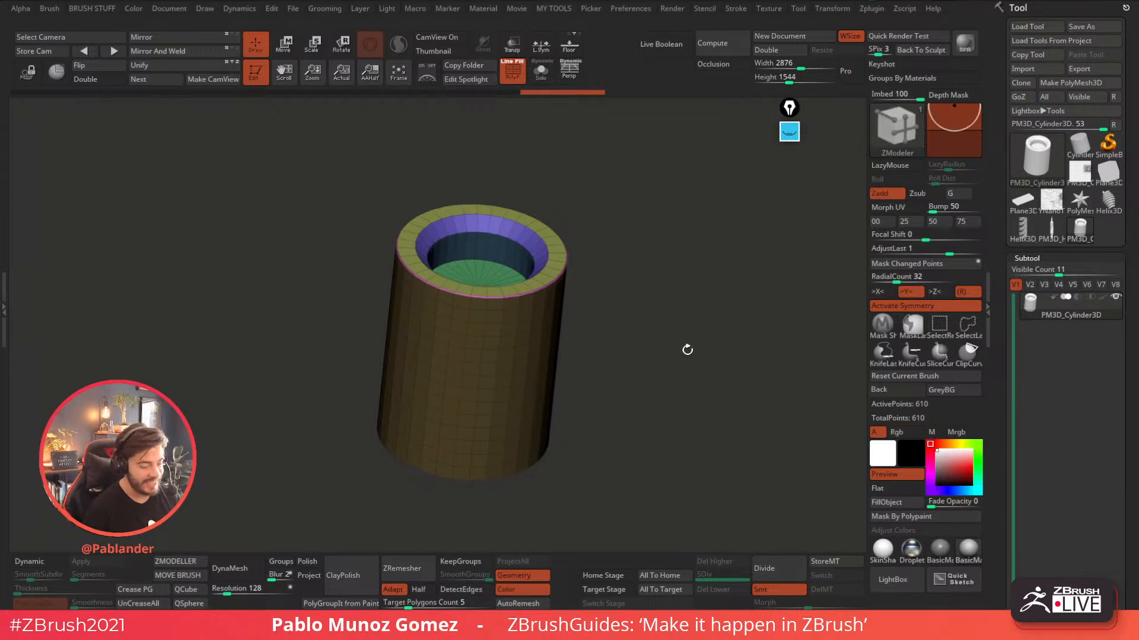
- Apply the Taper deformer to the cylinder, narrow its lower end into a rounded cup shape and accept the deformation
{"action": "key", "text": "w"}
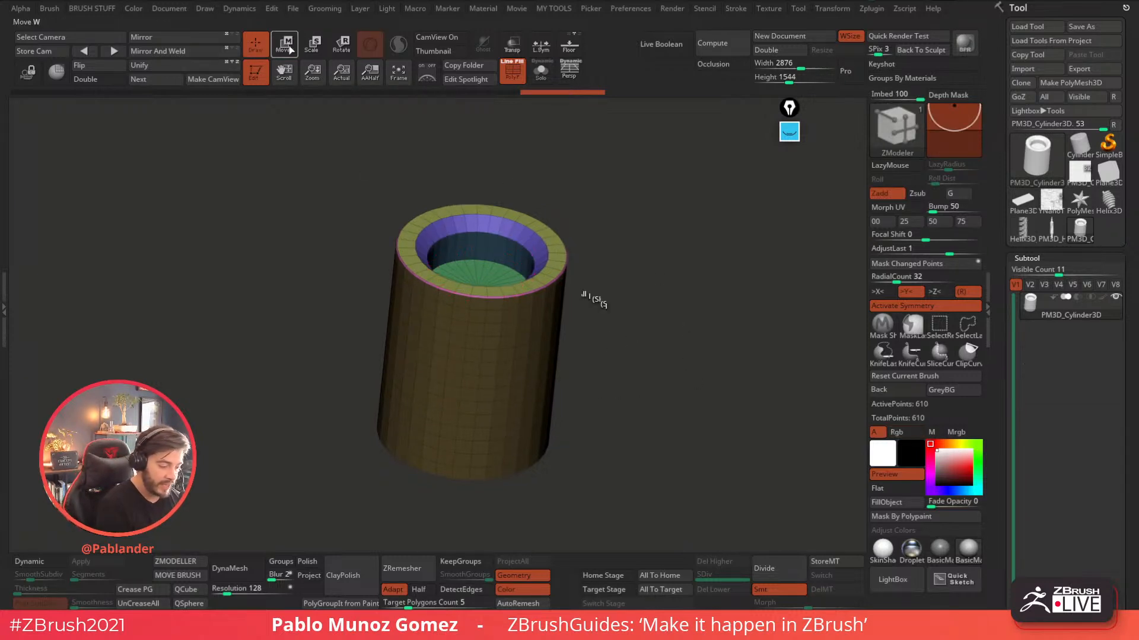
{"action": "left_click", "coordinate": [407, 246]}
{"action": "left_click", "coordinate": [407, 246]}
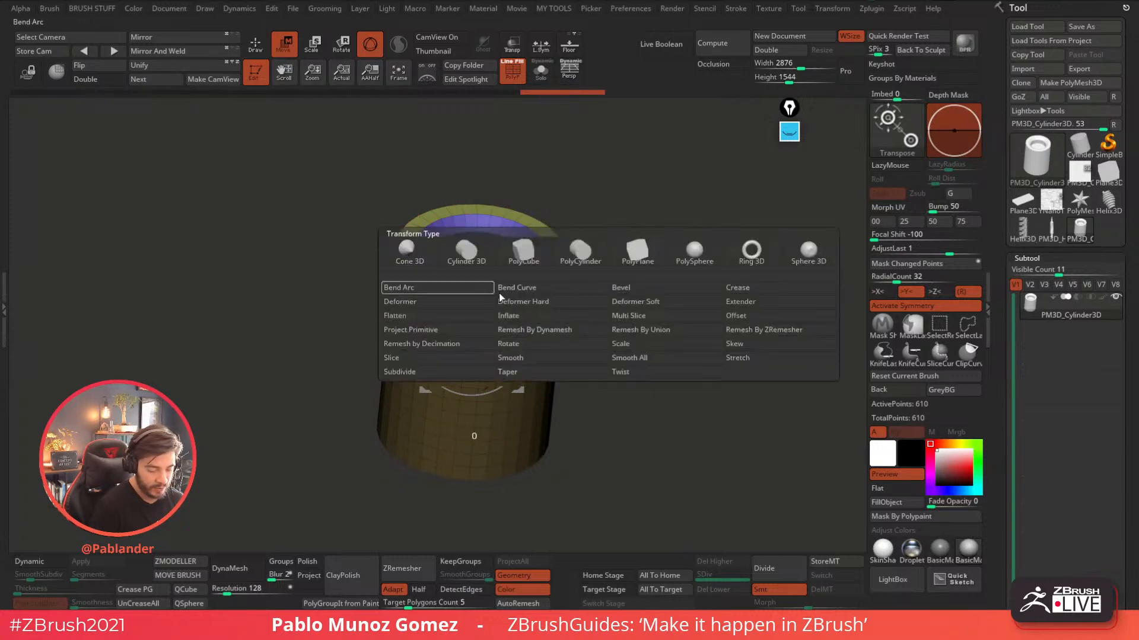
{"action": "left_click", "coordinate": [544, 373]}
{"action": "left_click_drag", "start_coordinate": [664, 336], "coordinate": [630, 327]}
{"action": "mouse_move", "coordinate": [480, 239]}
{"action": "left_mouse_down"}
{"action": "mouse_move", "coordinate": [479, 268]}
{"action": "mouse_move", "coordinate": [480, 240]}
{"action": "left_mouse_up"}
{"action": "left_click_drag", "start_coordinate": [464, 507], "coordinate": [468, 487]}
{"action": "left_click_drag", "start_coordinate": [668, 368], "coordinate": [672, 327]}
{"action": "left_click_drag", "start_coordinate": [350, 180], "coordinate": [349, 179]}
{"action": "left_click_drag", "start_coordinate": [680, 302], "coordinate": [676, 330]}
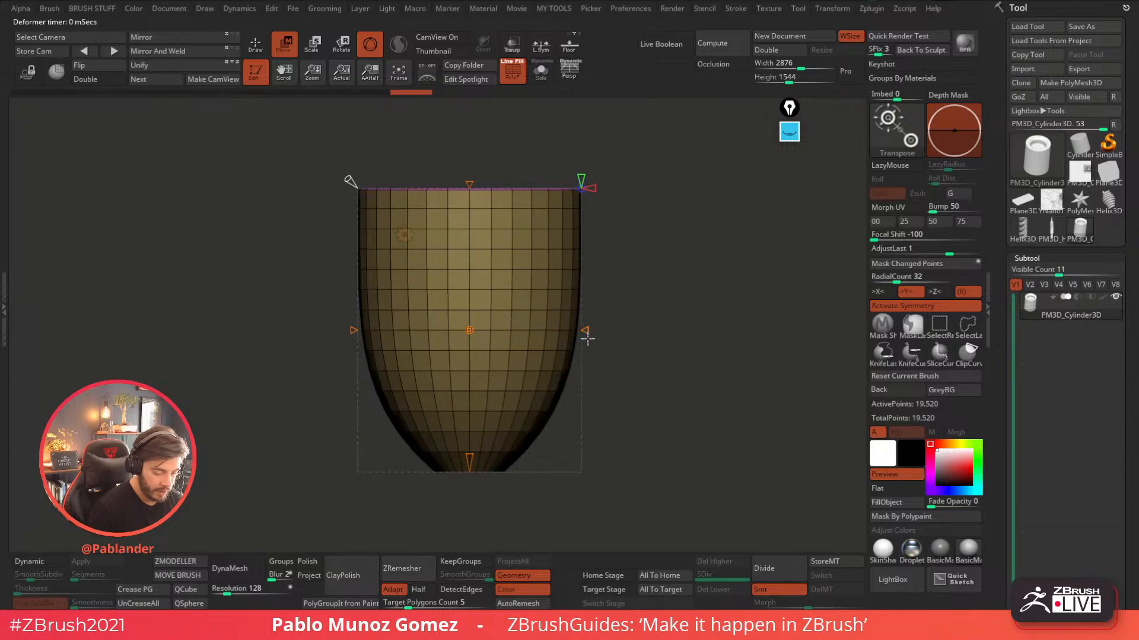
{"action": "left_click", "coordinate": [404, 235]}
{"action": "left_click", "coordinate": [613, 237]}
- Inspect the tapered cup without the wireframe and with Dynamic Subdivision, and return to the framed polyframe view
{"action": "left_click_drag", "start_coordinate": [658, 253], "coordinate": [654, 301]}
{"action": "right_click_drag", "start_coordinate": [575, 302], "coordinate": [578, 347], "text": "ctrl"}
{"action": "right_click_drag", "start_coordinate": [514, 280], "coordinate": [460, 202], "text": "ctrl"}
{"action": "left_click_drag", "start_coordinate": [584, 246], "coordinate": [577, 293], "text": "alt"}
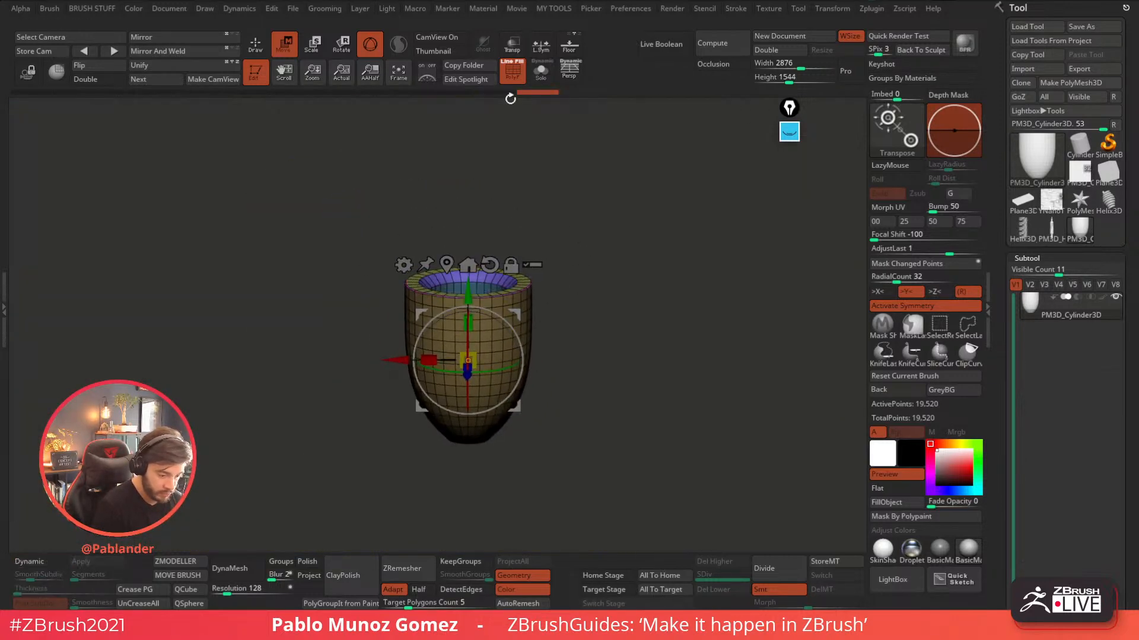
{"action": "key", "text": "shift+f"}
{"action": "left_click_drag", "start_coordinate": [572, 160], "coordinate": [600, 208]}
{"action": "left_click", "coordinate": [42, 562]}
{"action": "left_click", "coordinate": [42, 561]}
{"action": "left_click", "coordinate": [512, 73]}
{"action": "key", "text": "f"}
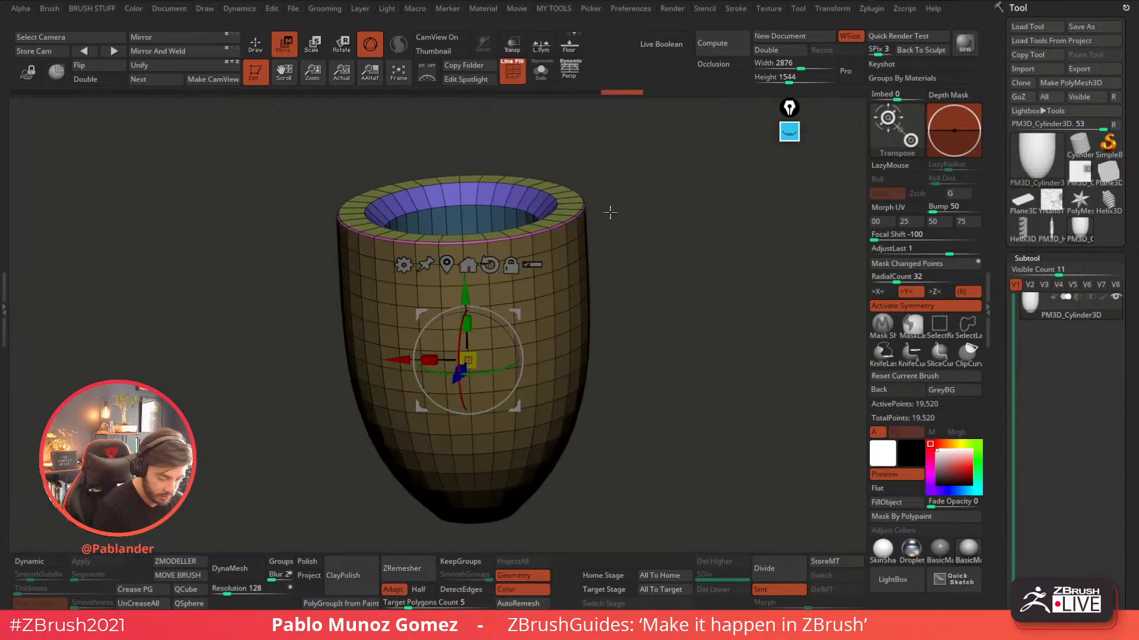
- Examine the cup's rim from above and its profile from the side with the ZModeler brush
{"action": "mouse_move", "coordinate": [644, 297]}
{"action": "left_mouse_down"}
{"action": "mouse_move", "coordinate": [665, 318]}
{"action": "mouse_move", "coordinate": [664, 358]}
{"action": "mouse_move", "coordinate": [651, 368]}
{"action": "mouse_move", "coordinate": [647, 346]}
{"action": "left_mouse_up"}
{"action": "key", "text": "b"}
{"action": "key", "text": "z"}
{"action": "key", "text": "m"}
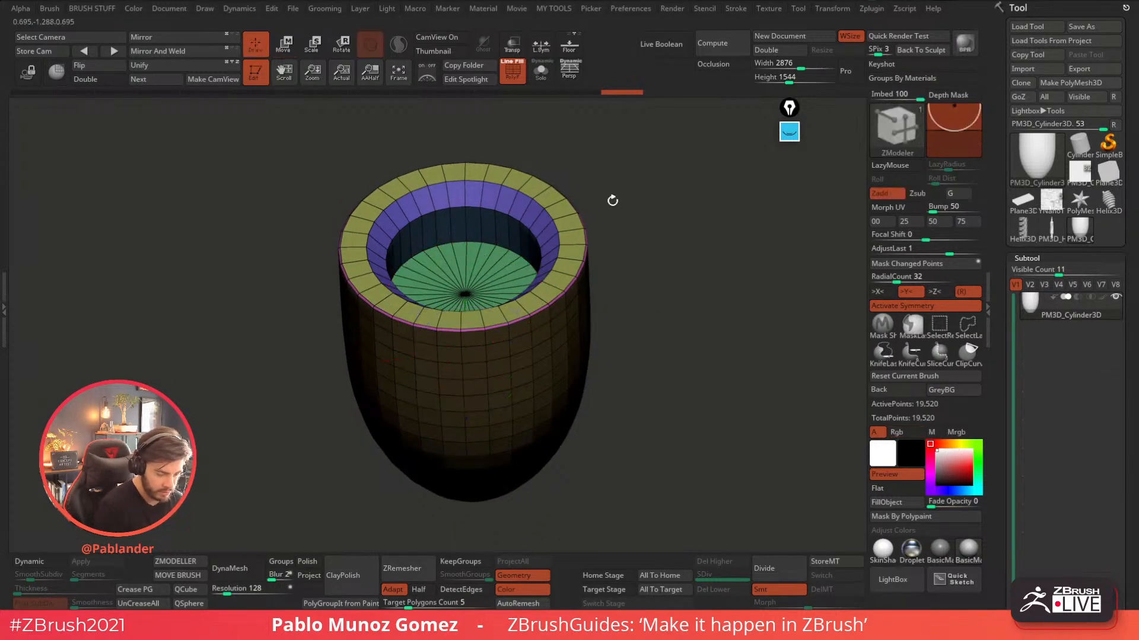
{"action": "key", "text": "space"}
{"action": "left_click_drag", "start_coordinate": [644, 203], "coordinate": [677, 202]}
{"action": "mouse_move", "coordinate": [567, 260]}
{"action": "left_mouse_down", "text": "shift"}
{"action": "mouse_move", "coordinate": [556, 291]}
{"action": "mouse_move", "coordinate": [646, 272]}
{"action": "mouse_move", "coordinate": [658, 252]}
{"action": "mouse_move", "coordinate": [650, 305]}
{"action": "mouse_move", "coordinate": [646, 292]}
{"action": "left_mouse_up", "text": "shift"}
{"action": "left_click_drag", "start_coordinate": [649, 352], "coordinate": [652, 320], "text": "alt"}
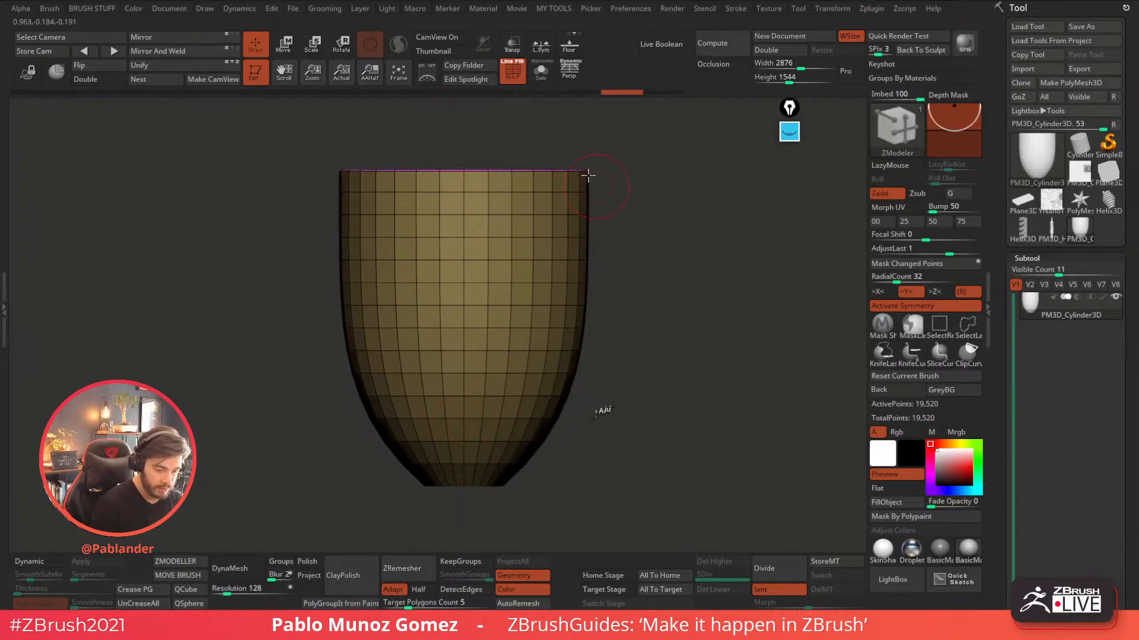
- Bring up the transform gizmo on the cup in side view and turn off symmetry
{"action": "key", "text": "w"}
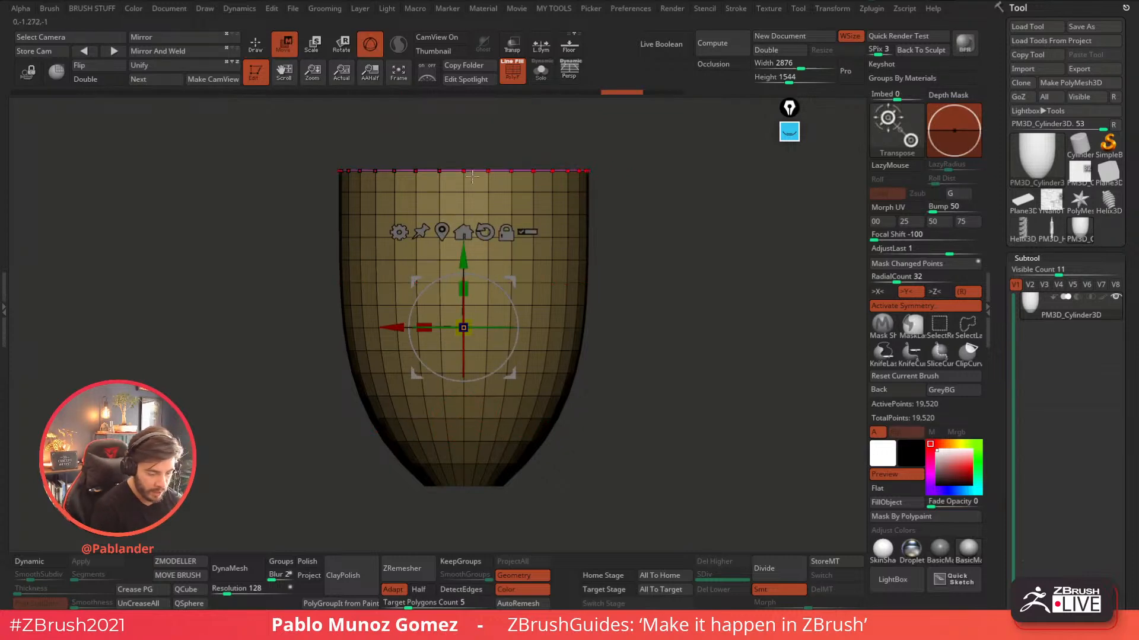
{"action": "left_click_drag", "start_coordinate": [648, 292], "coordinate": [669, 317]}
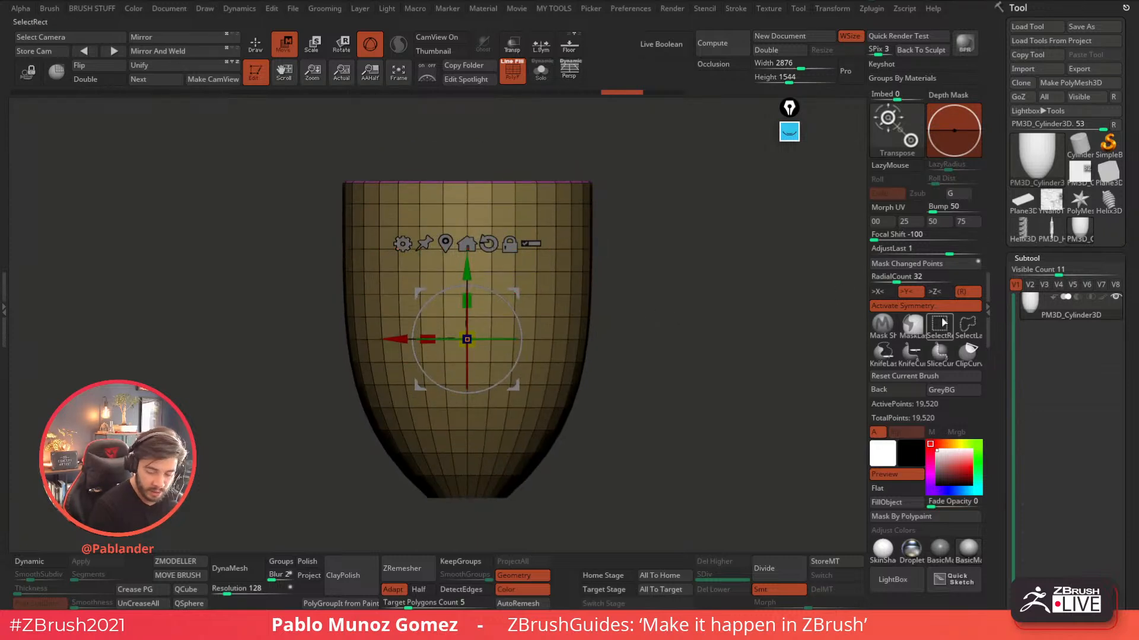
{"action": "left_click", "coordinate": [902, 305]}
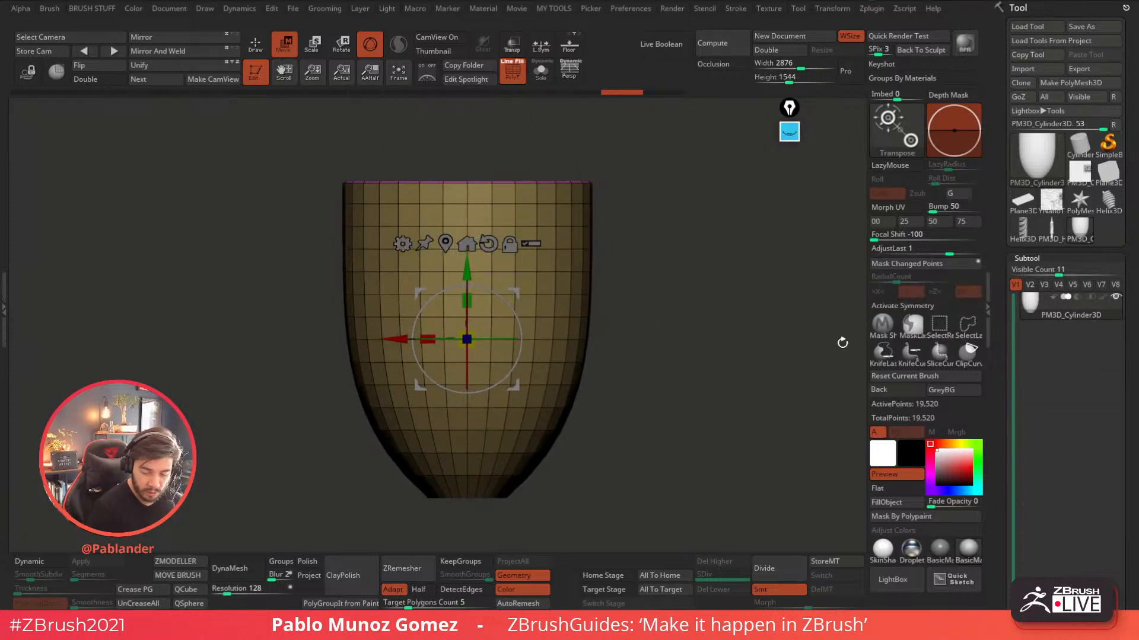
- Try to lean the whole cup by shifting its lower end sideways with the Skew deformer
{"action": "left_click", "coordinate": [403, 244]}
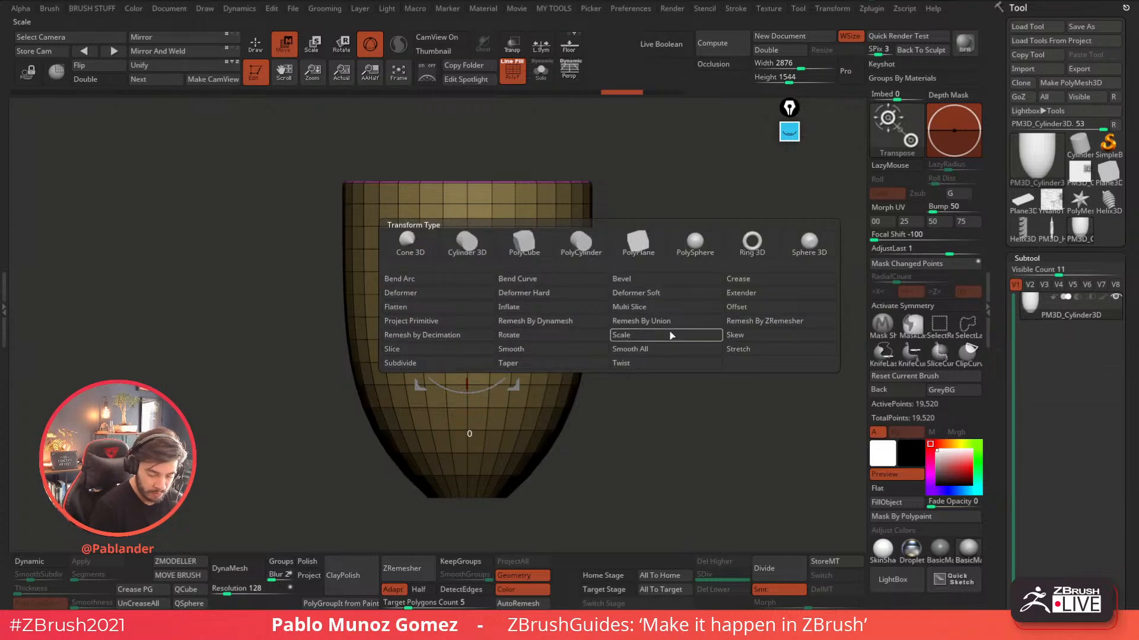
{"action": "left_click", "coordinate": [762, 336]}
{"action": "left_click_drag", "start_coordinate": [440, 498], "coordinate": [358, 505]}
{"action": "left_click_drag", "start_coordinate": [573, 488], "coordinate": [462, 495]}
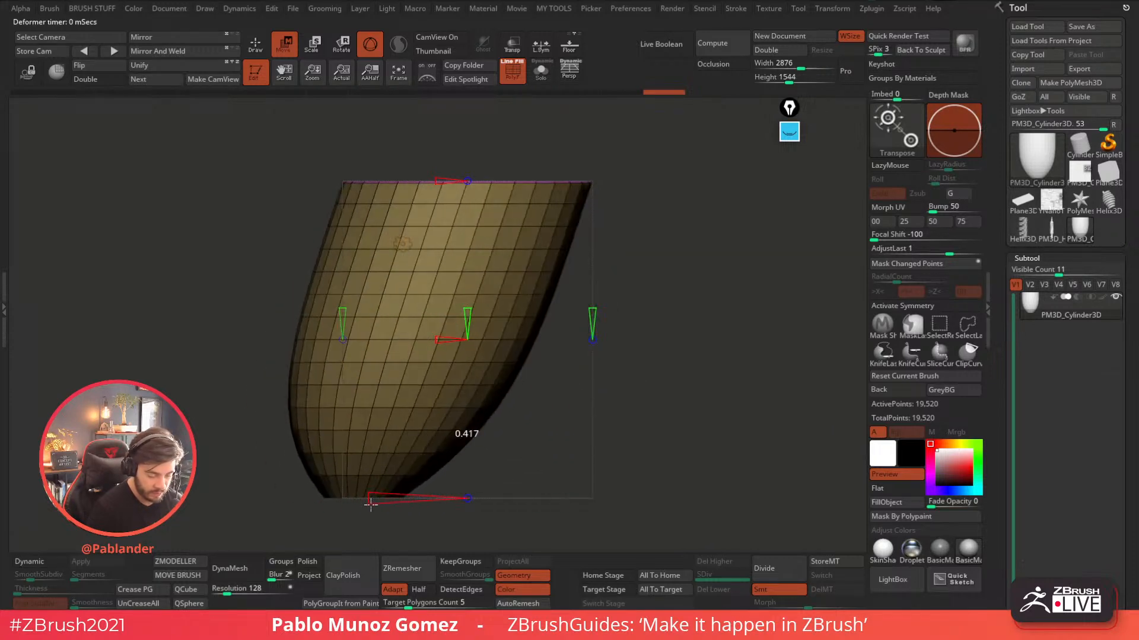
{"action": "key", "text": "ctrl+z"}
- Mask the upper part of the cup, close the Skew deformer and extend the mask slightly further down
{"action": "mouse_move", "coordinate": [335, 211]}
{"action": "left_mouse_down", "text": "ctrl"}
{"action": "mouse_move", "coordinate": [658, 344]}
{"action": "mouse_move", "coordinate": [644, 286]}
{"action": "left_mouse_up", "text": "ctrl"}
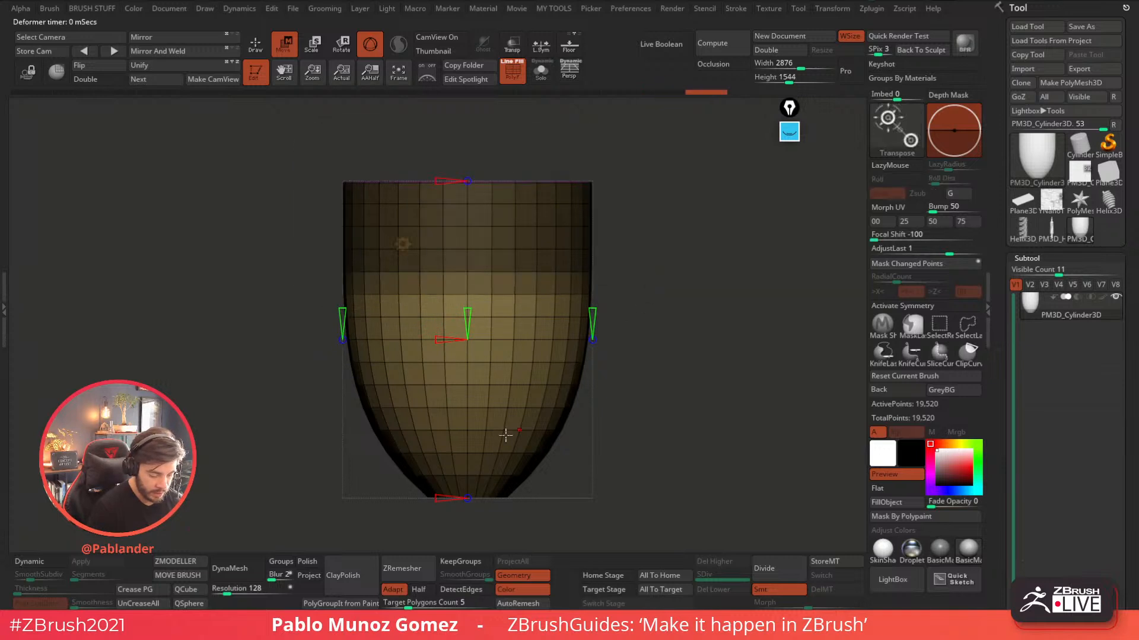
{"action": "mouse_move", "coordinate": [436, 498]}
{"action": "left_mouse_down"}
{"action": "mouse_move", "coordinate": [422, 497]}
{"action": "mouse_move", "coordinate": [433, 491]}
{"action": "left_mouse_up"}
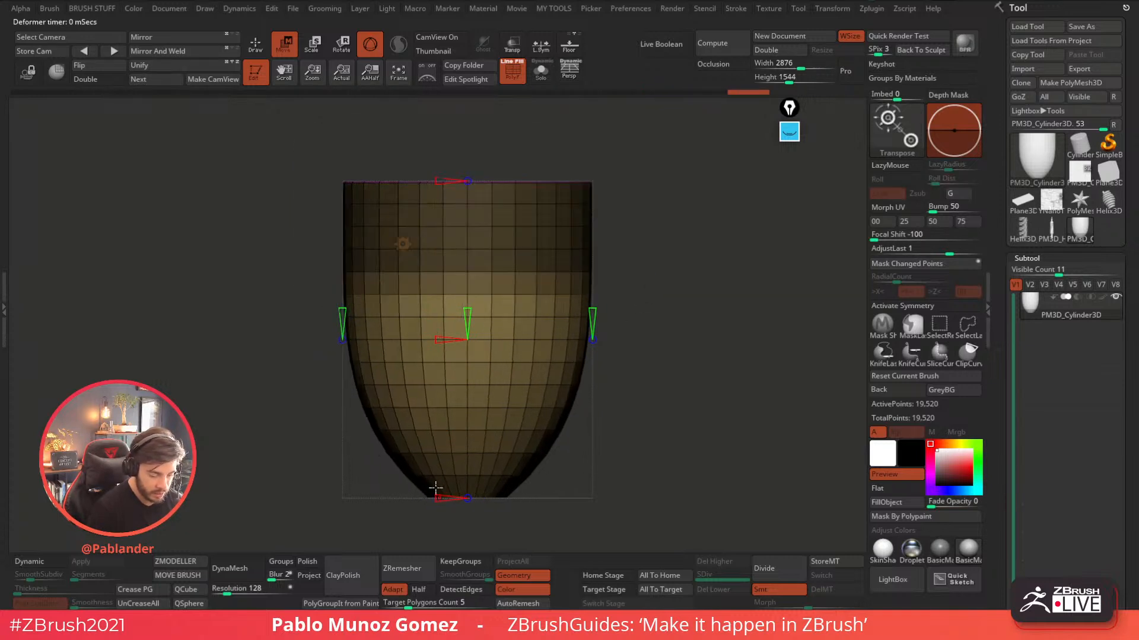
{"action": "left_click", "coordinate": [403, 244]}
{"action": "left_click", "coordinate": [617, 248]}
{"action": "left_click_drag", "start_coordinate": [313, 137], "coordinate": [629, 303], "text": "ctrl"}
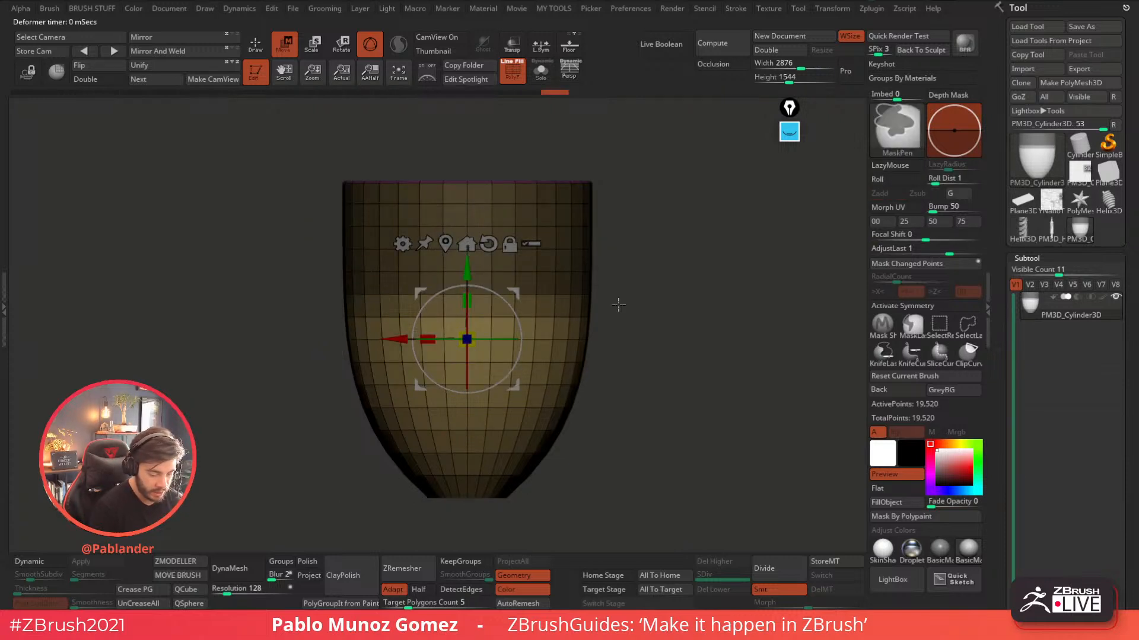
- Try the Skew deformer on only the unmasked lower part of the cup
{"action": "left_click", "coordinate": [402, 245]}
{"action": "left_click", "coordinate": [733, 335]}
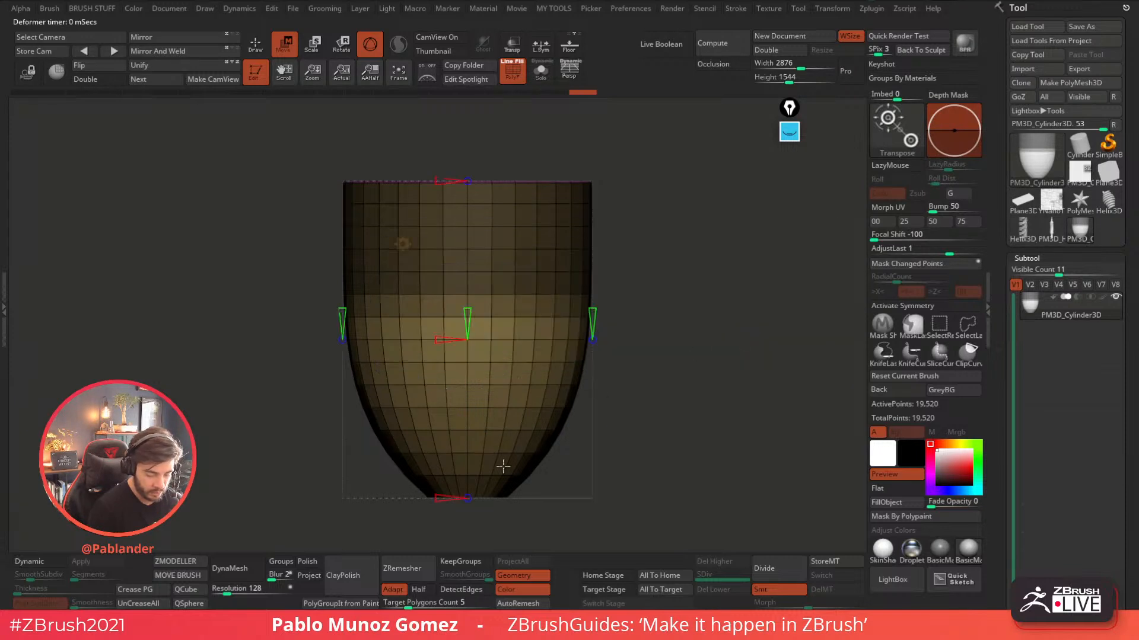
{"action": "left_click_drag", "start_coordinate": [436, 498], "coordinate": [381, 511]}
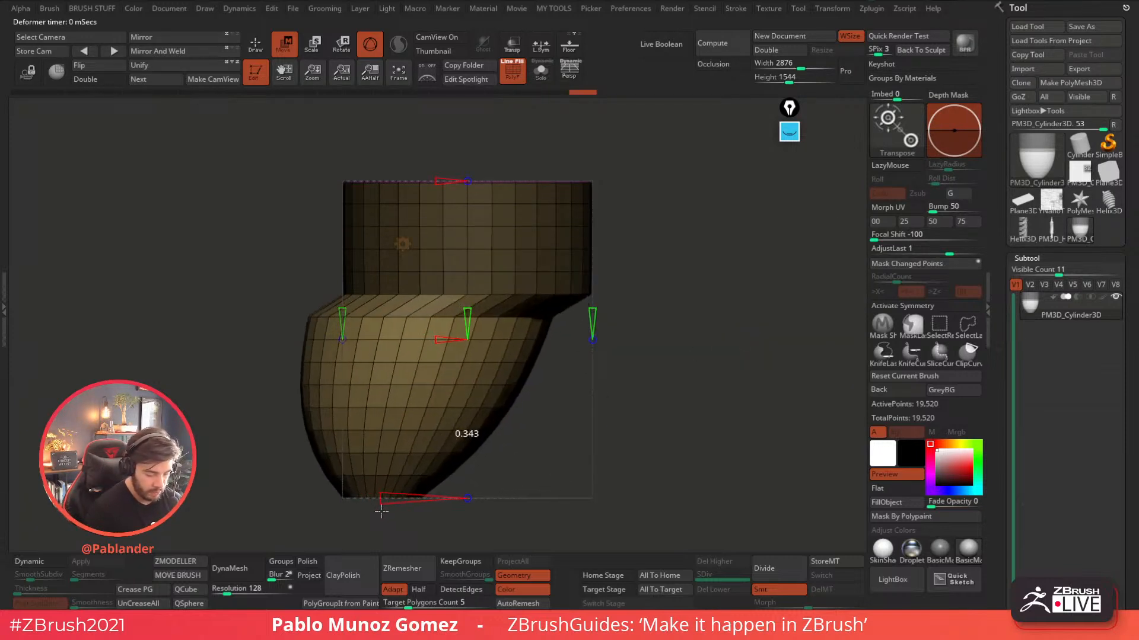
{"action": "key", "text": "ctrl+z"}
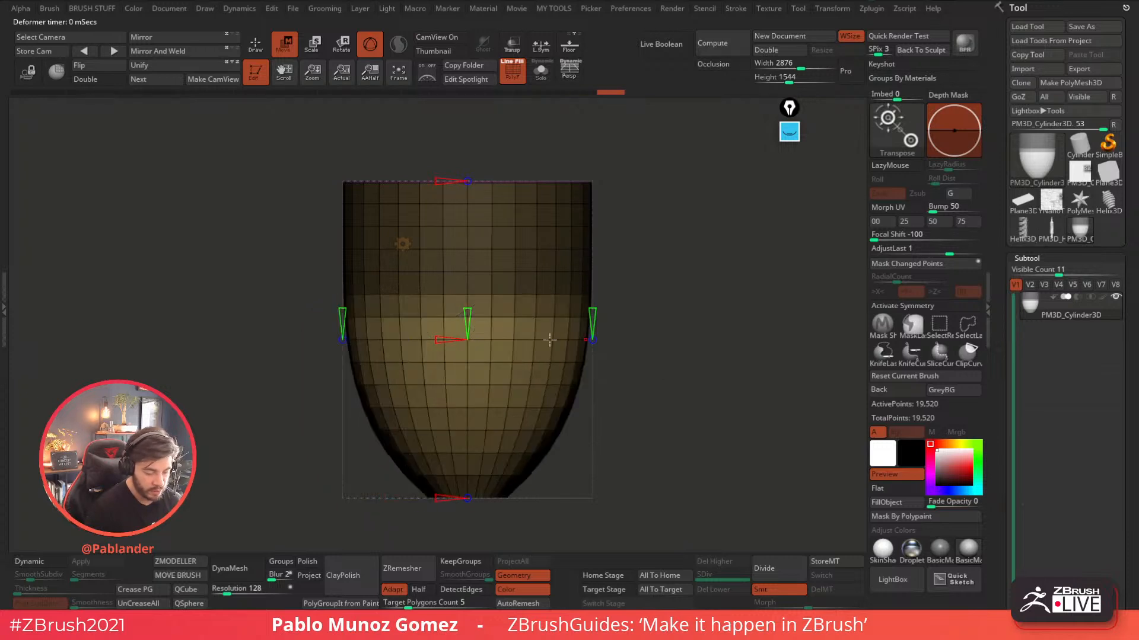
{"action": "left_click", "coordinate": [403, 244]}
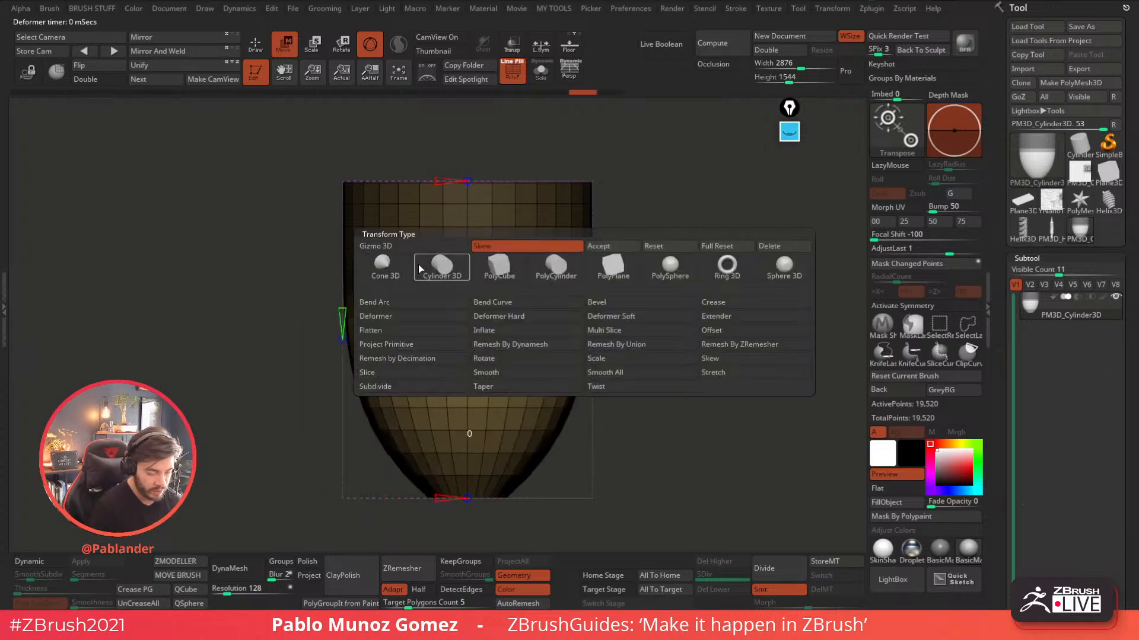
{"action": "left_click", "coordinate": [626, 250]}
- Clear the mask, place the gizmo at the cup's base, and mask the cup's upper part together with its recess floor
{"action": "right_click_drag", "start_coordinate": [656, 300], "coordinate": [572, 285], "text": "ctrl"}
{"action": "left_click_drag", "start_coordinate": [464, 268], "coordinate": [483, 354]}
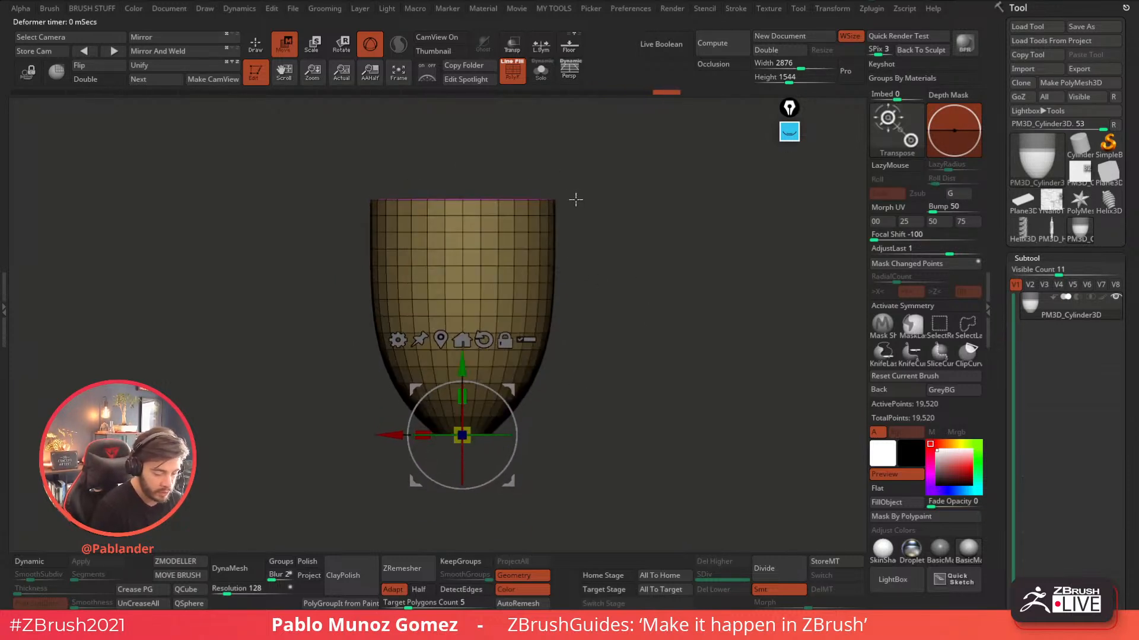
{"action": "mouse_move", "coordinate": [338, 156]}
{"action": "left_mouse_down", "text": "ctrl"}
{"action": "mouse_move", "coordinate": [589, 243]}
{"action": "mouse_move", "coordinate": [628, 272]}
{"action": "left_mouse_up", "text": "ctrl"}
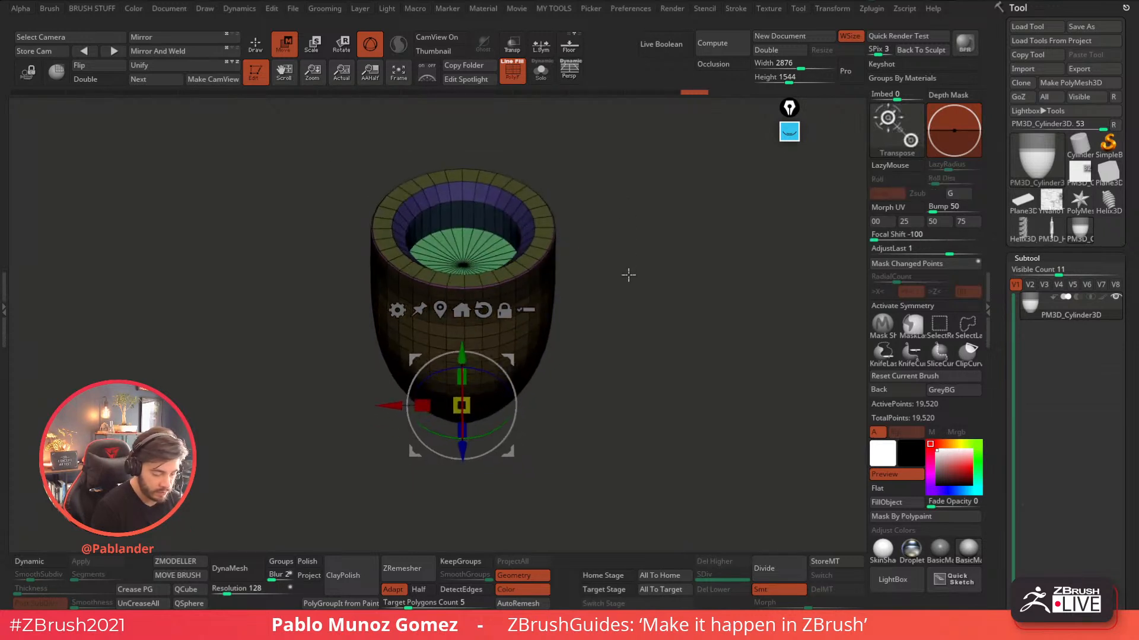
{"action": "left_click", "coordinate": [255, 44]}
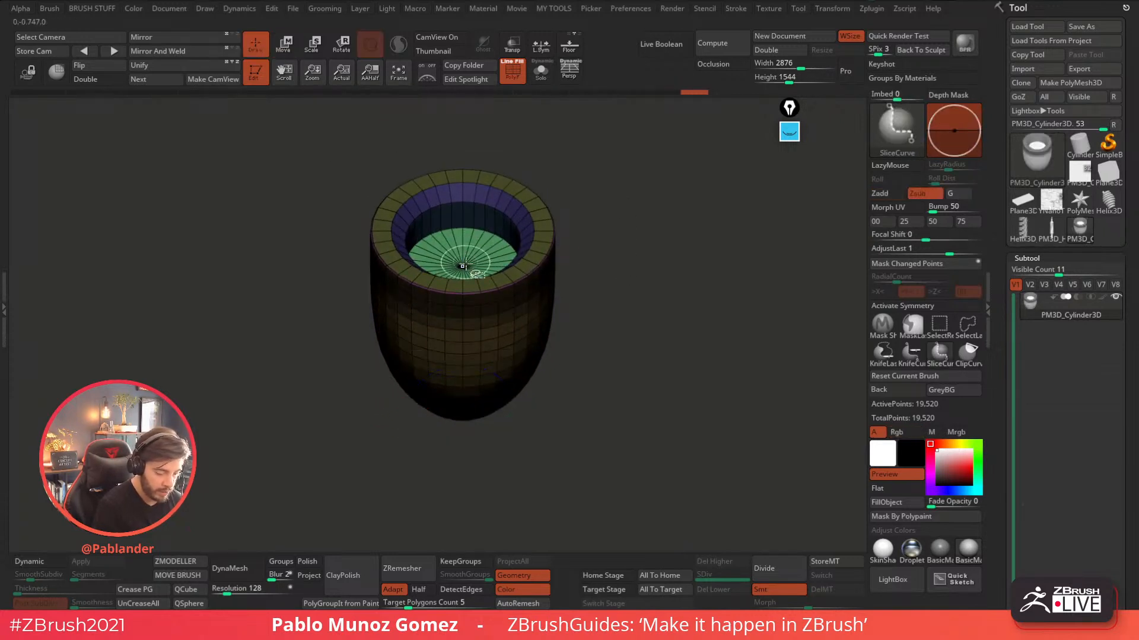
{"action": "left_click", "coordinate": [495, 252], "text": "ctrl+shift"}
{"action": "left_click", "coordinate": [592, 212], "text": "ctrl+shift"}
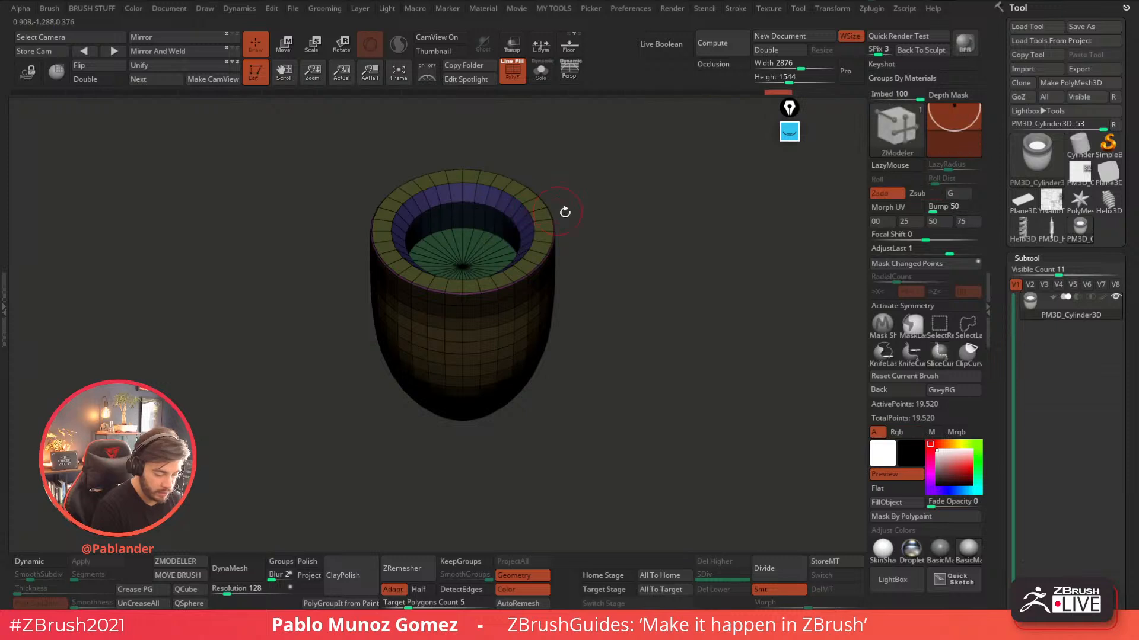
{"action": "left_click_drag", "start_coordinate": [617, 238], "coordinate": [616, 204], "text": "shift"}
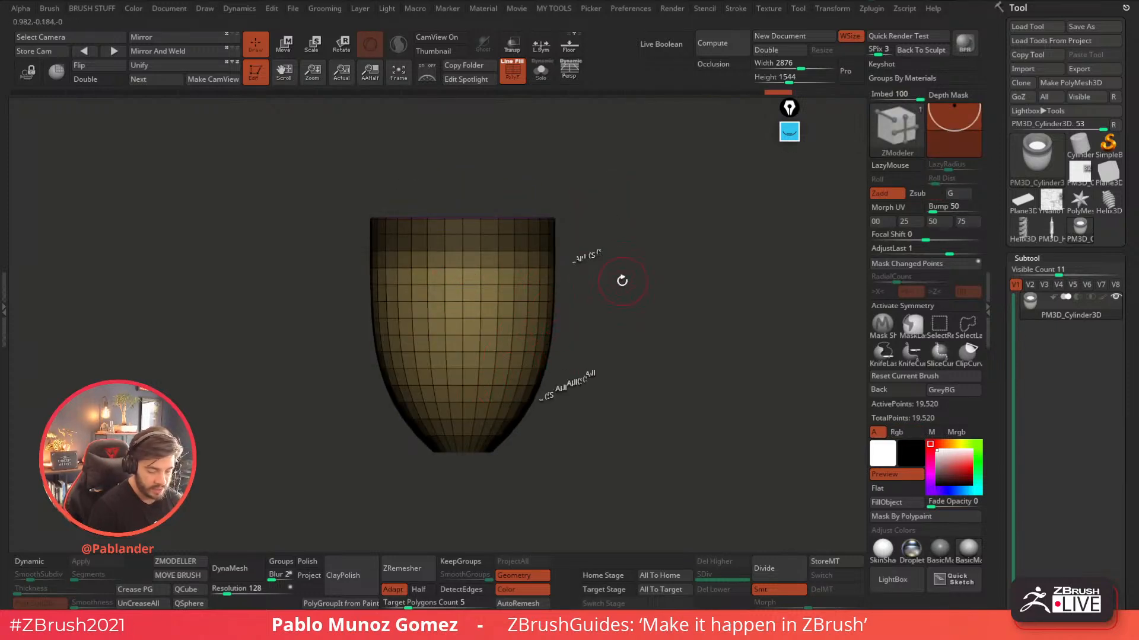
- Try moving the cup's lower end sideways using the focal shift presets 50 and 75
{"action": "left_click", "coordinate": [284, 46]}
{"action": "left_click_drag", "start_coordinate": [584, 379], "coordinate": [597, 356], "text": "alt"}
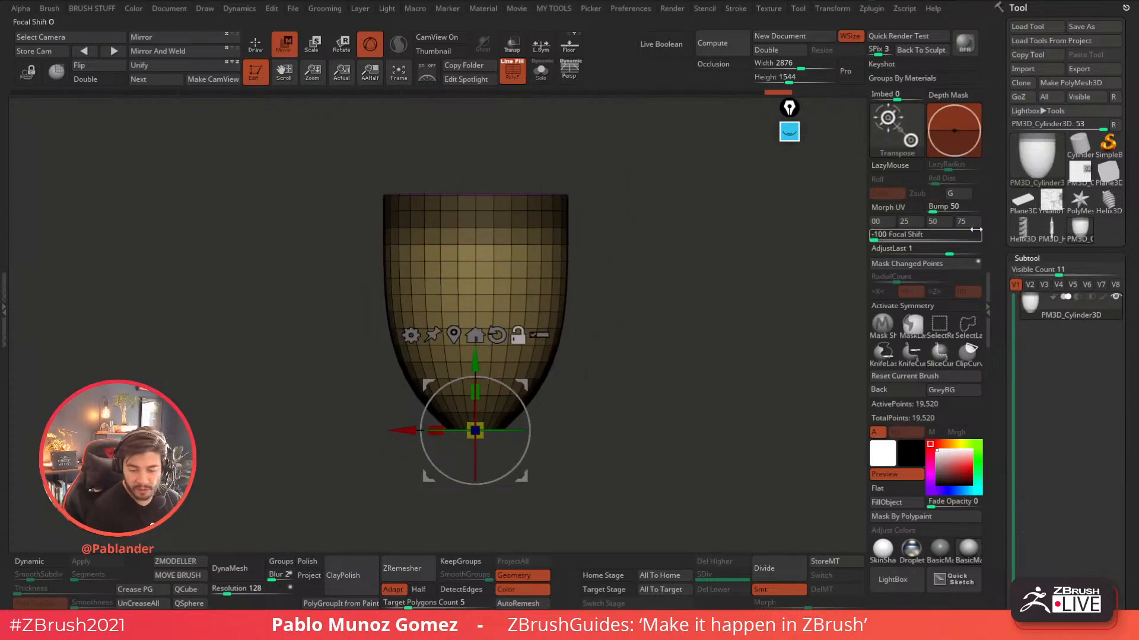
{"action": "left_click_drag", "start_coordinate": [706, 315], "coordinate": [695, 307], "text": "alt"}
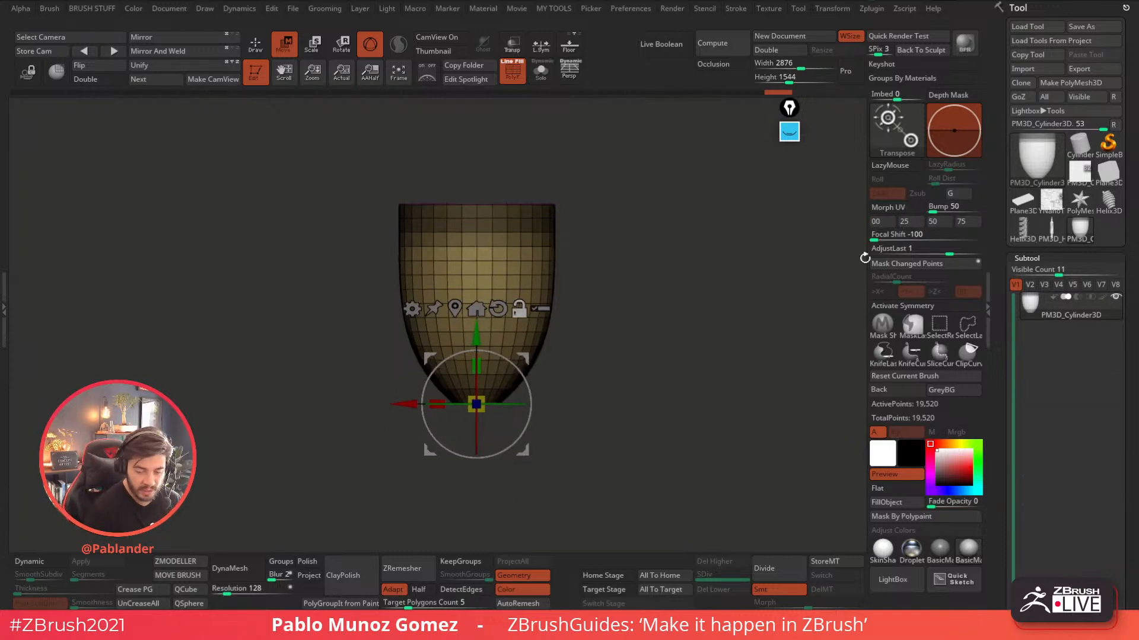
{"action": "left_click", "coordinate": [939, 222]}
{"action": "left_click_drag", "start_coordinate": [407, 404], "coordinate": [377, 404]}
{"action": "key", "text": "ctrl+z"}
{"action": "left_click", "coordinate": [966, 223]}
{"action": "key", "text": "ctrl+z"}
- Try bending the cup's base sideways with the gizmo, raising the focal shift to 67
{"action": "left_click_drag", "start_coordinate": [971, 233], "coordinate": [964, 237]}
{"action": "left_click_drag", "start_coordinate": [406, 405], "coordinate": [361, 414]}
{"action": "key", "text": "ctrl+z"}
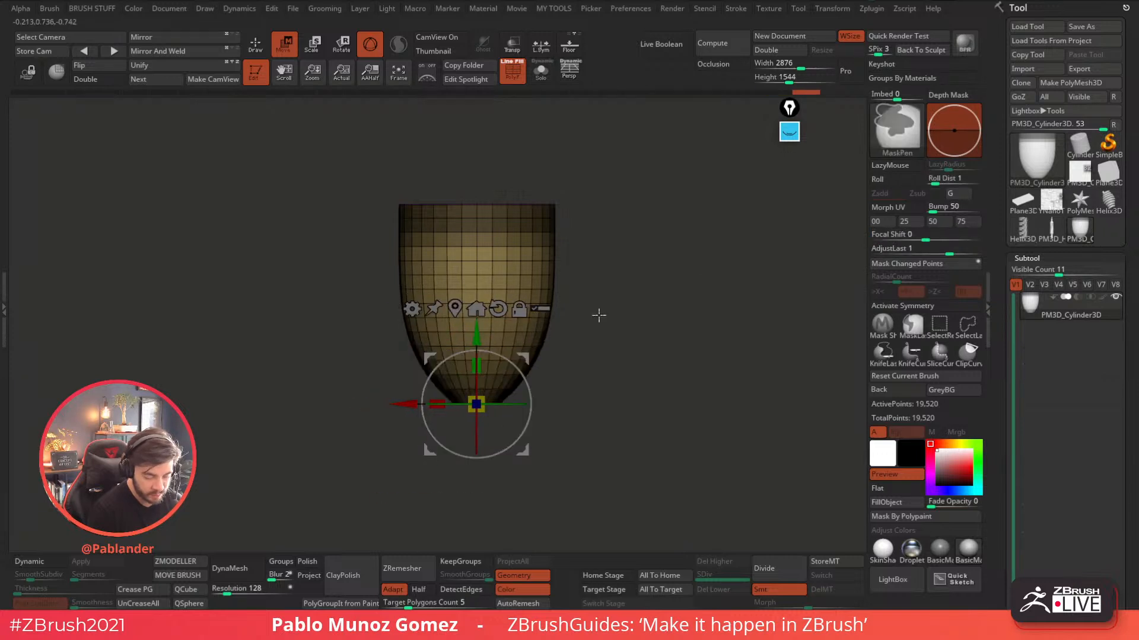
{"action": "left_click_drag", "start_coordinate": [963, 237], "coordinate": [957, 237]}
{"action": "left_click_drag", "start_coordinate": [409, 404], "coordinate": [338, 432]}
{"action": "left_click_drag", "start_coordinate": [630, 335], "coordinate": [634, 368]}
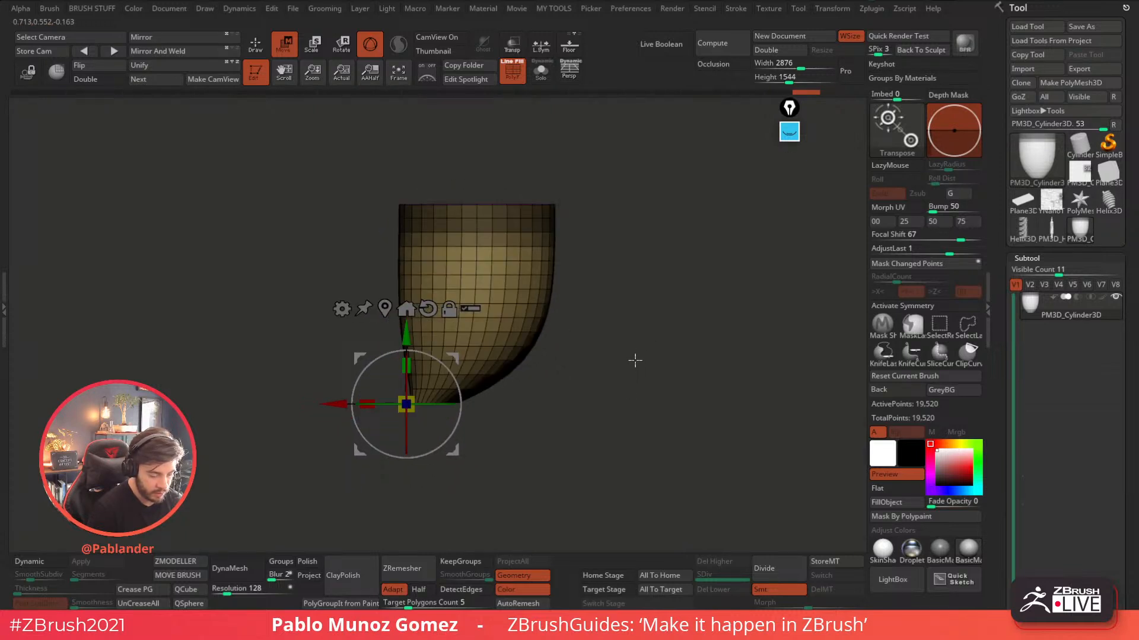
- Hide the wireframe and examine the cup's rim, recess and side profile
{"action": "left_click", "coordinate": [259, 53]}
{"action": "mouse_move", "coordinate": [607, 236]}
{"action": "left_mouse_down"}
{"action": "mouse_move", "coordinate": [607, 170]}
{"action": "mouse_move", "coordinate": [589, 242]}
{"action": "mouse_move", "coordinate": [638, 310]}
{"action": "mouse_move", "coordinate": [631, 327]}
{"action": "mouse_move", "coordinate": [571, 269]}
{"action": "left_mouse_up"}
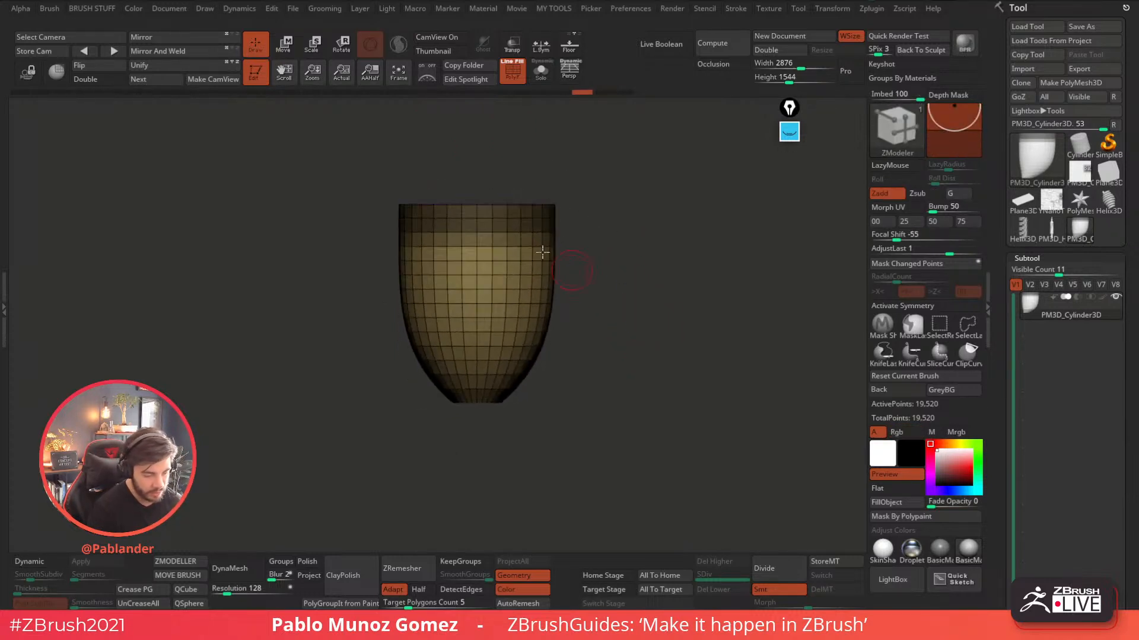
{"action": "left_click", "coordinate": [512, 76]}
{"action": "left_click_drag", "start_coordinate": [615, 229], "coordinate": [612, 290], "text": "alt"}
{"action": "mouse_move", "coordinate": [633, 394]}
{"action": "left_mouse_down"}
{"action": "mouse_move", "coordinate": [641, 351]}
{"action": "mouse_move", "coordinate": [533, 407]}
{"action": "mouse_move", "coordinate": [367, 352]}
{"action": "left_mouse_up"}
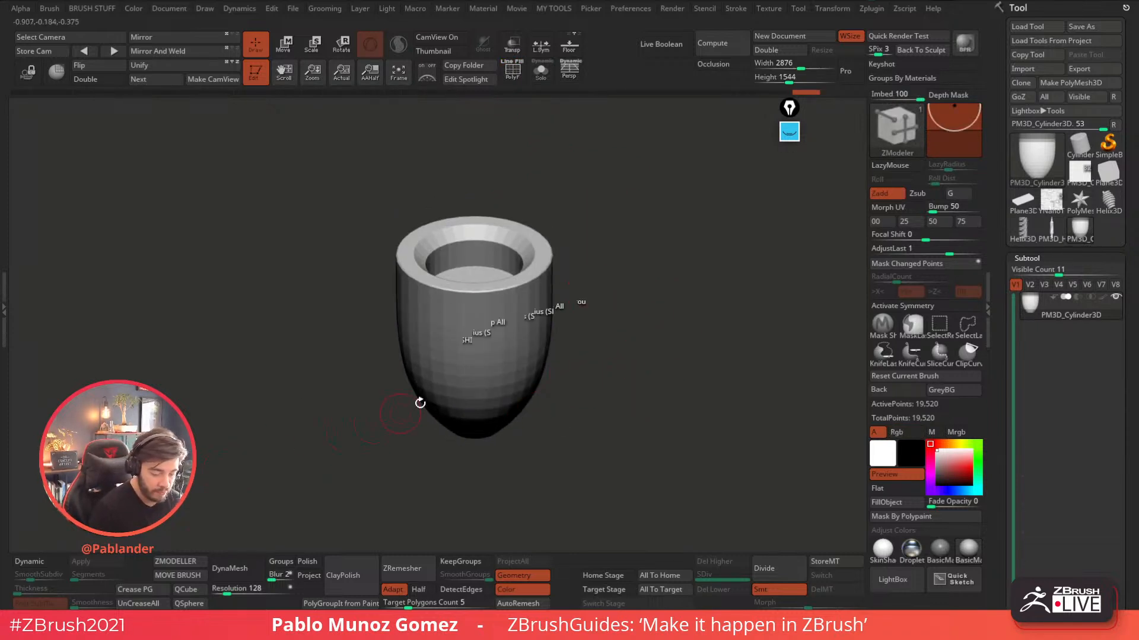
{"action": "left_click_drag", "start_coordinate": [590, 310], "coordinate": [535, 331], "text": "shift"}
- Set the focal shift to -100 and try tilting the whole cup about its base
{"action": "key", "text": "w"}
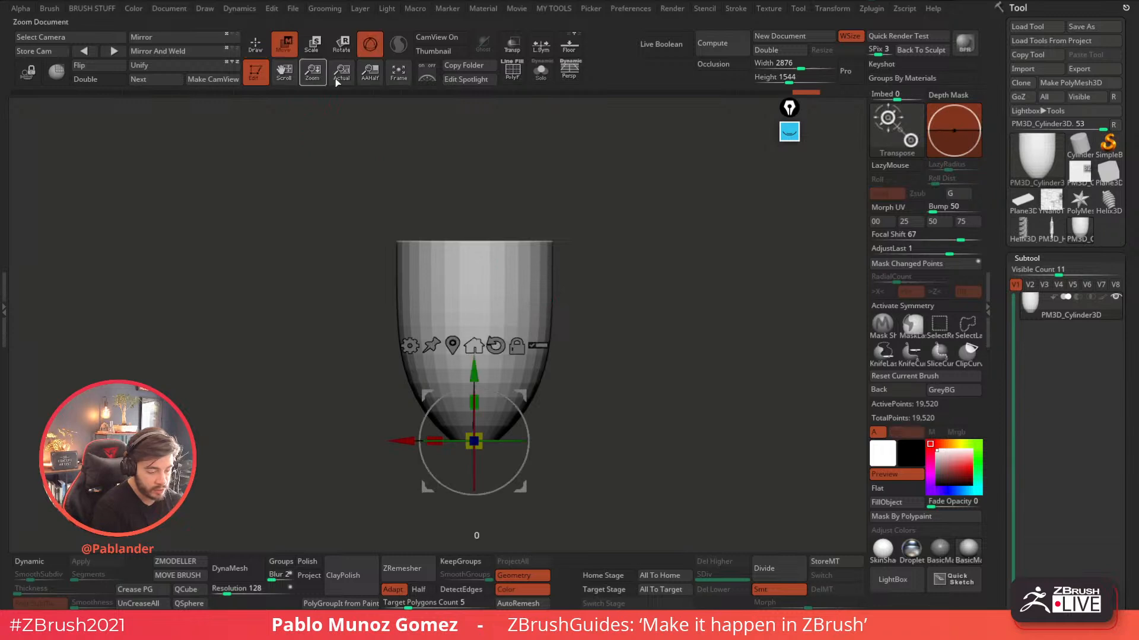
{"action": "left_click_drag", "start_coordinate": [517, 403], "coordinate": [520, 422]}
{"action": "left_click", "coordinate": [883, 223]}
{"action": "left_click_drag", "start_coordinate": [523, 419], "coordinate": [561, 394]}
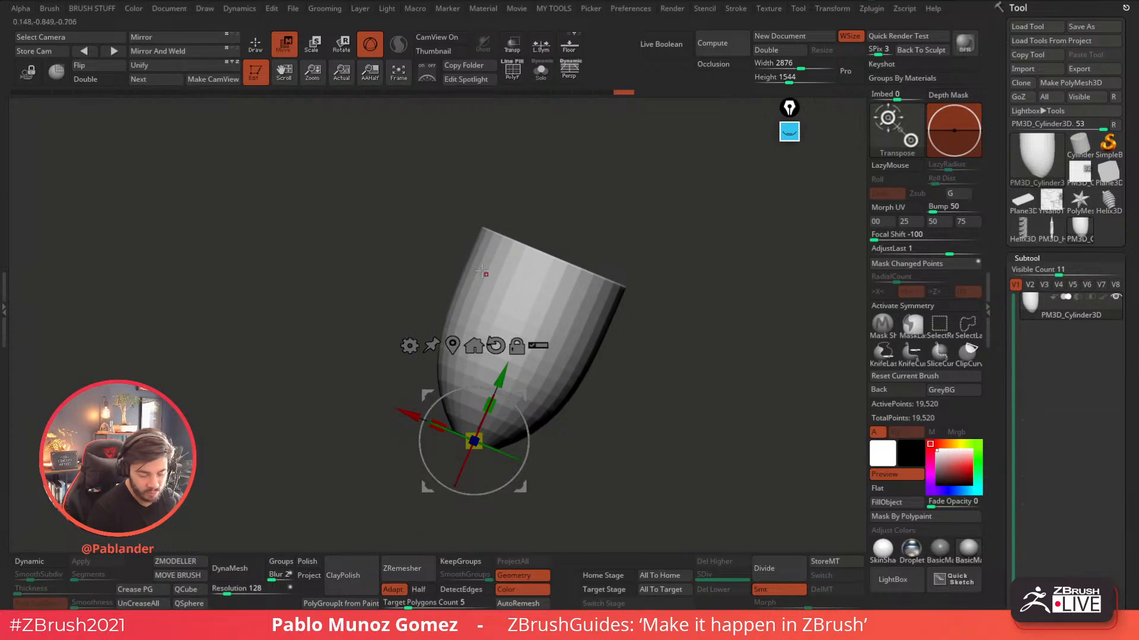
{"action": "key", "text": "ctrl+z"}
- Examine the cup's recess from above, briefly checking its polyframe
{"action": "mouse_move", "coordinate": [668, 285]}
{"action": "left_mouse_down"}
{"action": "mouse_move", "coordinate": [666, 361]}
{"action": "mouse_move", "coordinate": [670, 331]}
{"action": "left_mouse_up"}
{"action": "left_click", "coordinate": [257, 47]}
{"action": "left_click_drag", "start_coordinate": [635, 292], "coordinate": [633, 354]}
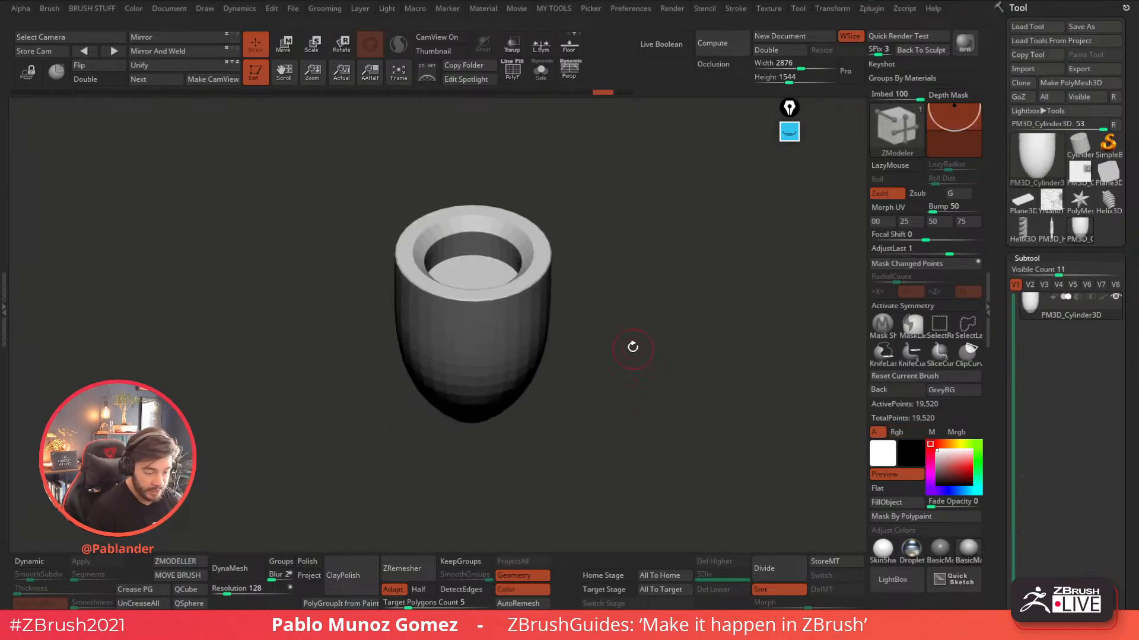
{"action": "left_click", "coordinate": [512, 71]}
{"action": "left_click", "coordinate": [512, 71]}
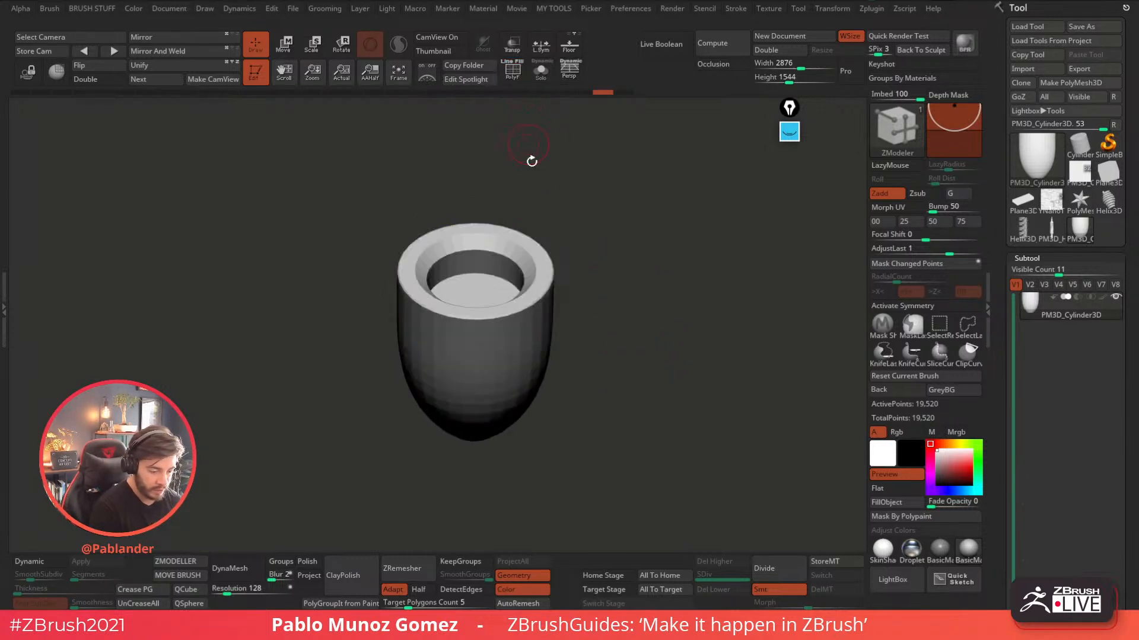
{"action": "mouse_move", "coordinate": [619, 376]}
{"action": "left_mouse_down"}
{"action": "mouse_move", "coordinate": [612, 389]}
{"action": "mouse_move", "coordinate": [630, 383]}
{"action": "left_mouse_up"}
- Copy the cup, switch to the droid tool and paste the cup into its subtool list
{"action": "left_click_drag", "start_coordinate": [1002, 363], "coordinate": [995, 252]}
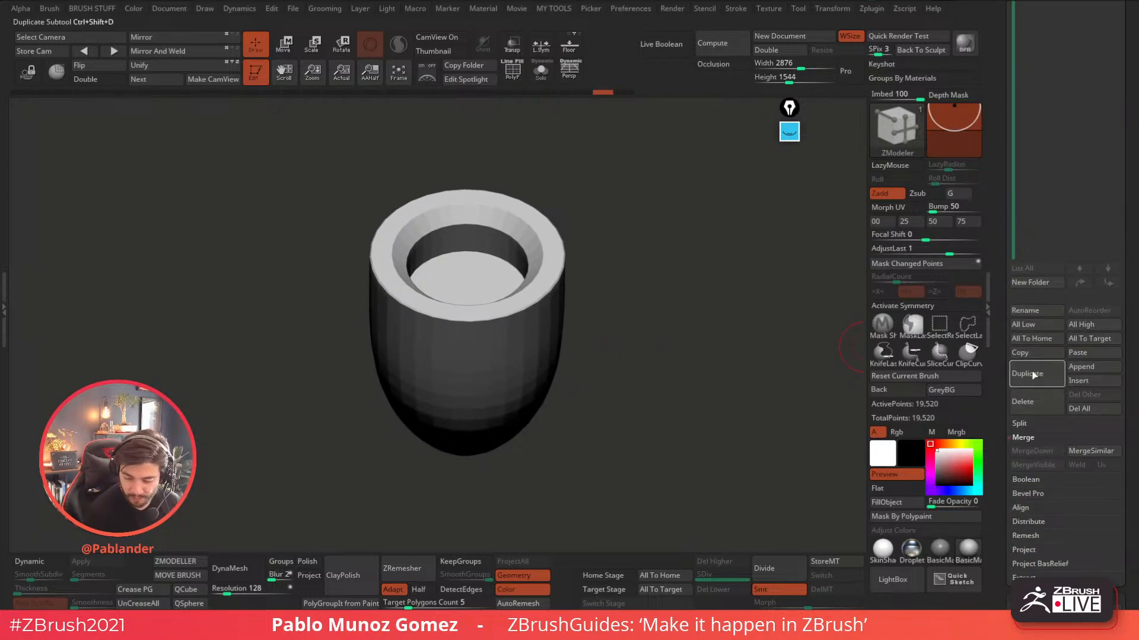
{"action": "left_click_drag", "start_coordinate": [1002, 306], "coordinate": [999, 444]}
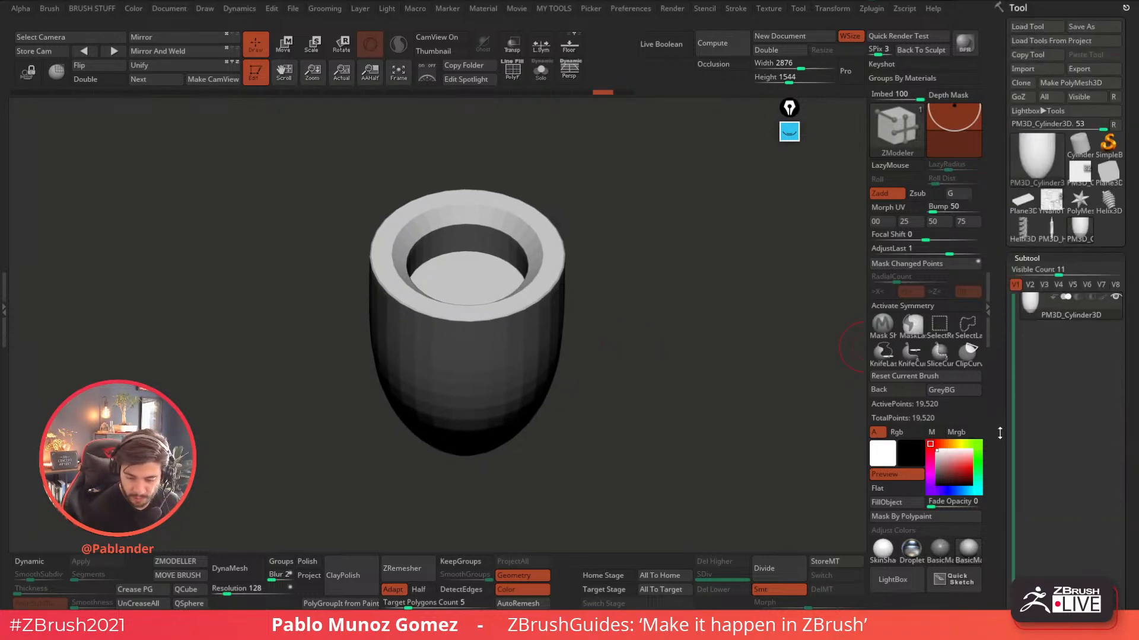
{"action": "left_click", "coordinate": [1055, 231]}
{"action": "scroll", "coordinate": [1096, 471], "scroll_direction": "down", "scroll_amount": 5}
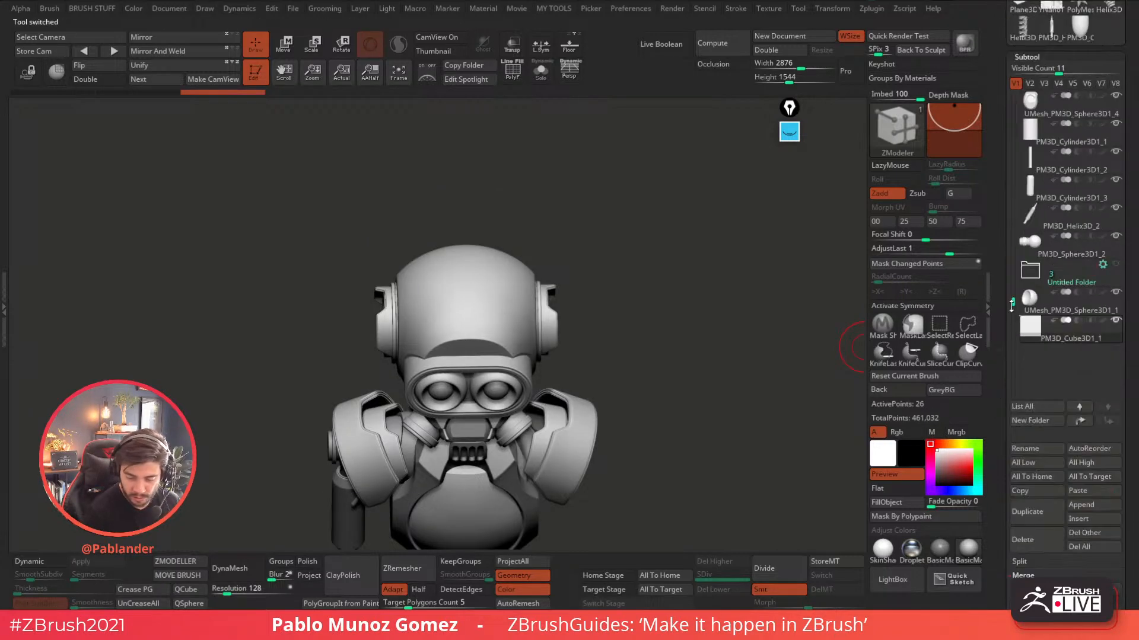
{"action": "left_click", "coordinate": [1096, 440]}
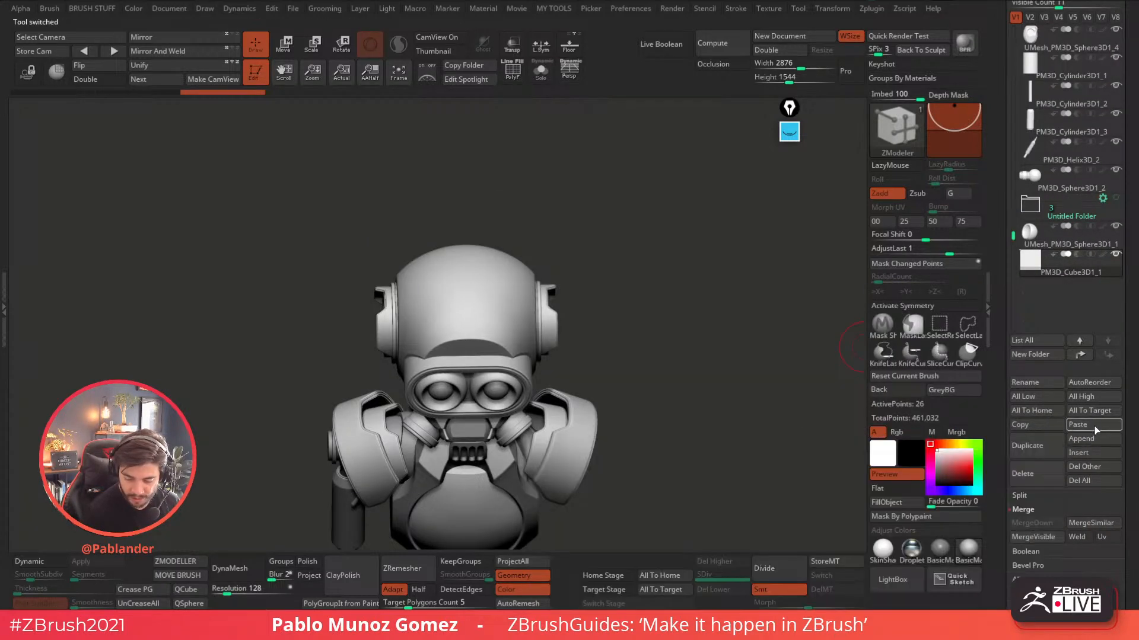
{"action": "left_click", "coordinate": [1095, 425]}
- Duplicate the pasted cup and move the first copy, PM3D_Cylinder3D1_4, up towards the beginning of the subtool list
{"action": "left_click_drag", "start_coordinate": [735, 392], "coordinate": [693, 325]}
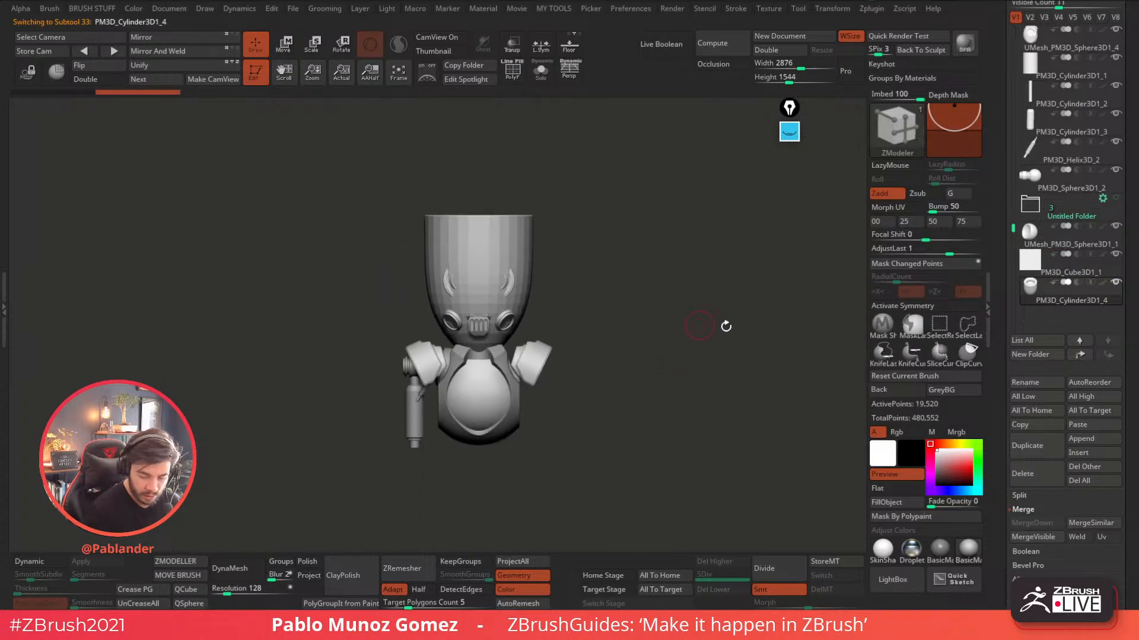
{"action": "left_click", "coordinate": [1027, 445]}
{"action": "left_click_drag", "start_coordinate": [1002, 347], "coordinate": [991, 401]}
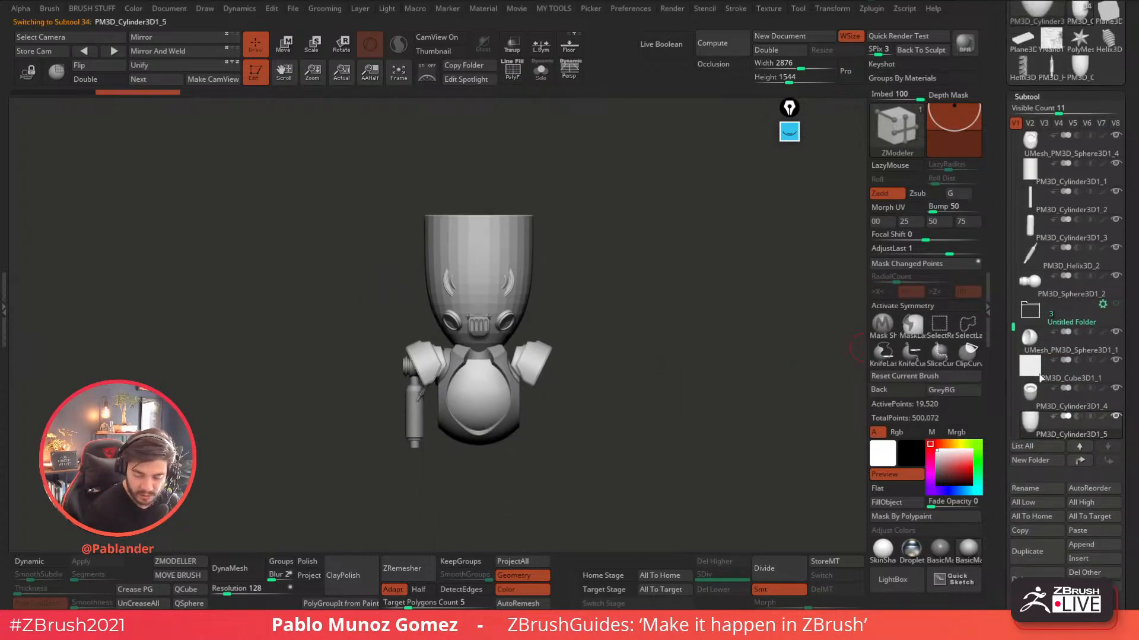
{"action": "scroll", "coordinate": [1063, 296], "scroll_direction": "up", "scroll_amount": 15}
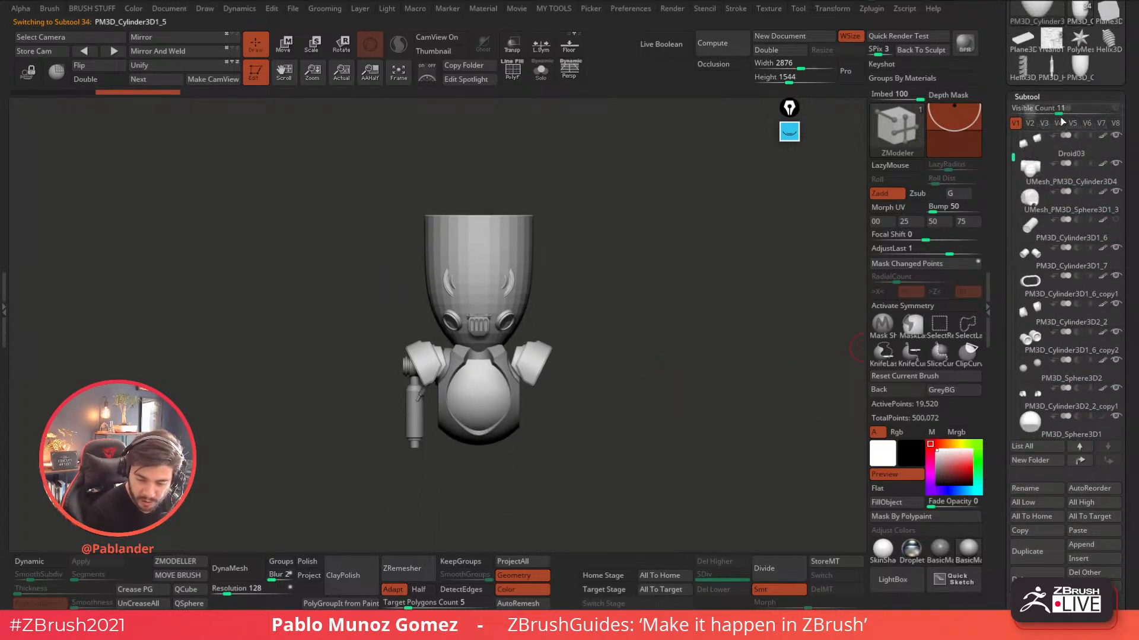
{"action": "left_click_drag", "start_coordinate": [1064, 177], "coordinate": [1071, 192]}
{"action": "scroll", "coordinate": [1067, 308], "scroll_direction": "down", "scroll_amount": 15}
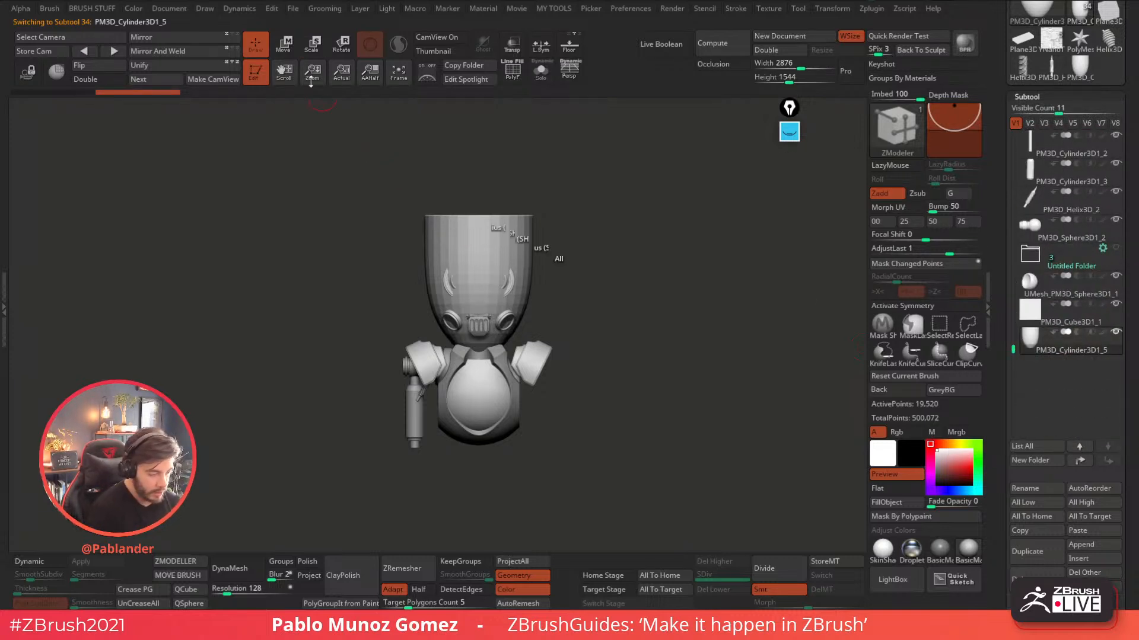
- Shrink the duplicated cup, move it beside the arm, and hide the original cup covering the droid's head
{"action": "key", "text": "w"}
{"action": "left_click", "coordinate": [456, 260]}
{"action": "left_click", "coordinate": [478, 284], "text": "ctrl"}
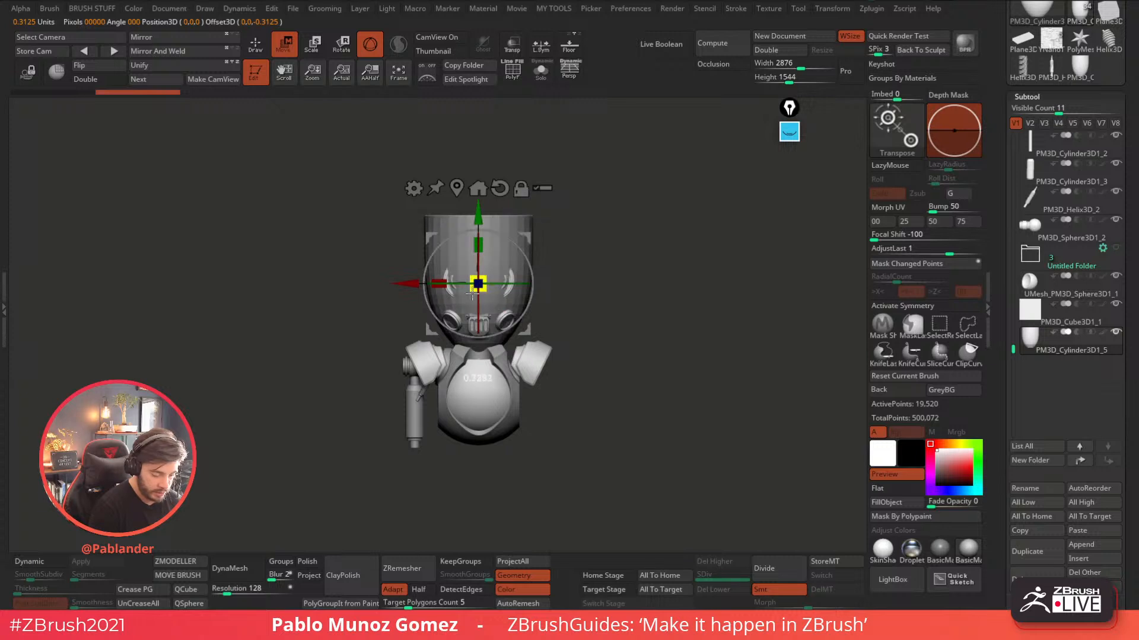
{"action": "left_click_drag", "start_coordinate": [528, 238], "coordinate": [452, 322], "text": "ctrl"}
{"action": "left_click_drag", "start_coordinate": [1001, 247], "coordinate": [1003, 370]}
{"action": "left_click_drag", "start_coordinate": [1011, 312], "coordinate": [1014, 283]}
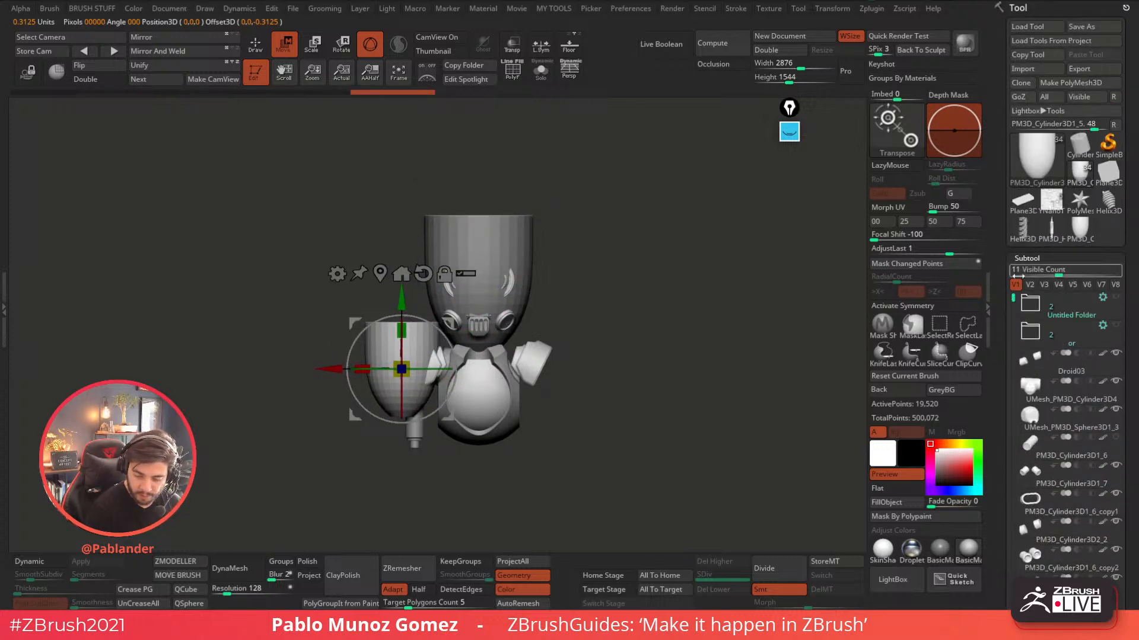
{"action": "left_click_drag", "start_coordinate": [863, 319], "coordinate": [760, 292], "text": "ctrl"}
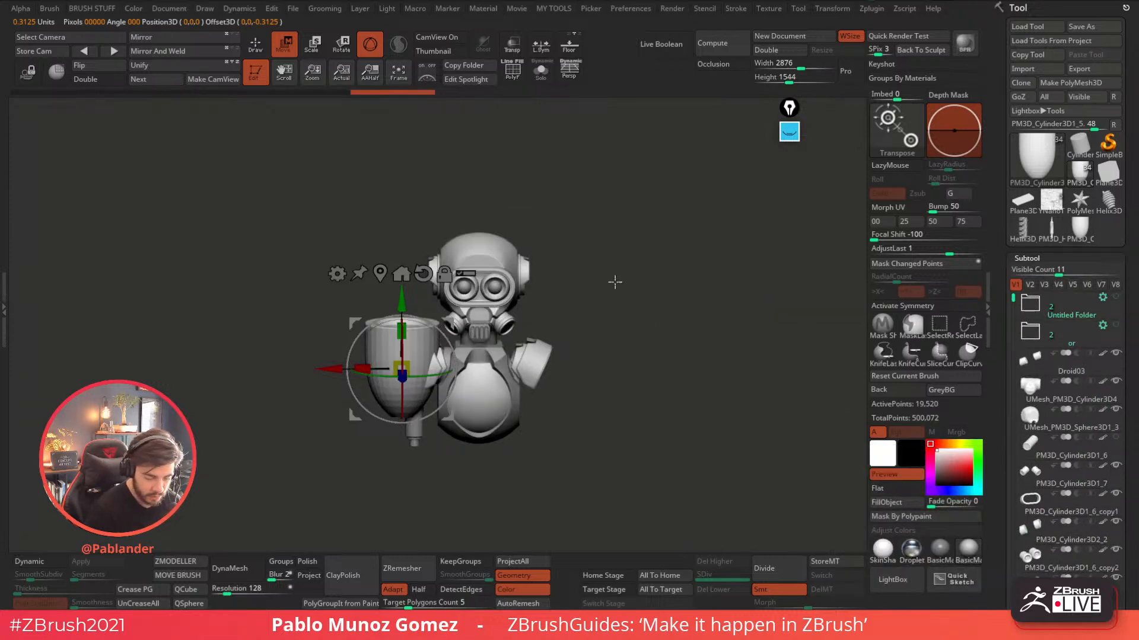
{"action": "left_click_drag", "start_coordinate": [1006, 339], "coordinate": [1010, 527]}
- From the side view, move the cup down to the lower end of the arm's shock absorber
{"action": "left_click", "coordinate": [512, 70]}
{"action": "left_click", "coordinate": [511, 77]}
{"action": "left_click_drag", "start_coordinate": [541, 111], "coordinate": [530, 180], "text": "alt"}
{"action": "left_click_drag", "start_coordinate": [461, 212], "coordinate": [449, 256], "text": "alt"}
{"action": "left_click_drag", "start_coordinate": [421, 332], "coordinate": [401, 462]}
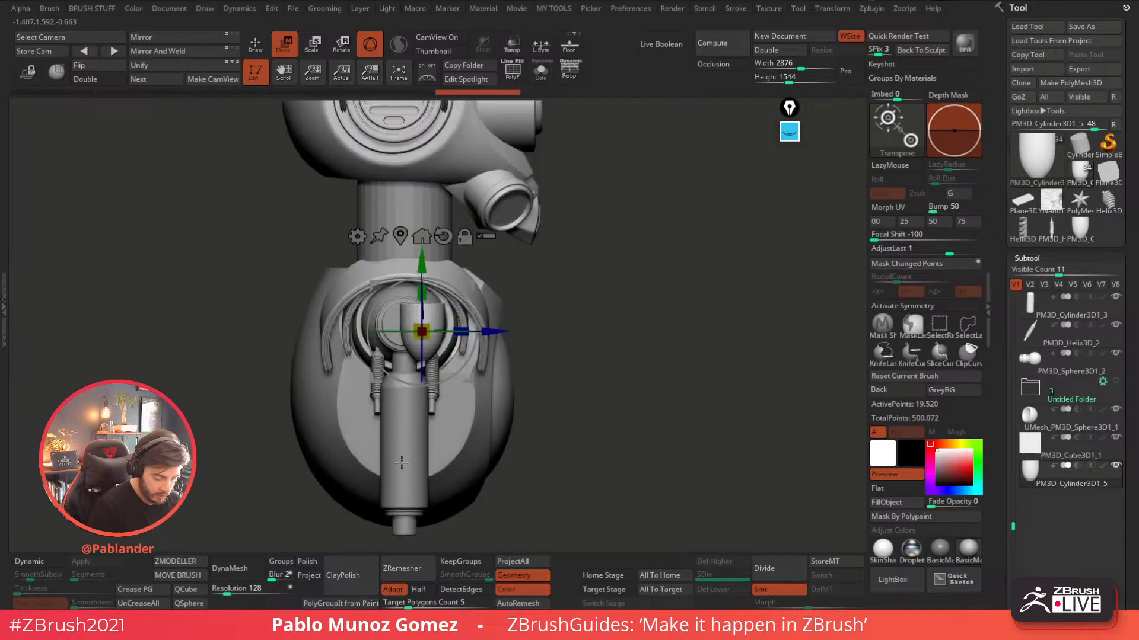
{"action": "left_click_drag", "start_coordinate": [468, 285], "coordinate": [479, 384]}
{"action": "left_click_drag", "start_coordinate": [576, 368], "coordinate": [561, 469], "text": "alt"}
{"action": "left_click_drag", "start_coordinate": [434, 430], "coordinate": [415, 449]}
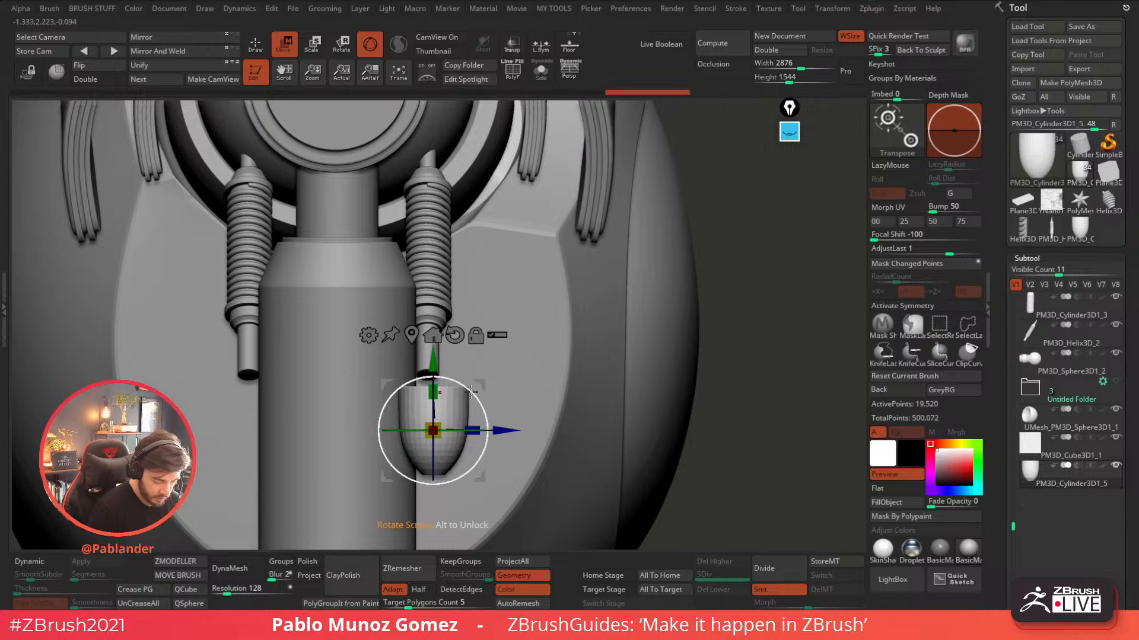
- Try scaling the cup down and tilting it to fit over the end of the shock absorber's rod
{"action": "left_click_drag", "start_coordinate": [473, 392], "coordinate": [466, 361]}
{"action": "left_click_drag", "start_coordinate": [425, 400], "coordinate": [419, 405]}
{"action": "right_click_drag", "start_coordinate": [439, 415], "coordinate": [347, 418]}
{"action": "left_click_drag", "start_coordinate": [336, 408], "coordinate": [455, 406]}
{"action": "left_click_drag", "start_coordinate": [520, 339], "coordinate": [519, 329]}
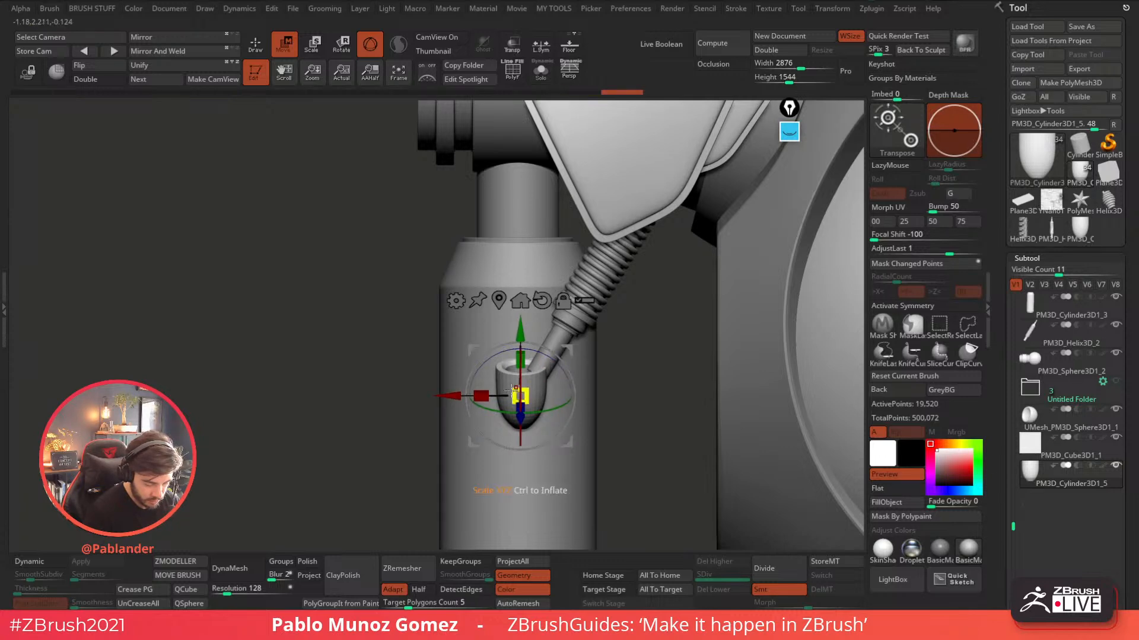
{"action": "right_click_drag", "start_coordinate": [530, 362], "coordinate": [608, 362], "text": "shift"}
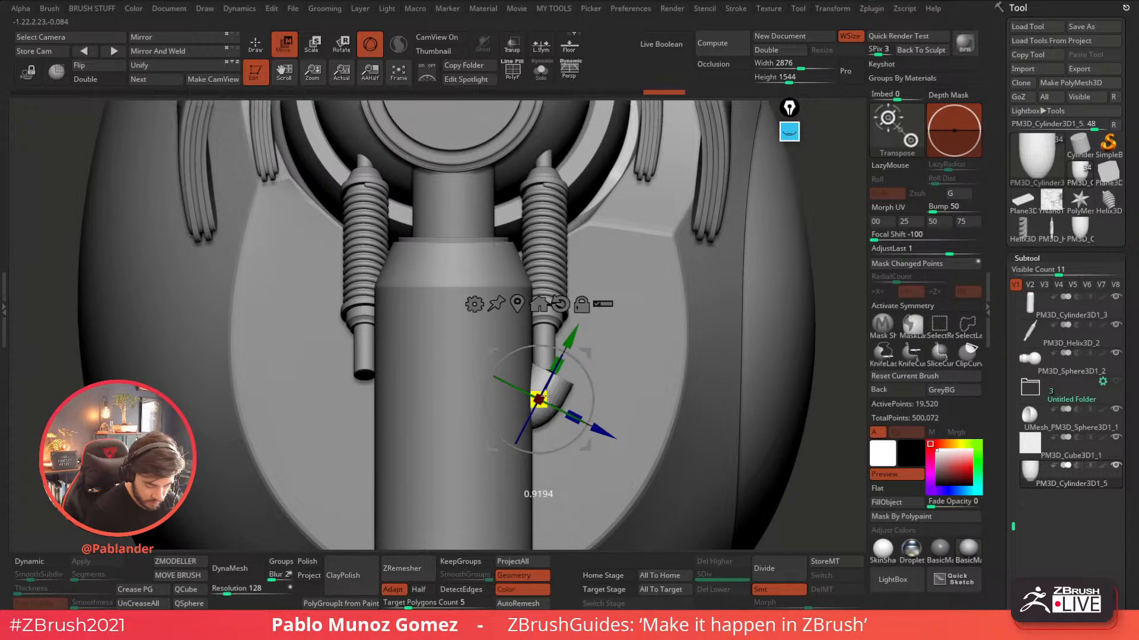
{"action": "right_click_drag", "start_coordinate": [585, 354], "coordinate": [616, 422]}
{"action": "left_click_drag", "start_coordinate": [581, 444], "coordinate": [584, 451]}
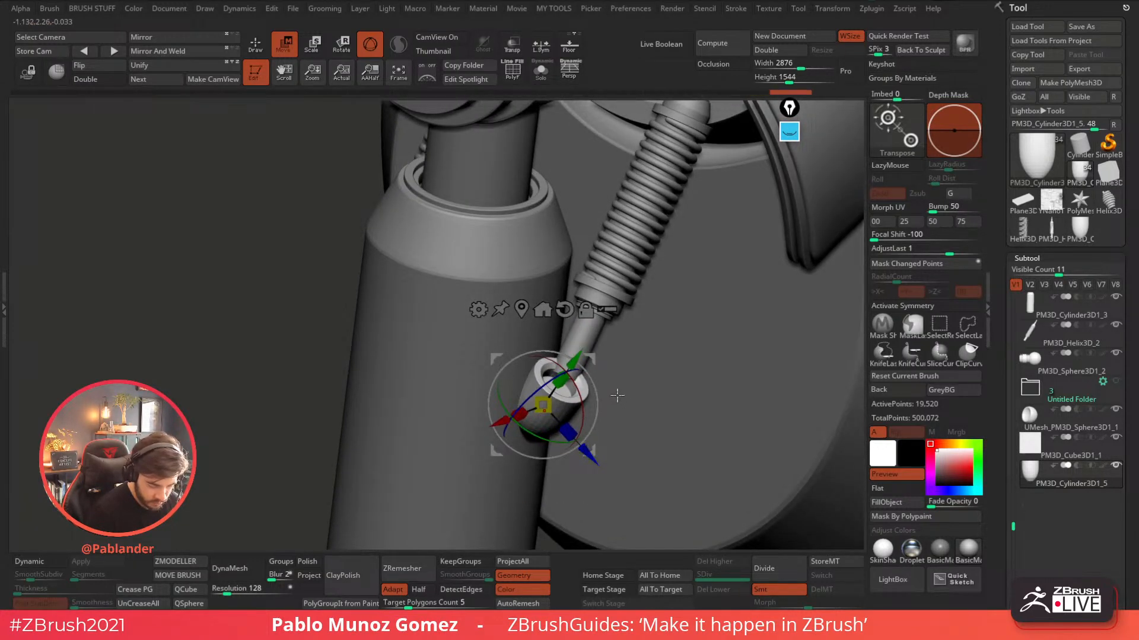
- Isolate the cup with its polyframe displayed and return it to its upright orientation and larger size
{"action": "left_click", "coordinate": [542, 71]}
{"action": "key", "text": "shift+f"}
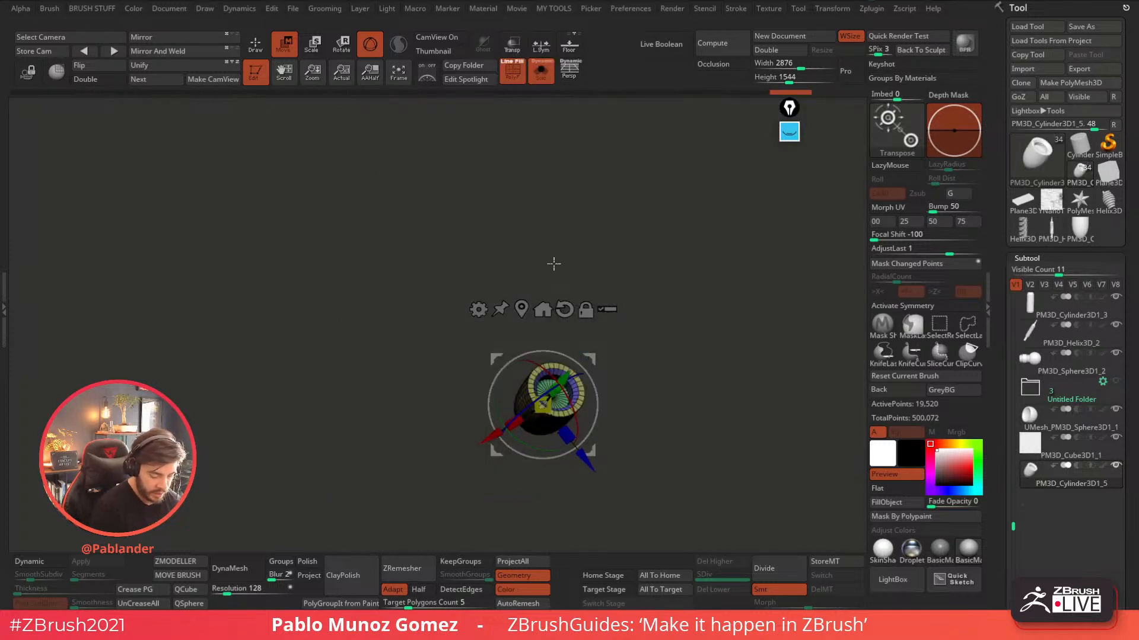
{"action": "left_click_drag", "start_coordinate": [571, 379], "coordinate": [563, 328]}
{"action": "right_click_drag", "start_coordinate": [563, 328], "coordinate": [669, 322]}
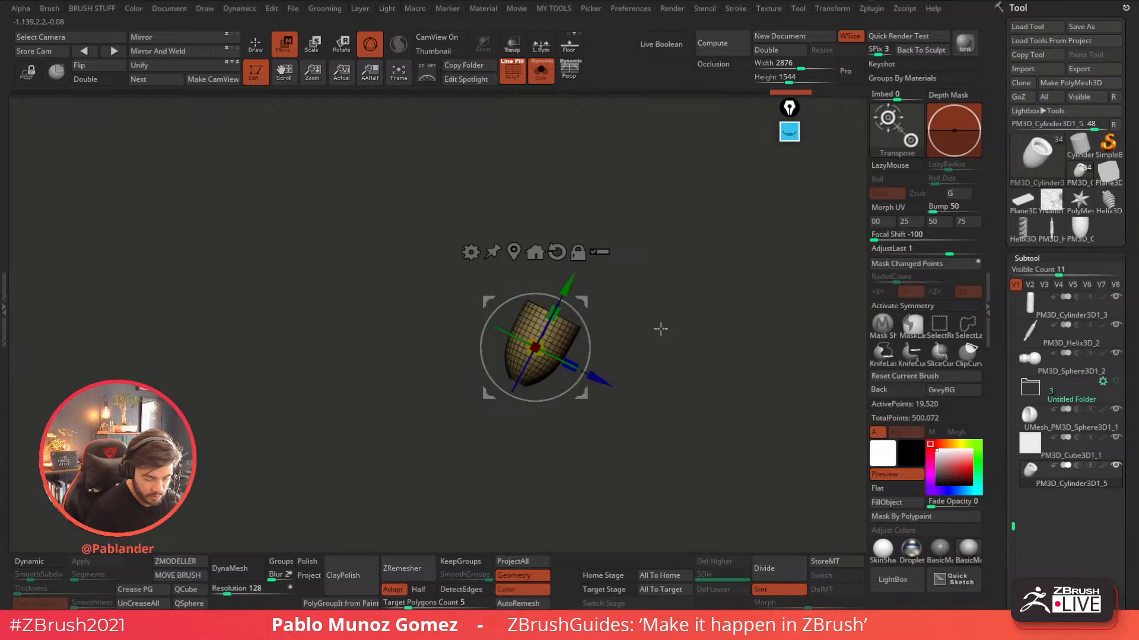
{"action": "left_click", "coordinate": [557, 252]}
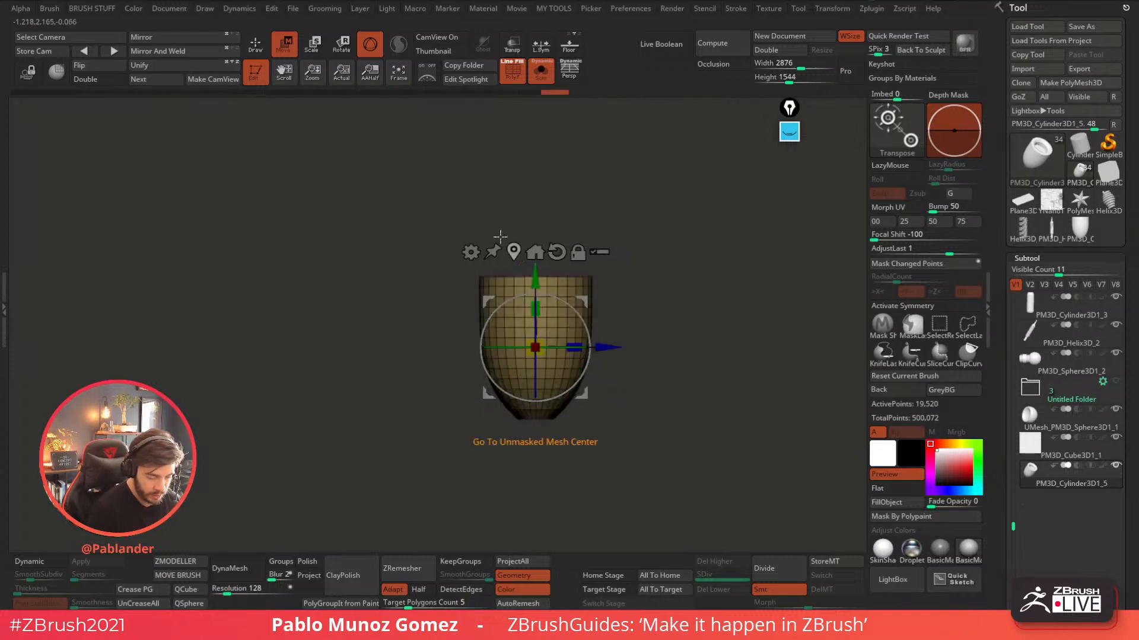
- Select one vertical half of the cup in side view so the other half is hidden
{"action": "left_click", "coordinate": [267, 47]}
{"action": "key", "text": "space"}
{"action": "right_click_drag", "start_coordinate": [655, 284], "coordinate": [558, 327]}
{"action": "left_click_drag", "start_coordinate": [647, 320], "coordinate": [652, 301], "text": "shift"}
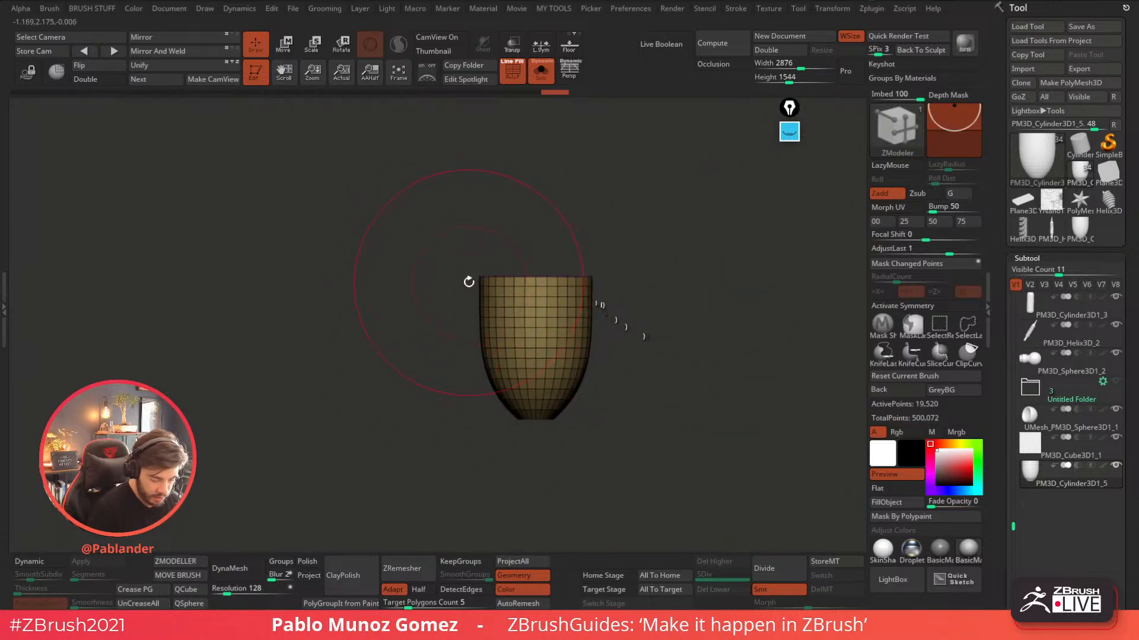
{"action": "key", "text": "ctrl+shift"}
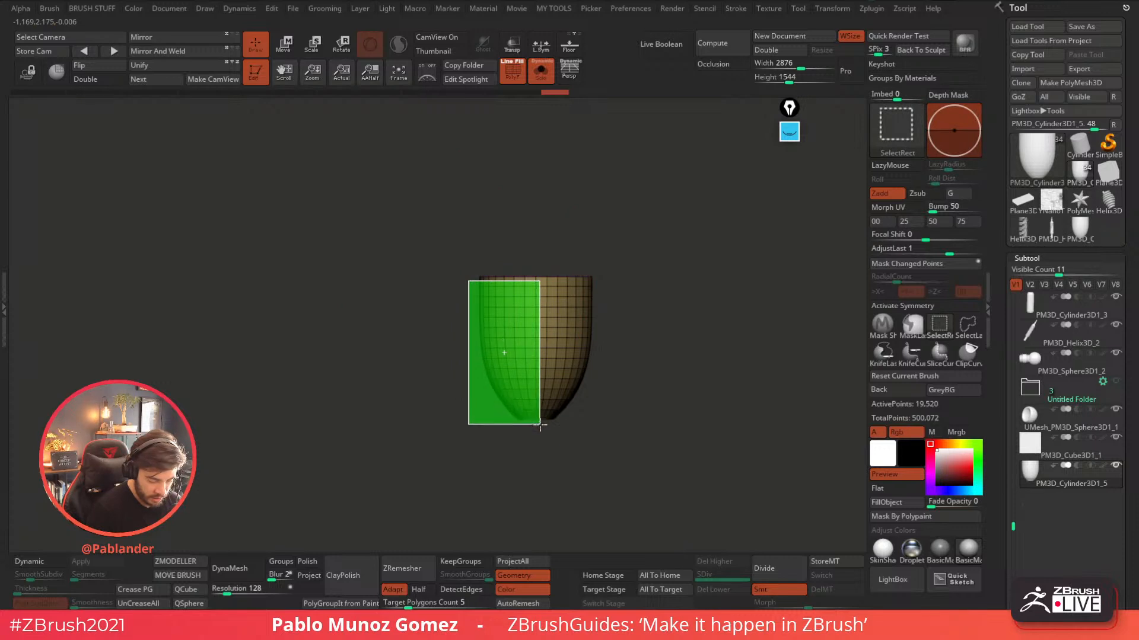
{"action": "left_click_drag", "start_coordinate": [540, 425], "coordinate": [541, 432], "text": "ctrl+shift"}
{"action": "mouse_move", "coordinate": [636, 354]}
{"action": "left_mouse_down", "text": "ctrl+shift"}
{"action": "mouse_move", "coordinate": [639, 367]}
{"action": "mouse_move", "coordinate": [639, 337]}
{"action": "left_mouse_up", "text": "ctrl+shift"}
{"action": "mouse_move", "coordinate": [475, 345]}
{"action": "left_mouse_down", "text": "shift"}
{"action": "mouse_move", "coordinate": [477, 322]}
{"action": "mouse_move", "coordinate": [531, 278]}
{"action": "left_mouse_up", "text": "shift"}
{"action": "left_click_drag", "start_coordinate": [660, 268], "coordinate": [658, 354]}
- Hide the half cup's rim and recess polygroups, group the remaining double-sided outer wall as its own polygroup, and show the whole cup again
{"action": "left_click_drag", "start_coordinate": [653, 303], "coordinate": [629, 313], "text": "ctrl+shift"}
{"action": "left_click", "coordinate": [534, 311], "text": "ctrl+shift"}
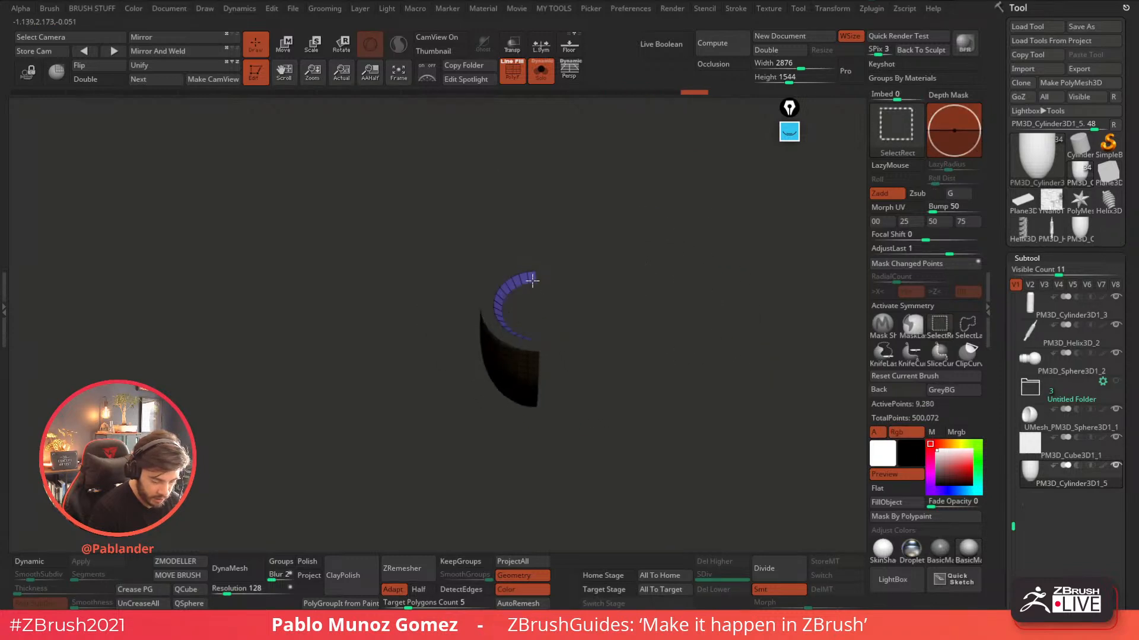
{"action": "left_click", "coordinate": [529, 281], "text": "ctrl+shift"}
{"action": "left_click", "coordinate": [100, 79]}
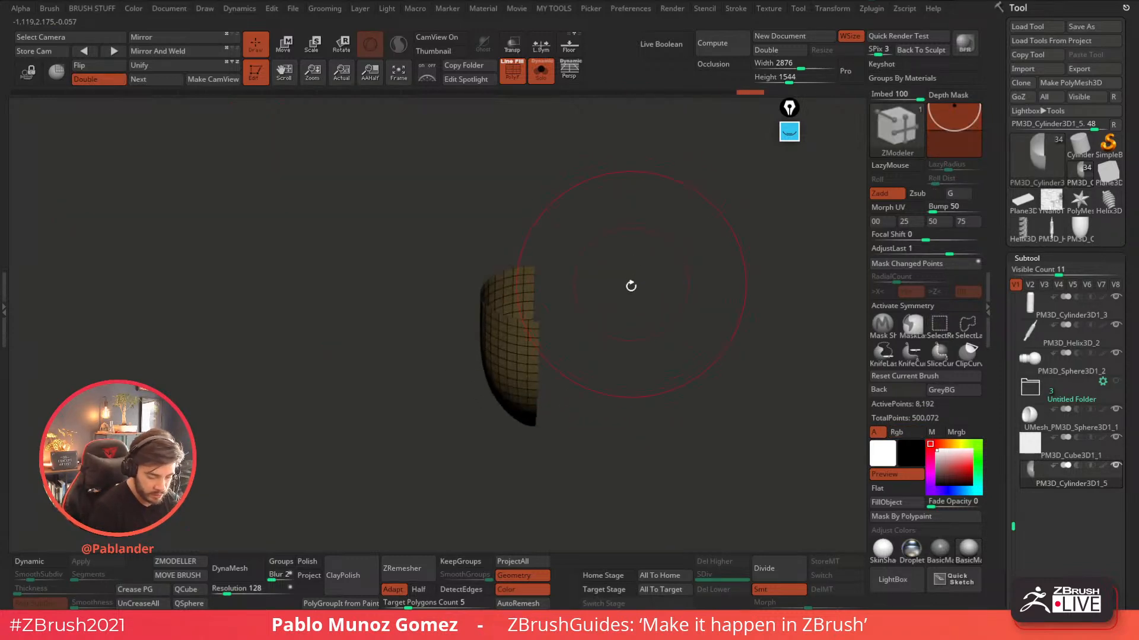
{"action": "key", "text": "2"}
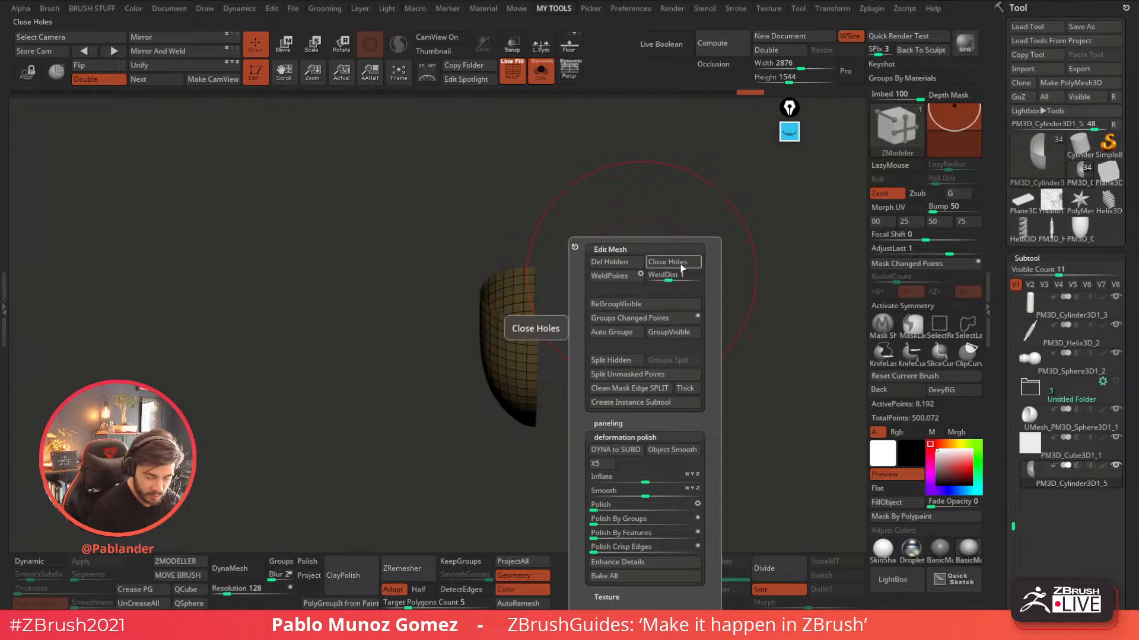
{"action": "left_click", "coordinate": [682, 334]}
{"action": "left_click", "coordinate": [656, 348], "text": "ctrl+shift"}
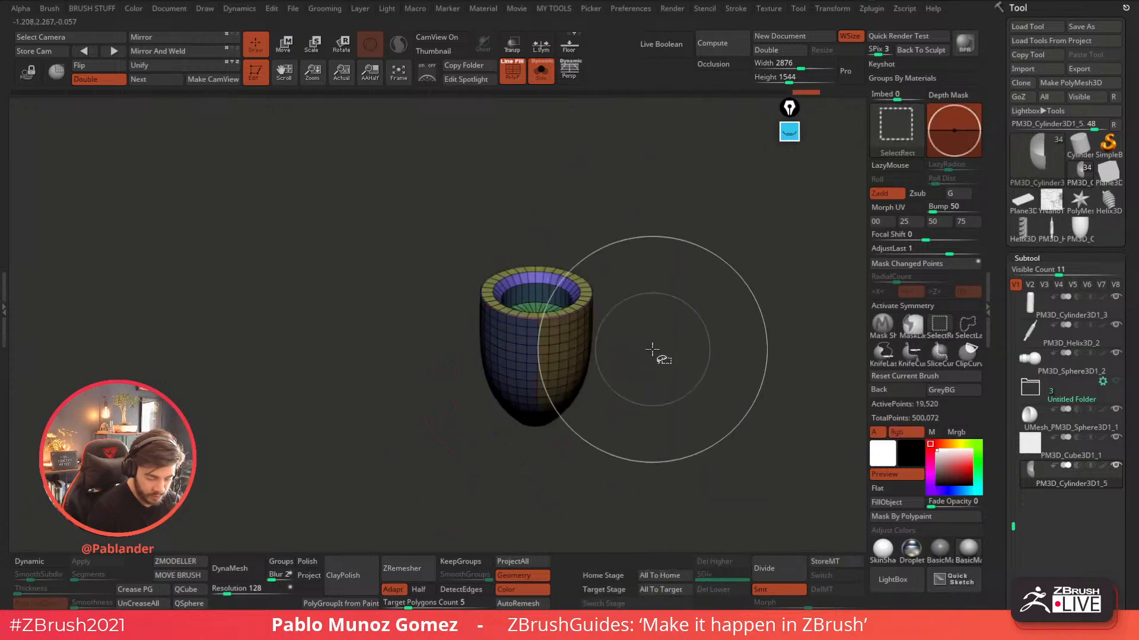
- Set ZModeler's polygon action to QMesh with the Polygroup All target and save the project
{"action": "key", "text": "2"}
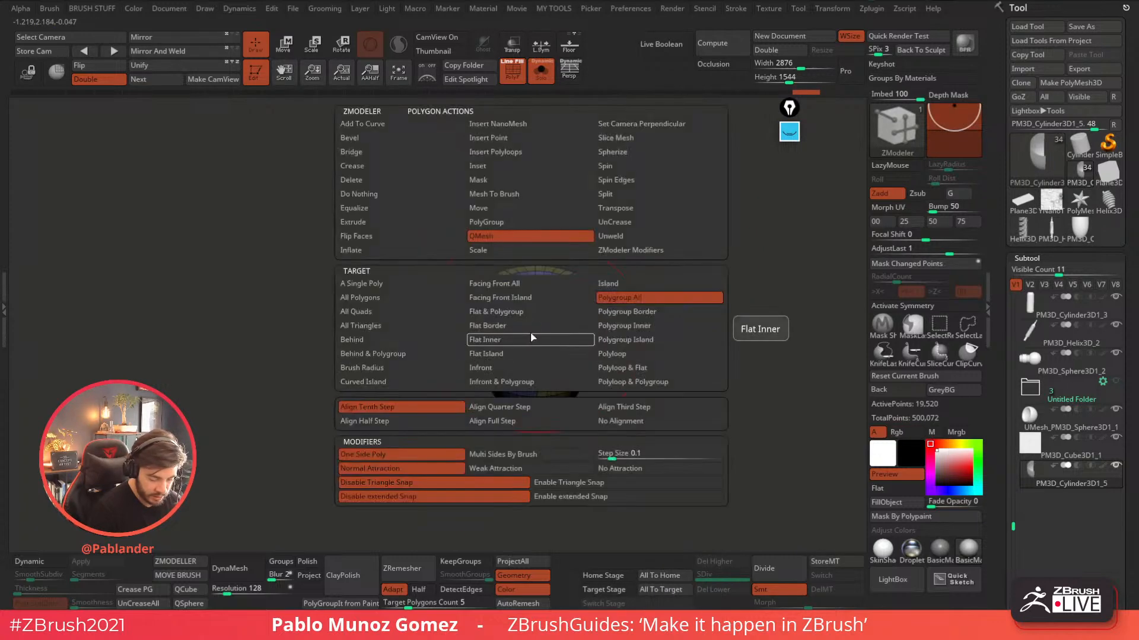
{"action": "left_click", "coordinate": [659, 299]}
{"action": "left_click_drag", "start_coordinate": [686, 278], "coordinate": [655, 324], "text": "alt"}
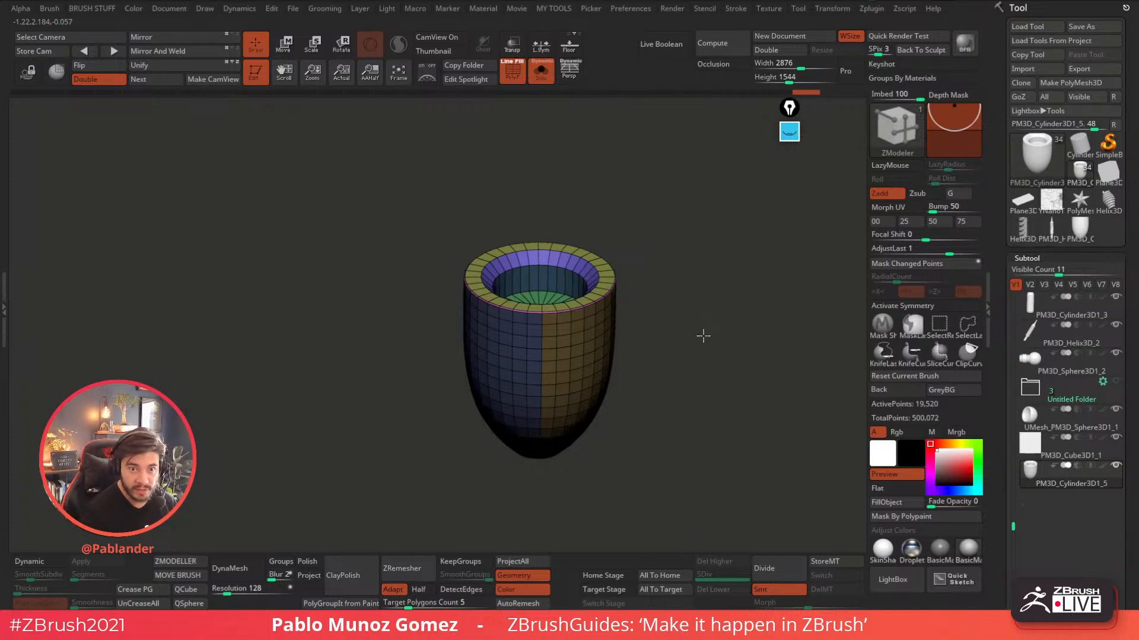
{"action": "left_click_drag", "start_coordinate": [649, 210], "coordinate": [655, 186]}
{"action": "key", "text": "ctrl+s"}
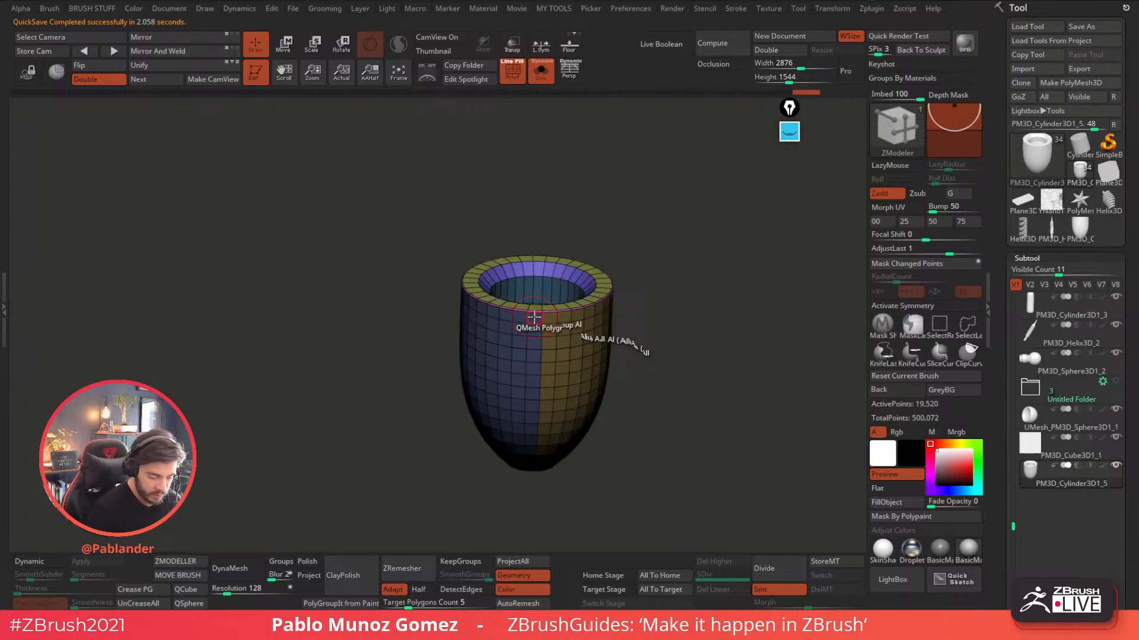
{"action": "key", "text": "space"}
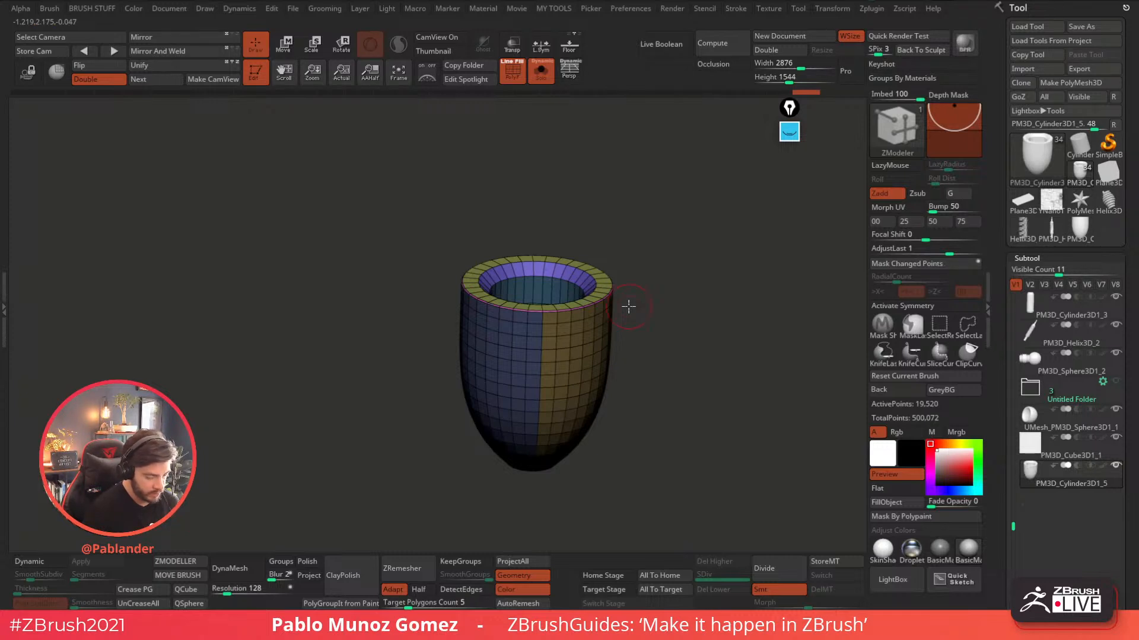
- Extrude the blue outer half-wall of the cup sideways, away from the recess
{"action": "left_click_drag", "start_coordinate": [628, 306], "coordinate": [604, 371]}
{"action": "left_click", "coordinate": [497, 381], "text": "ctrl+shift"}
{"action": "left_click", "coordinate": [672, 328], "text": "ctrl+shift"}
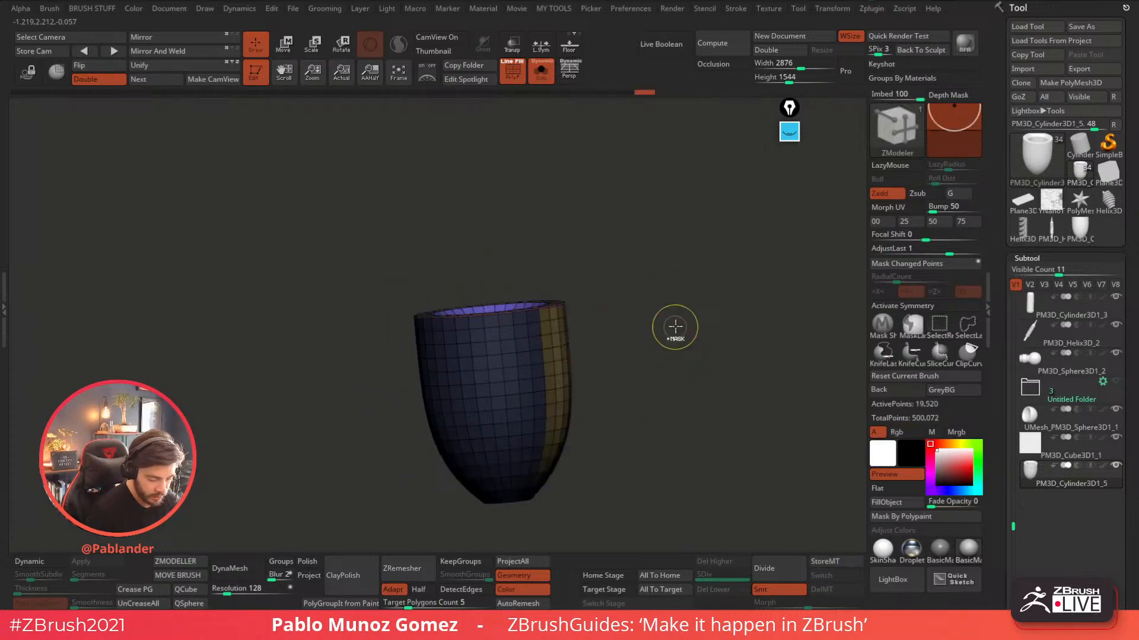
{"action": "left_click_drag", "start_coordinate": [691, 322], "coordinate": [672, 320], "text": "shift"}
{"action": "left_click", "coordinate": [284, 45]}
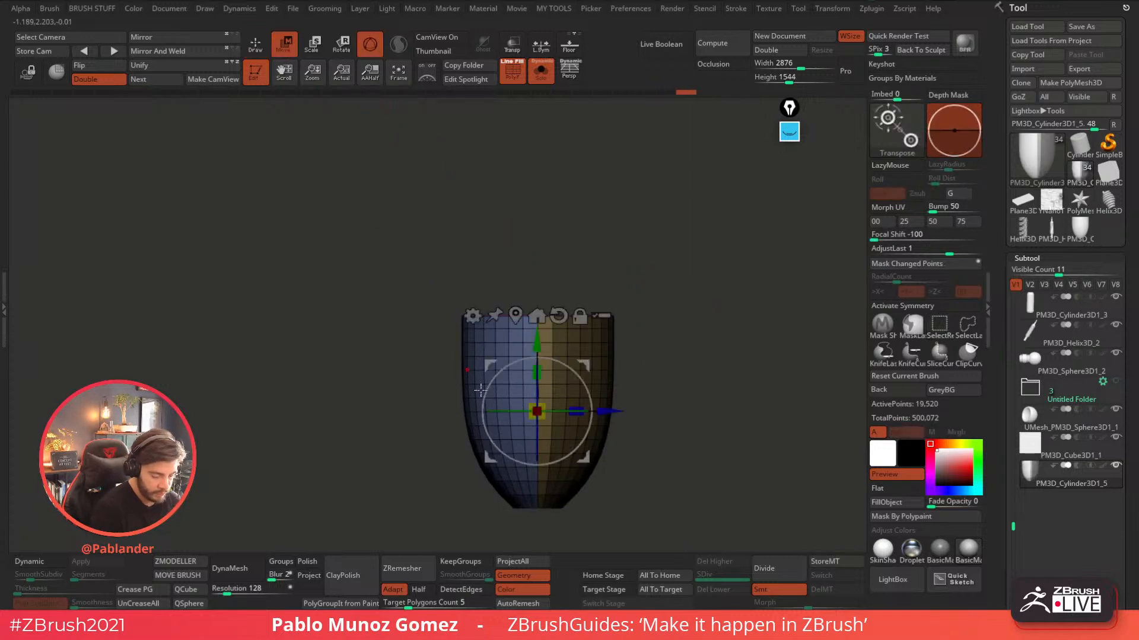
{"action": "left_click_drag", "start_coordinate": [605, 412], "coordinate": [516, 411]}
{"action": "left_click_drag", "start_coordinate": [688, 354], "coordinate": [682, 418]}
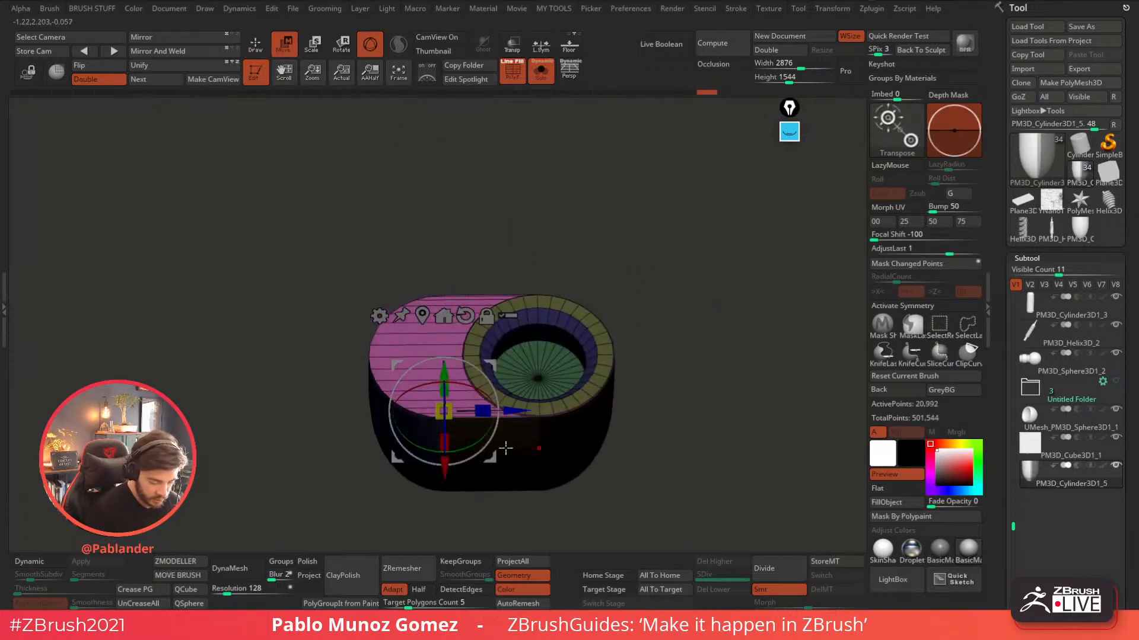
- Flatten the extruded end along Z and pull it farther out from the cup
{"action": "left_click_drag", "start_coordinate": [483, 410], "coordinate": [410, 422]}
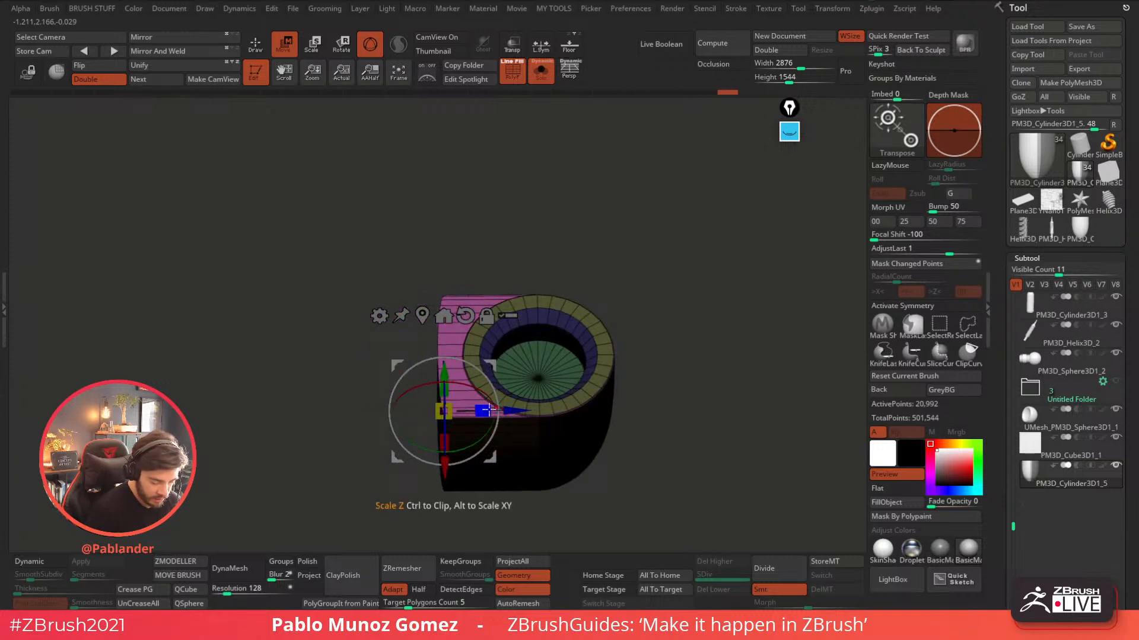
{"action": "left_click_drag", "start_coordinate": [517, 411], "coordinate": [321, 432]}
{"action": "left_click", "coordinate": [255, 45]}
{"action": "mouse_move", "coordinate": [518, 200]}
{"action": "left_mouse_down", "text": "shift"}
{"action": "mouse_move", "coordinate": [521, 250]}
{"action": "mouse_move", "coordinate": [562, 244]}
{"action": "mouse_move", "coordinate": [568, 220]}
{"action": "left_mouse_up", "text": "shift"}
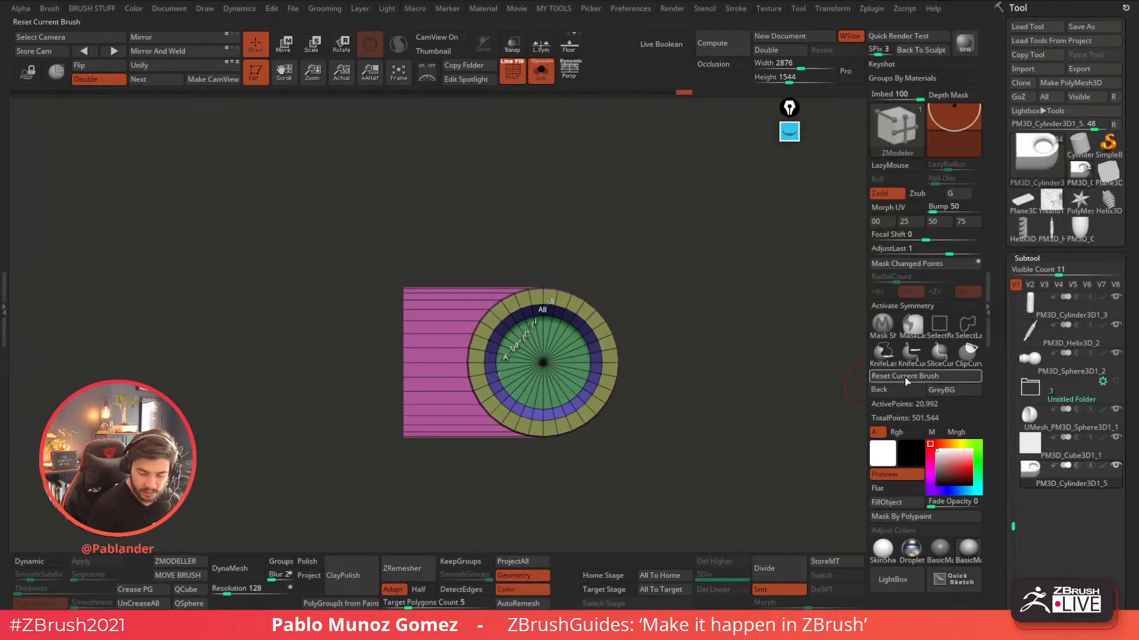
- Slice a straight cut through the block close to its flat end and preview the shape with dynamic subdivision
{"action": "left_click", "coordinate": [936, 357]}
{"action": "left_click_drag", "start_coordinate": [409, 263], "coordinate": [409, 511], "text": "ctrl+shift"}
{"action": "left_click", "coordinate": [516, 76]}
{"action": "left_click_drag", "start_coordinate": [552, 199], "coordinate": [571, 179]}
{"action": "left_click", "coordinate": [47, 561]}
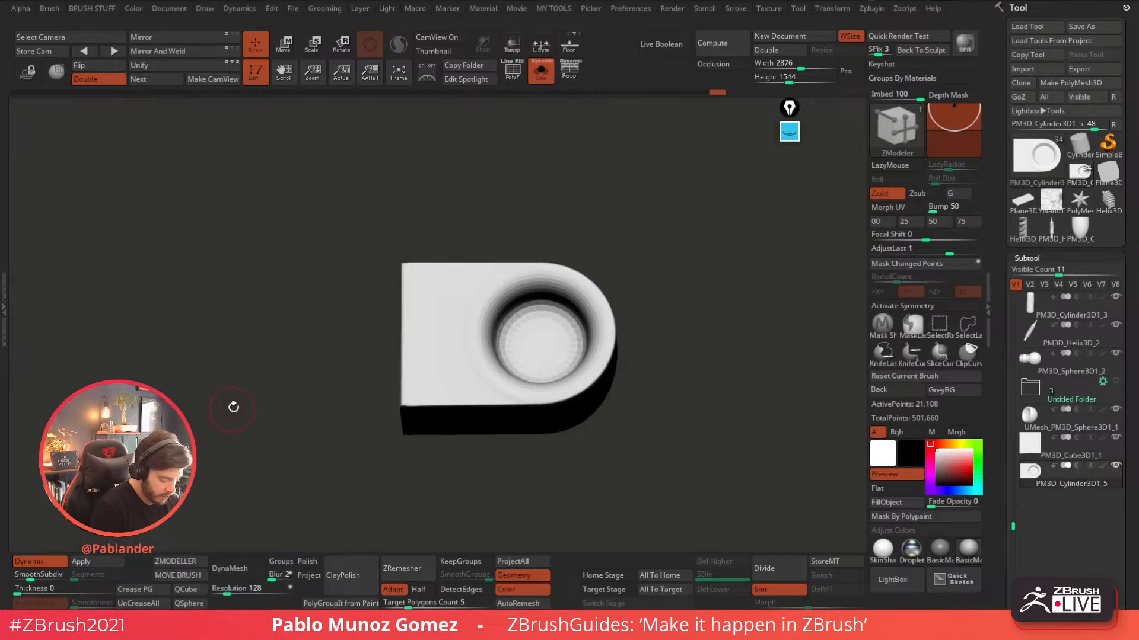
{"action": "left_click", "coordinate": [513, 71]}
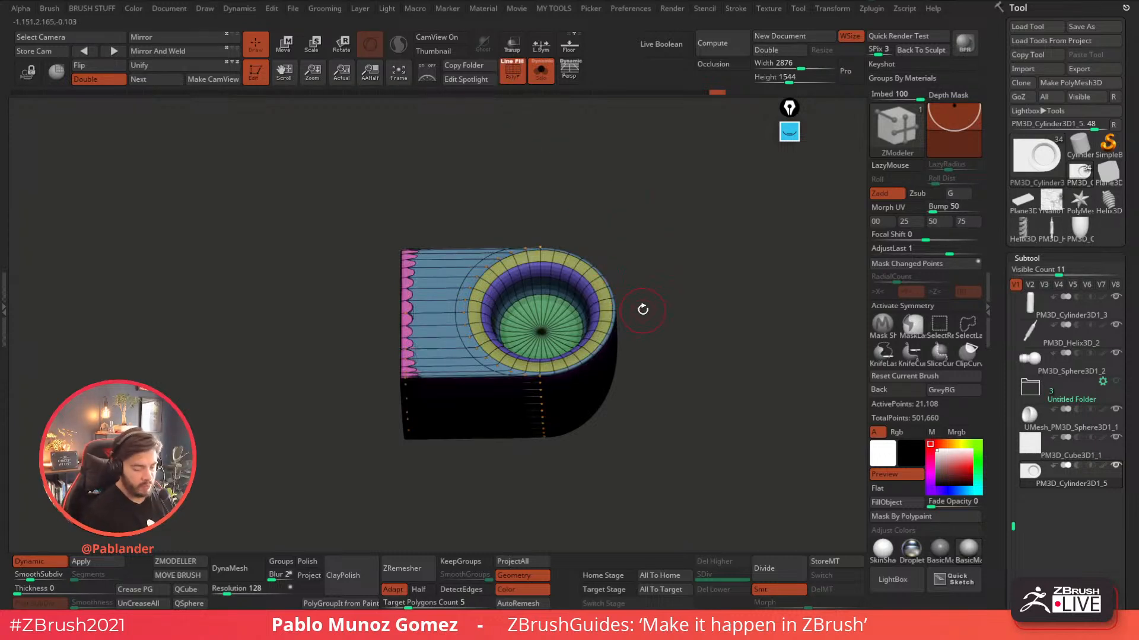
{"action": "left_click", "coordinate": [513, 80]}
{"action": "left_click", "coordinate": [522, 80]}
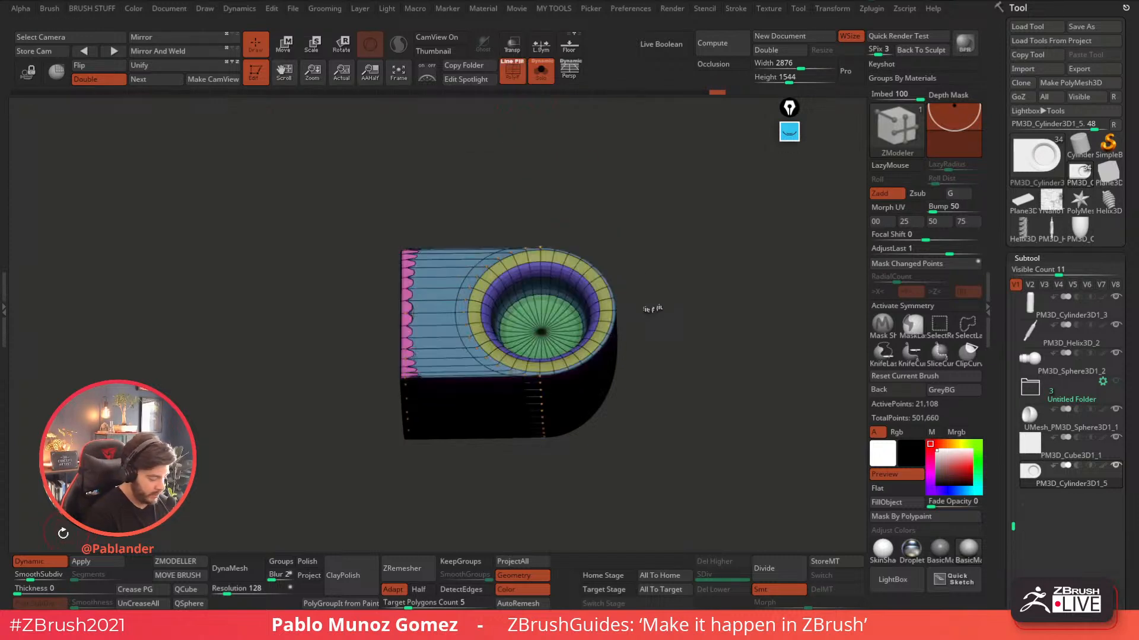
{"action": "left_click", "coordinate": [47, 562]}
{"action": "left_click_drag", "start_coordinate": [686, 348], "coordinate": [683, 278]}
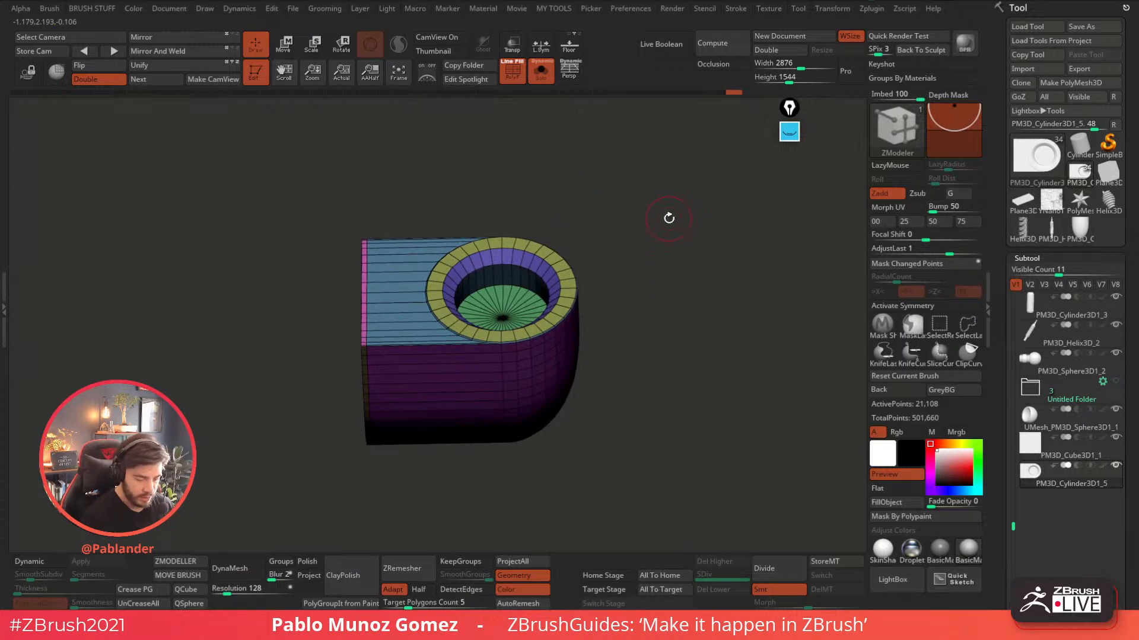
- Weld the block's points and check the smoothing again with dynamic subdivision
{"action": "key", "text": "space"}
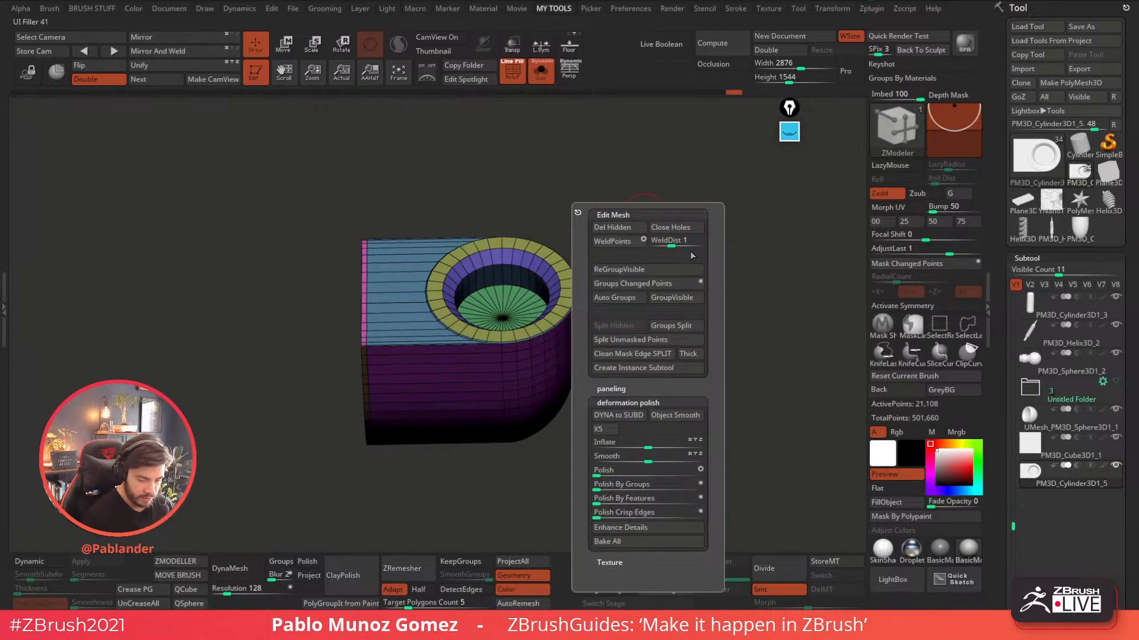
{"action": "left_click", "coordinate": [630, 244]}
{"action": "left_click", "coordinate": [677, 244]}
{"action": "left_click", "coordinate": [629, 243]}
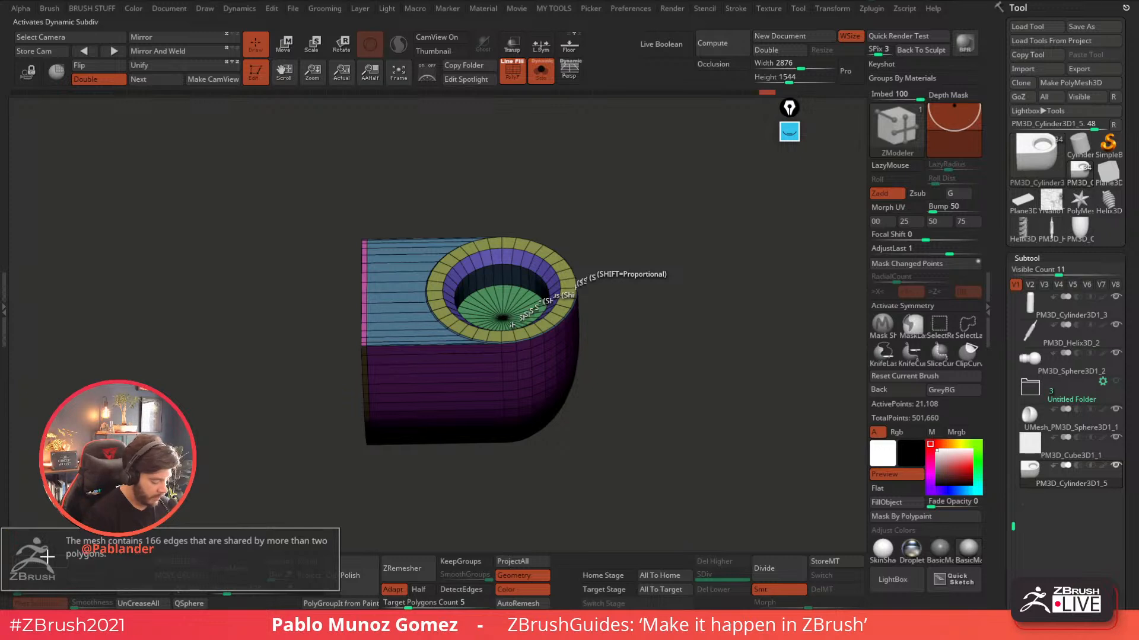
{"action": "left_click_drag", "start_coordinate": [455, 495], "coordinate": [473, 480]}
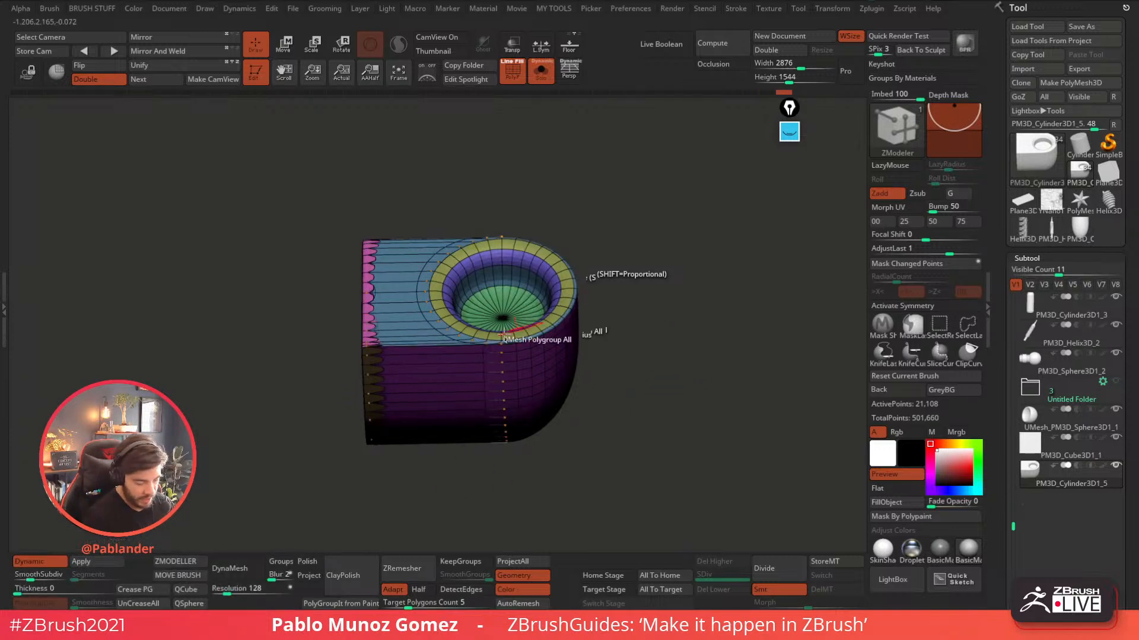
{"action": "key", "text": "shift+d"}
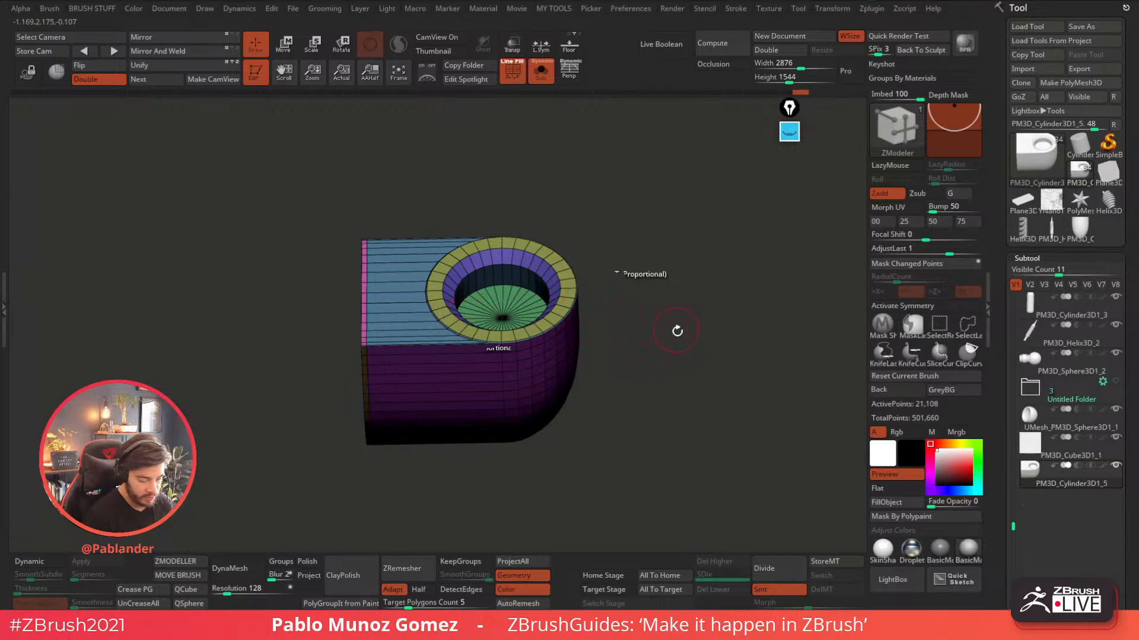
- Combine all the visible faces of the block into a single polygroup
{"action": "key", "text": "space"}
{"action": "left_click", "coordinate": [657, 335]}
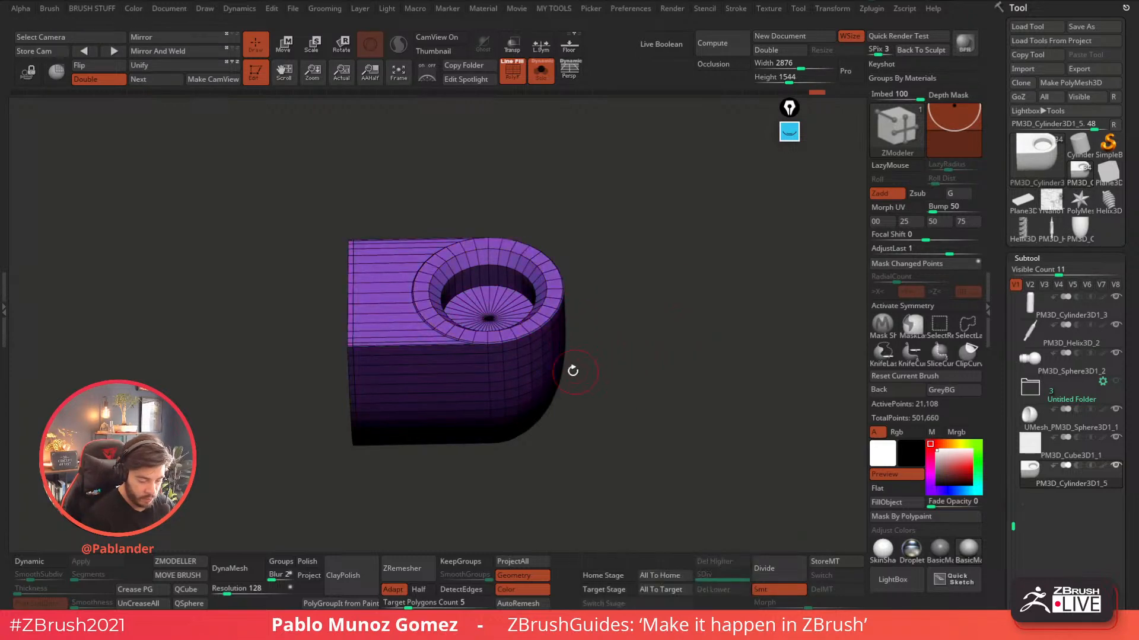
- Undo the polygroup combining, check the block's mesh integrity and repair it with Fix Mesh
{"action": "key", "text": "ctrl+z"}
{"action": "mouse_move", "coordinate": [622, 342]}
{"action": "left_mouse_down"}
{"action": "mouse_move", "coordinate": [640, 332]}
{"action": "mouse_move", "coordinate": [757, 340]}
{"action": "left_mouse_up"}
{"action": "scroll", "coordinate": [1007, 220], "scroll_direction": "down", "scroll_amount": 10}
{"action": "scroll", "coordinate": [1020, 238], "scroll_direction": "down", "scroll_amount": 10}
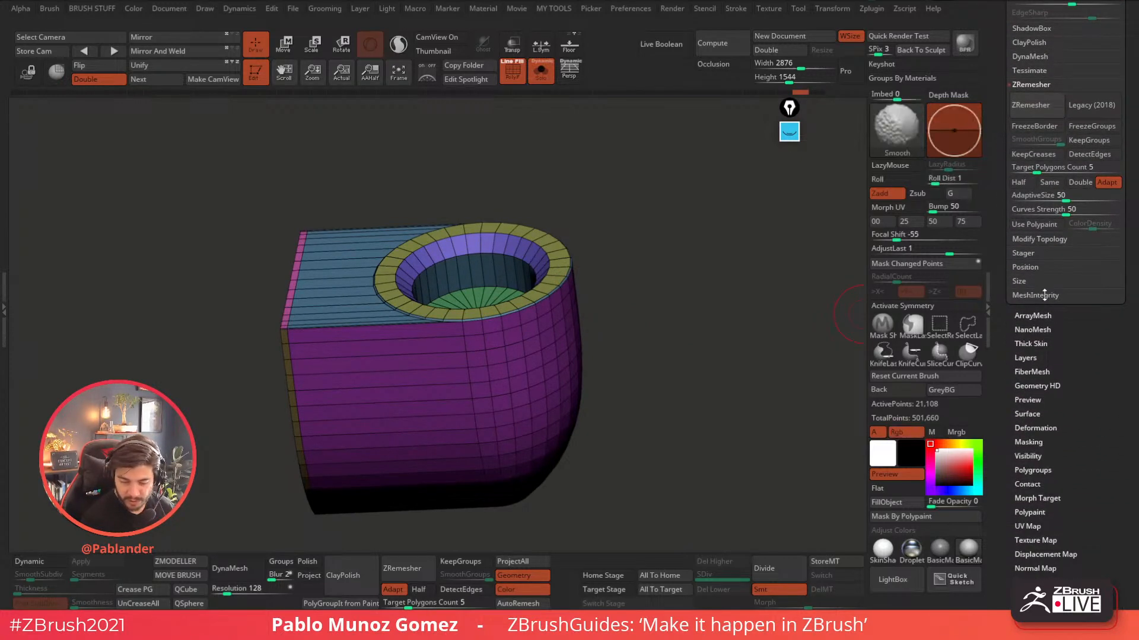
{"action": "left_click", "coordinate": [1044, 295]}
{"action": "left_click", "coordinate": [1045, 310]}
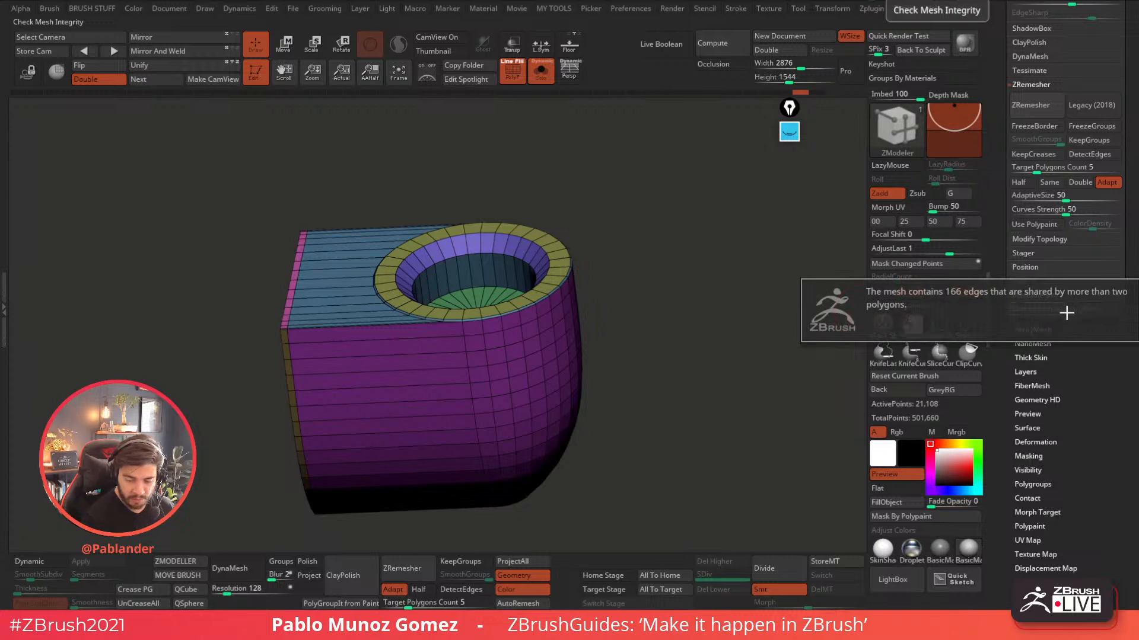
{"action": "left_click", "coordinate": [1094, 308]}
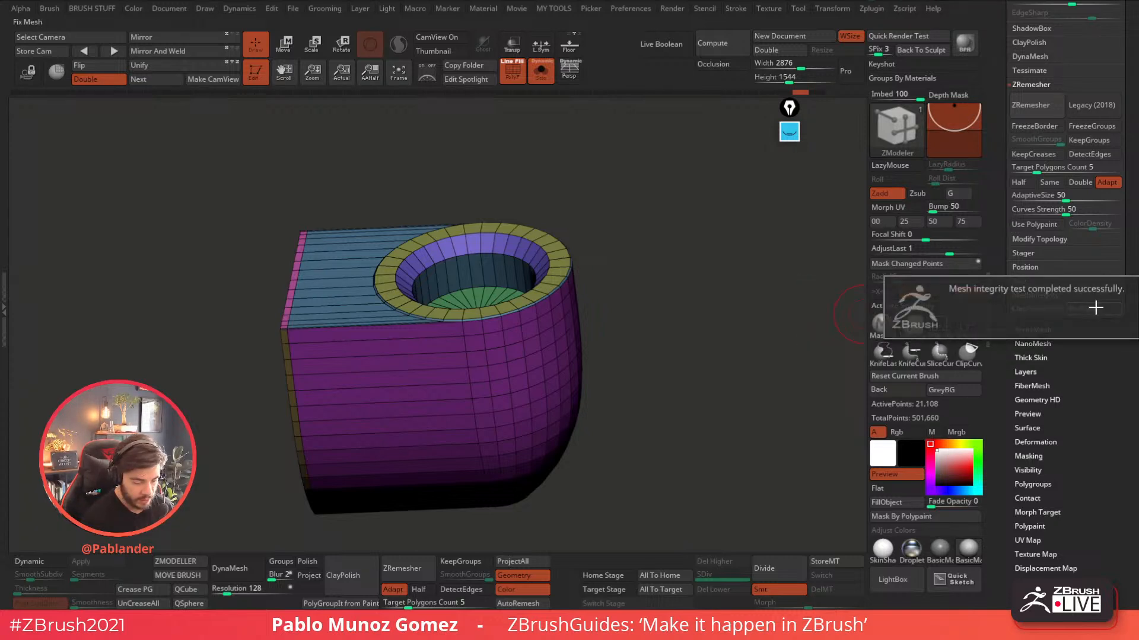
- Preview the repaired block with dynamic subdivision, inspect its flat end and switch the preview off
{"action": "mouse_move", "coordinate": [742, 378]}
{"action": "left_mouse_down"}
{"action": "mouse_move", "coordinate": [724, 381]}
{"action": "mouse_move", "coordinate": [711, 343]}
{"action": "mouse_move", "coordinate": [543, 293]}
{"action": "left_mouse_up"}
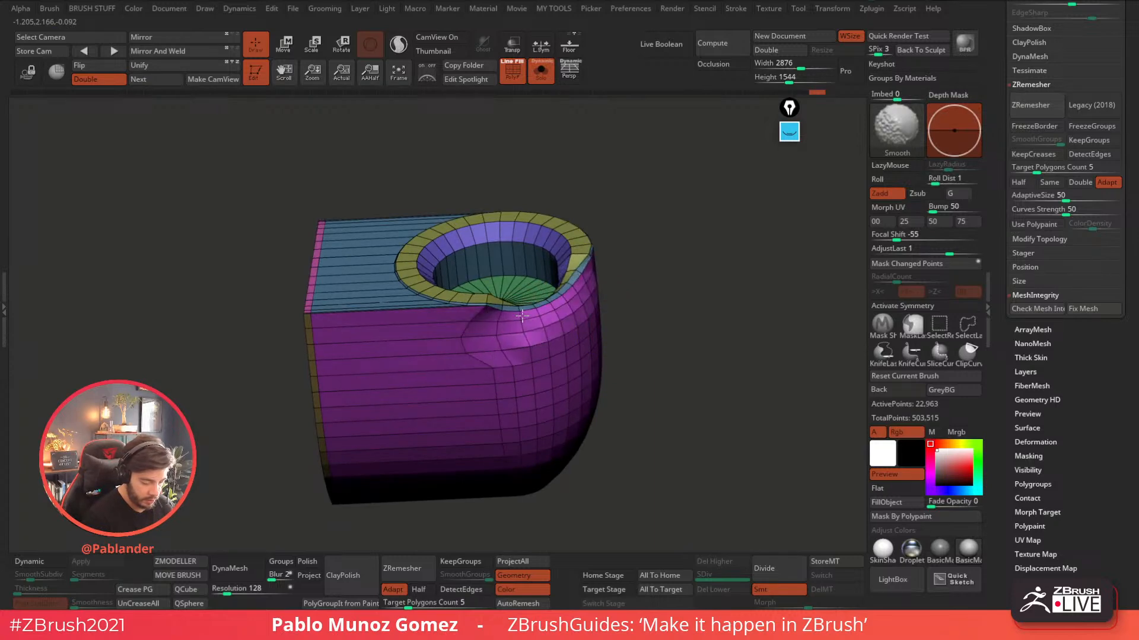
{"action": "left_click", "coordinate": [41, 562]}
{"action": "right_click_drag", "start_coordinate": [358, 367], "coordinate": [350, 329]}
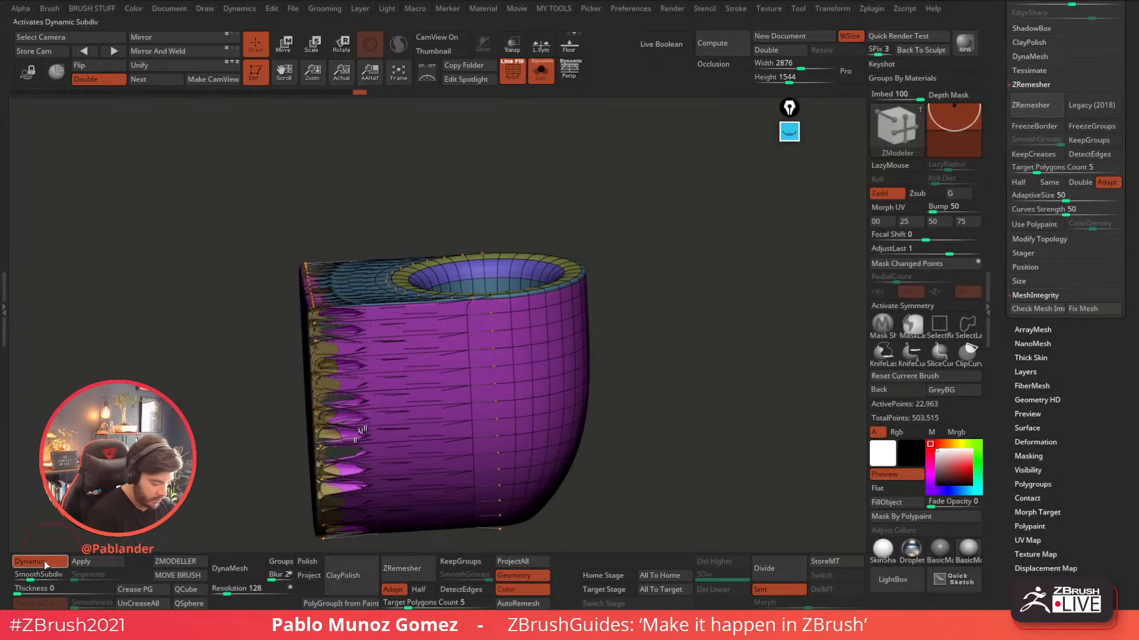
{"action": "left_click", "coordinate": [44, 561]}
{"action": "right_click_drag", "start_coordinate": [635, 323], "coordinate": [635, 395]}
- Delete the block subtool, switch to the original standalone cup tool and frame it
{"action": "left_click_drag", "start_coordinate": [1007, 292], "coordinate": [1001, 483]}
{"action": "left_click", "coordinate": [1032, 488]}
{"action": "left_click", "coordinate": [926, 516]}
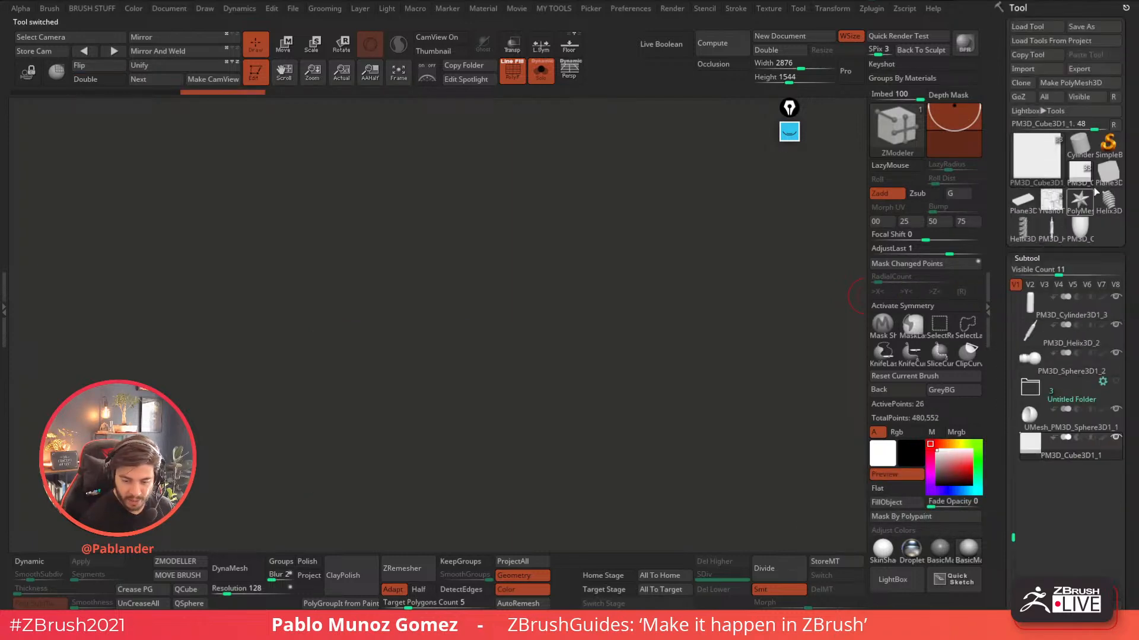
{"action": "left_click", "coordinate": [1081, 227]}
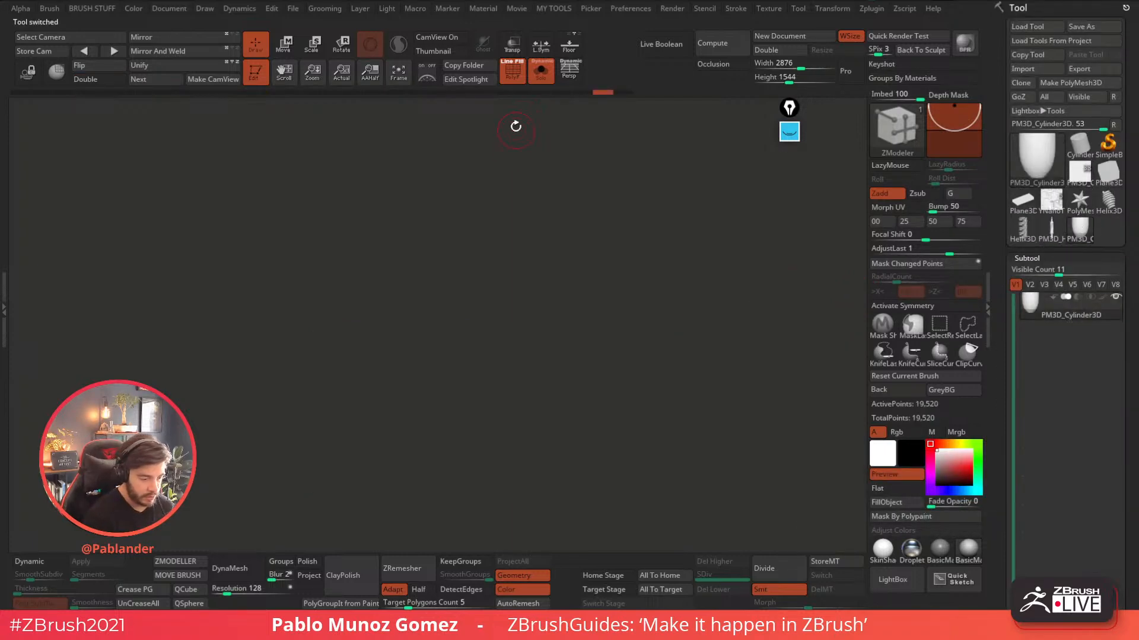
{"action": "left_click", "coordinate": [391, 80]}
{"action": "left_click_drag", "start_coordinate": [656, 257], "coordinate": [626, 159], "text": "alt"}
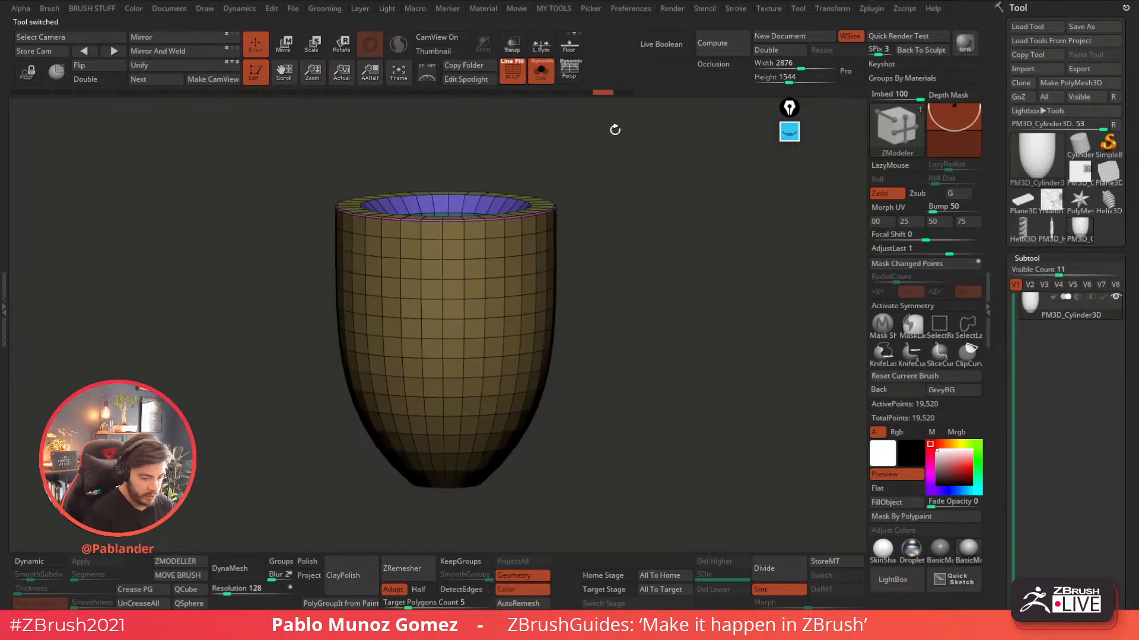
- Step back through the cup's undo history to the low-resolution straight cylinder and check it with dynamic subdivision
{"action": "left_click_drag", "start_coordinate": [592, 93], "coordinate": [458, 93]}
{"action": "mouse_move", "coordinate": [324, 106]}
{"action": "left_mouse_down"}
{"action": "mouse_move", "coordinate": [126, 90]}
{"action": "mouse_move", "coordinate": [155, 94]}
{"action": "left_mouse_up"}
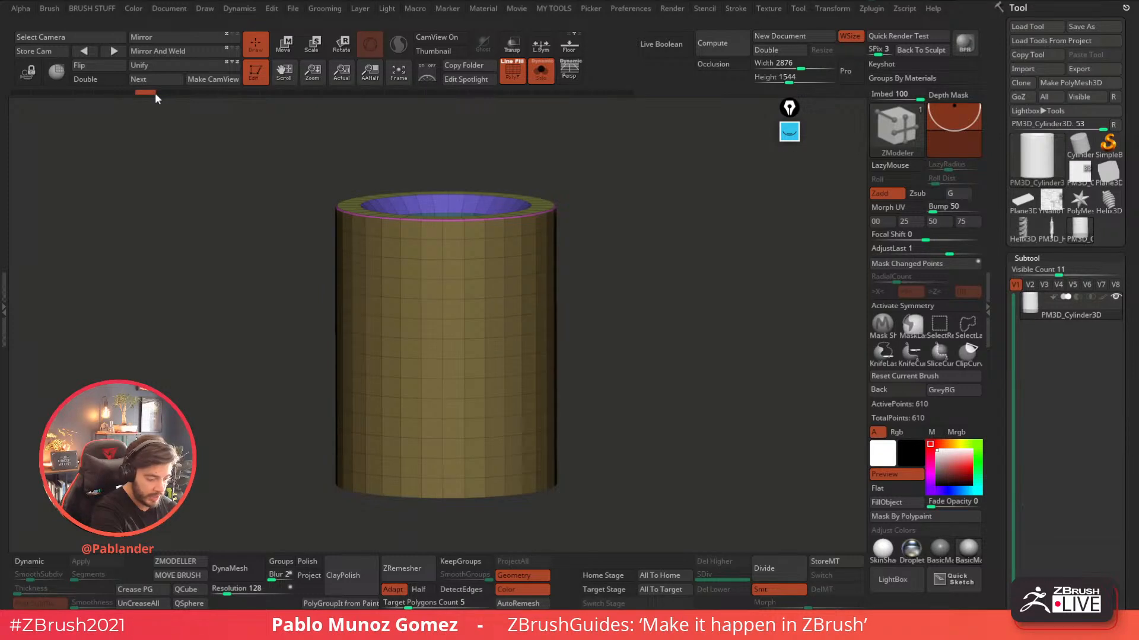
{"action": "left_click", "coordinate": [155, 93]}
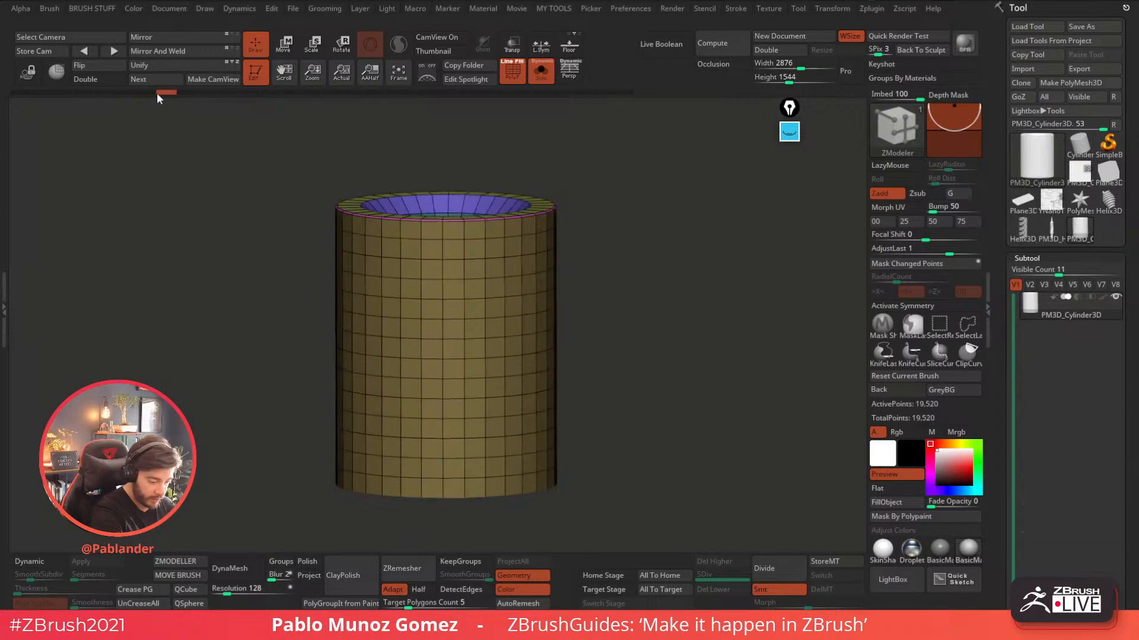
{"action": "left_click_drag", "start_coordinate": [158, 94], "coordinate": [153, 96]}
{"action": "left_click_drag", "start_coordinate": [579, 272], "coordinate": [704, 374]}
{"action": "left_click", "coordinate": [32, 563]}
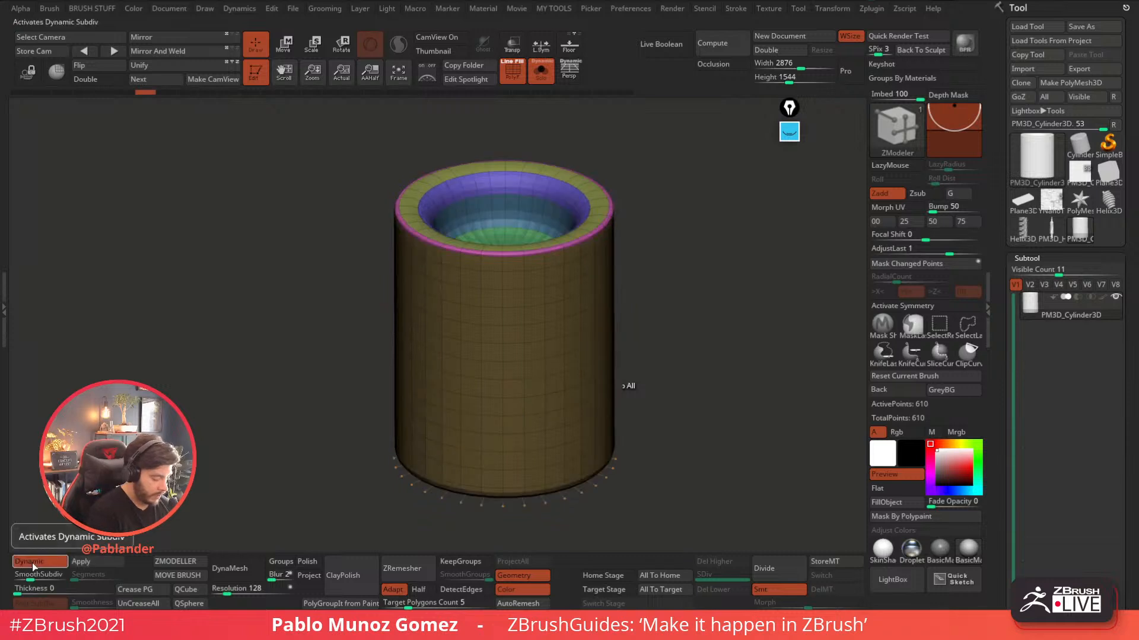
{"action": "left_click", "coordinate": [33, 564]}
- Taper the lower part of the straight cylinder into a rounded cup with the gizmo's Taper deformer
{"action": "mouse_move", "coordinate": [710, 349]}
{"action": "left_mouse_down", "text": "alt"}
{"action": "mouse_move", "coordinate": [705, 337]}
{"action": "mouse_move", "coordinate": [705, 356]}
{"action": "mouse_move", "coordinate": [708, 344]}
{"action": "left_mouse_up", "text": "alt"}
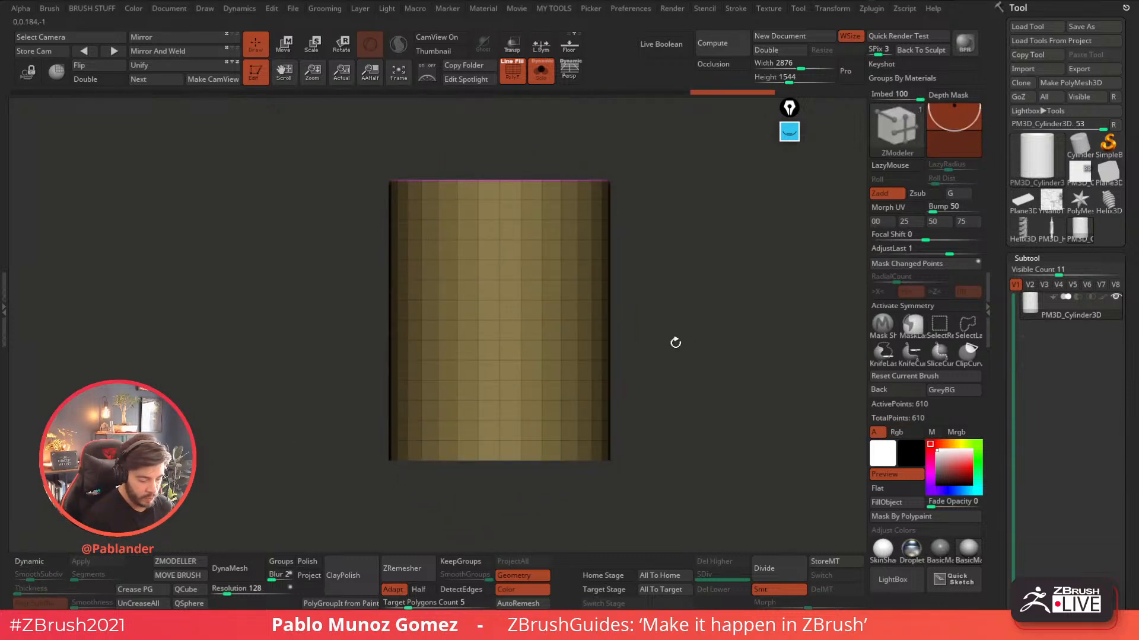
{"action": "left_click", "coordinate": [285, 46]}
{"action": "left_click", "coordinate": [435, 224]}
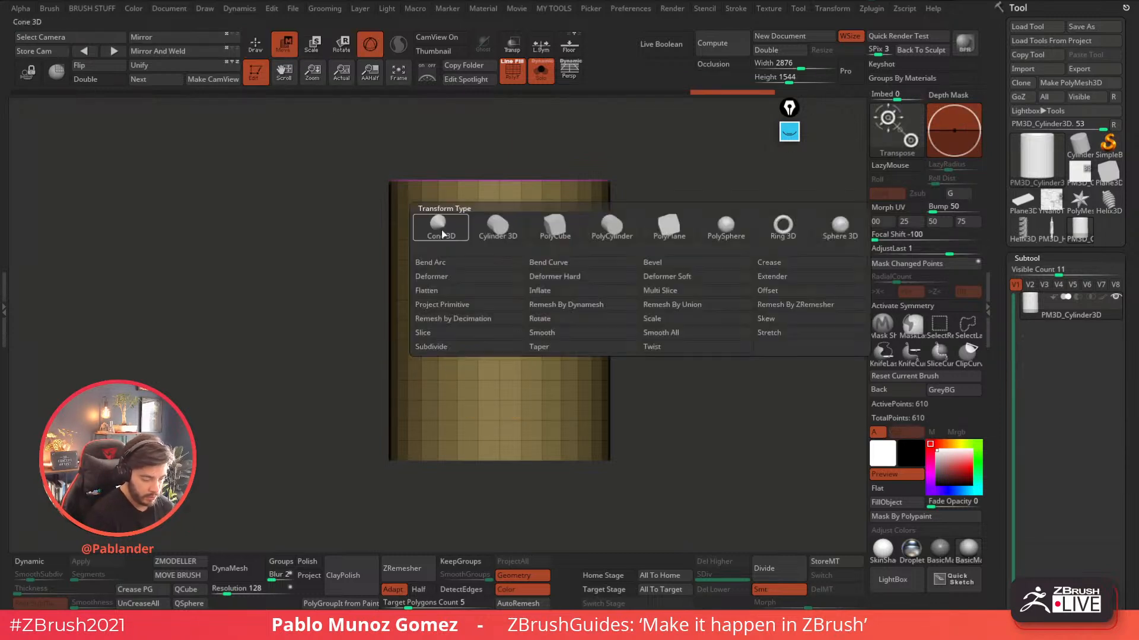
{"action": "left_click", "coordinate": [583, 349]}
{"action": "left_click_drag", "start_coordinate": [499, 456], "coordinate": [499, 452]}
{"action": "left_click_drag", "start_coordinate": [620, 172], "coordinate": [621, 169]}
{"action": "left_click", "coordinate": [435, 224]}
{"action": "left_click", "coordinate": [671, 236]}
{"action": "mouse_move", "coordinate": [619, 255]}
{"action": "left_mouse_down"}
{"action": "mouse_move", "coordinate": [647, 287]}
{"action": "mouse_move", "coordinate": [652, 271]}
{"action": "left_mouse_up"}
- Isolate one vertical half of the cup's outer wall using the SelectRect selection brush
{"action": "left_click_drag", "start_coordinate": [347, 127], "coordinate": [478, 498], "text": "ctrl+shift"}
{"action": "key", "text": "ctrl+z"}
{"action": "left_click", "coordinate": [939, 325]}
{"action": "left_click_drag", "start_coordinate": [348, 139], "coordinate": [374, 332], "text": "ctrl+shift"}
{"action": "left_click", "coordinate": [408, 383]}
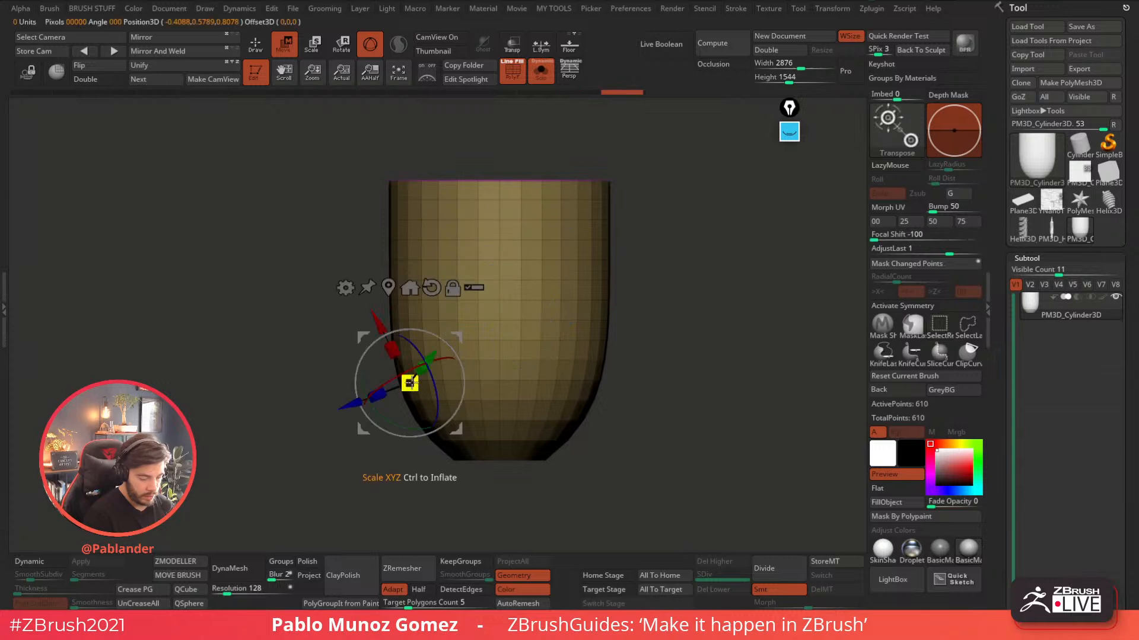
{"action": "left_click", "coordinate": [430, 288]}
{"action": "key", "text": "ctrl+z"}
{"action": "key", "text": "q"}
{"action": "left_click", "coordinate": [435, 283], "text": "ctrl+shift"}
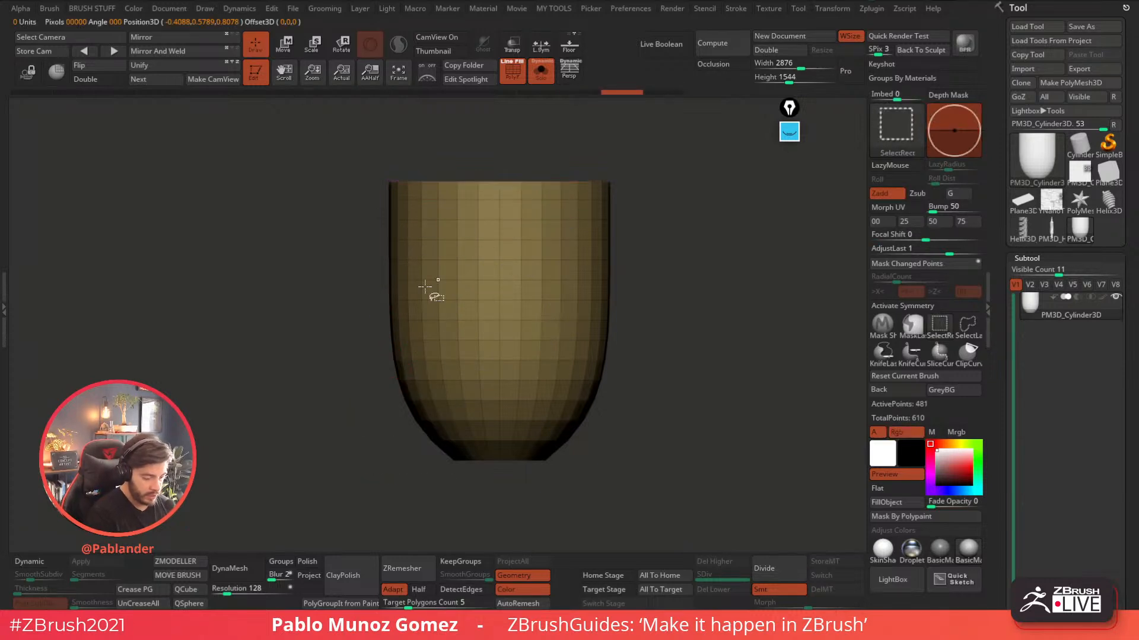
{"action": "mouse_move", "coordinate": [334, 129]}
{"action": "left_mouse_down", "text": "ctrl+shift"}
{"action": "mouse_move", "coordinate": [478, 501]}
{"action": "mouse_move", "coordinate": [509, 498]}
{"action": "left_mouse_up", "text": "ctrl+shift"}
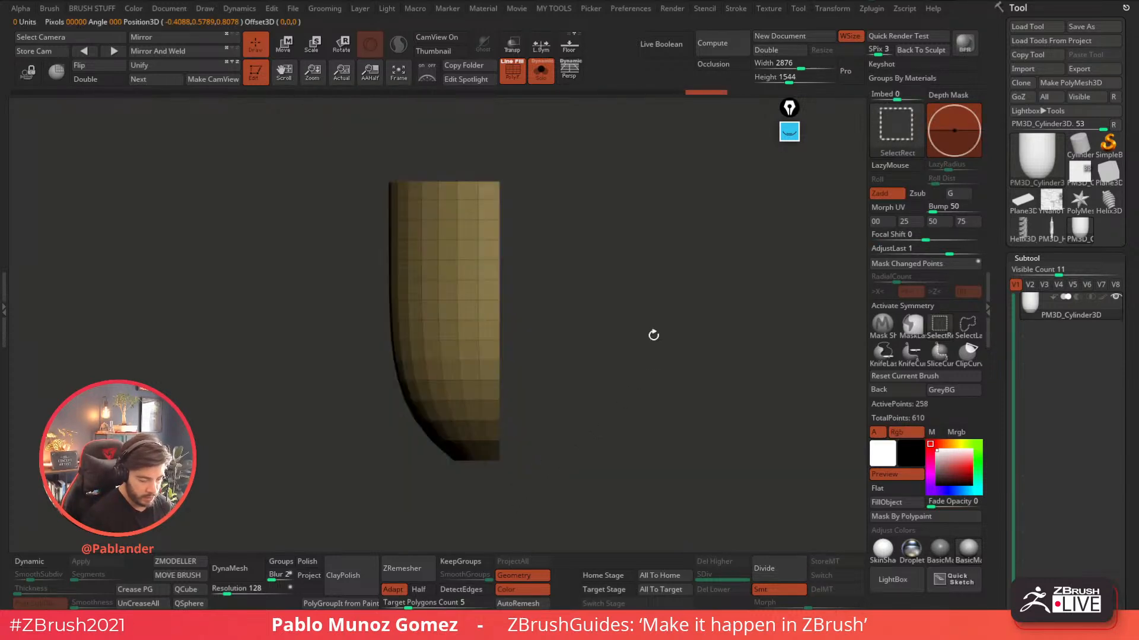
- Give the visible half wall its own polygroup and mask the rest of the cup
{"action": "key", "text": "1"}
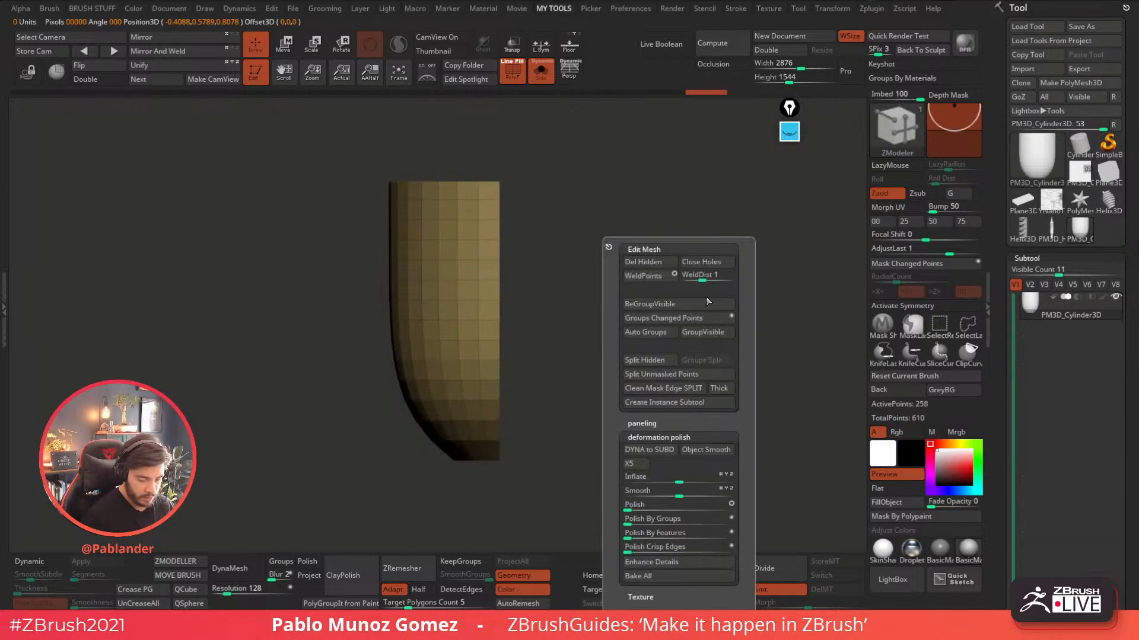
{"action": "left_click", "coordinate": [706, 332]}
{"action": "left_click", "coordinate": [587, 374], "text": "ctrl+shift"}
{"action": "left_click", "coordinate": [474, 349], "text": "ctrl+shift"}
{"action": "left_click", "coordinate": [646, 295], "text": "ctrl"}
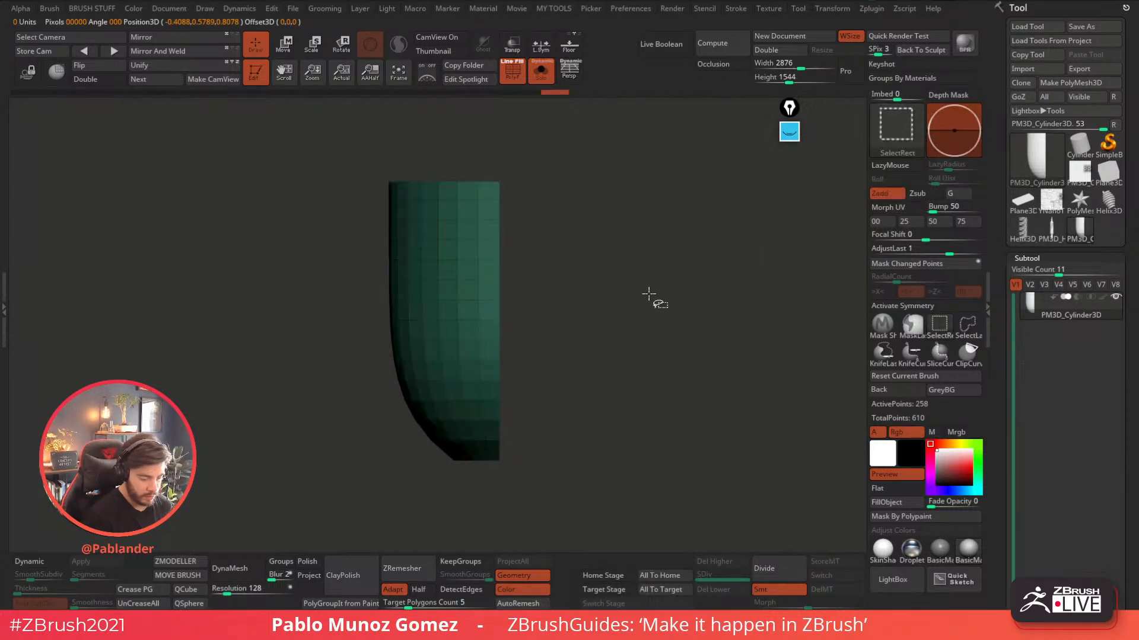
{"action": "left_click", "coordinate": [650, 295], "text": "ctrl+shift"}
{"action": "left_click", "coordinate": [675, 298], "text": "ctrl"}
- Flatten the unmasked half wall along Z and extrude it outward, adding a short extra segment at the flat end
{"action": "key", "text": "w"}
{"action": "left_click_drag", "start_coordinate": [566, 321], "coordinate": [169, 343]}
{"action": "left_click_drag", "start_coordinate": [364, 316], "coordinate": [314, 319]}
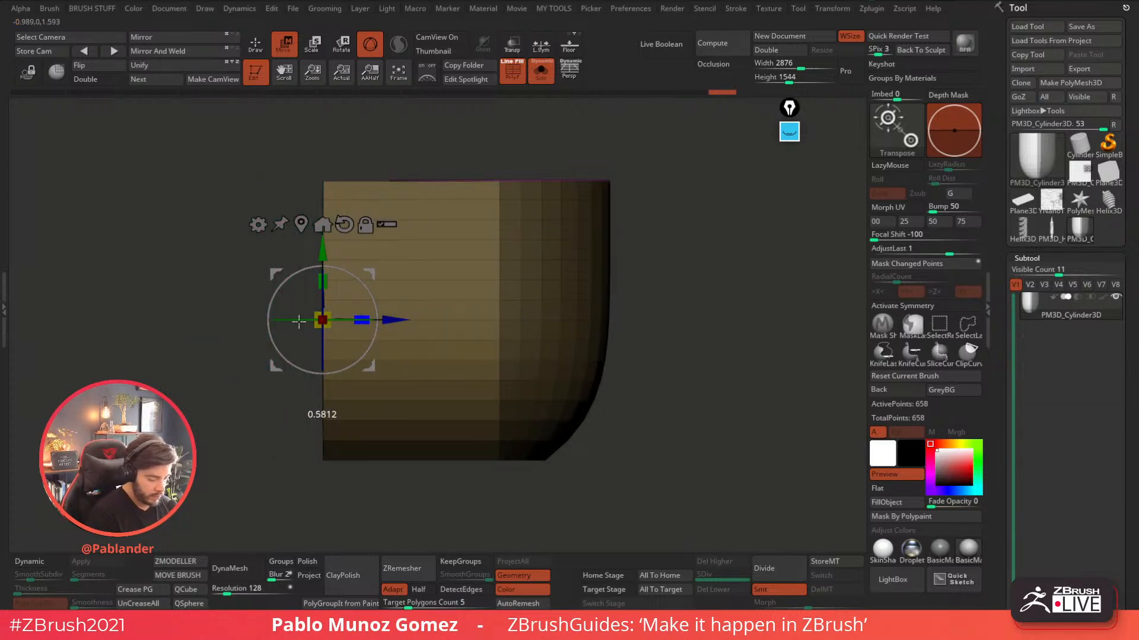
{"action": "left_click_drag", "start_coordinate": [391, 319], "coordinate": [362, 320], "text": "ctrl"}
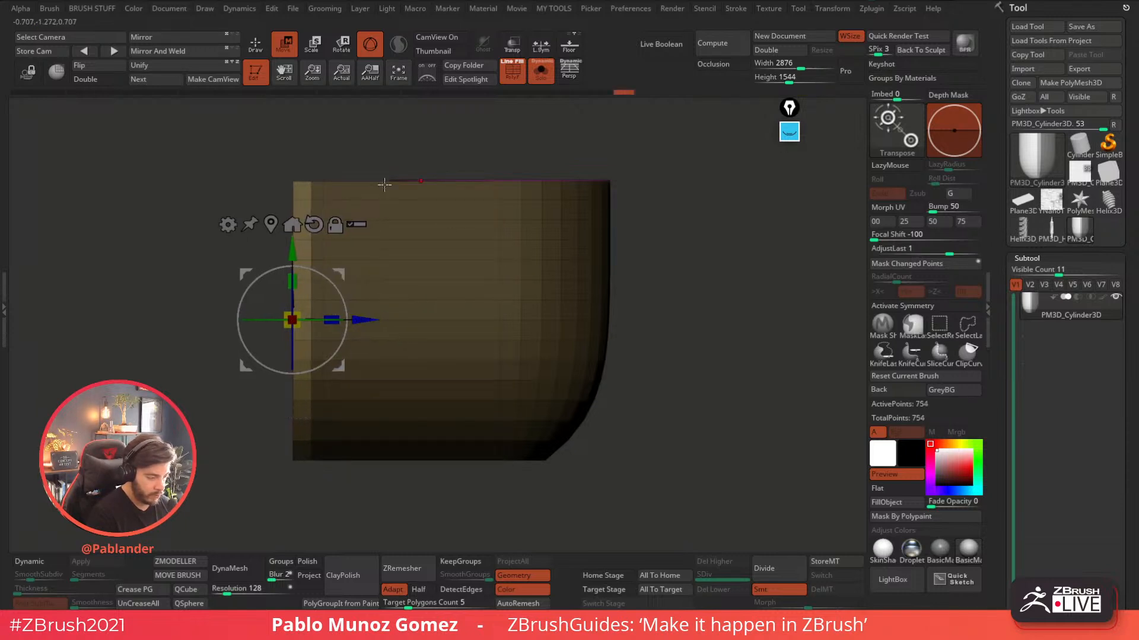
- Preview the cup-shaped bracket with dynamic subdivision, checking it from several angles, and switch the preview off again
{"action": "key", "text": "q"}
{"action": "mouse_move", "coordinate": [643, 252]}
{"action": "left_mouse_down", "text": "alt"}
{"action": "mouse_move", "coordinate": [641, 213]}
{"action": "mouse_move", "coordinate": [618, 311]}
{"action": "left_mouse_up", "text": "alt"}
{"action": "left_click_drag", "start_coordinate": [618, 312], "coordinate": [657, 311], "text": "alt"}
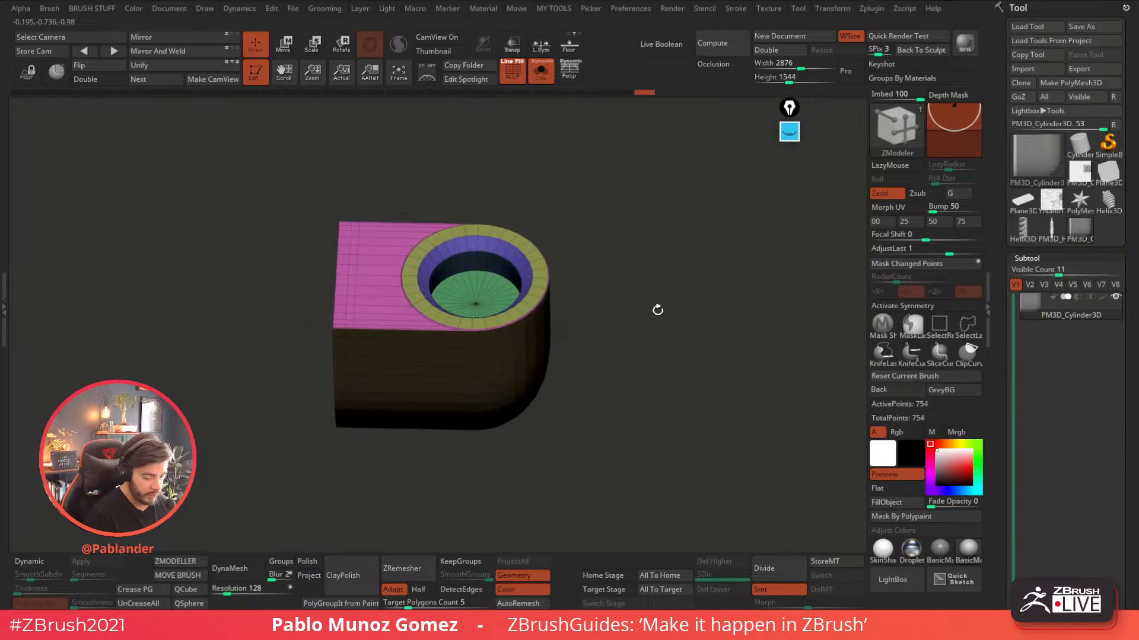
{"action": "key", "text": "d"}
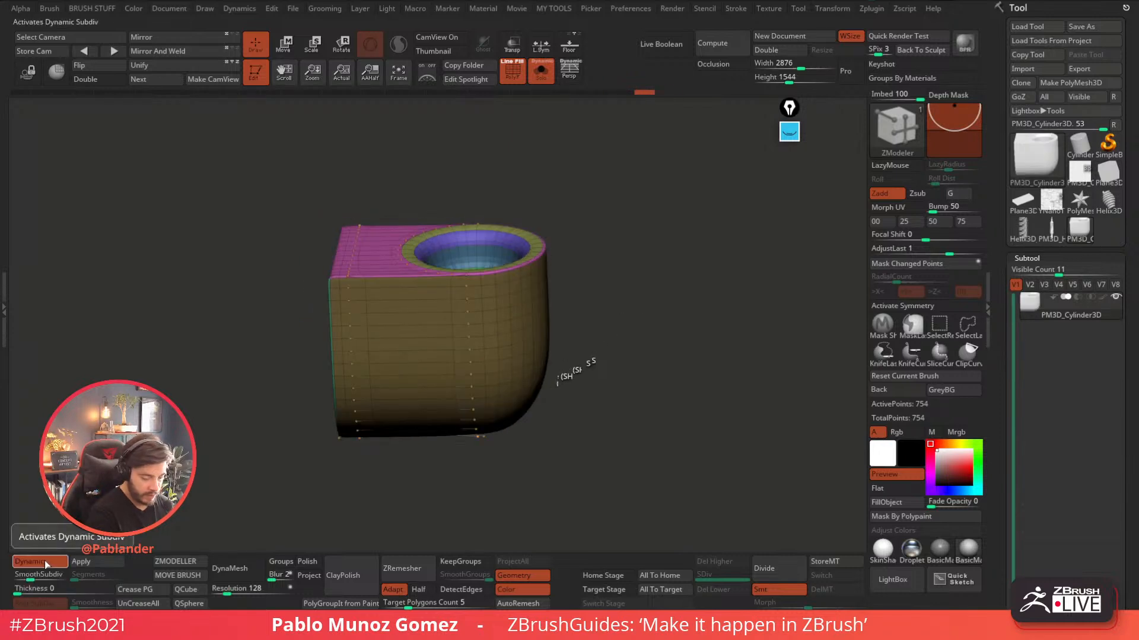
{"action": "left_click", "coordinate": [44, 562]}
{"action": "left_click_drag", "start_coordinate": [678, 381], "coordinate": [684, 349]}
- Copy the bracket subtool, switch to the PM3D_Cube3D1_1 tool and select the PM3D_Cylinder3D1_4 cup inside the "or" folder
{"action": "left_click_drag", "start_coordinate": [1007, 383], "coordinate": [1006, 196]}
{"action": "left_click_drag", "start_coordinate": [1002, 279], "coordinate": [1002, 587]}
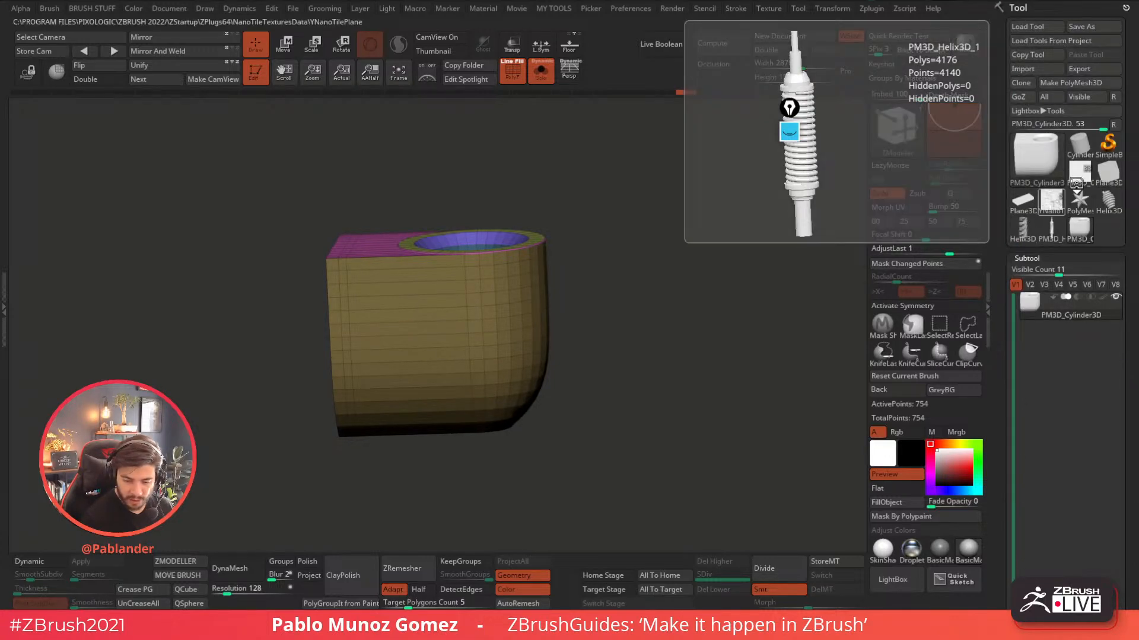
{"action": "left_click", "coordinate": [1075, 181]}
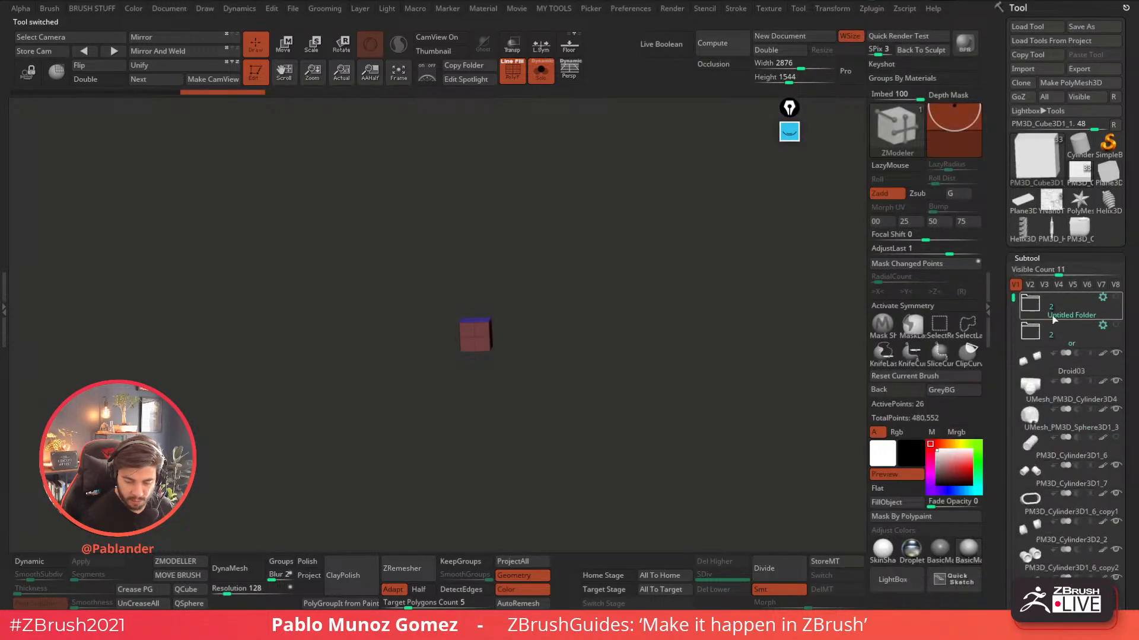
{"action": "left_click", "coordinate": [1031, 339]}
{"action": "left_click", "coordinate": [1075, 356]}
- Delete the old cup subtool from the "or" folder and paste the copied bracket in its place
{"action": "left_click_drag", "start_coordinate": [999, 441], "coordinate": [998, 311]}
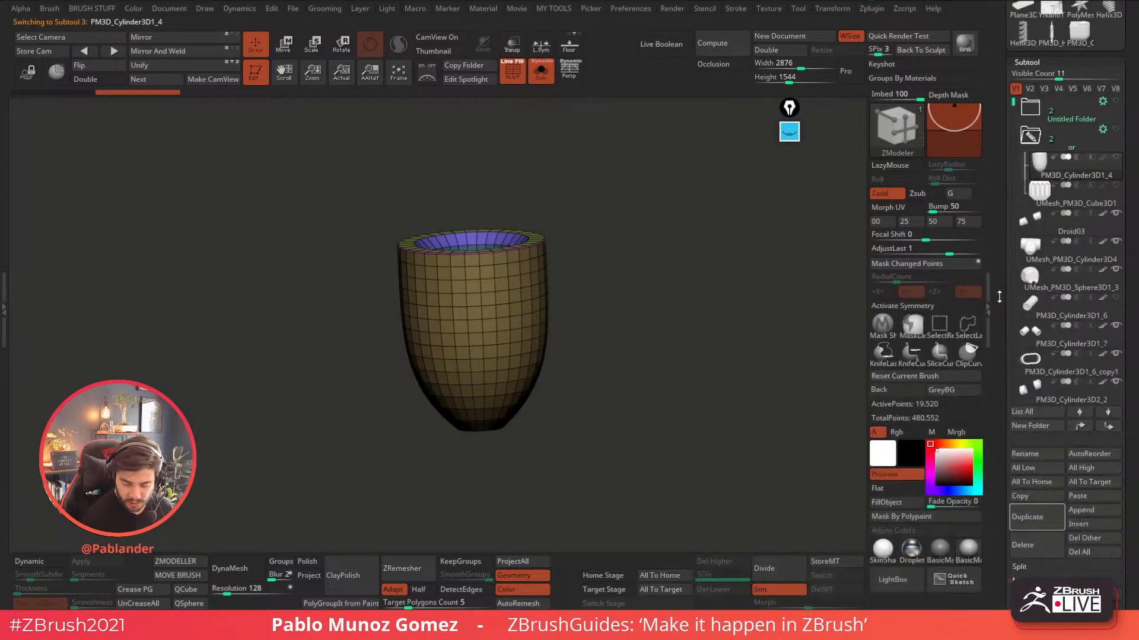
{"action": "left_click", "coordinate": [1052, 487]}
{"action": "left_click", "coordinate": [857, 508]}
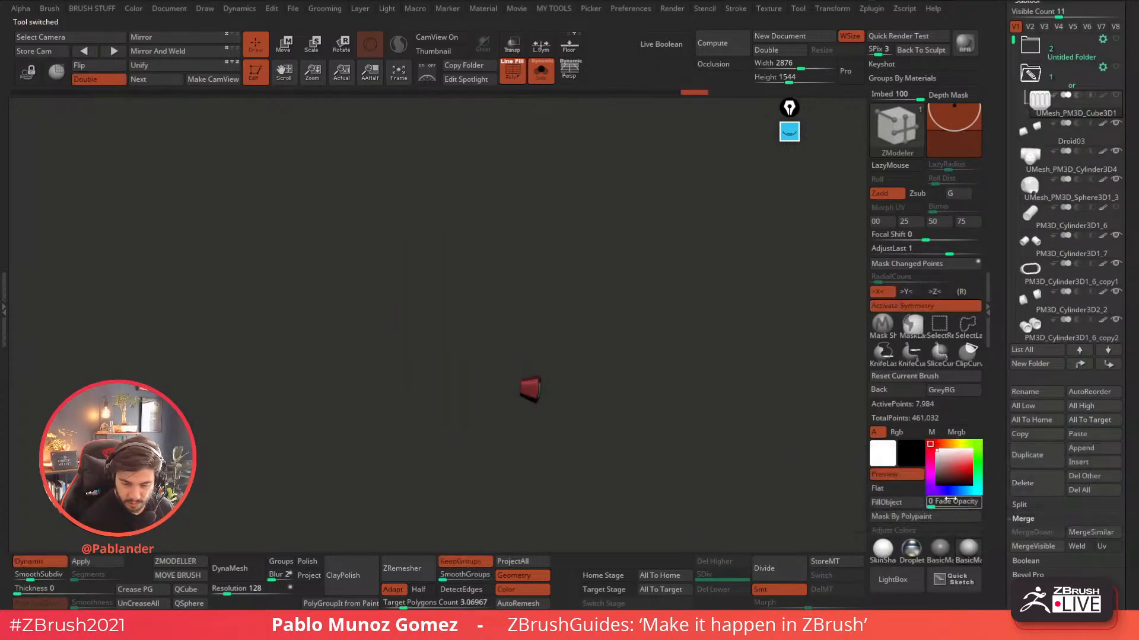
{"action": "left_click", "coordinate": [1090, 436]}
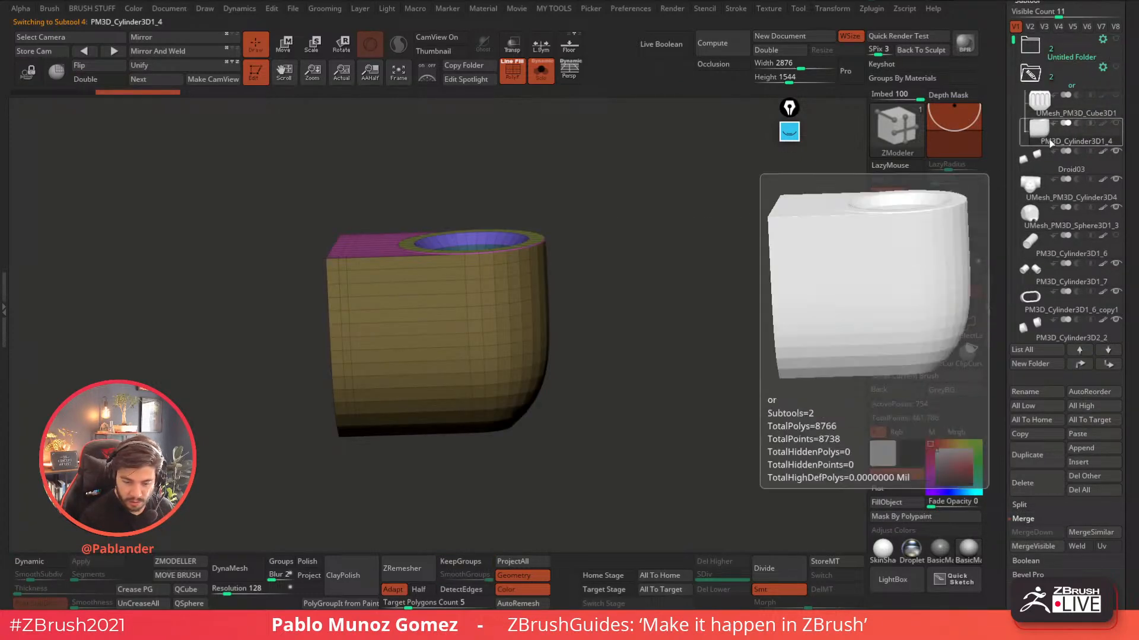
- Duplicate the pasted bracket, move the duplicate to the end of the subtool list and collapse the "or" folder
{"action": "left_click", "coordinate": [1037, 455]}
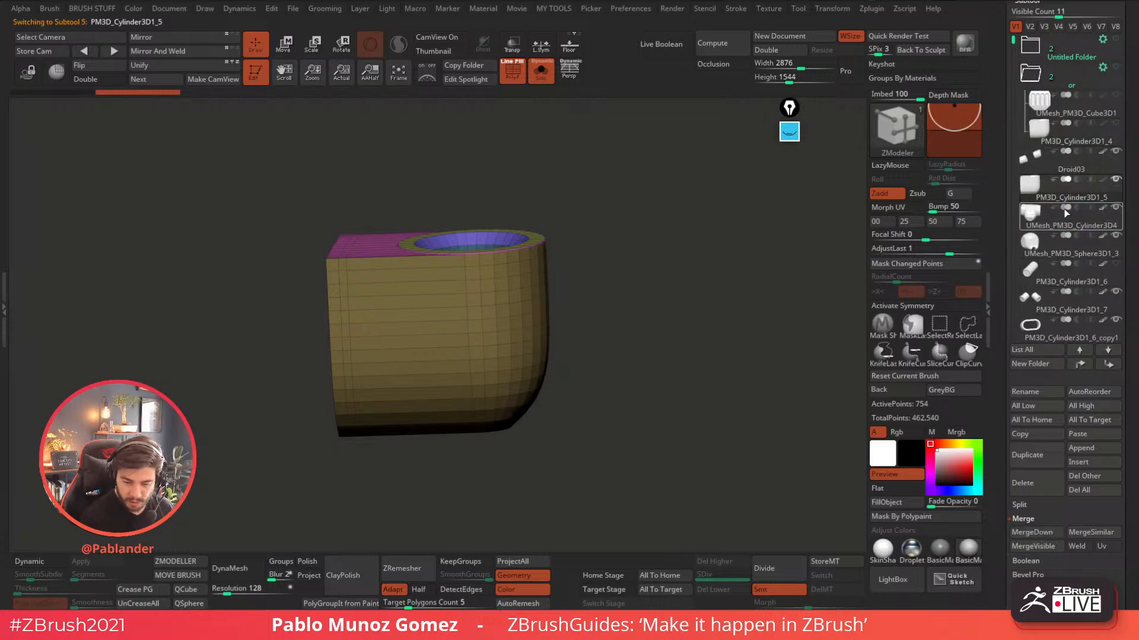
{"action": "left_click", "coordinate": [1106, 349], "text": "shift"}
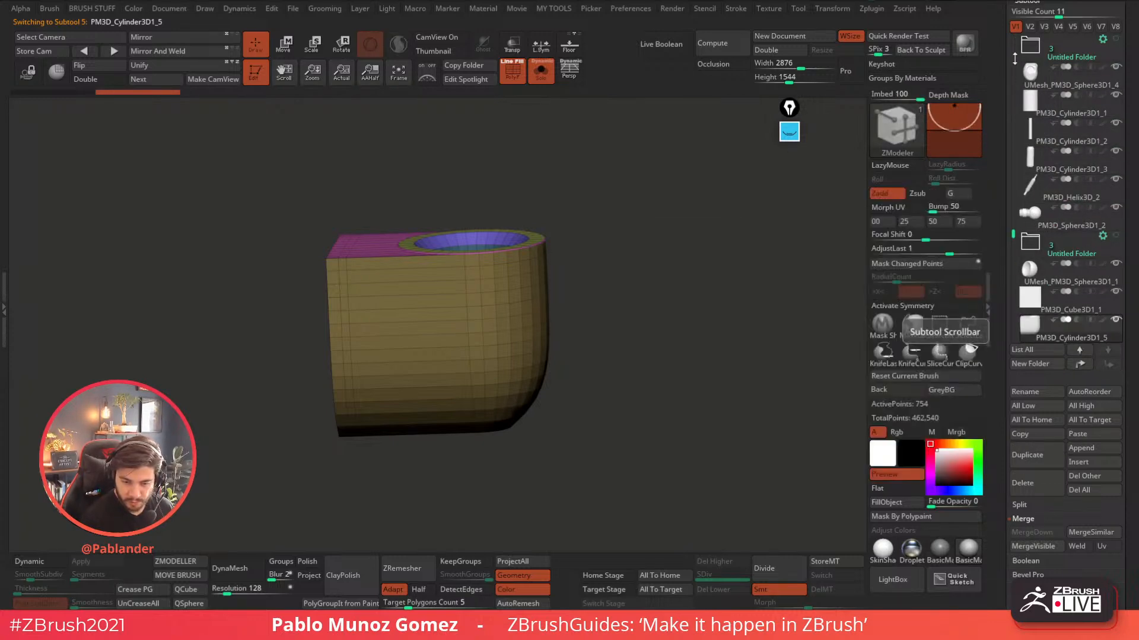
{"action": "scroll", "coordinate": [1032, 37], "scroll_direction": "up", "scroll_amount": 5}
{"action": "left_click", "coordinate": [1030, 76]}
- Scale down the duplicated bracket, move it onto the side of the central tube below the spring and tilt it outward
{"action": "left_click_drag", "start_coordinate": [714, 271], "coordinate": [622, 247]}
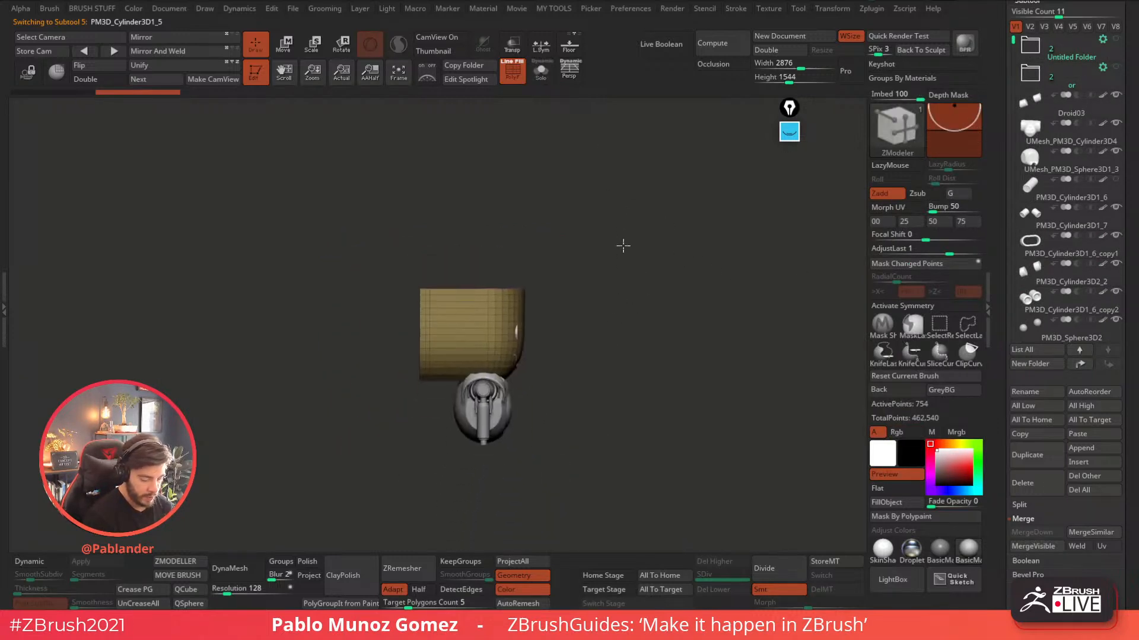
{"action": "key", "text": "w"}
{"action": "left_click_drag", "start_coordinate": [435, 323], "coordinate": [440, 400]}
{"action": "left_click_drag", "start_coordinate": [465, 336], "coordinate": [432, 308]}
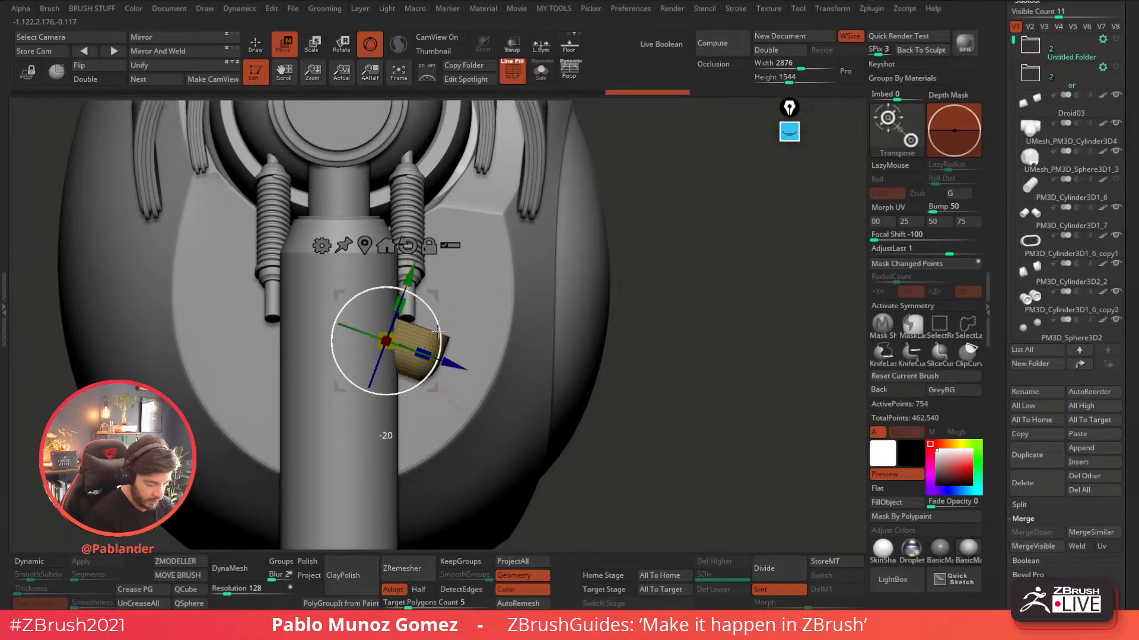
{"action": "mouse_move", "coordinate": [439, 338]}
{"action": "left_mouse_down"}
{"action": "mouse_move", "coordinate": [436, 303]}
{"action": "mouse_move", "coordinate": [437, 336]}
{"action": "left_mouse_up"}
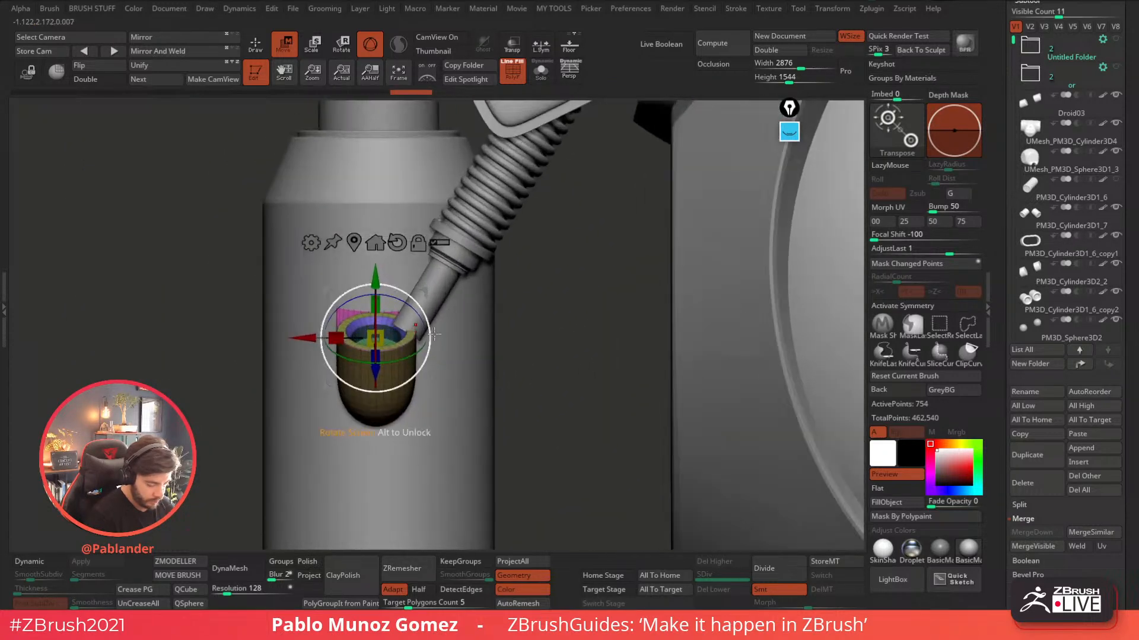
- Fine-tune the bracket's position and angle so its socket lines up with the end of the spring's rod
{"action": "left_click_drag", "start_coordinate": [376, 373], "coordinate": [376, 379]}
{"action": "right_click_drag", "start_coordinate": [376, 380], "coordinate": [420, 375]}
{"action": "left_click_drag", "start_coordinate": [420, 373], "coordinate": [433, 380]}
{"action": "right_click_drag", "start_coordinate": [433, 380], "coordinate": [450, 326]}
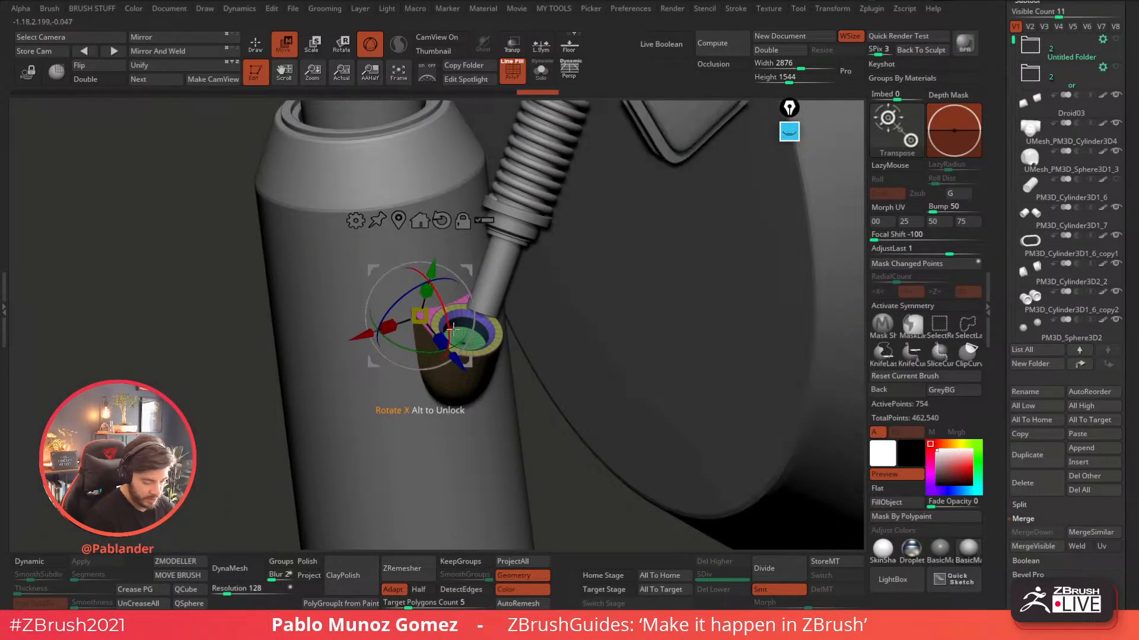
{"action": "left_click", "coordinate": [256, 45]}
{"action": "mouse_move", "coordinate": [484, 379]}
{"action": "right_mouse_down"}
{"action": "mouse_move", "coordinate": [494, 268]}
{"action": "mouse_move", "coordinate": [493, 383]}
{"action": "mouse_move", "coordinate": [547, 338]}
{"action": "right_mouse_up"}
{"action": "key", "text": "w"}
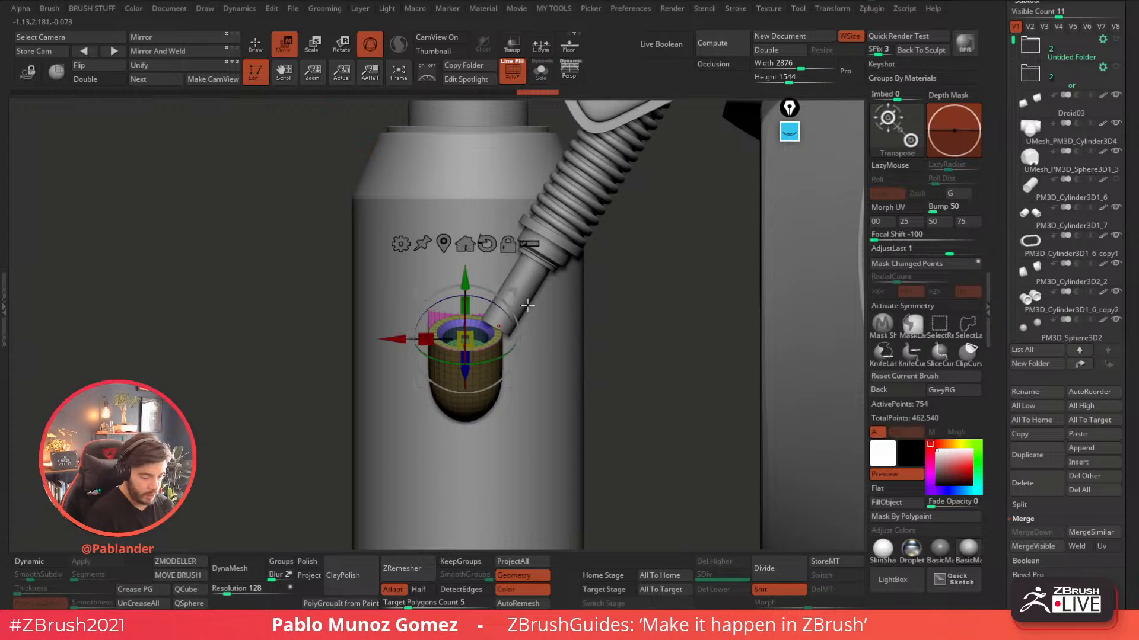
{"action": "left_click_drag", "start_coordinate": [514, 383], "coordinate": [512, 383]}
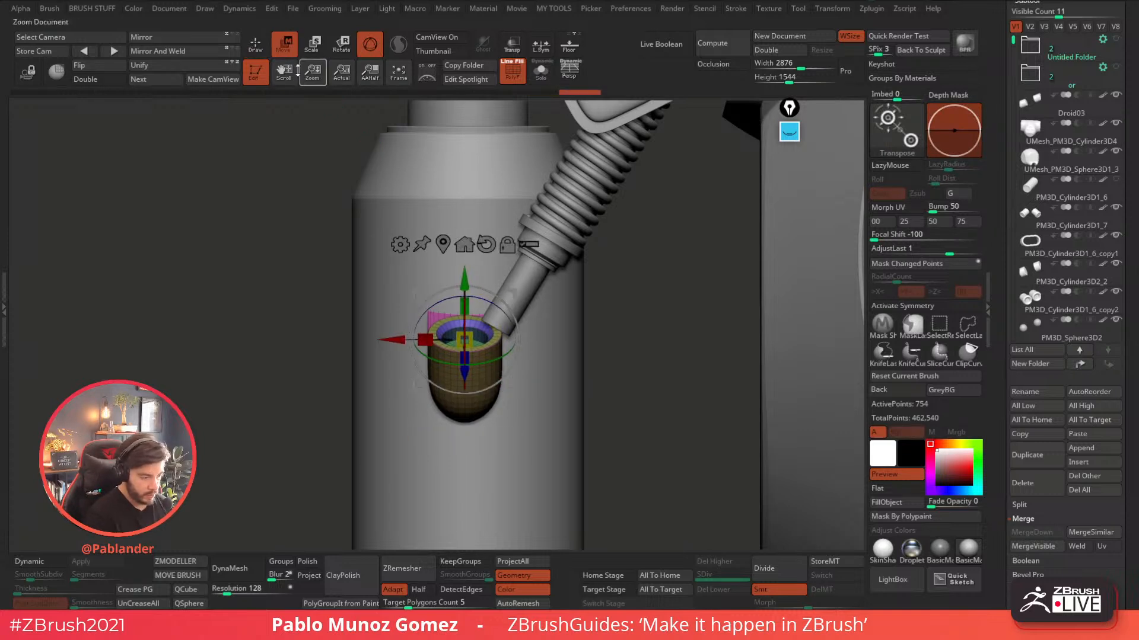
- Turn on dynamic subdivision for the bracket, crease its polygroup borders and hide the polyframe
{"action": "key", "text": "q"}
{"action": "left_click", "coordinate": [39, 562]}
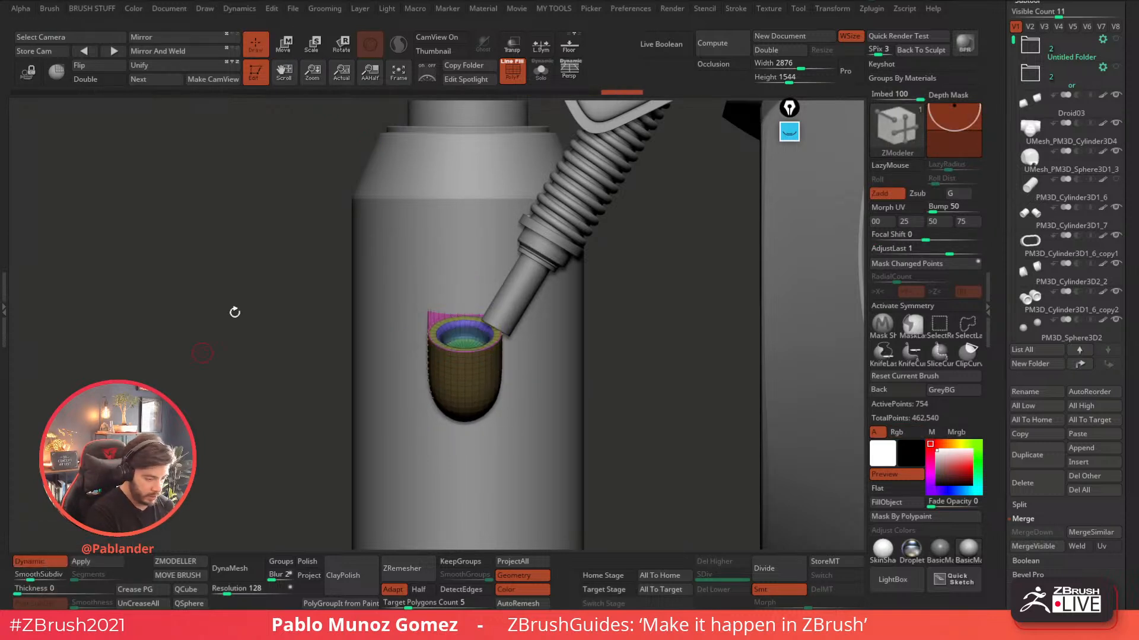
{"action": "left_click", "coordinate": [145, 592]}
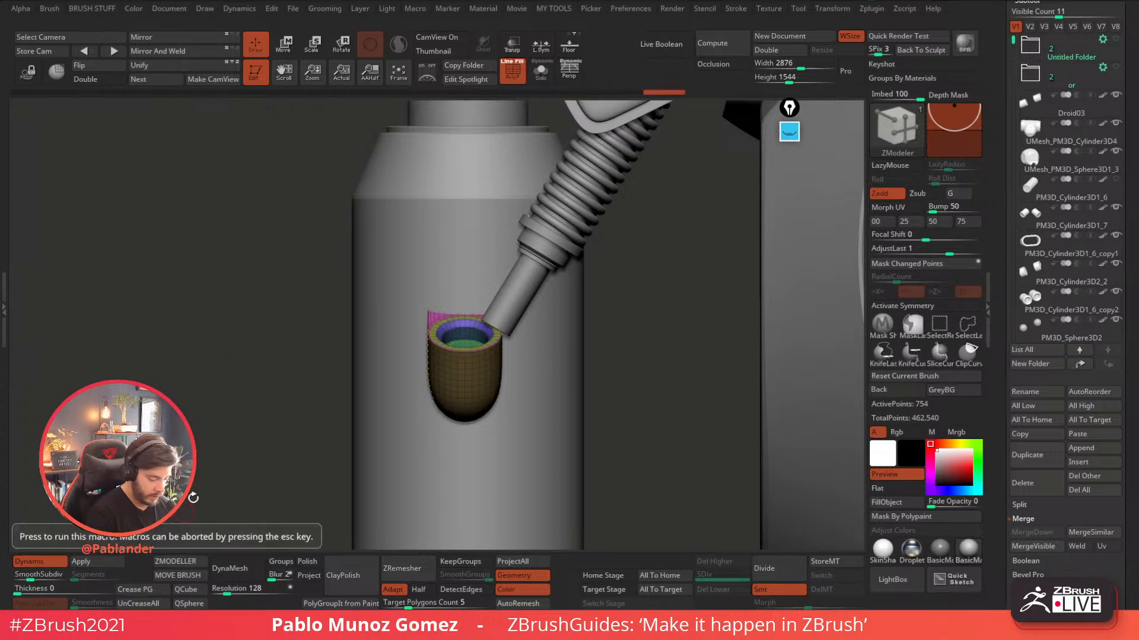
{"action": "left_click", "coordinate": [514, 73]}
{"action": "left_click_drag", "start_coordinate": [625, 335], "coordinate": [696, 350], "text": "alt"}
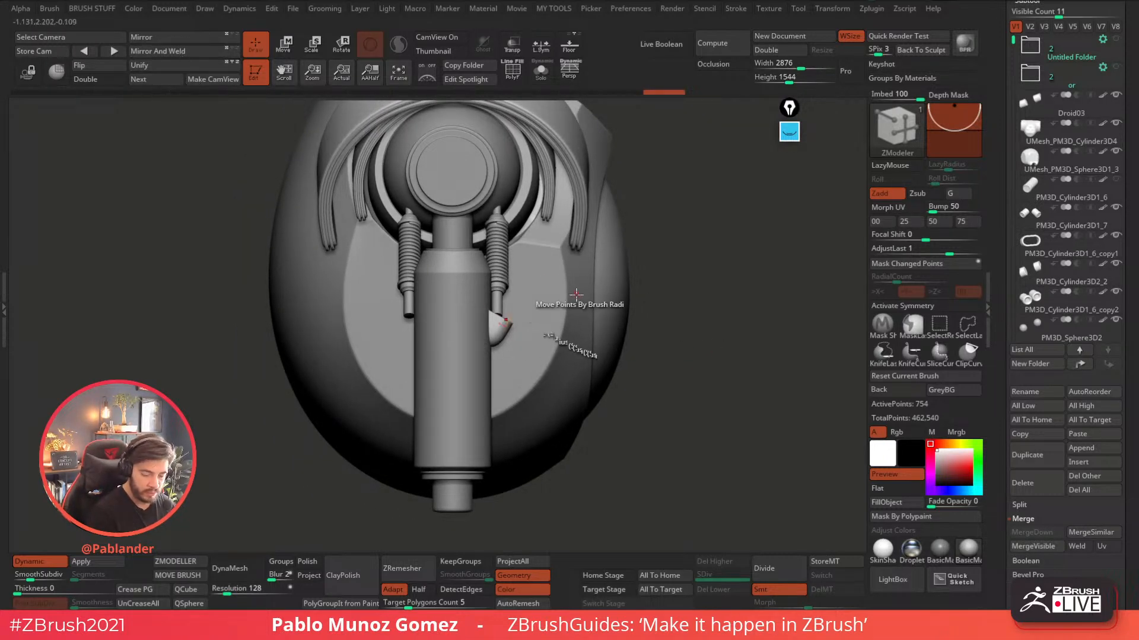
- Reset the gizmo orientation, duplicate the bracket within its subtool and turn the copy around onto the opposite side of the tube
{"action": "left_click", "coordinate": [282, 46]}
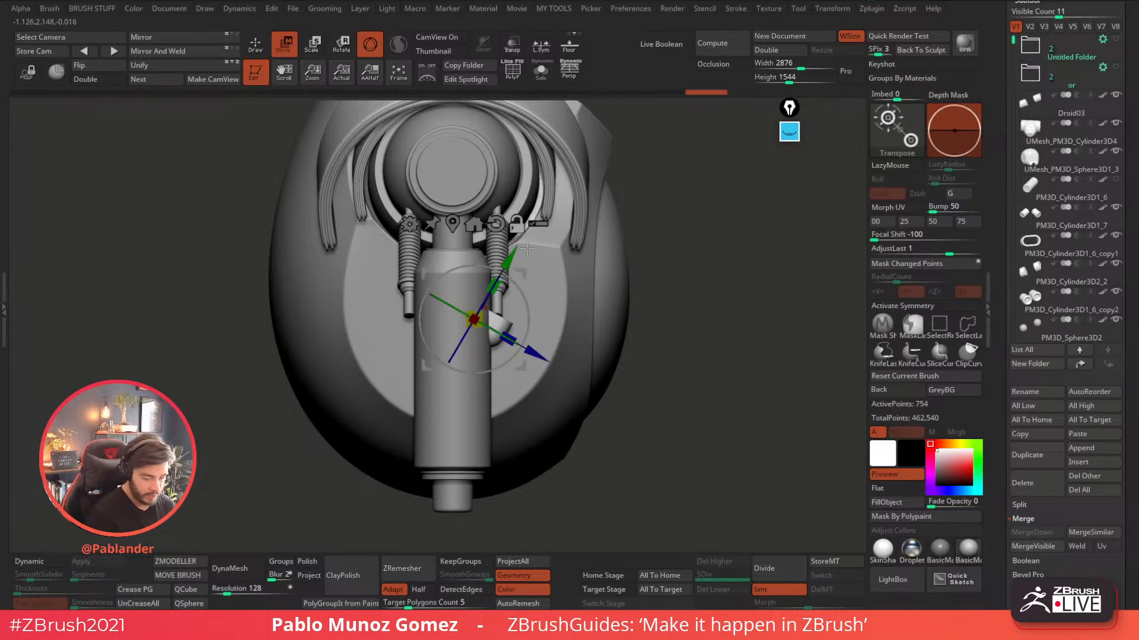
{"action": "left_click", "coordinate": [496, 223]}
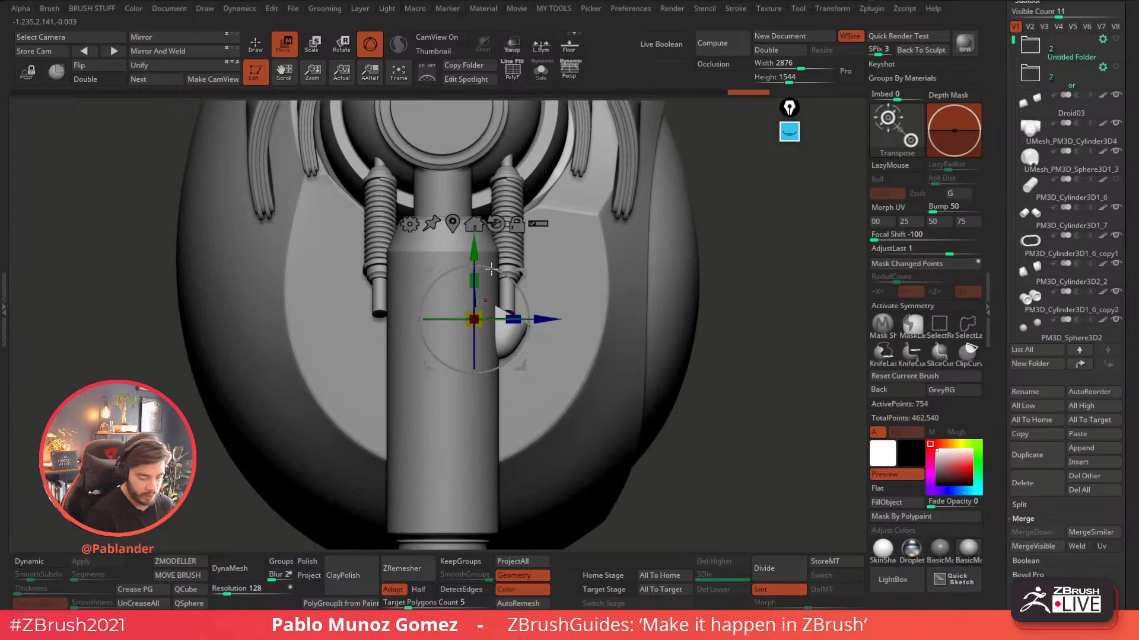
{"action": "left_click_drag", "start_coordinate": [543, 318], "coordinate": [435, 315]}
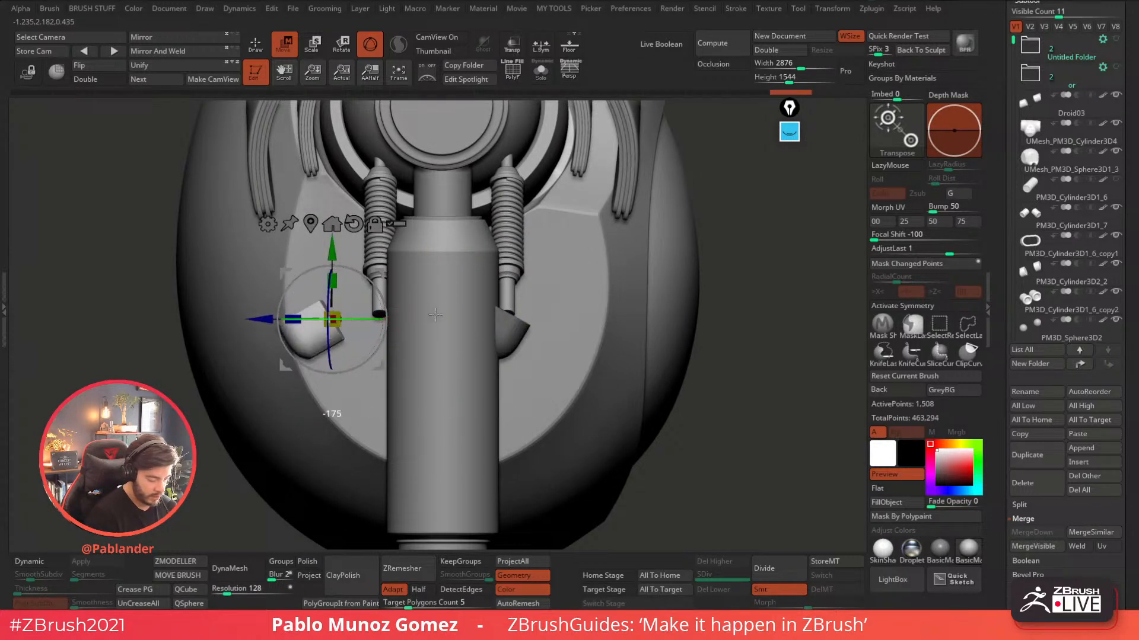
{"action": "mouse_move", "coordinate": [256, 320]}
{"action": "left_mouse_down"}
{"action": "mouse_move", "coordinate": [331, 358]}
{"action": "mouse_move", "coordinate": [521, 379]}
{"action": "mouse_move", "coordinate": [612, 338]}
{"action": "left_mouse_up"}
{"action": "key", "text": "ctrl"}
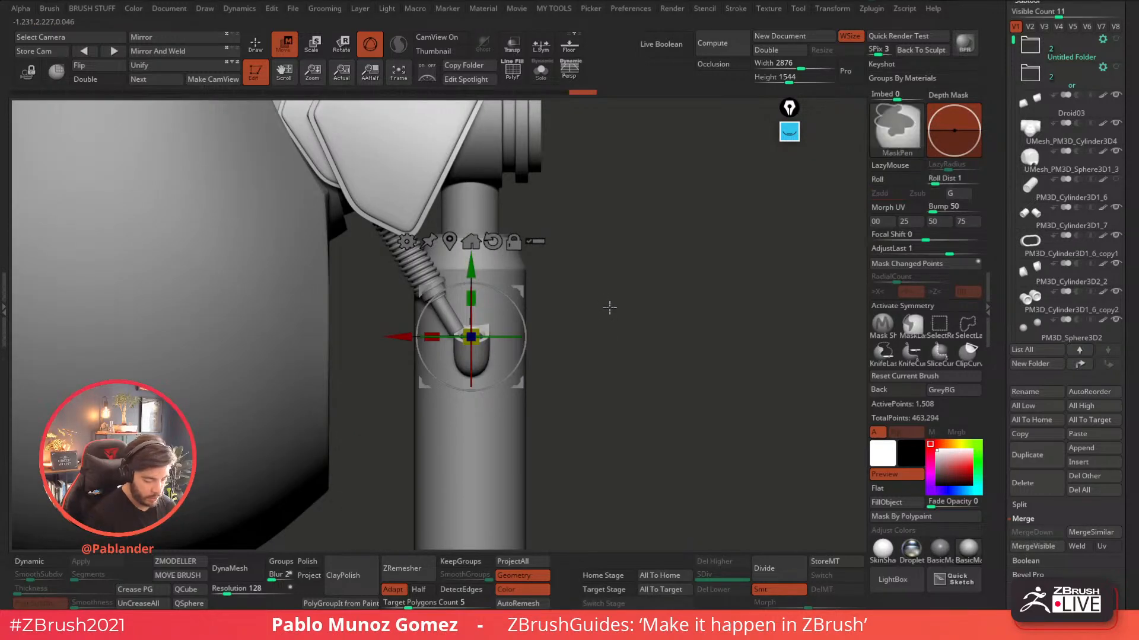
- Turn dynamic subdivision back on for both brackets and switch to the Move brush
{"action": "key", "text": "q"}
{"action": "left_click_drag", "start_coordinate": [607, 298], "coordinate": [599, 341]}
{"action": "left_click", "coordinate": [51, 558]}
{"action": "left_click_drag", "start_coordinate": [707, 360], "coordinate": [706, 383]}
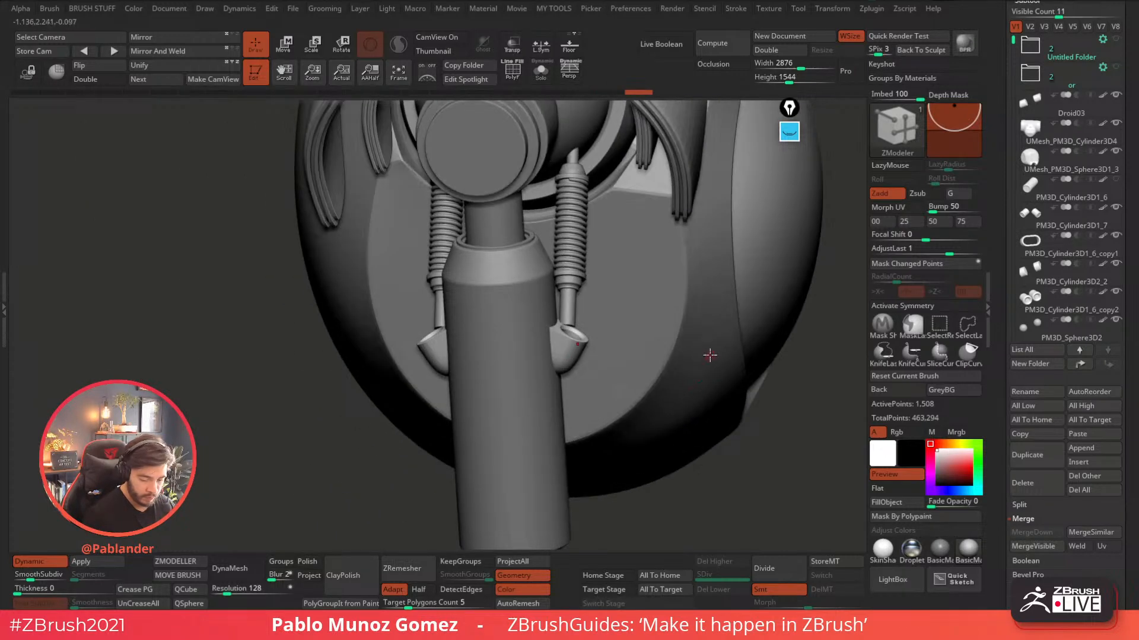
{"action": "key", "text": "b"}
{"action": "key", "text": "m"}
{"action": "key", "text": "v"}
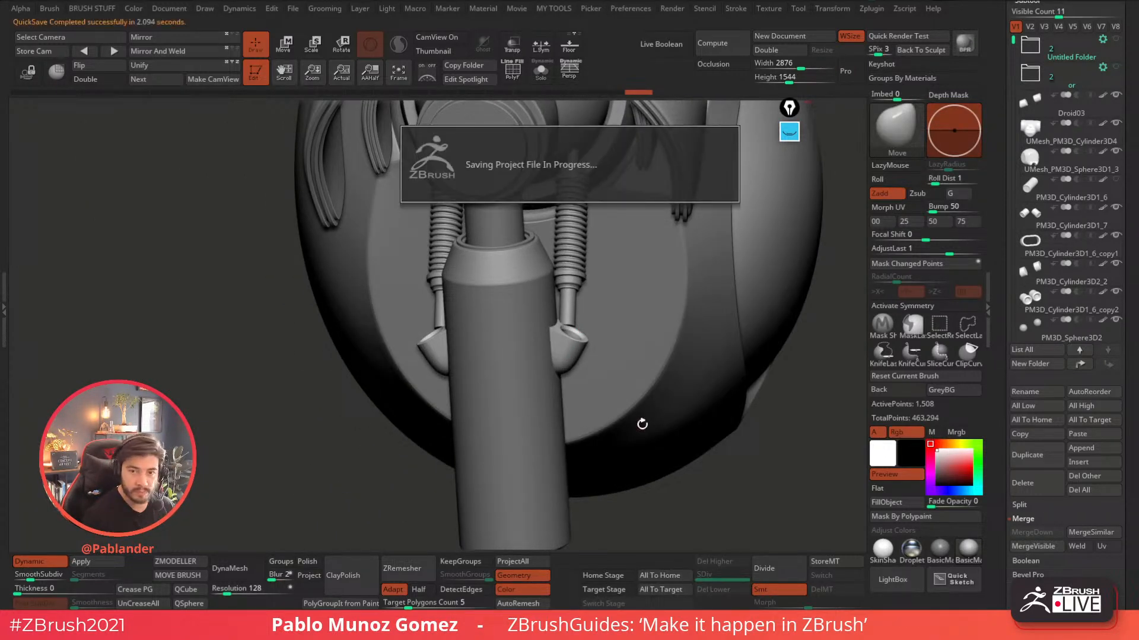
- Select the PM3D_Helix3D_2 spring subtool and reposition it so its lower rod reaches into the bracket's socket
{"action": "right_click_drag", "start_coordinate": [635, 398], "coordinate": [568, 199]}
{"action": "left_click", "coordinate": [565, 279], "text": "alt"}
{"action": "left_click", "coordinate": [542, 76]}
{"action": "left_click", "coordinate": [542, 77]}
{"action": "mouse_move", "coordinate": [559, 113]}
{"action": "right_mouse_down"}
{"action": "mouse_move", "coordinate": [534, 293]}
{"action": "mouse_move", "coordinate": [515, 277]}
{"action": "mouse_move", "coordinate": [525, 296]}
{"action": "right_mouse_up"}
{"action": "key", "text": "w"}
{"action": "left_click_drag", "start_coordinate": [543, 262], "coordinate": [543, 285]}
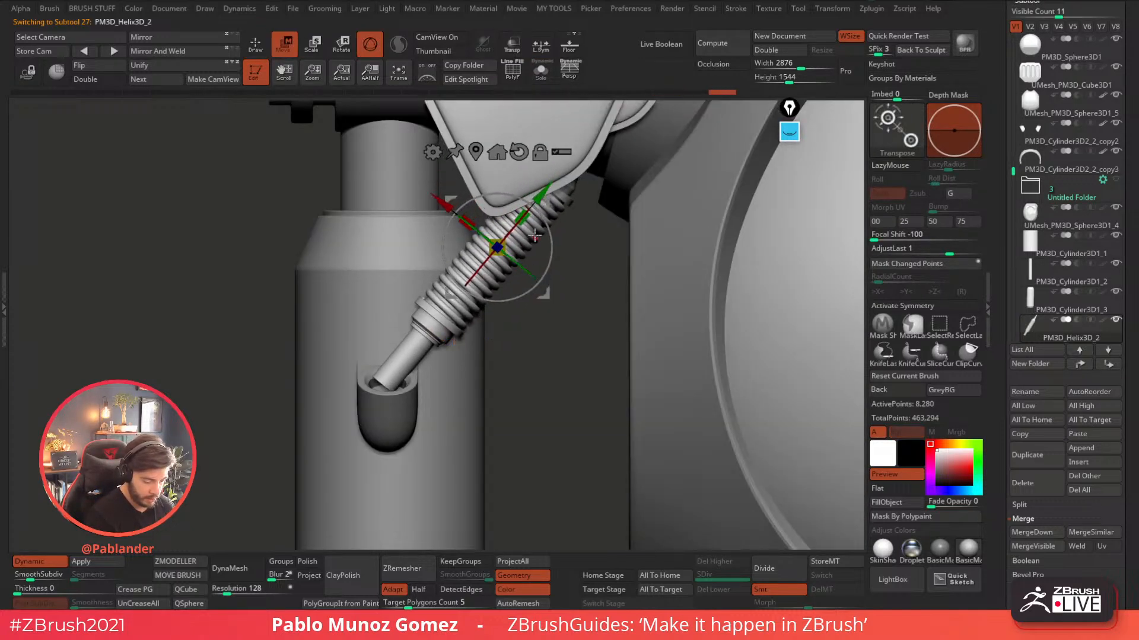
{"action": "left_click_drag", "start_coordinate": [539, 192], "coordinate": [533, 200]}
- Isolate the spring subtool and delete the left spring, keeping only the right one
{"action": "left_click_drag", "start_coordinate": [541, 303], "coordinate": [601, 296]}
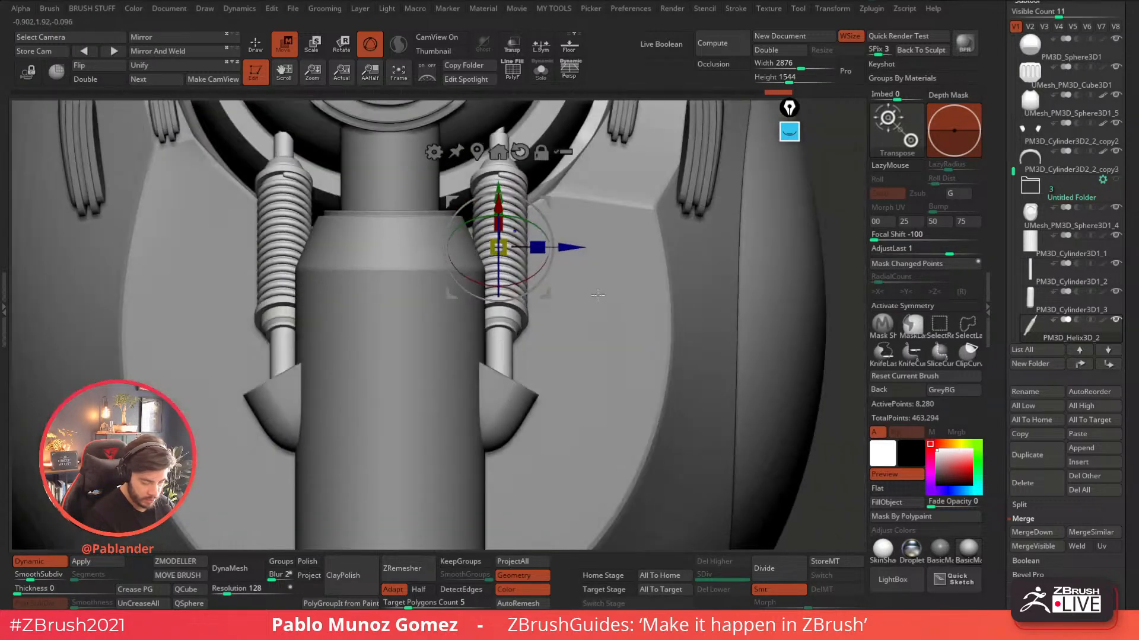
{"action": "left_click", "coordinate": [541, 70]}
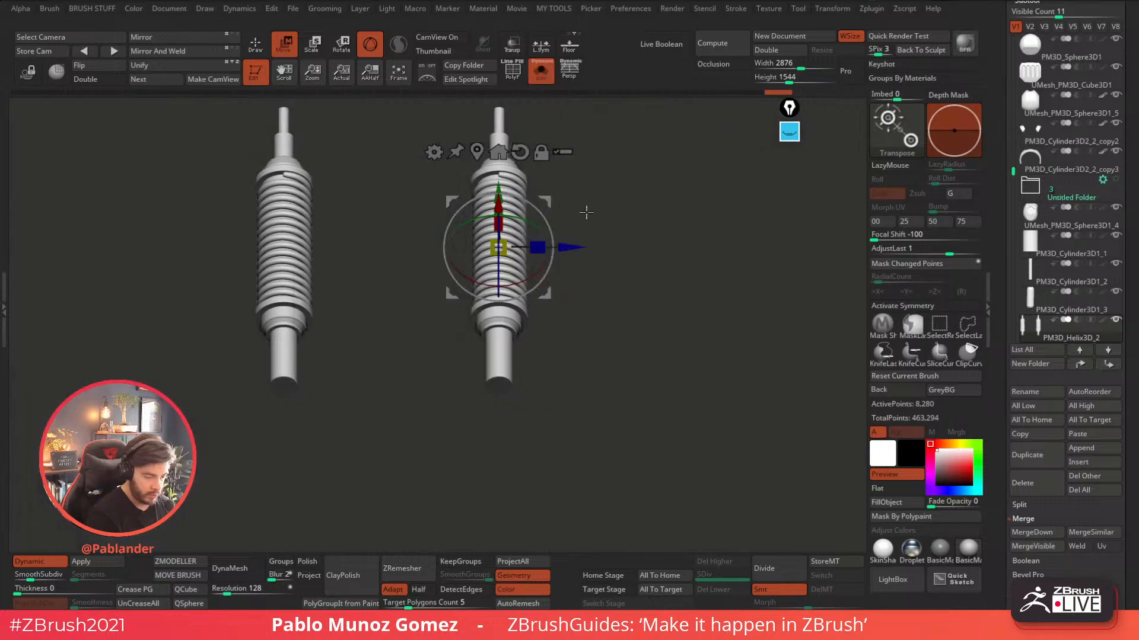
{"action": "left_click_drag", "start_coordinate": [642, 425], "coordinate": [440, 102], "text": "ctrl"}
{"action": "key", "text": "2"}
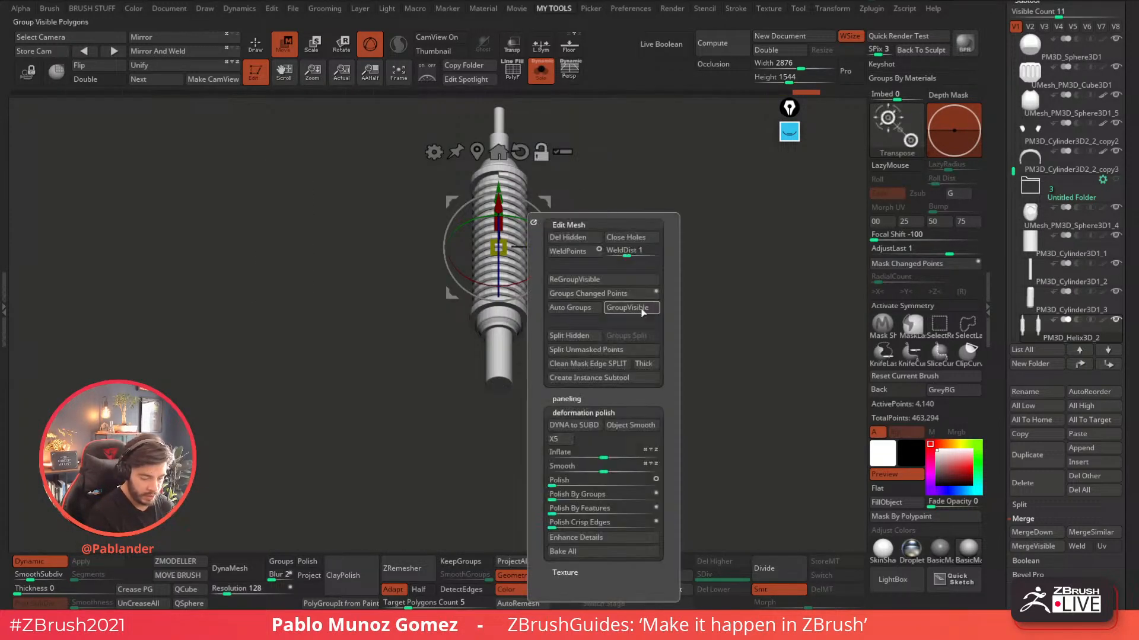
{"action": "left_click", "coordinate": [575, 238]}
{"action": "left_click", "coordinate": [540, 71]}
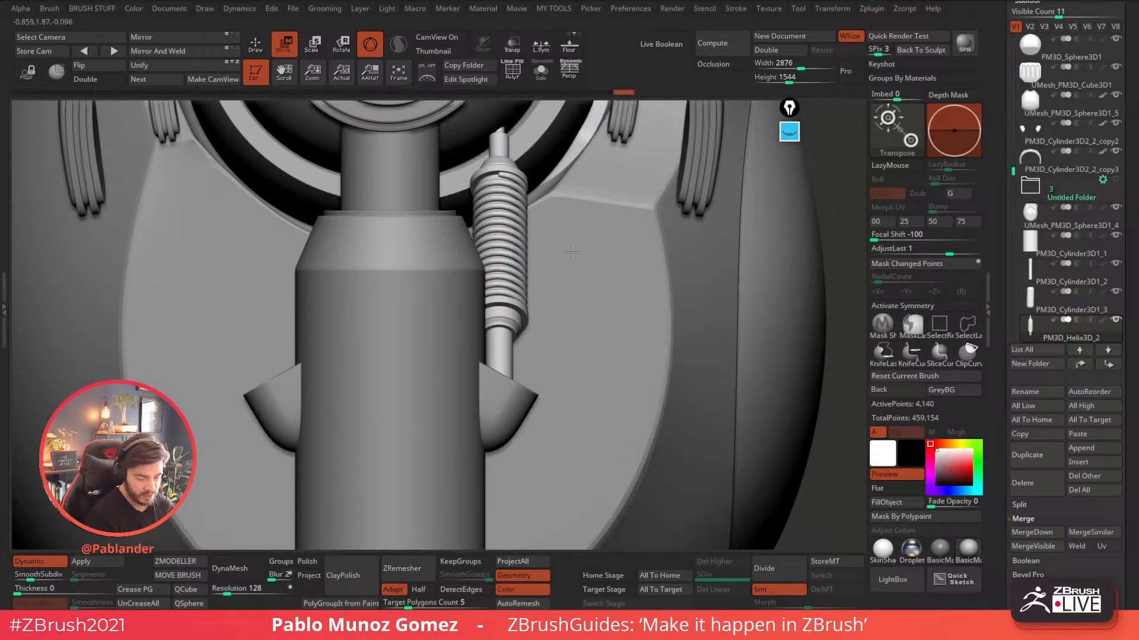
- Shift the remaining spring outward and adjust its tilt to centre the rod over the bracket's socket
{"action": "left_click_drag", "start_coordinate": [542, 255], "coordinate": [545, 255]}
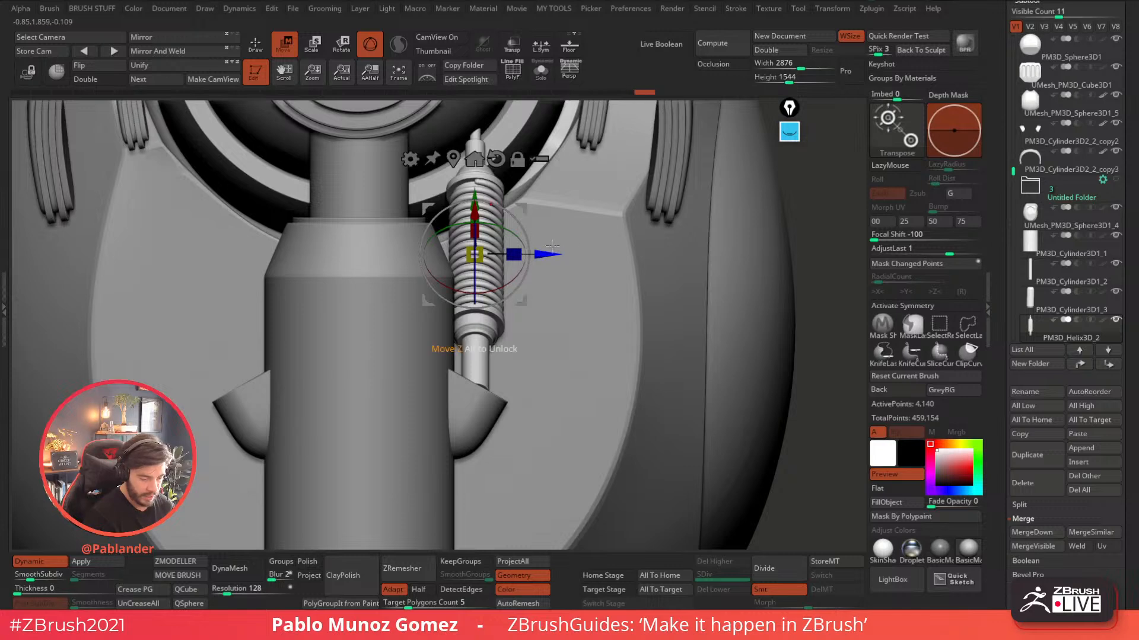
{"action": "left_click_drag", "start_coordinate": [475, 206], "coordinate": [474, 202]}
{"action": "right_click_drag", "start_coordinate": [560, 193], "coordinate": [446, 201]}
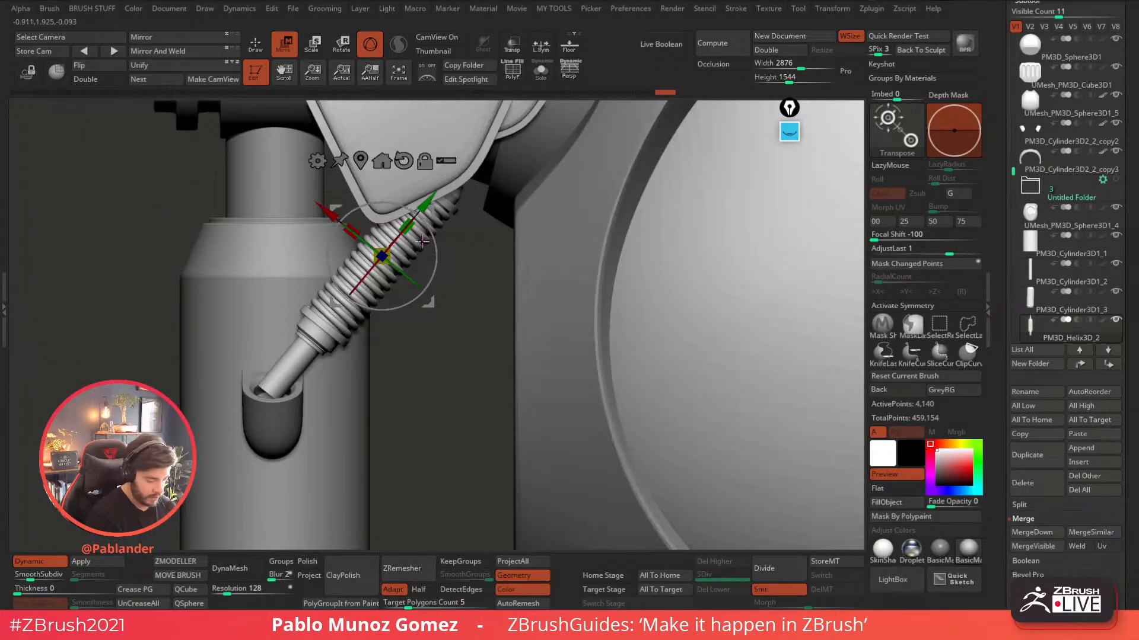
{"action": "left_click_drag", "start_coordinate": [430, 283], "coordinate": [431, 282]}
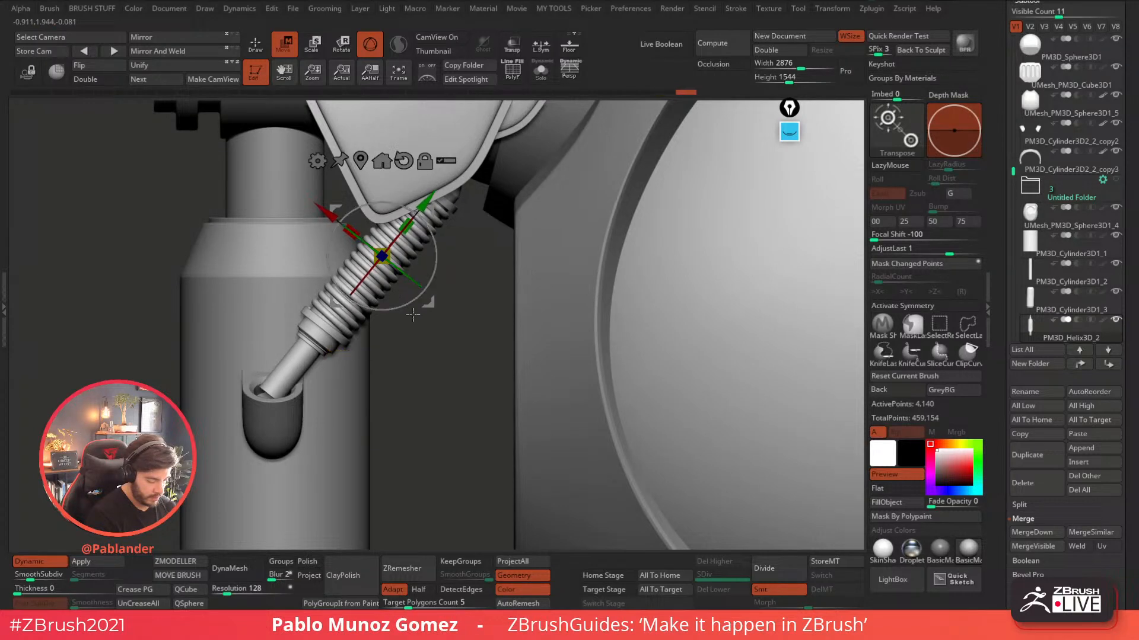
{"action": "right_click_drag", "start_coordinate": [410, 311], "coordinate": [450, 338]}
{"action": "left_click_drag", "start_coordinate": [433, 279], "coordinate": [430, 285]}
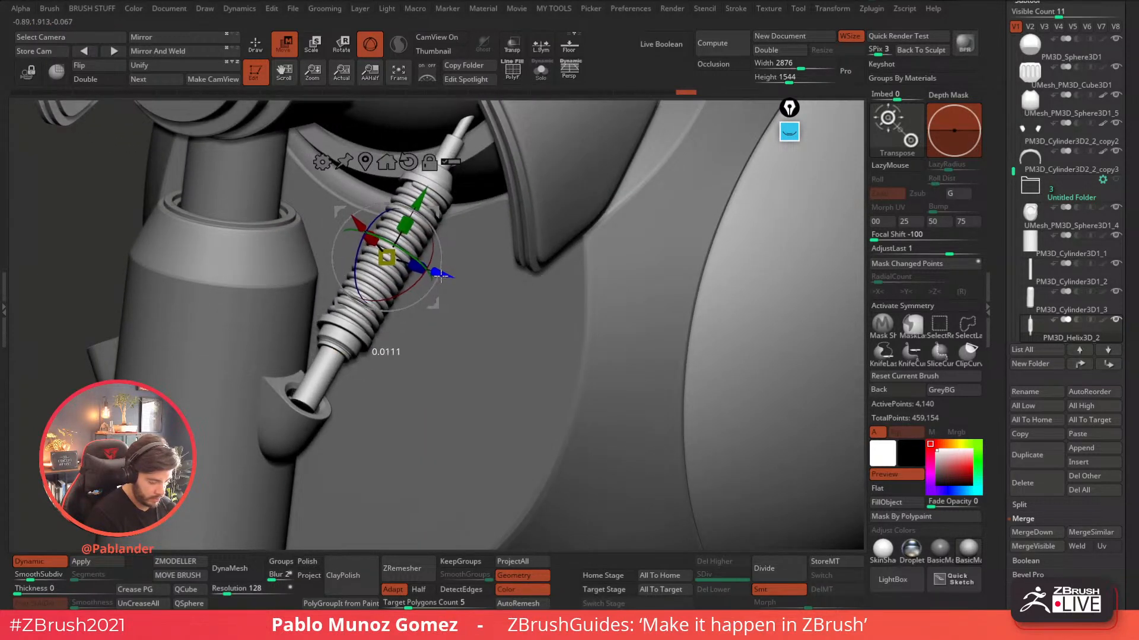
- Nudge the spring once more to refine how its rod sits in the bracket, checking front and side views
{"action": "right_click_drag", "start_coordinate": [434, 291], "coordinate": [468, 288], "text": "shift"}
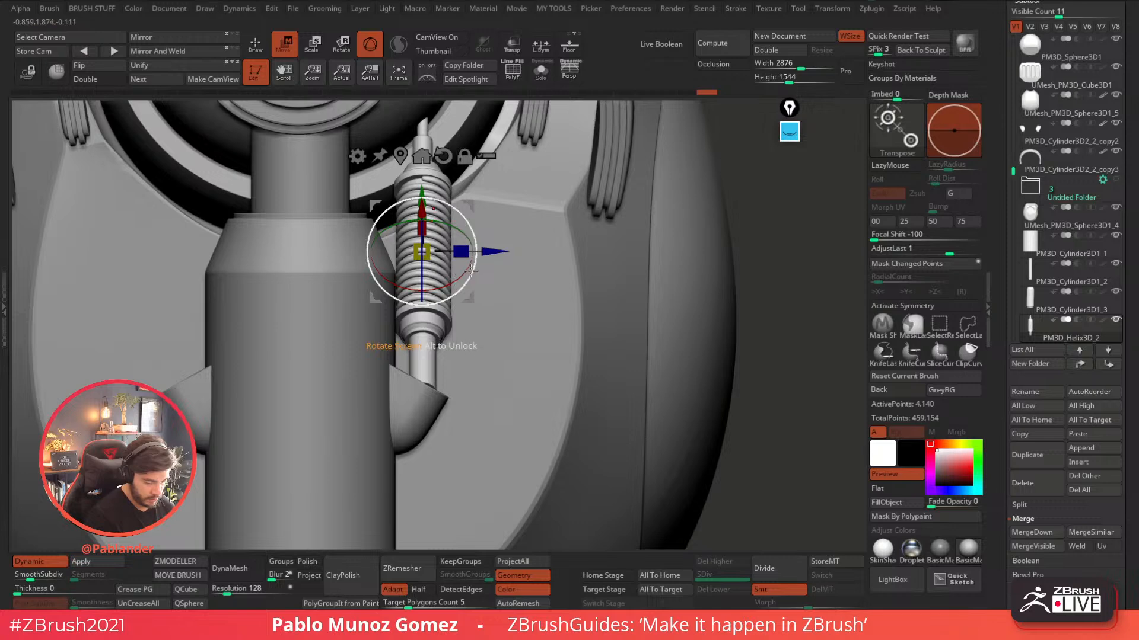
{"action": "right_click_drag", "start_coordinate": [480, 268], "coordinate": [429, 272]}
{"action": "right_click_drag", "start_coordinate": [263, 385], "coordinate": [286, 360], "text": "ctrl"}
{"action": "right_click_drag", "start_coordinate": [448, 276], "coordinate": [460, 222], "text": "ctrl"}
{"action": "left_click_drag", "start_coordinate": [509, 191], "coordinate": [506, 179]}
{"action": "mouse_move", "coordinate": [371, 284]}
{"action": "right_mouse_down"}
{"action": "mouse_move", "coordinate": [438, 301]}
{"action": "mouse_move", "coordinate": [387, 289]}
{"action": "mouse_move", "coordinate": [504, 266]}
{"action": "mouse_move", "coordinate": [580, 316]}
{"action": "right_mouse_up"}
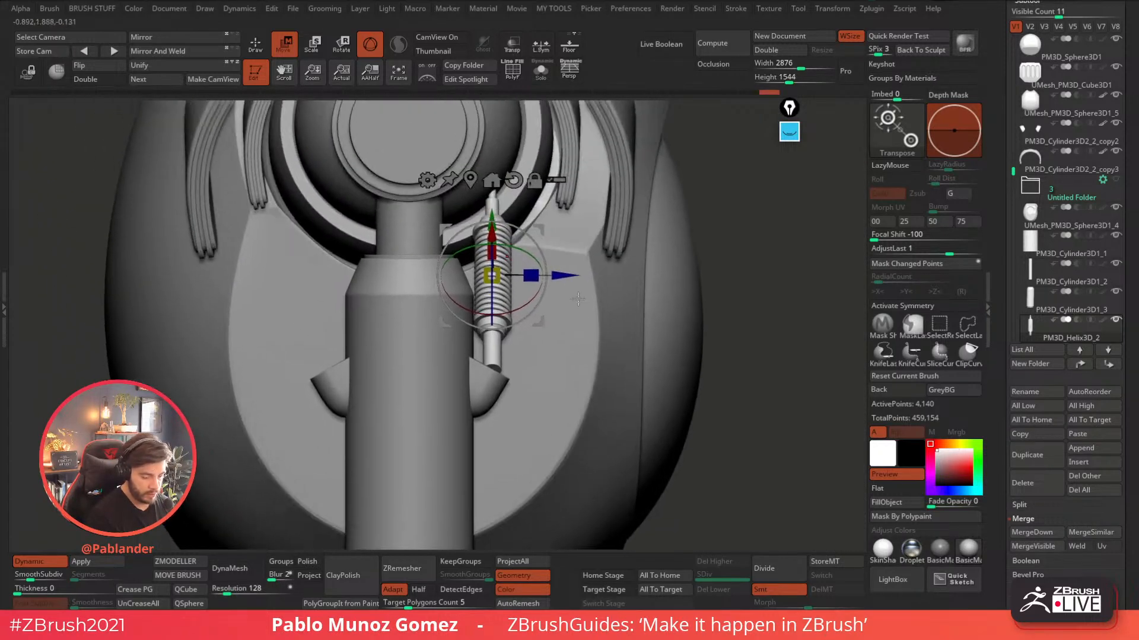
- Duplicate the adjusted spring across the central tube so a matching one sits on the opposite side
{"action": "left_click_drag", "start_coordinate": [568, 275], "coordinate": [402, 293], "text": "ctrl"}
{"action": "mouse_move", "coordinate": [403, 297]}
{"action": "right_mouse_down"}
{"action": "mouse_move", "coordinate": [425, 366]}
{"action": "mouse_move", "coordinate": [429, 315]}
{"action": "mouse_move", "coordinate": [658, 303]}
{"action": "mouse_move", "coordinate": [715, 378]}
{"action": "right_mouse_up"}
{"action": "left_click", "coordinate": [256, 48]}
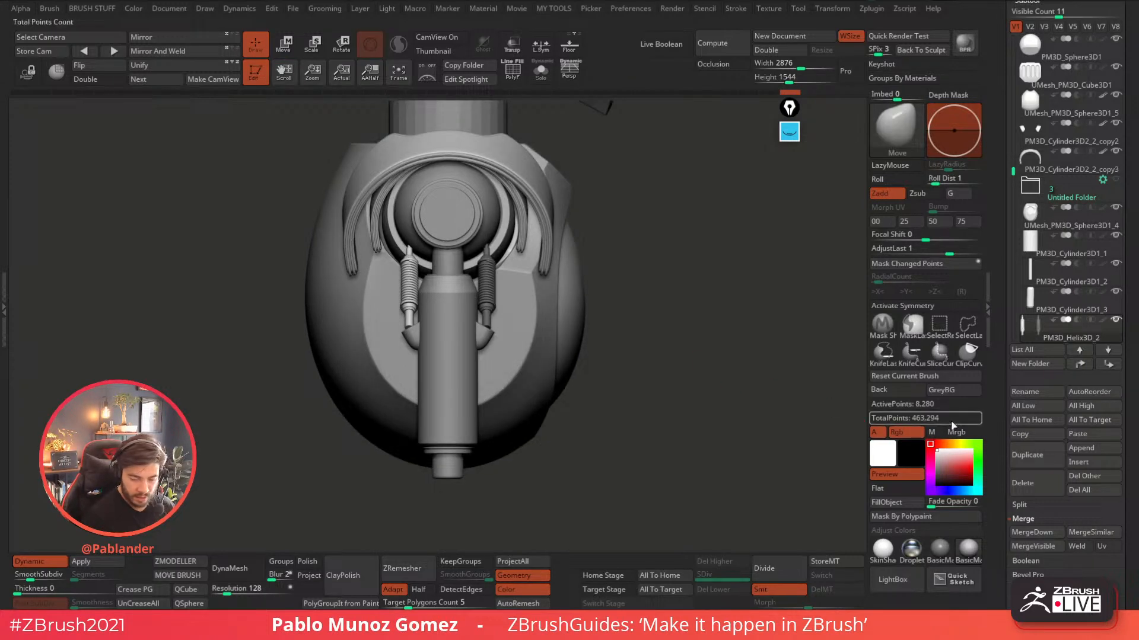
- Append a Sphere3D subtool to the droid and make it the active subtool
{"action": "left_click", "coordinate": [1094, 448]}
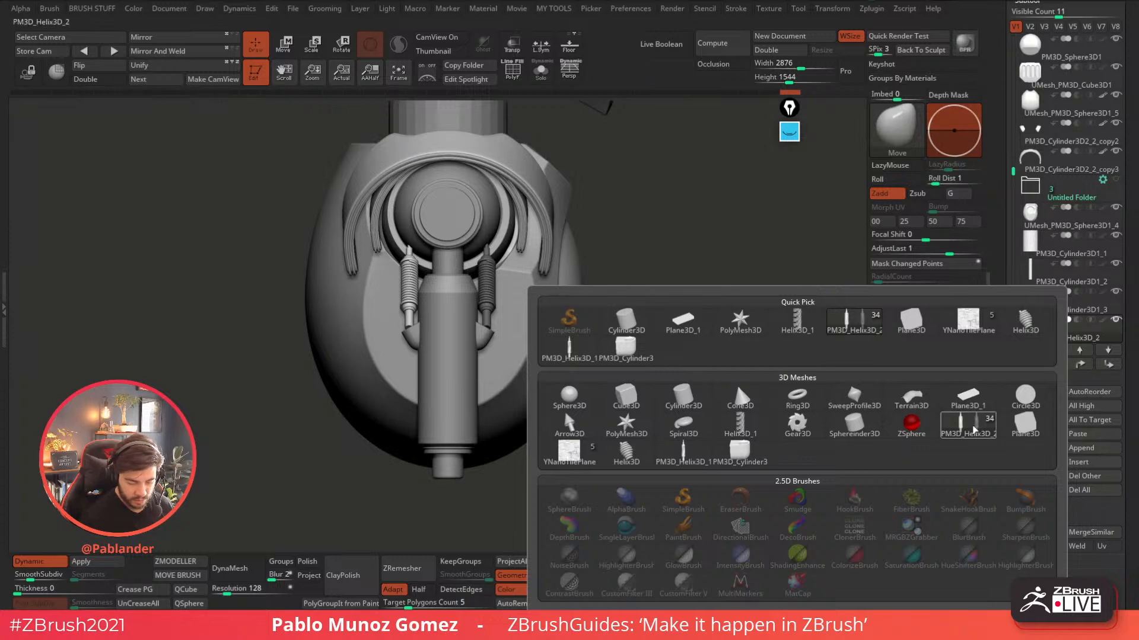
{"action": "left_click", "coordinate": [570, 403]}
{"action": "right_click_drag", "start_coordinate": [600, 345], "coordinate": [540, 215], "text": "ctrl"}
{"action": "left_click", "coordinate": [539, 175], "text": "alt"}
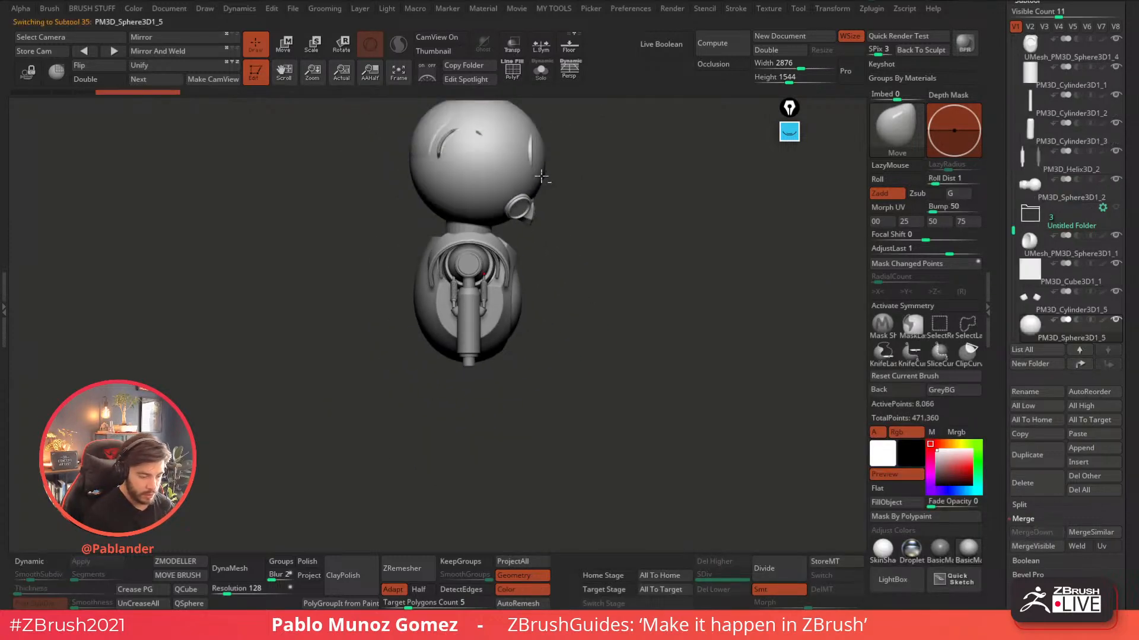
- Scale the new sphere down and move it into the bracket cup at the end of the right spring's rod
{"action": "key", "text": "w"}
{"action": "right_click_drag", "start_coordinate": [614, 173], "coordinate": [551, 174], "text": "shift"}
{"action": "left_click_drag", "start_coordinate": [477, 161], "coordinate": [394, 305]}
{"action": "right_click_drag", "start_coordinate": [391, 317], "coordinate": [445, 436], "text": "ctrl"}
{"action": "left_click_drag", "start_coordinate": [376, 293], "coordinate": [363, 311]}
{"action": "right_click_drag", "start_coordinate": [386, 303], "coordinate": [442, 301]}
{"action": "left_click_drag", "start_coordinate": [432, 342], "coordinate": [459, 393]}
{"action": "right_click_drag", "start_coordinate": [415, 349], "coordinate": [436, 450], "text": "ctrl"}
{"action": "left_click_drag", "start_coordinate": [393, 351], "coordinate": [394, 350]}
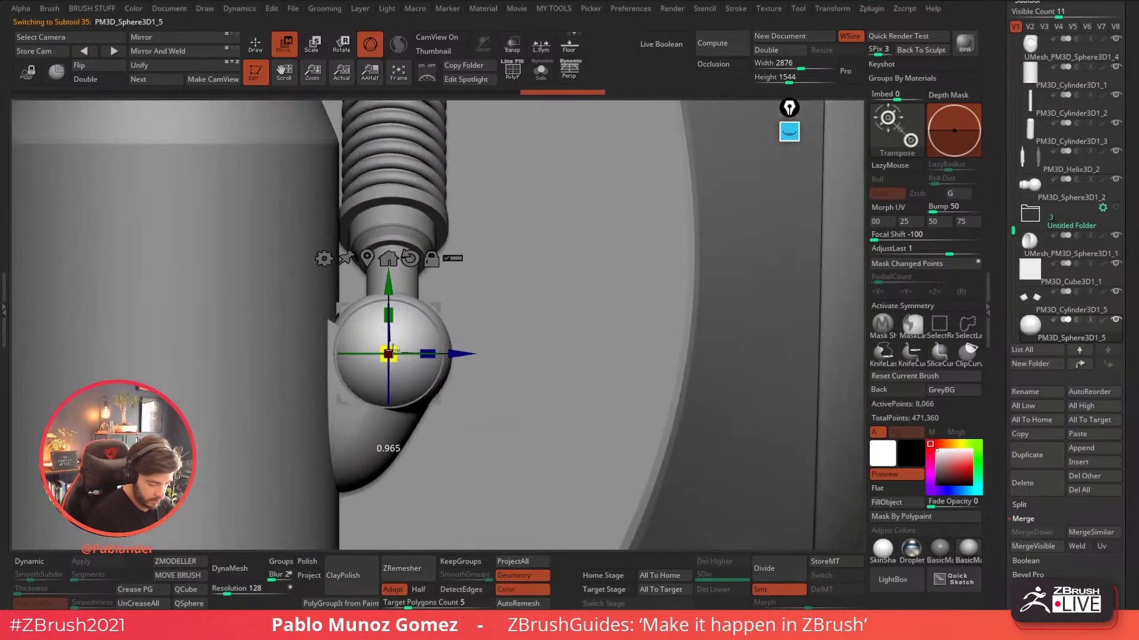
- Fine-tune the sphere's position and size inside the cup so it forms a ball joint under the rod
{"action": "right_click_drag", "start_coordinate": [427, 332], "coordinate": [377, 328]}
{"action": "left_click_drag", "start_coordinate": [431, 309], "coordinate": [452, 315]}
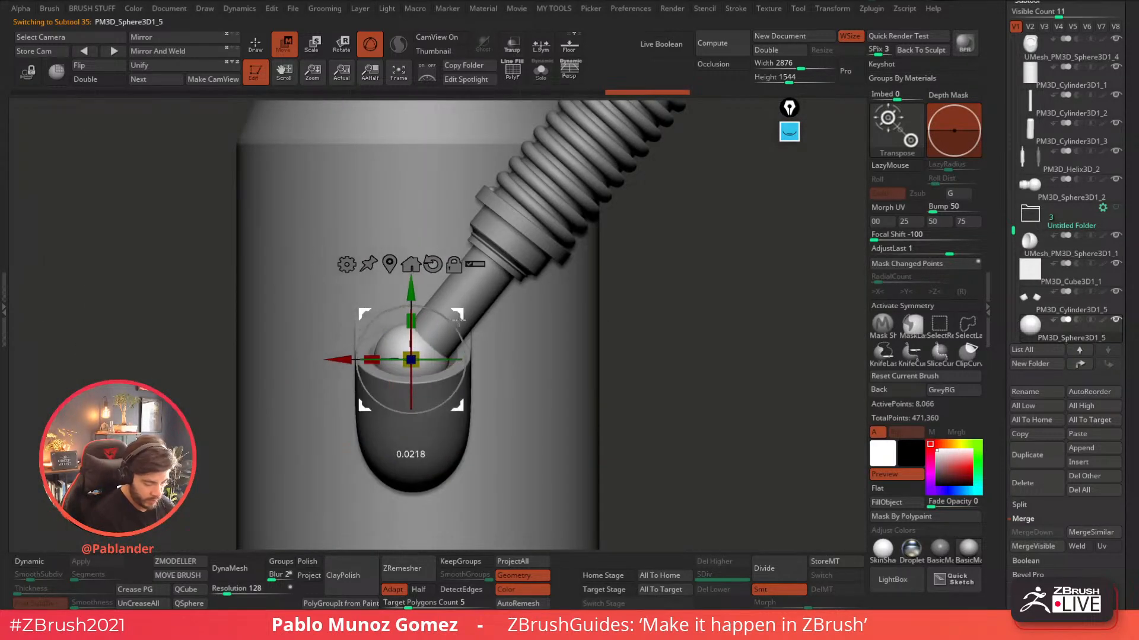
{"action": "right_click_drag", "start_coordinate": [428, 332], "coordinate": [409, 437]}
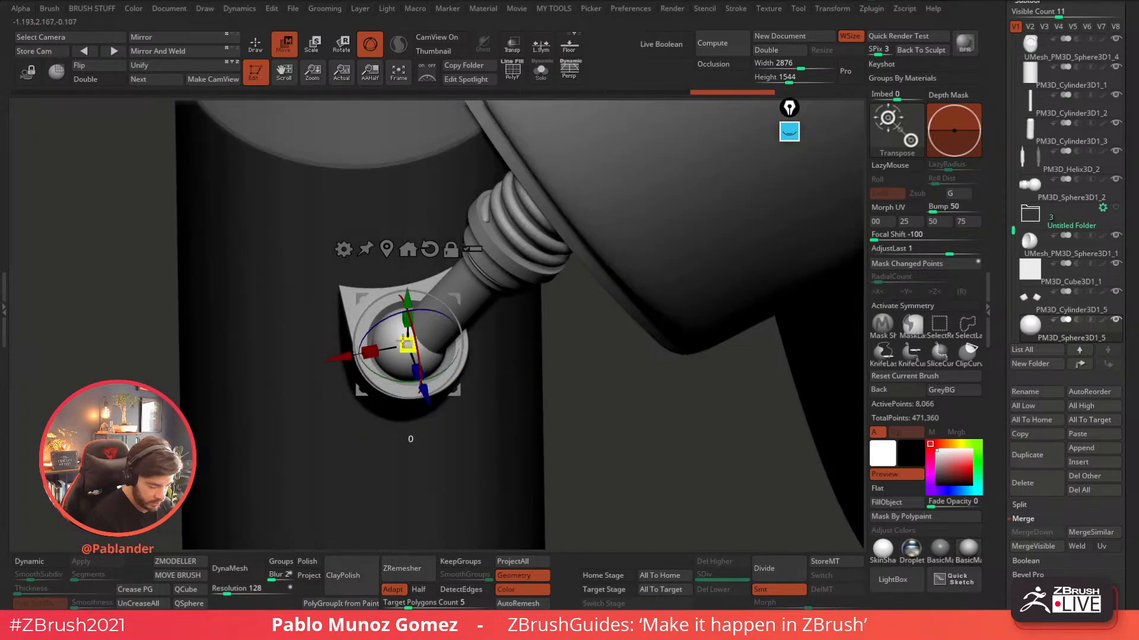
{"action": "right_click_drag", "start_coordinate": [407, 343], "coordinate": [461, 368], "text": "ctrl"}
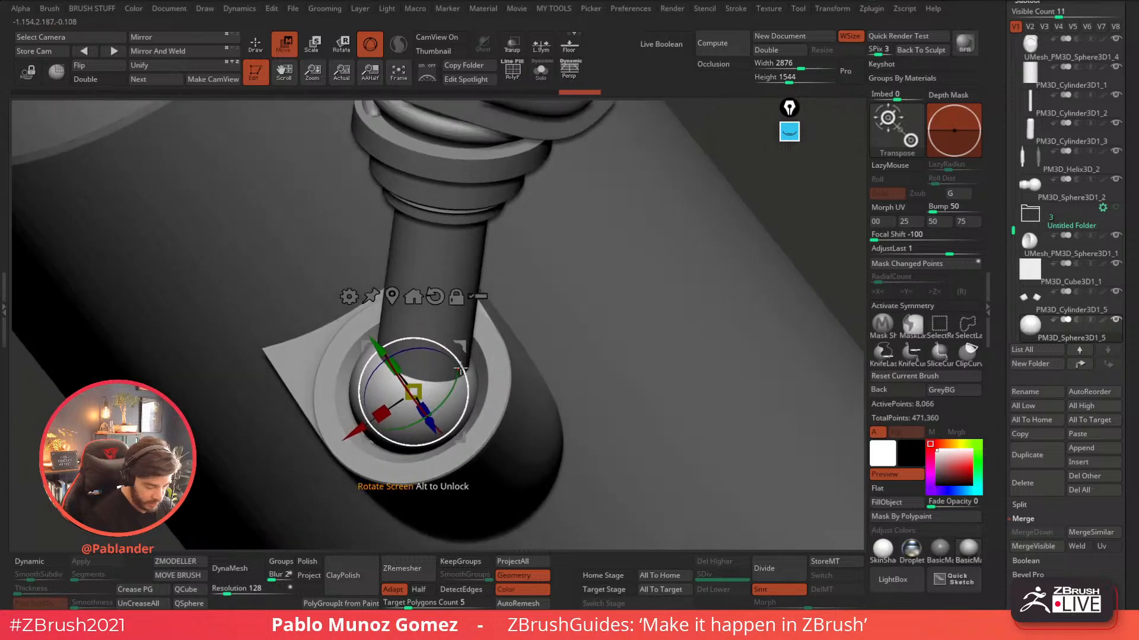
{"action": "right_click_drag", "start_coordinate": [360, 428], "coordinate": [463, 337]}
{"action": "right_click_drag", "start_coordinate": [411, 388], "coordinate": [639, 325]}
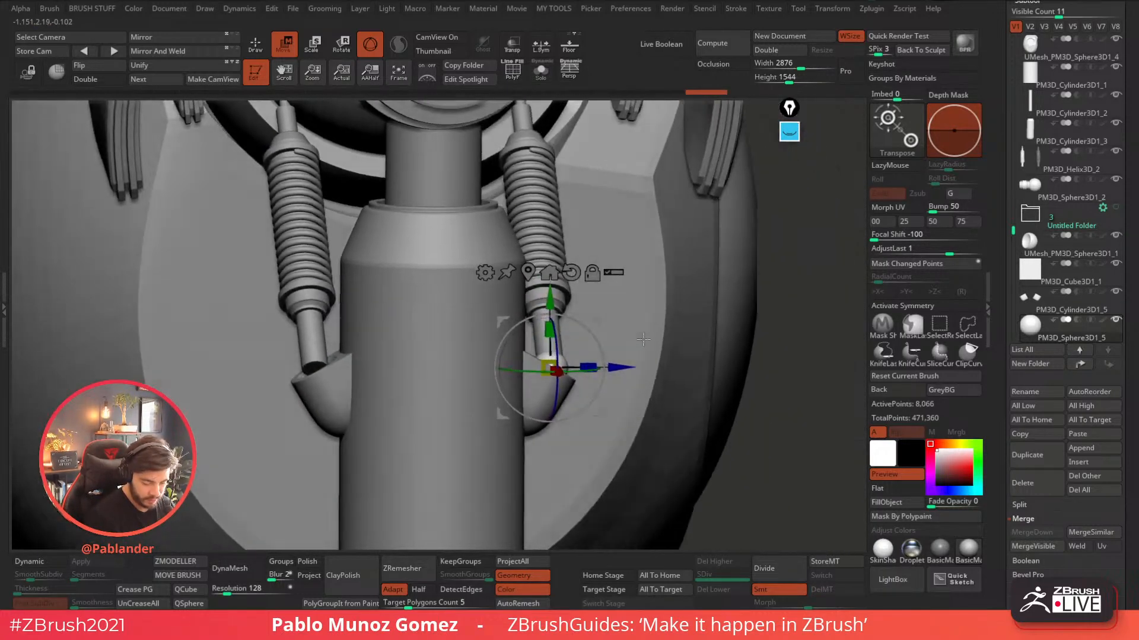
{"action": "left_click", "coordinate": [541, 70]}
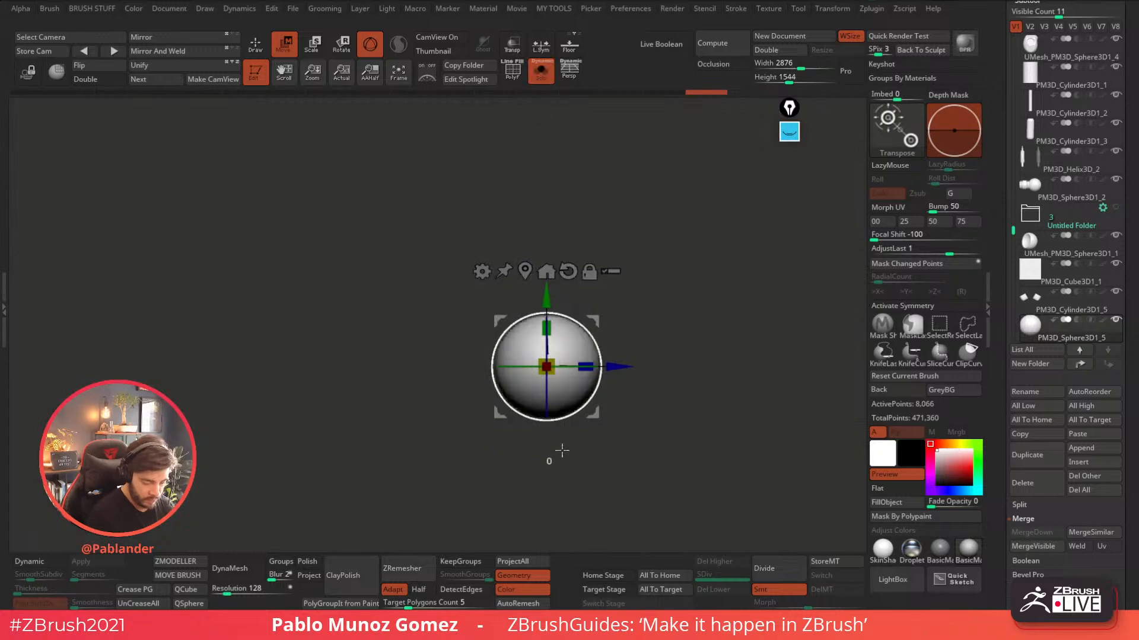
{"action": "left_click", "coordinate": [540, 70]}
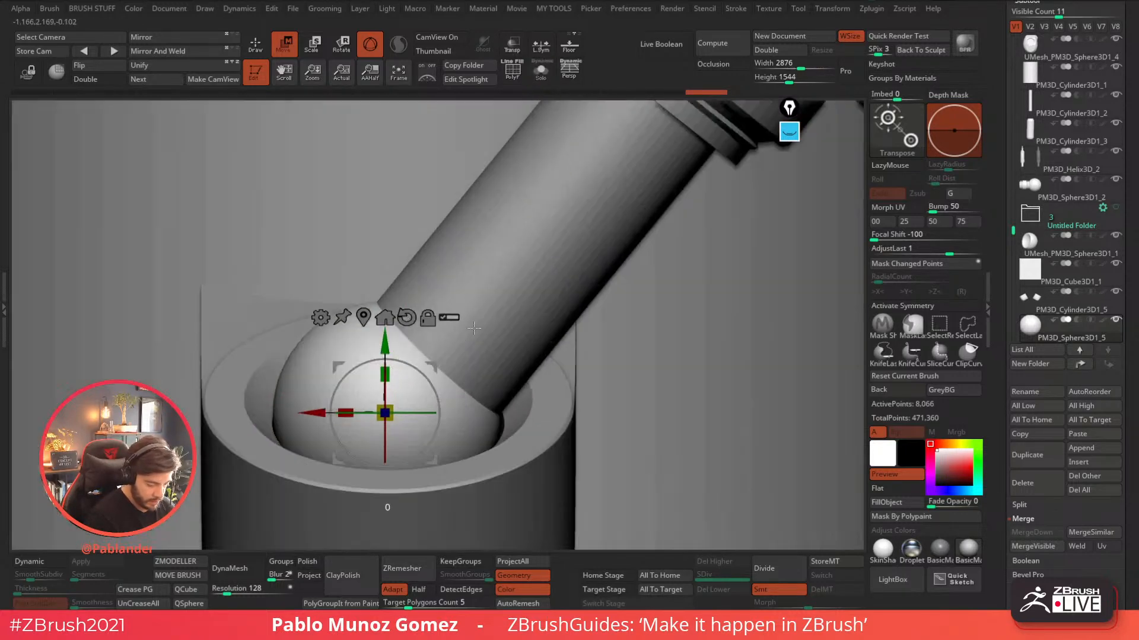
- Tilt the sphere to match the rod's angle and clip its upper side flat where the rod meets it
{"action": "left_click_drag", "start_coordinate": [396, 363], "coordinate": [428, 386]}
{"action": "key", "text": "shift+f"}
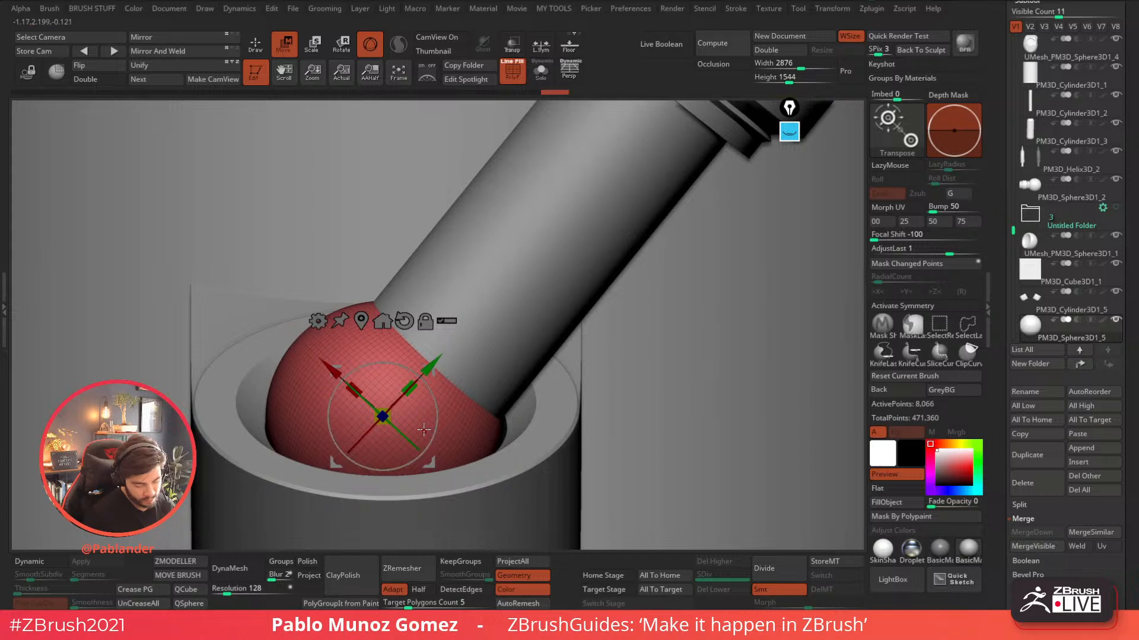
{"action": "left_click", "coordinate": [257, 45]}
{"action": "left_click", "coordinate": [541, 70]}
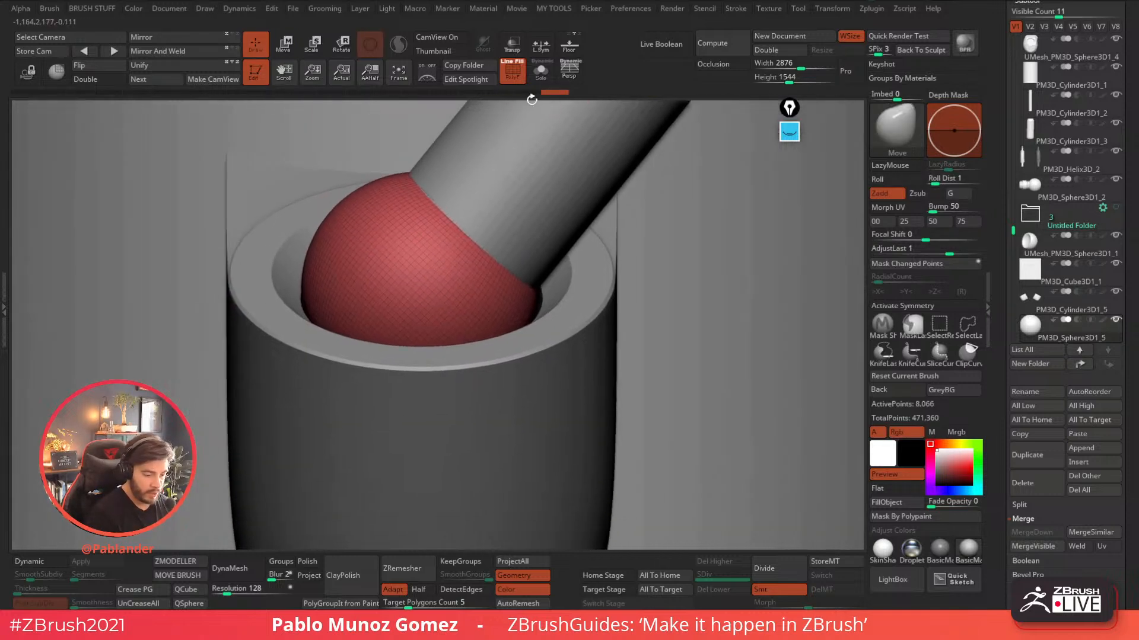
{"action": "left_click", "coordinate": [541, 71]}
{"action": "left_click", "coordinate": [541, 71]}
{"action": "left_click", "coordinate": [967, 354]}
{"action": "mouse_move", "coordinate": [349, 205]}
{"action": "left_mouse_down", "text": "ctrl+shift"}
{"action": "mouse_move", "coordinate": [585, 389]}
{"action": "mouse_move", "coordinate": [596, 429]}
{"action": "left_mouse_up", "text": "ctrl+shift"}
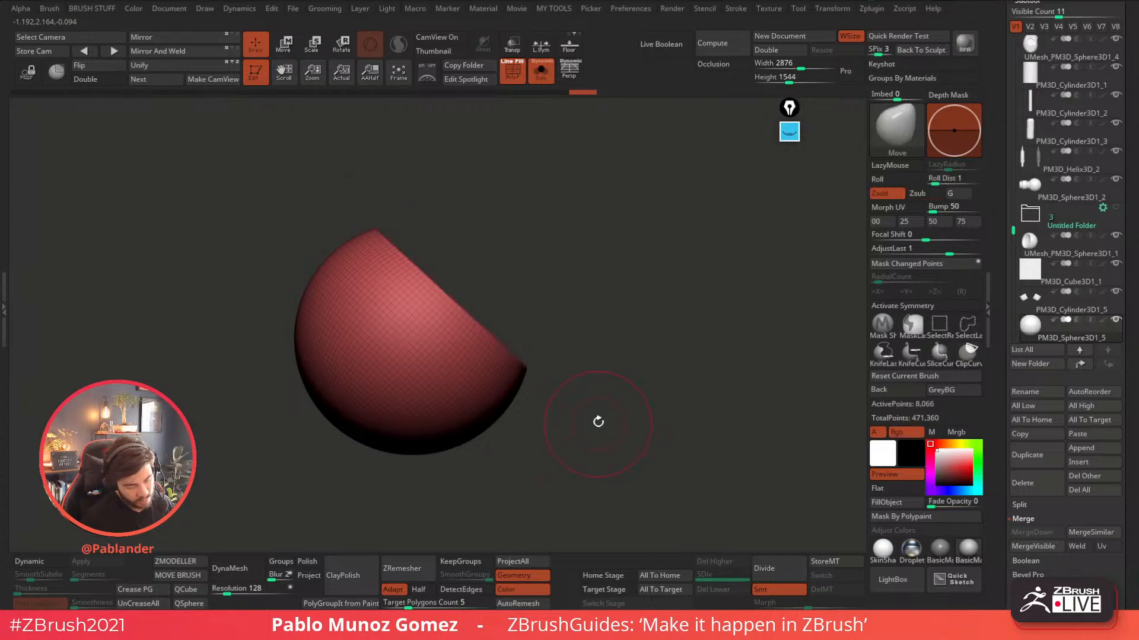
{"action": "key", "text": "w"}
{"action": "left_click", "coordinate": [538, 72]}
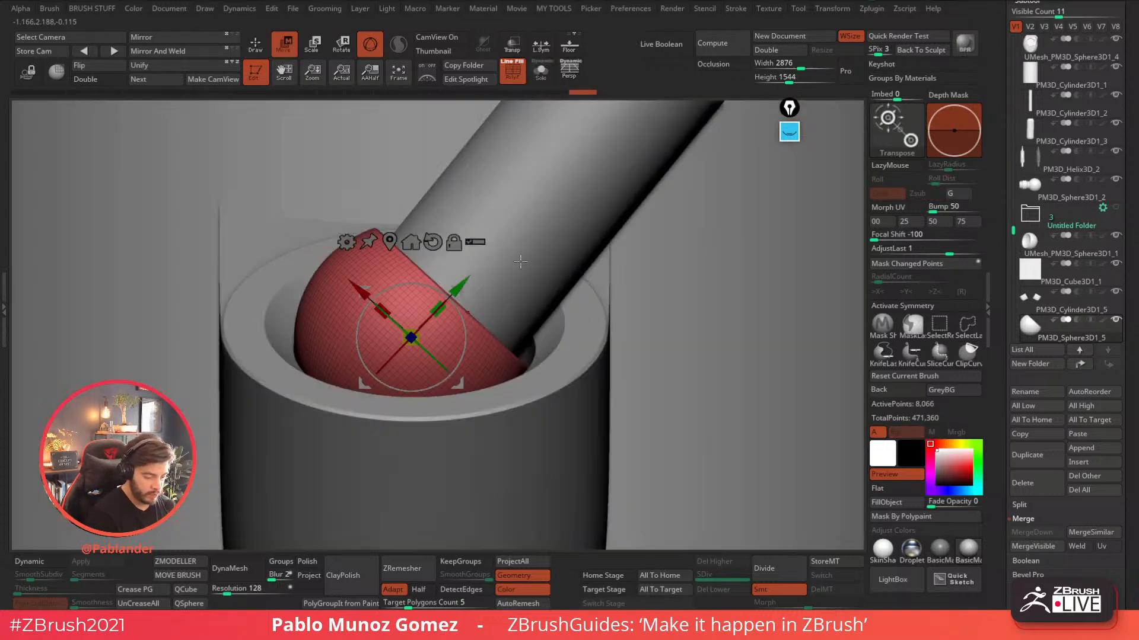
- Duplicate the clipped ball joint across the central tube into the opposite bracket's cup
{"action": "right_click_drag", "start_coordinate": [524, 340], "coordinate": [462, 223]}
{"action": "right_click_drag", "start_coordinate": [523, 287], "coordinate": [704, 319], "text": "ctrl"}
{"action": "left_click_drag", "start_coordinate": [615, 335], "coordinate": [373, 338], "text": "ctrl"}
{"action": "mouse_move", "coordinate": [332, 337]}
{"action": "right_mouse_down", "text": "ctrl"}
{"action": "mouse_move", "coordinate": [302, 291]}
{"action": "mouse_move", "coordinate": [341, 373]}
{"action": "mouse_move", "coordinate": [340, 333]}
{"action": "right_mouse_up", "text": "ctrl"}
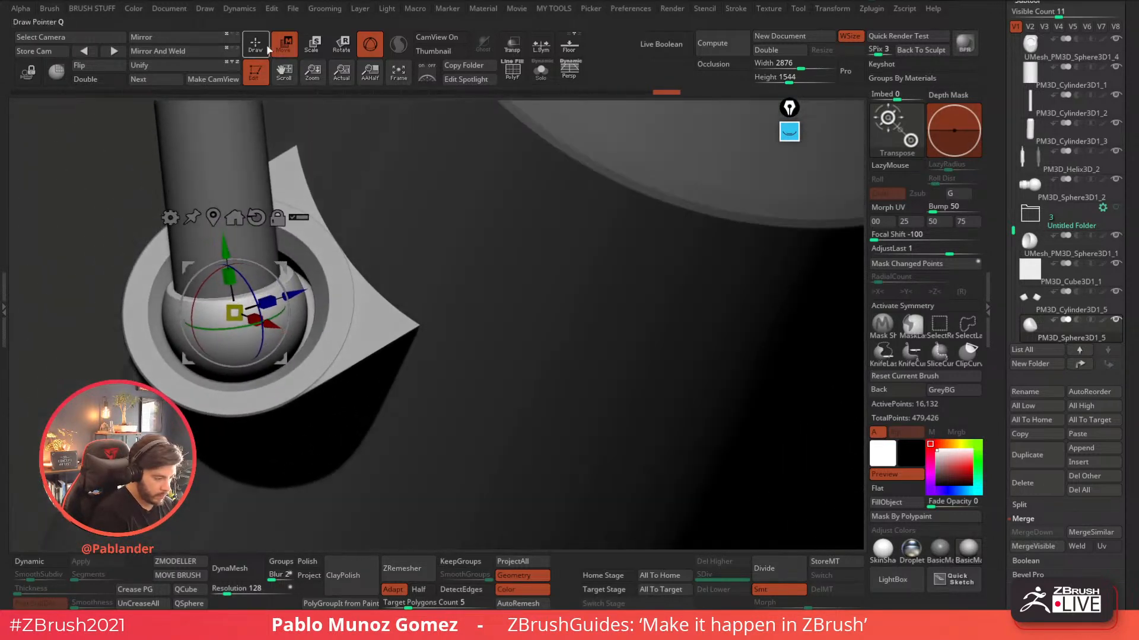
{"action": "left_click", "coordinate": [256, 44]}
{"action": "right_click_drag", "start_coordinate": [355, 285], "coordinate": [294, 194], "text": "ctrl"}
{"action": "right_click_drag", "start_coordinate": [569, 374], "coordinate": [447, 313]}
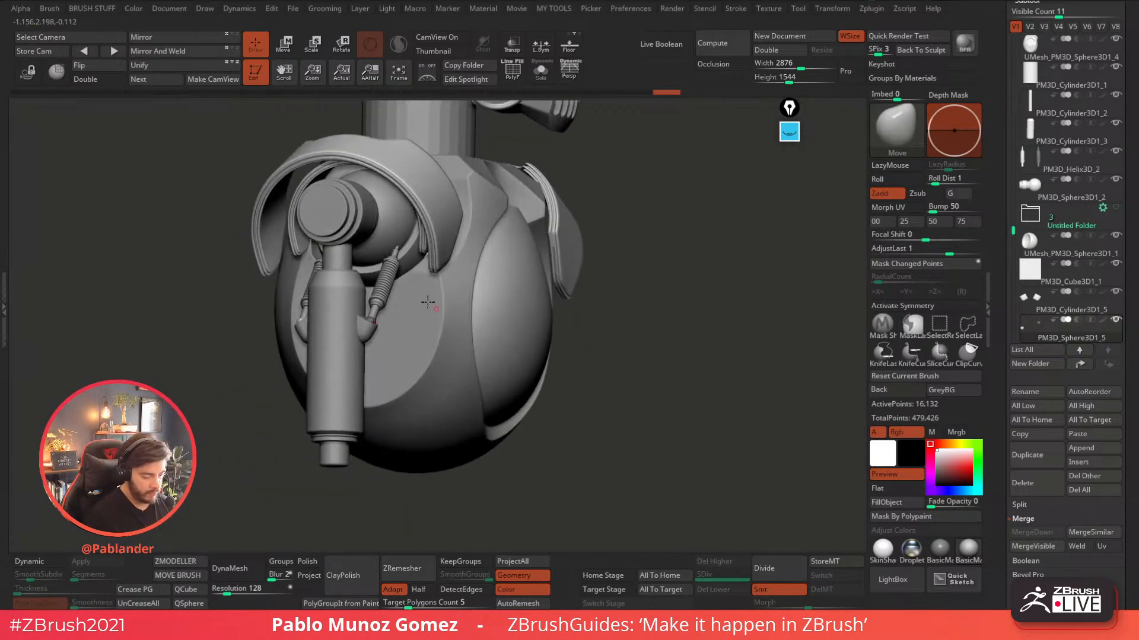
{"action": "mouse_move", "coordinate": [398, 245]}
{"action": "right_mouse_down"}
{"action": "mouse_move", "coordinate": [472, 245]}
{"action": "mouse_move", "coordinate": [453, 254]}
{"action": "mouse_move", "coordinate": [454, 234]}
{"action": "right_mouse_up"}
- Select the PM3D_Helix3D_2 springs and place the transform pivot at the left rod's ball joint
{"action": "key", "text": "space"}
{"action": "left_click", "coordinate": [381, 288], "text": "alt"}
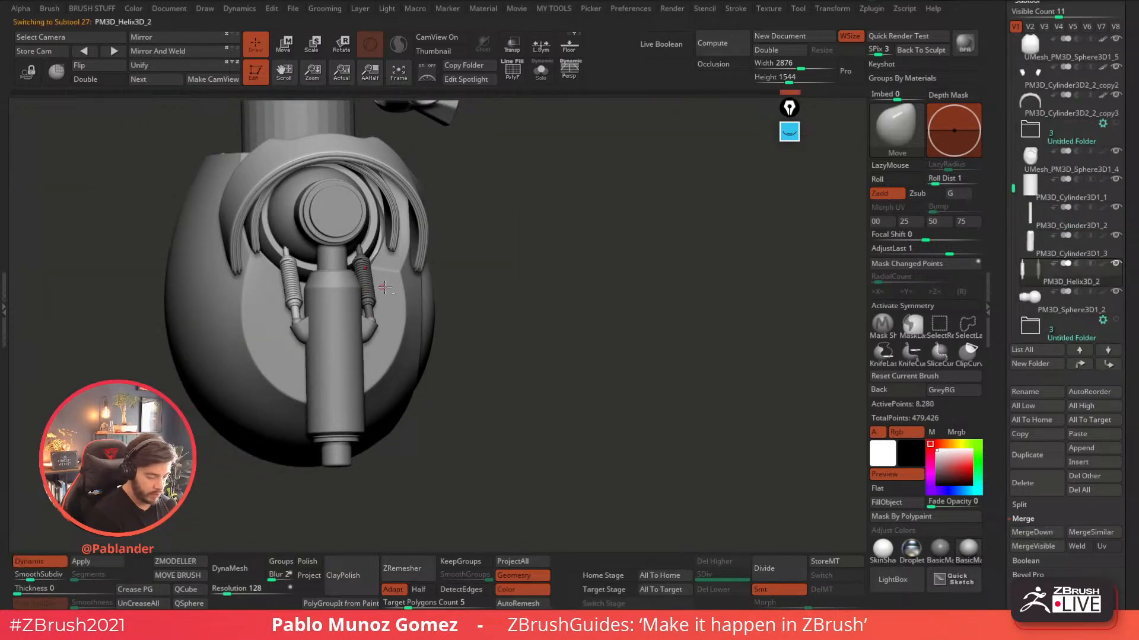
{"action": "key", "text": "w"}
{"action": "right_click_drag", "start_coordinate": [488, 226], "coordinate": [401, 347]}
{"action": "left_click_drag", "start_coordinate": [405, 236], "coordinate": [308, 355], "text": "alt"}
- Rotate and nudge the springs around that pivot so their rods seat on the ball joints
{"action": "right_click_drag", "start_coordinate": [314, 363], "coordinate": [347, 356], "text": "alt"}
{"action": "left_click_drag", "start_coordinate": [342, 329], "coordinate": [354, 312]}
{"action": "right_click_drag", "start_coordinate": [362, 332], "coordinate": [400, 284], "text": "alt"}
{"action": "left_click_drag", "start_coordinate": [401, 314], "coordinate": [402, 314]}
{"action": "right_click_drag", "start_coordinate": [408, 311], "coordinate": [528, 307]}
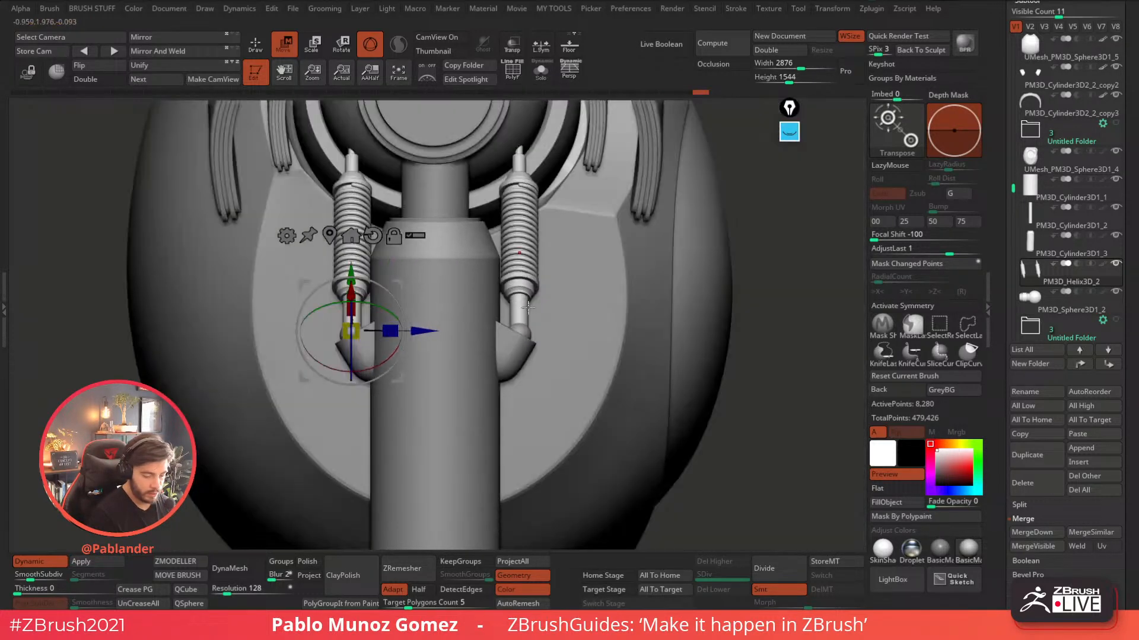
{"action": "left_click_drag", "start_coordinate": [352, 354], "coordinate": [352, 360]}
{"action": "mouse_move", "coordinate": [356, 355]}
{"action": "right_mouse_down", "text": "alt"}
{"action": "mouse_move", "coordinate": [403, 279]}
{"action": "mouse_move", "coordinate": [500, 234]}
{"action": "mouse_move", "coordinate": [431, 241]}
{"action": "mouse_move", "coordinate": [678, 287]}
{"action": "mouse_move", "coordinate": [606, 274]}
{"action": "right_mouse_up", "text": "alt"}
{"action": "key", "text": "q"}
{"action": "right_click_drag", "start_coordinate": [643, 436], "coordinate": [548, 454], "text": "alt"}
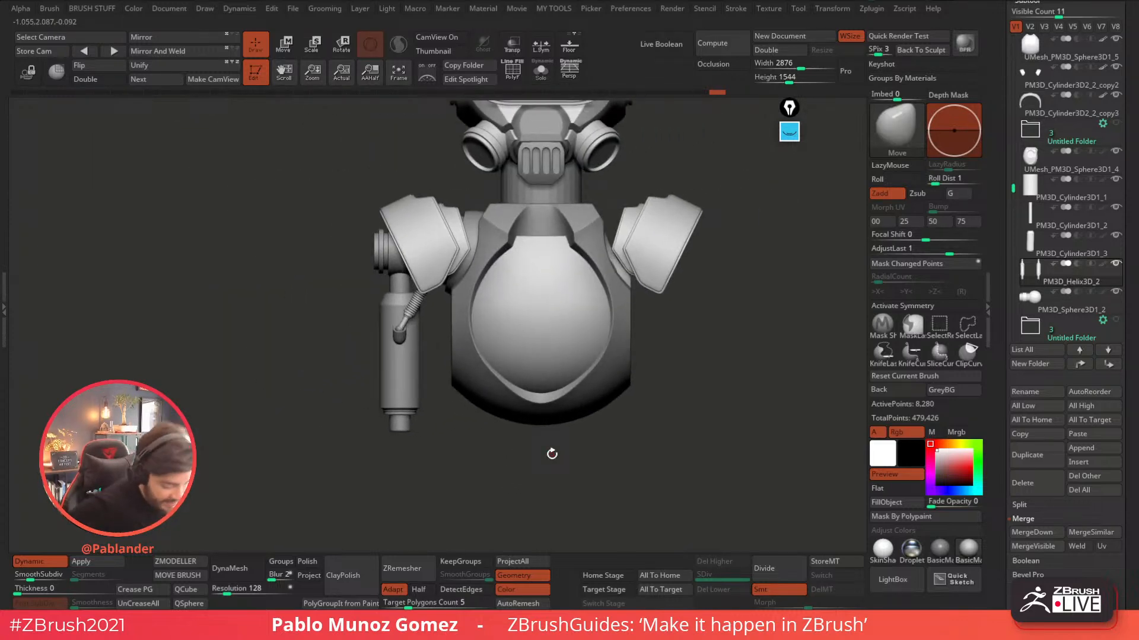
{"action": "right_click_drag", "start_coordinate": [720, 316], "coordinate": [668, 372], "text": "ctrl"}
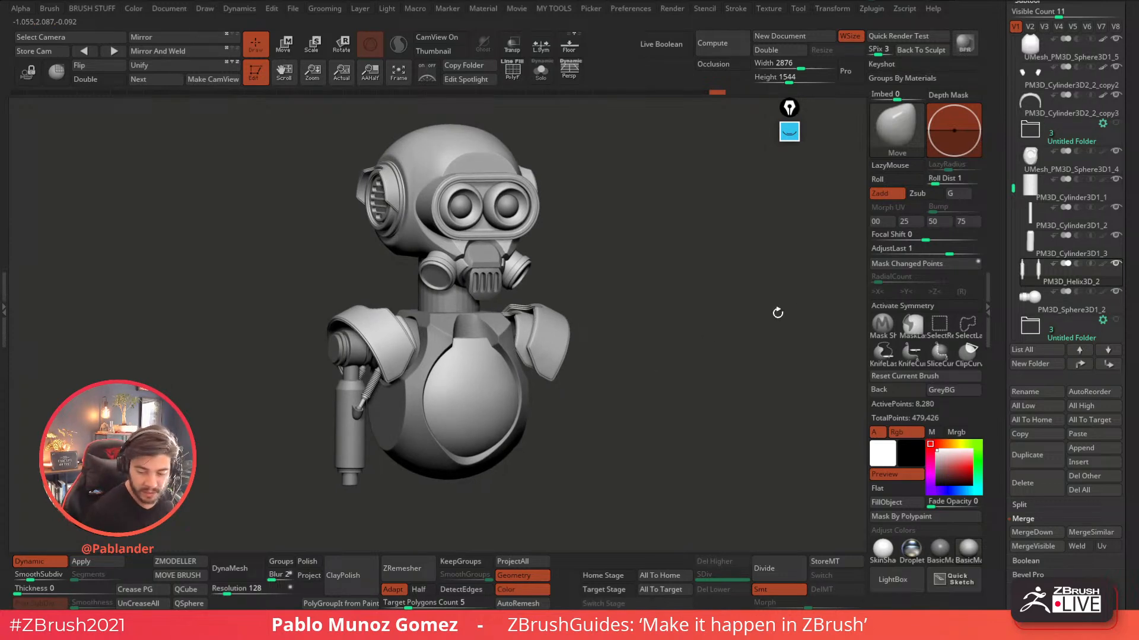
- Select the neck cylinder PM3D_Cylinder3D1_1 and isolate it with the transform gizmo active
{"action": "left_click", "coordinate": [458, 297], "text": "alt"}
{"action": "right_click_drag", "start_coordinate": [486, 295], "coordinate": [610, 285]}
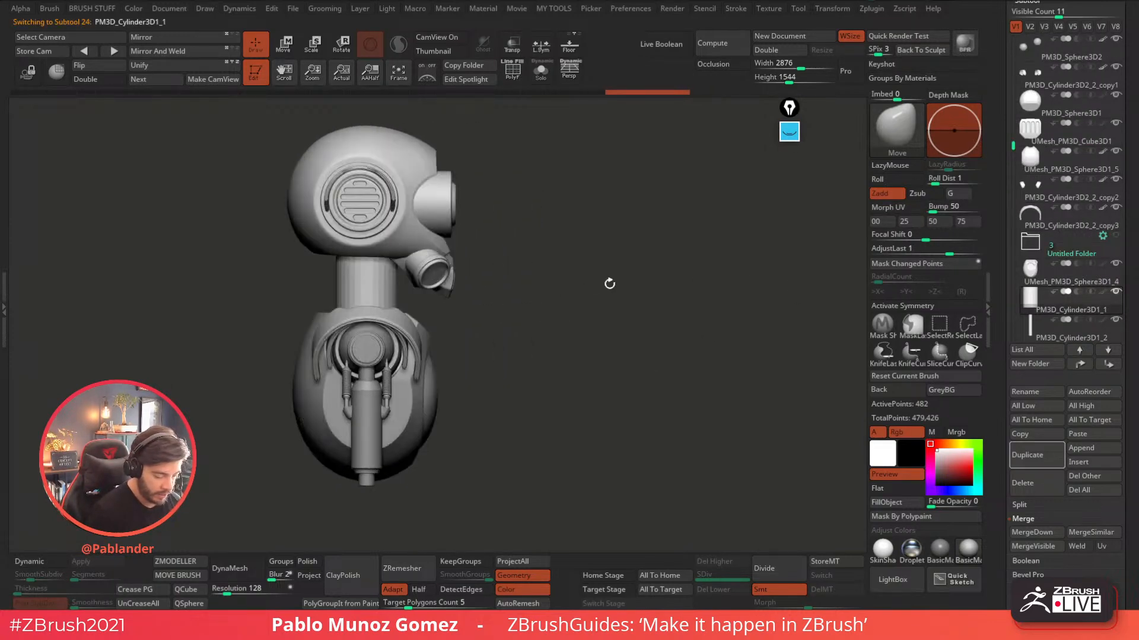
{"action": "right_click_drag", "start_coordinate": [521, 157], "coordinate": [539, 236], "text": "alt"}
{"action": "left_click", "coordinate": [541, 74]}
{"action": "left_click", "coordinate": [284, 45]}
{"action": "right_click_drag", "start_coordinate": [558, 248], "coordinate": [608, 273], "text": "alt"}
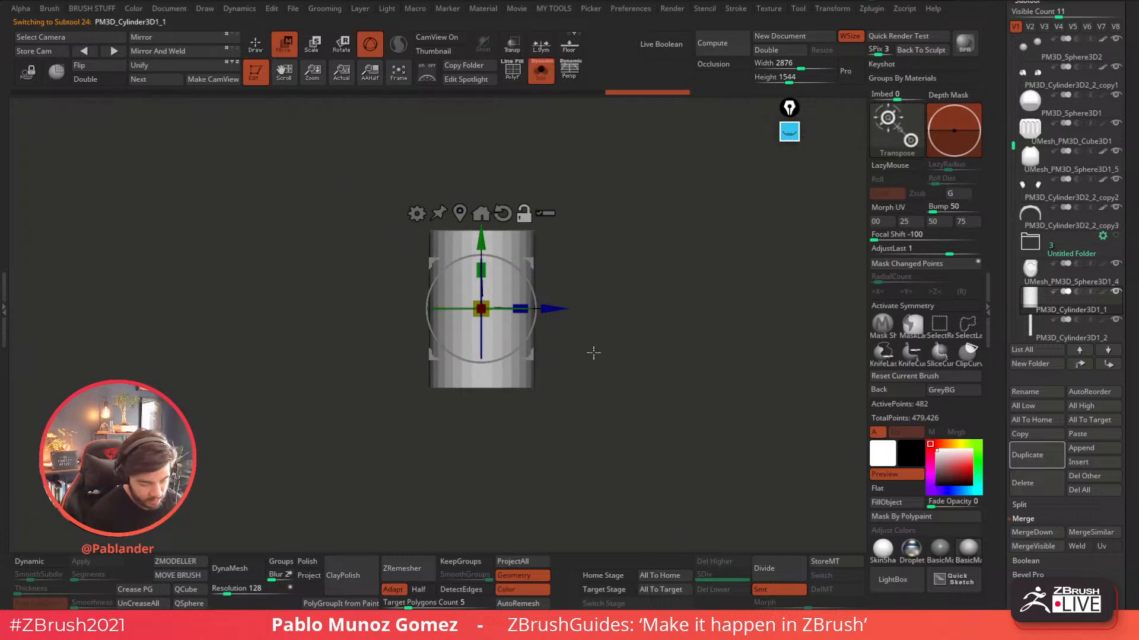
- Duplicate the neck cylinder and move the cylinder subtools to the end of the subtool list
{"action": "scroll", "coordinate": [1000, 419], "scroll_direction": "up", "scroll_amount": 5}
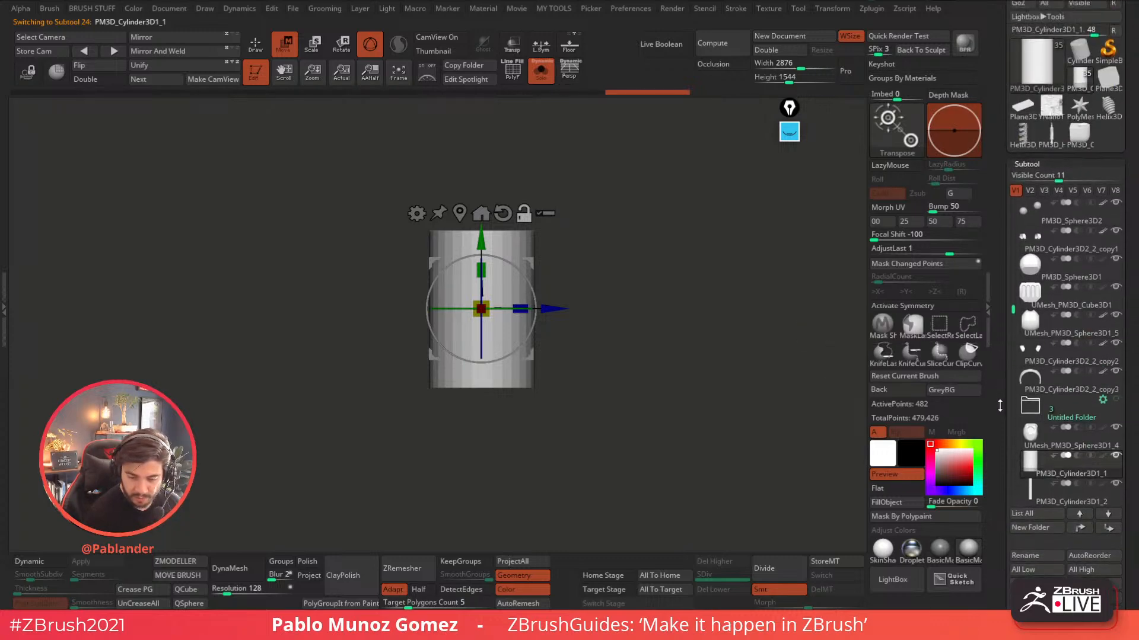
{"action": "scroll", "coordinate": [1000, 418], "scroll_direction": "down", "scroll_amount": 5}
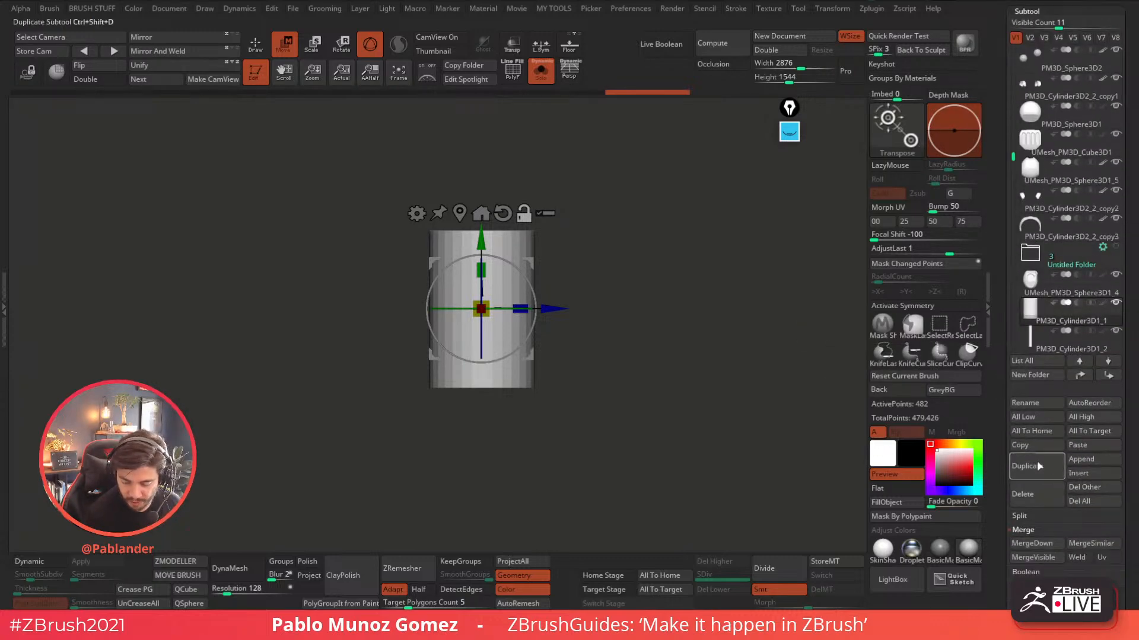
{"action": "left_click_drag", "start_coordinate": [1011, 153], "coordinate": [1012, 229]}
{"action": "left_click_drag", "start_coordinate": [1060, 152], "coordinate": [1053, 334]}
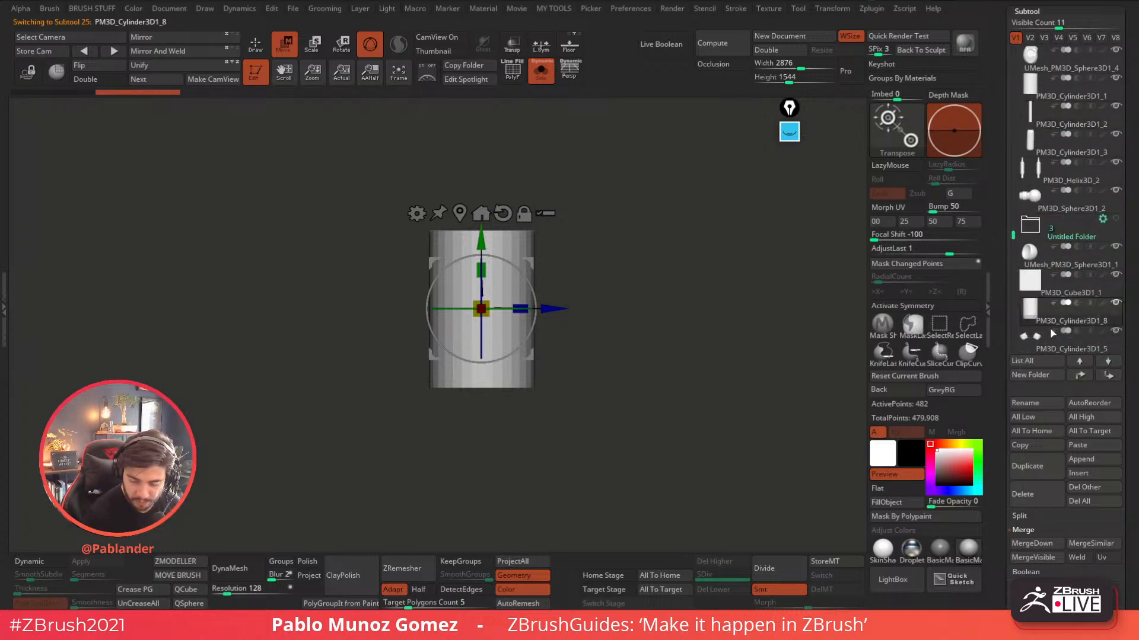
{"action": "left_click", "coordinate": [1107, 374]}
{"action": "left_click", "coordinate": [1107, 376]}
{"action": "left_click", "coordinate": [1108, 375], "text": "shift"}
{"action": "left_click_drag", "start_coordinate": [1013, 245], "coordinate": [1012, 269]}
- Activate symmetry on the isolated neck cylinder, display its polyframe and frame it in the view
{"action": "left_click_drag", "start_coordinate": [677, 331], "coordinate": [680, 342], "text": "alt"}
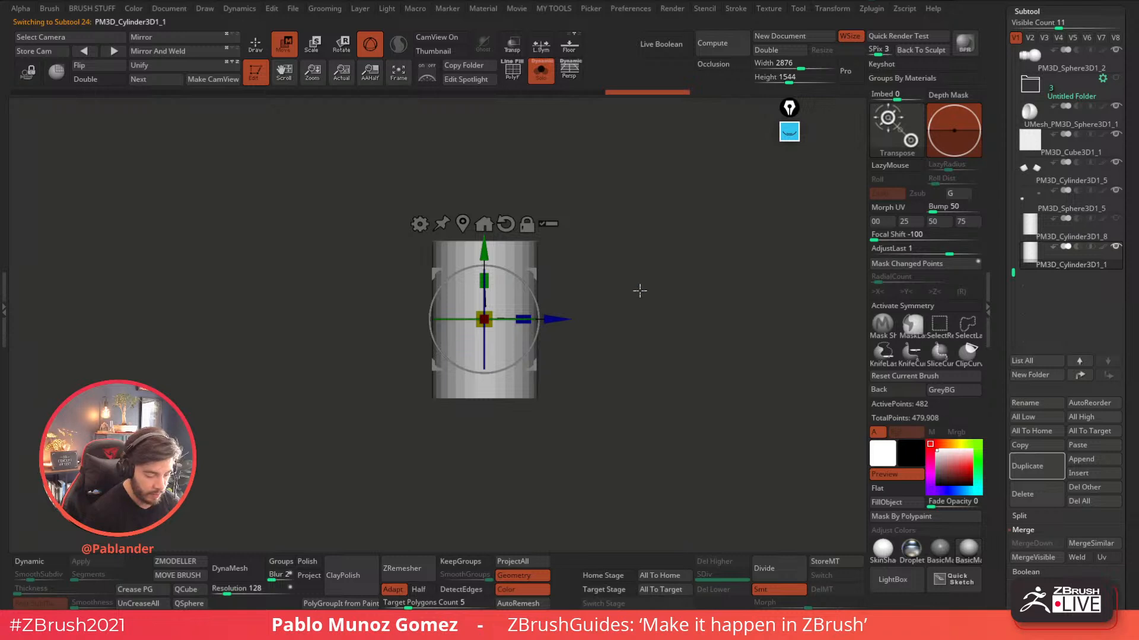
{"action": "left_click_drag", "start_coordinate": [626, 293], "coordinate": [618, 299], "text": "alt"}
{"action": "key", "text": "q"}
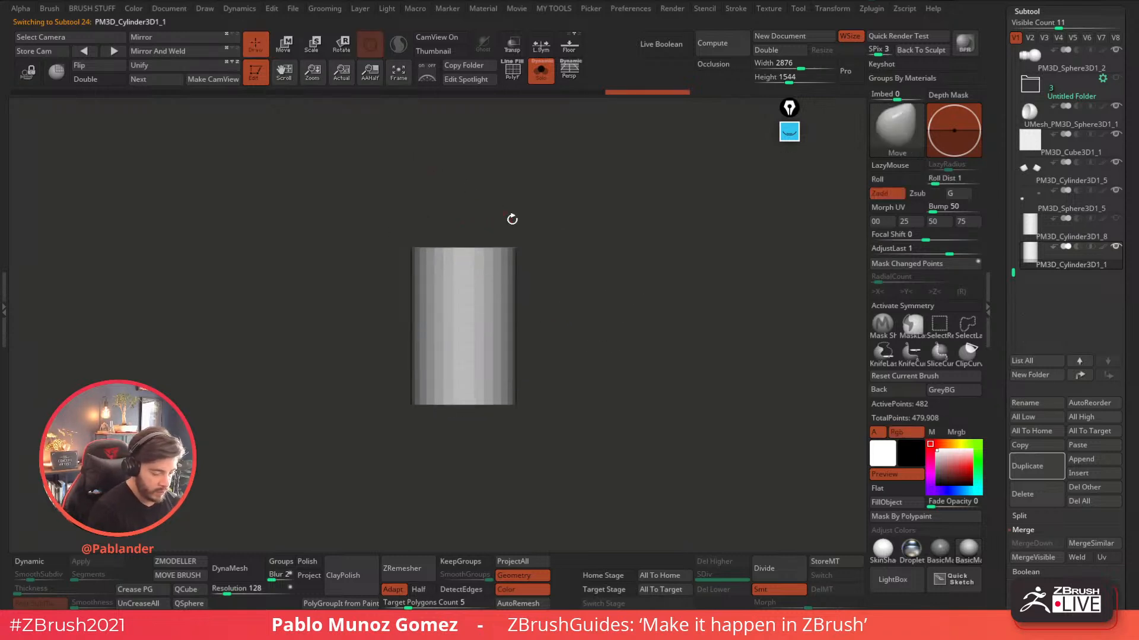
{"action": "left_click_drag", "start_coordinate": [513, 219], "coordinate": [564, 277], "text": "alt"}
{"action": "left_click", "coordinate": [288, 52]}
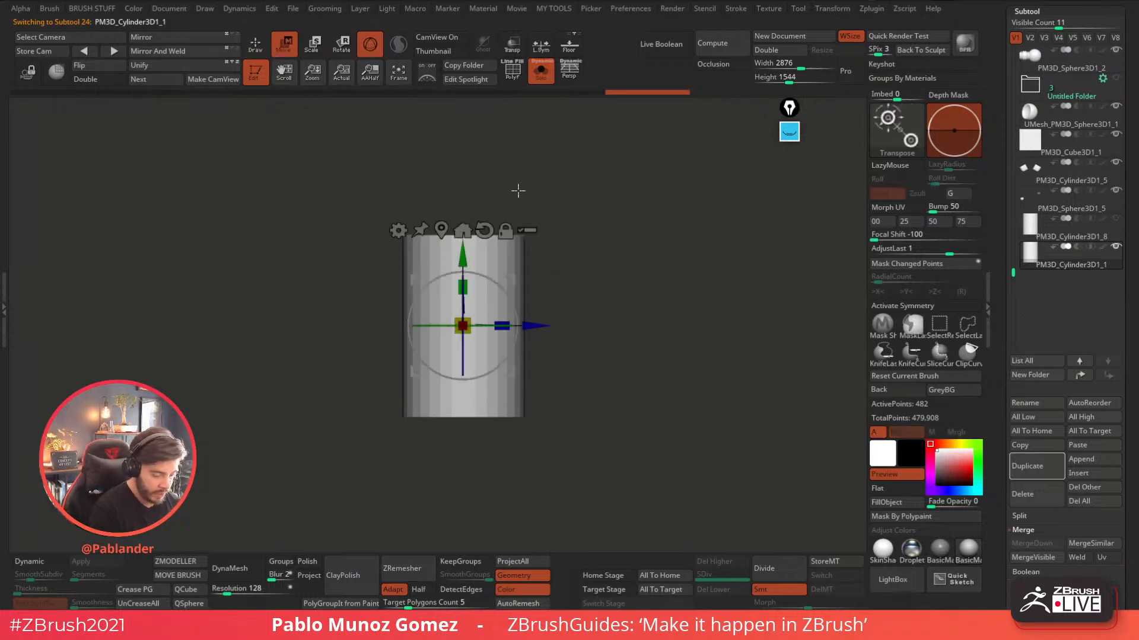
{"action": "key", "text": "q"}
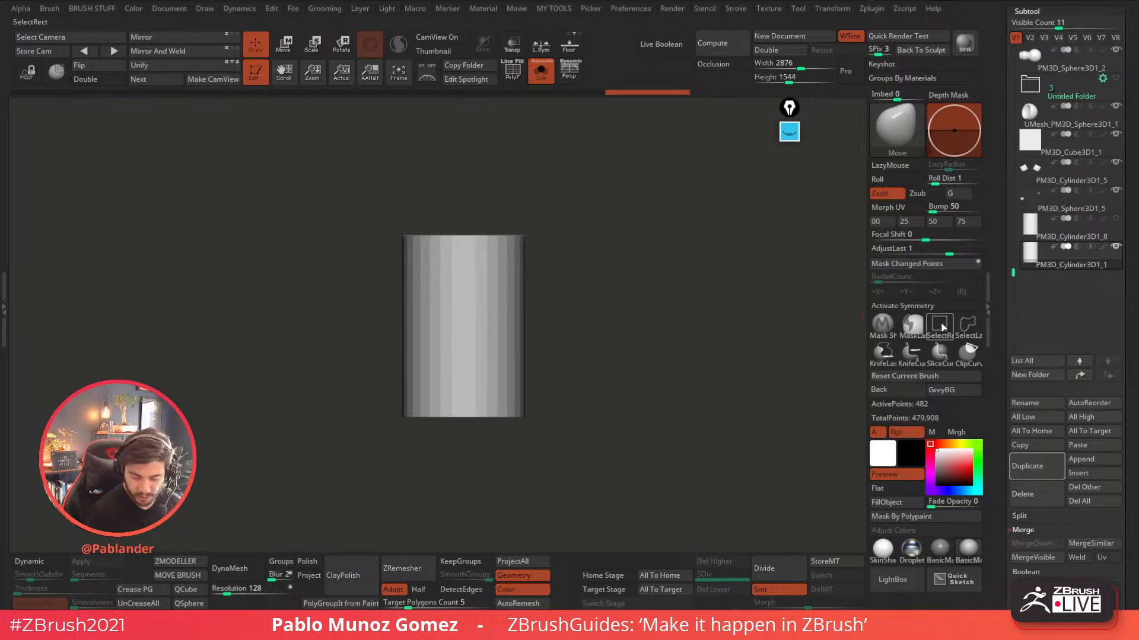
{"action": "left_click", "coordinate": [881, 308]}
{"action": "left_click_drag", "start_coordinate": [614, 227], "coordinate": [614, 333]}
{"action": "left_click", "coordinate": [513, 71]}
{"action": "key", "text": "f"}
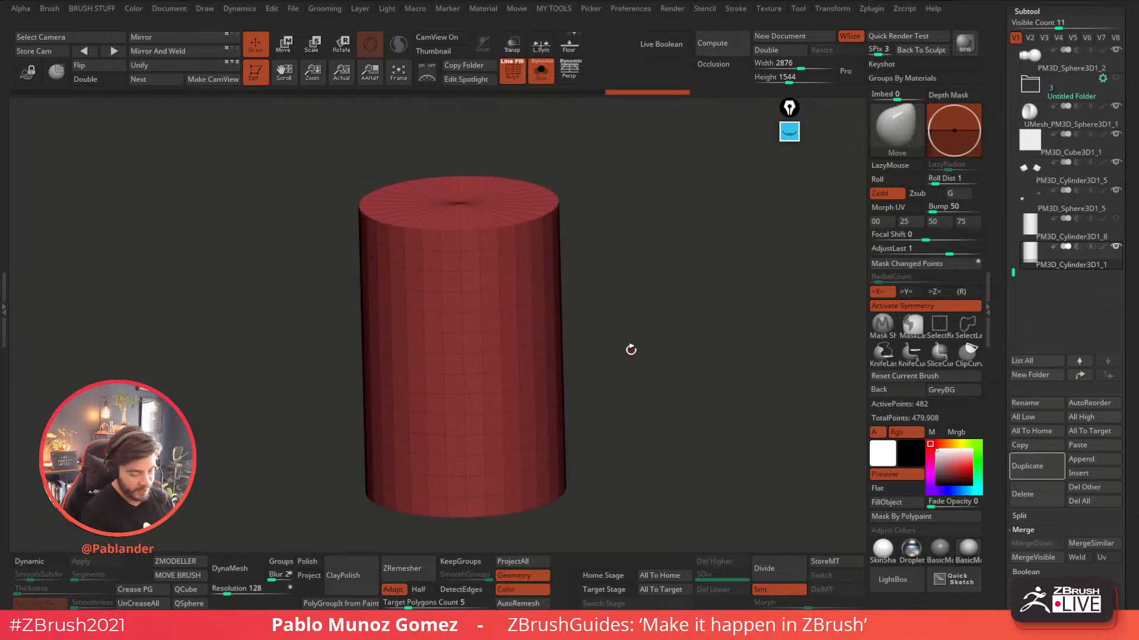
- Set radial symmetry around Y with a RadialCount of 8 on PM3D_Cylinder3D1_1 and enable local symmetry
{"action": "left_click", "coordinate": [1070, 235]}
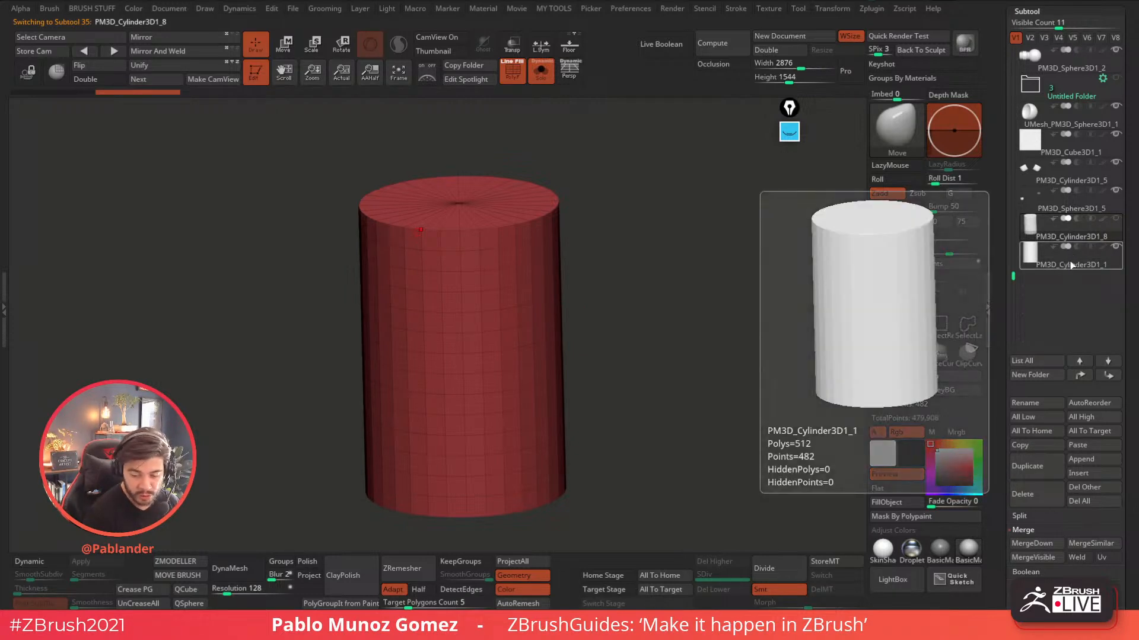
{"action": "left_click", "coordinate": [1066, 260]}
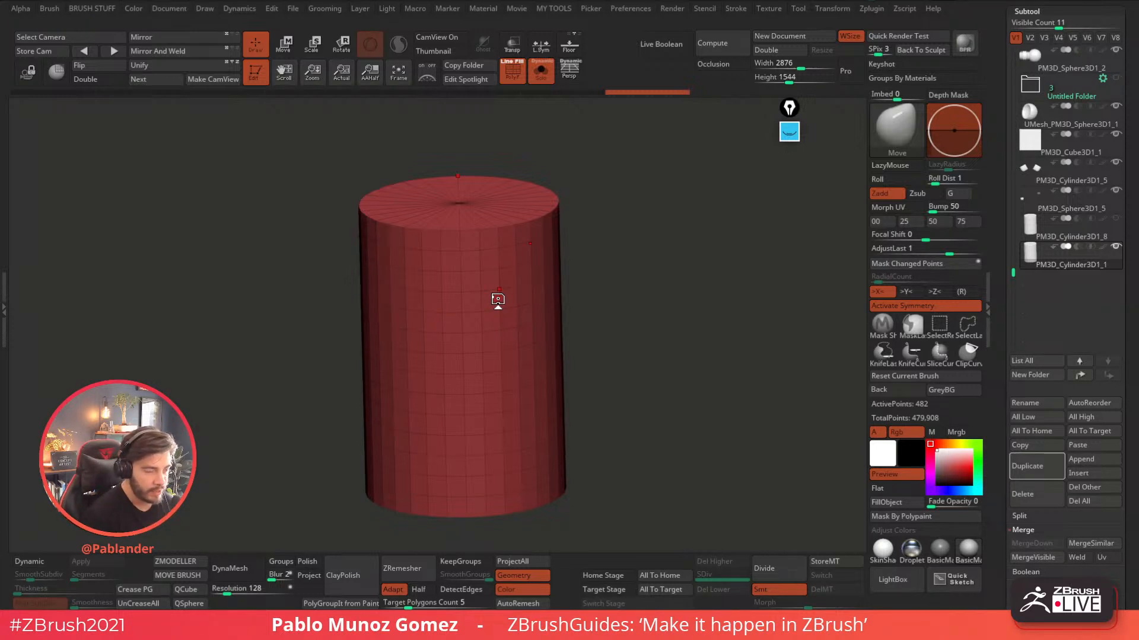
{"action": "left_click_drag", "start_coordinate": [678, 304], "coordinate": [420, 401]}
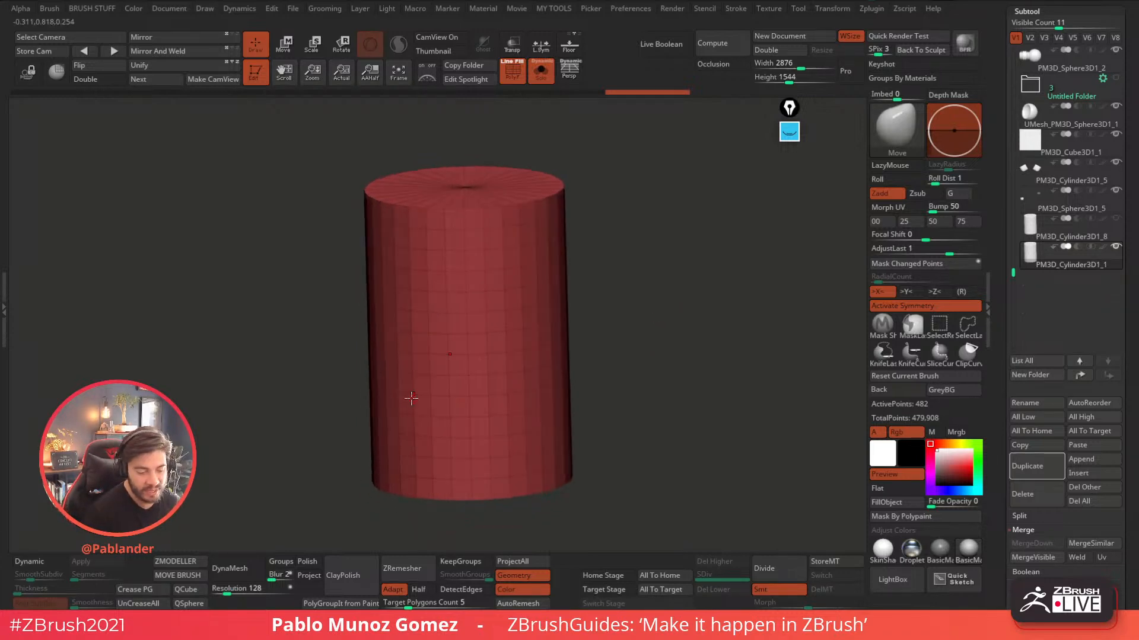
{"action": "left_click", "coordinate": [962, 294]}
{"action": "left_click", "coordinate": [918, 294]}
{"action": "left_click", "coordinate": [885, 295]}
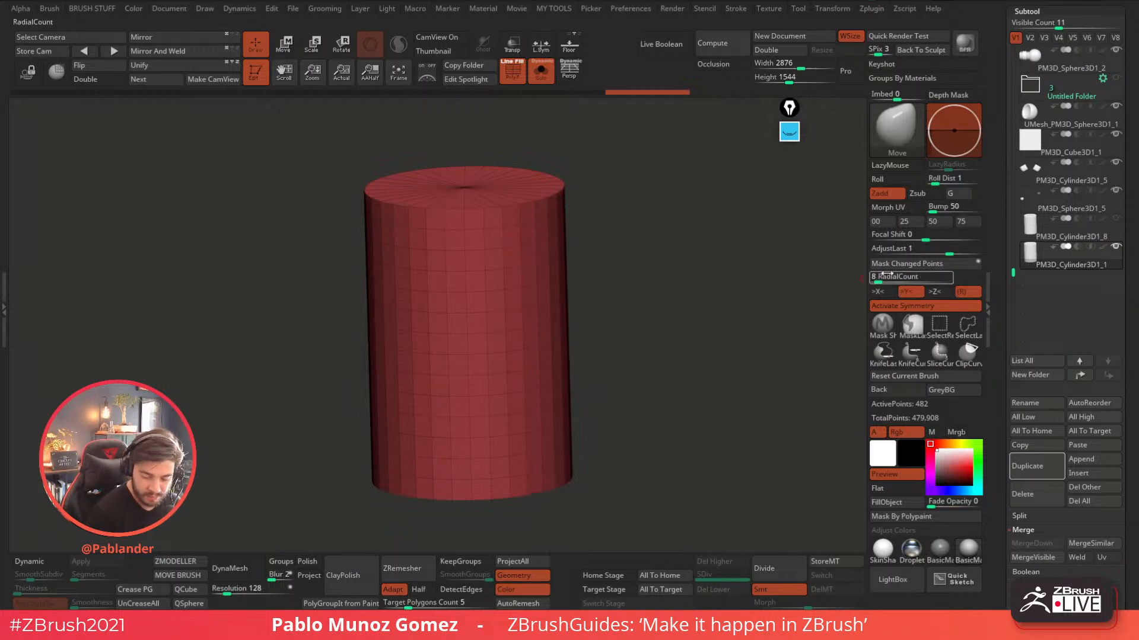
{"action": "left_click", "coordinate": [546, 49]}
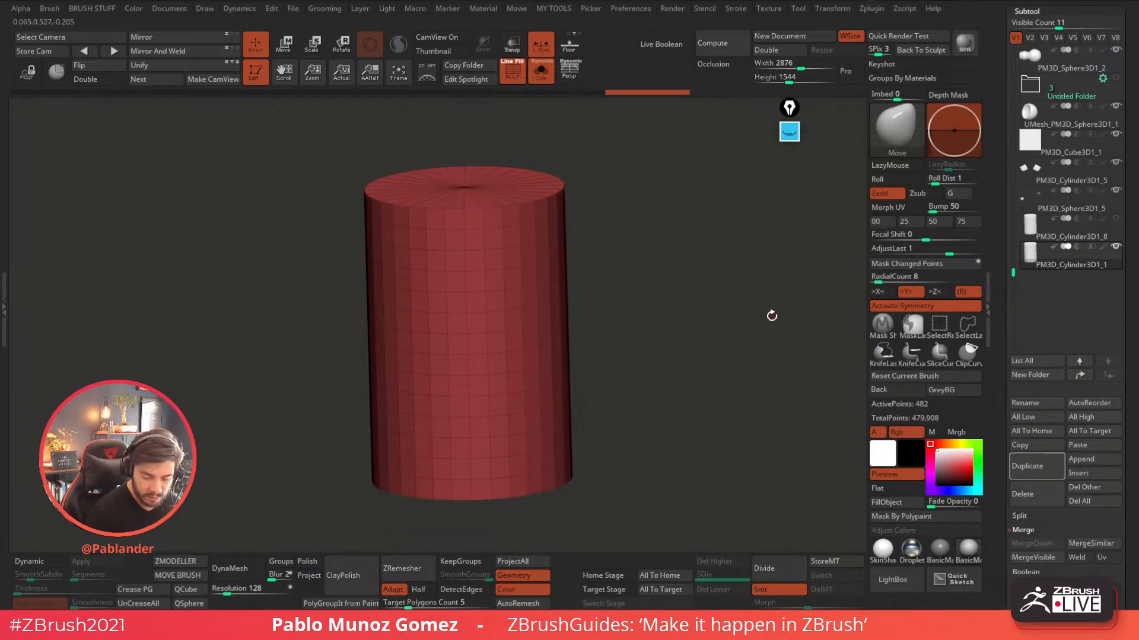
- With ZModeler, mark pairs of adjacent full-height polygon strips around the neck cylinder as the temporary selection, repeated by the radial symmetry
{"action": "left_click", "coordinate": [175, 561]}
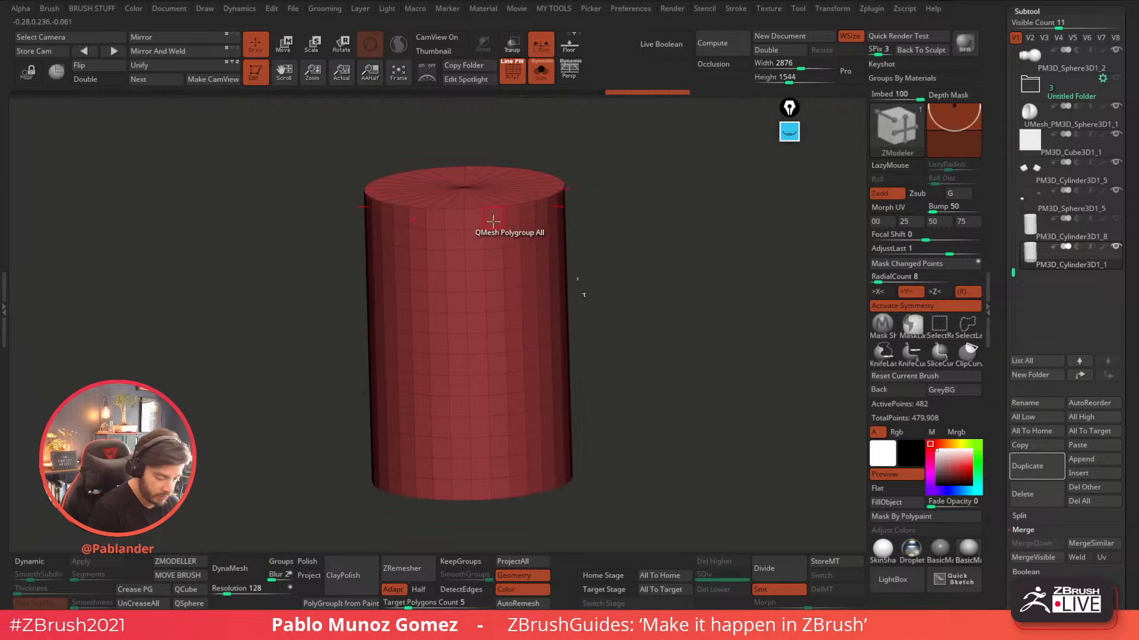
{"action": "left_click_drag", "start_coordinate": [493, 214], "coordinate": [501, 491]}
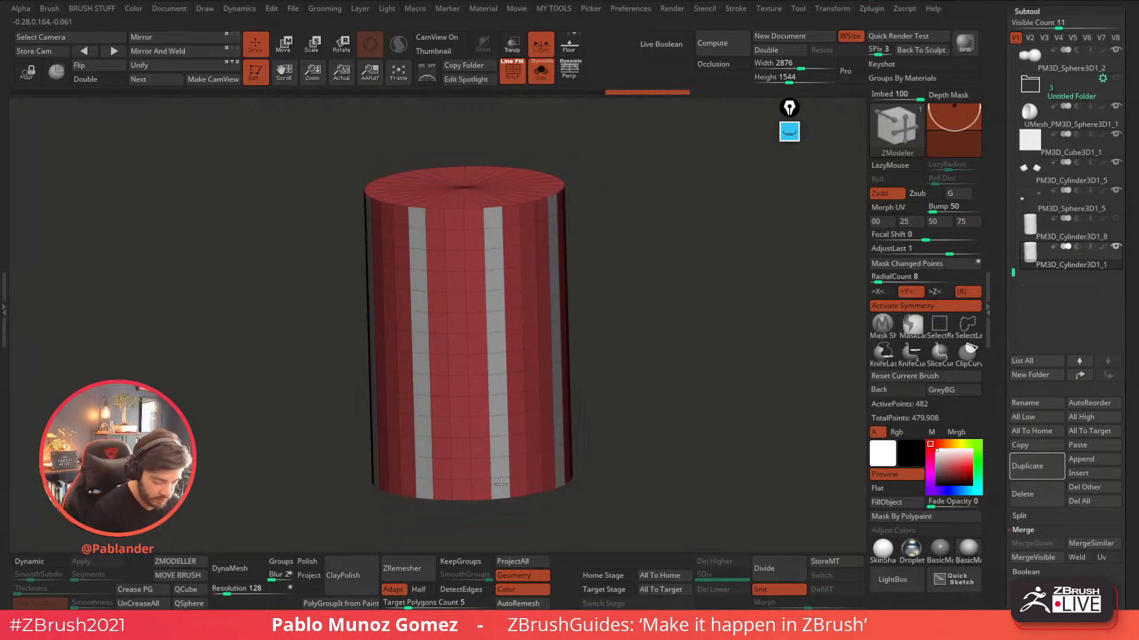
{"action": "left_click_drag", "start_coordinate": [475, 218], "coordinate": [479, 489]}
{"action": "left_click_drag", "start_coordinate": [651, 338], "coordinate": [656, 328]}
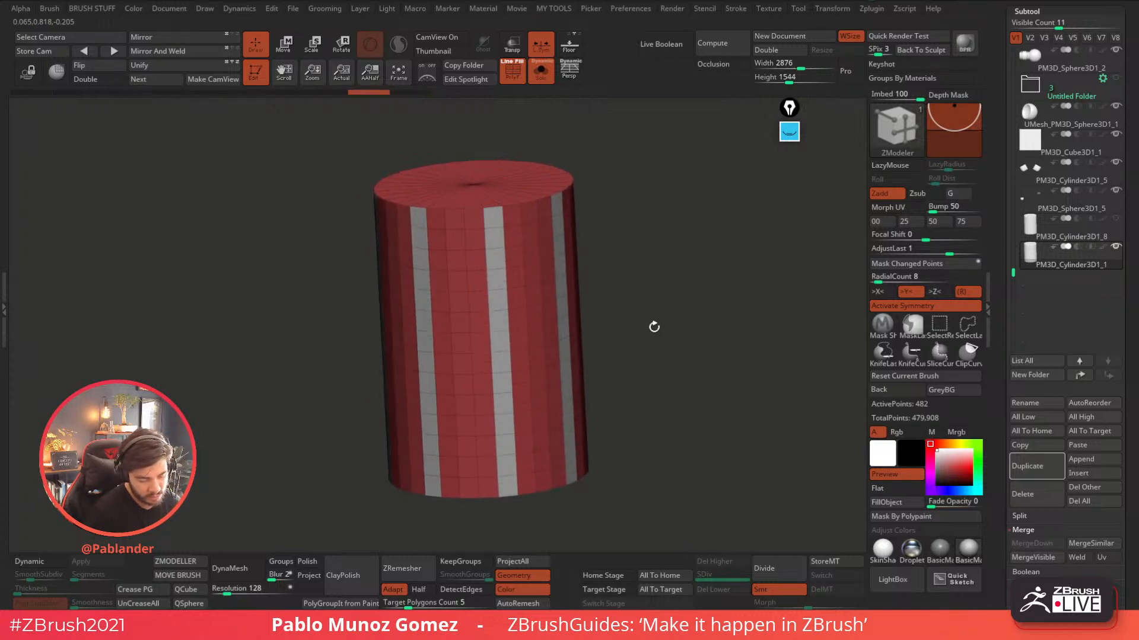
{"action": "left_click_drag", "start_coordinate": [514, 215], "coordinate": [526, 481], "text": "alt"}
{"action": "mouse_move", "coordinate": [650, 337]}
{"action": "left_mouse_down"}
{"action": "mouse_move", "coordinate": [677, 330]}
{"action": "mouse_move", "coordinate": [643, 319]}
{"action": "left_mouse_up"}
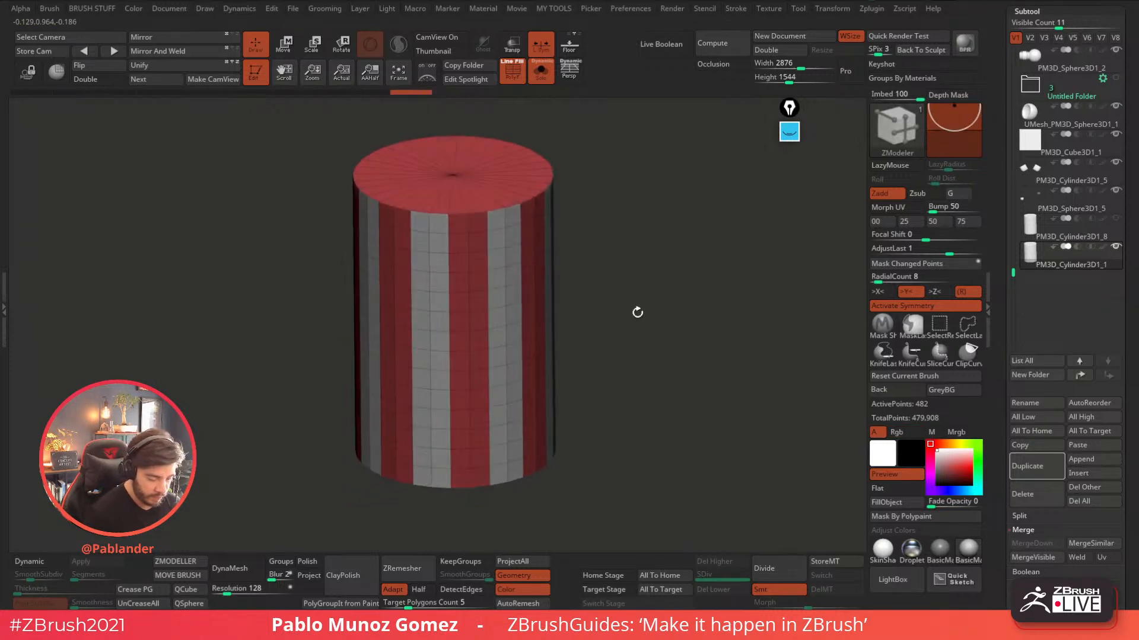
- QMesh the marked vertical strips slightly outward from the neck cylinder as a separate polygroup
{"action": "left_click", "coordinate": [512, 235]}
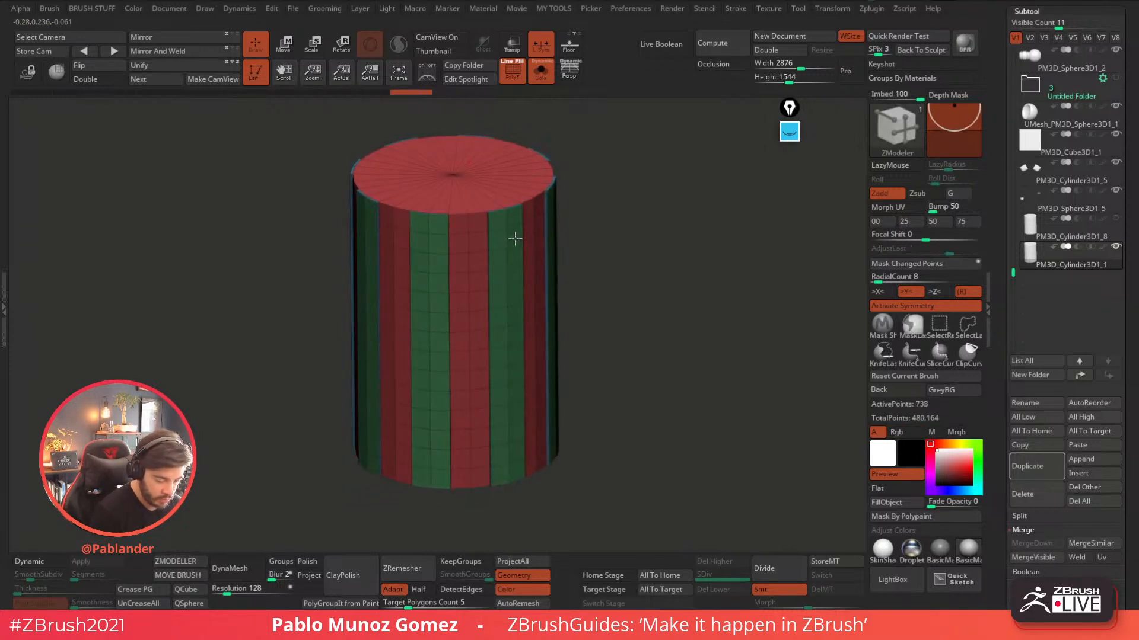
{"action": "mouse_move", "coordinate": [516, 242]}
{"action": "left_mouse_down"}
{"action": "mouse_move", "coordinate": [553, 277]}
{"action": "mouse_move", "coordinate": [510, 242]}
{"action": "mouse_move", "coordinate": [521, 247]}
{"action": "left_mouse_up"}
{"action": "key", "text": "space"}
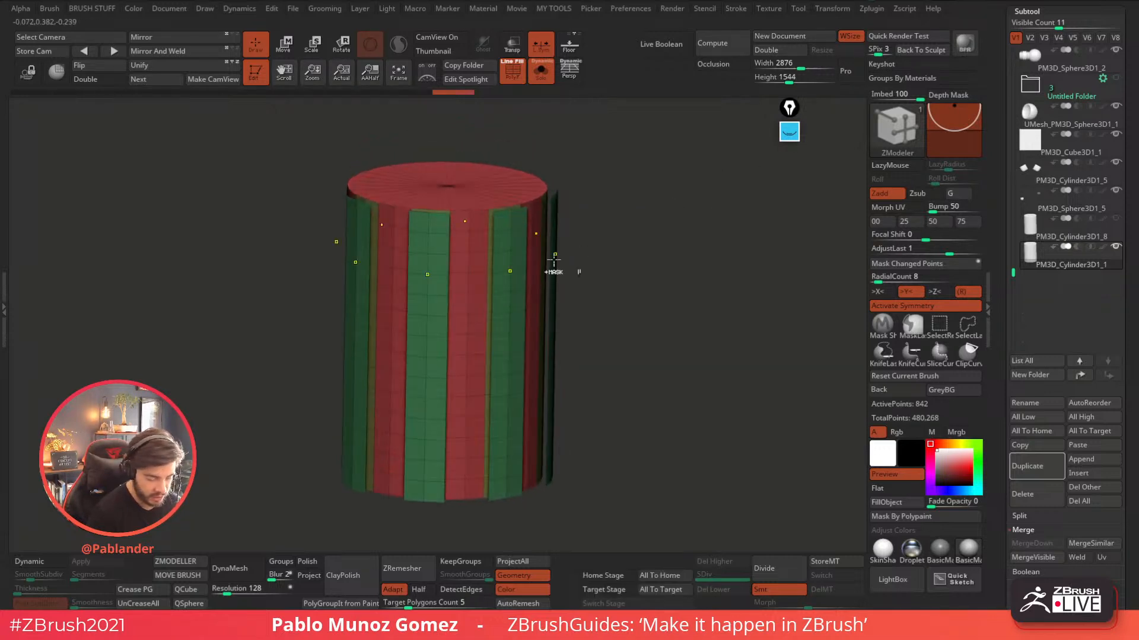
- Isolate the green strips, enable Double display, and split the hidden rest of the cylinder into its own subtool
{"action": "left_click", "coordinate": [515, 243], "text": "ctrl+shift"}
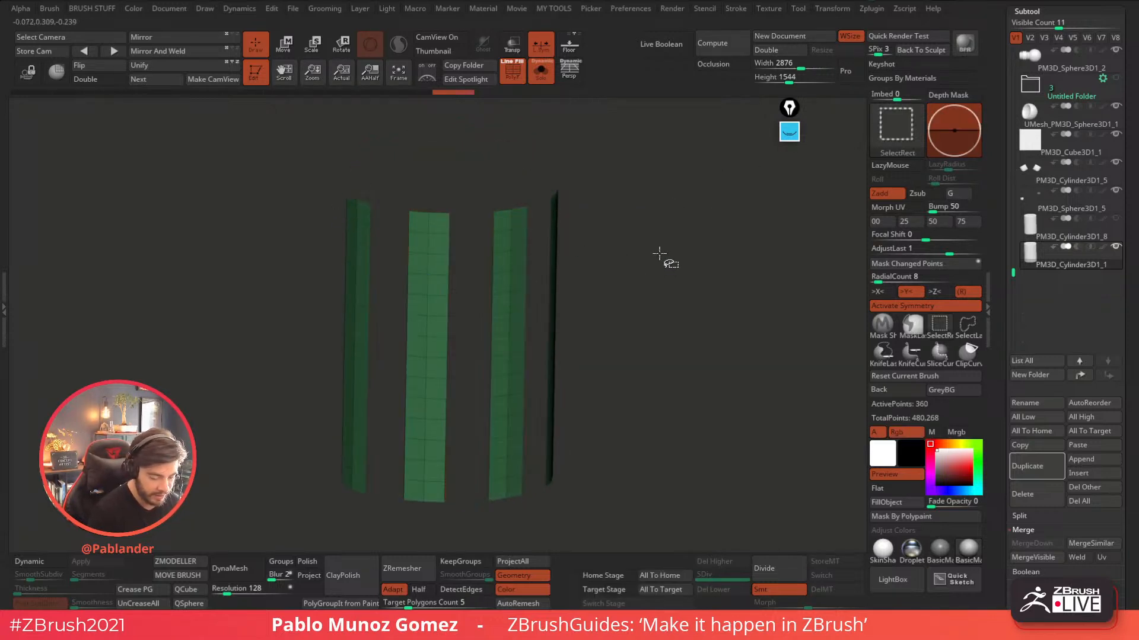
{"action": "left_click", "coordinate": [110, 83]}
{"action": "key", "text": "space"}
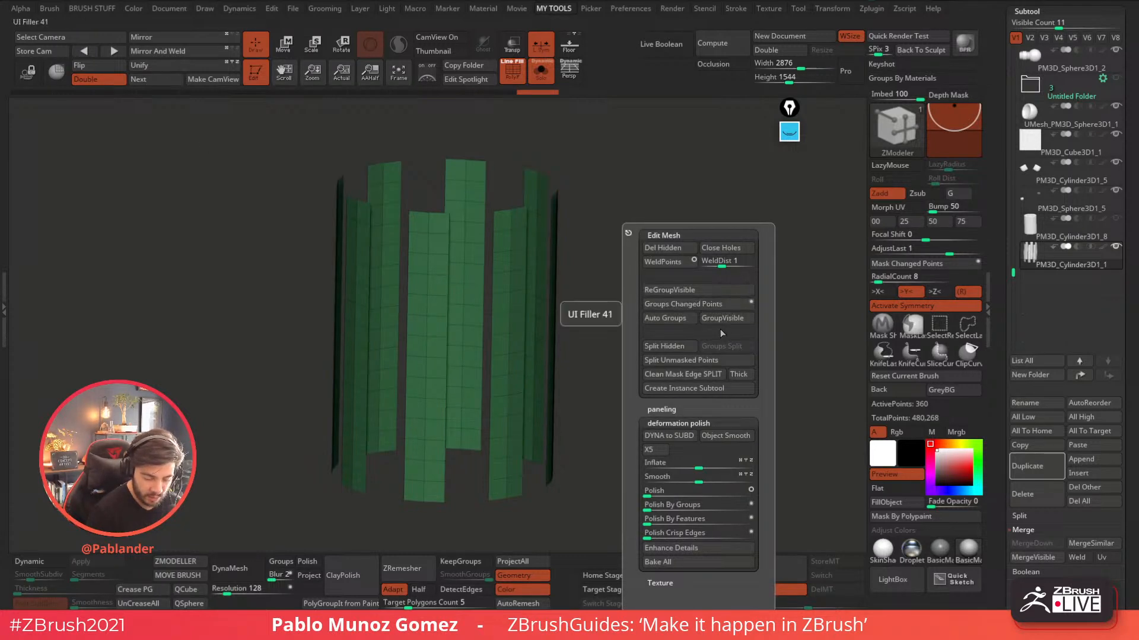
{"action": "left_click", "coordinate": [676, 351]}
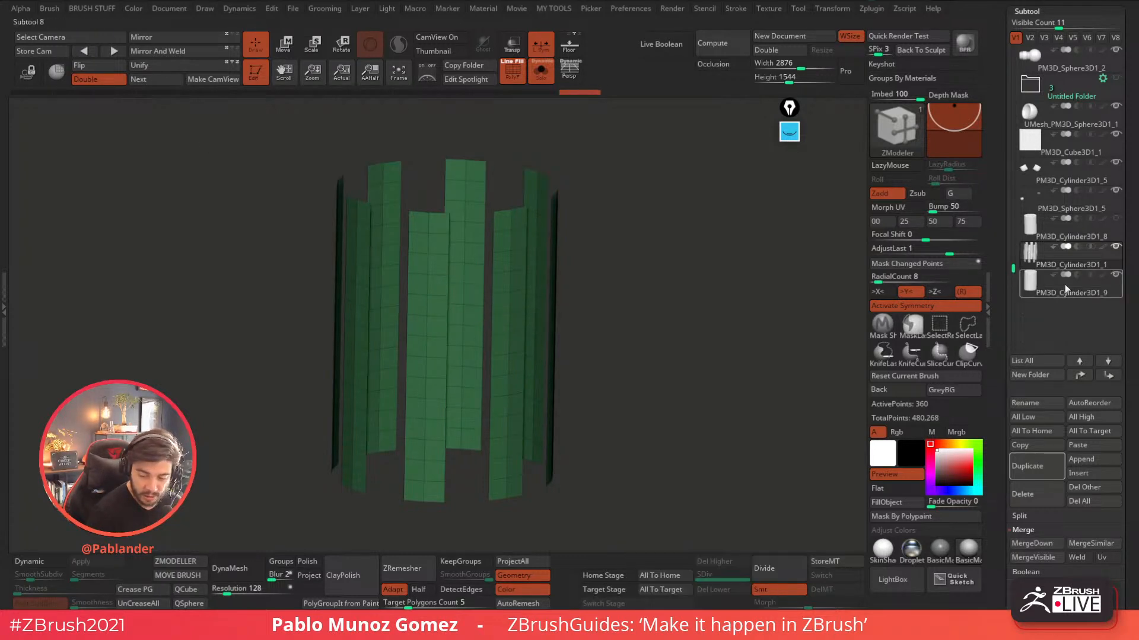
- Place the strips subtool below PM3D_Cylinder3D1_9 and show the strips around the neck cylinder with the whole droid visible
{"action": "left_click", "coordinate": [1109, 288]}
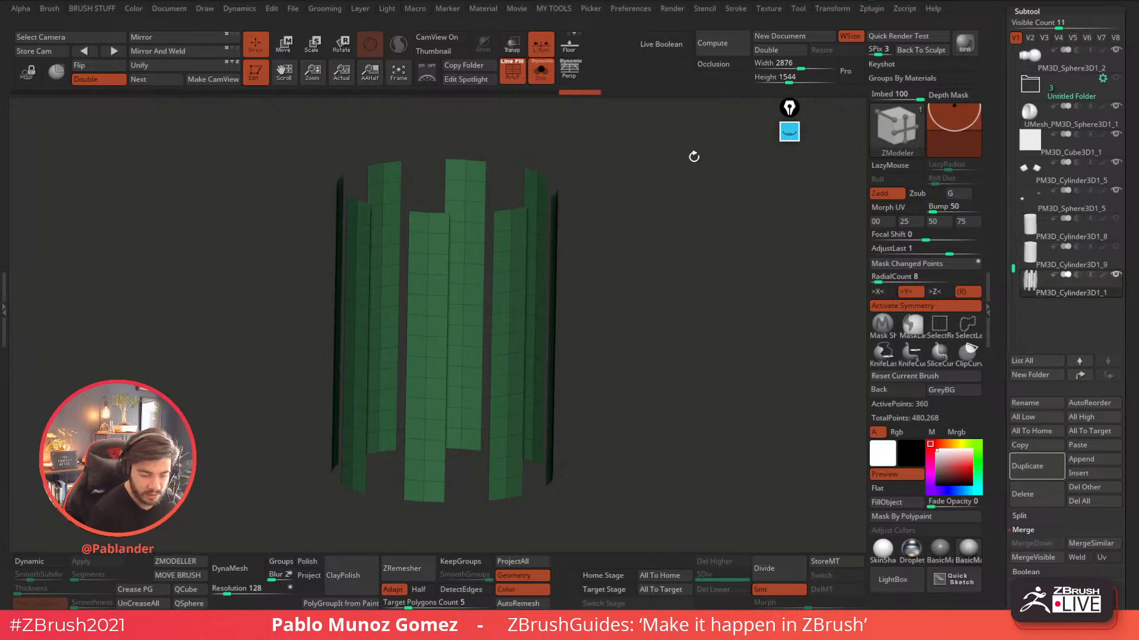
{"action": "left_click", "coordinate": [541, 71]}
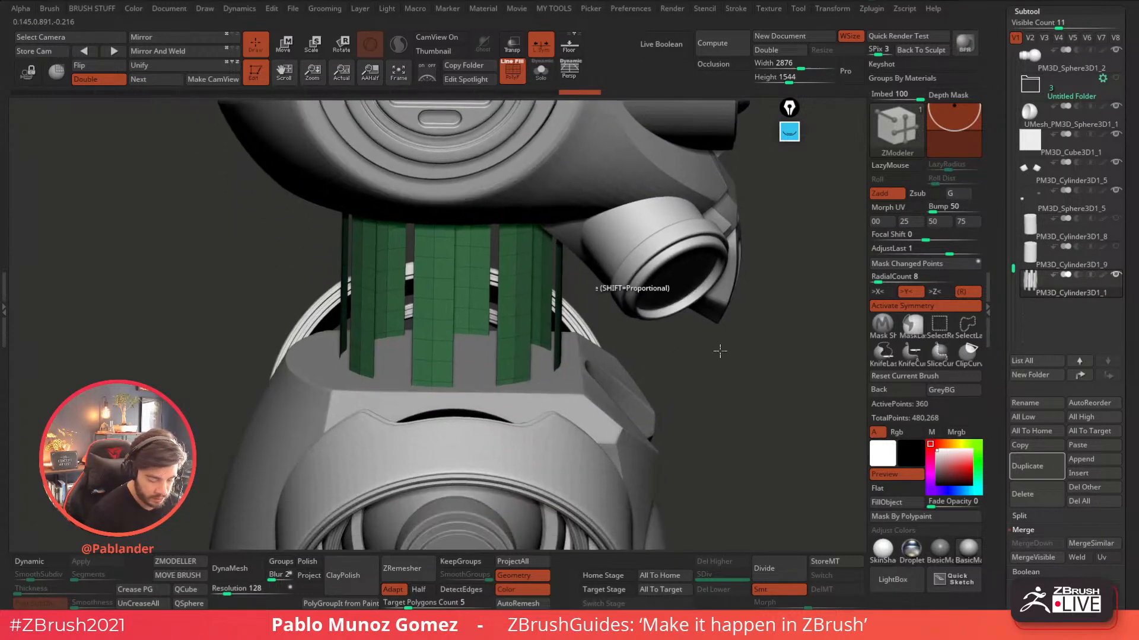
{"action": "left_click", "coordinate": [1117, 220]}
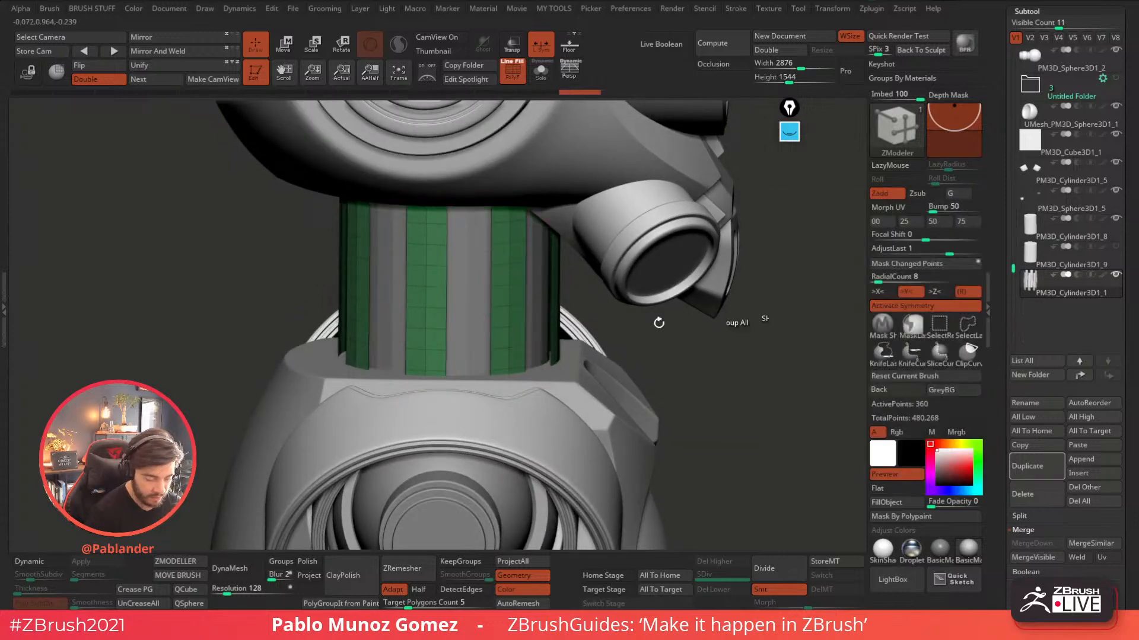
- Try to thicken the neck strips with a QMesh Polygroup All extrusion
{"action": "right_click_drag", "start_coordinate": [512, 298], "coordinate": [526, 290]}
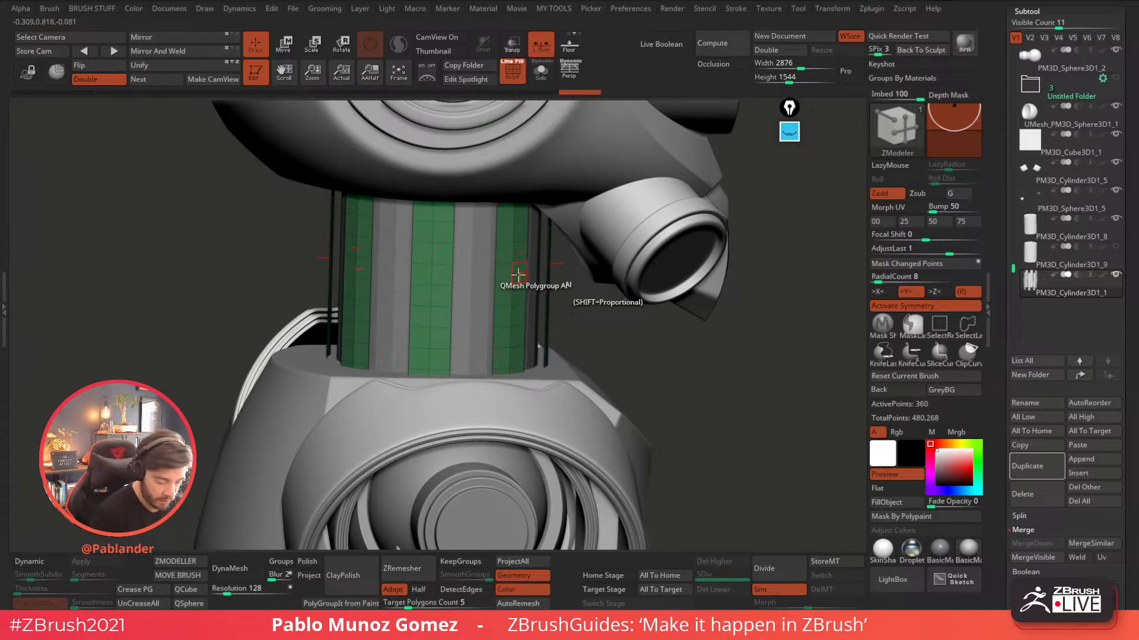
{"action": "mouse_move", "coordinate": [519, 272]}
{"action": "left_mouse_down"}
{"action": "mouse_move", "coordinate": [540, 276]}
{"action": "mouse_move", "coordinate": [501, 276]}
{"action": "left_mouse_up"}
{"action": "right_click_drag", "start_coordinate": [522, 284], "coordinate": [544, 283]}
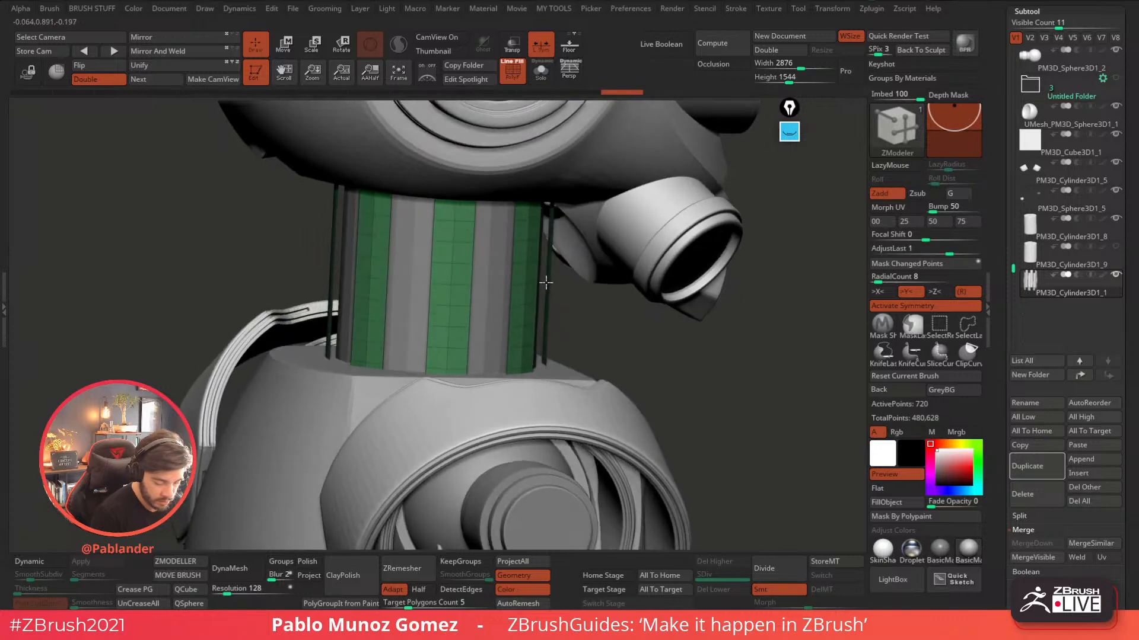
- Compare the neck subtools PM3D_Cylinder3D1_8, PM3D_Cylinder3D1_9 and PM3D_Cylinder3D1_1 by selecting each one in solo view
{"action": "left_click", "coordinate": [1104, 235]}
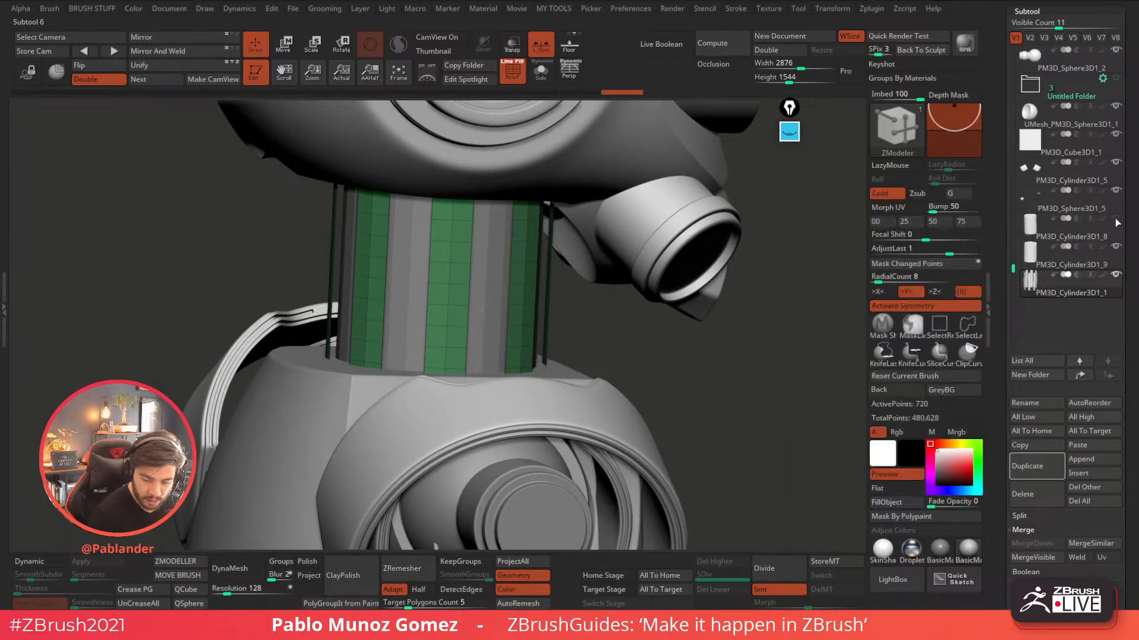
{"action": "left_click", "coordinate": [1103, 267]}
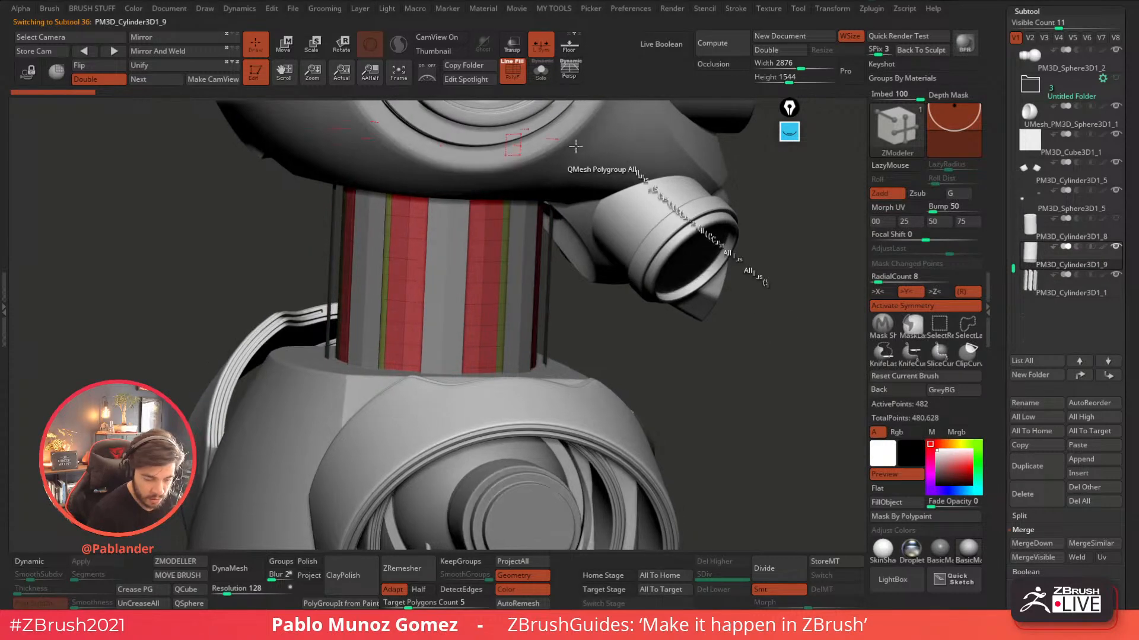
{"action": "left_click", "coordinate": [540, 74]}
{"action": "right_click_drag", "start_coordinate": [561, 148], "coordinate": [560, 220], "text": "alt"}
{"action": "left_click", "coordinate": [1067, 230]}
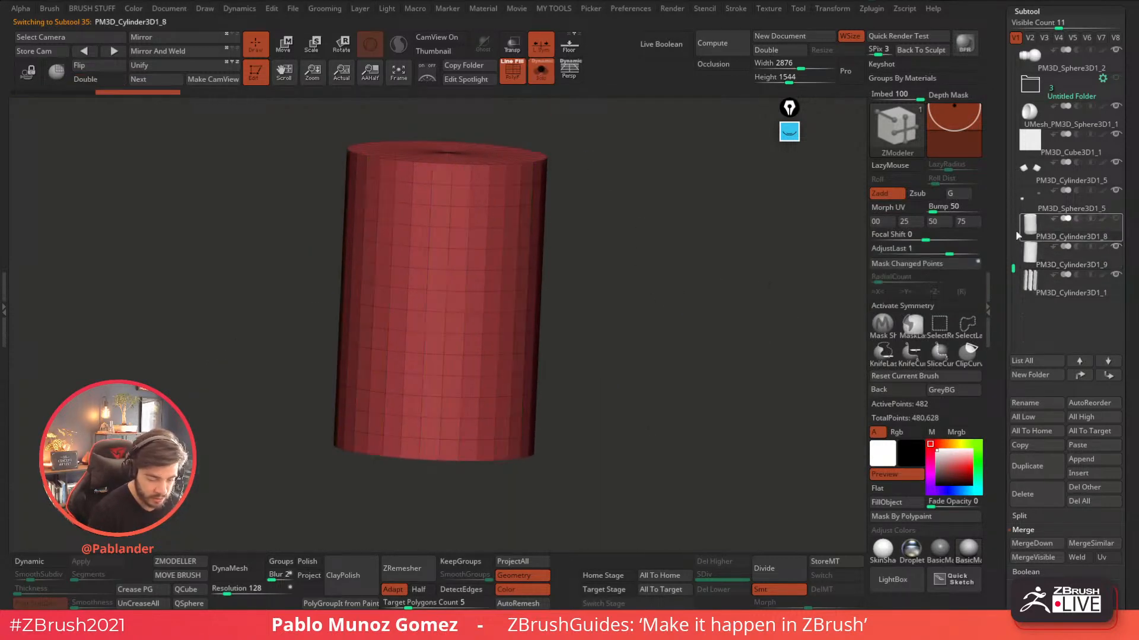
{"action": "left_click", "coordinate": [1076, 263]}
{"action": "left_click", "coordinate": [1071, 290]}
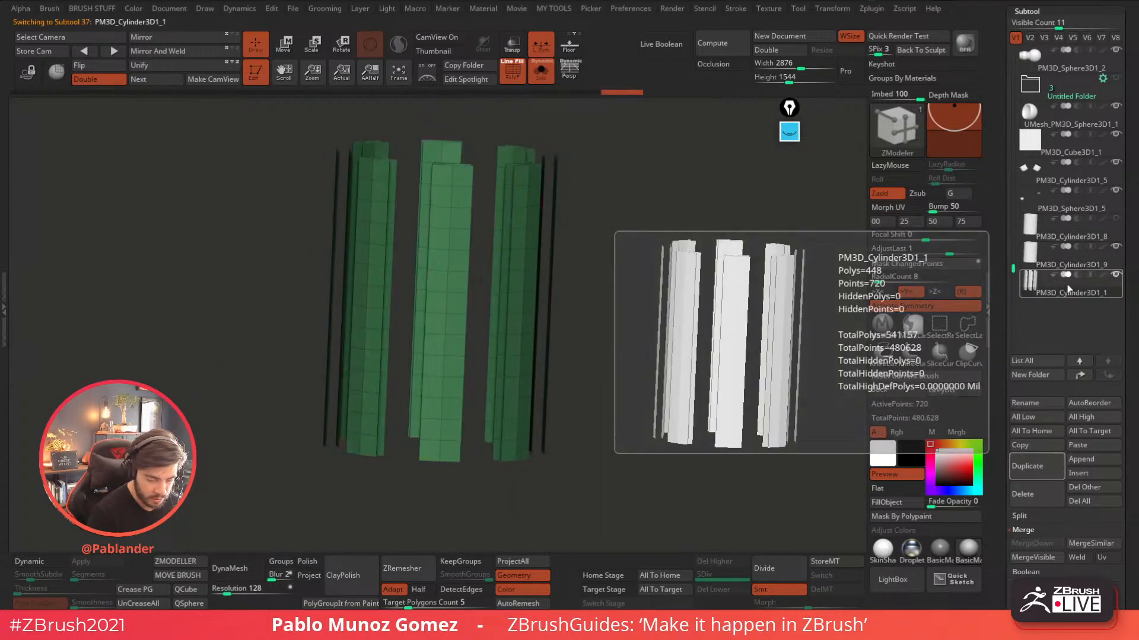
- Undo the last strip extrusion and QMesh the strips again into thin raised ribs around the neck cylinder
{"action": "key", "text": "ctrl+z"}
{"action": "left_click_drag", "start_coordinate": [532, 269], "coordinate": [510, 255]}
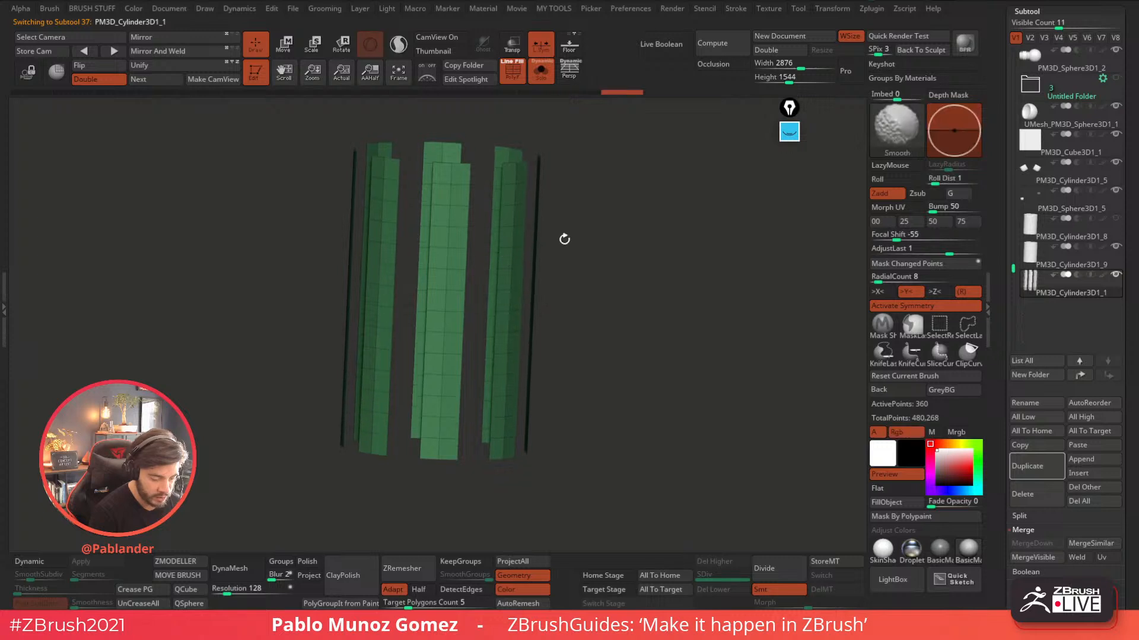
{"action": "left_click", "coordinate": [540, 70]}
{"action": "left_click", "coordinate": [540, 70]}
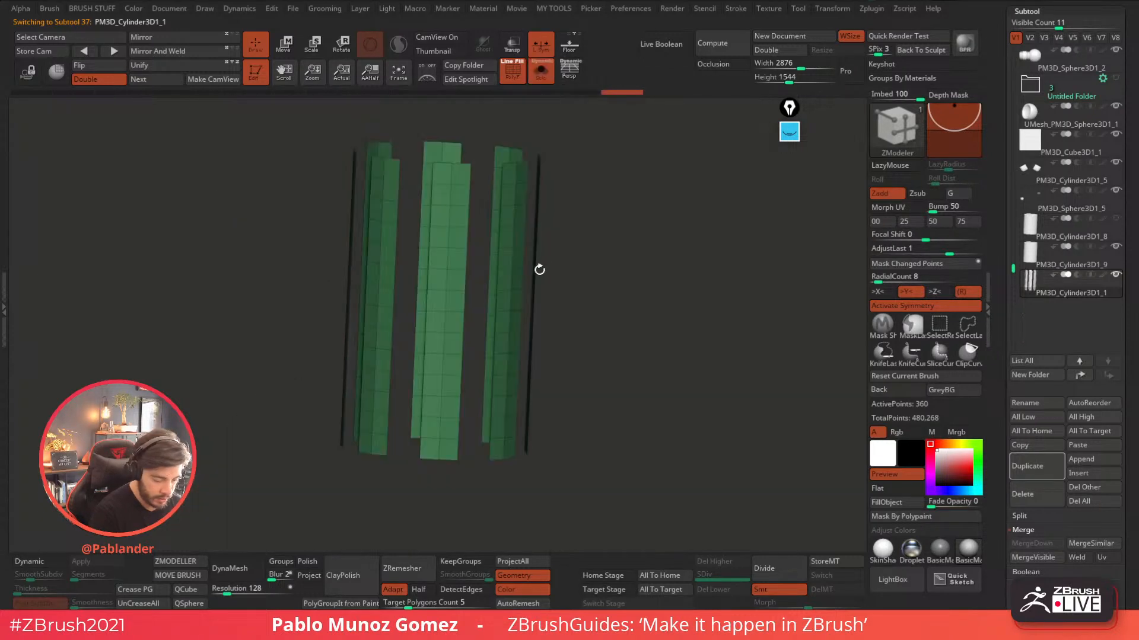
{"action": "left_click_drag", "start_coordinate": [516, 277], "coordinate": [549, 290]}
{"action": "key", "text": "ctrl+shift+s"}
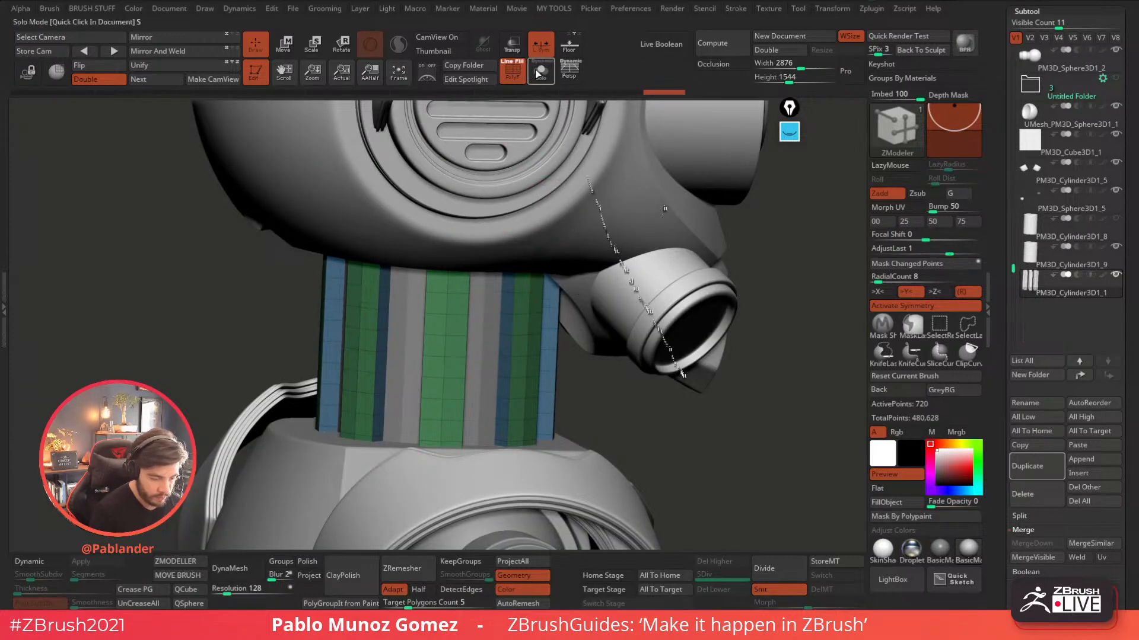
{"action": "left_click_drag", "start_coordinate": [530, 326], "coordinate": [525, 327]}
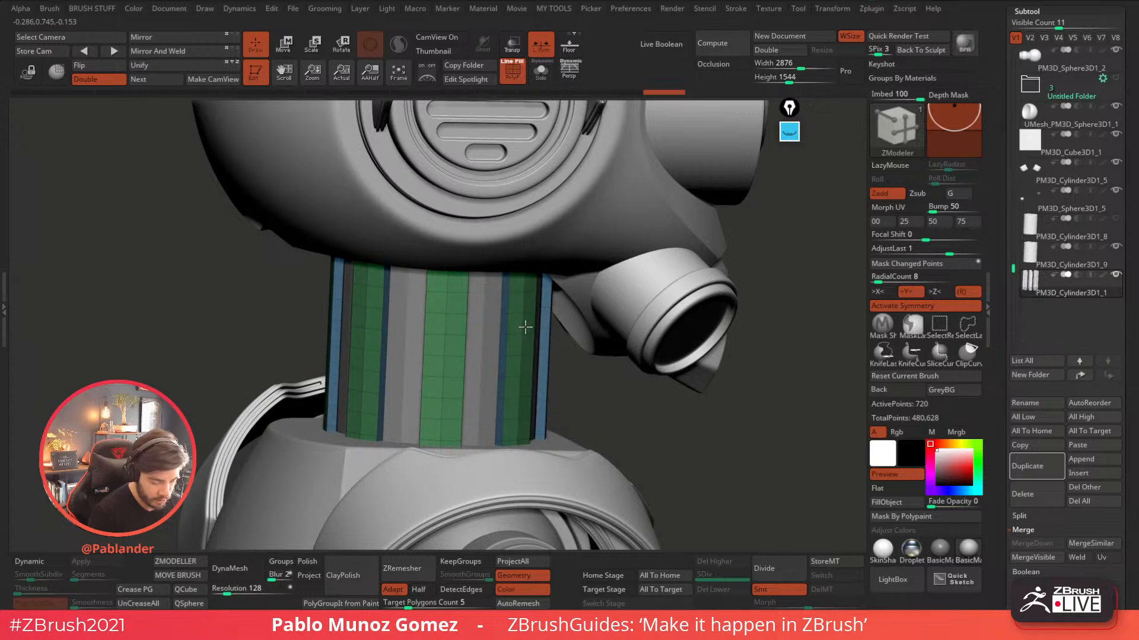
- Hide the polyframe and select the core cylinder PM3D_Cylinder3D1_9 with the transform gizmo active
{"action": "left_click_drag", "start_coordinate": [734, 369], "coordinate": [705, 372]}
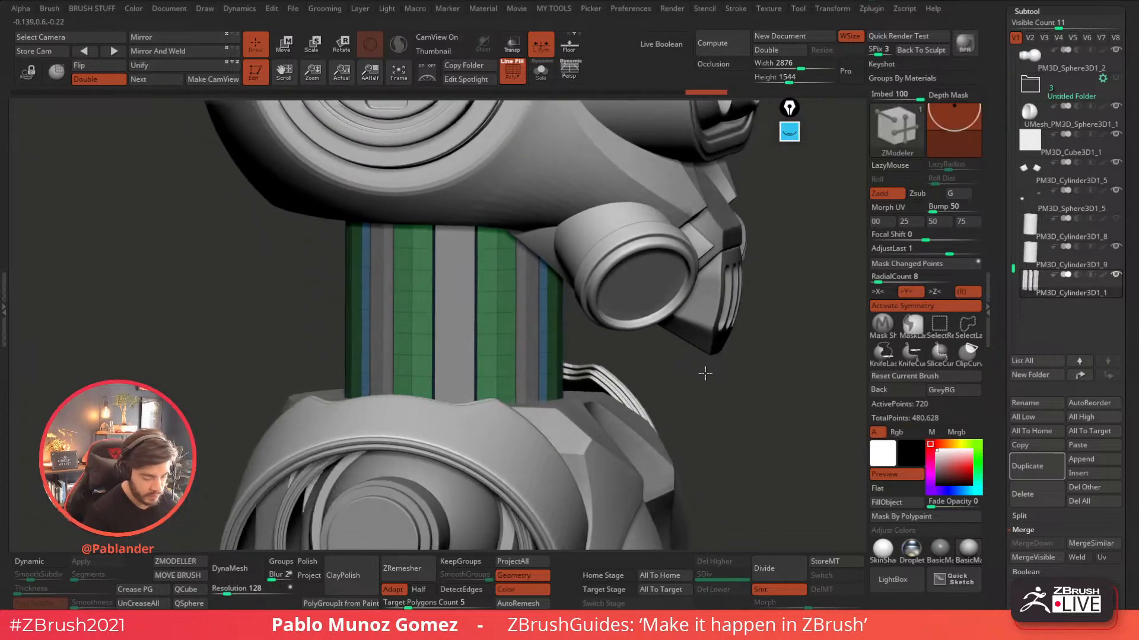
{"action": "key", "text": "ctrl+z"}
{"action": "left_click", "coordinate": [515, 78]}
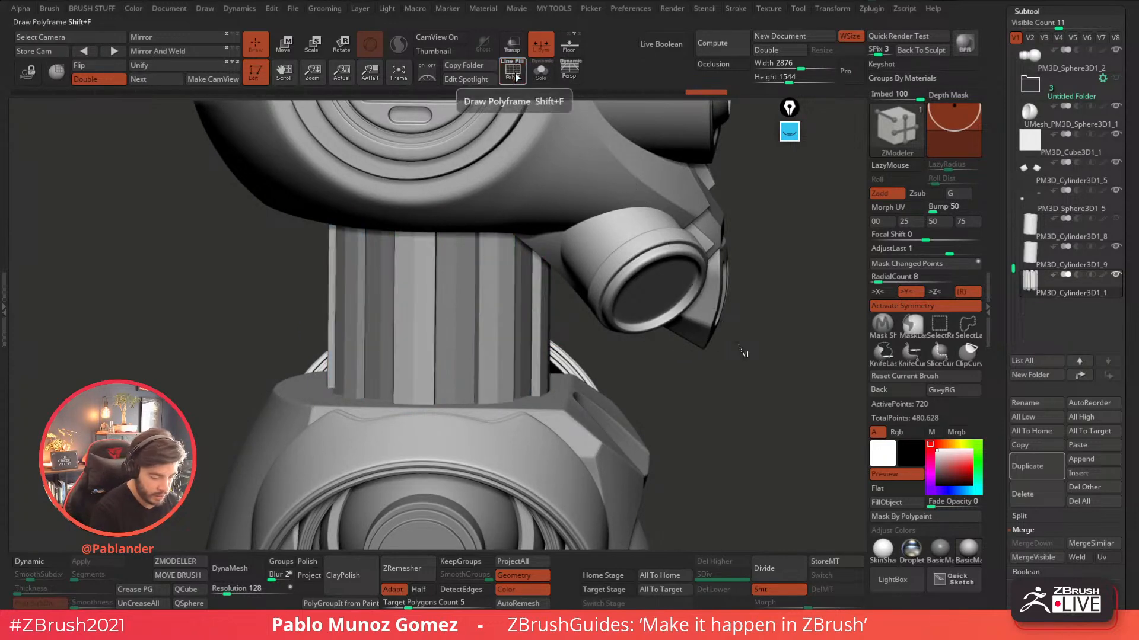
{"action": "left_click", "coordinate": [1060, 263]}
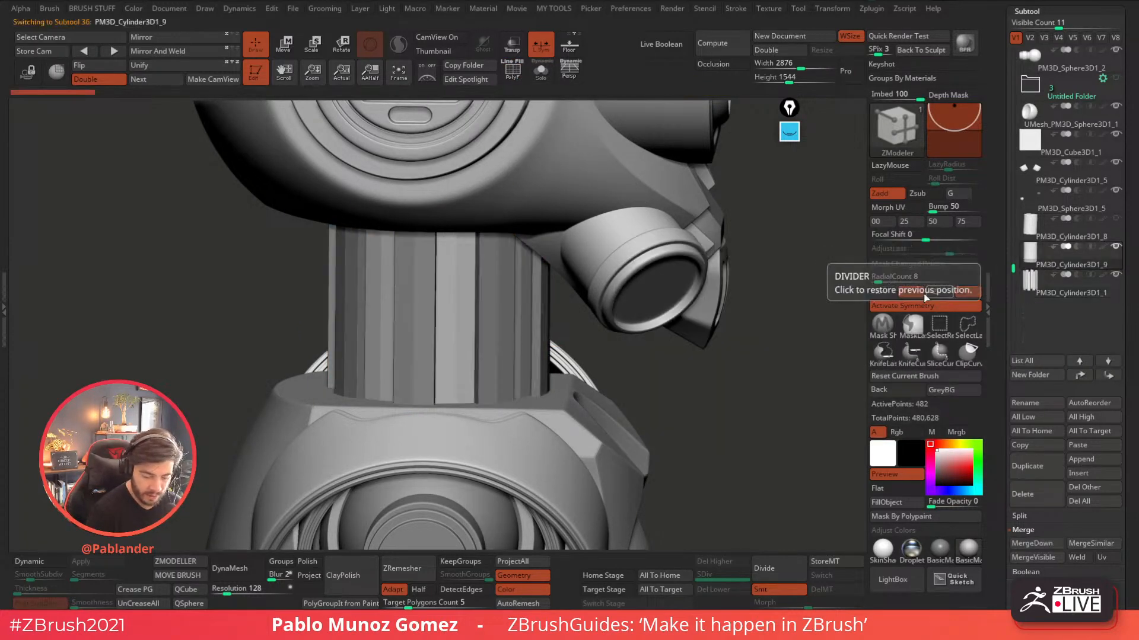
{"action": "key", "text": "w"}
- Undo the trial transform, deactivate symmetry, and squash the core cylinder vertically into a short ring around the neck
{"action": "left_click_drag", "start_coordinate": [741, 267], "coordinate": [581, 272]}
{"action": "left_click_drag", "start_coordinate": [474, 199], "coordinate": [462, 215]}
{"action": "key", "text": "ctrl+z"}
{"action": "left_click", "coordinate": [877, 303]}
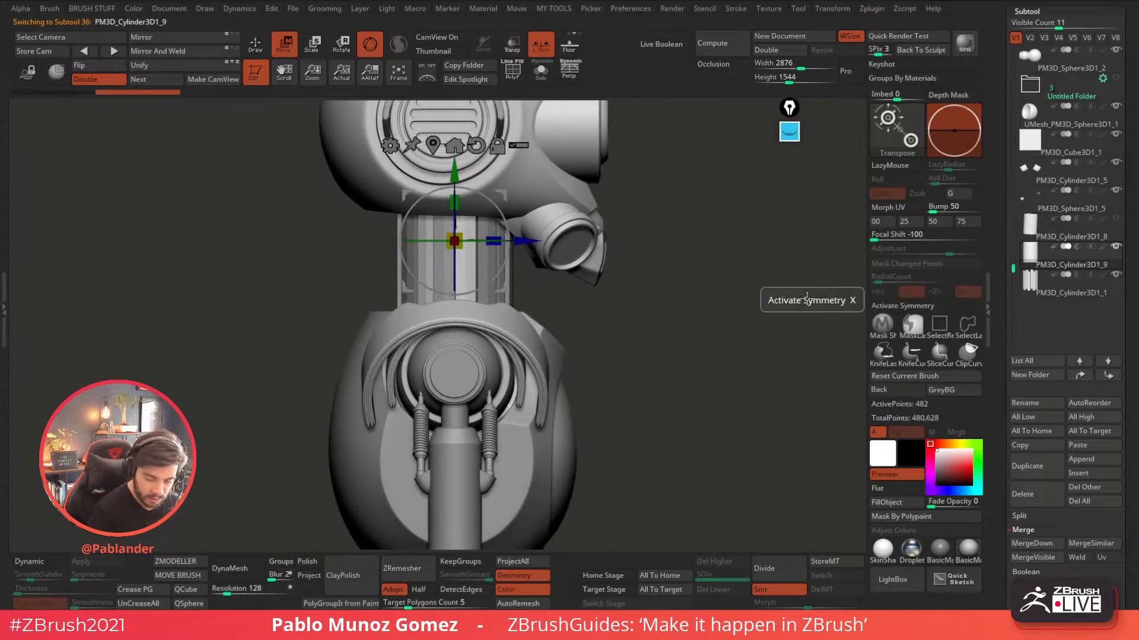
{"action": "left_click_drag", "start_coordinate": [468, 238], "coordinate": [466, 248]}
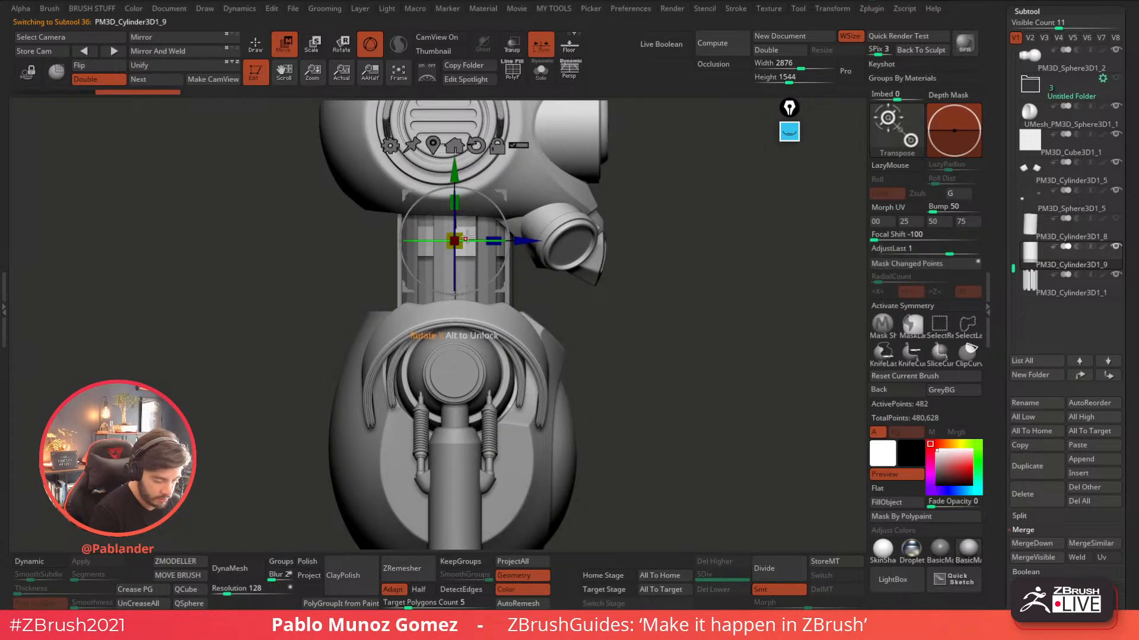
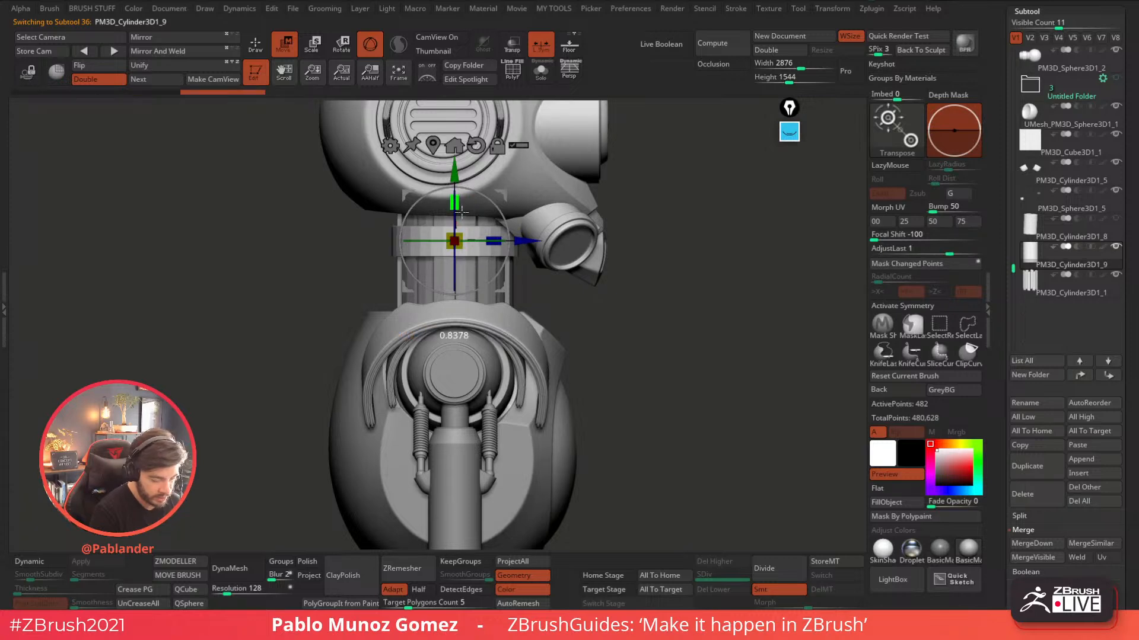
- Move the ring down to the base of the neck and scale its width and height to form a collar over the body
{"action": "left_click_drag", "start_coordinate": [464, 226], "coordinate": [637, 280]}
{"action": "left_click_drag", "start_coordinate": [464, 283], "coordinate": [460, 270]}
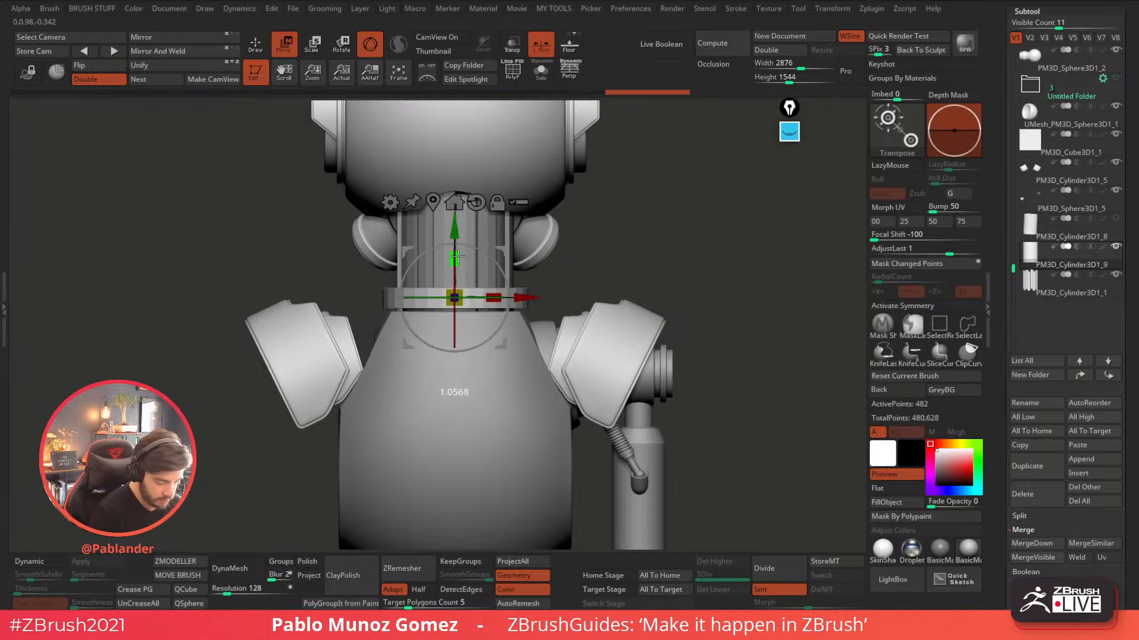
{"action": "mouse_move", "coordinate": [459, 215]}
{"action": "left_mouse_down"}
{"action": "mouse_move", "coordinate": [460, 201]}
{"action": "mouse_move", "coordinate": [459, 221]}
{"action": "left_mouse_up"}
{"action": "left_click_drag", "start_coordinate": [459, 287], "coordinate": [461, 279]}
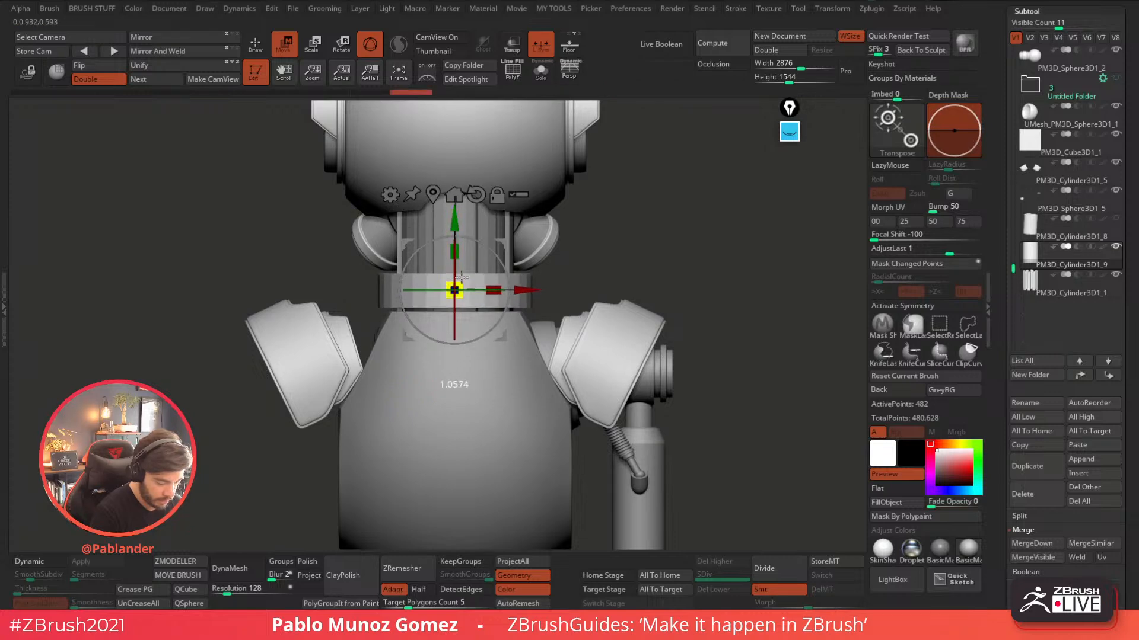
{"action": "left_click_drag", "start_coordinate": [456, 229], "coordinate": [456, 228]}
{"action": "right_click_drag", "start_coordinate": [457, 237], "coordinate": [457, 302]}
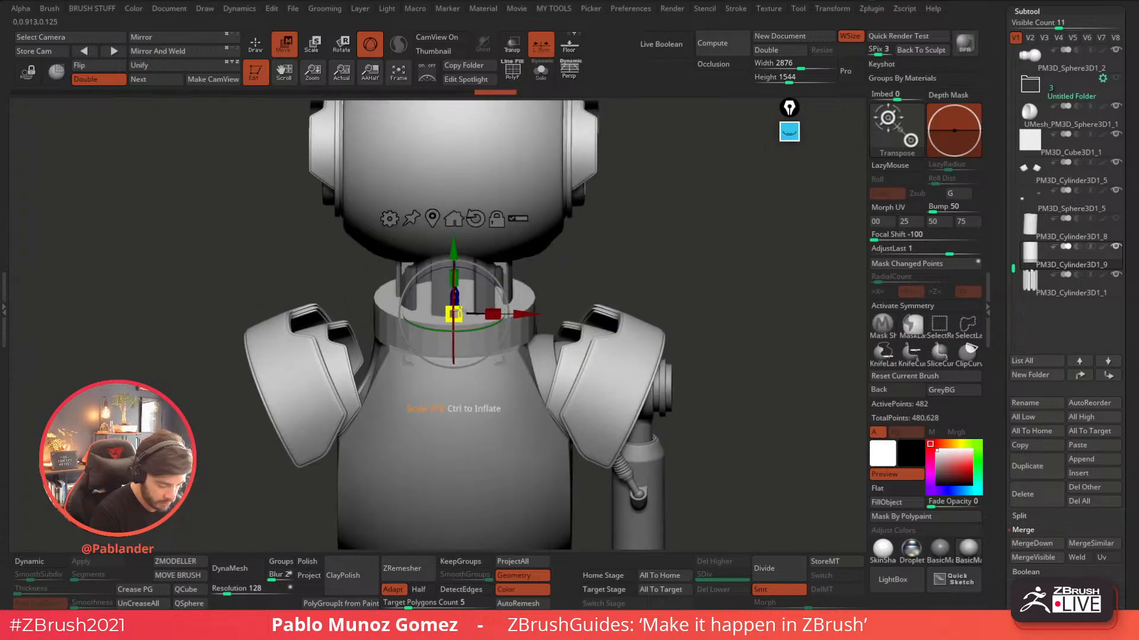
{"action": "left_click_drag", "start_coordinate": [453, 247], "coordinate": [454, 249]}
- Check the neck collar from several sides and switch the subtool list to visibility set V3
{"action": "right_click_drag", "start_coordinate": [602, 278], "coordinate": [610, 222]}
{"action": "right_click_drag", "start_coordinate": [742, 228], "coordinate": [614, 293]}
{"action": "mouse_move", "coordinate": [659, 263]}
{"action": "right_mouse_down"}
{"action": "mouse_move", "coordinate": [617, 263]}
{"action": "mouse_move", "coordinate": [711, 268]}
{"action": "mouse_move", "coordinate": [692, 296]}
{"action": "mouse_move", "coordinate": [725, 288]}
{"action": "right_mouse_up"}
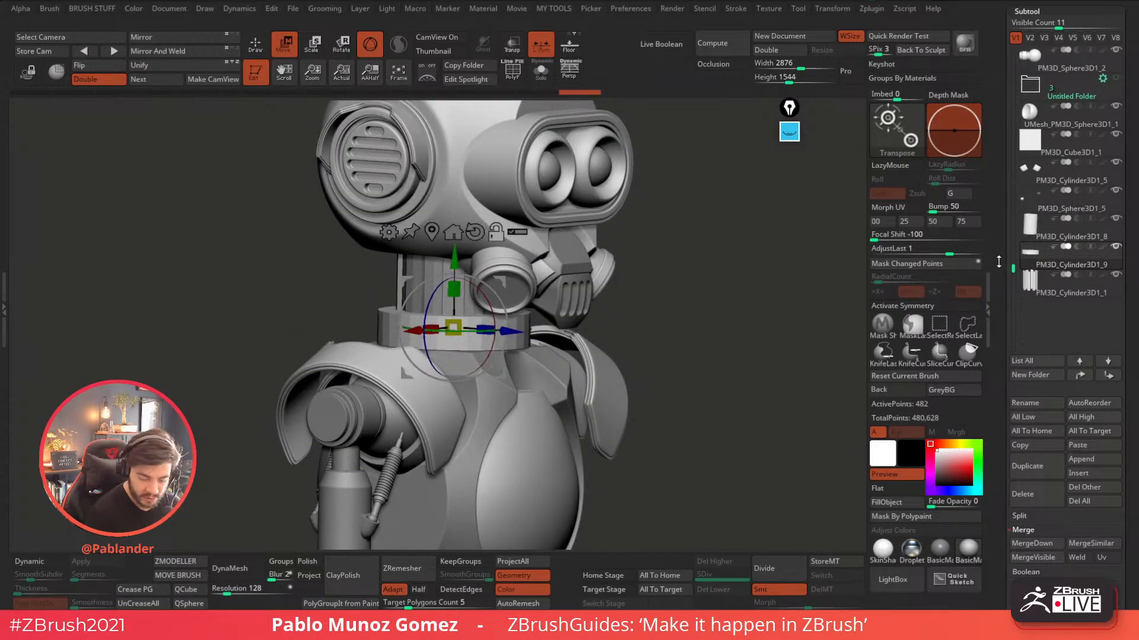
{"action": "right_click_drag", "start_coordinate": [616, 299], "coordinate": [699, 294], "text": "shift"}
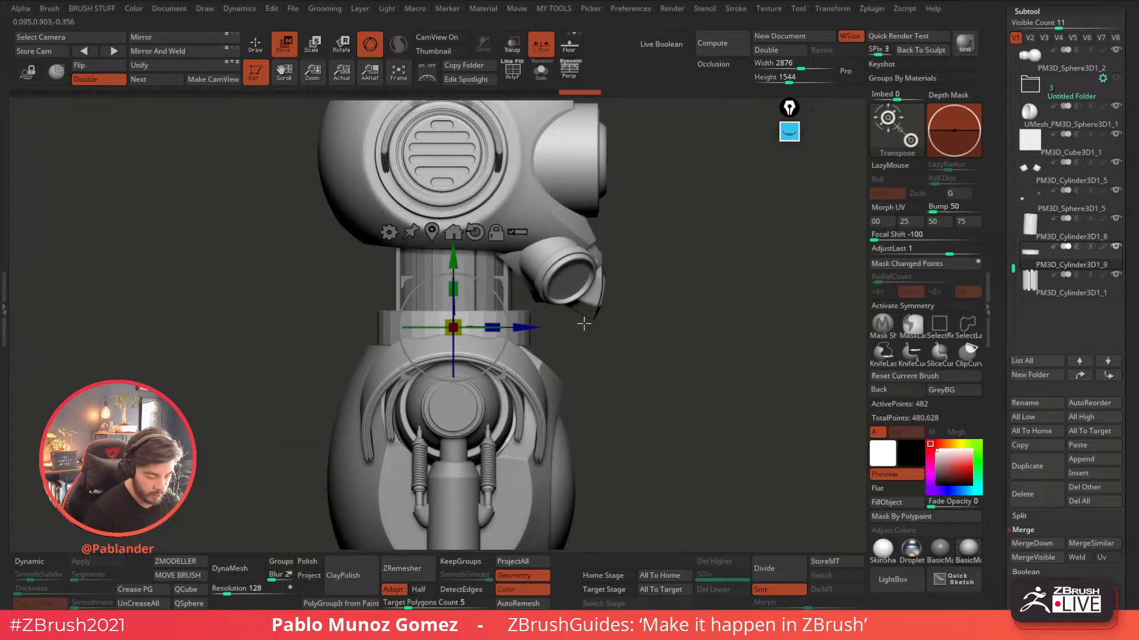
{"action": "right_click_drag", "start_coordinate": [594, 331], "coordinate": [664, 320]}
{"action": "scroll", "coordinate": [996, 254], "scroll_direction": "up", "scroll_amount": 2}
{"action": "left_click_drag", "start_coordinate": [996, 254], "coordinate": [996, 263]}
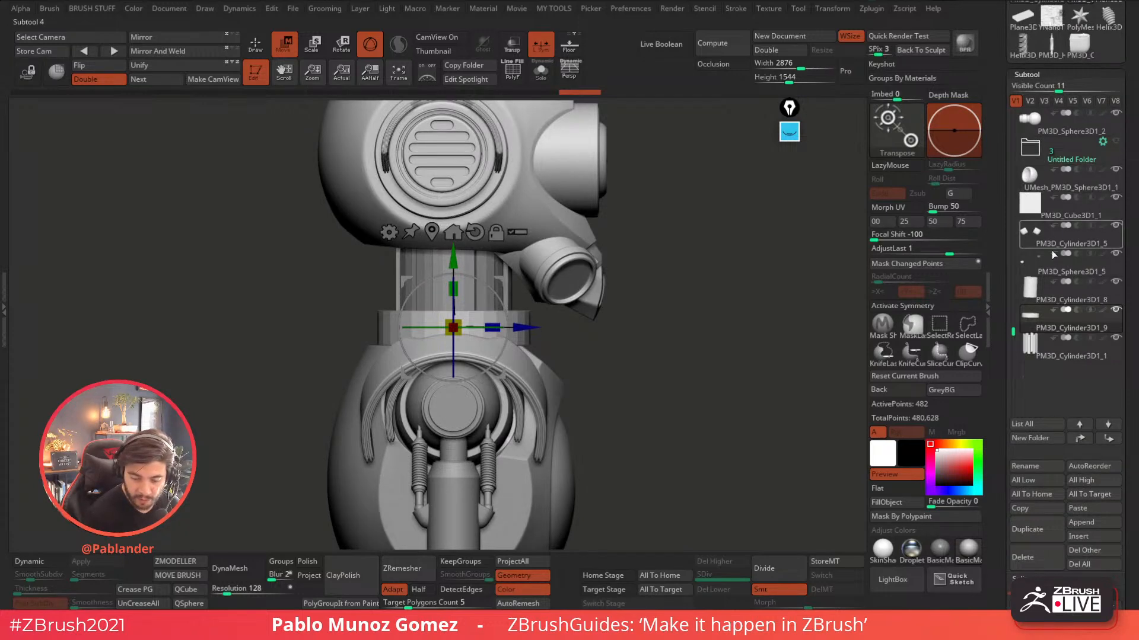
{"action": "left_click", "coordinate": [1044, 102]}
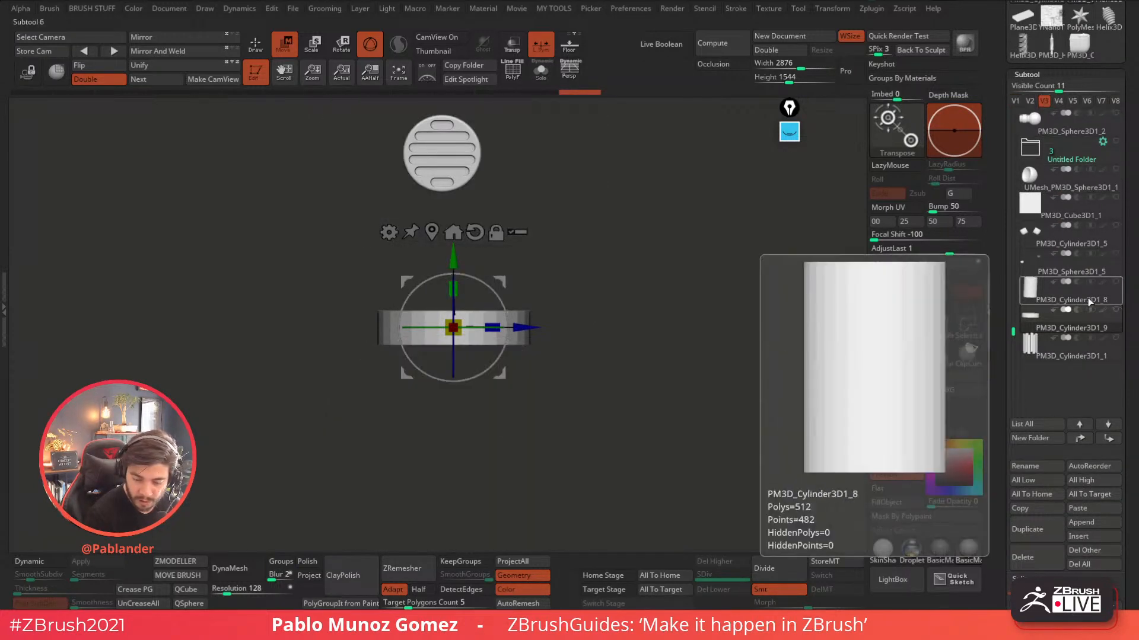
- Check the collar on the full droid with visibility set V1 and return to the isolated neck parts in set V3
{"action": "right_click_drag", "start_coordinate": [703, 388], "coordinate": [655, 347]}
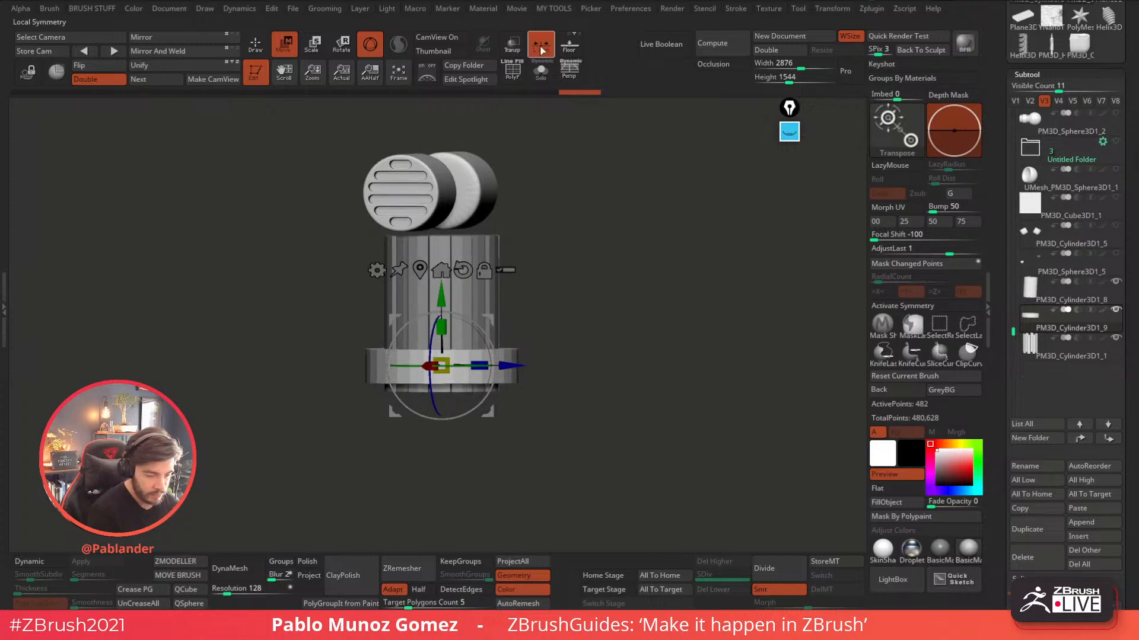
{"action": "key", "text": "q"}
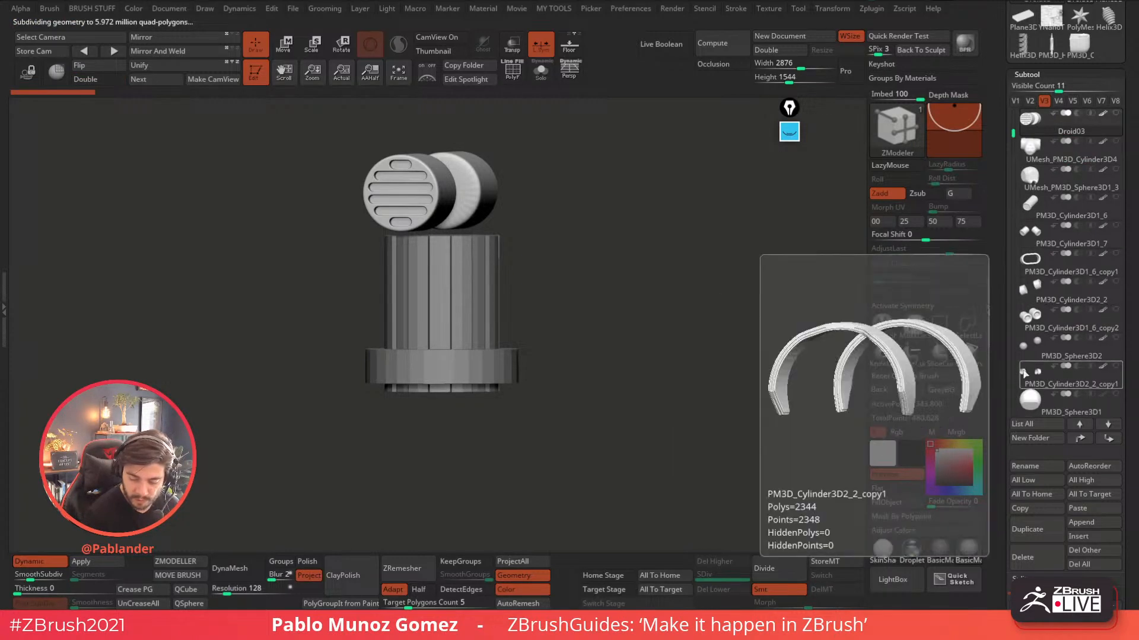
{"action": "left_click", "coordinate": [1015, 388]}
{"action": "left_click", "coordinate": [1052, 159]}
{"action": "left_click_drag", "start_coordinate": [1013, 392], "coordinate": [1012, 356]}
{"action": "left_click", "coordinate": [1033, 206]}
{"action": "left_click_drag", "start_coordinate": [665, 323], "coordinate": [704, 308]}
{"action": "left_click", "coordinate": [1030, 101]}
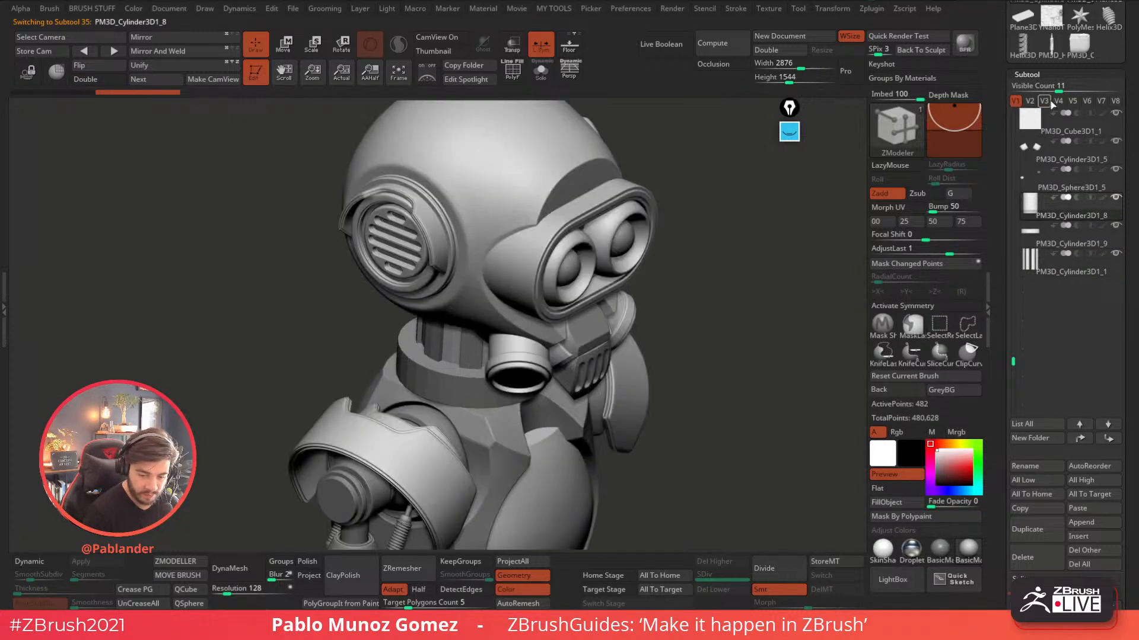
{"action": "left_click", "coordinate": [1045, 101]}
{"action": "left_click_drag", "start_coordinate": [702, 291], "coordinate": [648, 351]}
{"action": "left_click_drag", "start_coordinate": [570, 333], "coordinate": [650, 335]}
{"action": "mouse_move", "coordinate": [659, 376]}
{"action": "left_mouse_down"}
{"action": "mouse_move", "coordinate": [663, 358]}
{"action": "mouse_move", "coordinate": [590, 393]}
{"action": "left_mouse_up"}
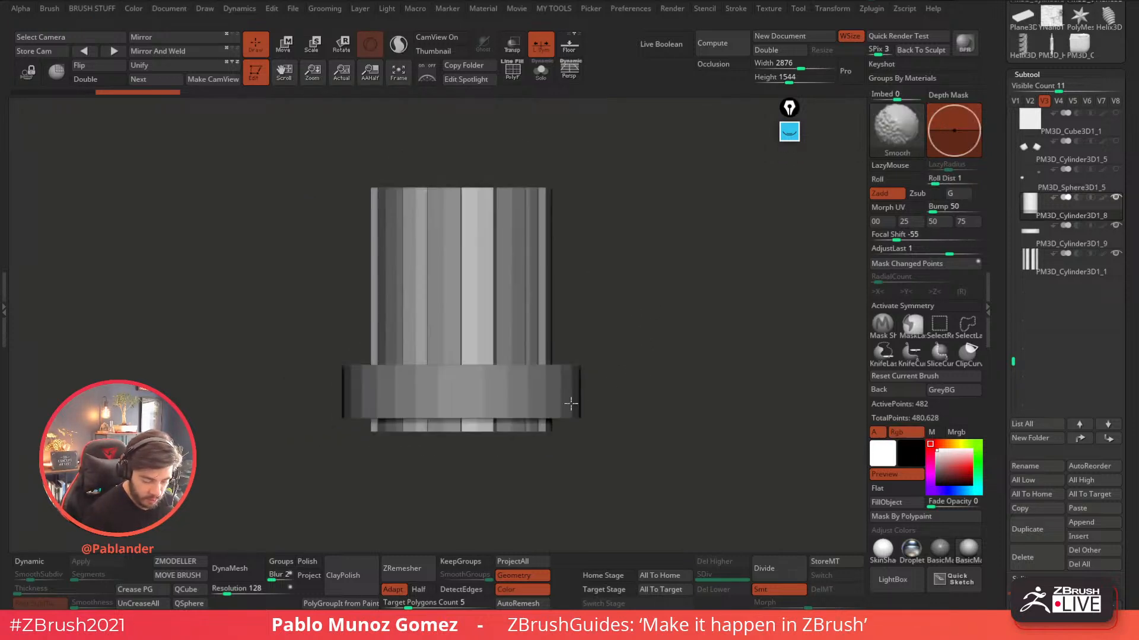
- Select the collar PM3D_Cylinder3D1_9, scale it to a narrower diameter, and check its fit against the droid's body
{"action": "left_click", "coordinate": [563, 396], "text": "alt"}
{"action": "left_click_drag", "start_coordinate": [713, 303], "coordinate": [750, 266], "text": "alt"}
{"action": "right_click_drag", "start_coordinate": [616, 343], "coordinate": [667, 352], "text": "ctrl"}
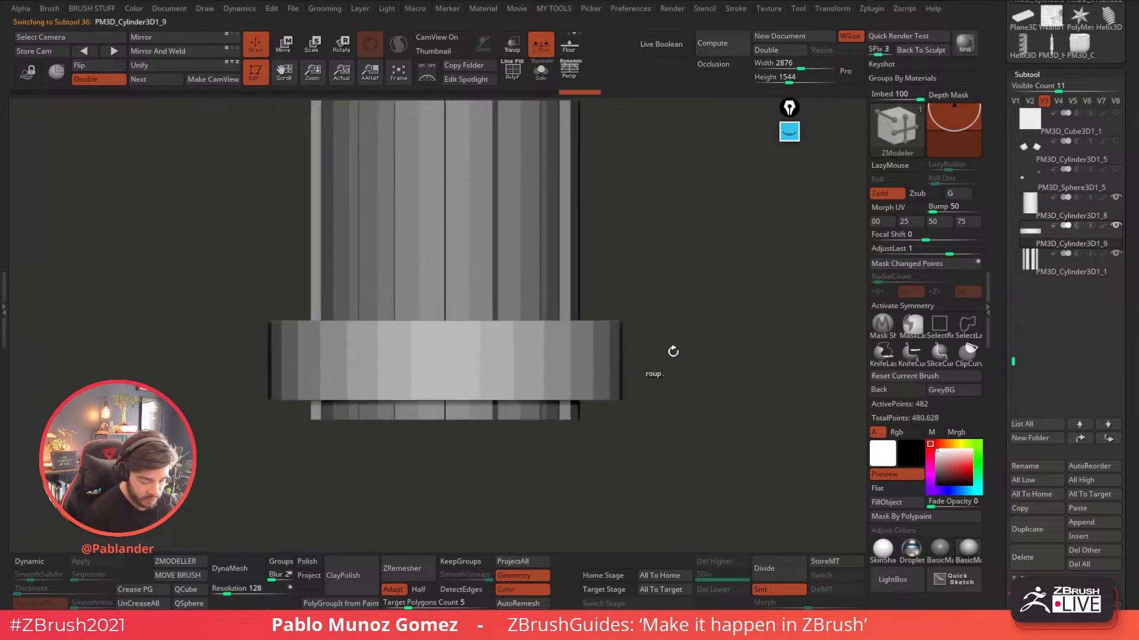
{"action": "left_click_drag", "start_coordinate": [667, 353], "coordinate": [633, 353]}
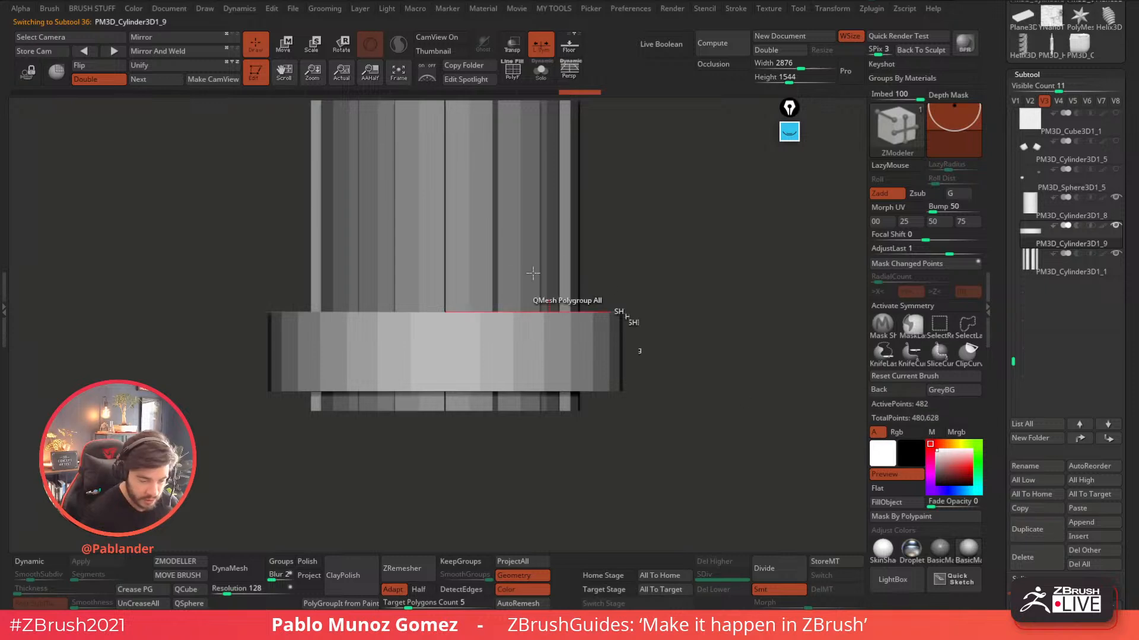
{"action": "left_click", "coordinate": [288, 48]}
{"action": "left_click_drag", "start_coordinate": [454, 345], "coordinate": [436, 353]}
{"action": "left_click_drag", "start_coordinate": [447, 314], "coordinate": [451, 308]}
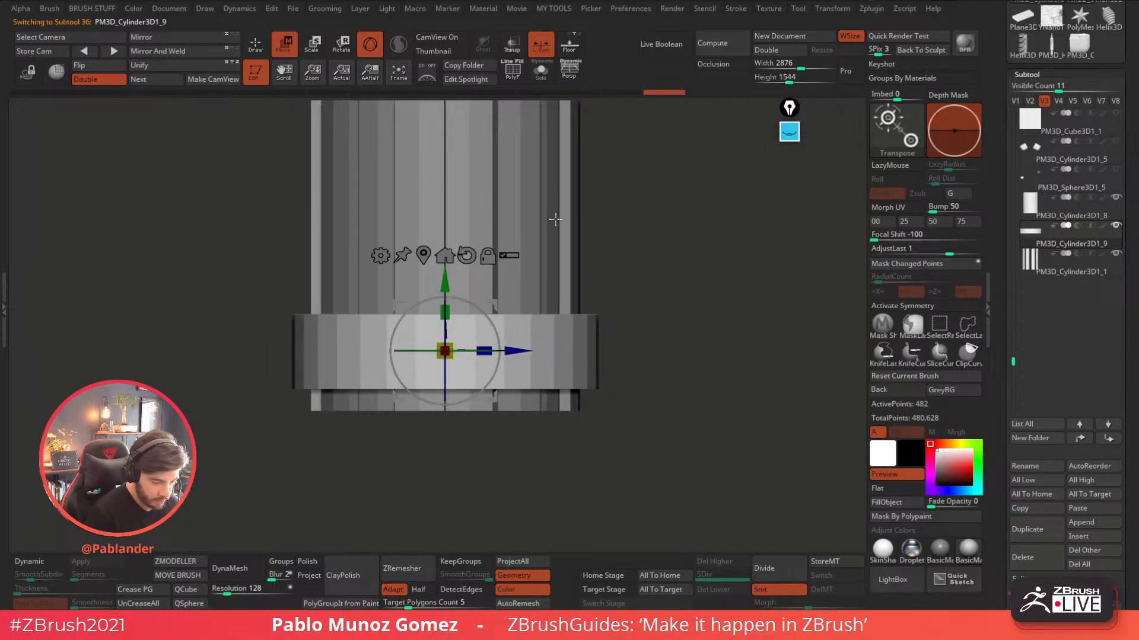
{"action": "left_click", "coordinate": [1014, 100]}
{"action": "right_click_drag", "start_coordinate": [530, 307], "coordinate": [606, 314]}
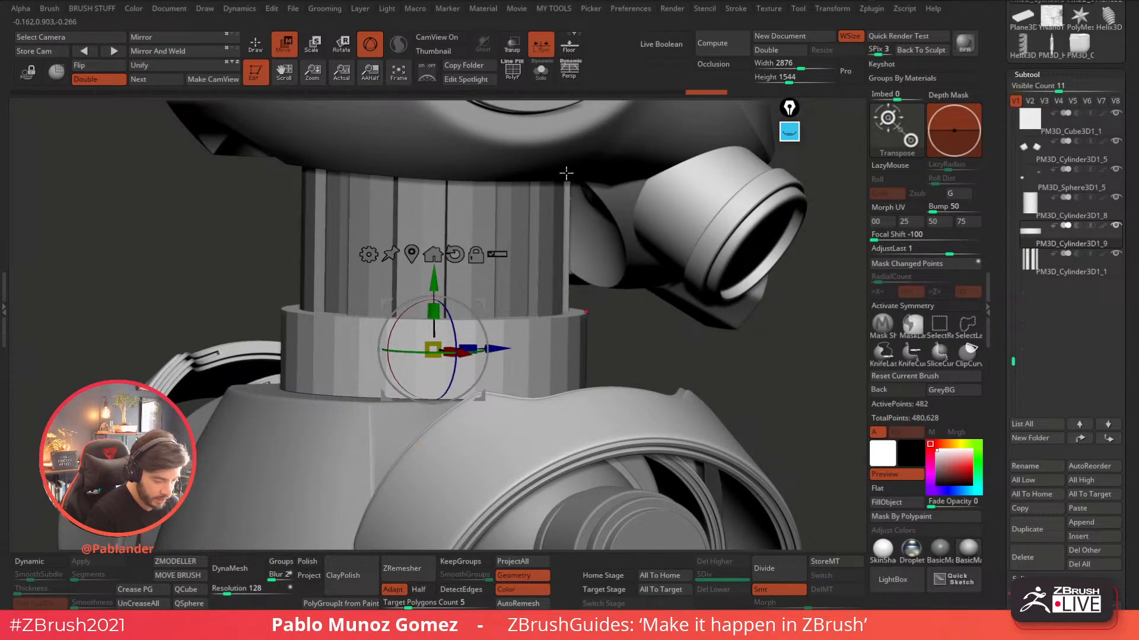
{"action": "left_click", "coordinate": [1043, 100]}
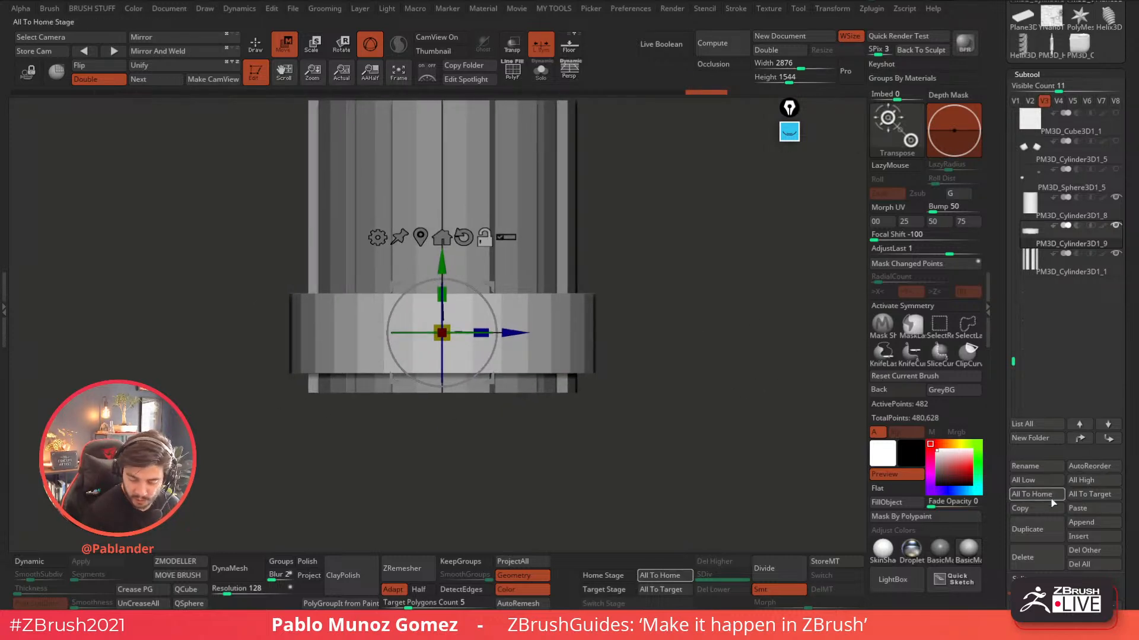
- Duplicate the collar, hide the original, and isolate the copy with its polyframe displayed
{"action": "left_click", "coordinate": [1040, 529]}
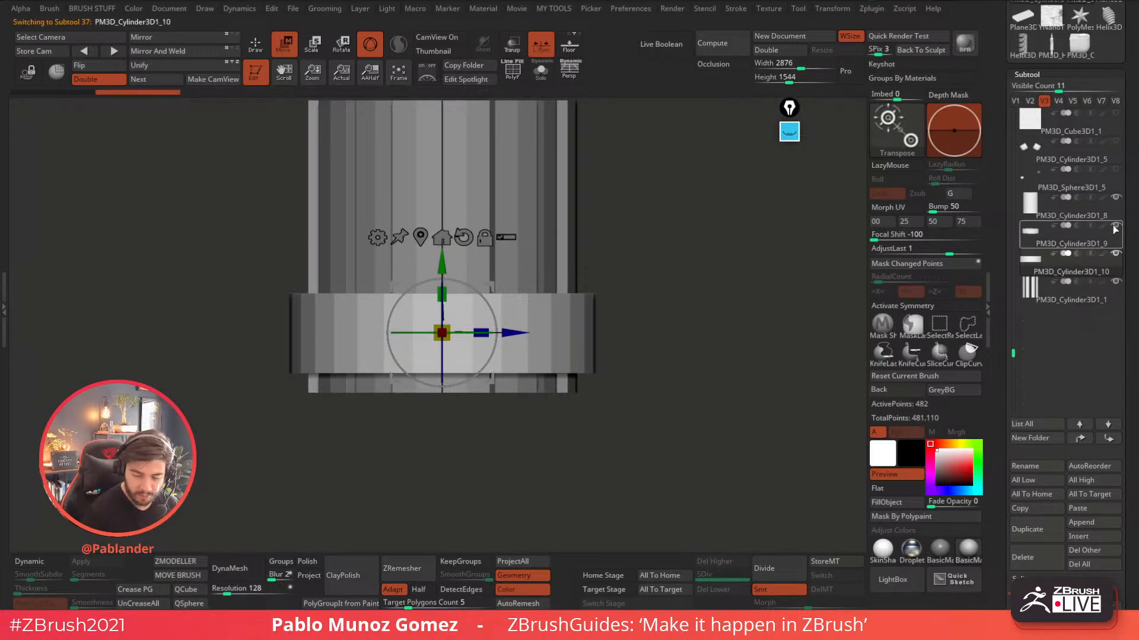
{"action": "left_click", "coordinate": [1115, 226]}
{"action": "left_click_drag", "start_coordinate": [659, 302], "coordinate": [676, 306], "text": "alt"}
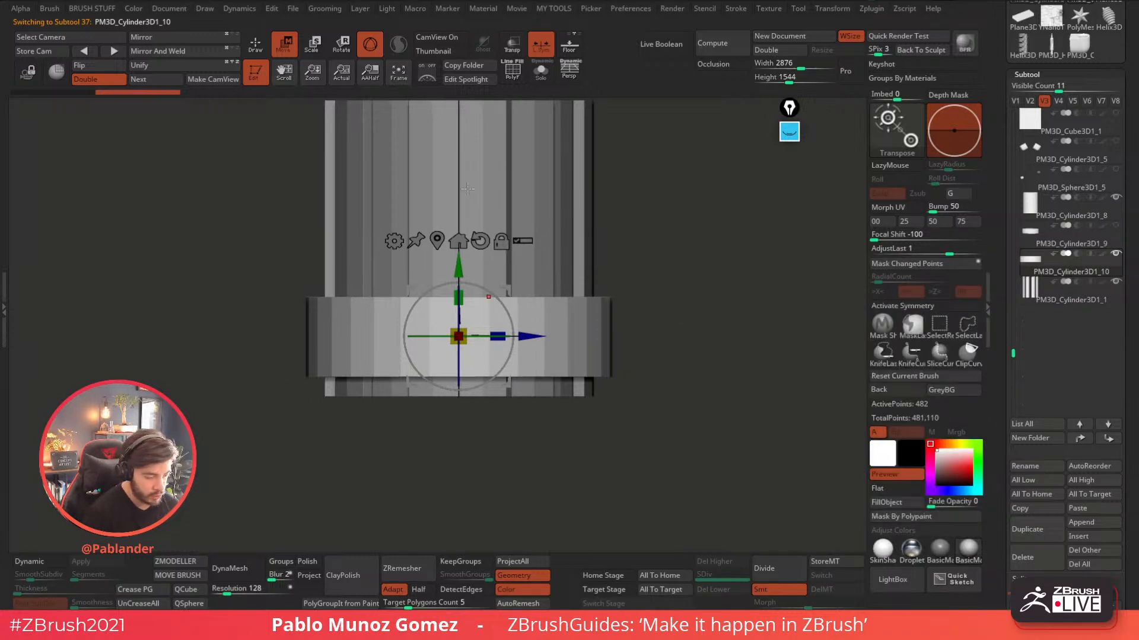
{"action": "key", "text": "q"}
{"action": "left_click", "coordinate": [541, 72]}
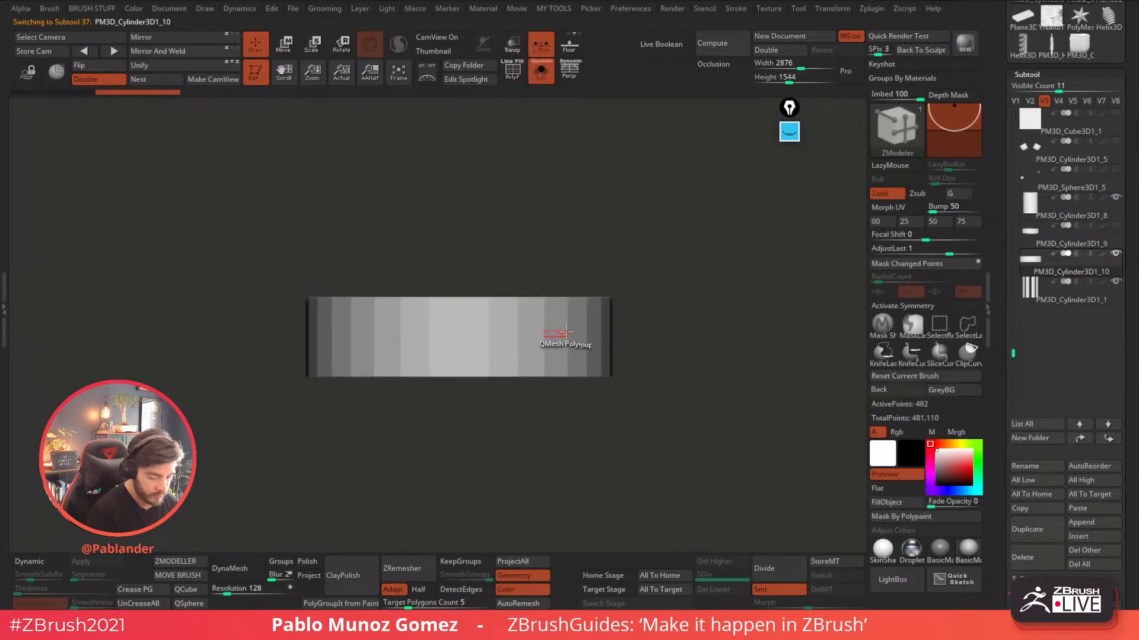
{"action": "left_click", "coordinate": [513, 74]}
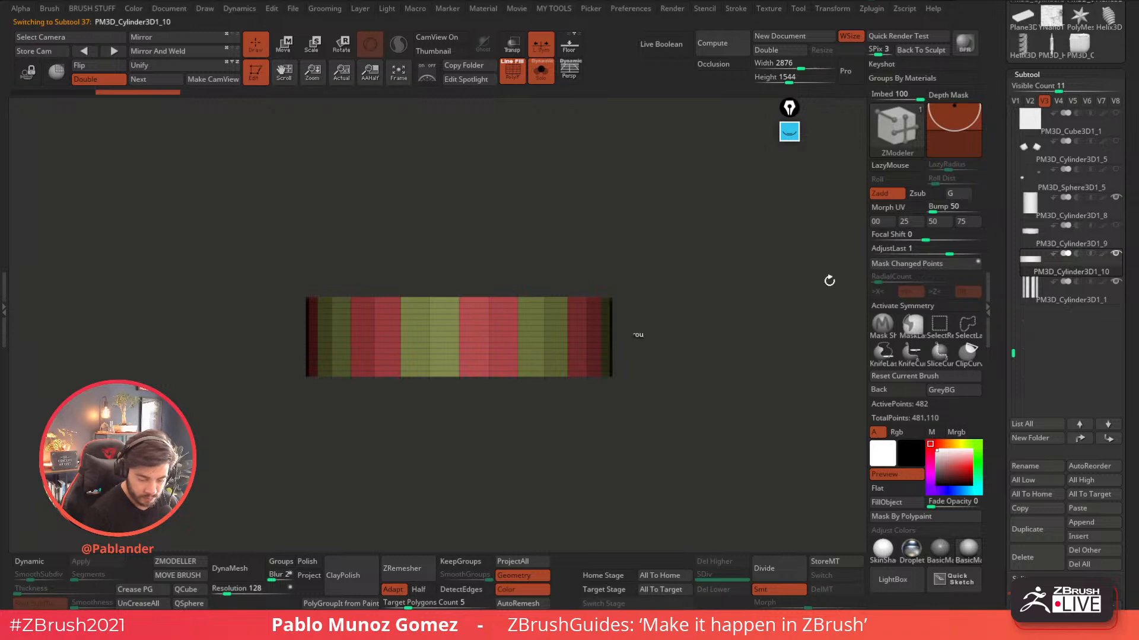
{"action": "right_click_drag", "start_coordinate": [670, 317], "coordinate": [665, 333], "text": "ctrl"}
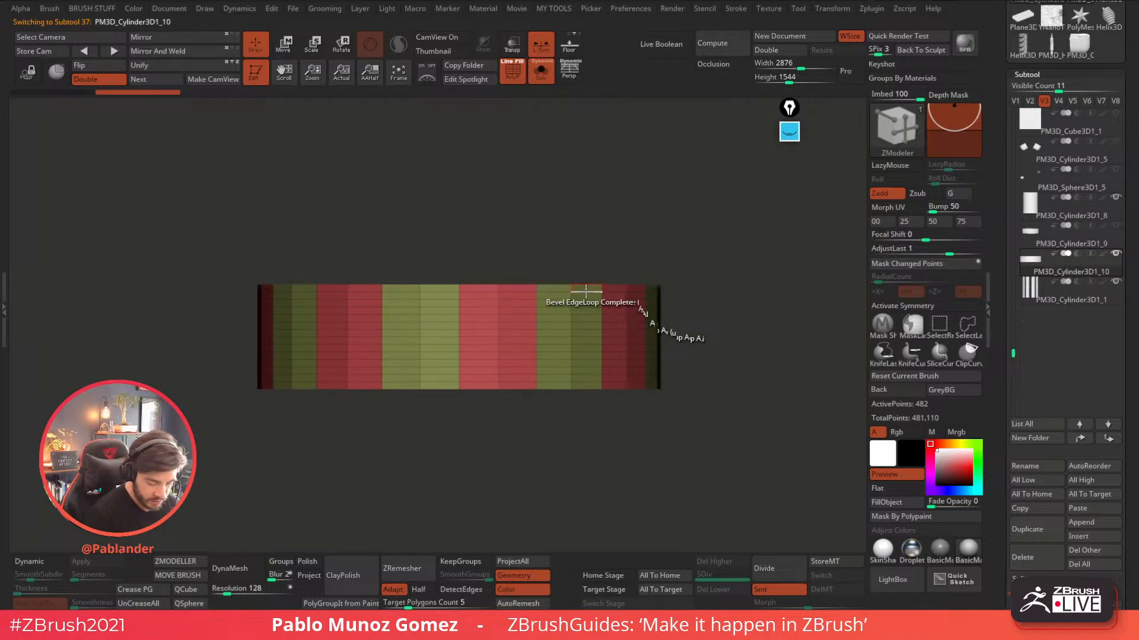
- Set the ZModeler edge action to Delete with EdgeLoop Complete and remove surplus horizontal edge loops from the ring's side
{"action": "key", "text": "space"}
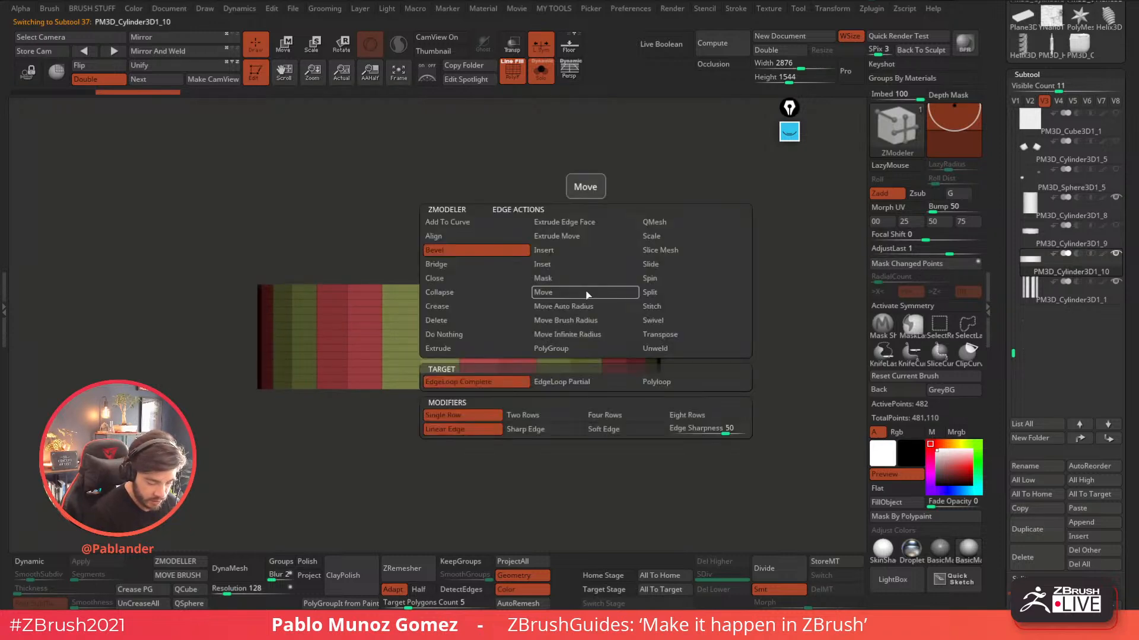
{"action": "left_click", "coordinate": [456, 320]}
{"action": "left_click", "coordinate": [562, 382]}
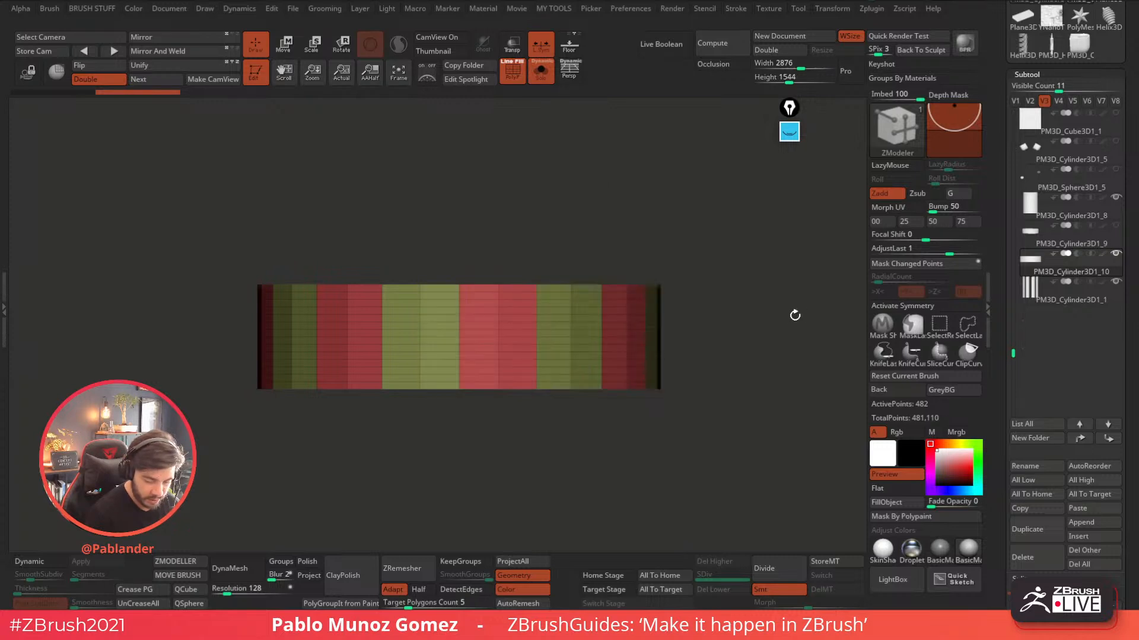
{"action": "left_click_drag", "start_coordinate": [801, 313], "coordinate": [703, 327]}
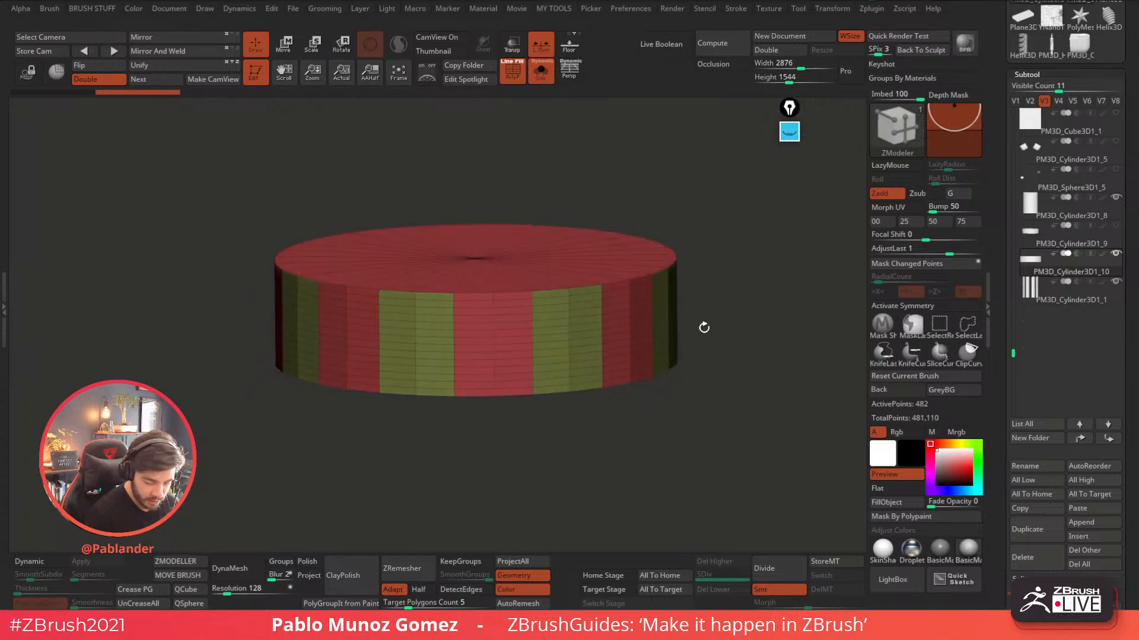
{"action": "left_click", "coordinate": [613, 311]}
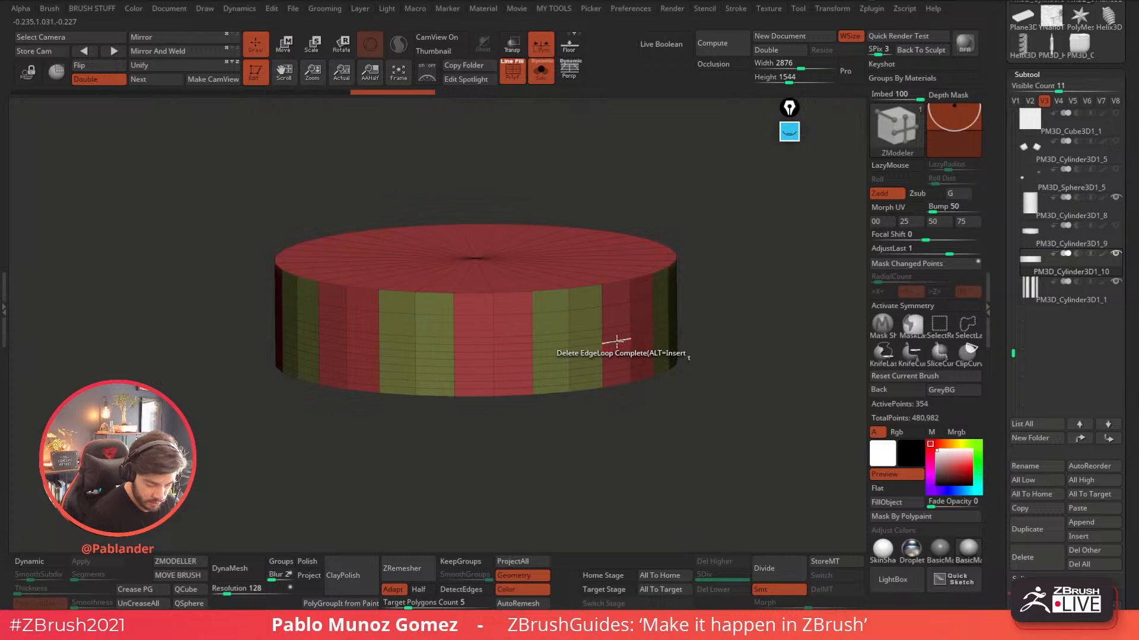
{"action": "left_click", "coordinate": [616, 359]}
{"action": "left_click", "coordinate": [615, 379]}
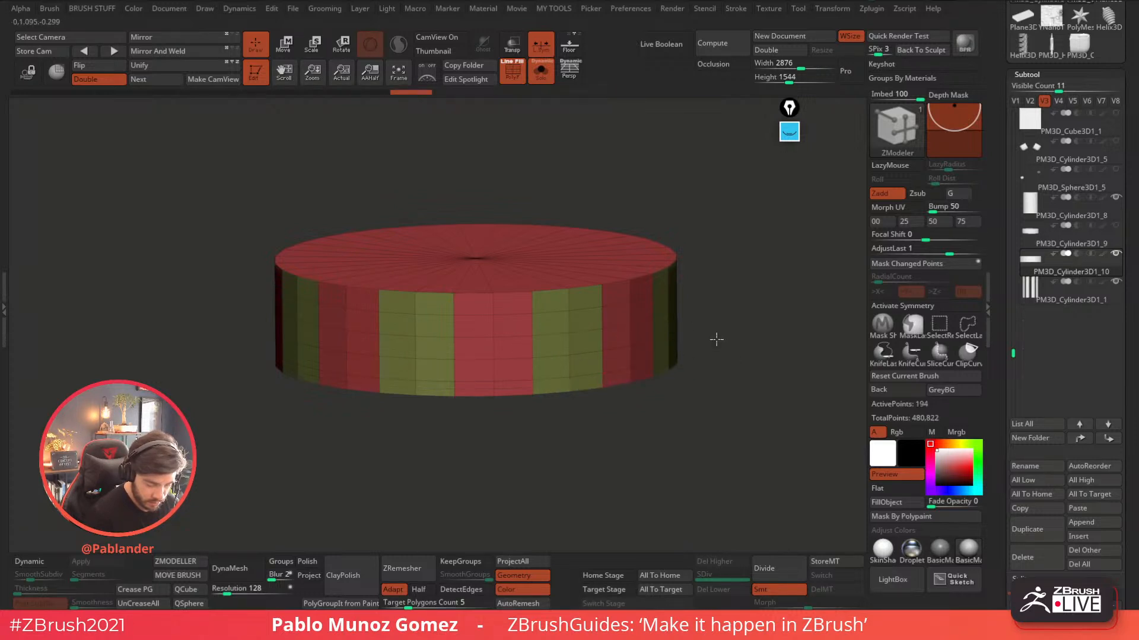
- Mask across the ring's middle and nudge the horizontal edge loops slightly upward to even out the bands
{"action": "left_click_drag", "start_coordinate": [716, 341], "coordinate": [715, 334], "text": "shift"}
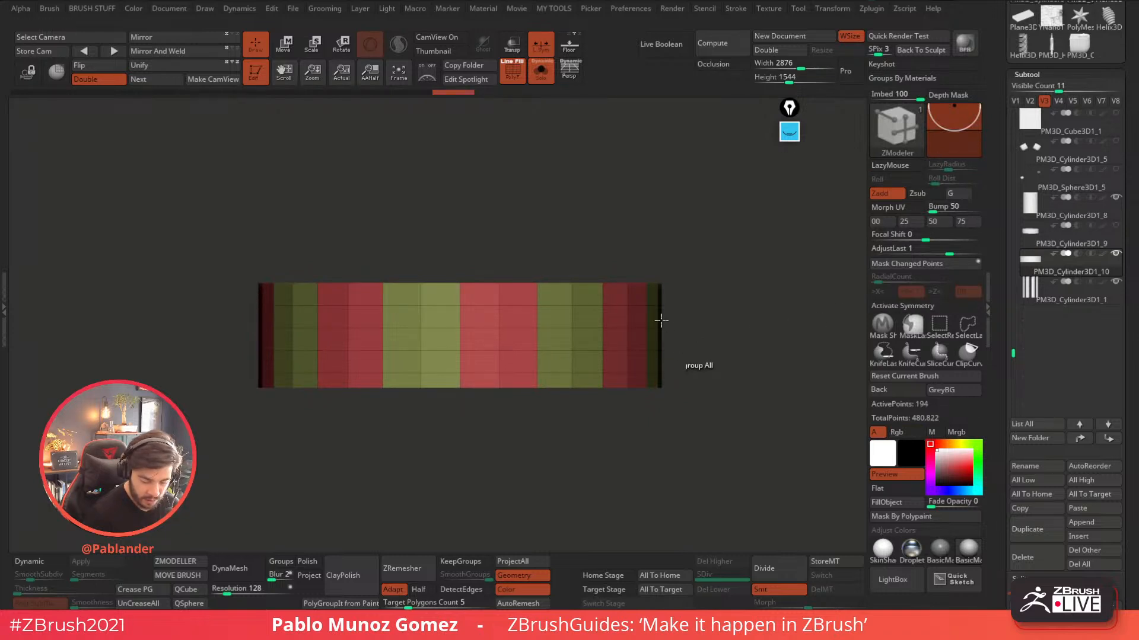
{"action": "left_click_drag", "start_coordinate": [699, 299], "coordinate": [214, 379], "text": "ctrl"}
{"action": "key", "text": "w"}
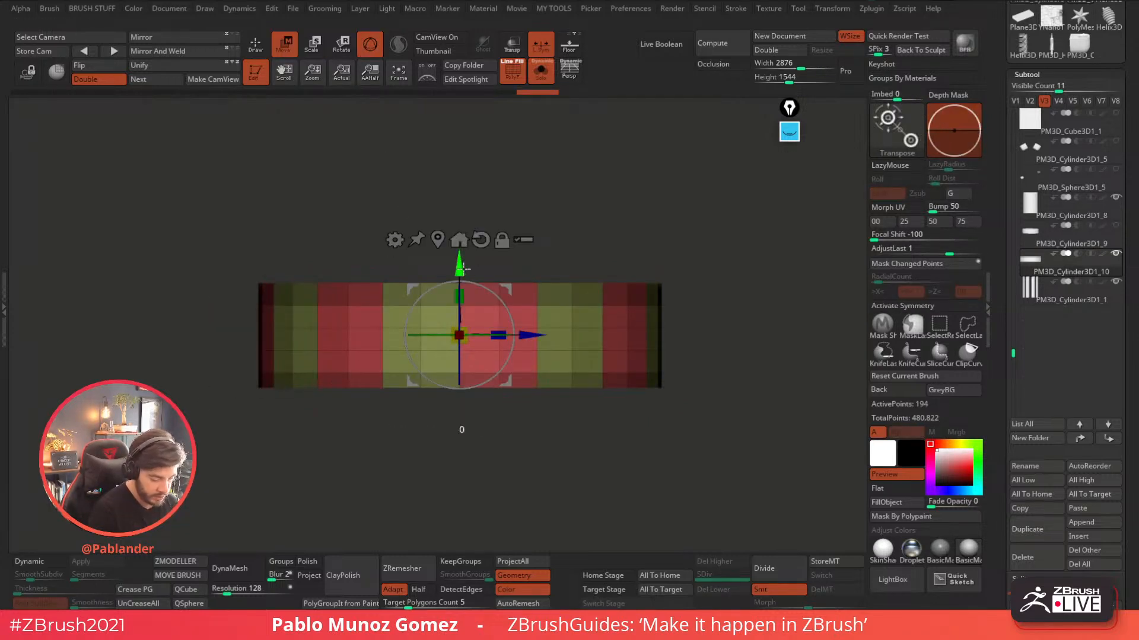
{"action": "left_click_drag", "start_coordinate": [463, 268], "coordinate": [463, 264]}
{"action": "left_click_drag", "start_coordinate": [415, 140], "coordinate": [385, 102], "text": "ctrl"}
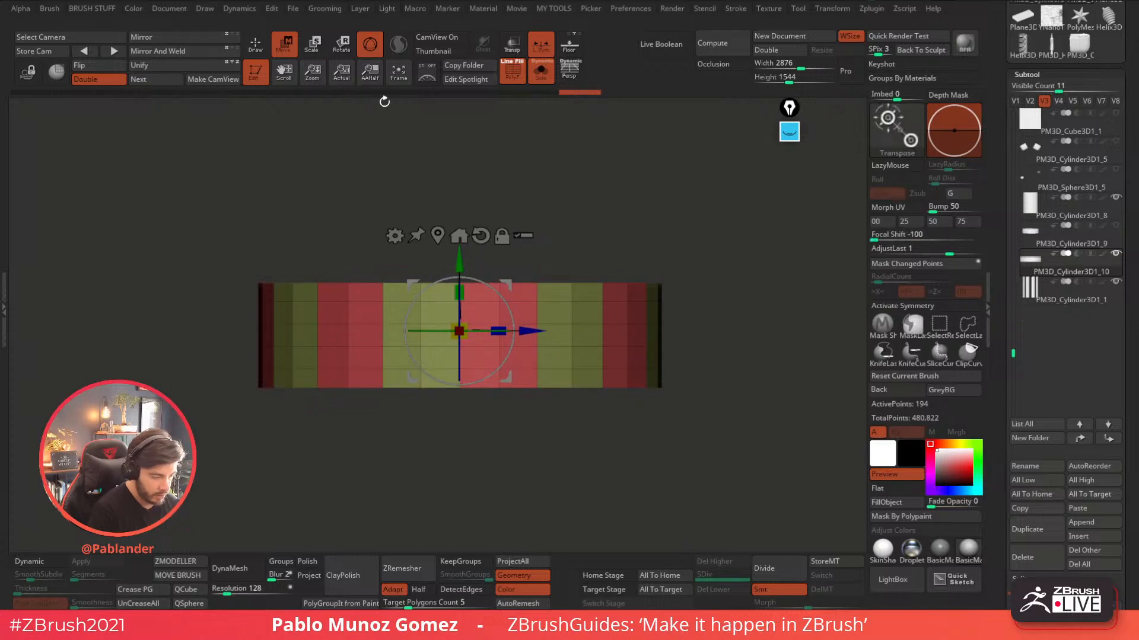
- Merge the ring into a single polygroup and activate radial symmetry around Y with a RadialCount of 32
{"action": "left_click", "coordinate": [263, 53]}
{"action": "left_click_drag", "start_coordinate": [666, 284], "coordinate": [806, 334]}
{"action": "key", "text": "space"}
{"action": "left_click", "coordinate": [787, 336]}
{"action": "left_click", "coordinate": [930, 307]}
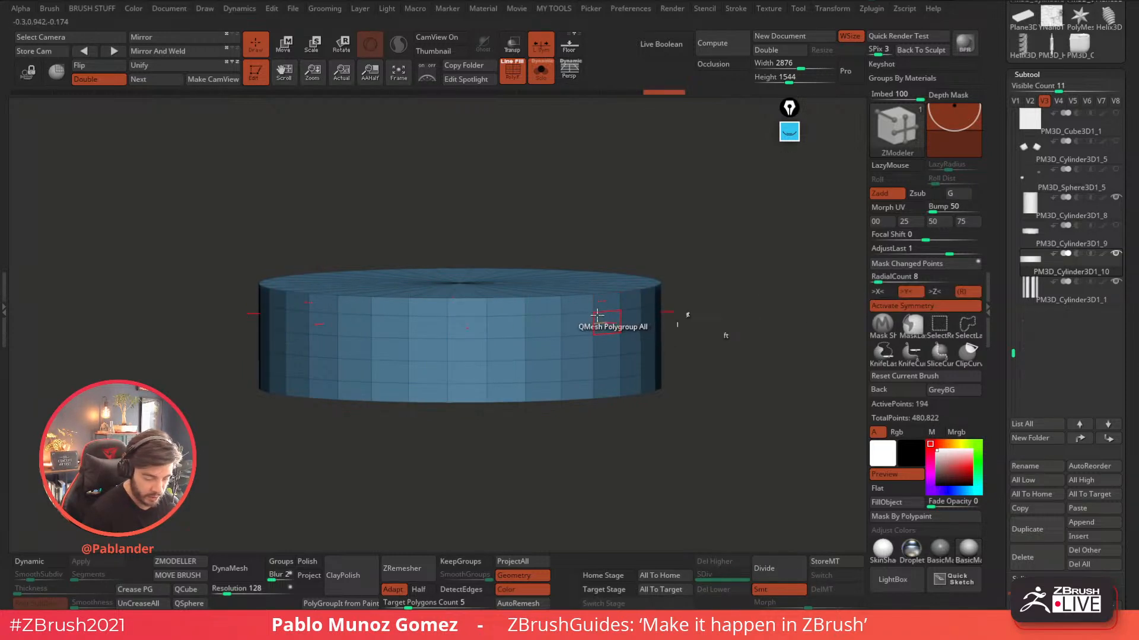
{"action": "left_click", "coordinate": [892, 277]}
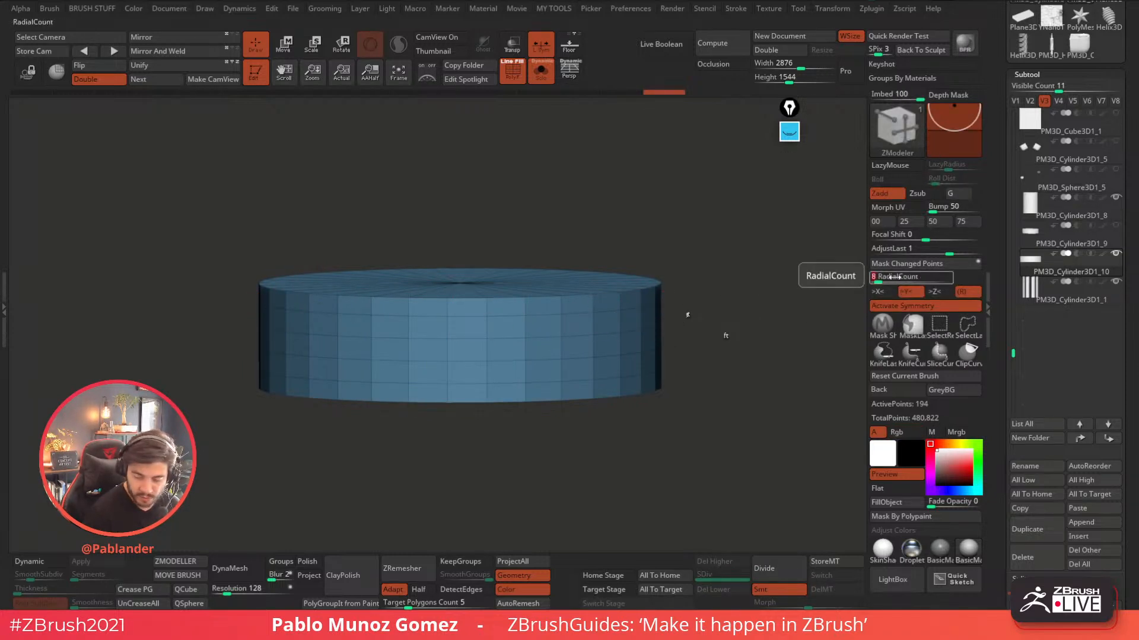
{"action": "type", "text": "32"}
{"action": "key", "text": "Return"}
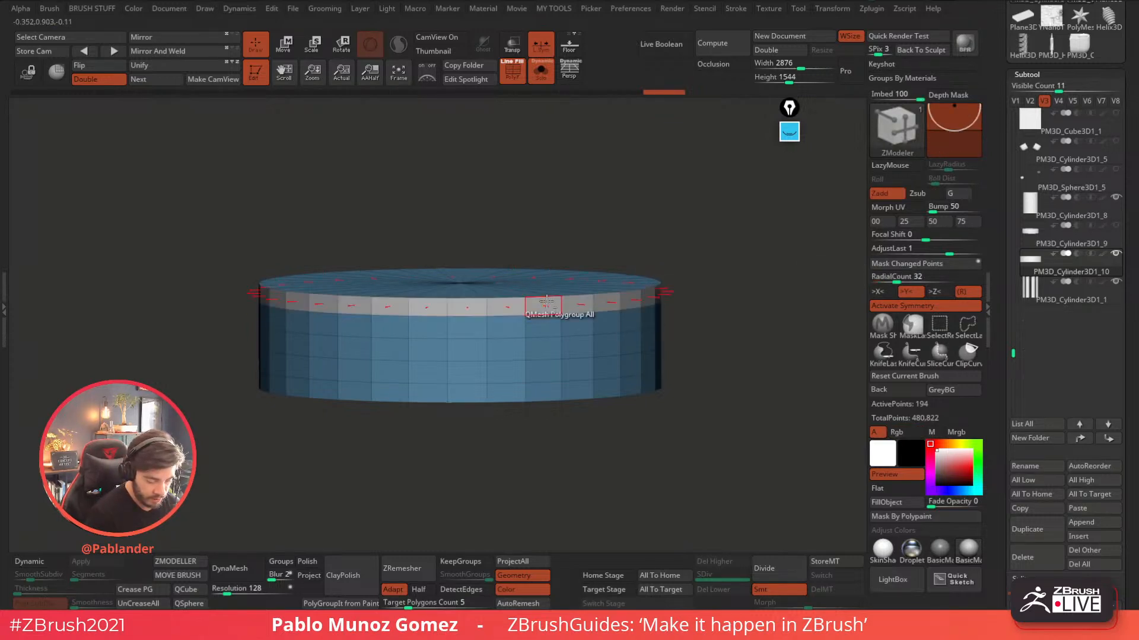
- Extrude three alternating horizontal bands outward with QMesh, isolate their outer faces, and delete the hidden geometry
{"action": "left_click", "coordinate": [556, 355]}
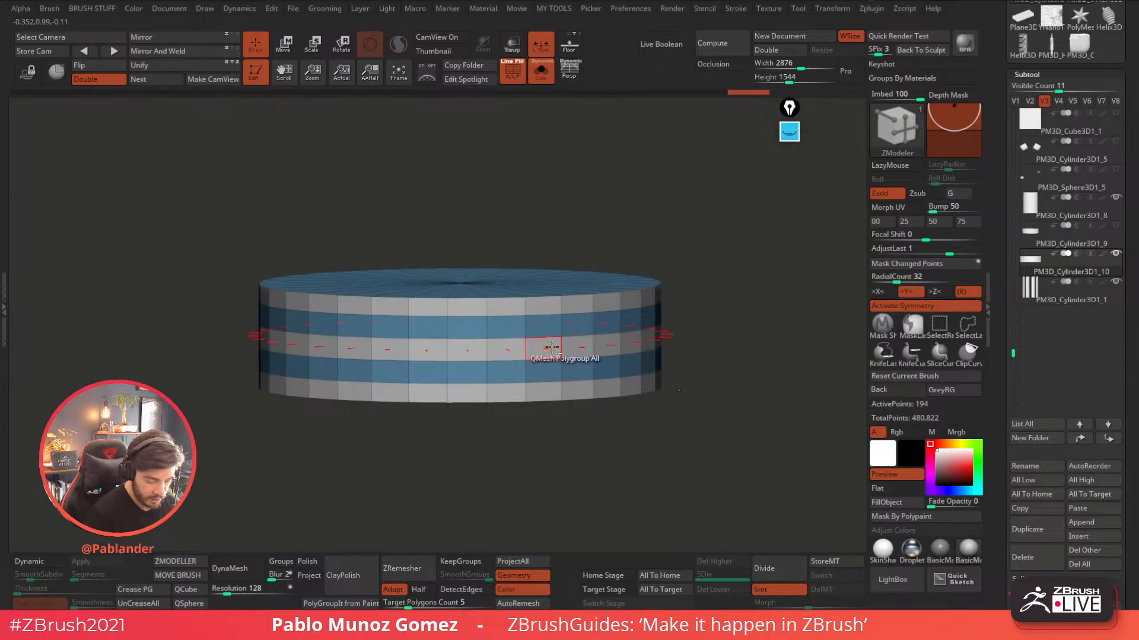
{"action": "left_click_drag", "start_coordinate": [606, 343], "coordinate": [626, 344]}
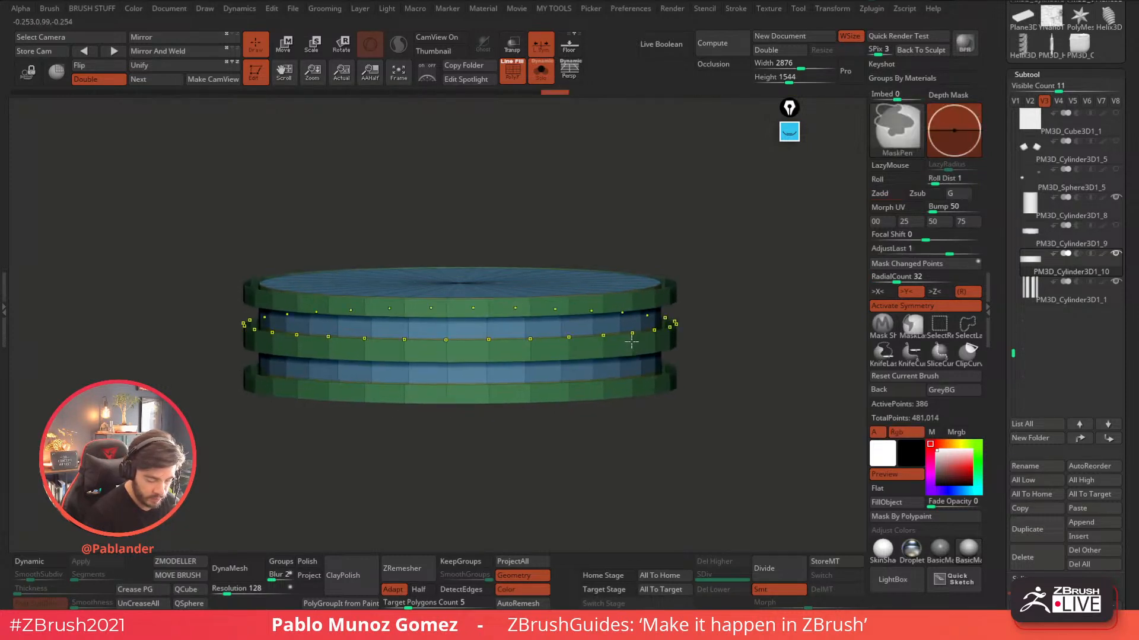
{"action": "right_click_drag", "start_coordinate": [593, 326], "coordinate": [570, 347]}
{"action": "left_click", "coordinate": [657, 319], "text": "ctrl+shift"}
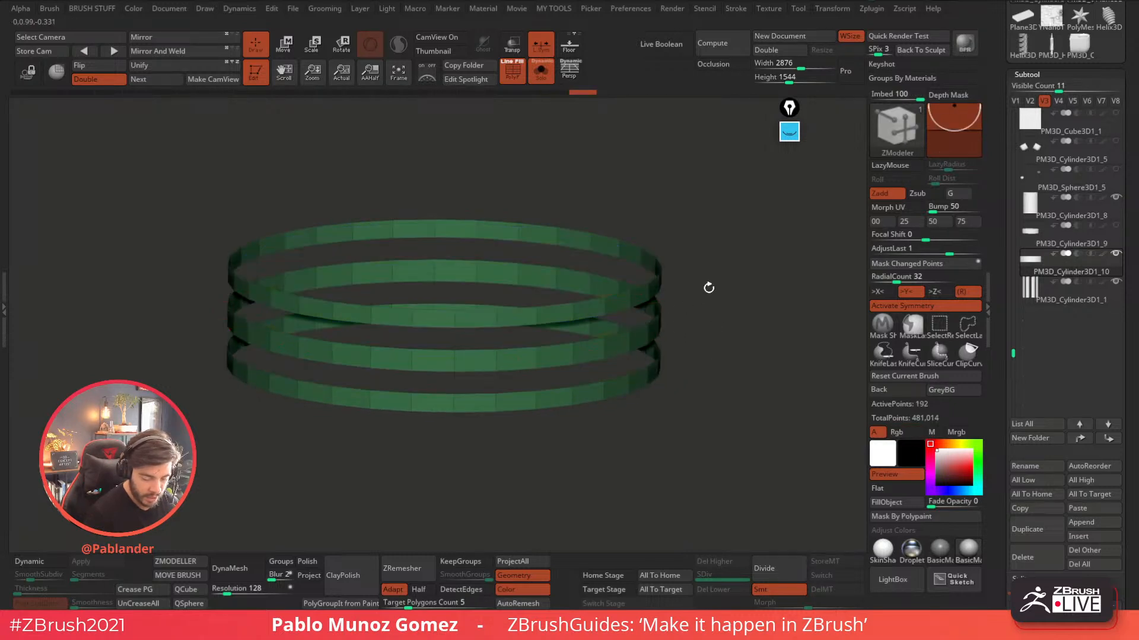
{"action": "key", "text": "2"}
{"action": "left_click", "coordinate": [689, 264]}
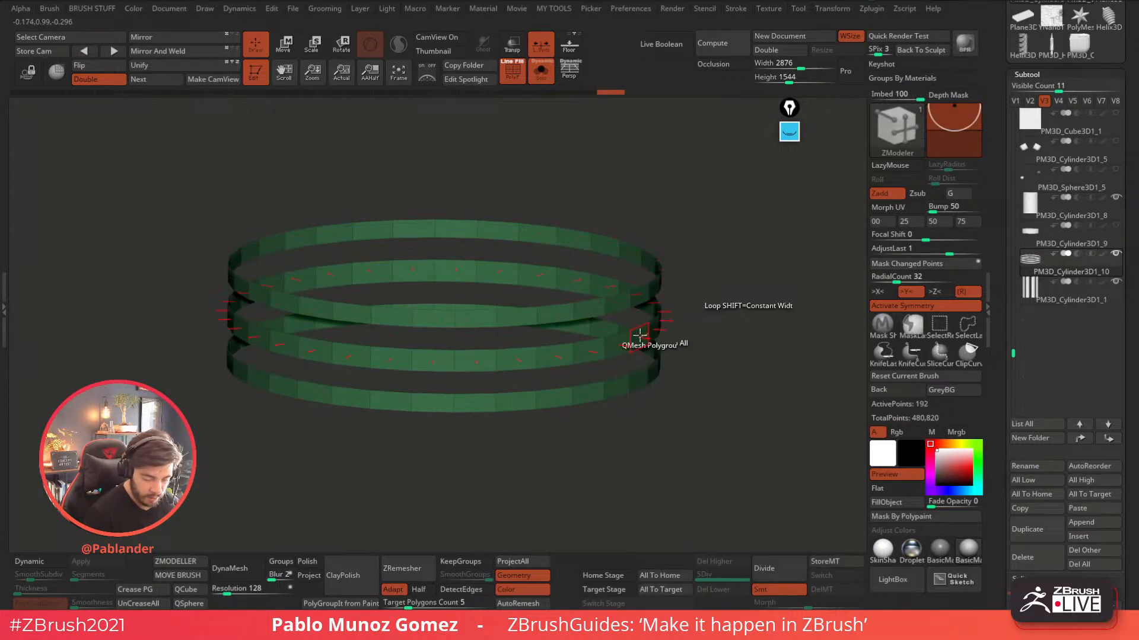
- Thicken the three face loops into solid rings with QMesh and show them together with the neck
{"action": "mouse_move", "coordinate": [635, 335]}
{"action": "left_mouse_down"}
{"action": "mouse_move", "coordinate": [612, 329]}
{"action": "mouse_move", "coordinate": [623, 335]}
{"action": "mouse_move", "coordinate": [633, 323]}
{"action": "left_mouse_up"}
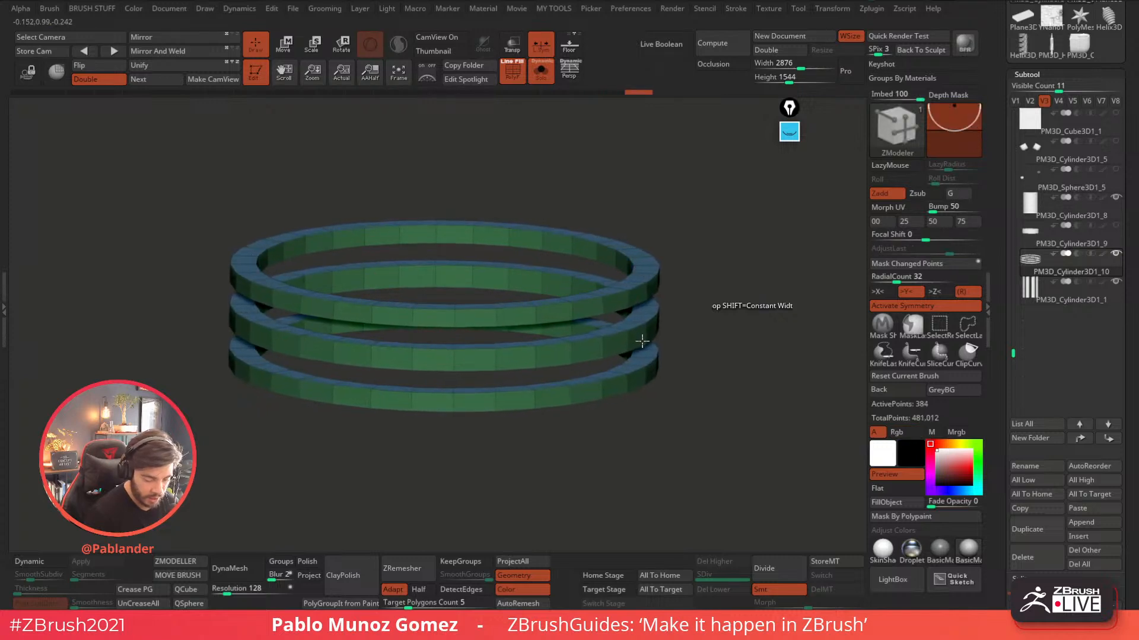
{"action": "left_click", "coordinate": [543, 74]}
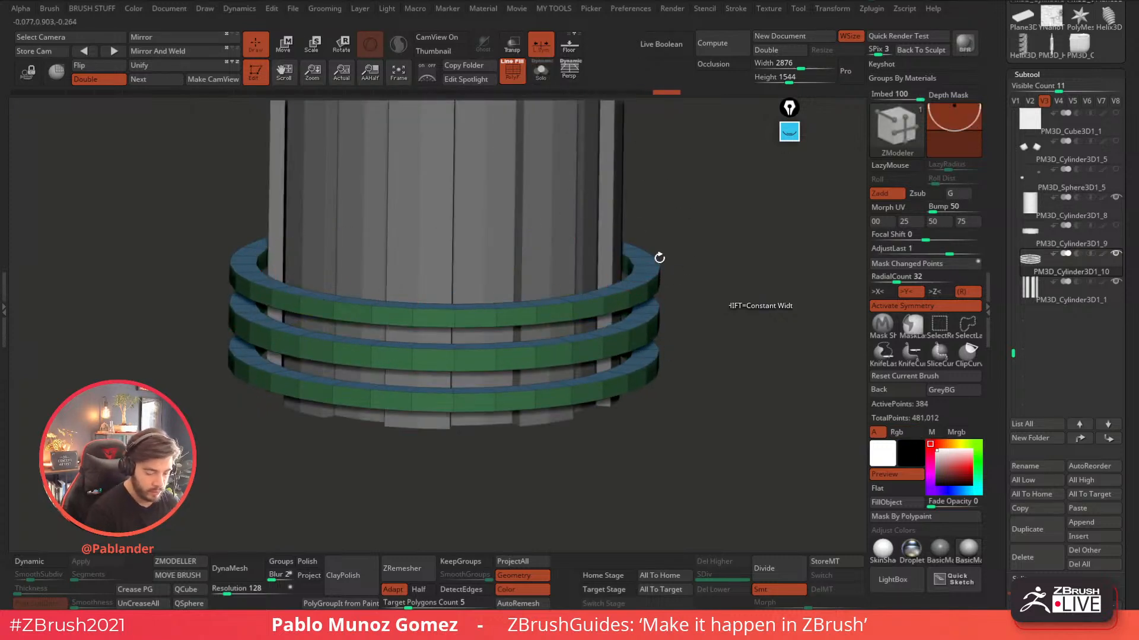
{"action": "left_click_drag", "start_coordinate": [714, 290], "coordinate": [825, 271]}
{"action": "left_click_drag", "start_coordinate": [729, 333], "coordinate": [704, 333]}
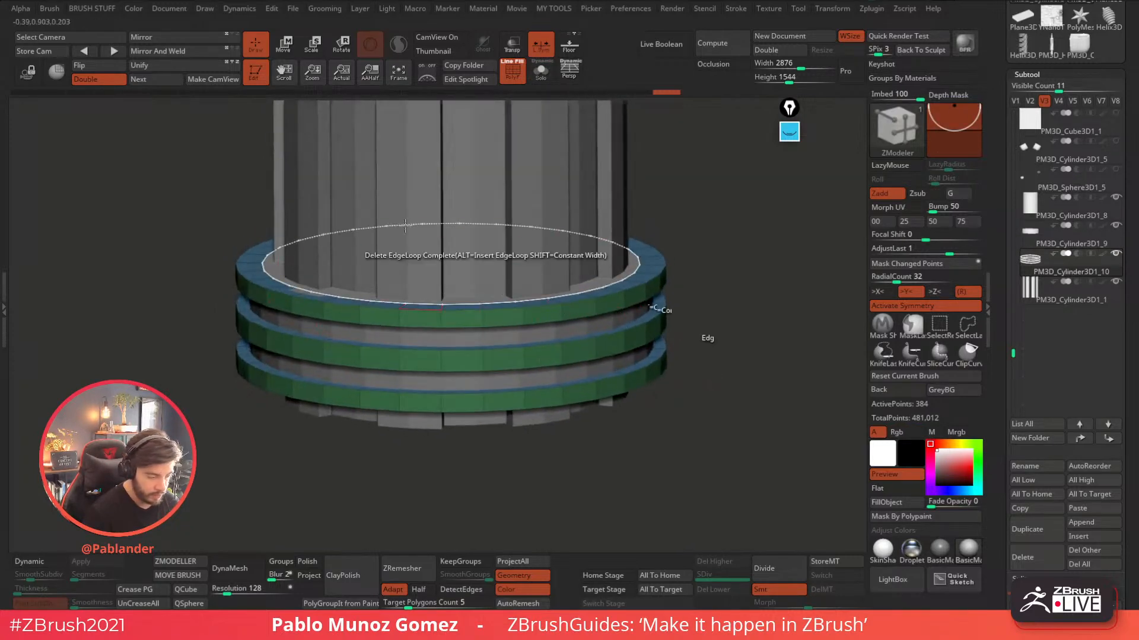
- Adjust the three rings slightly along the vertical axis to fit around the base of the neck
{"action": "key", "text": "w"}
{"action": "left_click_drag", "start_coordinate": [456, 271], "coordinate": [457, 274]}
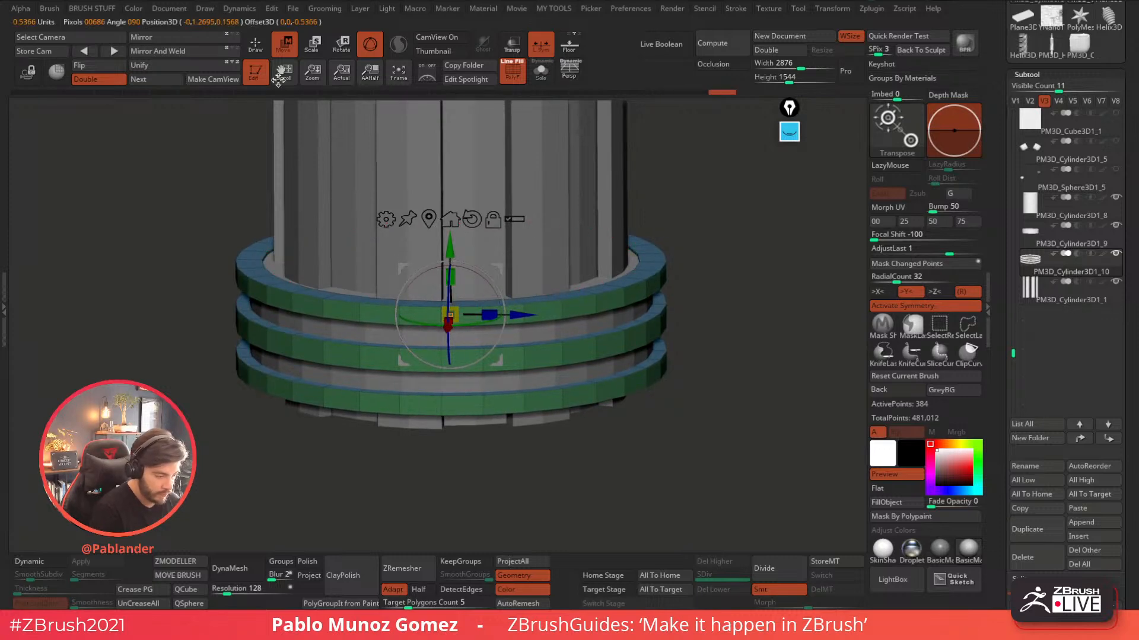
{"action": "left_click", "coordinate": [256, 45]}
{"action": "mouse_move", "coordinate": [703, 325]}
{"action": "left_mouse_down", "text": "alt"}
{"action": "mouse_move", "coordinate": [701, 300]}
{"action": "mouse_move", "coordinate": [678, 319]}
{"action": "mouse_move", "coordinate": [686, 310]}
{"action": "mouse_move", "coordinate": [688, 379]}
{"action": "mouse_move", "coordinate": [632, 376]}
{"action": "mouse_move", "coordinate": [684, 389]}
{"action": "left_mouse_up", "text": "alt"}
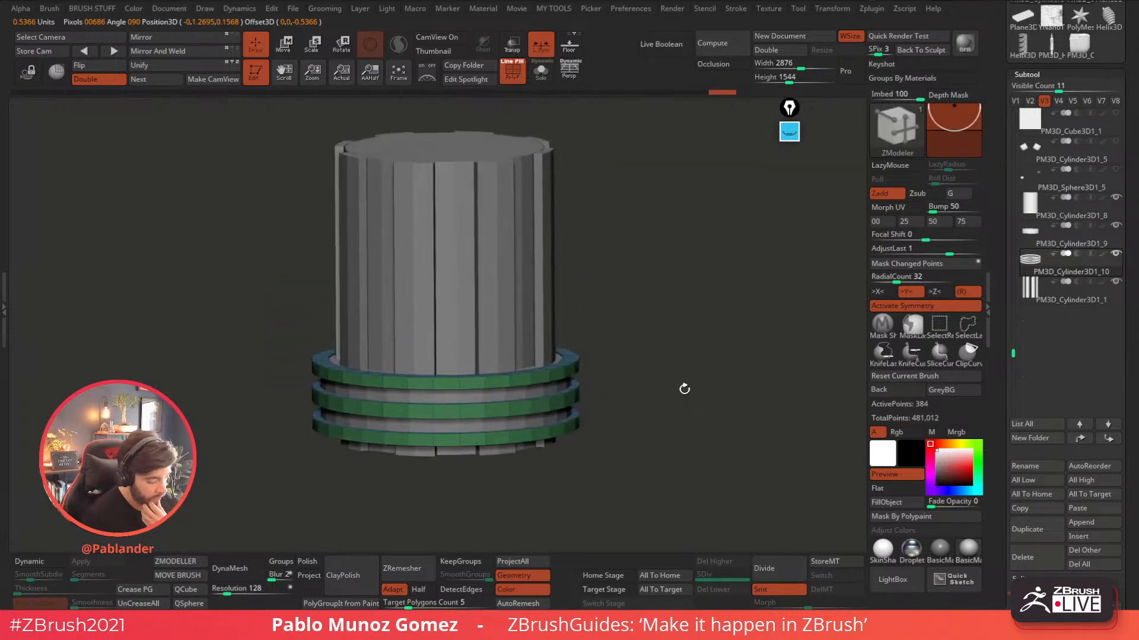
- Choose the Move brush and turn on Dynamic subdivision for the three rings, the ribs, the collar cylinder and the neck cylinder
{"action": "key", "text": "b"}
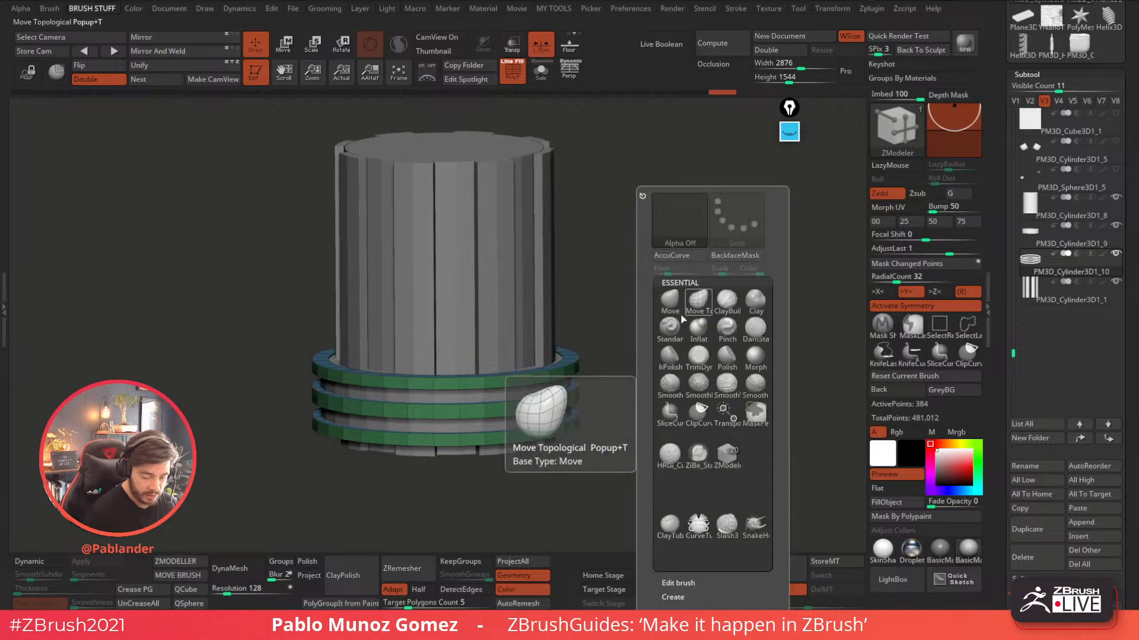
{"action": "left_click", "coordinate": [672, 300]}
{"action": "mouse_move", "coordinate": [640, 327]}
{"action": "left_mouse_down", "text": "alt"}
{"action": "mouse_move", "coordinate": [684, 320]}
{"action": "mouse_move", "coordinate": [668, 340]}
{"action": "left_mouse_up", "text": "alt"}
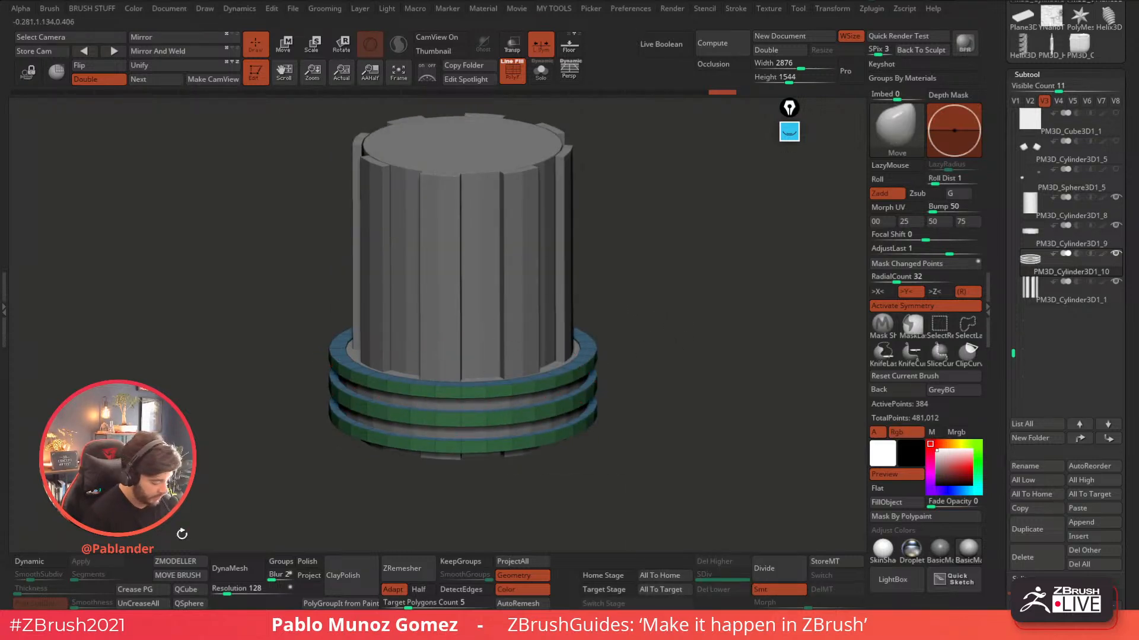
{"action": "left_click", "coordinate": [44, 563]}
{"action": "left_click", "coordinate": [1041, 300]}
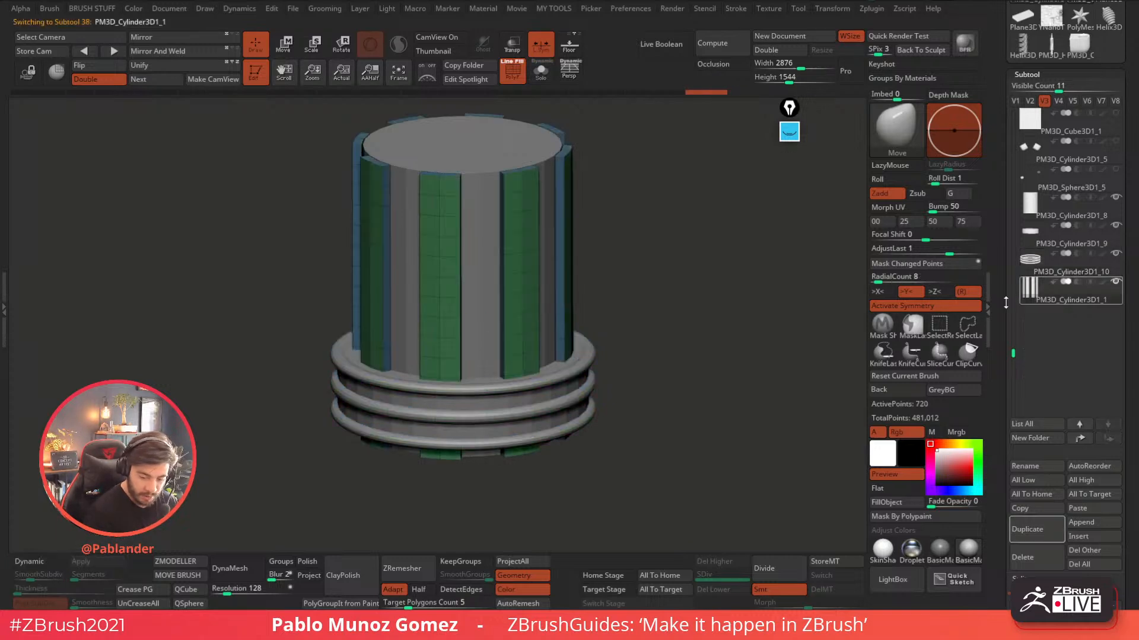
{"action": "left_click", "coordinate": [1055, 246]}
{"action": "left_click", "coordinate": [43, 564]}
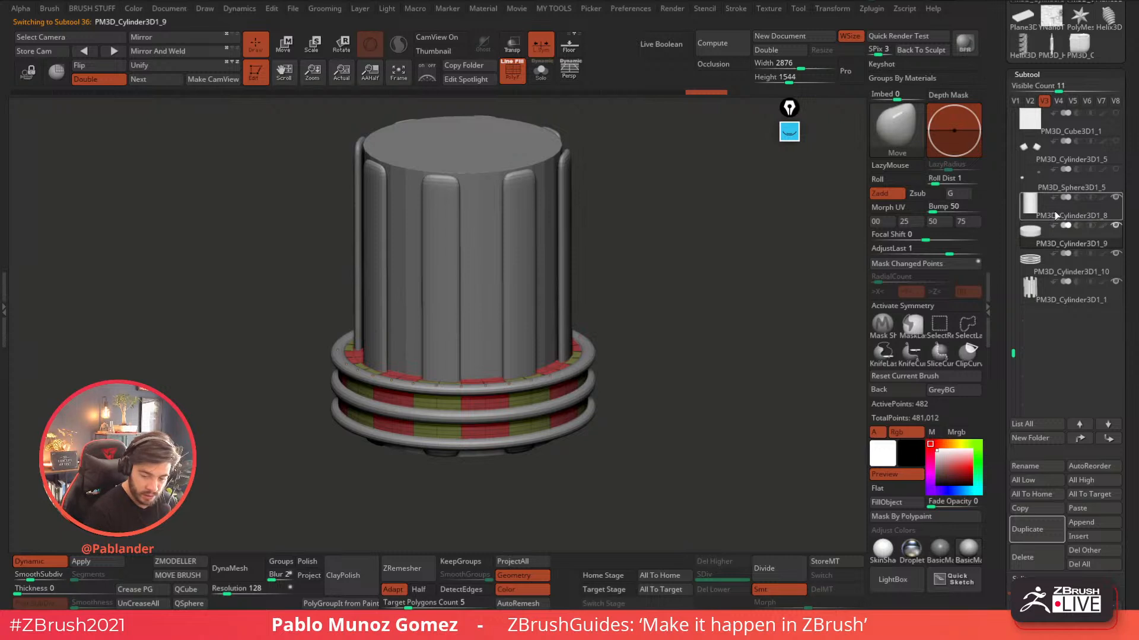
{"action": "left_click", "coordinate": [1055, 216]}
{"action": "left_click", "coordinate": [39, 560]}
- Insert multiple concentric edge loops on the upper cap of the neck cylinder with ZModeler
{"action": "left_click_drag", "start_coordinate": [682, 263], "coordinate": [633, 261]}
{"action": "left_click", "coordinate": [161, 562]}
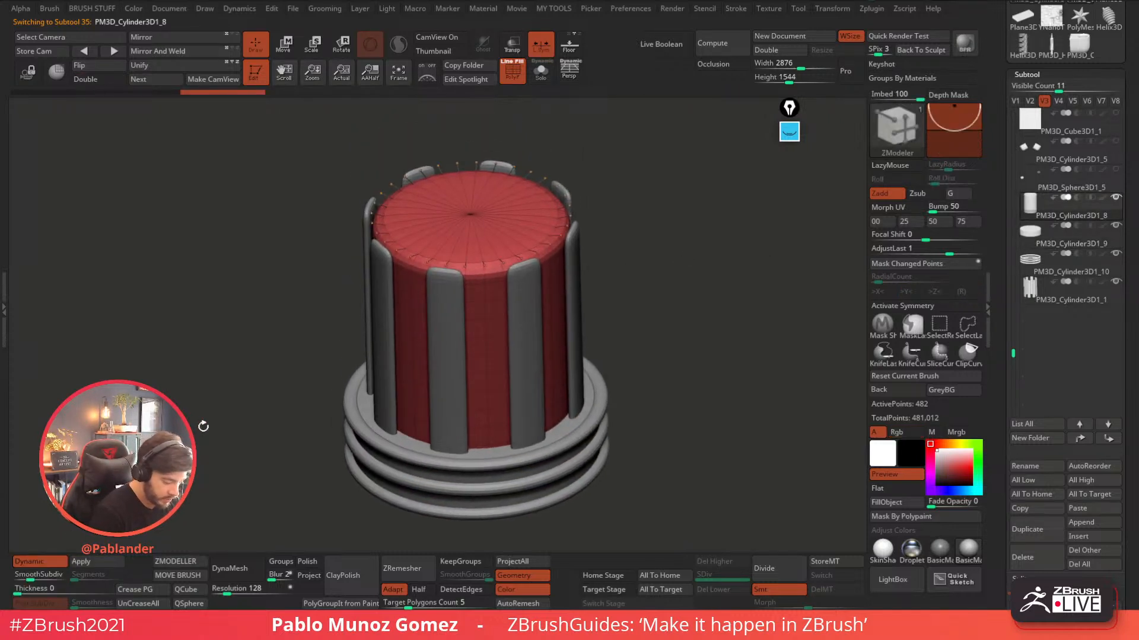
{"action": "left_click_drag", "start_coordinate": [198, 427], "coordinate": [539, 250]}
{"action": "key", "text": "space"}
{"action": "left_click", "coordinate": [555, 249]}
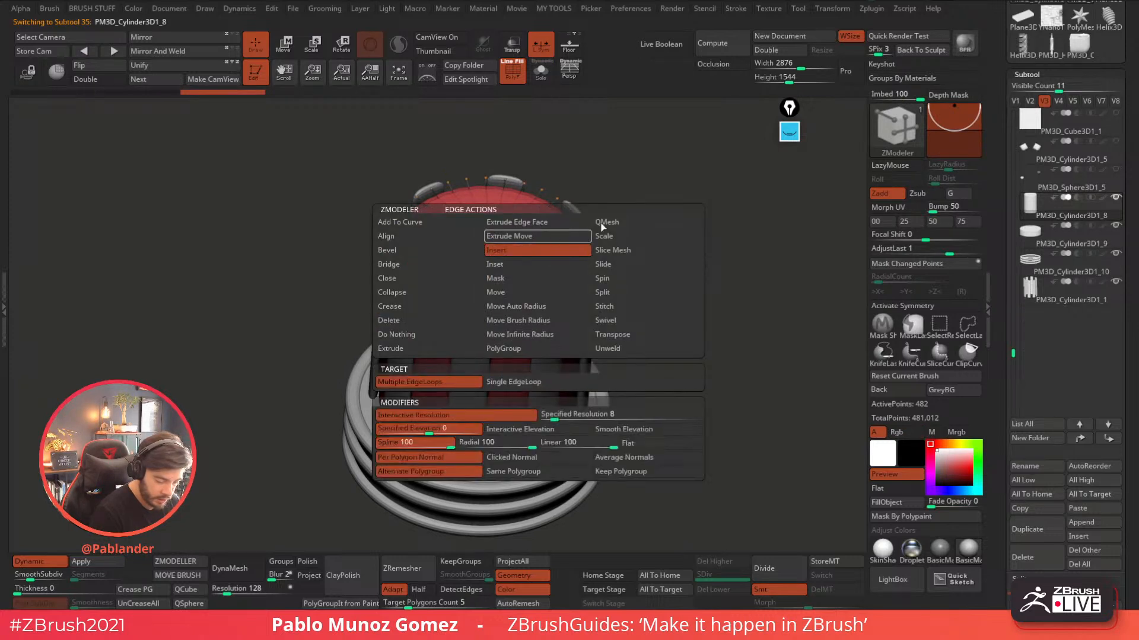
{"action": "left_click_drag", "start_coordinate": [544, 246], "coordinate": [598, 228]}
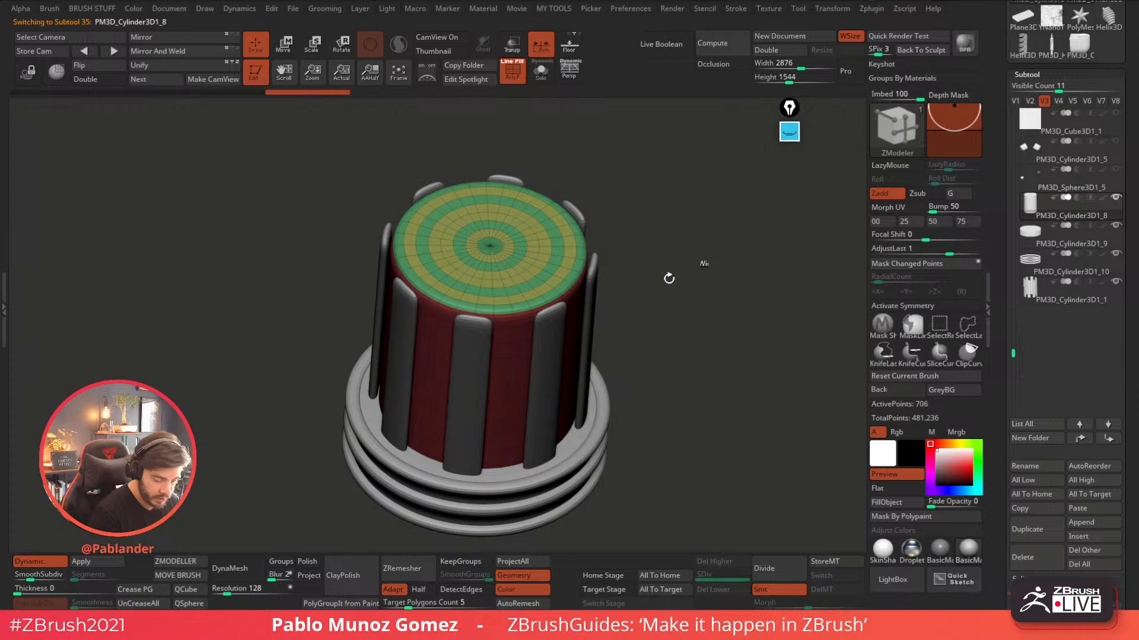
- Isolate the neck cylinder, insert matching concentric edge loops on its lower cap, and show the other parts again
{"action": "left_click_drag", "start_coordinate": [666, 261], "coordinate": [569, 117]}
{"action": "left_click", "coordinate": [541, 70]}
{"action": "left_click_drag", "start_coordinate": [599, 196], "coordinate": [627, 225]}
{"action": "left_click", "coordinate": [539, 348]}
{"action": "left_click_drag", "start_coordinate": [648, 290], "coordinate": [642, 339]}
{"action": "left_click", "coordinate": [541, 71]}
{"action": "left_click_drag", "start_coordinate": [641, 202], "coordinate": [655, 337]}
- Isolate the collar cylinder, insert concentric edge loops on both of its caps, and bring back the other neck parts
{"action": "left_click", "coordinate": [1052, 243]}
{"action": "left_click", "coordinate": [542, 75]}
{"action": "left_click_drag", "start_coordinate": [607, 155], "coordinate": [623, 247]}
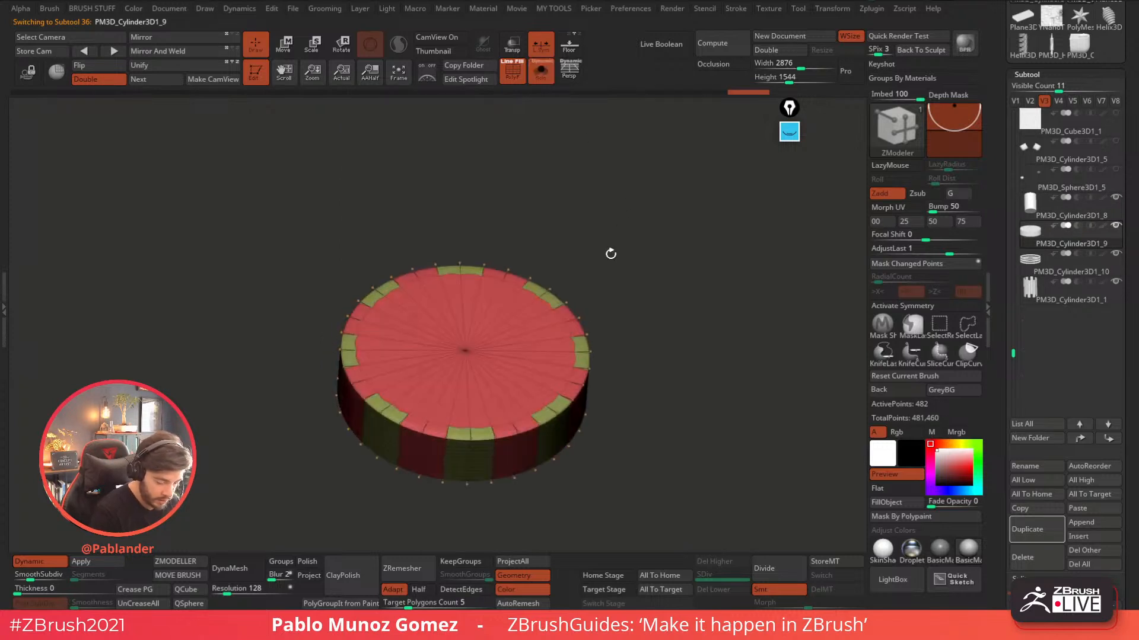
{"action": "left_click_drag", "start_coordinate": [644, 411], "coordinate": [659, 264]}
{"action": "left_click", "coordinate": [555, 351]}
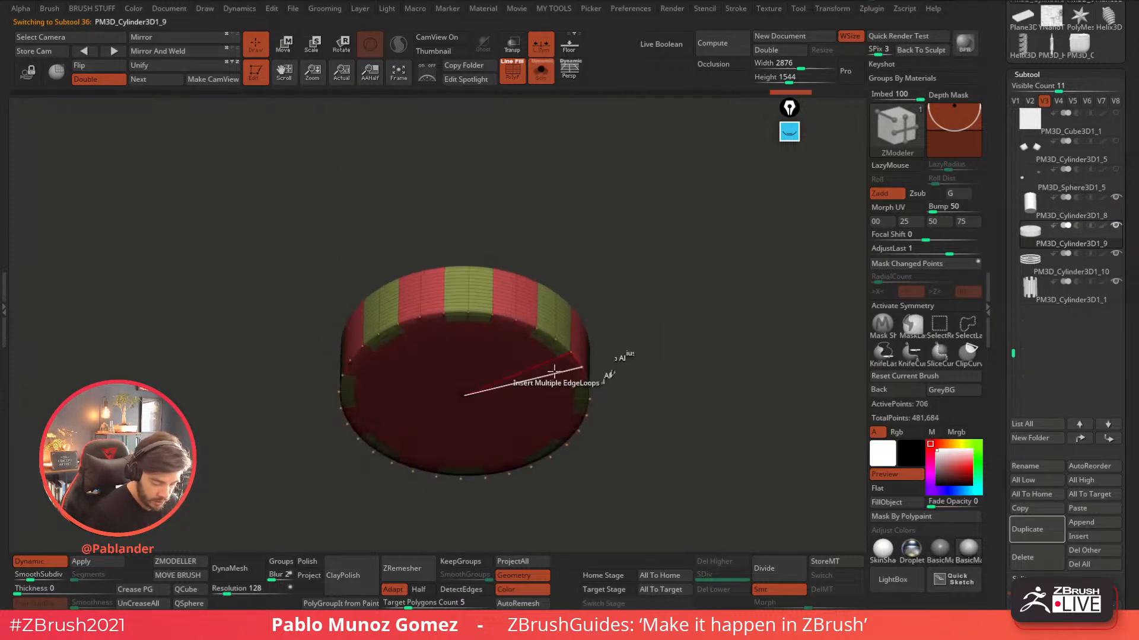
{"action": "left_click", "coordinate": [543, 363]}
{"action": "left_click_drag", "start_coordinate": [681, 308], "coordinate": [686, 373]}
{"action": "left_click_drag", "start_coordinate": [603, 325], "coordinate": [597, 262]}
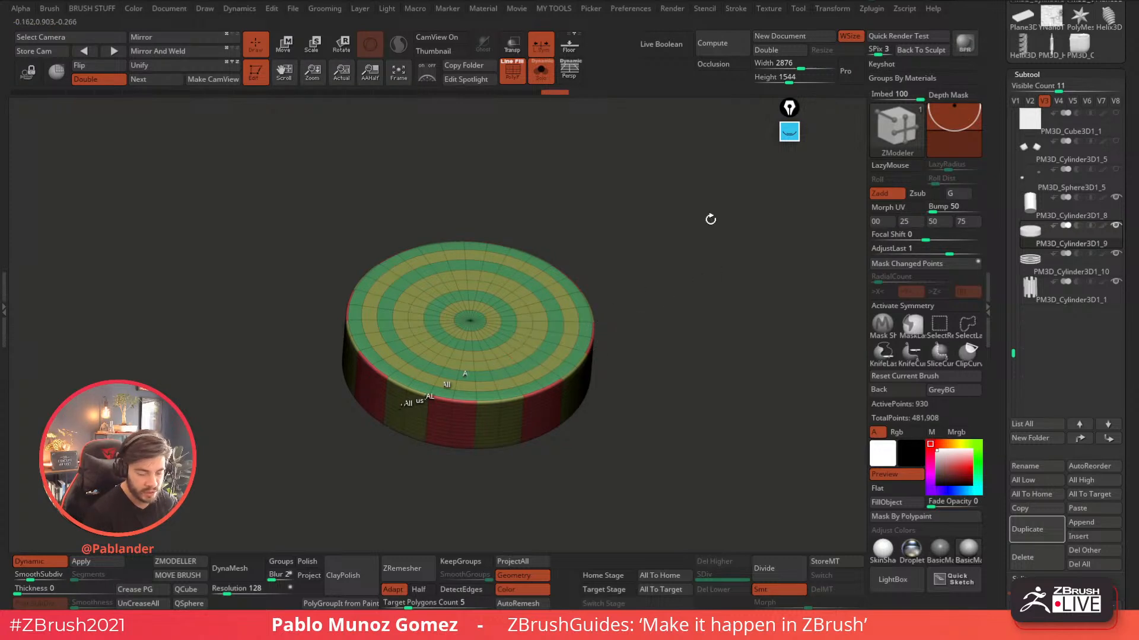
{"action": "left_click", "coordinate": [540, 70]}
{"action": "left_click_drag", "start_coordinate": [602, 297], "coordinate": [690, 351], "text": "shift"}
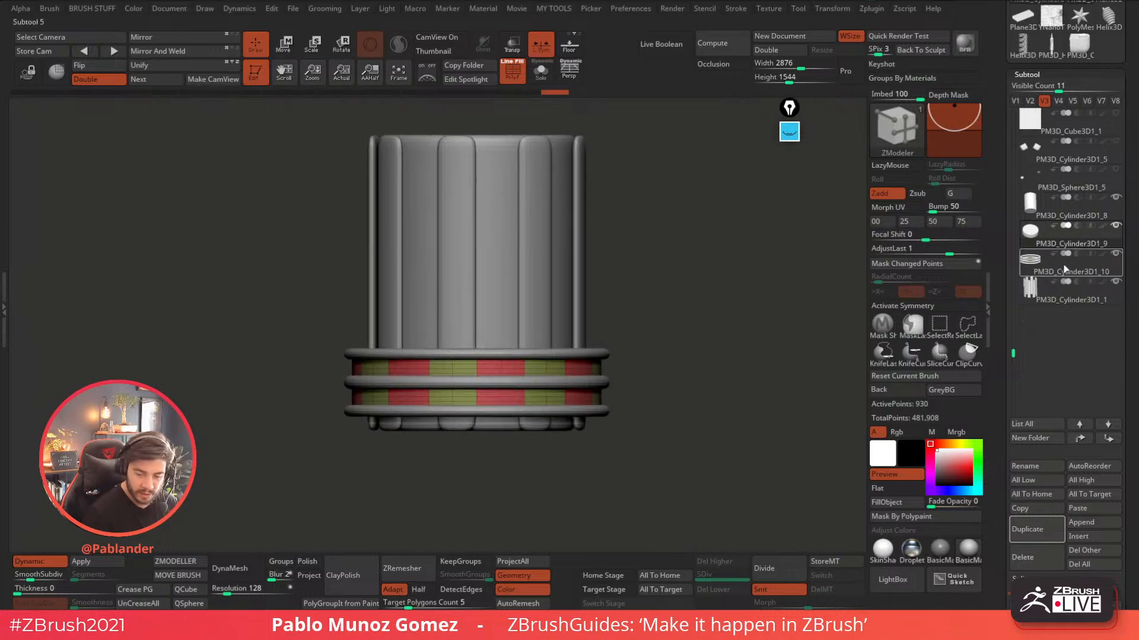
- Slice the ribs horizontally close to their upper and lower ends with SliceCurve, keeping Dynamic subdivision on
{"action": "left_click", "coordinate": [1059, 300]}
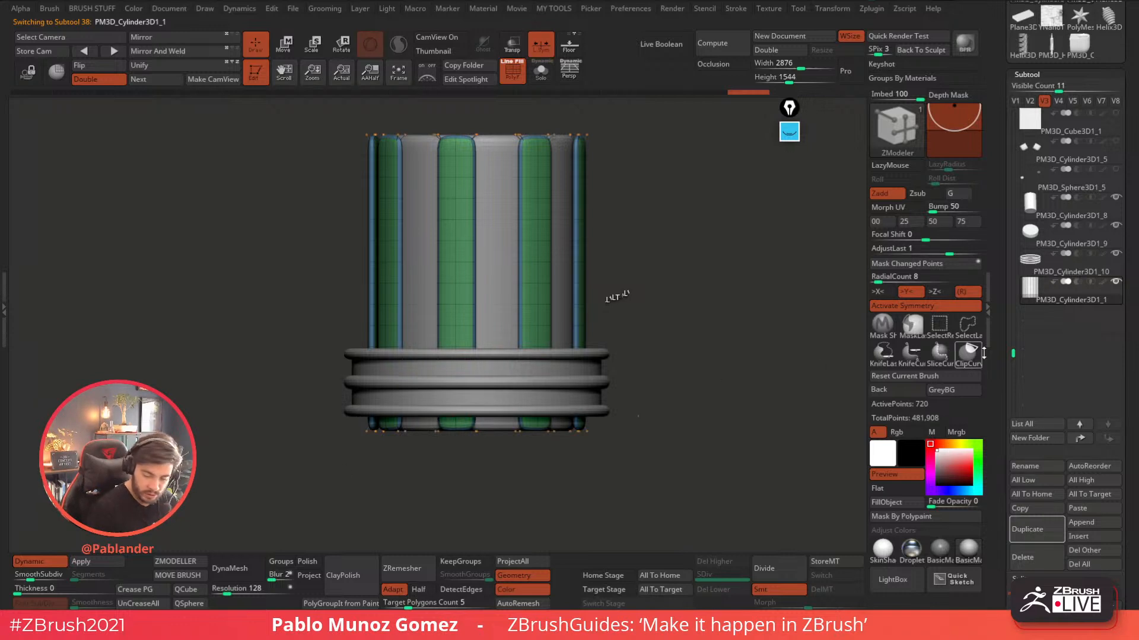
{"action": "left_click_drag", "start_coordinate": [415, 145], "coordinate": [655, 148]}
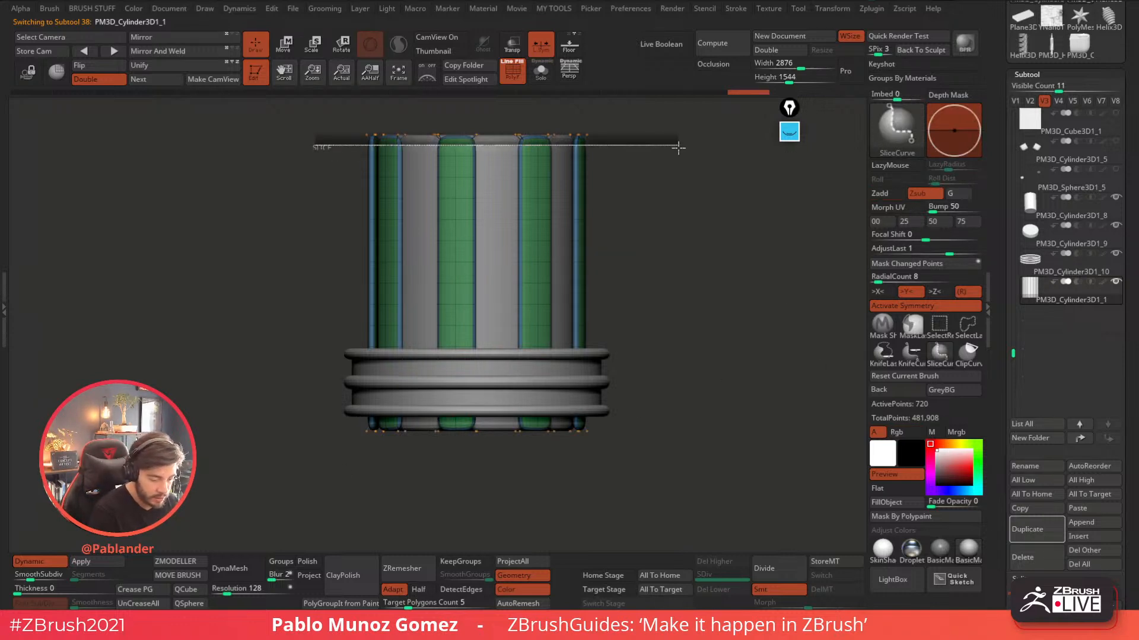
{"action": "left_click_drag", "start_coordinate": [308, 428], "coordinate": [659, 418], "text": "ctrl+shift"}
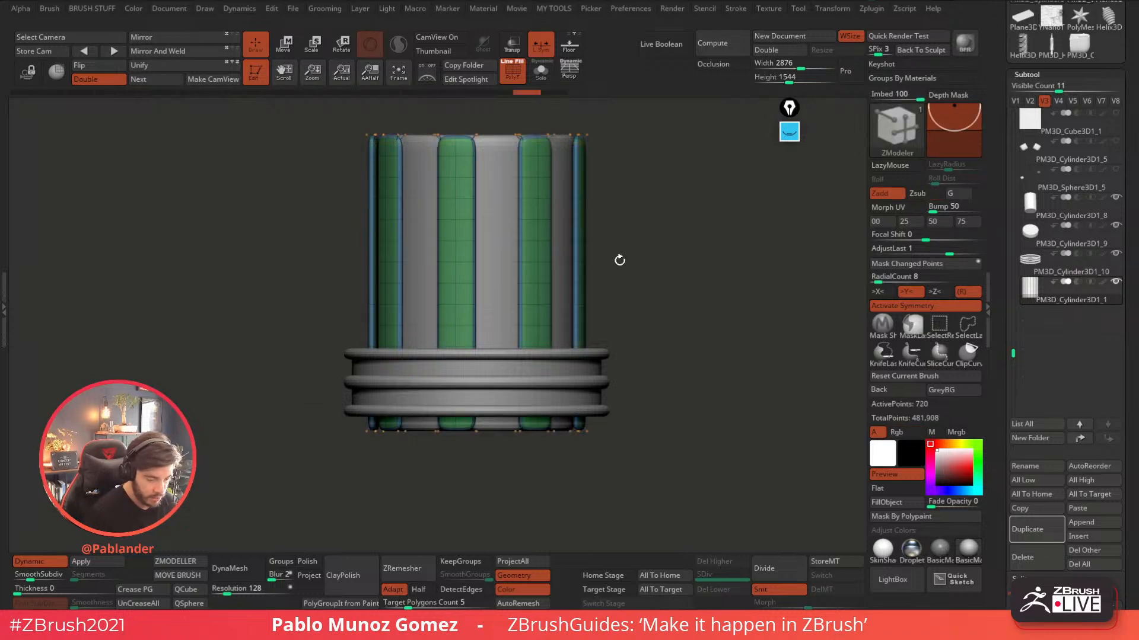
{"action": "left_click_drag", "start_coordinate": [345, 140], "coordinate": [643, 138], "text": "ctrl+shift"}
{"action": "left_click_drag", "start_coordinate": [354, 428], "coordinate": [652, 422], "text": "ctrl+shift"}
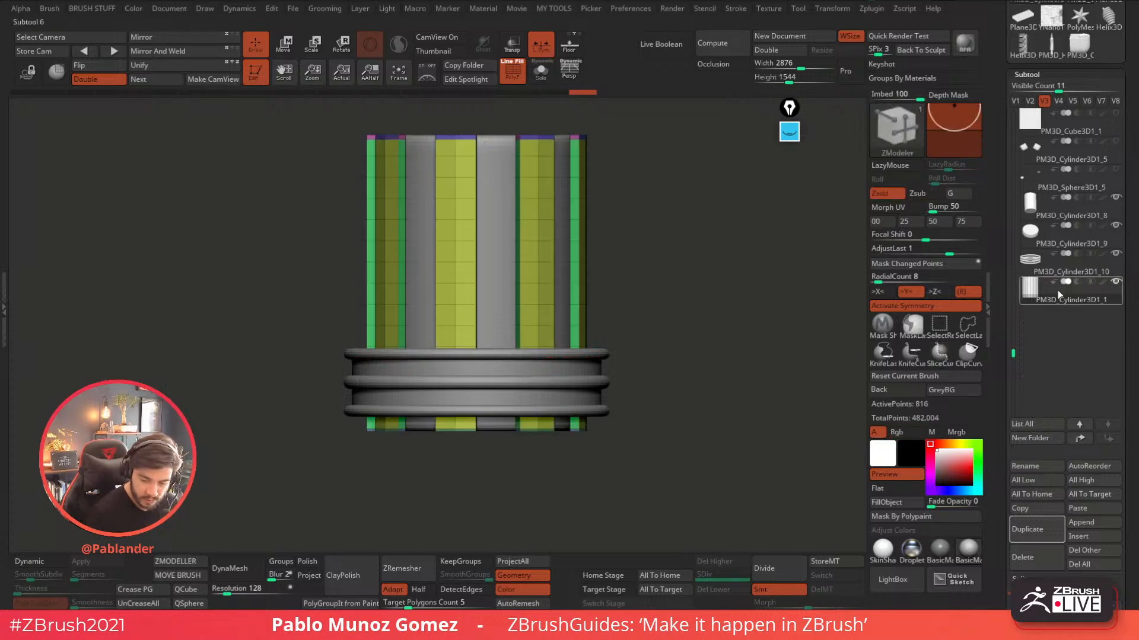
{"action": "left_click", "coordinate": [37, 559]}
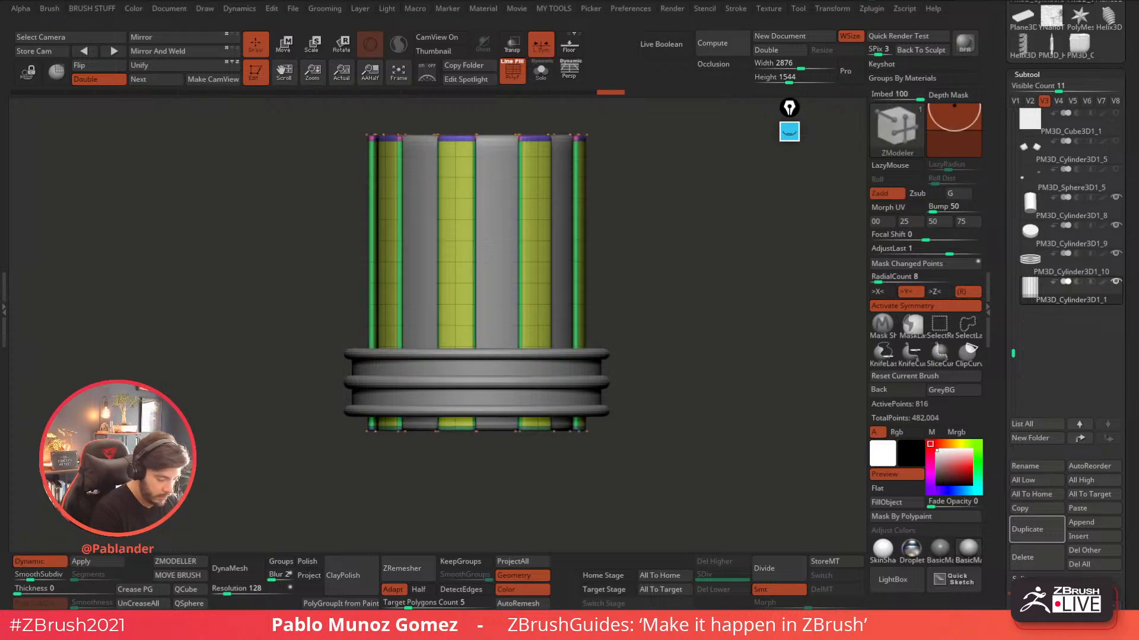
- Isolate the ribs, turn off their Dynamic subdivision and display their polygroups with PolyFrame
{"action": "left_click", "coordinate": [523, 76]}
{"action": "left_click_drag", "start_coordinate": [694, 290], "coordinate": [698, 327]}
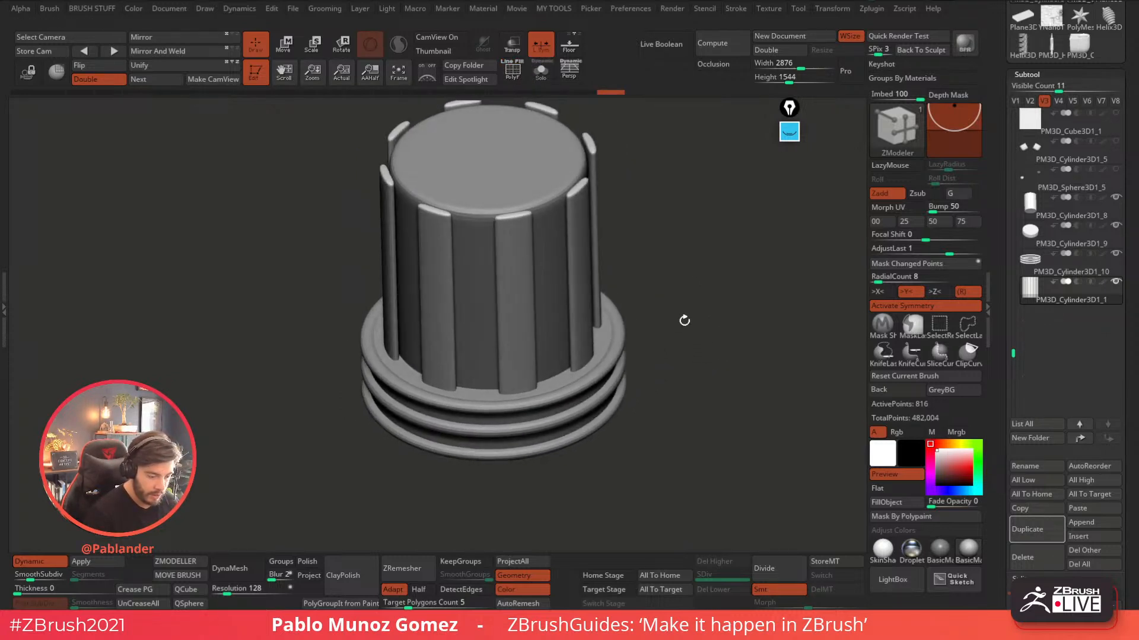
{"action": "left_click", "coordinate": [542, 77]}
{"action": "left_click", "coordinate": [56, 561]}
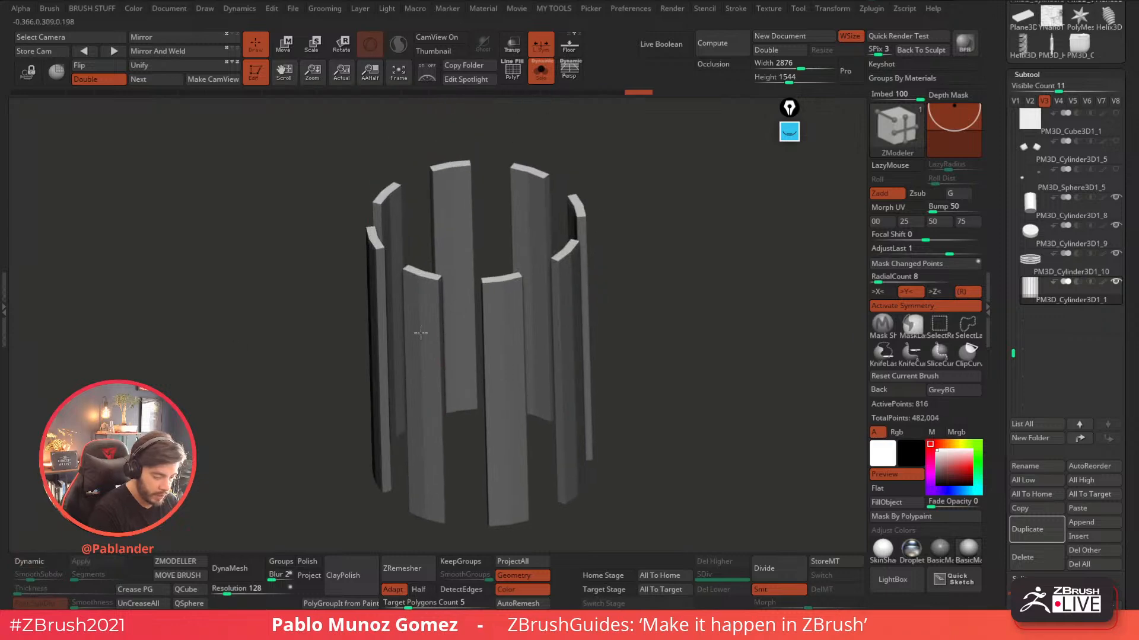
{"action": "left_click", "coordinate": [519, 78]}
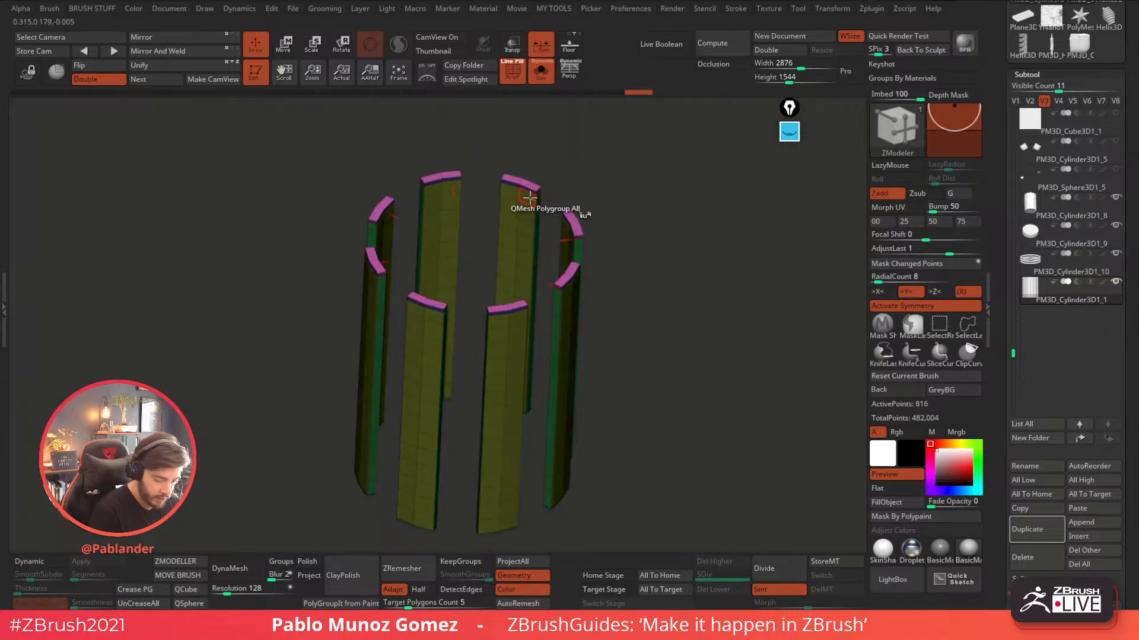
- Switch the visibility brush from SliceCurve to SelectRect and invert which faces of the ribs are shown
{"action": "mouse_move", "coordinate": [557, 180]}
{"action": "left_mouse_down"}
{"action": "mouse_move", "coordinate": [577, 165]}
{"action": "mouse_move", "coordinate": [570, 148]}
{"action": "left_mouse_up"}
{"action": "left_click", "coordinate": [493, 239], "text": "ctrl+shift"}
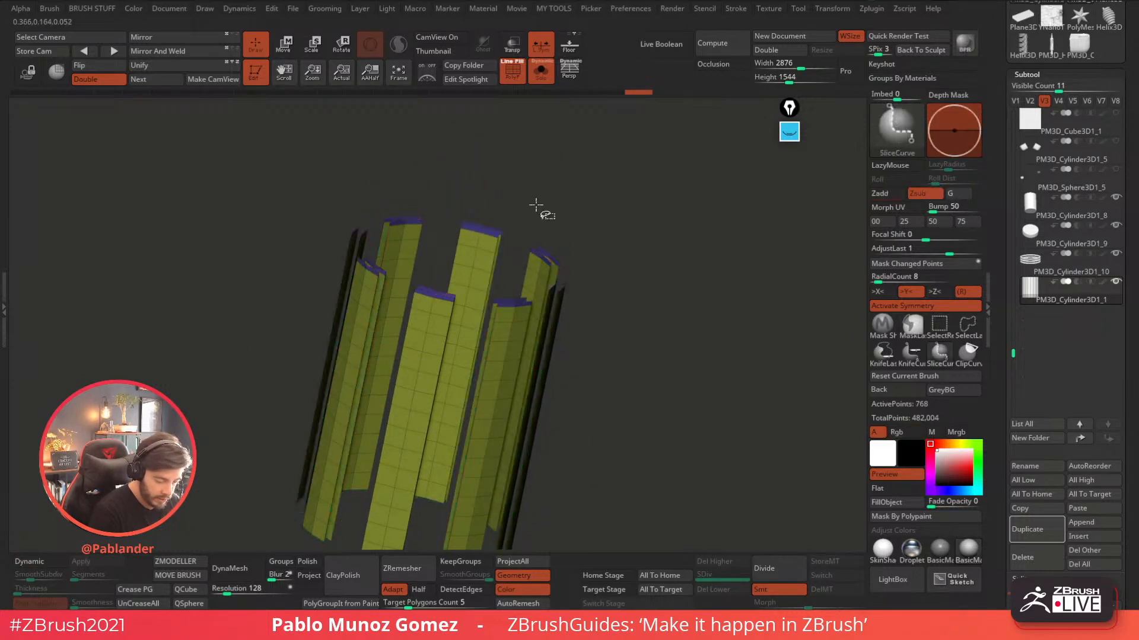
{"action": "key", "text": "space"}
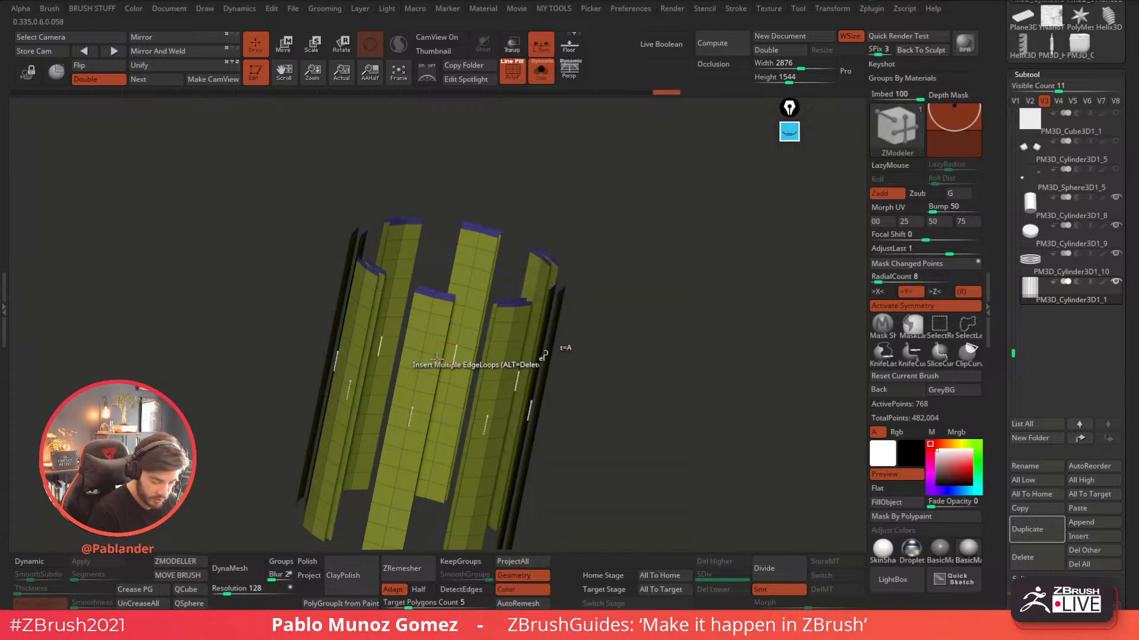
{"action": "left_click_drag", "start_coordinate": [617, 356], "coordinate": [656, 255]}
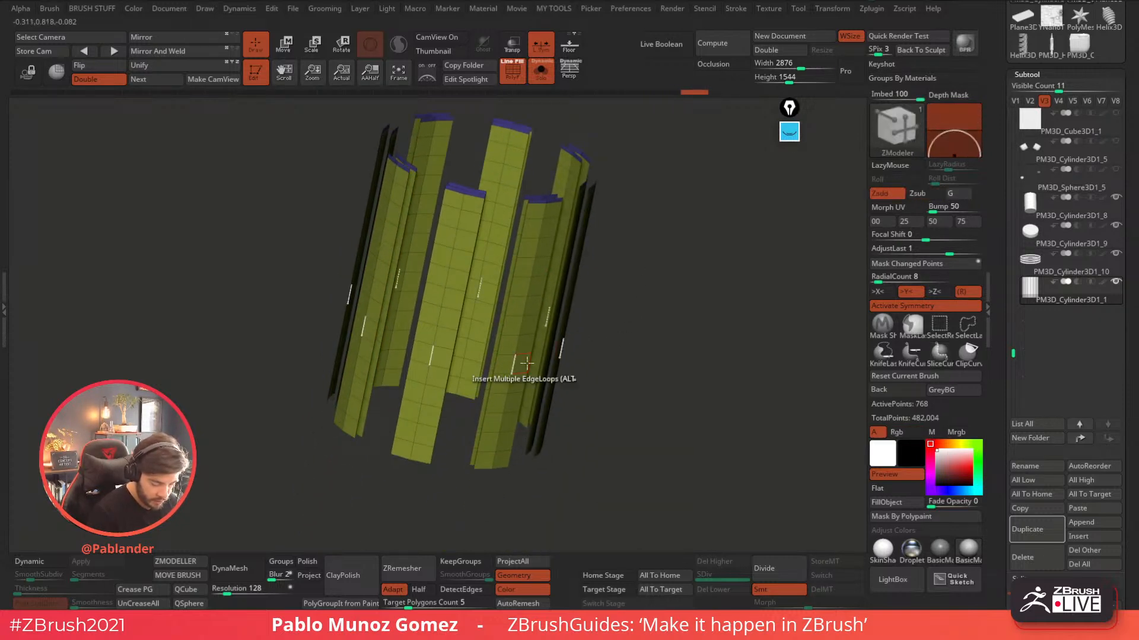
{"action": "key", "text": "ctrl+shift"}
{"action": "left_click", "coordinate": [936, 336]}
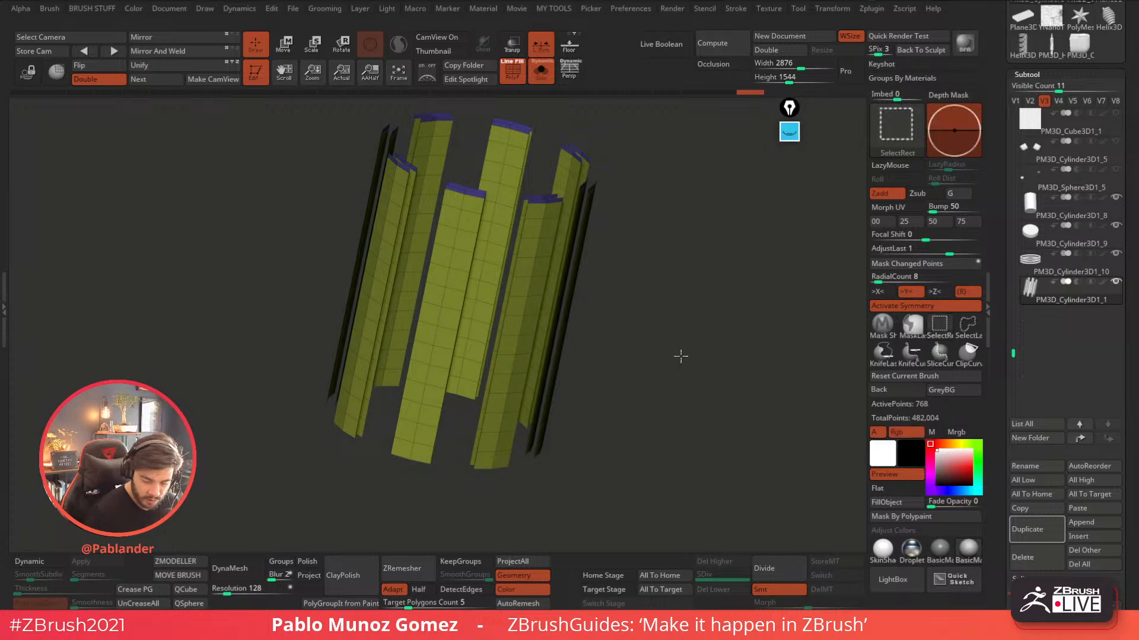
{"action": "left_click_drag", "start_coordinate": [678, 348], "coordinate": [662, 360], "text": "ctrl+shift"}
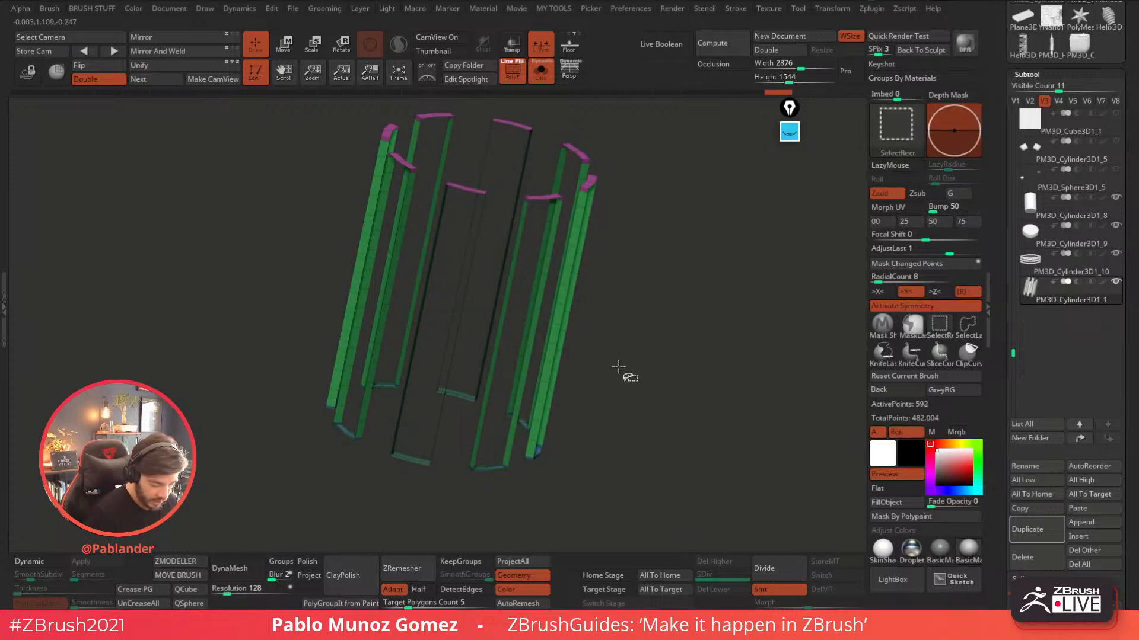
{"action": "left_click_drag", "start_coordinate": [669, 328], "coordinate": [671, 325], "text": "ctrl+shift"}
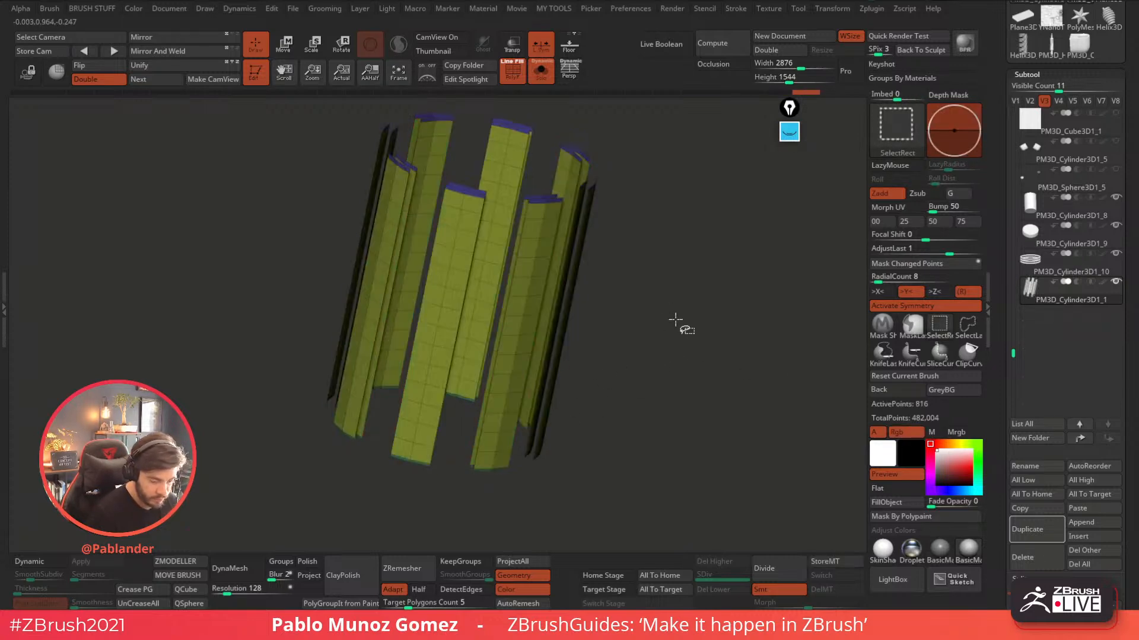
- Try giving each rib its own polygroup with Auto Groups
{"action": "key", "text": "1"}
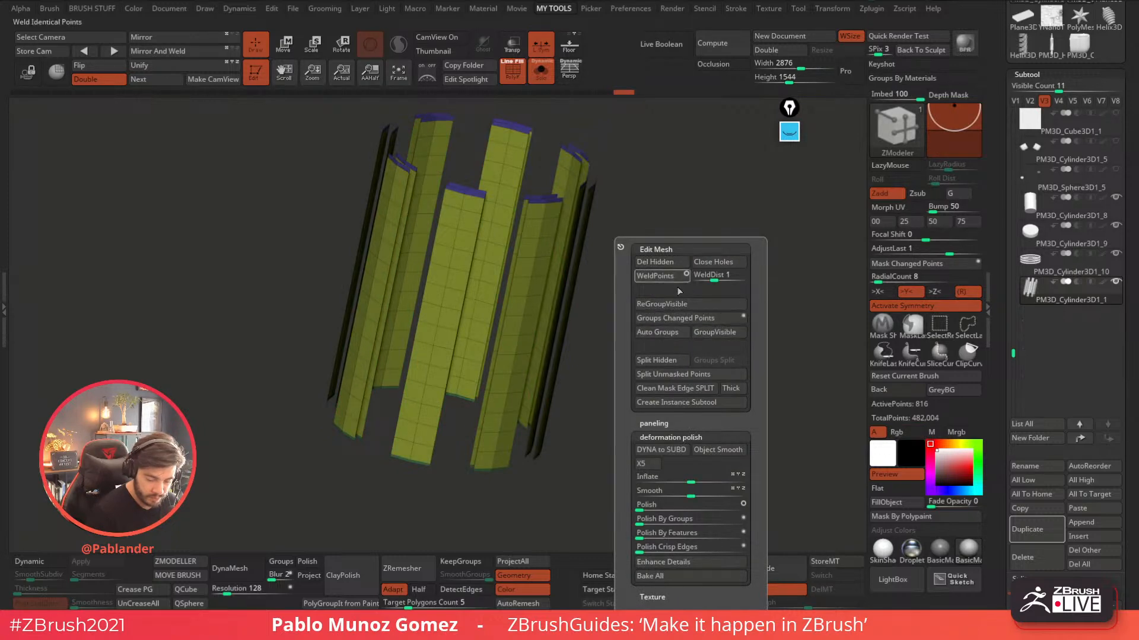
{"action": "left_click", "coordinate": [679, 334]}
{"action": "left_click_drag", "start_coordinate": [620, 316], "coordinate": [677, 287]}
{"action": "key", "text": "1"}
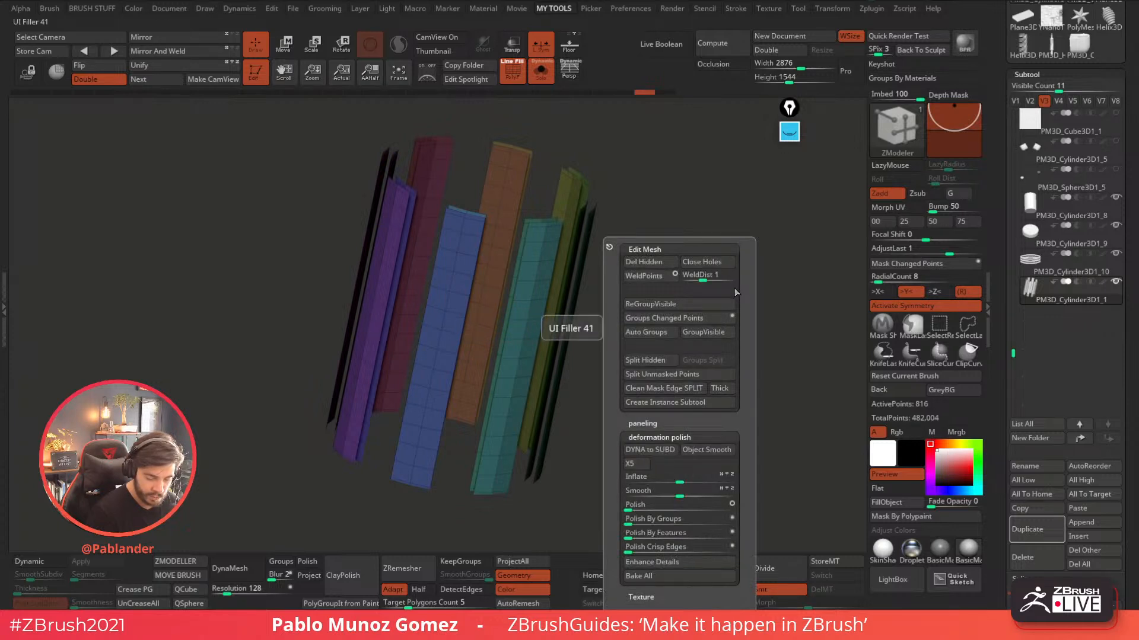
- Isolate the broad front and back faces of the ribs by hiding their side and end polygroups
{"action": "left_click", "coordinate": [542, 290], "text": "ctrl+shift"}
{"action": "left_click", "coordinate": [686, 298], "text": "ctrl+shift"}
{"action": "left_click", "coordinate": [467, 298], "text": "ctrl+shift"}
{"action": "left_click", "coordinate": [530, 302], "text": "ctrl+shift"}
{"action": "left_click_drag", "start_coordinate": [643, 298], "coordinate": [611, 284]}
{"action": "left_click", "coordinate": [615, 285], "text": "ctrl+shift"}
{"action": "mouse_move", "coordinate": [697, 268]}
{"action": "left_mouse_down"}
{"action": "mouse_move", "coordinate": [638, 273]}
{"action": "mouse_move", "coordinate": [640, 229]}
{"action": "mouse_move", "coordinate": [544, 298]}
{"action": "mouse_move", "coordinate": [504, 294]}
{"action": "left_mouse_up"}
{"action": "left_click", "coordinate": [596, 276], "text": "ctrl+shift"}
{"action": "left_click", "coordinate": [605, 278], "text": "ctrl+shift"}
{"action": "left_click", "coordinate": [563, 264], "text": "ctrl+shift"}
{"action": "left_click", "coordinate": [638, 192], "text": "ctrl+shift"}
{"action": "left_click", "coordinate": [503, 294], "text": "ctrl+shift"}
- Assign new polygroups to the isolated front and back faces, and show the complete ribs again
{"action": "left_click_drag", "start_coordinate": [582, 249], "coordinate": [644, 257]}
{"action": "key", "text": "m"}
{"action": "left_click", "coordinate": [692, 332]}
{"action": "left_click_drag", "start_coordinate": [529, 361], "coordinate": [686, 285]}
{"action": "left_click", "coordinate": [678, 287], "text": "ctrl+shift"}
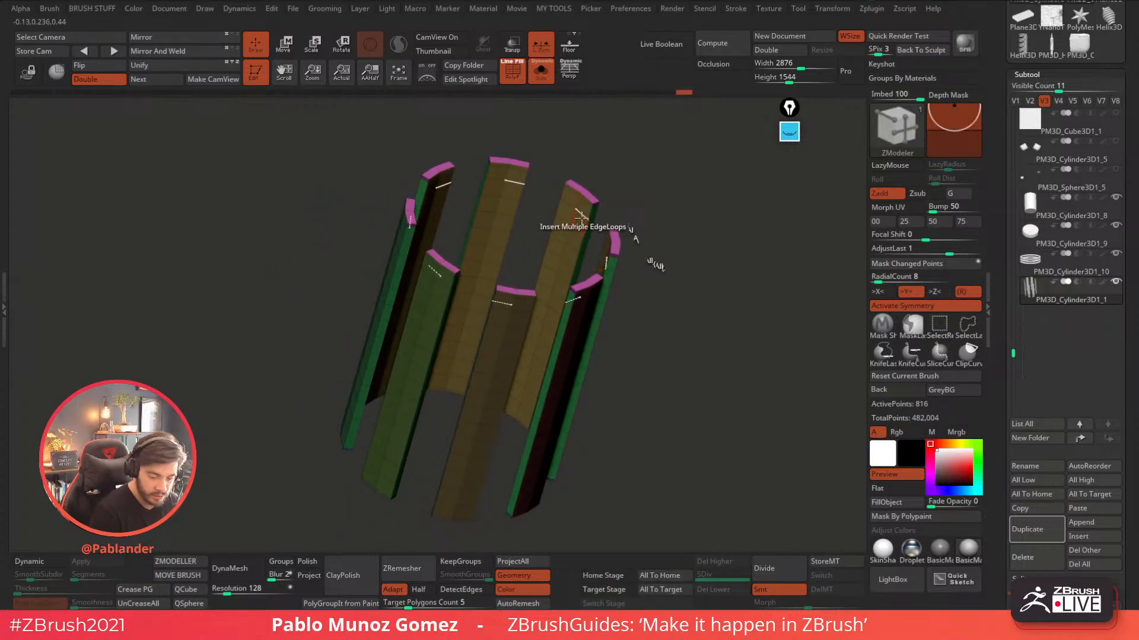
- Thicken all eight ribs inward with QMesh and insert edge loops across their thickness
{"action": "left_click_drag", "start_coordinate": [578, 222], "coordinate": [561, 229]}
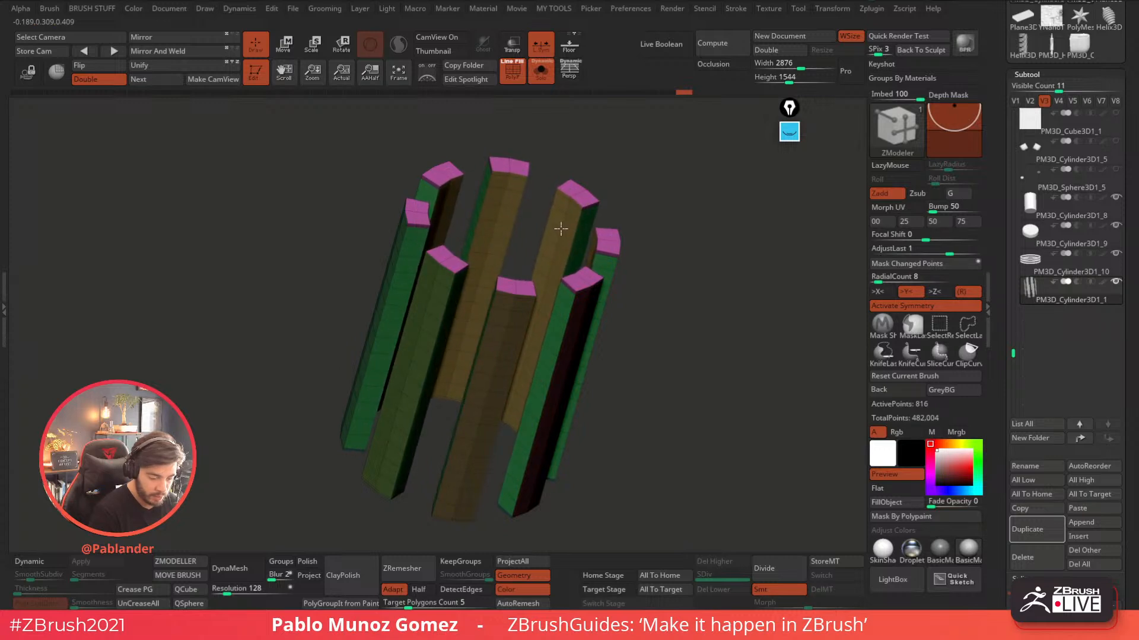
{"action": "key", "text": "space"}
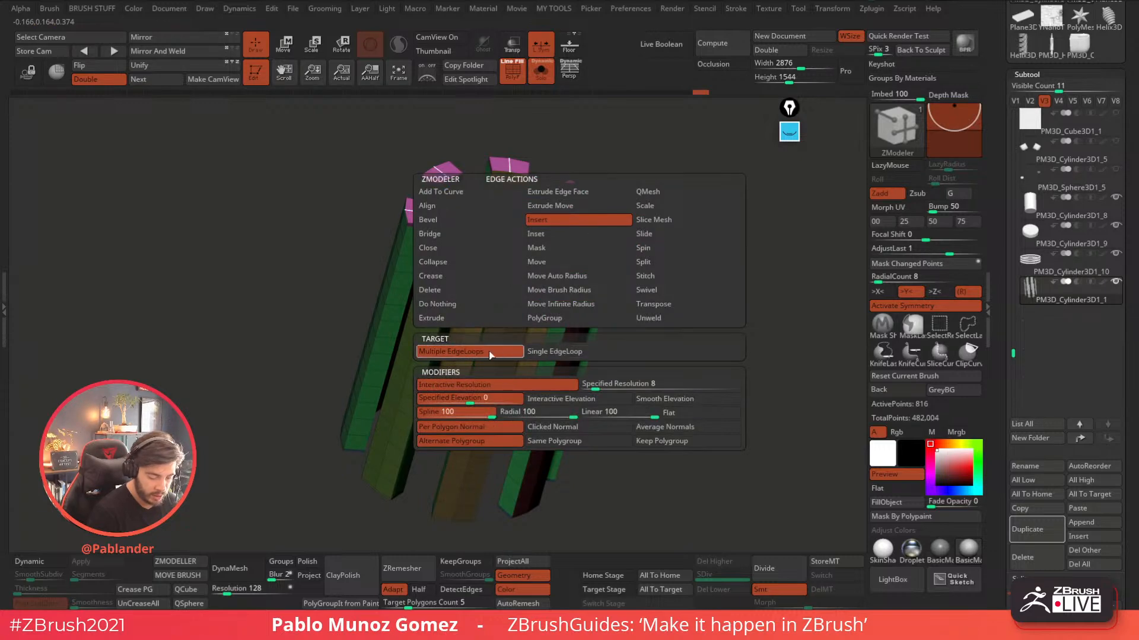
{"action": "left_click_drag", "start_coordinate": [658, 158], "coordinate": [648, 235]}
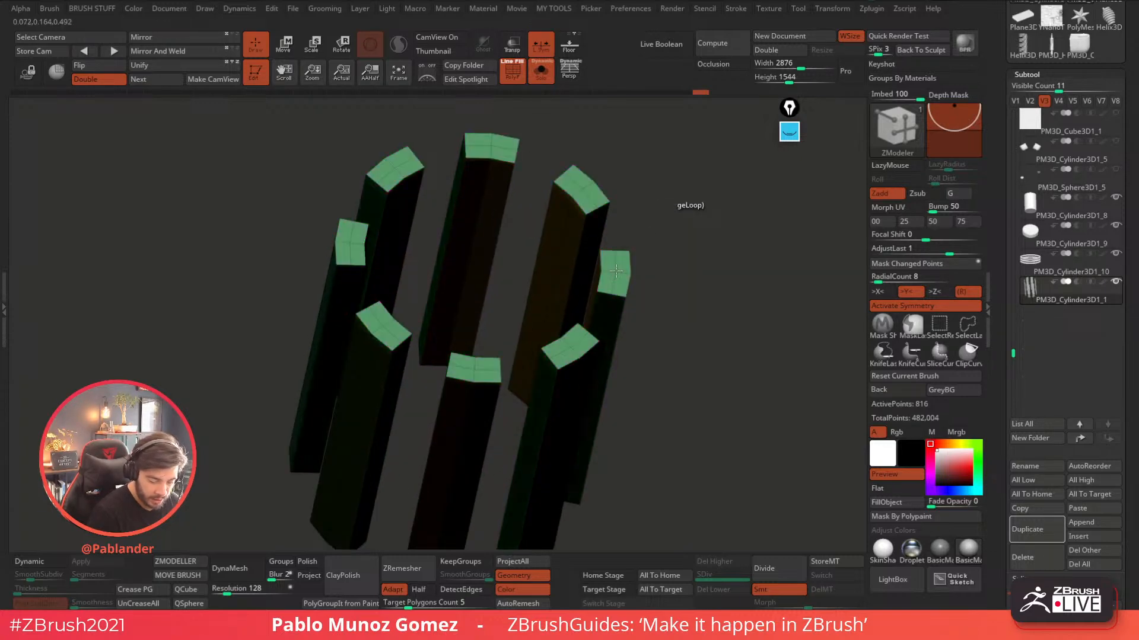
{"action": "left_click", "coordinate": [620, 266]}
{"action": "mouse_move", "coordinate": [666, 282]}
{"action": "left_mouse_down"}
{"action": "mouse_move", "coordinate": [670, 265]}
{"action": "mouse_move", "coordinate": [669, 296]}
{"action": "mouse_move", "coordinate": [659, 253]}
{"action": "mouse_move", "coordinate": [653, 265]}
{"action": "left_mouse_up"}
- Turn on Dynamic subdivision for the ribs, hide PolyFrame, and inspect them together with the neck and rings
{"action": "left_click", "coordinate": [53, 562]}
{"action": "left_click_drag", "start_coordinate": [204, 419], "coordinate": [213, 411], "text": "shift"}
{"action": "left_click", "coordinate": [514, 71]}
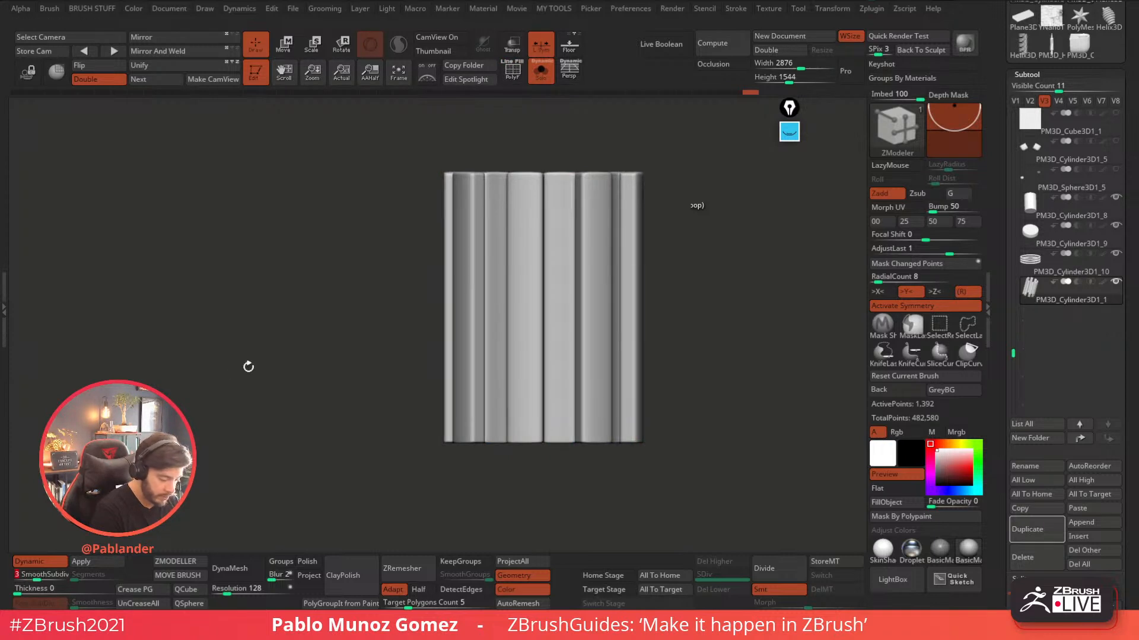
{"action": "left_click_drag", "start_coordinate": [234, 374], "coordinate": [252, 392]}
{"action": "left_click", "coordinate": [540, 72]}
{"action": "left_click_drag", "start_coordinate": [714, 302], "coordinate": [688, 368]}
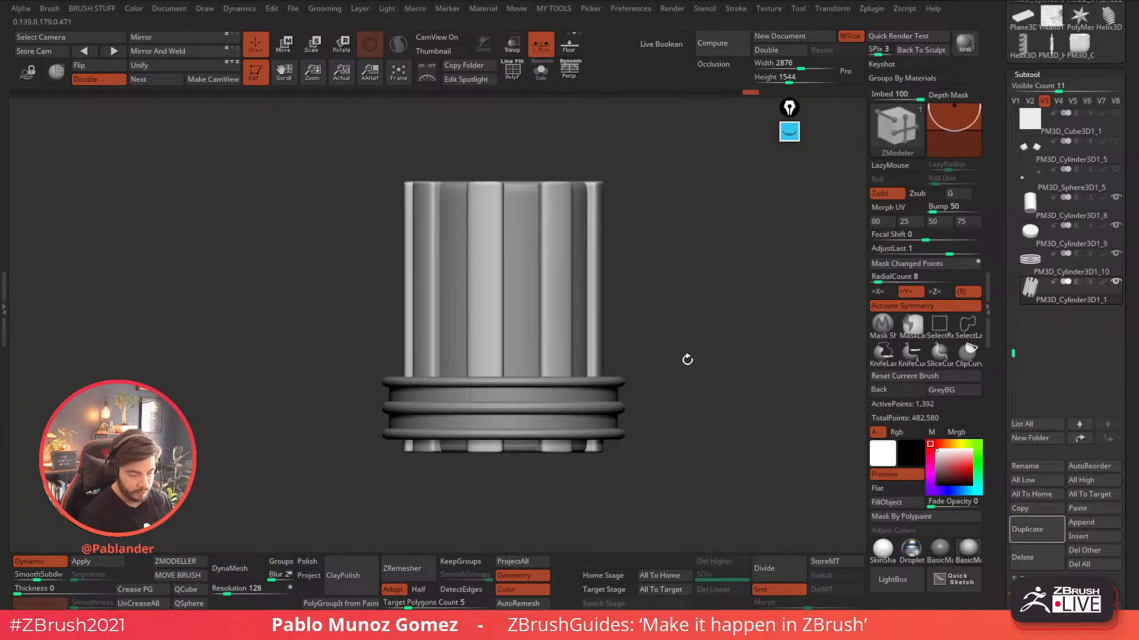
- Isolate the eight ribs with Dynamic subdivision off and PolyFrame on, and hide all polygroups except their broad outer faces
{"action": "left_click", "coordinate": [540, 72]}
{"action": "key", "text": "shift+f"}
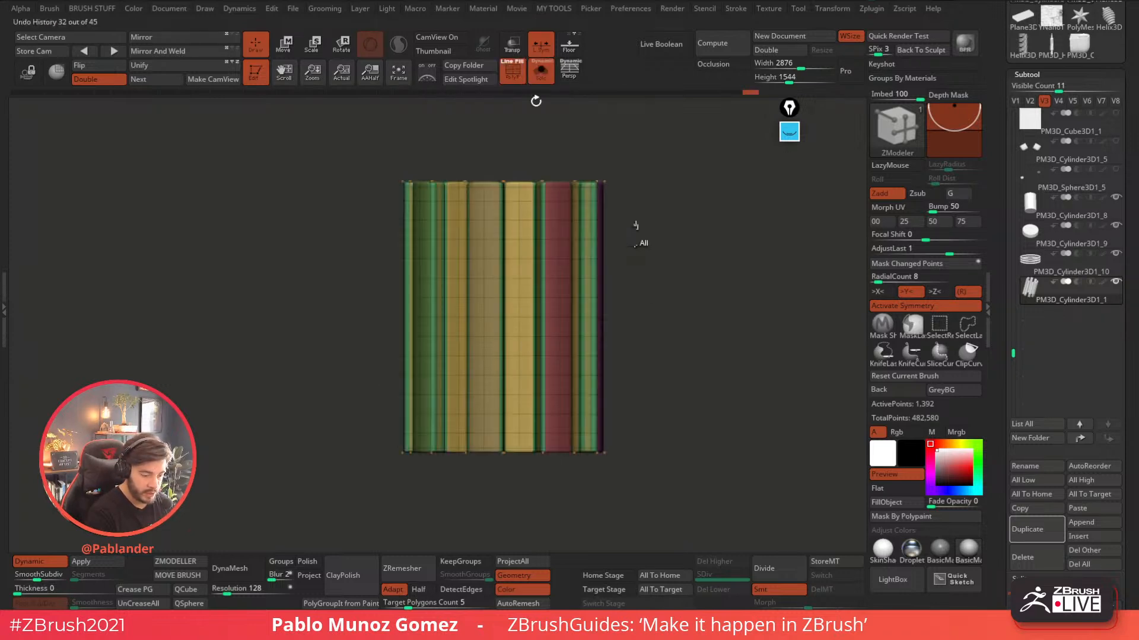
{"action": "left_click", "coordinate": [47, 560]}
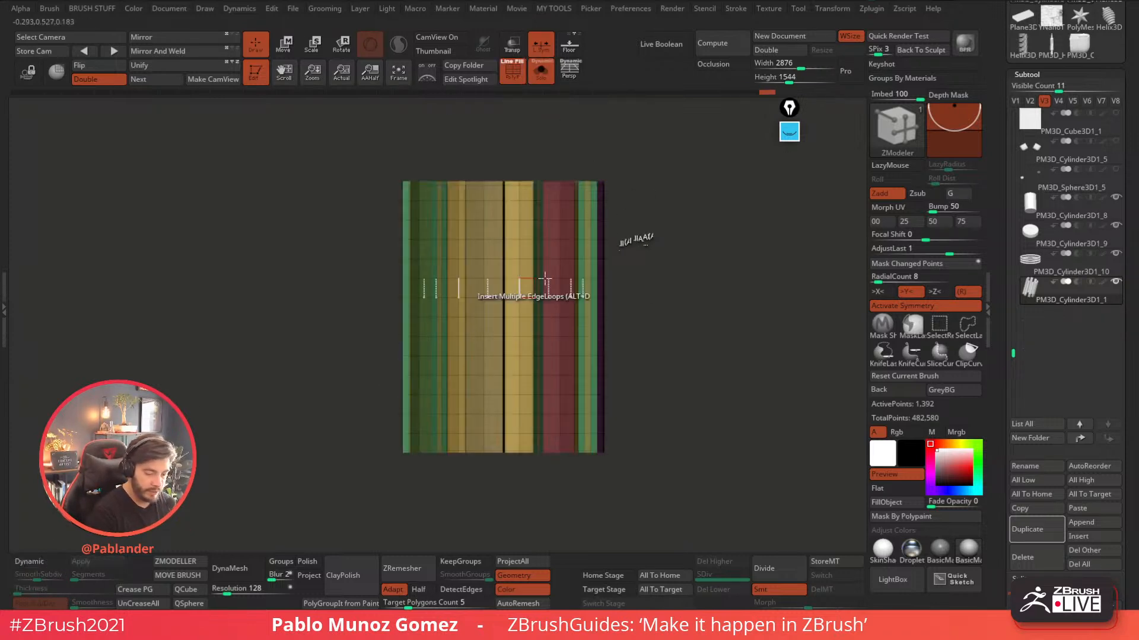
{"action": "left_click_drag", "start_coordinate": [661, 282], "coordinate": [588, 291]}
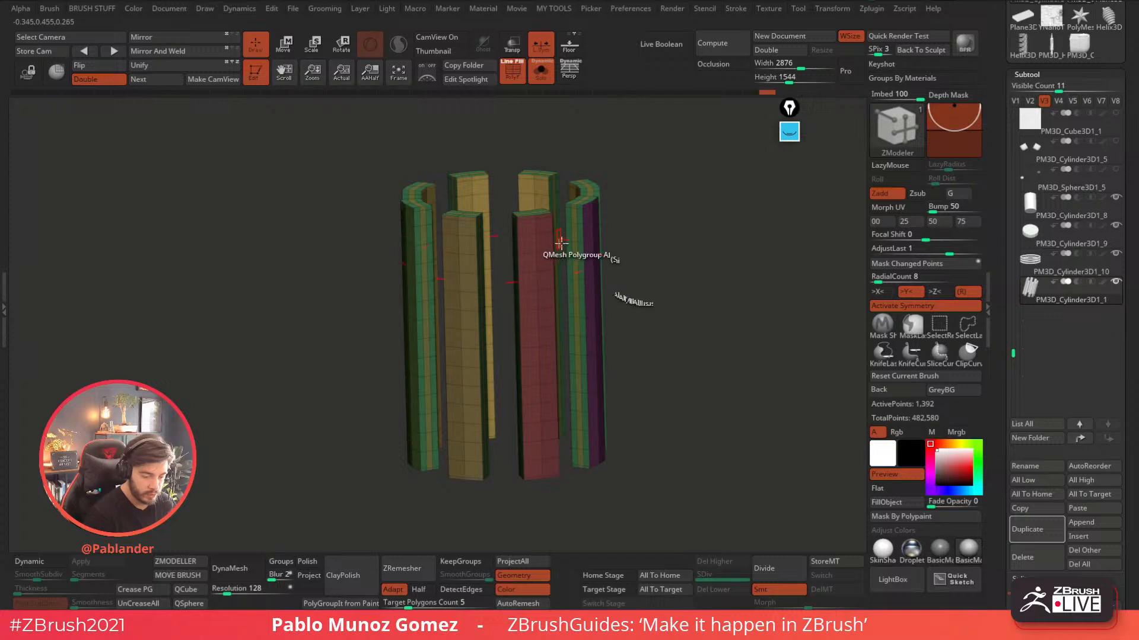
{"action": "key", "text": "ctrl+shift"}
{"action": "left_click", "coordinate": [548, 178], "text": "ctrl+shift"}
{"action": "left_click", "coordinate": [549, 178], "text": "ctrl+shift"}
{"action": "left_click", "coordinate": [548, 177], "text": "ctrl+shift"}
{"action": "left_click", "coordinate": [555, 176], "text": "ctrl+shift"}
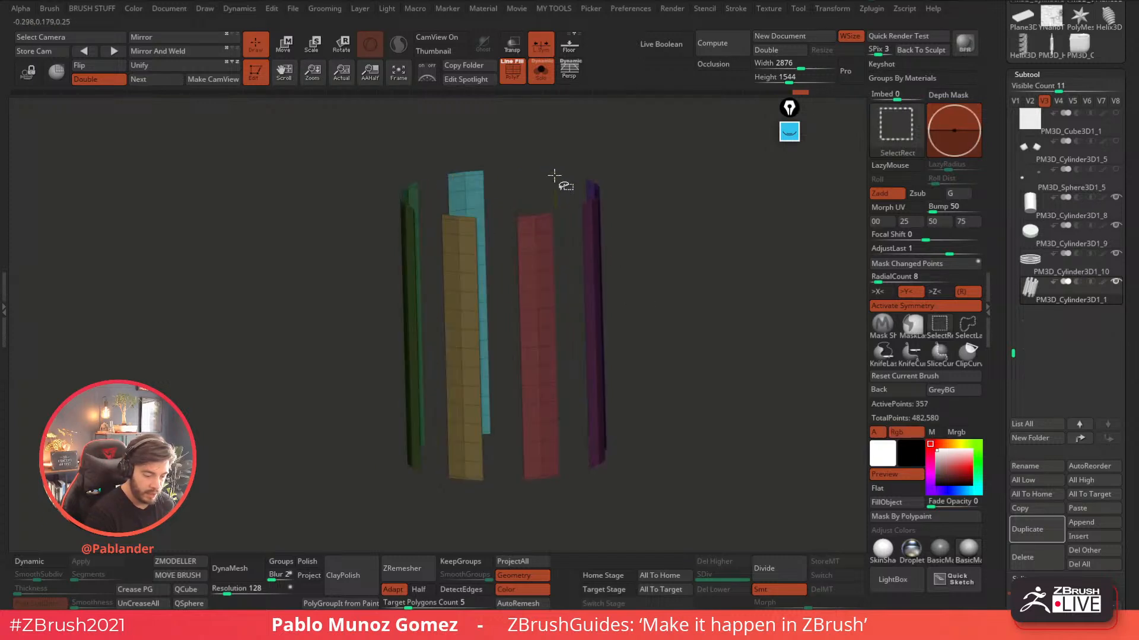
- Group the outer faces of all eight ribs into a single polygroup, and show the complete ribs again
{"action": "left_click", "coordinate": [110, 82]}
{"action": "left_click", "coordinate": [105, 83]}
{"action": "key", "text": "ctrl+w"}
{"action": "left_click", "coordinate": [663, 240], "text": "ctrl+shift"}
{"action": "left_click_drag", "start_coordinate": [663, 240], "coordinate": [679, 270]}
{"action": "left_click", "coordinate": [603, 214], "text": "ctrl+shift"}
{"action": "left_click_drag", "start_coordinate": [686, 186], "coordinate": [721, 223]}
{"action": "key", "text": "ctrl+shift+w"}
{"action": "key", "text": "3"}
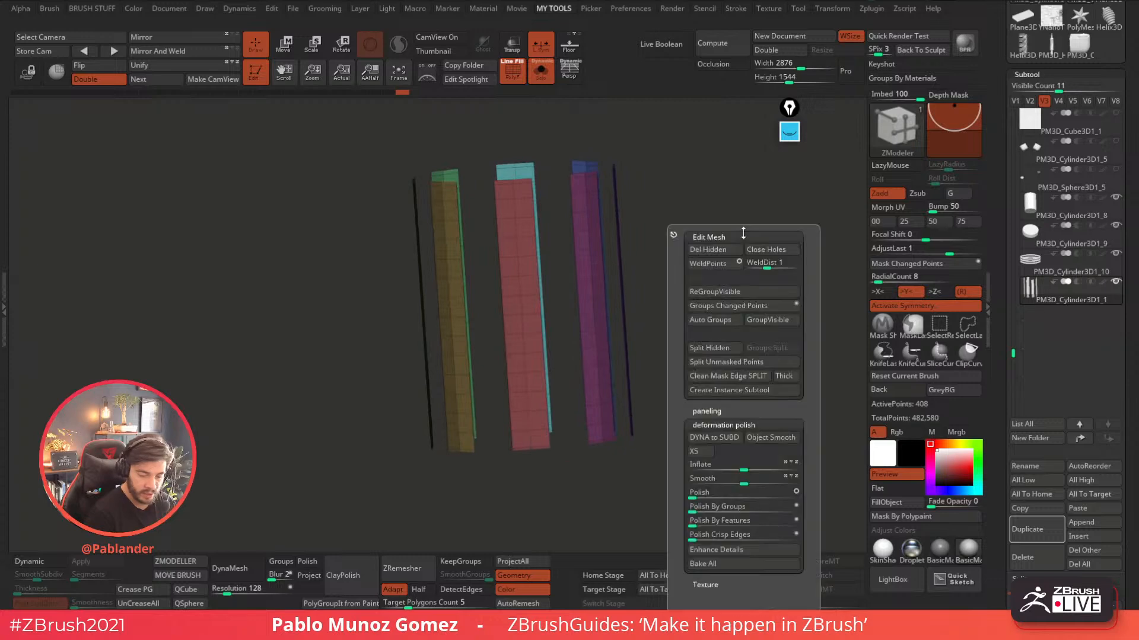
{"action": "left_click", "coordinate": [769, 320]}
{"action": "left_click", "coordinate": [732, 289], "text": "ctrl+shift"}
{"action": "left_click_drag", "start_coordinate": [728, 301], "coordinate": [645, 334], "text": "alt"}
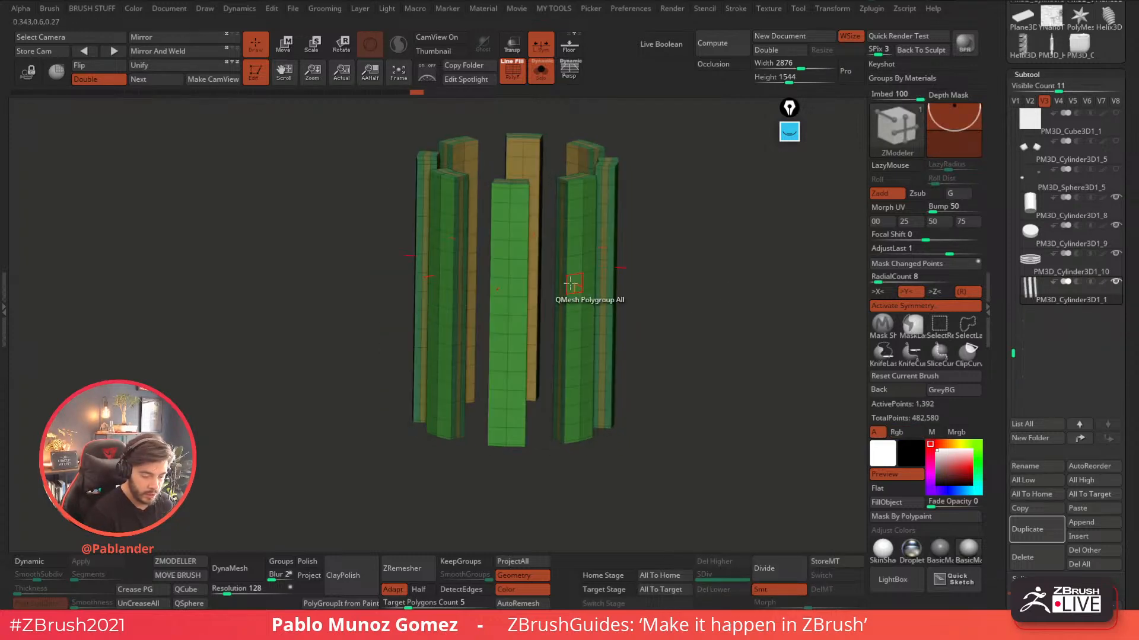
- Inset the outer face of every rib with the ZModeler Inset action targeting Polygroup All
{"action": "right_click", "coordinate": [517, 212]}
{"action": "left_click", "coordinate": [489, 179]}
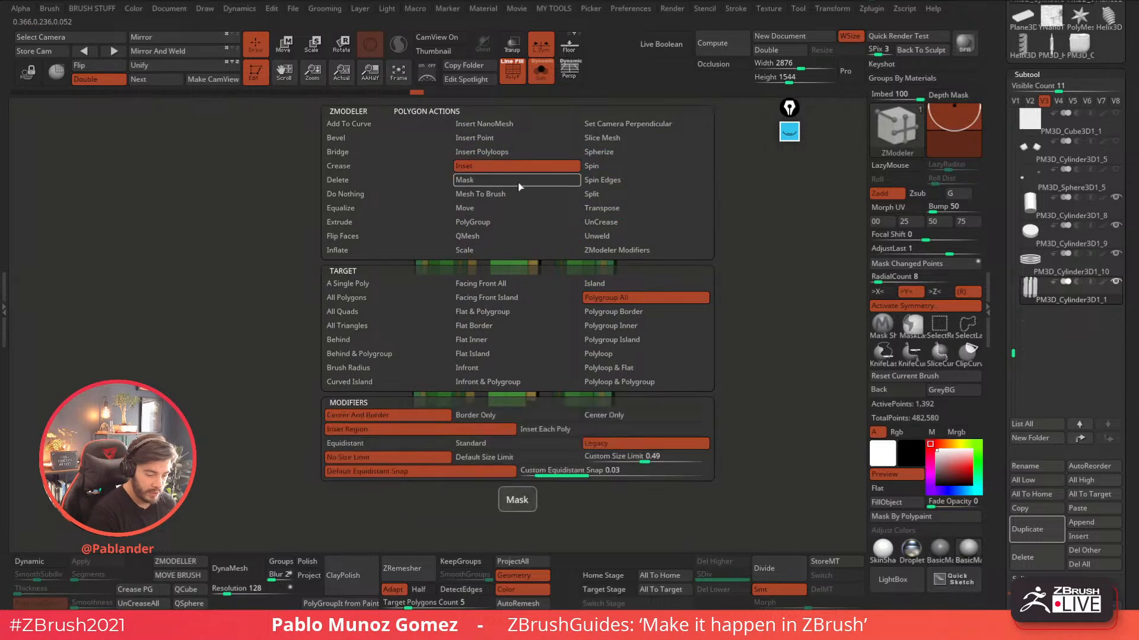
{"action": "left_click", "coordinate": [521, 208]}
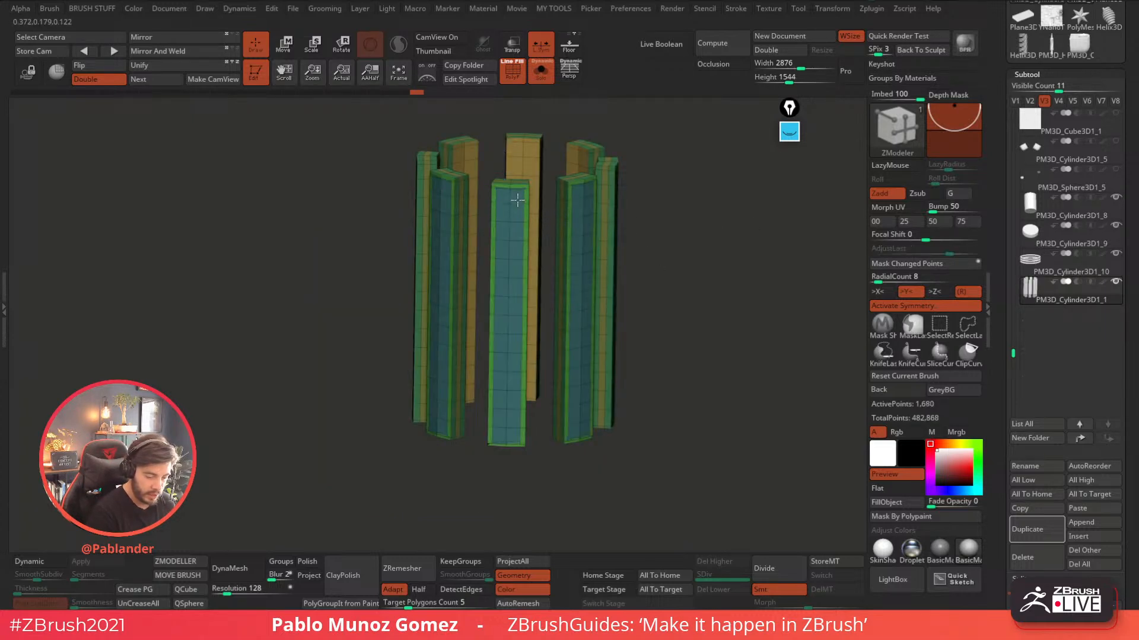
{"action": "key", "text": "ctrl+z"}
{"action": "key", "text": "f"}
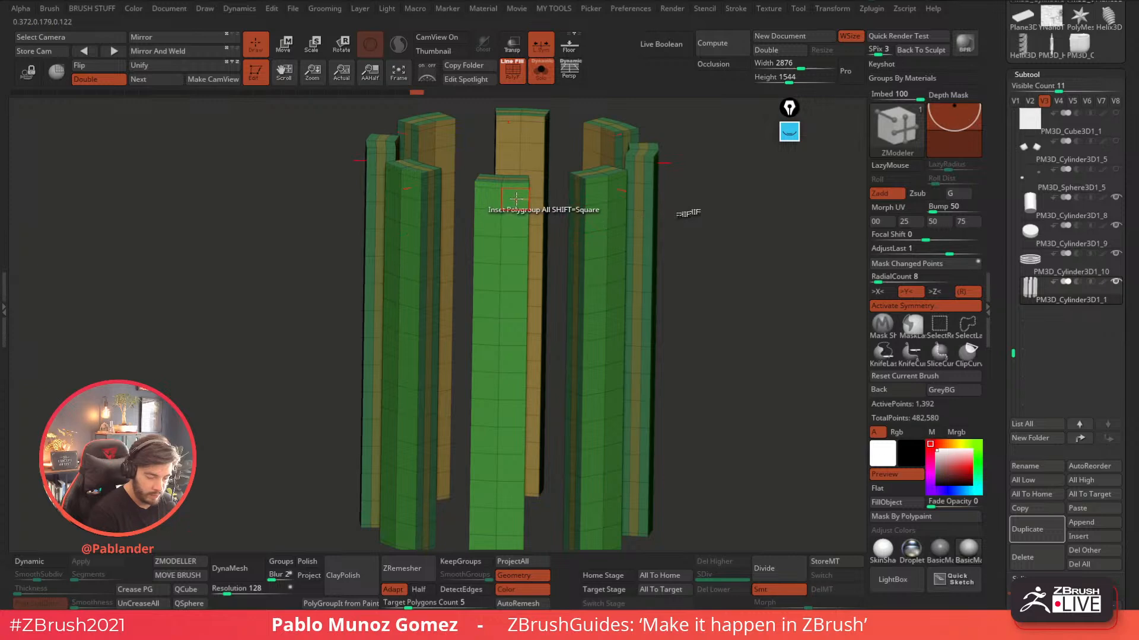
{"action": "mouse_move", "coordinate": [515, 198]}
{"action": "left_mouse_down", "text": "alt"}
{"action": "mouse_move", "coordinate": [509, 359]}
{"action": "mouse_move", "coordinate": [491, 248]}
{"action": "left_mouse_up", "text": "alt"}
{"action": "right_click_drag", "start_coordinate": [515, 237], "coordinate": [518, 208]}
{"action": "right_click_drag", "start_coordinate": [520, 257], "coordinate": [544, 261]}
{"action": "mouse_move", "coordinate": [510, 308]}
{"action": "left_mouse_down", "text": "alt"}
{"action": "mouse_move", "coordinate": [504, 459]}
{"action": "mouse_move", "coordinate": [524, 386]}
{"action": "mouse_move", "coordinate": [512, 380]}
{"action": "left_mouse_up", "text": "alt"}
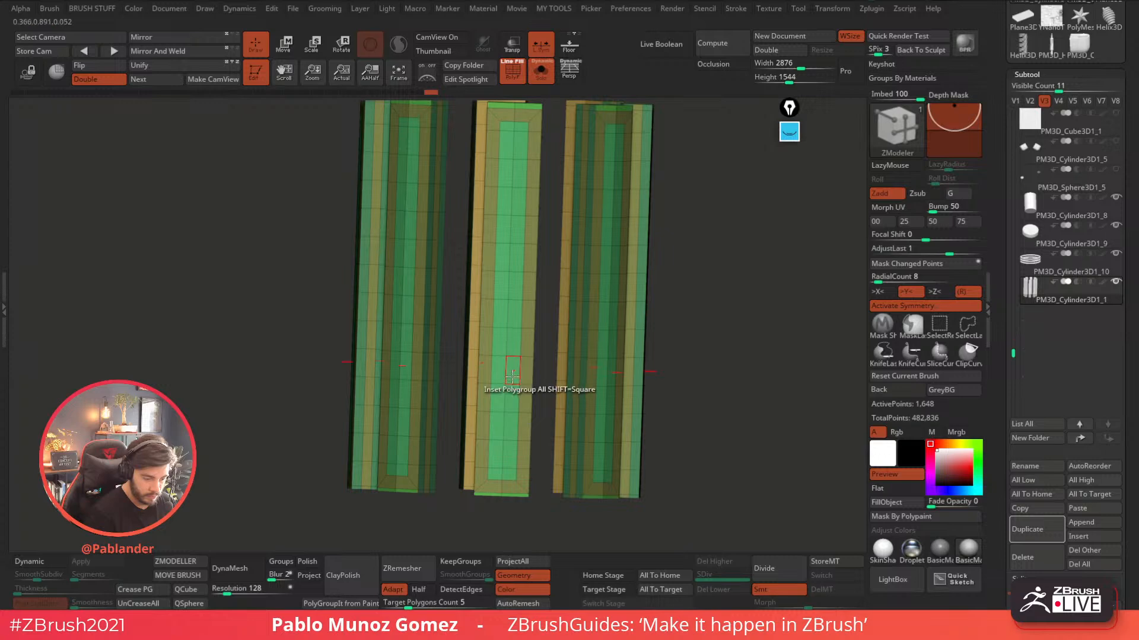
- Push the inset panels of all eight ribs inward to form long recesses
{"action": "right_click_drag", "start_coordinate": [609, 331], "coordinate": [735, 340]}
{"action": "key", "text": "space"}
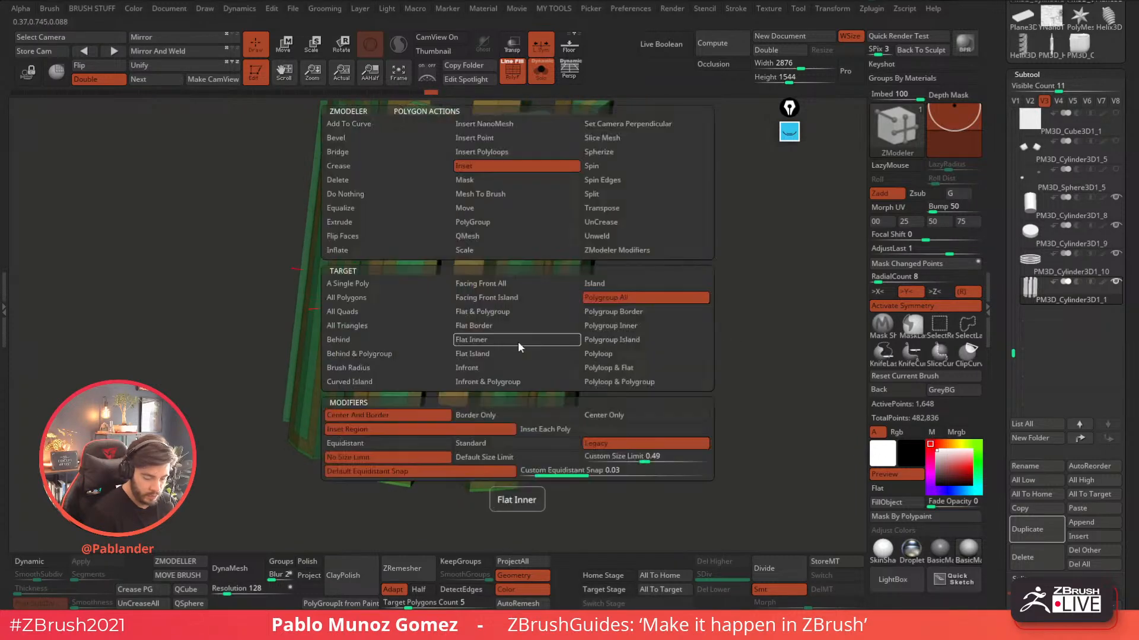
{"action": "left_click", "coordinate": [530, 313]}
{"action": "left_click", "coordinate": [517, 344]}
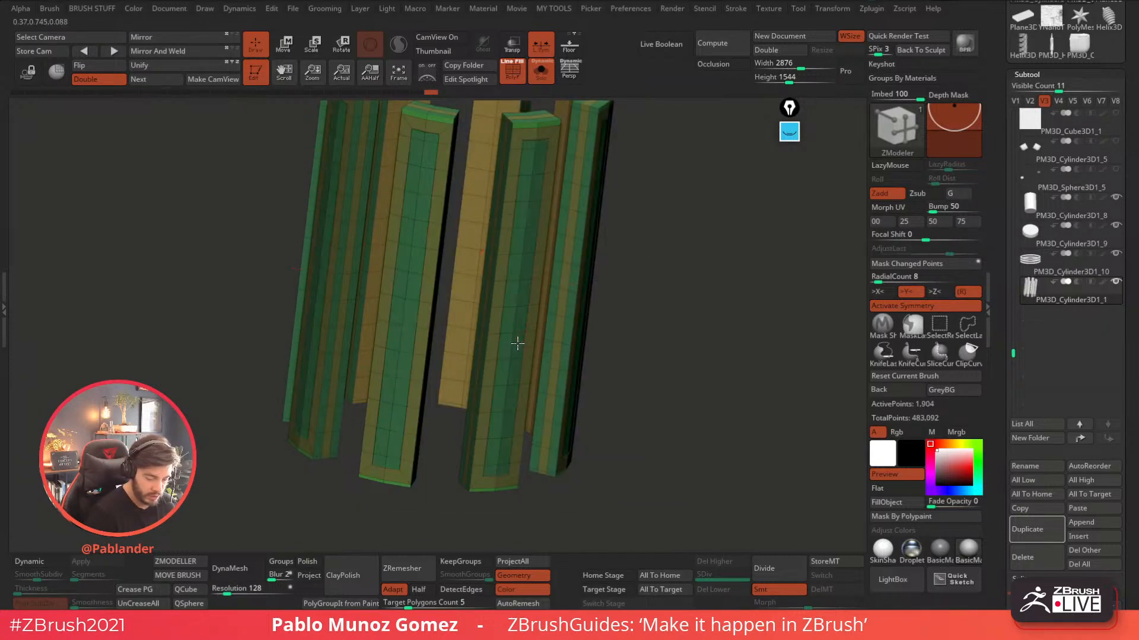
{"action": "left_click_drag", "start_coordinate": [515, 342], "coordinate": [511, 334]}
{"action": "key", "text": "alt"}
{"action": "key", "text": "alt"}
{"action": "left_click_drag", "start_coordinate": [655, 279], "coordinate": [666, 294]}
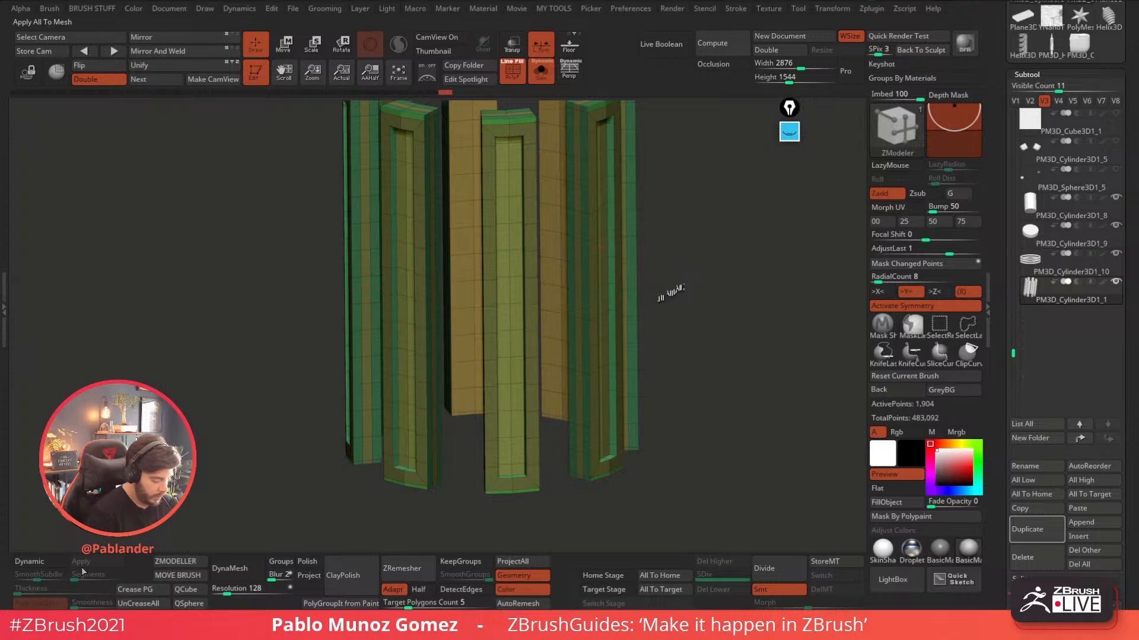
- Turn on Dynamic subdivision for the recessed ribs, show the surrounding neck parts, and hide PolyFrame
{"action": "left_click", "coordinate": [42, 565]}
{"action": "left_click", "coordinate": [538, 73]}
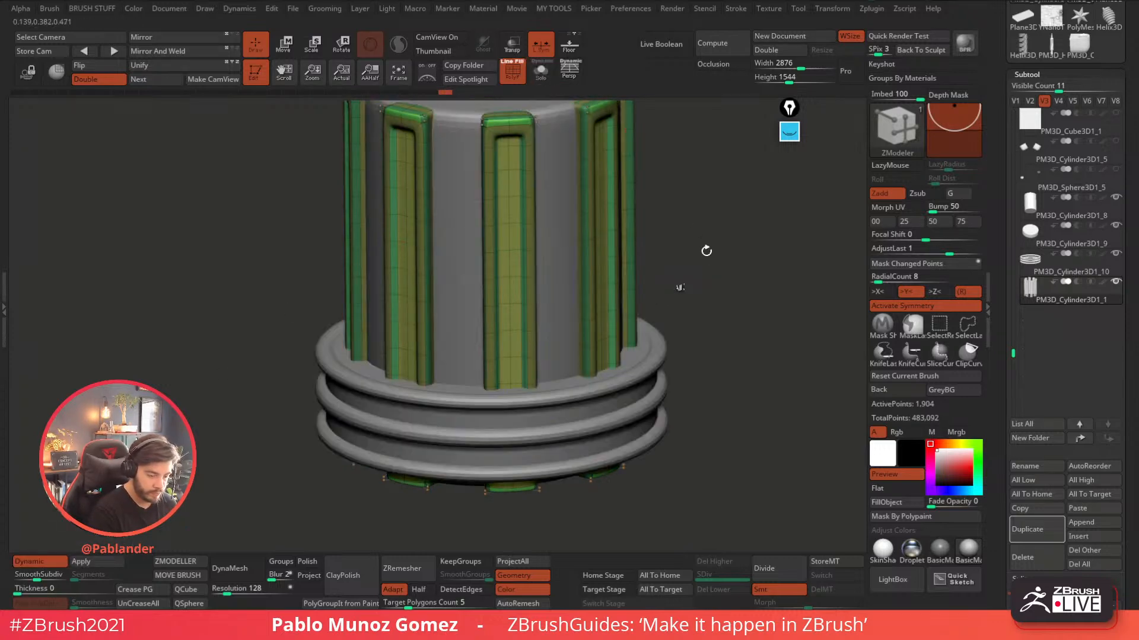
{"action": "left_click_drag", "start_coordinate": [695, 231], "coordinate": [686, 231], "text": "shift"}
{"action": "left_click", "coordinate": [523, 78]}
{"action": "left_click_drag", "start_coordinate": [741, 296], "coordinate": [674, 319], "text": "alt"}
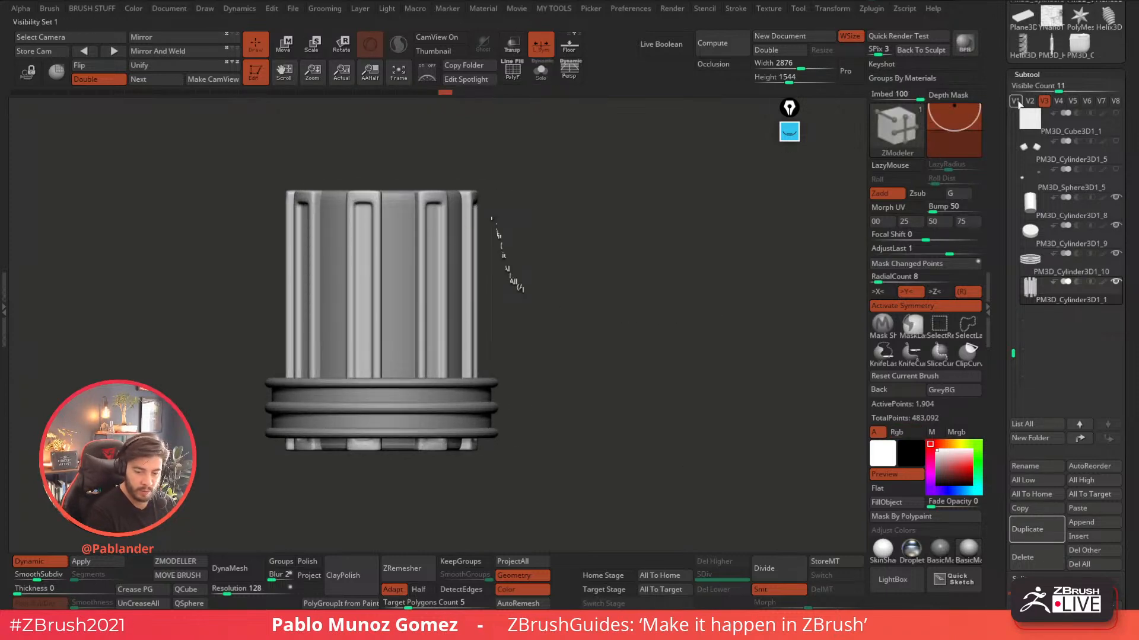
- Examine the neck within the whole droid using visibility set V1, and inspect the ribs in isolation
{"action": "left_click", "coordinate": [1018, 102]}
{"action": "left_click_drag", "start_coordinate": [694, 330], "coordinate": [619, 290], "text": "alt"}
{"action": "left_click_drag", "start_coordinate": [620, 289], "coordinate": [694, 307]}
{"action": "left_click_drag", "start_coordinate": [702, 354], "coordinate": [614, 366]}
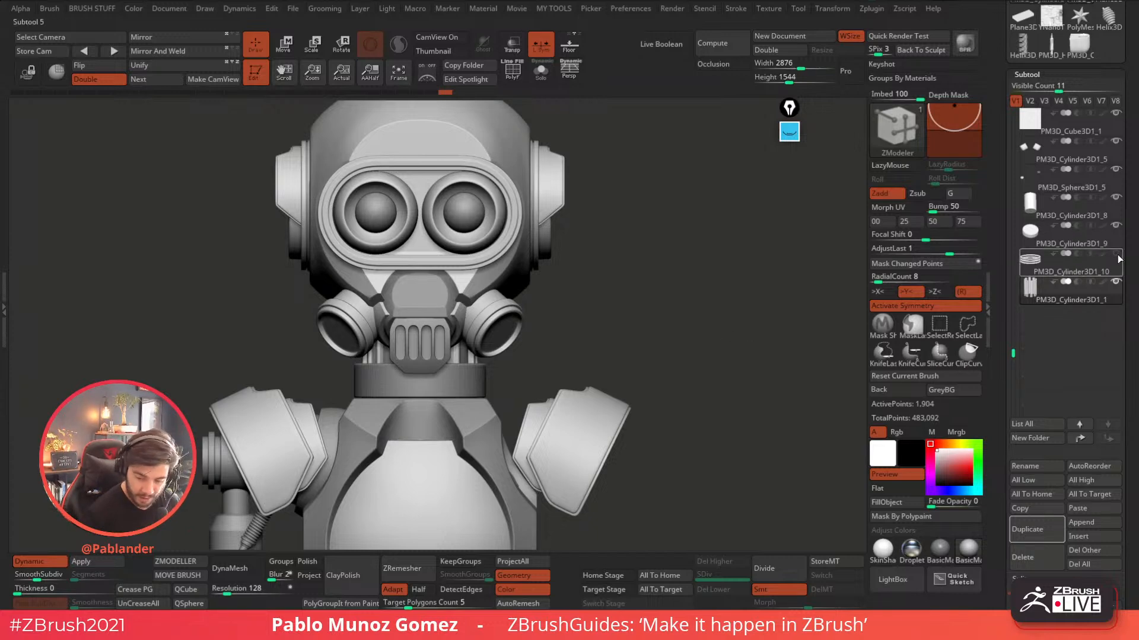
{"action": "left_click_drag", "start_coordinate": [706, 353], "coordinate": [581, 264]}
{"action": "left_click", "coordinate": [541, 72]}
{"action": "key", "text": "f"}
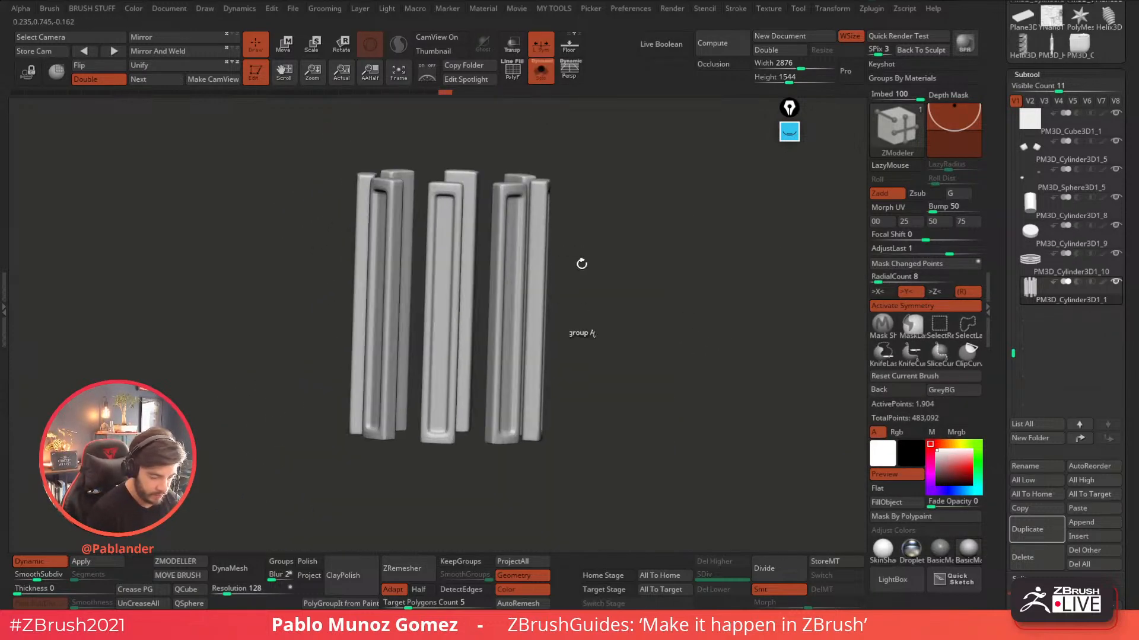
{"action": "left_click", "coordinate": [539, 74]}
- Return to visibility set V3, isolate the stacked rings with PolyFrame on, and set their SmoothSubdiv to 4
{"action": "left_click", "coordinate": [1041, 104]}
{"action": "left_click", "coordinate": [1076, 263]}
{"action": "left_click_drag", "start_coordinate": [595, 355], "coordinate": [657, 302], "text": "alt"}
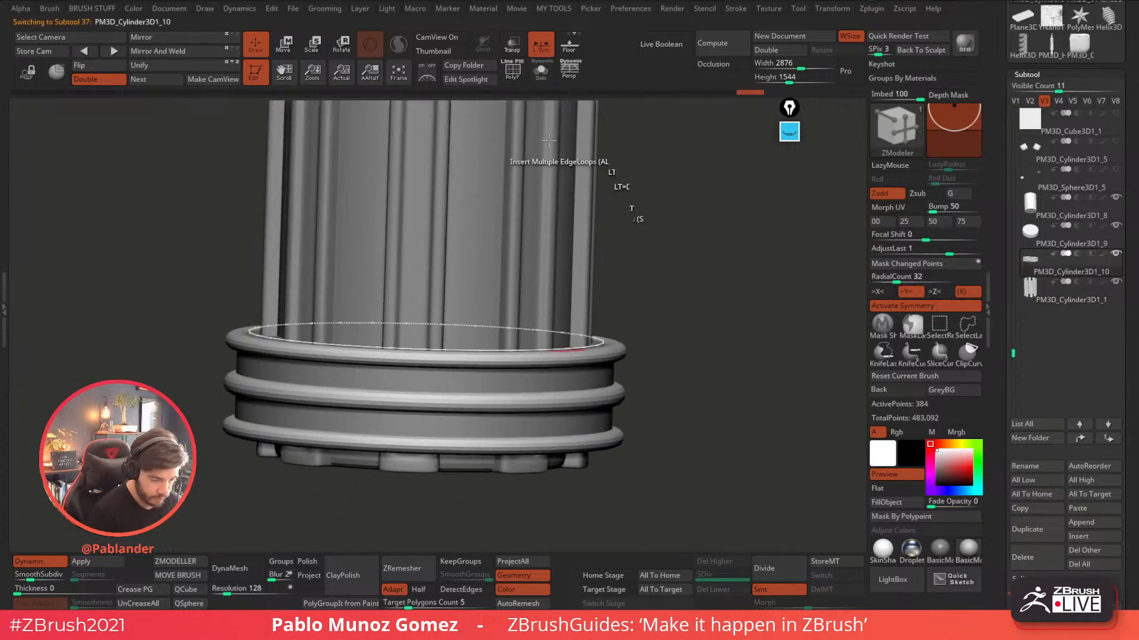
{"action": "left_click", "coordinate": [522, 76]}
{"action": "left_click", "coordinate": [540, 79]}
{"action": "left_click_drag", "start_coordinate": [670, 240], "coordinate": [661, 307]}
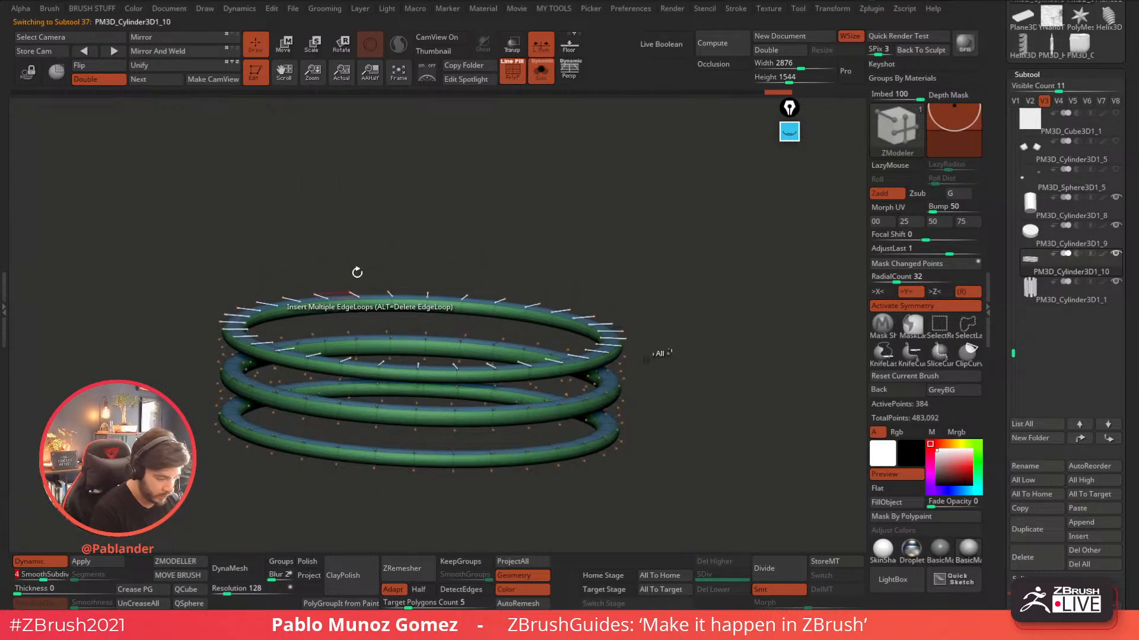
- Try to insert a single edge loop around the upper face of the top ring
{"action": "left_click", "coordinate": [539, 73]}
{"action": "left_click_drag", "start_coordinate": [710, 305], "coordinate": [706, 330]}
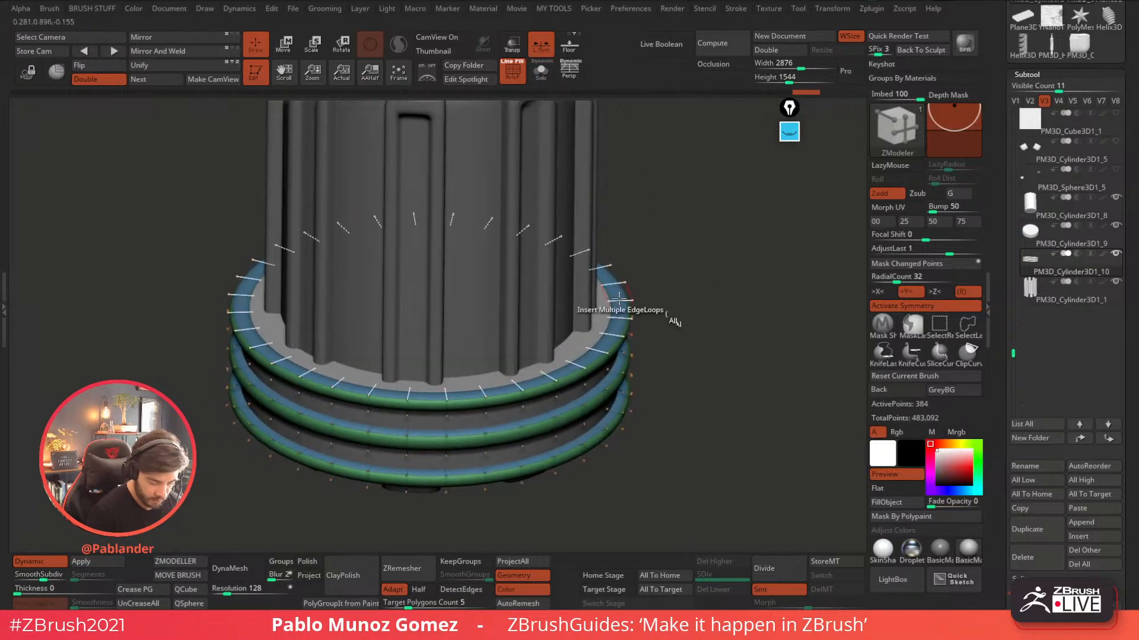
{"action": "key", "text": "space"}
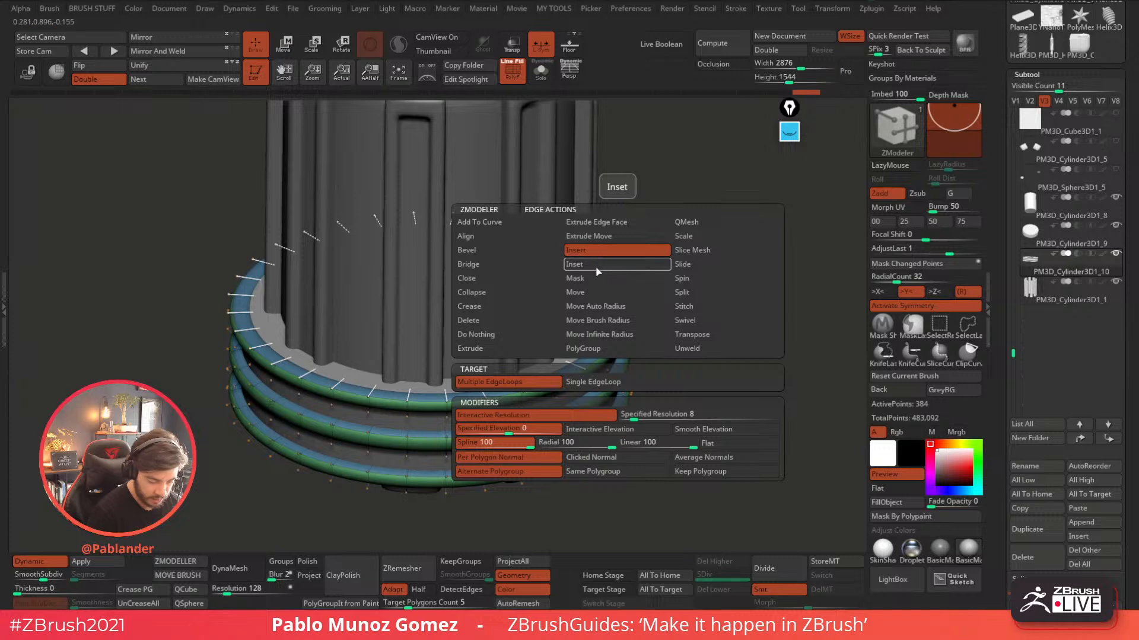
{"action": "left_click", "coordinate": [588, 384]}
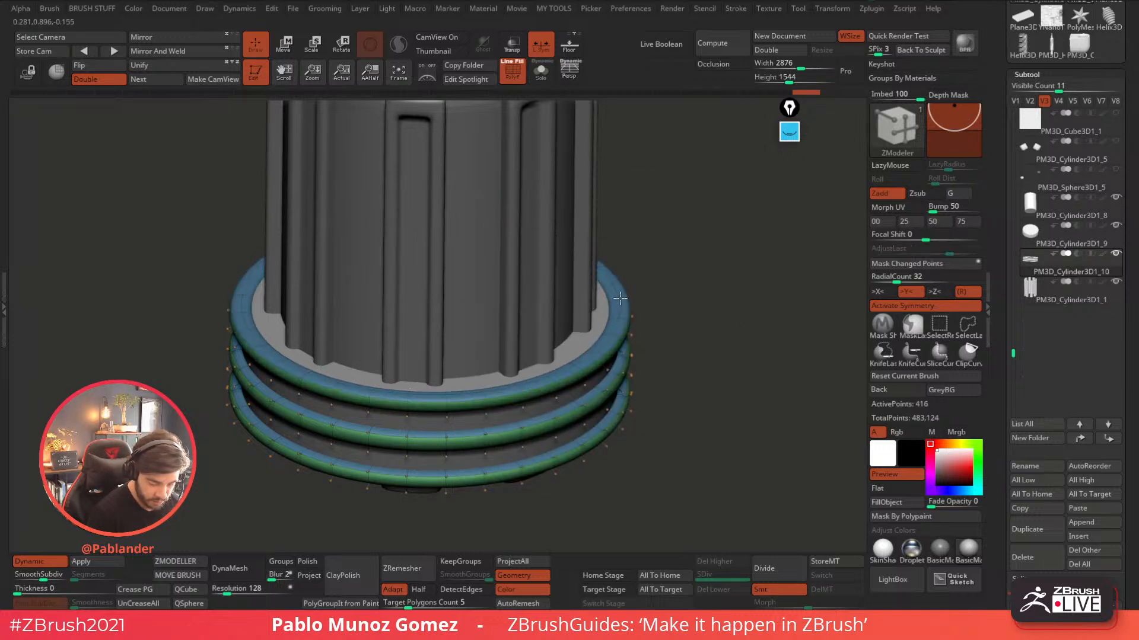
{"action": "key", "text": "ctrl+z"}
{"action": "key", "text": "space"}
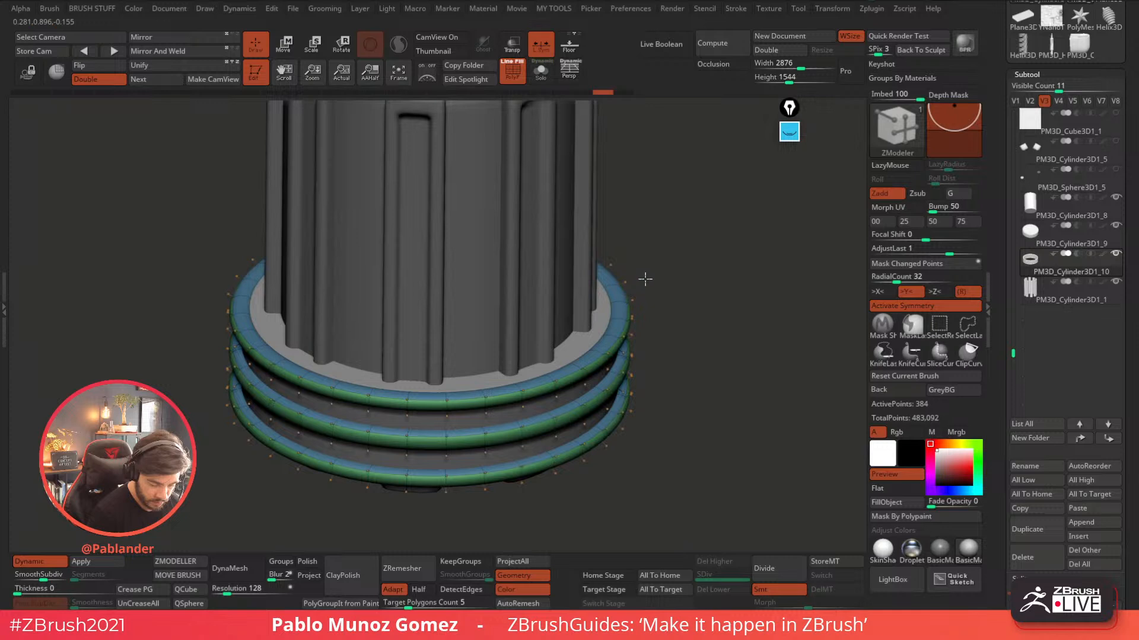
- Turn off Dynamic subdivision for the rings and insert two edge loops around the upper face of each of the three rings
{"action": "left_click", "coordinate": [51, 561]}
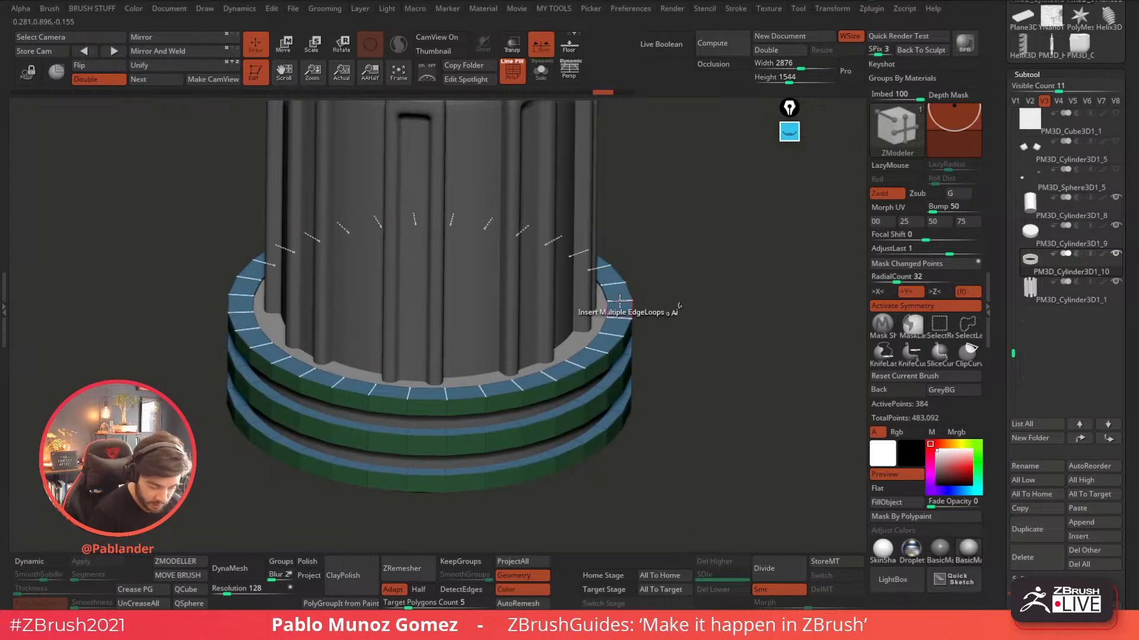
{"action": "left_click", "coordinate": [627, 294]}
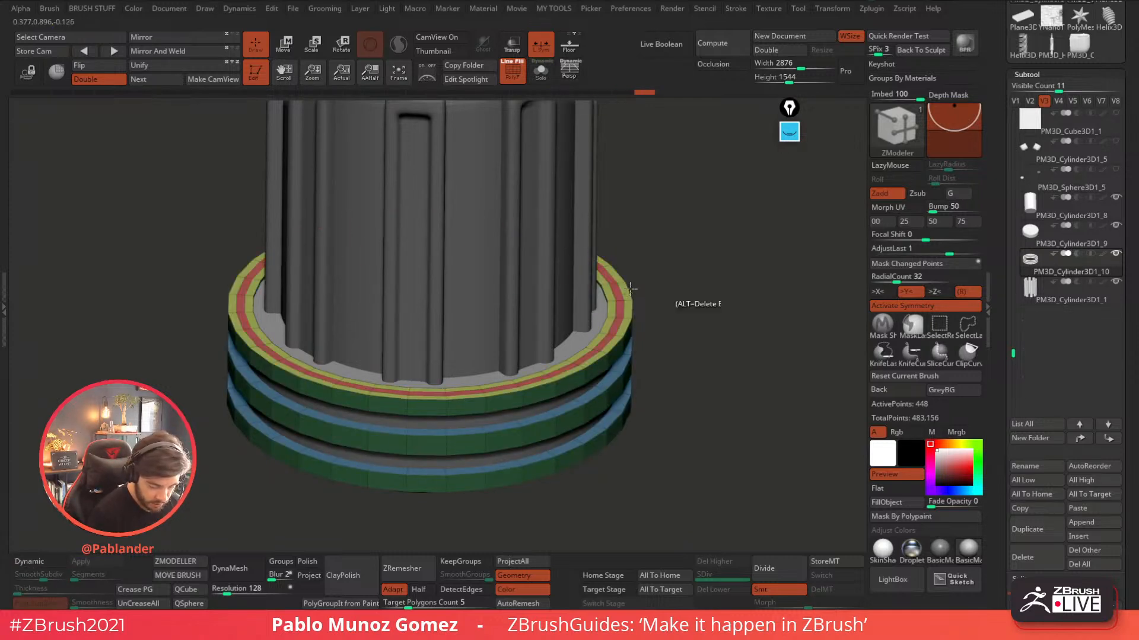
{"action": "left_click", "coordinate": [40, 562]}
{"action": "left_click", "coordinate": [42, 563]}
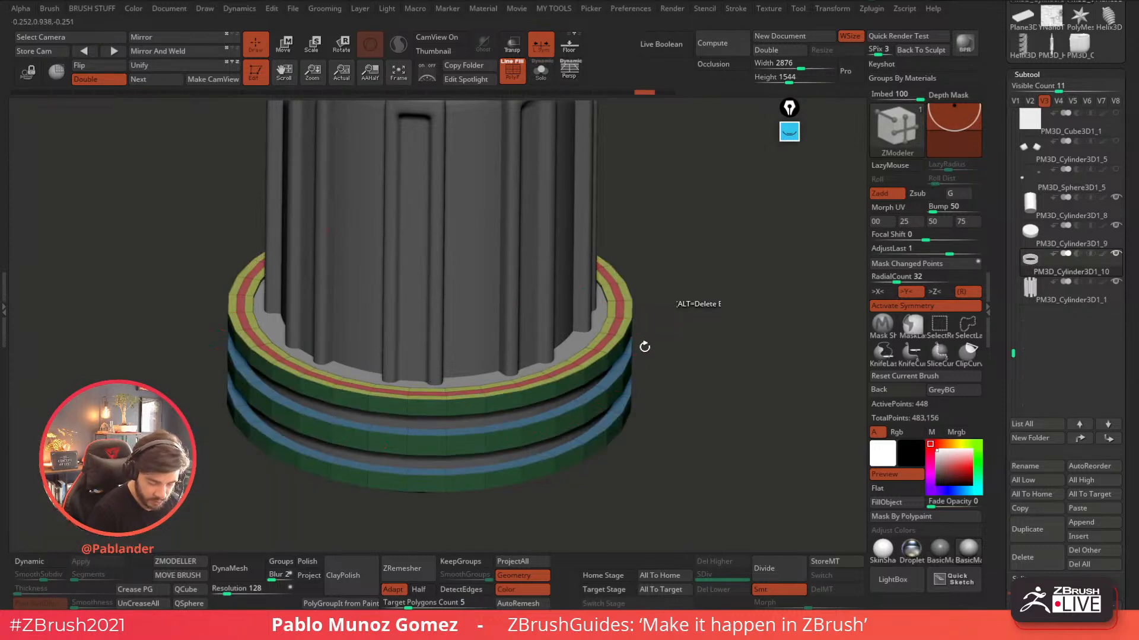
{"action": "left_click", "coordinate": [618, 370]}
{"action": "left_click", "coordinate": [620, 412]}
- Insert two edge loops around the underside of each of the three rings
{"action": "left_click_drag", "start_coordinate": [682, 415], "coordinate": [676, 350]}
{"action": "left_click", "coordinate": [584, 346]}
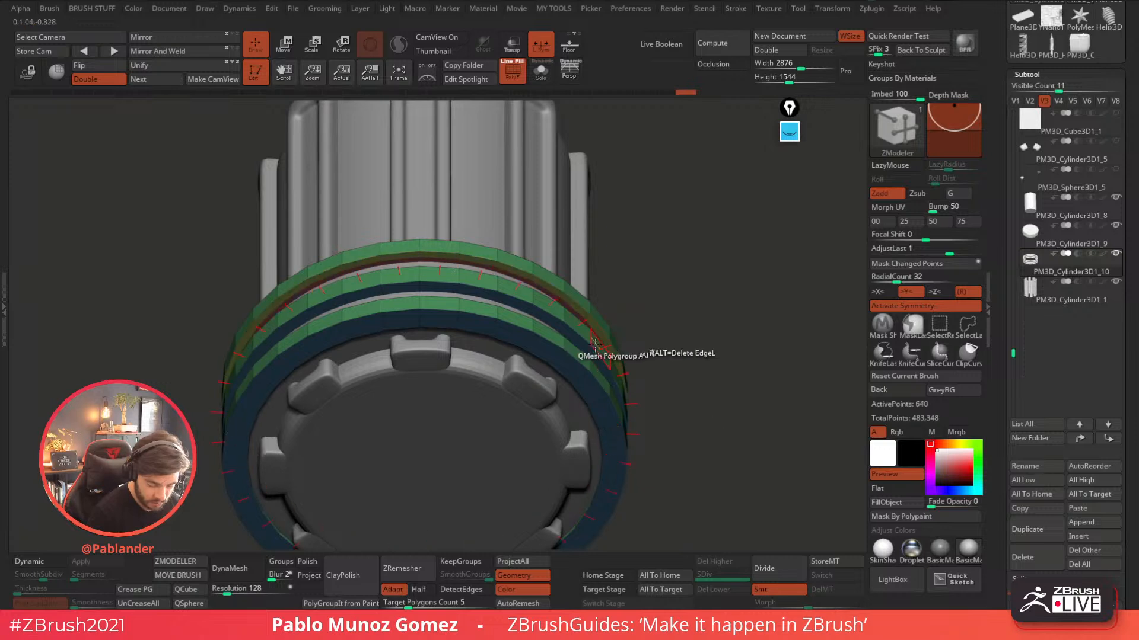
{"action": "left_click", "coordinate": [584, 347]}
{"action": "left_click", "coordinate": [581, 377]}
- Turn on Dynamic subdivision for the rings, hide PolyFrame, and inspect their tightened edges
{"action": "mouse_move", "coordinate": [645, 366]}
{"action": "left_mouse_down", "text": "alt"}
{"action": "mouse_move", "coordinate": [674, 325]}
{"action": "mouse_move", "coordinate": [656, 385]}
{"action": "left_mouse_up", "text": "alt"}
{"action": "left_click", "coordinate": [43, 564]}
{"action": "key", "text": "shift+f"}
{"action": "left_click_drag", "start_coordinate": [605, 155], "coordinate": [674, 389]}
{"action": "mouse_move", "coordinate": [653, 386]}
{"action": "left_mouse_down"}
{"action": "mouse_move", "coordinate": [702, 386]}
{"action": "mouse_move", "coordinate": [653, 407]}
{"action": "mouse_move", "coordinate": [660, 432]}
{"action": "mouse_move", "coordinate": [664, 404]}
{"action": "left_mouse_up"}
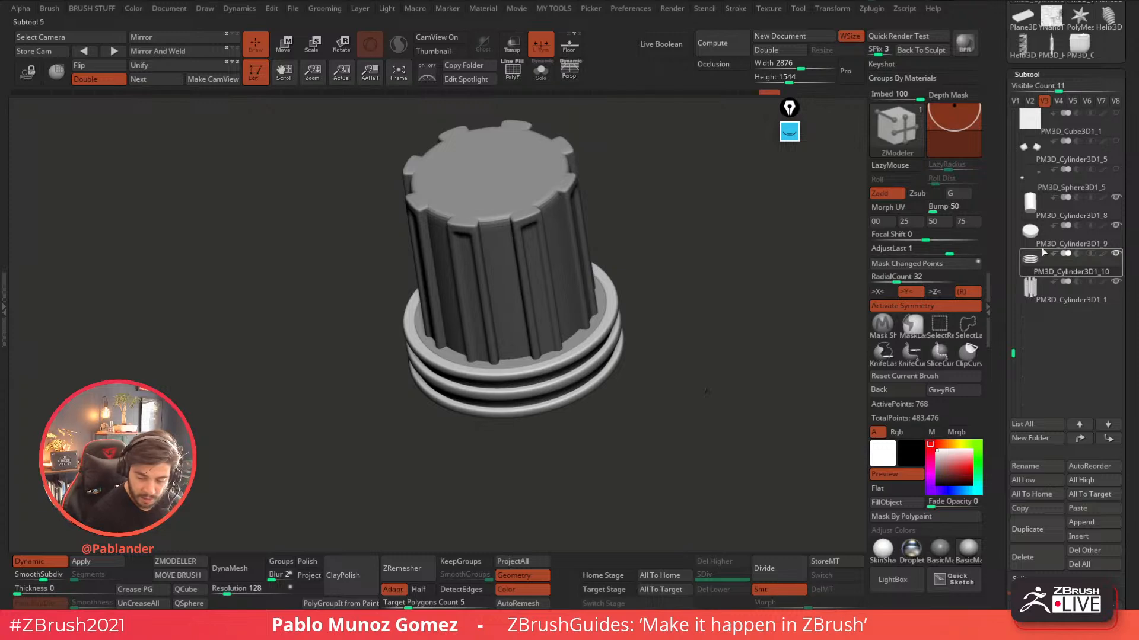
- Select the collar cylinder behind the rings, show PolyFrame, and slide the outer edge loop of its upper face toward the rim
{"action": "left_click", "coordinate": [1062, 244]}
{"action": "left_click_drag", "start_coordinate": [699, 241], "coordinate": [672, 311]}
{"action": "left_click", "coordinate": [540, 80]}
{"action": "left_click", "coordinate": [522, 82]}
{"action": "left_click", "coordinate": [539, 82]}
{"action": "right_click_drag", "start_coordinate": [523, 364], "coordinate": [504, 393]}
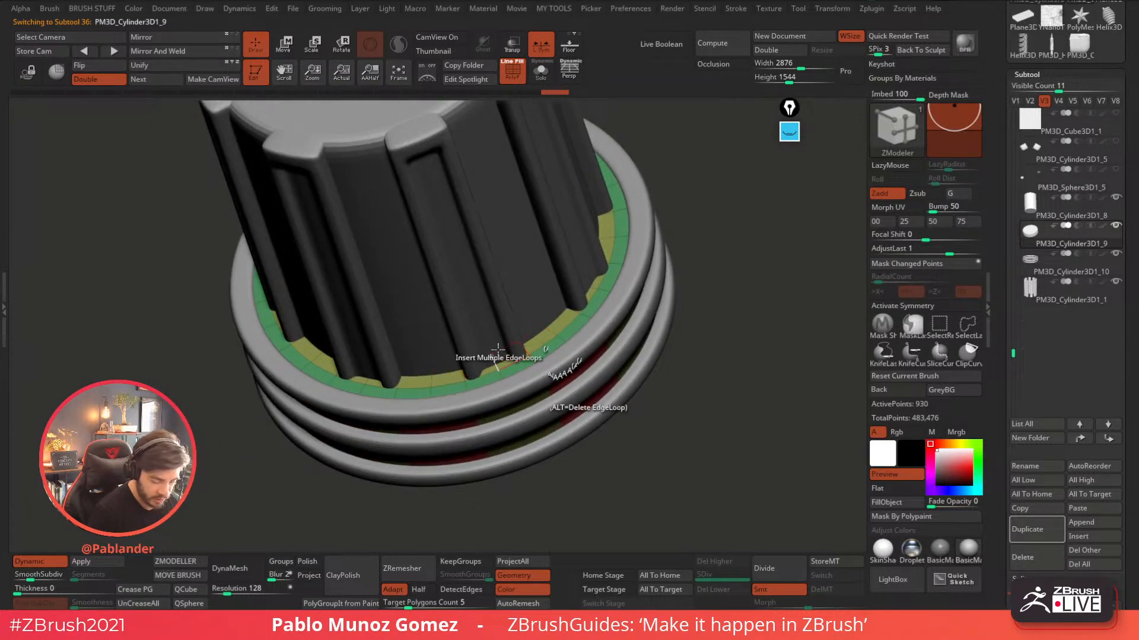
{"action": "left_click_drag", "start_coordinate": [676, 300], "coordinate": [661, 356]}
{"action": "key", "text": "space"}
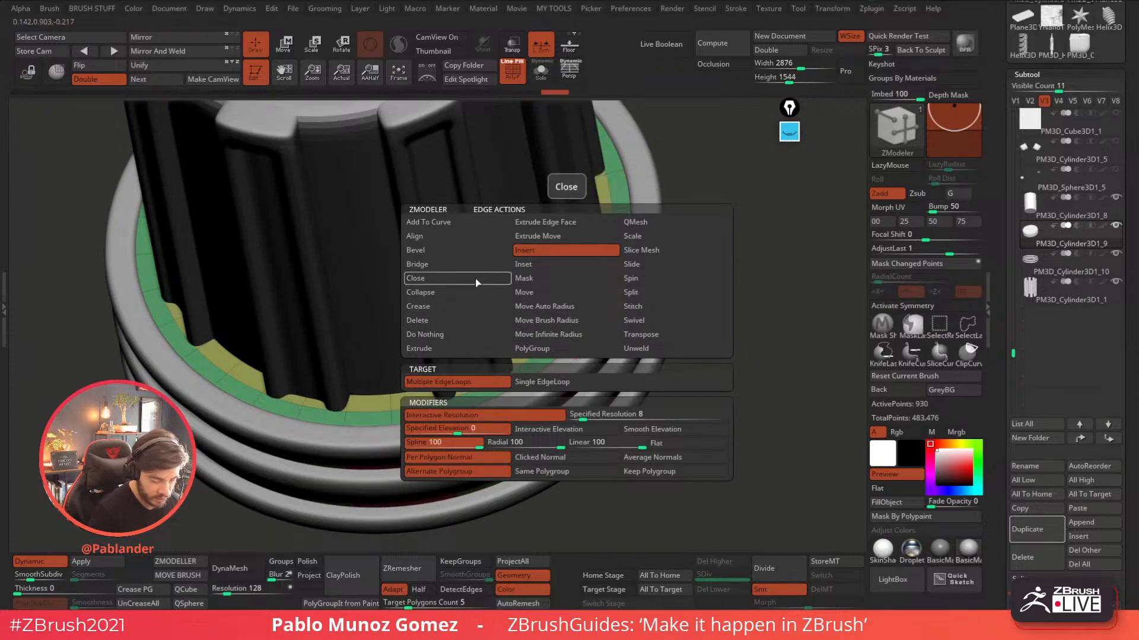
{"action": "left_click", "coordinate": [659, 266]}
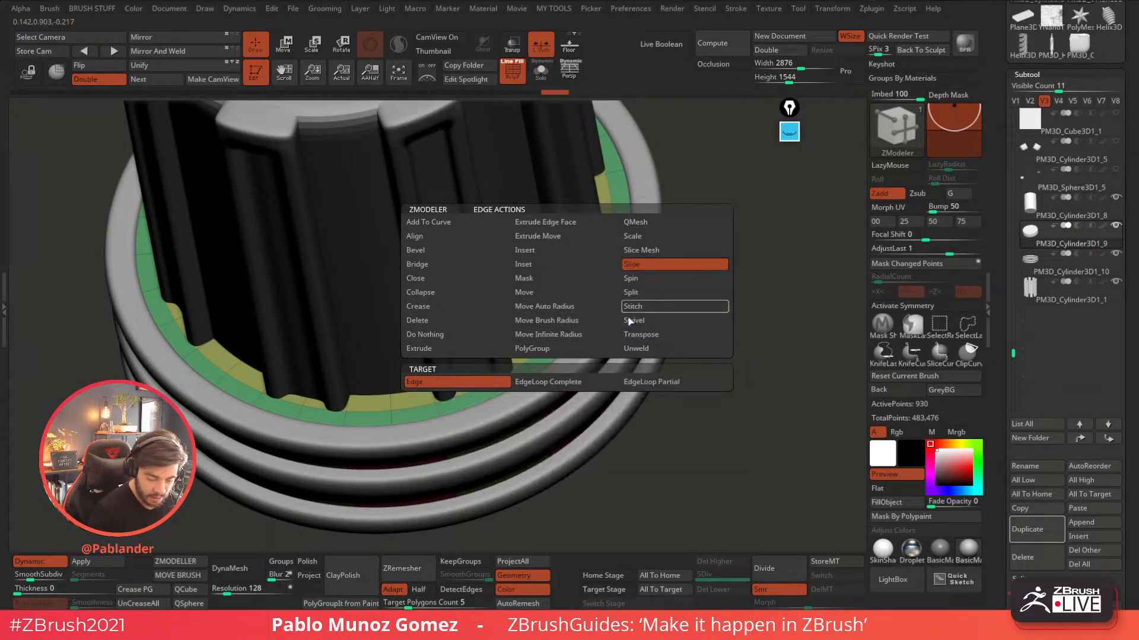
{"action": "left_click_drag", "start_coordinate": [592, 292], "coordinate": [598, 293]}
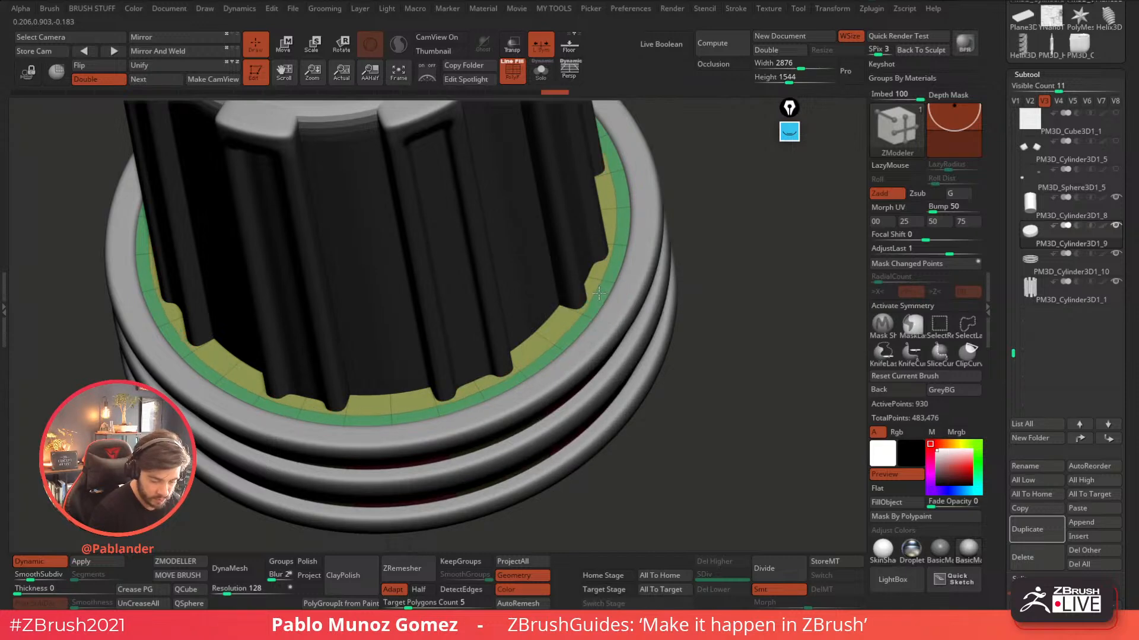
- Turn on radial symmetry around Y with a count of 8 for the collar, and push its upper face's band around the ribs inward
{"action": "left_click", "coordinate": [542, 73]}
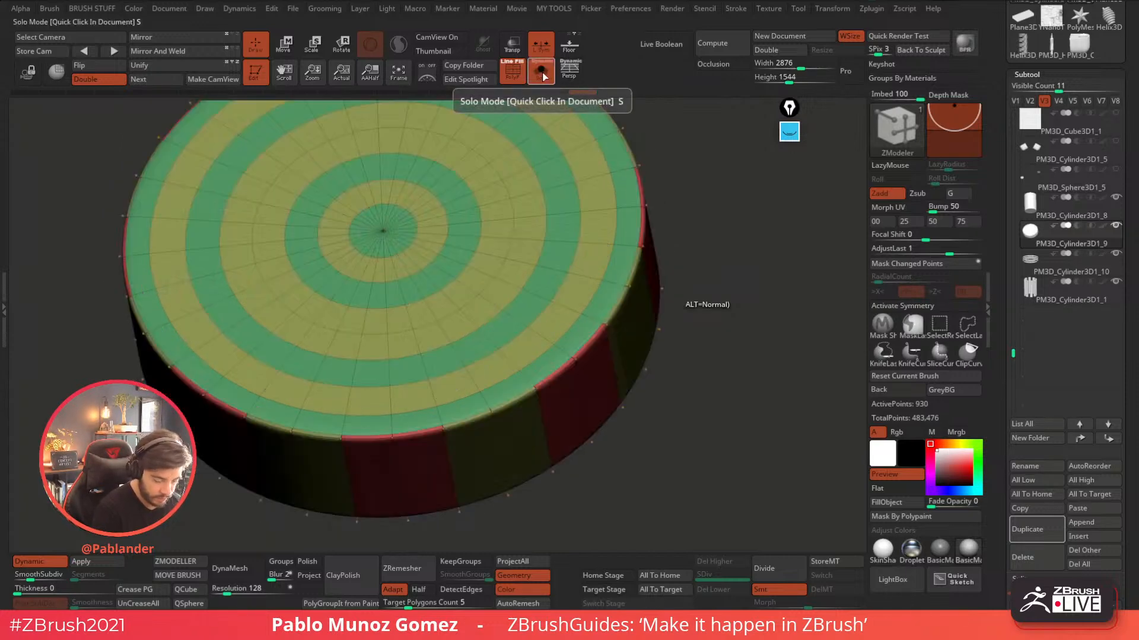
{"action": "key", "text": "x"}
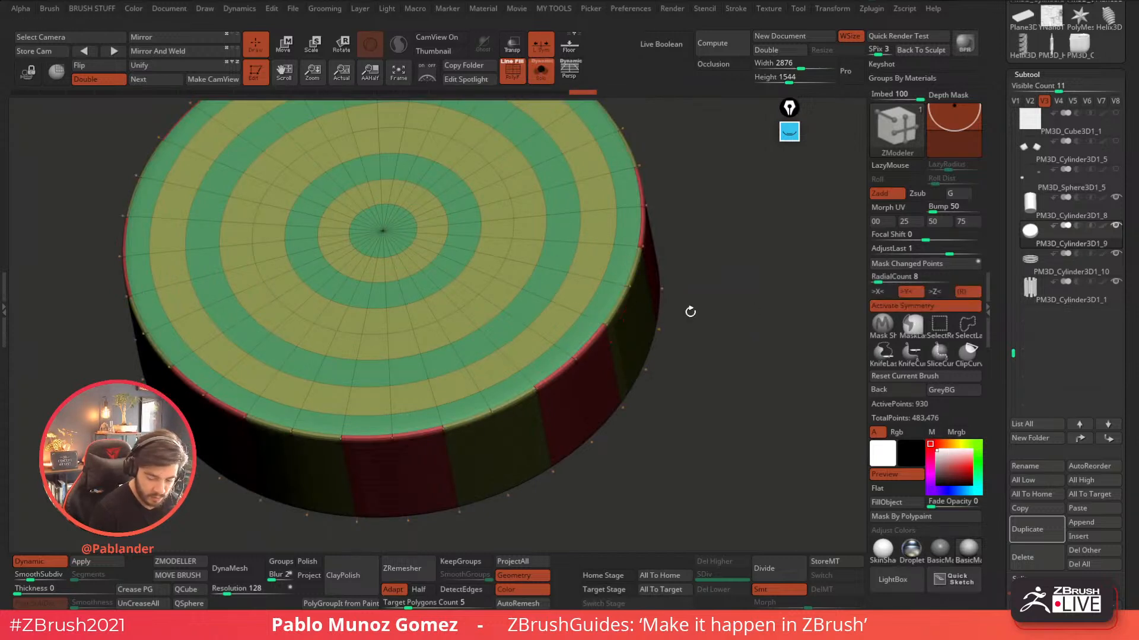
{"action": "mouse_move", "coordinate": [573, 290]}
{"action": "left_mouse_down", "text": "alt"}
{"action": "mouse_move", "coordinate": [525, 347]}
{"action": "mouse_move", "coordinate": [448, 363]}
{"action": "mouse_move", "coordinate": [534, 300]}
{"action": "left_mouse_up", "text": "alt"}
{"action": "left_click", "coordinate": [541, 72]}
{"action": "right_click_drag", "start_coordinate": [584, 282], "coordinate": [603, 232]}
{"action": "left_click_drag", "start_coordinate": [558, 309], "coordinate": [559, 317]}
{"action": "left_click", "coordinate": [559, 317]}
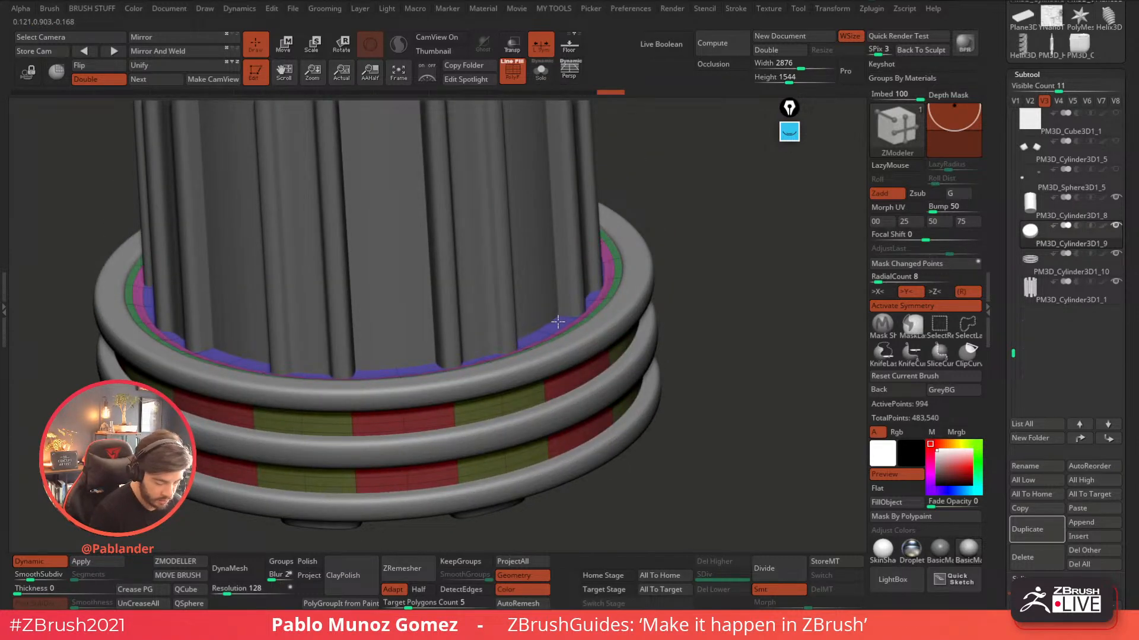
- Push the collar's recessed band deeper around the ribs, turn off Dynamic subdivision, and isolate the collar
{"action": "left_click_drag", "start_coordinate": [558, 320], "coordinate": [558, 321]}
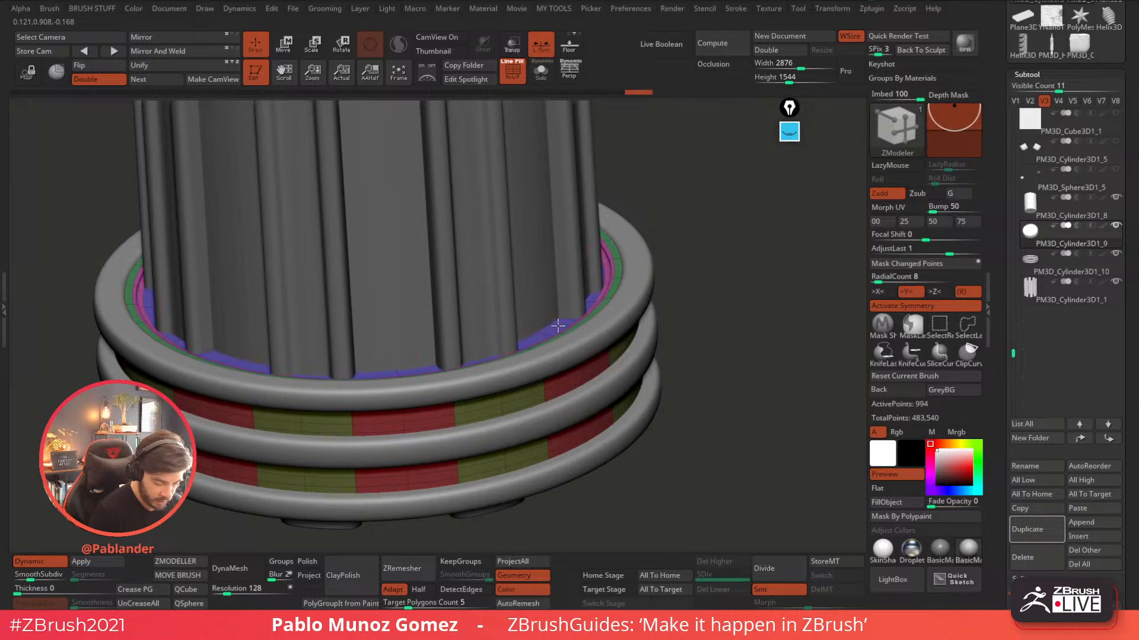
{"action": "left_click", "coordinate": [557, 330]}
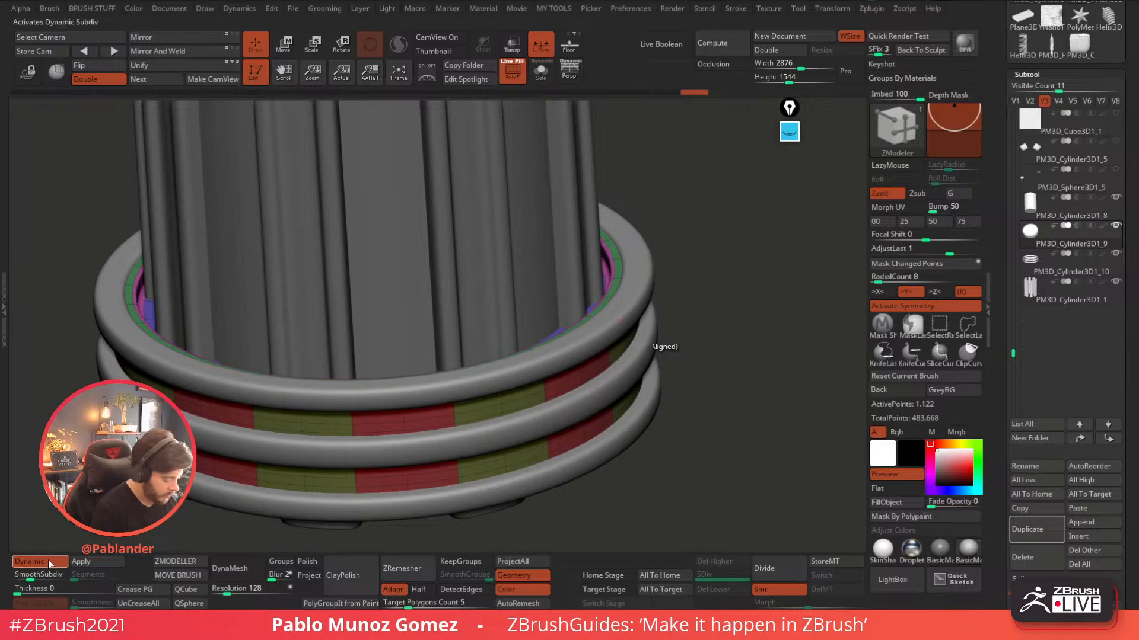
{"action": "key", "text": "shift+d"}
{"action": "left_click", "coordinate": [541, 73]}
{"action": "left_click_drag", "start_coordinate": [676, 237], "coordinate": [585, 285]}
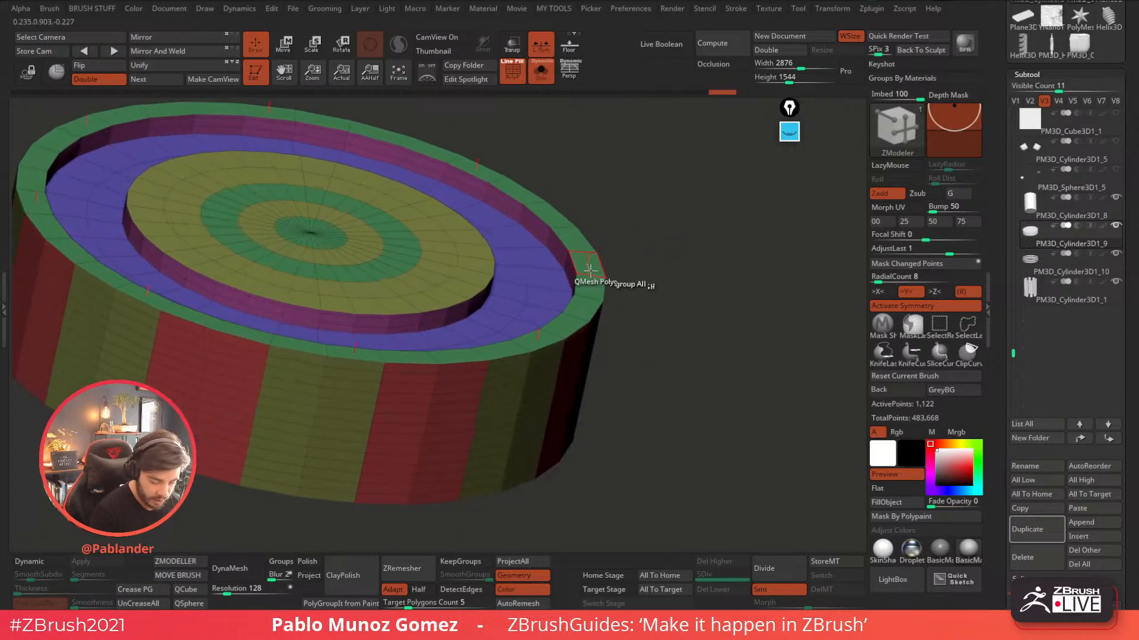
- Insert supporting edge loops along the collar's rim and groove edges, and turn on Dynamic subdivision
{"action": "key", "text": "space"}
{"action": "left_click", "coordinate": [565, 250]}
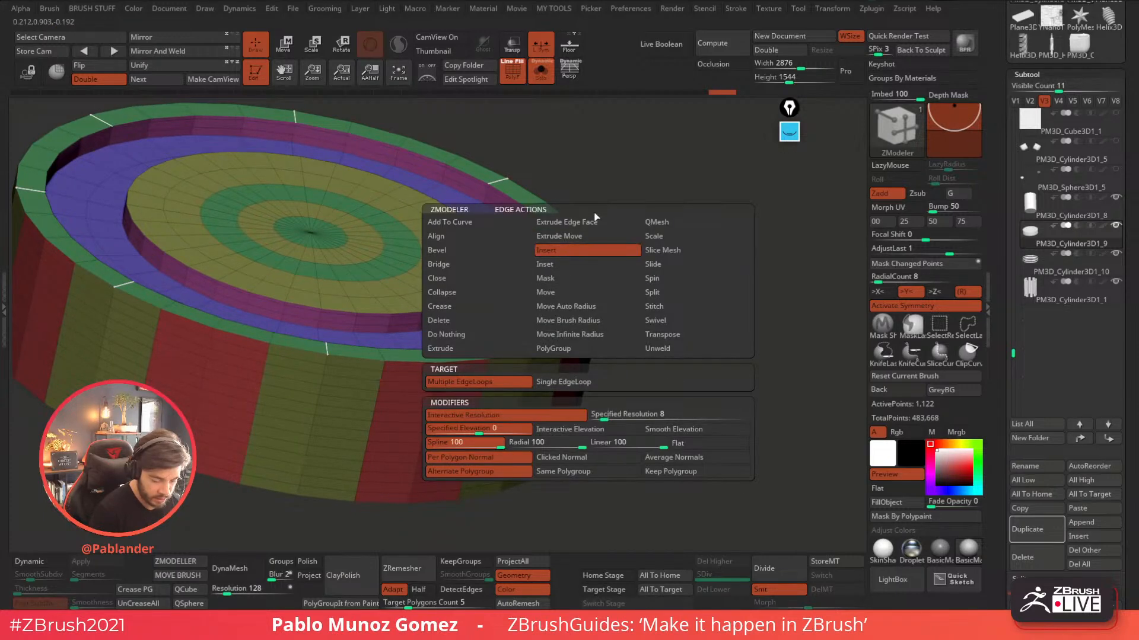
{"action": "left_click", "coordinate": [585, 239]}
{"action": "left_click_drag", "start_coordinate": [669, 239], "coordinate": [686, 364]}
{"action": "left_click", "coordinate": [640, 217]}
{"action": "key", "text": "d"}
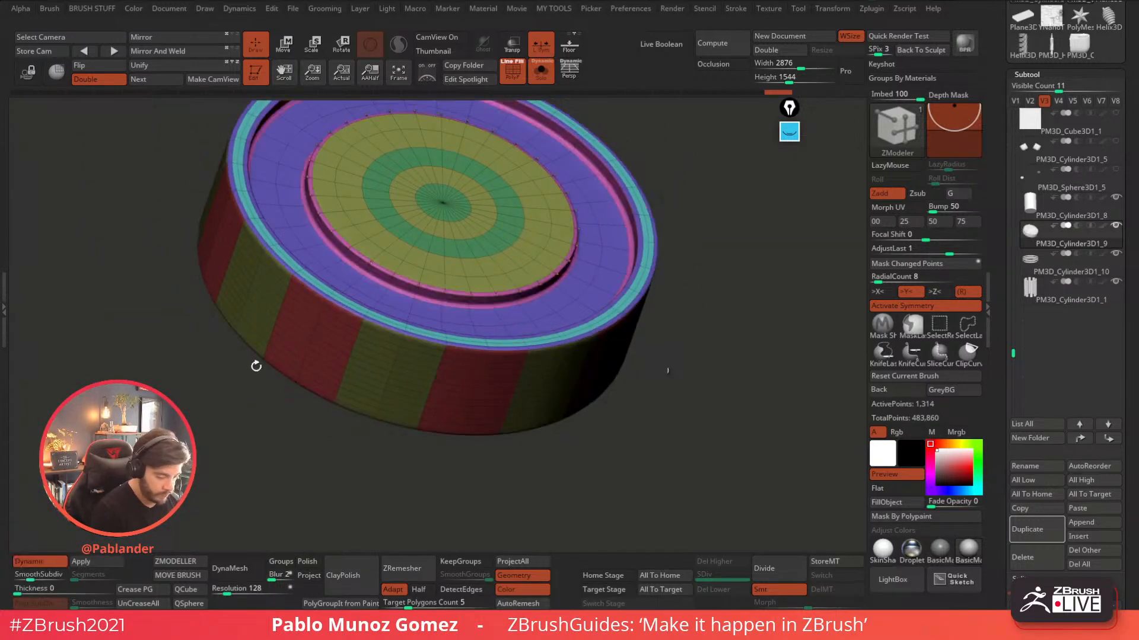
- Switch to the Move brush, hide PolyFrame, and restore the whole droid with visibility set V1
{"action": "left_click", "coordinate": [541, 70]}
{"action": "left_click_drag", "start_coordinate": [714, 247], "coordinate": [617, 300]}
{"action": "key", "text": "b"}
{"action": "key", "text": "m"}
{"action": "key", "text": "v"}
{"action": "key", "text": "shift+f"}
{"action": "left_click_drag", "start_coordinate": [704, 358], "coordinate": [656, 364]}
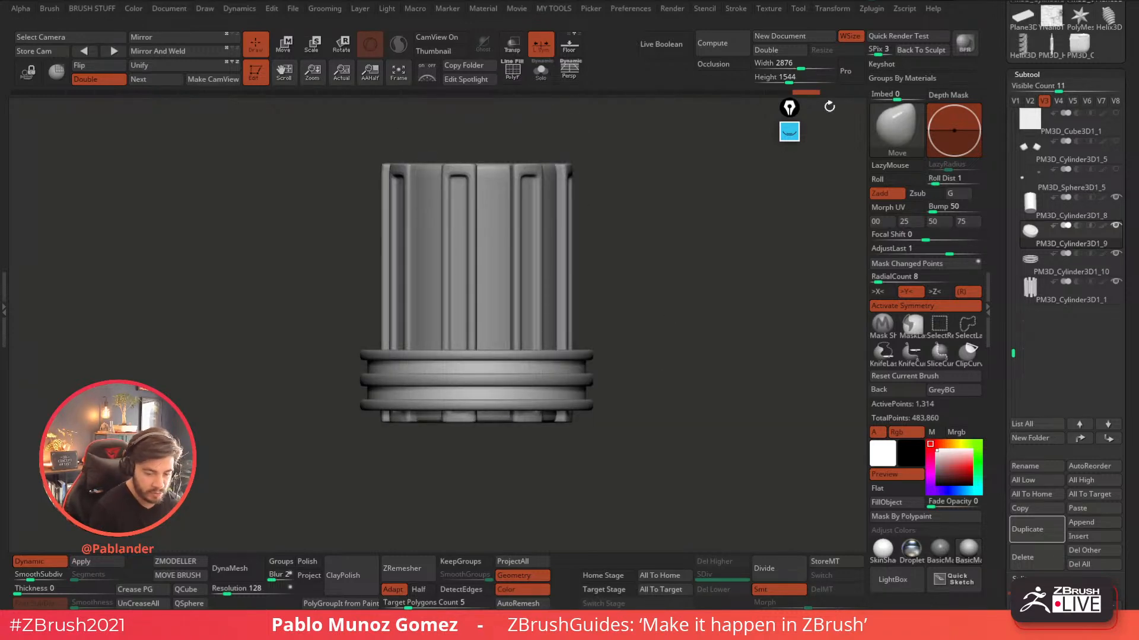
{"action": "left_click", "coordinate": [1016, 102]}
{"action": "key", "text": "f"}
{"action": "left_click_drag", "start_coordinate": [651, 241], "coordinate": [660, 303]}
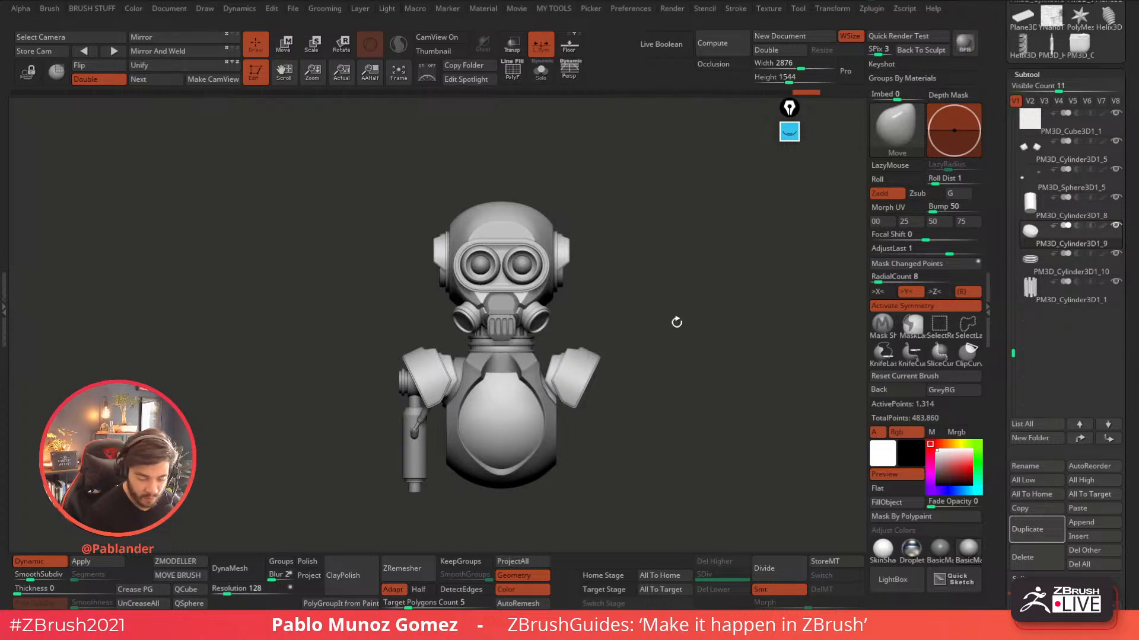
- Activate the Move gizmo and limit the multi-subtool selection to the neck parts, excluding the arm, shoulder pads, and mask filters
{"action": "left_click", "coordinate": [542, 71]}
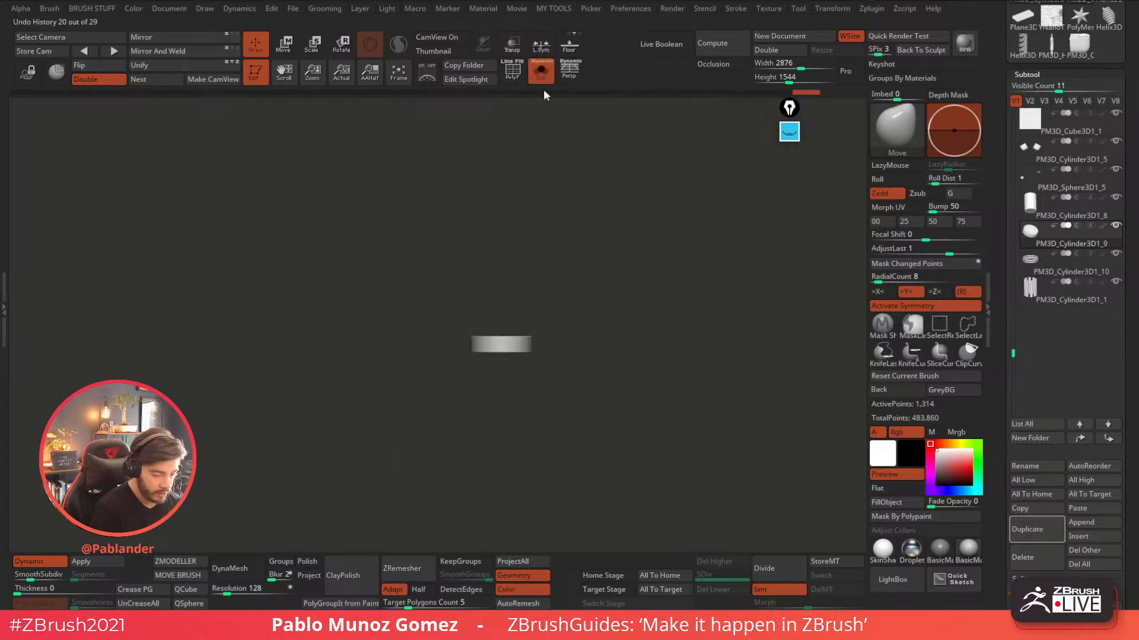
{"action": "left_click", "coordinate": [540, 74]}
{"action": "left_click", "coordinate": [285, 51]}
{"action": "mouse_move", "coordinate": [606, 234]}
{"action": "left_mouse_down"}
{"action": "mouse_move", "coordinate": [655, 251]}
{"action": "mouse_move", "coordinate": [632, 252]}
{"action": "mouse_move", "coordinate": [674, 376]}
{"action": "mouse_move", "coordinate": [648, 330]}
{"action": "mouse_move", "coordinate": [625, 336]}
{"action": "left_mouse_up"}
{"action": "left_click", "coordinate": [567, 247]}
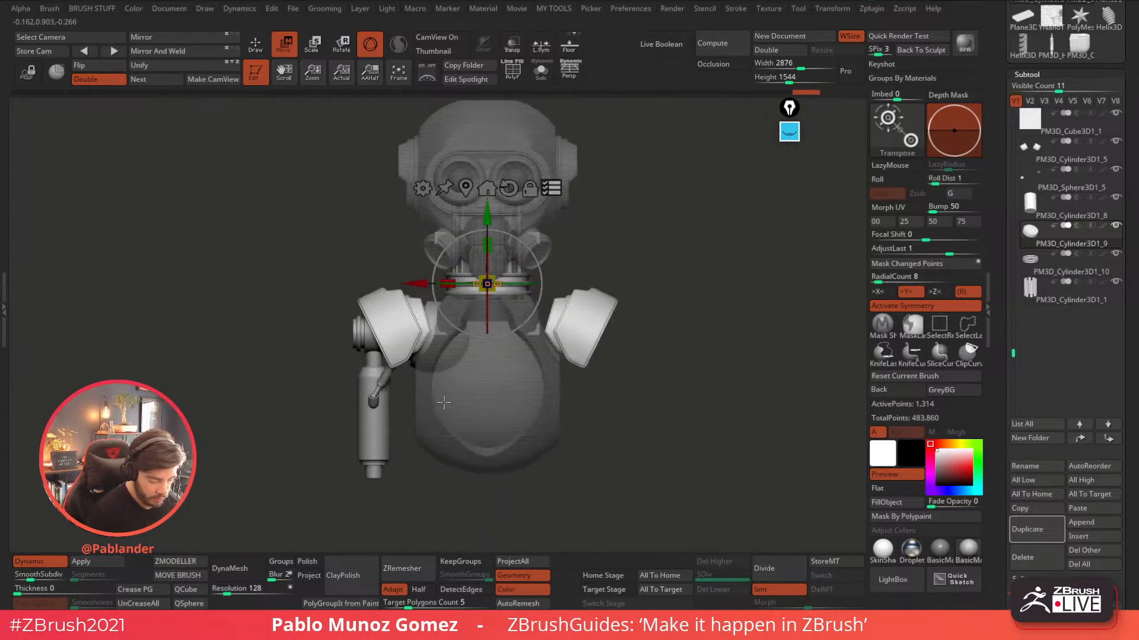
{"action": "left_click_drag", "start_coordinate": [323, 389], "coordinate": [436, 511], "text": "ctrl+alt+shift"}
{"action": "left_click_drag", "start_coordinate": [333, 319], "coordinate": [451, 412], "text": "ctrl+alt+shift"}
{"action": "left_click_drag", "start_coordinate": [585, 261], "coordinate": [561, 273], "text": "ctrl+shift"}
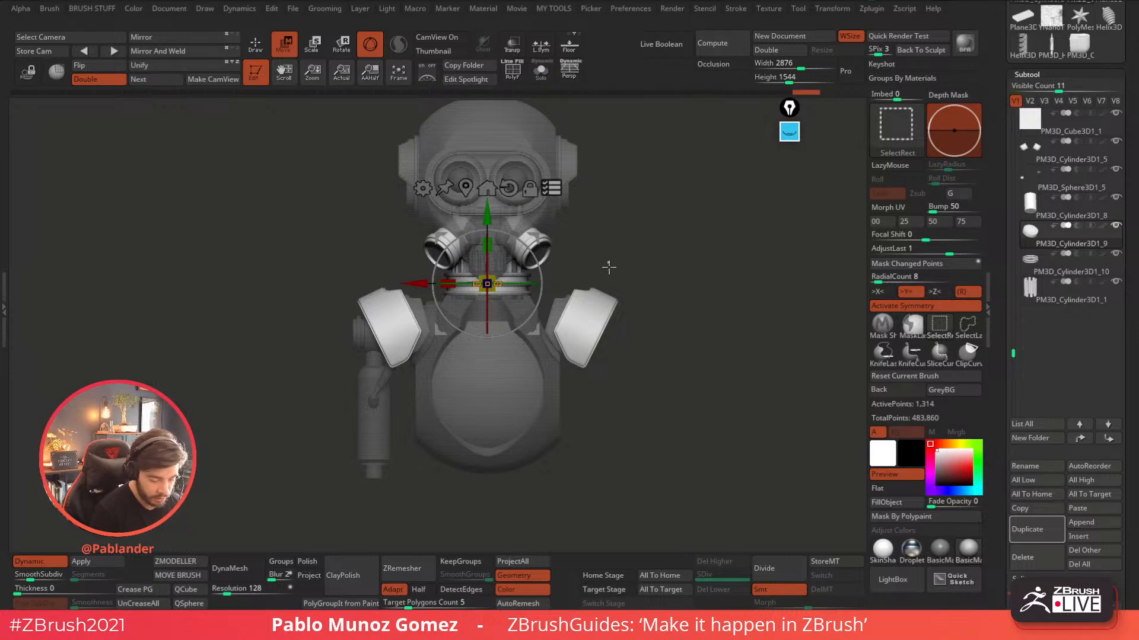
{"action": "left_click_drag", "start_coordinate": [546, 246], "coordinate": [666, 259]}
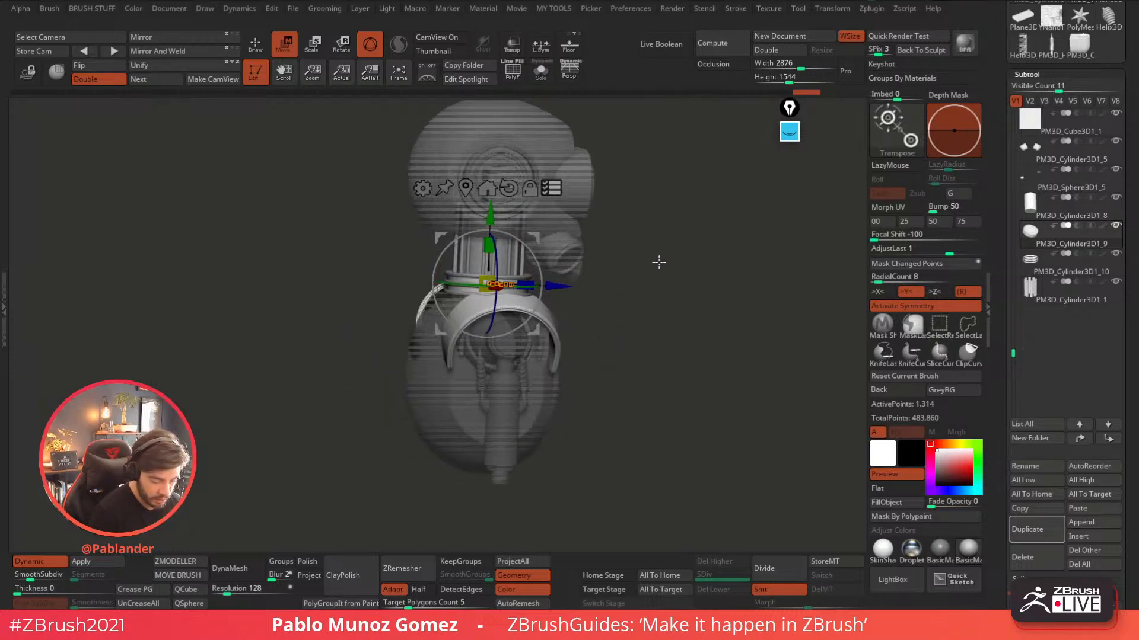
{"action": "left_click_drag", "start_coordinate": [532, 366], "coordinate": [530, 371], "text": "ctrl+alt+shift"}
- Turn off symmetry, adjust the selected neck parts' height above the torso from the back view, and inspect the fit
{"action": "left_click_drag", "start_coordinate": [614, 338], "coordinate": [667, 335]}
{"action": "left_click", "coordinate": [906, 310]}
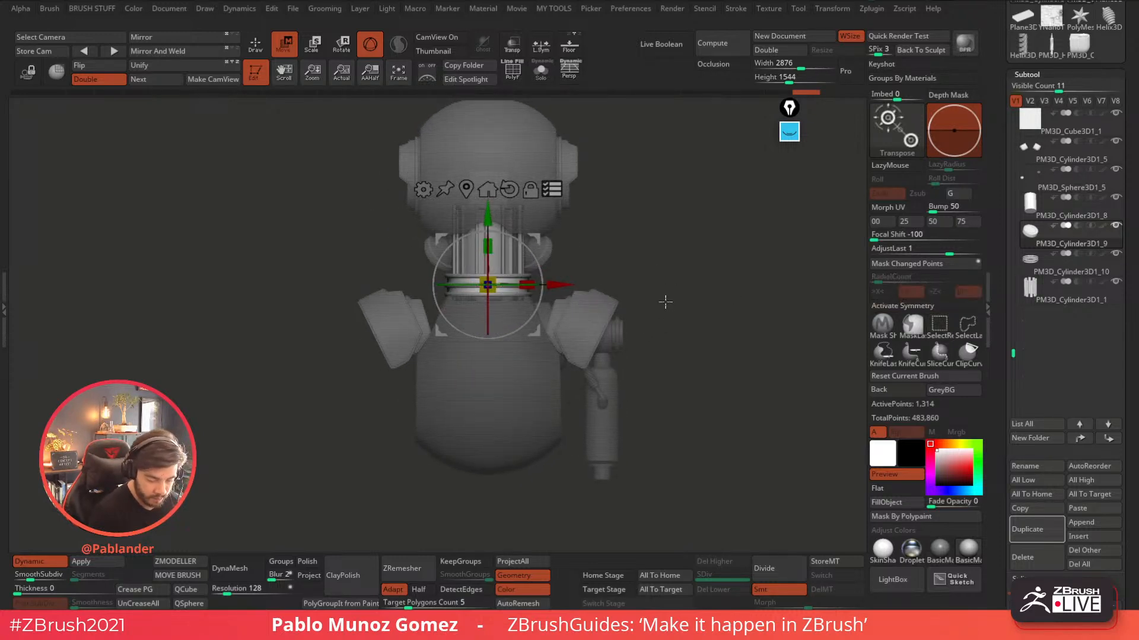
{"action": "left_click_drag", "start_coordinate": [665, 293], "coordinate": [663, 332], "text": "alt"}
{"action": "left_click_drag", "start_coordinate": [492, 281], "coordinate": [488, 283]}
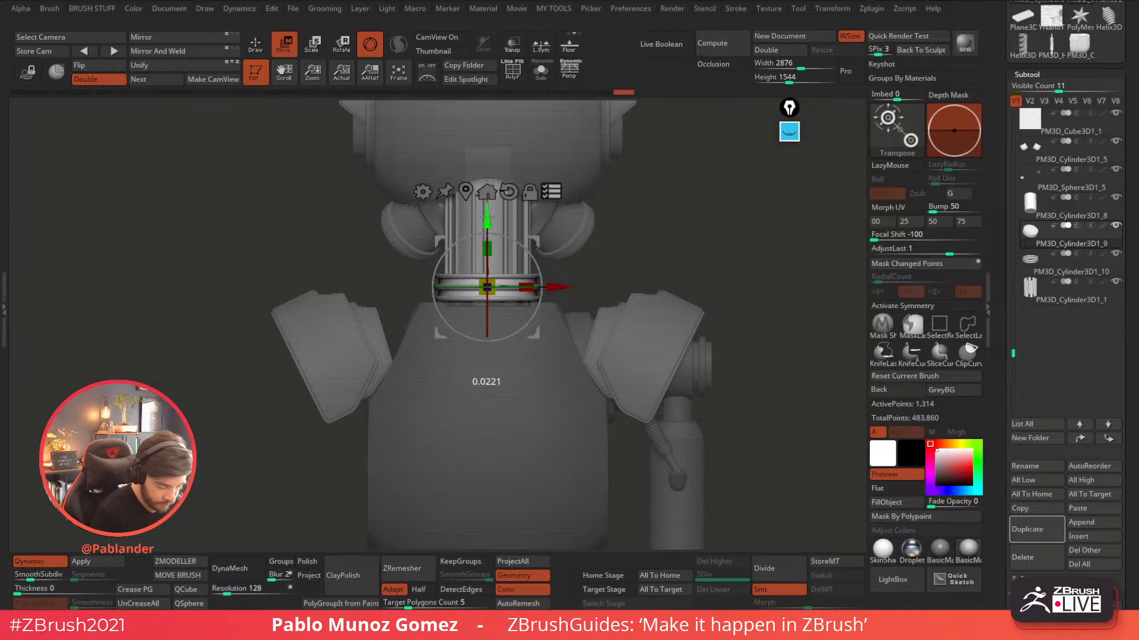
{"action": "mouse_move", "coordinate": [608, 216]}
{"action": "left_mouse_down"}
{"action": "mouse_move", "coordinate": [666, 226]}
{"action": "mouse_move", "coordinate": [585, 217]}
{"action": "mouse_move", "coordinate": [640, 251]}
{"action": "mouse_move", "coordinate": [677, 250]}
{"action": "left_mouse_up"}
{"action": "left_click", "coordinate": [260, 55]}
{"action": "key", "text": "f"}
{"action": "mouse_move", "coordinate": [677, 335]}
{"action": "left_mouse_down"}
{"action": "mouse_move", "coordinate": [666, 373]}
{"action": "mouse_move", "coordinate": [727, 383]}
{"action": "mouse_move", "coordinate": [646, 376]}
{"action": "mouse_move", "coordinate": [724, 376]}
{"action": "mouse_move", "coordinate": [671, 363]}
{"action": "mouse_move", "coordinate": [610, 364]}
{"action": "mouse_move", "coordinate": [659, 391]}
{"action": "mouse_move", "coordinate": [648, 380]}
{"action": "left_mouse_up"}
{"action": "left_click_drag", "start_coordinate": [660, 318], "coordinate": [623, 307]}
{"action": "left_click_drag", "start_coordinate": [665, 342], "coordinate": [705, 354], "text": "shift"}
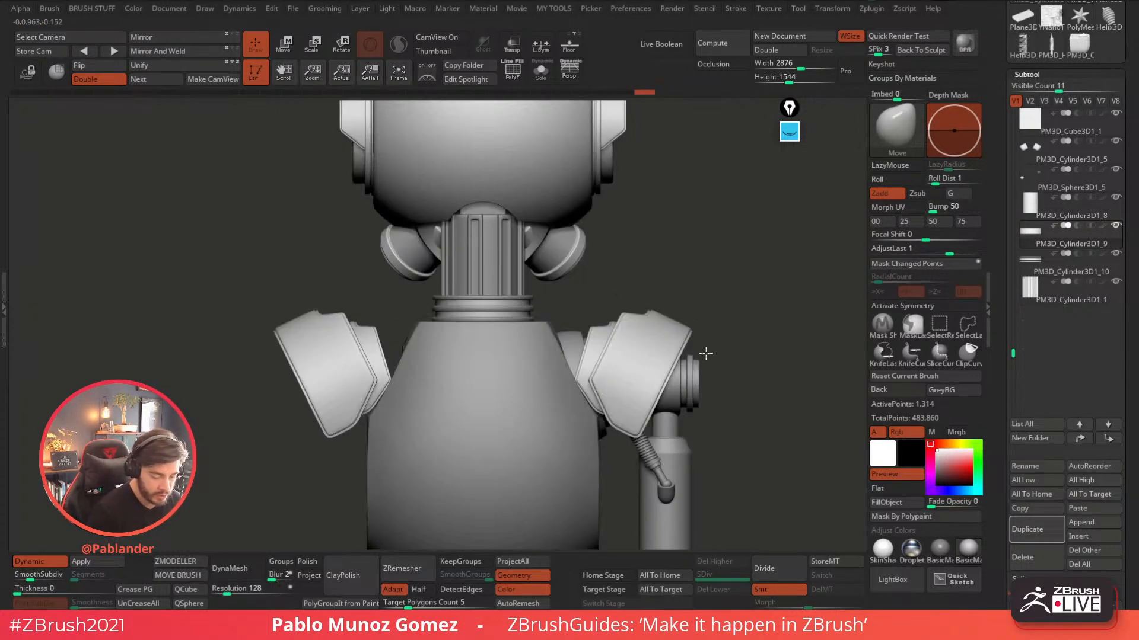
- Scale the neck parts down slightly and reposition them vertically on the torso
{"action": "key", "text": "w"}
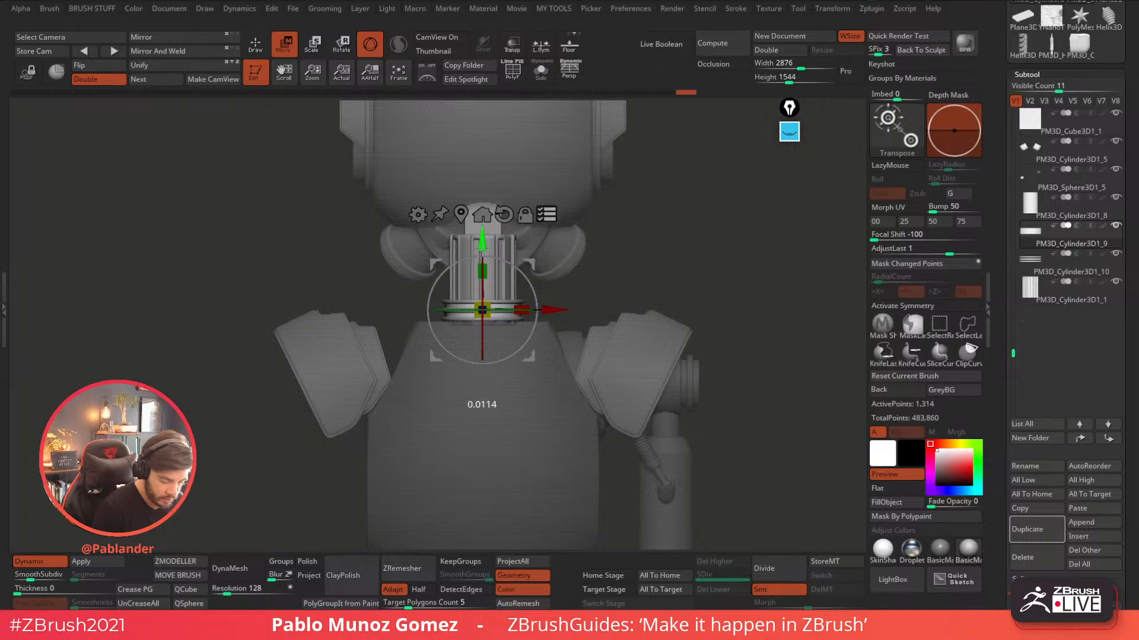
{"action": "left_click", "coordinate": [257, 49]}
{"action": "mouse_move", "coordinate": [694, 244]}
{"action": "left_mouse_down"}
{"action": "mouse_move", "coordinate": [640, 254]}
{"action": "mouse_move", "coordinate": [625, 228]}
{"action": "mouse_move", "coordinate": [722, 269]}
{"action": "mouse_move", "coordinate": [665, 295]}
{"action": "mouse_move", "coordinate": [660, 381]}
{"action": "mouse_move", "coordinate": [571, 338]}
{"action": "mouse_move", "coordinate": [653, 379]}
{"action": "mouse_move", "coordinate": [652, 399]}
{"action": "mouse_move", "coordinate": [613, 384]}
{"action": "mouse_move", "coordinate": [607, 308]}
{"action": "mouse_move", "coordinate": [550, 246]}
{"action": "mouse_move", "coordinate": [536, 290]}
{"action": "left_mouse_up"}
{"action": "key", "text": "f"}
- Select the plain cylinder inside the neck and stretch it vertically by a factor of about 1.35
{"action": "left_click", "coordinate": [1042, 210]}
{"action": "left_click_drag", "start_coordinate": [763, 252], "coordinate": [707, 281], "text": "shift"}
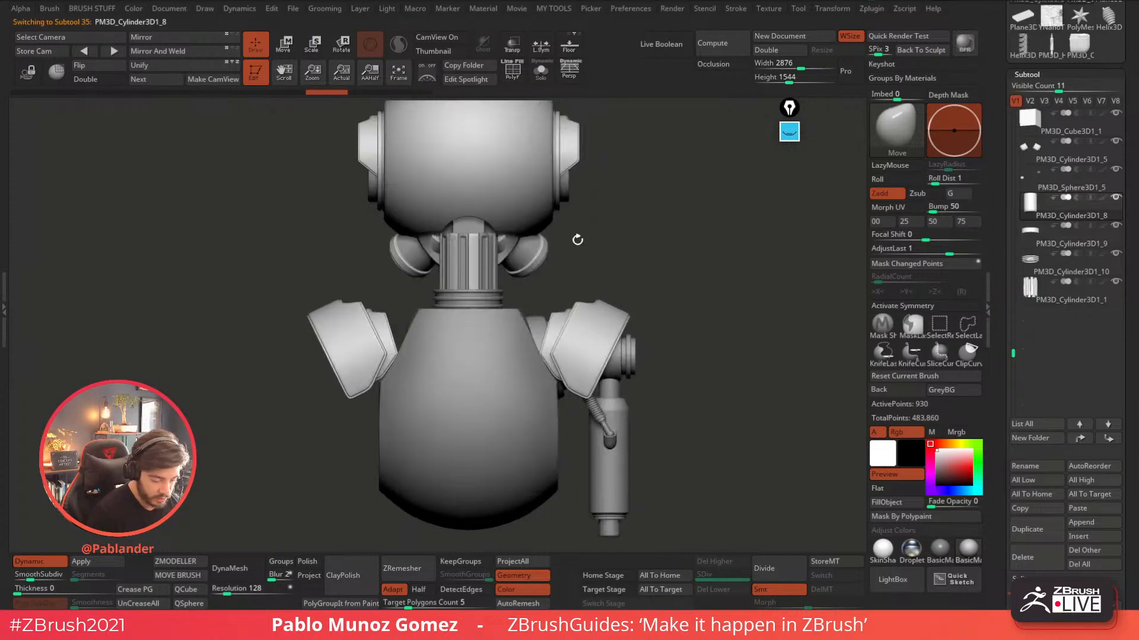
{"action": "left_click", "coordinate": [279, 49]}
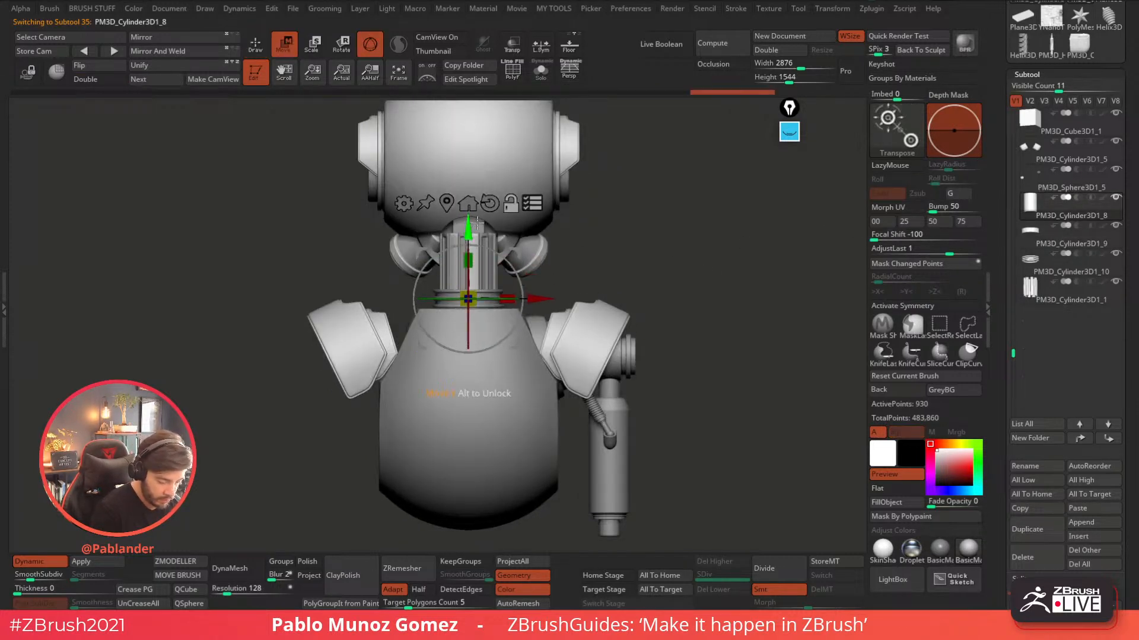
{"action": "left_click_drag", "start_coordinate": [607, 220], "coordinate": [606, 249], "text": "alt"}
{"action": "left_click_drag", "start_coordinate": [468, 231], "coordinate": [467, 239]}
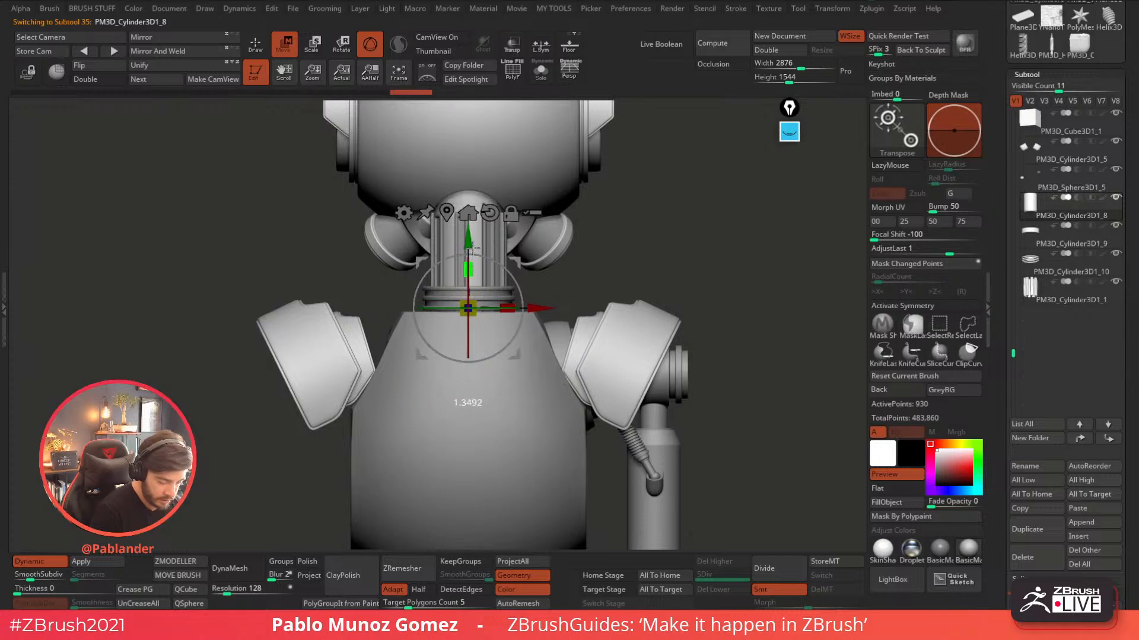
- Mask the lower half of the ribbed neck sleeve, raise its top toward the head, and clear the mask
{"action": "left_click", "coordinate": [1061, 292]}
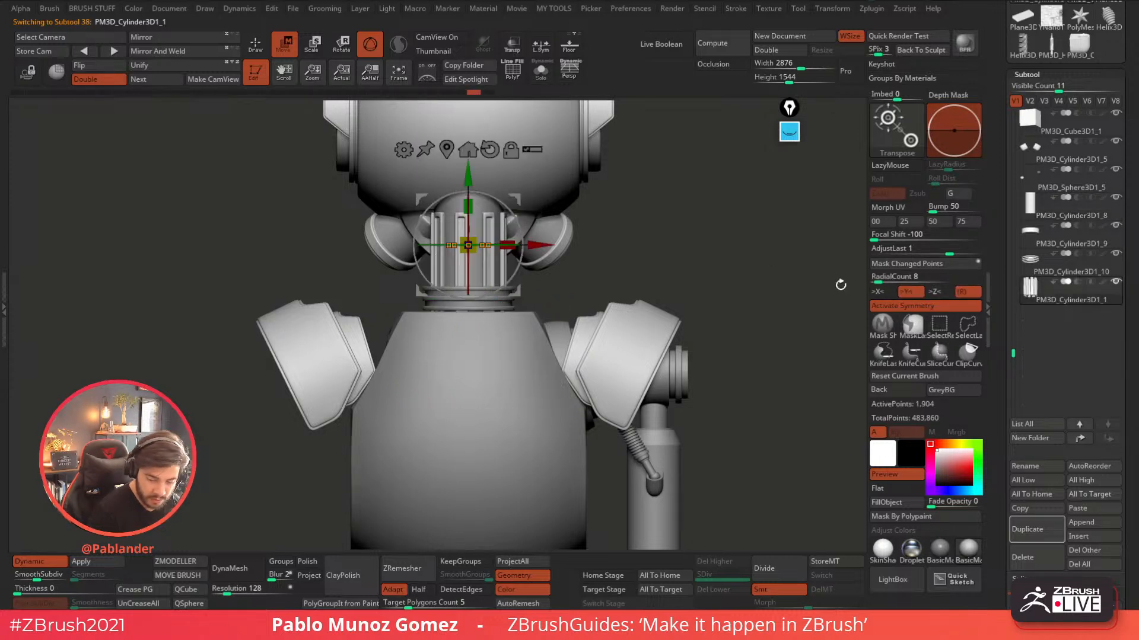
{"action": "left_click", "coordinate": [541, 71]}
{"action": "left_click", "coordinate": [513, 70]}
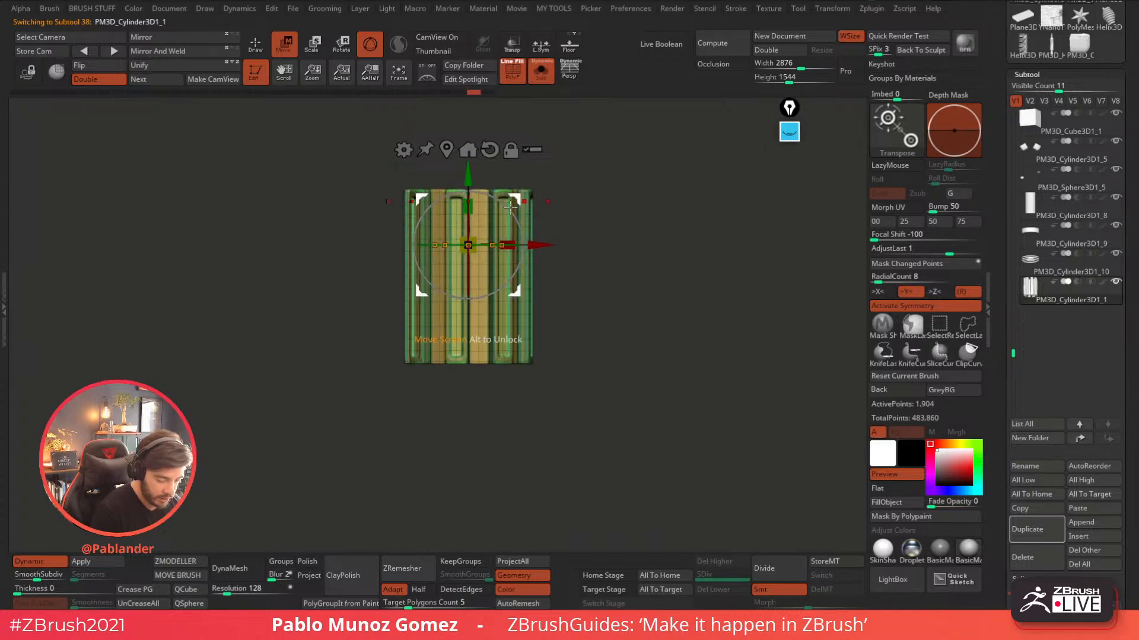
{"action": "mouse_move", "coordinate": [353, 150]}
{"action": "left_mouse_down", "text": "ctrl"}
{"action": "mouse_move", "coordinate": [457, 262]}
{"action": "mouse_move", "coordinate": [583, 271]}
{"action": "left_mouse_up", "text": "ctrl"}
{"action": "left_click", "coordinate": [597, 275], "text": "ctrl"}
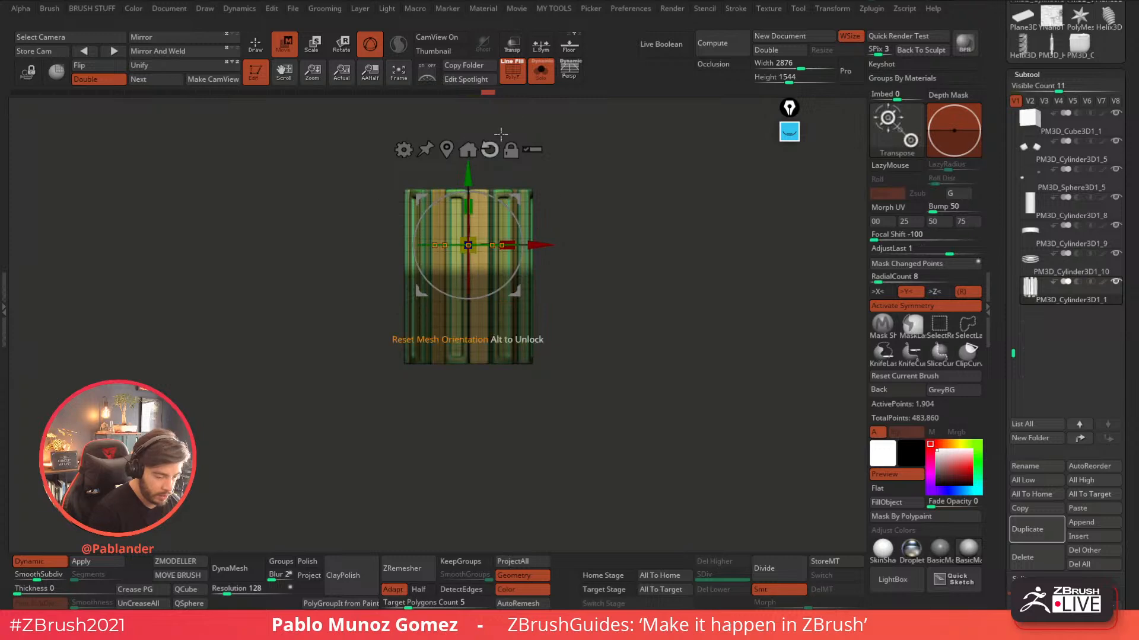
{"action": "left_click", "coordinate": [540, 71]}
{"action": "left_click_drag", "start_coordinate": [468, 171], "coordinate": [468, 97]}
{"action": "left_click_drag", "start_coordinate": [274, 289], "coordinate": [293, 316], "text": "ctrl"}
- Hide PolyFrame, return to Draw mode, and examine the neck's fit with the head and torso from several sides
{"action": "left_click_drag", "start_coordinate": [355, 237], "coordinate": [297, 100]}
{"action": "key", "text": "q"}
{"action": "left_click_drag", "start_coordinate": [367, 261], "coordinate": [315, 149], "text": "alt"}
{"action": "left_click", "coordinate": [286, 47]}
{"action": "left_click_drag", "start_coordinate": [259, 173], "coordinate": [299, 210], "text": "shift"}
{"action": "left_click", "coordinate": [521, 83]}
{"action": "left_click", "coordinate": [256, 46]}
{"action": "mouse_move", "coordinate": [762, 289]}
{"action": "left_mouse_down"}
{"action": "mouse_move", "coordinate": [599, 278]}
{"action": "mouse_move", "coordinate": [687, 273]}
{"action": "mouse_move", "coordinate": [656, 257]}
{"action": "mouse_move", "coordinate": [574, 294]}
{"action": "left_mouse_up"}
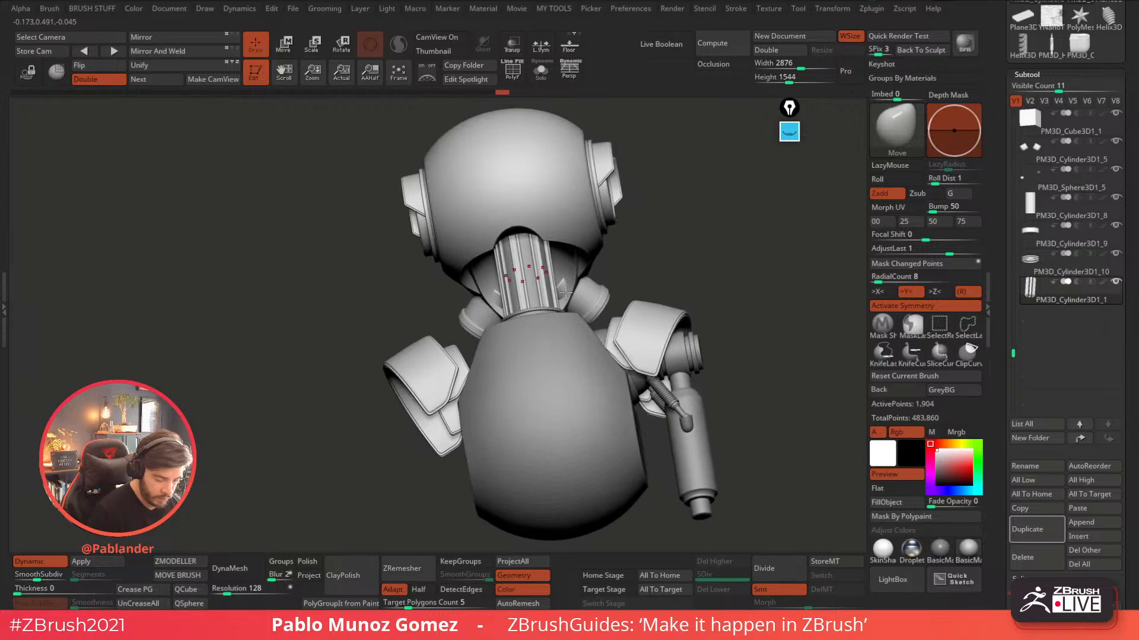
{"action": "left_click_drag", "start_coordinate": [707, 245], "coordinate": [673, 372]}
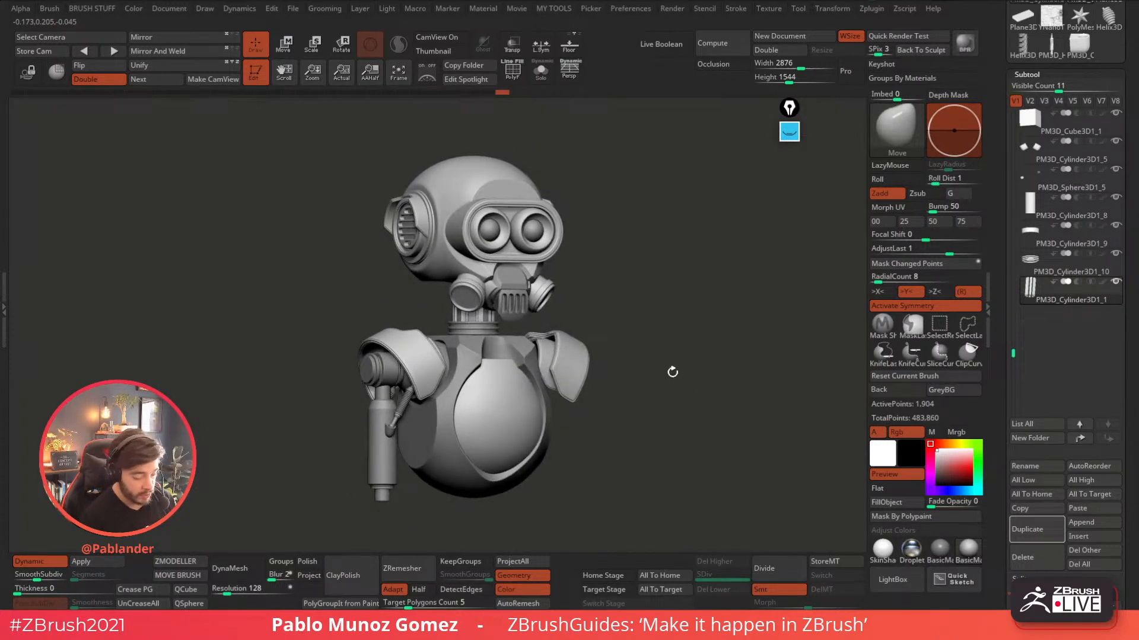
{"action": "mouse_move", "coordinate": [698, 322]}
{"action": "left_mouse_down"}
{"action": "mouse_move", "coordinate": [706, 330]}
{"action": "mouse_move", "coordinate": [698, 317]}
{"action": "left_mouse_up"}
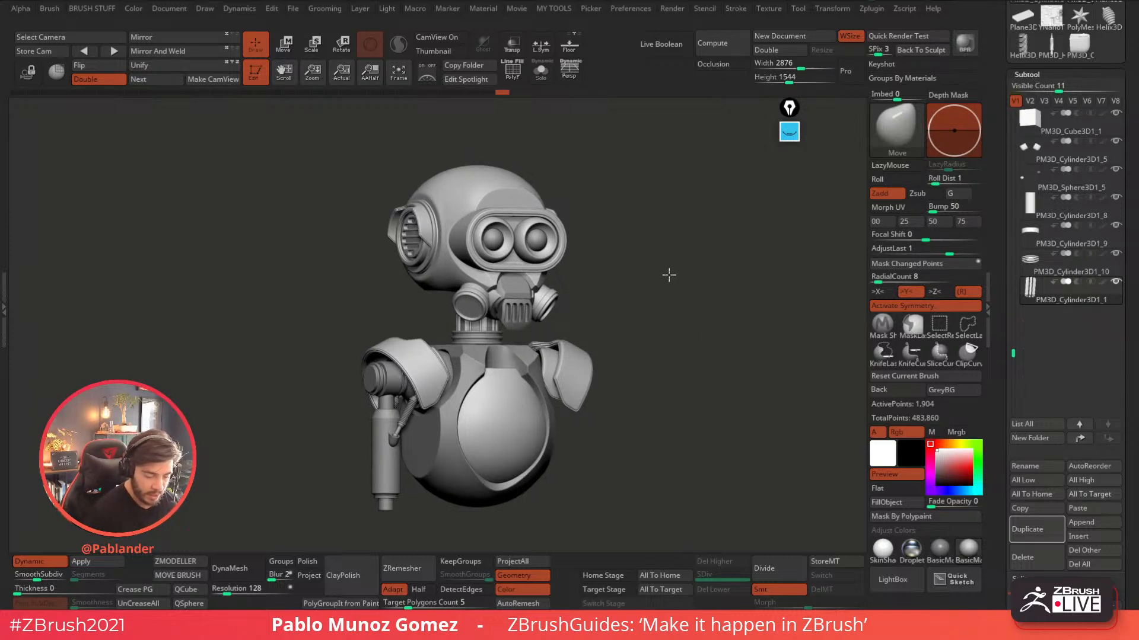
{"action": "left_click_drag", "start_coordinate": [665, 274], "coordinate": [596, 315]}
- Select the inner neck cylinder, isolate it, and briefly check its topology with PolyFrame
{"action": "key", "text": "space"}
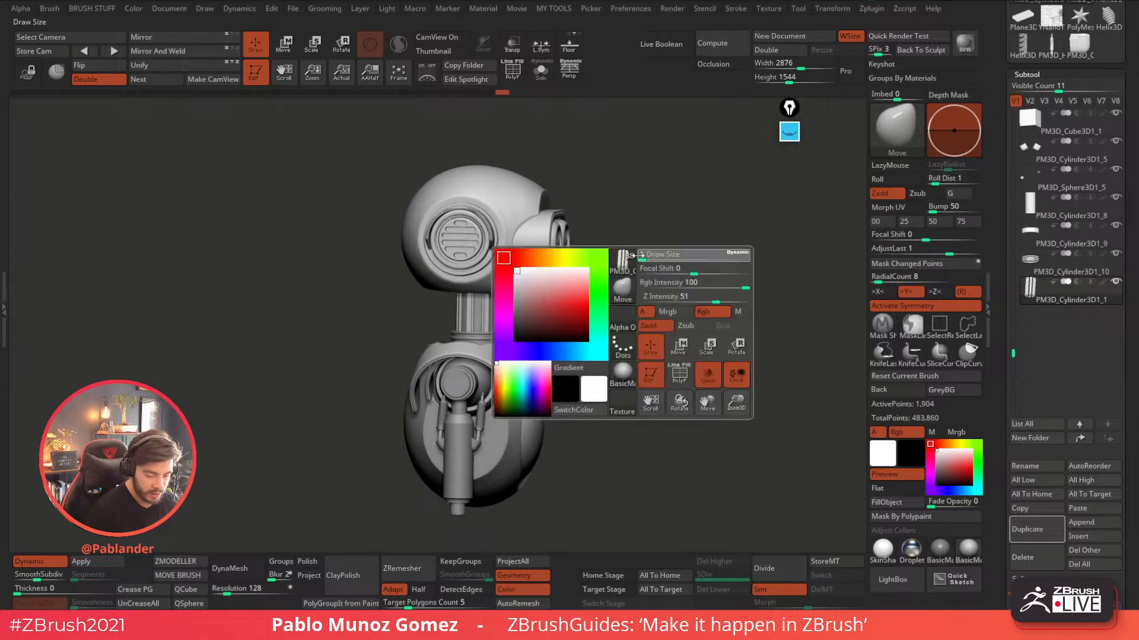
{"action": "left_click", "coordinate": [484, 313], "text": "alt"}
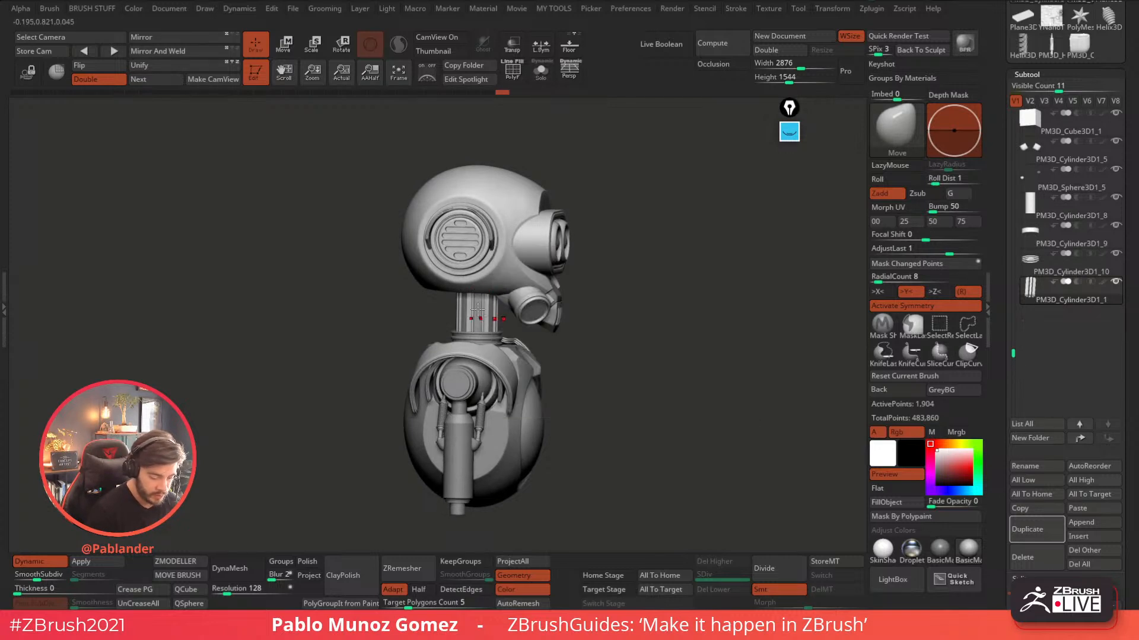
{"action": "left_click", "coordinate": [541, 70]}
{"action": "left_click", "coordinate": [513, 71]}
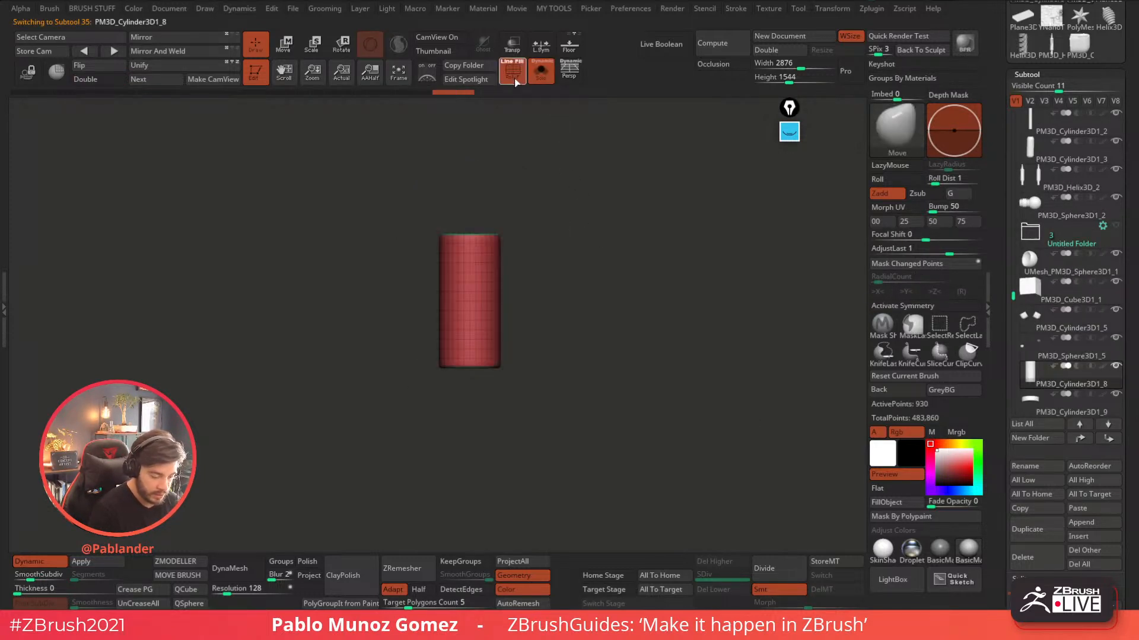
{"action": "left_click", "coordinate": [515, 77]}
{"action": "left_click_drag", "start_coordinate": [599, 252], "coordinate": [594, 288]}
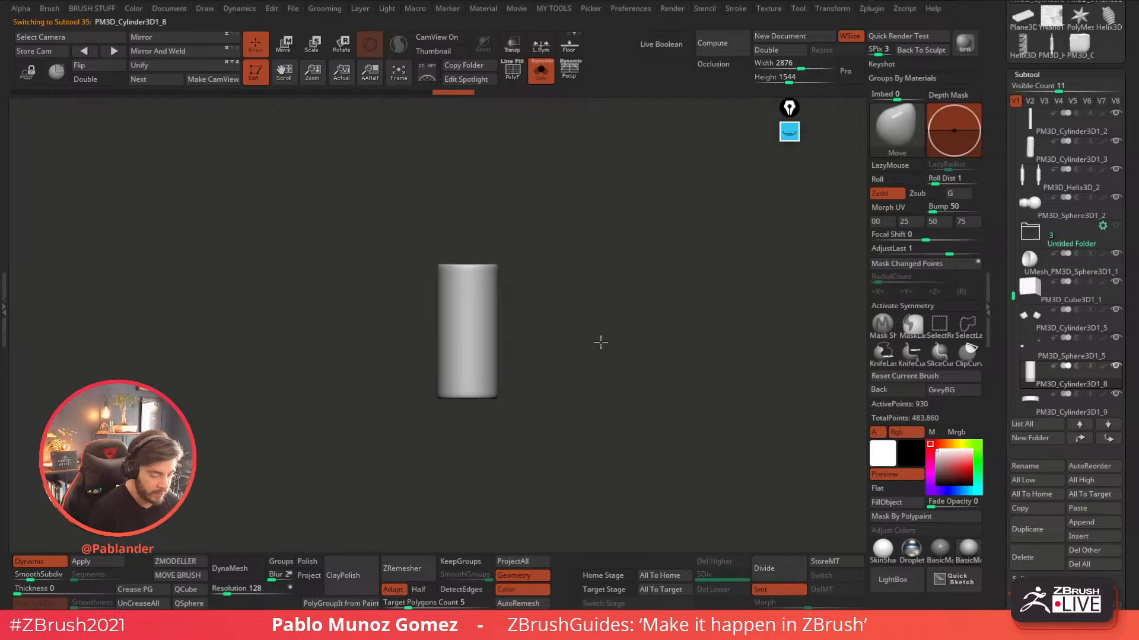
{"action": "left_click_drag", "start_coordinate": [603, 343], "coordinate": [595, 338]}
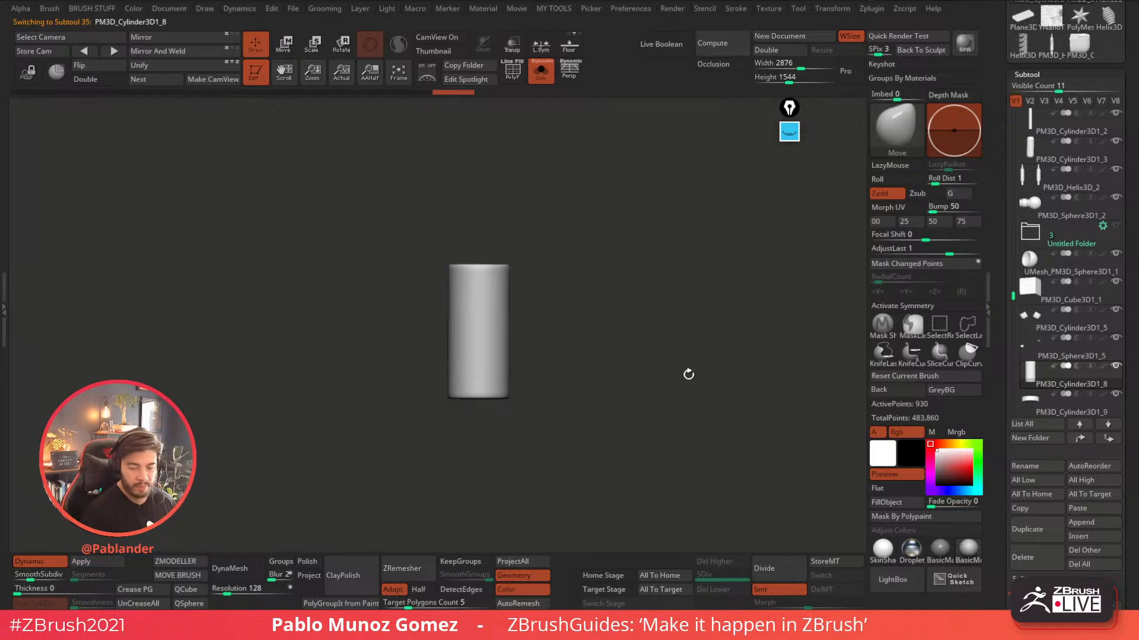
- Preview the inner cylinder's UV layout with Dynamic subdivision off, return to the 3D shape, and turn Dynamic on again
{"action": "left_click", "coordinate": [927, 213]}
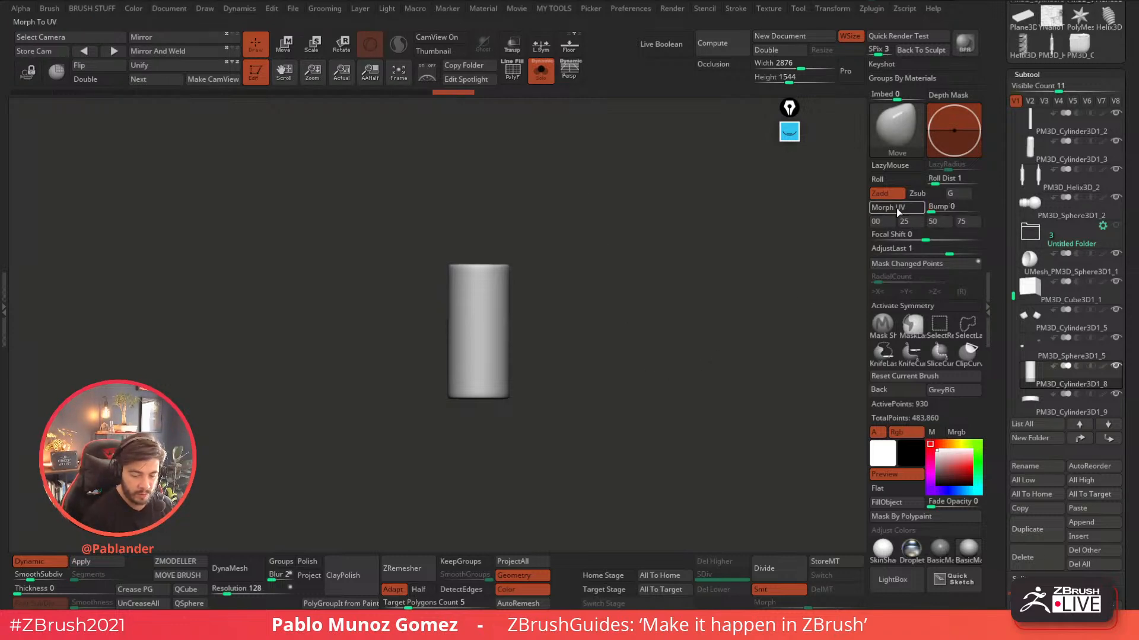
{"action": "left_click", "coordinate": [896, 208]}
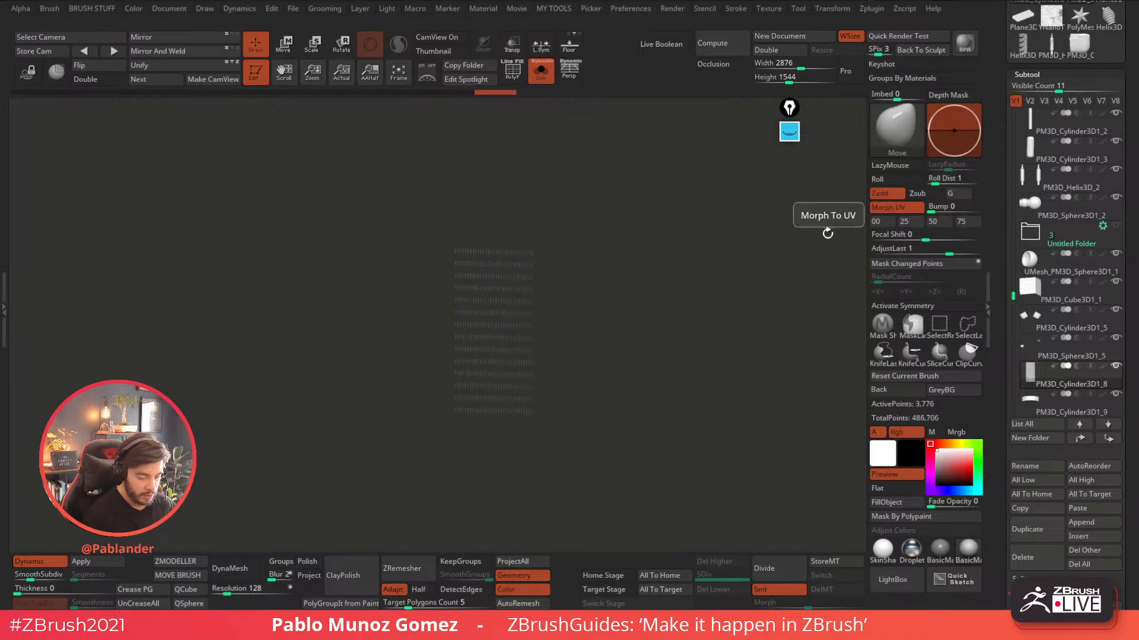
{"action": "key", "text": "shift"}
{"action": "left_click", "coordinate": [29, 561]}
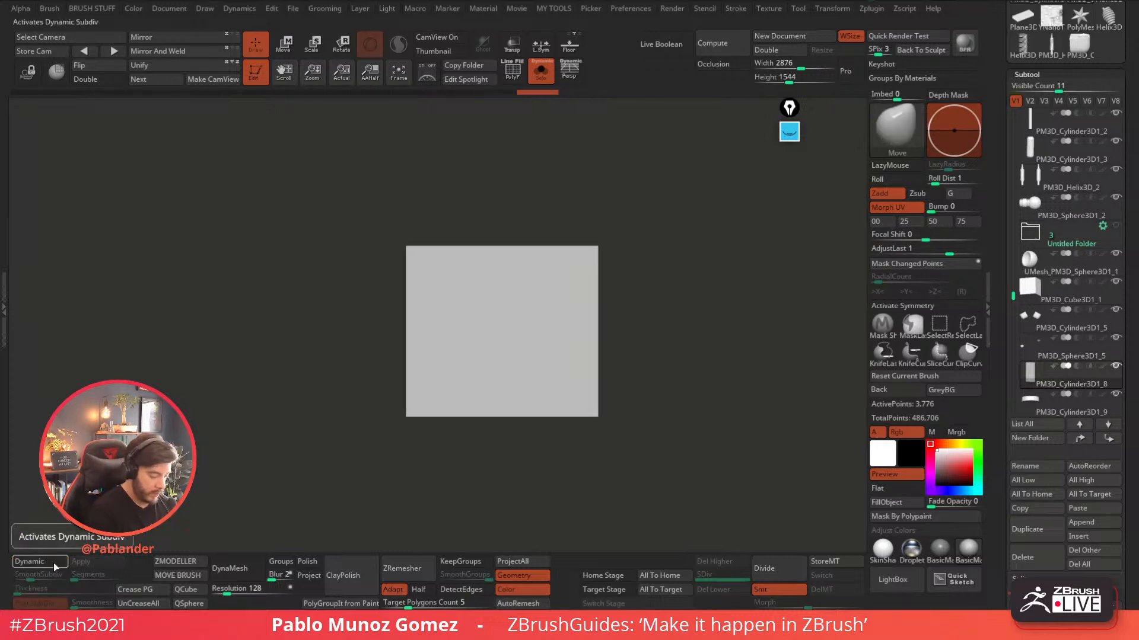
{"action": "left_click", "coordinate": [891, 208]}
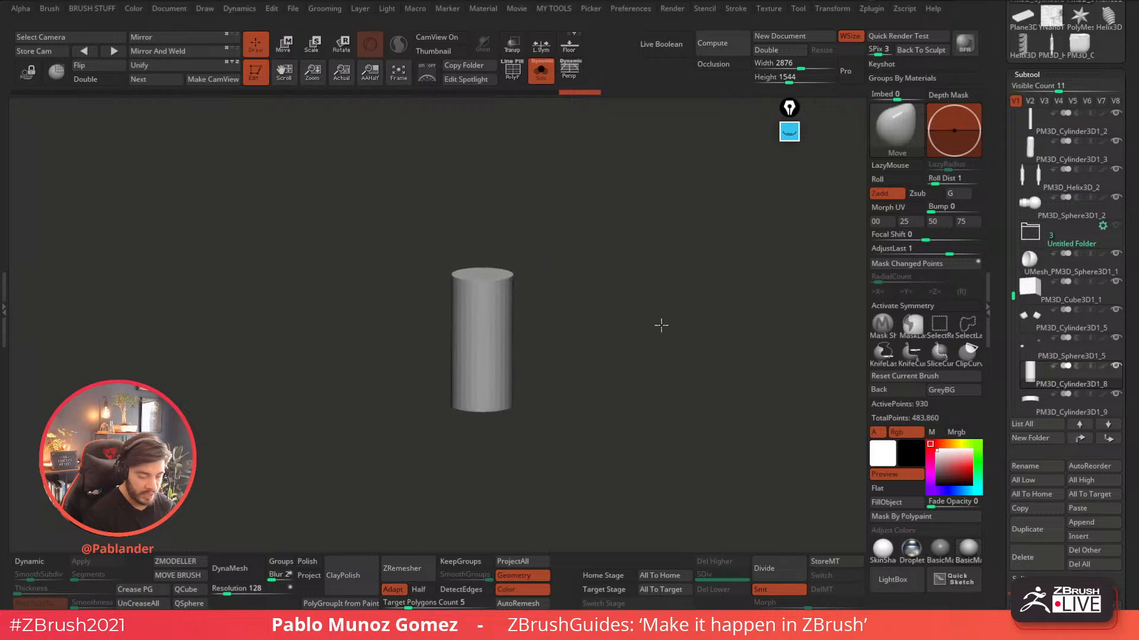
{"action": "key", "text": "d"}
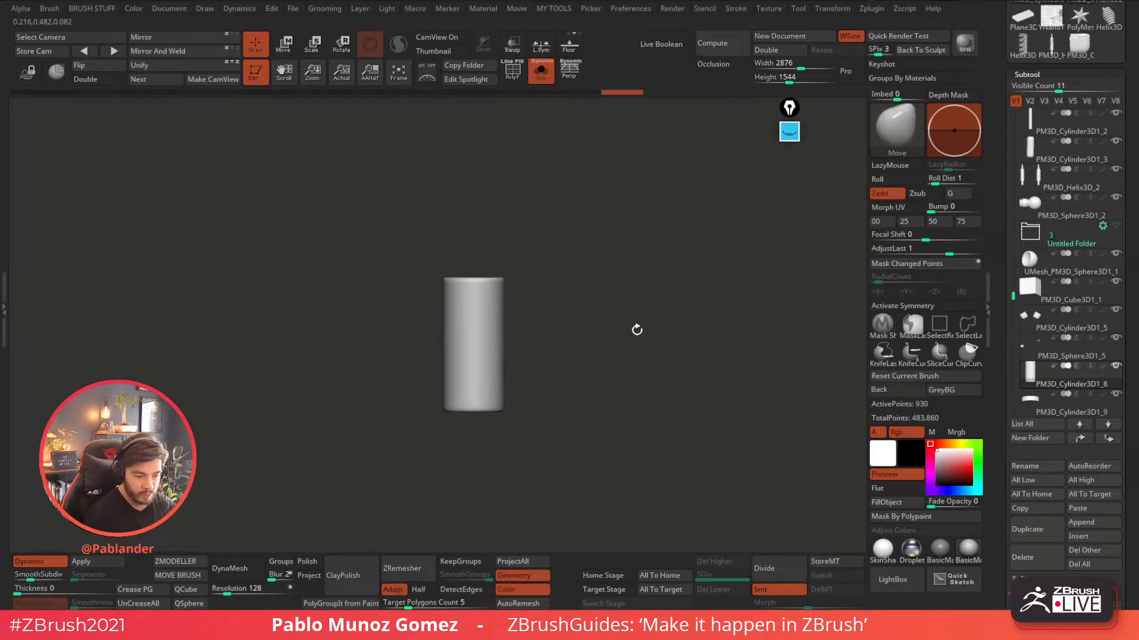
{"action": "left_click_drag", "start_coordinate": [999, 388], "coordinate": [985, 263]}
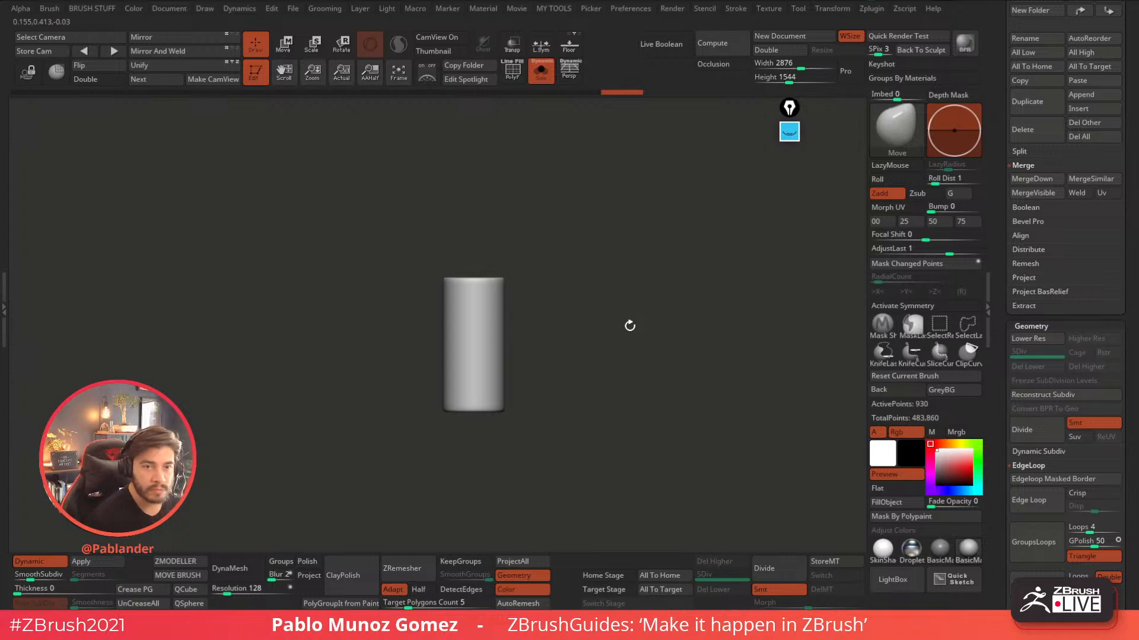
- Load the YNanoTilePlane tool and examine its tiled panel geometry from several angles
{"action": "left_click_drag", "start_coordinate": [634, 322], "coordinate": [654, 321], "text": "alt"}
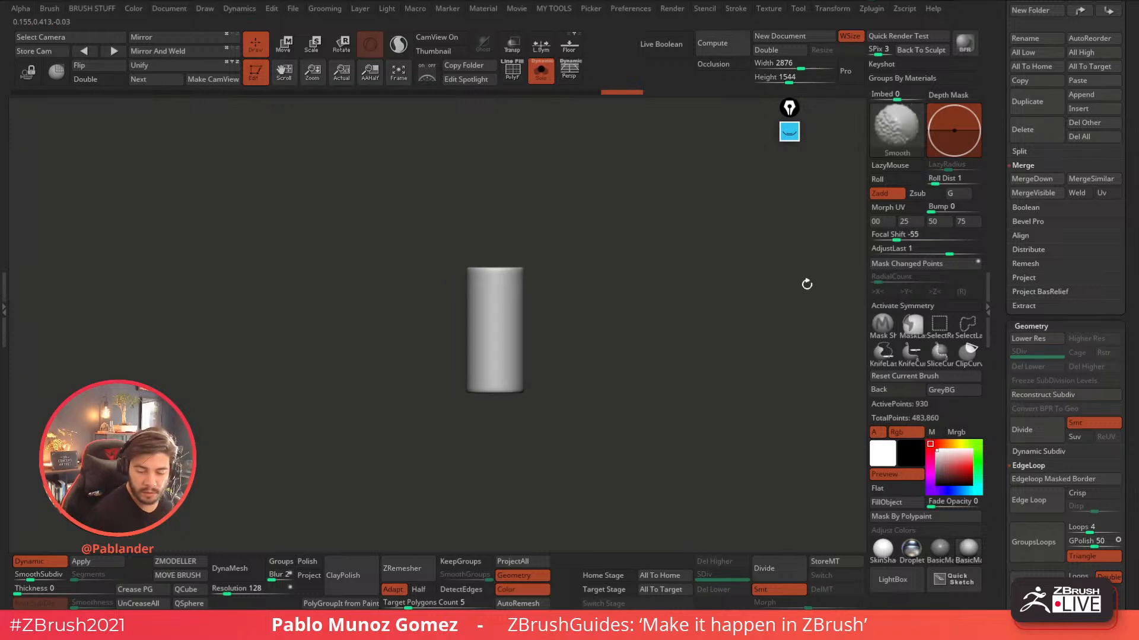
{"action": "mouse_move", "coordinate": [1000, 314]}
{"action": "left_mouse_down"}
{"action": "mouse_move", "coordinate": [990, 164]}
{"action": "mouse_move", "coordinate": [1012, 327]}
{"action": "left_mouse_up"}
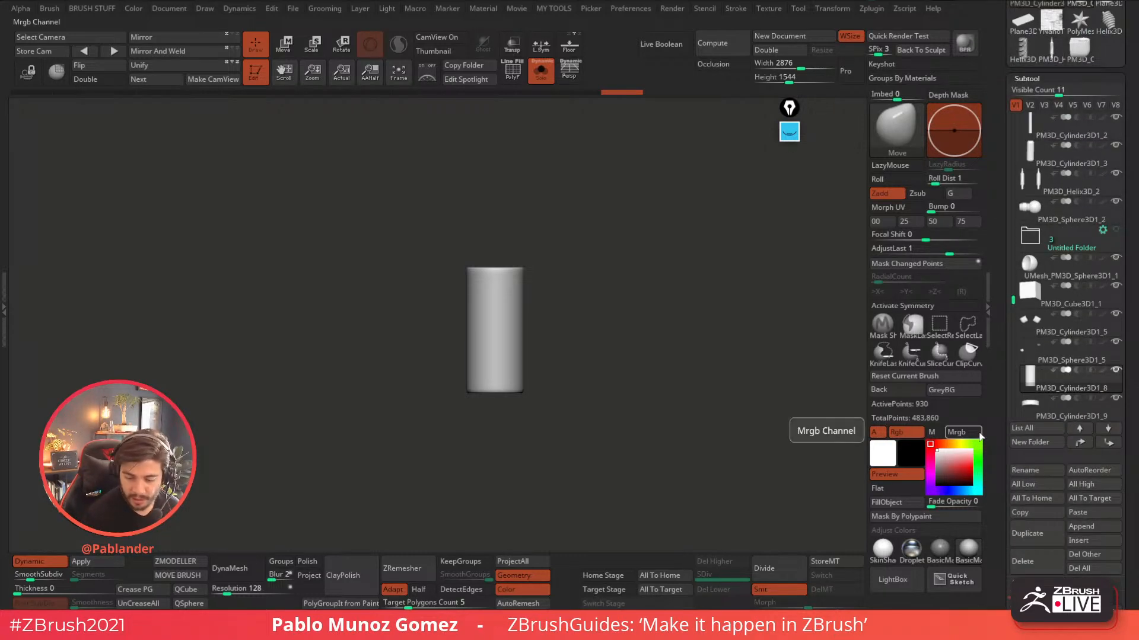
{"action": "left_click_drag", "start_coordinate": [1000, 128], "coordinate": [1002, 273]}
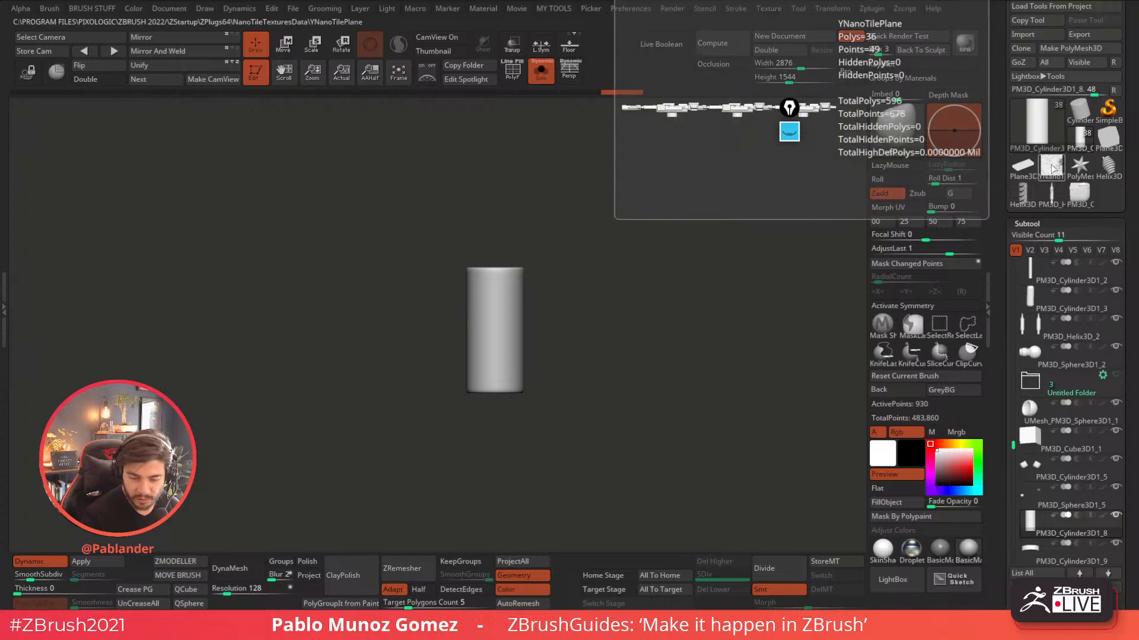
{"action": "left_click", "coordinate": [1051, 168]}
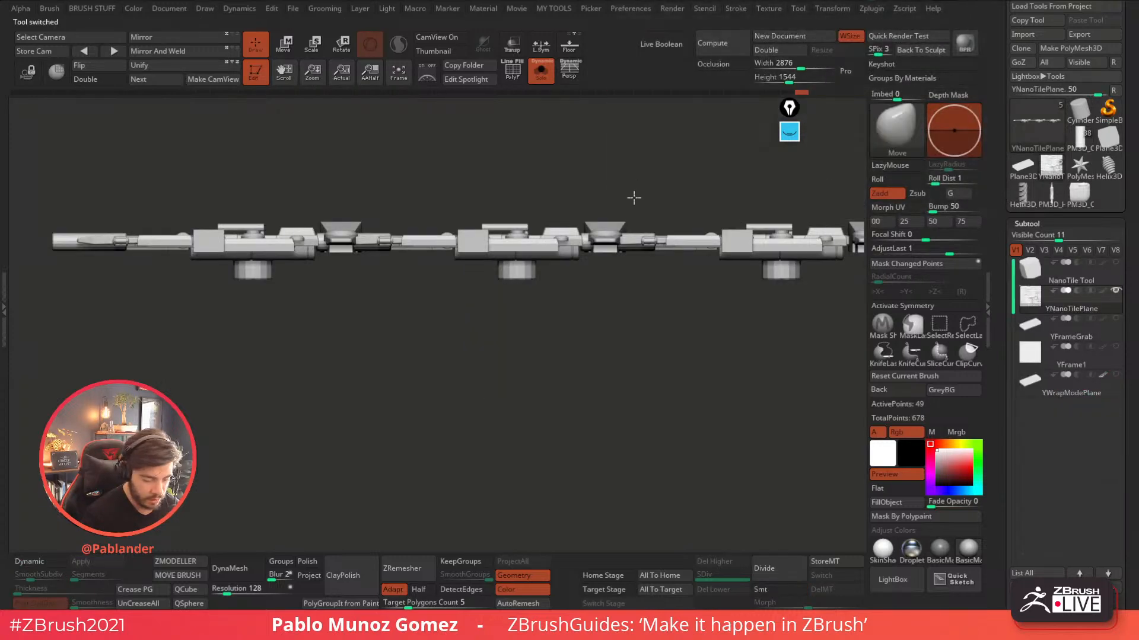
{"action": "left_click_drag", "start_coordinate": [613, 164], "coordinate": [624, 204]}
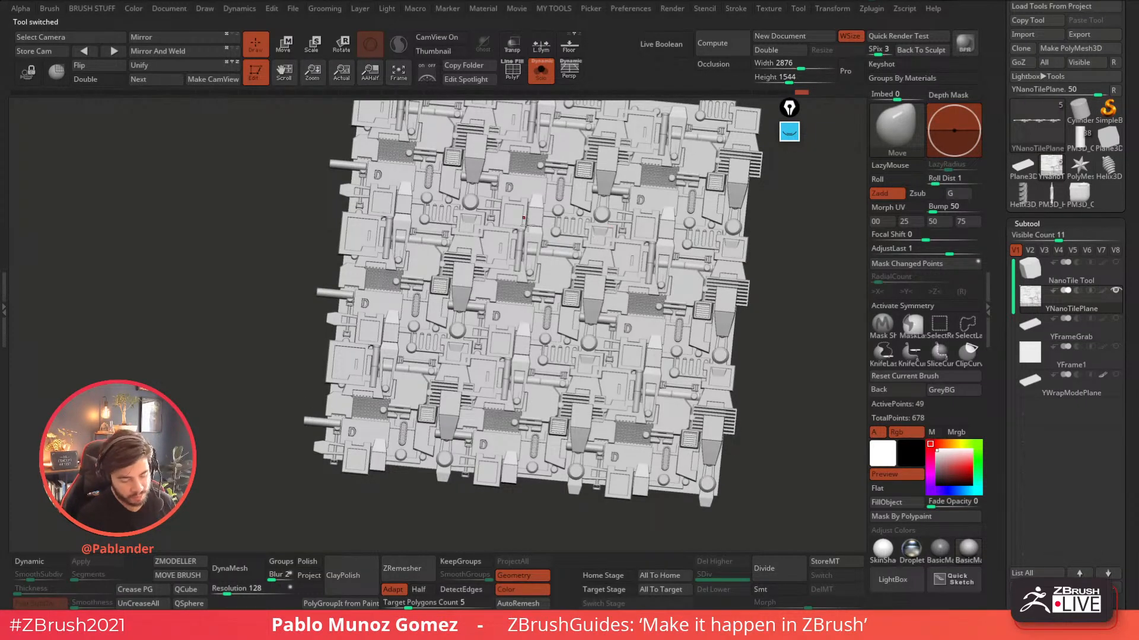
{"action": "left_click_drag", "start_coordinate": [617, 349], "coordinate": [614, 276]}
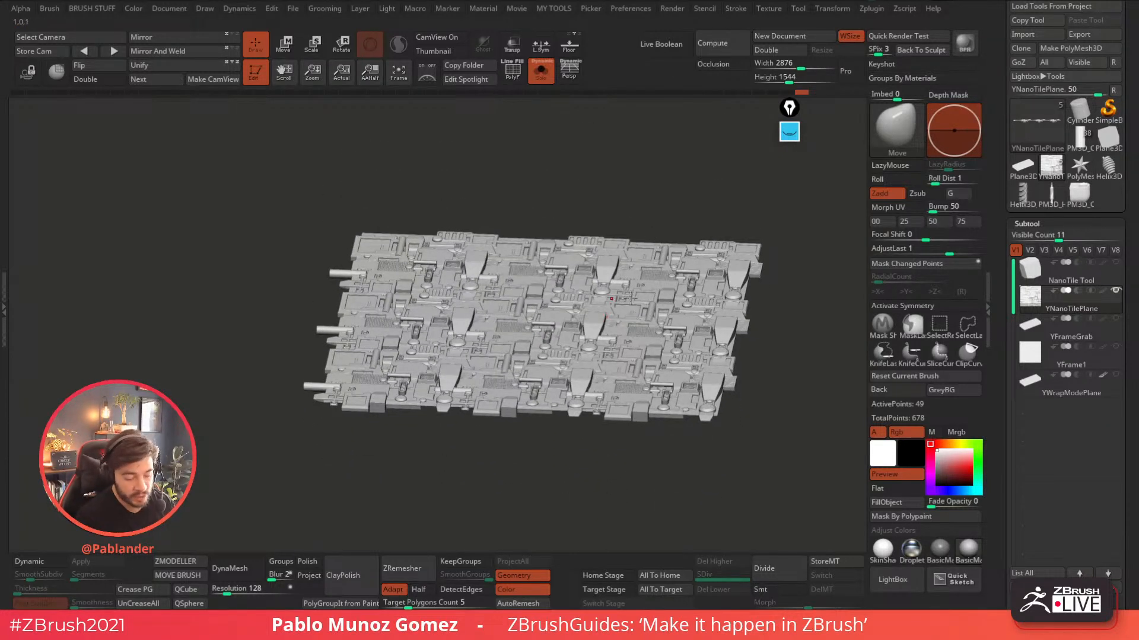
{"action": "right_click_drag", "start_coordinate": [616, 283], "coordinate": [630, 332]}
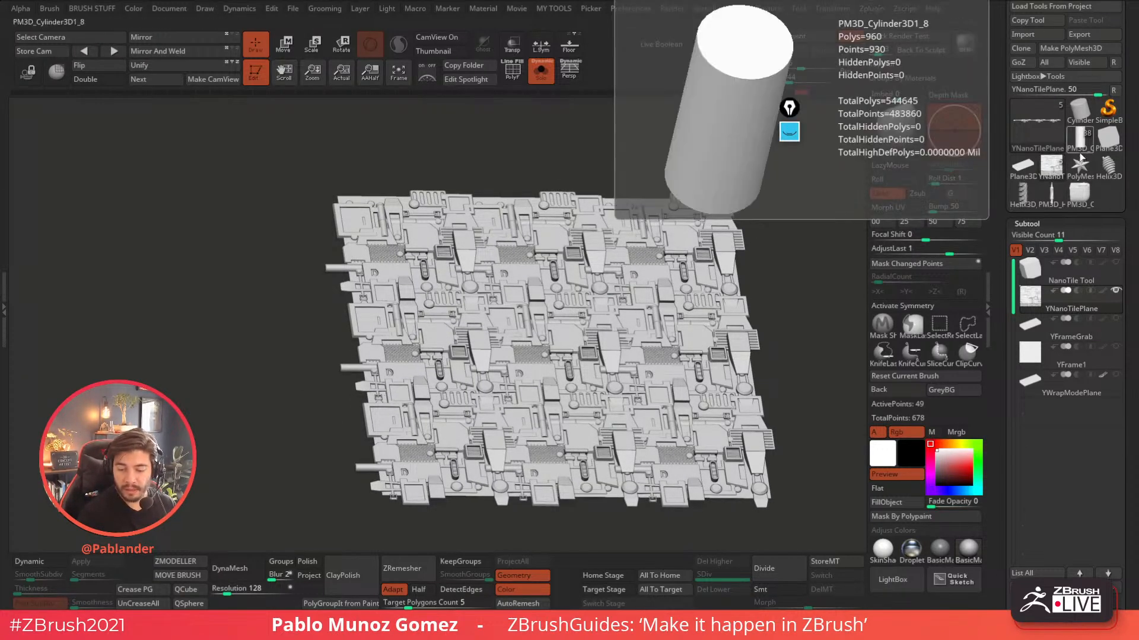
- Return to the droid's inner neck cylinder and save the project
{"action": "left_click", "coordinate": [1082, 140]}
{"action": "left_click_drag", "start_coordinate": [621, 327], "coordinate": [676, 383], "text": "alt"}
{"action": "left_click_drag", "start_coordinate": [704, 382], "coordinate": [647, 362], "text": "alt"}
{"action": "left_click_drag", "start_coordinate": [1001, 303], "coordinate": [991, 98]}
{"action": "key", "text": "ctrl+s"}
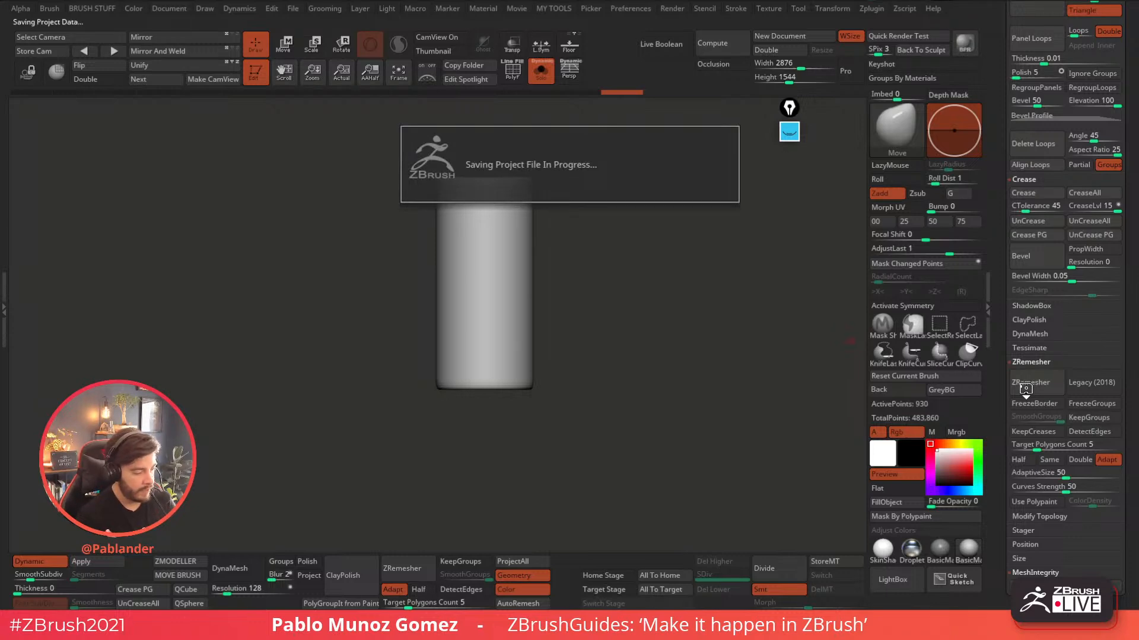
- Start a surface noise on the inner neck cylinder in NoiseMaker, using the mechanical panel alpha mapped by UV
{"action": "left_click_drag", "start_coordinate": [1003, 380], "coordinate": [1010, 262]}
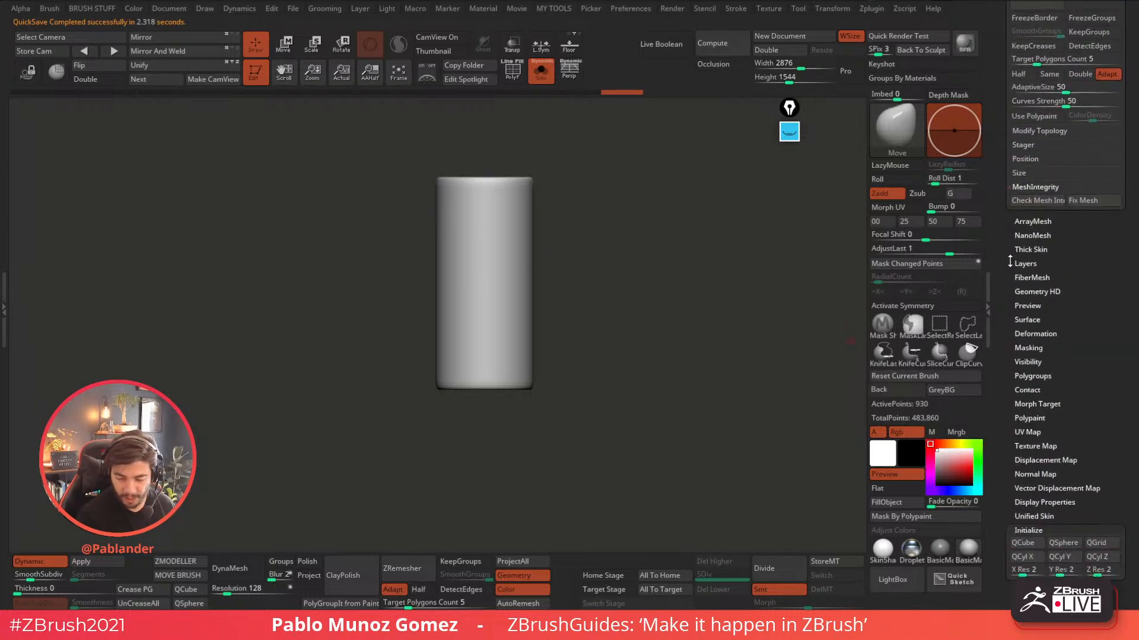
{"action": "left_click", "coordinate": [1033, 321]}
{"action": "left_click_drag", "start_coordinate": [1054, 209], "coordinate": [1053, 333]}
{"action": "left_click", "coordinate": [1021, 145]}
{"action": "left_click_drag", "start_coordinate": [879, 288], "coordinate": [842, 324]}
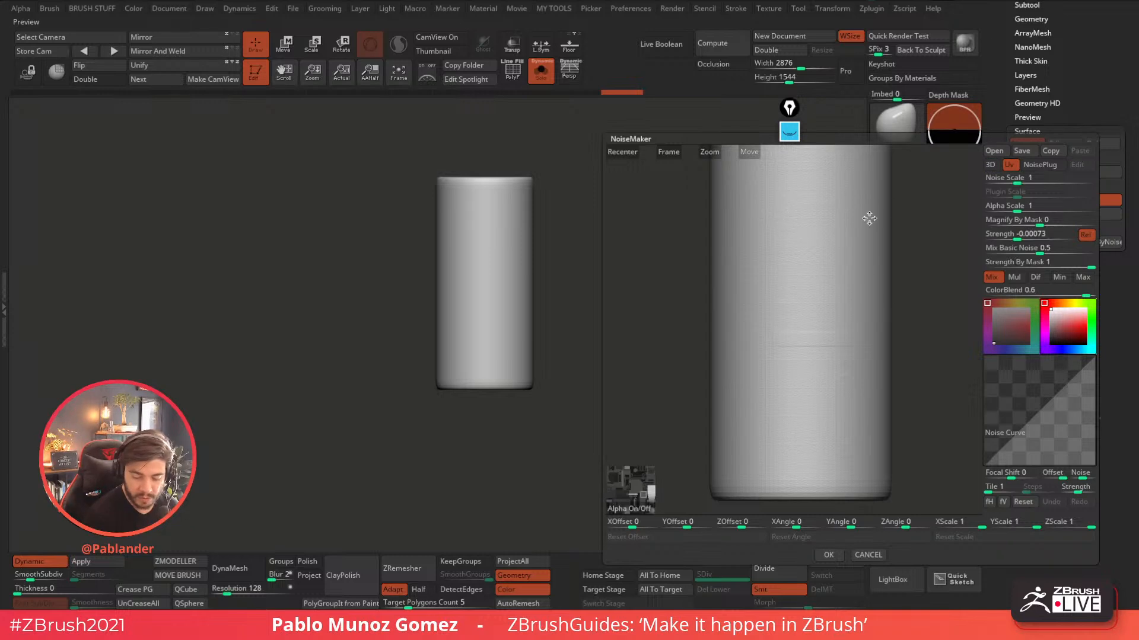
- Set Mix Basic Noise to 0, Alpha Scale to 0.47191 and Strength to -0.13222, and accept the noise
{"action": "left_click_drag", "start_coordinate": [1039, 251], "coordinate": [1001, 235]}
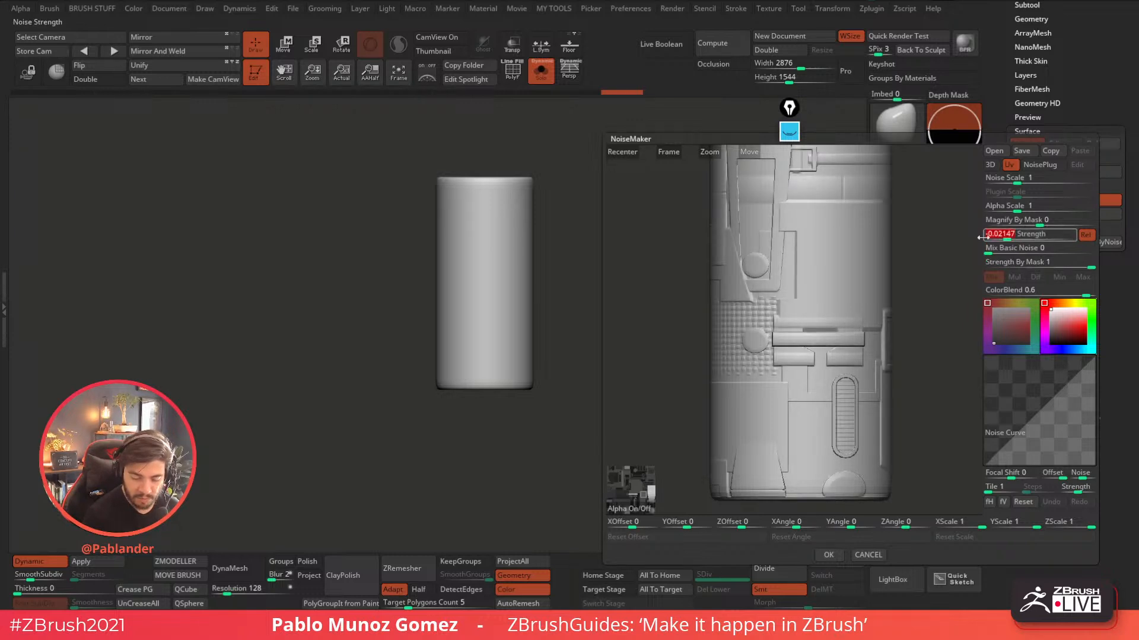
{"action": "left_click_drag", "start_coordinate": [1035, 208], "coordinate": [996, 236]}
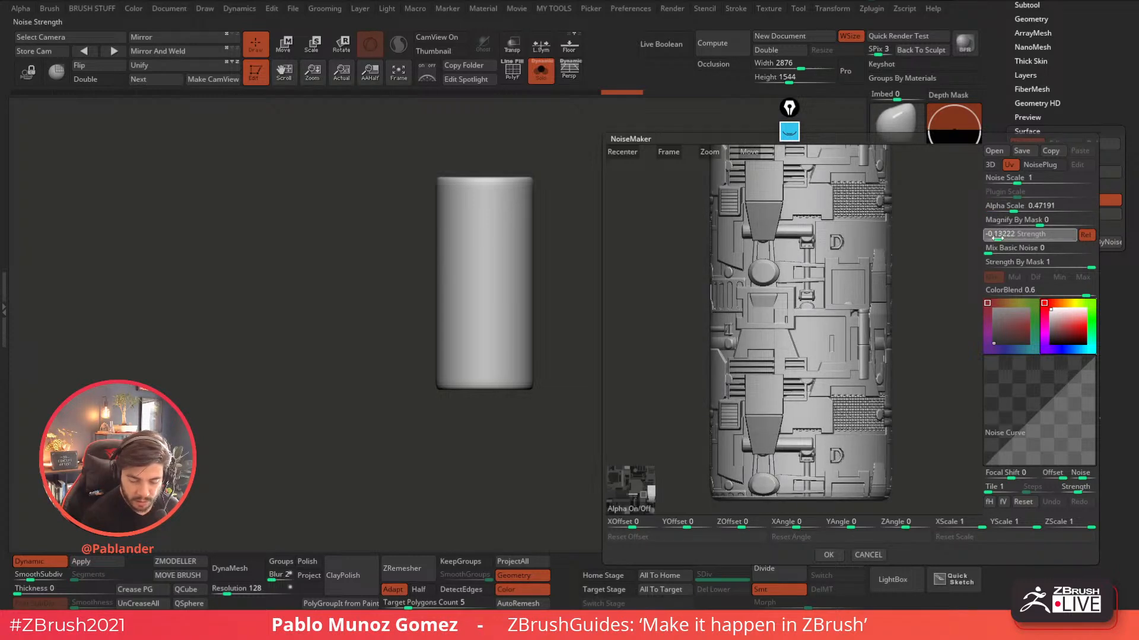
{"action": "left_click_drag", "start_coordinate": [961, 354], "coordinate": [930, 348]}
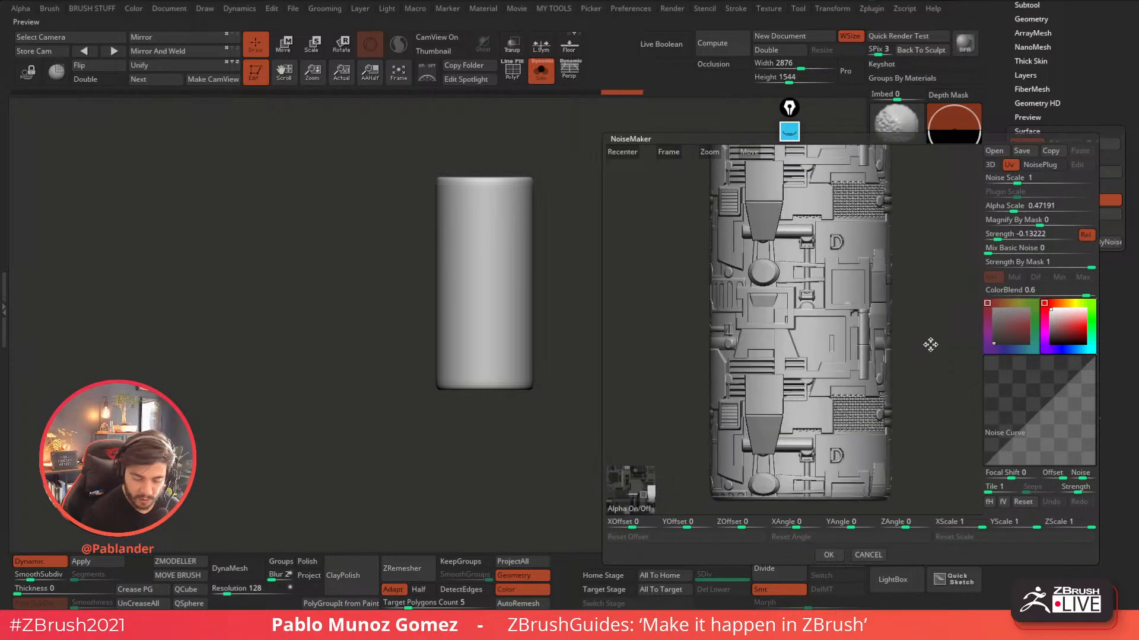
{"action": "left_click", "coordinate": [827, 555]}
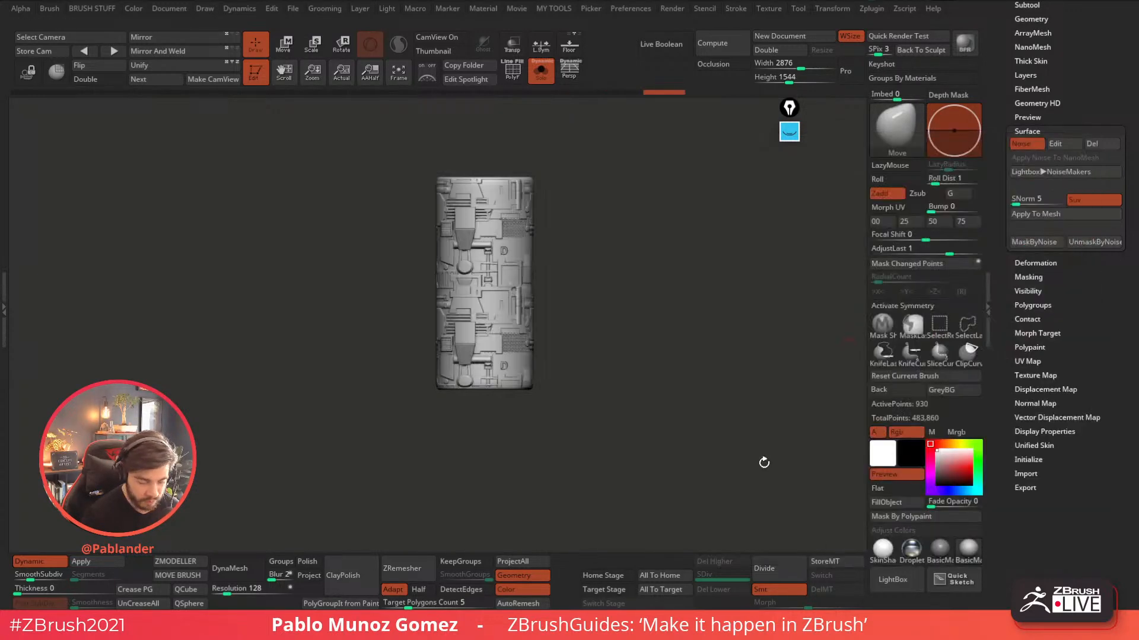
- Show all parts again, center the gizmo on the inner neck cylinder, raise it about 0.02 units, and return to Draw mode
{"action": "mouse_move", "coordinate": [611, 323]}
{"action": "left_mouse_down"}
{"action": "mouse_move", "coordinate": [655, 337]}
{"action": "mouse_move", "coordinate": [691, 332]}
{"action": "mouse_move", "coordinate": [564, 344]}
{"action": "mouse_move", "coordinate": [620, 318]}
{"action": "left_mouse_up"}
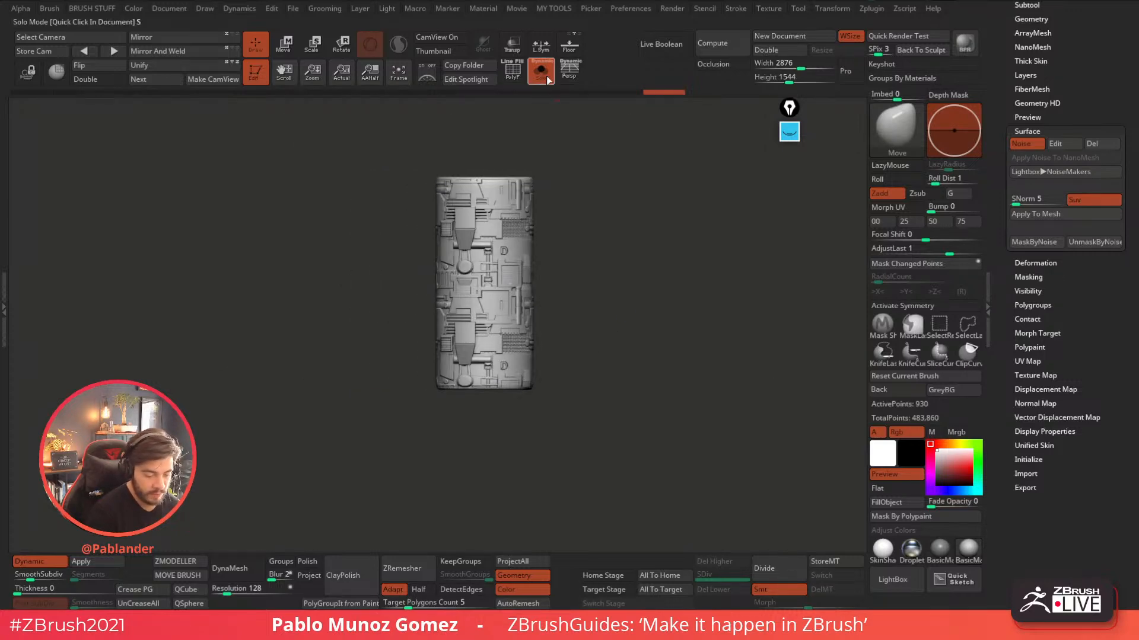
{"action": "left_click", "coordinate": [541, 71]}
{"action": "left_click_drag", "start_coordinate": [688, 303], "coordinate": [699, 332]}
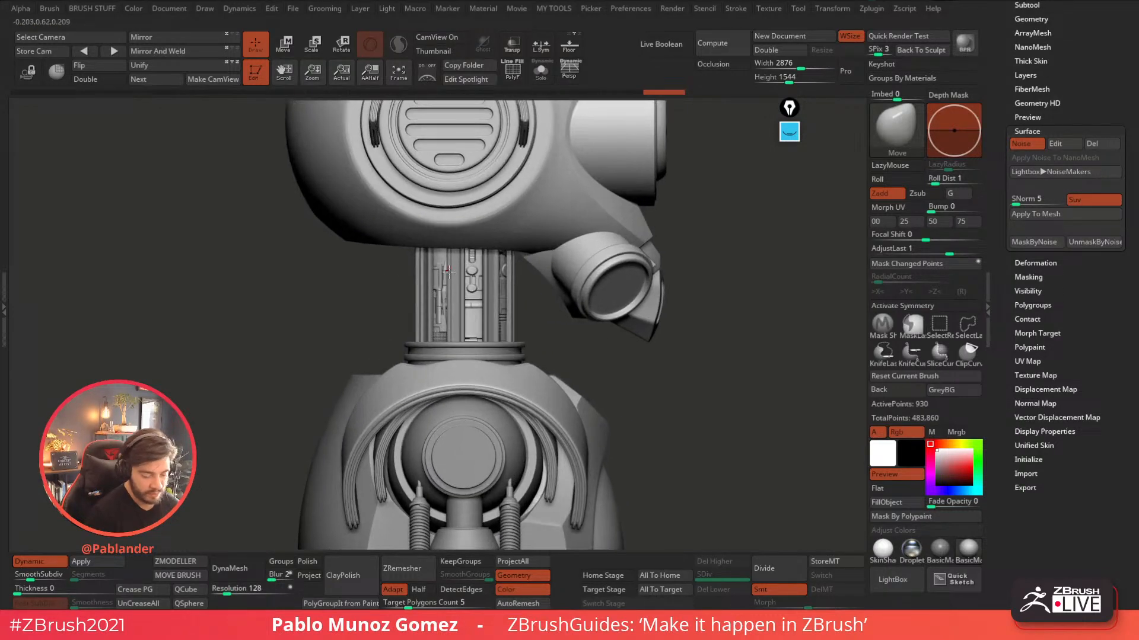
{"action": "right_click_drag", "start_coordinate": [482, 322], "coordinate": [478, 329], "text": "ctrl"}
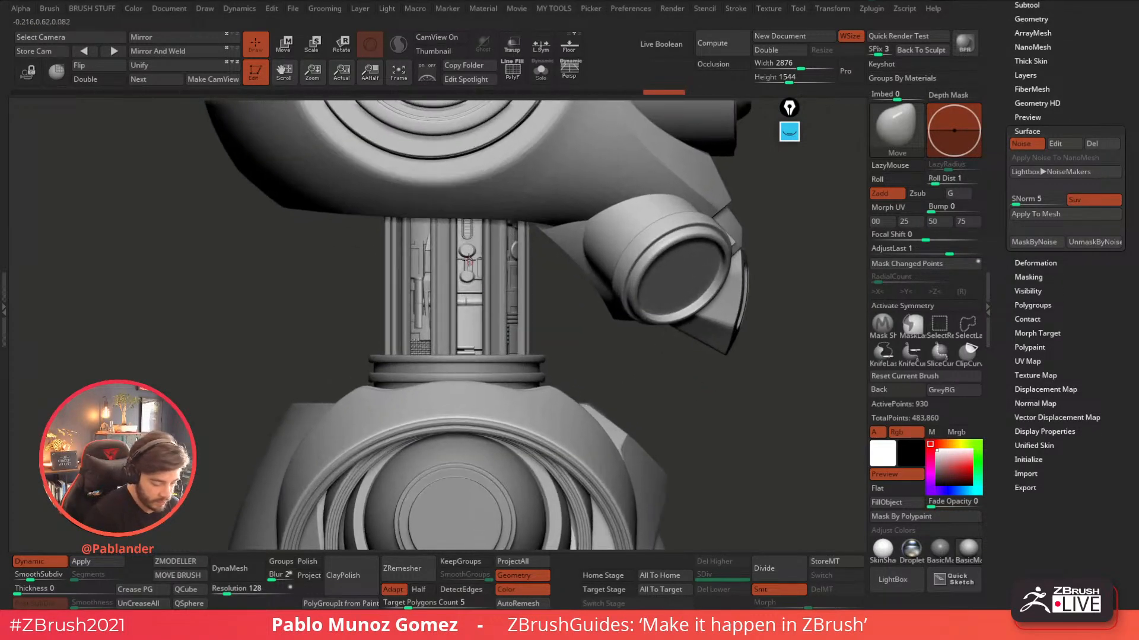
{"action": "key", "text": "w"}
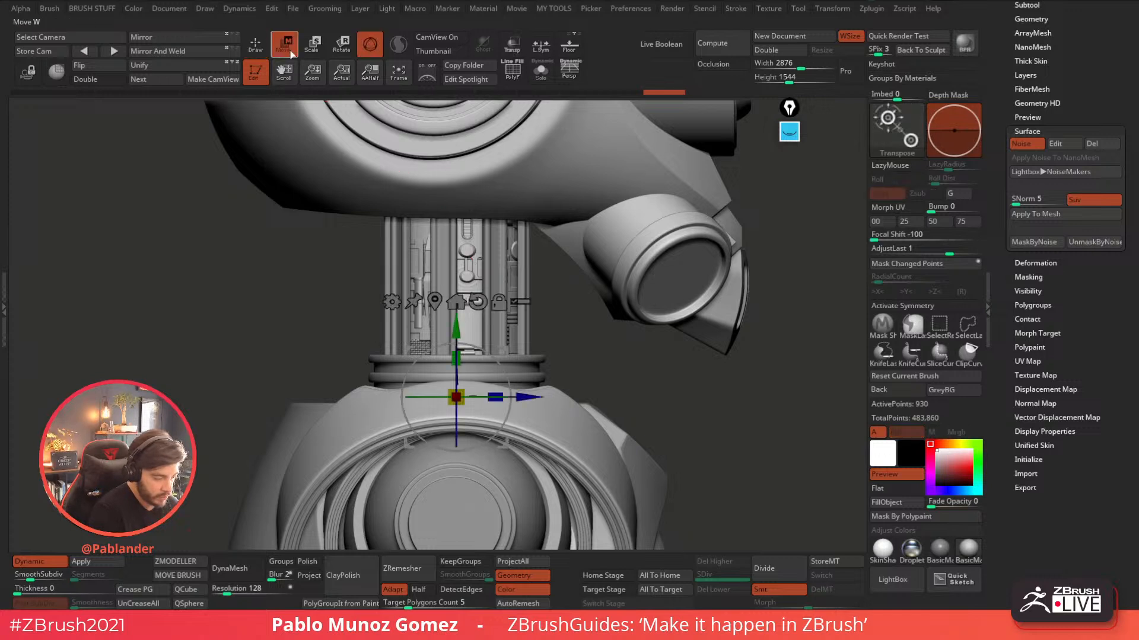
{"action": "left_click", "coordinate": [435, 301]}
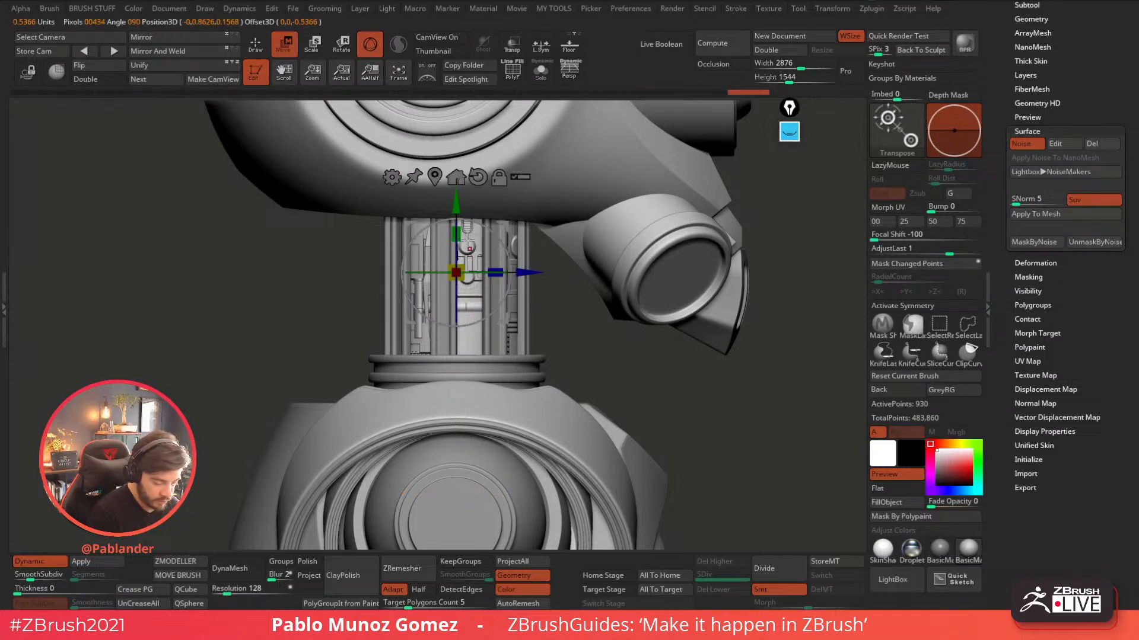
{"action": "left_click_drag", "start_coordinate": [461, 205], "coordinate": [461, 198]}
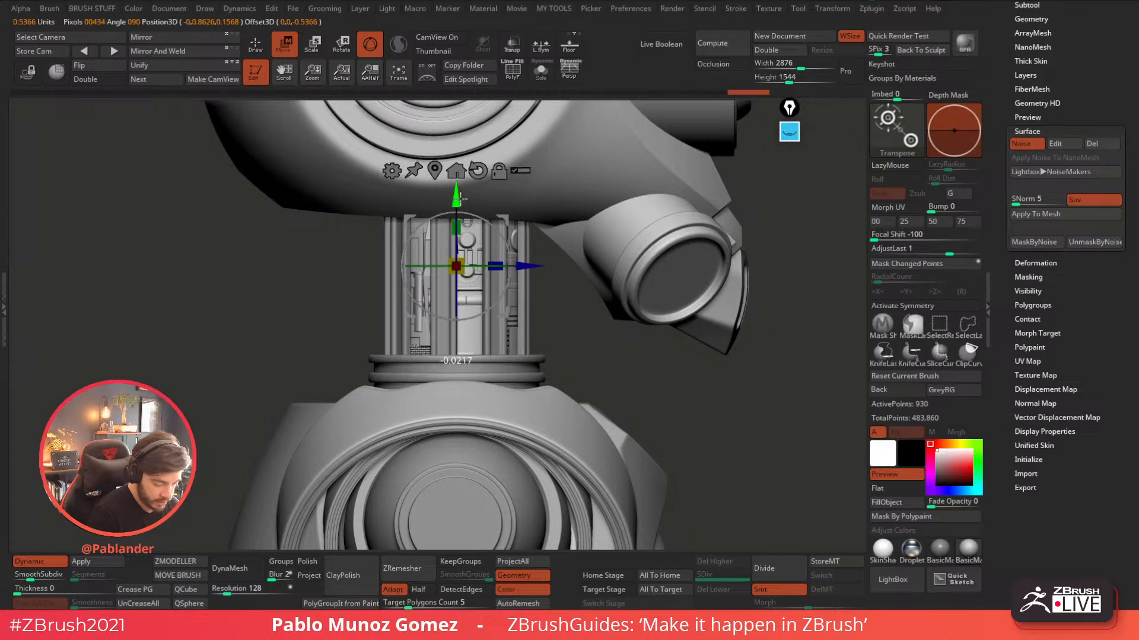
{"action": "right_click_drag", "start_coordinate": [756, 216], "coordinate": [606, 196]}
{"action": "left_click", "coordinate": [256, 45]}
- Examine the detailed neck and the whole droid from several sides, and open the Geometry settings
{"action": "key", "text": "f"}
{"action": "mouse_move", "coordinate": [661, 272]}
{"action": "right_mouse_down"}
{"action": "mouse_move", "coordinate": [712, 270]}
{"action": "mouse_move", "coordinate": [722, 295]}
{"action": "mouse_move", "coordinate": [629, 304]}
{"action": "right_mouse_up"}
{"action": "scroll", "coordinate": [1016, 305], "scroll_direction": "up", "scroll_amount": 5}
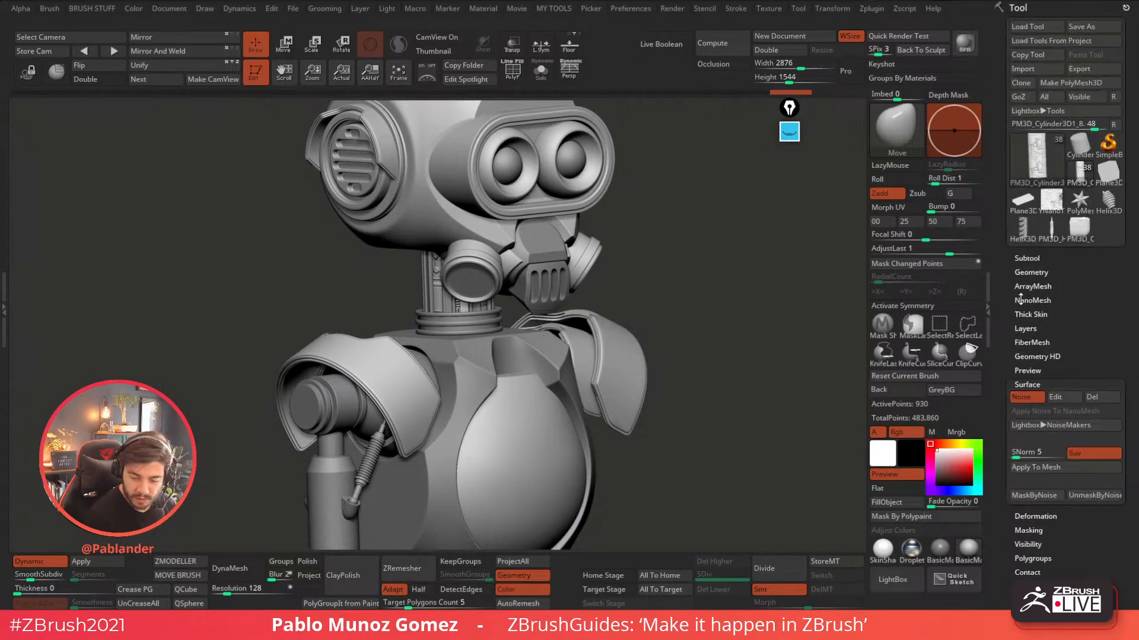
{"action": "left_click", "coordinate": [1030, 272]}
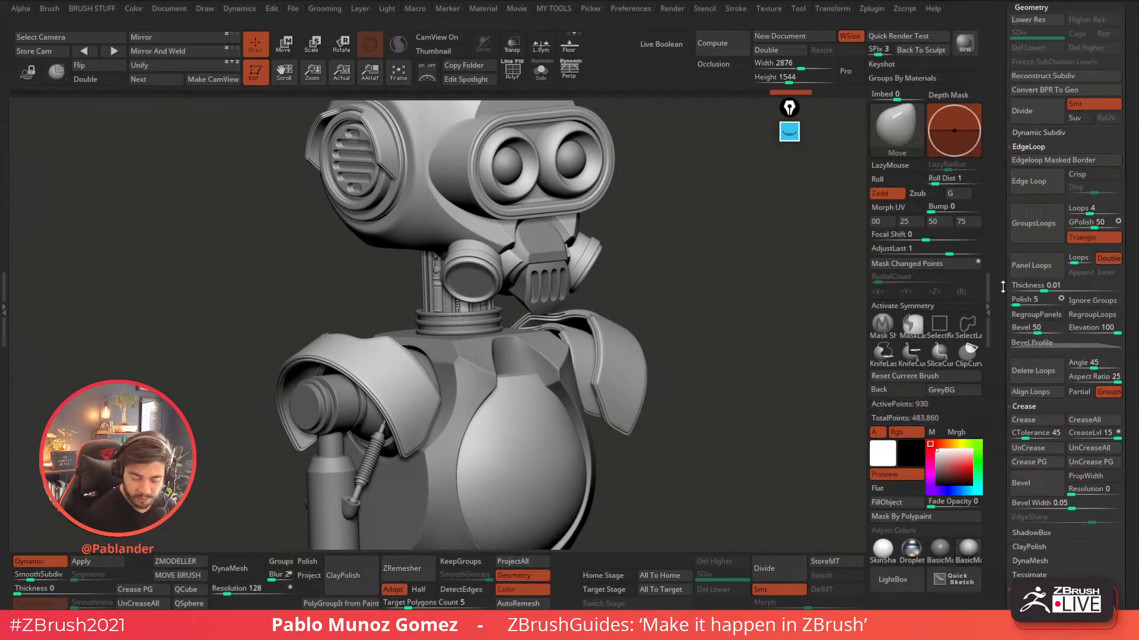
{"action": "mouse_move", "coordinate": [714, 316]}
{"action": "right_mouse_down"}
{"action": "mouse_move", "coordinate": [722, 308]}
{"action": "mouse_move", "coordinate": [702, 326]}
{"action": "mouse_move", "coordinate": [701, 307]}
{"action": "mouse_move", "coordinate": [692, 310]}
{"action": "mouse_move", "coordinate": [747, 320]}
{"action": "mouse_move", "coordinate": [762, 300]}
{"action": "mouse_move", "coordinate": [803, 308]}
{"action": "mouse_move", "coordinate": [733, 309]}
{"action": "right_mouse_up"}
{"action": "right_click_drag", "start_coordinate": [554, 289], "coordinate": [497, 320]}
{"action": "right_click_drag", "start_coordinate": [762, 238], "coordinate": [685, 313]}
{"action": "left_click_drag", "start_coordinate": [998, 224], "coordinate": [1006, 329]}
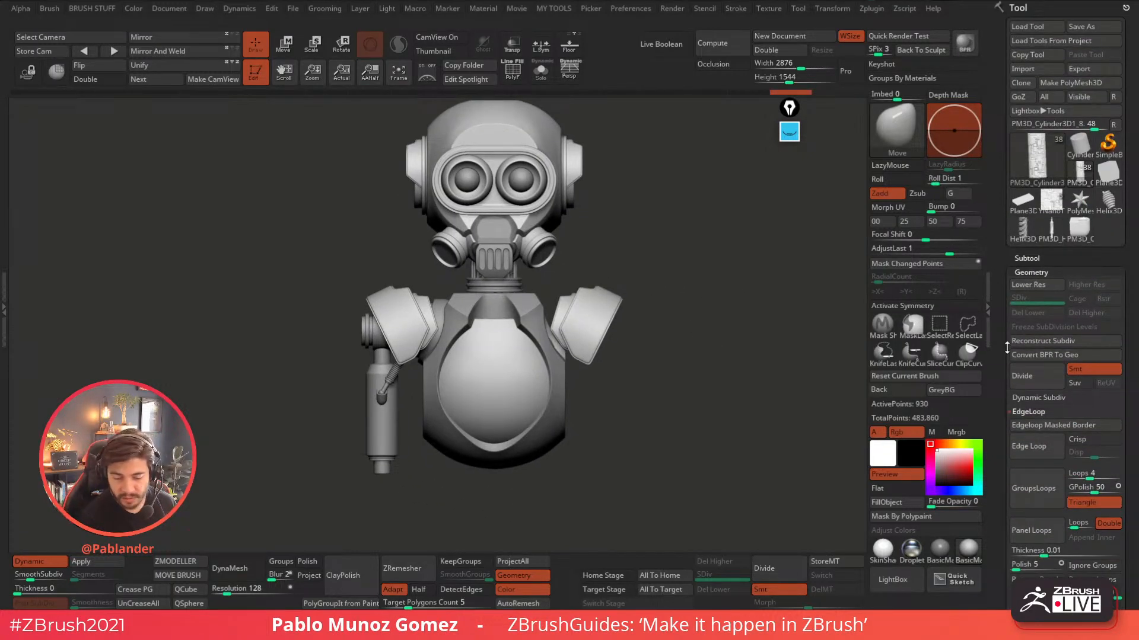
{"action": "right_click_drag", "start_coordinate": [702, 326], "coordinate": [714, 317]}
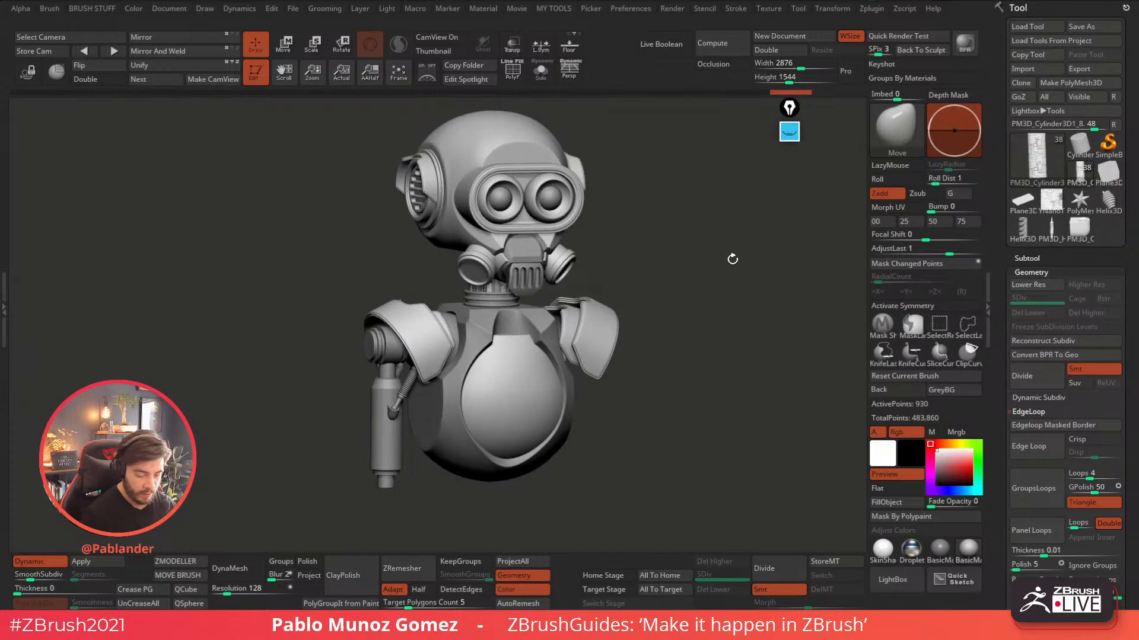
- Select the ball joint under the shoulder plate and Mirror And Weld it to the droid's other side
{"action": "right_click_drag", "start_coordinate": [451, 386], "coordinate": [479, 299]}
{"action": "left_click", "coordinate": [480, 298], "text": "alt"}
{"action": "left_click", "coordinate": [544, 74]}
{"action": "left_click", "coordinate": [542, 75]}
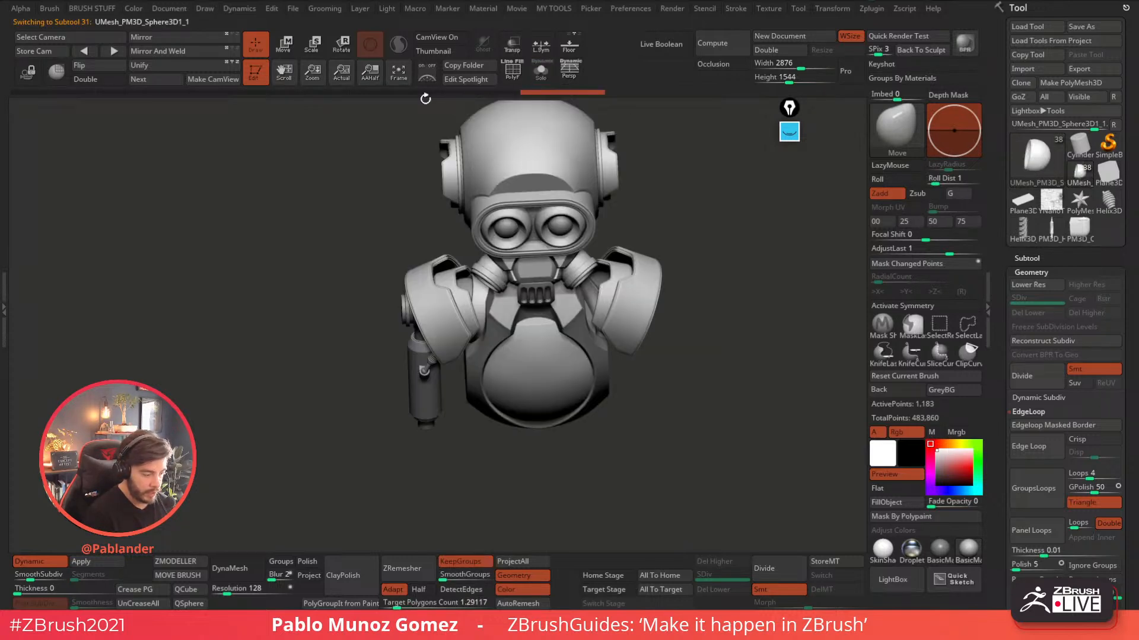
{"action": "left_click", "coordinate": [465, 278], "text": "alt"}
{"action": "left_click", "coordinate": [176, 52]}
{"action": "mouse_move", "coordinate": [411, 356]}
{"action": "right_mouse_down"}
{"action": "mouse_move", "coordinate": [413, 305]}
{"action": "mouse_move", "coordinate": [416, 349]}
{"action": "right_mouse_up"}
{"action": "right_click_drag", "start_coordinate": [416, 350], "coordinate": [484, 341]}
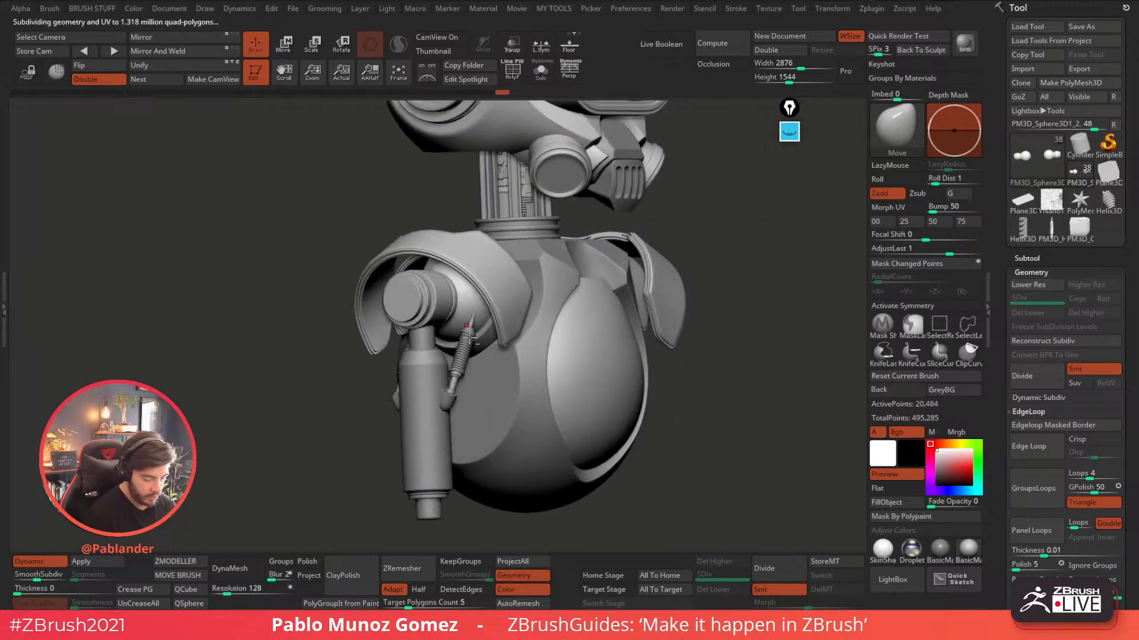
- Mirror And Weld the arm's coil spring and its inner shaft to the droid's other side
{"action": "left_click", "coordinate": [485, 305], "text": "alt"}
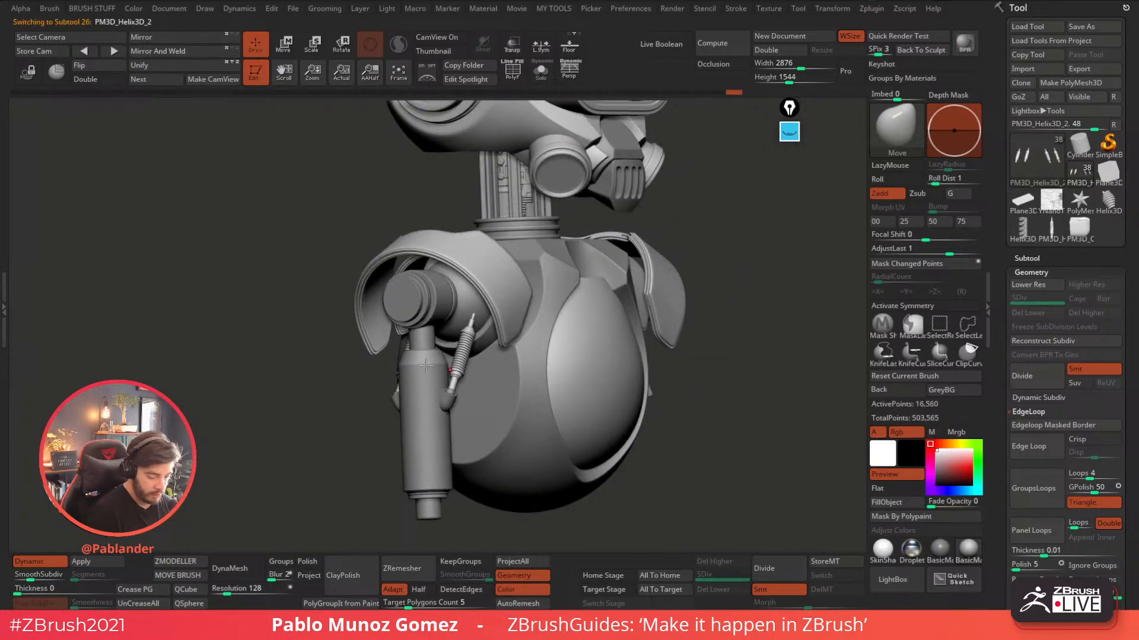
{"action": "left_click", "coordinate": [430, 349], "text": "alt"}
{"action": "left_click", "coordinate": [176, 54]}
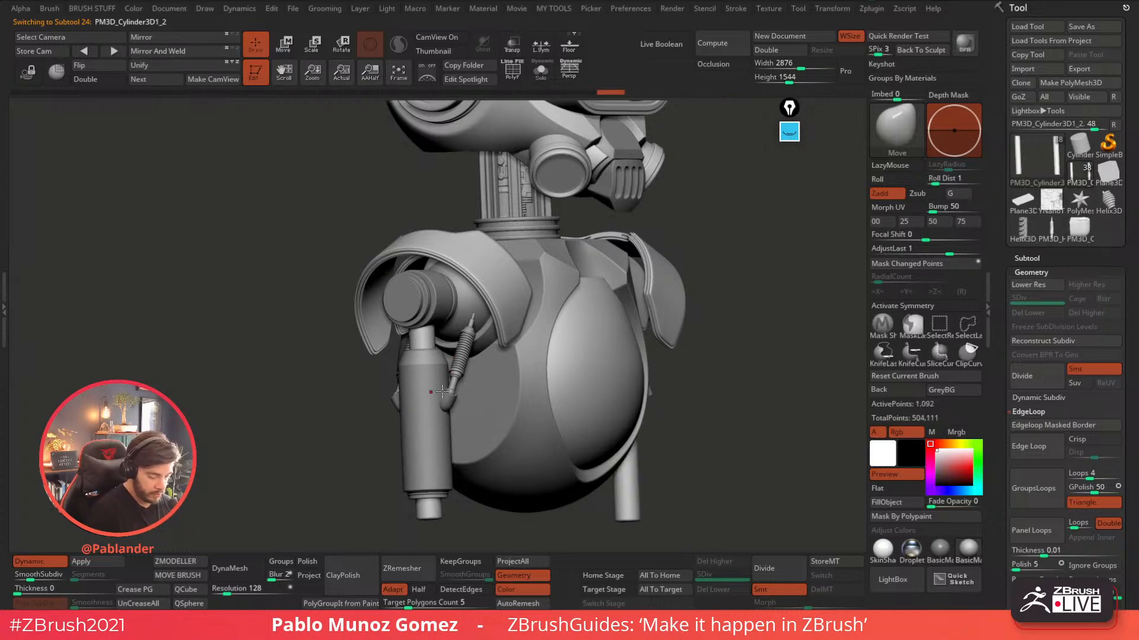
- Mirror And Weld the forearm cylinder to the droid's other side, with its radial symmetry turned off
{"action": "right_click_drag", "start_coordinate": [639, 366], "coordinate": [646, 322]}
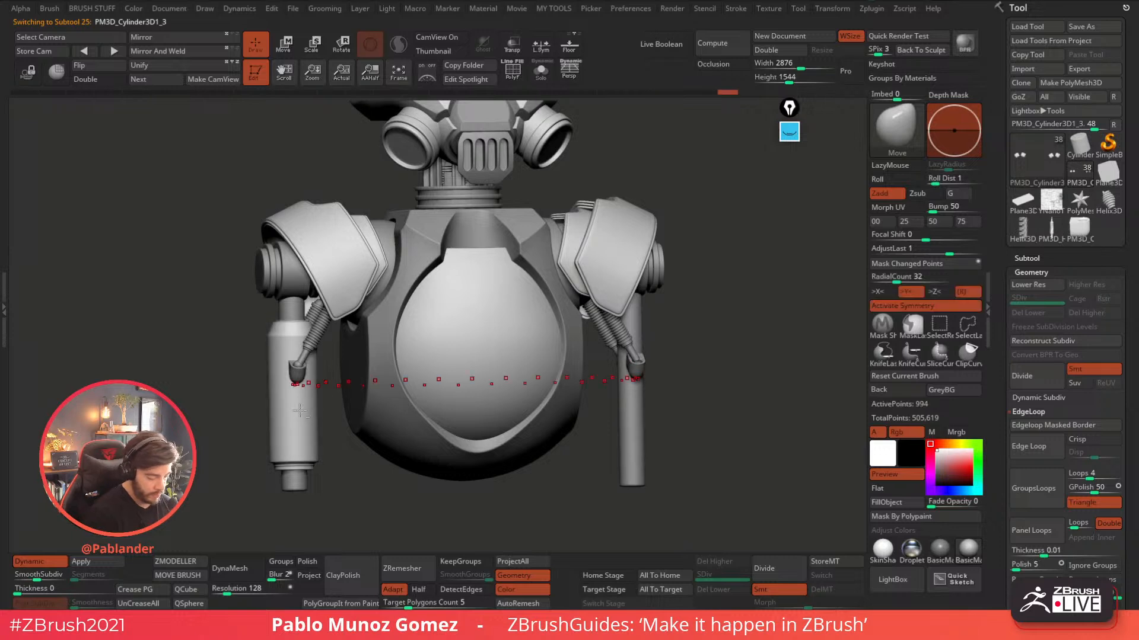
{"action": "left_click", "coordinate": [172, 52]}
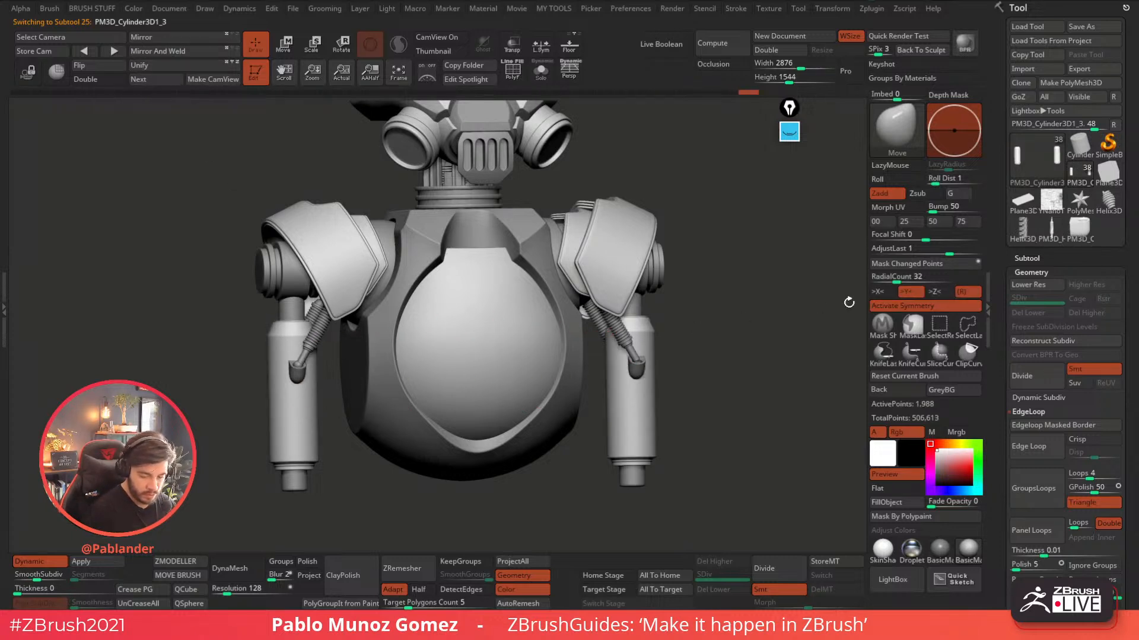
{"action": "key", "text": "ctrl+z"}
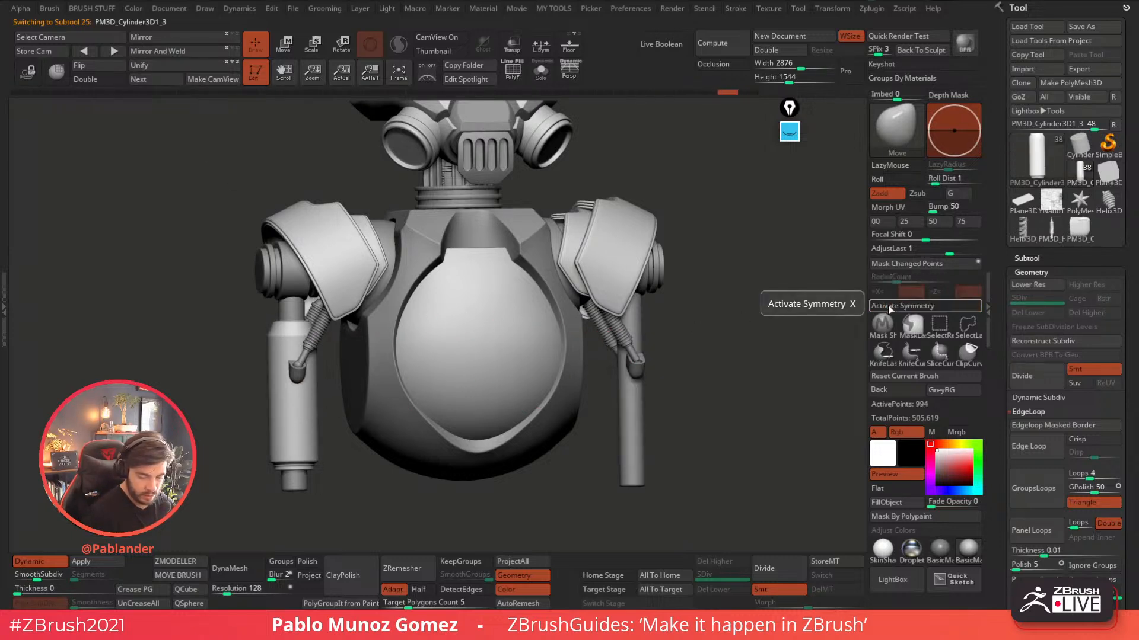
{"action": "left_click", "coordinate": [899, 309]}
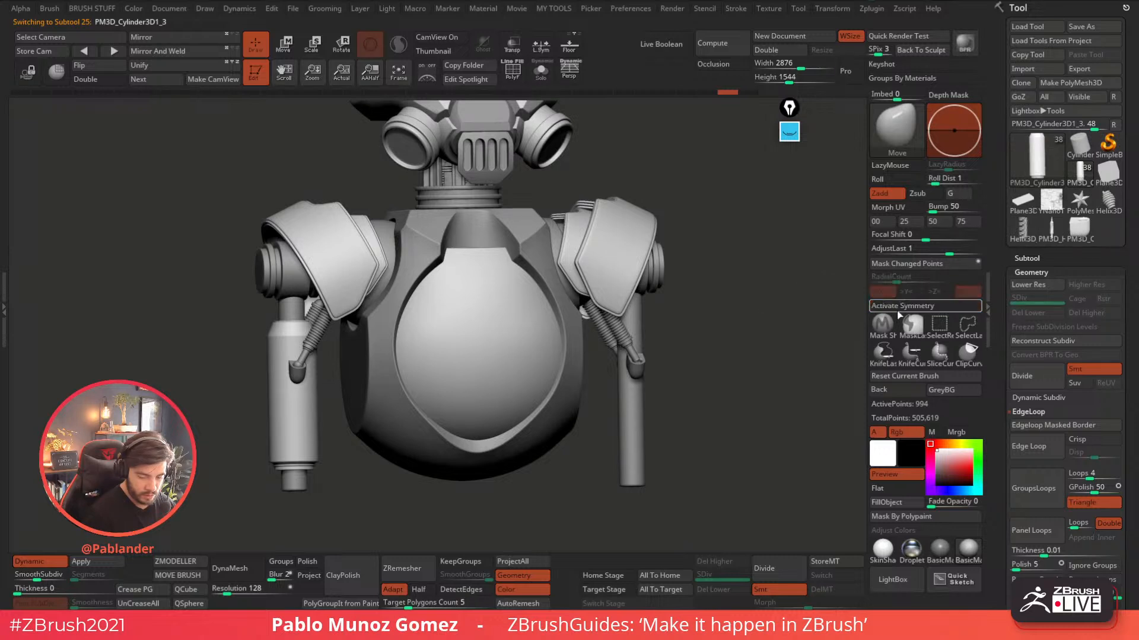
{"action": "left_click", "coordinate": [170, 52]}
- Select the small rounded mount at the spring's lower end and Mirror And Weld it to the other forearm
{"action": "left_click_drag", "start_coordinate": [696, 319], "coordinate": [322, 377]}
{"action": "left_click", "coordinate": [297, 369], "text": "alt"}
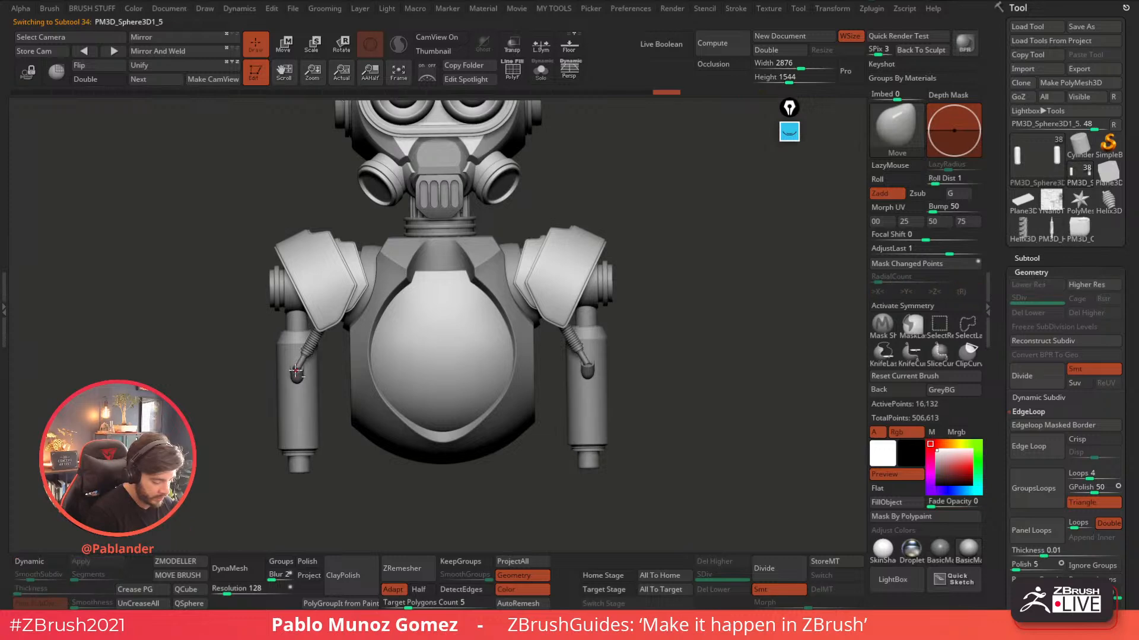
{"action": "left_click", "coordinate": [182, 54]}
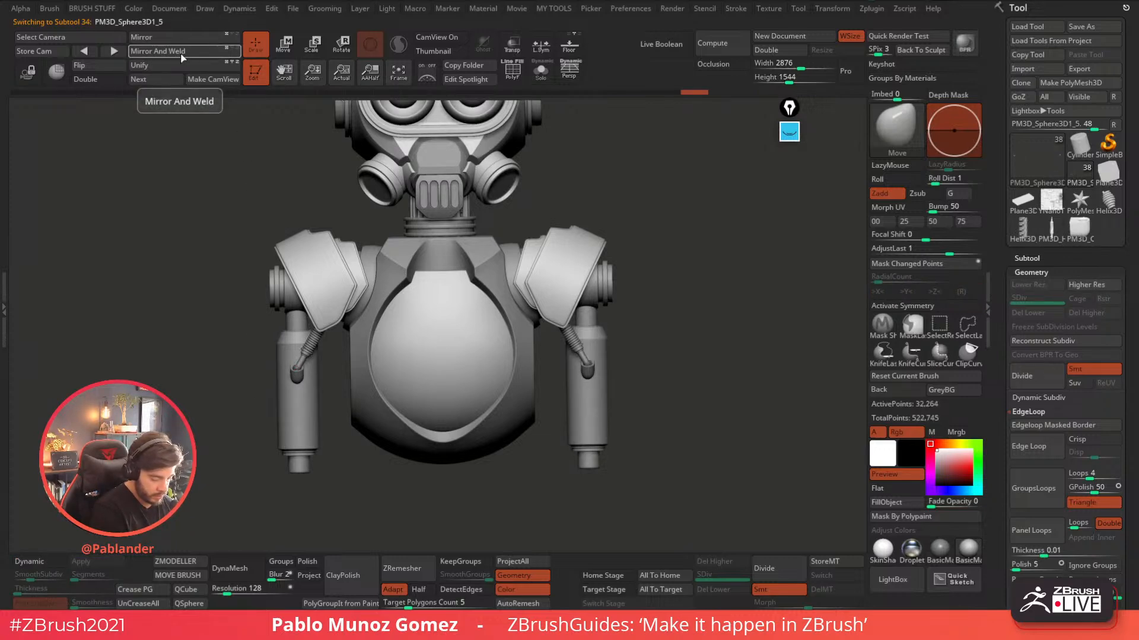
{"action": "left_click_drag", "start_coordinate": [695, 290], "coordinate": [633, 316]}
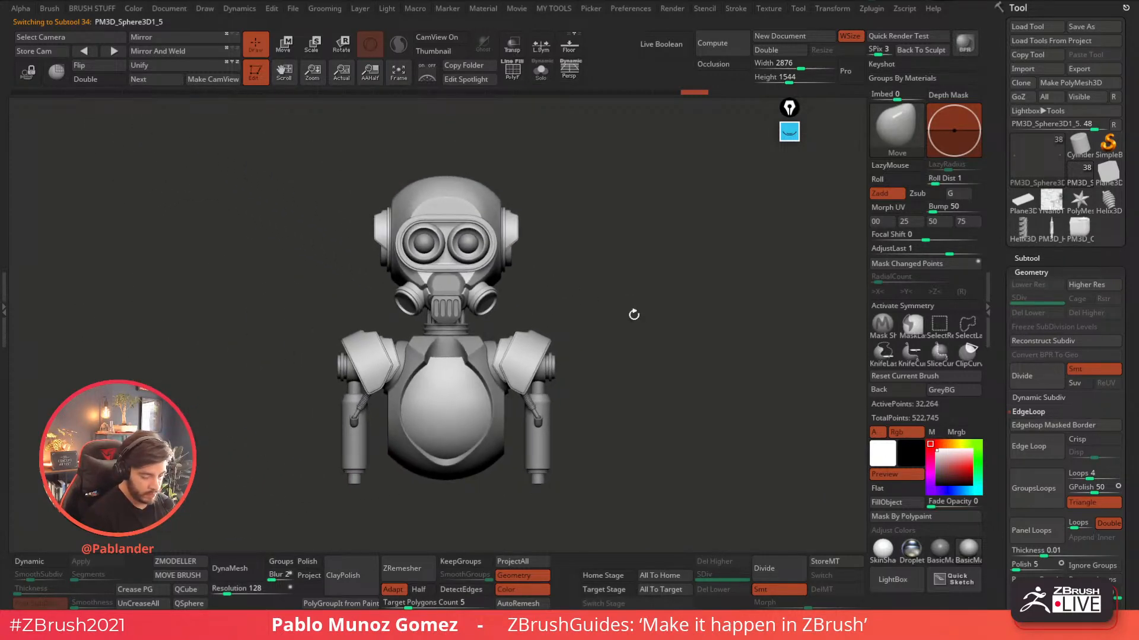
- Select the small cube subtool, inspect it in isolation, and move it to the end of the subtool list
{"action": "left_click", "coordinate": [1015, 257]}
{"action": "left_click_drag", "start_coordinate": [731, 326], "coordinate": [654, 365]}
{"action": "left_click", "coordinate": [1013, 58]}
{"action": "left_click_drag", "start_coordinate": [1013, 58], "coordinate": [1002, 281]}
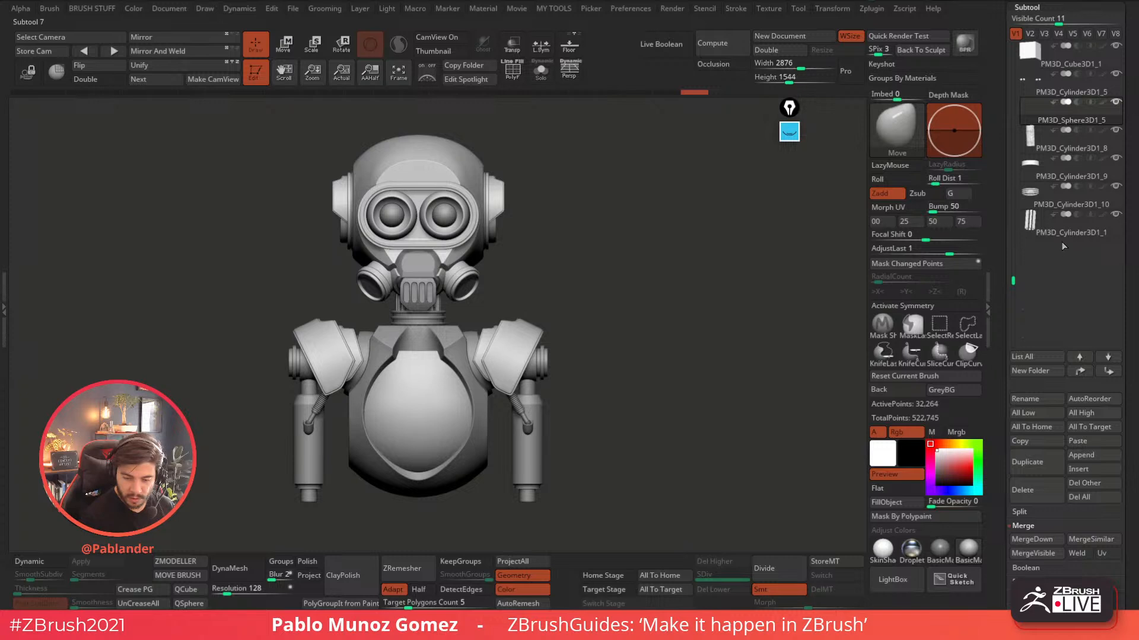
{"action": "left_click", "coordinate": [1045, 69]}
{"action": "left_click", "coordinate": [547, 78]}
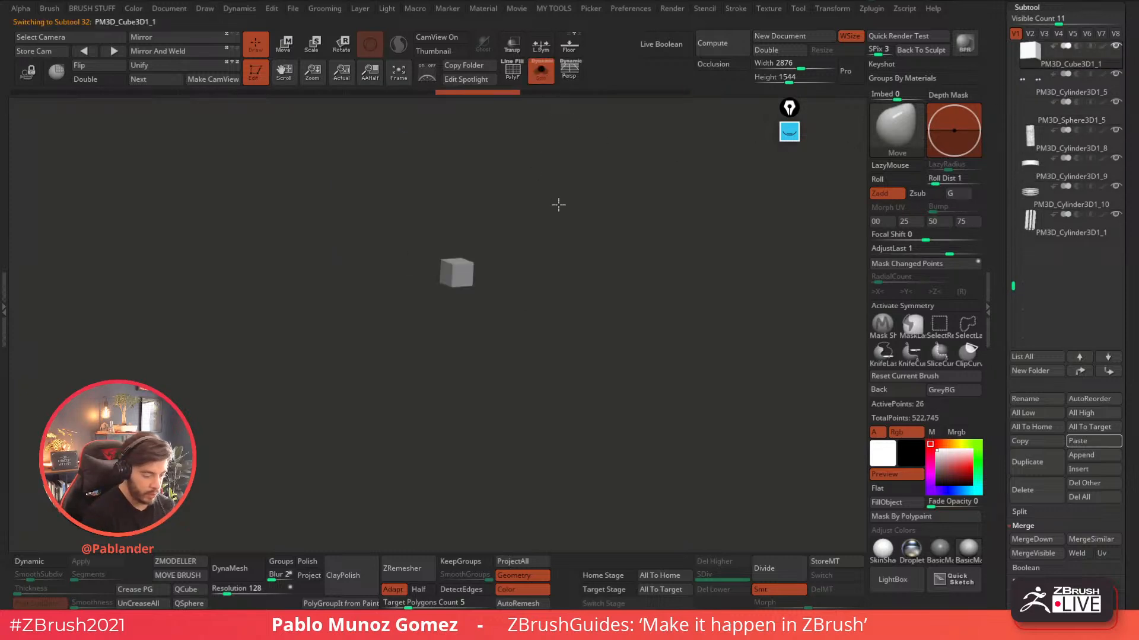
{"action": "left_click_drag", "start_coordinate": [1077, 74], "coordinate": [1067, 260]}
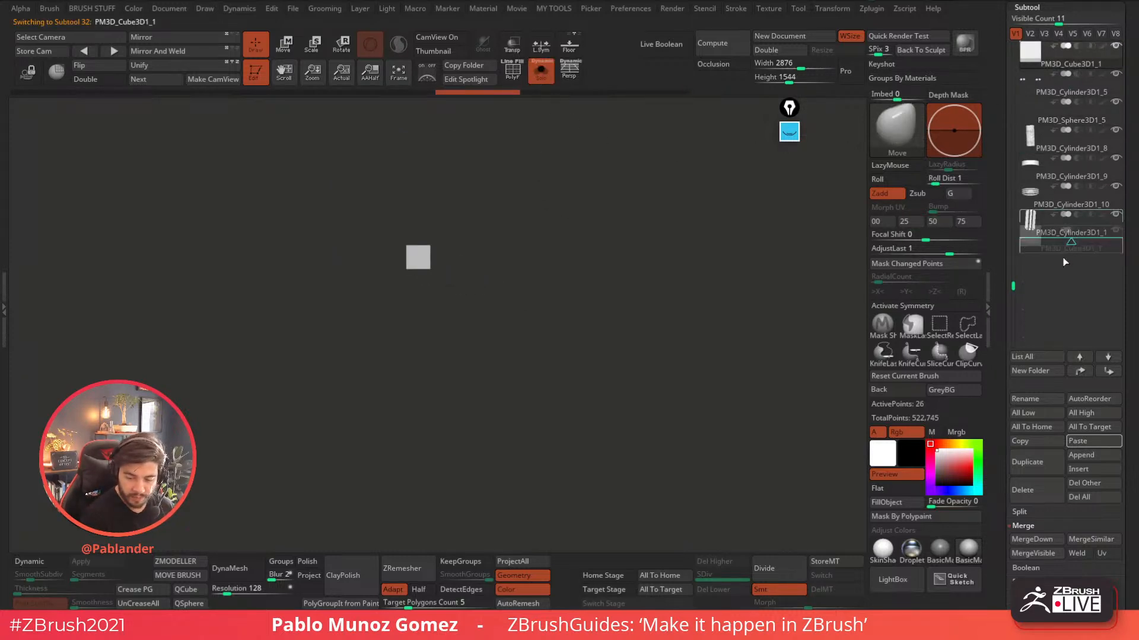
{"action": "left_click_drag", "start_coordinate": [533, 252], "coordinate": [700, 338]}
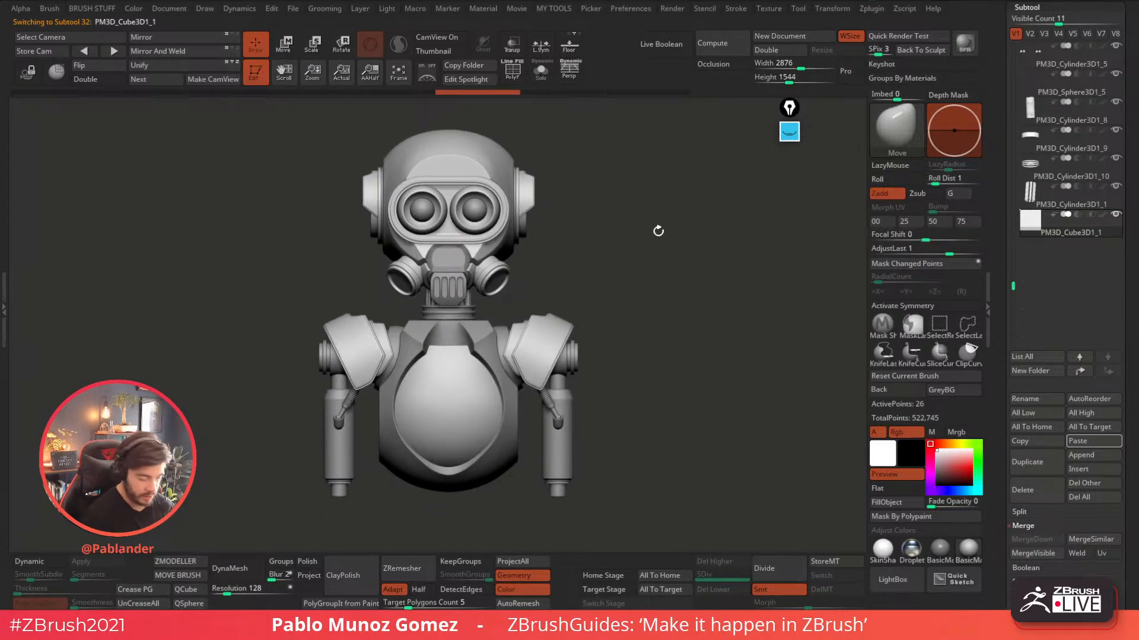
- Switch to the IMM ModelKit insert brush and choose its Circular_8 part
{"action": "left_click", "coordinate": [899, 130]}
{"action": "left_click", "coordinate": [225, 394]}
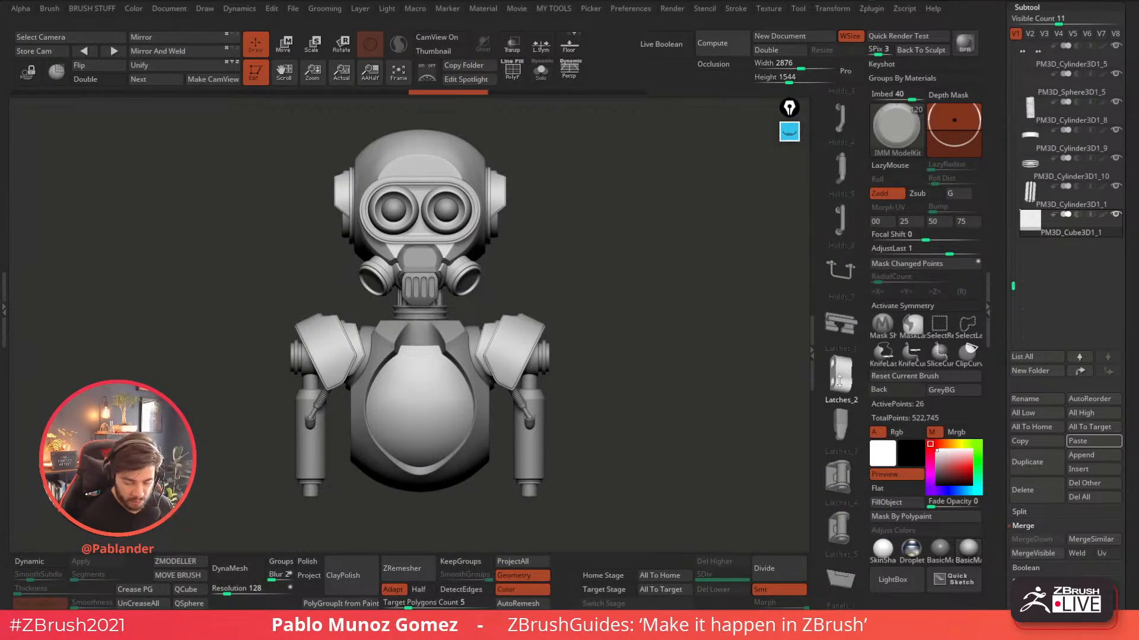
{"action": "scroll", "coordinate": [844, 372], "scroll_direction": "down", "scroll_amount": 10}
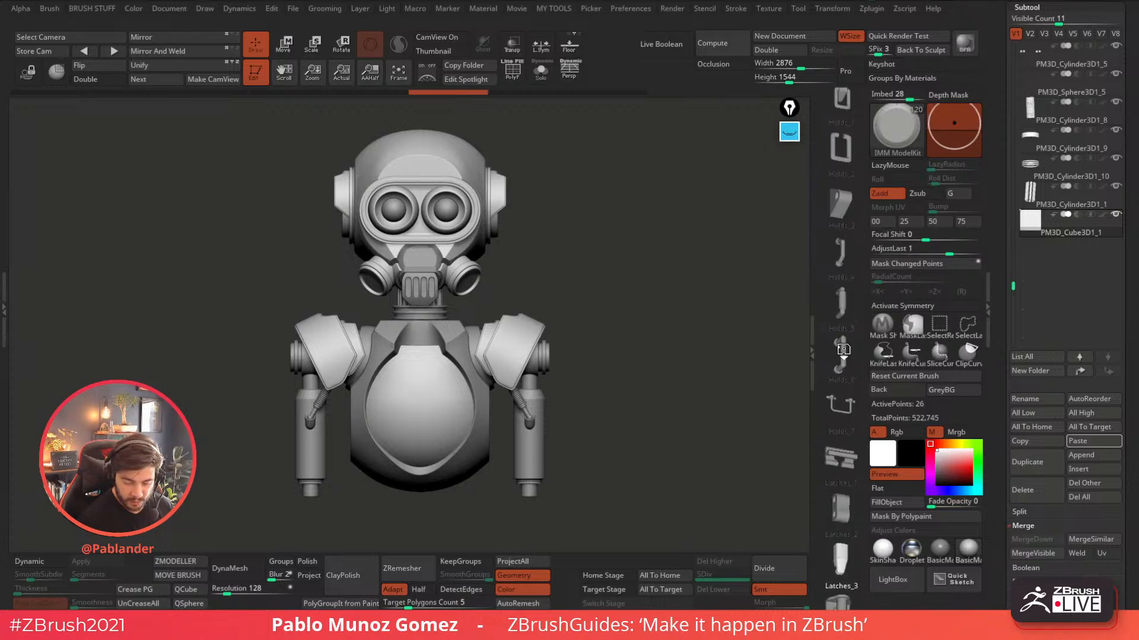
{"action": "scroll", "coordinate": [837, 380], "scroll_direction": "down", "scroll_amount": 10}
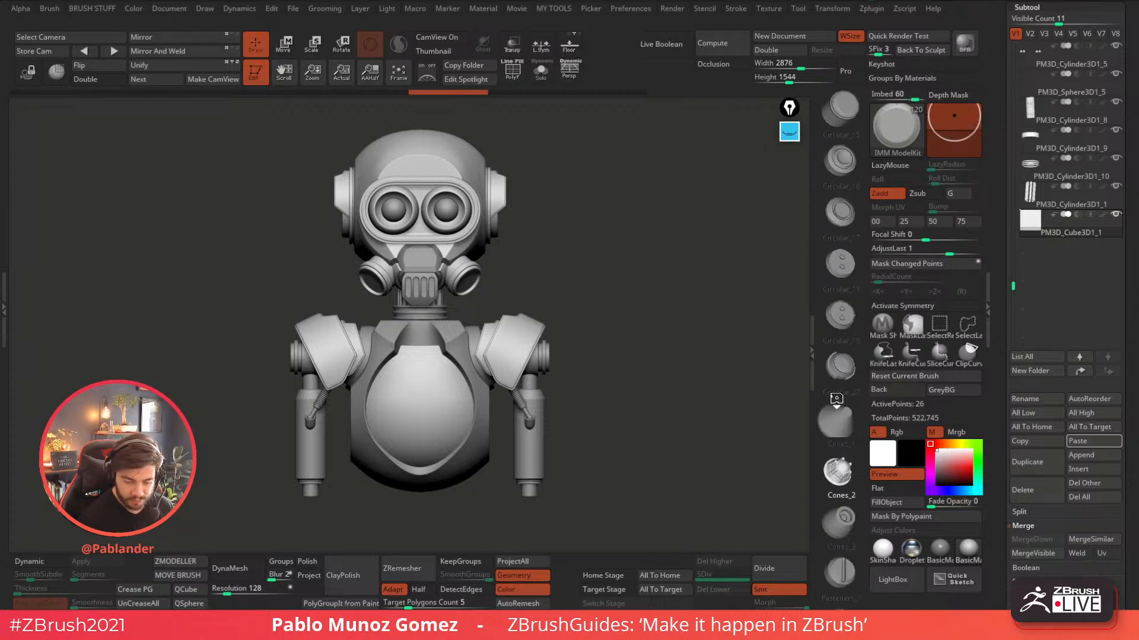
{"action": "scroll", "coordinate": [838, 413], "scroll_direction": "up", "scroll_amount": 8}
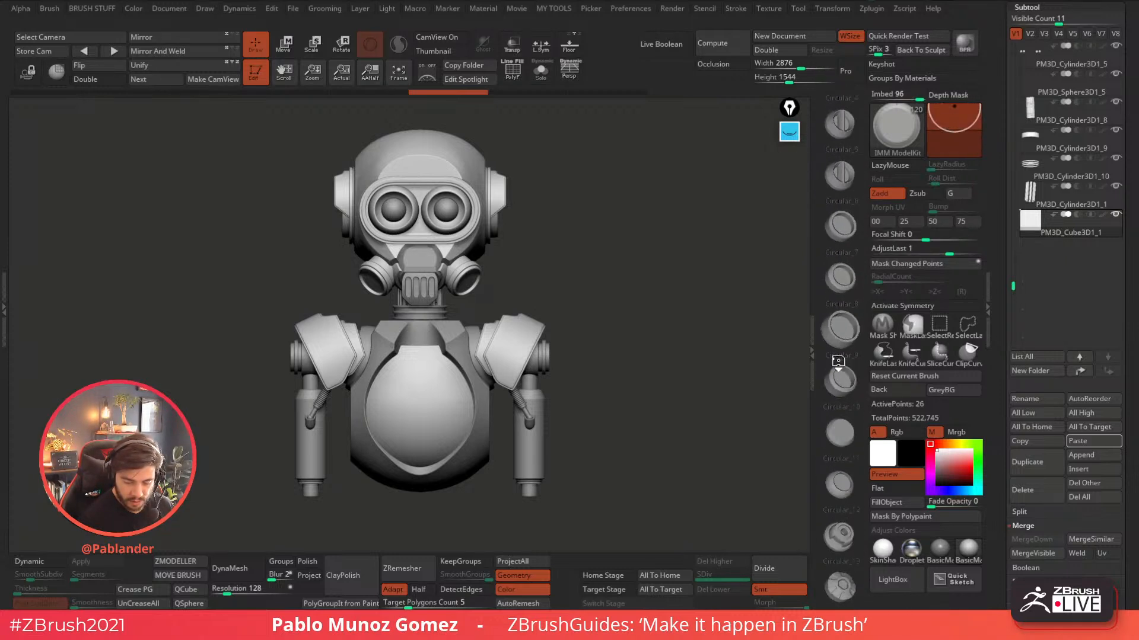
{"action": "left_click", "coordinate": [842, 275]}
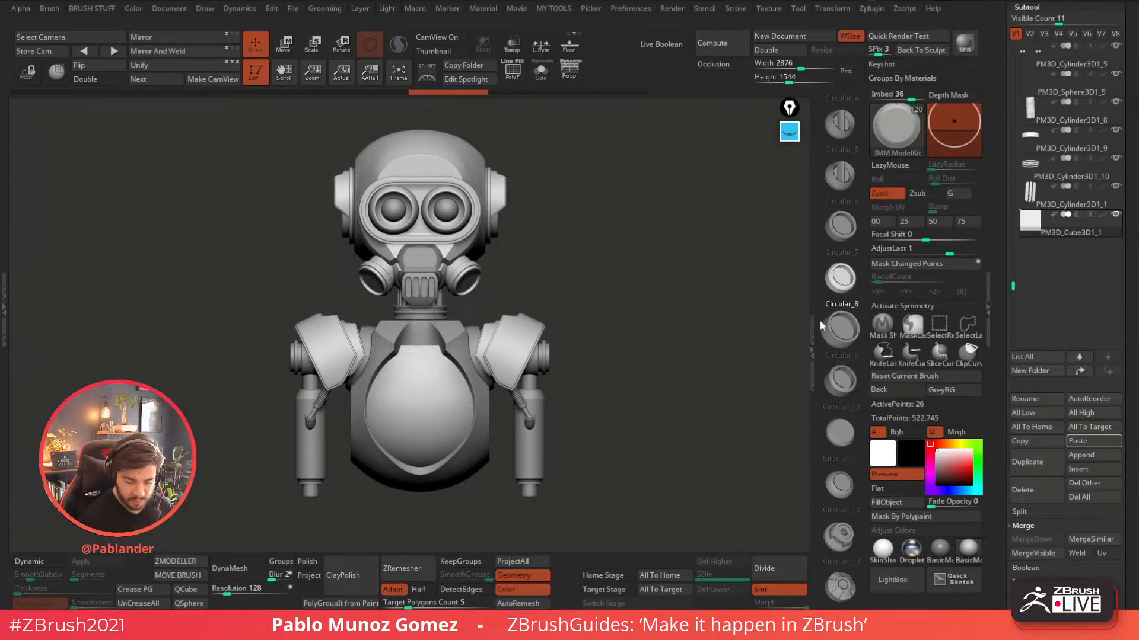
- With X symmetry on, insert a pair of Circular_8 fittings on the torso behind the neck and adjust their height
{"action": "left_click_drag", "start_coordinate": [647, 318], "coordinate": [603, 388]}
{"action": "left_click_drag", "start_coordinate": [450, 321], "coordinate": [522, 320]}
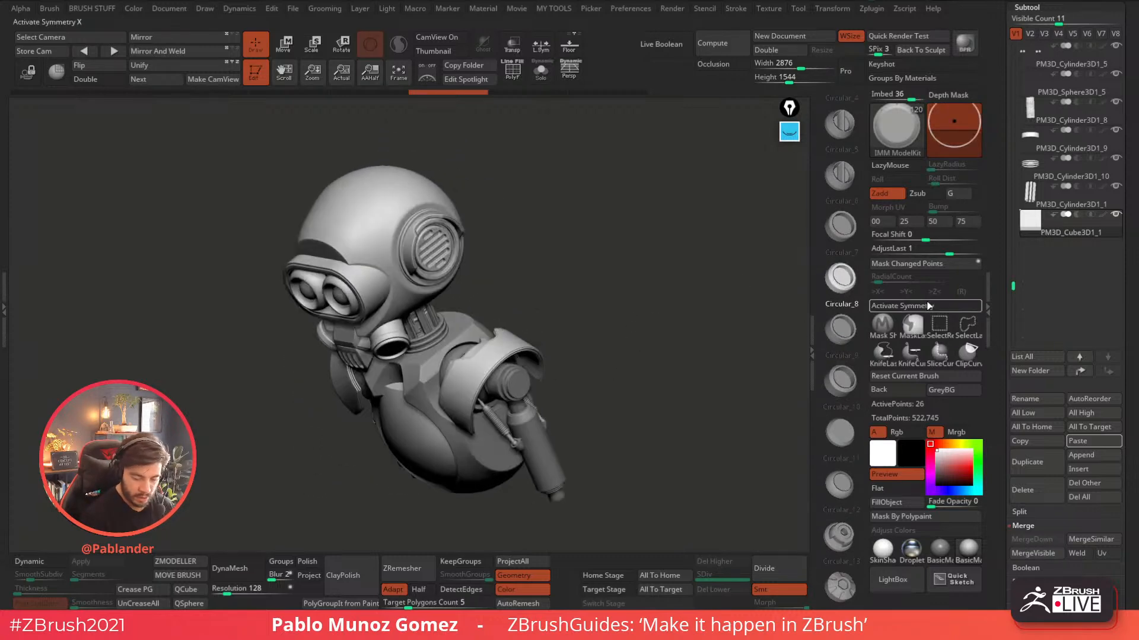
{"action": "left_click_drag", "start_coordinate": [723, 347], "coordinate": [672, 516], "text": "alt"}
{"action": "mouse_move", "coordinate": [664, 332]}
{"action": "left_mouse_down"}
{"action": "mouse_move", "coordinate": [541, 354]}
{"action": "mouse_move", "coordinate": [566, 300]}
{"action": "left_mouse_up"}
{"action": "left_click_drag", "start_coordinate": [653, 264], "coordinate": [570, 394]}
{"action": "key", "text": "w"}
{"action": "right_click_drag", "start_coordinate": [515, 365], "coordinate": [360, 271]}
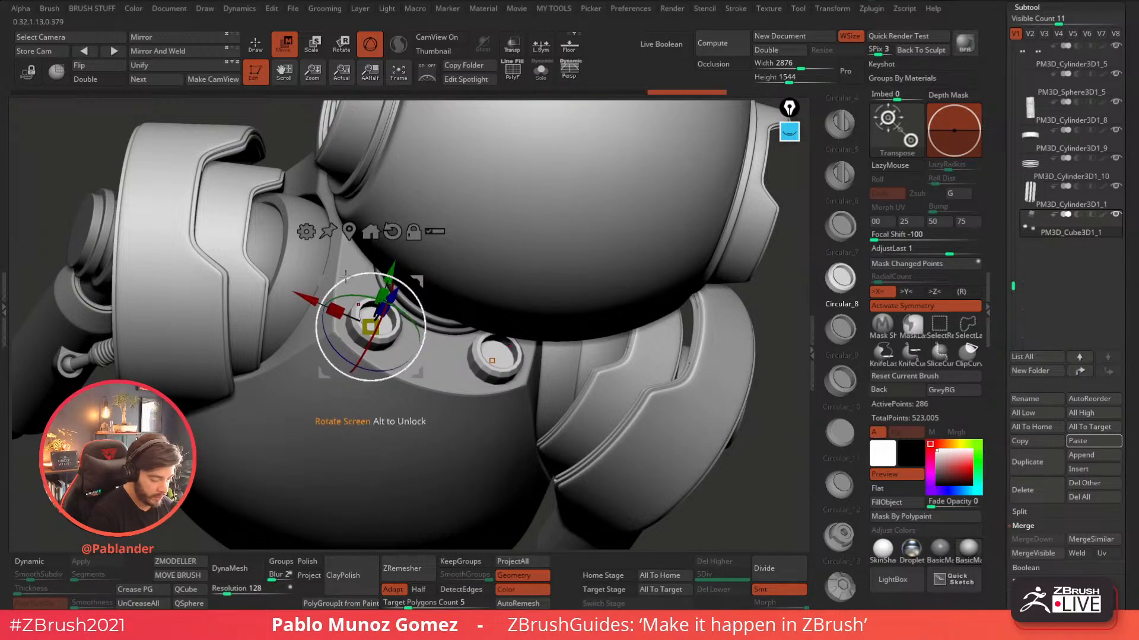
{"action": "left_click_drag", "start_coordinate": [389, 266], "coordinate": [391, 261]}
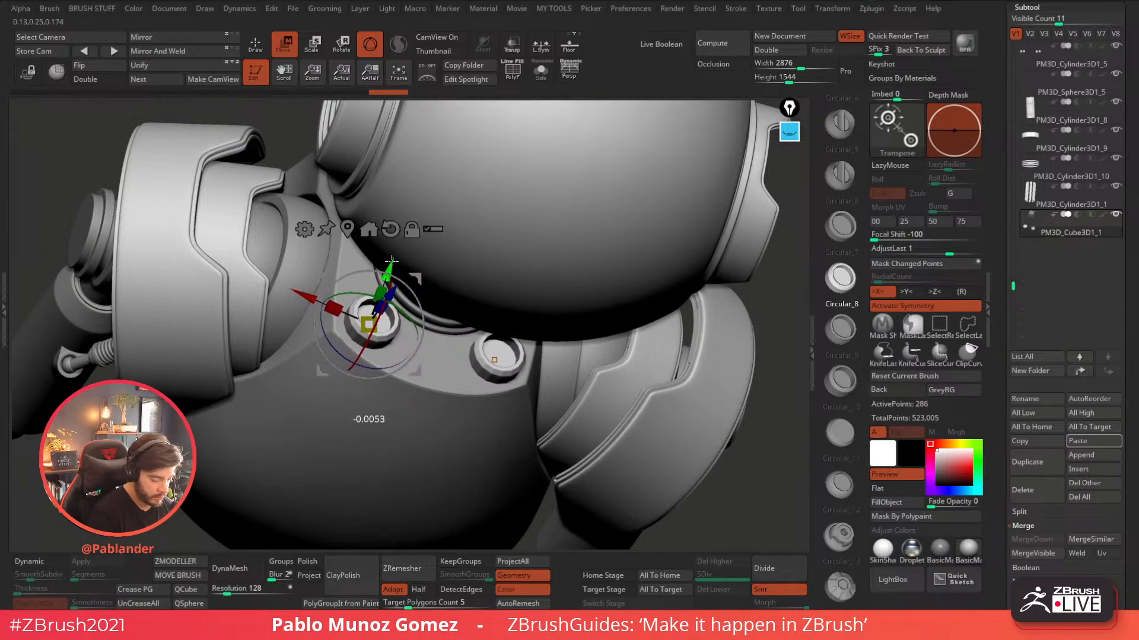
- Try inserting a second, smaller pair of Circular_8 fittings on the torso in front of the neck
{"action": "left_click", "coordinate": [255, 44]}
{"action": "mouse_move", "coordinate": [515, 315]}
{"action": "right_mouse_down"}
{"action": "mouse_move", "coordinate": [526, 322]}
{"action": "mouse_move", "coordinate": [554, 275]}
{"action": "mouse_move", "coordinate": [552, 307]}
{"action": "mouse_move", "coordinate": [498, 320]}
{"action": "mouse_move", "coordinate": [557, 285]}
{"action": "mouse_move", "coordinate": [463, 308]}
{"action": "mouse_move", "coordinate": [492, 330]}
{"action": "right_mouse_up"}
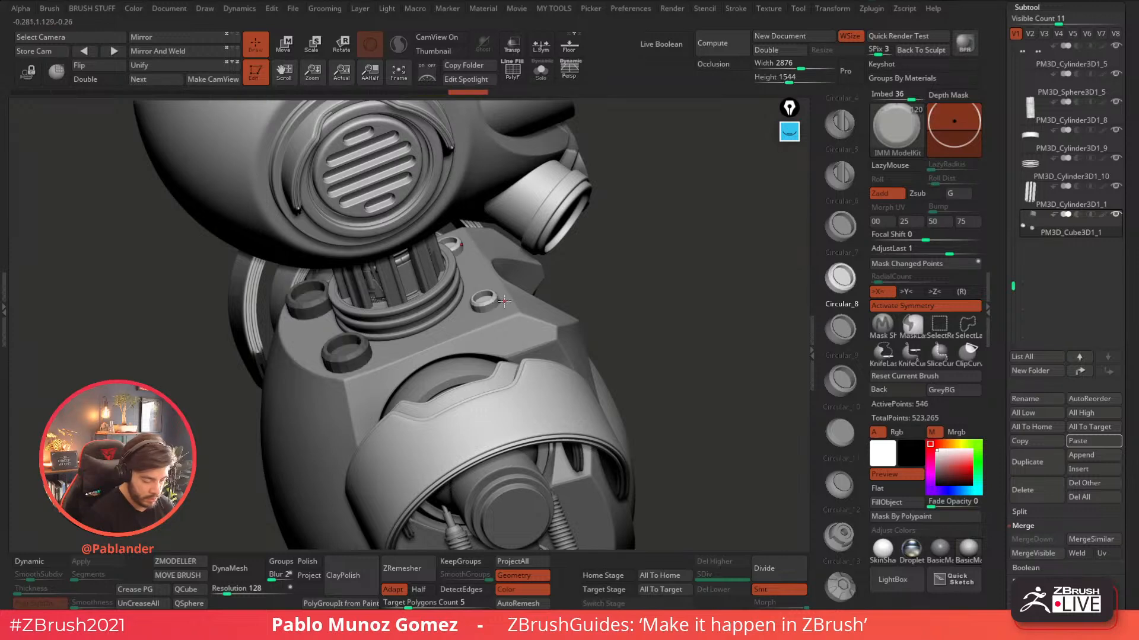
{"action": "right_click_drag", "start_coordinate": [519, 303], "coordinate": [473, 322]}
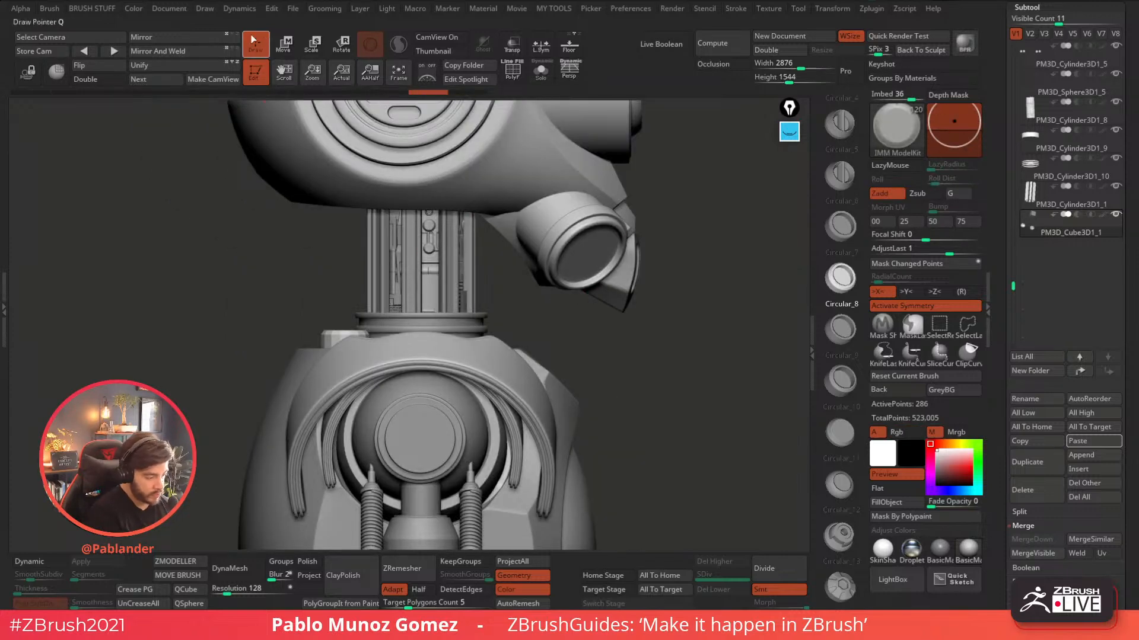
- Duplicate the circular fittings from behind the neck to its front and position the copies on the torso
{"action": "key", "text": "w"}
{"action": "left_click", "coordinate": [367, 253], "text": "alt"}
{"action": "left_click_drag", "start_coordinate": [412, 348], "coordinate": [546, 349], "text": "ctrl"}
{"action": "right_click_drag", "start_coordinate": [606, 374], "coordinate": [604, 407]}
{"action": "left_click_drag", "start_coordinate": [547, 348], "coordinate": [559, 348]}
{"action": "right_click_drag", "start_coordinate": [593, 355], "coordinate": [436, 323]}
{"action": "left_click_drag", "start_coordinate": [608, 221], "coordinate": [617, 233], "text": "ctrl"}
{"action": "mouse_move", "coordinate": [617, 233]}
{"action": "right_mouse_down", "text": "shift"}
{"action": "mouse_move", "coordinate": [635, 277]}
{"action": "mouse_move", "coordinate": [622, 270]}
{"action": "mouse_move", "coordinate": [670, 296]}
{"action": "mouse_move", "coordinate": [704, 341]}
{"action": "mouse_move", "coordinate": [668, 325]}
{"action": "mouse_move", "coordinate": [676, 375]}
{"action": "right_mouse_up", "text": "shift"}
- Choose the Circular_1 part and insert it as a slotted cap on the round end of the shoulder joint
{"action": "left_click", "coordinate": [255, 44]}
{"action": "mouse_move", "coordinate": [676, 375]}
{"action": "right_mouse_down", "text": "alt"}
{"action": "mouse_move", "coordinate": [683, 317]}
{"action": "mouse_move", "coordinate": [676, 355]}
{"action": "mouse_move", "coordinate": [626, 349]}
{"action": "right_mouse_up", "text": "alt"}
{"action": "right_click_drag", "start_coordinate": [574, 376], "coordinate": [658, 359]}
{"action": "scroll", "coordinate": [837, 285], "scroll_direction": "up", "scroll_amount": 8}
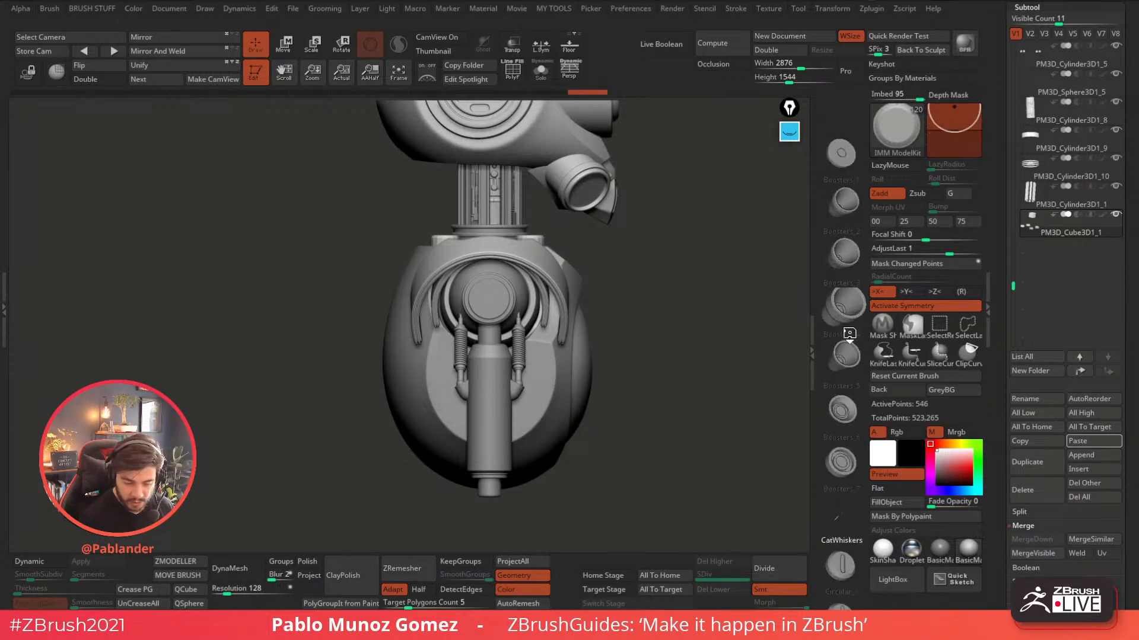
{"action": "scroll", "coordinate": [847, 266], "scroll_direction": "down", "scroll_amount": 3}
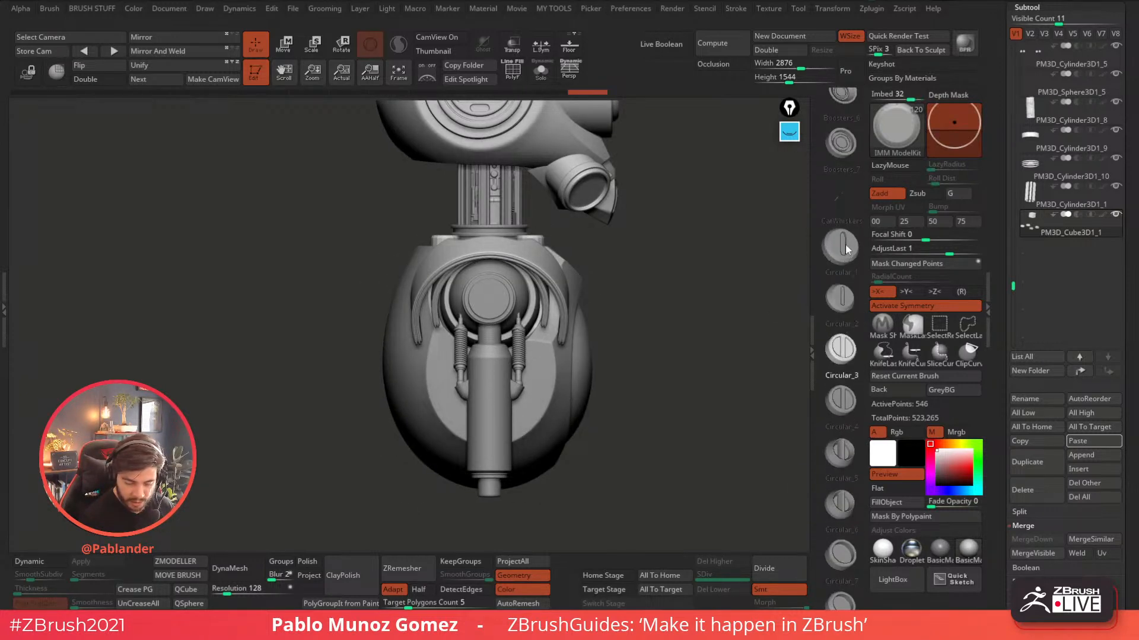
{"action": "mouse_move", "coordinate": [627, 312]}
{"action": "right_mouse_down", "text": "alt"}
{"action": "mouse_move", "coordinate": [638, 317]}
{"action": "mouse_move", "coordinate": [620, 316]}
{"action": "right_mouse_up", "text": "alt"}
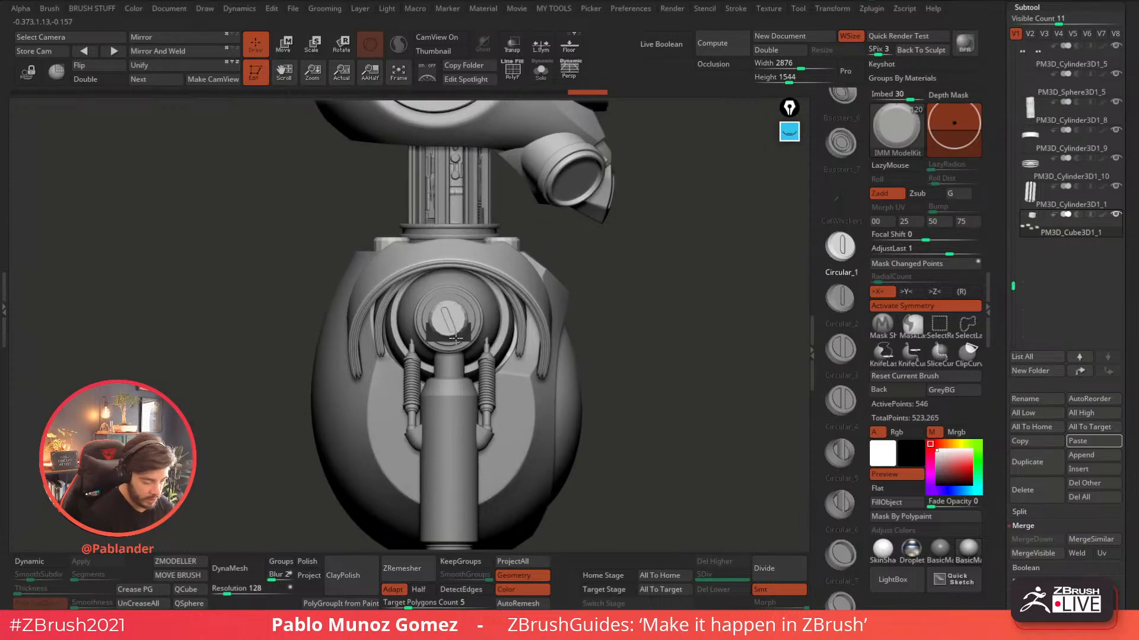
{"action": "left_click_drag", "start_coordinate": [457, 341], "coordinate": [458, 343]}
- Move the slotted caps inward against the shoulder joints and turn on dynamic subdivision for the inserted parts
{"action": "left_click_drag", "start_coordinate": [670, 280], "coordinate": [638, 280], "text": "shift"}
{"action": "left_click", "coordinate": [286, 48]}
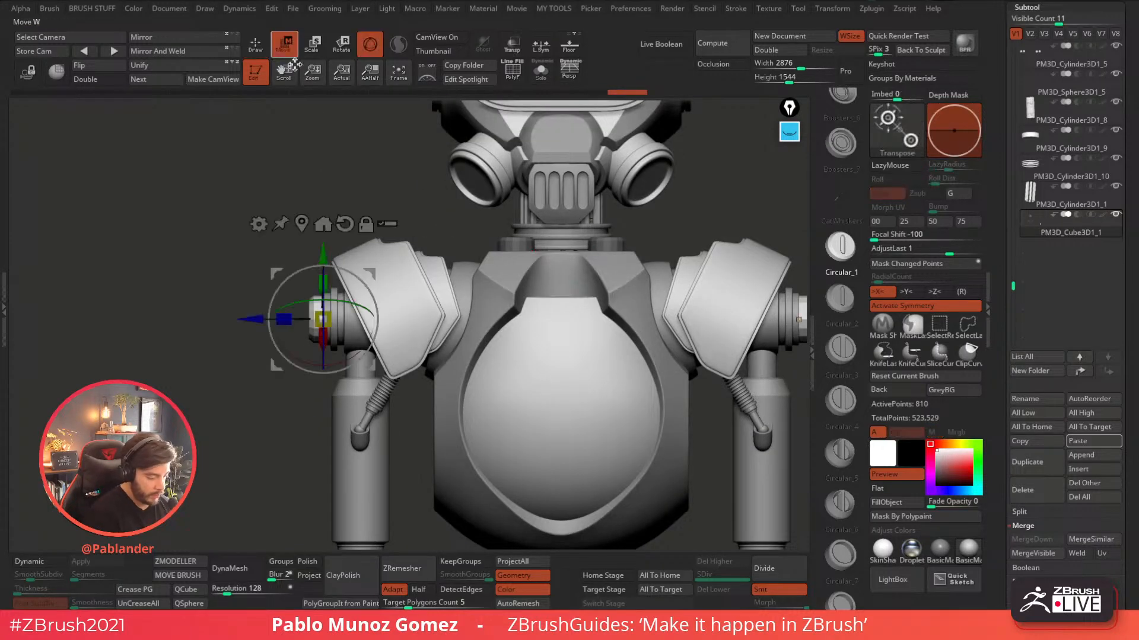
{"action": "left_click_drag", "start_coordinate": [249, 322], "coordinate": [255, 324]}
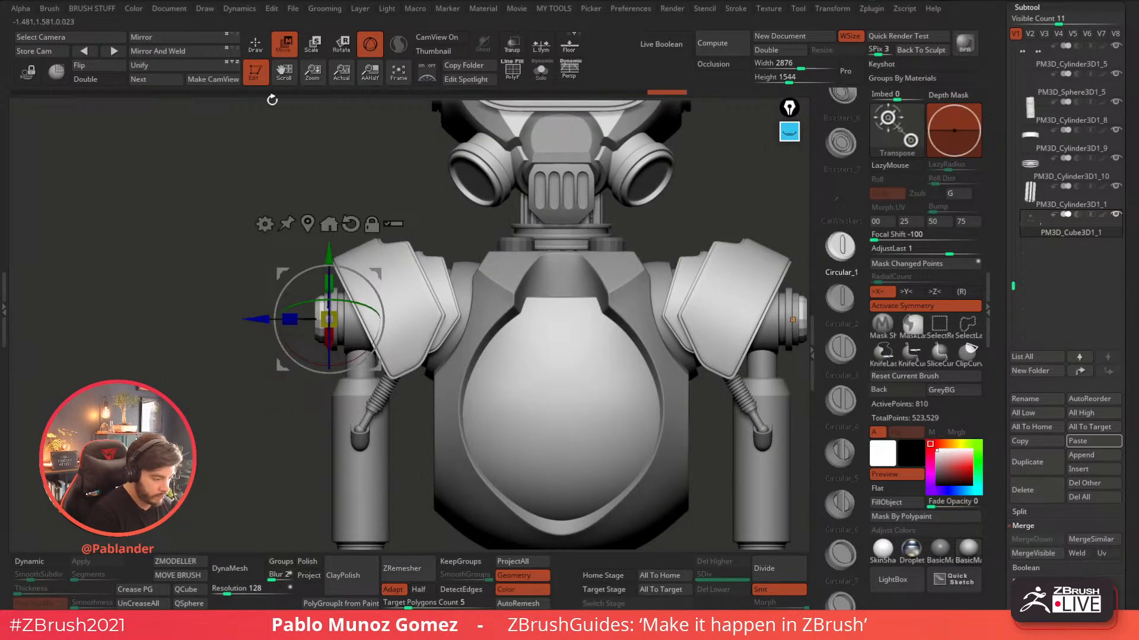
{"action": "left_click", "coordinate": [255, 48]}
{"action": "left_click_drag", "start_coordinate": [343, 192], "coordinate": [394, 205]}
{"action": "left_click", "coordinate": [41, 562]}
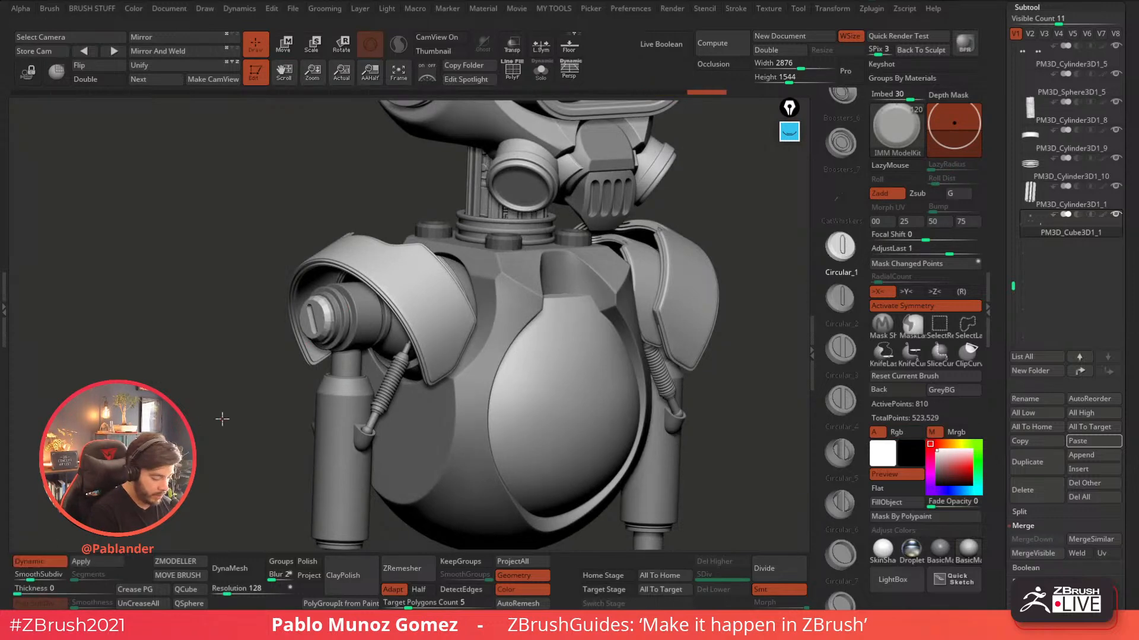
- Browse the ModelKit insert parts for a detail plate that suits the mask's side filters
{"action": "left_click_drag", "start_coordinate": [218, 414], "coordinate": [420, 323]}
{"action": "left_click_drag", "start_coordinate": [253, 387], "coordinate": [255, 332], "text": "alt"}
{"action": "mouse_move", "coordinate": [710, 280]}
{"action": "left_mouse_down"}
{"action": "mouse_move", "coordinate": [712, 305]}
{"action": "mouse_move", "coordinate": [682, 328]}
{"action": "mouse_move", "coordinate": [677, 302]}
{"action": "mouse_move", "coordinate": [711, 301]}
{"action": "mouse_move", "coordinate": [659, 378]}
{"action": "mouse_move", "coordinate": [771, 404]}
{"action": "left_mouse_up"}
{"action": "scroll", "coordinate": [850, 440], "scroll_direction": "up", "scroll_amount": 5}
{"action": "scroll", "coordinate": [850, 441], "scroll_direction": "down", "scroll_amount": 10}
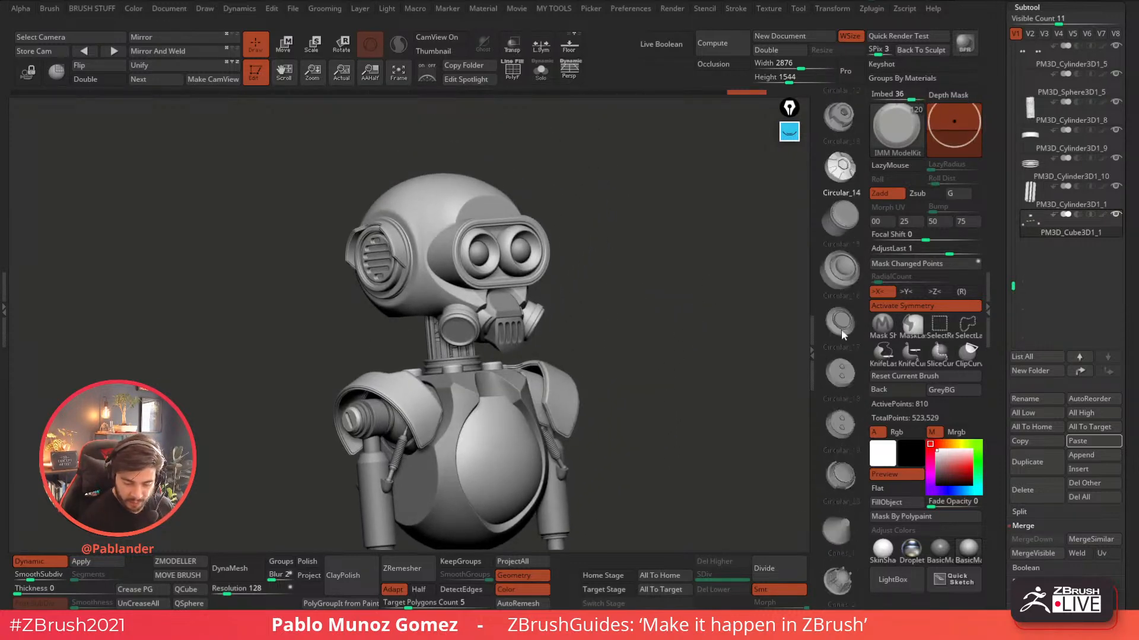
{"action": "scroll", "coordinate": [845, 367], "scroll_direction": "down", "scroll_amount": 8}
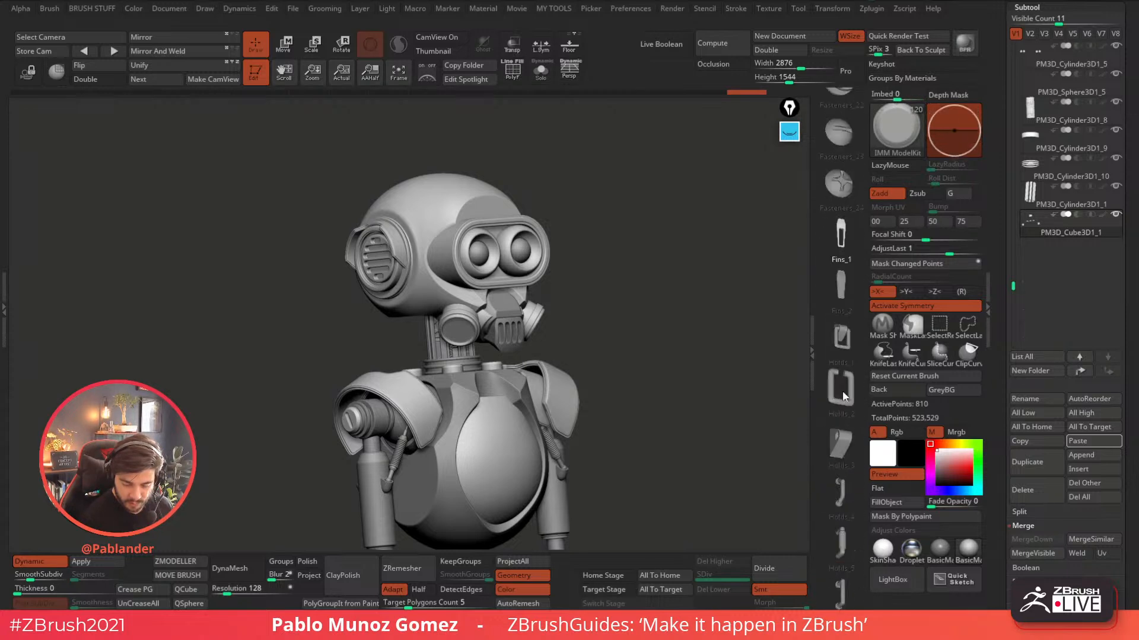
{"action": "scroll", "coordinate": [840, 427], "scroll_direction": "down", "scroll_amount": 10}
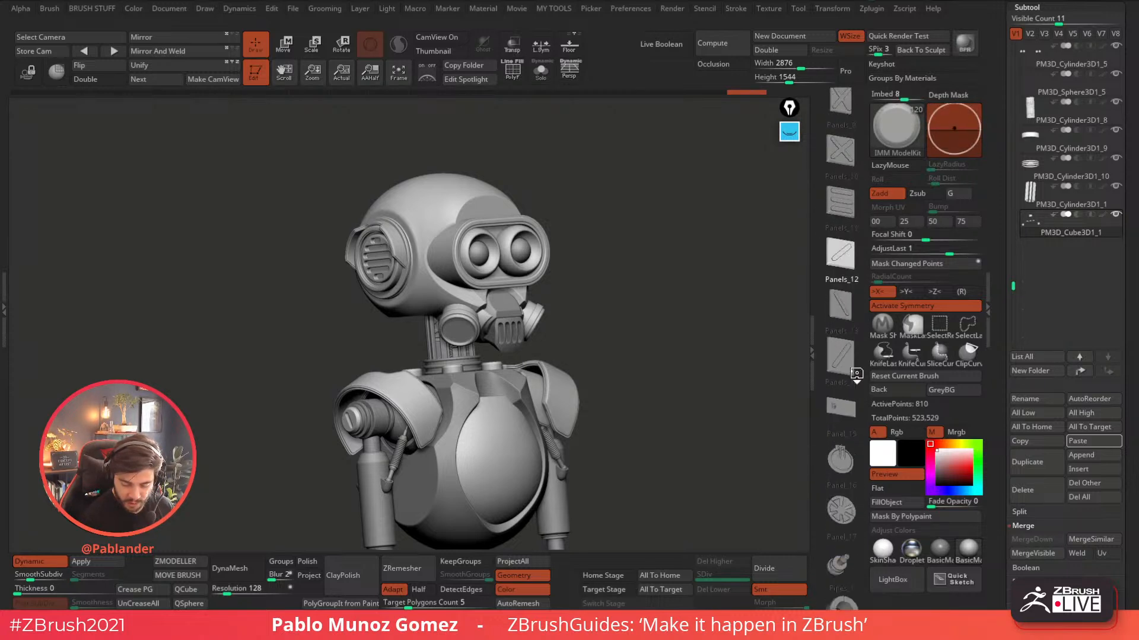
{"action": "scroll", "coordinate": [843, 438], "scroll_direction": "down", "scroll_amount": 1}
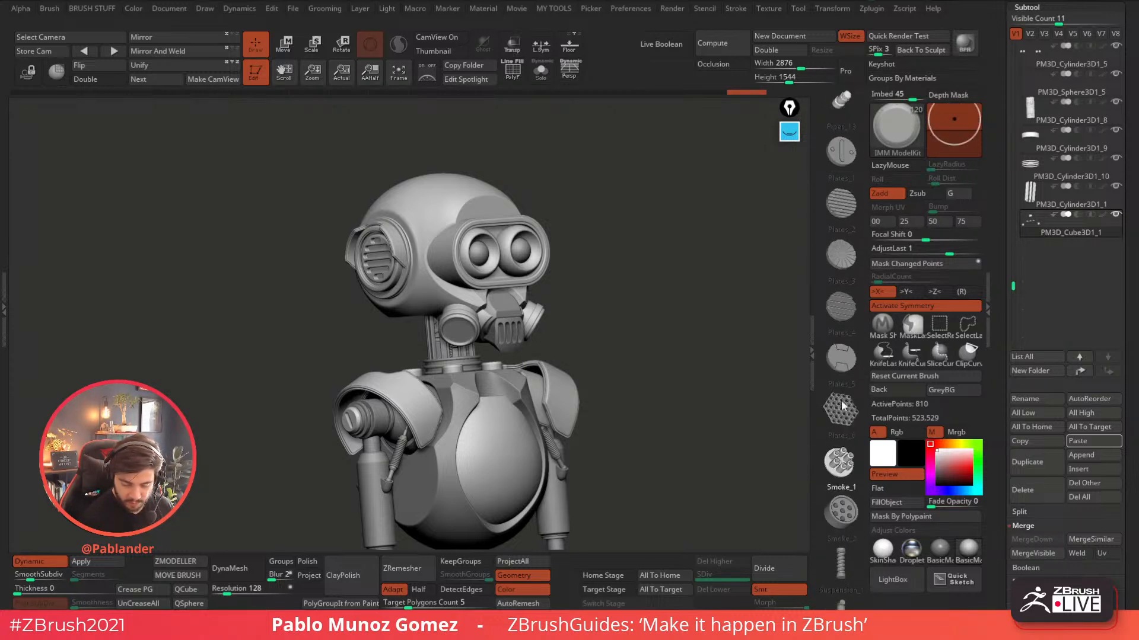
- Try the Plates_3 fan disc on the mask's side filters and undo the insertion
{"action": "left_click", "coordinate": [841, 311]}
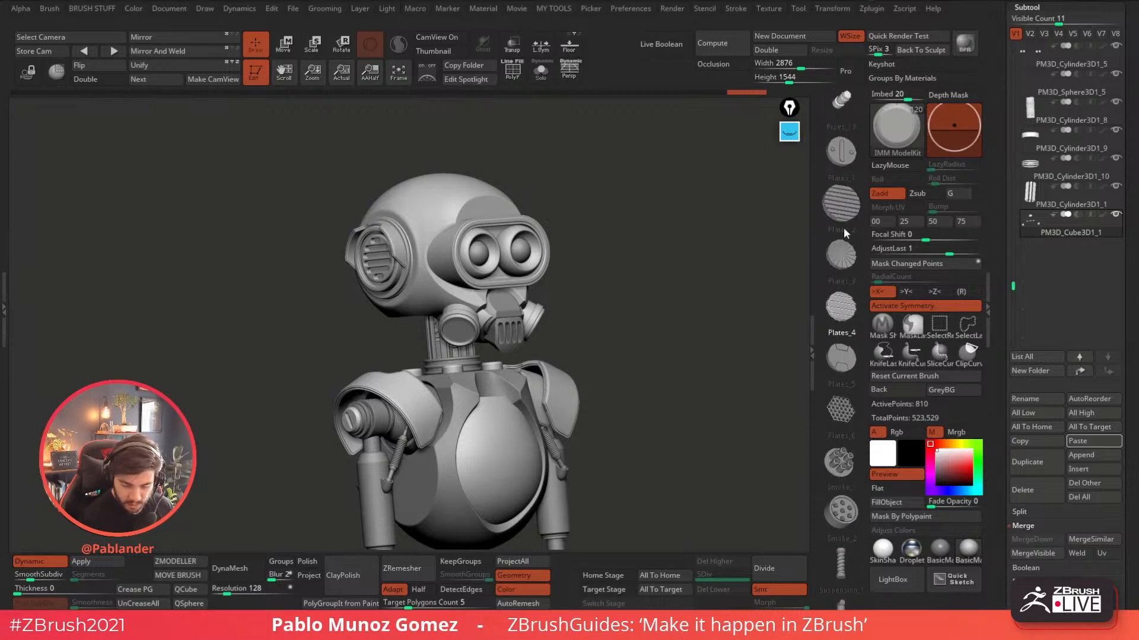
{"action": "left_click", "coordinate": [843, 256]}
{"action": "left_click_drag", "start_coordinate": [625, 311], "coordinate": [639, 356], "text": "alt"}
{"action": "left_click_drag", "start_coordinate": [634, 285], "coordinate": [634, 362], "text": "alt"}
{"action": "left_click_drag", "start_coordinate": [634, 409], "coordinate": [628, 361]}
{"action": "left_click_drag", "start_coordinate": [472, 320], "coordinate": [496, 346]}
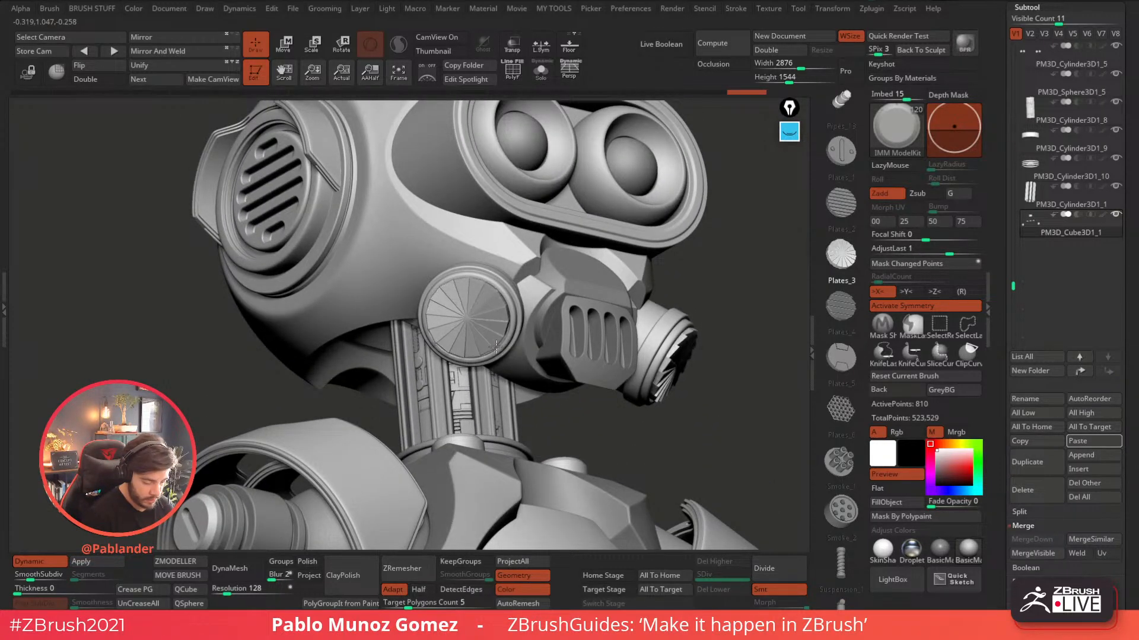
{"action": "left_click_drag", "start_coordinate": [702, 316], "coordinate": [631, 343]}
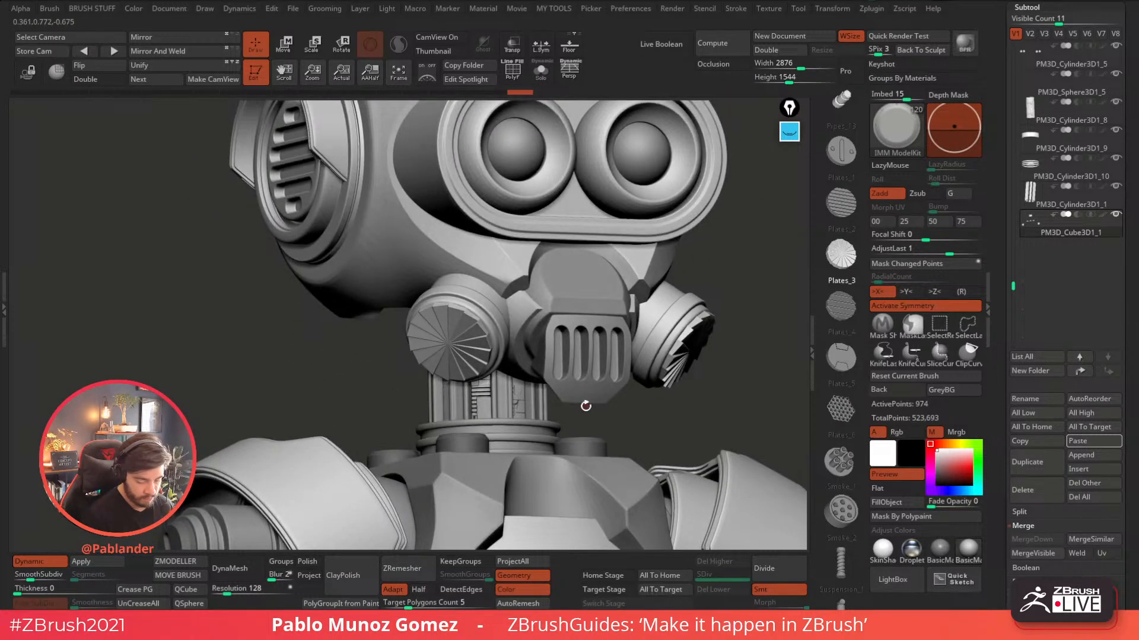
{"action": "key", "text": "ctrl+z"}
- Insert the Plates_6 perforated disc into the mask's side filters and nudge it into place
{"action": "left_click", "coordinate": [842, 410]}
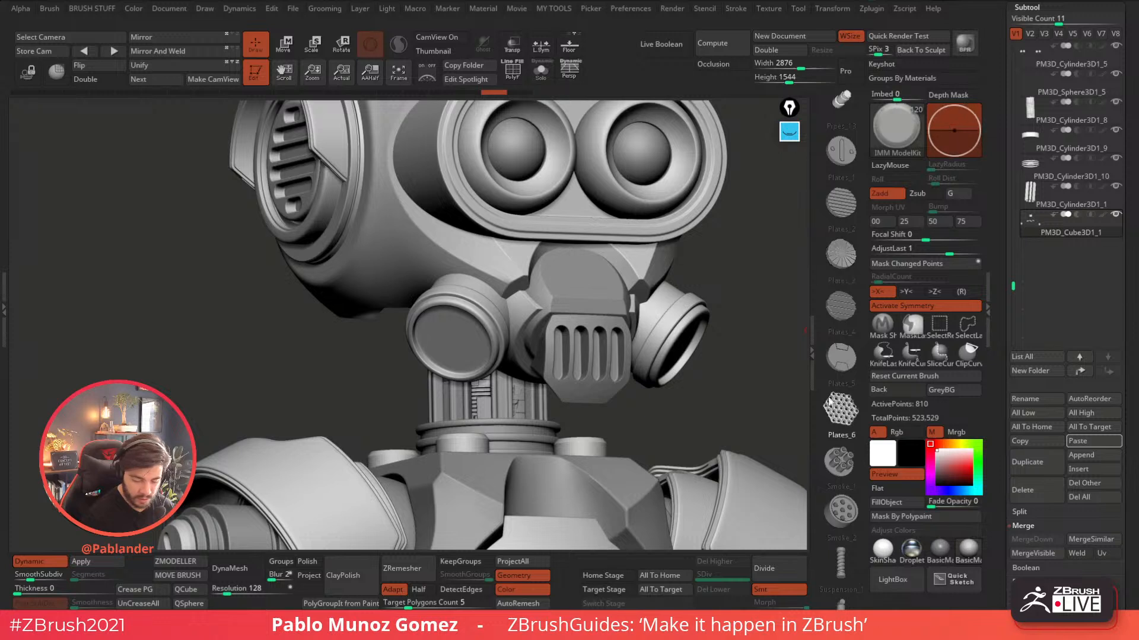
{"action": "left_click_drag", "start_coordinate": [454, 340], "coordinate": [498, 325]}
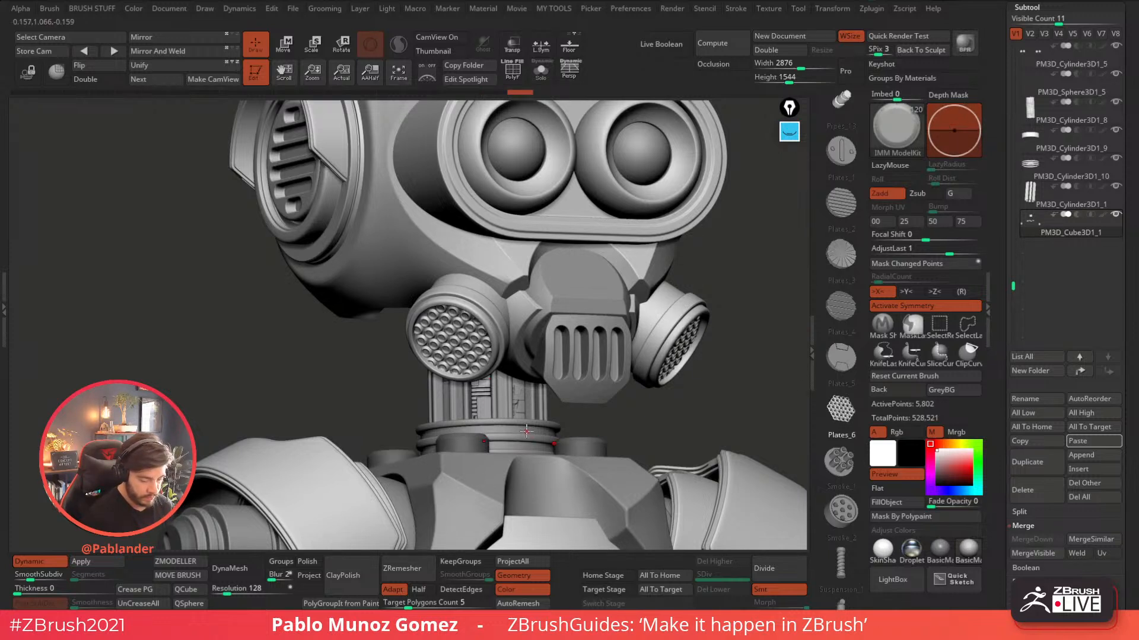
{"action": "right_click_drag", "start_coordinate": [520, 343], "coordinate": [533, 305]}
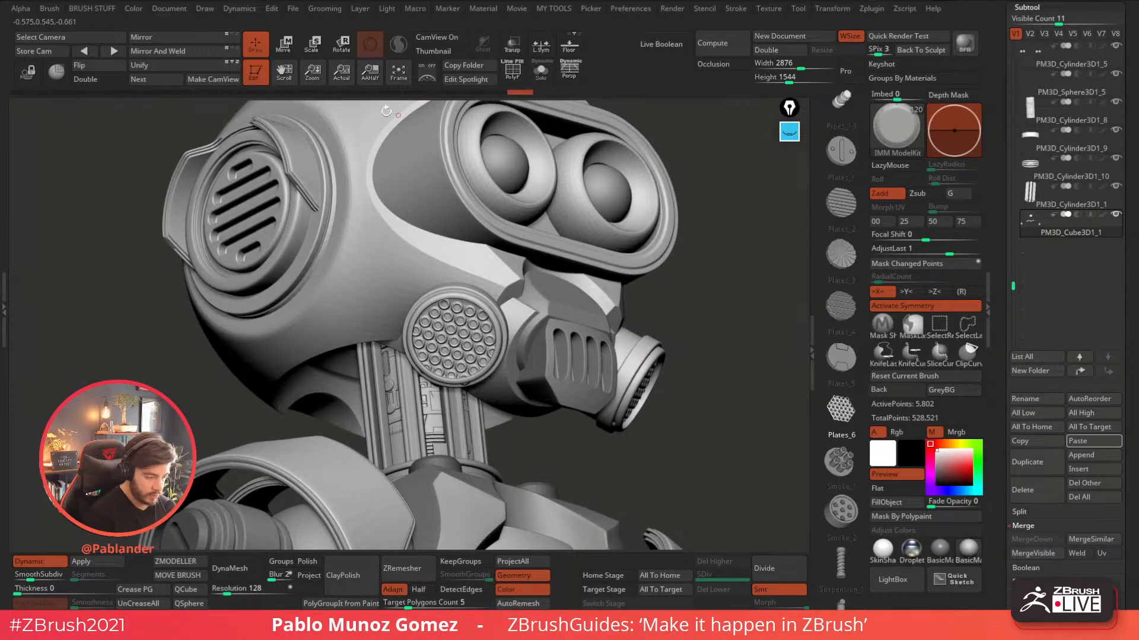
{"action": "key", "text": "w"}
{"action": "right_click_drag", "start_coordinate": [428, 148], "coordinate": [510, 259], "text": "ctrl"}
{"action": "left_click_drag", "start_coordinate": [487, 320], "coordinate": [490, 319]}
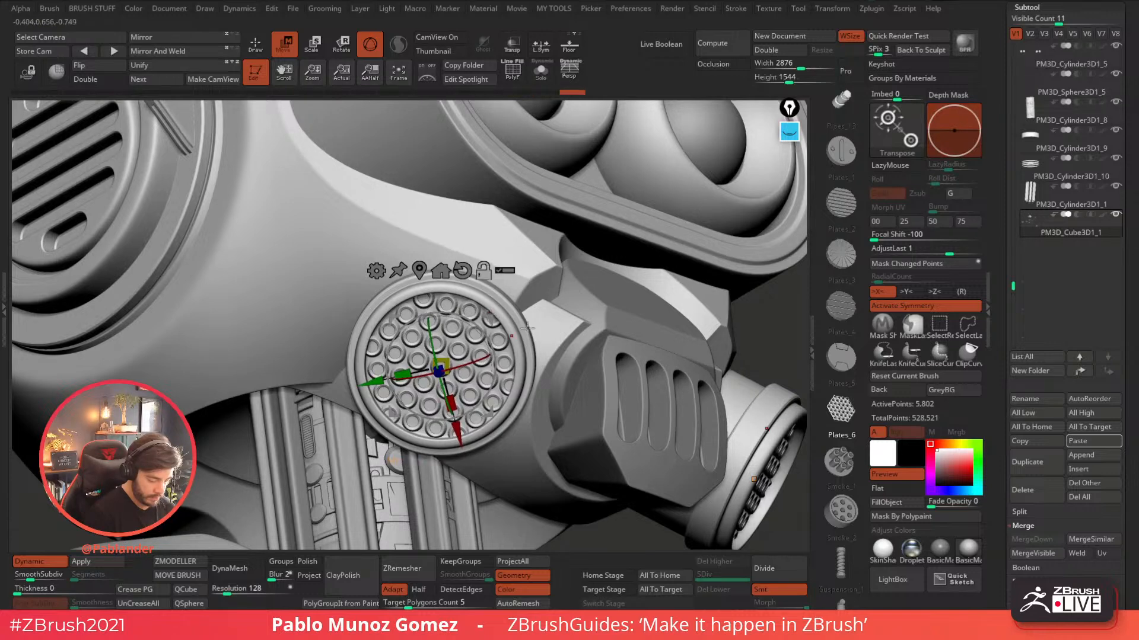
- Insert a mirrored Pipes_10 tube rising from each of the mask's side filters towards the goggles
{"action": "key", "text": "f"}
{"action": "key", "text": "q"}
{"action": "mouse_move", "coordinate": [433, 132]}
{"action": "left_mouse_down"}
{"action": "mouse_move", "coordinate": [649, 303]}
{"action": "mouse_move", "coordinate": [628, 314]}
{"action": "mouse_move", "coordinate": [674, 295]}
{"action": "mouse_move", "coordinate": [627, 300]}
{"action": "mouse_move", "coordinate": [661, 325]}
{"action": "mouse_move", "coordinate": [632, 330]}
{"action": "left_mouse_up"}
{"action": "left_click_drag", "start_coordinate": [848, 388], "coordinate": [852, 418]}
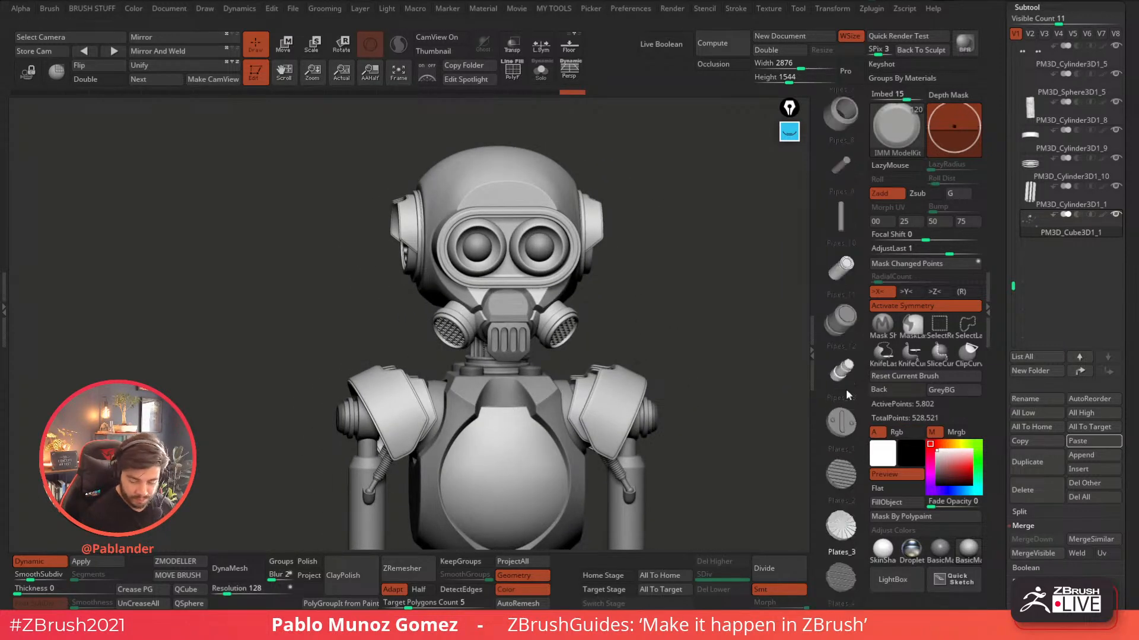
{"action": "left_click_drag", "start_coordinate": [845, 272], "coordinate": [838, 348]}
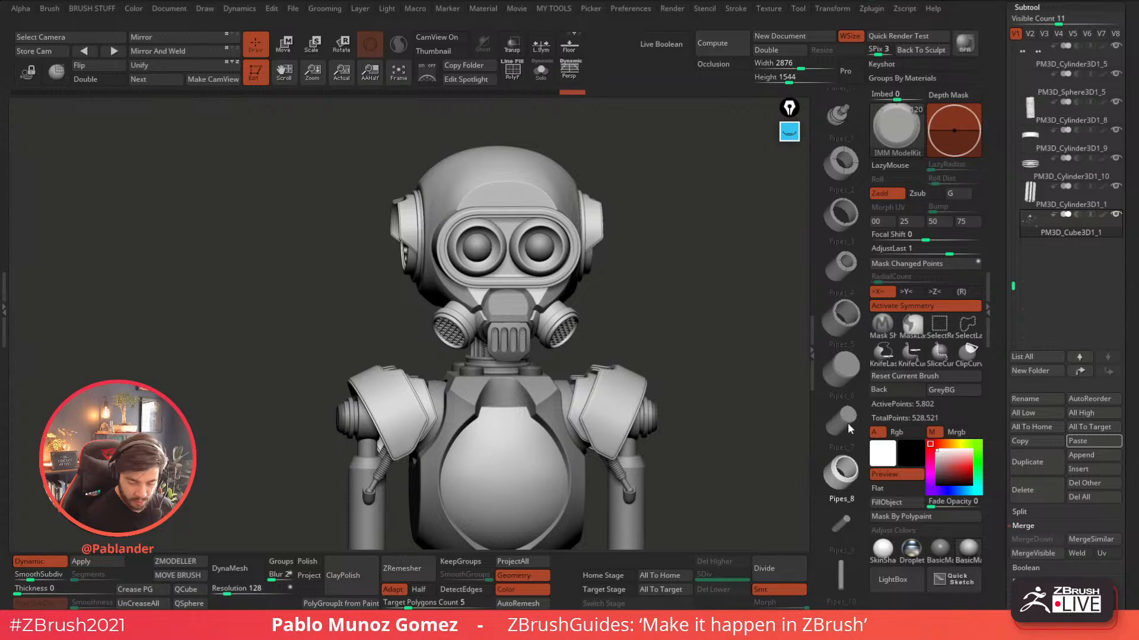
{"action": "left_click_drag", "start_coordinate": [622, 305], "coordinate": [417, 338]}
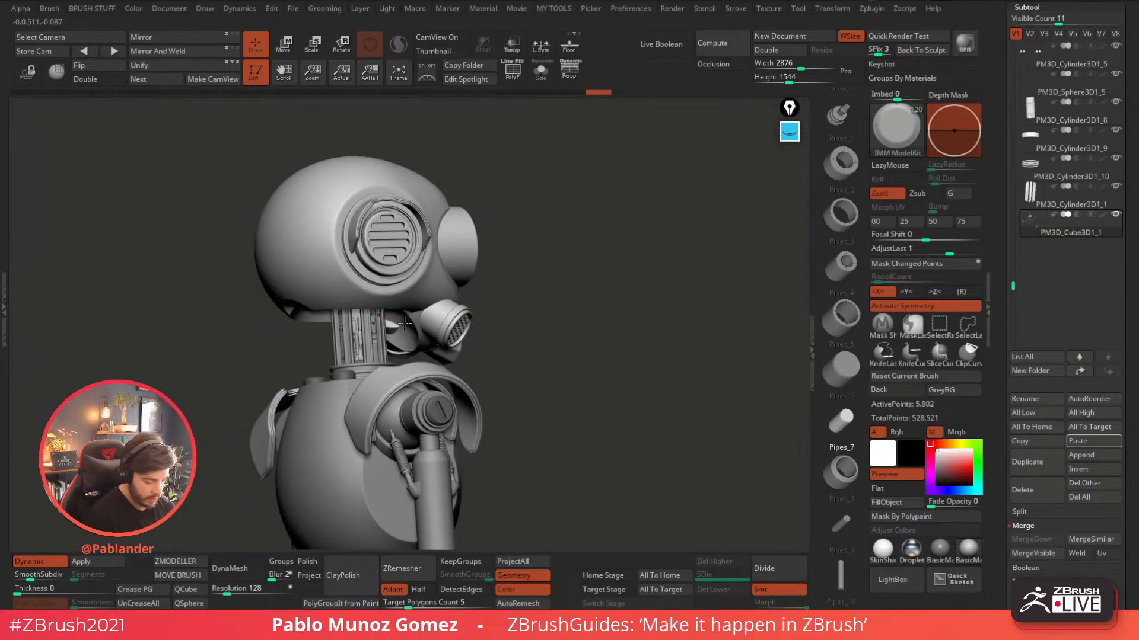
{"action": "mouse_move", "coordinate": [426, 318]}
{"action": "left_mouse_down"}
{"action": "mouse_move", "coordinate": [513, 275]}
{"action": "mouse_move", "coordinate": [597, 287]}
{"action": "mouse_move", "coordinate": [606, 330]}
{"action": "left_mouse_up"}
{"action": "scroll", "coordinate": [827, 497], "scroll_direction": "down", "scroll_amount": 2}
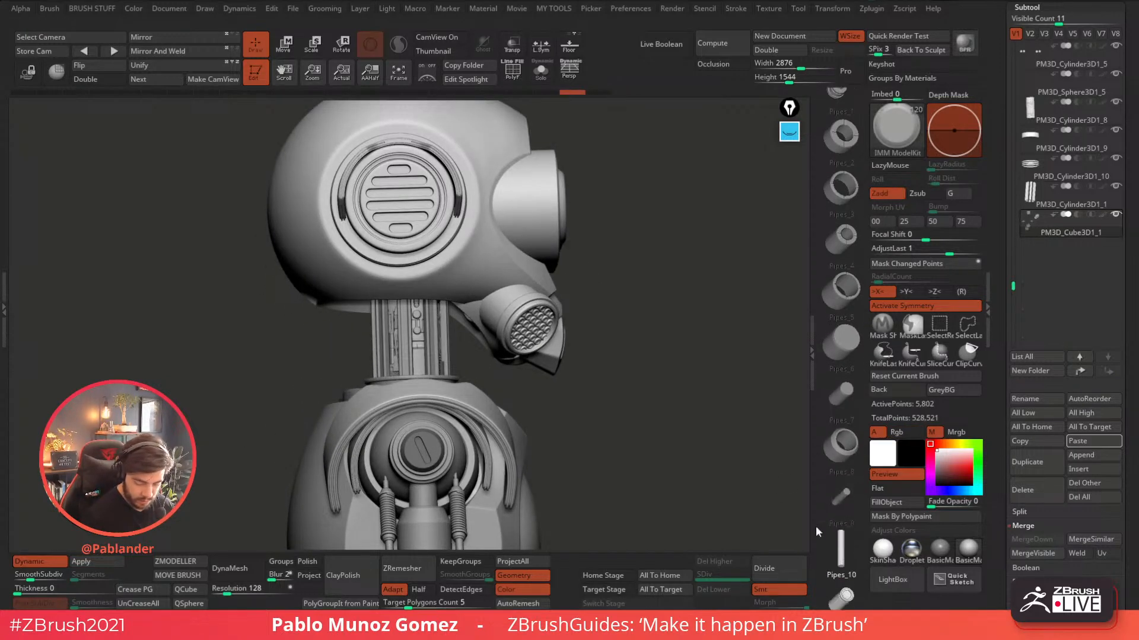
{"action": "mouse_move", "coordinate": [482, 326]}
{"action": "left_mouse_down"}
{"action": "mouse_move", "coordinate": [488, 309]}
{"action": "mouse_move", "coordinate": [526, 296]}
{"action": "mouse_move", "coordinate": [557, 245]}
{"action": "mouse_move", "coordinate": [515, 263]}
{"action": "left_mouse_up"}
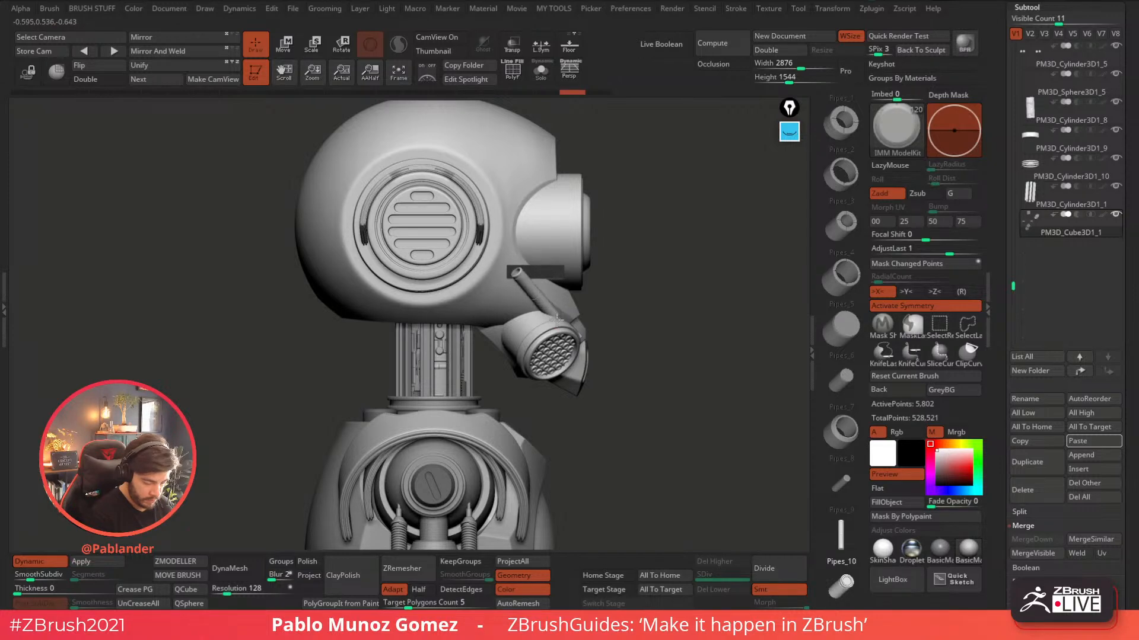
{"action": "left_click_drag", "start_coordinate": [552, 318], "coordinate": [606, 294]}
- Move and rotate the mirrored tubes so they run diagonally from beneath the goggle frame down beside the mask's centre
{"action": "key", "text": "w"}
{"action": "right_click_drag", "start_coordinate": [545, 306], "coordinate": [557, 345], "text": "ctrl"}
{"action": "left_click_drag", "start_coordinate": [551, 311], "coordinate": [550, 307]}
{"action": "right_click_drag", "start_coordinate": [593, 307], "coordinate": [546, 311]}
{"action": "left_click_drag", "start_coordinate": [546, 308], "coordinate": [556, 294]}
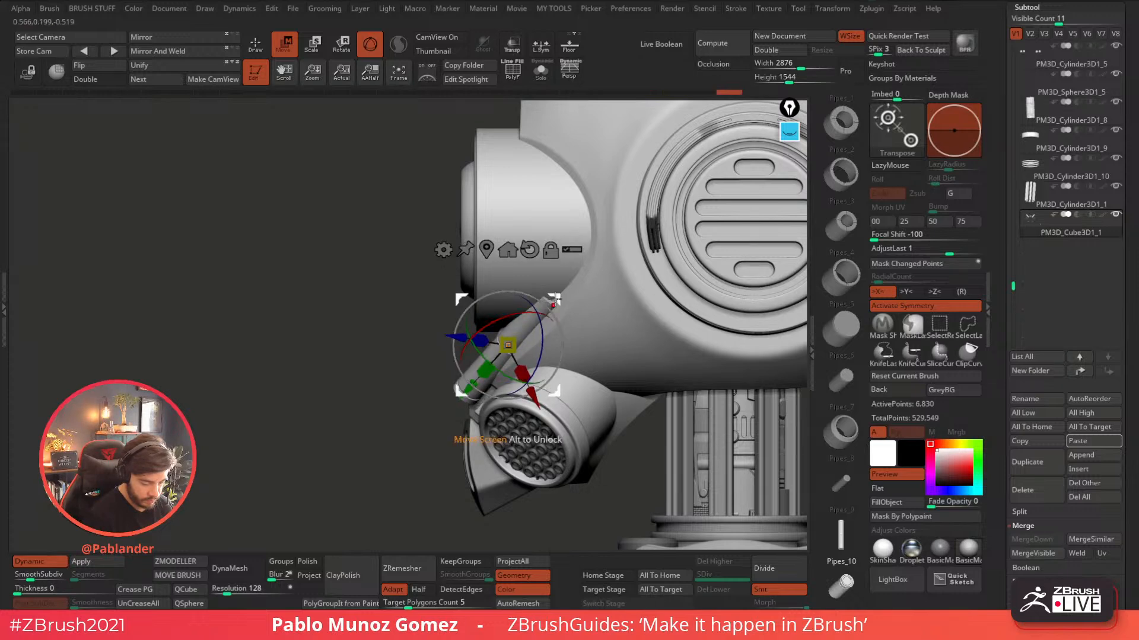
{"action": "right_click_drag", "start_coordinate": [557, 306], "coordinate": [601, 306], "text": "shift"}
{"action": "left_click_drag", "start_coordinate": [556, 326], "coordinate": [539, 296]}
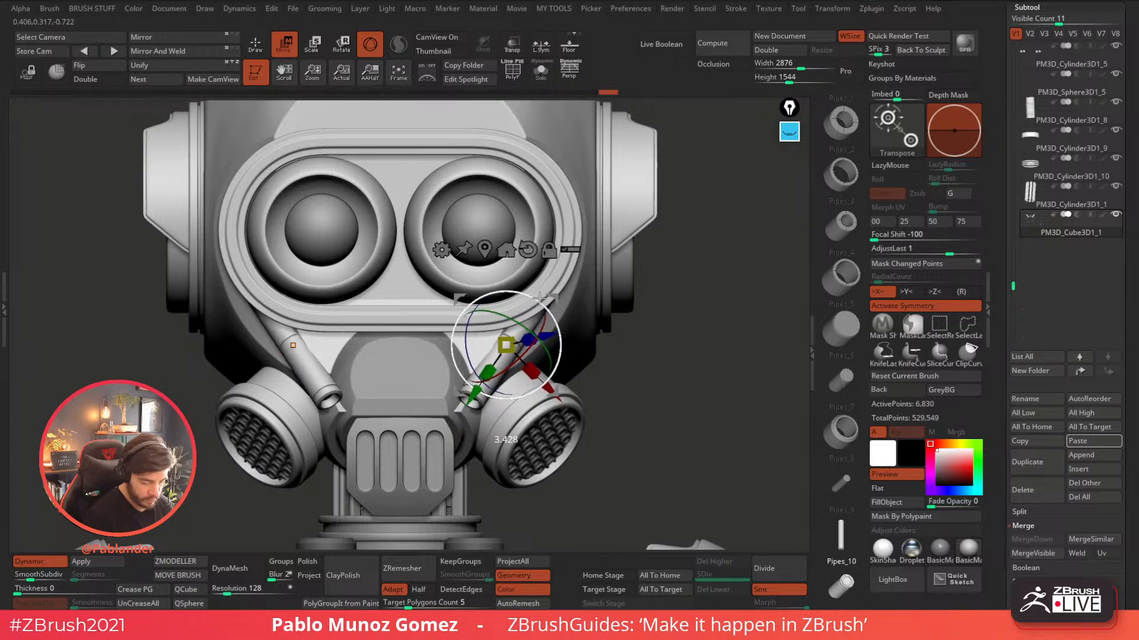
{"action": "left_click_drag", "start_coordinate": [546, 335], "coordinate": [552, 333]}
{"action": "right_click_drag", "start_coordinate": [549, 333], "coordinate": [595, 359]}
{"action": "left_click_drag", "start_coordinate": [608, 337], "coordinate": [604, 338]}
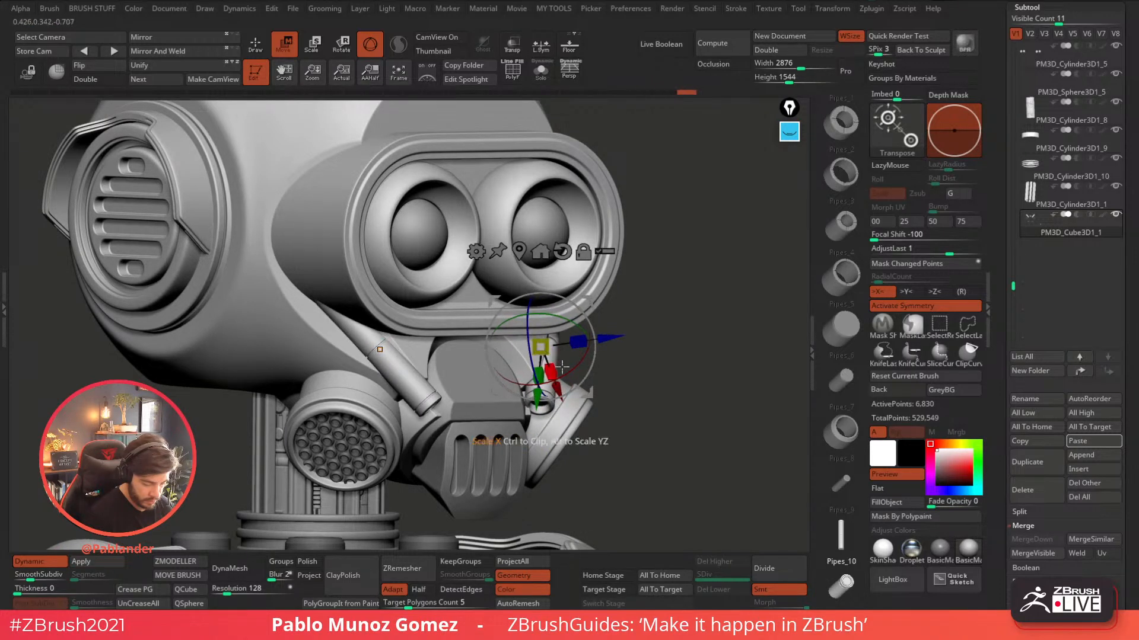
- Scale and nudge the mirrored tubes until they sit closely against the mask above its side filters
{"action": "left_click_drag", "start_coordinate": [530, 328], "coordinate": [530, 331]}
{"action": "left_click_drag", "start_coordinate": [671, 287], "coordinate": [595, 297]}
{"action": "left_click_drag", "start_coordinate": [668, 350], "coordinate": [722, 306]}
{"action": "left_click_drag", "start_coordinate": [632, 254], "coordinate": [634, 253]}
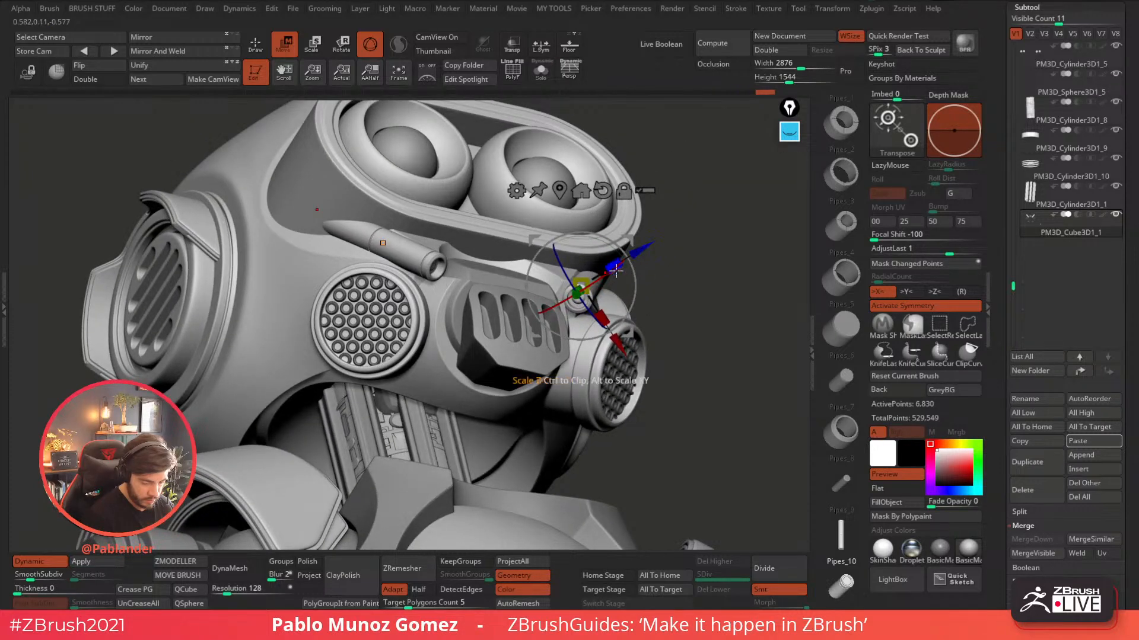
{"action": "left_click_drag", "start_coordinate": [588, 311], "coordinate": [592, 314]}
{"action": "mouse_move", "coordinate": [687, 271]}
{"action": "left_mouse_down"}
{"action": "mouse_move", "coordinate": [674, 315]}
{"action": "mouse_move", "coordinate": [655, 312]}
{"action": "mouse_move", "coordinate": [666, 263]}
{"action": "left_mouse_up"}
{"action": "left_click_drag", "start_coordinate": [601, 229], "coordinate": [604, 224]}
{"action": "left_click_drag", "start_coordinate": [647, 261], "coordinate": [436, 185], "text": "alt"}
{"action": "left_click", "coordinate": [256, 46]}
{"action": "mouse_move", "coordinate": [290, 266]}
{"action": "left_mouse_down"}
{"action": "mouse_move", "coordinate": [361, 285]}
{"action": "mouse_move", "coordinate": [390, 330]}
{"action": "left_mouse_up"}
{"action": "left_click_drag", "start_coordinate": [620, 330], "coordinate": [680, 298], "text": "alt"}
{"action": "left_click_drag", "start_coordinate": [649, 369], "coordinate": [639, 372], "text": "shift"}
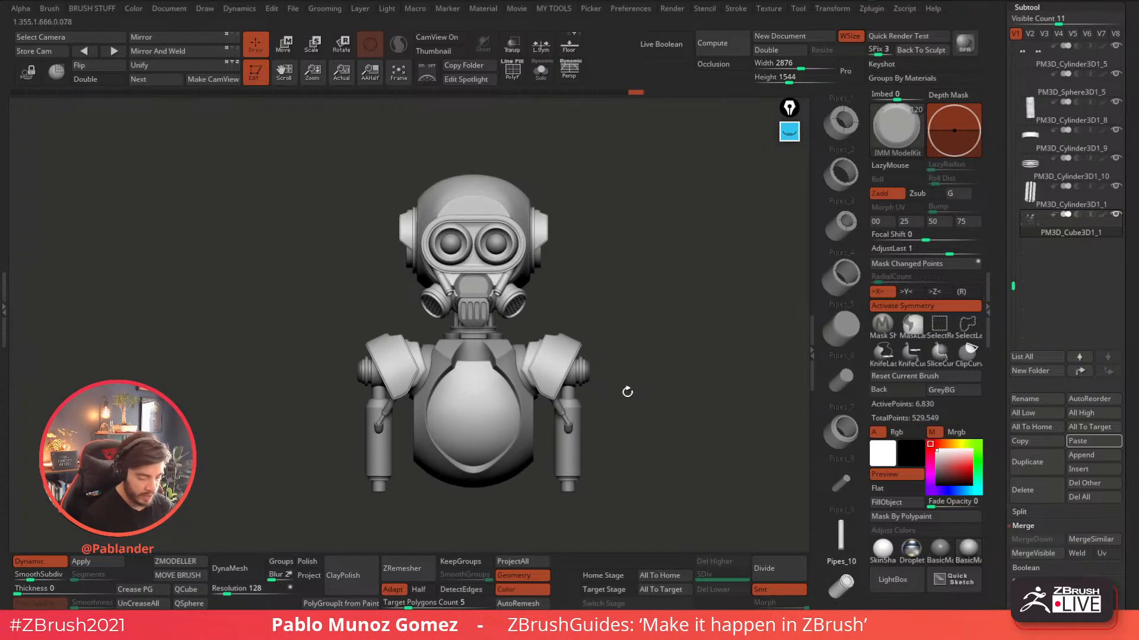
- Insert the round Panels_4 panel on the middle of the torso's front plate
{"action": "mouse_move", "coordinate": [640, 327]}
{"action": "left_mouse_down"}
{"action": "mouse_move", "coordinate": [523, 375]}
{"action": "mouse_move", "coordinate": [653, 346]}
{"action": "mouse_move", "coordinate": [614, 295]}
{"action": "mouse_move", "coordinate": [757, 274]}
{"action": "left_mouse_up"}
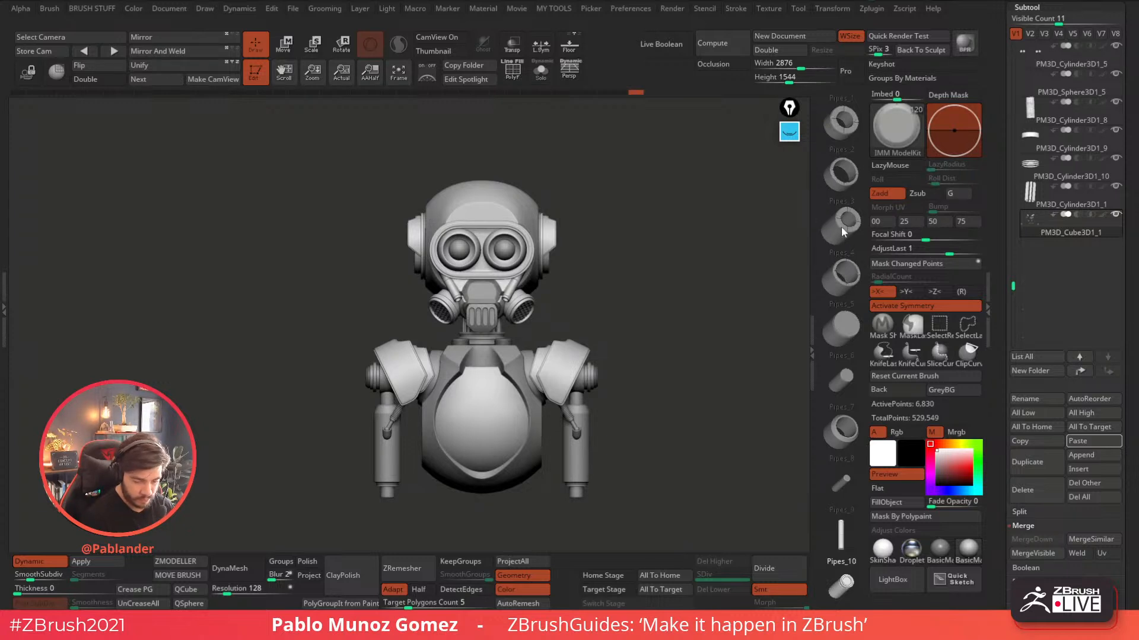
{"action": "scroll", "coordinate": [845, 249], "scroll_direction": "down", "scroll_amount": 5}
{"action": "scroll", "coordinate": [847, 238], "scroll_direction": "up", "scroll_amount": 5}
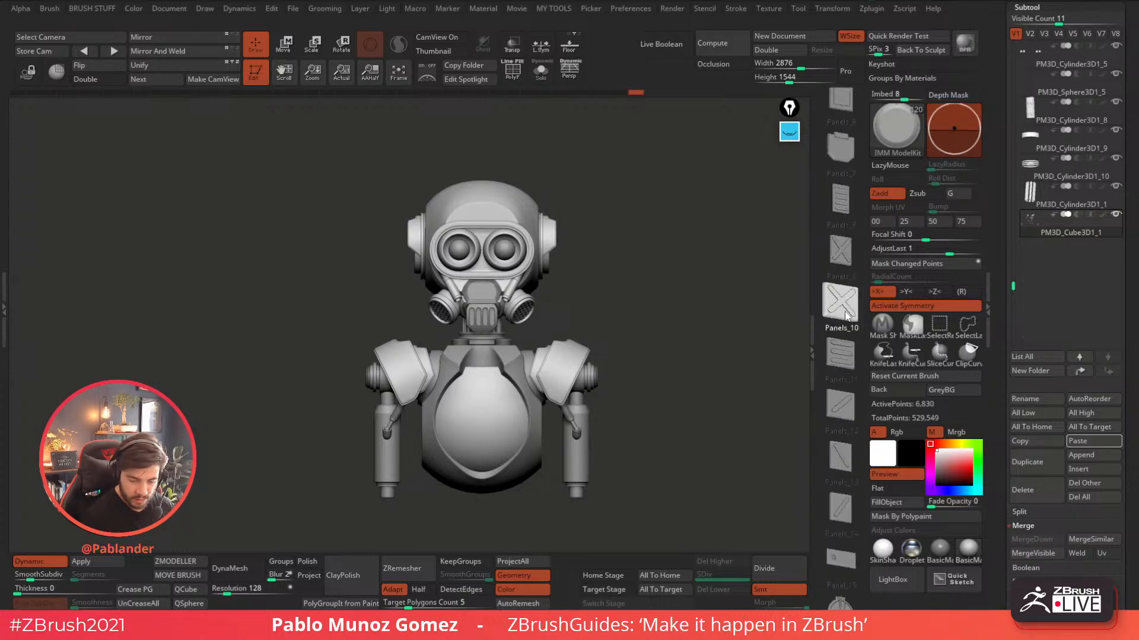
{"action": "left_click", "coordinate": [840, 143]}
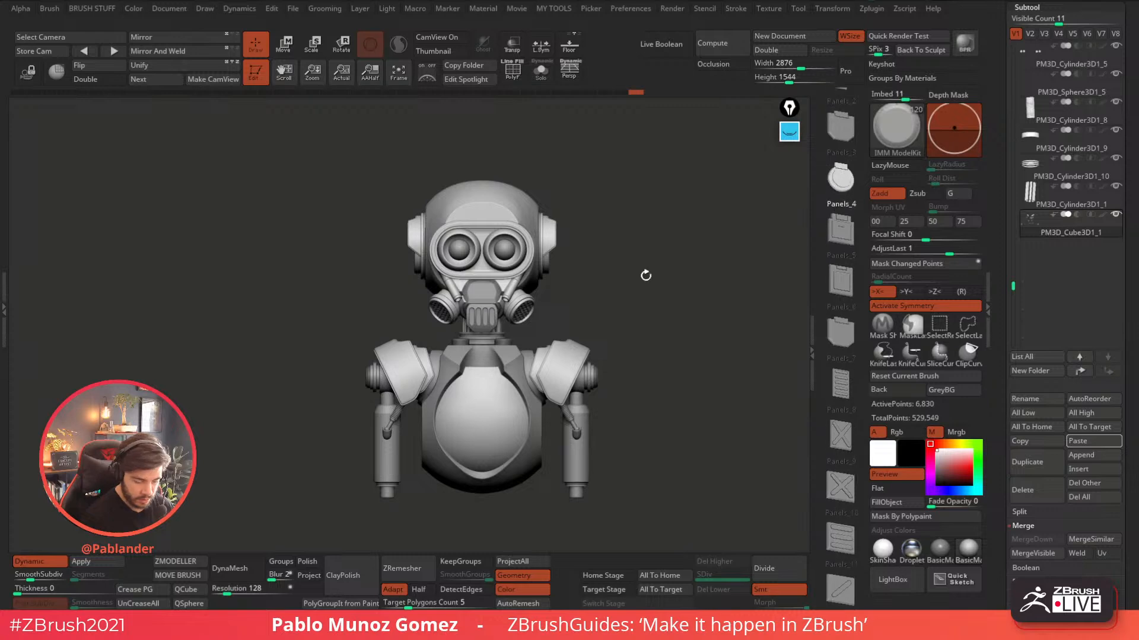
{"action": "left_click_drag", "start_coordinate": [486, 398], "coordinate": [482, 458]}
{"action": "mouse_move", "coordinate": [645, 333]}
{"action": "left_mouse_down"}
{"action": "mouse_move", "coordinate": [692, 330]}
{"action": "mouse_move", "coordinate": [631, 335]}
{"action": "mouse_move", "coordinate": [660, 336]}
{"action": "mouse_move", "coordinate": [670, 301]}
{"action": "left_mouse_up"}
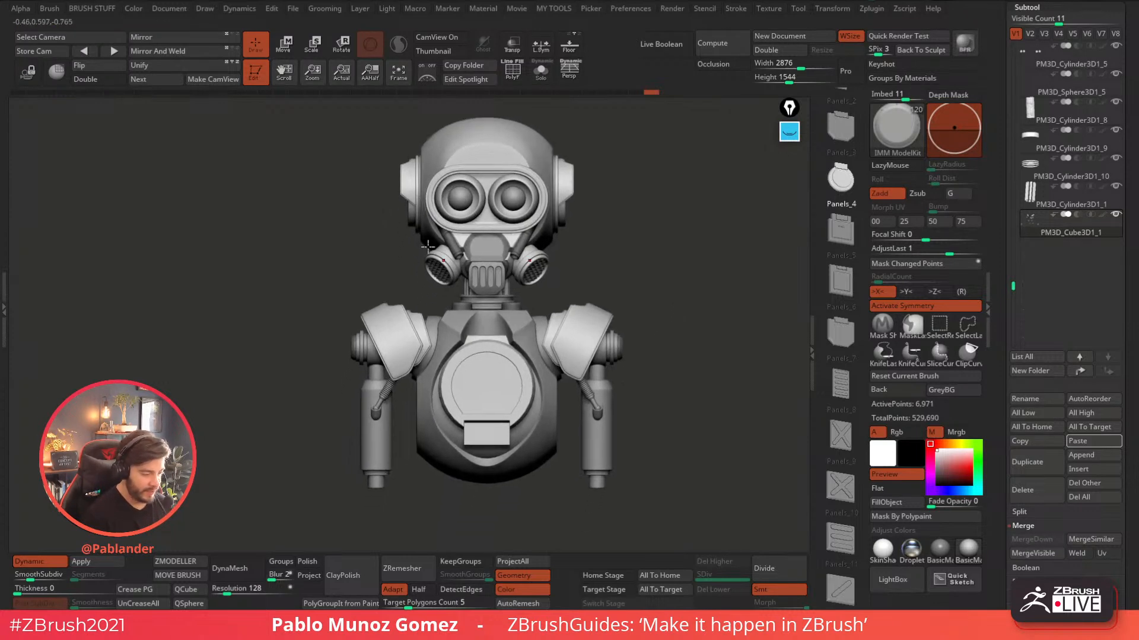
- Turn off symmetry, rotate the chest panel 180° so its rectangular block points up, and push it into the torso plate
{"action": "left_click", "coordinate": [285, 46]}
{"action": "left_click", "coordinate": [901, 305]}
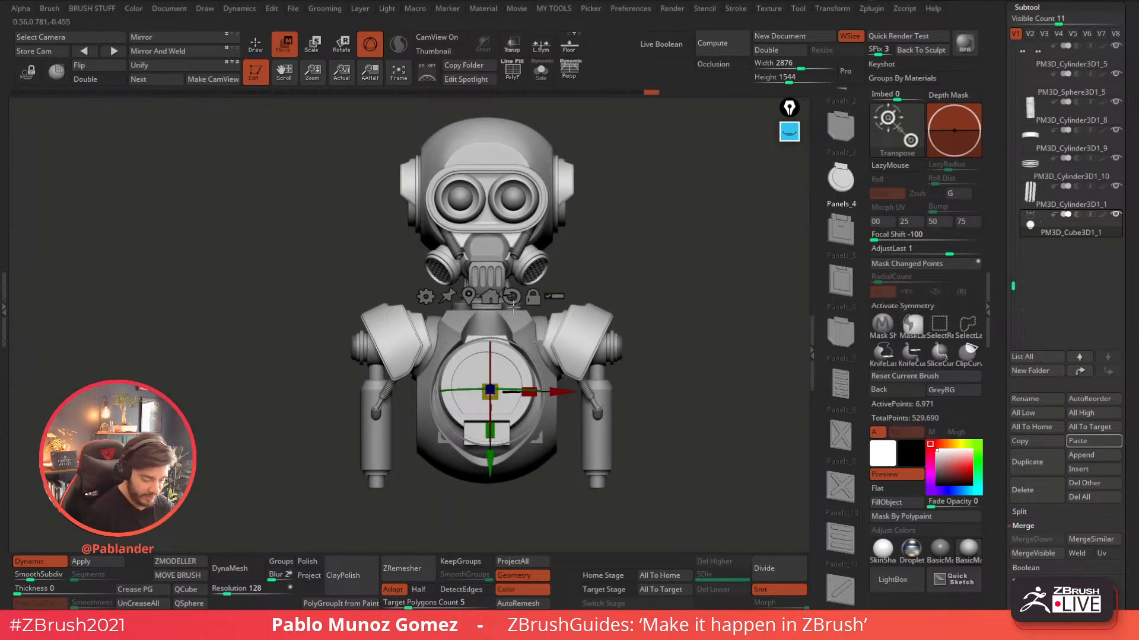
{"action": "left_click", "coordinate": [468, 296]}
{"action": "left_click", "coordinate": [507, 298]}
{"action": "left_click_drag", "start_coordinate": [485, 321], "coordinate": [485, 324]}
{"action": "left_click_drag", "start_coordinate": [561, 314], "coordinate": [628, 350]}
{"action": "left_click_drag", "start_coordinate": [587, 391], "coordinate": [571, 391]}
{"action": "left_click_drag", "start_coordinate": [630, 353], "coordinate": [563, 350], "text": "shift"}
{"action": "mouse_move", "coordinate": [498, 321]}
{"action": "left_mouse_down"}
{"action": "mouse_move", "coordinate": [498, 306]}
{"action": "mouse_move", "coordinate": [499, 322]}
{"action": "left_mouse_up"}
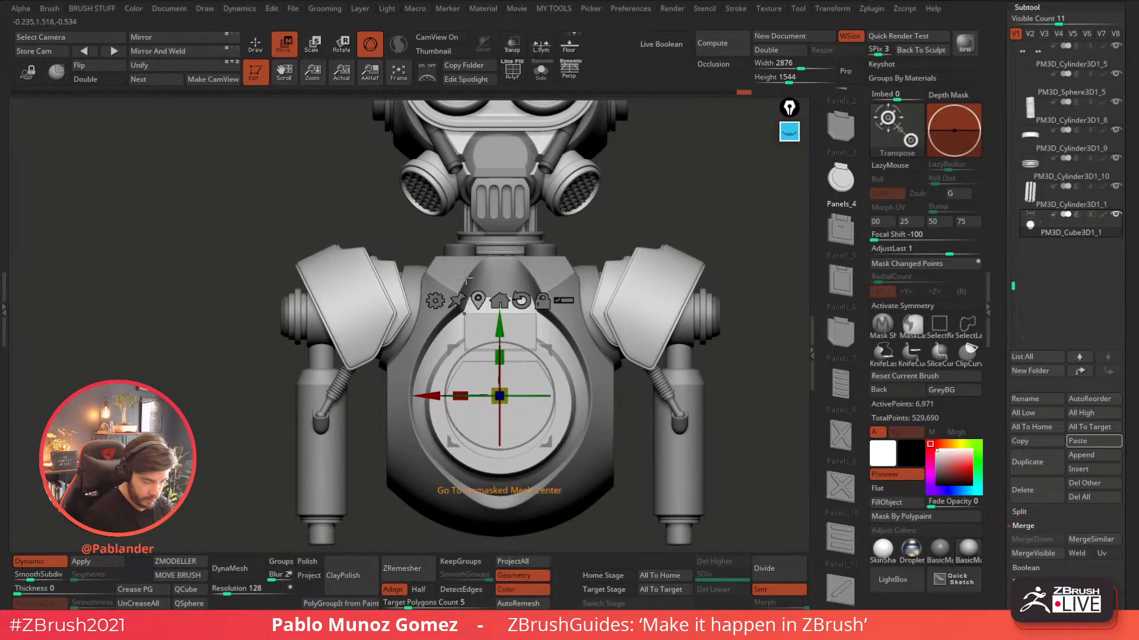
- Raise the dynamic smooth subdivision level of the inserted parts
{"action": "key", "text": "q"}
{"action": "key", "text": "f"}
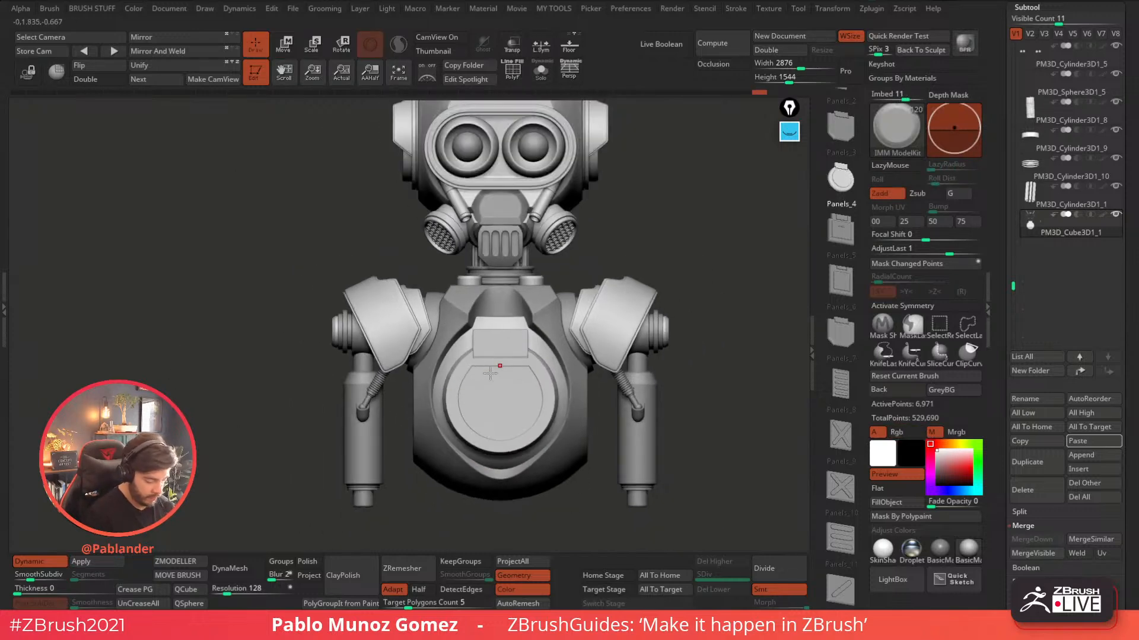
{"action": "left_click_drag", "start_coordinate": [237, 429], "coordinate": [282, 432]}
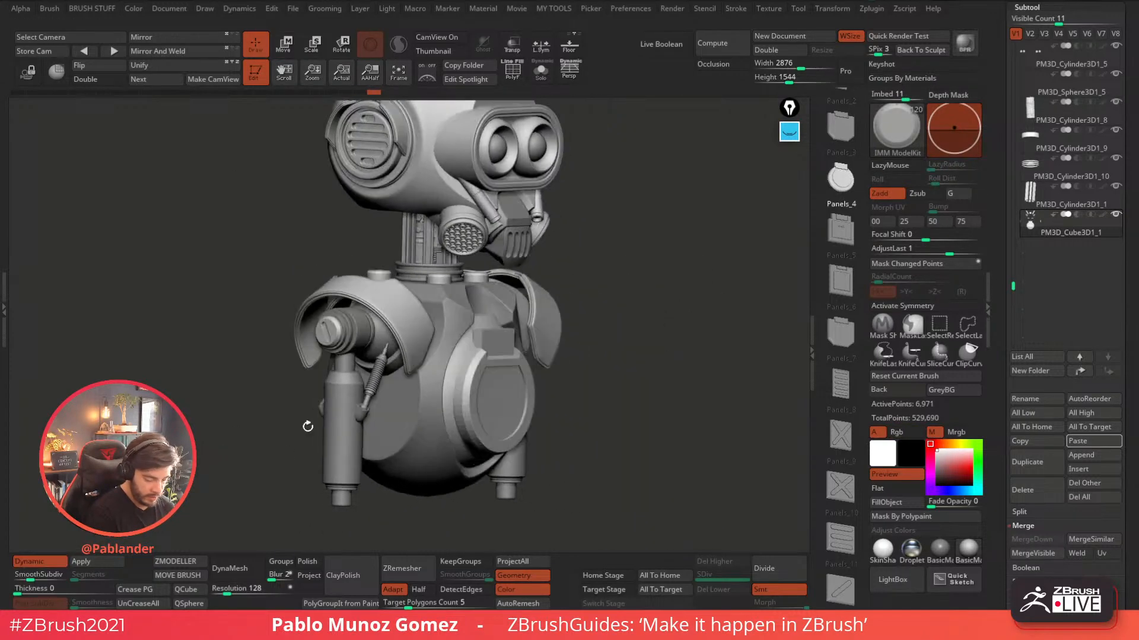
{"action": "left_click", "coordinate": [36, 577]}
{"action": "left_click_drag", "start_coordinate": [653, 363], "coordinate": [628, 355]}
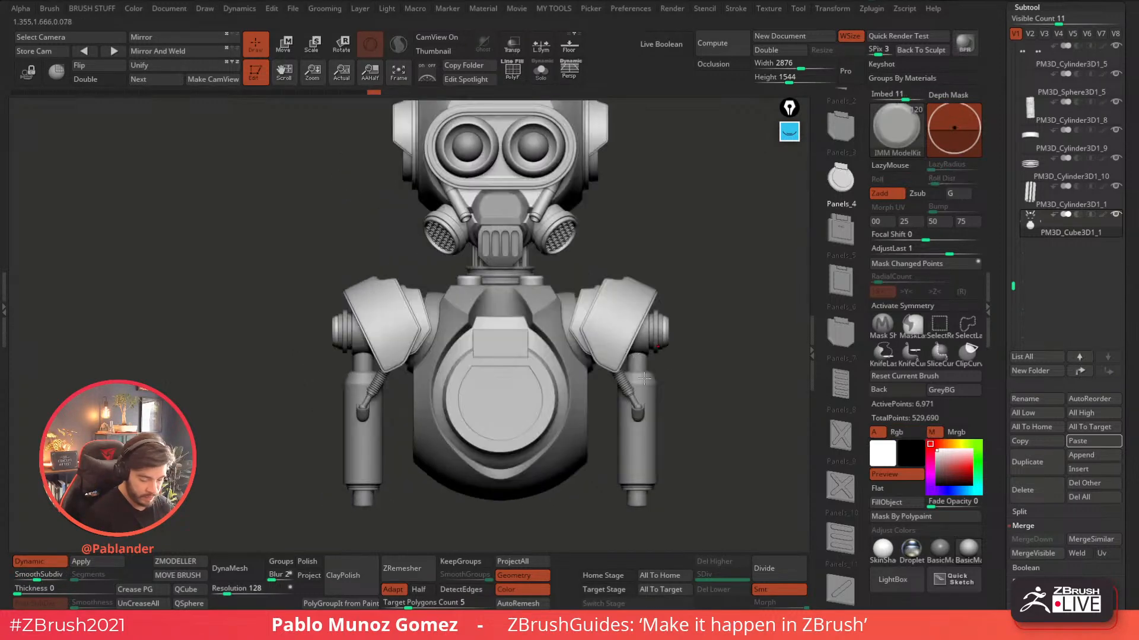
- Insert the Holds_5 handle vertically over the rectangular block of the chest panel
{"action": "scroll", "coordinate": [852, 320], "scroll_direction": "up", "scroll_amount": 10}
{"action": "left_click", "coordinate": [841, 394]}
{"action": "left_click_drag", "start_coordinate": [841, 387], "coordinate": [850, 337]}
{"action": "left_click_drag", "start_coordinate": [846, 396], "coordinate": [843, 328]}
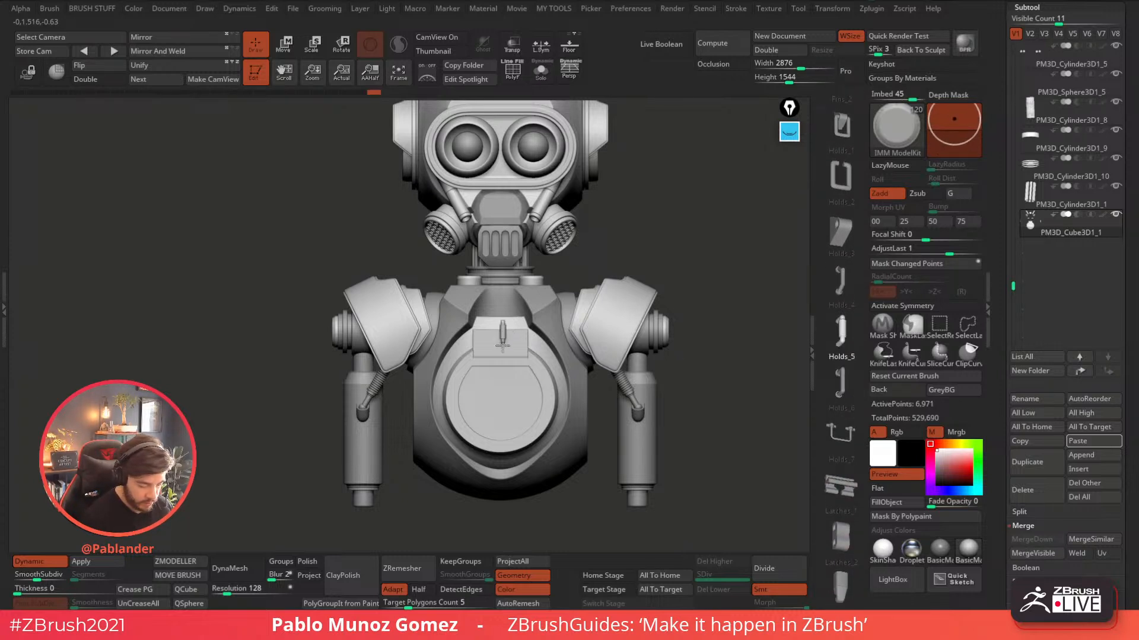
{"action": "left_click_drag", "start_coordinate": [504, 359], "coordinate": [503, 353]}
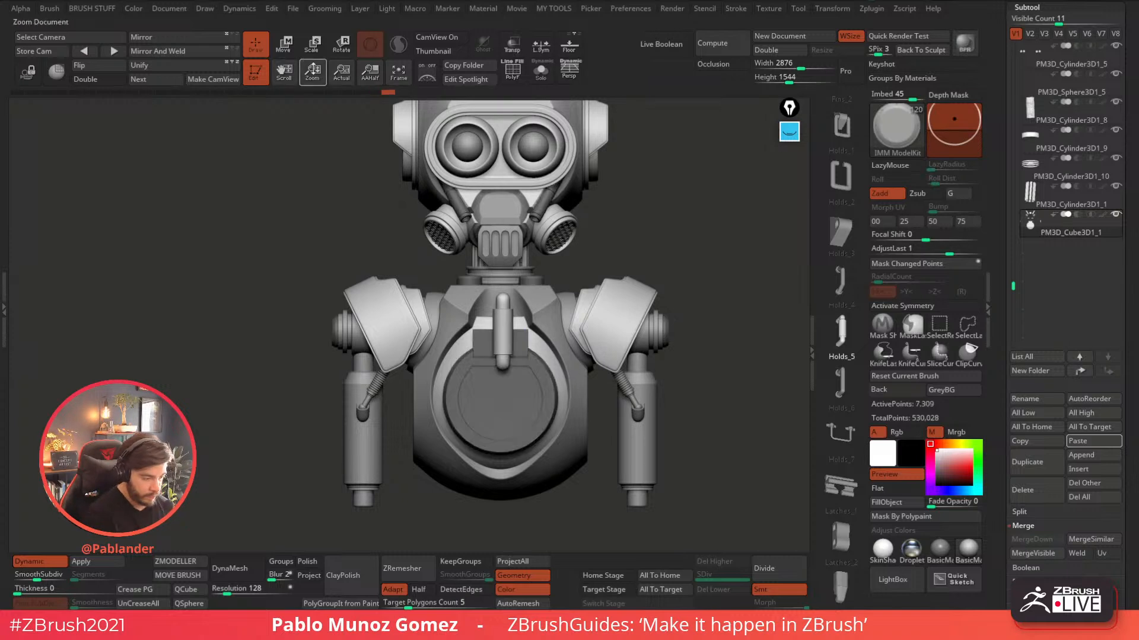
- Rotate the handle to lie horizontally across the chest panel's block with its bent ends facing the torso
{"action": "key", "text": "w"}
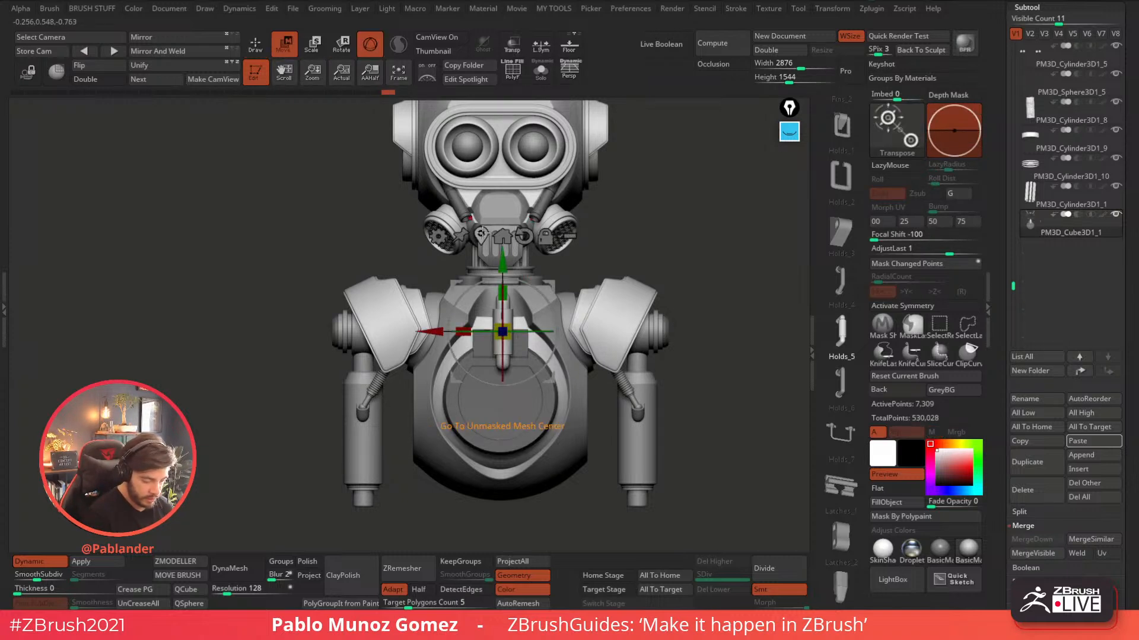
{"action": "left_click_drag", "start_coordinate": [548, 270], "coordinate": [557, 345]}
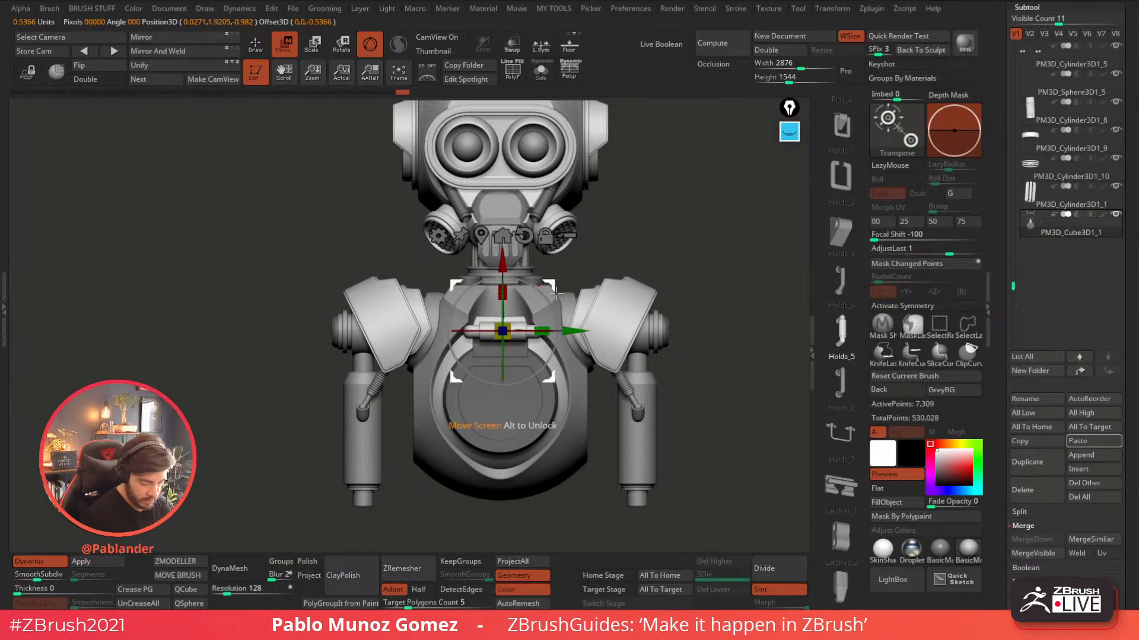
{"action": "left_click", "coordinate": [502, 236]}
{"action": "left_click_drag", "start_coordinate": [599, 232], "coordinate": [588, 357]}
{"action": "left_click_drag", "start_coordinate": [511, 234], "coordinate": [564, 342]}
- Push the handle back onto the chest panel's block and slide it sideways along the block
{"action": "left_click_drag", "start_coordinate": [576, 313], "coordinate": [619, 398], "text": "alt"}
{"action": "left_click_drag", "start_coordinate": [706, 335], "coordinate": [641, 328]}
{"action": "left_click_drag", "start_coordinate": [588, 380], "coordinate": [549, 380]}
{"action": "left_click_drag", "start_coordinate": [615, 338], "coordinate": [476, 307], "text": "shift"}
{"action": "right_click_drag", "start_coordinate": [517, 333], "coordinate": [616, 326]}
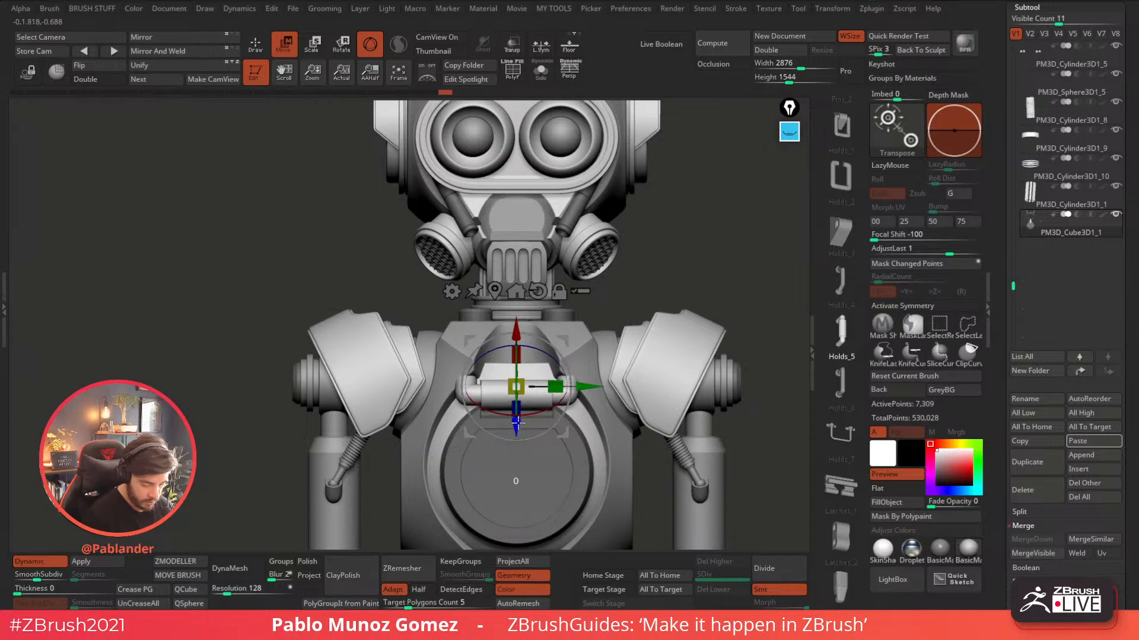
{"action": "right_click_drag", "start_coordinate": [517, 419], "coordinate": [626, 311]}
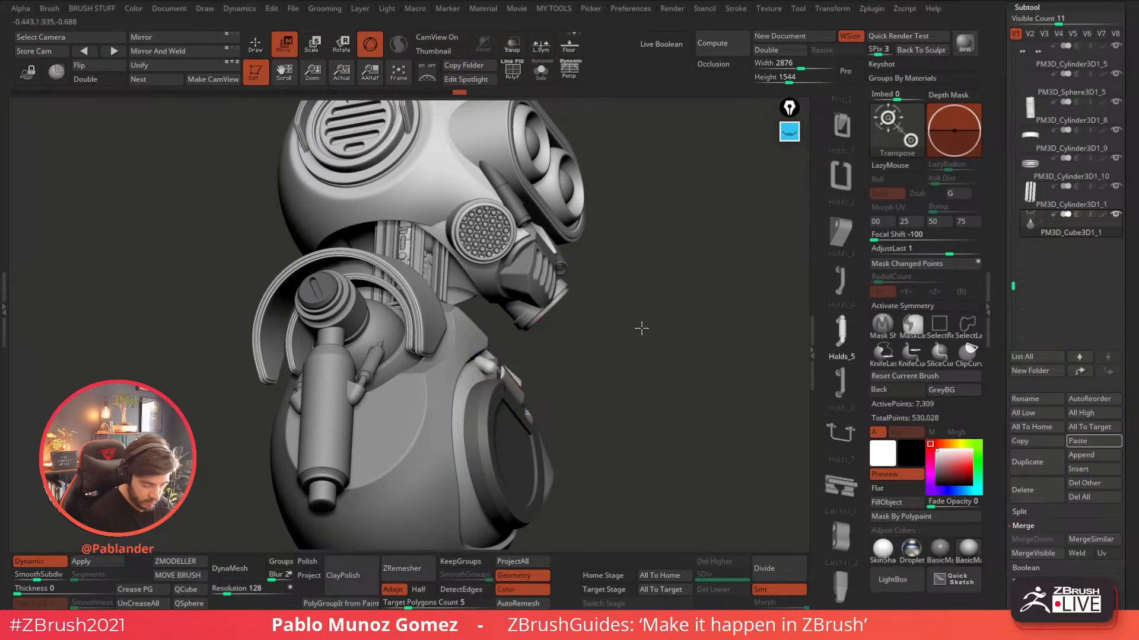
{"action": "right_click_drag", "start_coordinate": [651, 322], "coordinate": [607, 347], "text": "shift"}
{"action": "left_click_drag", "start_coordinate": [560, 378], "coordinate": [549, 381]}
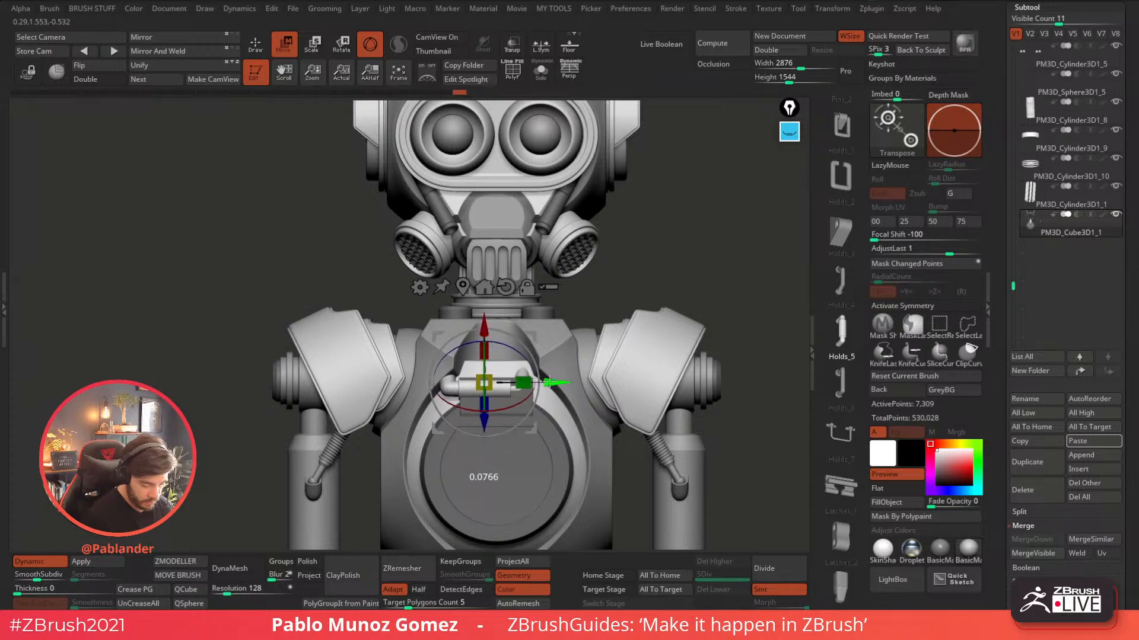
- Scale the handle down to about 0.9 of its size and shift it further towards the block's side
{"action": "right_click_drag", "start_coordinate": [500, 334], "coordinate": [542, 304]}
{"action": "left_click_drag", "start_coordinate": [542, 383], "coordinate": [550, 378]}
{"action": "right_click_drag", "start_coordinate": [549, 315], "coordinate": [592, 309]}
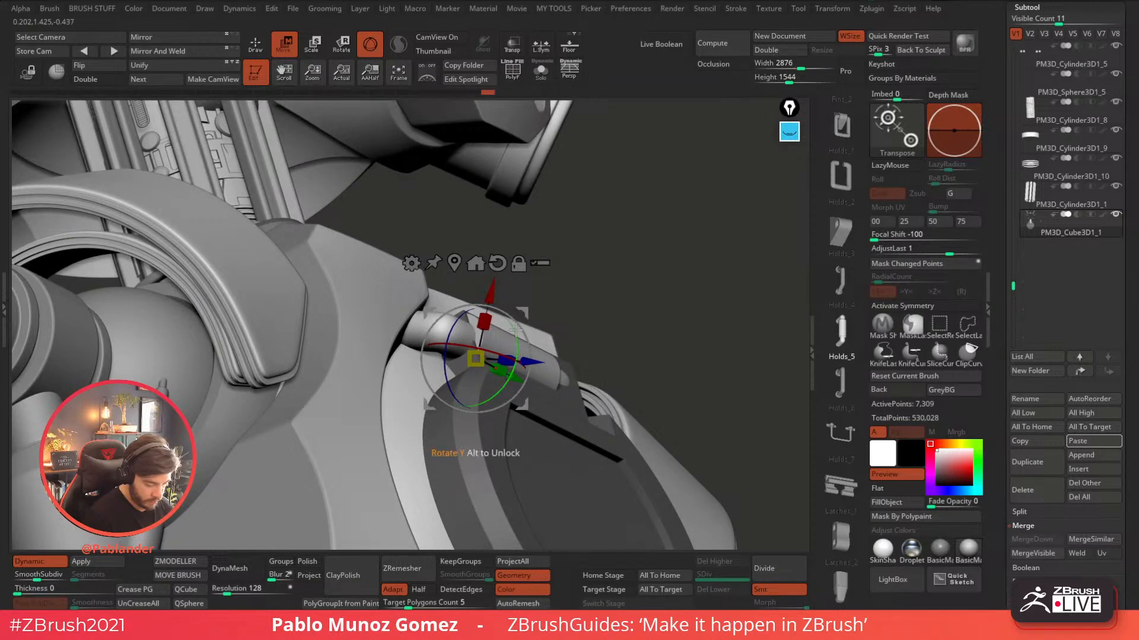
{"action": "right_click_drag", "start_coordinate": [571, 287], "coordinate": [543, 306], "text": "shift"}
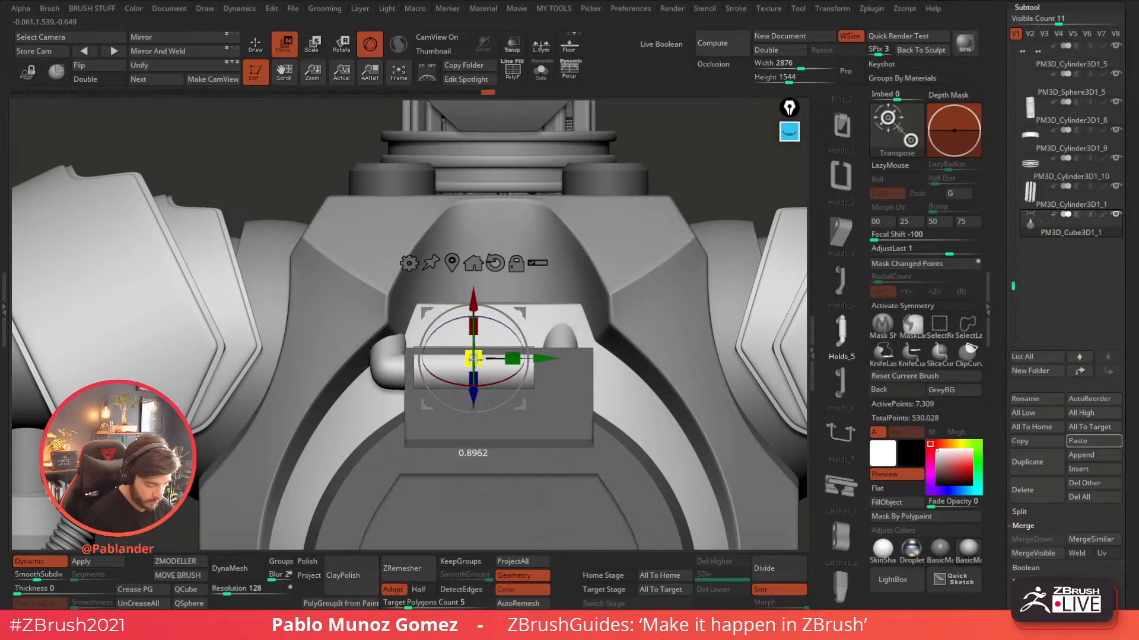
{"action": "left_click_drag", "start_coordinate": [536, 359], "coordinate": [521, 360]}
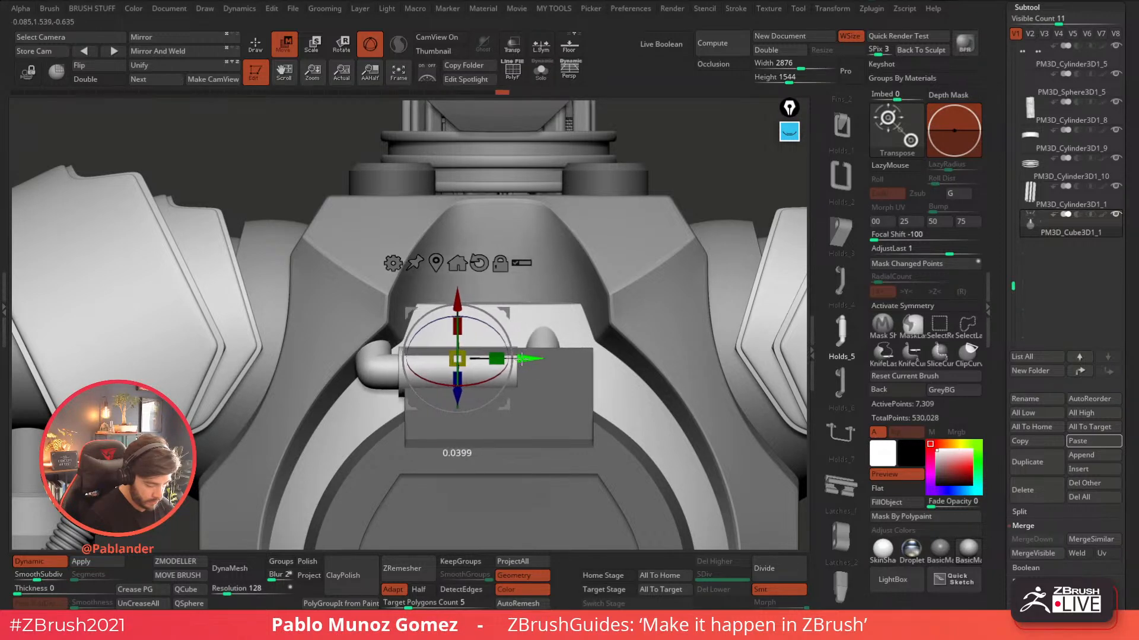
{"action": "right_click_drag", "start_coordinate": [521, 360], "coordinate": [517, 322]}
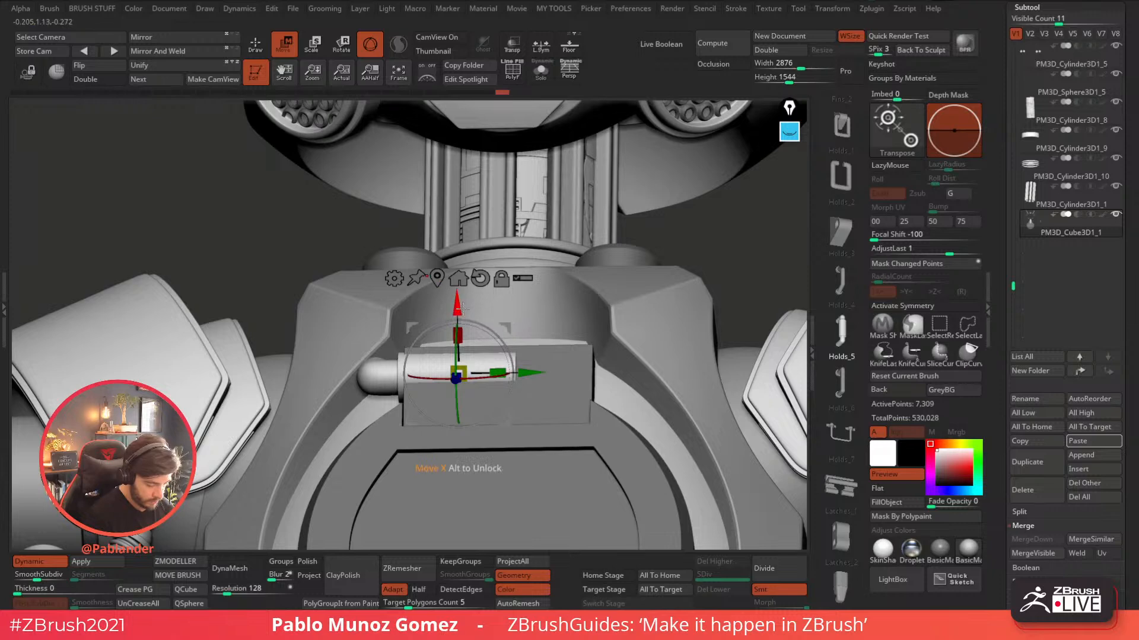
{"action": "right_click_drag", "start_coordinate": [564, 300], "coordinate": [506, 273]}
- Reset the gizmo's orientation and nudge the handle into position against the front of the chest panel's block
{"action": "key", "text": "alt+s"}
{"action": "key", "text": "alt+s"}
{"action": "right_click_drag", "start_coordinate": [507, 226], "coordinate": [549, 375]}
{"action": "left_click", "coordinate": [524, 275], "text": "alt"}
{"action": "left_click_drag", "start_coordinate": [549, 375], "coordinate": [555, 378]}
{"action": "left_click_drag", "start_coordinate": [509, 302], "coordinate": [509, 299]}
{"action": "right_click_drag", "start_coordinate": [545, 311], "coordinate": [533, 302], "text": "shift"}
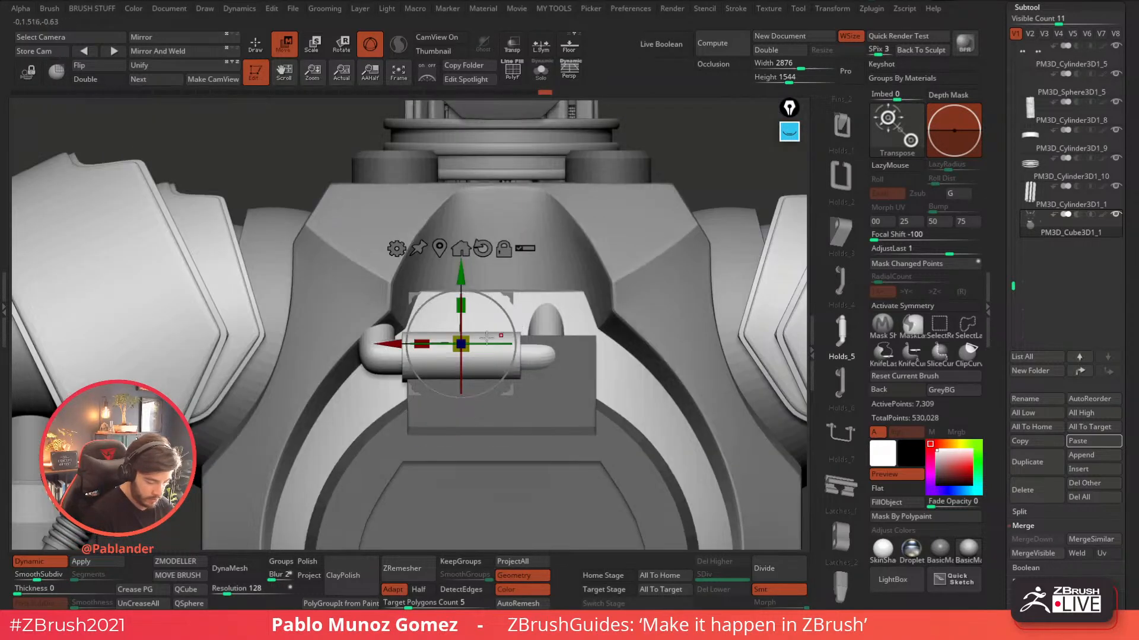
{"action": "left_click_drag", "start_coordinate": [398, 346], "coordinate": [400, 346]}
{"action": "key", "text": "q"}
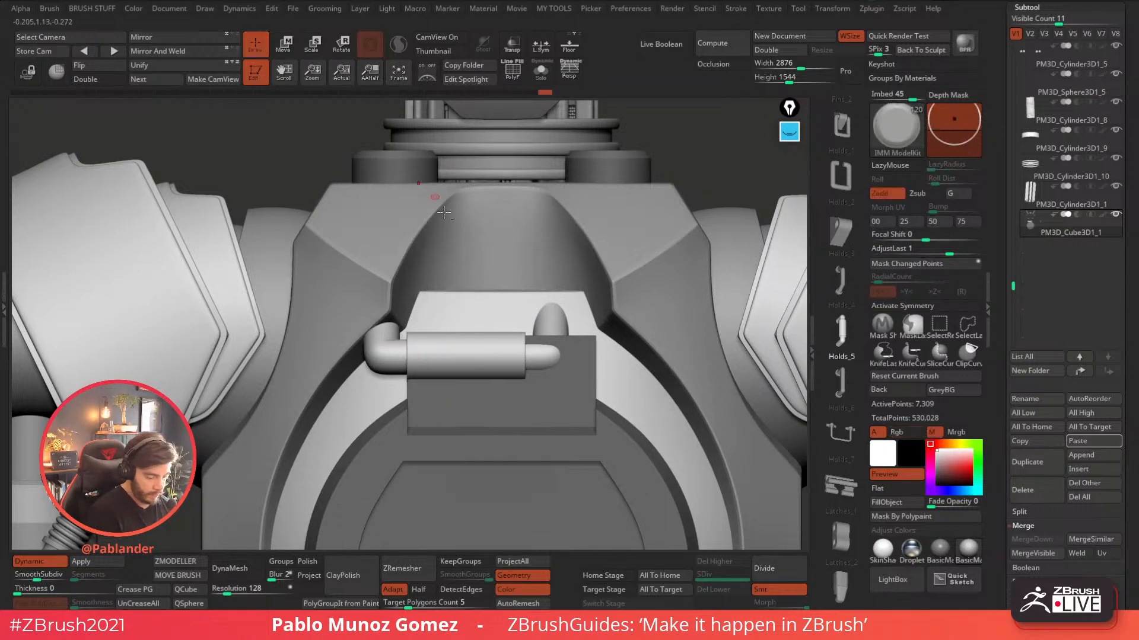
- Isolate the inserted parts, mask the handle's overhanging elbow and slide the rest of the handle towards it
{"action": "right_click_drag", "start_coordinate": [510, 124], "coordinate": [557, 100], "text": "alt"}
{"action": "left_click", "coordinate": [543, 73]}
{"action": "left_click_drag", "start_coordinate": [578, 172], "coordinate": [539, 281]}
{"action": "key", "text": "ctrl+shift"}
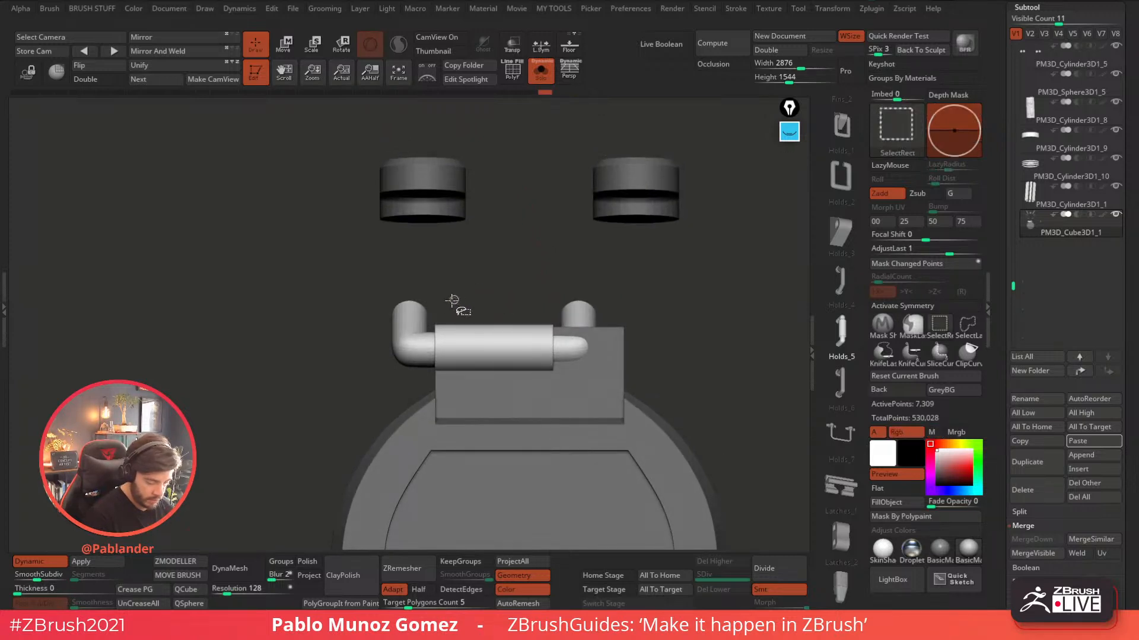
{"action": "mouse_move", "coordinate": [375, 274]}
{"action": "left_mouse_down", "text": "ctrl+shift"}
{"action": "mouse_move", "coordinate": [396, 357]}
{"action": "mouse_move", "coordinate": [422, 388]}
{"action": "left_mouse_up", "text": "ctrl+shift"}
{"action": "left_click", "coordinate": [388, 337], "text": "ctrl+shift"}
{"action": "left_click_drag", "start_coordinate": [361, 274], "coordinate": [430, 388], "text": "ctrl"}
{"action": "left_click_drag", "start_coordinate": [378, 296], "coordinate": [439, 388], "text": "ctrl"}
{"action": "key", "text": "w"}
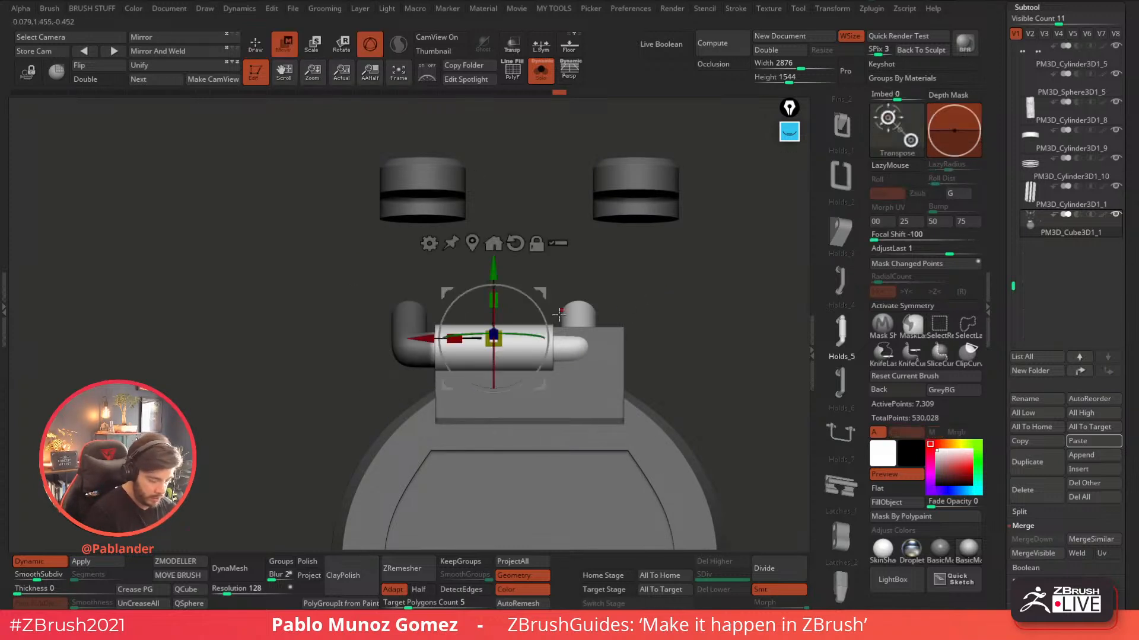
{"action": "left_click_drag", "start_coordinate": [427, 342], "coordinate": [421, 340]}
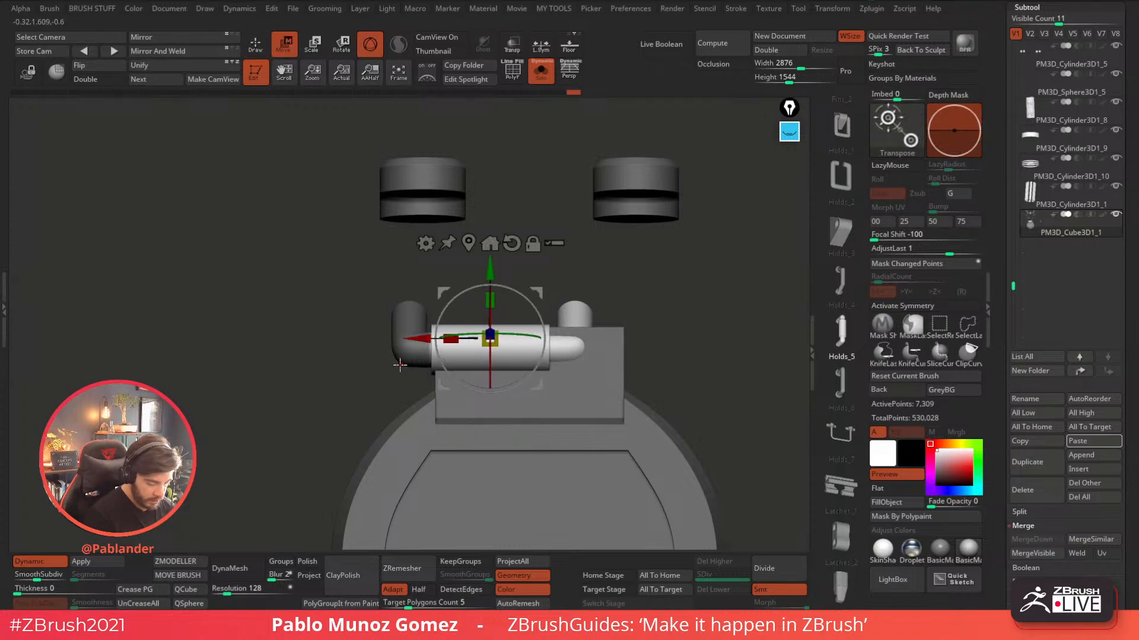
- Mask part of the handle, stretch its unmasked end across the full width of the chest panel's block, and clear the mask
{"action": "left_click_drag", "start_coordinate": [338, 257], "coordinate": [484, 441], "text": "ctrl"}
{"action": "left_click_drag", "start_coordinate": [343, 262], "coordinate": [487, 425], "text": "ctrl"}
{"action": "left_click_drag", "start_coordinate": [426, 342], "coordinate": [505, 340]}
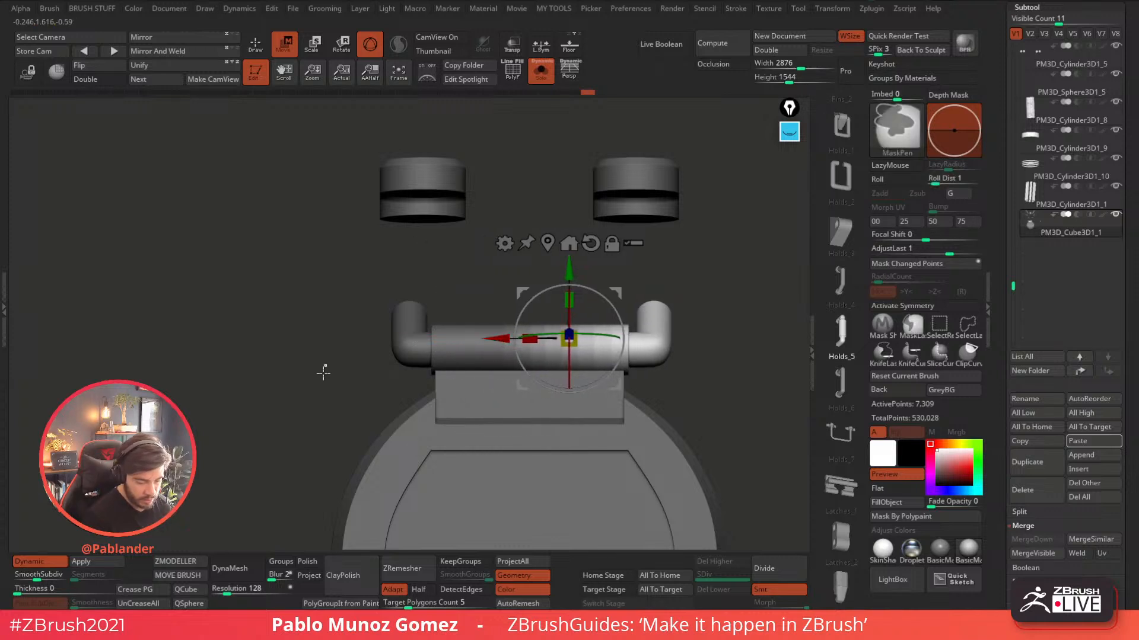
{"action": "left_click_drag", "start_coordinate": [325, 364], "coordinate": [333, 385], "text": "ctrl"}
- Mirror and weld the inserted parts, and bring the rest of the droid back into view
{"action": "left_click", "coordinate": [255, 50]}
{"action": "mouse_move", "coordinate": [379, 332]}
{"action": "left_mouse_down", "text": "alt"}
{"action": "mouse_move", "coordinate": [409, 303]}
{"action": "mouse_move", "coordinate": [558, 289]}
{"action": "mouse_move", "coordinate": [600, 326]}
{"action": "left_mouse_up", "text": "alt"}
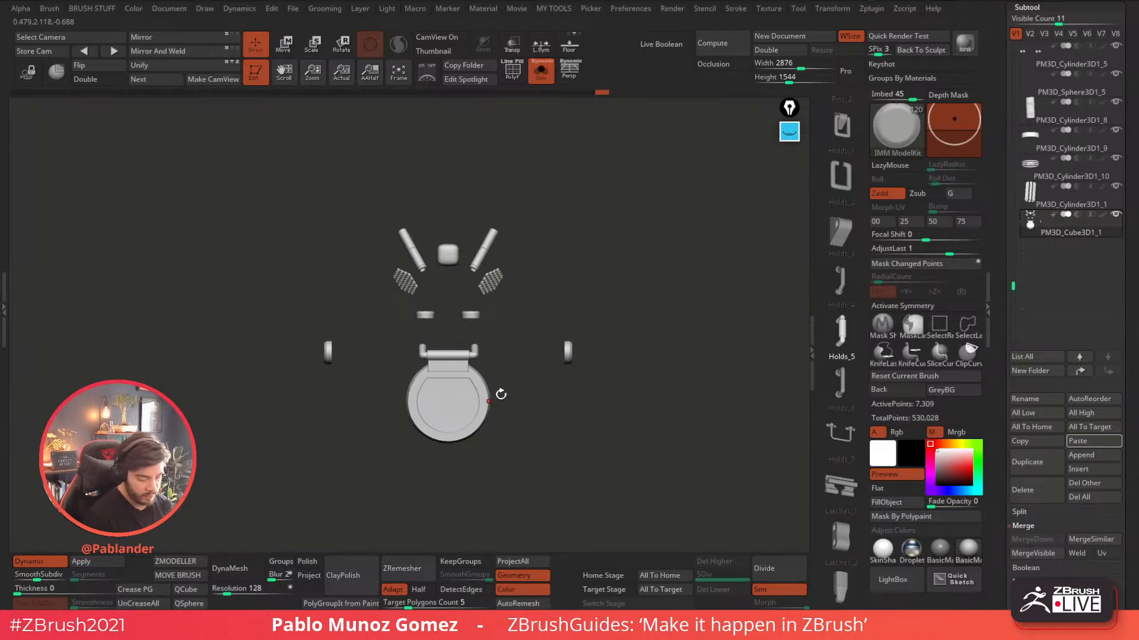
{"action": "mouse_move", "coordinate": [567, 399]}
{"action": "left_mouse_down"}
{"action": "mouse_move", "coordinate": [656, 399]}
{"action": "mouse_move", "coordinate": [580, 399]}
{"action": "left_mouse_up"}
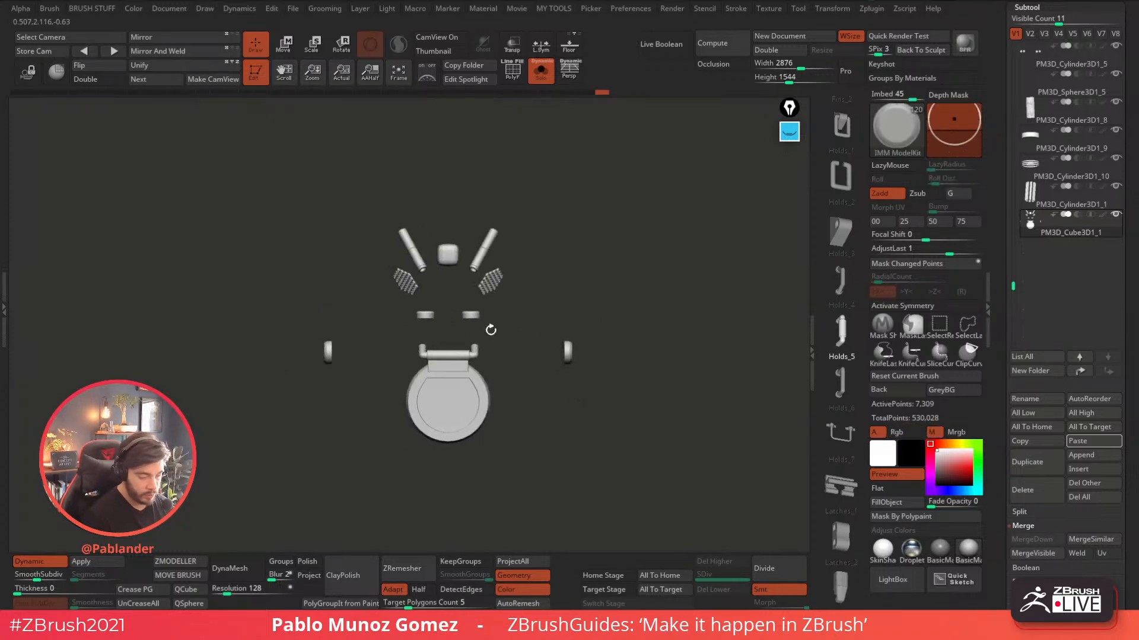
{"action": "left_click", "coordinate": [185, 53]}
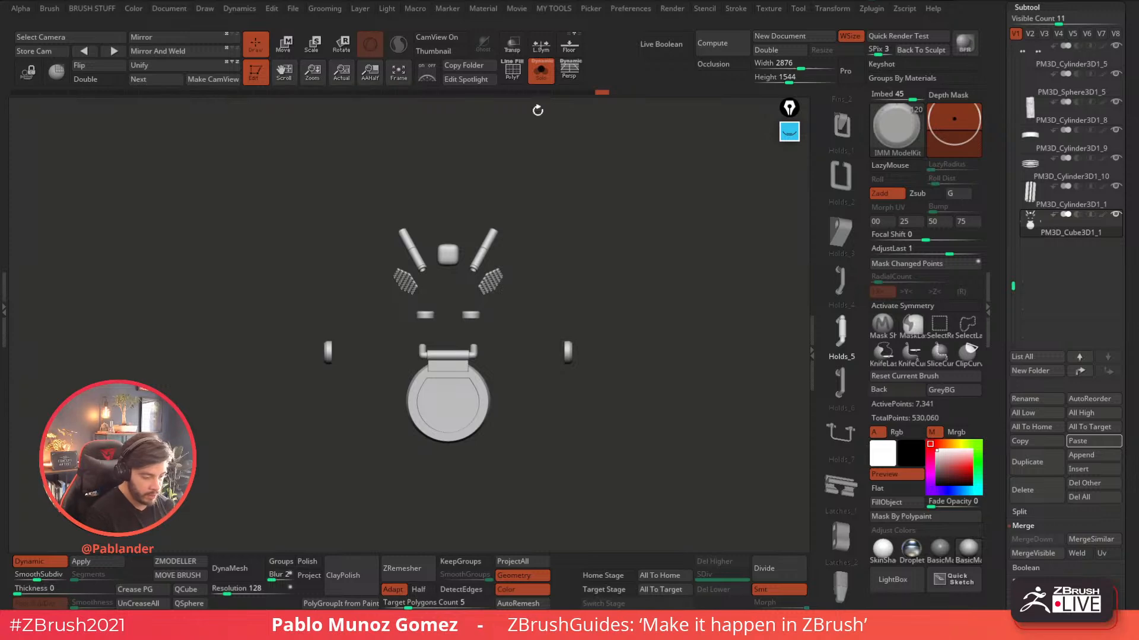
{"action": "left_click", "coordinate": [540, 70]}
{"action": "left_click_drag", "start_coordinate": [559, 331], "coordinate": [640, 376]}
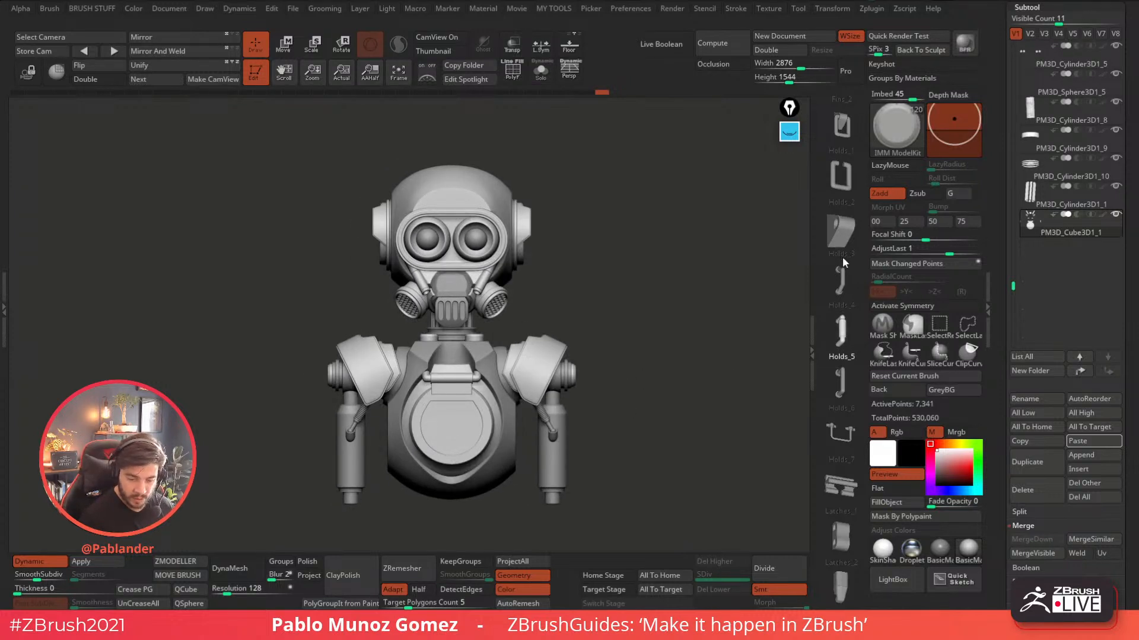
- Look through the IMM ModelKit parts and choose the Fasteners_2 screw
{"action": "left_click_drag", "start_coordinate": [840, 258], "coordinate": [835, 370]}
{"action": "left_click", "coordinate": [845, 306]}
{"action": "left_click", "coordinate": [843, 315]}
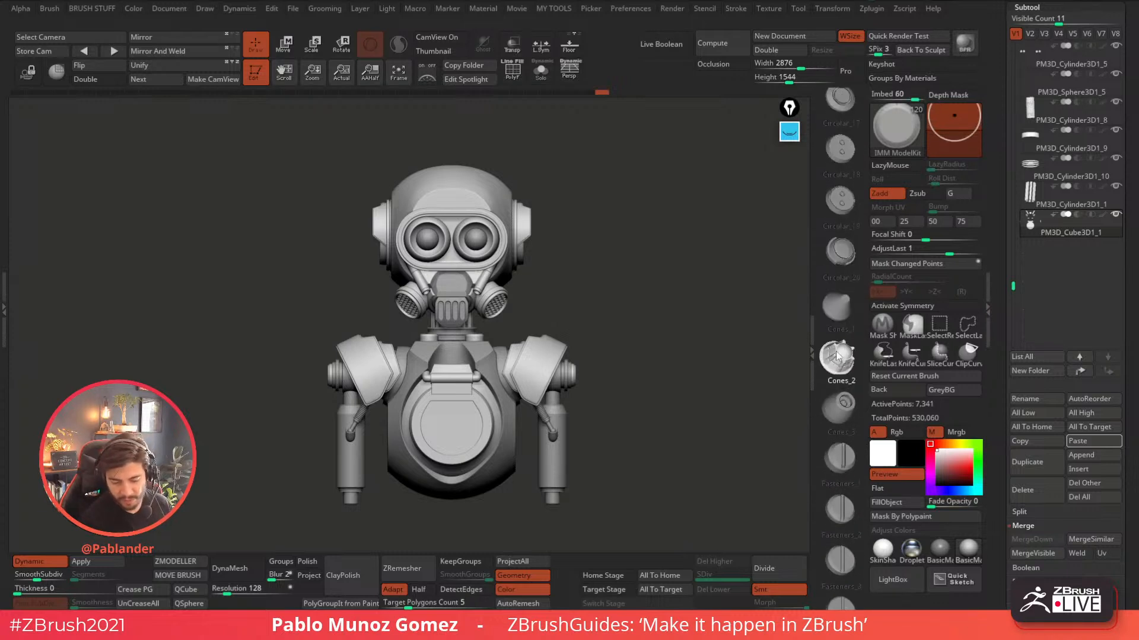
{"action": "left_click_drag", "start_coordinate": [838, 320], "coordinate": [837, 358]}
{"action": "left_click_drag", "start_coordinate": [840, 276], "coordinate": [839, 351]}
{"action": "mouse_move", "coordinate": [839, 395]}
{"action": "left_mouse_down"}
{"action": "mouse_move", "coordinate": [838, 352]}
{"action": "mouse_move", "coordinate": [835, 408]}
{"action": "left_mouse_up"}
{"action": "left_click_drag", "start_coordinate": [839, 358], "coordinate": [837, 422]}
{"action": "left_click", "coordinate": [837, 345]}
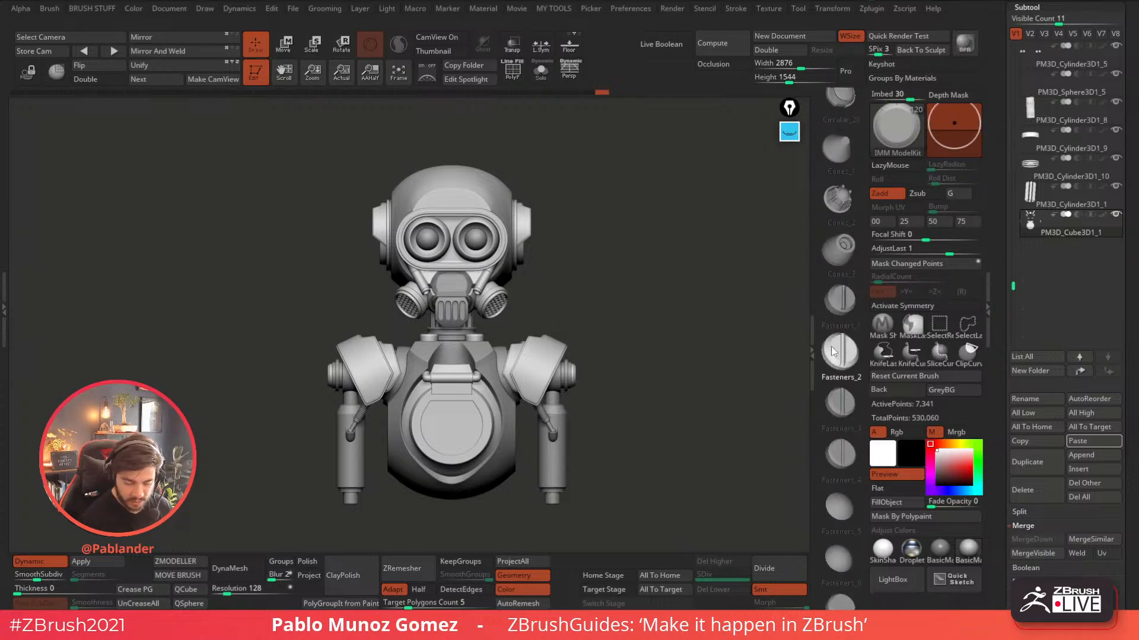
- Try a small Fasteners_2 screw on the front of one shoulder pad, and undo the insertion
{"action": "left_click_drag", "start_coordinate": [616, 289], "coordinate": [659, 273]}
{"action": "left_click_drag", "start_coordinate": [691, 327], "coordinate": [675, 344]}
{"action": "key", "text": "space"}
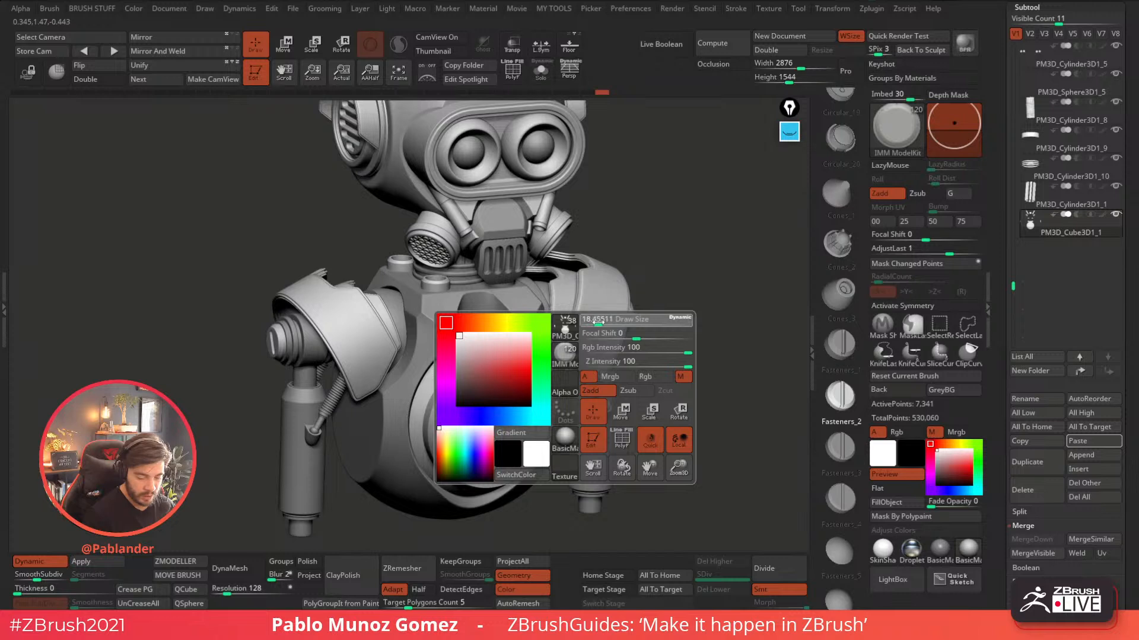
{"action": "left_click_drag", "start_coordinate": [580, 330], "coordinate": [589, 349]}
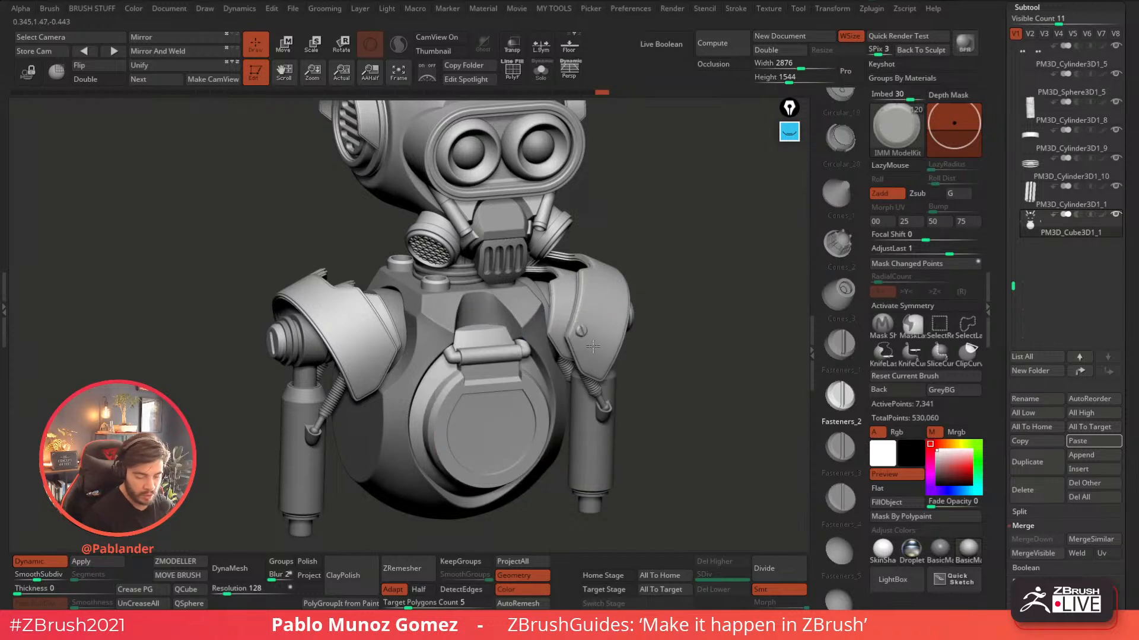
{"action": "right_click_drag", "start_coordinate": [605, 348], "coordinate": [590, 358]}
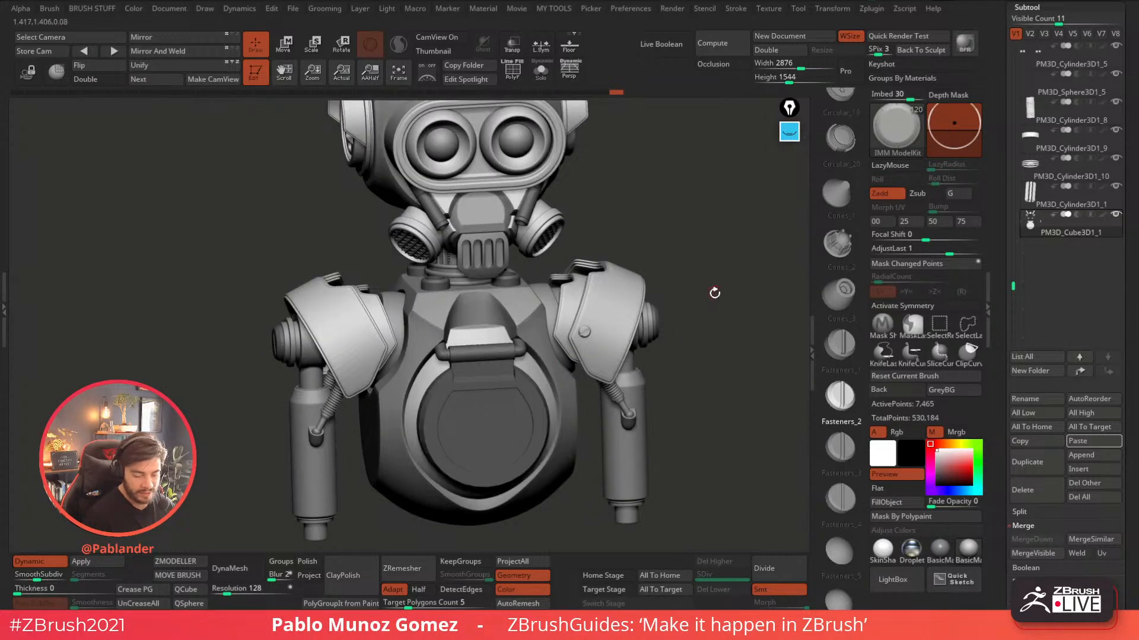
{"action": "key", "text": "ctrl+z"}
- Turn on X symmetry and insert small mirrored Fasteners_2 screws on the corners of the upper chest's angled faces
{"action": "key", "text": "space"}
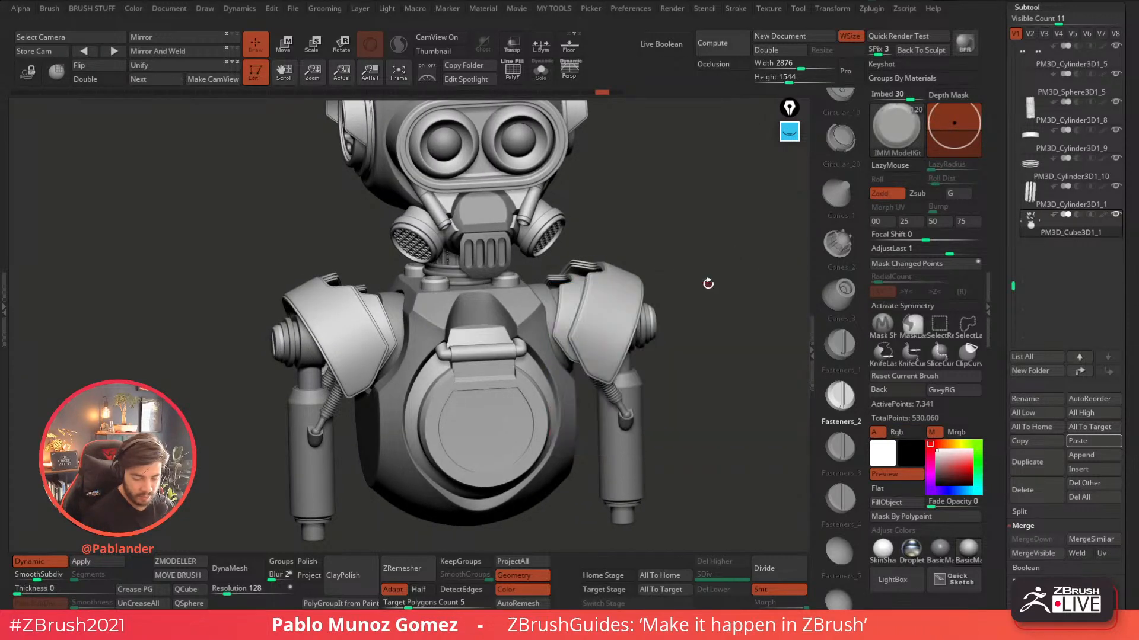
{"action": "mouse_move", "coordinate": [572, 326]}
{"action": "right_mouse_down", "text": "alt"}
{"action": "mouse_move", "coordinate": [610, 335]}
{"action": "mouse_move", "coordinate": [458, 355]}
{"action": "mouse_move", "coordinate": [465, 342]}
{"action": "right_mouse_up", "text": "alt"}
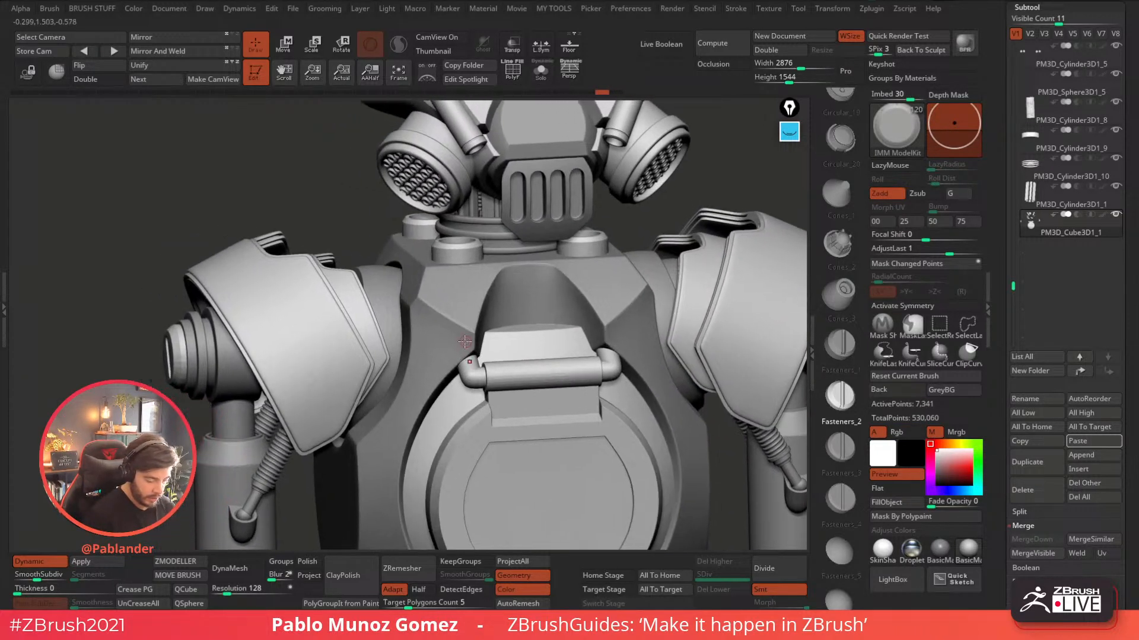
{"action": "key", "text": "x"}
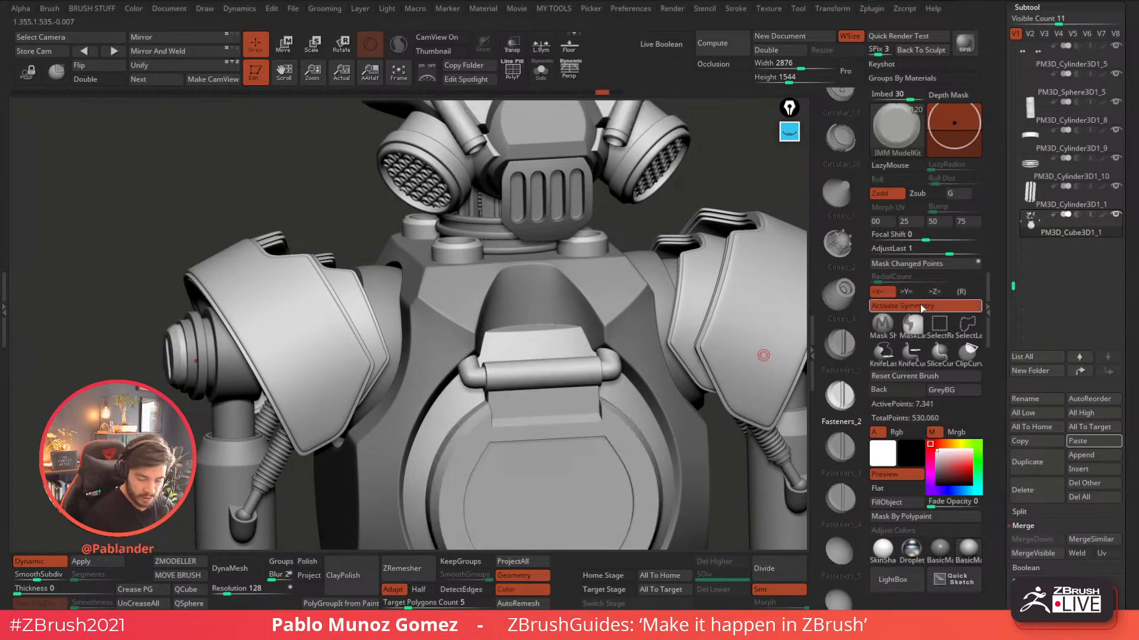
{"action": "left_click", "coordinate": [482, 329], "text": "alt"}
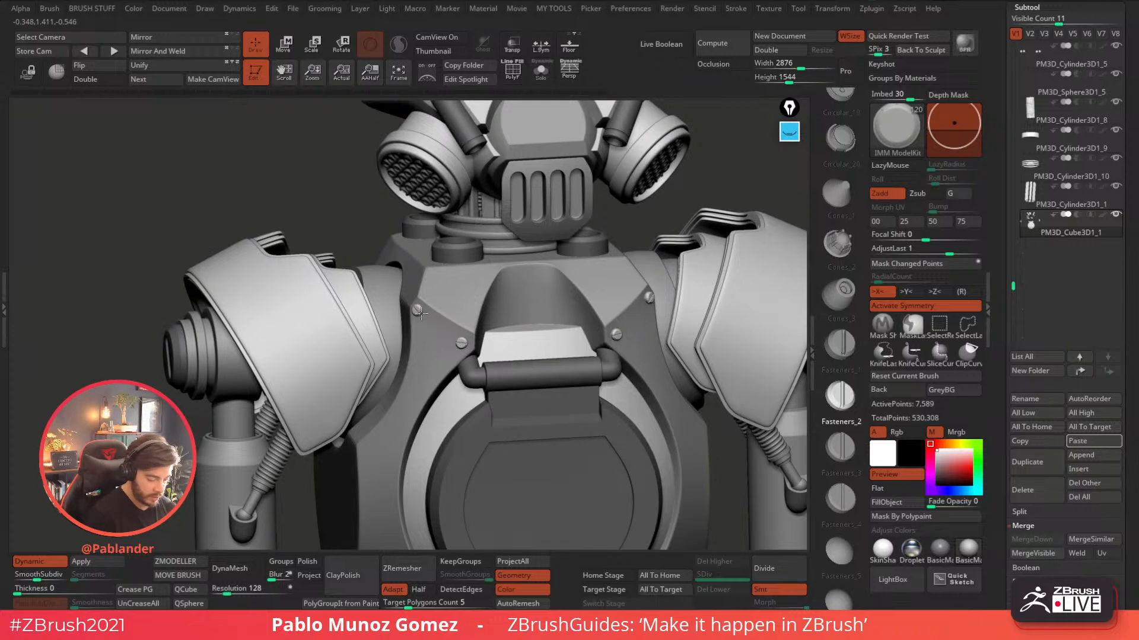
- Insert mirrored Fasteners_2 screws along the upper back of the torso, behind the shoulder pads
{"action": "right_click_drag", "start_coordinate": [637, 291], "coordinate": [706, 349]}
{"action": "right_click_drag", "start_coordinate": [455, 328], "coordinate": [605, 232]}
{"action": "mouse_move", "coordinate": [528, 362]}
{"action": "right_mouse_down"}
{"action": "mouse_move", "coordinate": [549, 326]}
{"action": "mouse_move", "coordinate": [643, 321]}
{"action": "mouse_move", "coordinate": [537, 344]}
{"action": "right_mouse_up"}
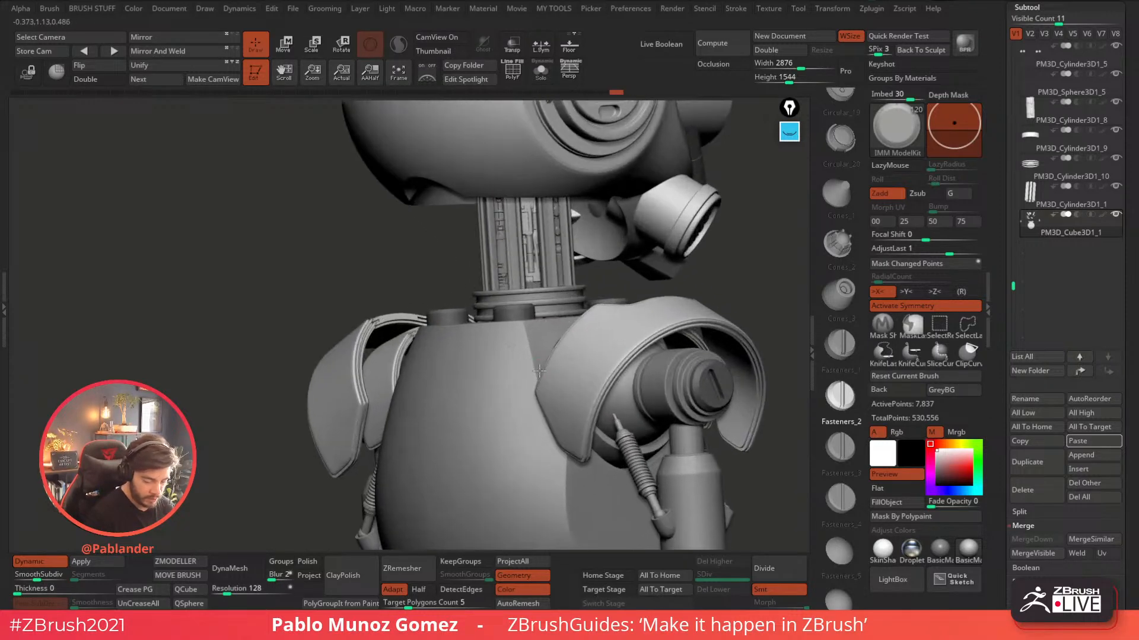
{"action": "right_click_drag", "start_coordinate": [536, 302], "coordinate": [532, 331]}
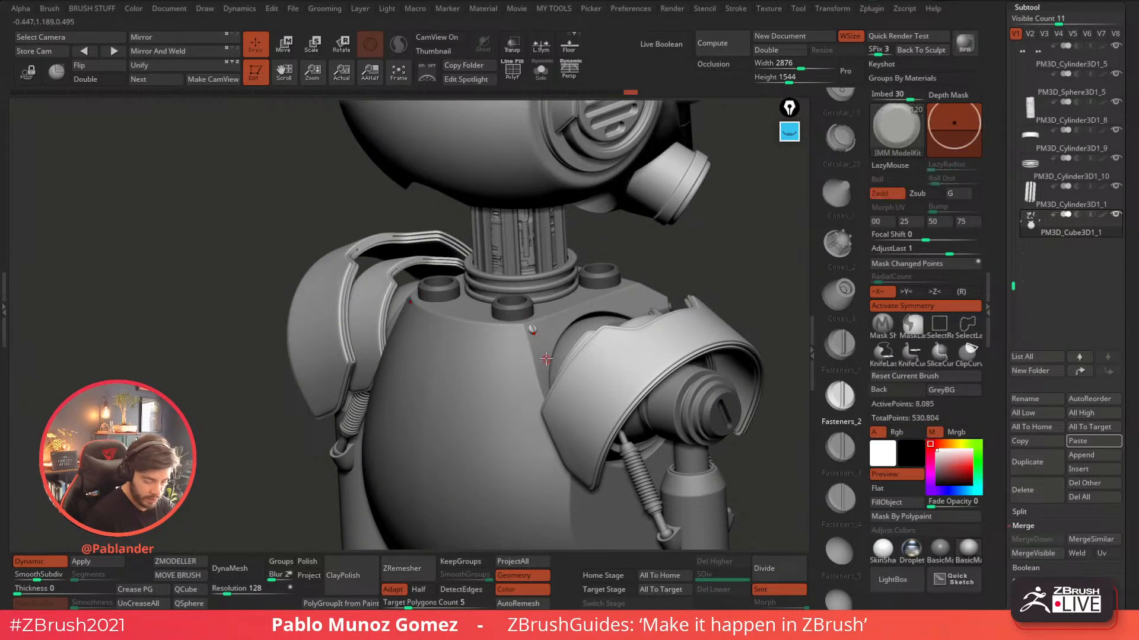
{"action": "right_click_drag", "start_coordinate": [543, 373], "coordinate": [581, 303]}
- Insert more mirrored Fasteners_2 screws on the torso around the shoulder joints, including one at the cable ends
{"action": "right_click_drag", "start_coordinate": [698, 277], "coordinate": [329, 372]}
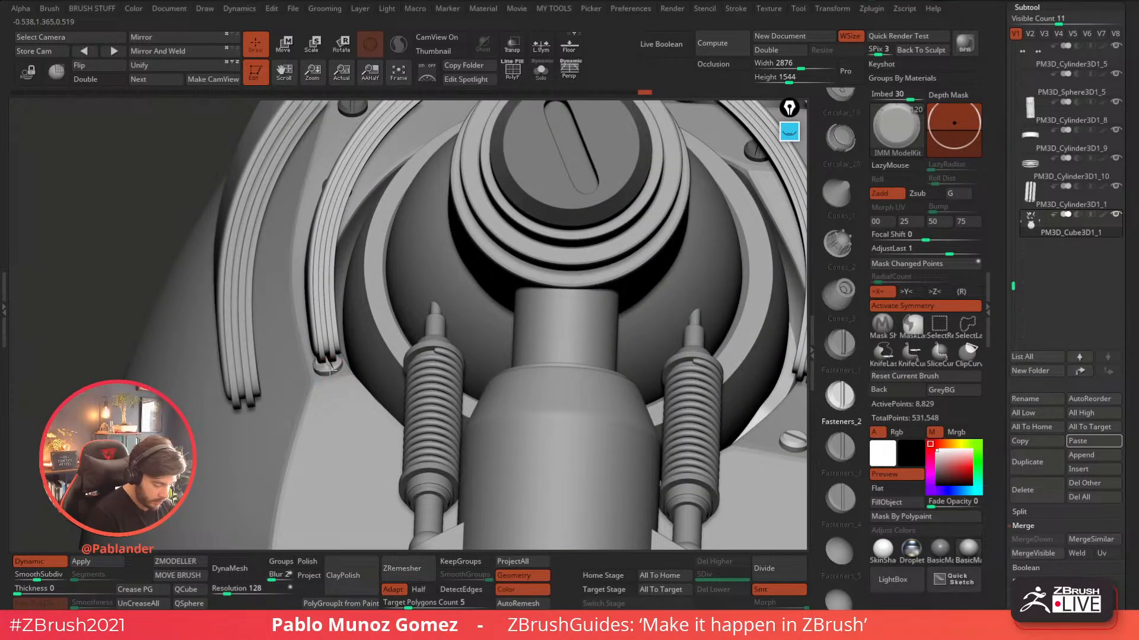
{"action": "left_click_drag", "start_coordinate": [331, 371], "coordinate": [333, 375]}
{"action": "right_click_drag", "start_coordinate": [365, 386], "coordinate": [576, 372], "text": "ctrl"}
{"action": "right_click_drag", "start_coordinate": [634, 226], "coordinate": [678, 293]}
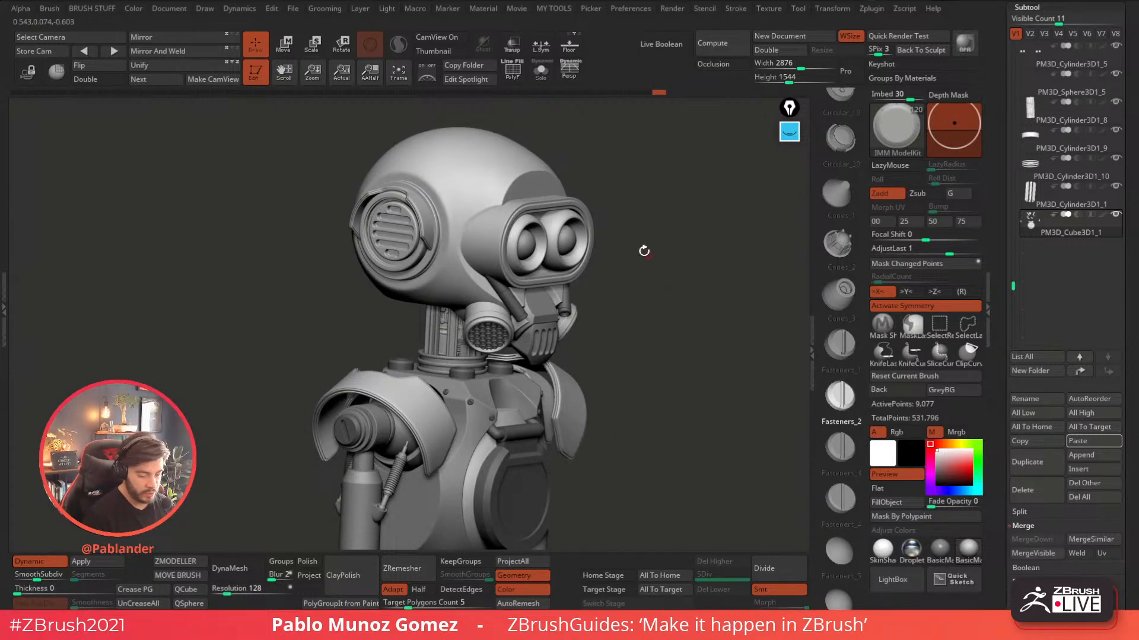
- Choose the Fasteners_11 part and insert it on the centre of the mask above the front grille
{"action": "right_click_drag", "start_coordinate": [518, 234], "coordinate": [810, 314]}
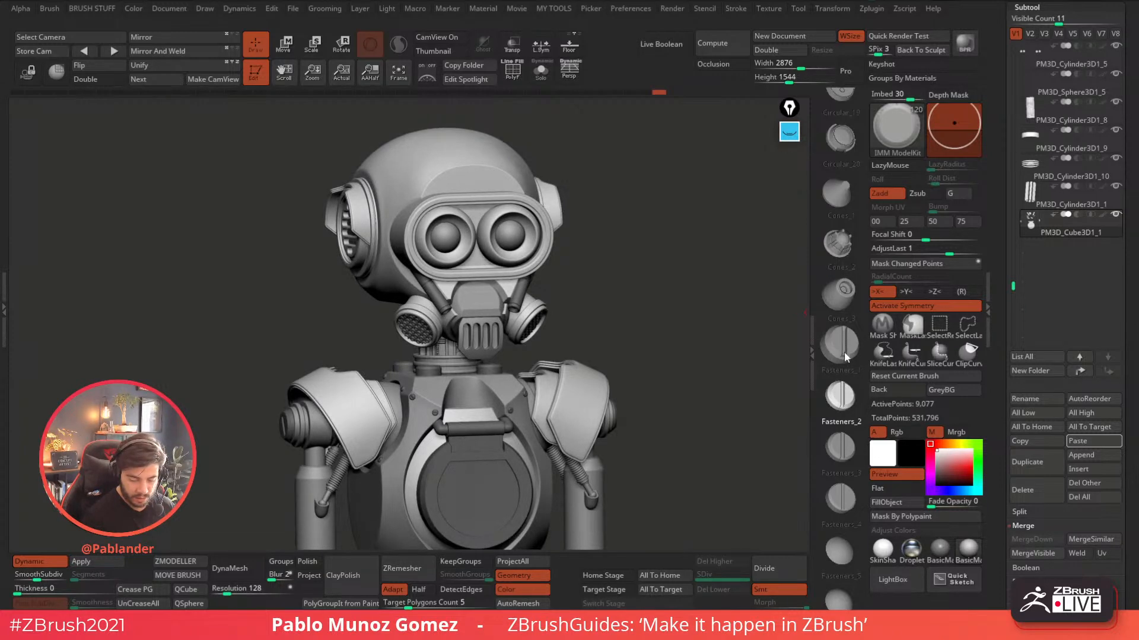
{"action": "scroll", "coordinate": [845, 379], "scroll_direction": "down", "scroll_amount": 10}
{"action": "left_click", "coordinate": [844, 296]}
{"action": "right_click_drag", "start_coordinate": [661, 322], "coordinate": [656, 325]}
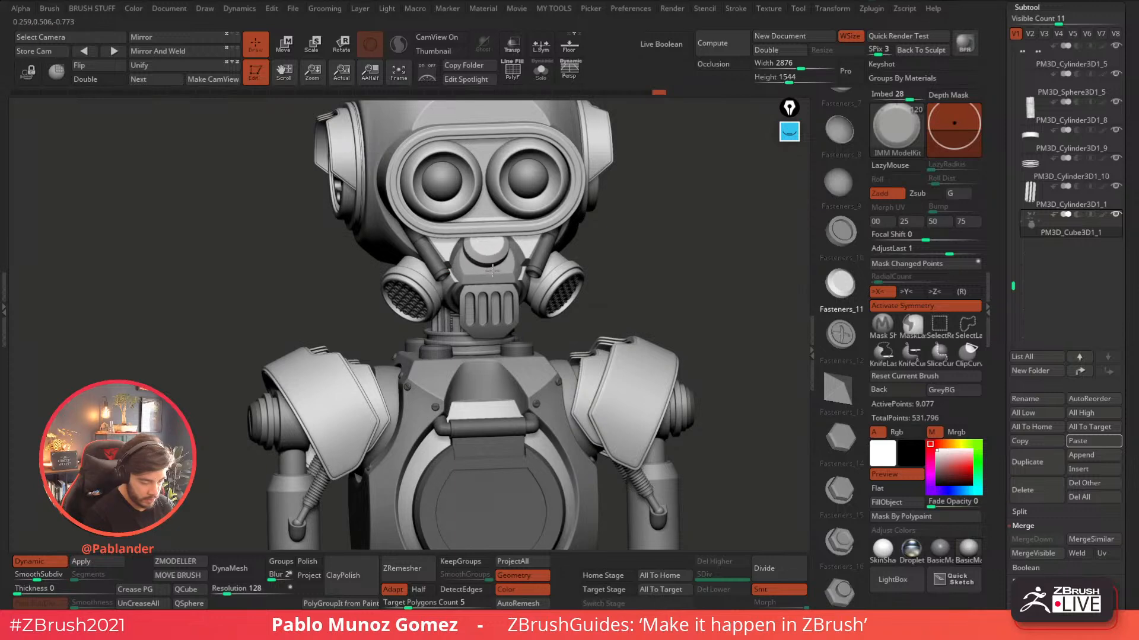
- Push the round fastener along its axis into the surface of the mask
{"action": "right_click_drag", "start_coordinate": [639, 246], "coordinate": [579, 211]}
{"action": "key", "text": "w"}
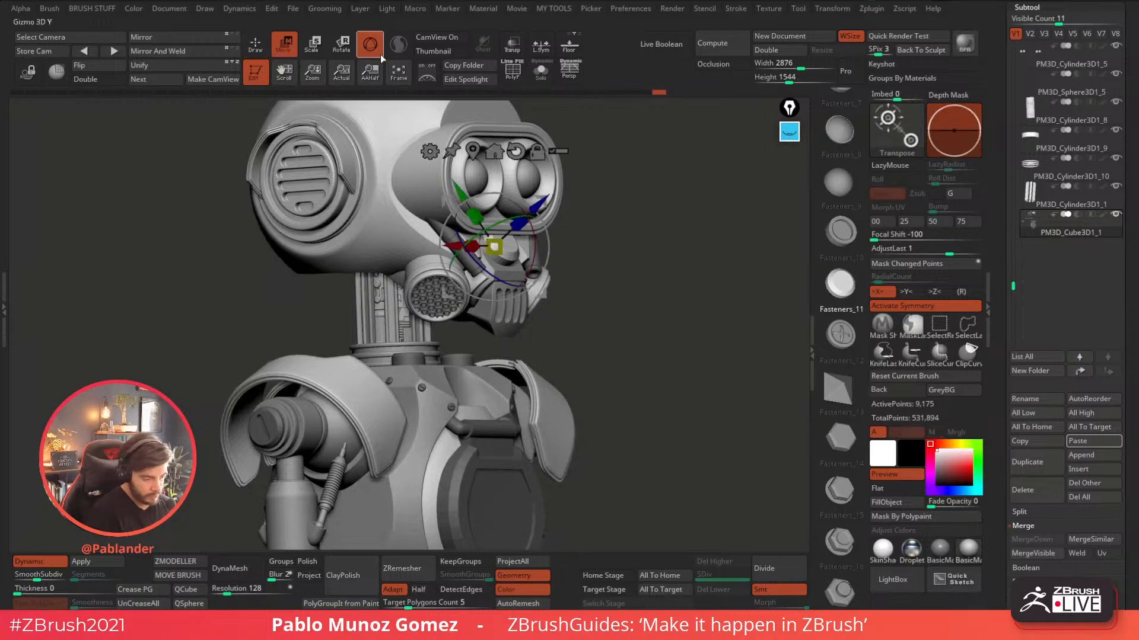
{"action": "left_click_drag", "start_coordinate": [537, 194], "coordinate": [534, 198]}
{"action": "right_click_drag", "start_coordinate": [614, 227], "coordinate": [599, 329], "text": "ctrl"}
{"action": "left_click_drag", "start_coordinate": [535, 208], "coordinate": [532, 211]}
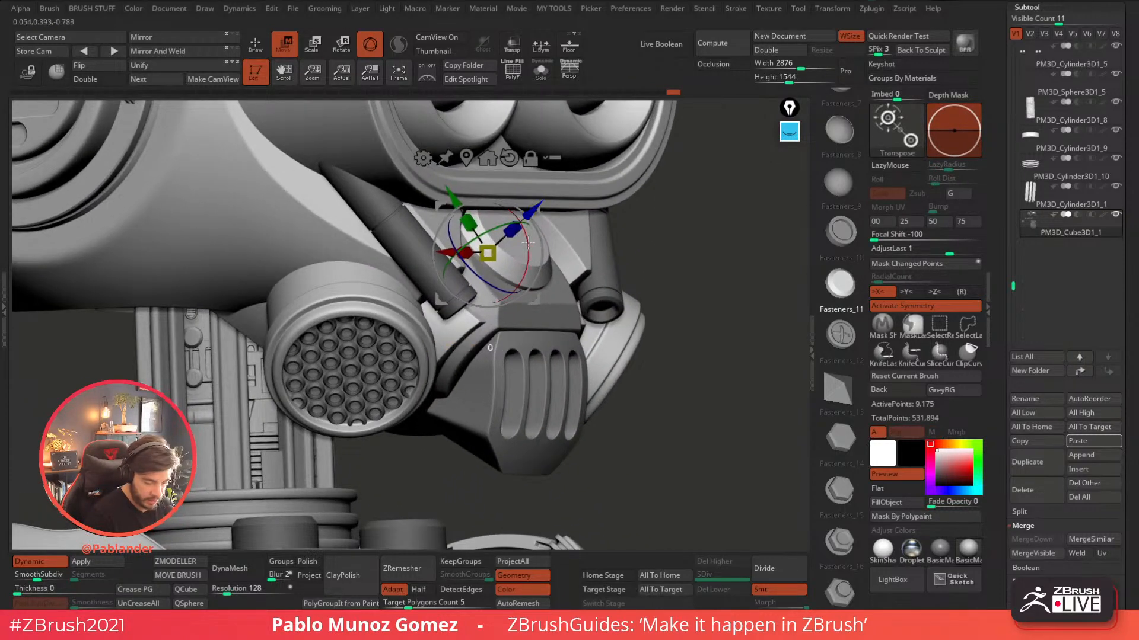
- Adjust the round fastener's scale and depth so that it fits against the mask above the grille
{"action": "right_click_drag", "start_coordinate": [586, 219], "coordinate": [522, 233], "text": "shift"}
{"action": "left_click_drag", "start_coordinate": [441, 250], "coordinate": [453, 246]}
{"action": "right_click_drag", "start_coordinate": [455, 261], "coordinate": [448, 209]}
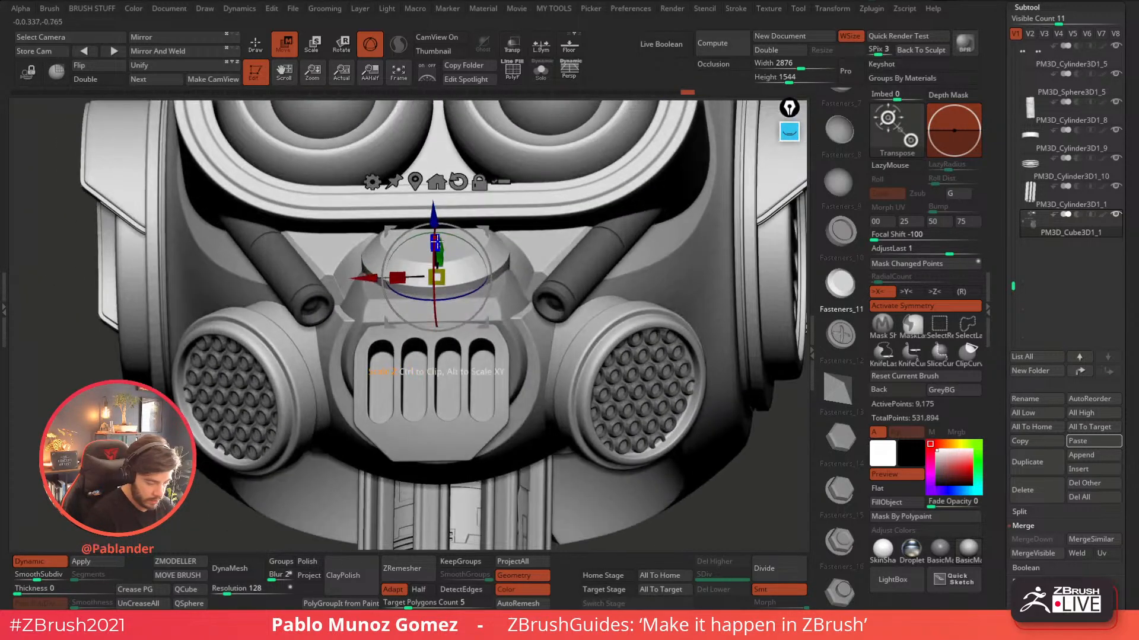
{"action": "left_click_drag", "start_coordinate": [441, 270], "coordinate": [443, 242]}
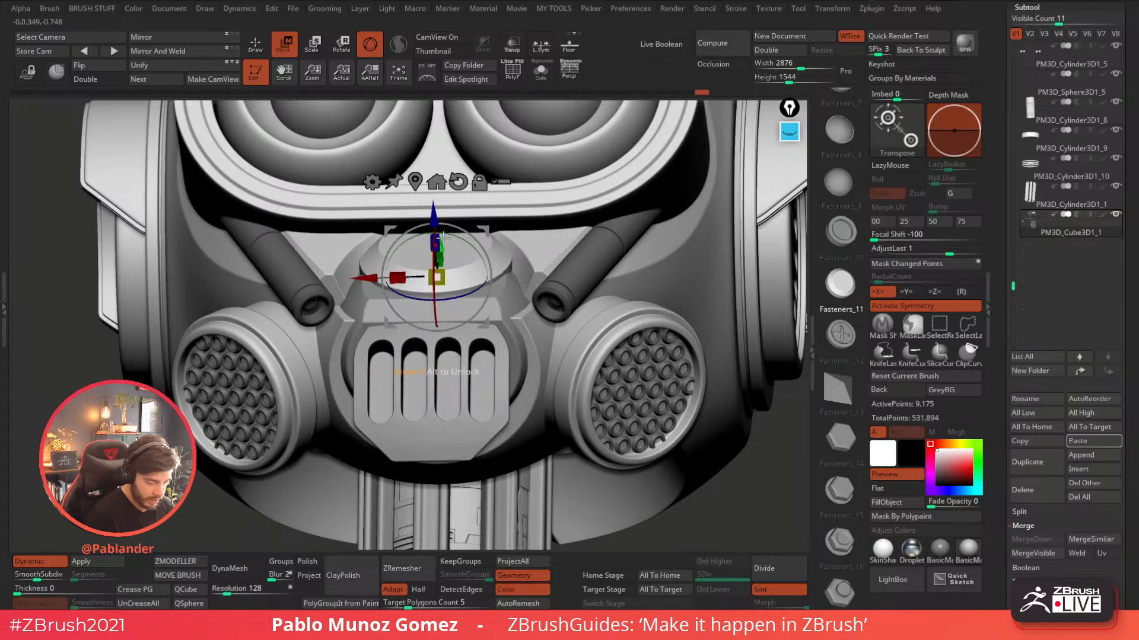
{"action": "left_click", "coordinate": [258, 46]}
{"action": "mouse_move", "coordinate": [427, 332]}
{"action": "right_mouse_down", "text": "ctrl"}
{"action": "mouse_move", "coordinate": [427, 237]}
{"action": "mouse_move", "coordinate": [403, 234]}
{"action": "right_mouse_up", "text": "ctrl"}
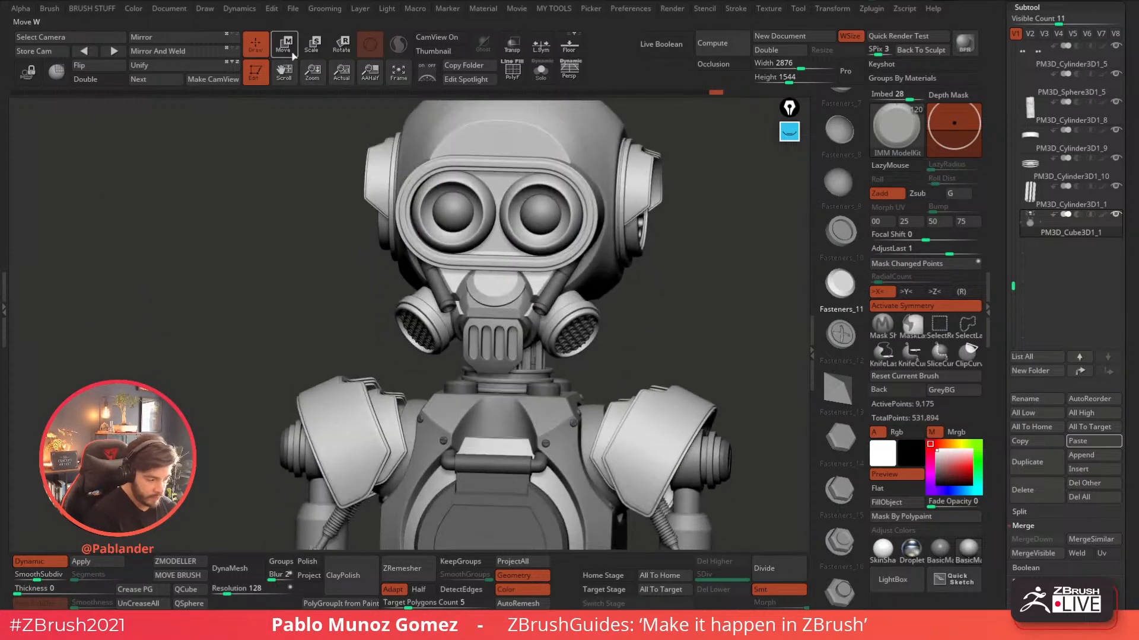
{"action": "left_click", "coordinate": [285, 46]}
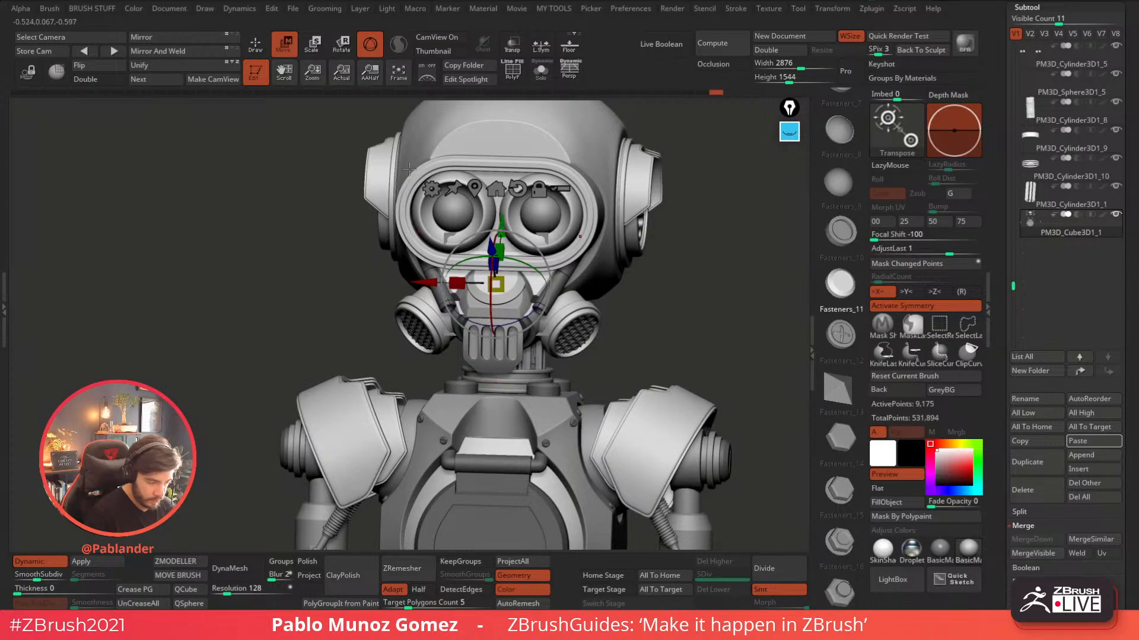
{"action": "key", "text": "q"}
{"action": "left_click_drag", "start_coordinate": [626, 290], "coordinate": [651, 289]}
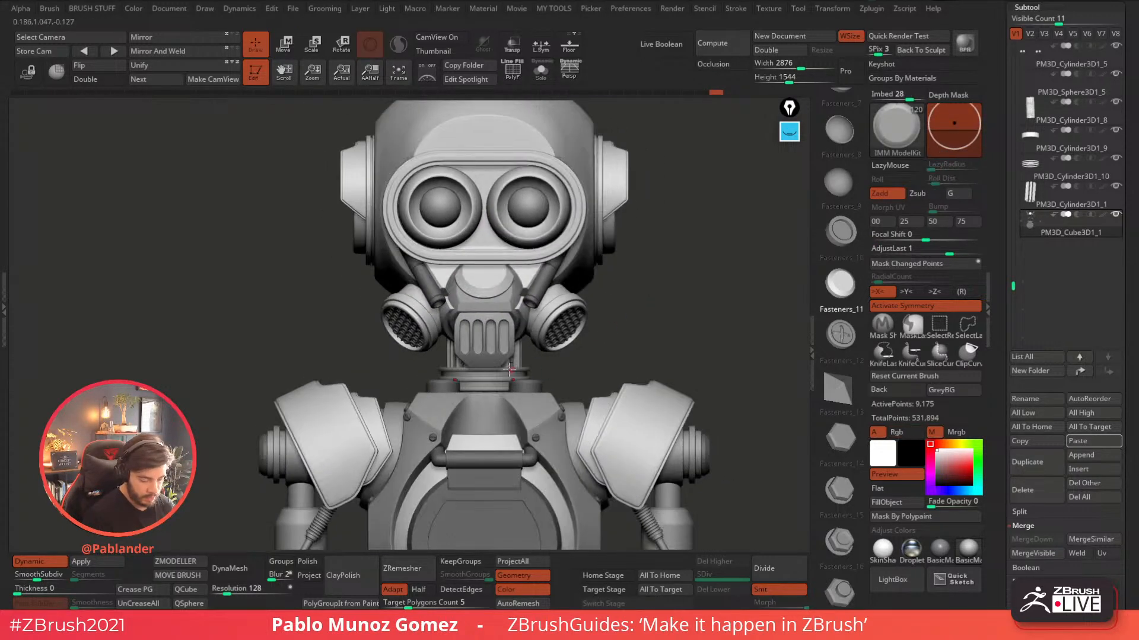
- Look through the IMM ModelKit parts and choose Vents_9 for the mask's front grille
{"action": "scroll", "coordinate": [838, 354], "scroll_direction": "up", "scroll_amount": 10}
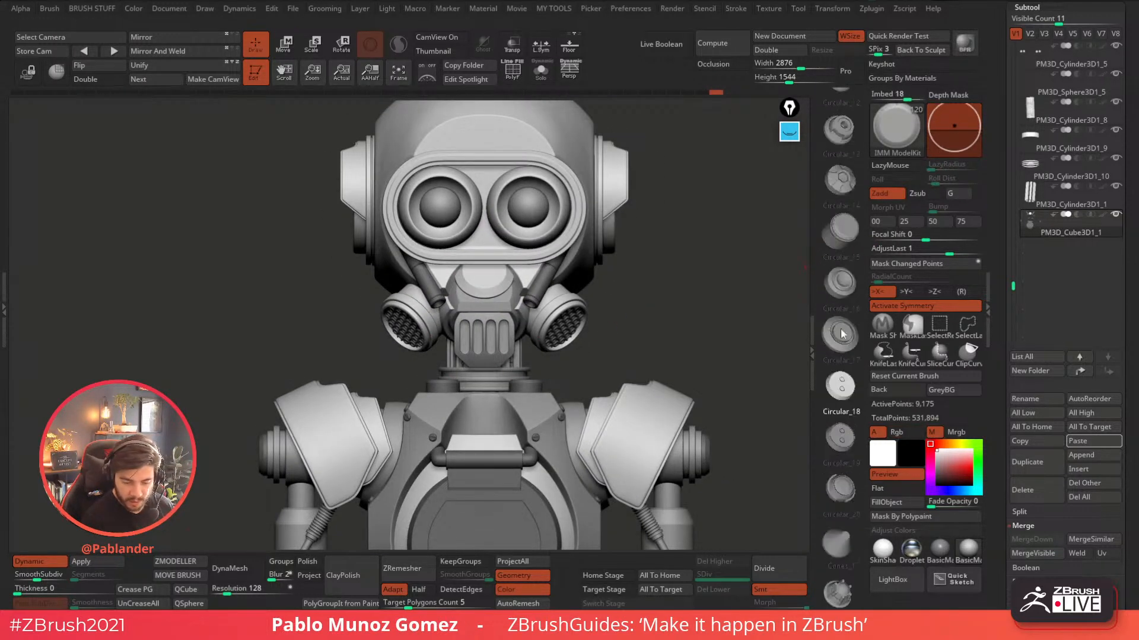
{"action": "scroll", "coordinate": [841, 305], "scroll_direction": "down", "scroll_amount": 20}
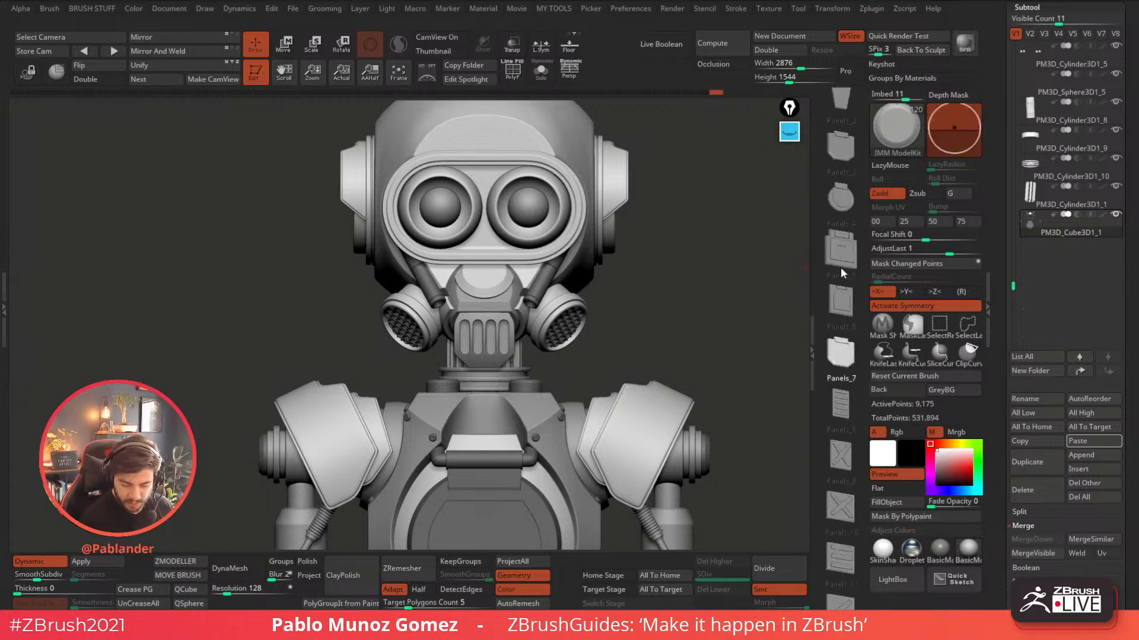
{"action": "scroll", "coordinate": [840, 298], "scroll_direction": "down", "scroll_amount": 20}
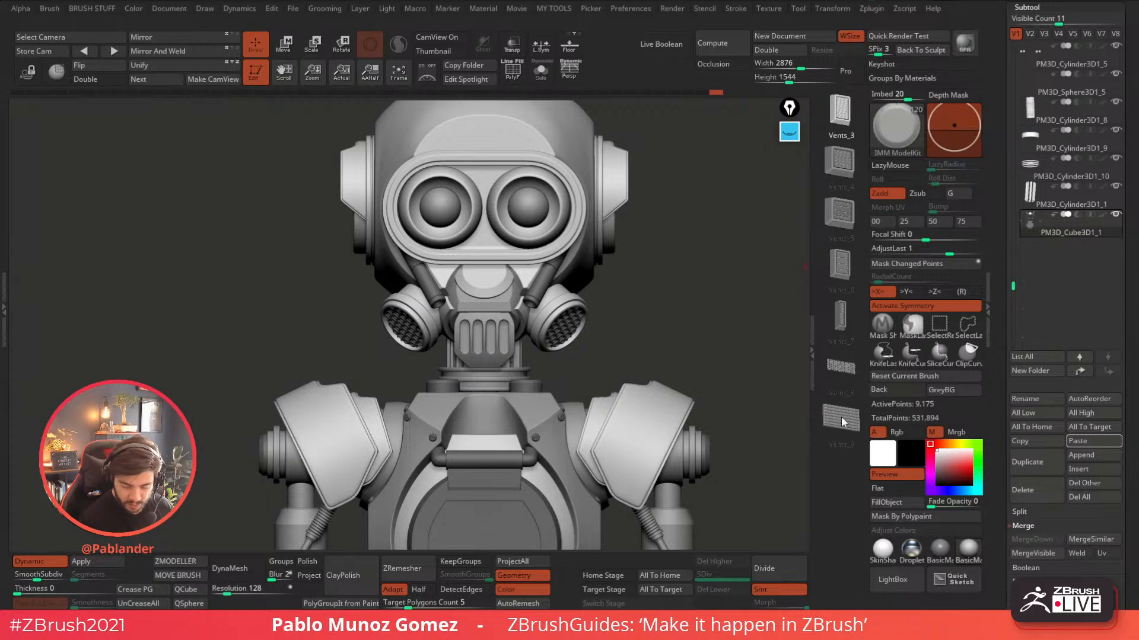
{"action": "left_click", "coordinate": [844, 422]}
{"action": "left_click_drag", "start_coordinate": [673, 283], "coordinate": [599, 356], "text": "alt"}
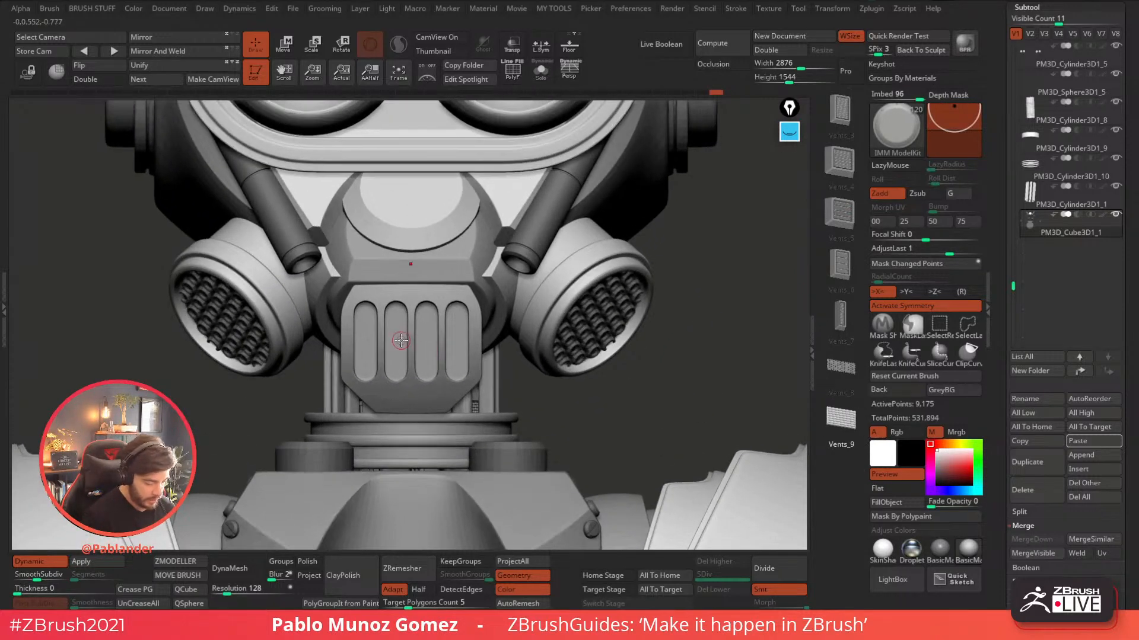
- Try mirrored Vents_9 parts over the slots of the mask's front grille, and undo the insertion
{"action": "mouse_move", "coordinate": [404, 340]}
{"action": "left_mouse_down"}
{"action": "mouse_move", "coordinate": [415, 338]}
{"action": "mouse_move", "coordinate": [380, 340]}
{"action": "mouse_move", "coordinate": [395, 338]}
{"action": "left_mouse_up"}
{"action": "key", "text": "ctrl+z"}
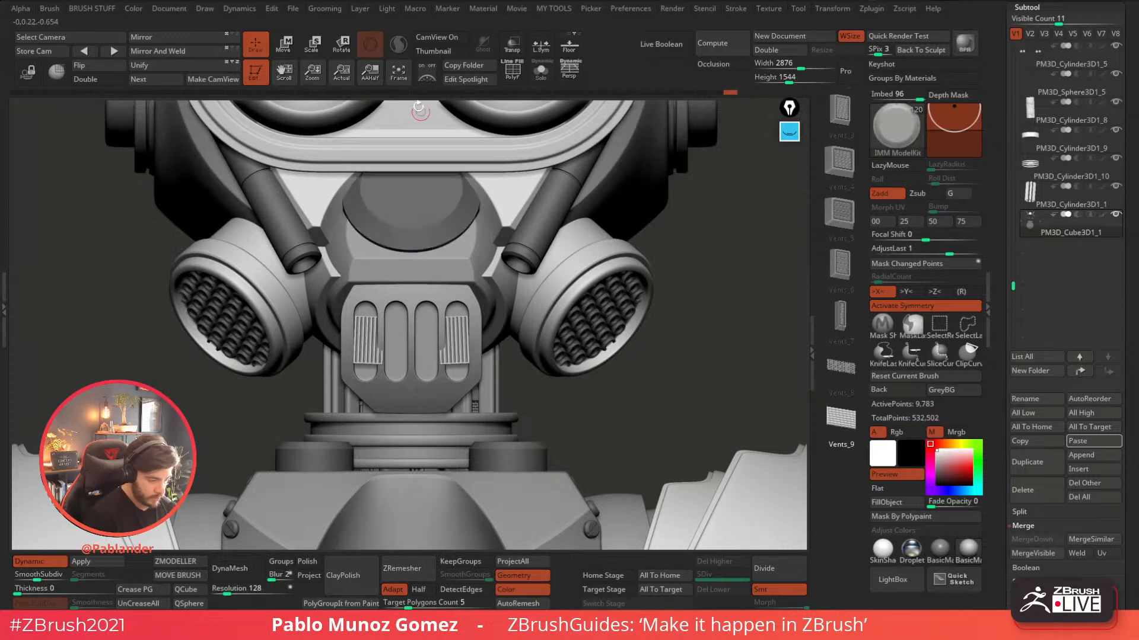
{"action": "key", "text": "ctrl+z"}
- Turn off symmetry and insert a single Vents_9 part over the slots of the mask's front grille
{"action": "left_click", "coordinate": [913, 305]}
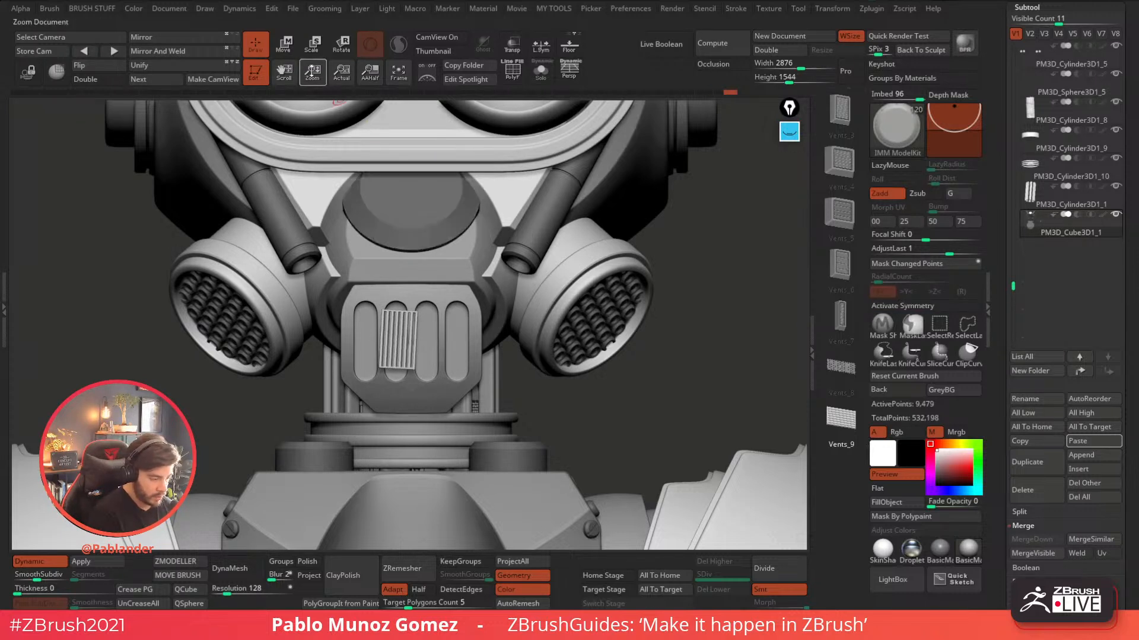
{"action": "key", "text": "w"}
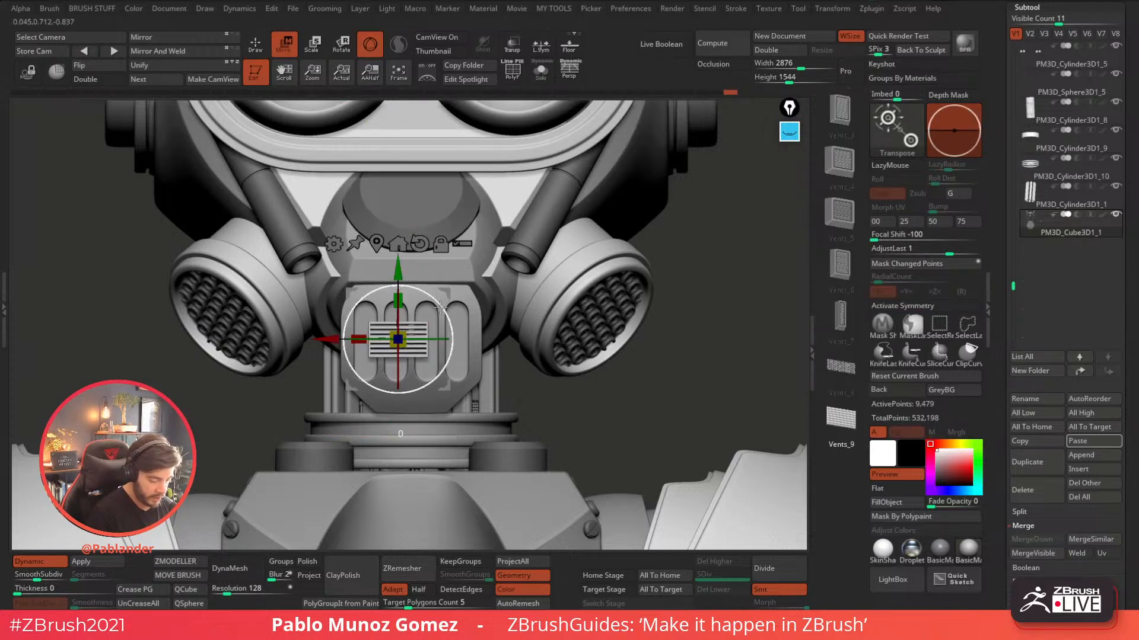
{"action": "right_click_drag", "start_coordinate": [451, 353], "coordinate": [510, 394]}
{"action": "right_click_drag", "start_coordinate": [534, 297], "coordinate": [679, 247], "text": "shift"}
- Rotate the Vents_9 part upright, then move and scale it to fit the outermost slot of the mask's front grille
{"action": "left_click_drag", "start_coordinate": [433, 303], "coordinate": [447, 276]}
{"action": "right_click_drag", "start_coordinate": [450, 309], "coordinate": [516, 329]}
{"action": "left_click_drag", "start_coordinate": [472, 346], "coordinate": [448, 346]}
{"action": "mouse_move", "coordinate": [459, 333]}
{"action": "right_mouse_down"}
{"action": "mouse_move", "coordinate": [419, 320]}
{"action": "mouse_move", "coordinate": [443, 322]}
{"action": "right_mouse_up"}
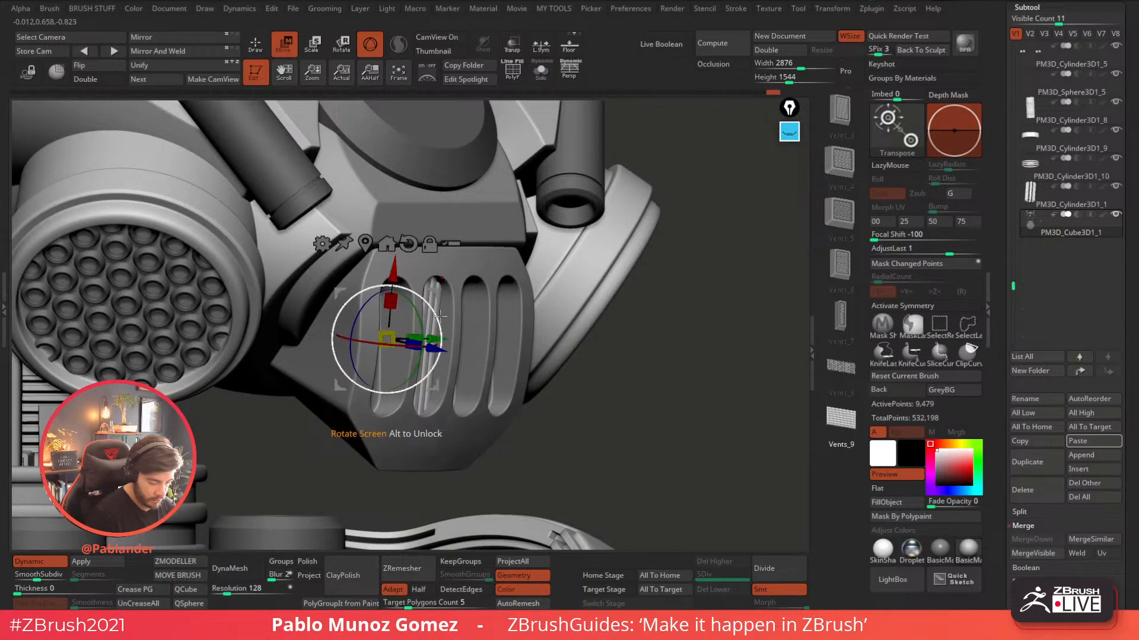
{"action": "right_click_drag", "start_coordinate": [493, 291], "coordinate": [460, 294], "text": "shift"}
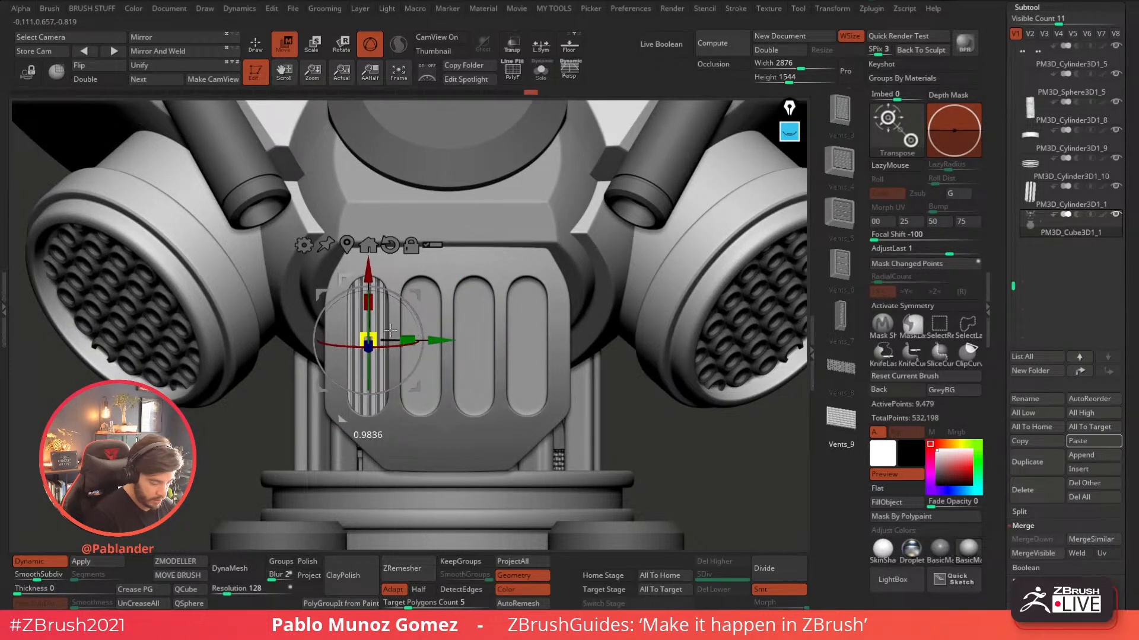
{"action": "right_click_drag", "start_coordinate": [420, 338], "coordinate": [468, 353]}
{"action": "left_click_drag", "start_coordinate": [387, 351], "coordinate": [380, 349]}
- Show the polyframe and adjust the vent's length so that it fills the full height of the outermost grille slot
{"action": "right_click_drag", "start_coordinate": [392, 333], "coordinate": [450, 227]}
{"action": "key", "text": "shift+f"}
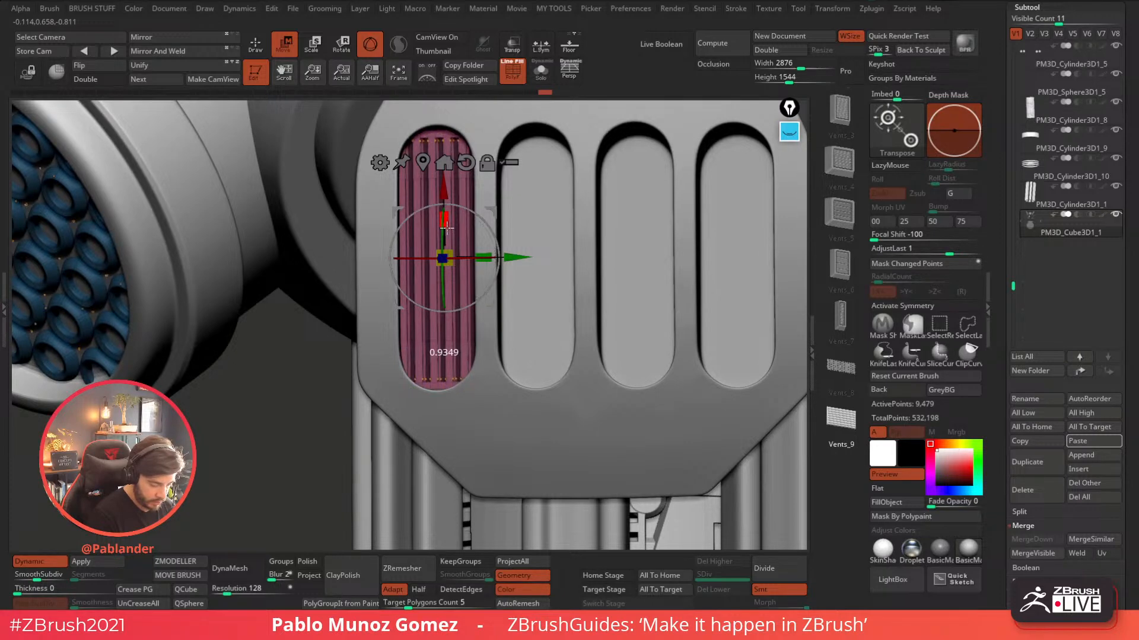
{"action": "right_click_drag", "start_coordinate": [487, 290], "coordinate": [487, 303]}
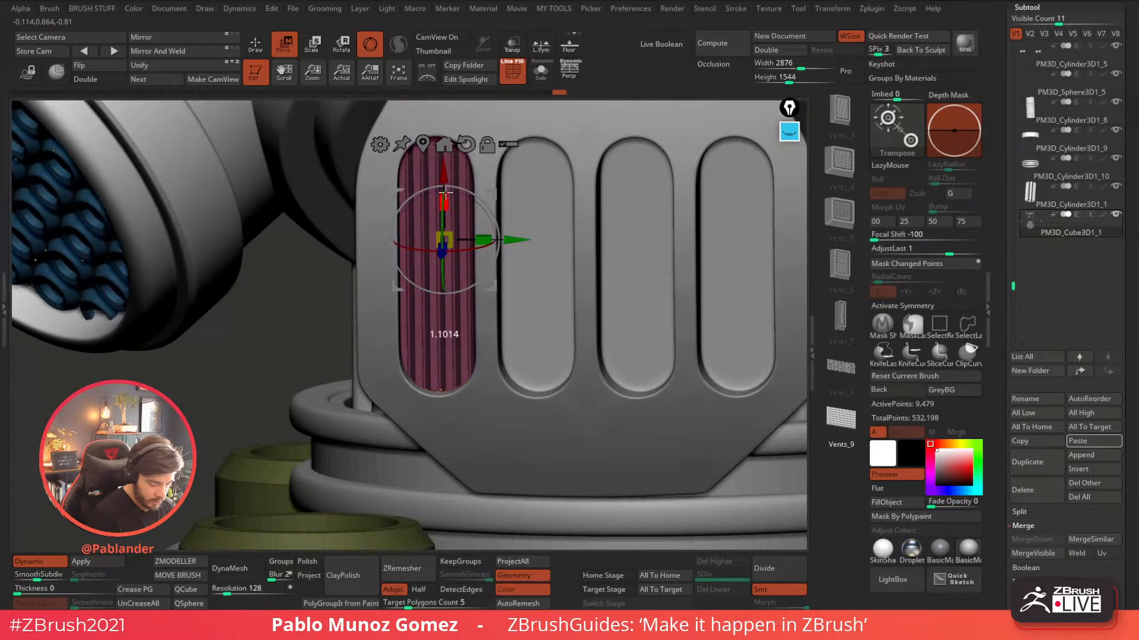
{"action": "right_click_drag", "start_coordinate": [445, 189], "coordinate": [421, 282]}
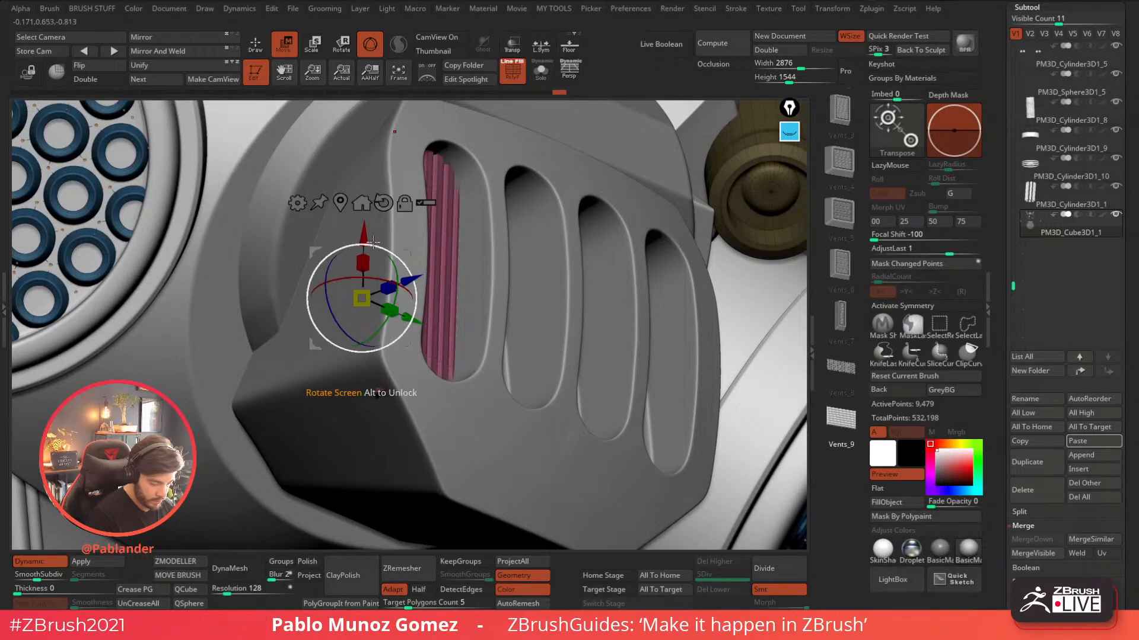
- Adjust the vent's depth so that it sits recessed inside the outermost grille slot
{"action": "left_click_drag", "start_coordinate": [363, 297], "coordinate": [380, 289]}
{"action": "right_click_drag", "start_coordinate": [436, 297], "coordinate": [406, 292]}
{"action": "right_click_drag", "start_coordinate": [533, 310], "coordinate": [514, 310]}
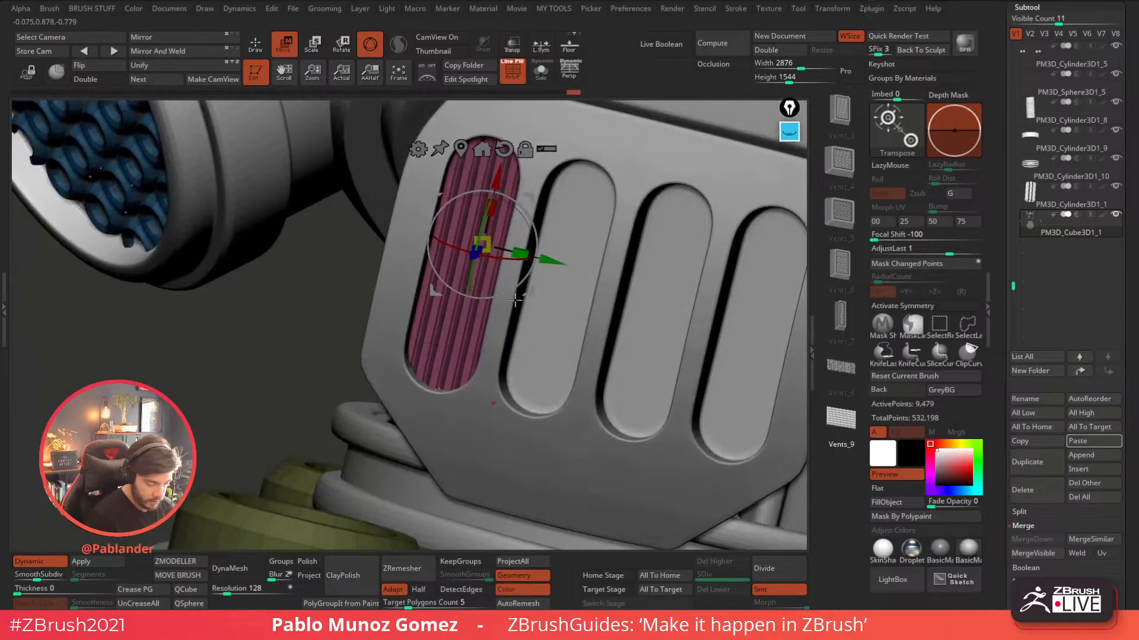
{"action": "right_click_drag", "start_coordinate": [498, 230], "coordinate": [554, 236]}
{"action": "left_click_drag", "start_coordinate": [417, 181], "coordinate": [417, 181]}
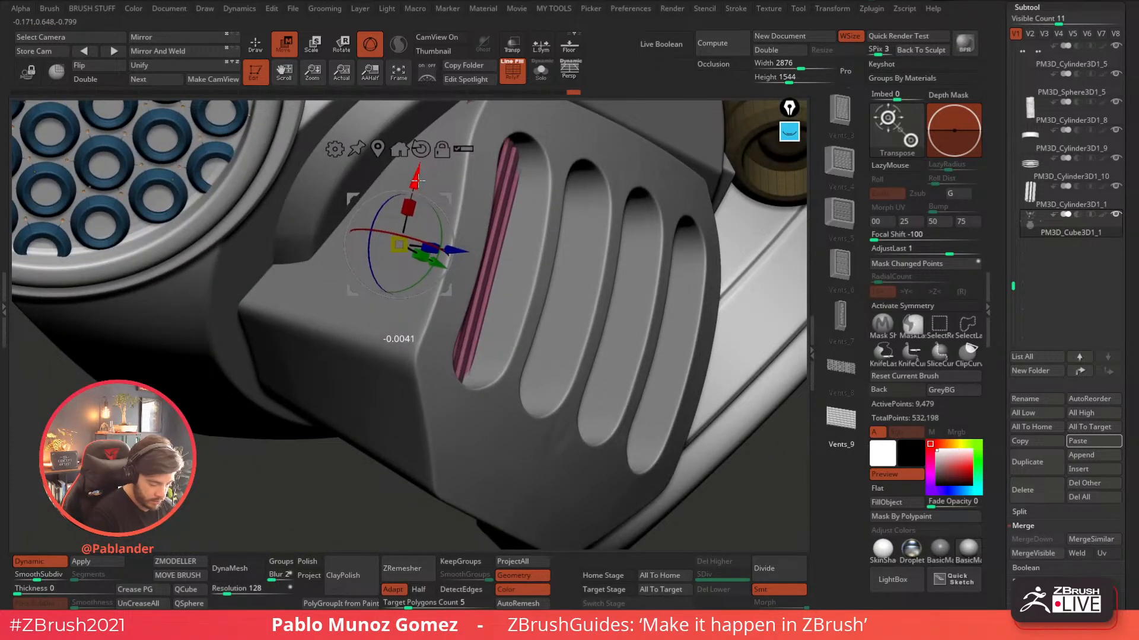
- Duplicate the vent across the remaining slots of the mask's front grille and clear the mask
{"action": "mouse_move", "coordinate": [522, 223]}
{"action": "right_mouse_down"}
{"action": "mouse_move", "coordinate": [475, 225]}
{"action": "mouse_move", "coordinate": [496, 216]}
{"action": "mouse_move", "coordinate": [503, 233]}
{"action": "right_mouse_up"}
{"action": "left_click_drag", "start_coordinate": [497, 210], "coordinate": [495, 195]}
{"action": "right_click_drag", "start_coordinate": [496, 192], "coordinate": [523, 296]}
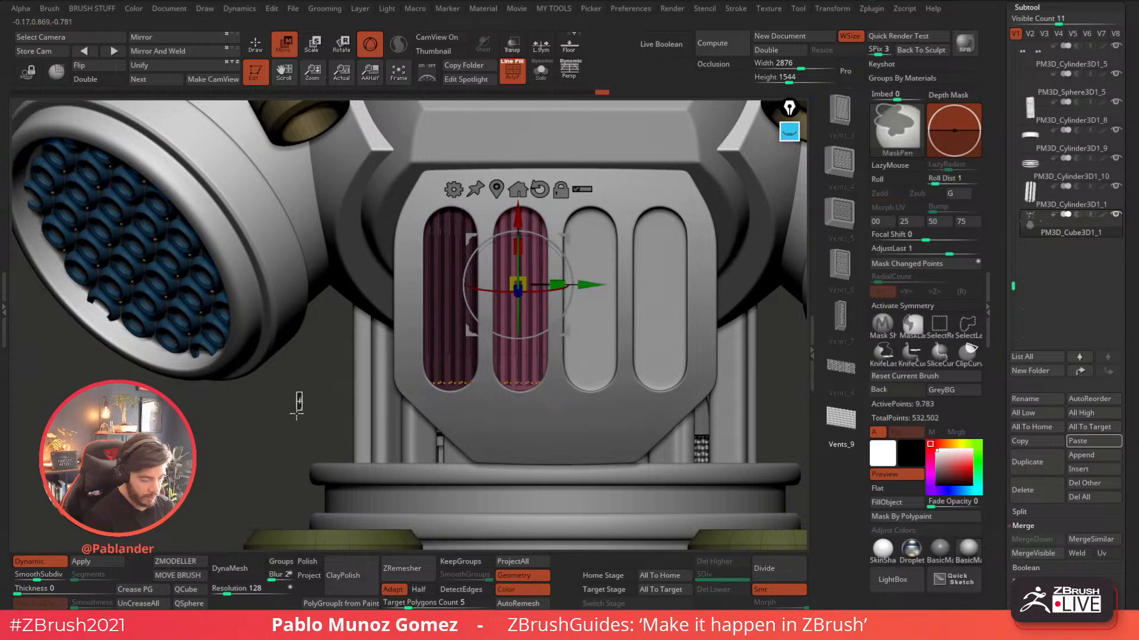
{"action": "left_click_drag", "start_coordinate": [297, 401], "coordinate": [329, 402], "text": "ctrl"}
{"action": "right_click_drag", "start_coordinate": [571, 286], "coordinate": [525, 199], "text": "ctrl"}
{"action": "key", "text": "ctrl+z"}
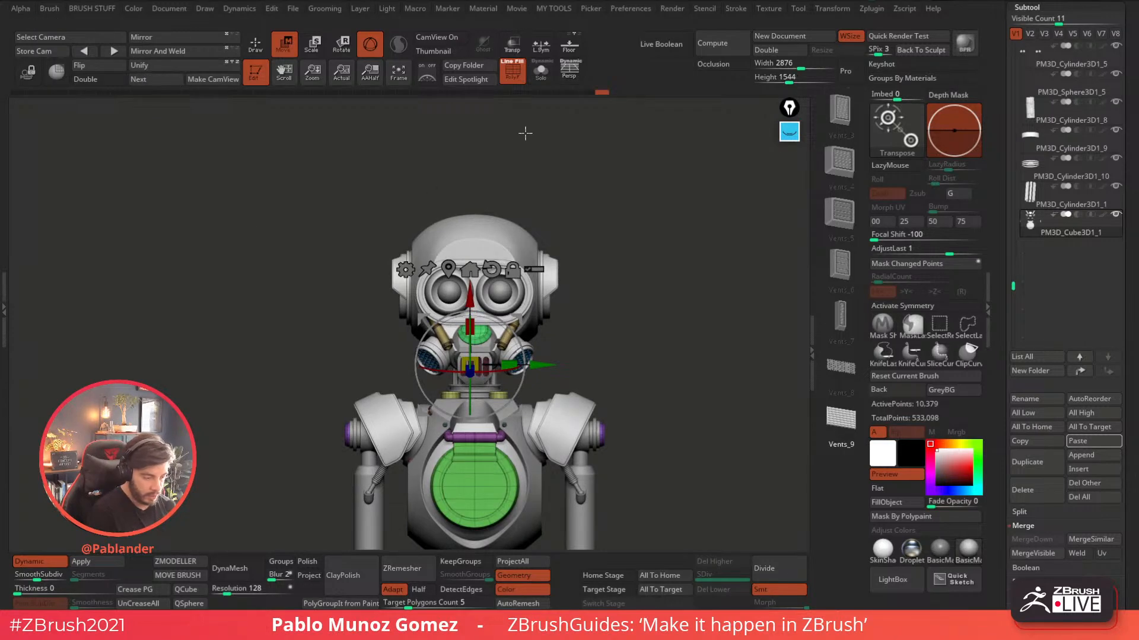
- Hide the polyframe and return to Draw mode with the whole droid in view
{"action": "left_click", "coordinate": [513, 73]}
{"action": "left_click", "coordinate": [256, 46]}
{"action": "mouse_move", "coordinate": [567, 247]}
{"action": "left_mouse_down"}
{"action": "mouse_move", "coordinate": [648, 285]}
{"action": "mouse_move", "coordinate": [617, 294]}
{"action": "mouse_move", "coordinate": [622, 286]}
{"action": "mouse_move", "coordinate": [569, 286]}
{"action": "mouse_move", "coordinate": [636, 293]}
{"action": "mouse_move", "coordinate": [668, 323]}
{"action": "mouse_move", "coordinate": [650, 348]}
{"action": "mouse_move", "coordinate": [649, 330]}
{"action": "left_mouse_up"}
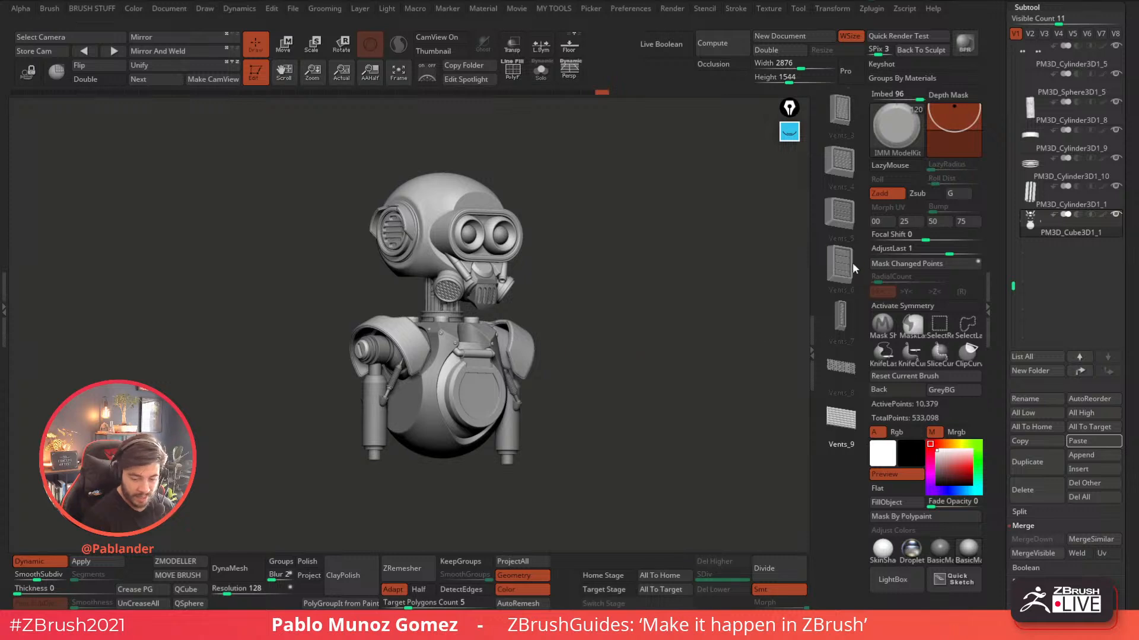
- Try a Vents_5 part on the side of the torso, and undo the insertion
{"action": "left_click", "coordinate": [845, 215]}
{"action": "left_click_drag", "start_coordinate": [399, 419], "coordinate": [401, 421]}
{"action": "left_click_drag", "start_coordinate": [663, 325], "coordinate": [657, 327]}
{"action": "key", "text": "ctrl+z"}
- Activate X symmetry and insert mirrored Vents_6 parts on both sides of the torso
{"action": "left_click", "coordinate": [895, 309]}
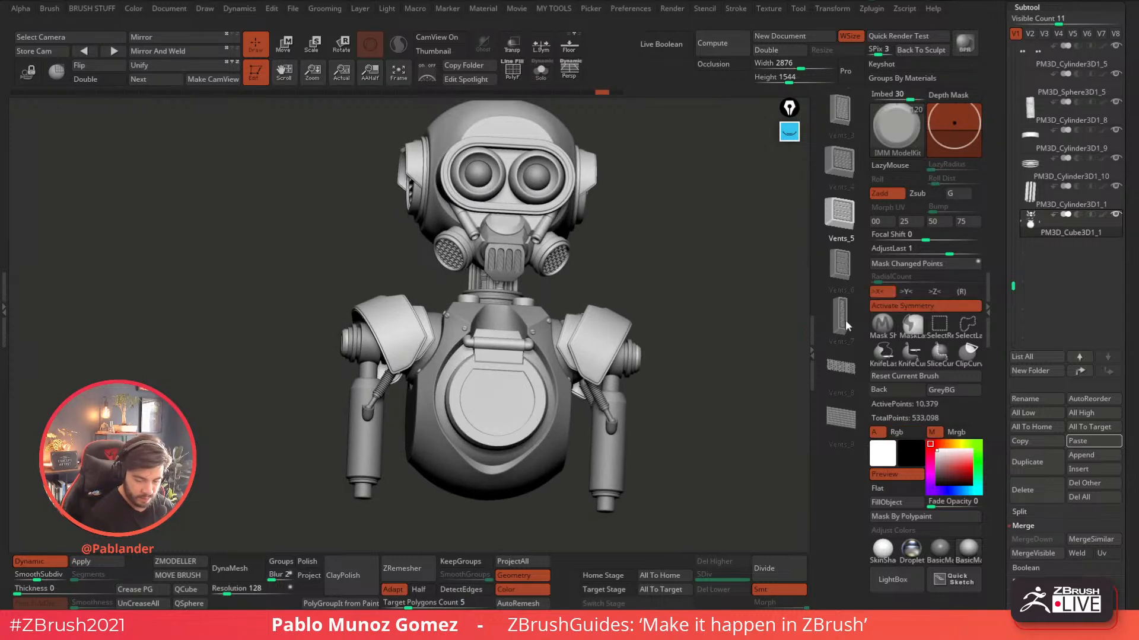
{"action": "left_click", "coordinate": [841, 267]}
{"action": "left_click_drag", "start_coordinate": [771, 323], "coordinate": [424, 392]}
{"action": "left_click_drag", "start_coordinate": [692, 328], "coordinate": [669, 338]}
{"action": "key", "text": "w"}
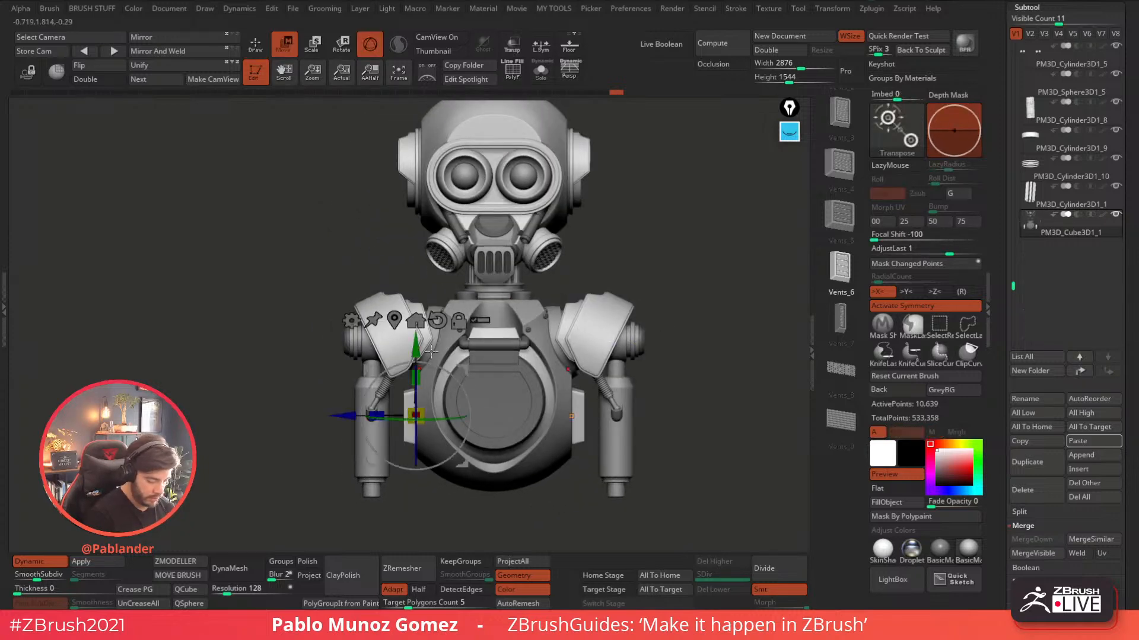
- Adjust the rotation and position of the mirrored Vents_6 parts so that they sit against the torso's sides beneath the arms
{"action": "left_click", "coordinate": [437, 321]}
{"action": "key", "text": "ctrl+z"}
{"action": "left_click_drag", "start_coordinate": [648, 330], "coordinate": [598, 410]}
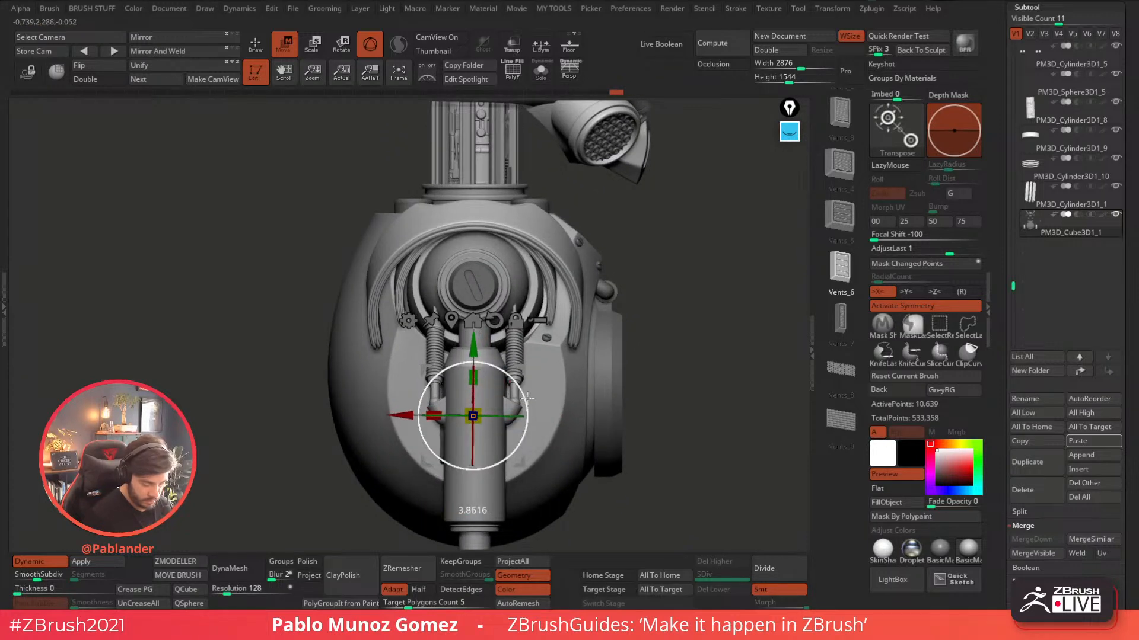
{"action": "mouse_move", "coordinate": [527, 397]}
{"action": "left_mouse_down"}
{"action": "mouse_move", "coordinate": [596, 375]}
{"action": "mouse_move", "coordinate": [520, 386]}
{"action": "left_mouse_up"}
{"action": "left_click_drag", "start_coordinate": [677, 318], "coordinate": [615, 386], "text": "shift"}
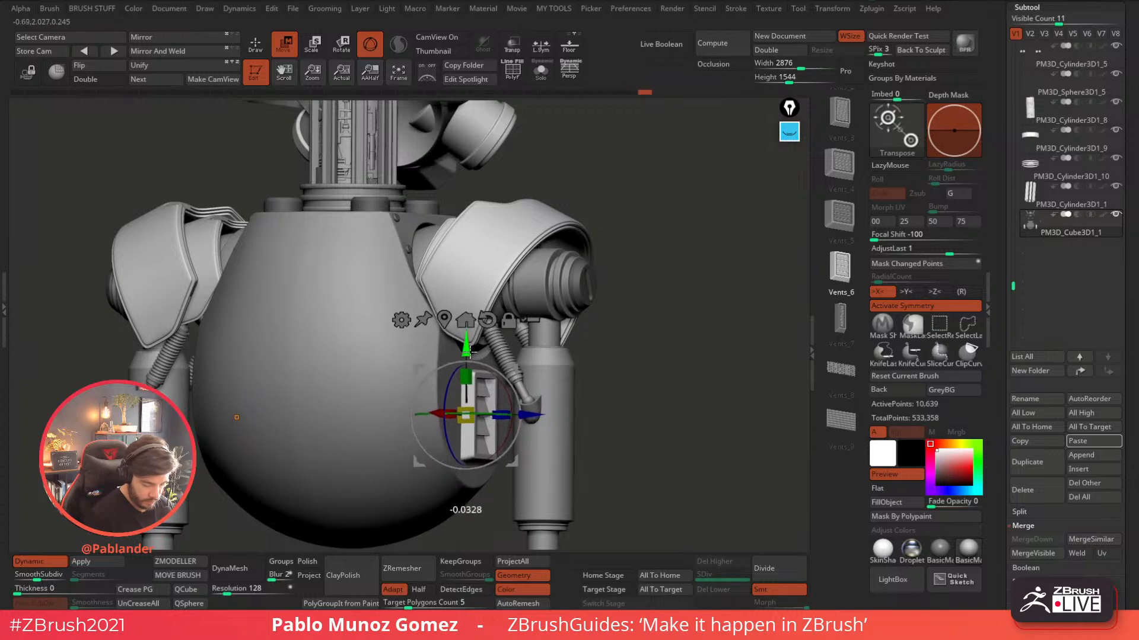
{"action": "left_click_drag", "start_coordinate": [651, 334], "coordinate": [589, 336]}
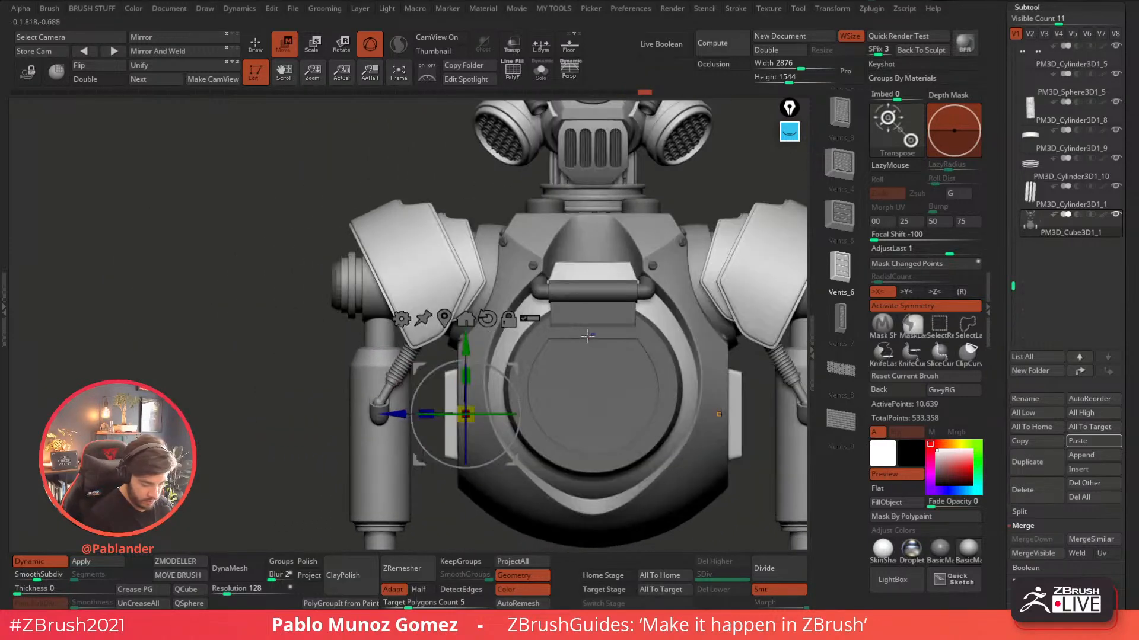
- Return to Draw mode, clear the mask, and examine the whole bust with the new grille and torso vents
{"action": "key", "text": "q"}
{"action": "left_click_drag", "start_coordinate": [254, 178], "coordinate": [279, 204], "text": "ctrl"}
{"action": "mouse_move", "coordinate": [742, 172]}
{"action": "left_mouse_down", "text": "alt"}
{"action": "mouse_move", "coordinate": [638, 233]}
{"action": "mouse_move", "coordinate": [590, 284]}
{"action": "left_mouse_up", "text": "alt"}
{"action": "mouse_move", "coordinate": [590, 284]}
{"action": "left_mouse_down"}
{"action": "mouse_move", "coordinate": [667, 320]}
{"action": "mouse_move", "coordinate": [637, 398]}
{"action": "mouse_move", "coordinate": [643, 364]}
{"action": "mouse_move", "coordinate": [662, 357]}
{"action": "left_mouse_up"}
{"action": "left_click_drag", "start_coordinate": [653, 369], "coordinate": [666, 358]}
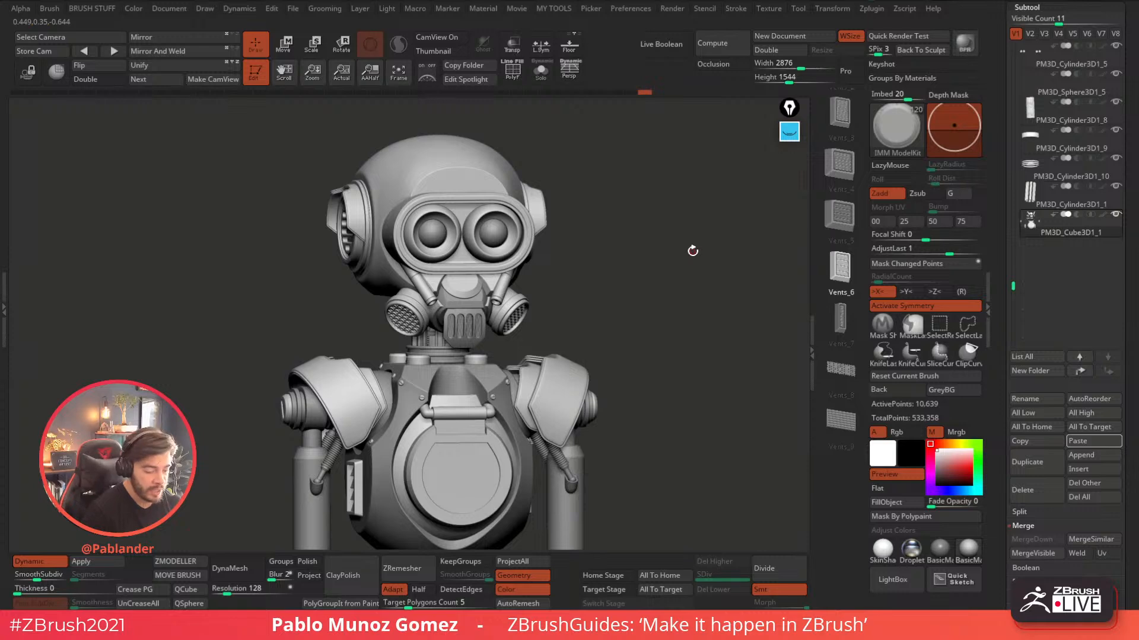
{"action": "mouse_move", "coordinate": [609, 247]}
{"action": "left_mouse_down"}
{"action": "mouse_move", "coordinate": [624, 239]}
{"action": "mouse_move", "coordinate": [607, 249]}
{"action": "left_mouse_up"}
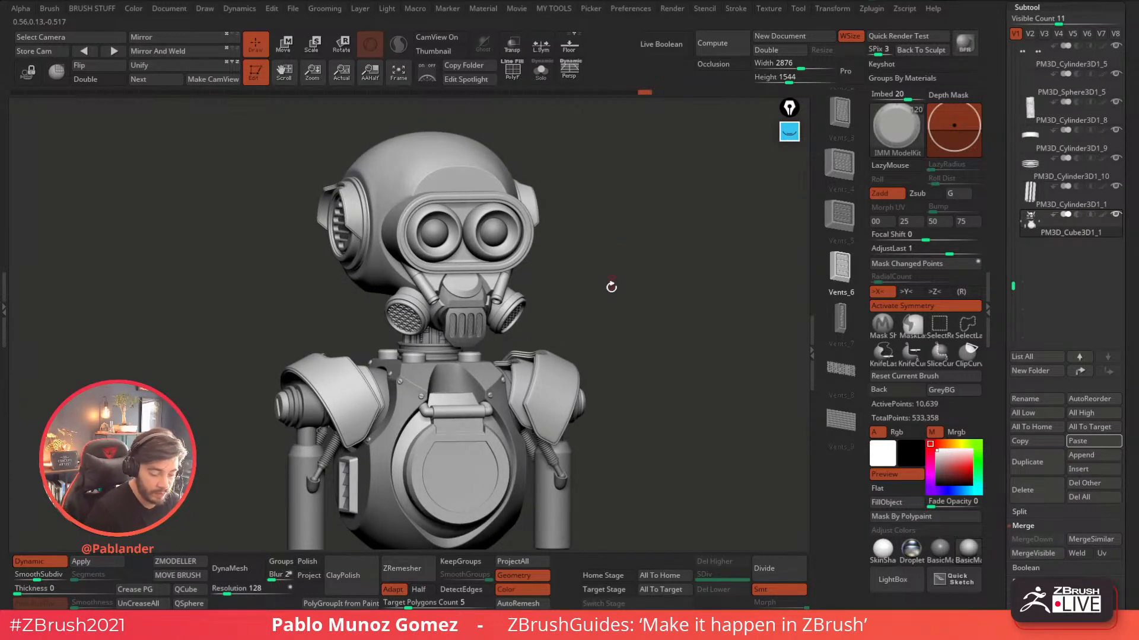